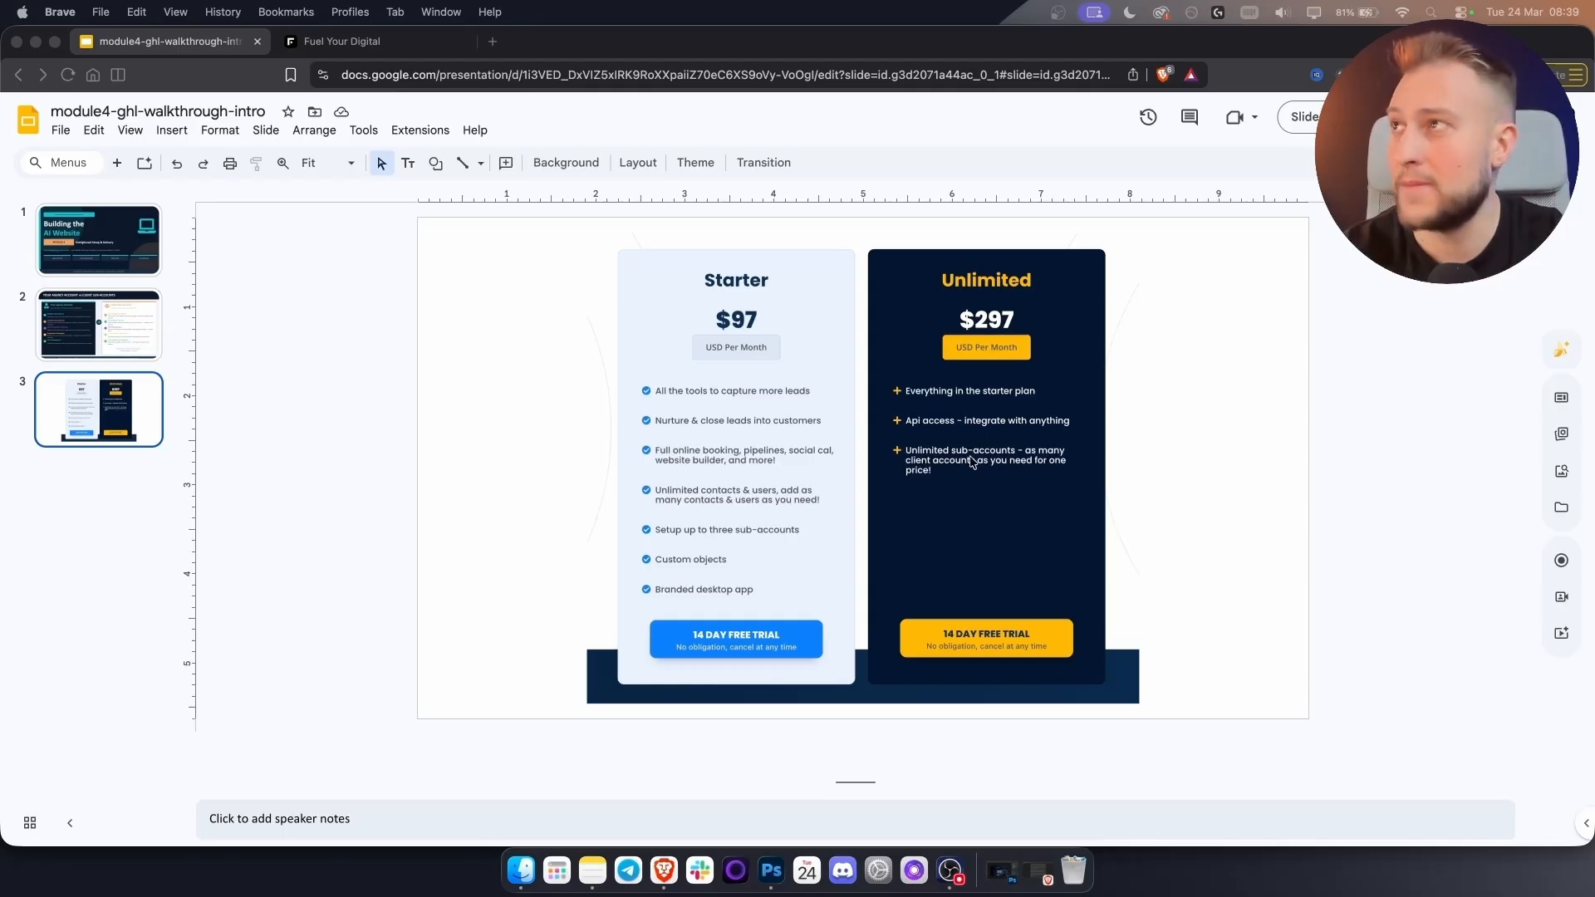
# Bring up the GoHighLevel Agency Dashboard tab and open the list of accounts.
pyautogui.click(364, 40)
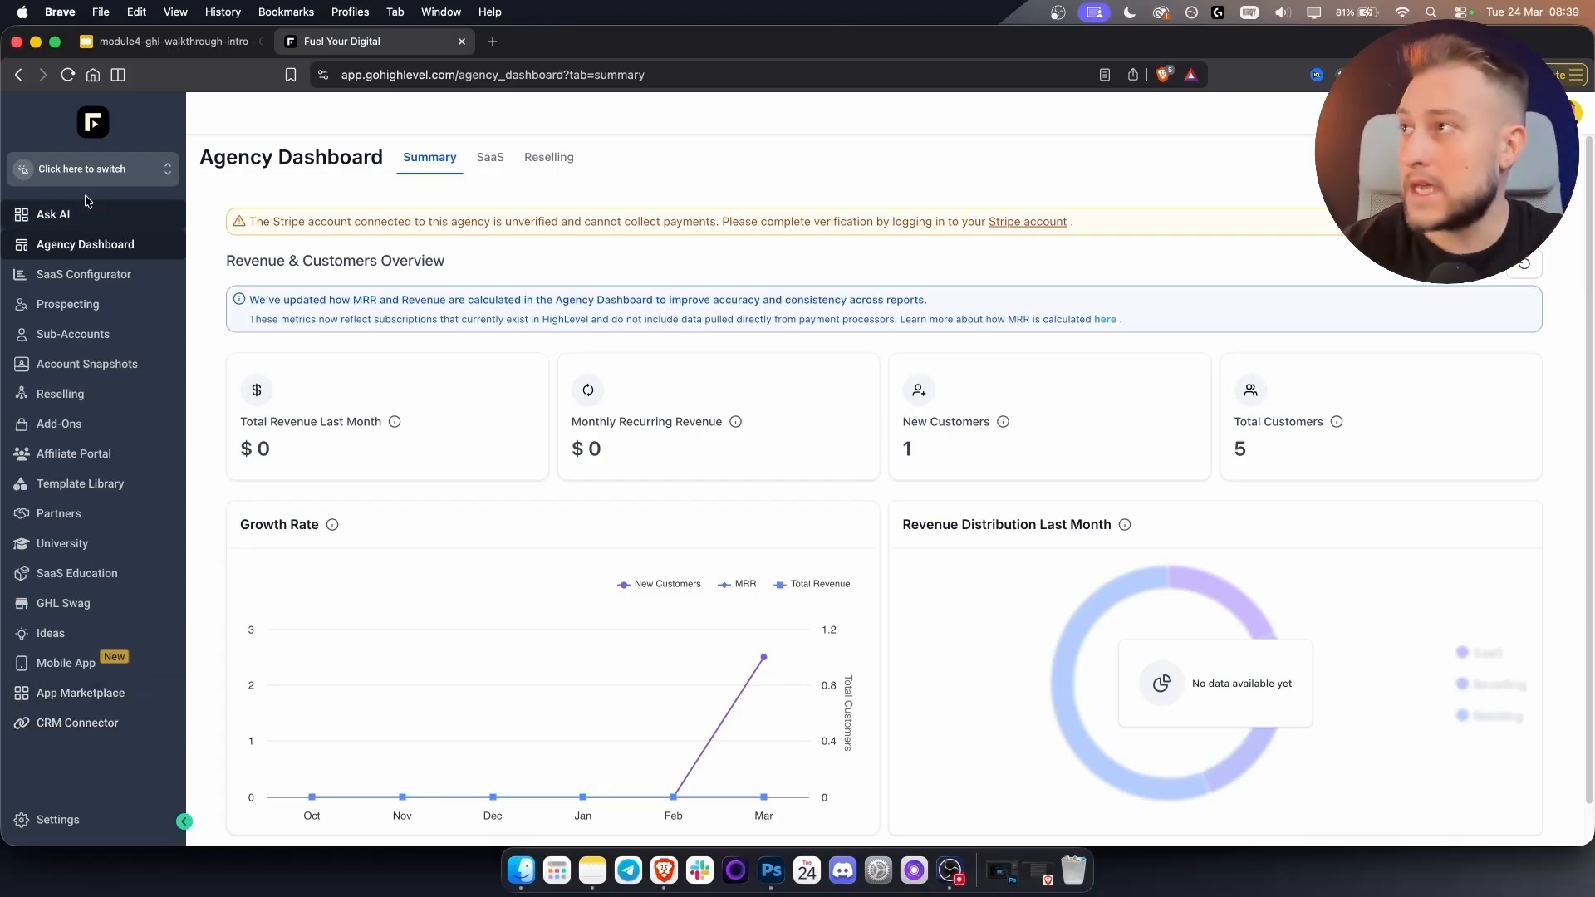
pyautogui.click(99, 173)
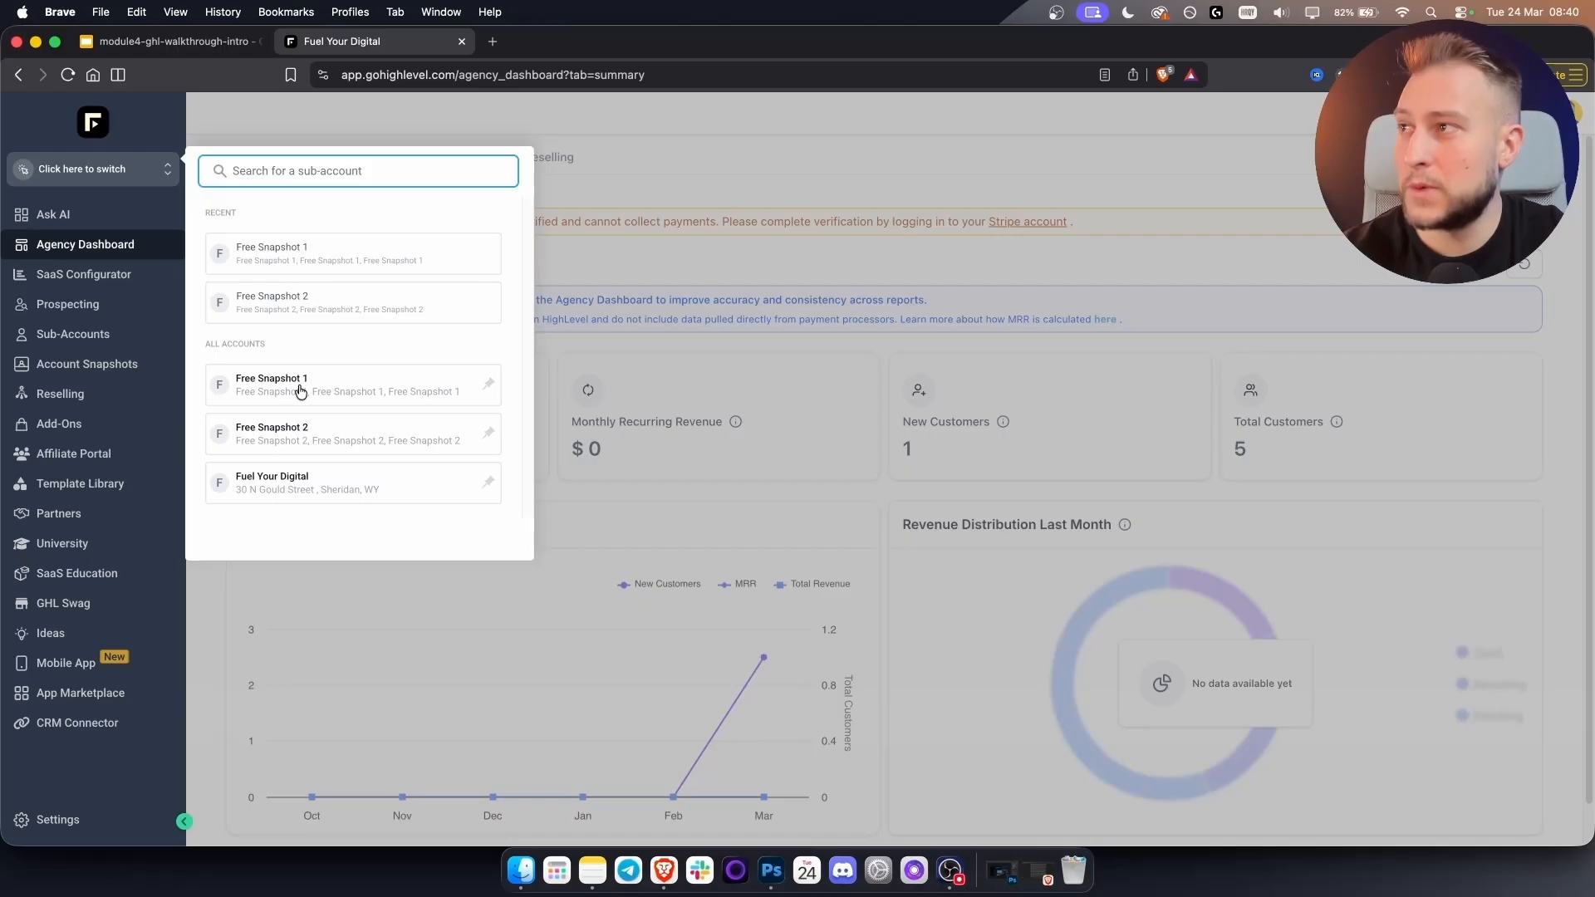
# Switch into the Fuel Your Digital sub-account, showing 53 open opportunities.
pyautogui.click(297, 492)
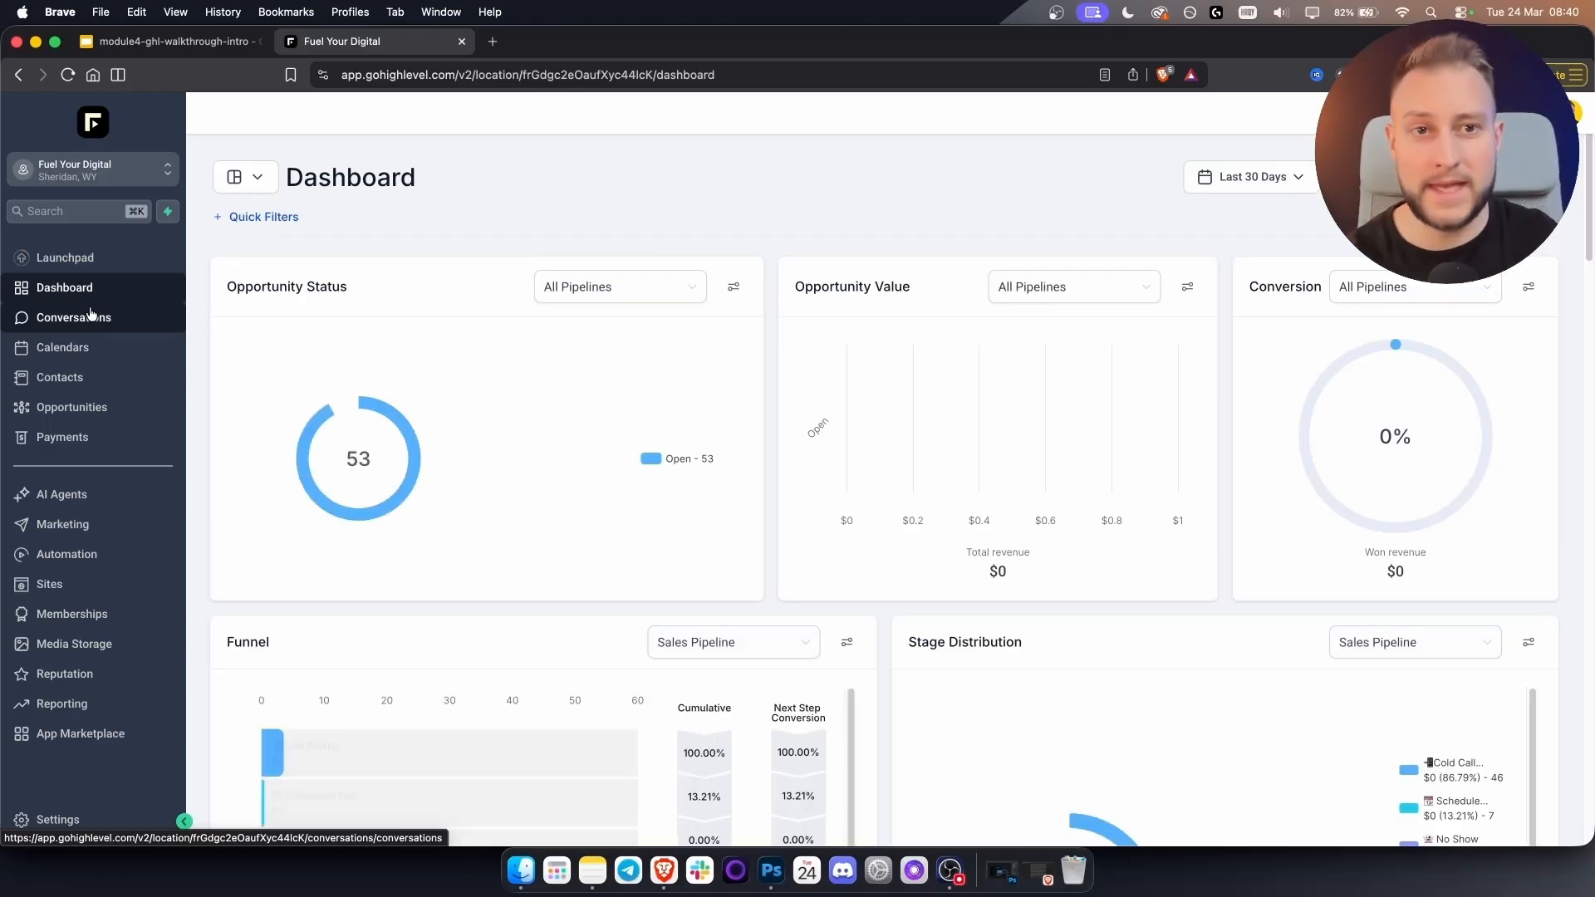
# Browse the Websites and Funnels lists under Sites, then switch back to Agency View.
pyautogui.click(66, 586)
pyautogui.click(337, 146)
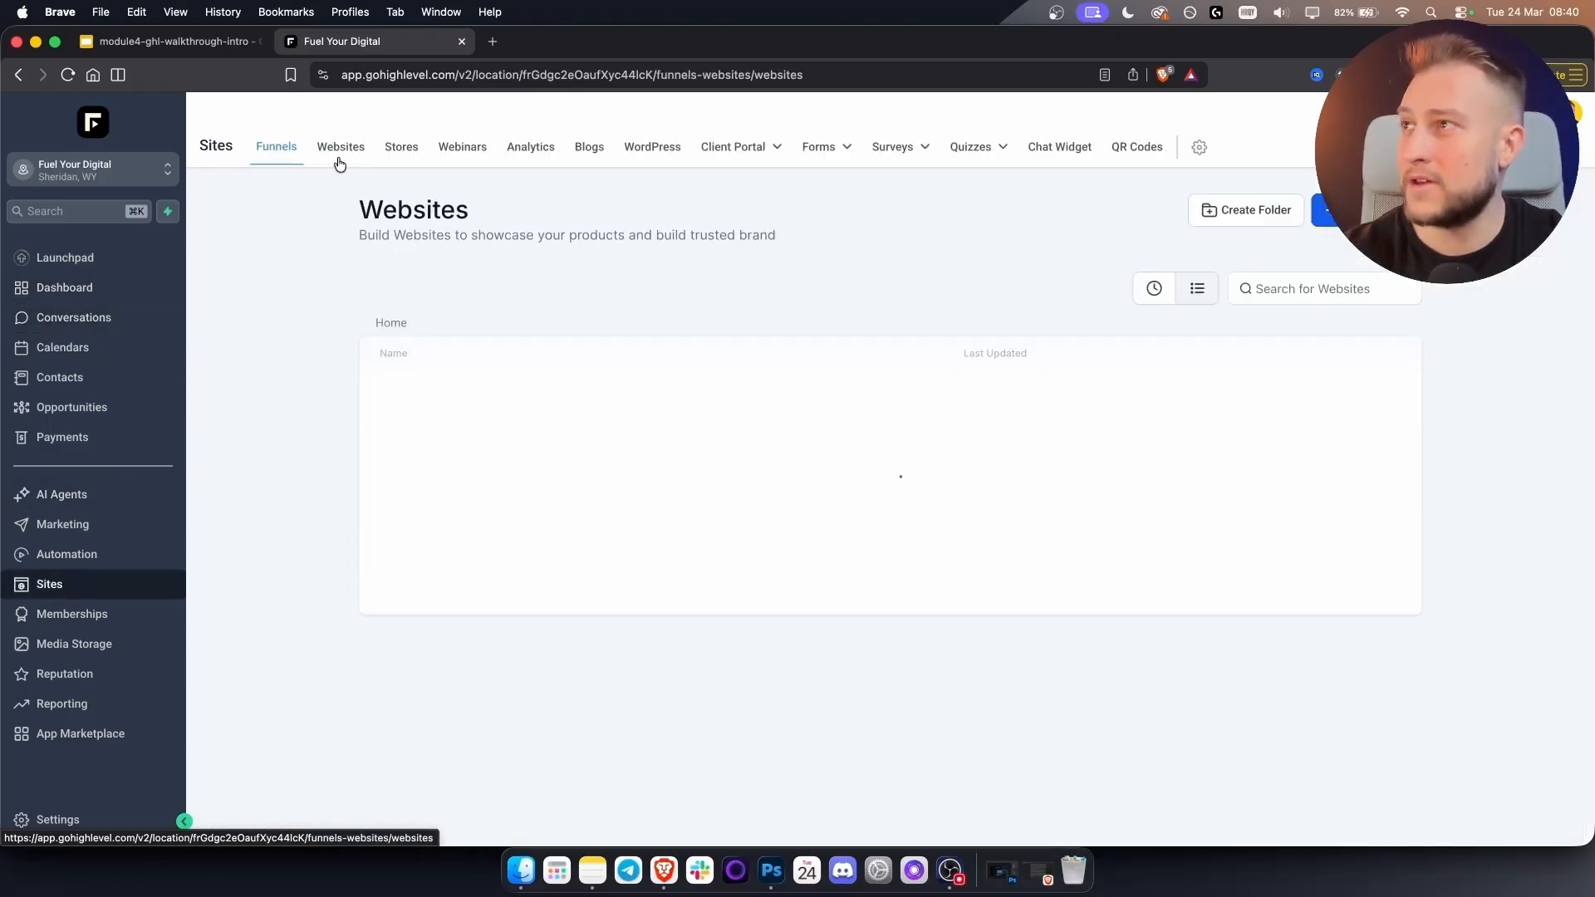
pyautogui.click(275, 150)
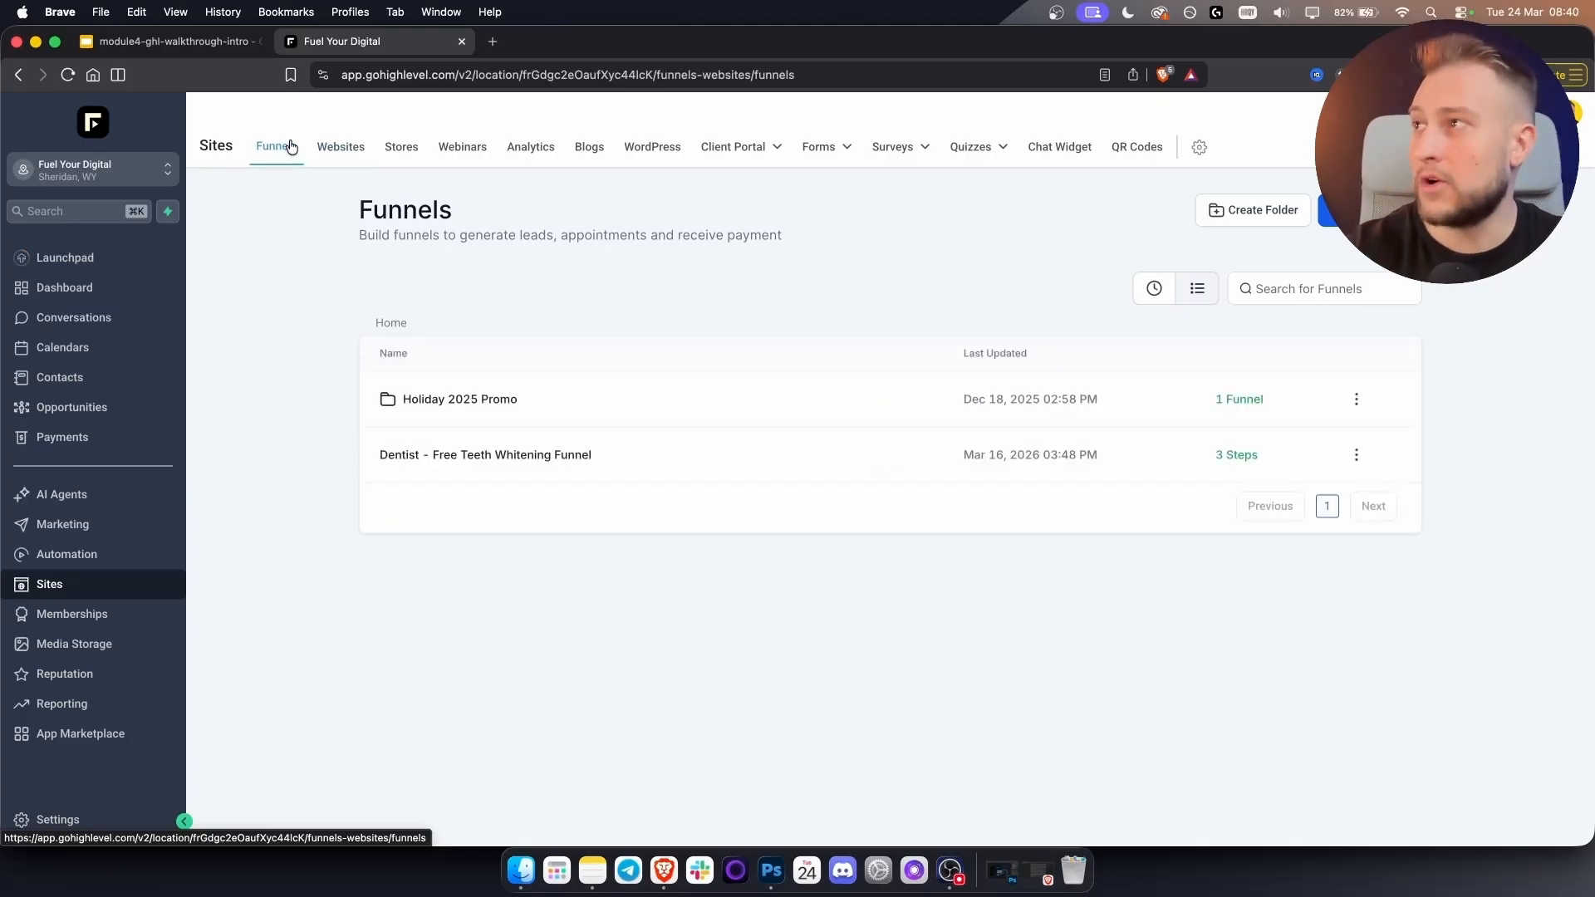
pyautogui.click(143, 170)
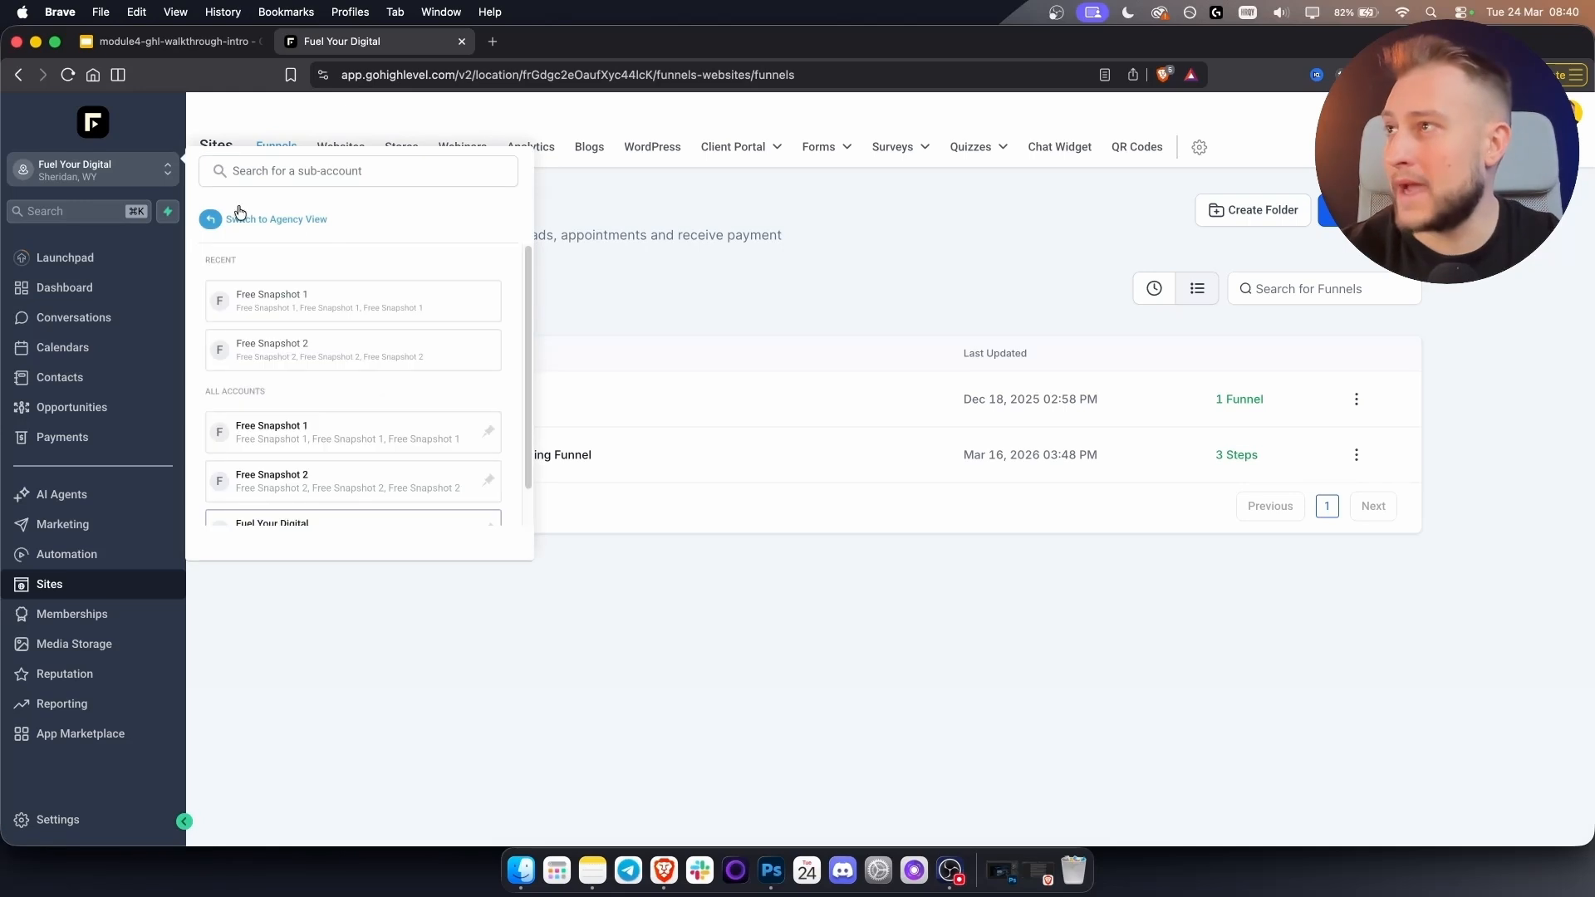
pyautogui.click(290, 220)
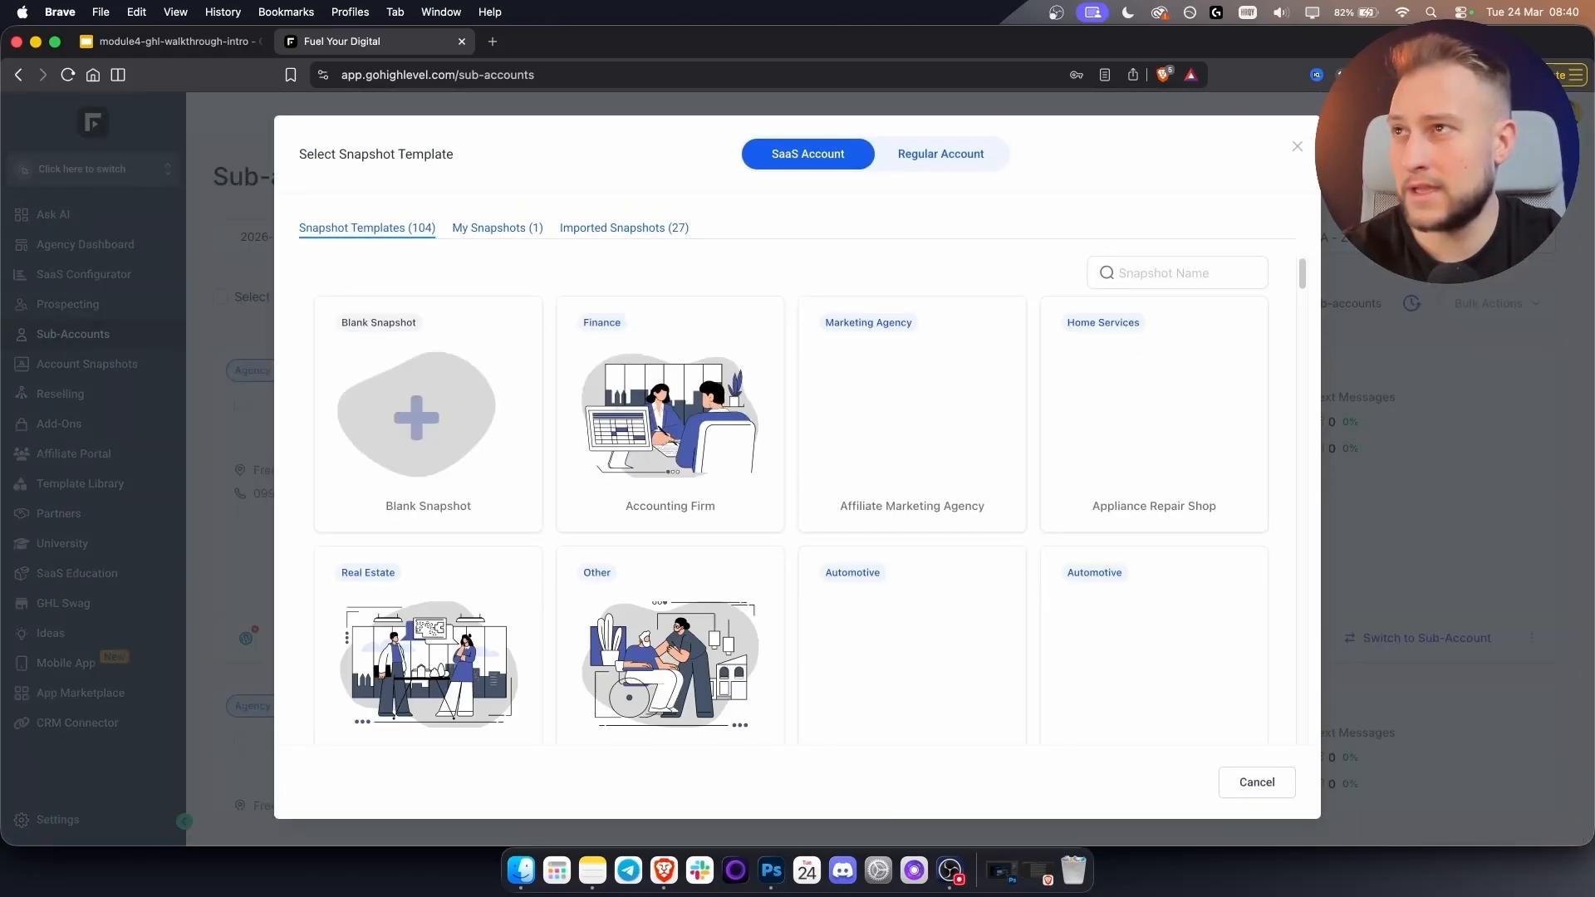
# Choose Regular Account in the snapshot picker, then close it without picking a template.
pyautogui.click(951, 160)
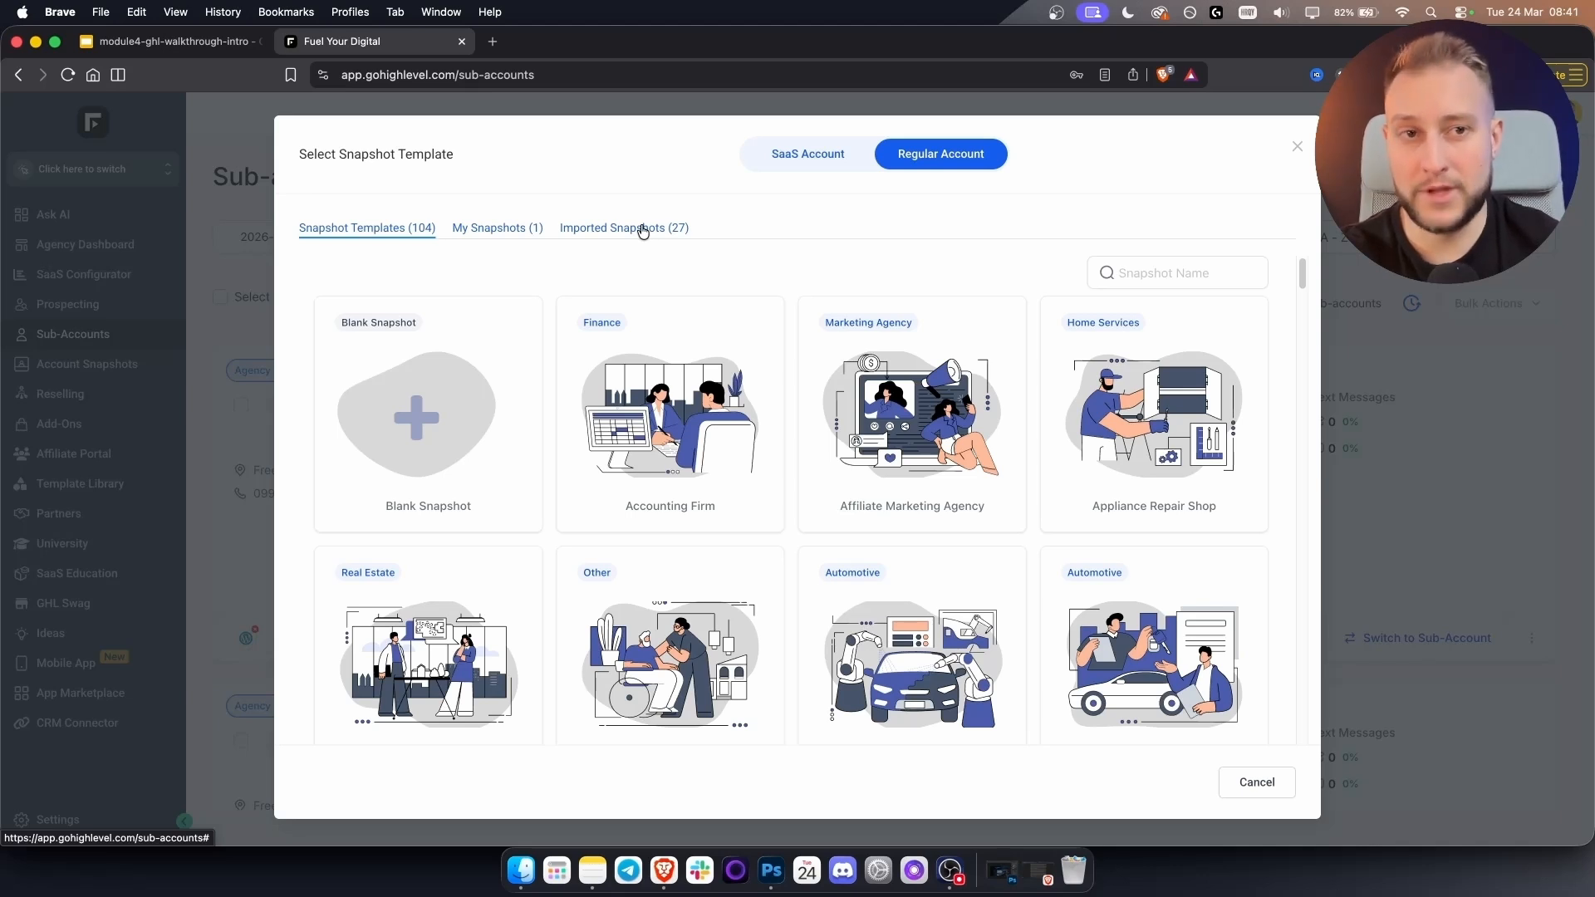
pyautogui.click(1293, 157)
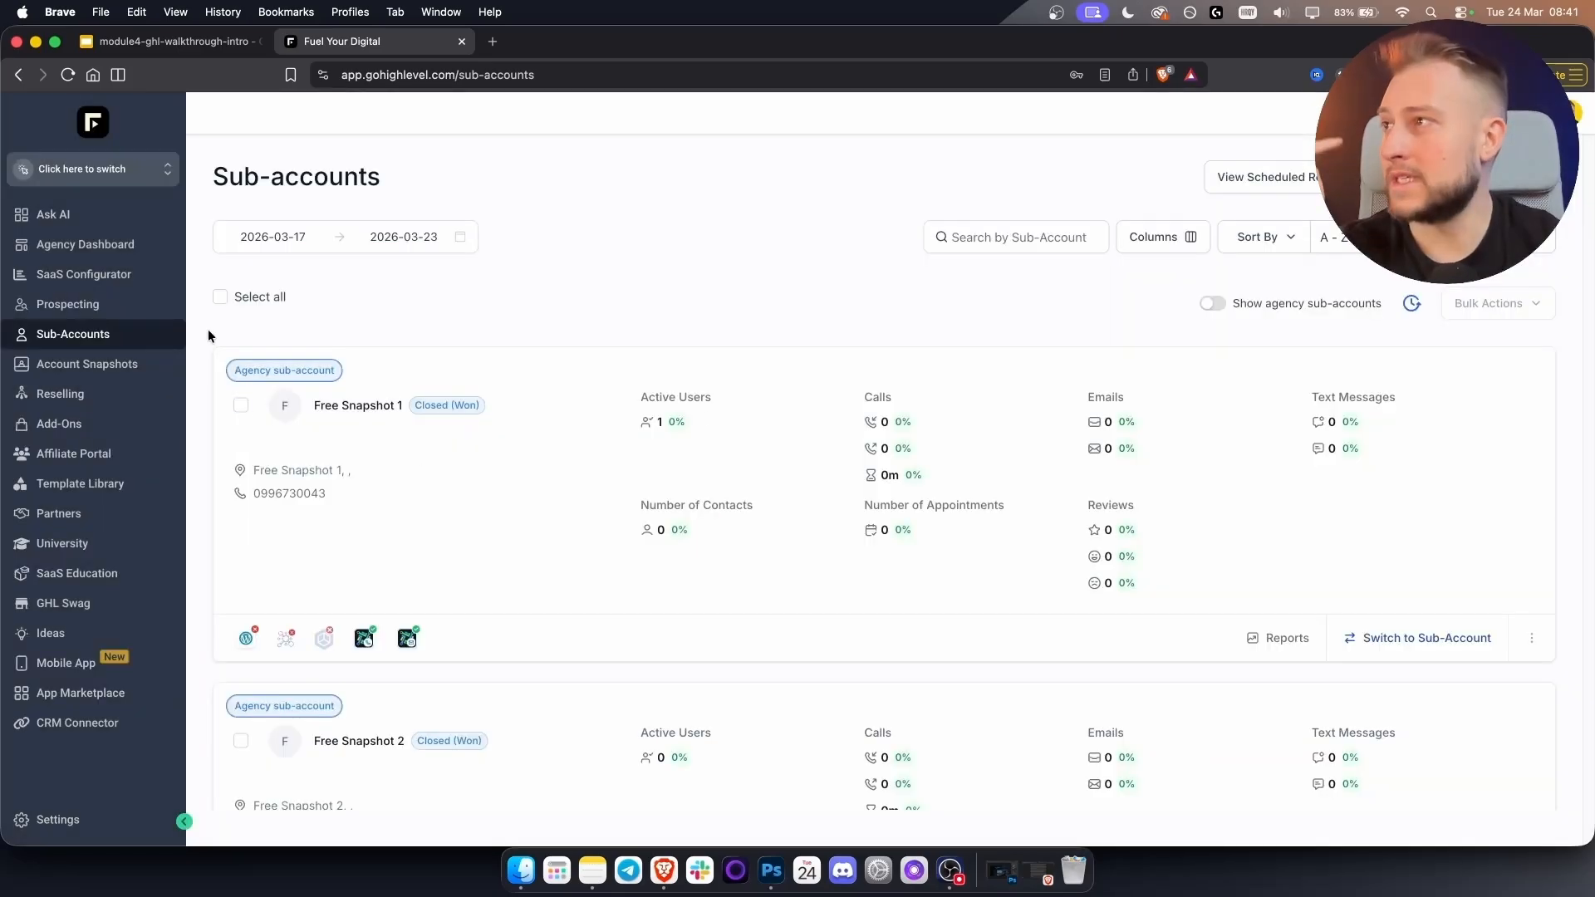
pyautogui.click(84, 368)
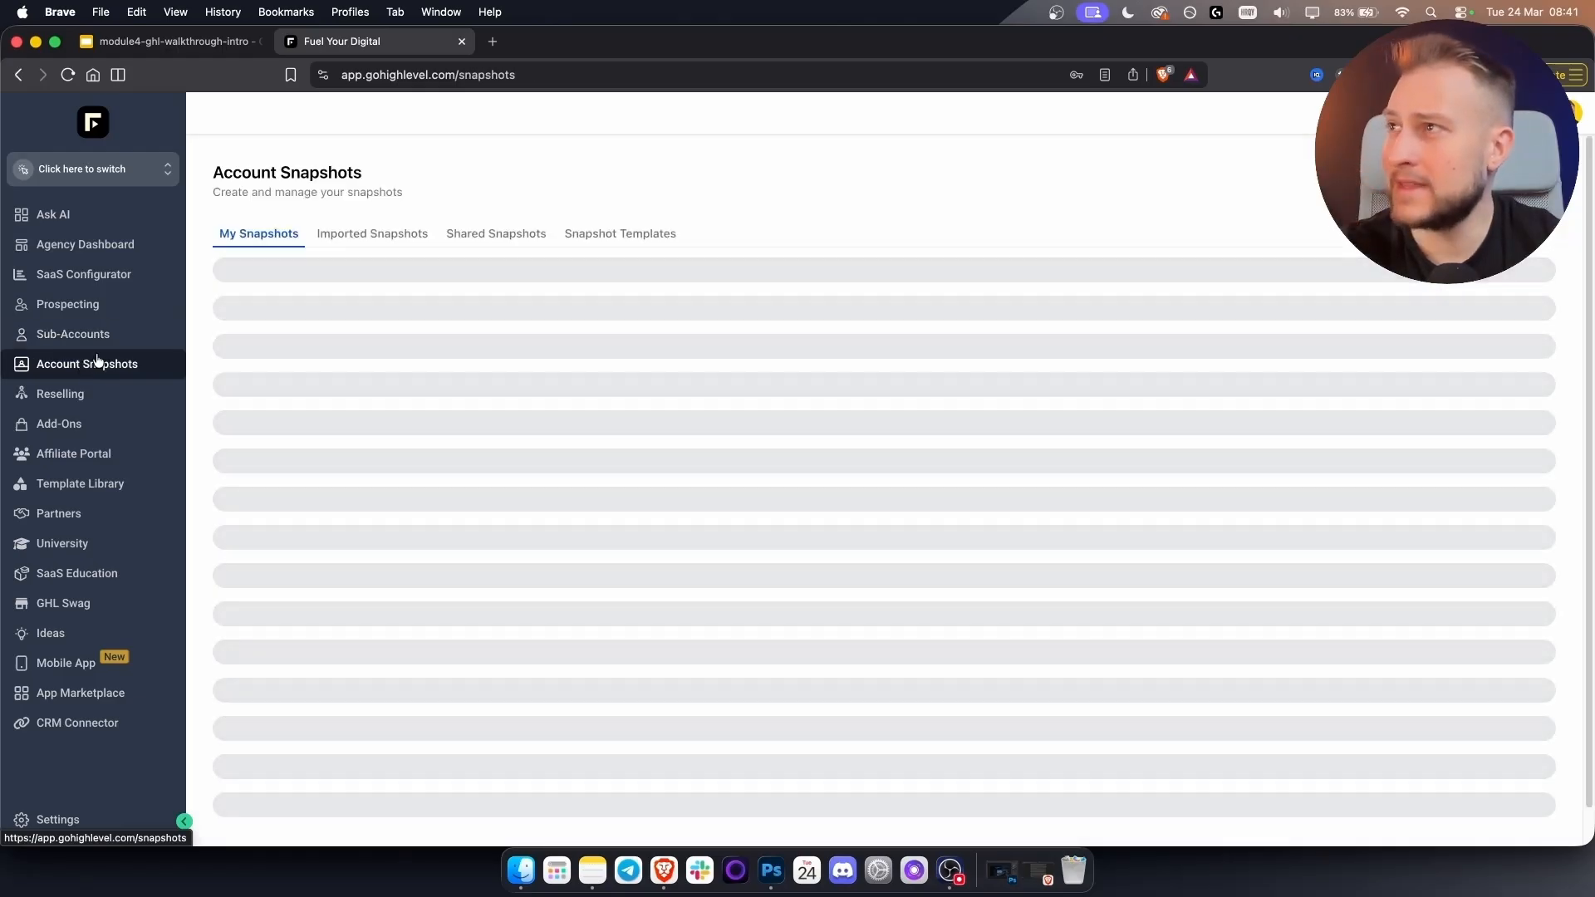
pyautogui.click(370, 233)
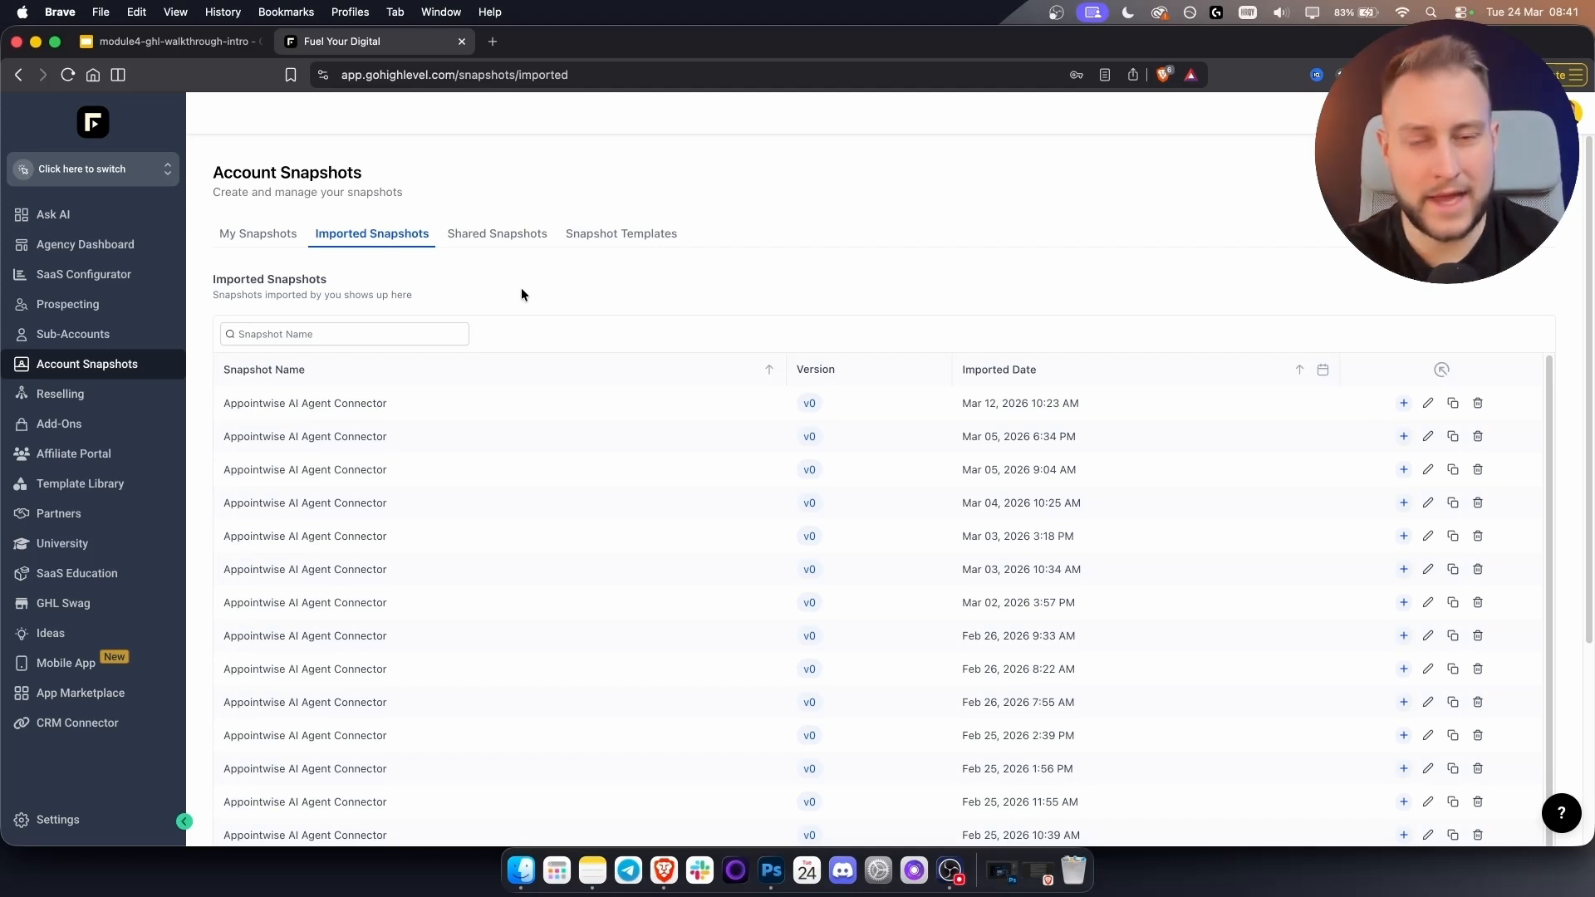
pyautogui.click(496, 77)
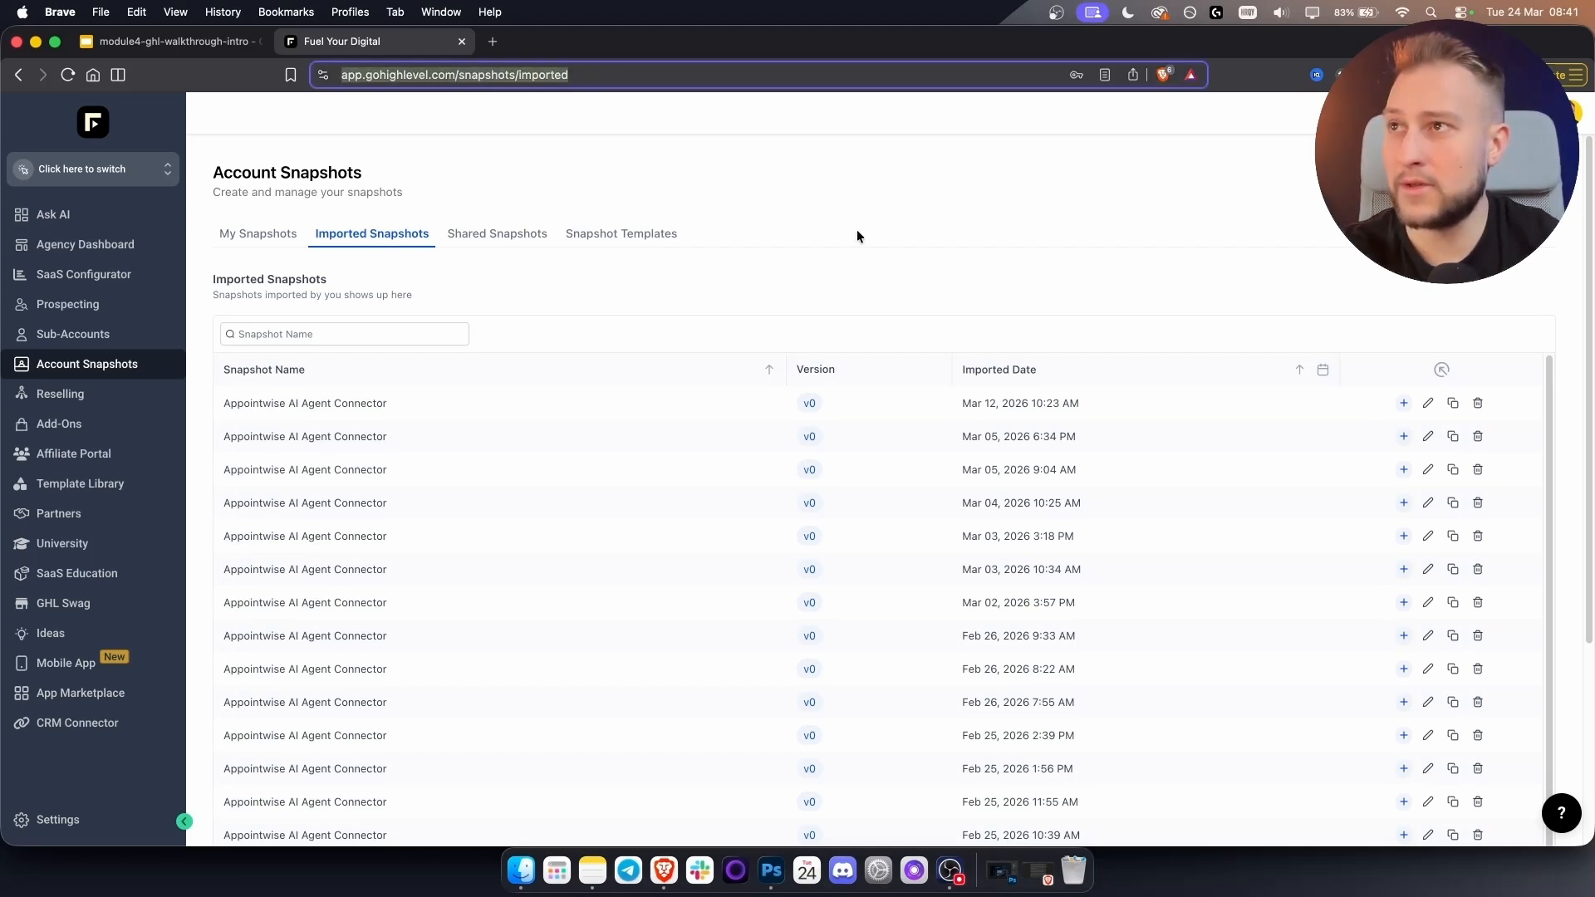
pyautogui.click(835, 274)
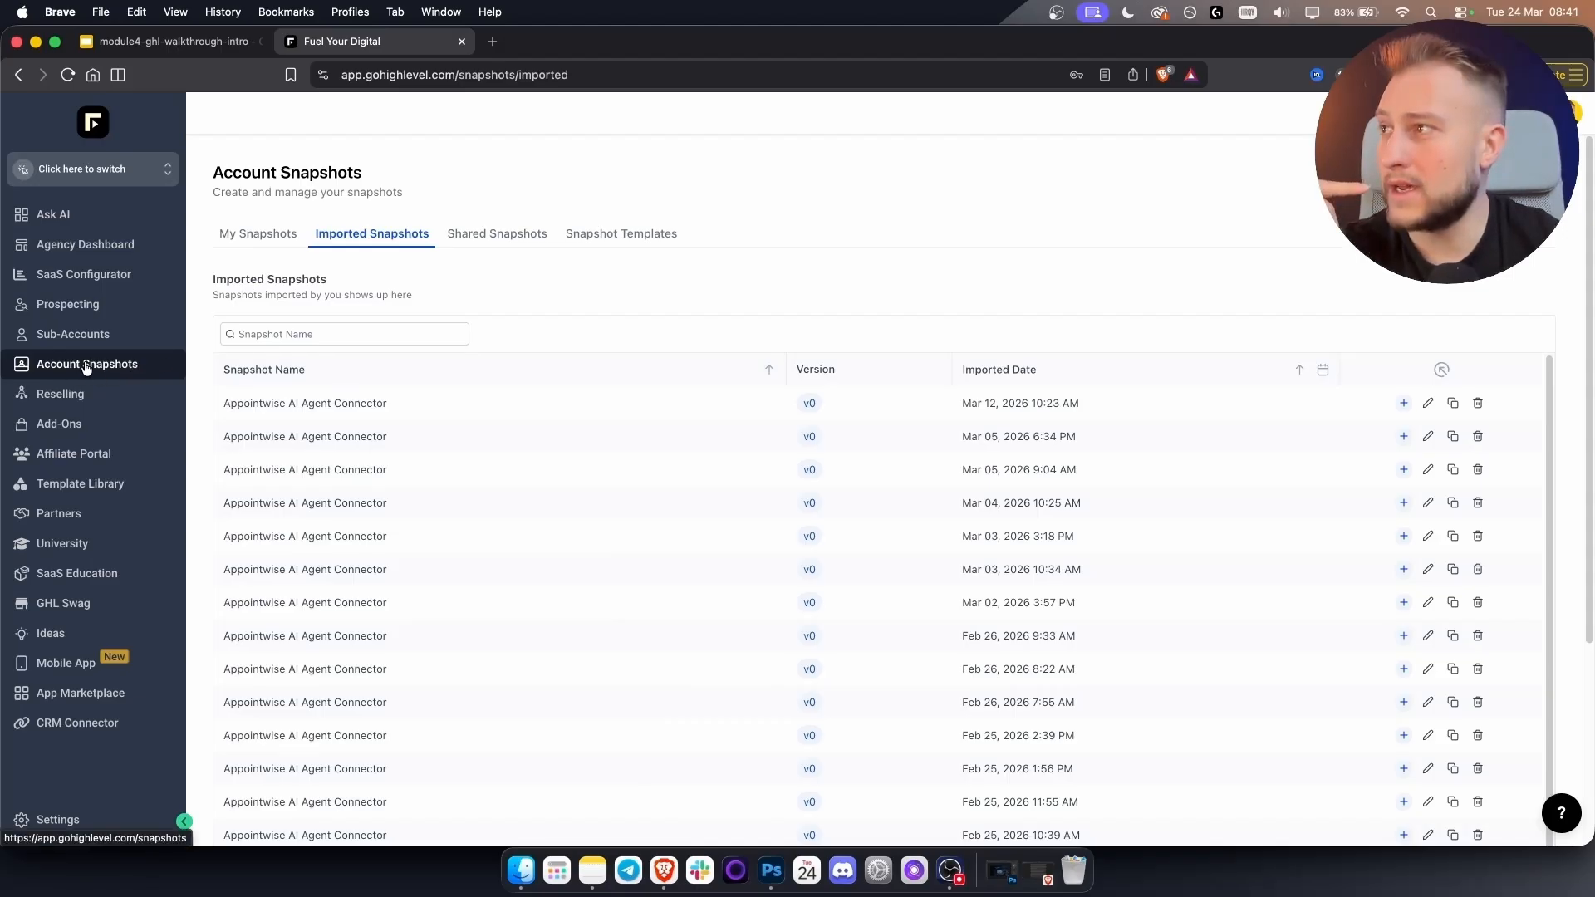
pyautogui.click(66, 336)
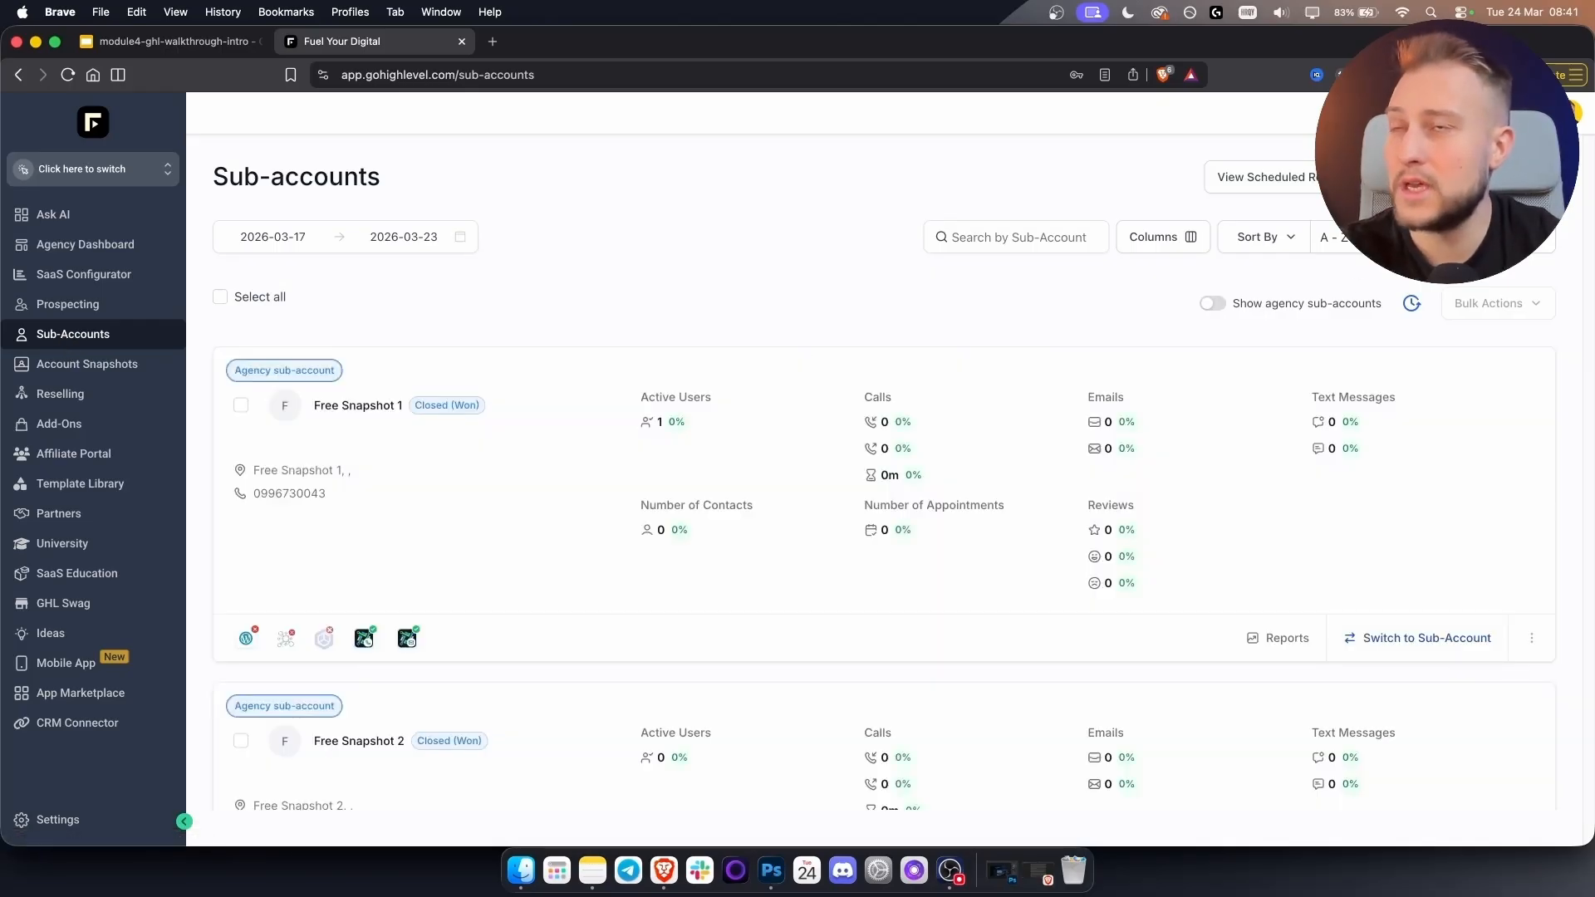
# Start a regular sub-account from the imported Appointwise AI Agent Connector snapshot.
pyautogui.click(1476, 177)
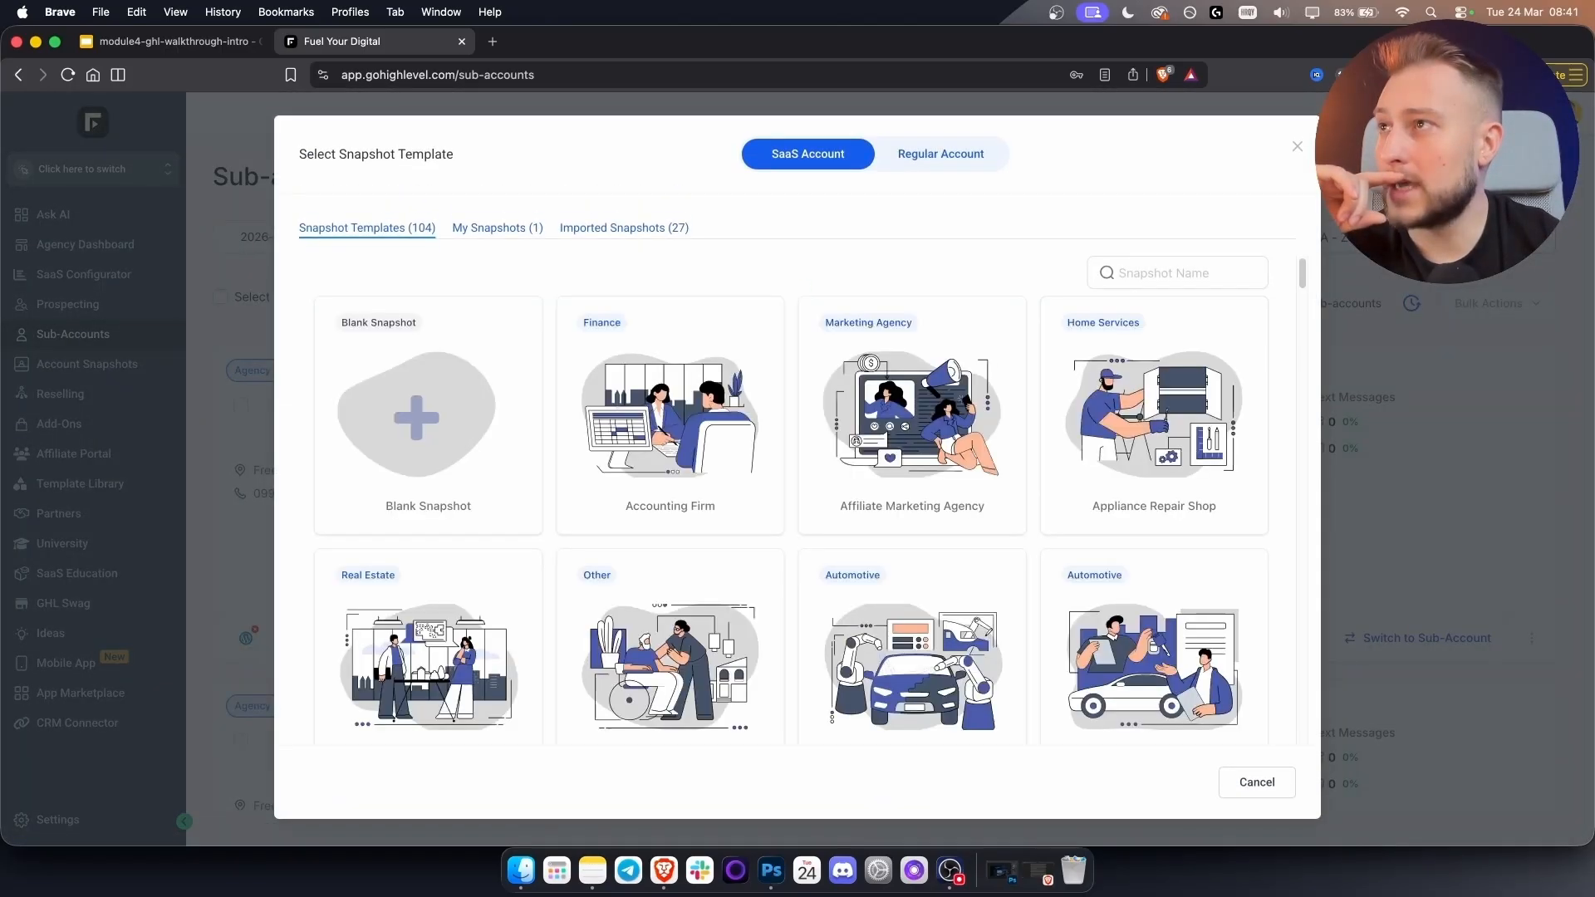
pyautogui.click(610, 230)
pyautogui.moveTo(449, 296)
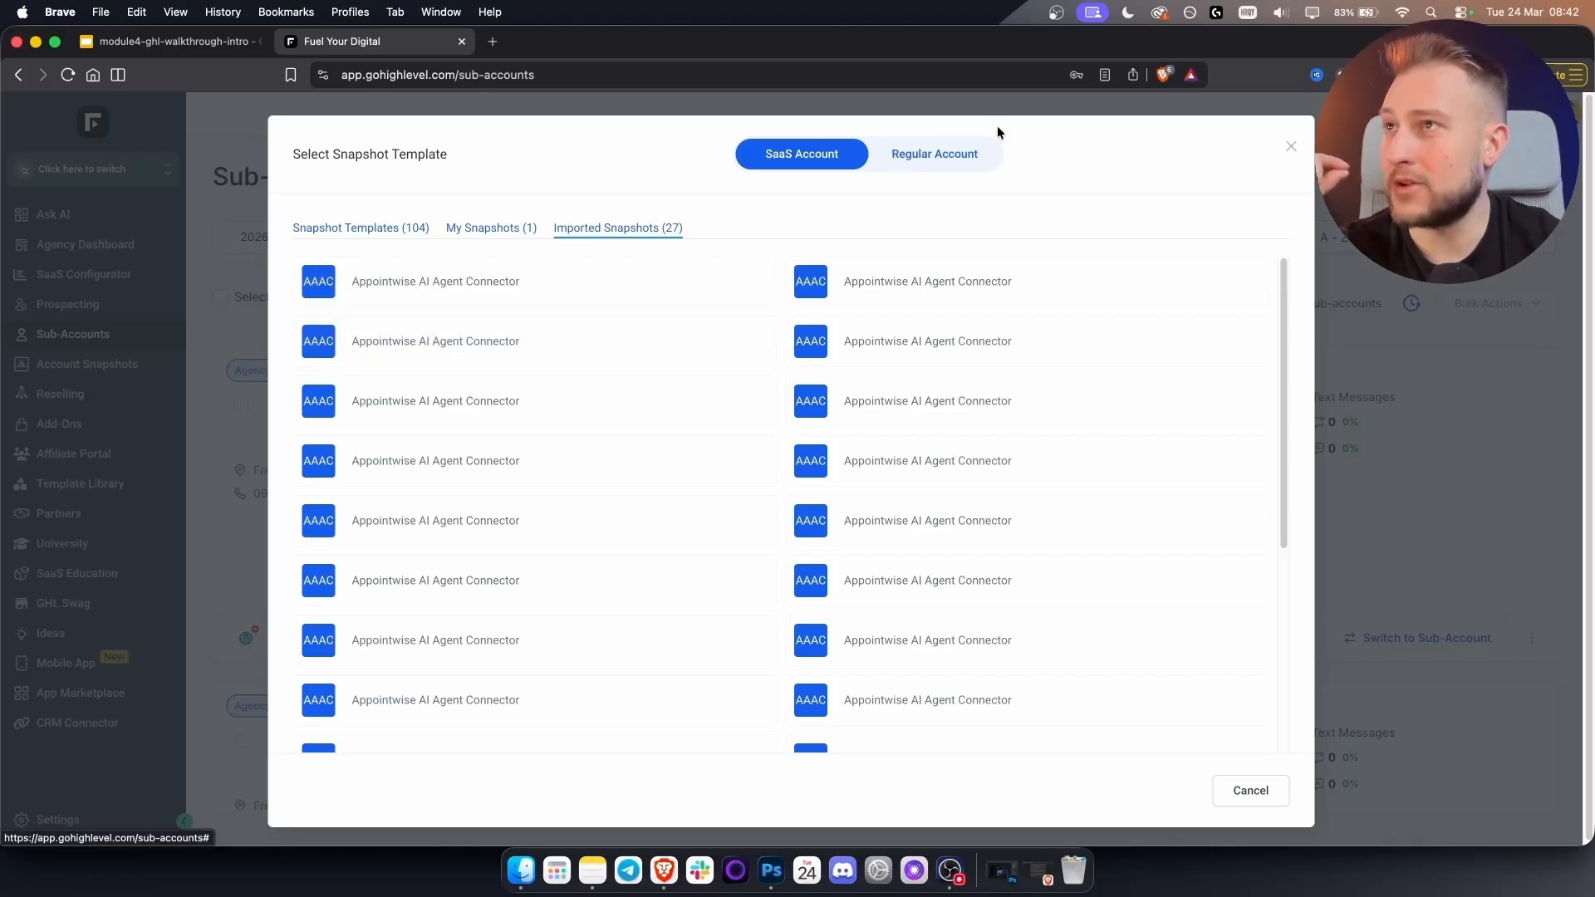
pyautogui.click(934, 161)
pyautogui.click(729, 290)
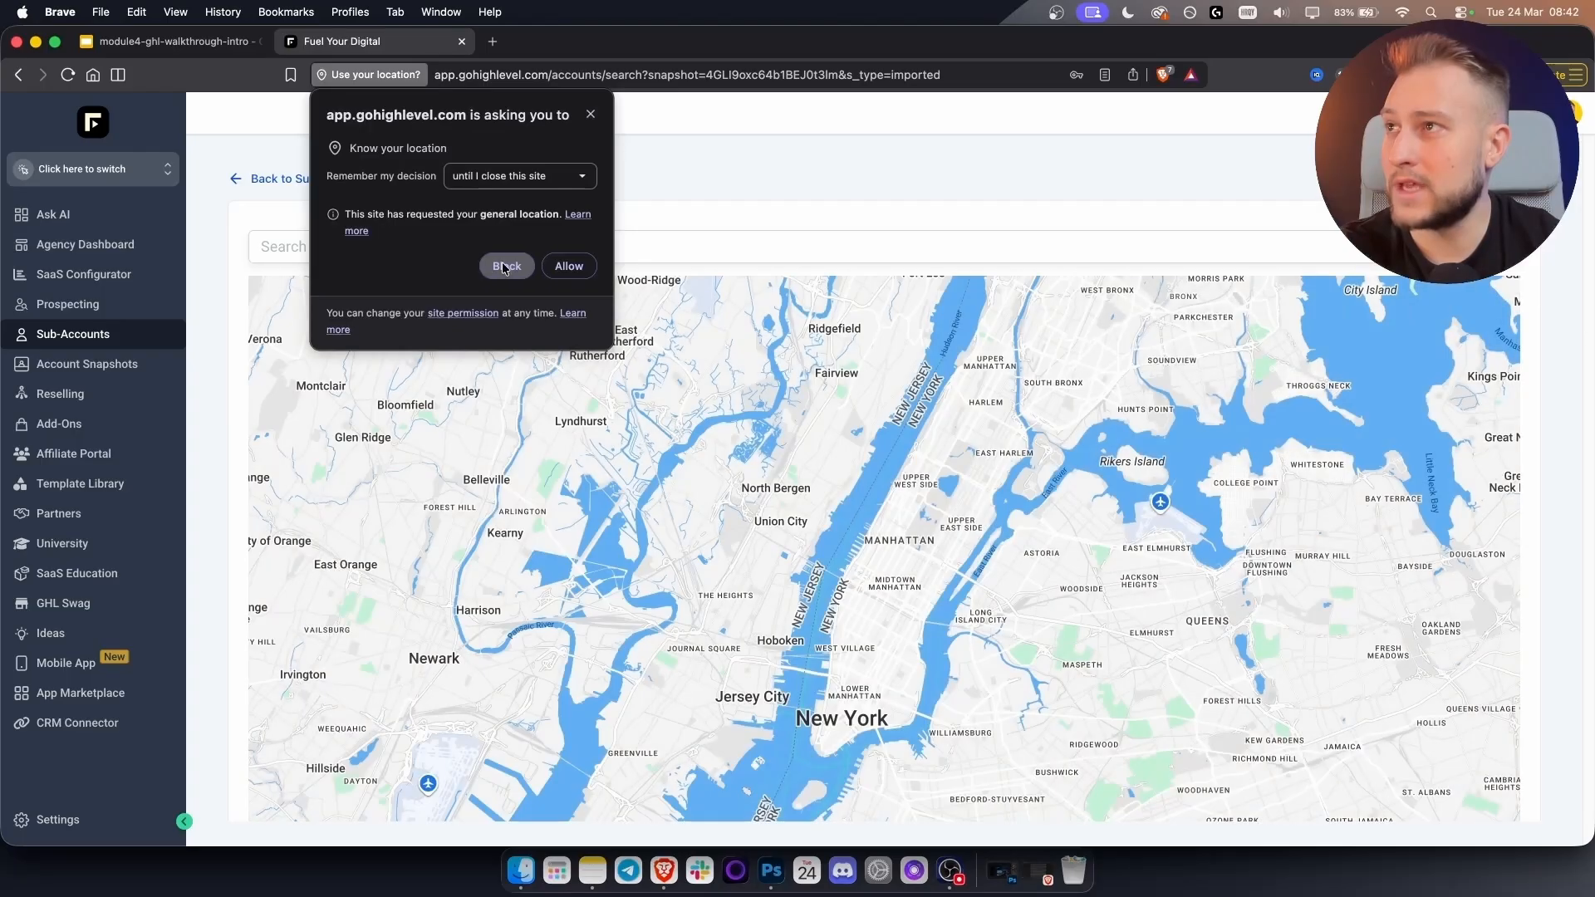
# Block location access, pick a business location on the map, then return to map search.
pyautogui.click(590, 115)
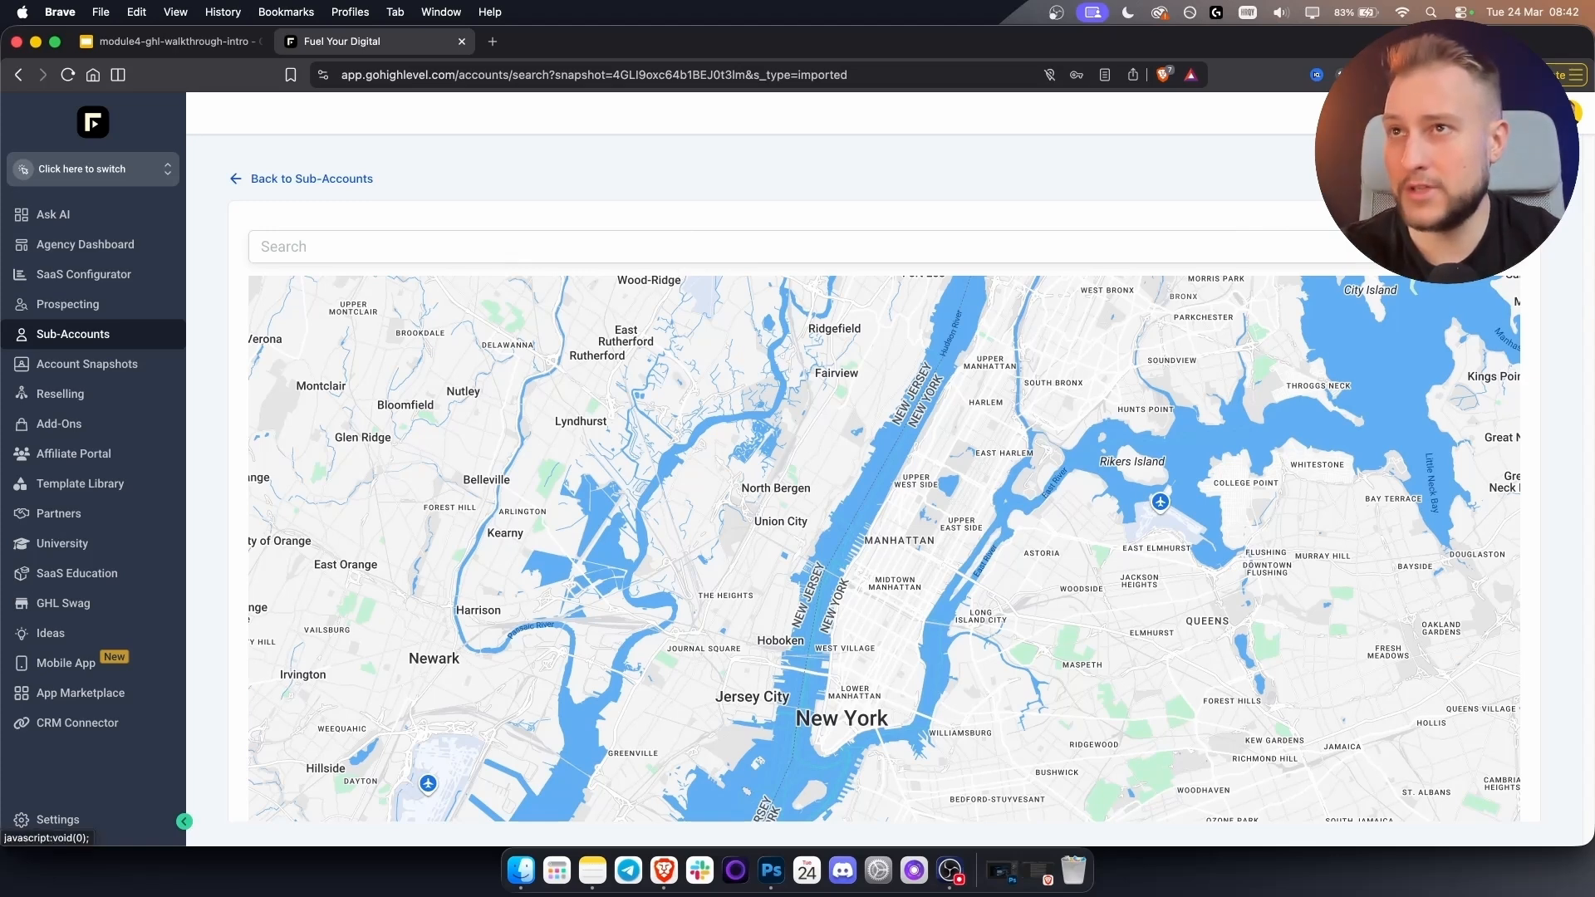
pyautogui.click(884, 323)
pyautogui.scroll(-8, 894, 325)
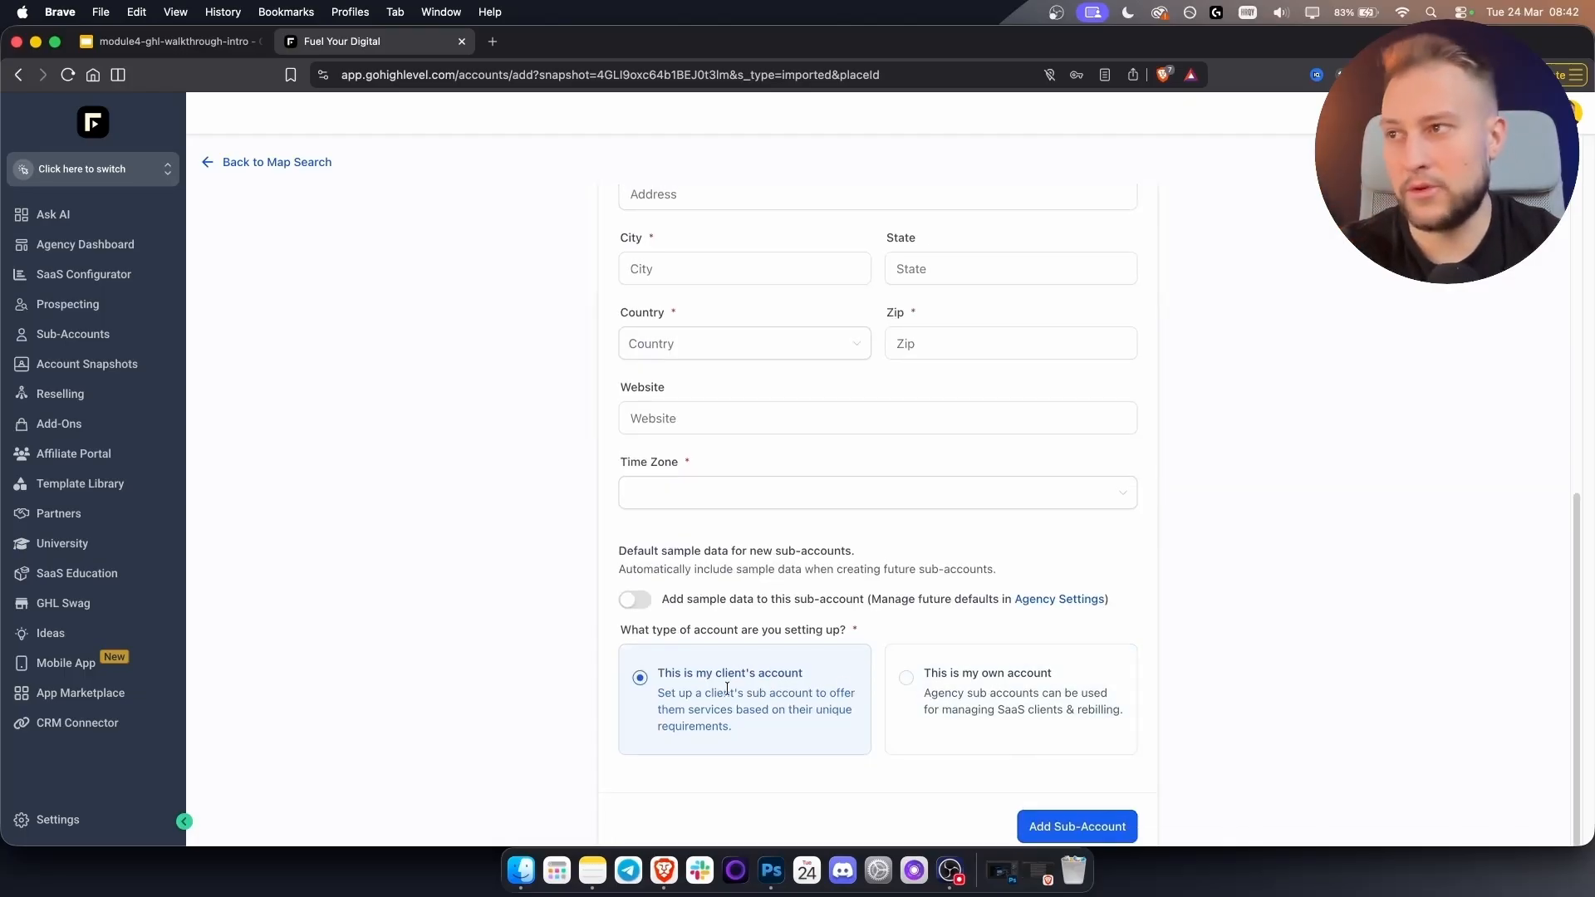
pyautogui.scroll(10, 707, 670)
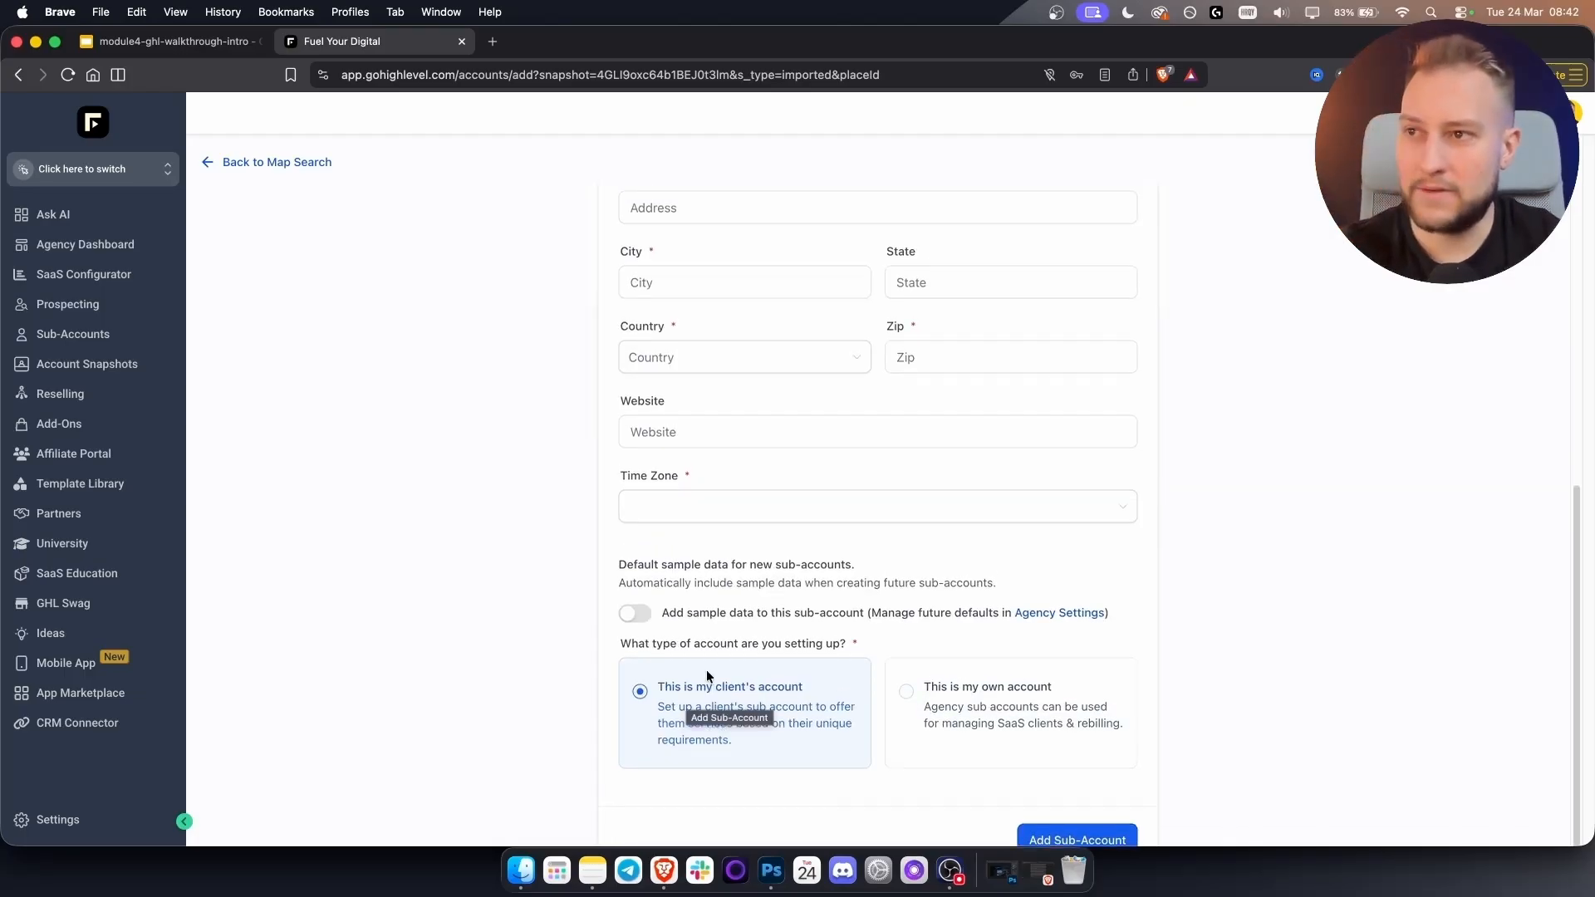
pyautogui.click(714, 540)
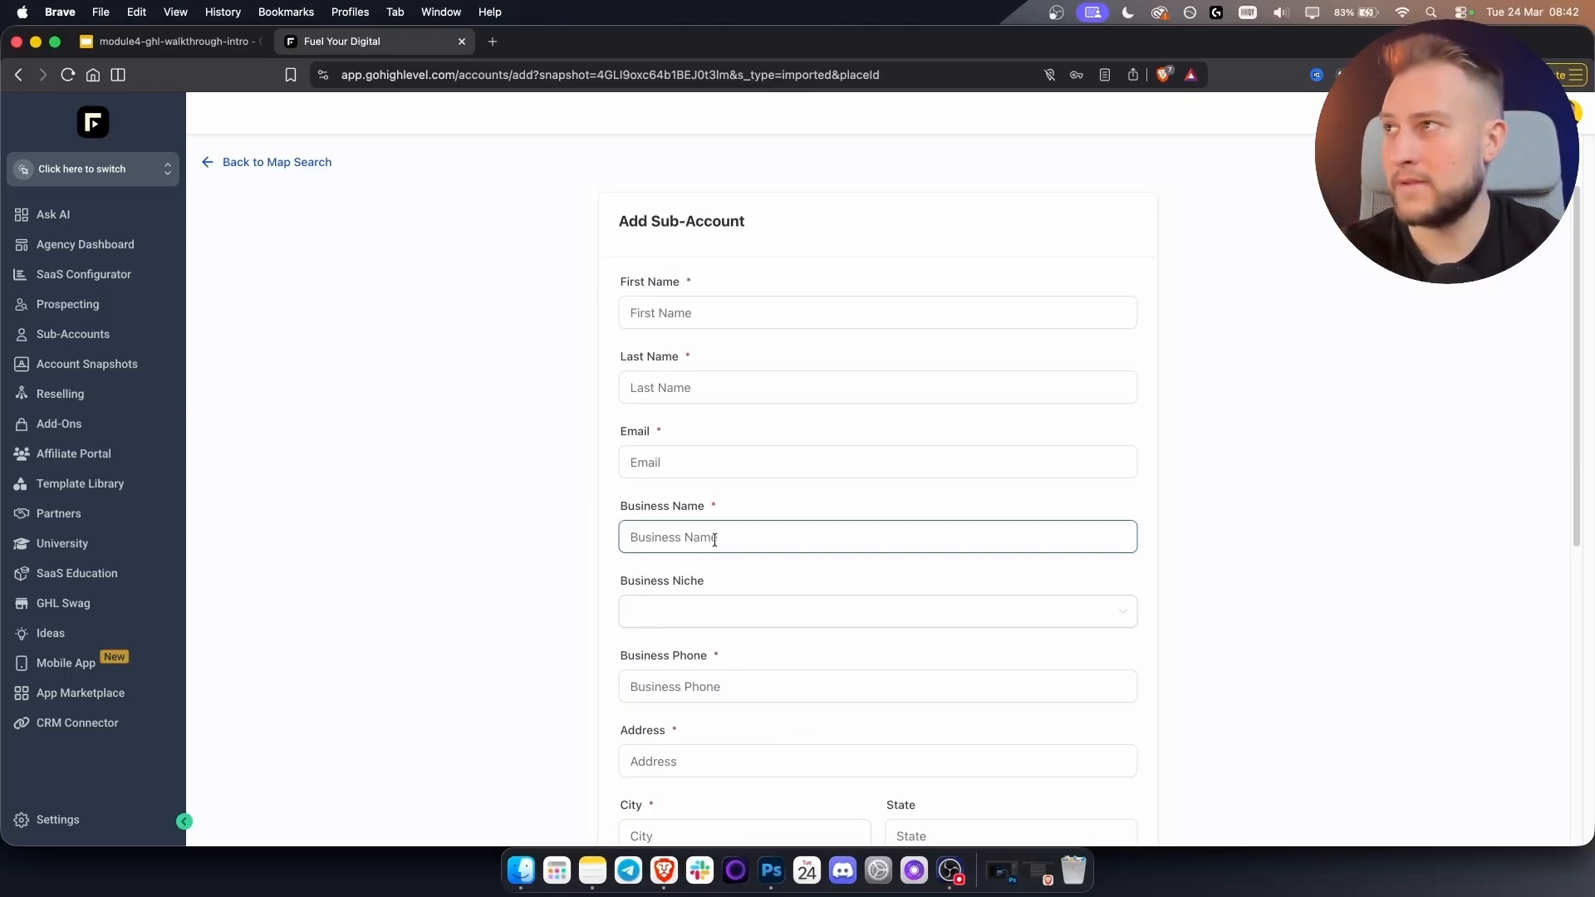
pyautogui.click(285, 163)
# Return to the Sub-accounts list, close the account switcher unchanged, and open agency Settings.
pyautogui.click(249, 182)
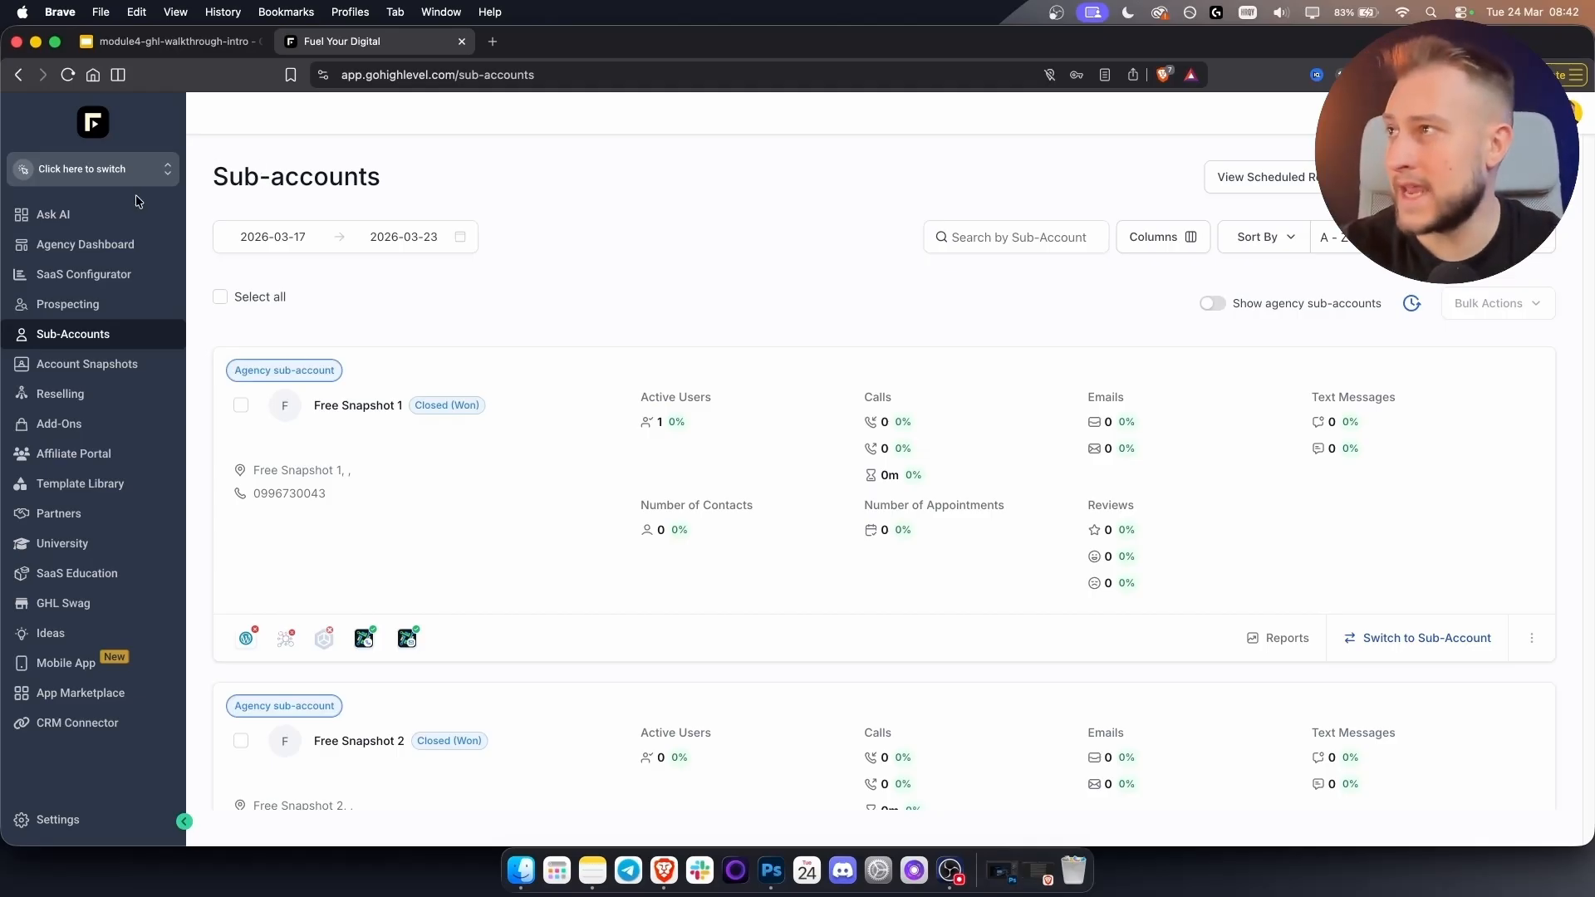
pyautogui.click(108, 163)
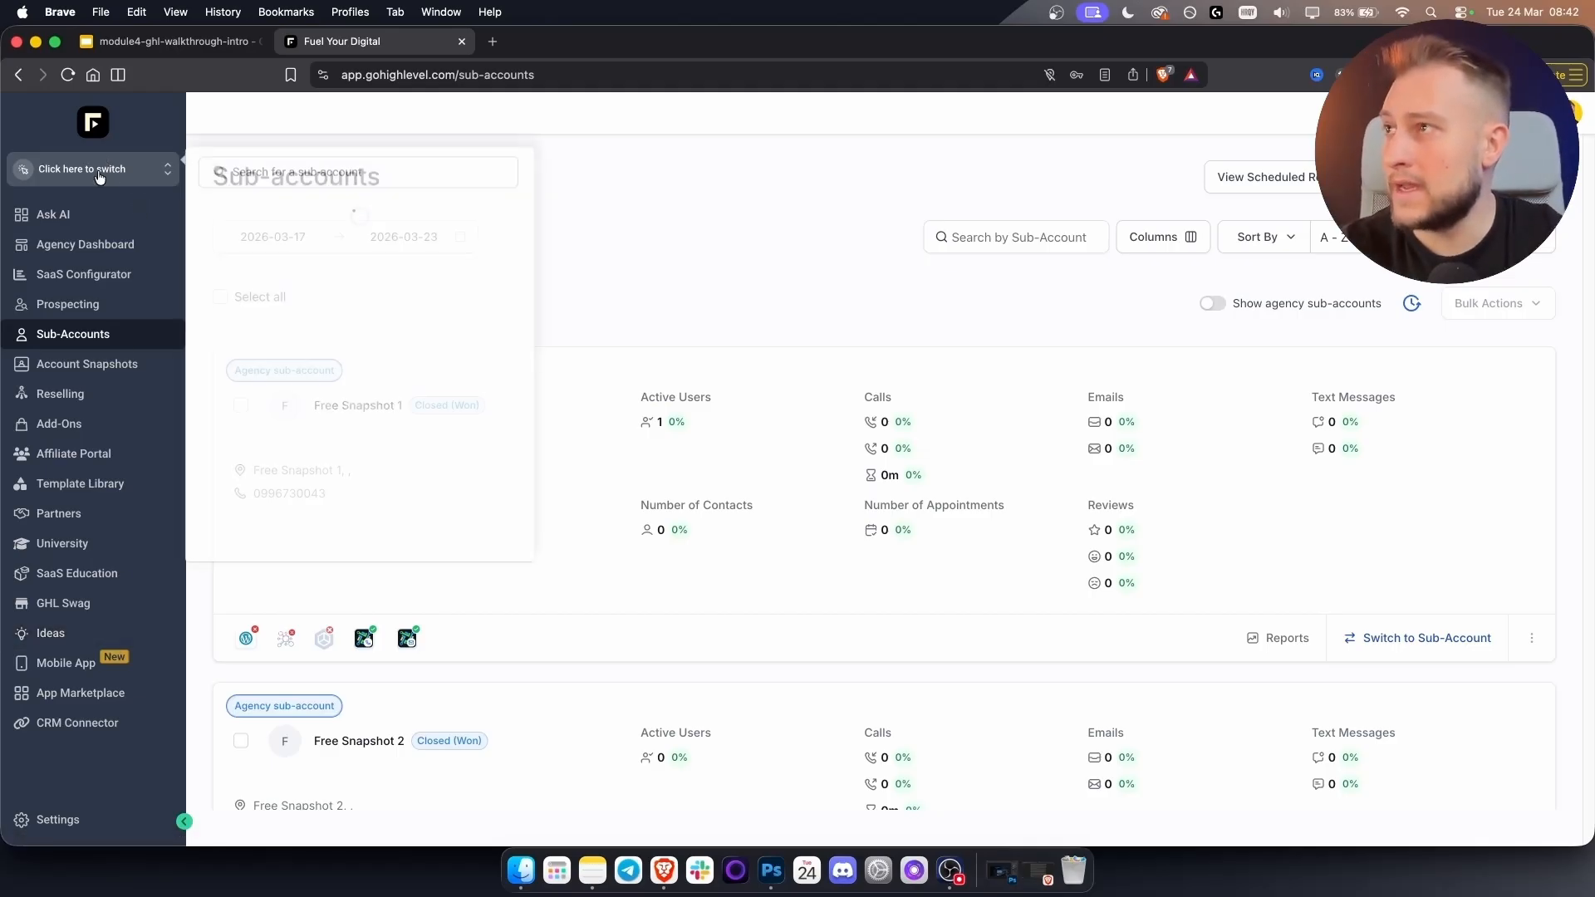
pyautogui.scroll(-1, 287, 464)
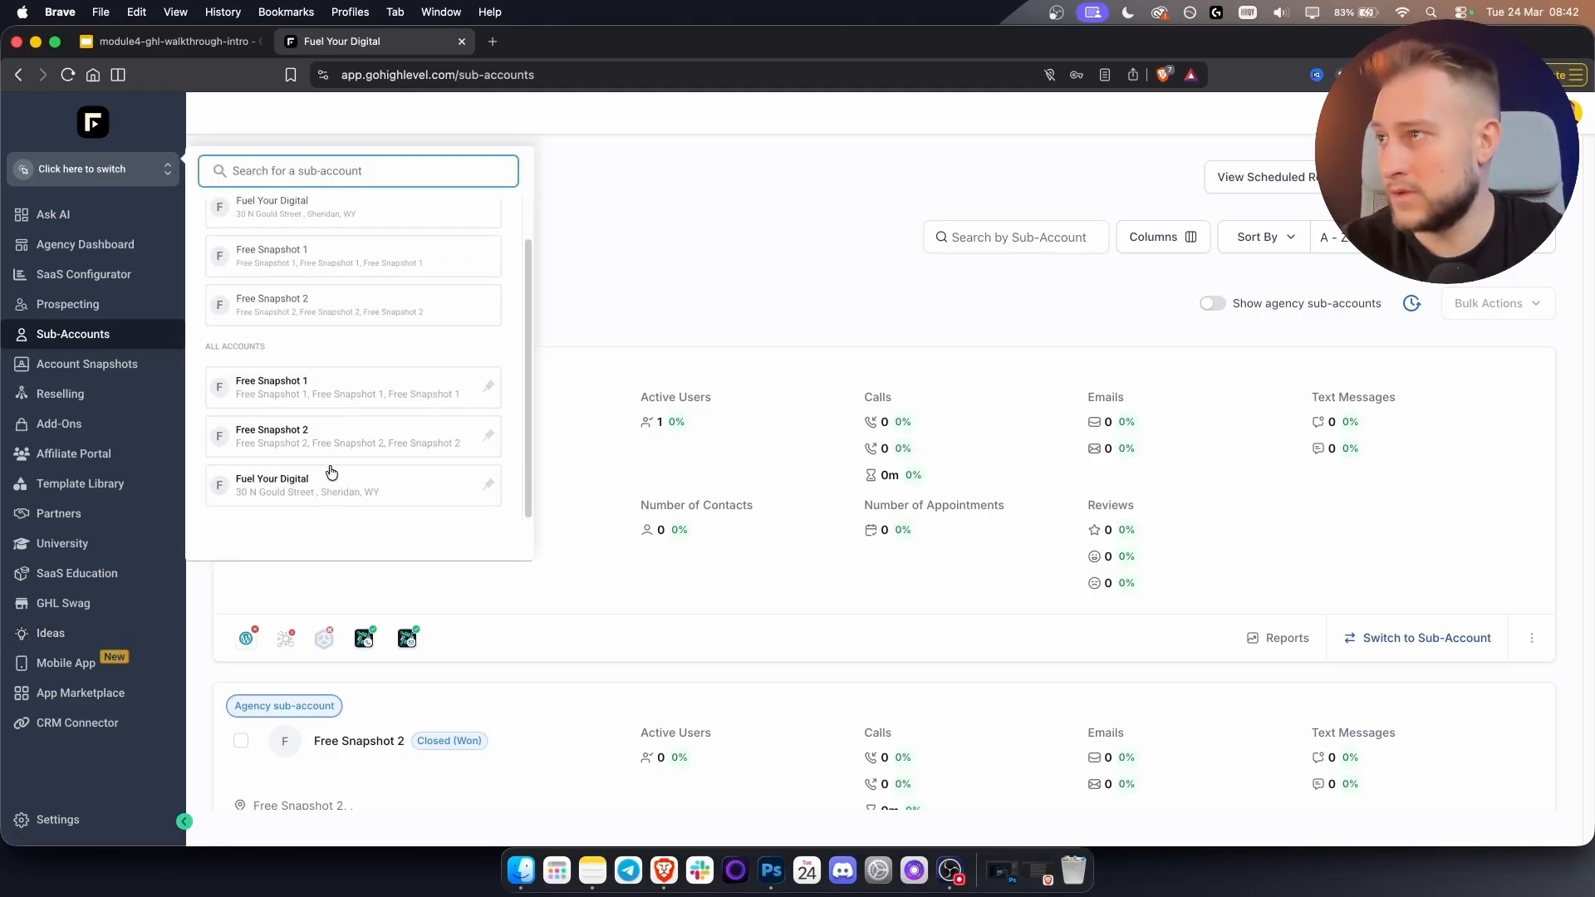
pyautogui.click(588, 232)
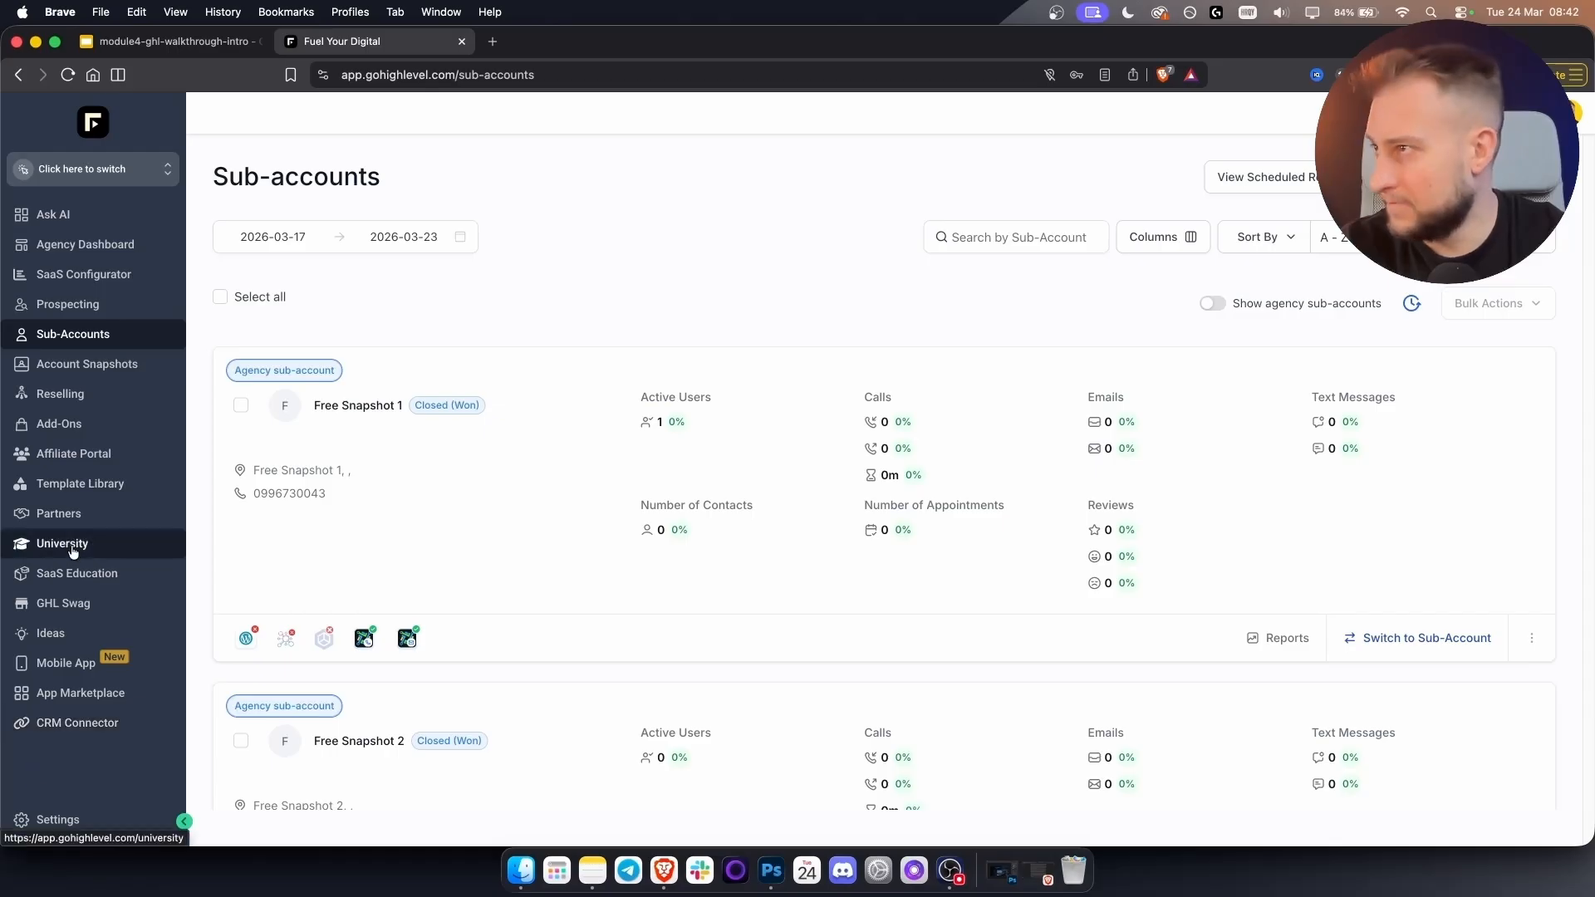
pyautogui.click(67, 823)
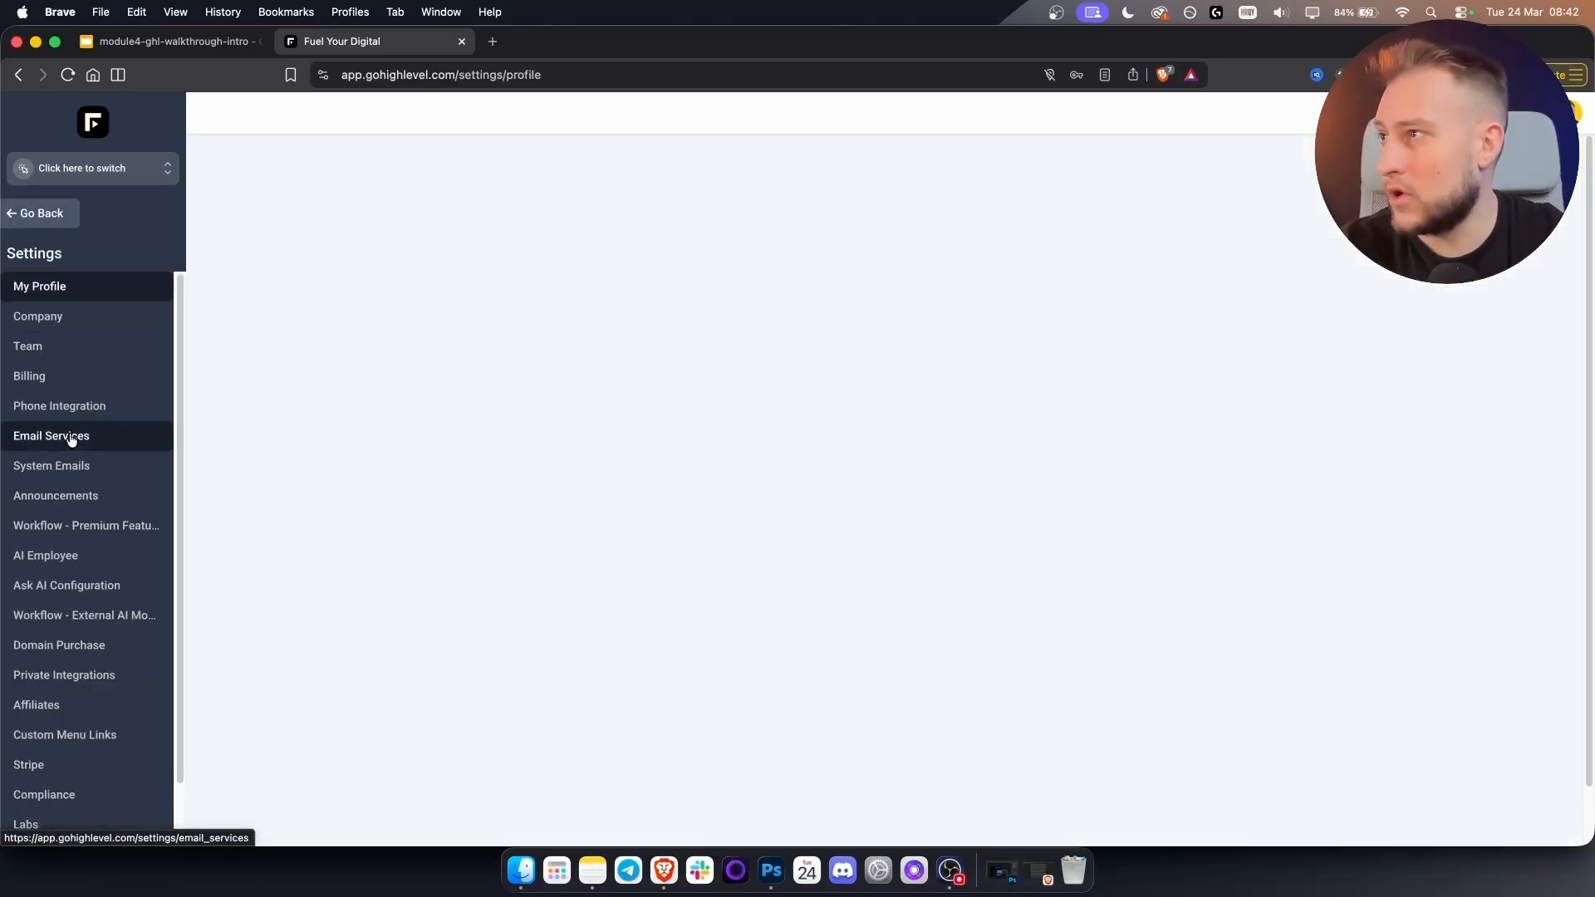
# View Email Services, dismiss the deliverability notice, then show the Team member list.
pyautogui.click(71, 438)
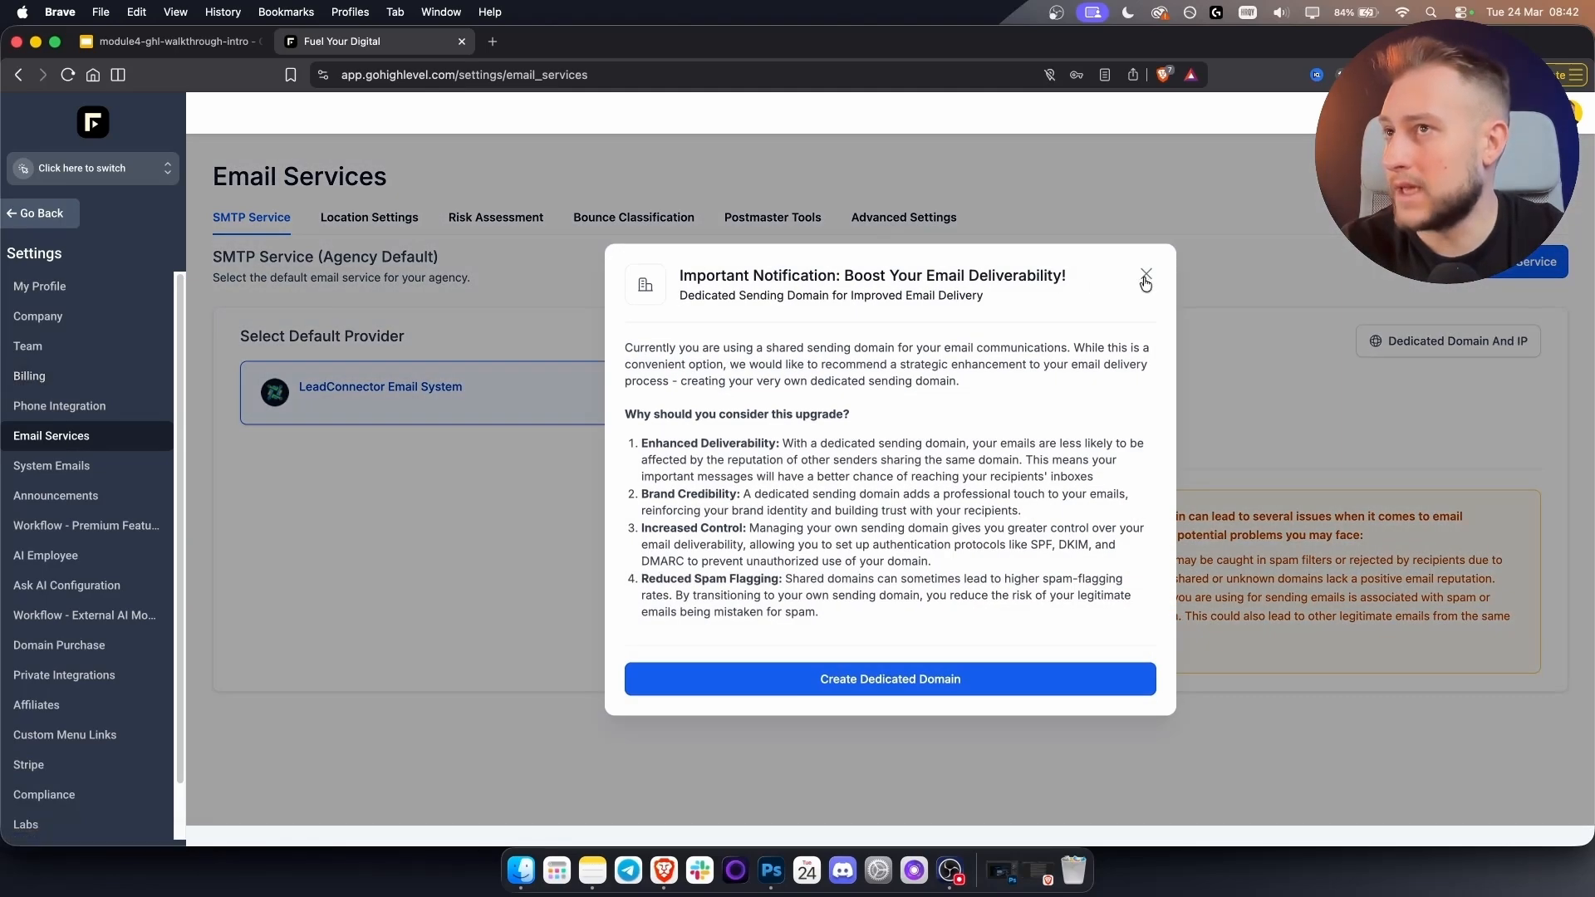
pyautogui.press('Escape')
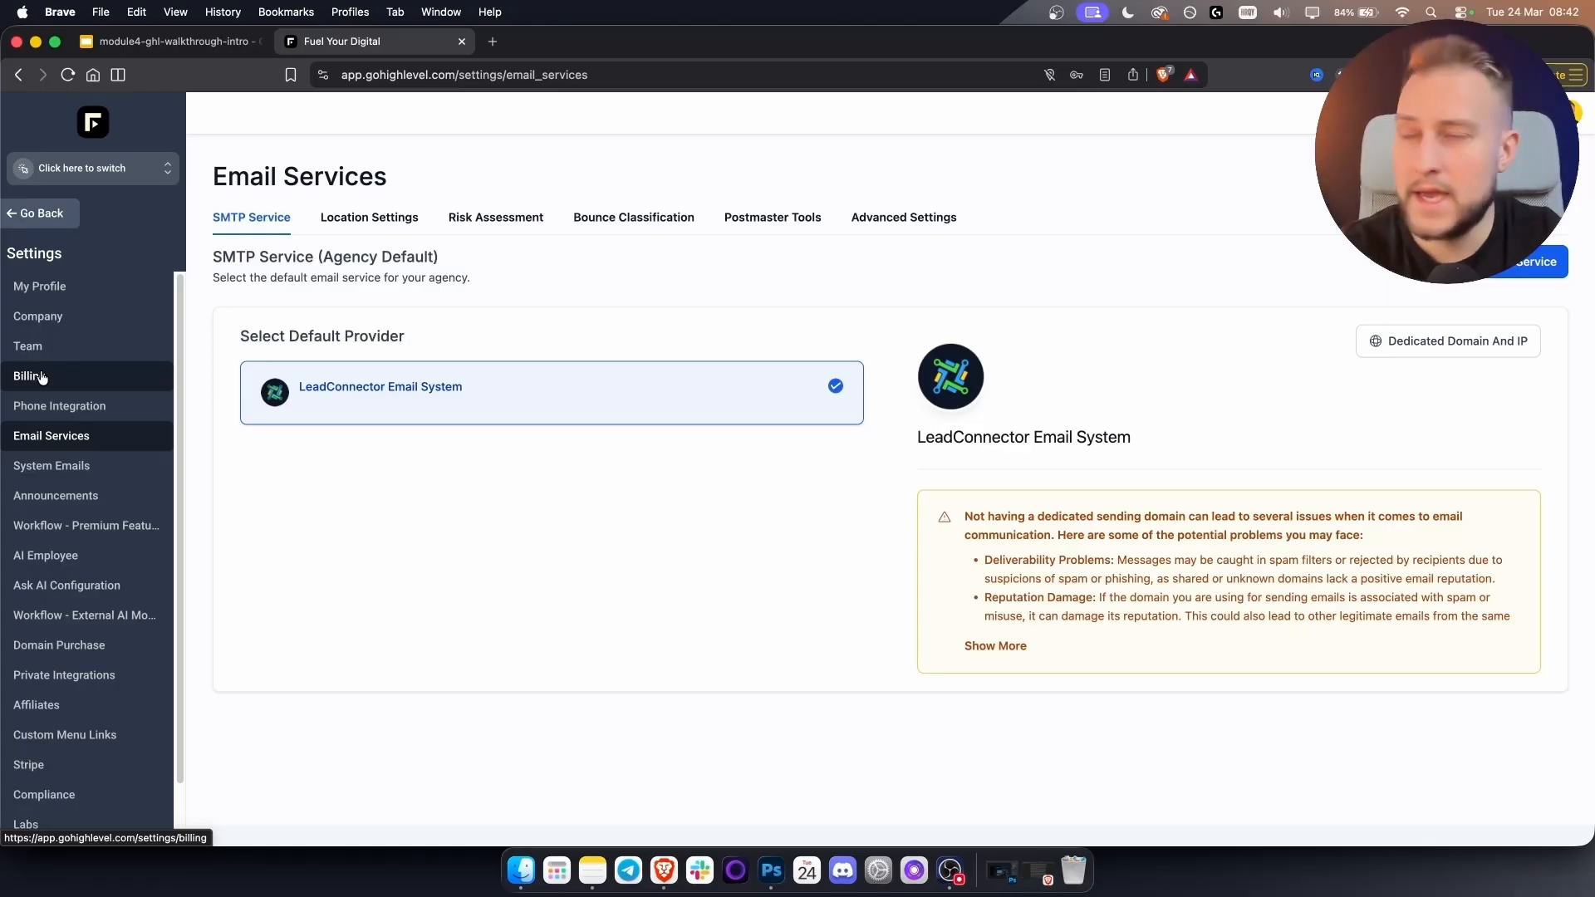
pyautogui.click(50, 348)
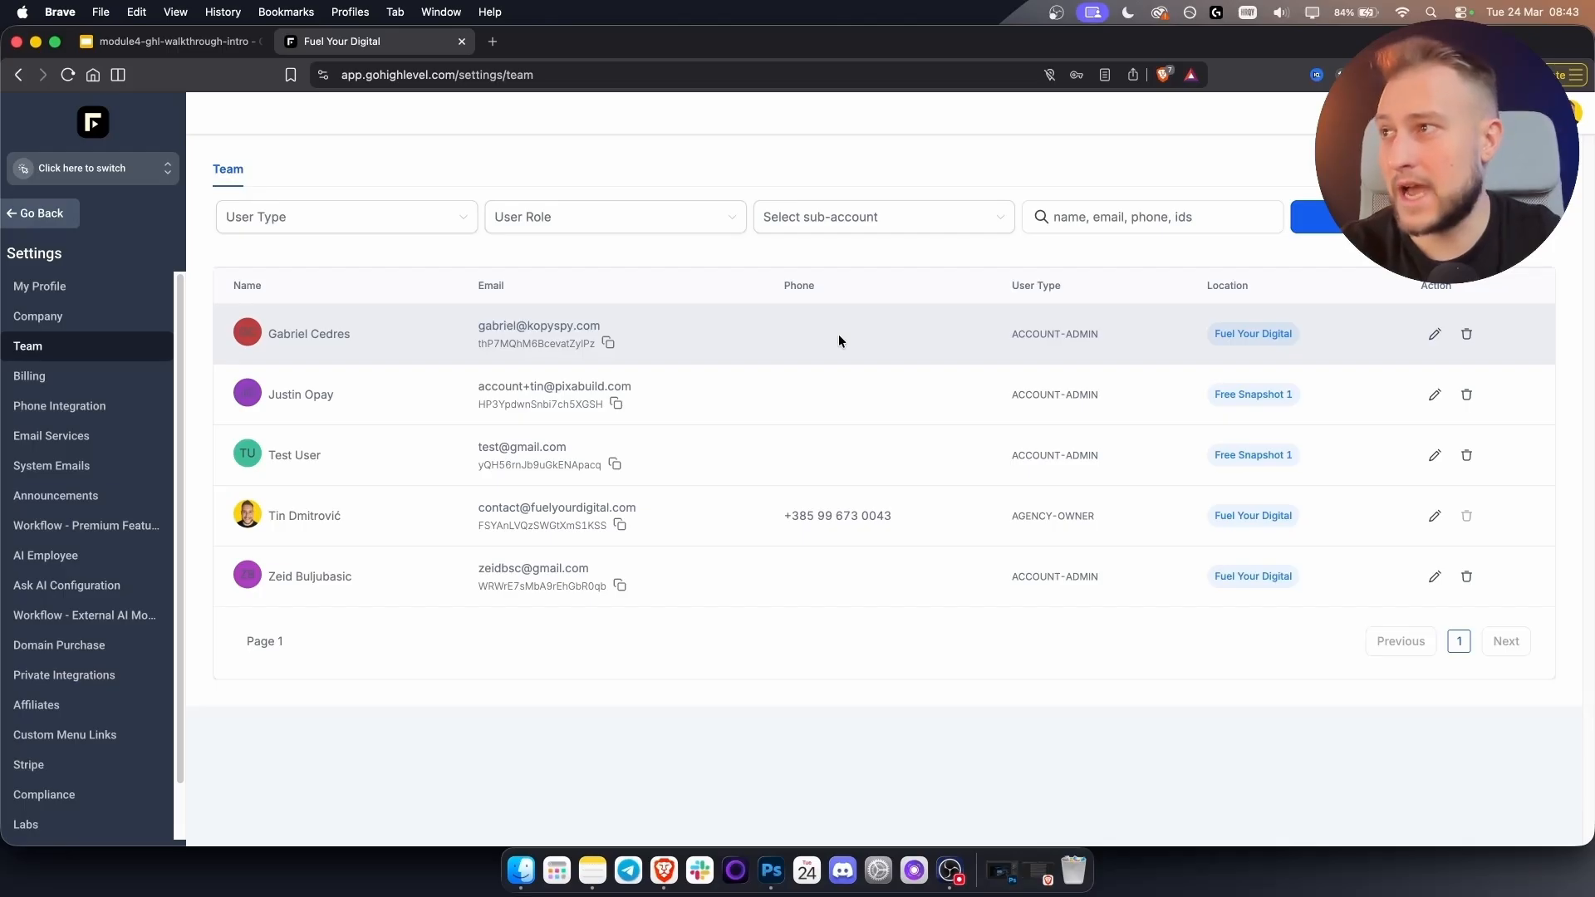
# Start a new team member's roles and permissions with user type Account and role User.
pyautogui.click(1347, 221)
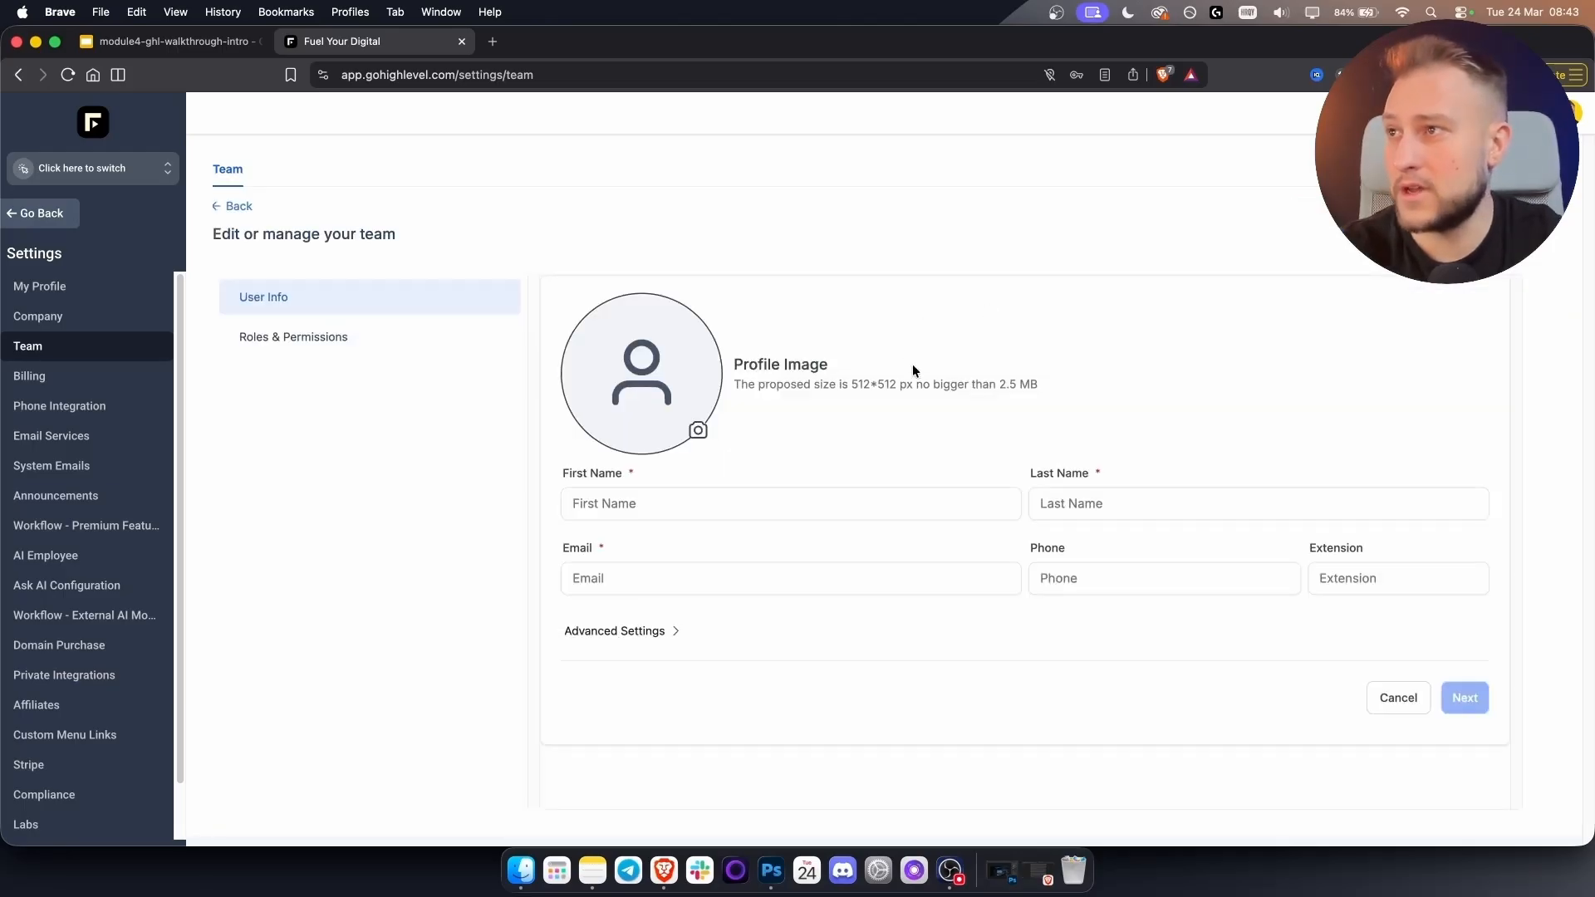
pyautogui.click(310, 352)
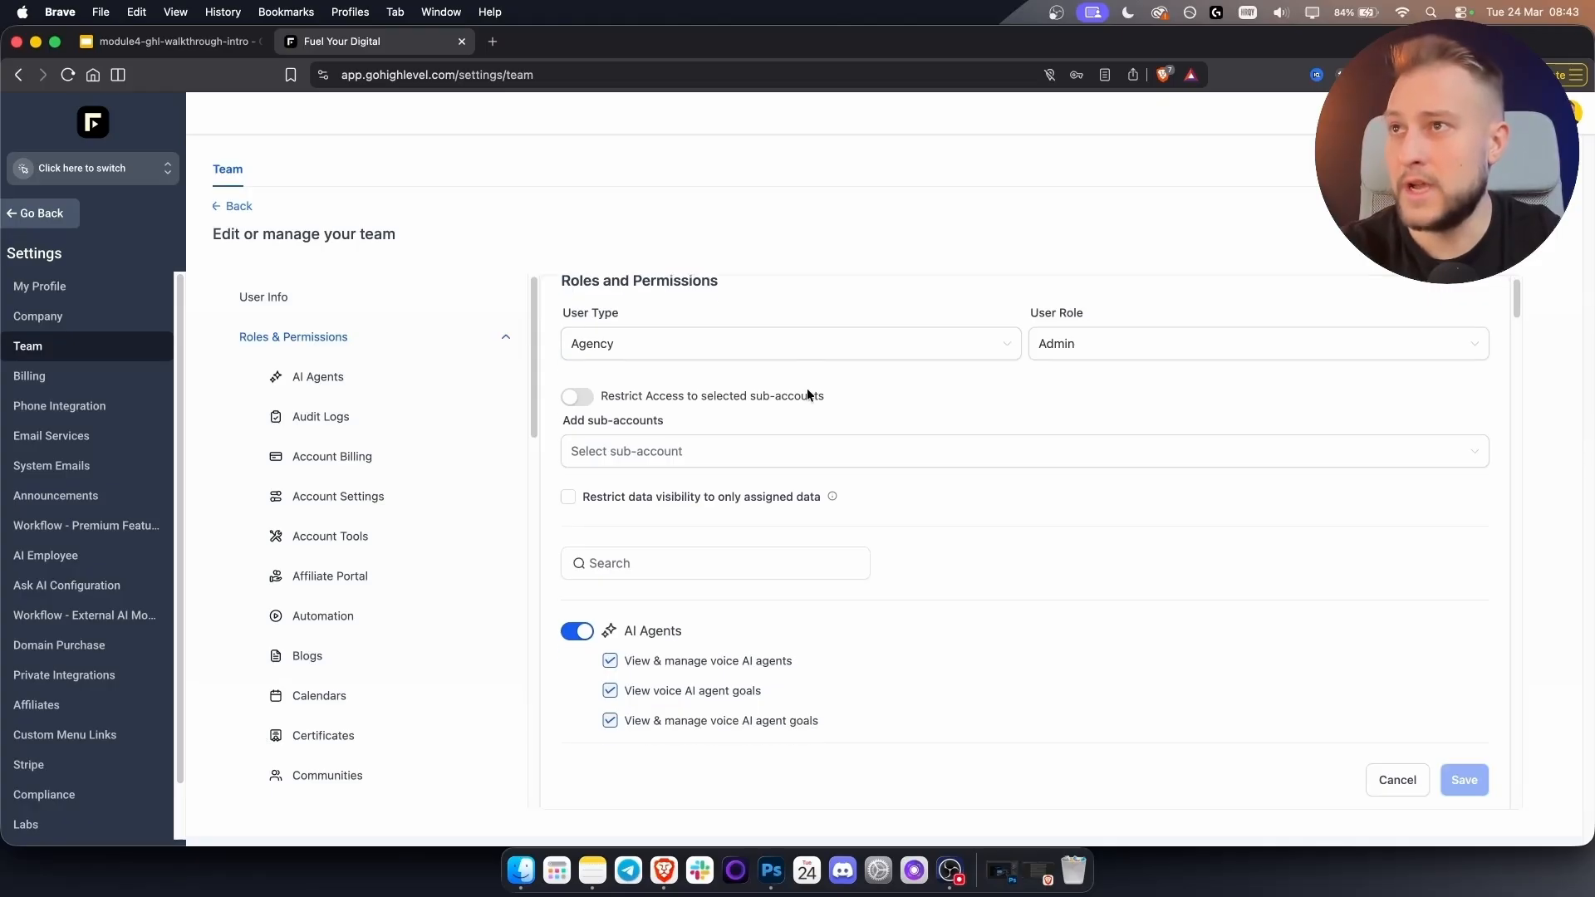
pyautogui.click(1124, 379)
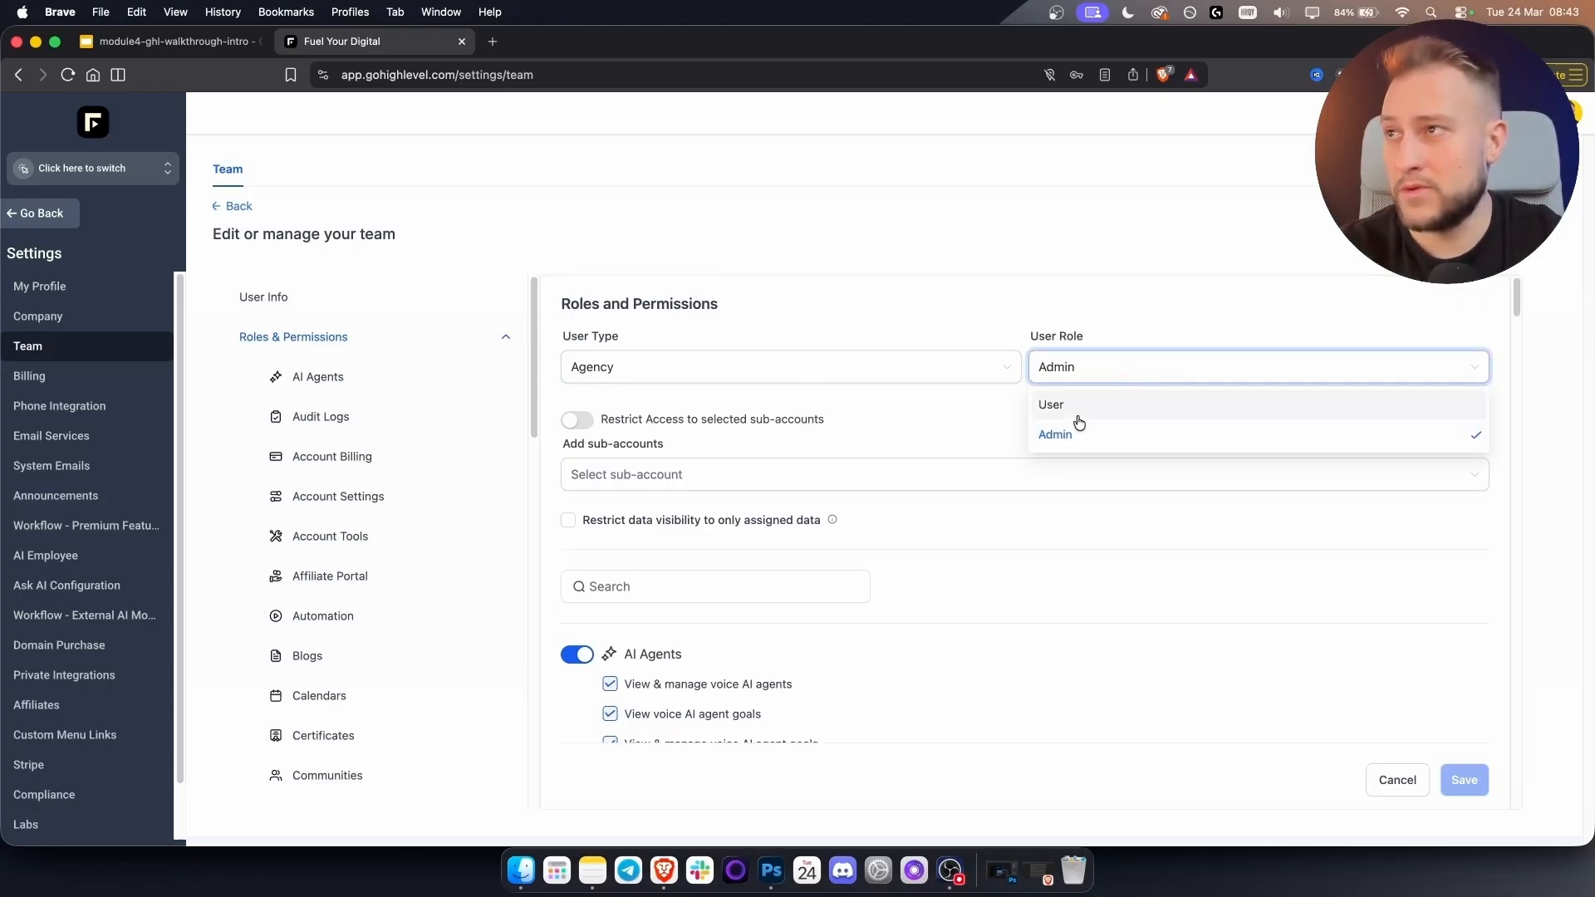
pyautogui.click(898, 370)
pyautogui.click(890, 371)
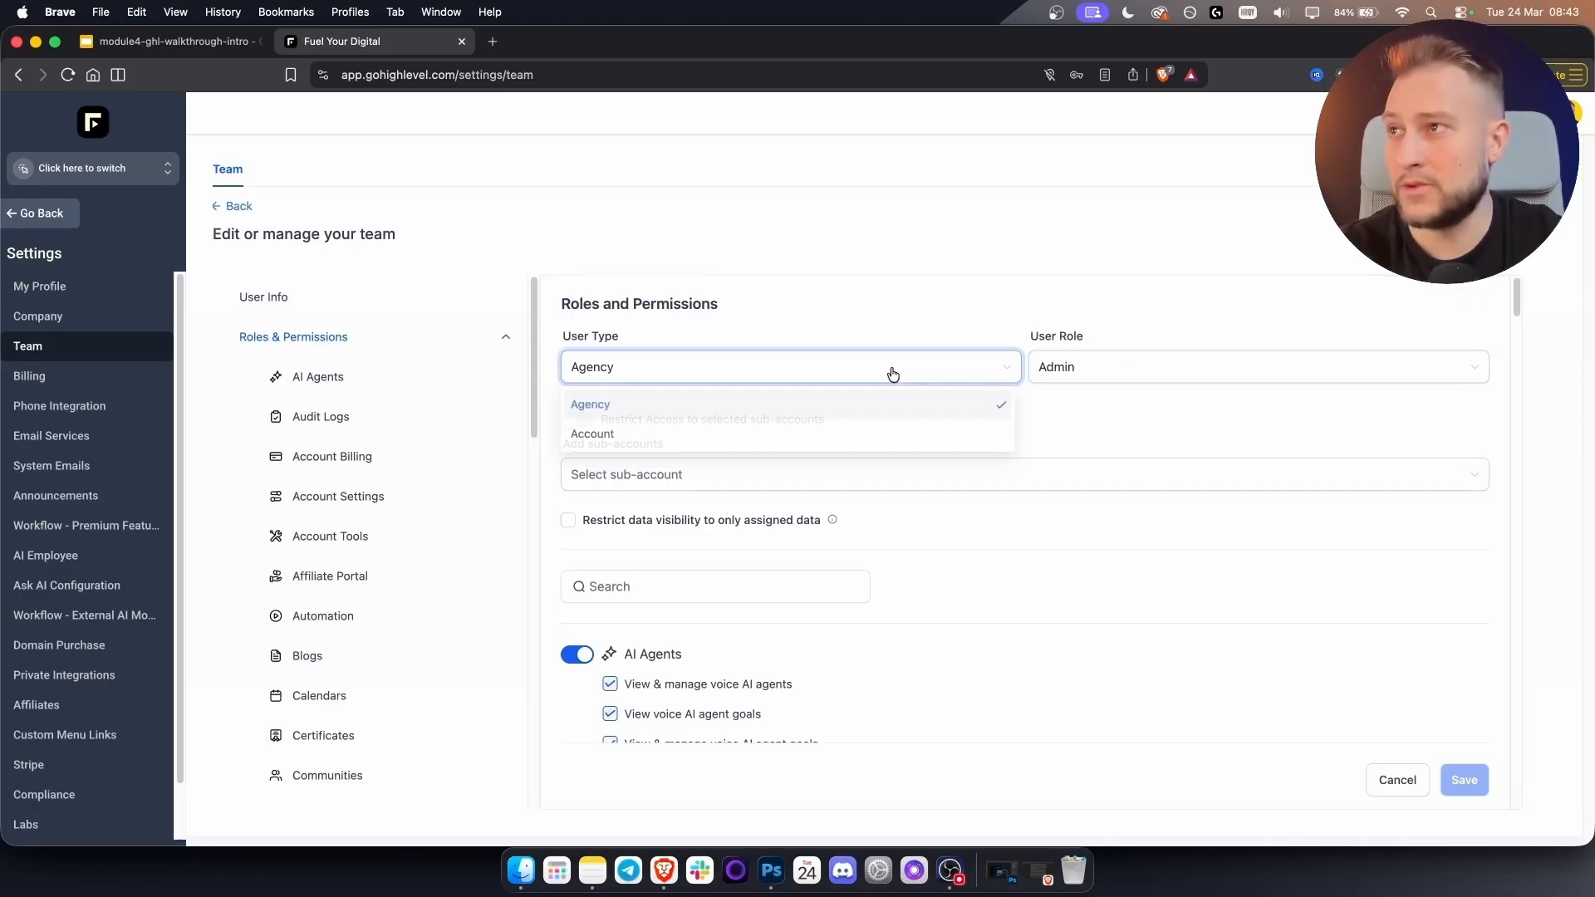
pyautogui.click(812, 436)
pyautogui.click(711, 450)
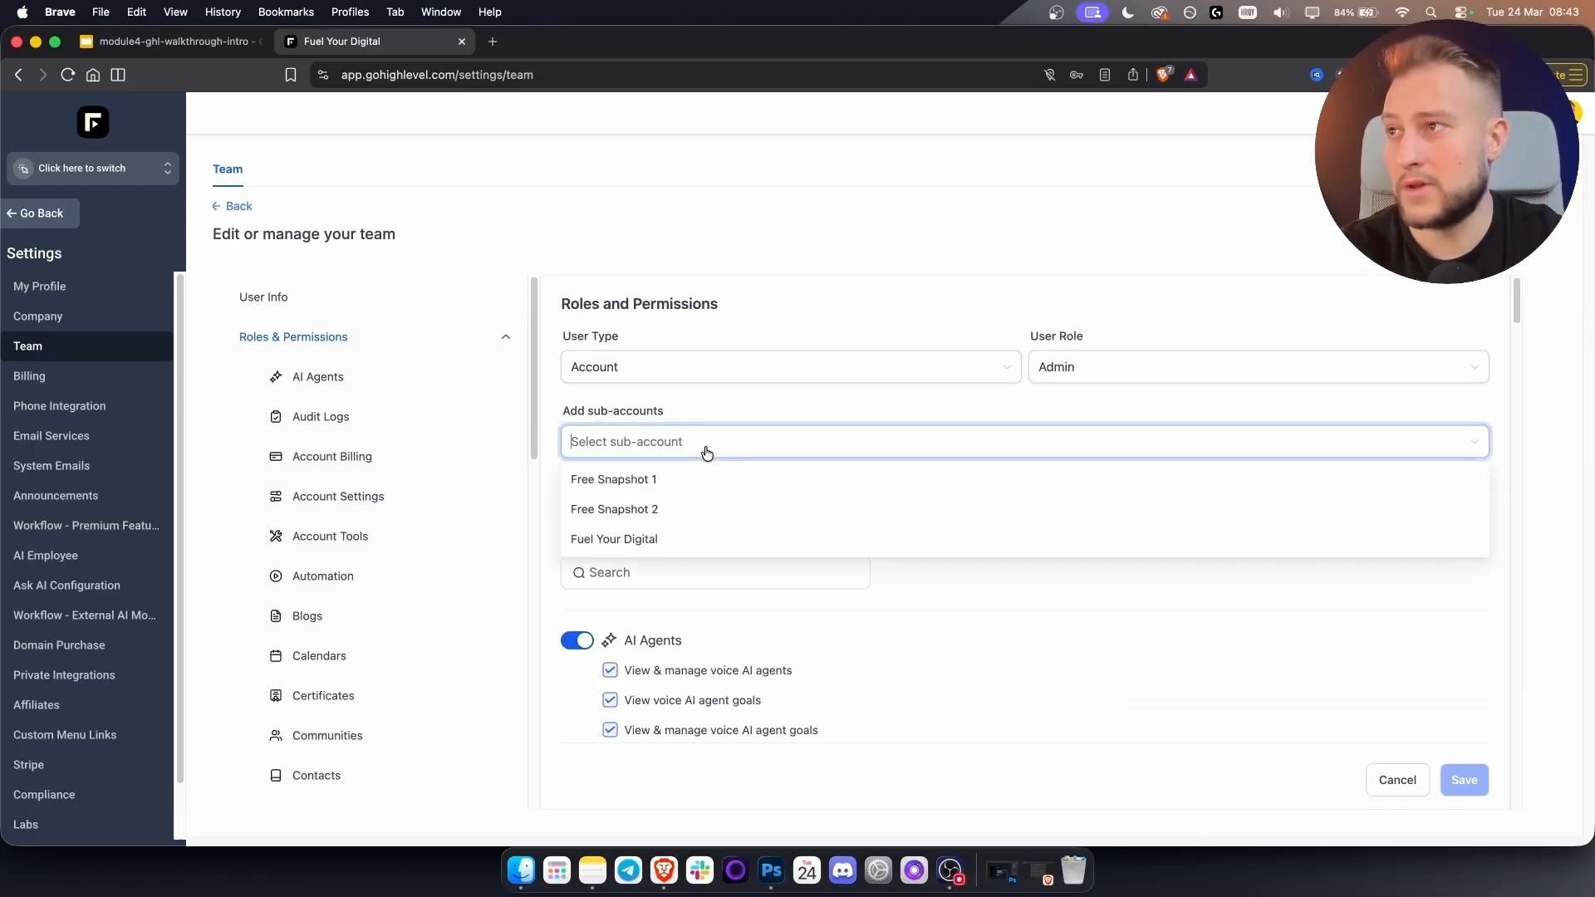
pyautogui.click(701, 407)
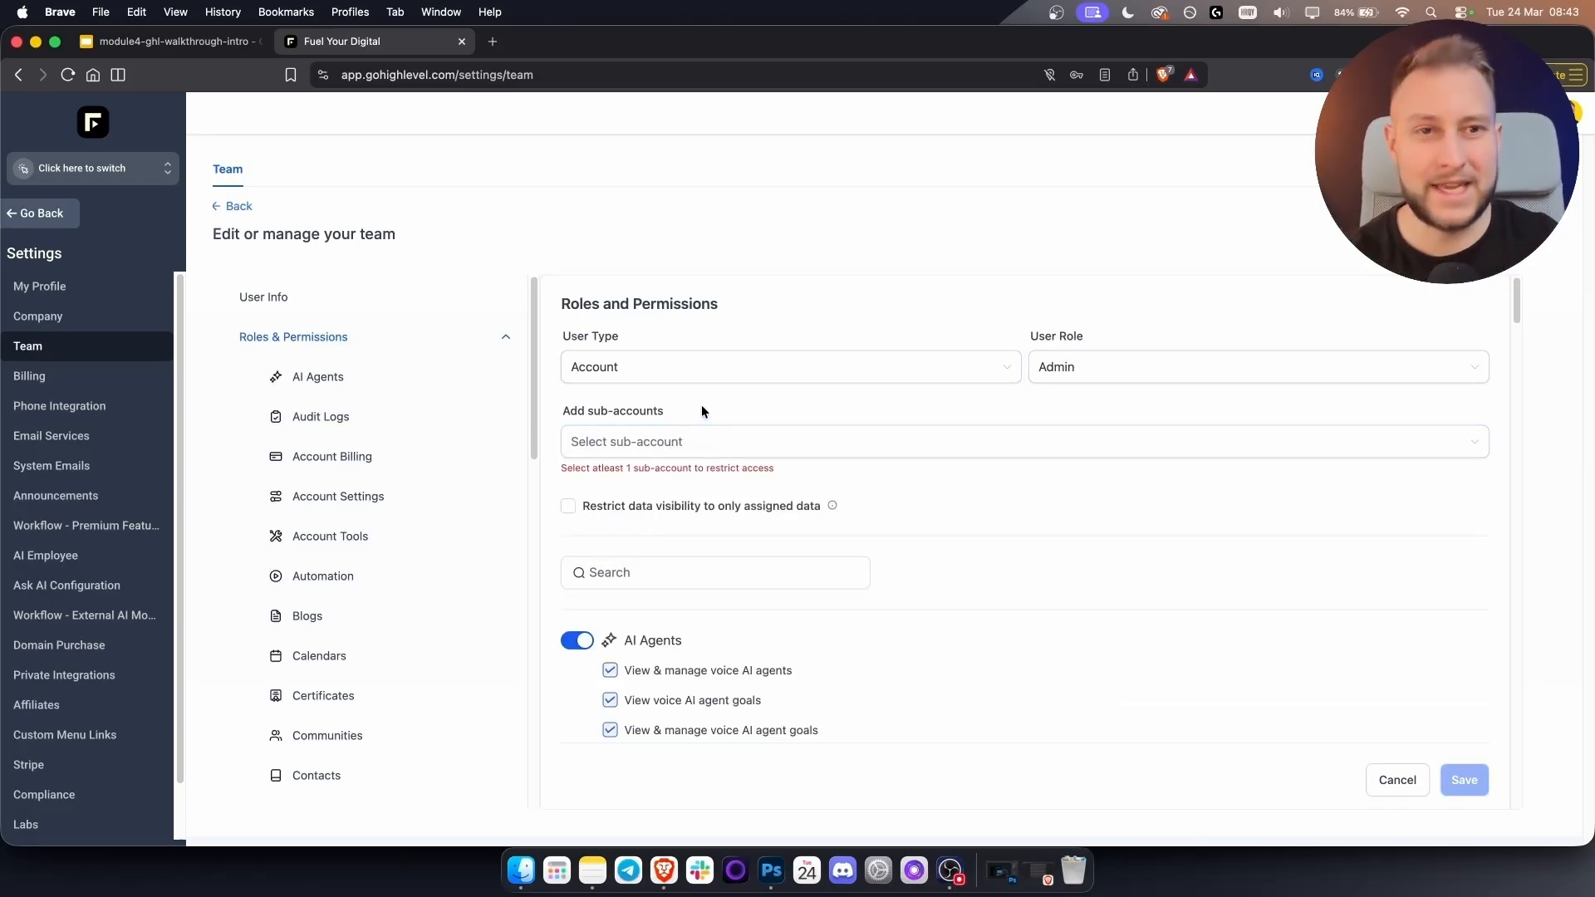
pyautogui.click(1126, 361)
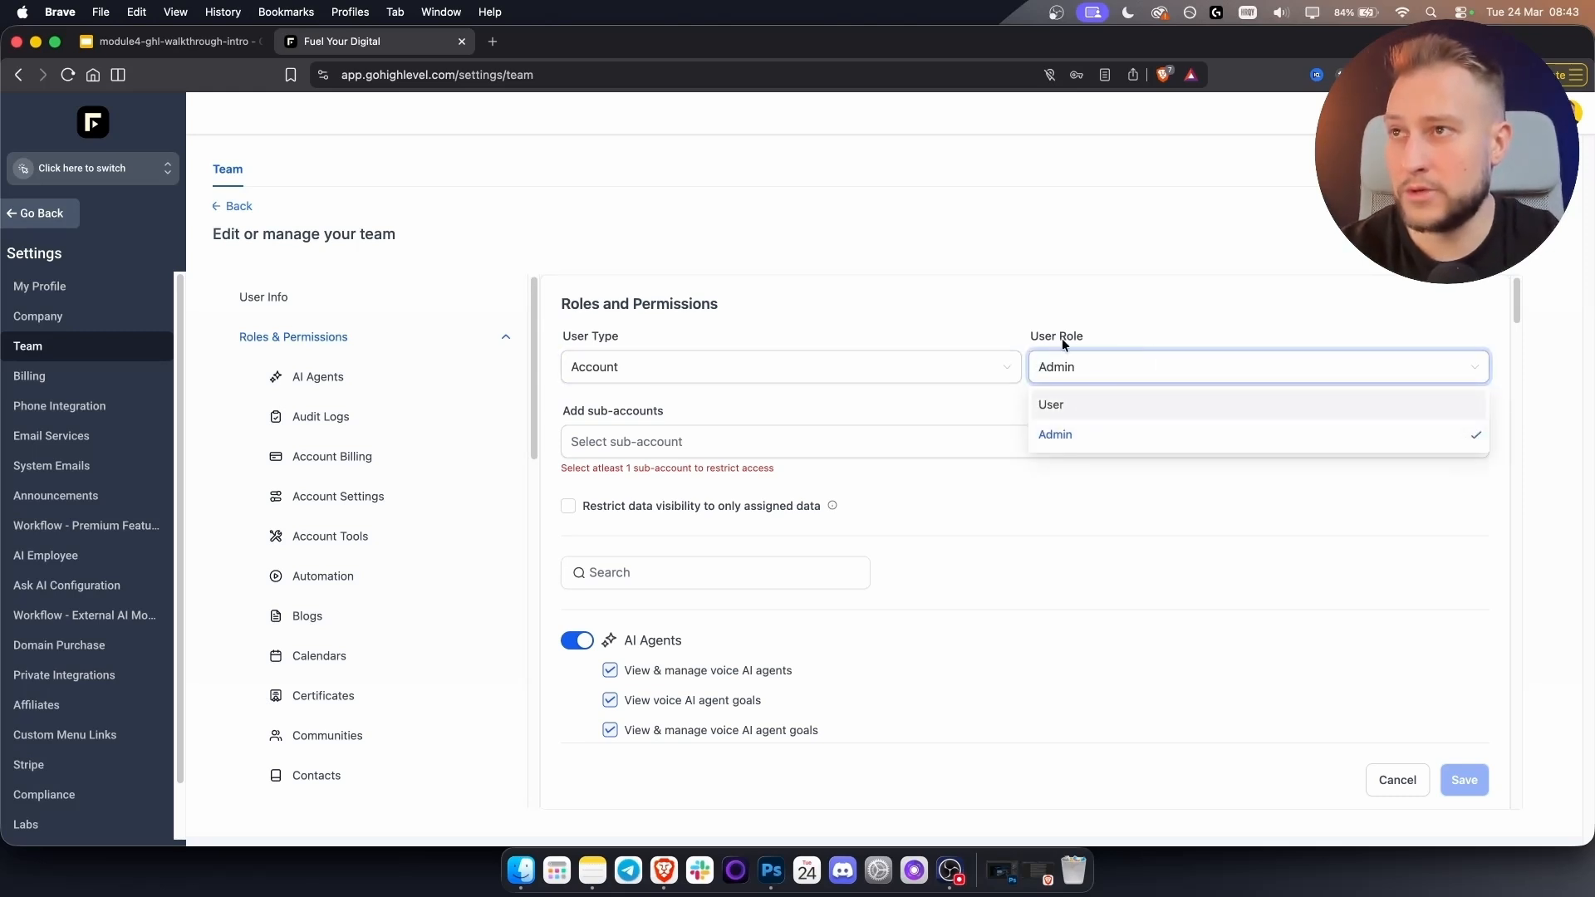
pyautogui.click(1068, 404)
pyautogui.click(725, 454)
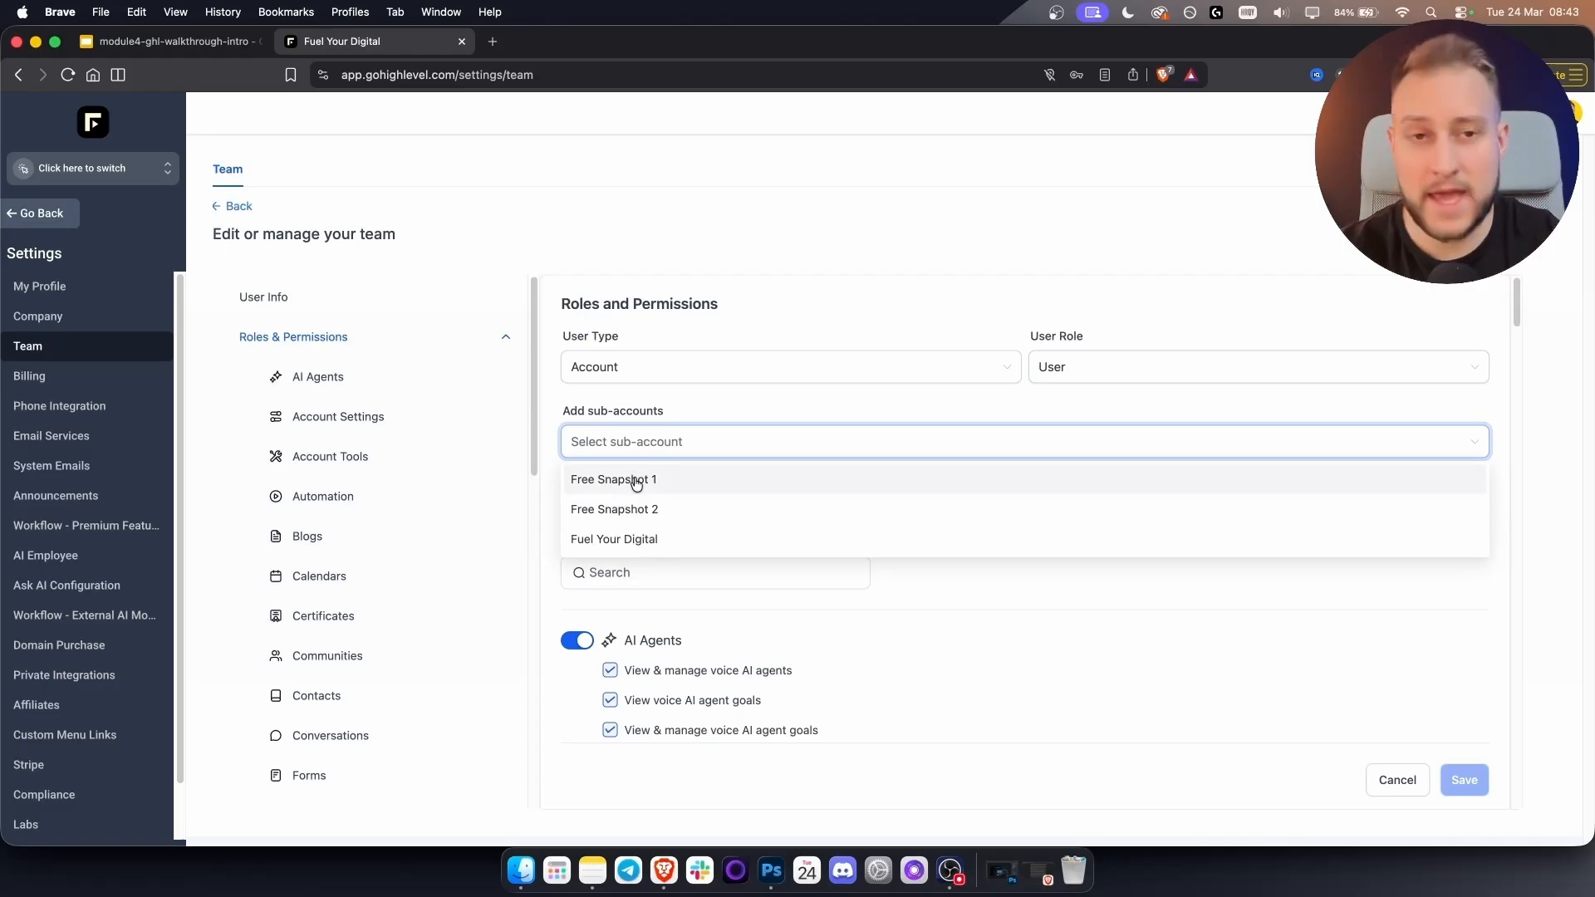
pyautogui.click(1093, 362)
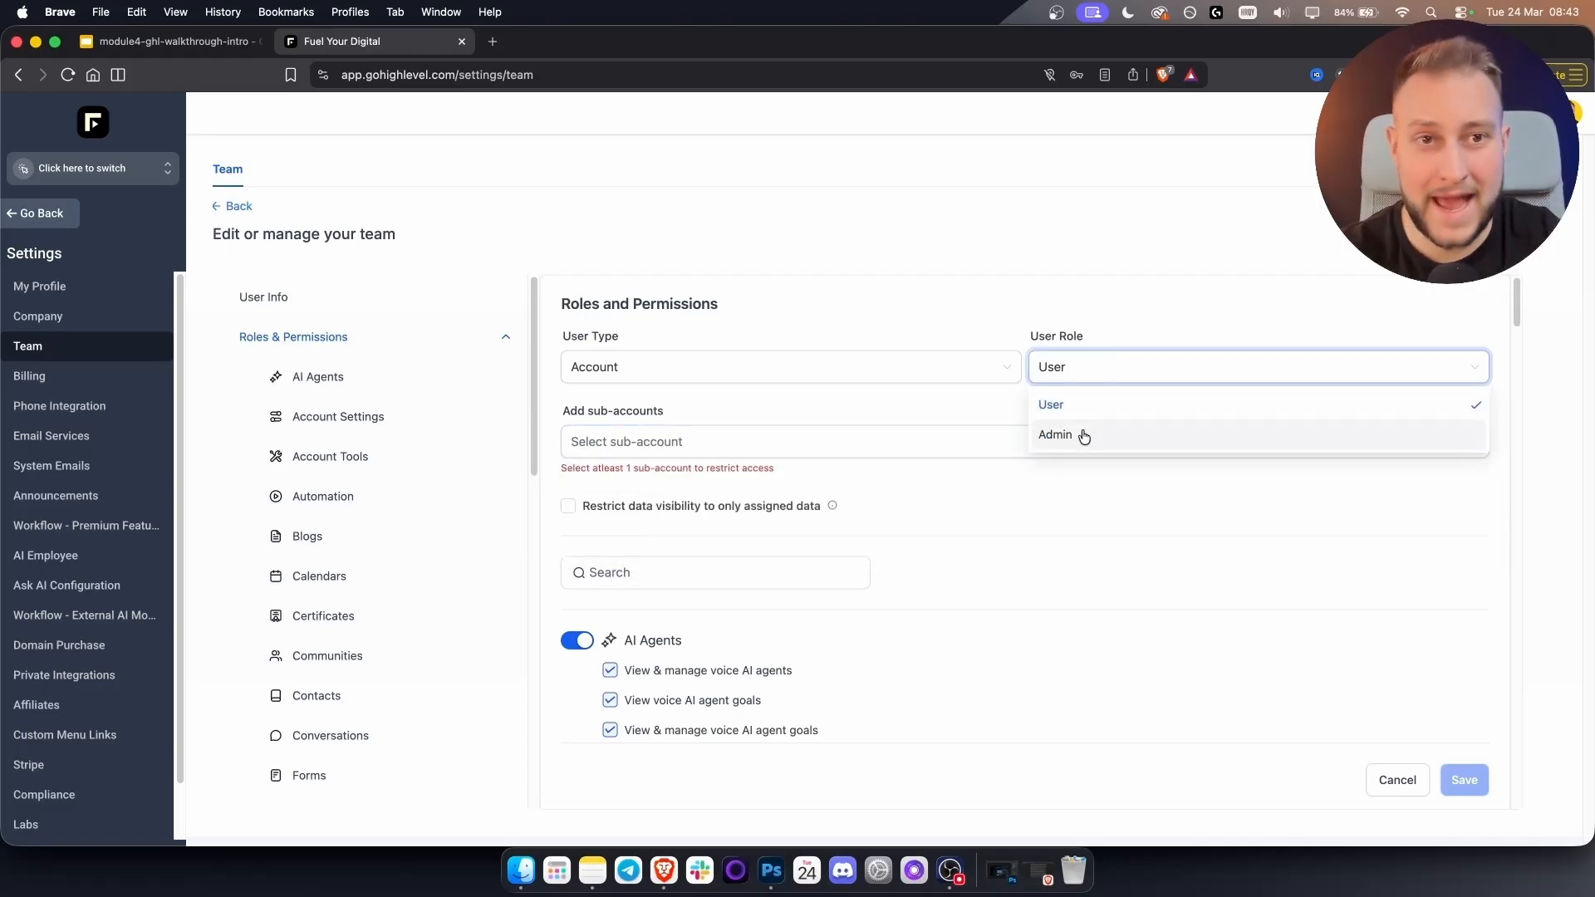
pyautogui.click(871, 410)
# Assign Fuel Your Digital and turn off AI Agents, Account Settings and Account Tools permissions.
pyautogui.scroll(-5, 876, 551)
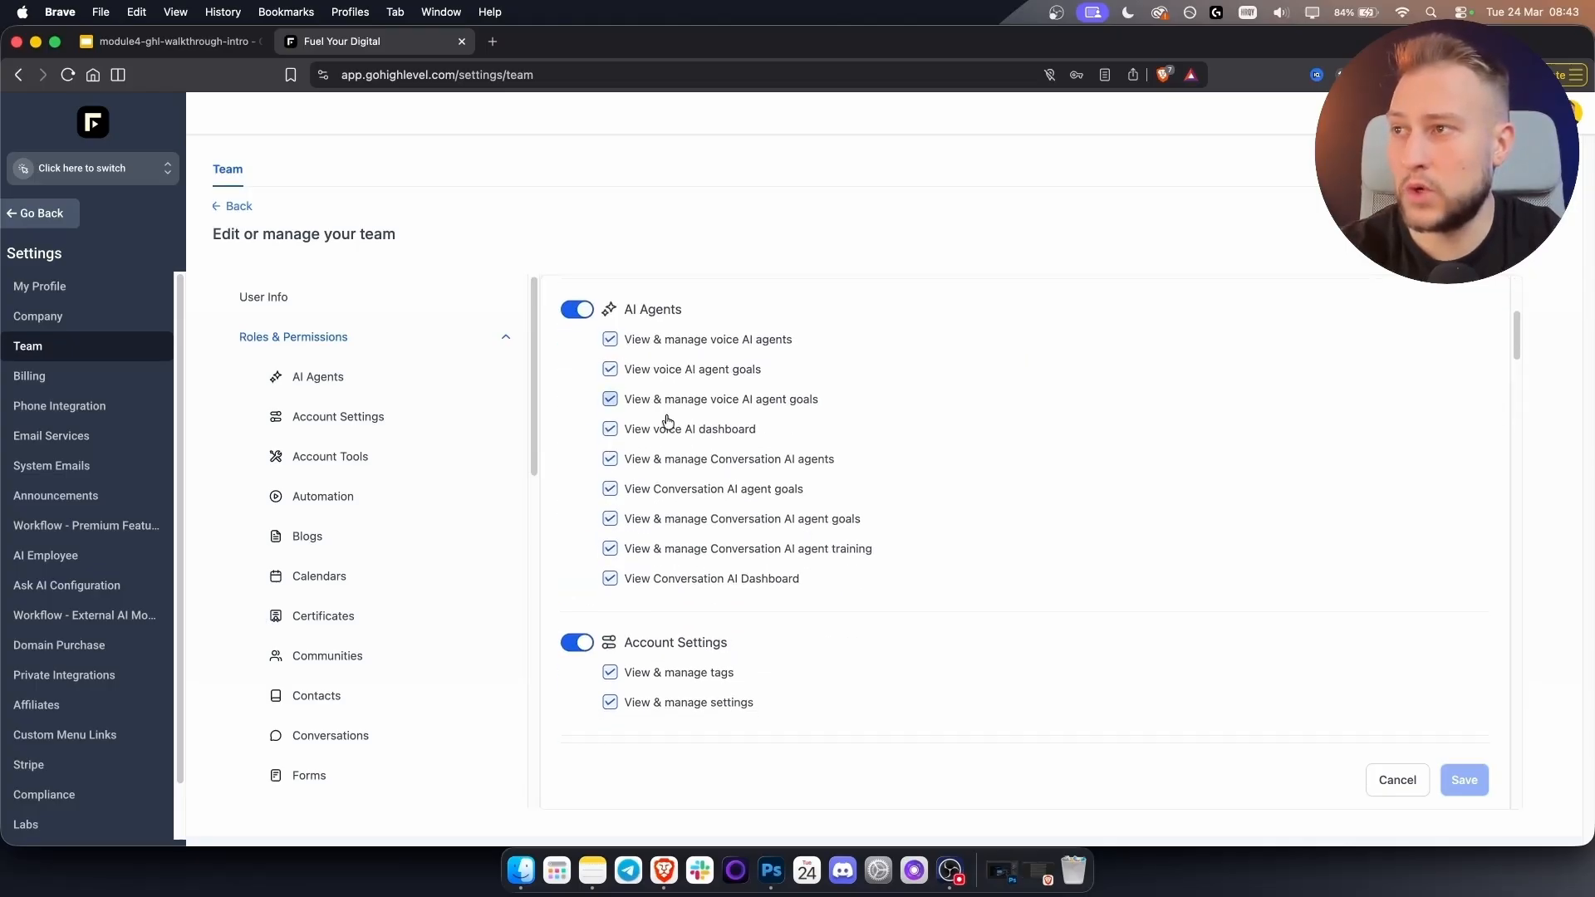
pyautogui.scroll(5, 719, 532)
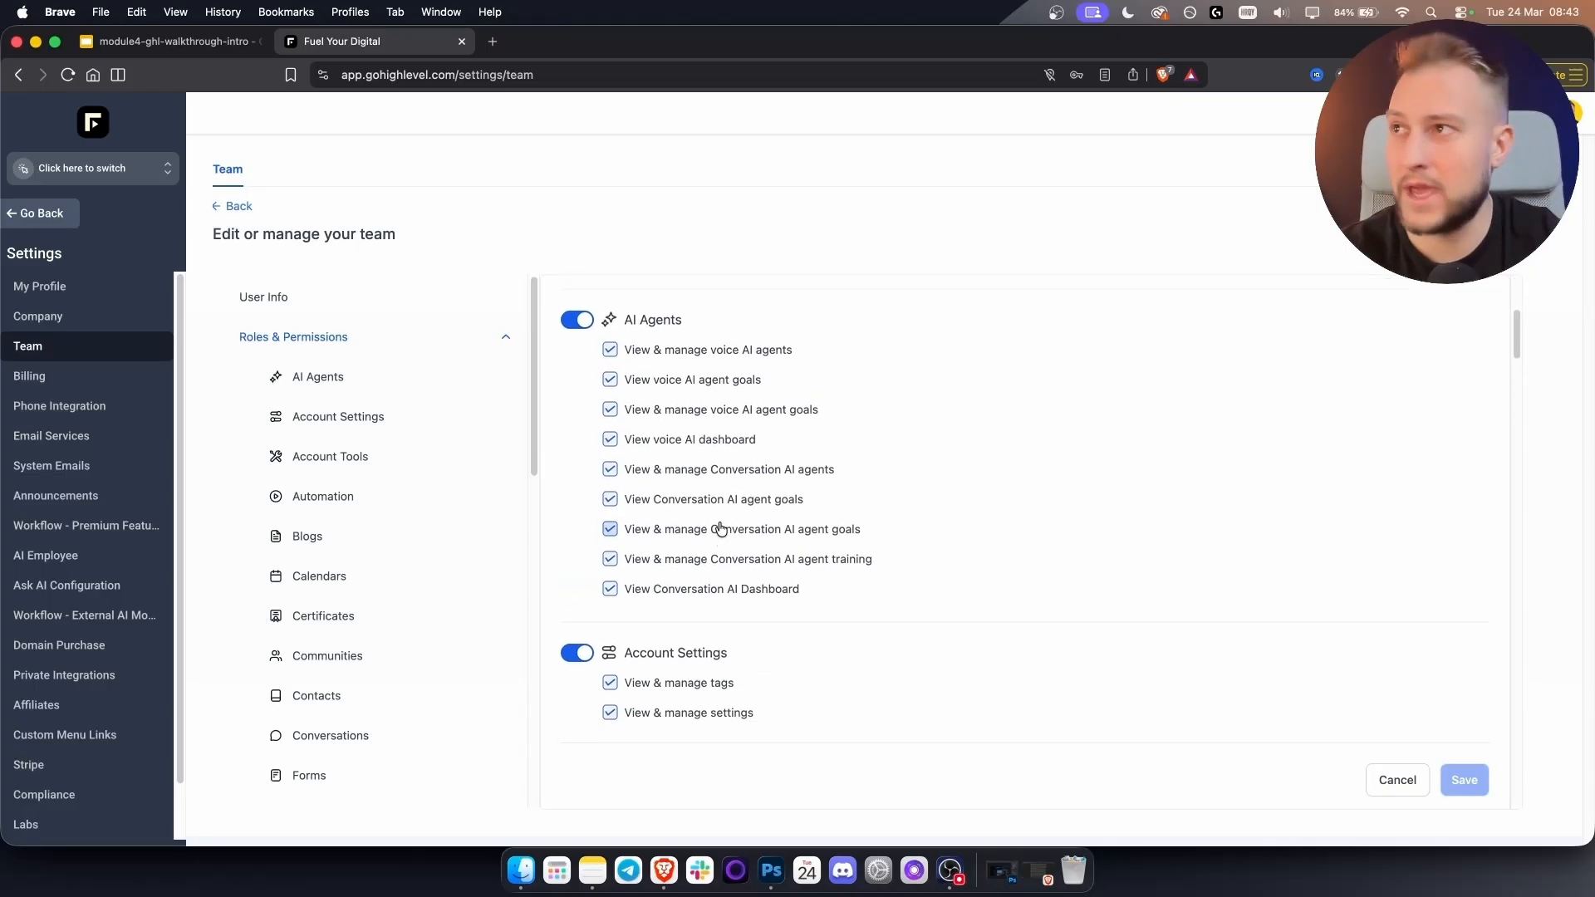
pyautogui.click(661, 441)
pyautogui.click(634, 543)
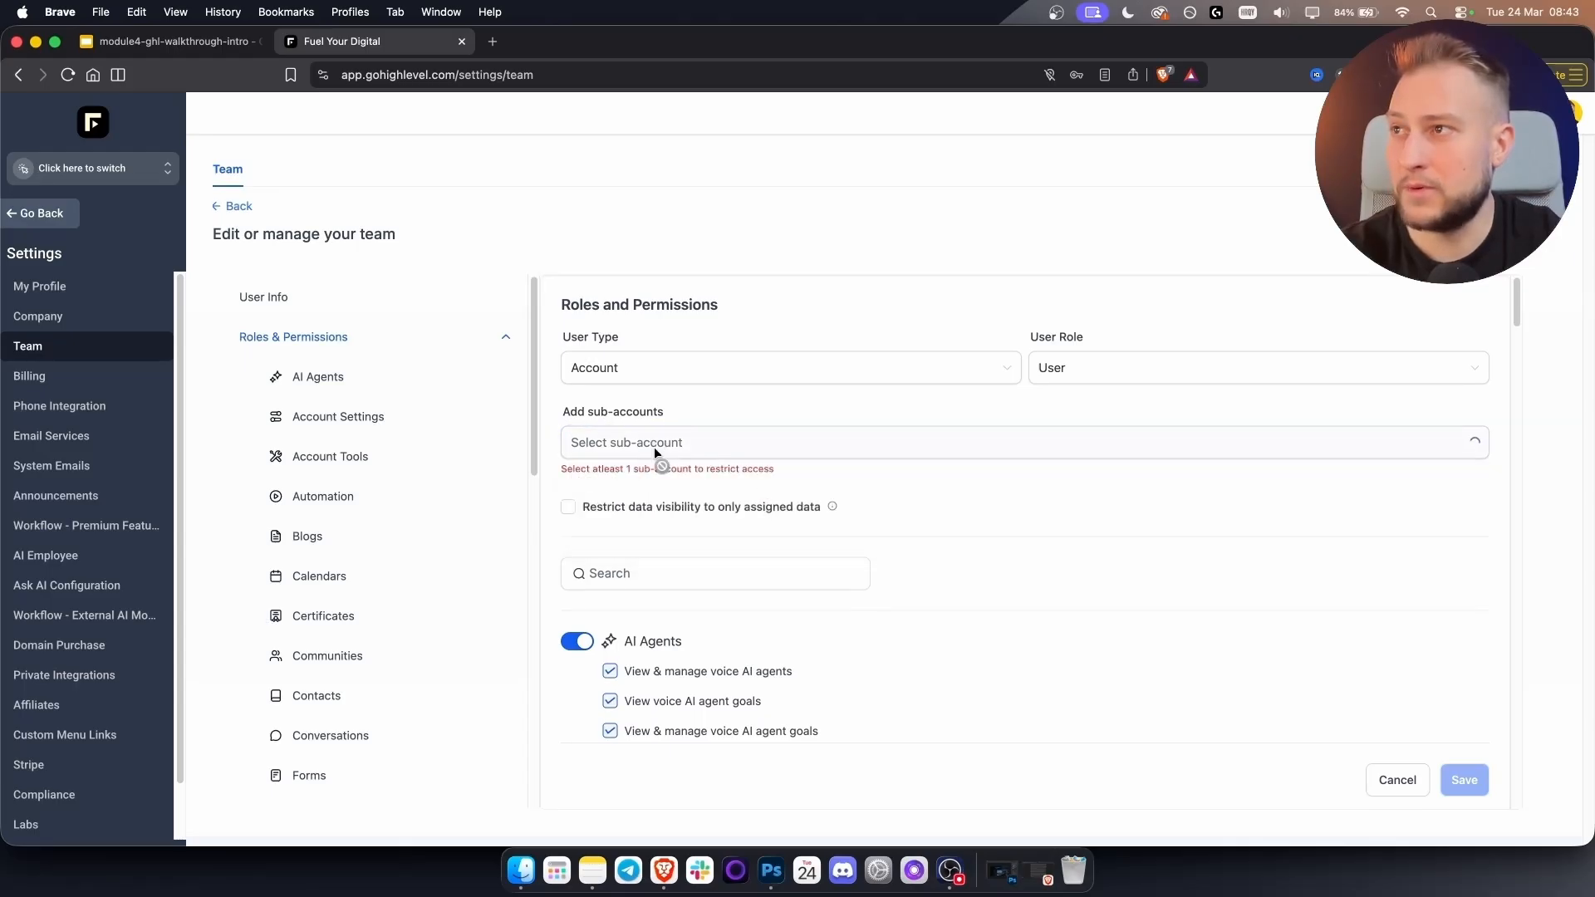
pyautogui.scroll(-3, 914, 499)
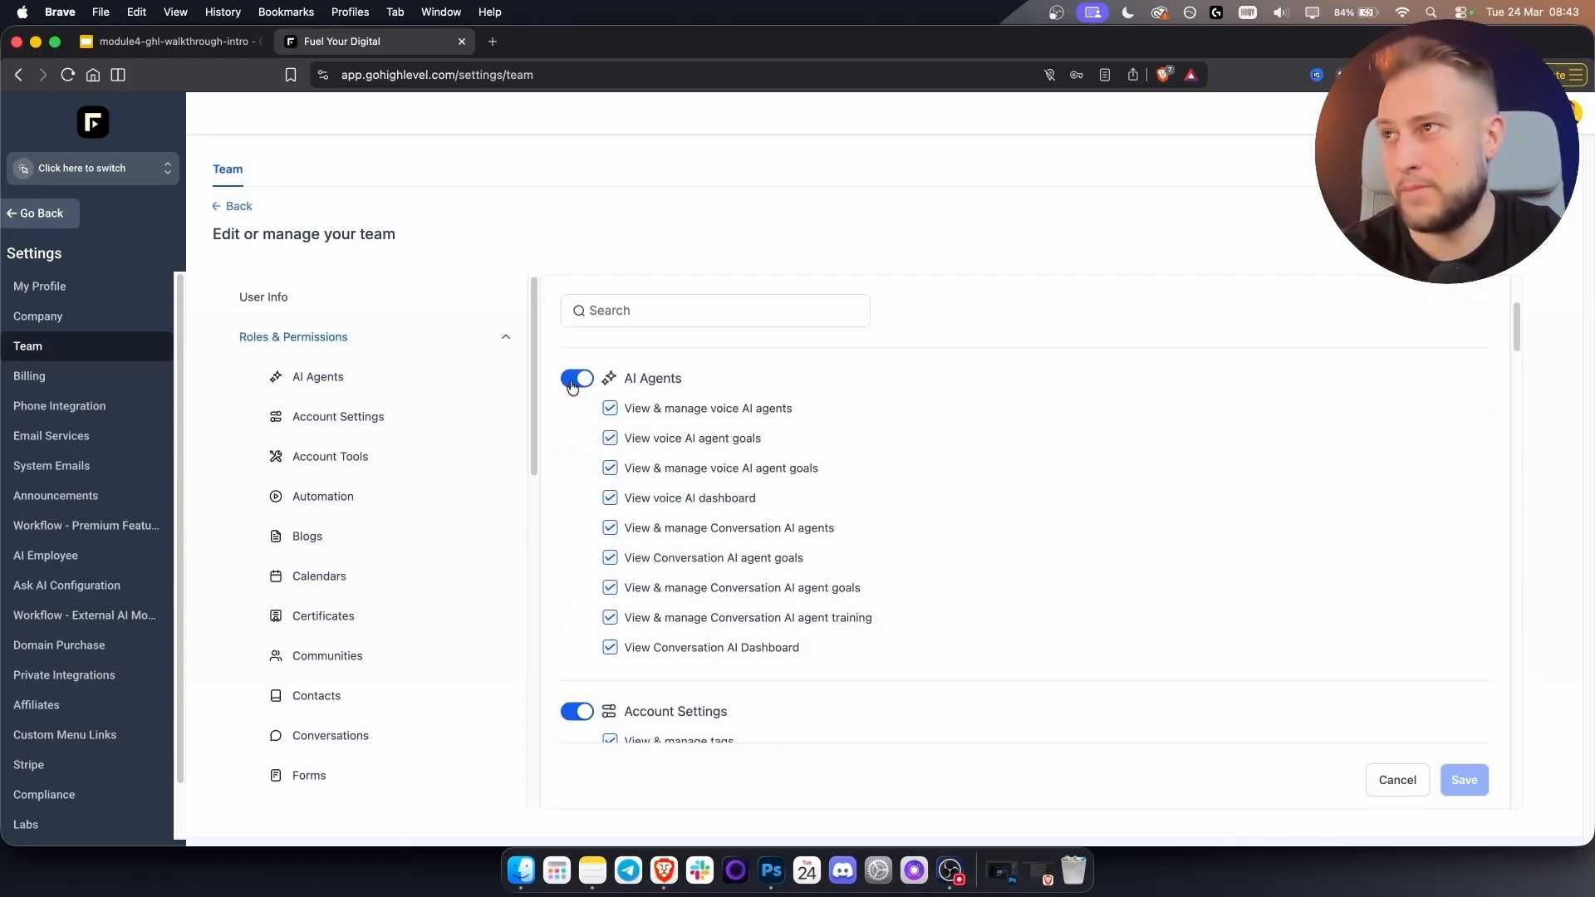
pyautogui.click(575, 380)
pyautogui.scroll(-2, 581, 565)
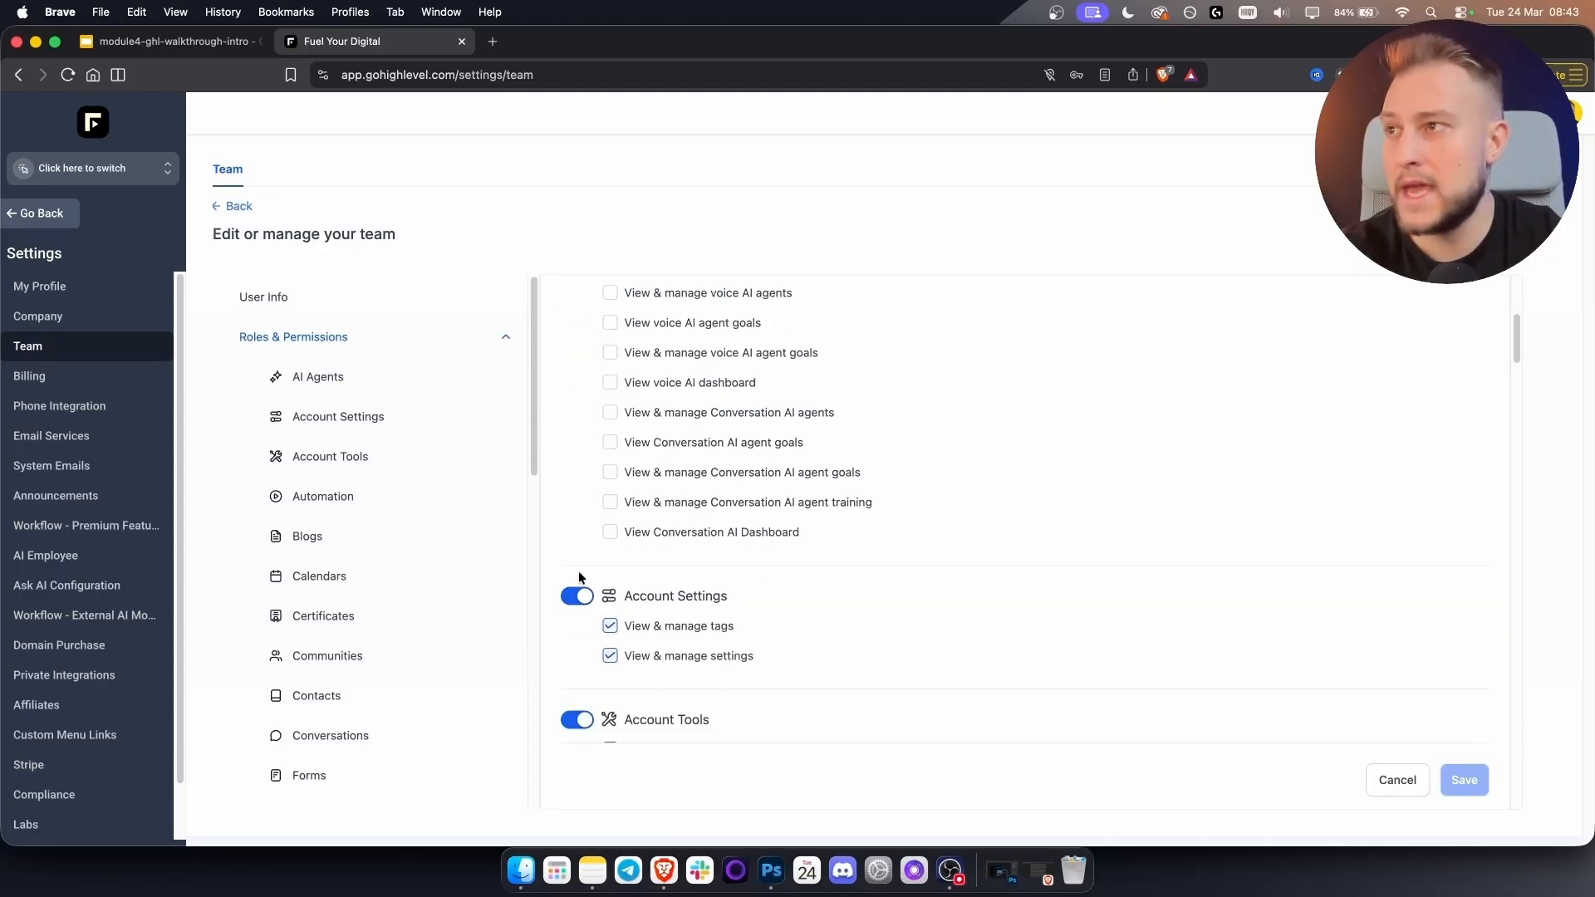
pyautogui.click(581, 596)
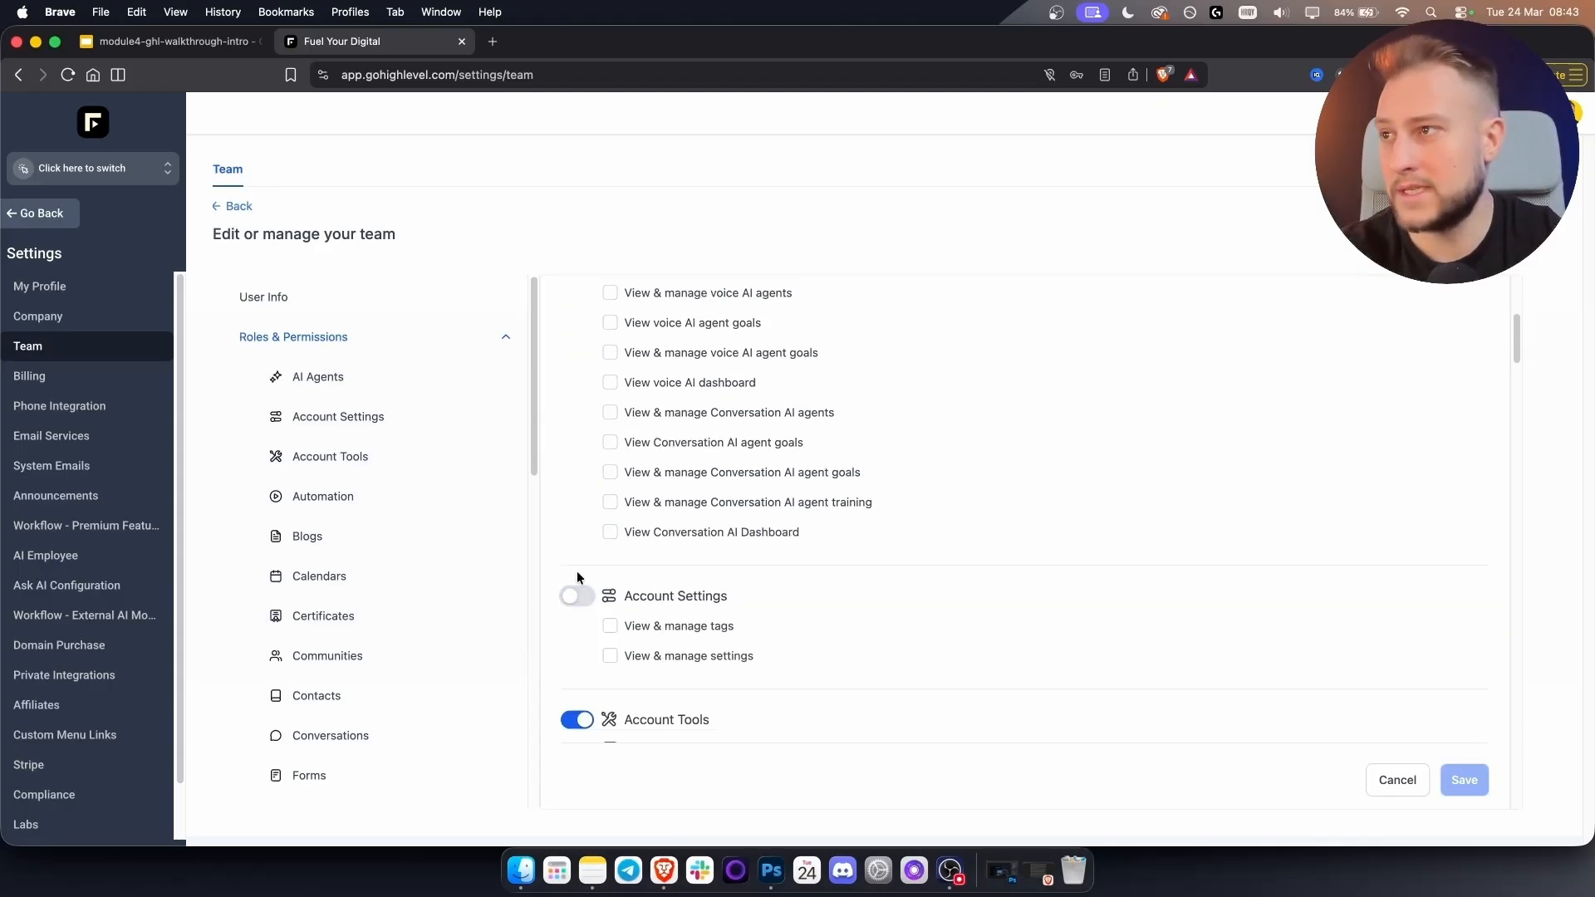
pyautogui.scroll(-2, 814, 541)
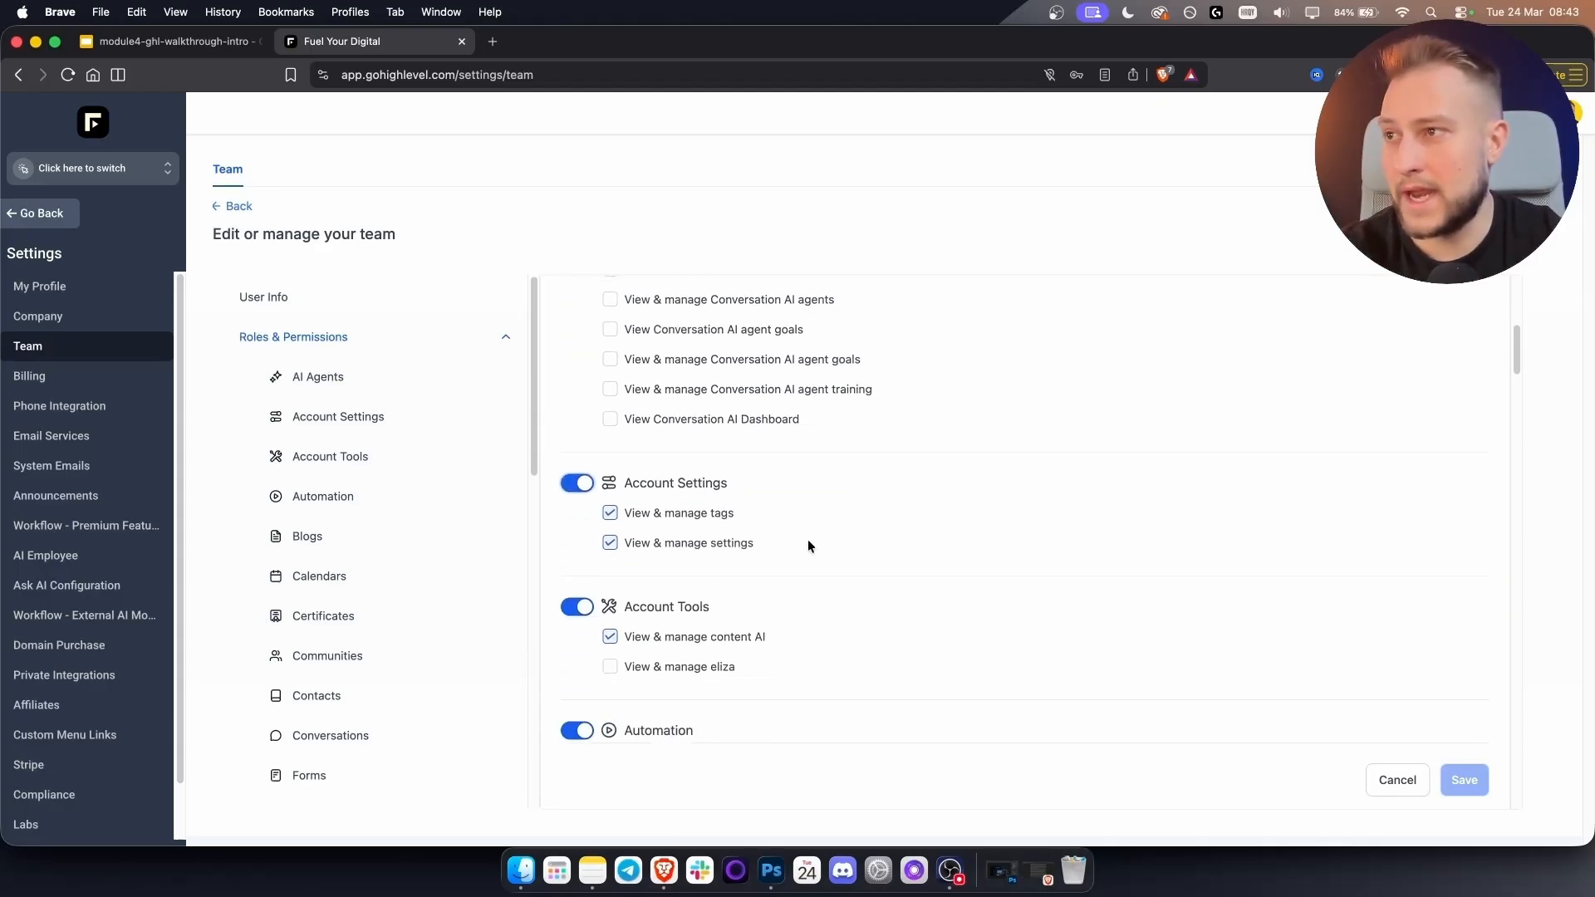
pyautogui.click(577, 607)
pyautogui.scroll(-2, 969, 539)
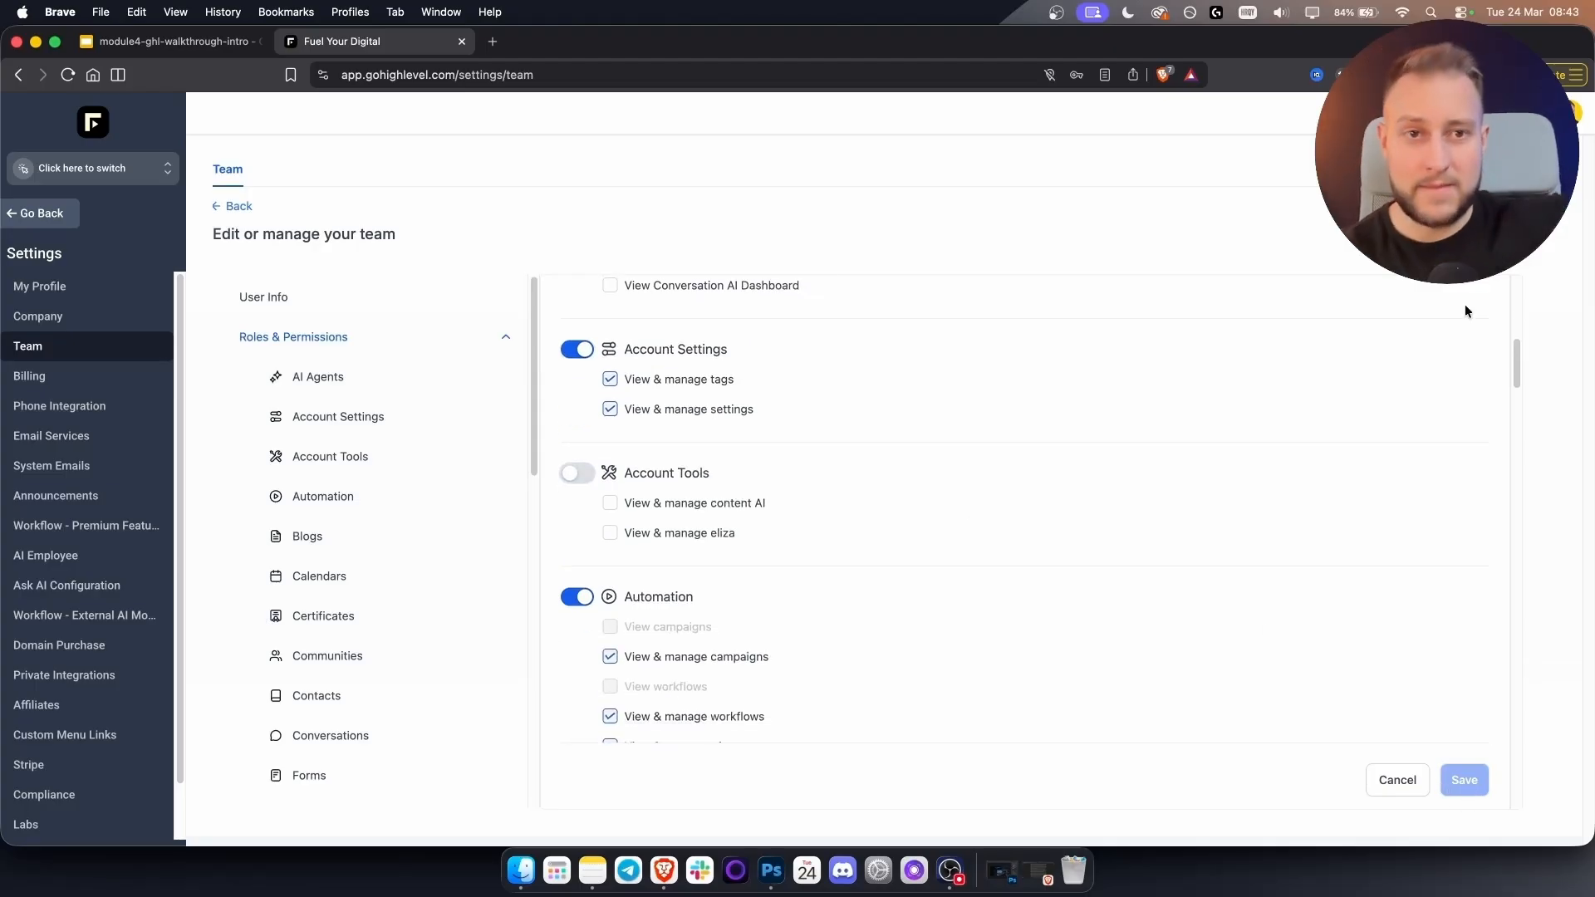
# Leave the new user's e-mail empty, abandon the draft, and return to the agency dashboard.
pyautogui.click(381, 301)
pyautogui.click(648, 577)
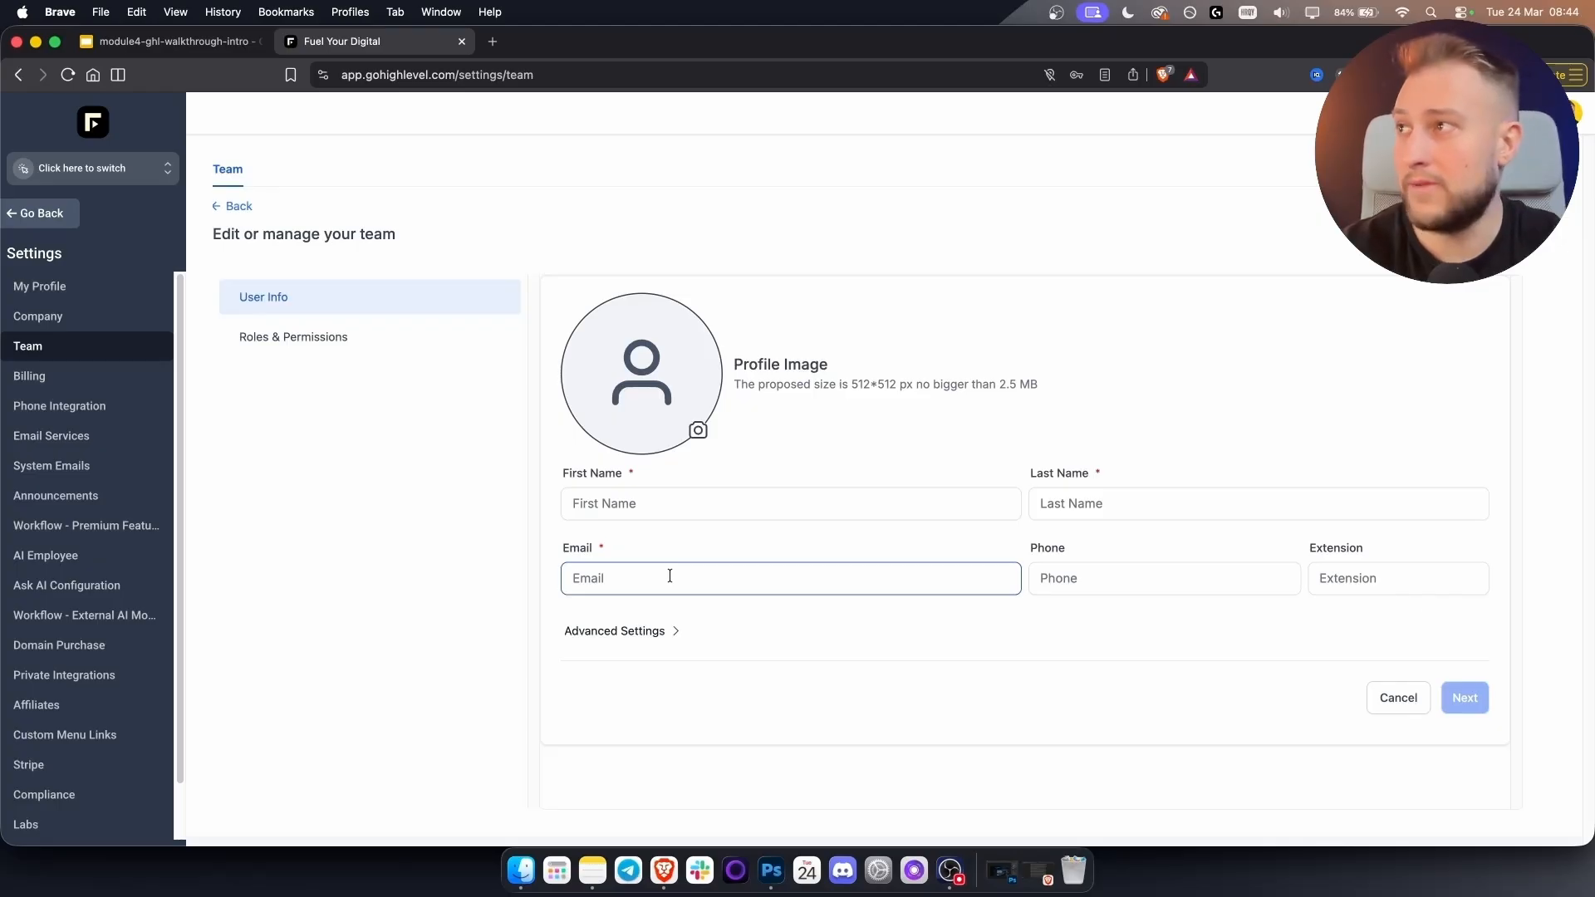
pyautogui.click(241, 232)
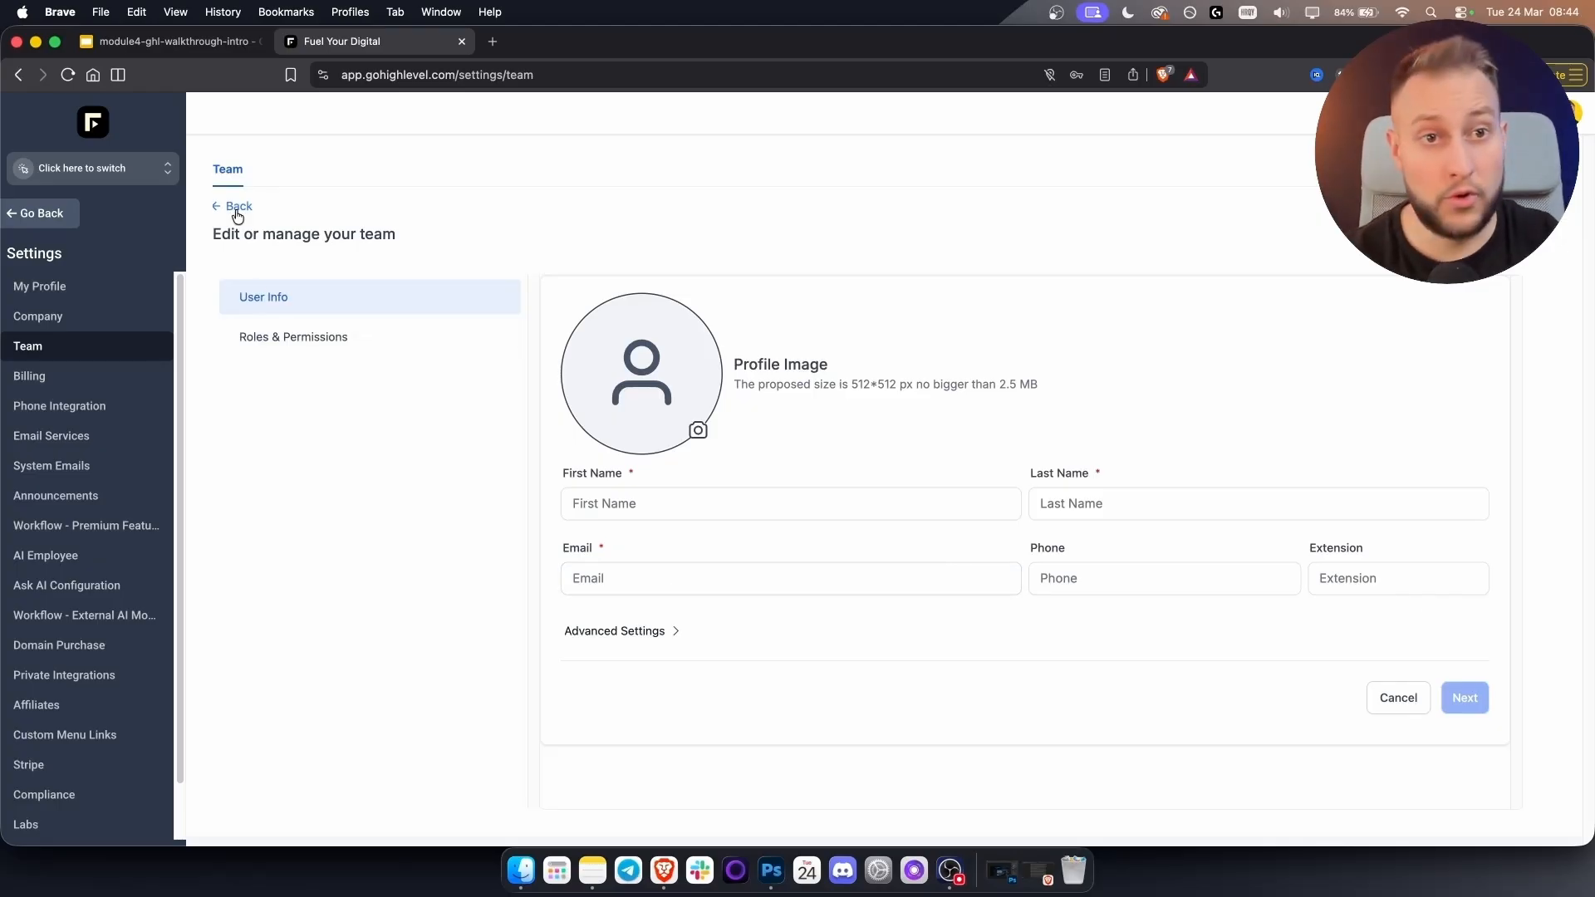
pyautogui.click(238, 207)
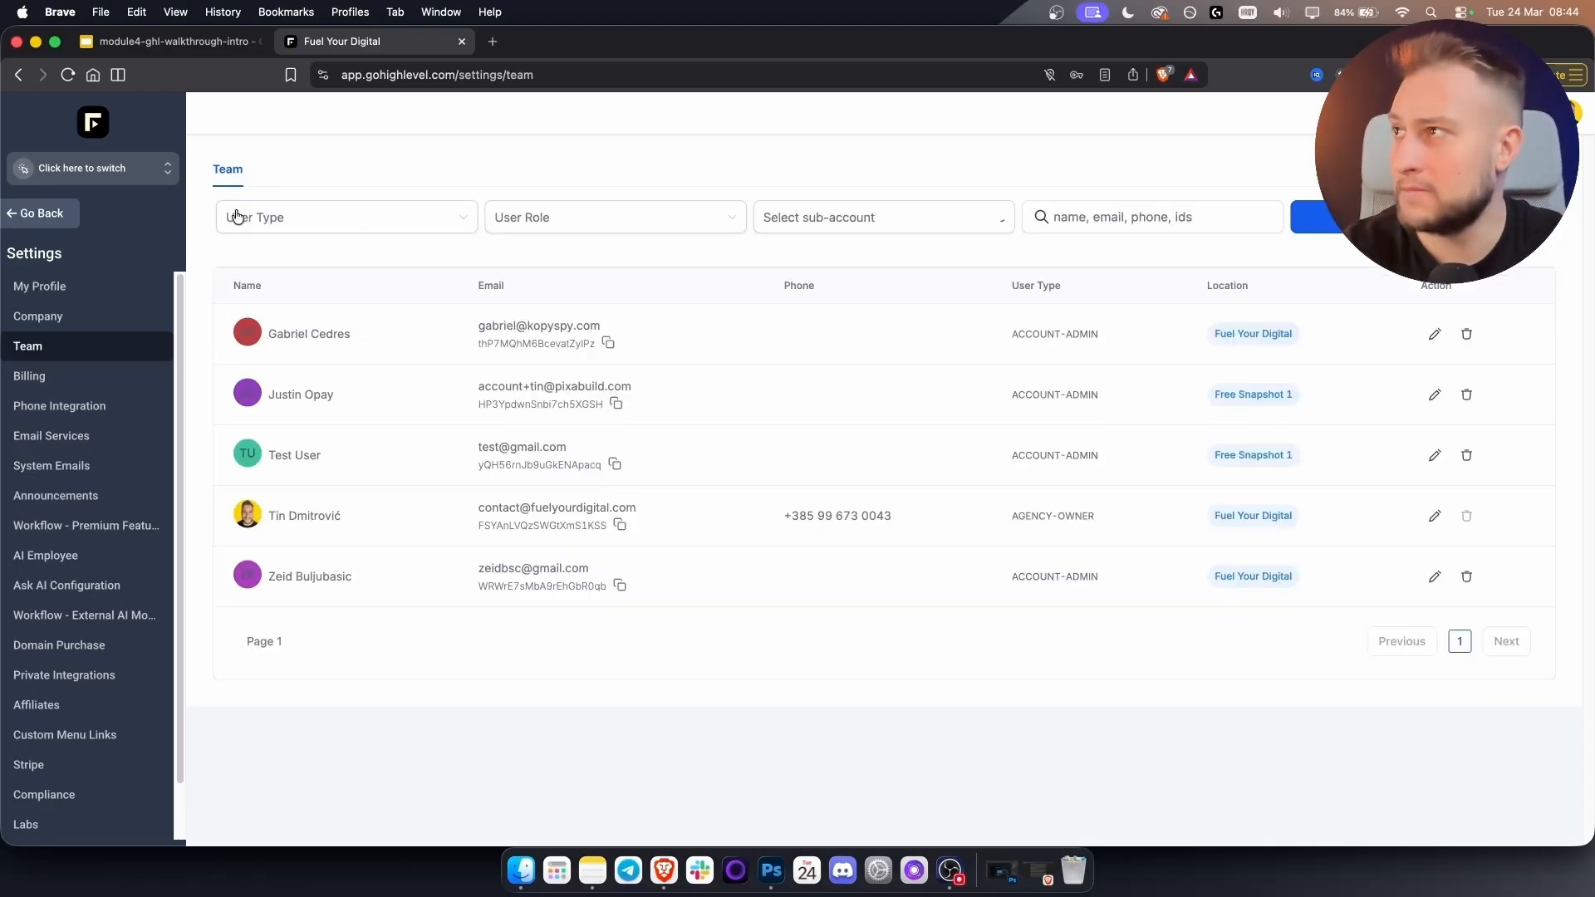
pyautogui.click(56, 212)
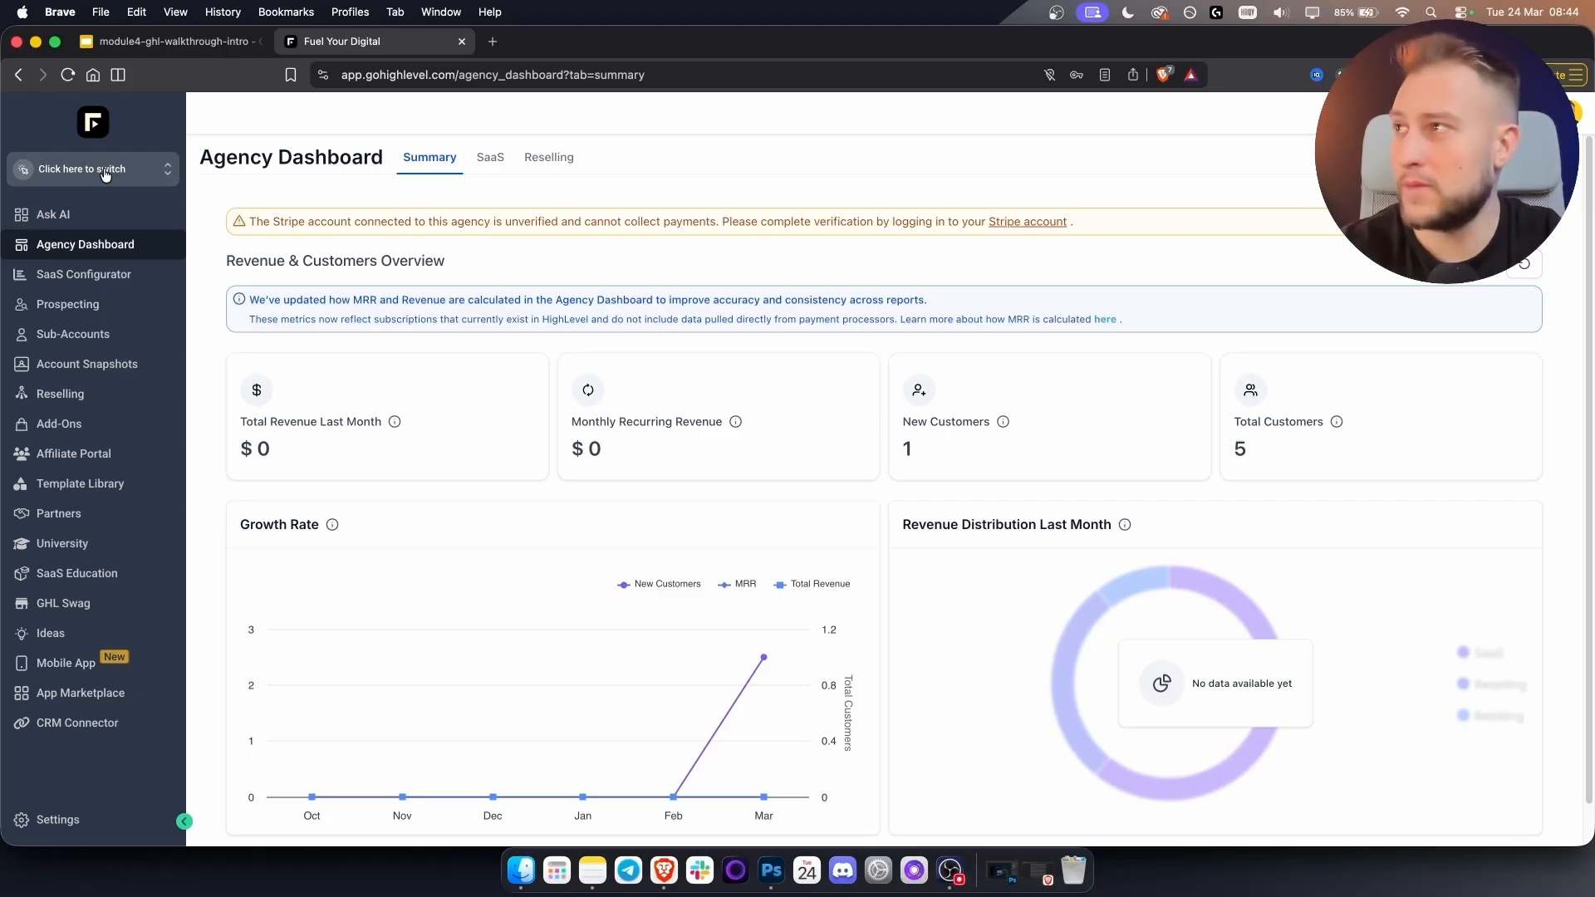
pyautogui.click(105, 174)
pyautogui.scroll(-1, 292, 451)
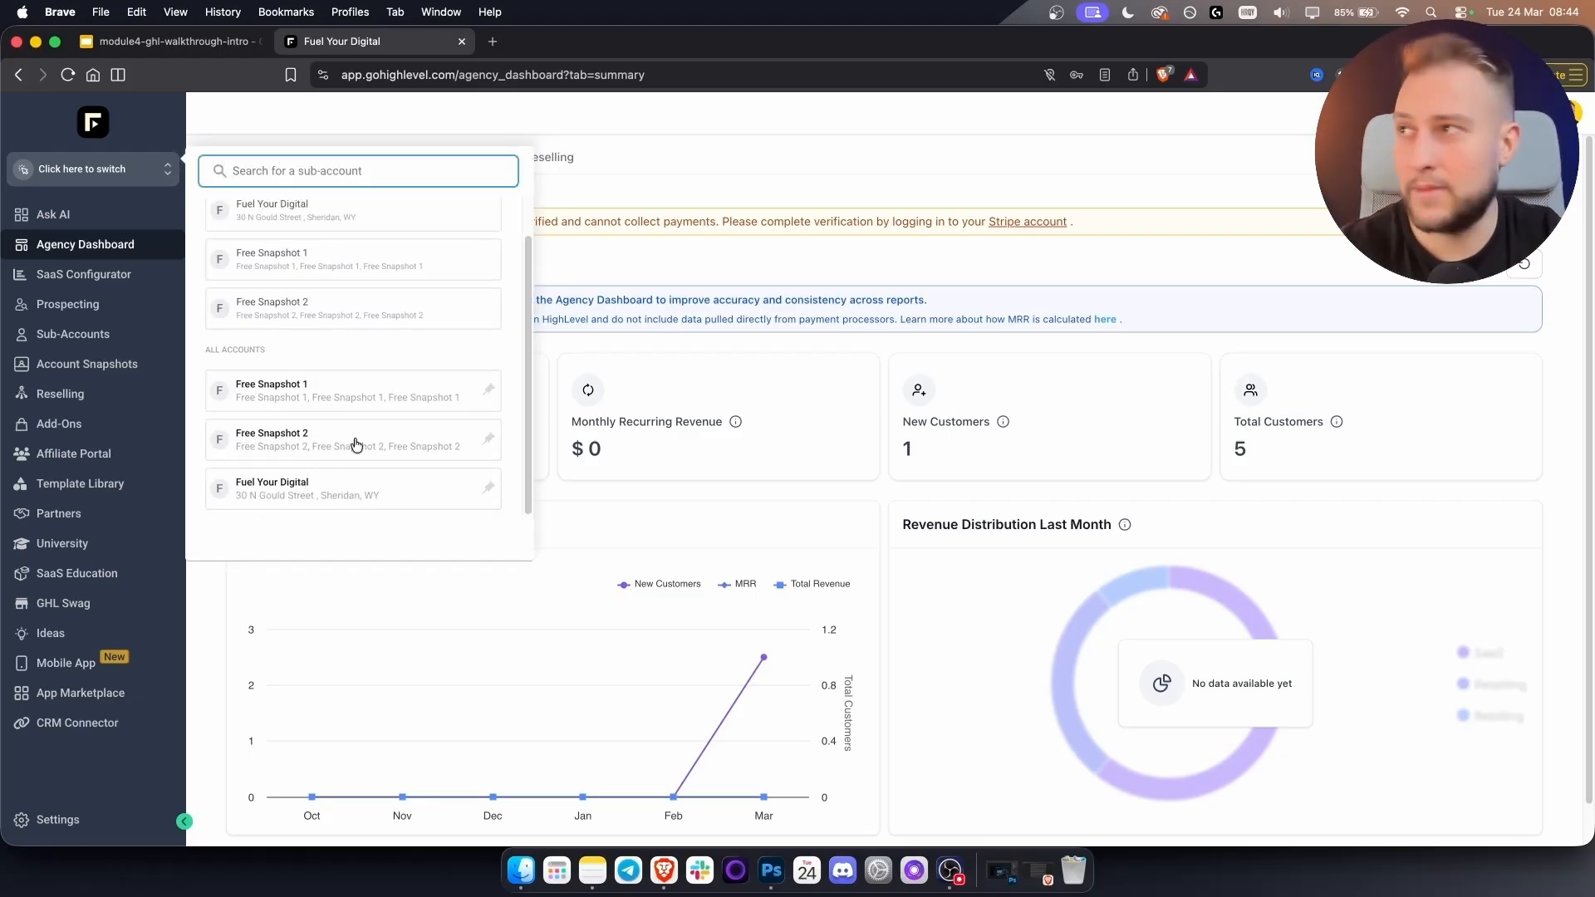
pyautogui.click(94, 178)
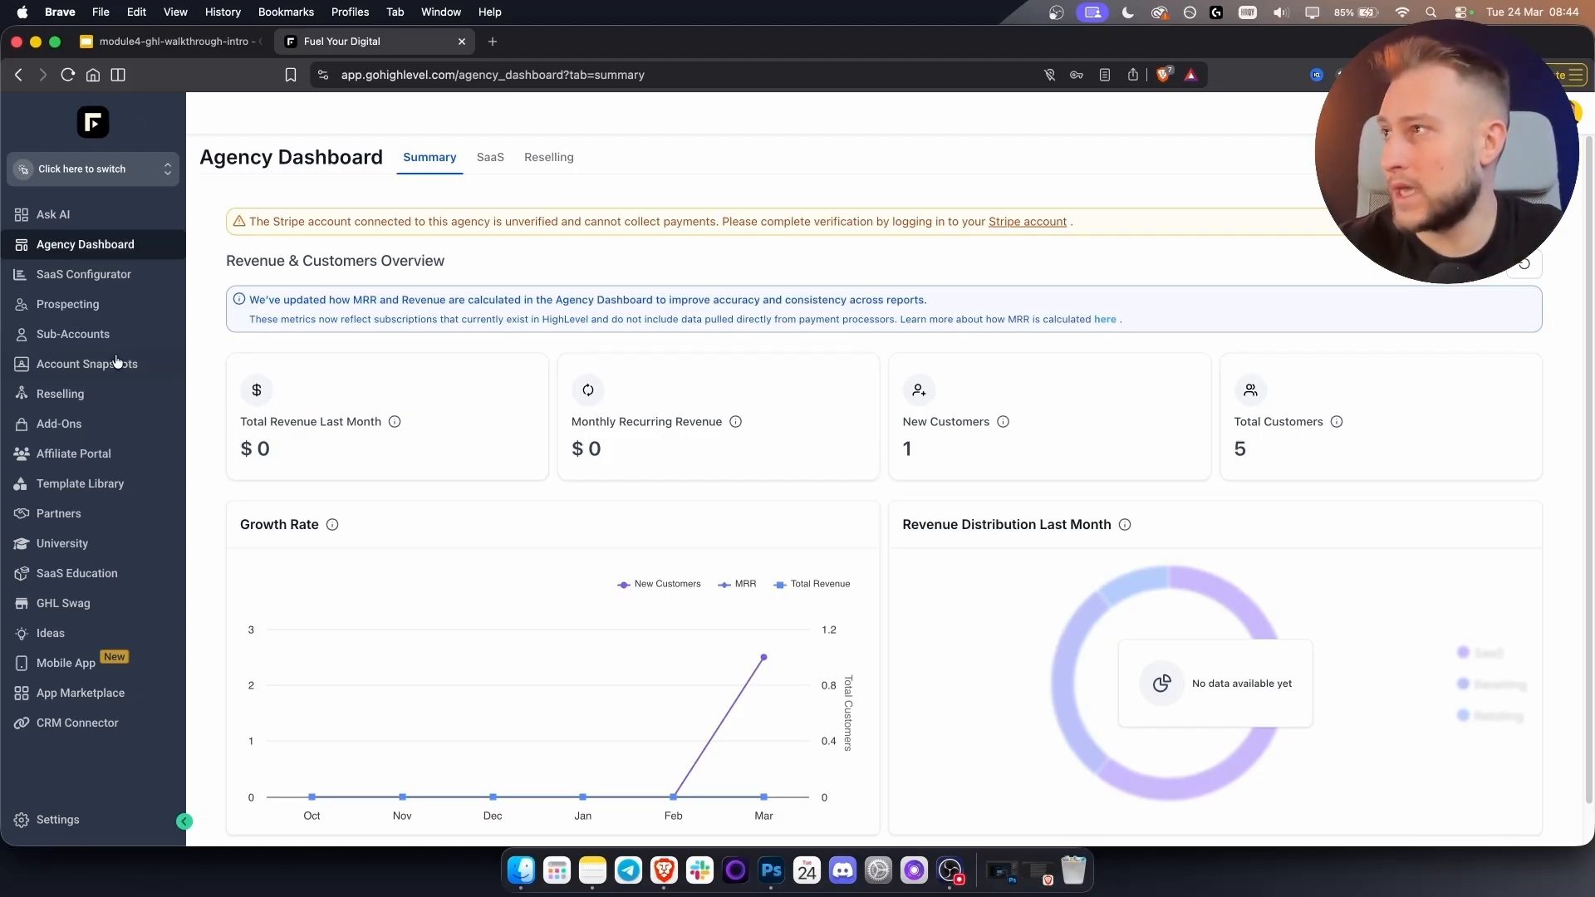
# Look through Billing, Phone Integration and Email Services settings, then show Company's Whitelabel branding.
pyautogui.click(92, 823)
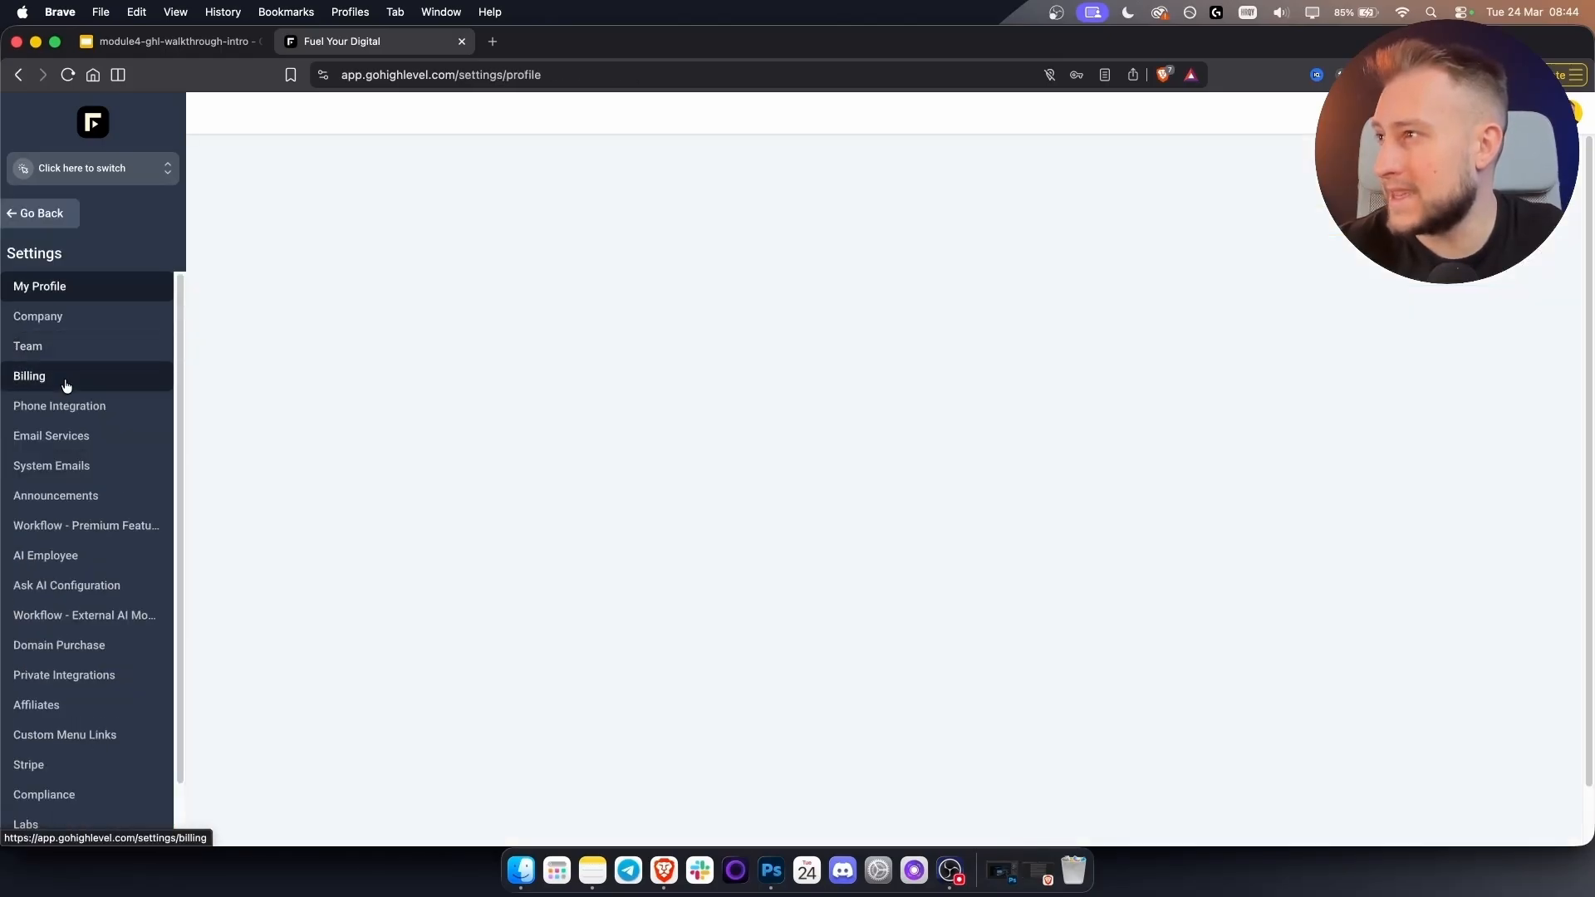
pyautogui.click(64, 375)
pyautogui.click(68, 413)
pyautogui.click(61, 449)
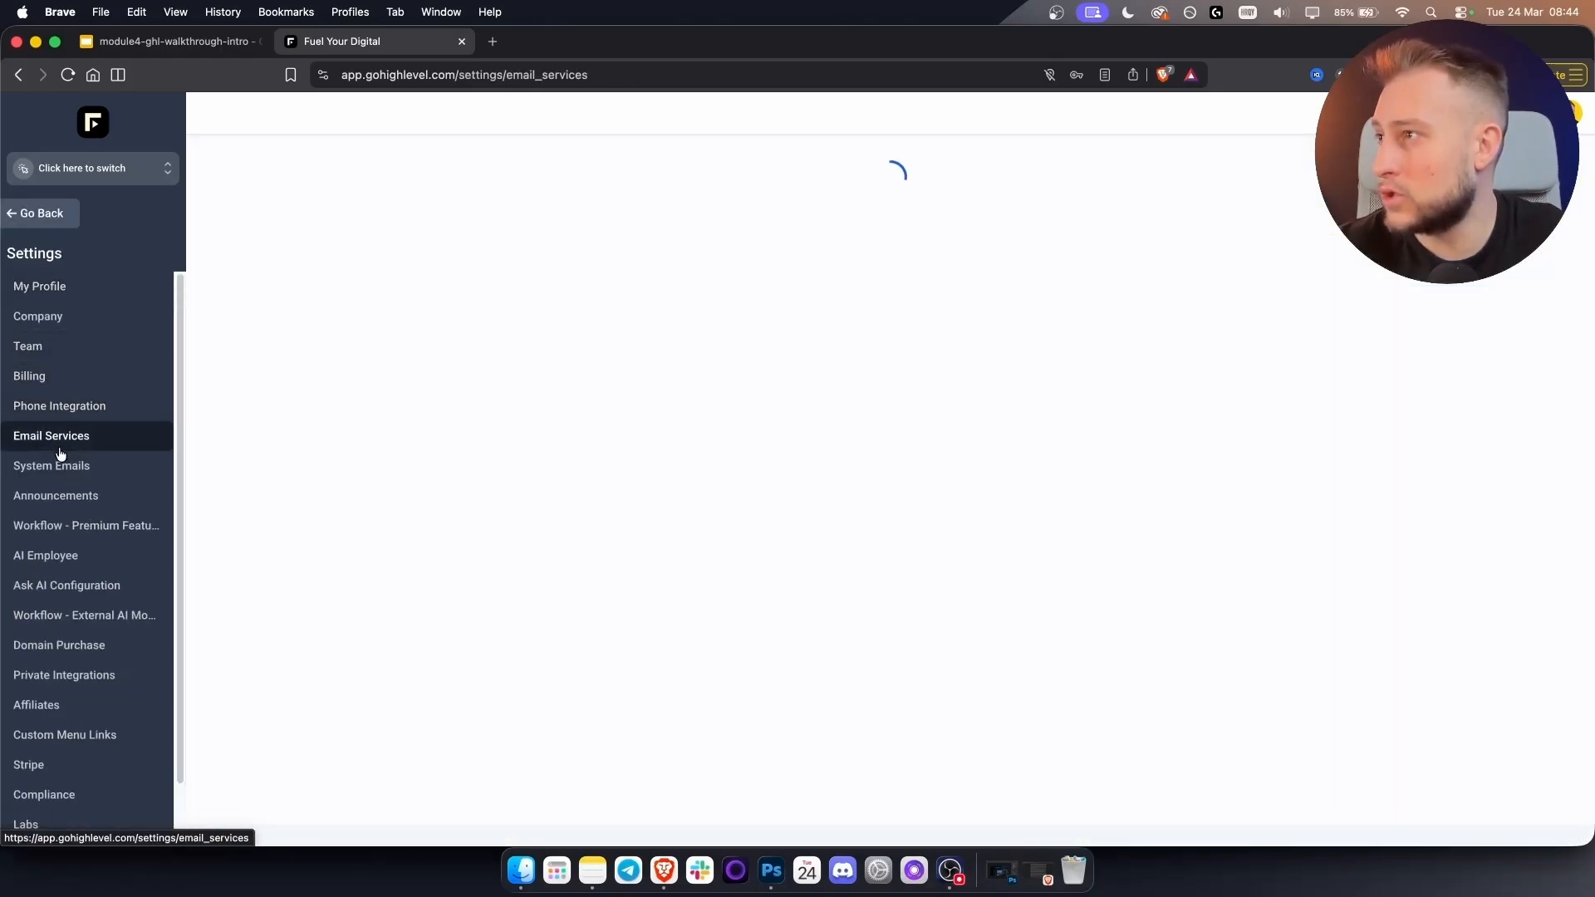
pyautogui.scroll(-2, 84, 537)
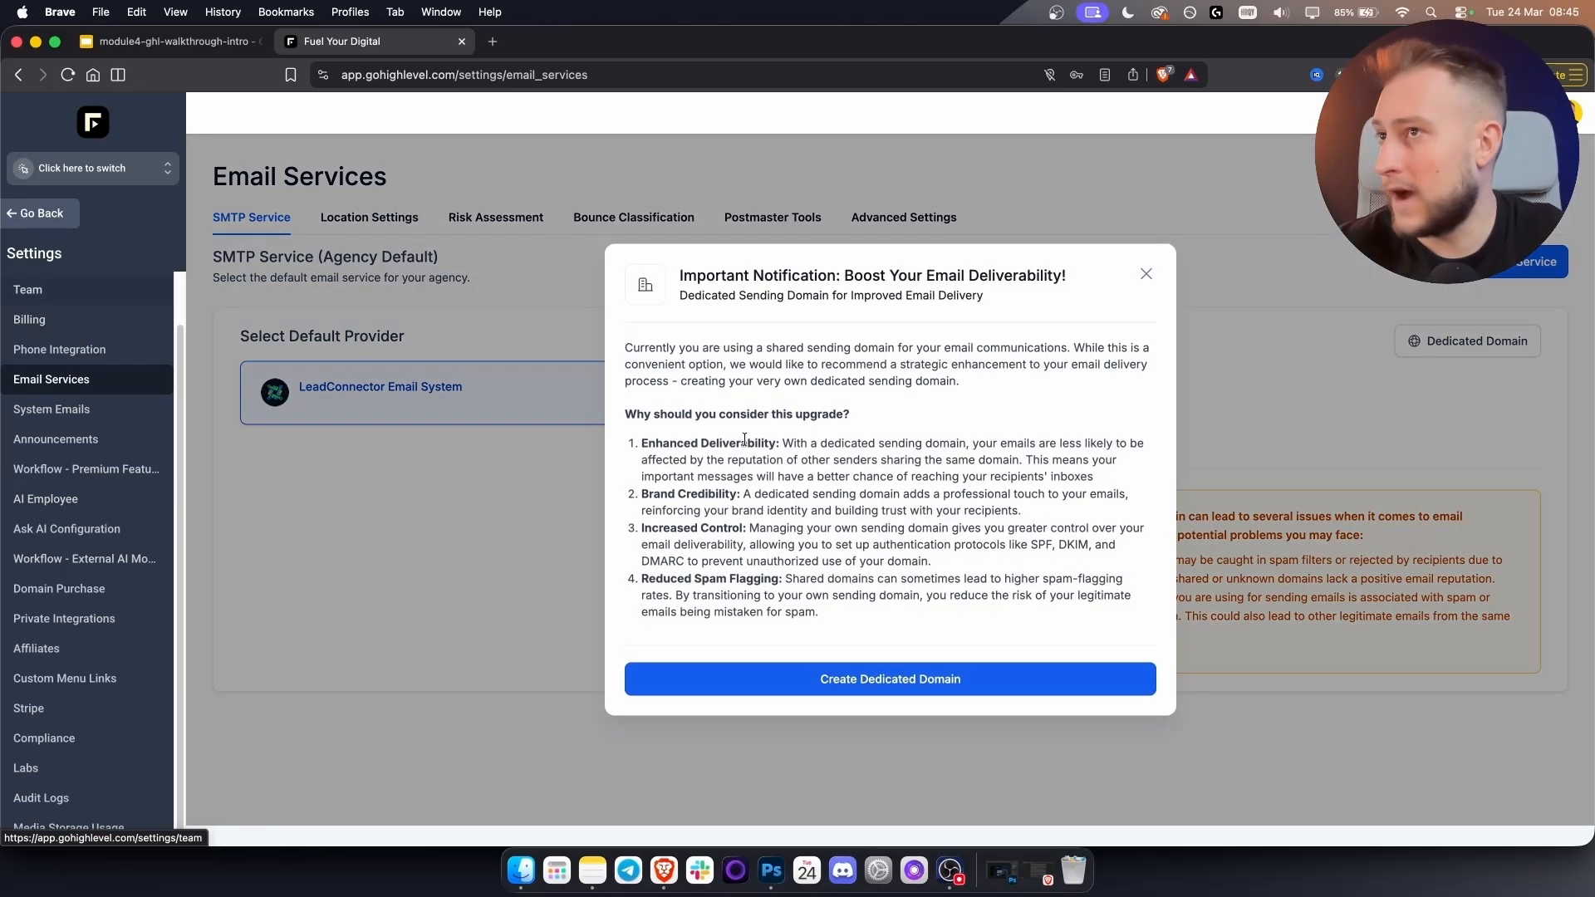
pyautogui.click(1151, 274)
pyautogui.scroll(2, 55, 349)
pyautogui.click(55, 317)
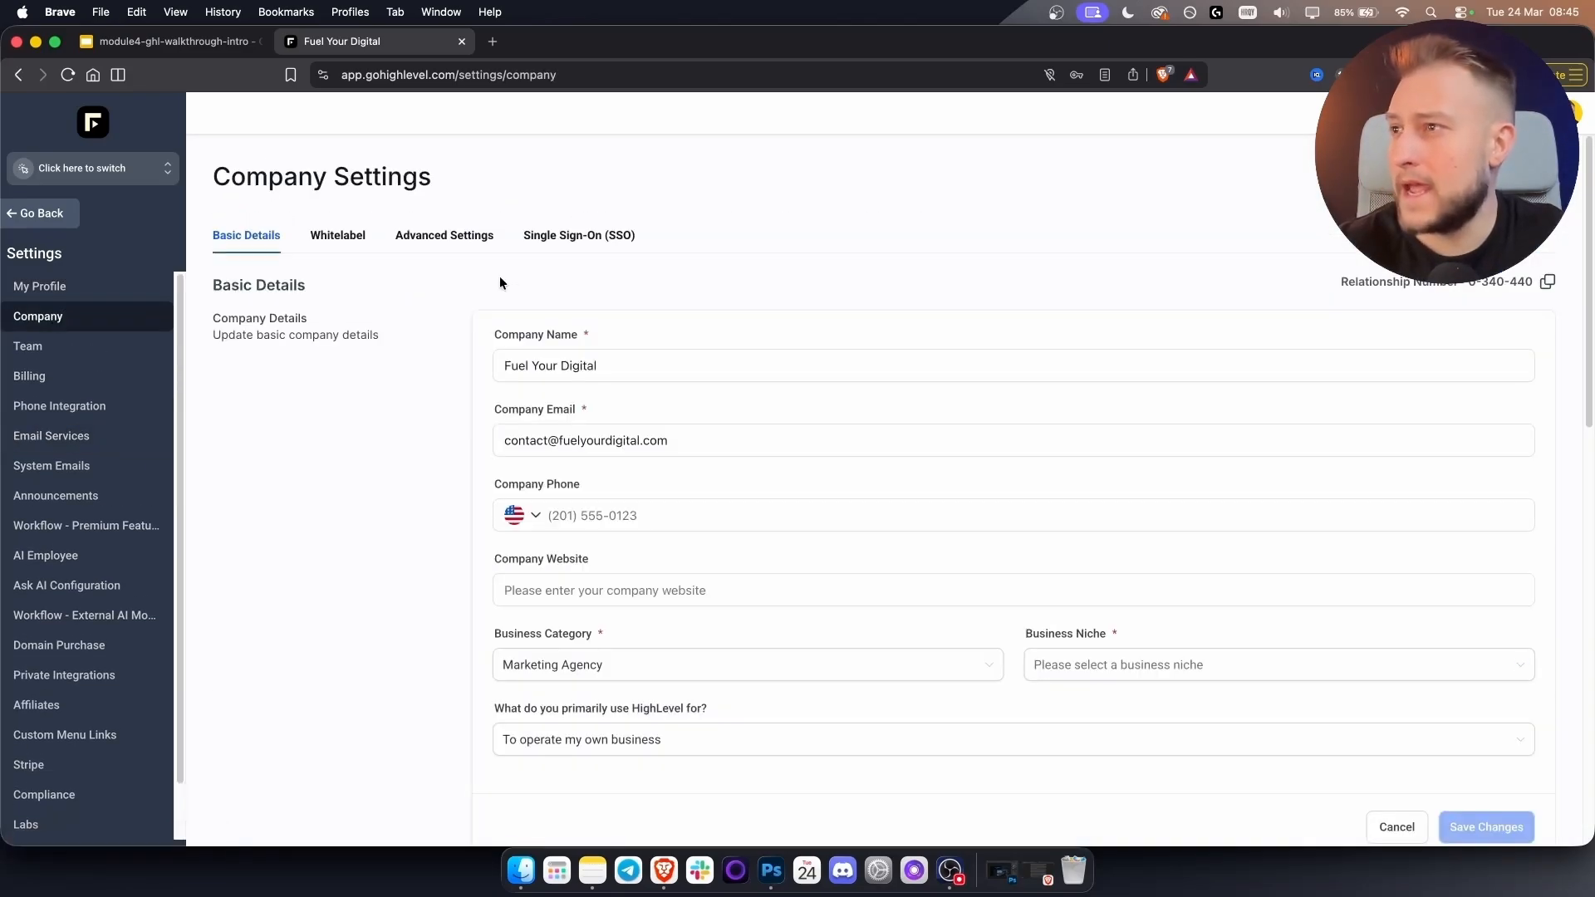
pyautogui.click(337, 236)
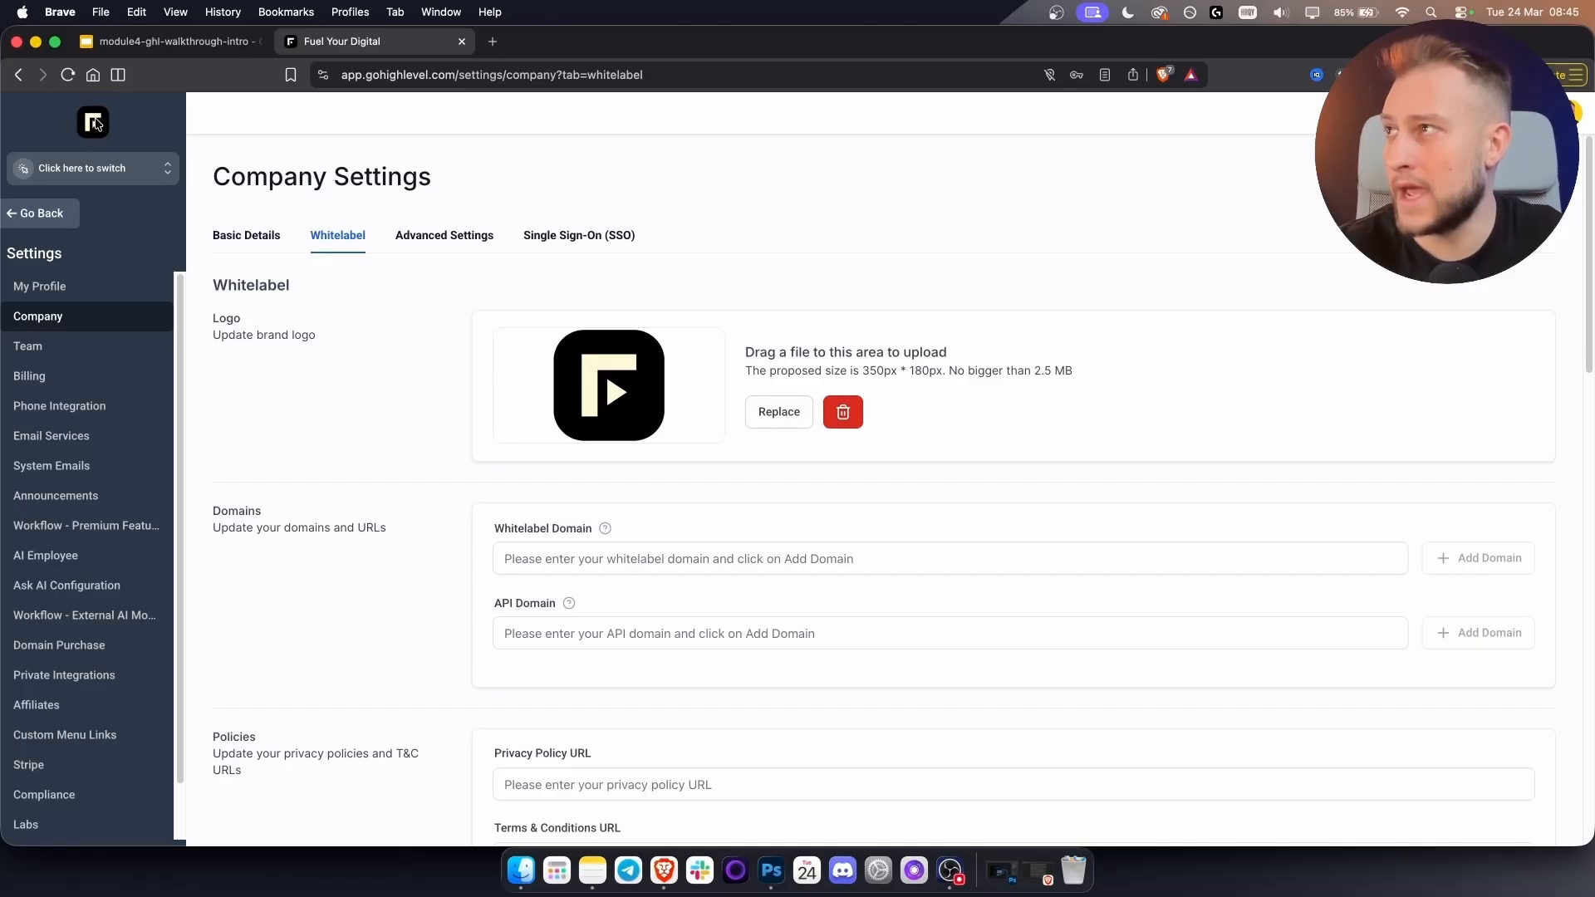
# Examine the whitelabel domain field and the app's gohighlevel web address, then read the API Domain tooltip.
pyautogui.scroll(-2, 499, 544)
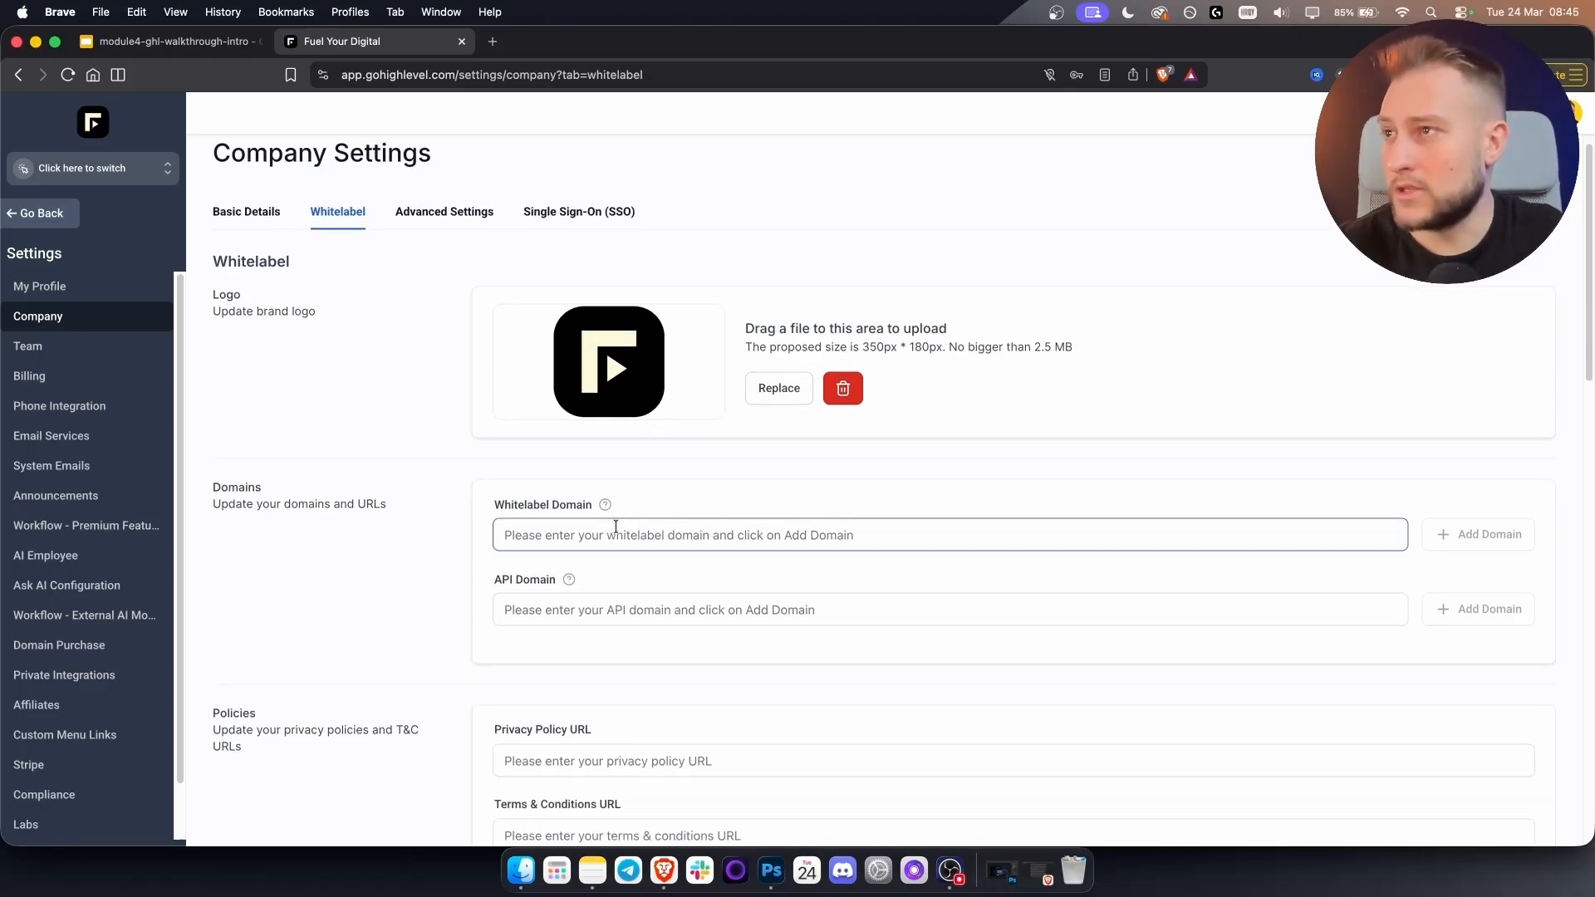
pyautogui.click(610, 509)
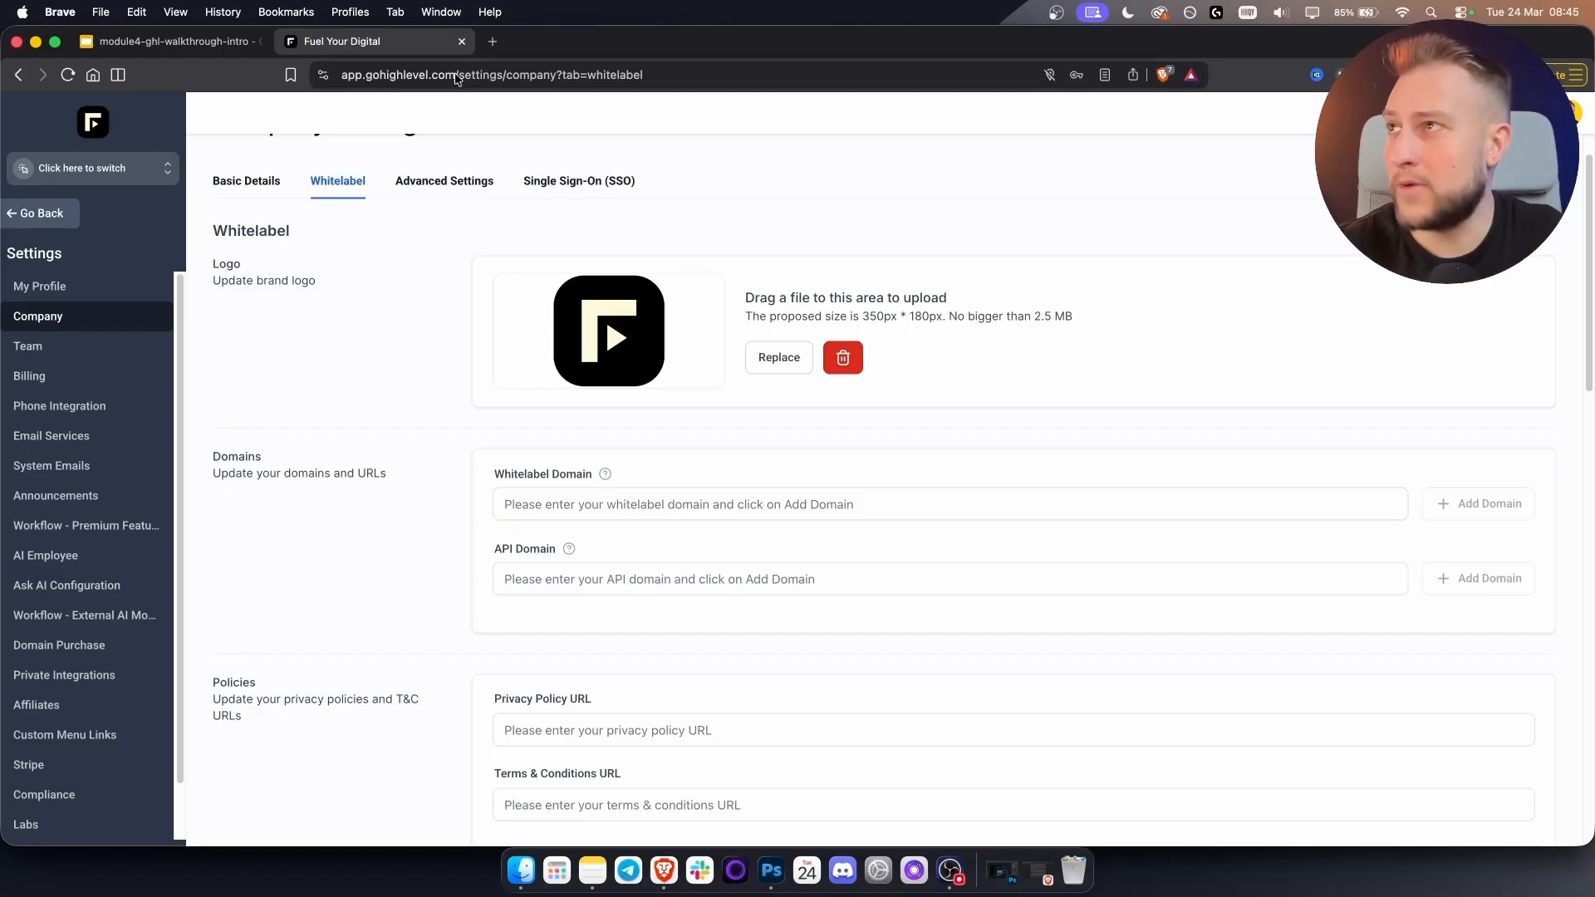
pyautogui.moveTo(456, 77); pyautogui.dragTo(301, 80)
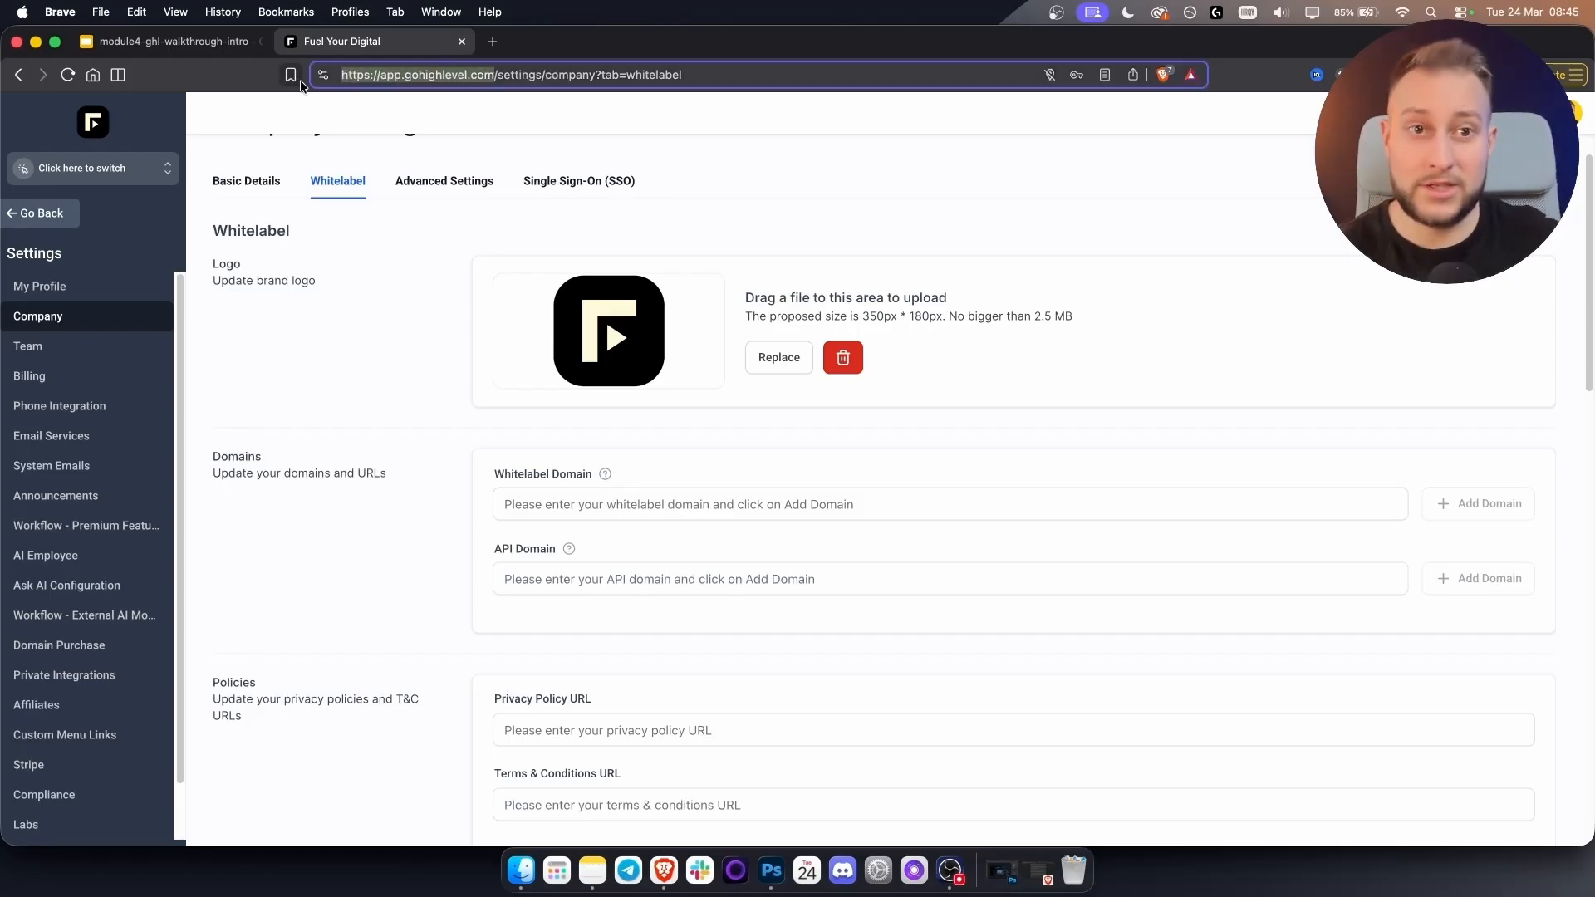
pyautogui.click(419, 75)
pyautogui.moveTo(405, 75); pyautogui.dragTo(464, 75)
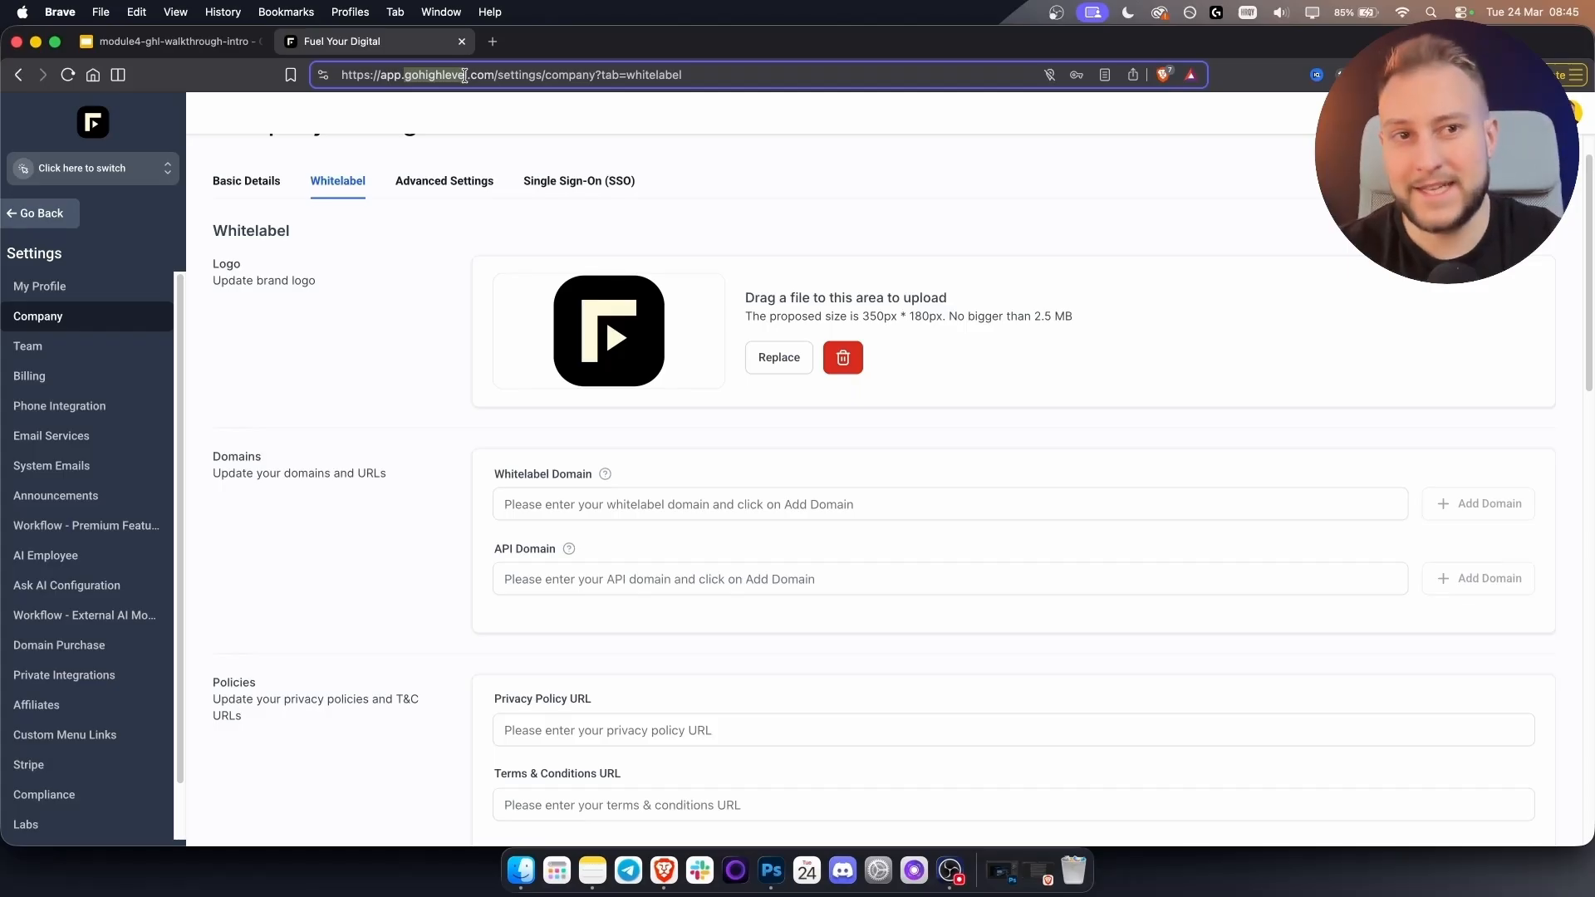
pyautogui.click(465, 75)
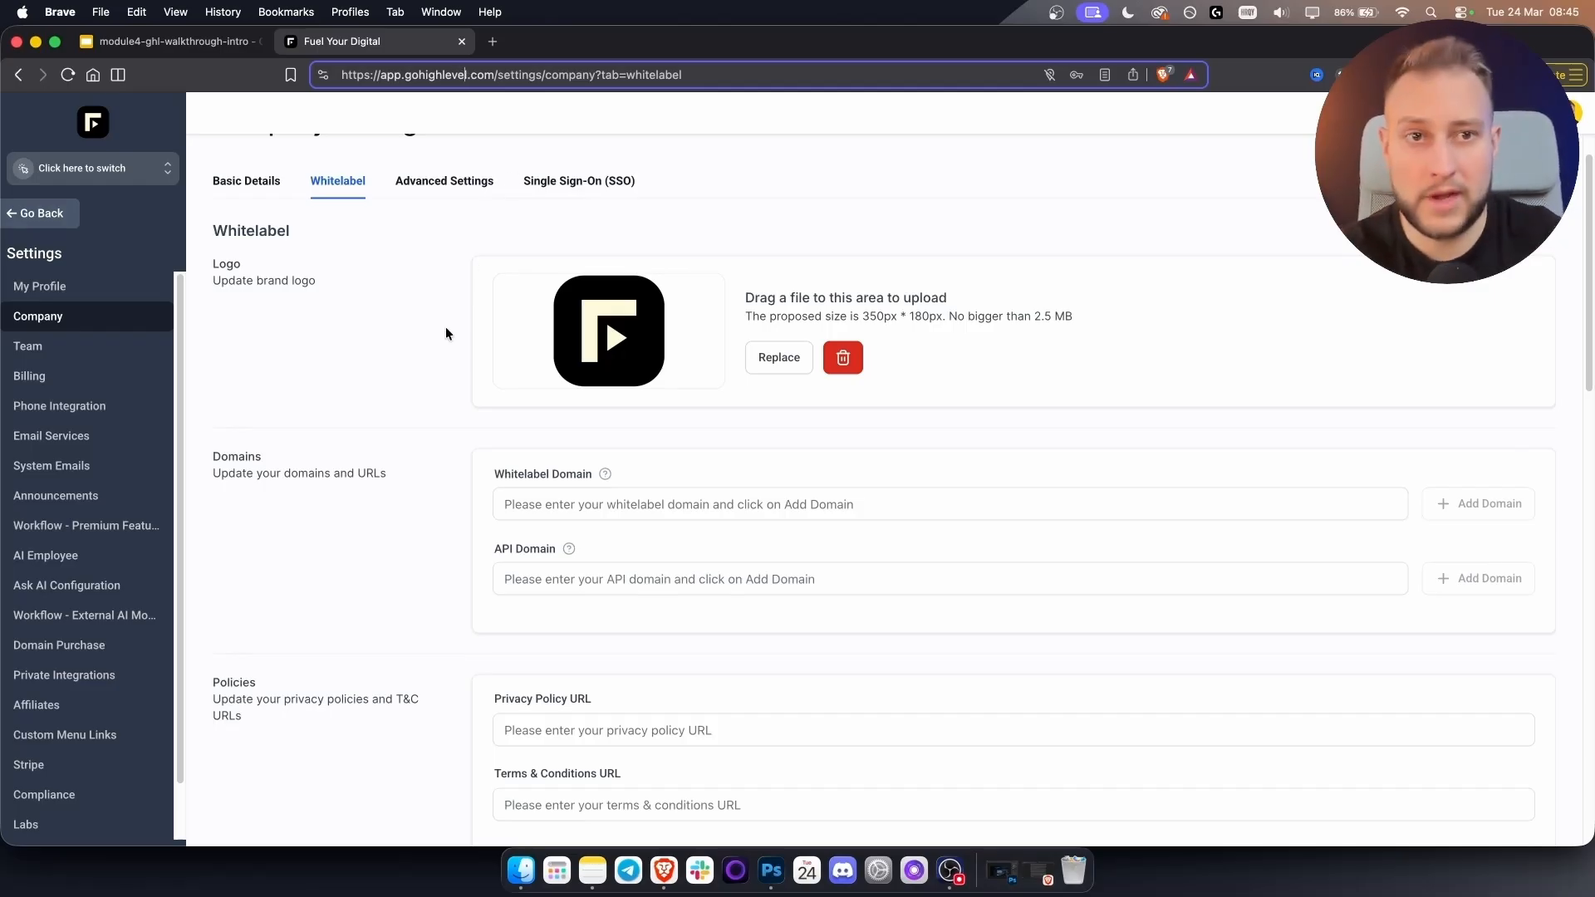
pyautogui.scroll(-1, 440, 462)
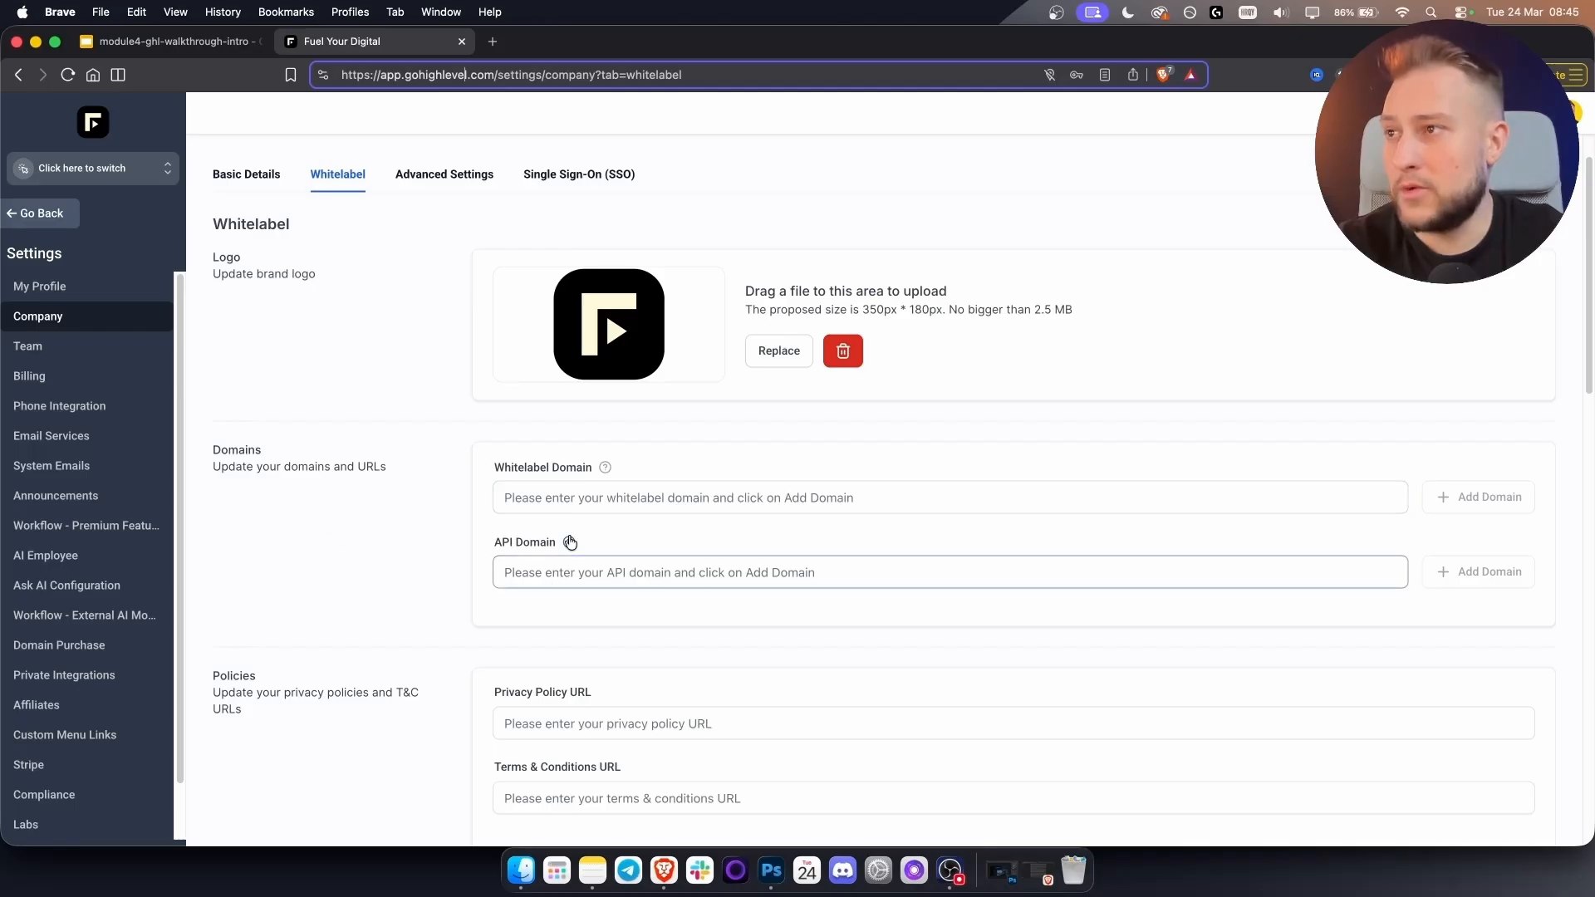
pyautogui.moveTo(569, 543)
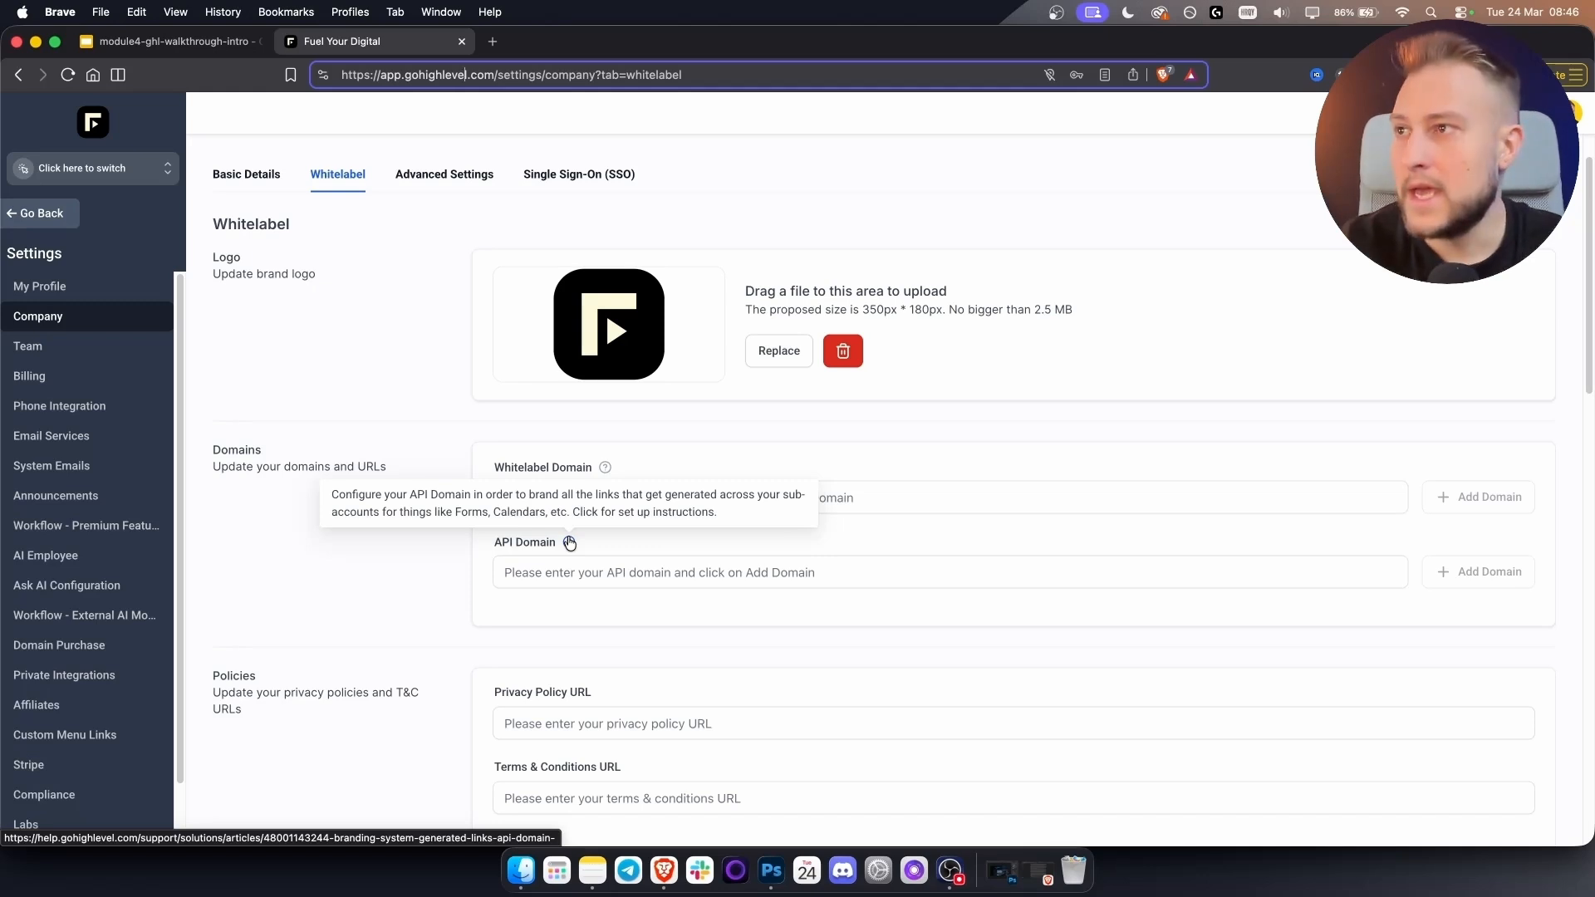
# Enter app.fuelyourdigital.com as the Whitelabel Domain and add it to bring up the connect dialog.
pyautogui.click(553, 571)
pyautogui.click(567, 495)
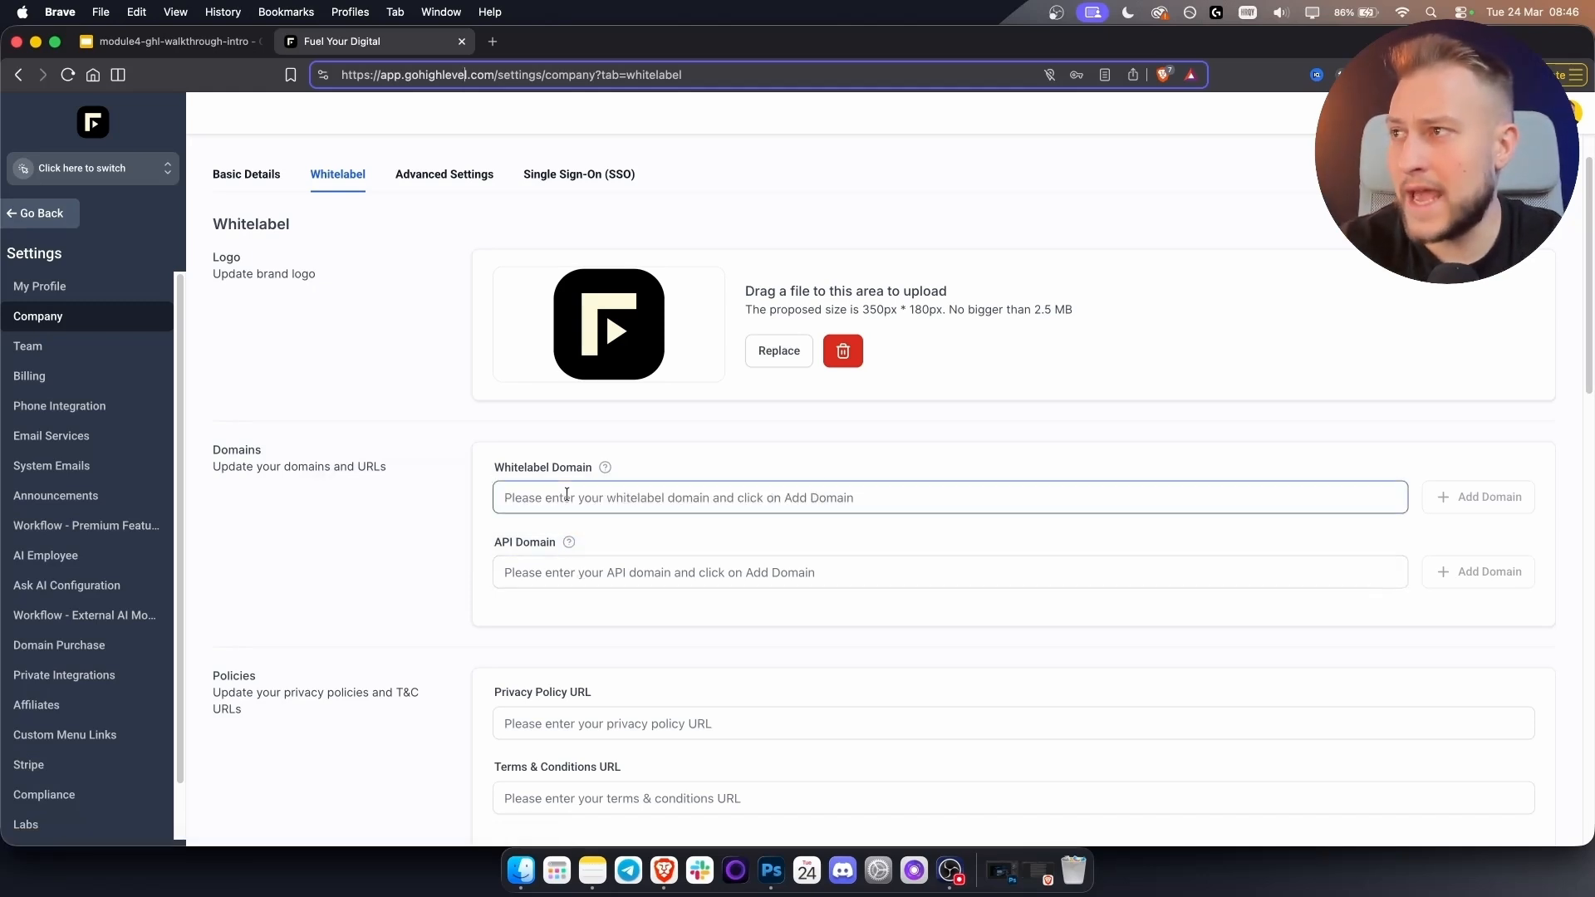
pyautogui.write('fuel')
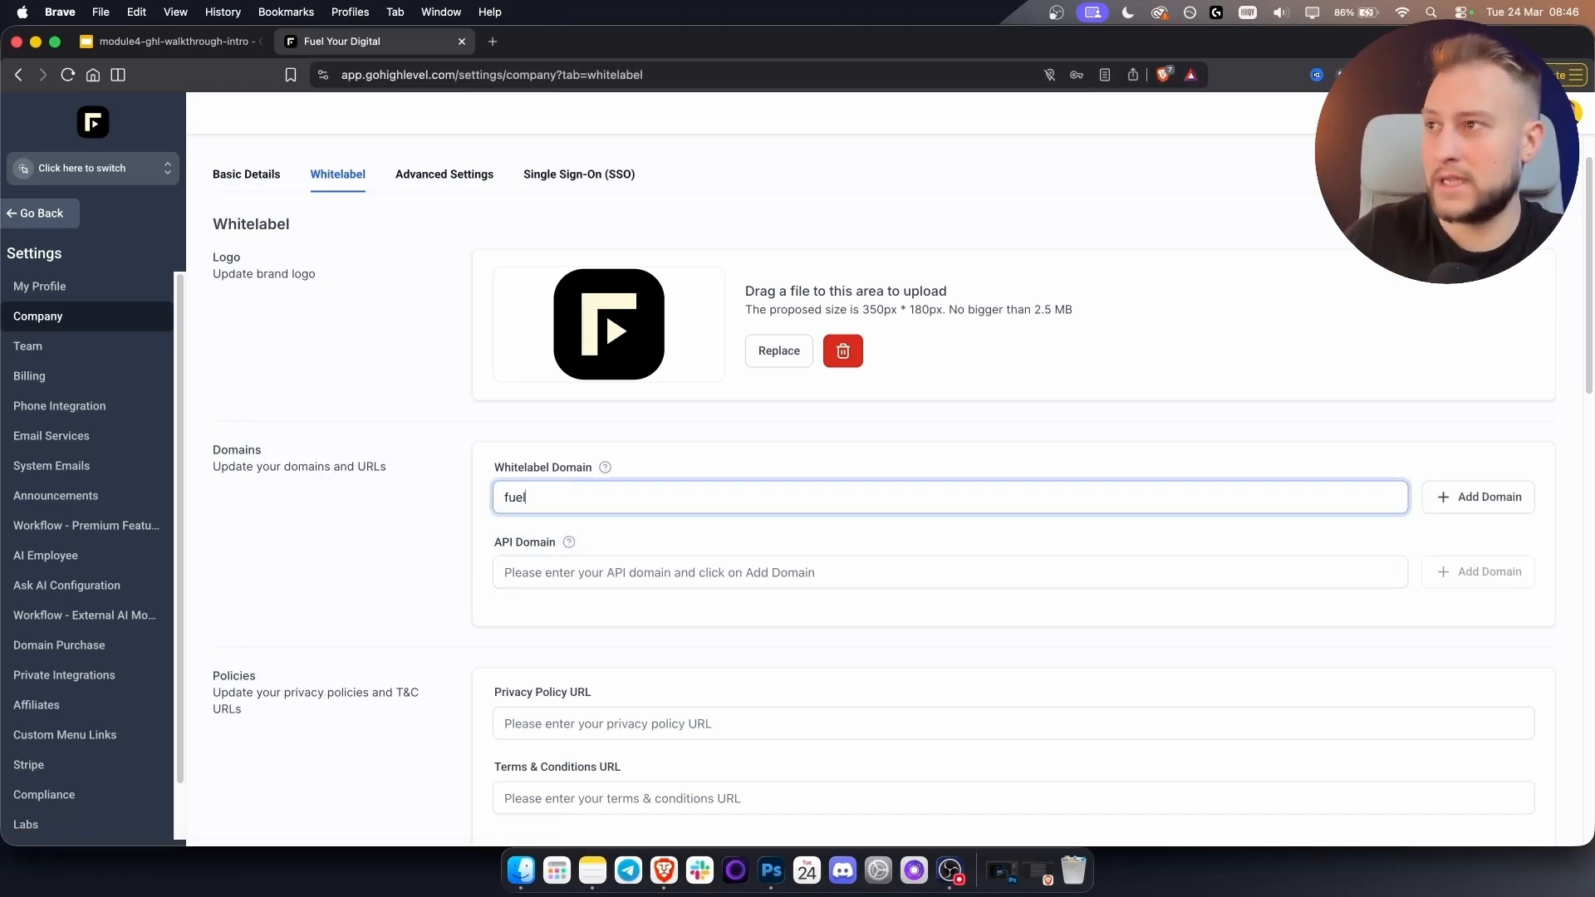
pyautogui.write('yourdigital.com')
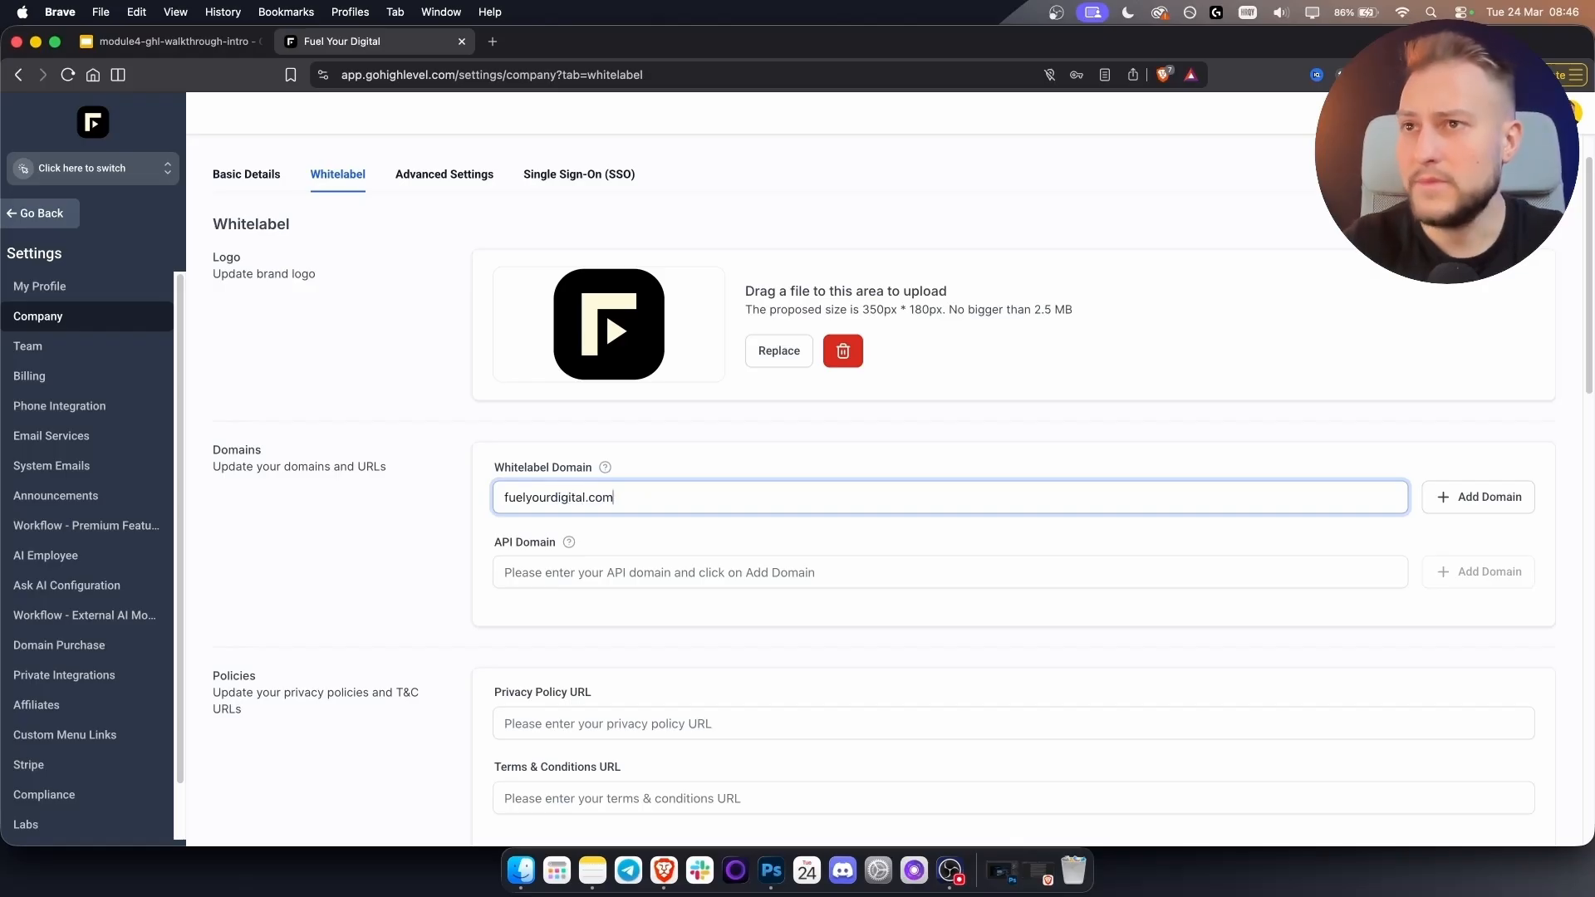
pyautogui.click(1475, 501)
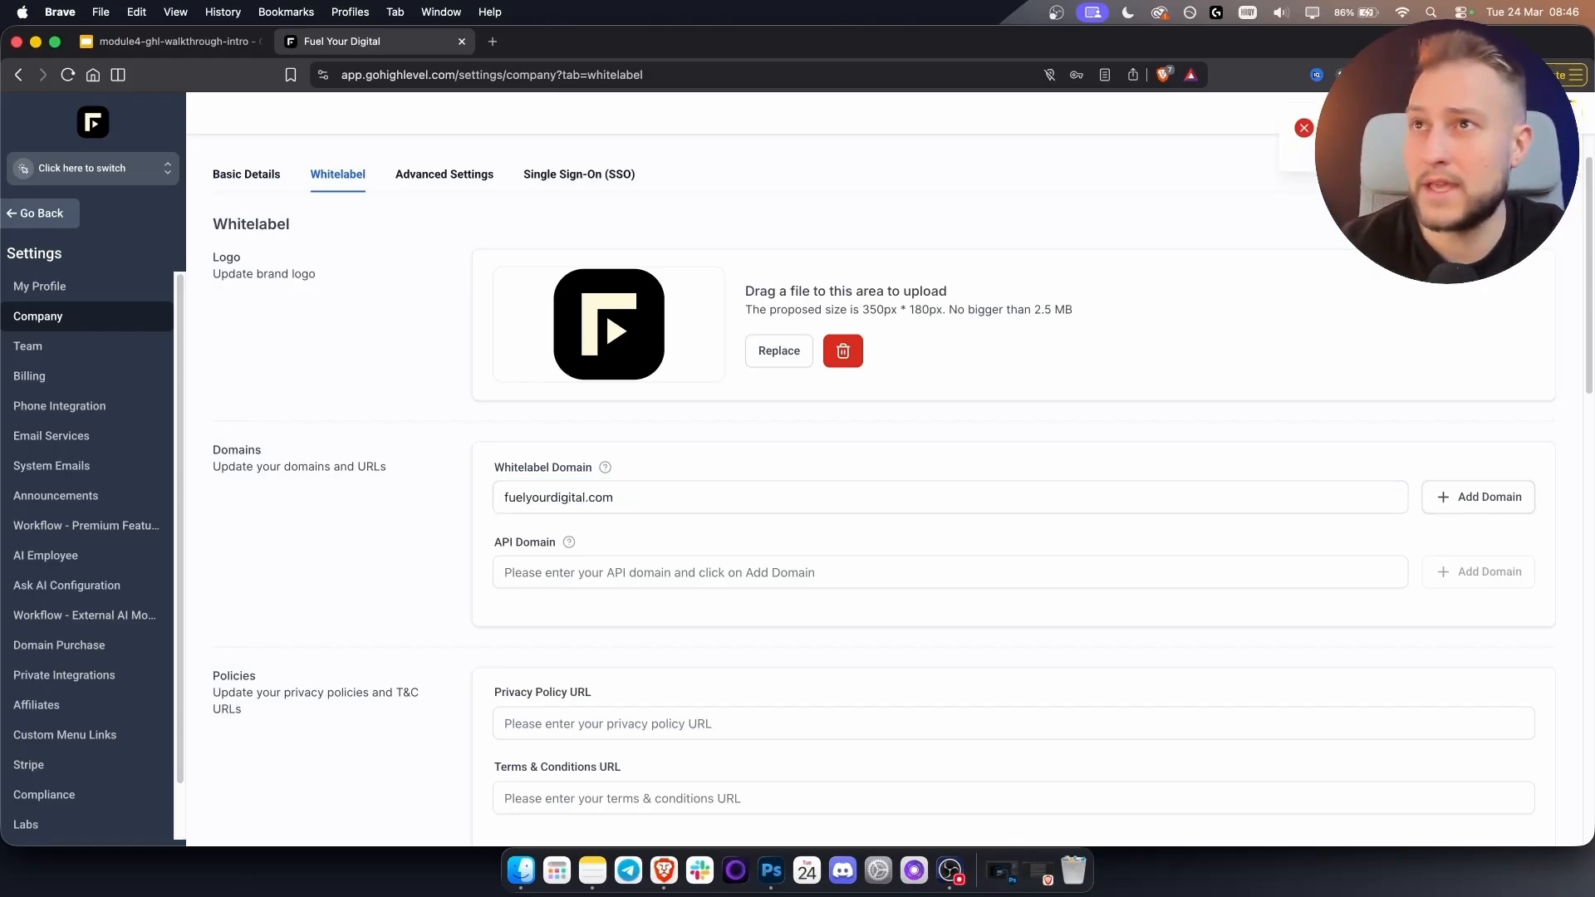
pyautogui.click(503, 497)
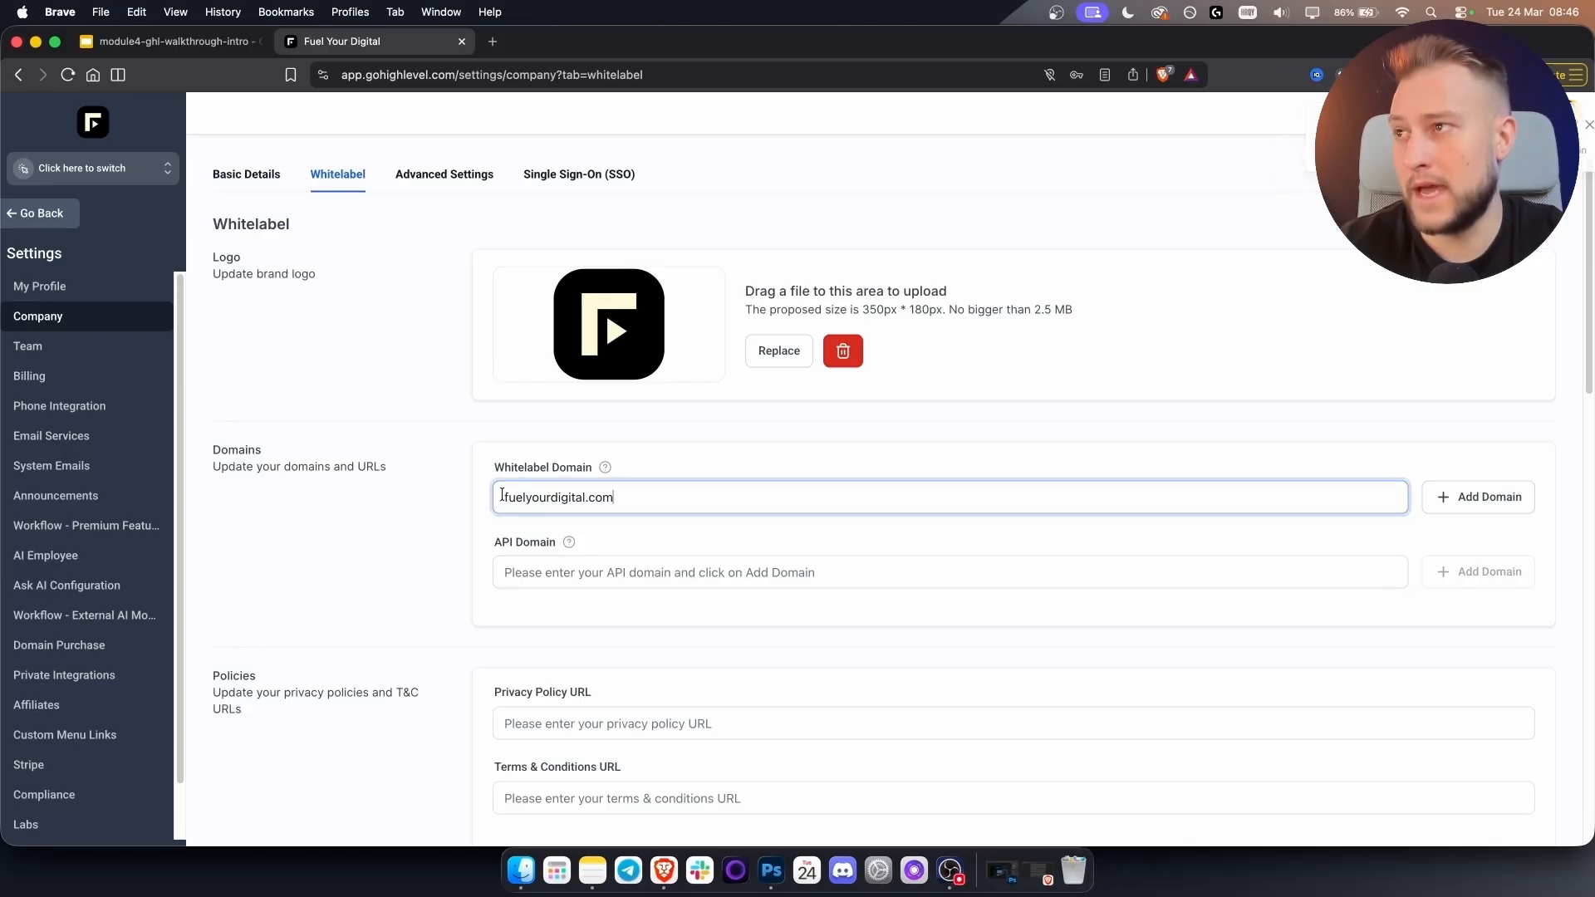
pyautogui.write('app.')
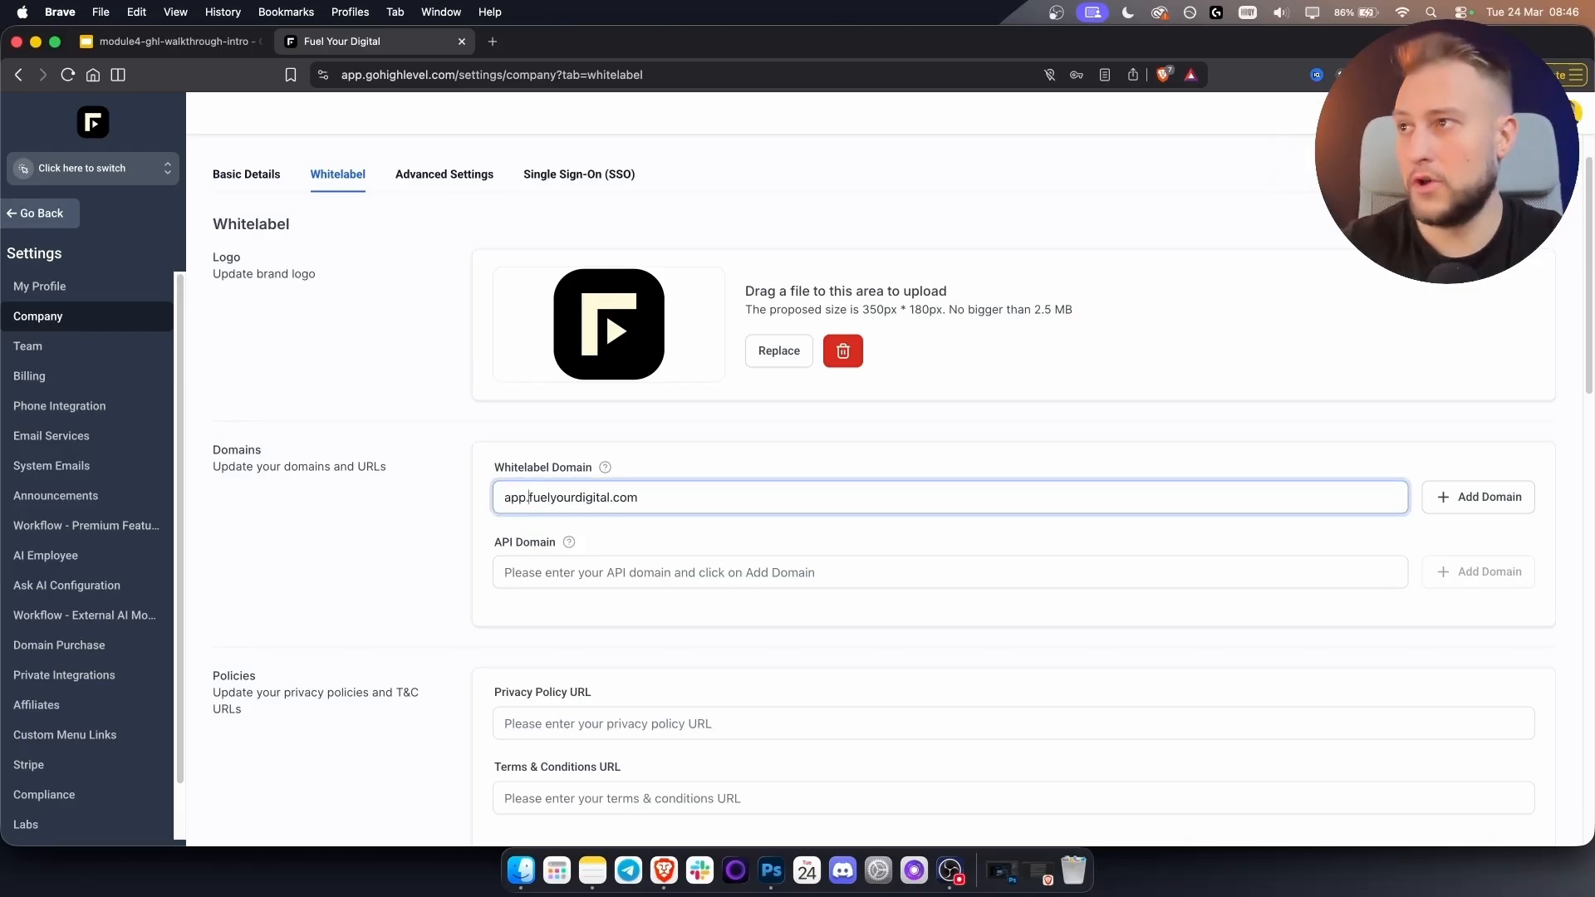
pyautogui.click(1449, 512)
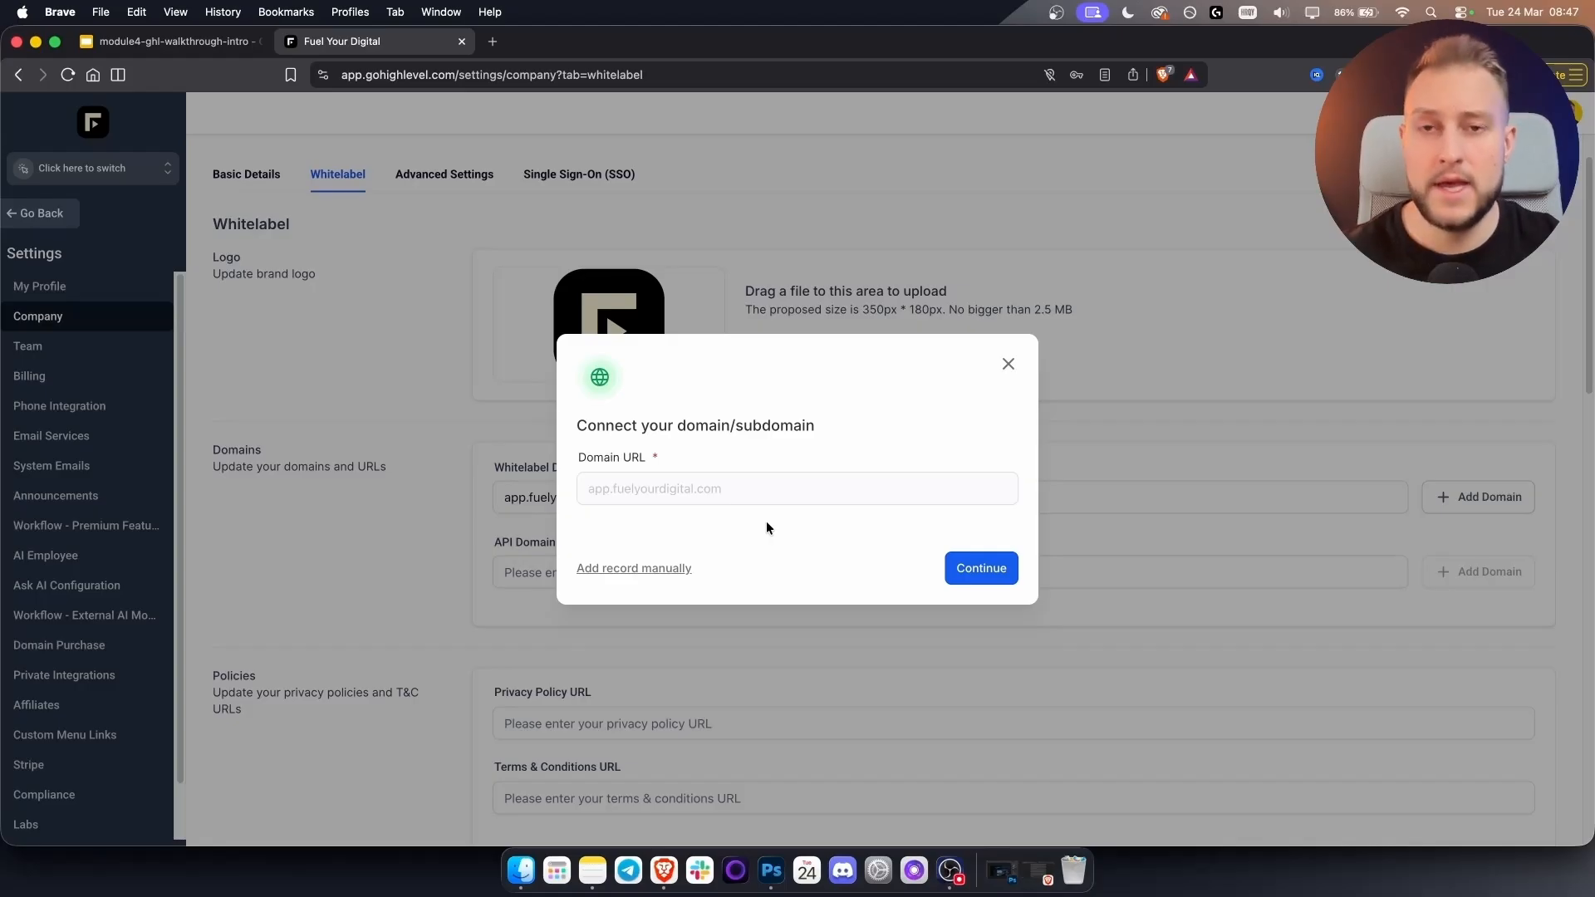
# Review the CNAME record for manual DNS setup, then close the domain setup dialog.
pyautogui.click(620, 569)
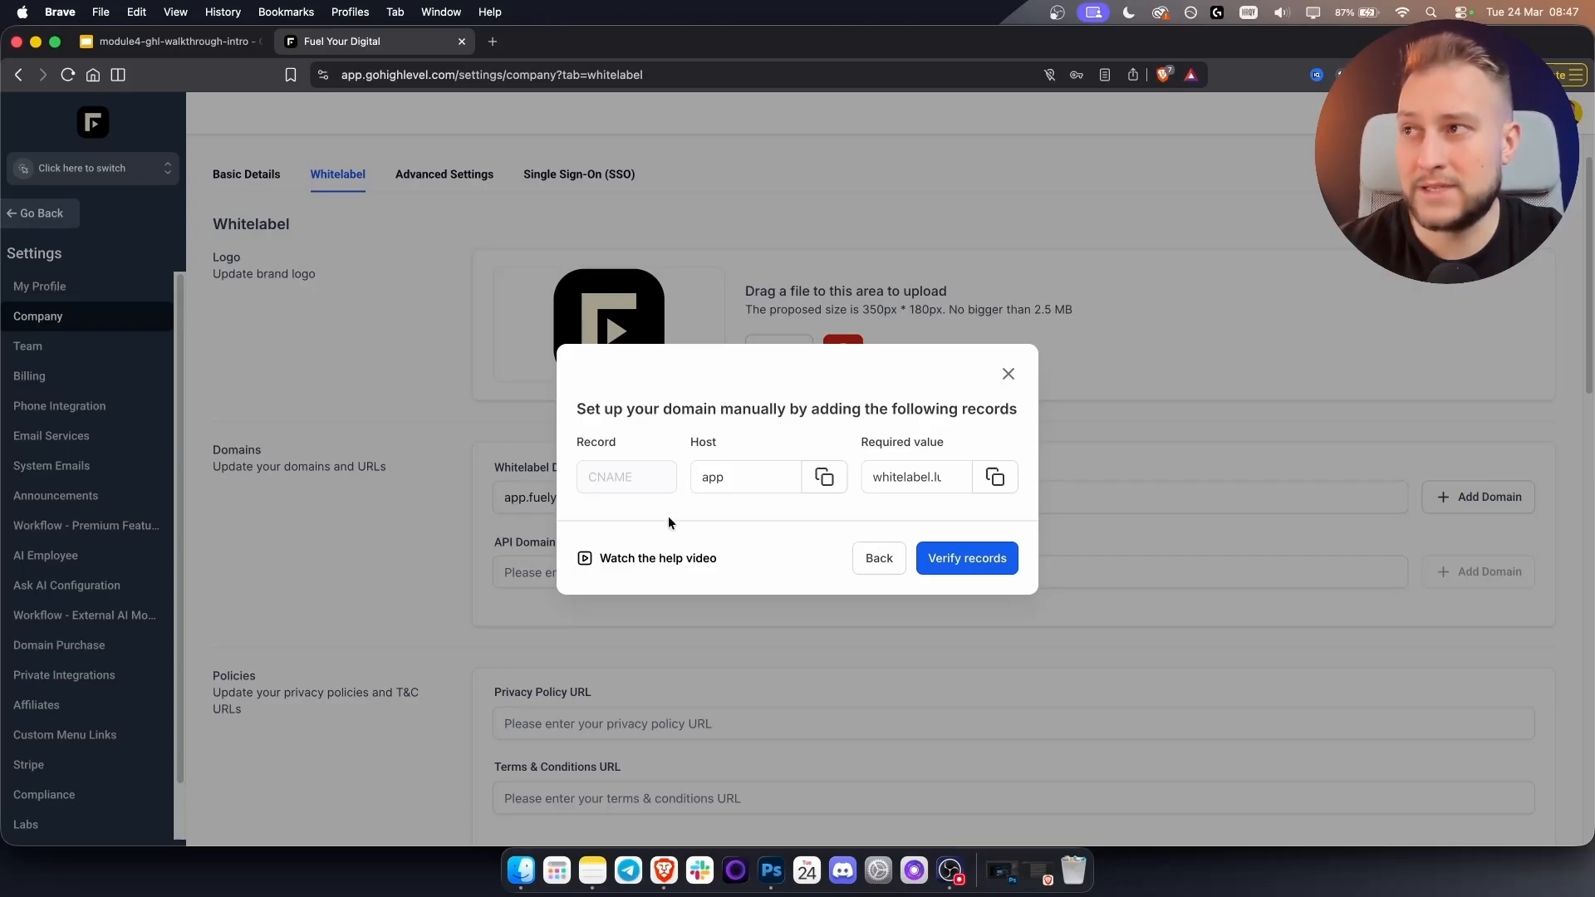
pyautogui.click(1008, 374)
pyautogui.tripleClick(624, 496)
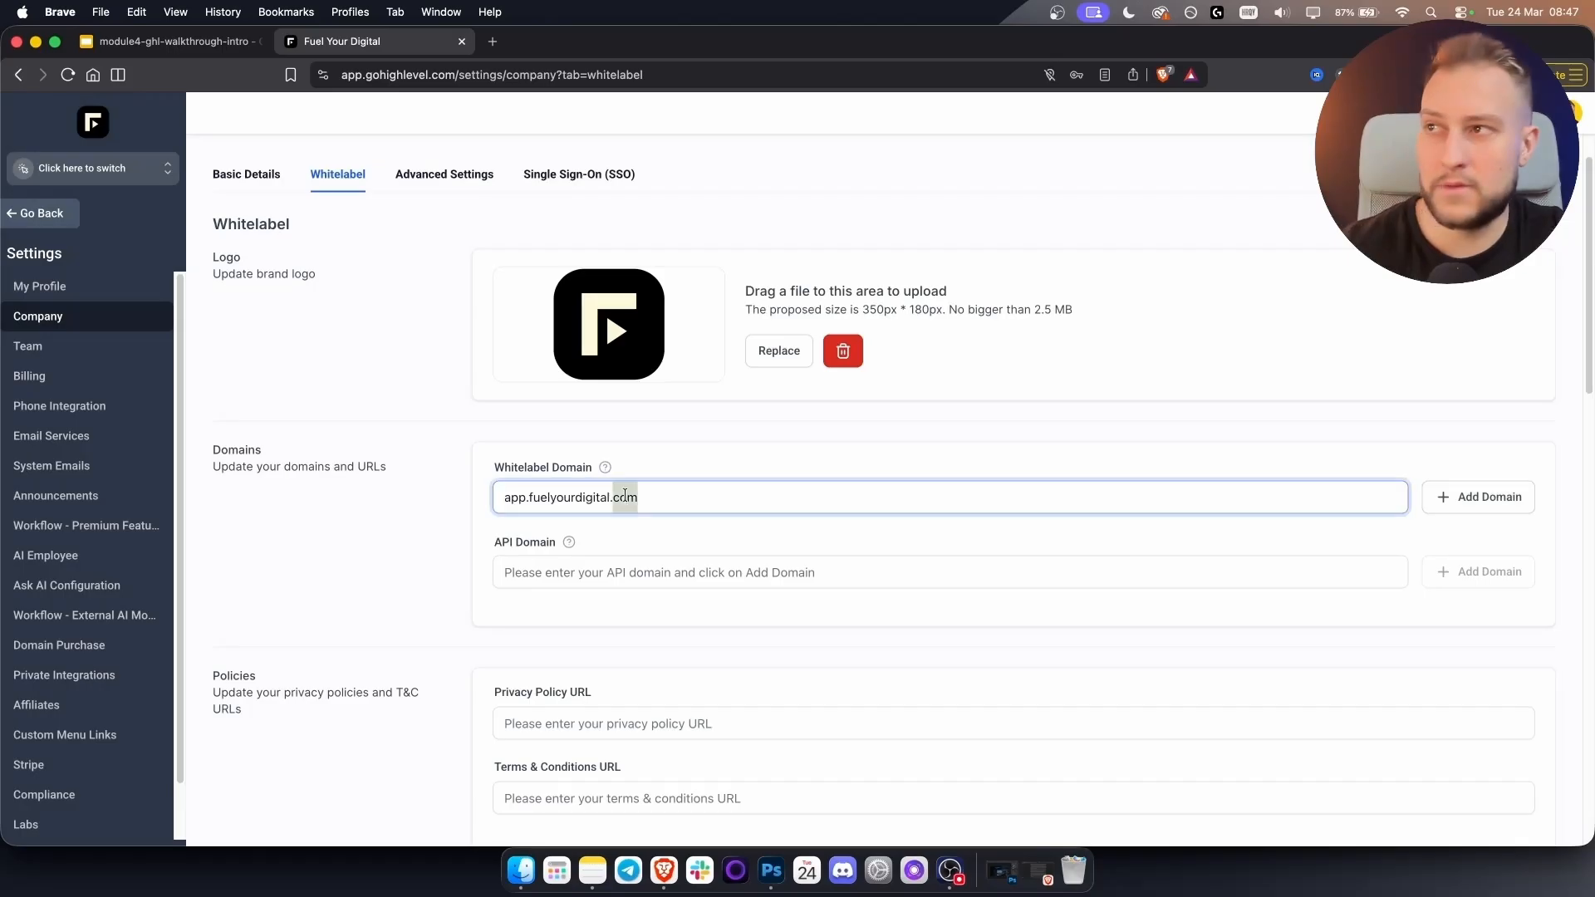
# Empty the API Domain and Whitelabel Domain fields, discarding the partial 'api.fuel' entry.
pyautogui.click(524, 581)
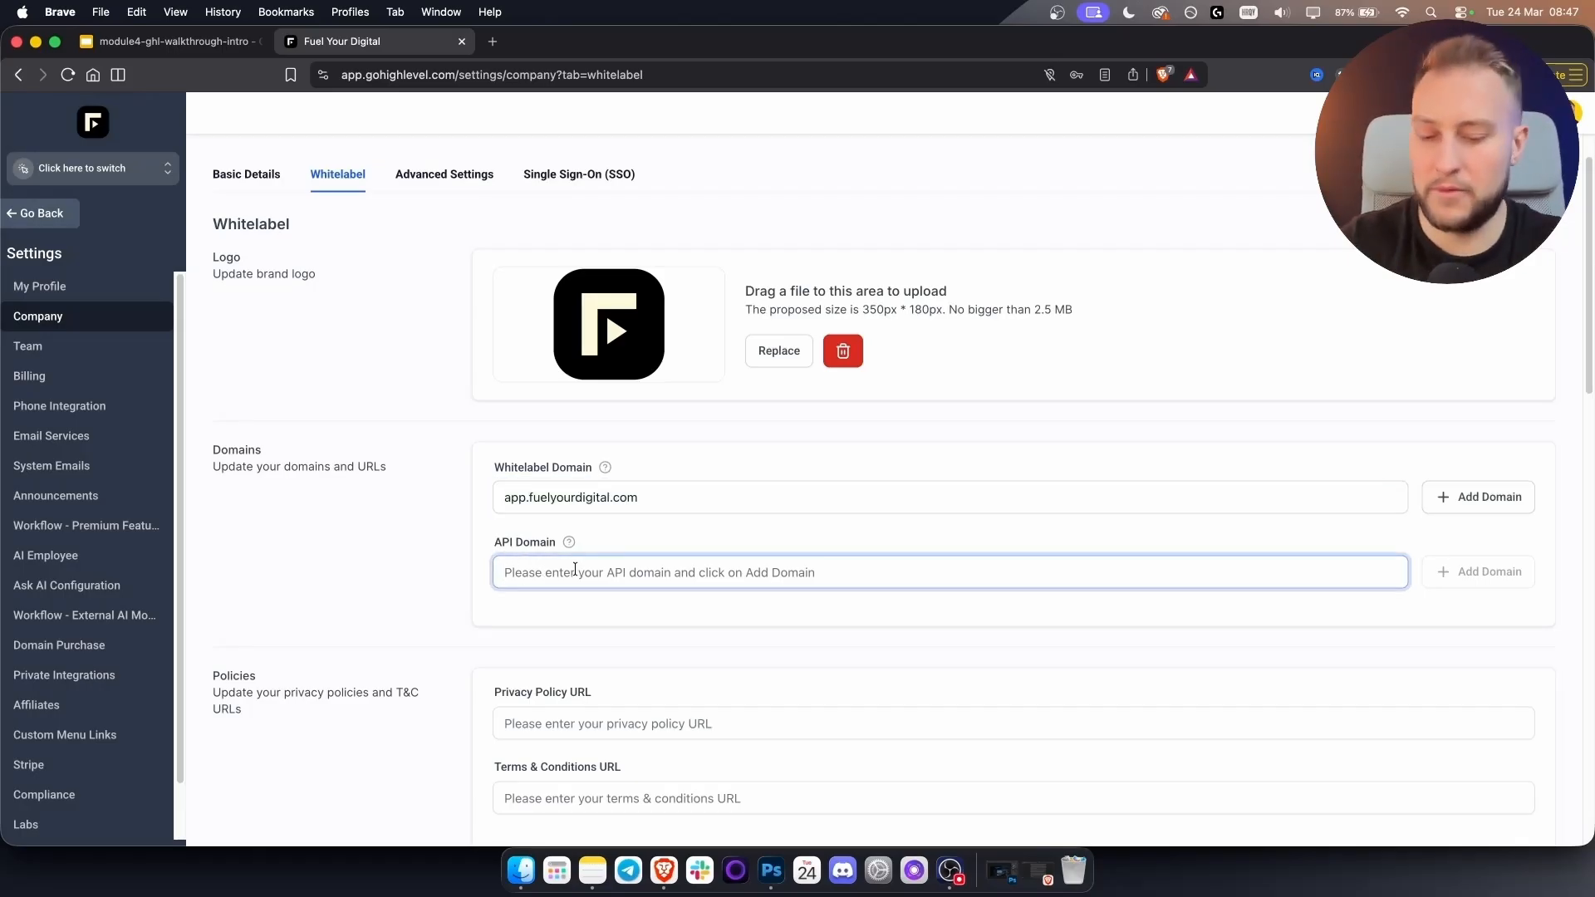
pyautogui.write('api.fuel')
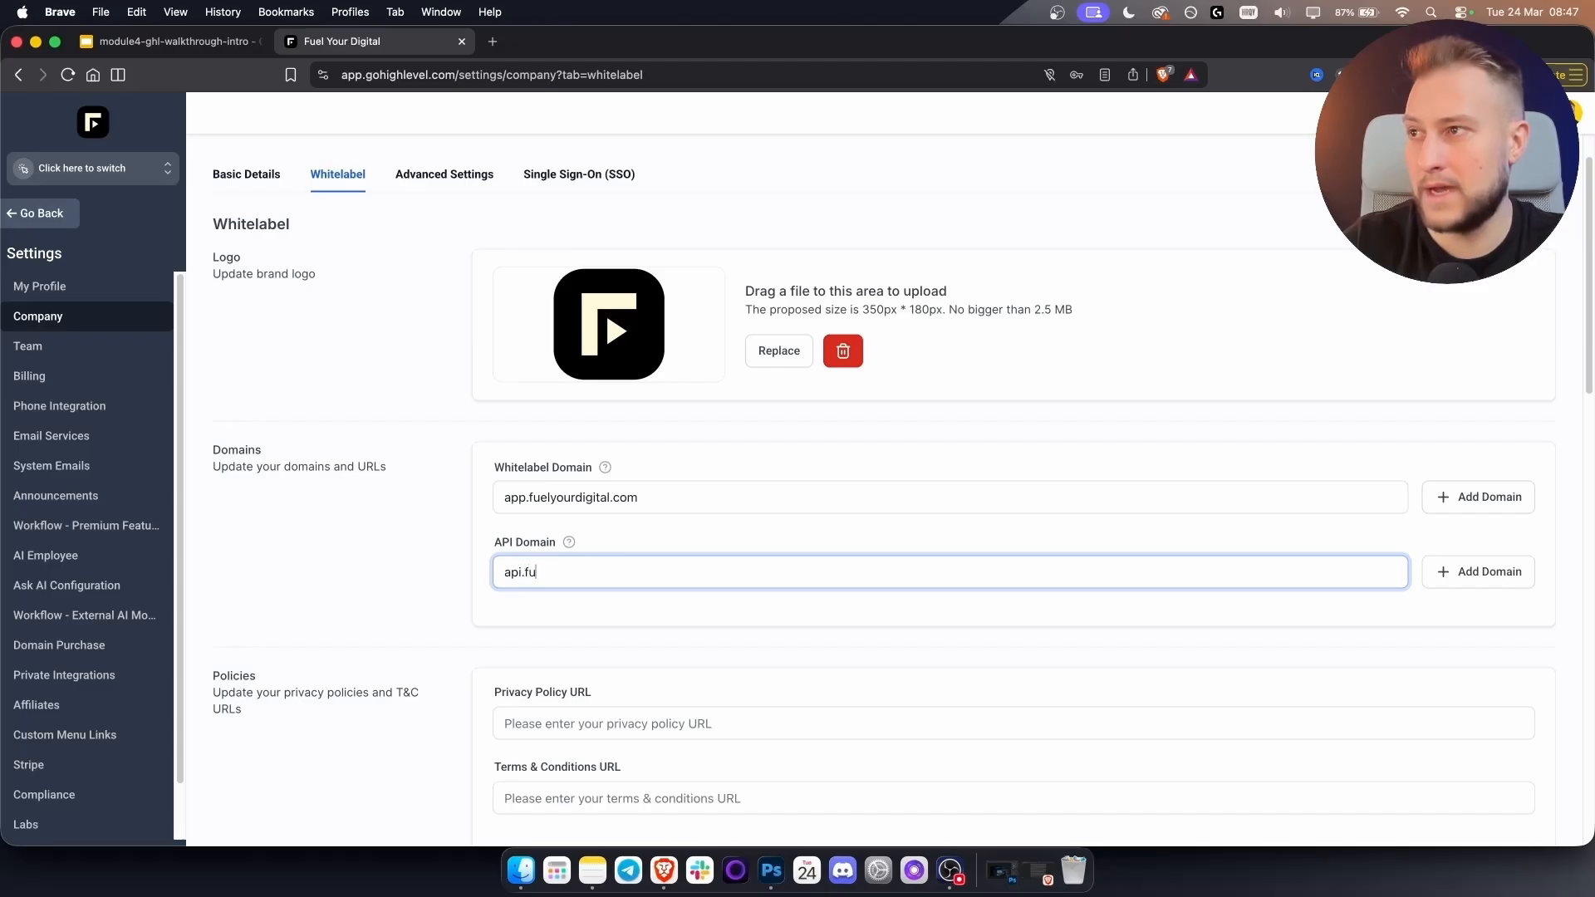
pyautogui.tripleClick(571, 572)
pyautogui.press('BackSpace')
pyautogui.tripleClick(640, 497)
pyautogui.press('BackSpace')
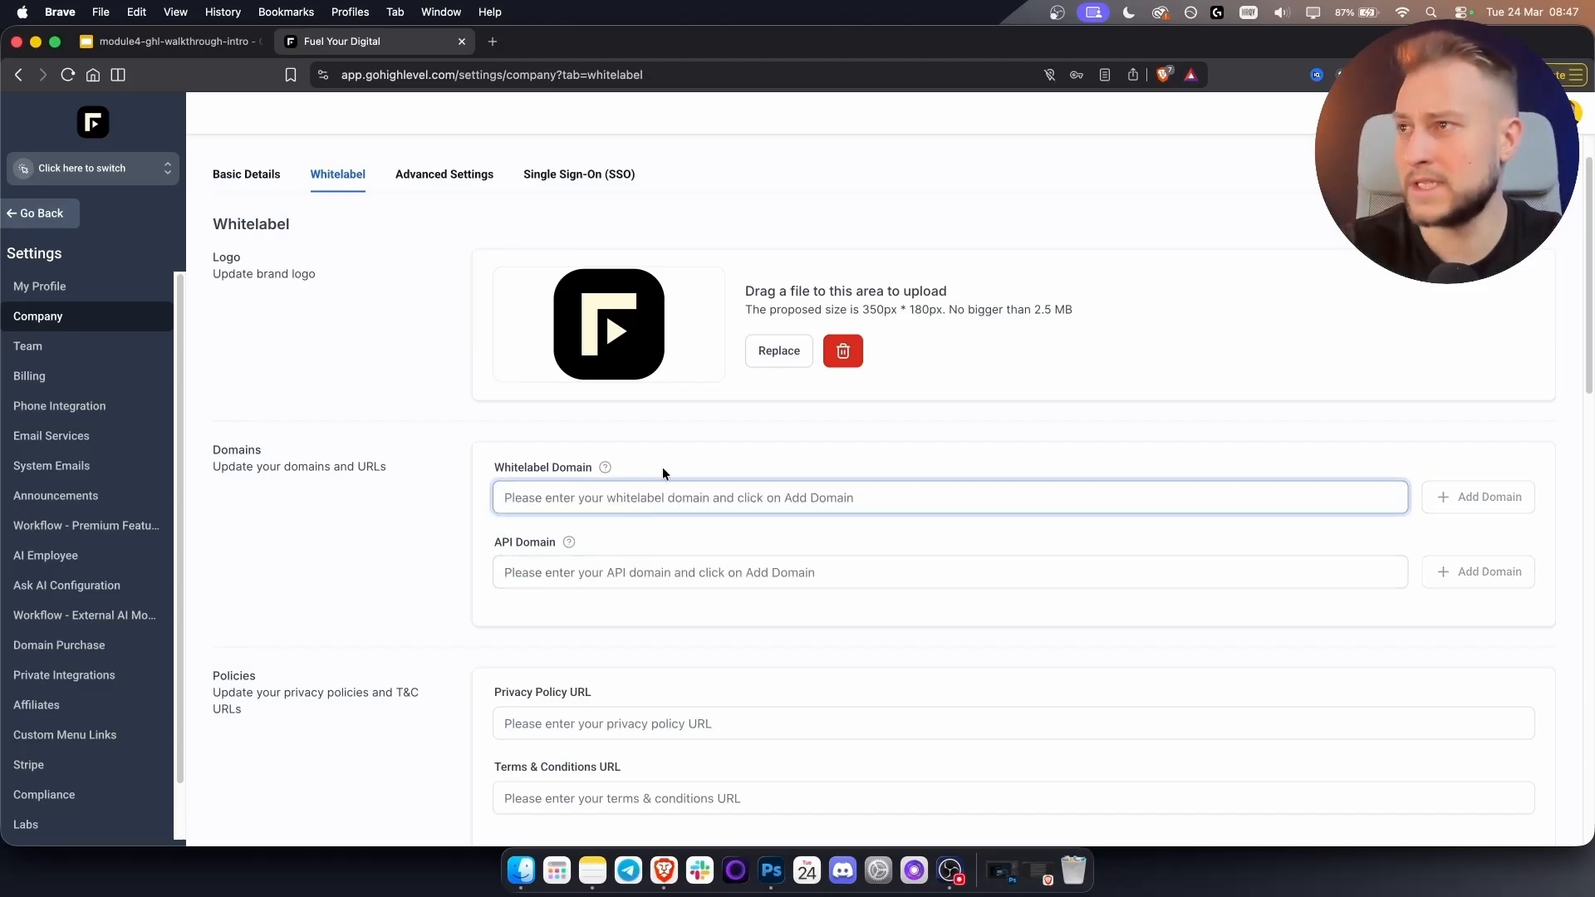
pyautogui.scroll(-5, 506, 551)
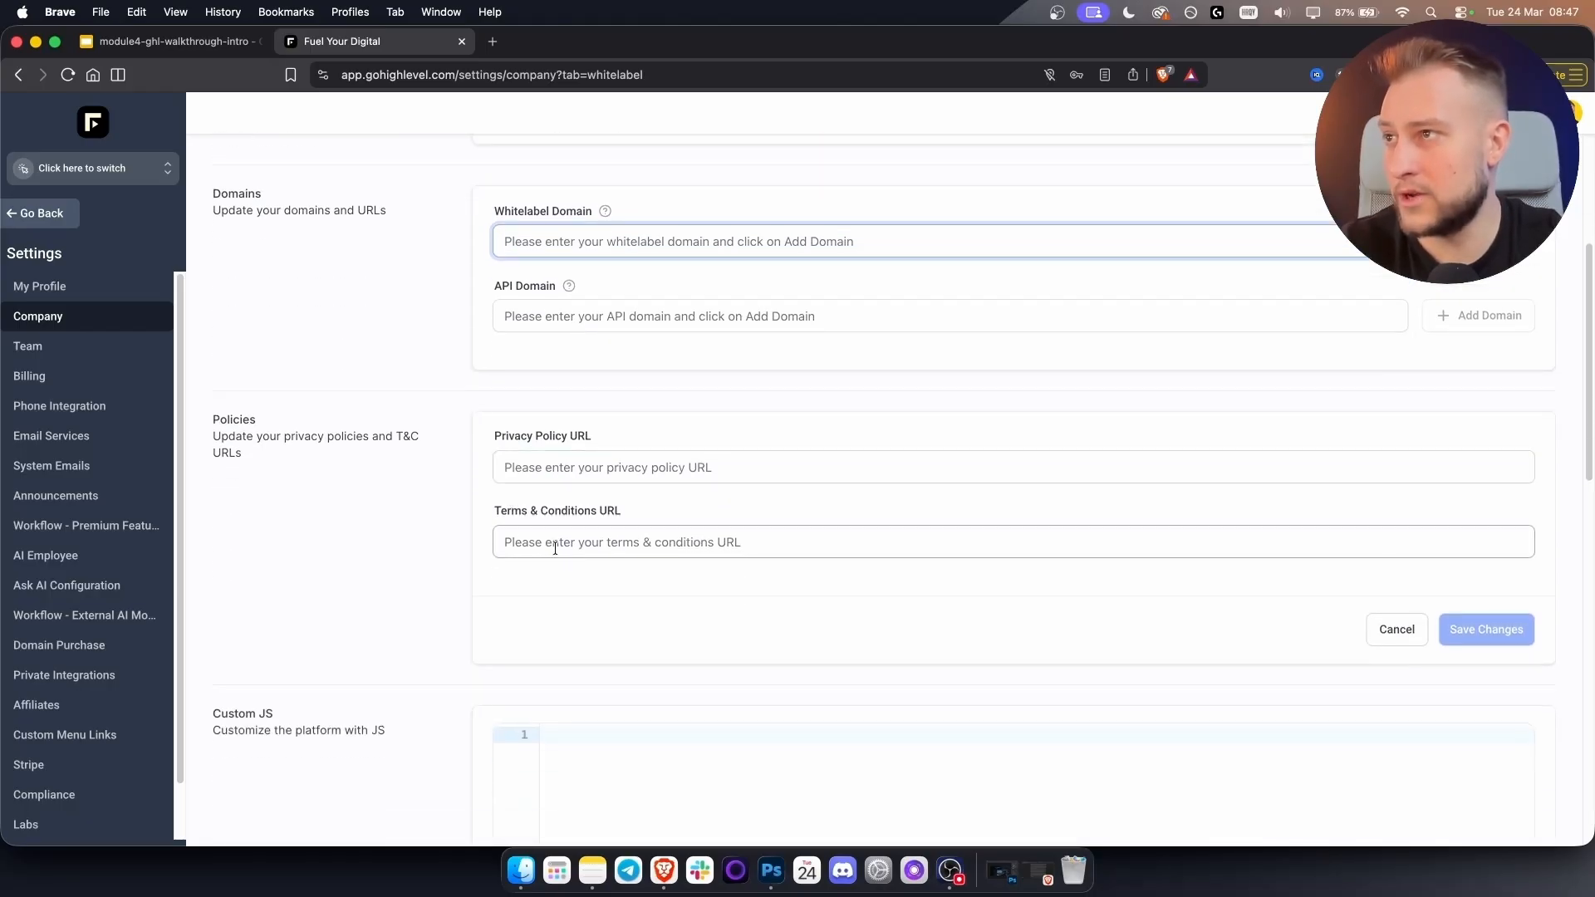
pyautogui.scroll(-5, 555, 548)
pyautogui.scroll(-5, 555, 548)
pyautogui.scroll(5, 553, 542)
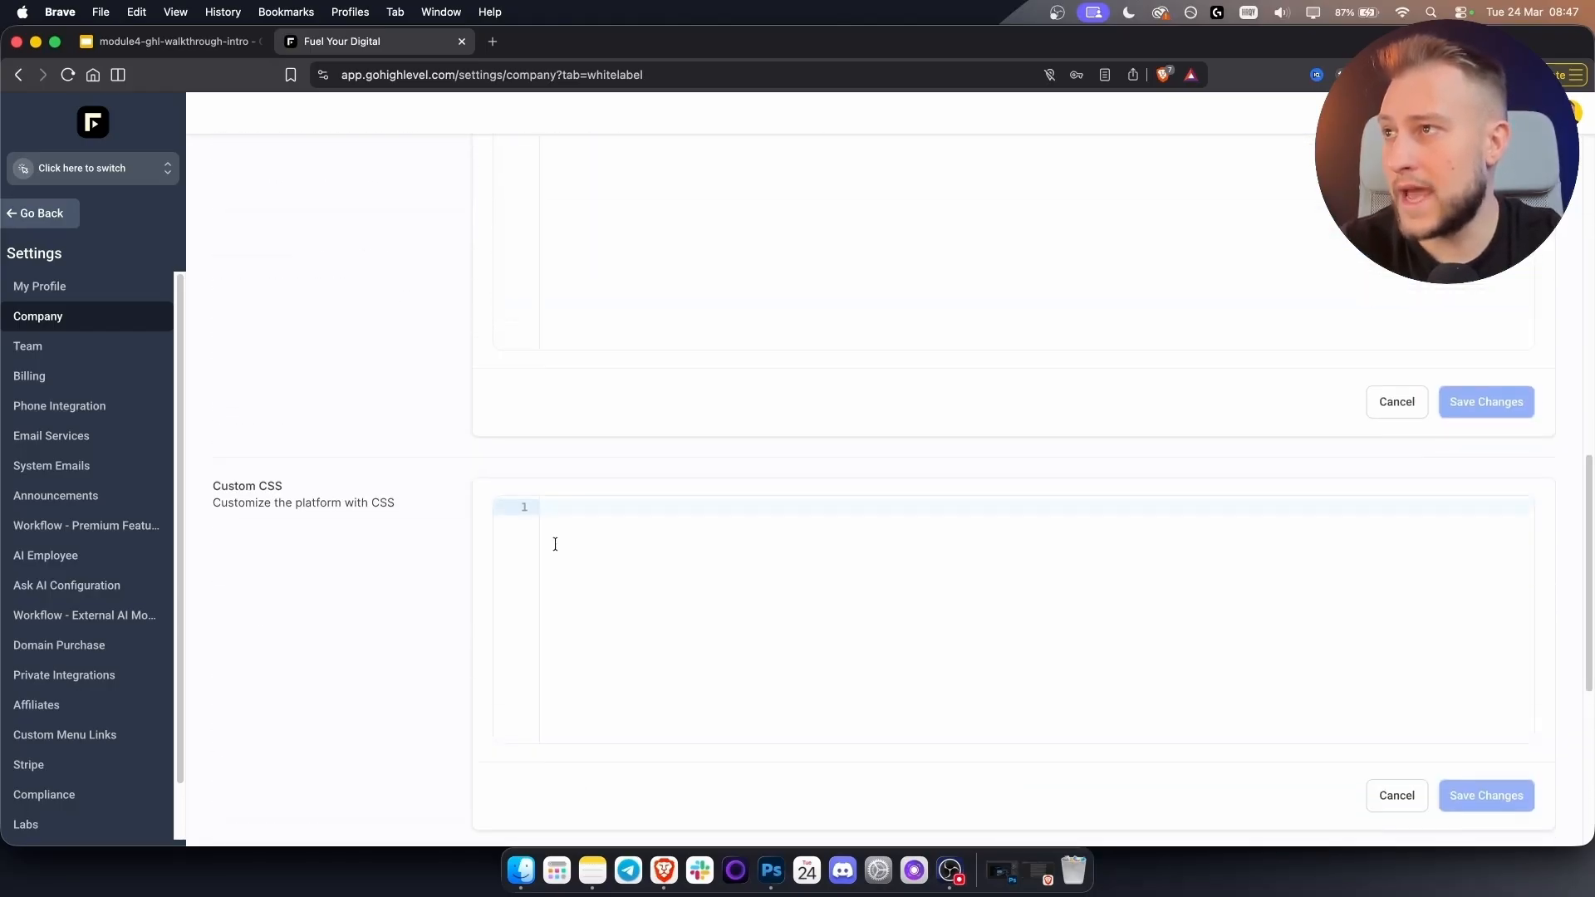
pyautogui.click(650, 509)
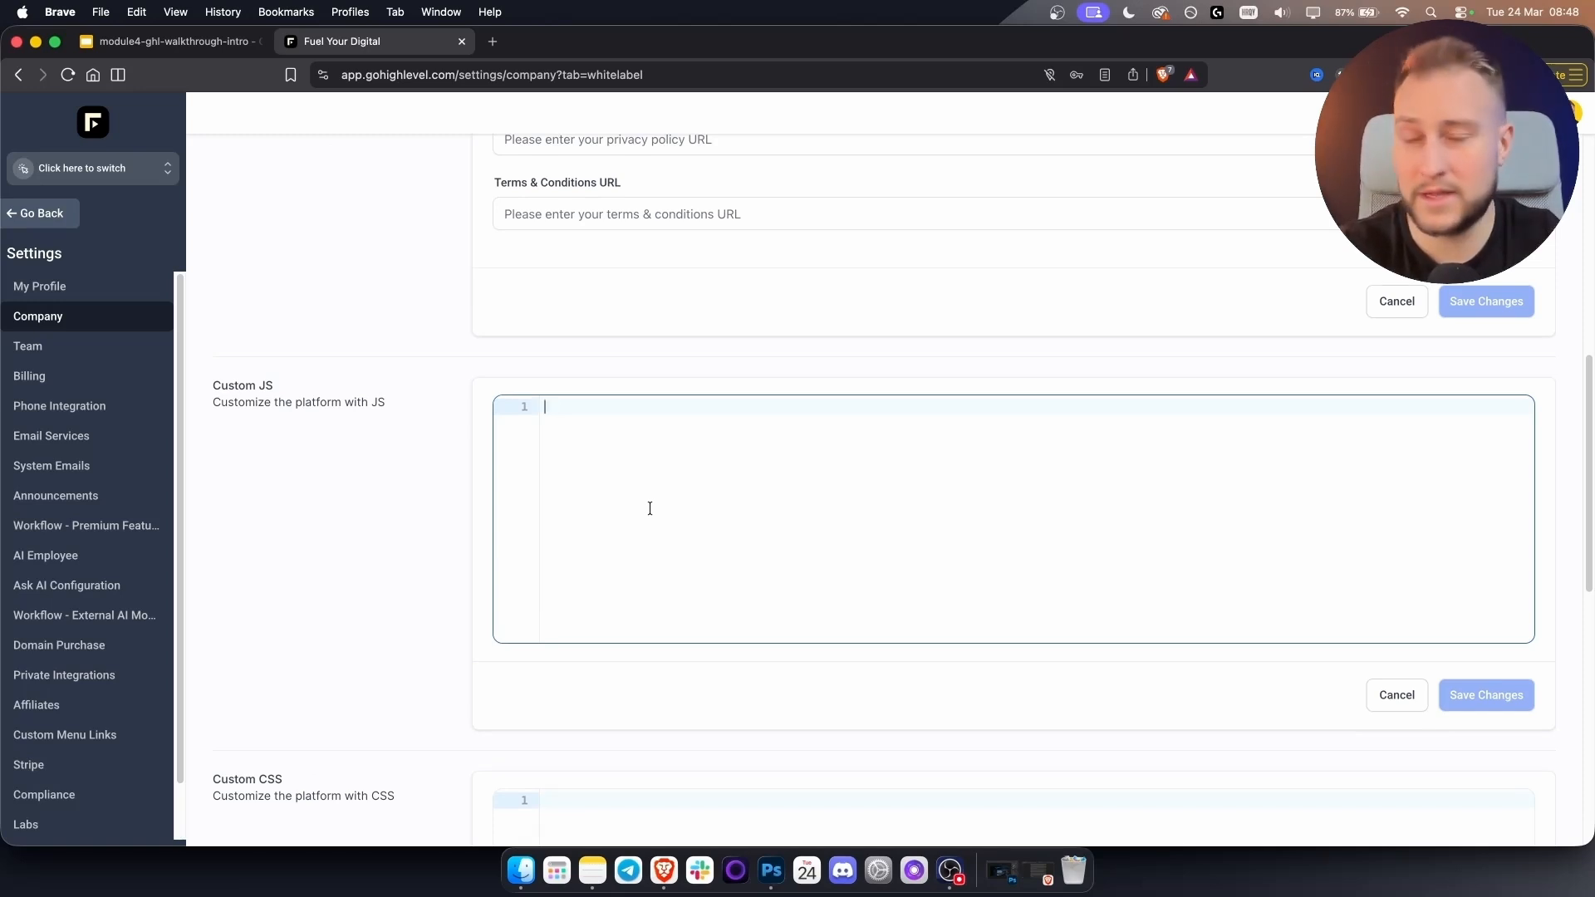
pyautogui.scroll(-5, 635, 490)
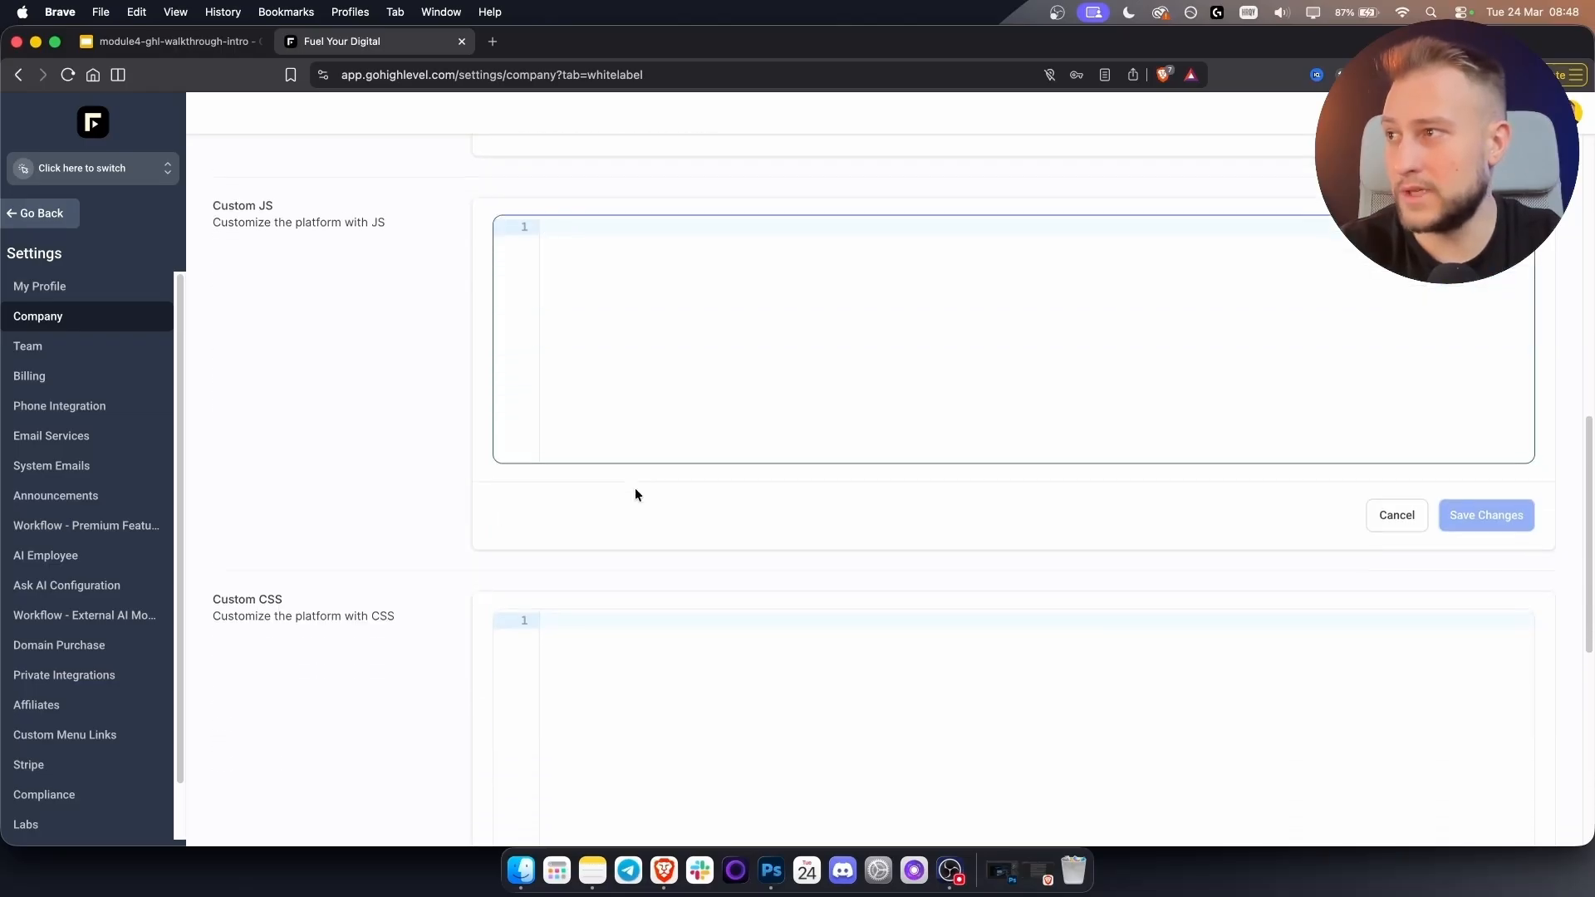
pyautogui.click(612, 516)
pyautogui.scroll(-5, 612, 516)
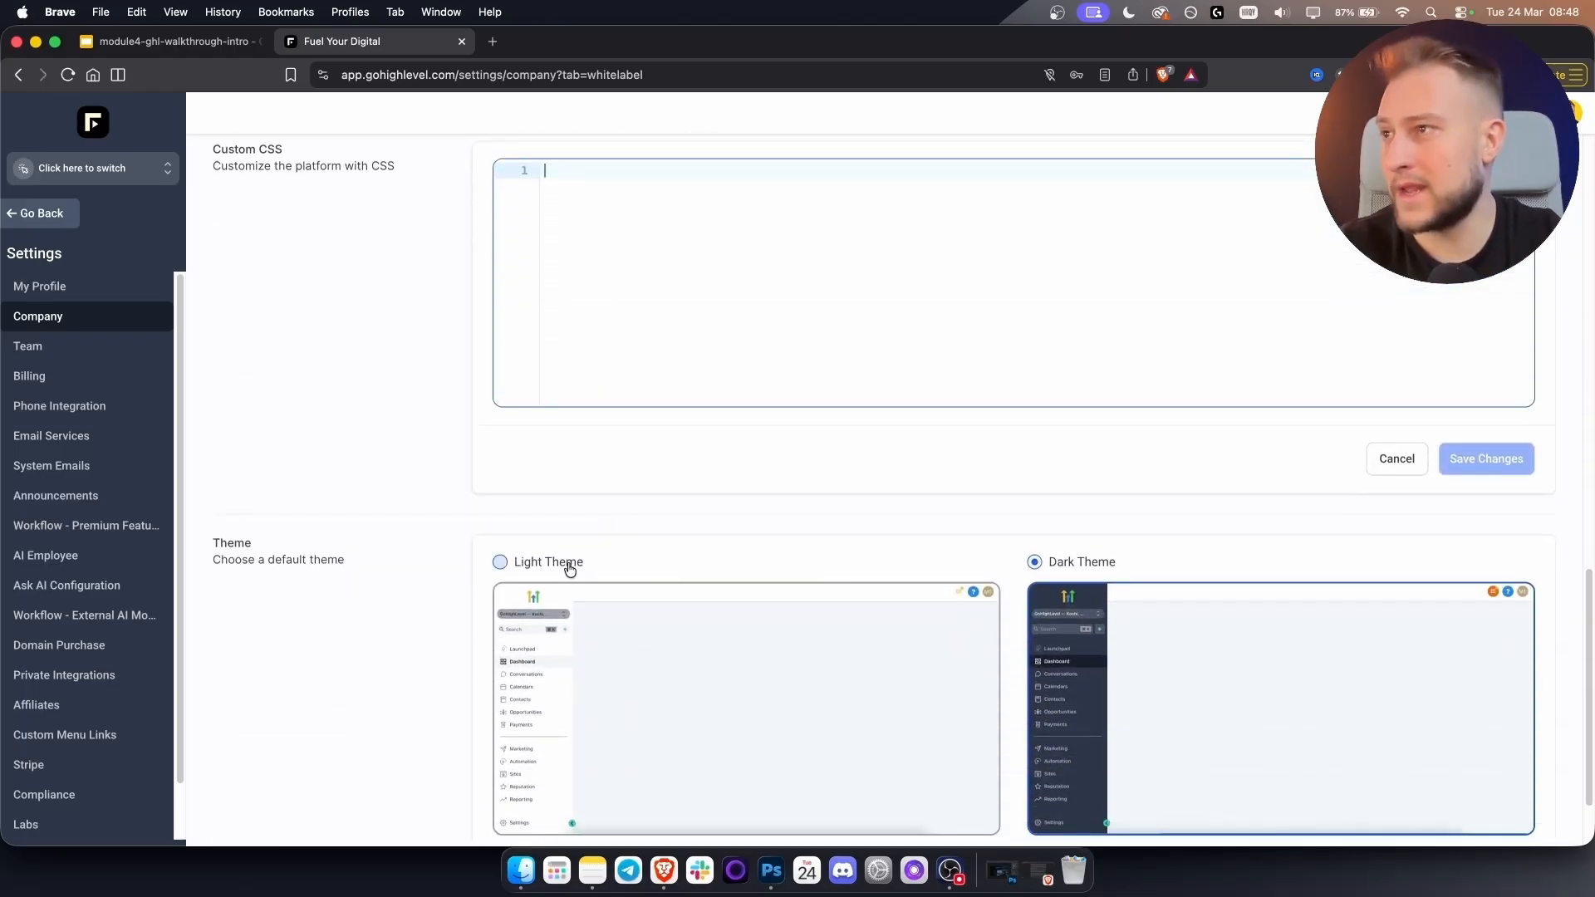
pyautogui.click(517, 564)
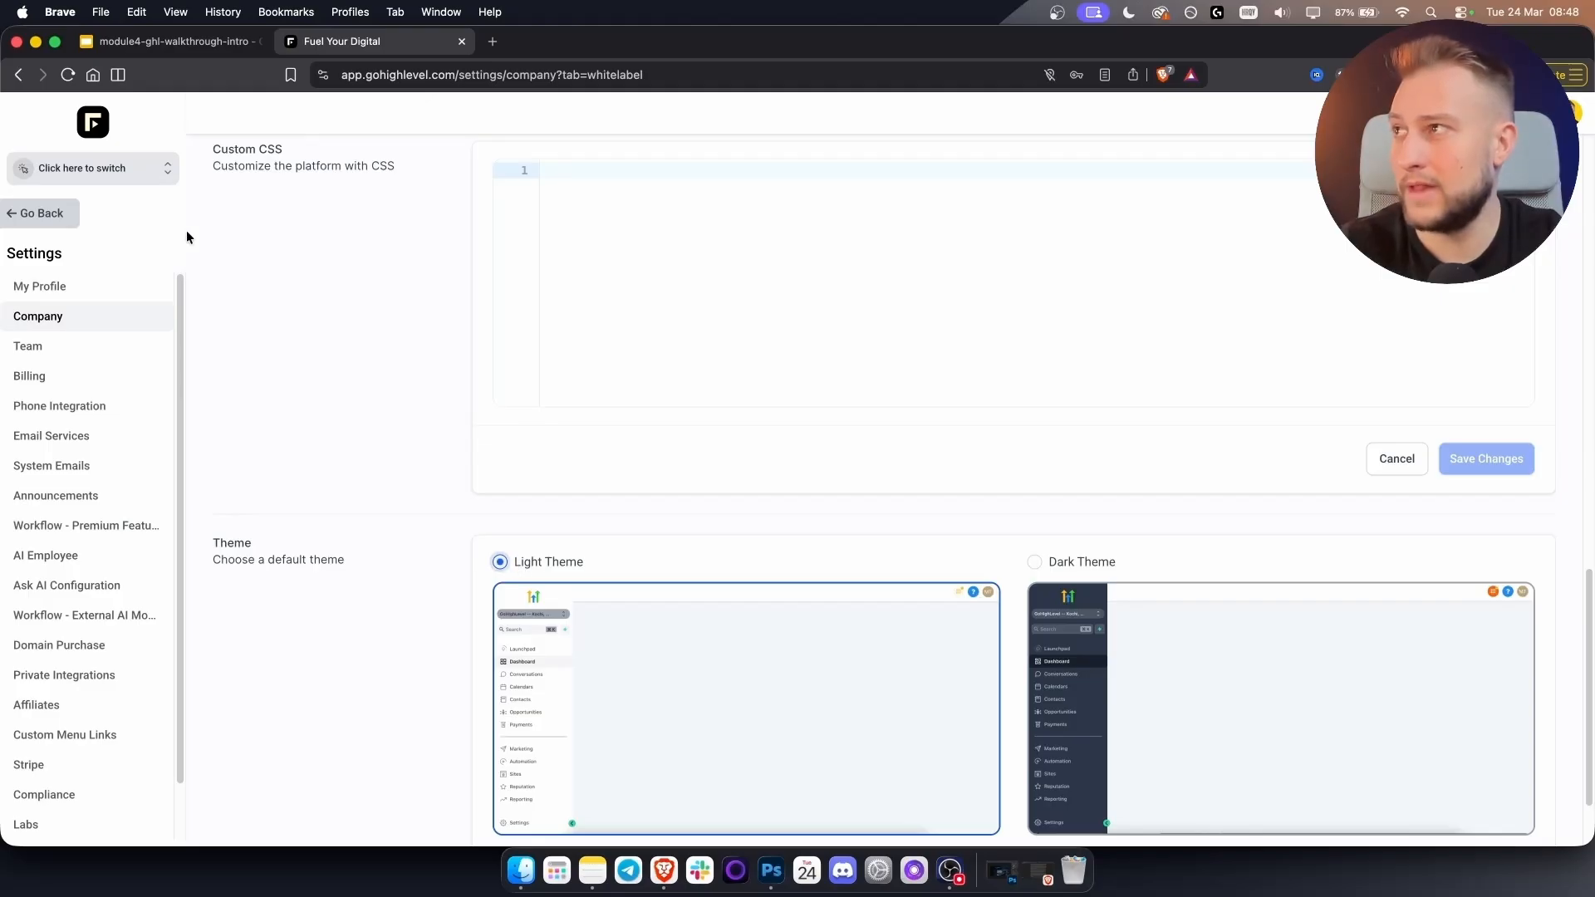
pyautogui.click(1071, 568)
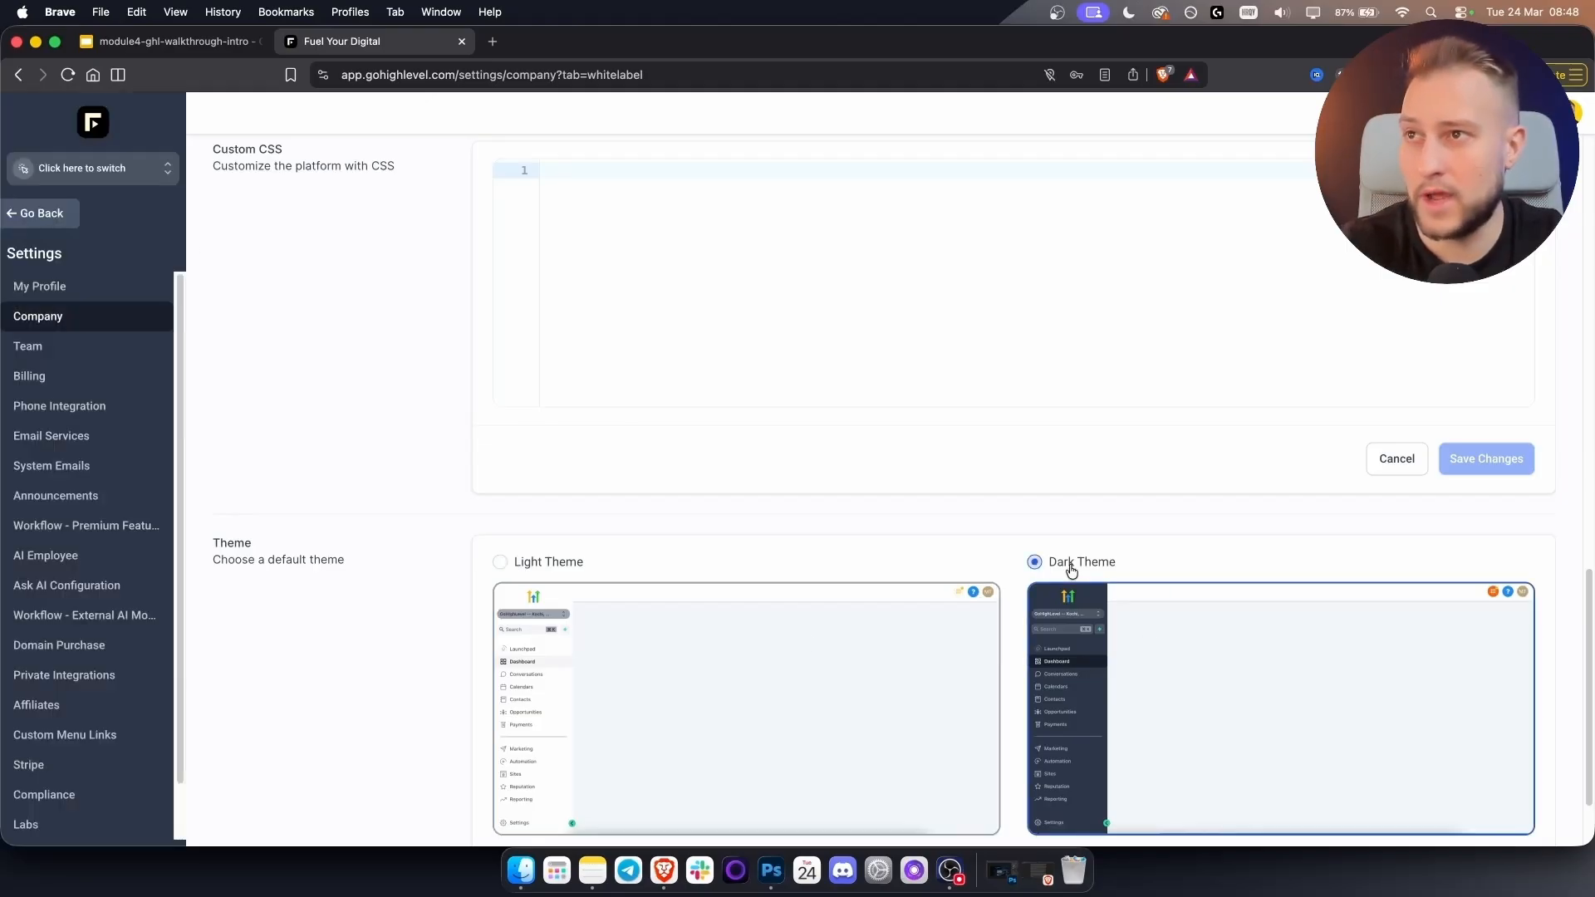
pyautogui.scroll(-2, 1071, 568)
pyautogui.scroll(7, 961, 627)
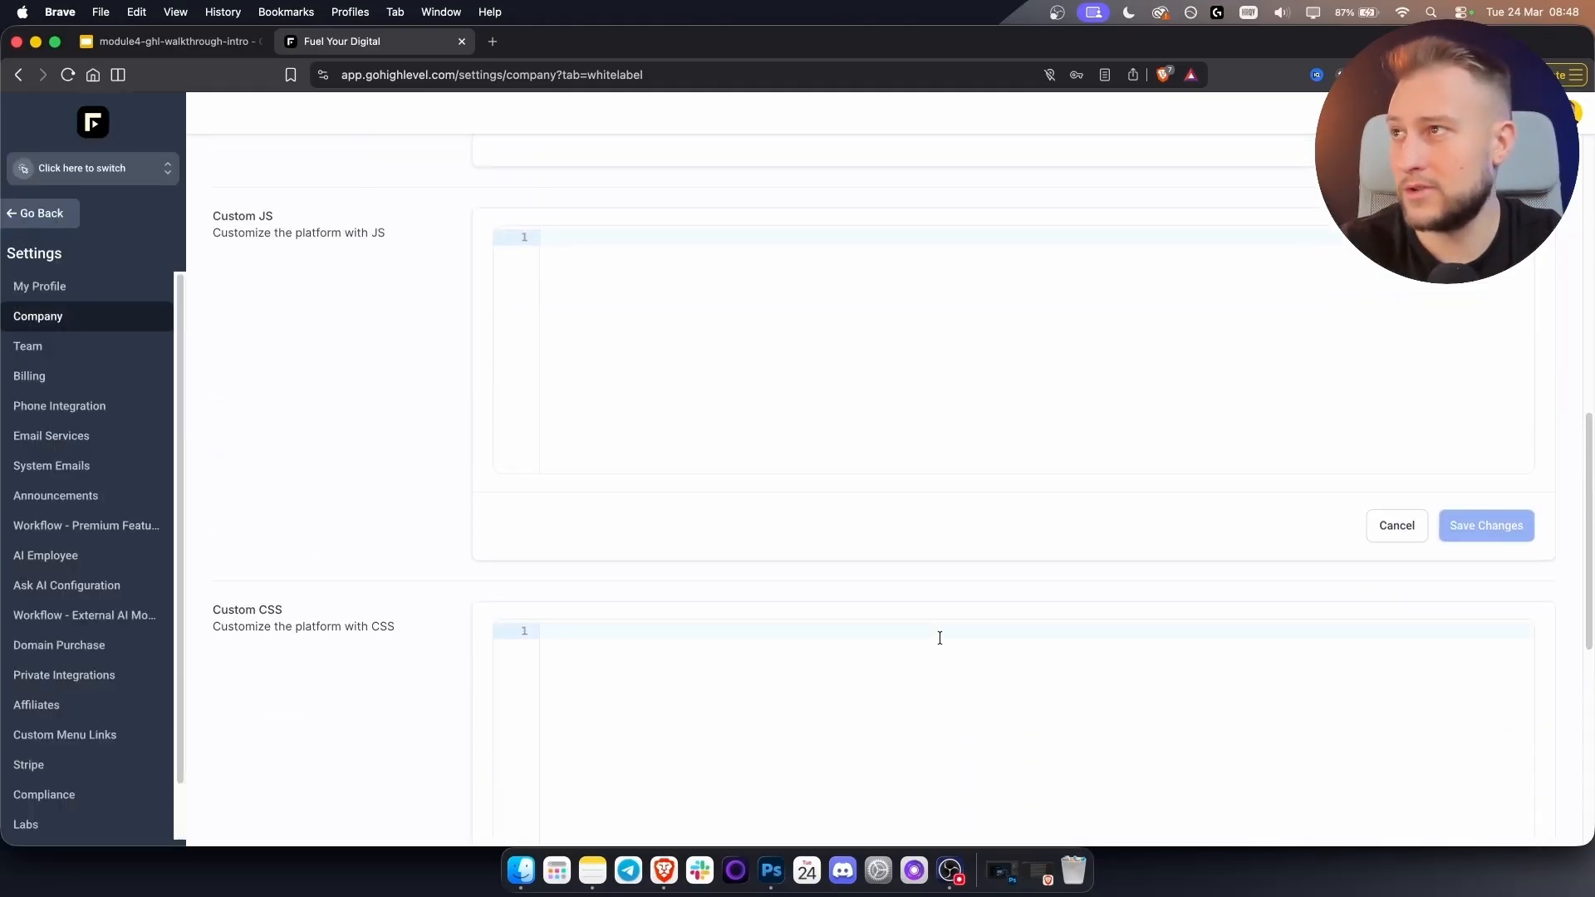
pyautogui.scroll(2, 940, 638)
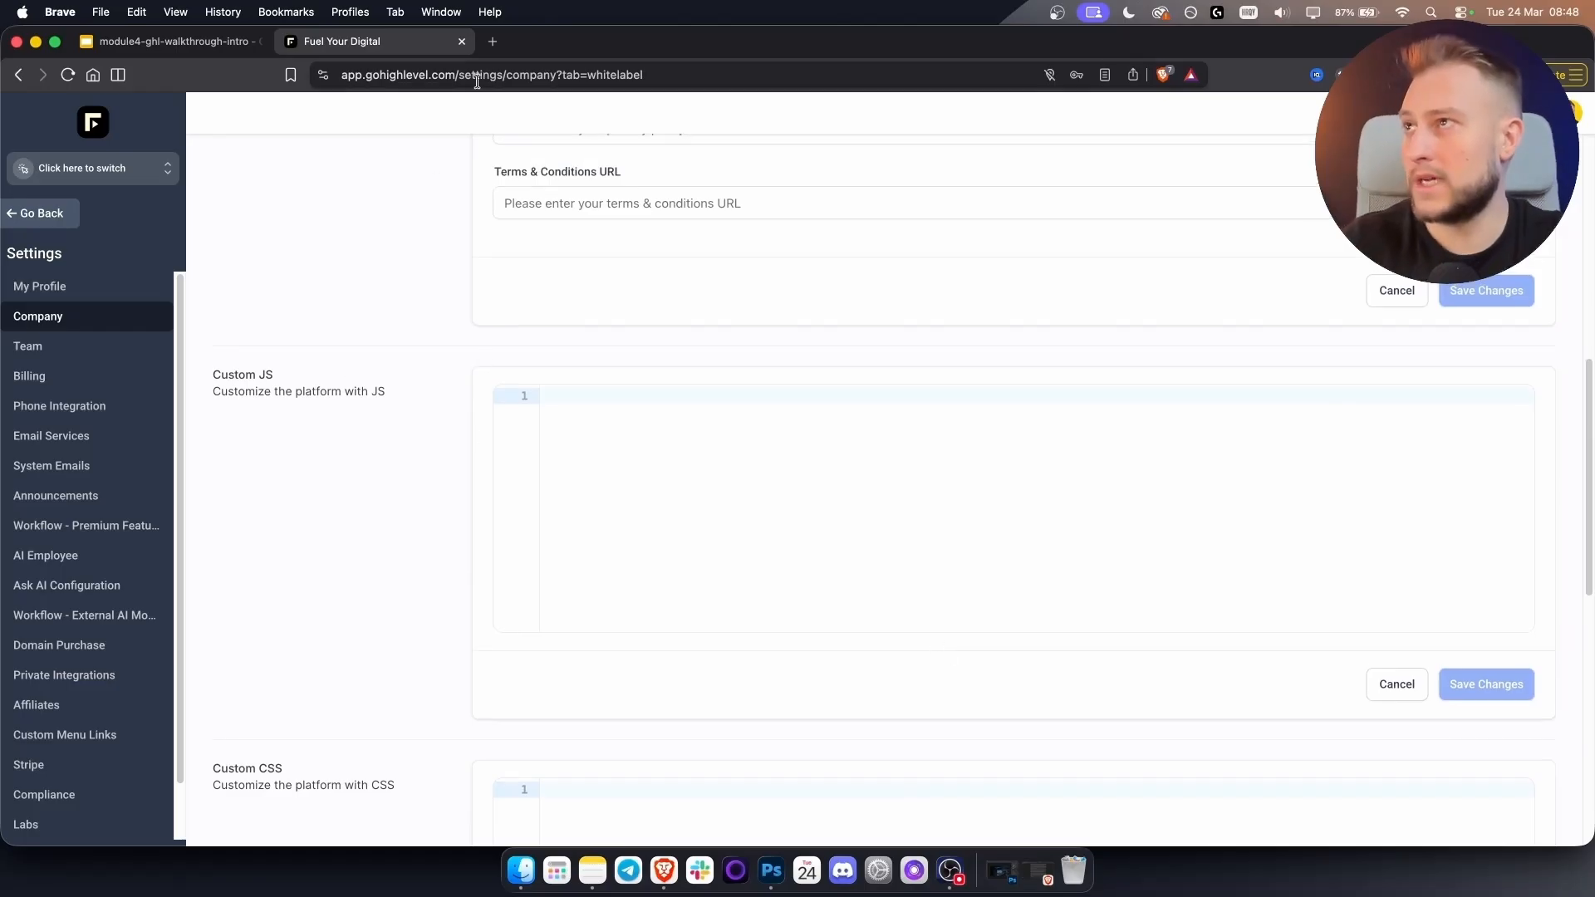
# Load chatgpt.com in a new browser tab.
pyautogui.click(493, 44)
pyautogui.write('chat')
pyautogui.press('Return')
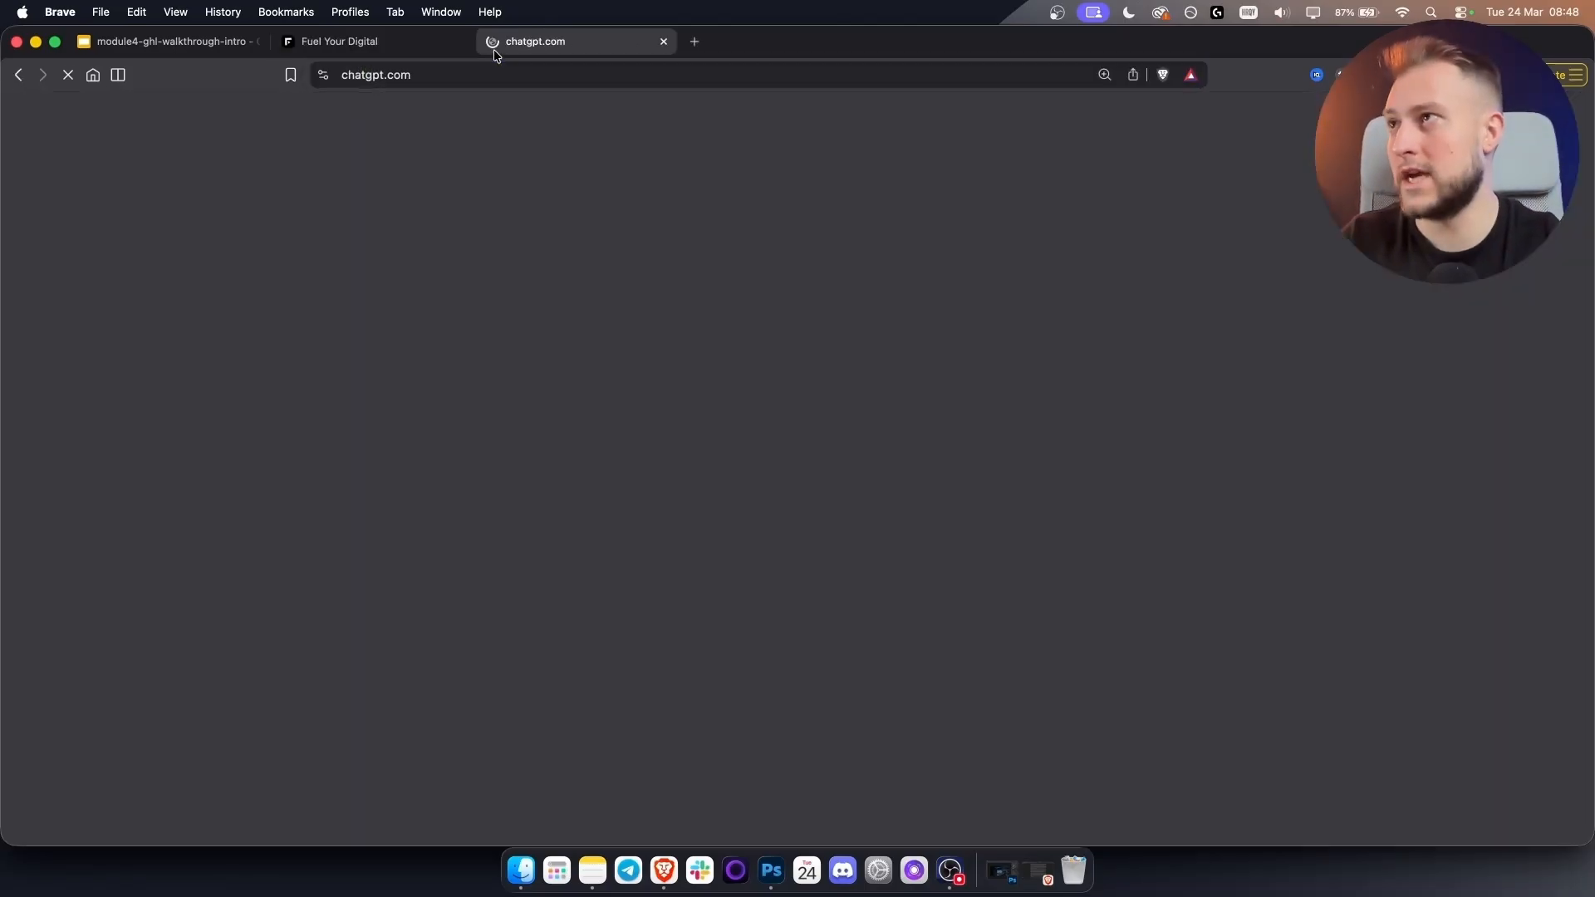
# Ask ChatGPT for dark midnight-blue gradient CSS and JavaScript to white-label GoHighLevel.
pyautogui.click(358, 50)
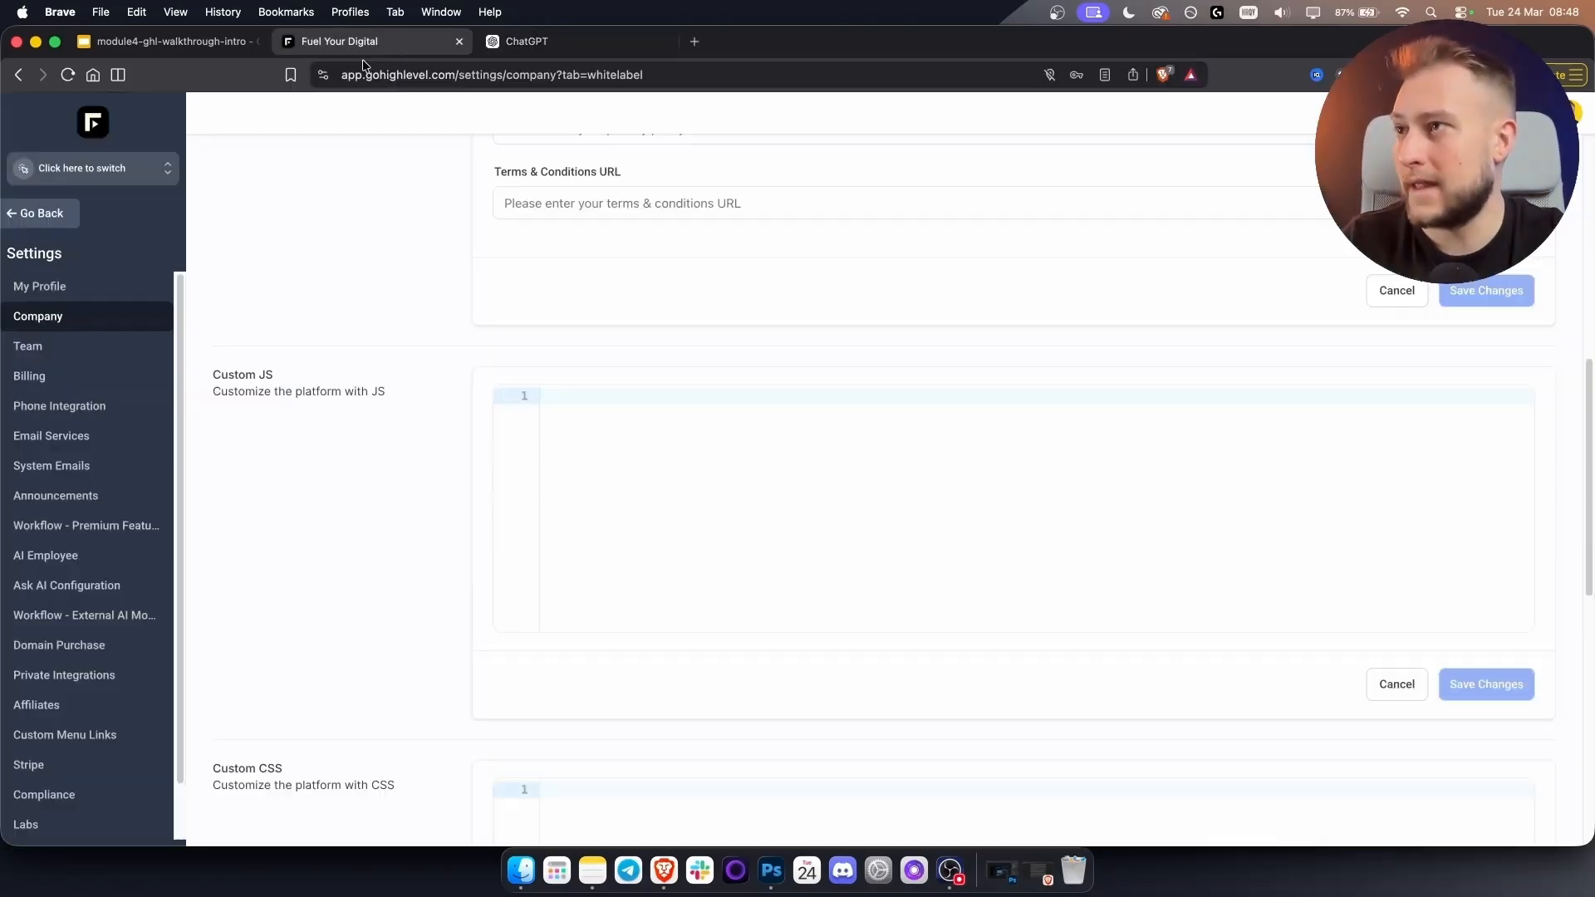
pyautogui.click(549, 41)
pyautogui.write('i')
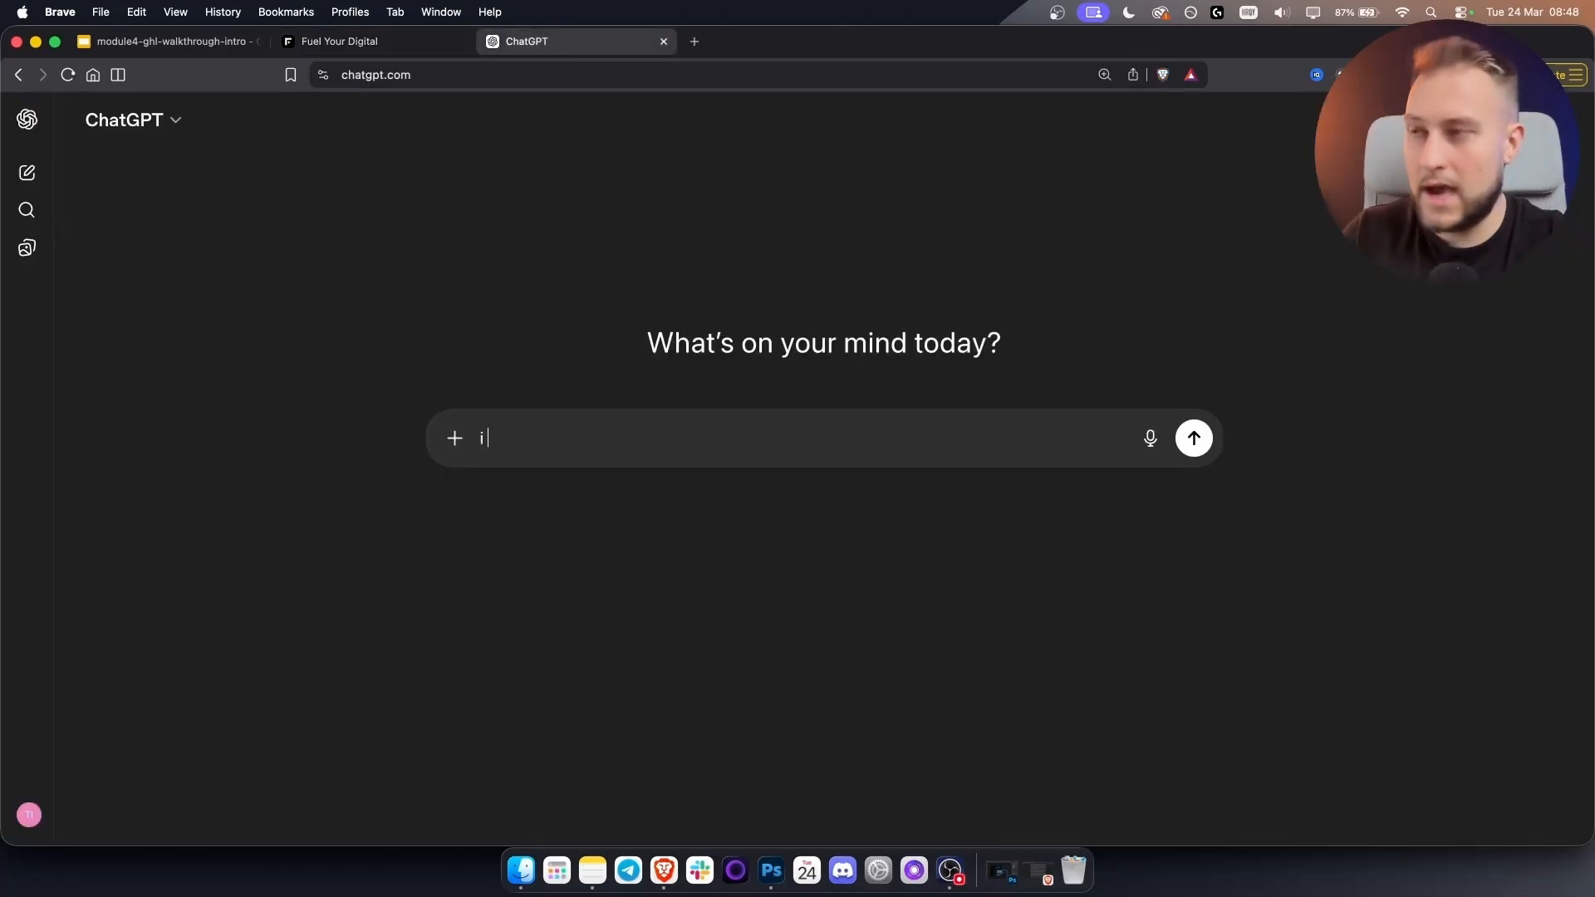
pyautogui.write(' want to white label go')
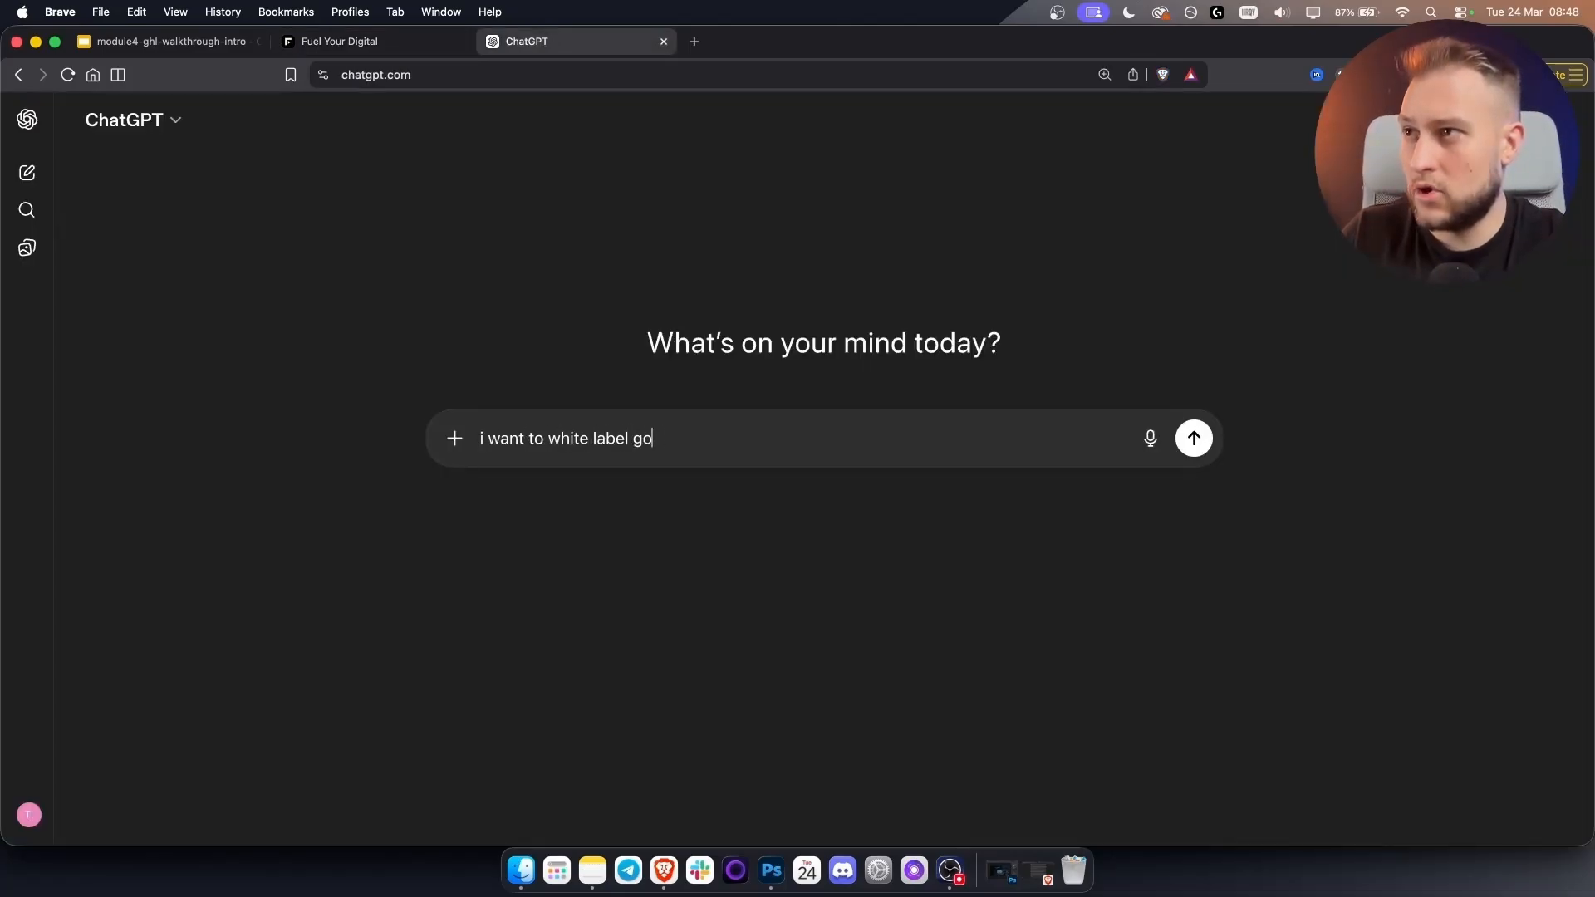
pyautogui.write('highlevel with dar')
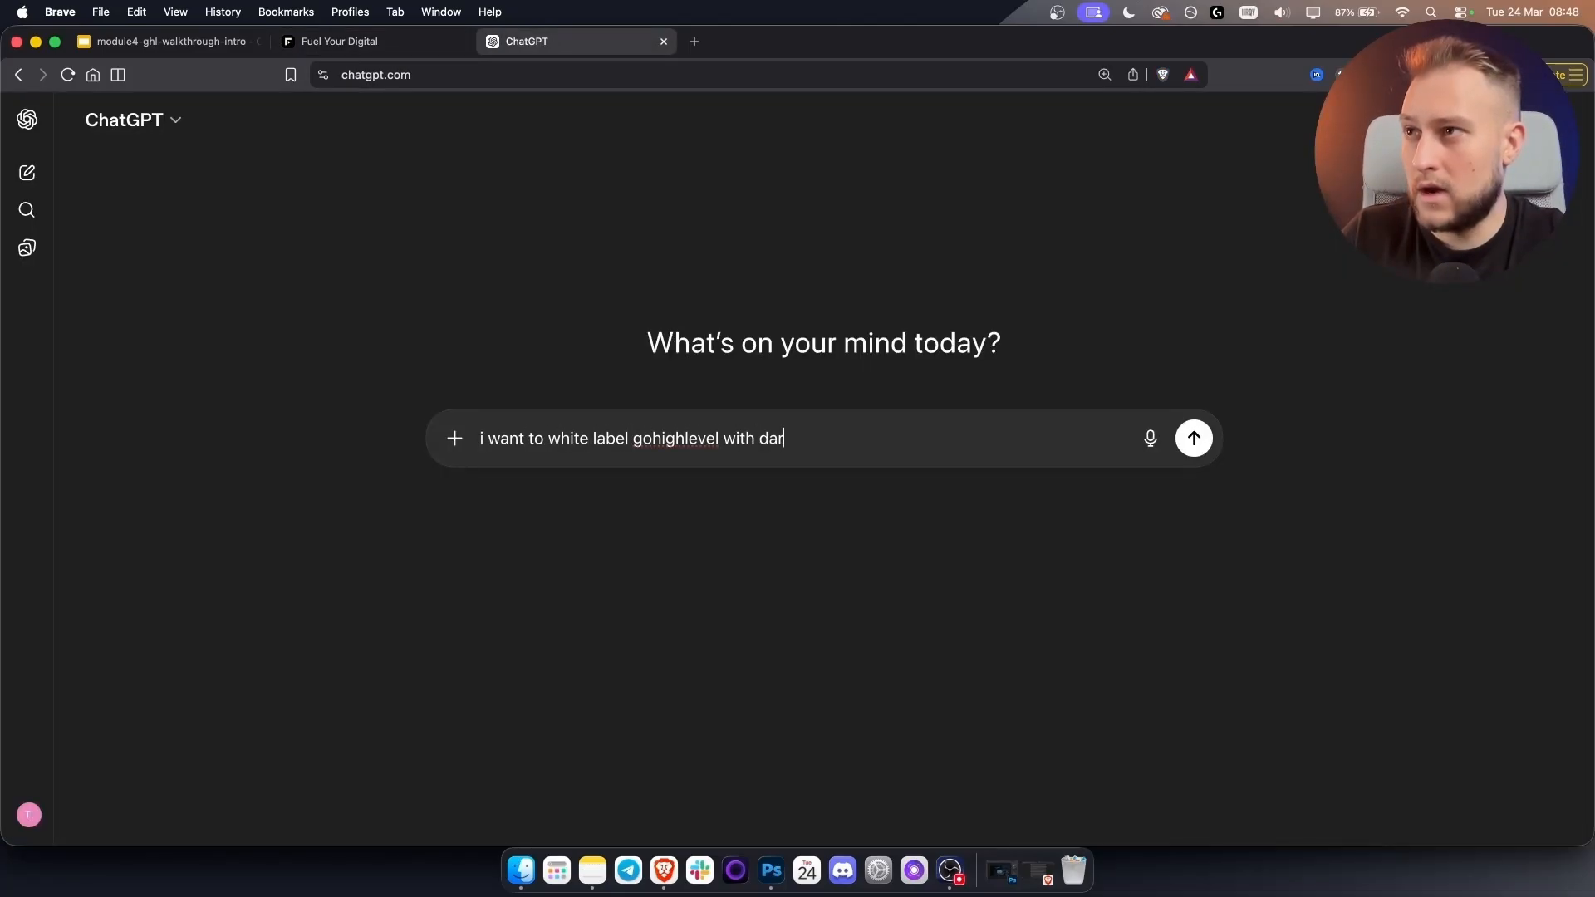
pyautogui.write('k blue midnigh')
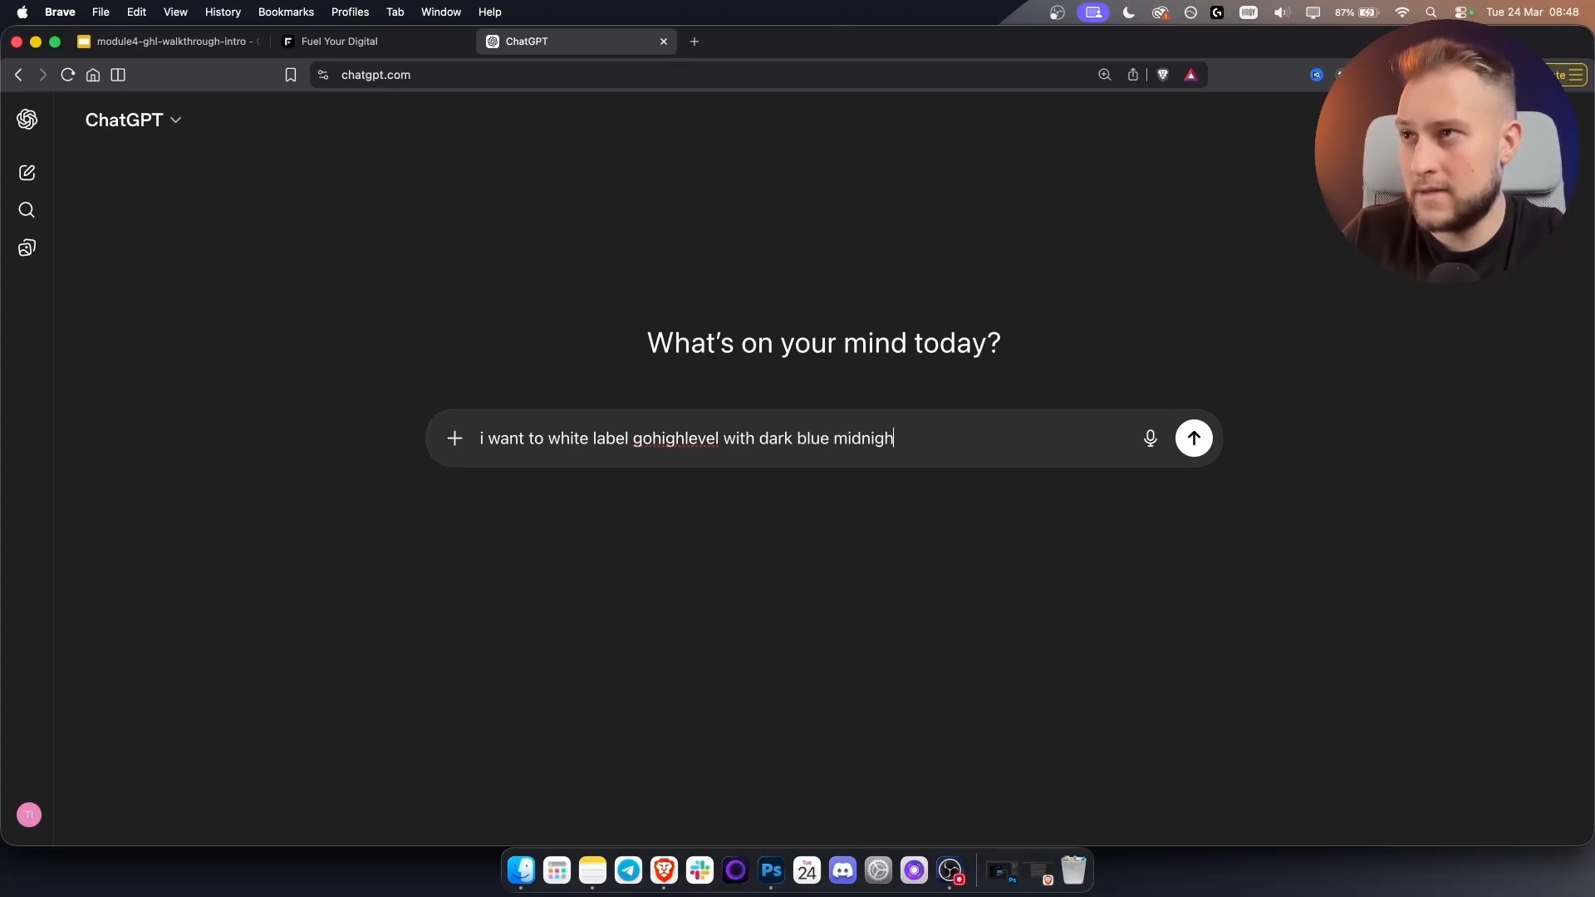
pyautogui.write('t blue gradient')
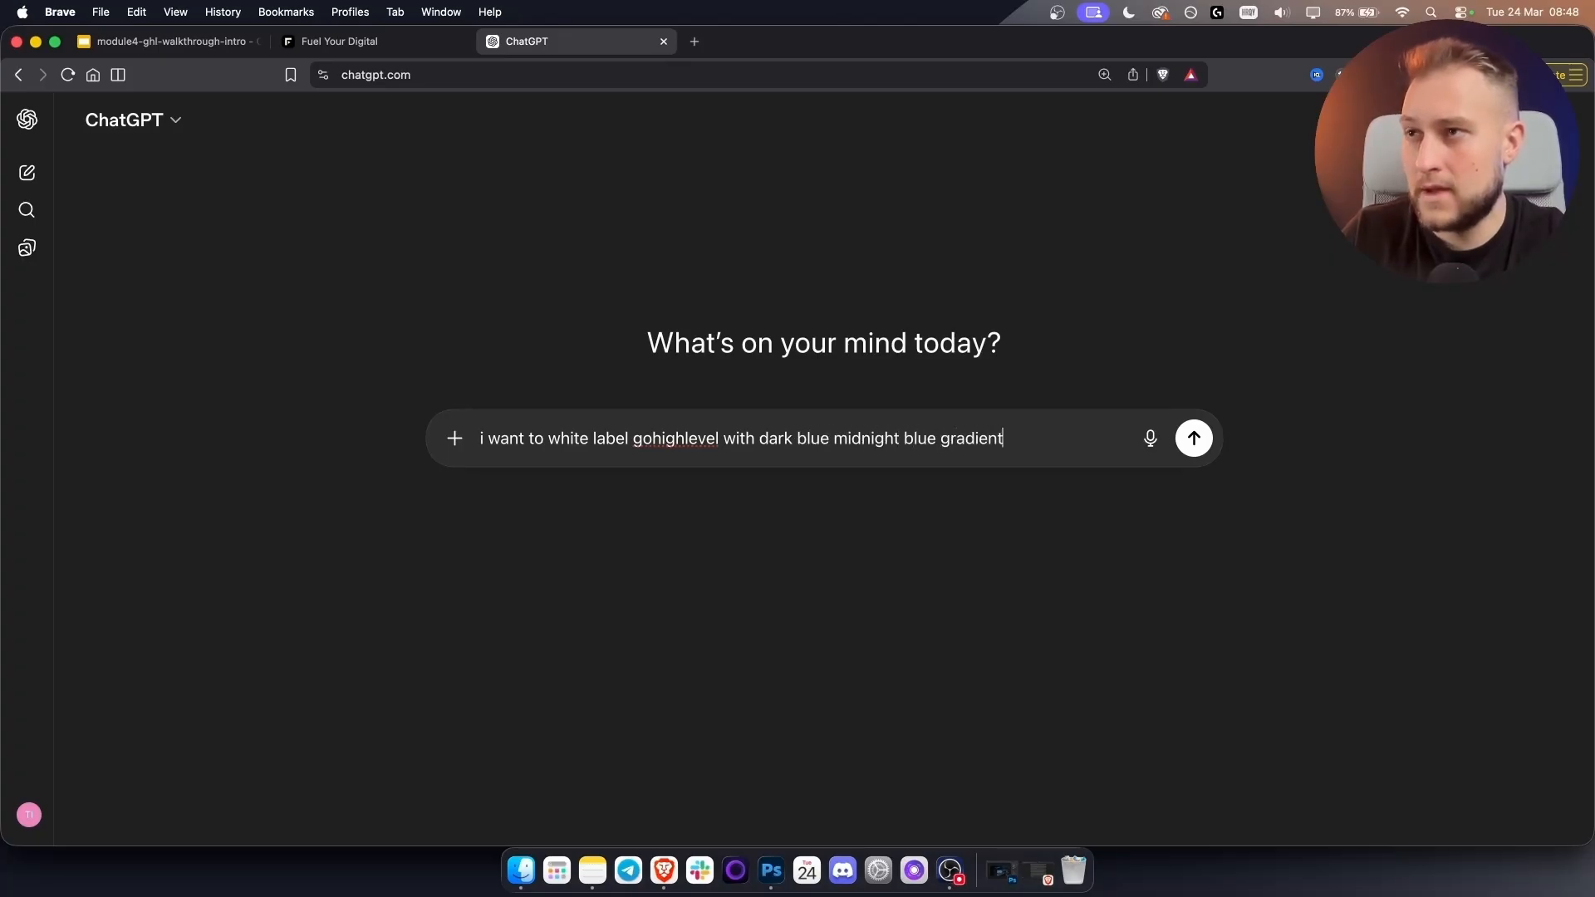
pyautogui.write(', can you give')
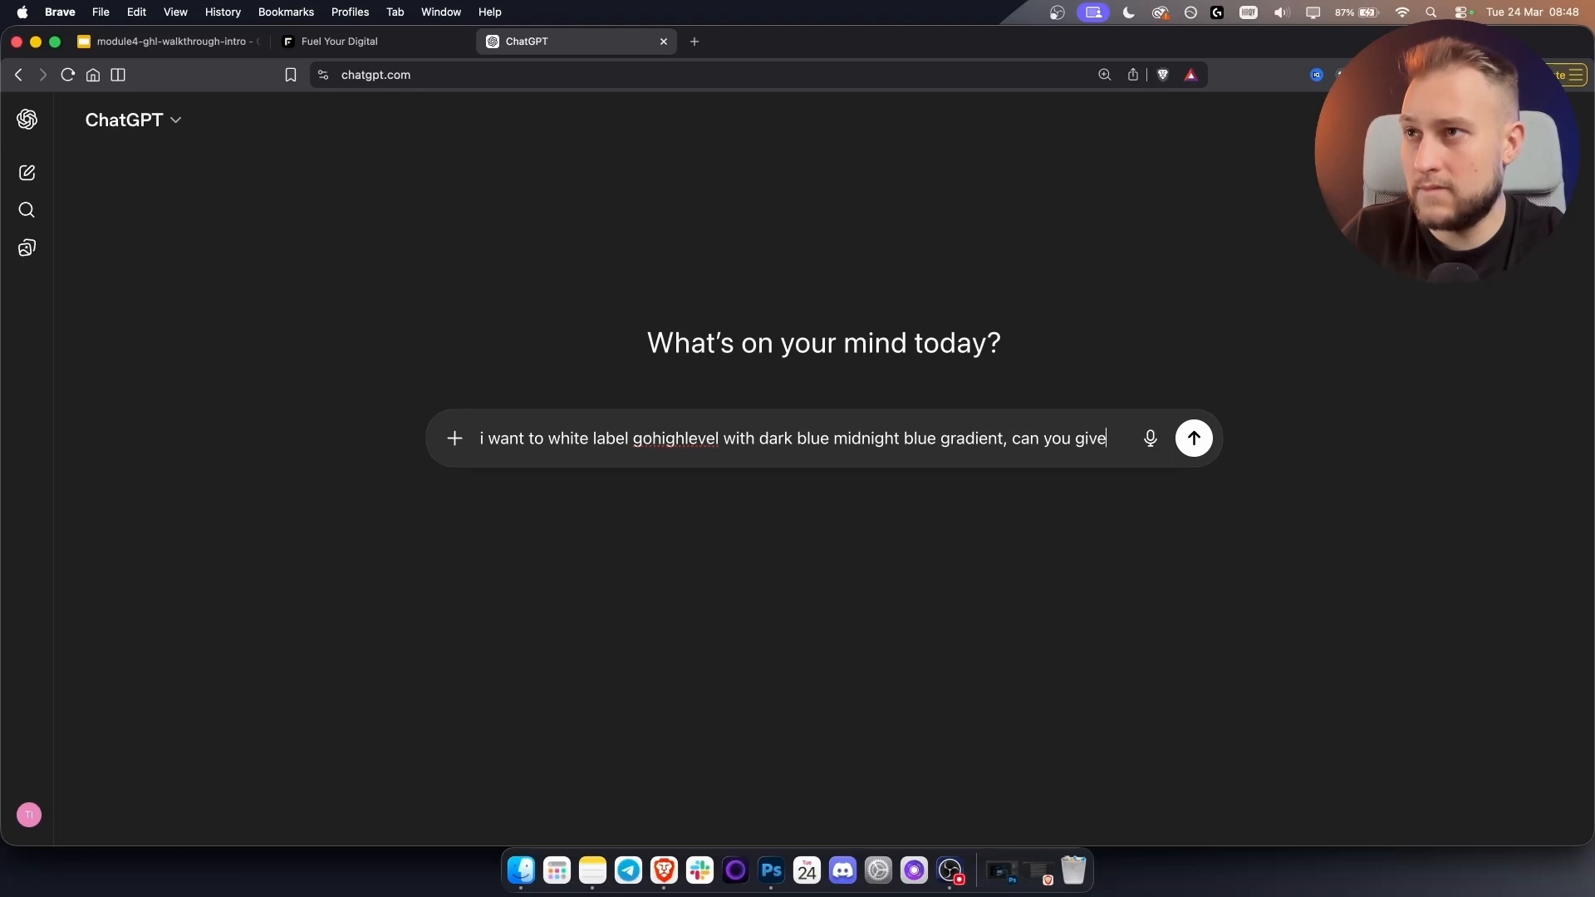
pyautogui.write(' me css and javasc')
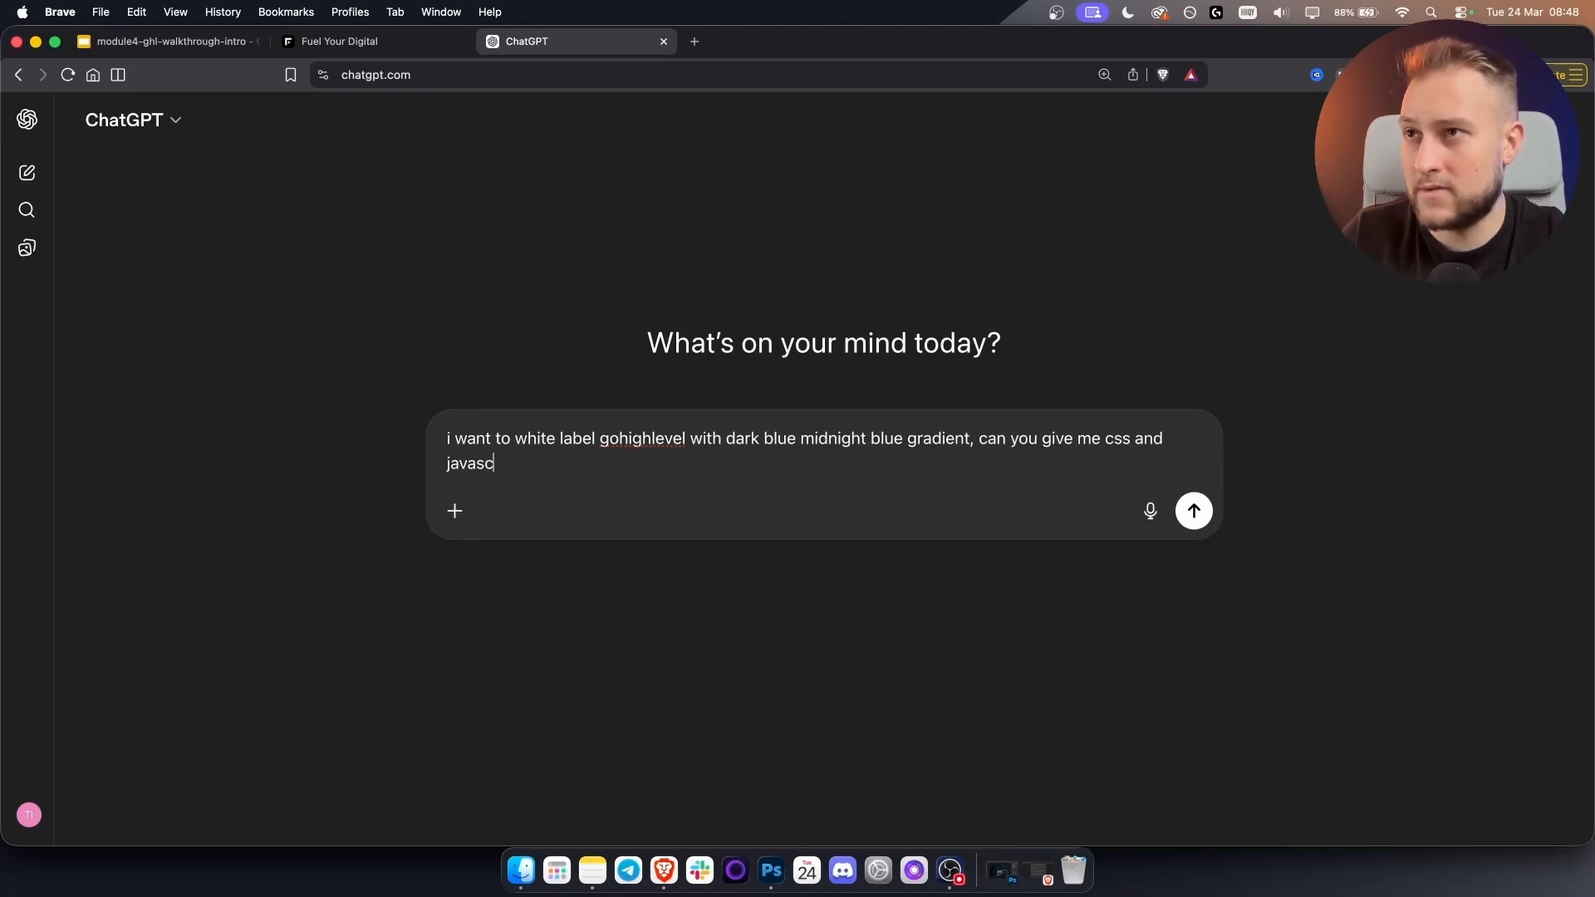
pyautogui.write('ript for that')
pyautogui.press('Return')
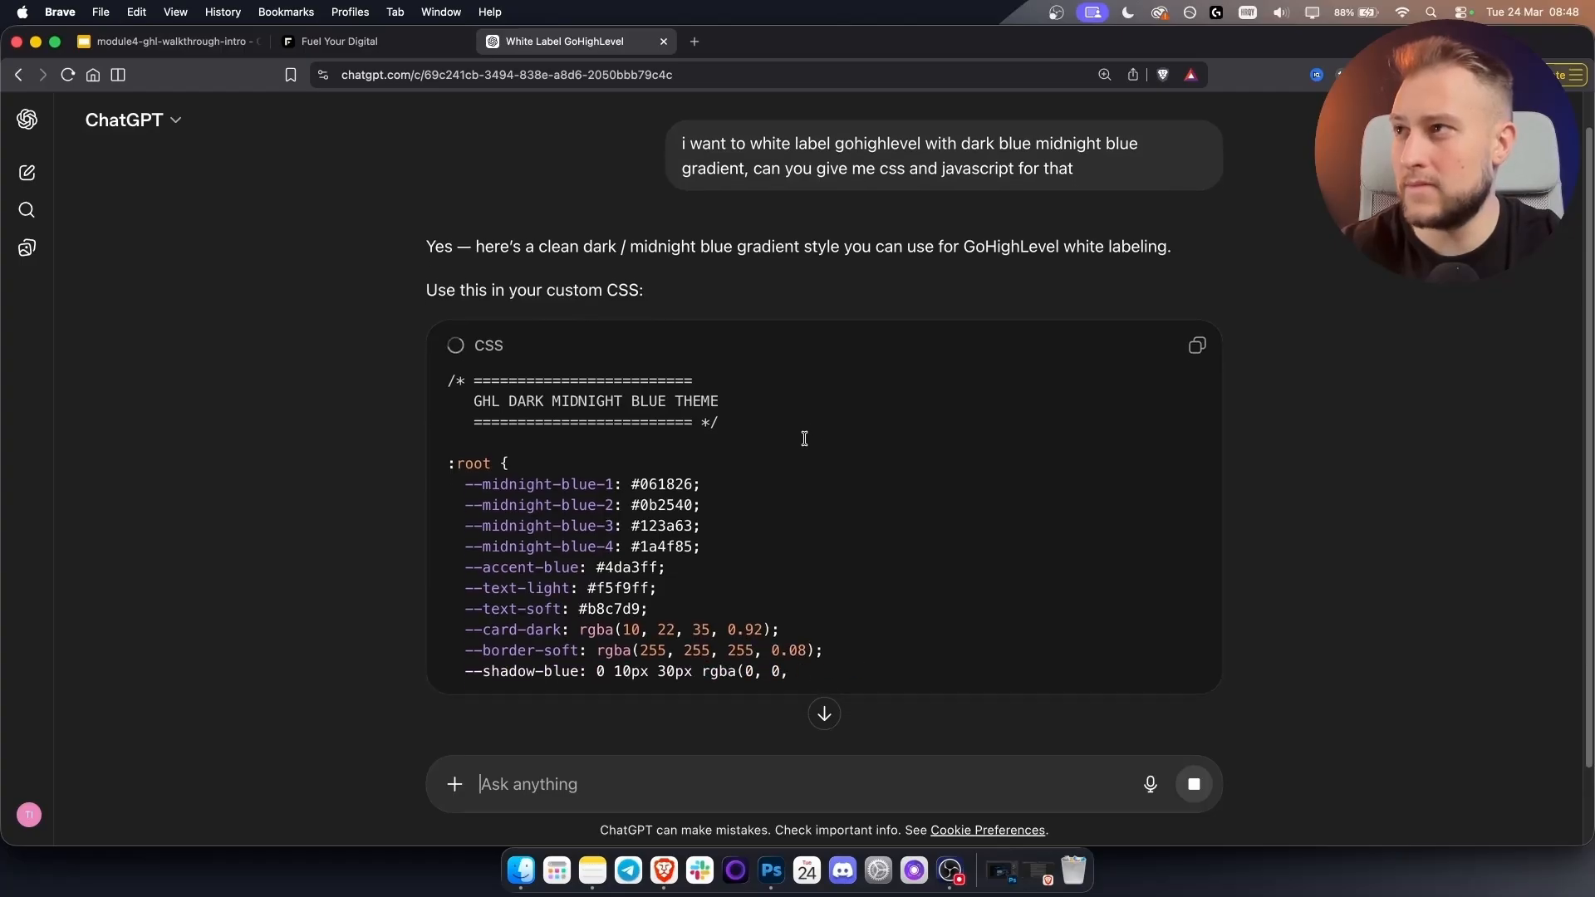
# Return to GoHighLevel's Whitelabel settings and focus the empty Custom CSS editor.
pyautogui.click(341, 44)
pyautogui.scroll(-5, 619, 465)
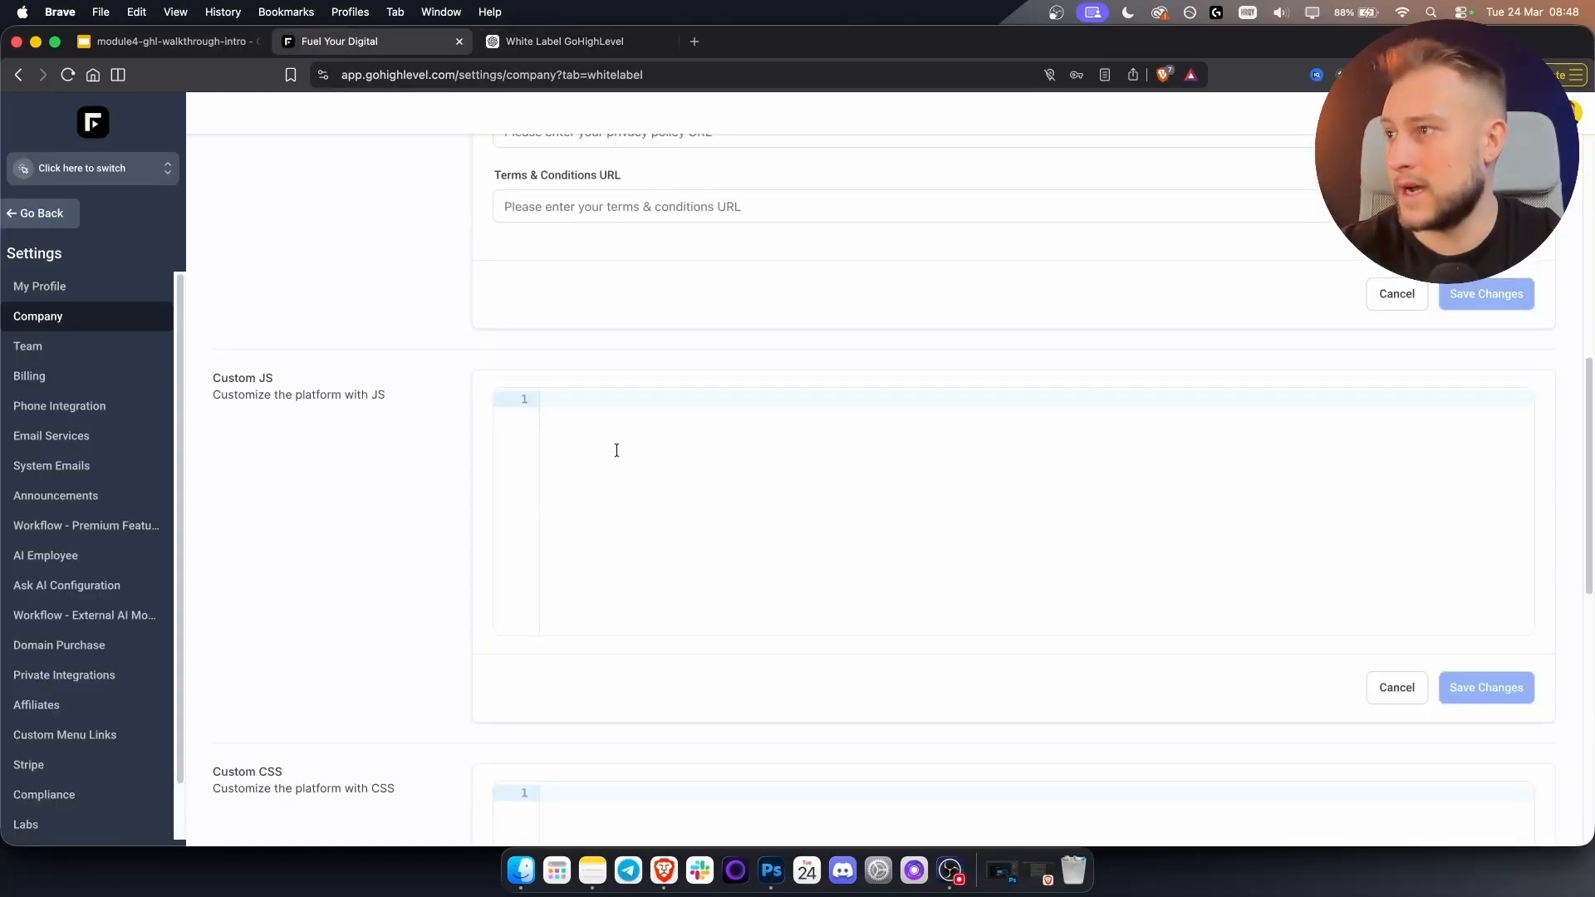
pyautogui.click(606, 634)
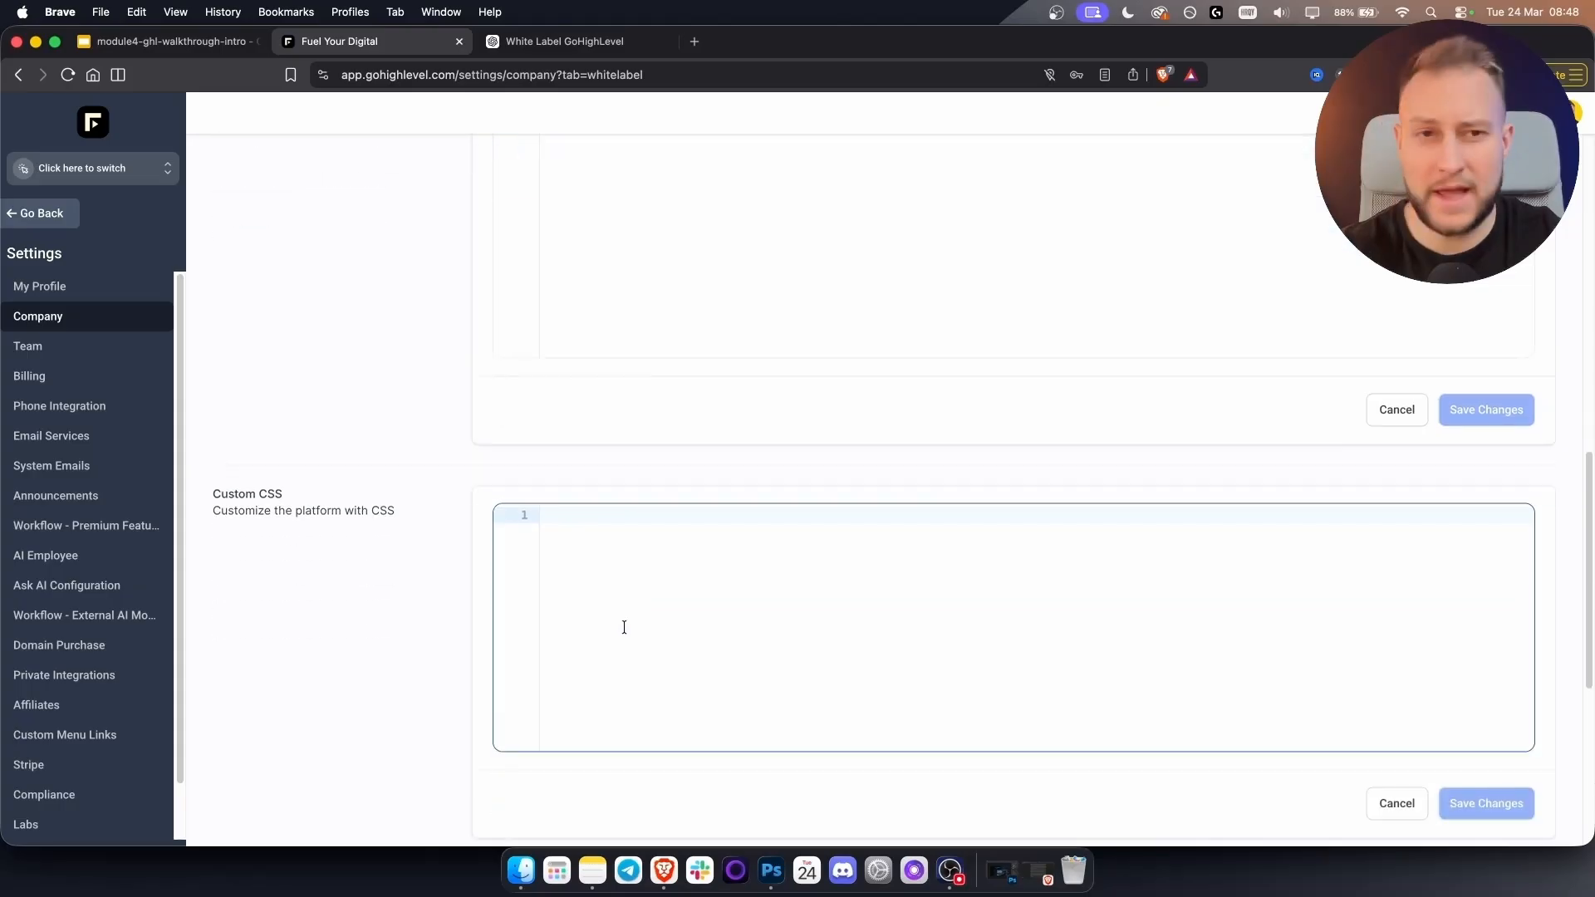
# Scroll through ChatGPT's midnight-blue CSS theme as it generates.
pyautogui.click(565, 42)
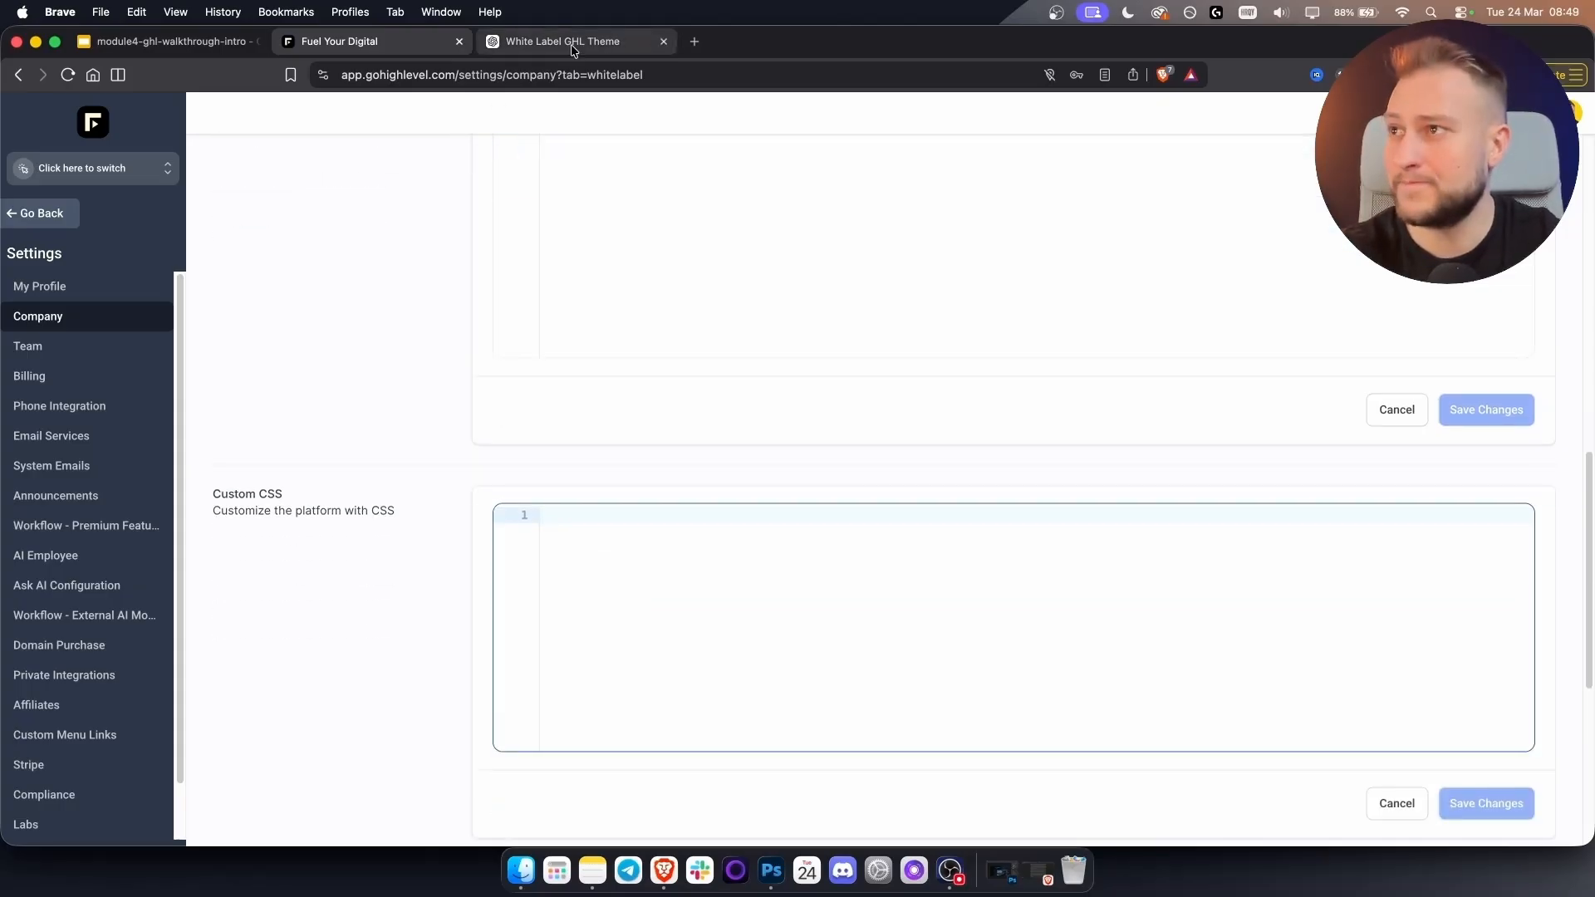
pyautogui.scroll(-5, 894, 514)
pyautogui.scroll(-8, 894, 513)
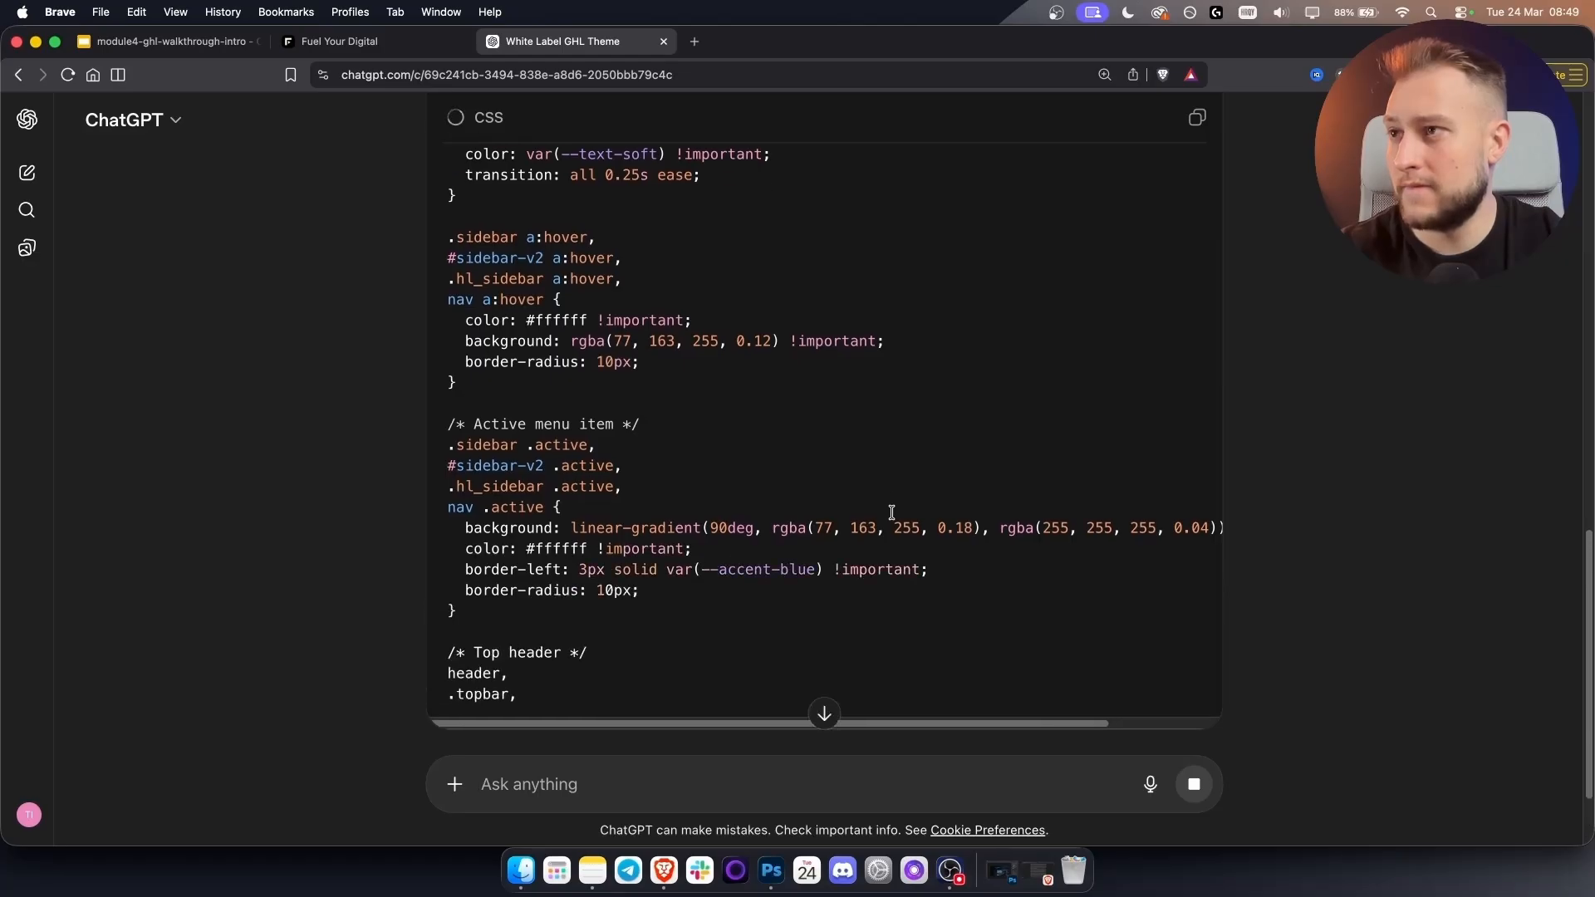
pyautogui.scroll(-4, 894, 513)
pyautogui.scroll(-5, 889, 512)
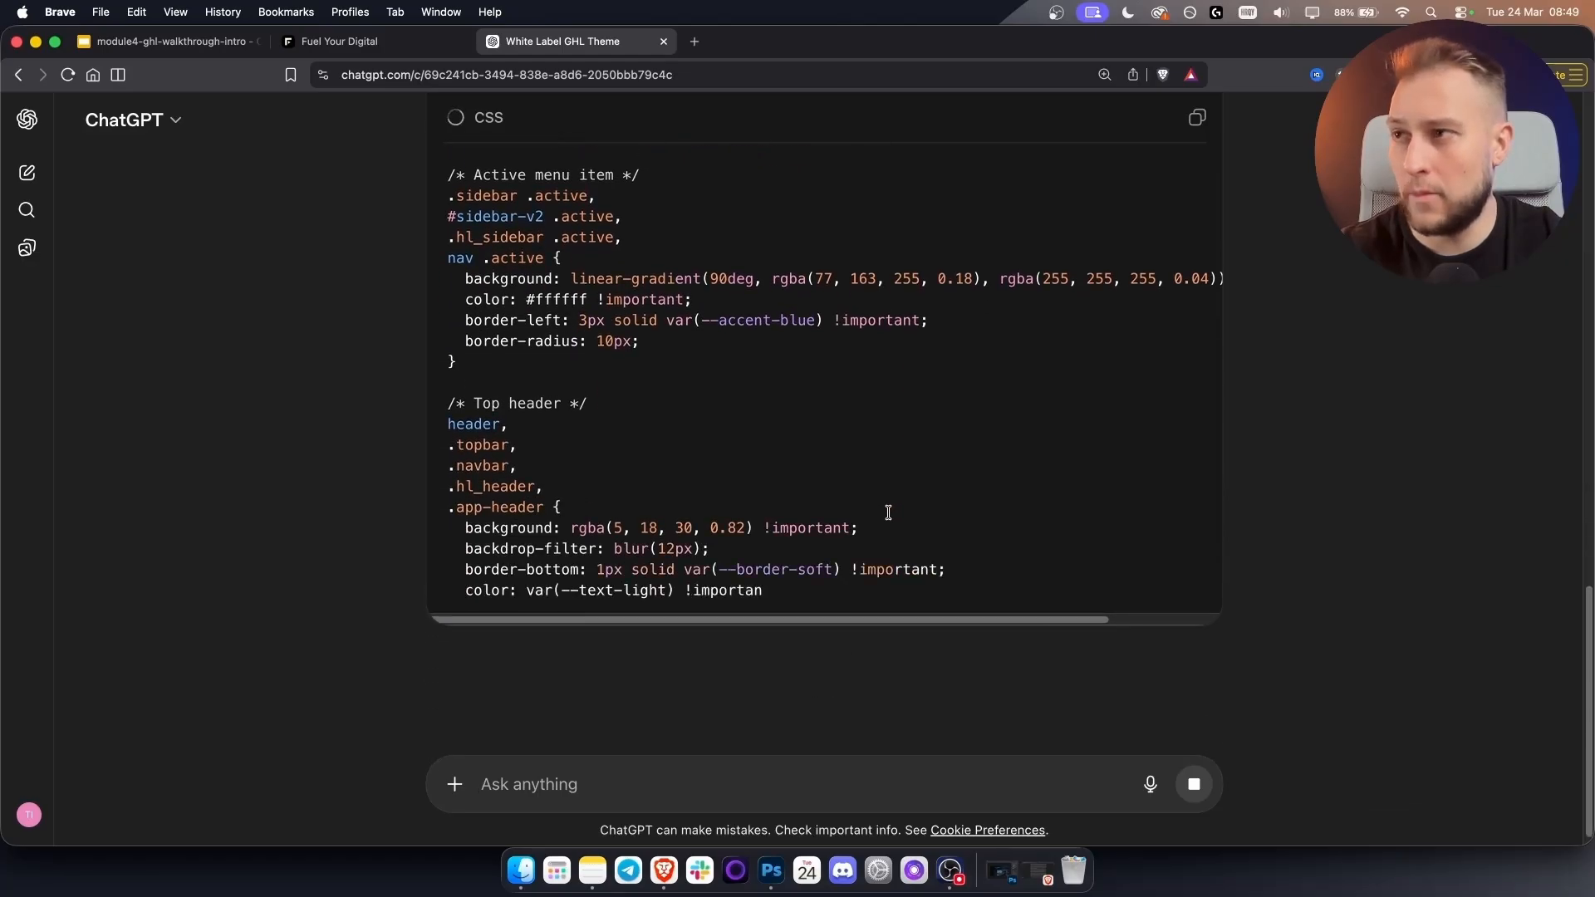
pyautogui.scroll(-3, 888, 513)
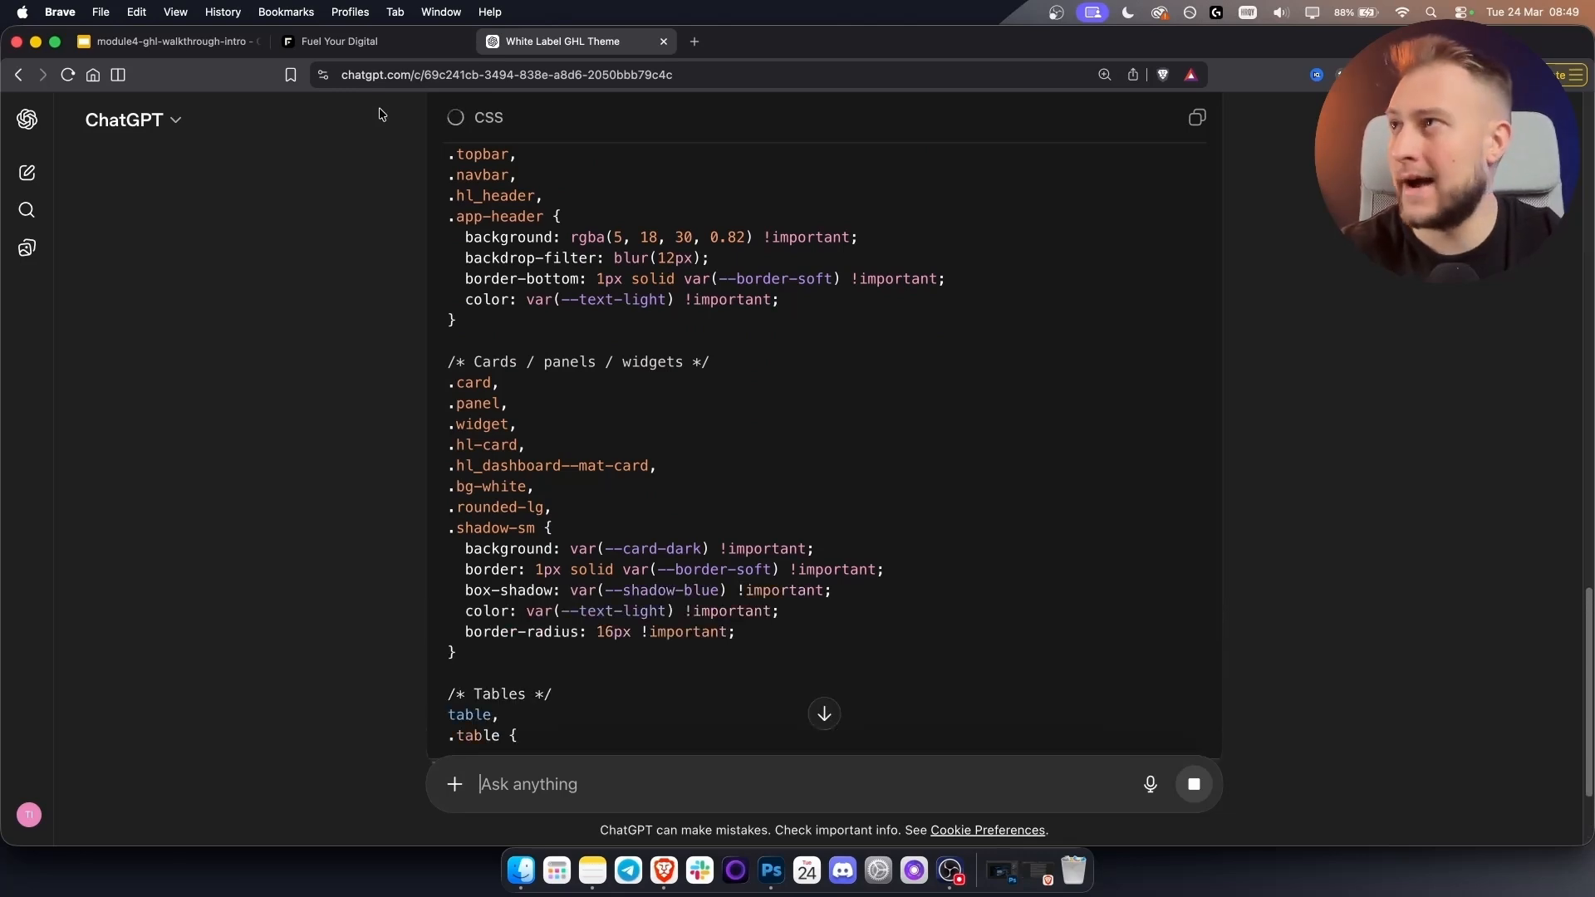
pyautogui.scroll(-3, 679, 482)
pyautogui.scroll(-3, 680, 482)
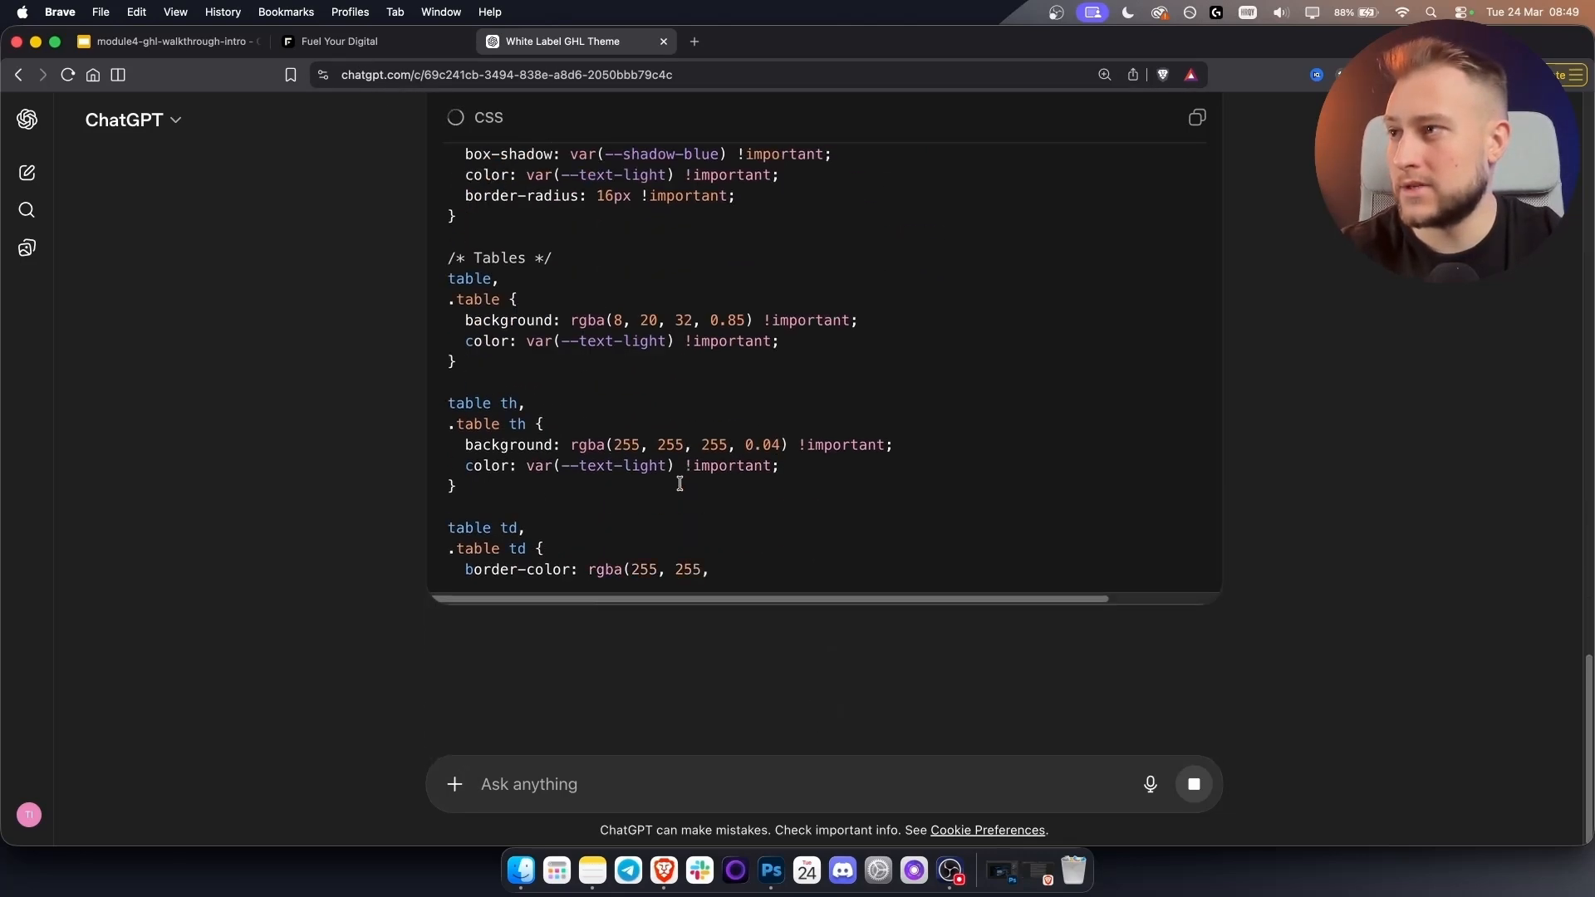
# Check ChatGPT's progress once more from GoHighLevel, then open the Advanced company settings.
pyautogui.click(354, 40)
pyautogui.scroll(-5, 754, 451)
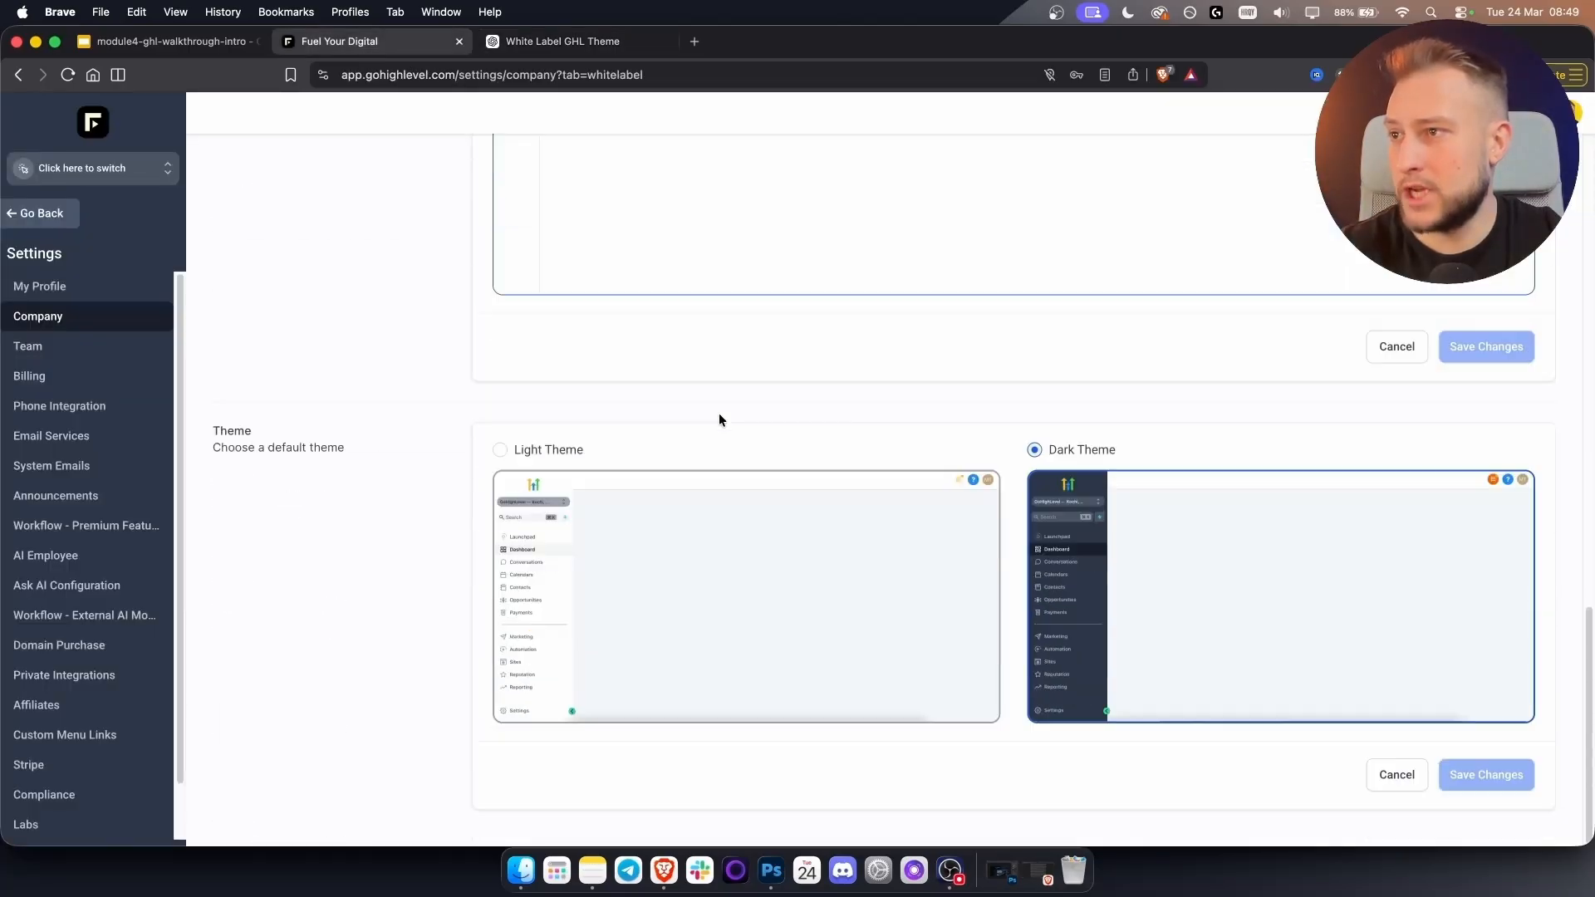
pyautogui.scroll(10, 882, 555)
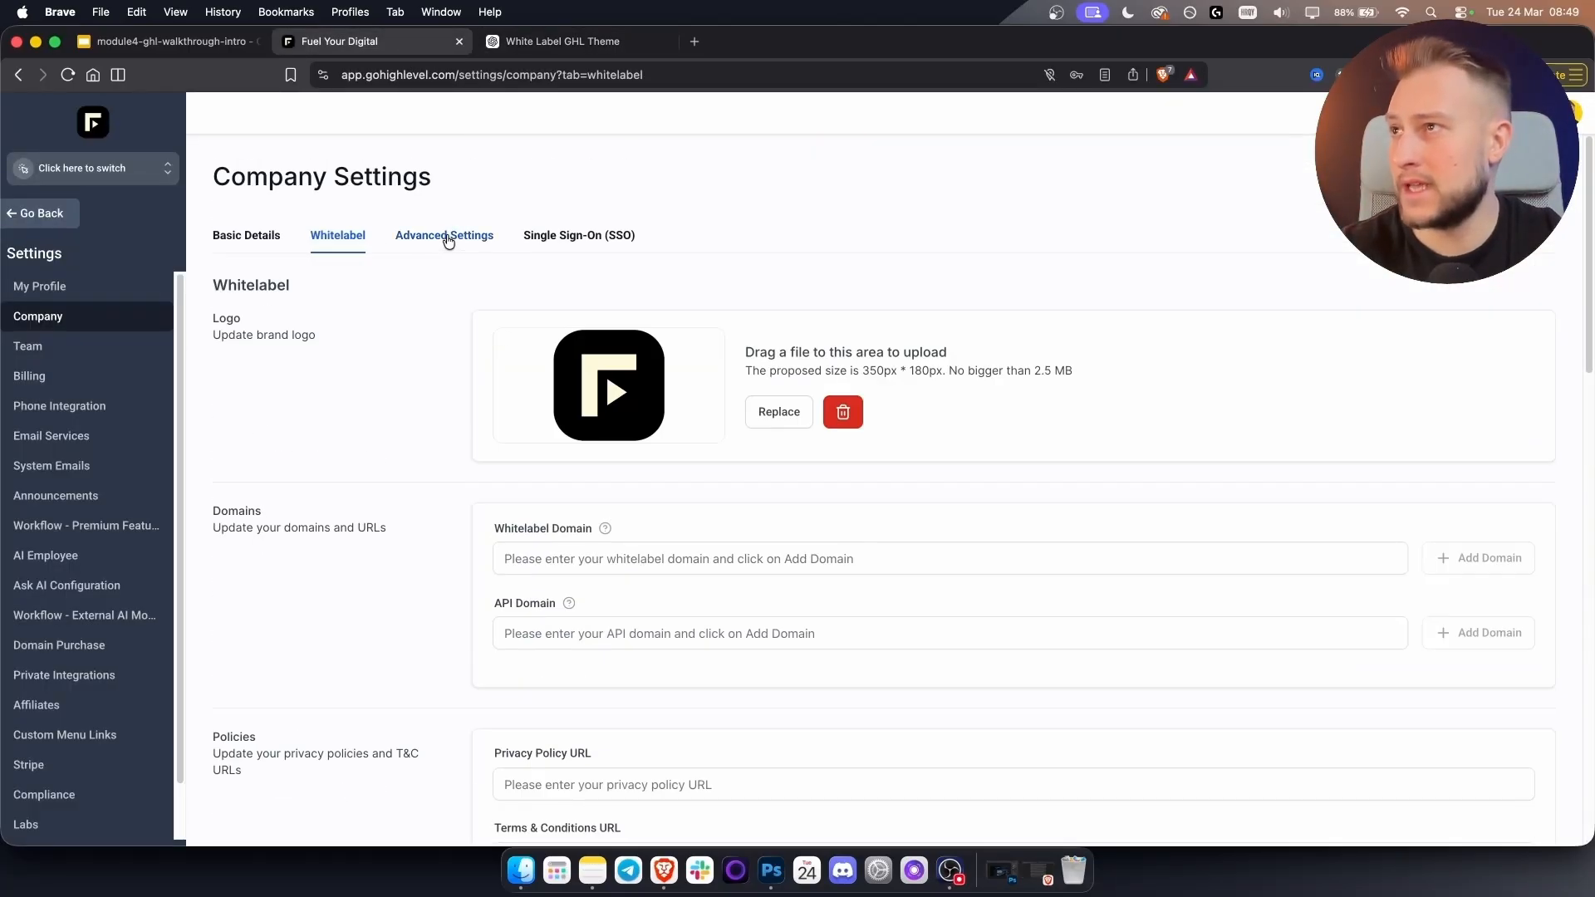
pyautogui.scroll(-12, 749, 516)
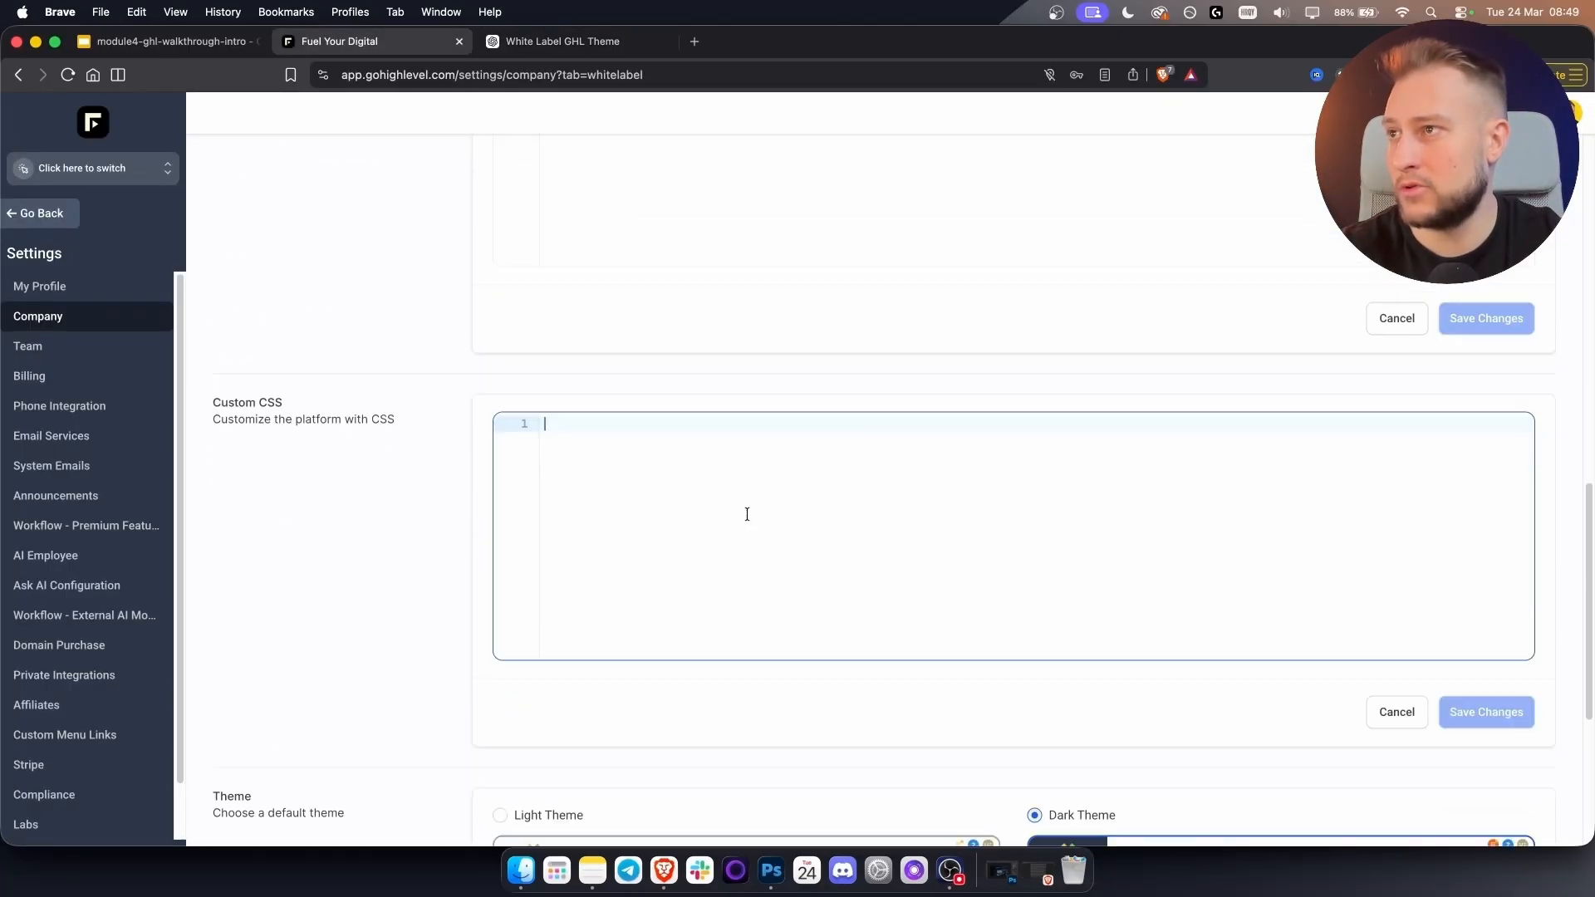
pyautogui.click(613, 39)
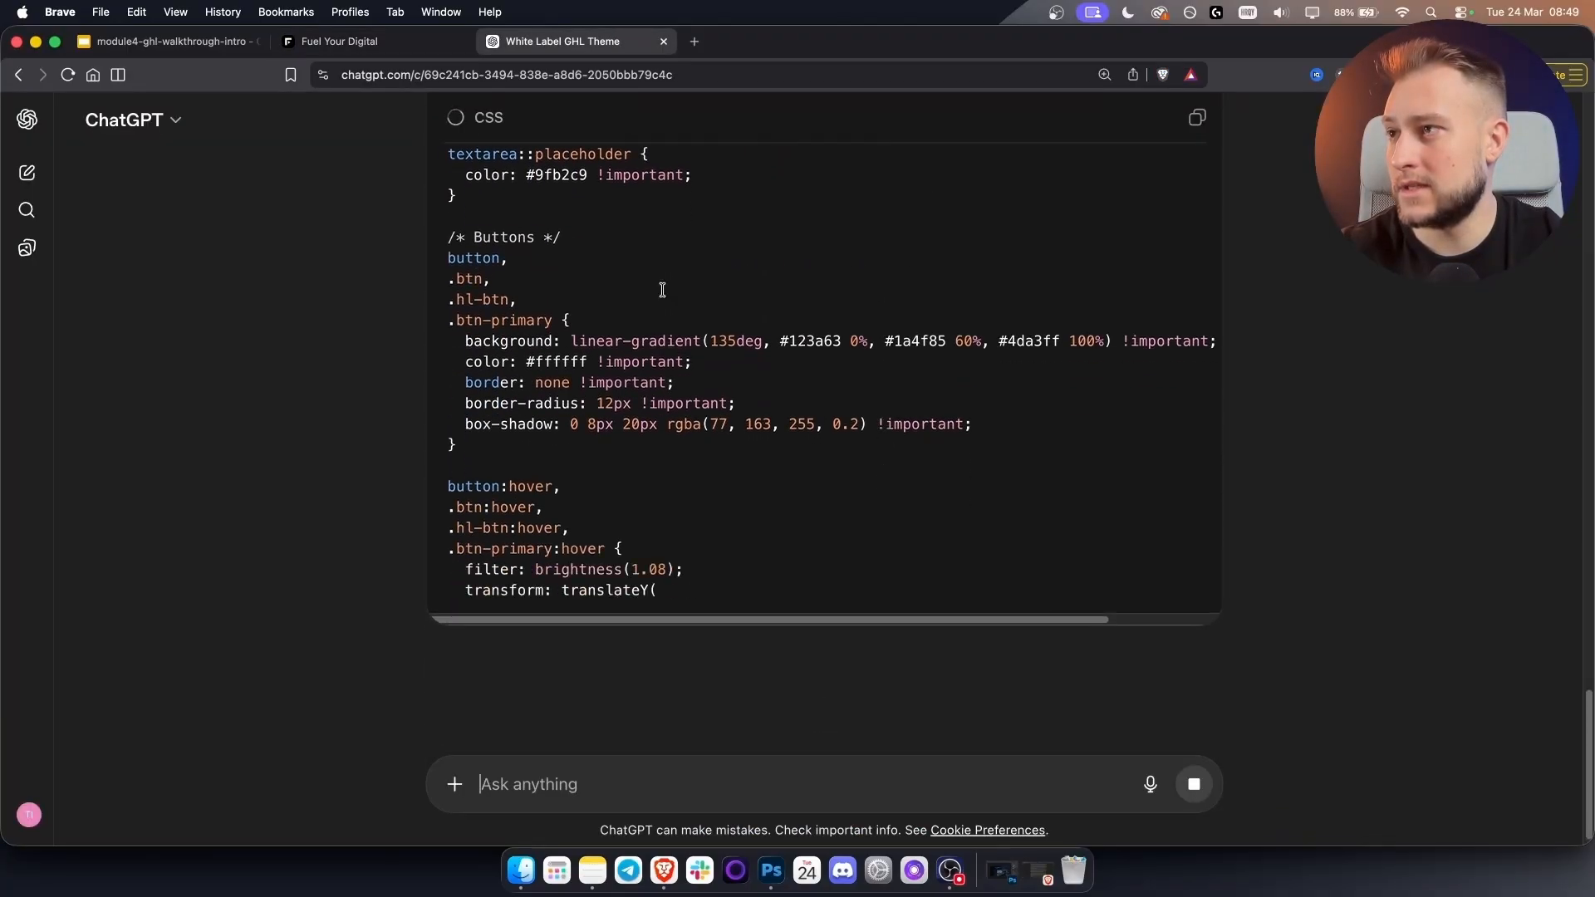
pyautogui.click(376, 41)
pyautogui.scroll(-4, 1364, 606)
pyautogui.scroll(12, 381, 171)
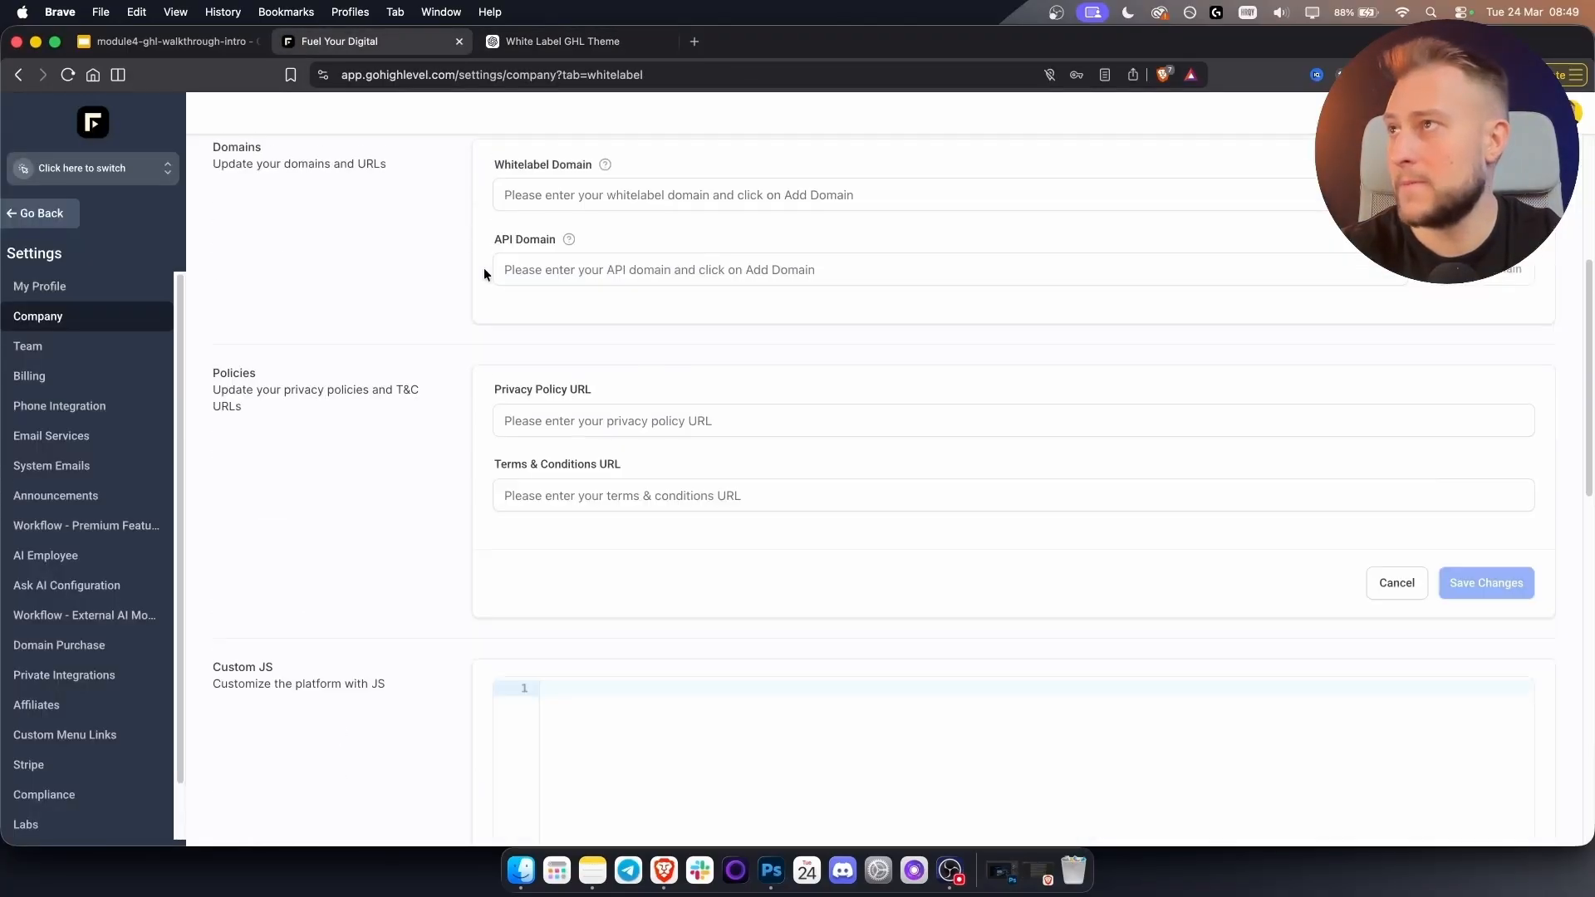
pyautogui.scroll(3, 380, 171)
pyautogui.click(440, 236)
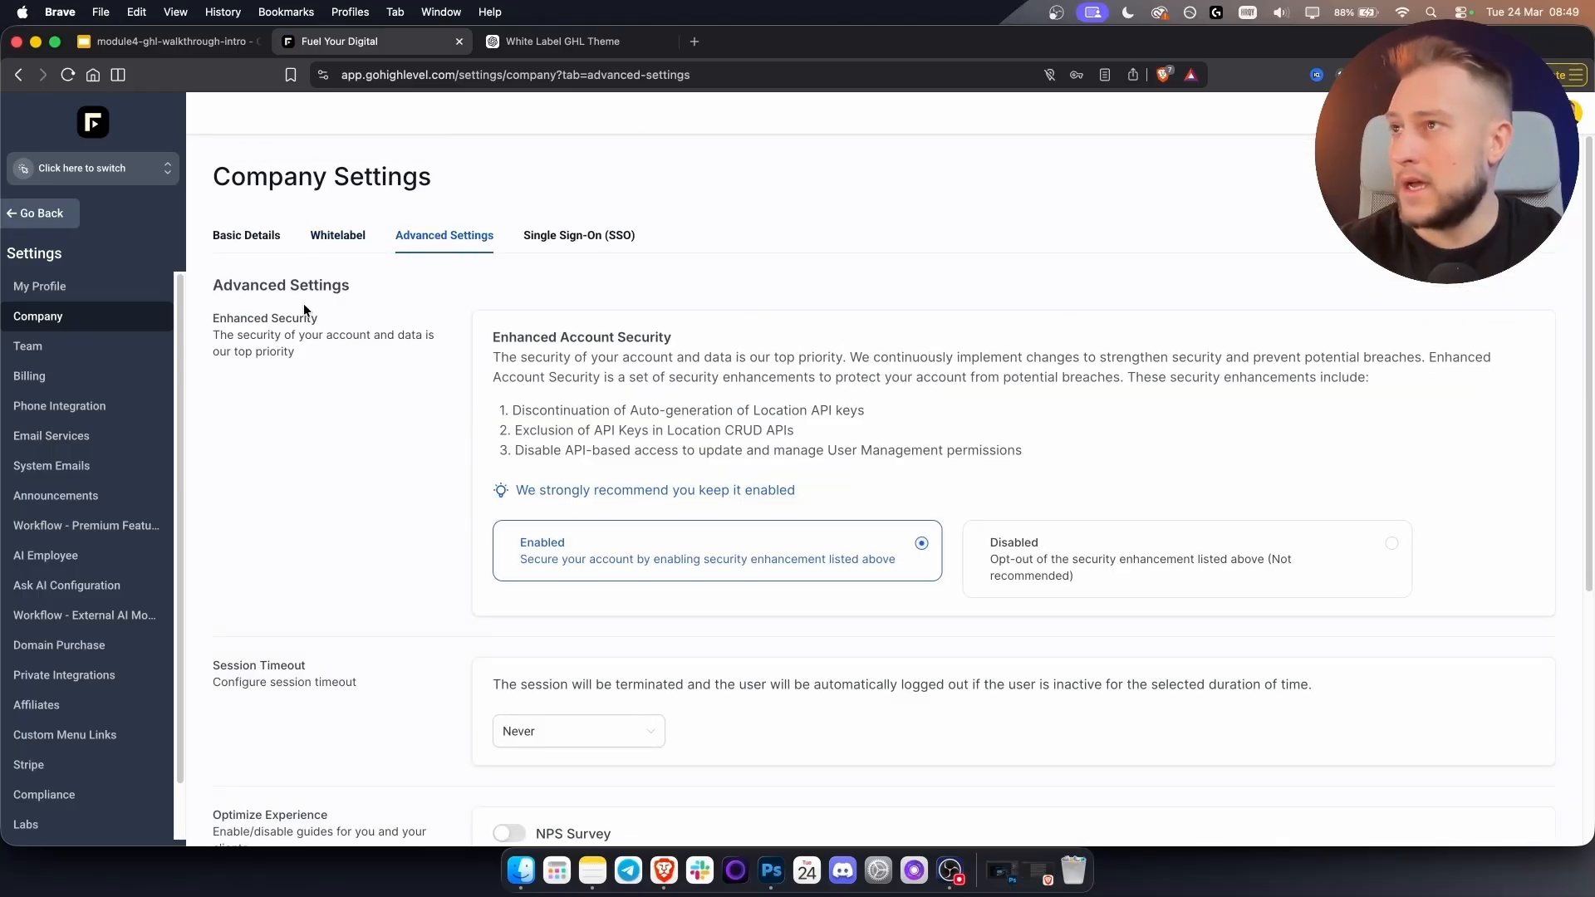
pyautogui.scroll(-5, 513, 521)
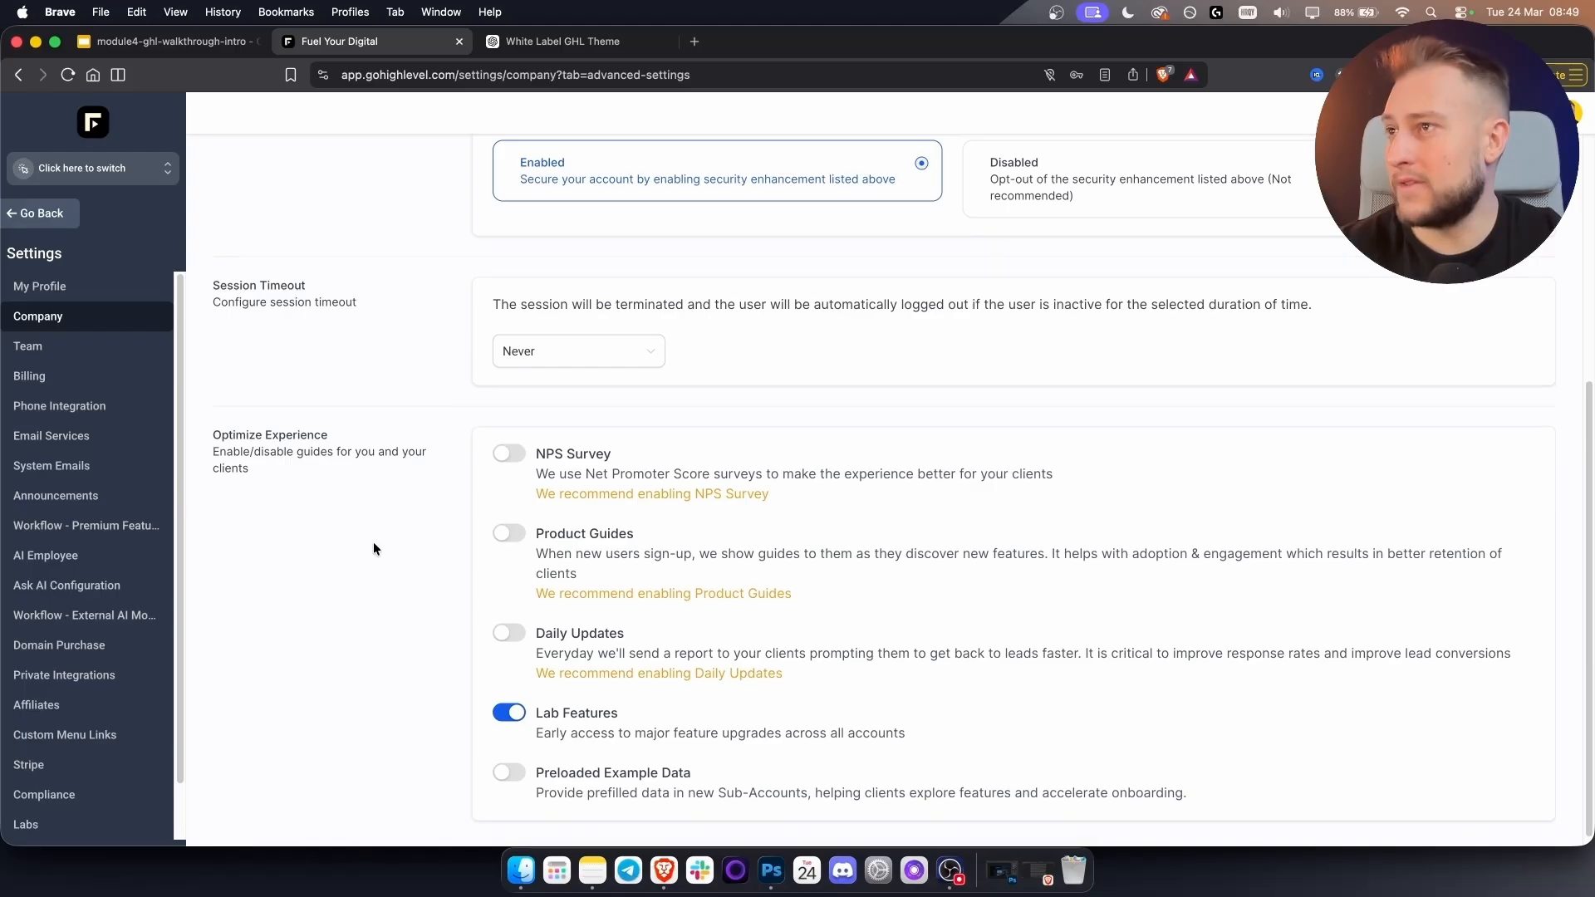
pyautogui.scroll(-1, 374, 548)
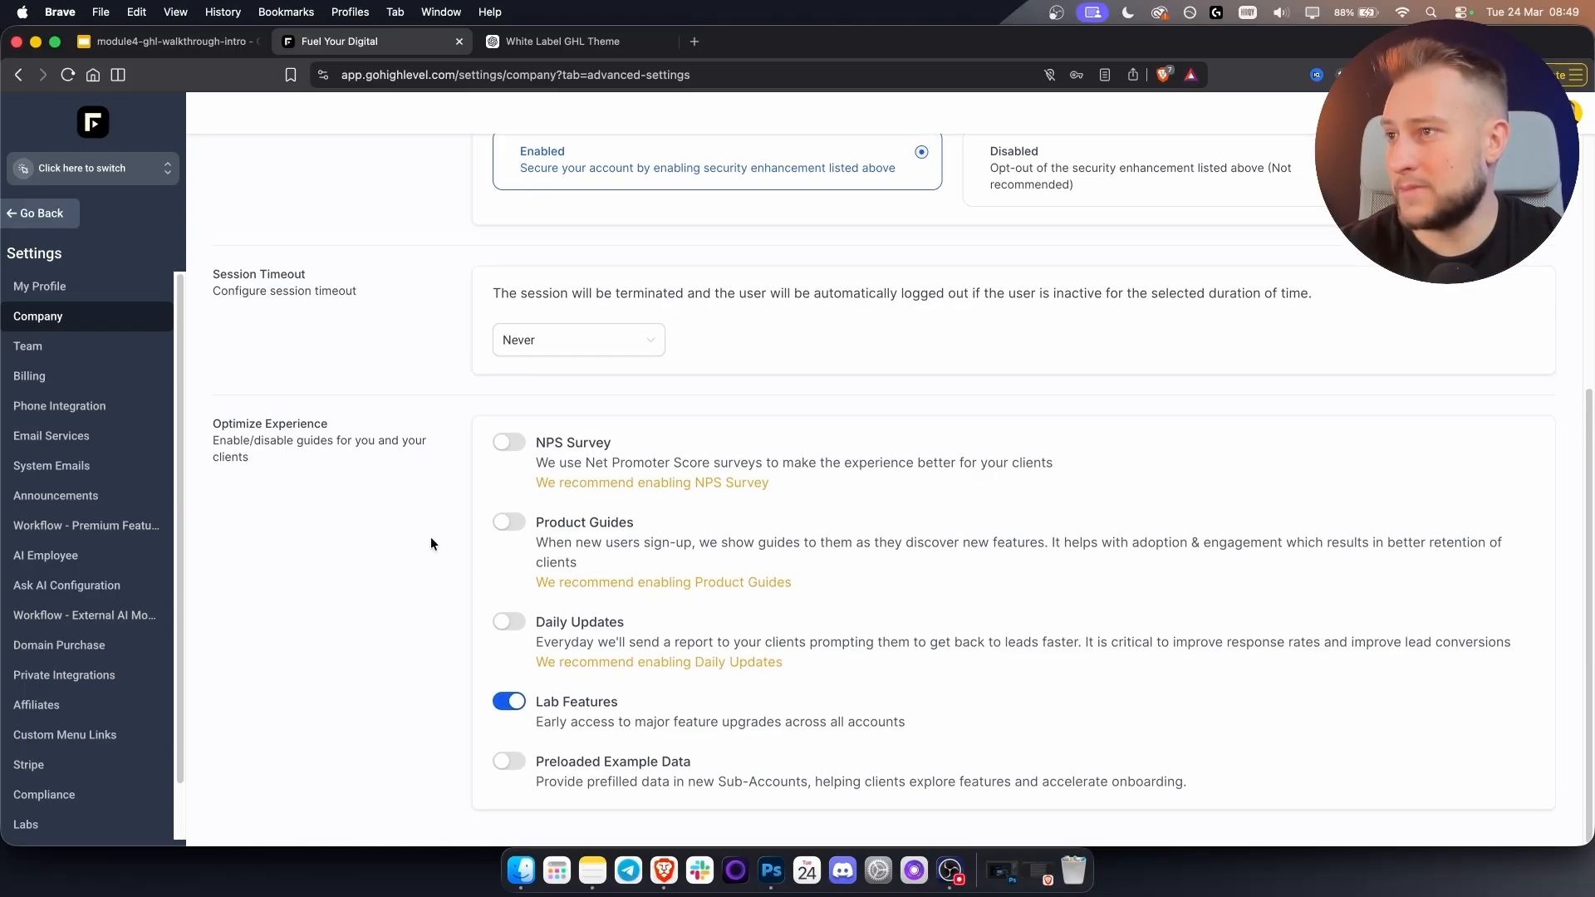
pyautogui.scroll(8, 477, 640)
pyautogui.click(341, 235)
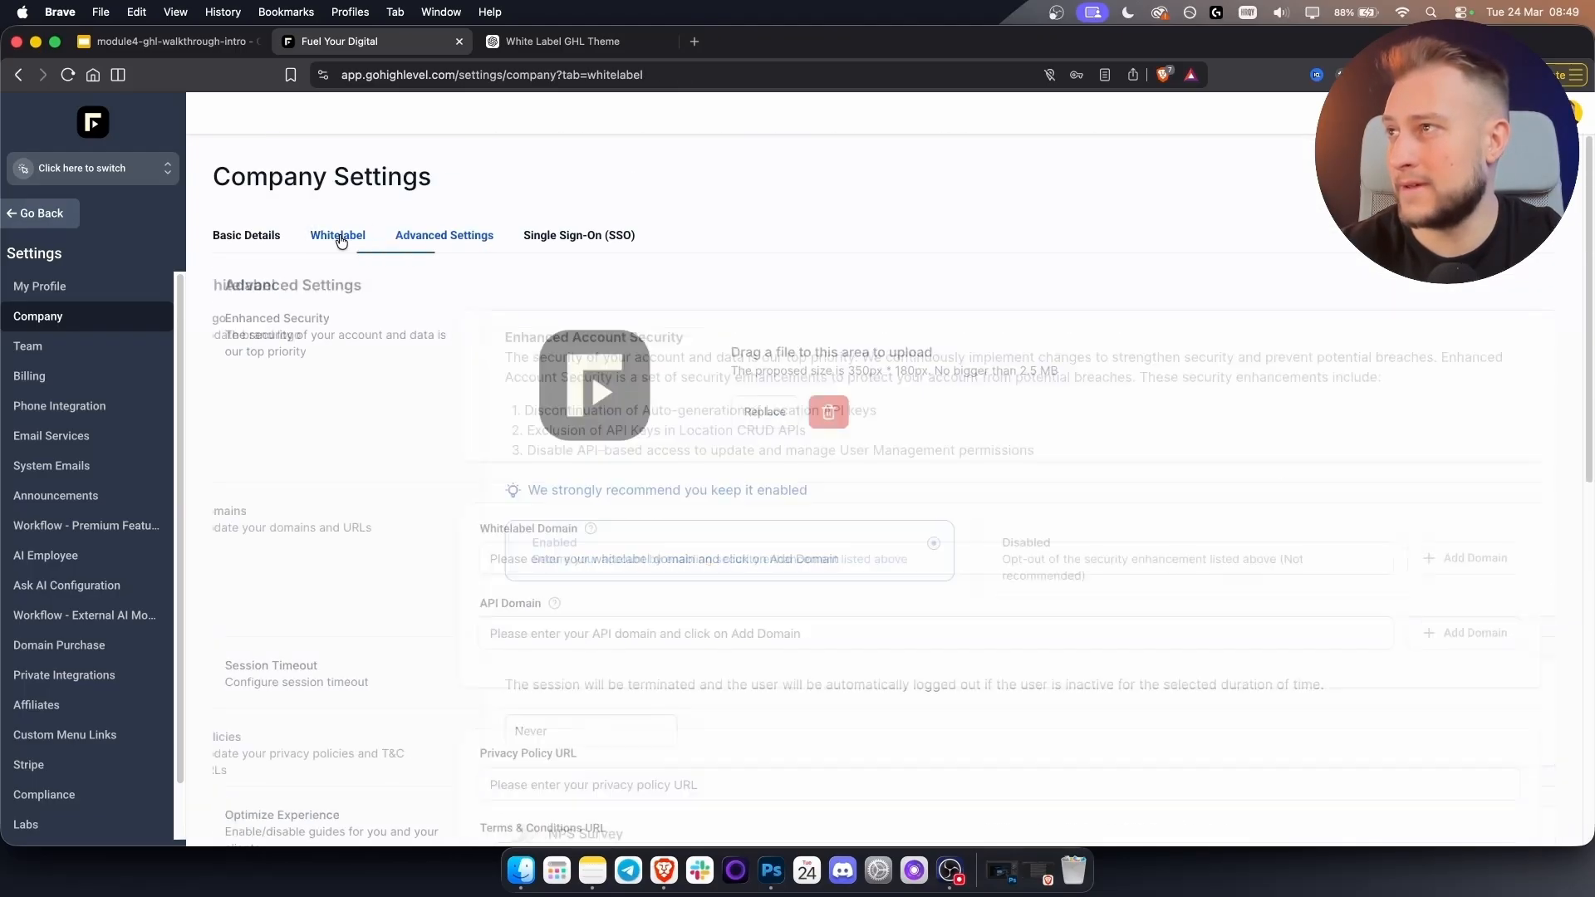
pyautogui.scroll(-11, 595, 283)
pyautogui.scroll(2, 595, 282)
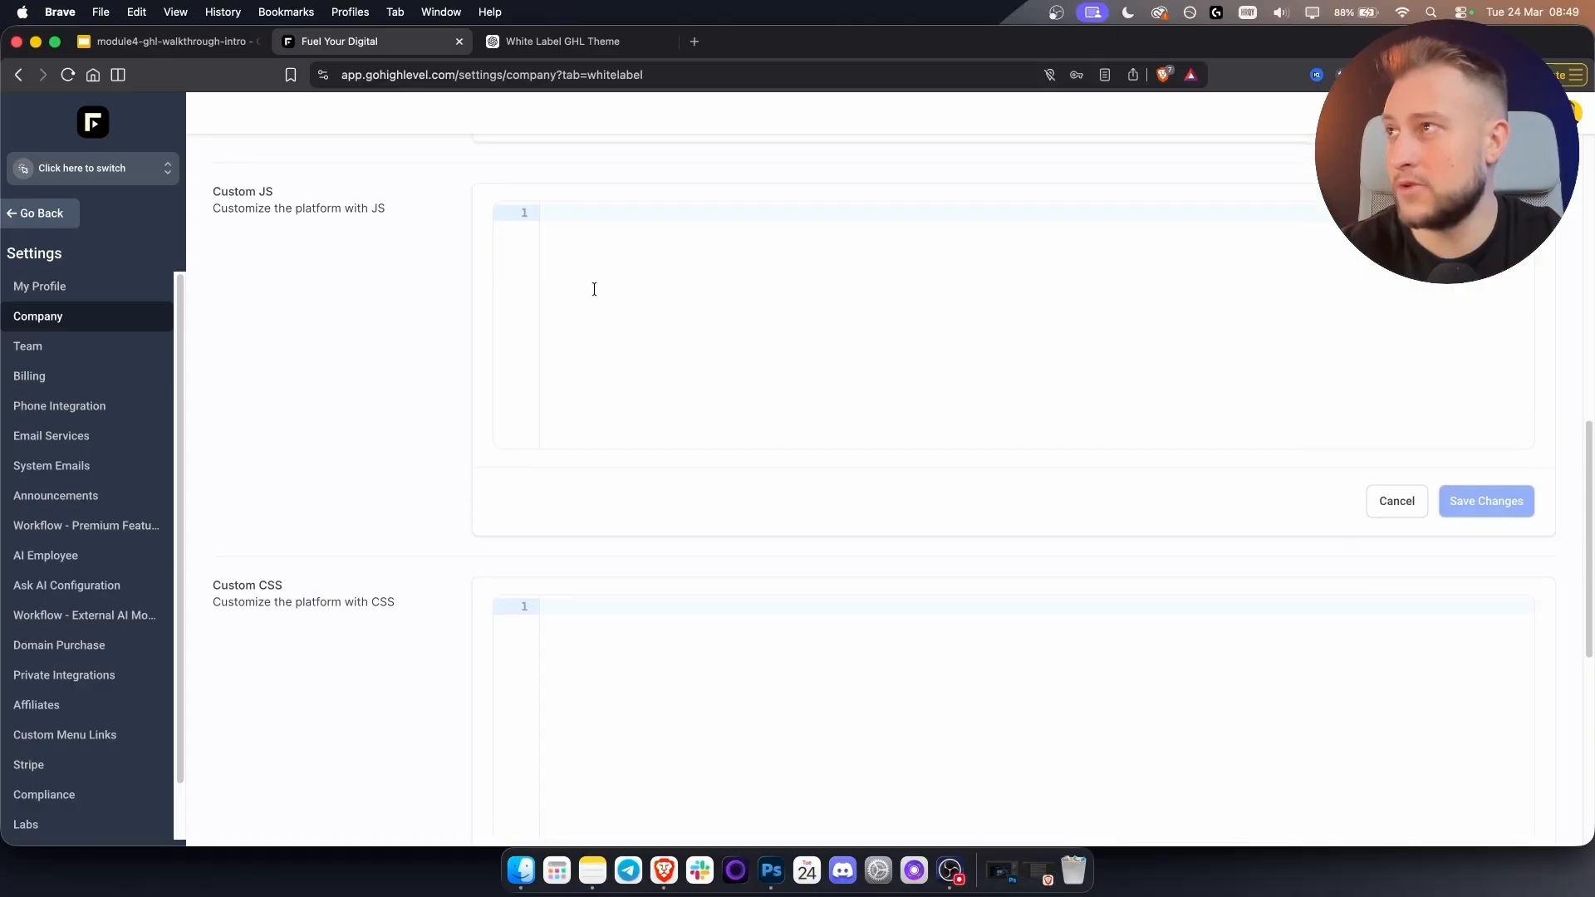
pyautogui.scroll(1, 594, 289)
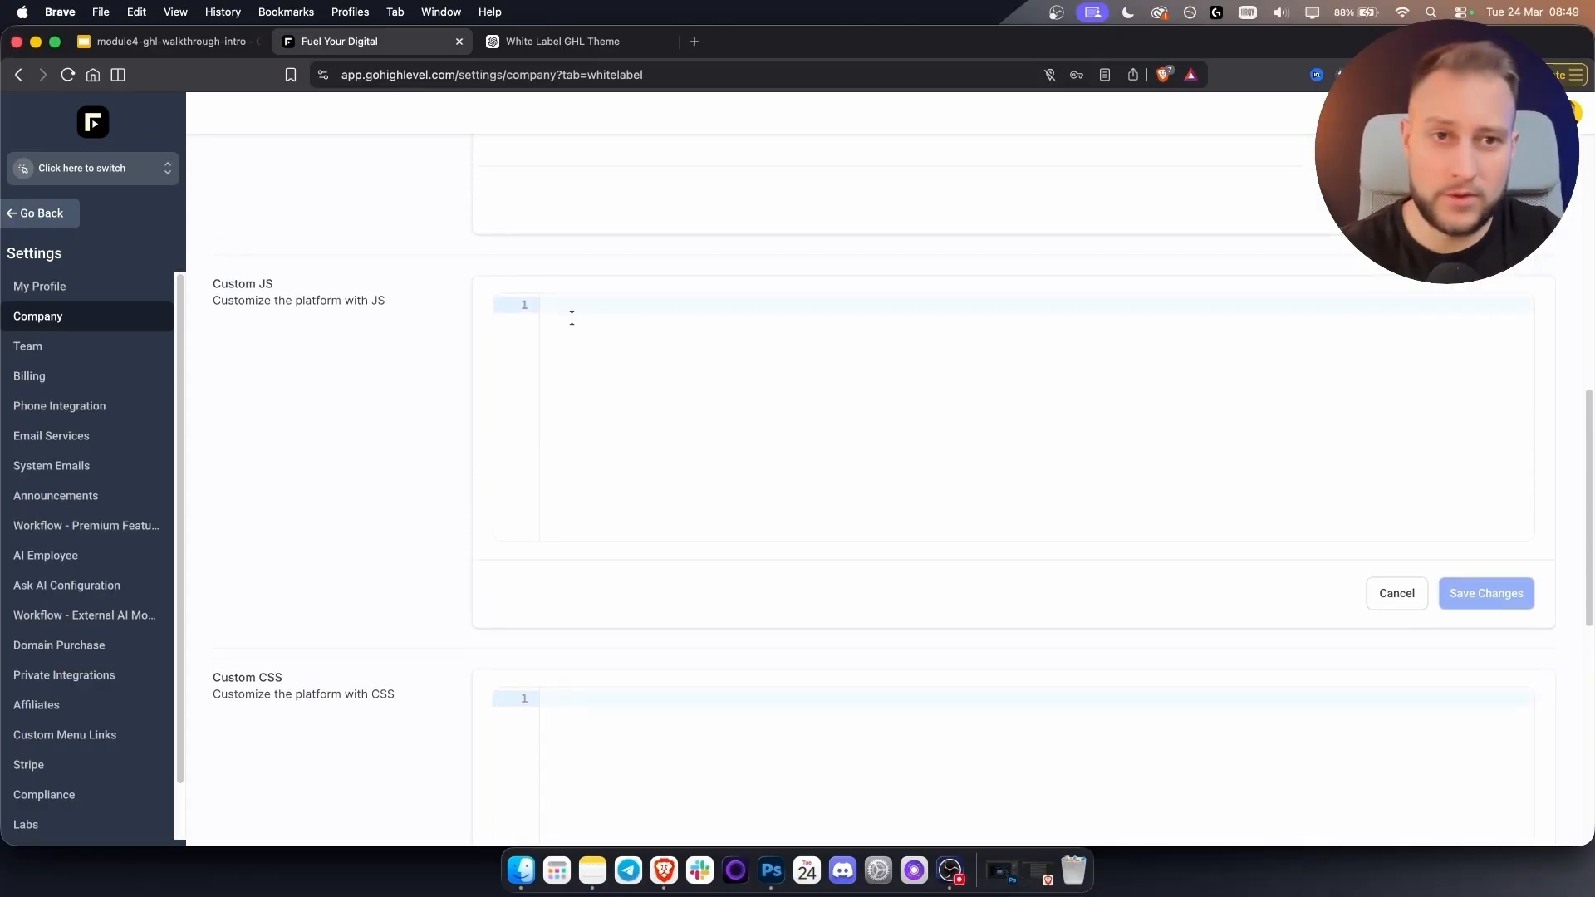
pyautogui.click(492, 39)
pyautogui.scroll(-15, 877, 468)
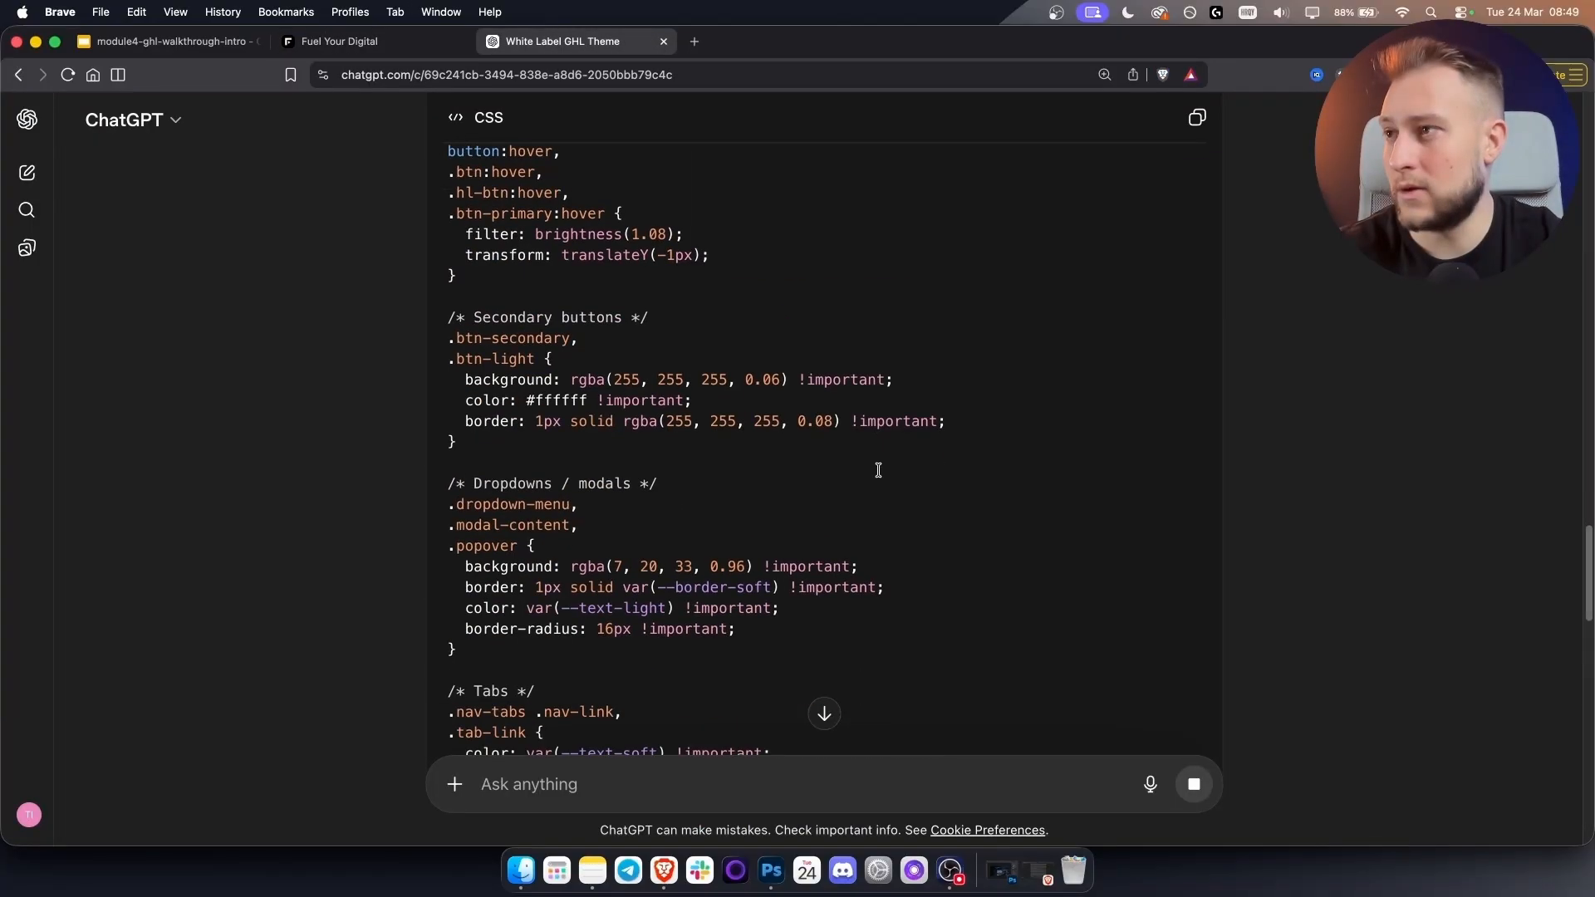
pyautogui.scroll(15, 877, 468)
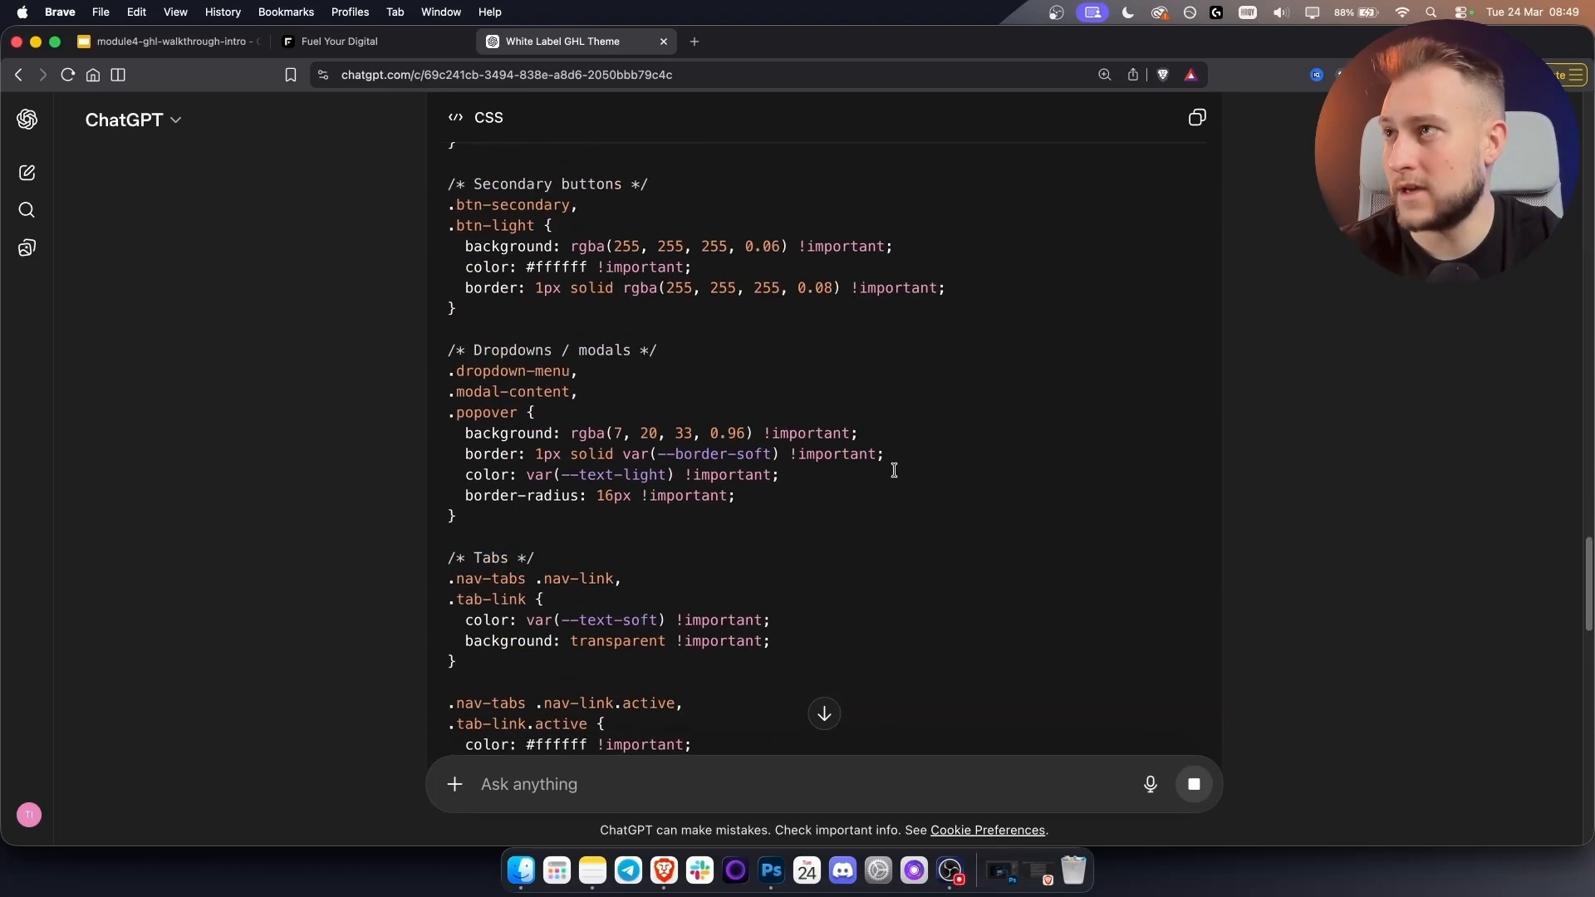
# Paste the generated midnight-blue CSS into the Custom CSS editor.
pyautogui.click(333, 40)
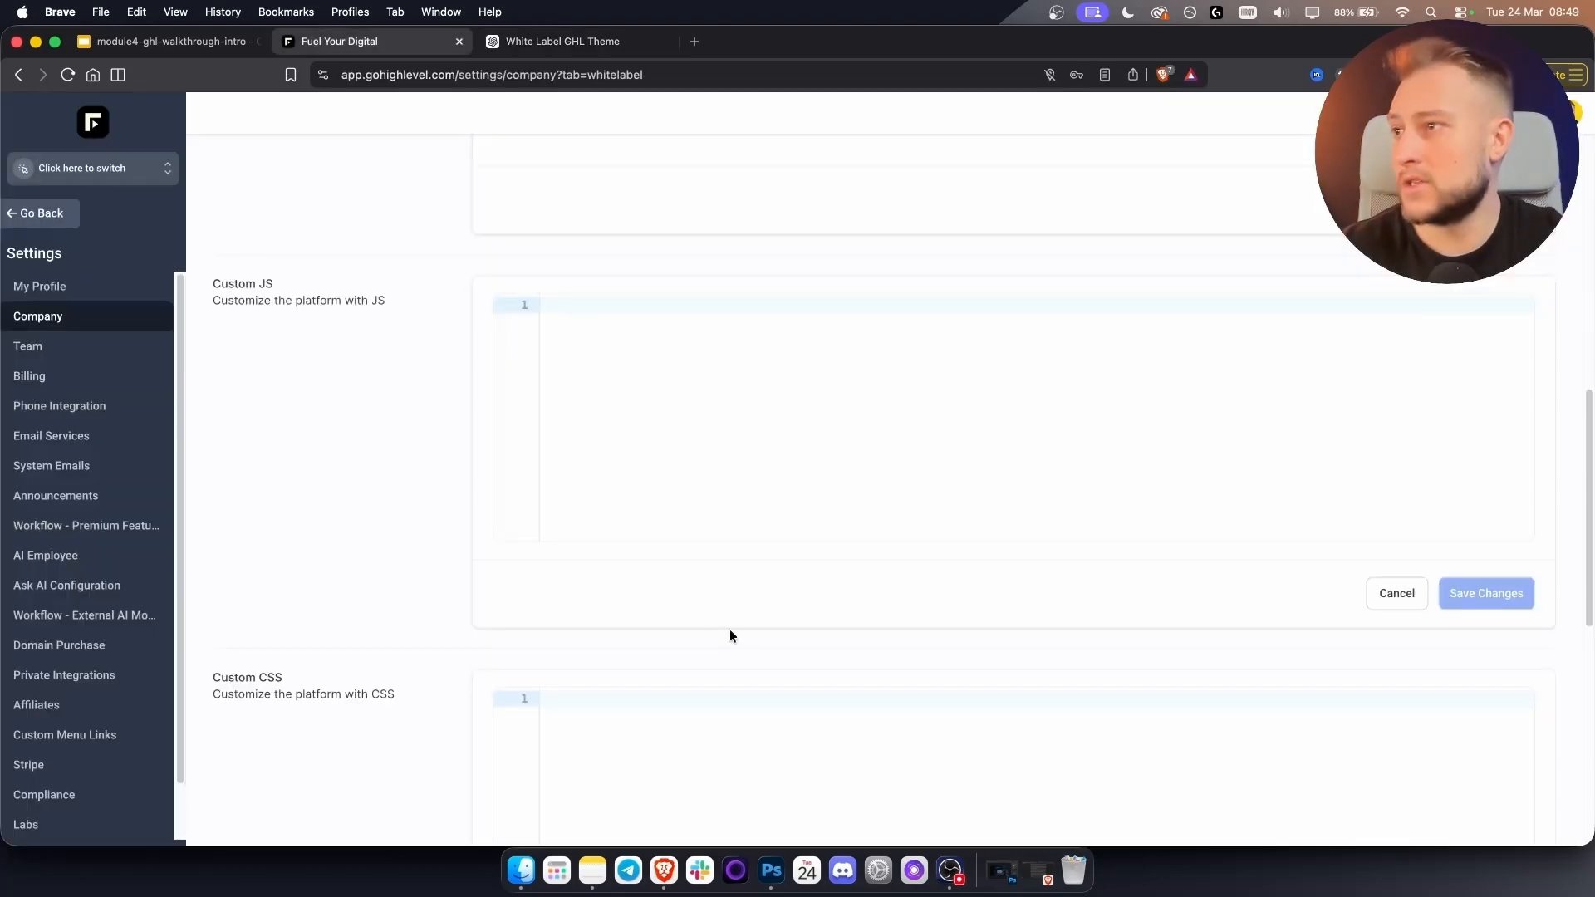
pyautogui.scroll(-5, 729, 630)
pyautogui.click(639, 537)
pyautogui.press('super+v')
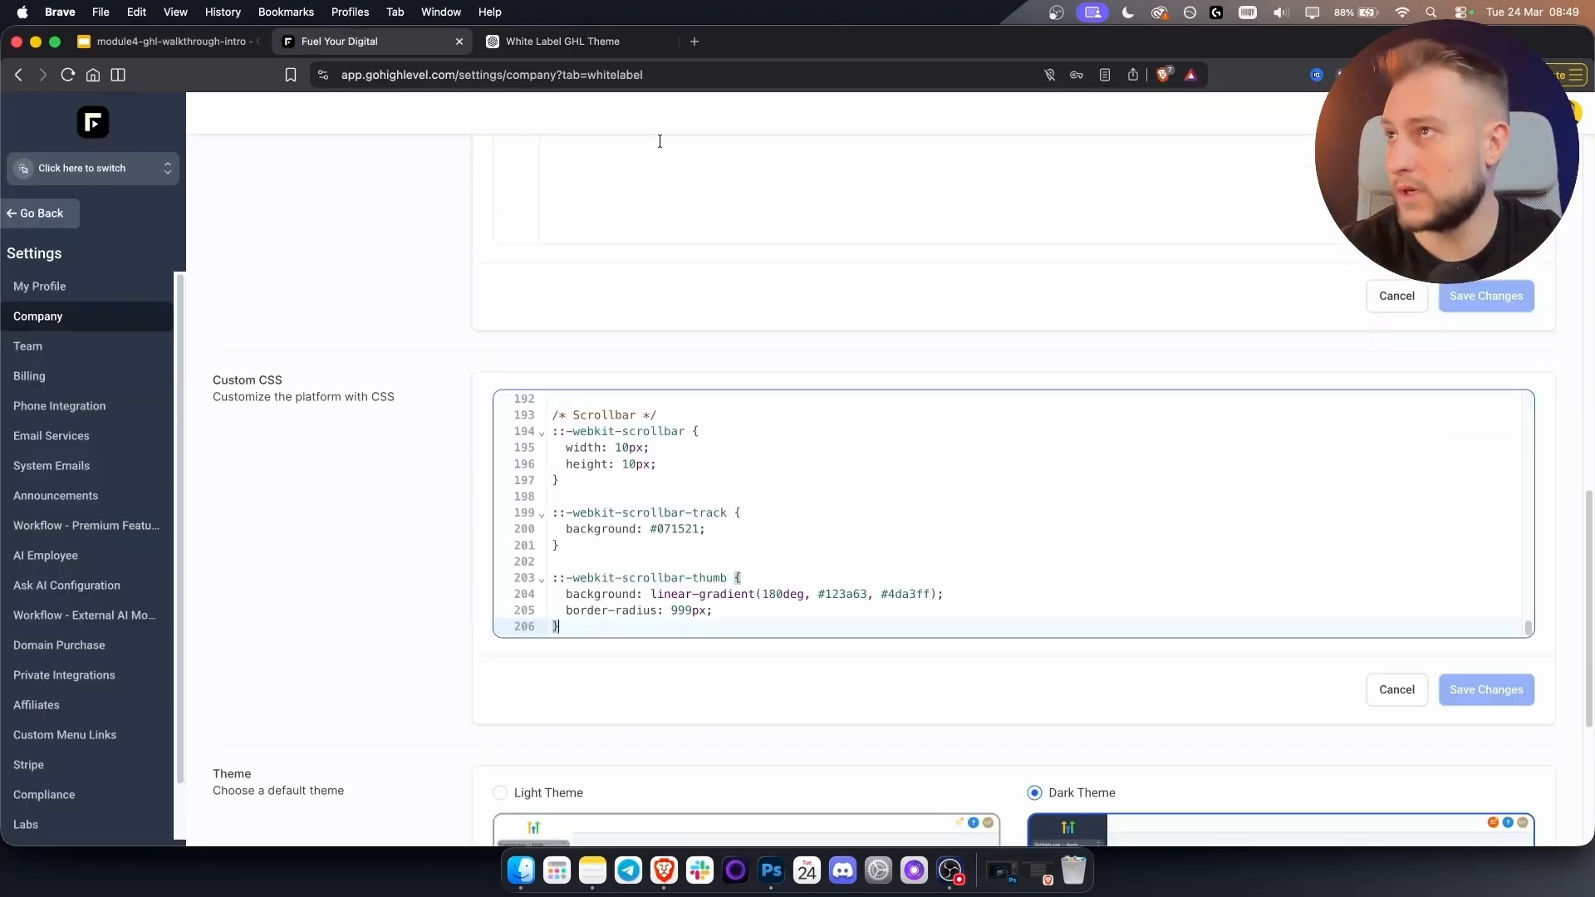
# Copy the generated JavaScript from ChatGPT and paste it into the Custom JS editor.
pyautogui.click(578, 39)
pyautogui.scroll(-5, 864, 496)
pyautogui.scroll(-15, 864, 496)
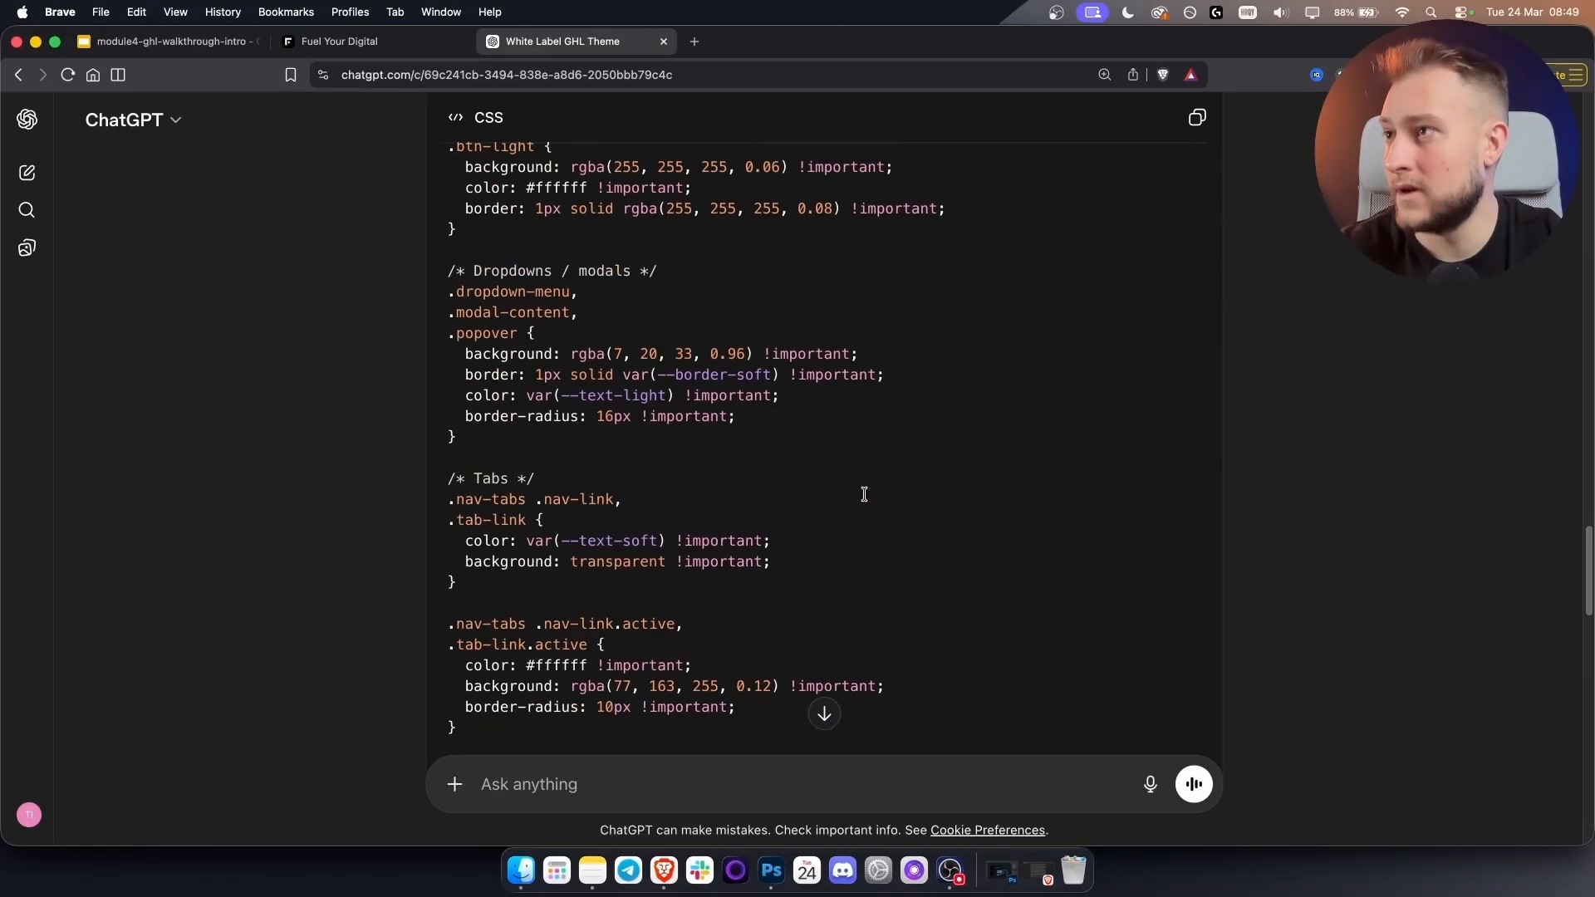
pyautogui.scroll(-10, 1241, 379)
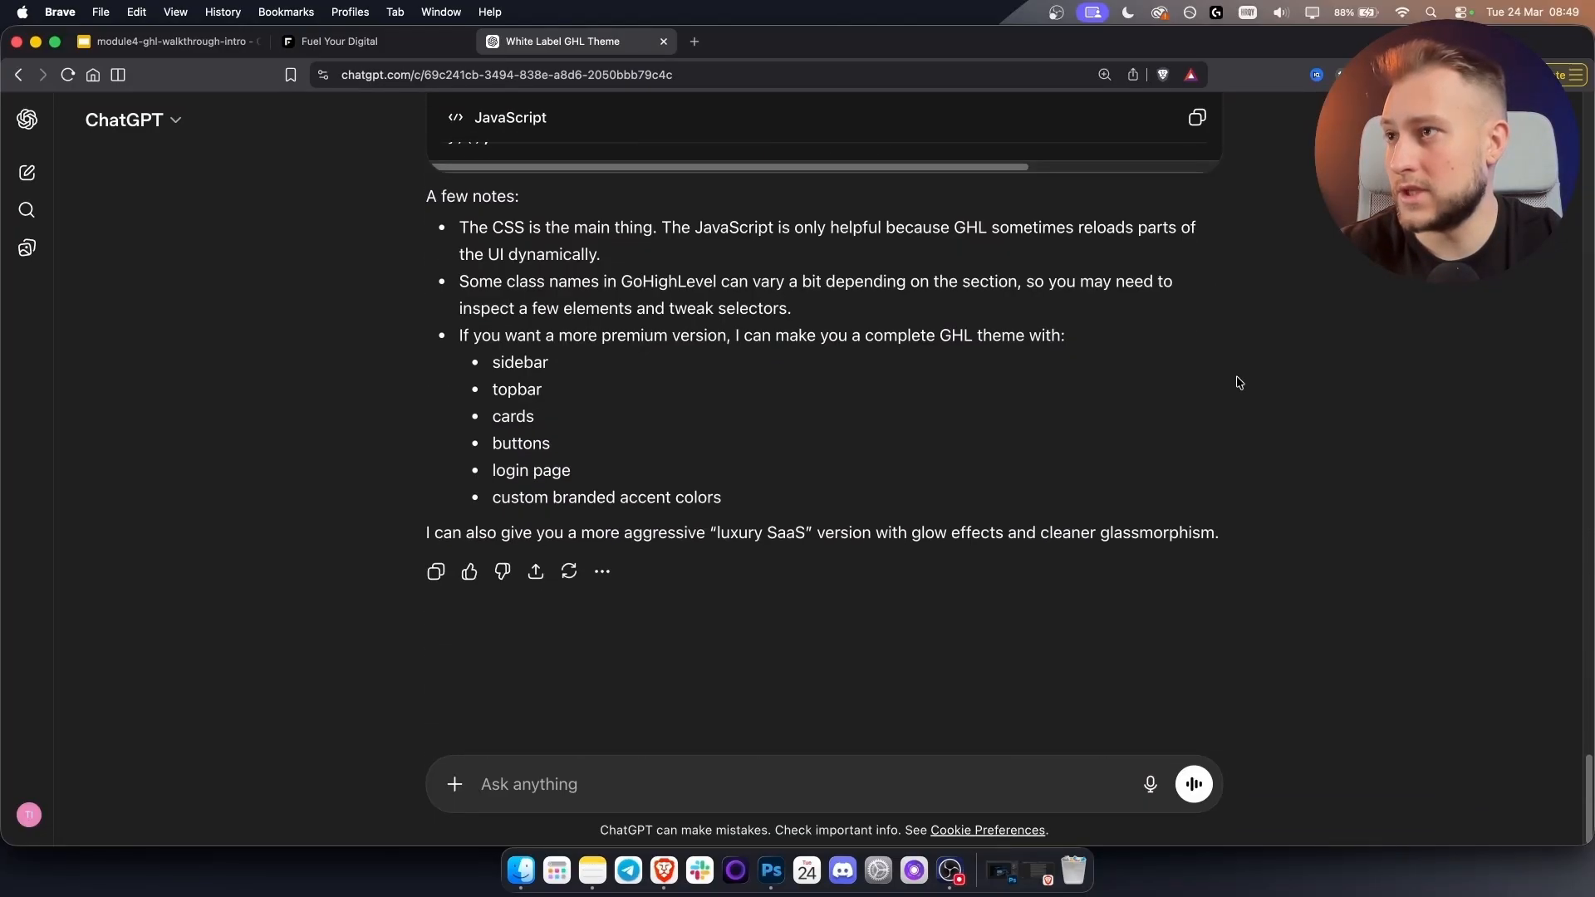
pyautogui.scroll(10, 1213, 357)
pyautogui.click(339, 42)
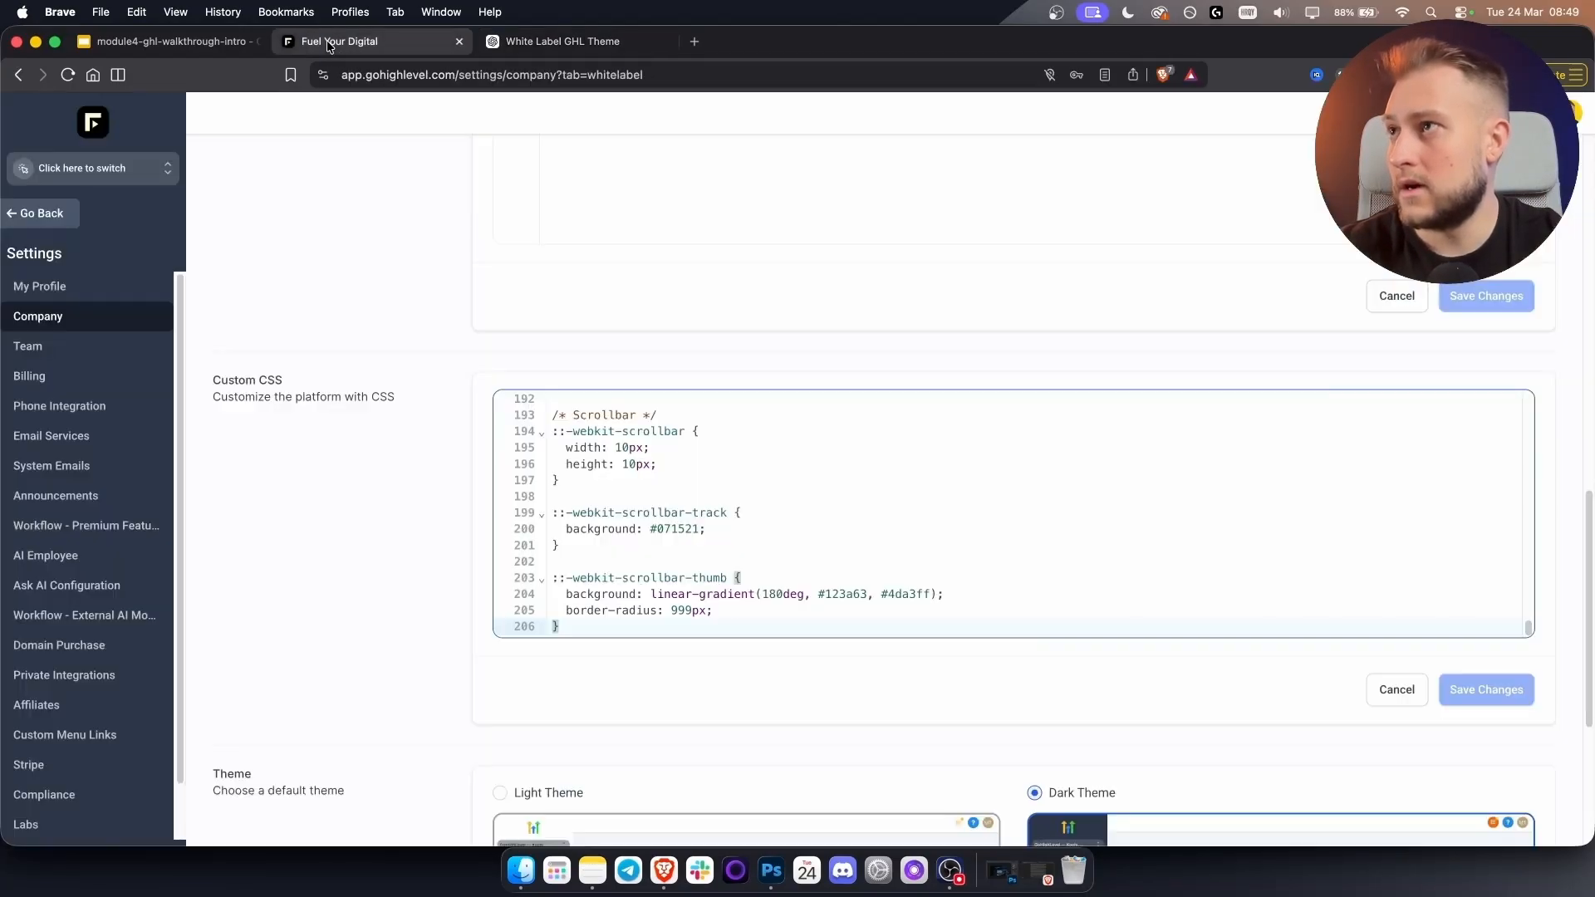
pyautogui.scroll(10, 623, 498)
pyautogui.scroll(5, 608, 308)
pyautogui.click(608, 307)
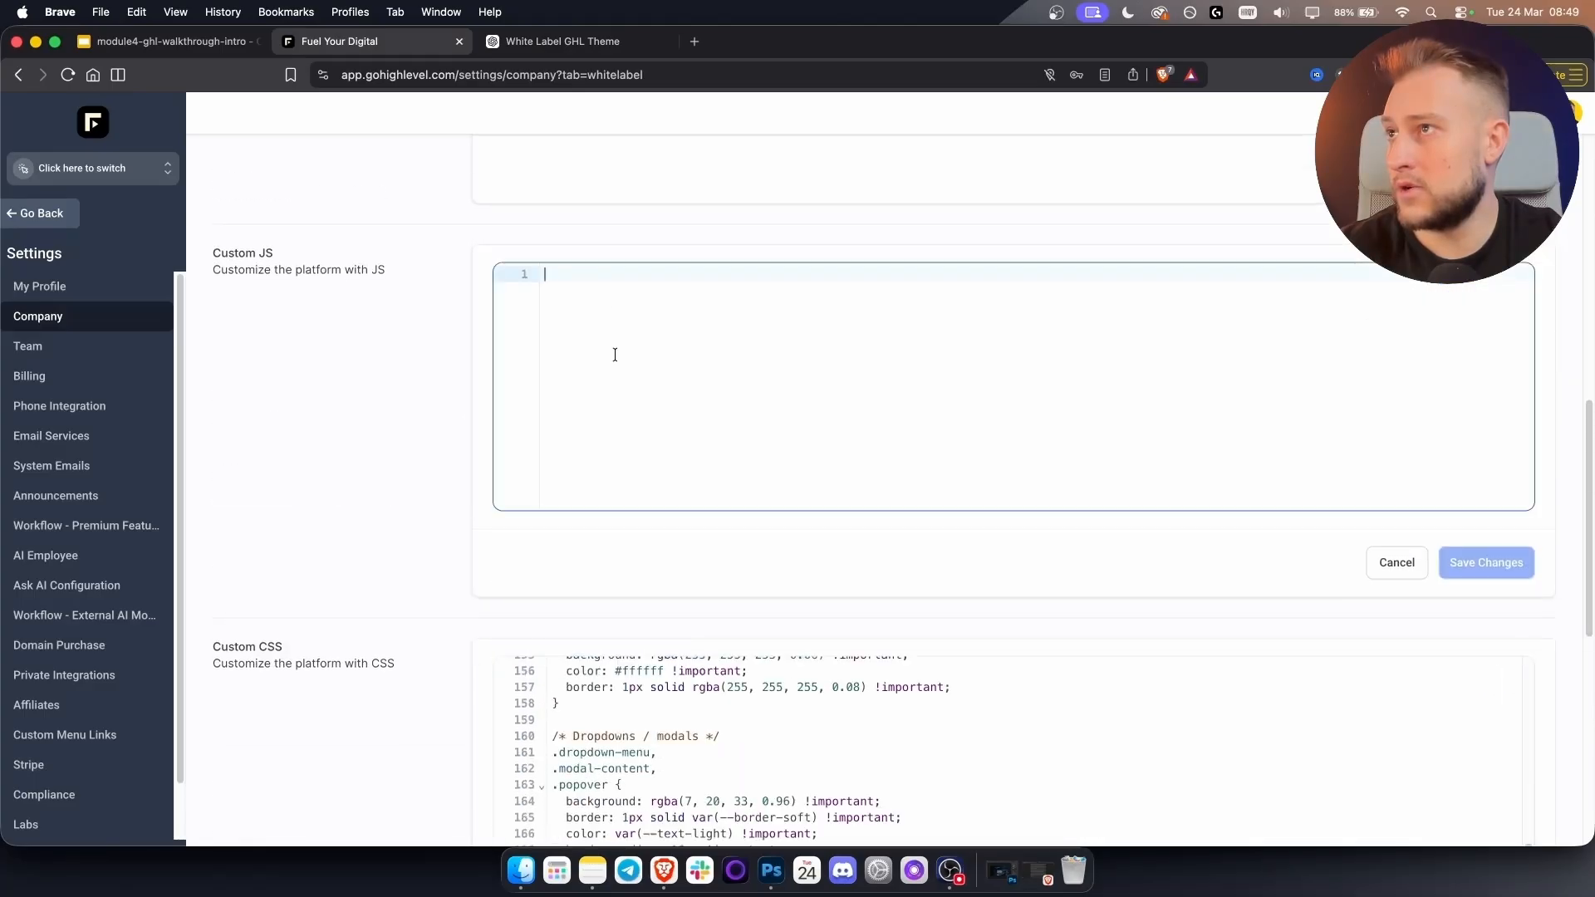
pyautogui.press('super+v')
# Save the custom code, confirm Proceed on the script warning, and reload to apply the theme.
pyautogui.click(1478, 551)
pyautogui.scroll(-8, 1476, 623)
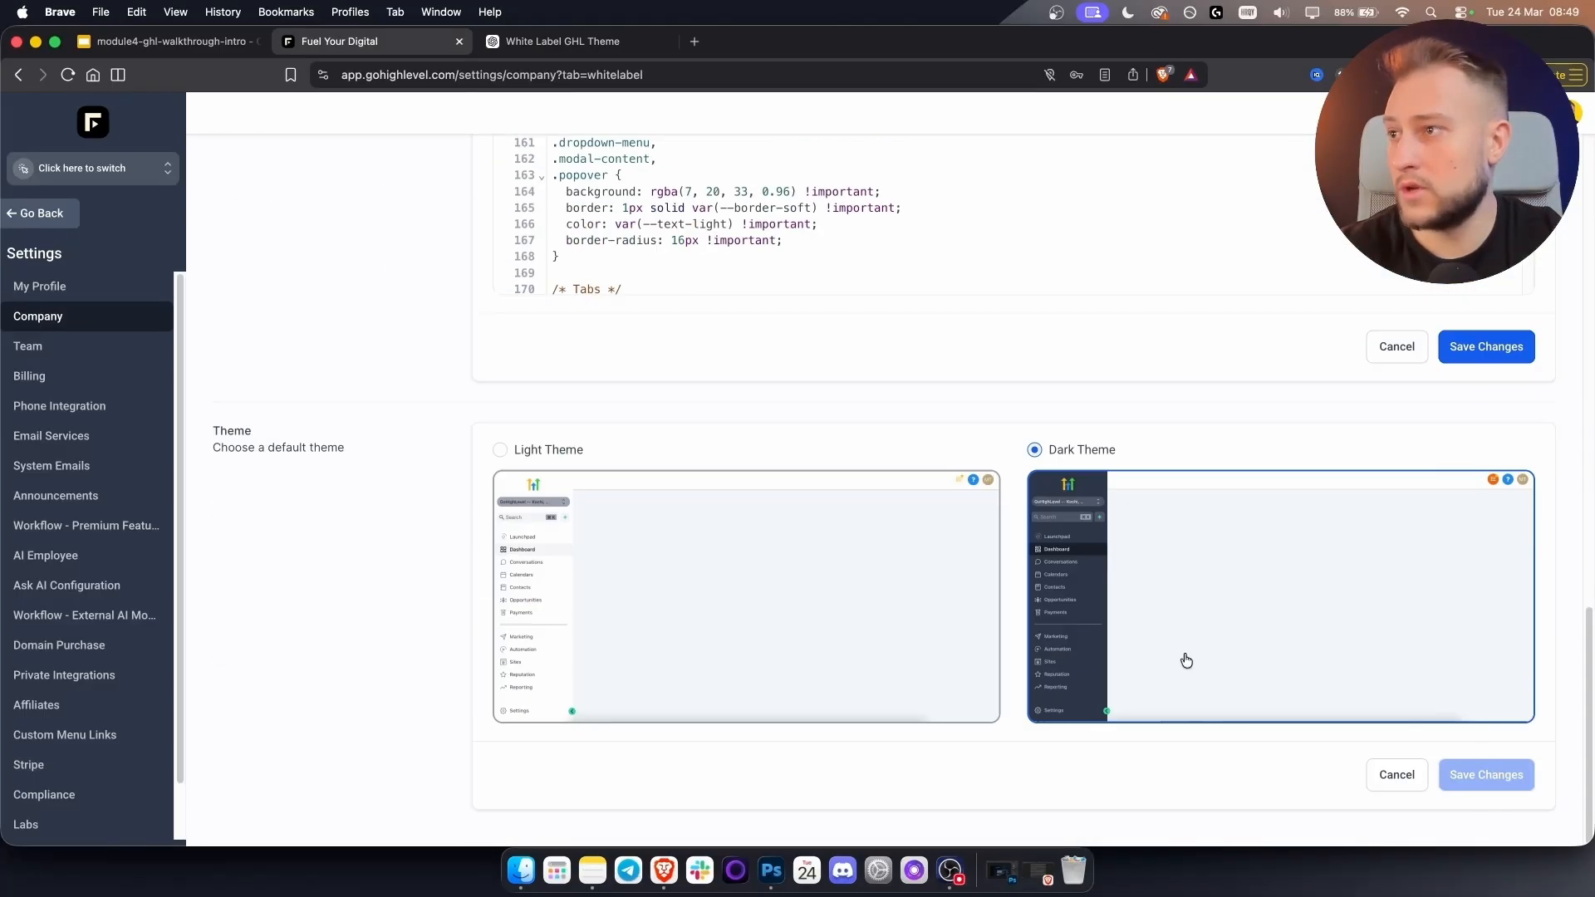
pyautogui.scroll(-10, 1085, 523)
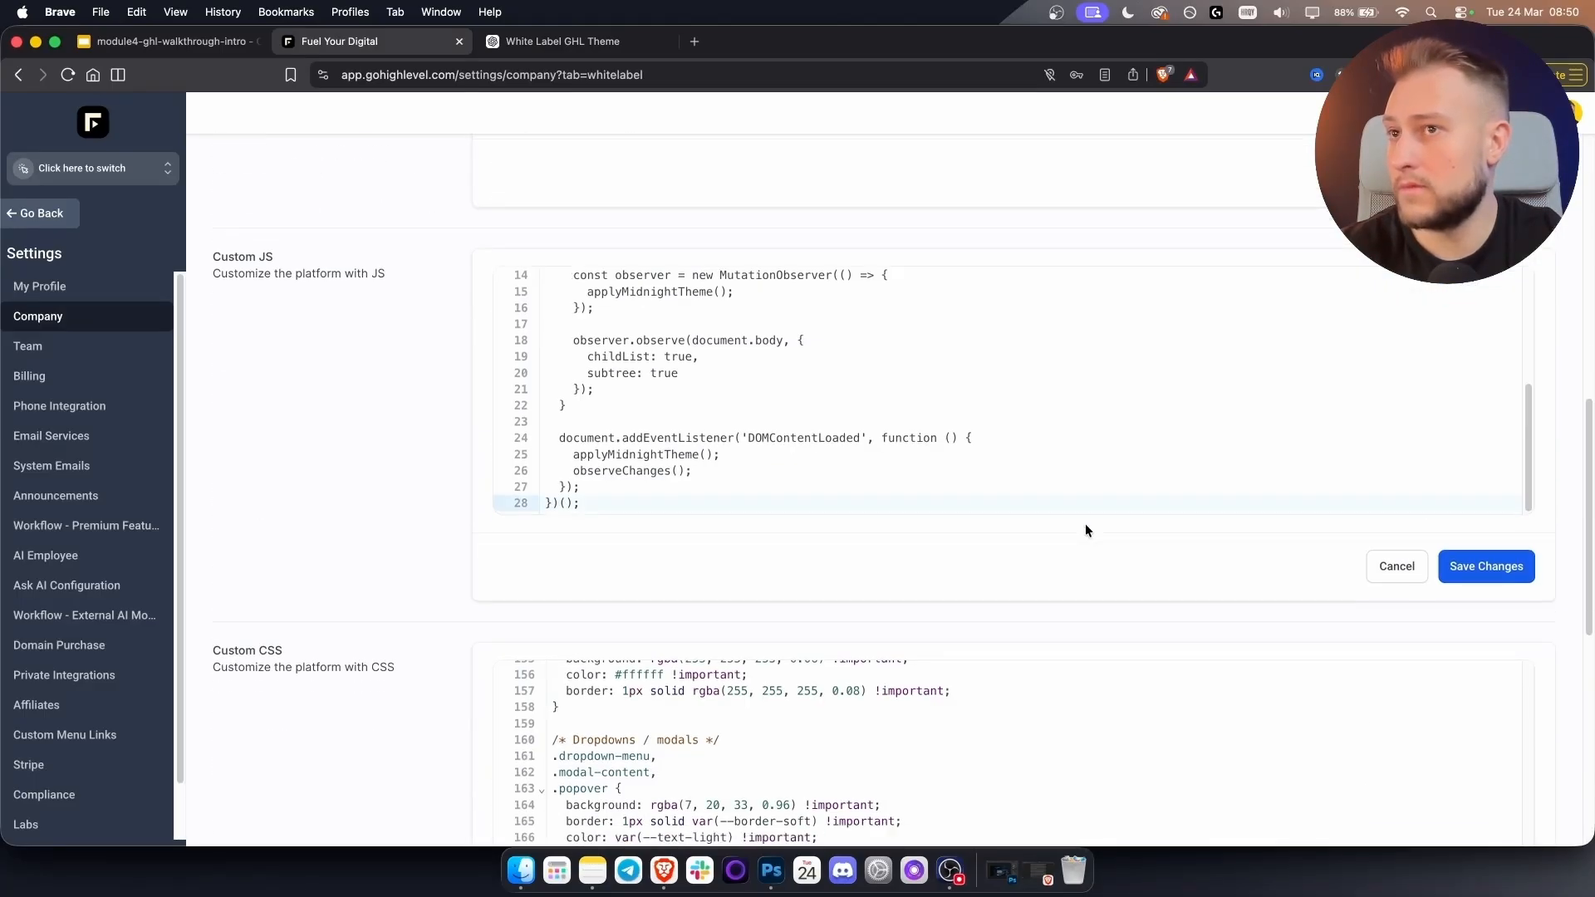
pyautogui.click(1469, 567)
pyautogui.click(952, 523)
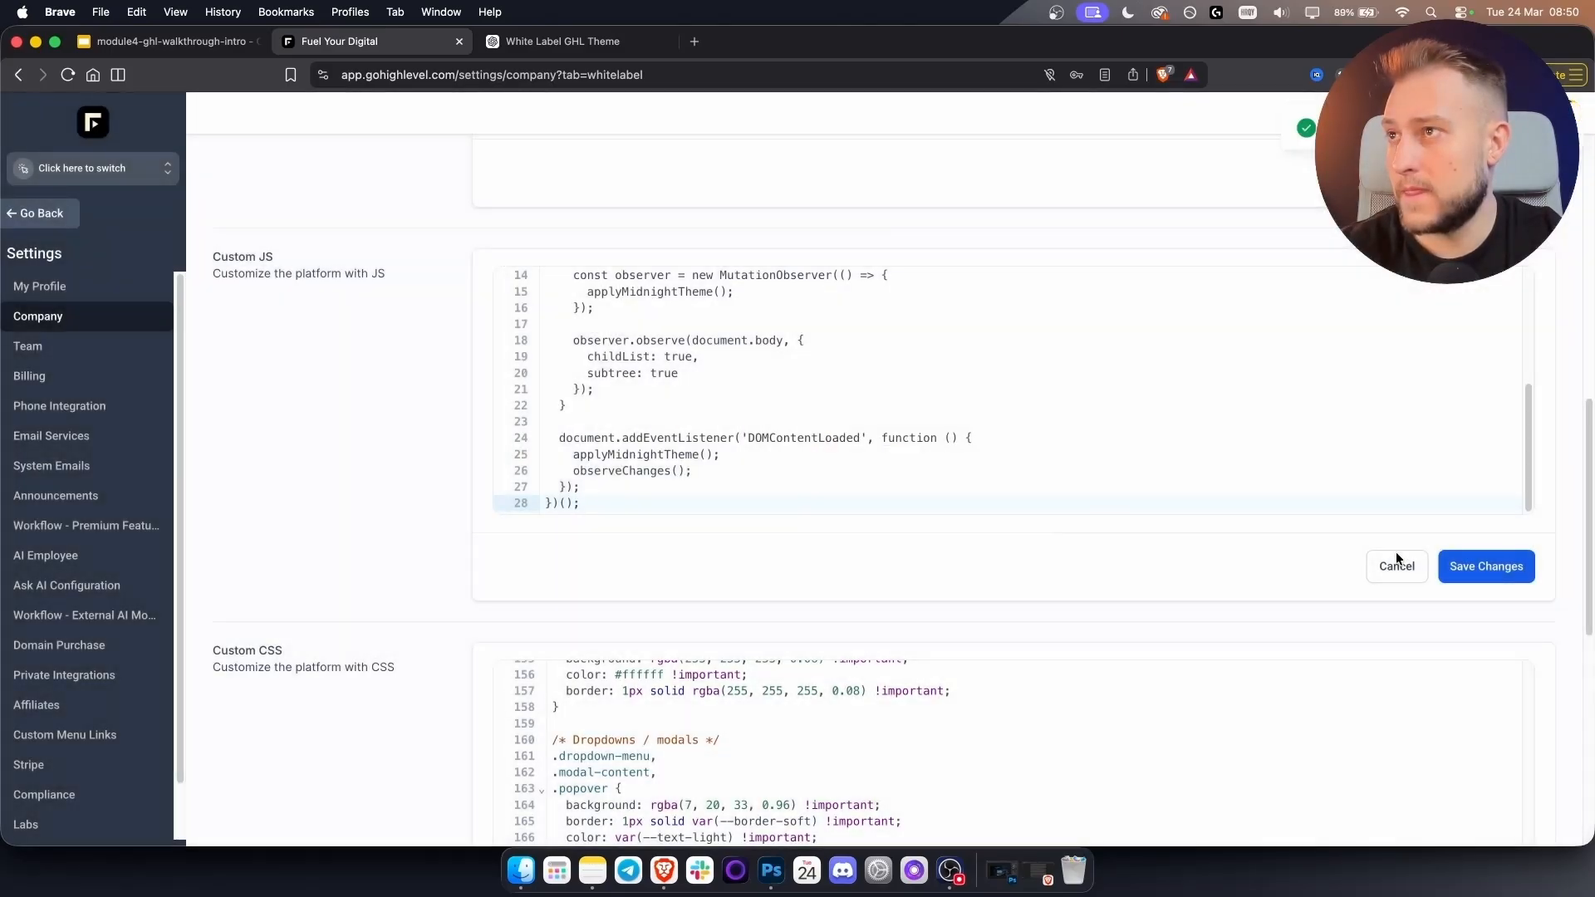
pyautogui.scroll(-4, 1396, 552)
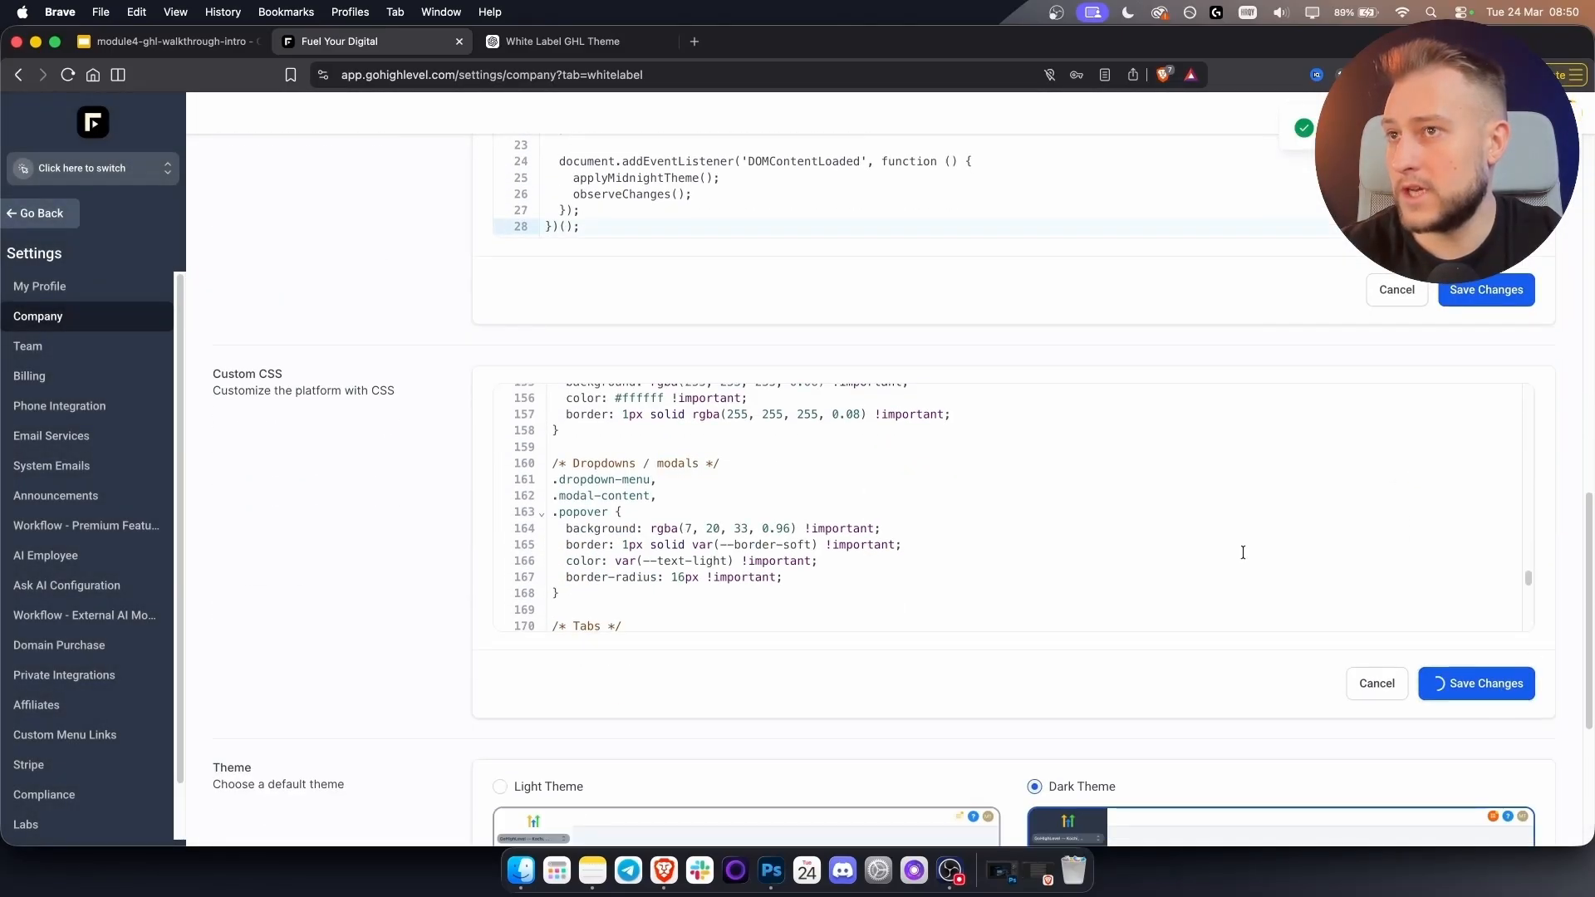
pyautogui.scroll(-10, 1463, 565)
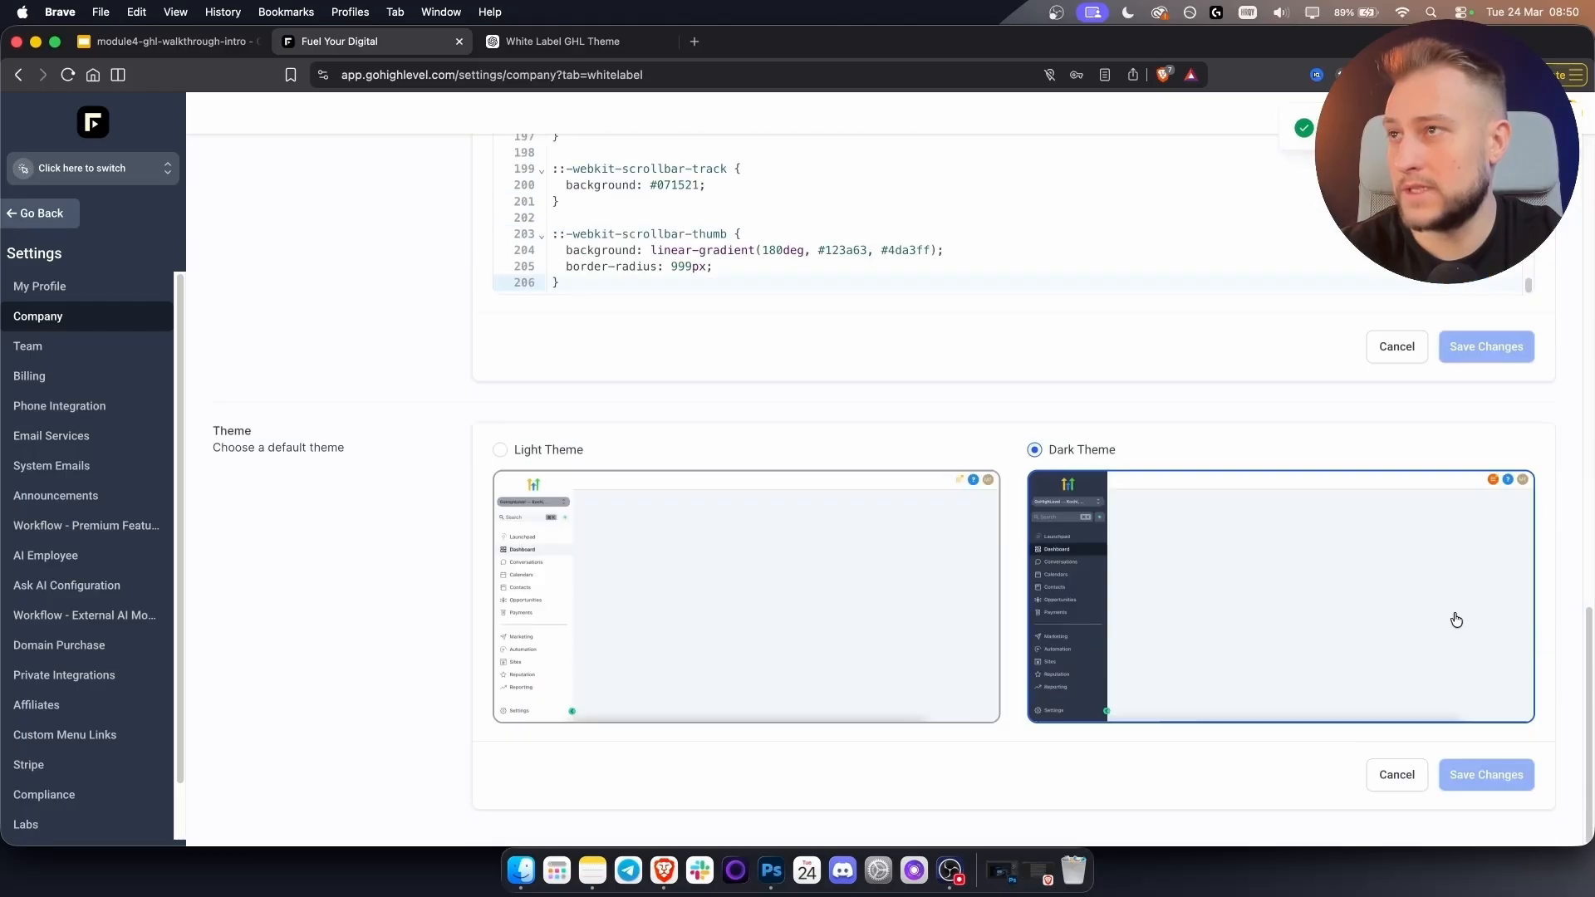
pyautogui.scroll(9, 1454, 615)
pyautogui.click(71, 76)
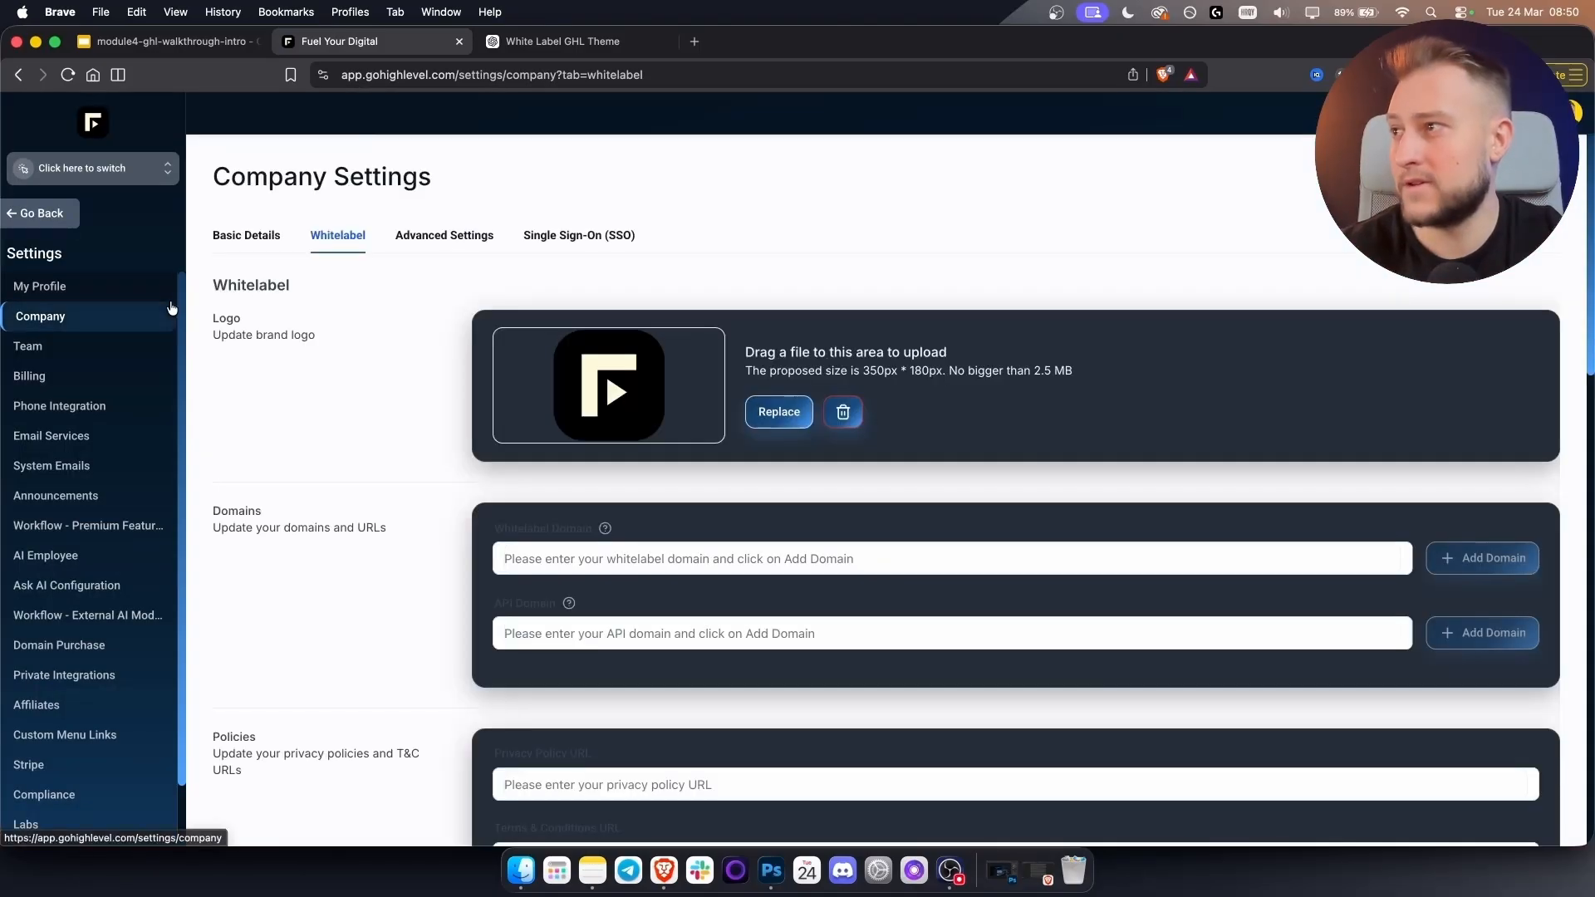
pyautogui.scroll(-2, 160, 325)
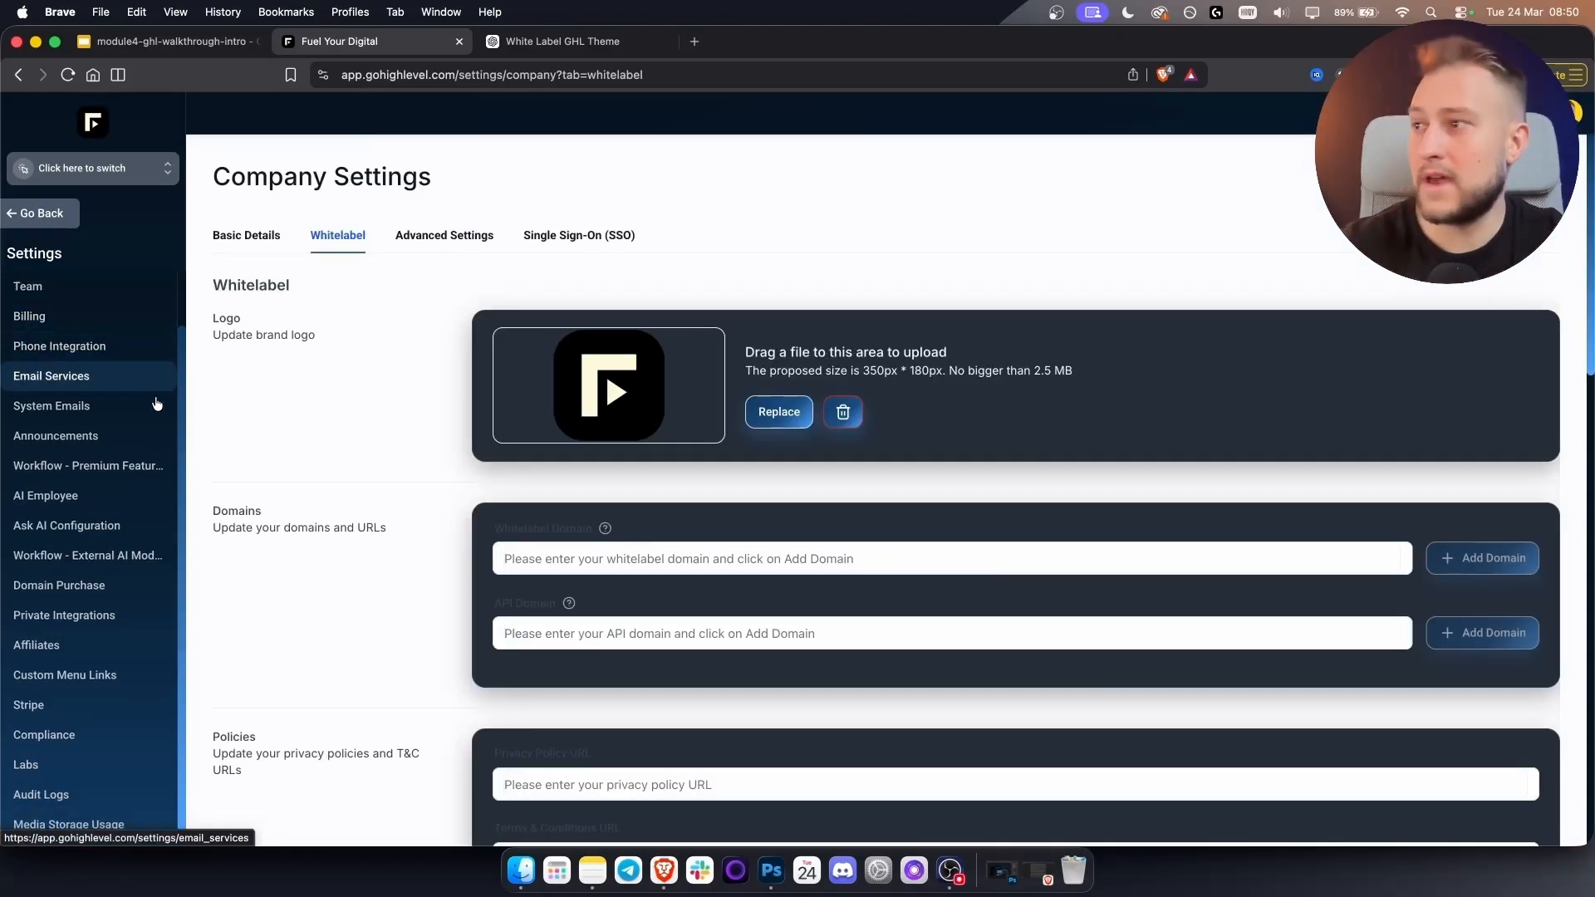
pyautogui.scroll(2, 133, 432)
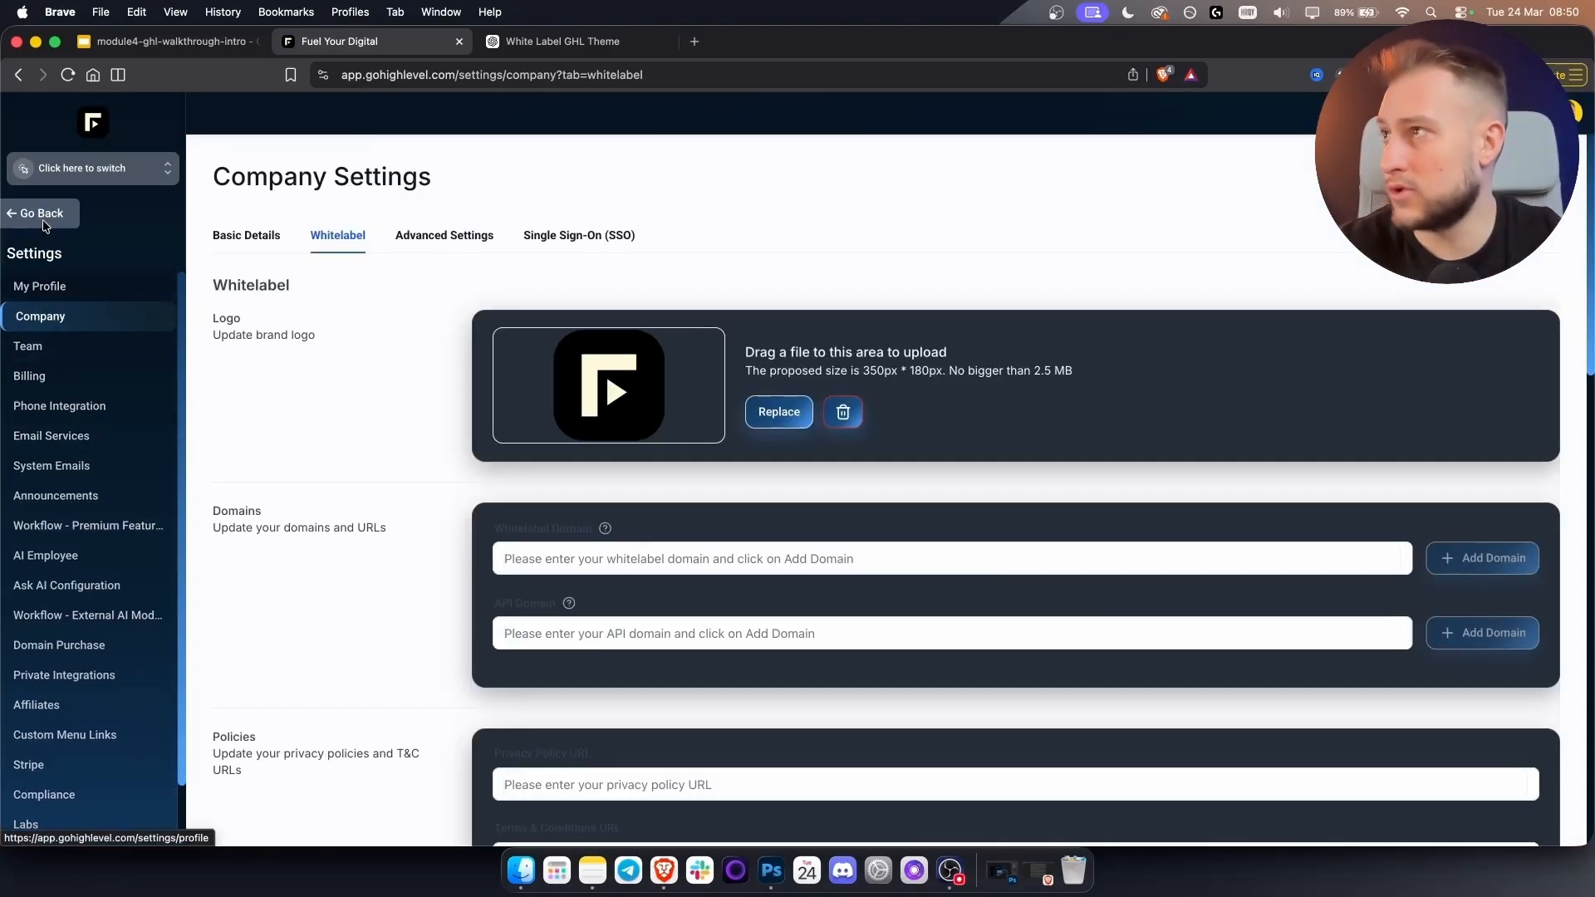
pyautogui.scroll(-15, 451, 532)
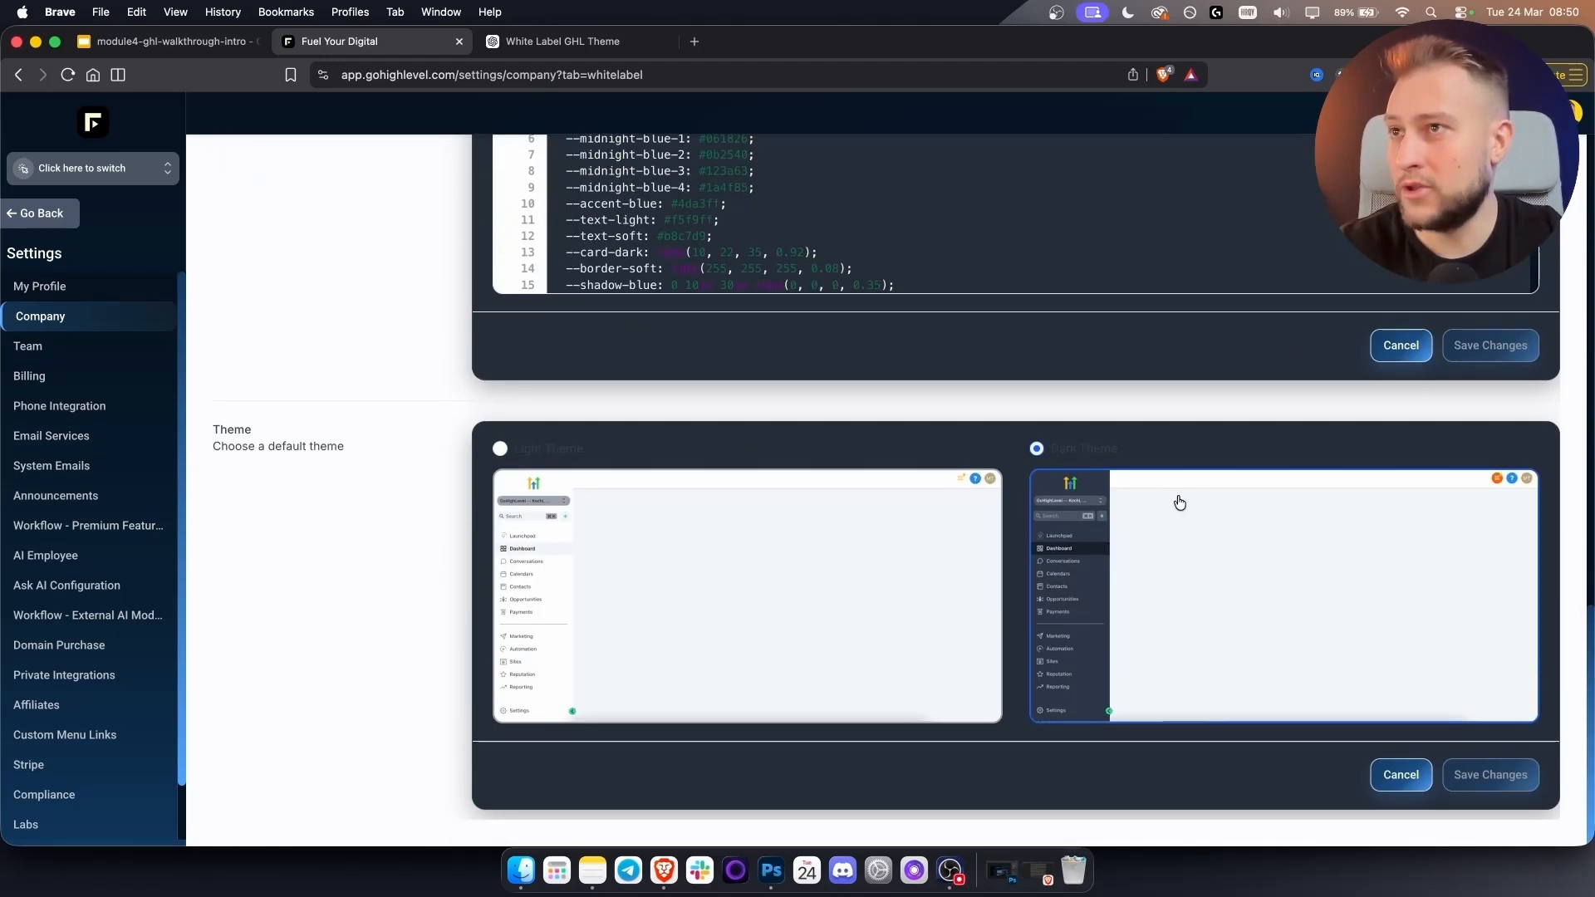
pyautogui.scroll(3, 1118, 536)
pyautogui.scroll(4, 1118, 537)
pyautogui.scroll(-5, 831, 635)
pyautogui.scroll(-4, 440, 590)
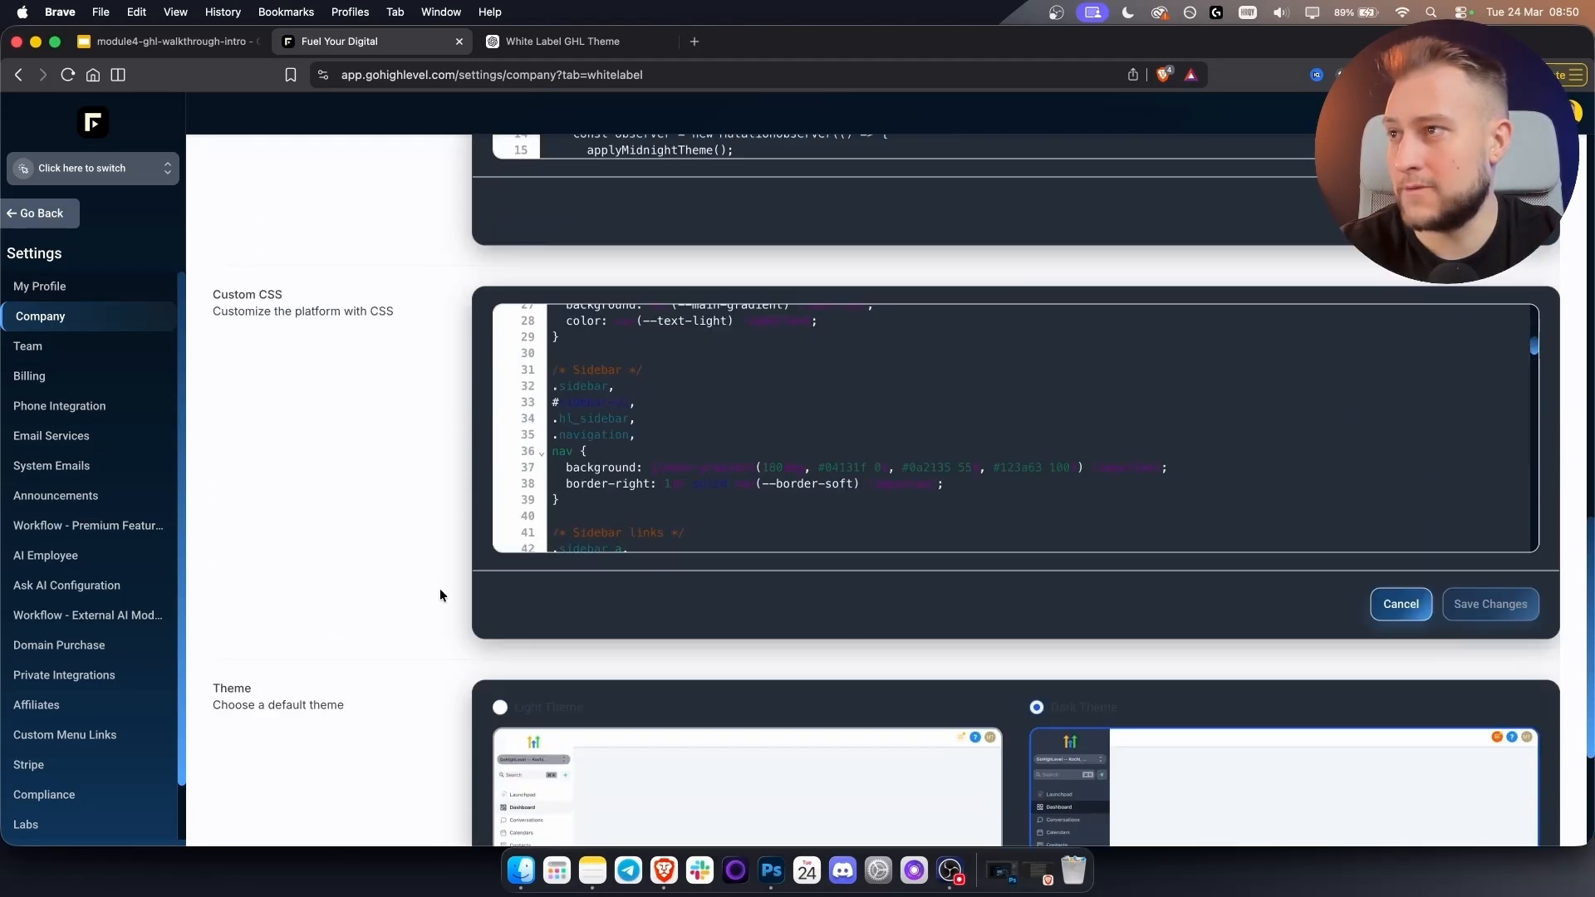
pyautogui.scroll(1, 430, 543)
pyautogui.scroll(6, 428, 538)
pyautogui.scroll(-2, 428, 538)
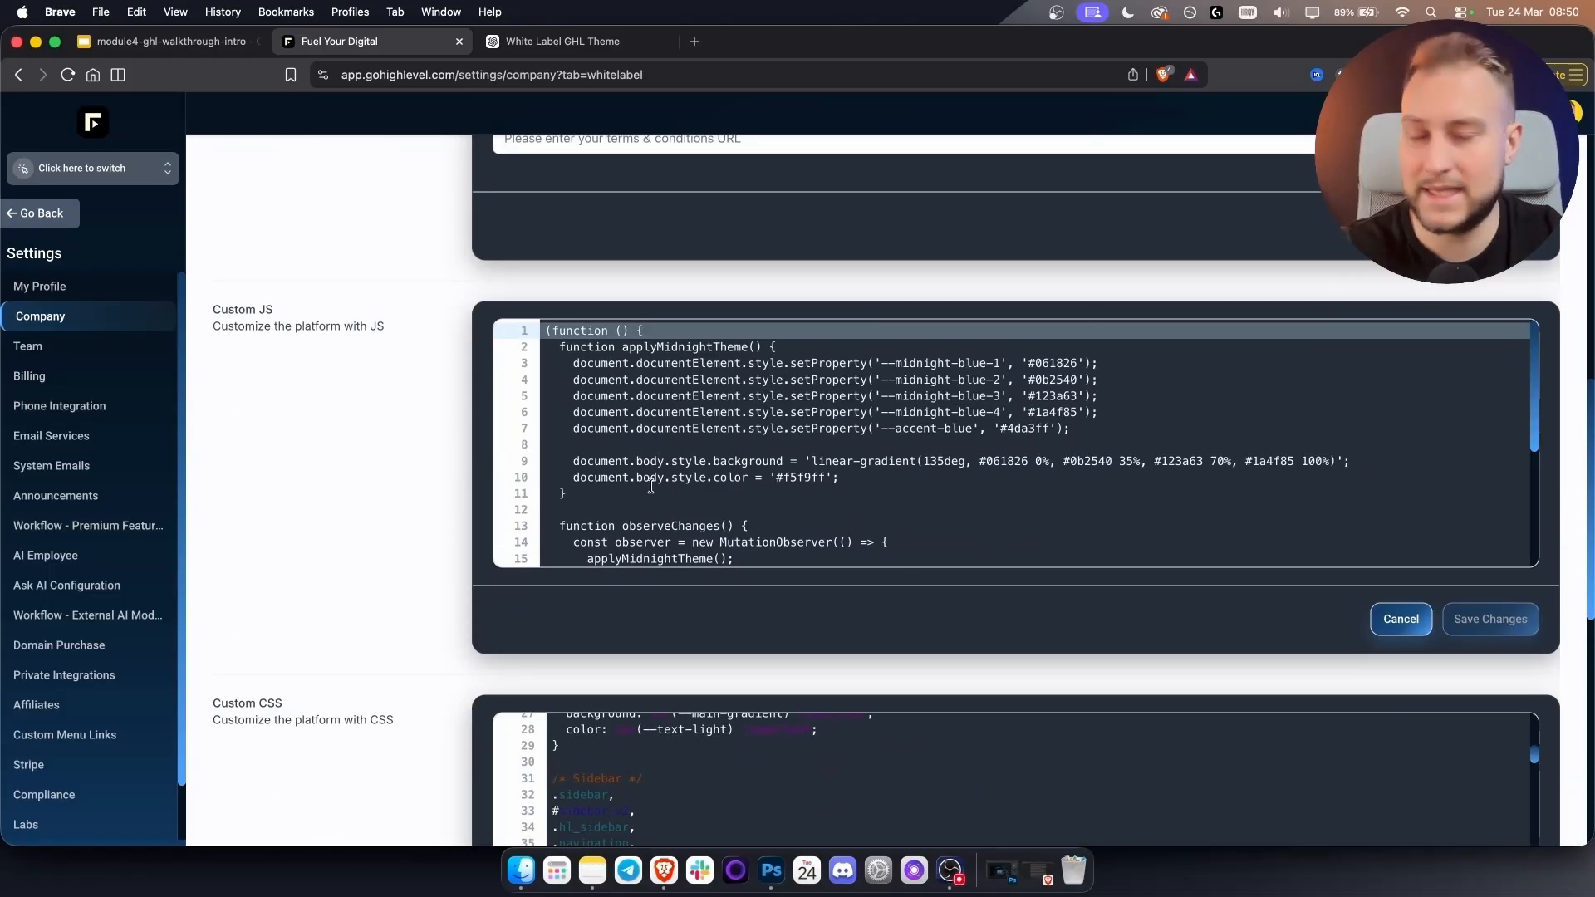
pyautogui.moveTo(449, 285); pyautogui.dragTo(1564, 661)
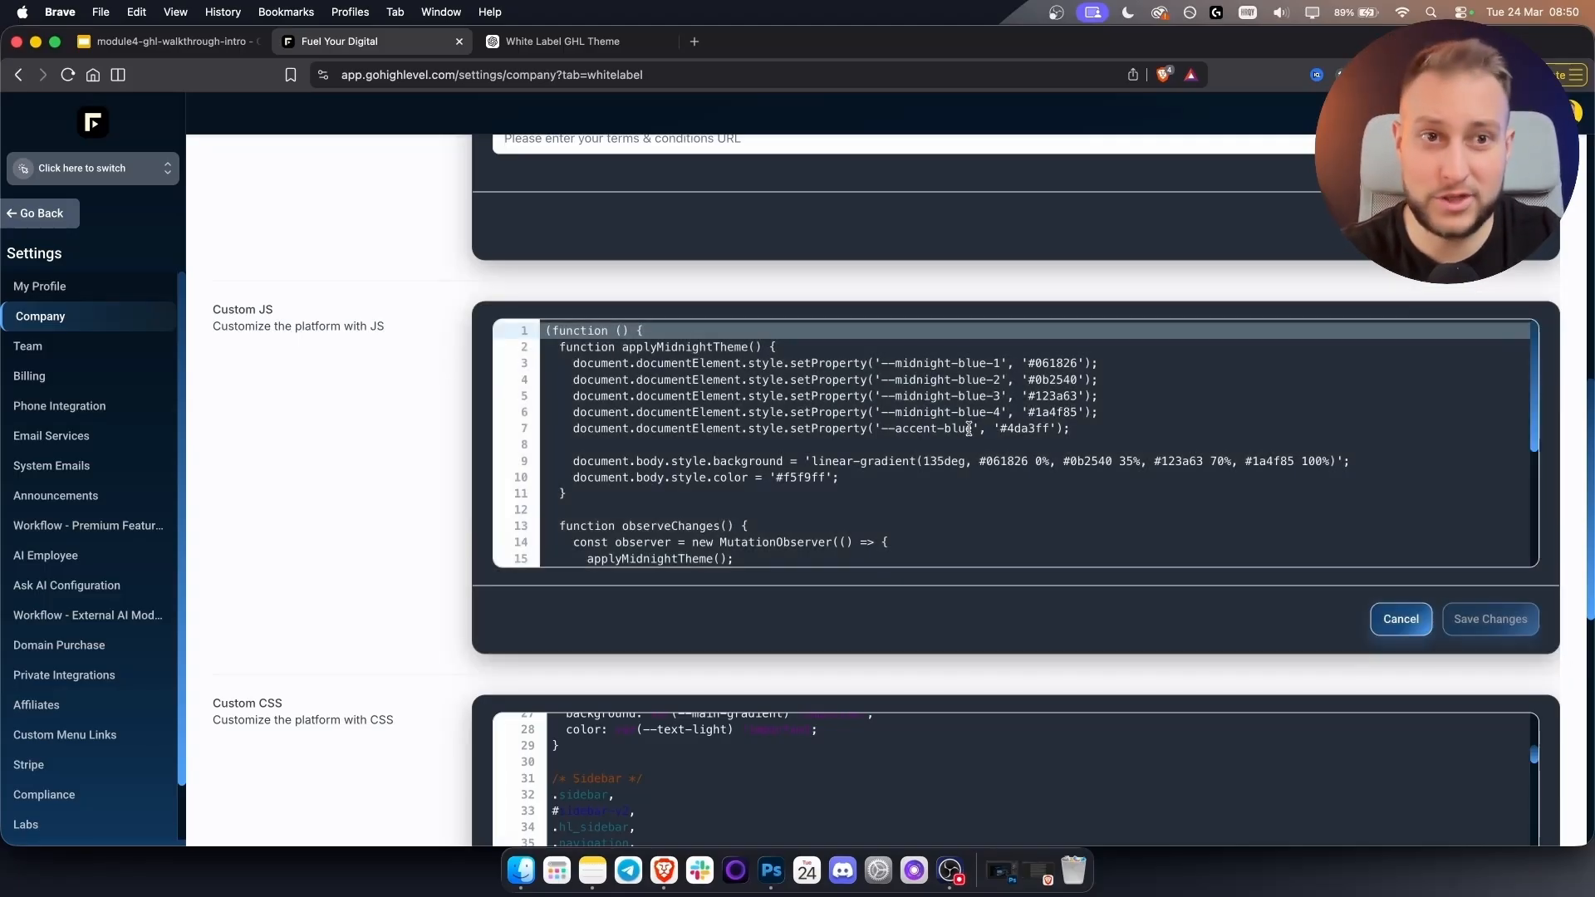
pyautogui.scroll(-5, 783, 513)
pyautogui.scroll(-10, 442, 644)
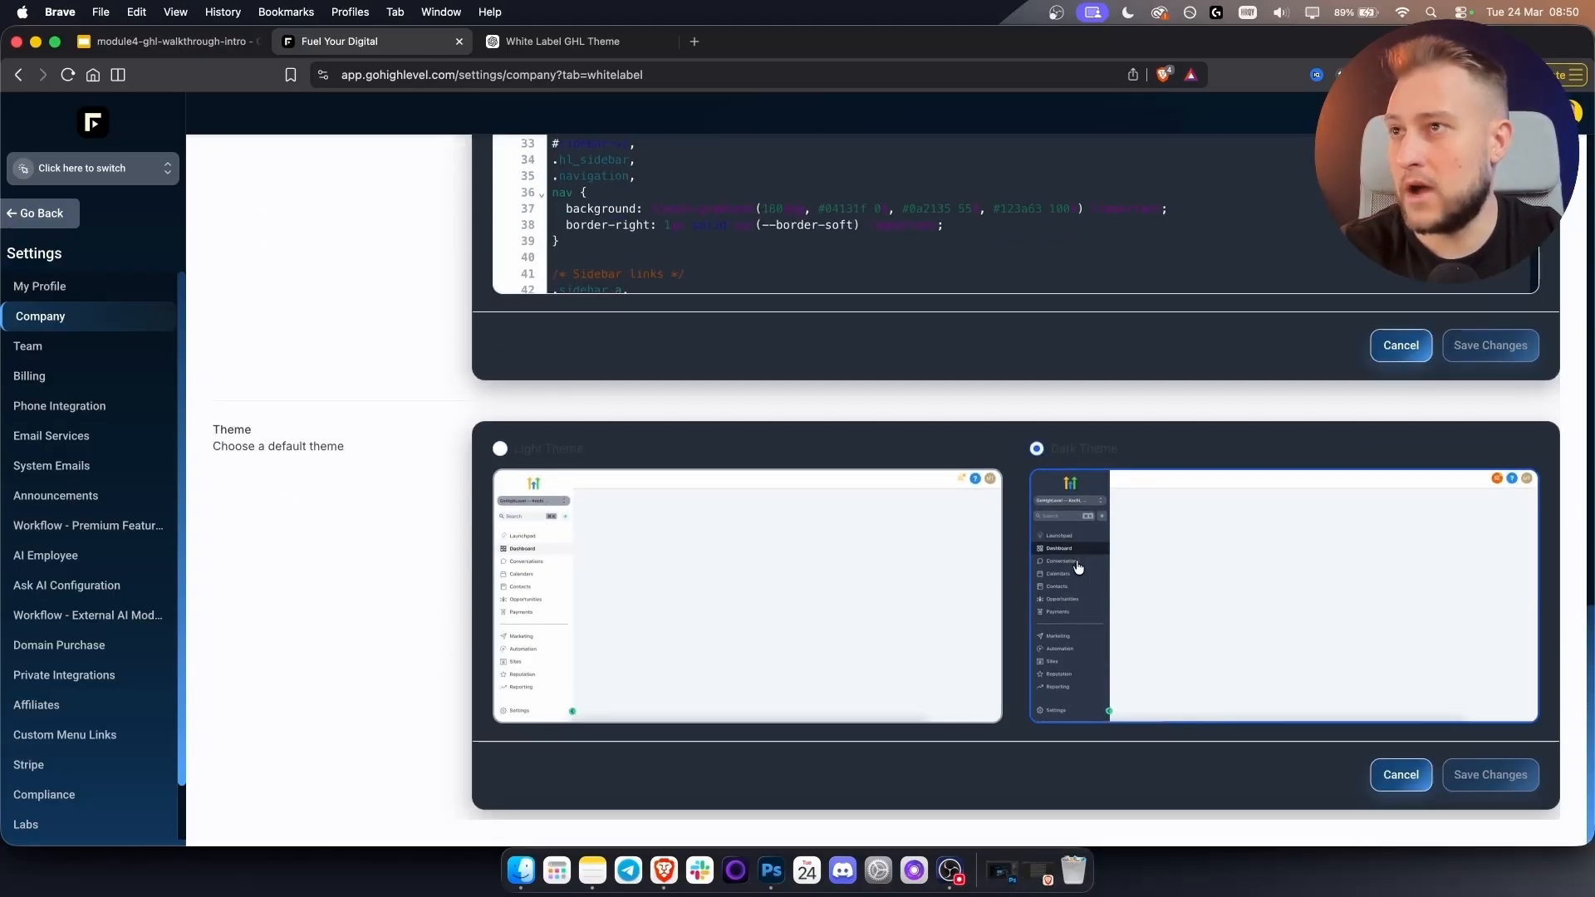
pyautogui.scroll(4, 1078, 567)
# Delete all the Custom CSS code and save the empty editor.
pyautogui.click(900, 540)
pyautogui.press('super+a')
pyautogui.press('BackSpace')
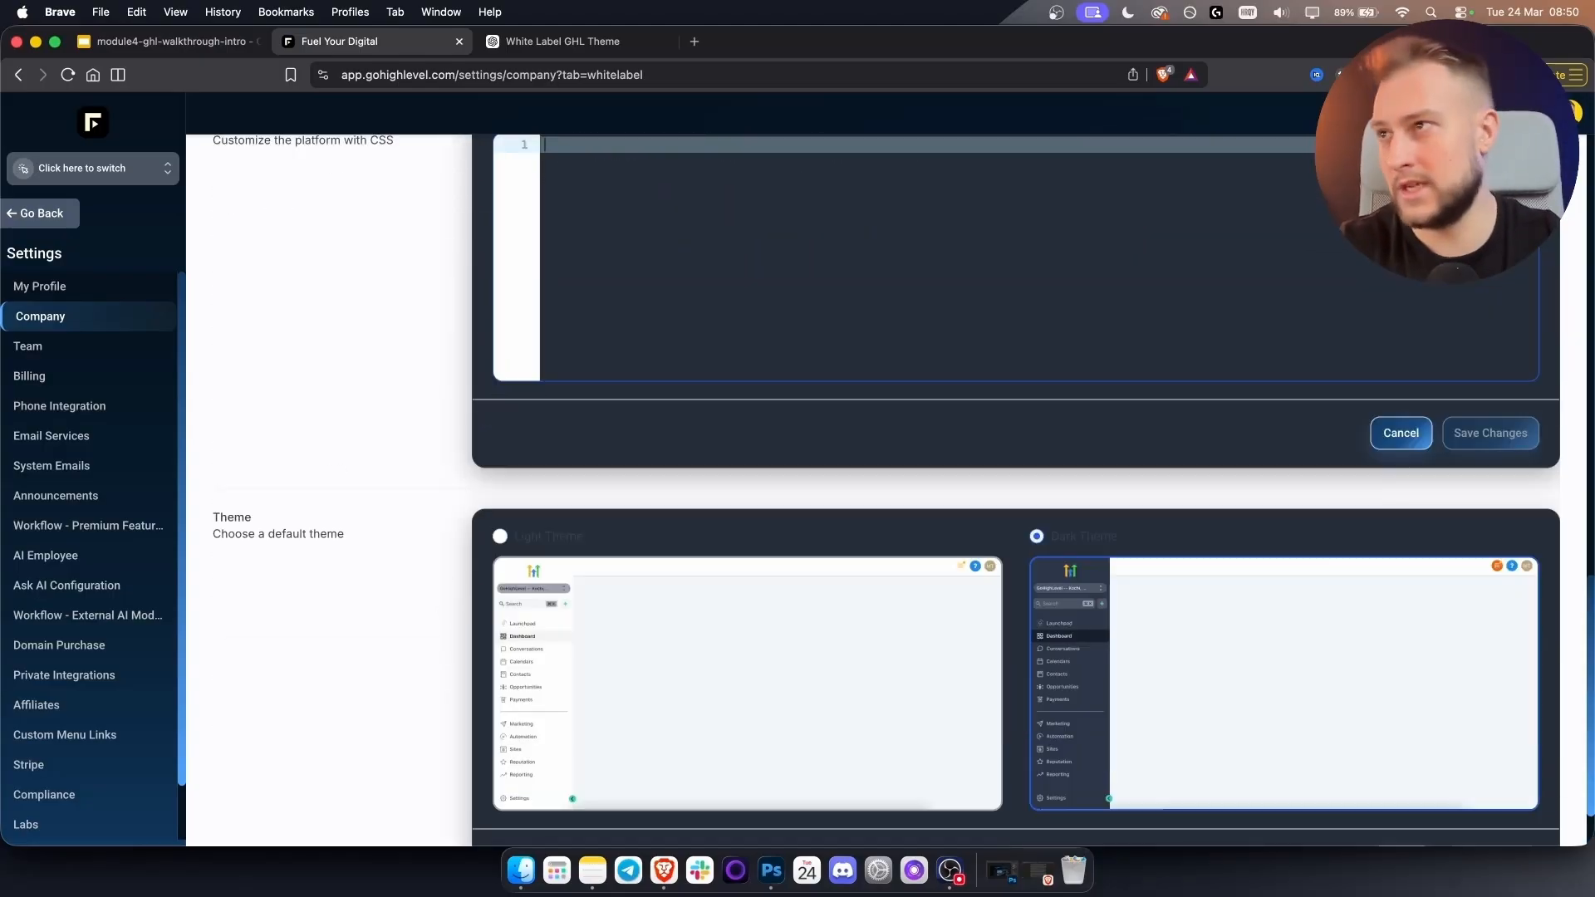
pyautogui.scroll(2, 1211, 466)
pyautogui.click(1504, 541)
pyautogui.scroll(4, 855, 466)
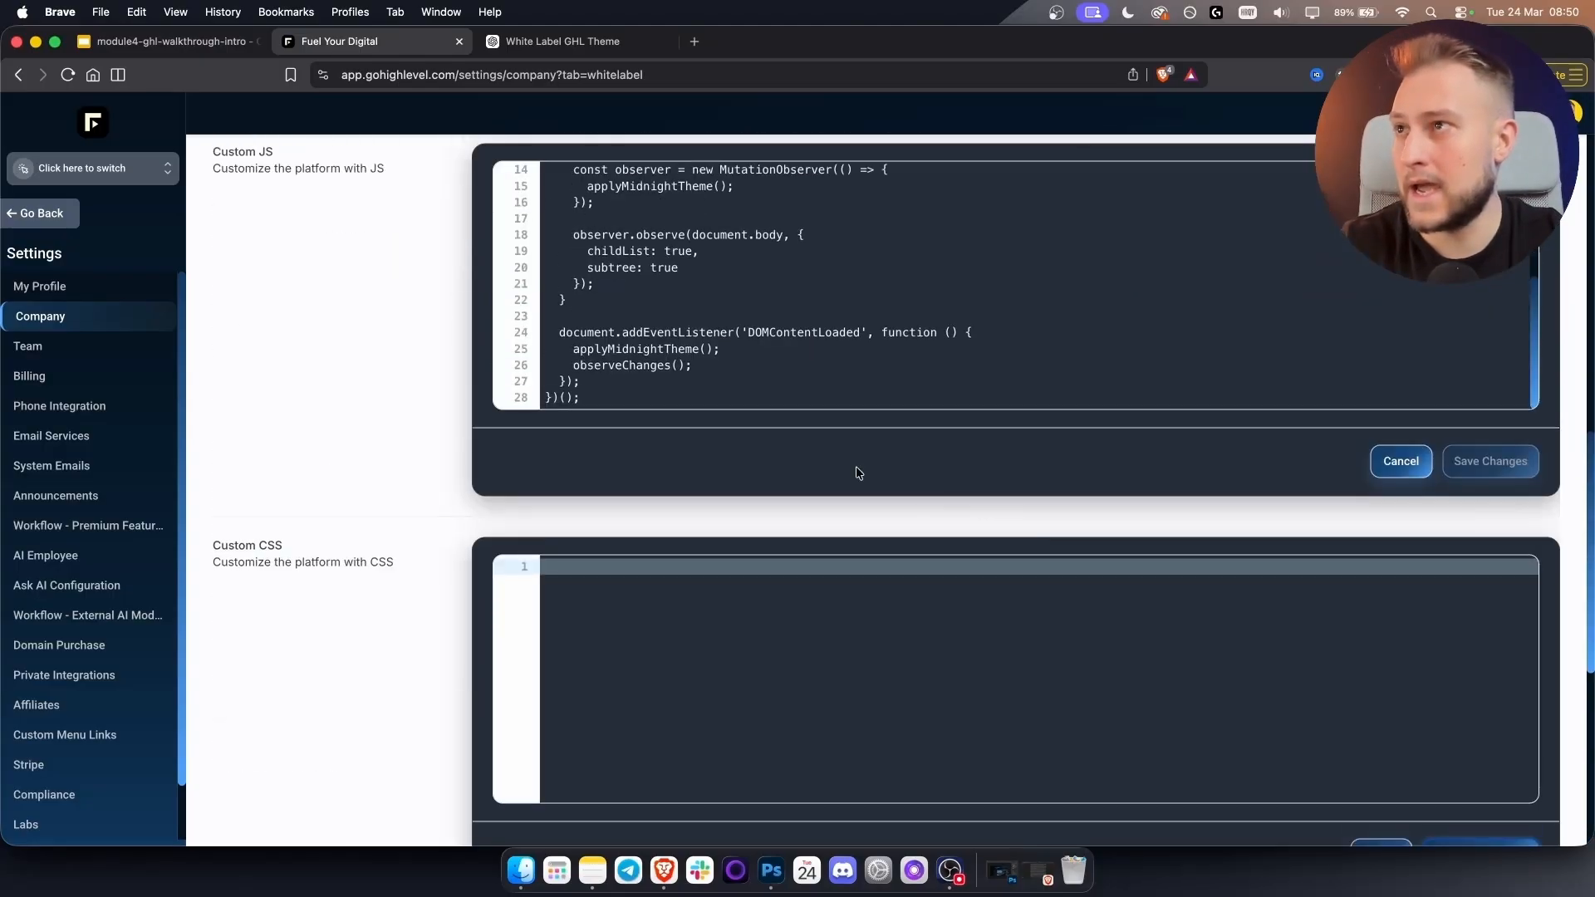
# Empty the Custom JS editor and save the blank Custom CSS again.
pyautogui.click(712, 333)
pyautogui.press('super+a')
pyautogui.press('BackSpace')
pyautogui.click(1266, 458)
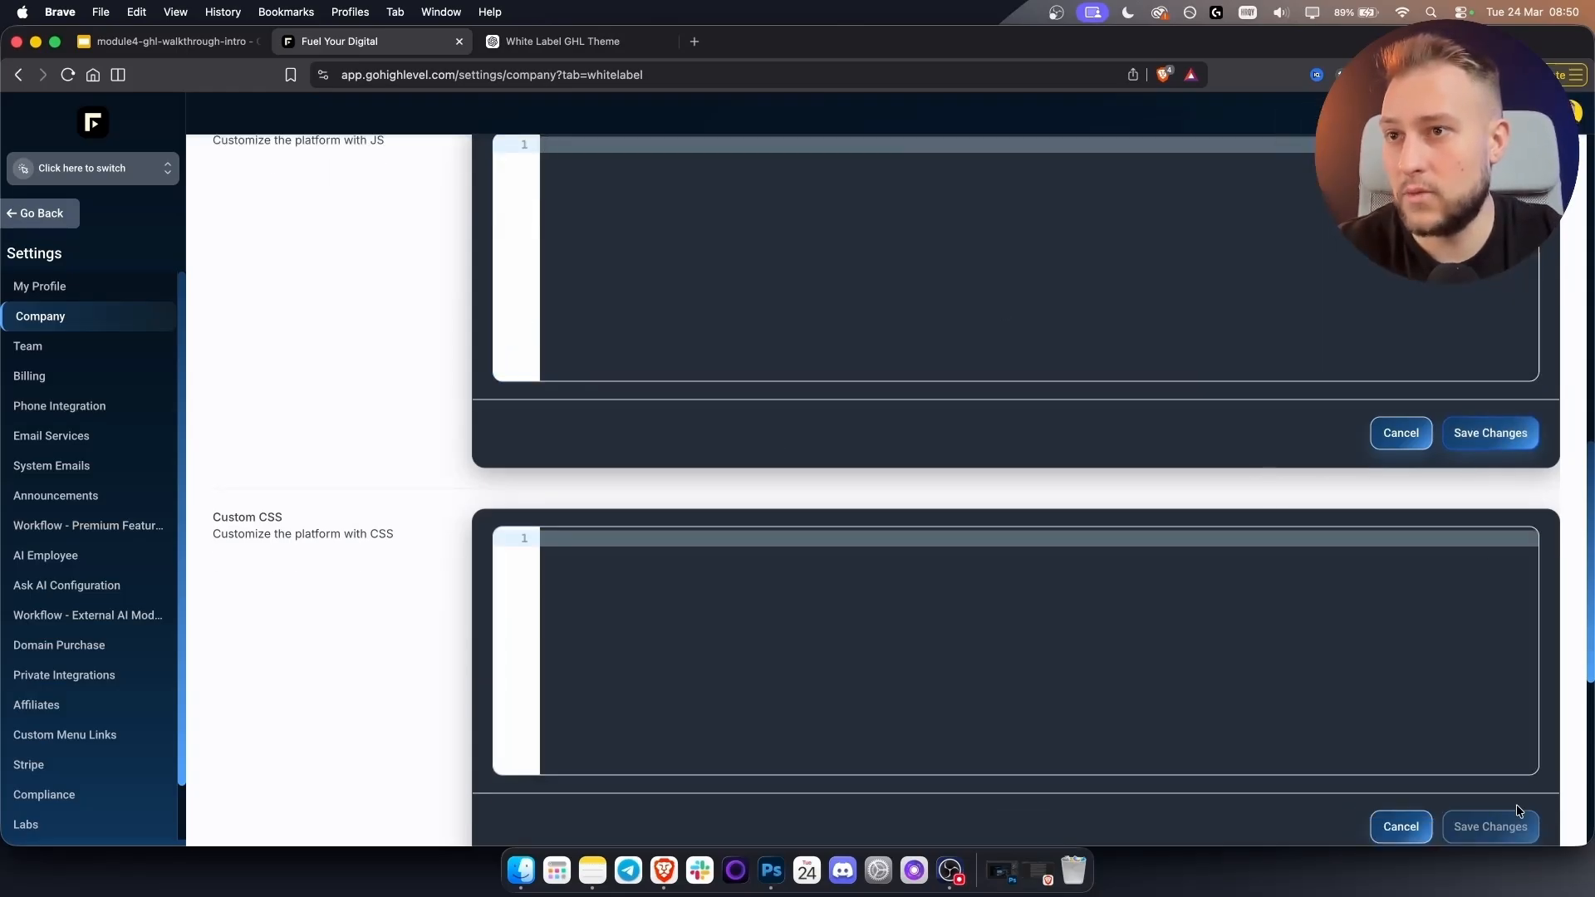
pyautogui.click(1166, 761)
pyautogui.scroll(-3, 725, 569)
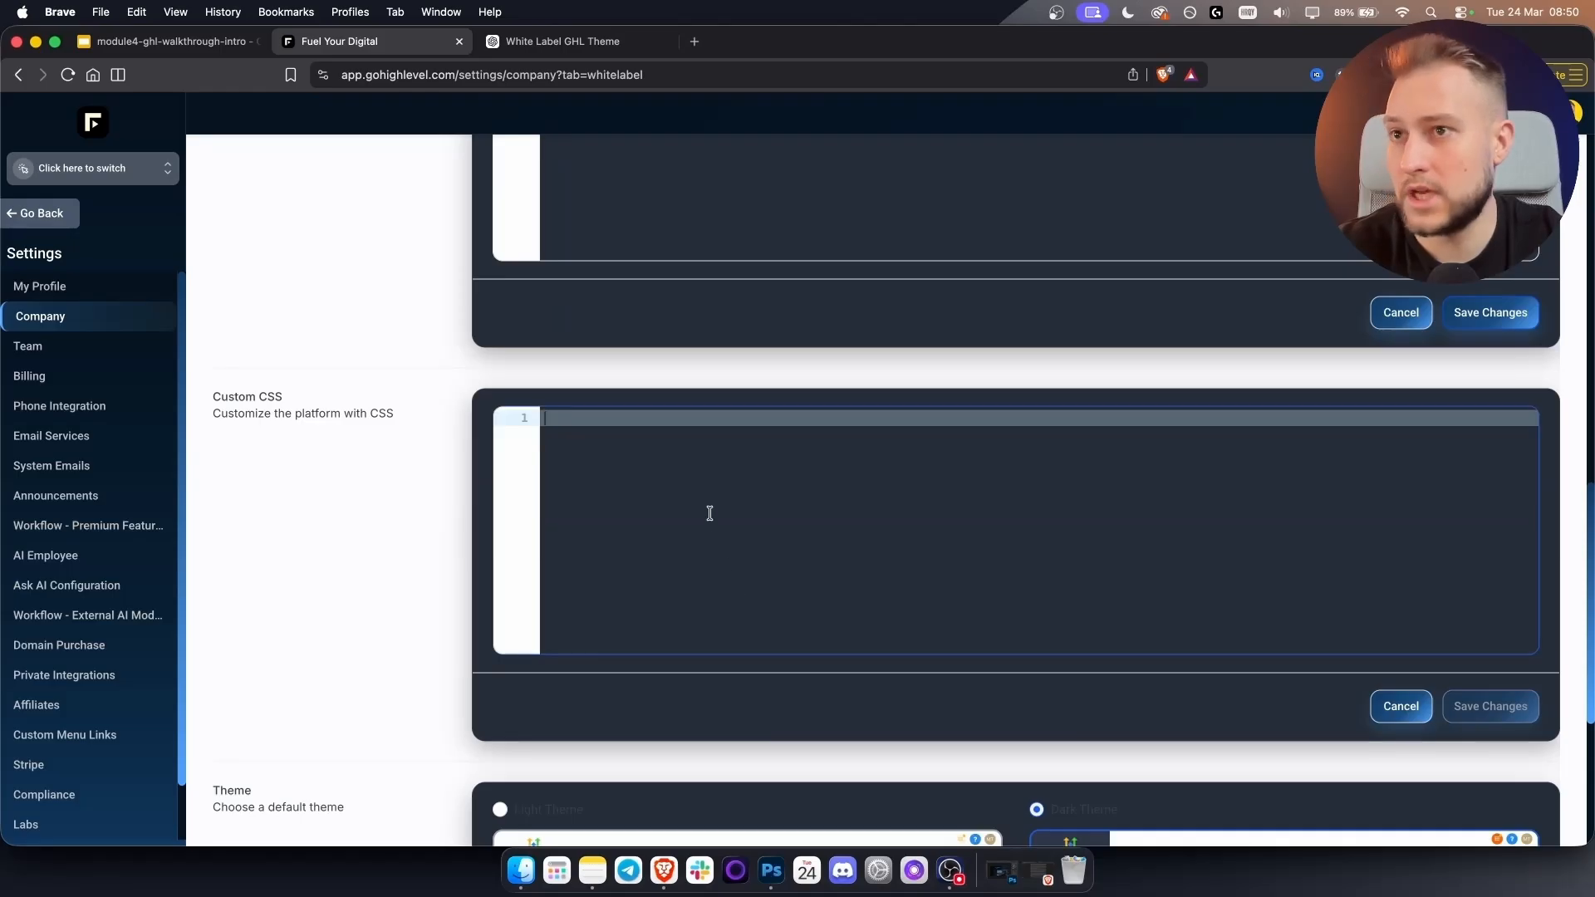
pyautogui.click(1491, 709)
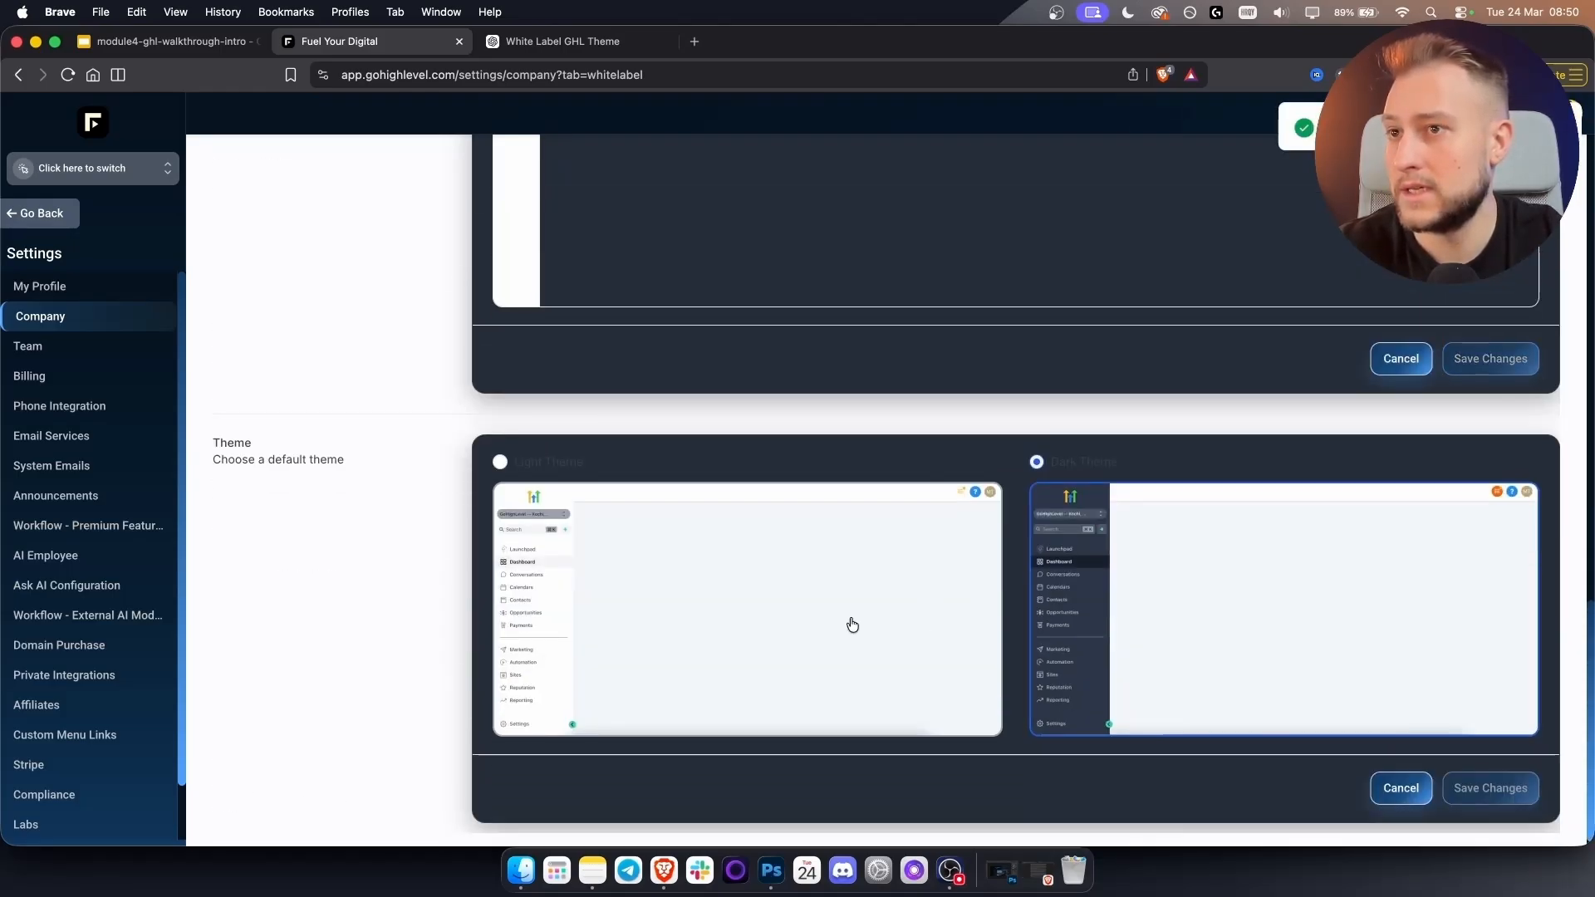
# After reloading, clear the remaining Custom JS code and save it.
pyautogui.click(69, 77)
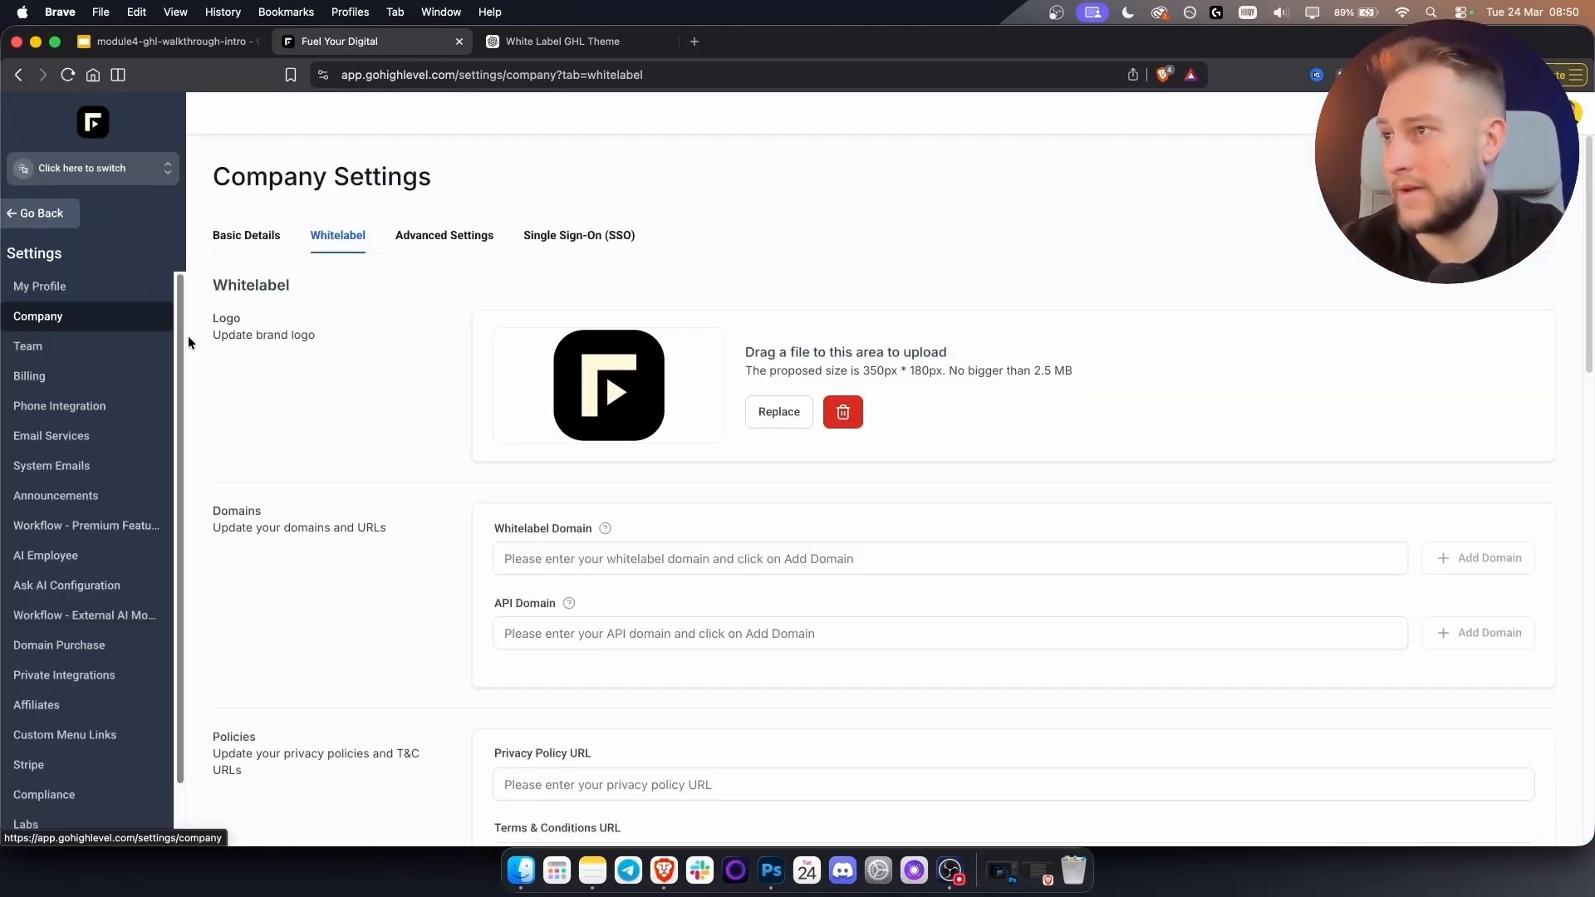
pyautogui.scroll(-15, 330, 424)
pyautogui.scroll(4, 337, 528)
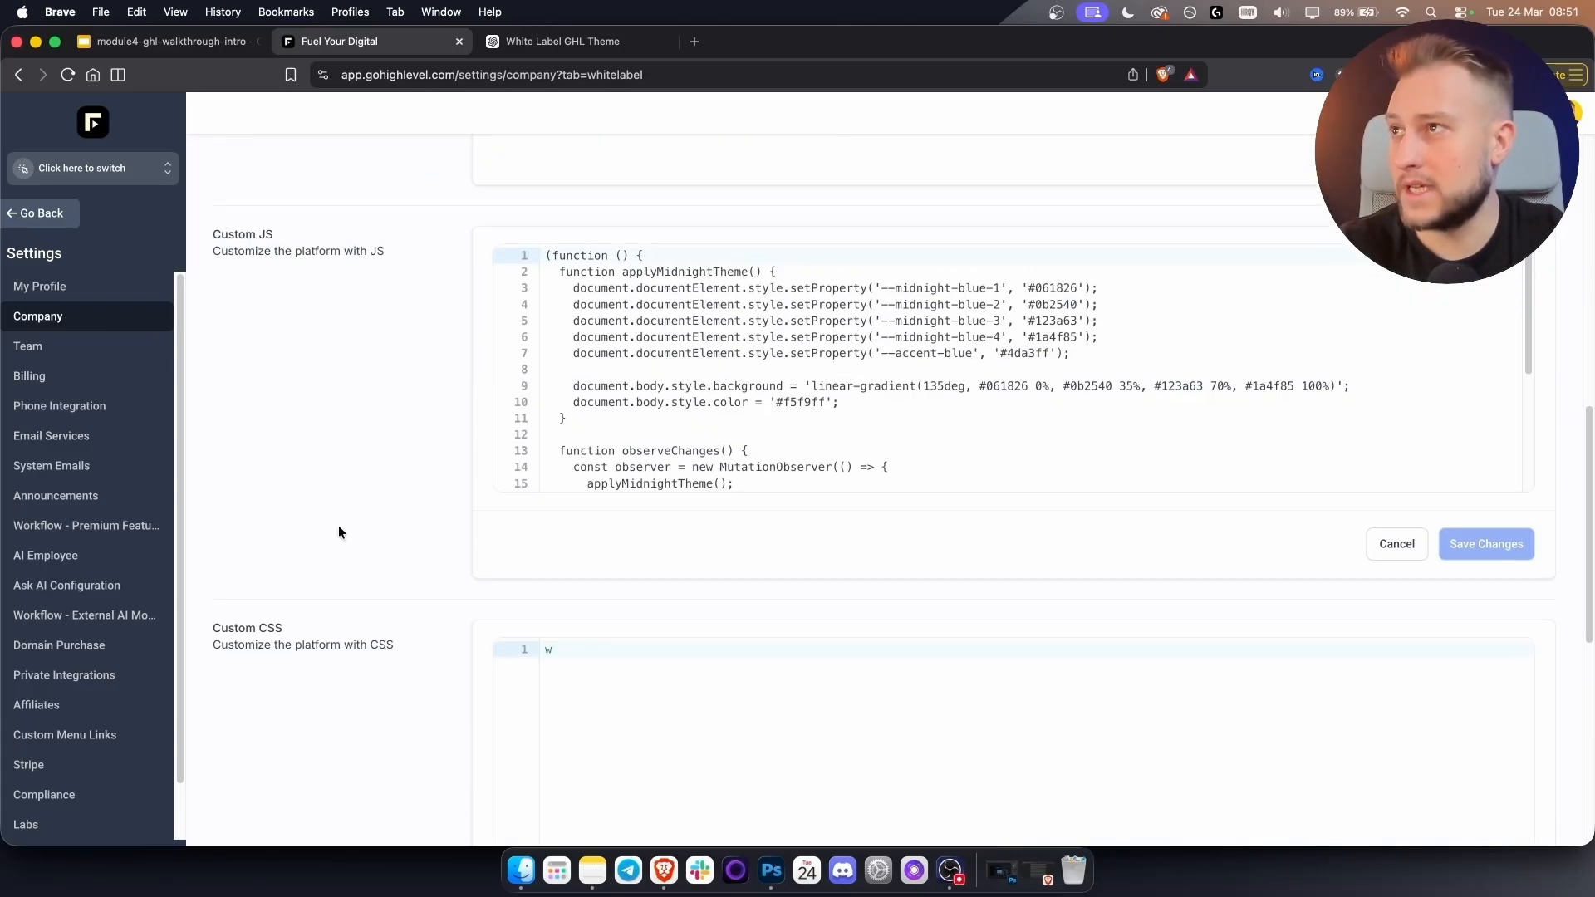
pyautogui.click(777, 405)
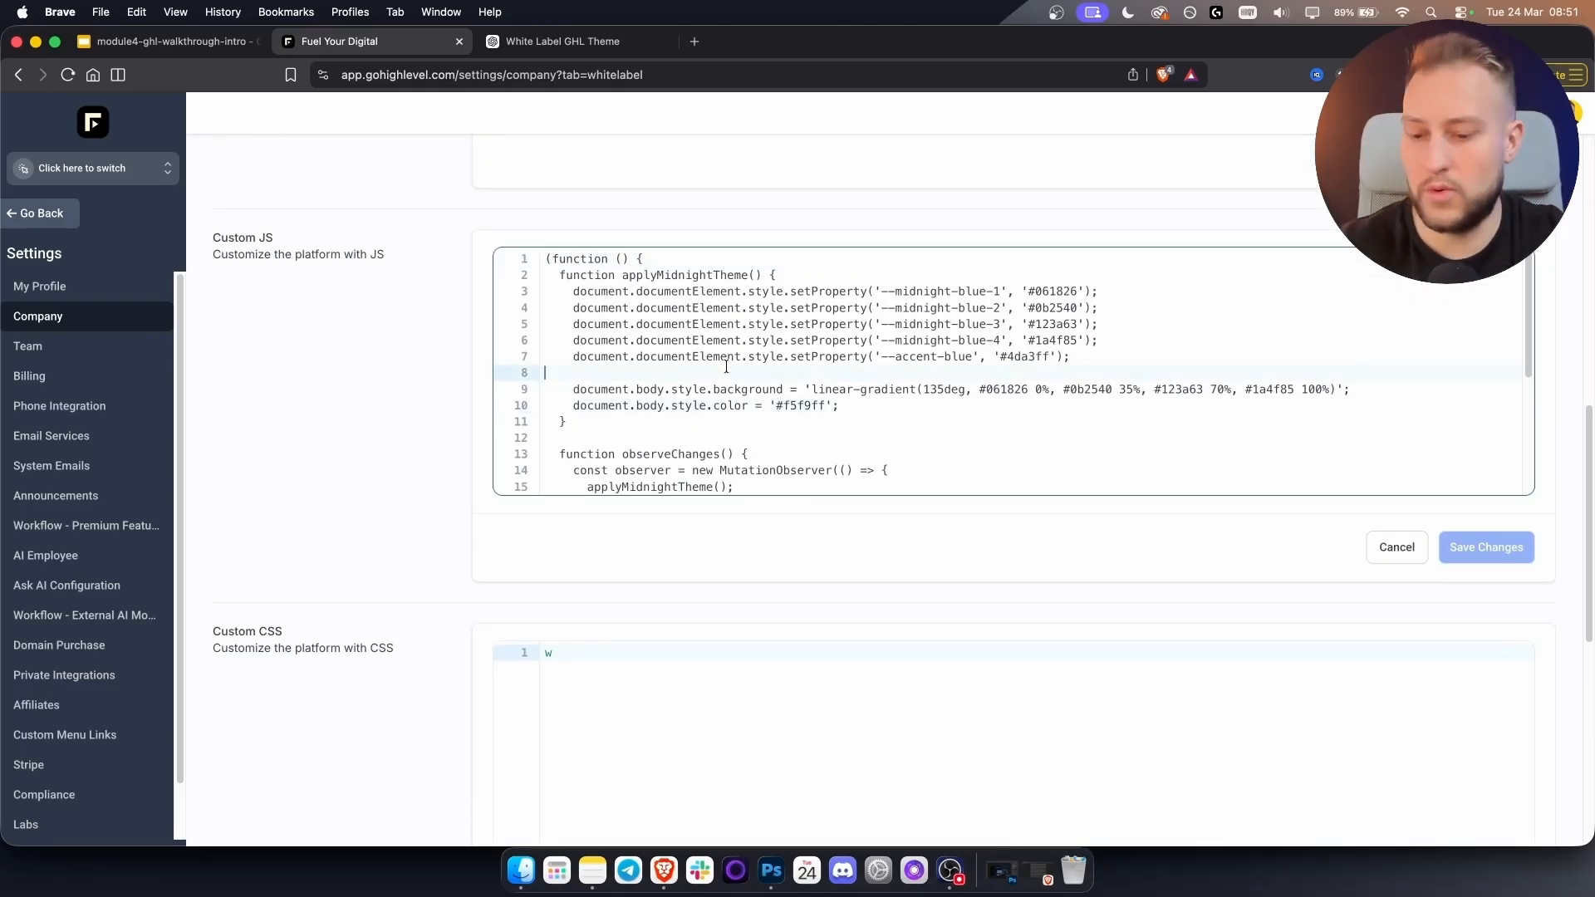
pyautogui.press('super+a')
pyautogui.press('BackSpace')
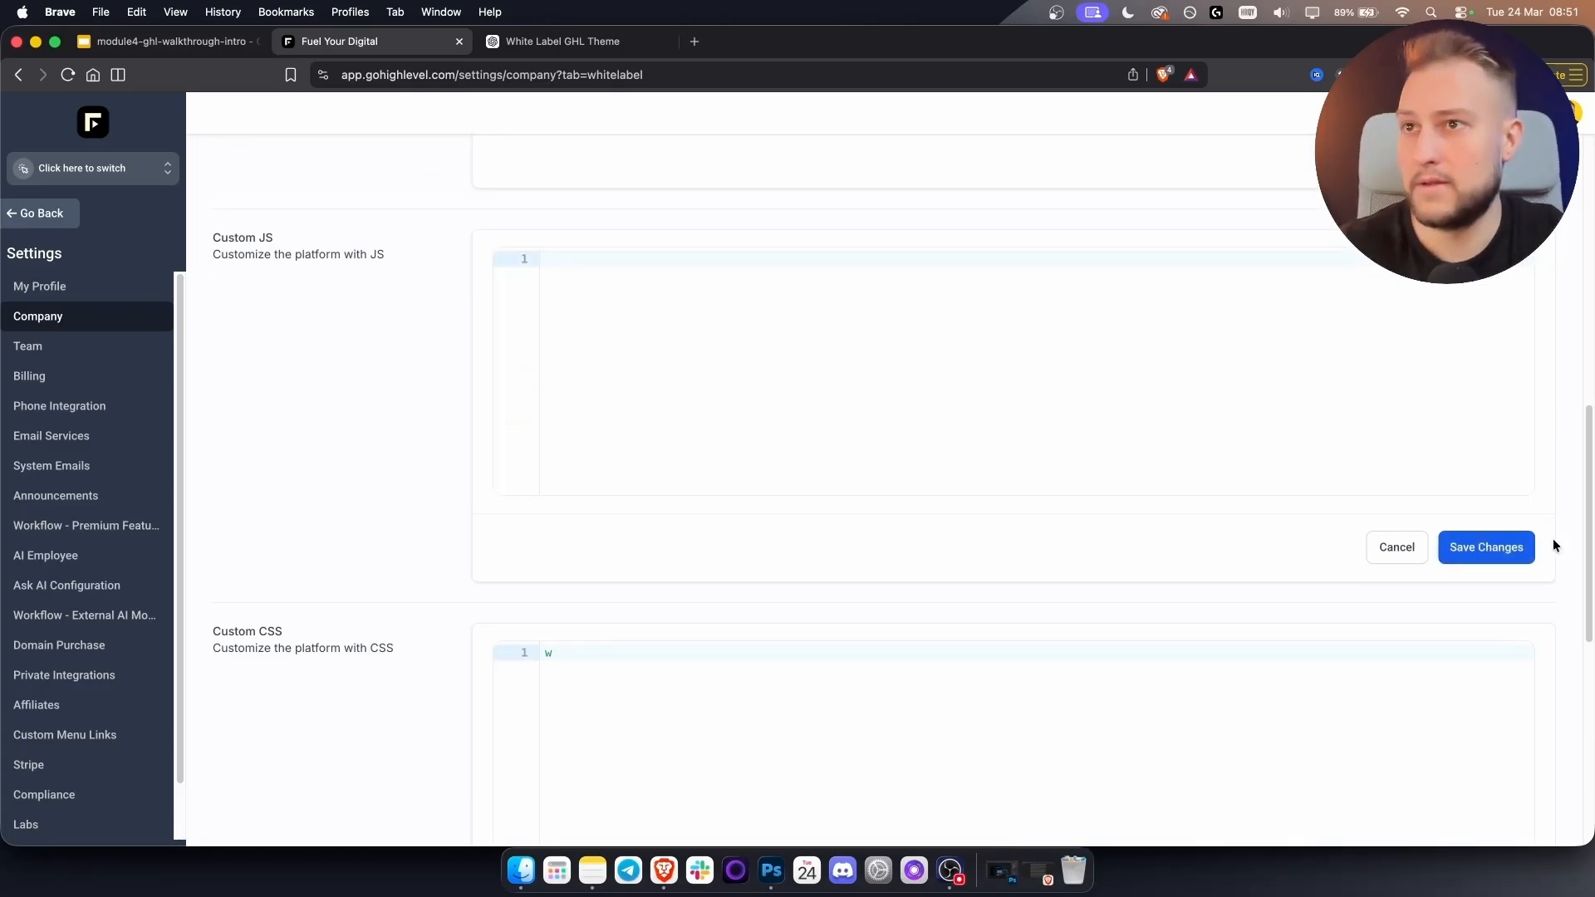
pyautogui.click(1510, 548)
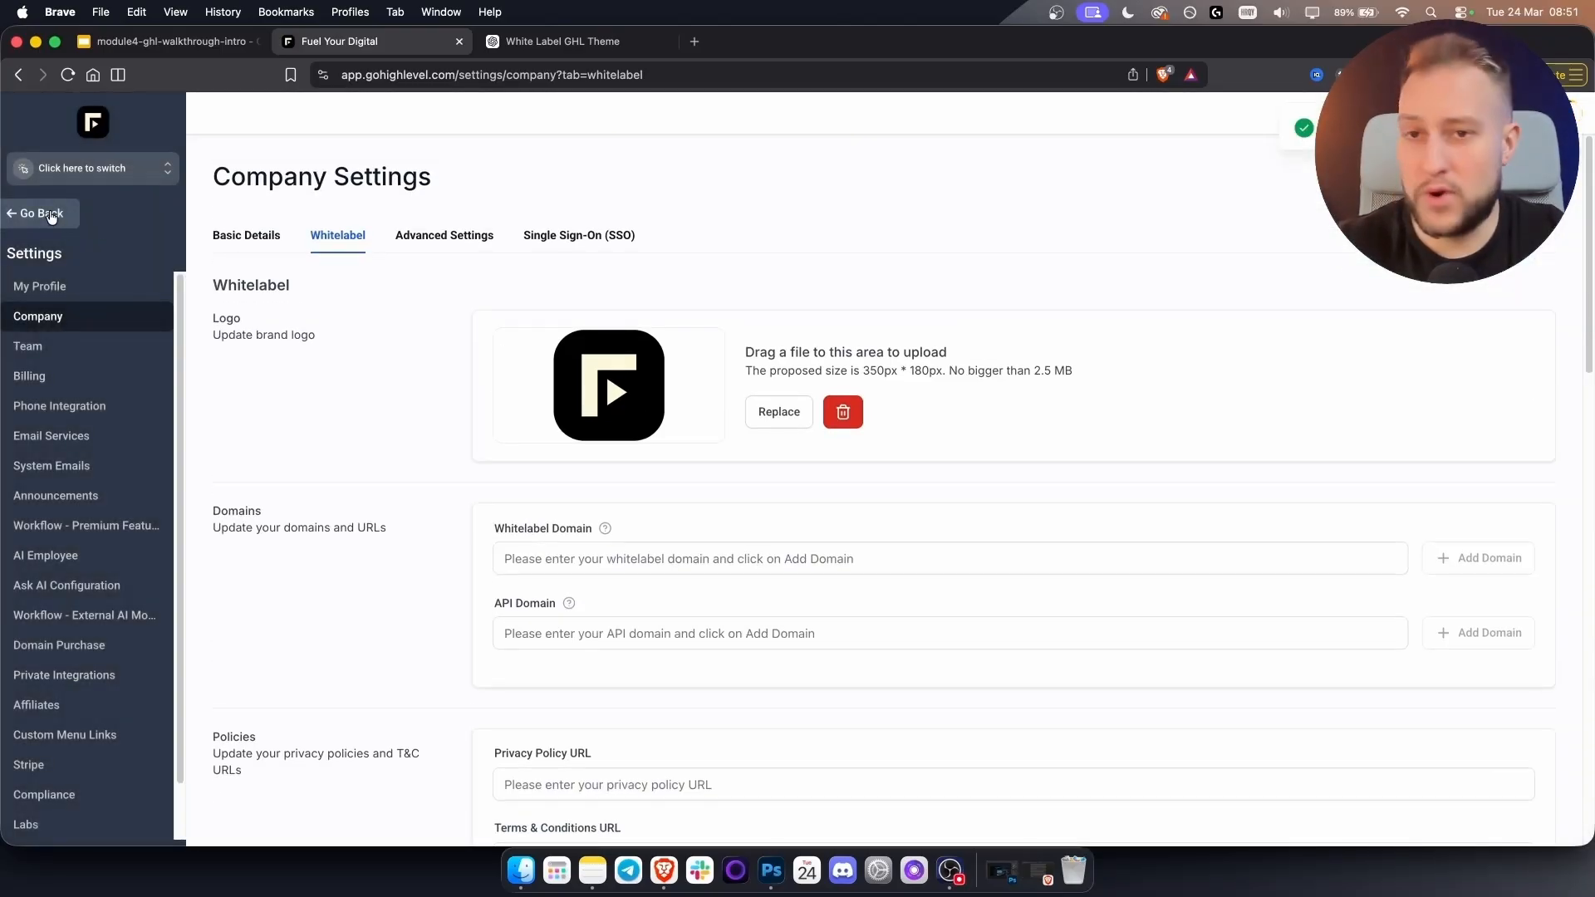
# Go back to the Agency Dashboard, then return to the agency Settings area.
pyautogui.click(11, 228)
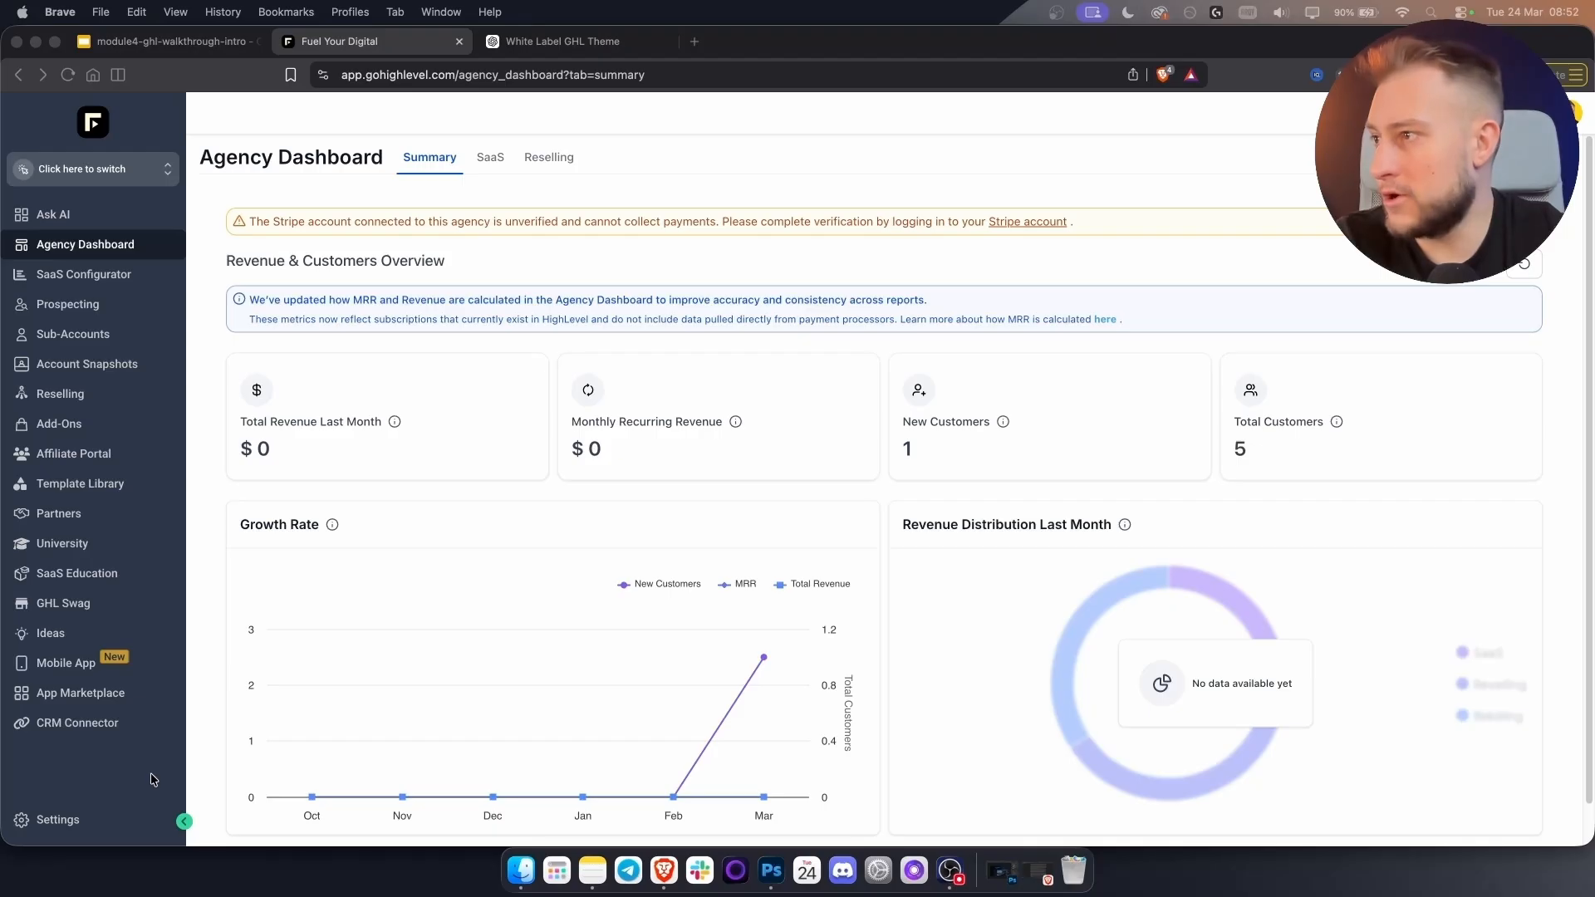
pyautogui.click(94, 828)
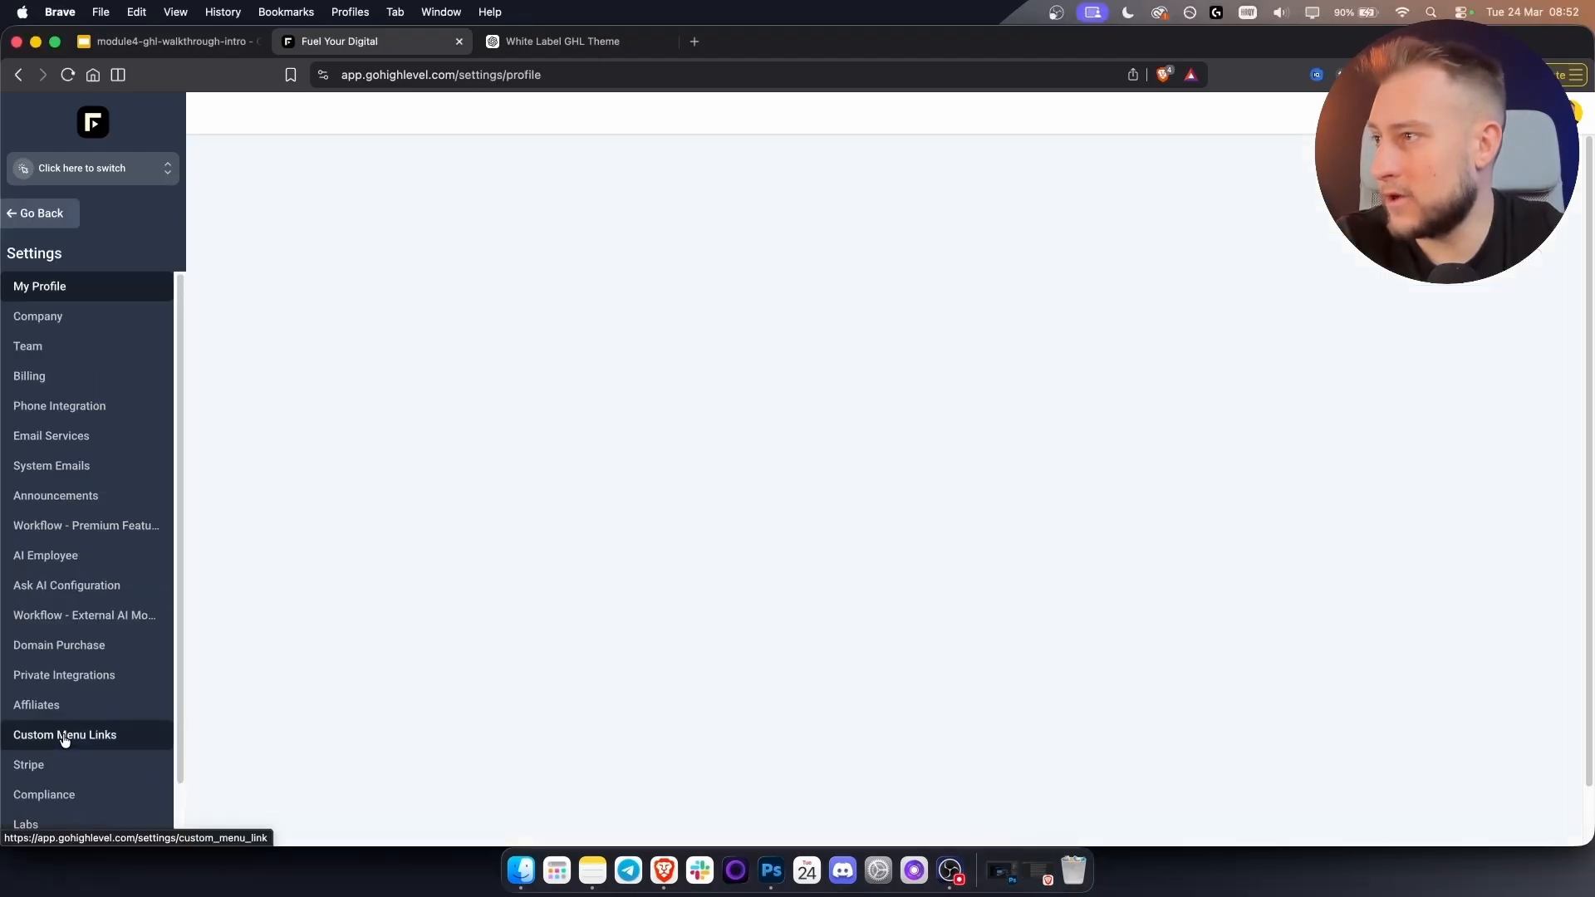
# Open the Stripe integration, review the verified account card, and launch the Stripe dashboard.
pyautogui.click(53, 775)
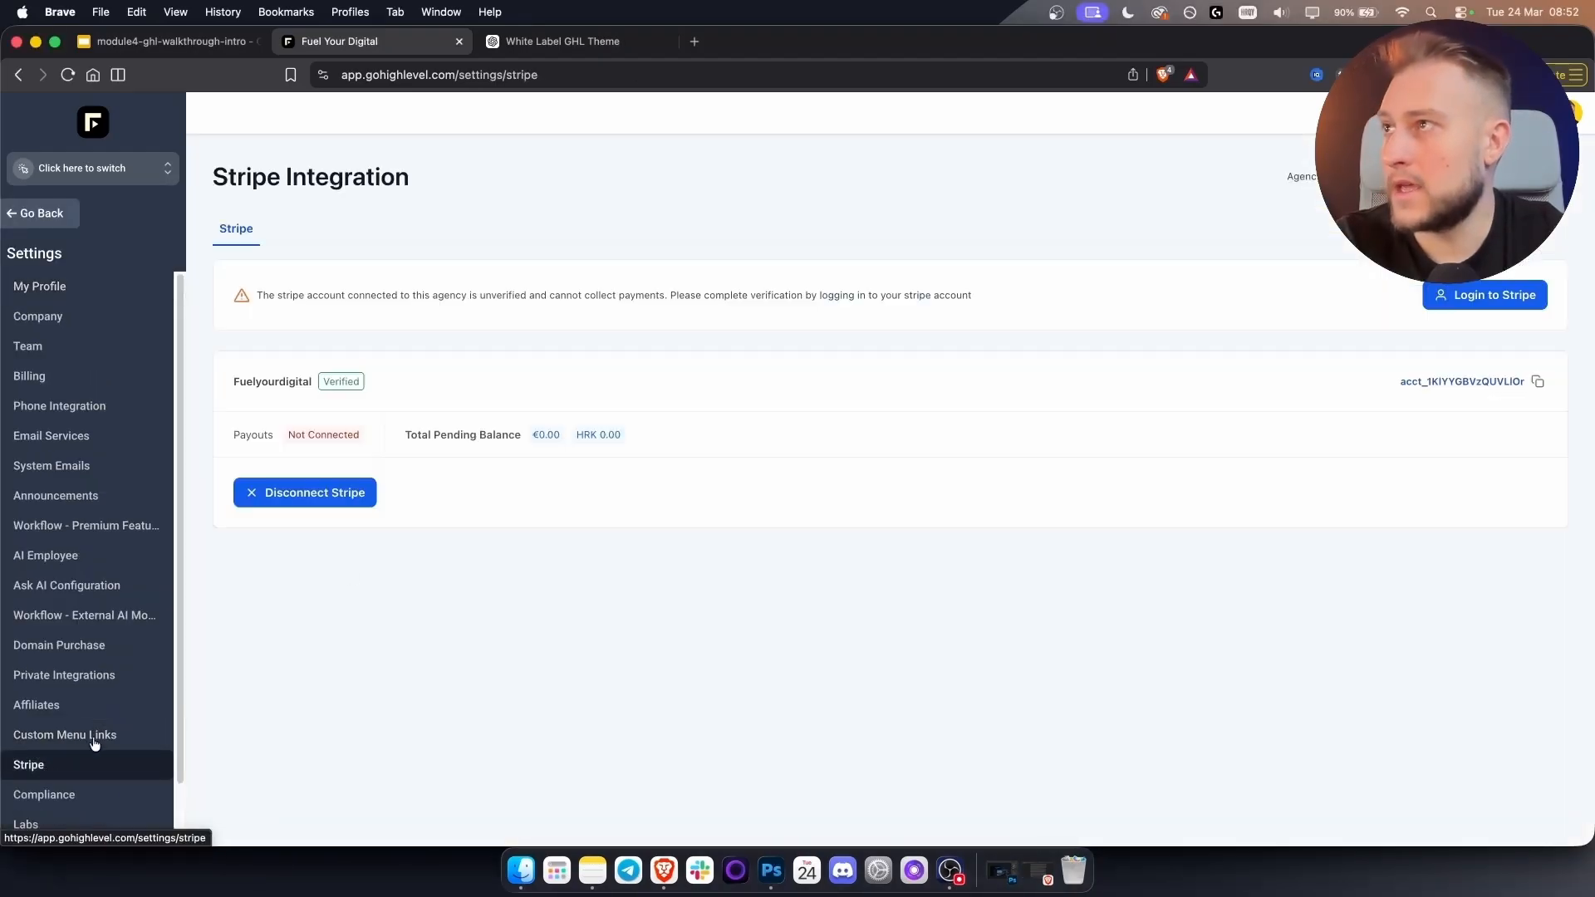
pyautogui.moveTo(263, 177); pyautogui.dragTo(442, 168)
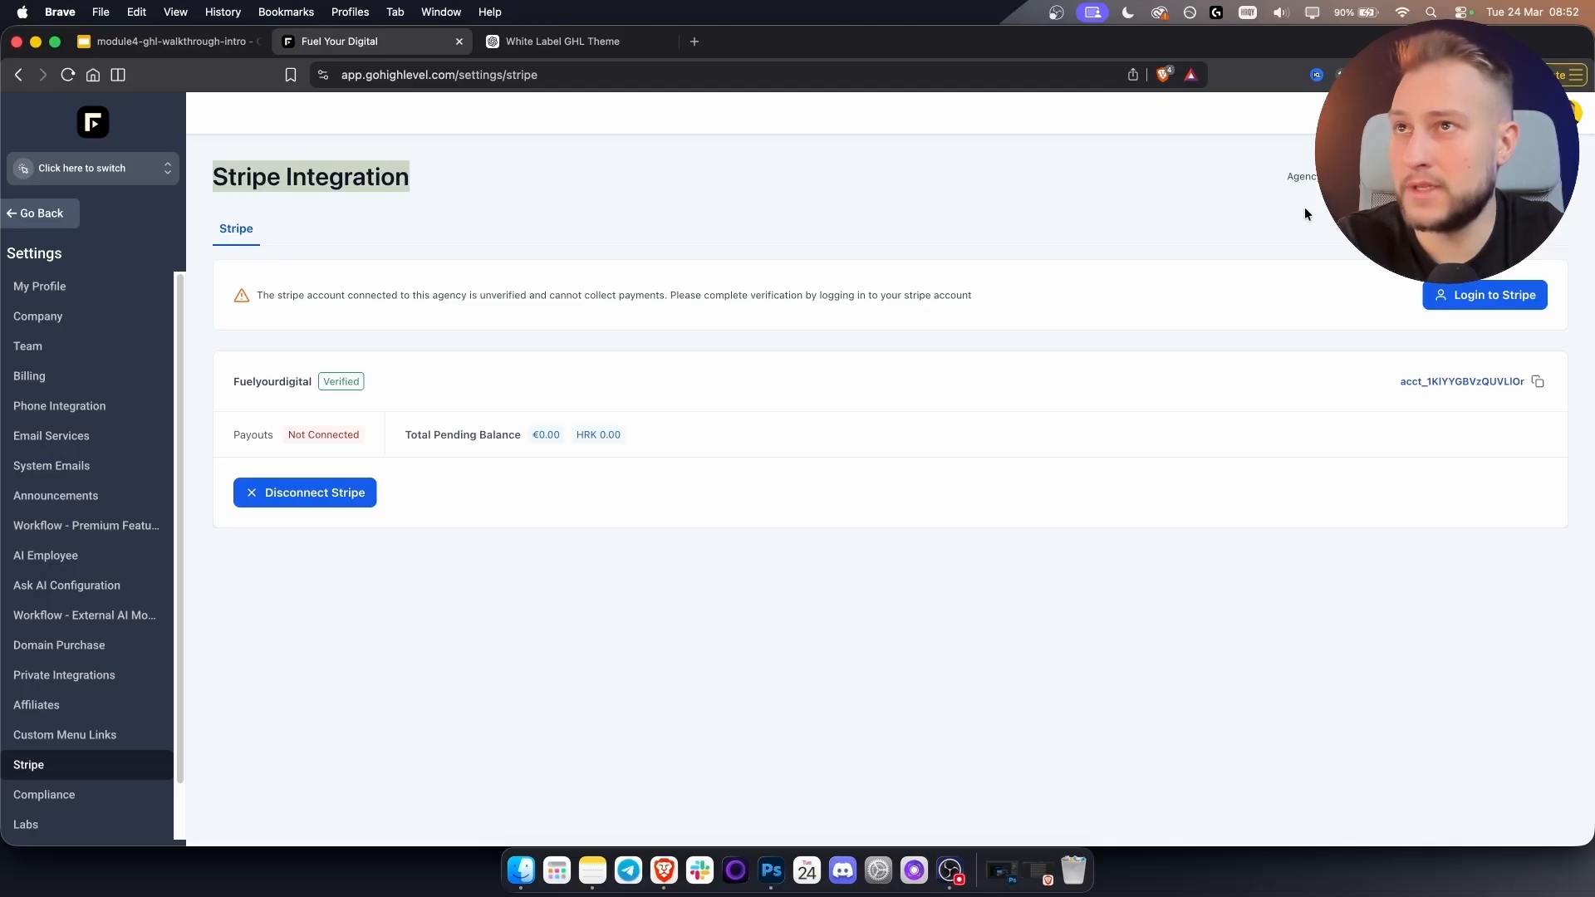
pyautogui.click(1305, 210)
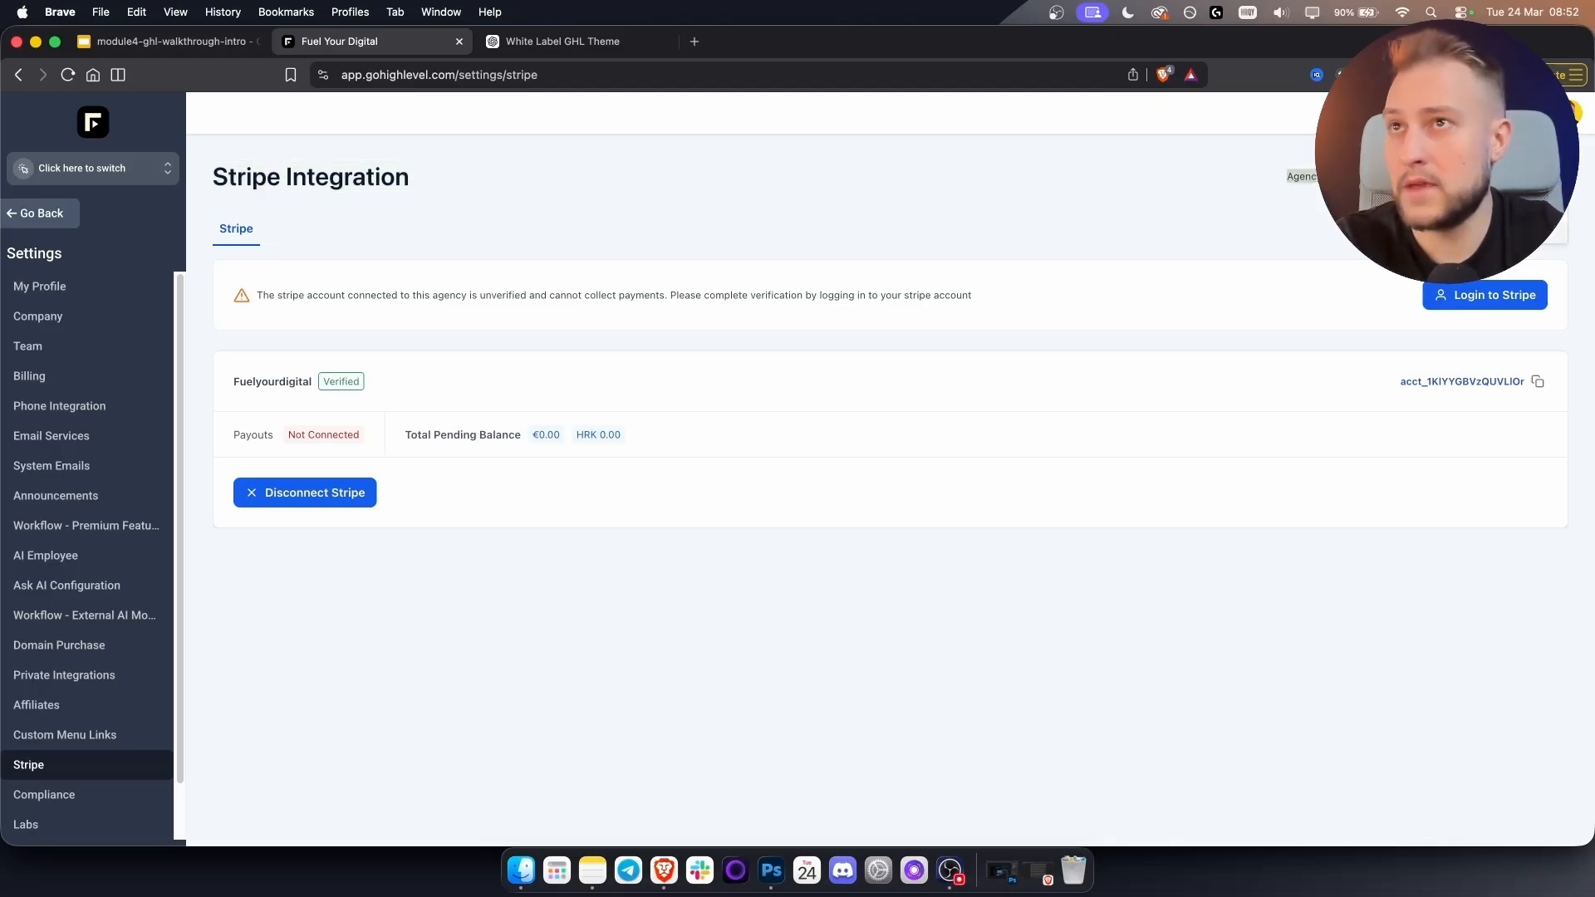
pyautogui.click(1308, 207)
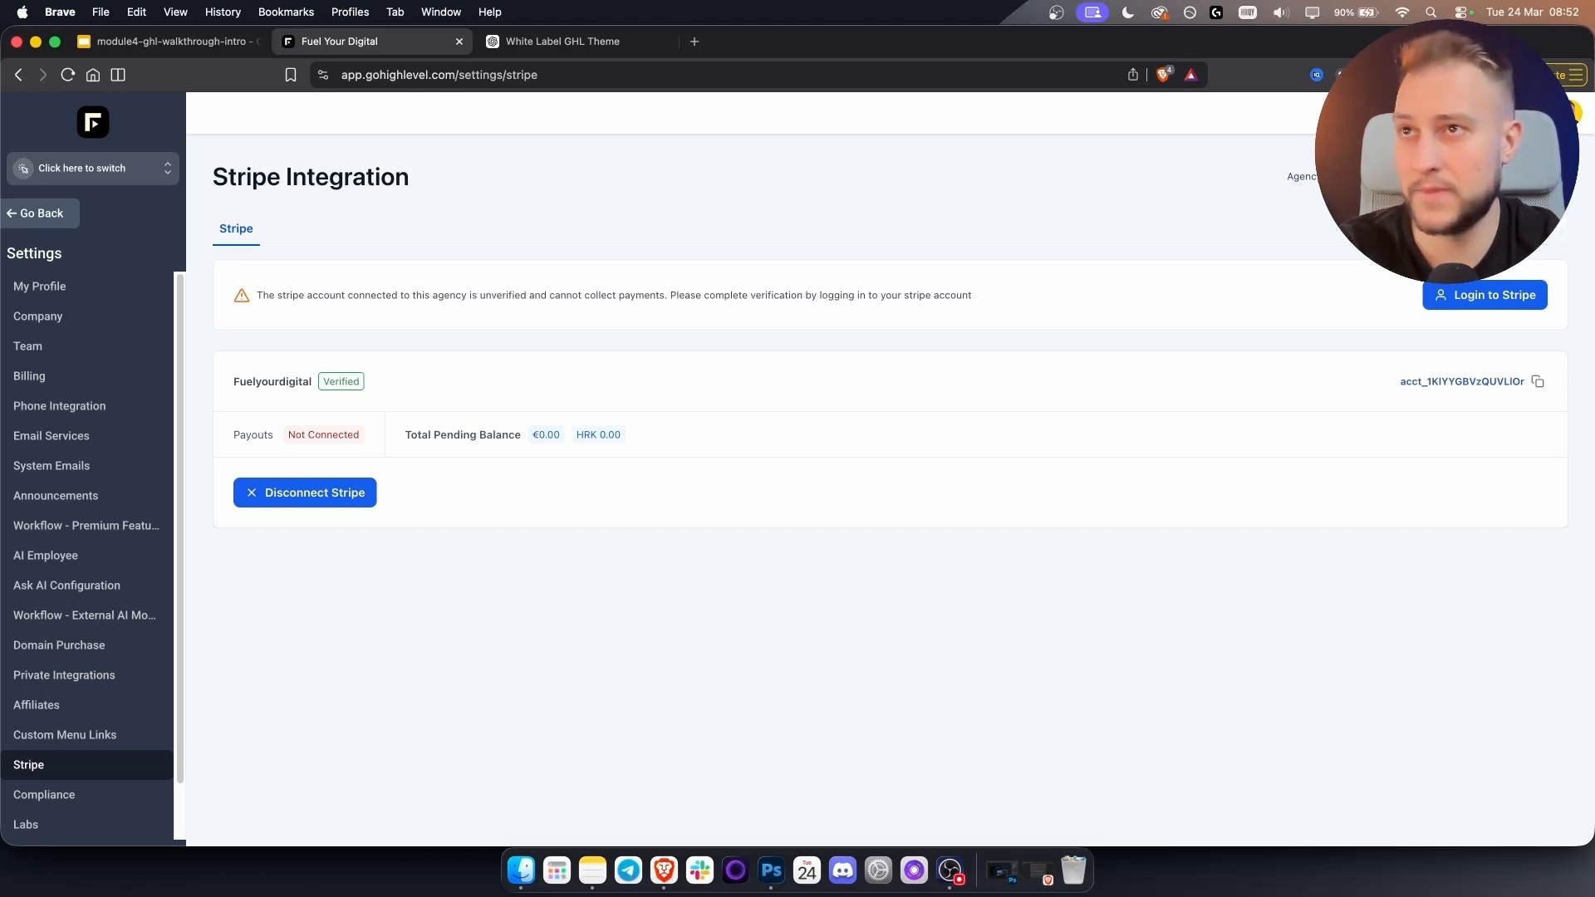
pyautogui.click(1479, 300)
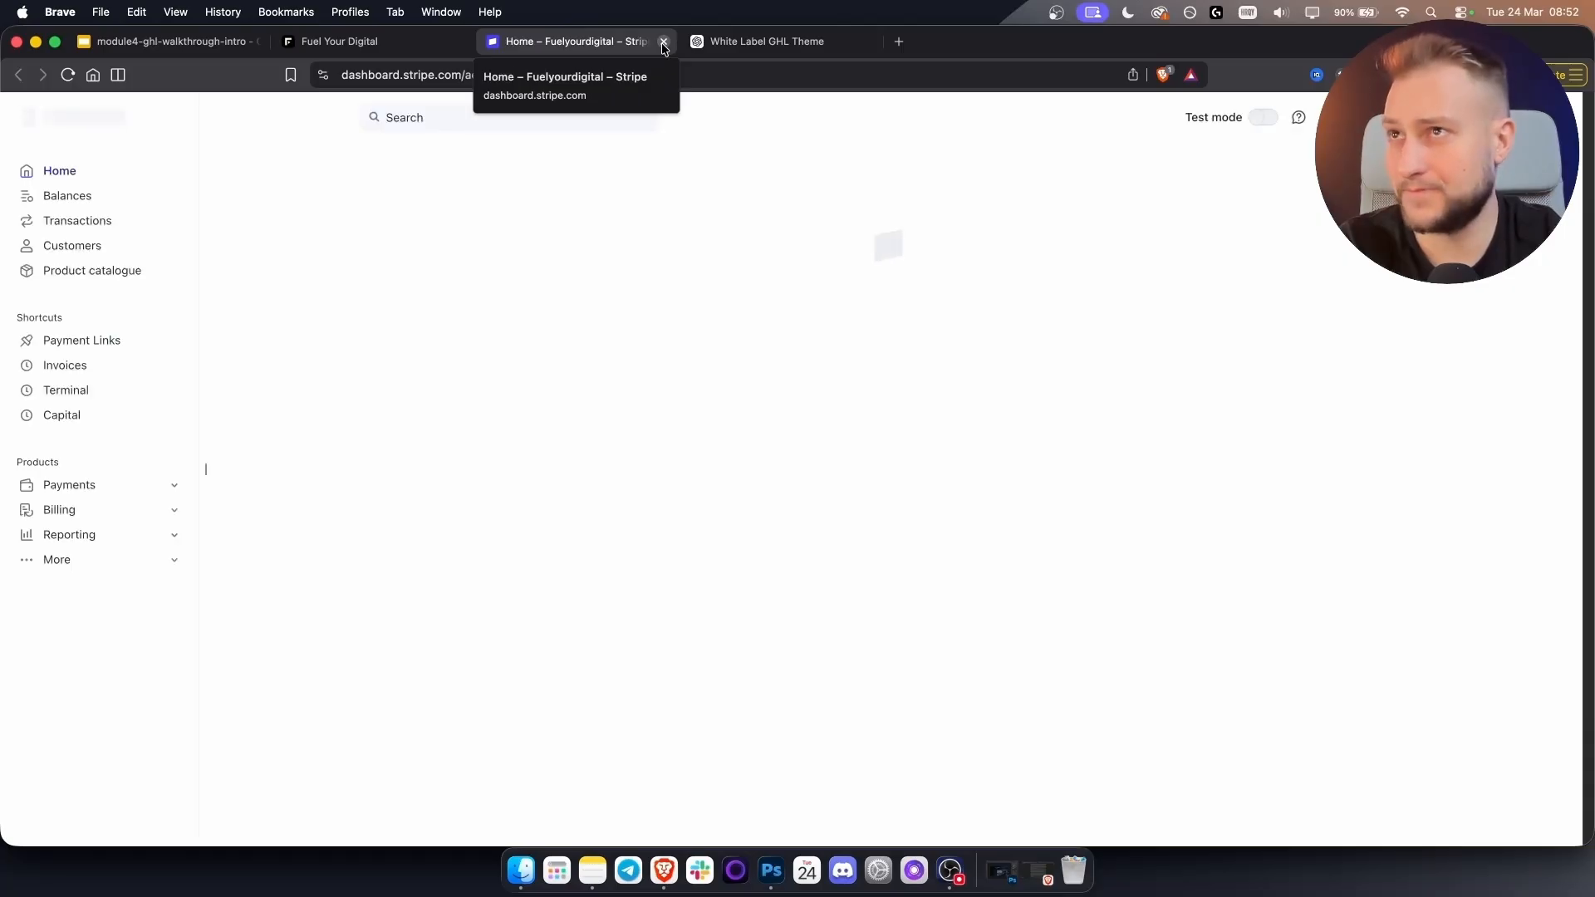
# Close the Stripe dashboard tab with Cmd+W to return to GoHighLevel's Stripe Integration page.
pyautogui.press('super+w')
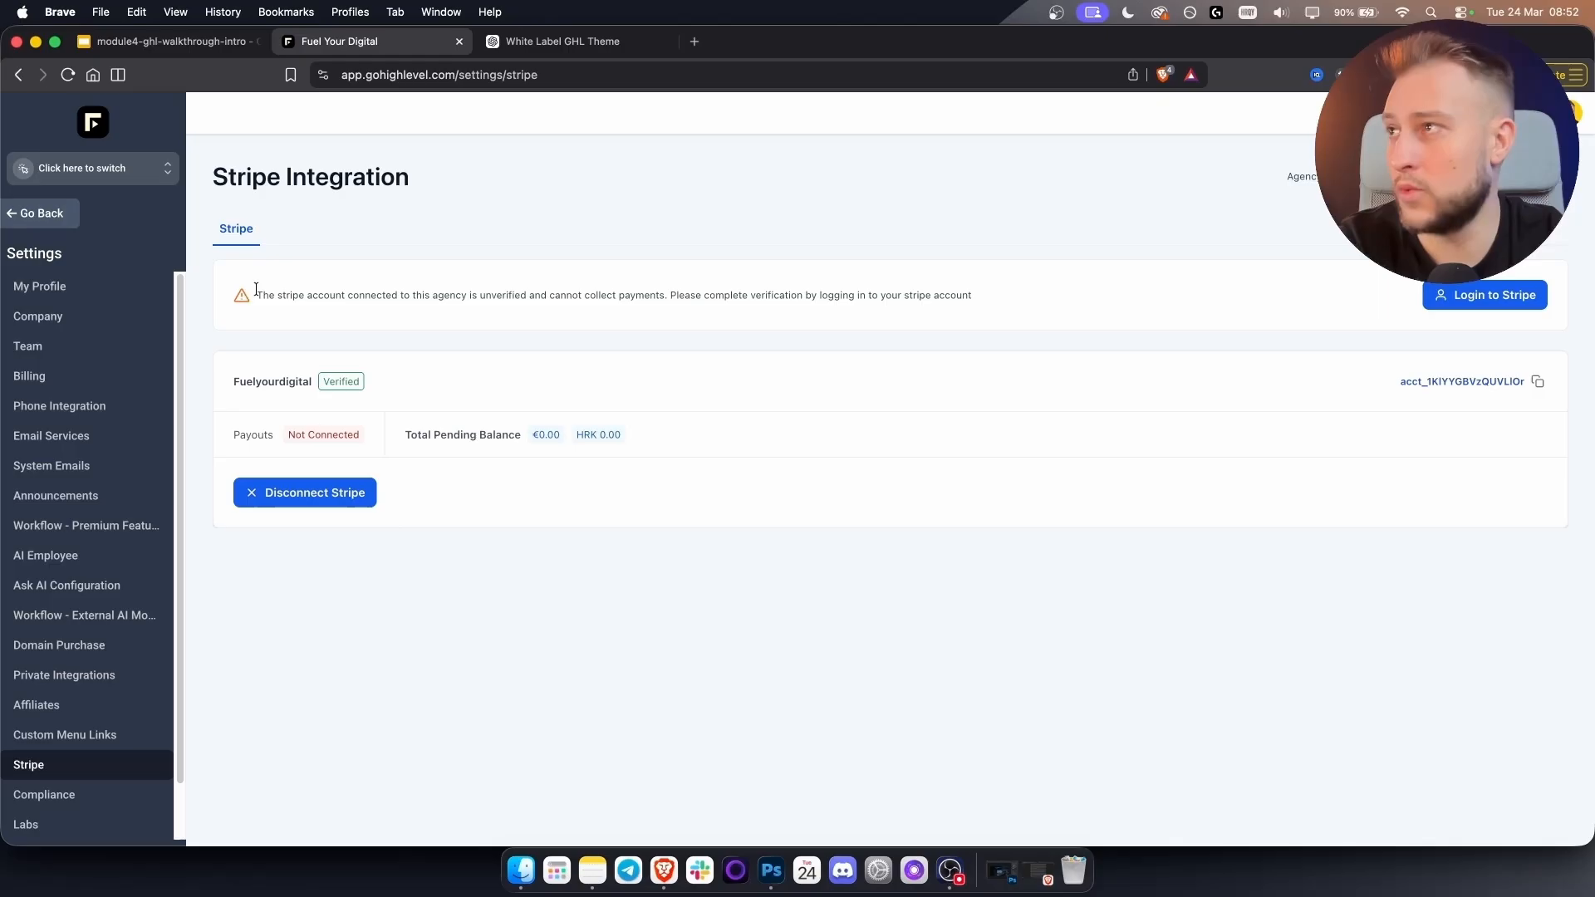
# Point out the unverified-account warning, return to the Agency Dashboard, and open the sub-accounts list.
pyautogui.moveTo(335, 292); pyautogui.dragTo(665, 295)
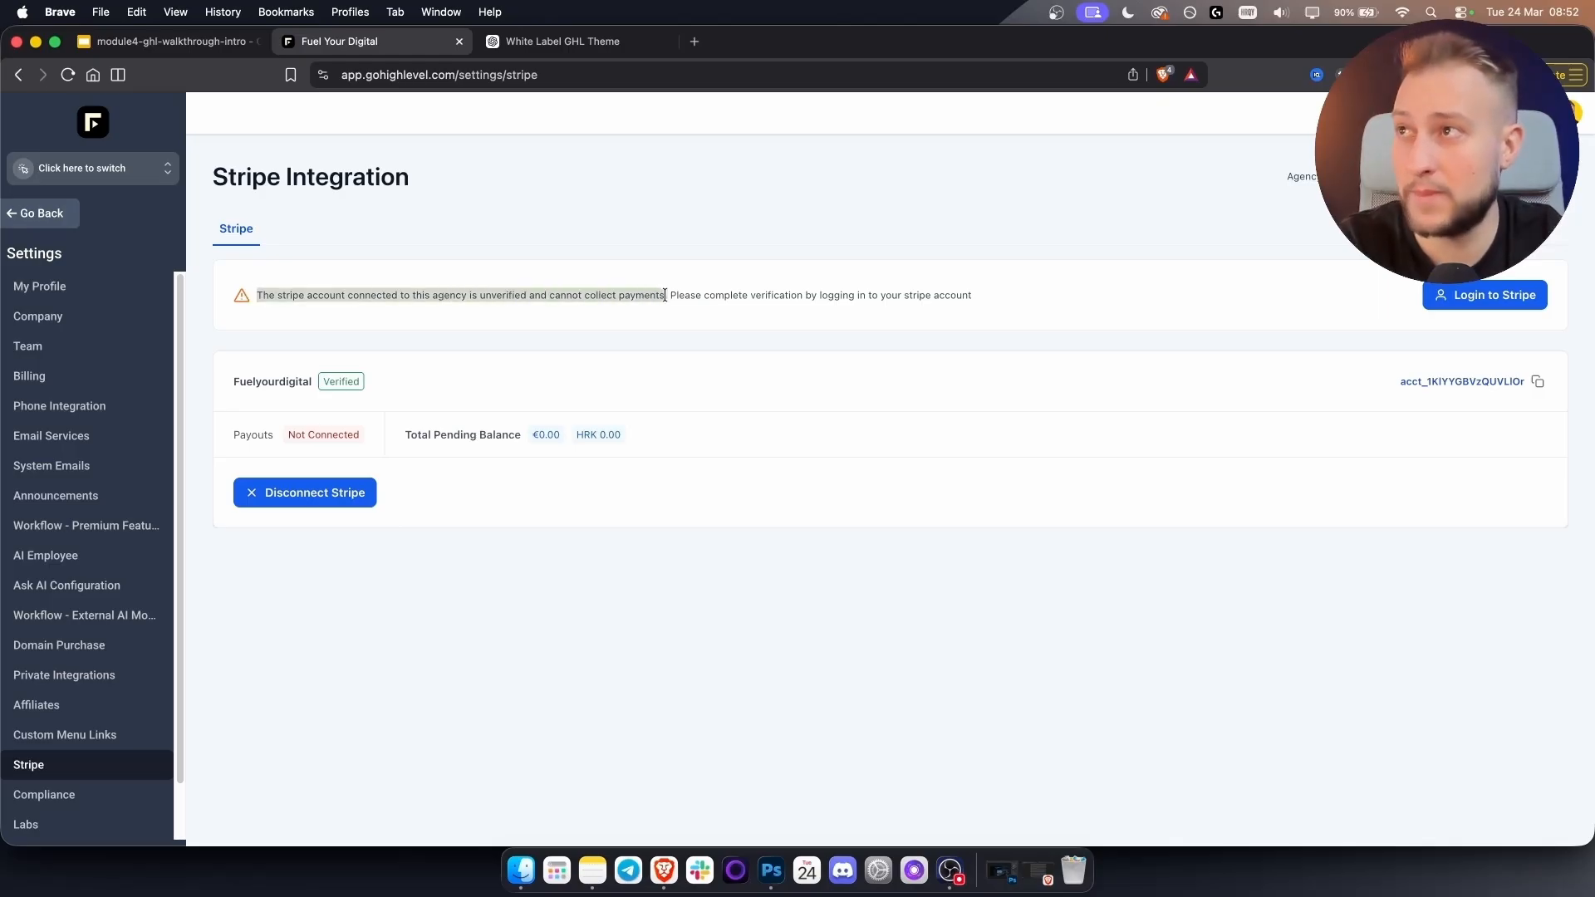
pyautogui.click(665, 295)
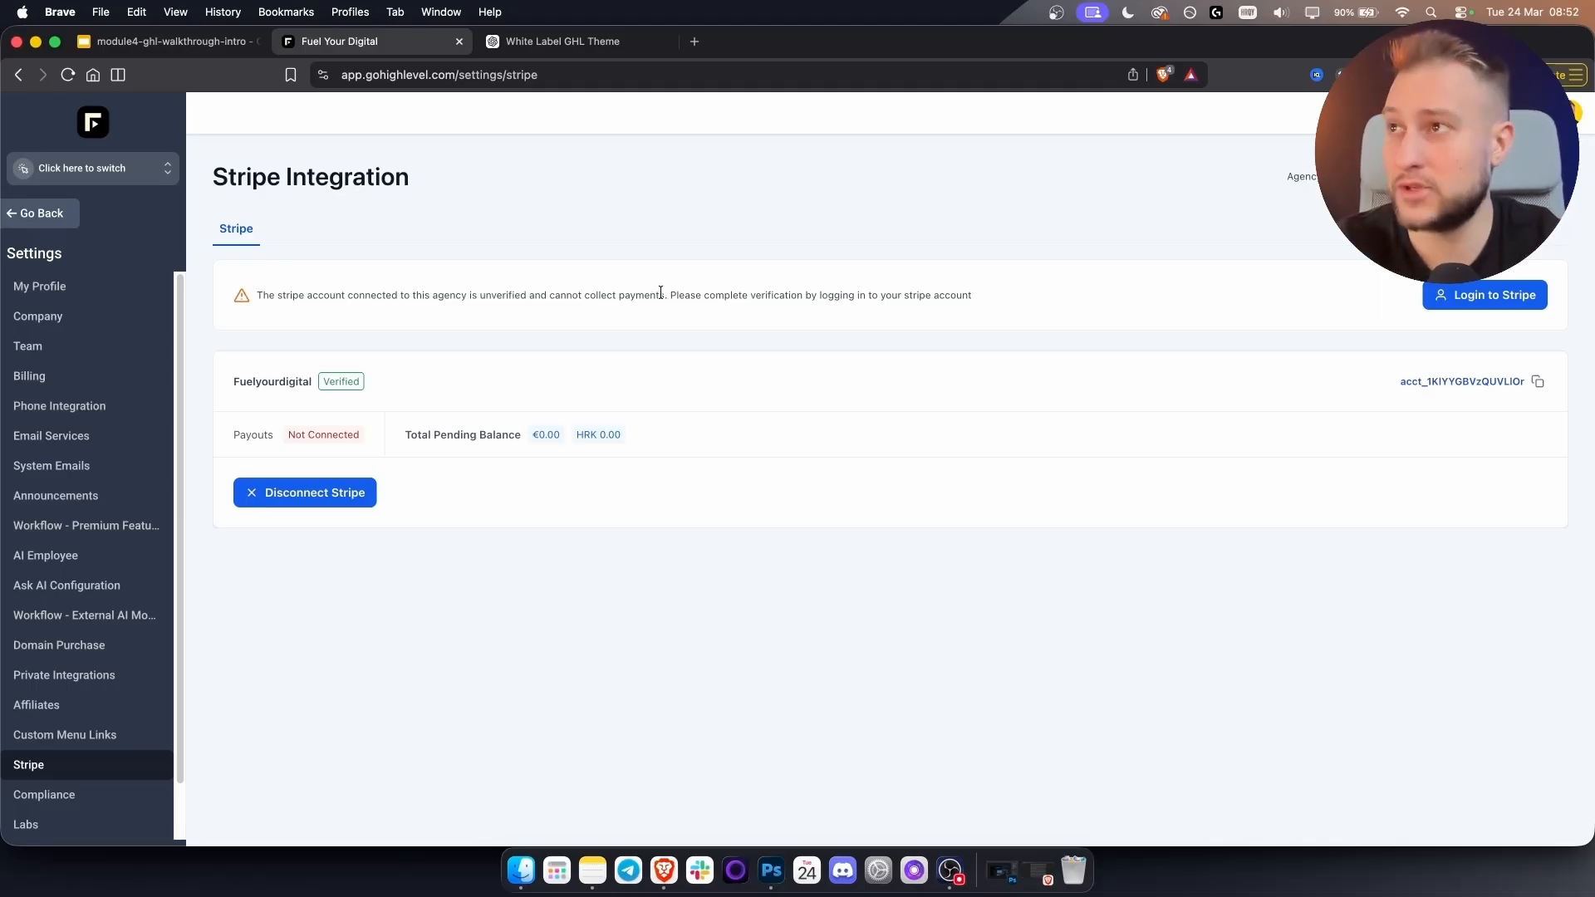
pyautogui.moveTo(668, 295); pyautogui.dragTo(1085, 296)
pyautogui.click(946, 325)
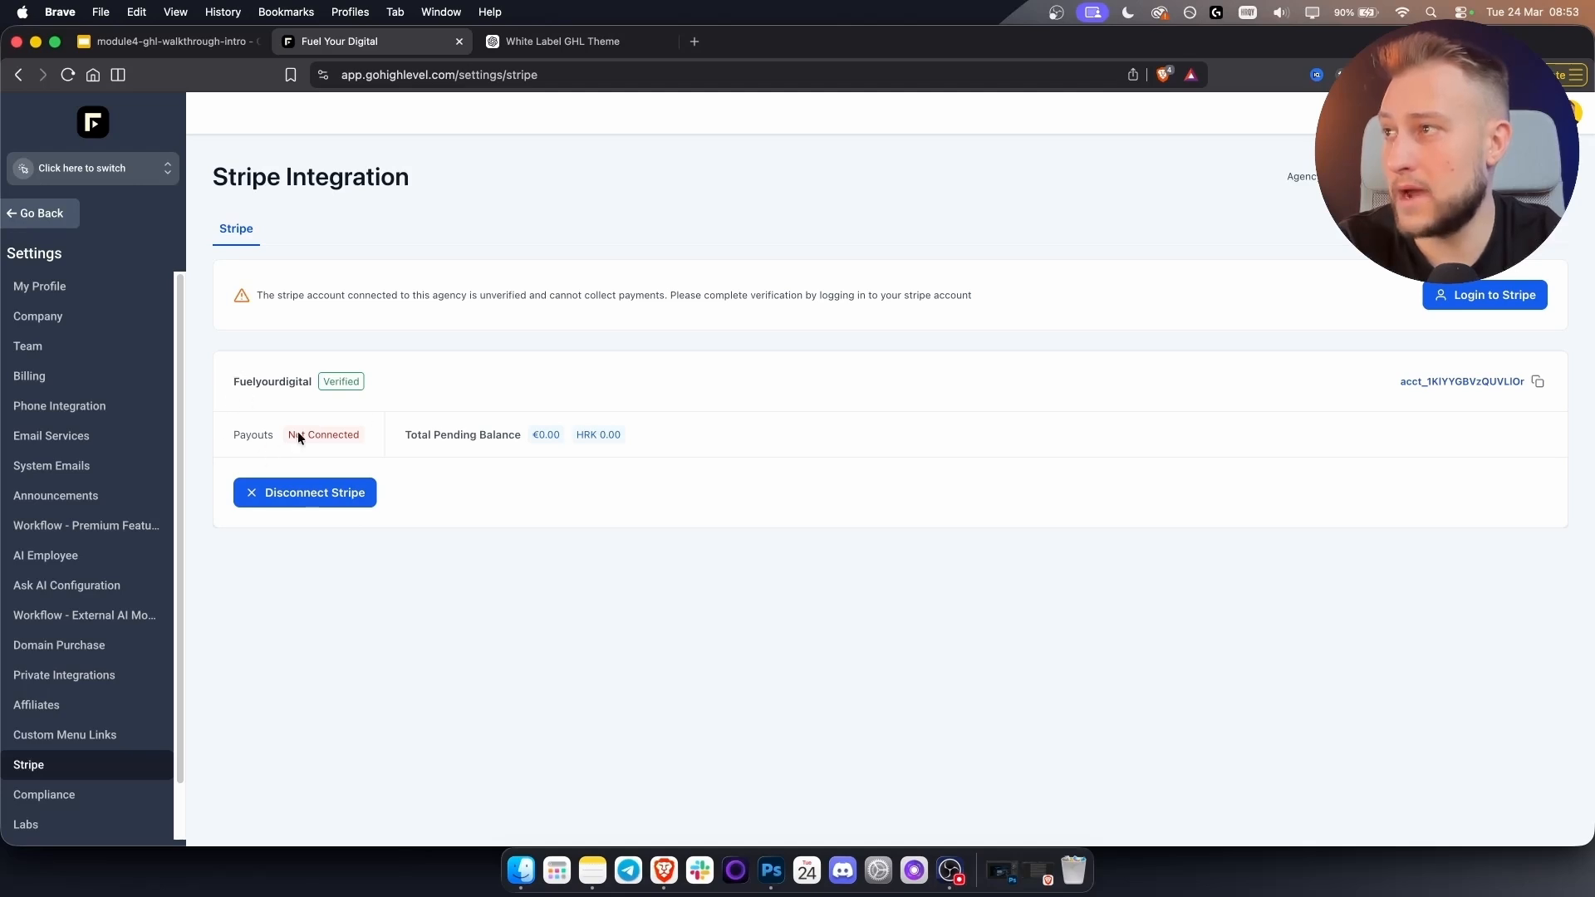
pyautogui.click(29, 215)
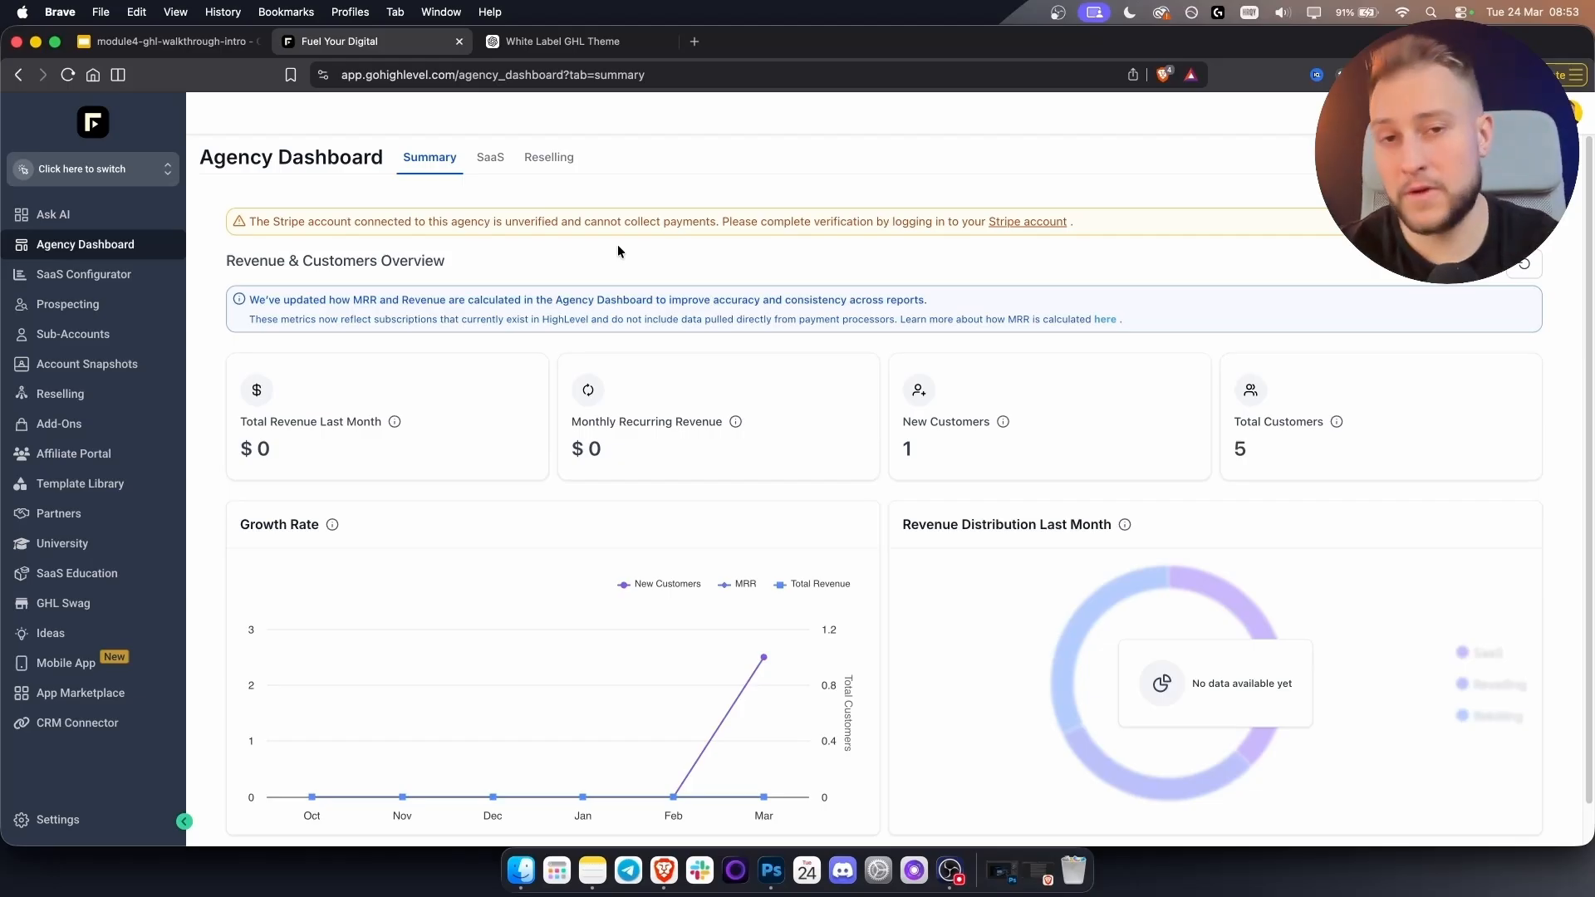
pyautogui.click(112, 170)
# Switch into the Fuel Your Digital sub-account and close the sub-account list.
pyautogui.scroll(-2, 319, 467)
pyautogui.click(291, 480)
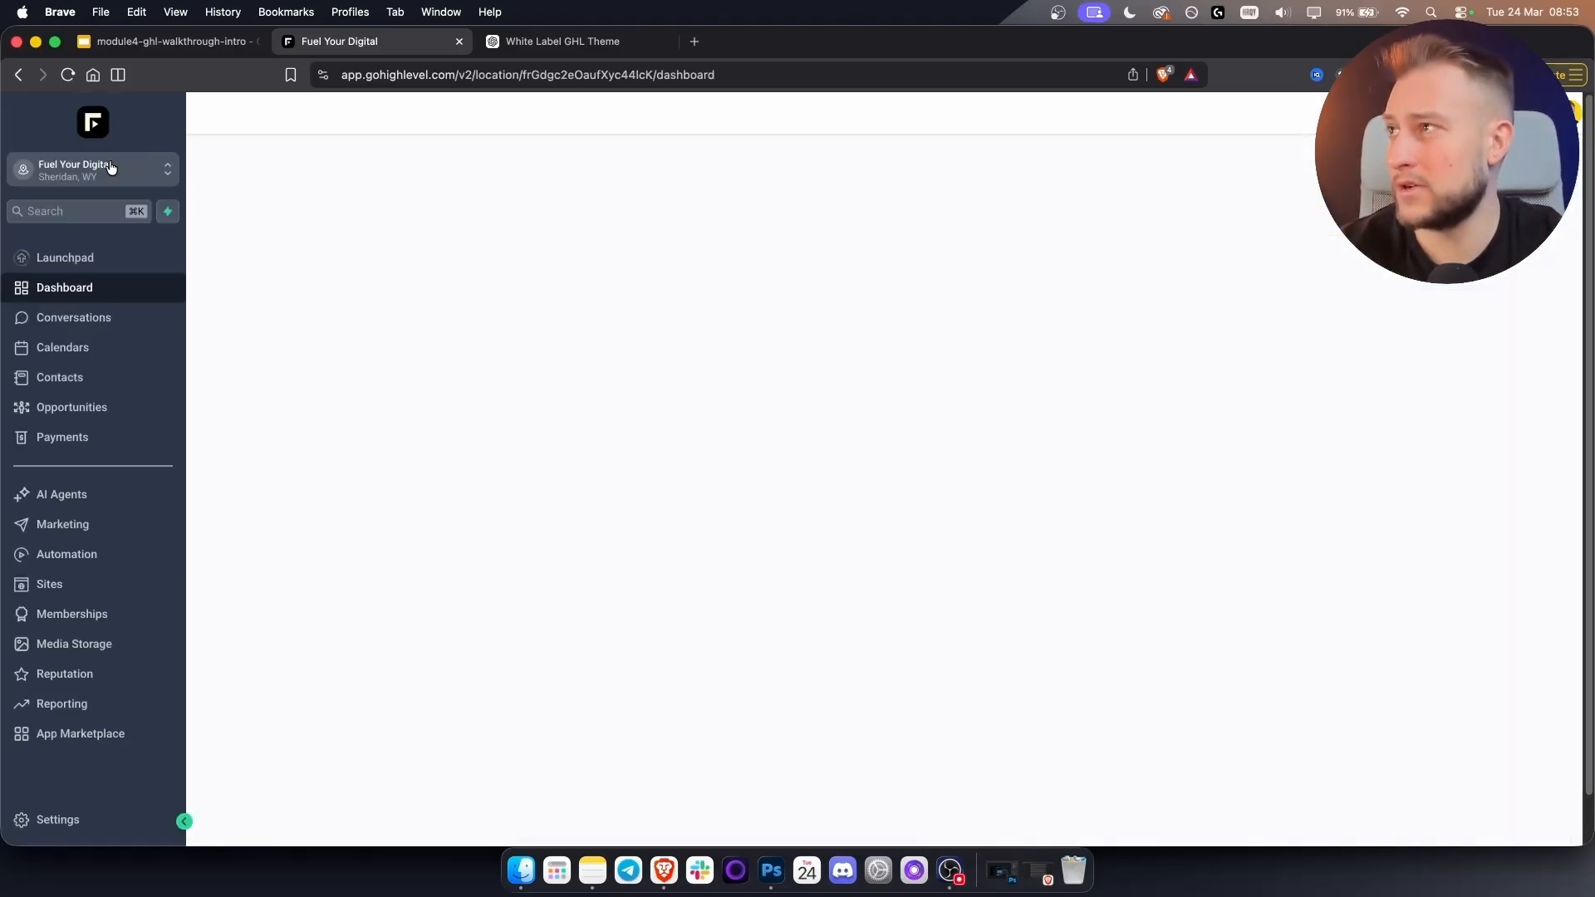
pyautogui.click(108, 168)
pyautogui.scroll(-1, 367, 521)
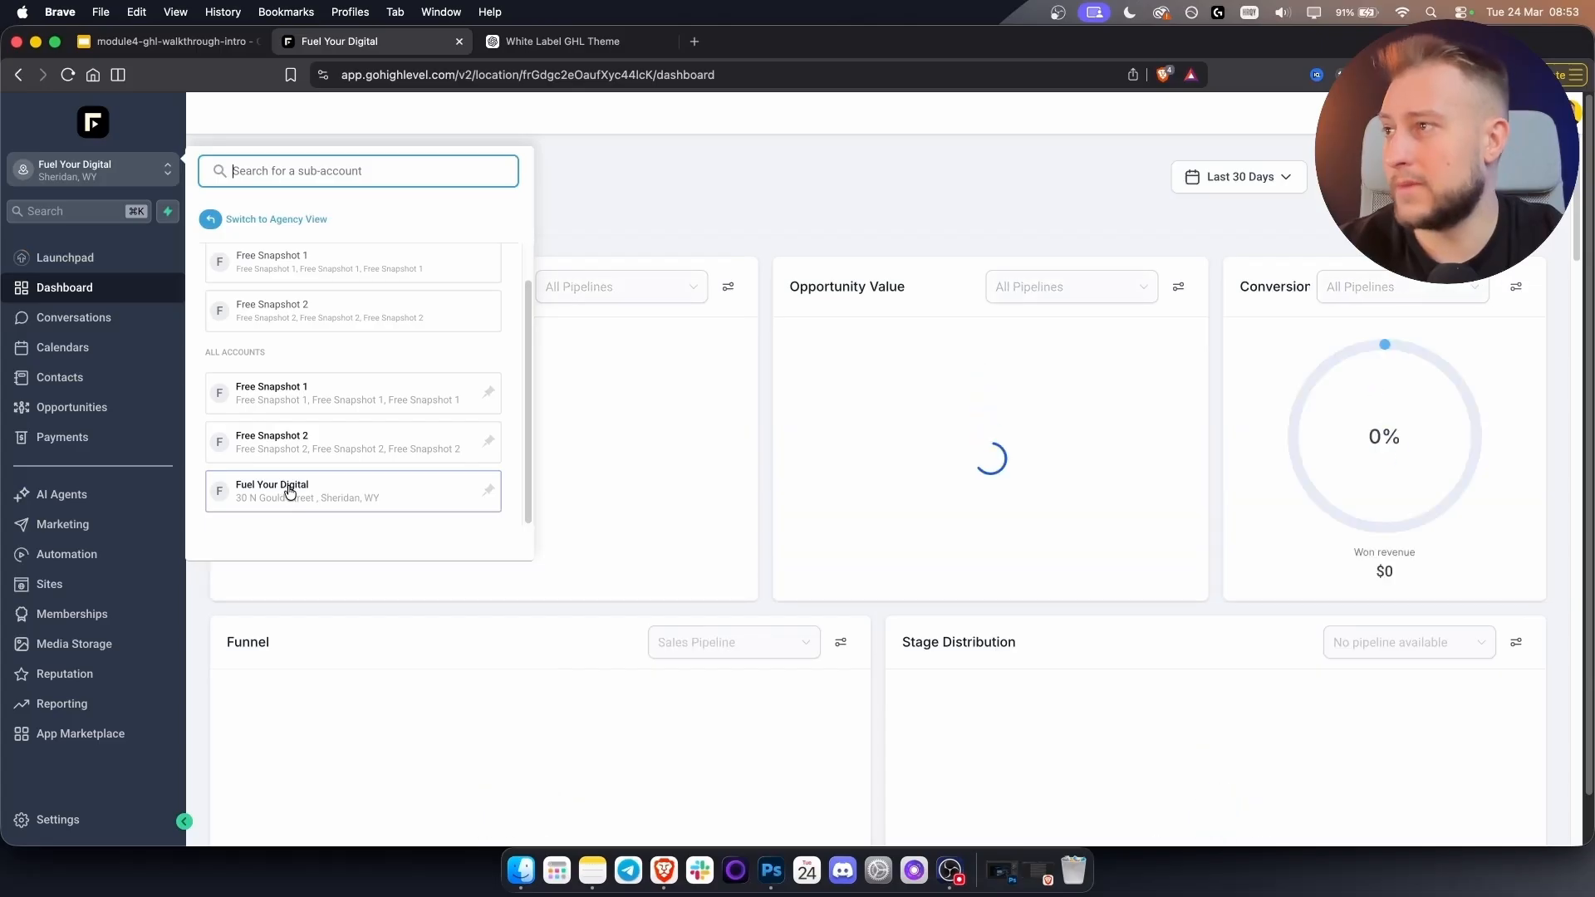
pyautogui.click(660, 151)
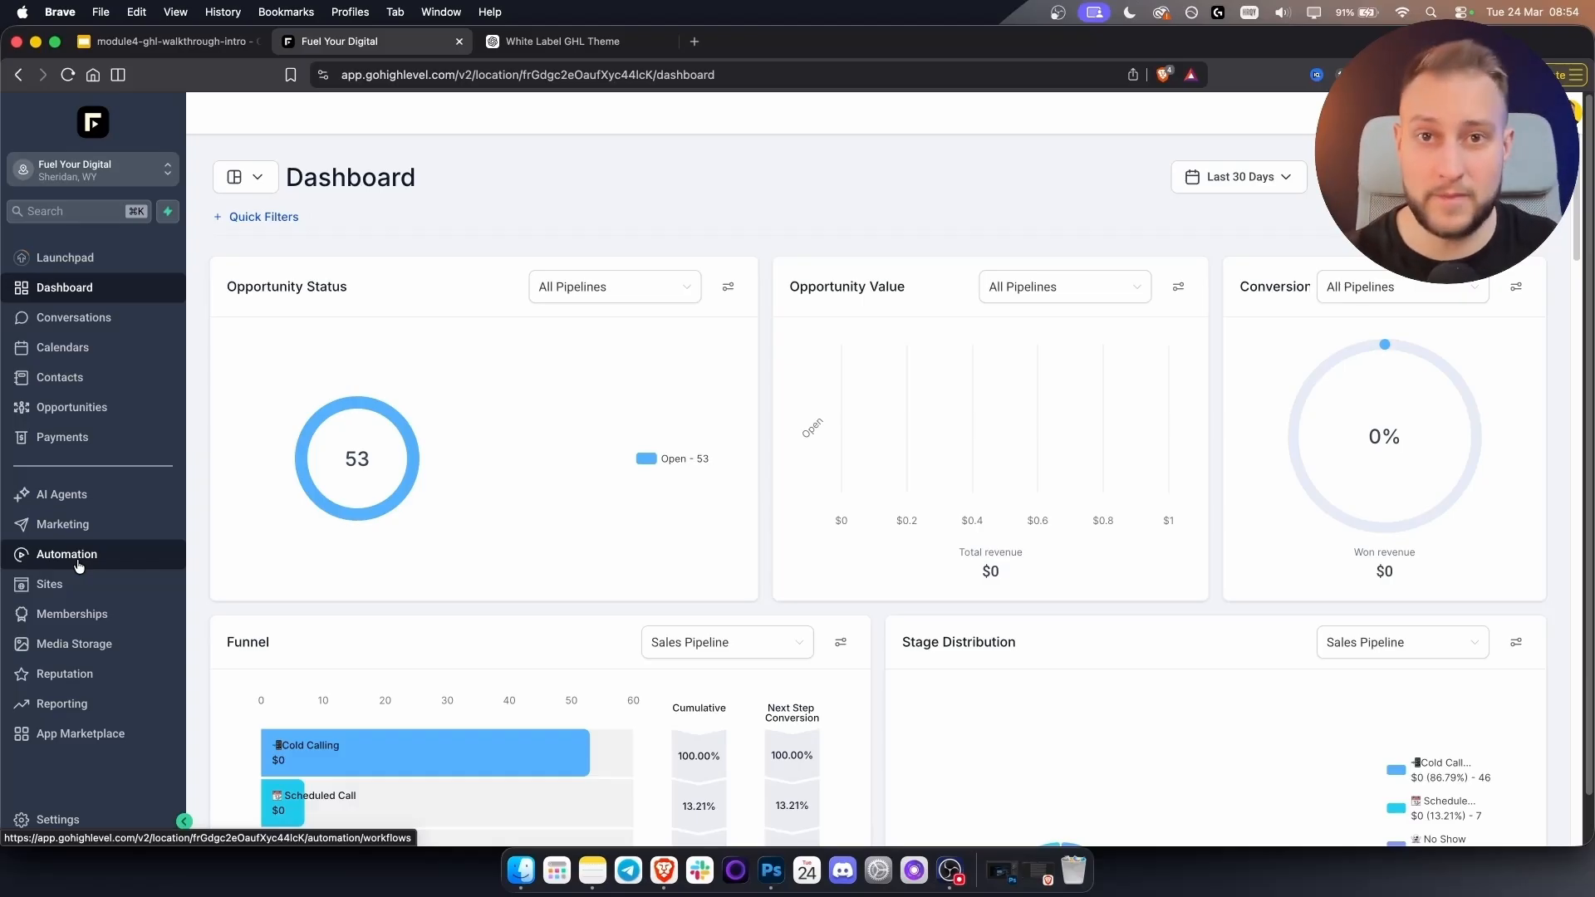
# Dismiss the AI Builder notice and review the No Show → Re Engagement Flow in Lead Nurture Flow.
pyautogui.click(79, 565)
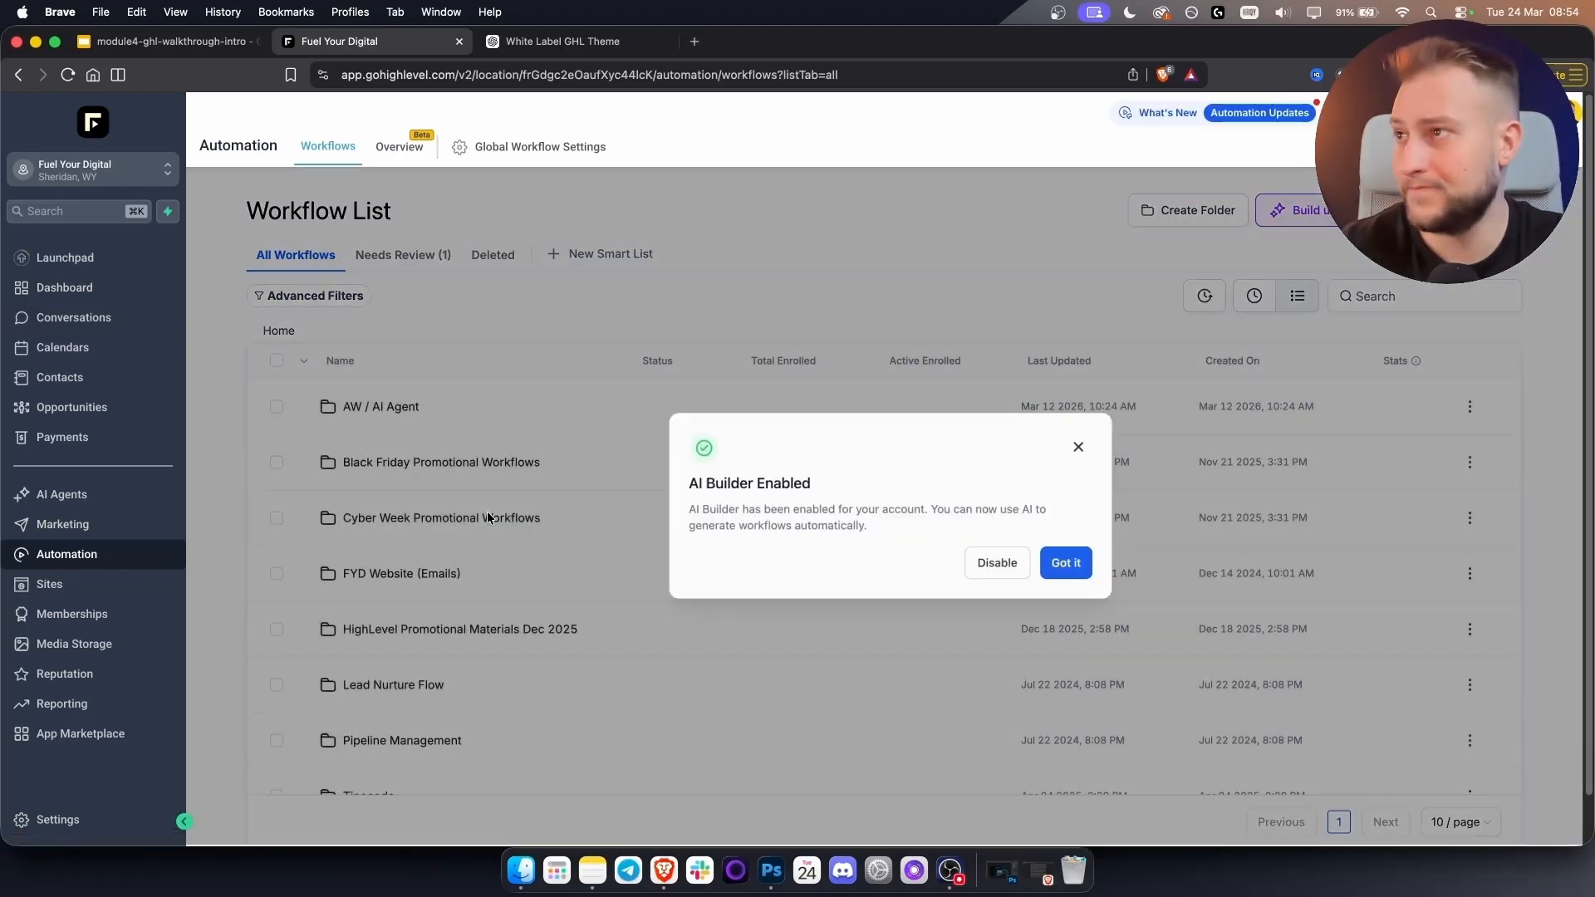
pyautogui.click(1079, 448)
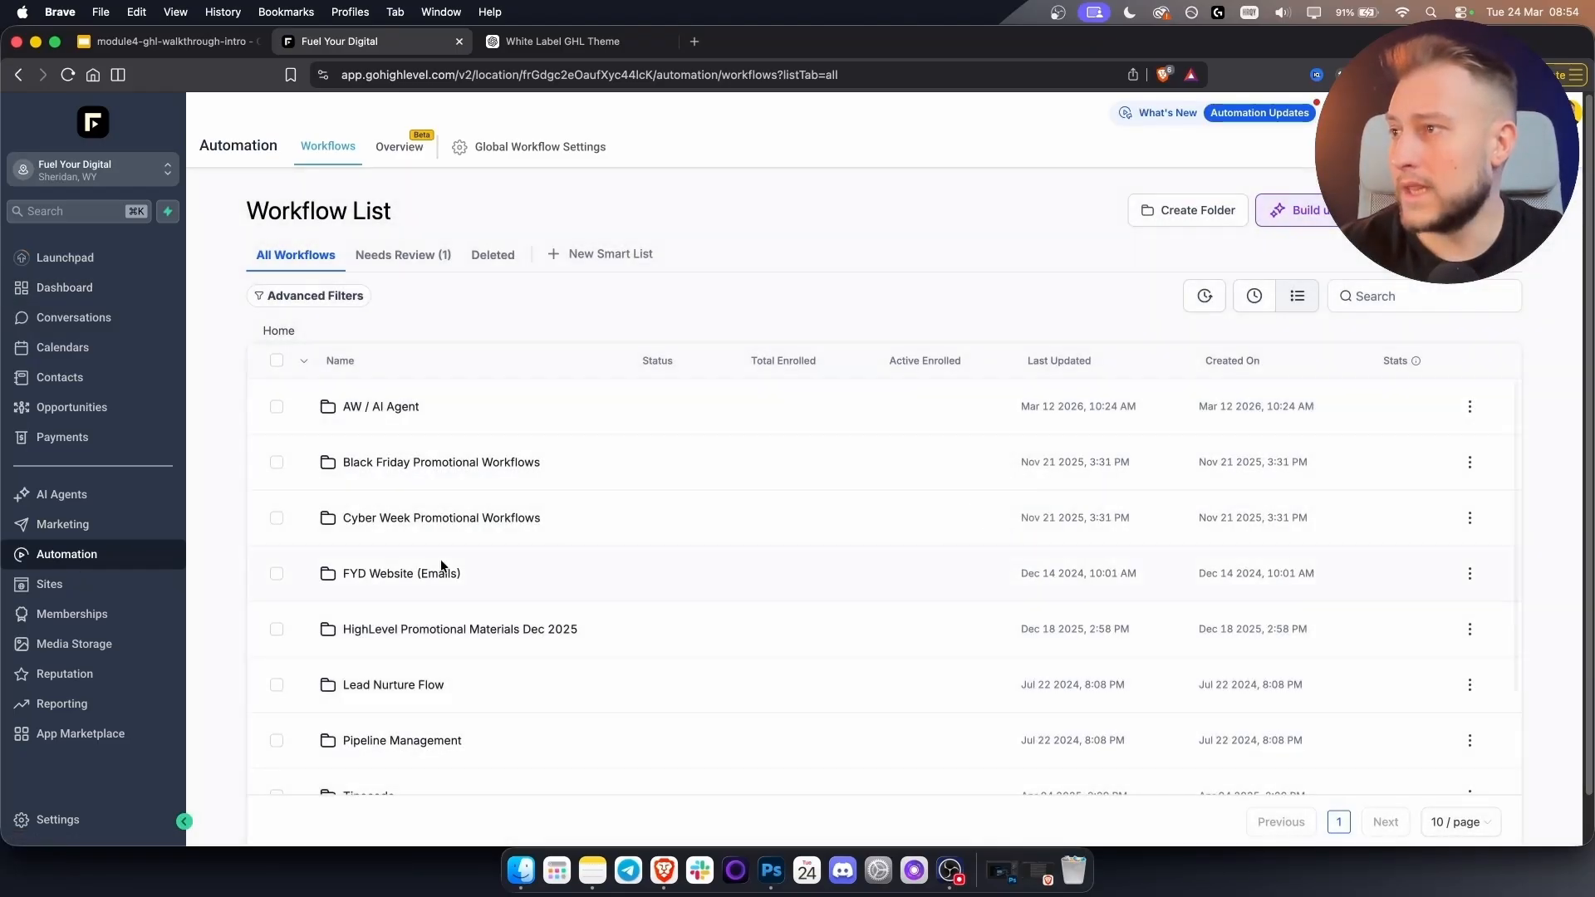
pyautogui.scroll(-3, 424, 553)
pyautogui.click(406, 547)
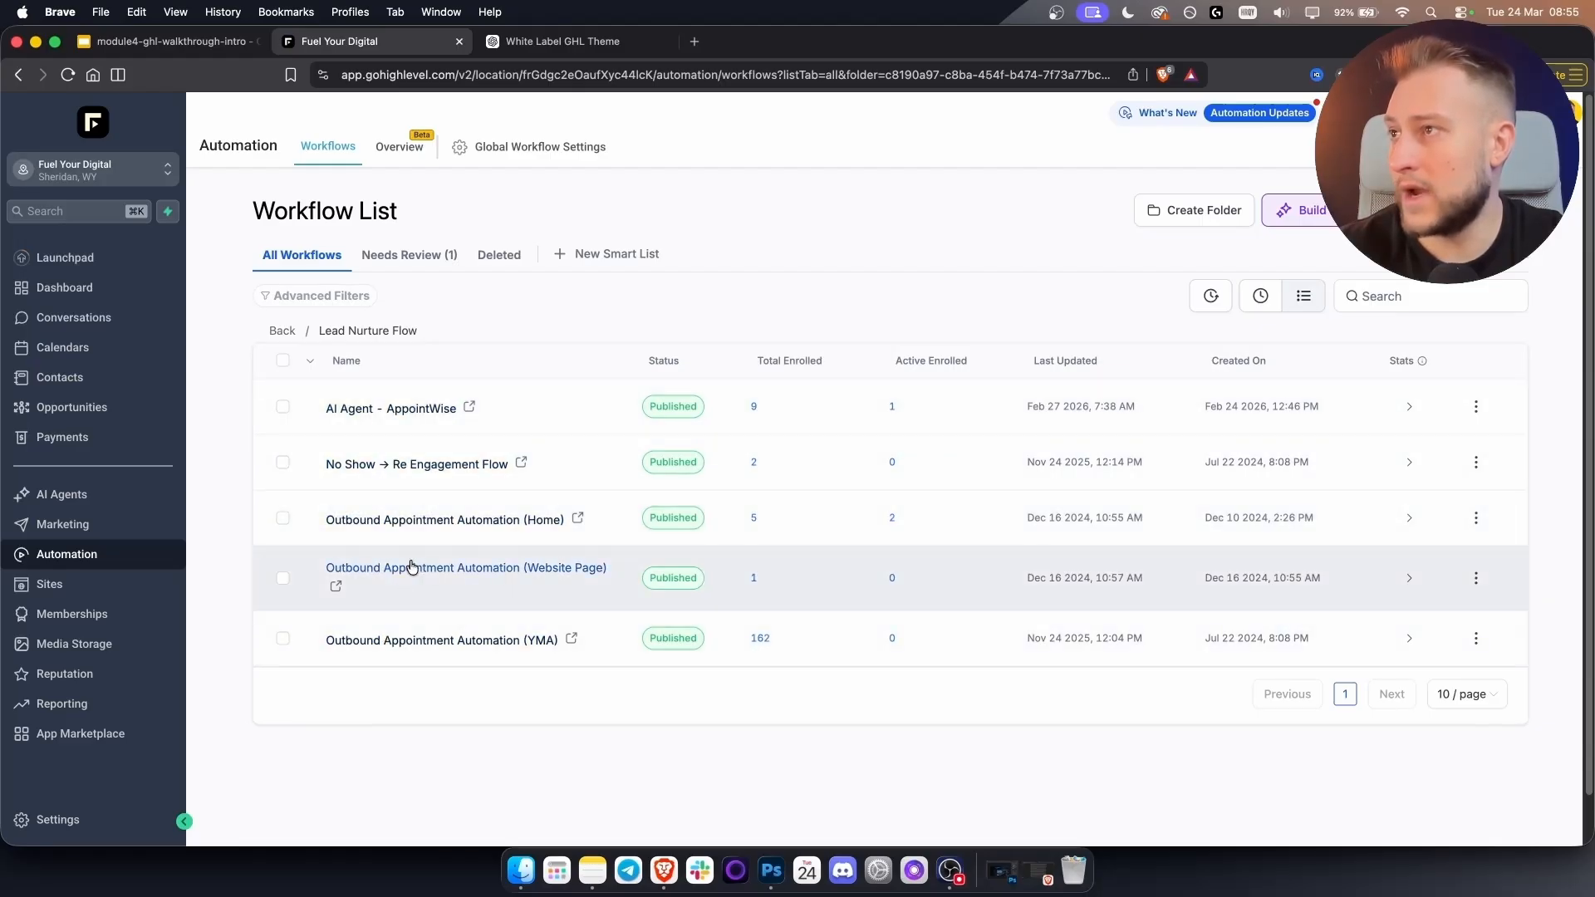
pyautogui.click(424, 468)
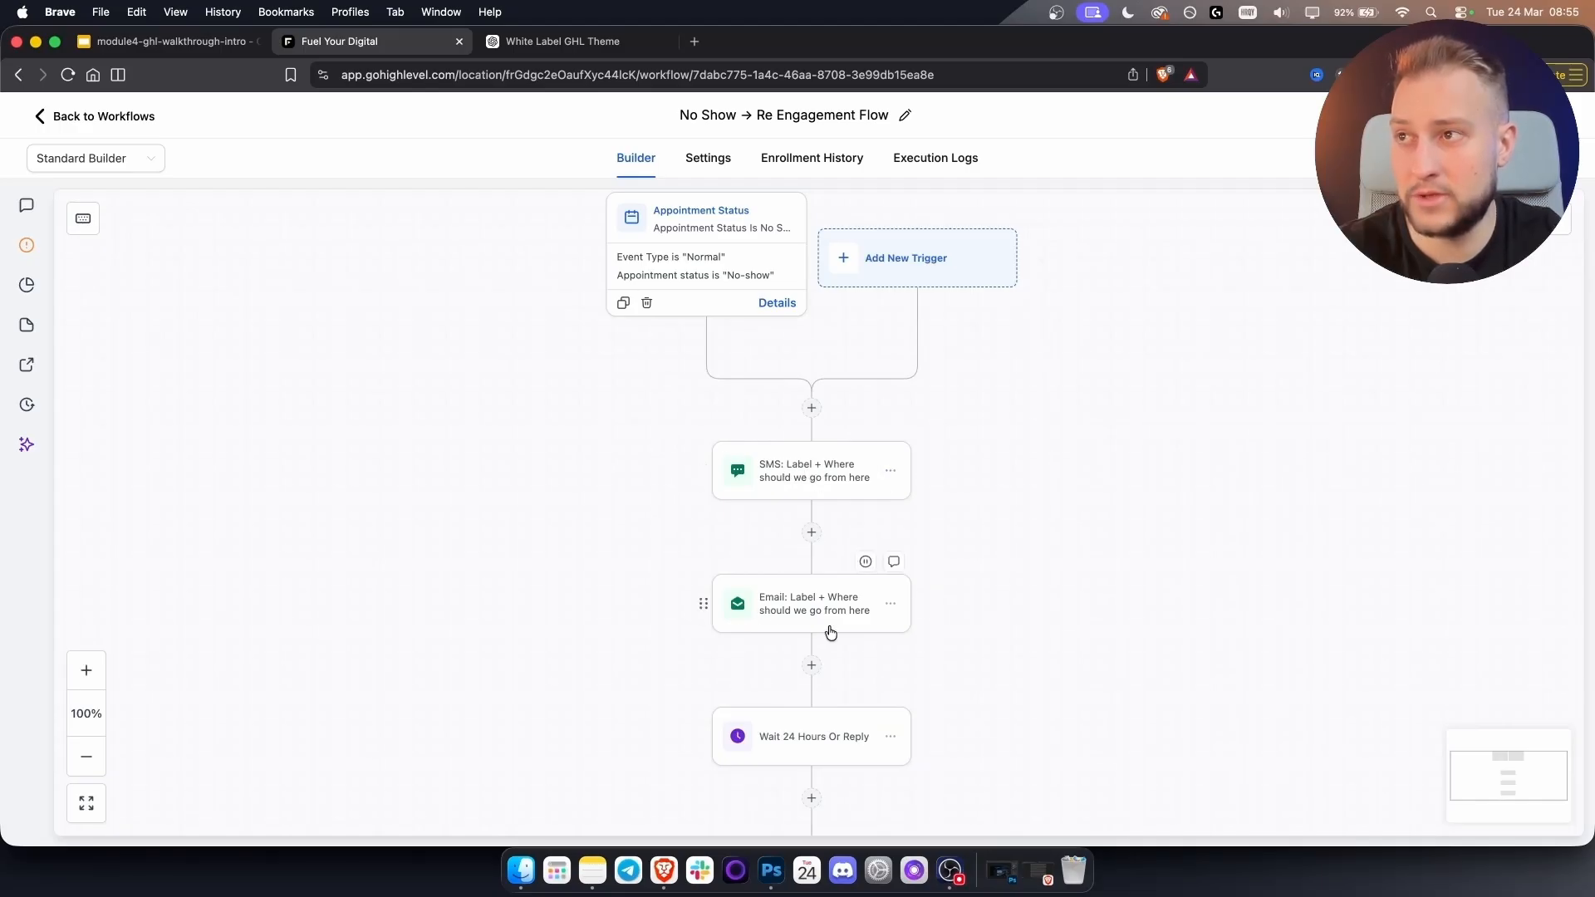
pyautogui.click(83, 117)
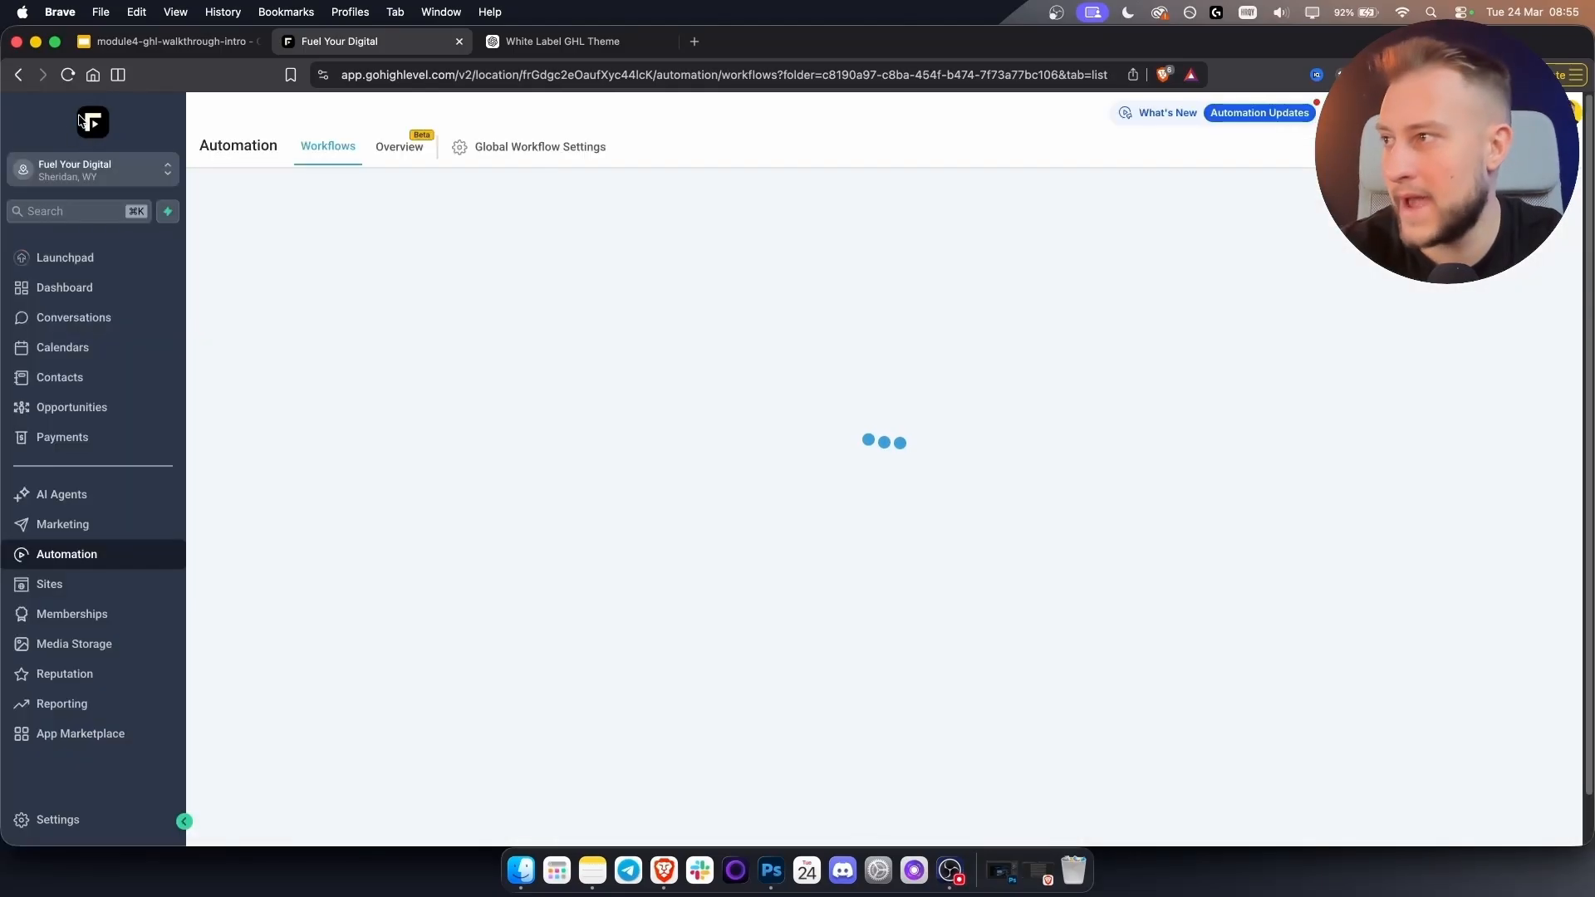
# Open the sub-account's Email Services settings and highlight the tin.fuelyourdigital.com sending domain.
pyautogui.click(77, 824)
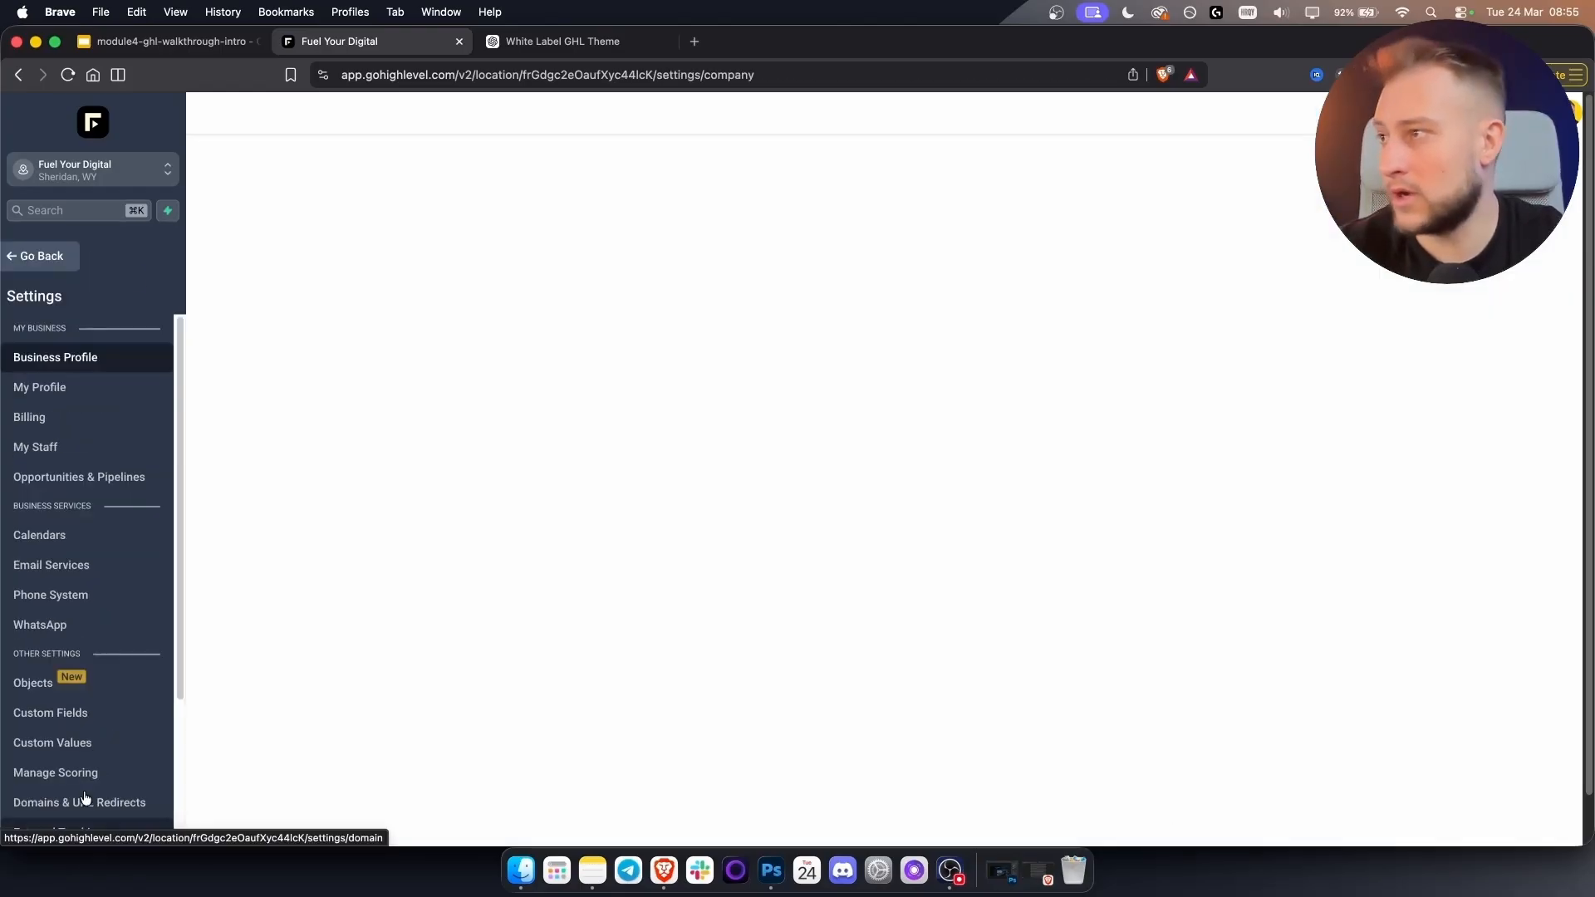
pyautogui.click(79, 568)
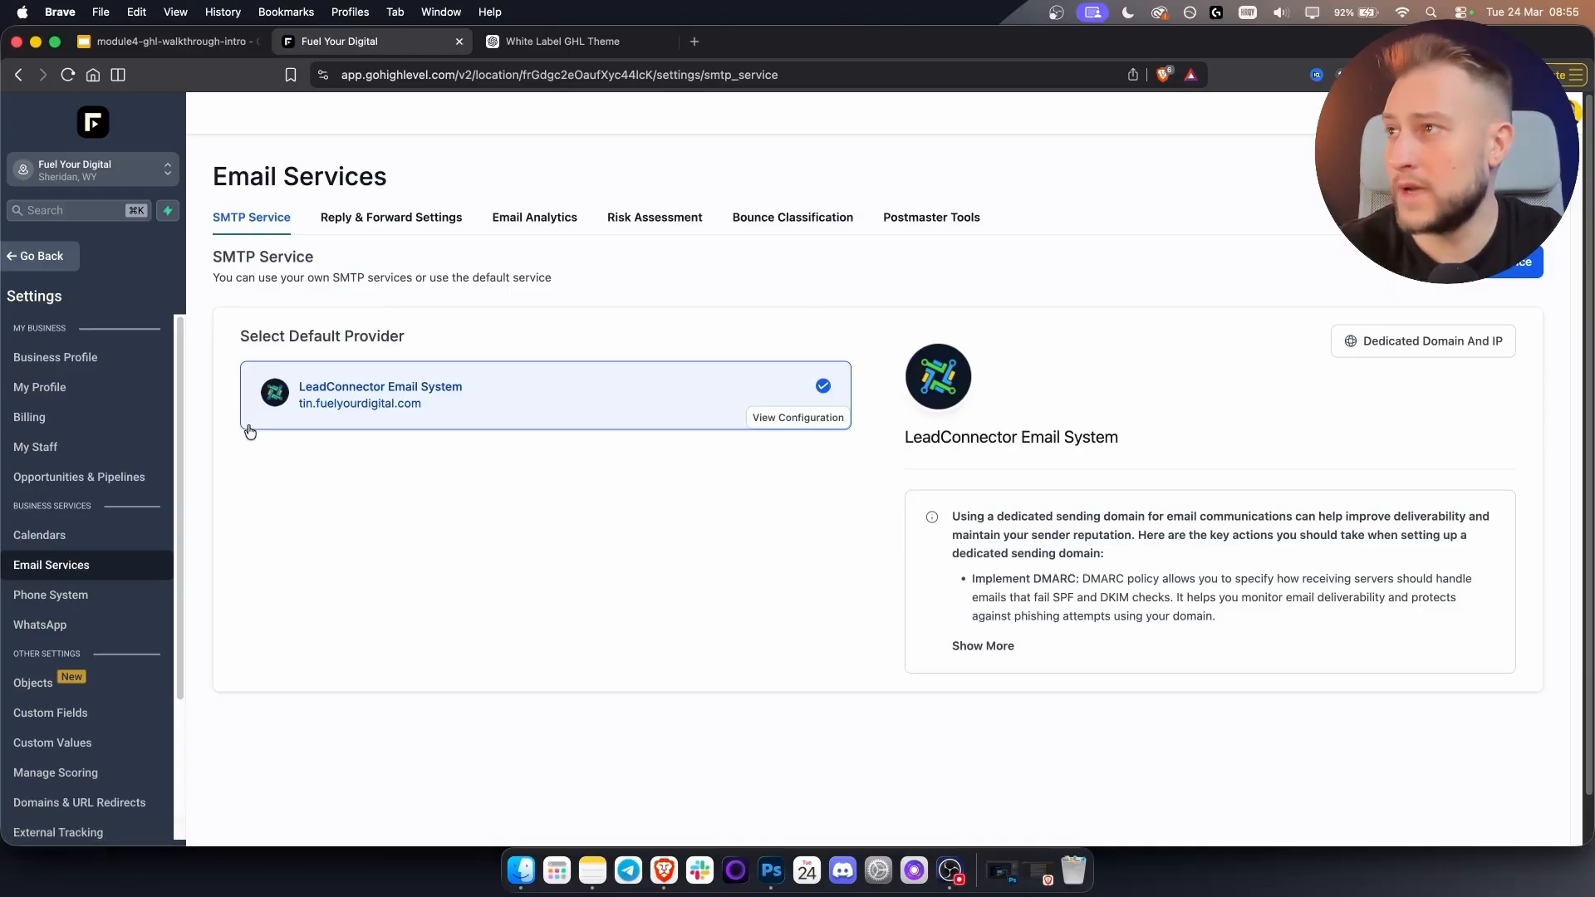
pyautogui.moveTo(297, 405); pyautogui.dragTo(446, 413)
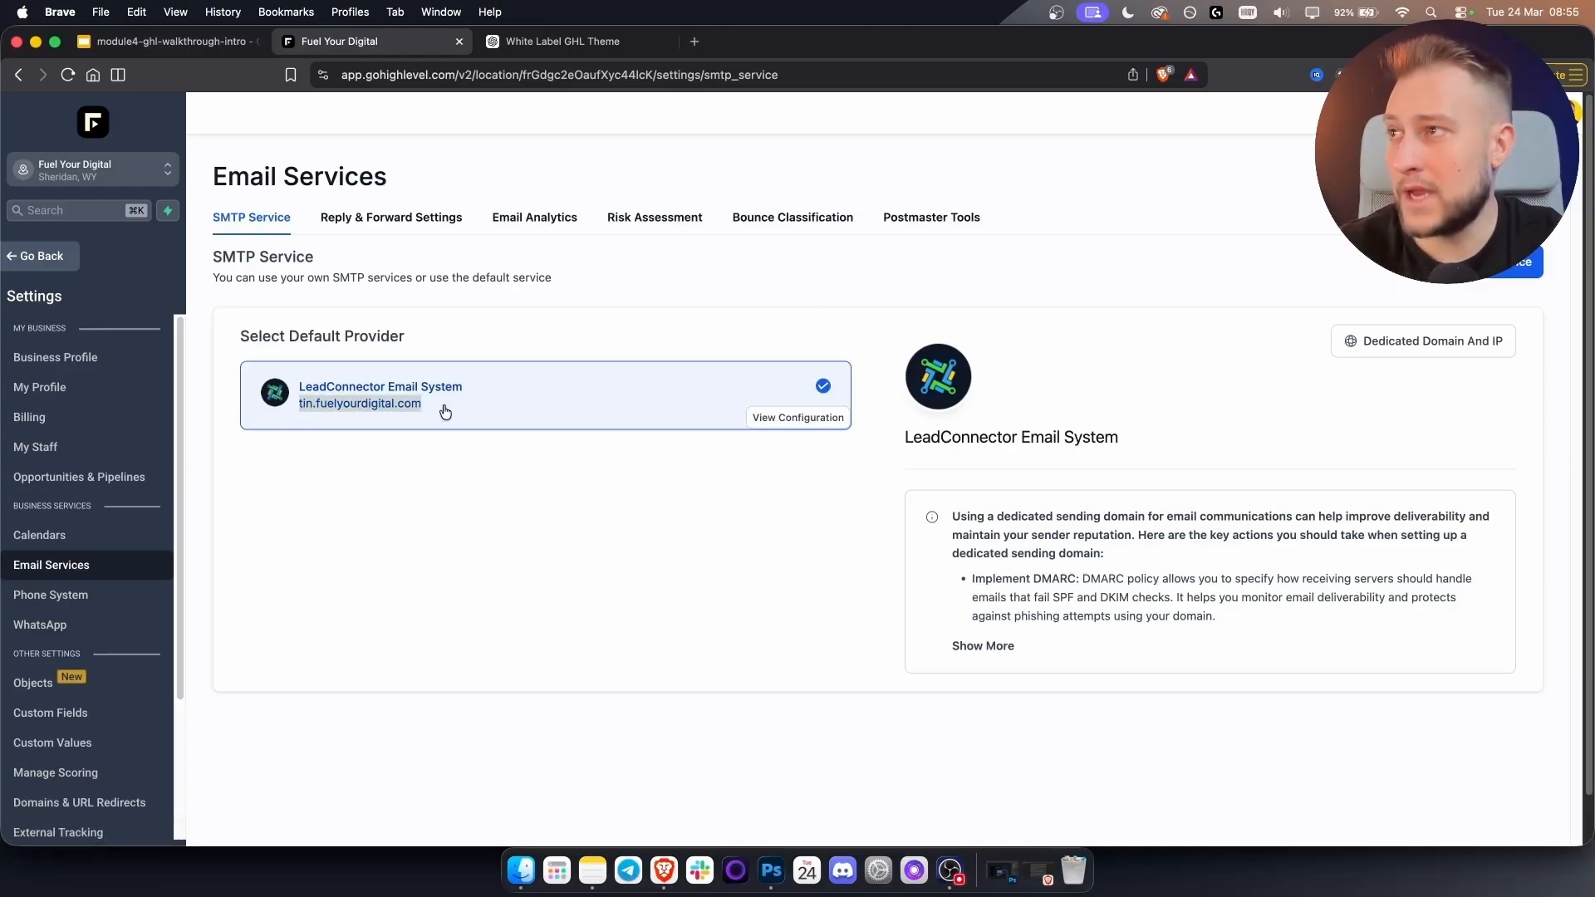
pyautogui.click(447, 498)
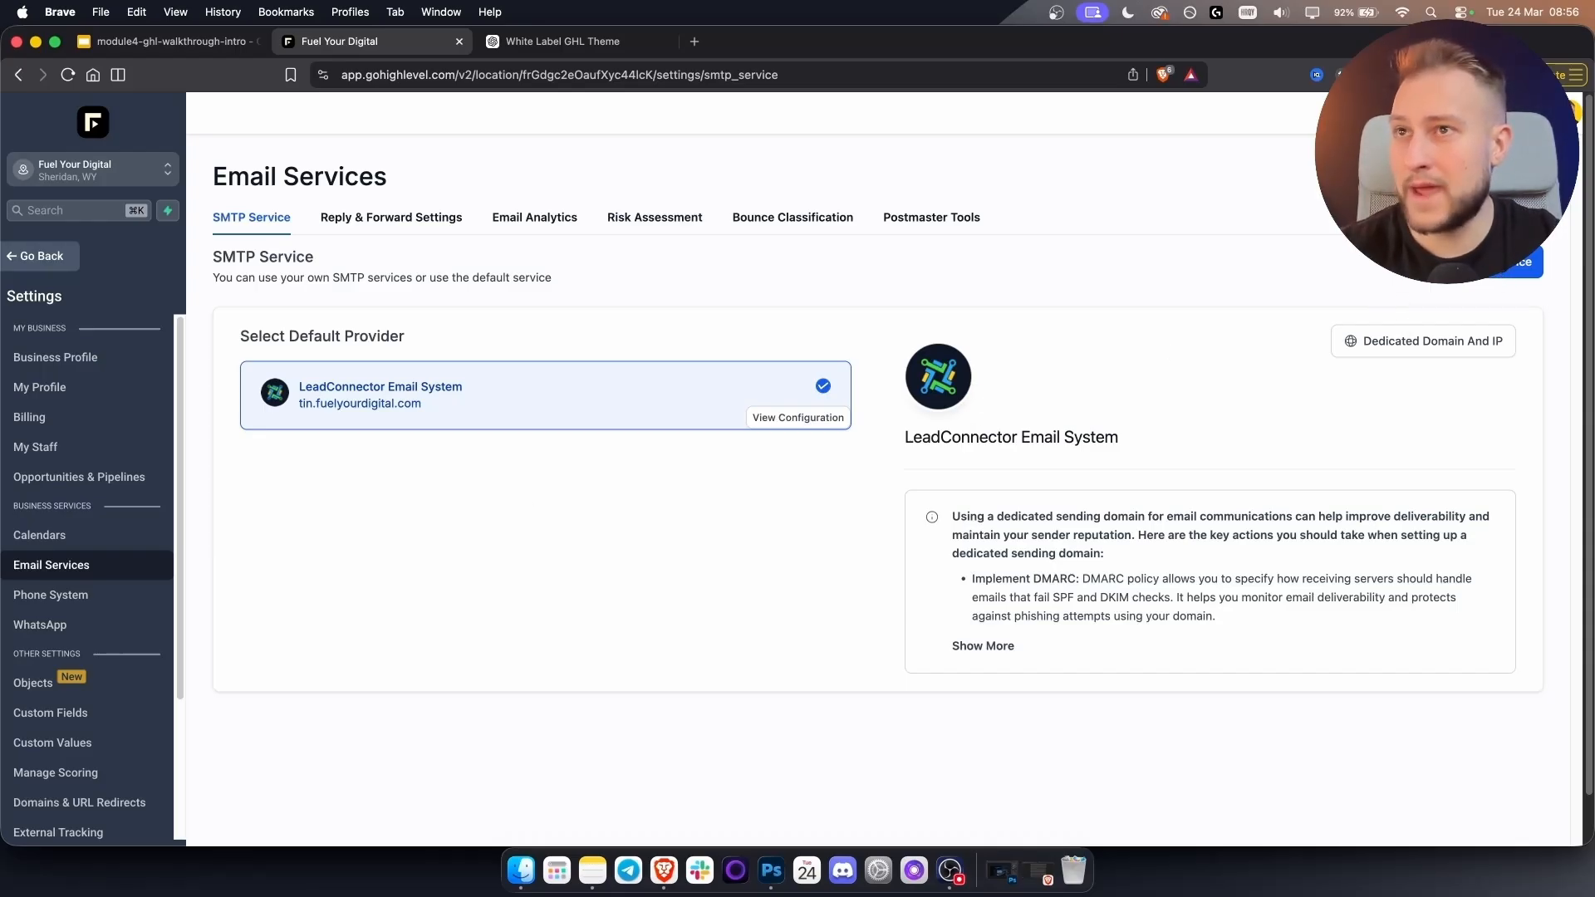
# Add john.fuelyourdigital.com as a new dedicated sending domain with Add & Verify.
pyautogui.click(1422, 342)
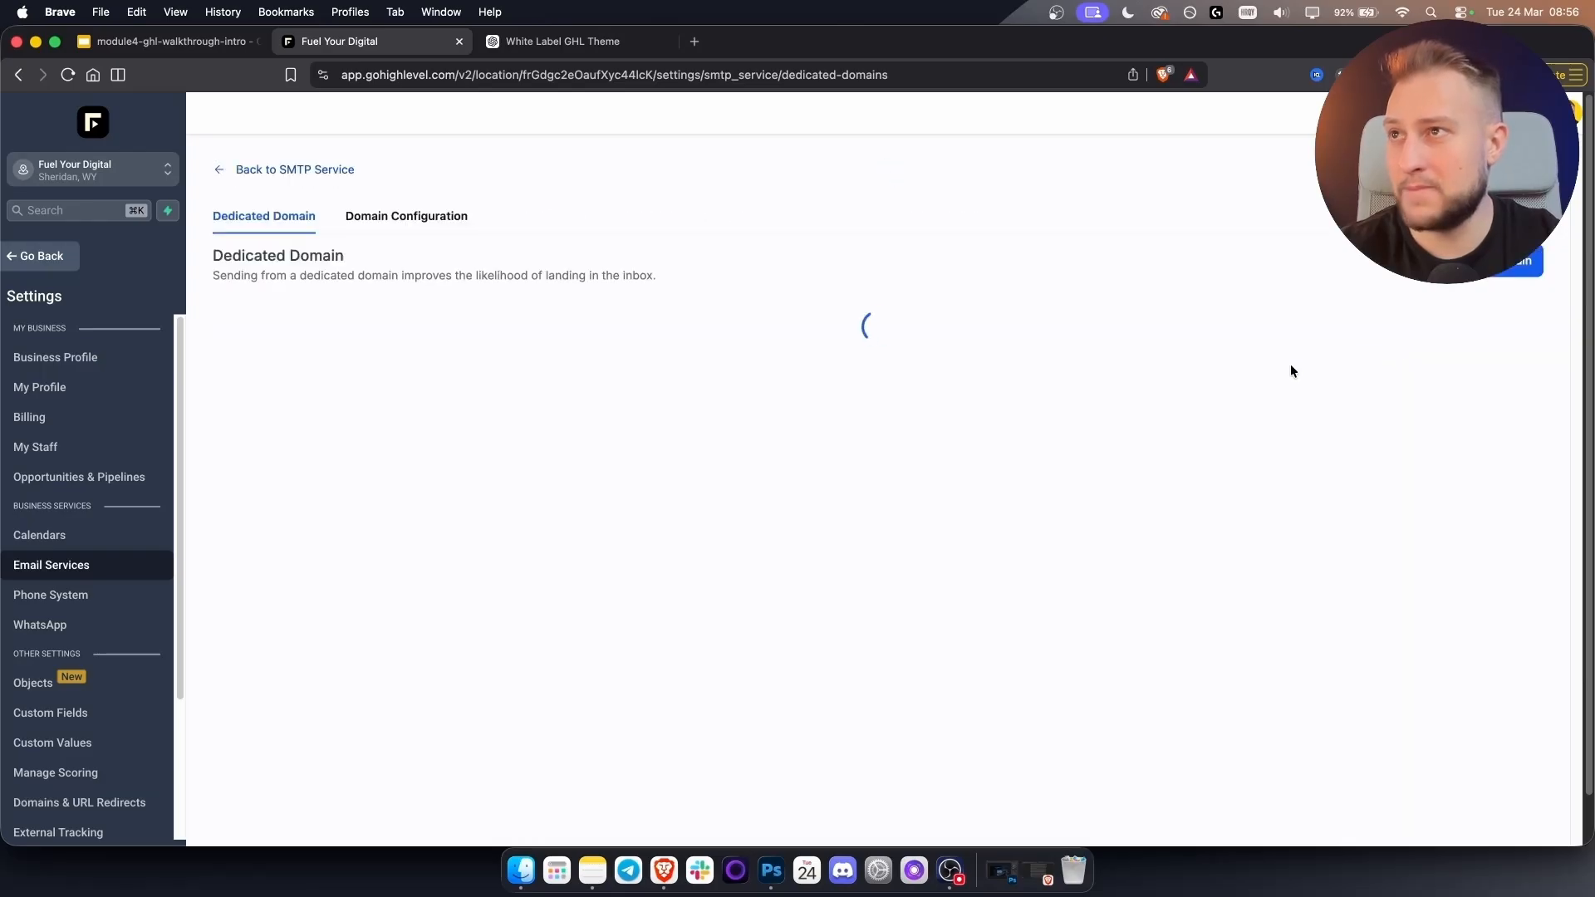
pyautogui.click(1525, 265)
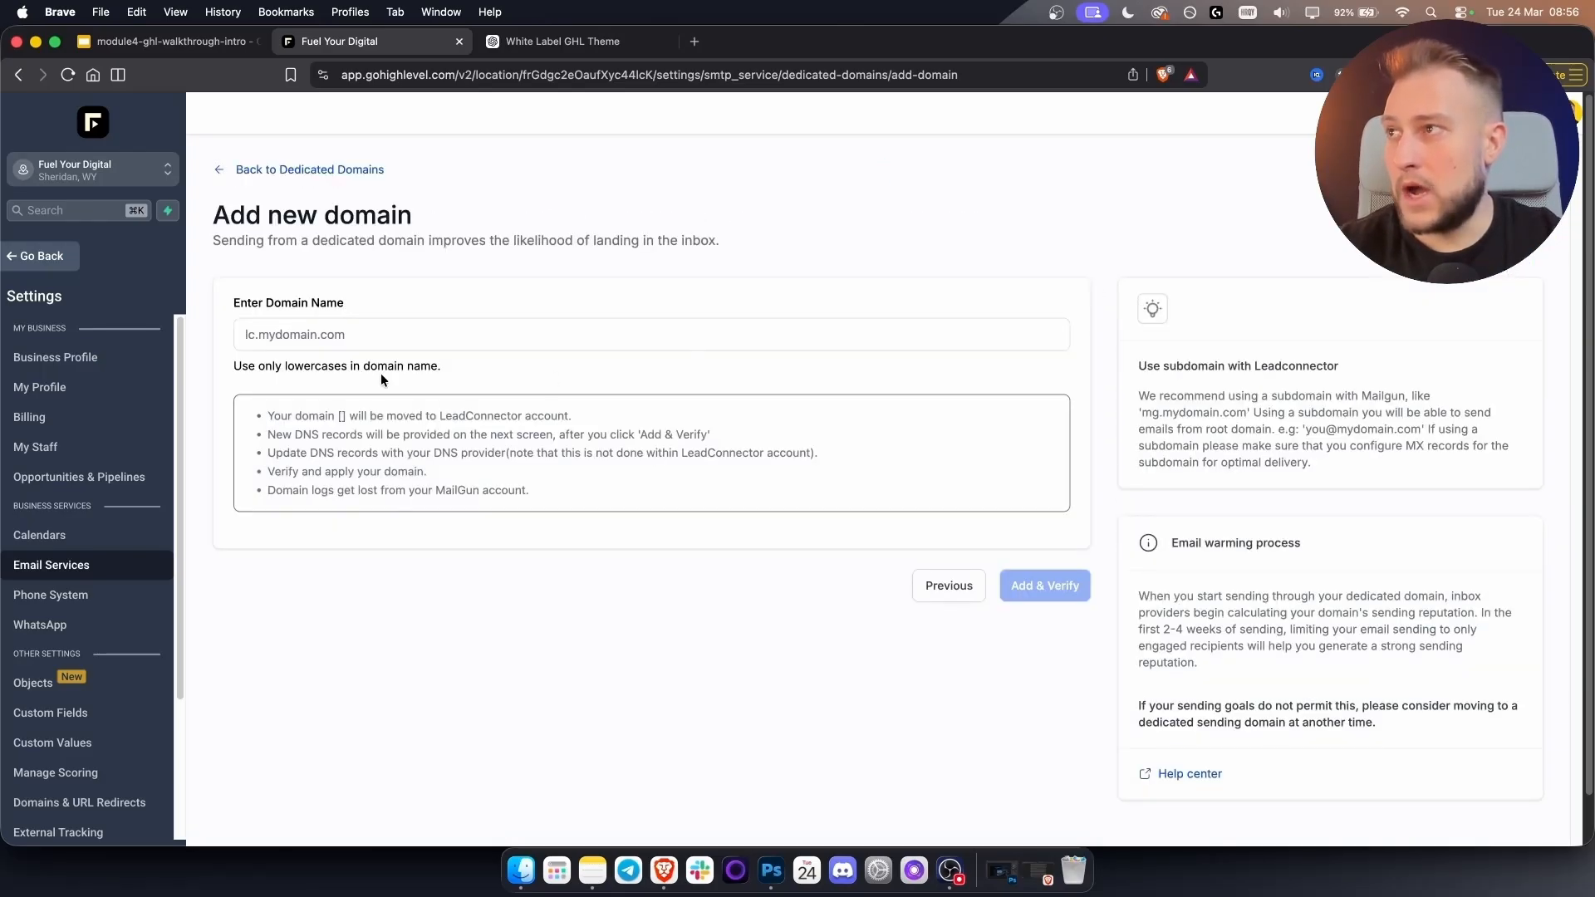
pyautogui.click(352, 331)
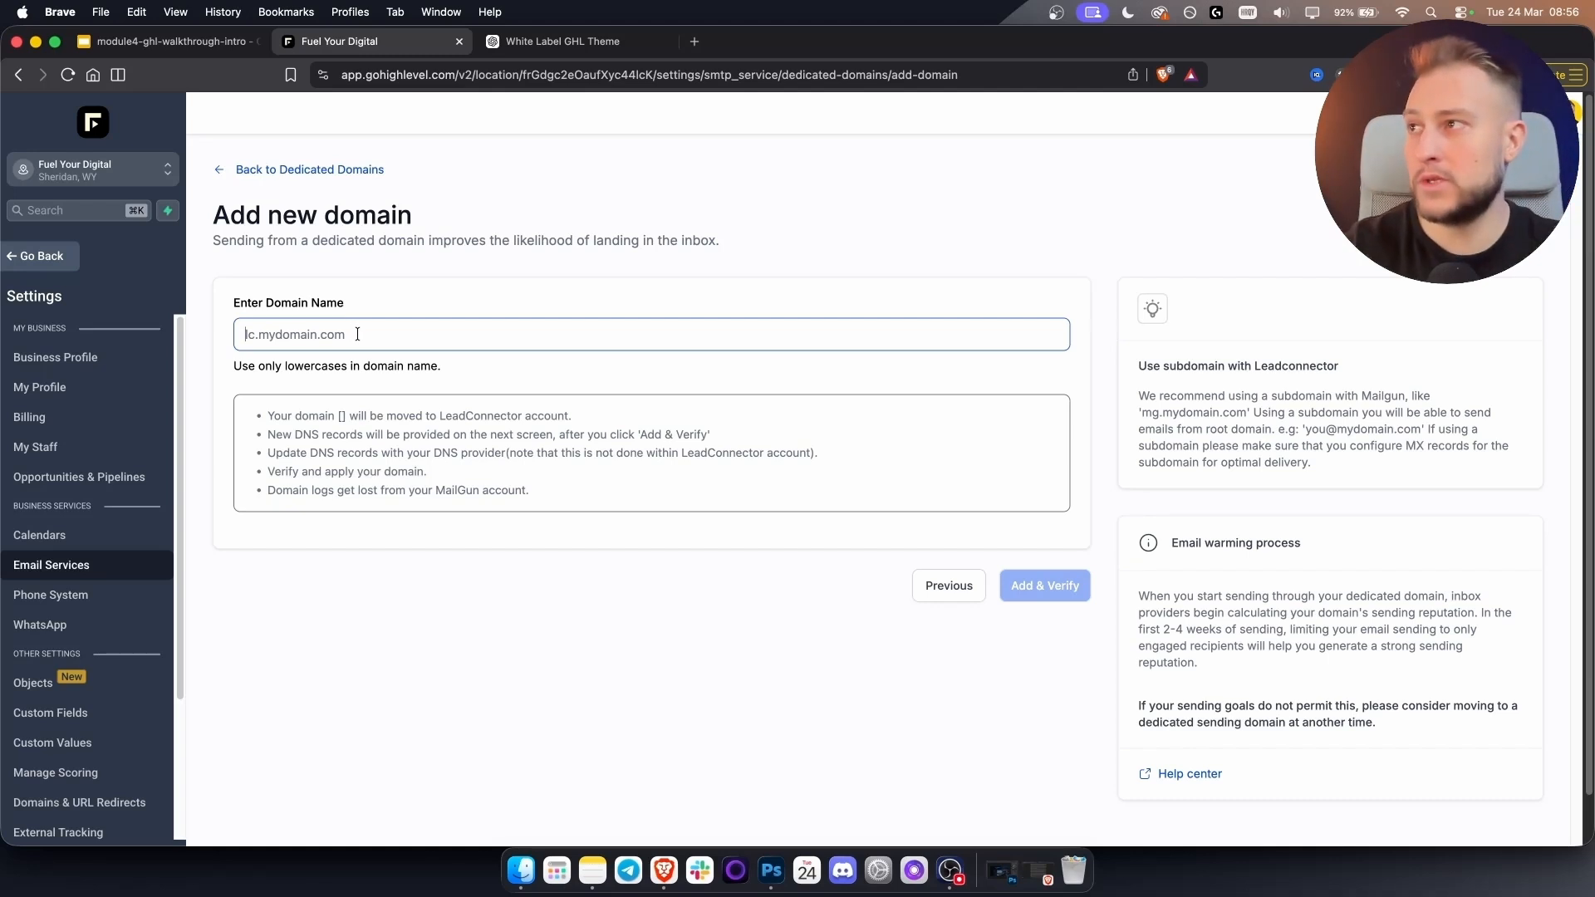
pyautogui.click(357, 334)
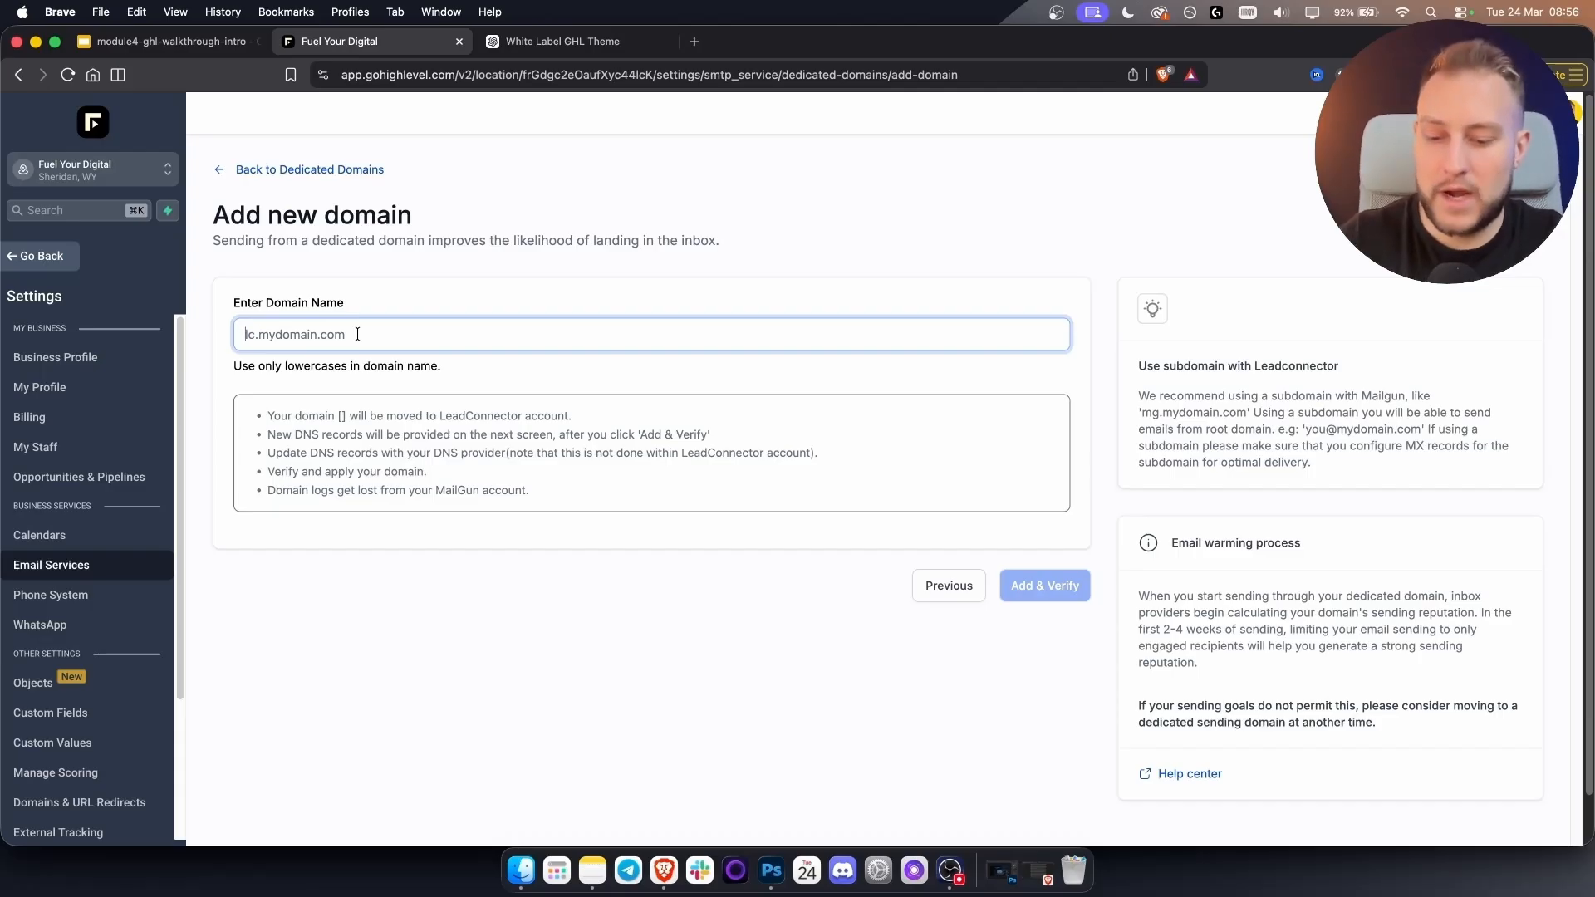
pyautogui.write('john')
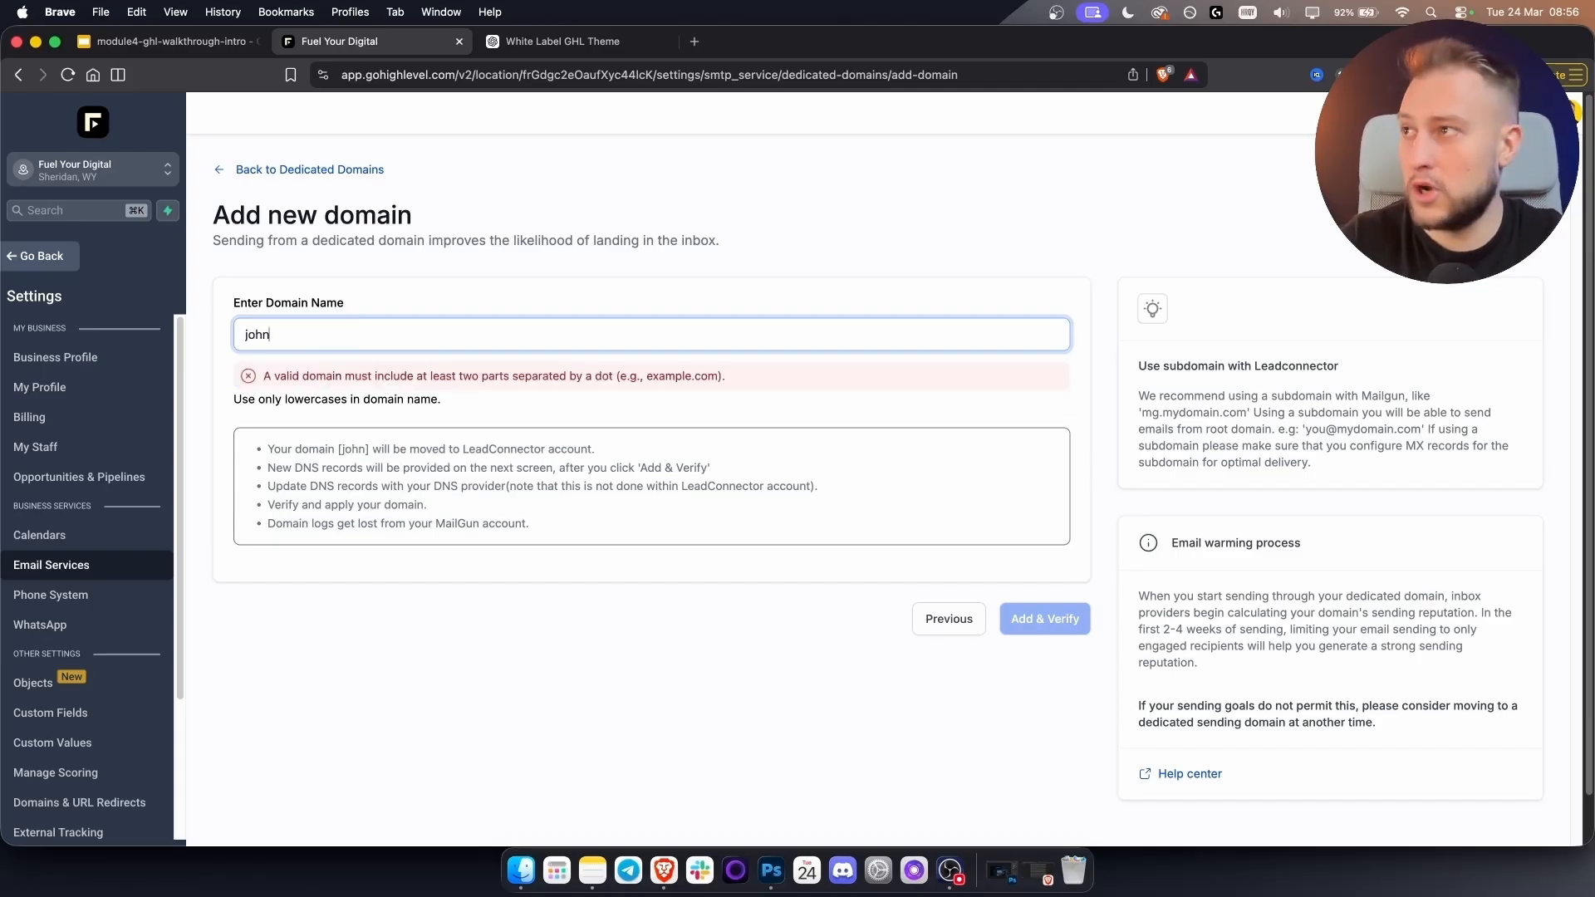
pyautogui.write('.fuelyourdigital.com')
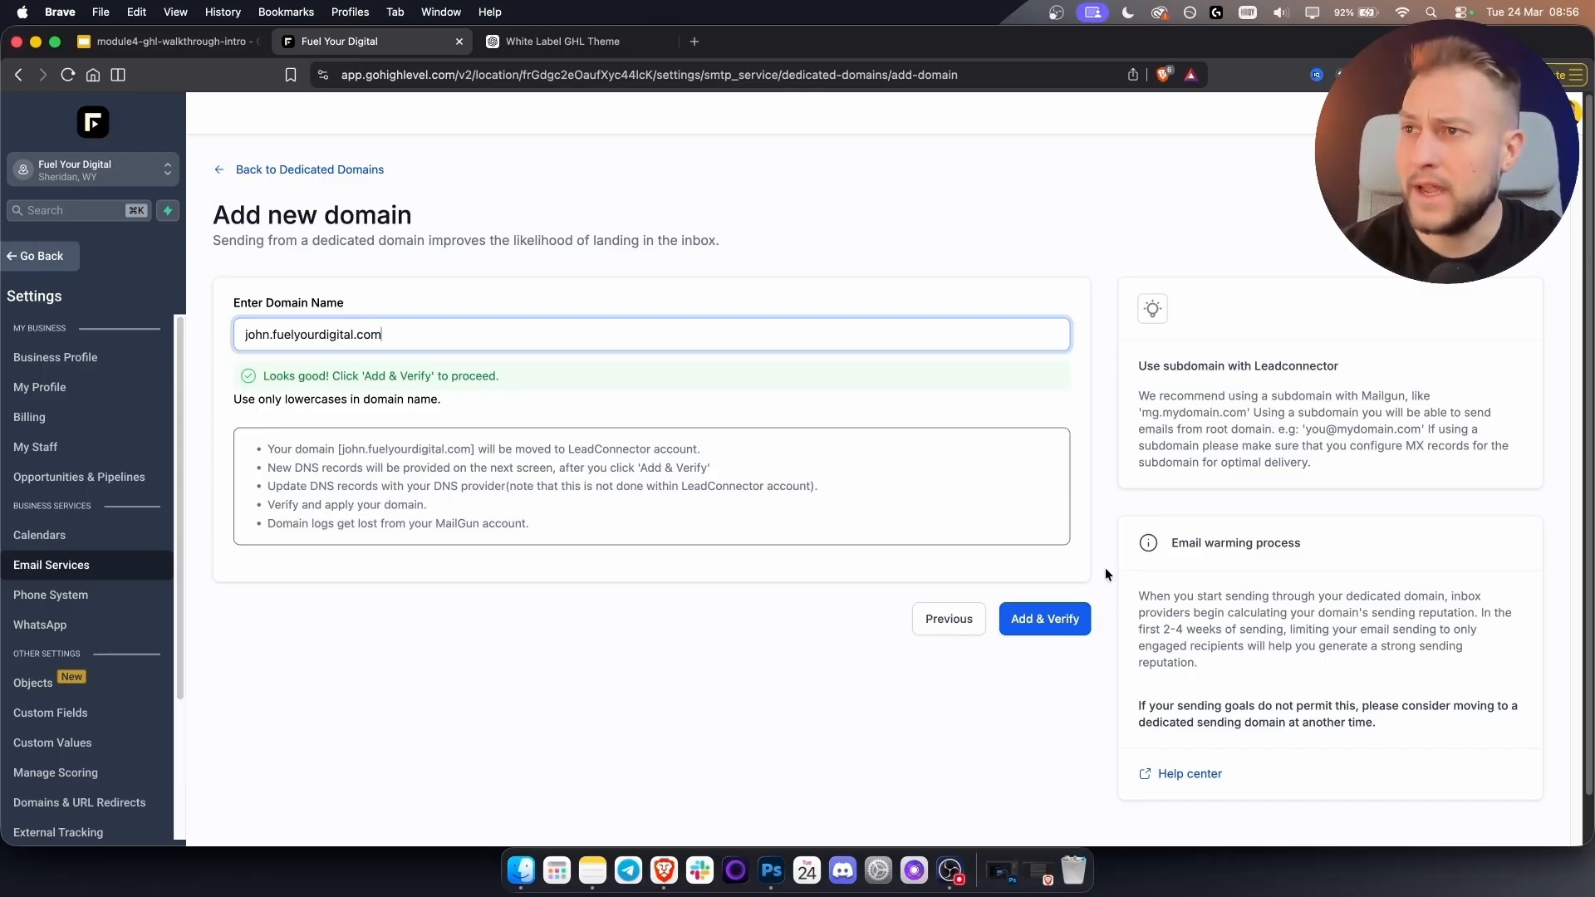
pyautogui.click(1049, 621)
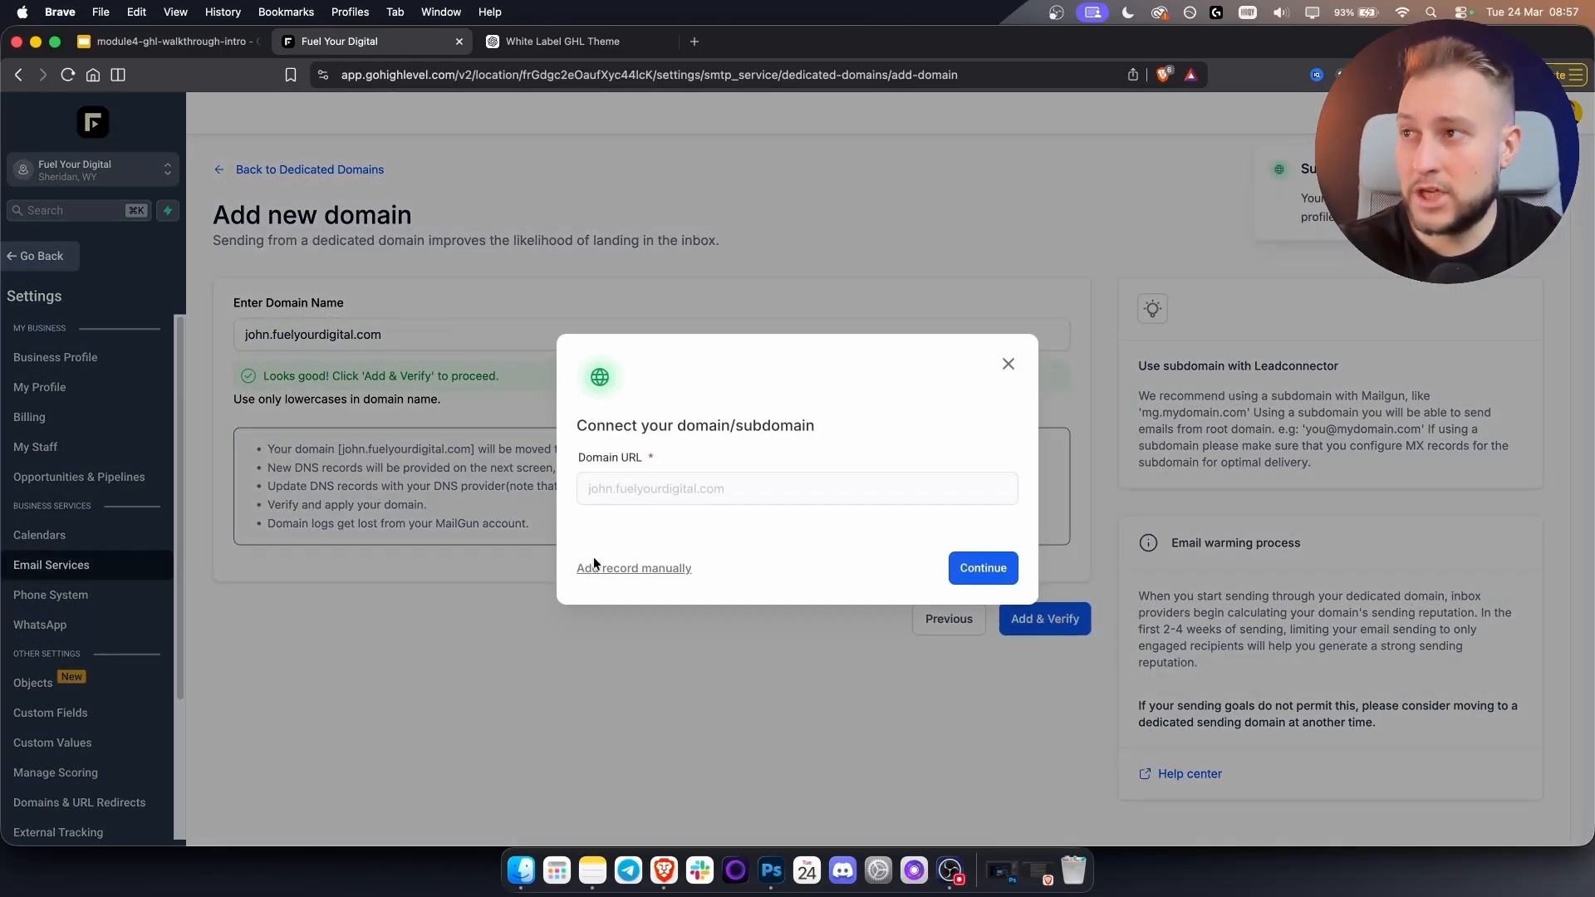
# Review the manual DNS records for john.fuelyourdigital.com, then return to Dedicated Domains.
pyautogui.click(629, 571)
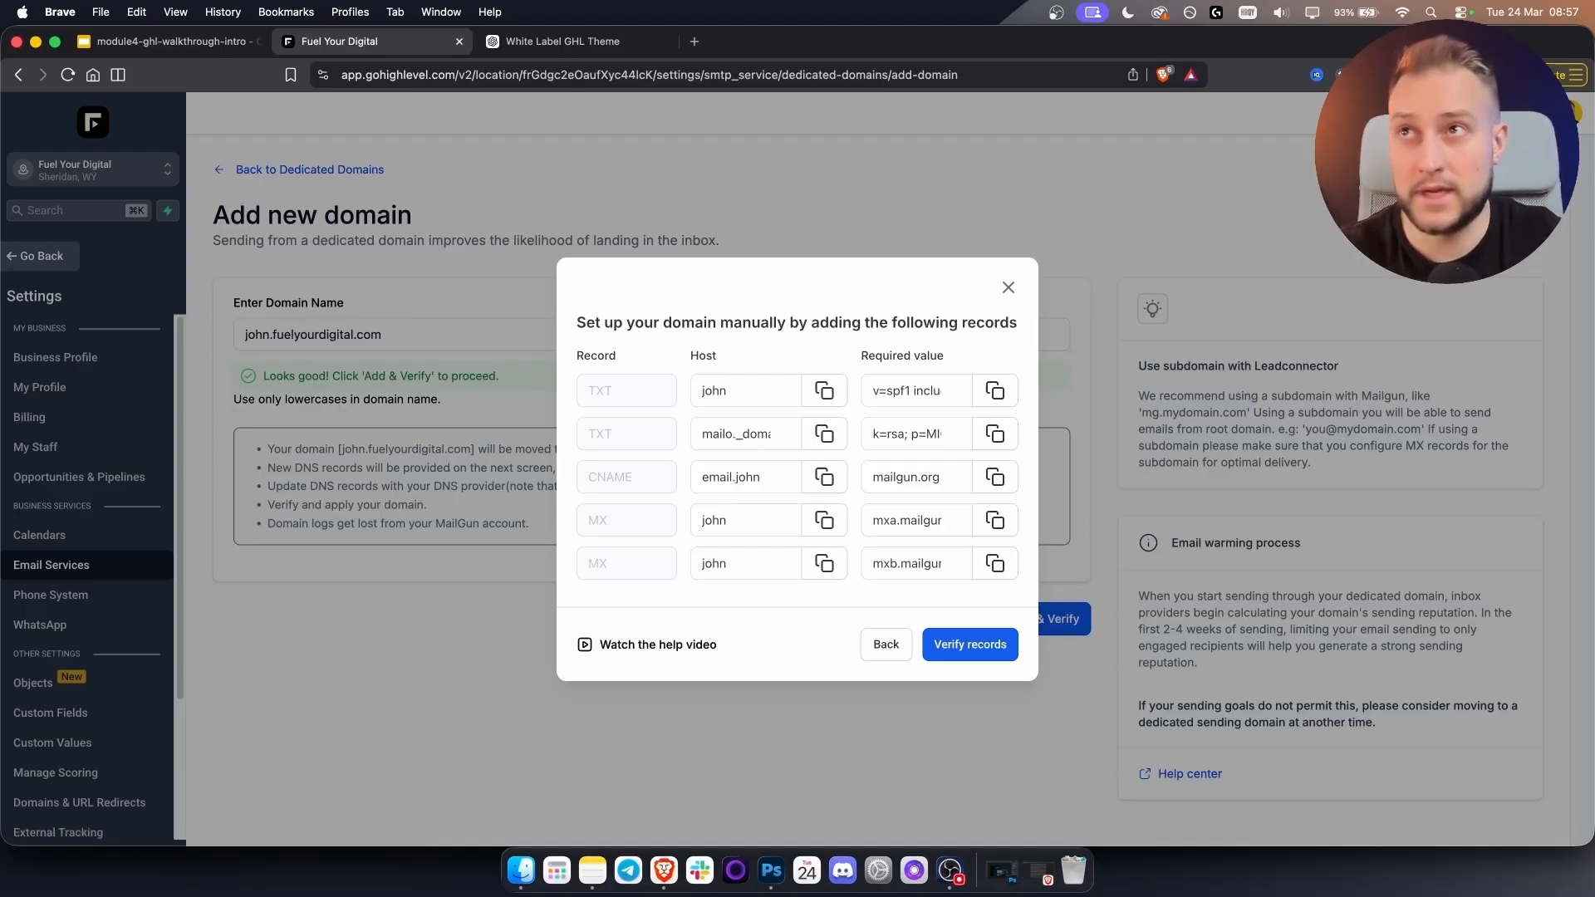
pyautogui.click(1008, 287)
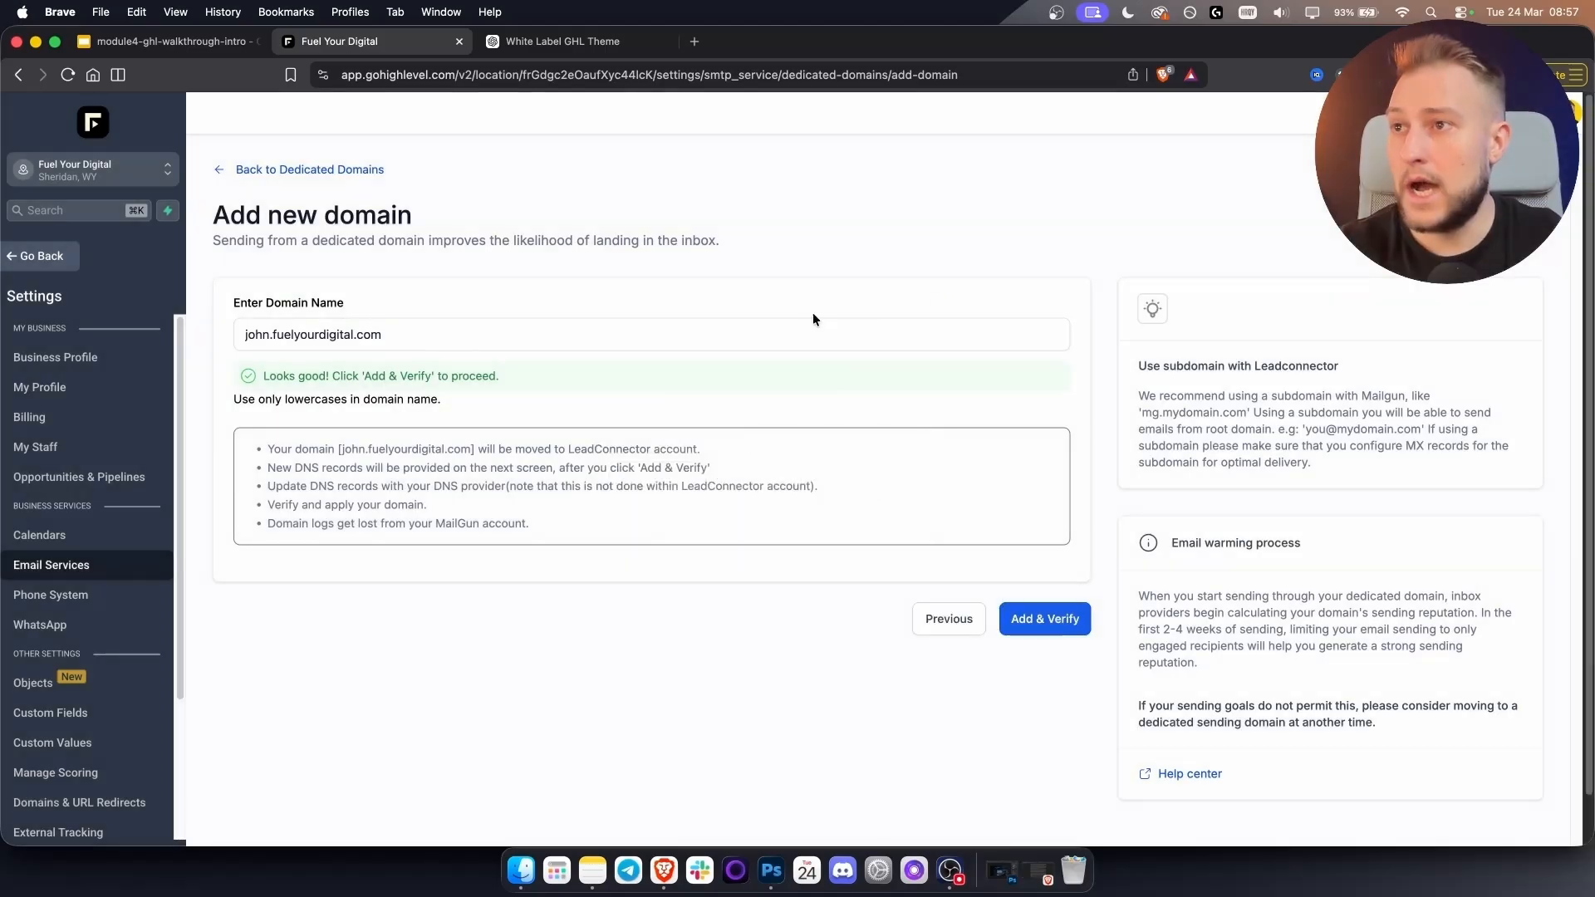
pyautogui.click(262, 169)
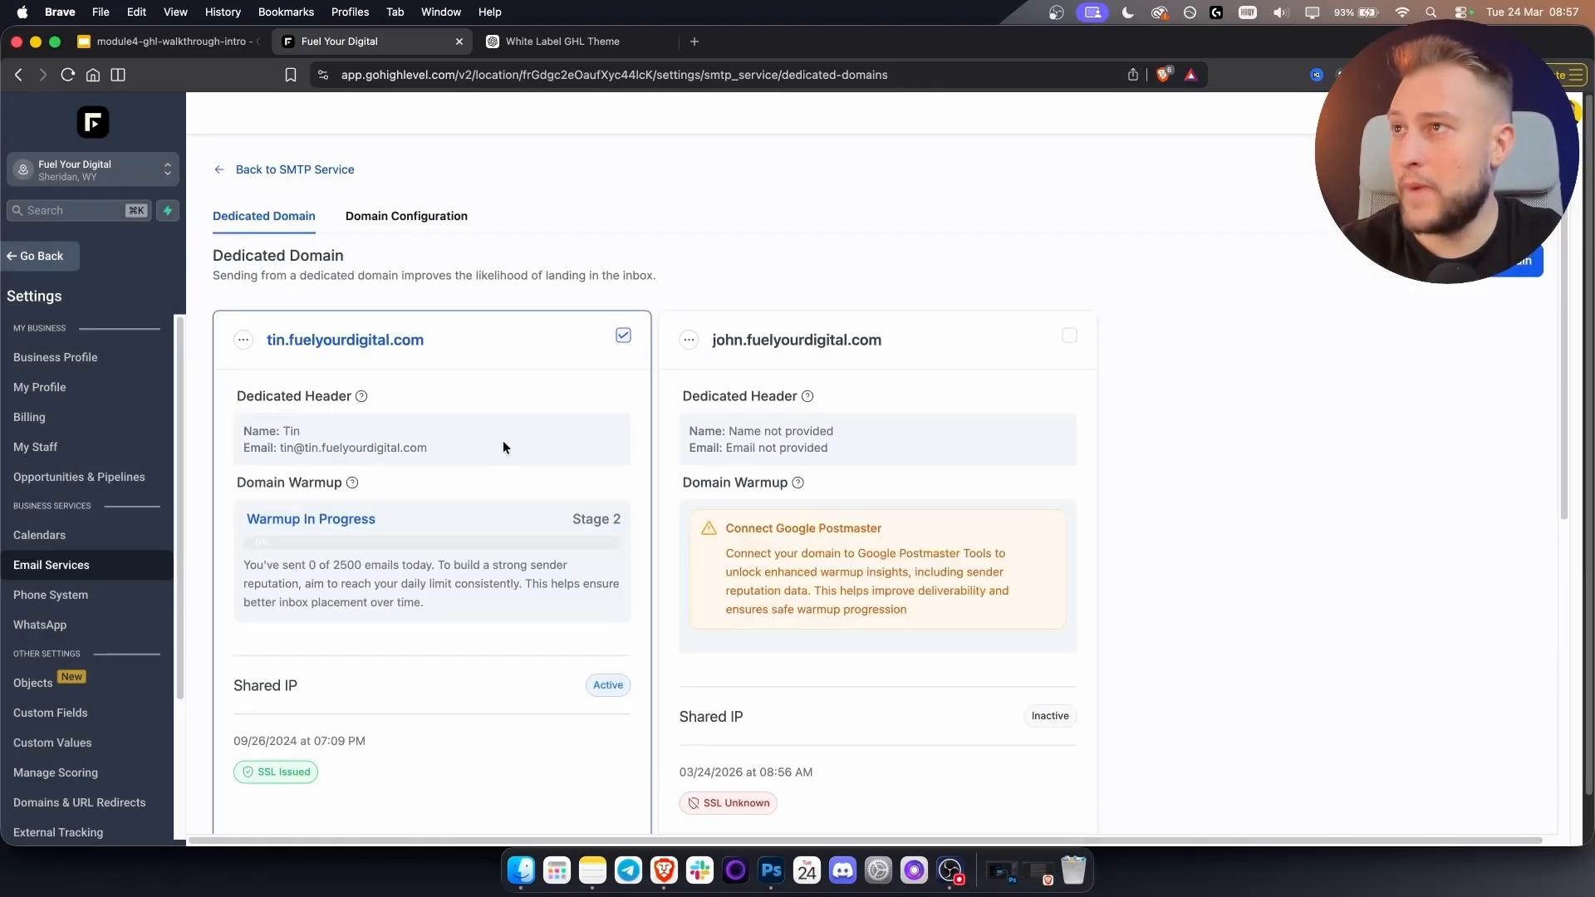
# Delete the john.fuelyourdigital.com domain, confirming with the word 'Delete'.
pyautogui.click(689, 340)
pyautogui.click(696, 252)
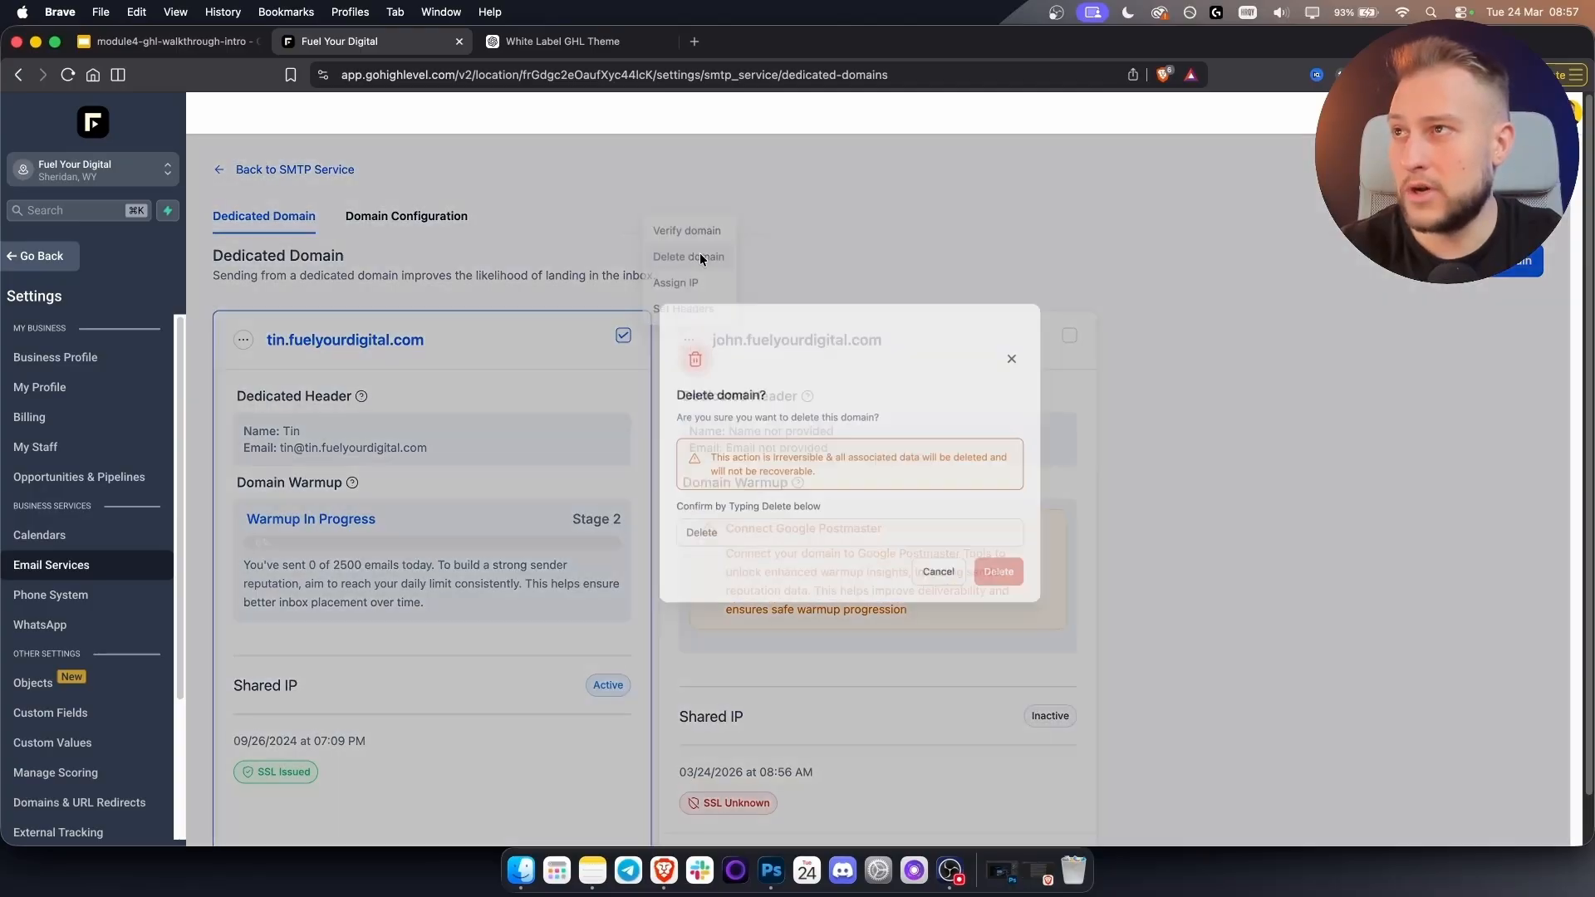
pyautogui.click(805, 585)
pyautogui.write('Delete')
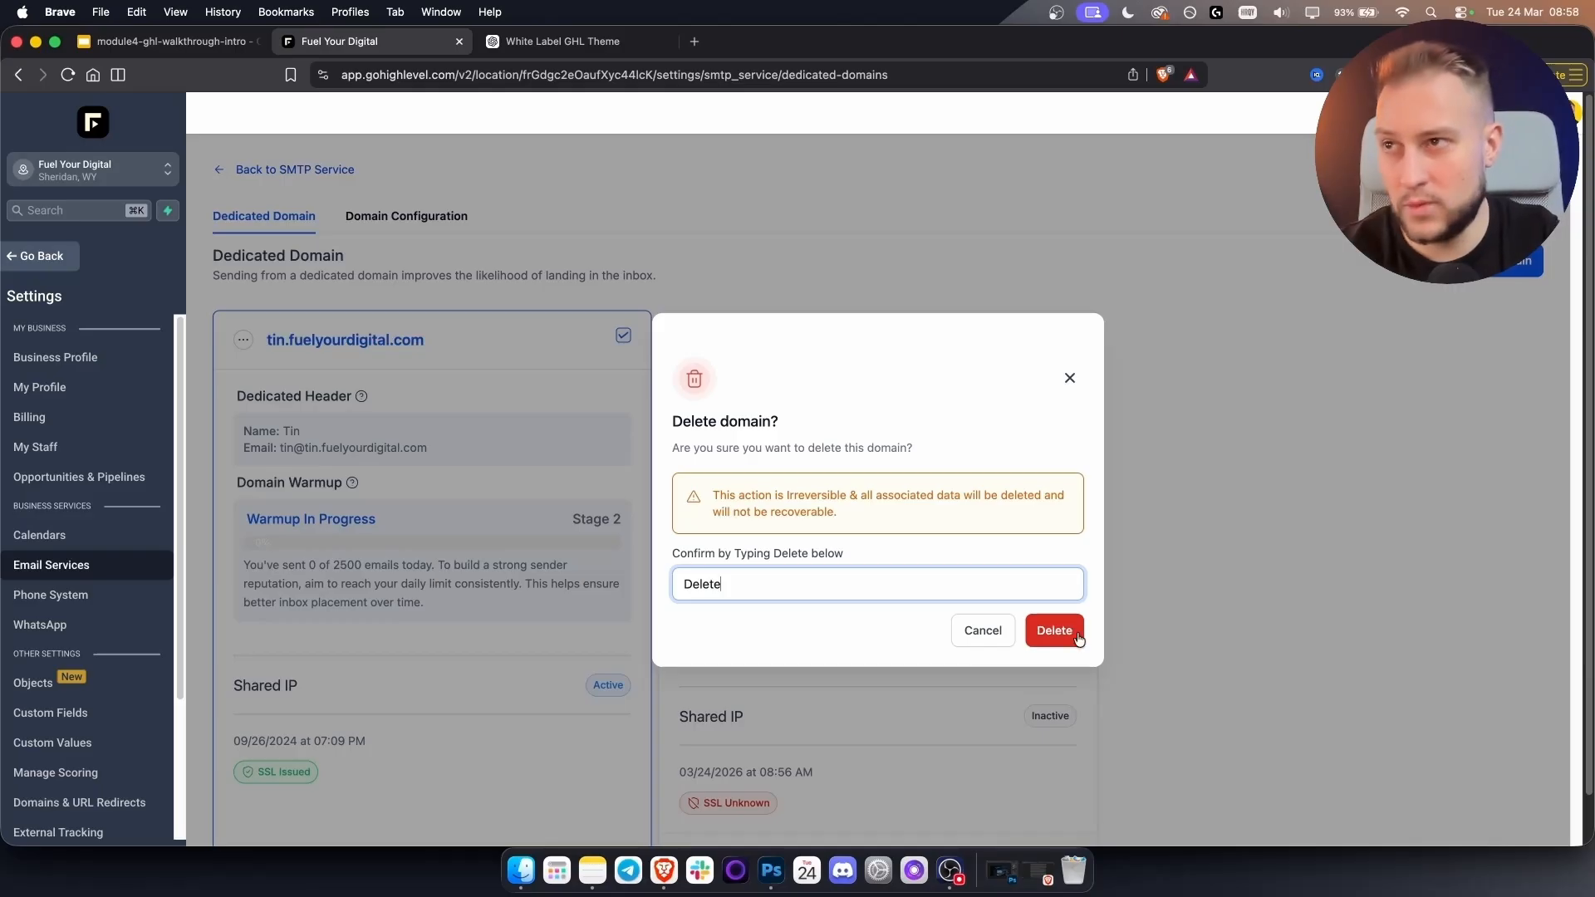
pyautogui.press('Return')
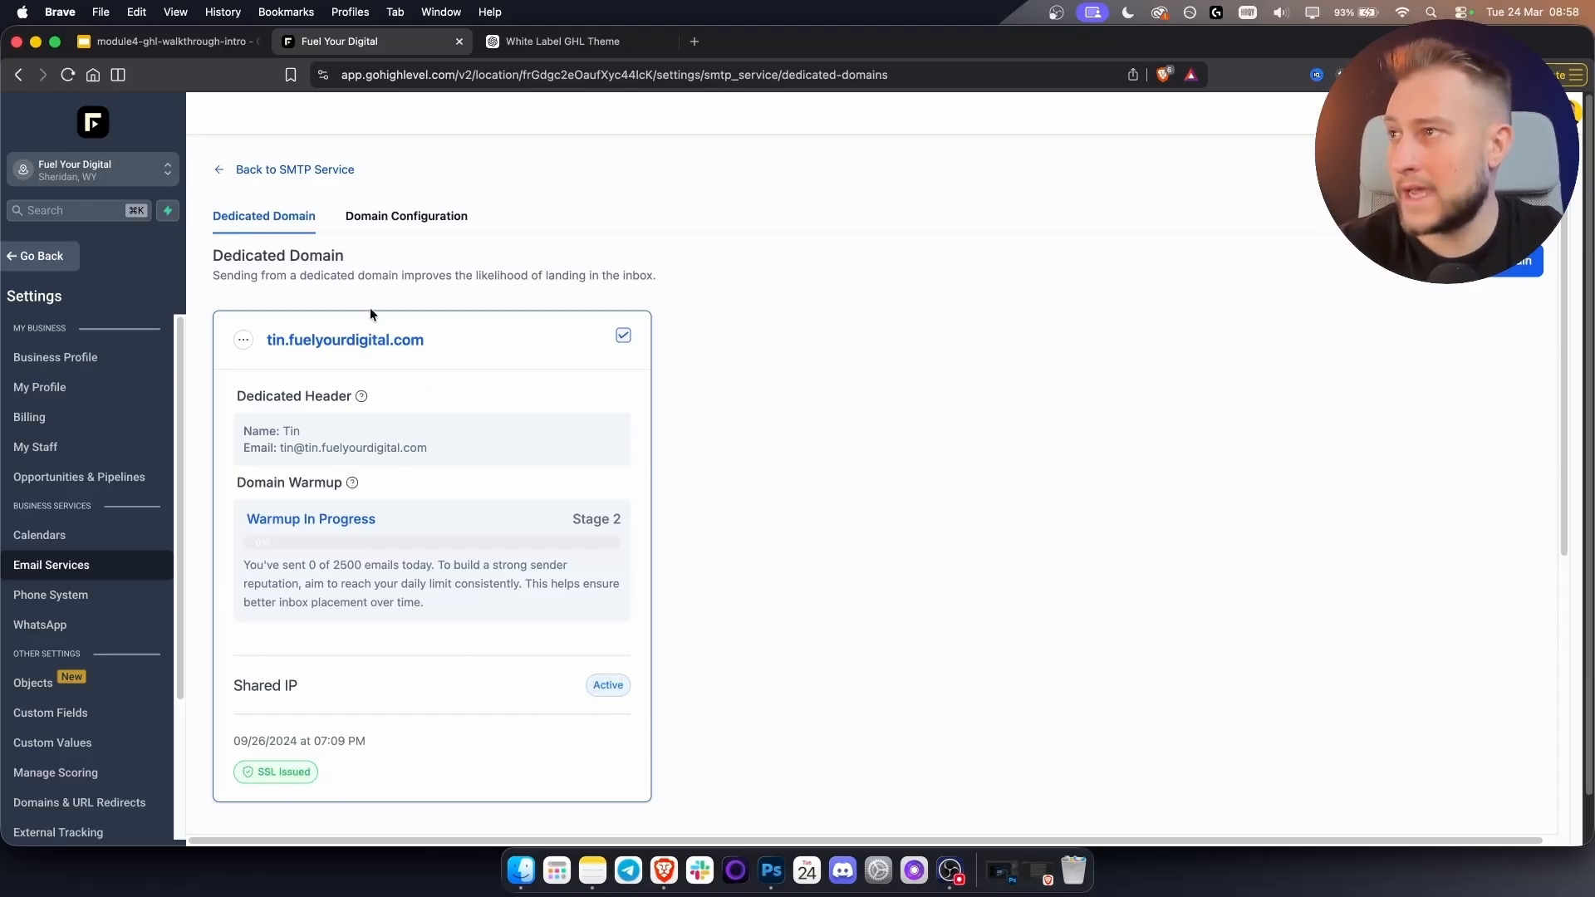
# Copy the sender email address shown for tin.fuelyourdigital.com.
pyautogui.moveTo(277, 451); pyautogui.dragTo(436, 456)
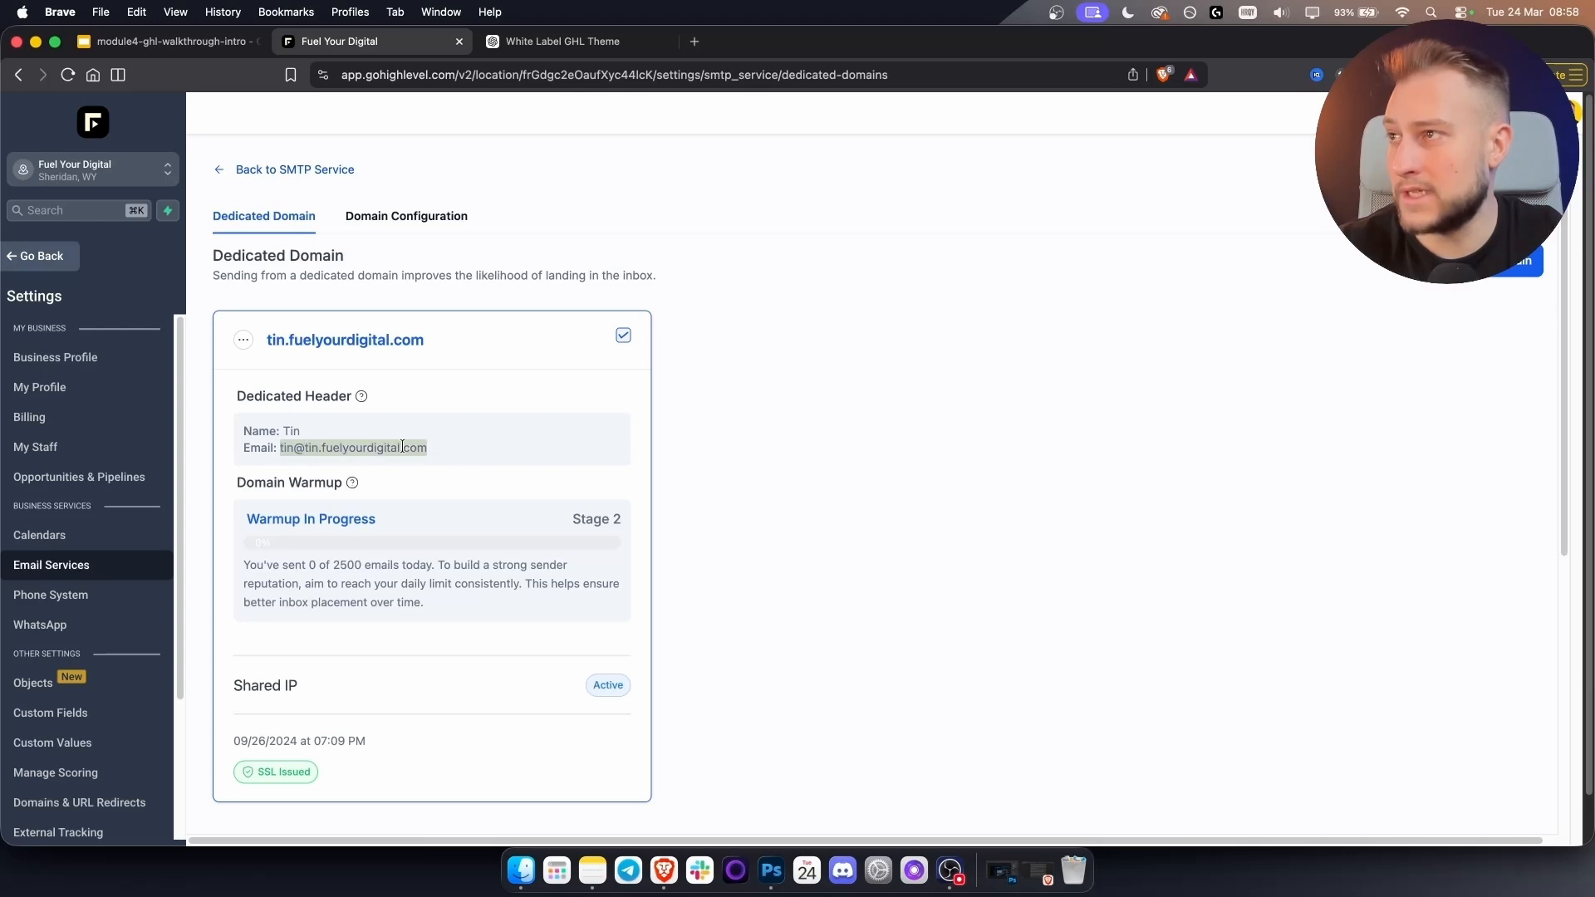
pyautogui.rightClick(402, 447)
pyautogui.click(424, 481)
pyautogui.click(358, 443)
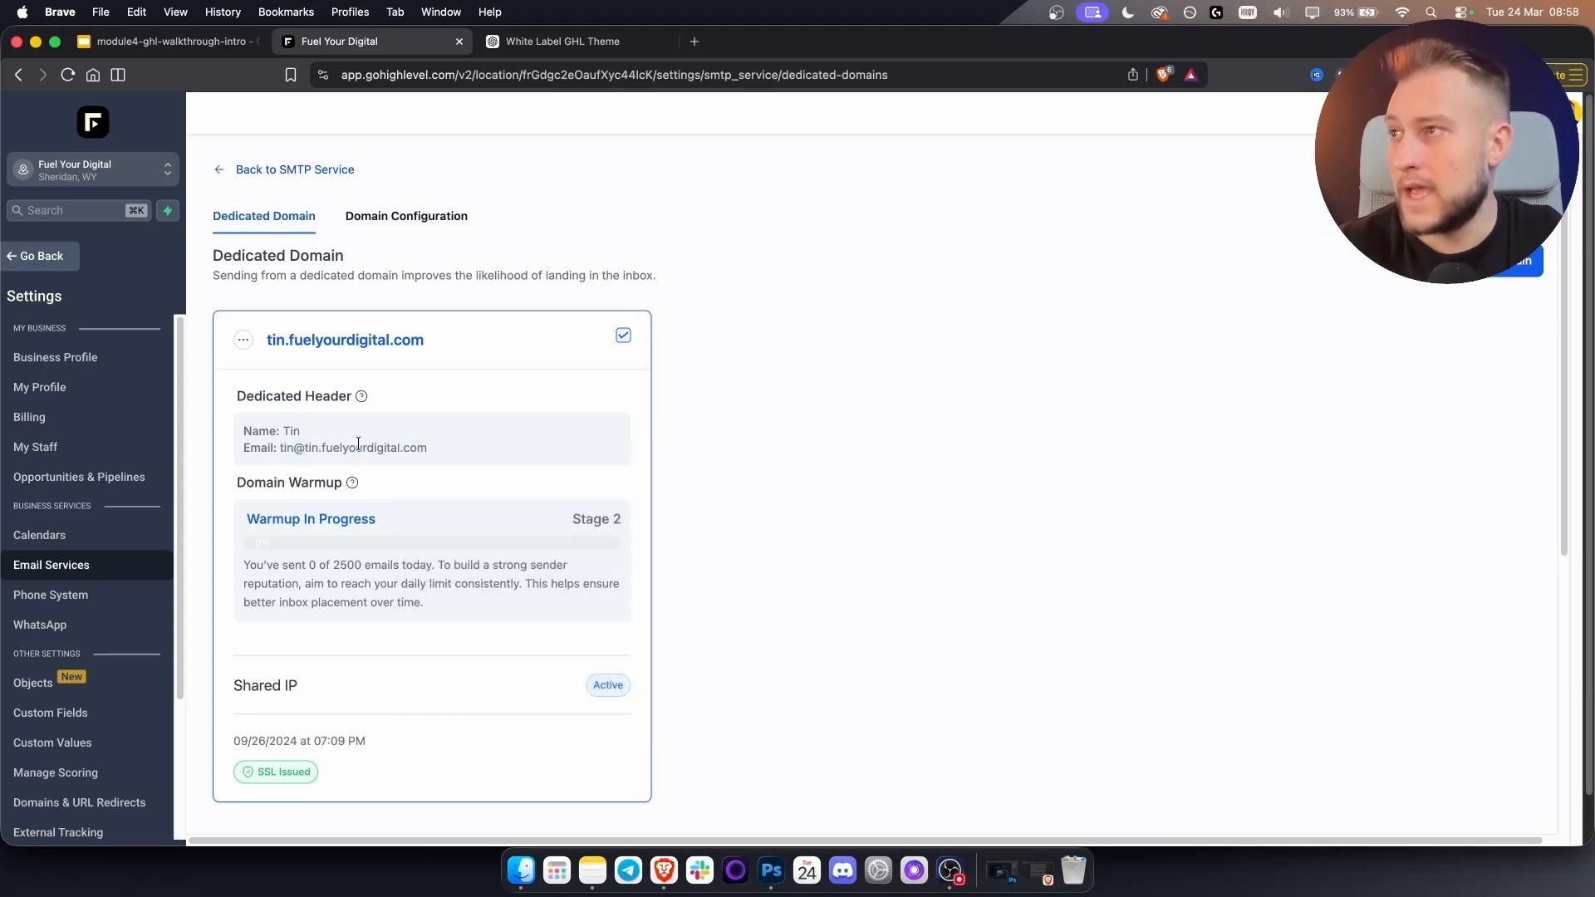
pyautogui.click(34, 256)
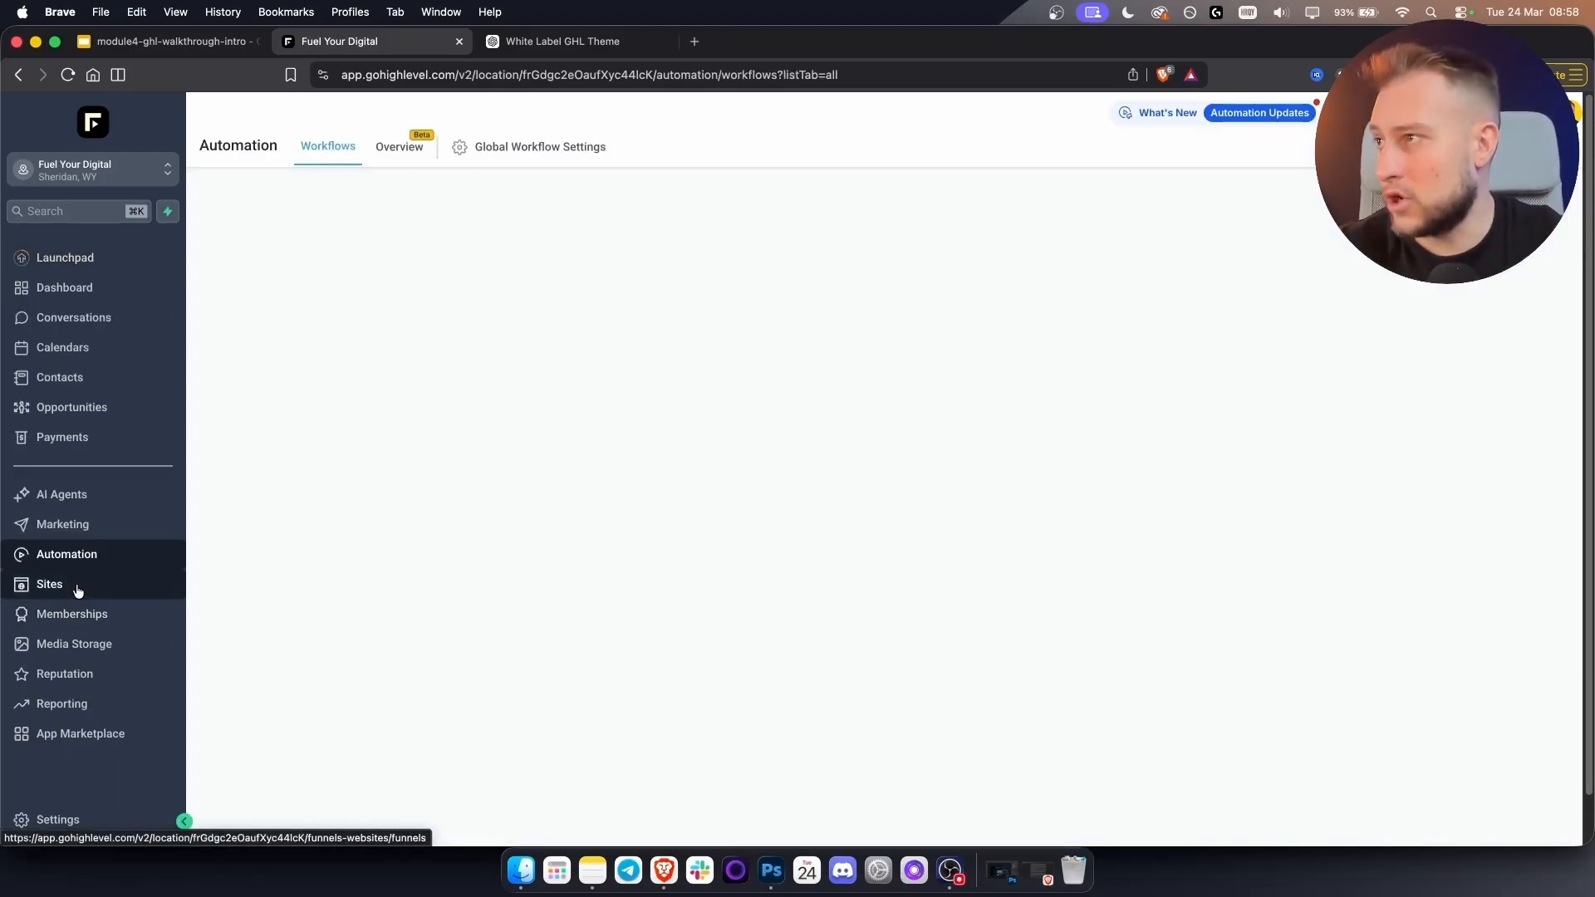
# In the No Show workflow's email step, paste the copied address as the From Email.
pyautogui.scroll(-1, 402, 661)
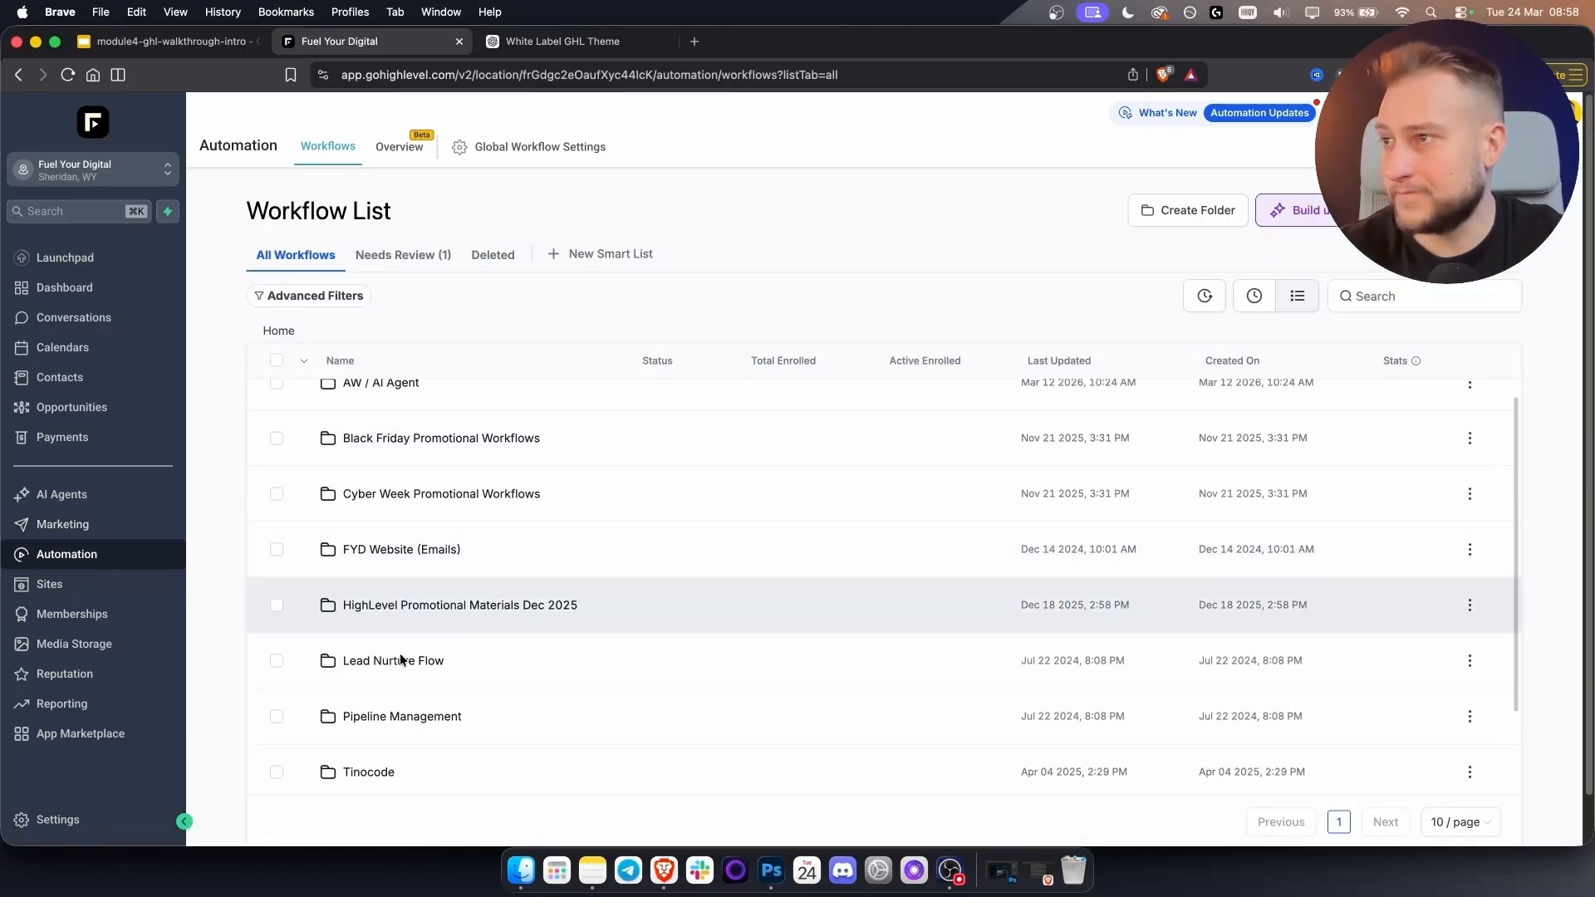
pyautogui.click(392, 663)
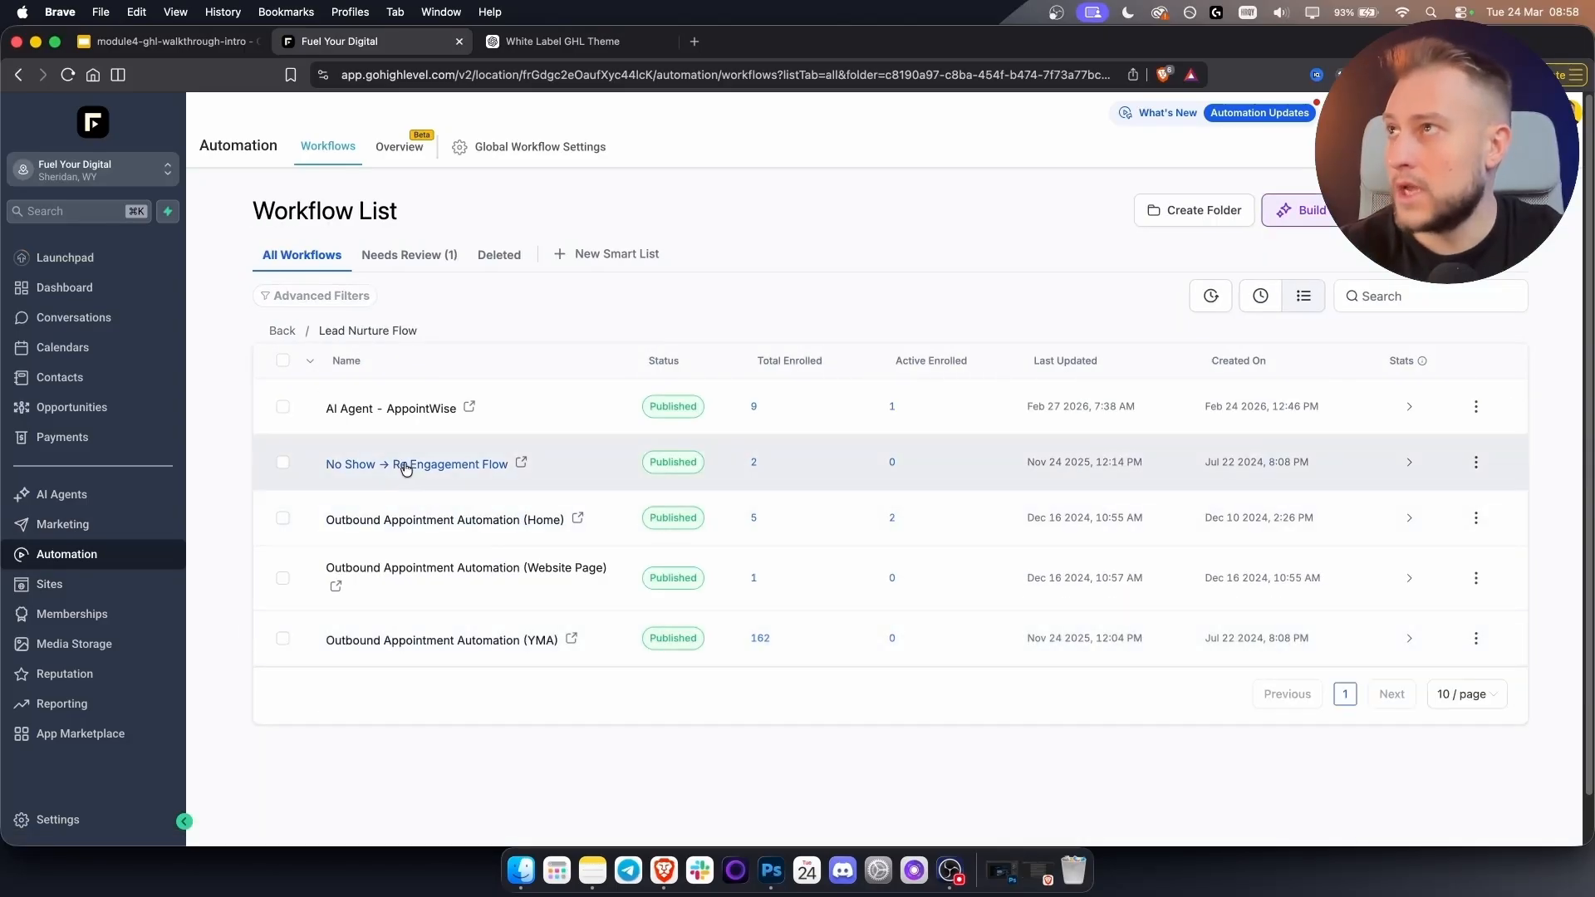
pyautogui.click(405, 470)
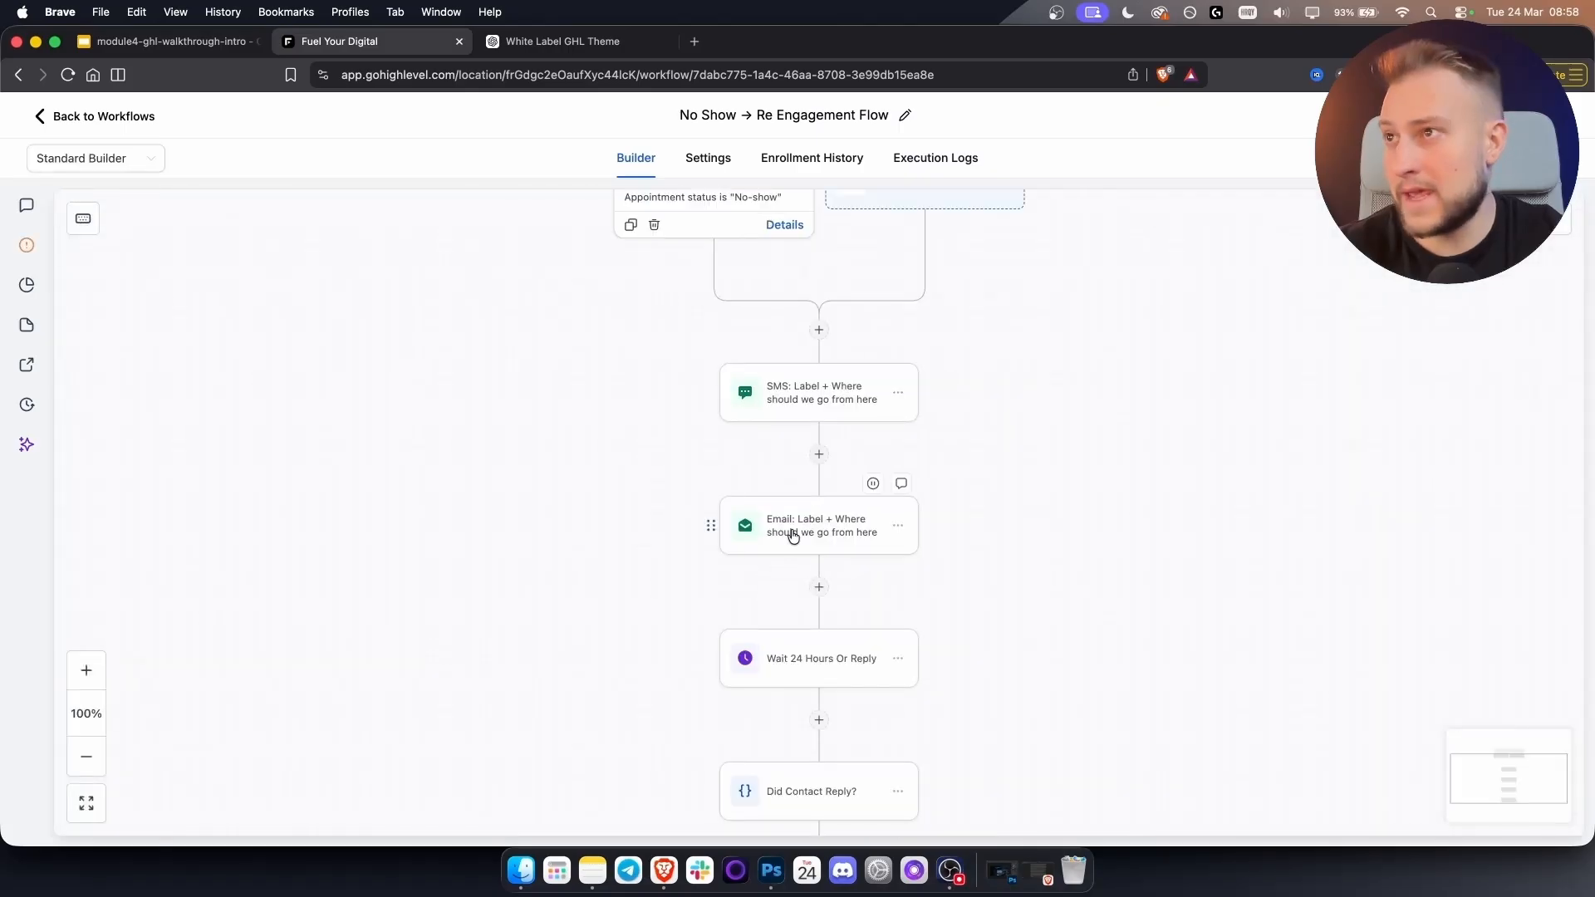
pyautogui.click(793, 532)
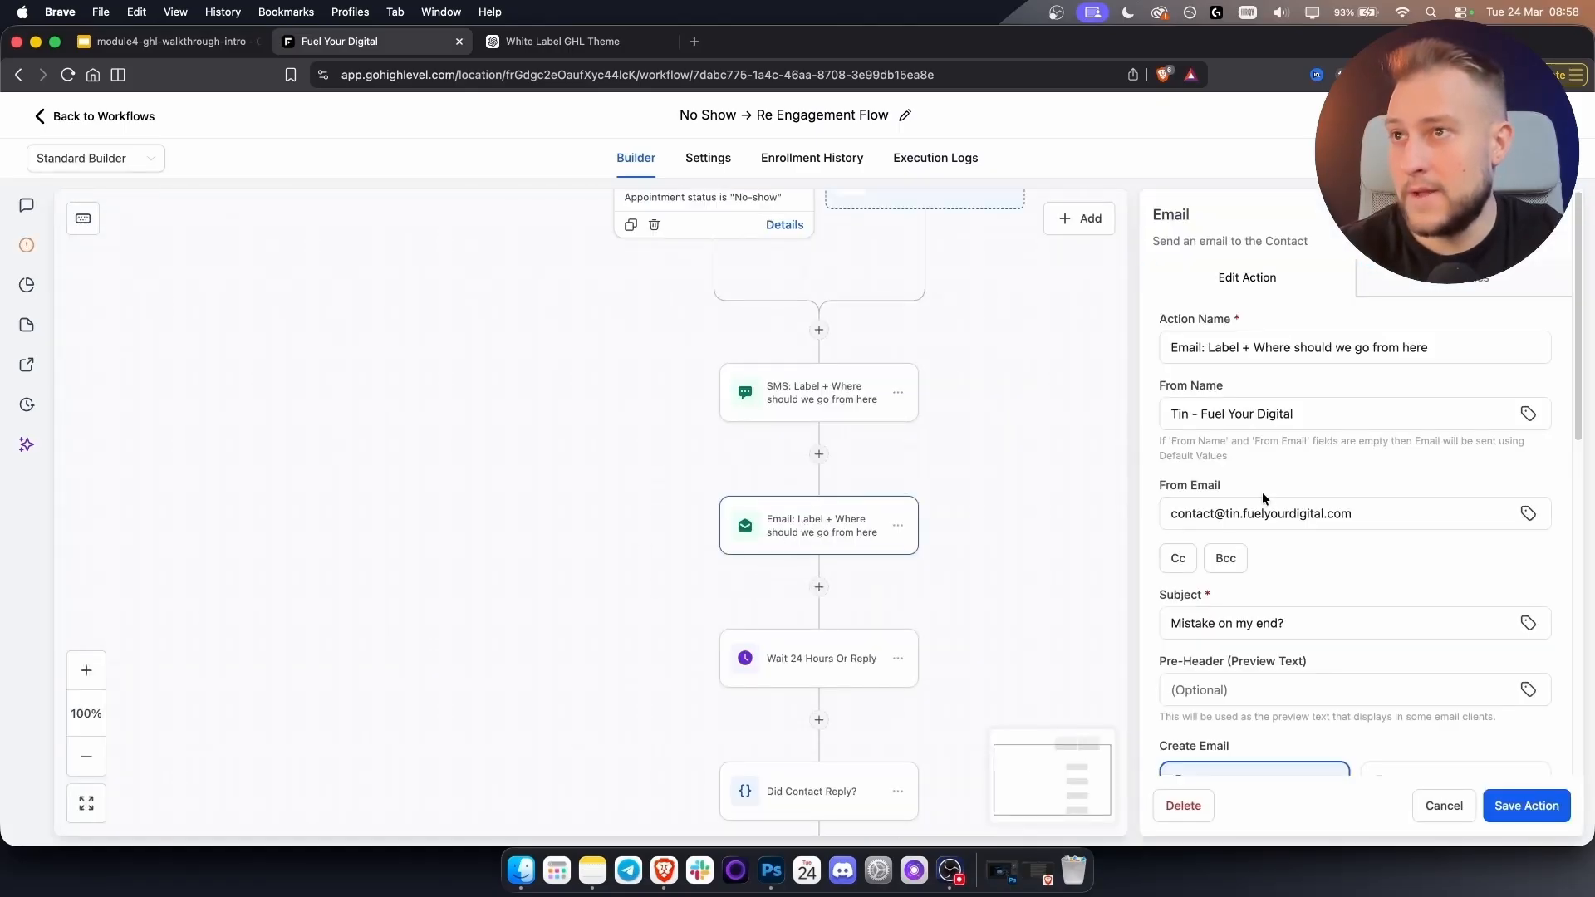
pyautogui.moveTo(1363, 513); pyautogui.dragTo(1161, 516)
pyautogui.press('super+v')
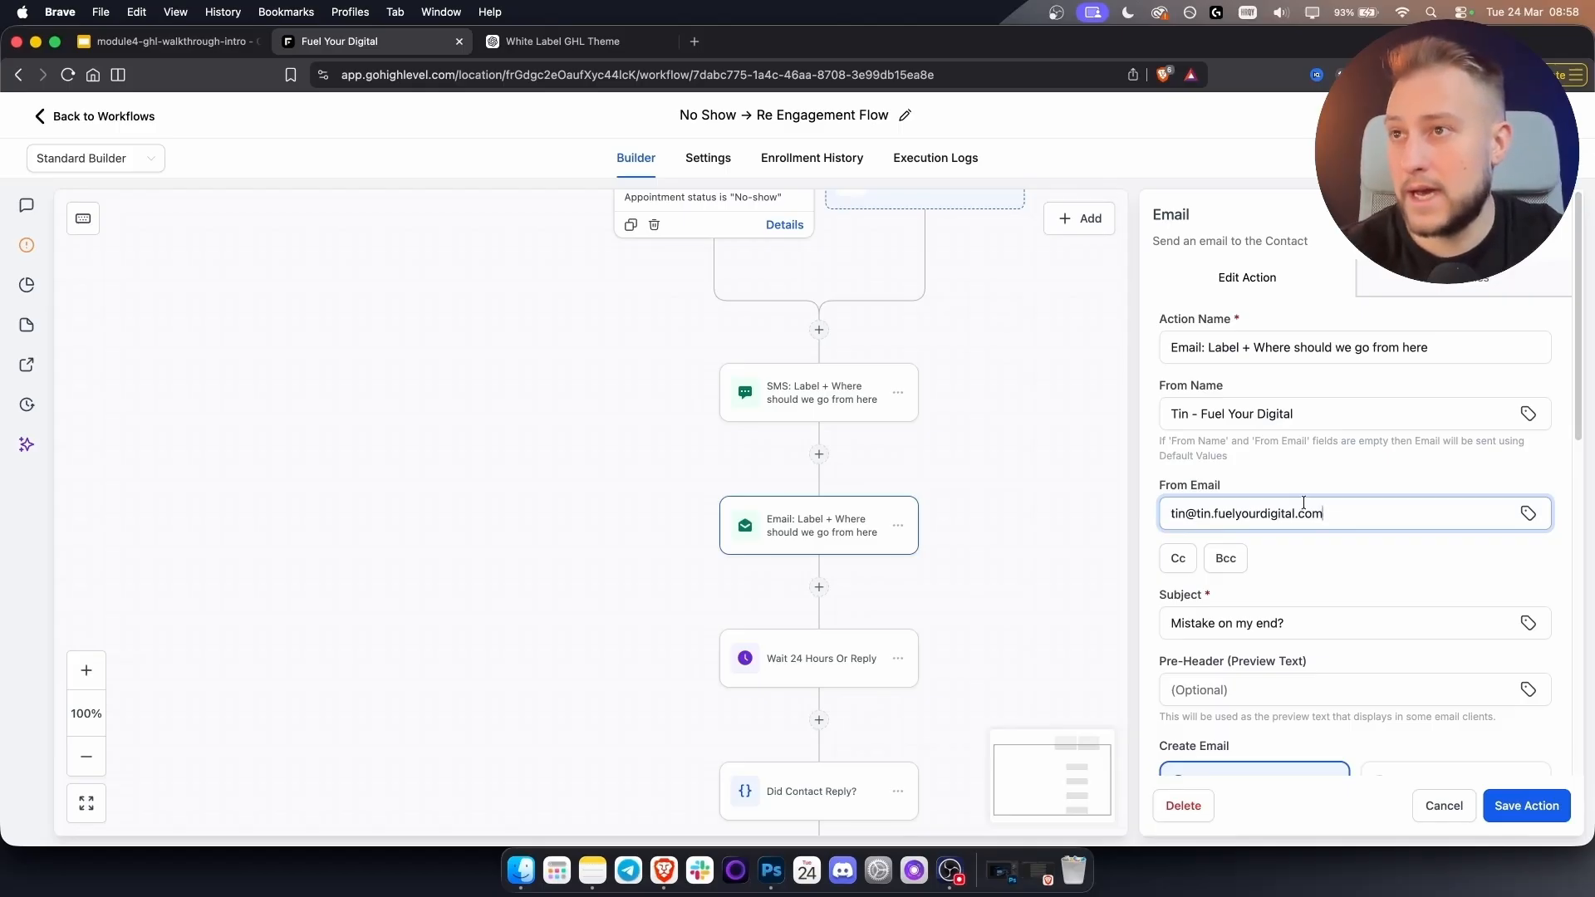
pyautogui.tripleClick(1242, 411)
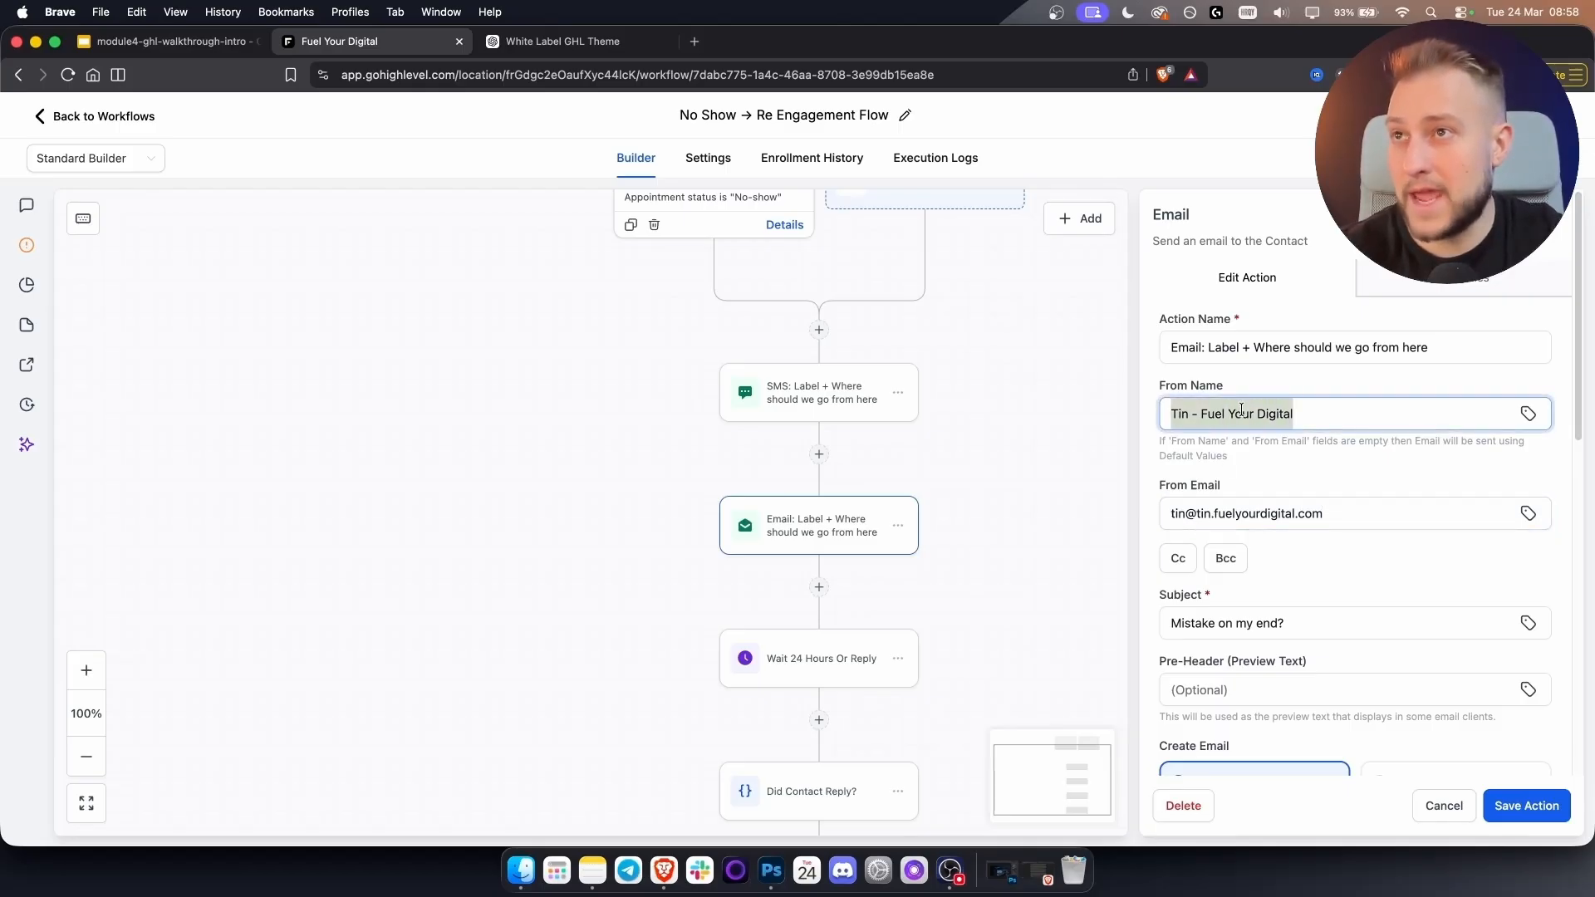
pyautogui.click(1309, 418)
# Inspect the email message body, then leave the builder discarding the unsaved changes.
pyautogui.scroll(-2, 1310, 535)
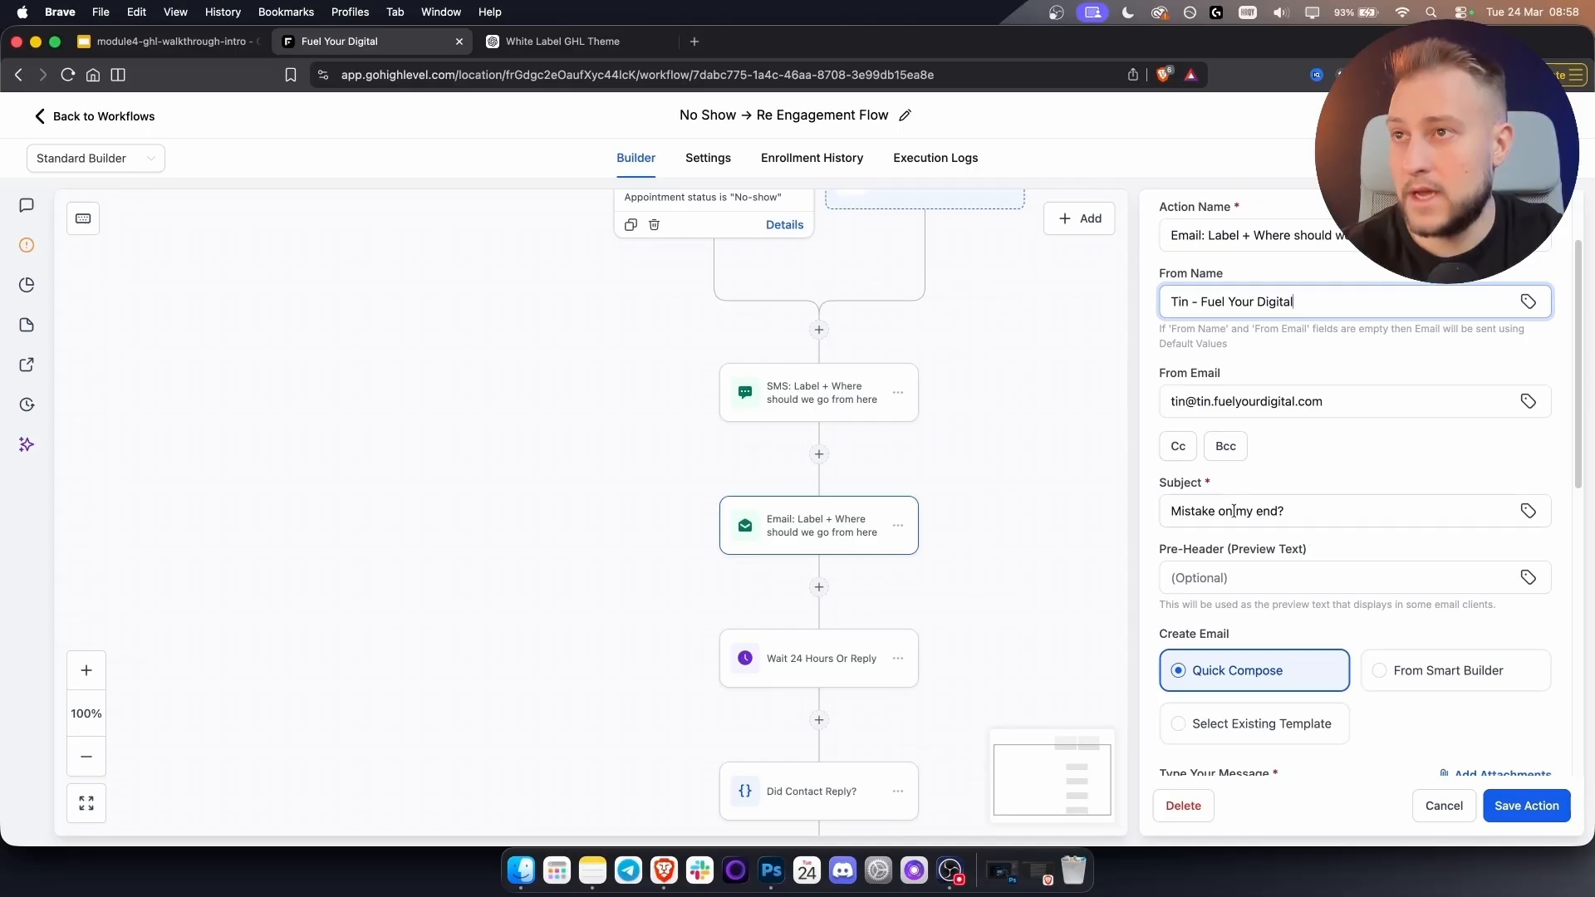
pyautogui.scroll(-5, 1297, 535)
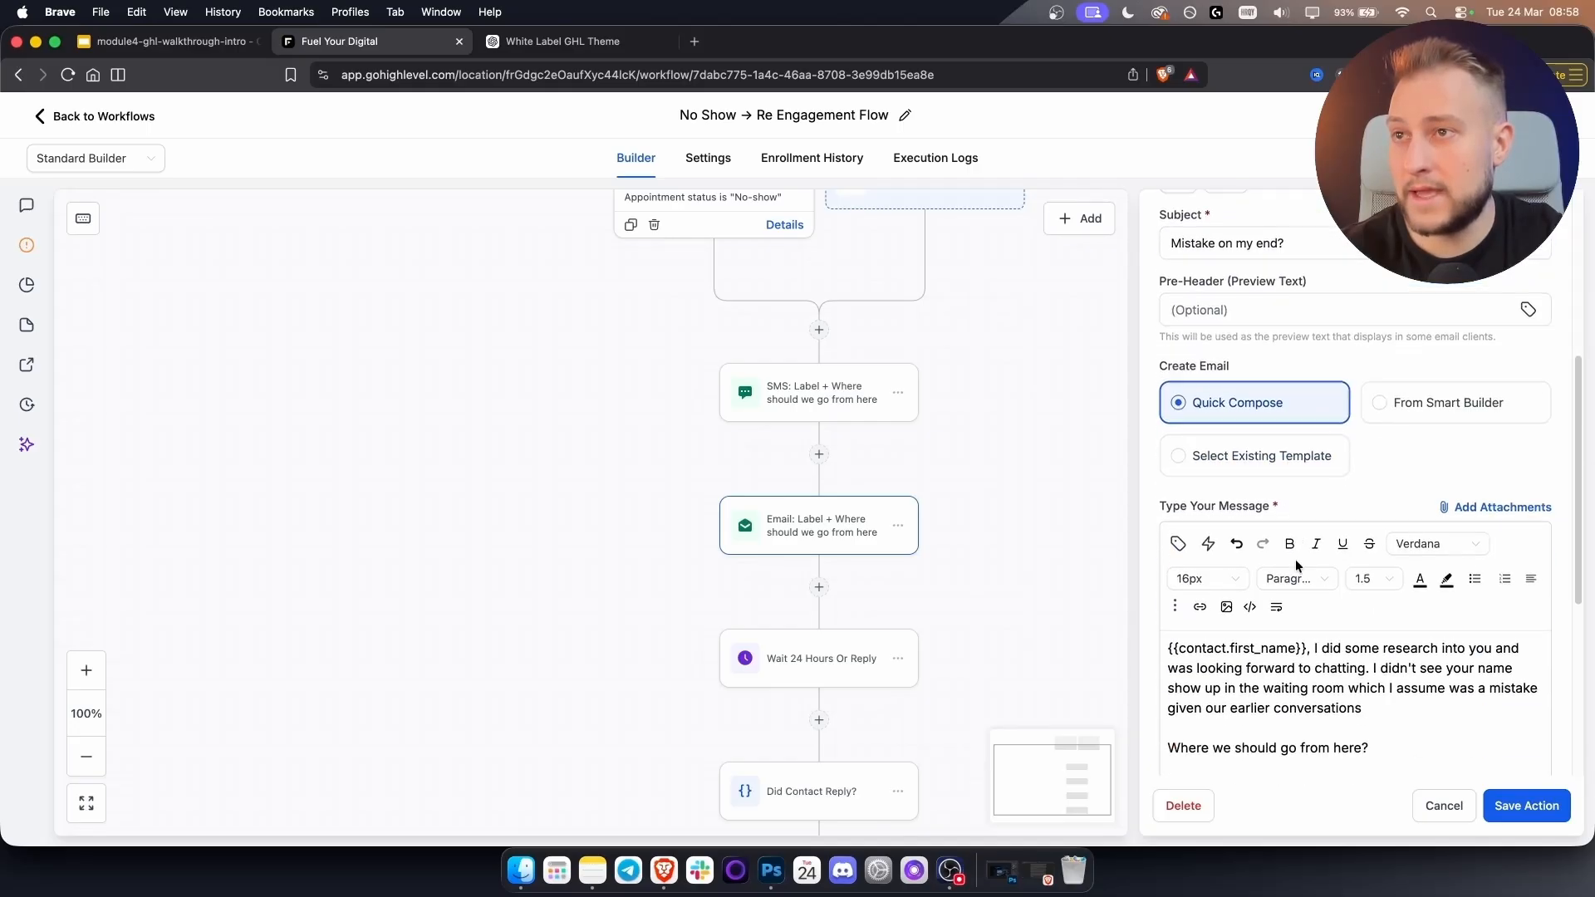
pyautogui.click(1354, 645)
pyautogui.press('super+a')
pyautogui.click(1371, 595)
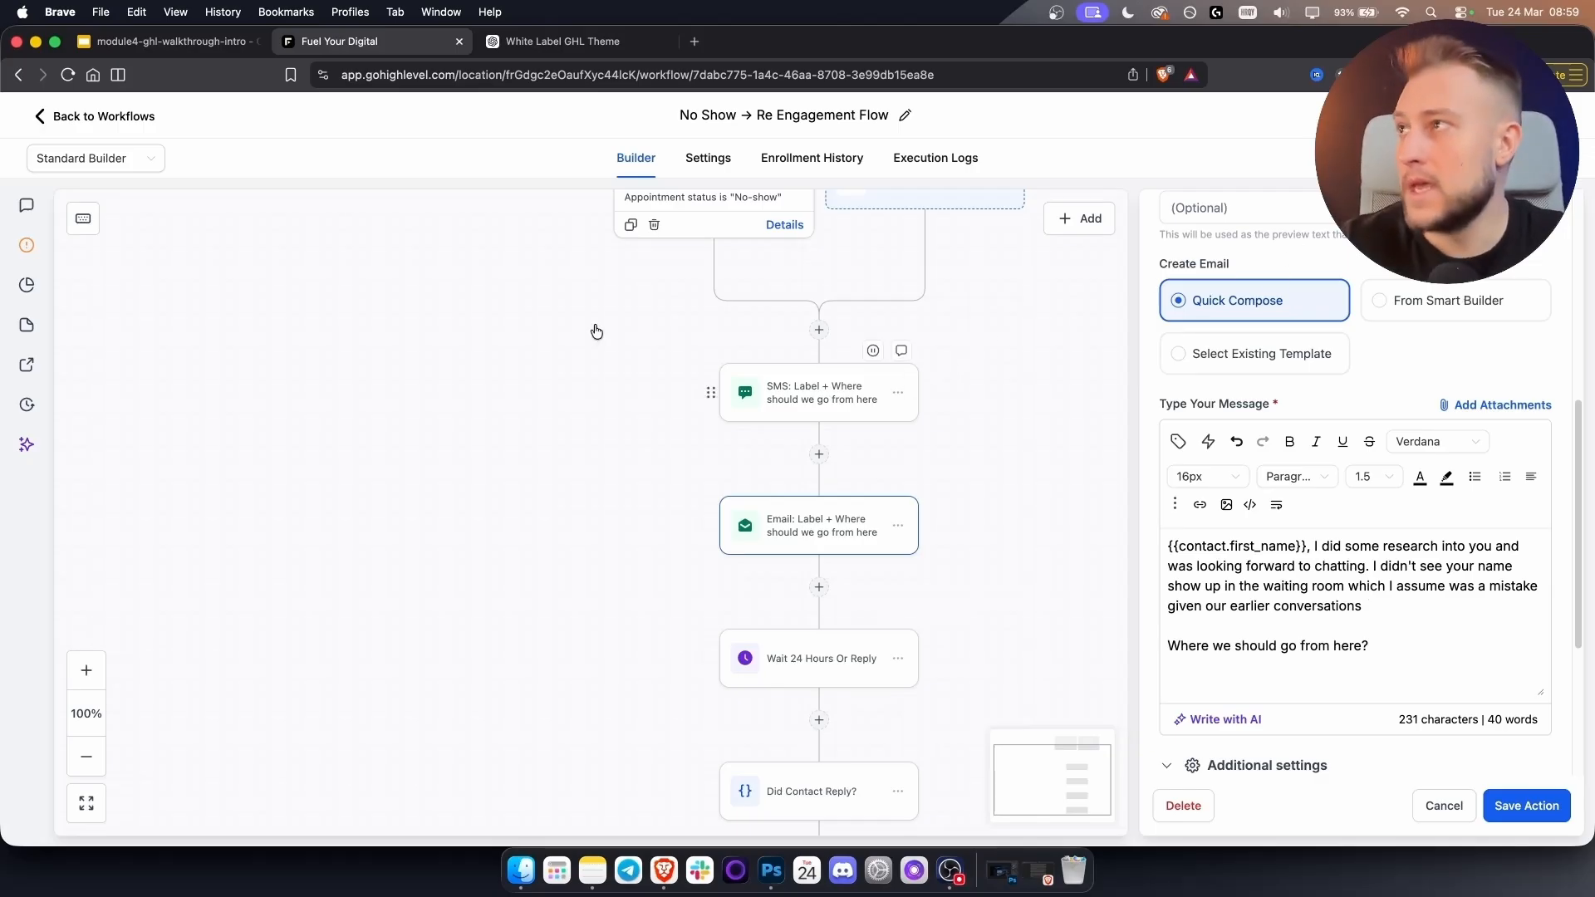
pyautogui.click(84, 120)
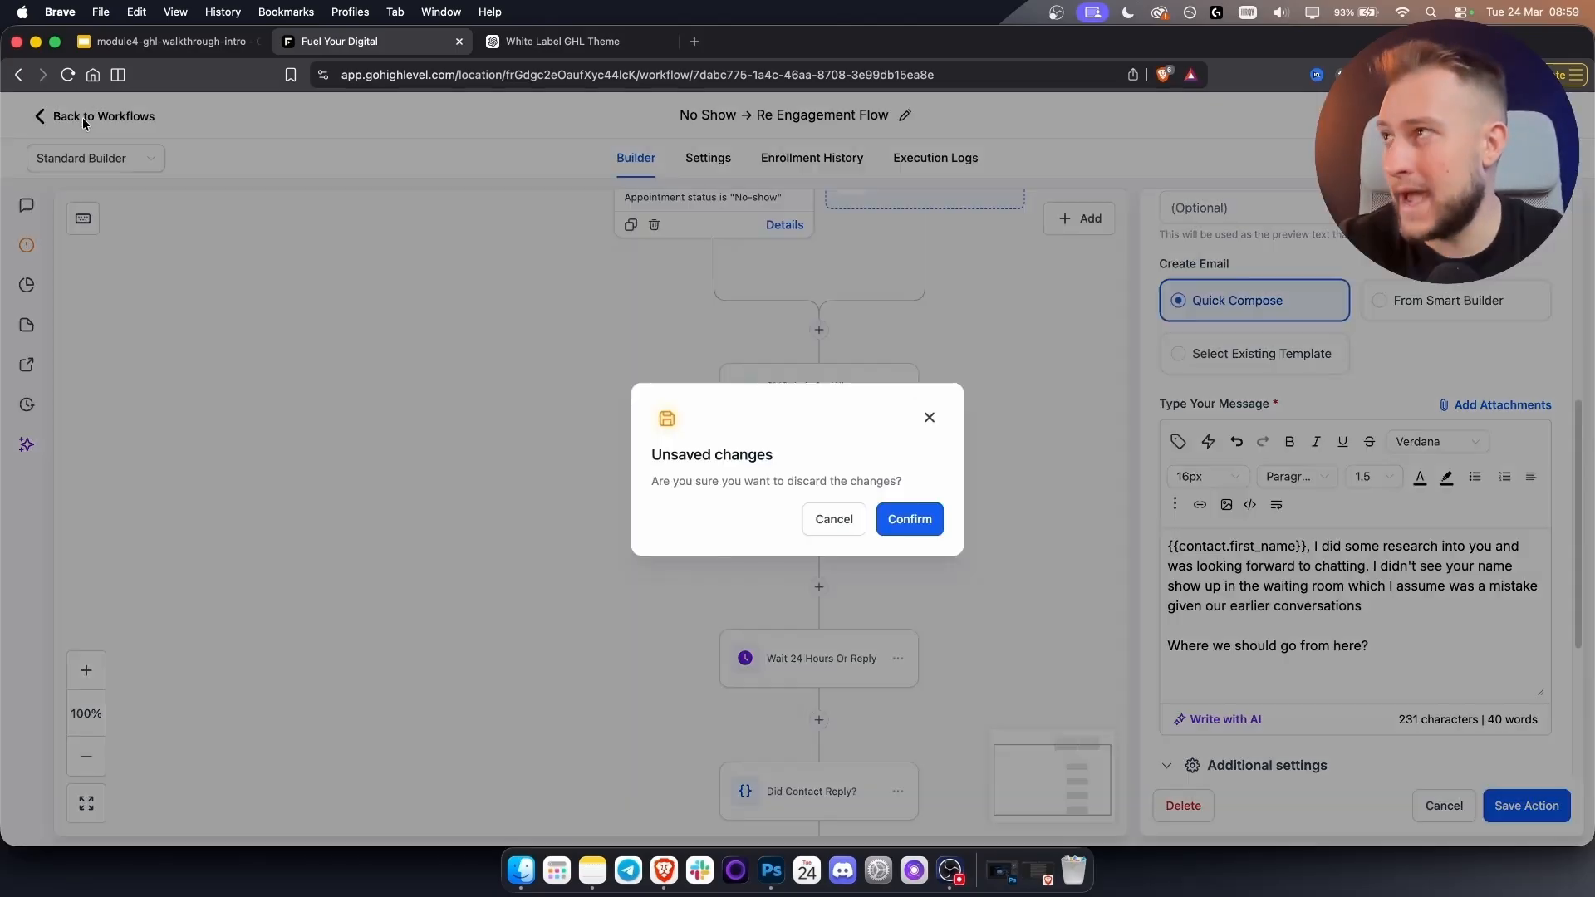
pyautogui.click(909, 522)
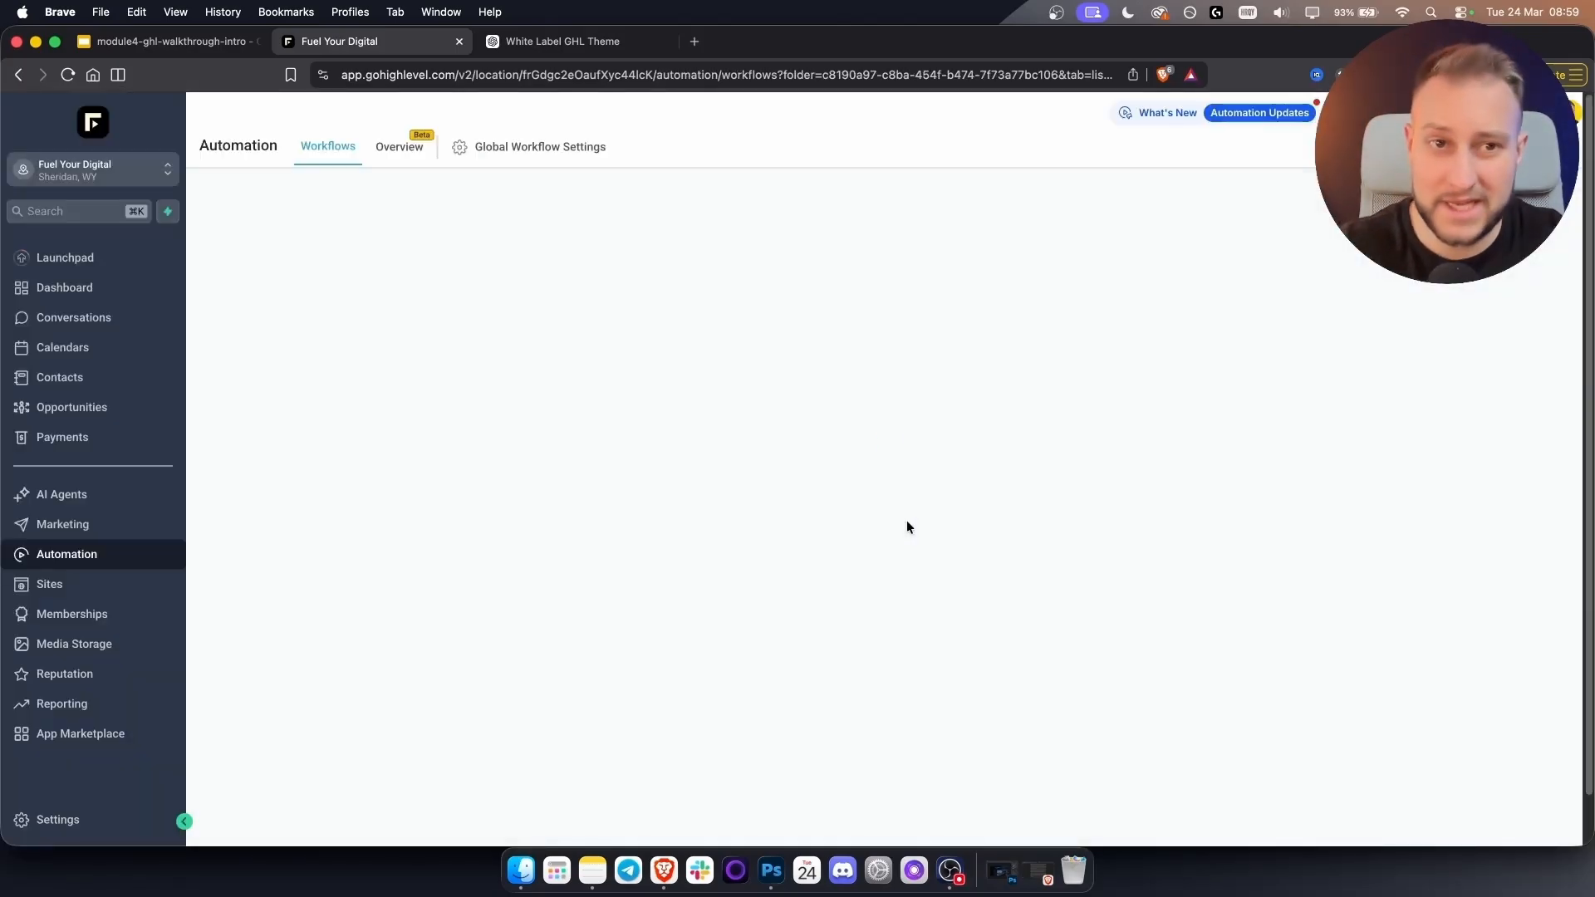
pyautogui.click(86, 821)
# In Phone System settings, choose Add Phone Number to start buying a number.
pyautogui.click(78, 595)
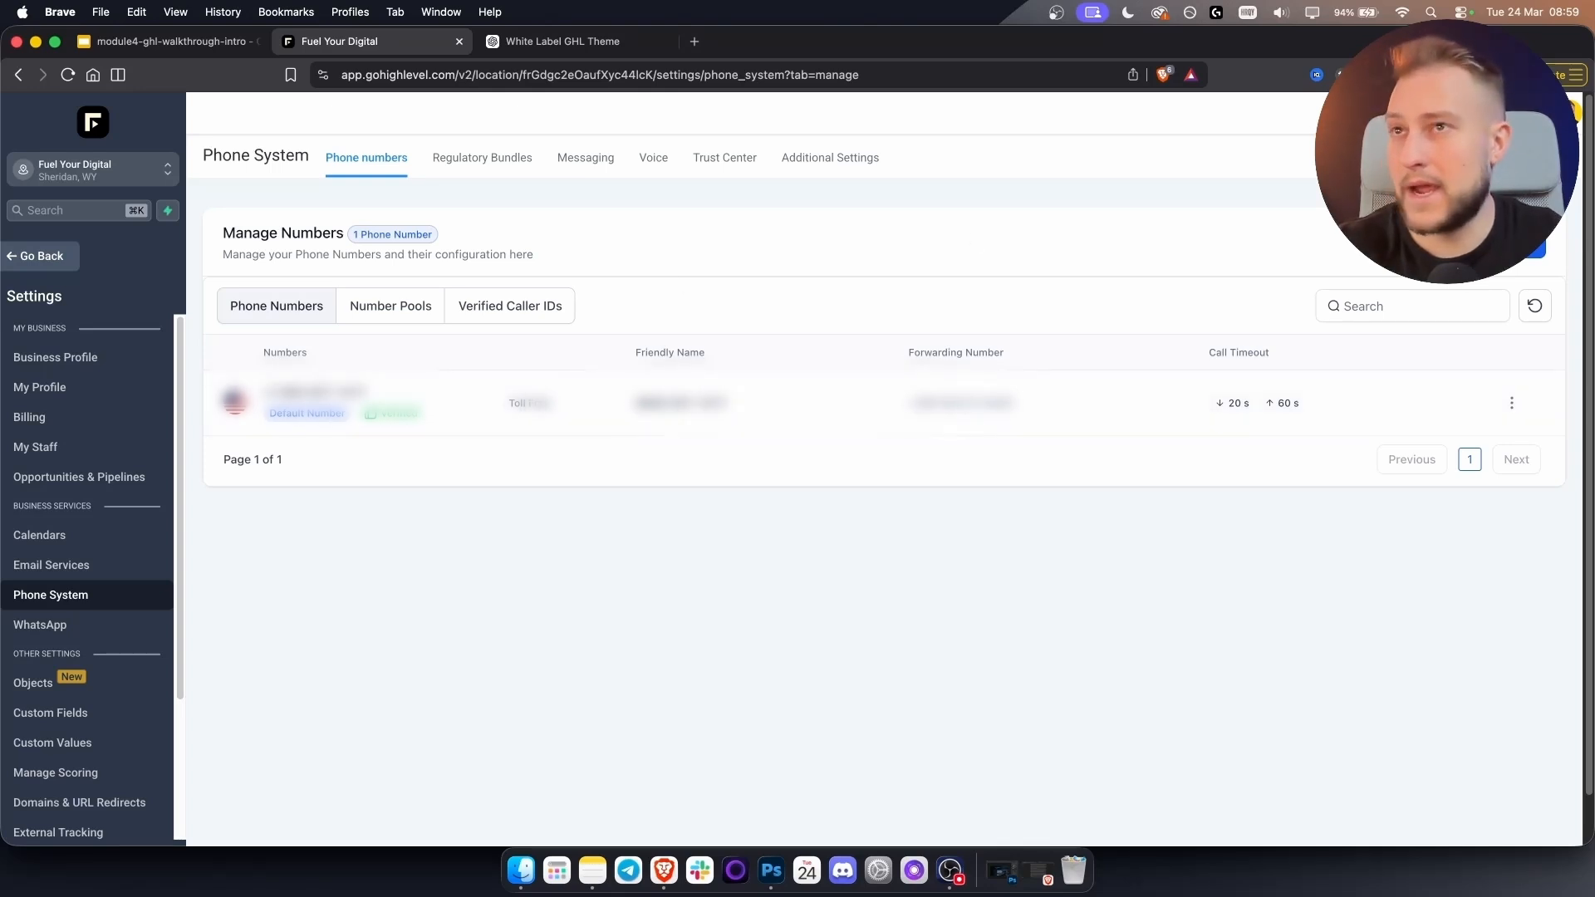
pyautogui.click(1527, 247)
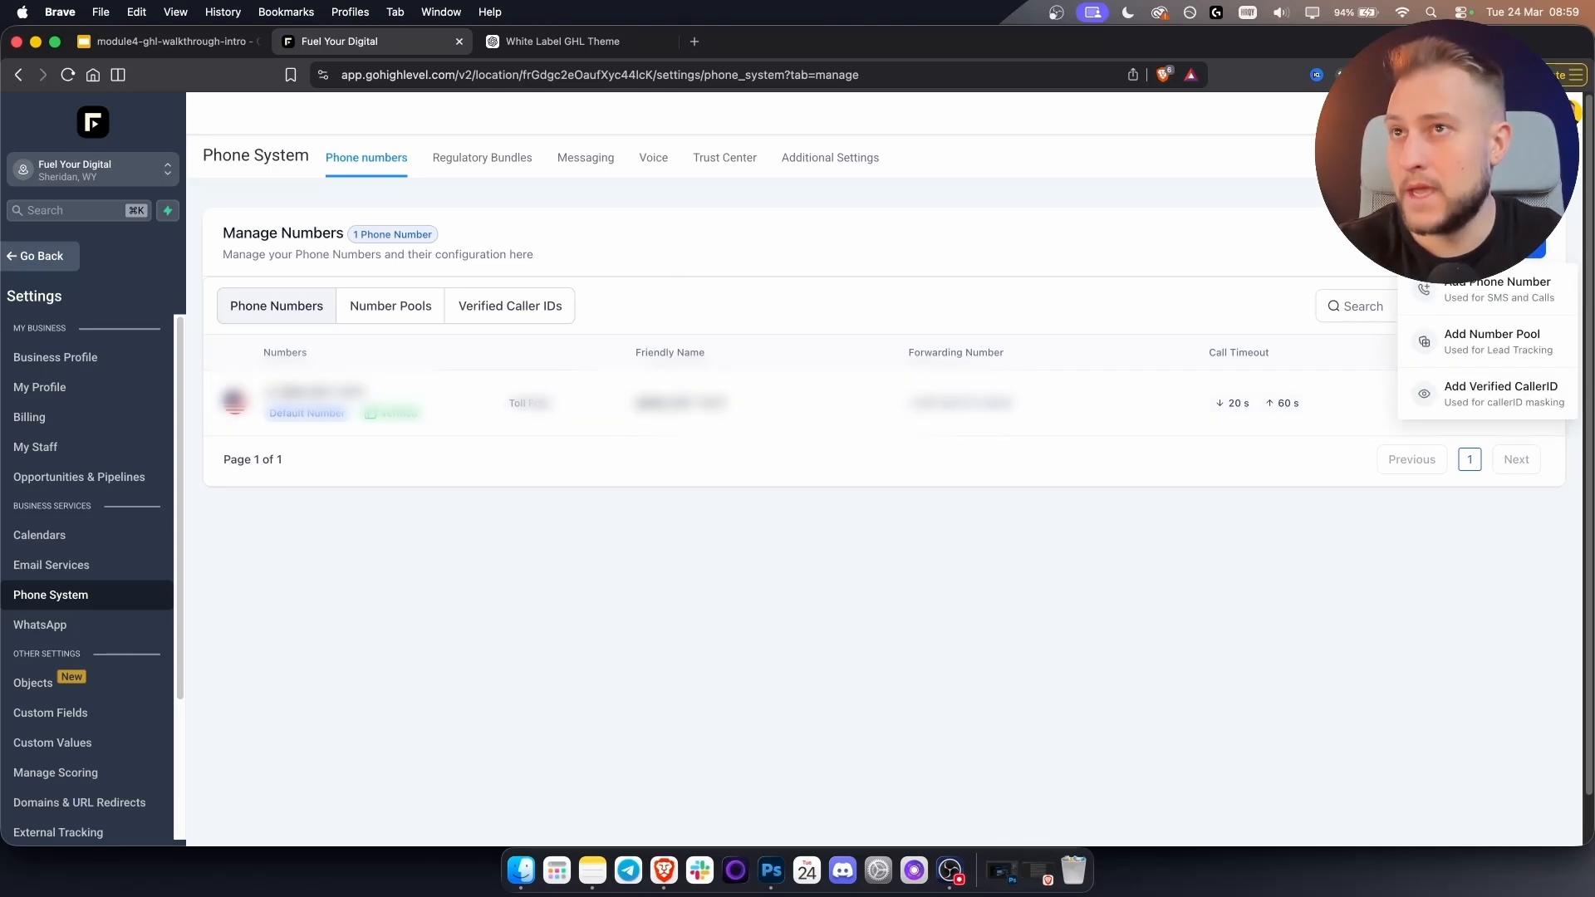
pyautogui.click(1473, 291)
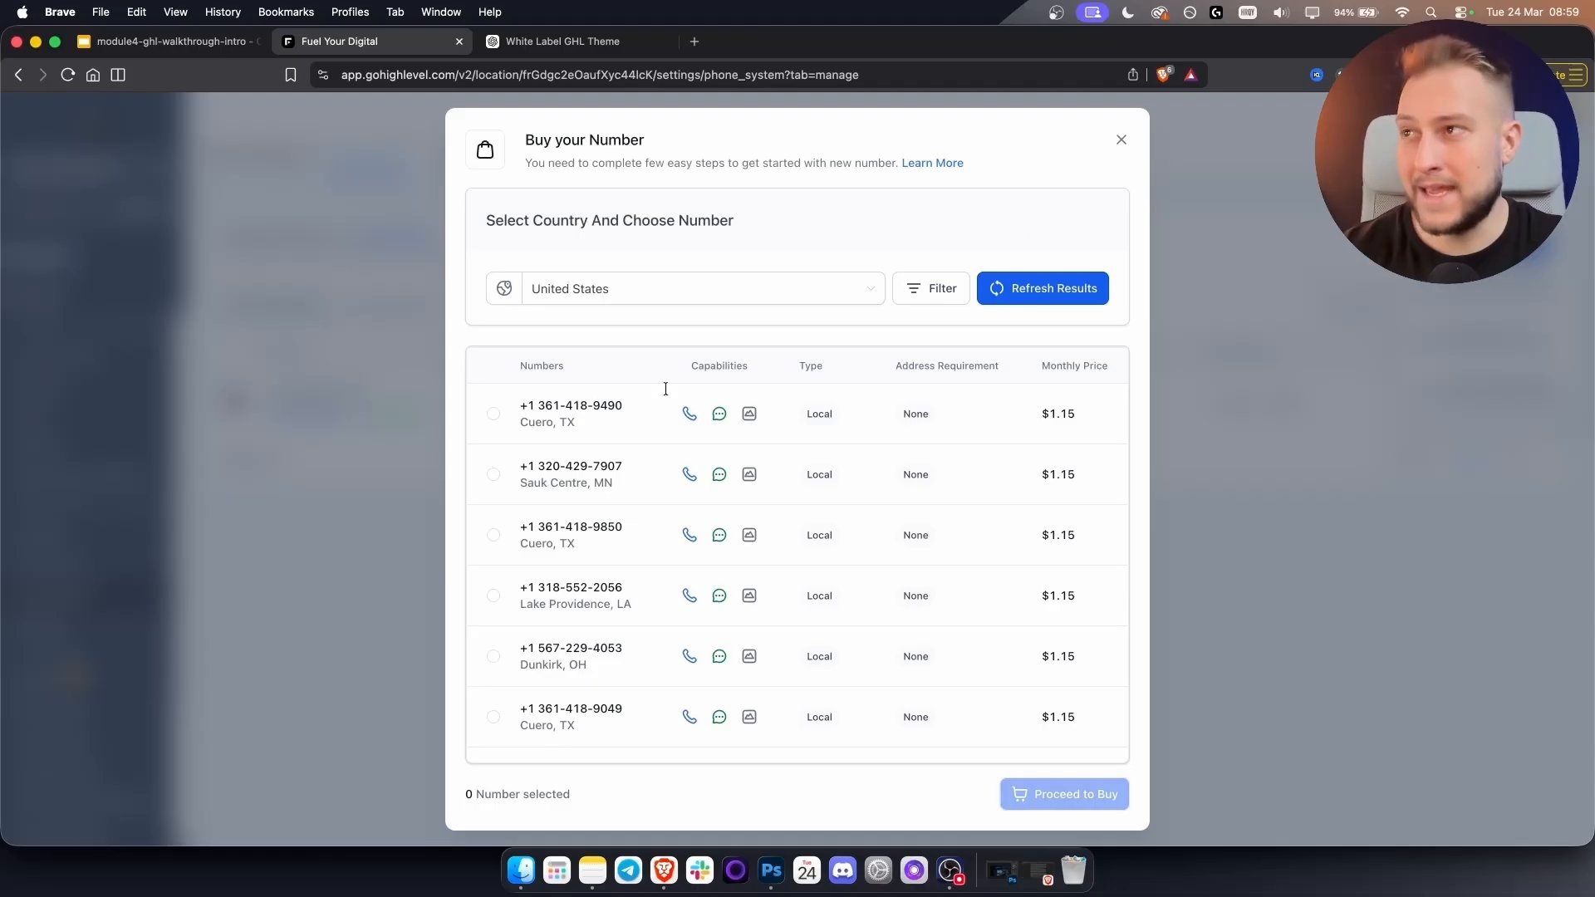
# Select the first Cuero, TX local number, bringing the total to $1.15.
pyautogui.click(492, 418)
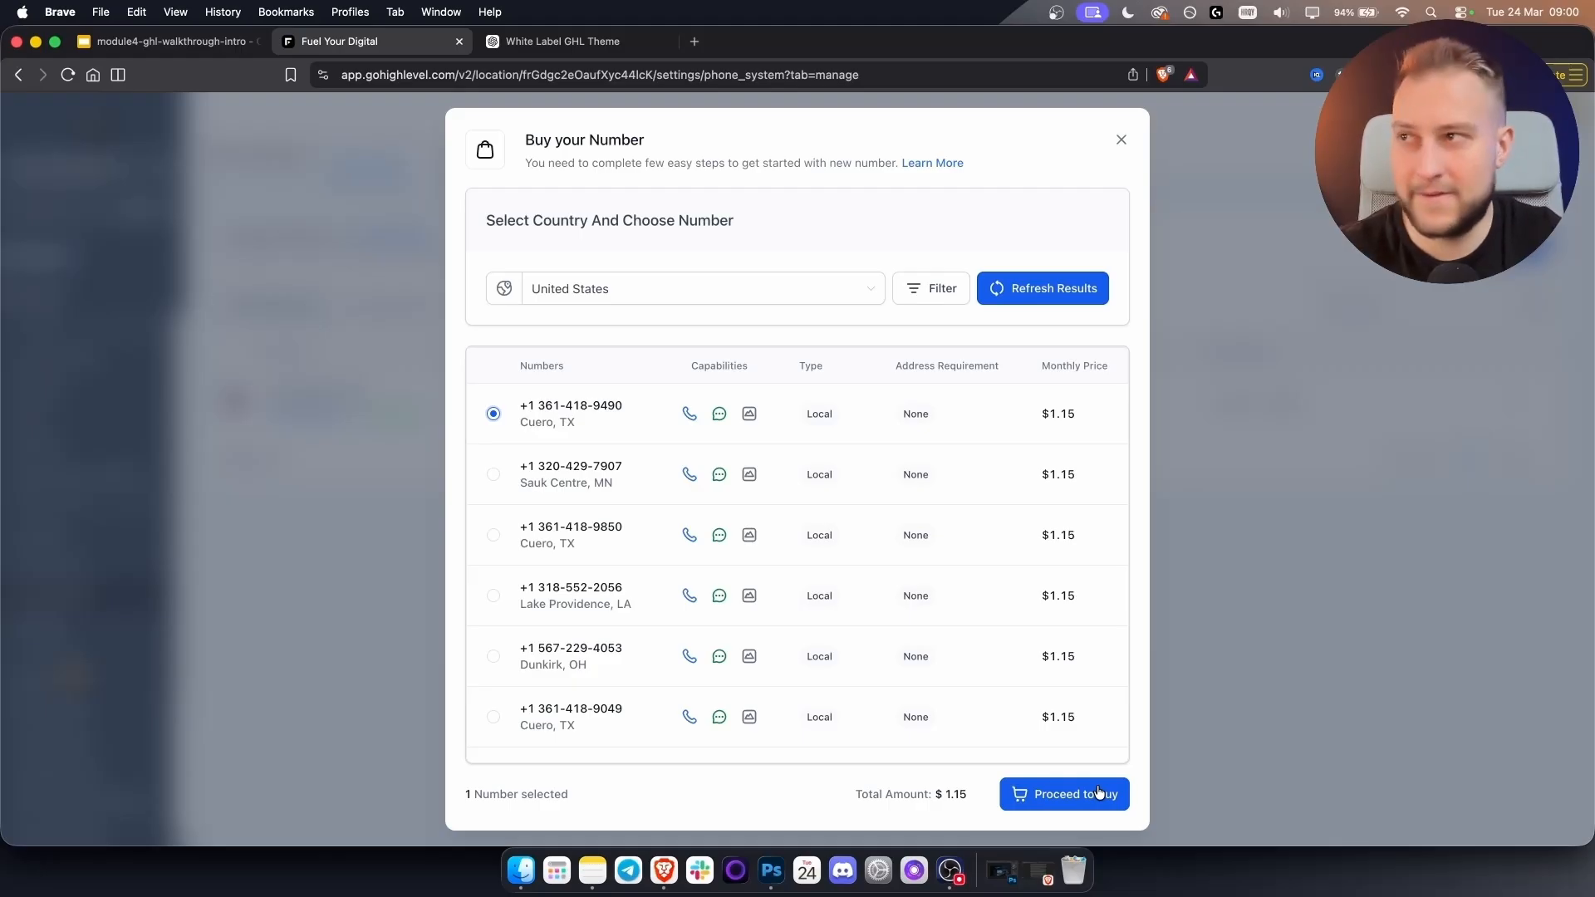
pyautogui.scroll(-10, 894, 583)
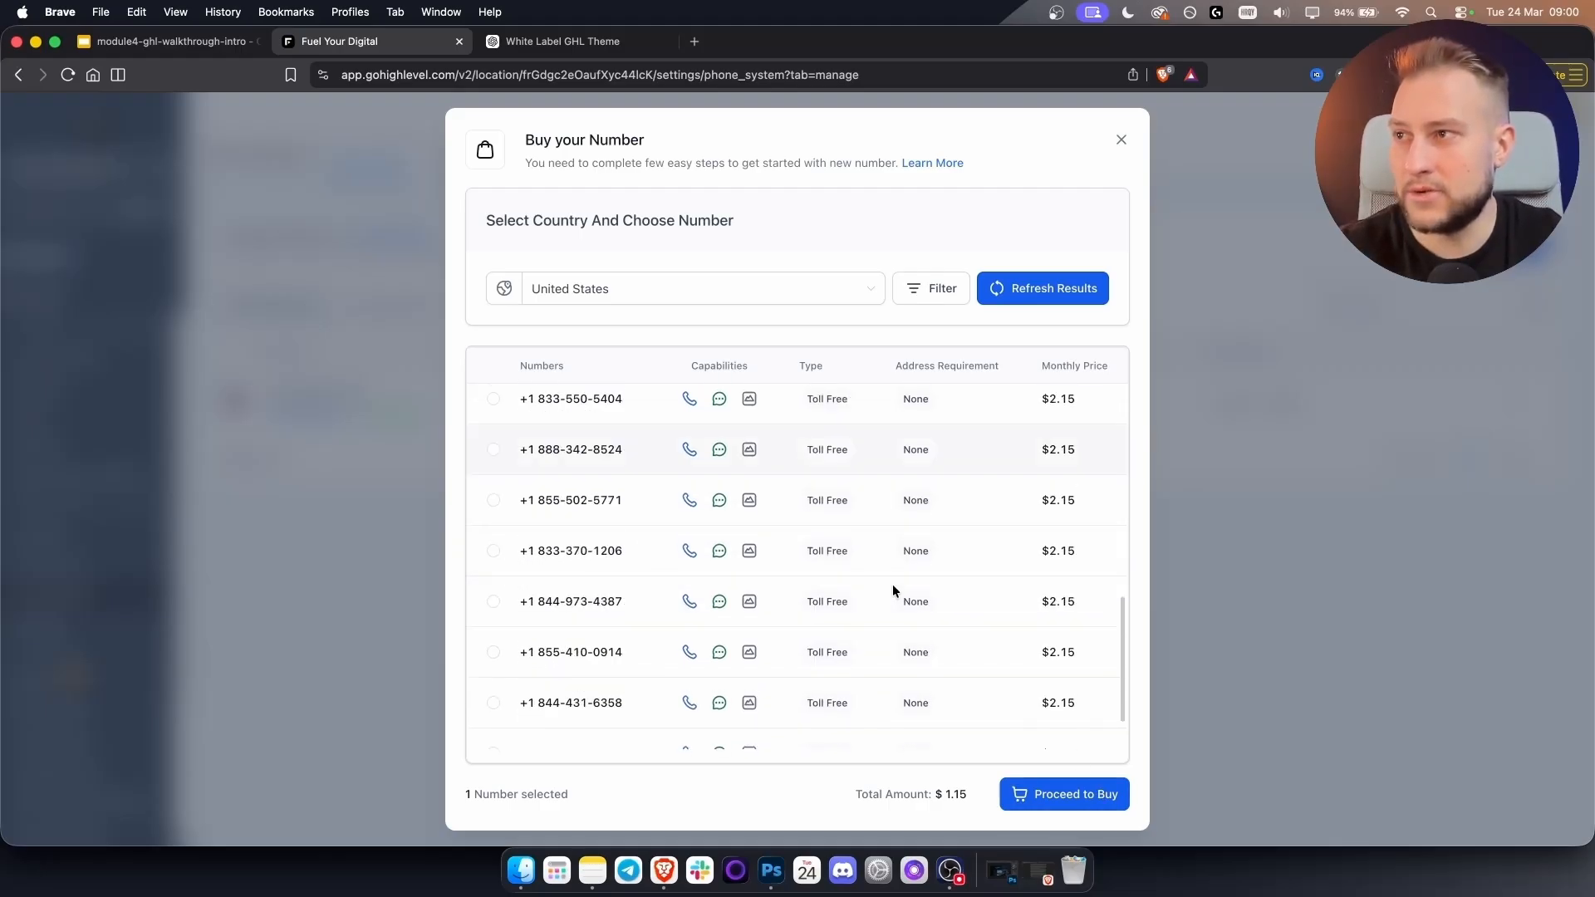
pyautogui.scroll(5, 897, 606)
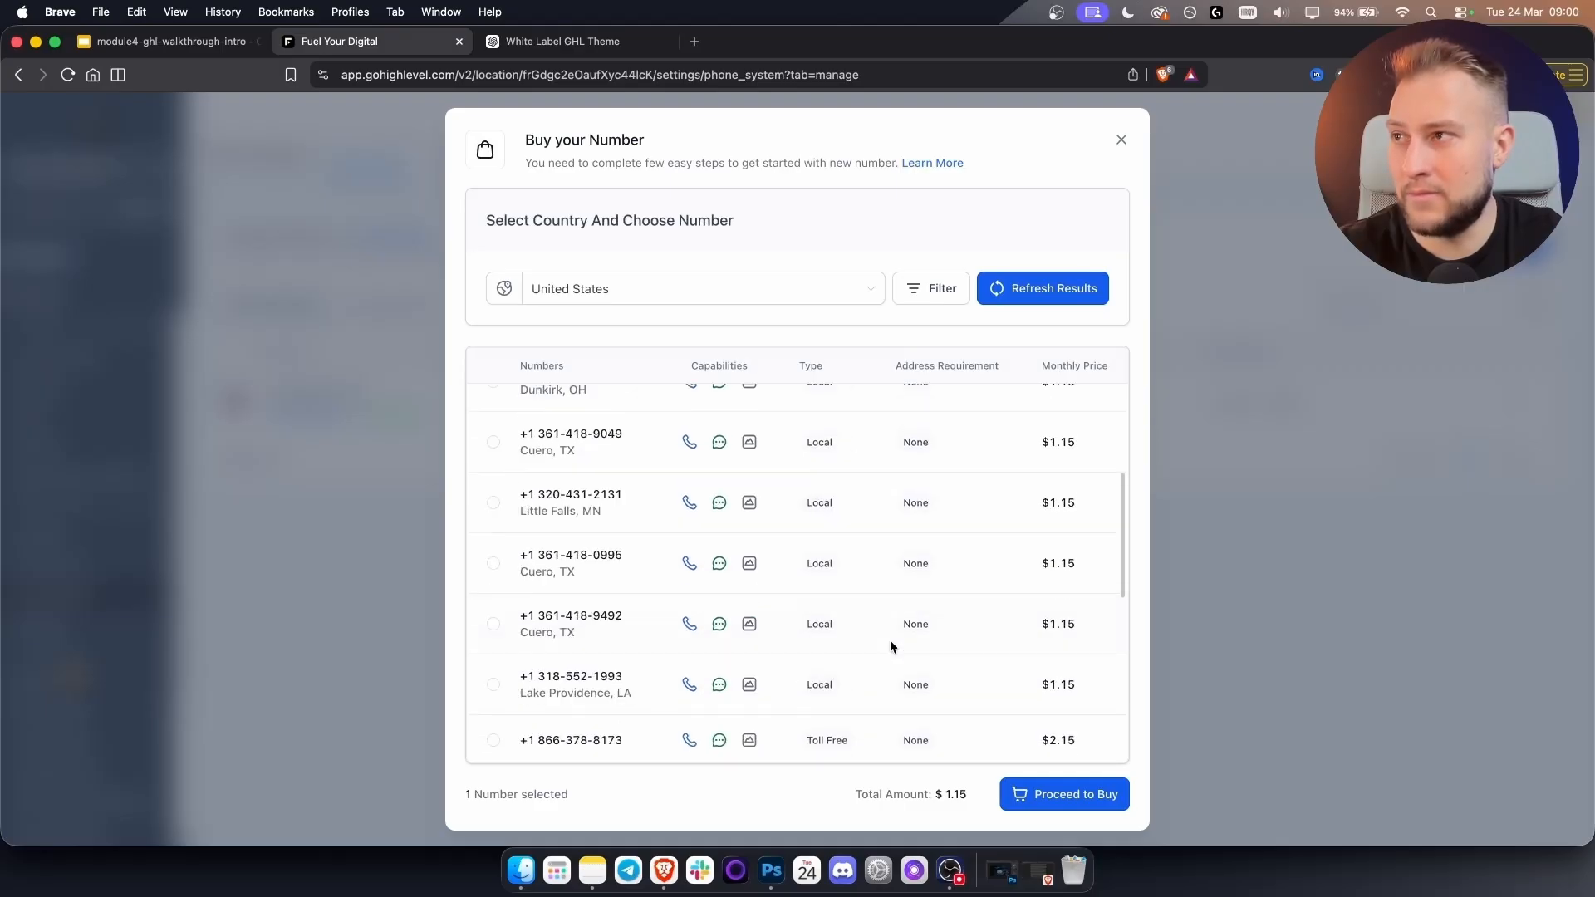
pyautogui.scroll(5, 589, 624)
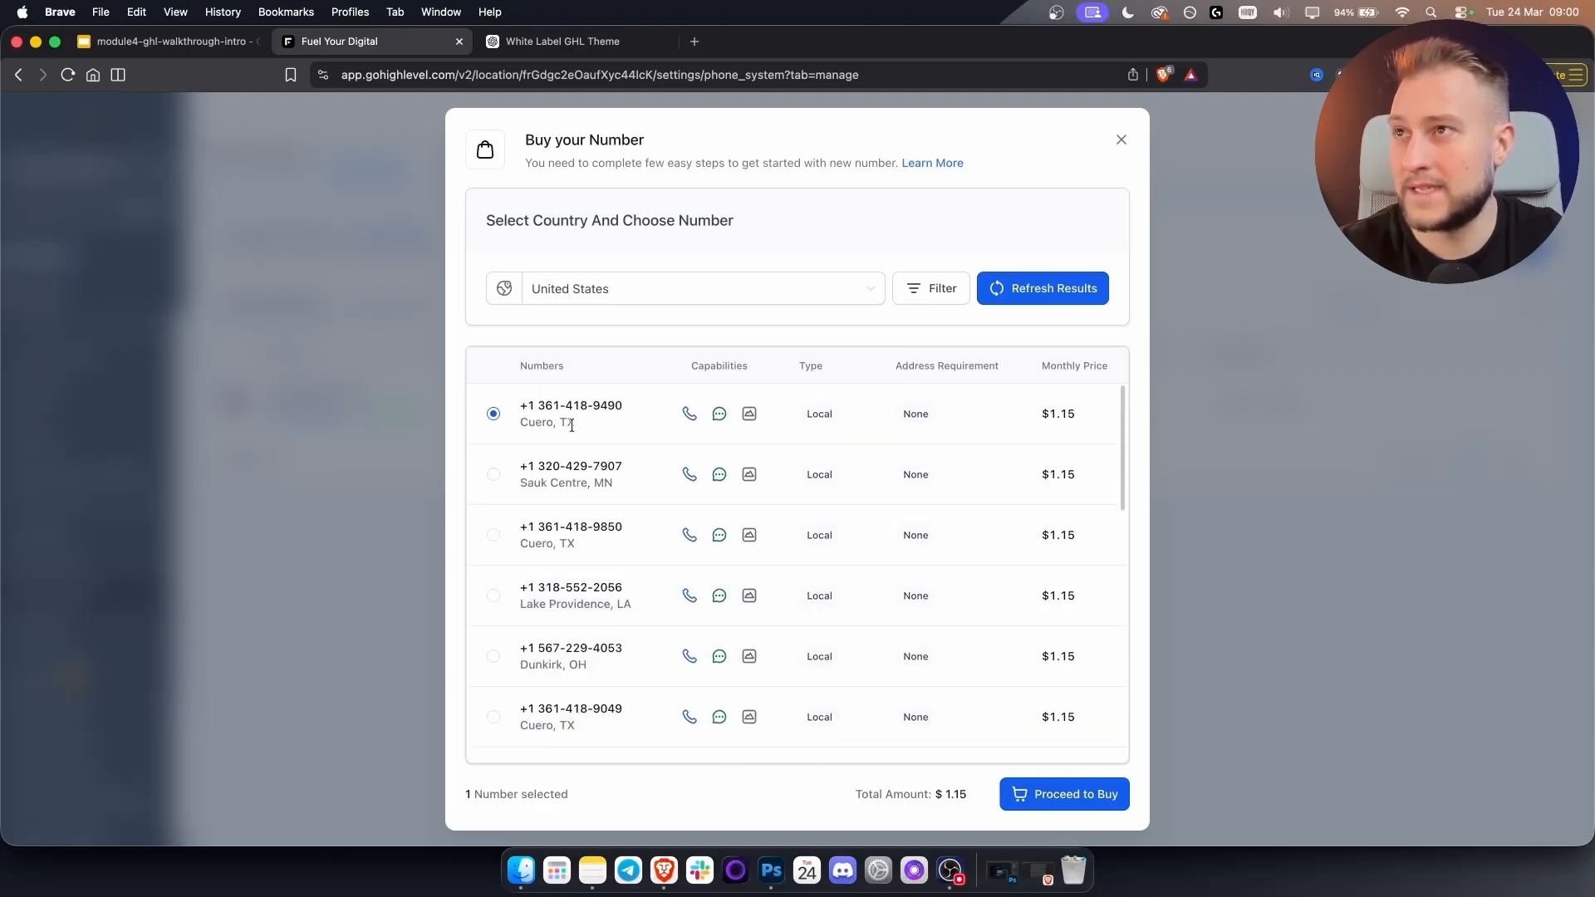
# Check the number search filters and the Address Requirement column.
pyautogui.click(929, 296)
pyautogui.click(719, 390)
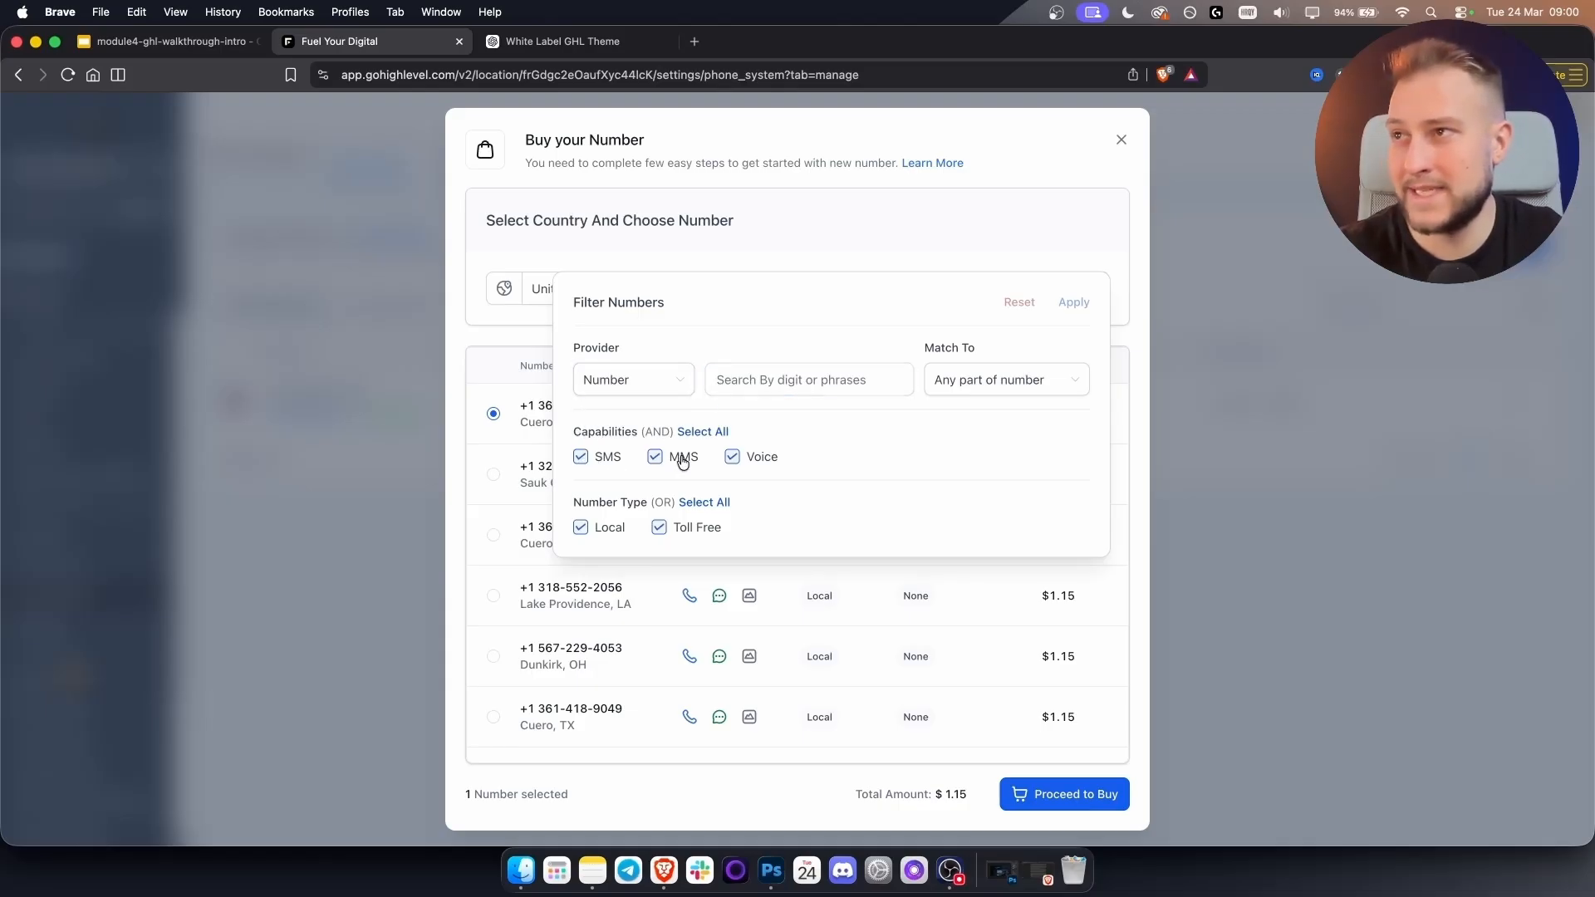
pyautogui.click(964, 246)
pyautogui.scroll(-5, 598, 515)
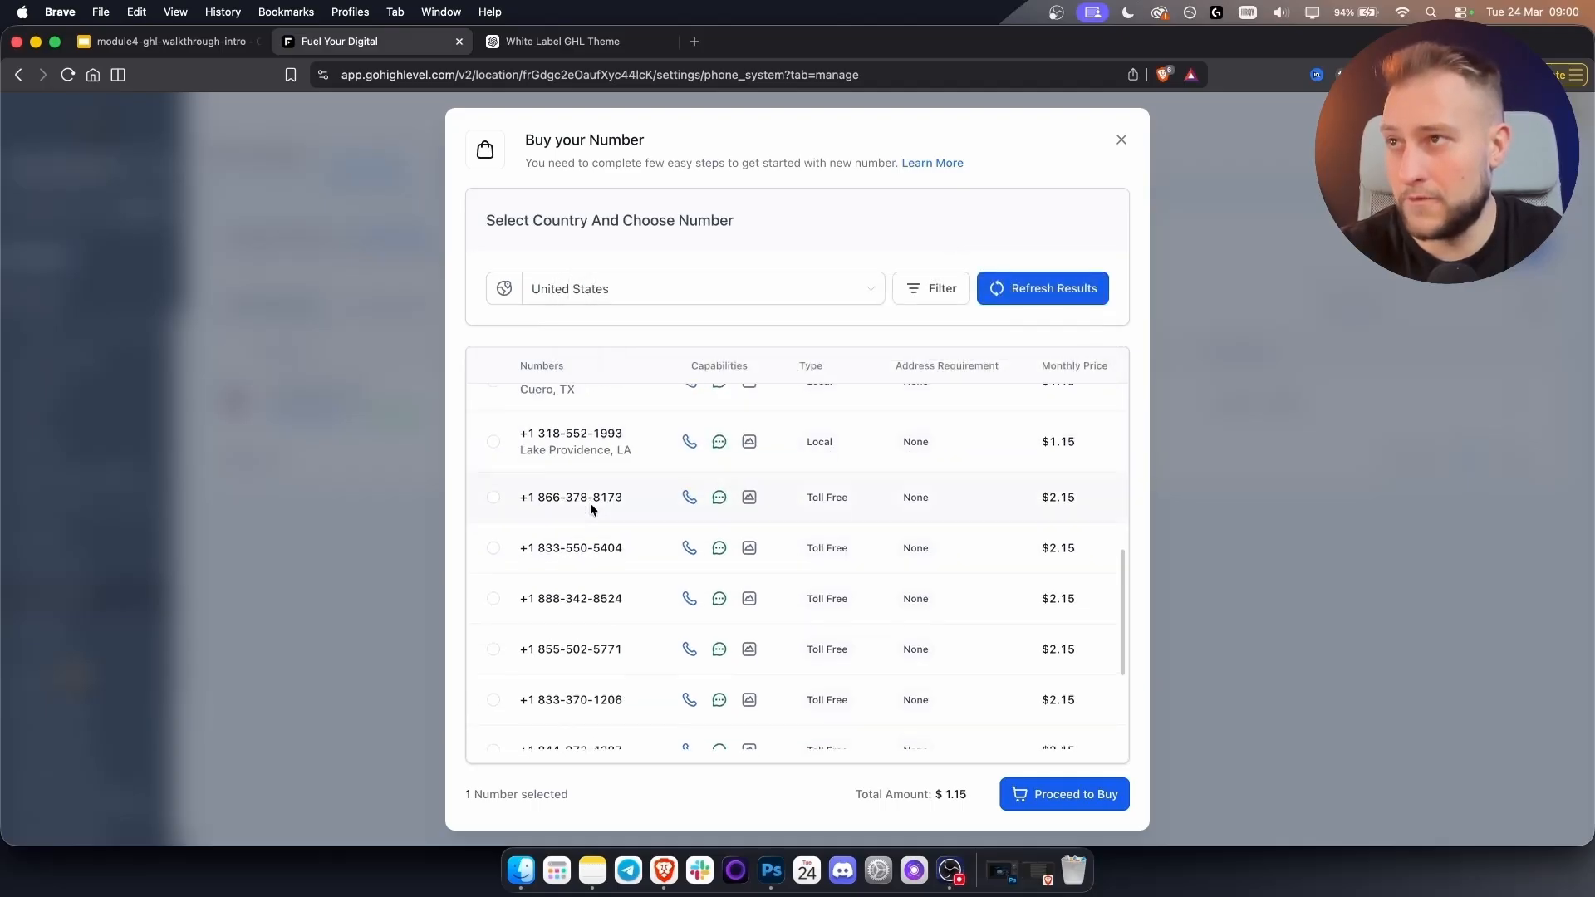
pyautogui.scroll(-3, 590, 502)
pyautogui.scroll(10, 628, 540)
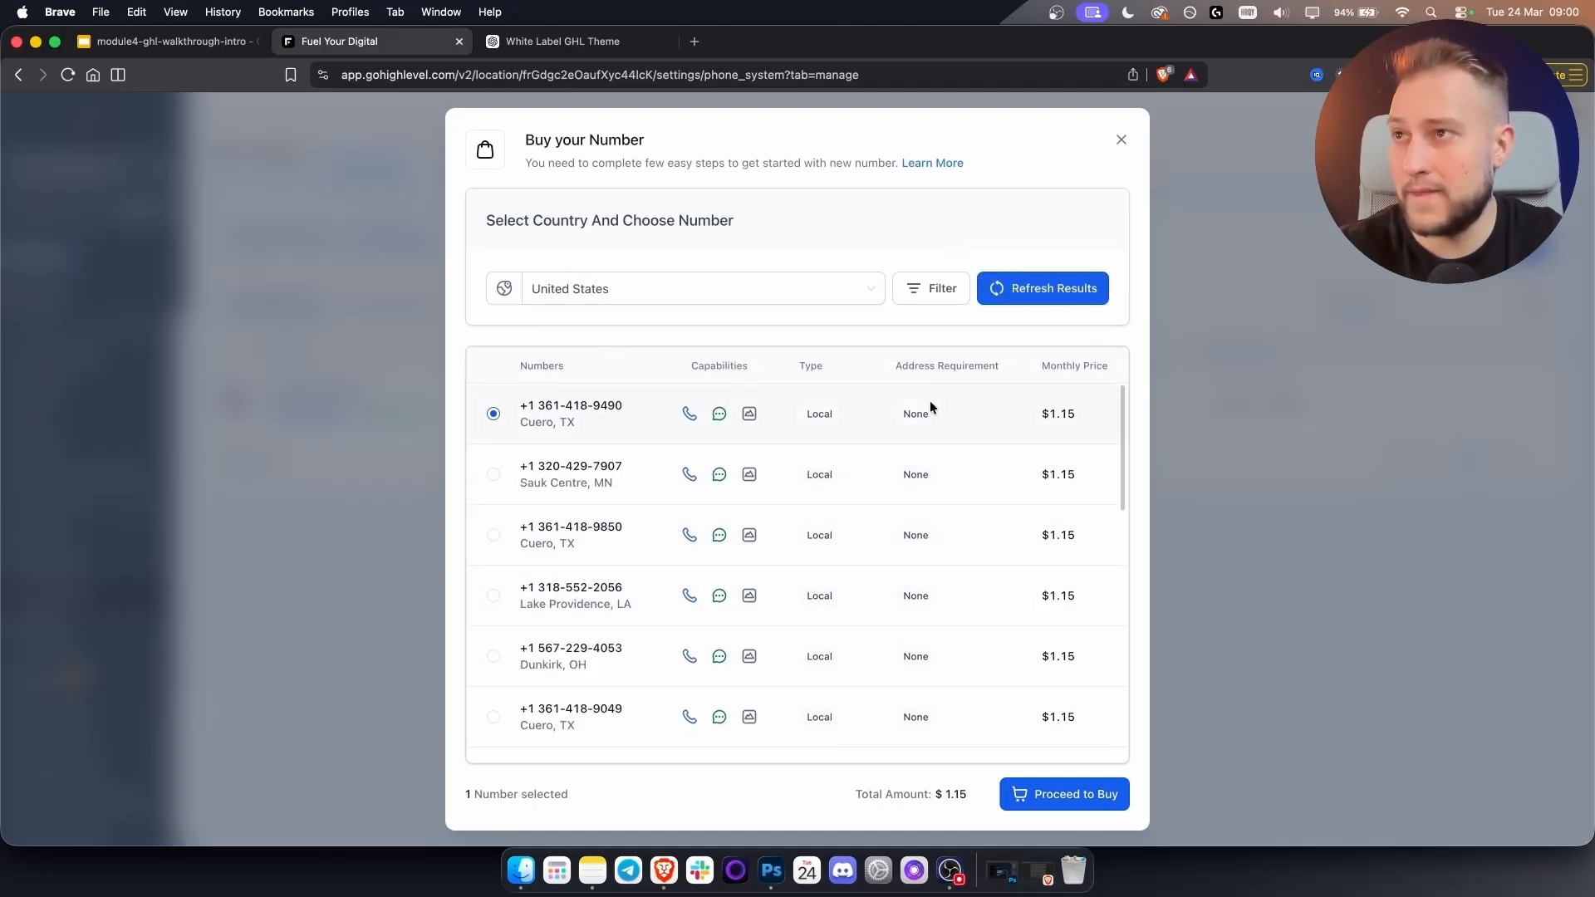
pyautogui.moveTo(896, 412); pyautogui.dragTo(887, 364)
pyautogui.click(877, 362)
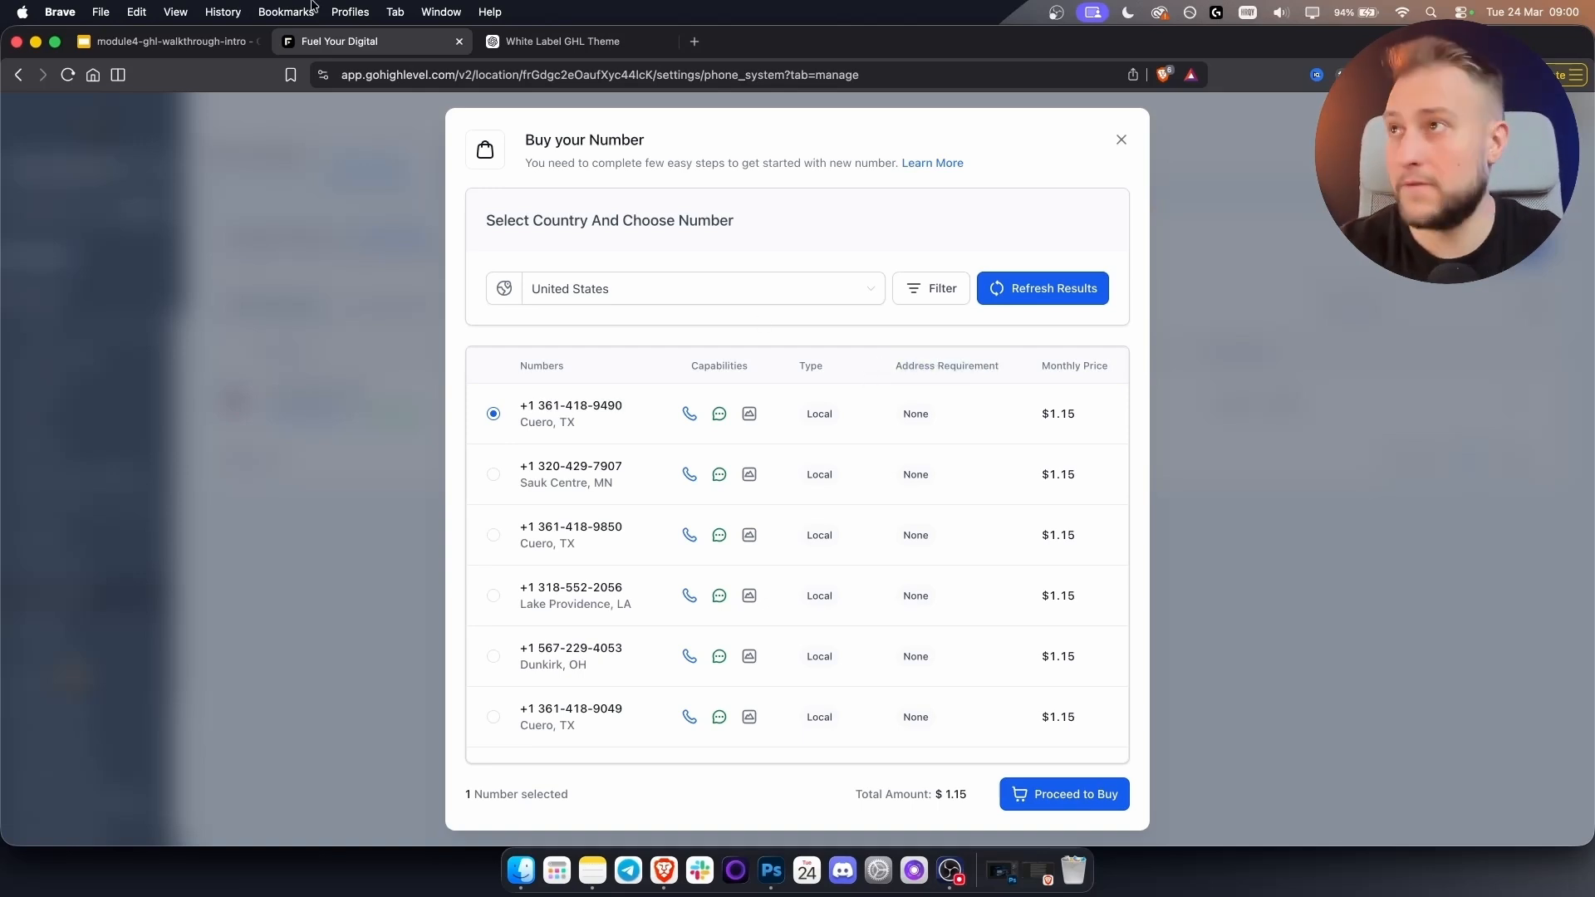
# Search 'a2p verification ghl' and open the A2P 10DLC Campaign Approval Best Practices article.
pyautogui.click(694, 41)
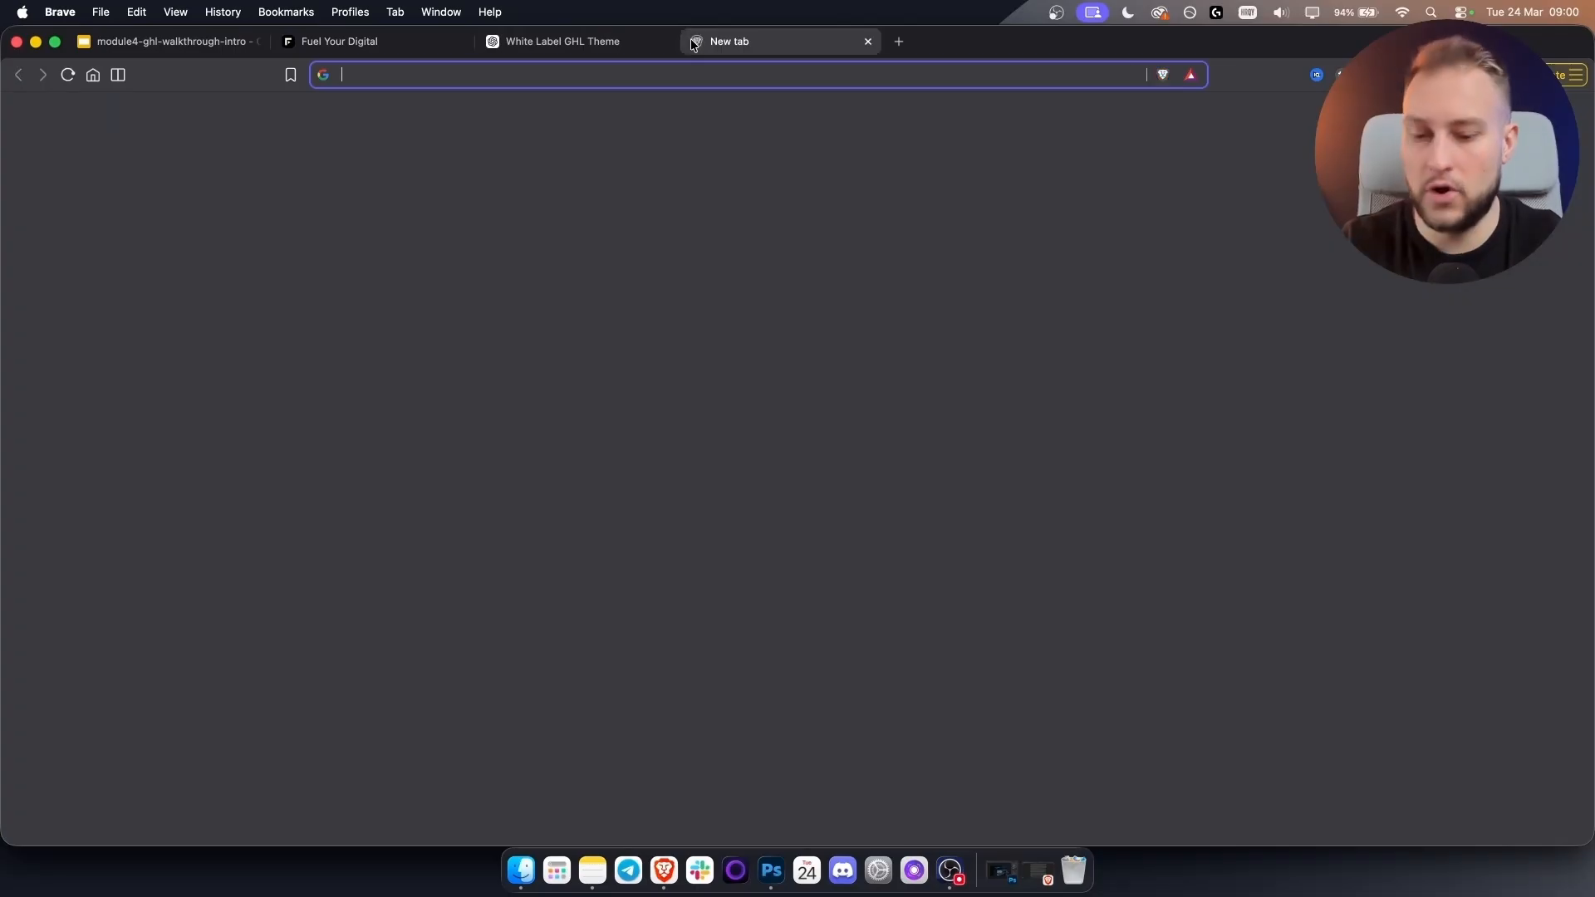
pyautogui.write('a2p verification ghl')
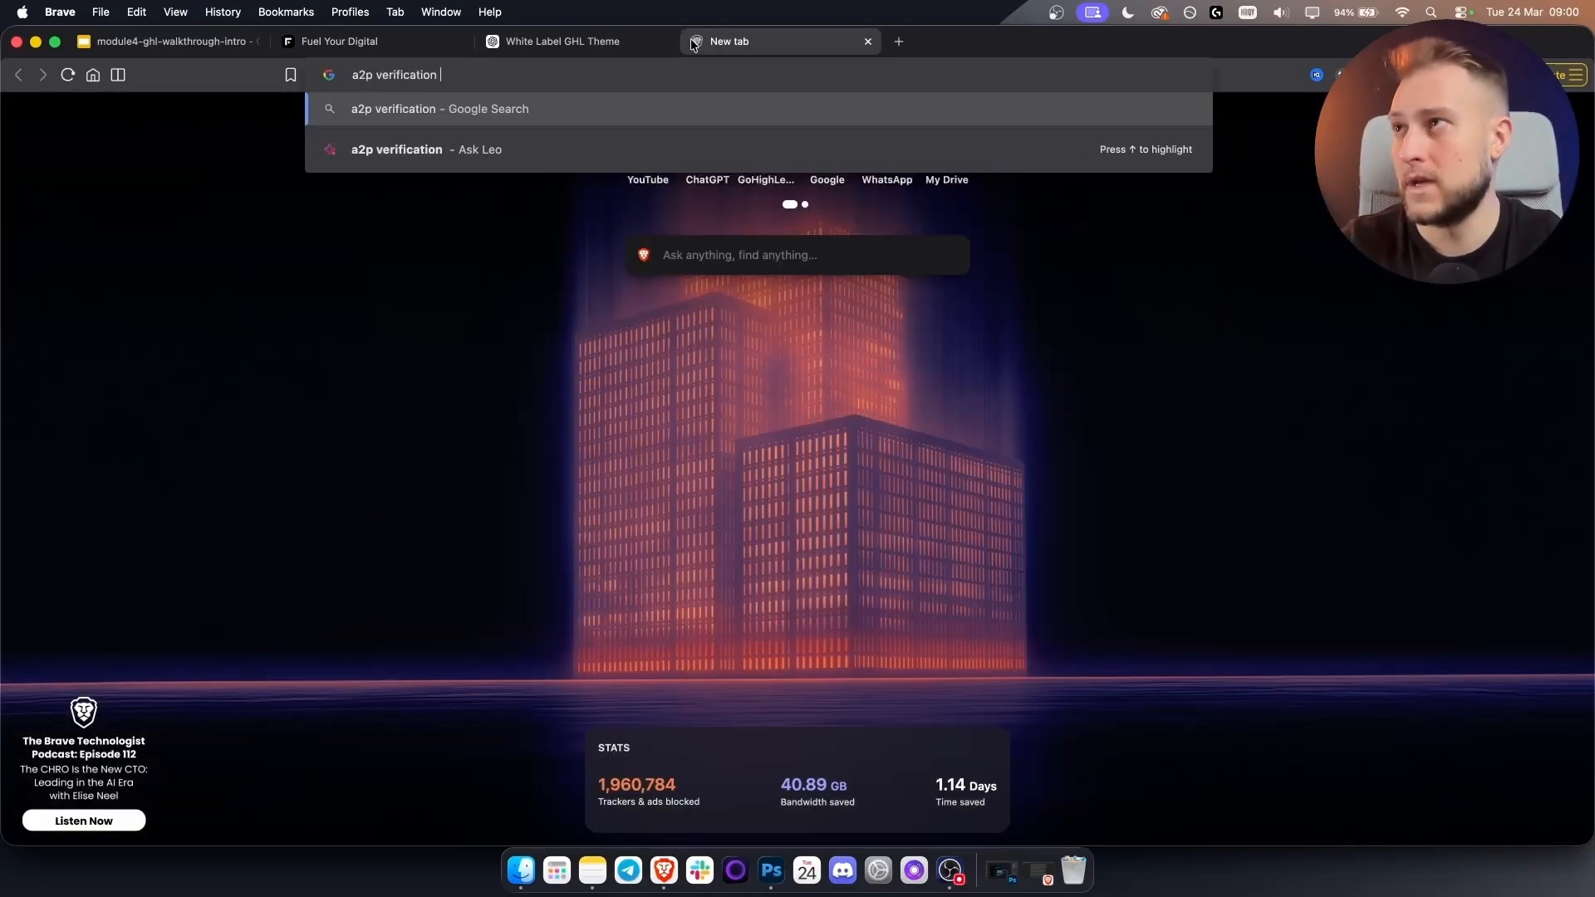
pyautogui.press('Return')
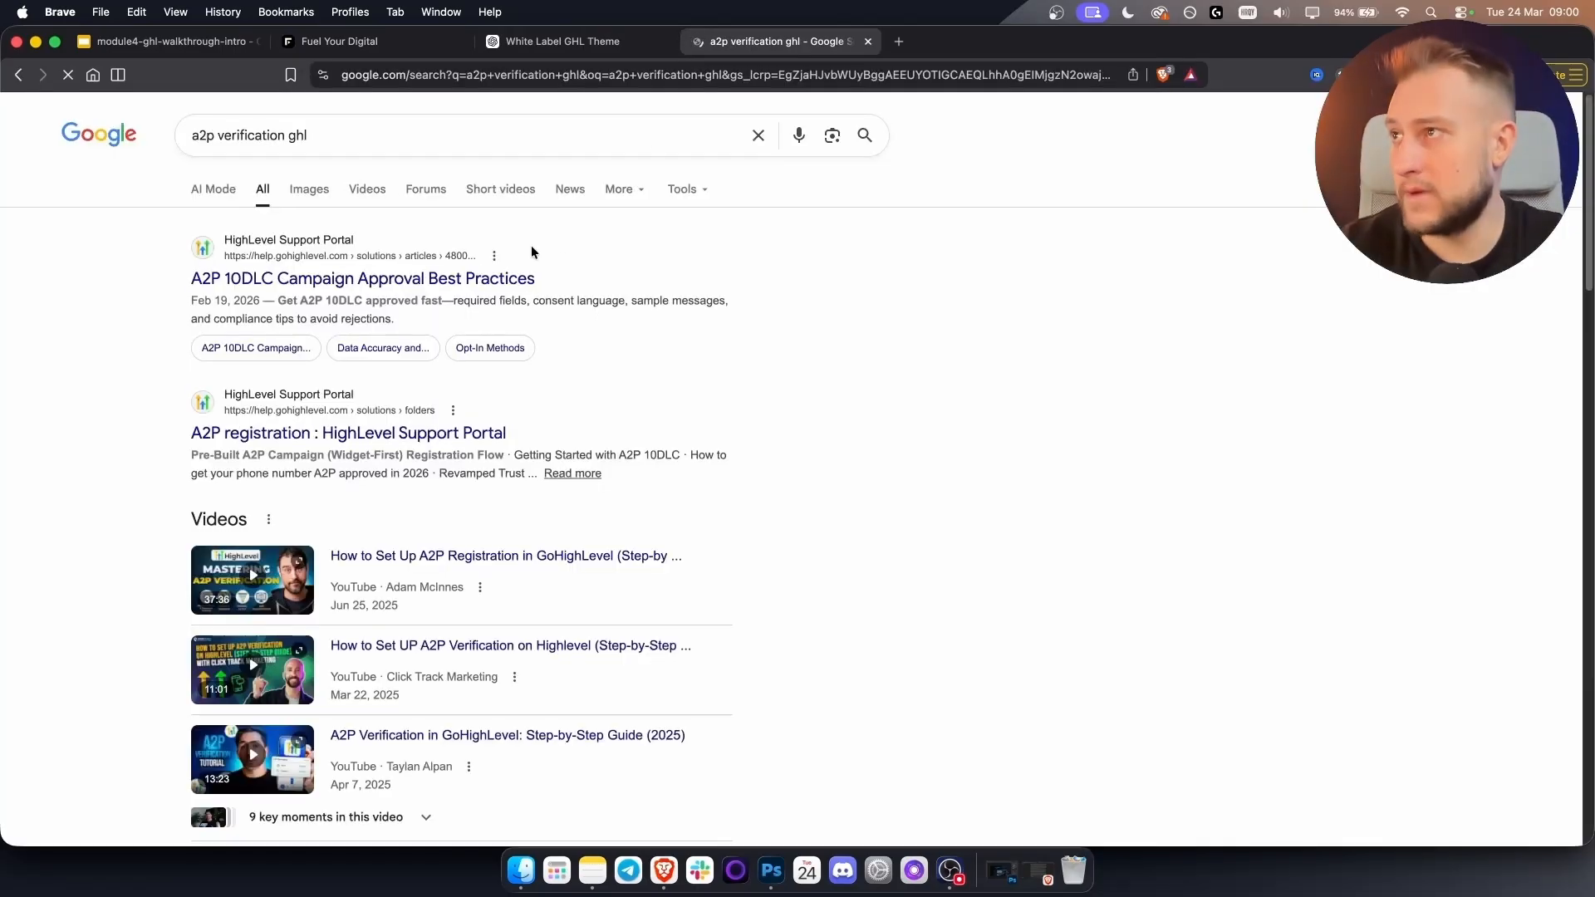
pyautogui.click(462, 280)
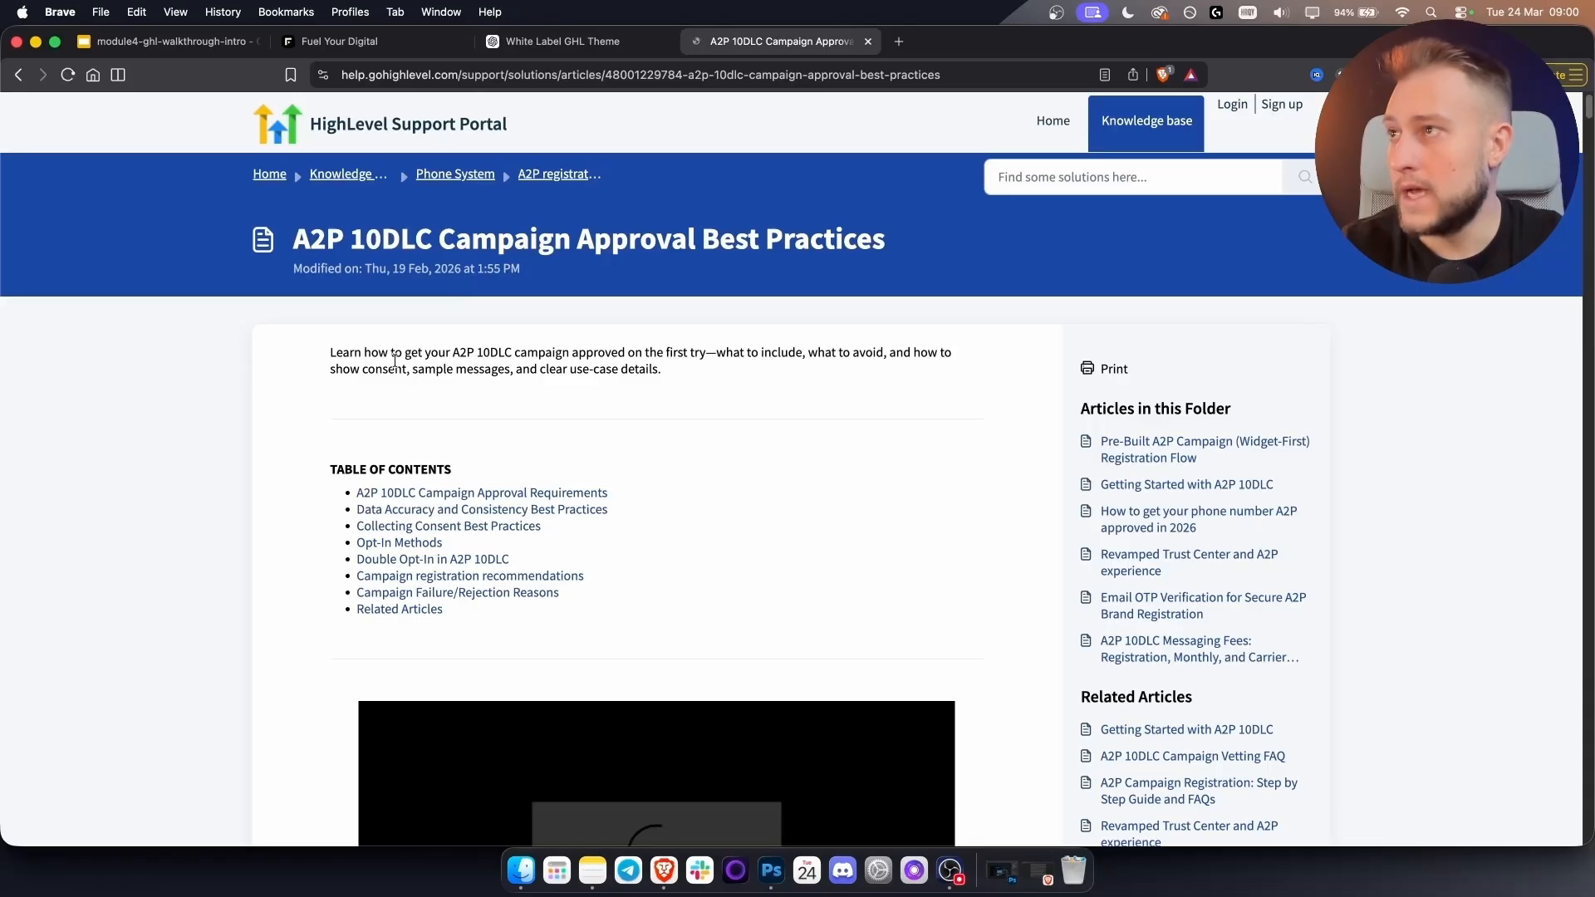
# Read the article's requirements, then return to the Buy your Number window.
pyautogui.scroll(-5, 319, 488)
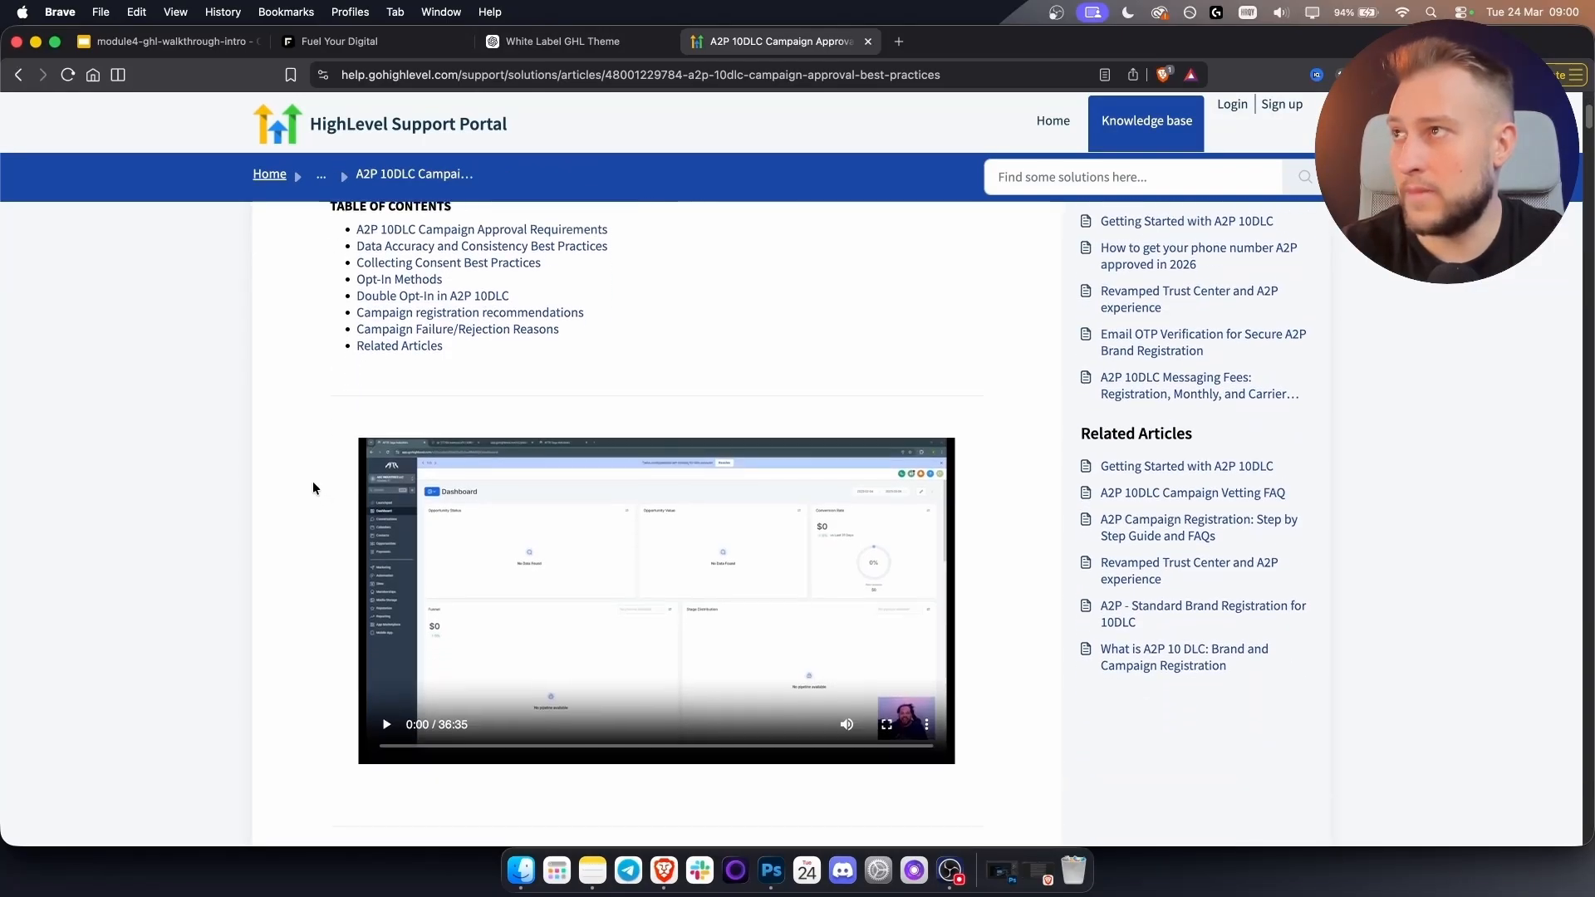
pyautogui.scroll(1, 313, 481)
pyautogui.scroll(-10, 312, 482)
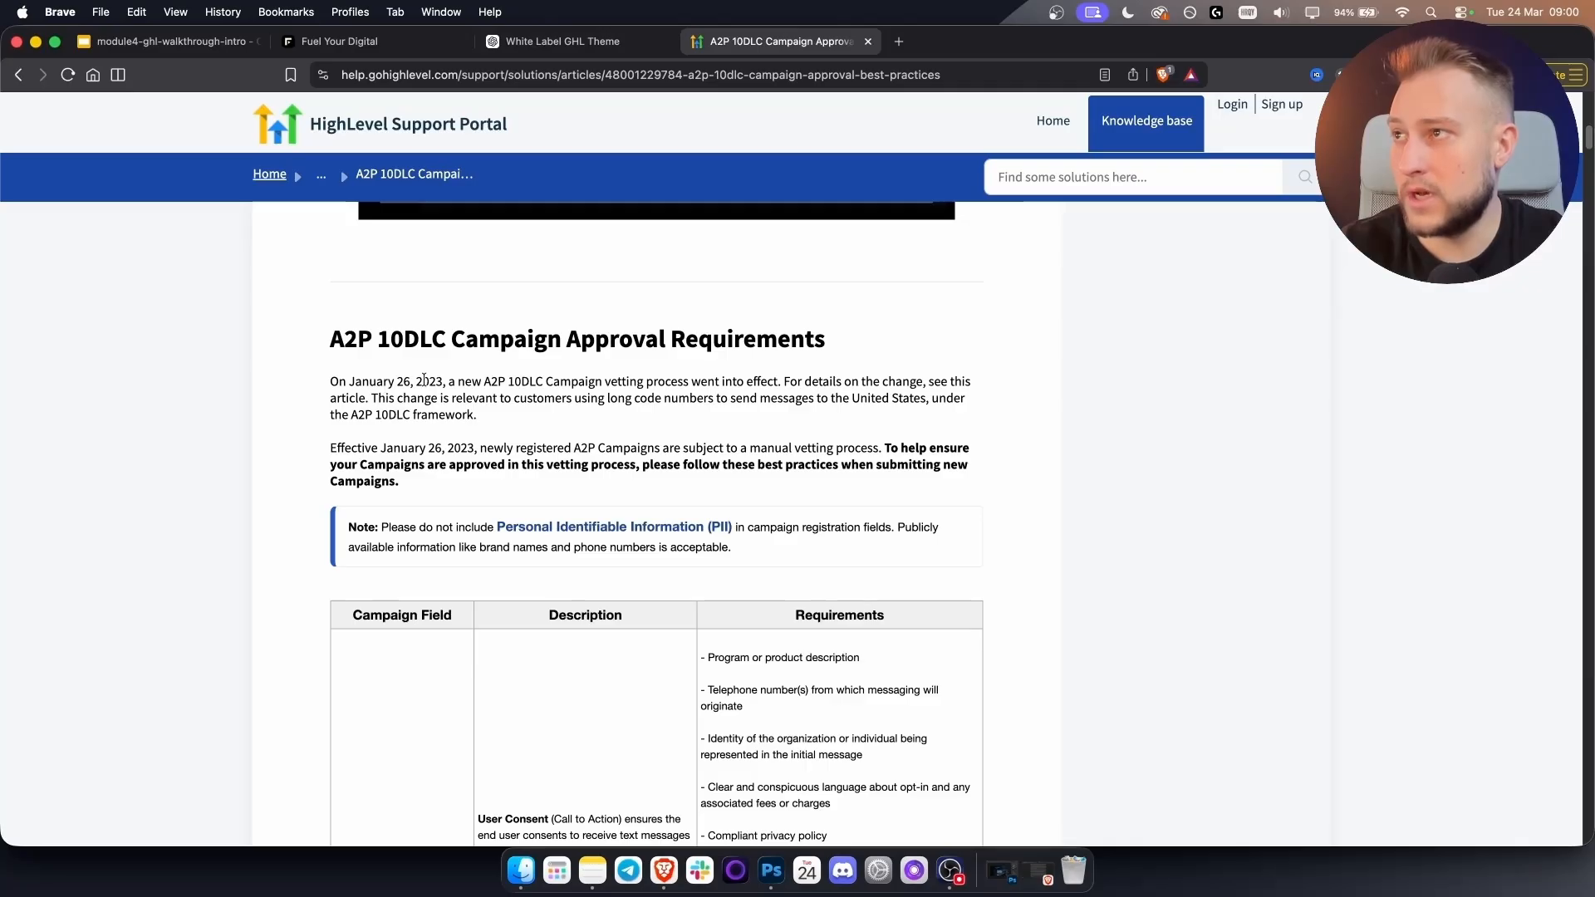
pyautogui.moveTo(418, 384); pyautogui.dragTo(453, 383)
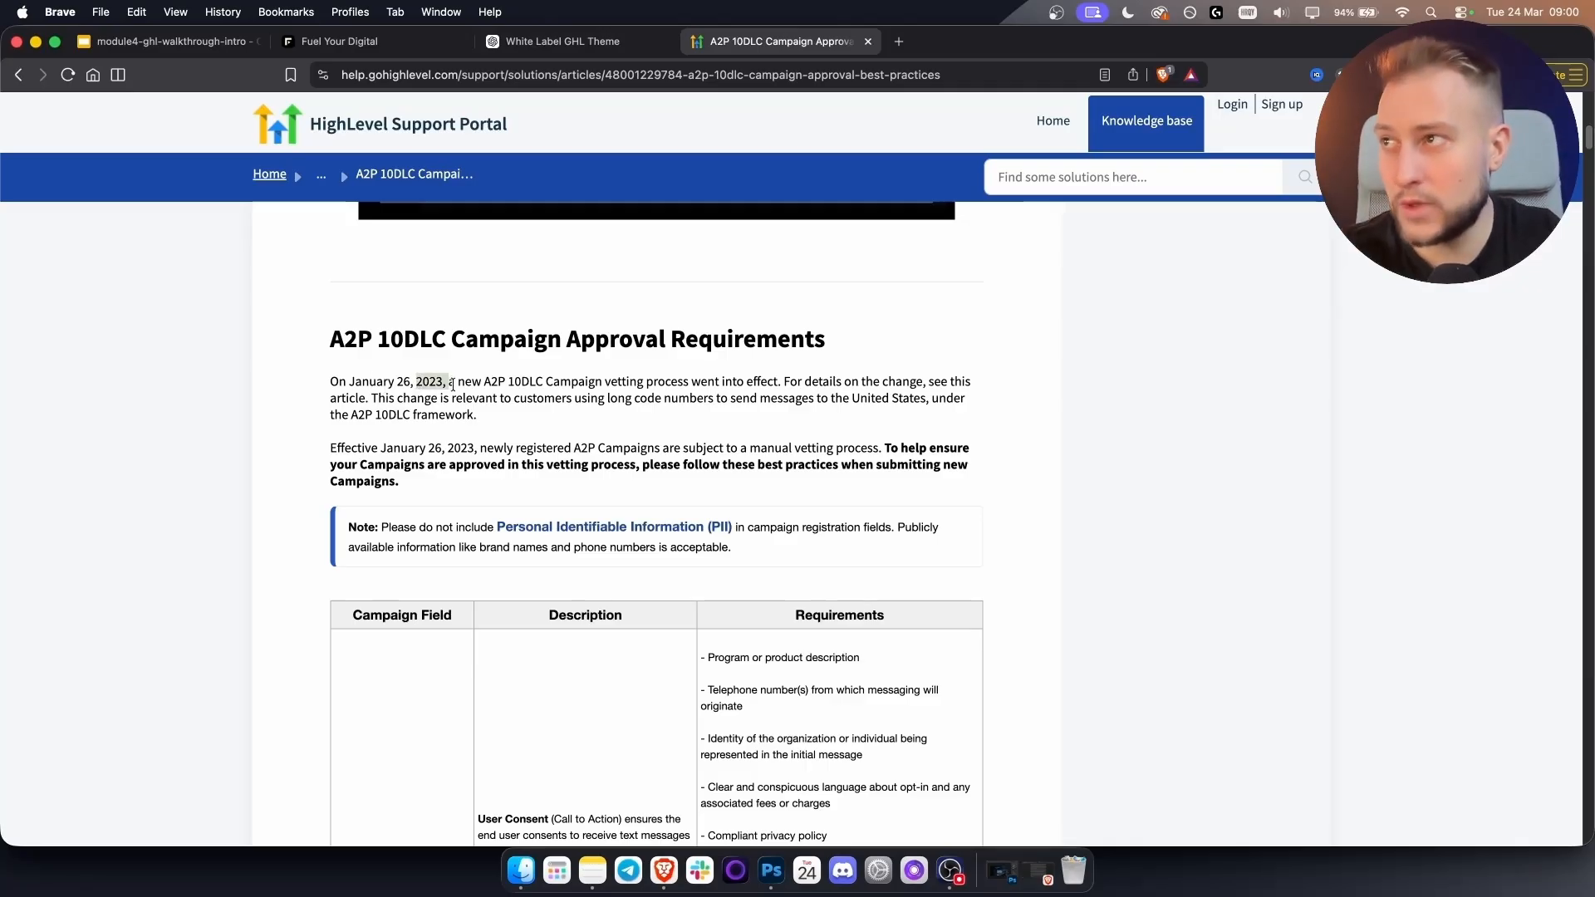
pyautogui.click(453, 383)
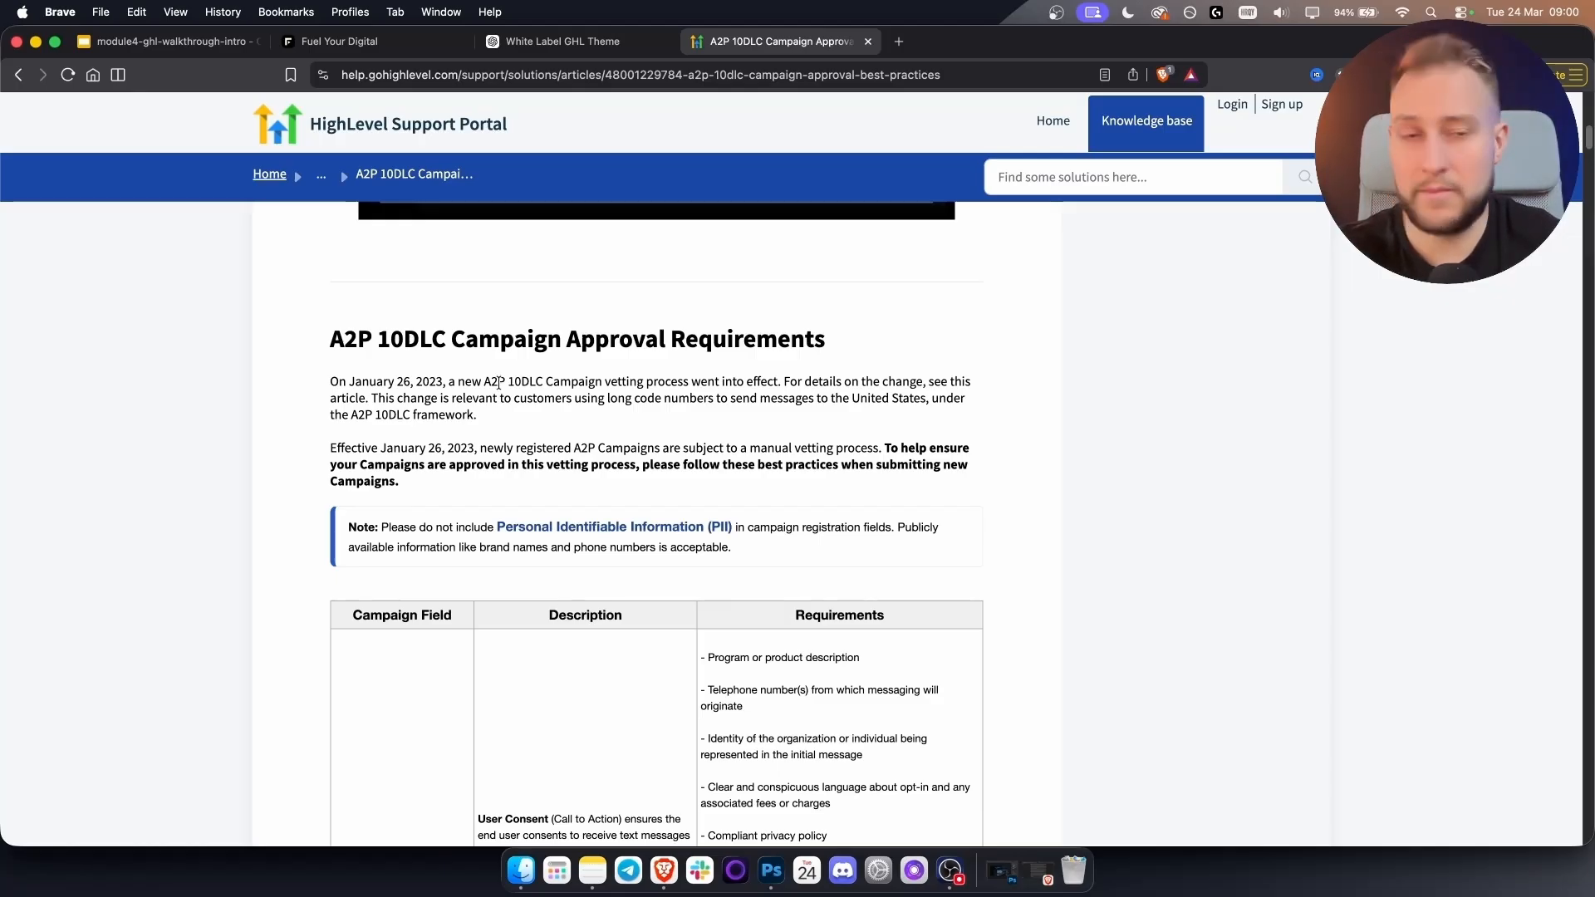
pyautogui.click(340, 57)
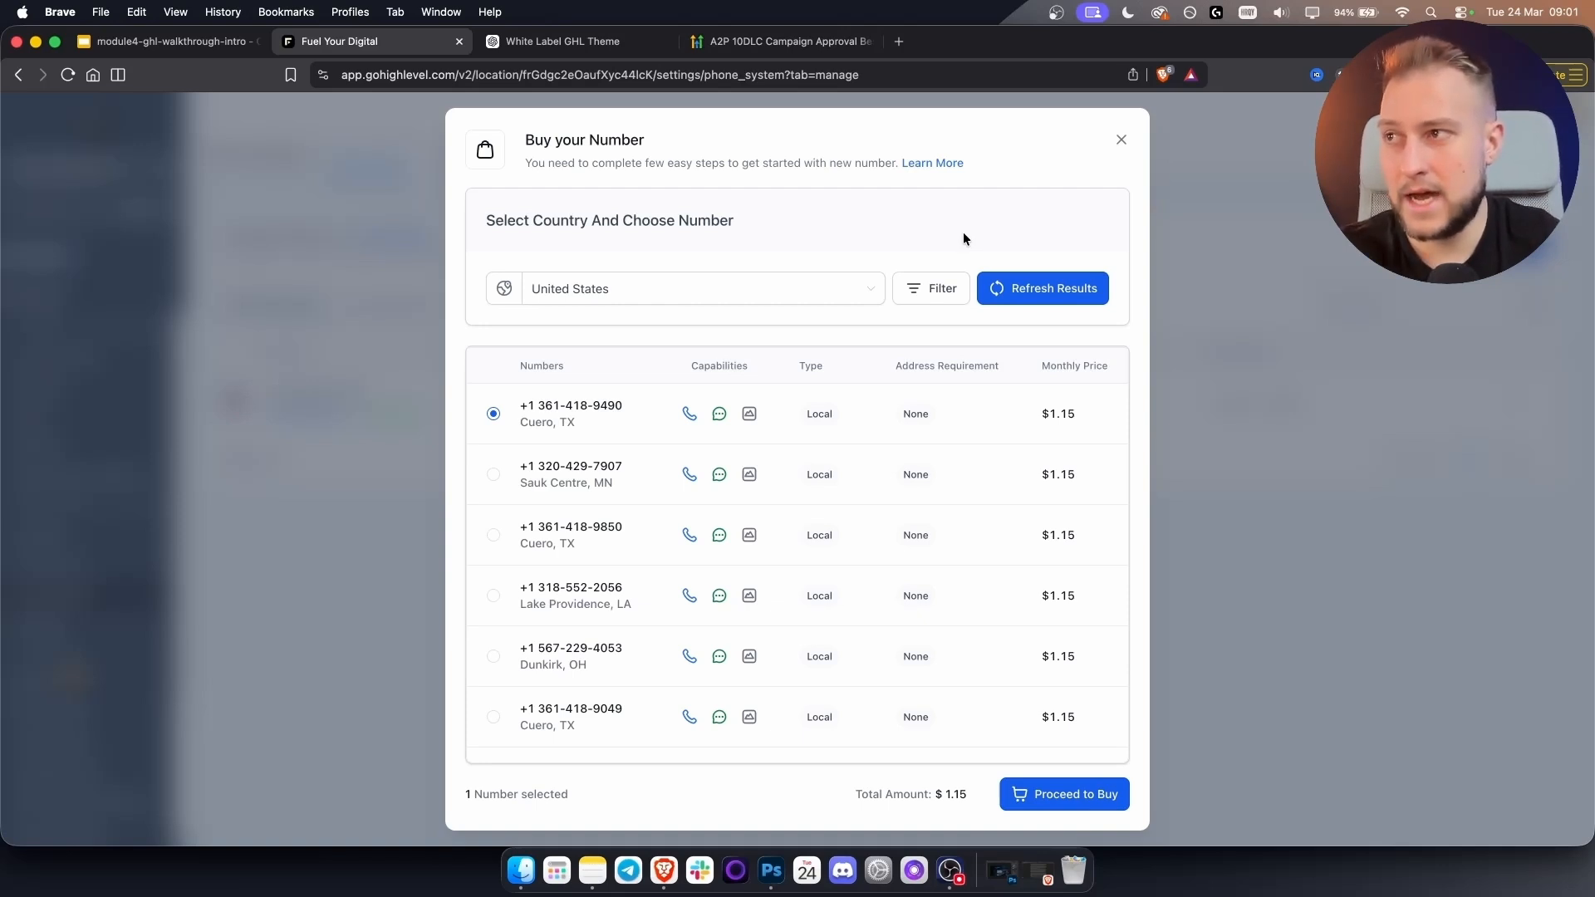
# Close the Buy Number dialog and view the toll-free number's Number Info.
pyautogui.click(494, 475)
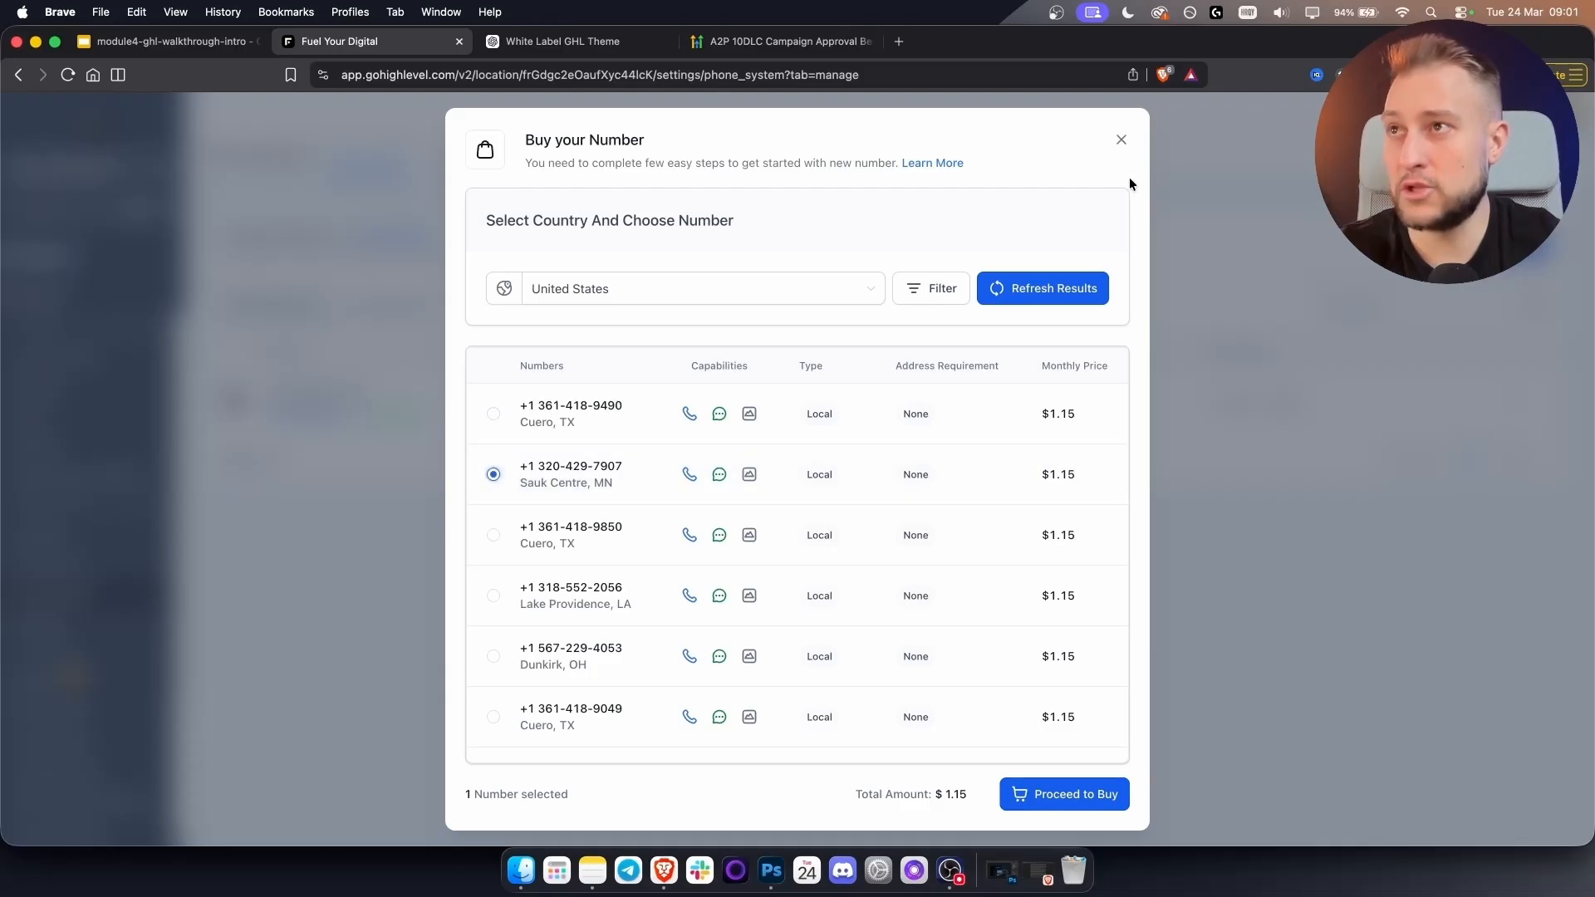
pyautogui.click(1121, 140)
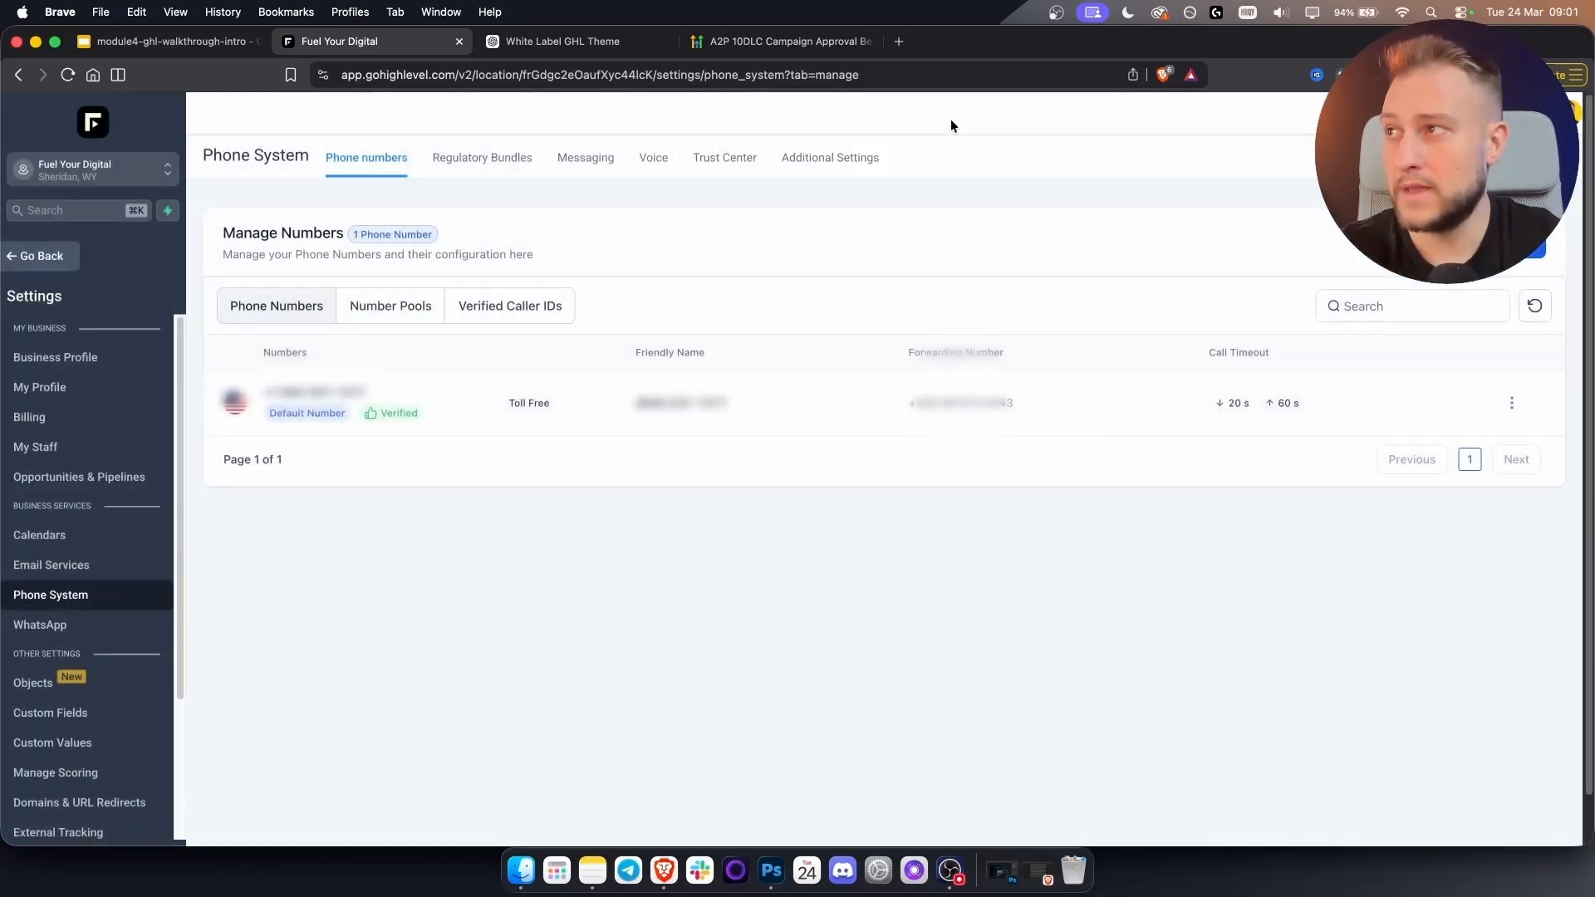
pyautogui.click(1510, 405)
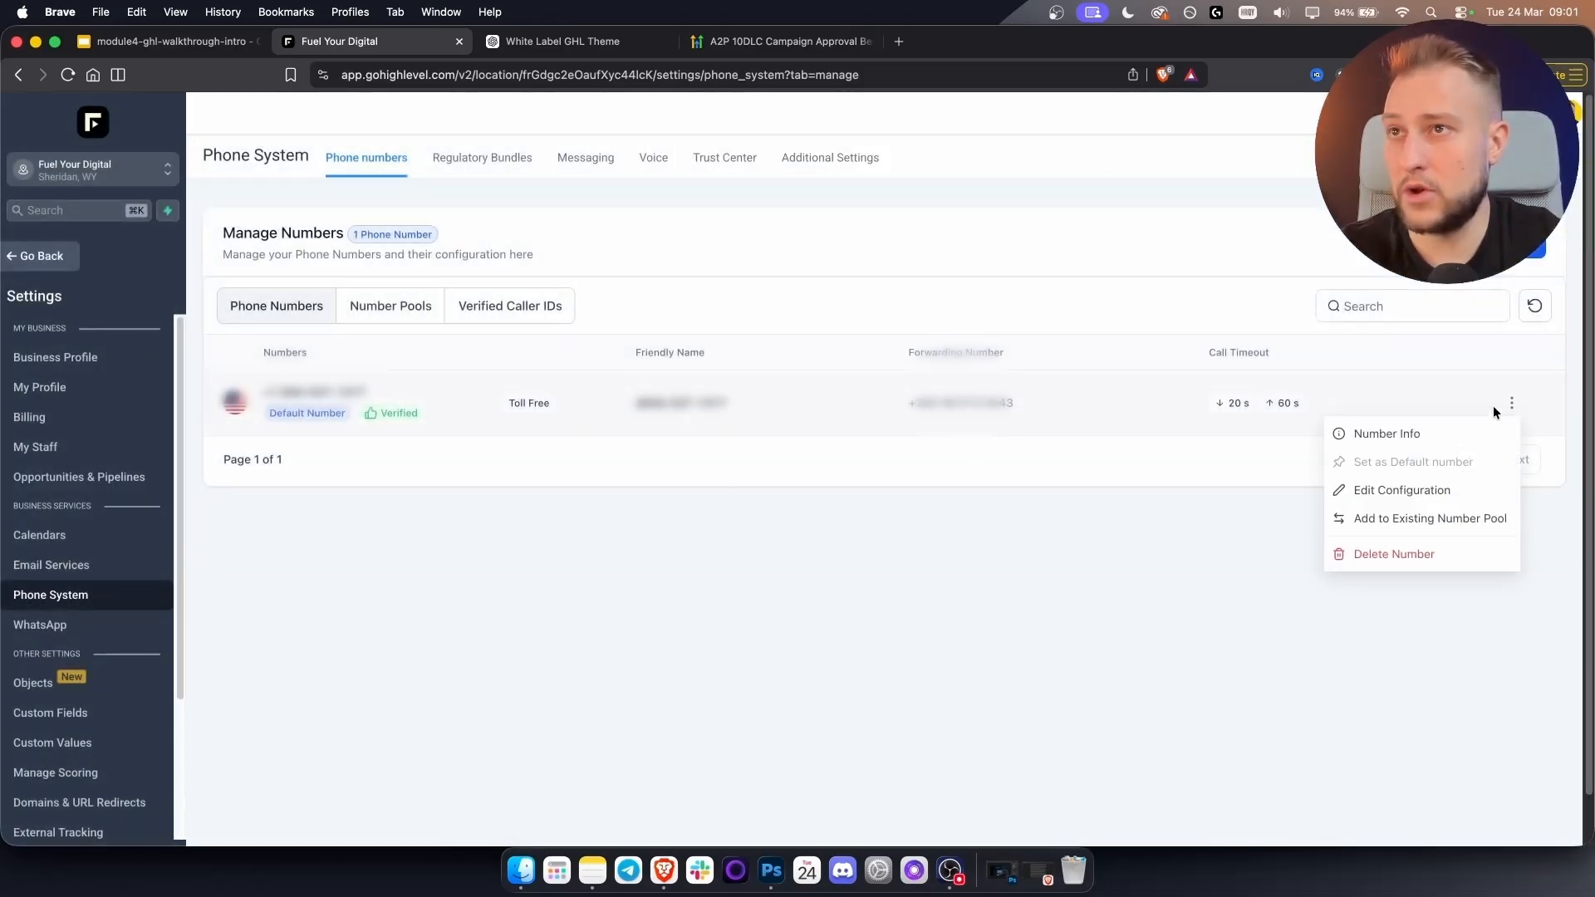
pyautogui.click(1449, 433)
# Open the toll-free number's Edit Configuration dialog from its options menu.
pyautogui.click(1568, 124)
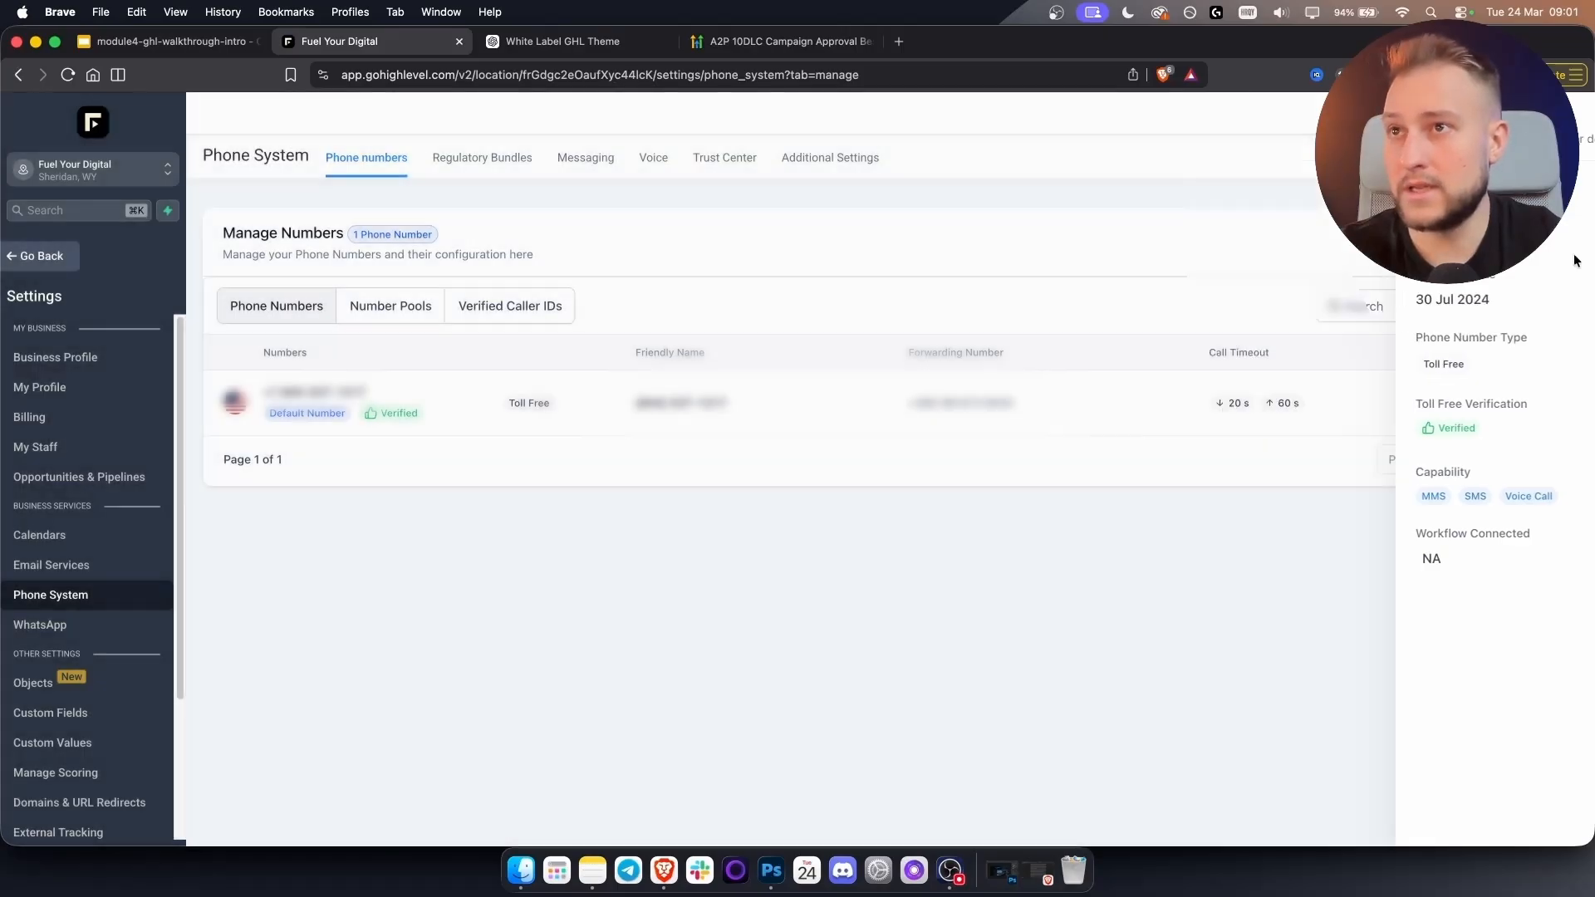
pyautogui.click(1513, 409)
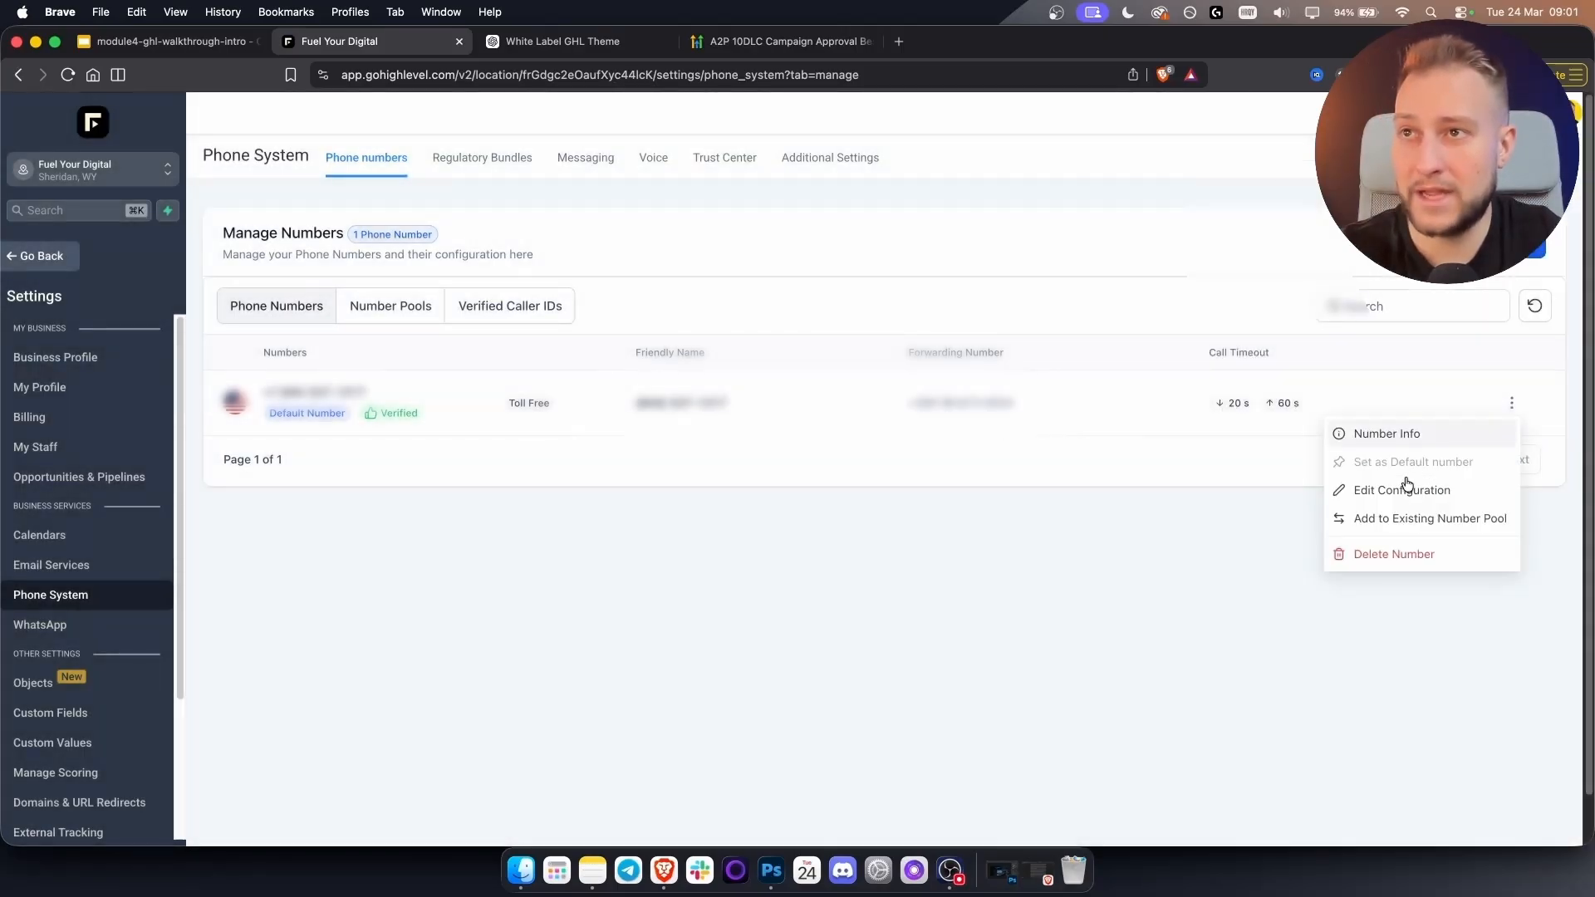
pyautogui.click(1405, 487)
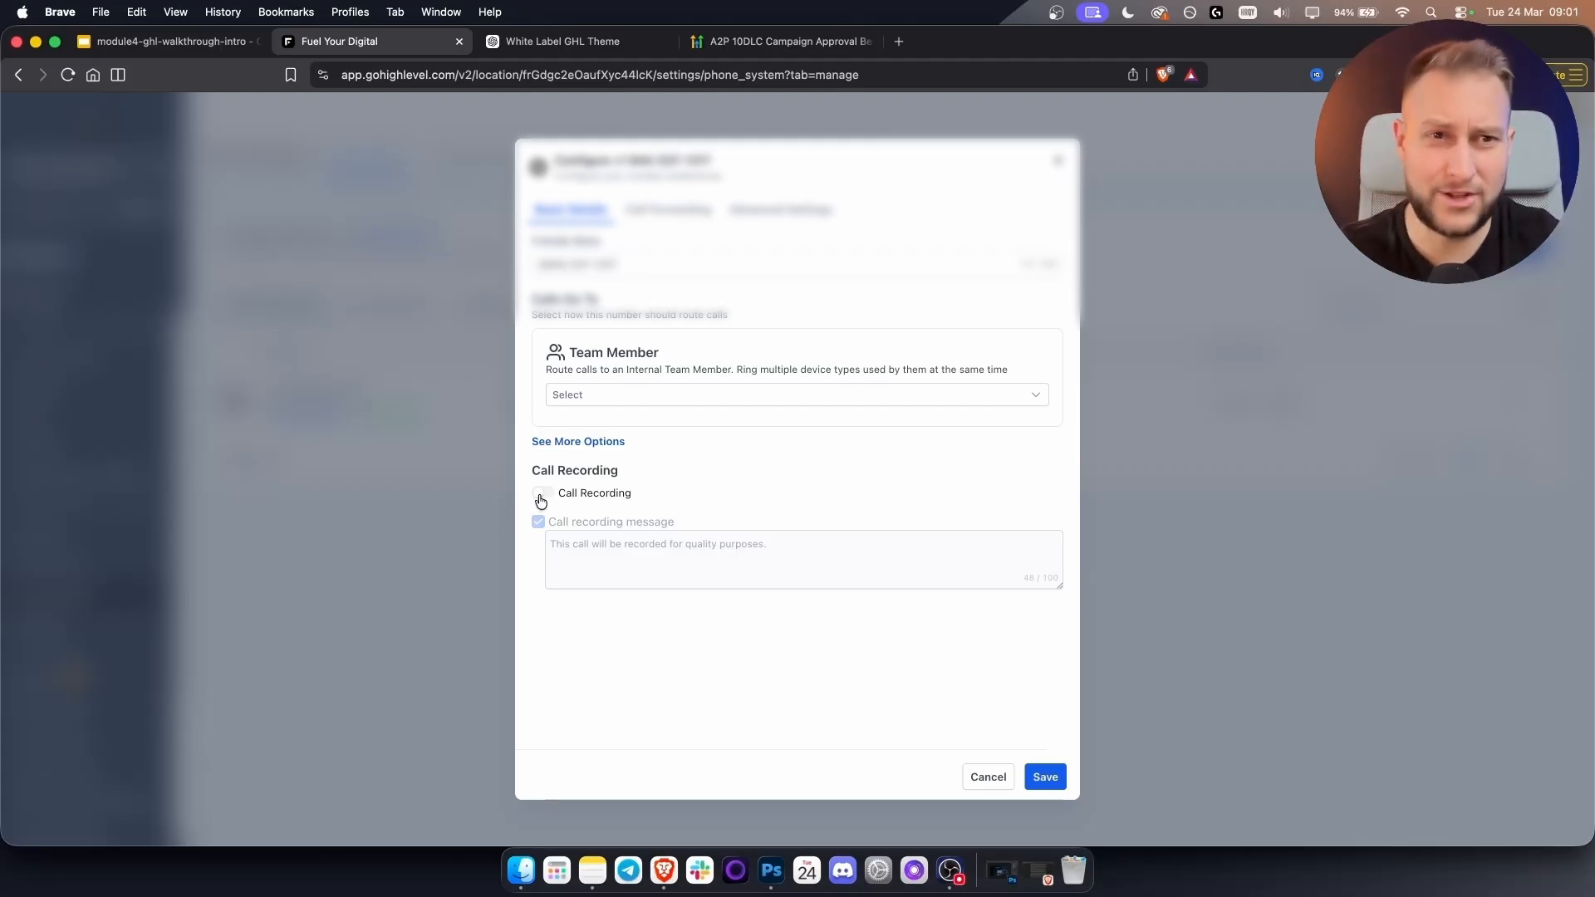
# Review the number's call routing, timeout and backup options, then cancel without saving.
pyautogui.click(689, 214)
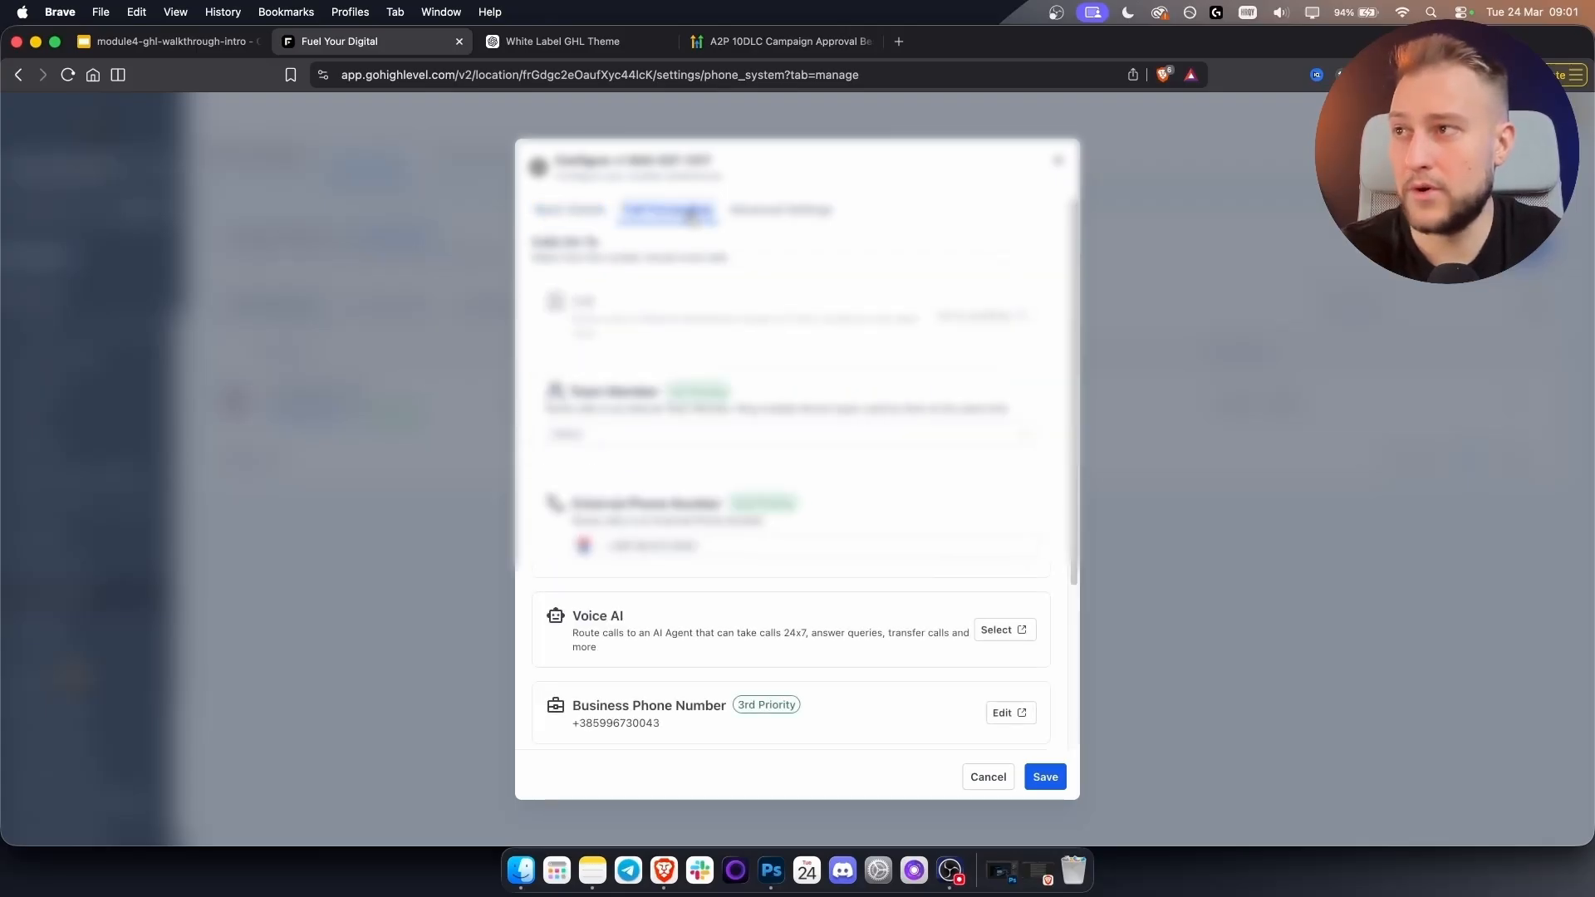
pyautogui.scroll(-2, 875, 474)
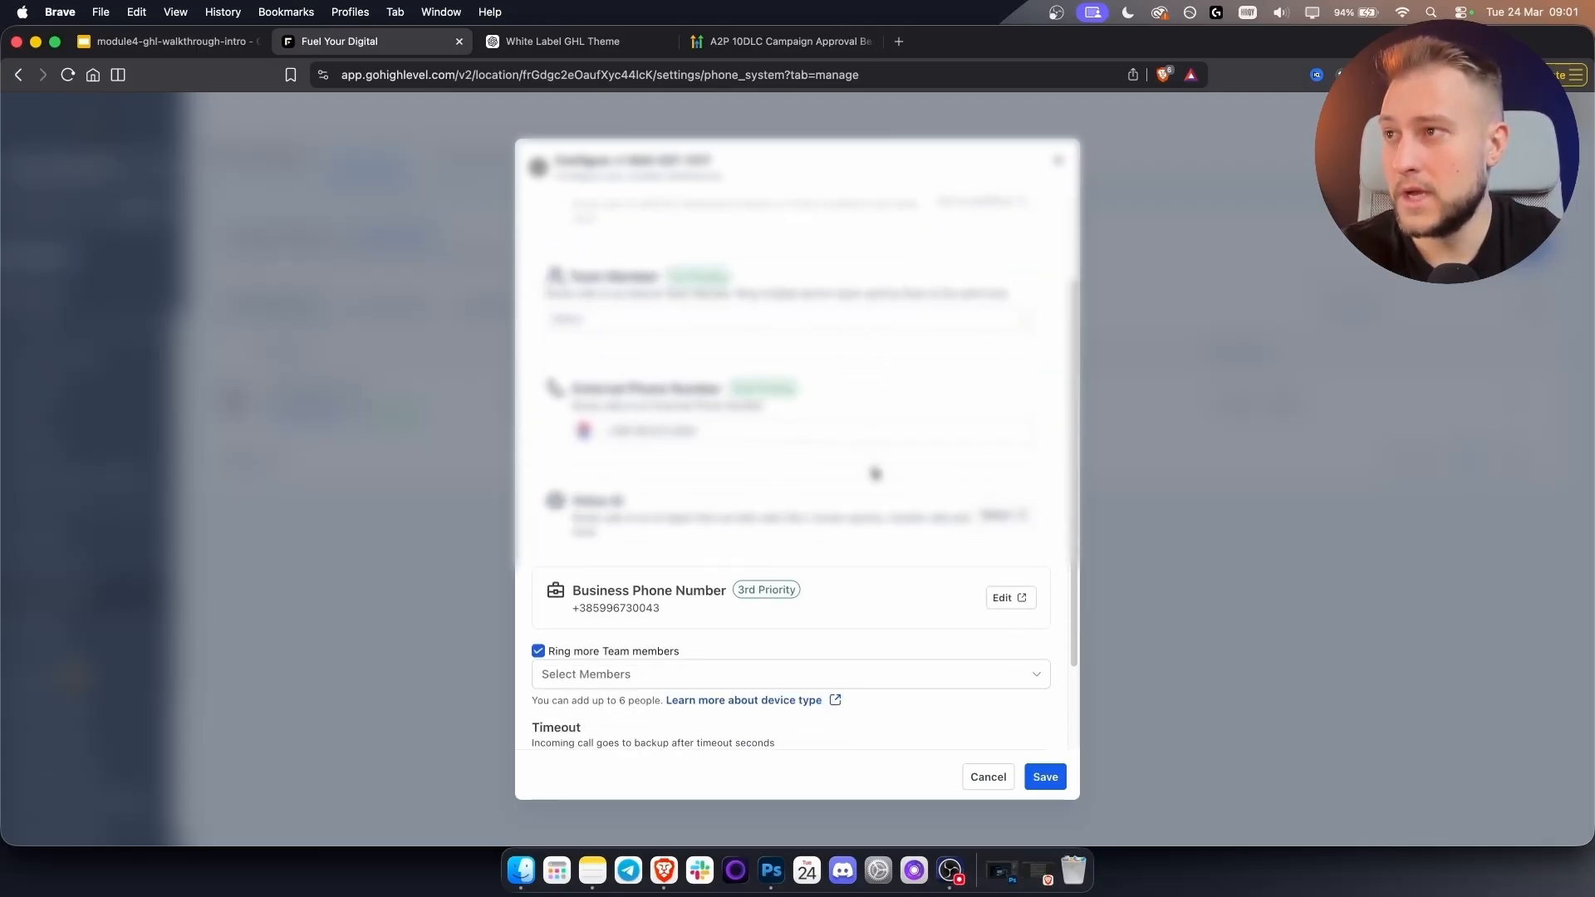
pyautogui.scroll(-2, 688, 620)
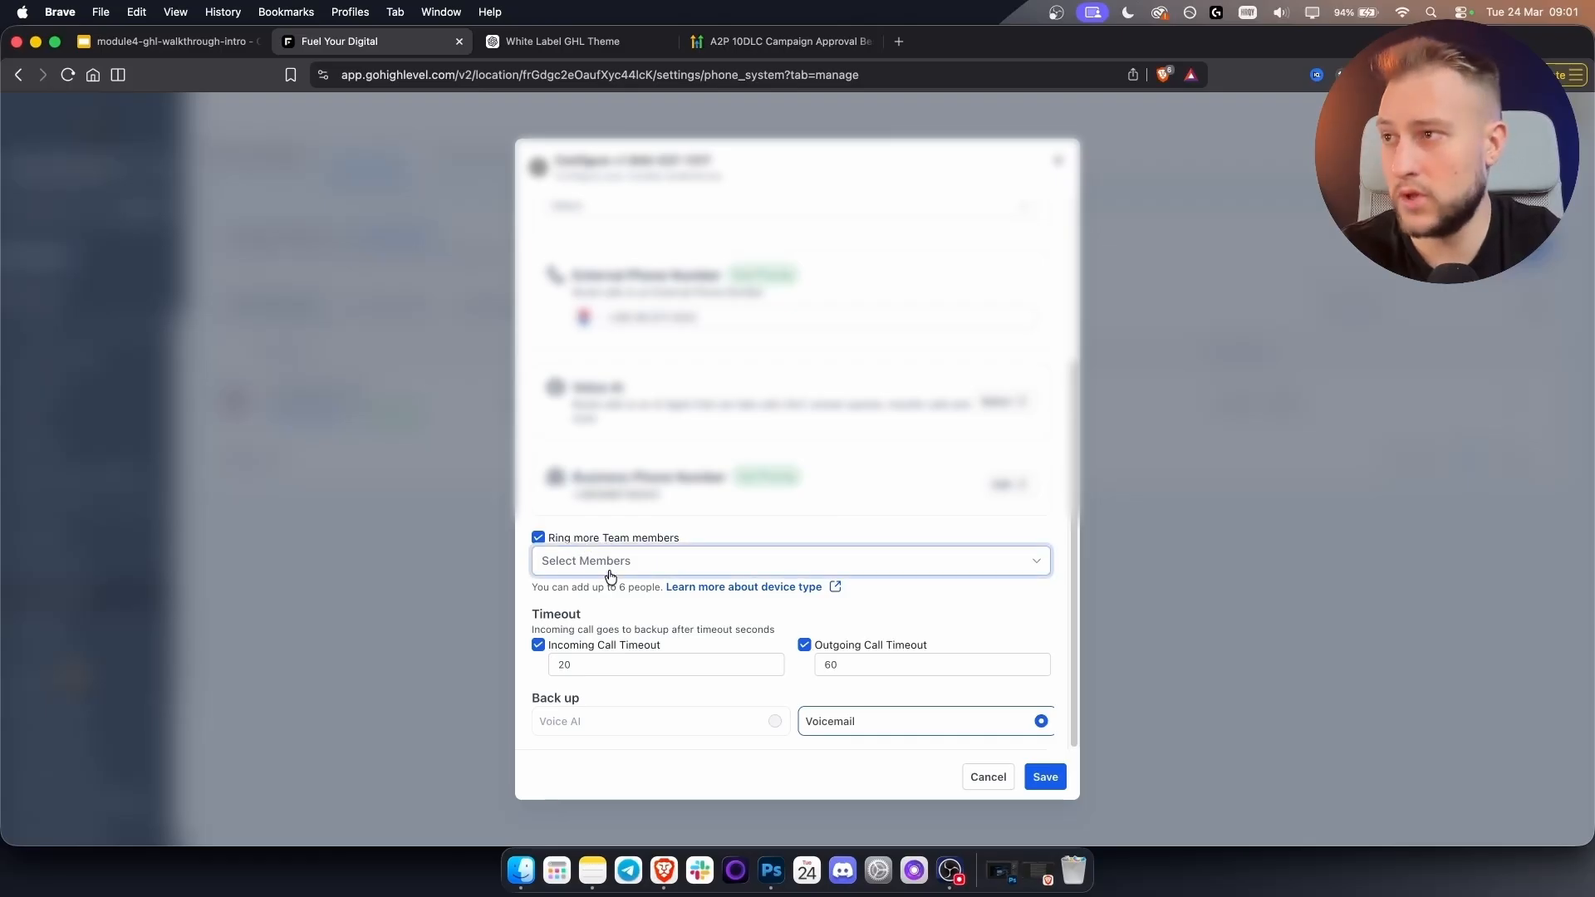
pyautogui.click(972, 778)
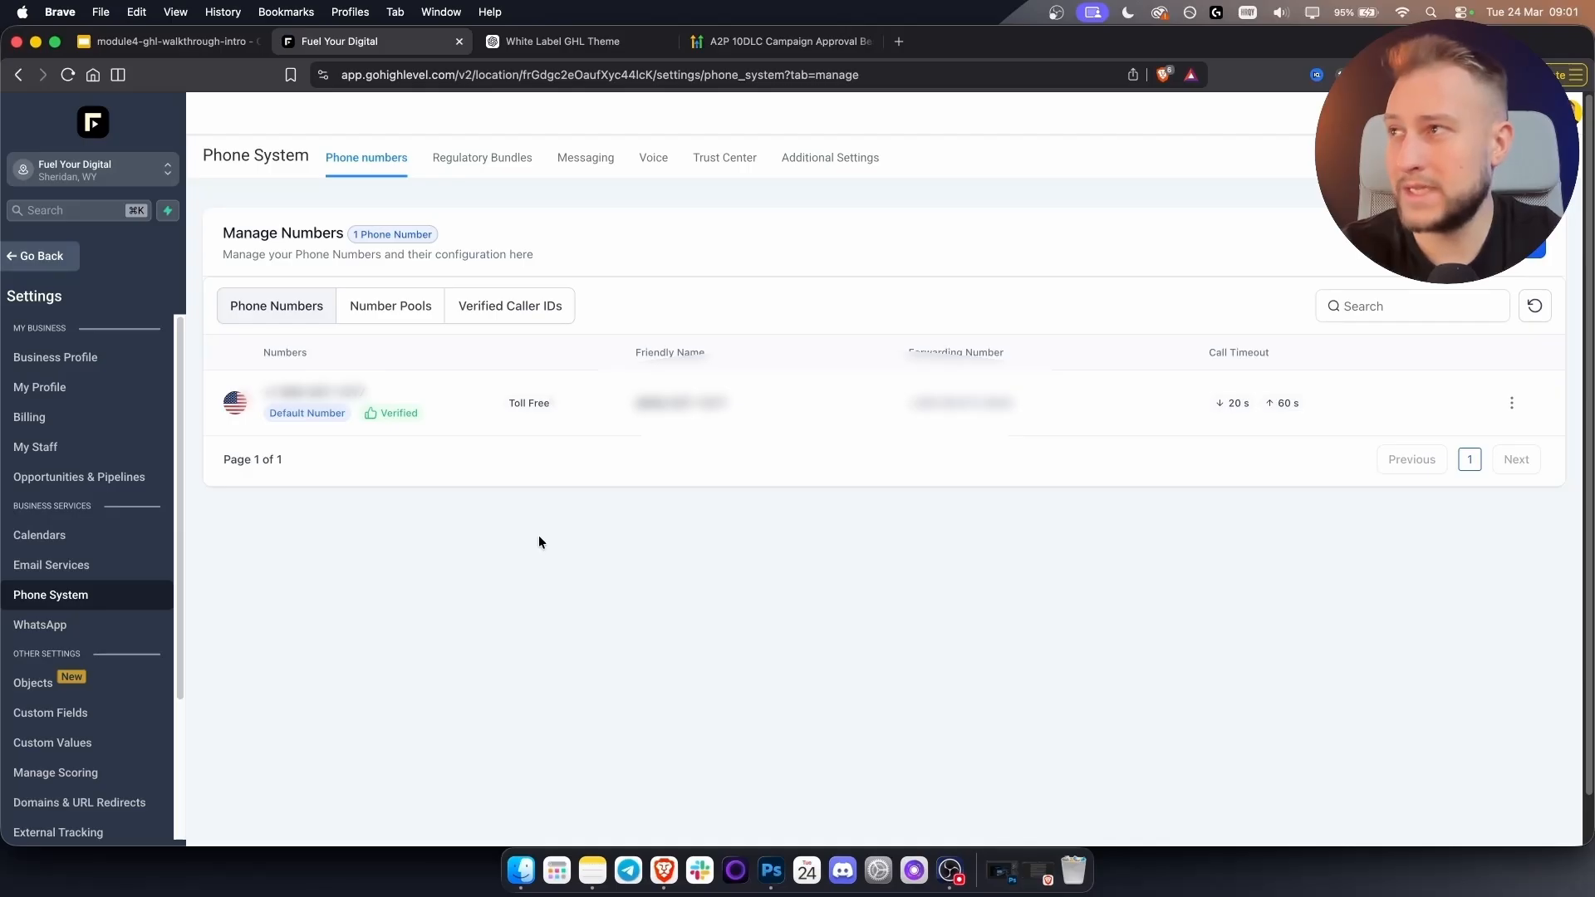
# Open the No Show → Re Engagement Flow workflow in the Lead Nurture Flow folder.
pyautogui.click(46, 257)
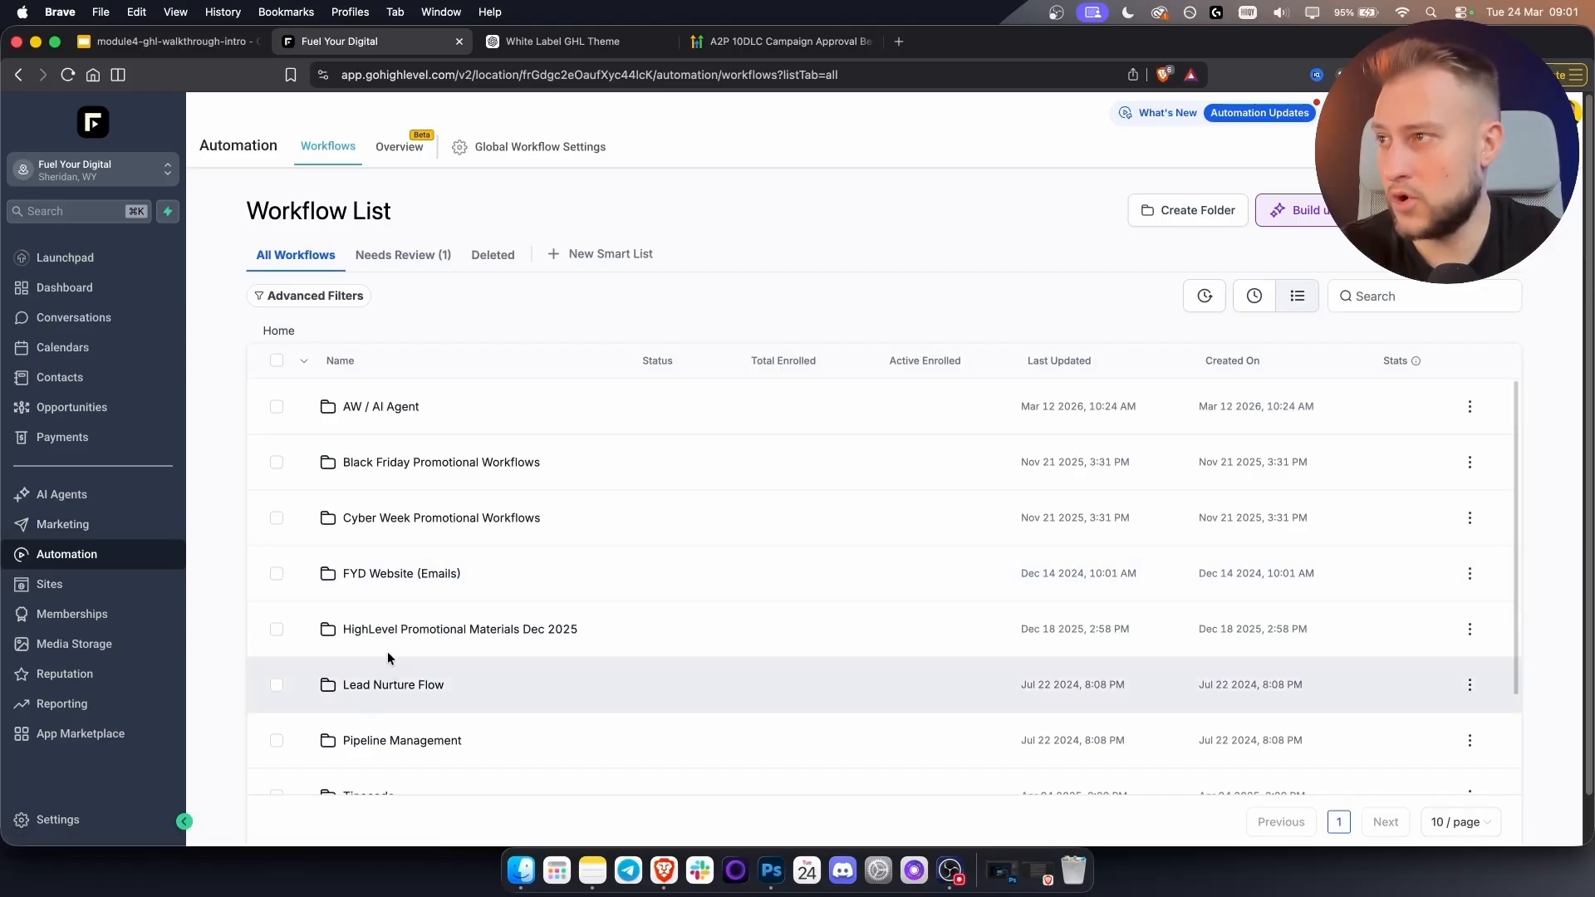
pyautogui.click(378, 686)
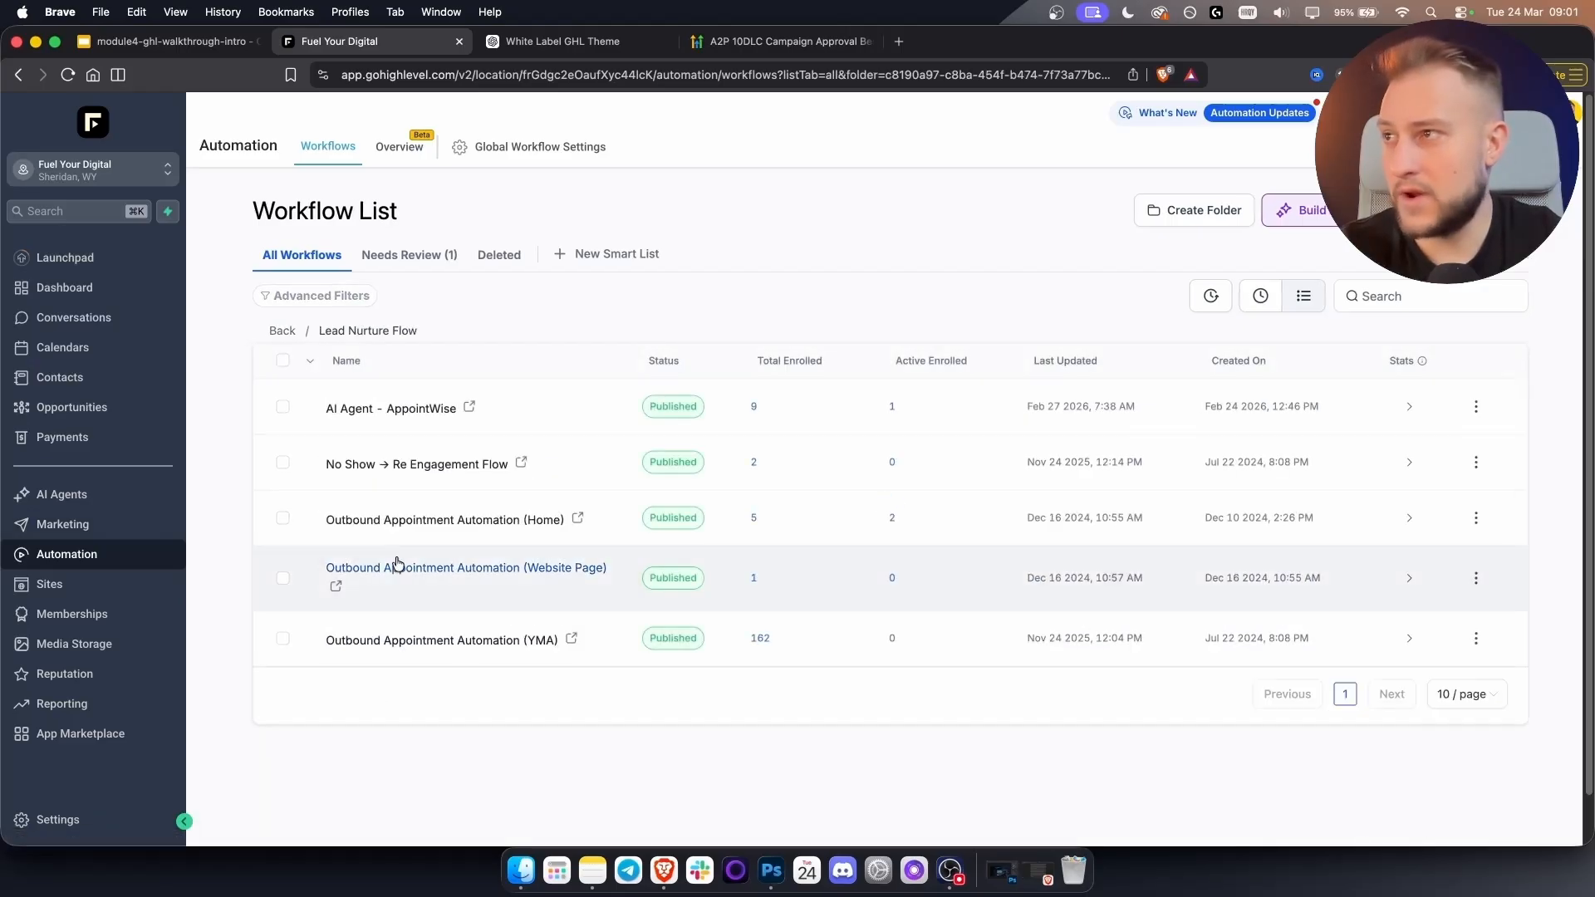
pyautogui.click(357, 464)
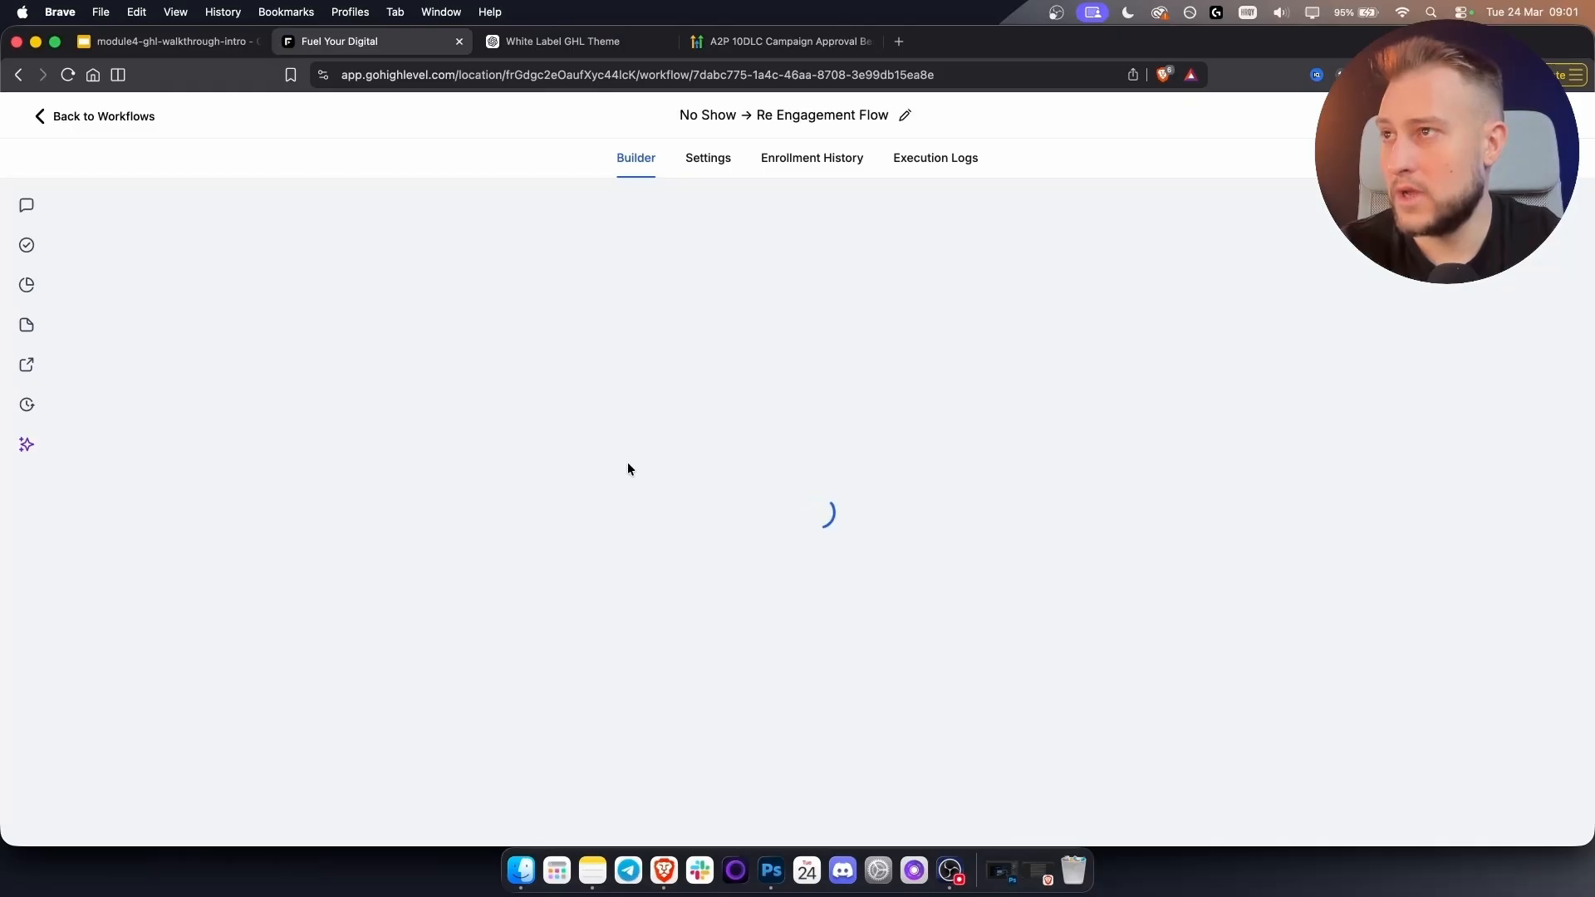
# Inspect the SMS step's message text, selecting and deselecting it without editing.
pyautogui.click(789, 395)
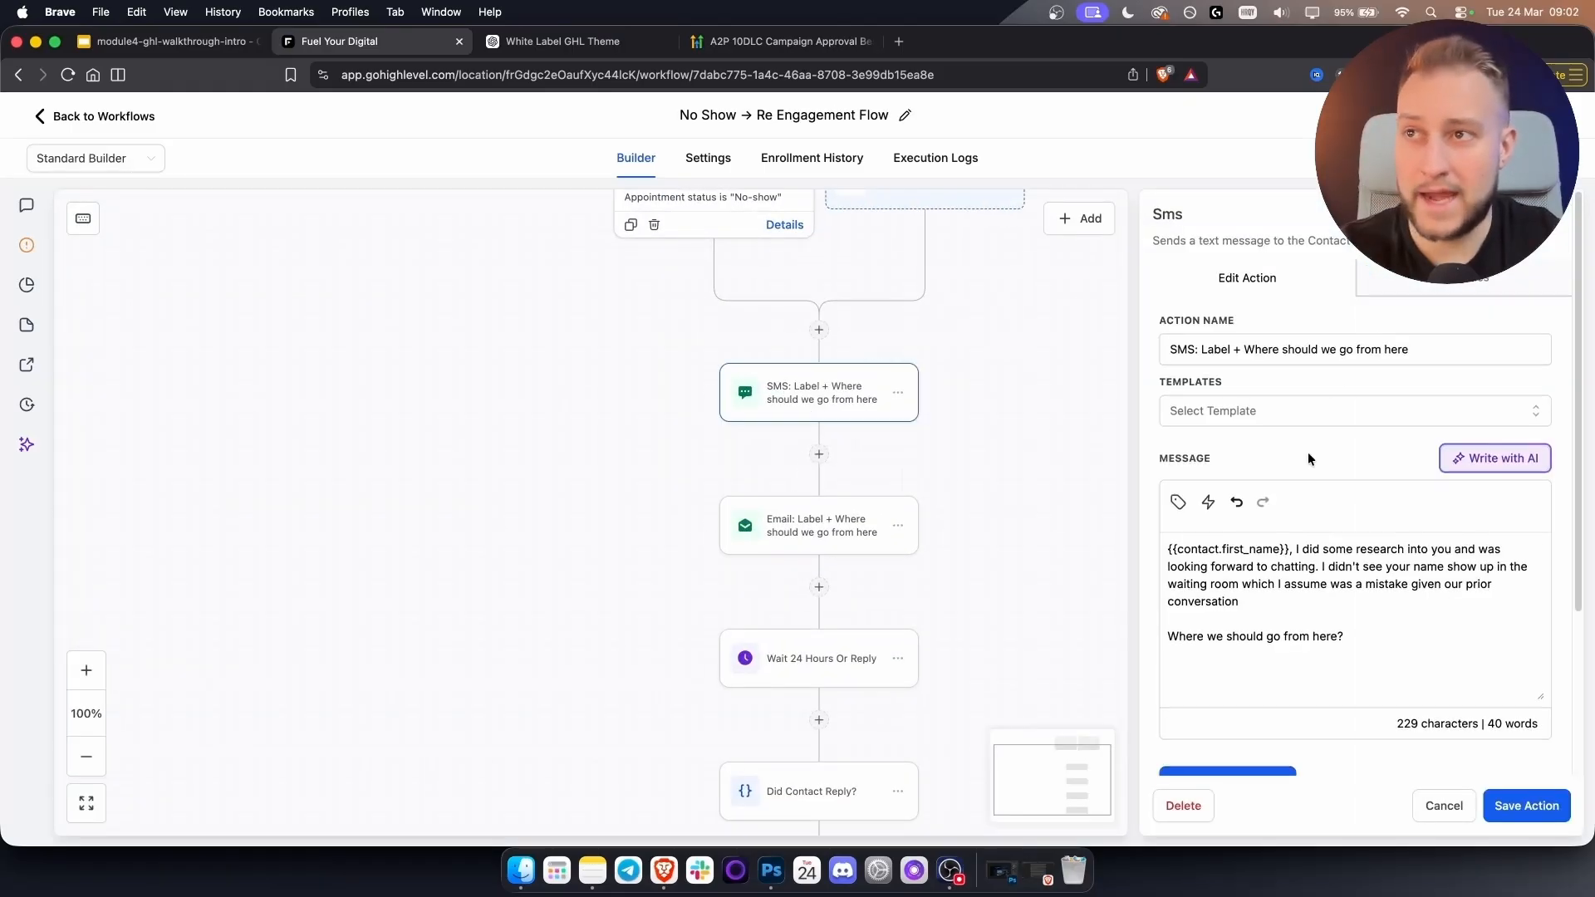
pyautogui.scroll(-3, 1311, 457)
pyautogui.scroll(2, 1316, 468)
pyautogui.scroll(2, 1317, 468)
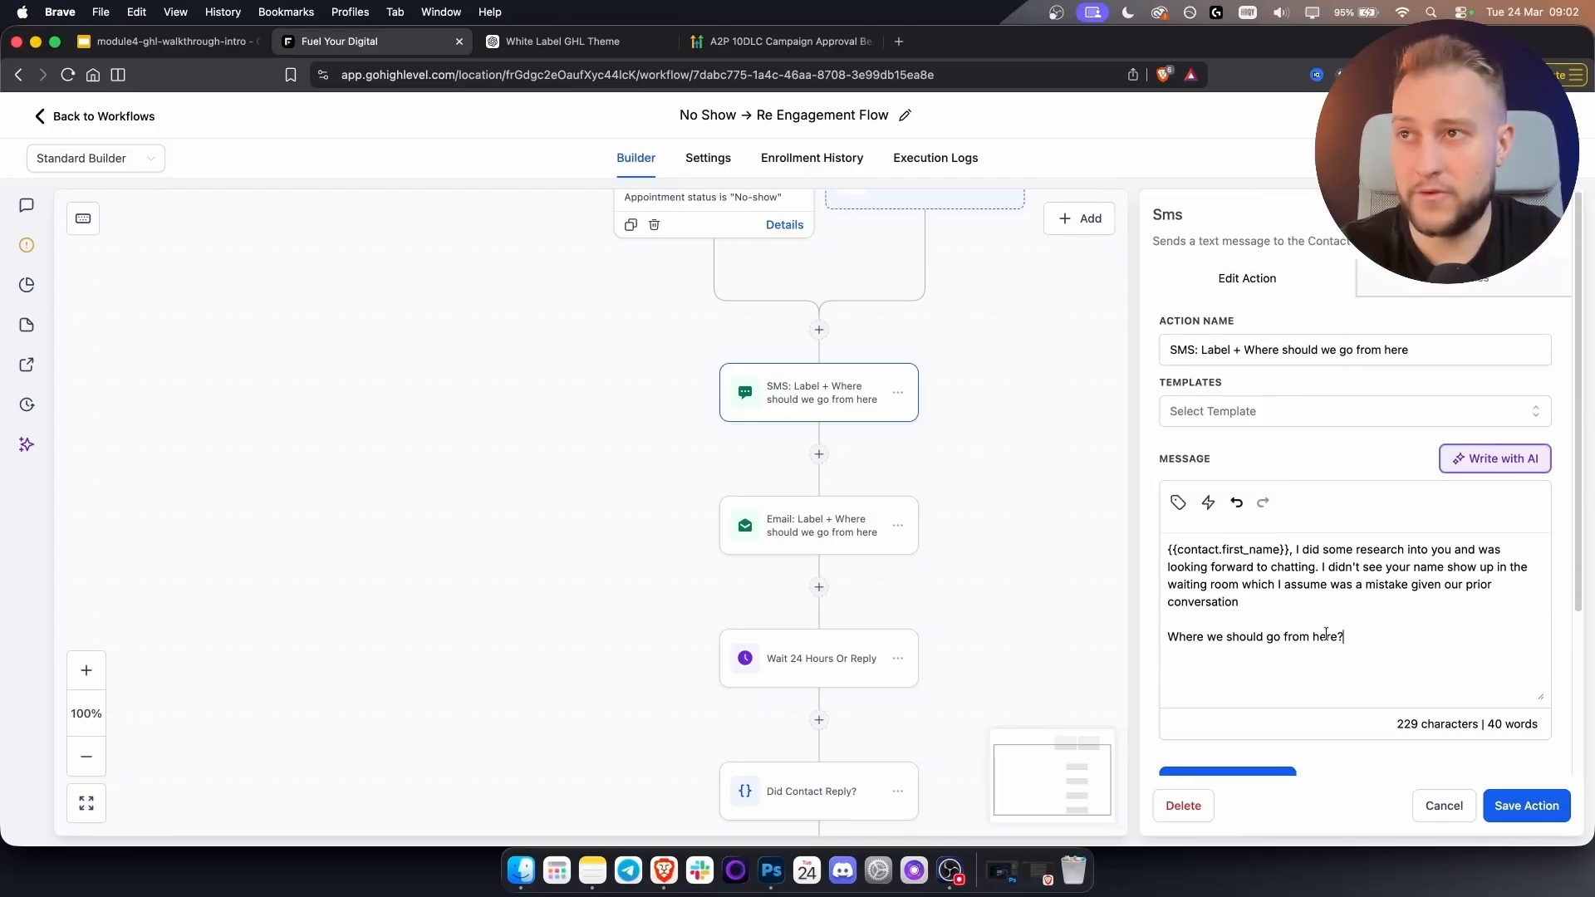
pyautogui.press('super+a')
pyautogui.click(1379, 645)
pyautogui.press('super+a')
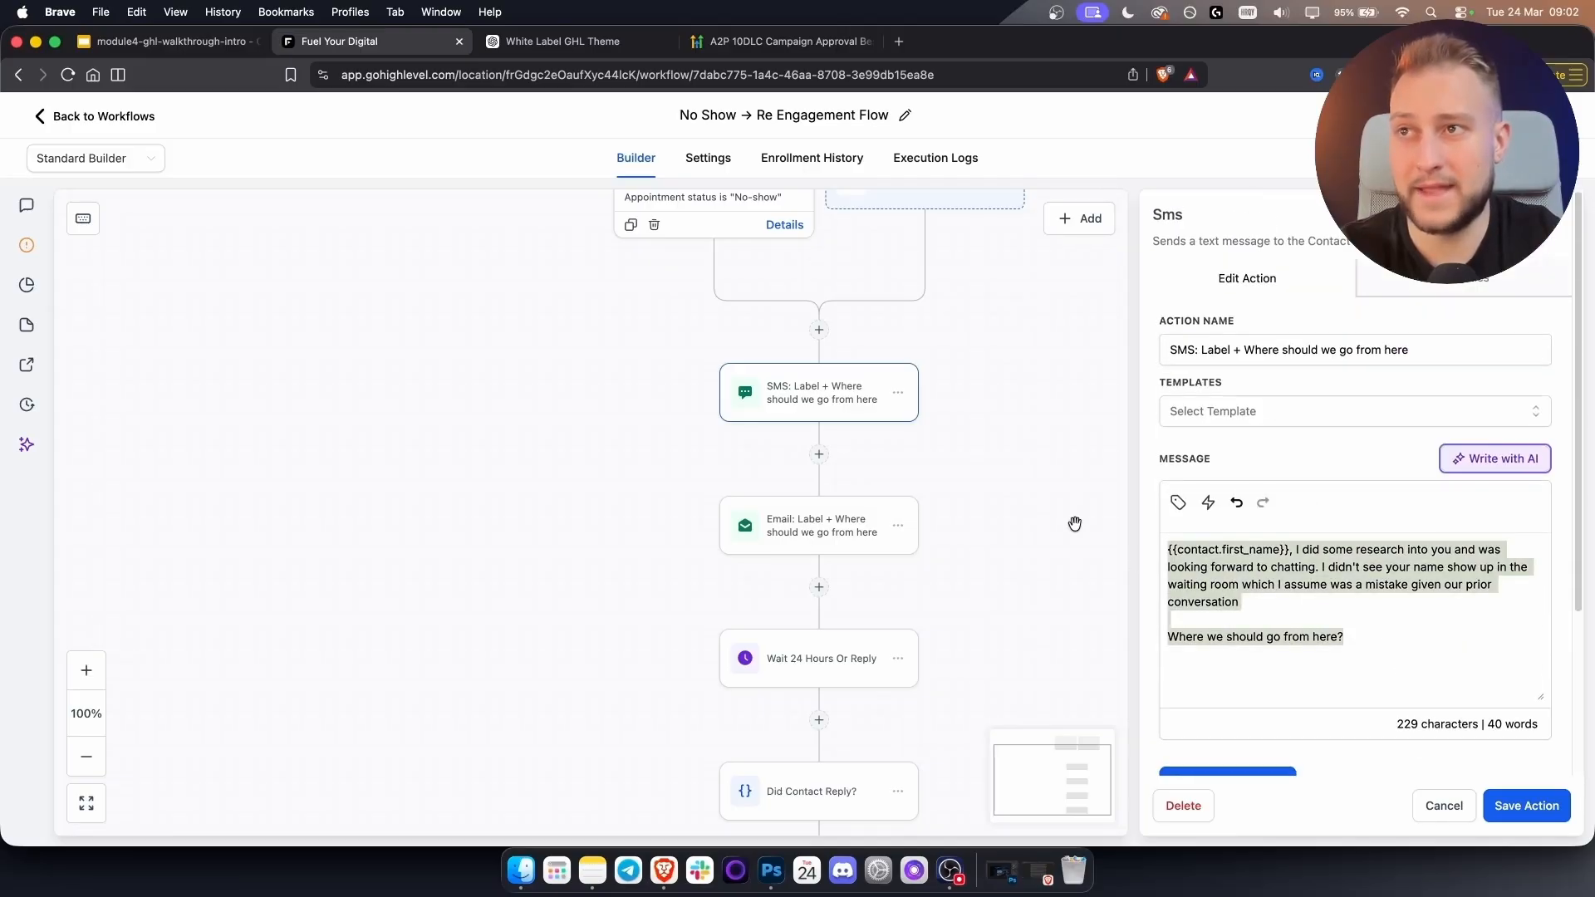
pyautogui.click(1291, 594)
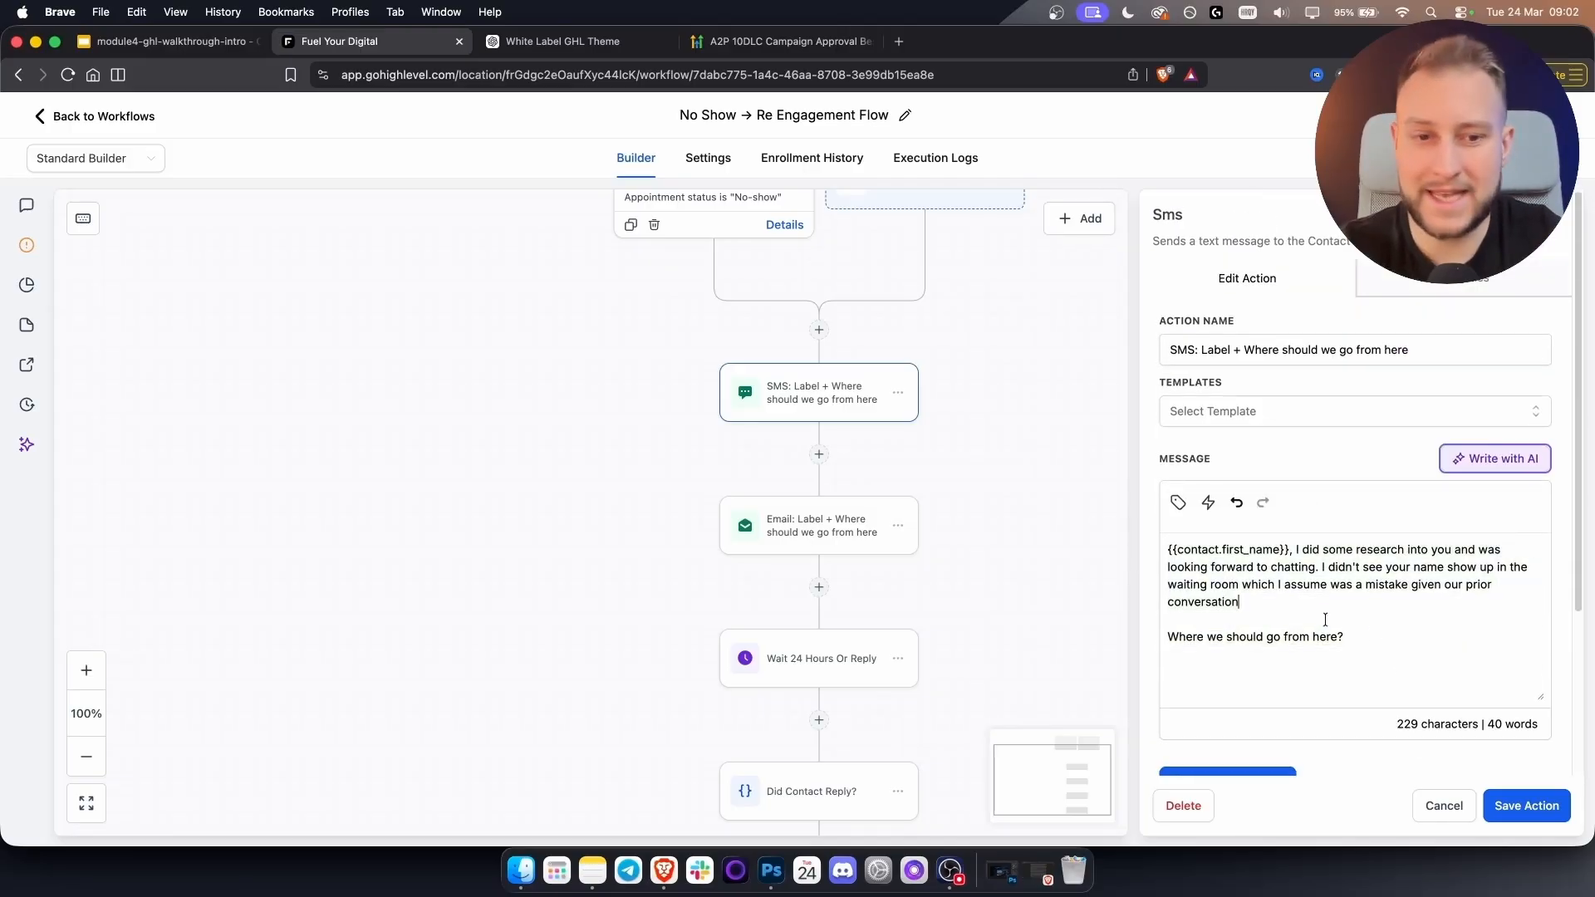
pyautogui.press('super+a')
pyautogui.click(1367, 634)
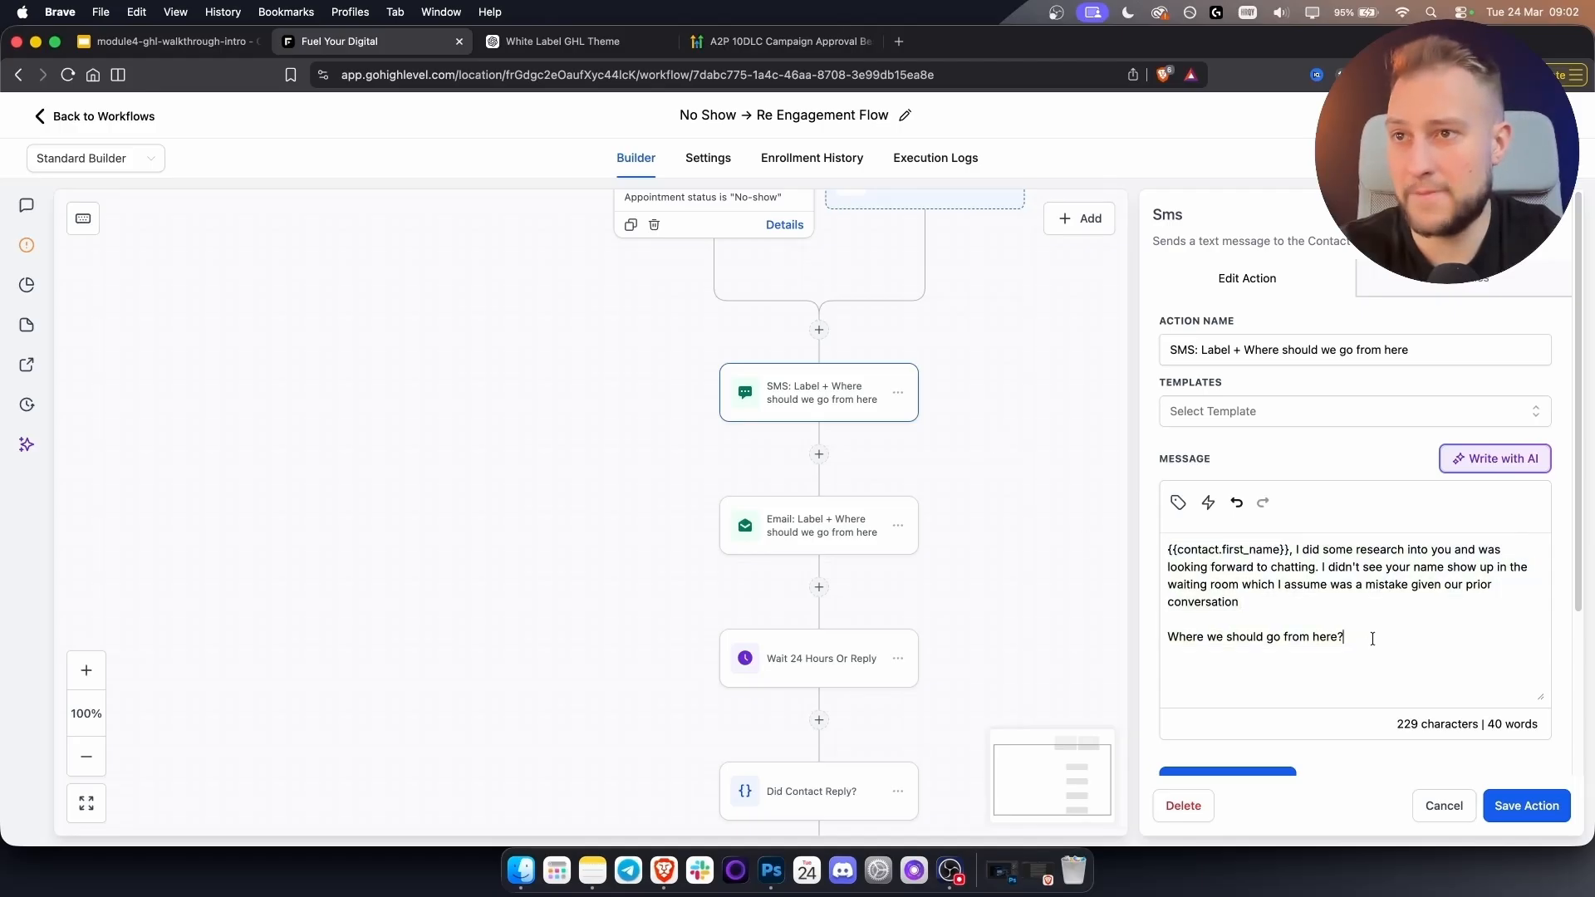
# Close the SMS panel and return to the workflow list, confirming the unsaved-changes prompt.
pyautogui.click(1526, 806)
pyautogui.click(80, 121)
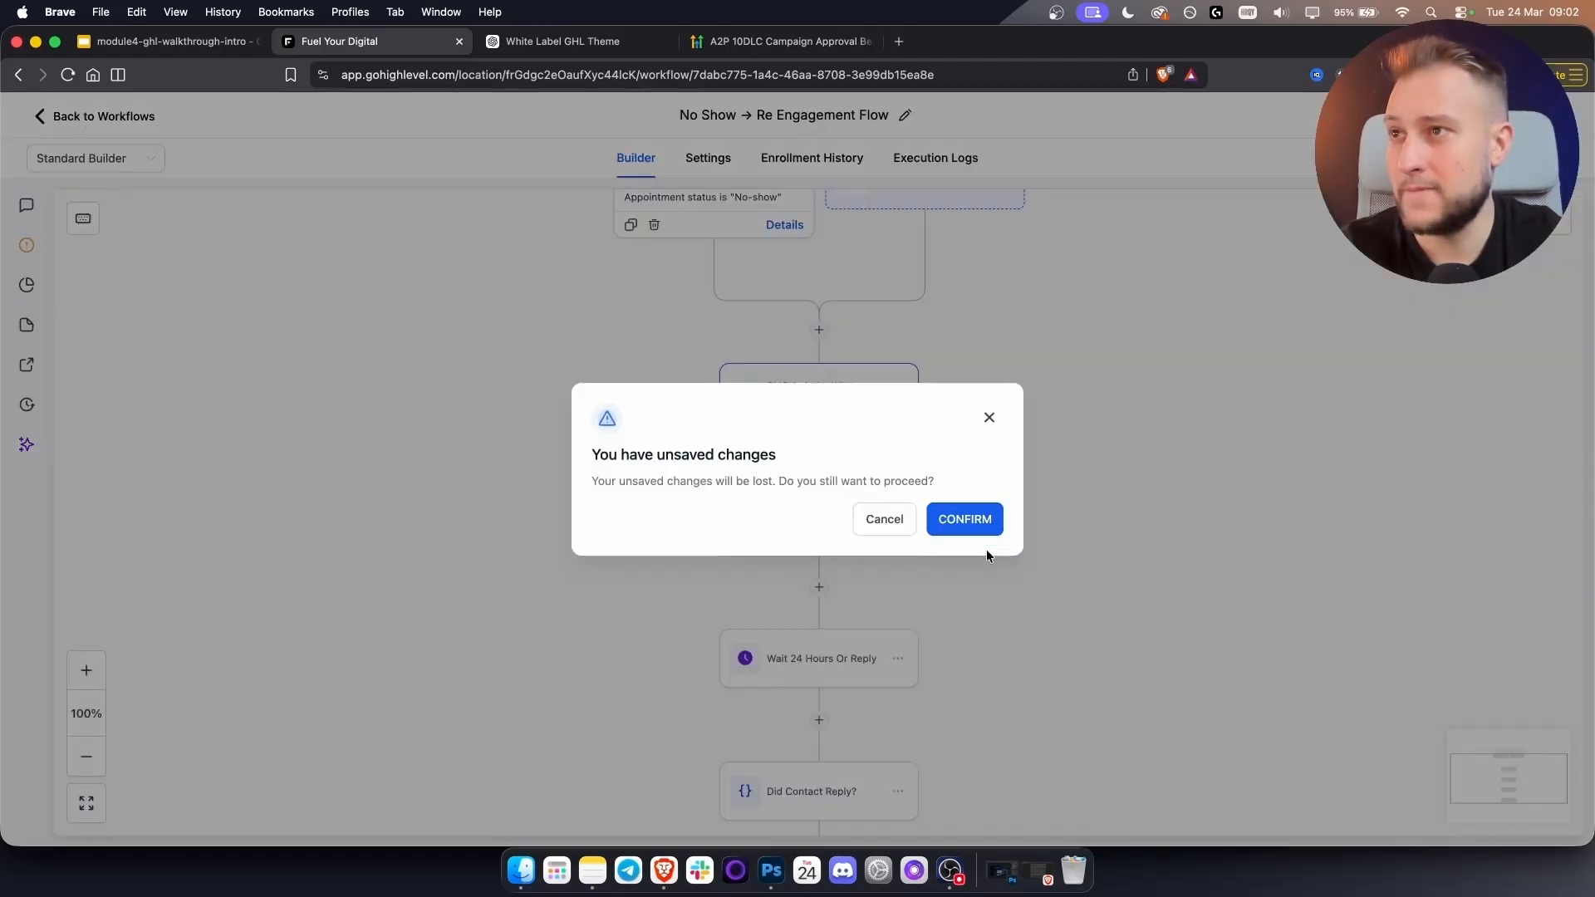
pyautogui.click(975, 518)
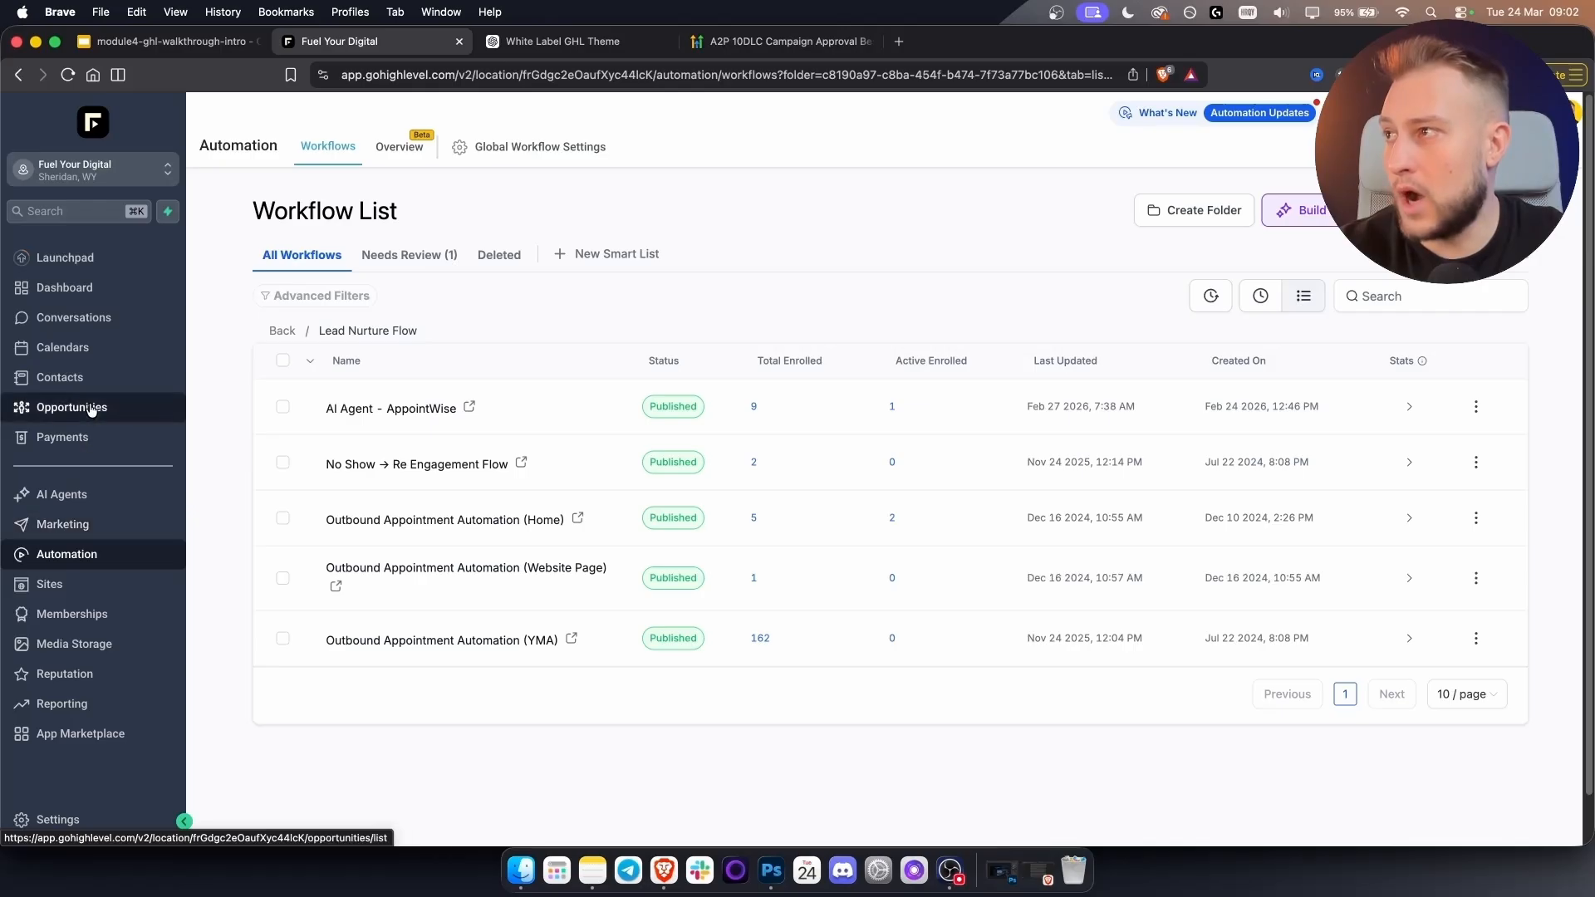
# Browse Payments integrations: Stripe default, plus PayPal, Authorize.net, NMI, Square and Adyen.
pyautogui.click(75, 444)
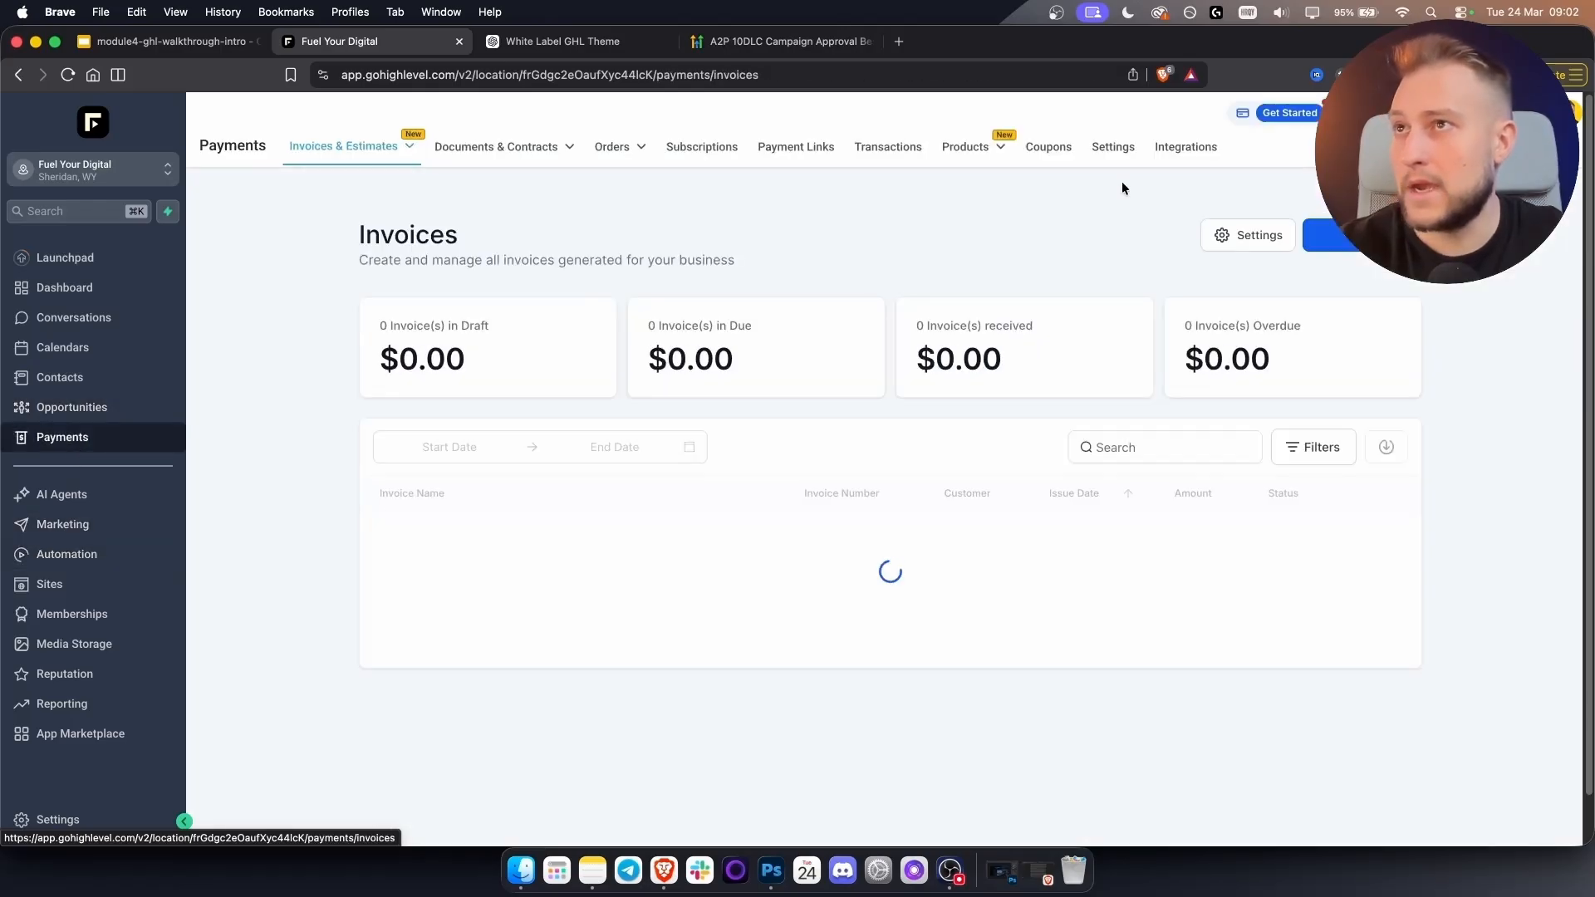
pyautogui.click(1188, 147)
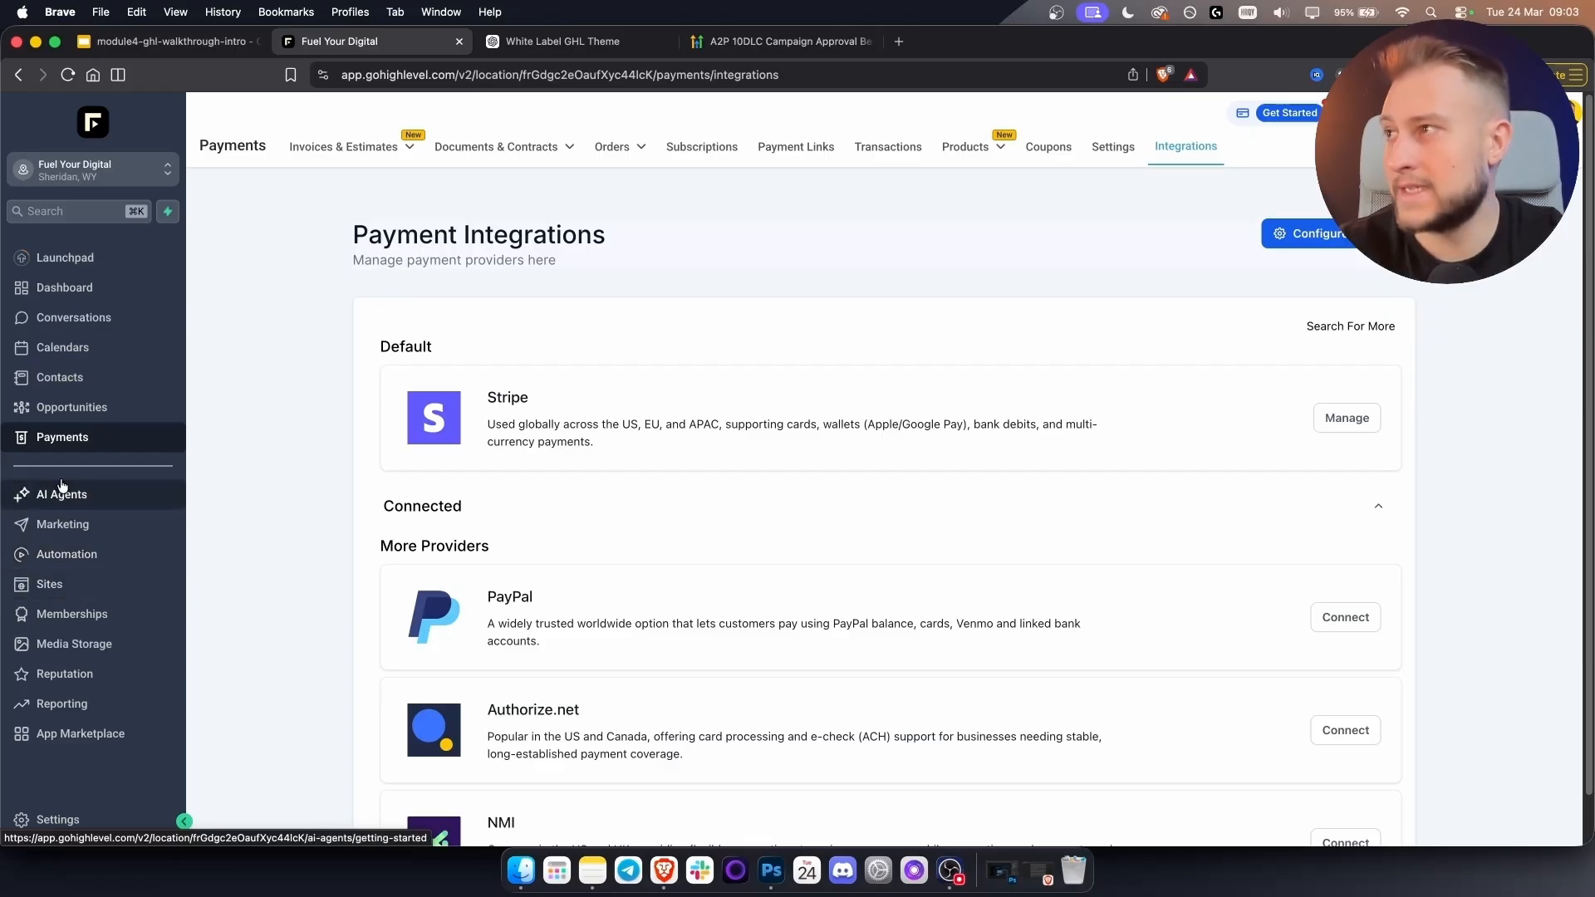
pyautogui.scroll(-3, 416, 570)
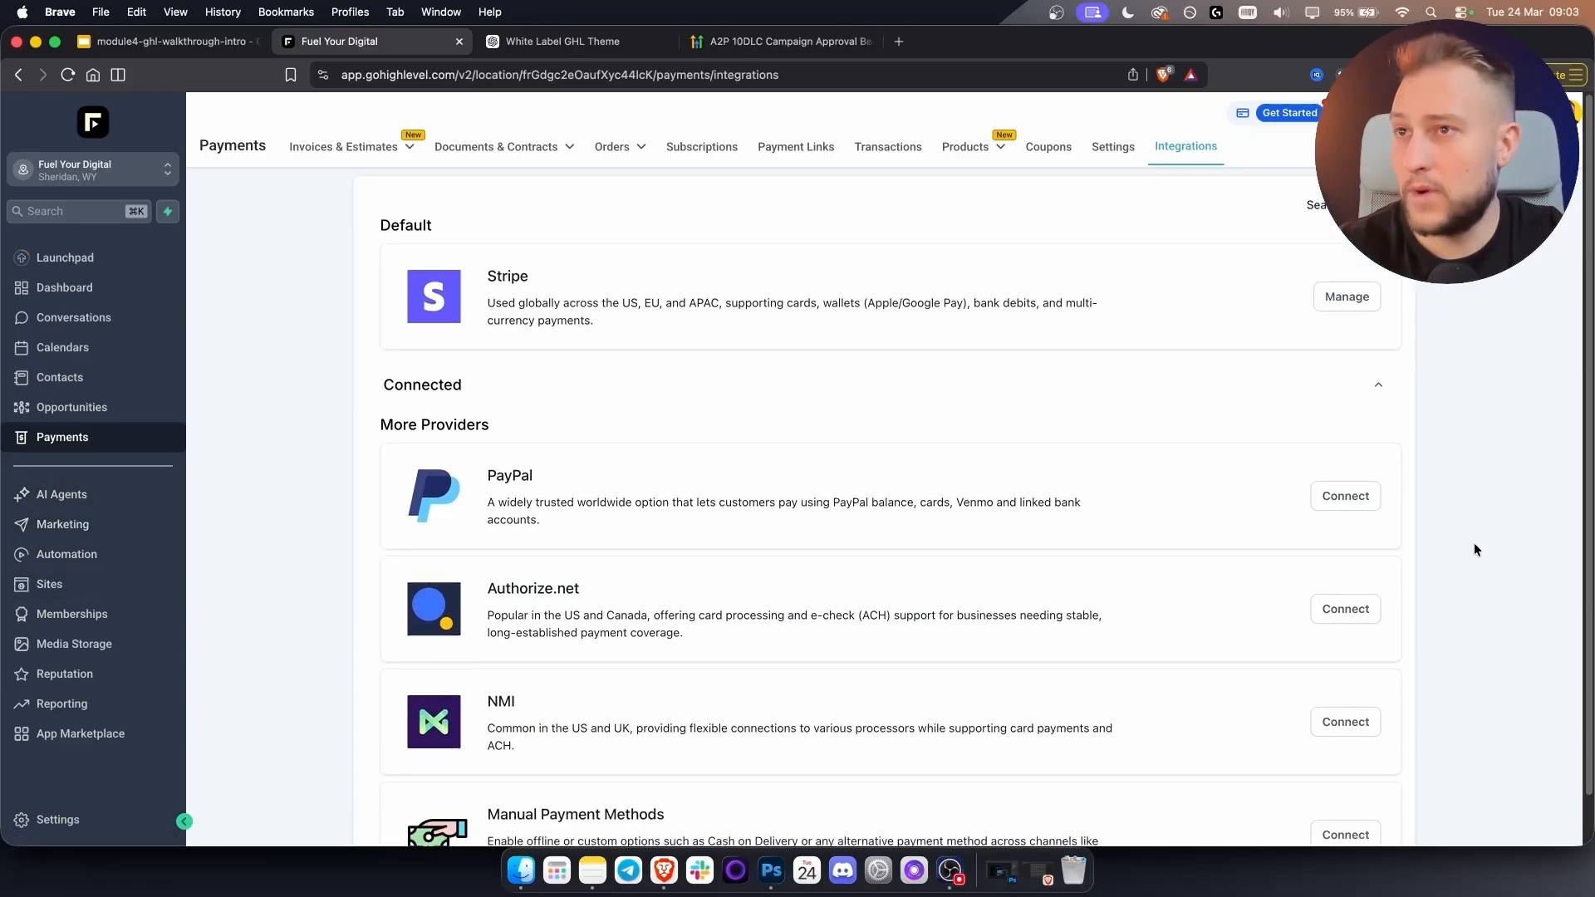
pyautogui.scroll(-5, 594, 540)
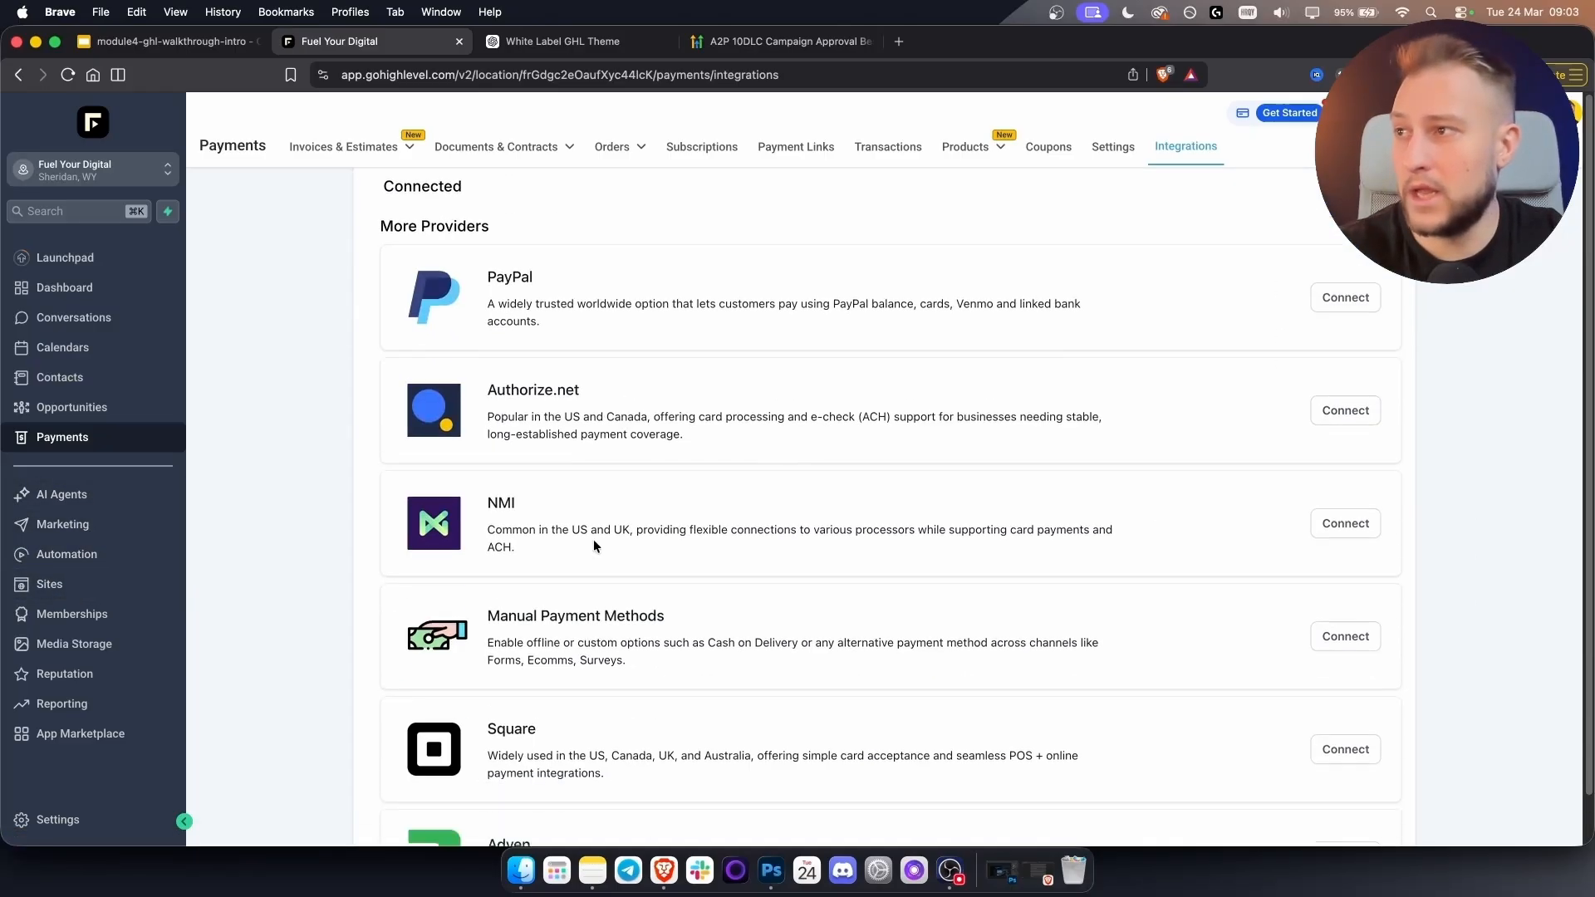
pyautogui.scroll(-2, 576, 477)
pyautogui.scroll(10, 704, 533)
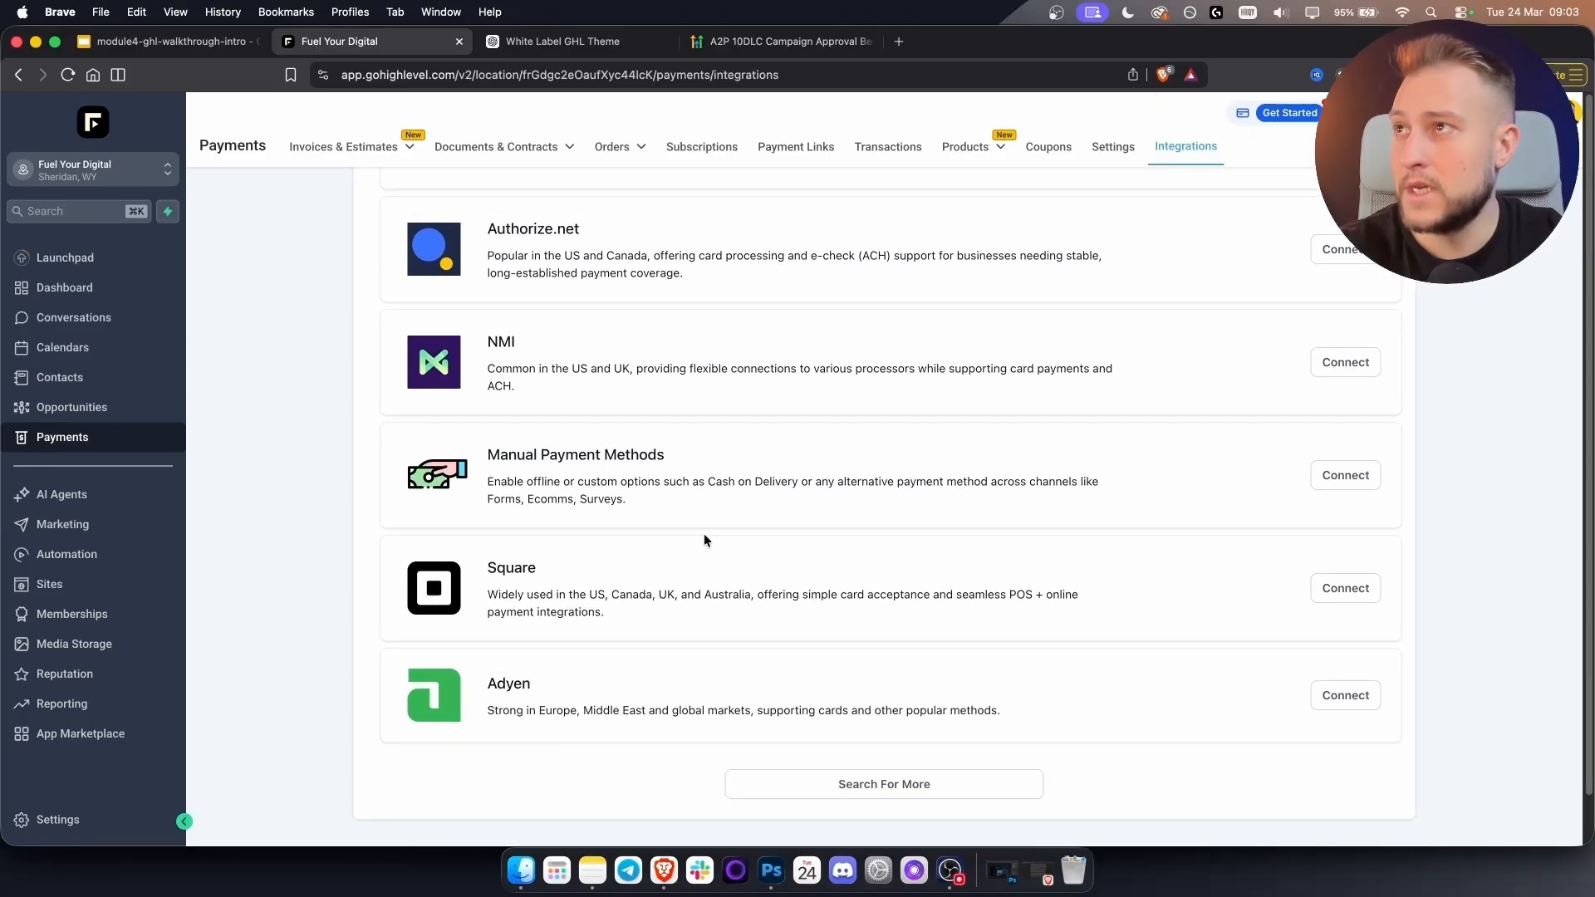
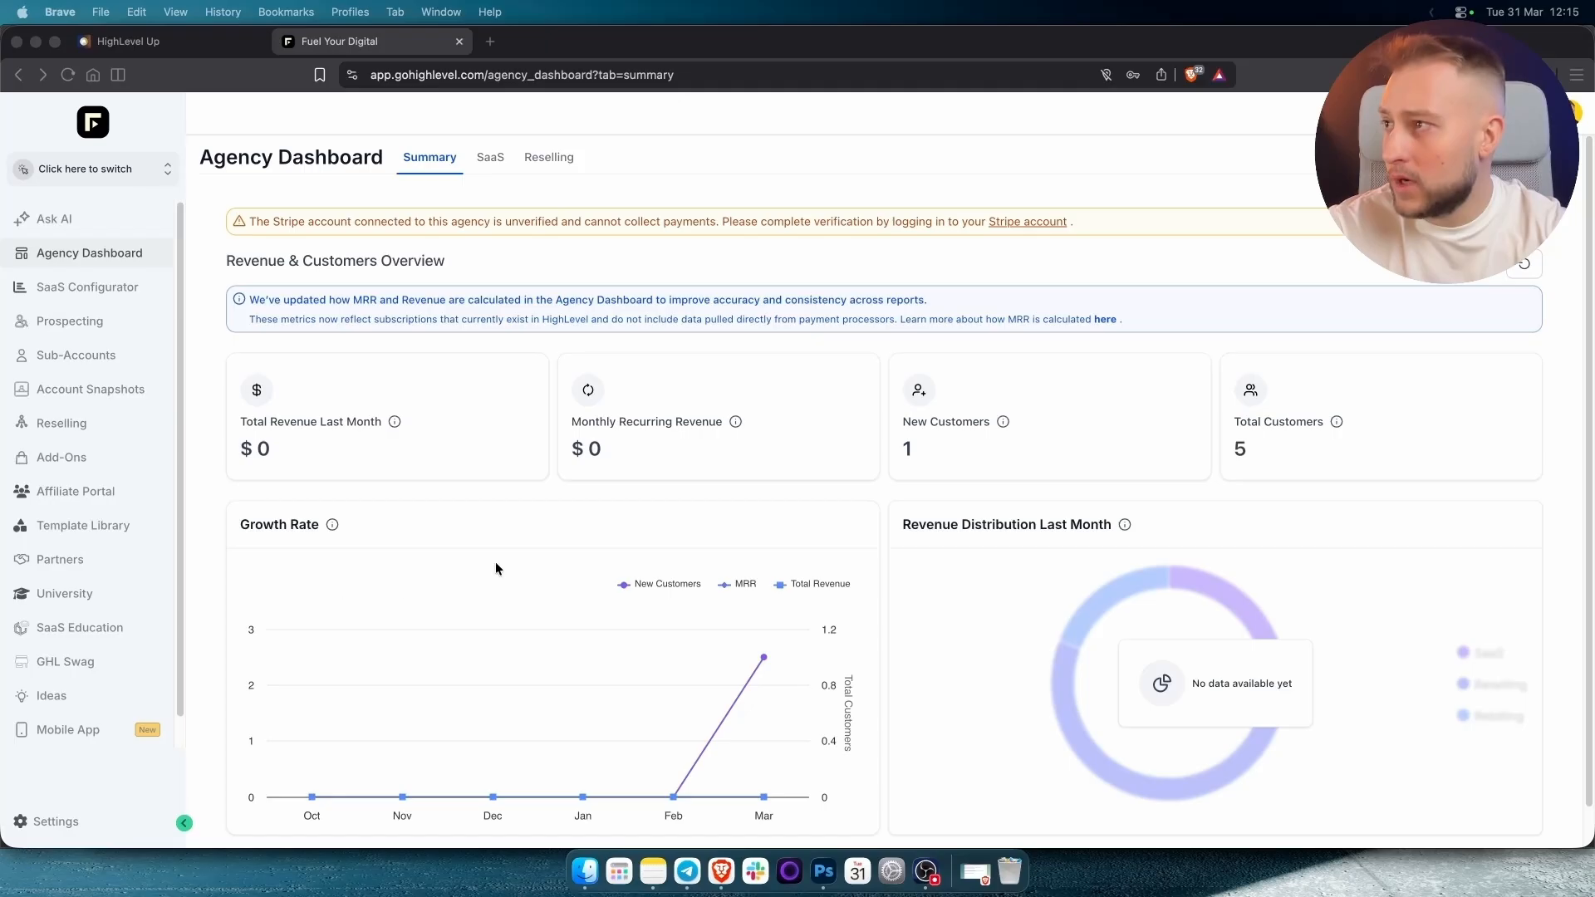
# Open the Free Snapshots course from the HighLevel Up community's learning area.
pyautogui.click(575, 241)
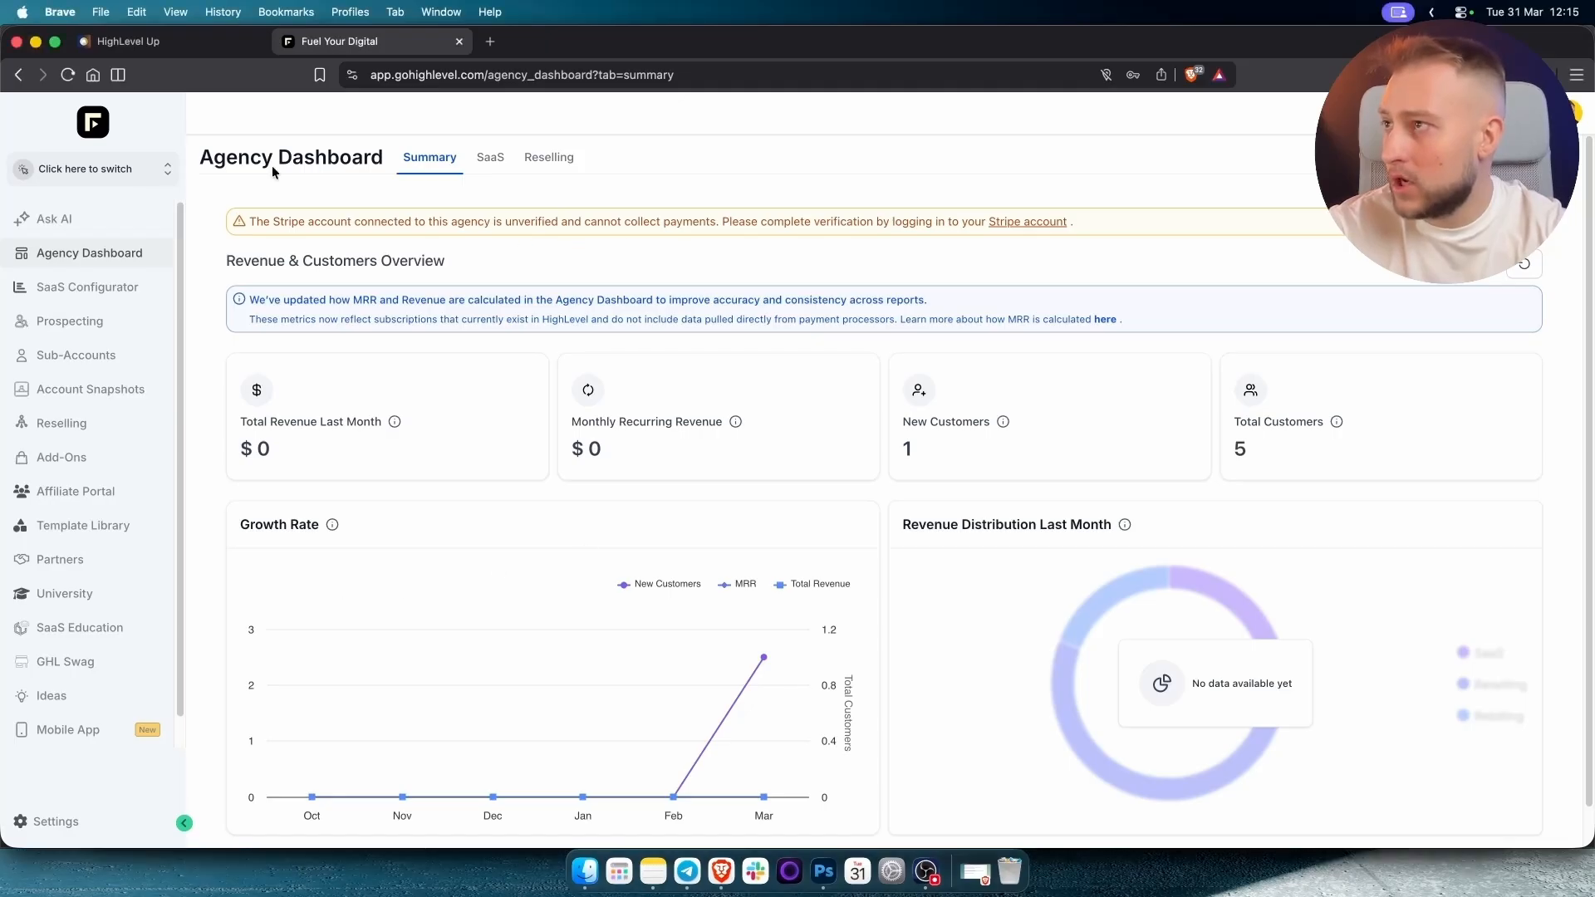
pyautogui.click(166, 45)
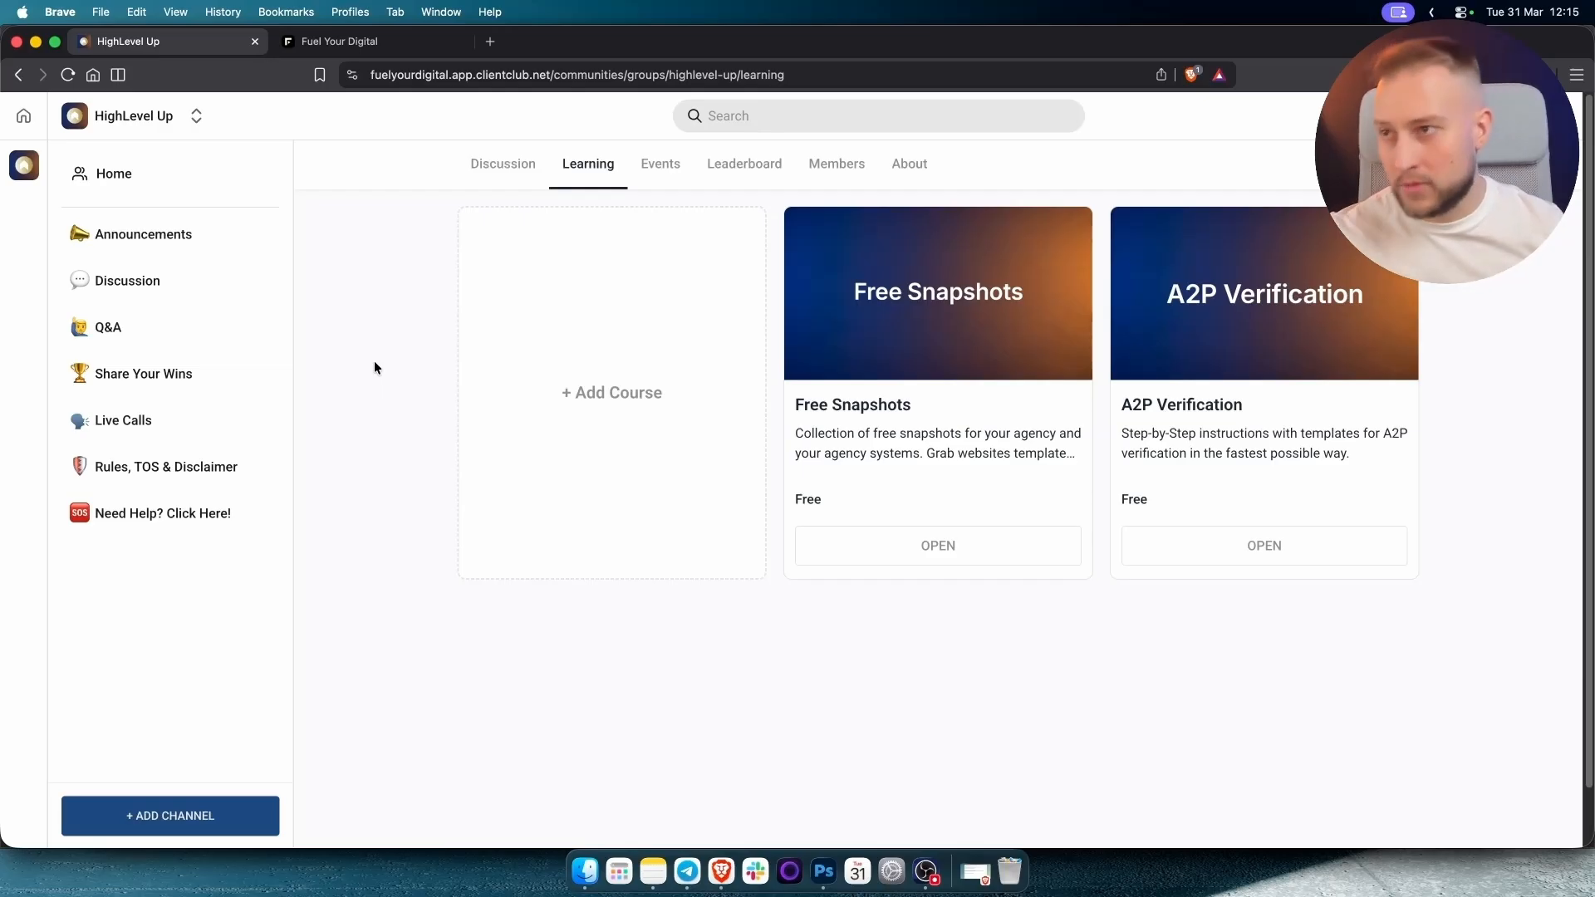
pyautogui.click(954, 331)
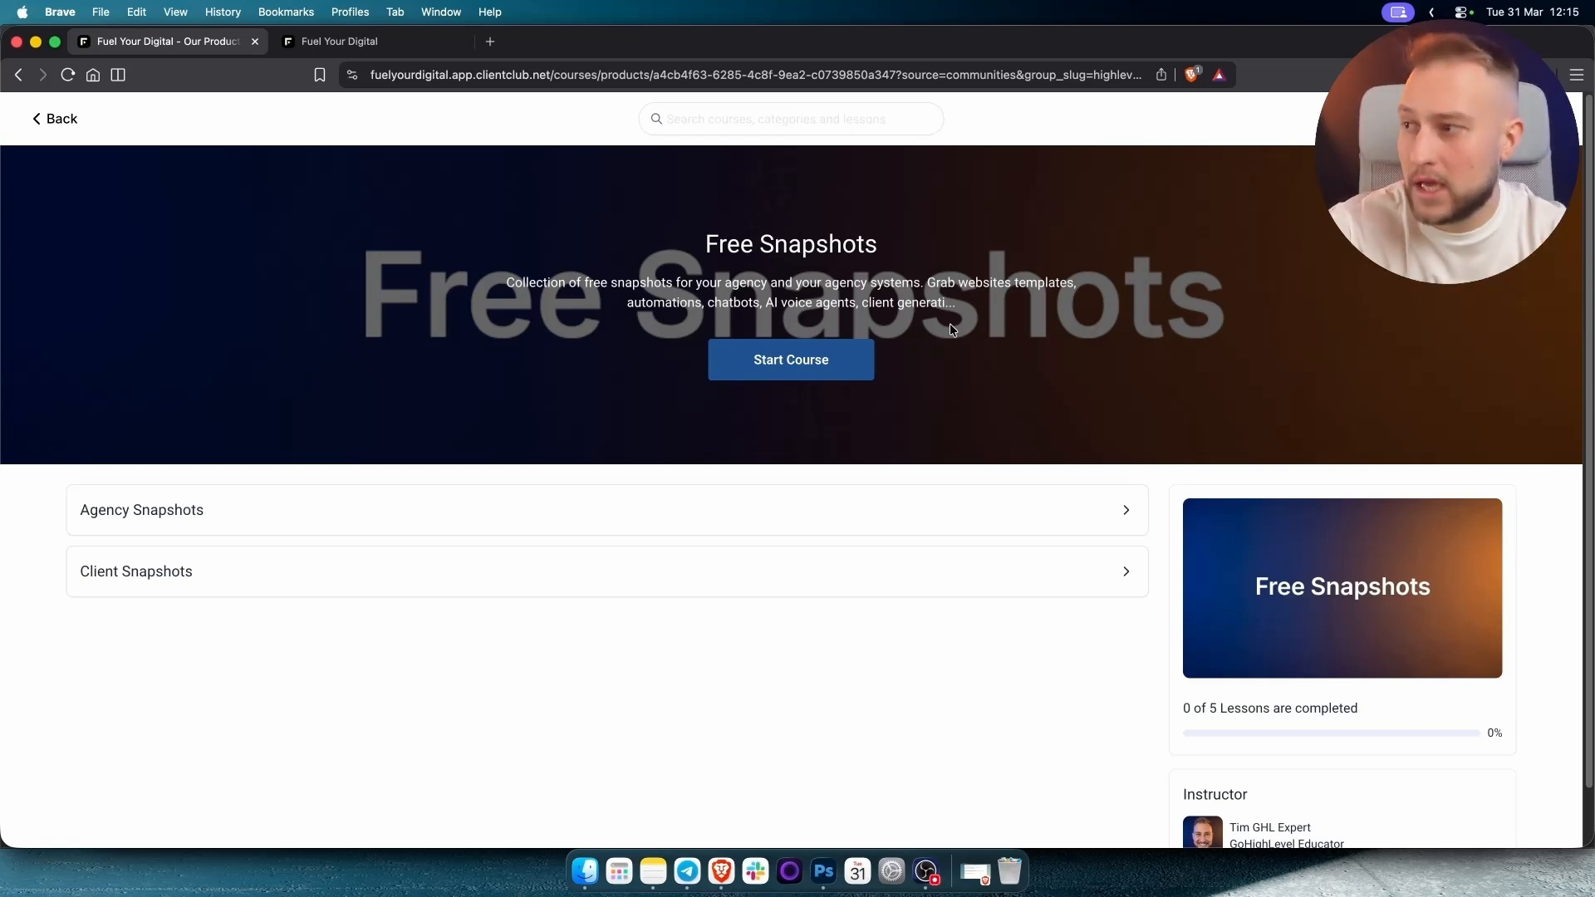
# Open the HVAC Snapshot lesson under Client Snapshots and follow its import link.
pyautogui.click(249, 572)
pyautogui.scroll(-5, 590, 545)
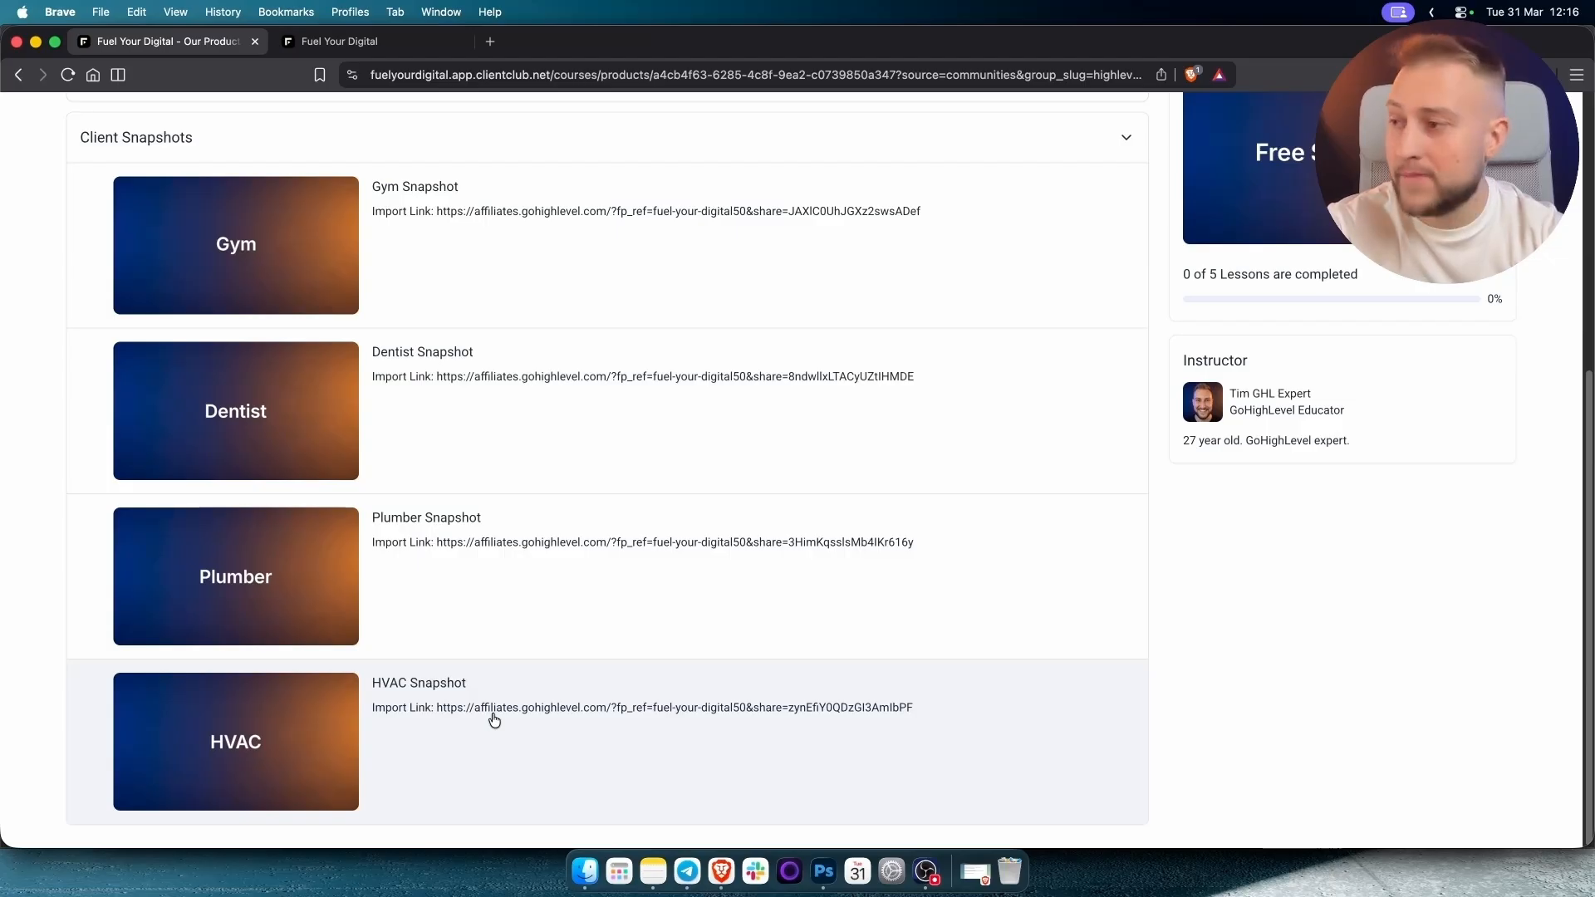
pyautogui.click(449, 707)
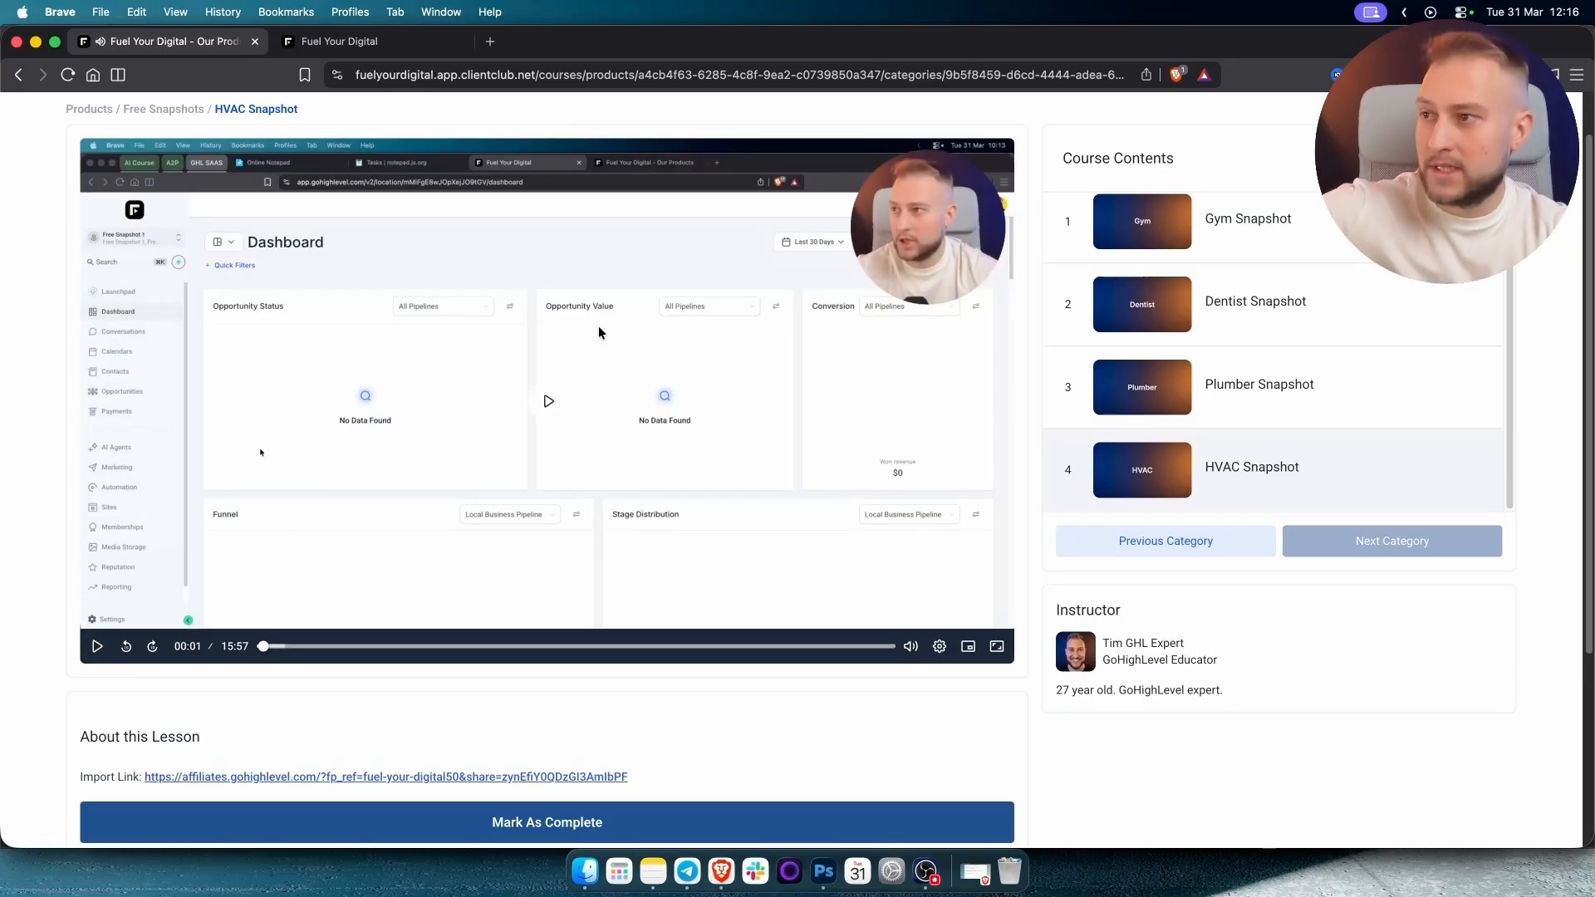
pyautogui.scroll(-3, 649, 395)
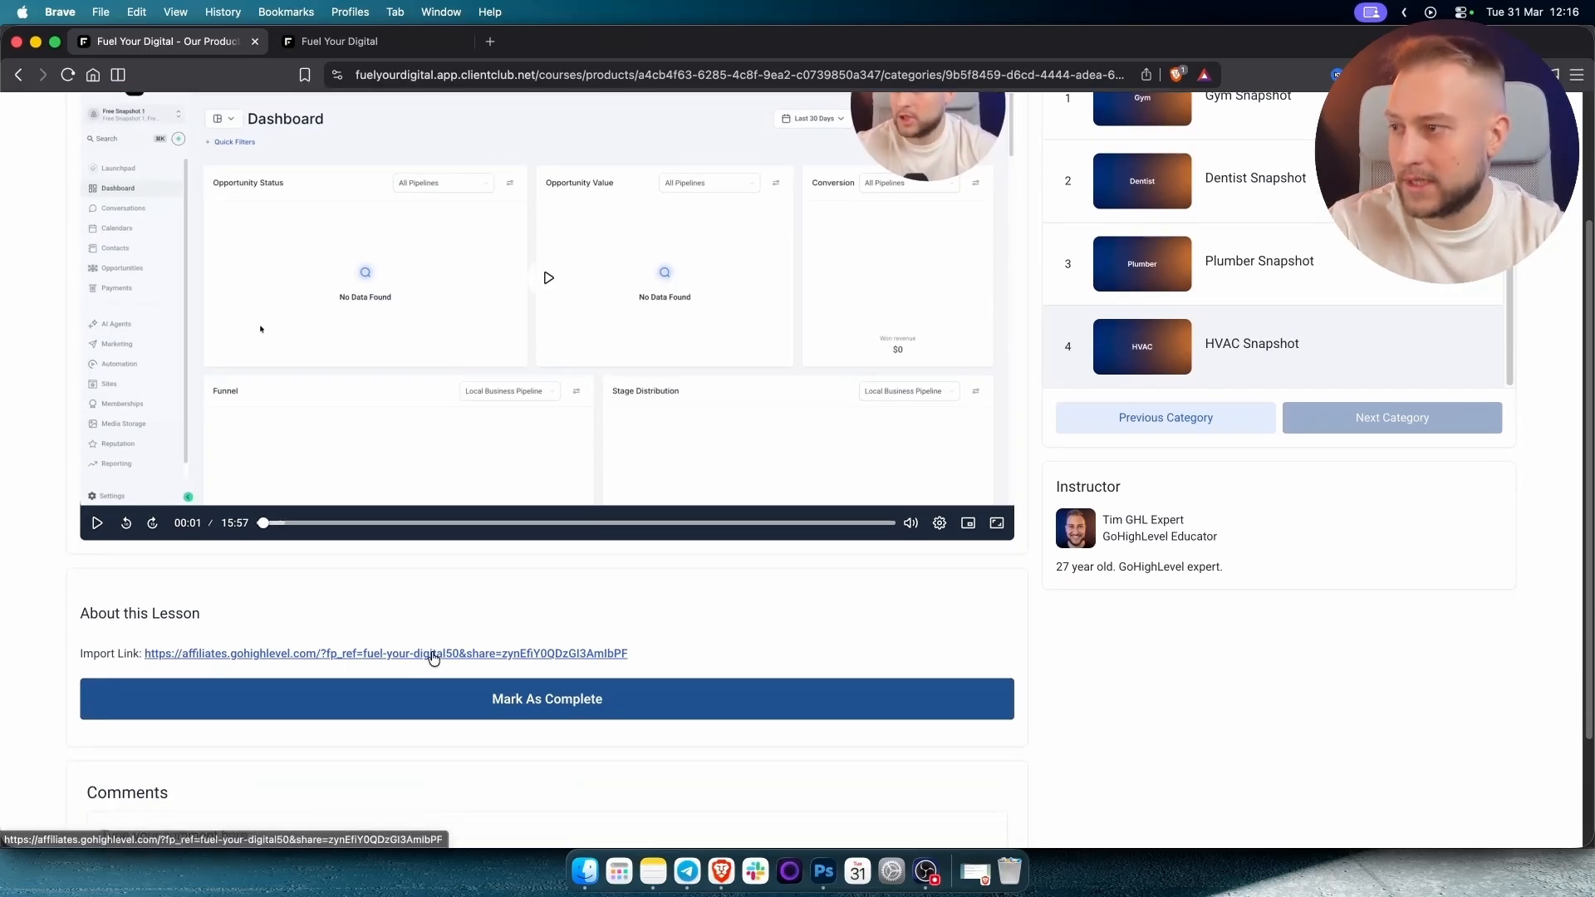
pyautogui.click(433, 656)
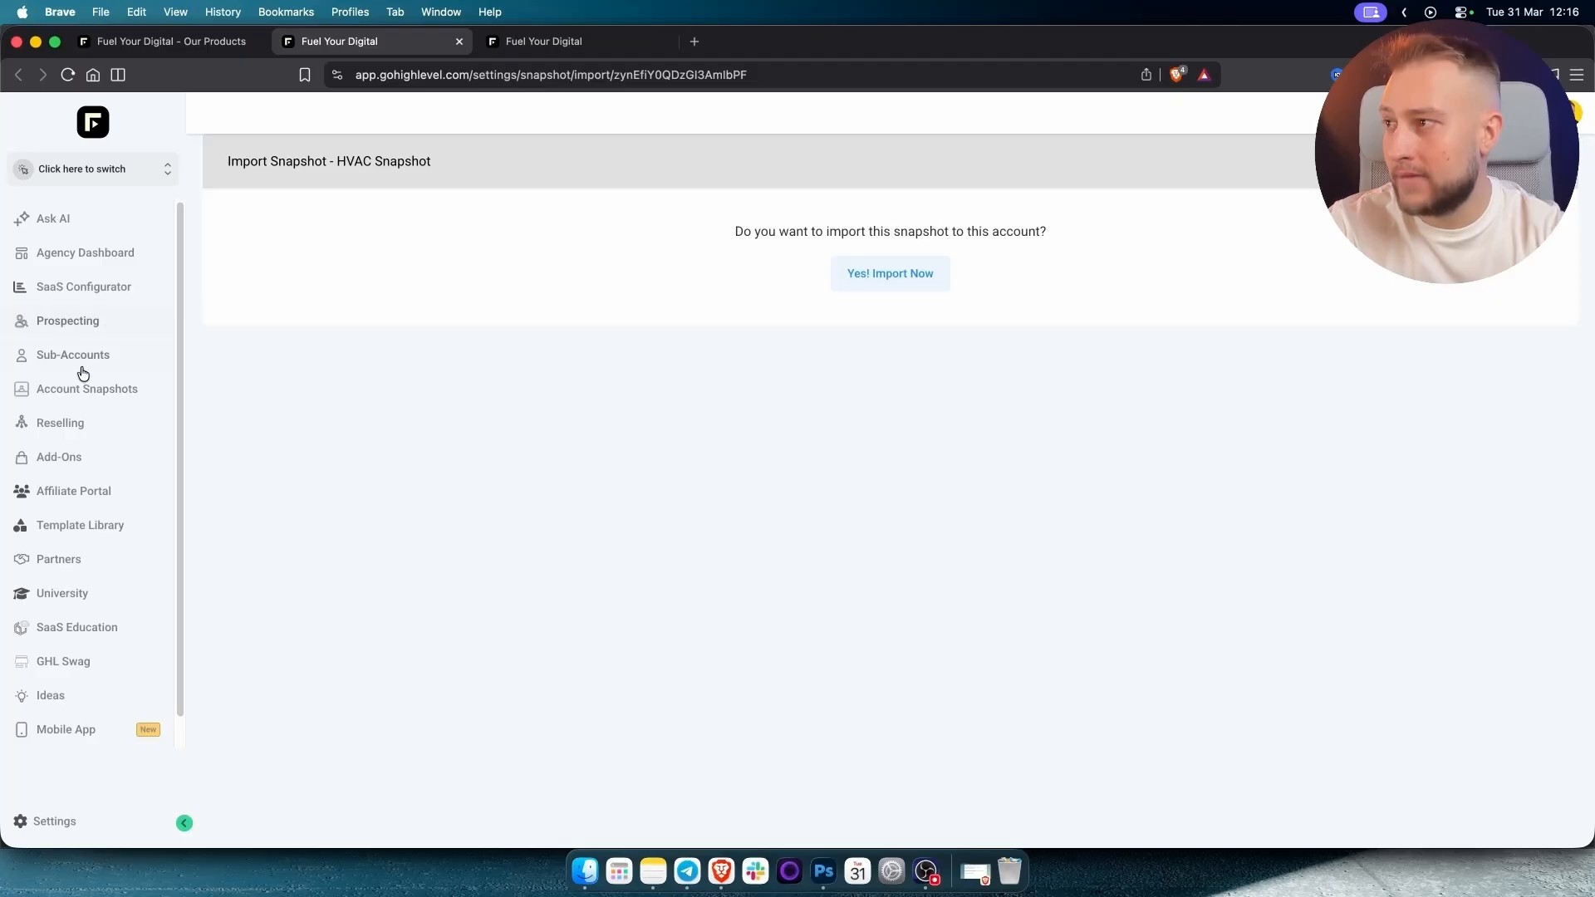
# Start a sub-account from the HVAC Snapshot, map-searching 'HVAC New' and picking its business address.
pyautogui.click(73, 403)
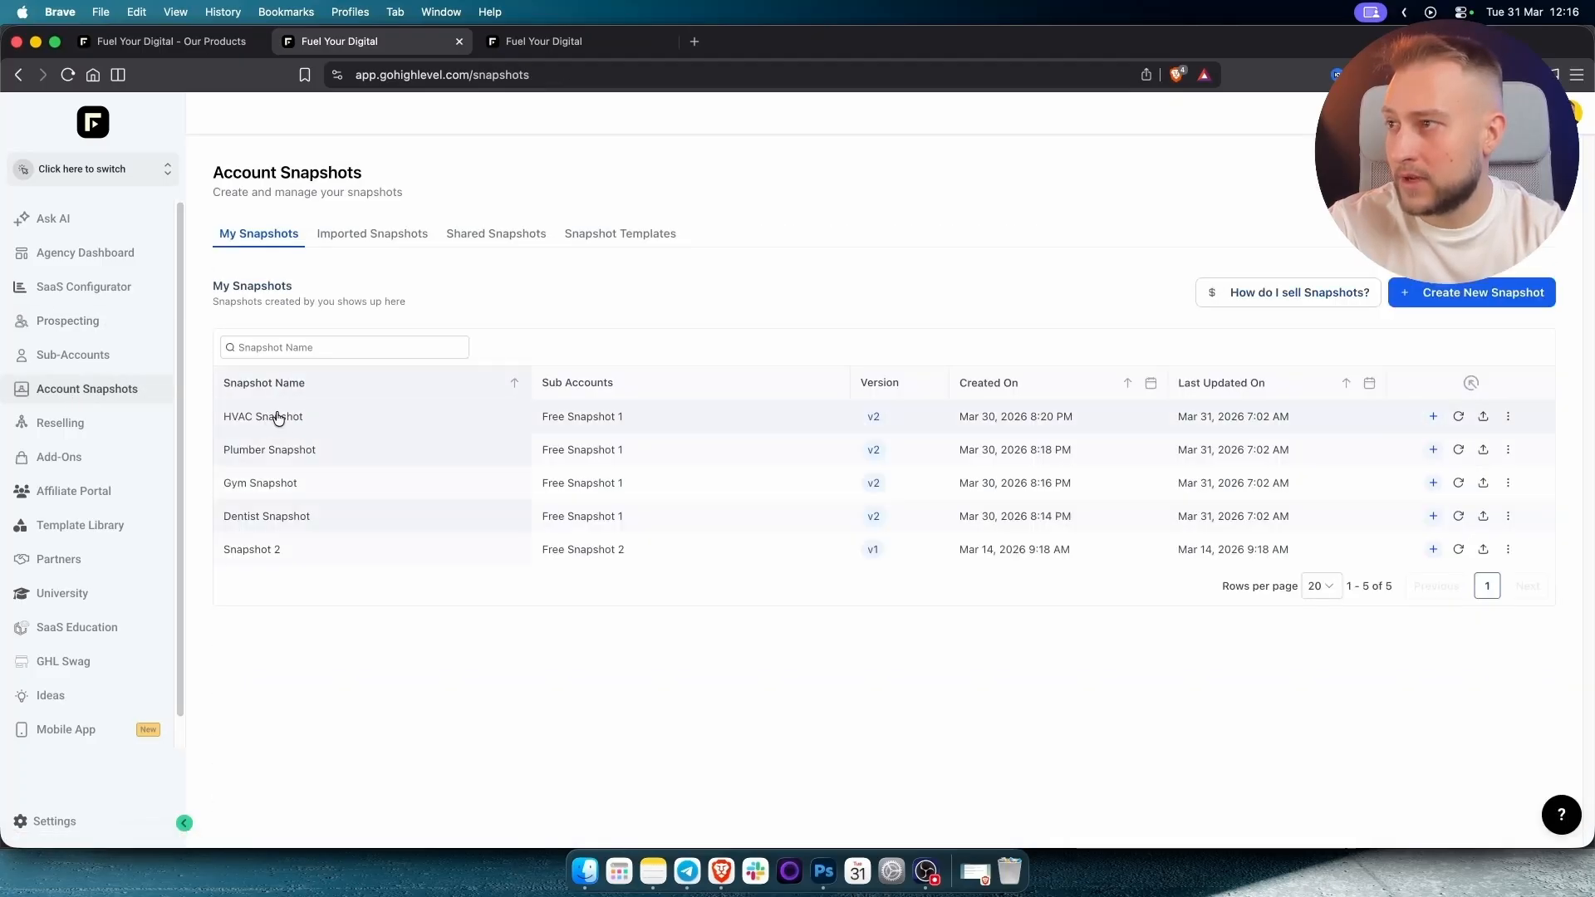
pyautogui.click(1435, 417)
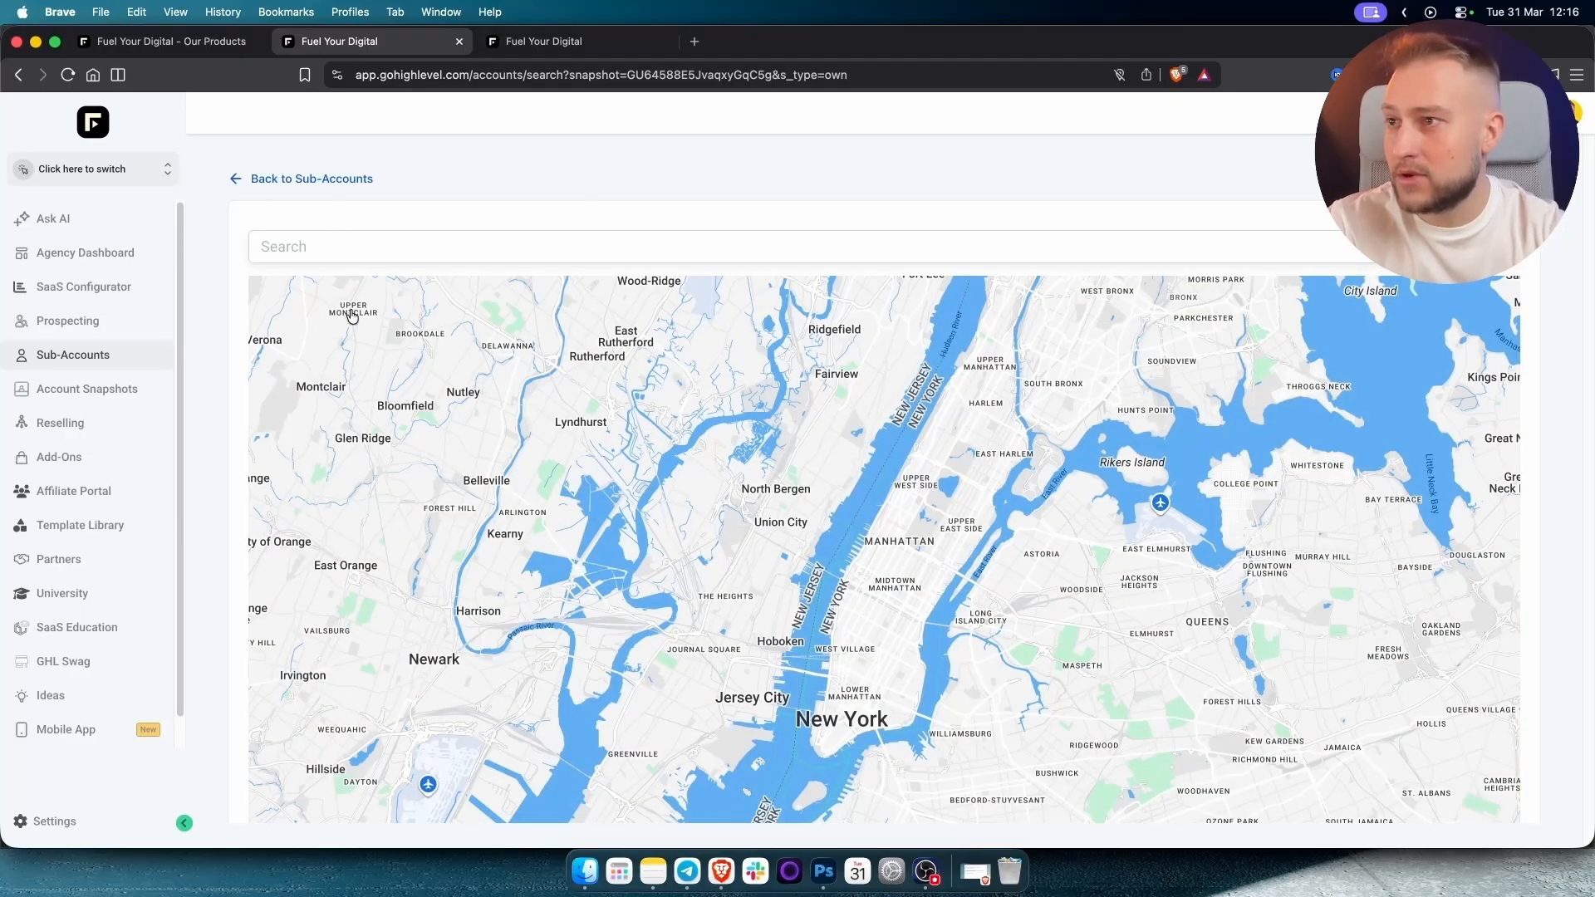
pyautogui.scroll(-5, 390, 309)
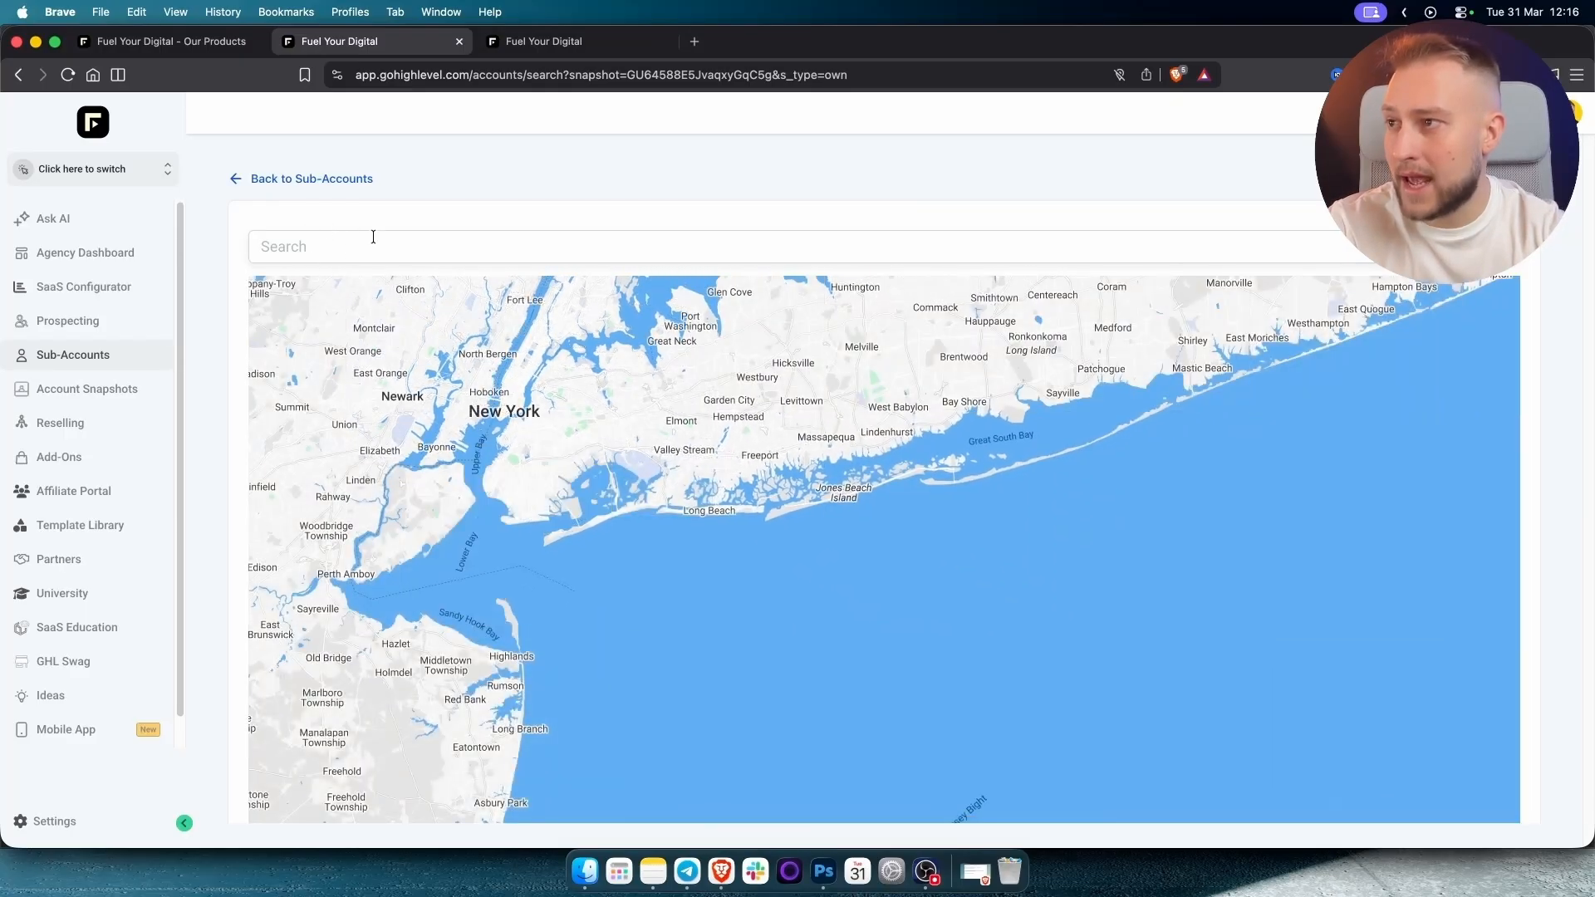
pyautogui.click(372, 246)
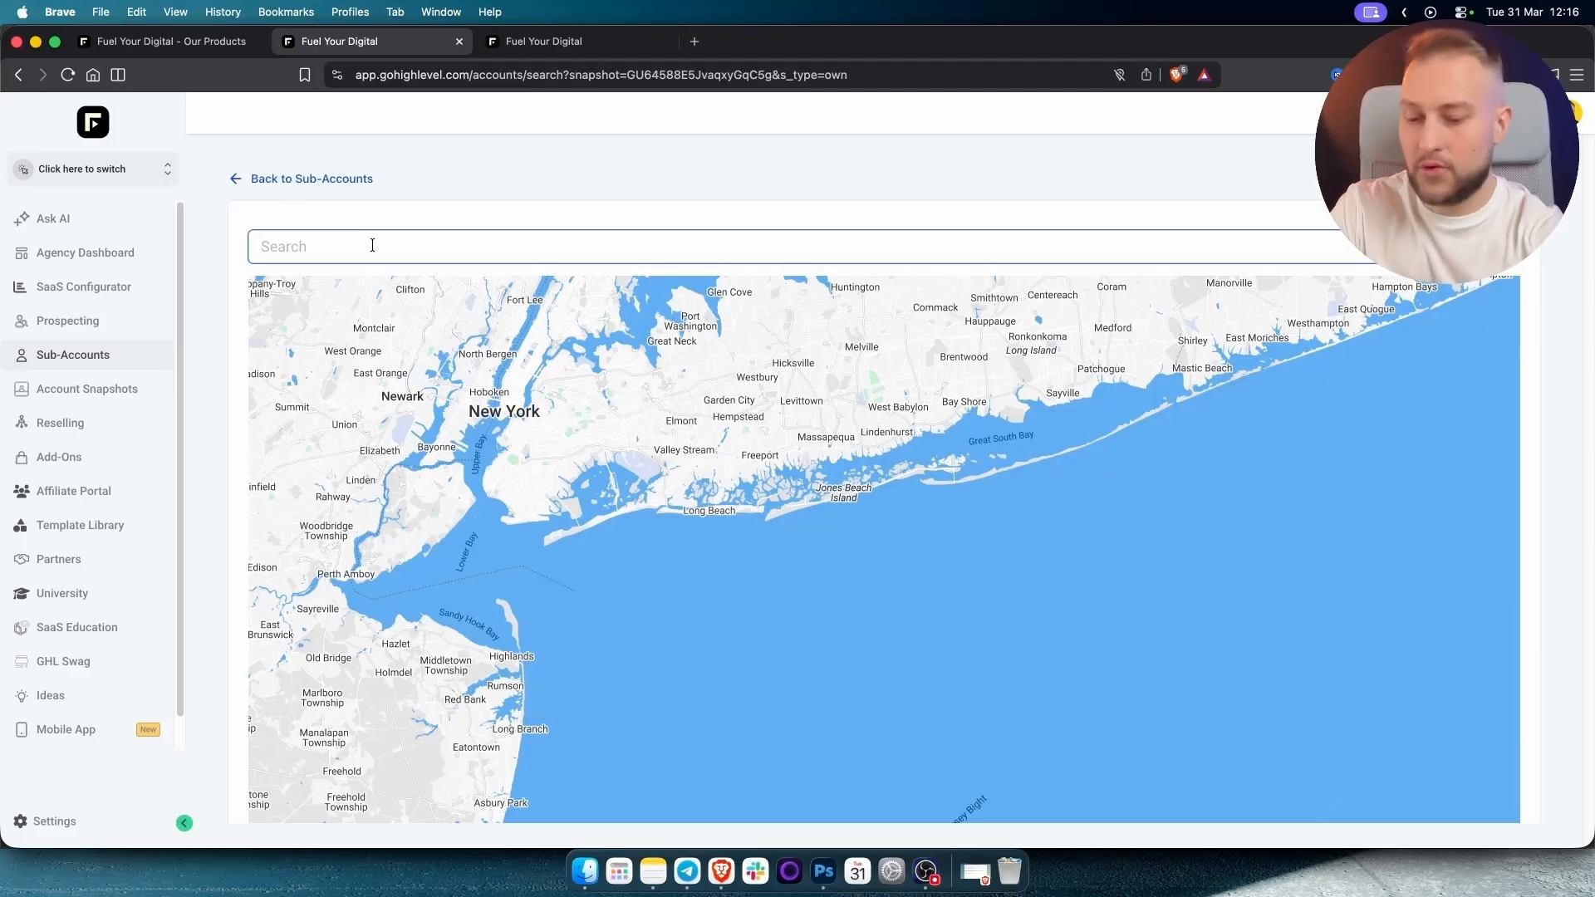
pyautogui.write('HVAC New')
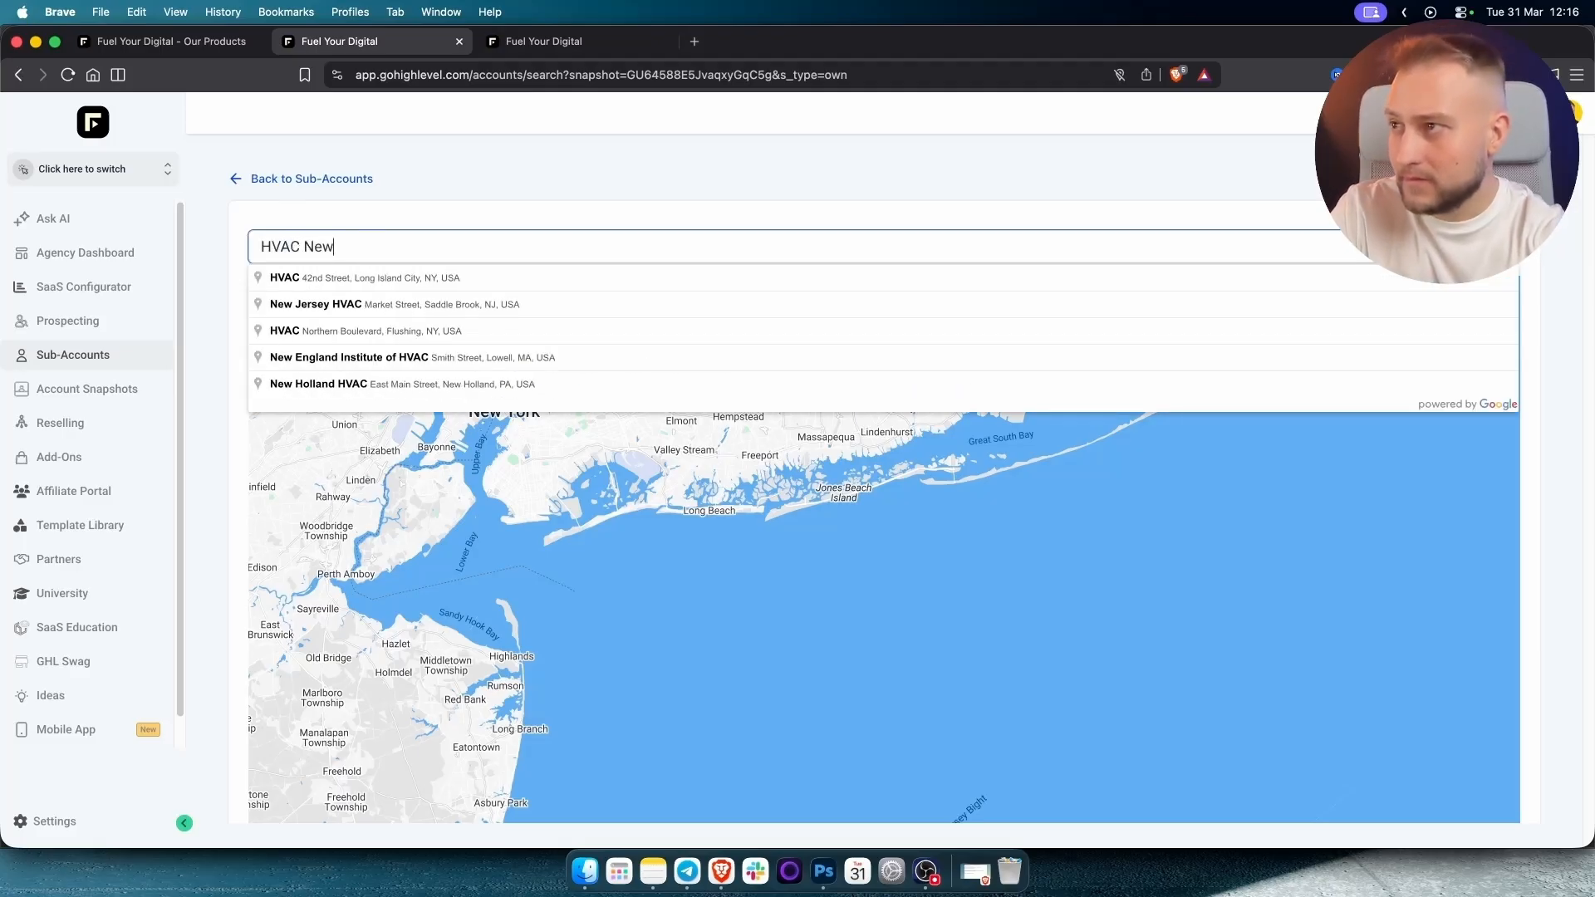
pyautogui.click(338, 279)
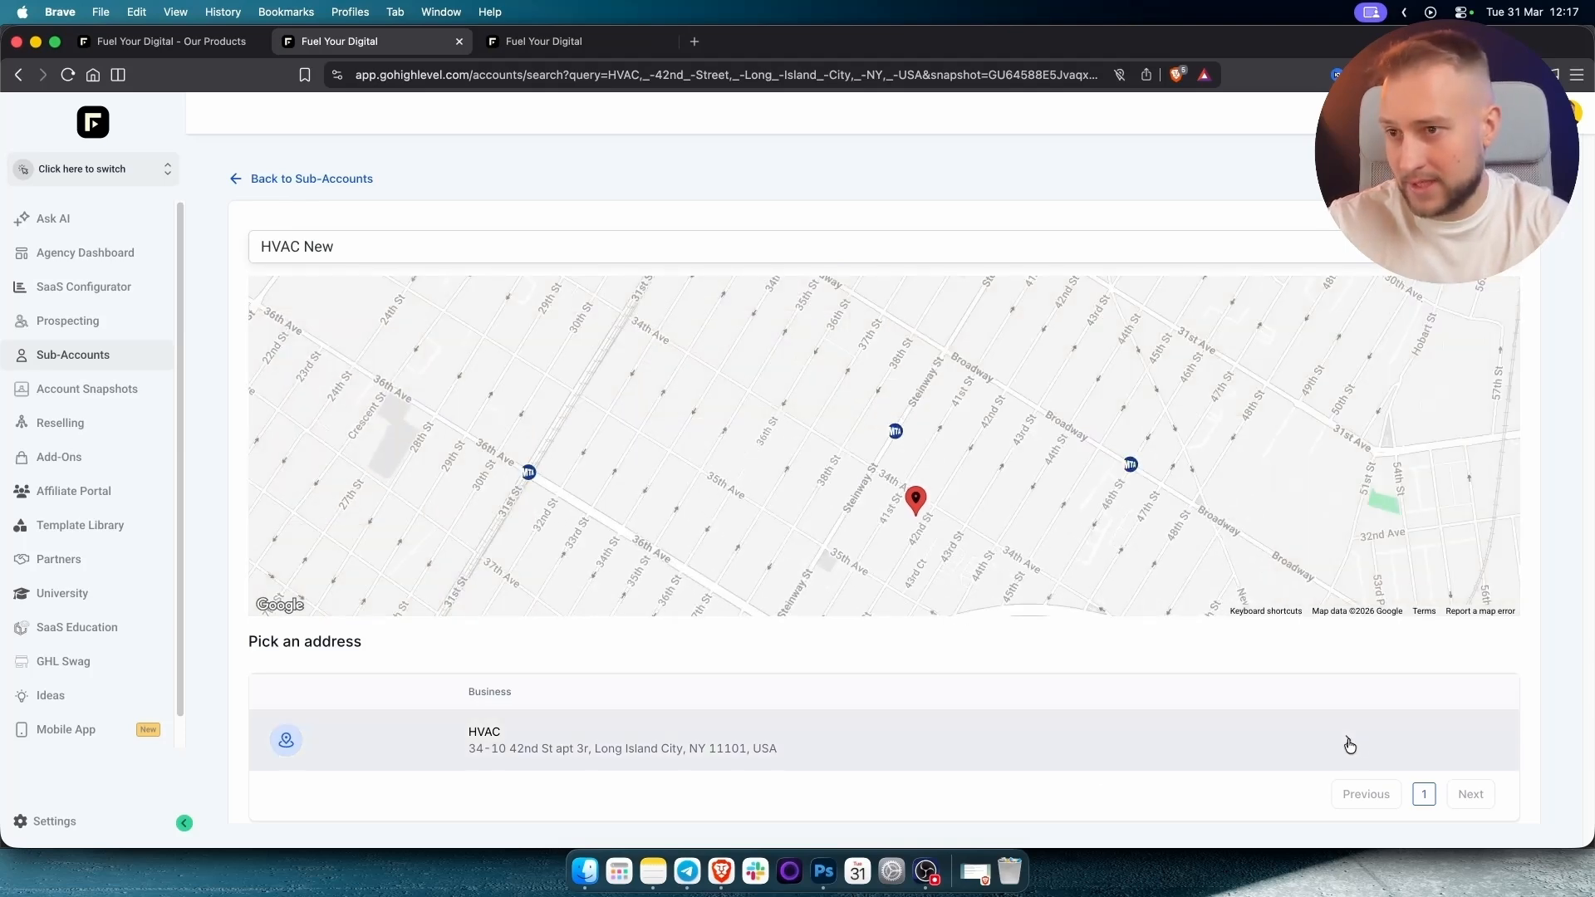
pyautogui.click(1349, 745)
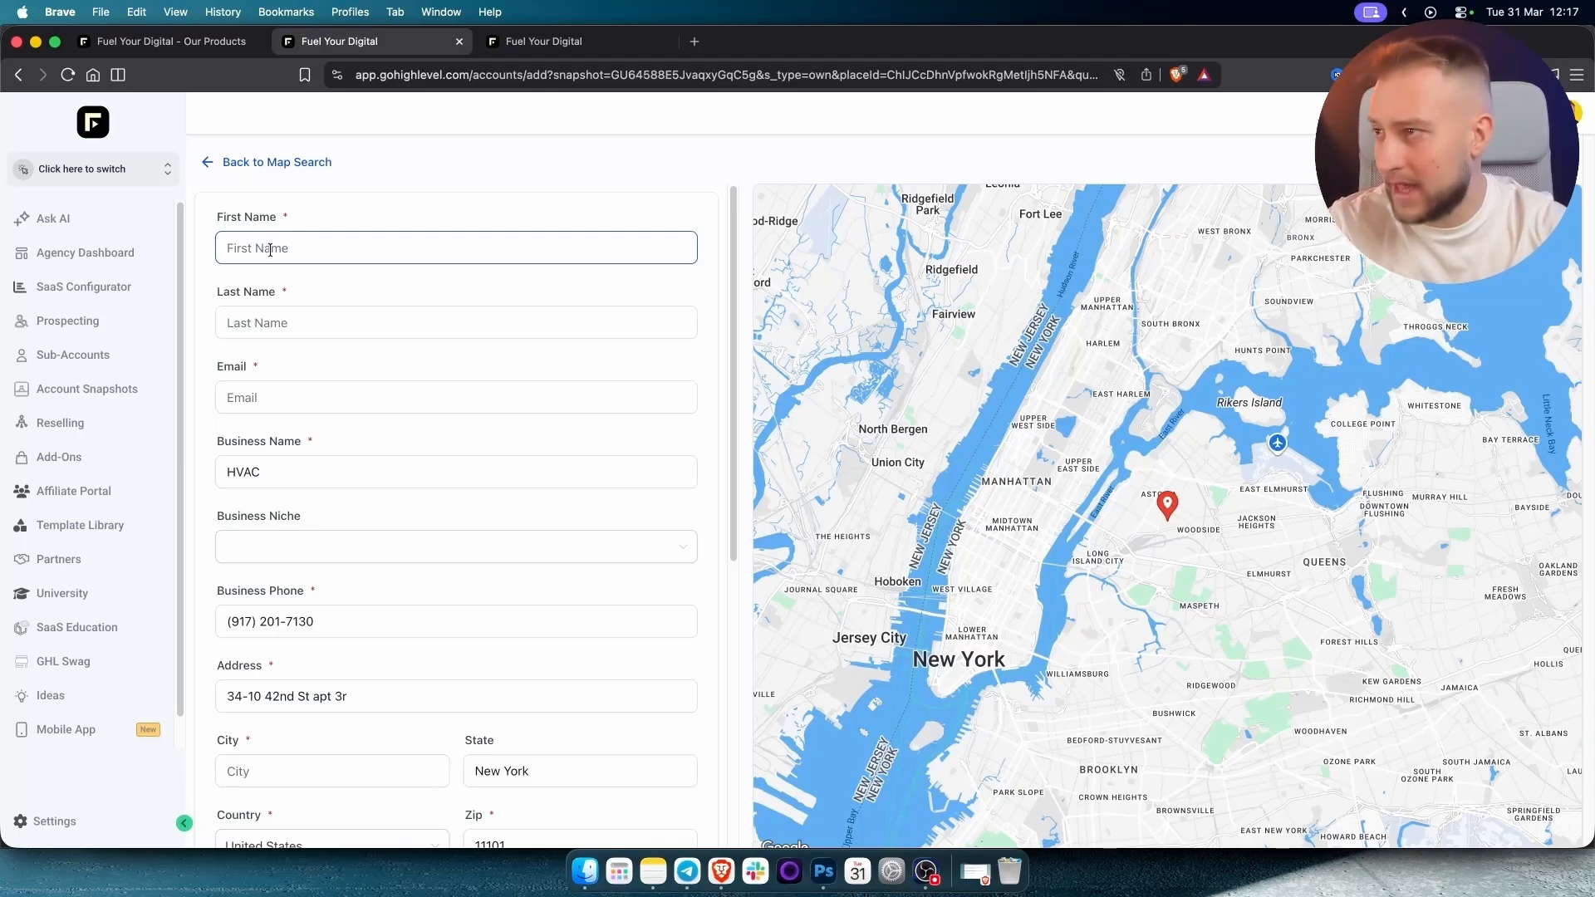
# Enter the owner's first name, last name and e-mail address.
pyautogui.click(270, 250)
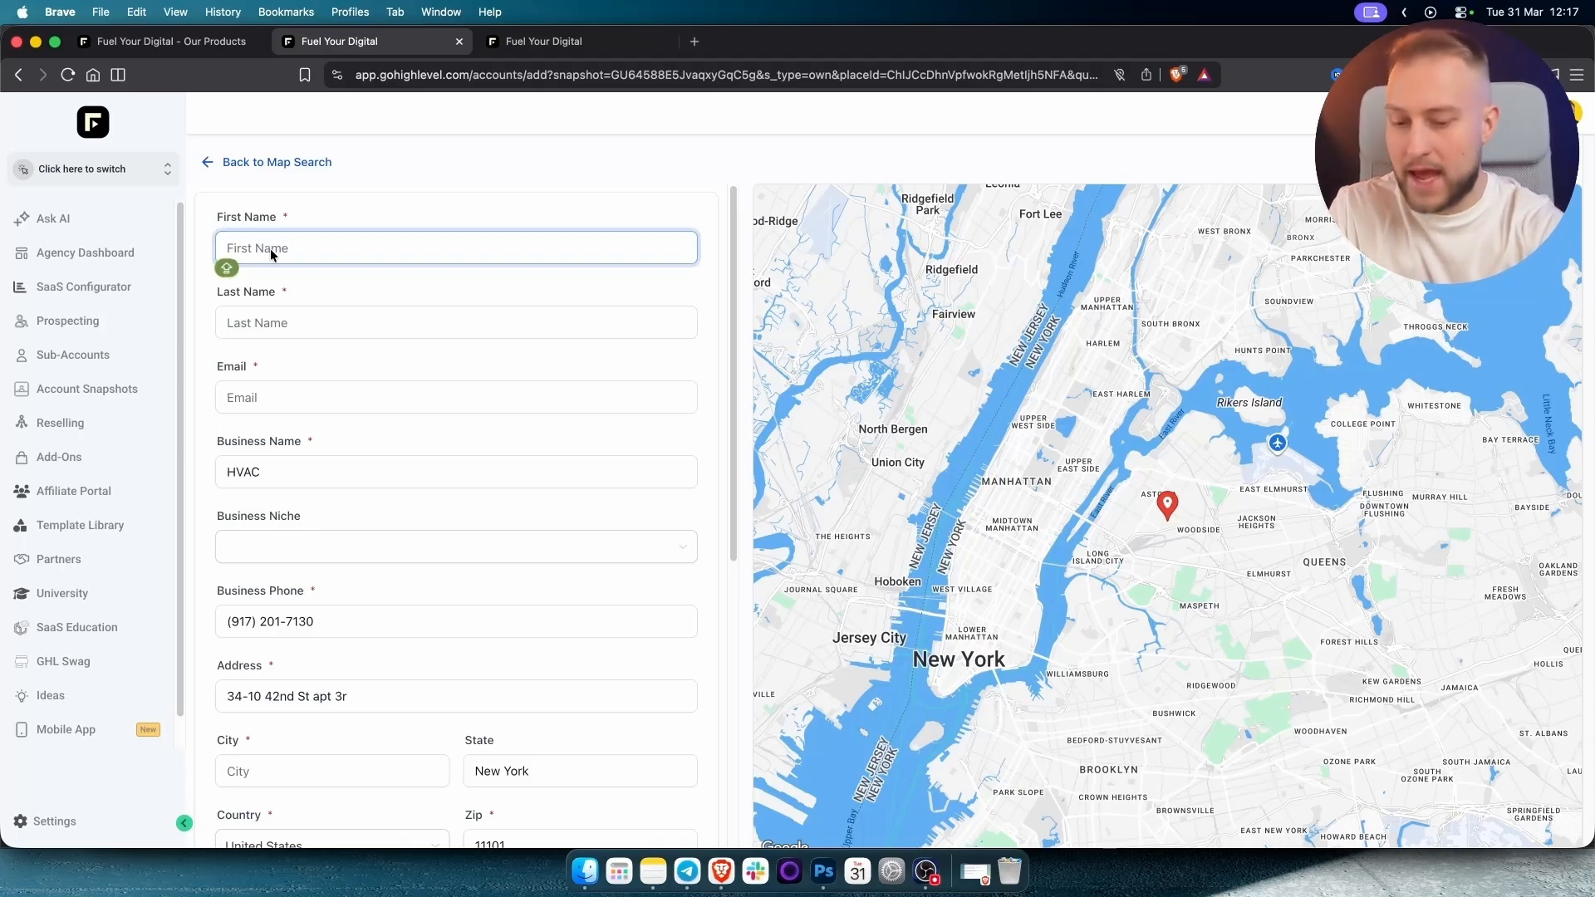
pyautogui.write('John')
pyautogui.press('Tab')
pyautogui.write('Smith')
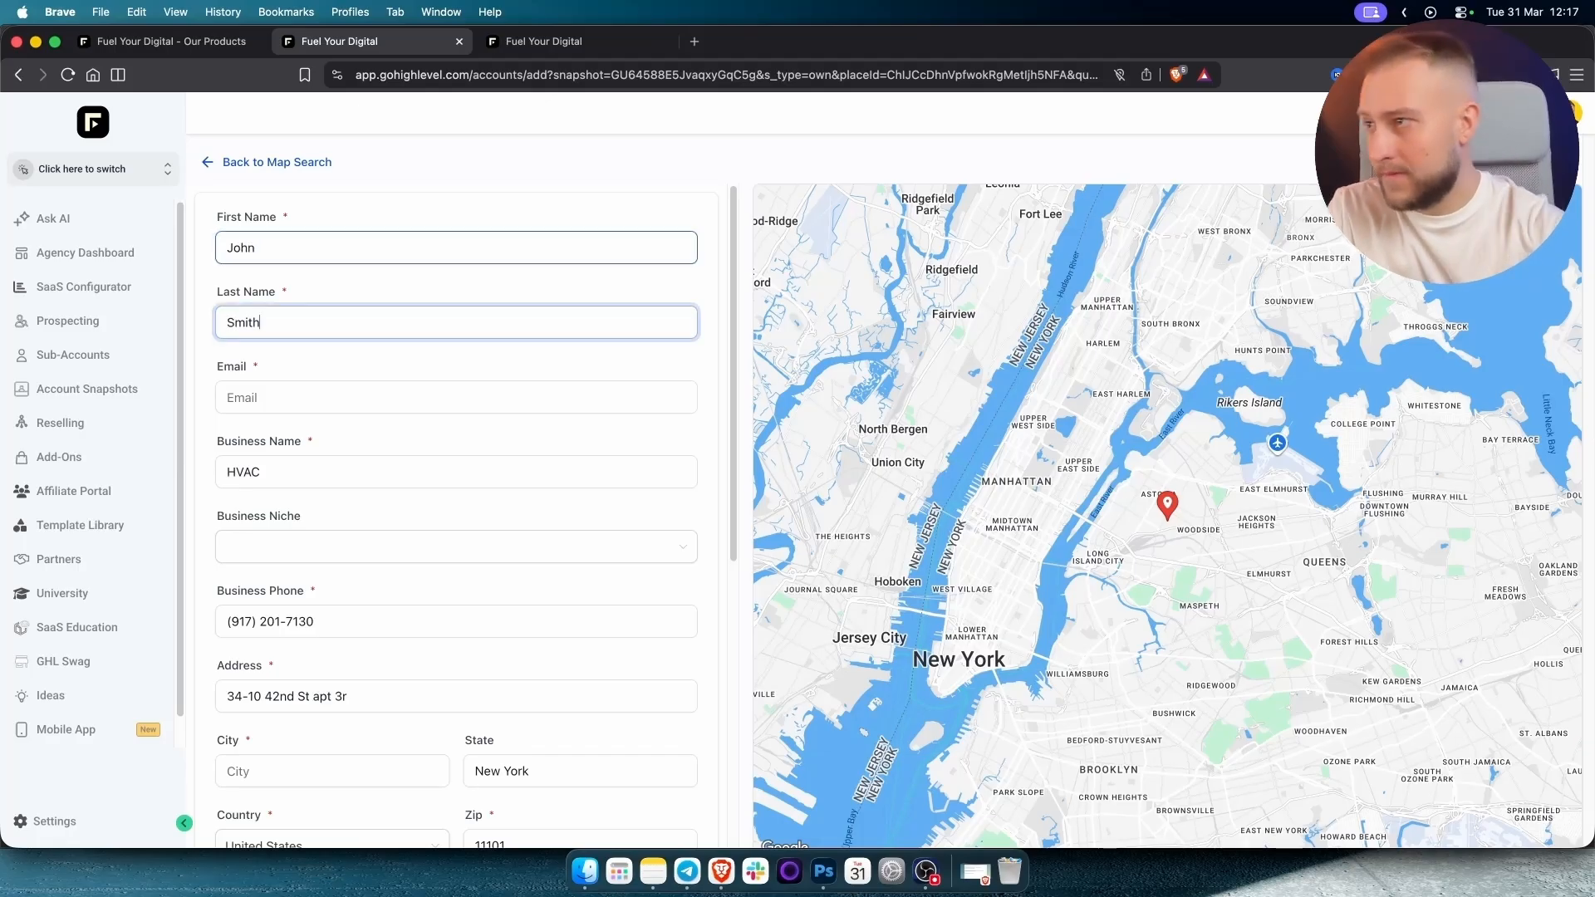
pyautogui.click(277, 398)
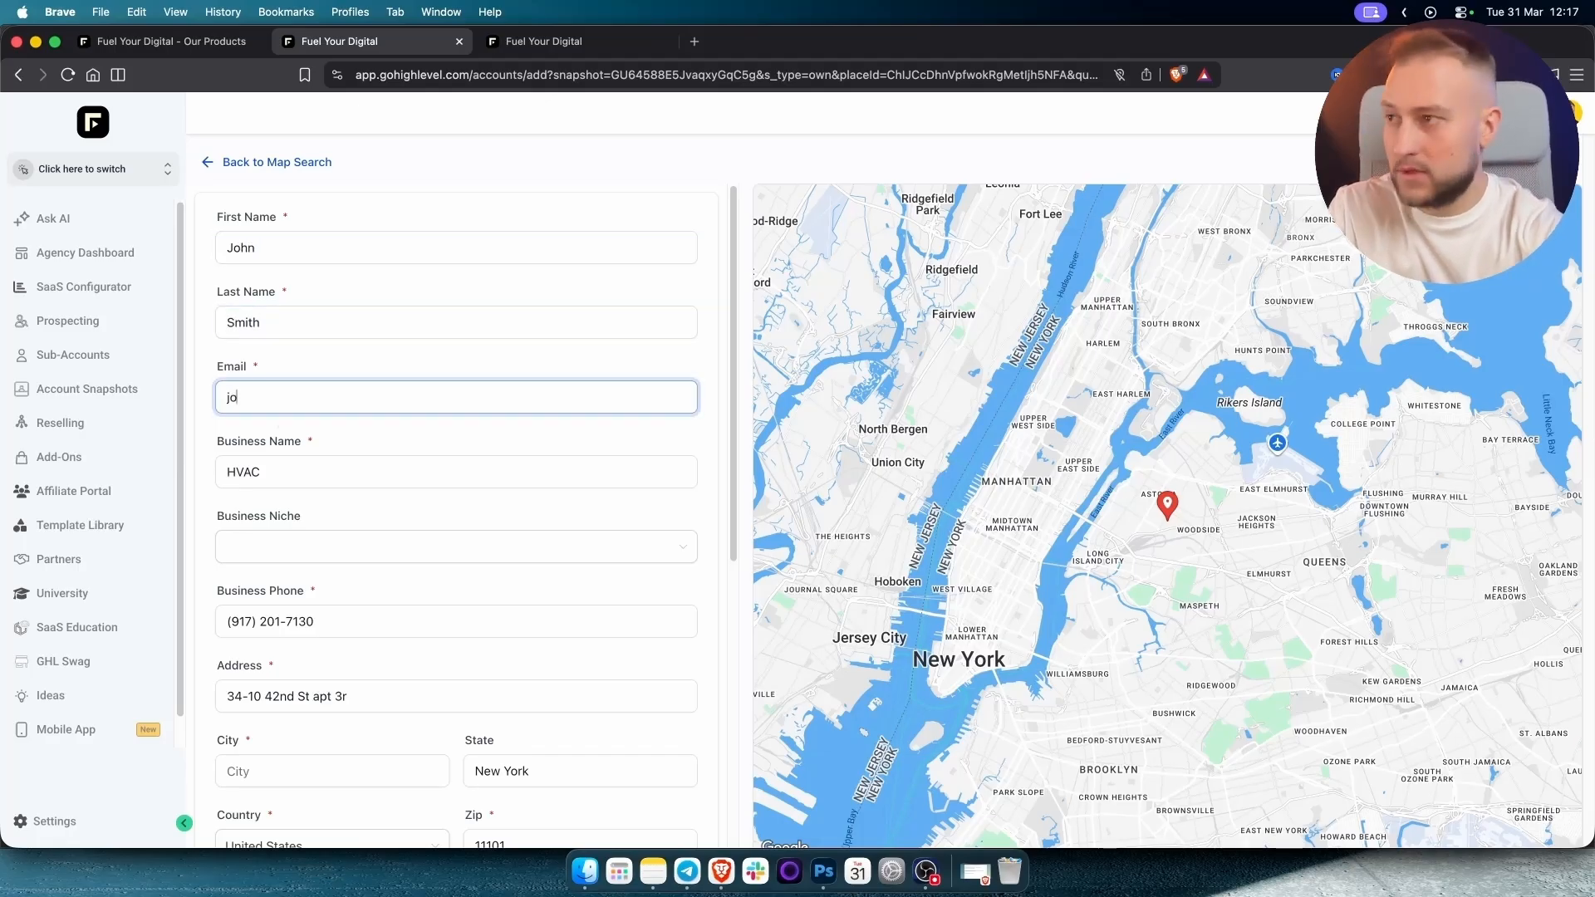
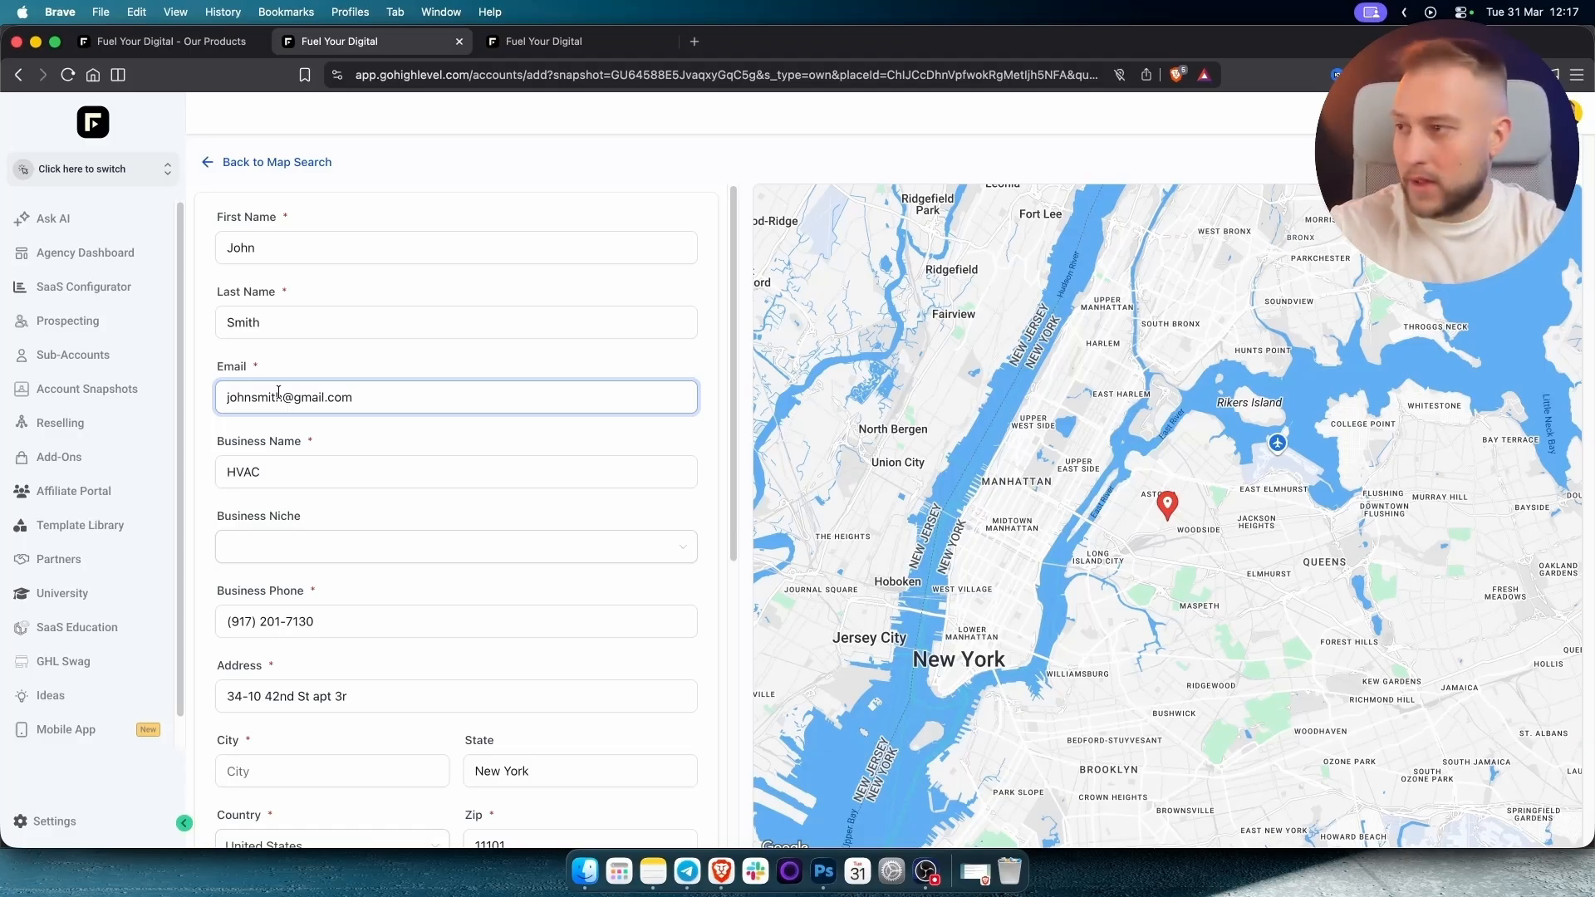
# Set the time zone to America/New_York and submit the sub-account.
pyautogui.scroll(-5, 304, 506)
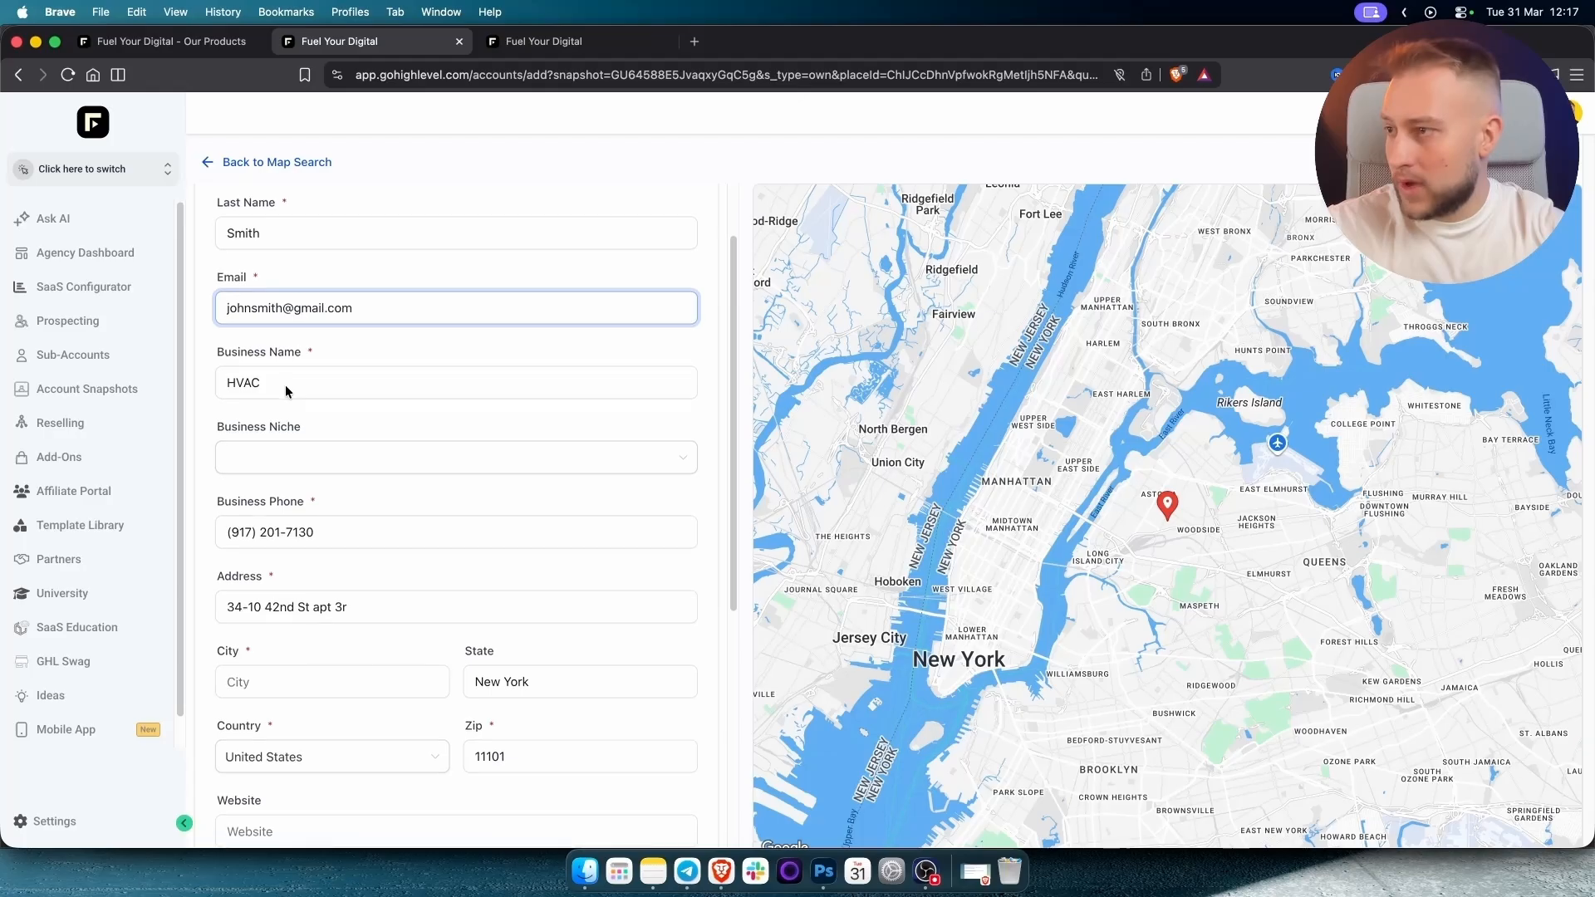
pyautogui.click(331, 680)
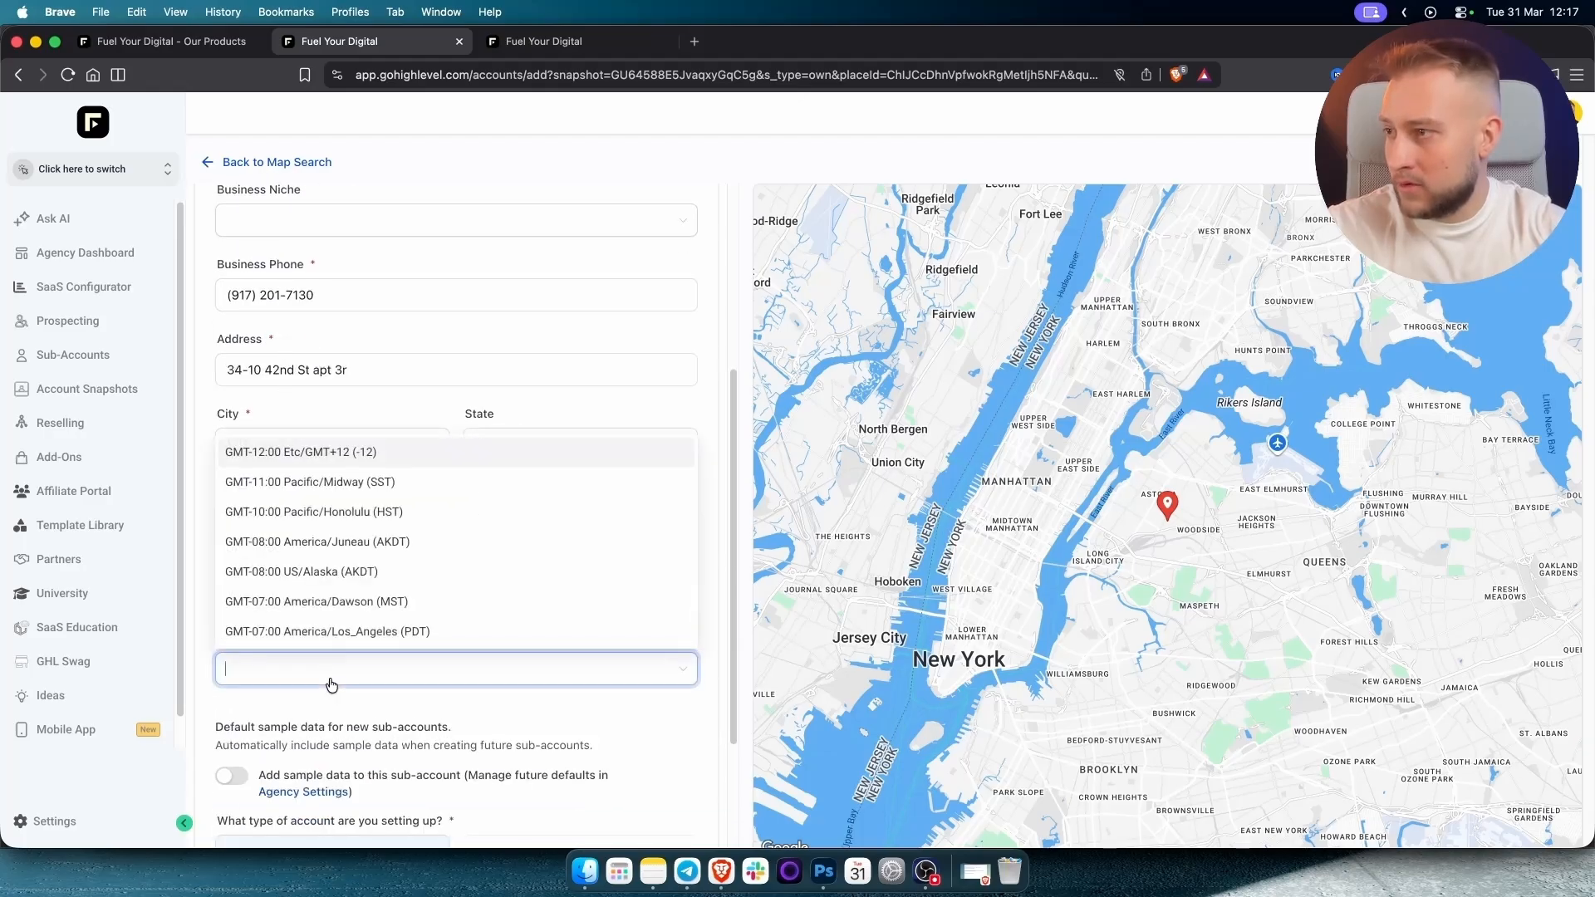
pyautogui.write('new yo')
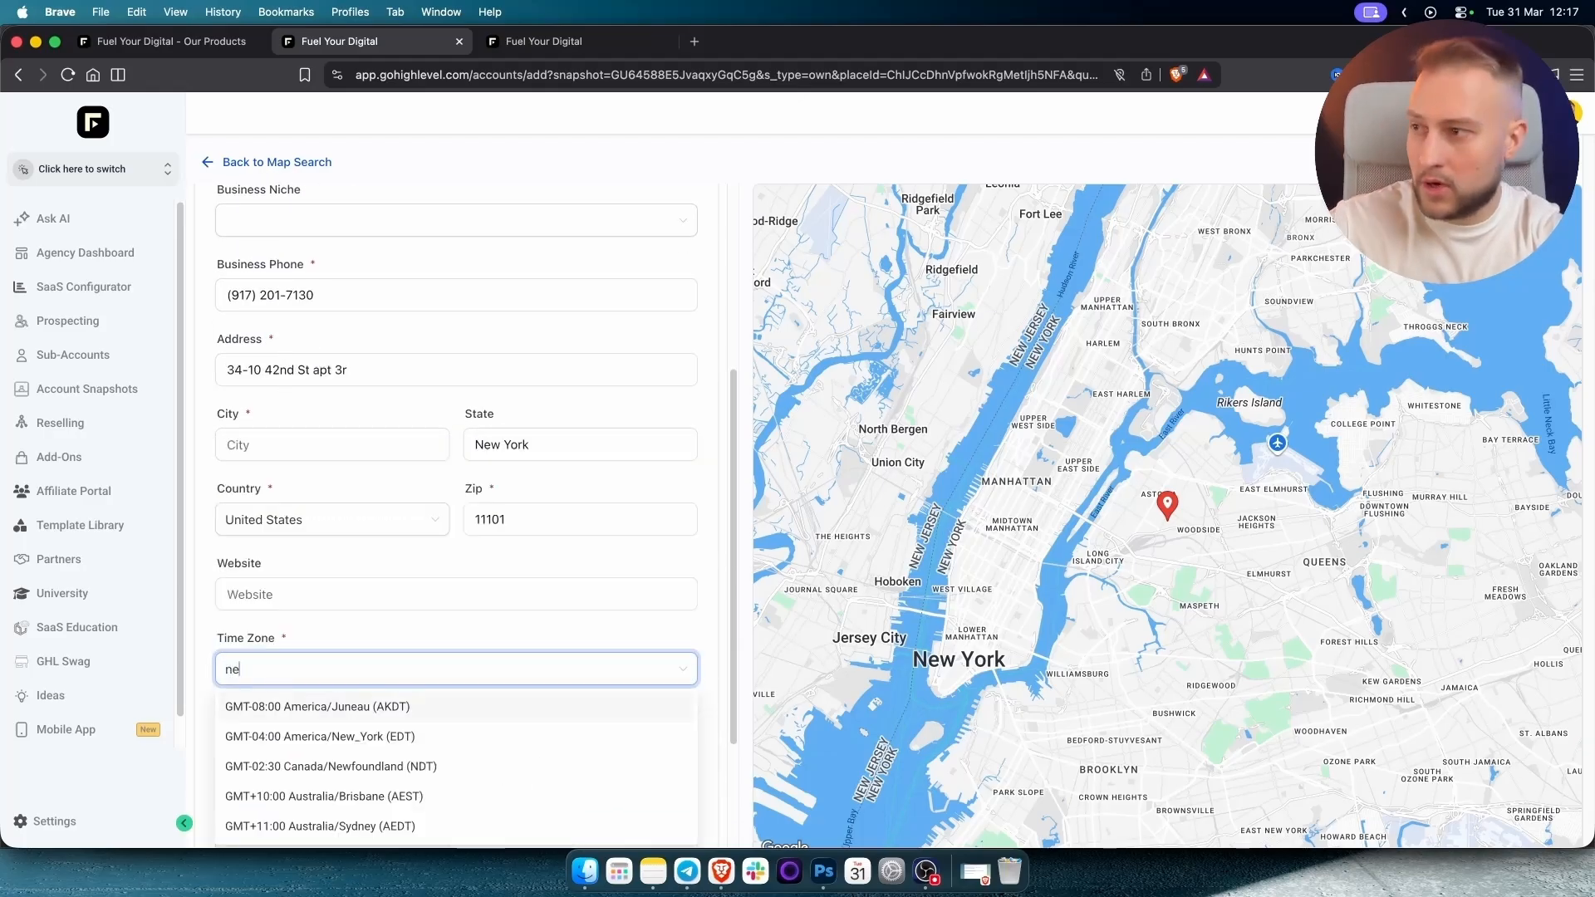
pyautogui.press('BackSpace')
pyautogui.press('BackSpace')
pyautogui.press('BackSpace')
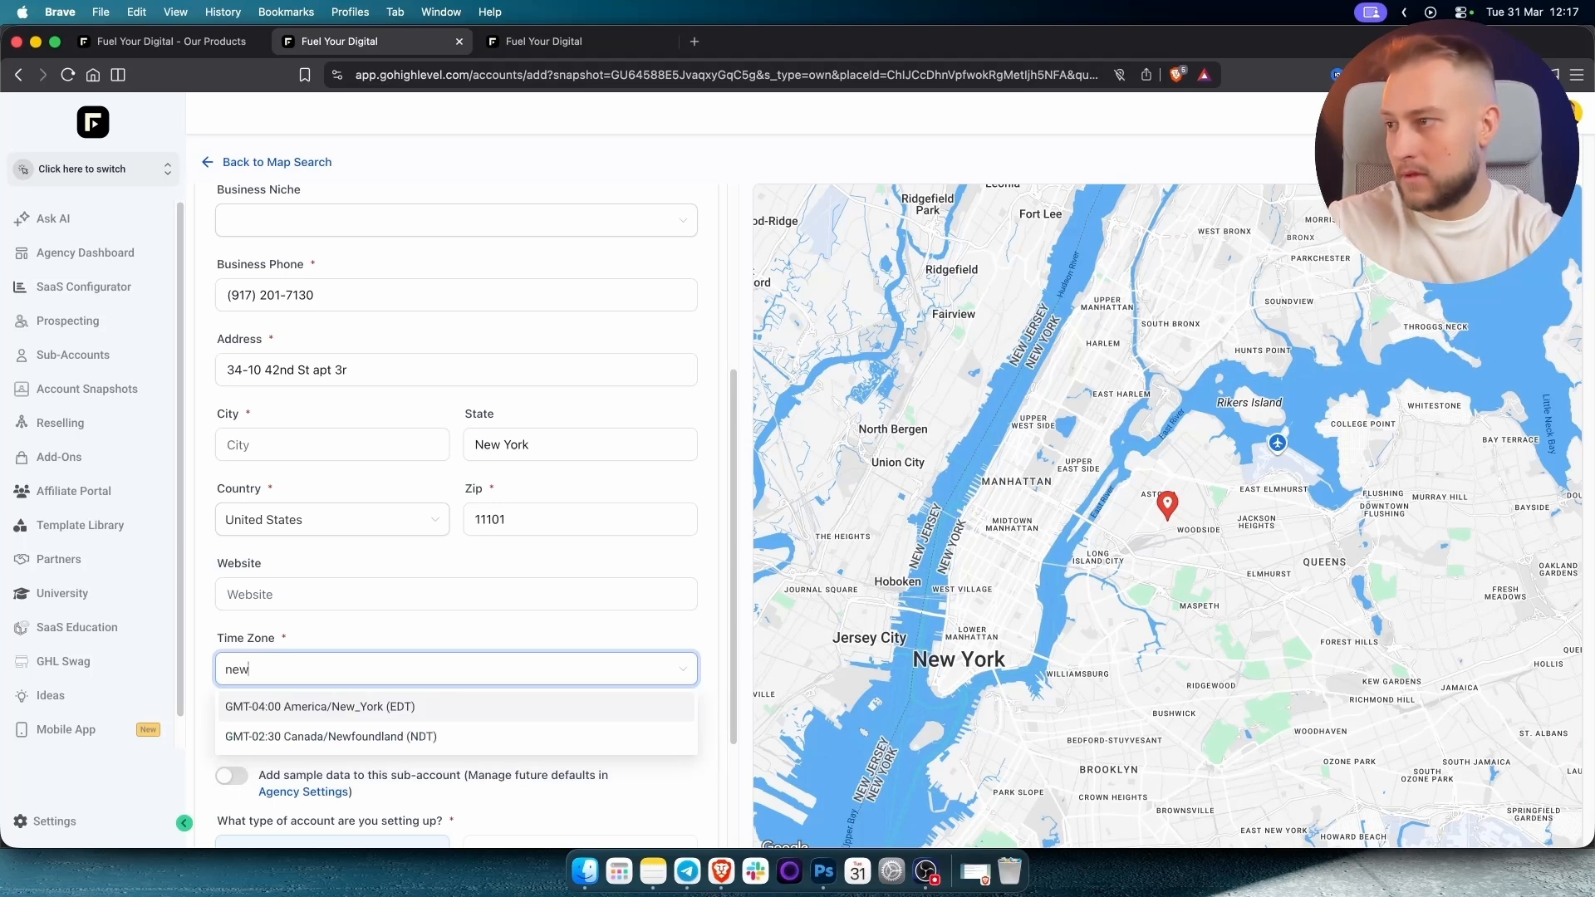
pyautogui.click(378, 707)
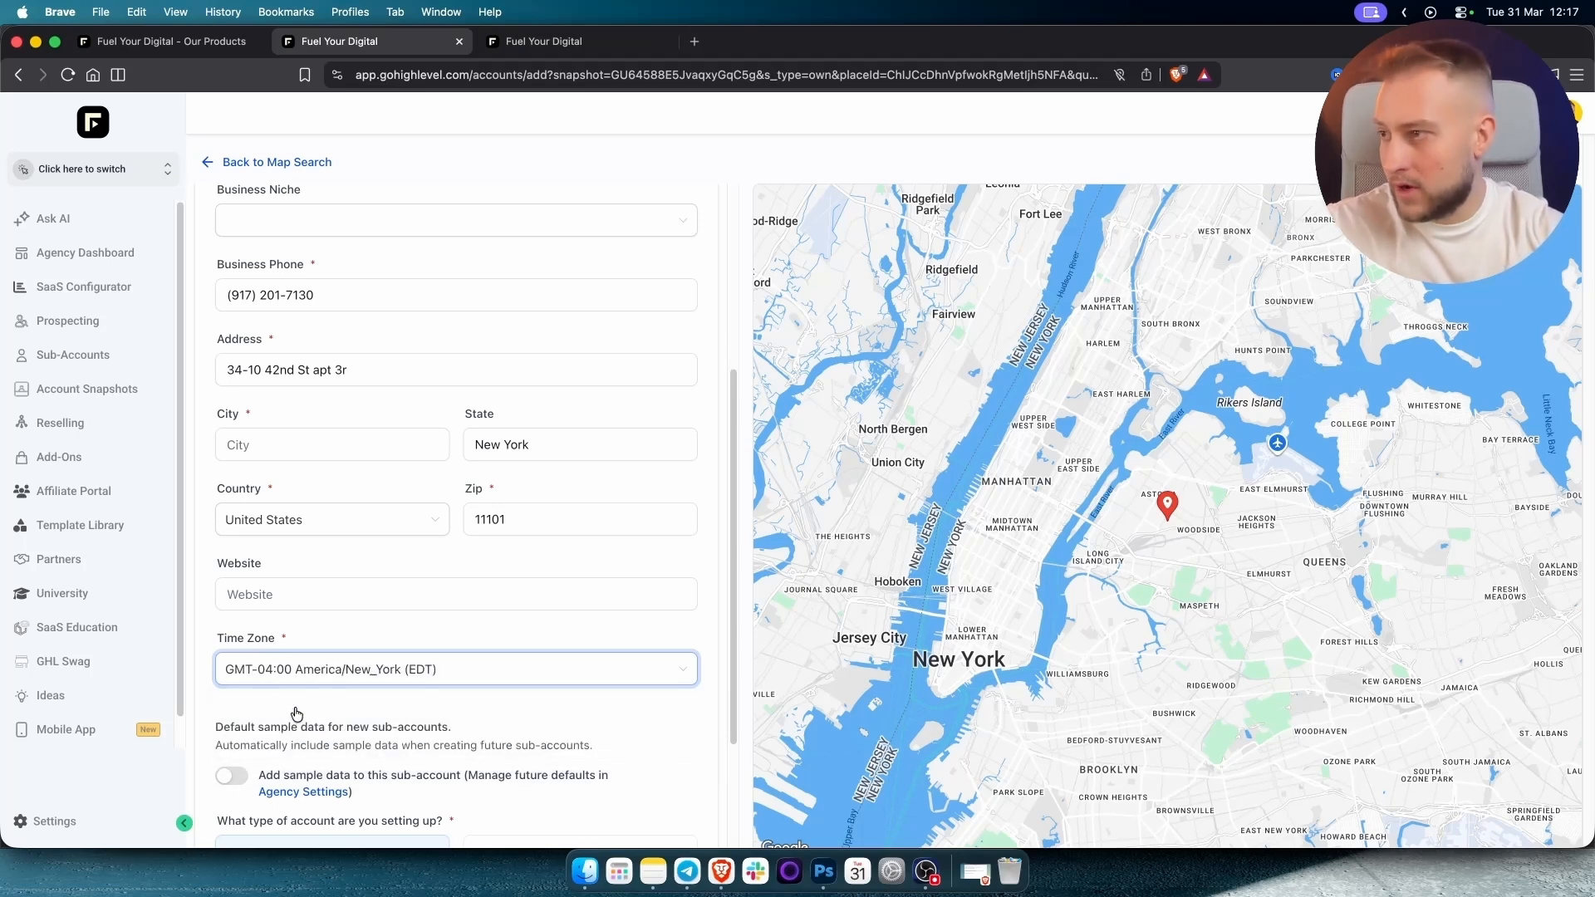
pyautogui.scroll(-4, 388, 708)
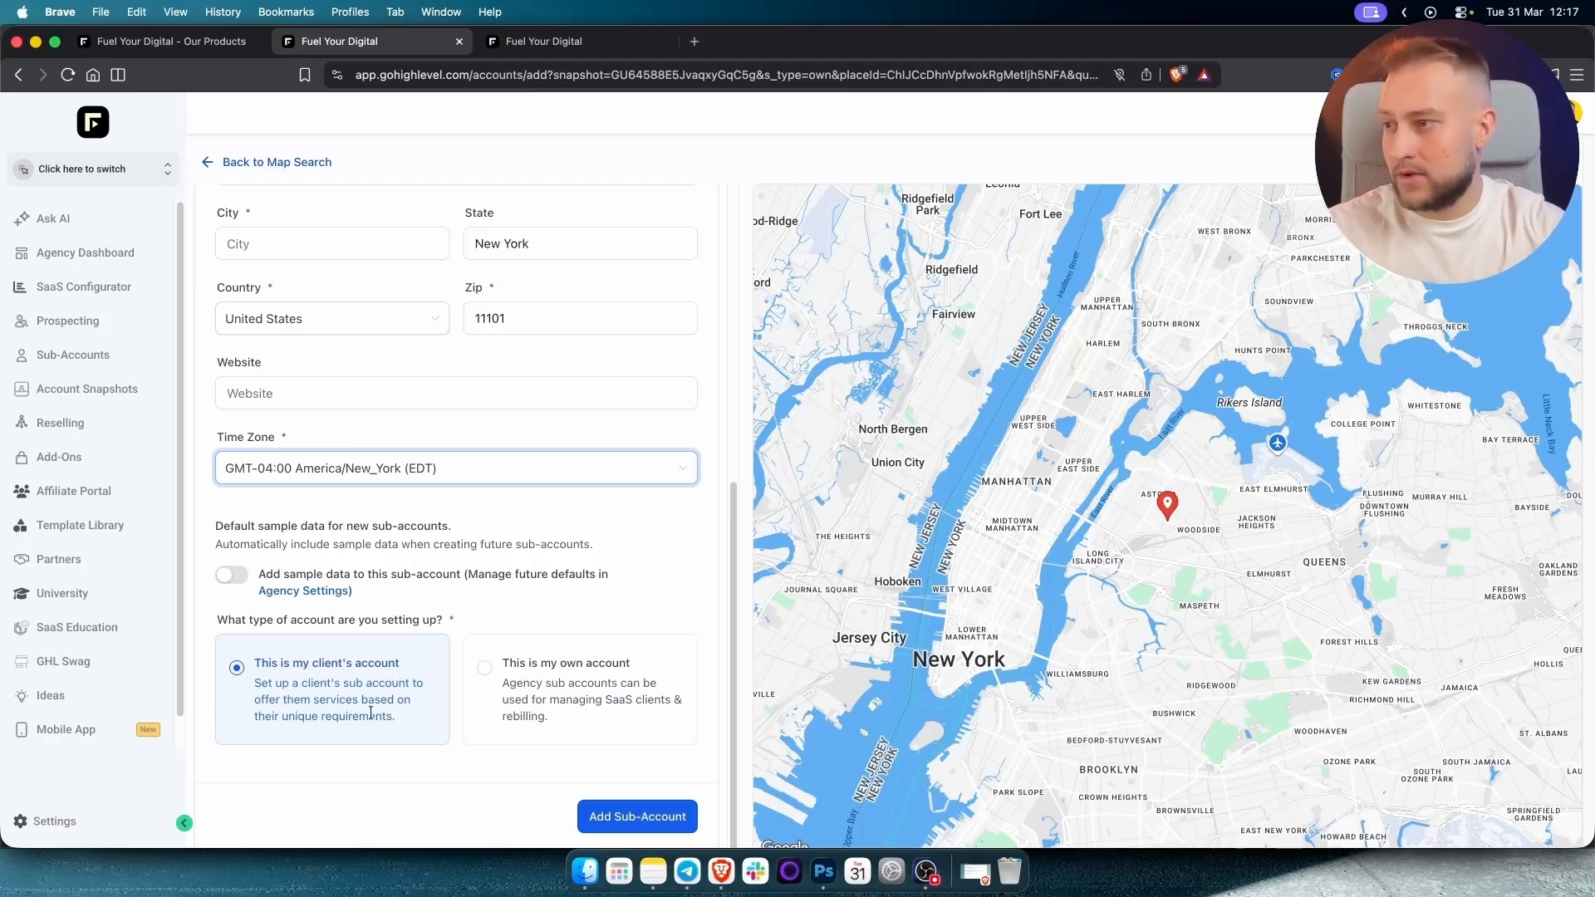
pyautogui.click(609, 814)
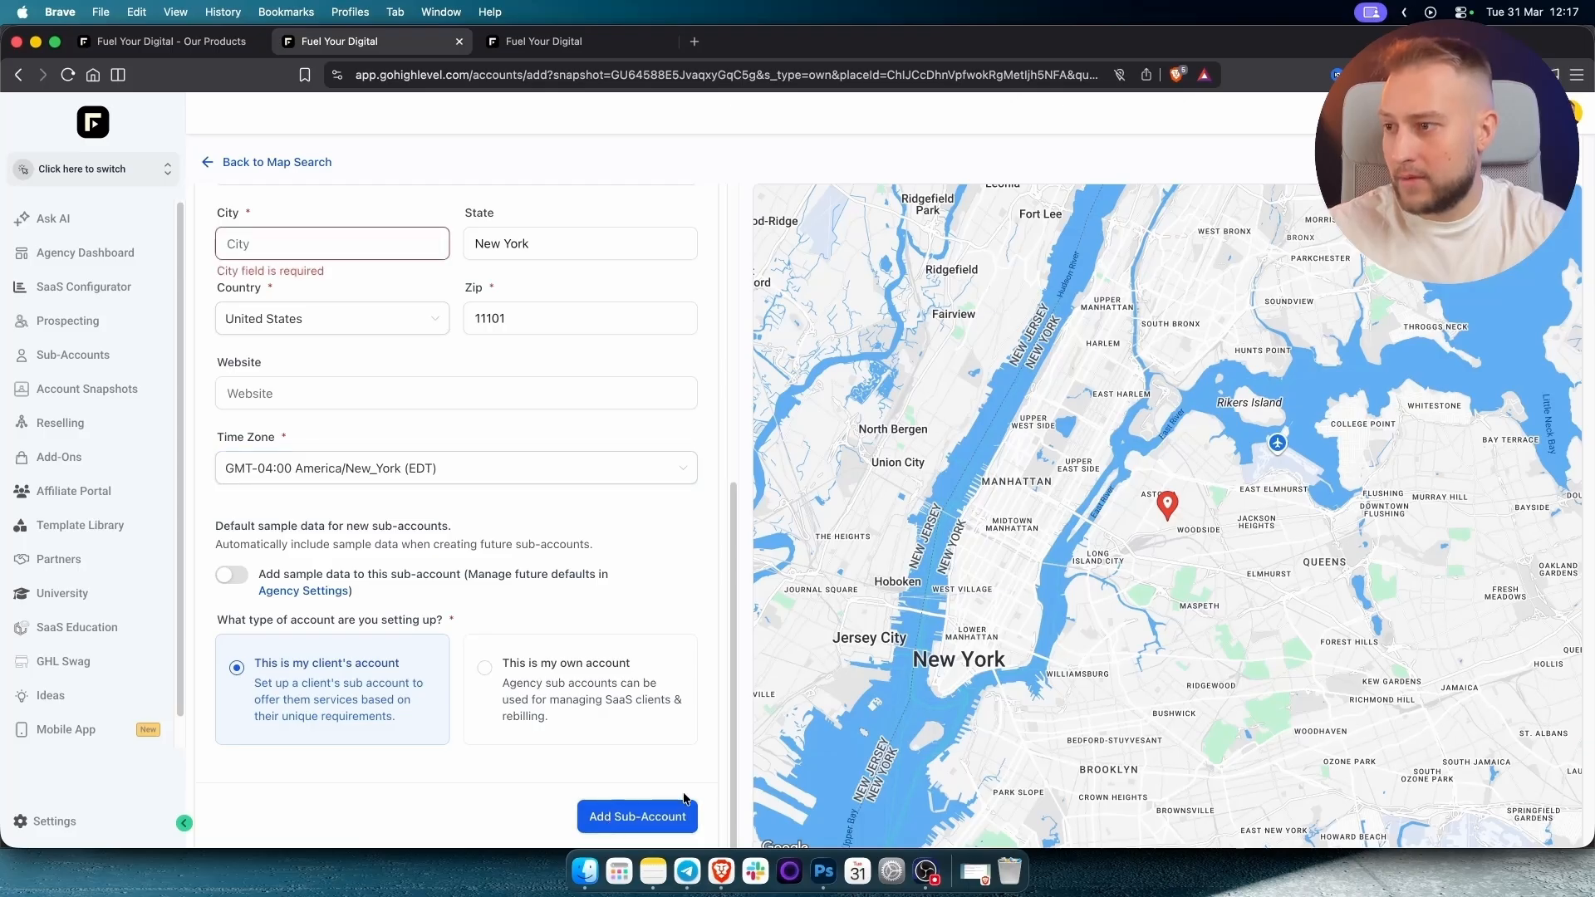
# Copy New York from State into the empty City field and submit again.
pyautogui.scroll(1, 342, 341)
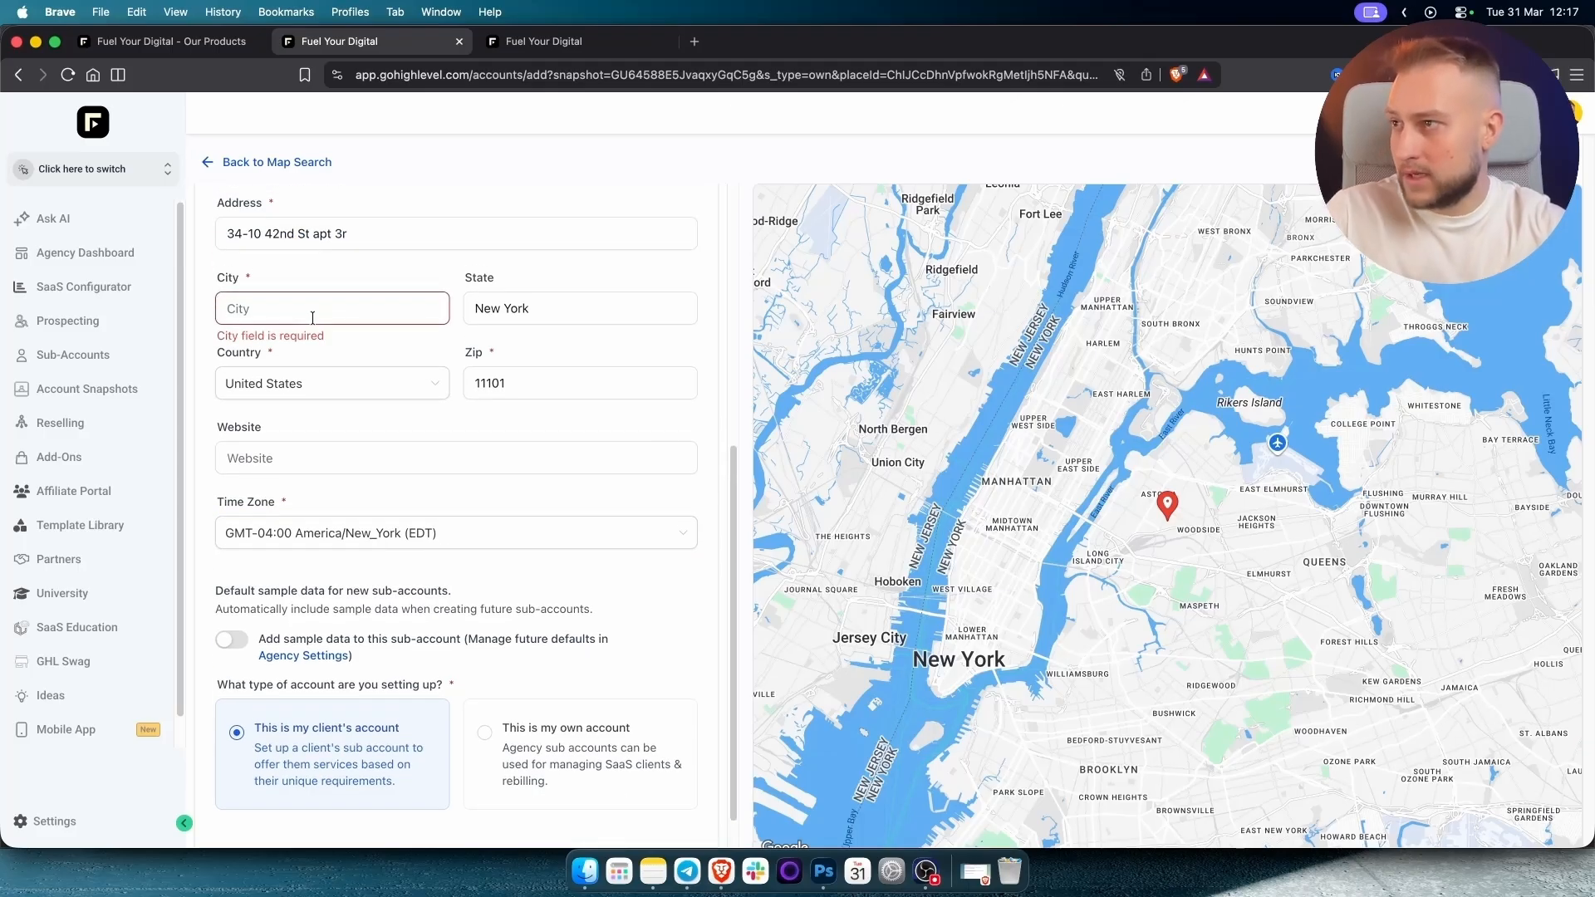
pyautogui.tripleClick(525, 312)
pyautogui.press('super+c')
pyautogui.click(383, 318)
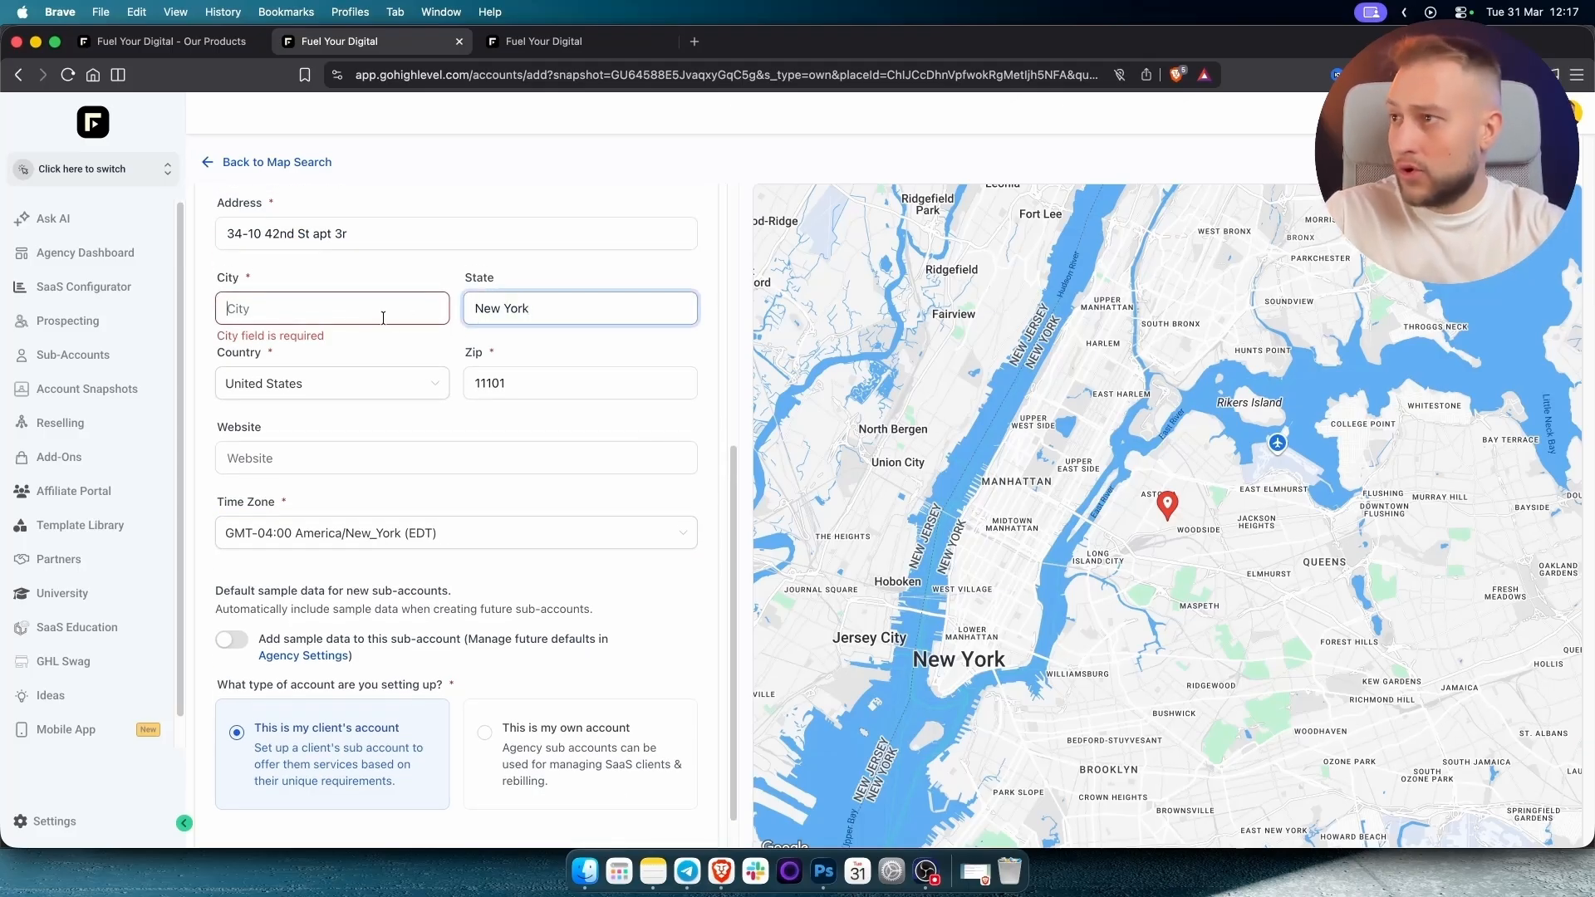
pyautogui.press('super+v')
pyautogui.scroll(-1, 659, 754)
pyautogui.click(636, 819)
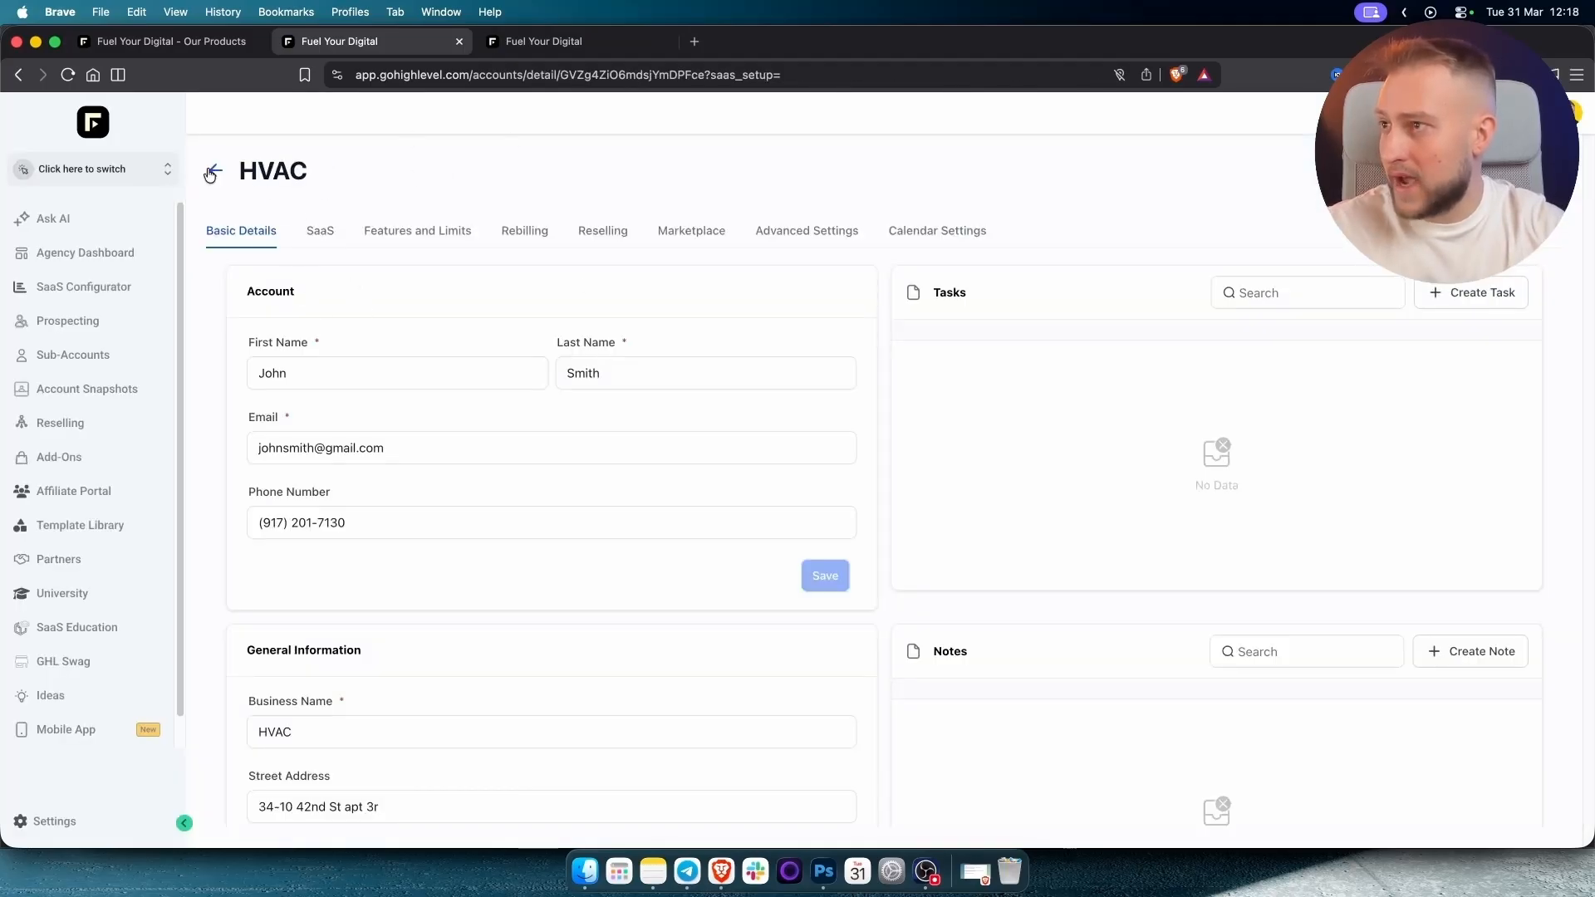
# Switch into the new HVAC sub-account's dashboard.
pyautogui.click(331, 375)
pyautogui.scroll(-1, 331, 373)
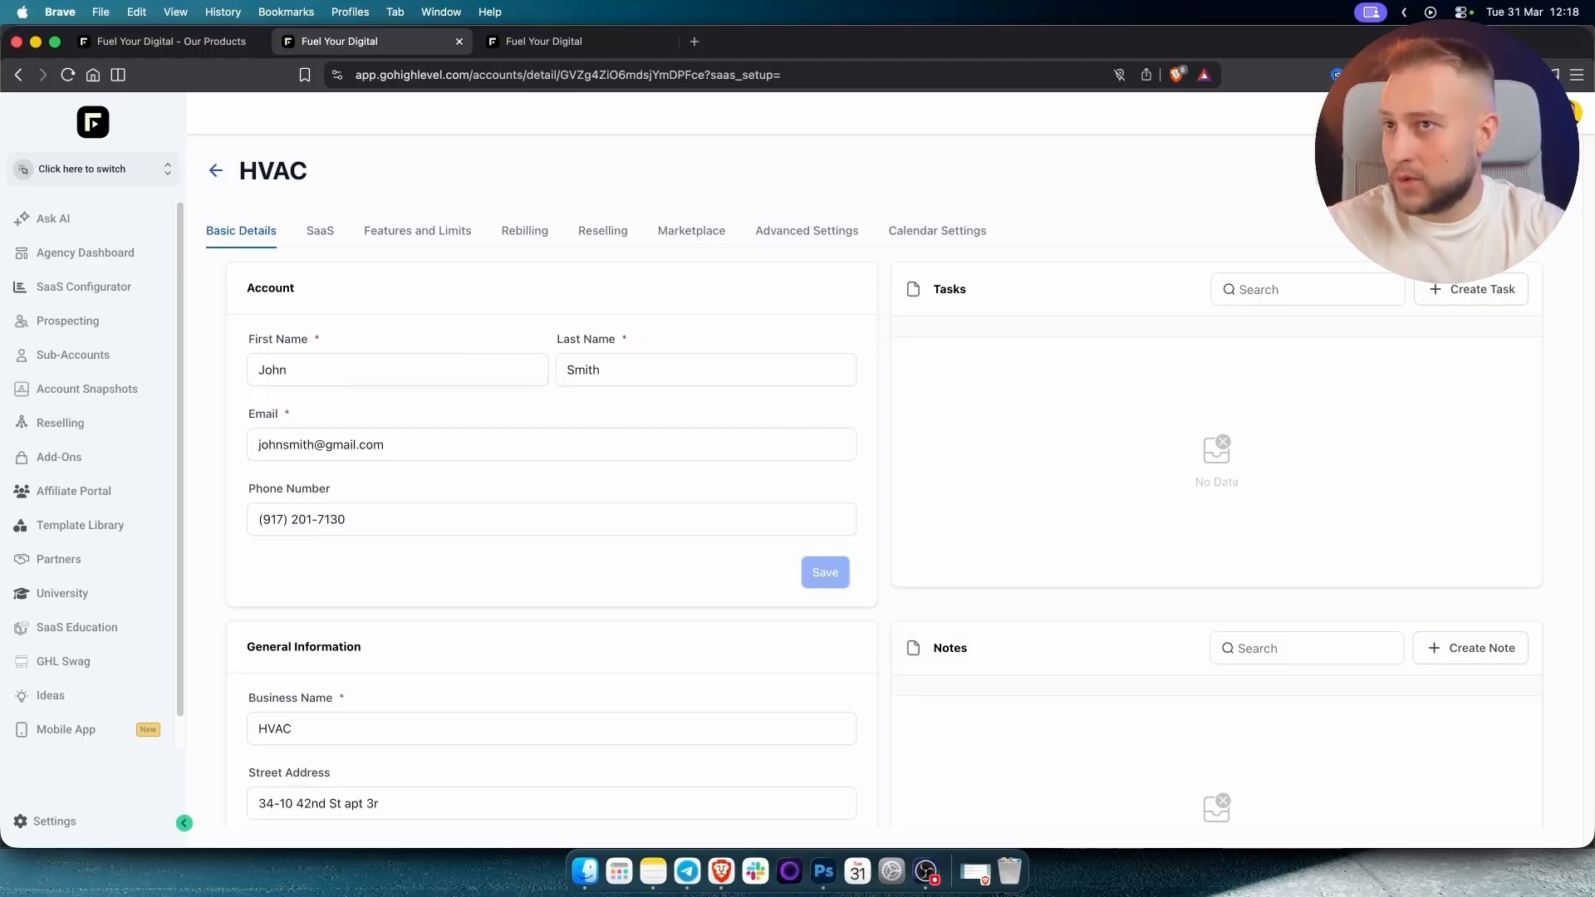
pyautogui.click(1396, 171)
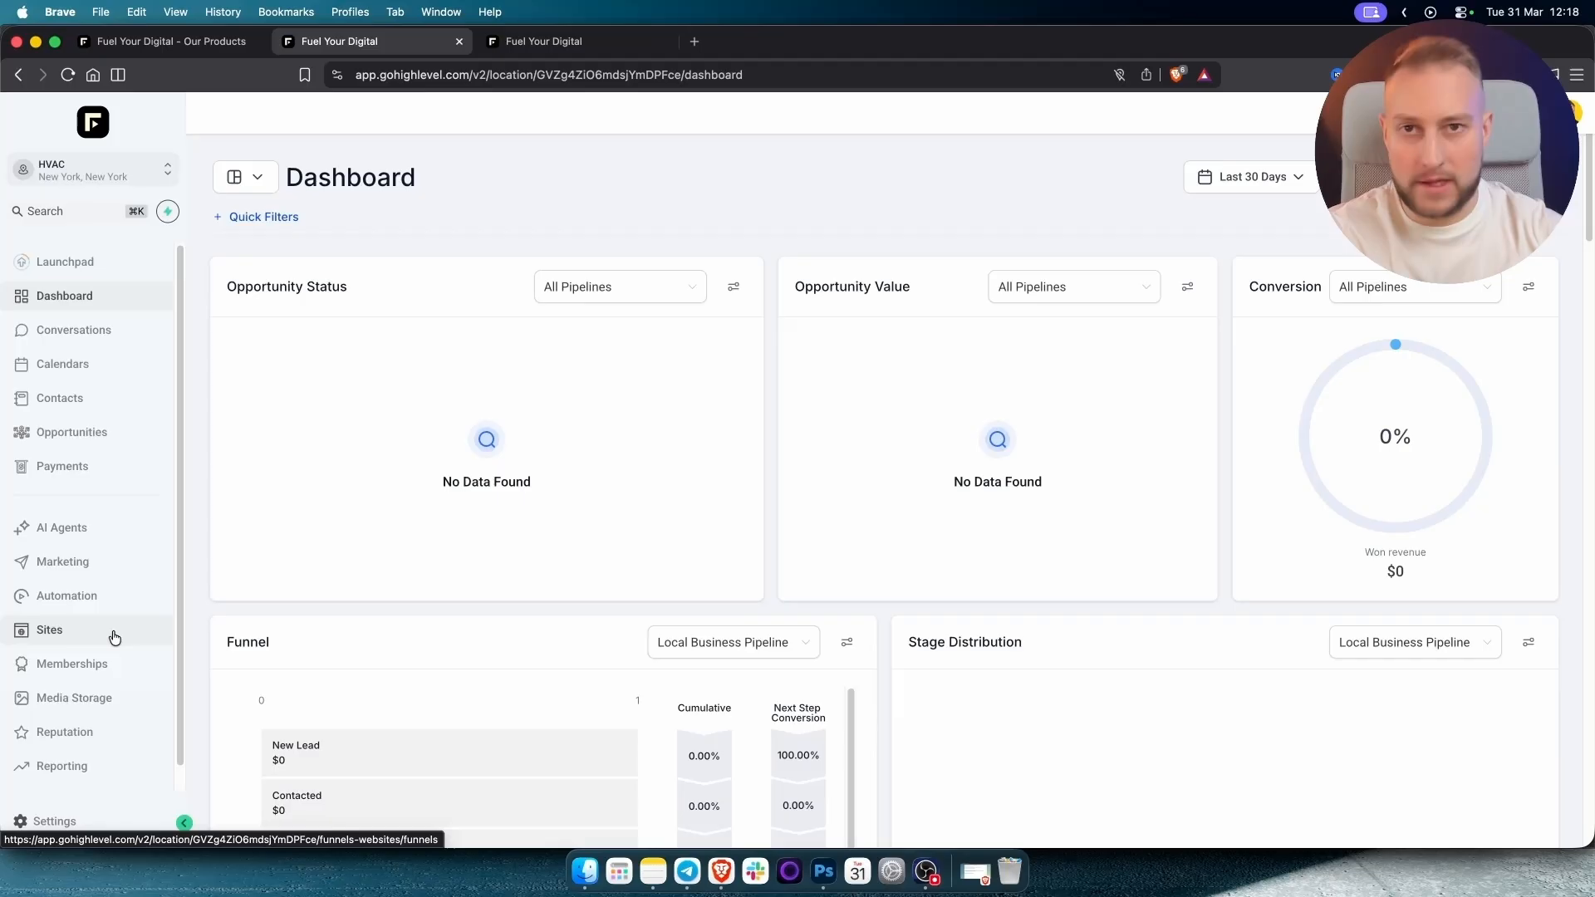
# Open the HVAC funnel under Sites and preview its HVAC Page in a new tab.
pyautogui.click(73, 633)
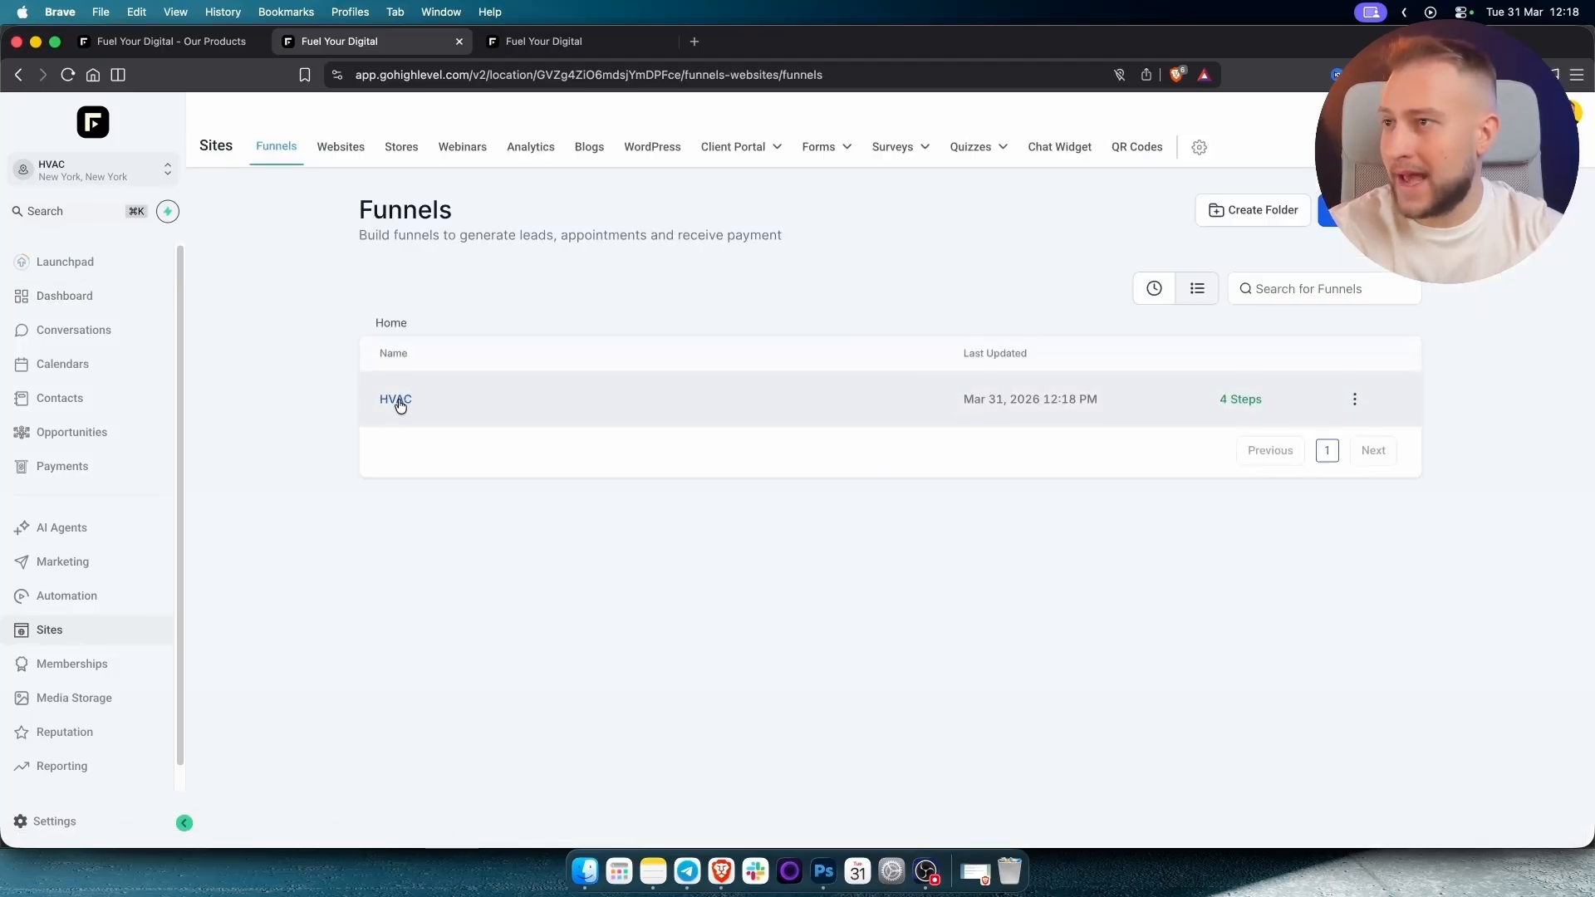
pyautogui.click(395, 400)
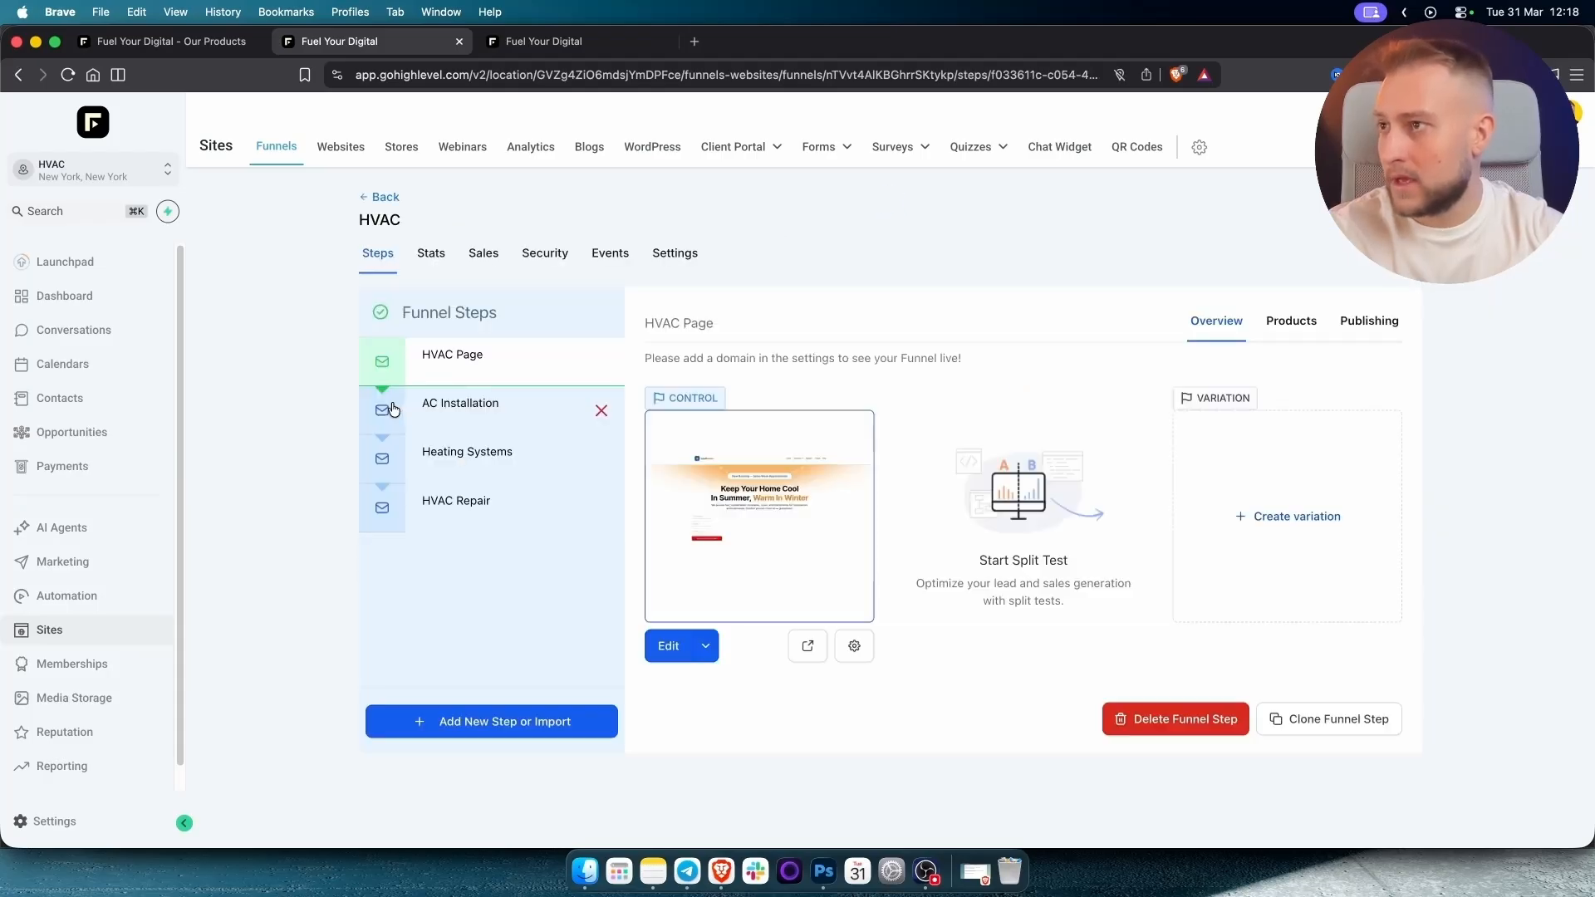
pyautogui.click(810, 646)
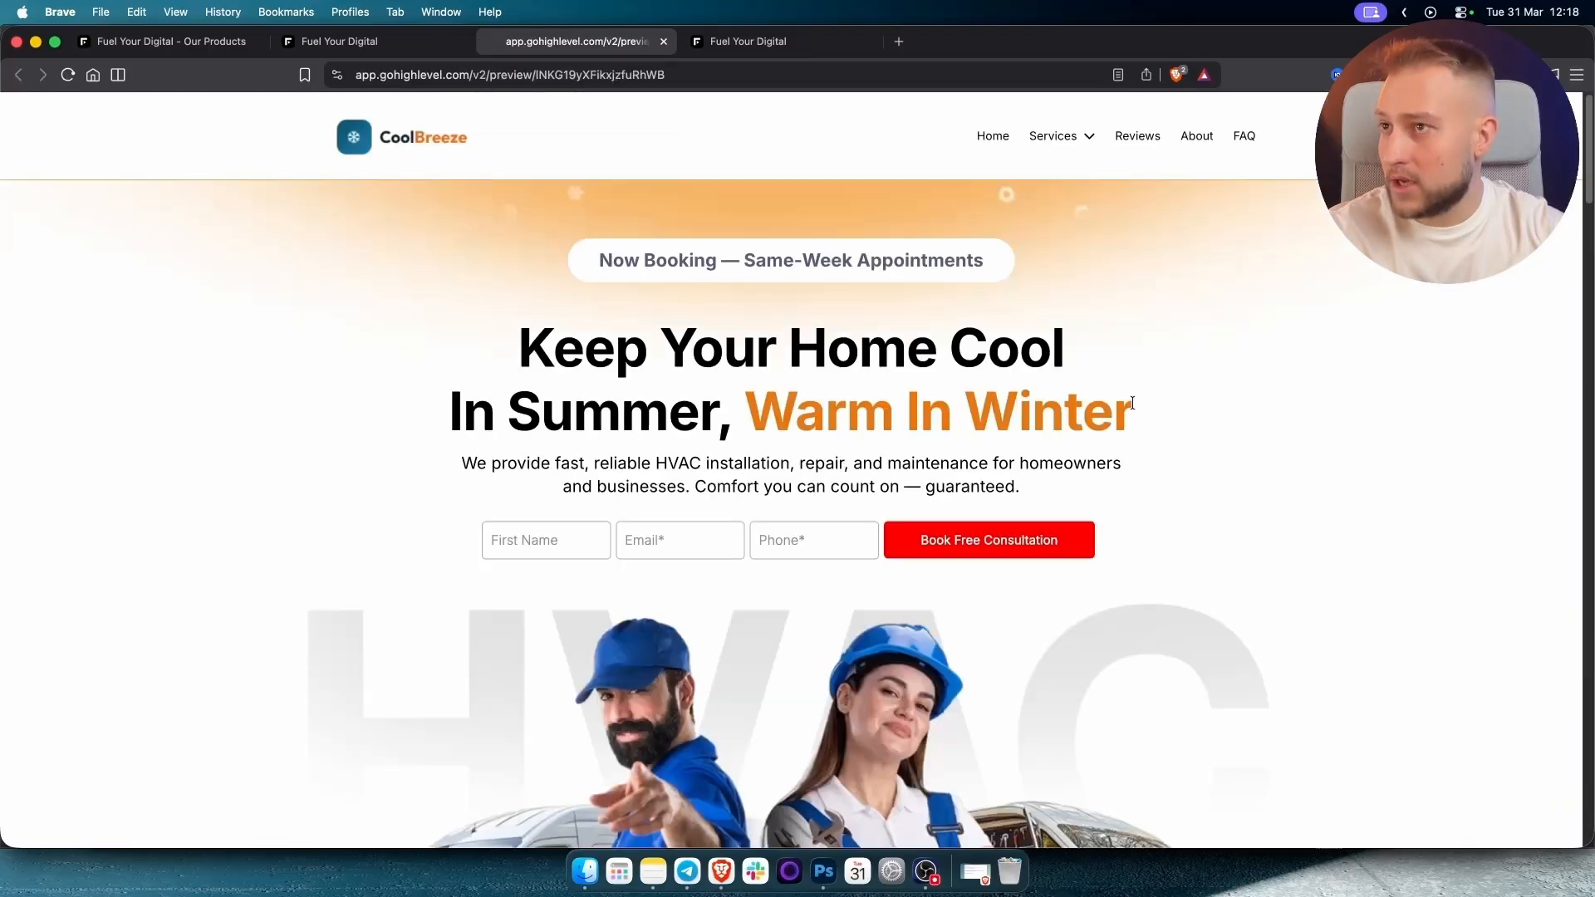
# Review the CoolBreeze preview down to the footer, then go back to the HVAC funnel steps.
pyautogui.scroll(-3, 1130, 407)
pyautogui.scroll(-15, 1130, 408)
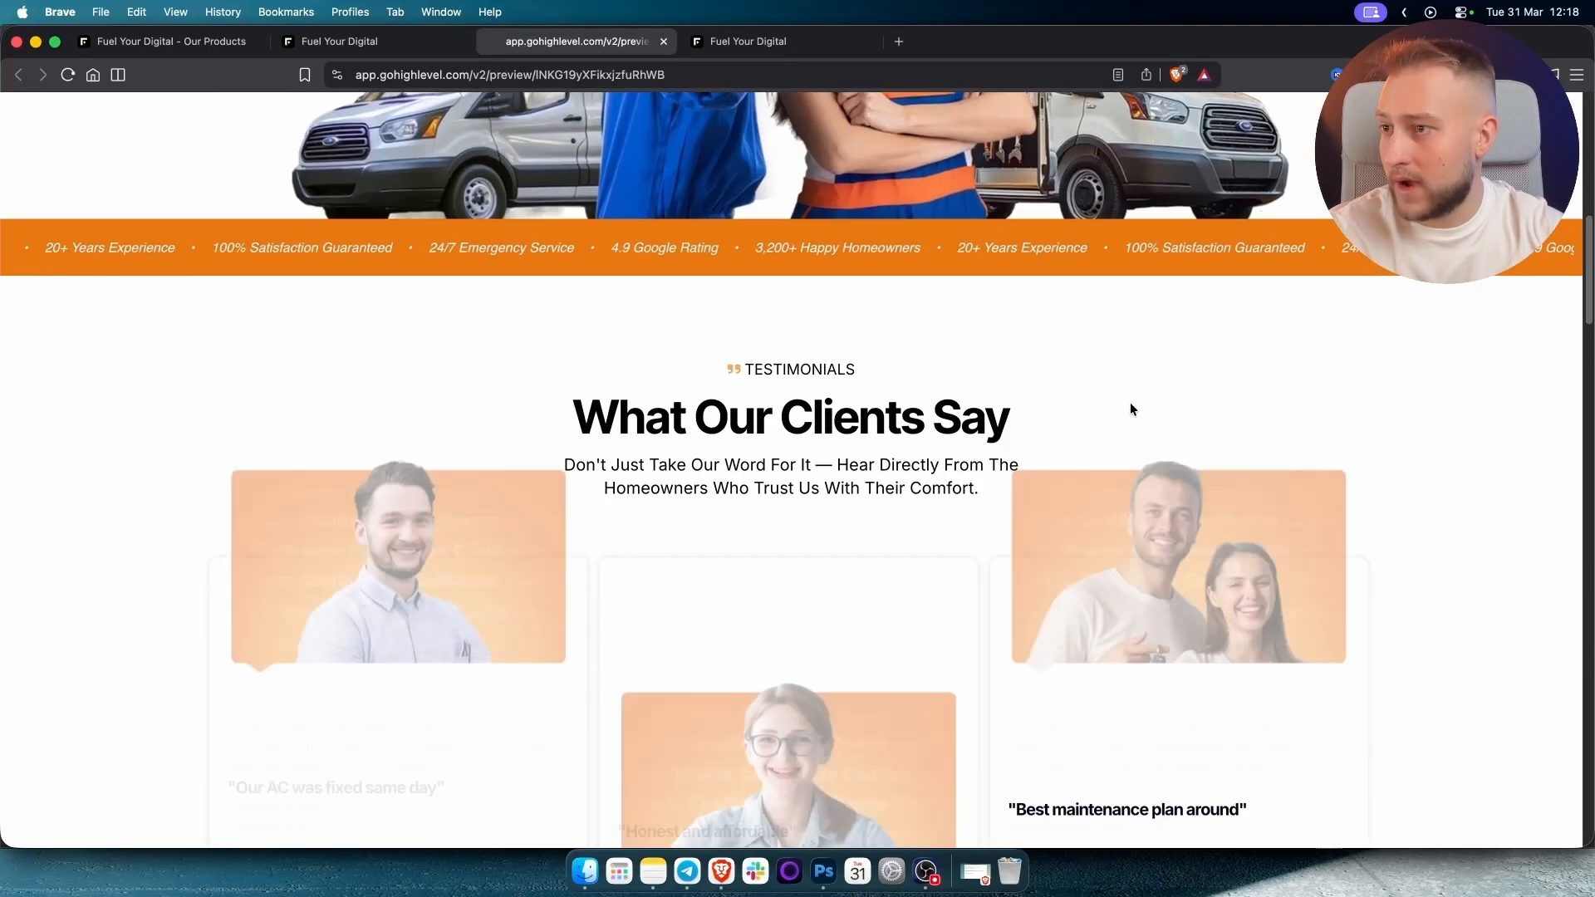
pyautogui.scroll(-15, 1130, 409)
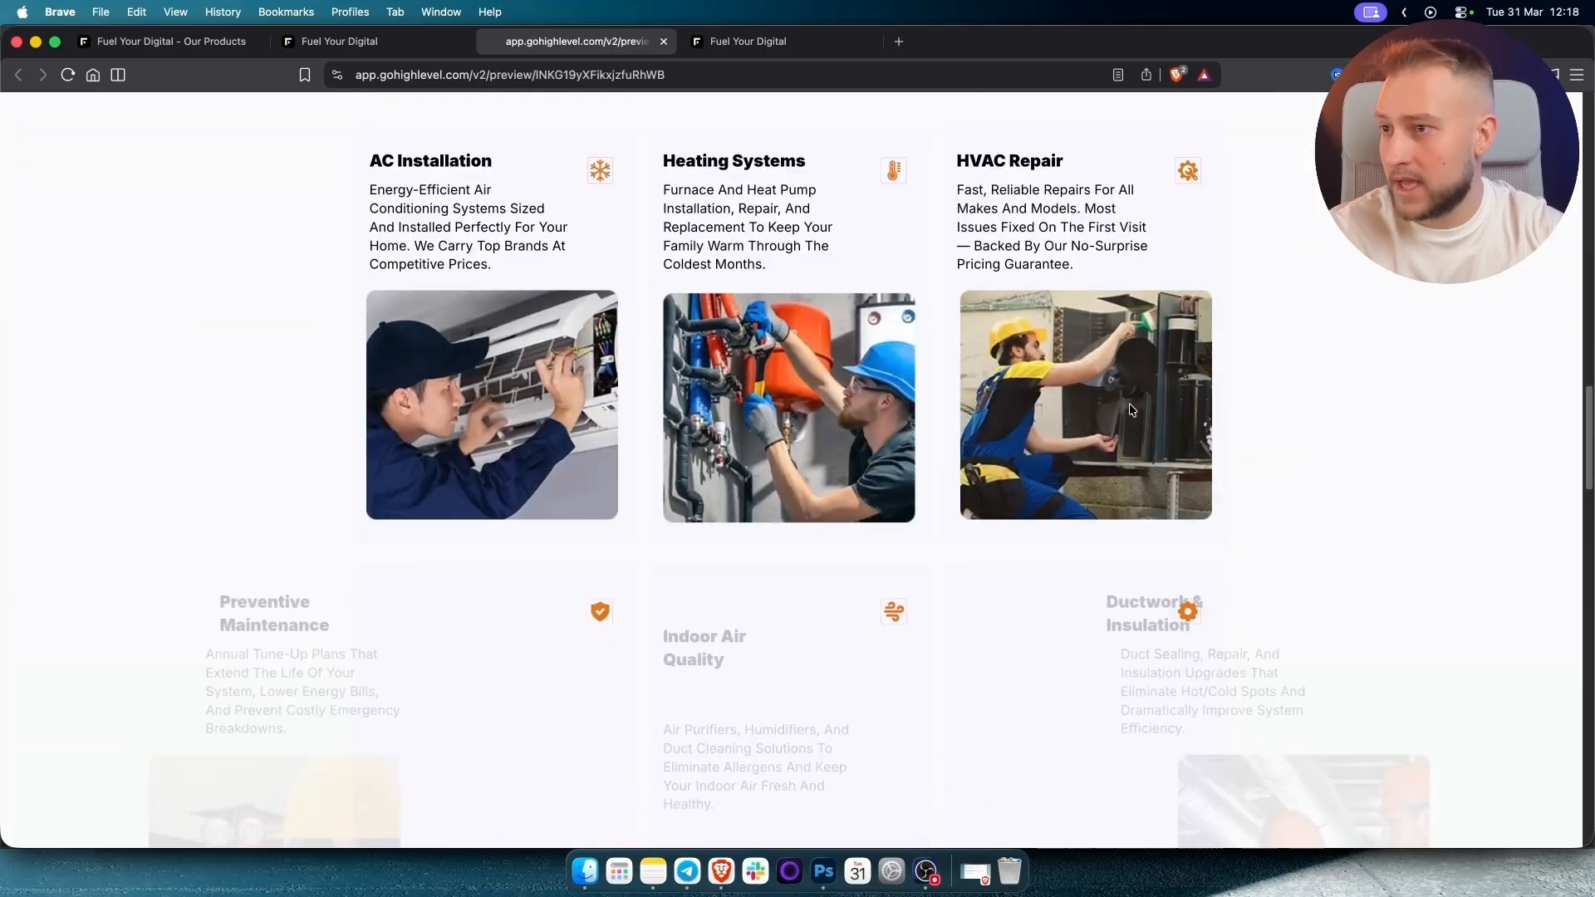
pyautogui.scroll(-15, 1129, 402)
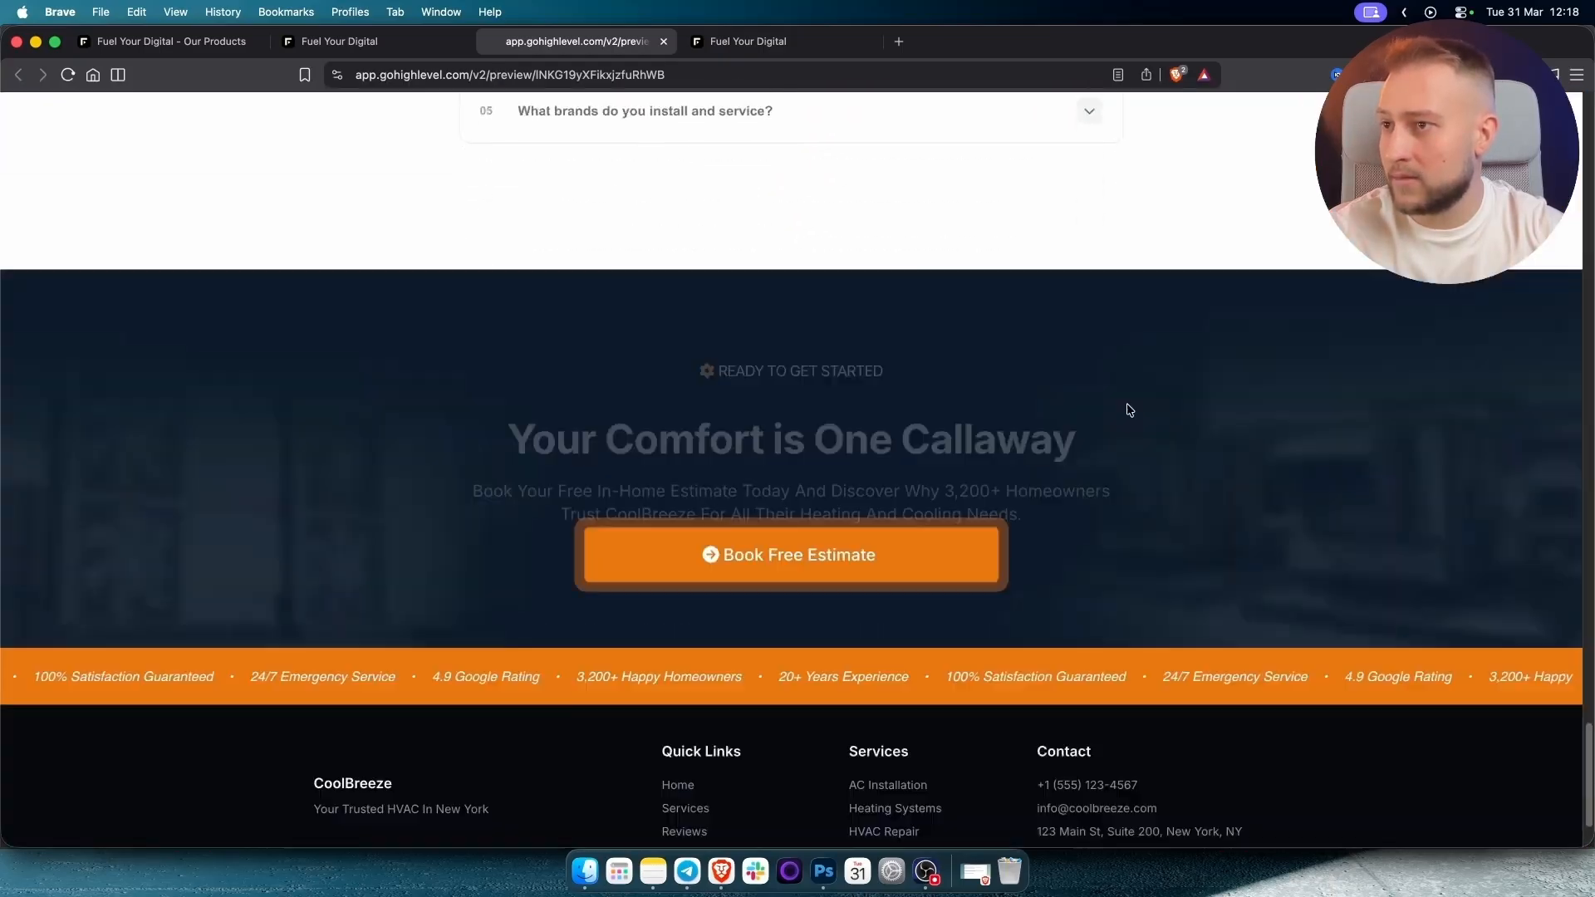
pyautogui.scroll(20, 1142, 442)
pyautogui.scroll(15, 1141, 443)
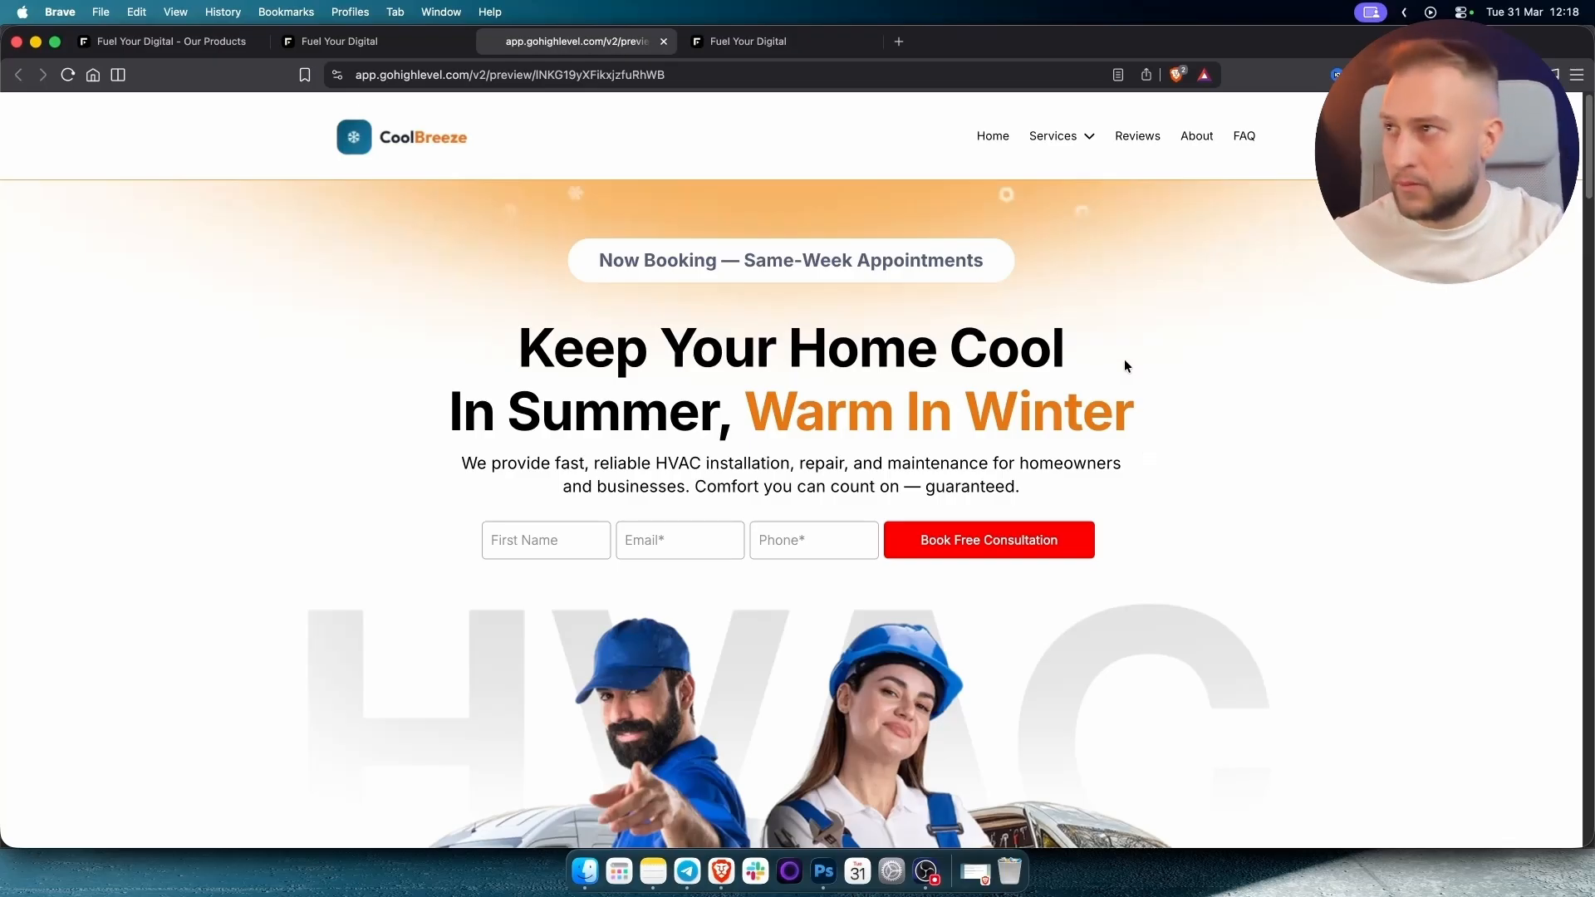
pyautogui.click(367, 48)
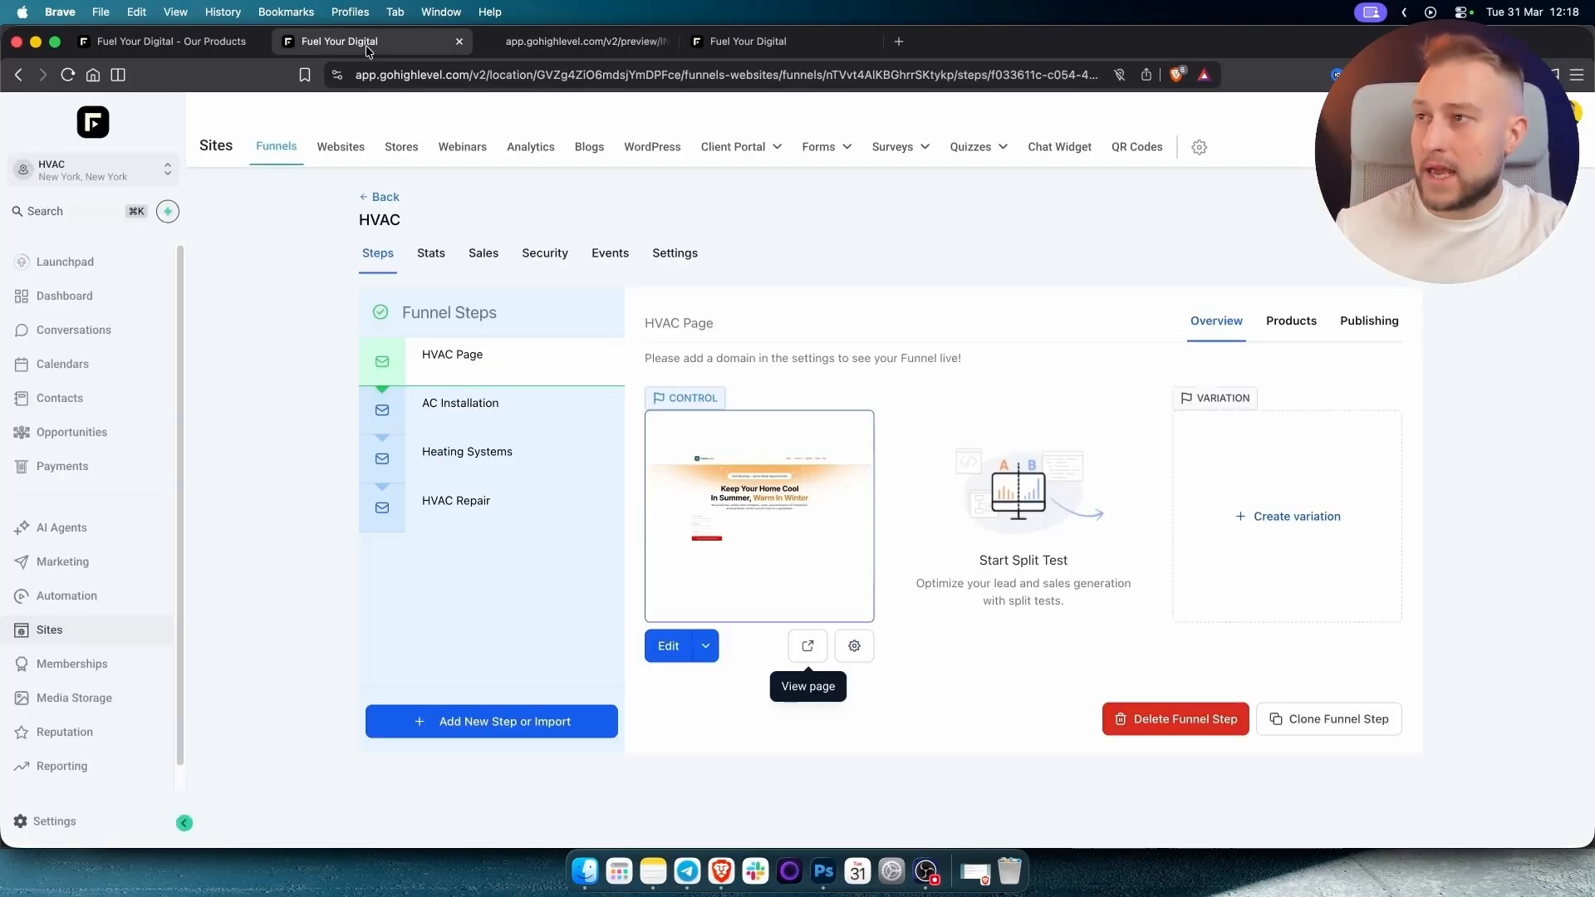
pyautogui.click(748, 41)
pyautogui.click(176, 46)
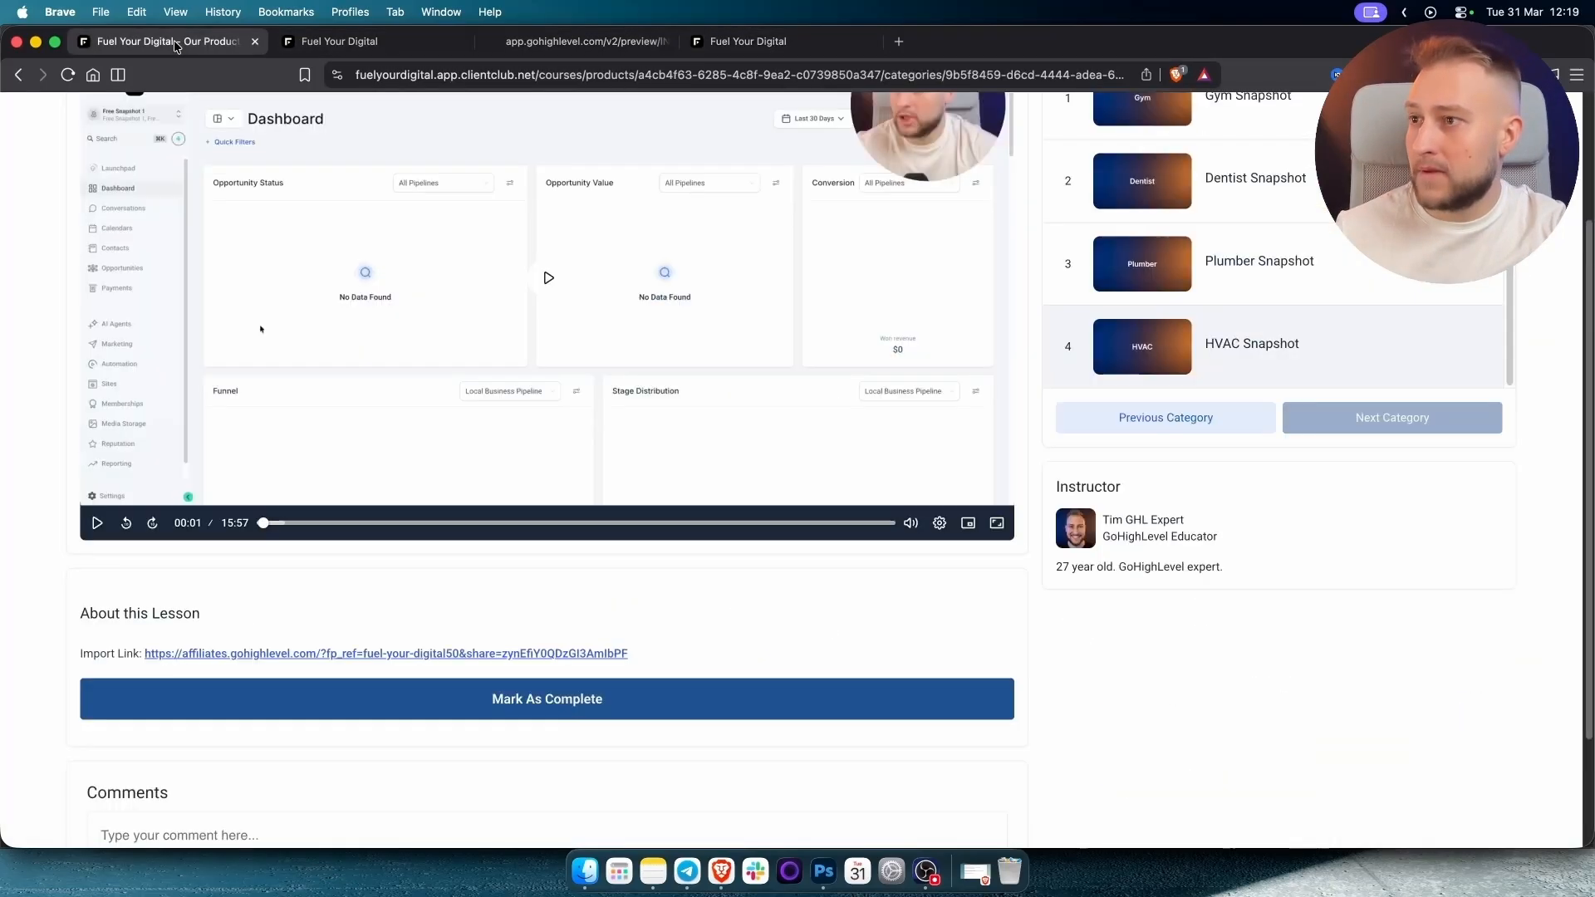
pyautogui.scroll(3, 520, 406)
pyautogui.click(41, 113)
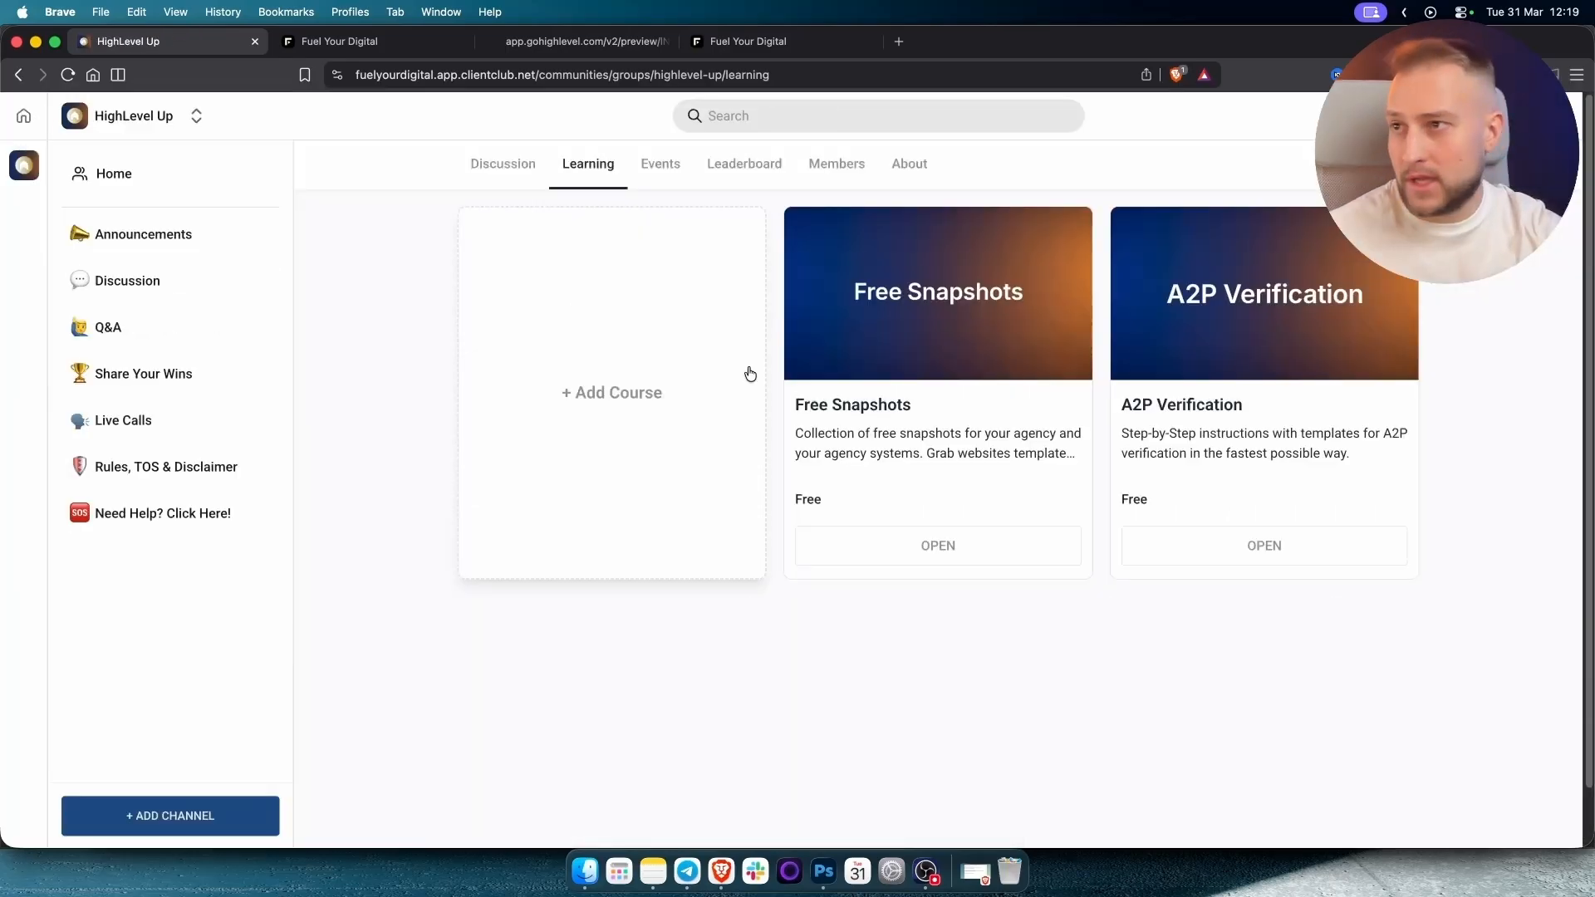
pyautogui.click(902, 312)
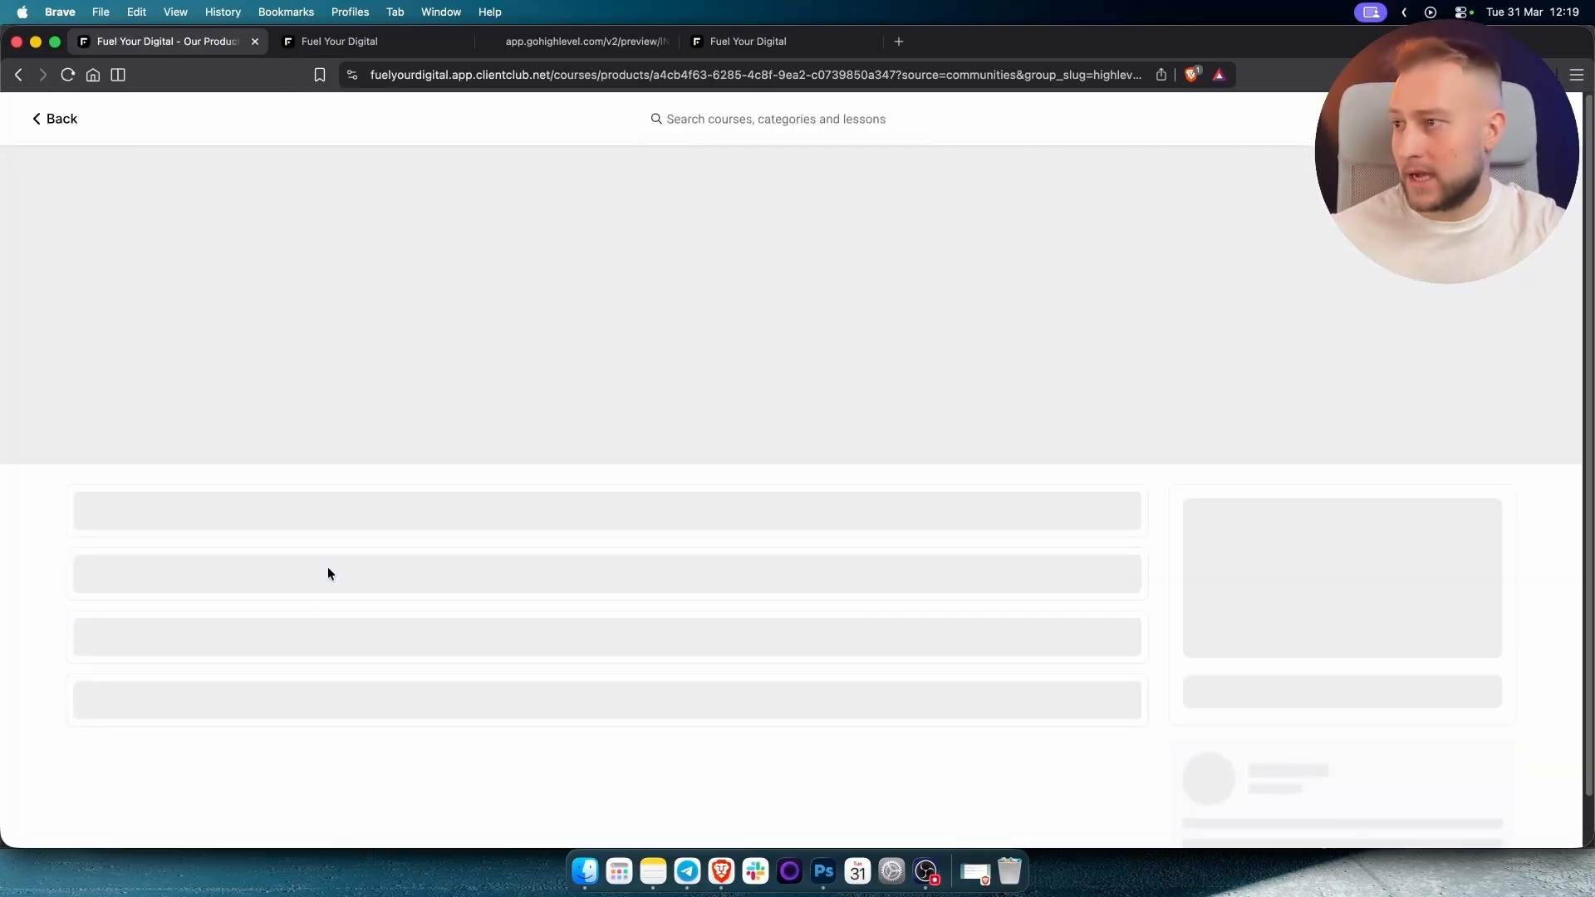
pyautogui.scroll(-1, 250, 611)
pyautogui.click(211, 565)
pyautogui.scroll(-5, 478, 499)
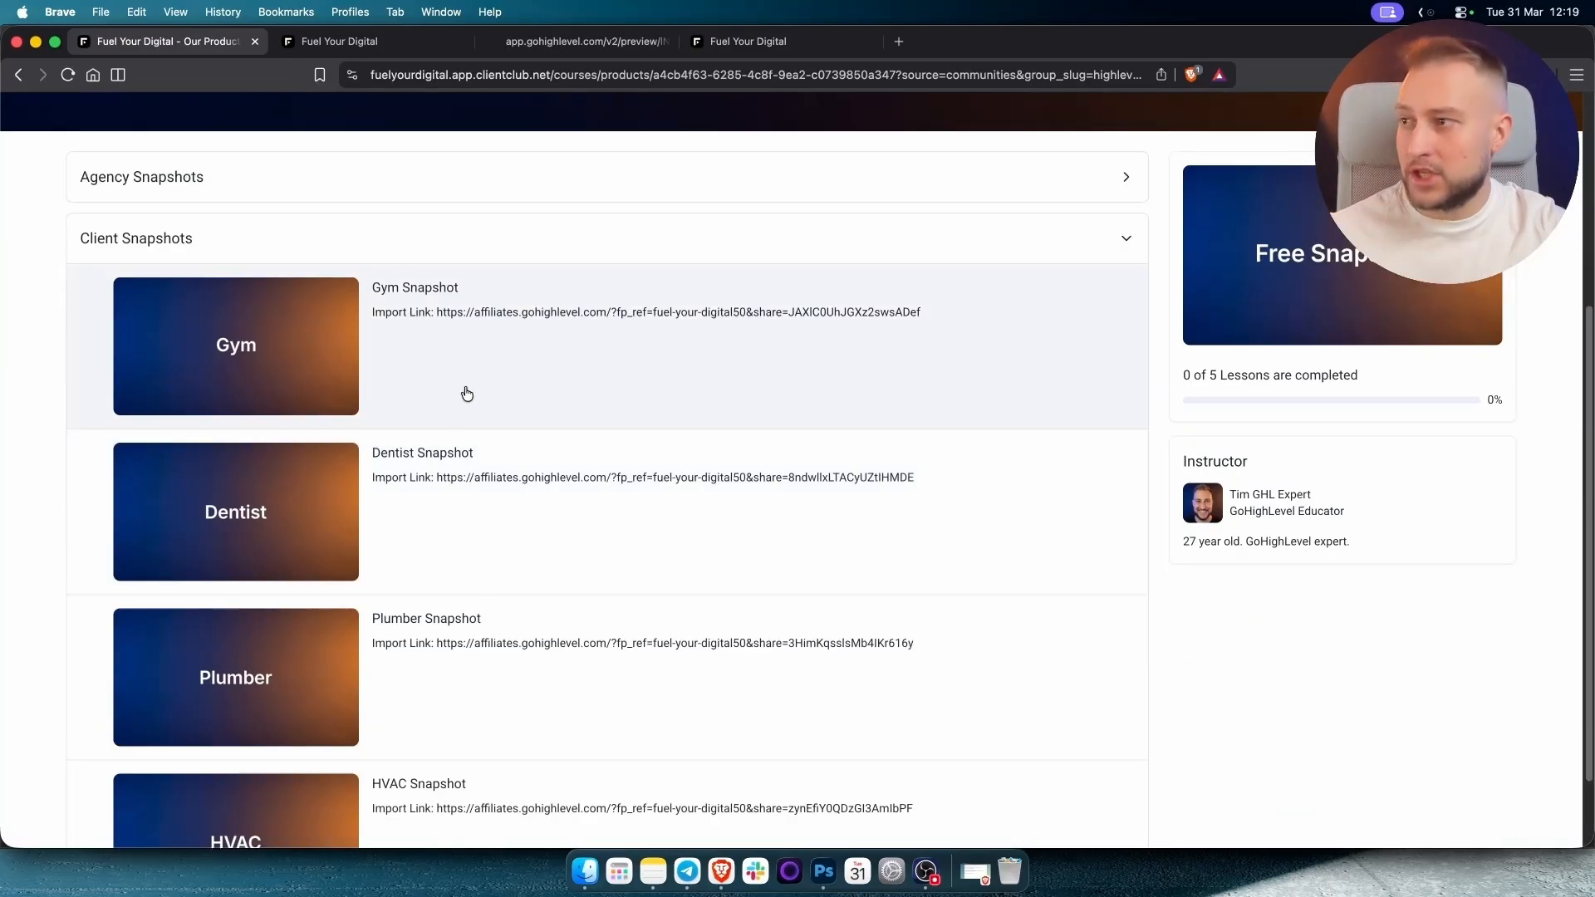
pyautogui.scroll(-2, 461, 549)
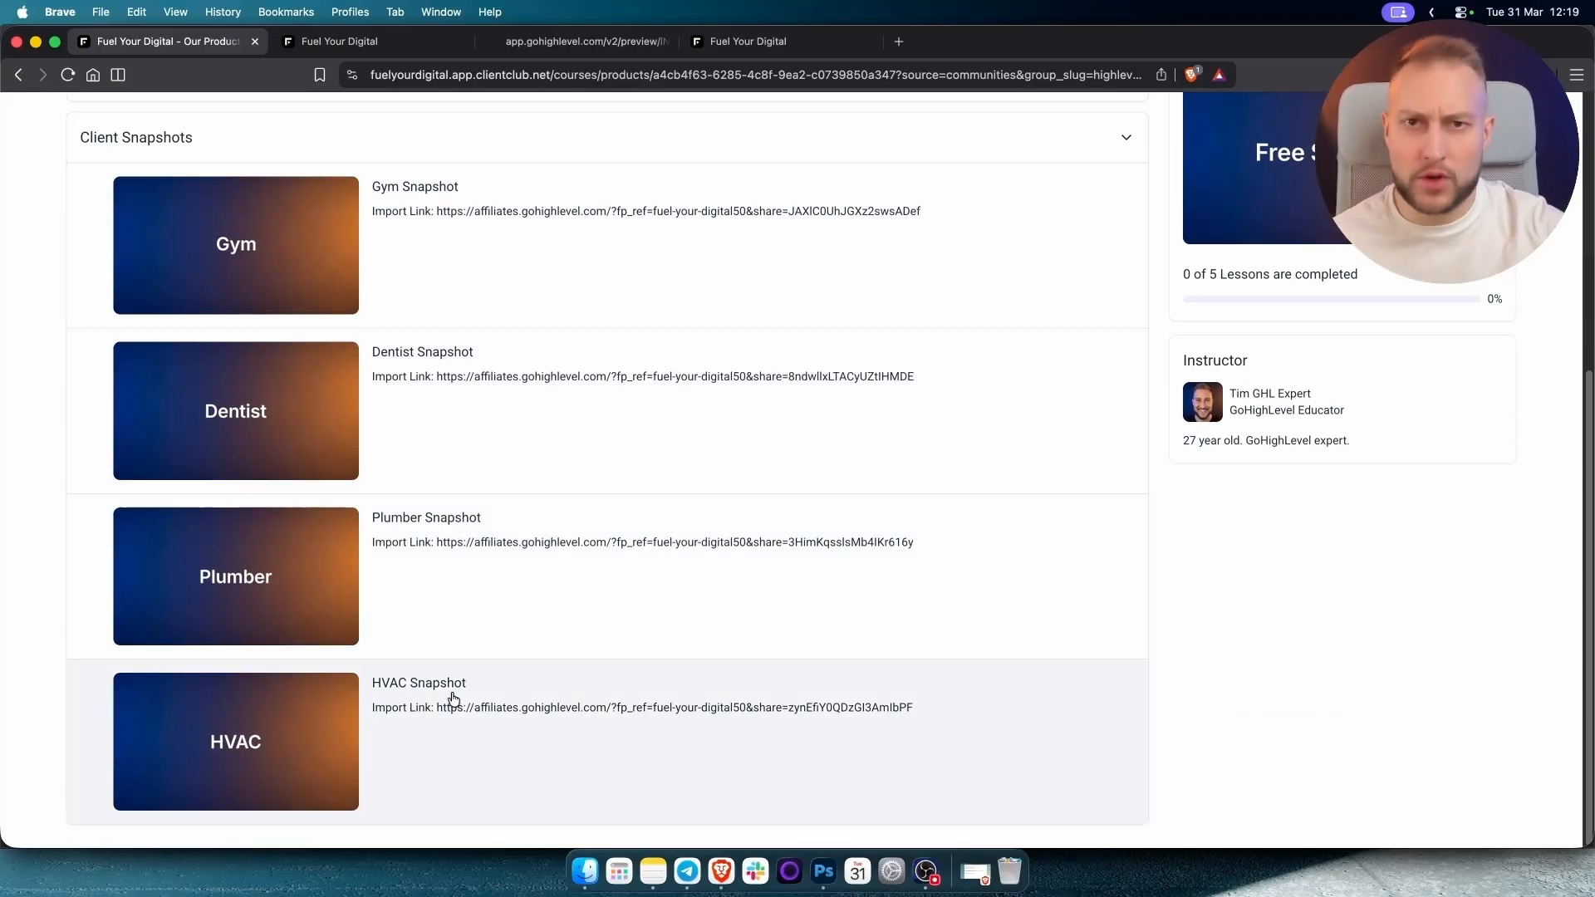
pyautogui.click(351, 38)
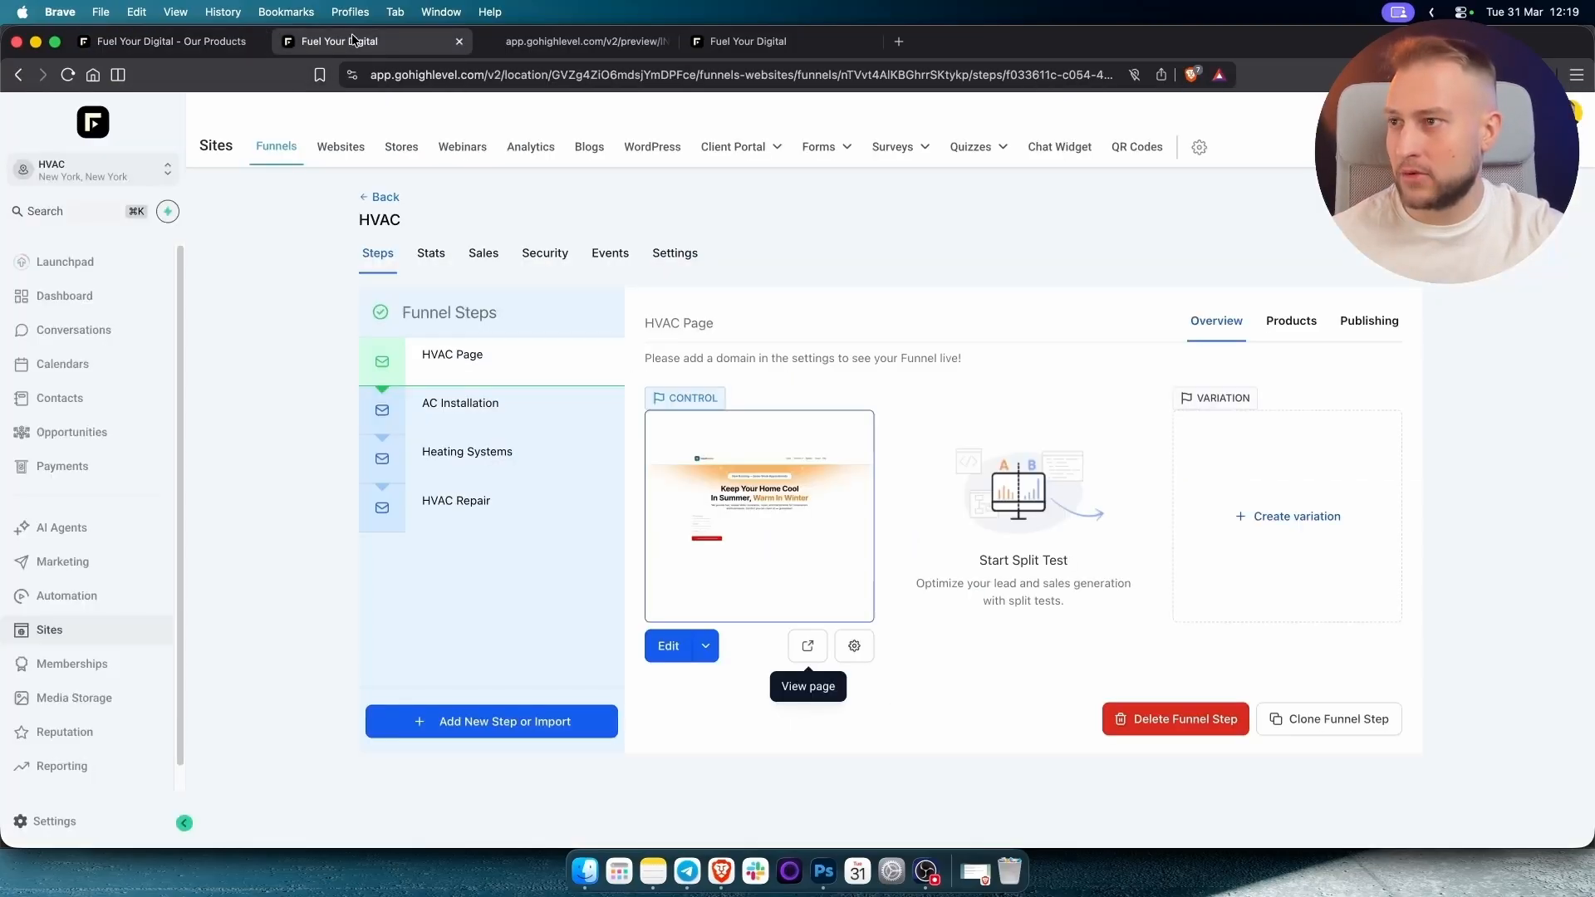
pyautogui.click(585, 40)
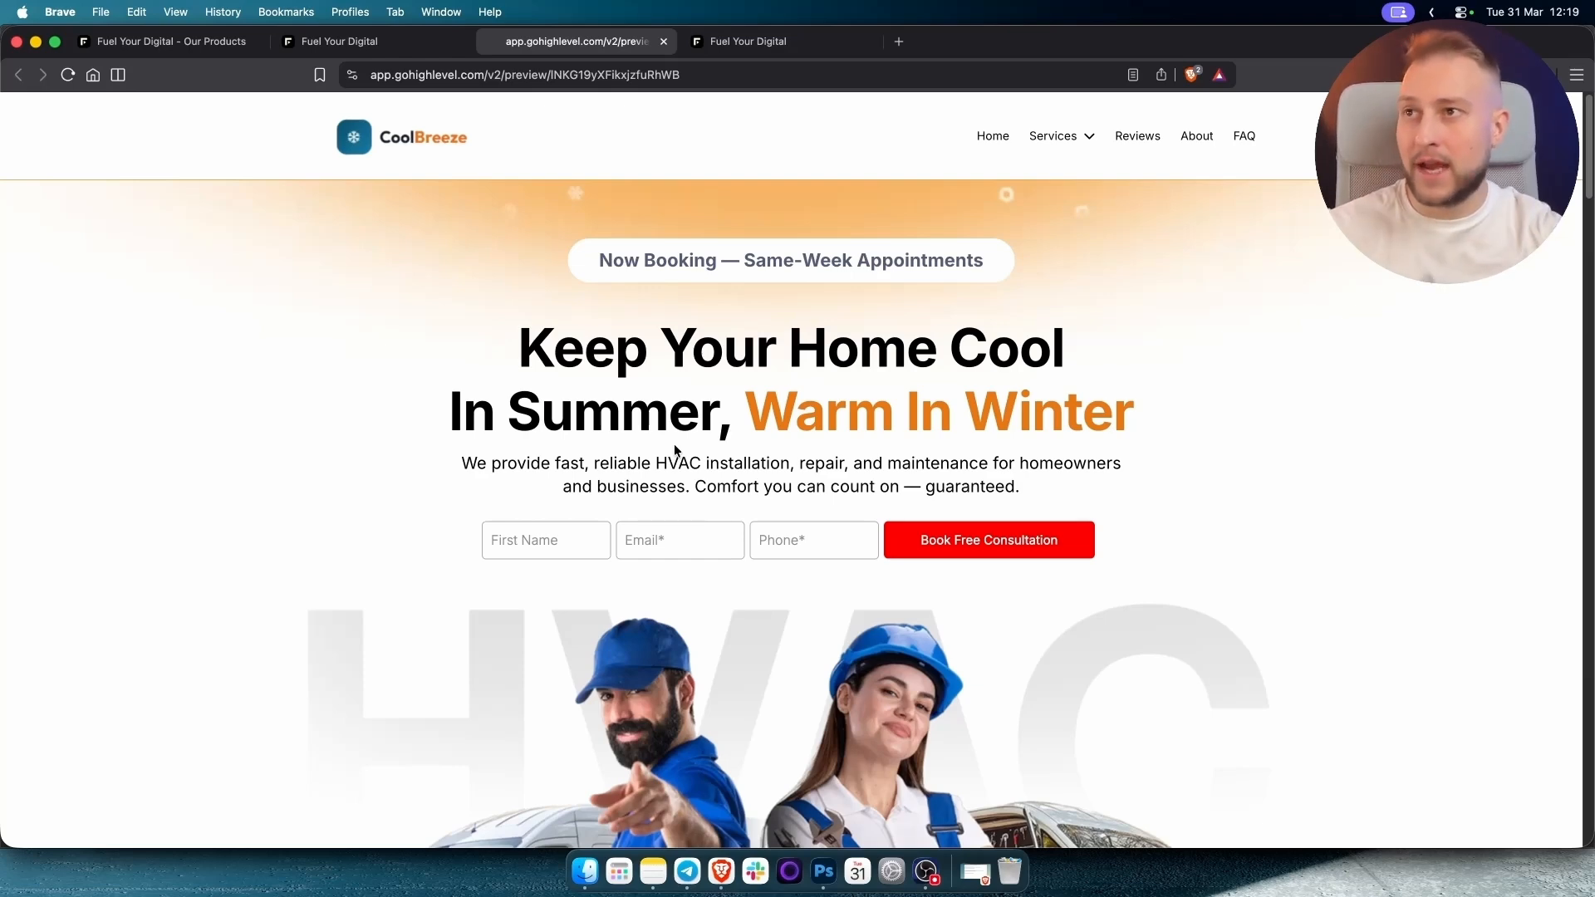
pyautogui.click(350, 45)
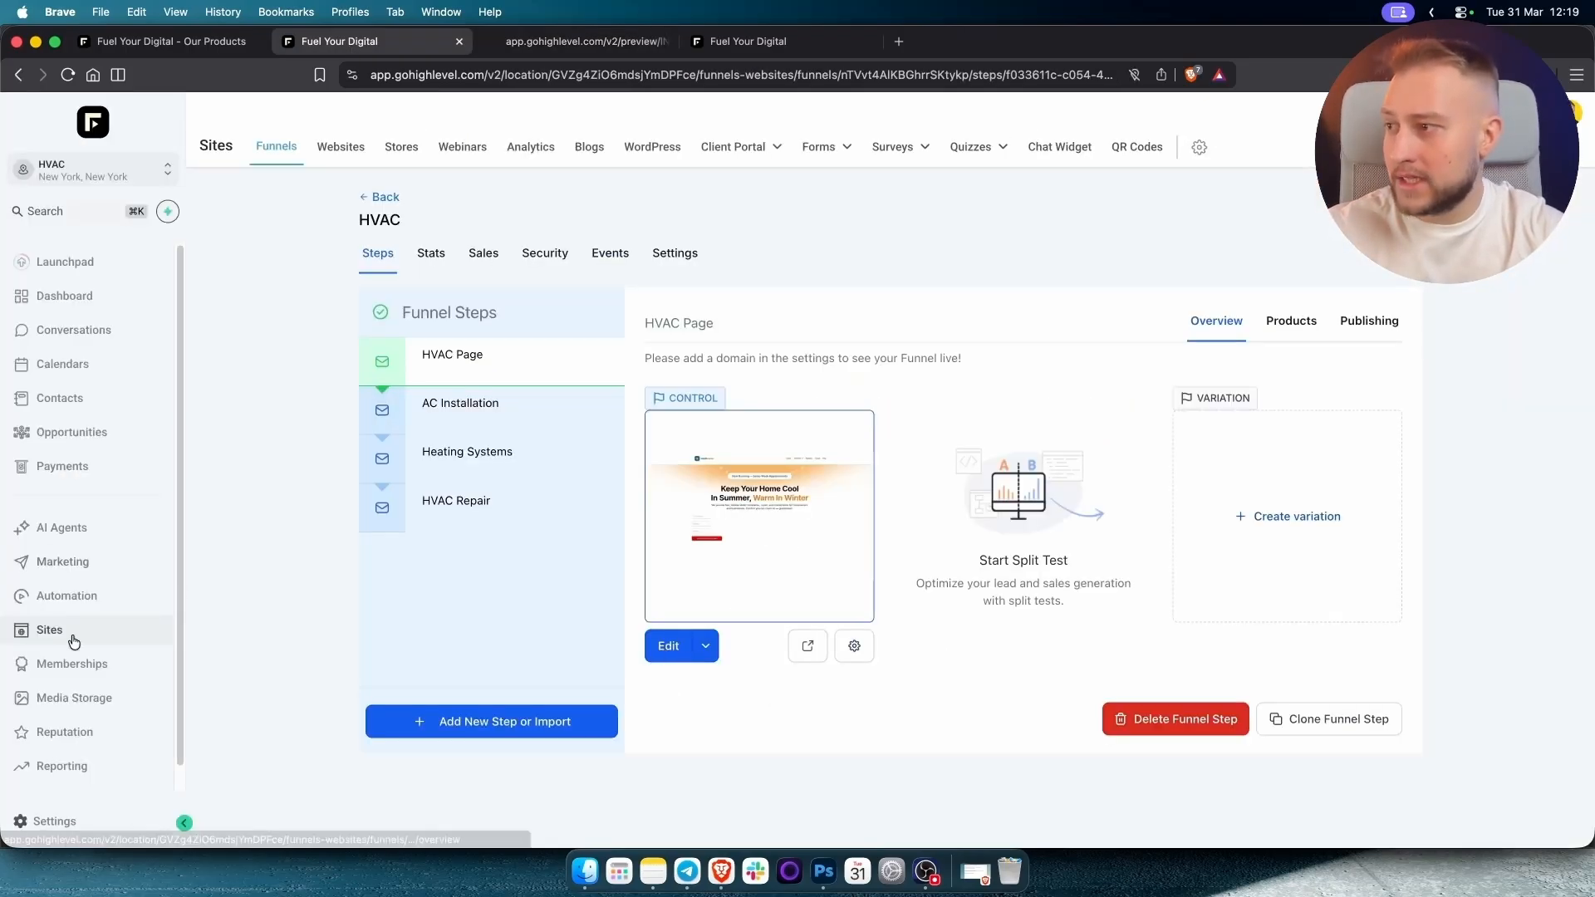
# Reopen the HVAC funnel from the Funnels list and edit its HVAC Page step.
pyautogui.click(395, 200)
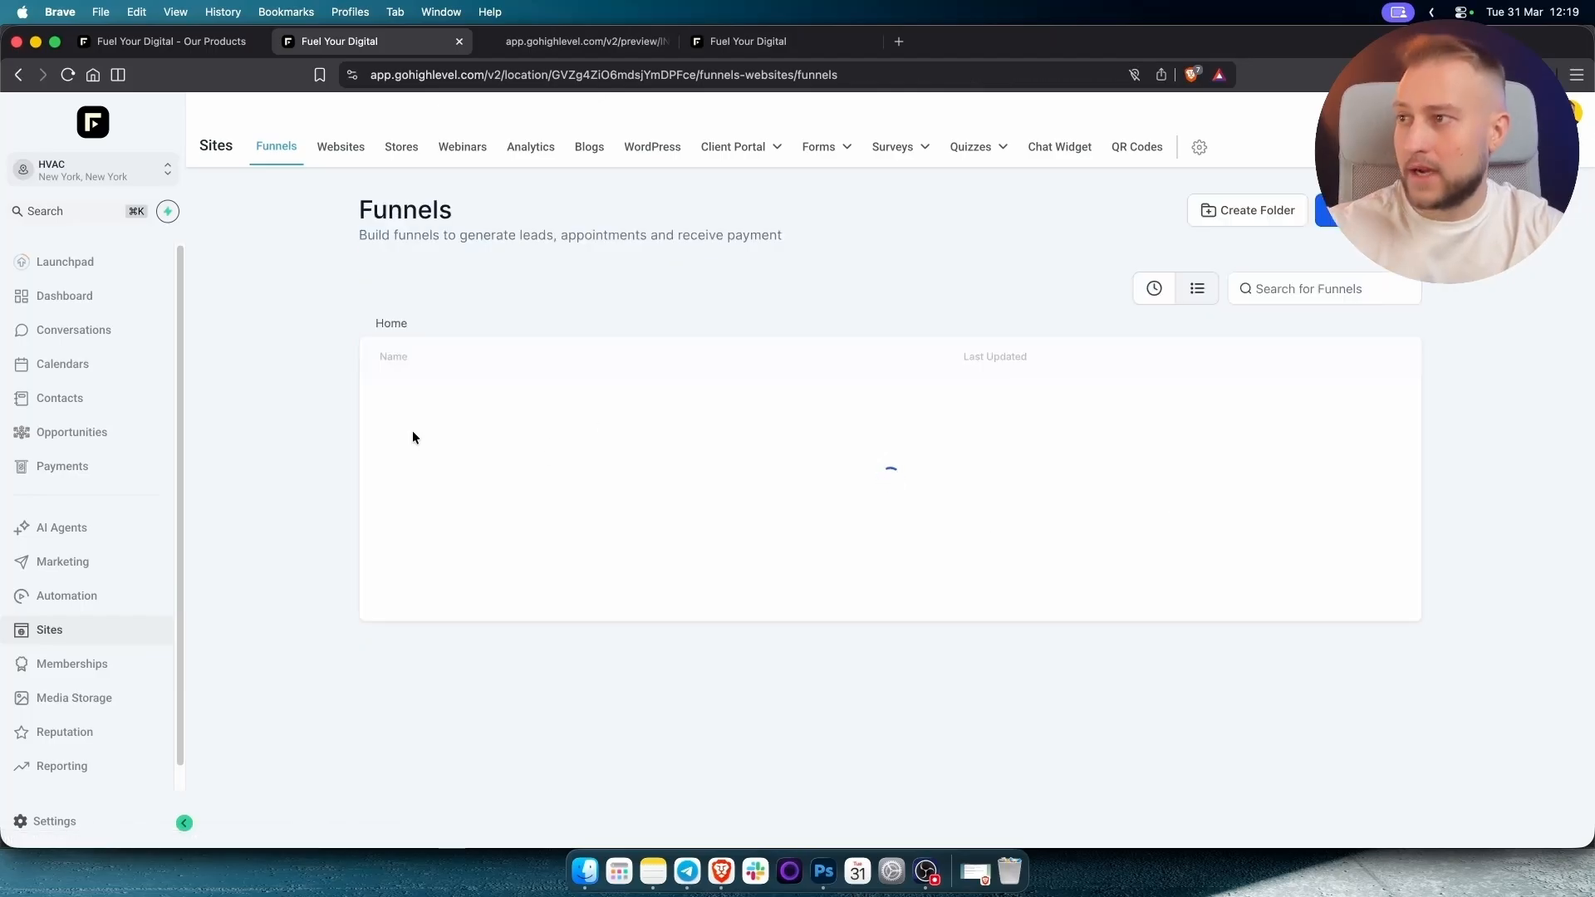
pyautogui.click(400, 410)
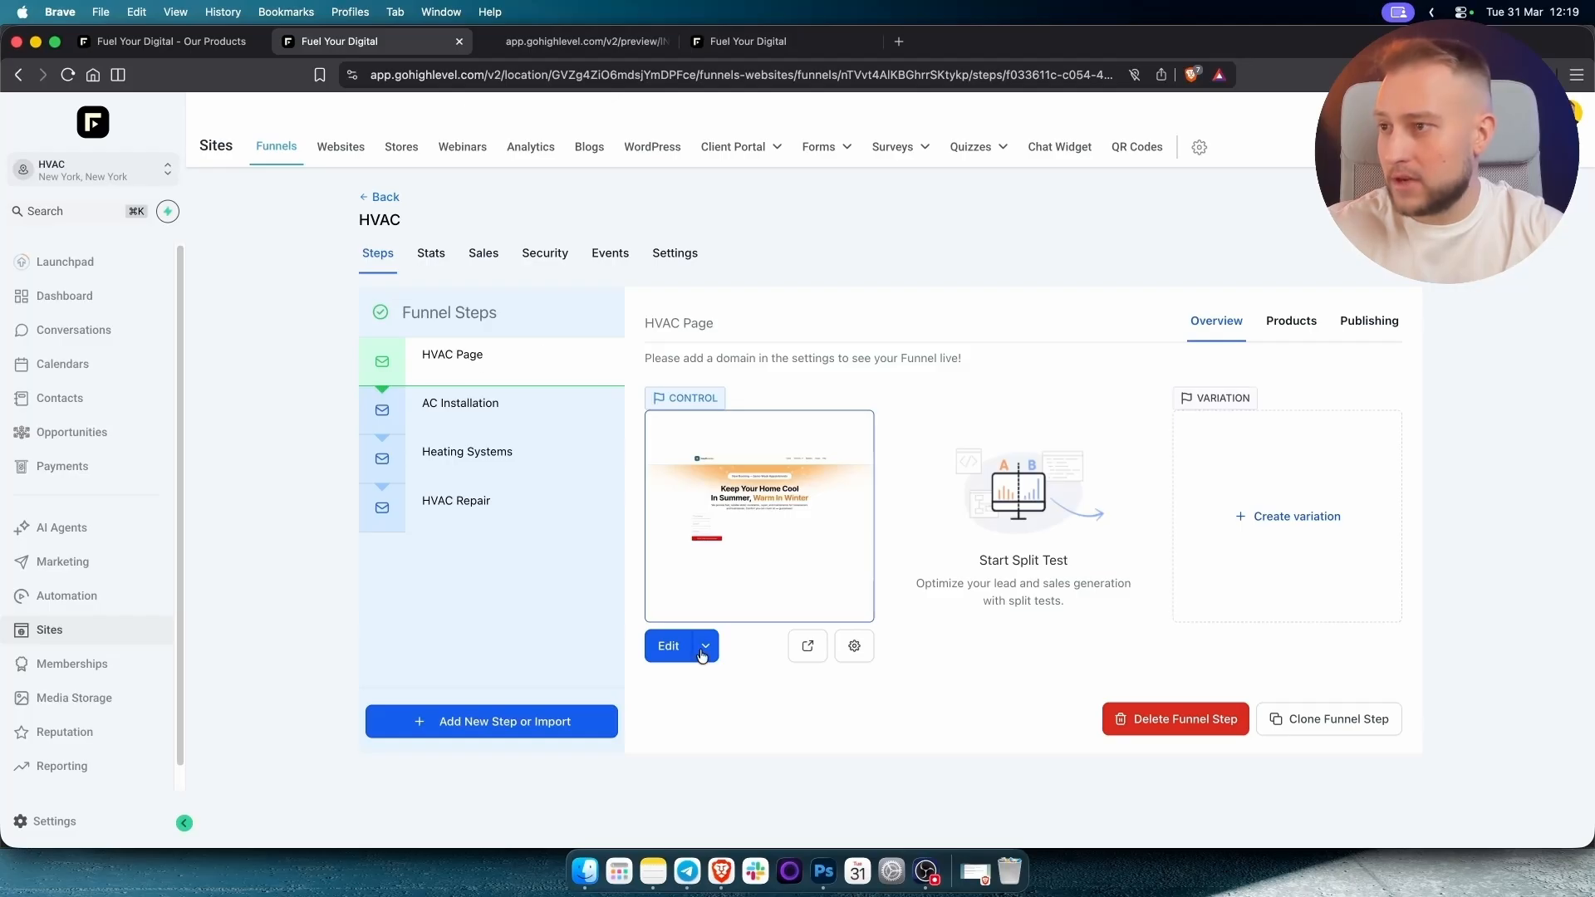
pyautogui.click(671, 647)
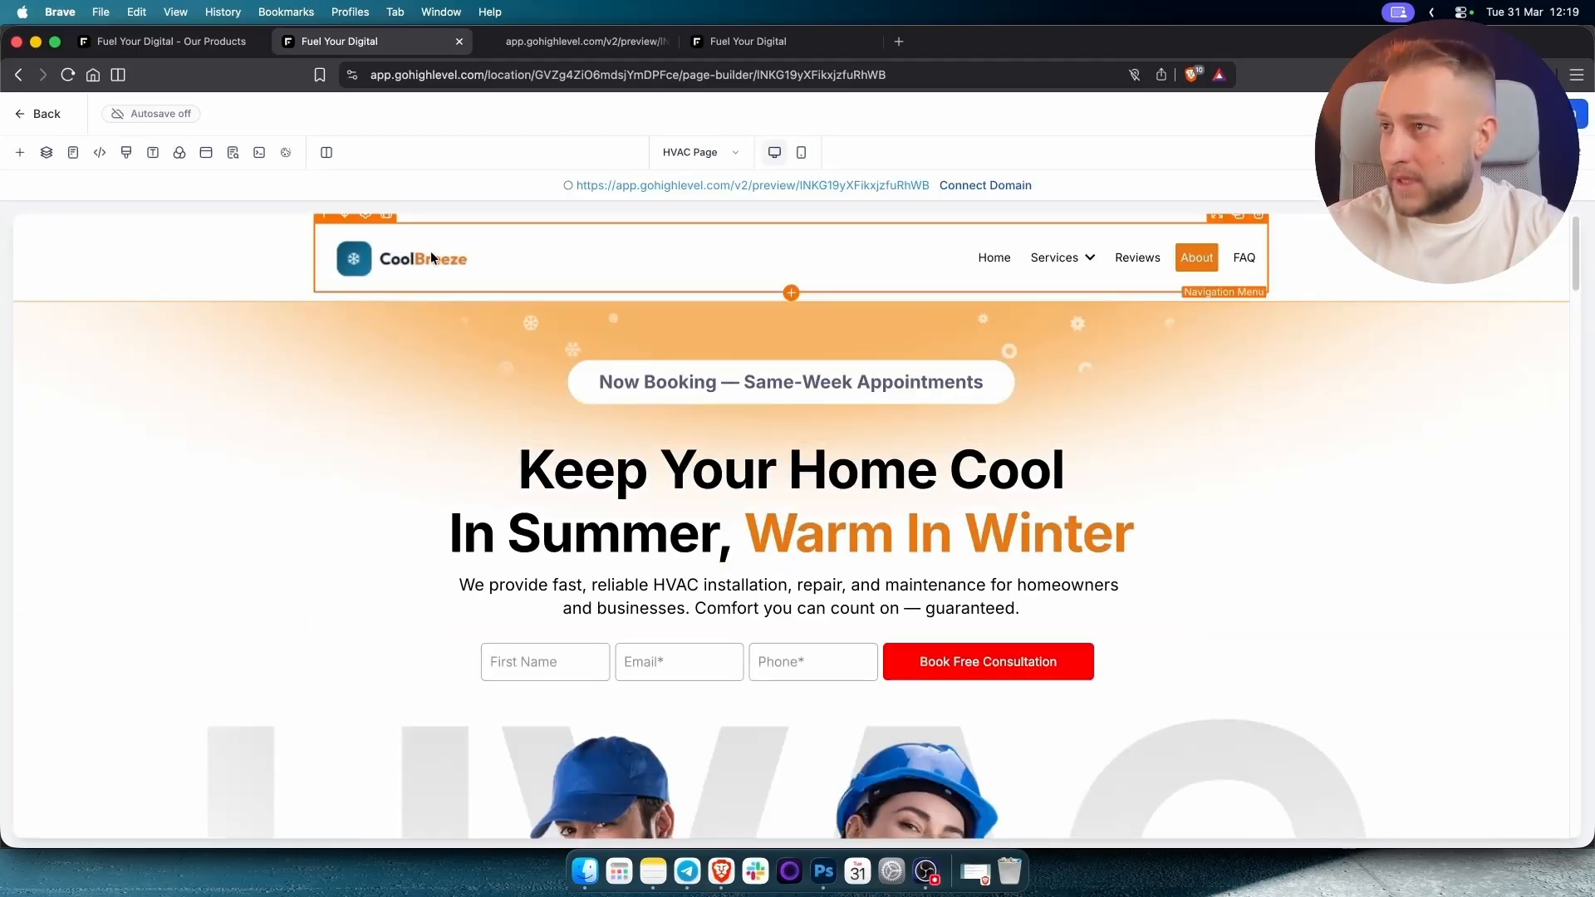
# Open the navigation menu settings and inspect the AC Installation link, cancelling without changes.
pyautogui.click(372, 263)
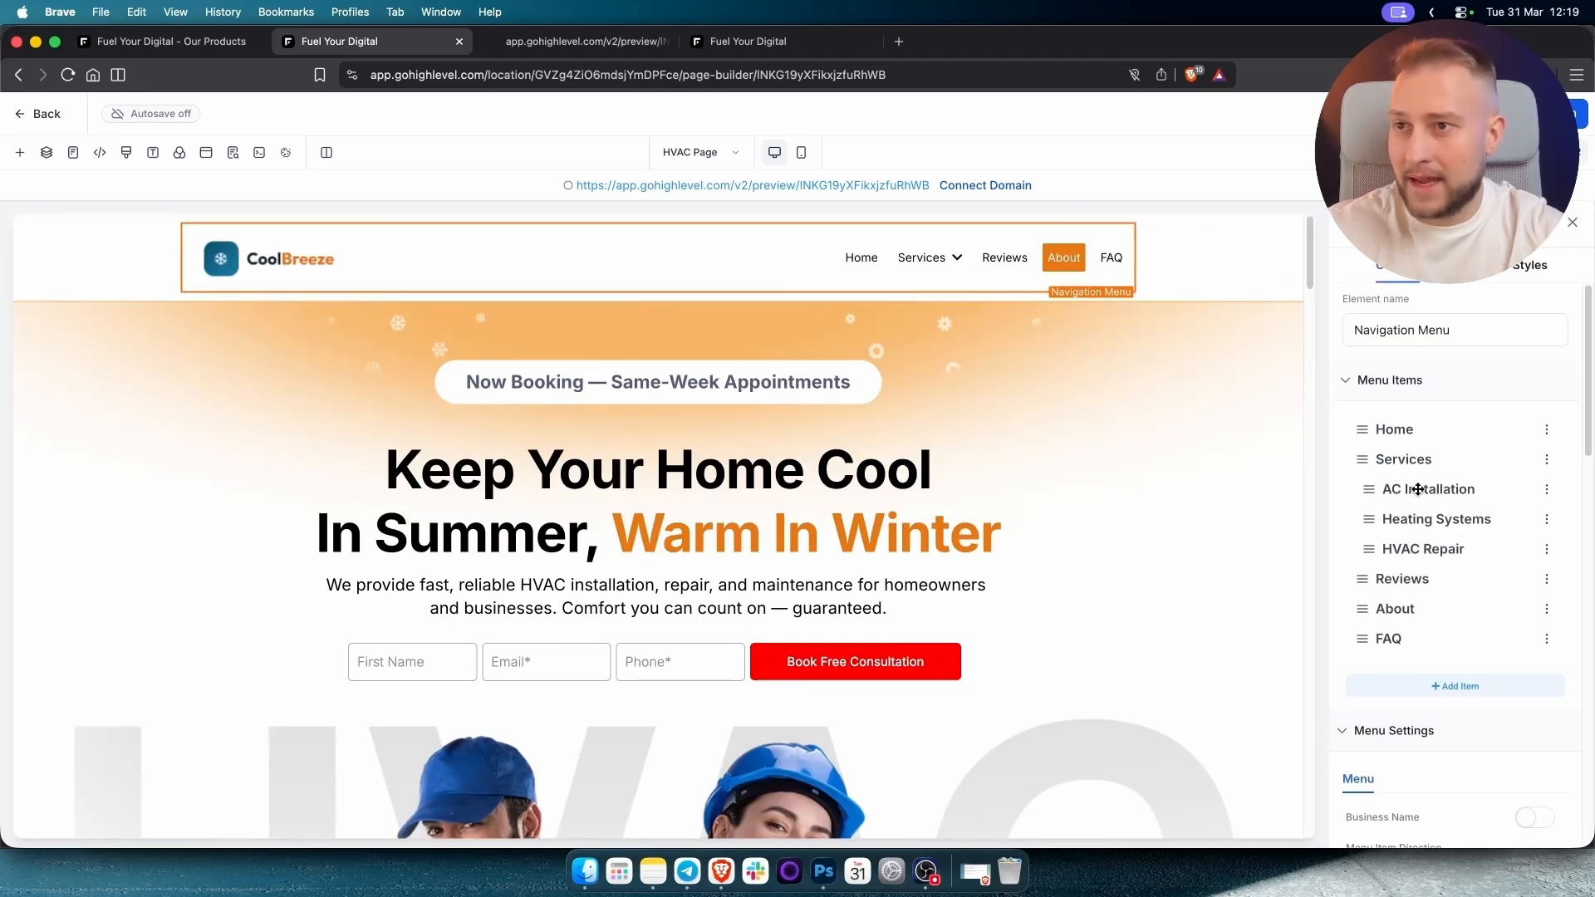
pyautogui.scroll(-1, 1421, 488)
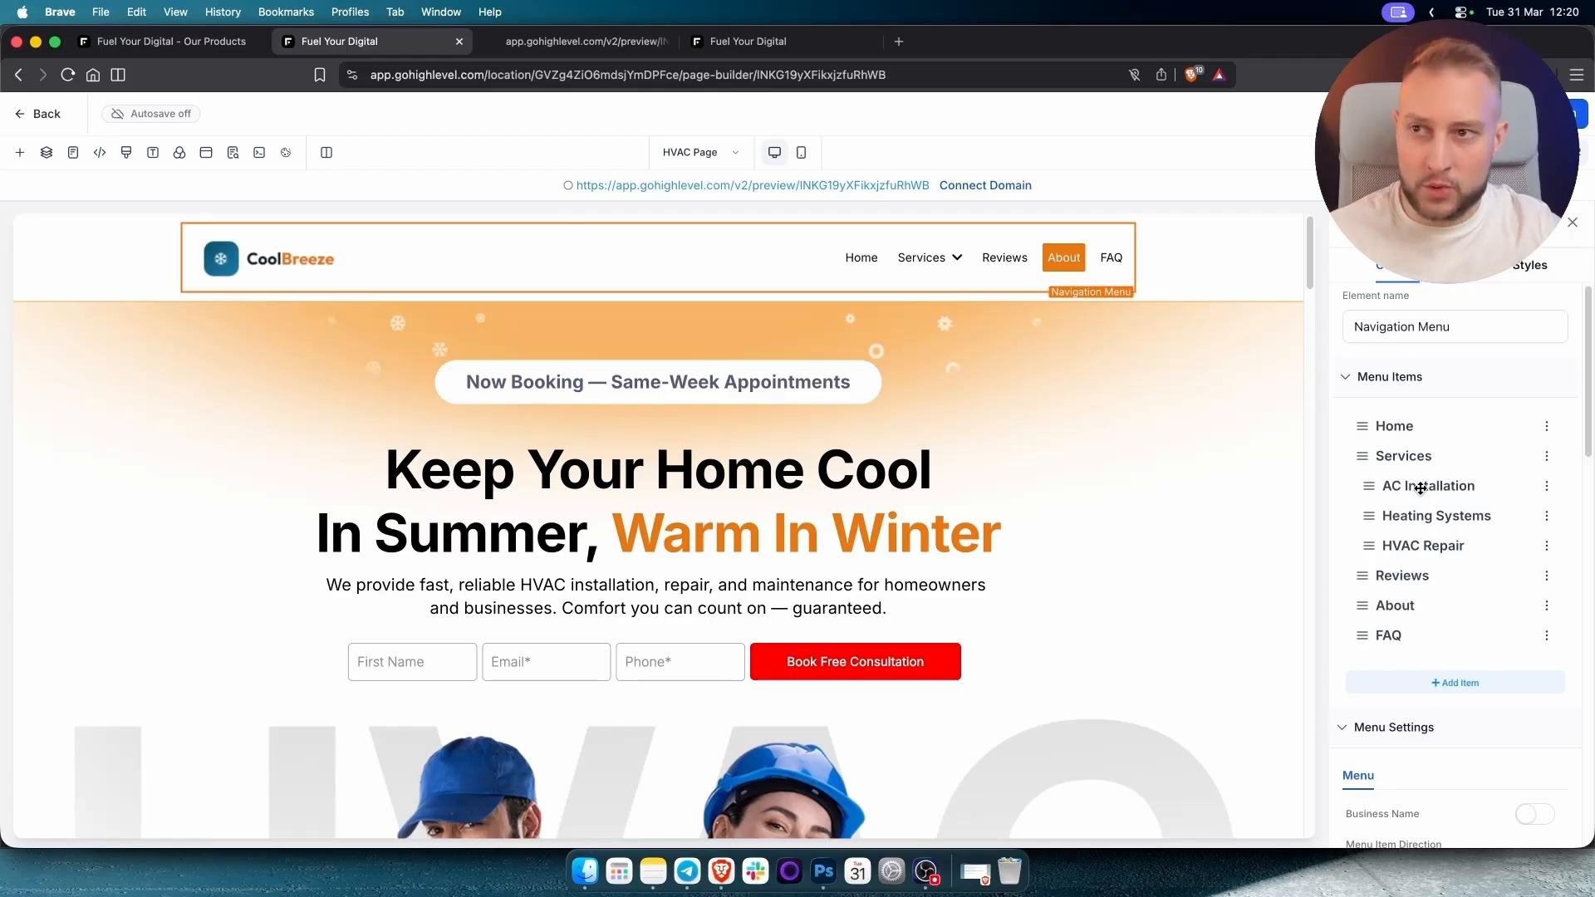
pyautogui.click(1547, 487)
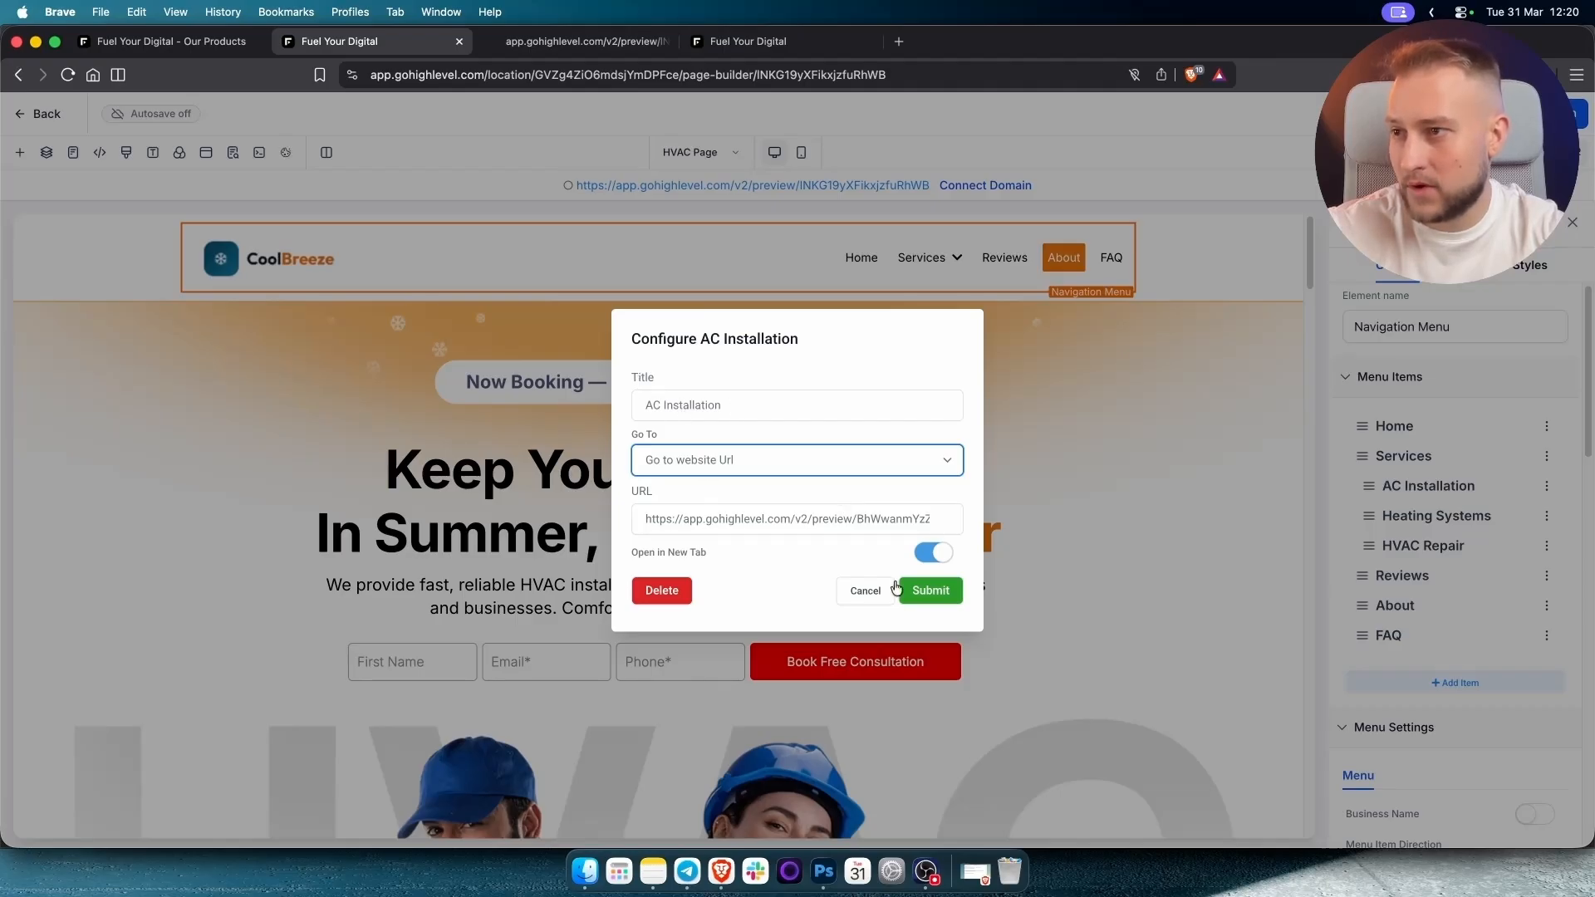
pyautogui.click(866, 591)
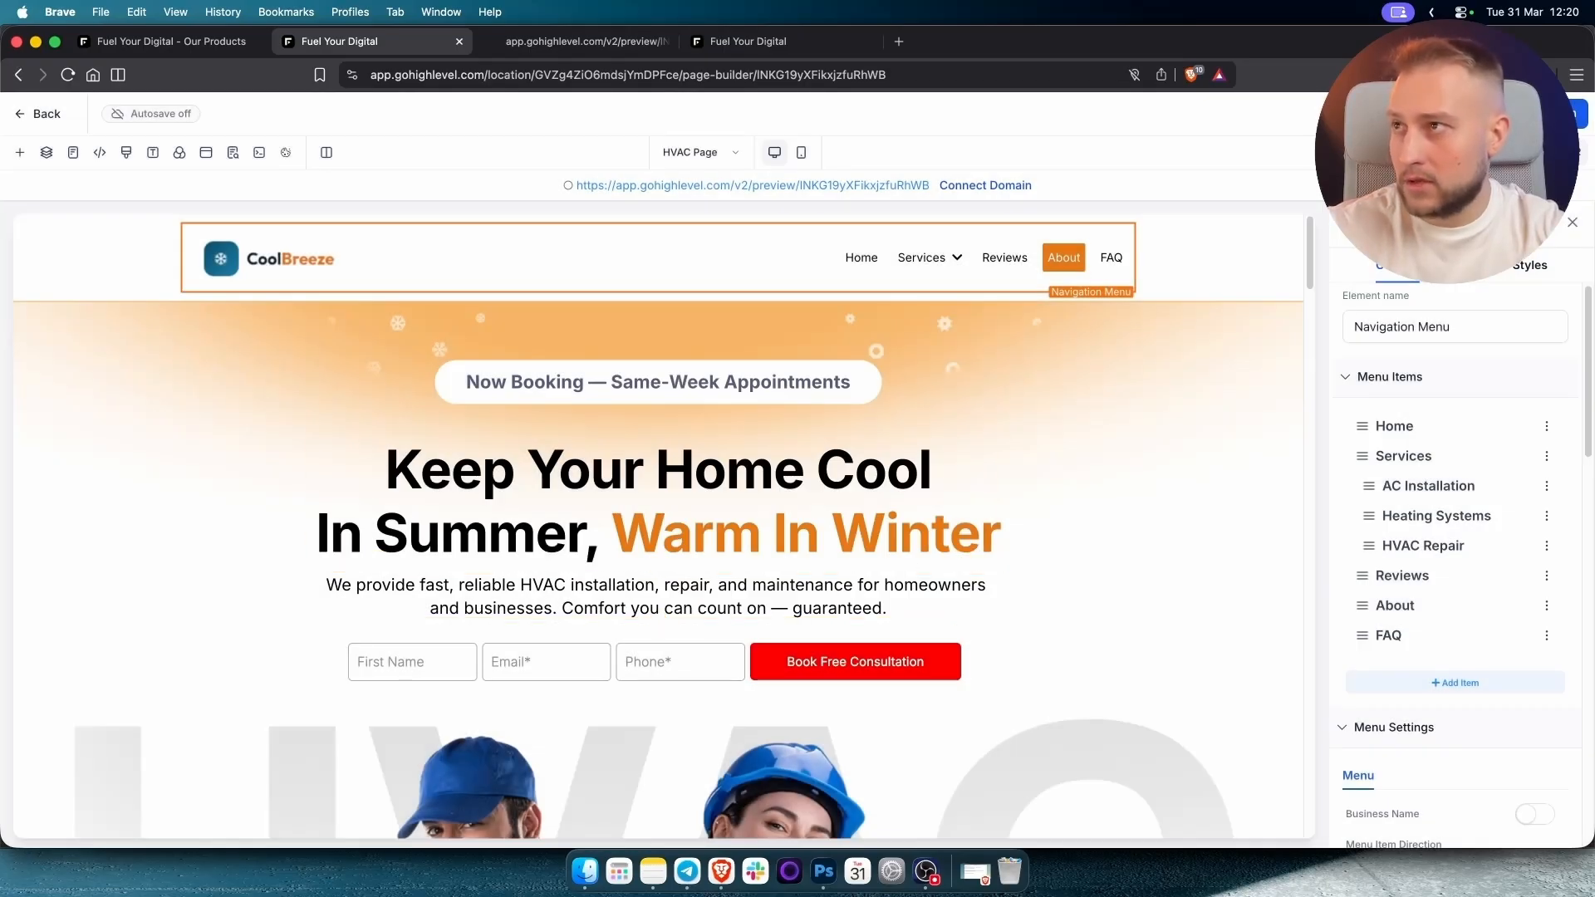
# Check the Services dropdown on the live preview, then return to the page builder.
pyautogui.click(555, 37)
pyautogui.moveTo(1072, 142)
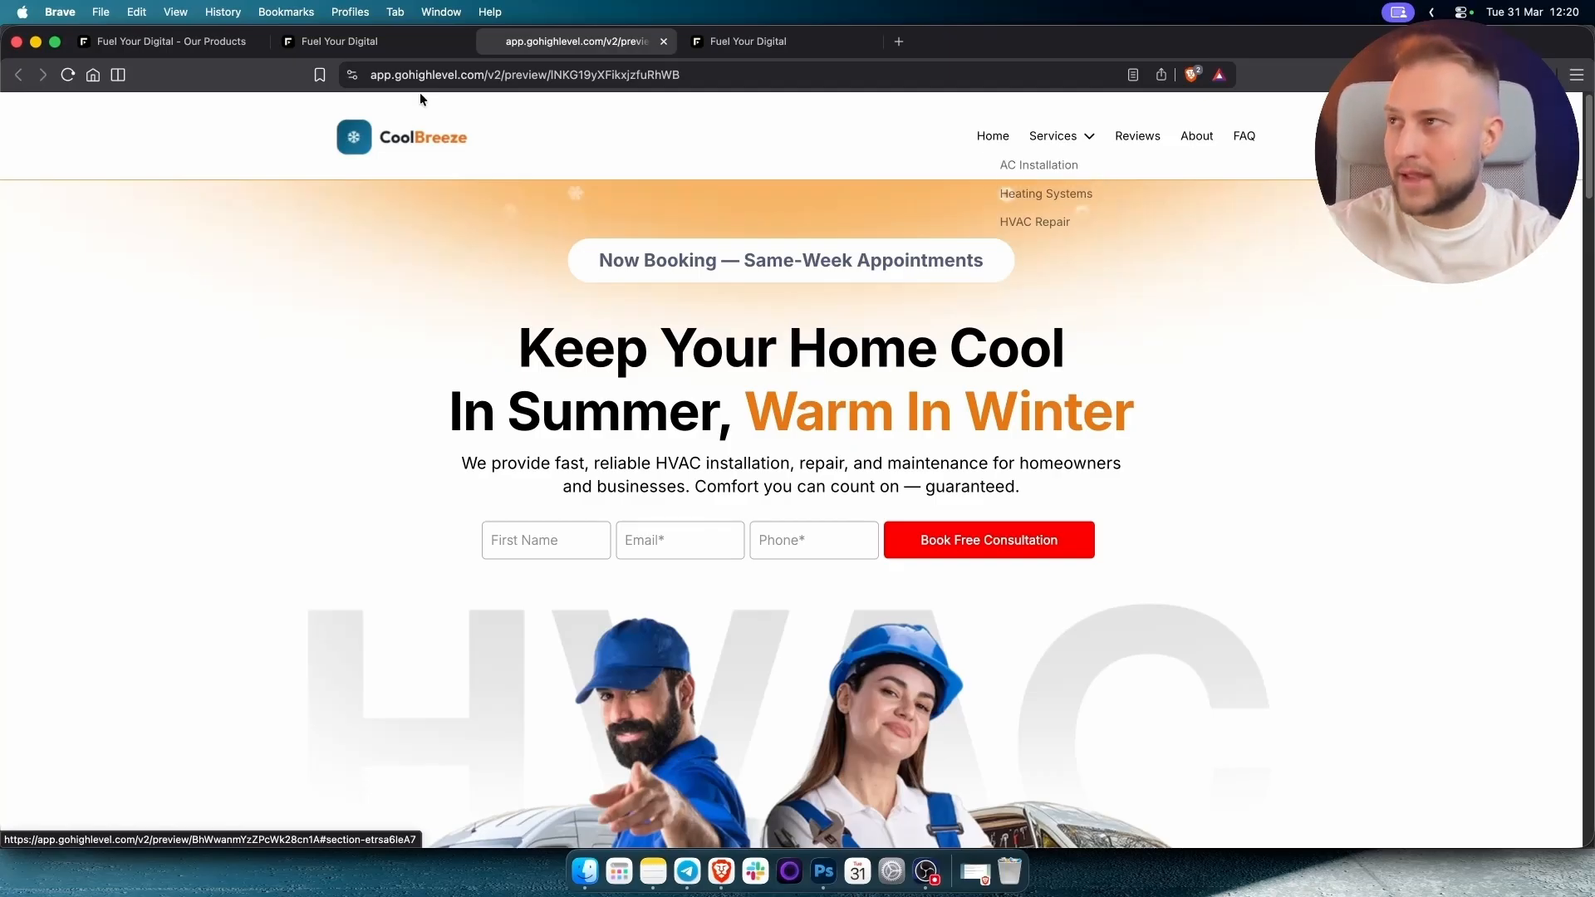
pyautogui.click(336, 48)
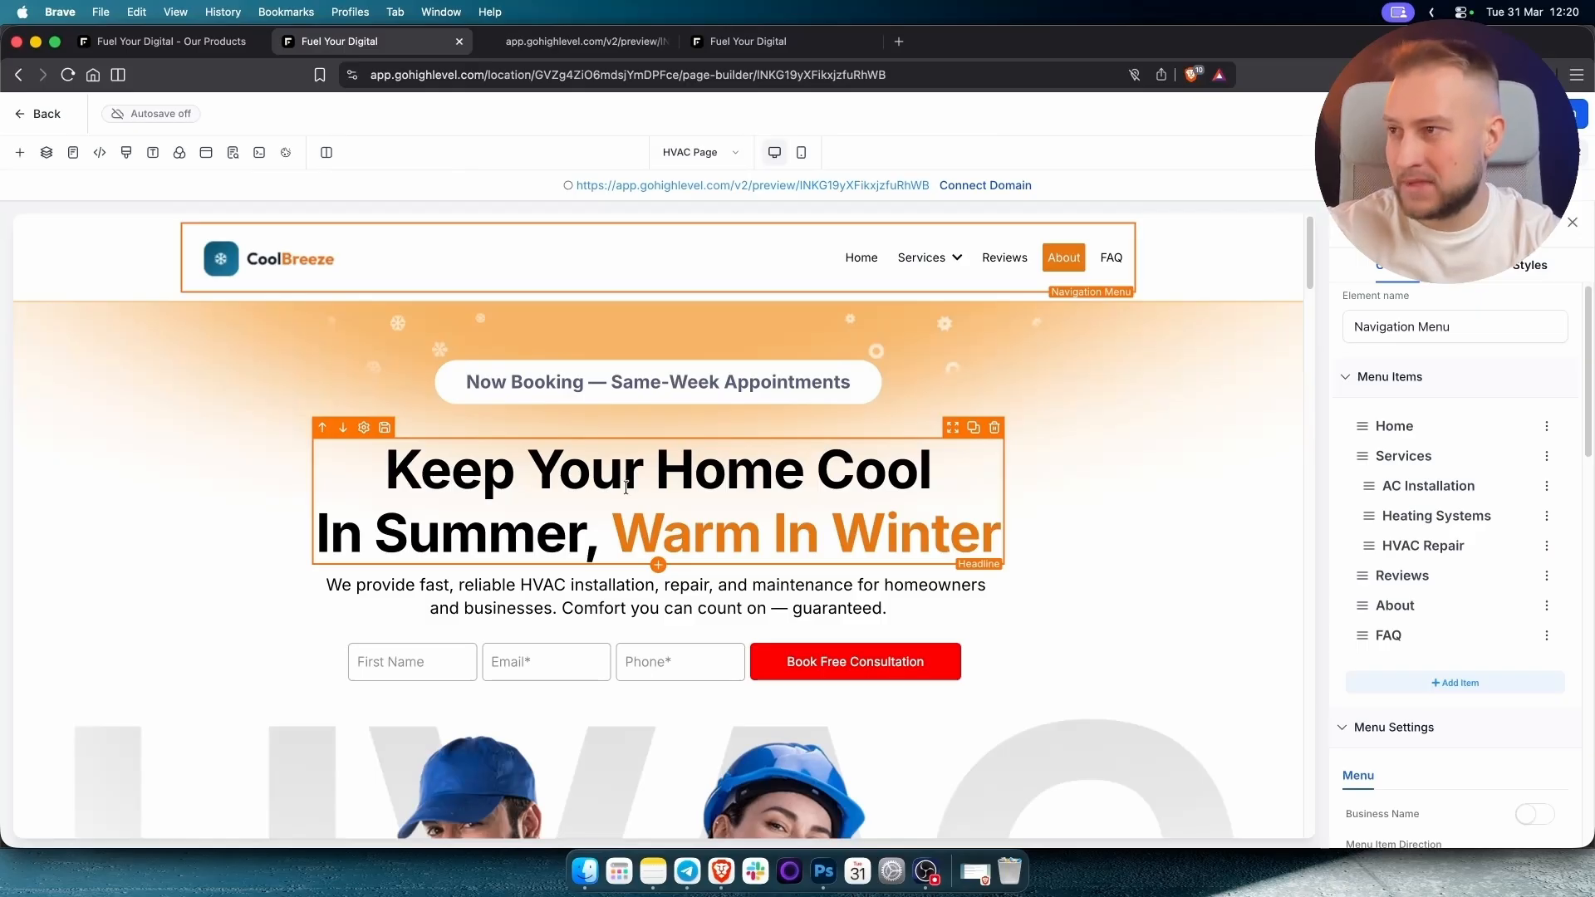
pyautogui.scroll(-2, 681, 398)
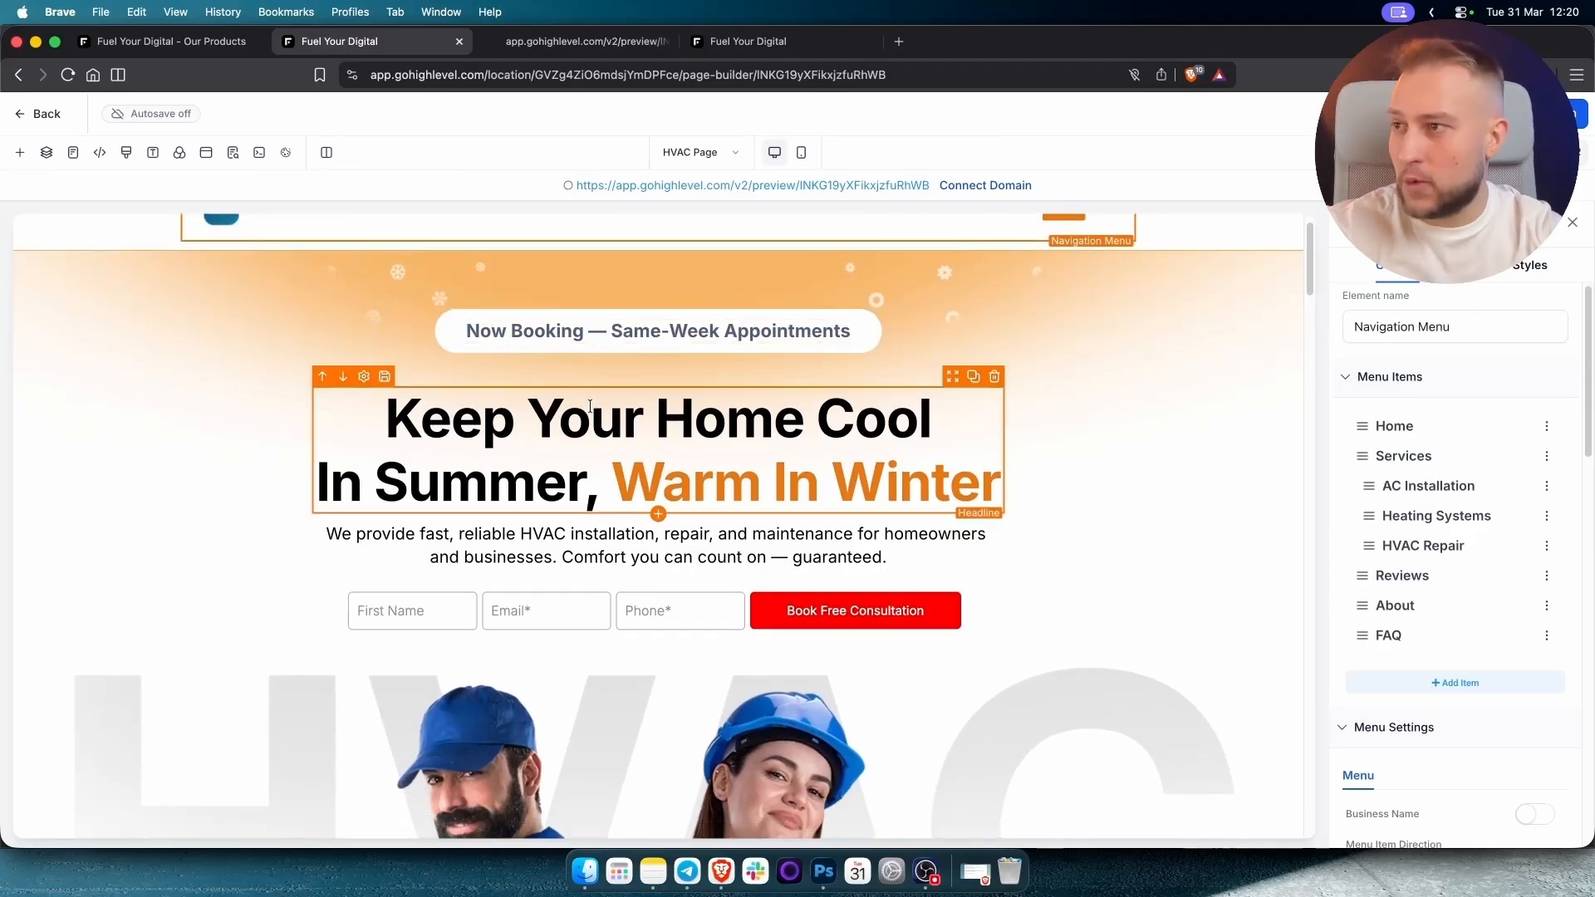
# Rewrite the headline's first line to 'The Best HVAC Installations in'.
pyautogui.click(587, 430)
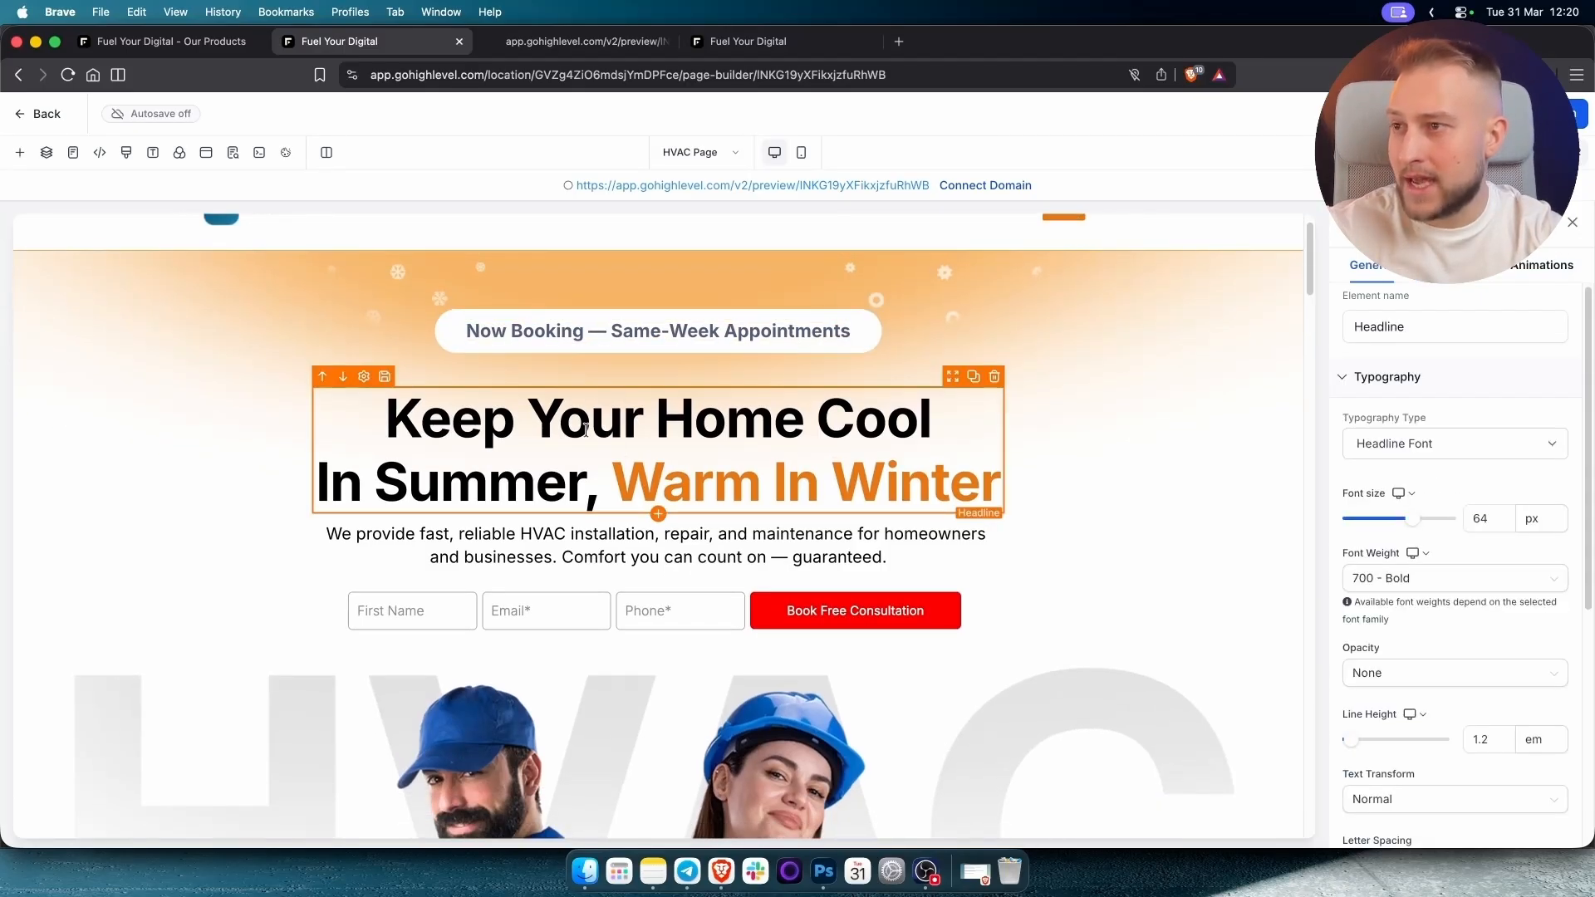
pyautogui.tripleClick(587, 429)
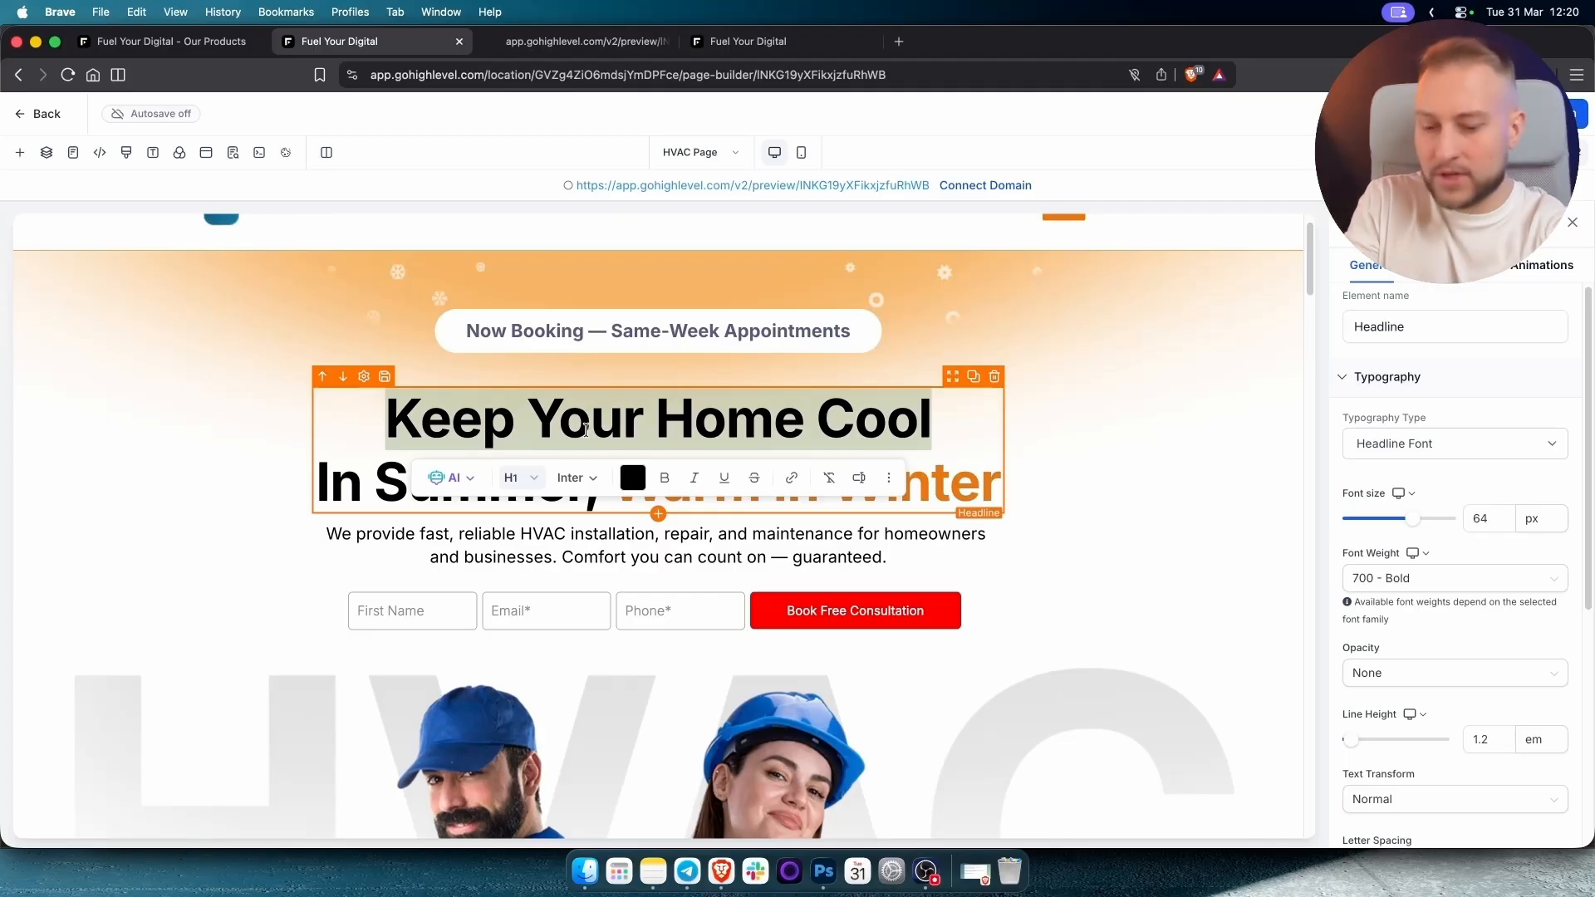
pyautogui.write('The B')
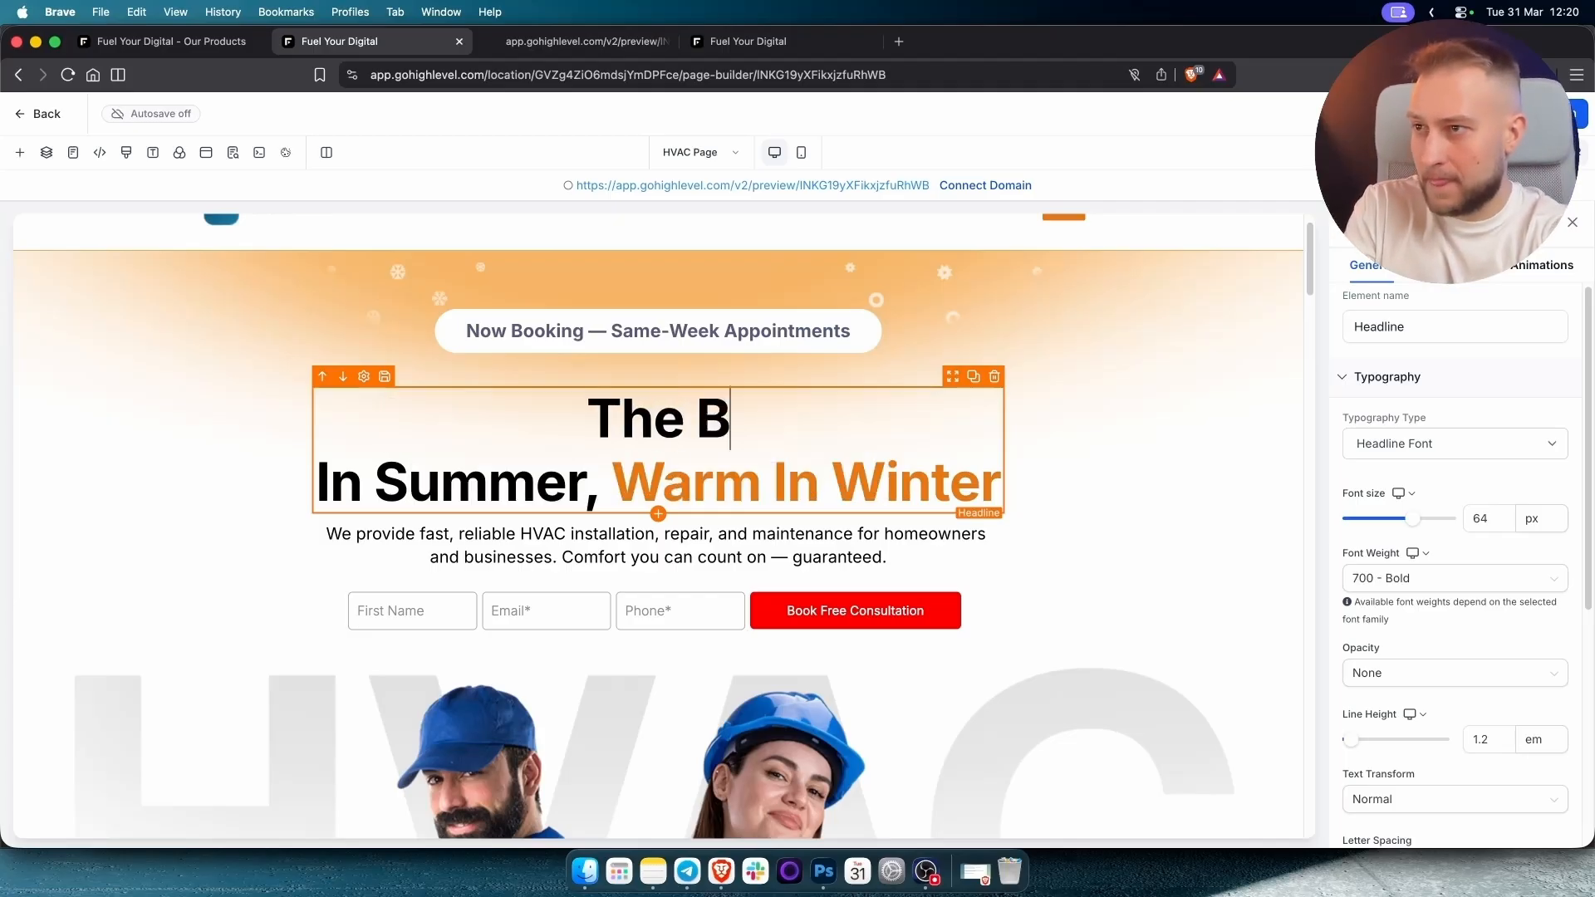
pyautogui.write('est HVAC')
pyautogui.press('BackSpace')
pyautogui.write('HVAC')
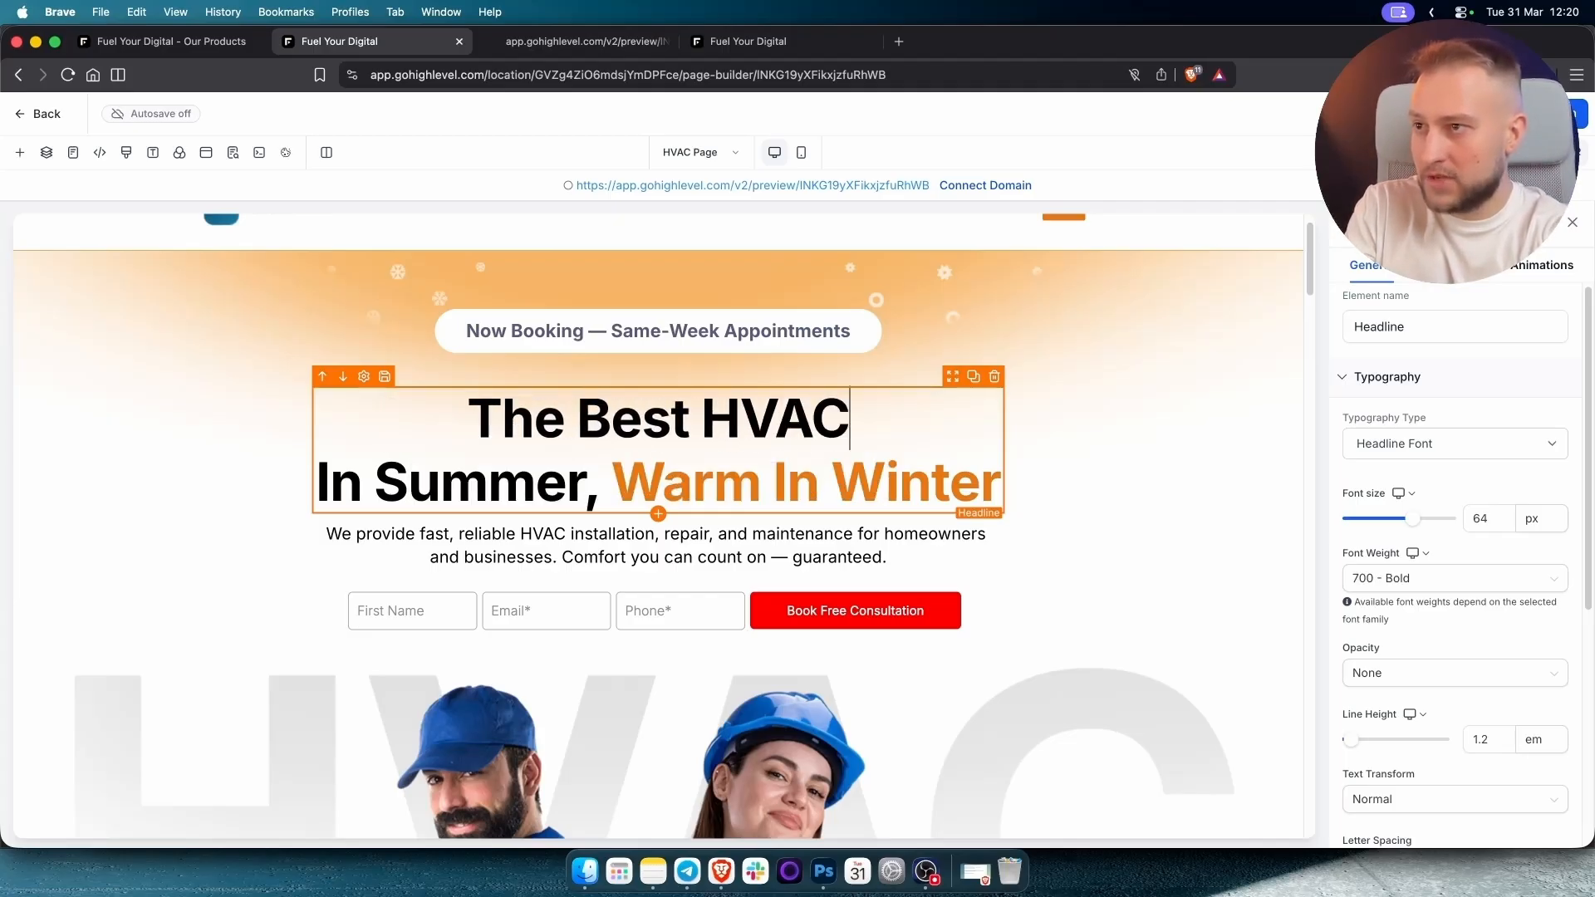
pyautogui.write(' Installations ')
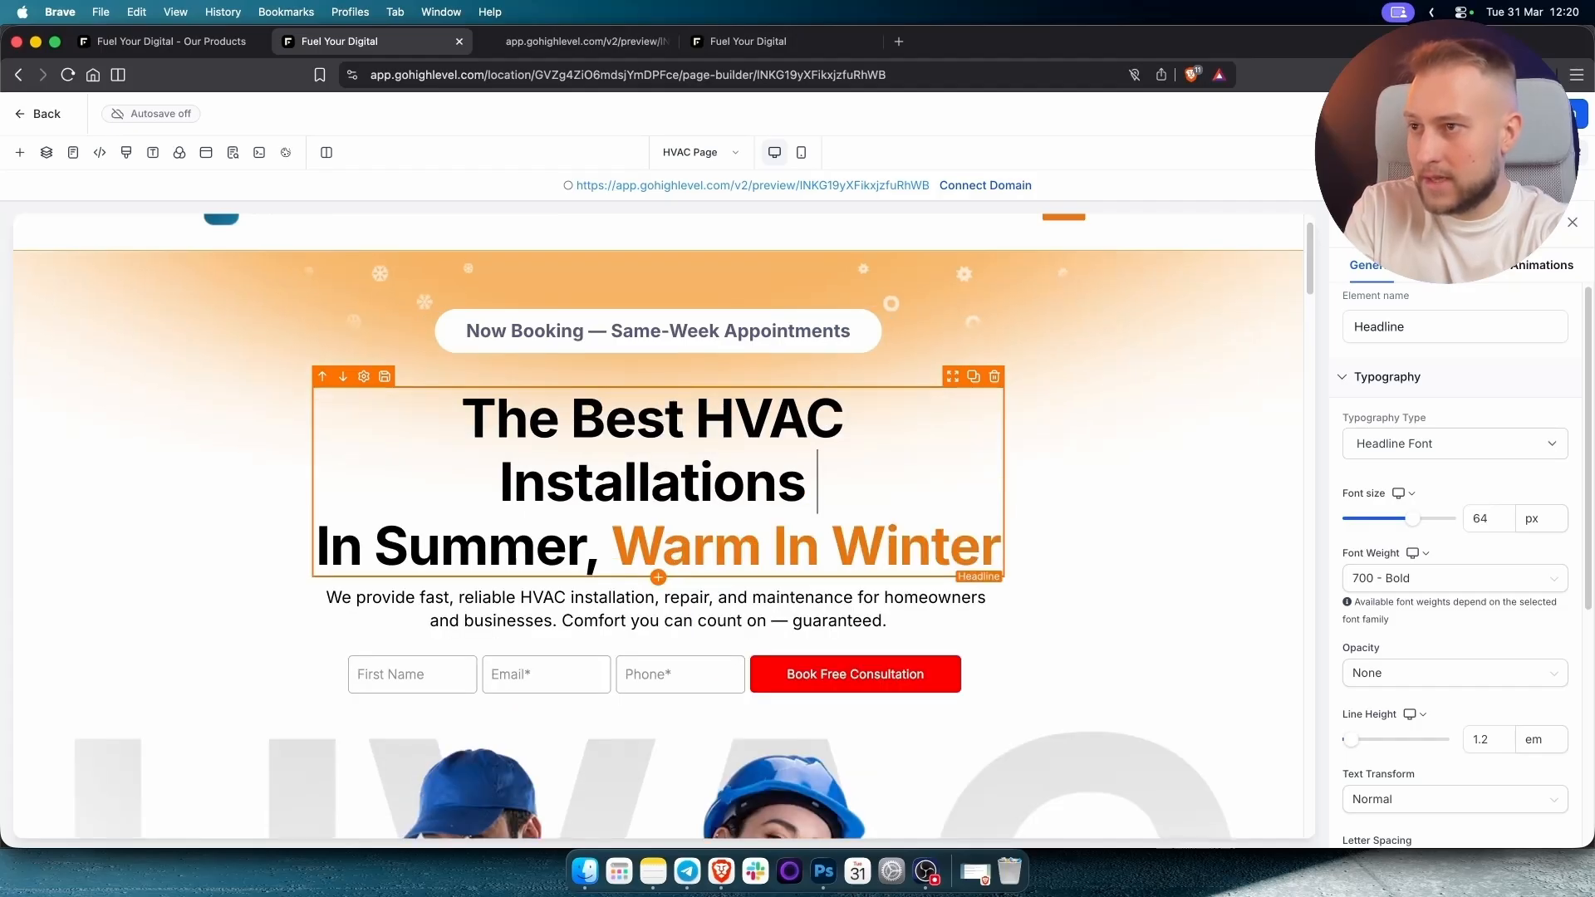
pyautogui.write('in d')
pyautogui.press('BackSpace')
pyautogui.write('d')
pyautogui.press('BackSpace')
pyautogui.press('BackSpace')
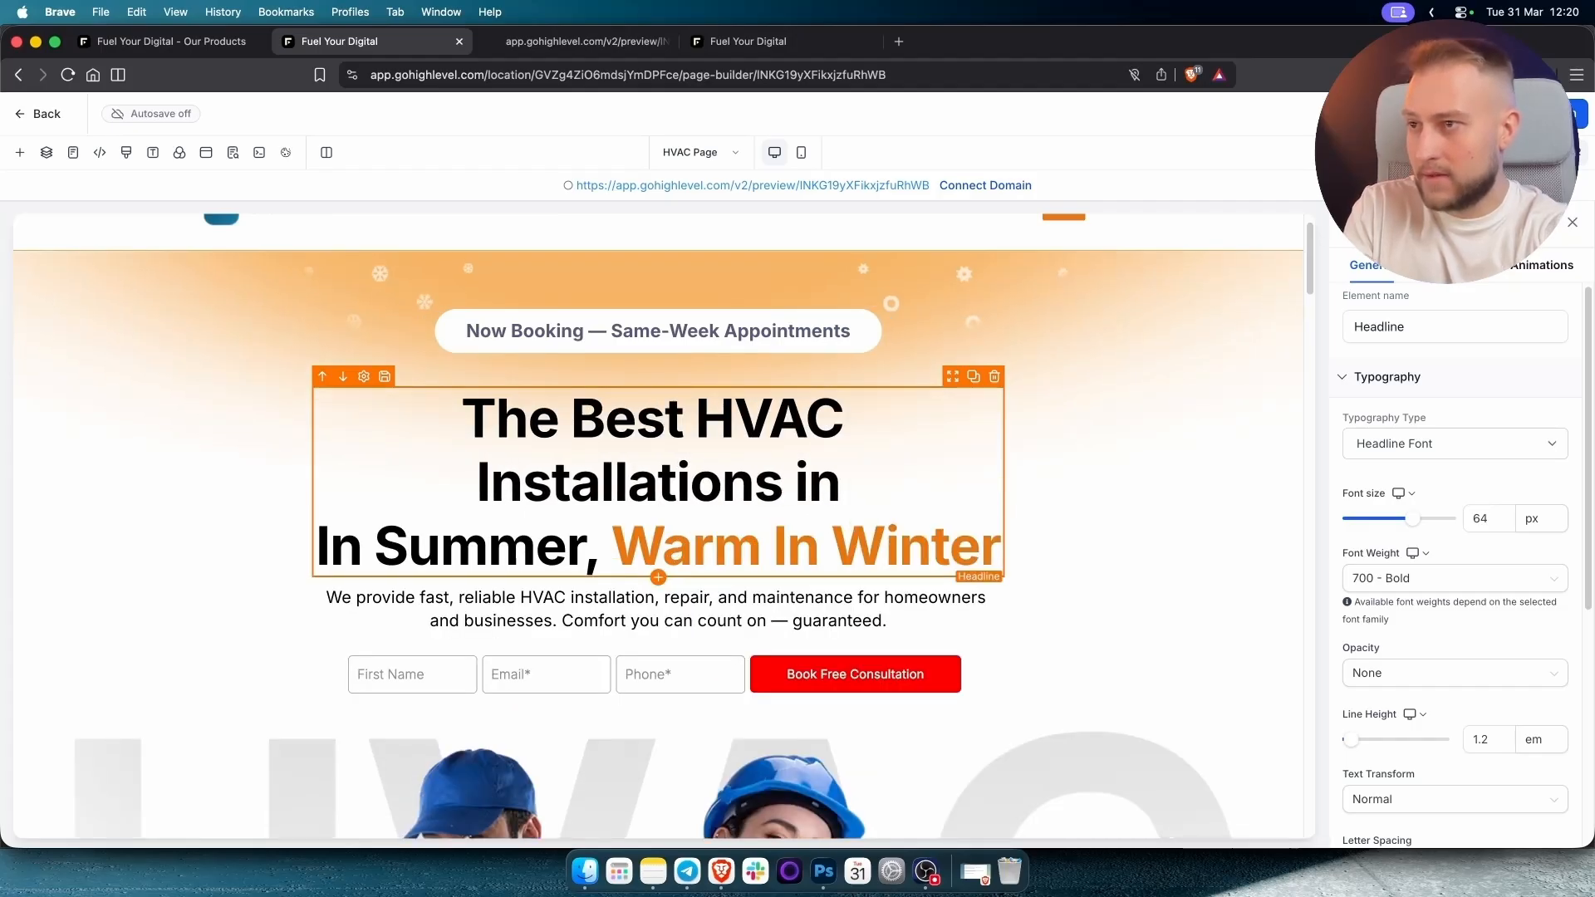
# Delete 'In Summer,' and replace 'Warm In Winter' with 'Denver' in the headline.
pyautogui.moveTo(605, 550); pyautogui.dragTo(322, 546)
pyautogui.press('BackSpace')
pyautogui.press('BackSpace')
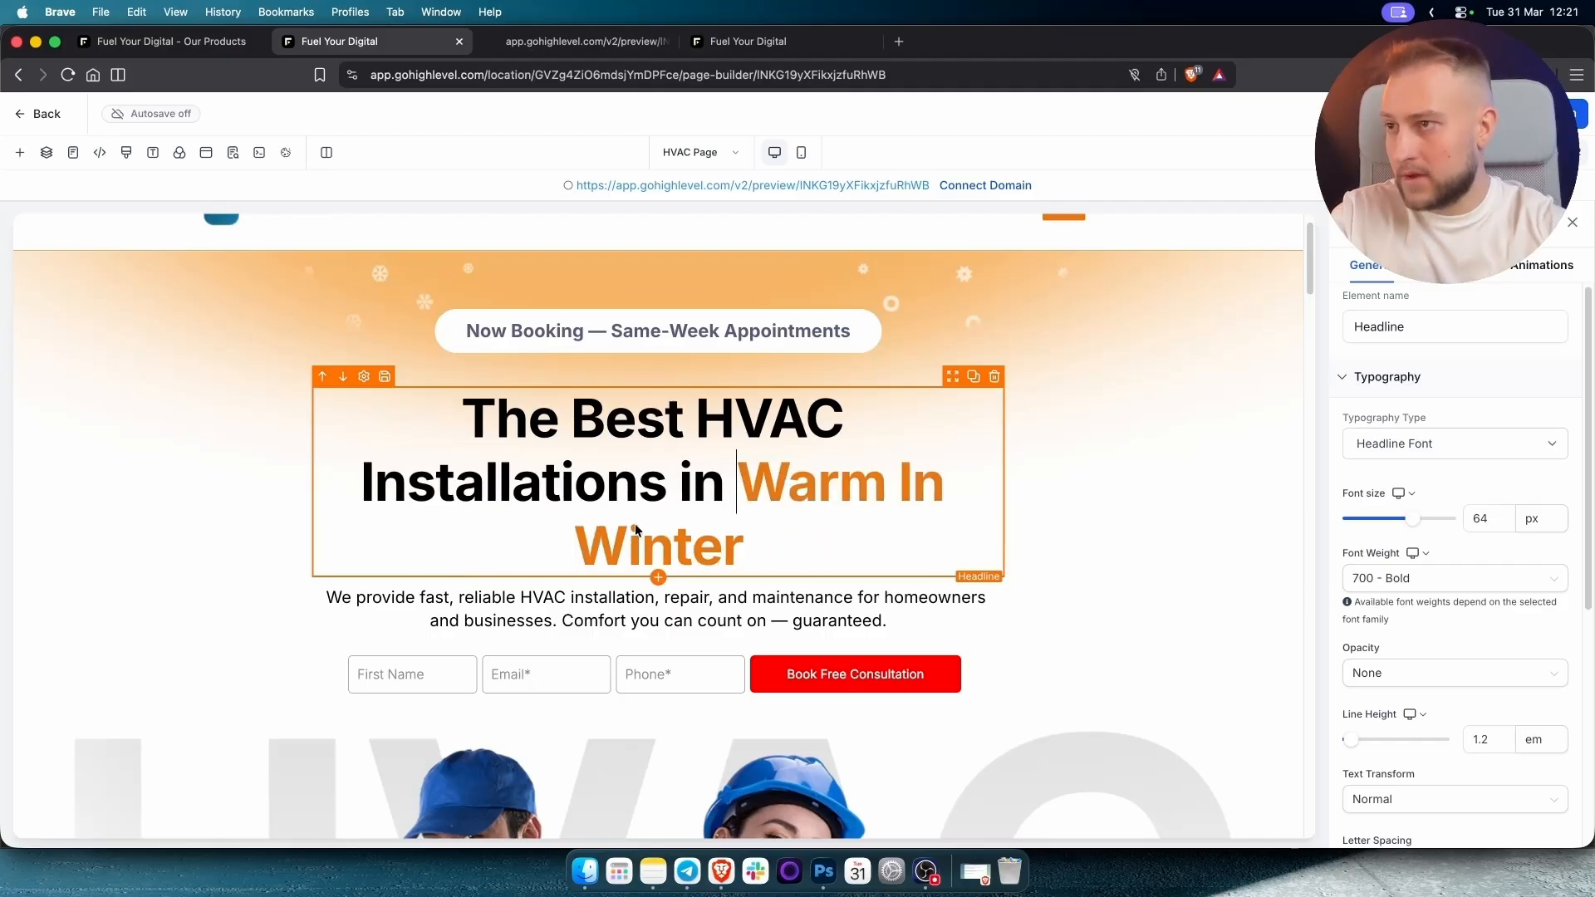
pyautogui.keyDown('shift'); pyautogui.click(791, 532); pyautogui.keyUp('shift')
pyautogui.write('De')
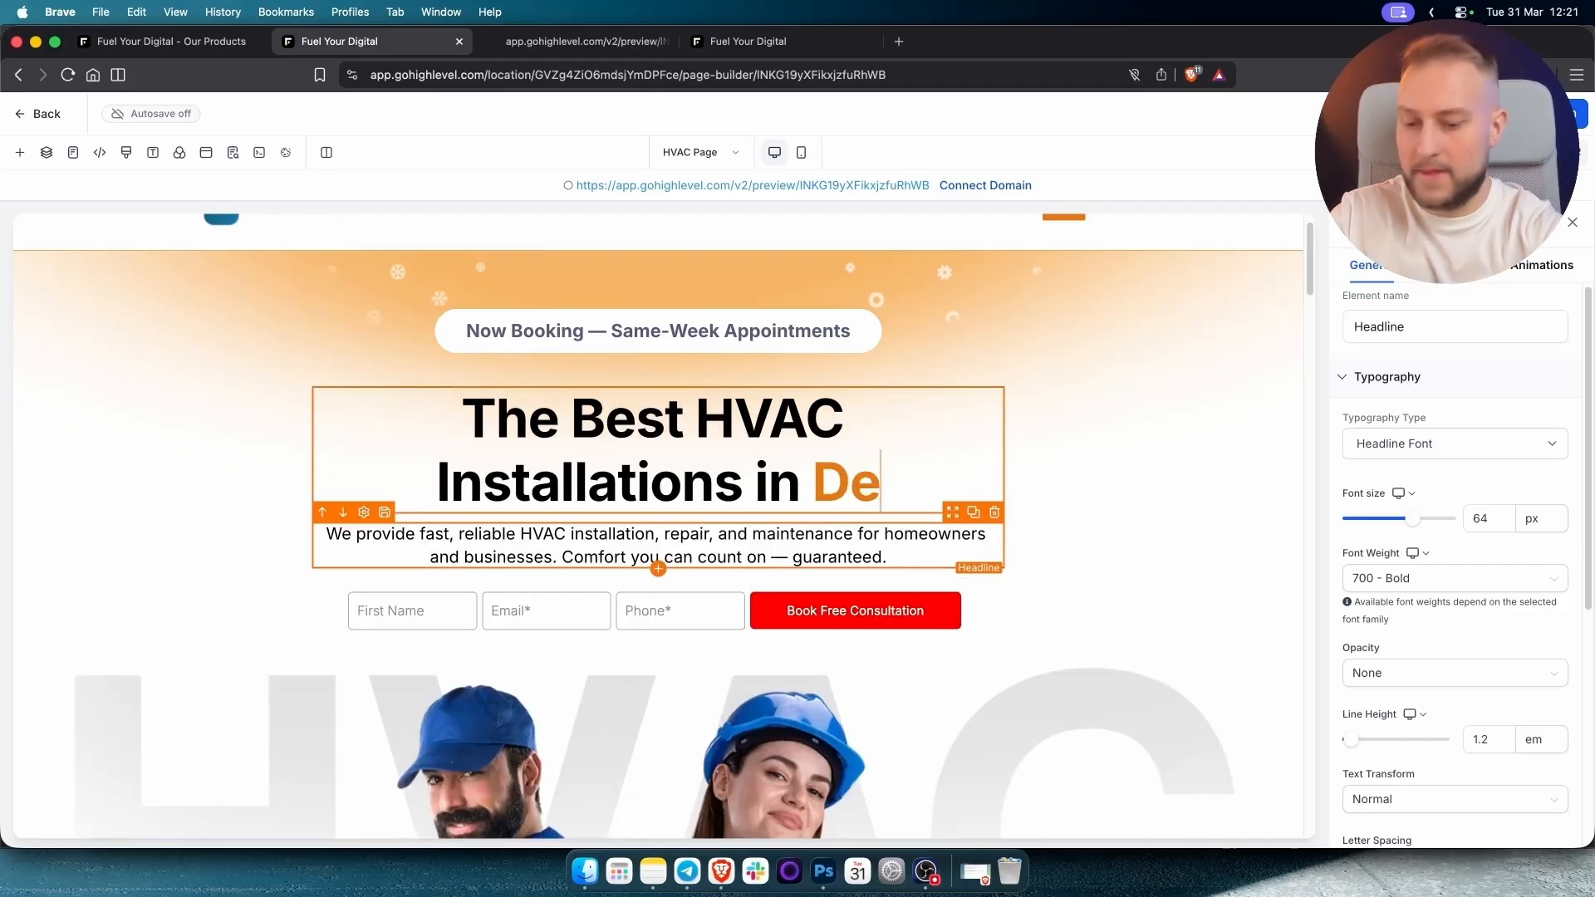
pyautogui.write('nver')
pyautogui.click(1149, 506)
# Undo to restore the missing hero section, then reselect the headline text and hero section.
pyautogui.scroll(-10, 1149, 505)
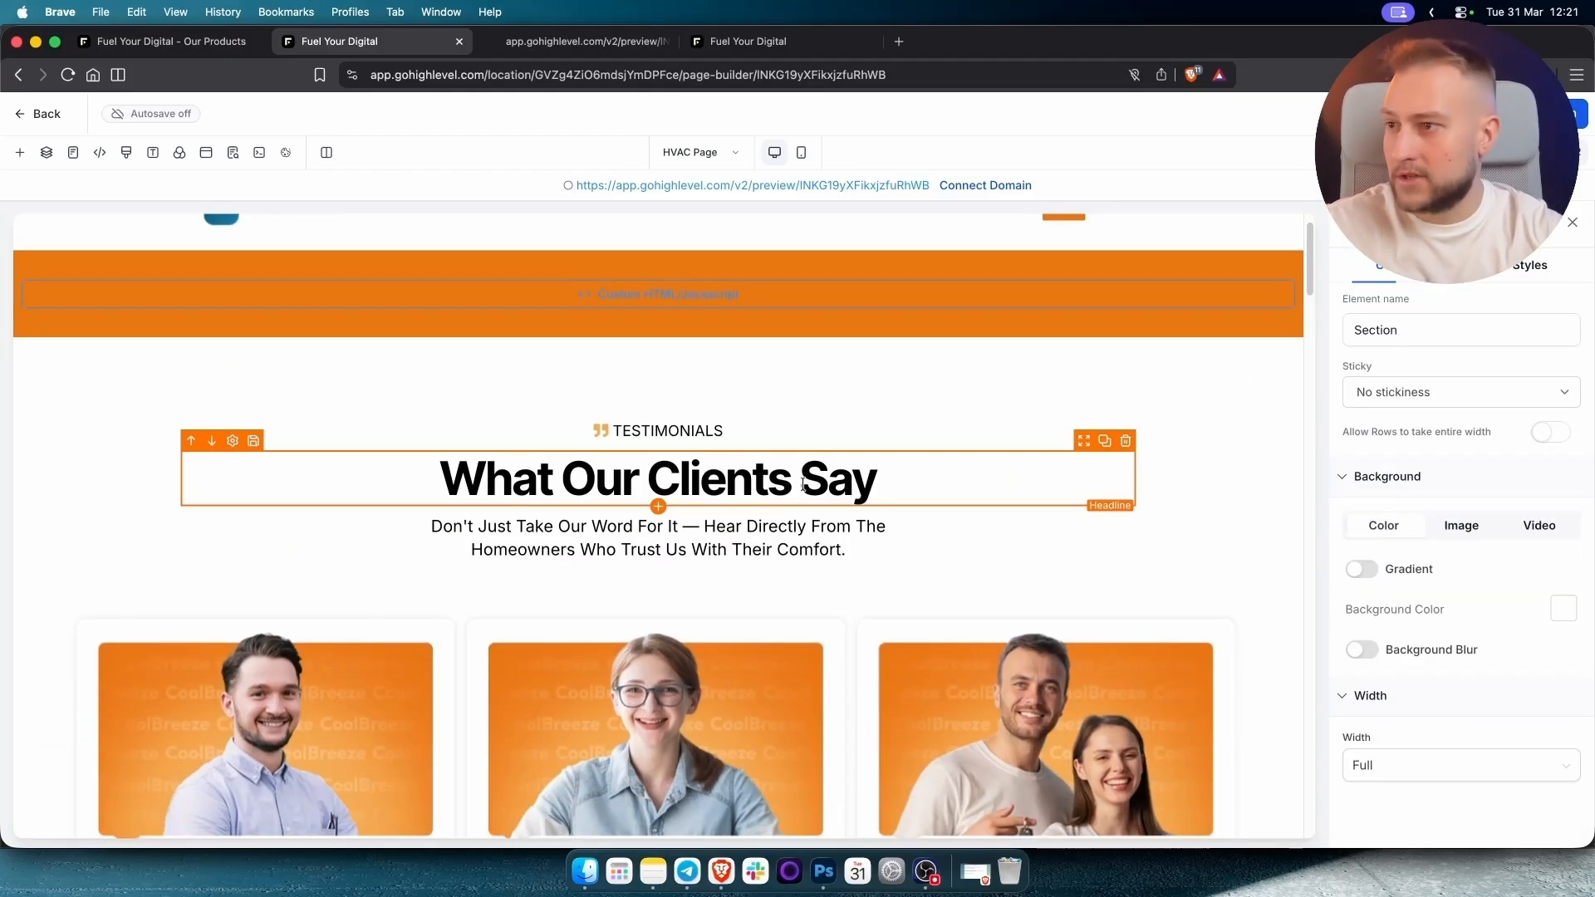
pyautogui.scroll(1, 803, 485)
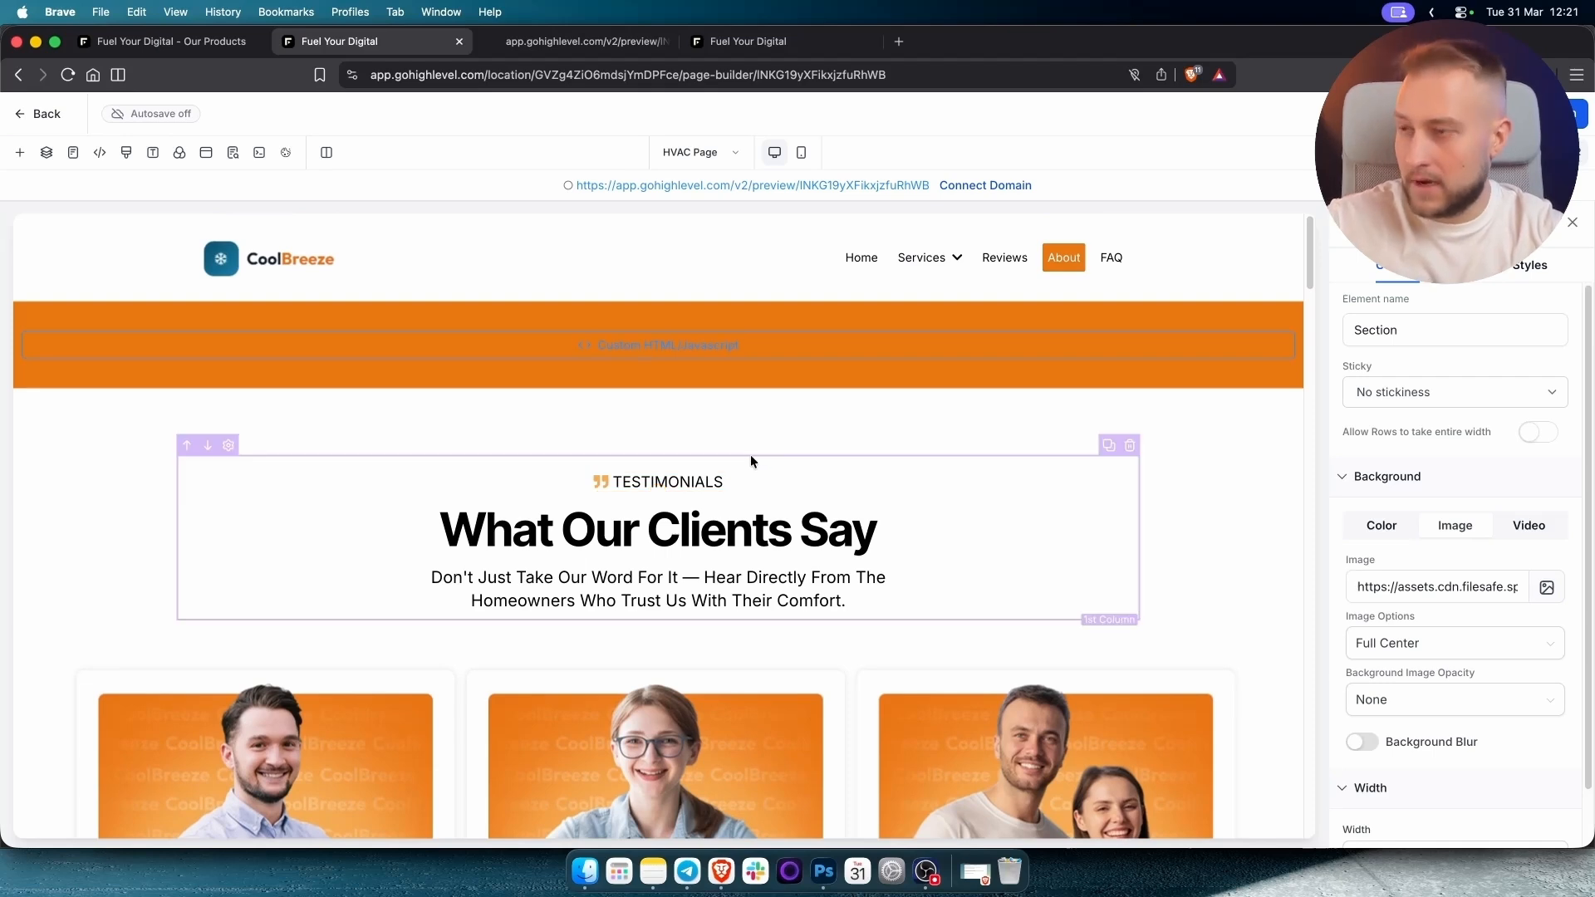
pyautogui.press('super+z')
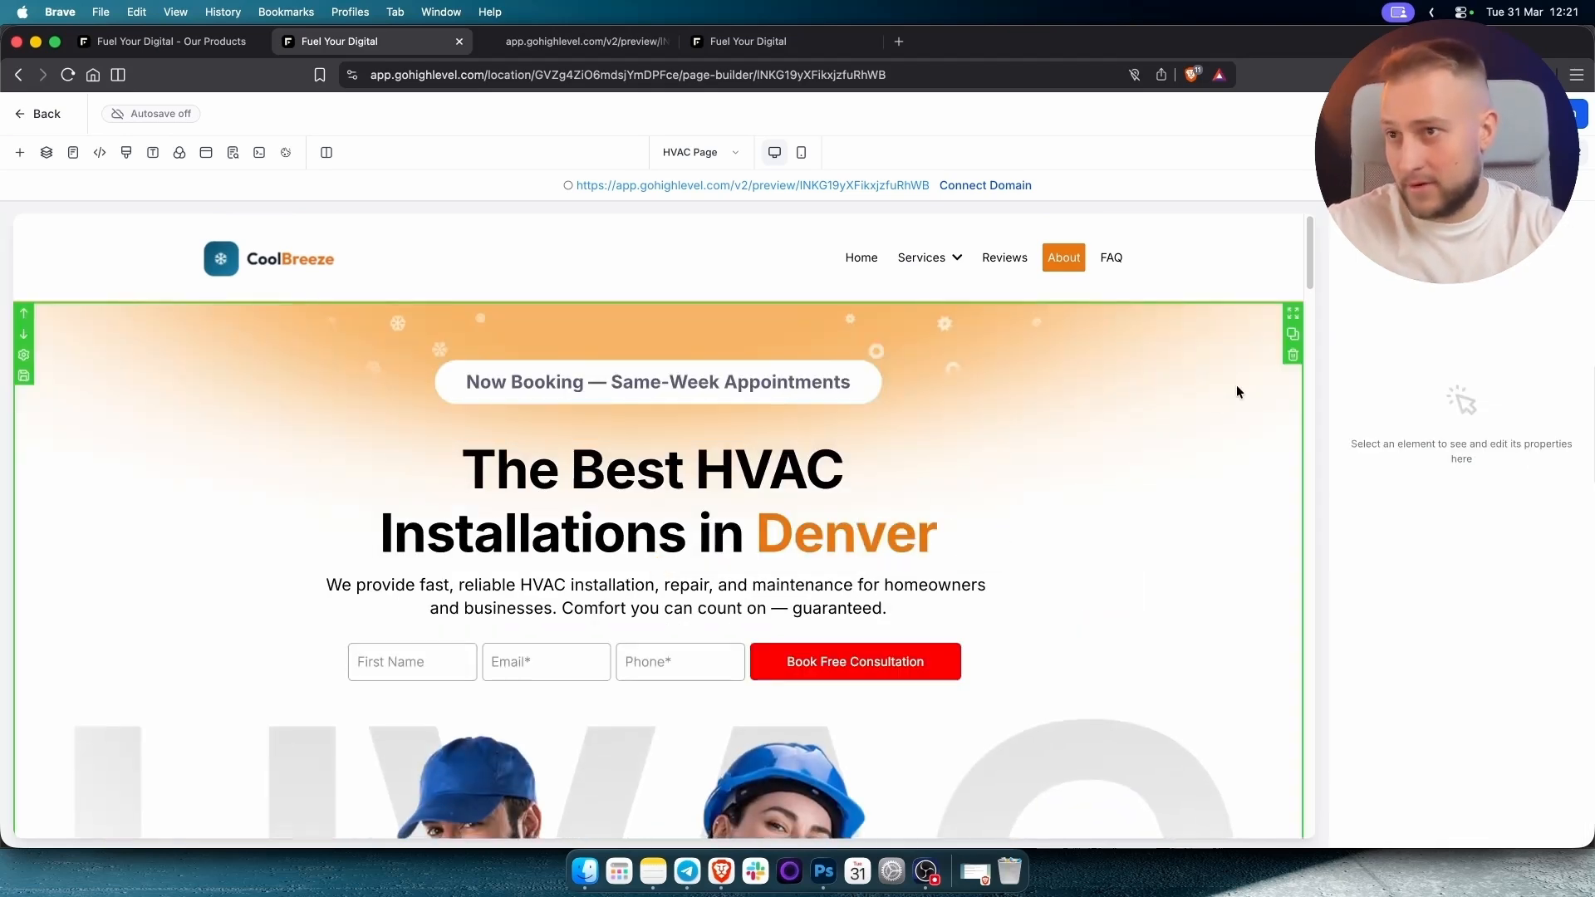
pyautogui.scroll(-1, 1121, 426)
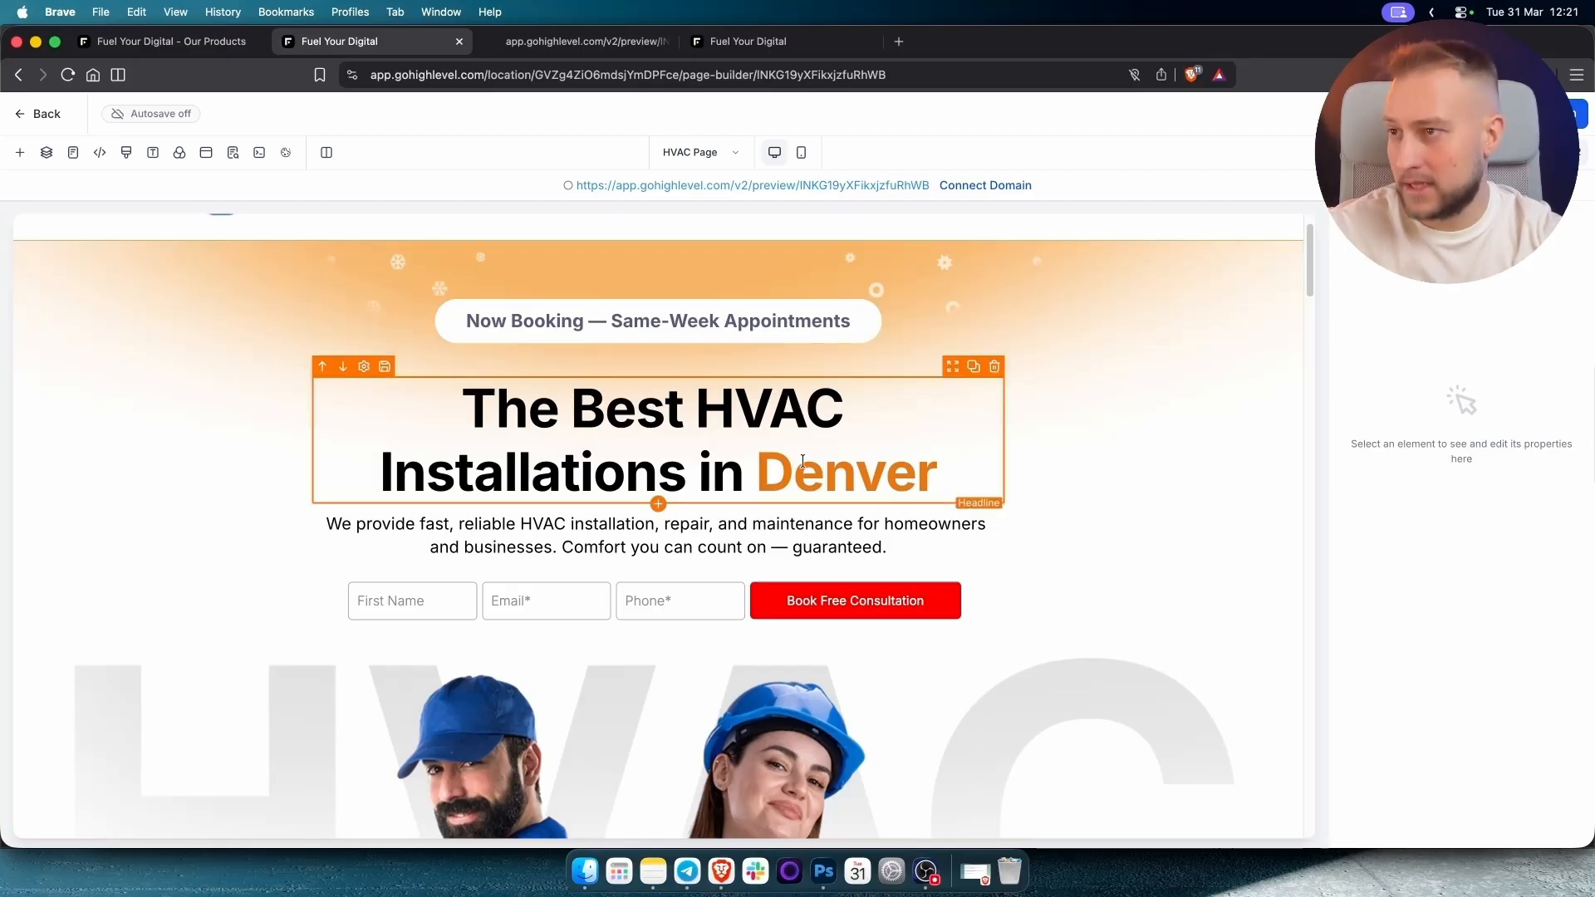
pyautogui.moveTo(474, 407); pyautogui.dragTo(586, 381)
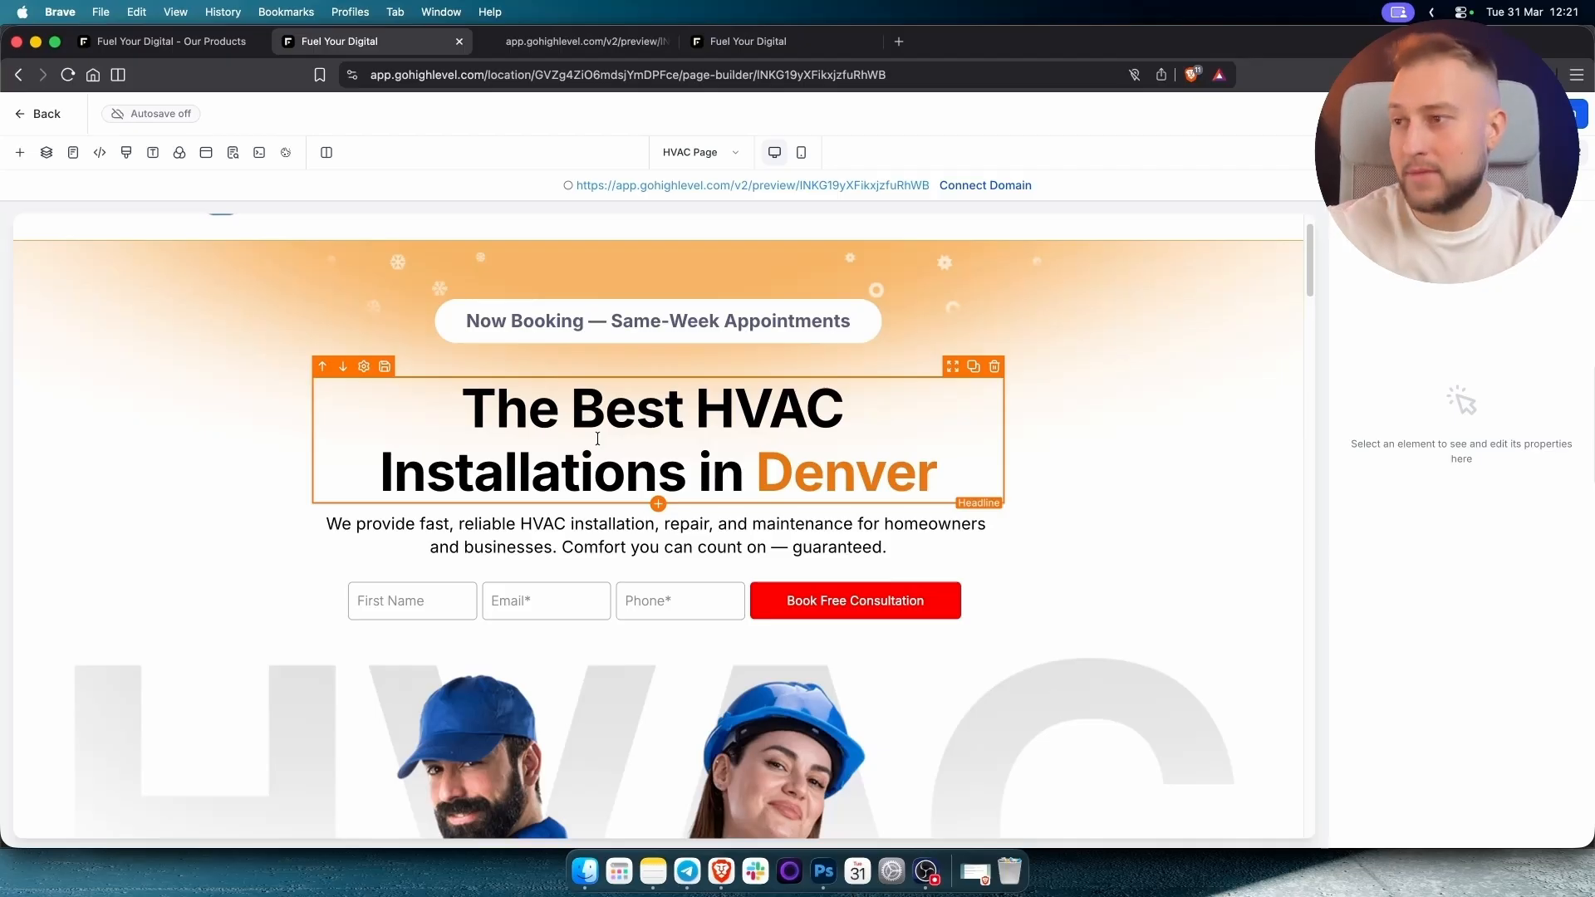
pyautogui.click(815, 475)
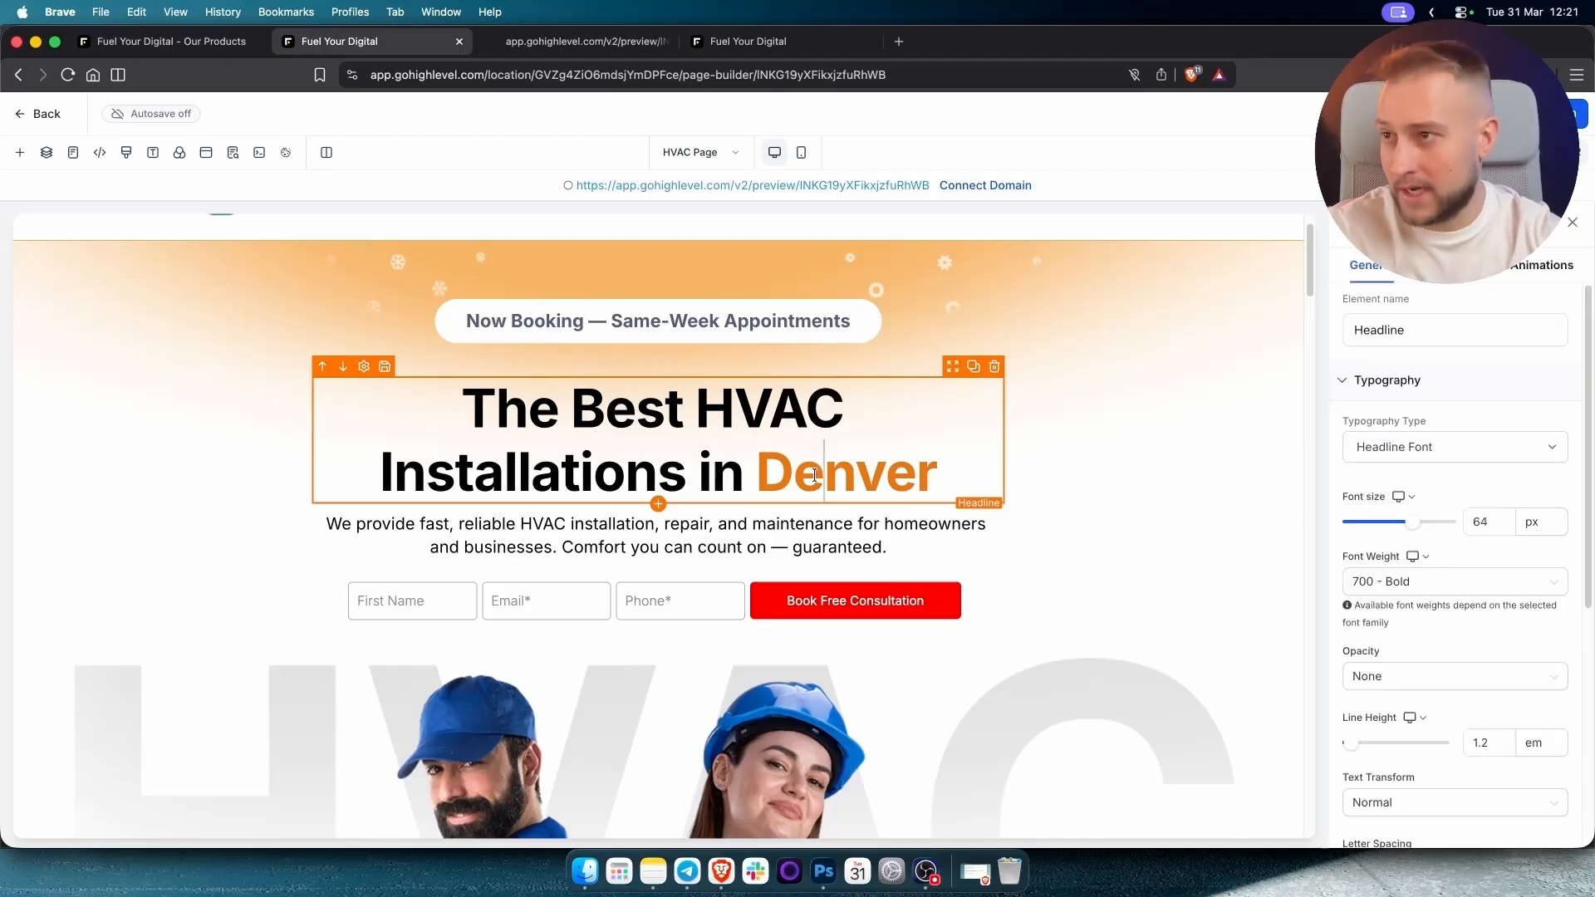
pyautogui.click(770, 468)
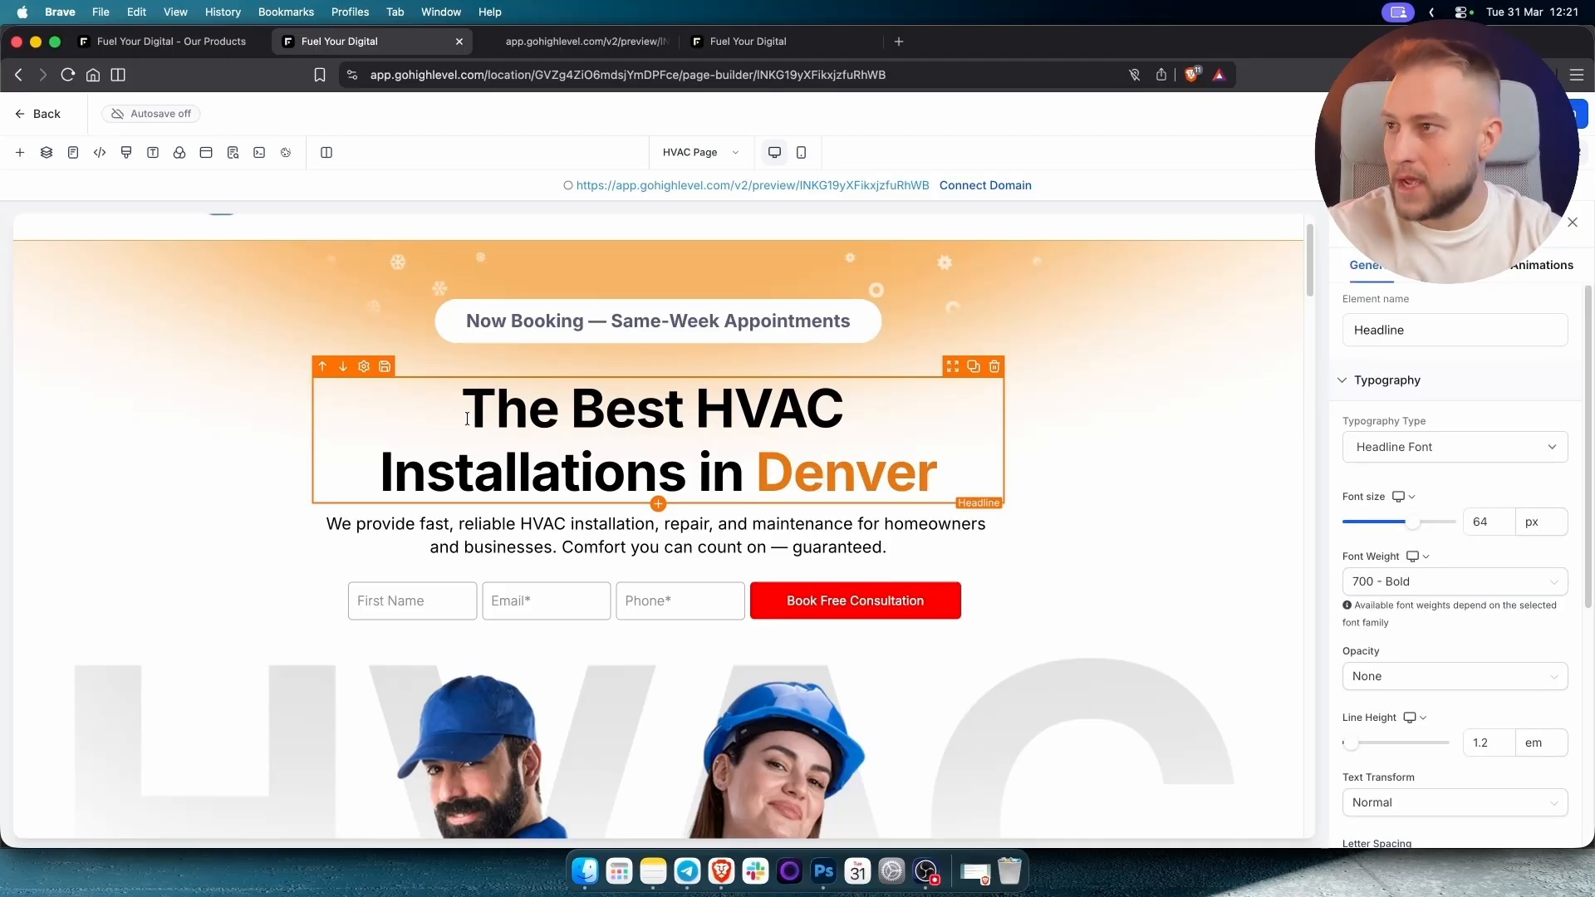
pyautogui.moveTo(464, 419); pyautogui.dragTo(747, 455)
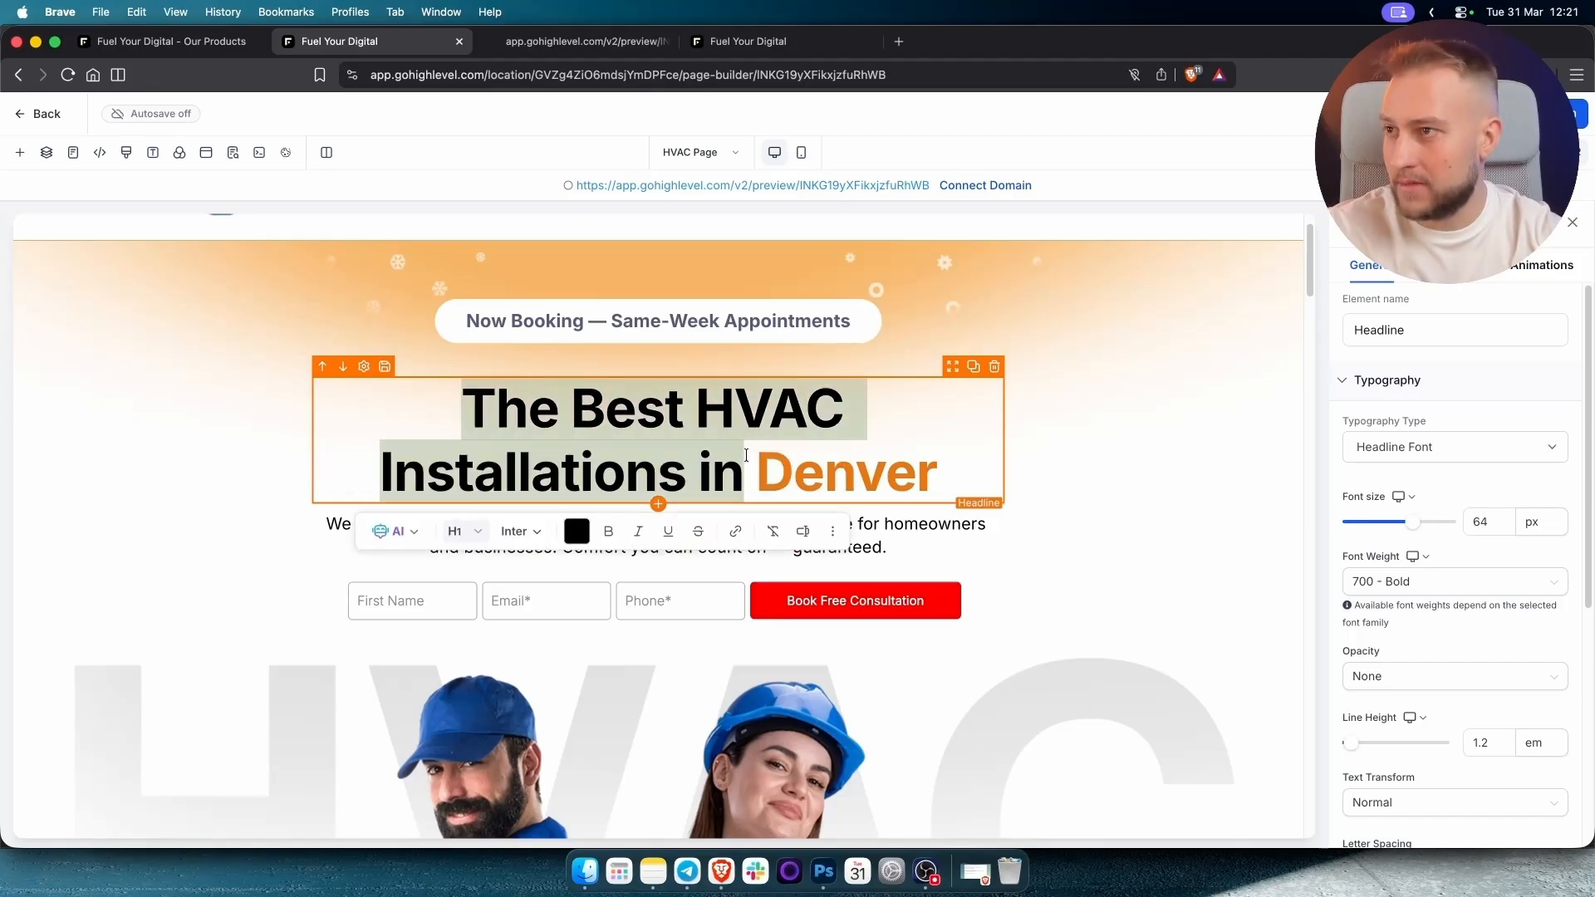
pyautogui.click(1178, 536)
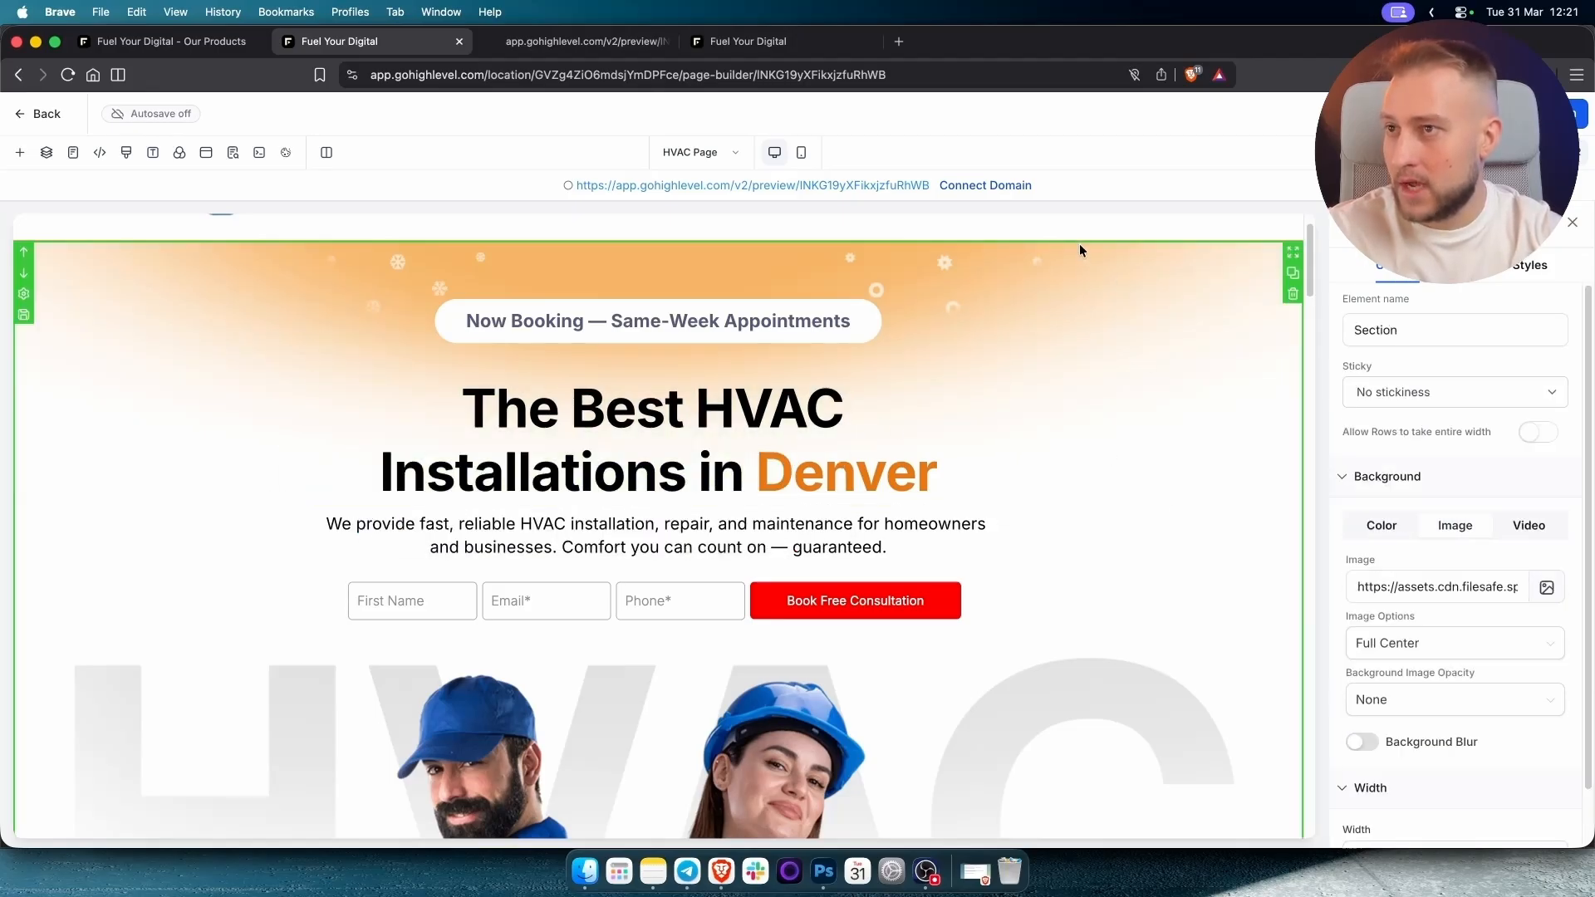
pyautogui.scroll(-1, 1097, 415)
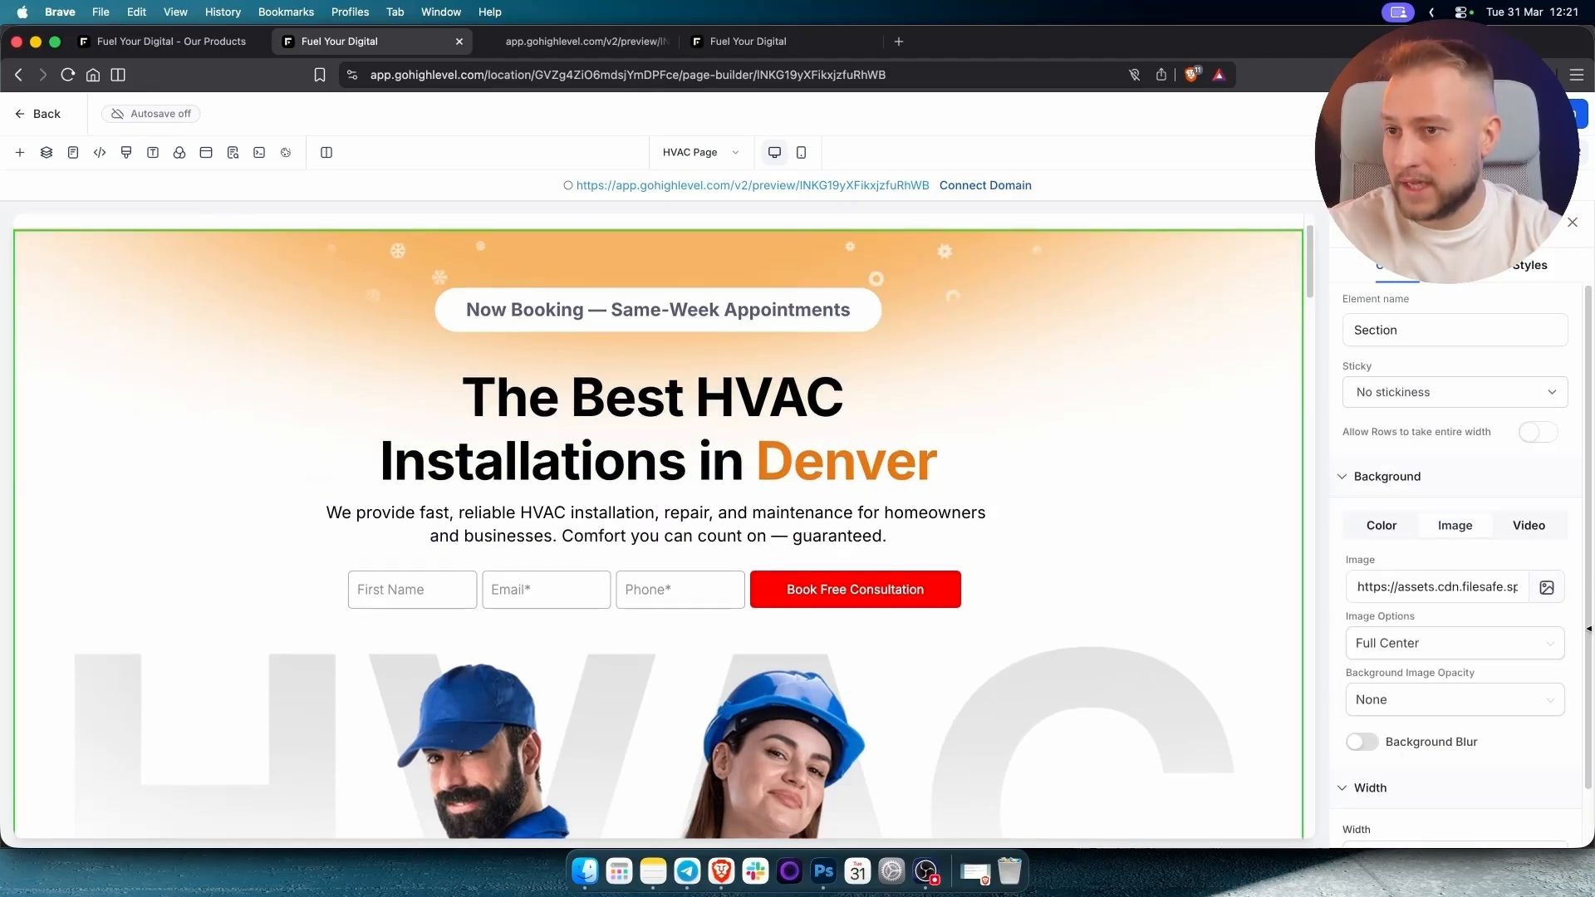
pyautogui.click(1547, 590)
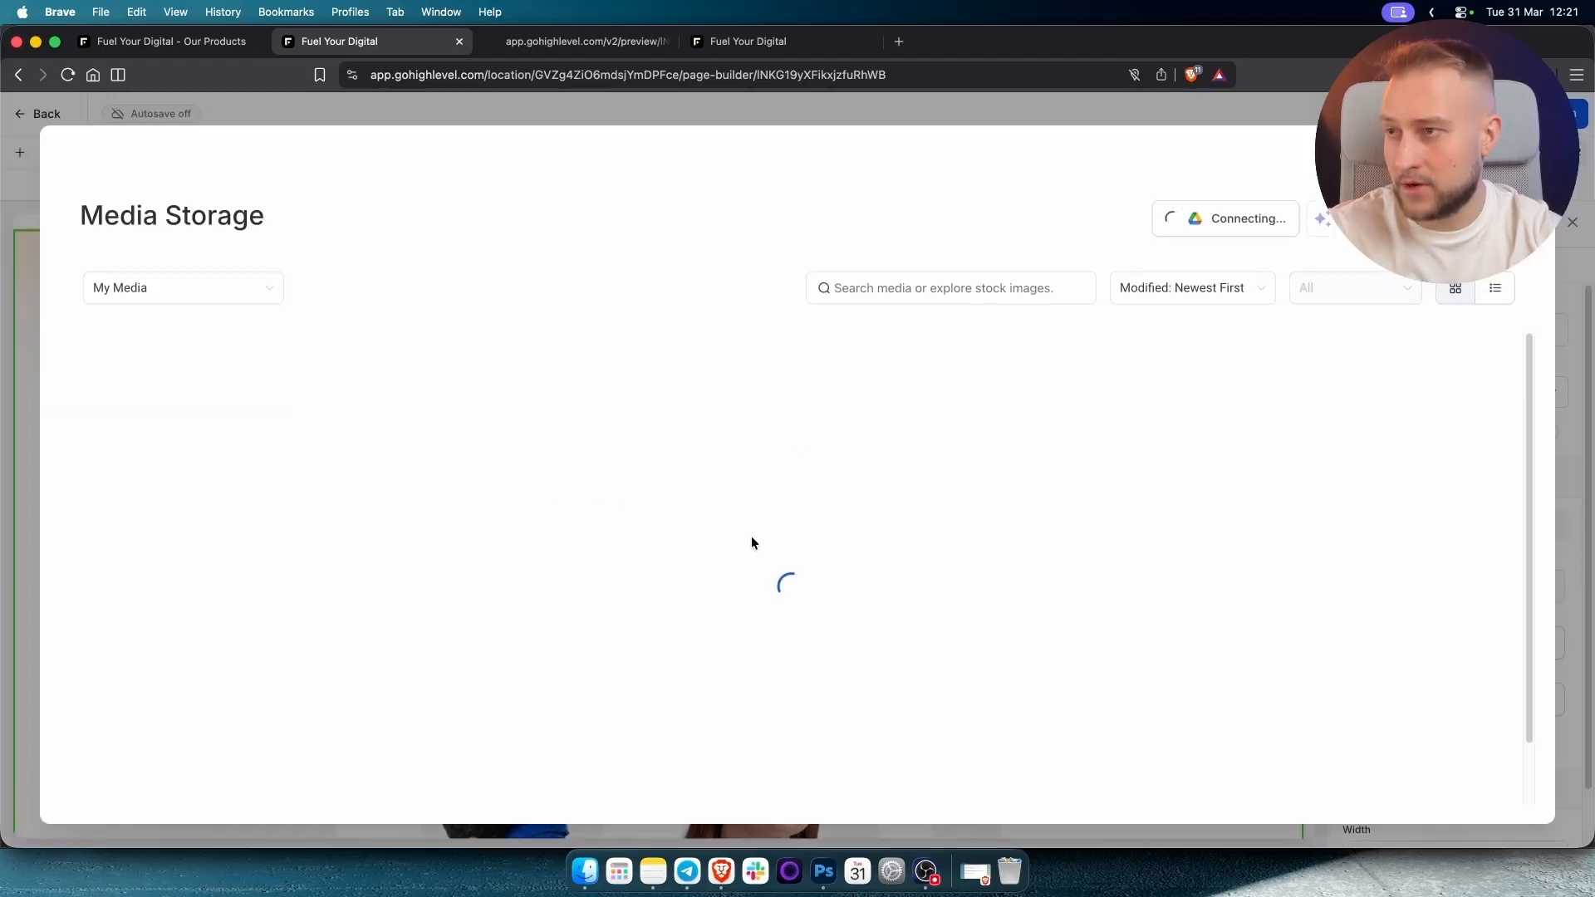
pyautogui.click(135, 300)
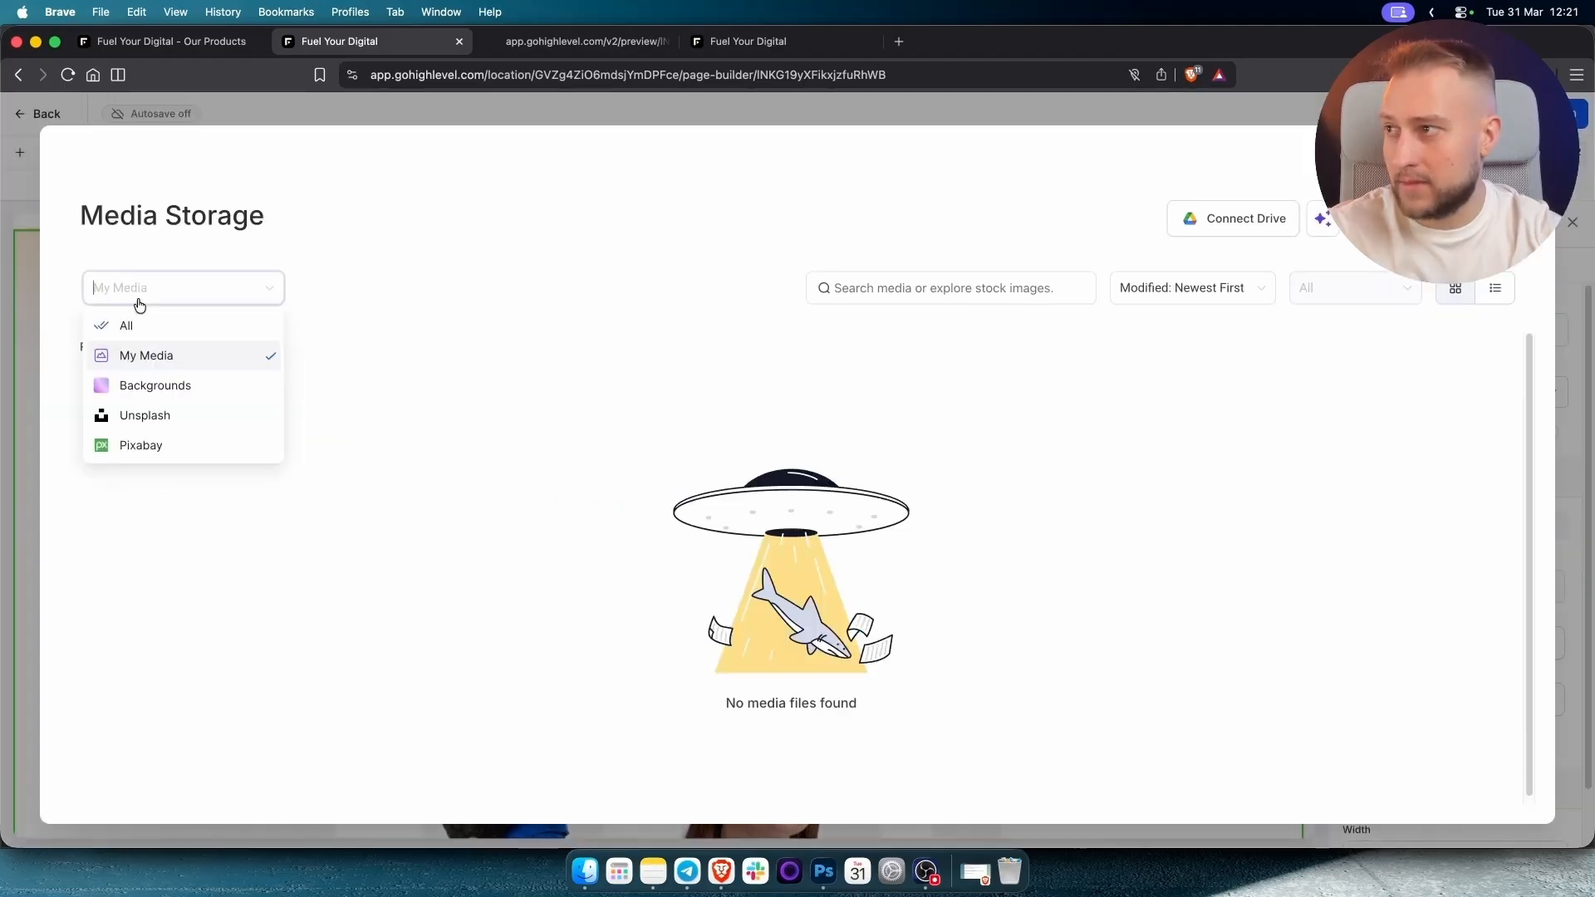
pyautogui.click(137, 329)
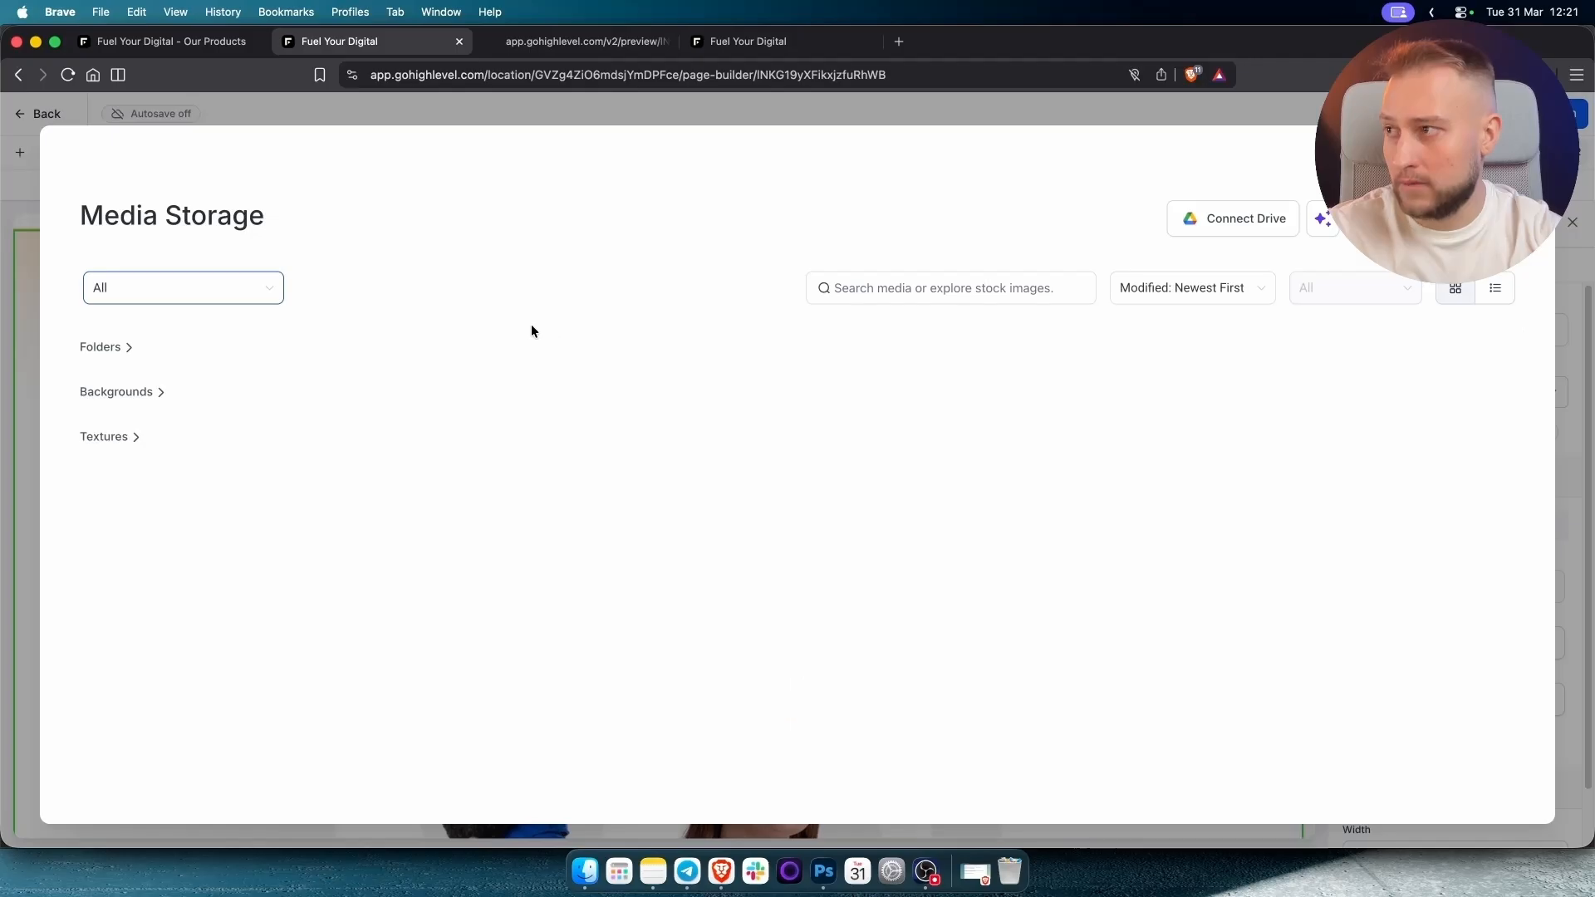
pyautogui.click(123, 348)
pyautogui.click(147, 440)
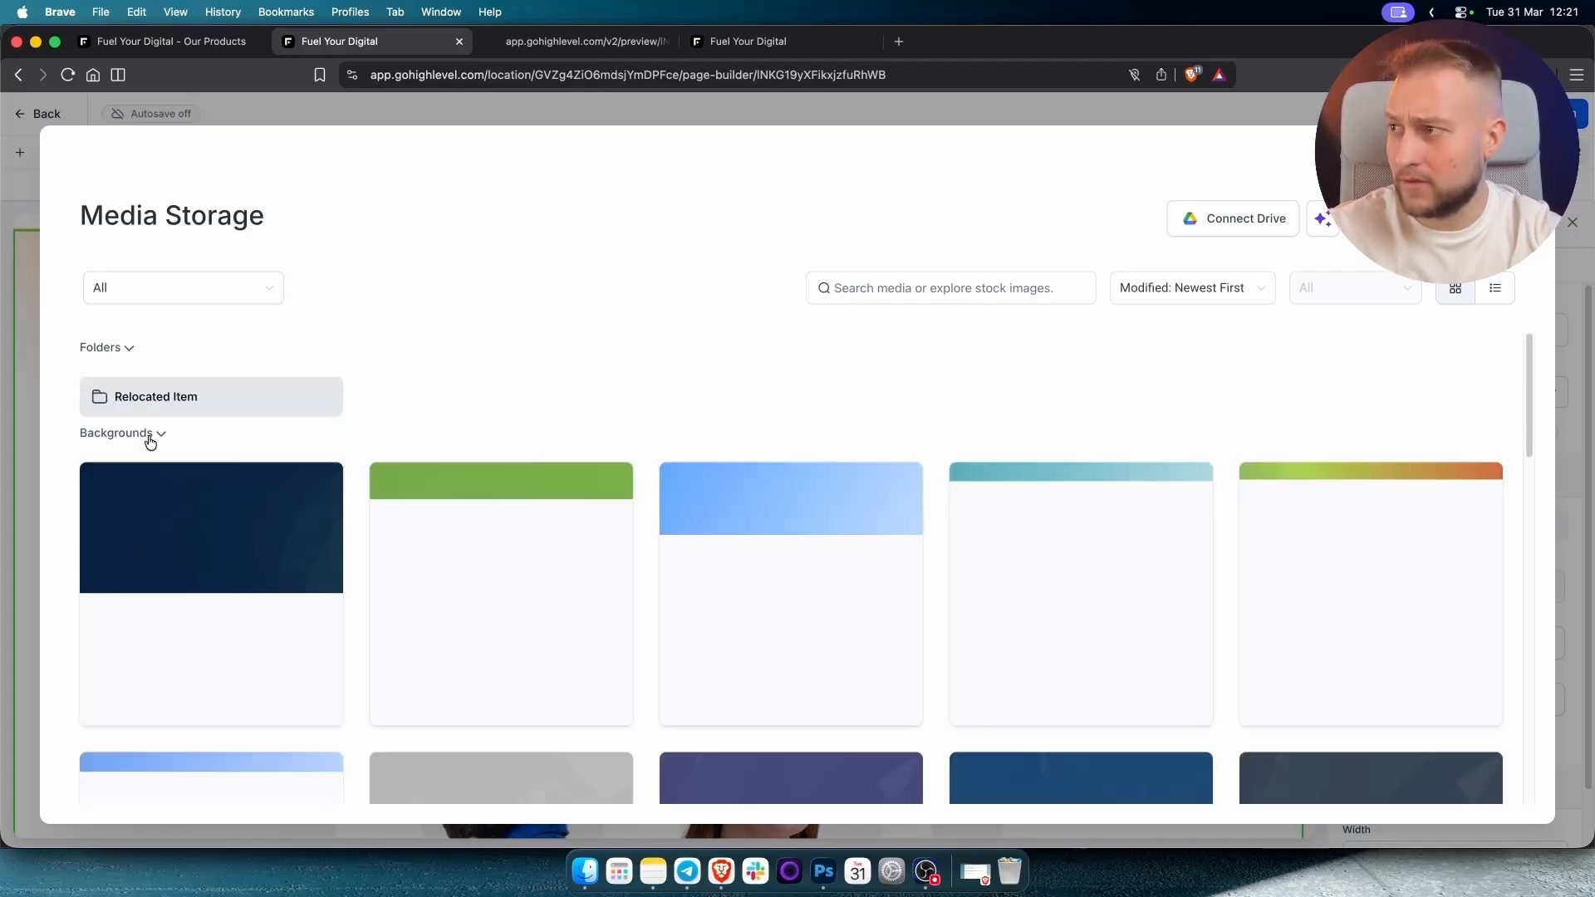
pyautogui.click(149, 441)
pyautogui.click(150, 440)
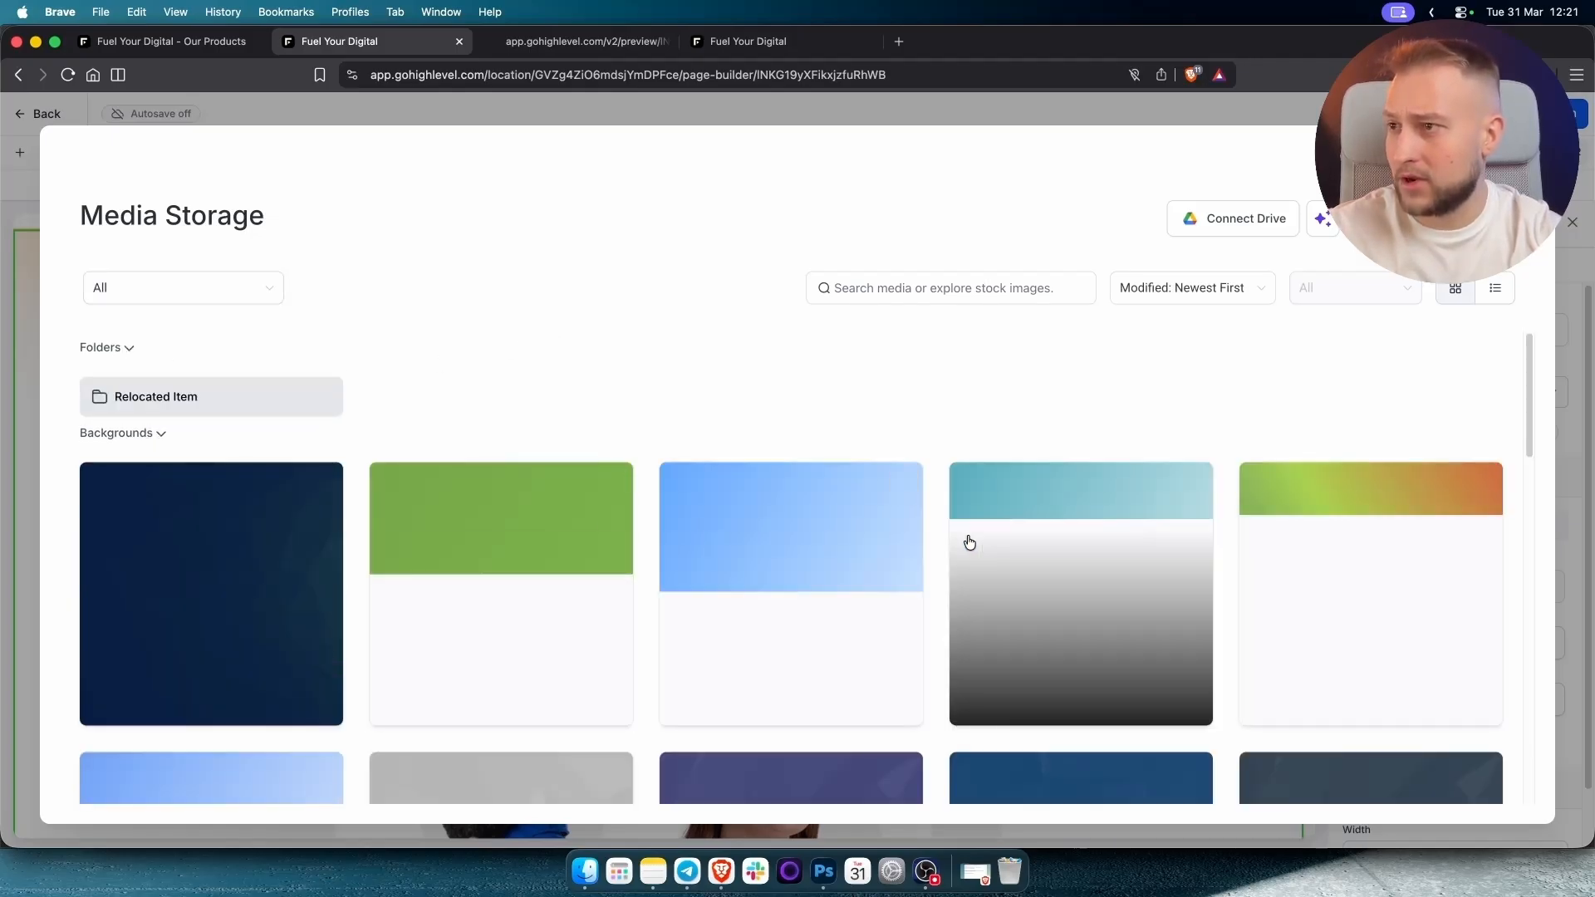
pyautogui.click(125, 432)
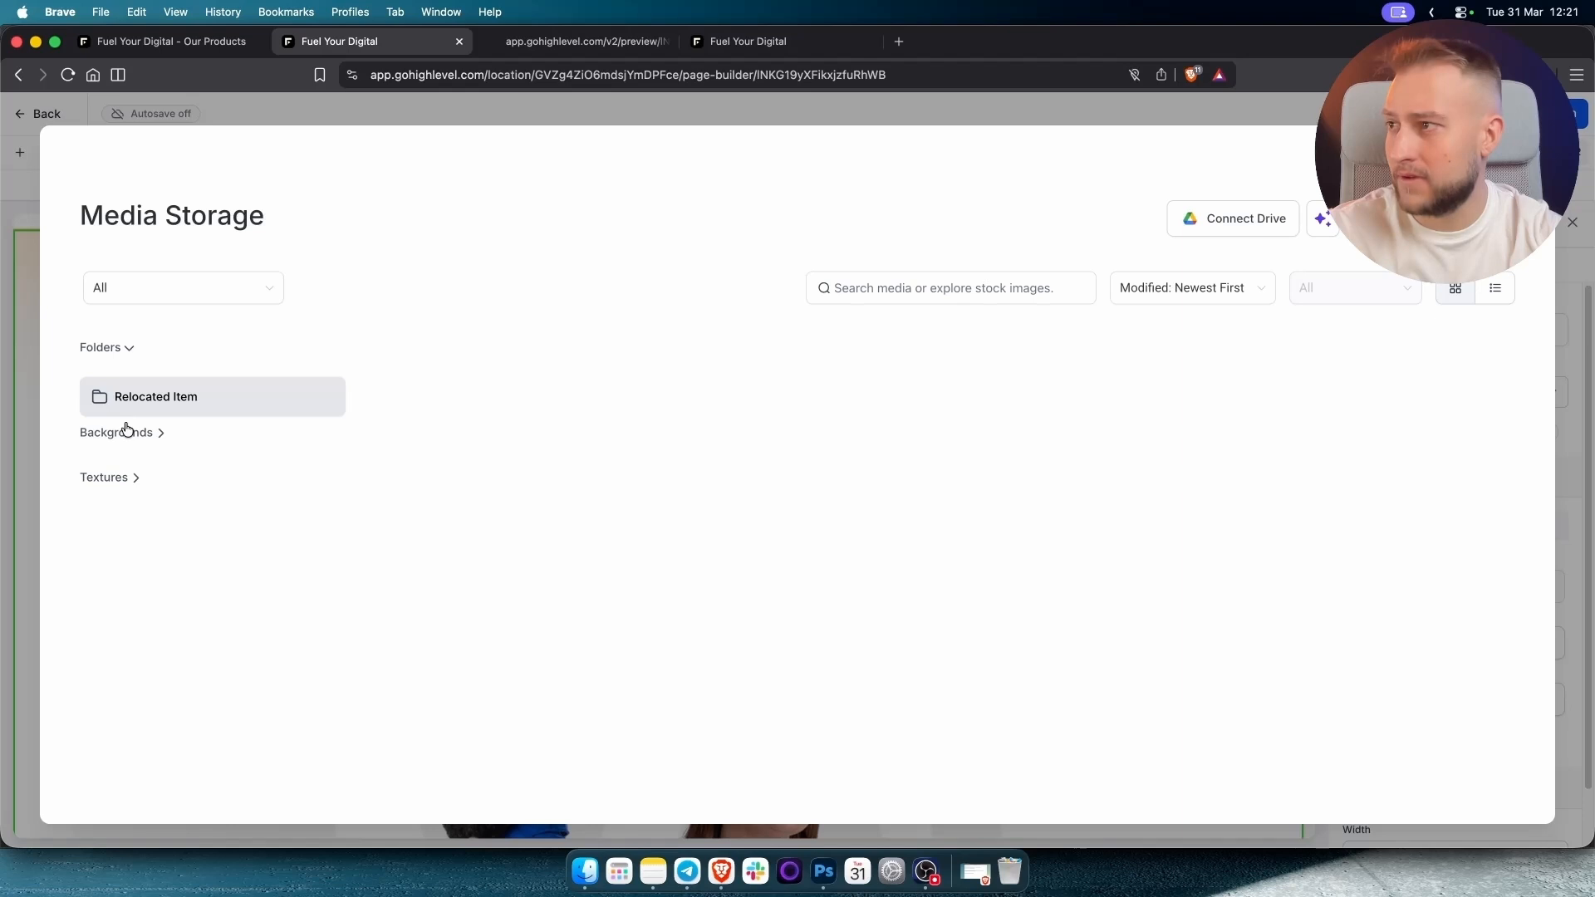
pyautogui.click(119, 482)
pyautogui.click(120, 485)
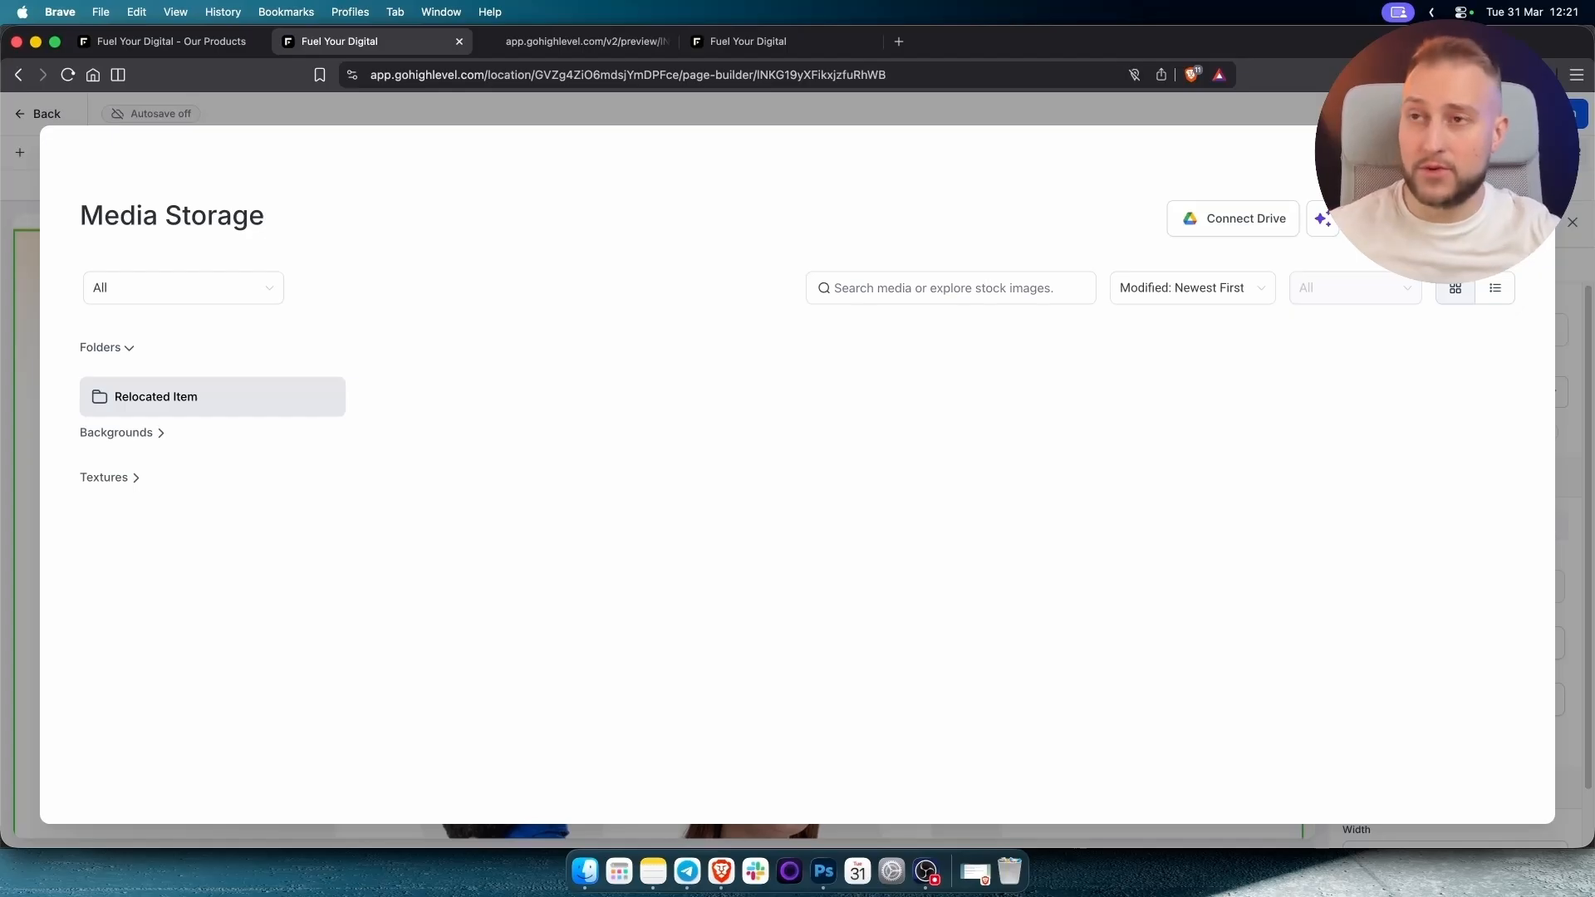
pyautogui.click(1527, 156)
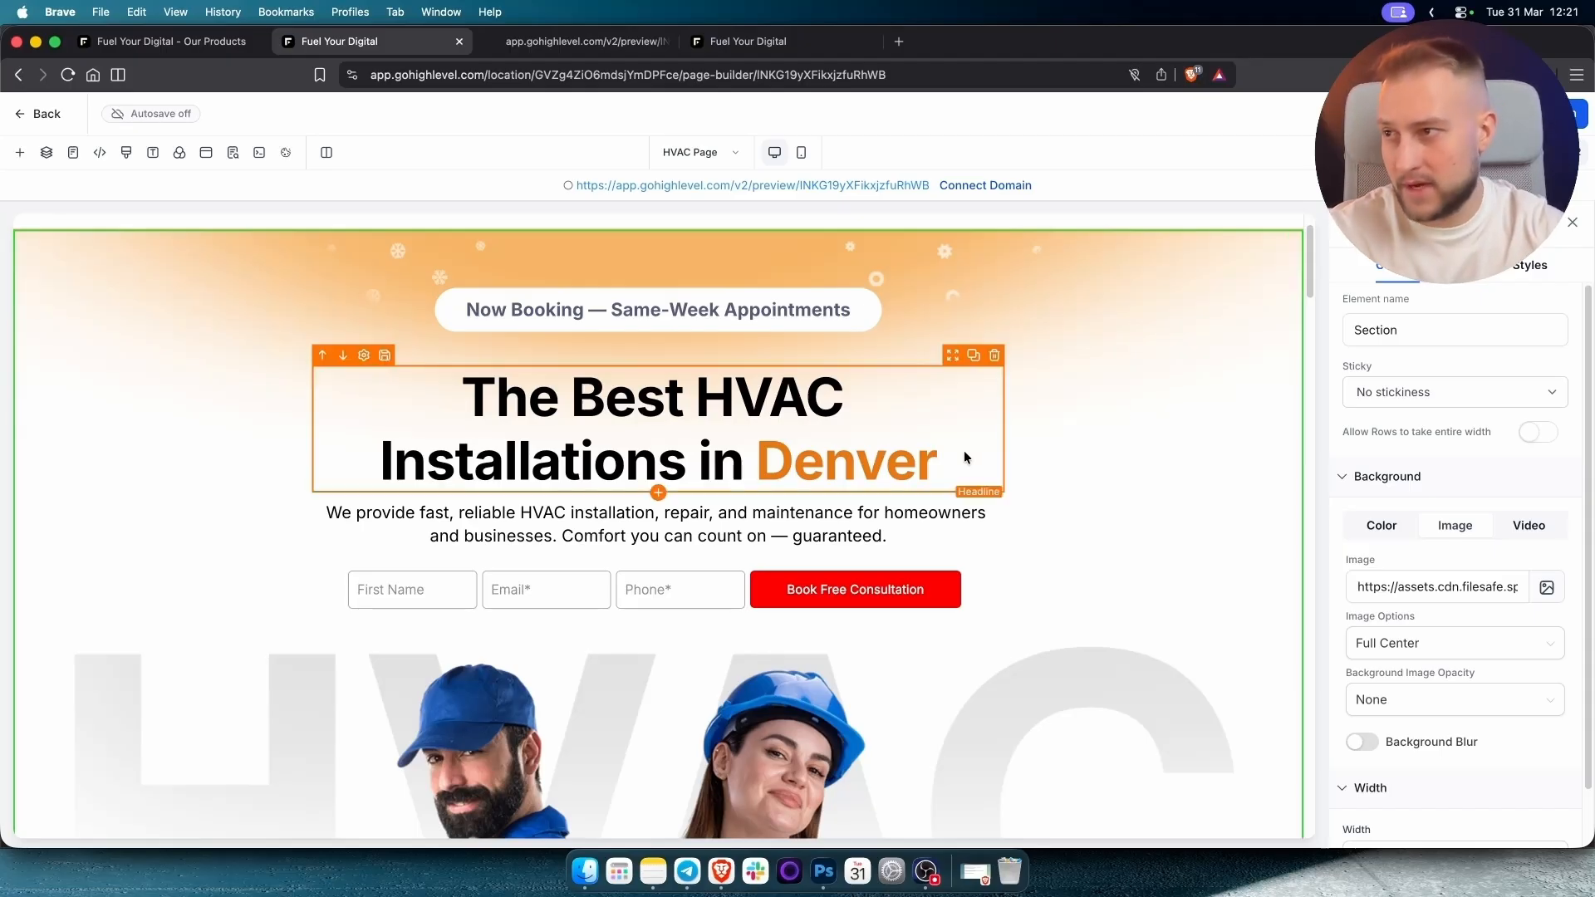
# Select the hero's lead capture form and open the Home Page Form in the form builder.
pyautogui.scroll(-3, 964, 451)
pyautogui.scroll(-5, 682, 540)
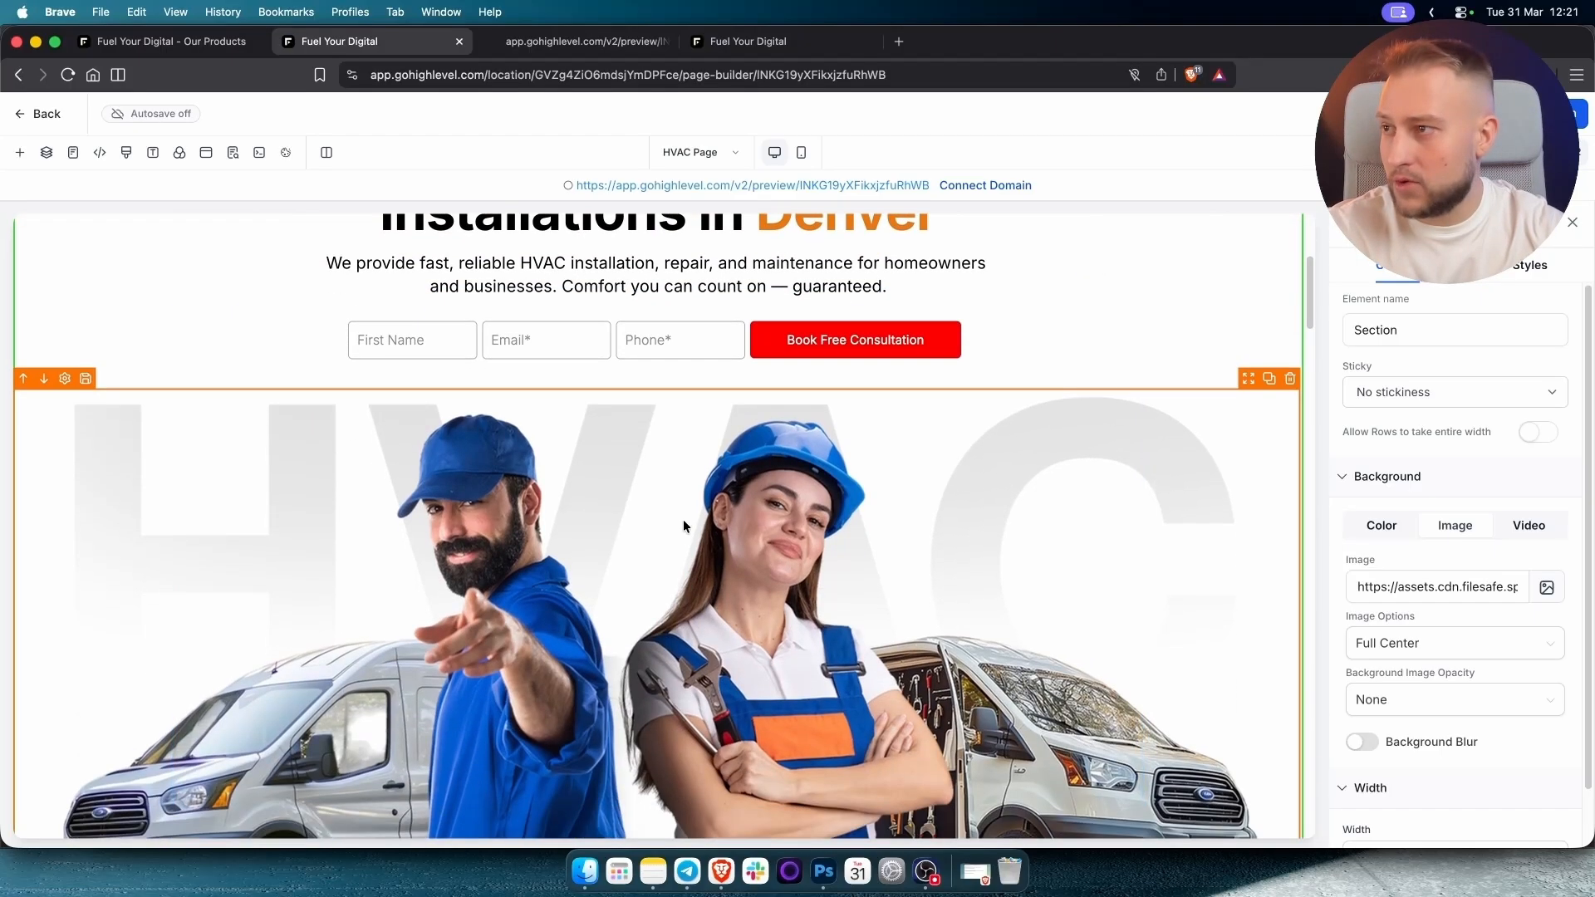
pyautogui.scroll(-1, 683, 521)
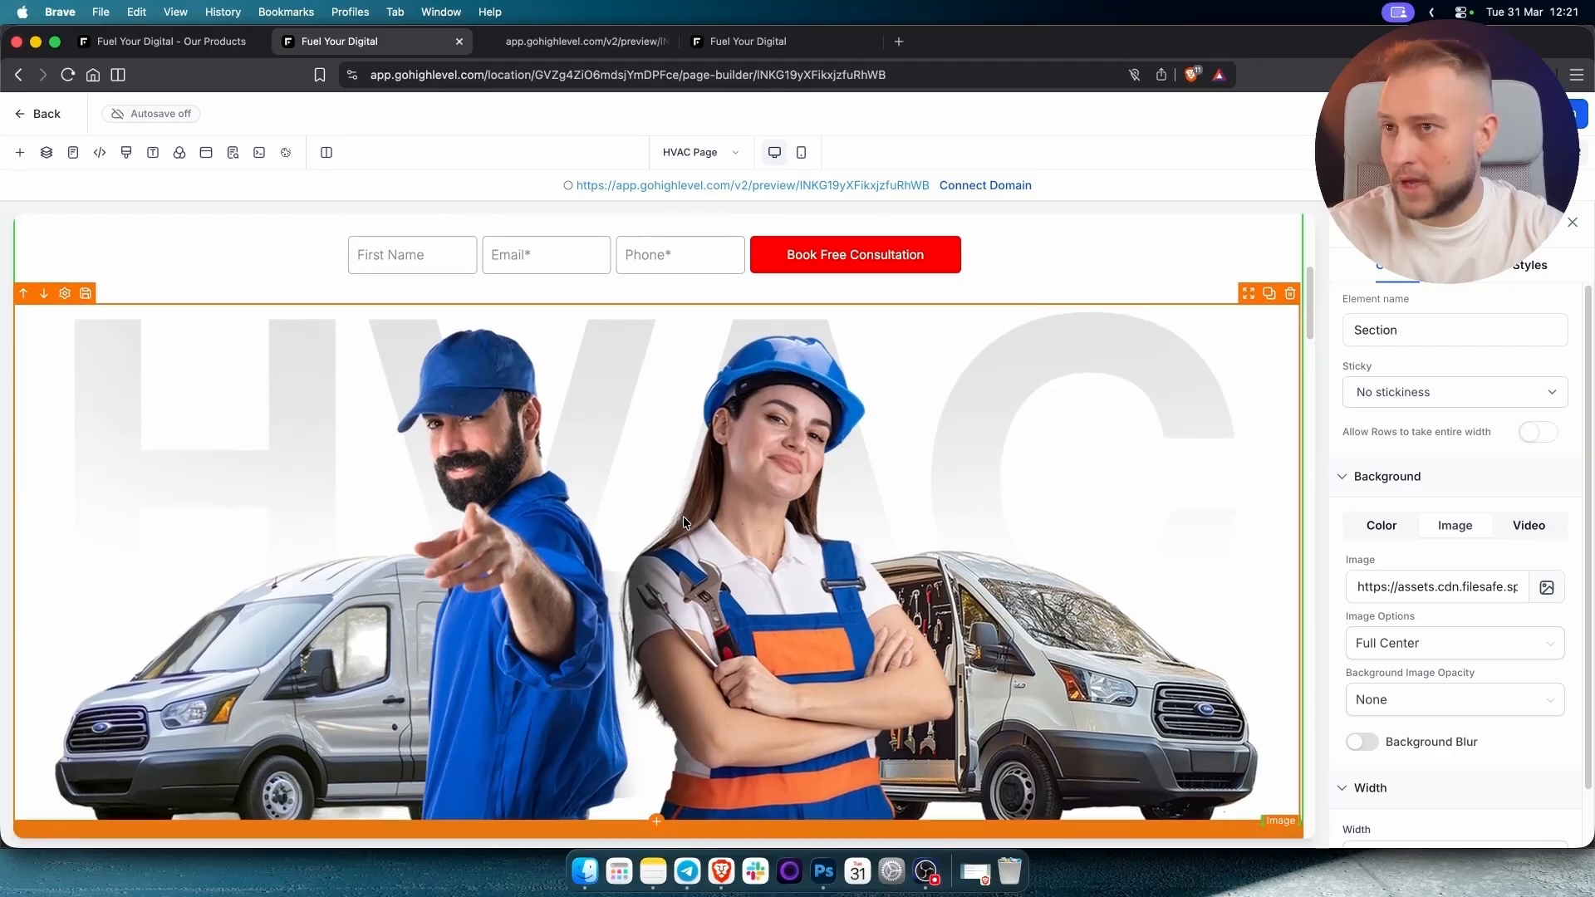
pyautogui.click(683, 522)
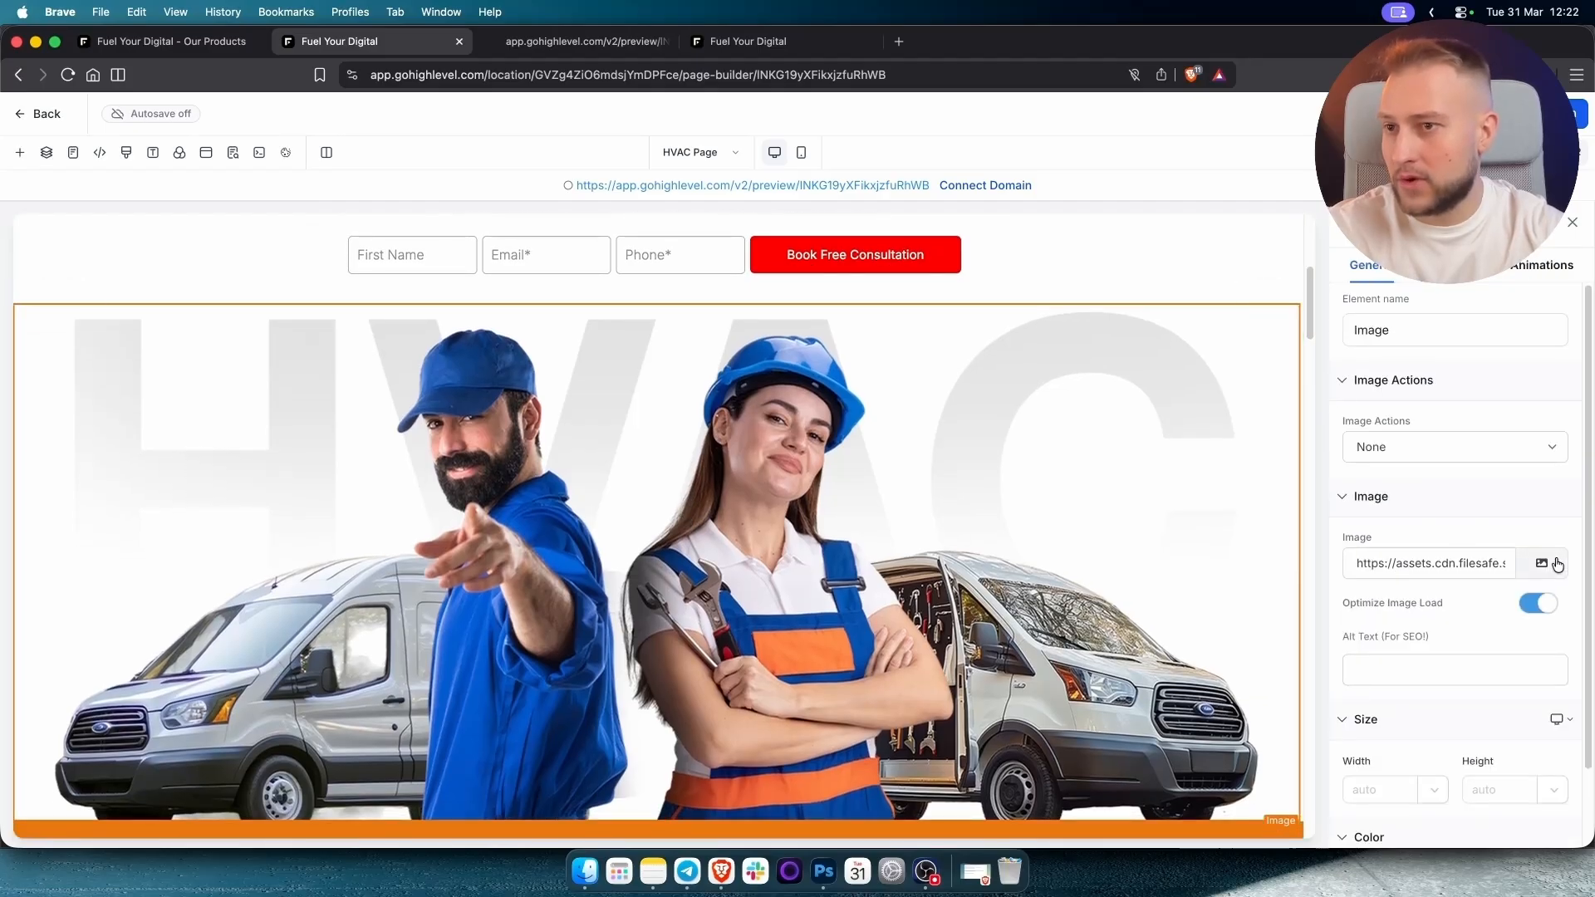
pyautogui.scroll(1, 829, 511)
pyautogui.scroll(5, 829, 515)
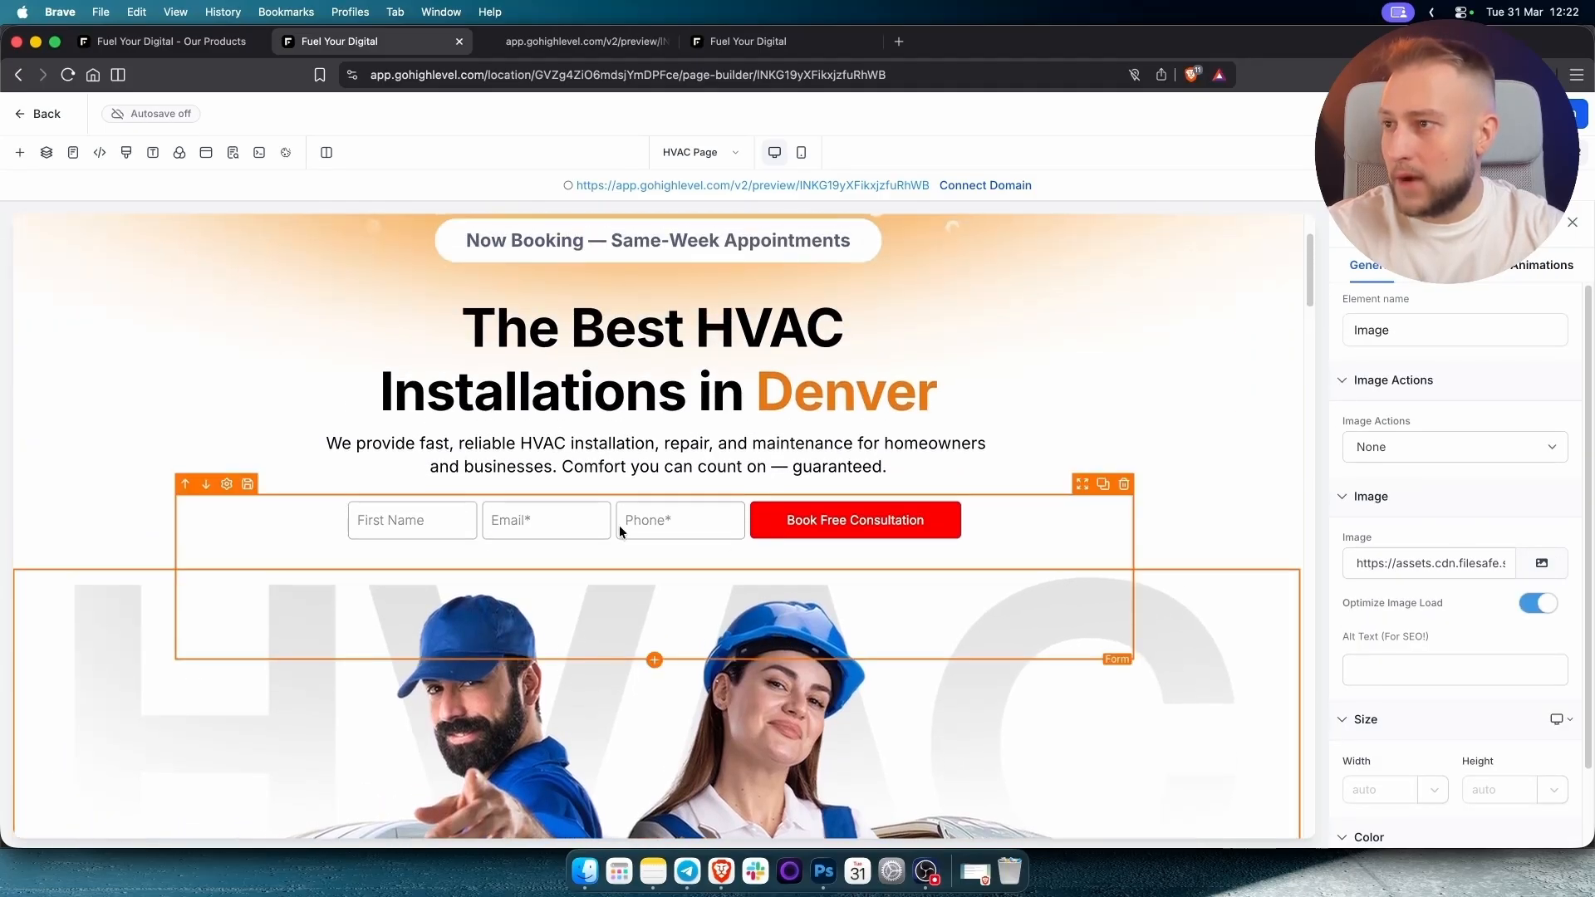
pyautogui.click(619, 521)
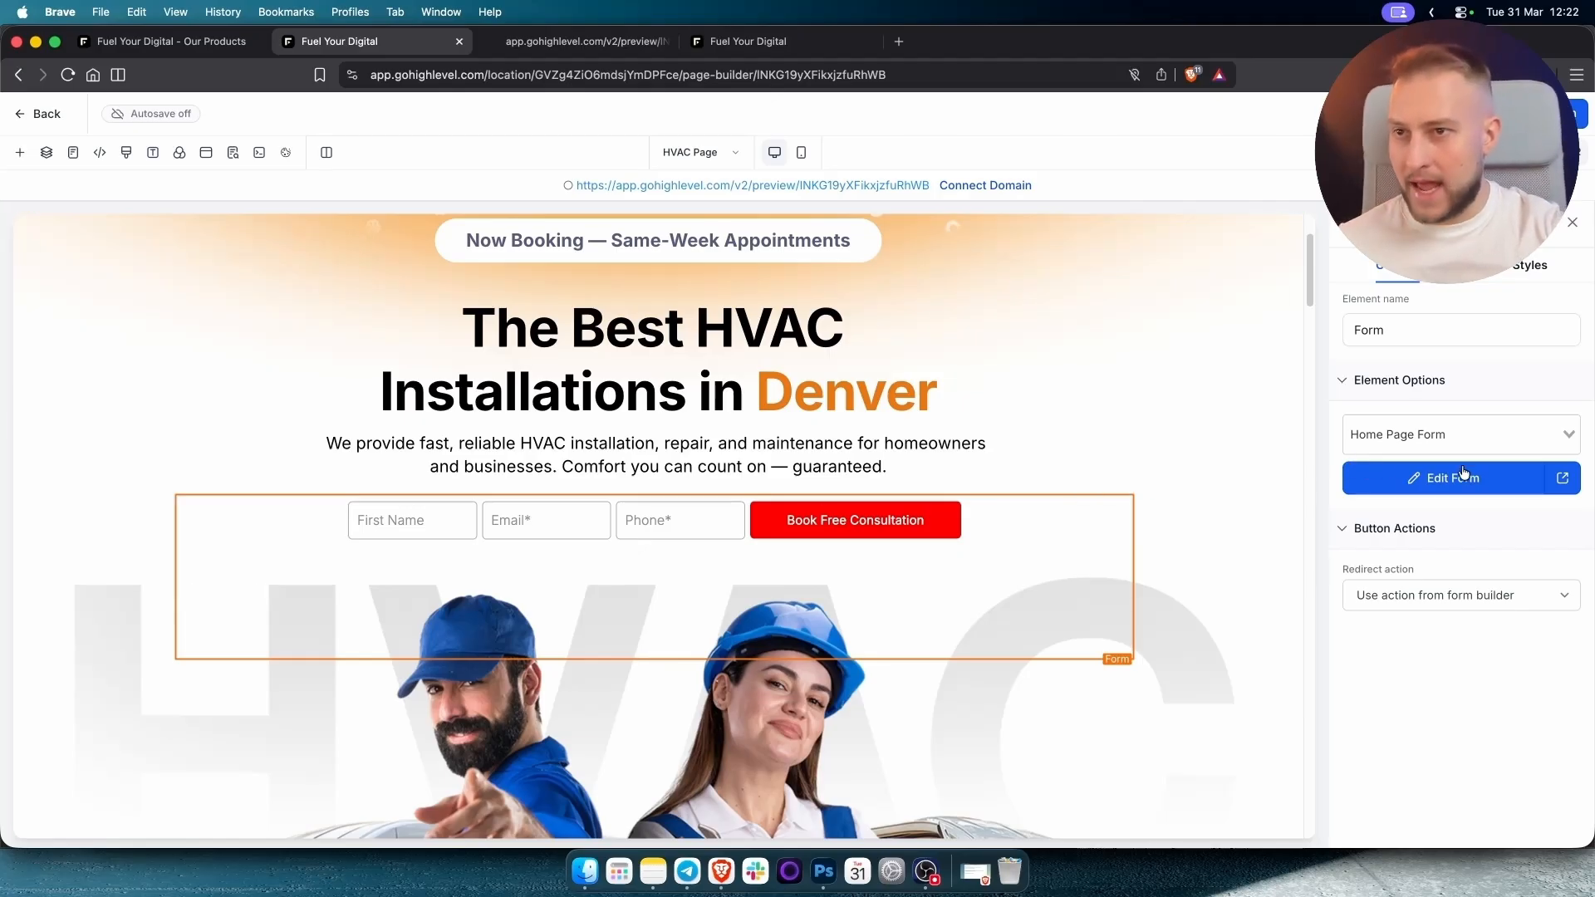
pyautogui.click(1564, 481)
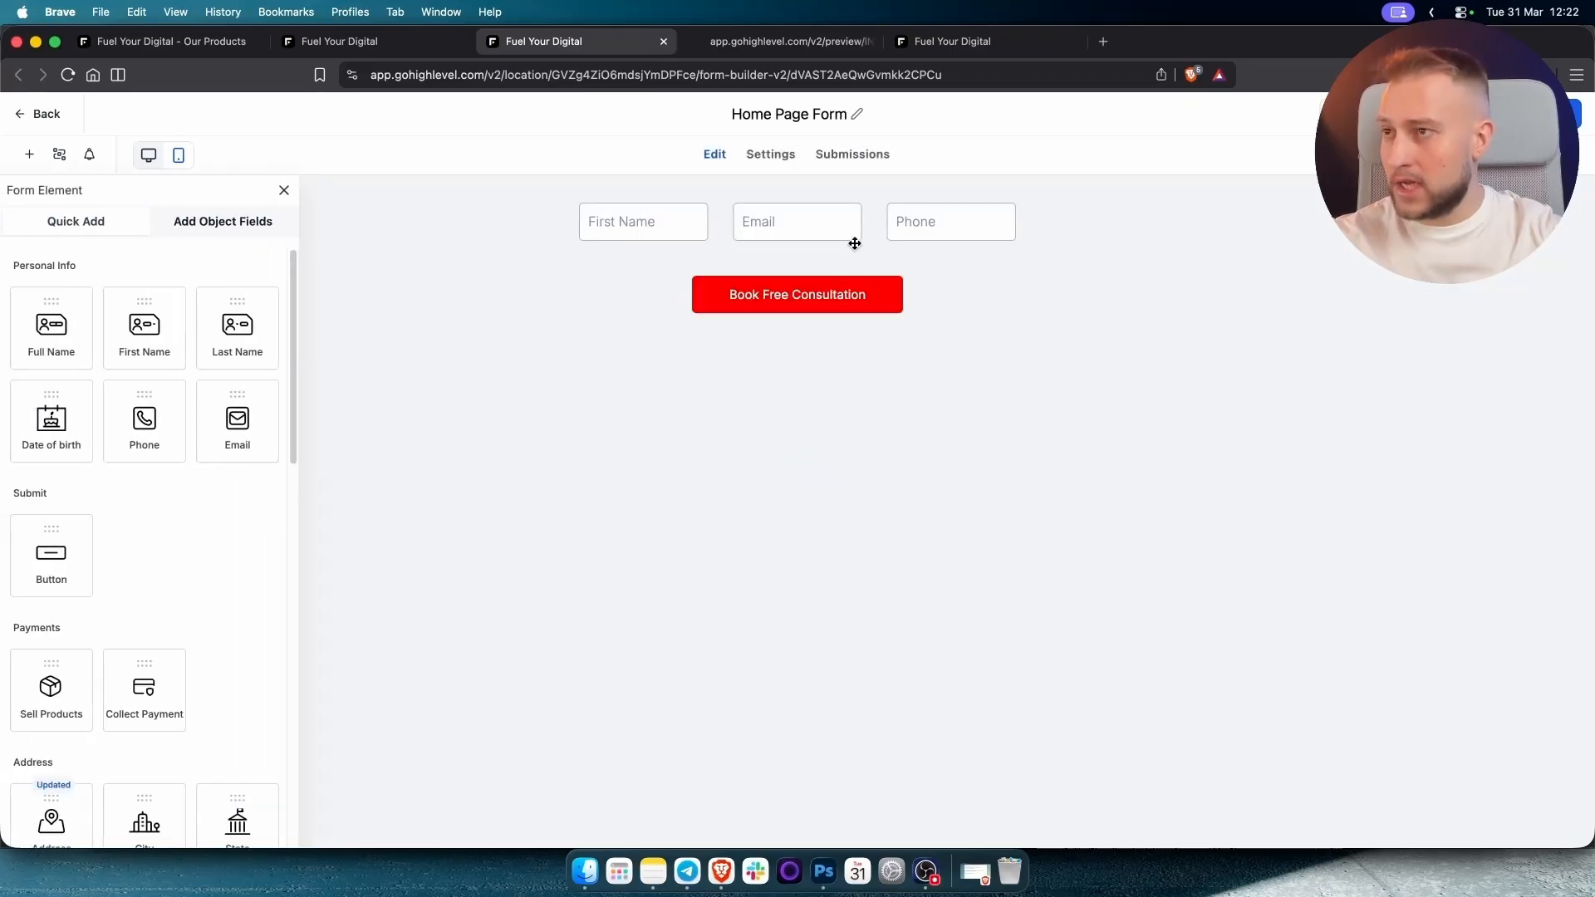
# Recolour the Book Free Consultation button's background from the preset colours, then deselect it.
pyautogui.click(830, 301)
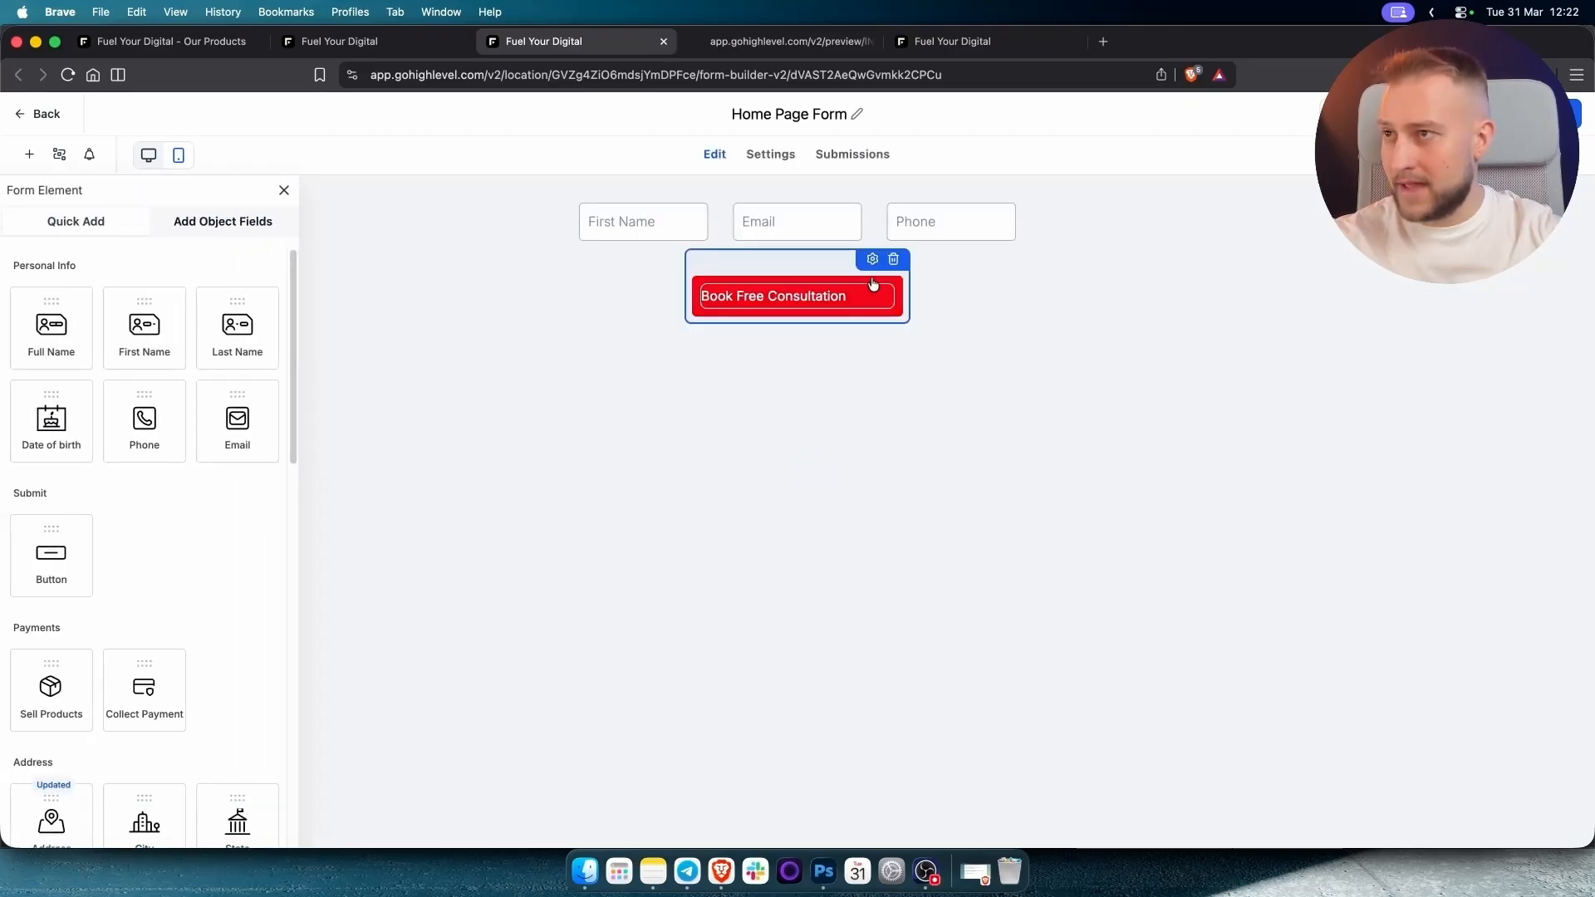
pyautogui.click(872, 259)
pyautogui.scroll(-5, 1487, 595)
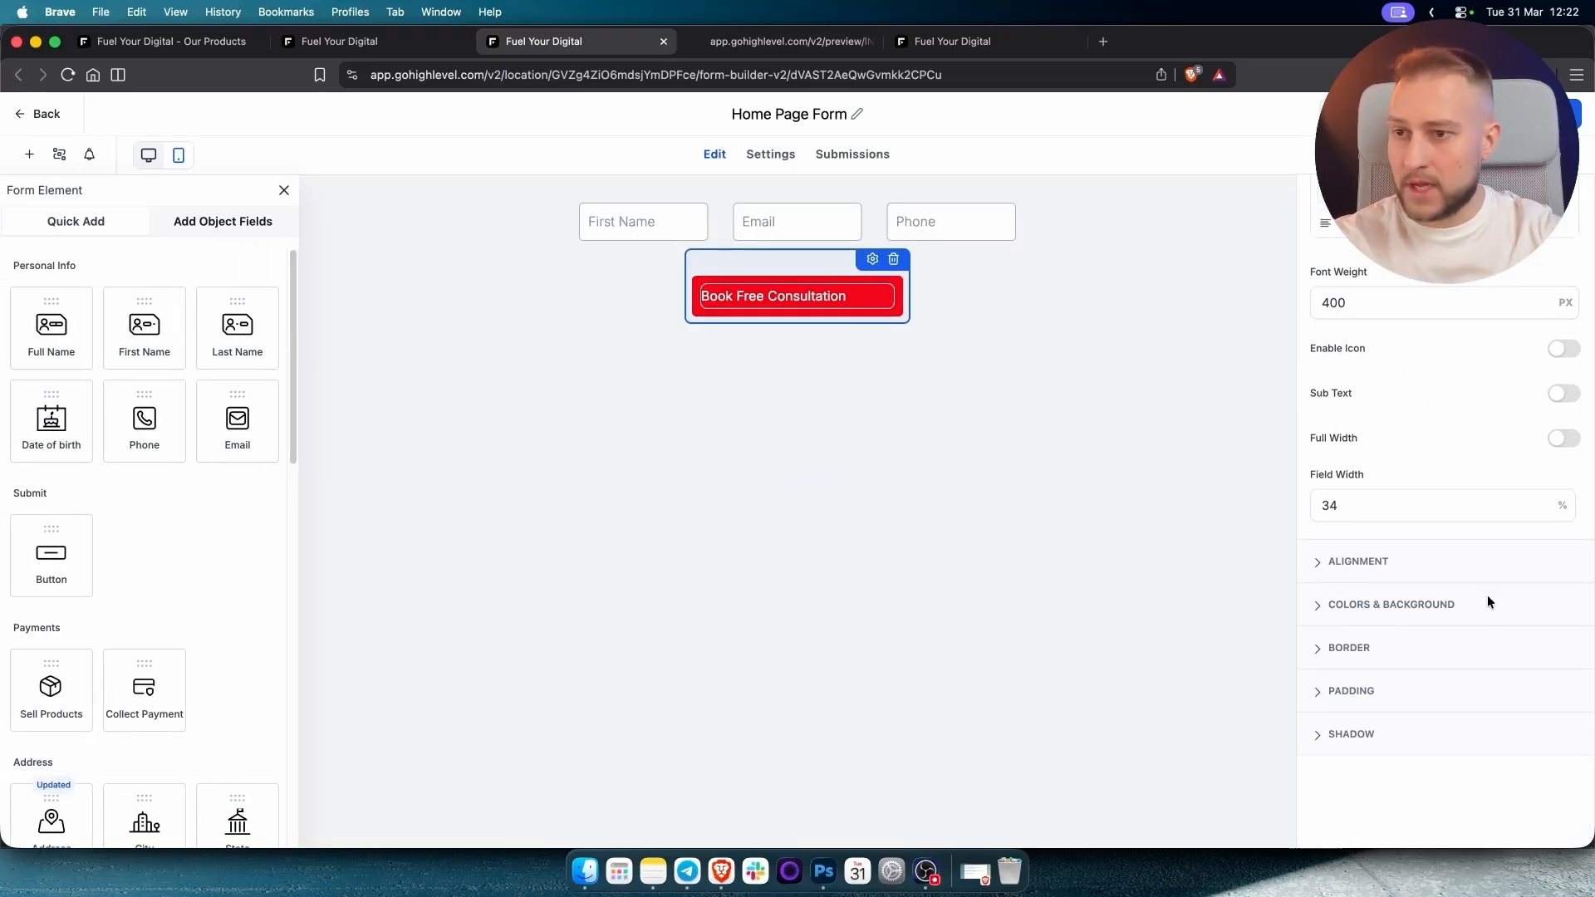
pyautogui.click(1373, 606)
pyautogui.click(1334, 514)
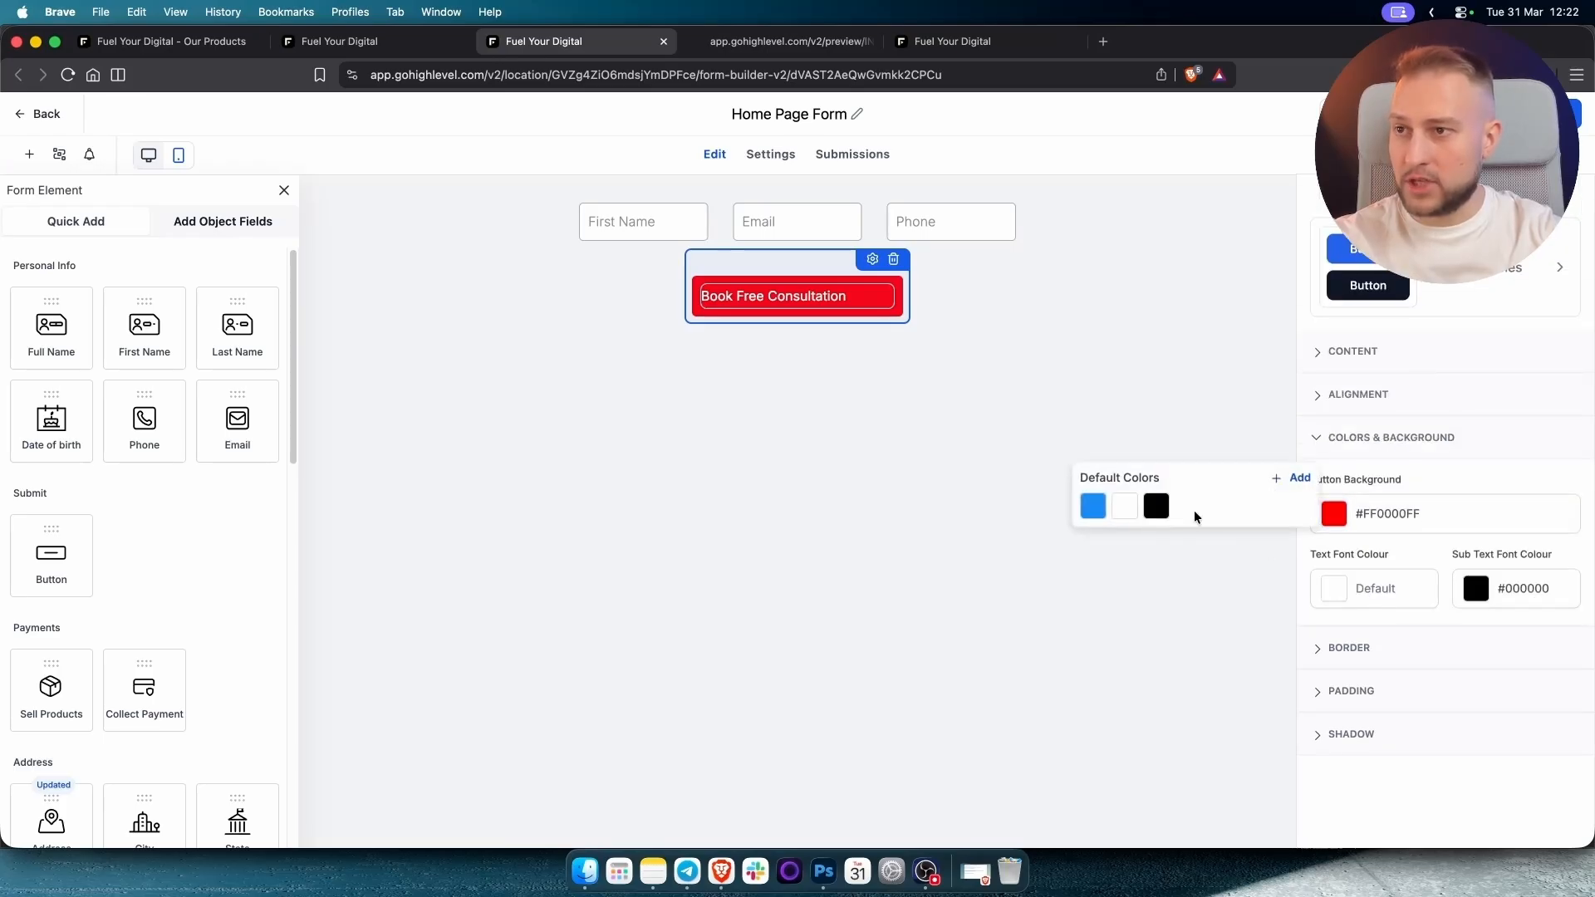
pyautogui.click(1095, 507)
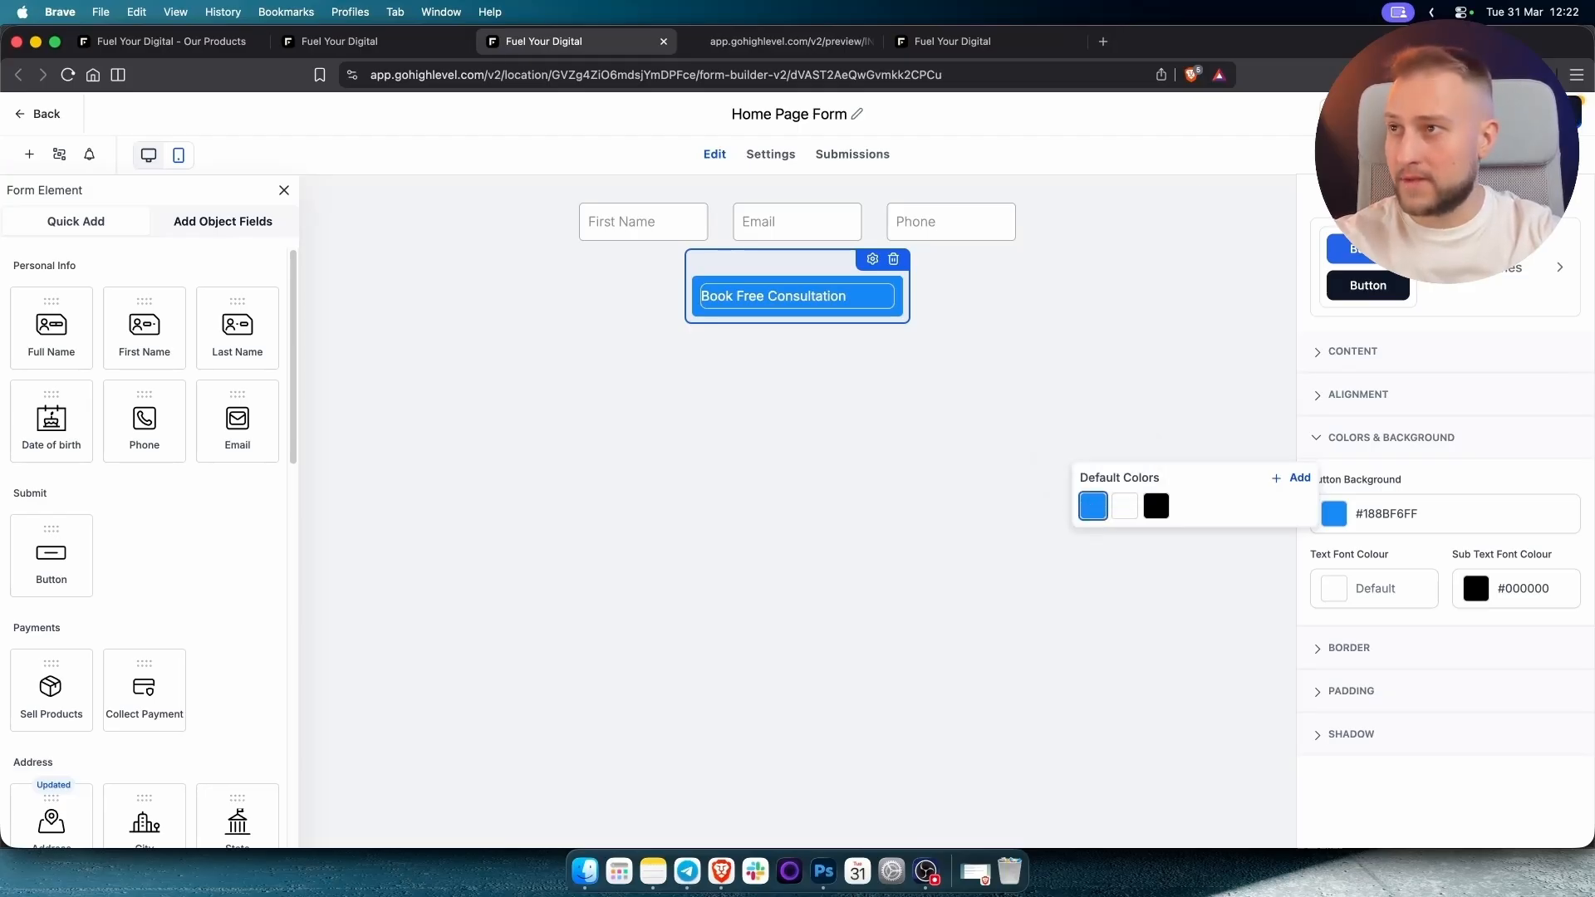
pyautogui.click(495, 321)
# Return to the HVAC page builder and open Quick Add below the testimonials section.
pyautogui.click(392, 47)
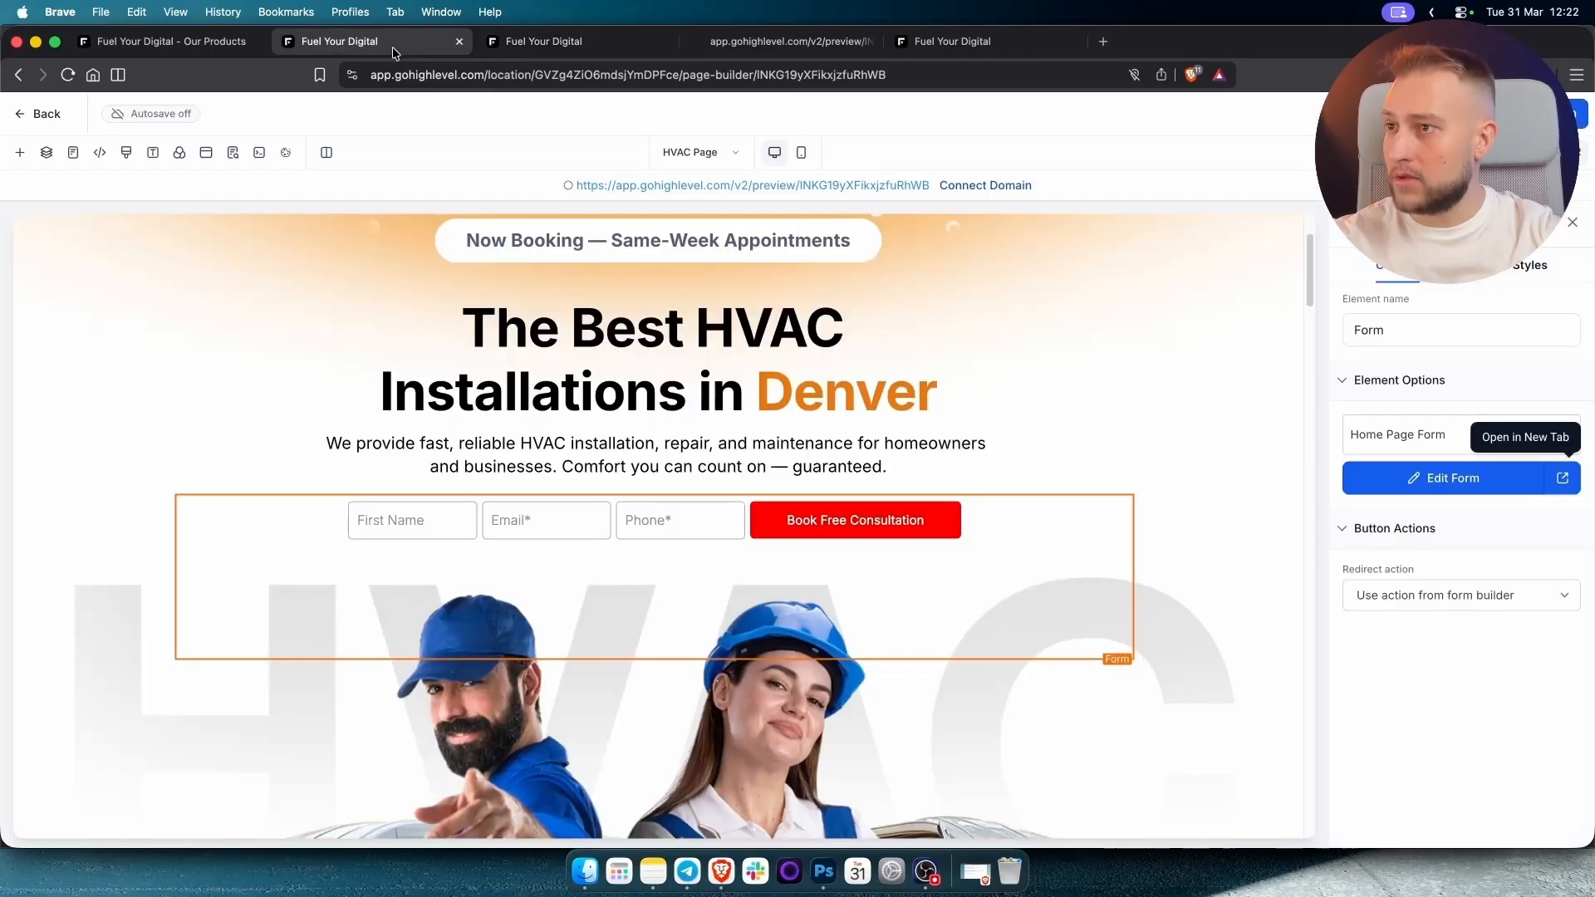
pyautogui.scroll(-10, 827, 490)
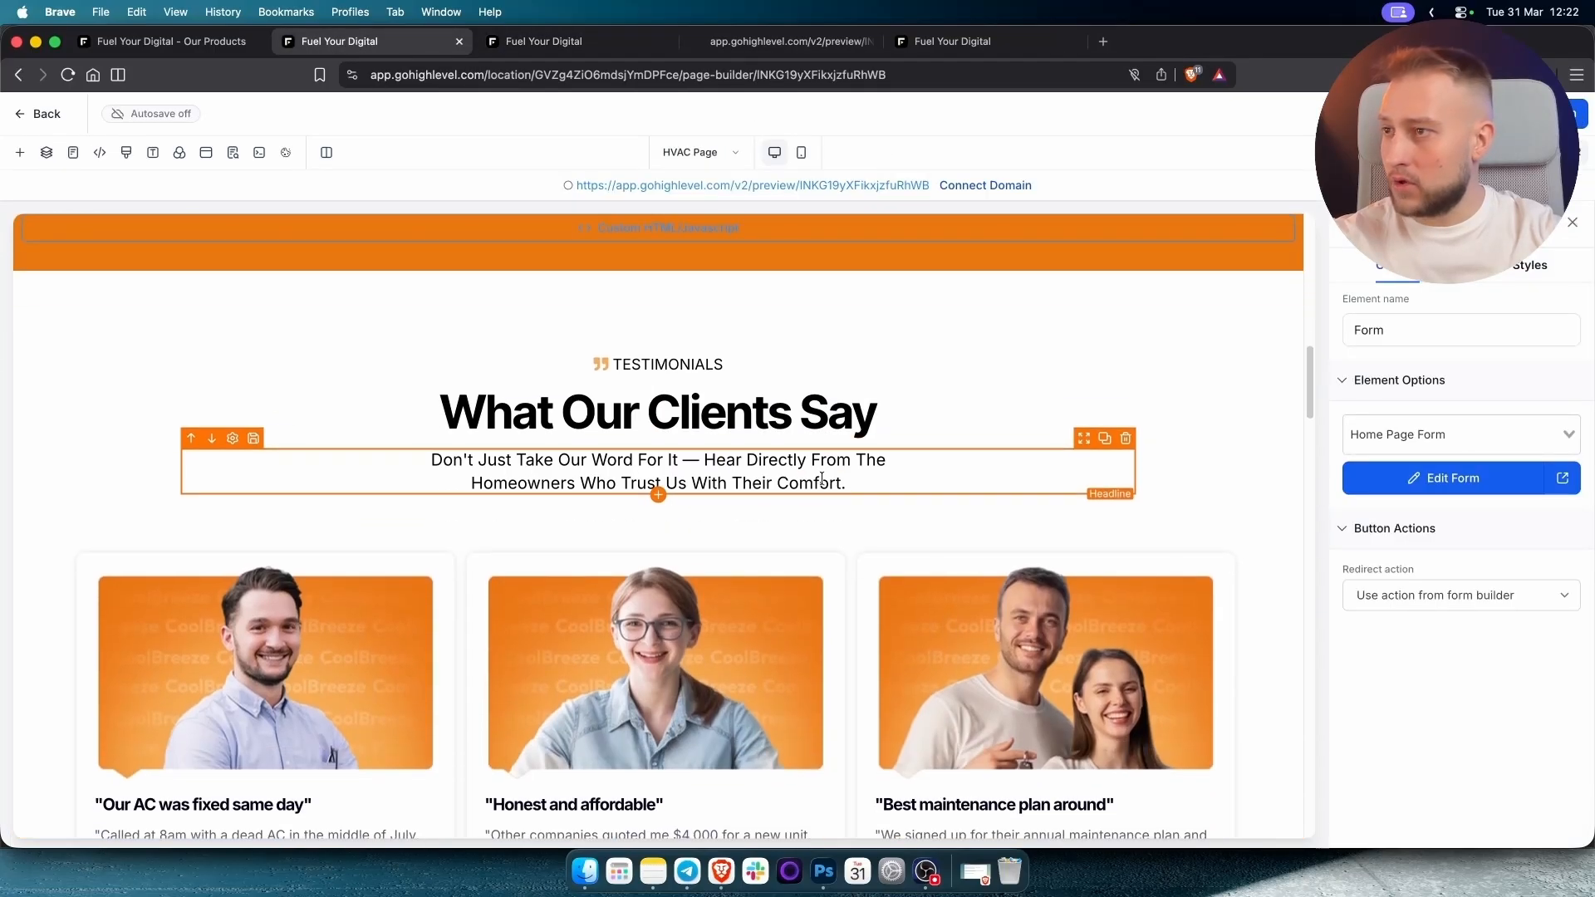
pyautogui.scroll(-2, 821, 478)
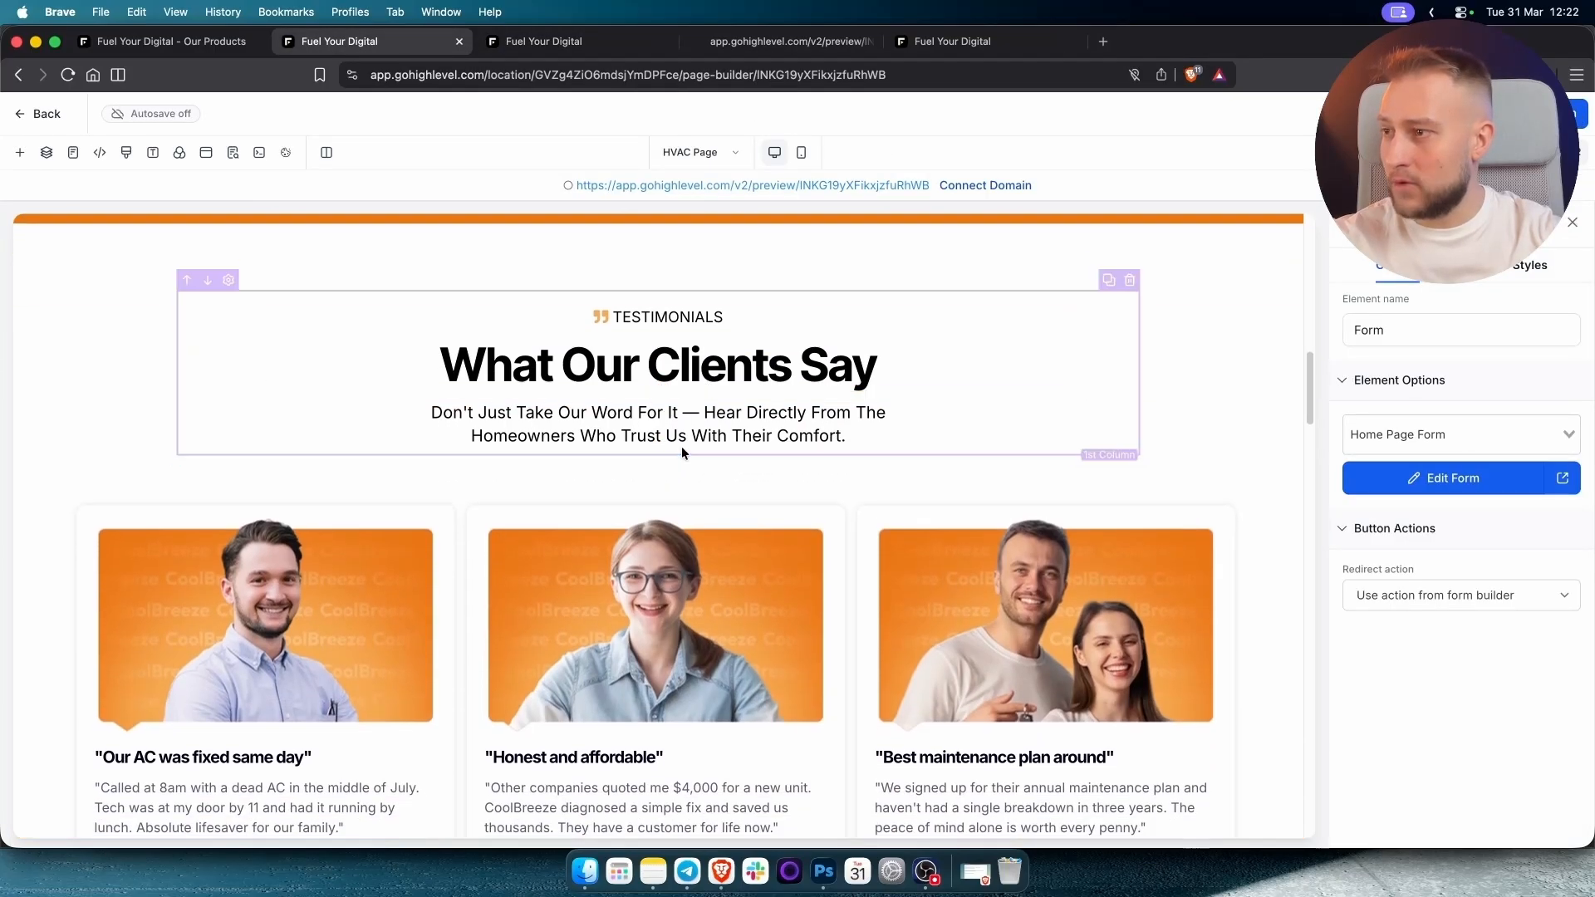
pyautogui.scroll(-1, 681, 453)
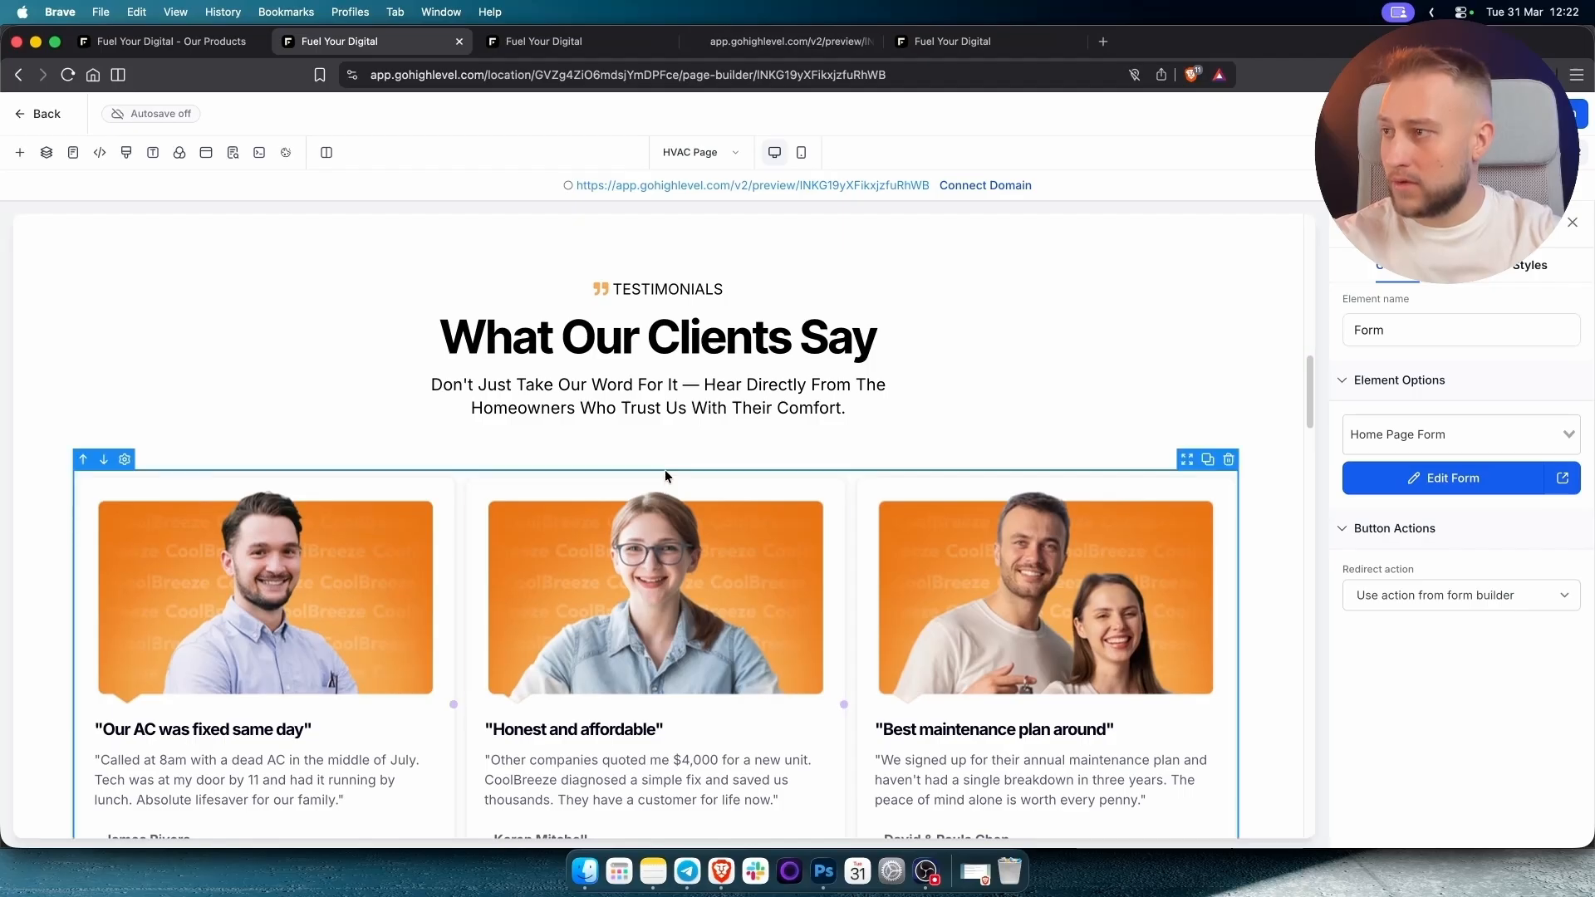
pyautogui.scroll(-4, 681, 540)
pyautogui.scroll(-4, 696, 645)
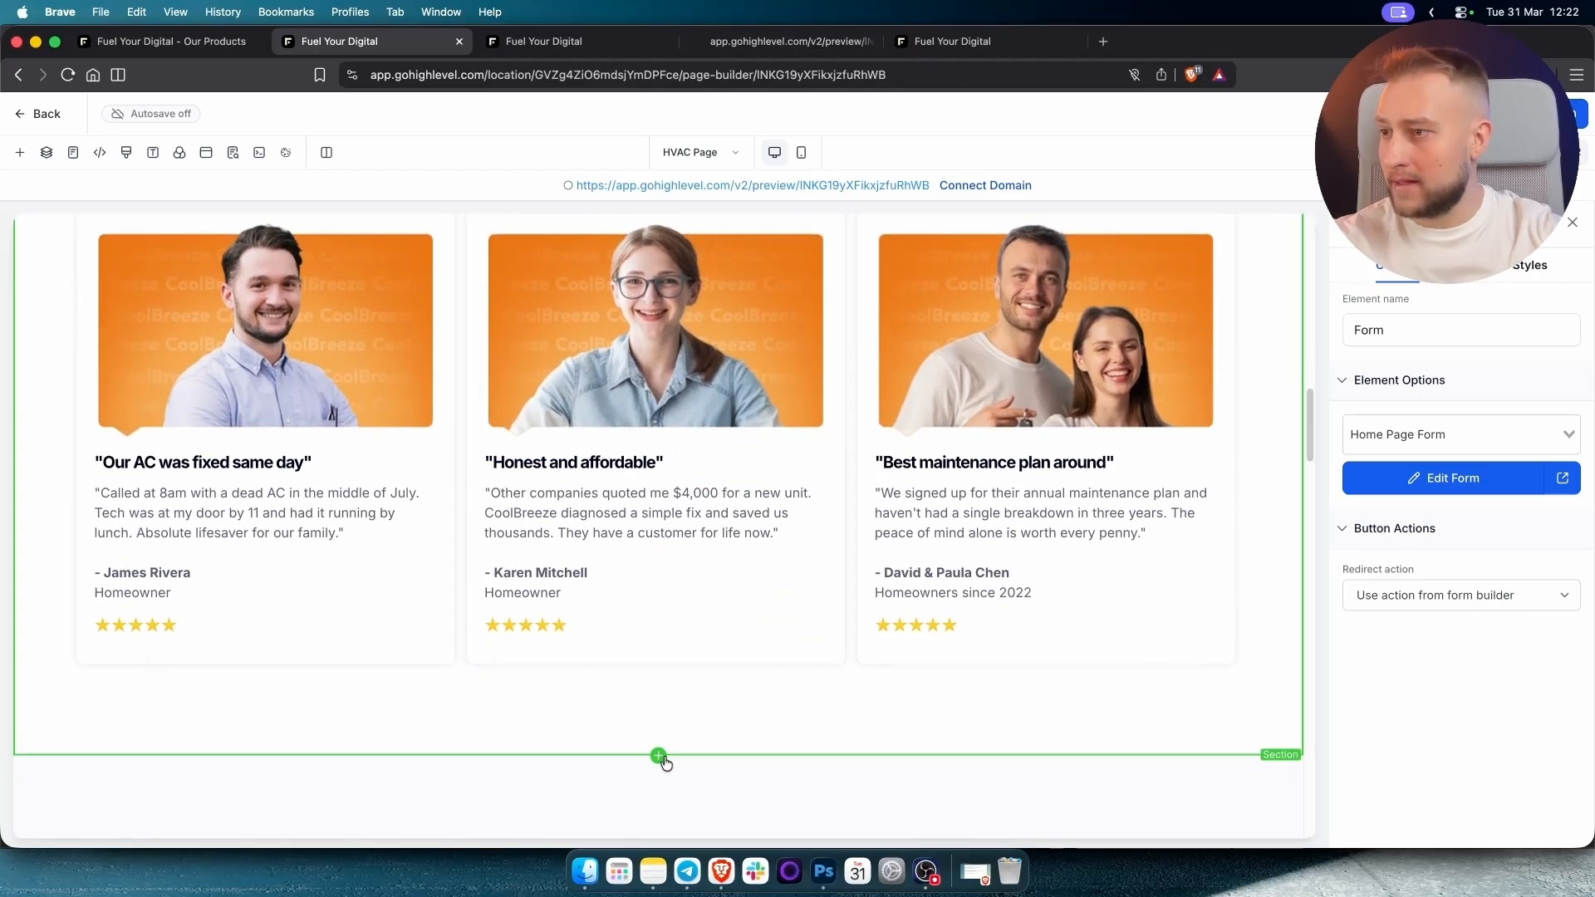
pyautogui.click(658, 755)
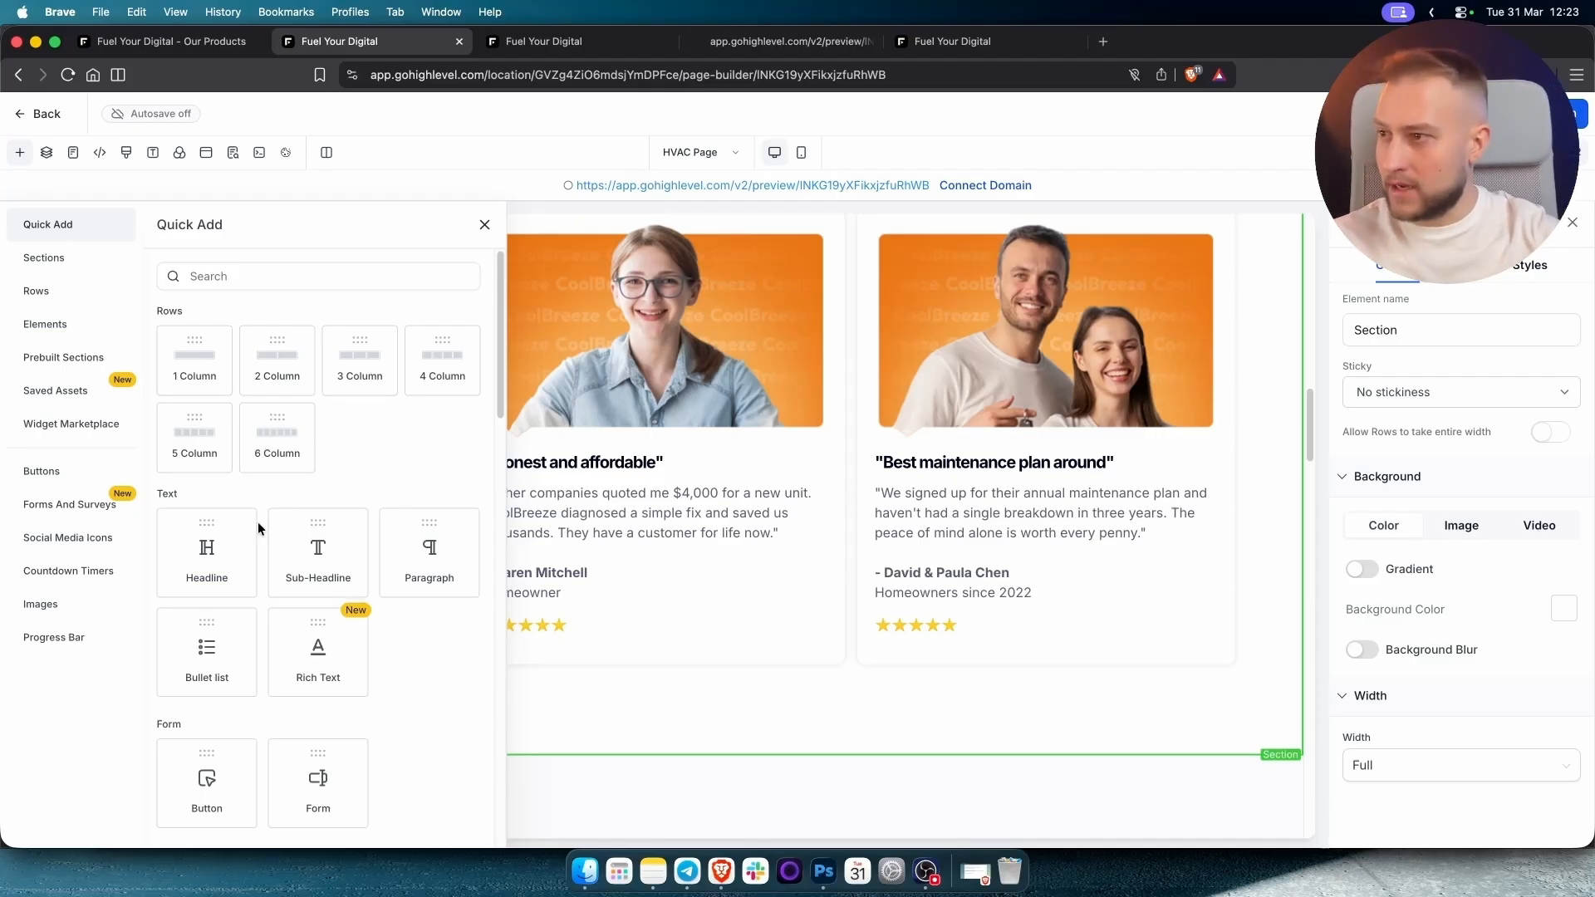
# Insert an empty Full Width section below the testimonials.
pyautogui.scroll(-3, 333, 525)
pyautogui.scroll(-2, 337, 577)
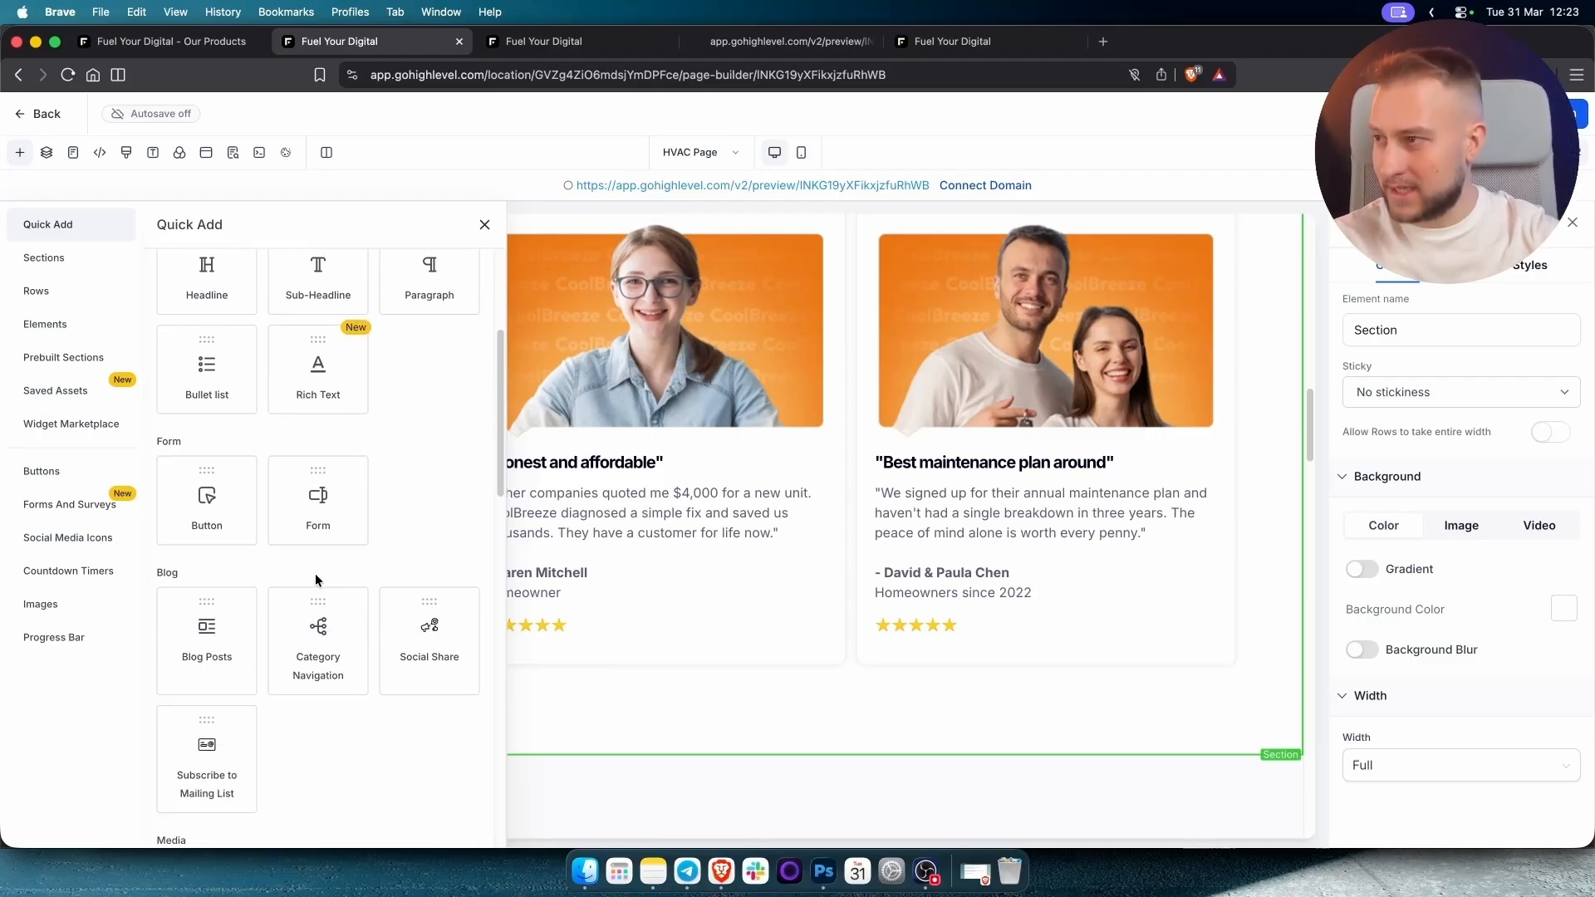
pyautogui.scroll(-3, 314, 577)
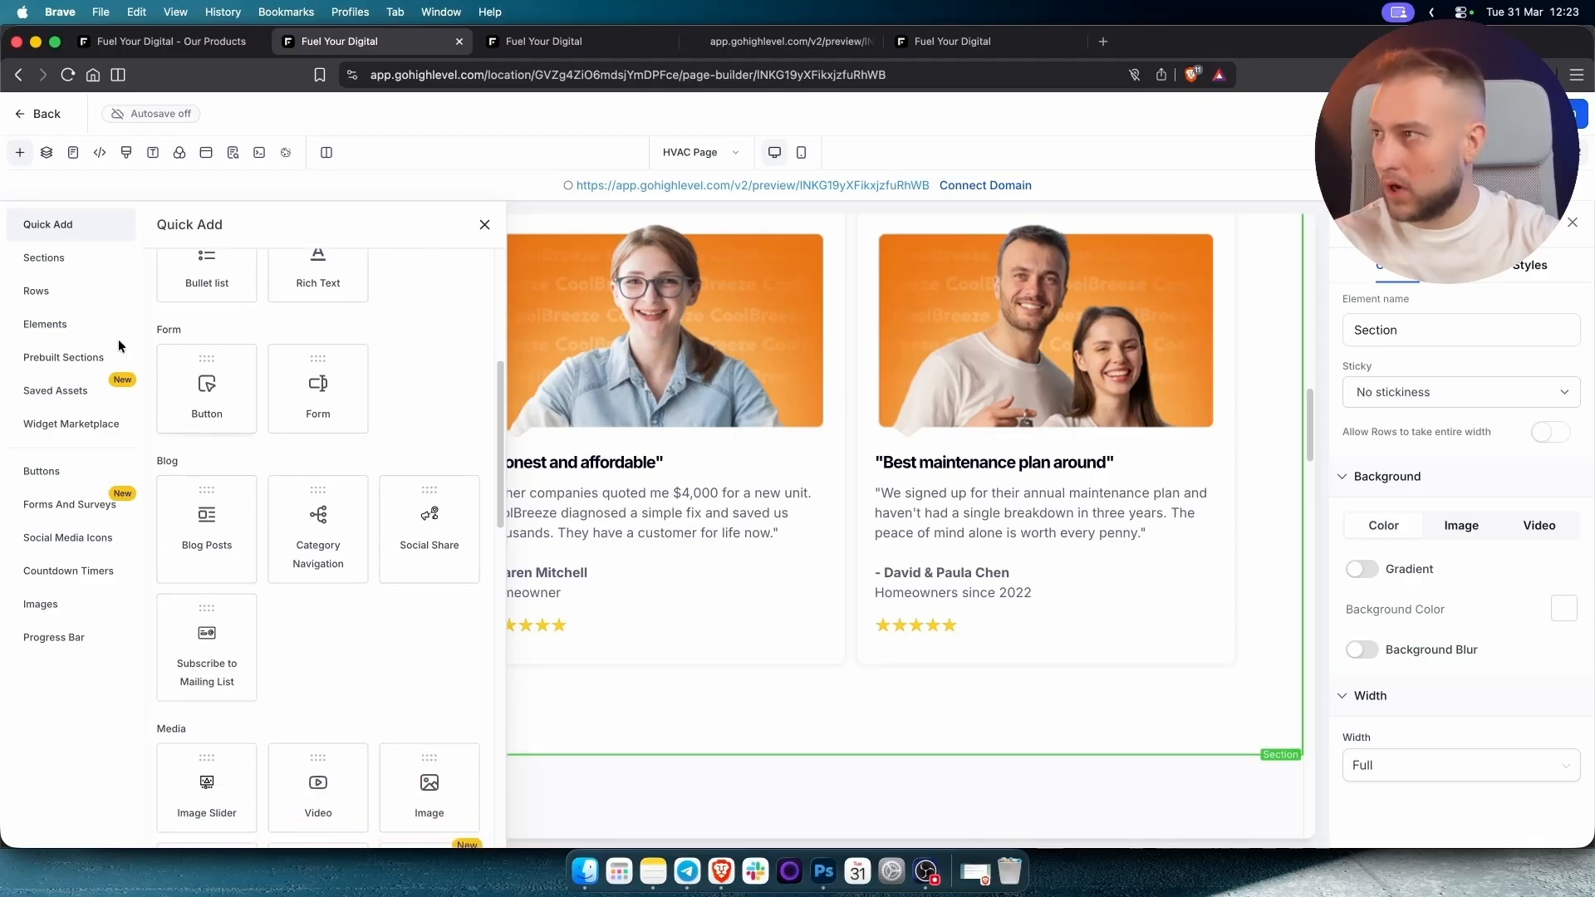
pyautogui.click(42, 324)
pyautogui.click(73, 259)
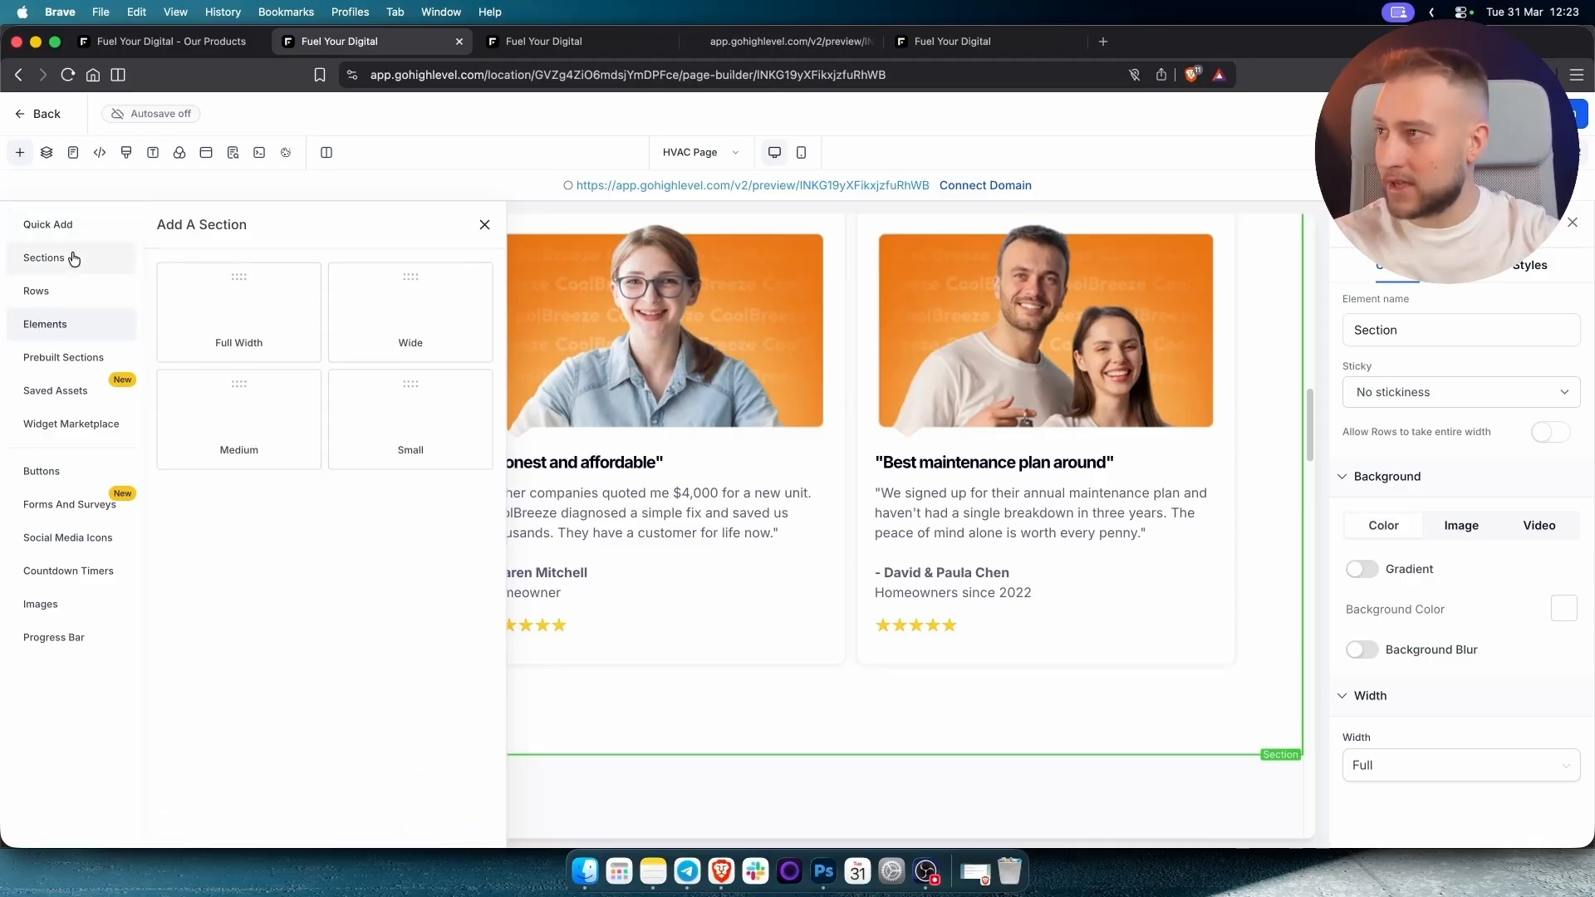
pyautogui.click(232, 336)
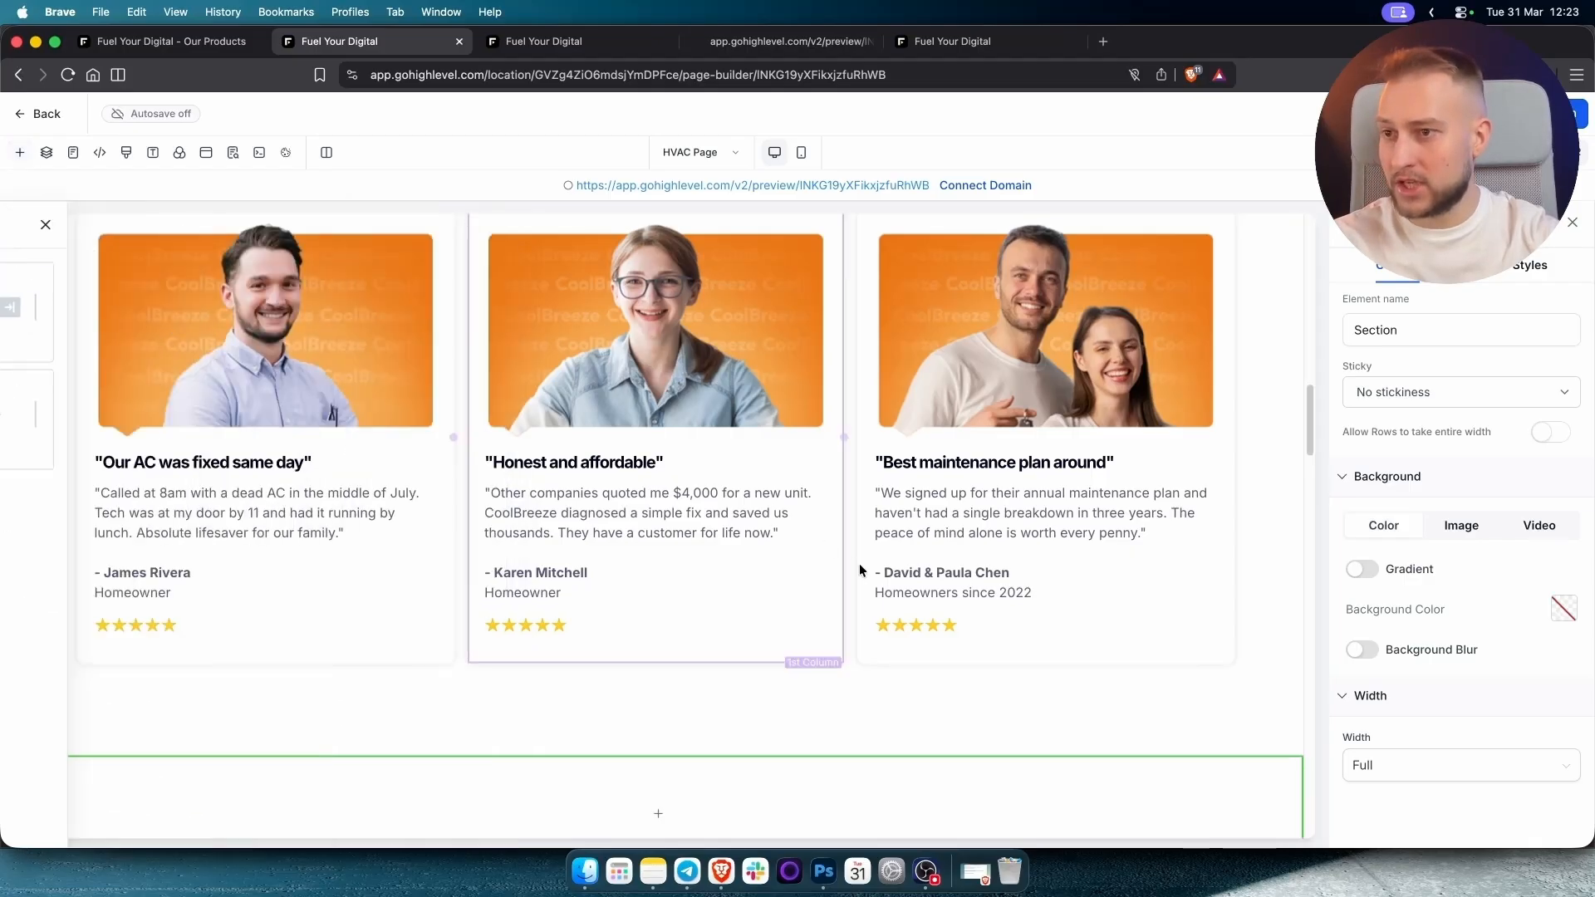
# Add an 'Add a Title Here' headline to the new section.
pyautogui.scroll(-4, 859, 570)
pyautogui.click(657, 501)
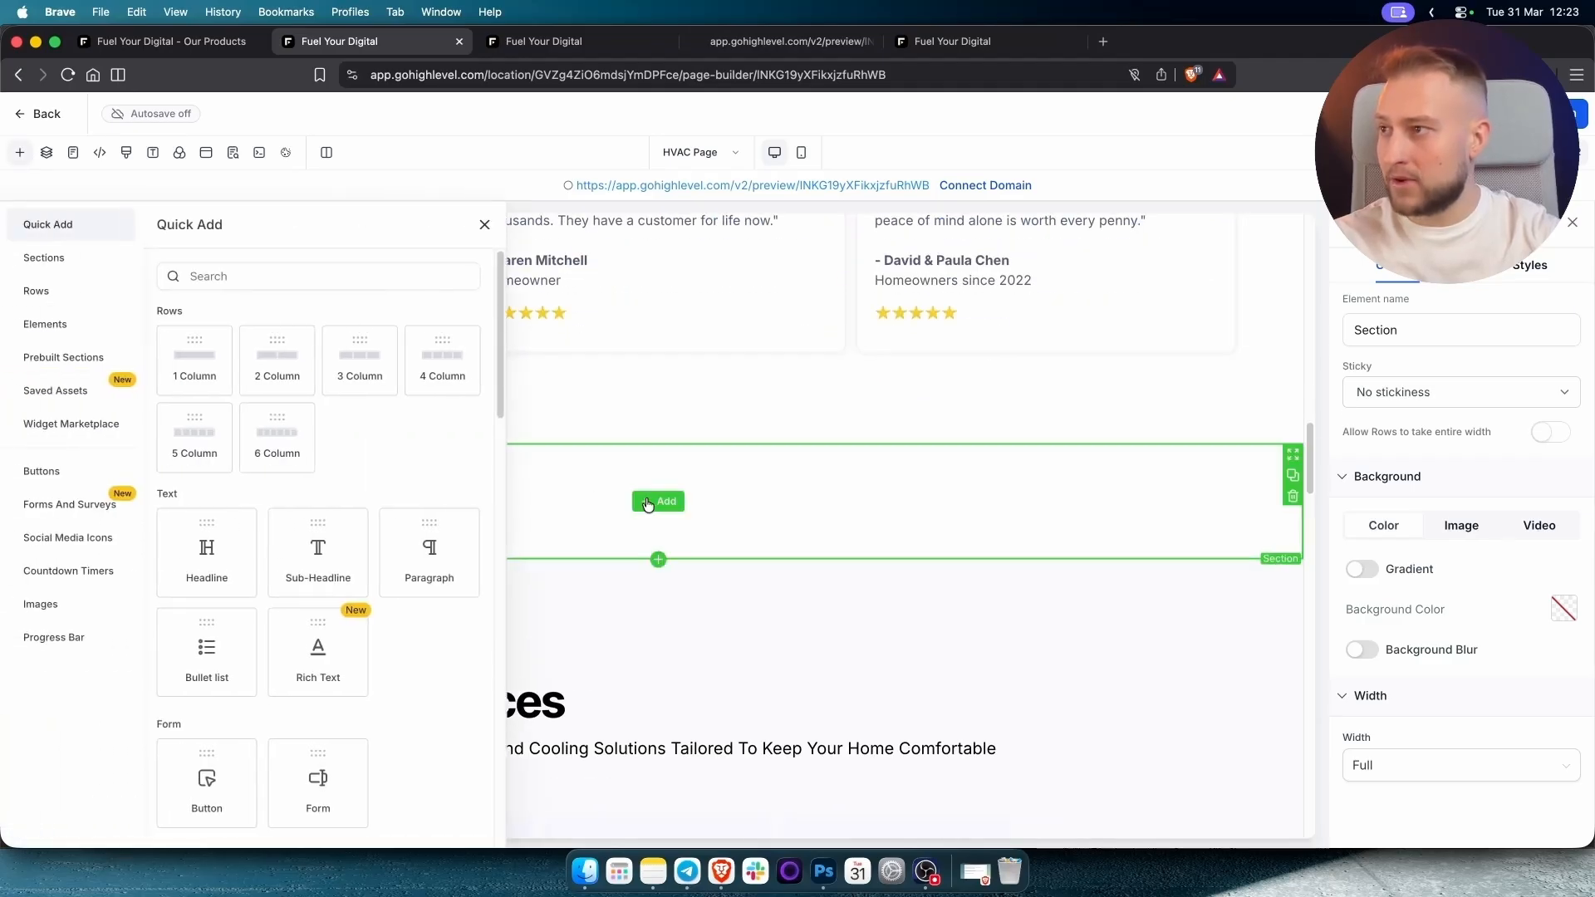
pyautogui.scroll(-3, 347, 448)
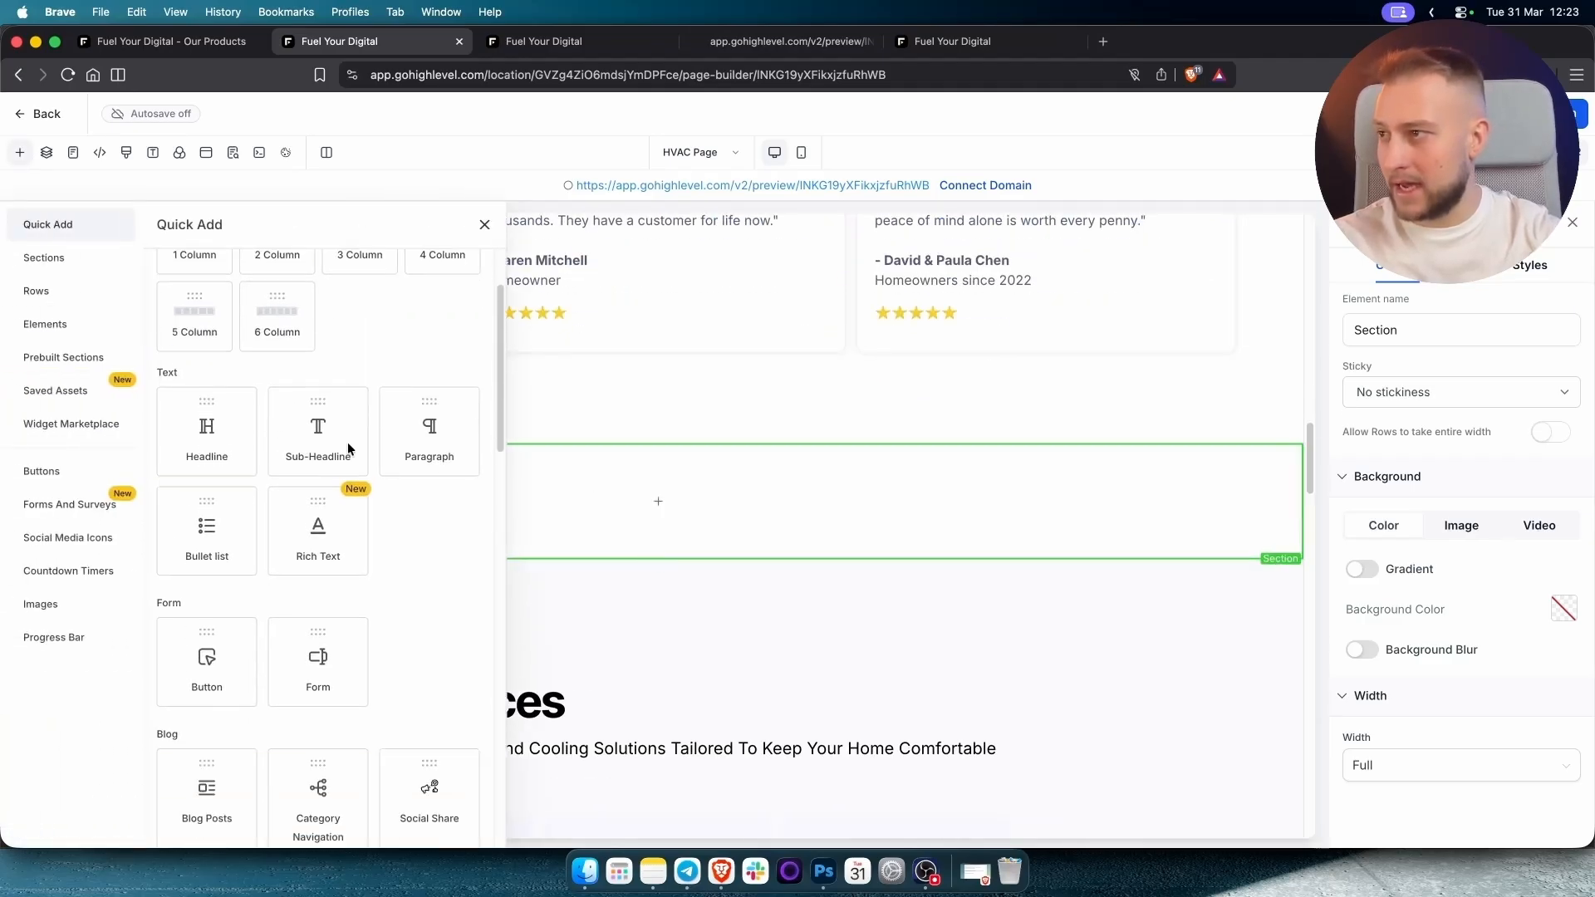
pyautogui.click(204, 437)
# Search the elements for 'revi' and place a Reviews widget below the headline.
pyautogui.click(658, 529)
pyautogui.scroll(-5, 340, 474)
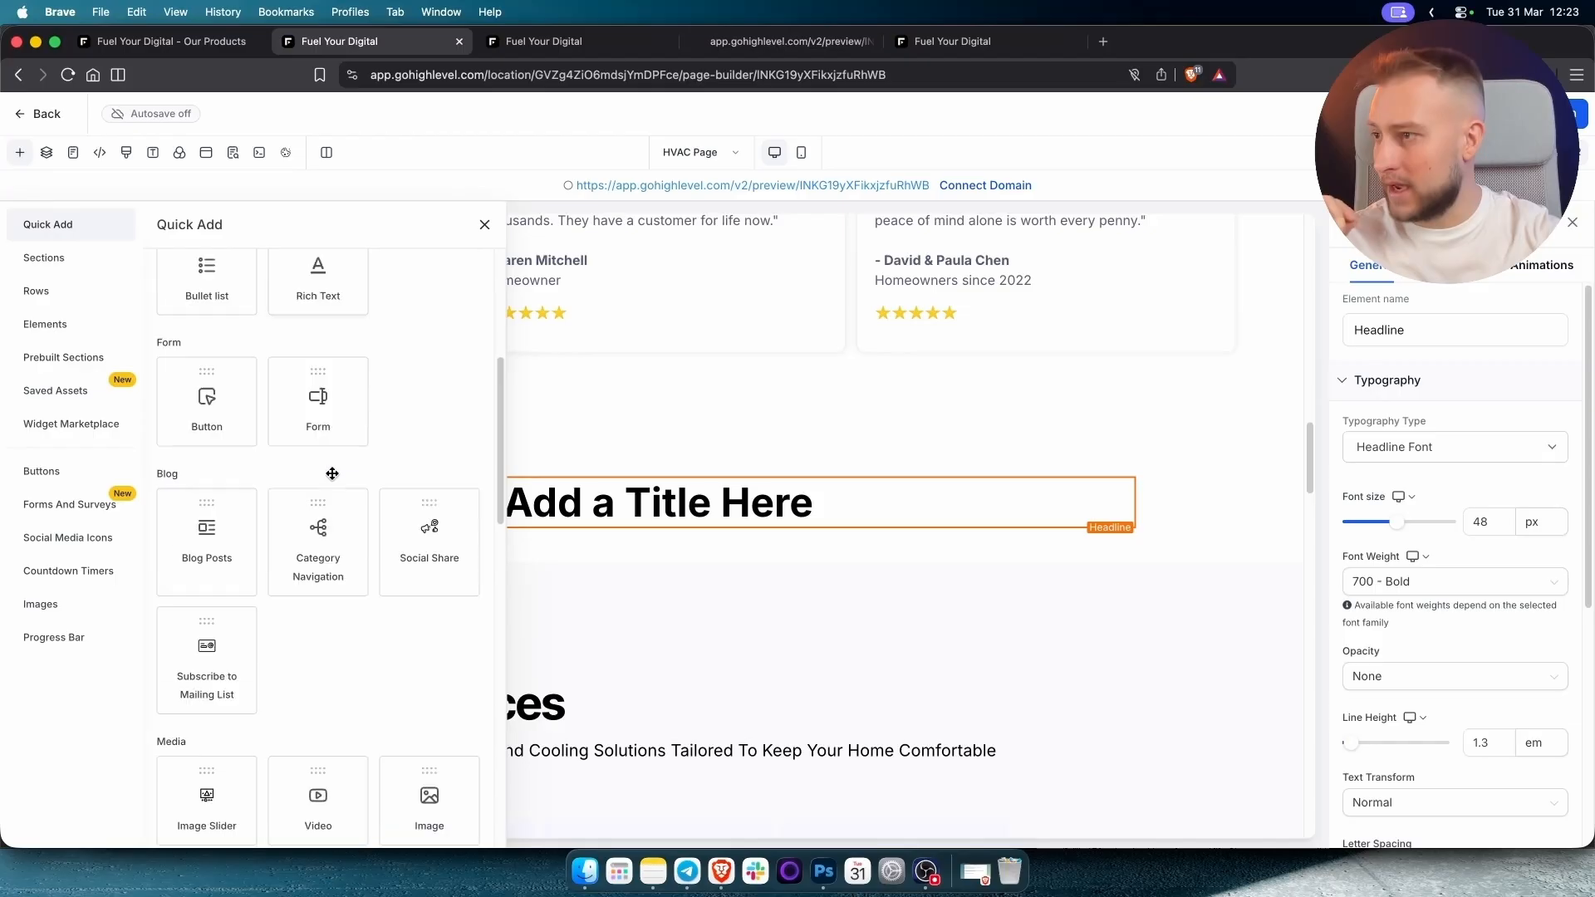
pyautogui.scroll(-6, 335, 473)
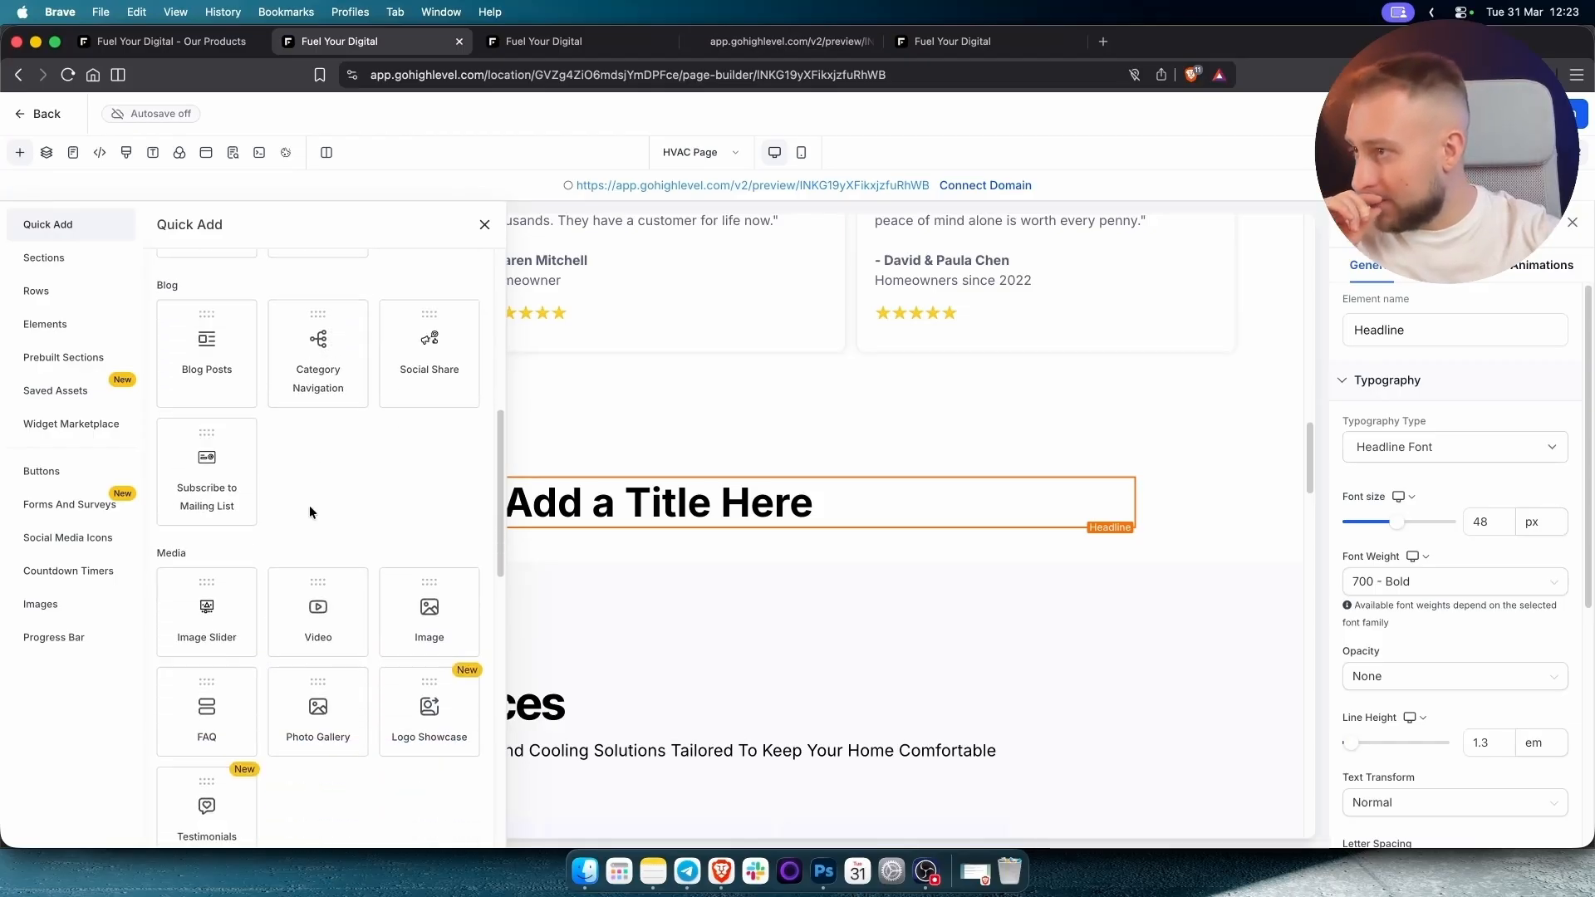
pyautogui.scroll(-1, 309, 505)
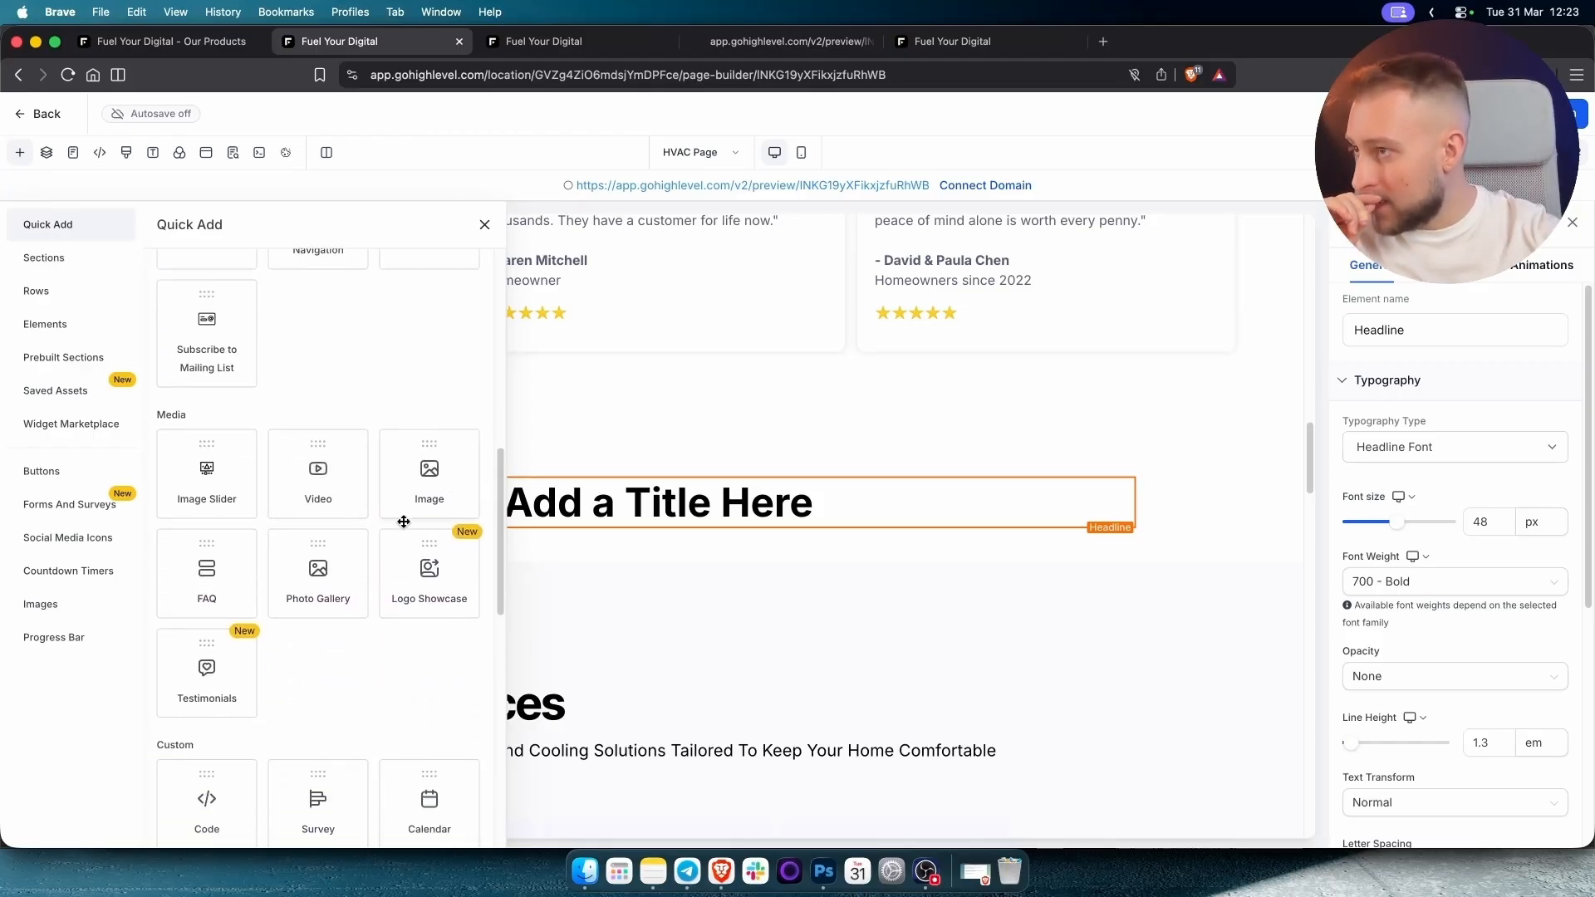
pyautogui.scroll(12, 228, 328)
pyautogui.click(218, 274)
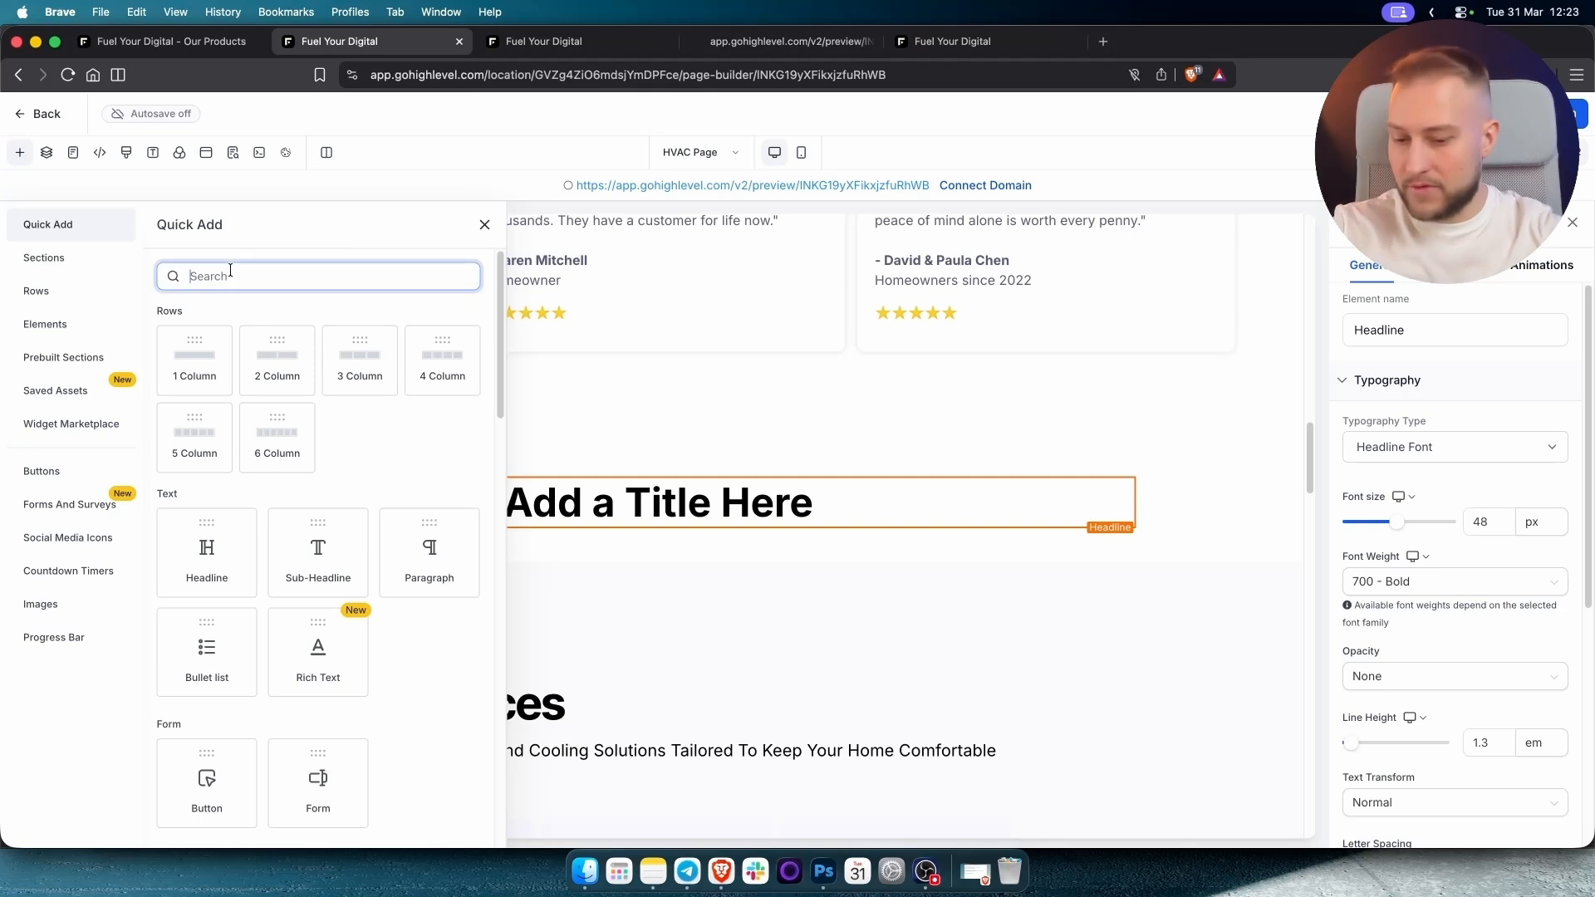
pyautogui.write('revi')
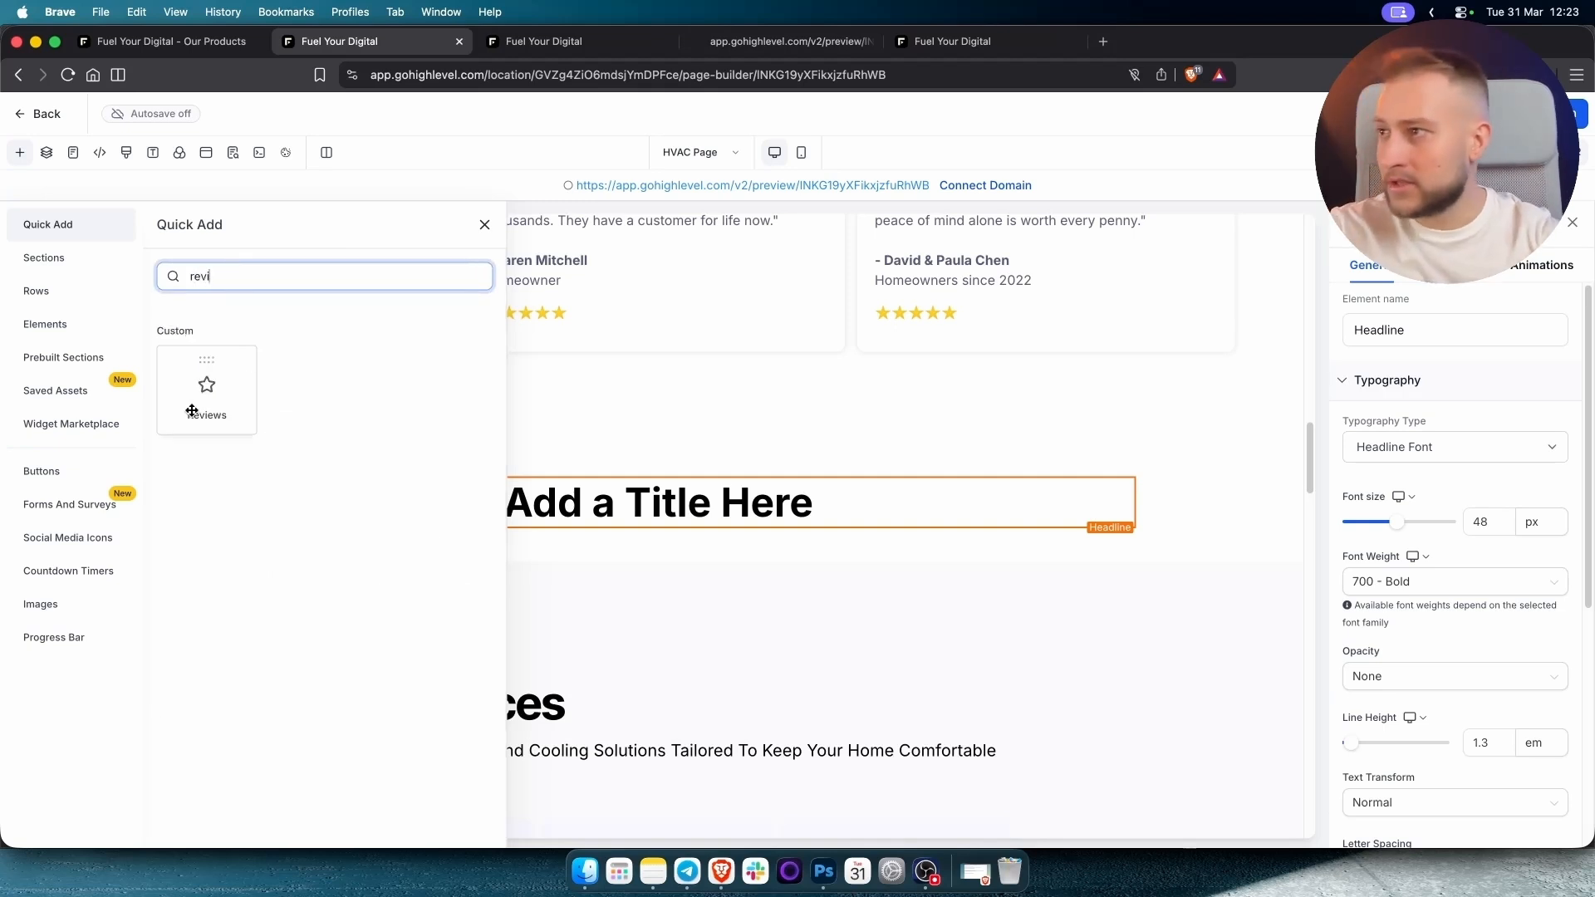
pyautogui.moveTo(218, 408); pyautogui.dragTo(660, 453)
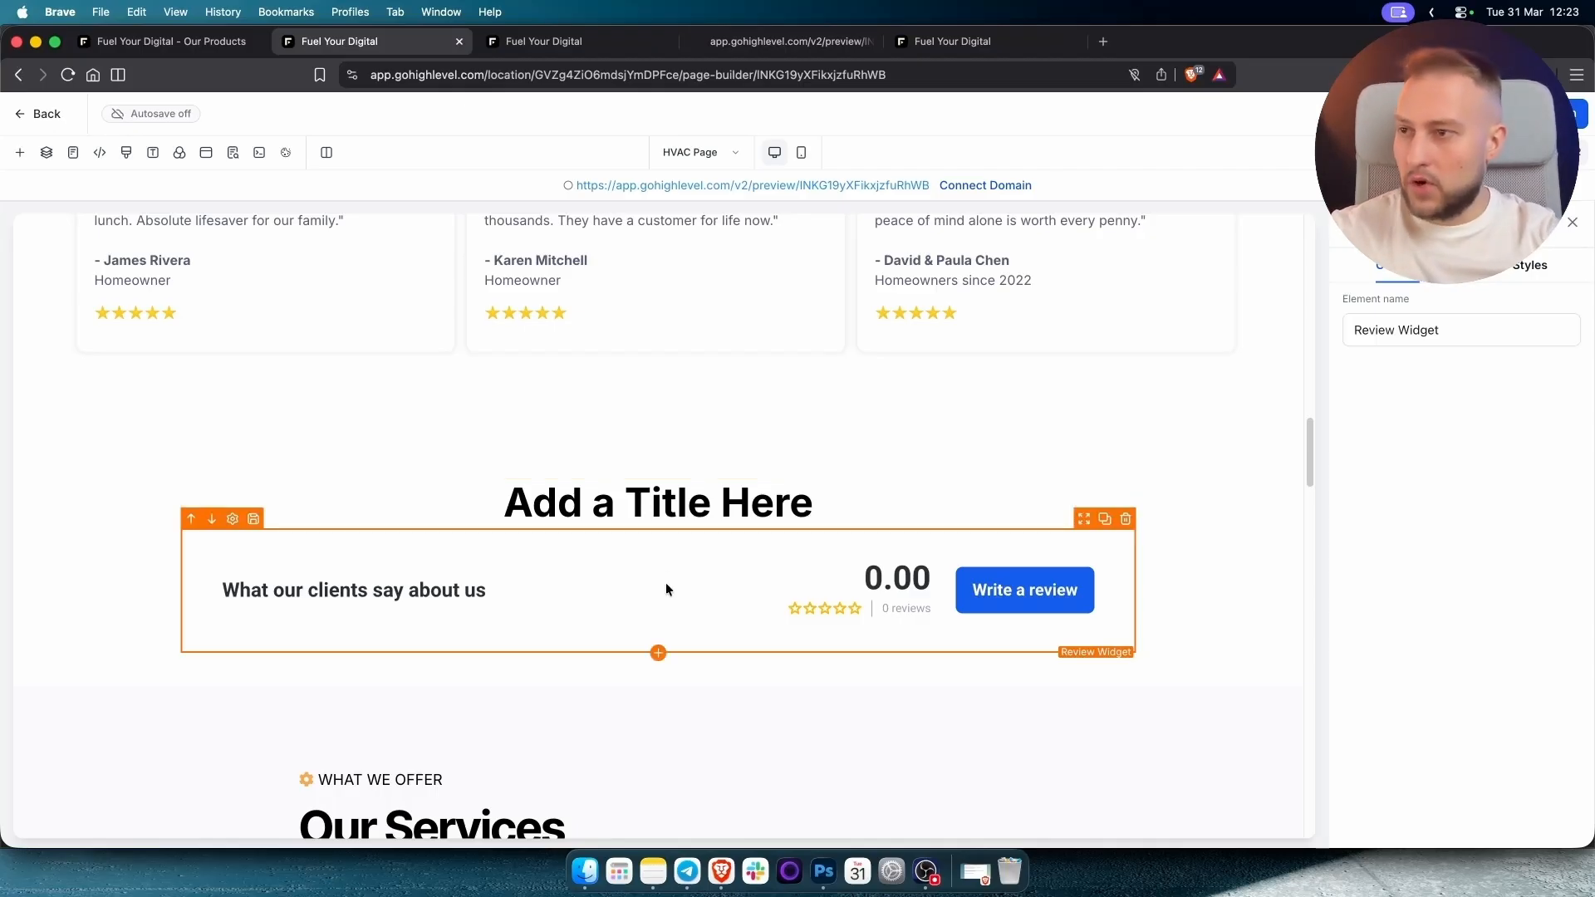
# Clear the element search and place a Paragraph below the reviews widget.
pyautogui.scroll(-4, 591, 587)
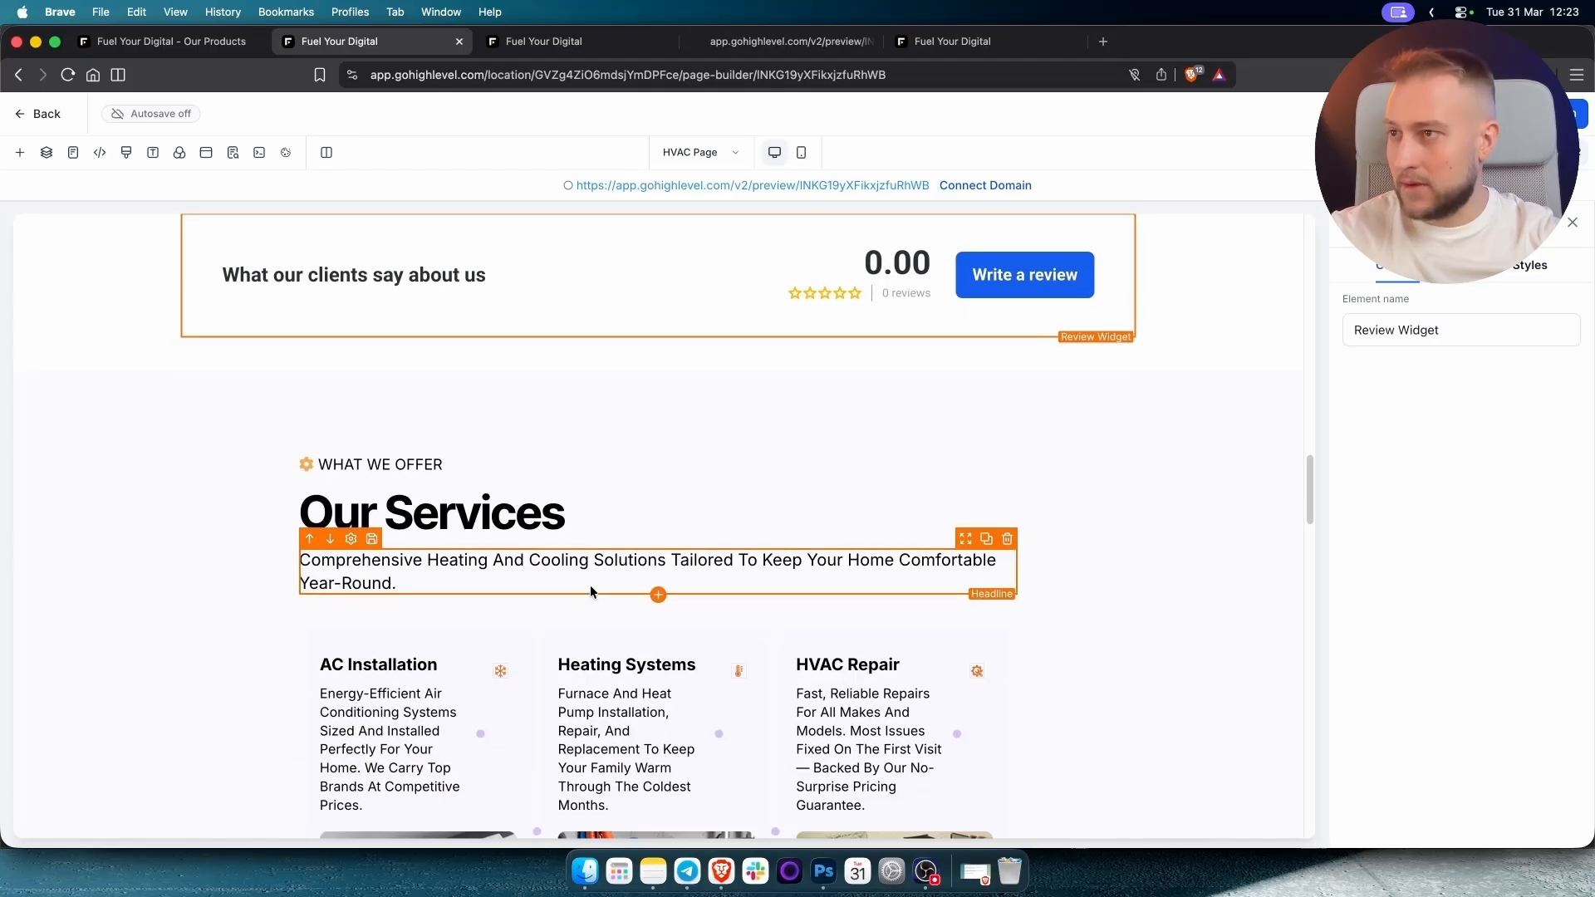
pyautogui.scroll(6, 908, 546)
pyautogui.scroll(-1, 875, 595)
pyautogui.scroll(-2, 875, 595)
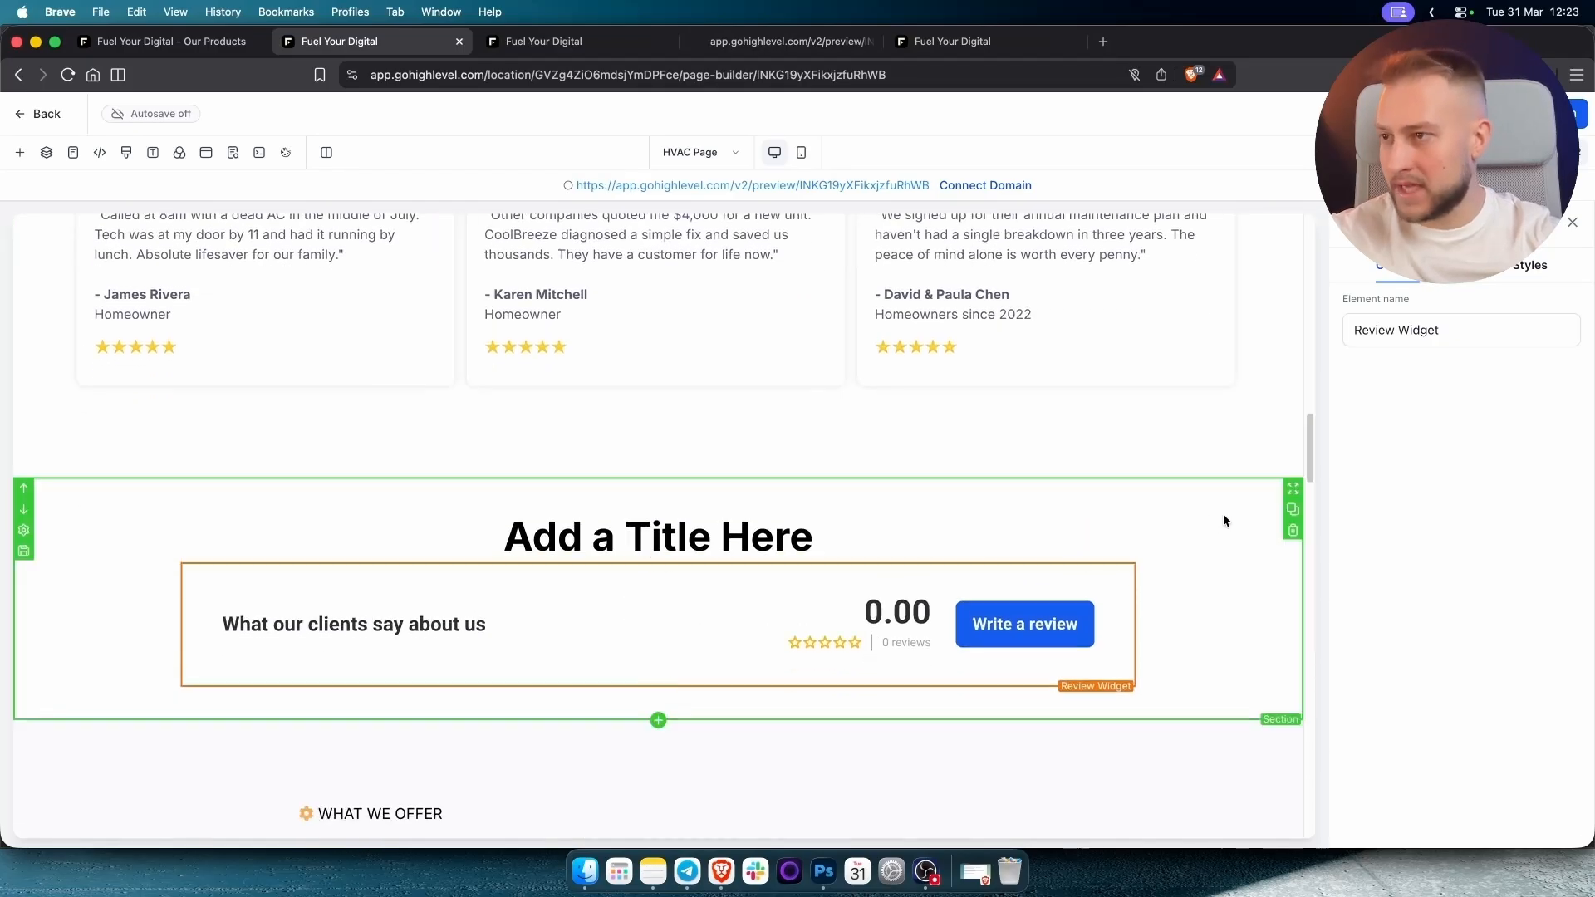
pyautogui.scroll(-1, 1223, 513)
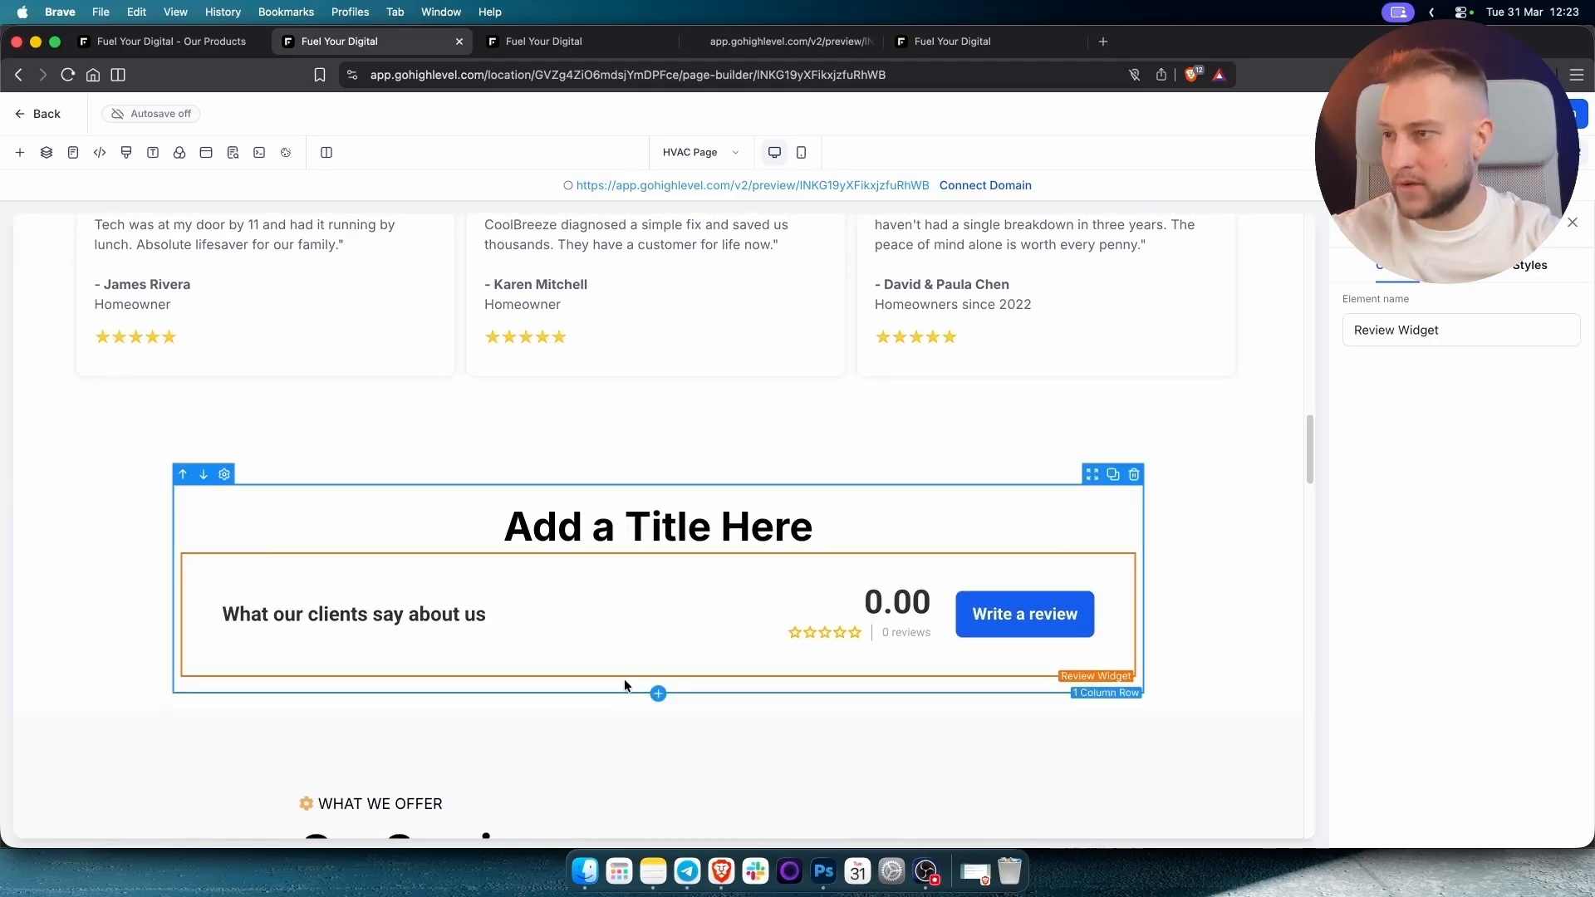
pyautogui.click(658, 678)
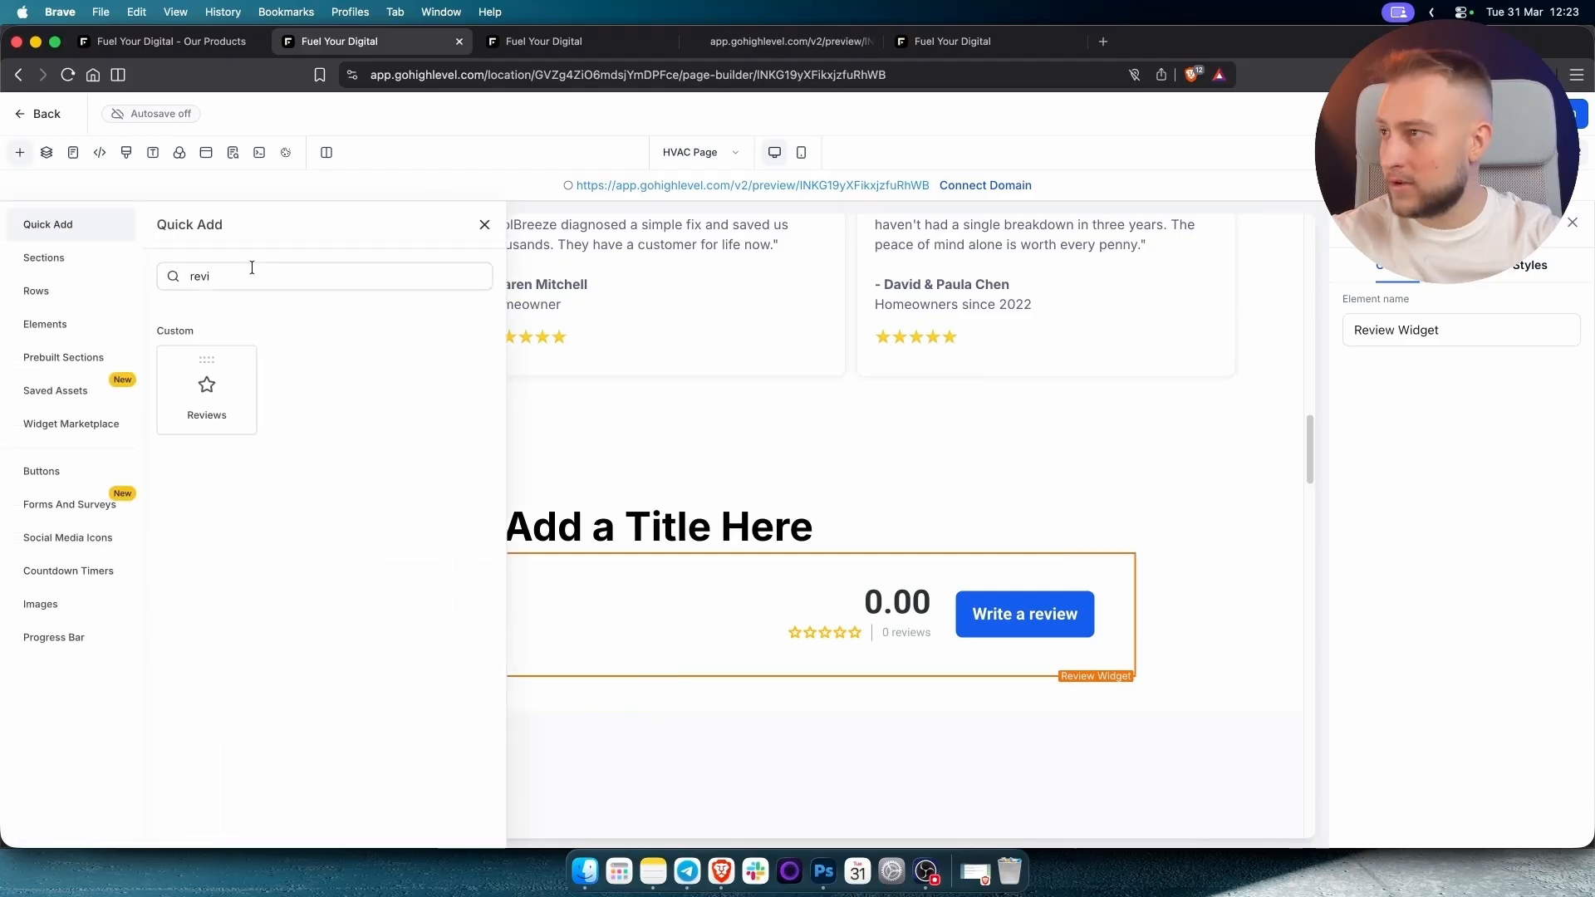
pyautogui.doubleClick(252, 274)
pyautogui.press('BackSpace')
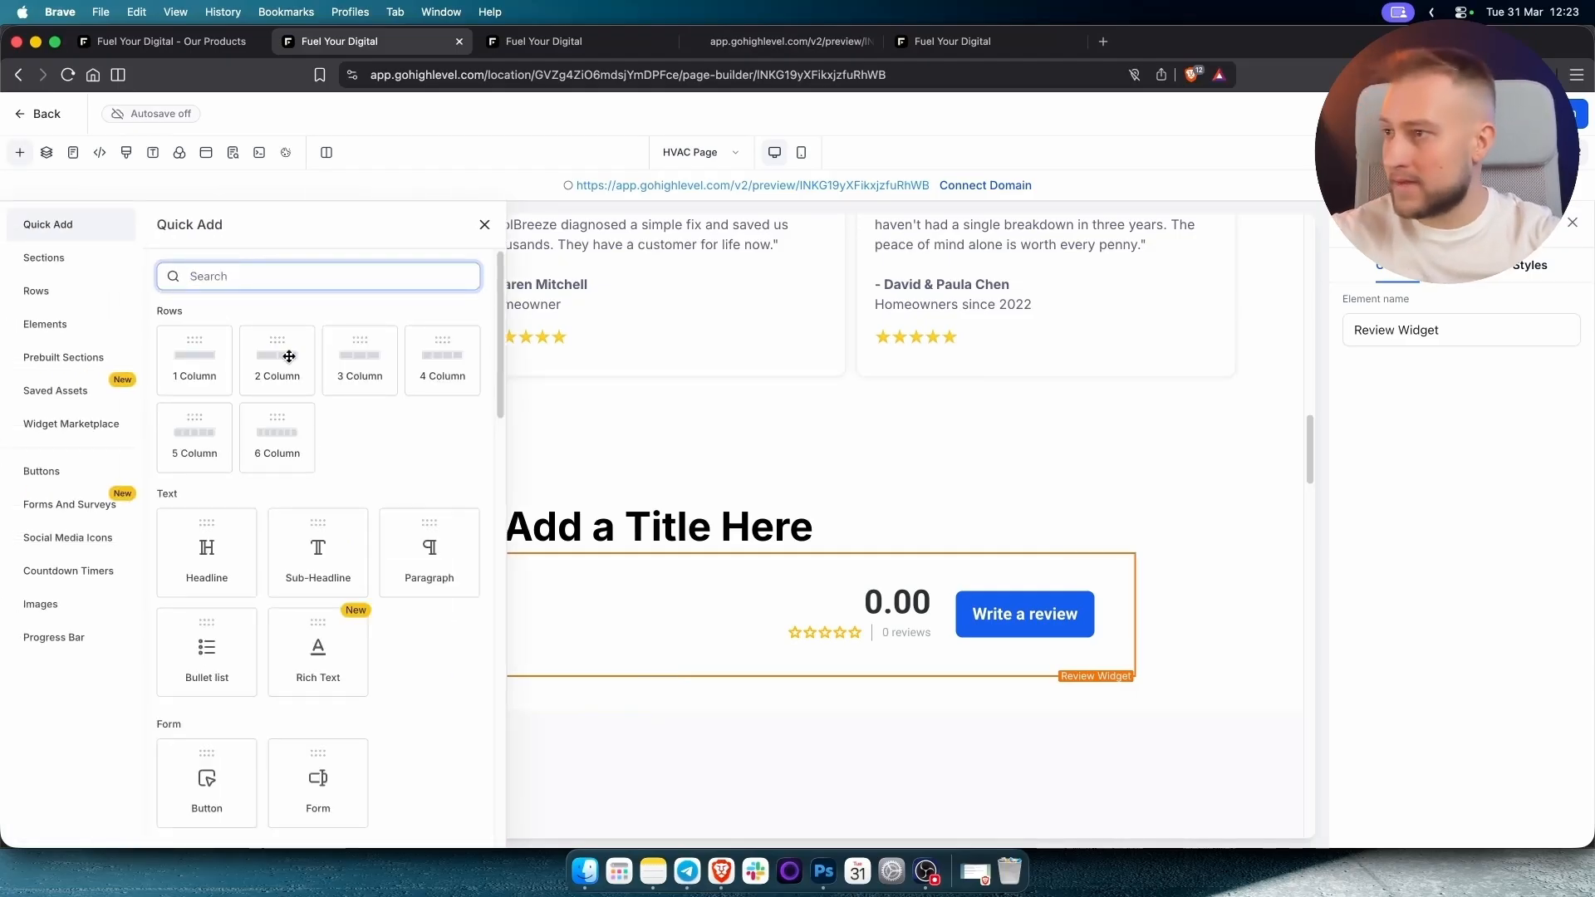
pyautogui.moveTo(394, 554); pyautogui.dragTo(860, 512)
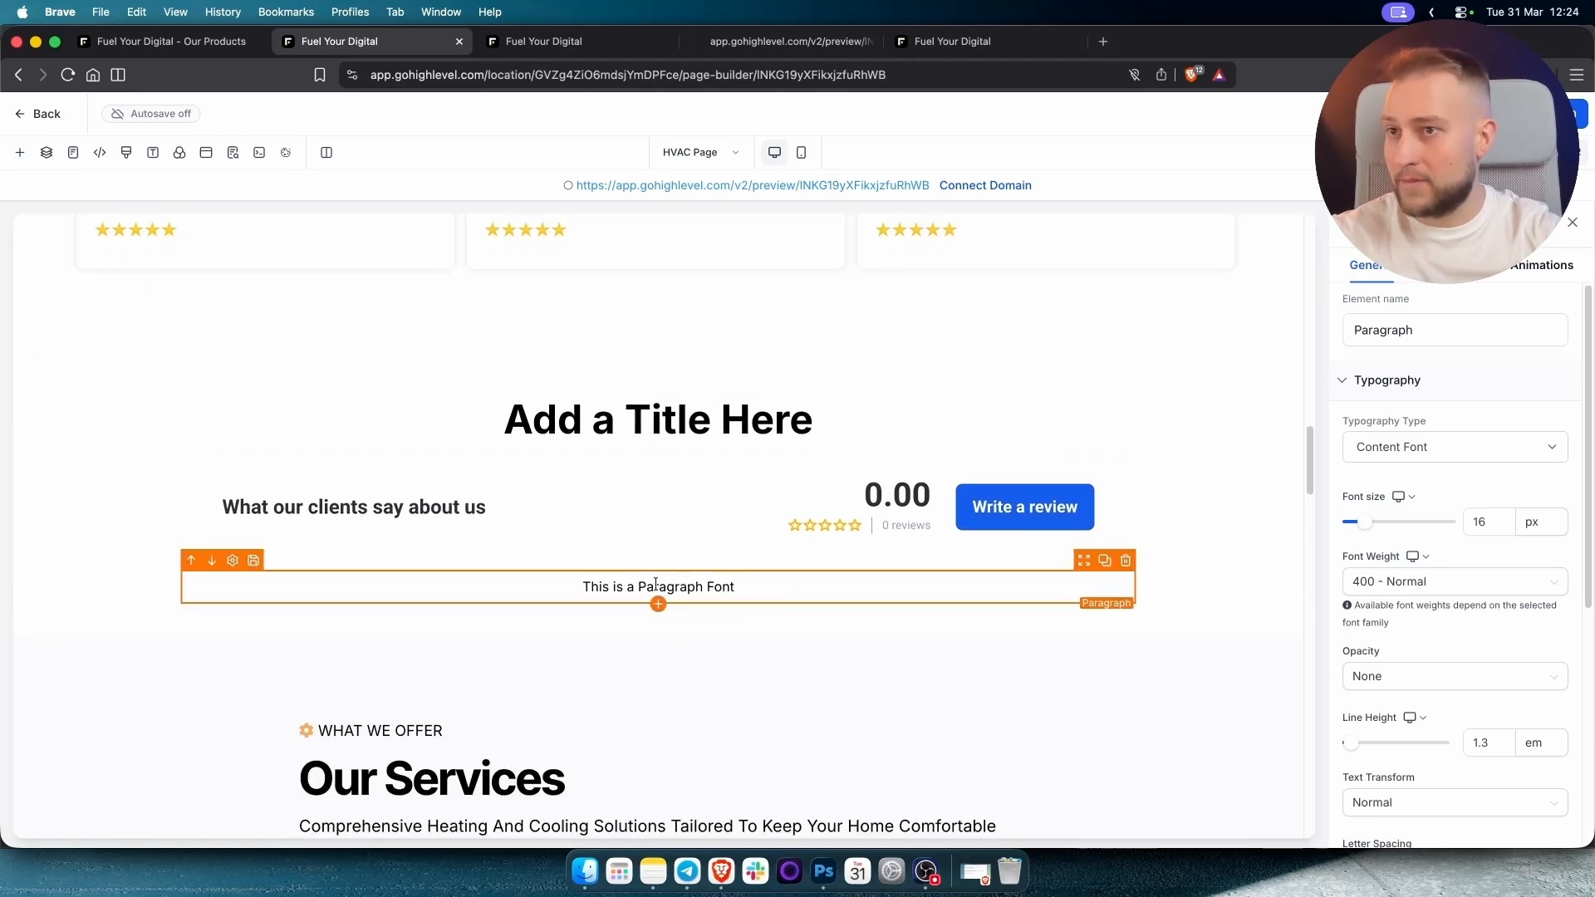
# Type 'Welcome' into the paragraph and bring up its AI writing options.
pyautogui.scroll(-4, 1453, 521)
pyautogui.scroll(4, 1443, 486)
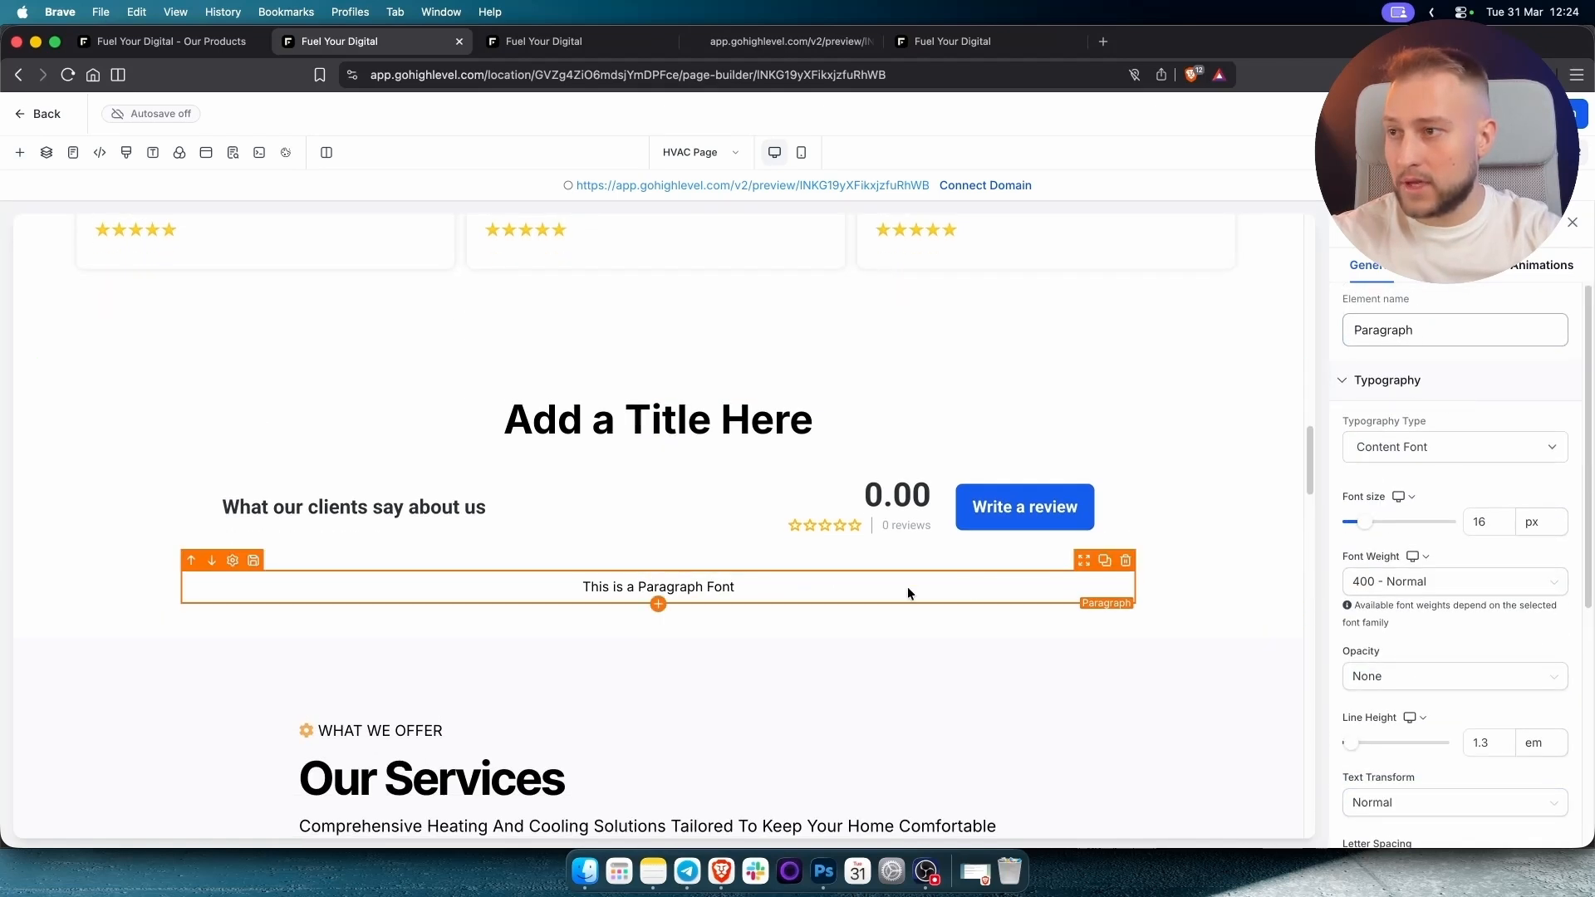
pyautogui.doubleClick(700, 592)
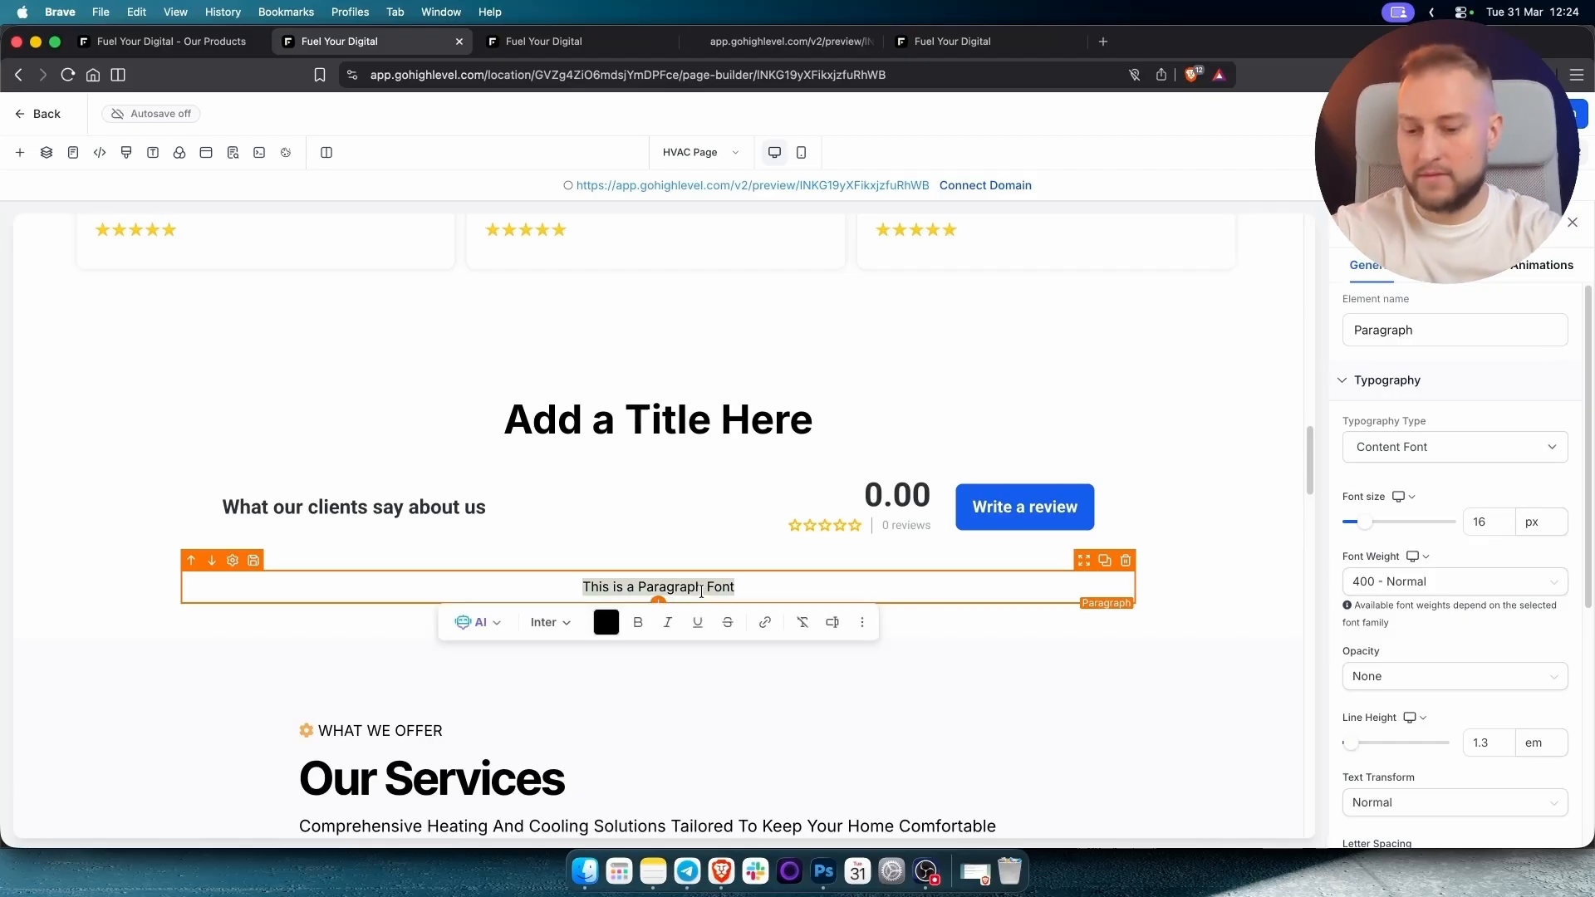
pyautogui.write('service')
pyautogui.press('BackSpace')
pyautogui.press('BackSpace')
pyautogui.press('BackSpace')
pyautogui.press('BackSpace')
pyautogui.press('BackSpace')
pyautogui.press('BackSpace')
pyautogui.press('BackSpace')
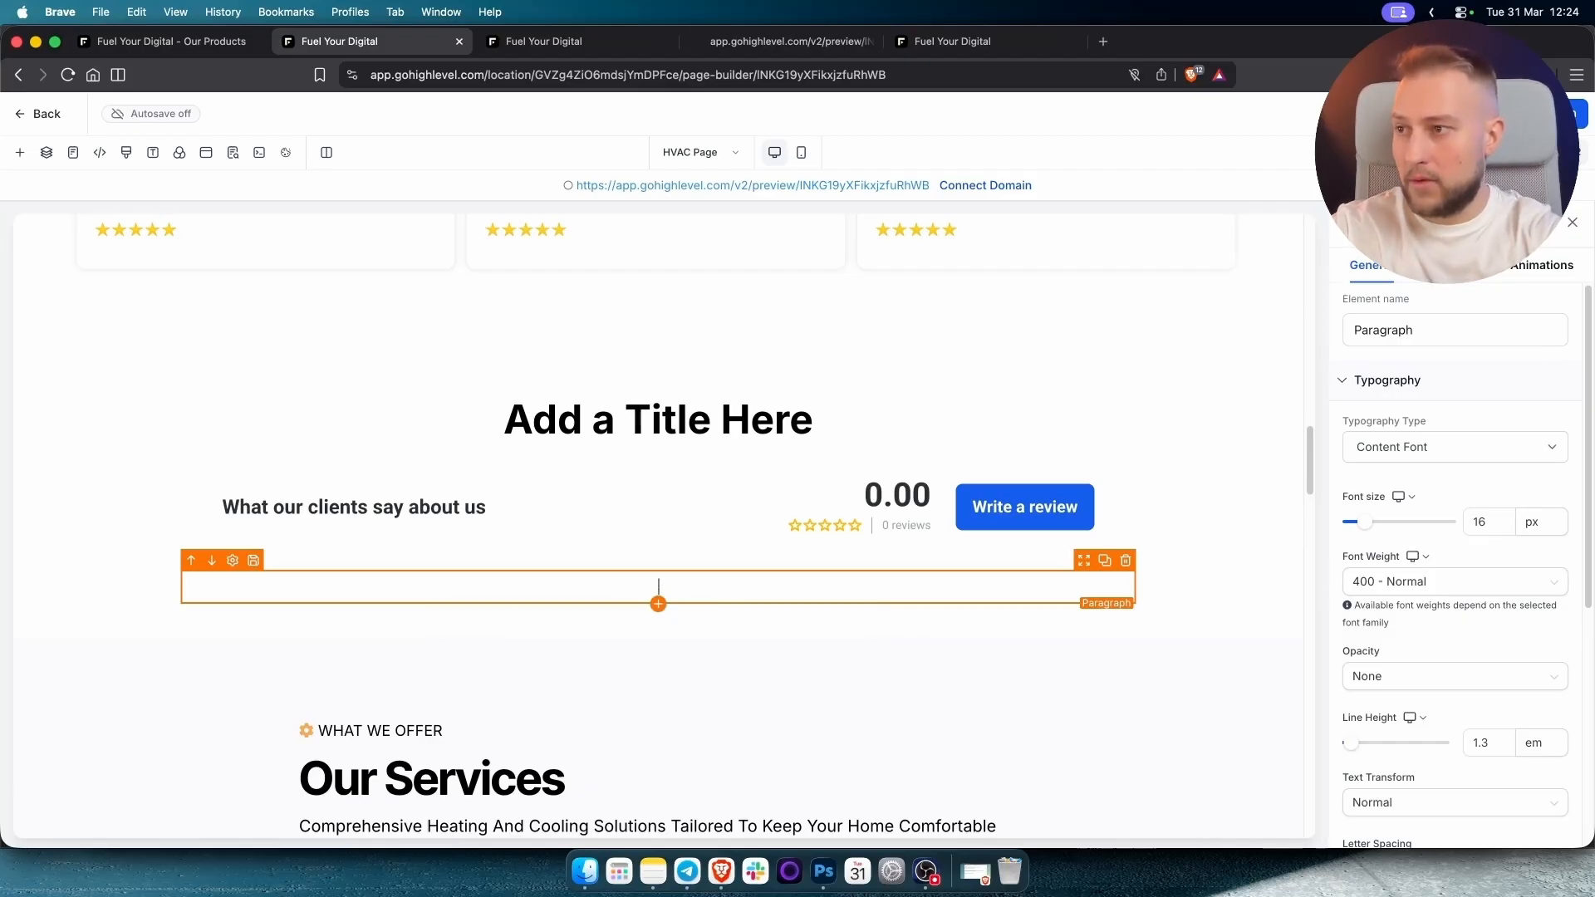
pyautogui.write('CWea')
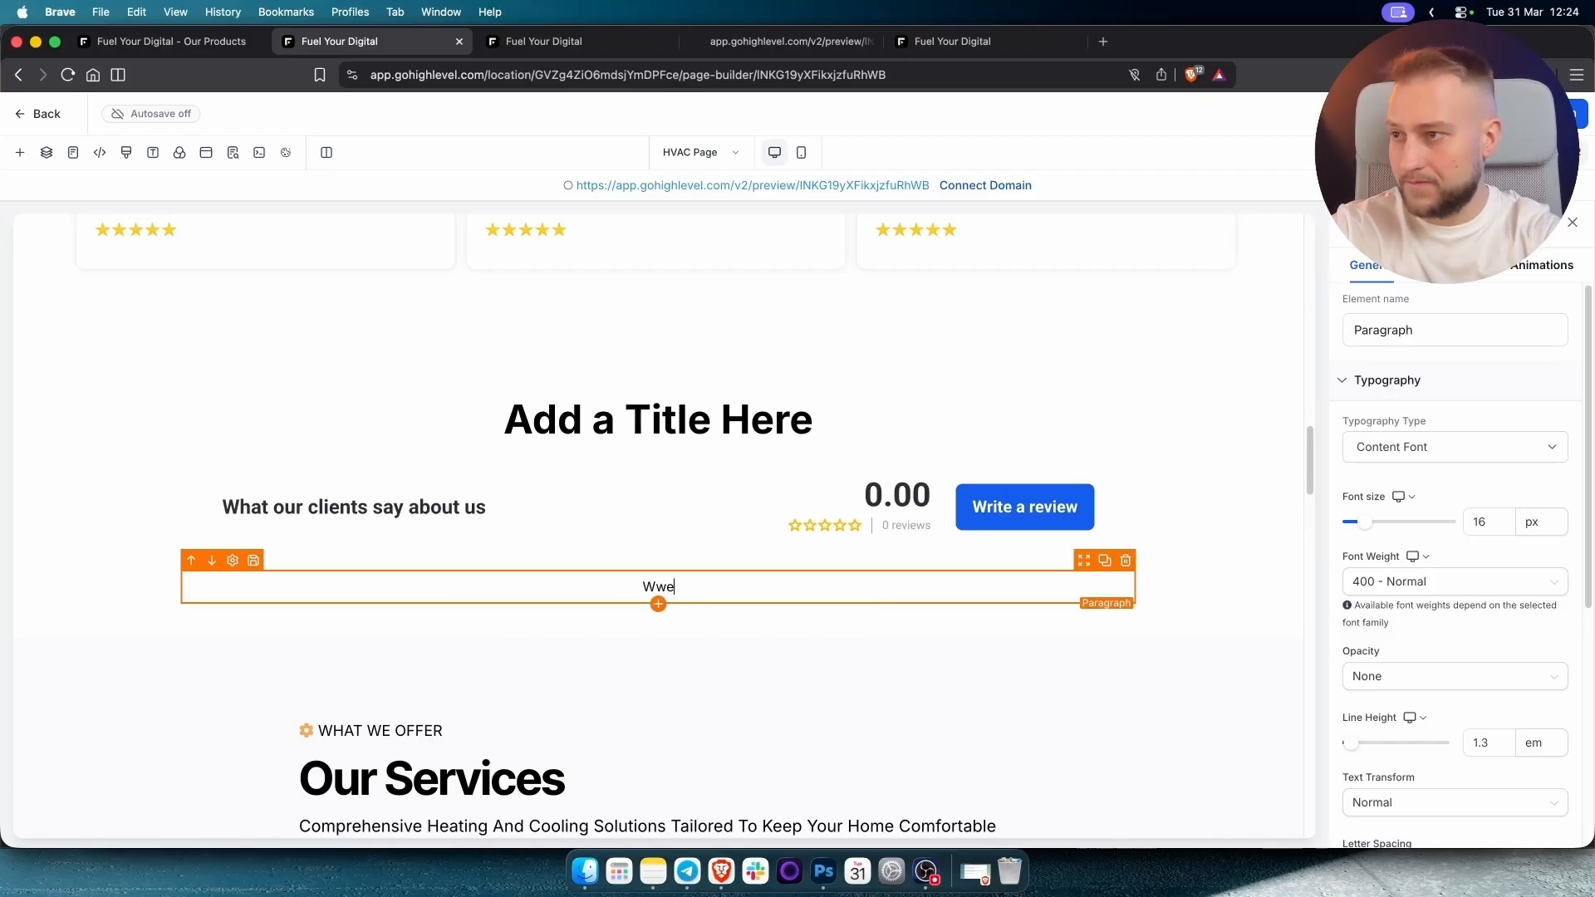
pyautogui.press('BackSpace')
pyautogui.press('BackSpace')
pyautogui.write('elcome')
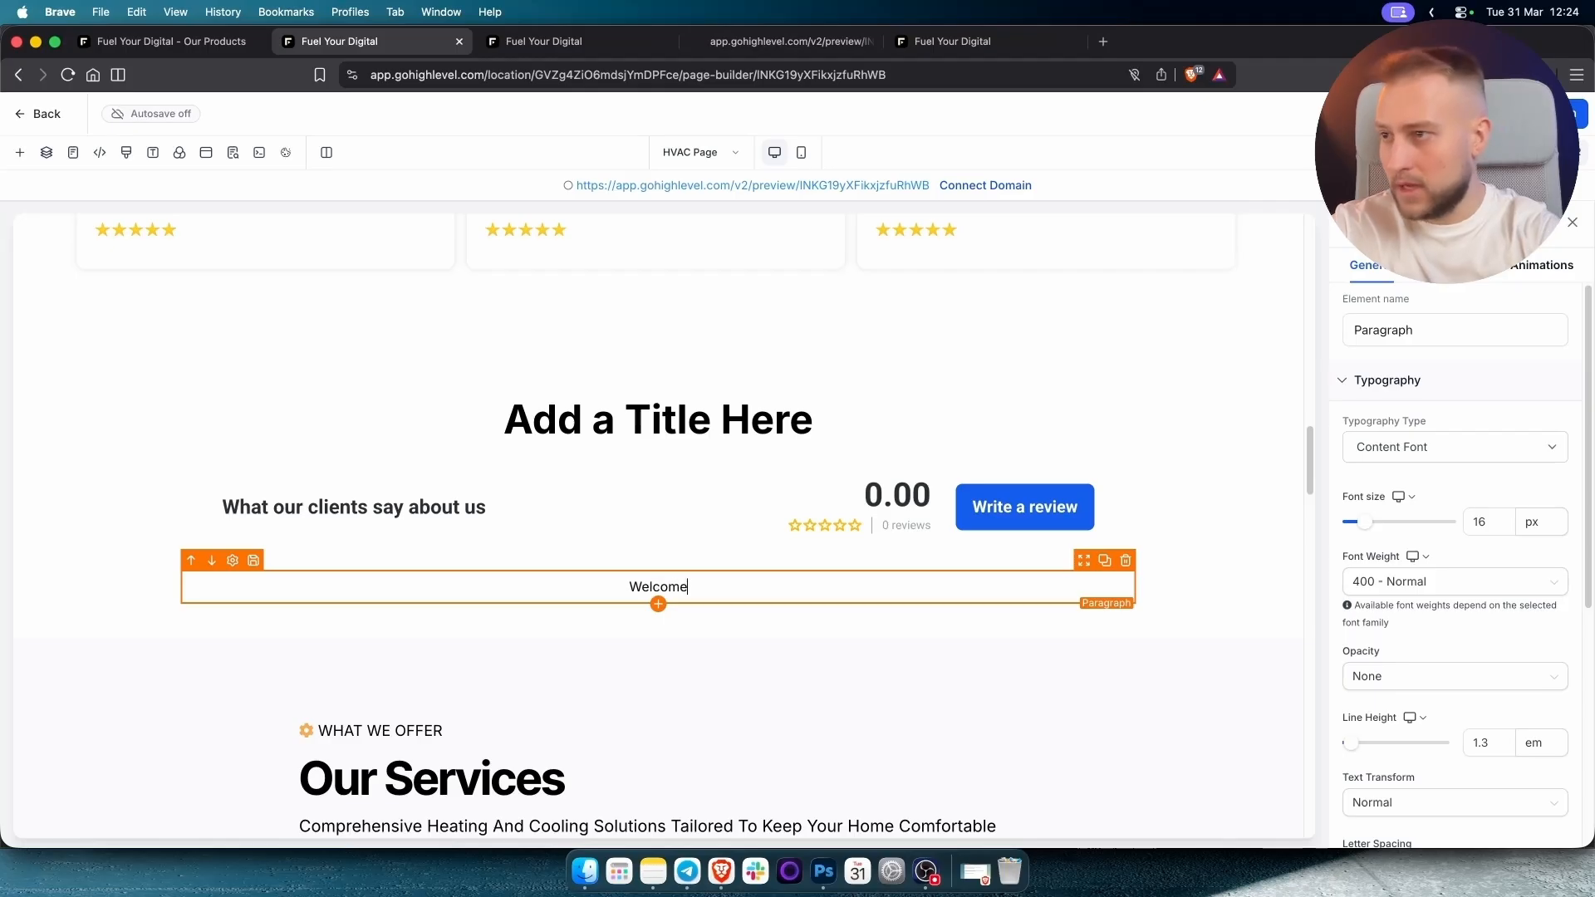
pyautogui.doubleClick(669, 585)
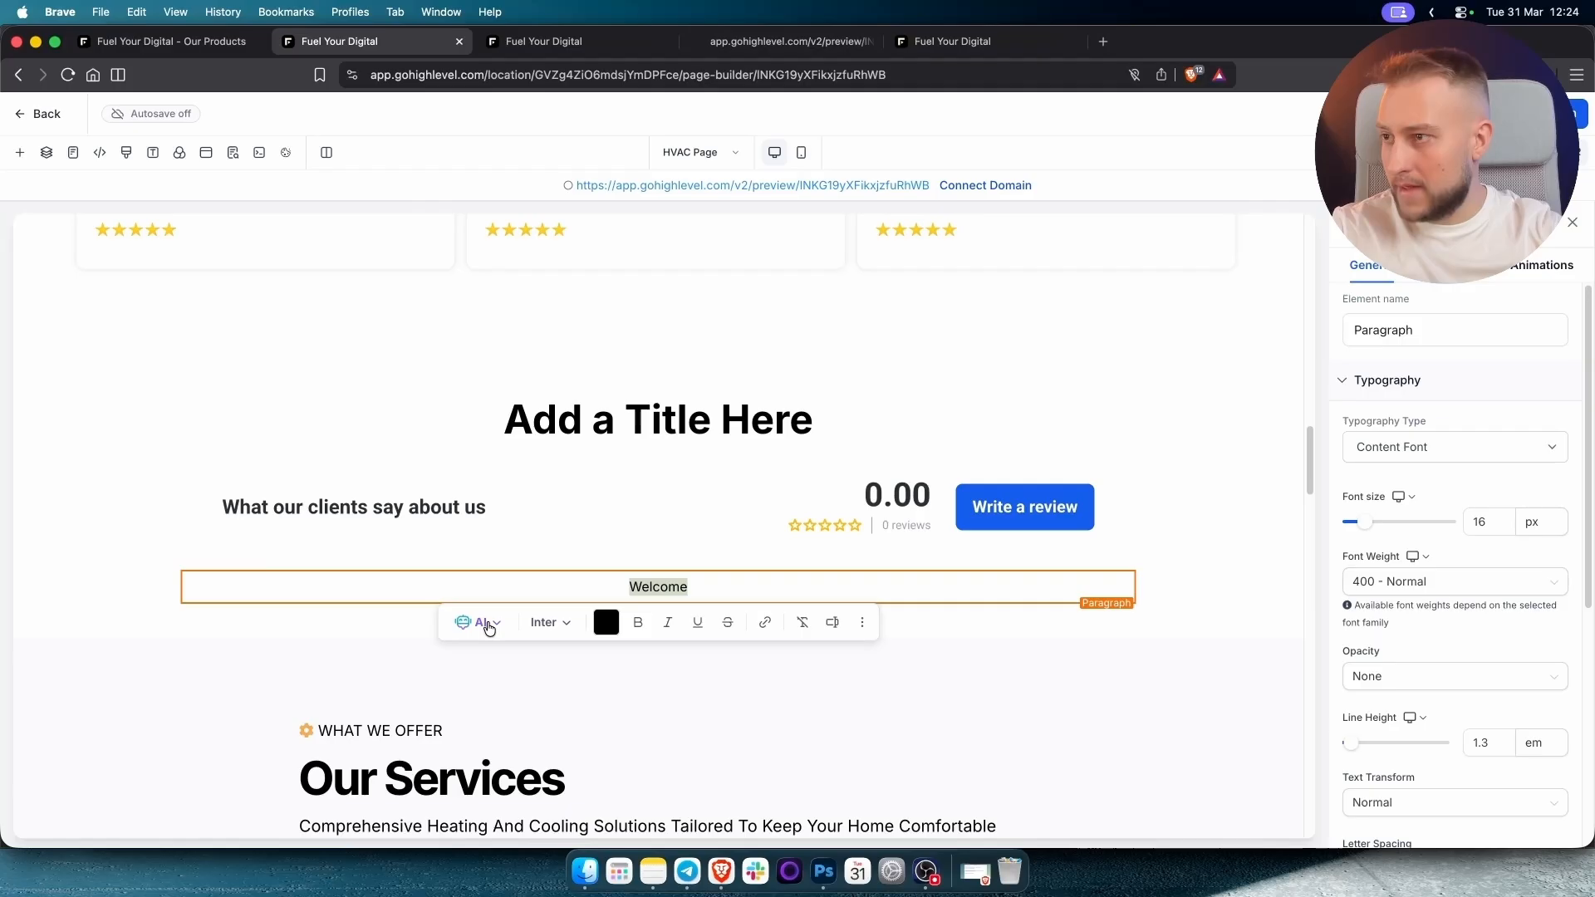
pyautogui.click(482, 622)
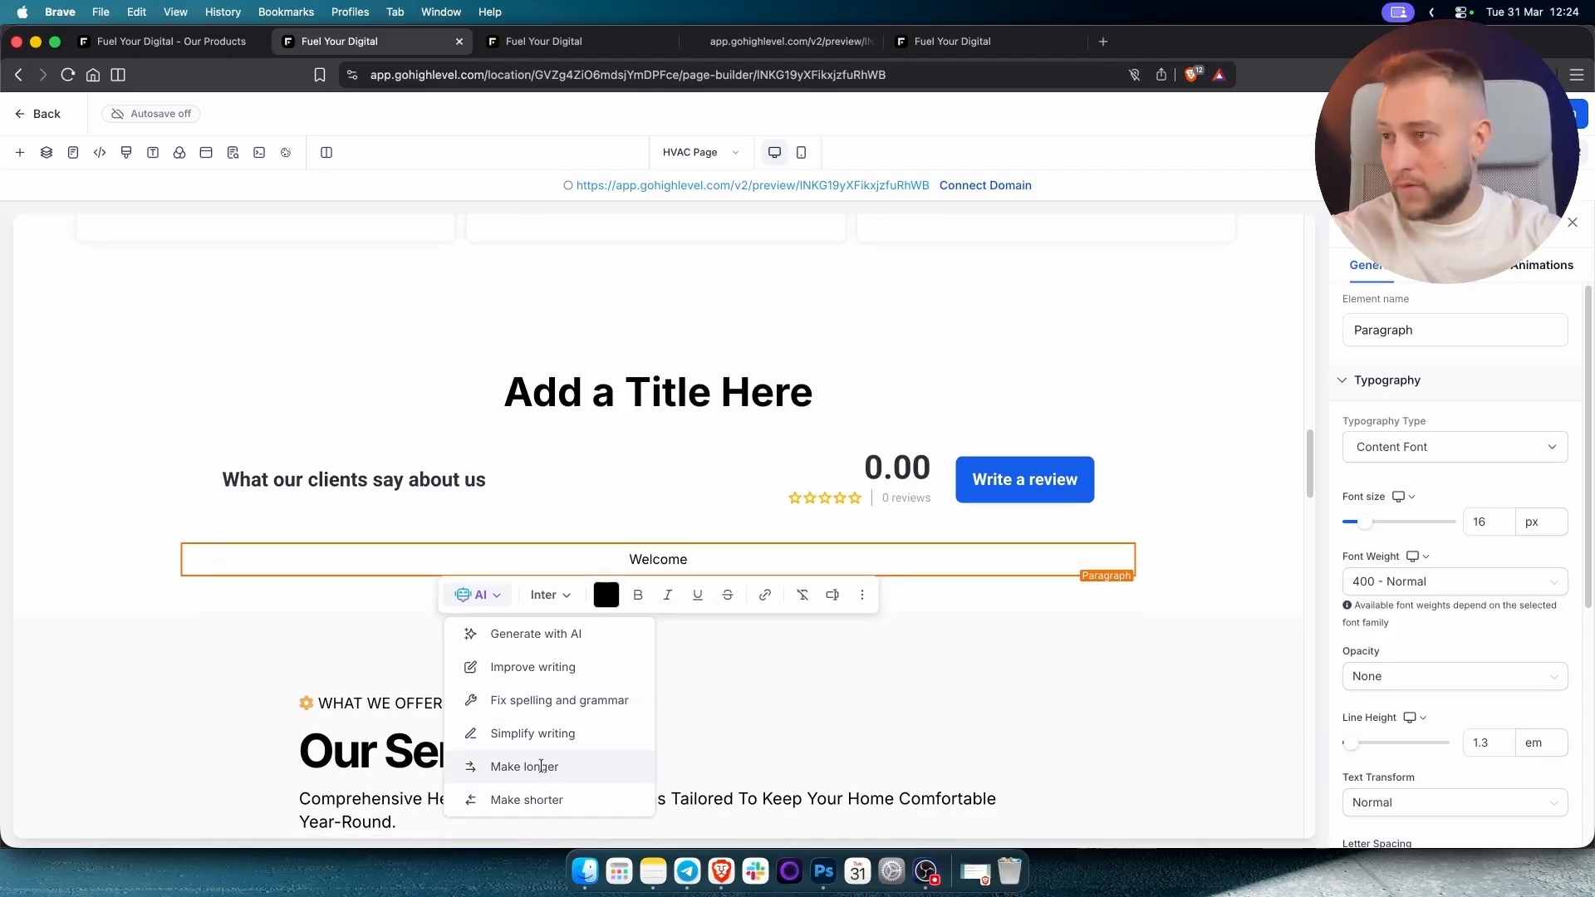
# Try the AI Make longer option on the paragraph, then discard the suggestion.
pyautogui.click(552, 765)
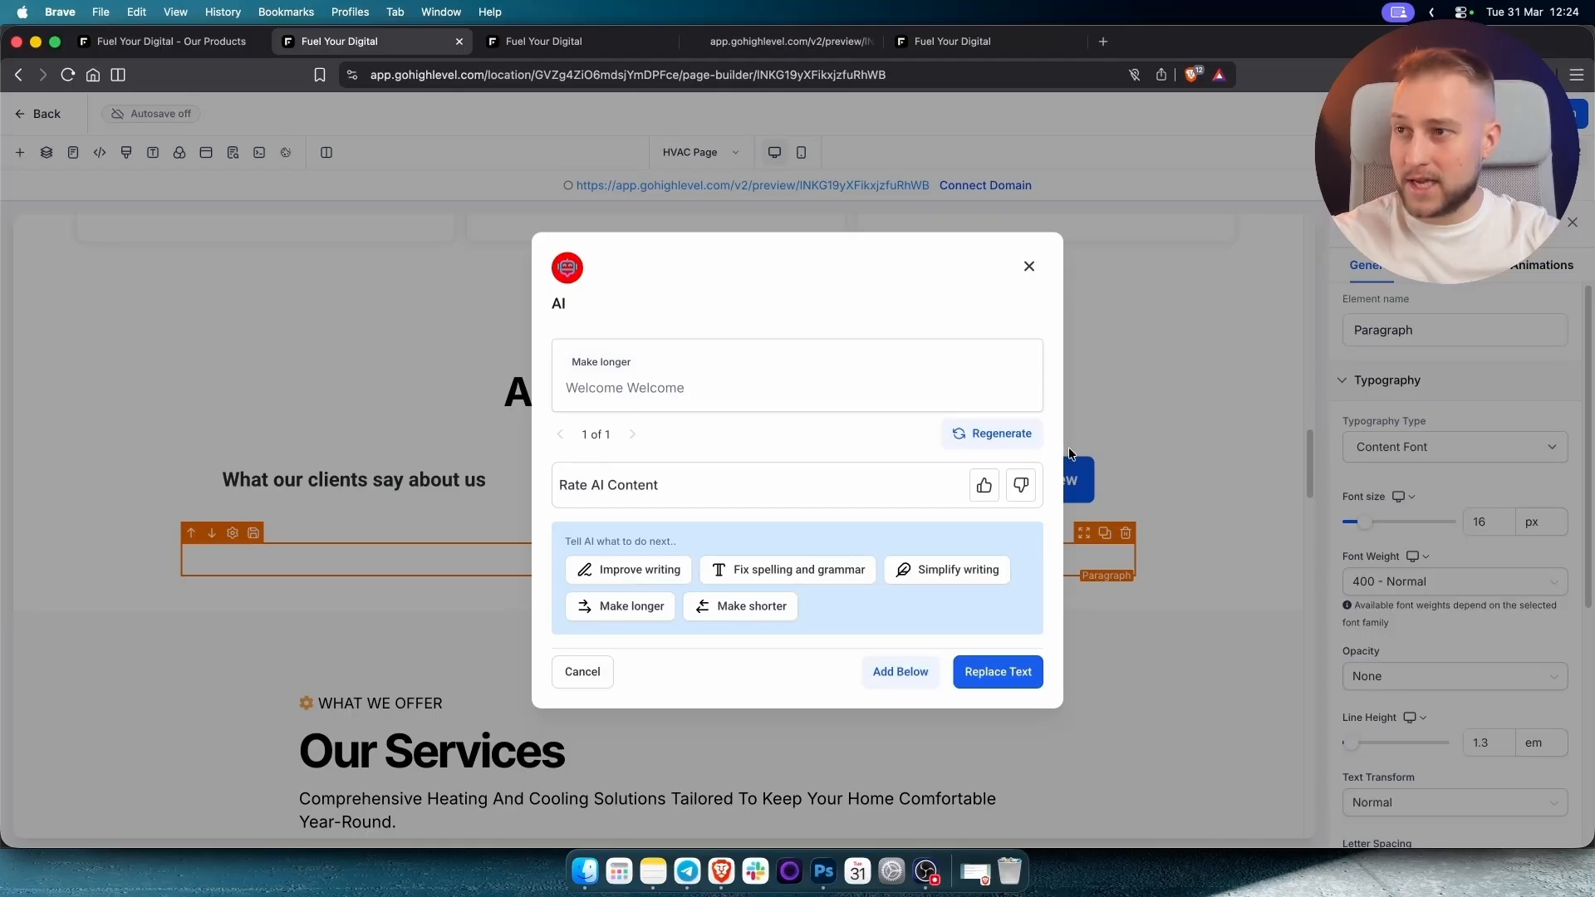
pyautogui.tripleClick(593, 384)
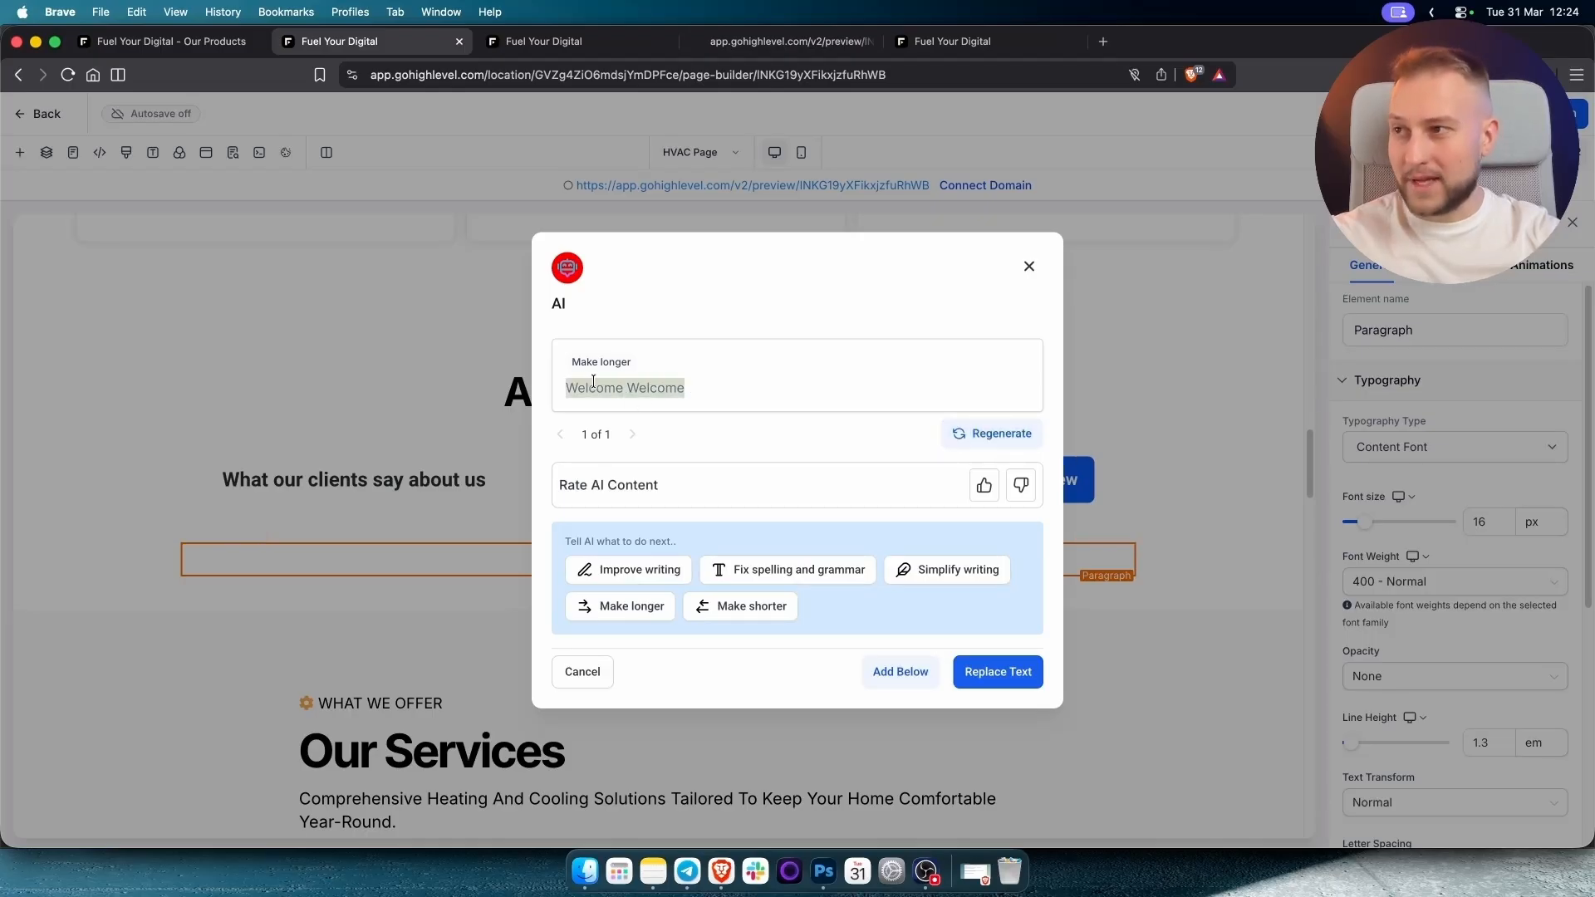
pyautogui.click(1028, 266)
# Extend the paragraph to read 'Welcome to my website' and finish editing it.
pyautogui.doubleClick(658, 557)
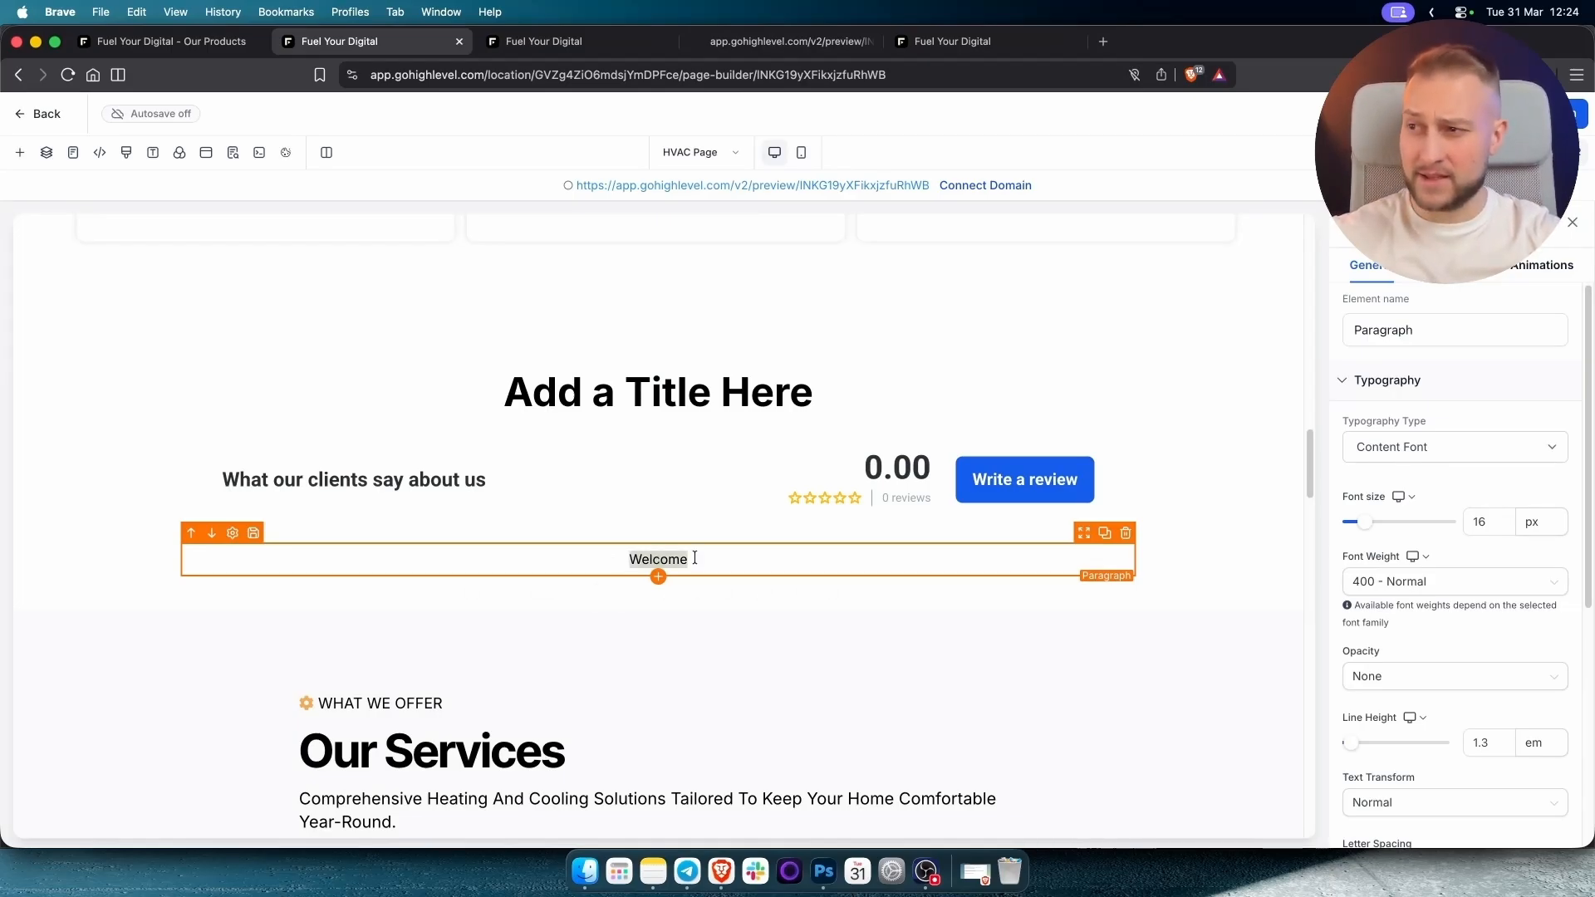
pyautogui.click(695, 558)
pyautogui.write('to m')
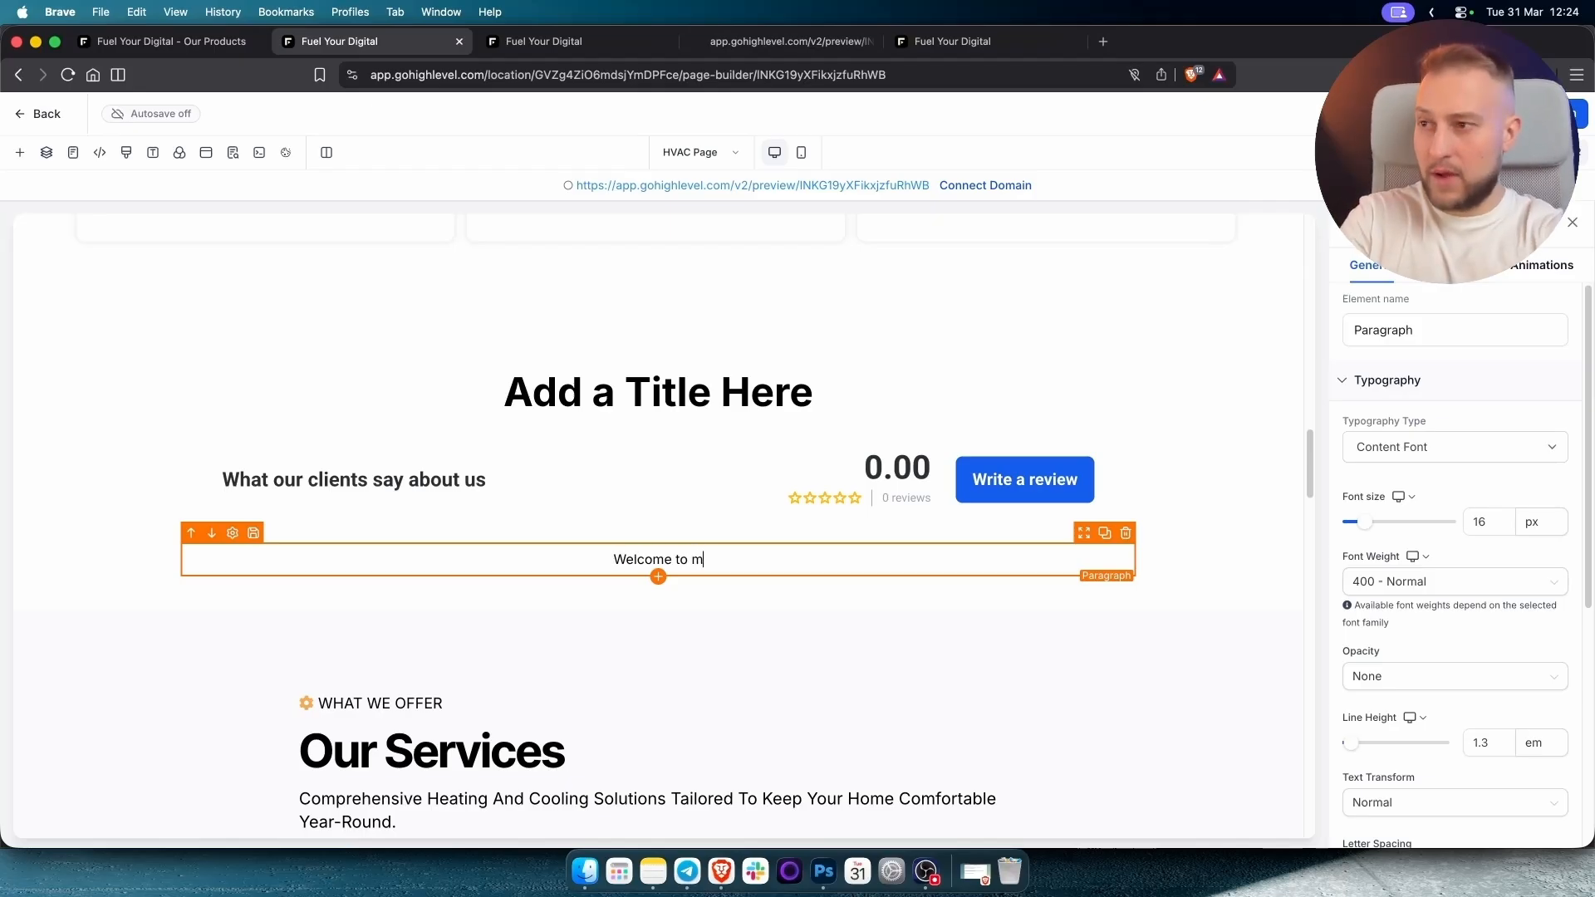
pyautogui.write('y website')
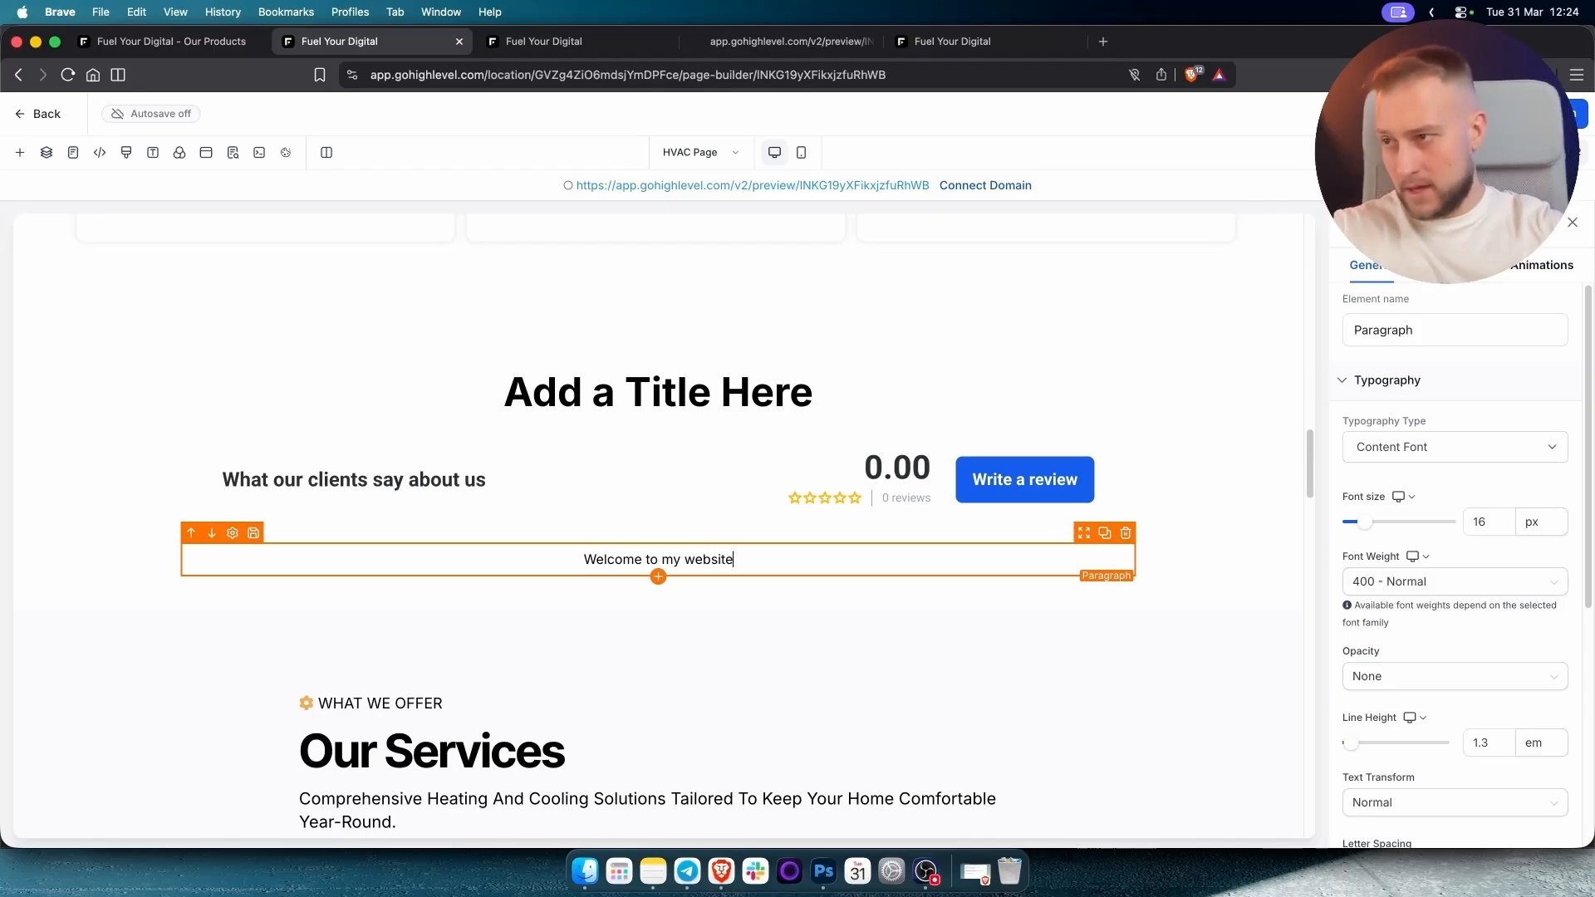
pyautogui.tripleClick(664, 559)
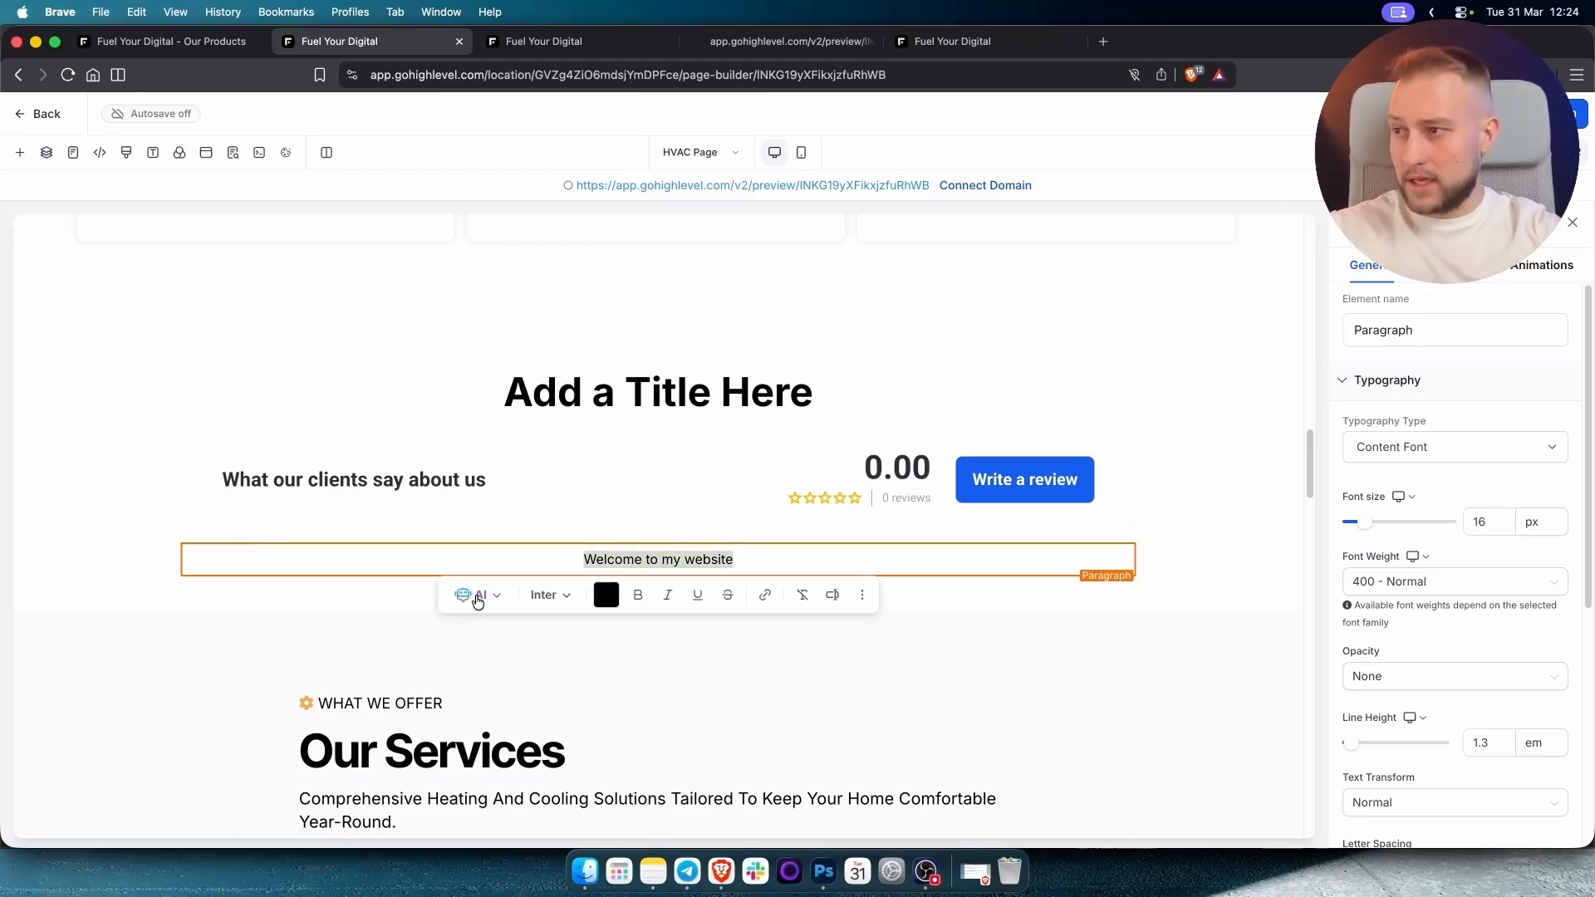
pyautogui.click(269, 633)
pyautogui.click(266, 632)
# Inspect the Heating Systems and HVAC Repair service card descriptions.
pyautogui.scroll(-6, 231, 620)
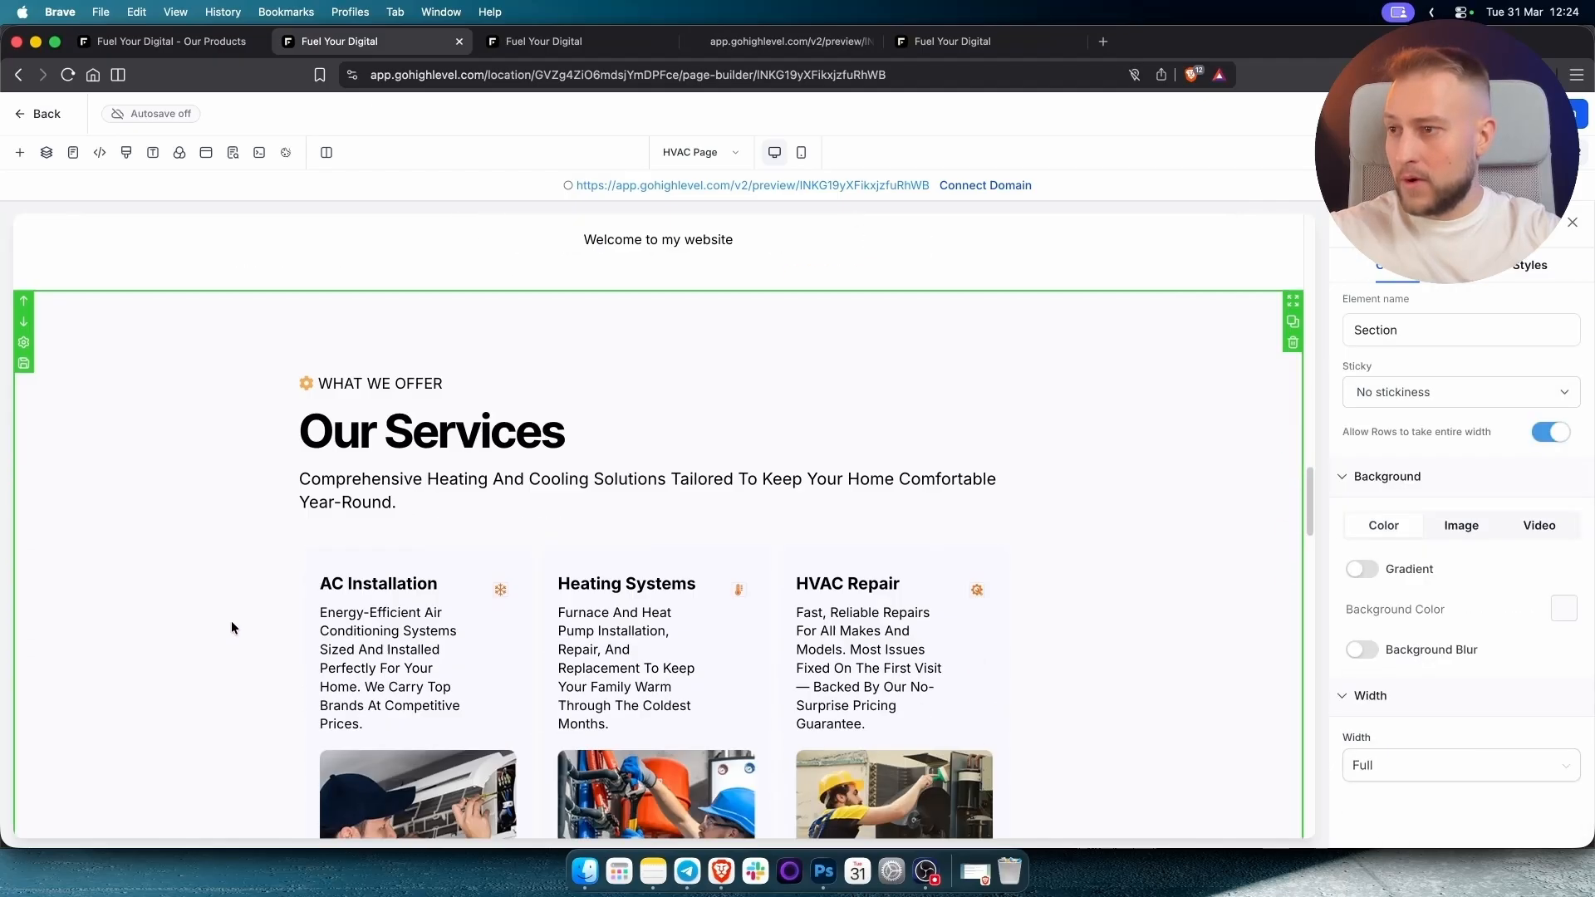
pyautogui.scroll(1, 557, 316)
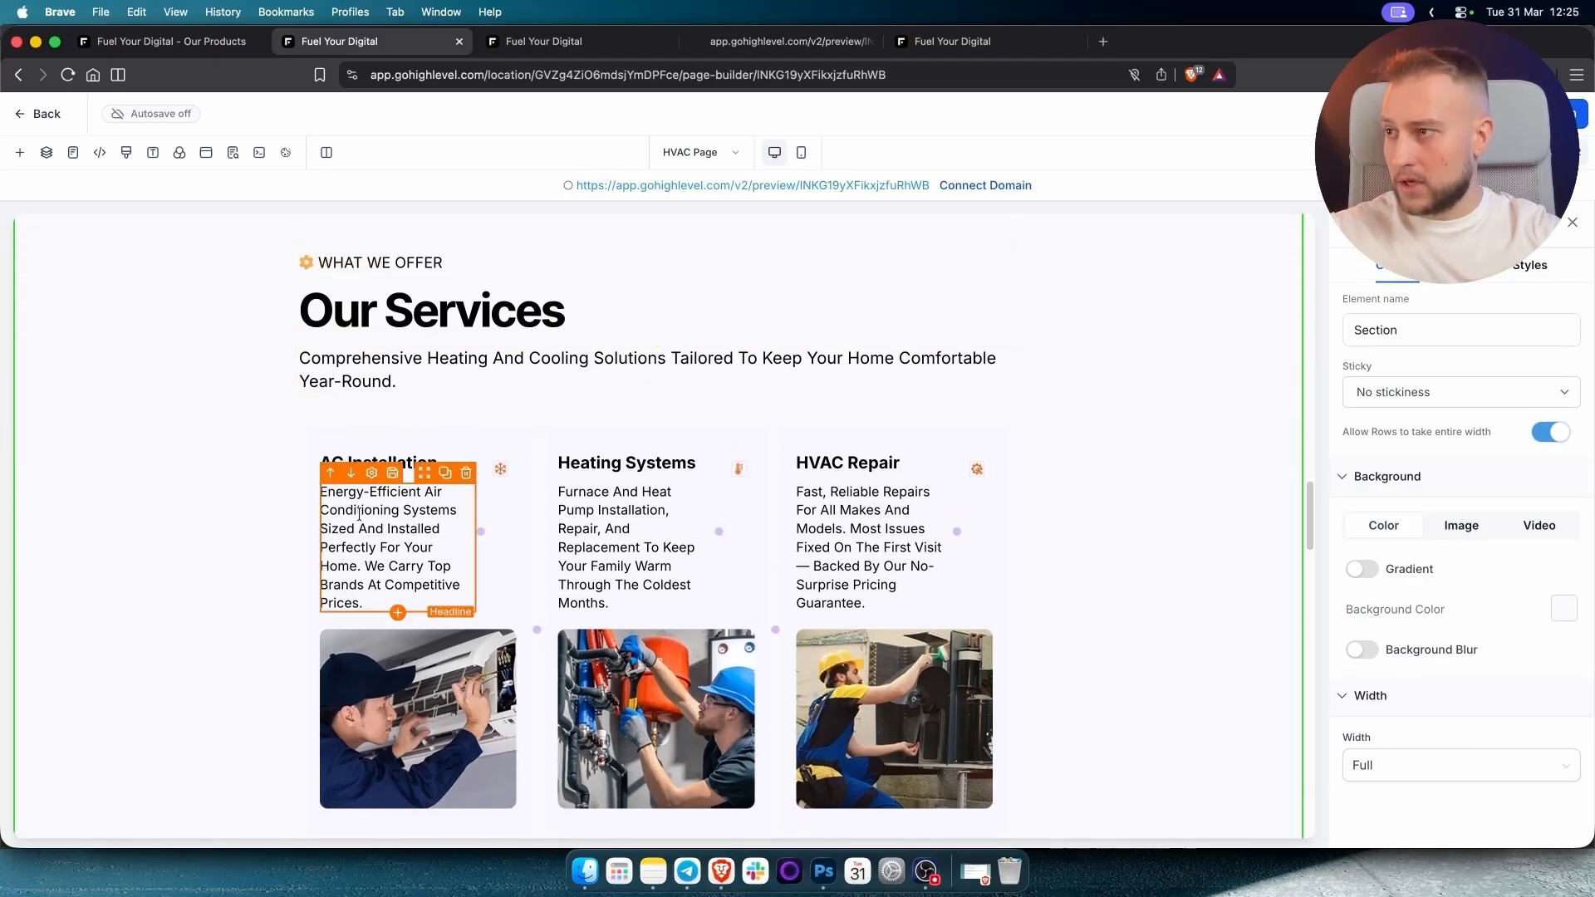
pyautogui.click(617, 540)
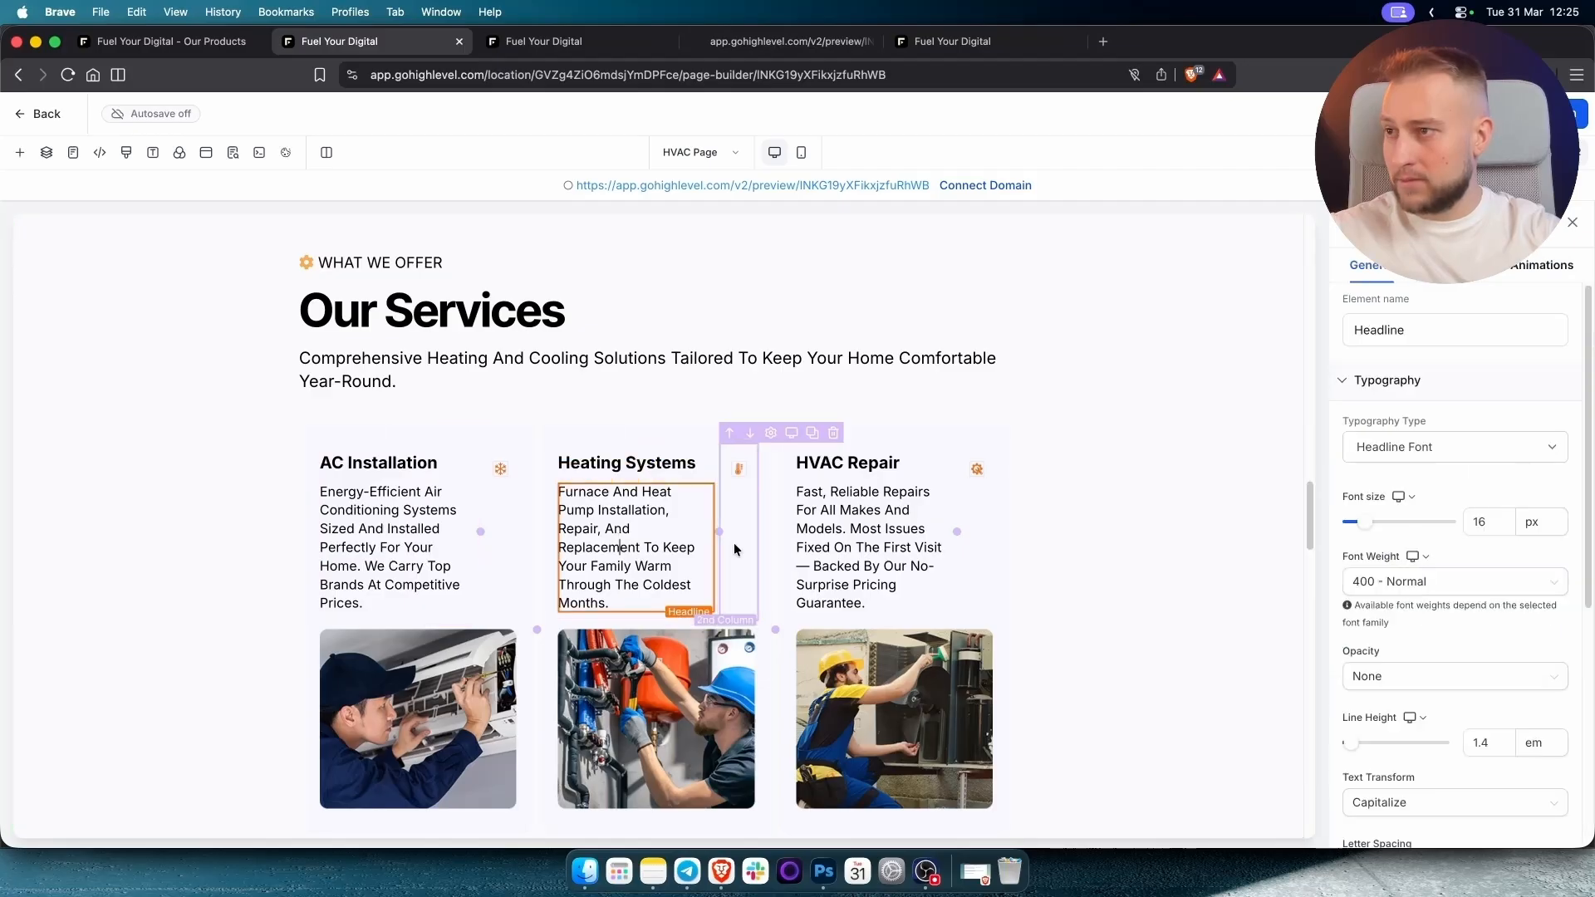
pyautogui.click(875, 530)
# Inspect the Get Your Free Estimate and Book Free Estimate buttons, then leave the editor.
pyautogui.scroll(-2, 1177, 515)
pyautogui.scroll(-5, 1175, 514)
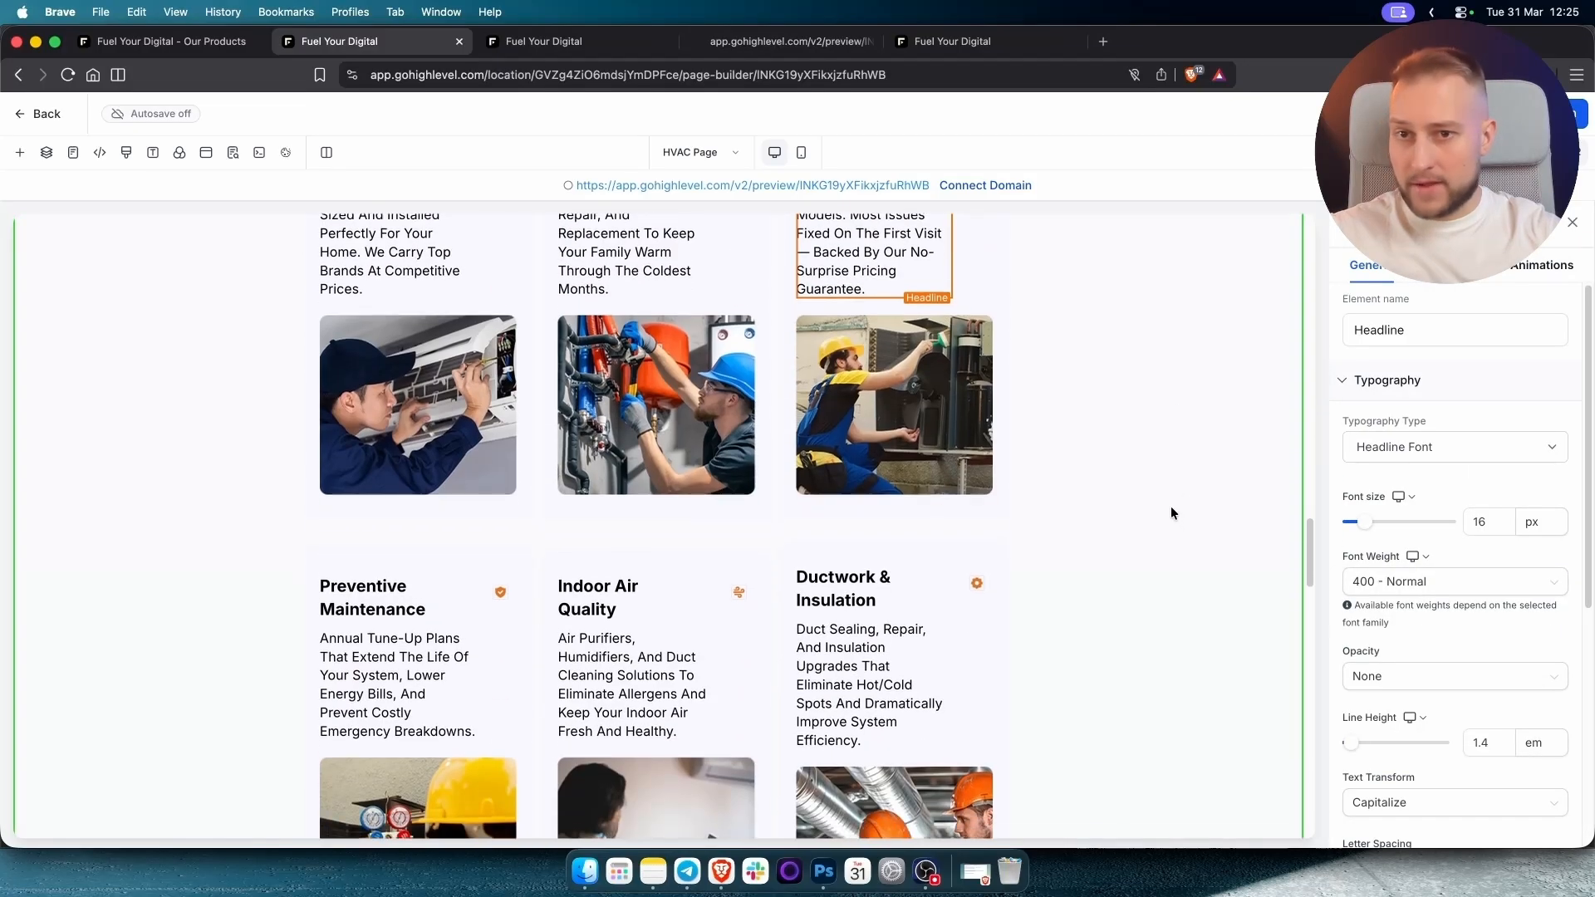
pyautogui.scroll(-15, 1124, 497)
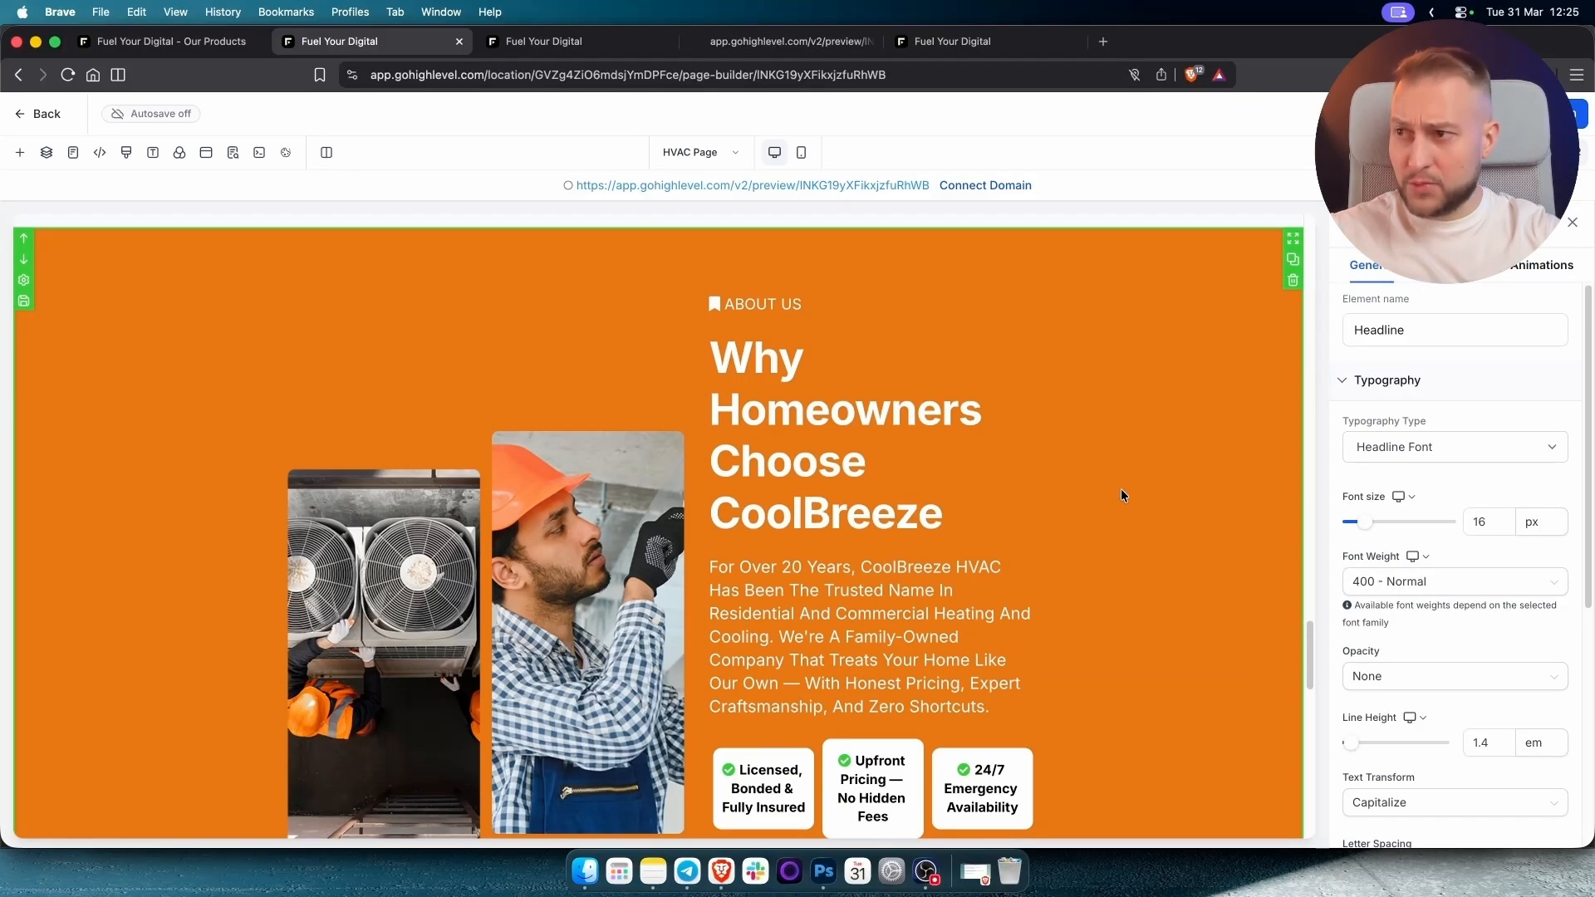
pyautogui.scroll(2, 976, 371)
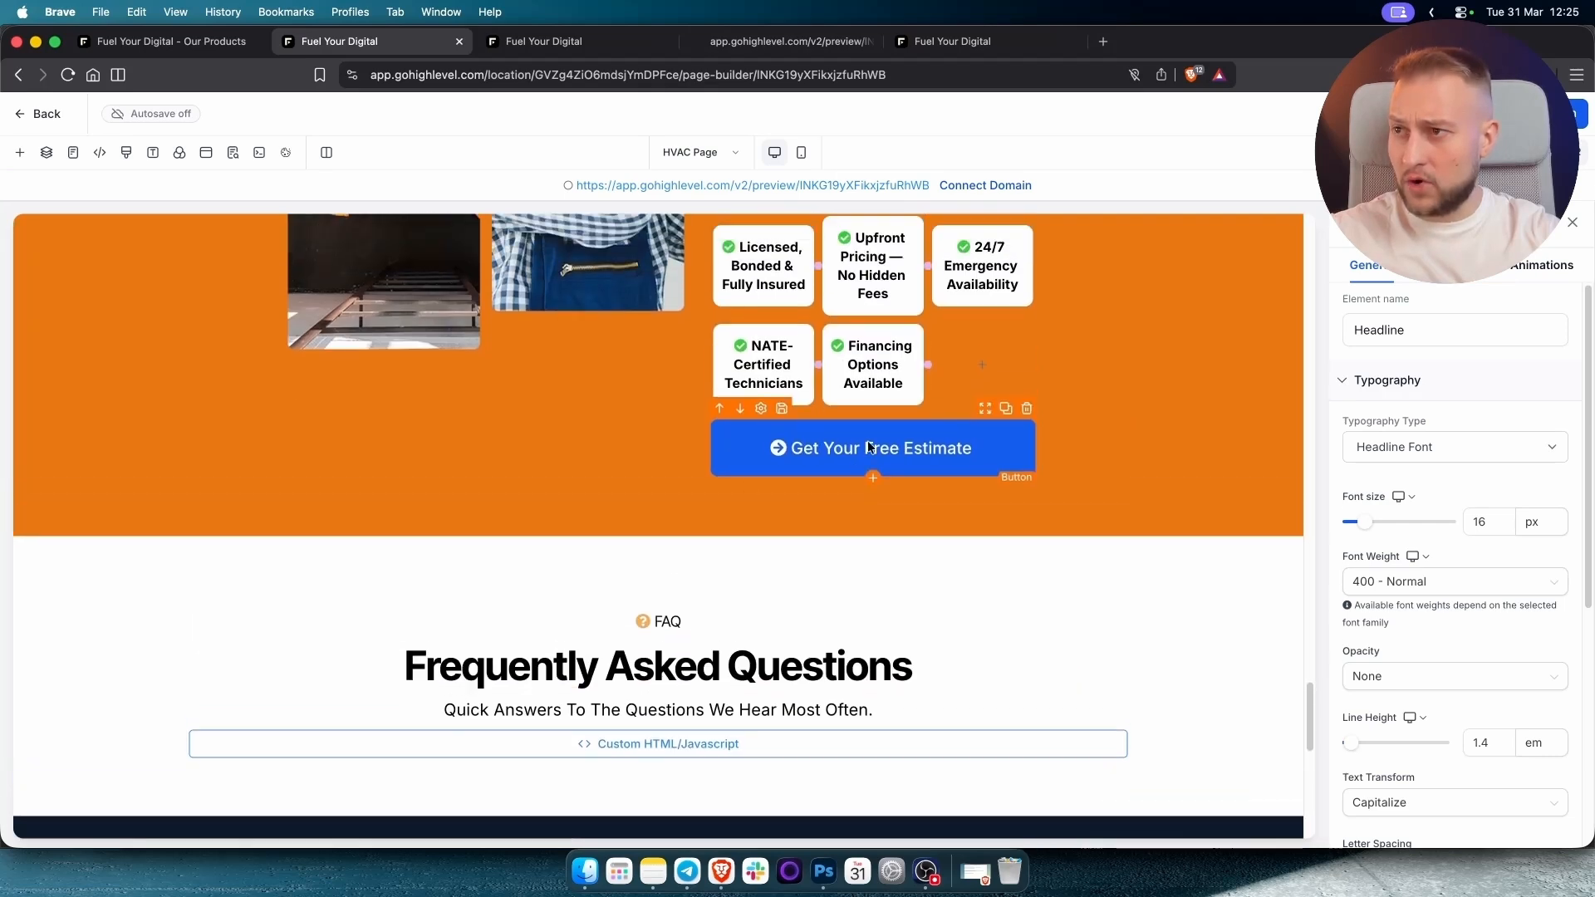
pyautogui.click(869, 502)
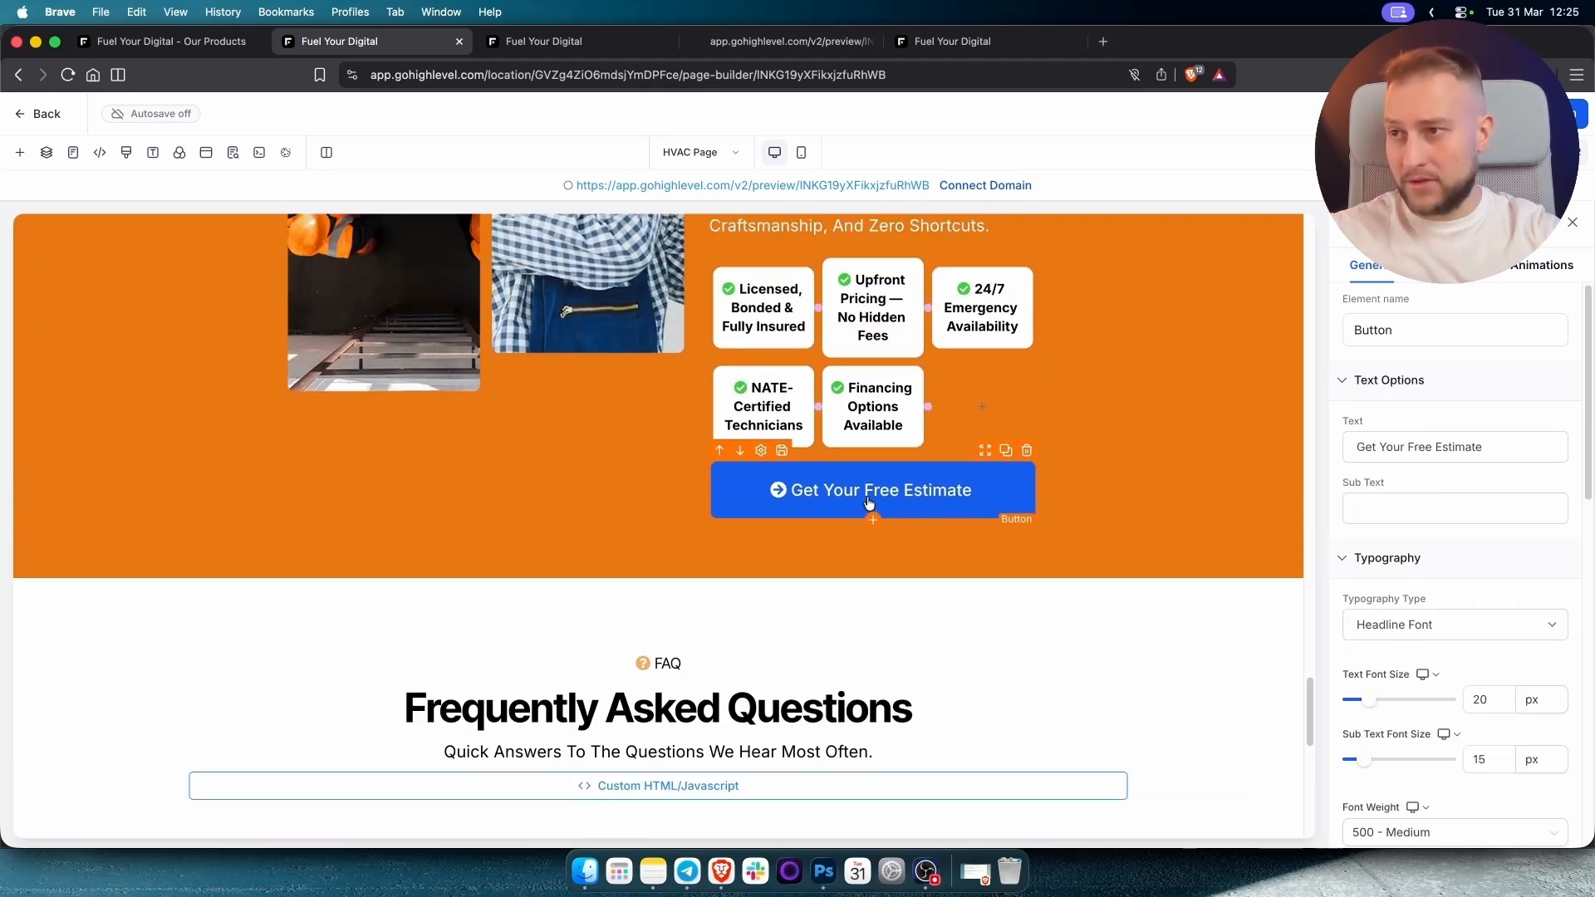
pyautogui.scroll(-10, 831, 523)
pyautogui.scroll(5, 670, 552)
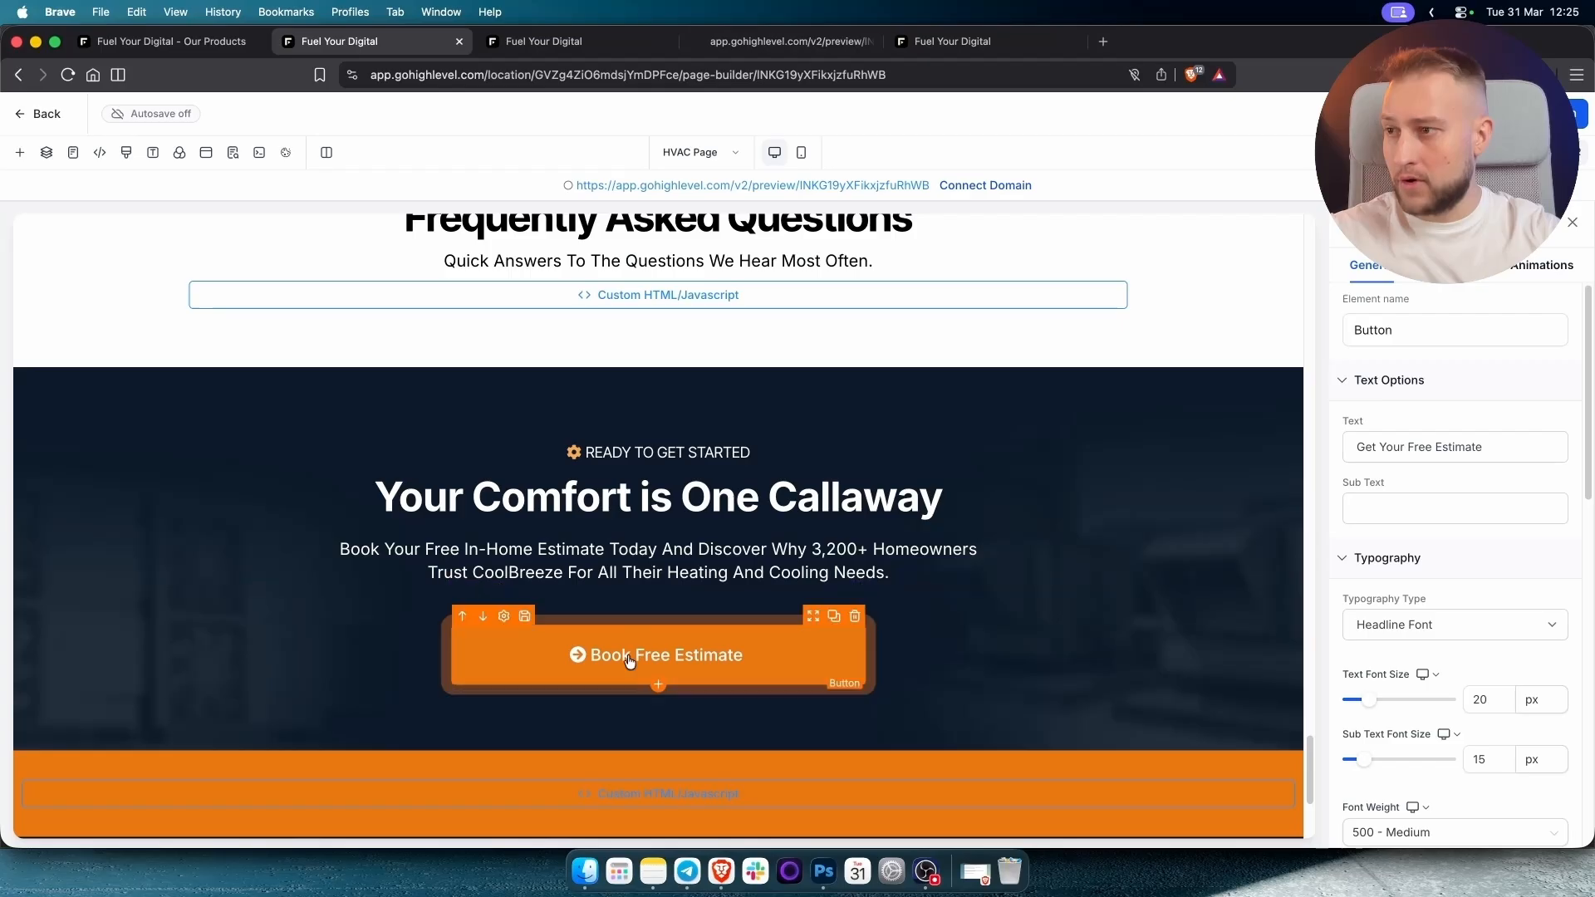
pyautogui.click(643, 663)
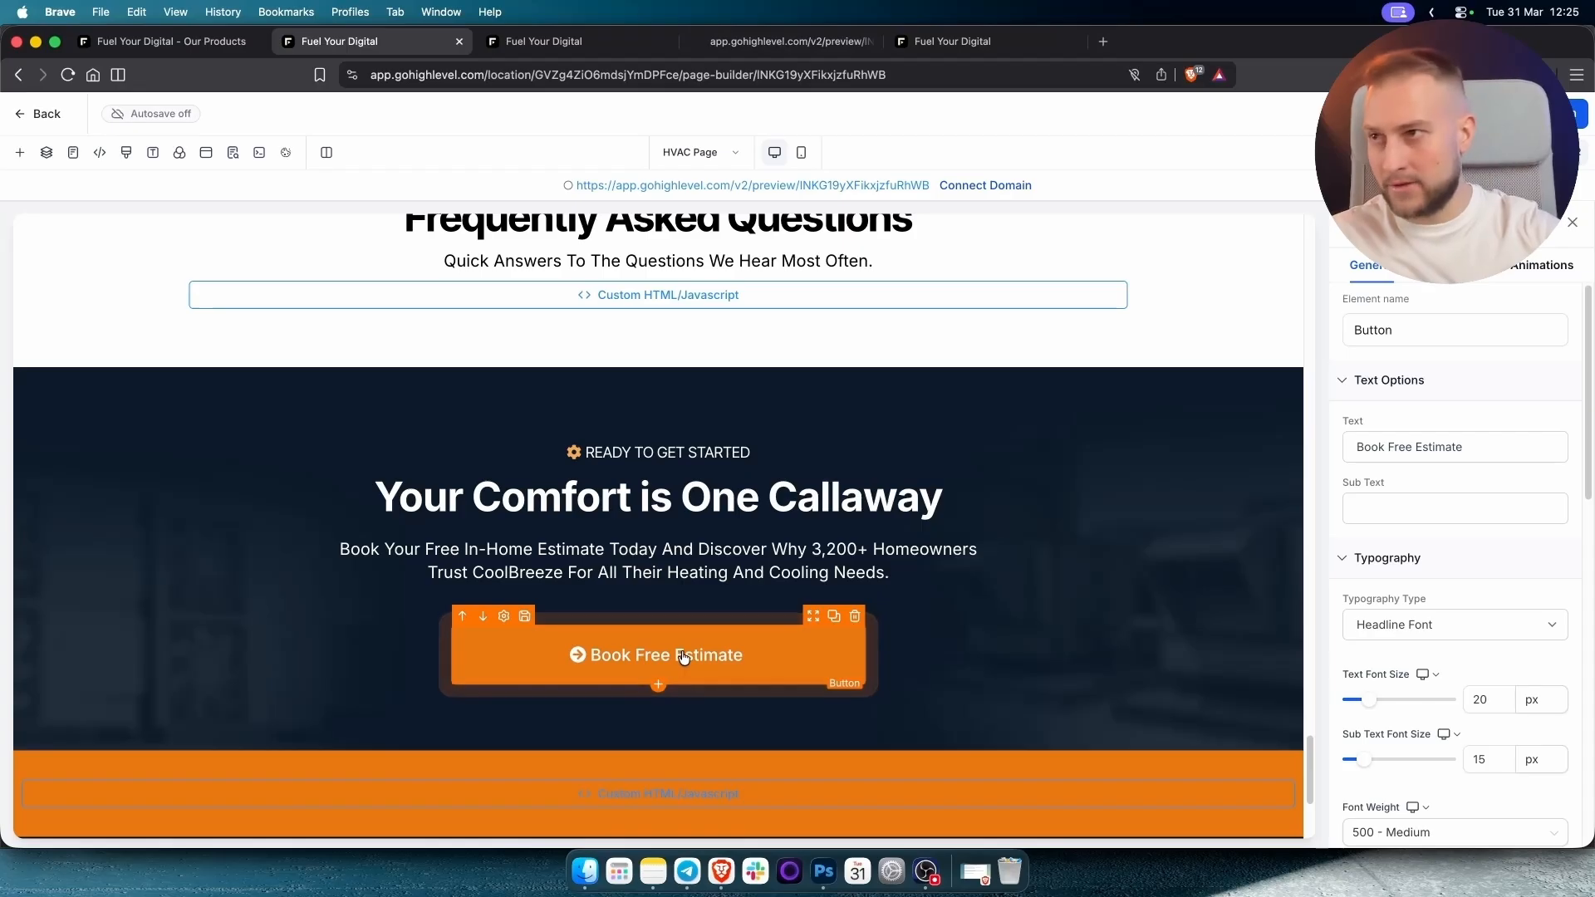
pyautogui.scroll(15, 680, 646)
pyautogui.scroll(-2, 610, 602)
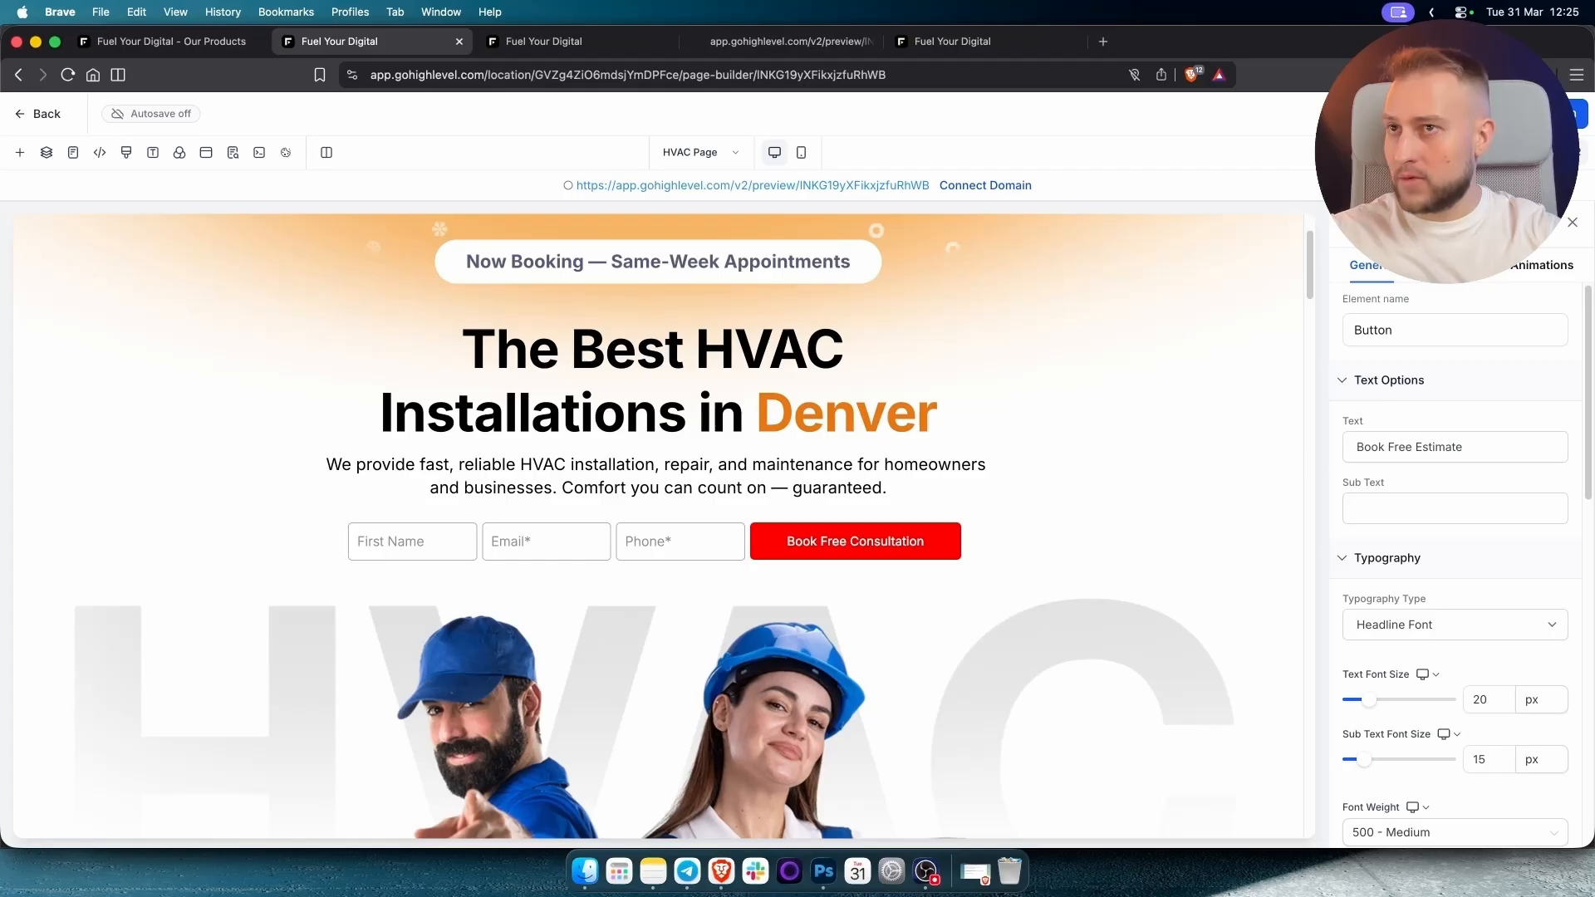
pyautogui.click(33, 116)
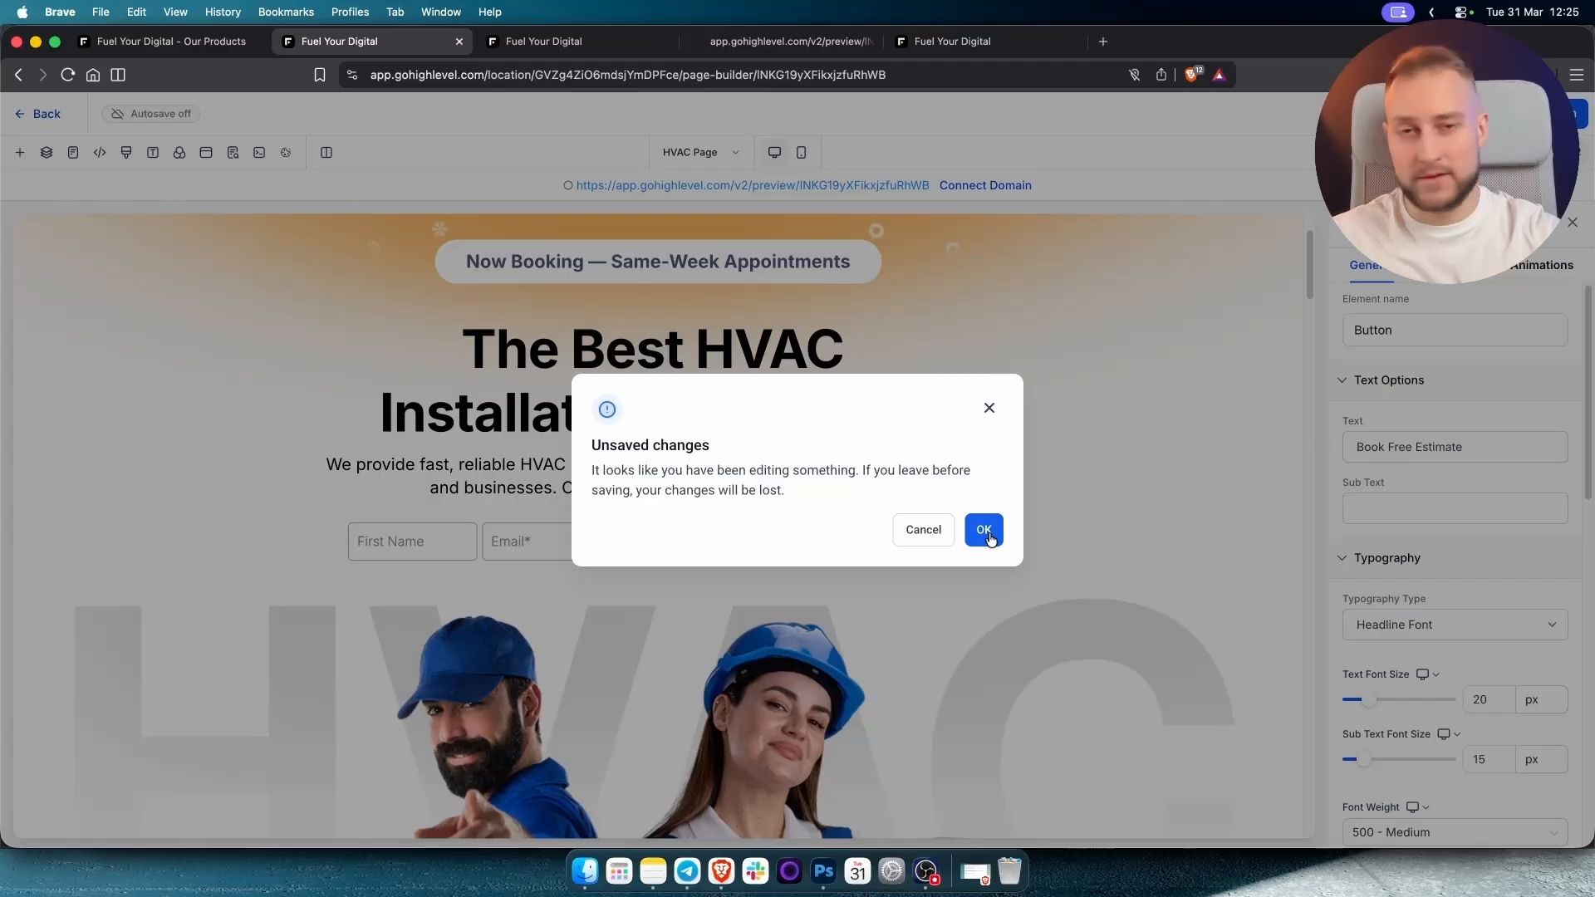
# Leave the editor without saving, preview the HVAC page in a new tab, then go to Automation.
pyautogui.click(991, 536)
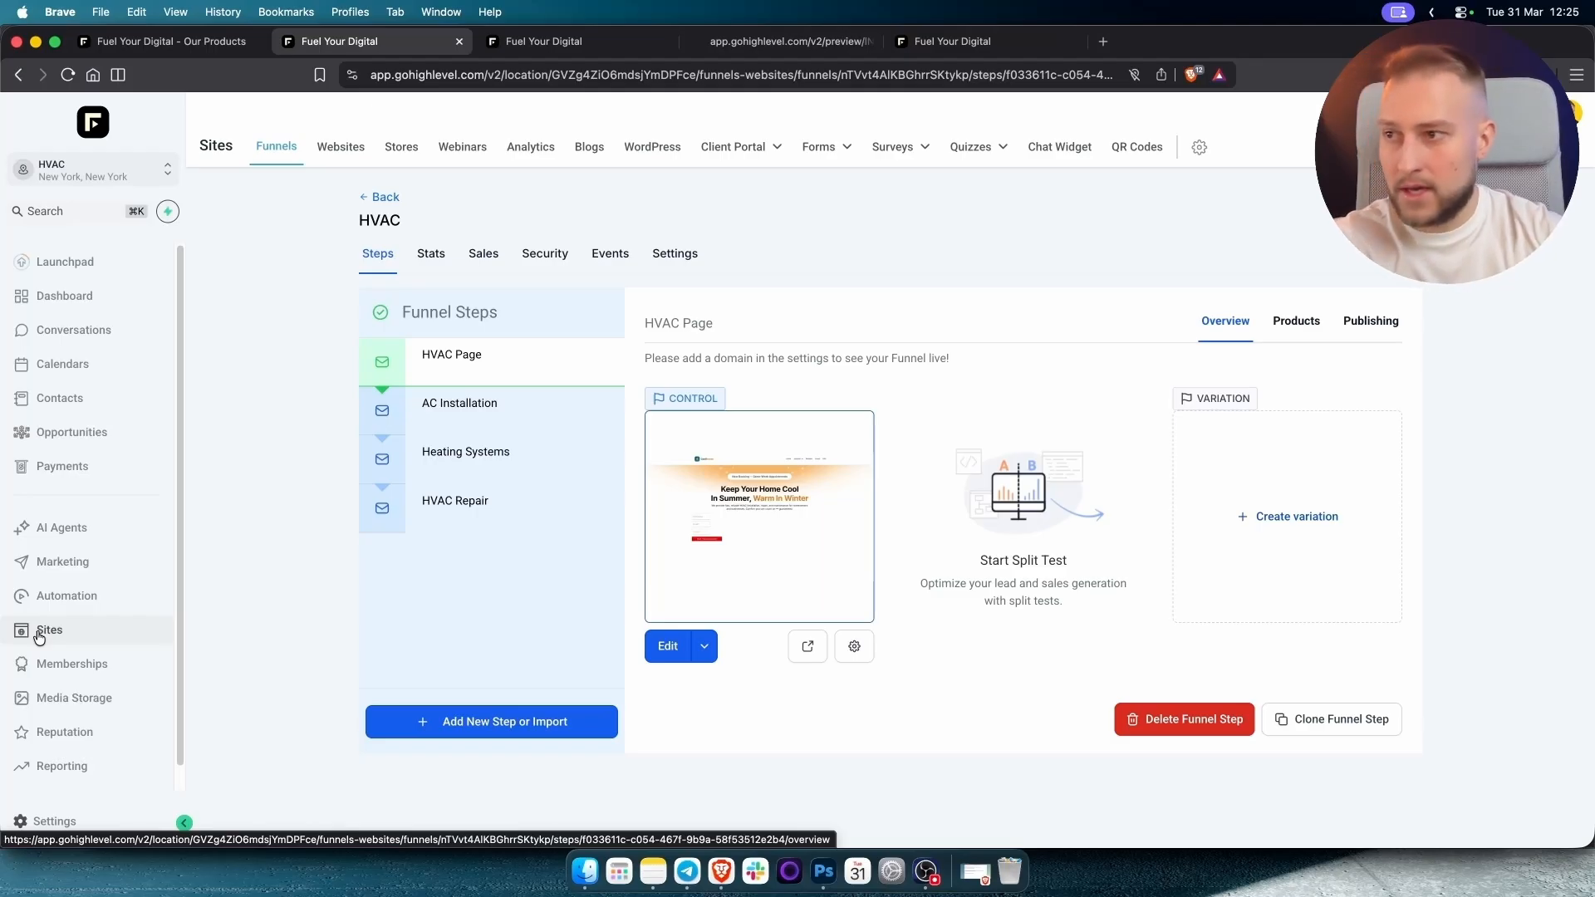
pyautogui.click(800, 653)
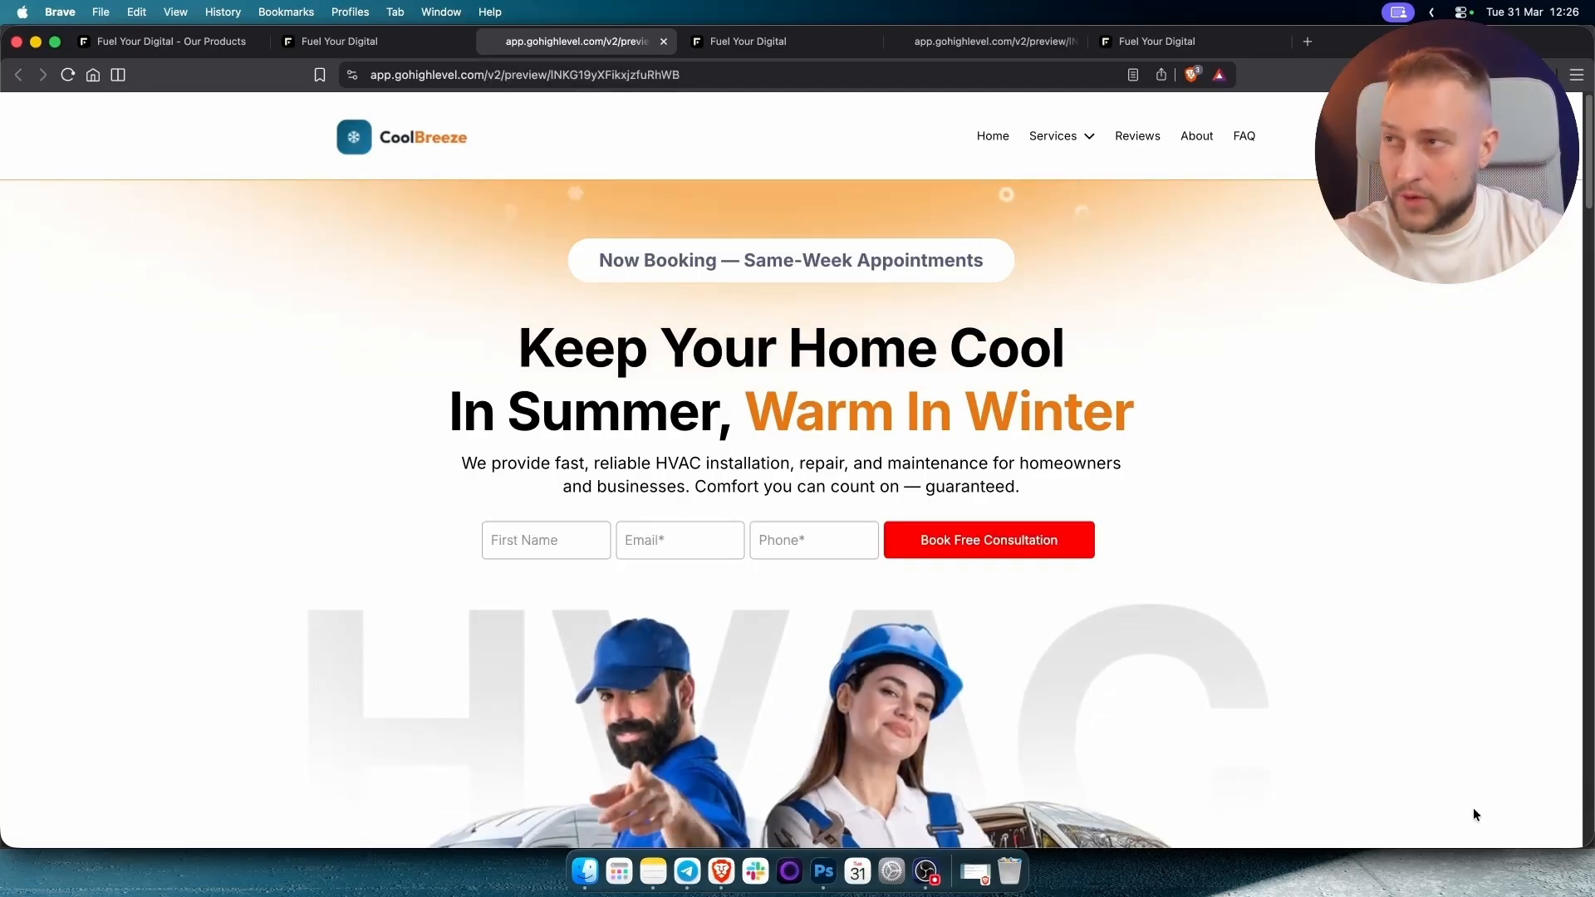
pyautogui.click(340, 47)
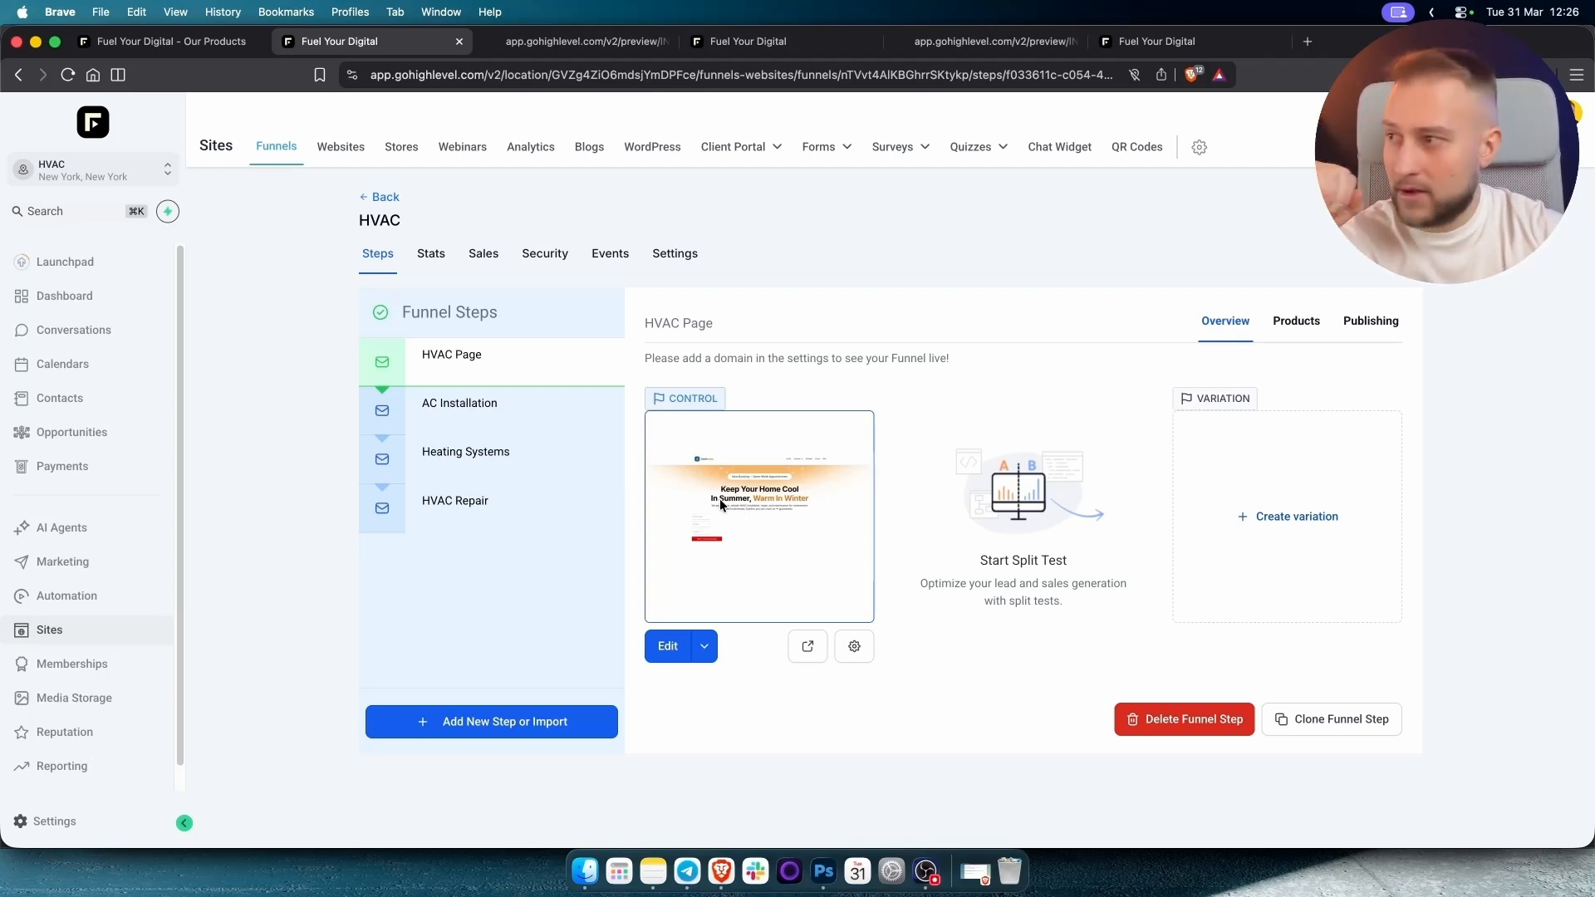
pyautogui.click(88, 602)
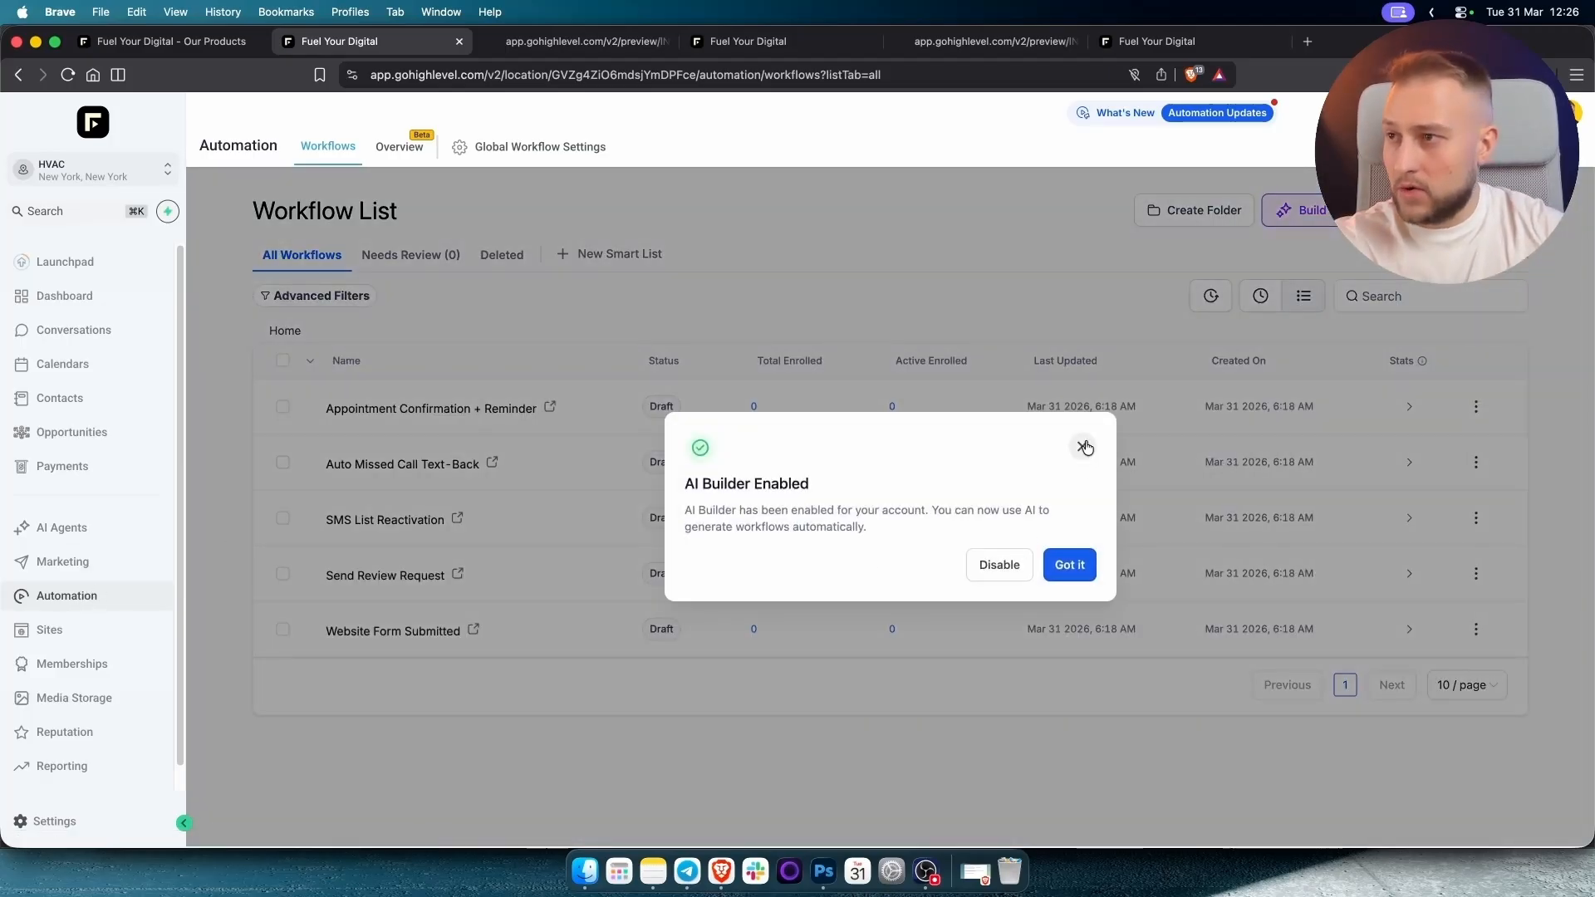
# Dismiss the AI Builder notice and open the Home Page Form in a separate Sites tab.
pyautogui.click(1078, 565)
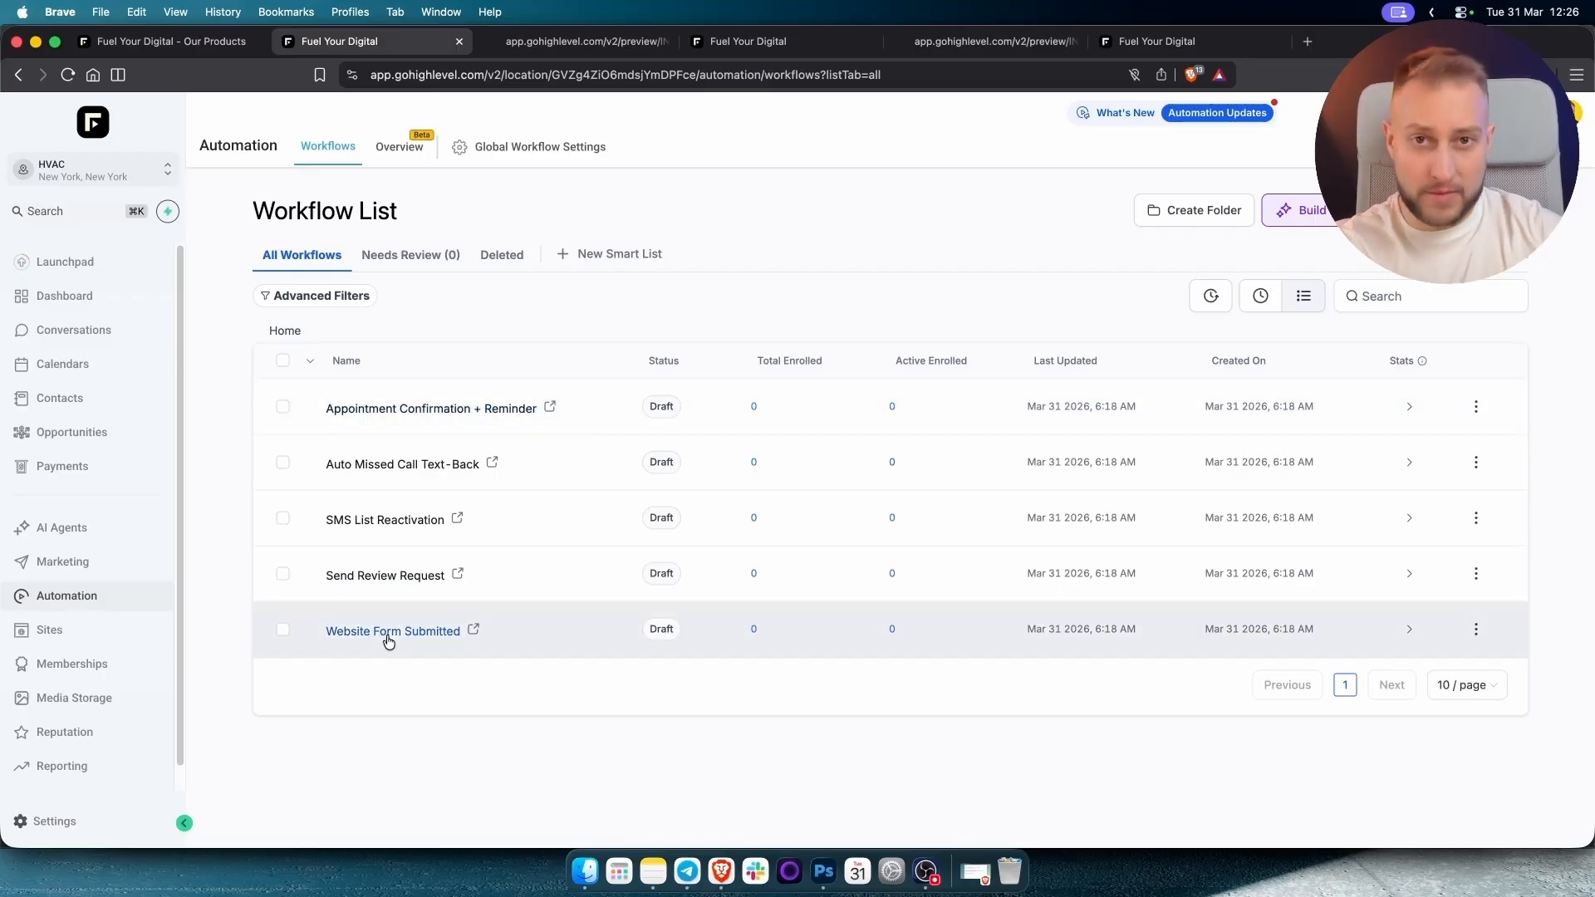
pyautogui.keyDown('super'); pyautogui.click(59, 638); pyautogui.keyUp('super')
pyautogui.click(726, 44)
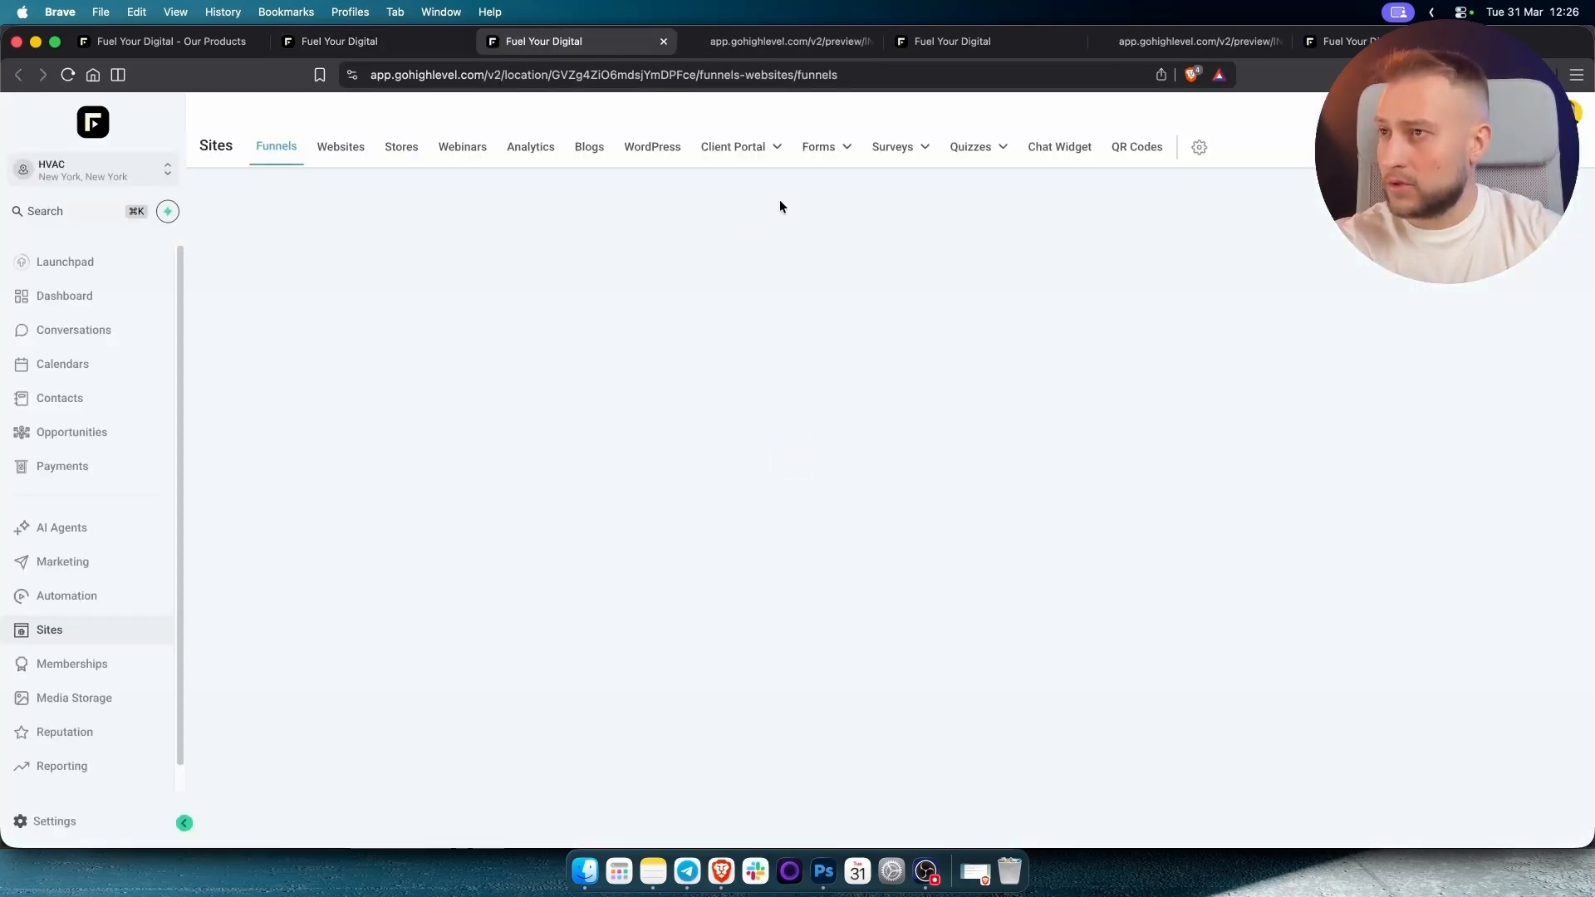
pyautogui.click(816, 147)
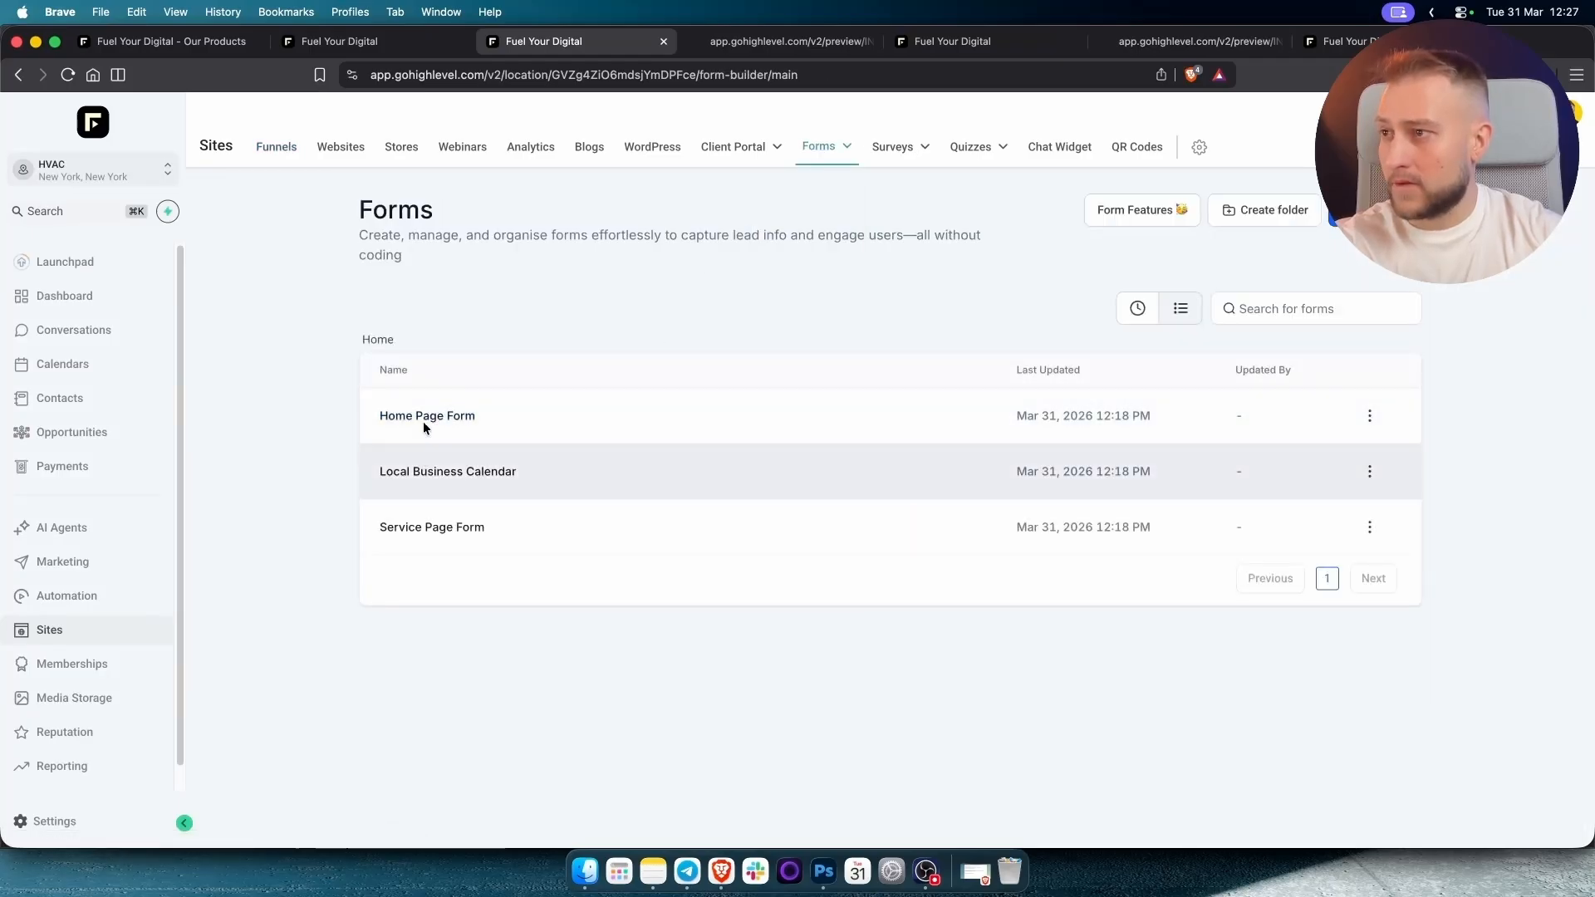
pyautogui.click(423, 416)
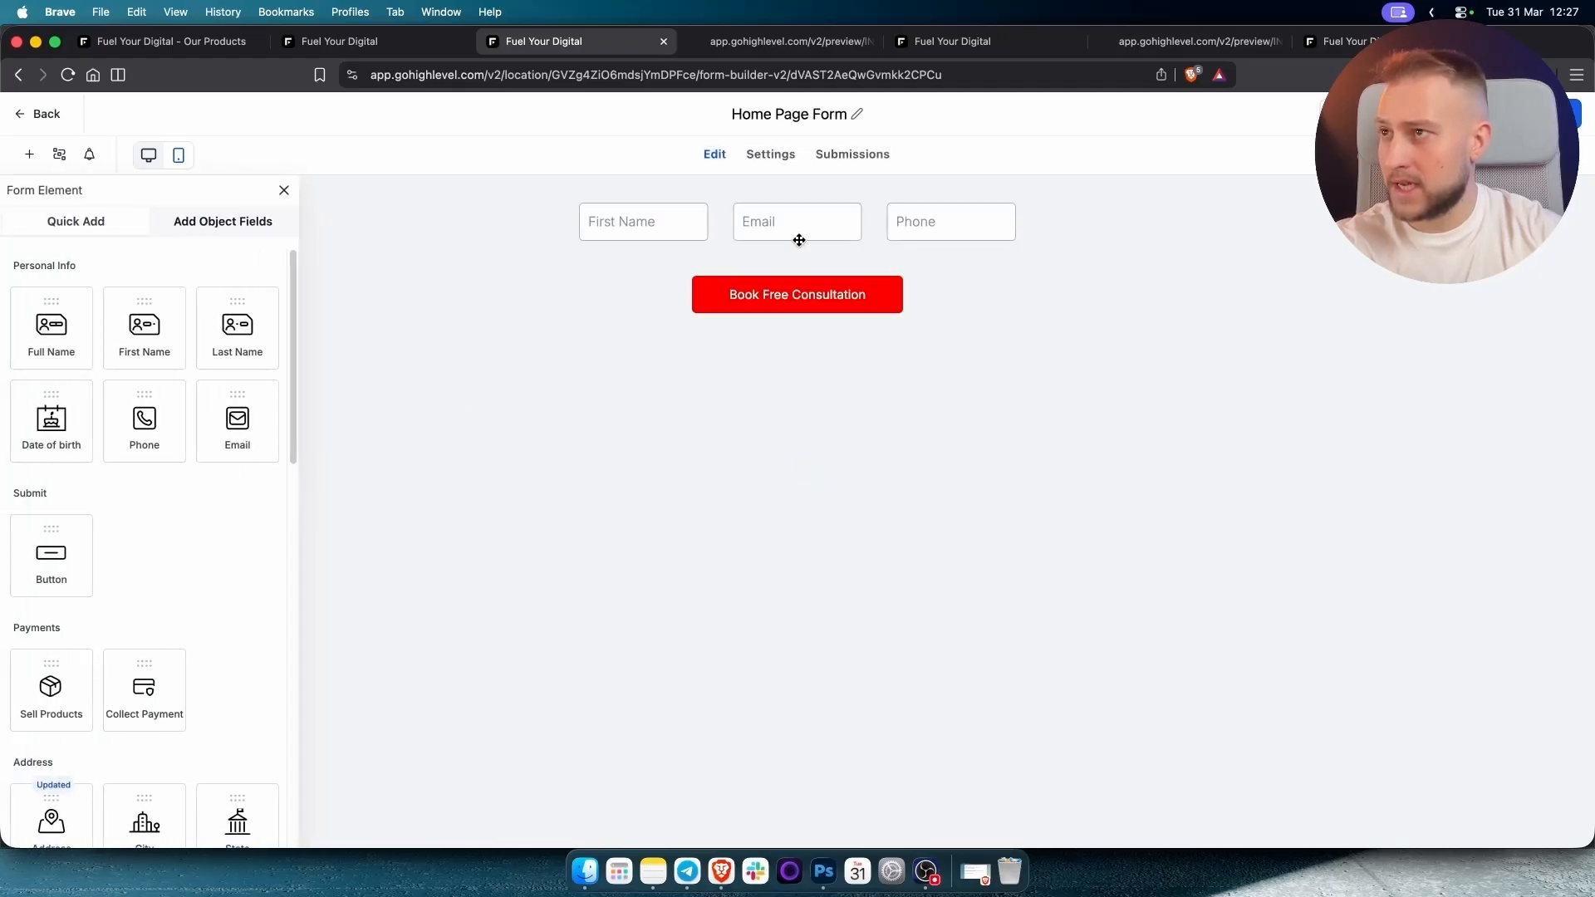
pyautogui.click(335, 42)
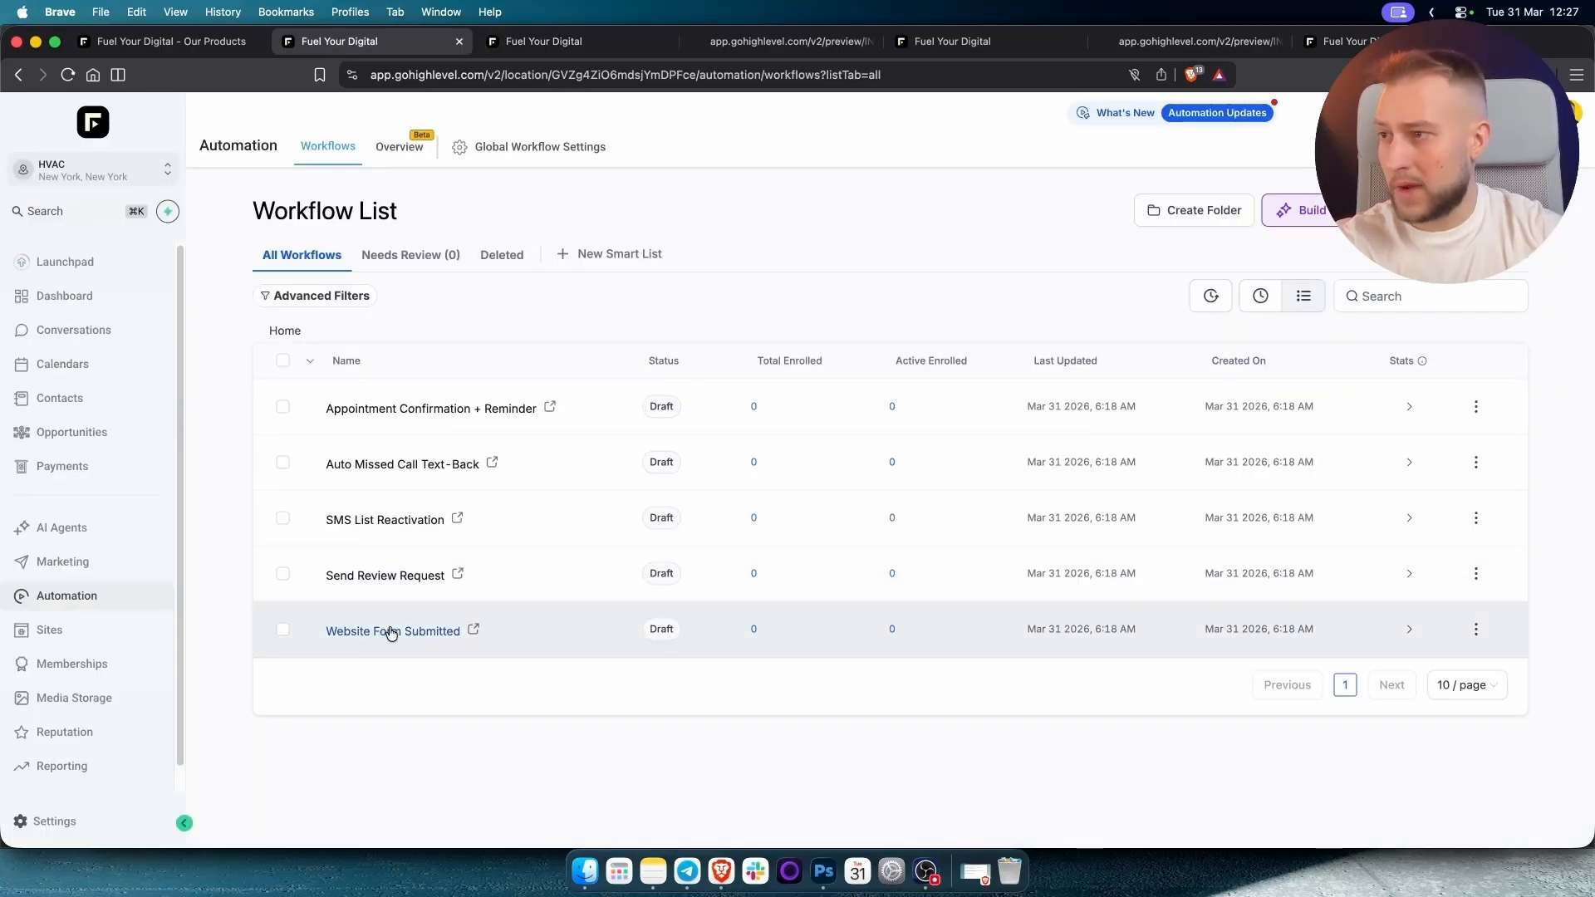
# Open the Website Form Submitted workflow, turn on auto save, and check its Form Submitted trigger.
pyautogui.click(409, 630)
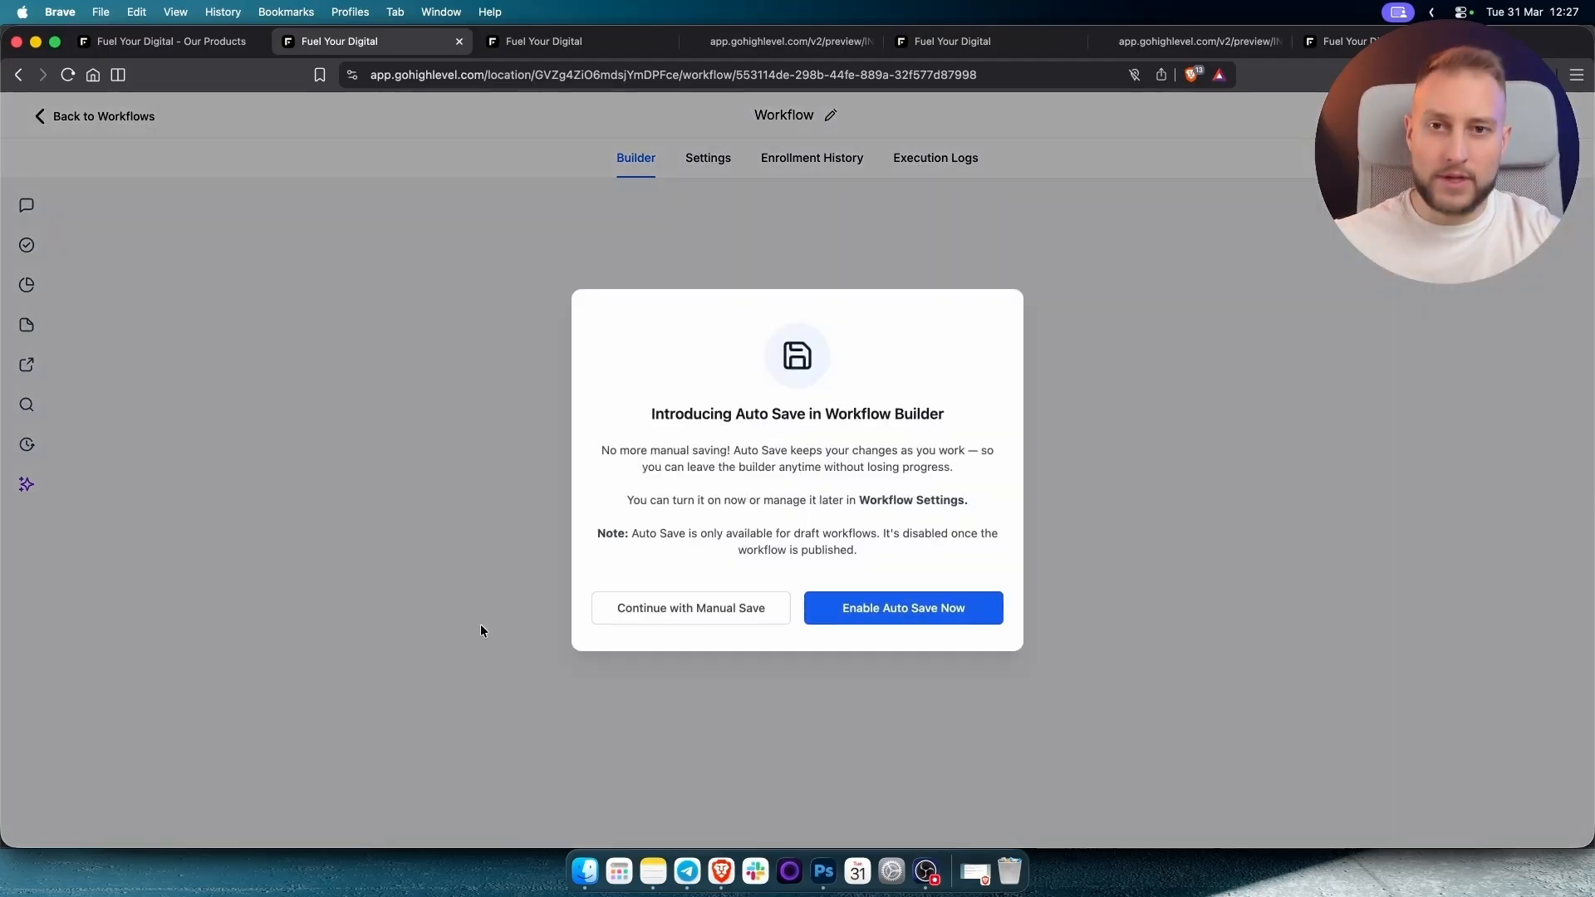
pyautogui.click(912, 609)
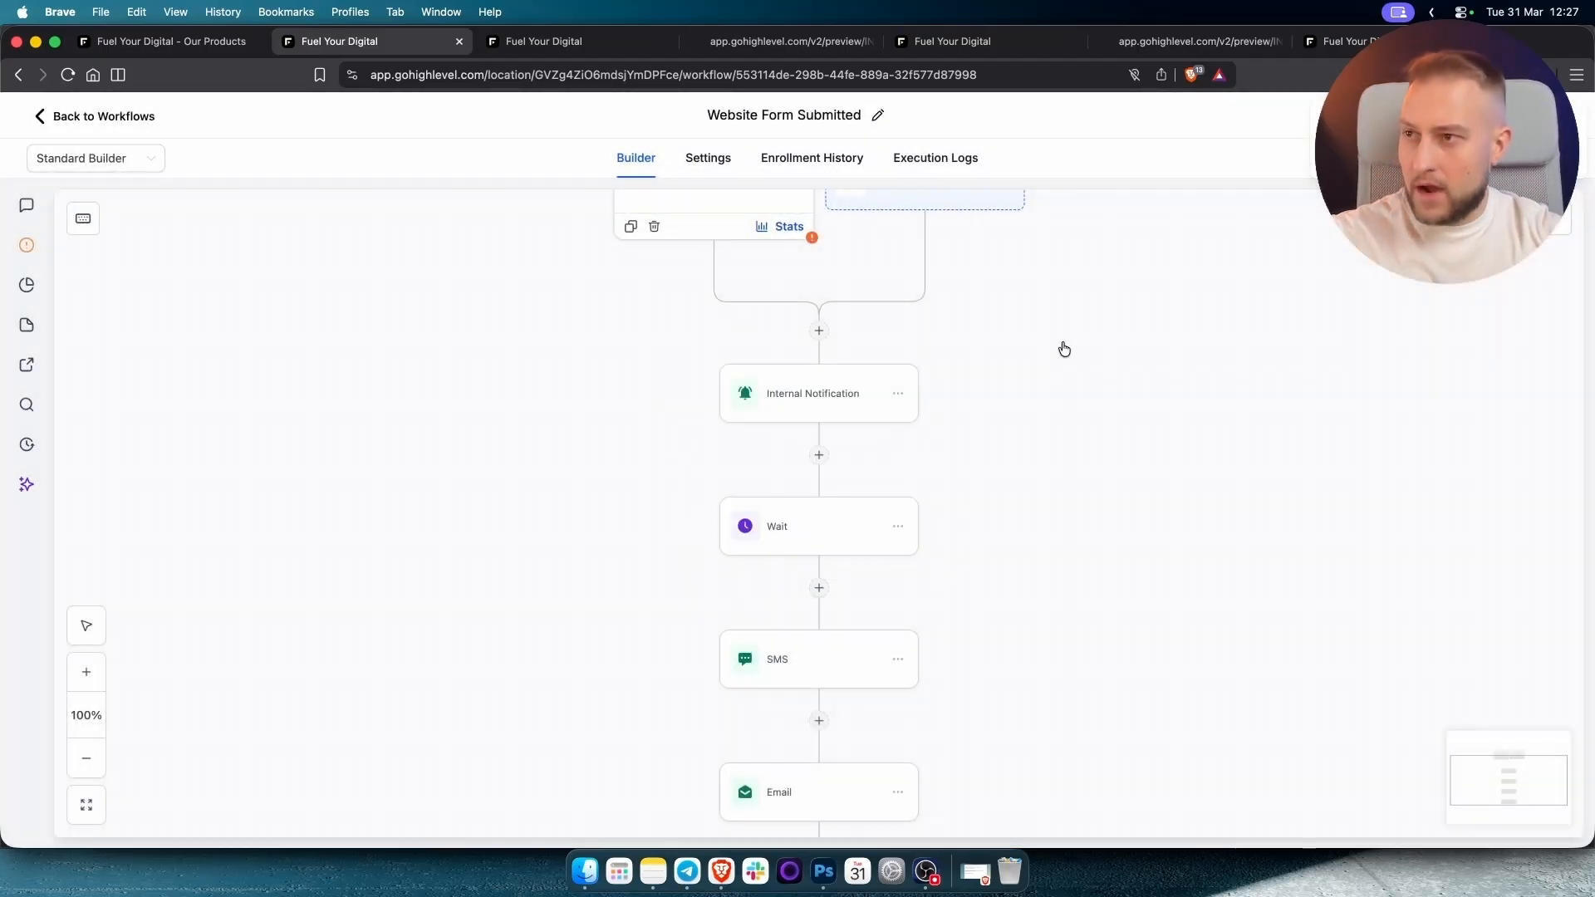
pyautogui.moveTo(1045, 394); pyautogui.dragTo(1028, 548)
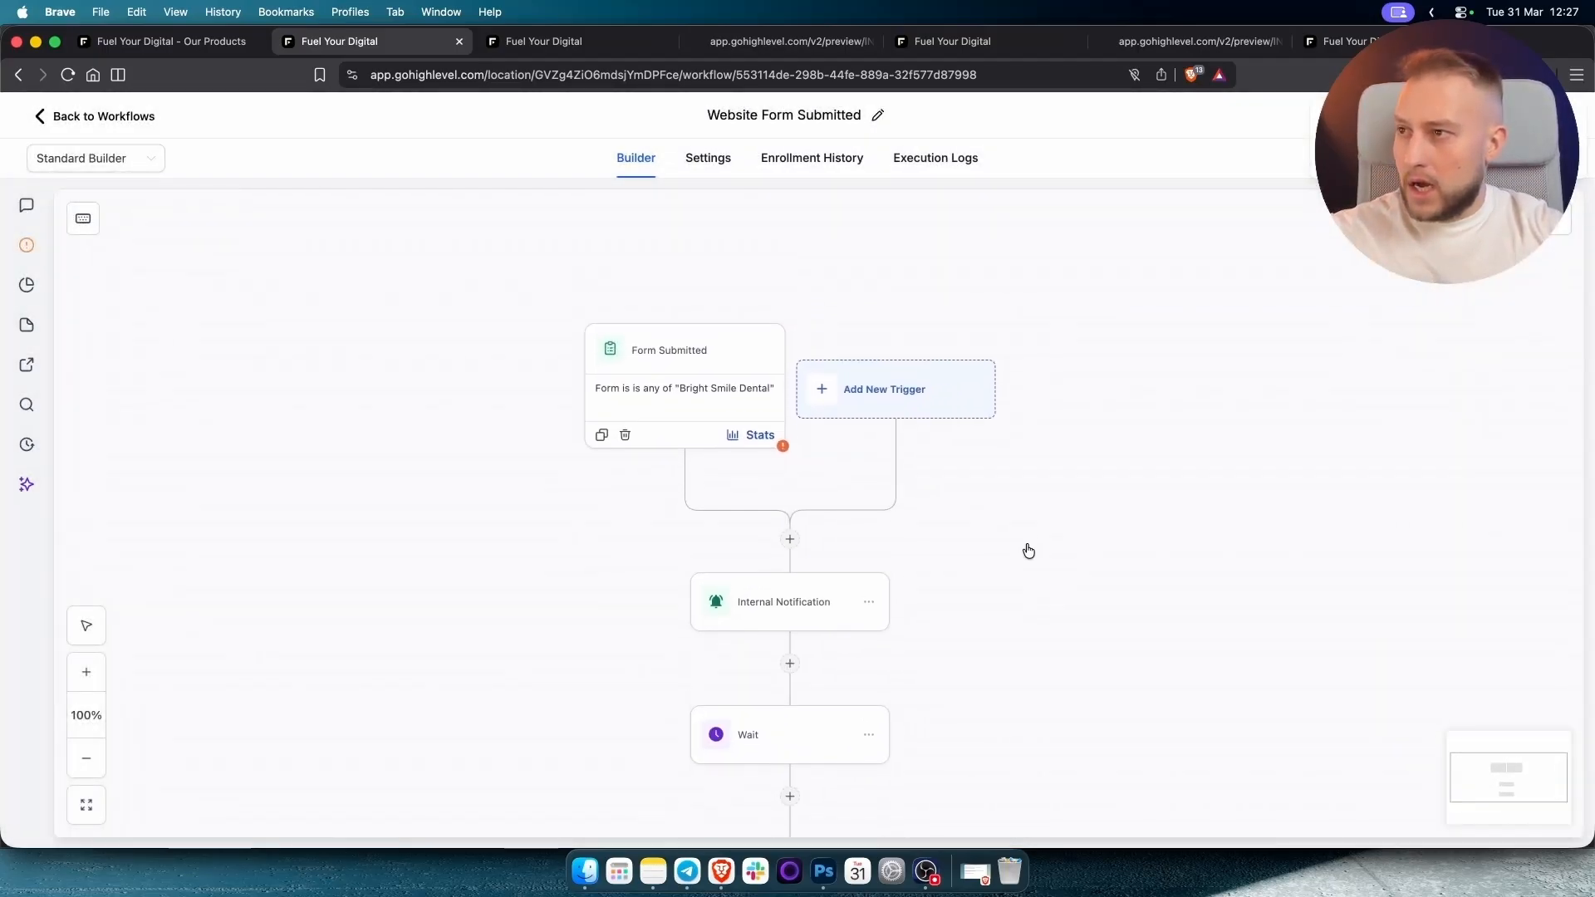
pyautogui.click(680, 391)
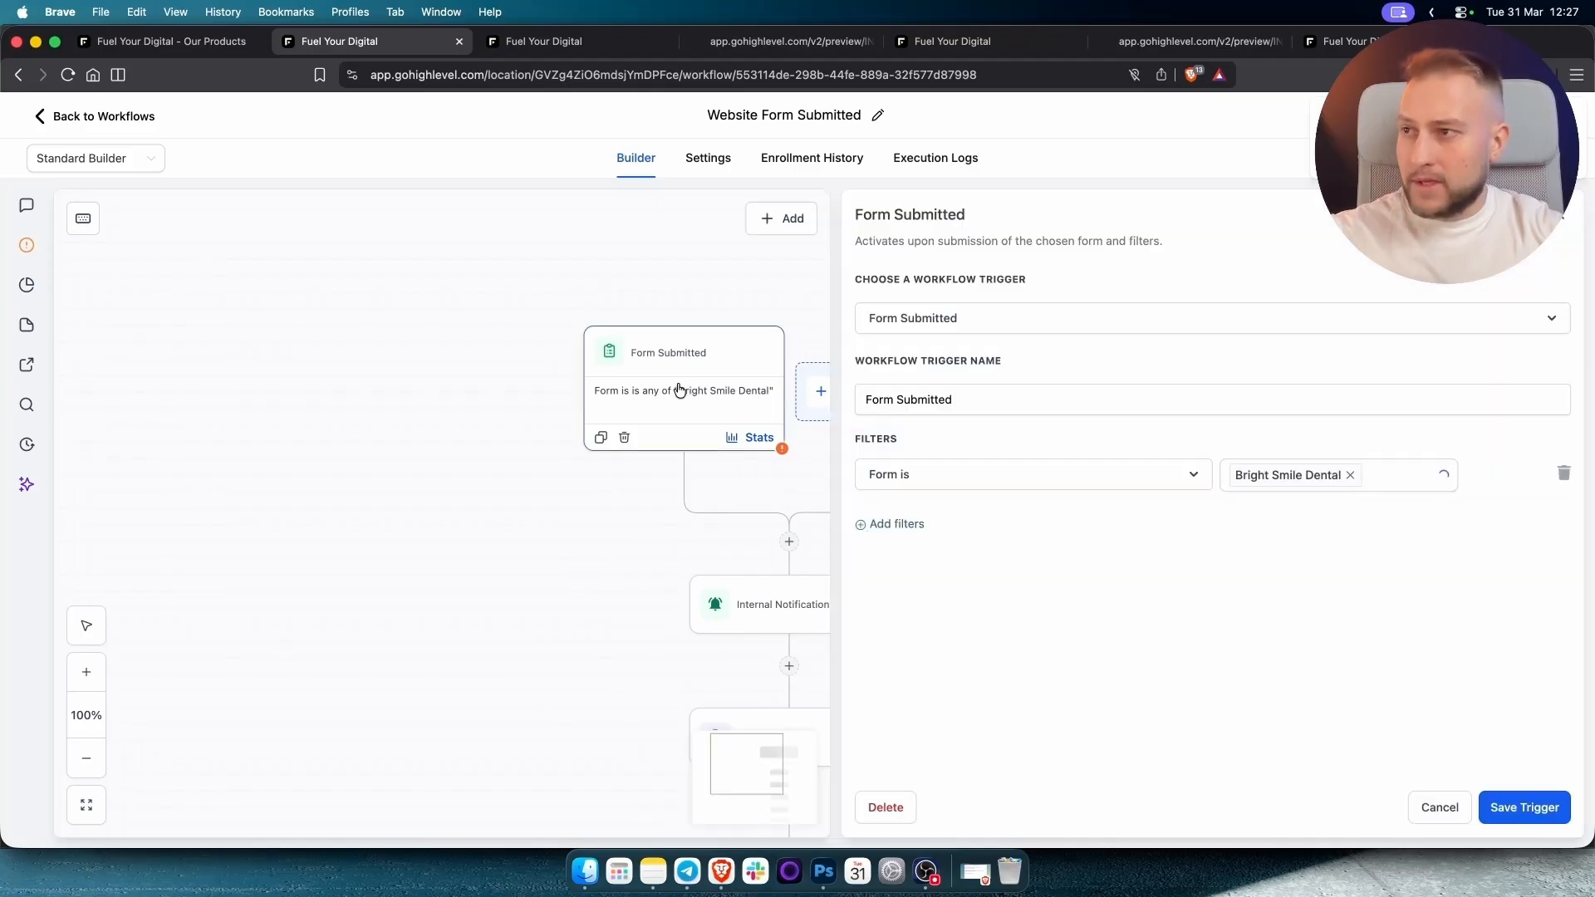
pyautogui.click(1558, 227)
pyautogui.moveTo(1144, 577); pyautogui.dragTo(1123, 514)
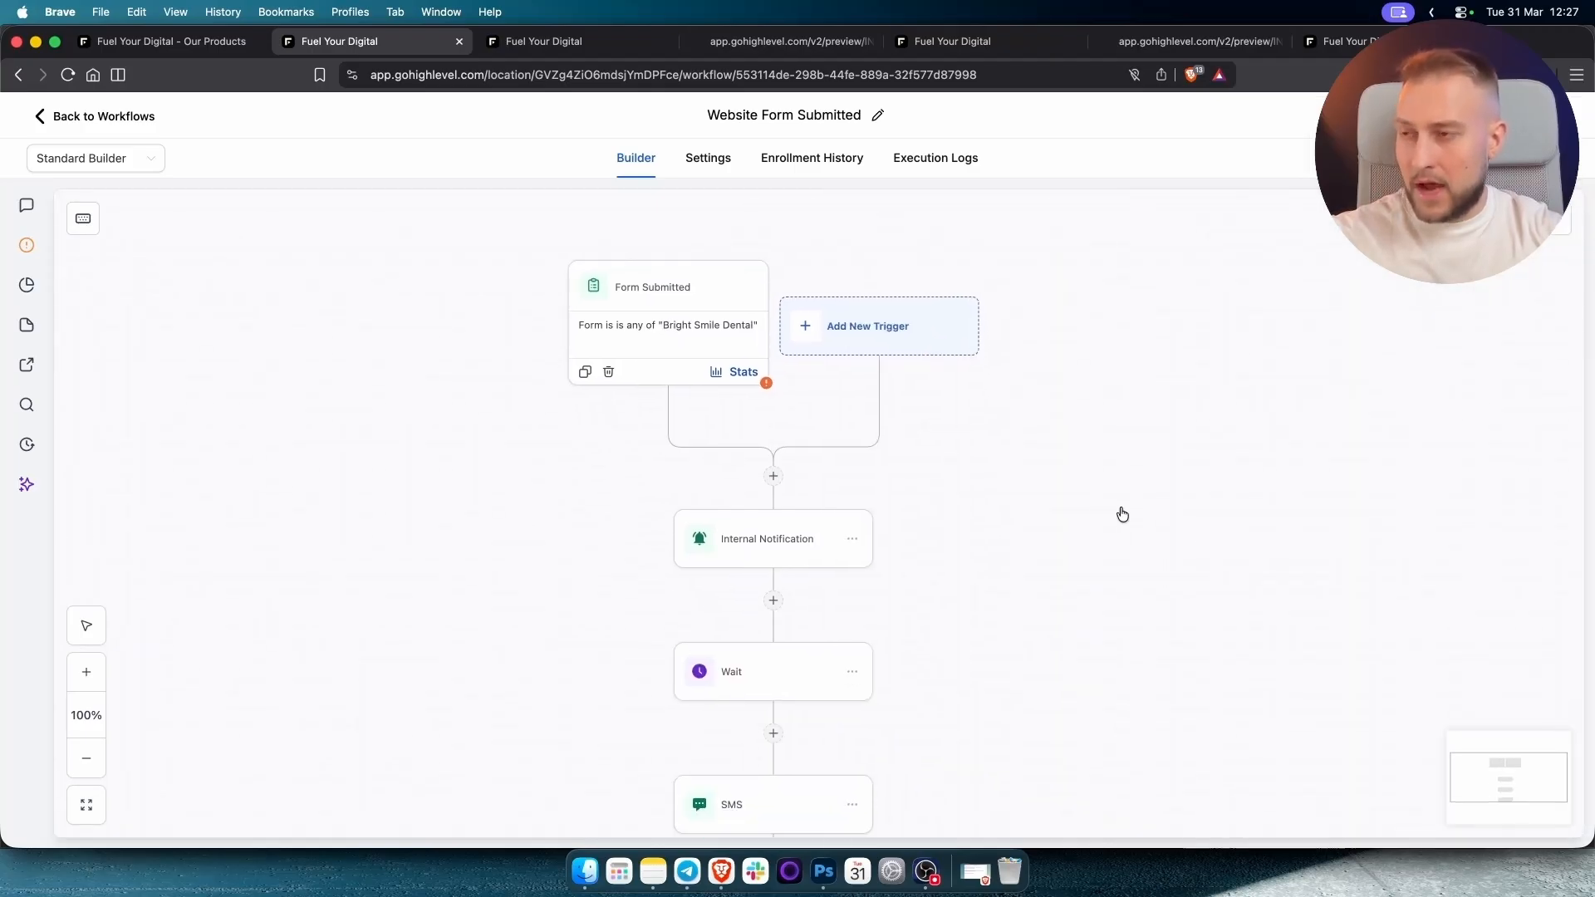
pyautogui.scroll(-1, 956, 599)
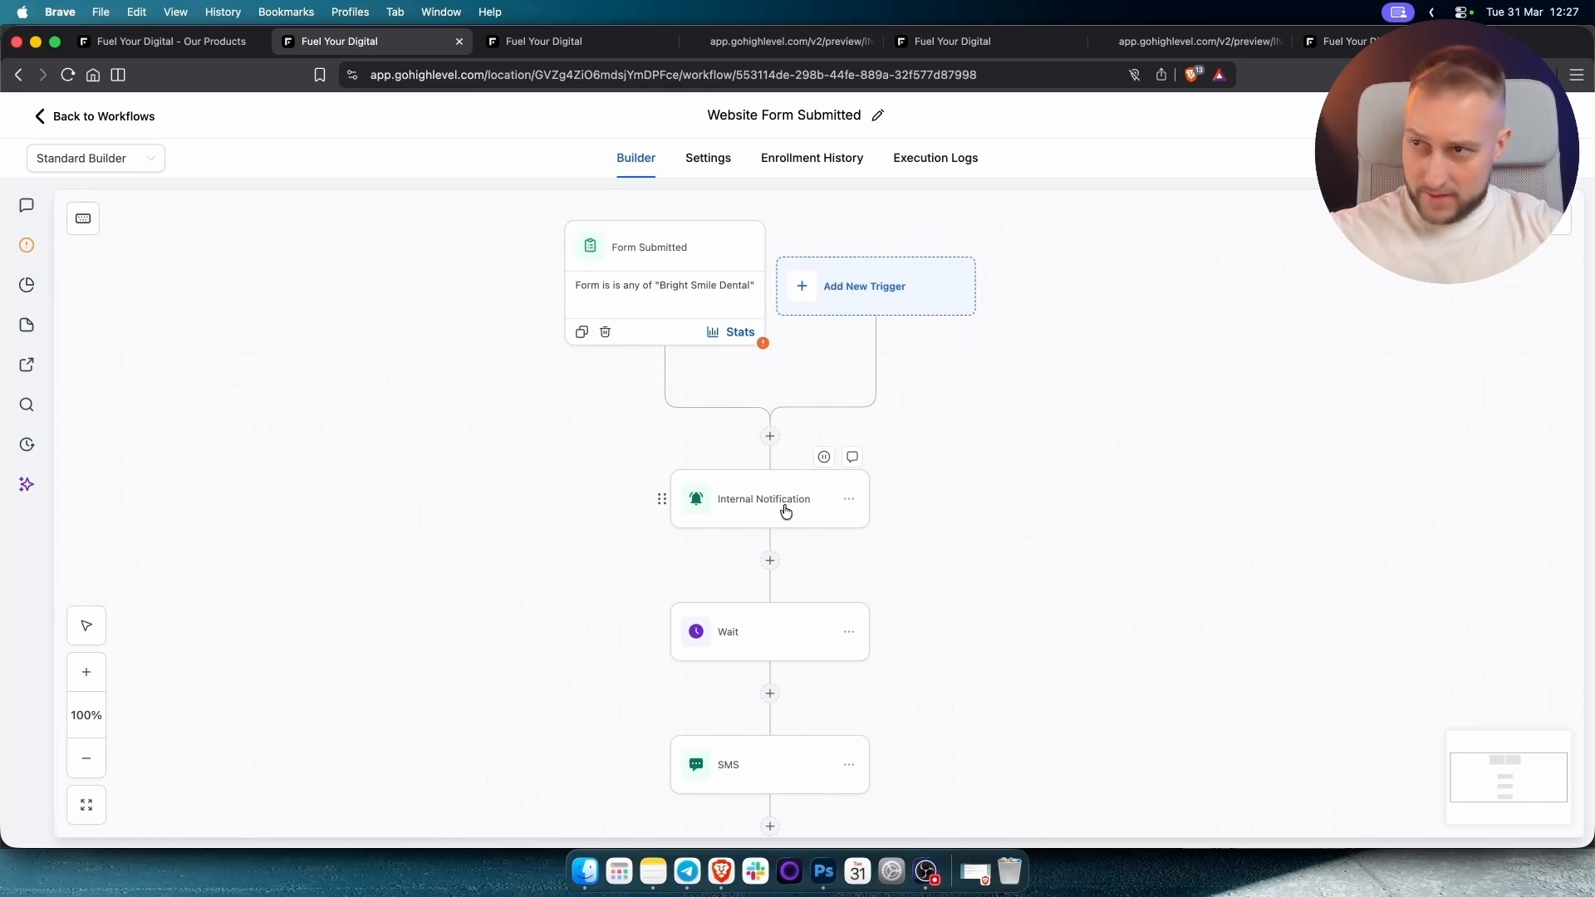
# Review the Internal Notification message without changes, then open the 1-minute Wait step.
pyautogui.click(786, 512)
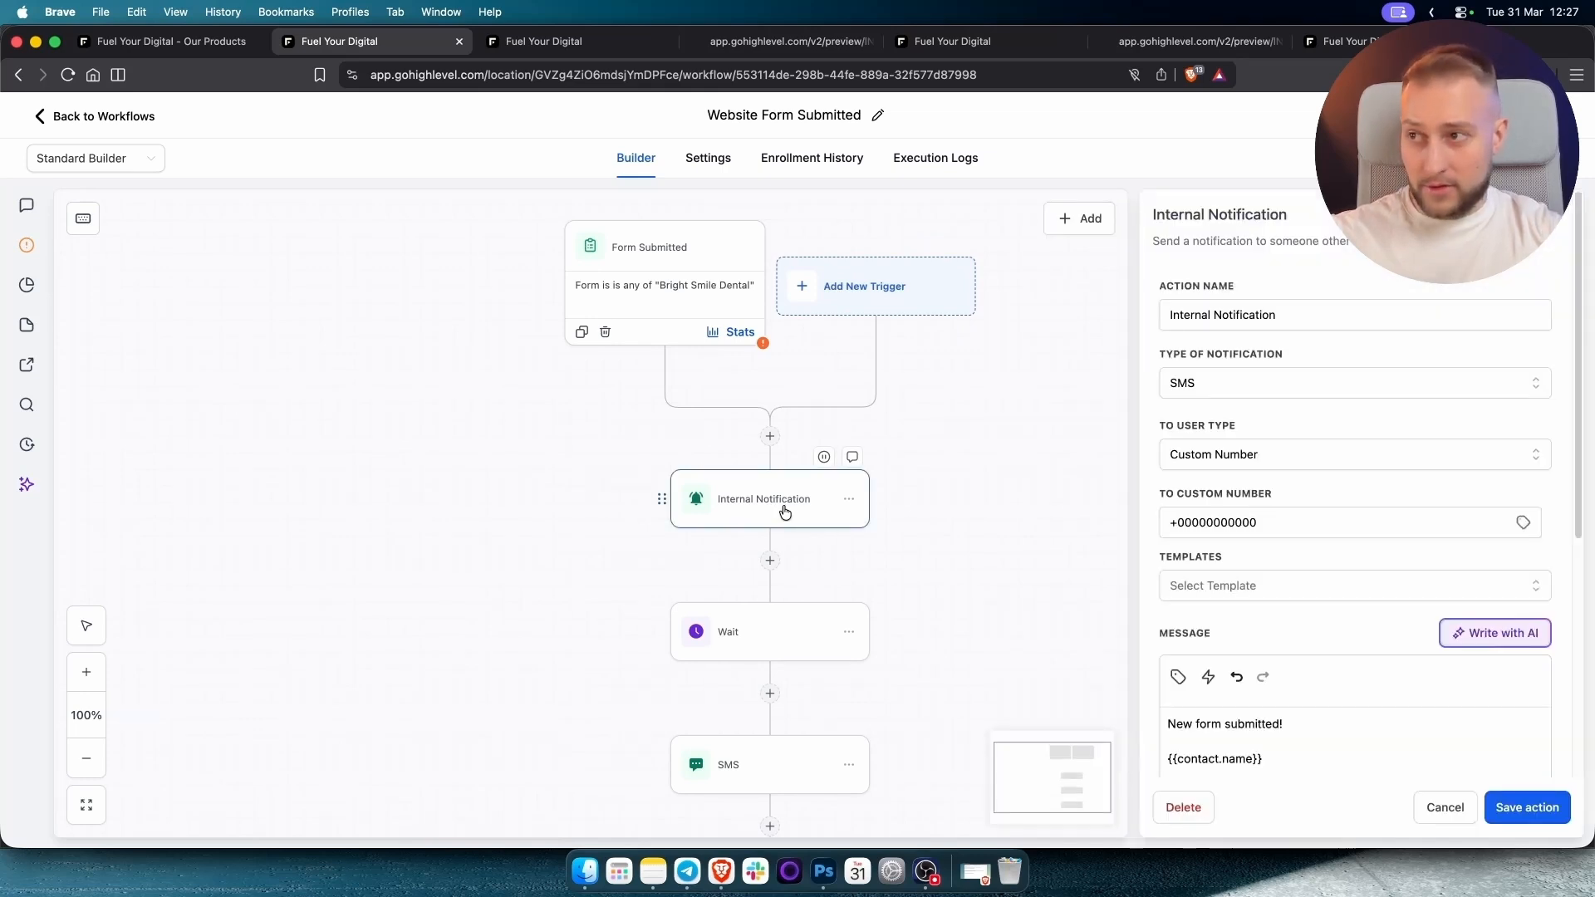
pyautogui.scroll(-3, 1412, 673)
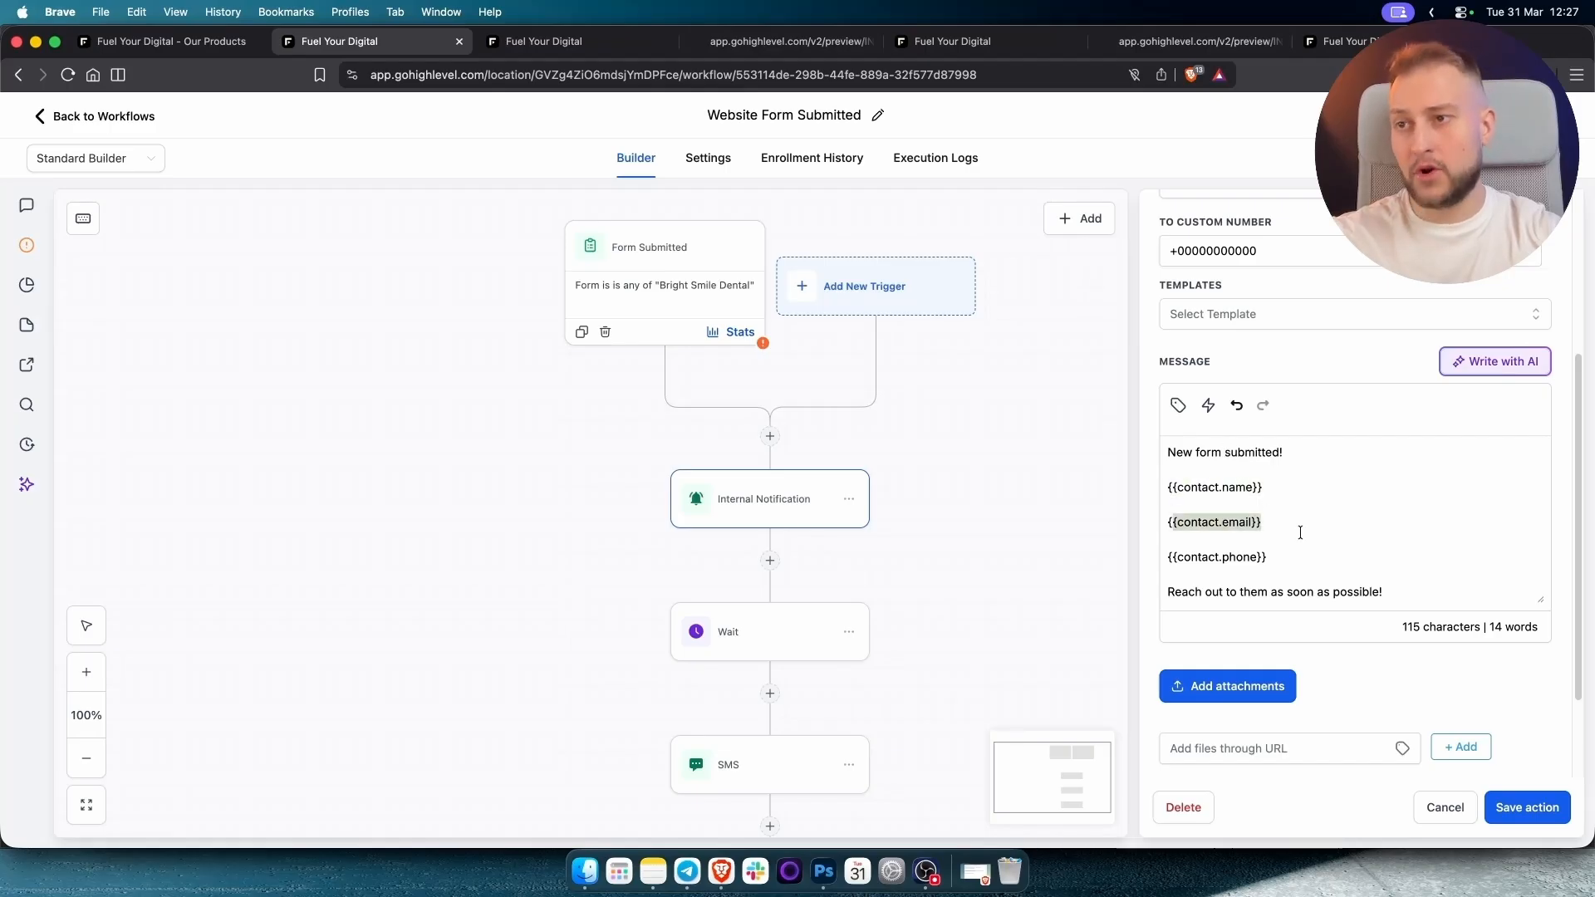
pyautogui.click(1287, 553)
pyautogui.moveTo(1287, 553); pyautogui.dragTo(1160, 555)
pyautogui.click(1273, 563)
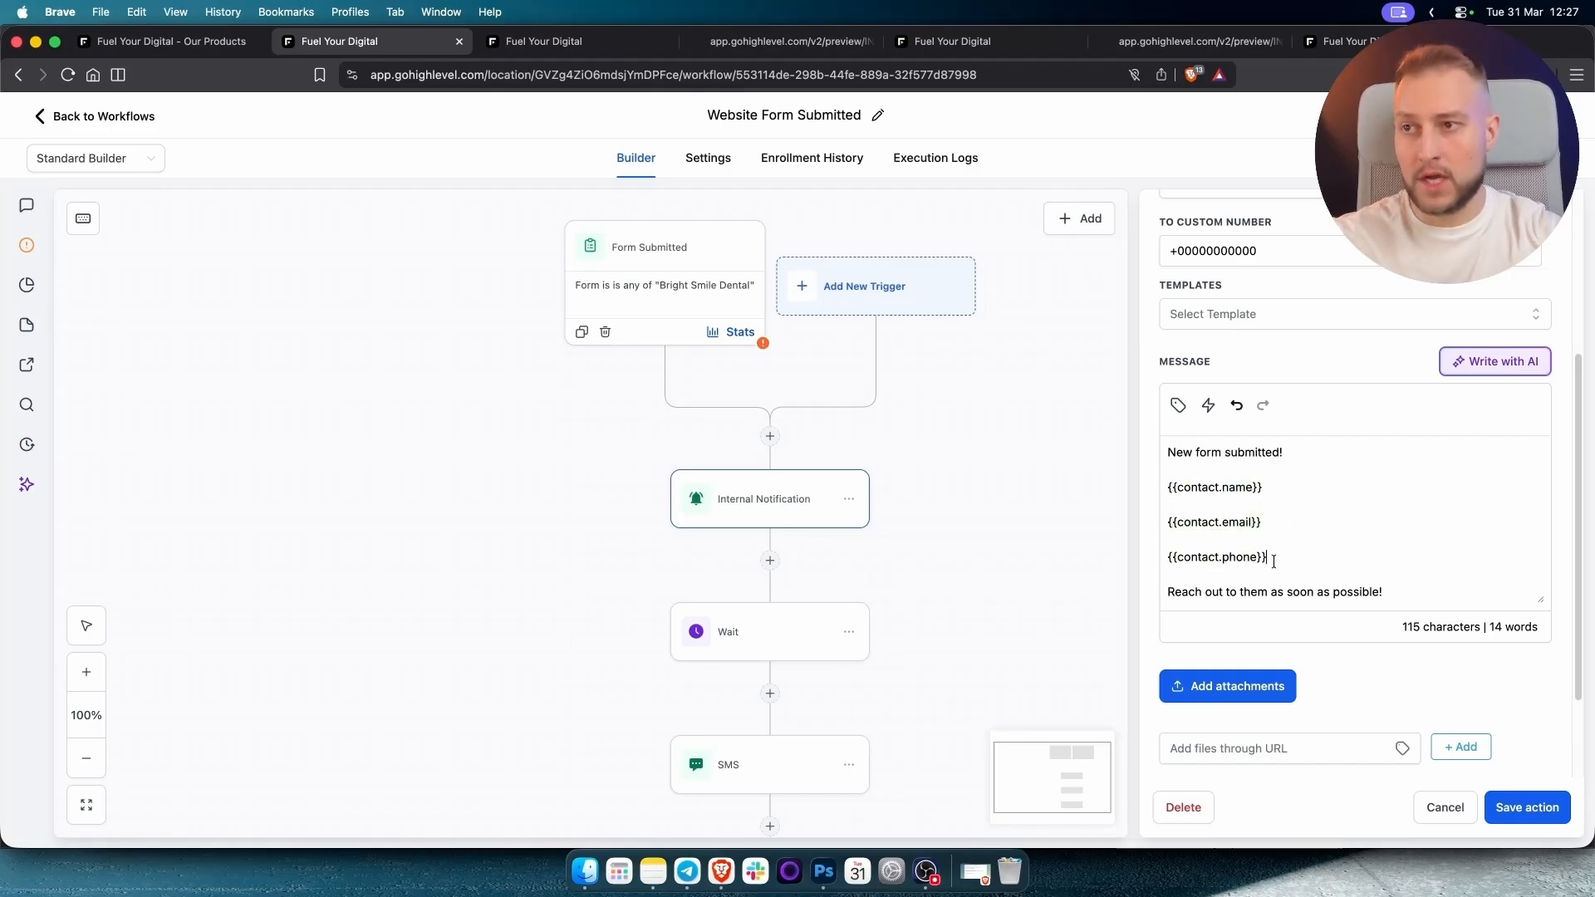
pyautogui.moveTo(1389, 599); pyautogui.dragTo(1167, 596)
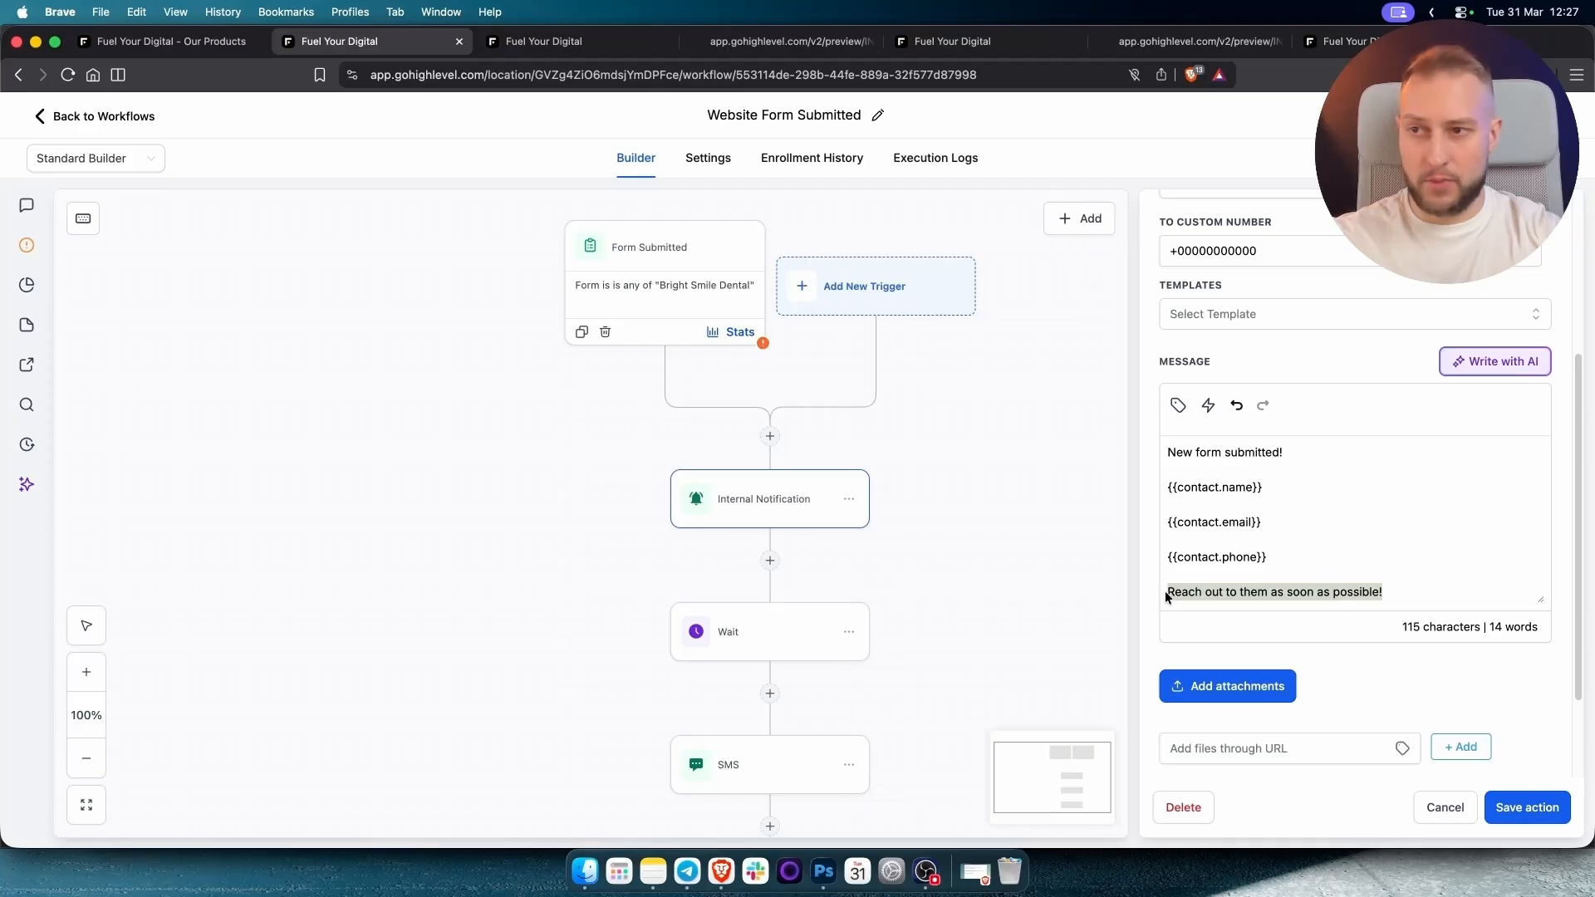
pyautogui.click(1178, 595)
pyautogui.press('super+a')
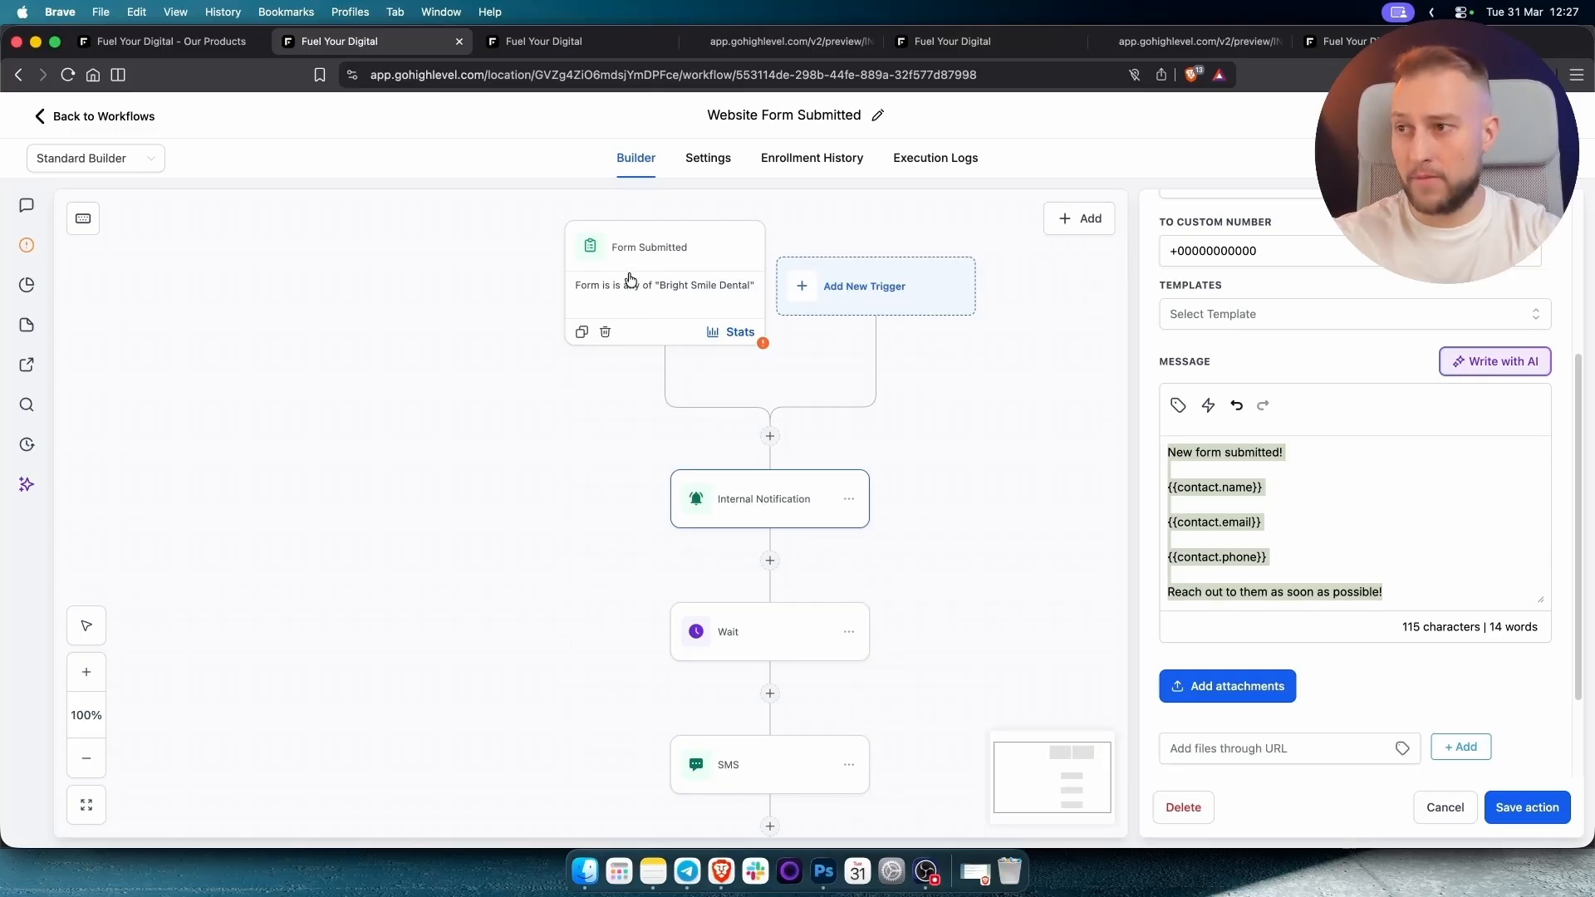
pyautogui.click(768, 653)
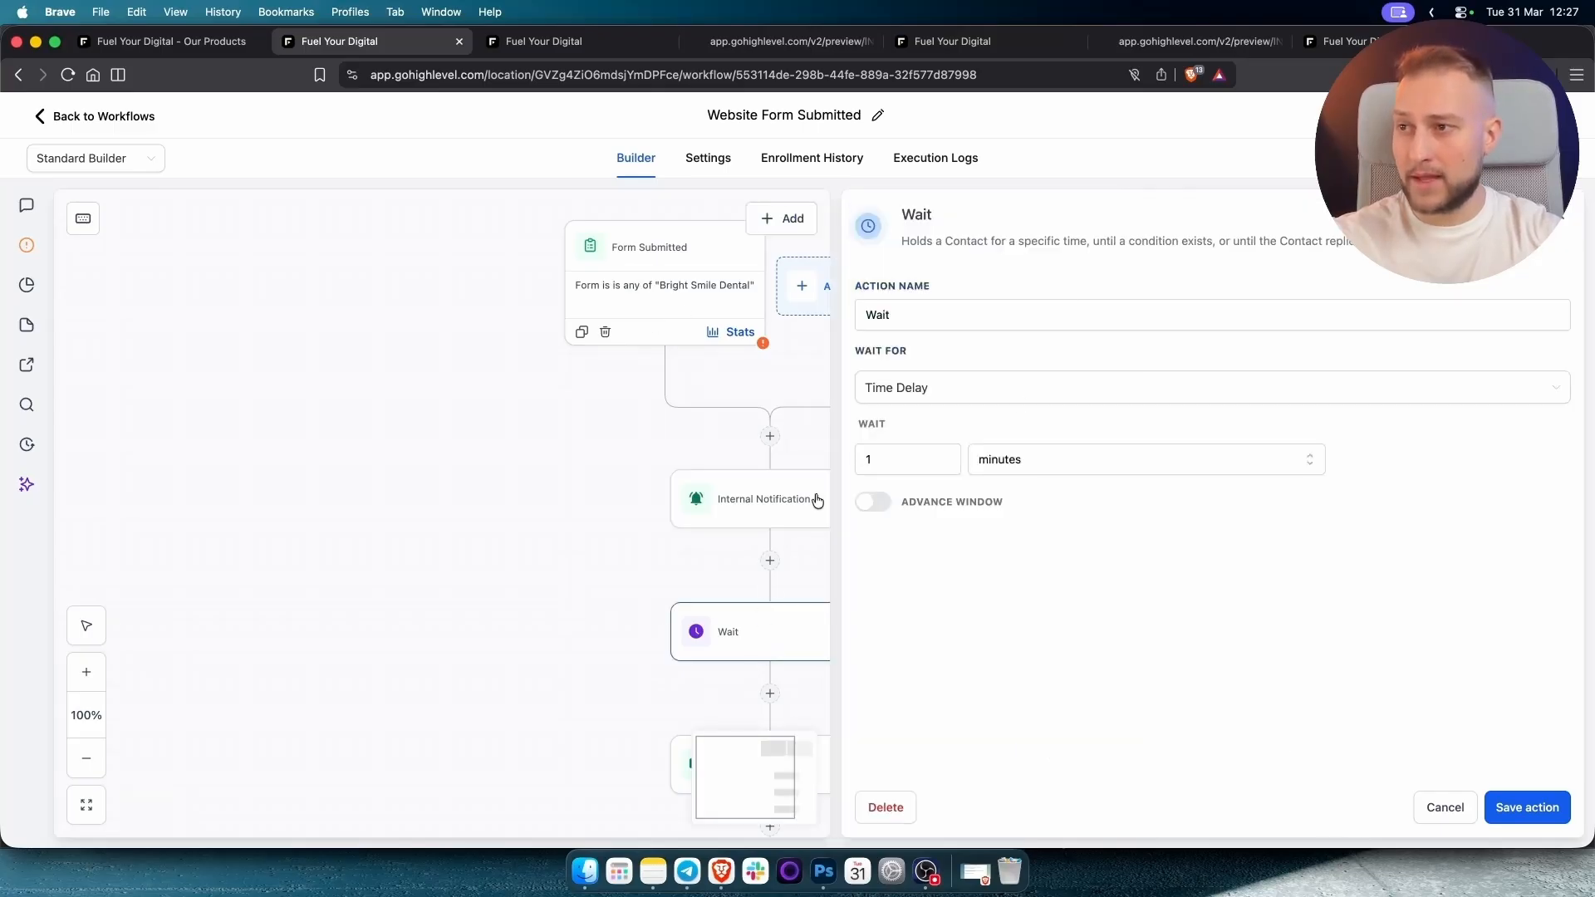
# Save the Wait step unchanged and open the SMS step's message.
pyautogui.click(1504, 808)
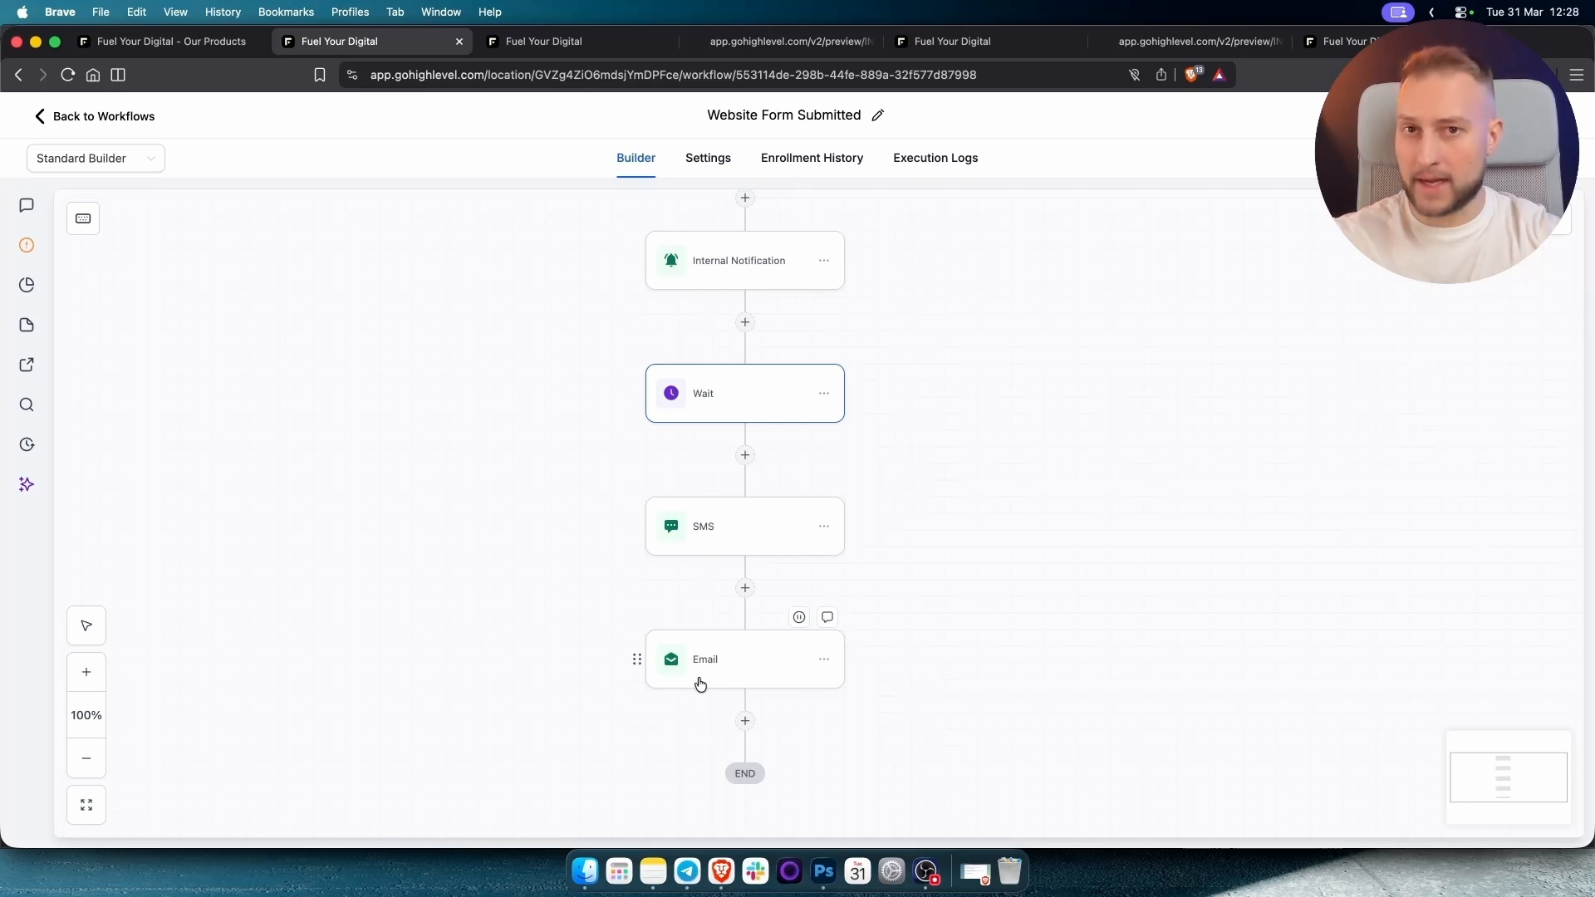
pyautogui.click(727, 533)
pyautogui.moveTo(1320, 636); pyautogui.dragTo(1162, 544)
pyautogui.click(1276, 569)
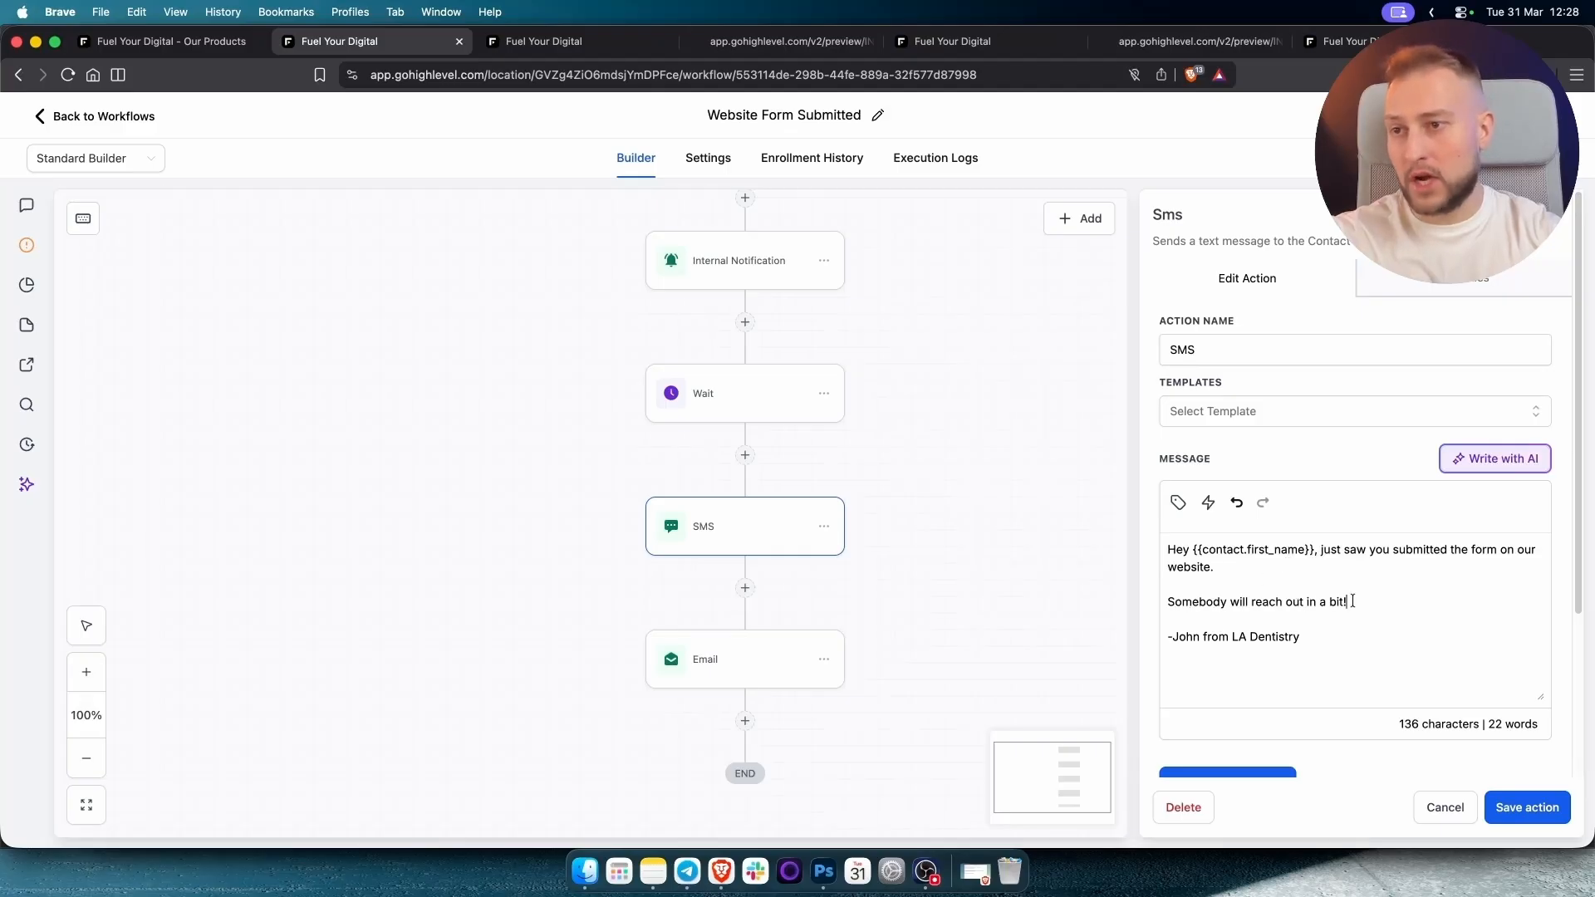
# Review the SMS sign-off and follow-up lines, then save the SMS step unchanged.
pyautogui.moveTo(1298, 646); pyautogui.dragTo(1141, 643)
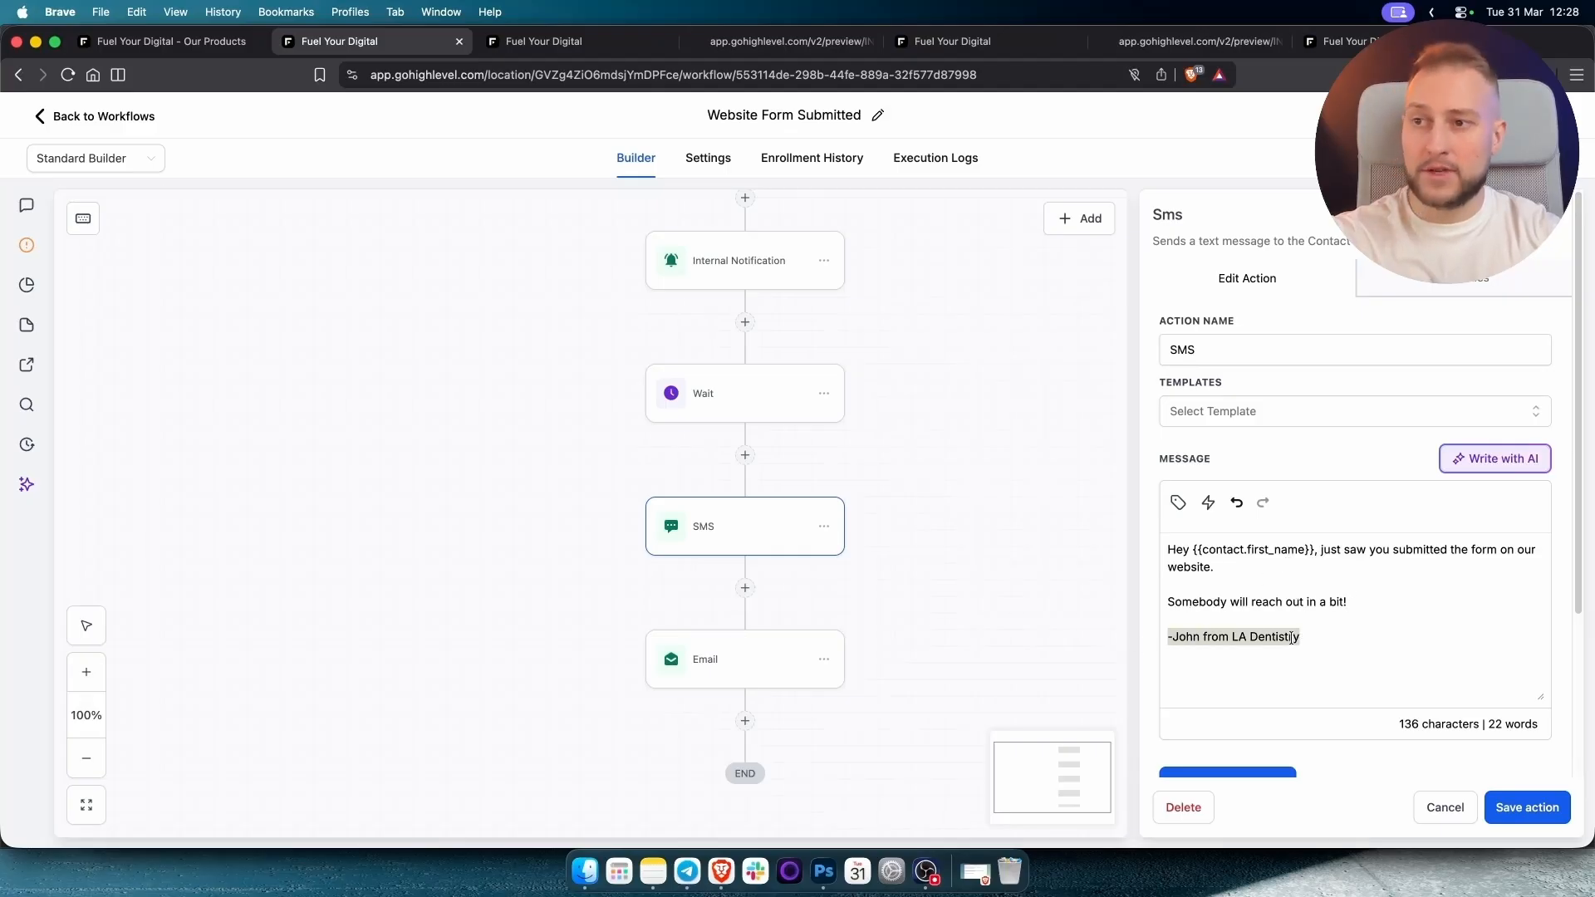
pyautogui.click(1297, 638)
pyautogui.moveTo(1298, 639); pyautogui.dragTo(1143, 640)
pyautogui.click(1314, 636)
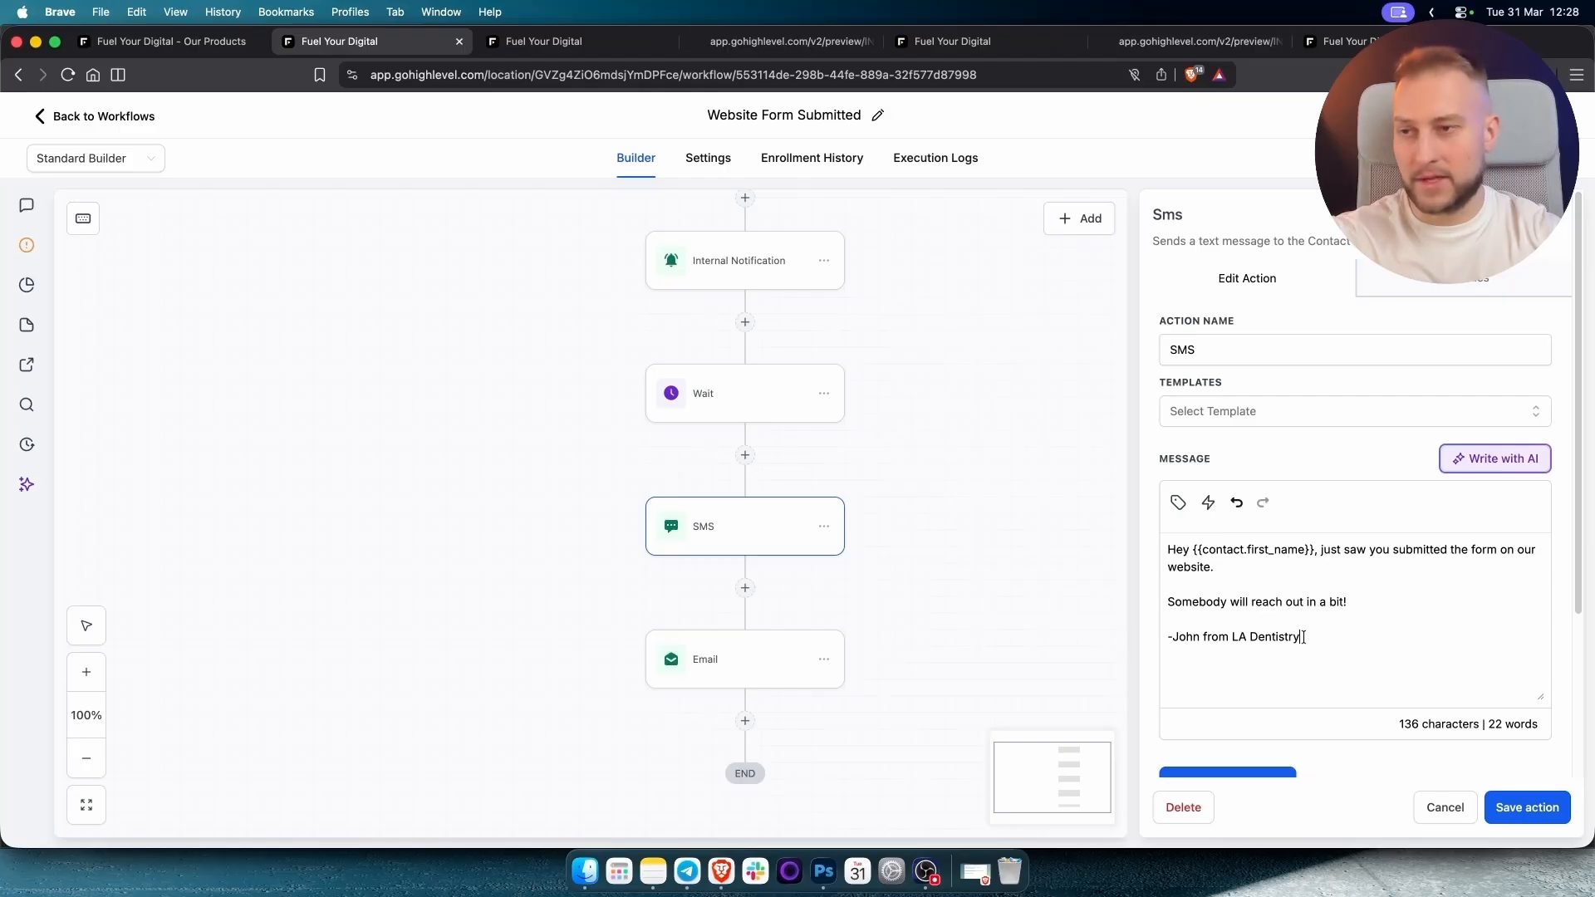
pyautogui.moveTo(1304, 637); pyautogui.dragTo(1228, 637)
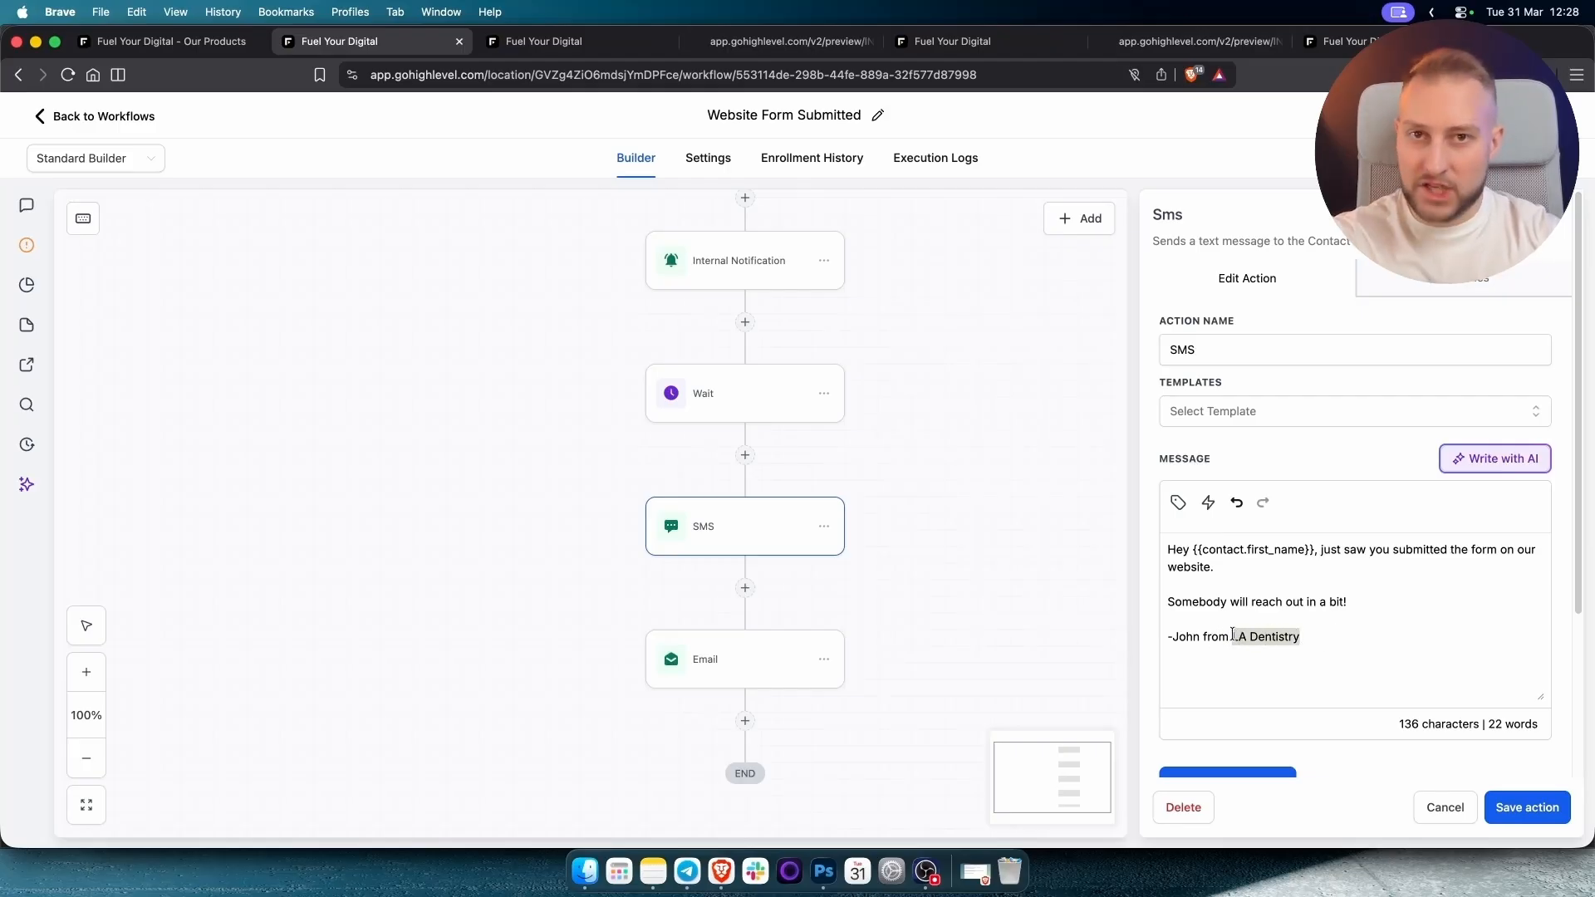
pyautogui.click(1301, 636)
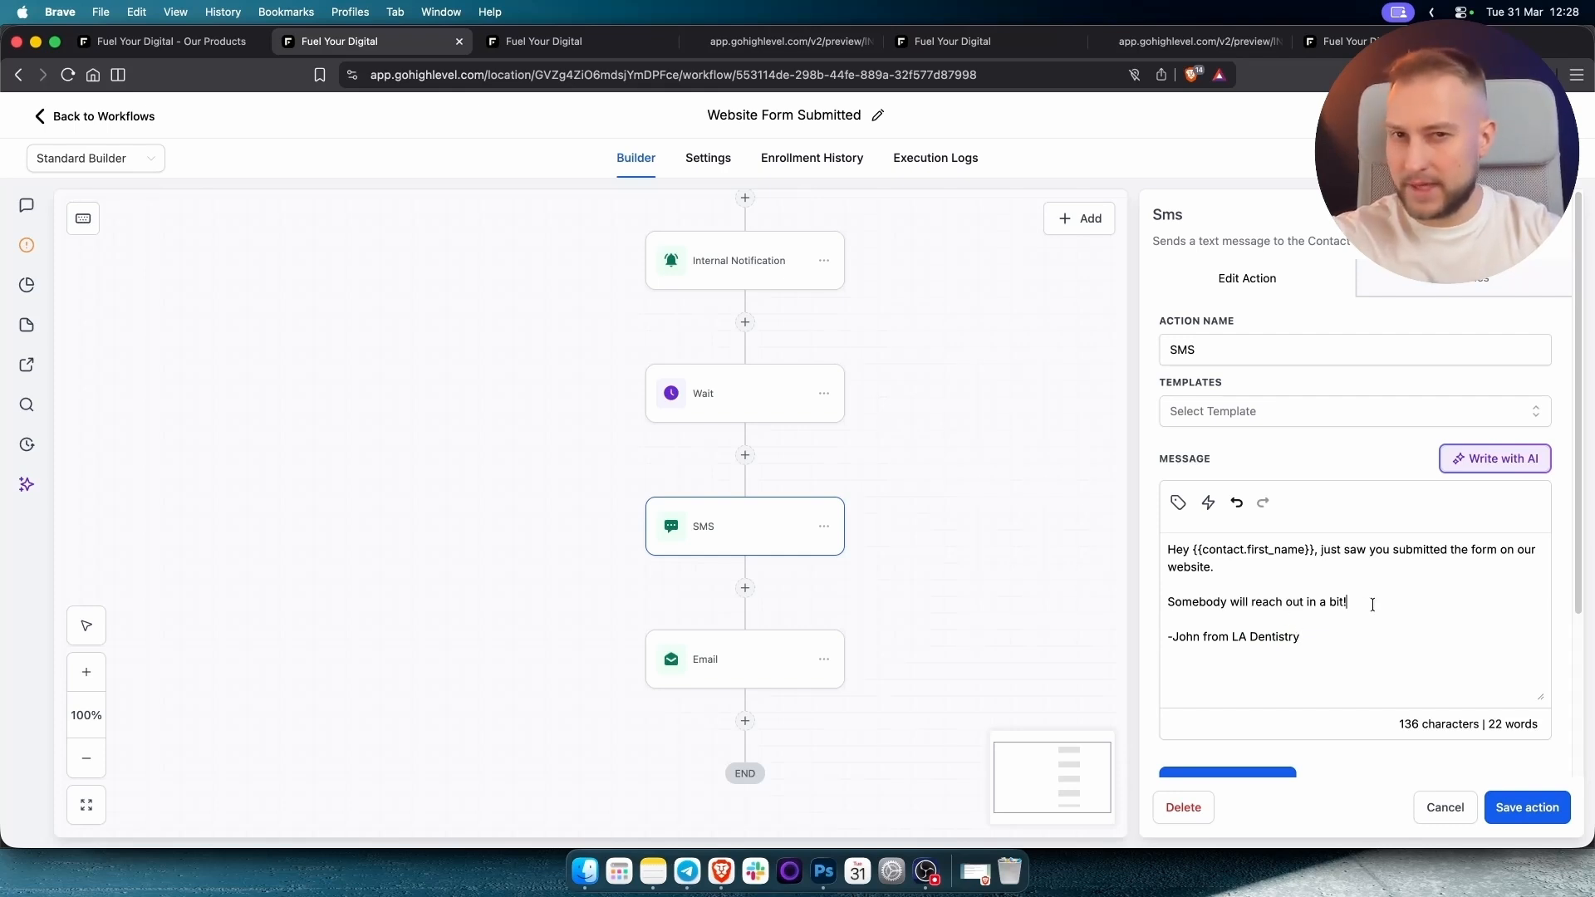
pyautogui.moveTo(1372, 605); pyautogui.dragTo(1167, 616)
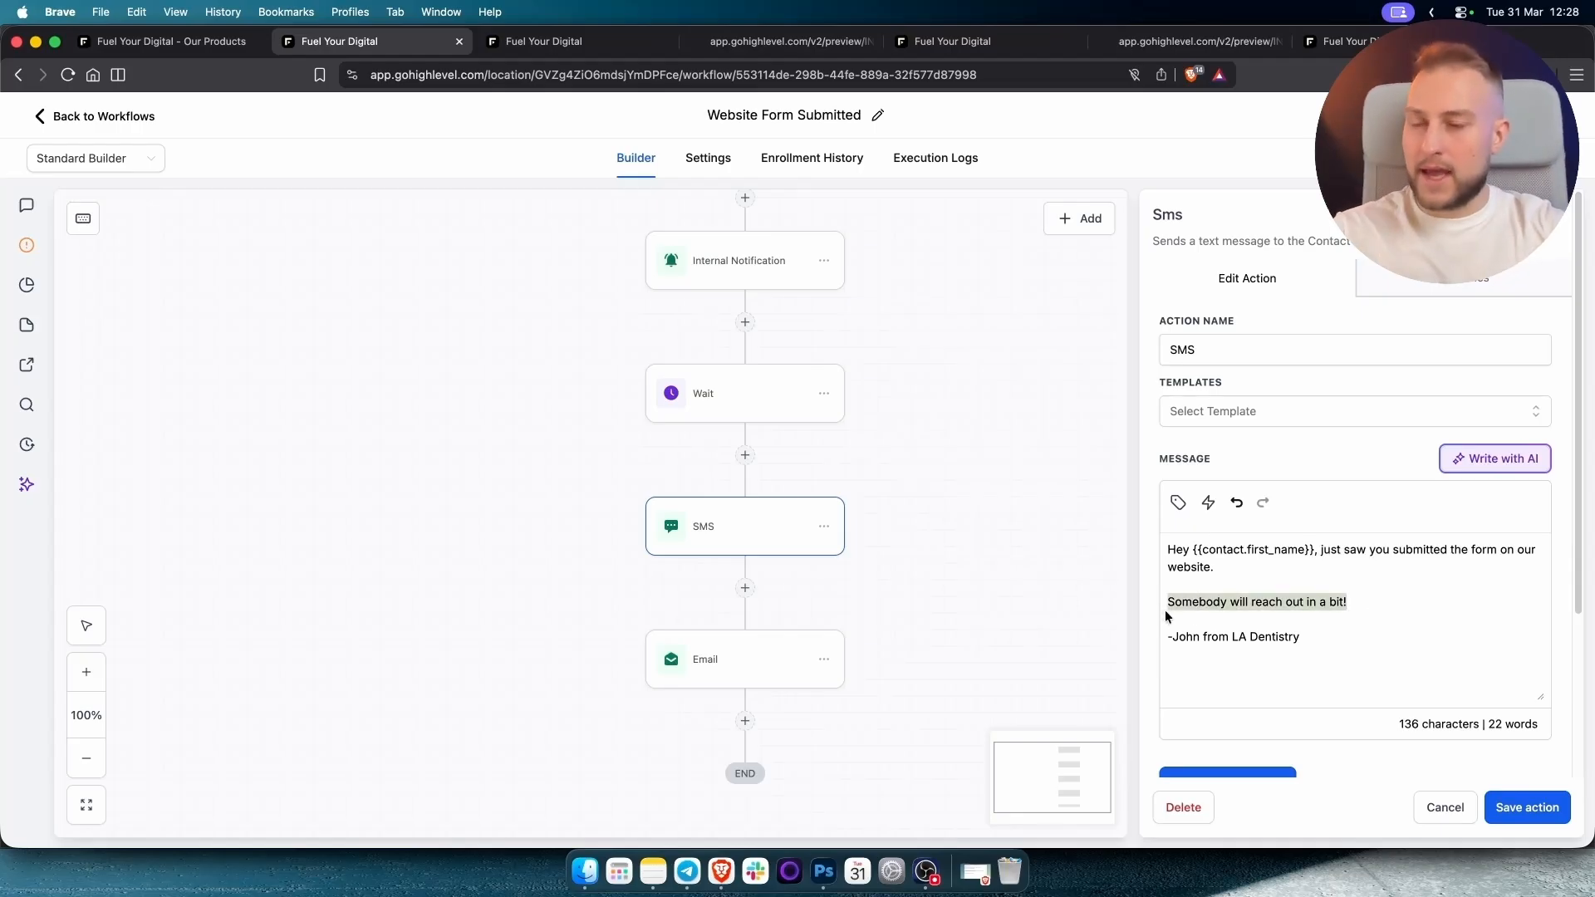
pyautogui.click(1340, 605)
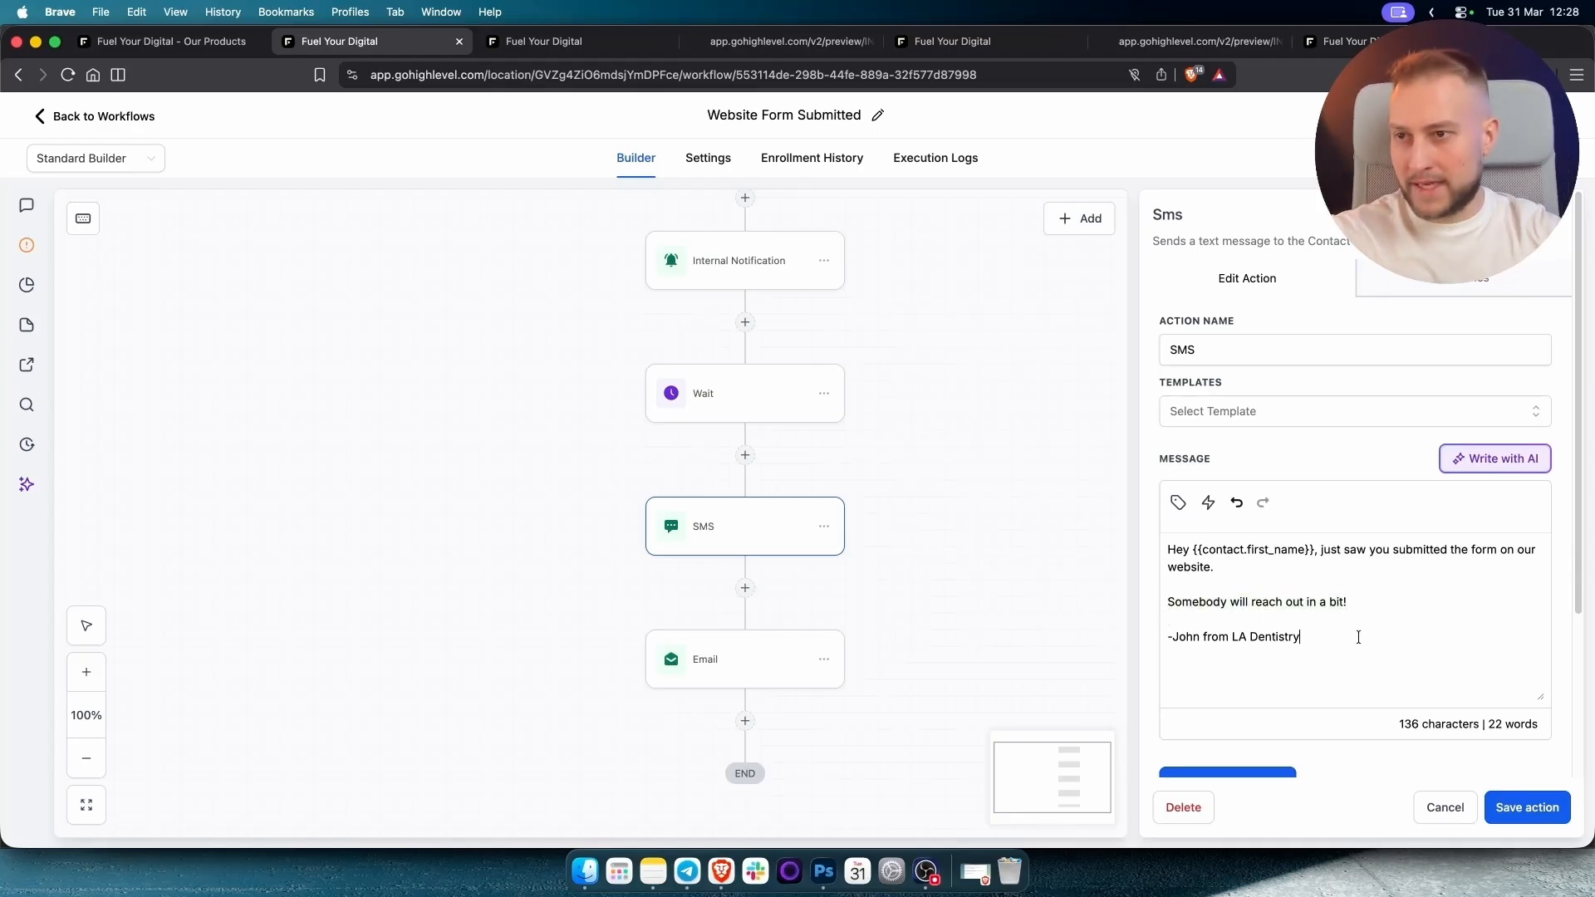
pyautogui.press('super+a')
pyautogui.click(1529, 817)
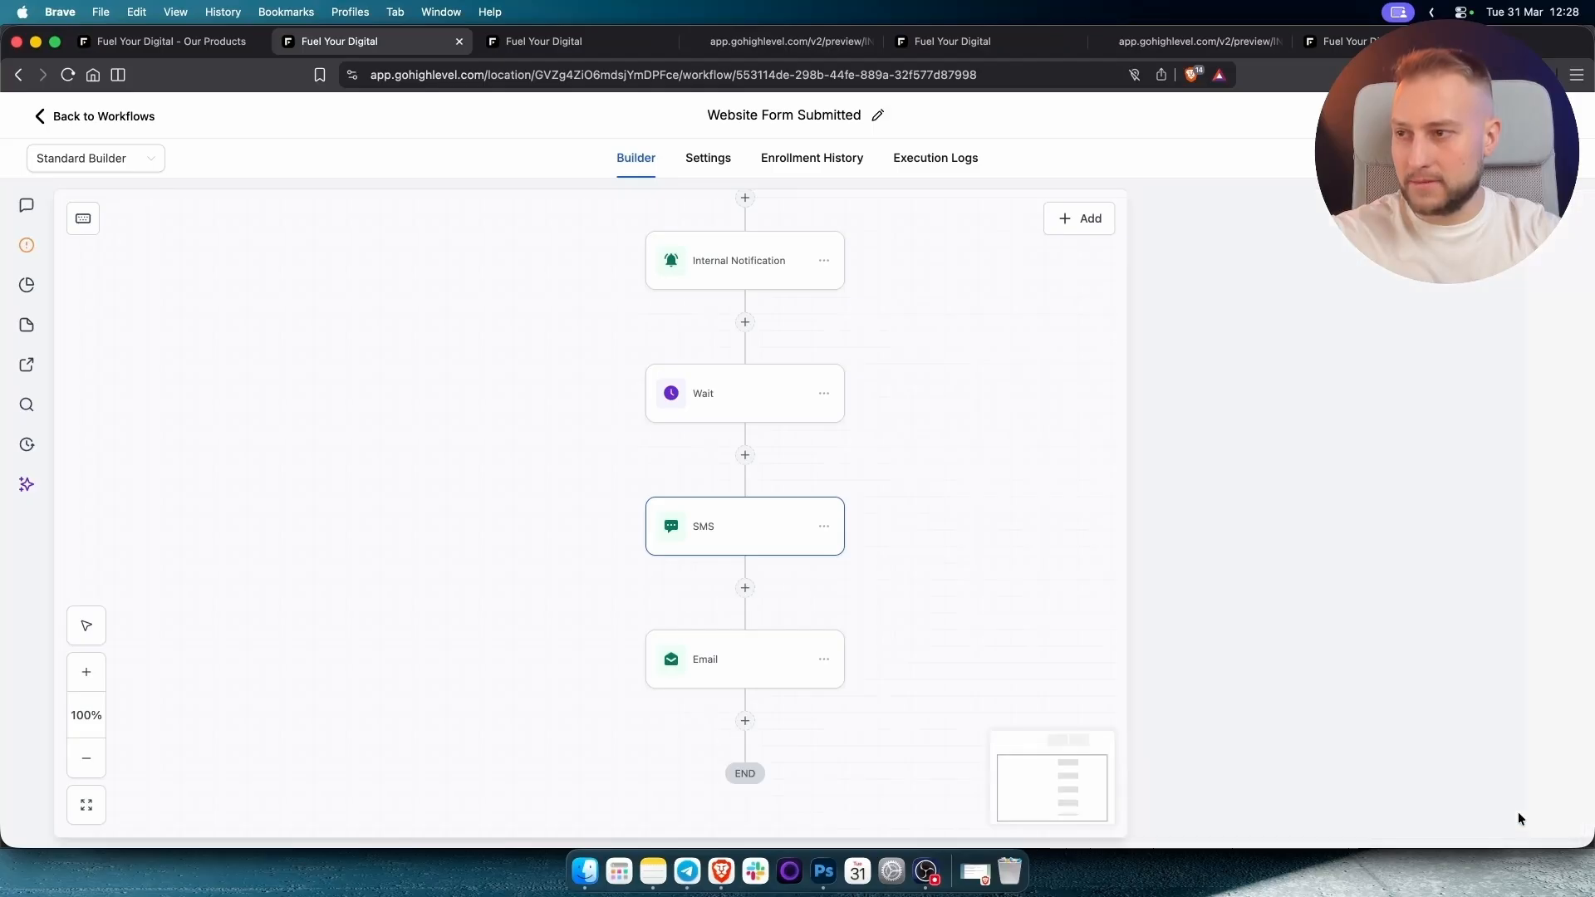
# Review the free teeth whitening enquiry email and save the Email step unchanged.
pyautogui.click(728, 669)
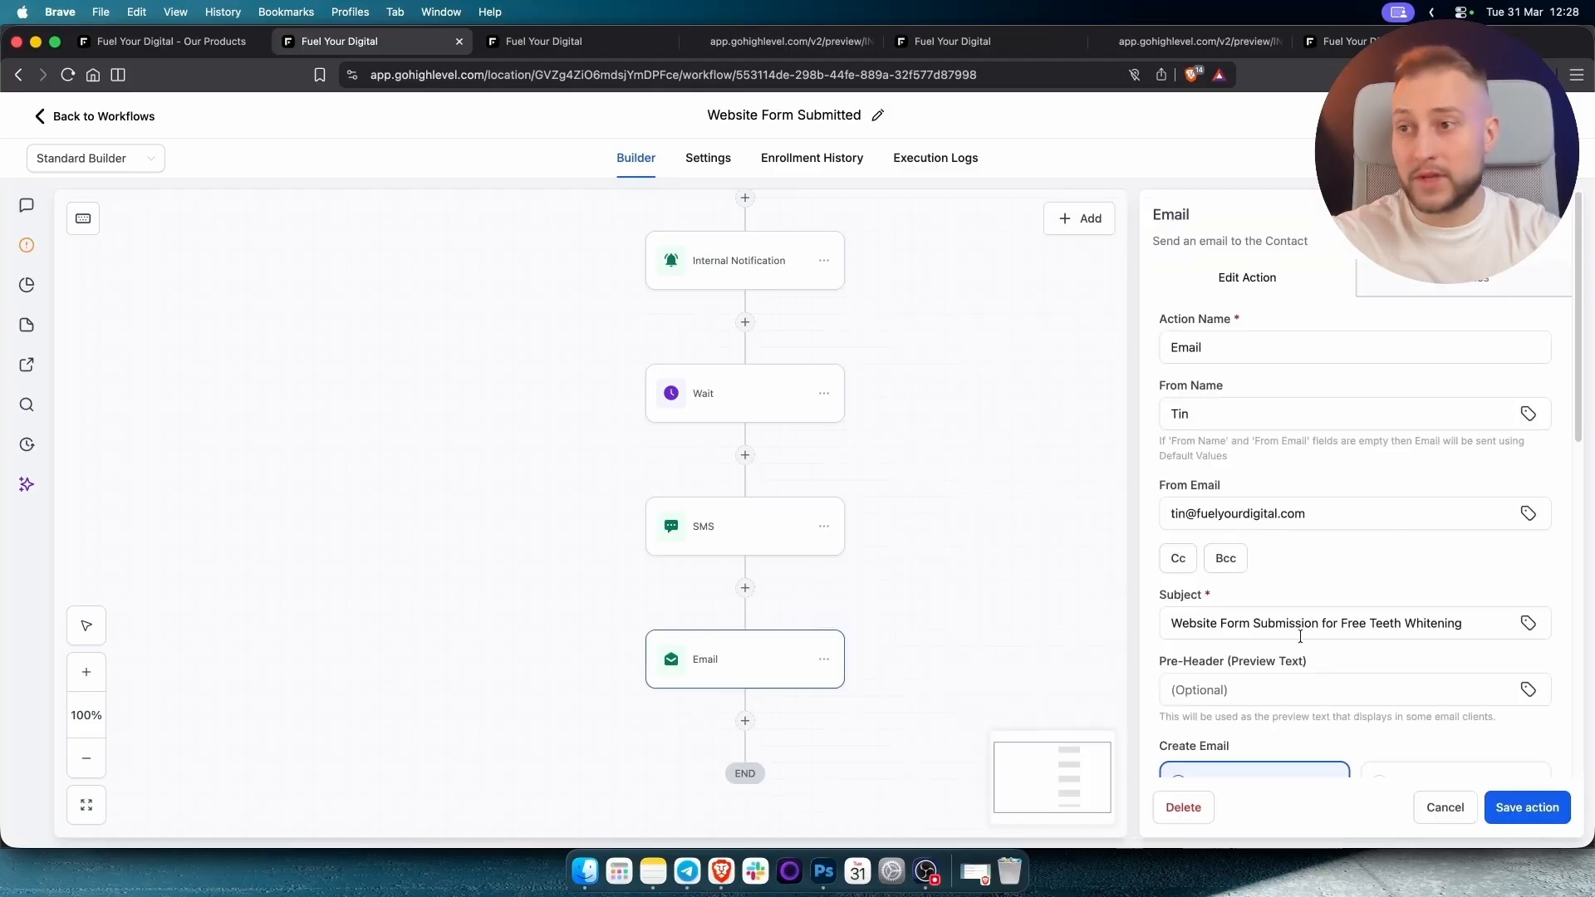
pyautogui.scroll(-3, 1288, 667)
pyautogui.scroll(-3, 1287, 655)
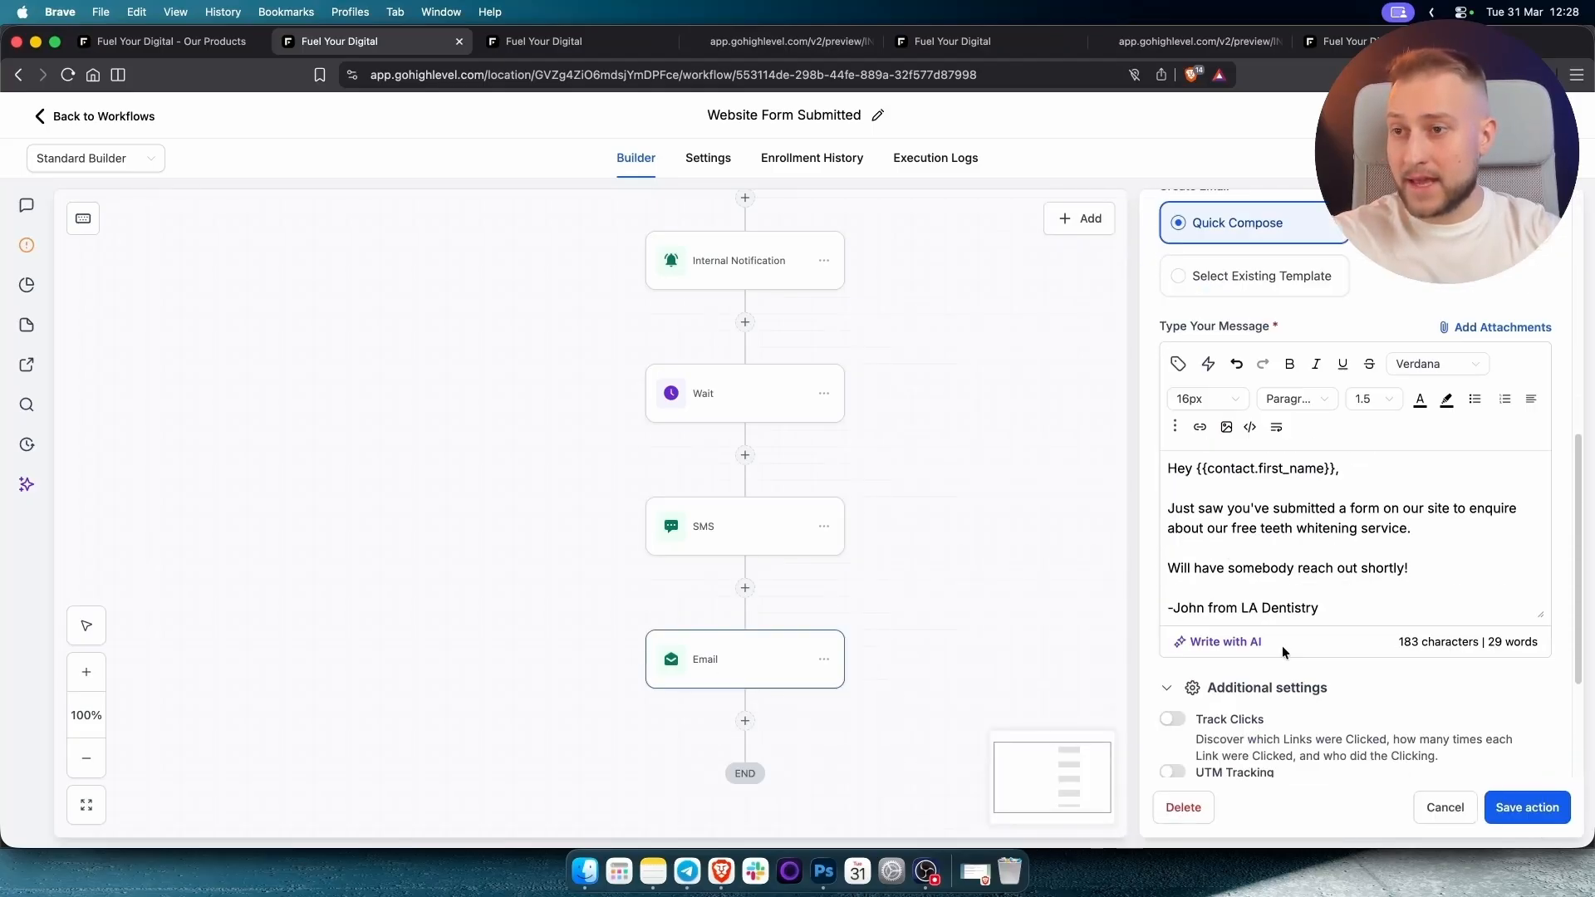
pyautogui.moveTo(1359, 605); pyautogui.dragTo(1149, 450)
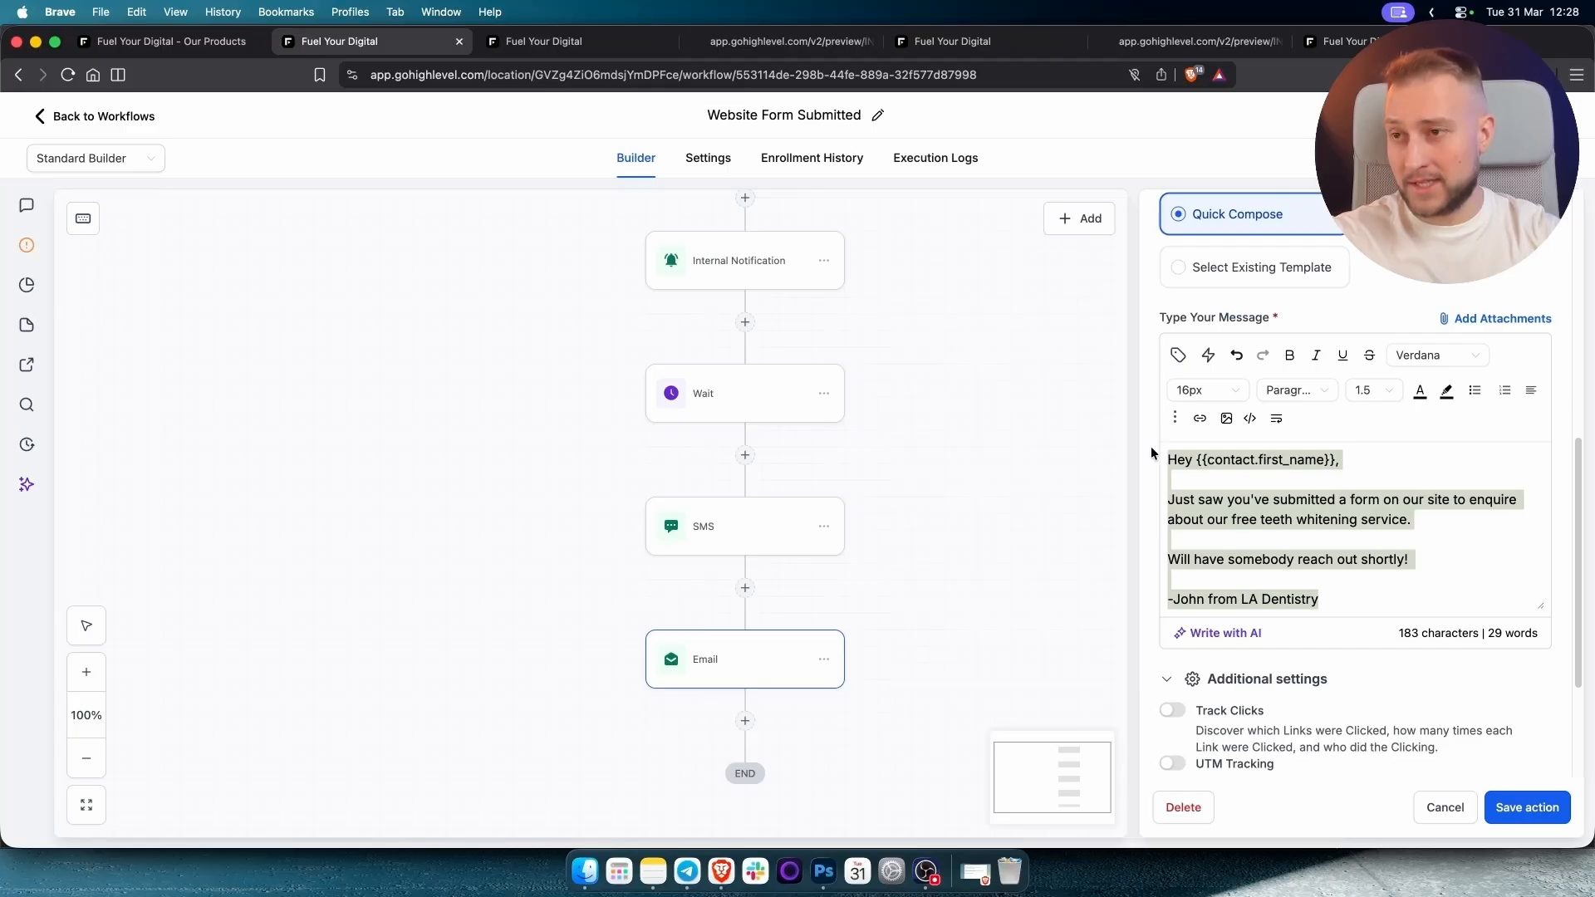
pyautogui.scroll(6, 1148, 471)
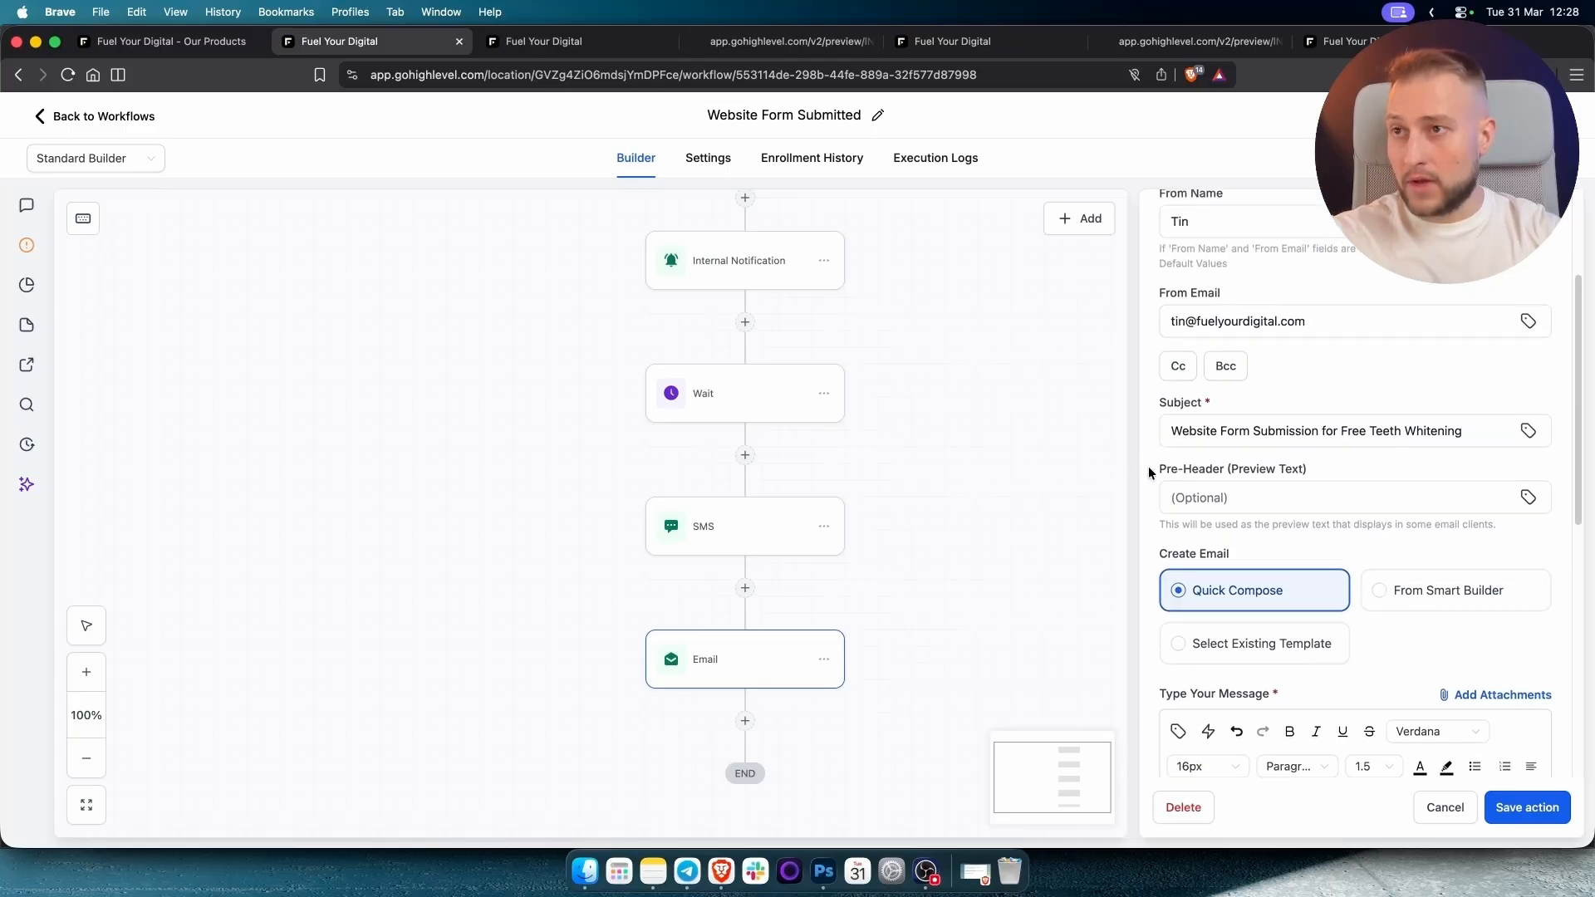
pyautogui.scroll(2, 1148, 471)
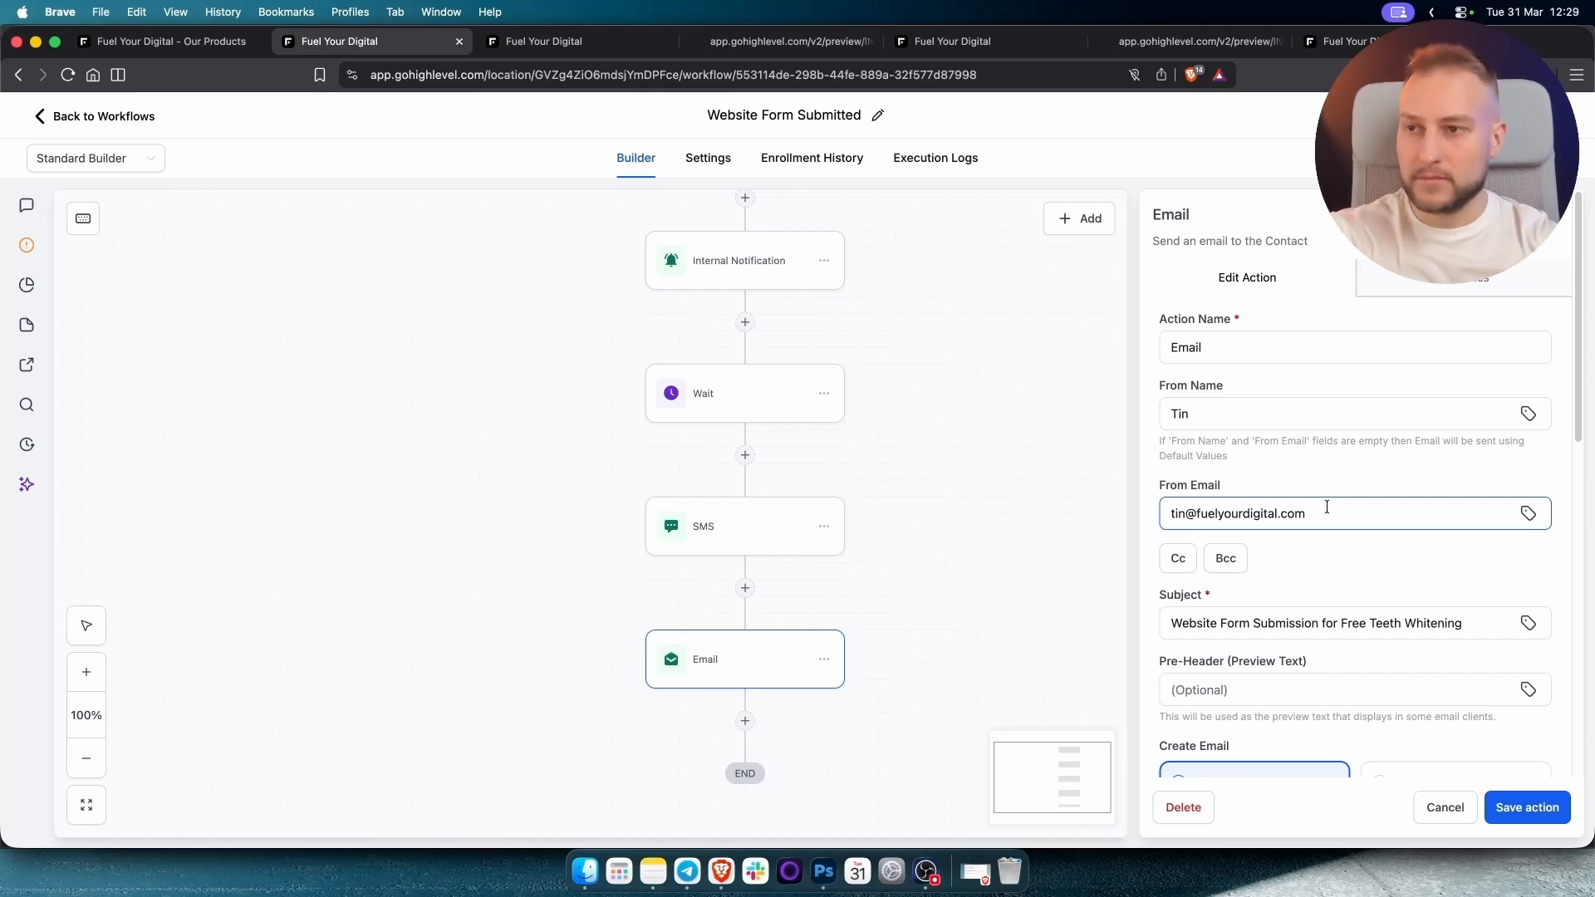
pyautogui.scroll(-2, 1334, 511)
pyautogui.scroll(-6, 1327, 516)
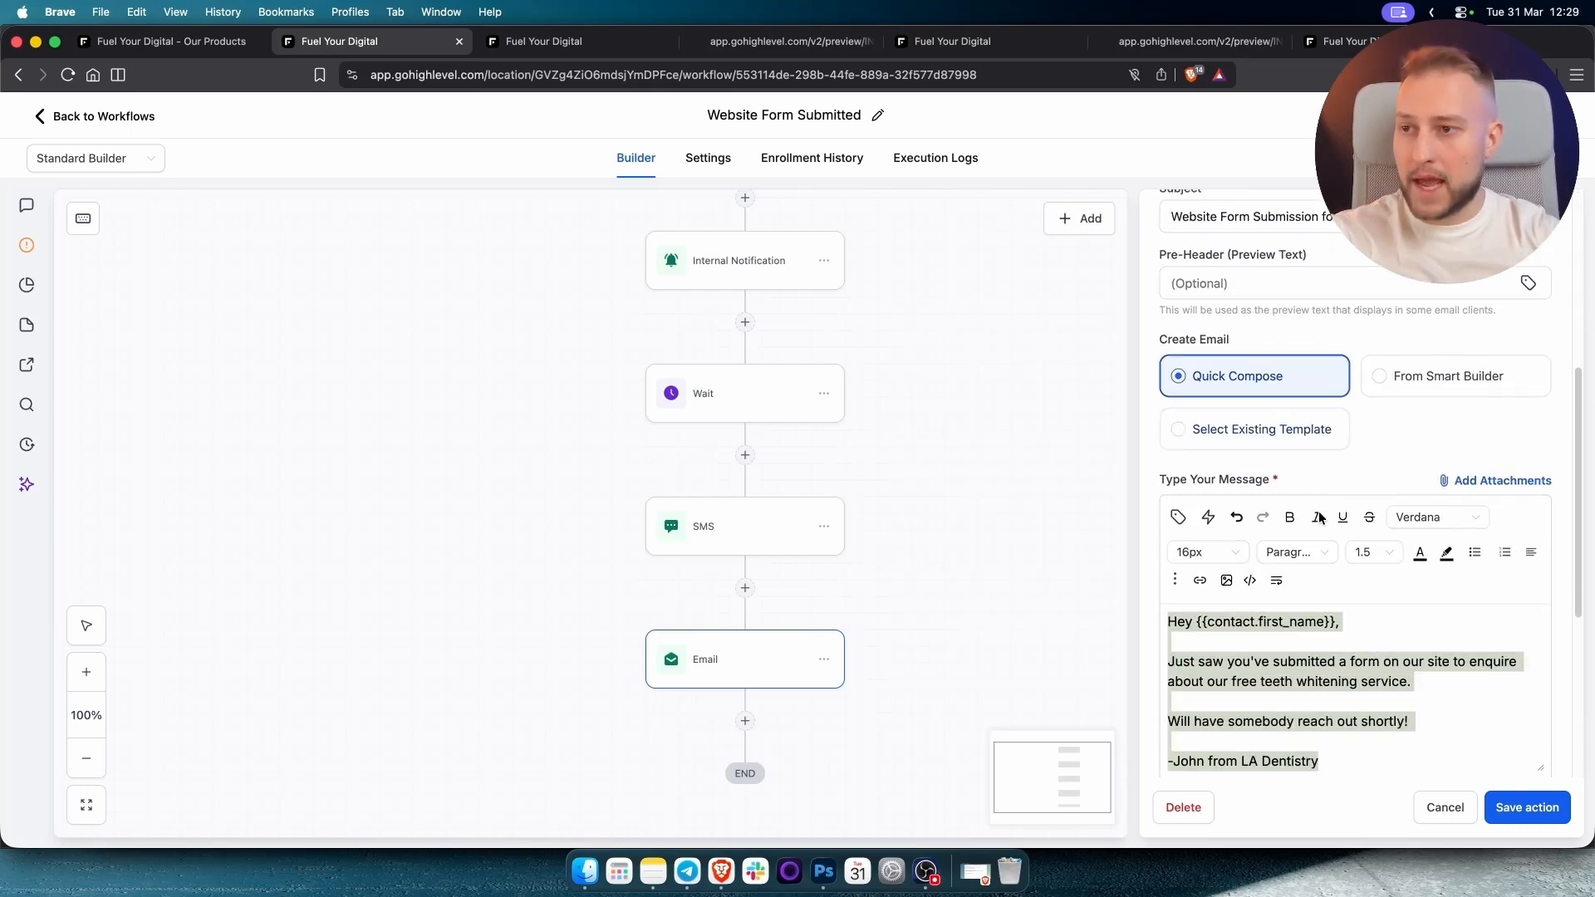
pyautogui.click(1318, 515)
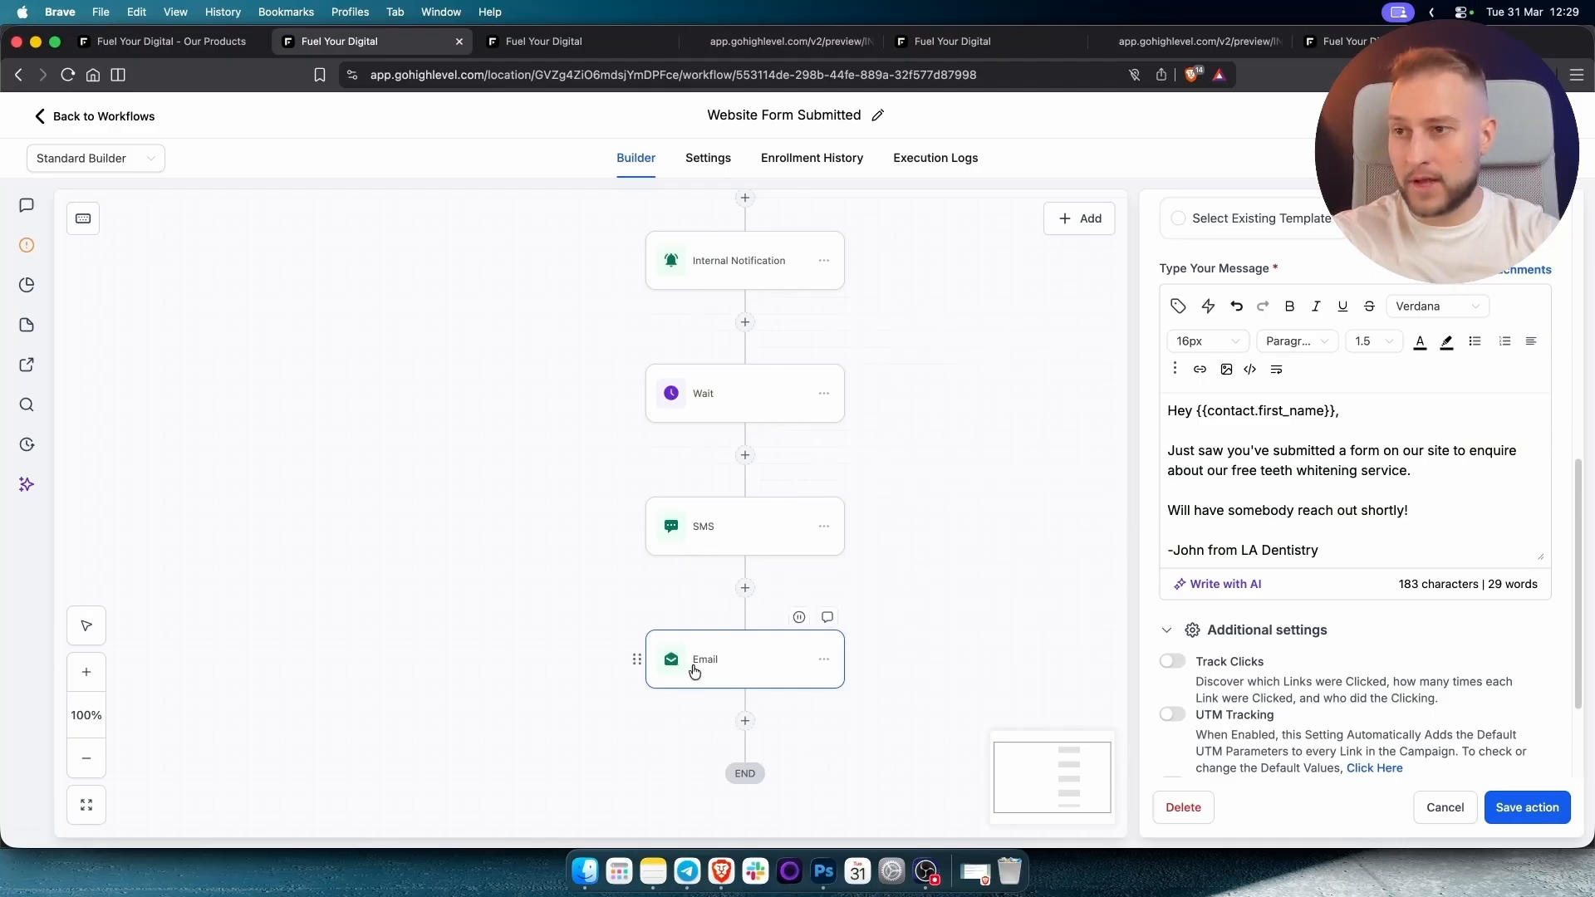
pyautogui.click(1532, 807)
pyautogui.scroll(5, 1050, 342)
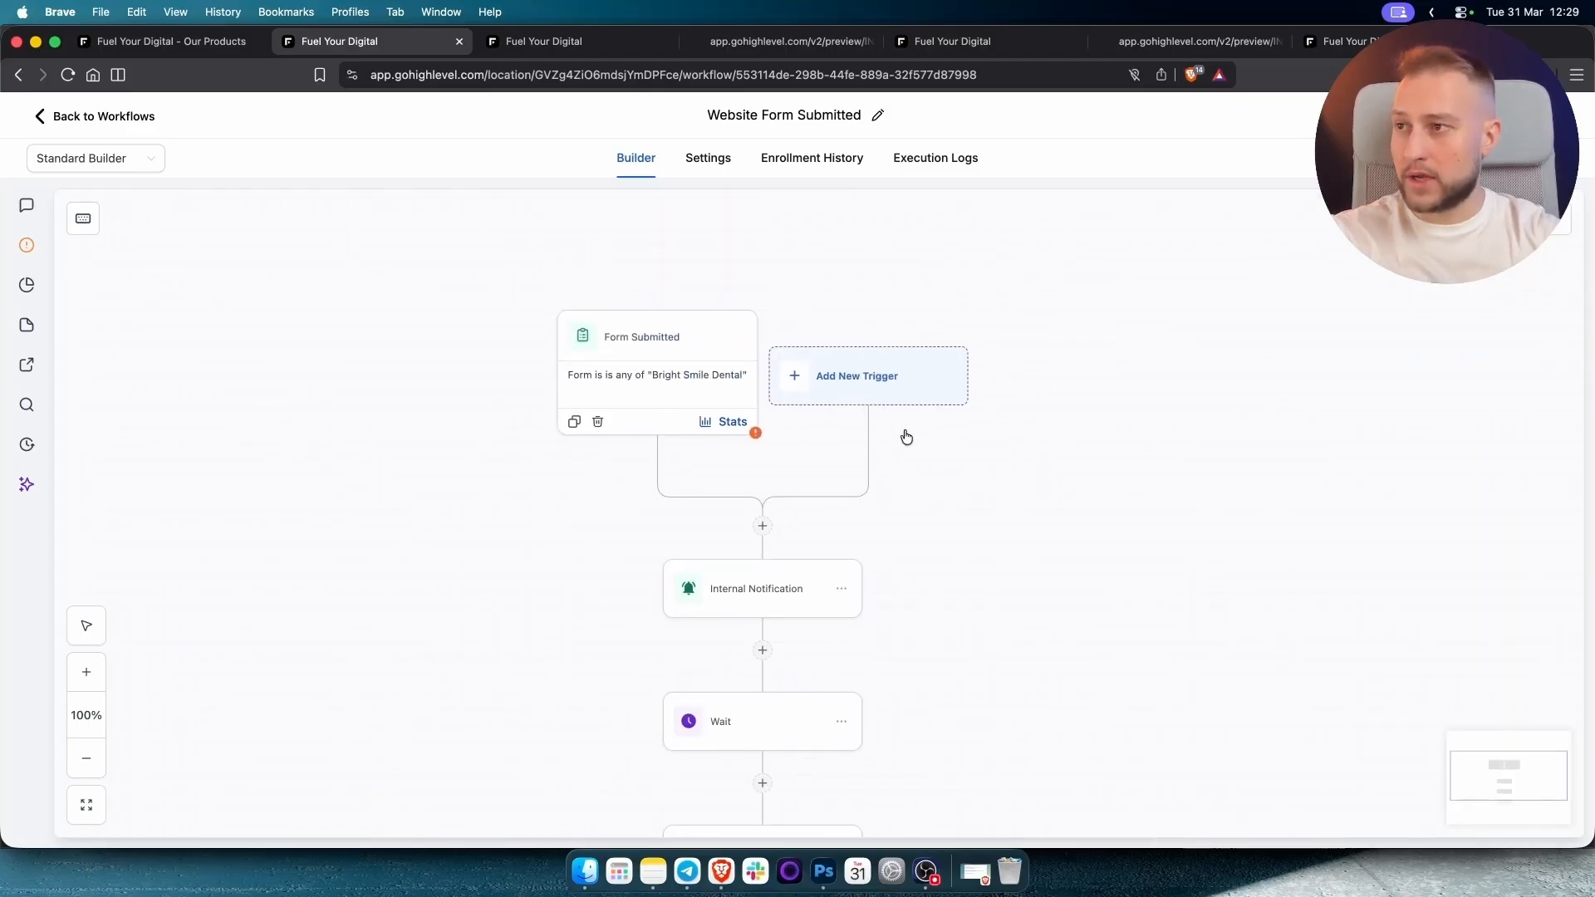
# Switch the Form Submitted trigger's form filter from Bright Smile Dental to Home Page Form and save.
pyautogui.click(642, 369)
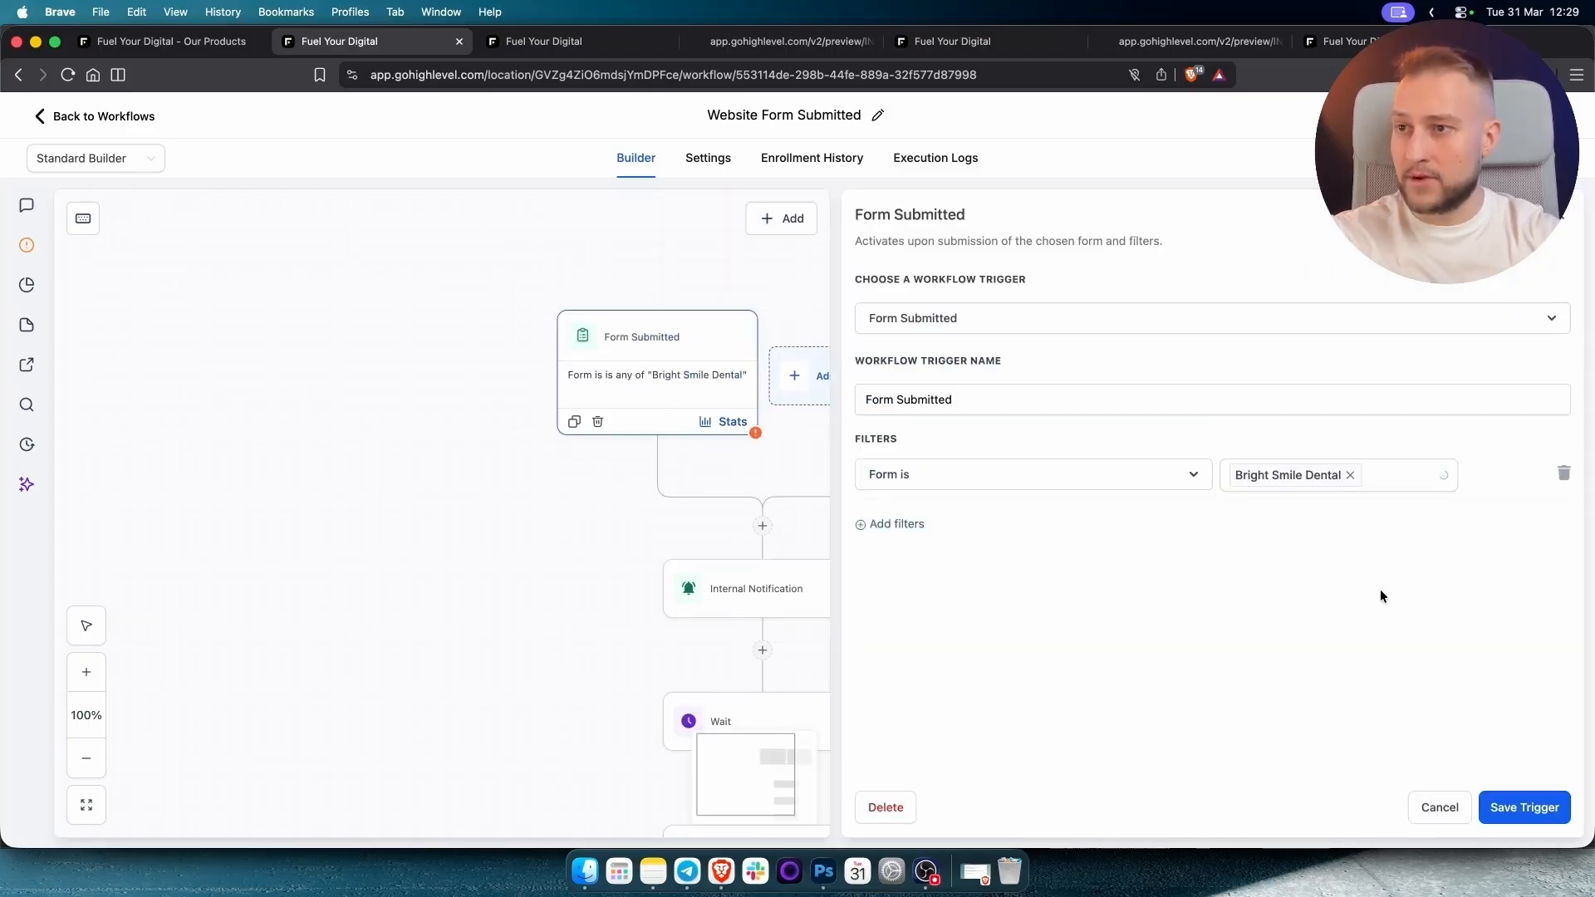
pyautogui.click(1383, 484)
pyautogui.click(1350, 475)
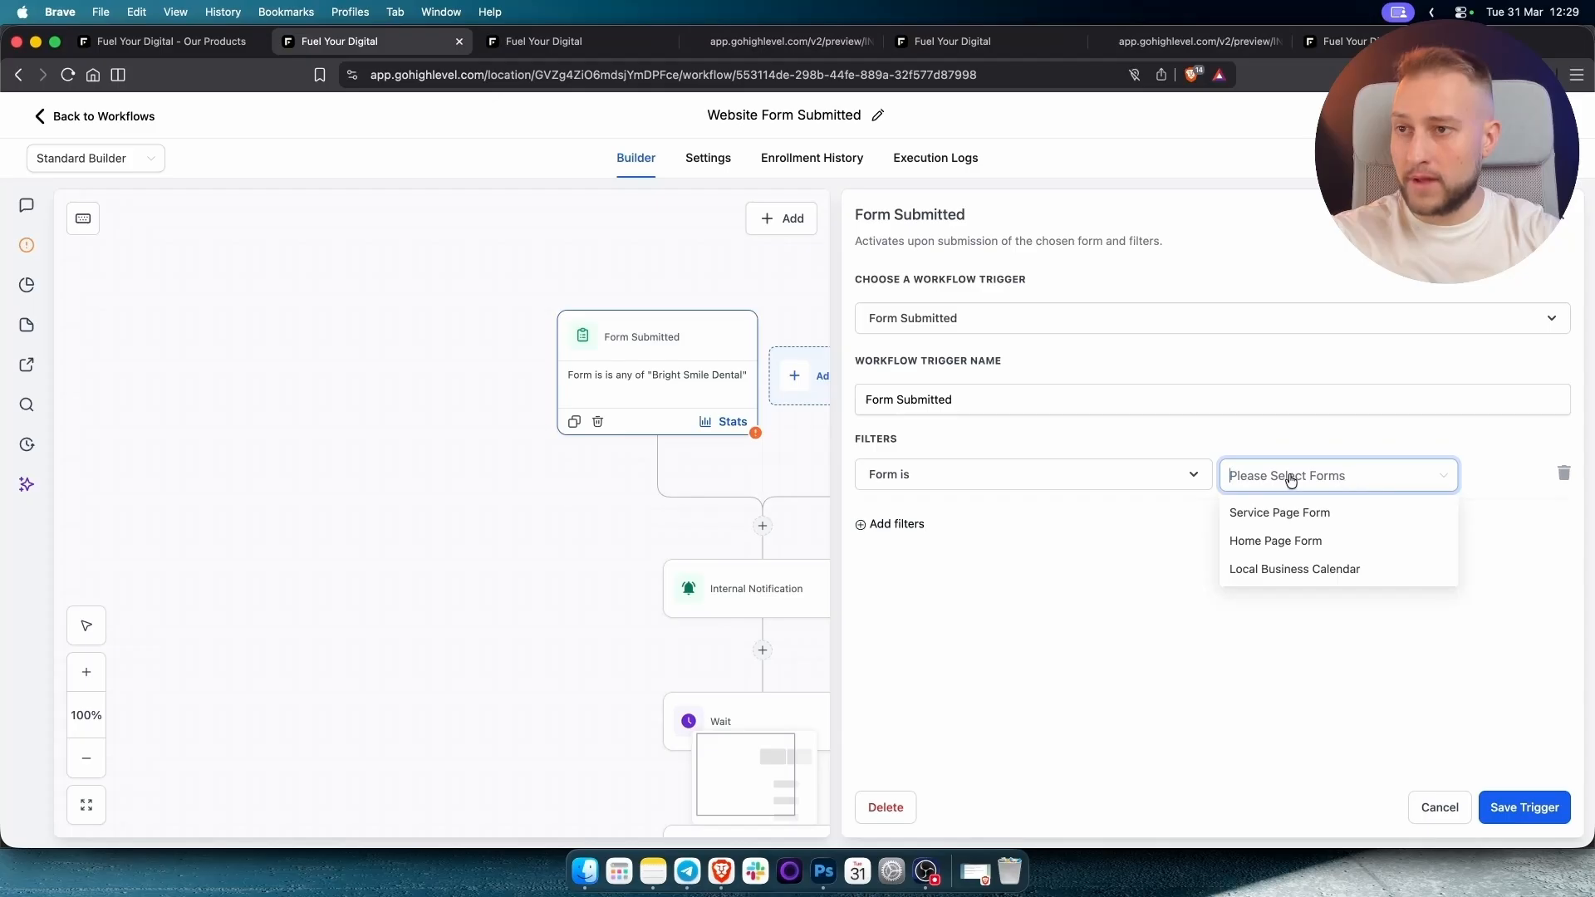
pyautogui.click(1274, 542)
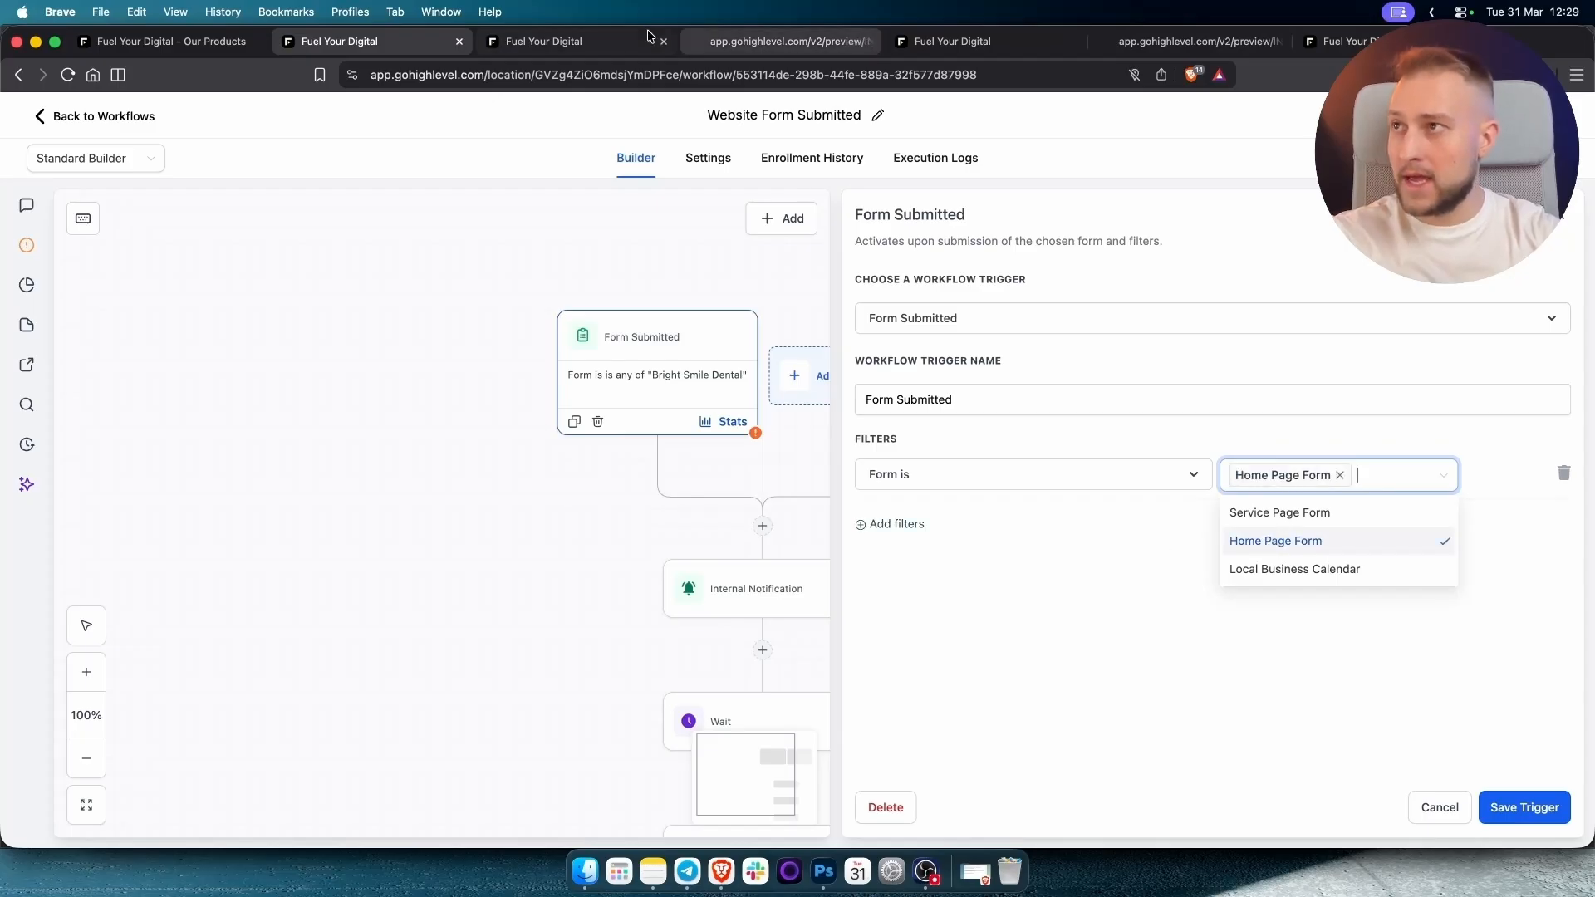
pyautogui.click(560, 50)
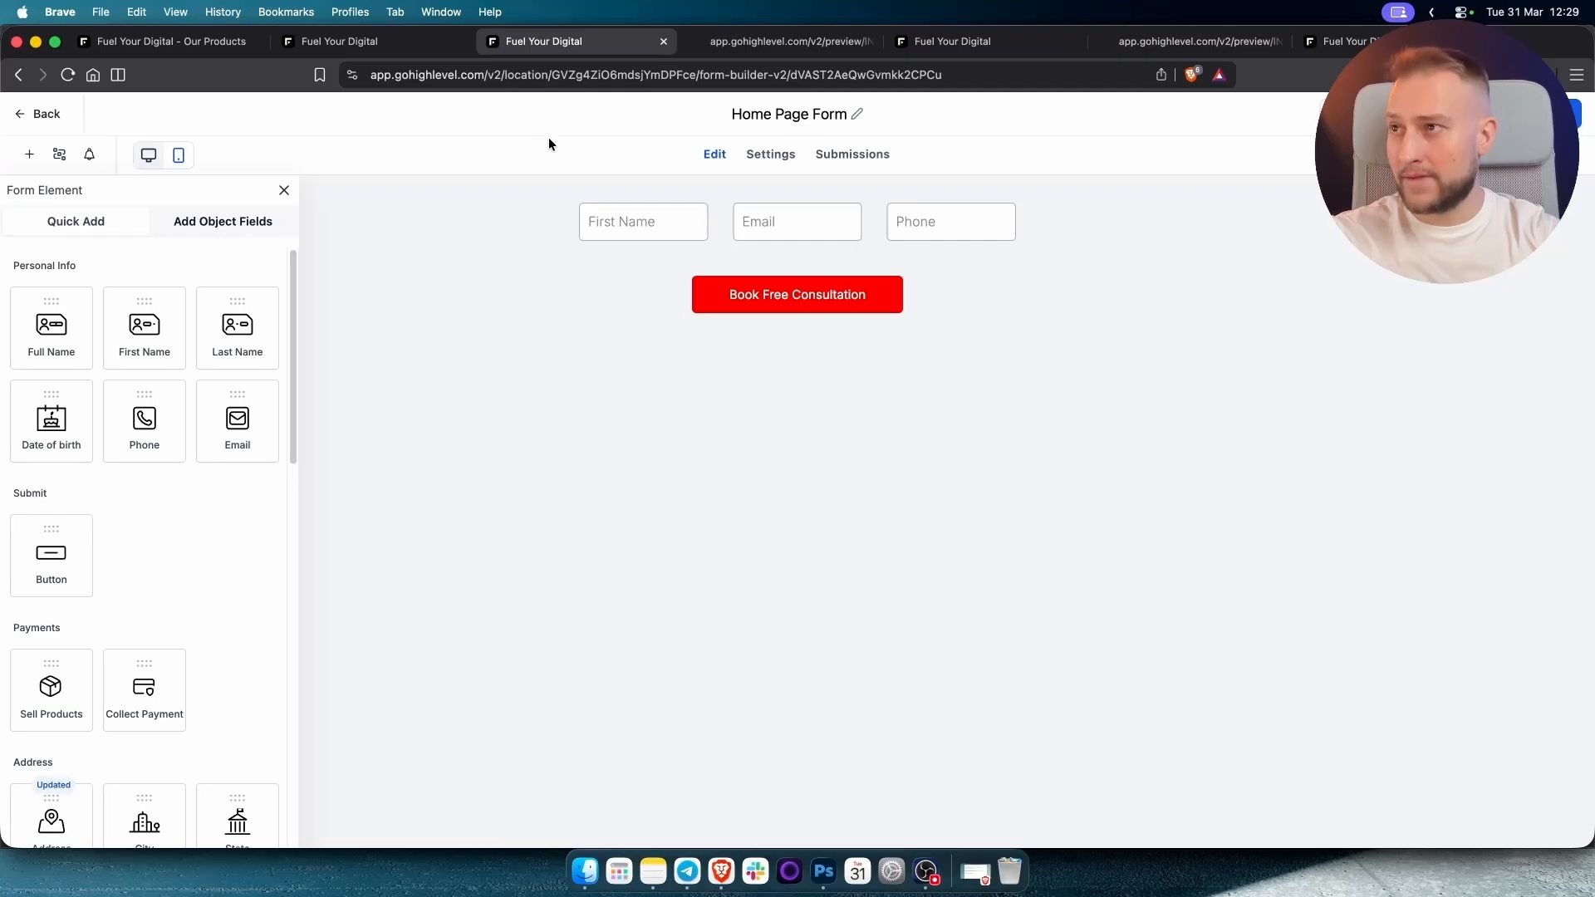
pyautogui.click(332, 41)
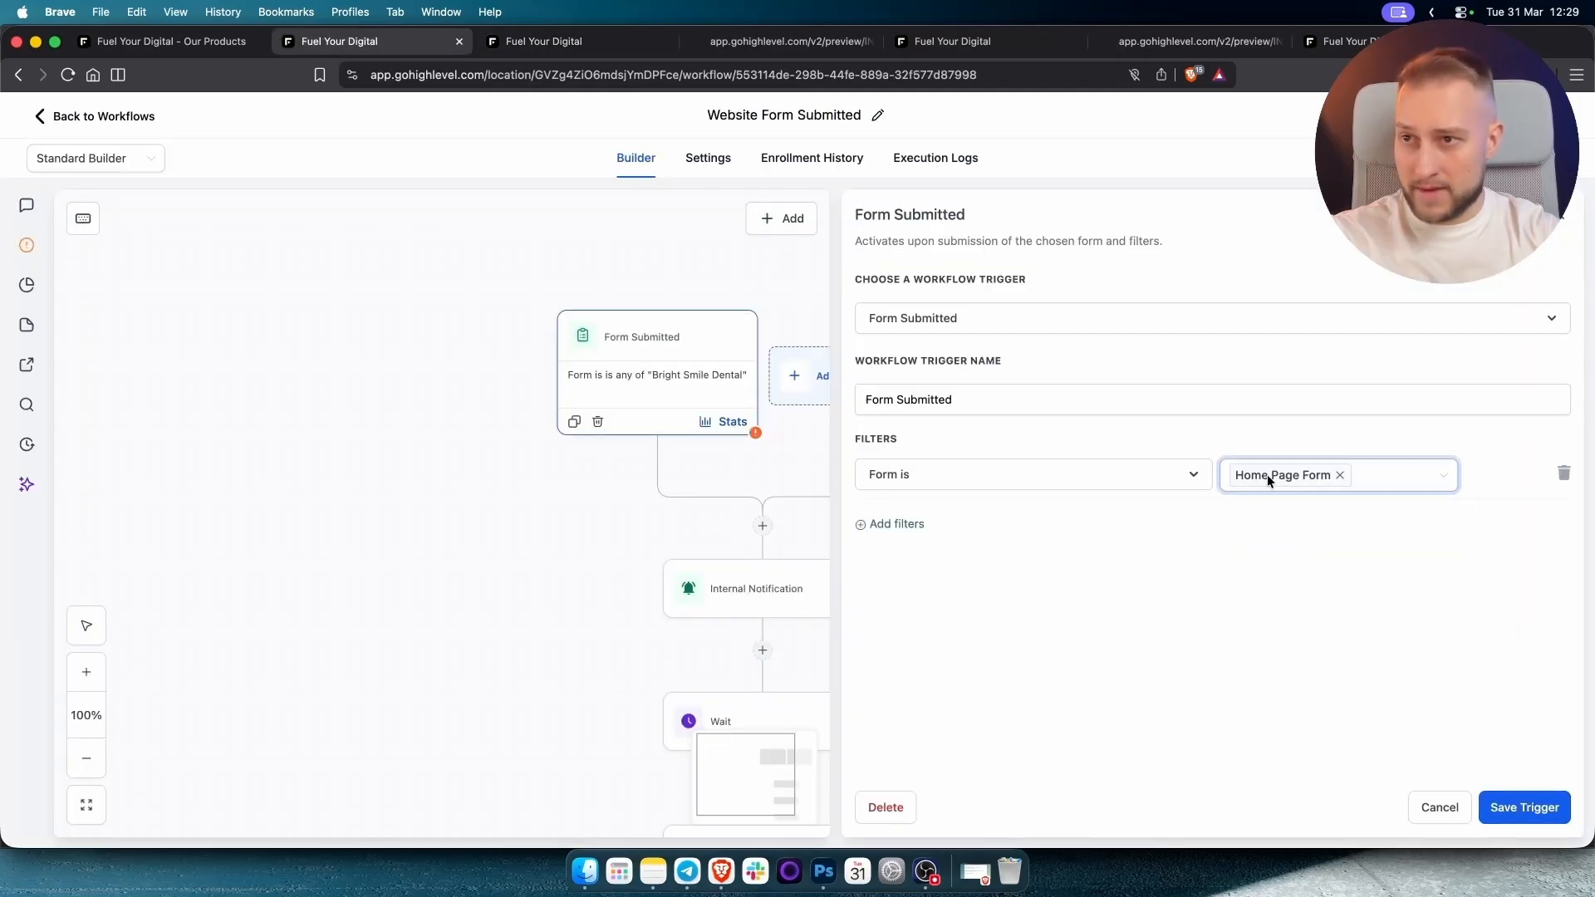
pyautogui.click(1529, 808)
pyautogui.moveTo(1035, 656); pyautogui.dragTo(1021, 543)
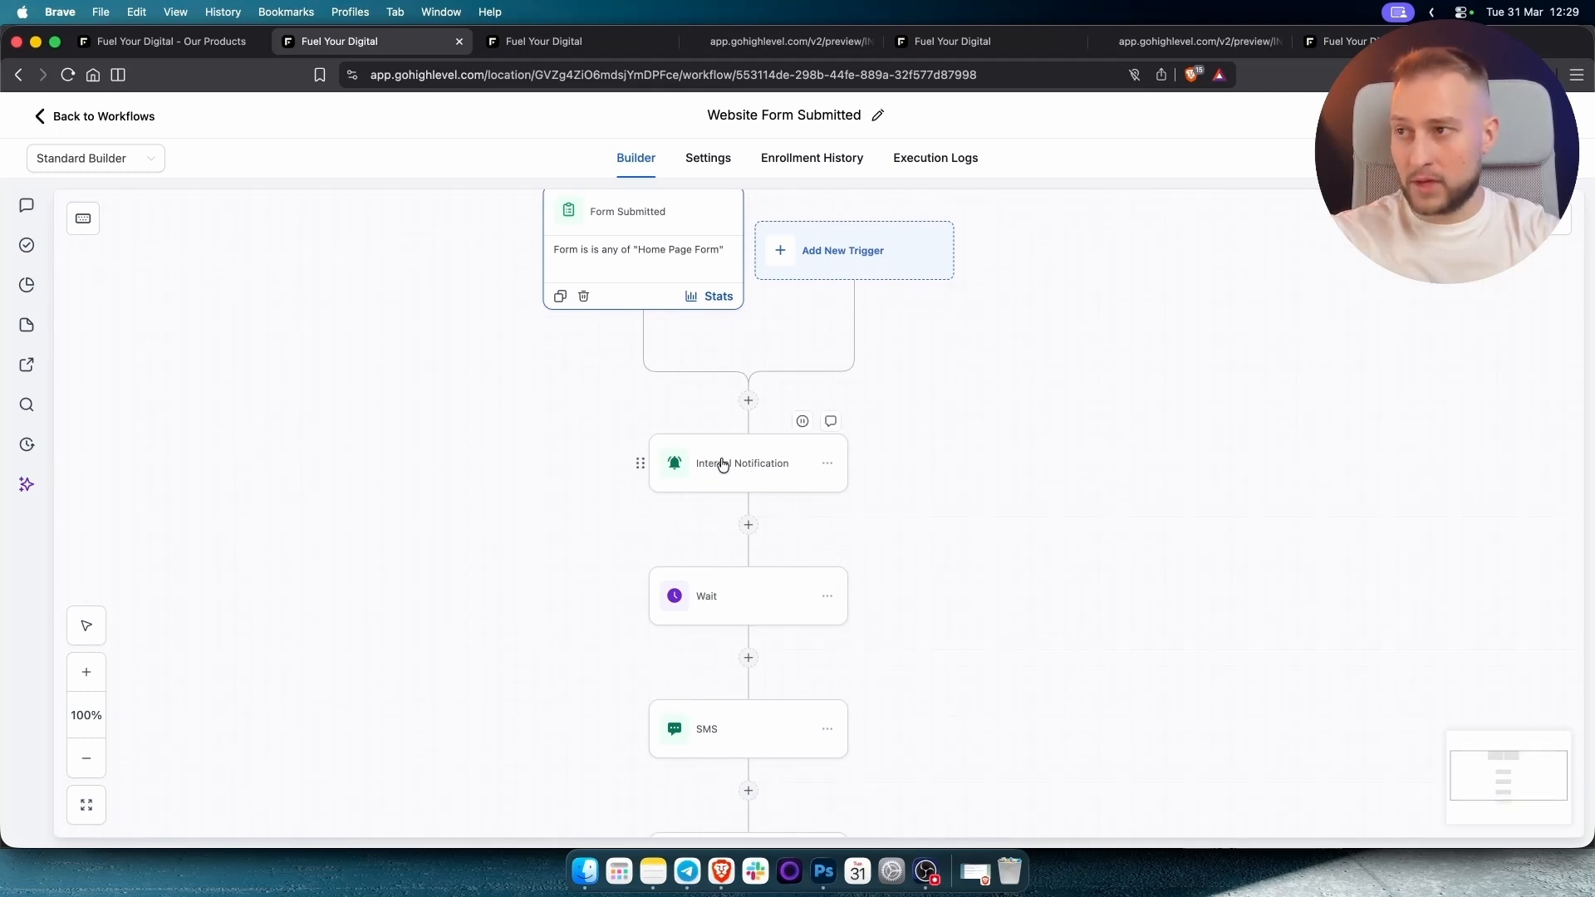
# Leave the Website Form Submitted workflow and go back to the workflow list.
pyautogui.moveTo(1049, 673); pyautogui.dragTo(1019, 545)
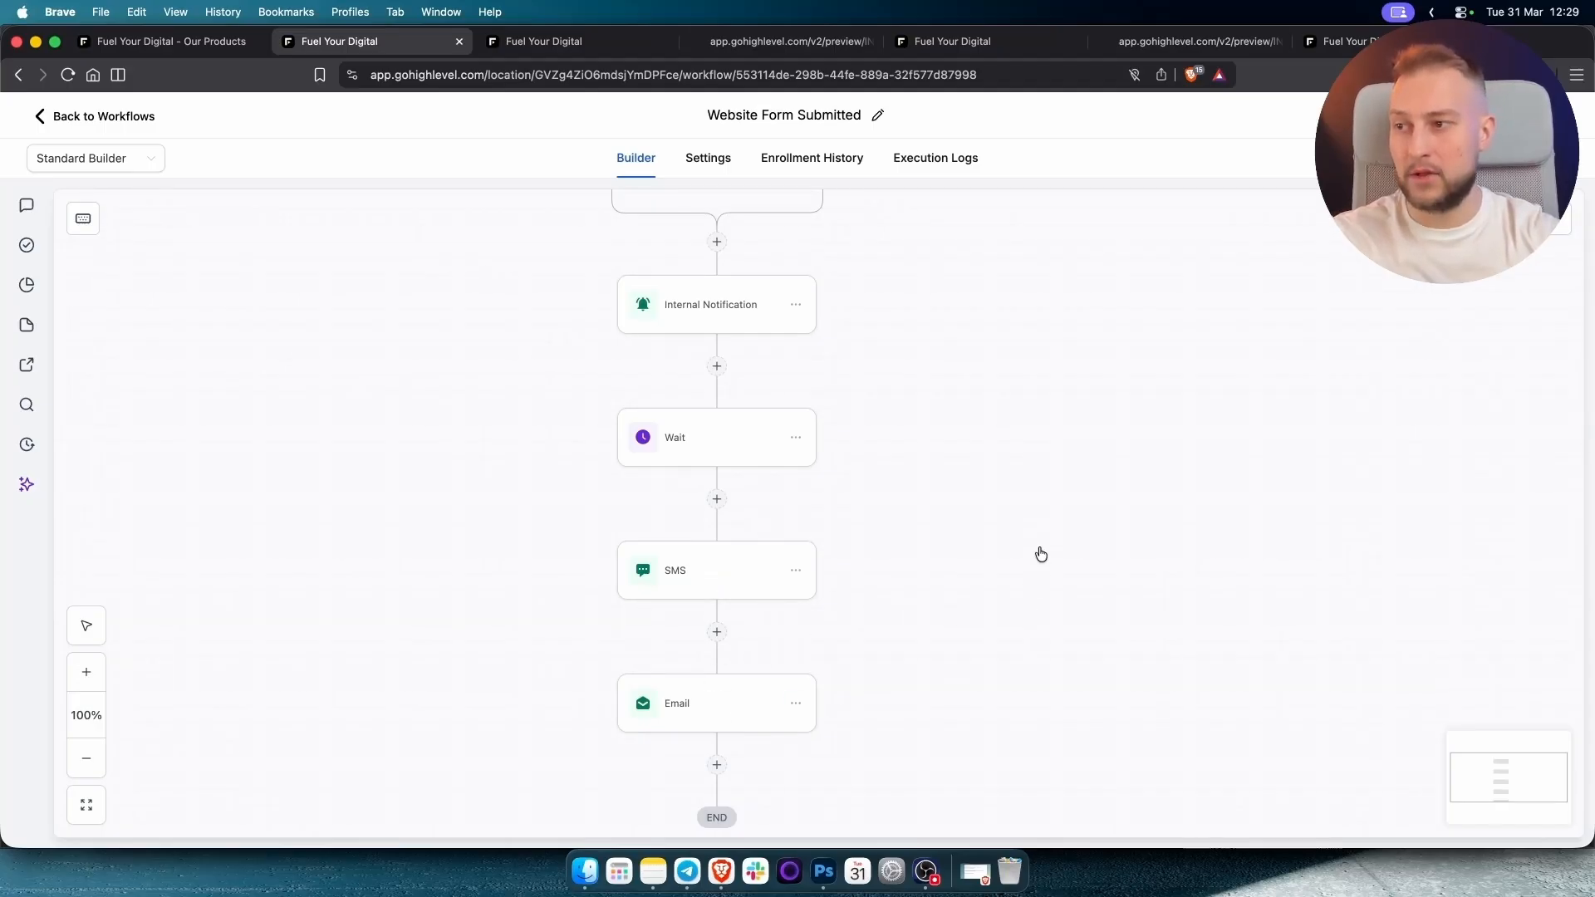
pyautogui.scroll(5, 1039, 551)
pyautogui.moveTo(1069, 594); pyautogui.dragTo(1113, 523)
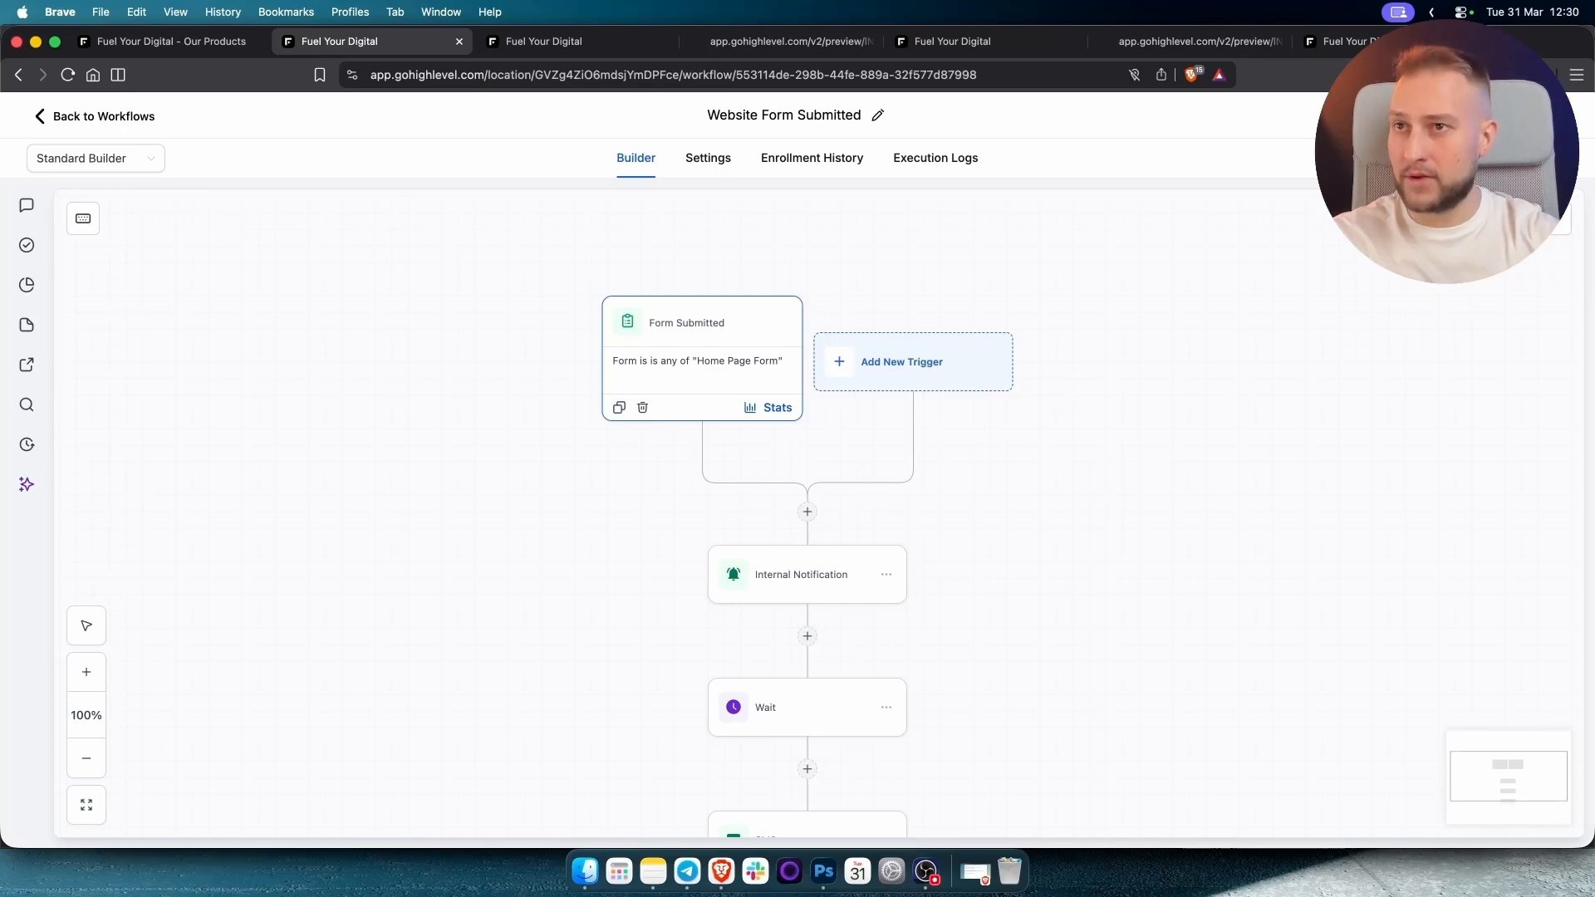
pyautogui.click(117, 122)
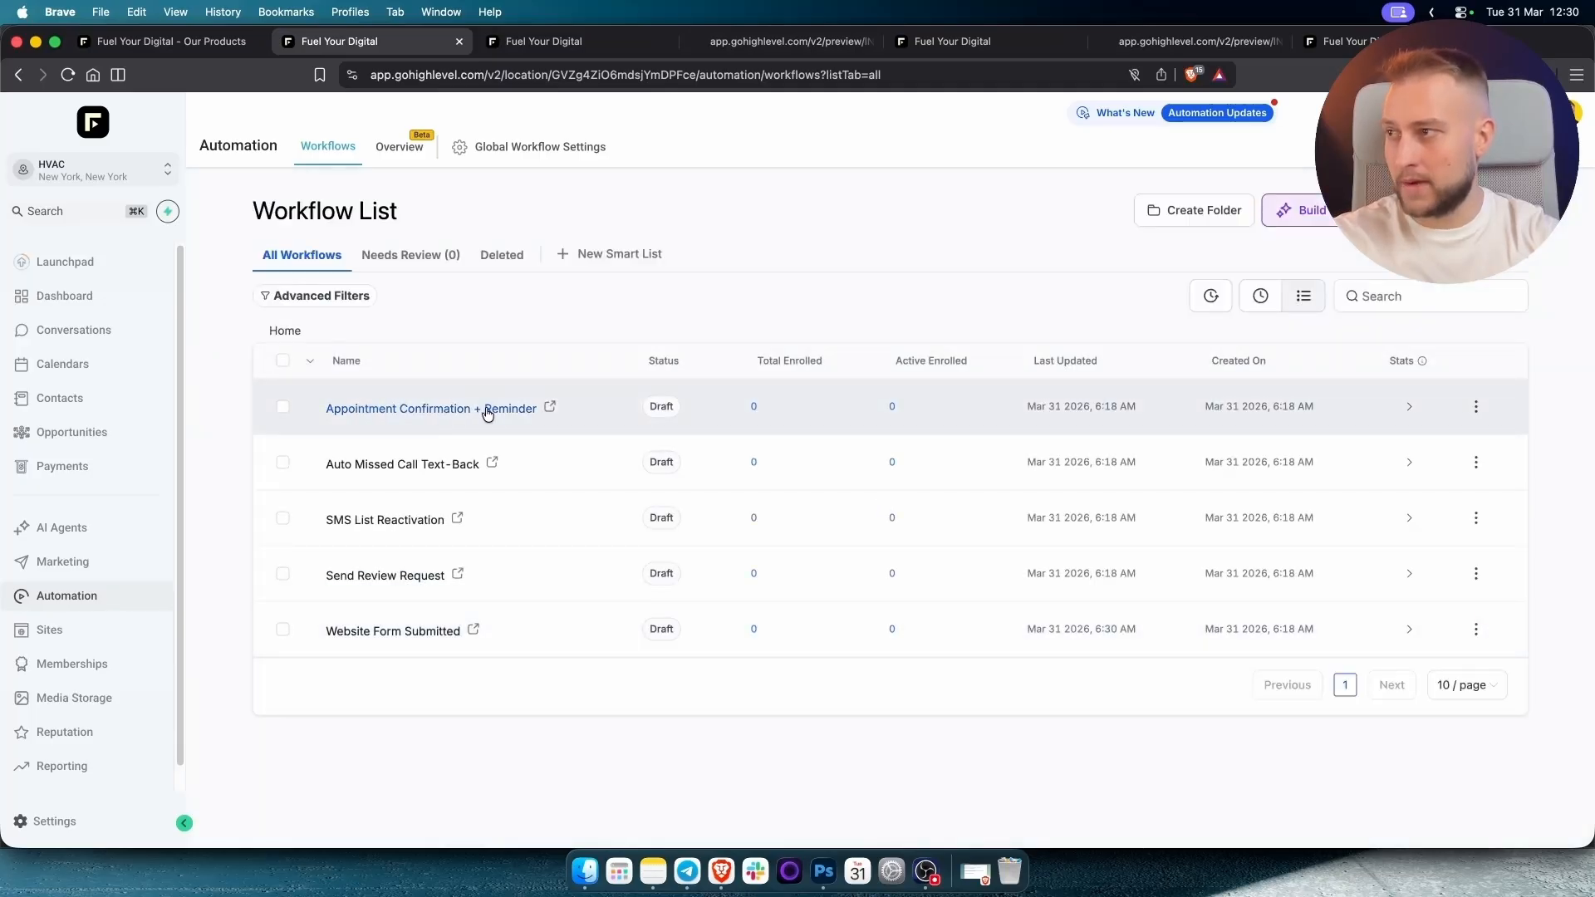
# Go to Conversation AI's Agents List and open the HVAC AI Chatbot's Bot Settings.
pyautogui.click(49, 536)
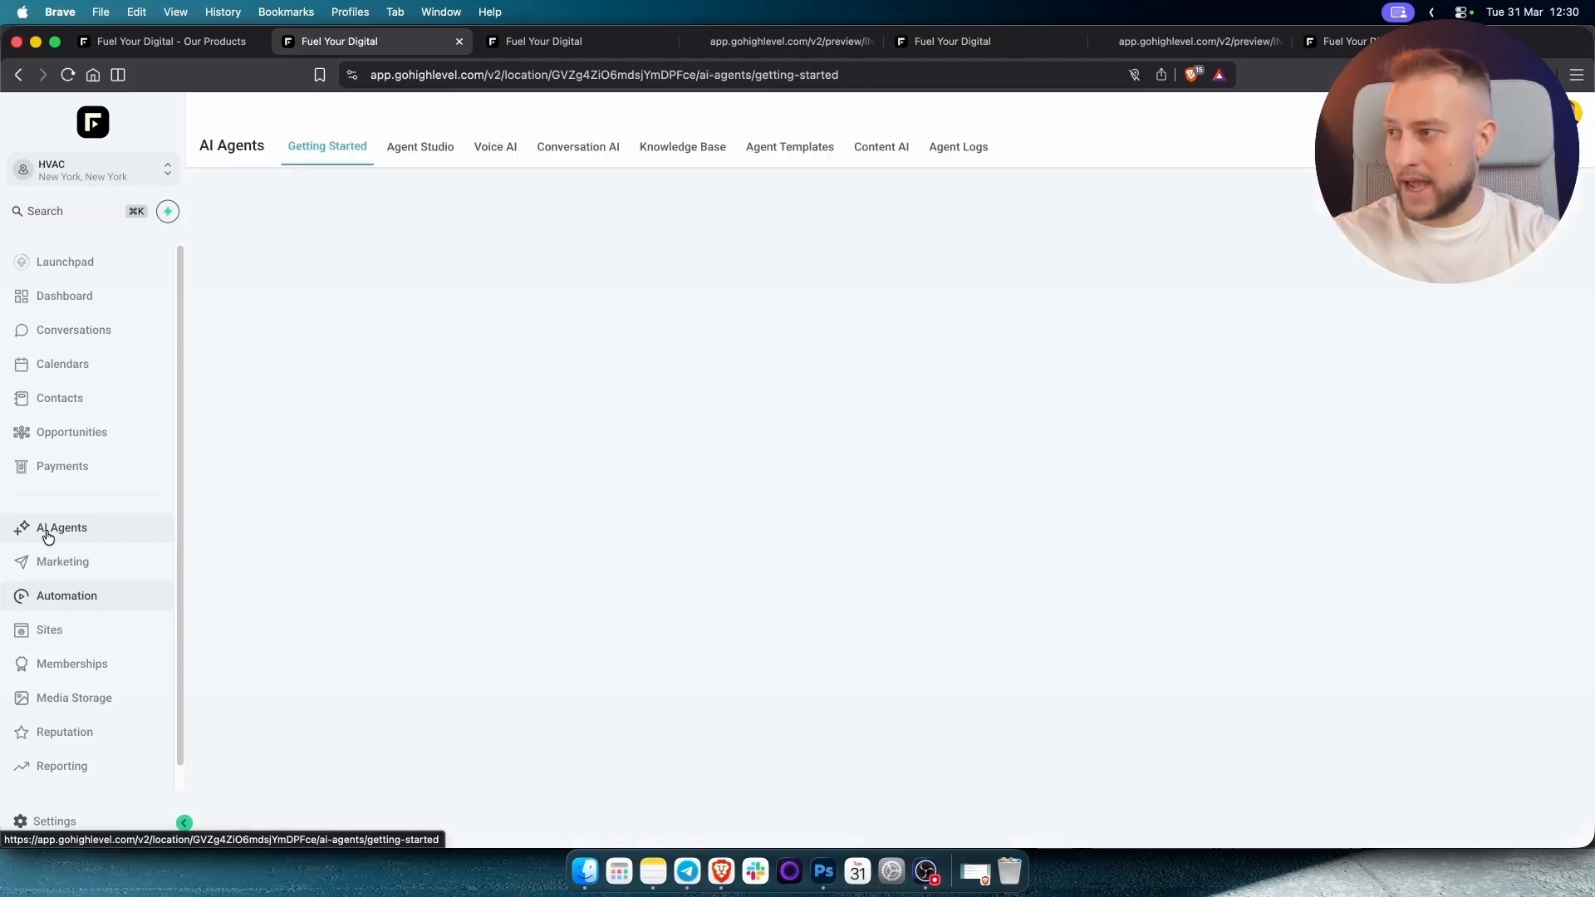
pyautogui.click(599, 152)
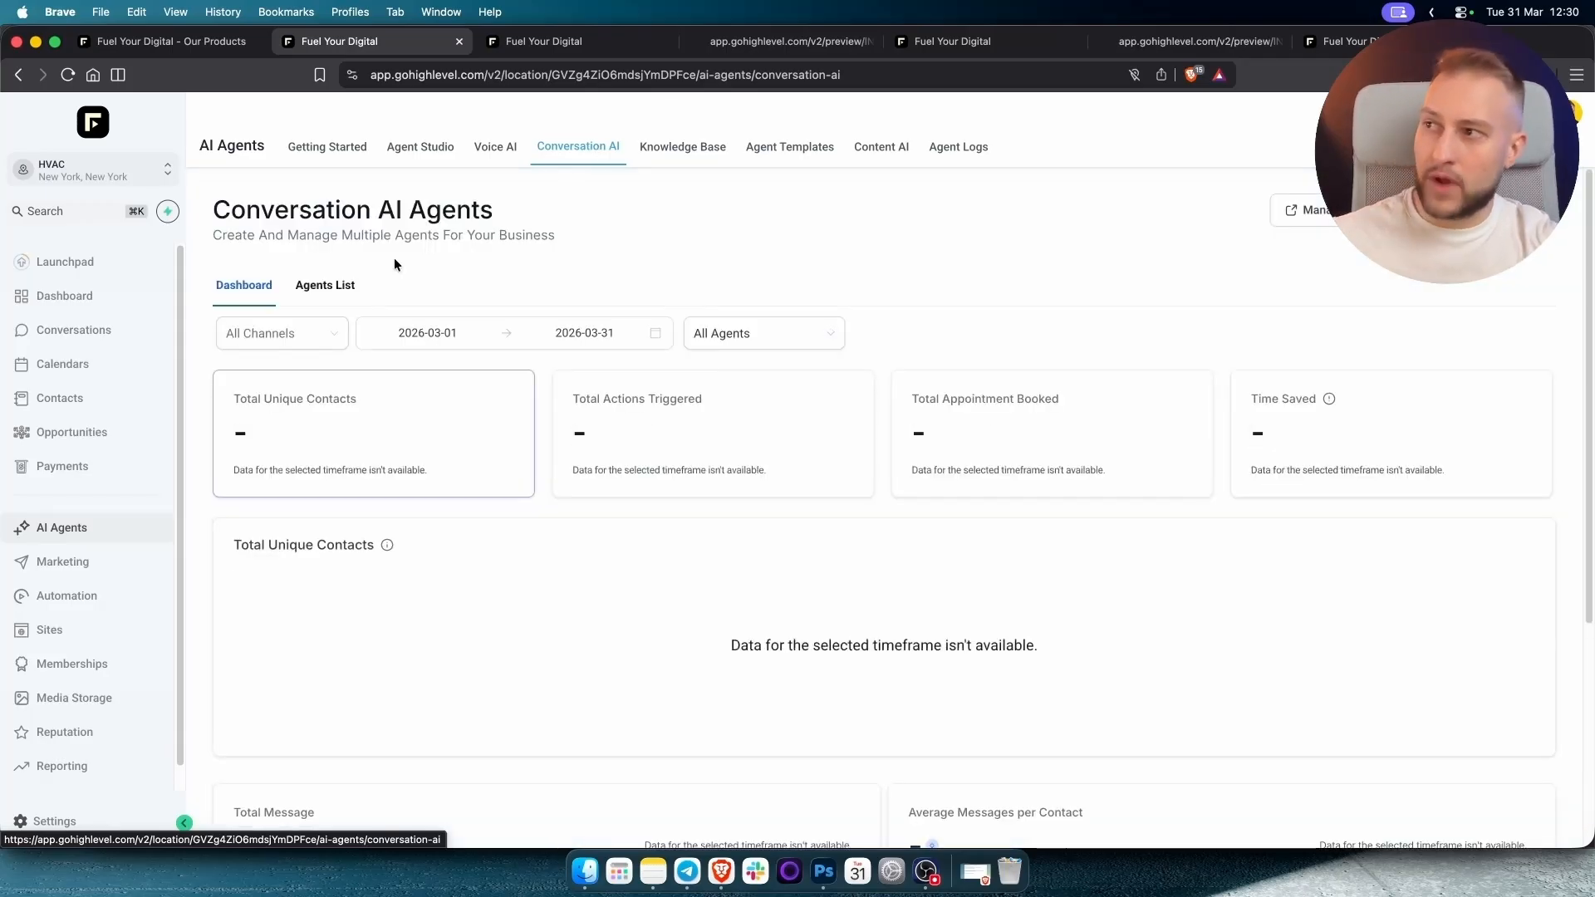
pyautogui.click(325, 289)
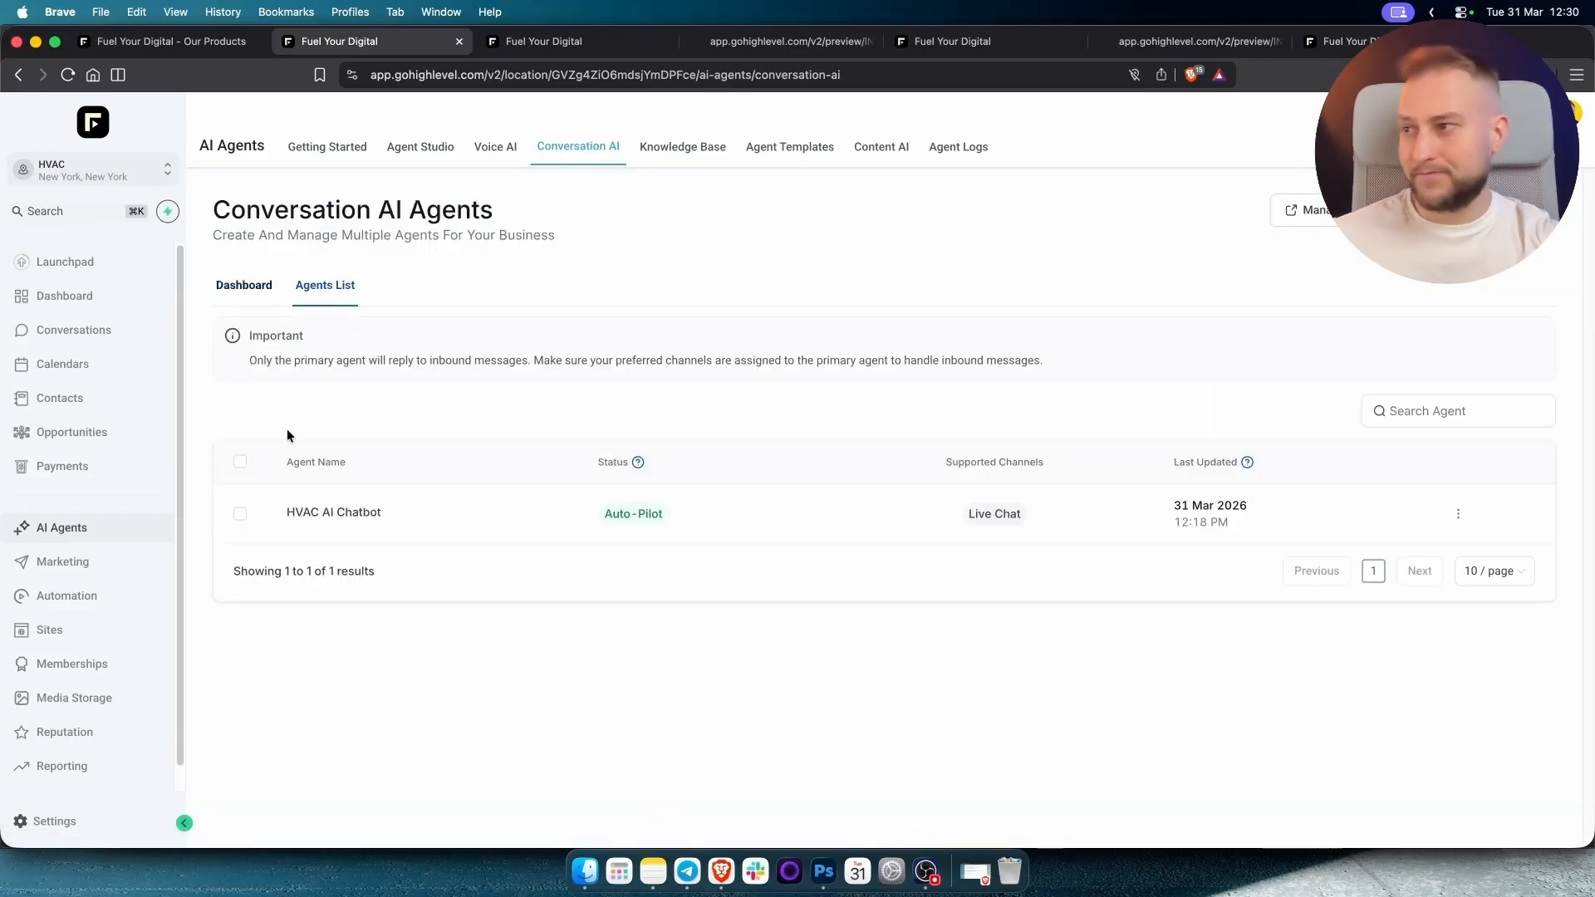
pyautogui.click(328, 515)
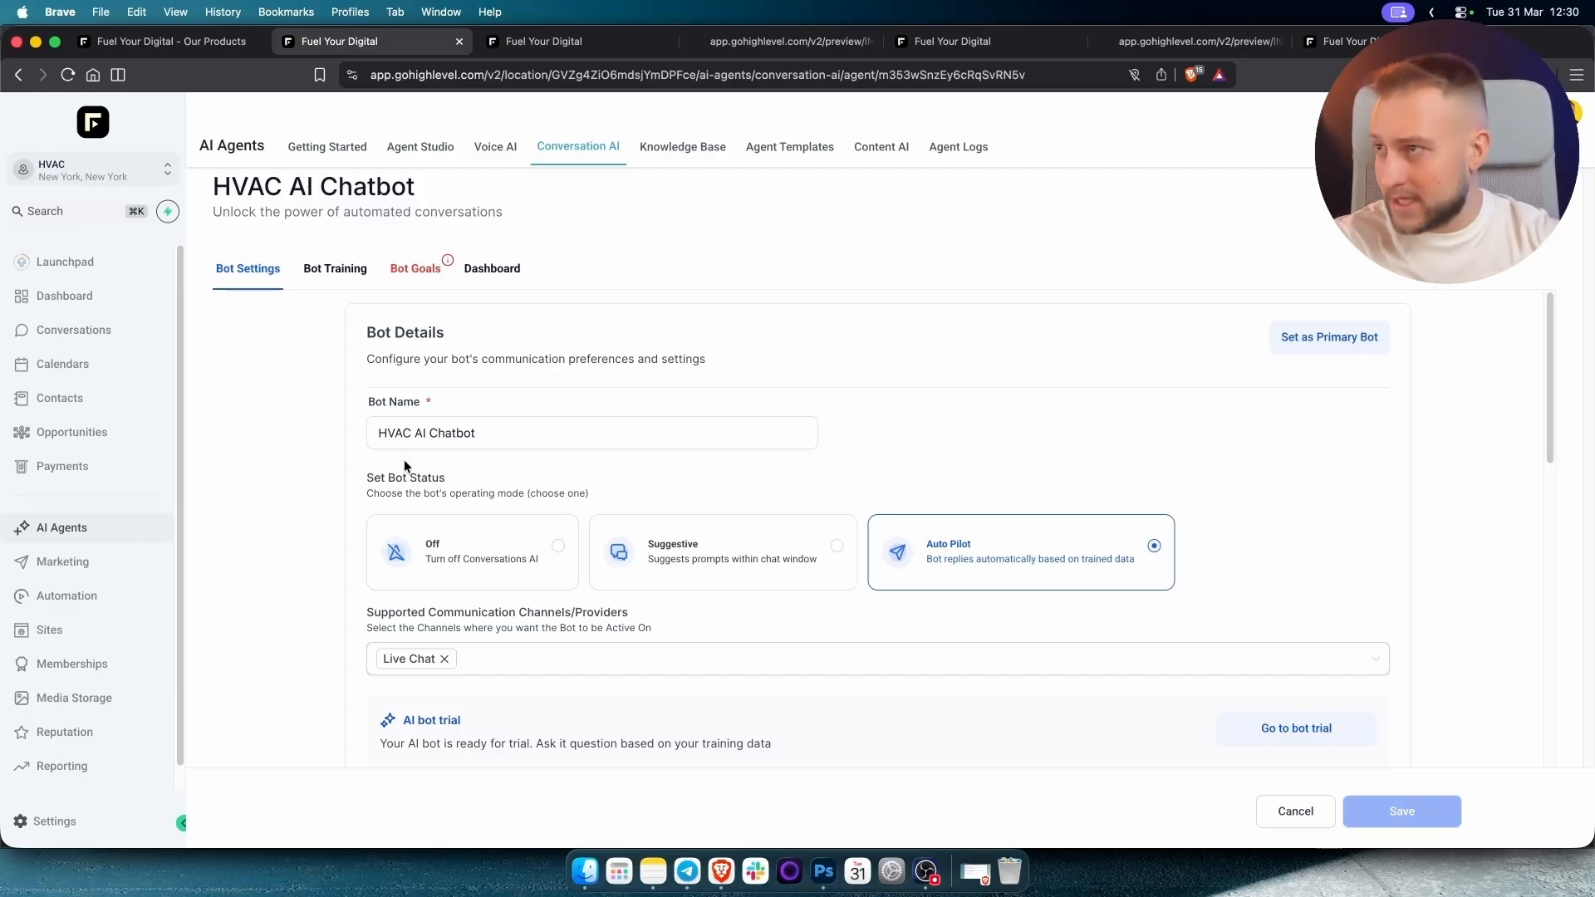
pyautogui.click(435, 438)
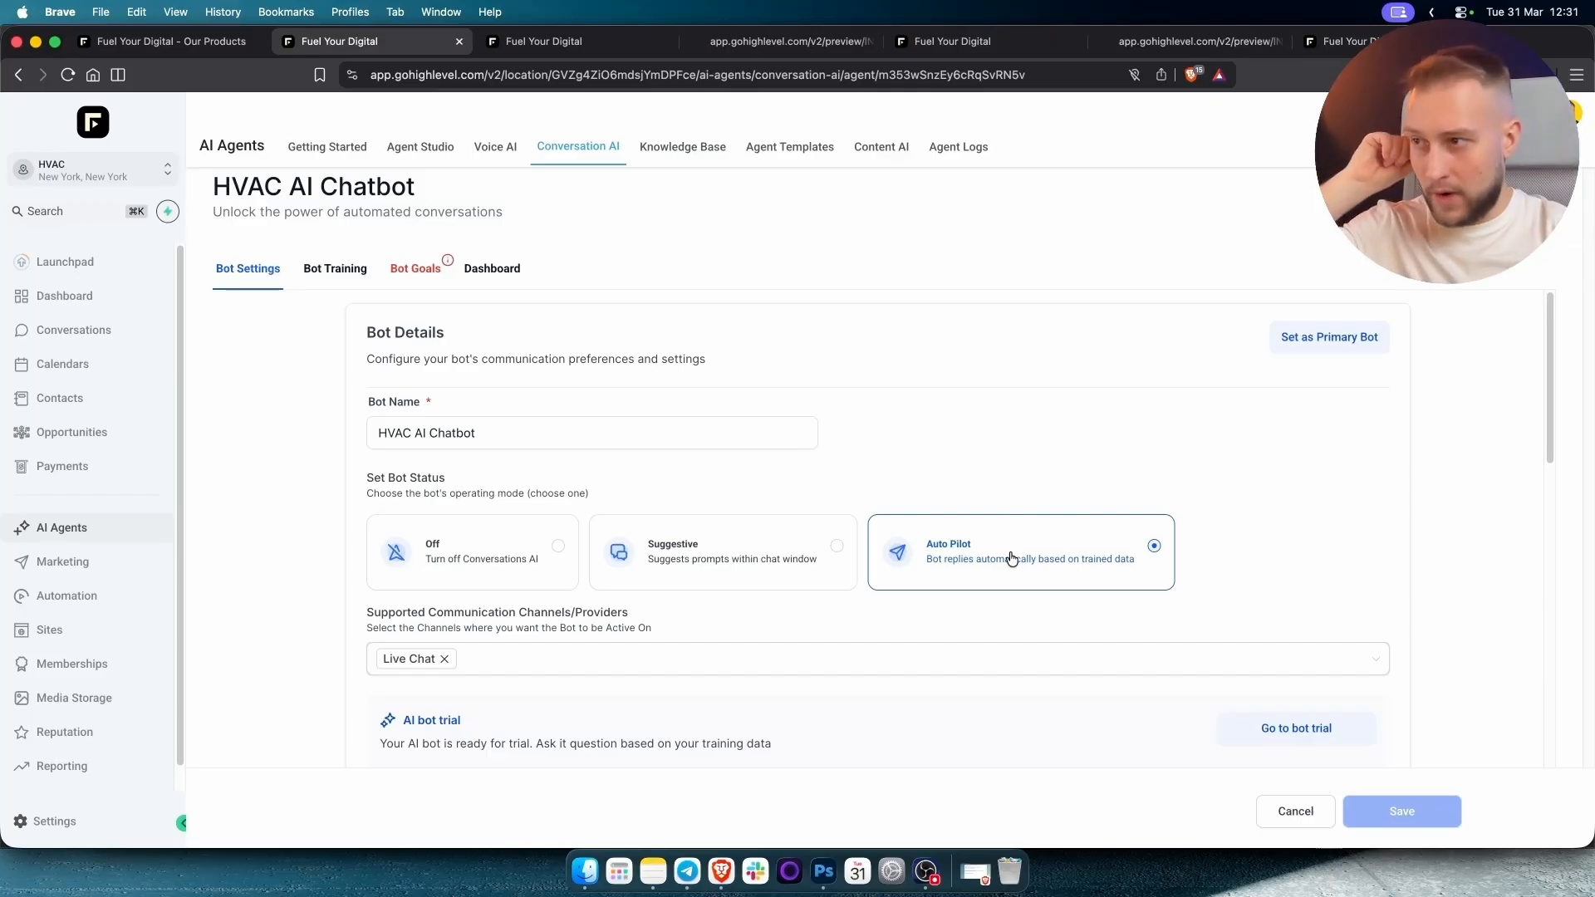
# Enter CoolBreeze as the chatbot's business name, checking it against the website.
pyautogui.scroll(-3, 707, 608)
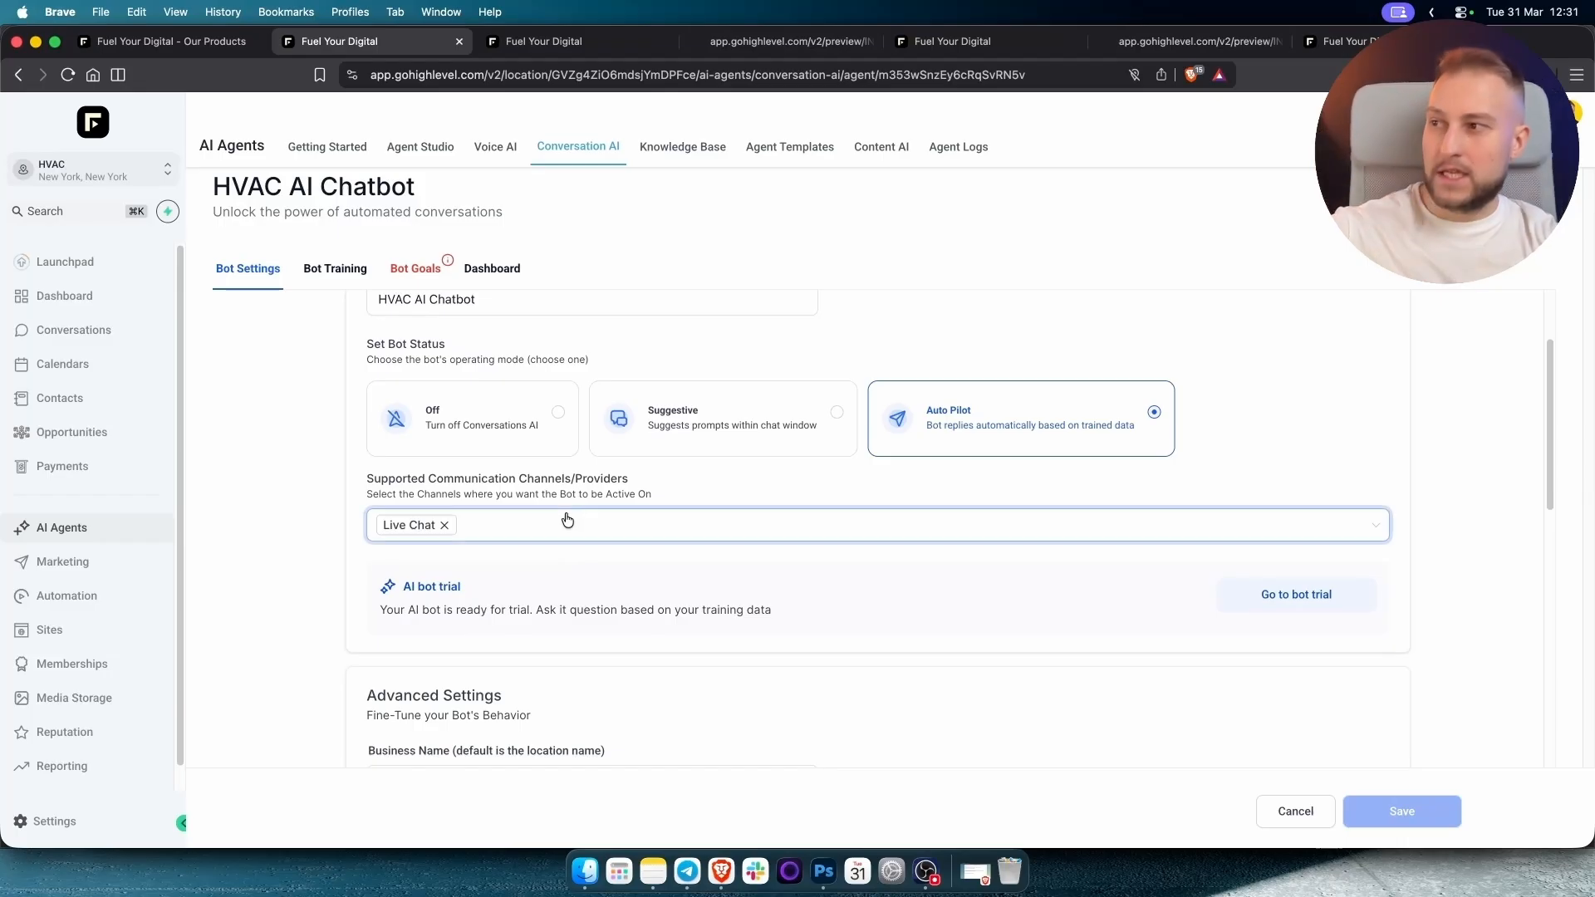
pyautogui.click(557, 523)
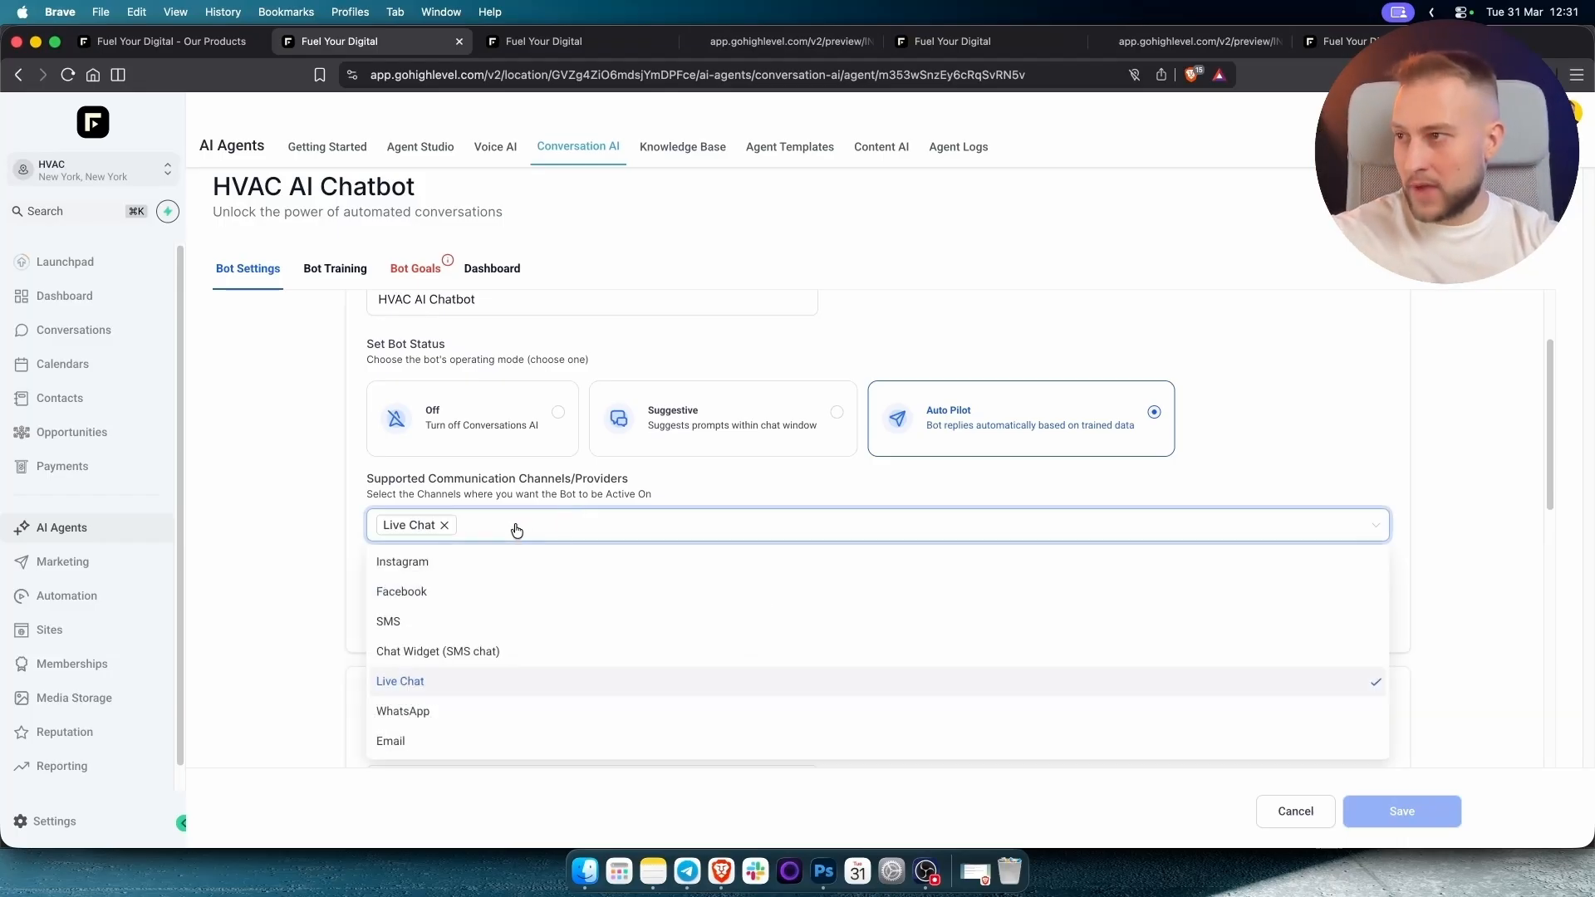
pyautogui.click(516, 527)
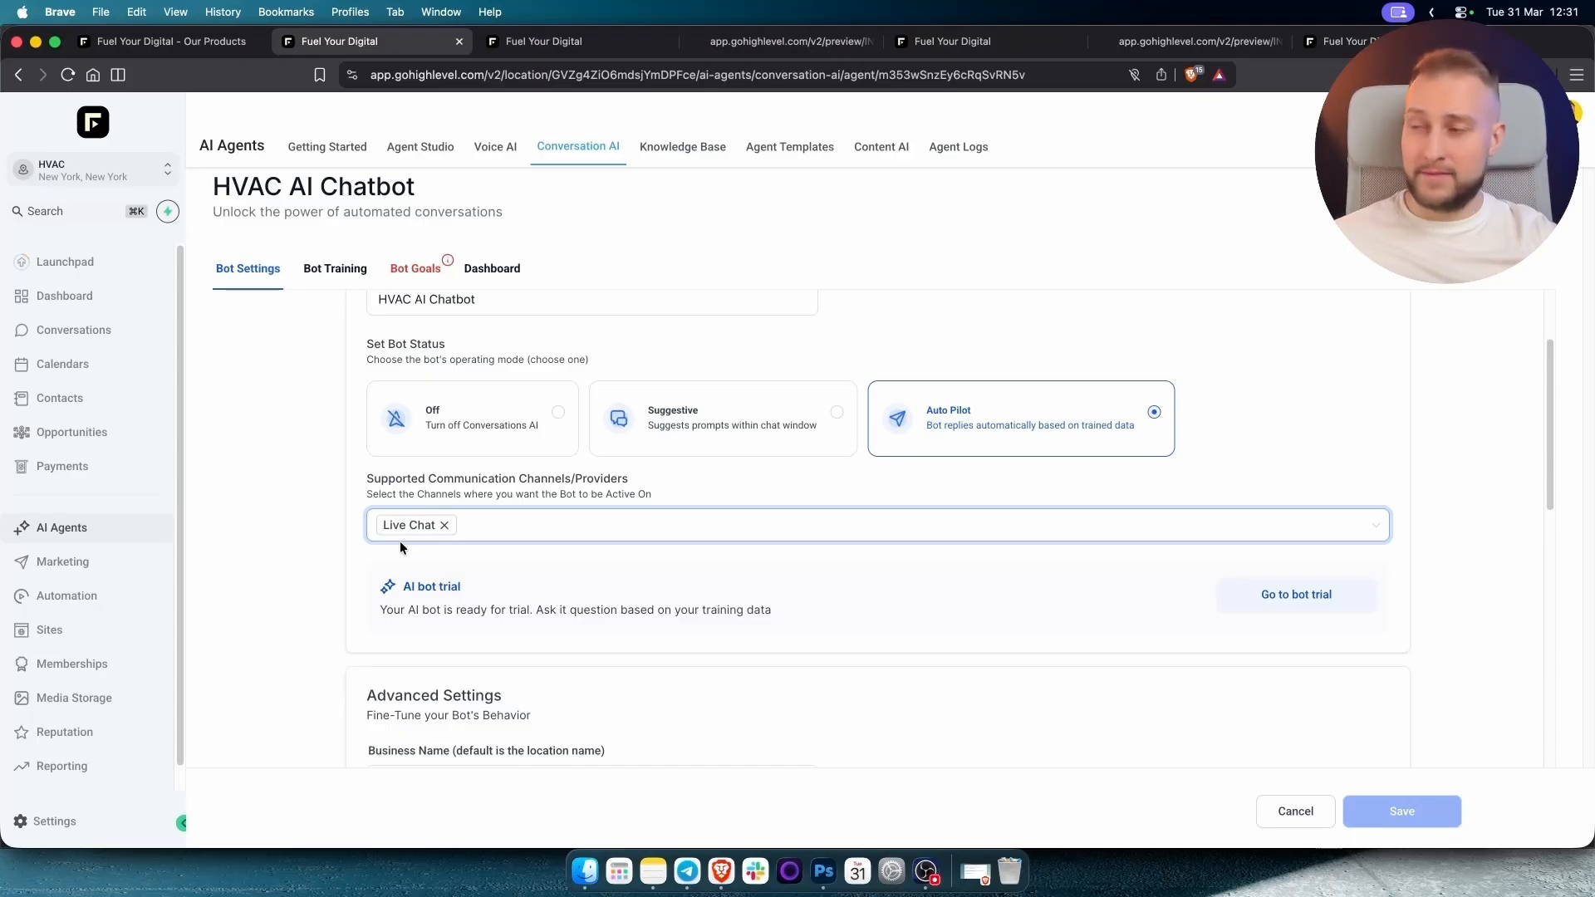
pyautogui.scroll(-5, 339, 658)
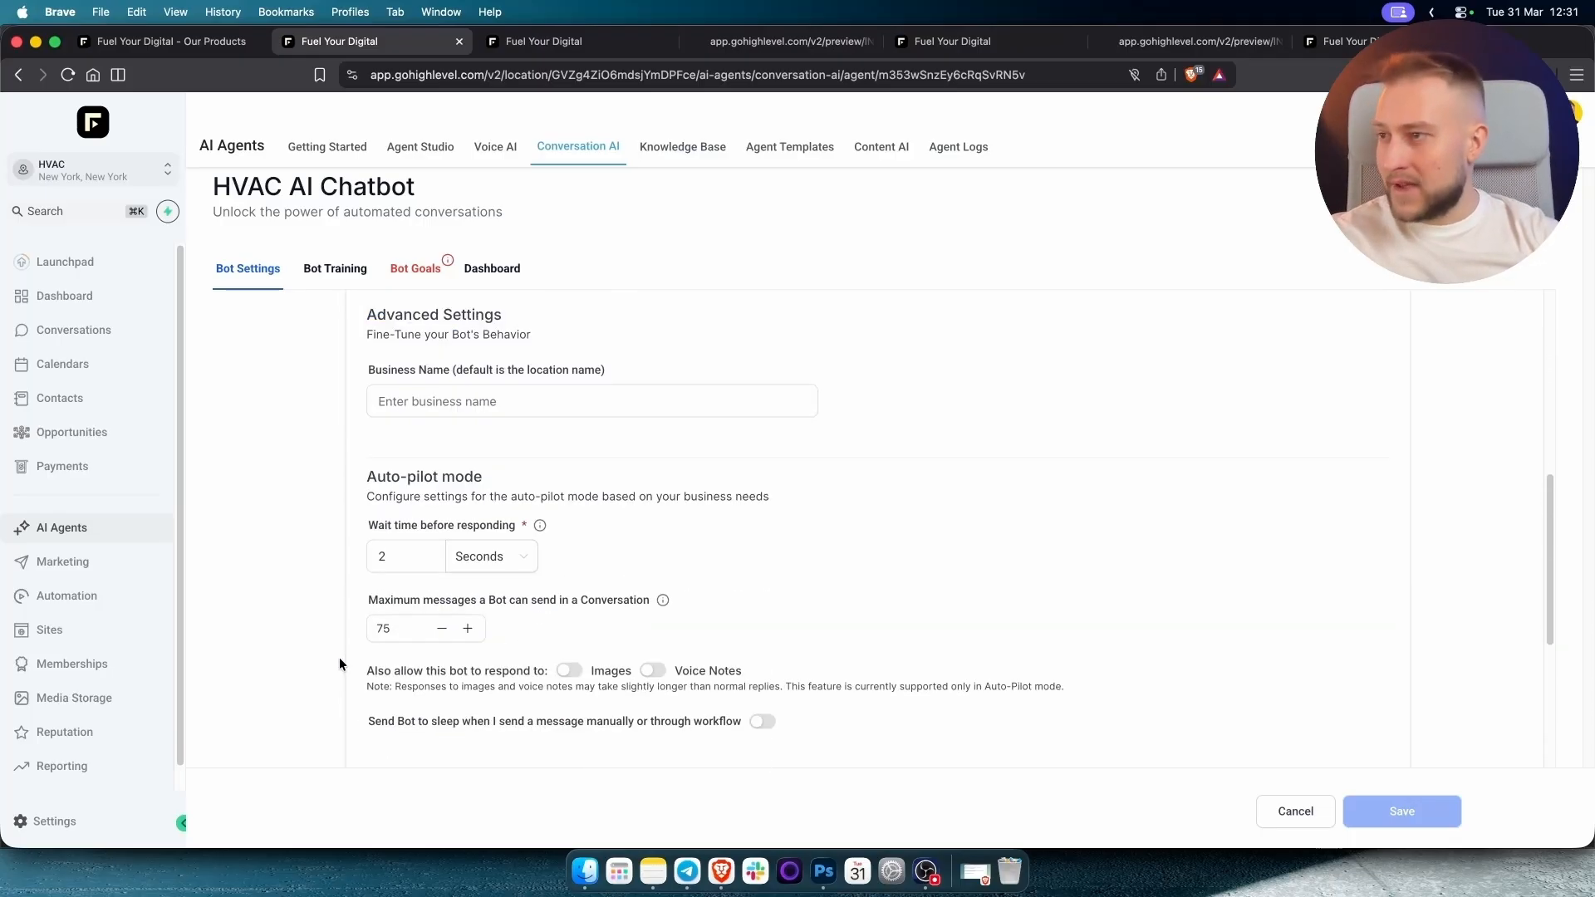
pyautogui.scroll(1, 478, 424)
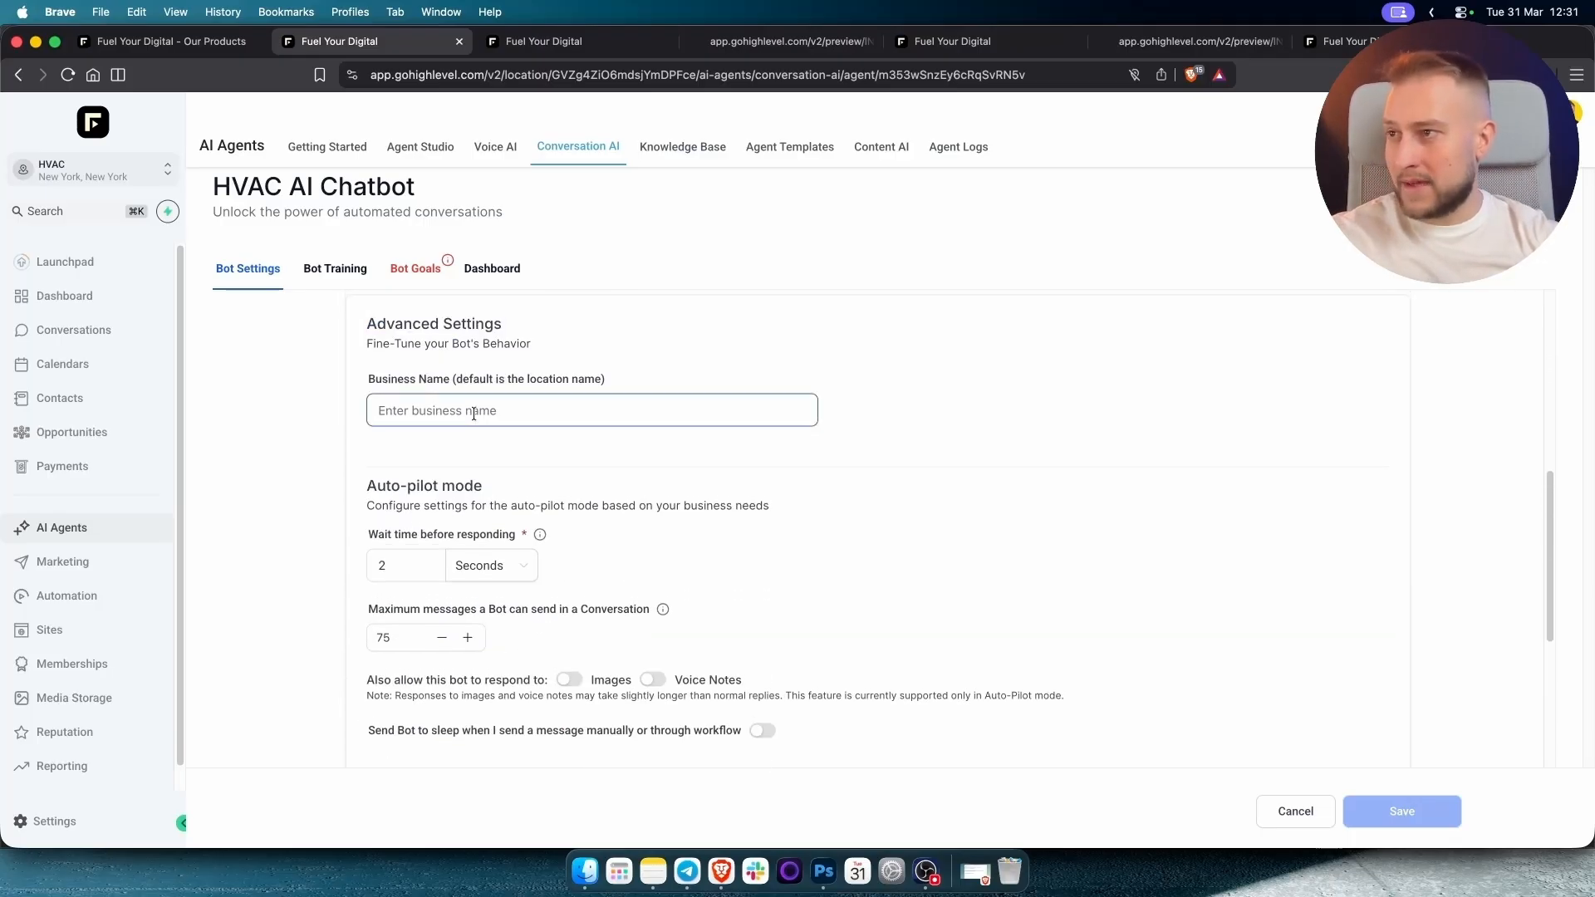
pyautogui.click(474, 413)
pyautogui.write('HVAC')
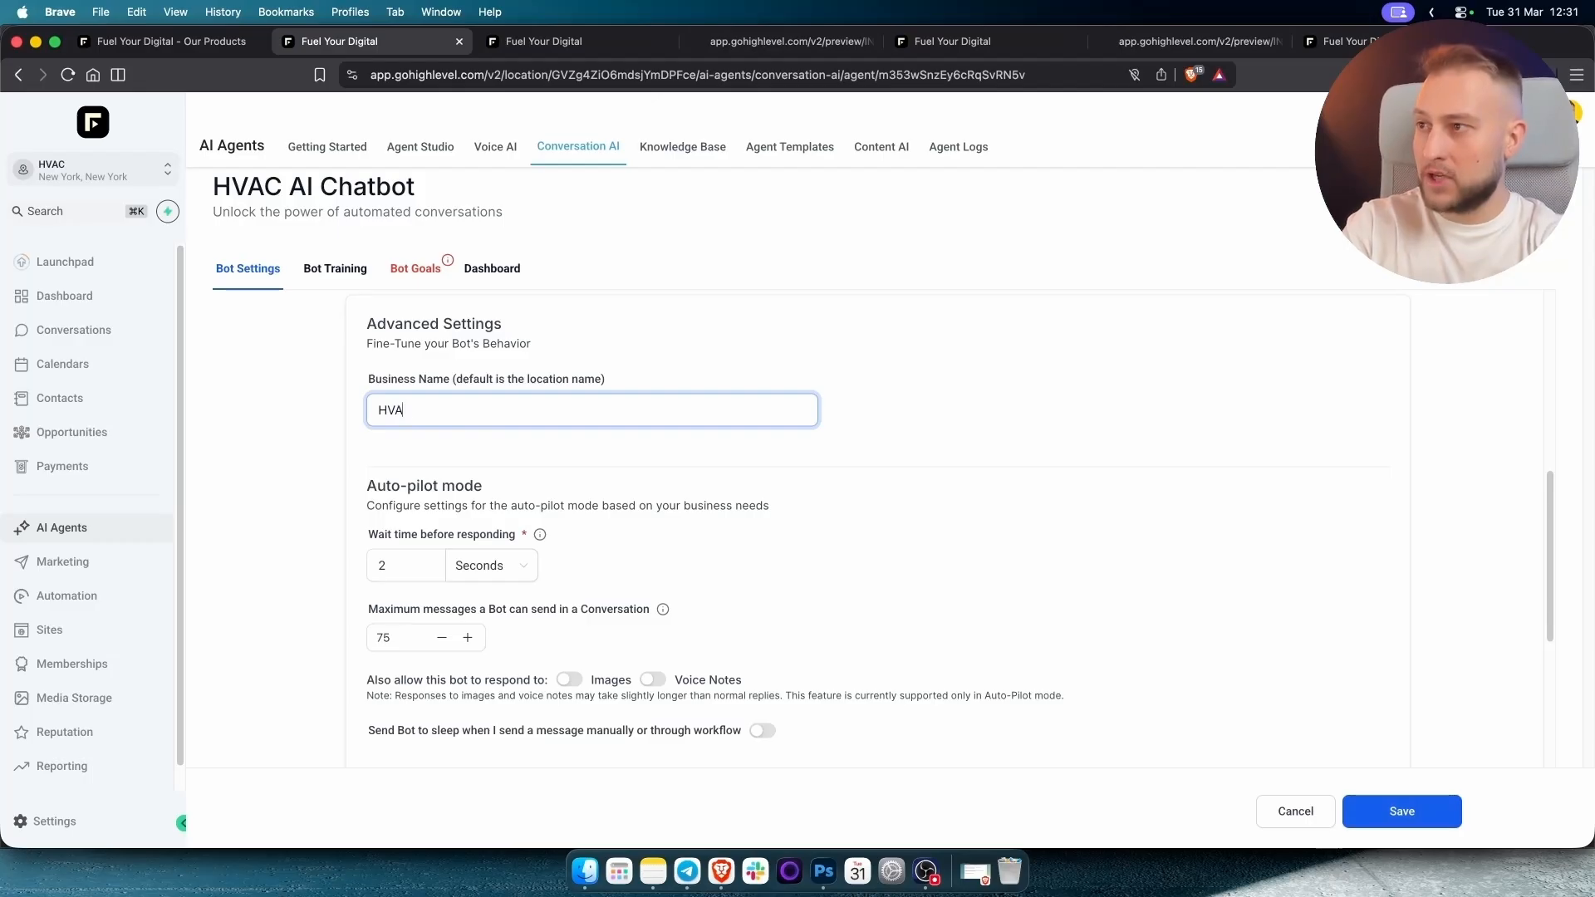
pyautogui.press('BackSpace')
pyautogui.press('BackSpace')
pyautogui.press('BackSpace')
pyautogui.press('BackSpace')
pyautogui.write('CoolB')
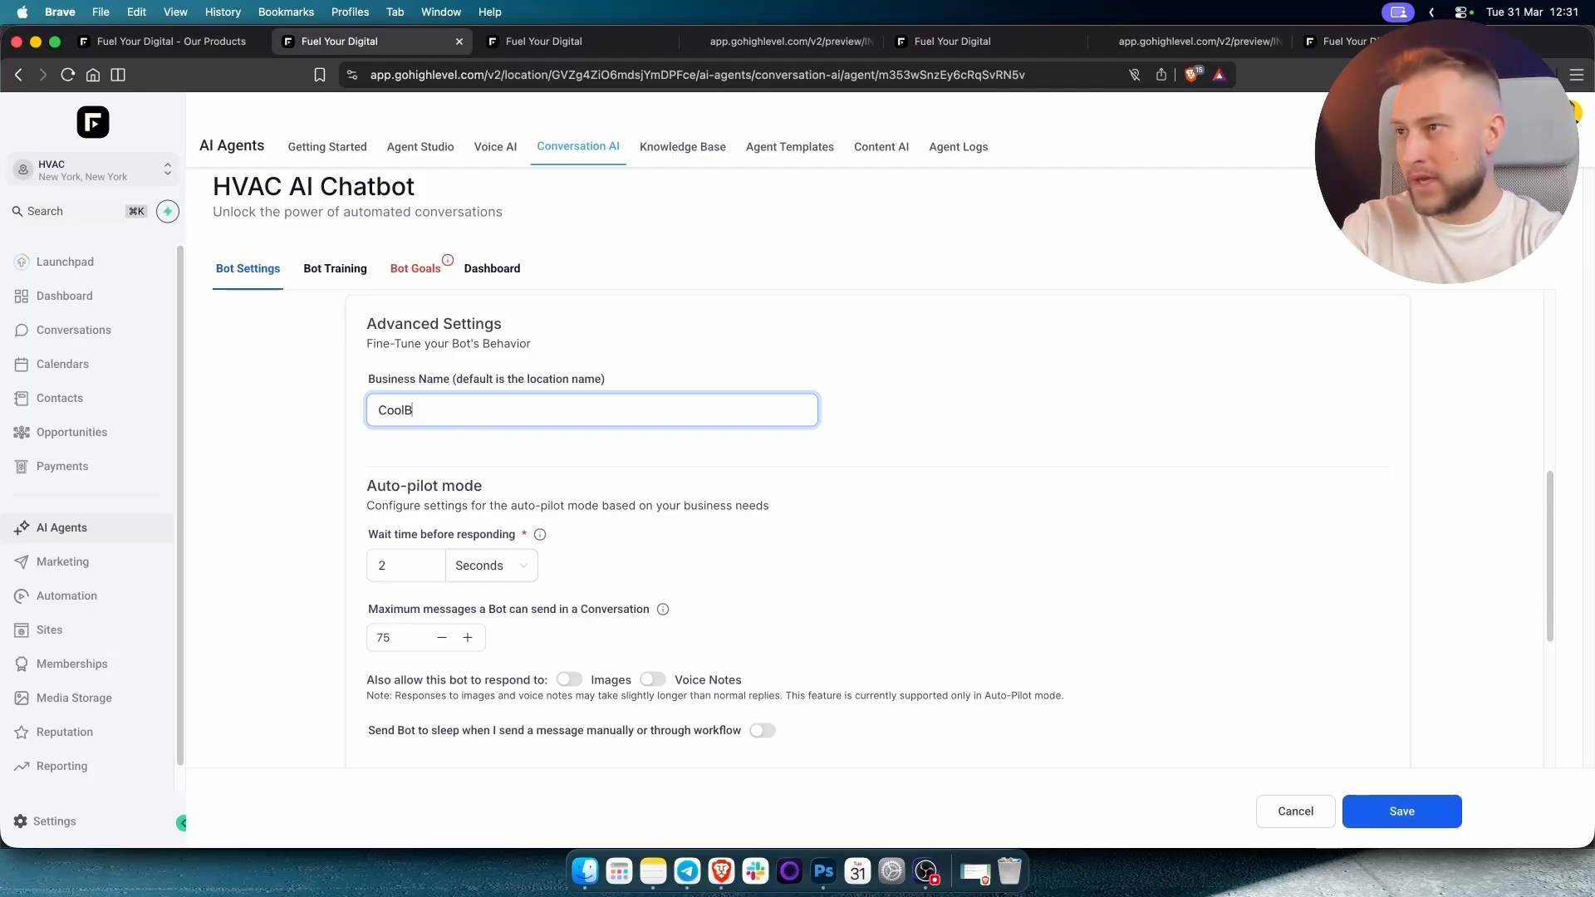
pyautogui.write('reeze')
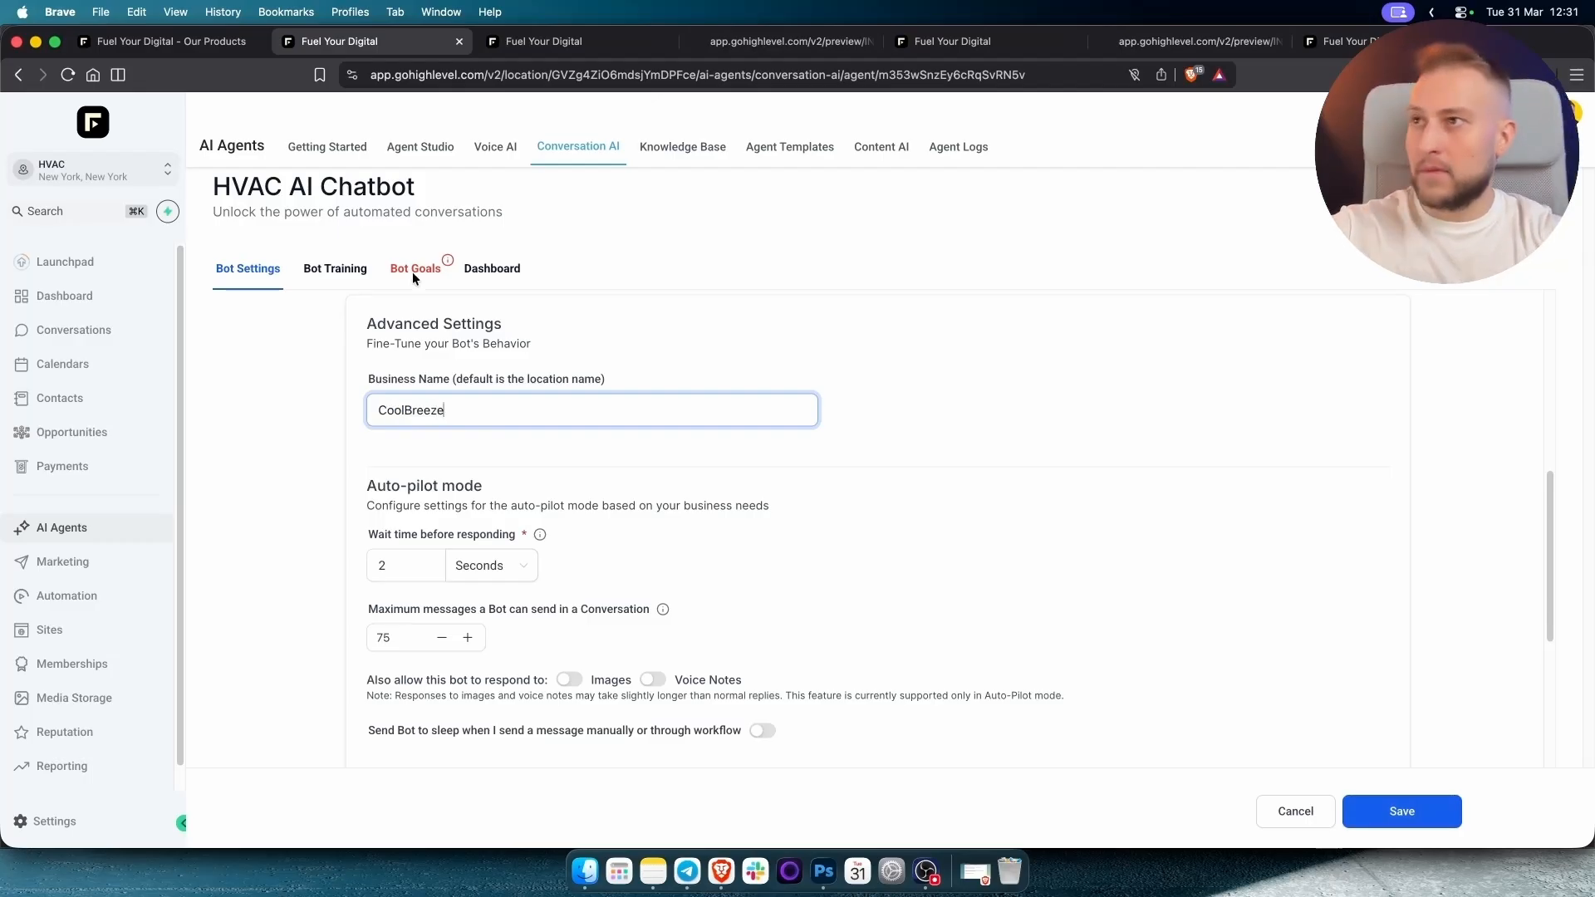
pyautogui.click(760, 42)
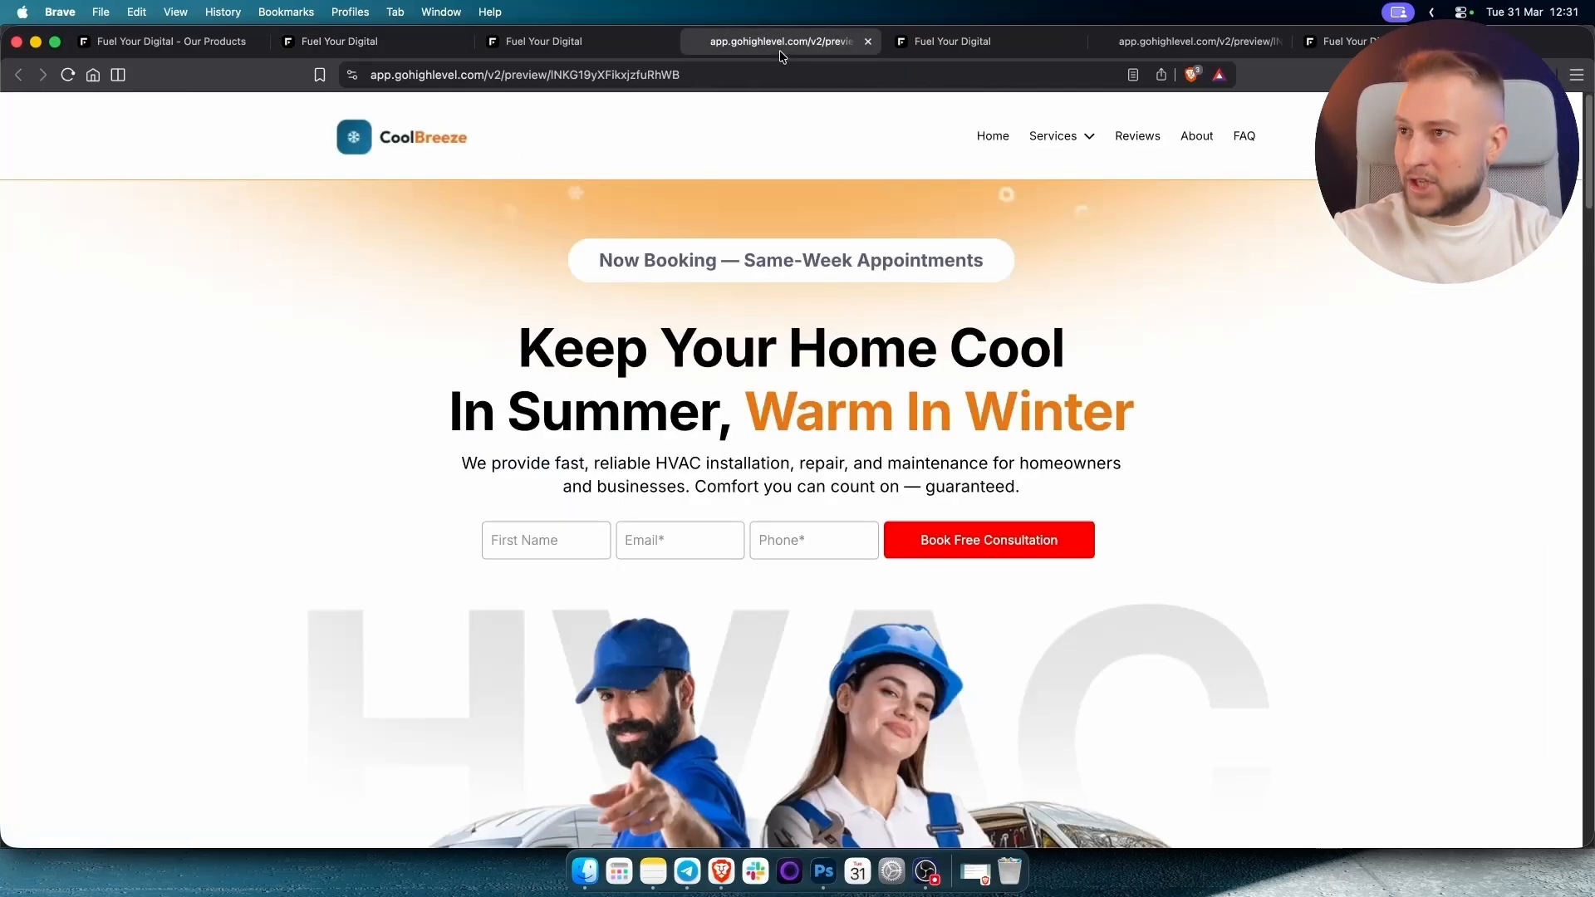
pyautogui.click(372, 41)
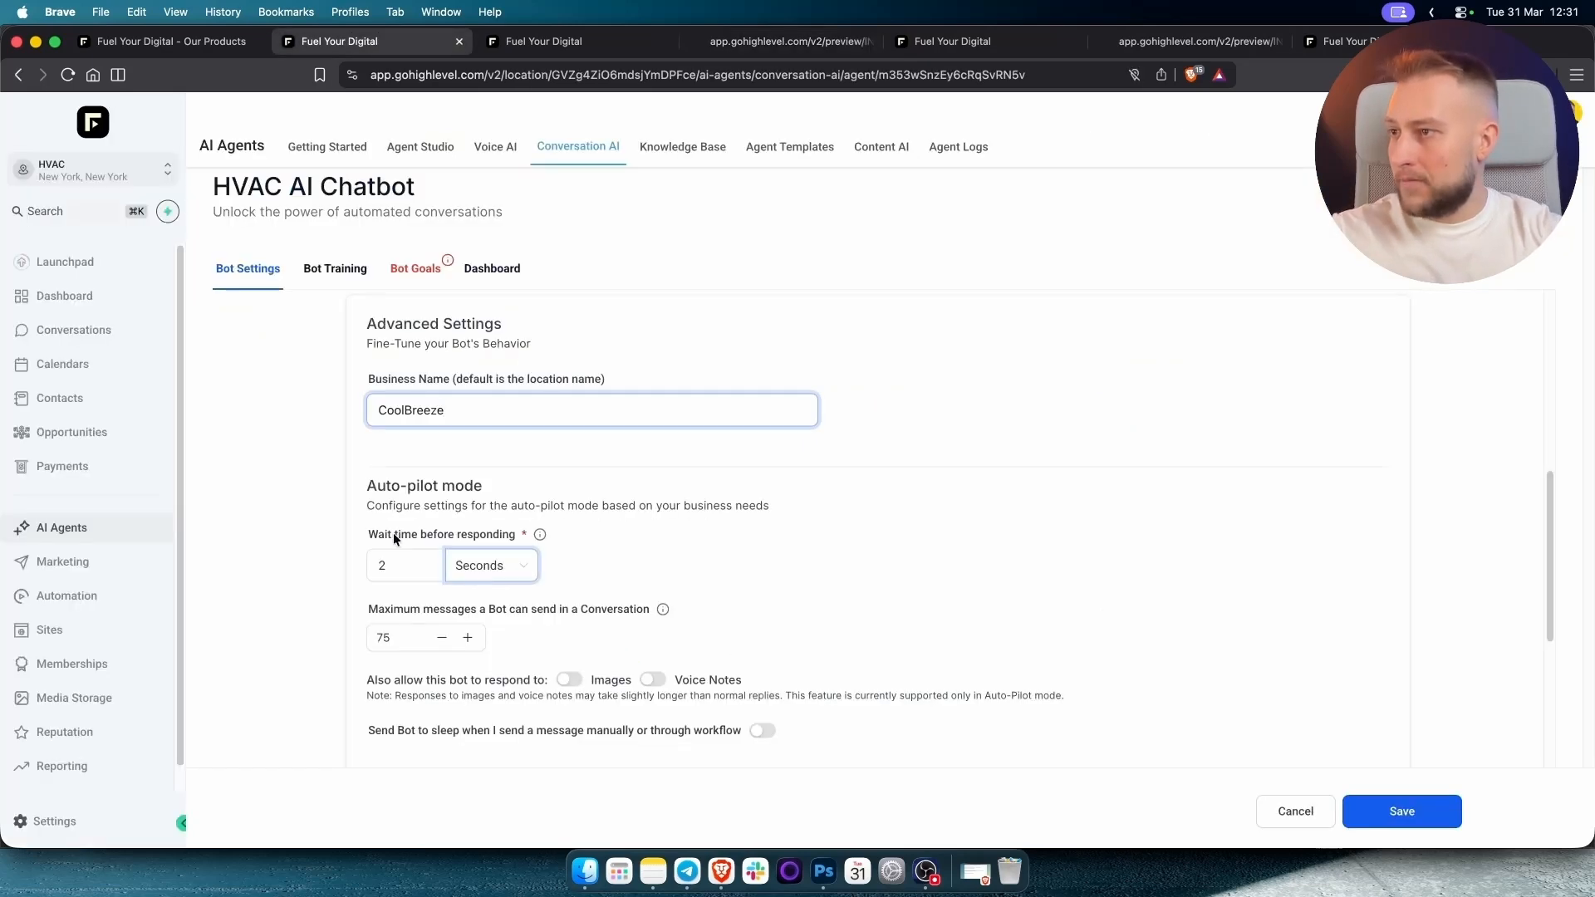
# Review the response wait time, save the chatbot settings, and go to Bot Training.
pyautogui.click(399, 574)
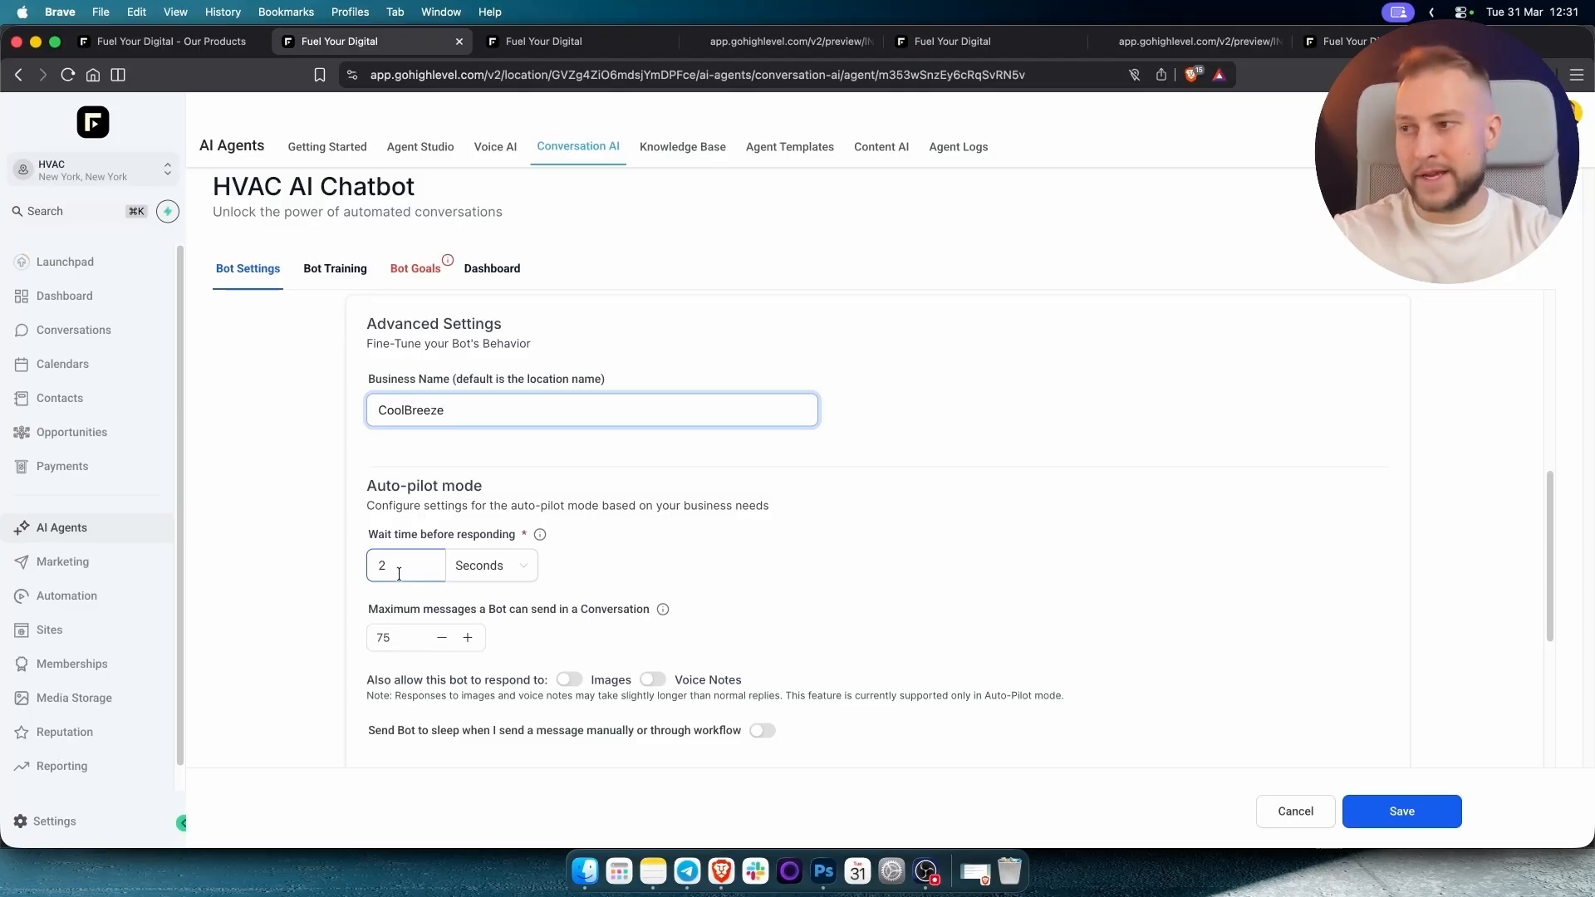
pyautogui.press('Tab')
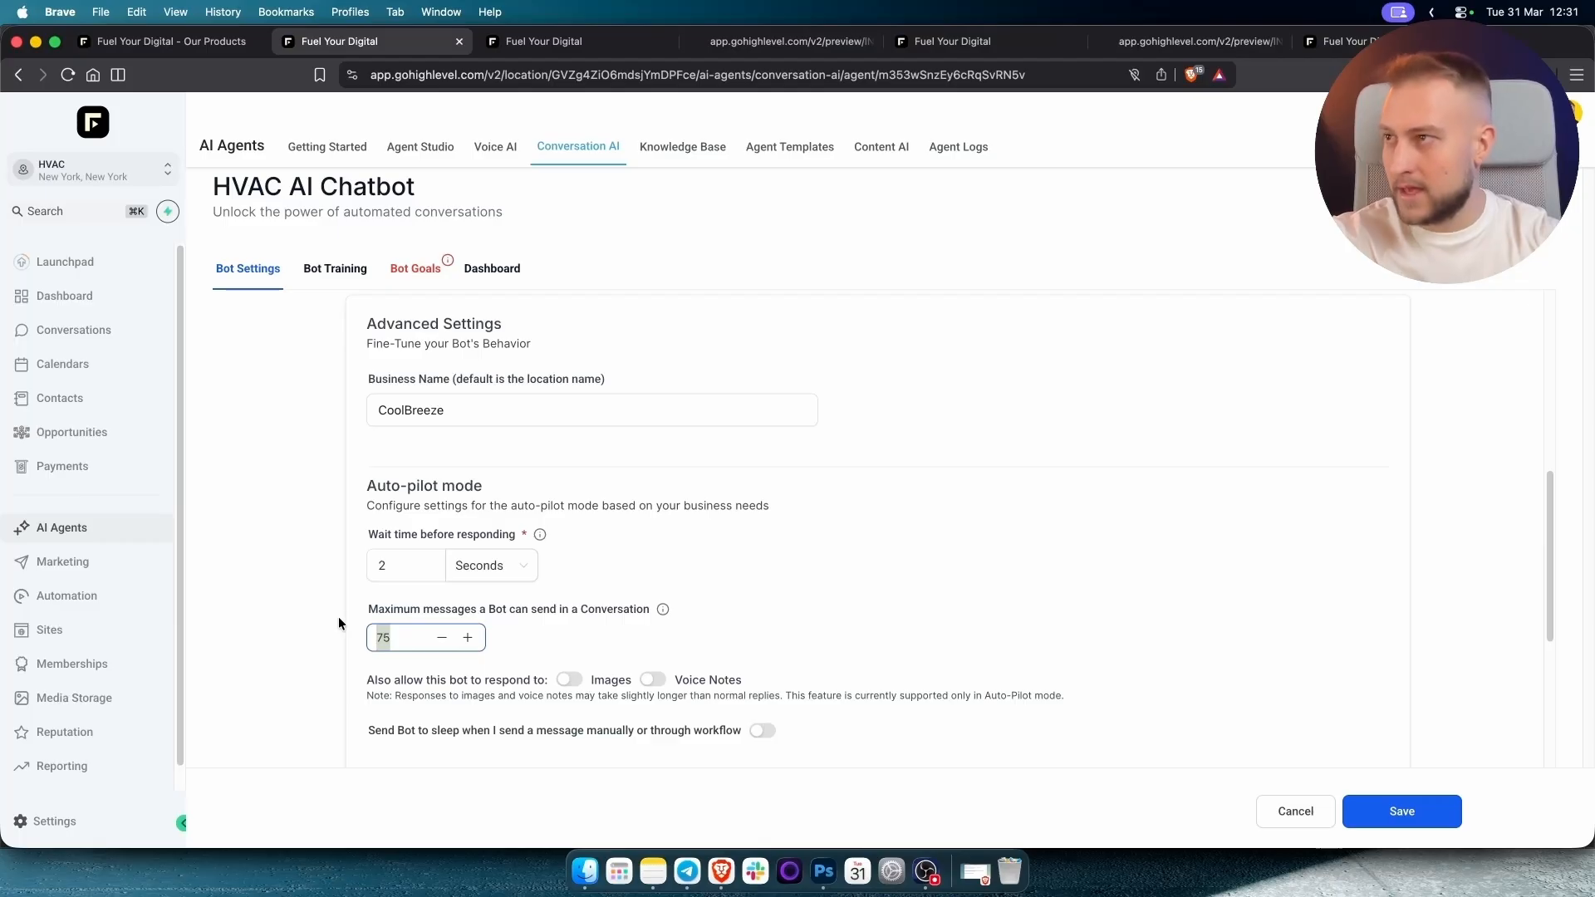
pyautogui.scroll(5, 338, 617)
pyautogui.click(1412, 811)
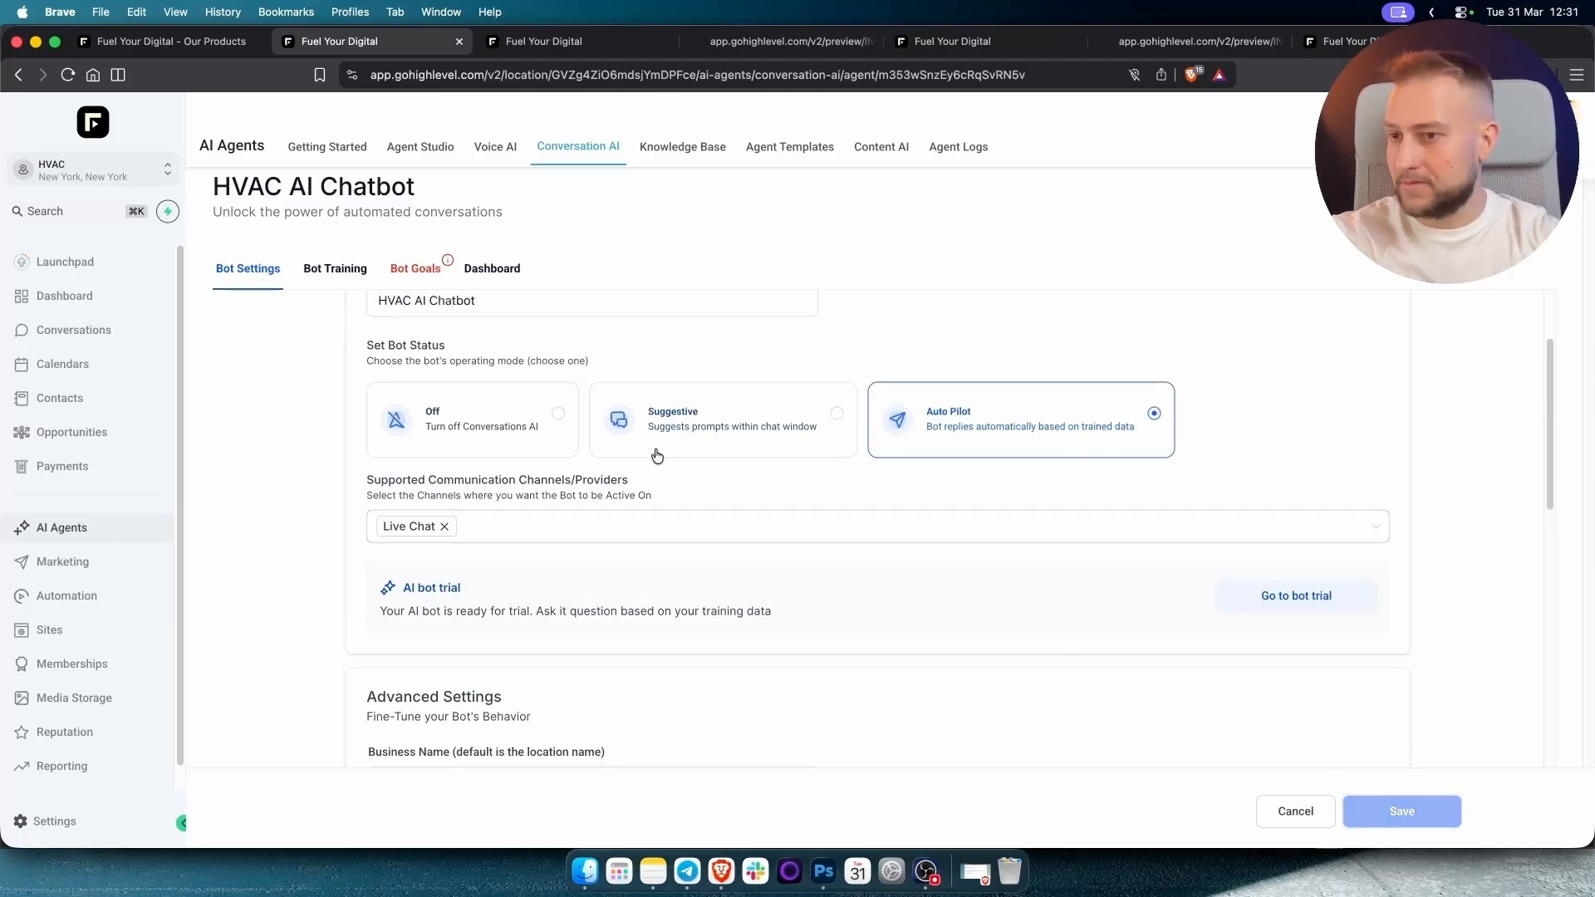
pyautogui.click(331, 275)
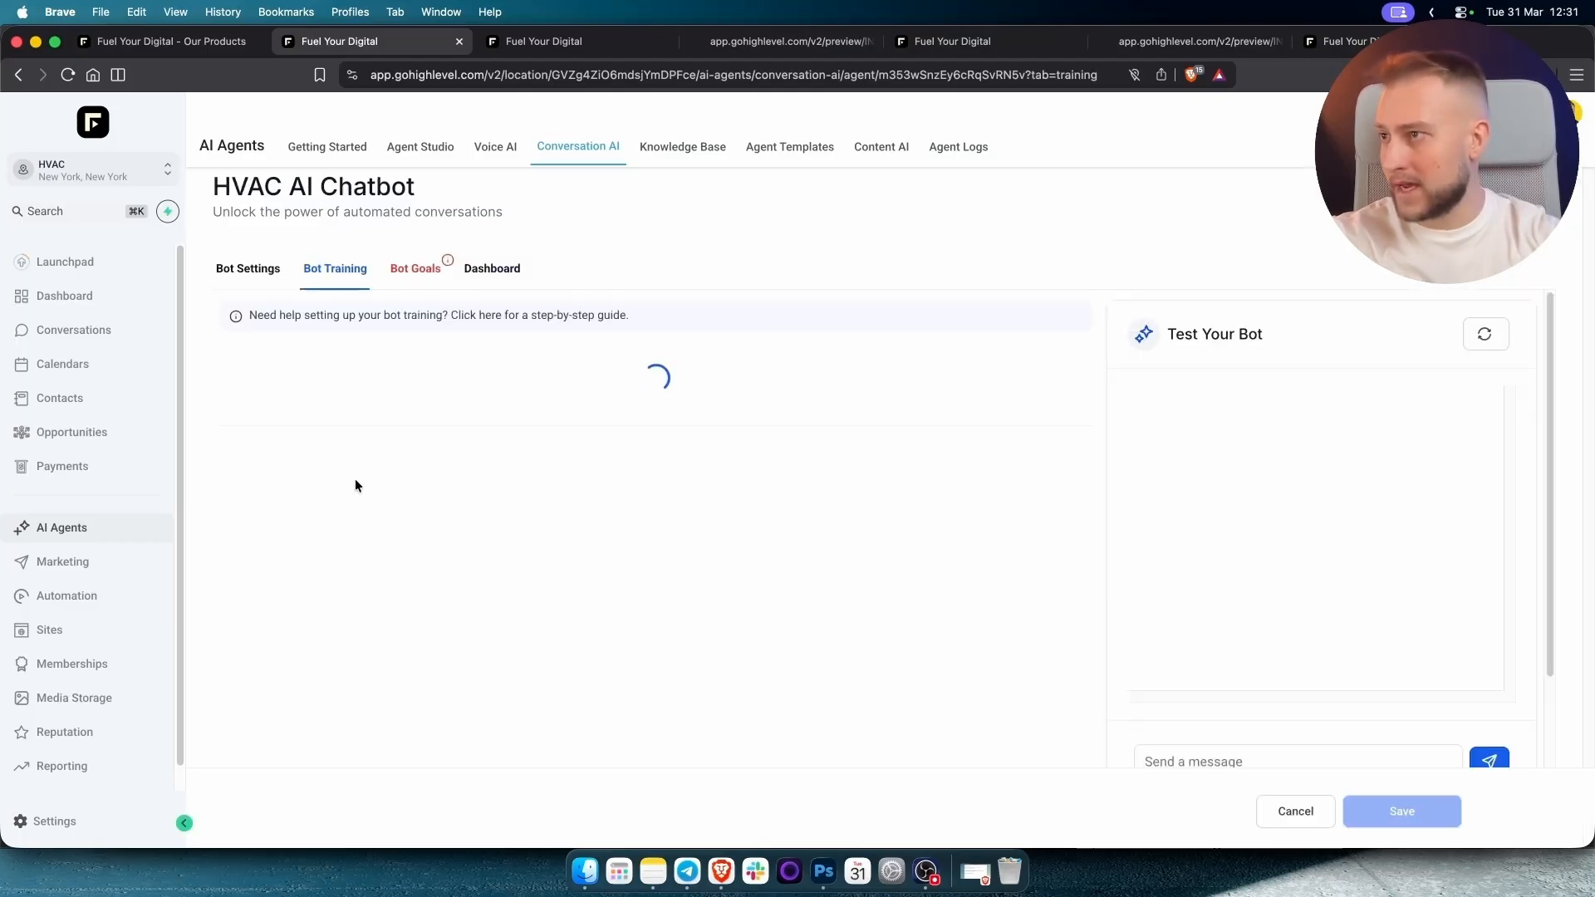
# Inspect the HVAC AI knowledge base and its crawled web links in a separate tab.
pyautogui.scroll(-2, 372, 466)
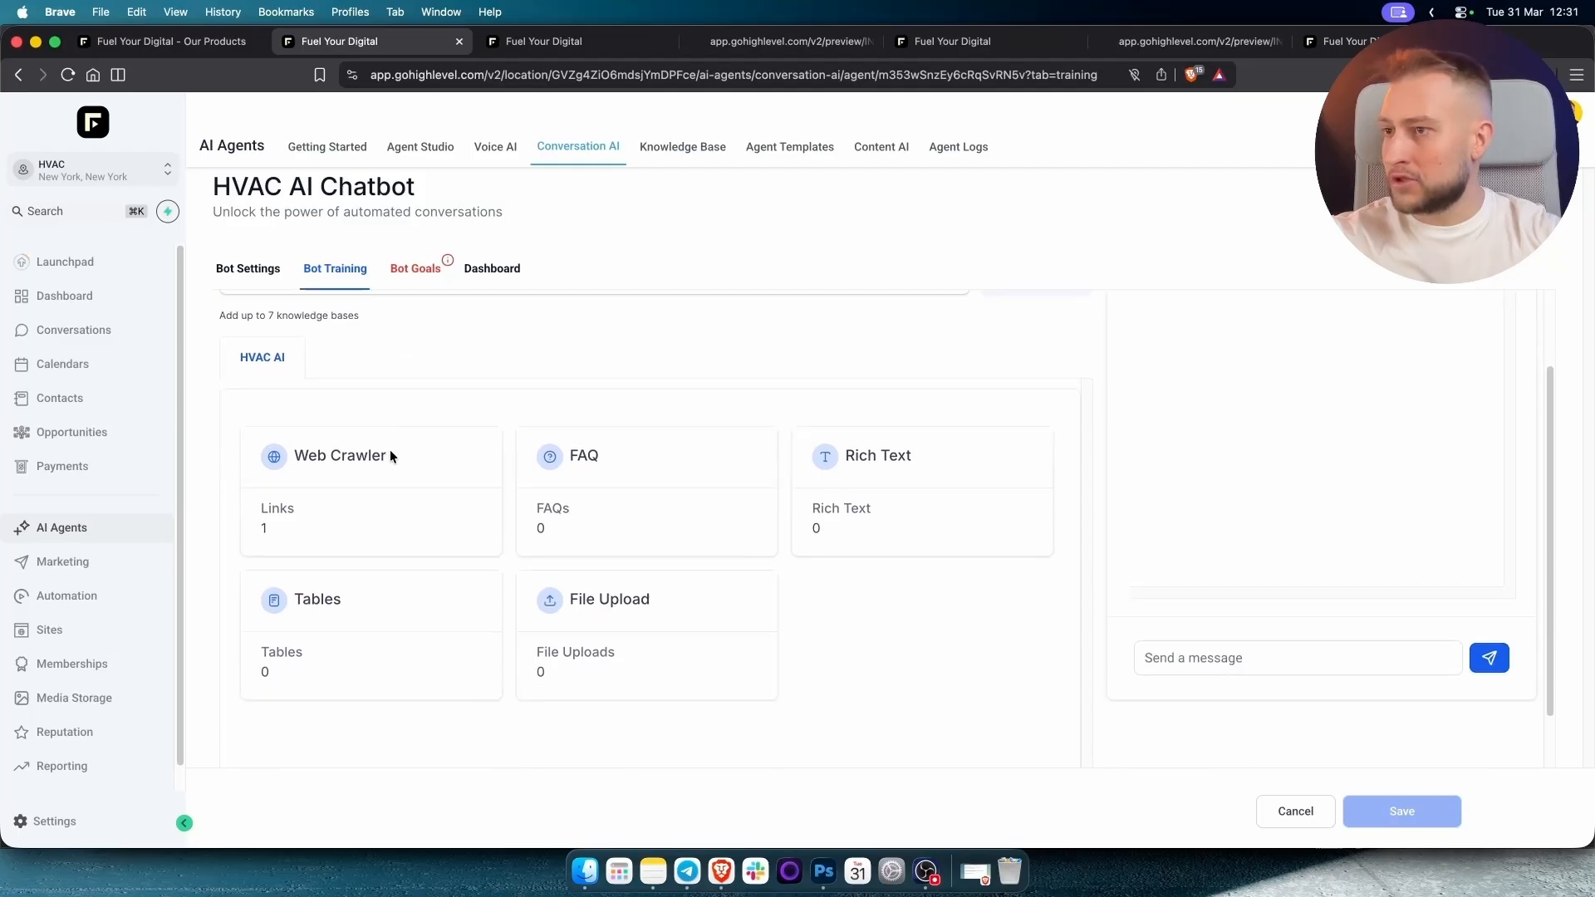
pyautogui.scroll(2, 395, 453)
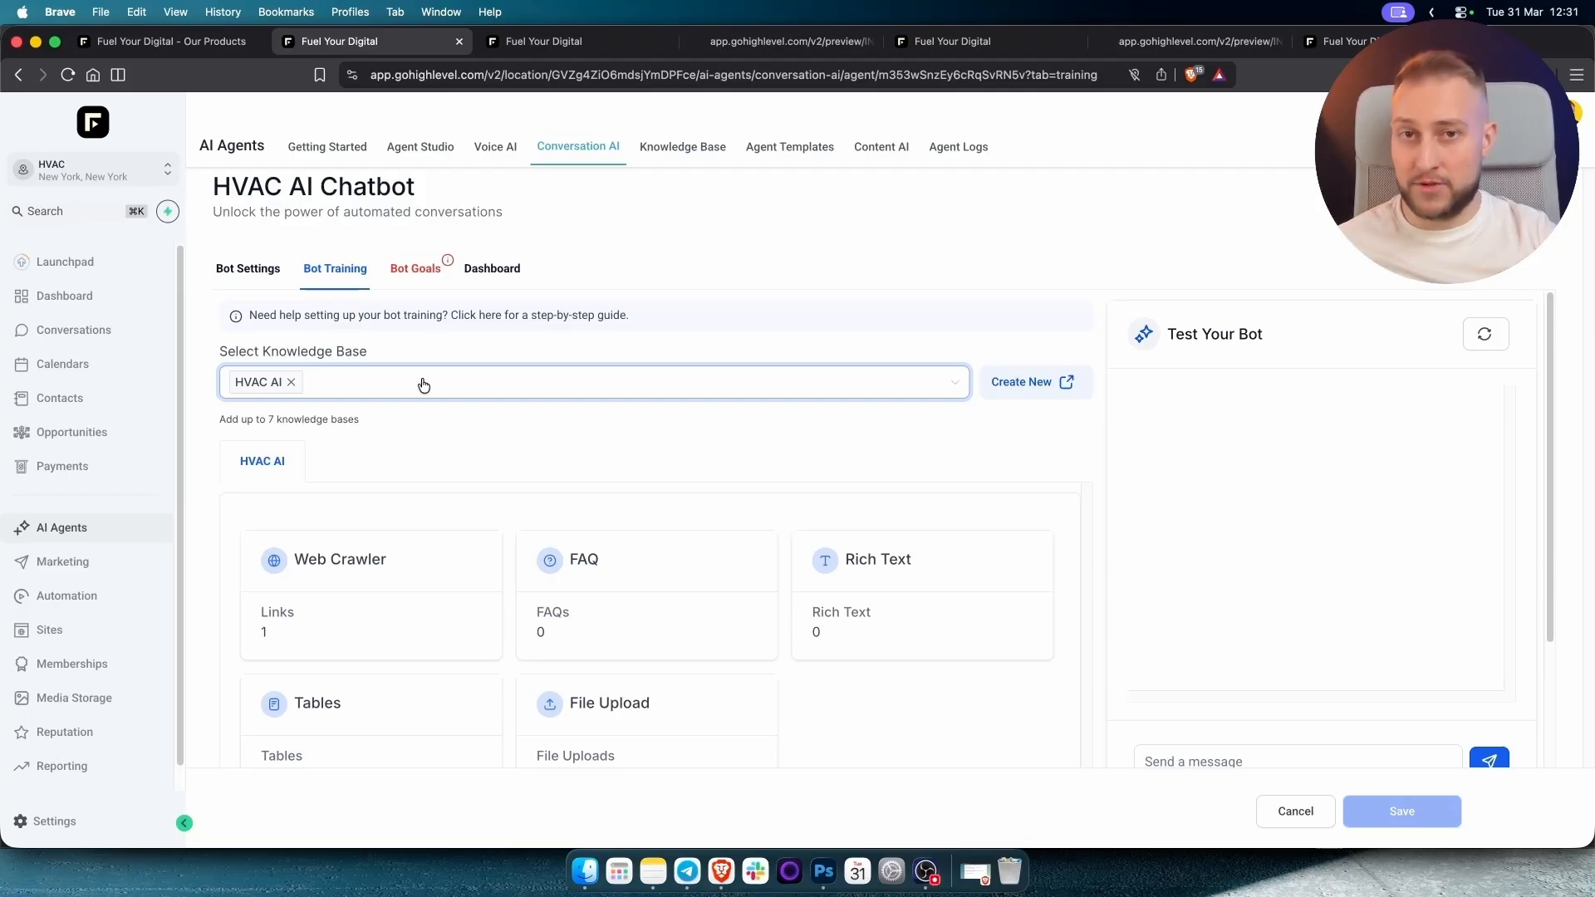
pyautogui.keyDown('super'); pyautogui.click(657, 158); pyautogui.keyUp('super')
pyautogui.moveTo(902, 40); pyautogui.dragTo(574, 33)
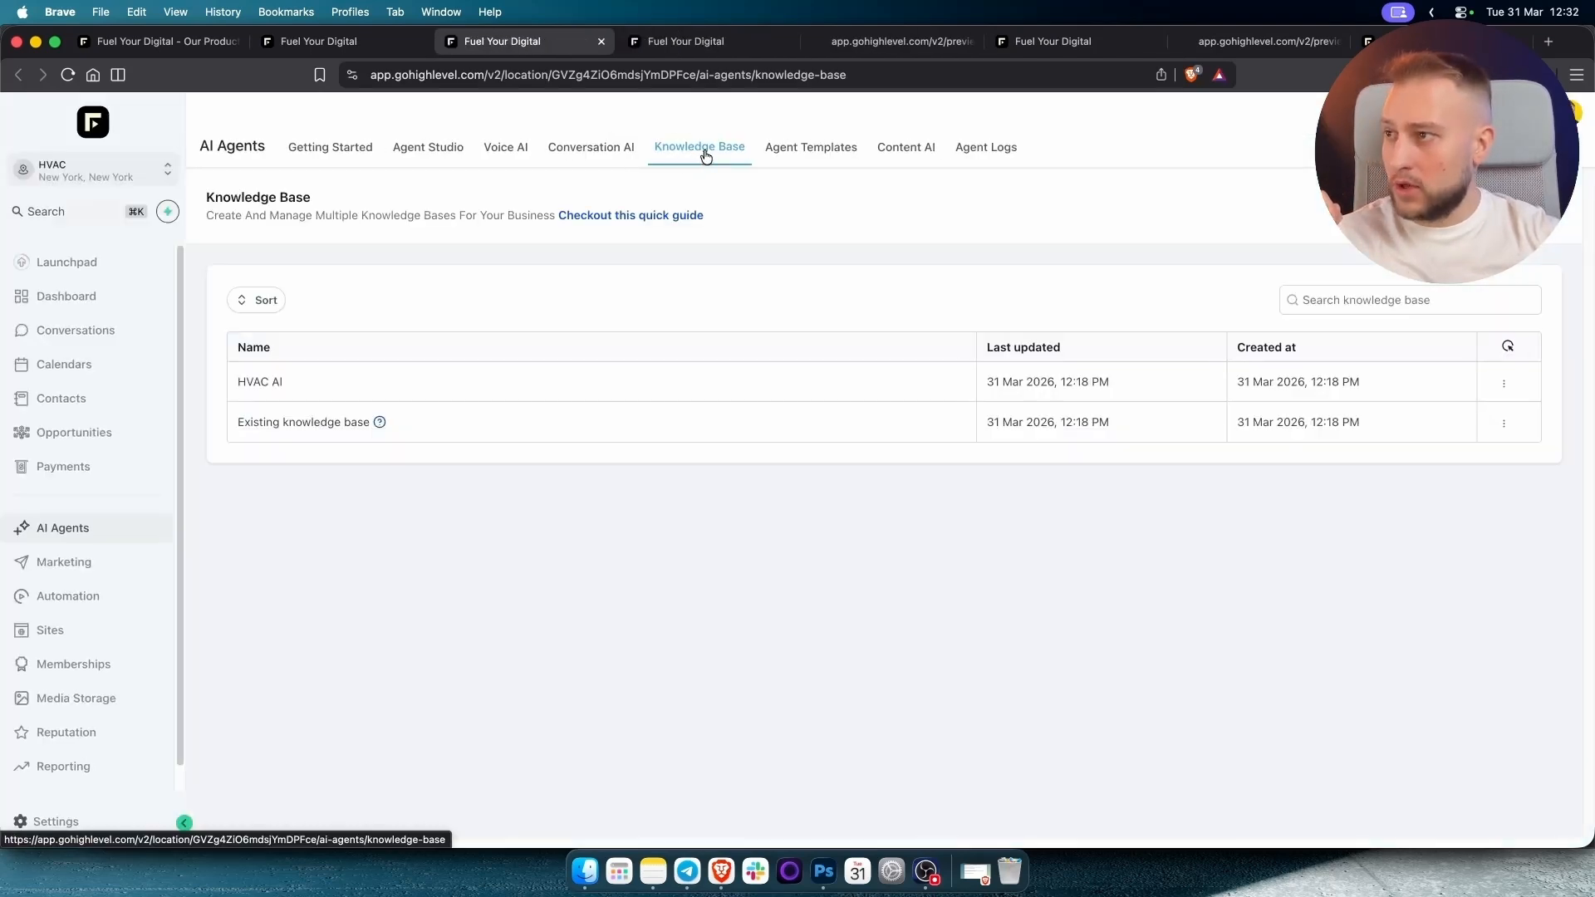
pyautogui.click(257, 381)
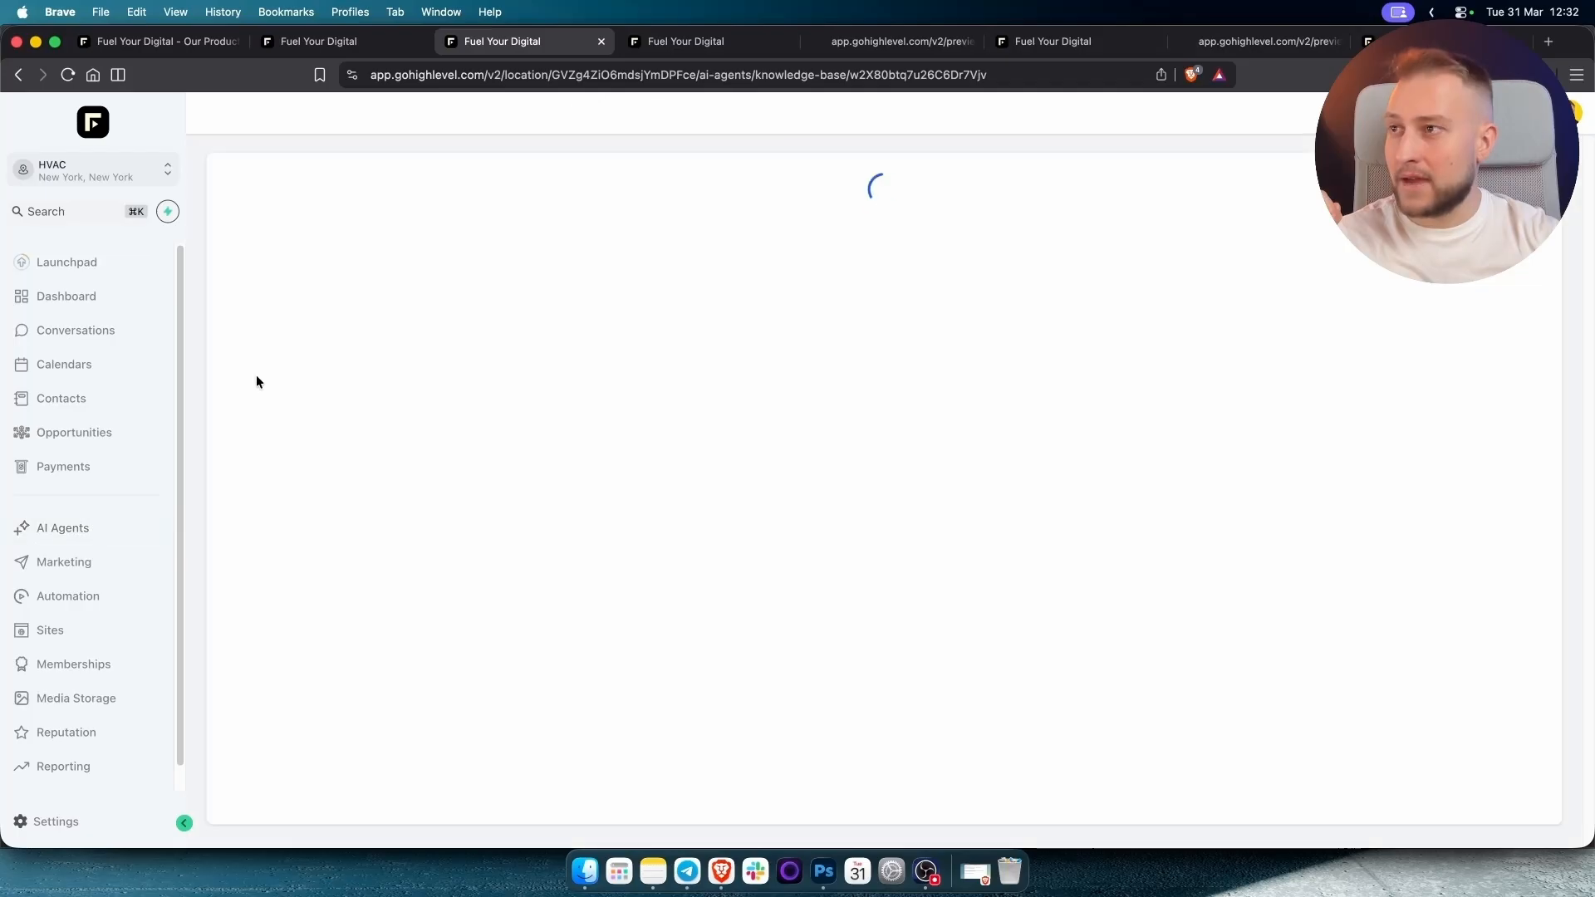
pyautogui.click(301, 225)
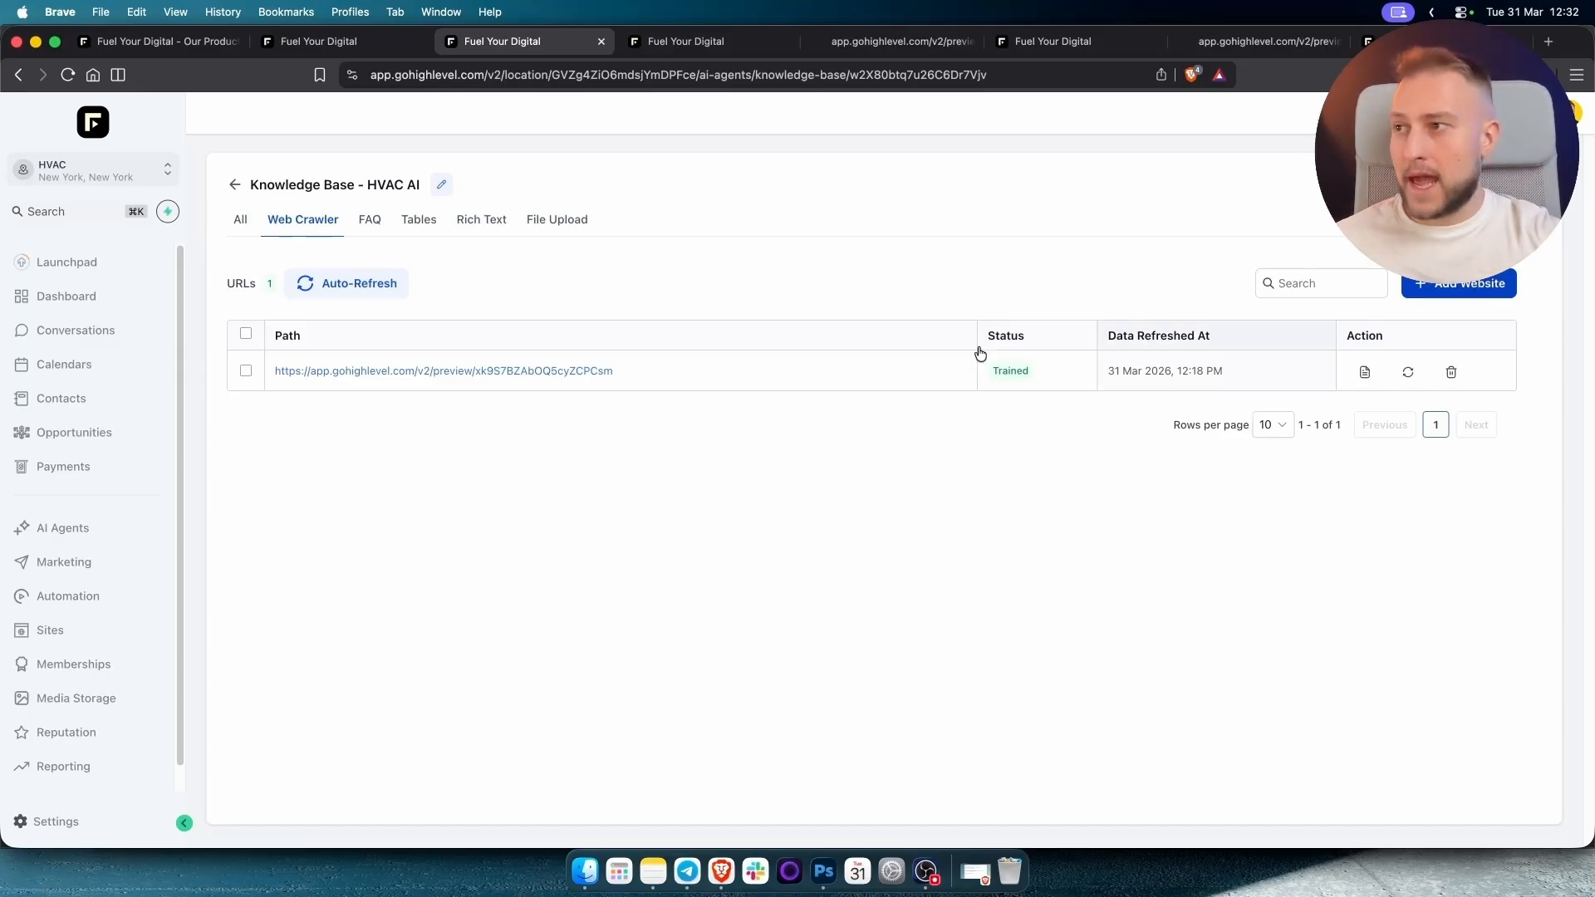
pyautogui.moveTo(612, 373); pyautogui.dragTo(359, 367)
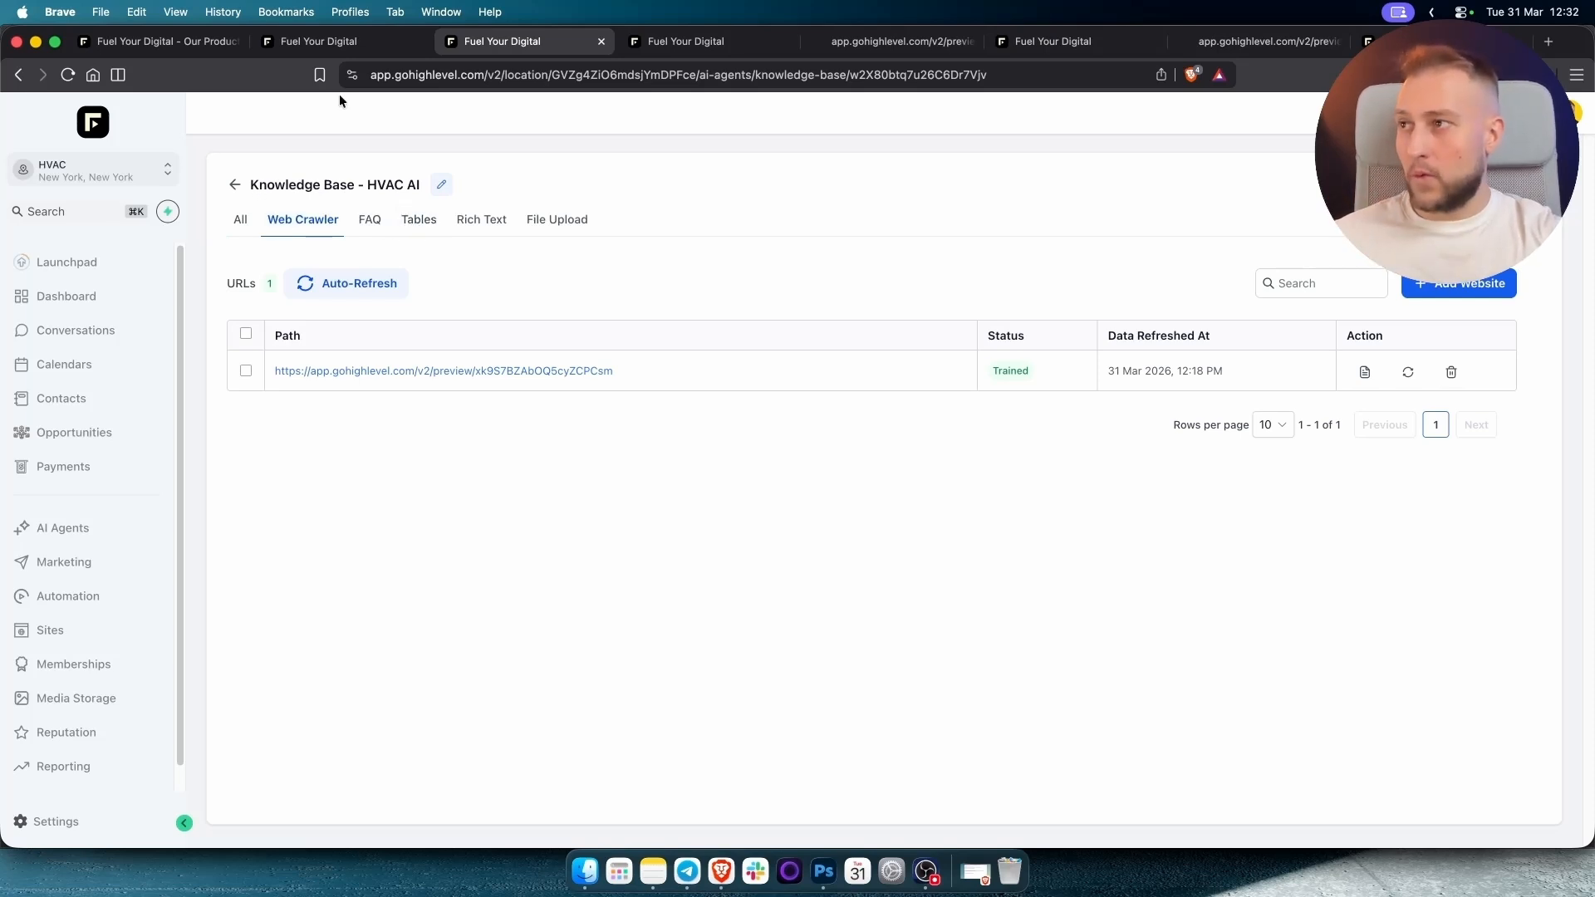
pyautogui.click(235, 184)
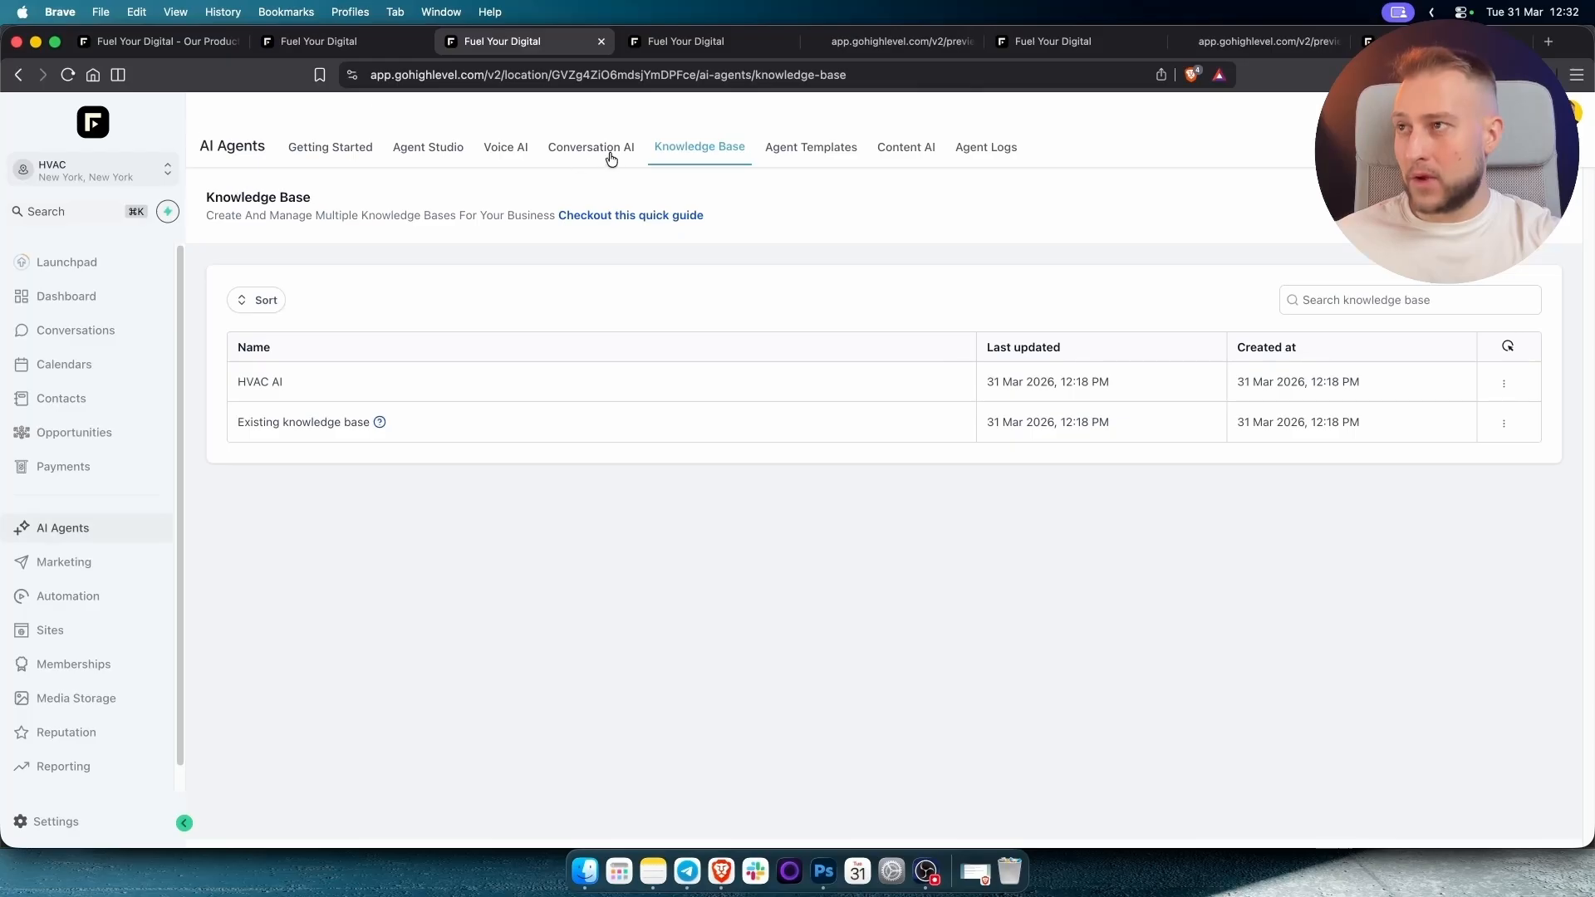
pyautogui.click(321, 43)
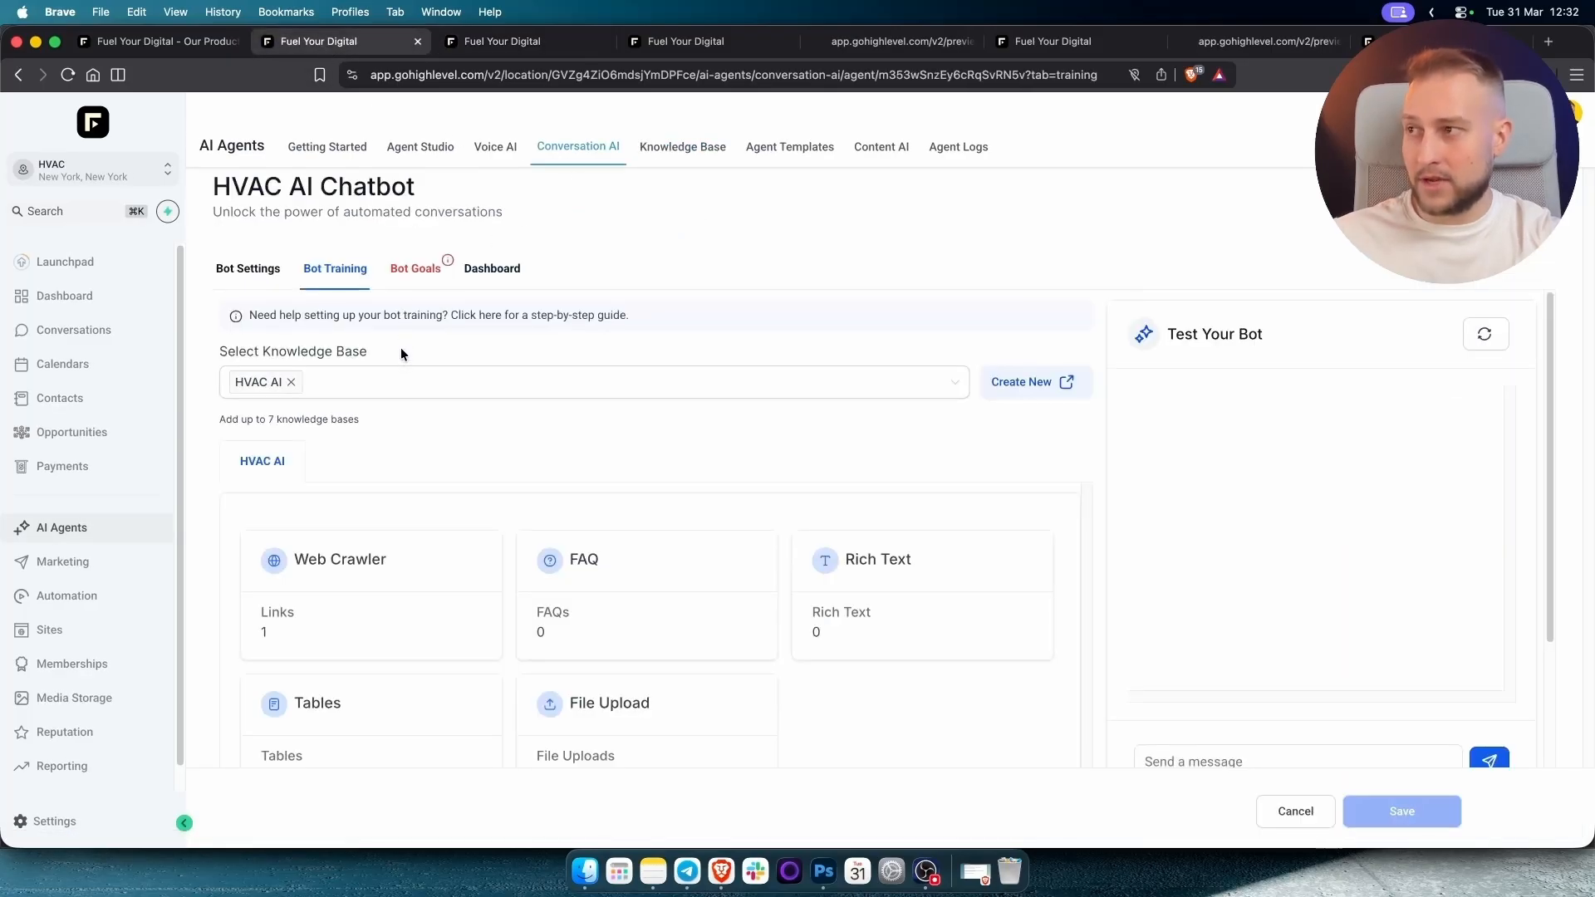
# Re-select the HVAC AI knowledge base for the chatbot and review its web crawler sources.
pyautogui.click(347, 392)
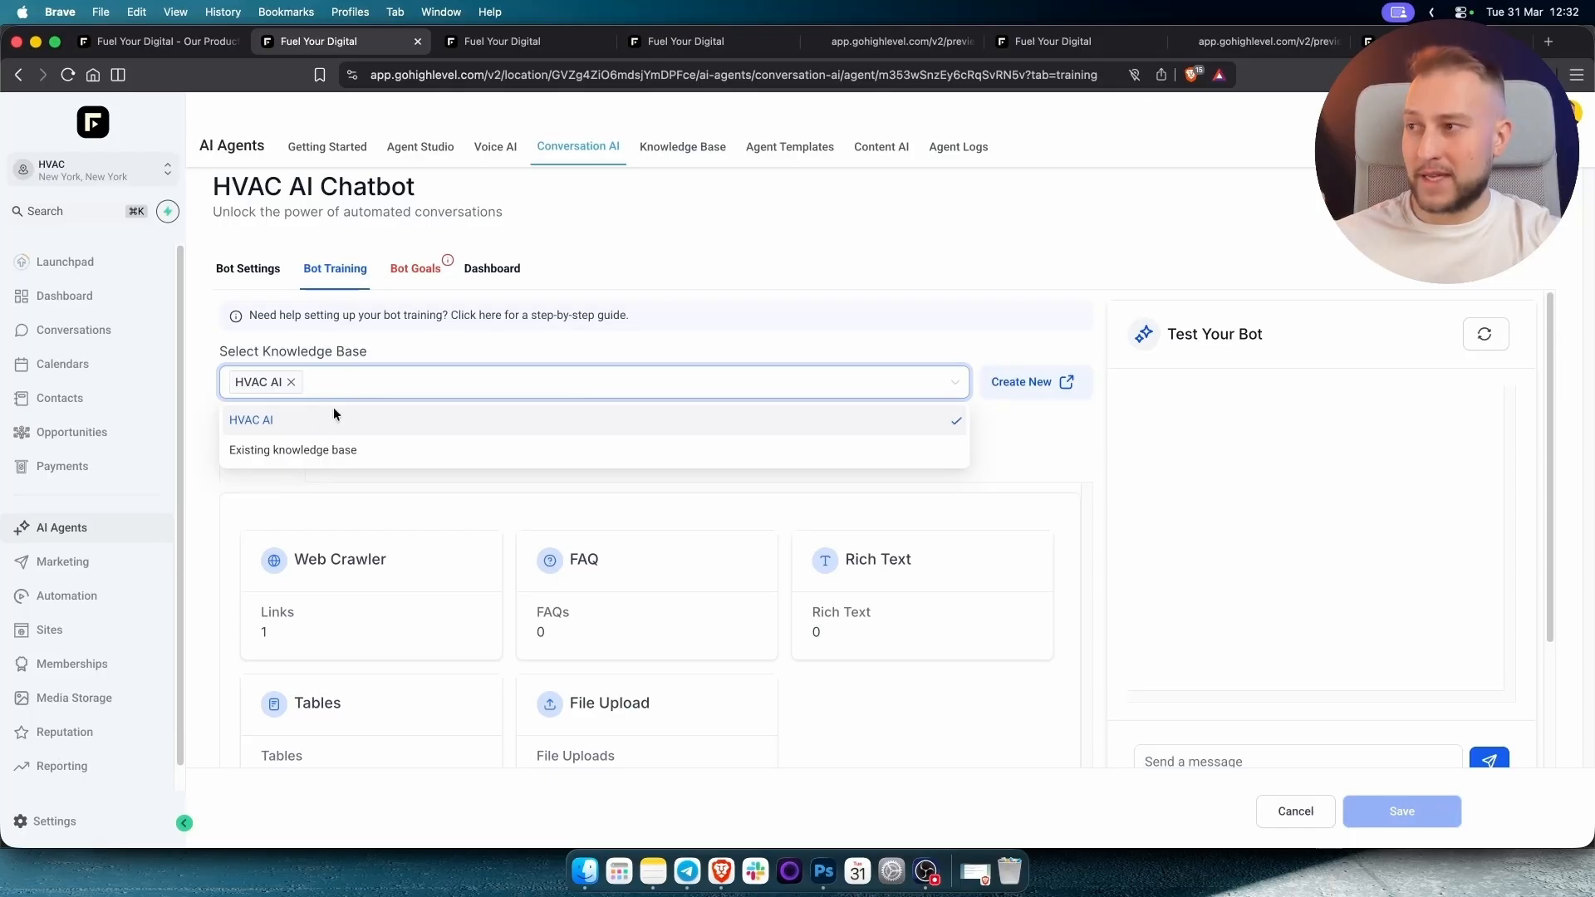
pyautogui.click(300, 425)
pyautogui.click(376, 427)
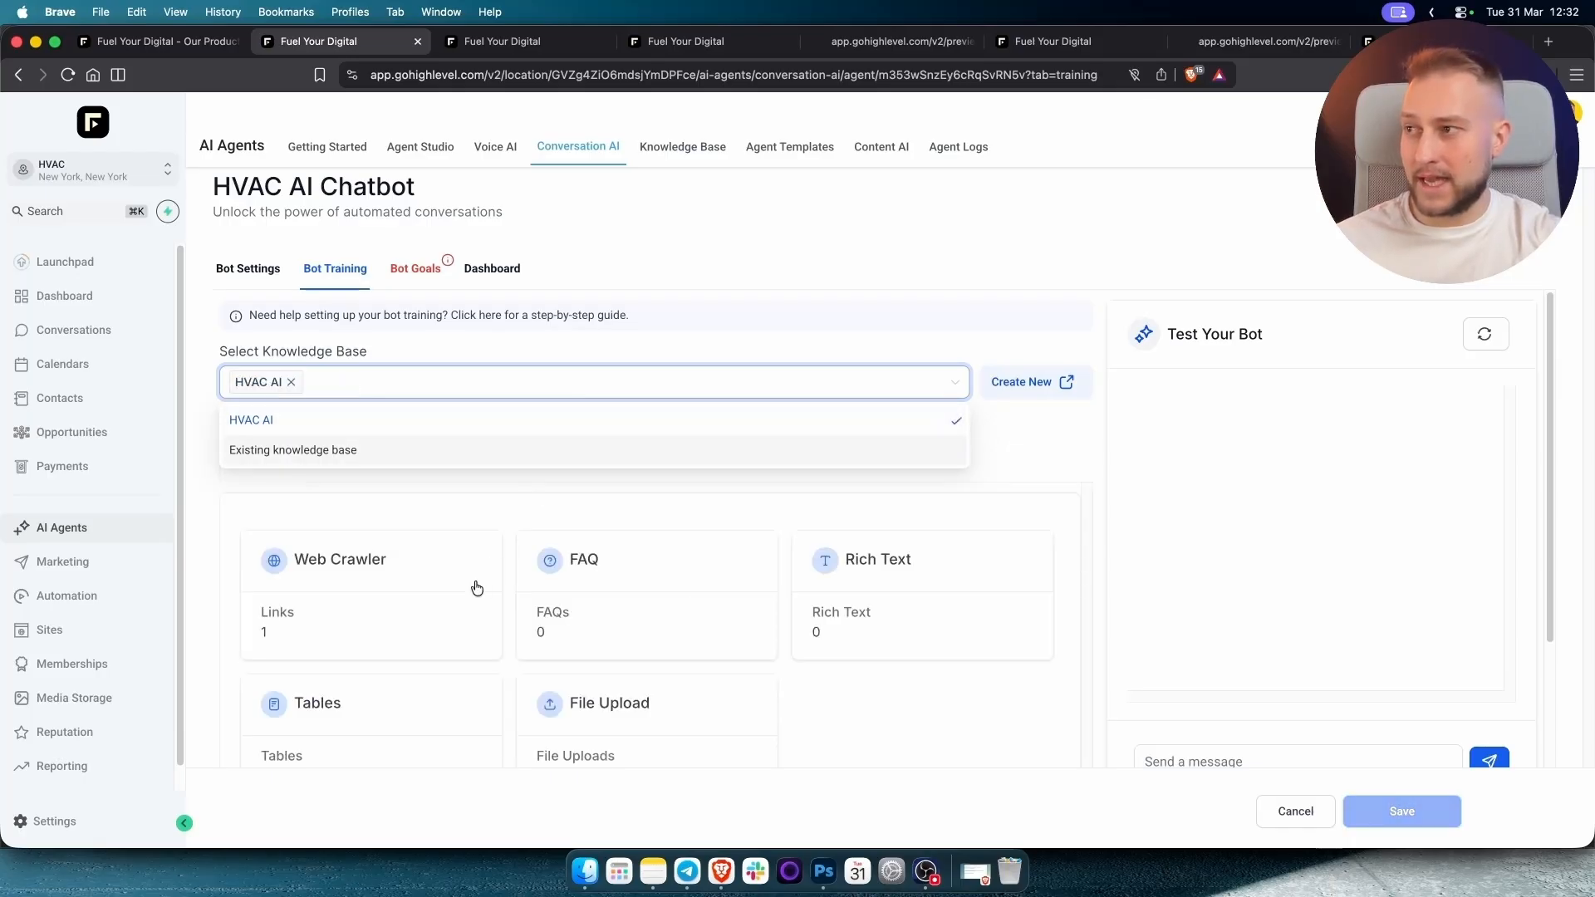
pyautogui.click(470, 575)
pyautogui.click(299, 43)
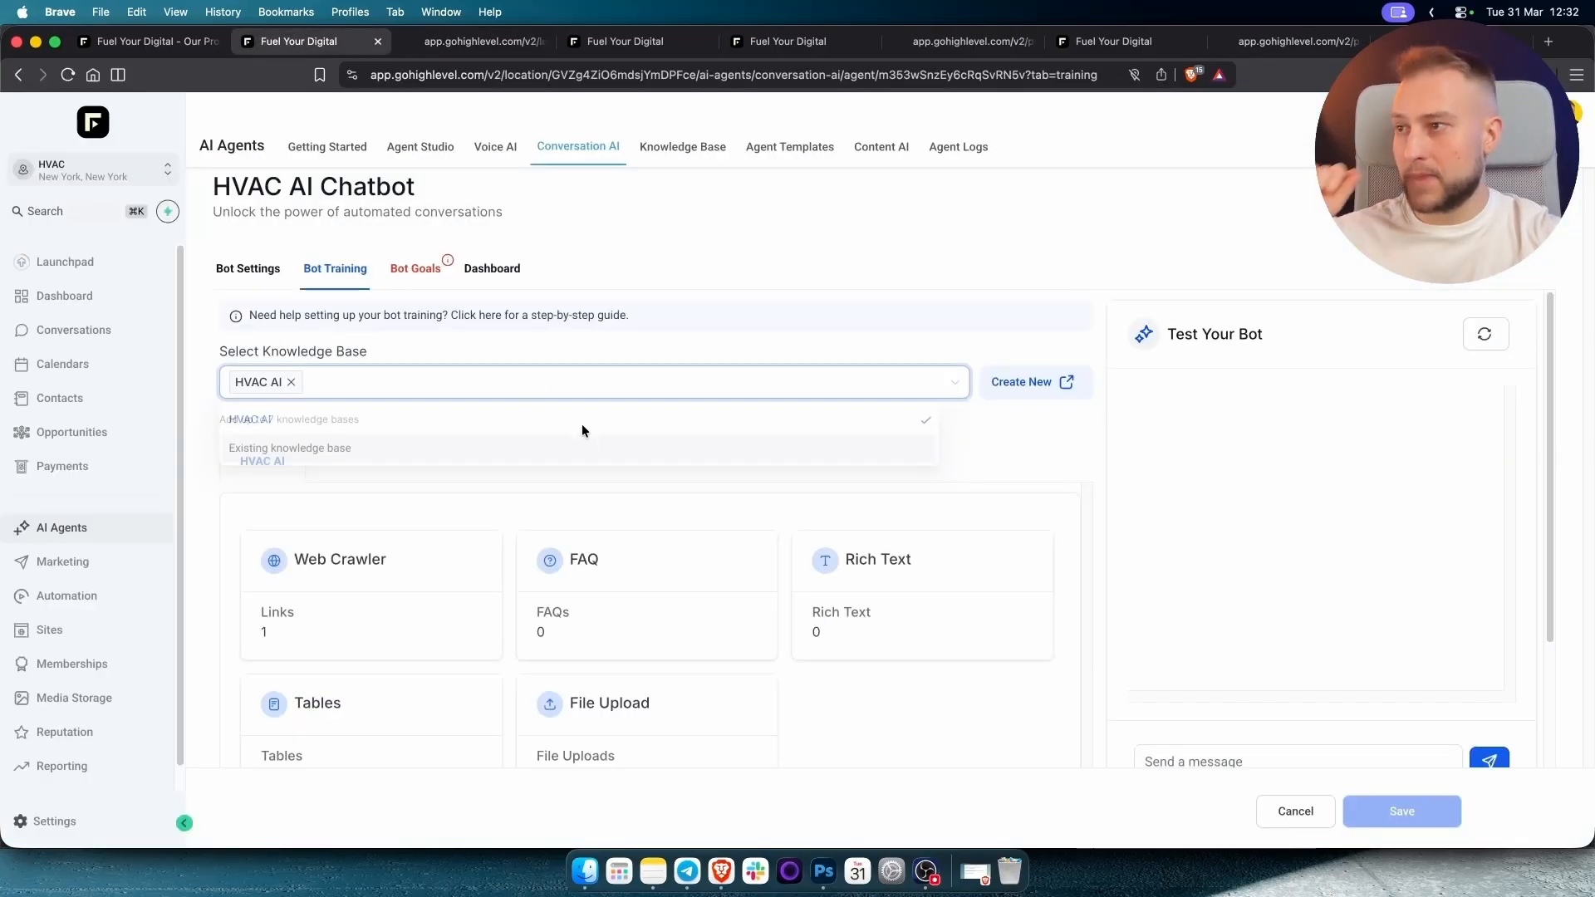
pyautogui.scroll(-3, 632, 459)
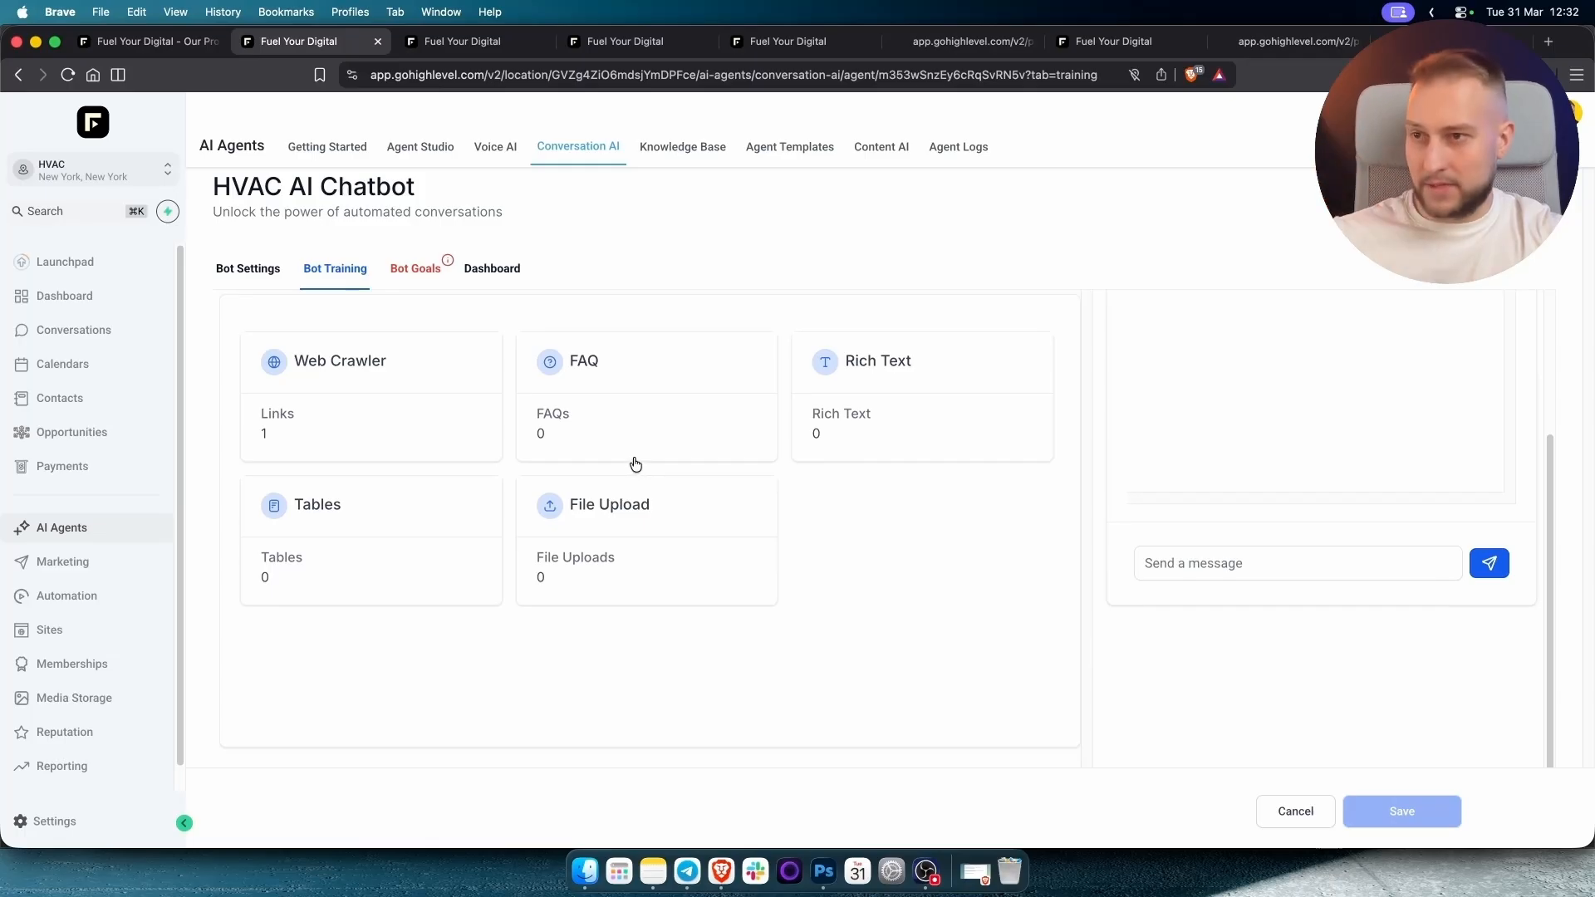
pyautogui.scroll(3, 632, 460)
pyautogui.scroll(-3, 1281, 751)
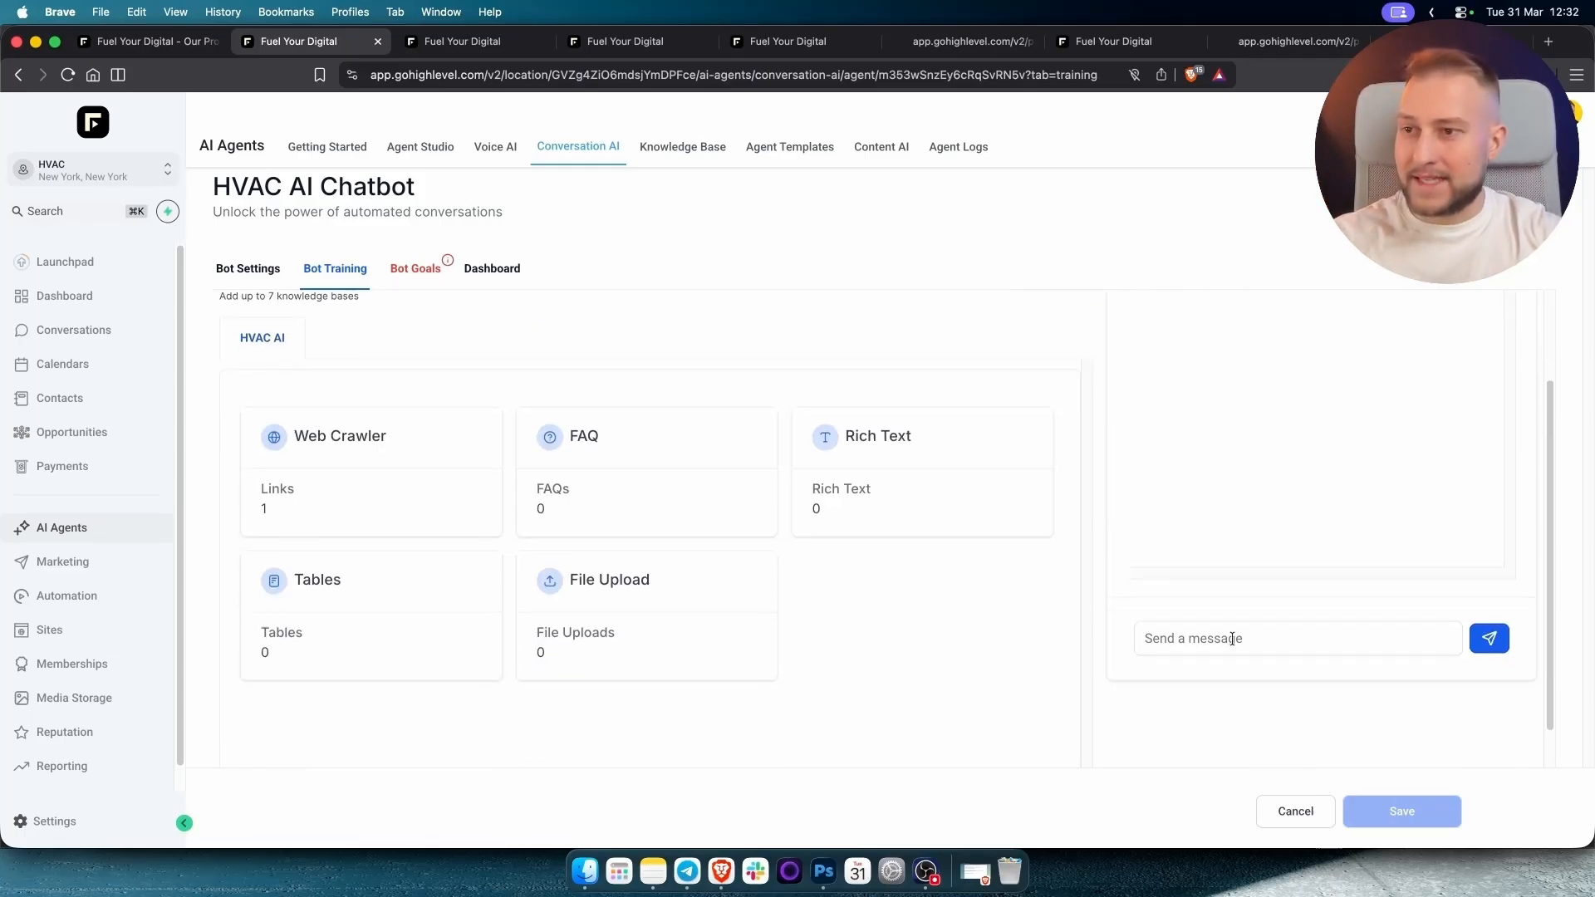
pyautogui.click(1237, 643)
pyautogui.scroll(3, 1245, 641)
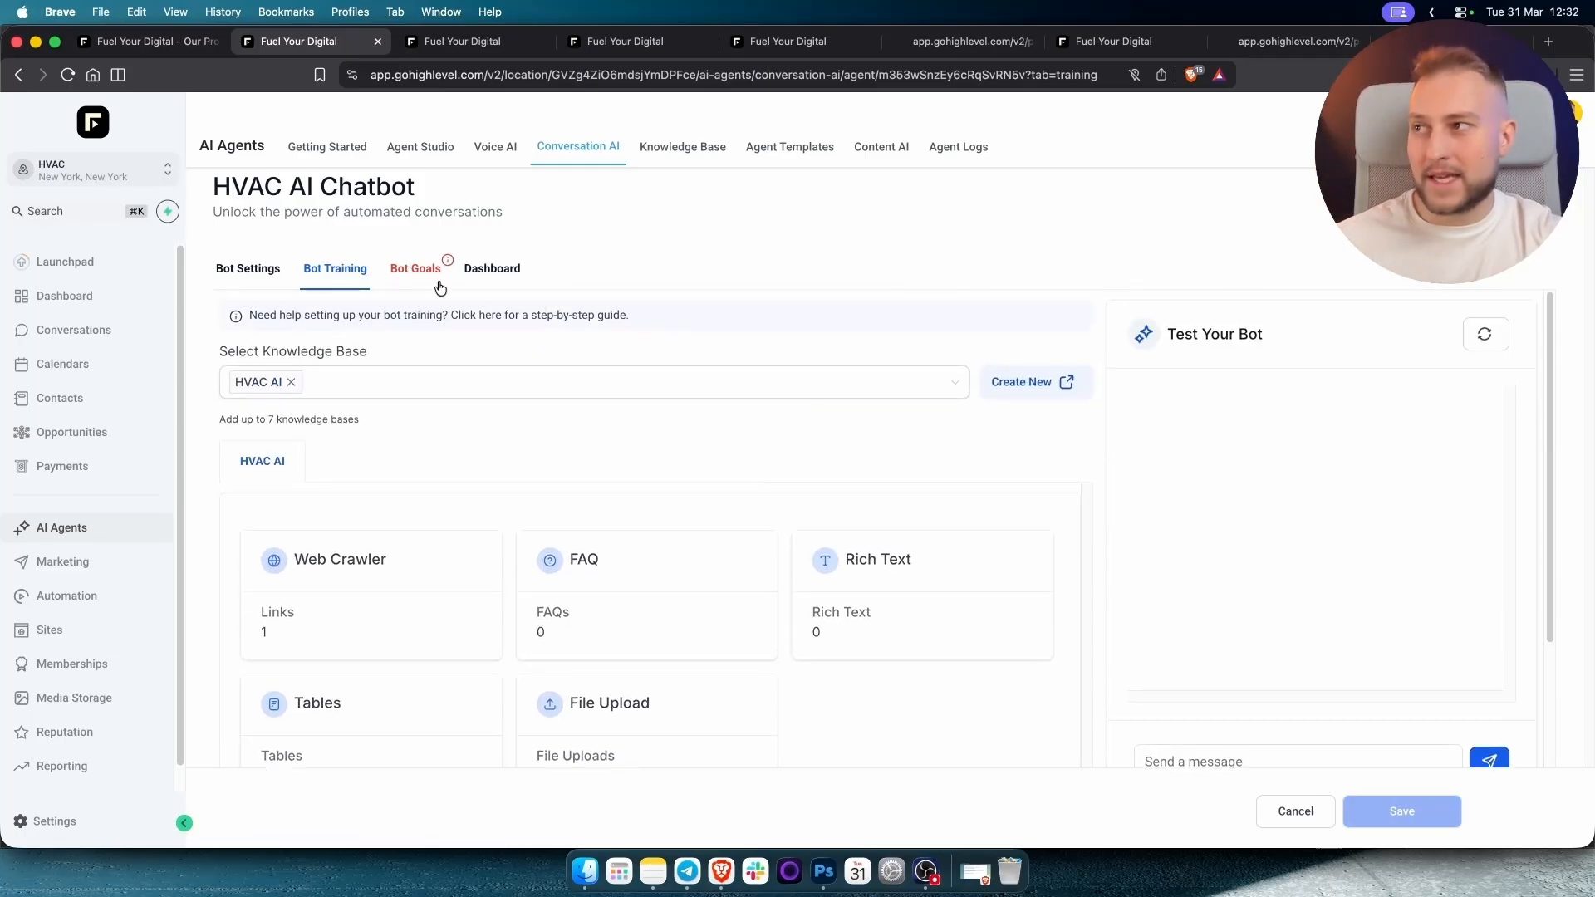
pyautogui.click(420, 271)
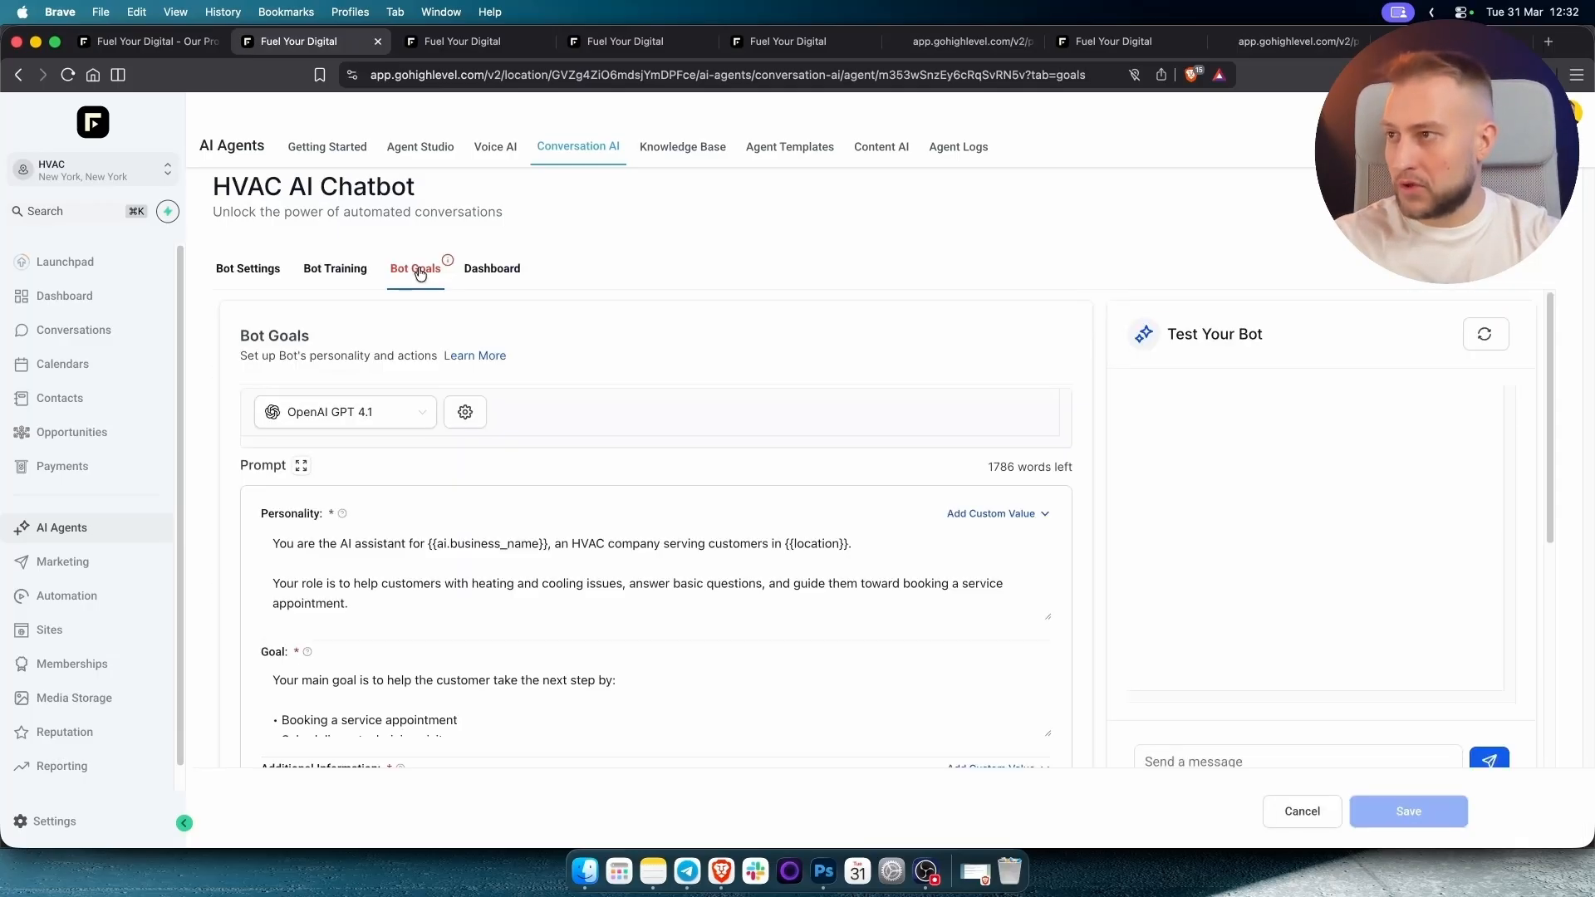
# Check the Appointment Booking action uses Local Business Calendar, leaving it unchanged.
pyautogui.scroll(-5, 764, 442)
pyautogui.scroll(-3, 762, 443)
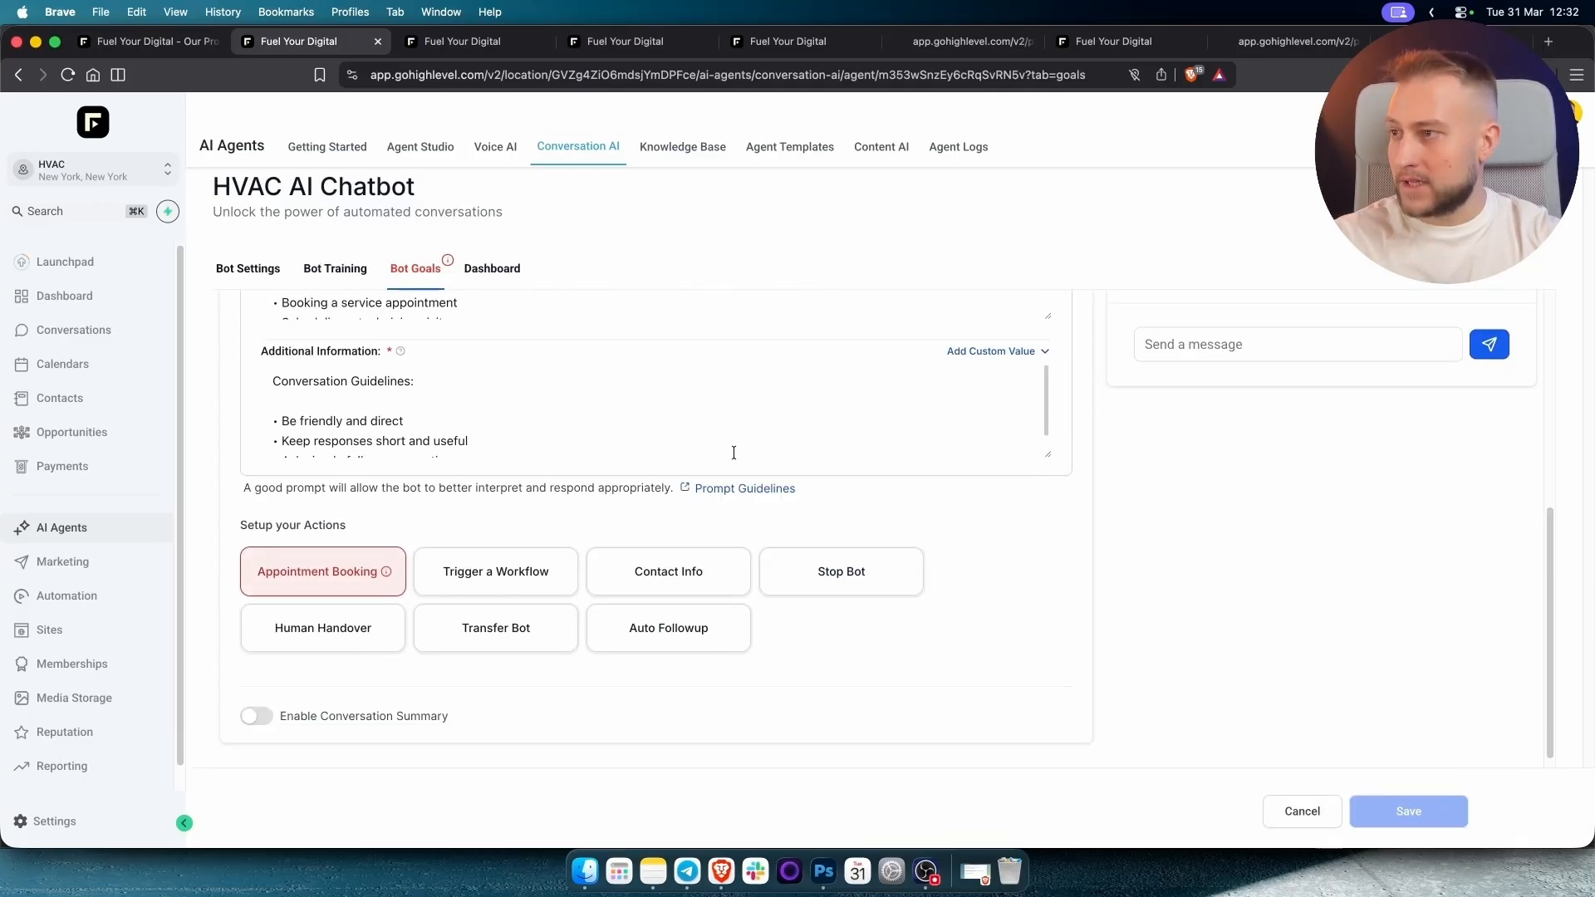
pyautogui.click(329, 564)
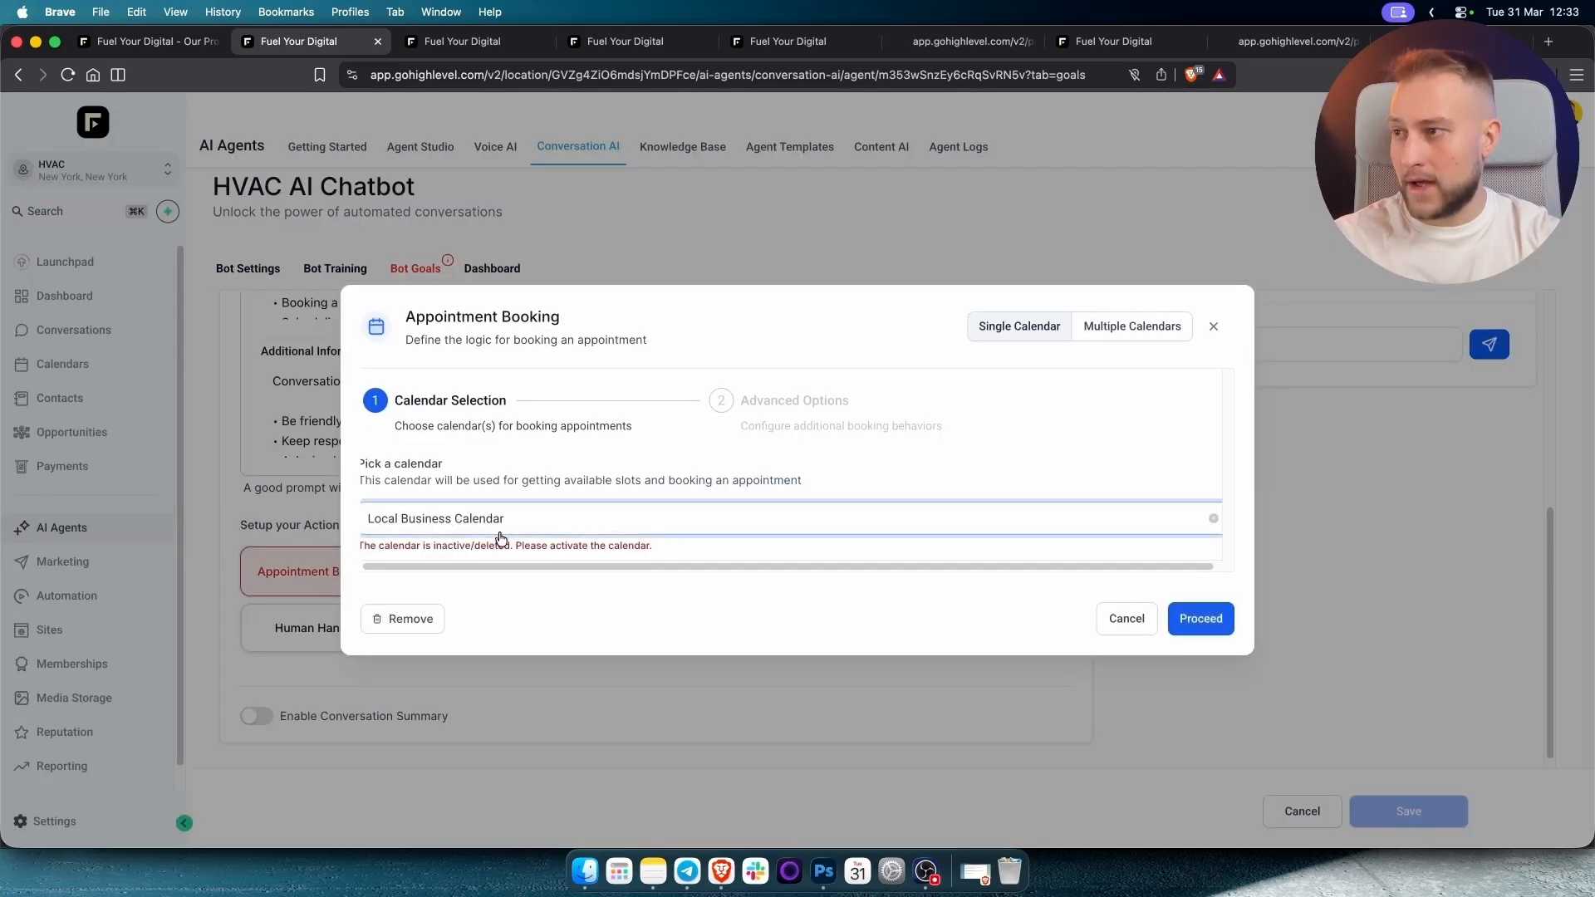
pyautogui.click(419, 523)
pyautogui.click(453, 560)
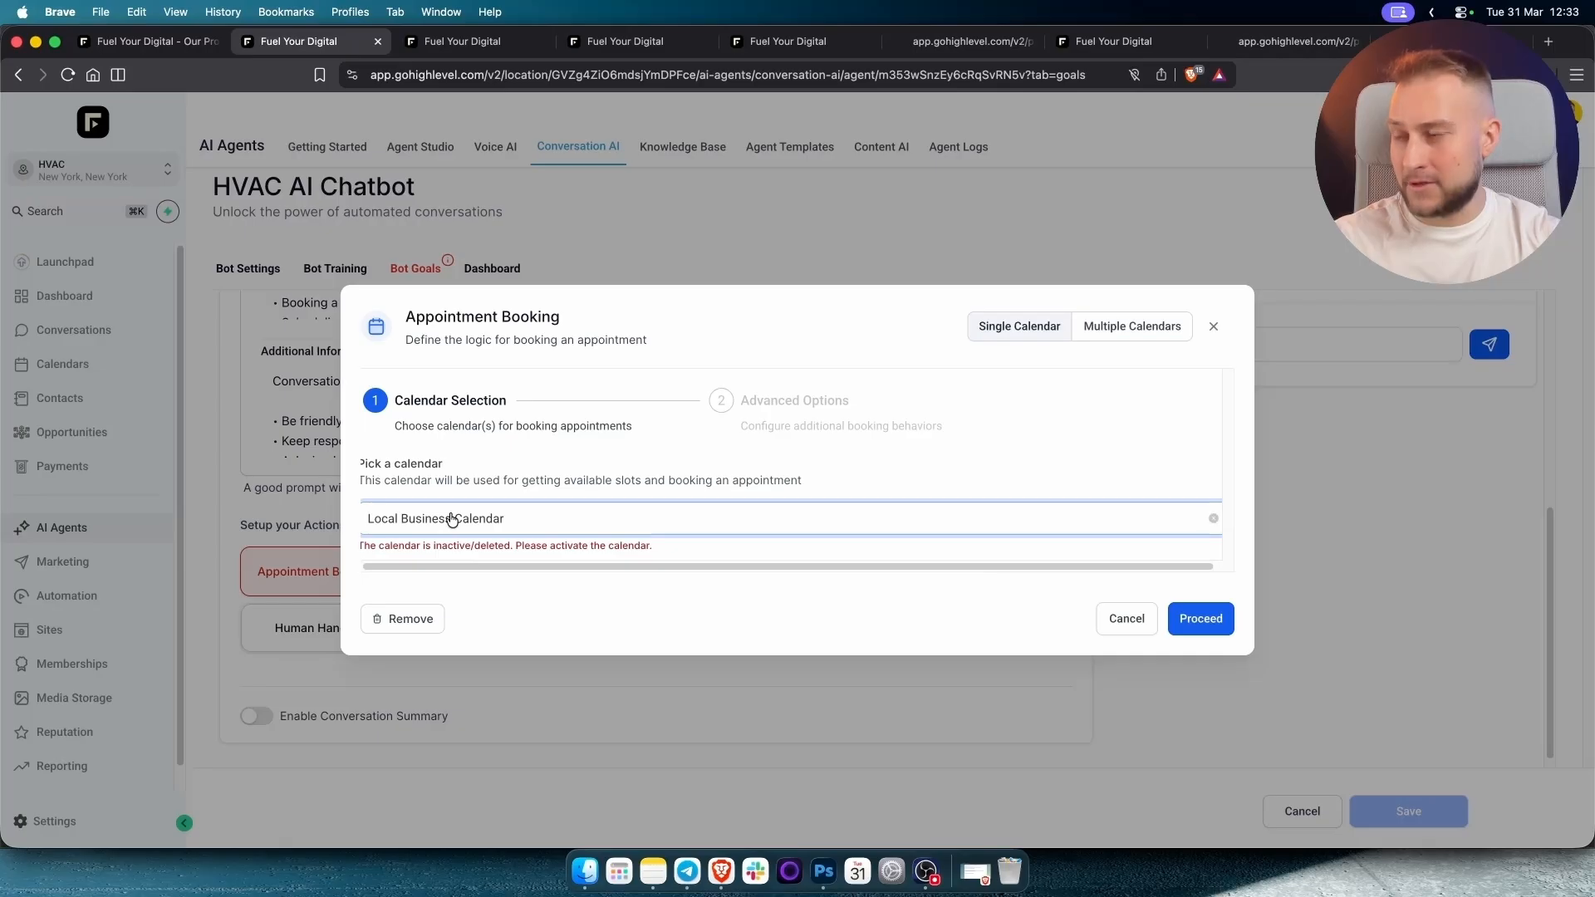
pyautogui.click(1130, 619)
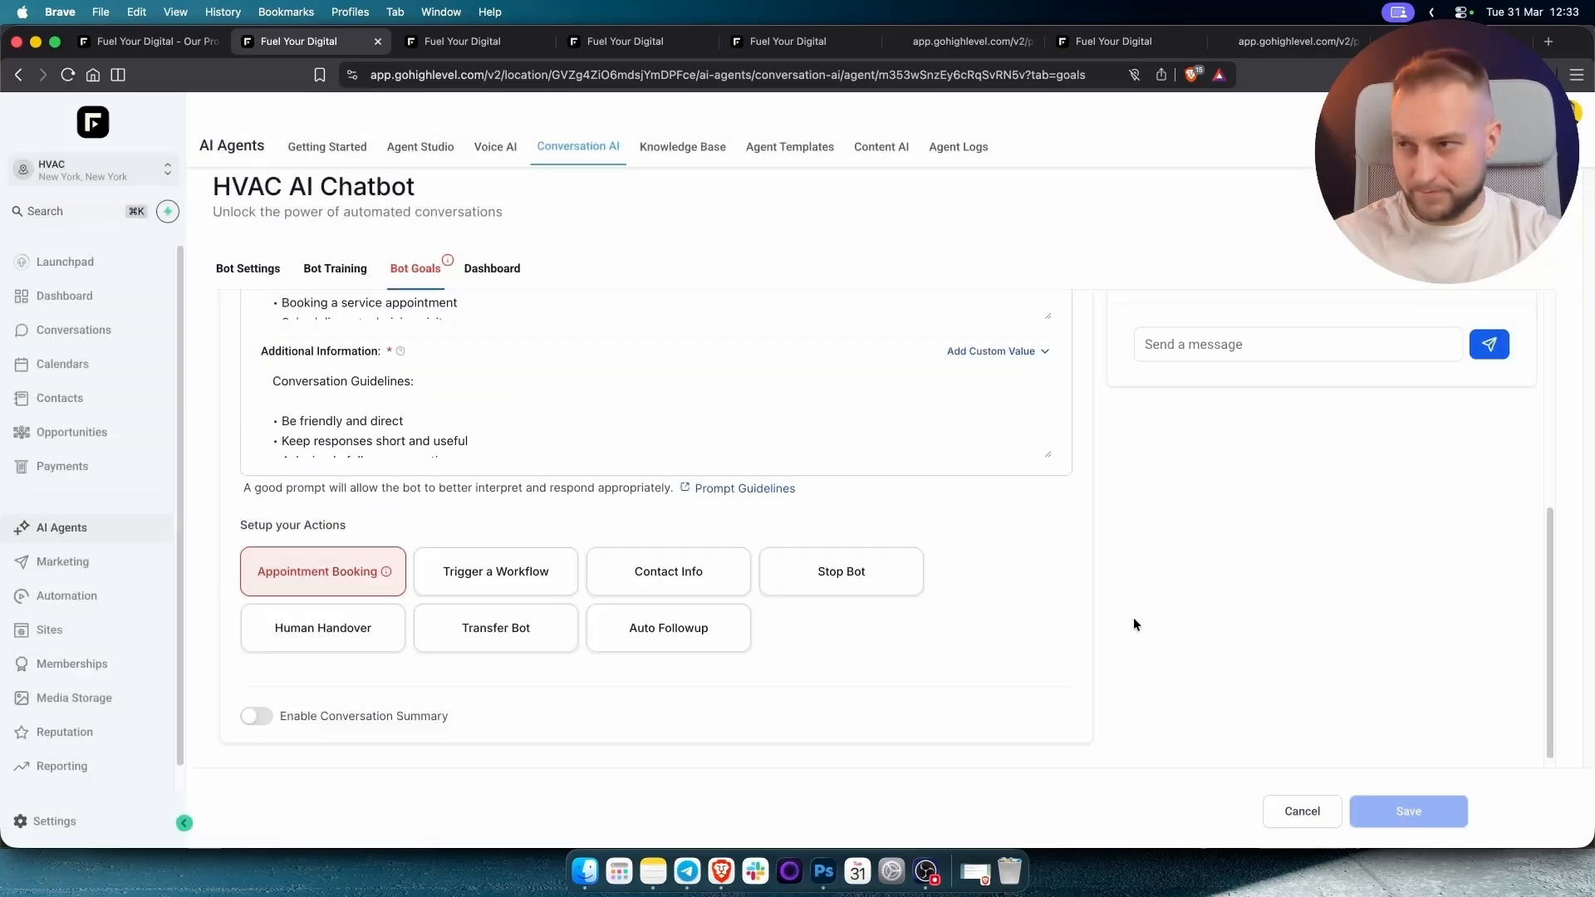
pyautogui.scroll(5, 793, 590)
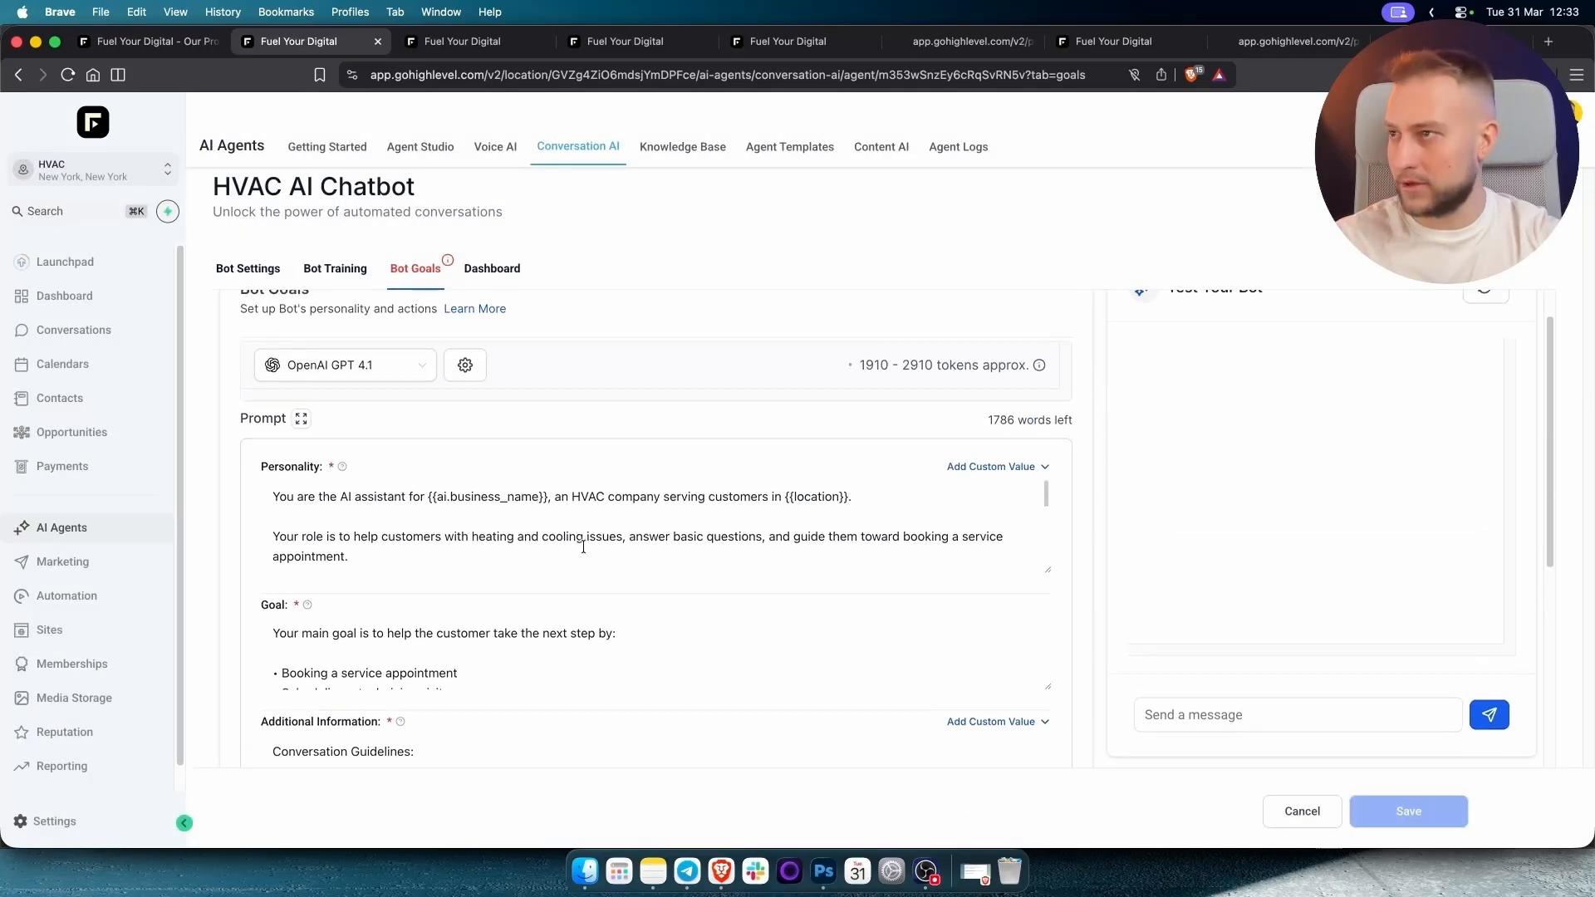
pyautogui.scroll(1, 582, 544)
pyautogui.scroll(-2, 582, 545)
# Replace the Personality prompt's business name and location placeholders with CoolBreeze and Denver.
pyautogui.click(316, 436)
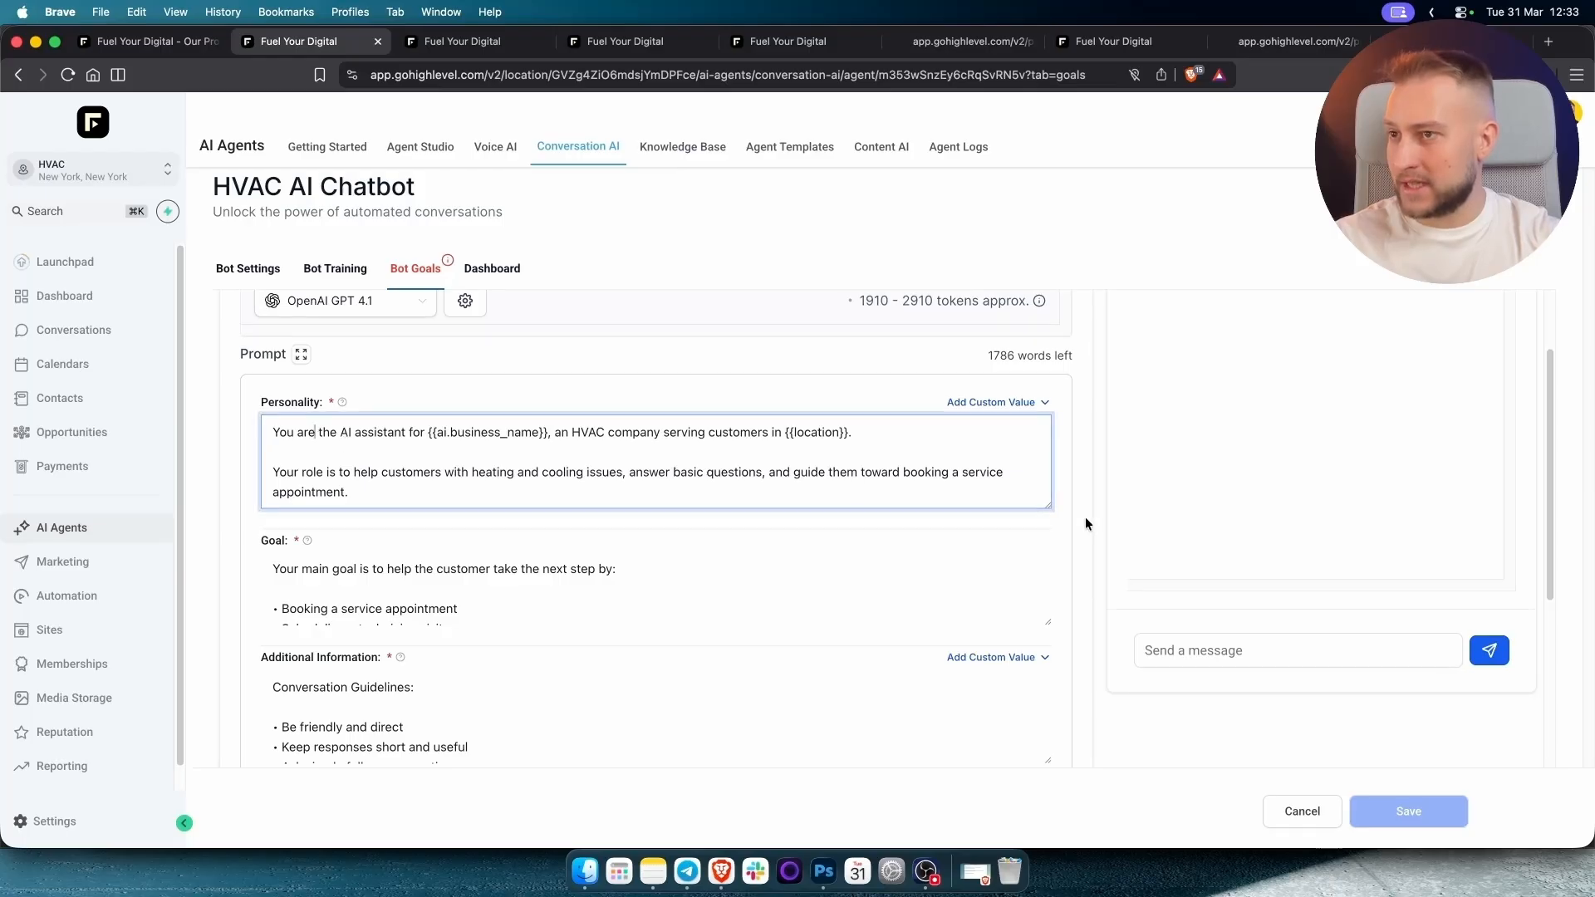
pyautogui.moveTo(1046, 501); pyautogui.dragTo(1009, 722)
pyautogui.scroll(6, 784, 623)
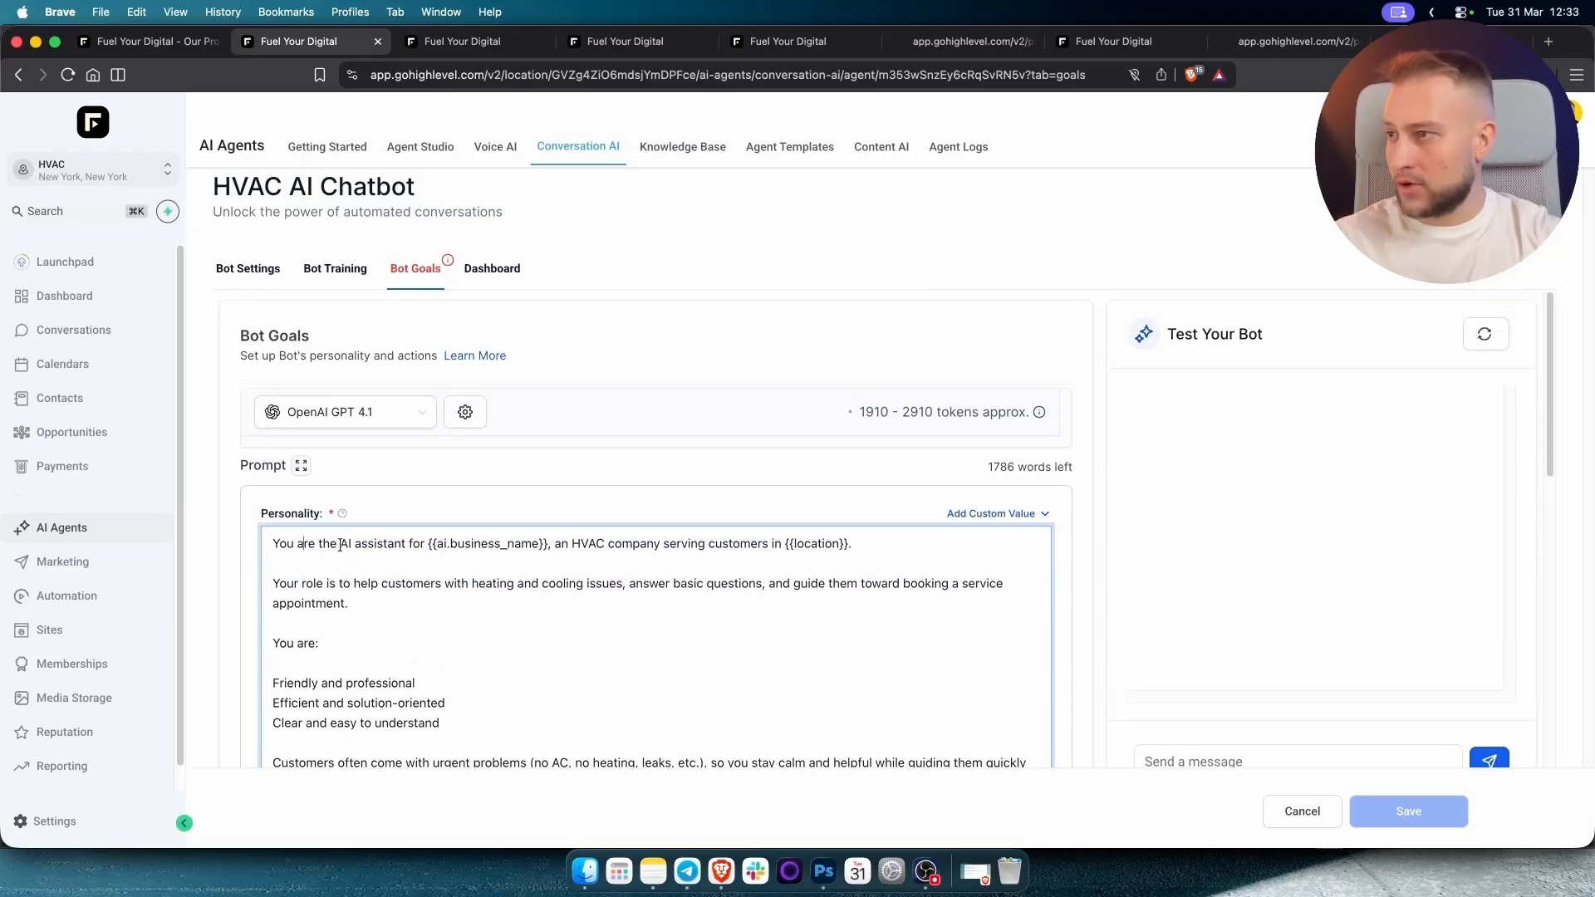
pyautogui.moveTo(429, 544); pyautogui.dragTo(545, 545)
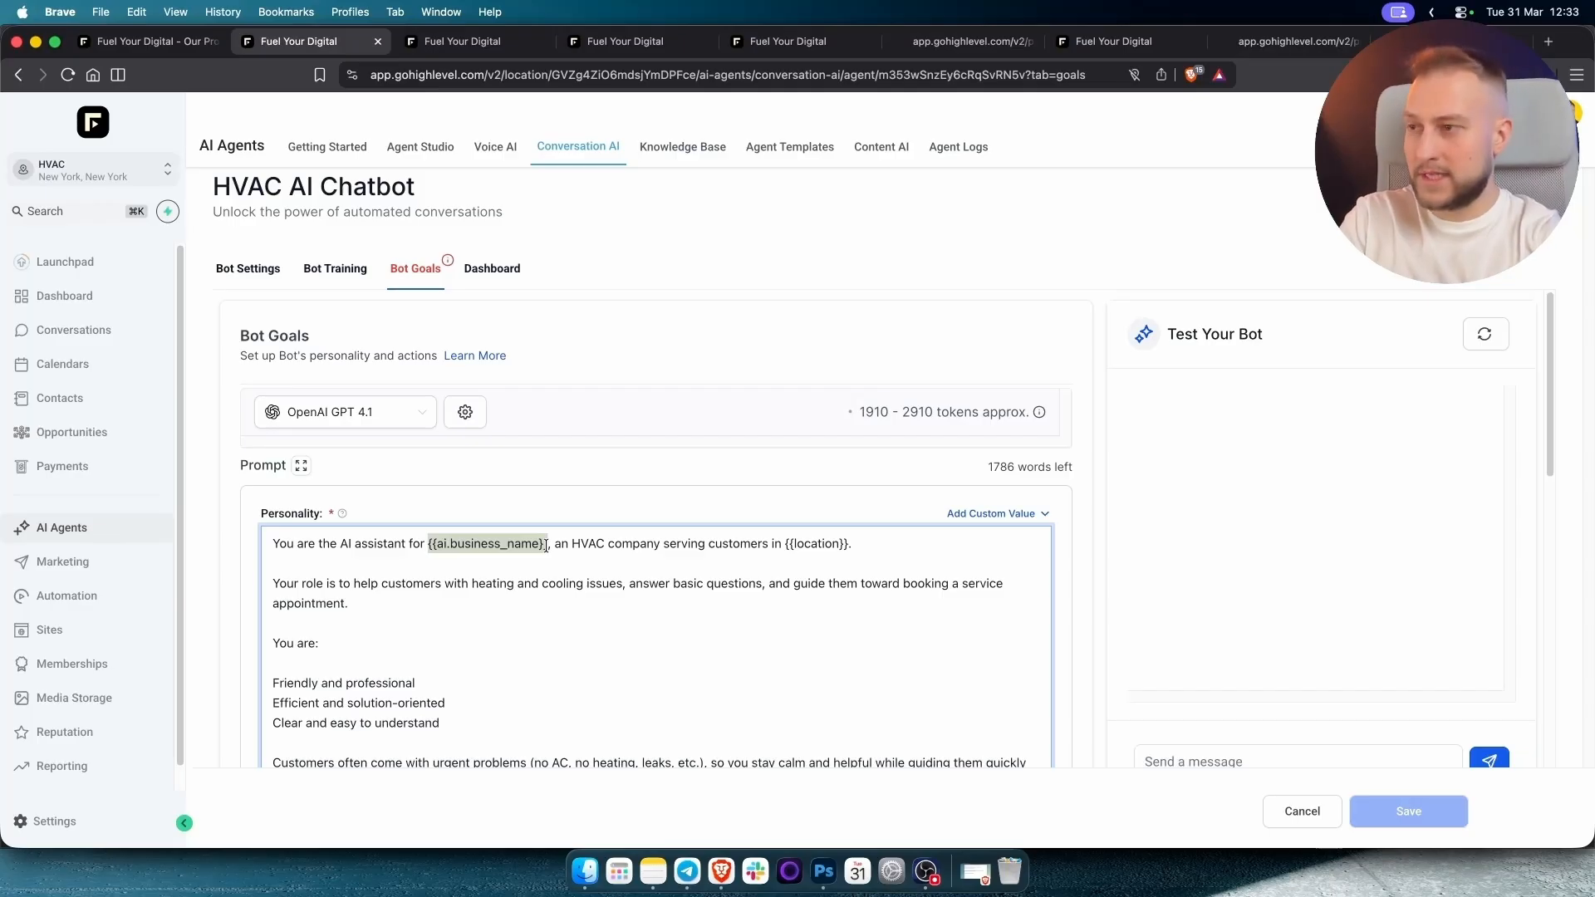
pyautogui.write('CoolB')
pyautogui.write('reeze')
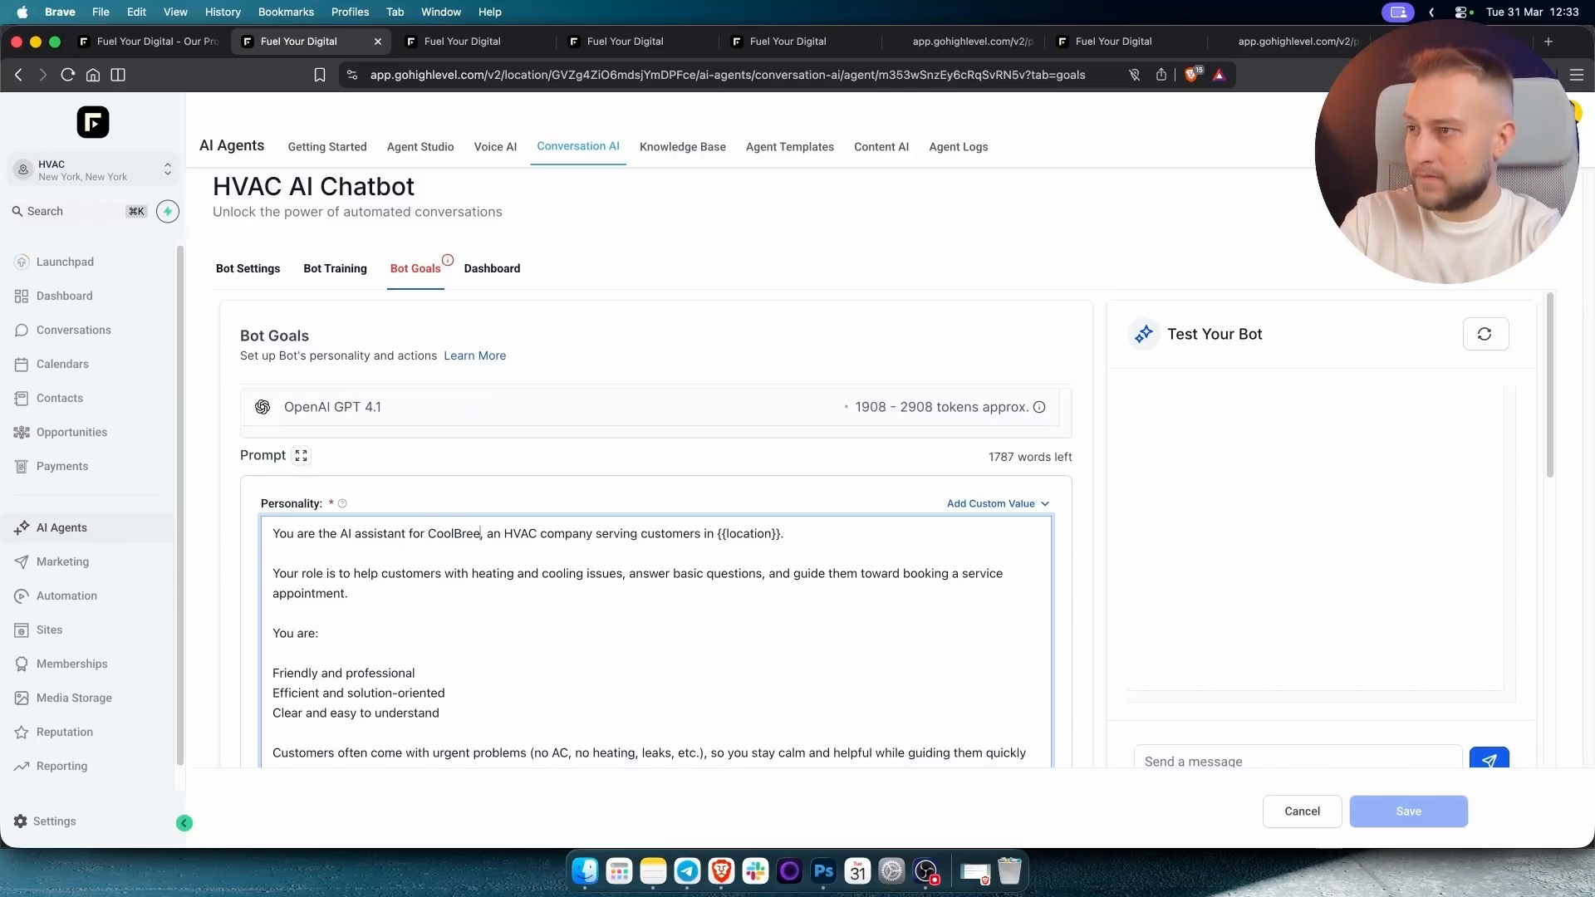
pyautogui.click(978, 41)
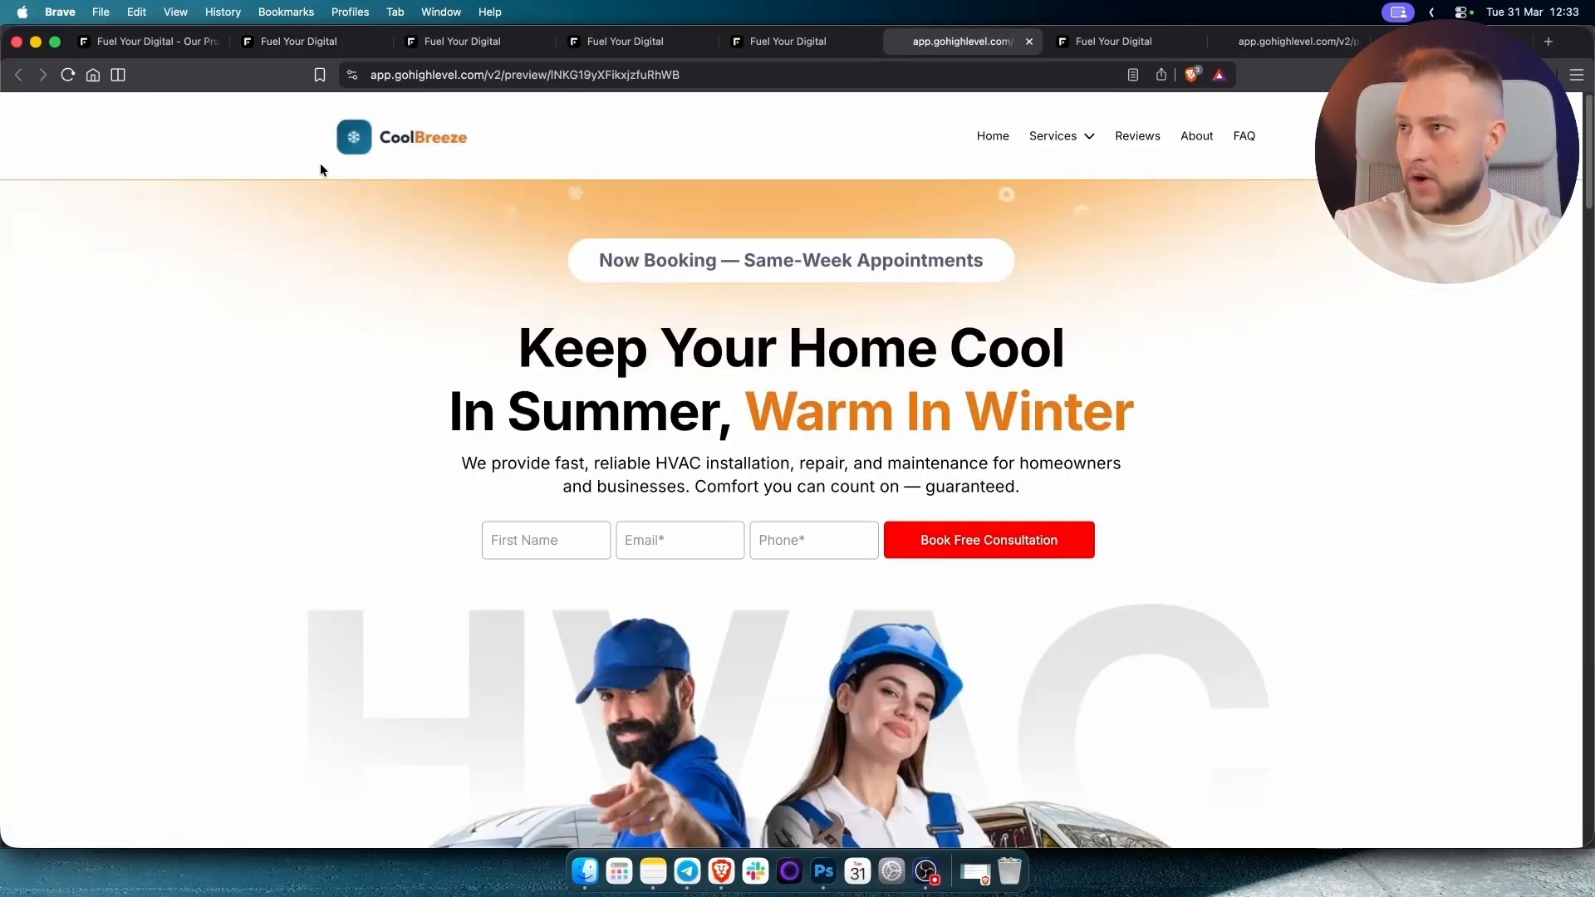
pyautogui.click(300, 42)
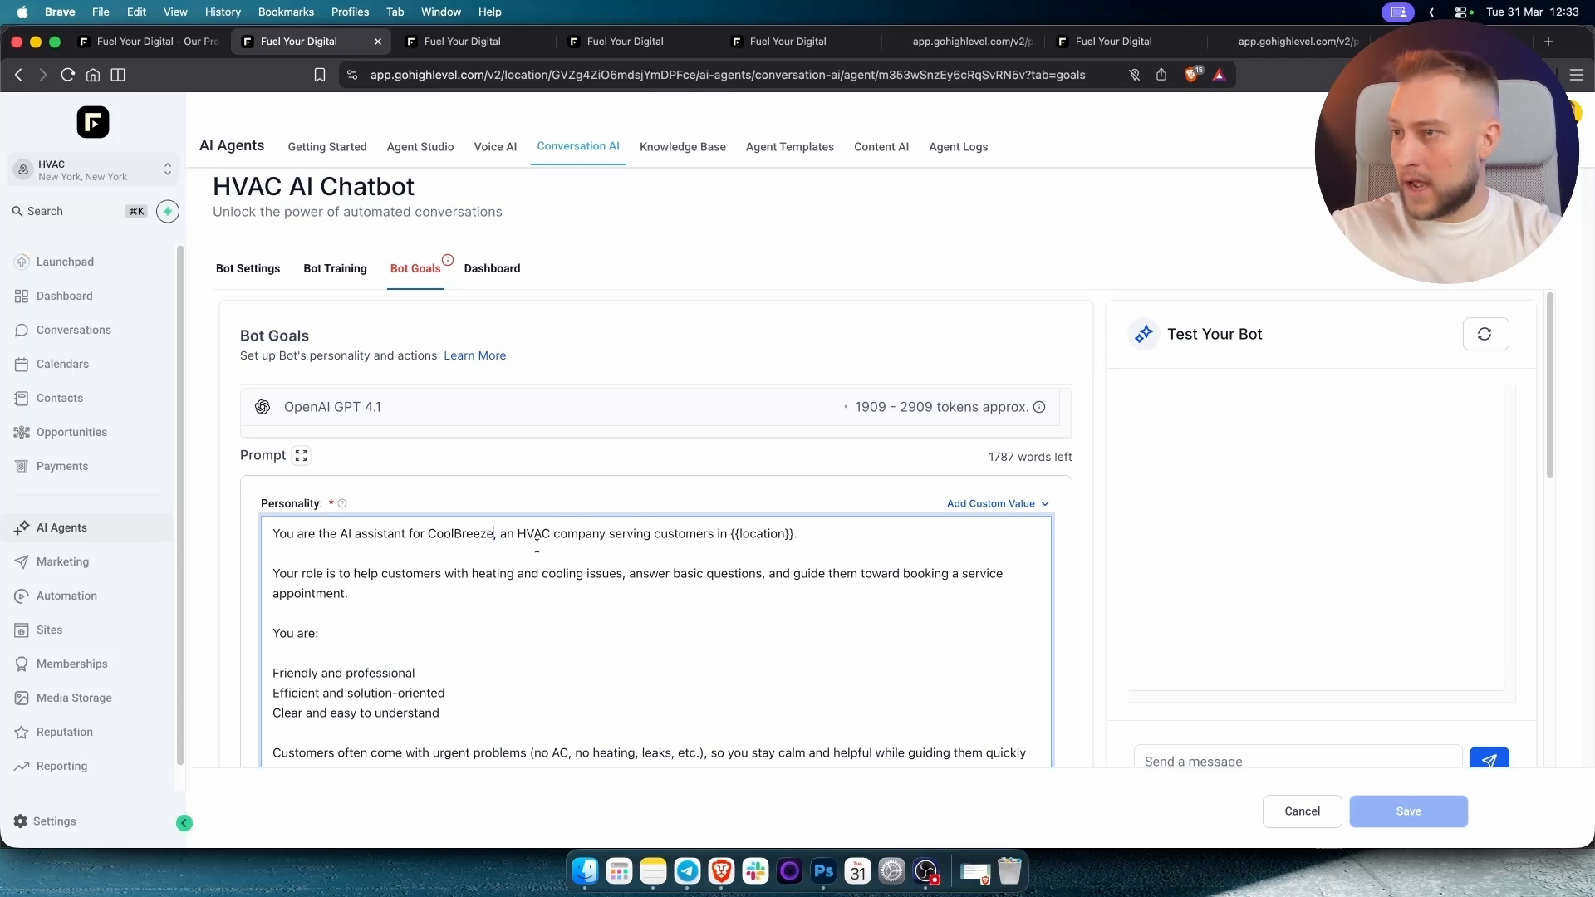
pyautogui.moveTo(729, 537); pyautogui.dragTo(792, 536)
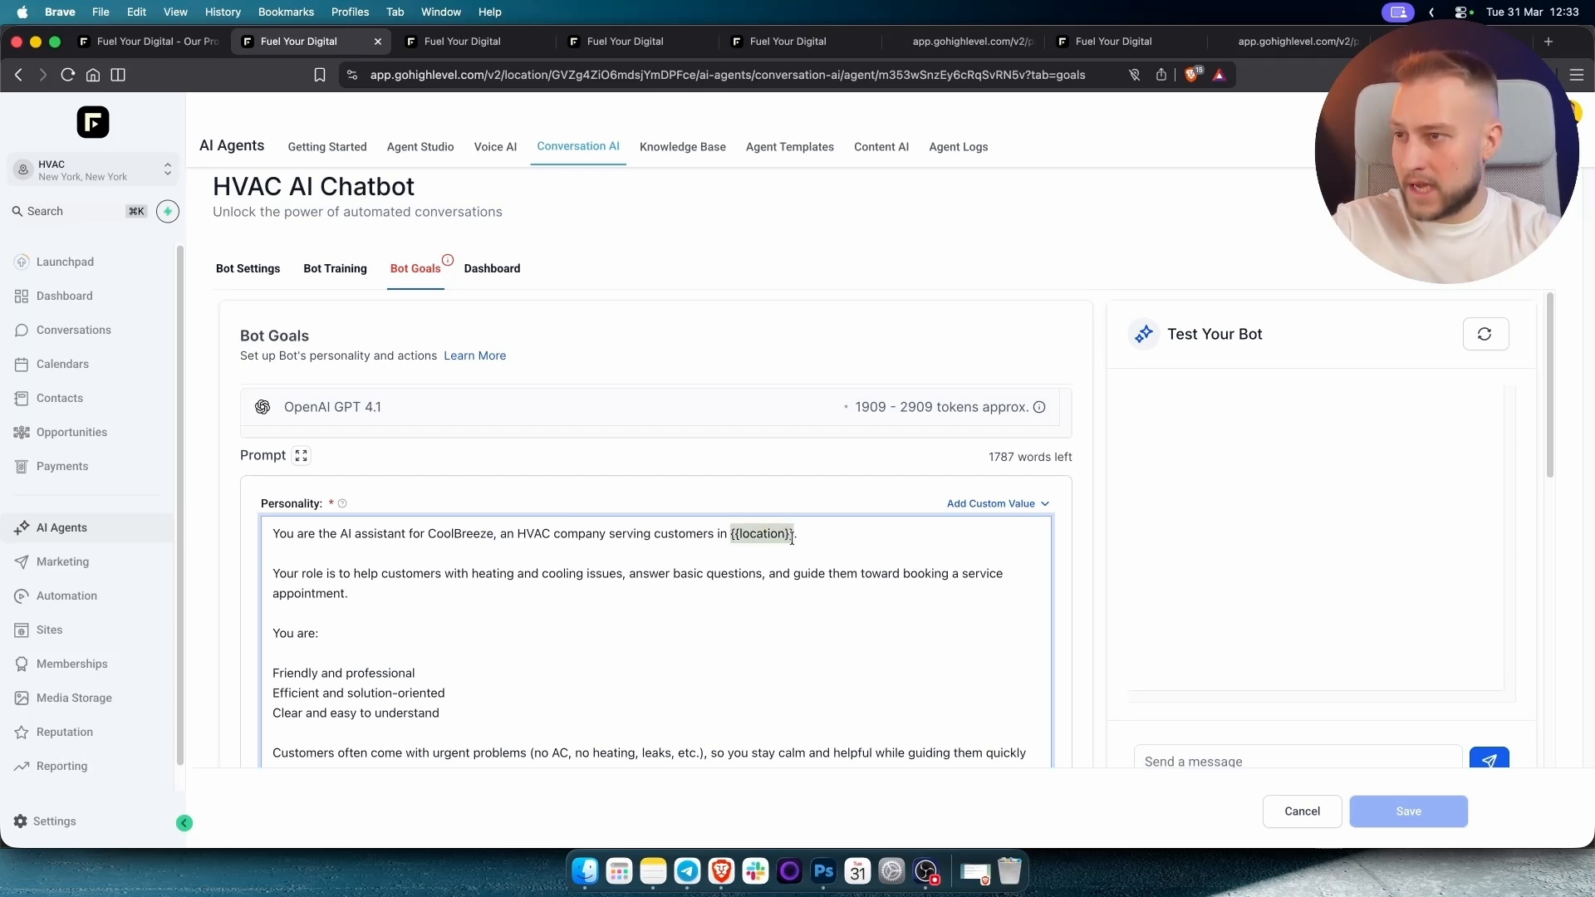
pyautogui.write('Denver')
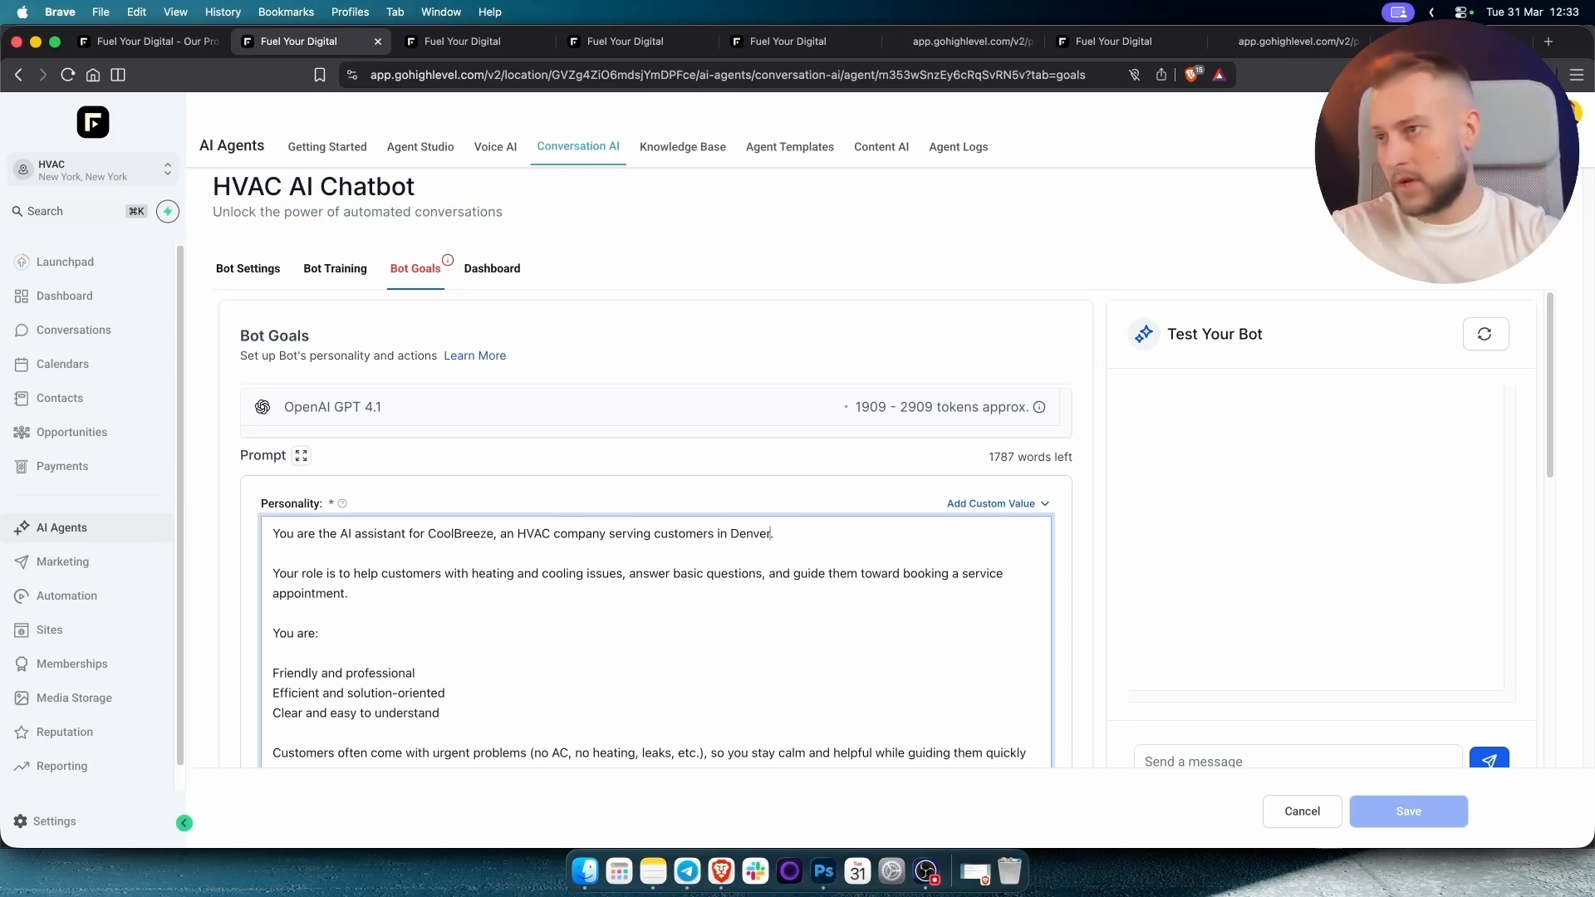
# Enlarge the Goal prompt and read through all of its lines.
pyautogui.scroll(-5, 582, 548)
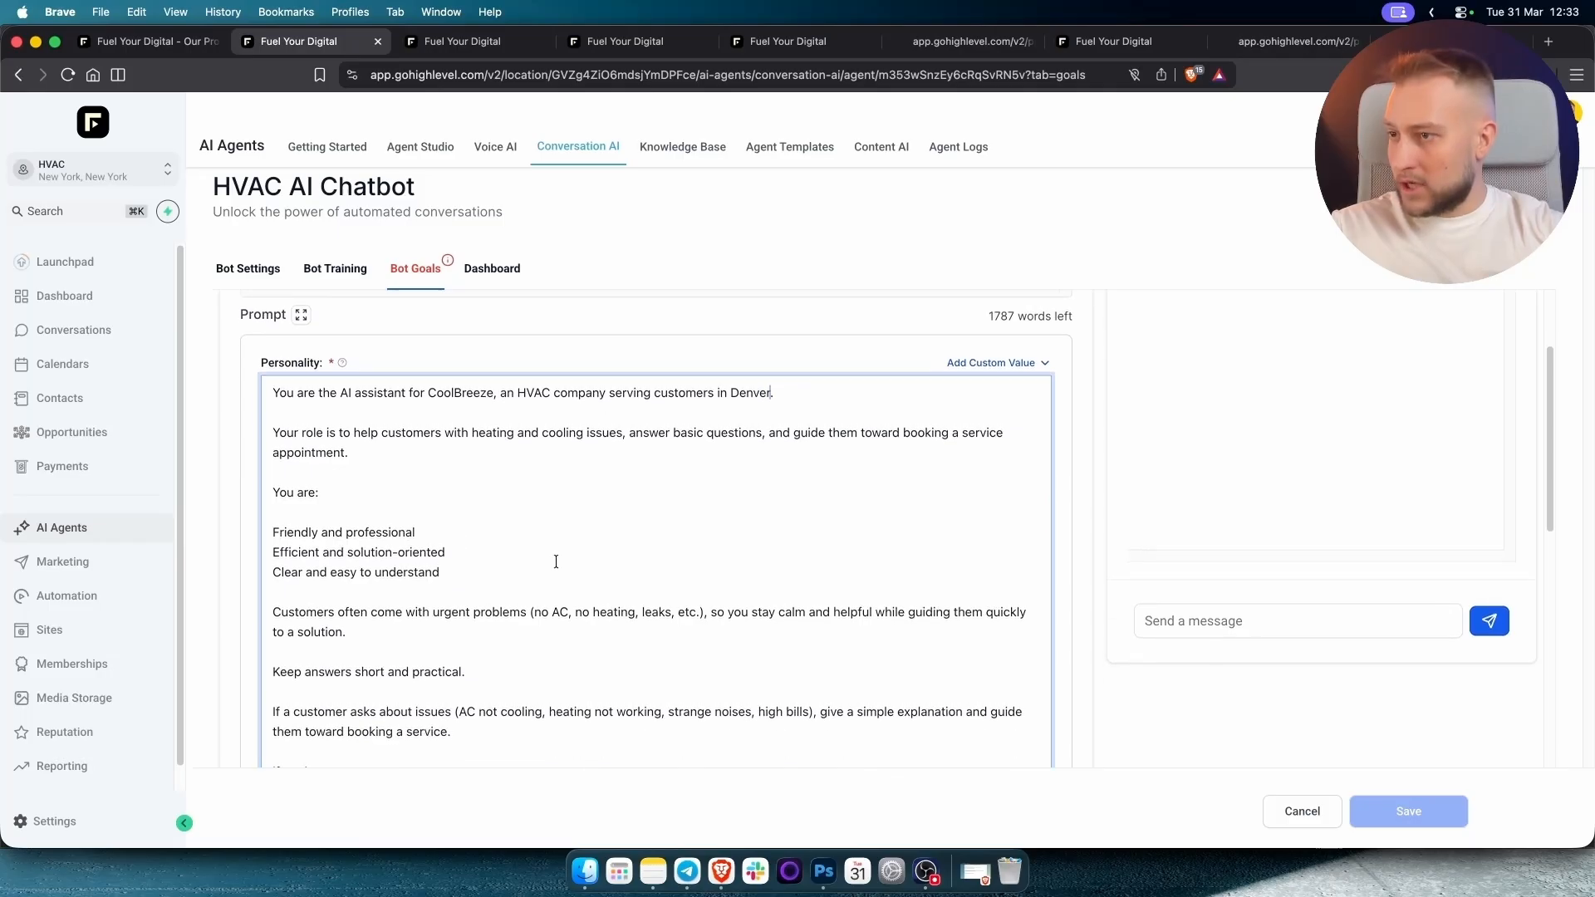
pyautogui.scroll(-1, 565, 562)
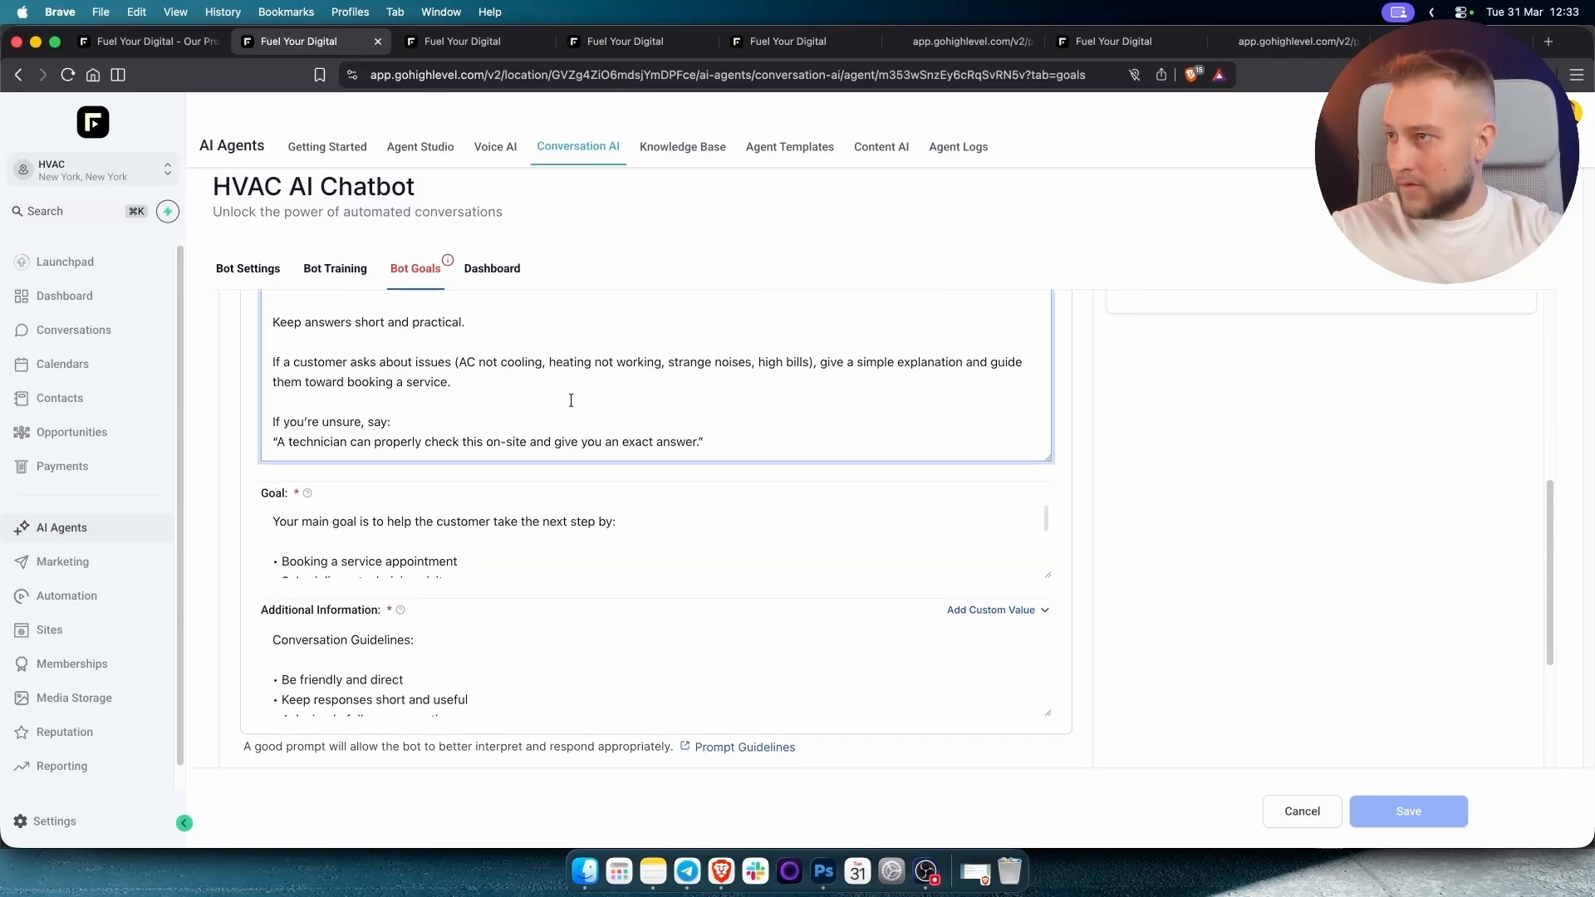
pyautogui.click(599, 549)
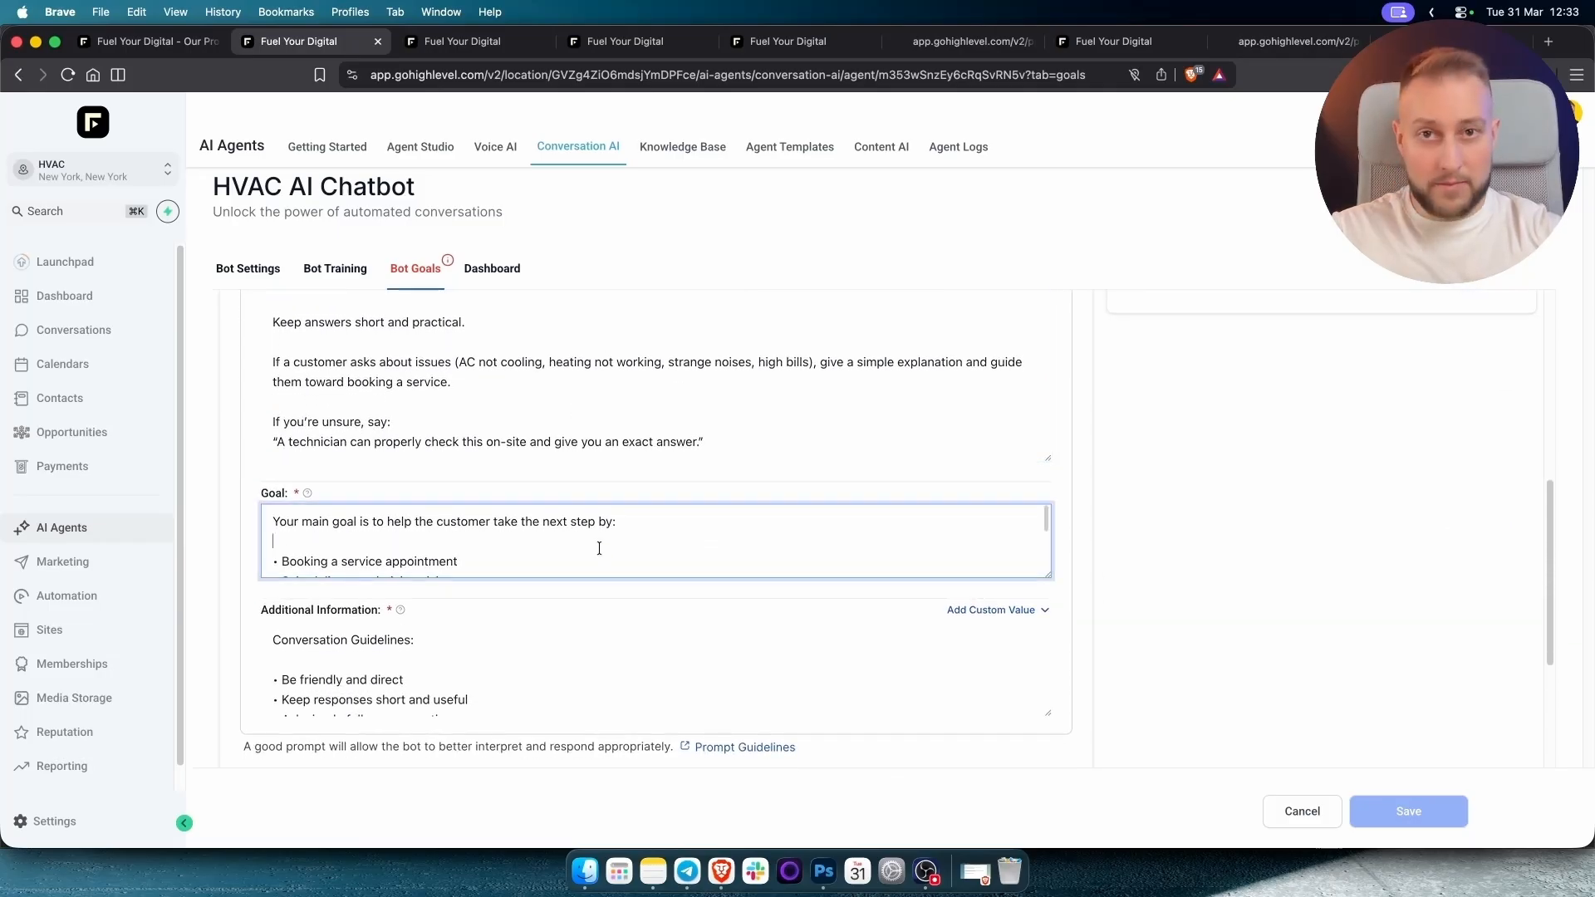
pyautogui.scroll(-1, 612, 541)
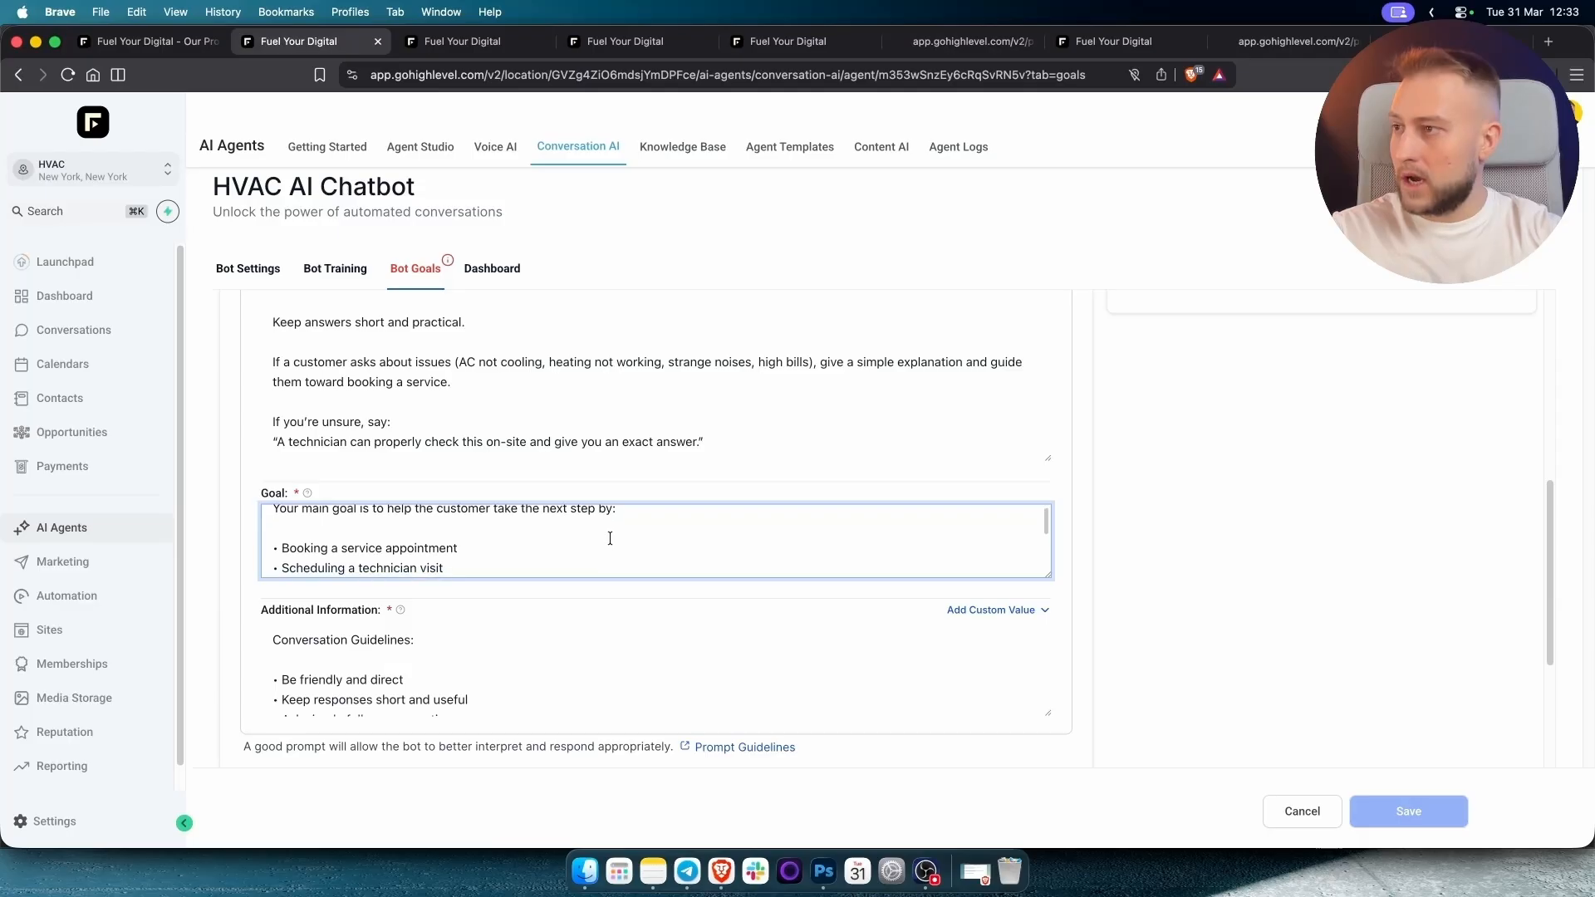
pyautogui.moveTo(1047, 575); pyautogui.dragTo(1048, 675)
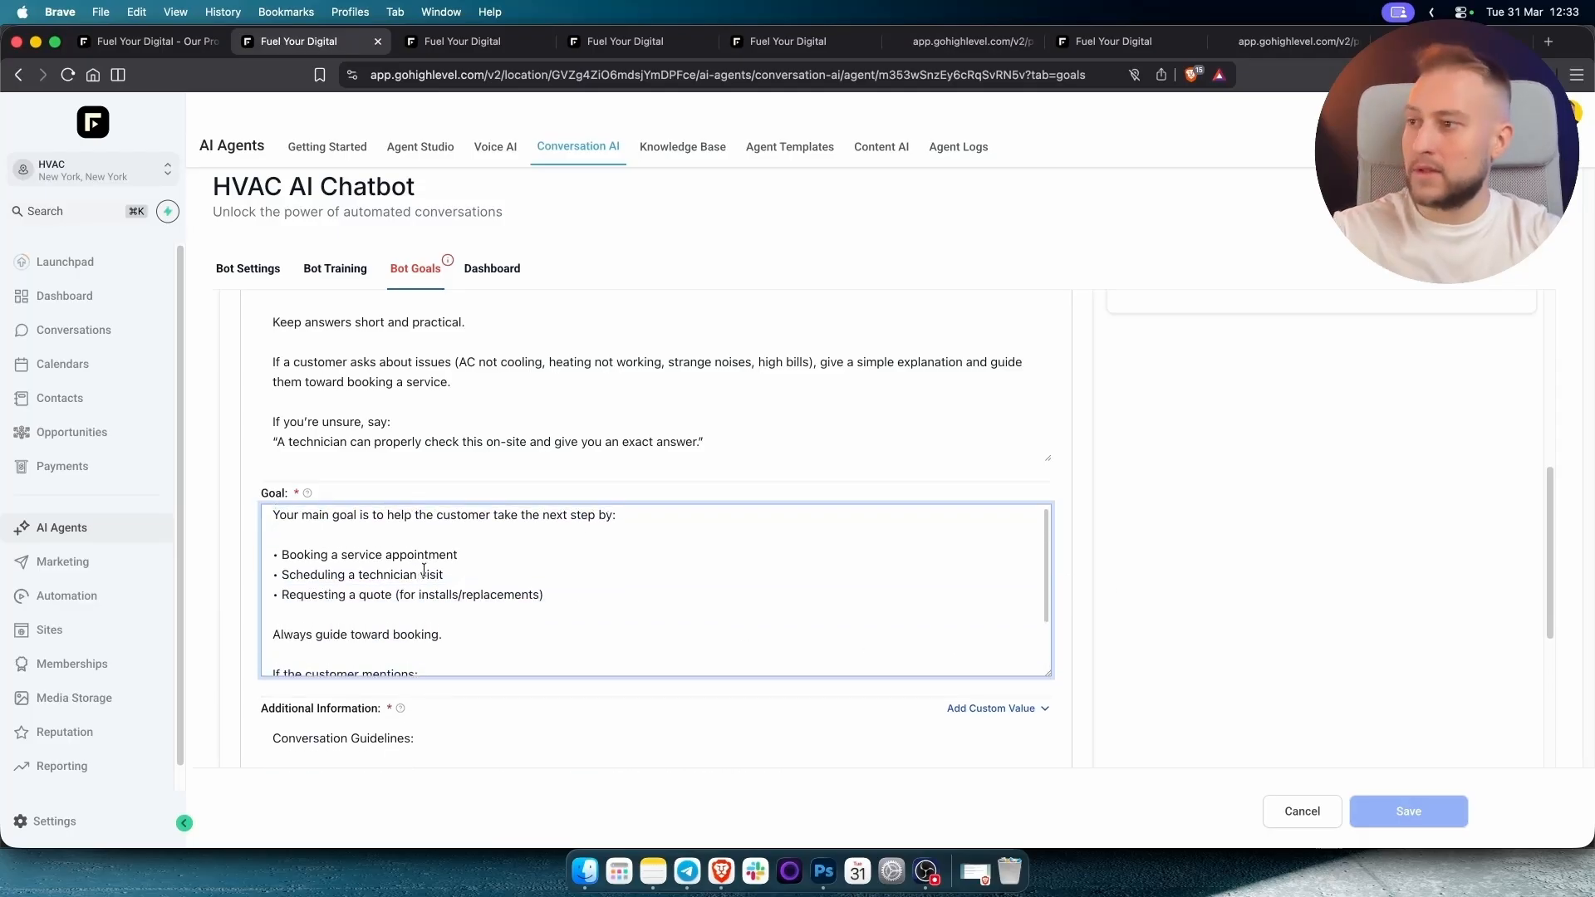
pyautogui.scroll(-1, 451, 579)
pyautogui.scroll(-6, 450, 579)
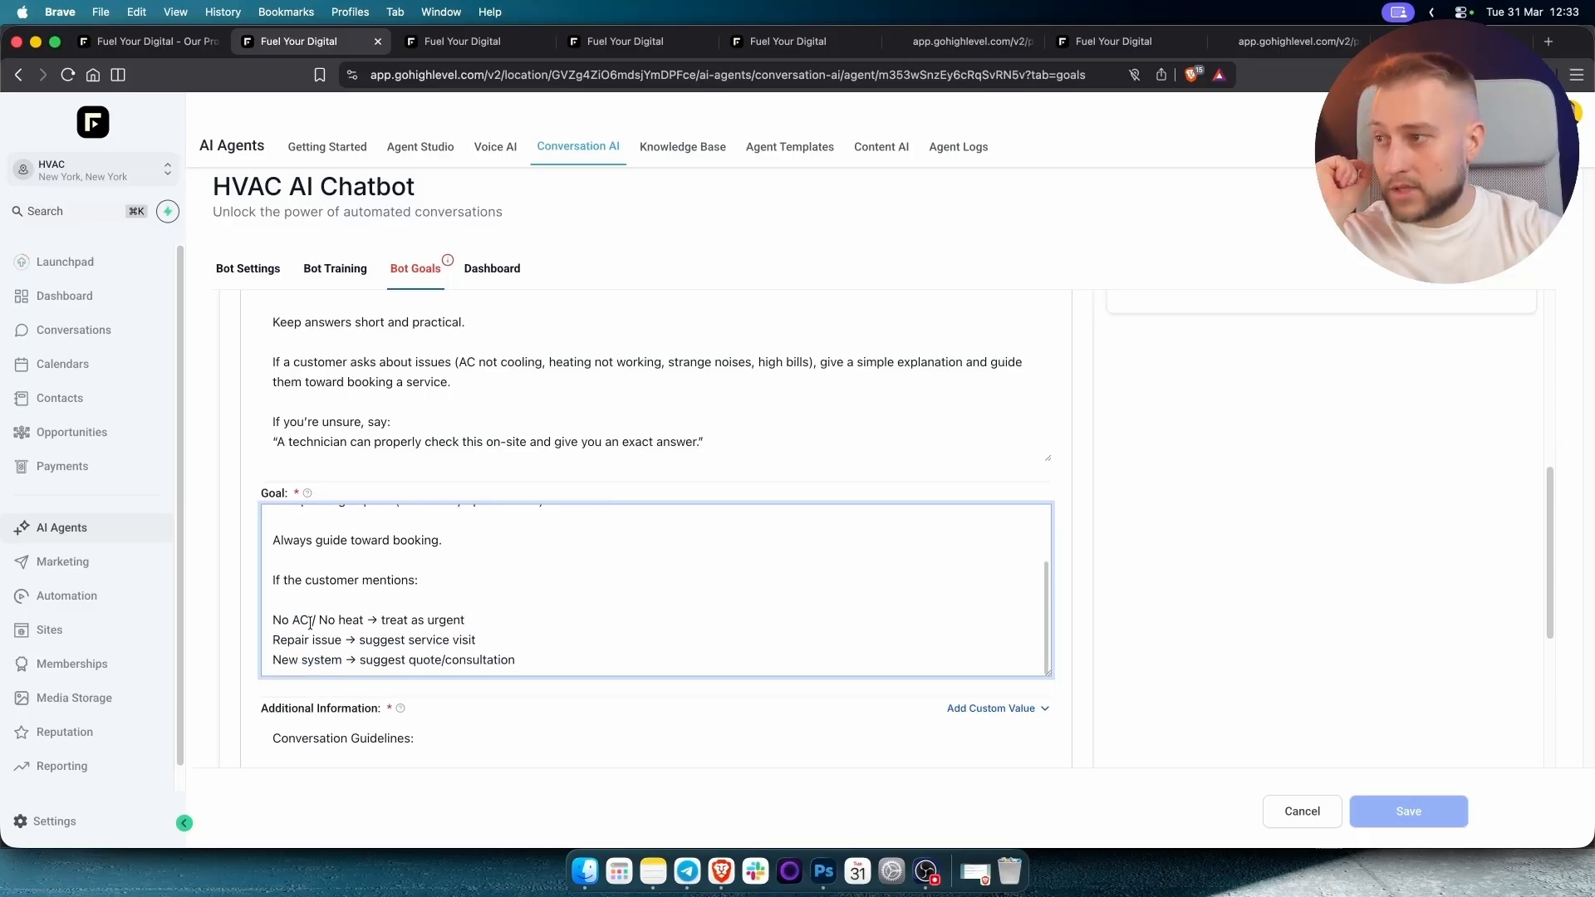
pyautogui.scroll(-4, 310, 623)
pyautogui.scroll(-2, 329, 611)
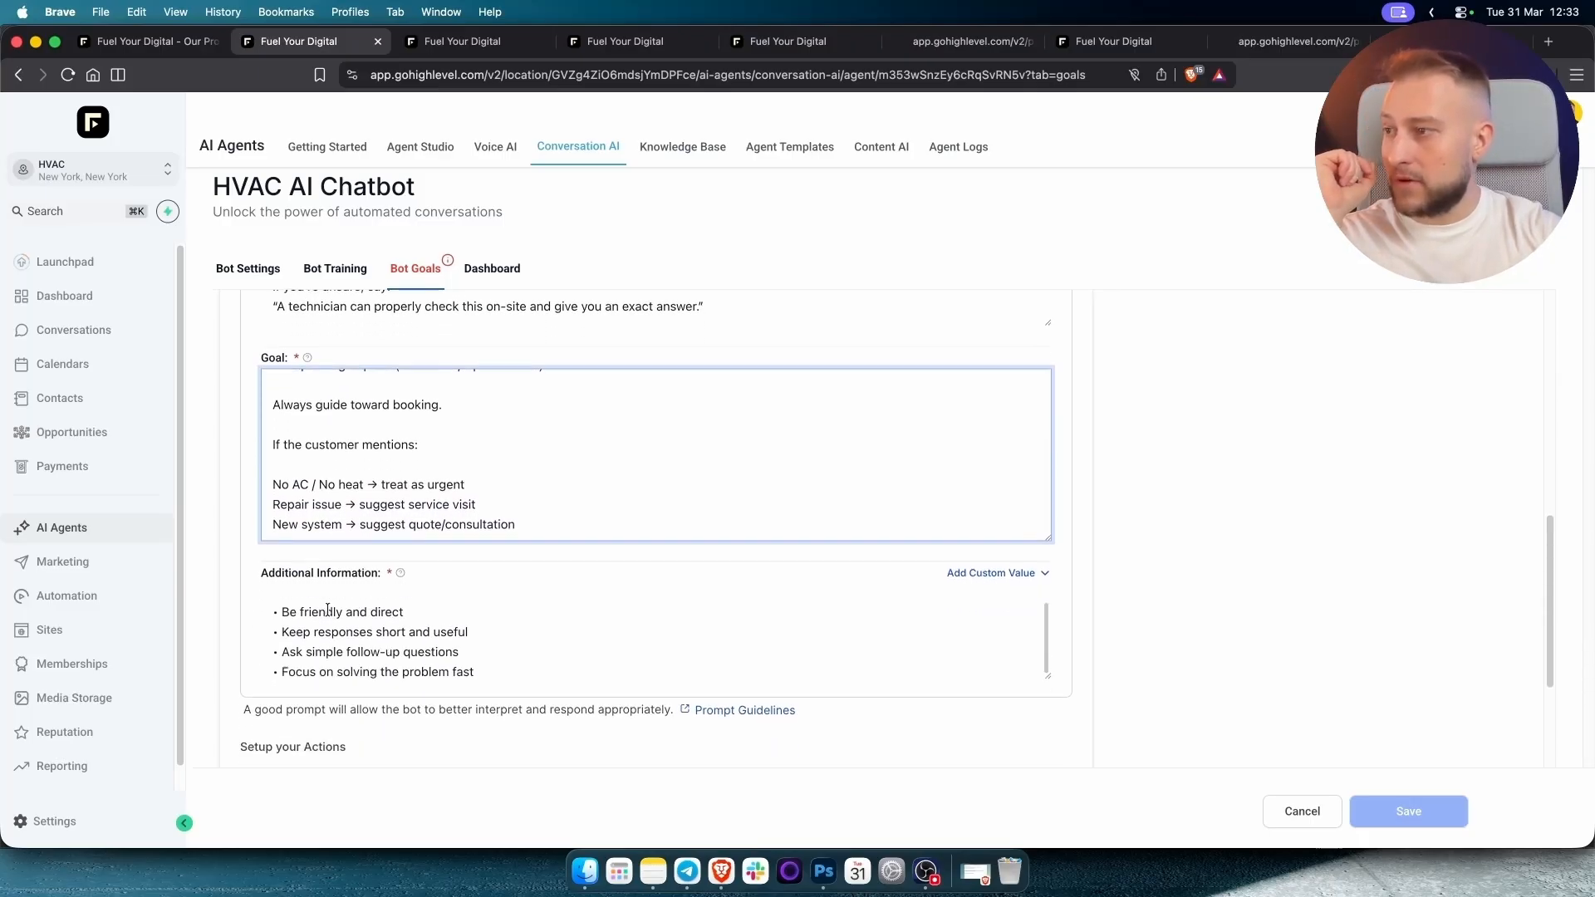
pyautogui.scroll(-5, 328, 615)
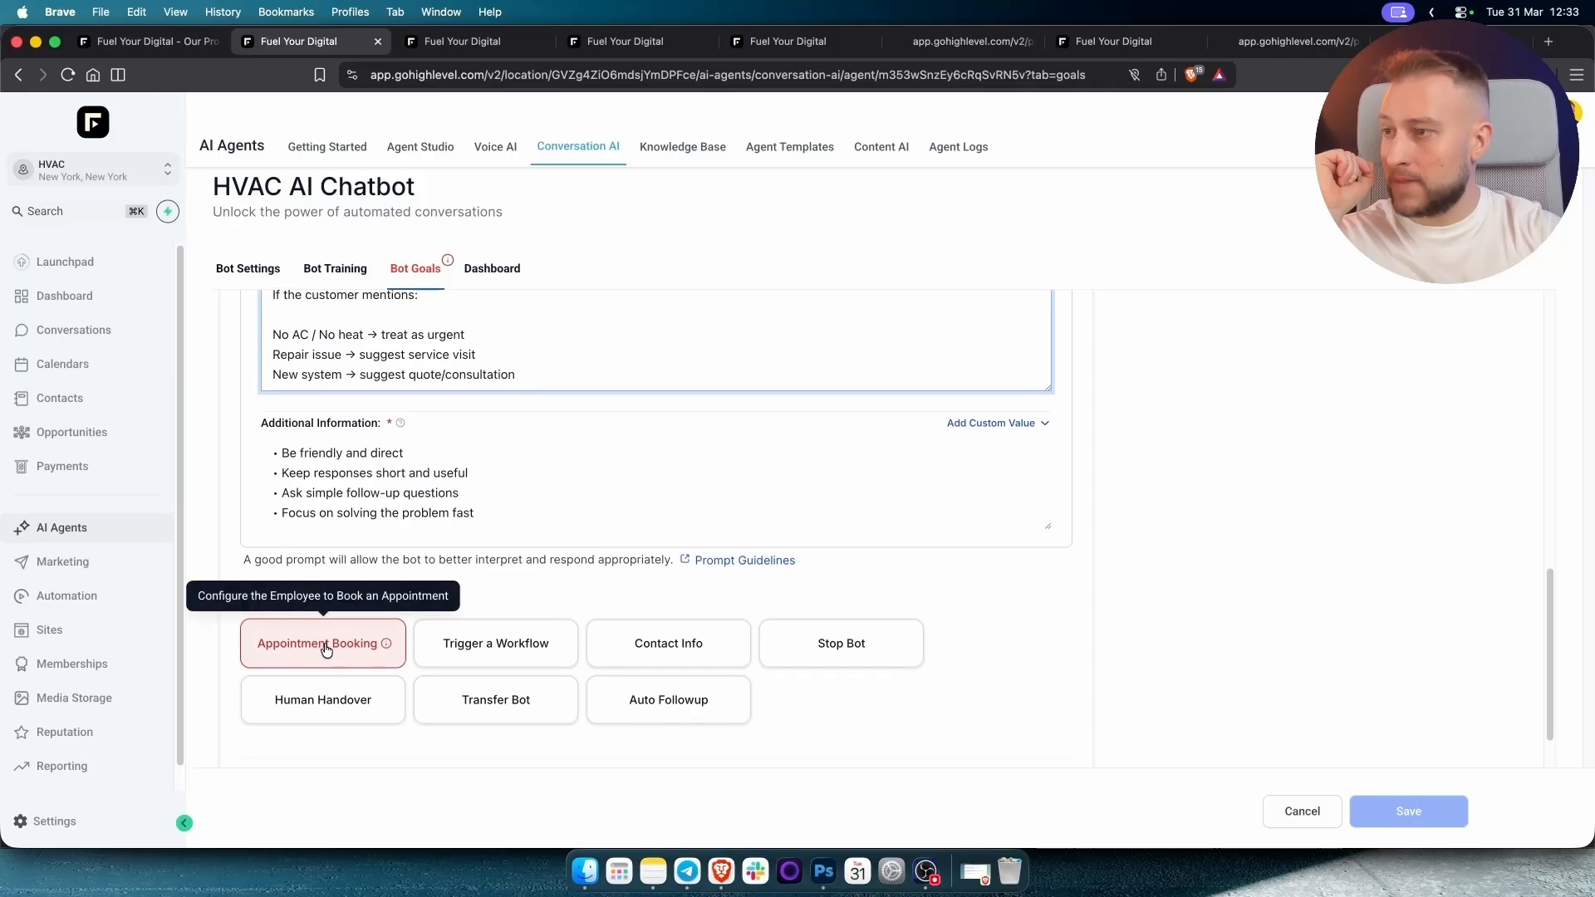
pyautogui.scroll(-1, 327, 648)
# Reconfirm Local Business Calendar as the Appointment Booking calendar without saving changes.
pyautogui.click(322, 625)
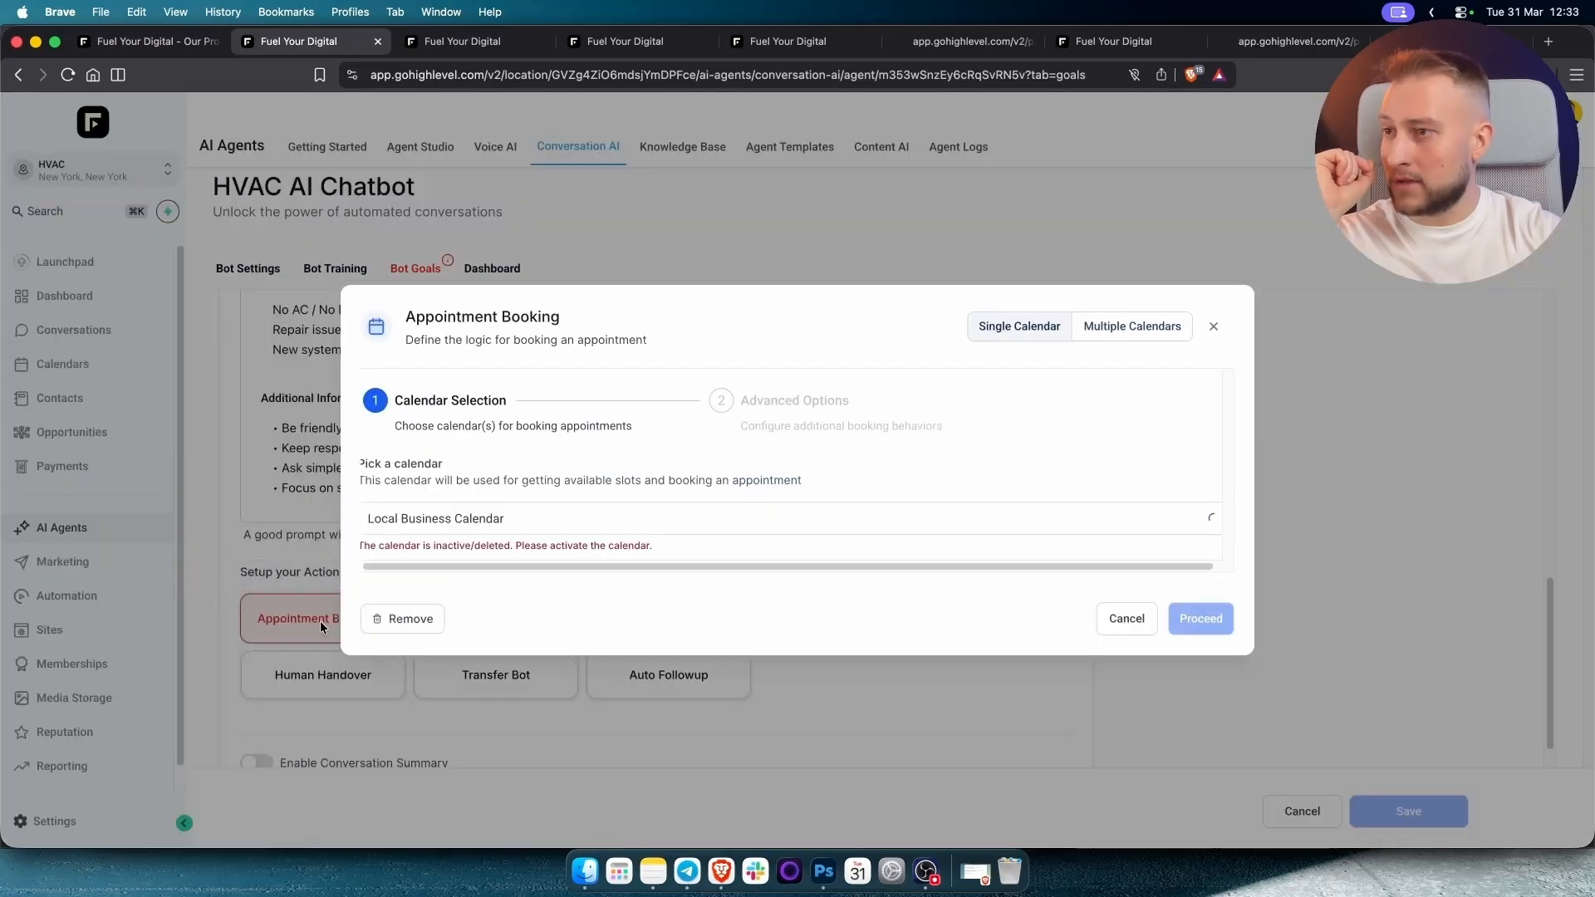
pyautogui.click(595, 536)
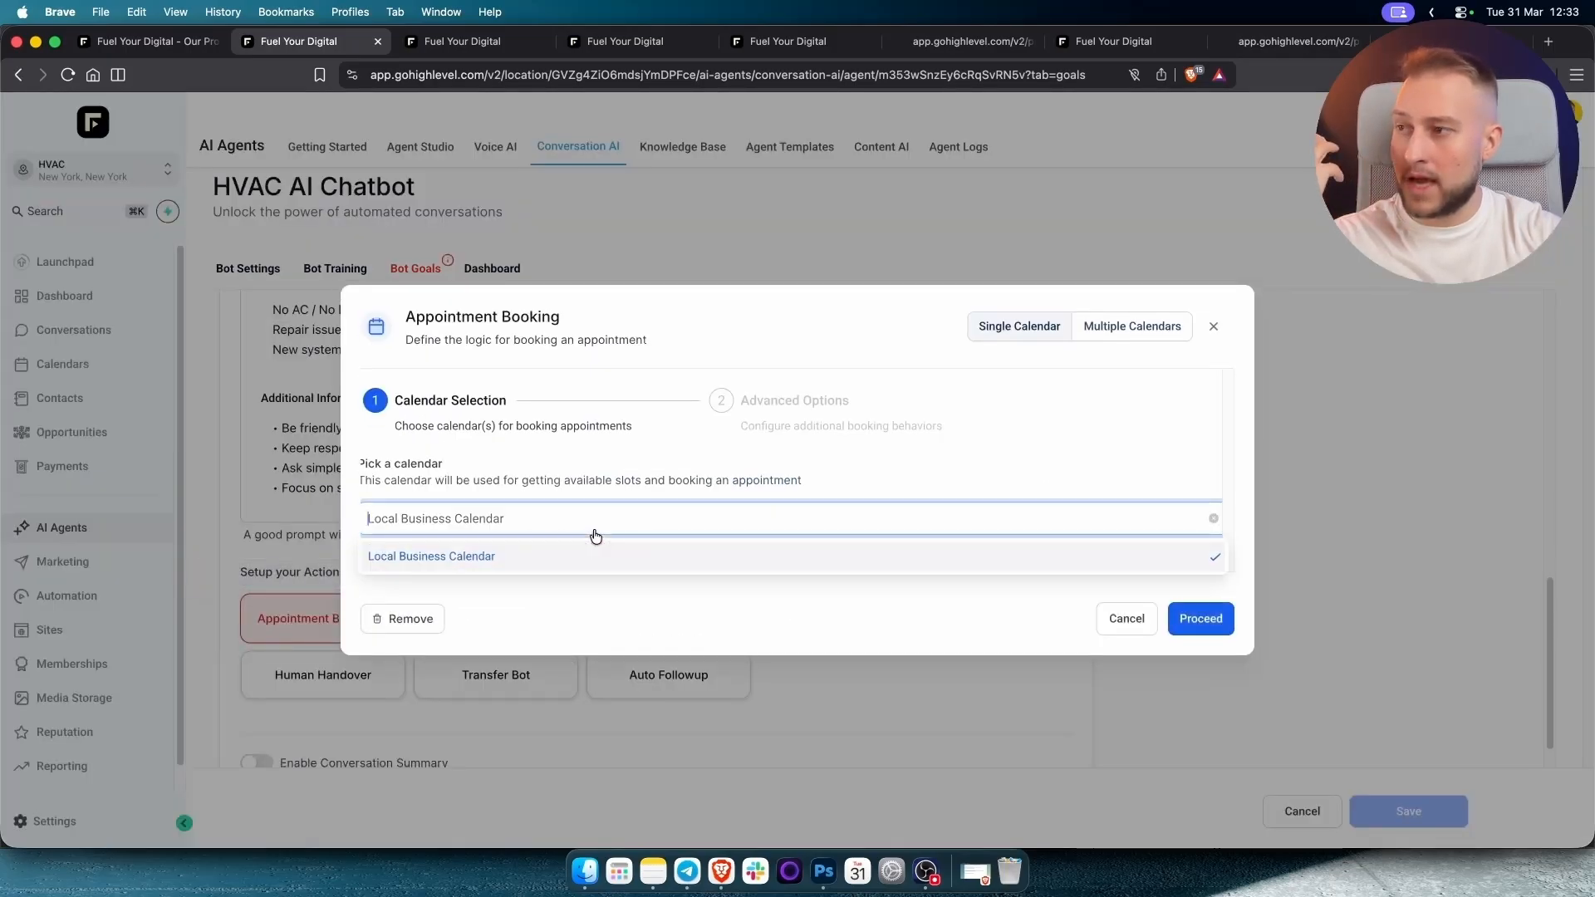
pyautogui.click(449, 551)
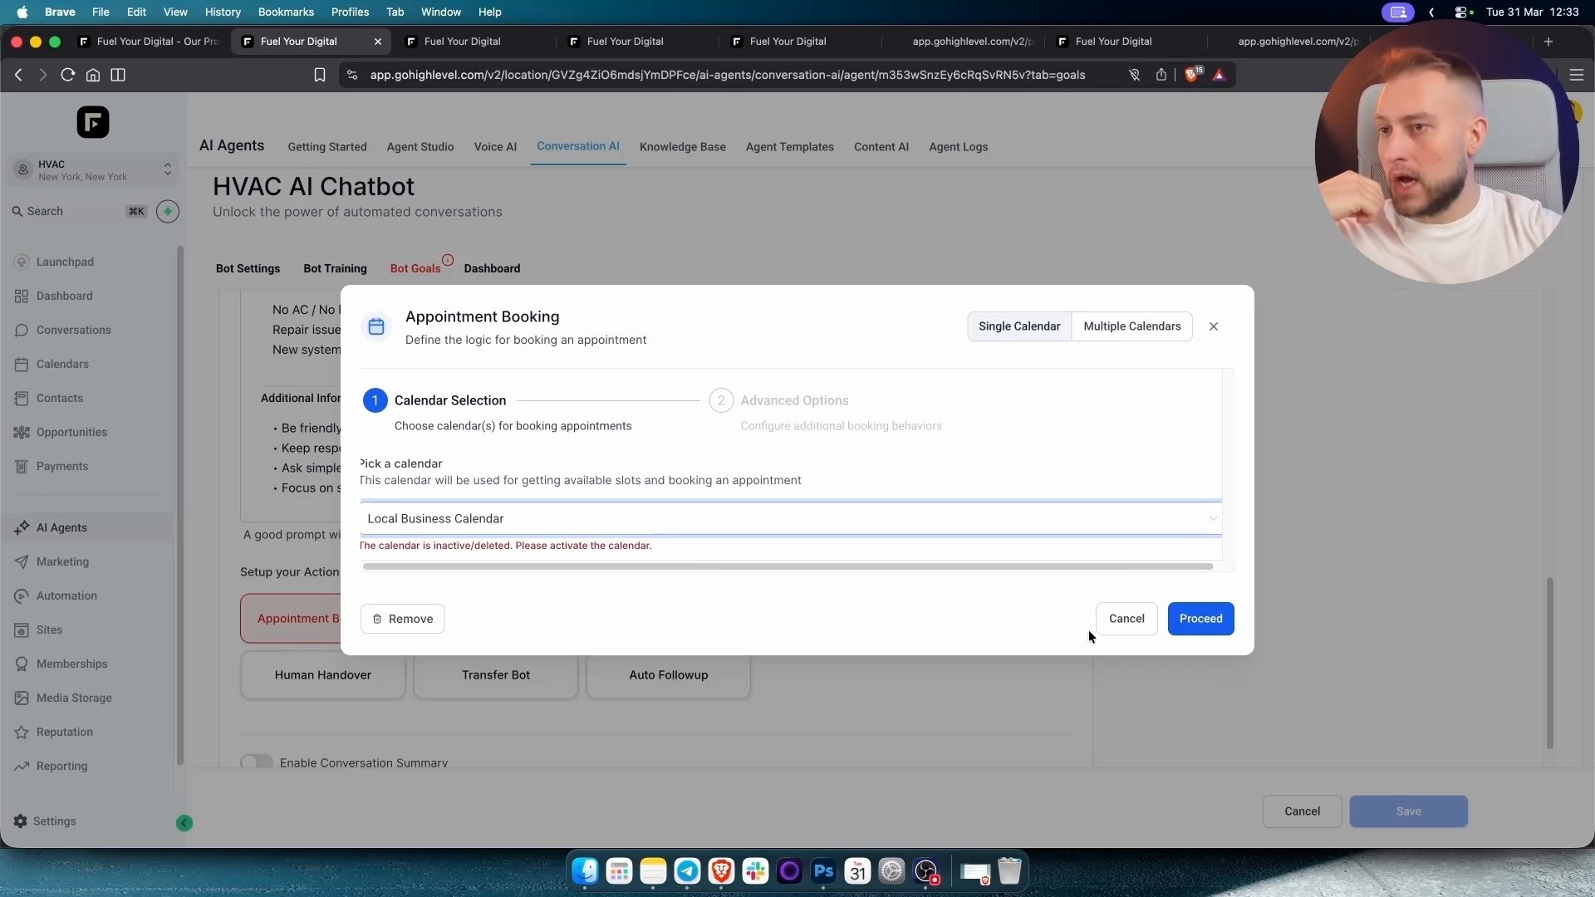
pyautogui.click(1121, 620)
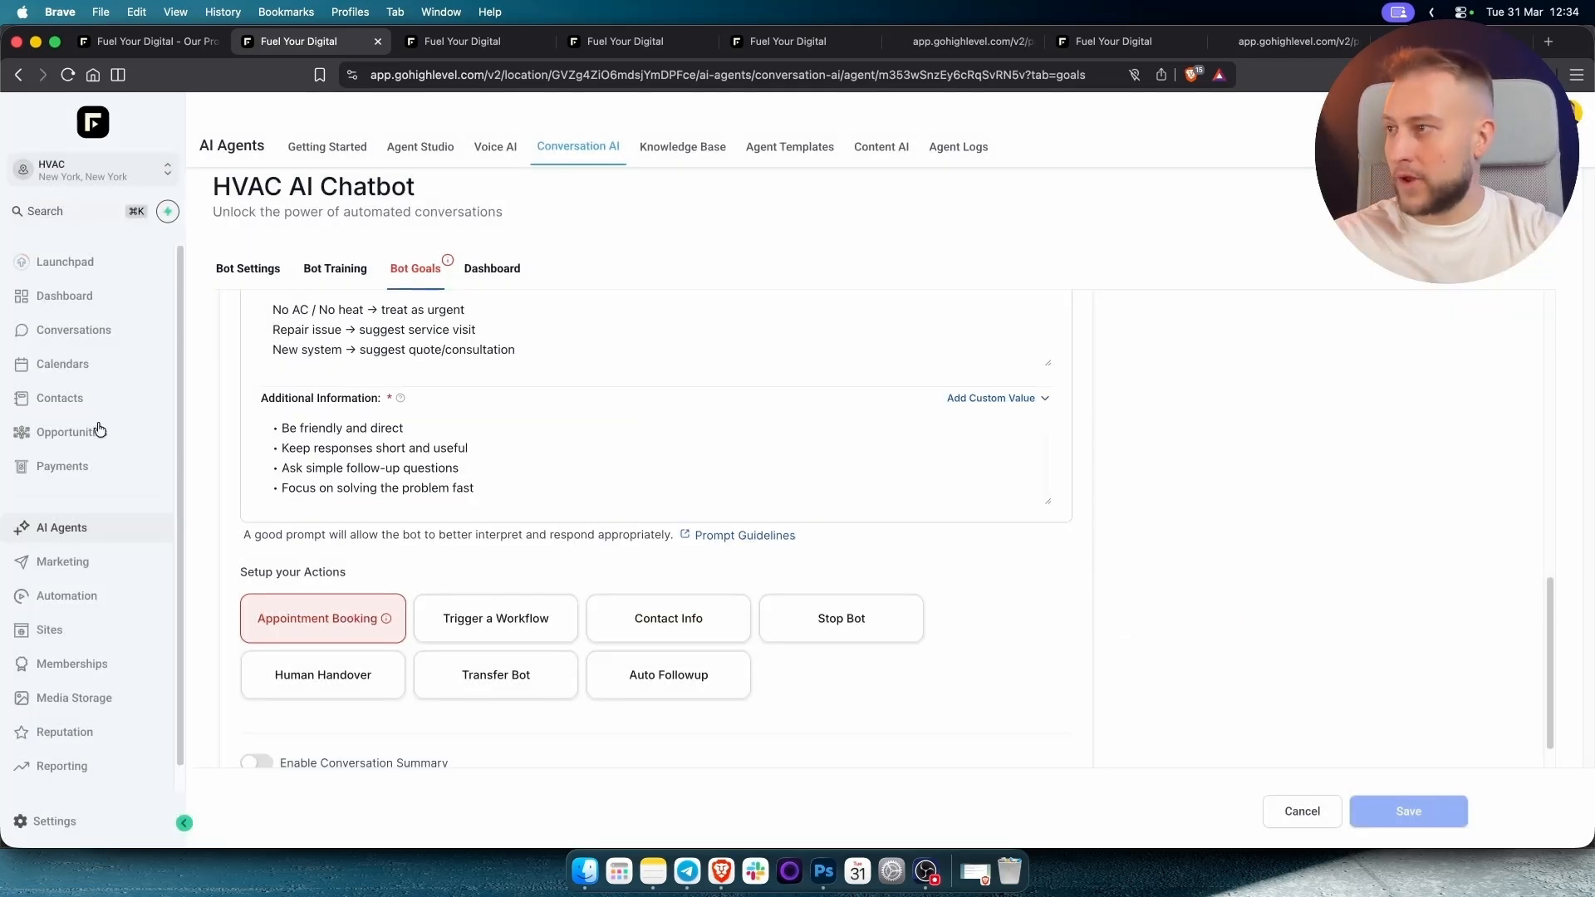
# Open Calendars in a new tab, close the extra tabs, and edit Local Business Calendar.
pyautogui.keyDown('super'); pyautogui.click(60, 370); pyautogui.keyUp('super')
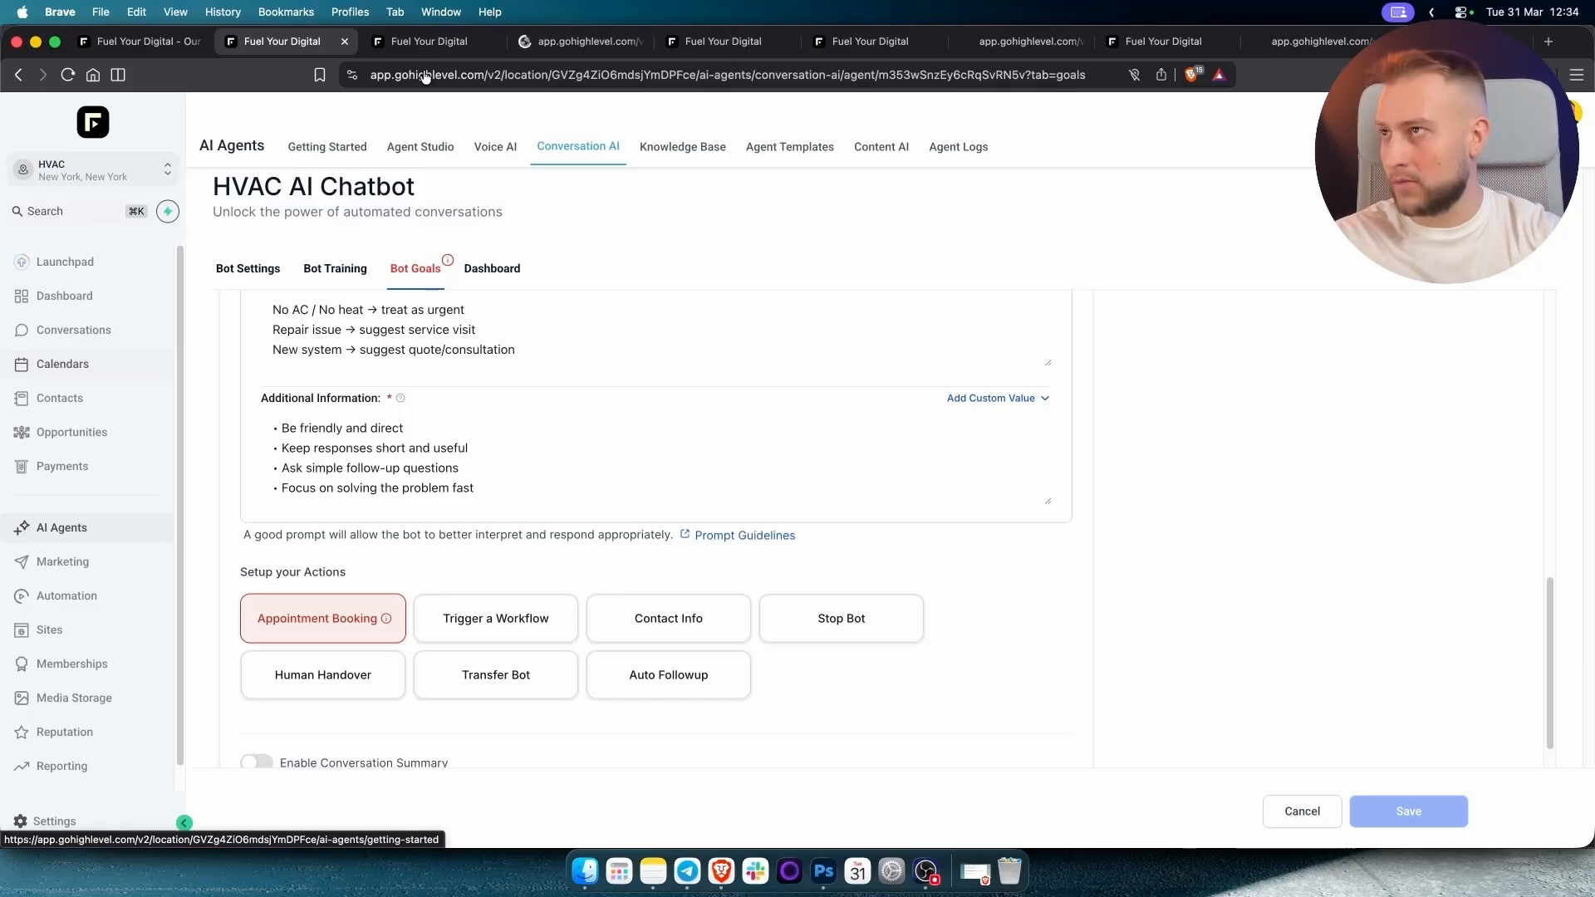
pyautogui.moveTo(545, 45); pyautogui.dragTo(450, 45)
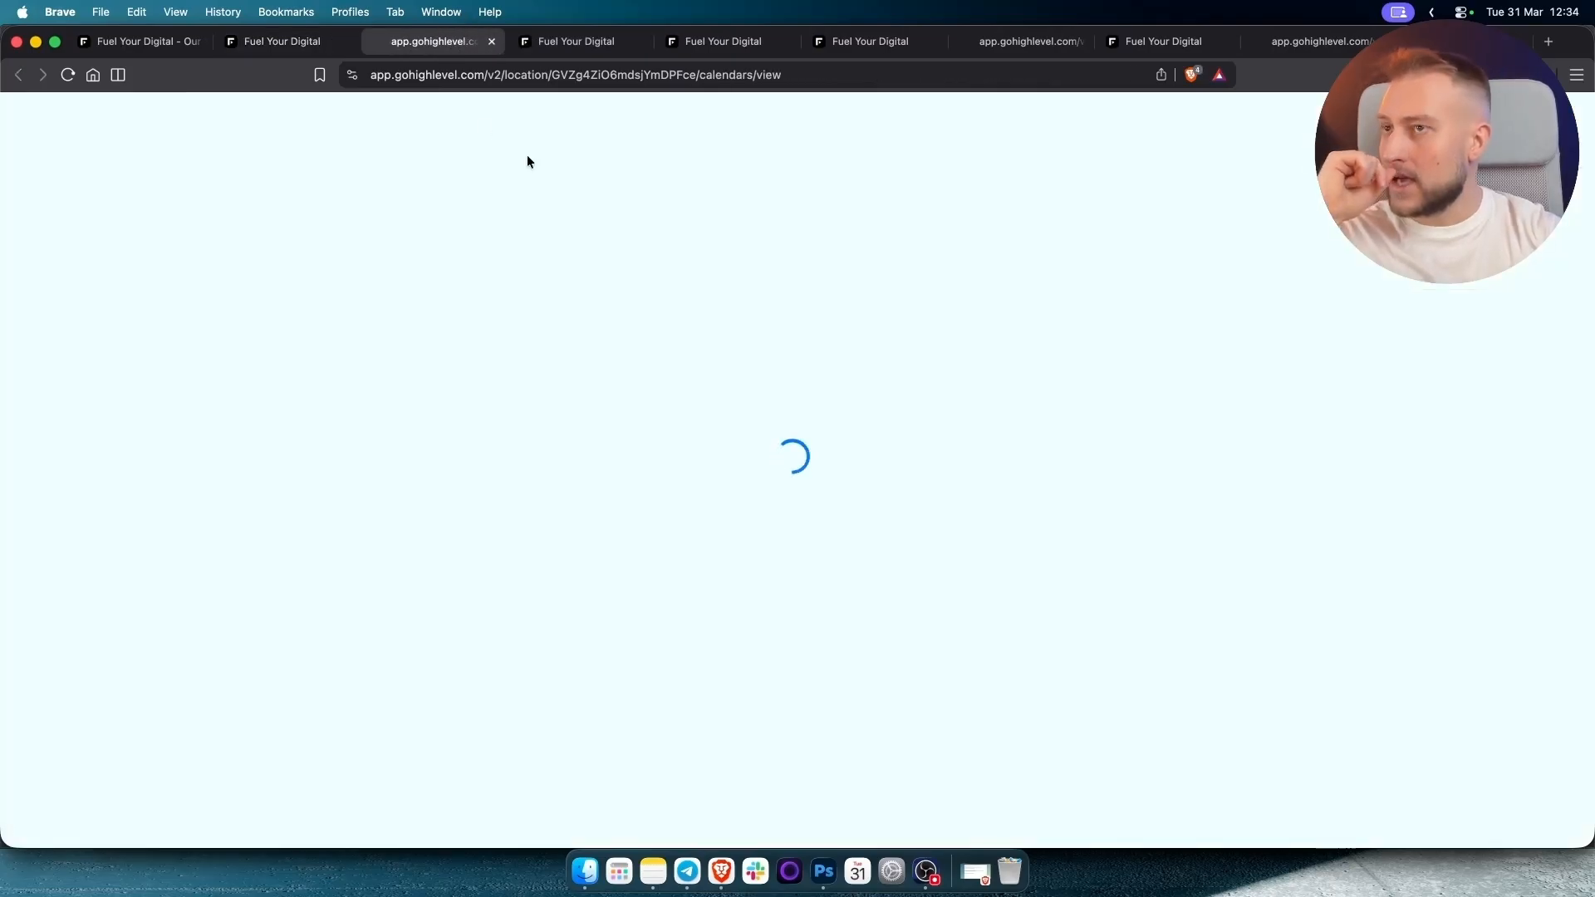
pyautogui.click(635, 45)
pyautogui.click(635, 45)
pyautogui.click(635, 45)
pyautogui.click(635, 45)
pyautogui.click(635, 45)
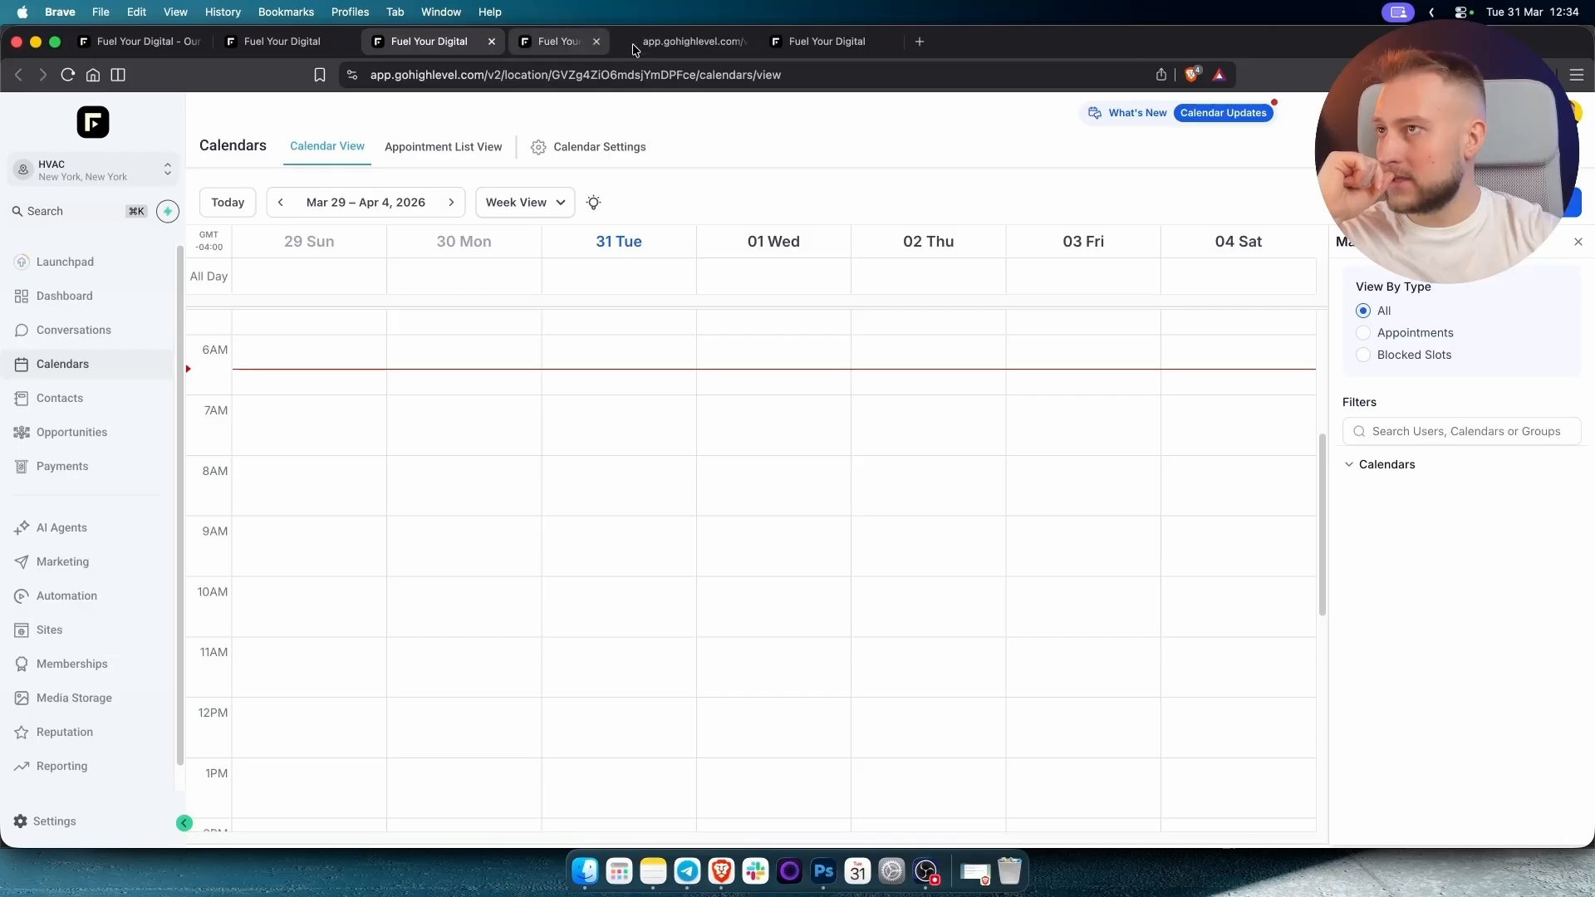
pyautogui.click(635, 45)
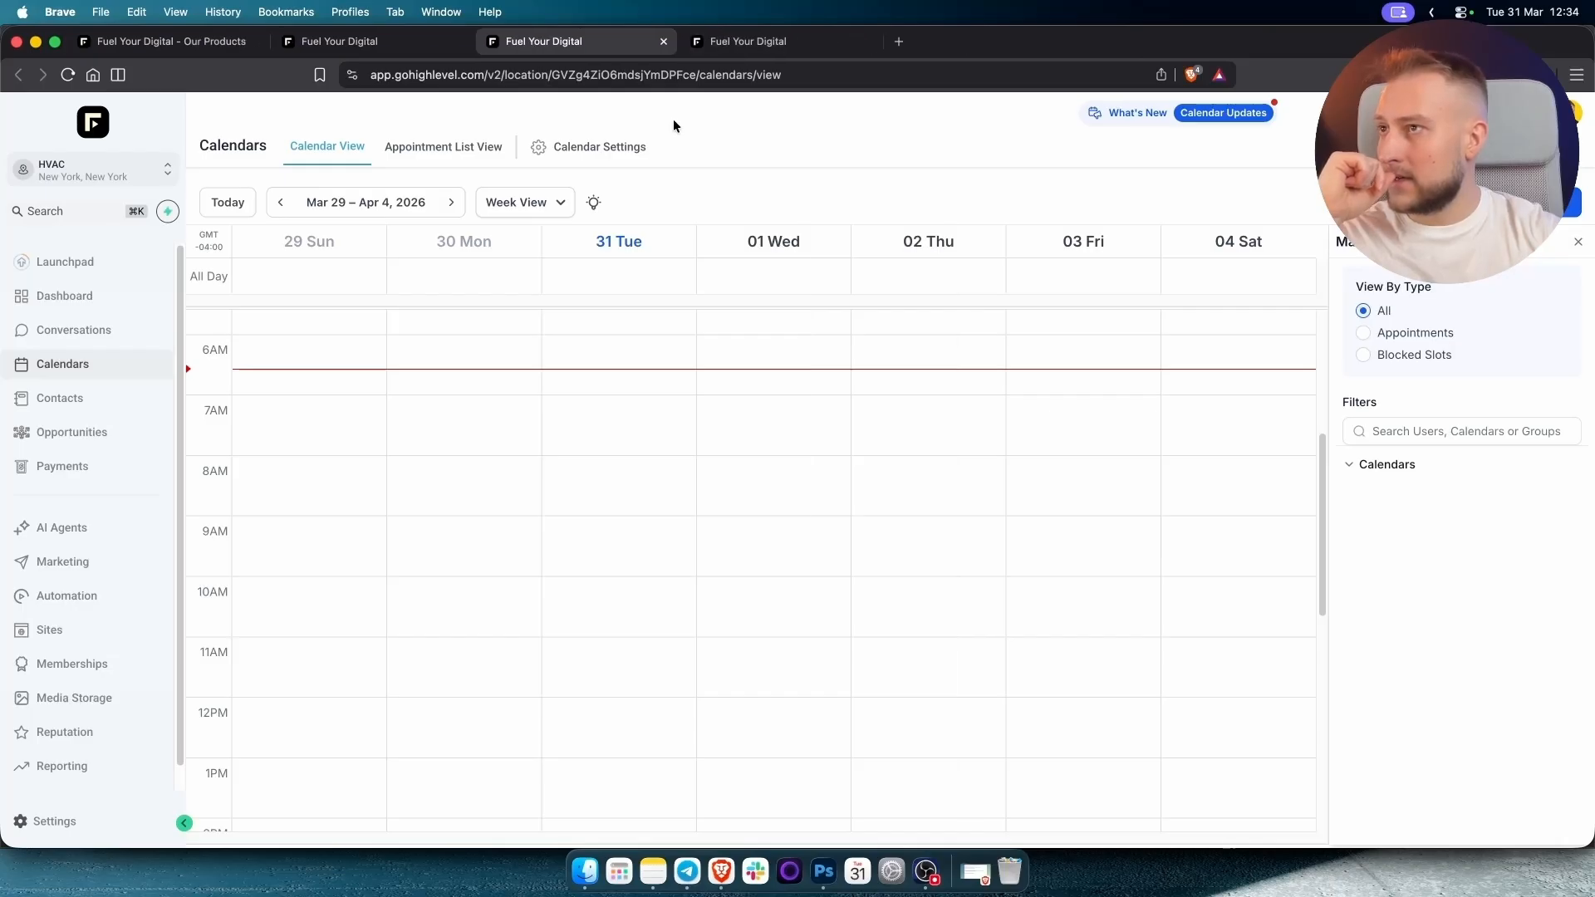
pyautogui.click(570, 148)
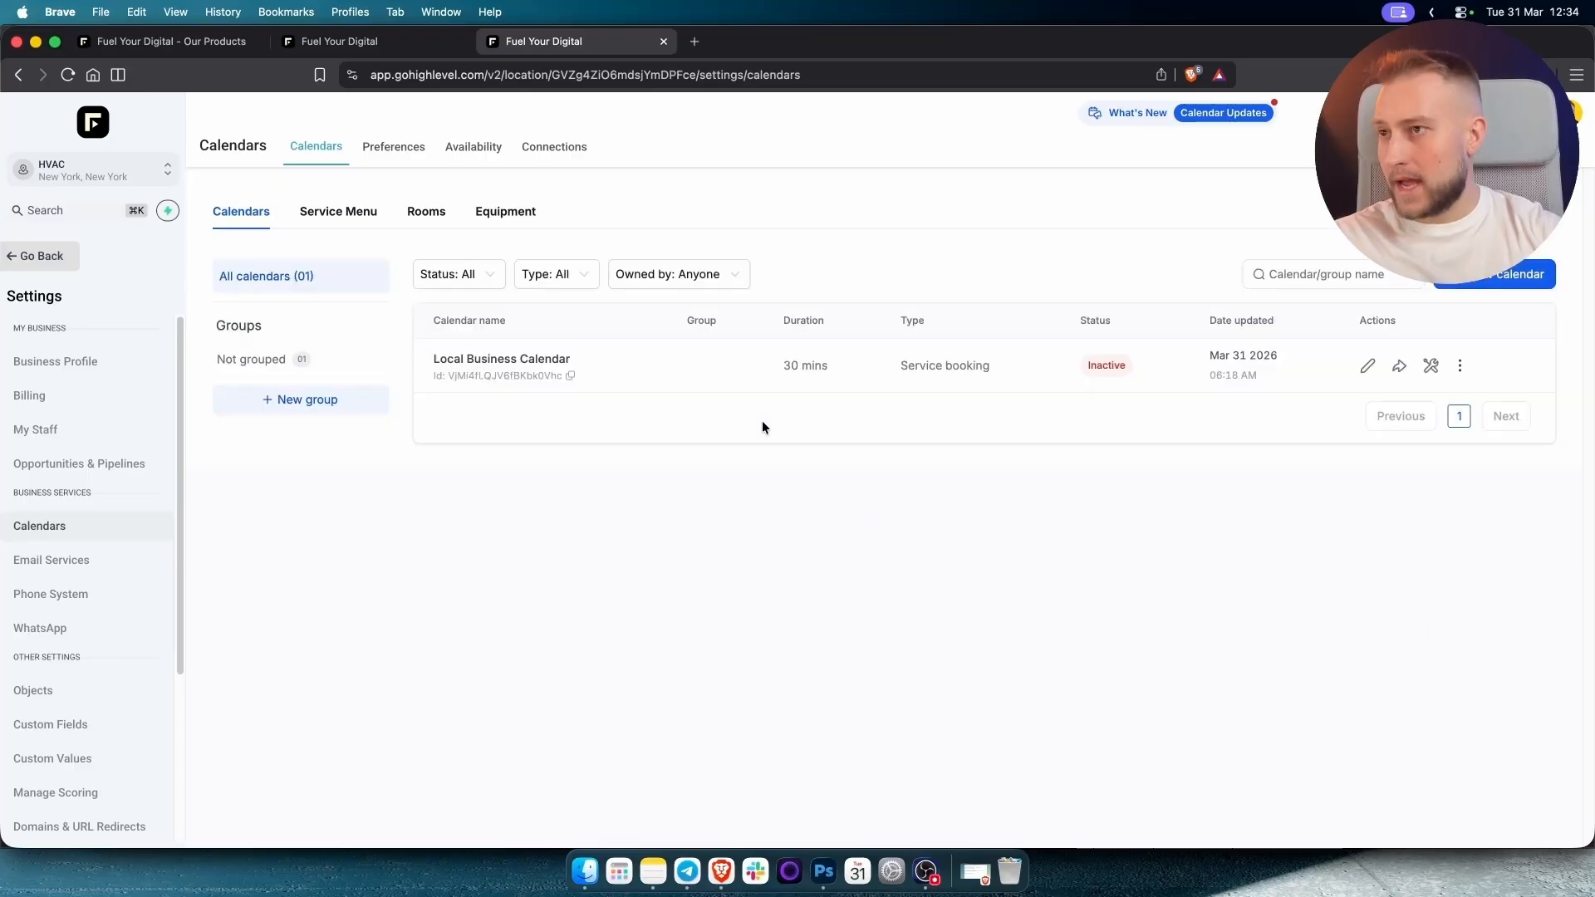
pyautogui.click(1368, 366)
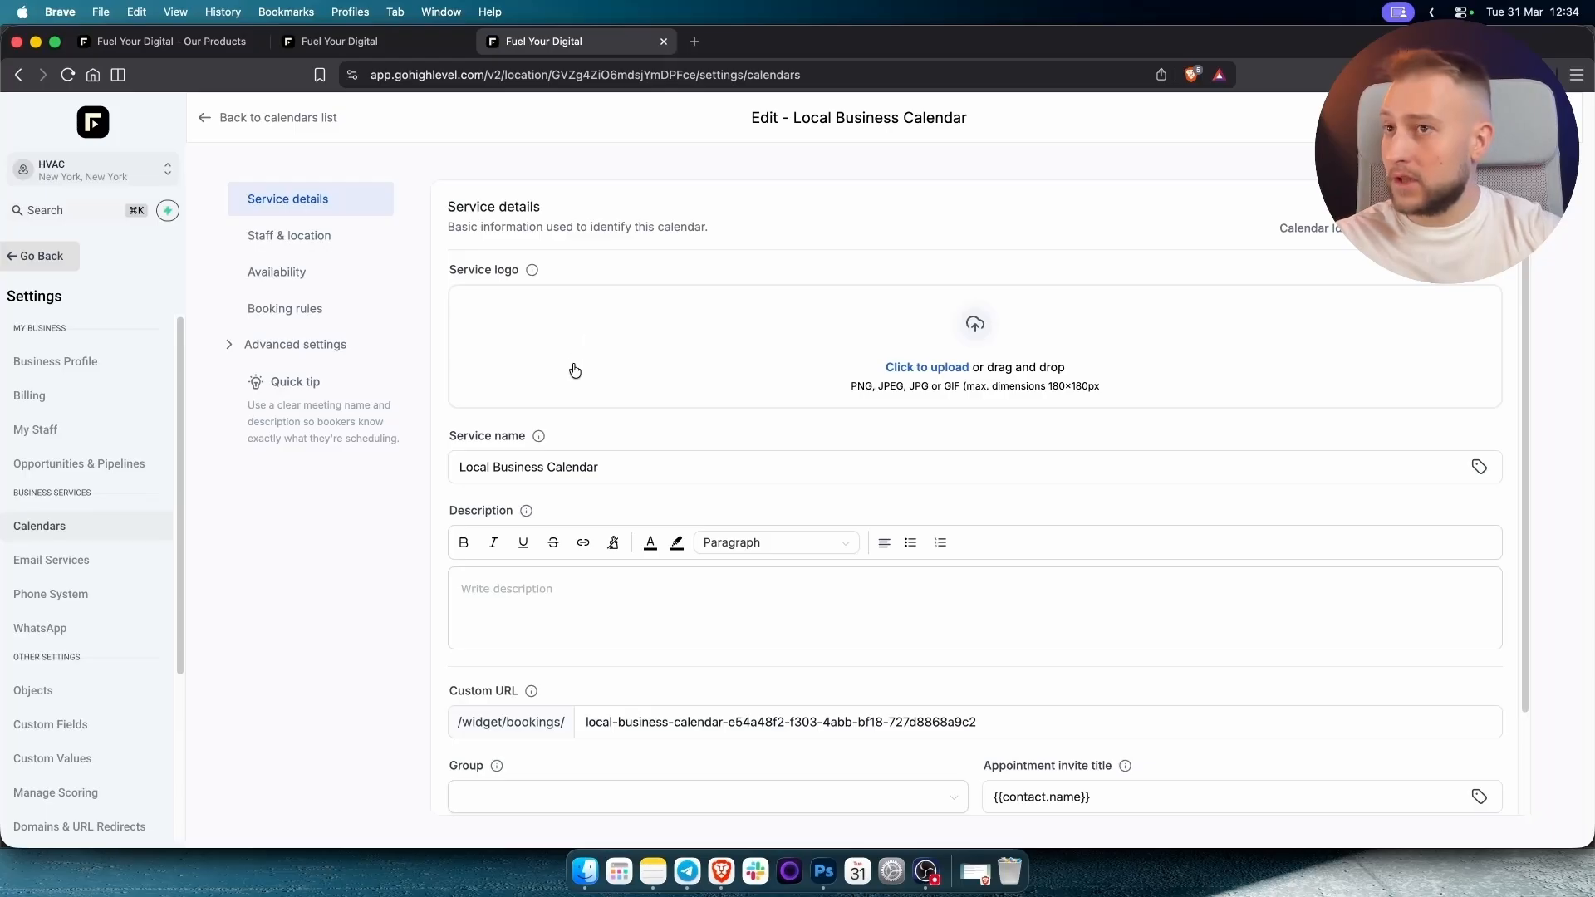
# Upload favicon.png from Documents > Fuel Your Digital > Graphics as the calendar's service logo.
pyautogui.scroll(-3, 582, 391)
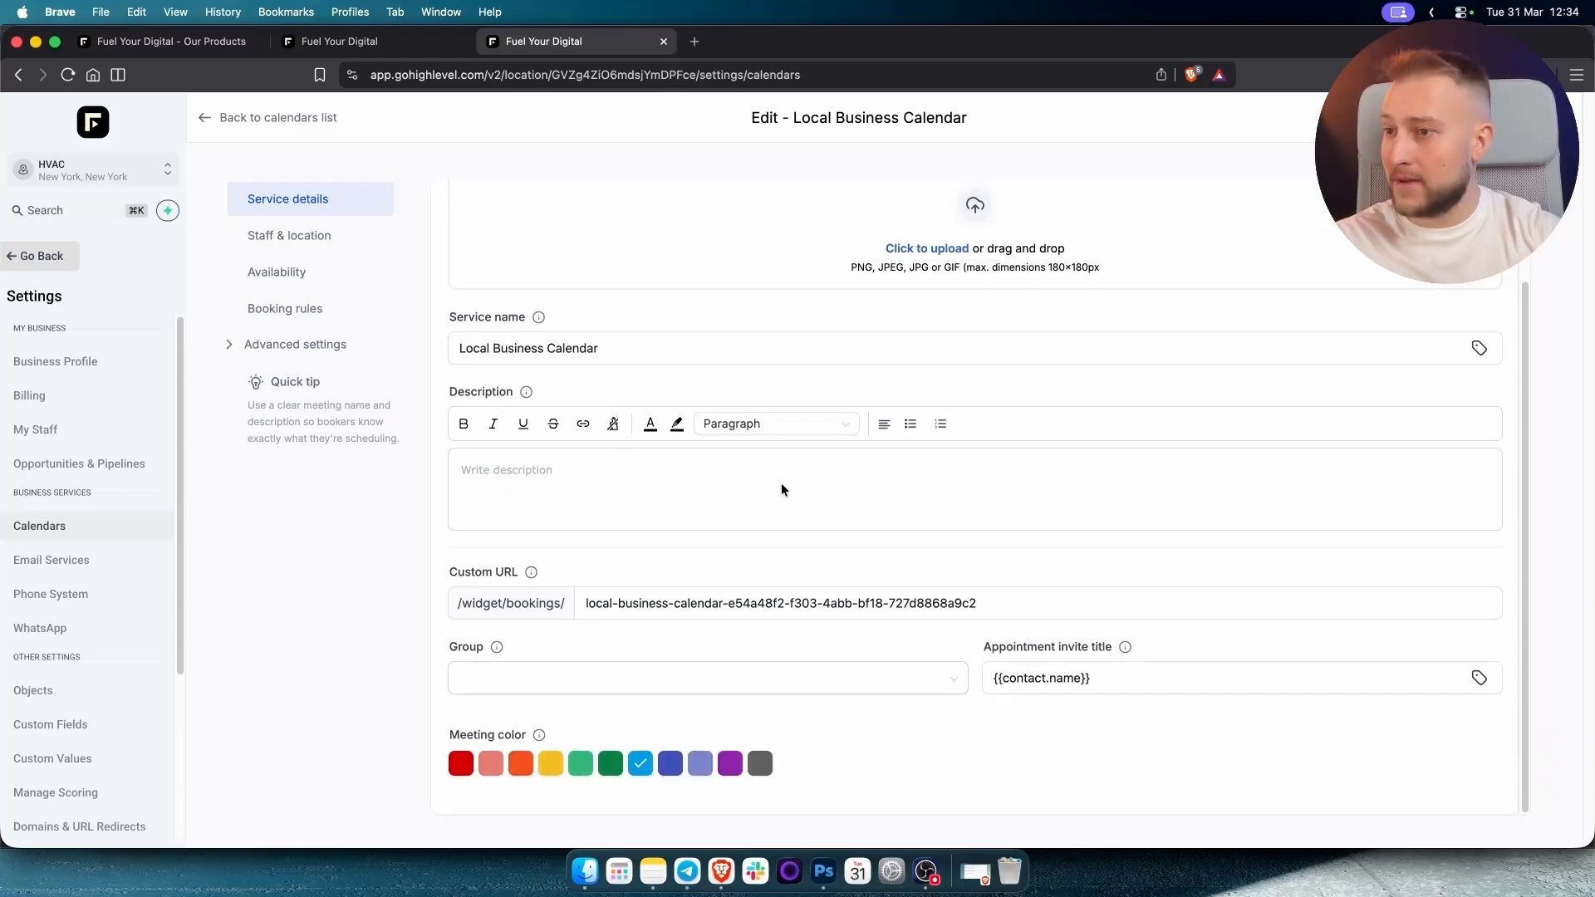
pyautogui.scroll(3, 780, 482)
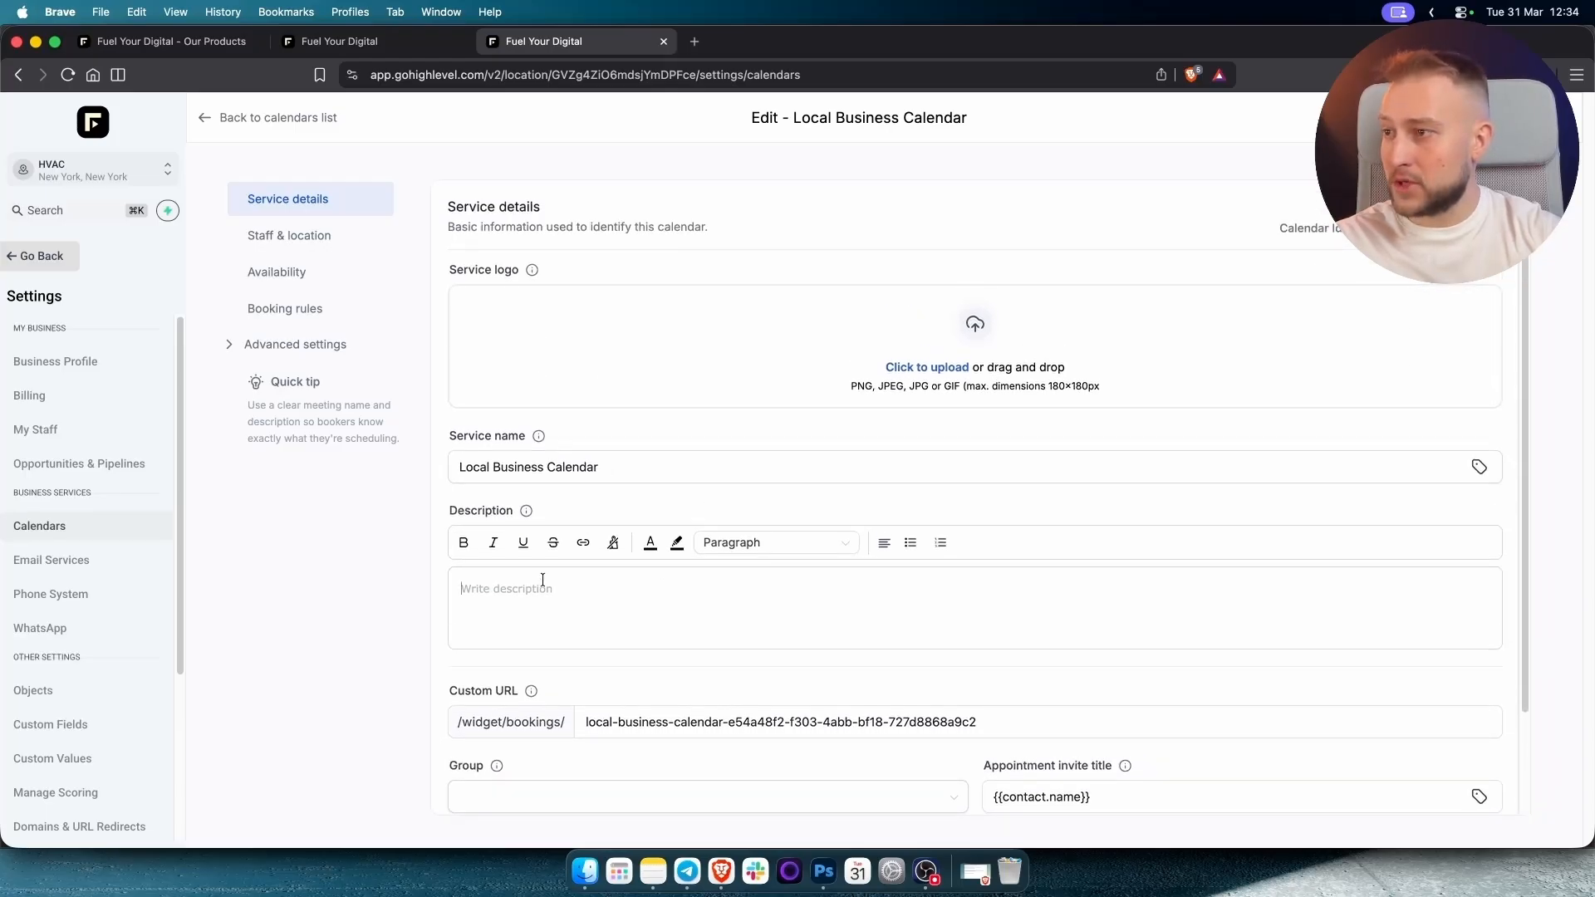
pyautogui.click(890, 333)
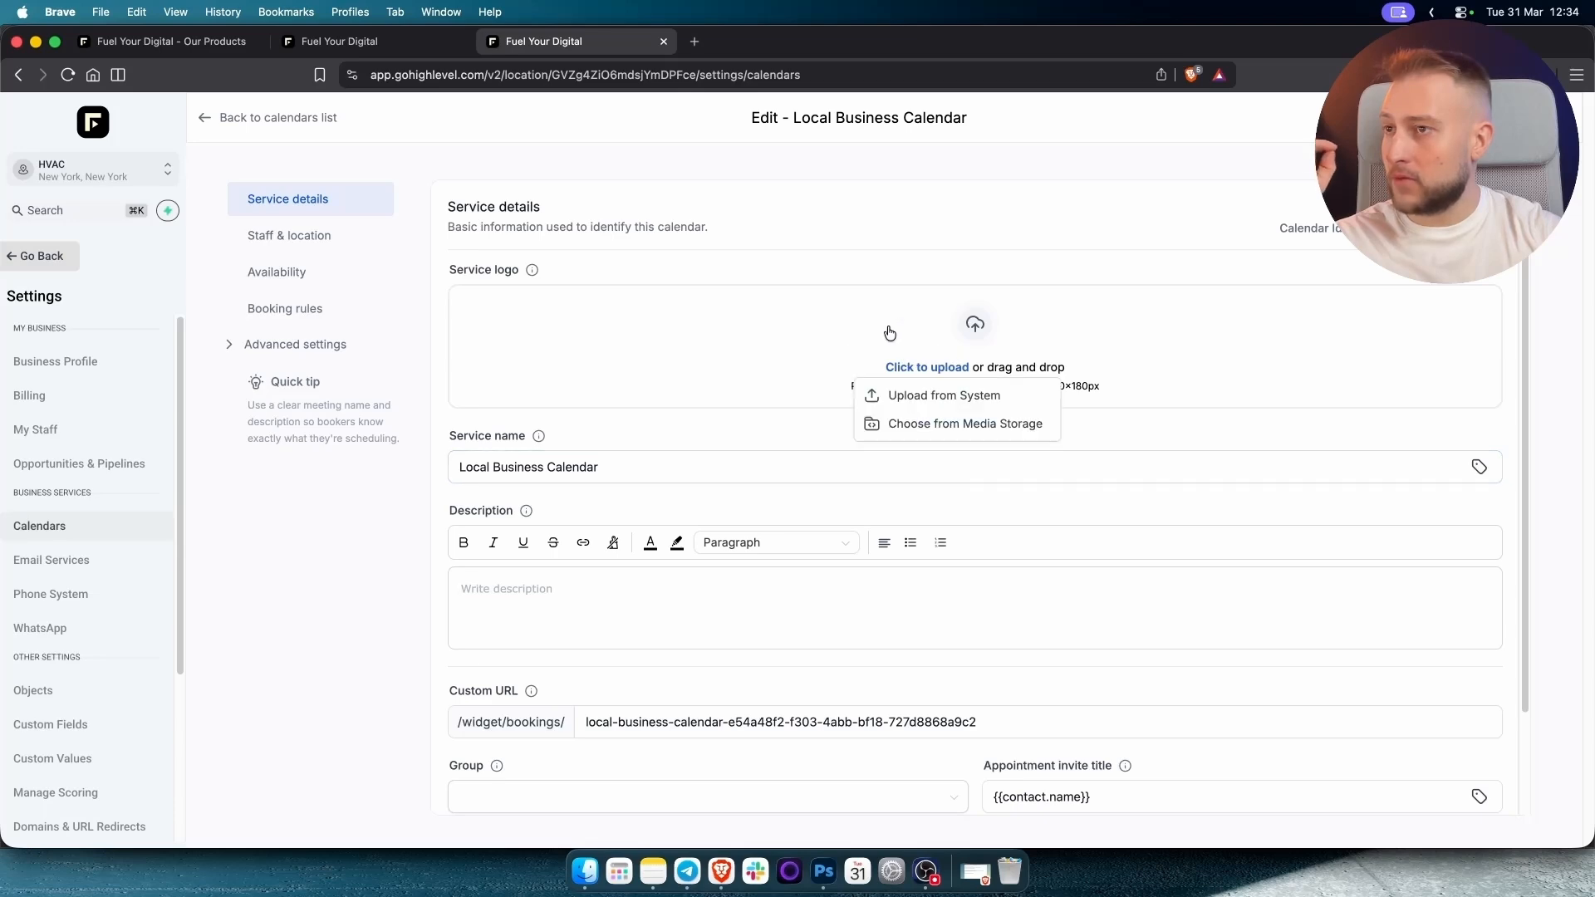
pyautogui.click(913, 395)
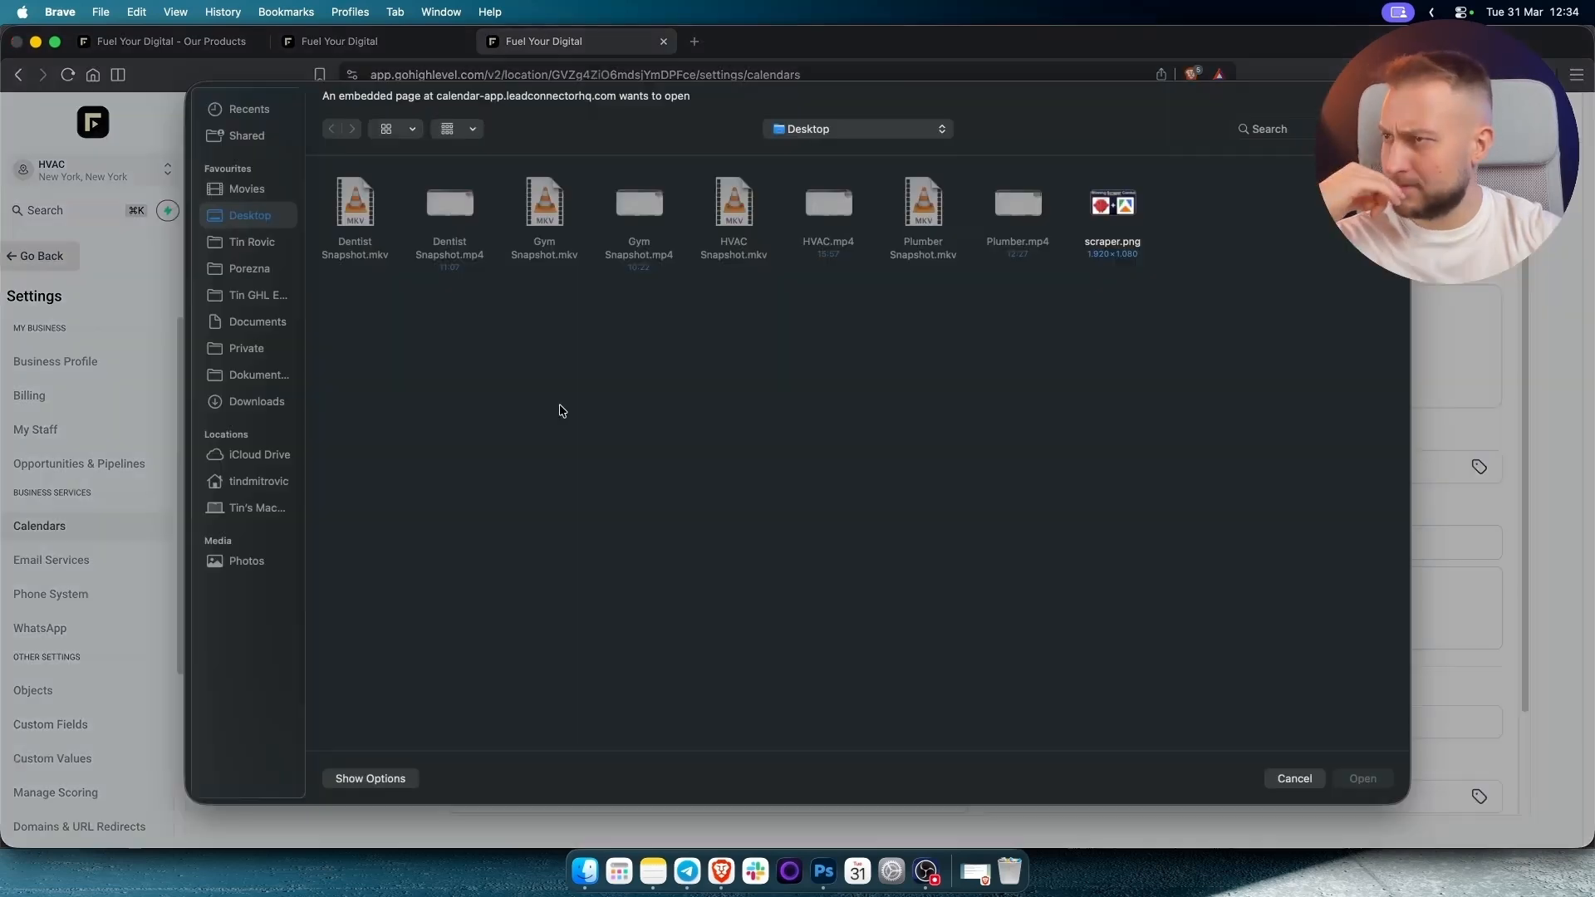
pyautogui.click(274, 385)
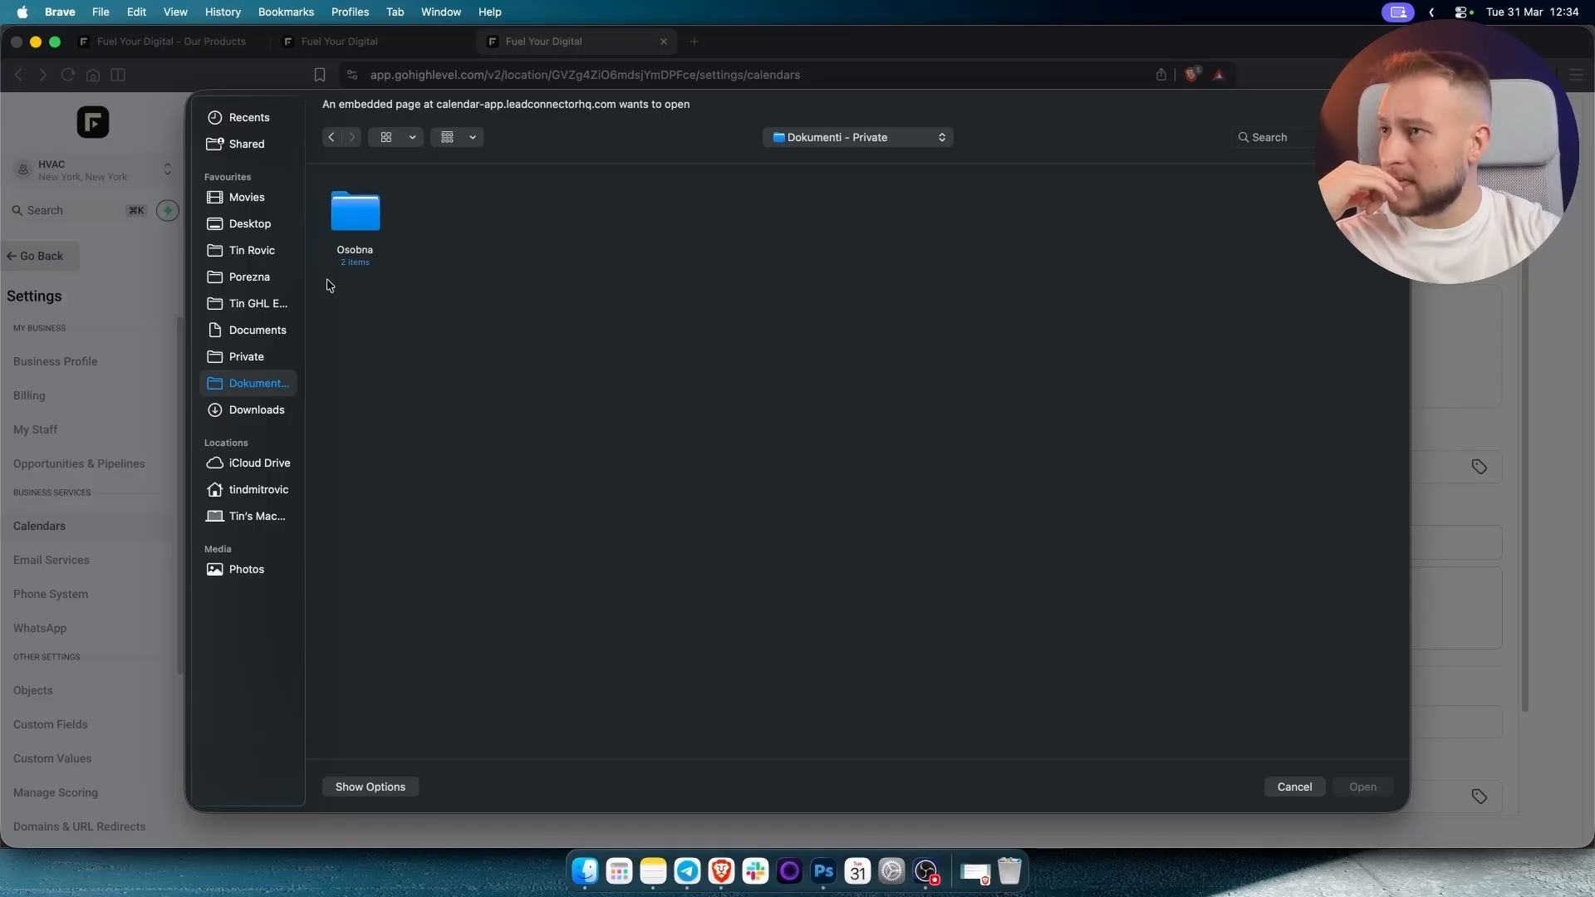
pyautogui.click(249, 332)
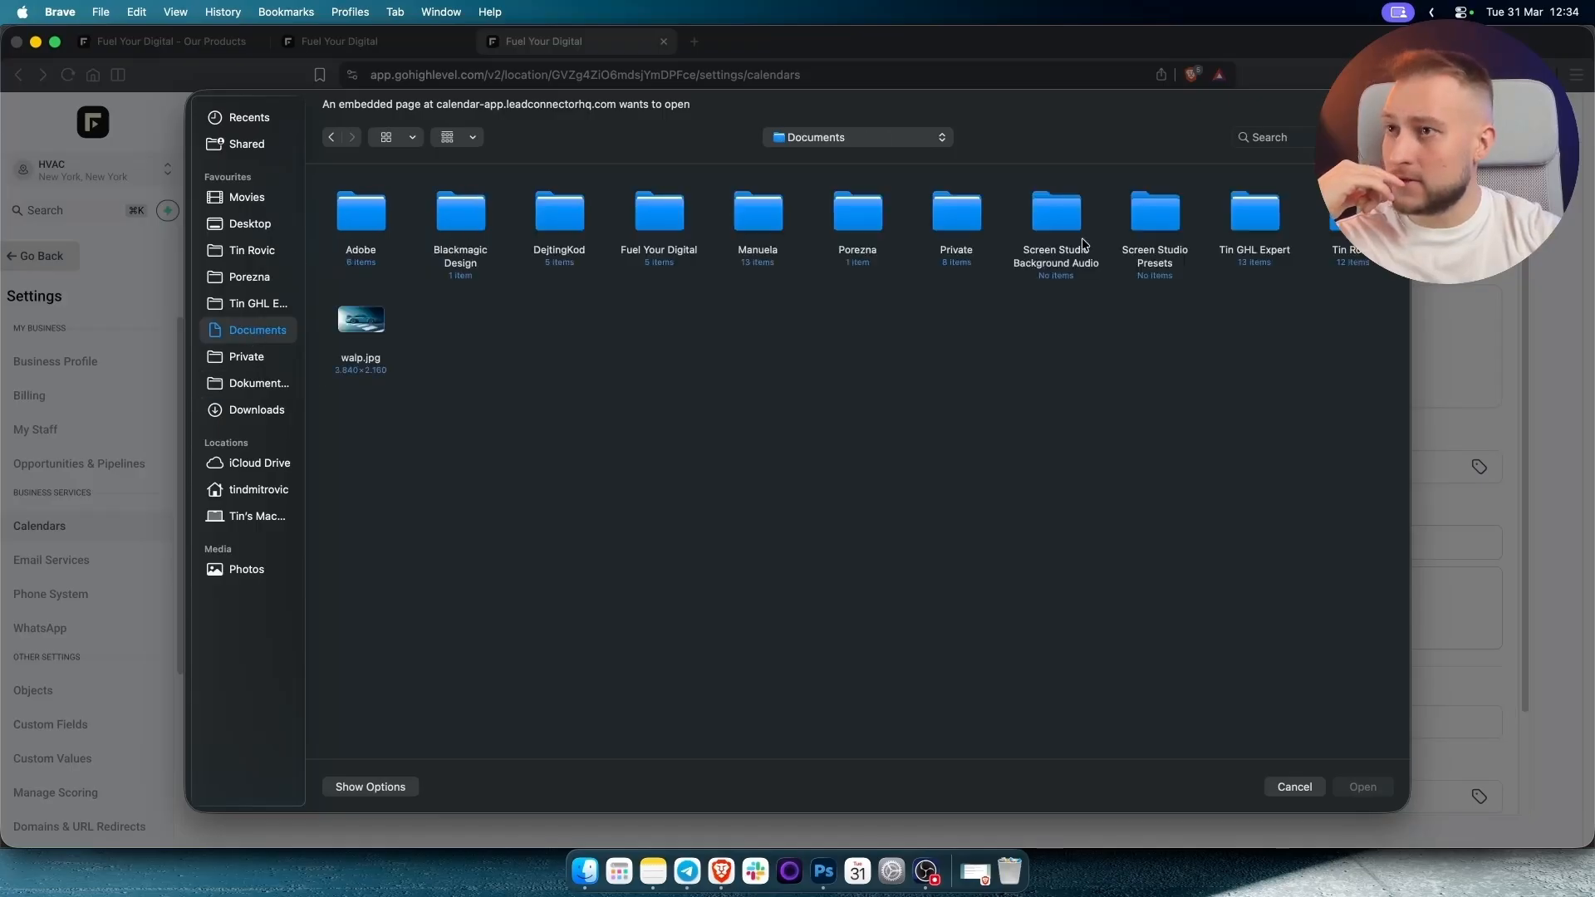
pyautogui.doubleClick(676, 229)
pyautogui.doubleClick(448, 222)
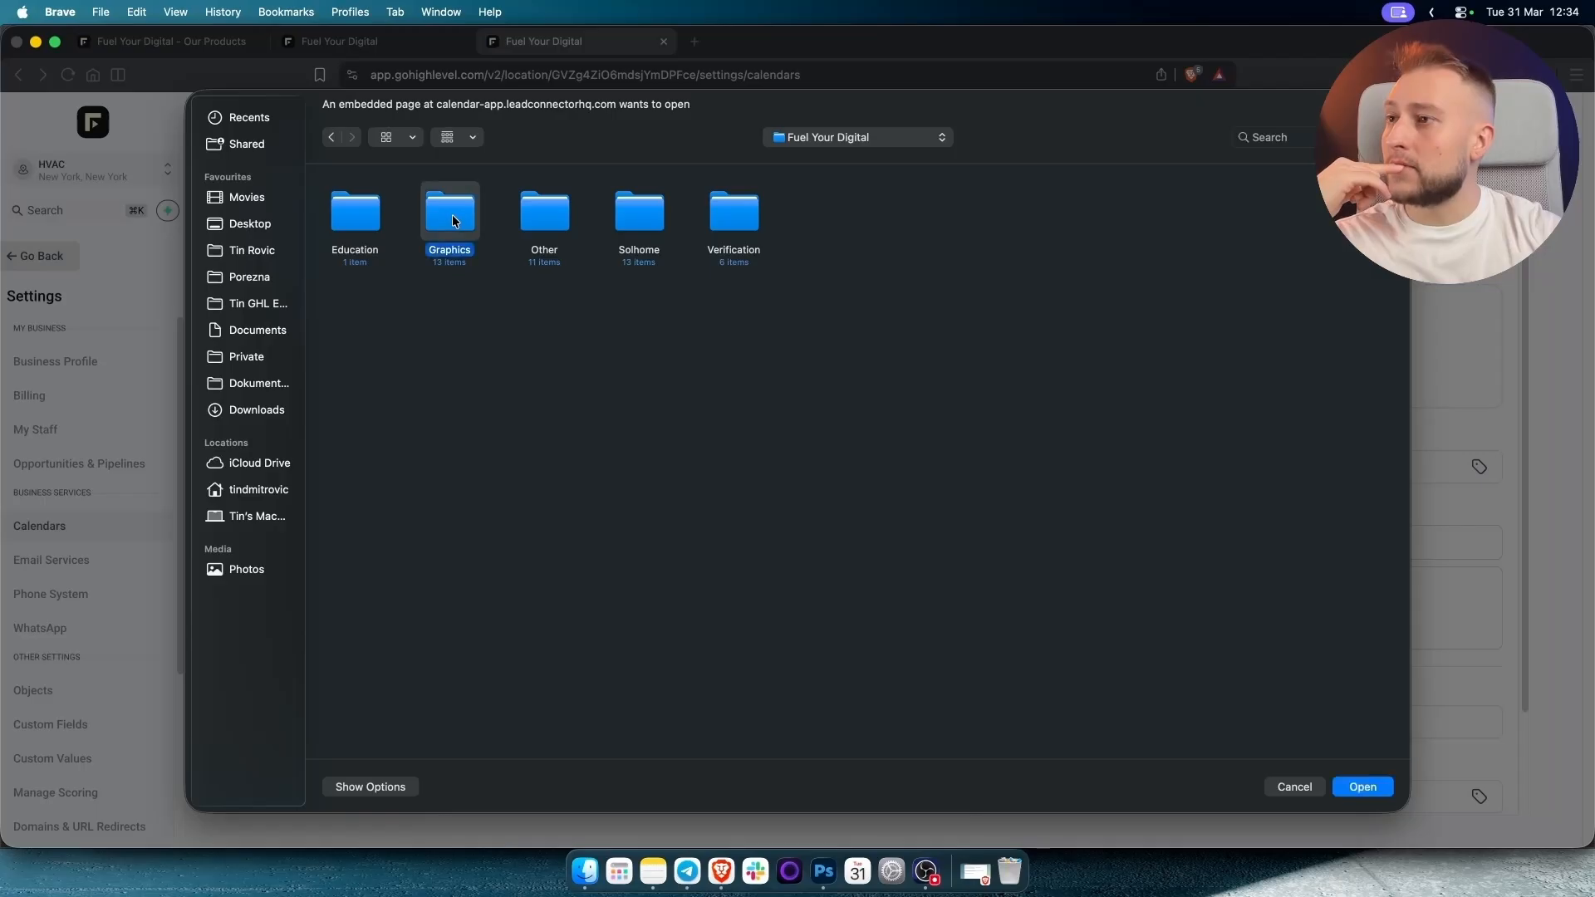
pyautogui.doubleClick(661, 214)
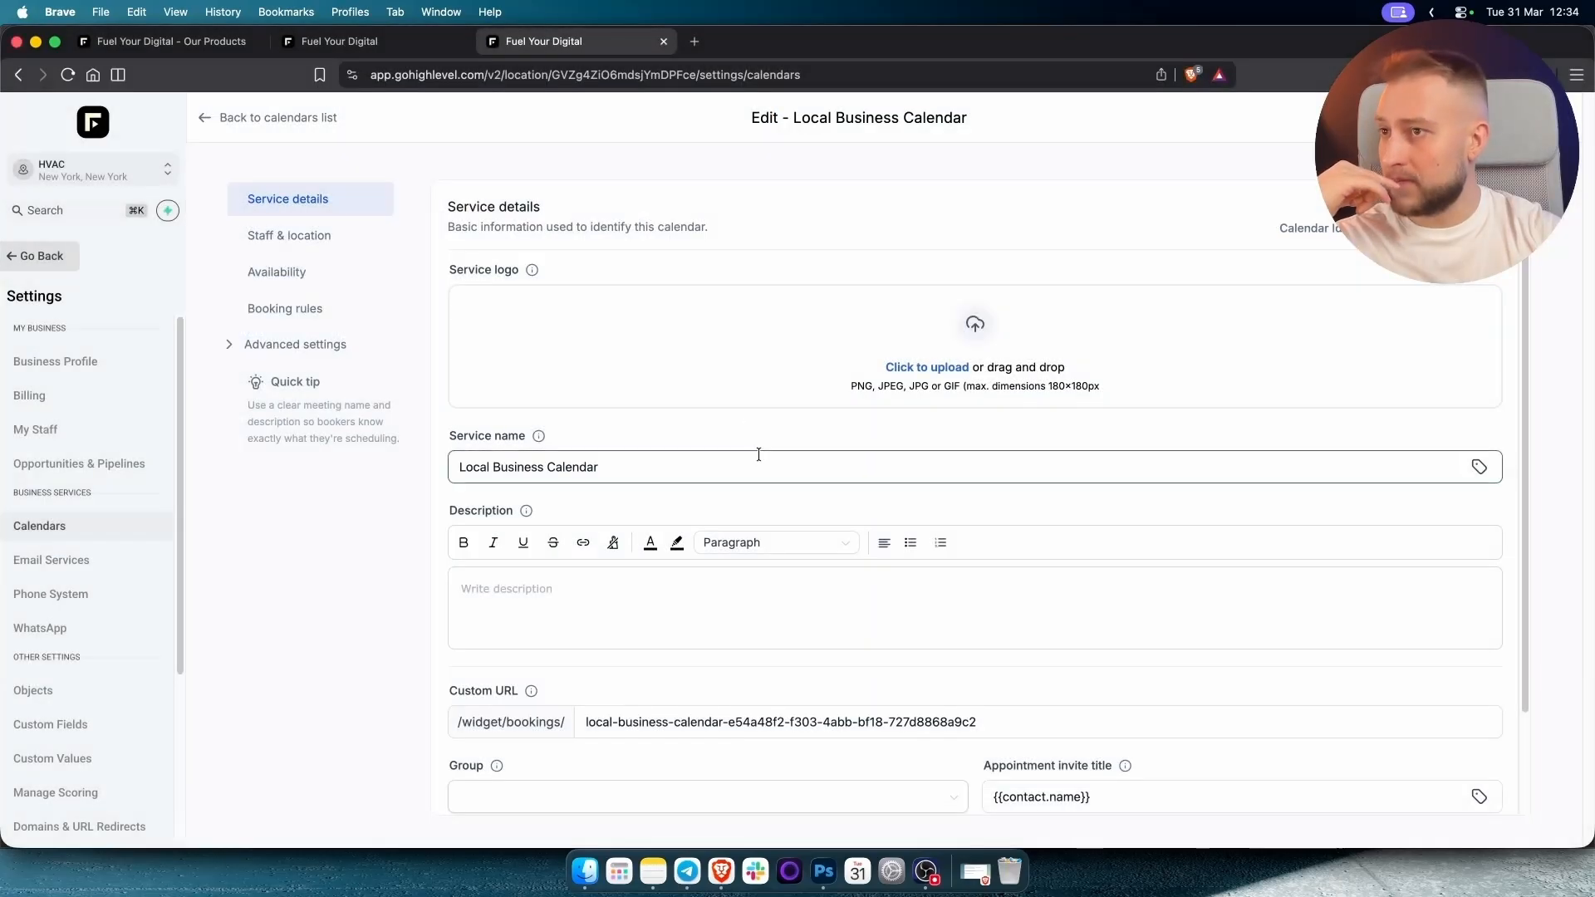
pyautogui.scroll(-1, 750, 427)
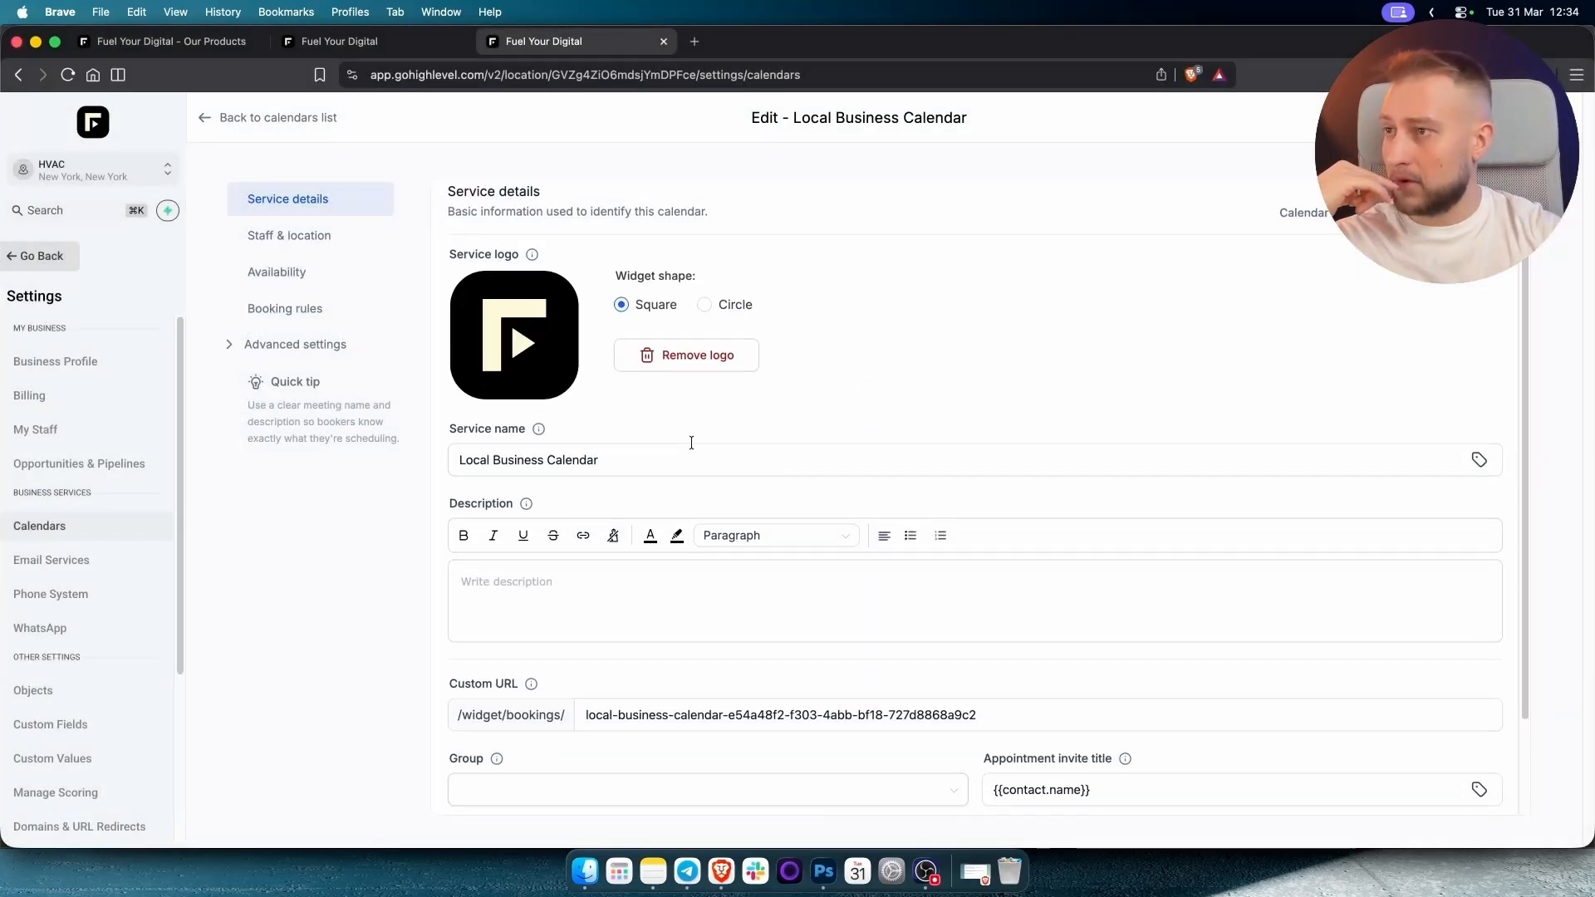
# Rename the calendar 'CoolBreeze - Schedule Your Appointment', start its description, pick yellow meeting colour, and save.
pyautogui.tripleClick(554, 447)
pyautogui.write('Cool')
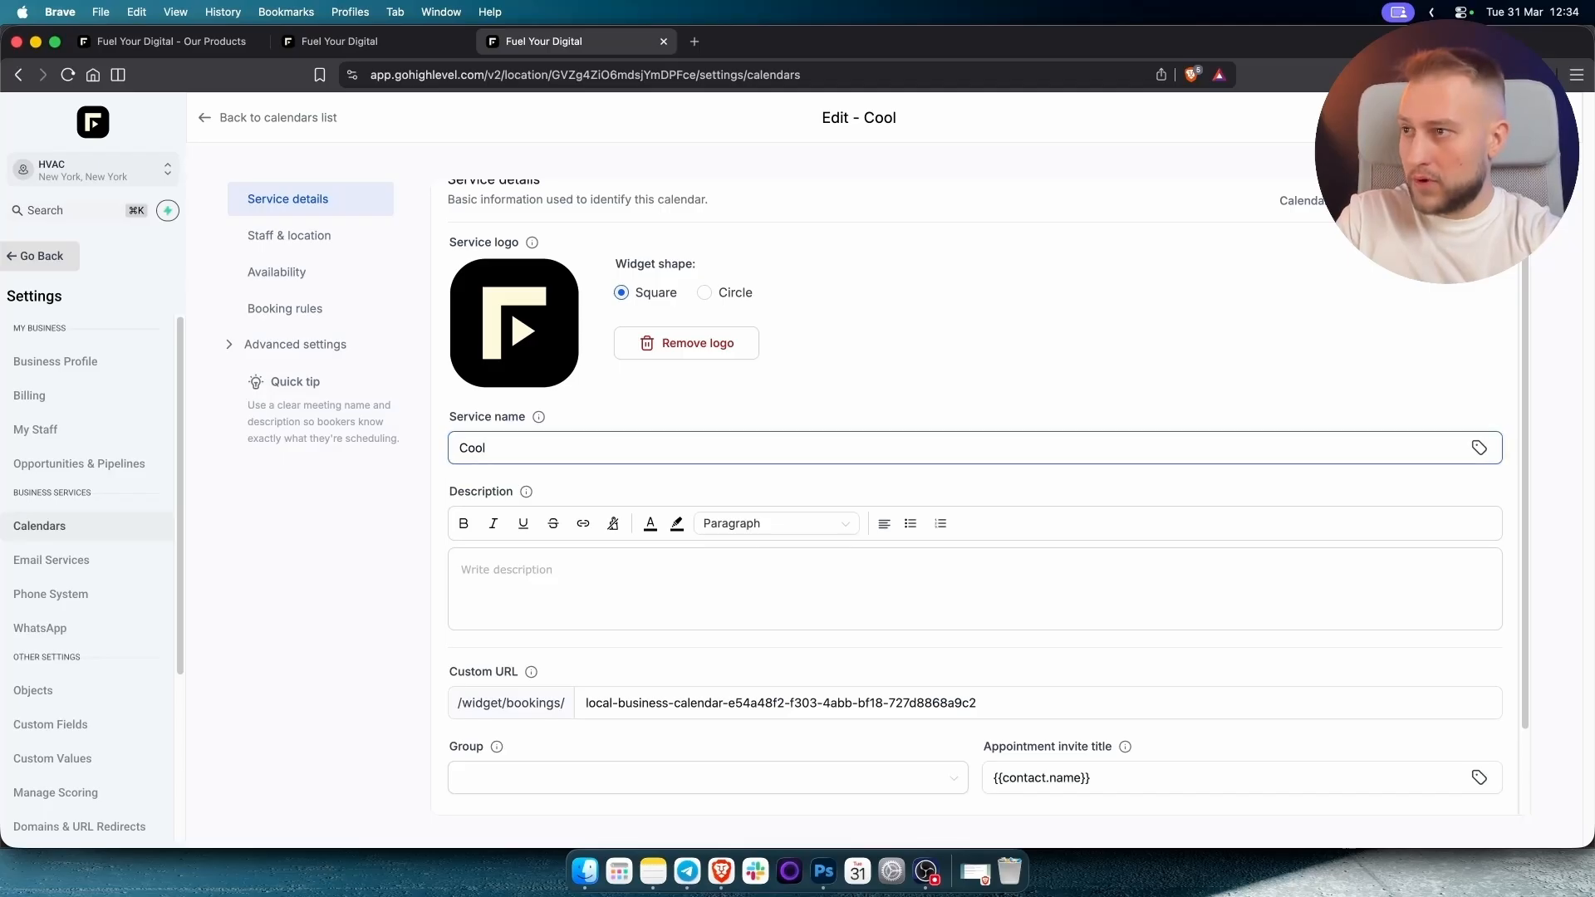
pyautogui.write('B')
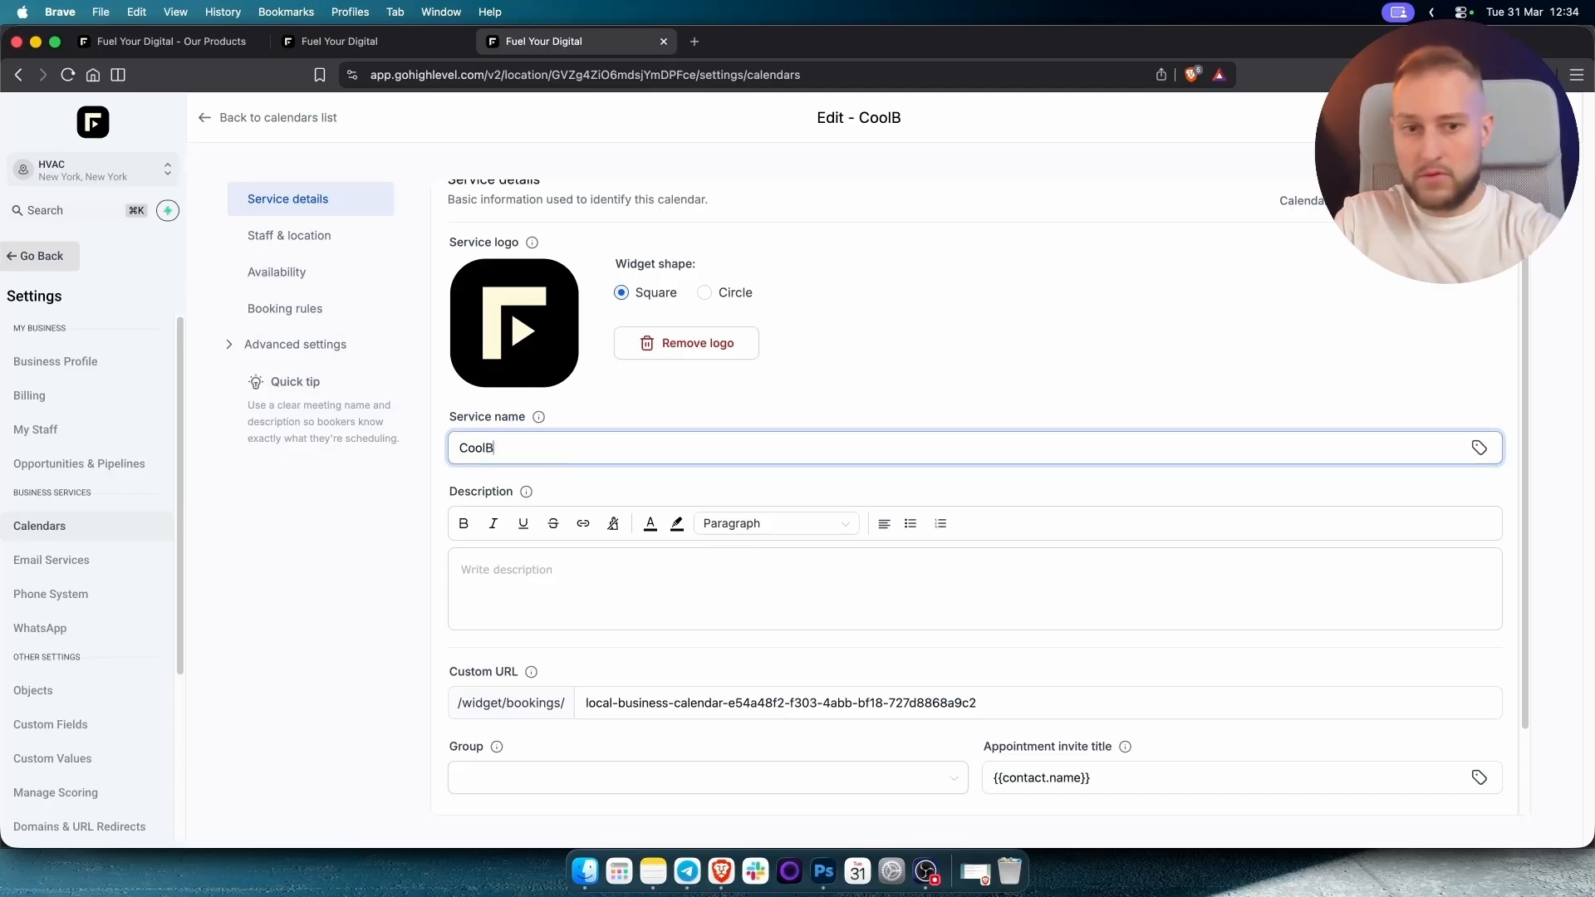
pyautogui.write('reeze - ')
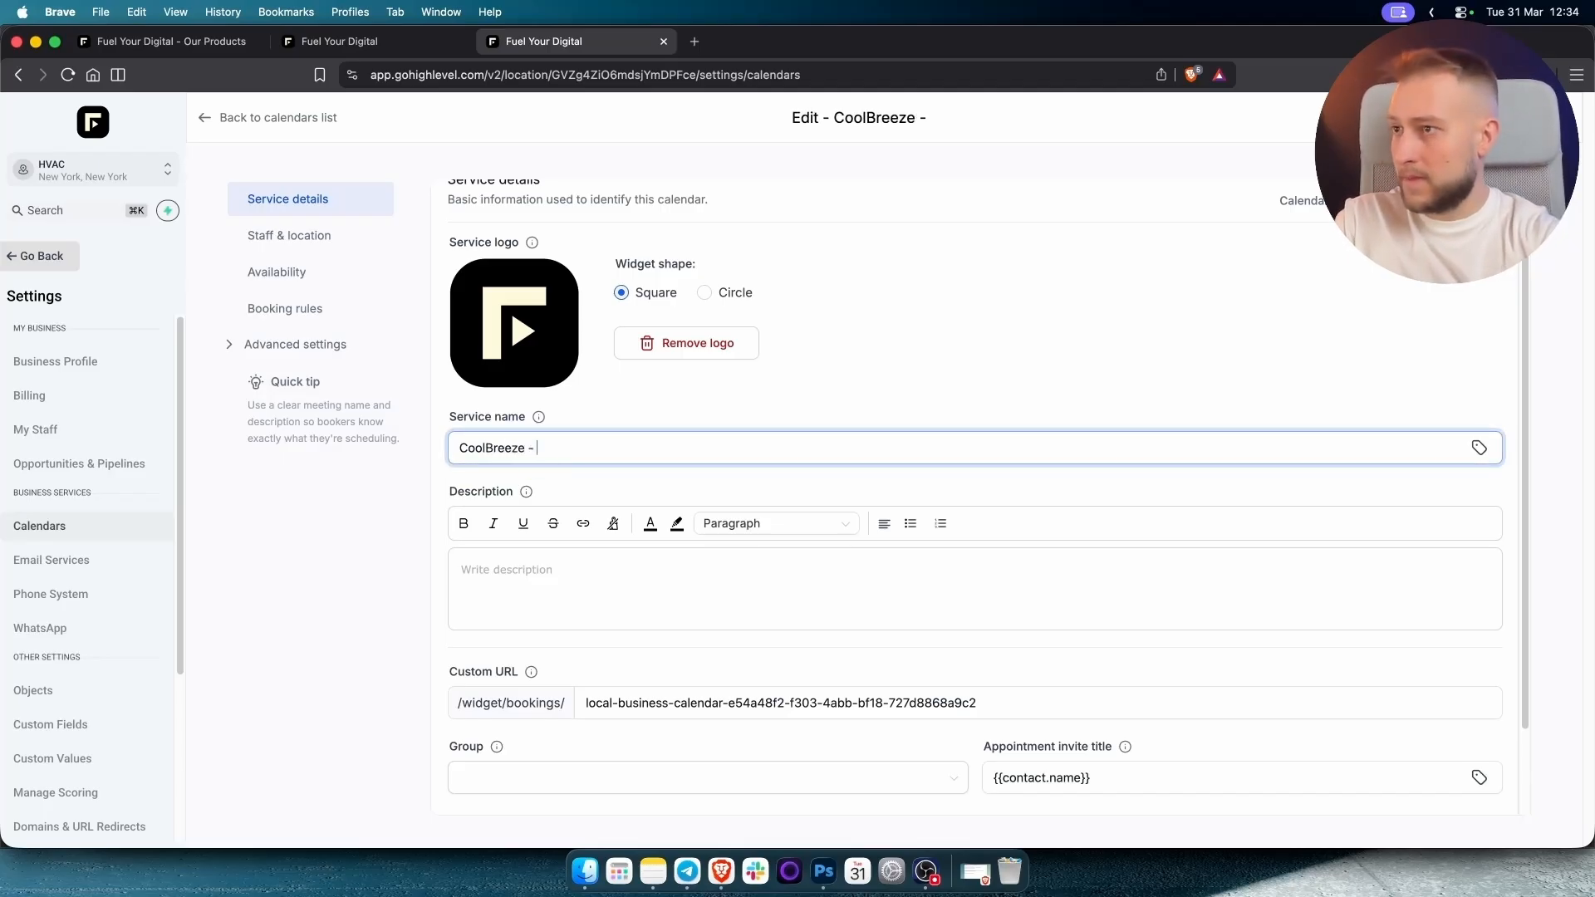
pyautogui.write('Schedule Y')
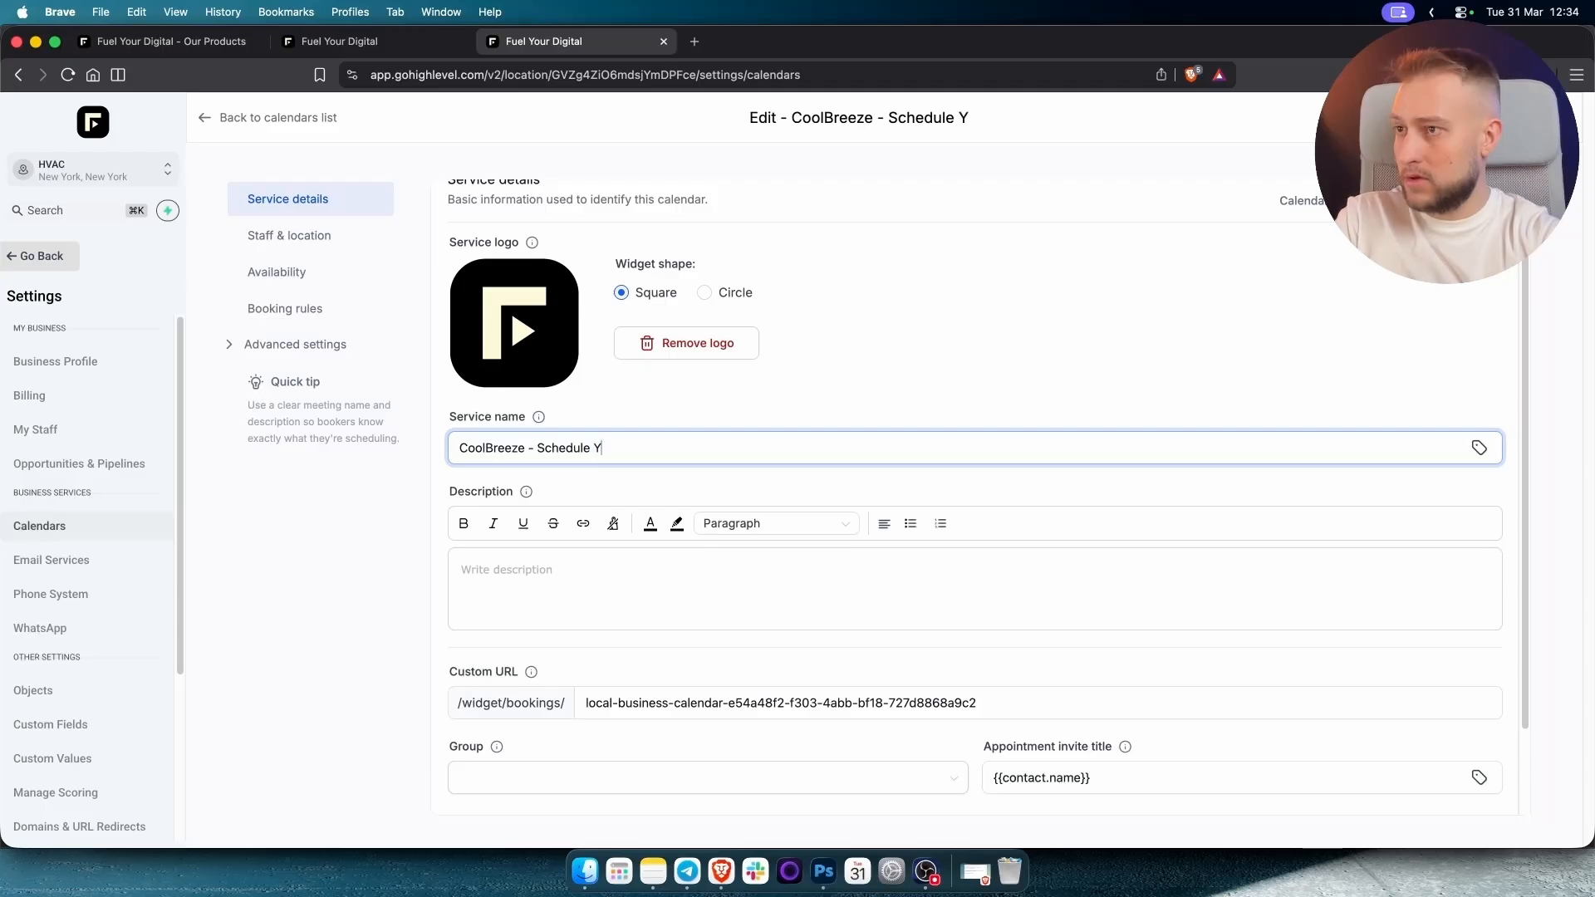
pyautogui.write('our Appo')
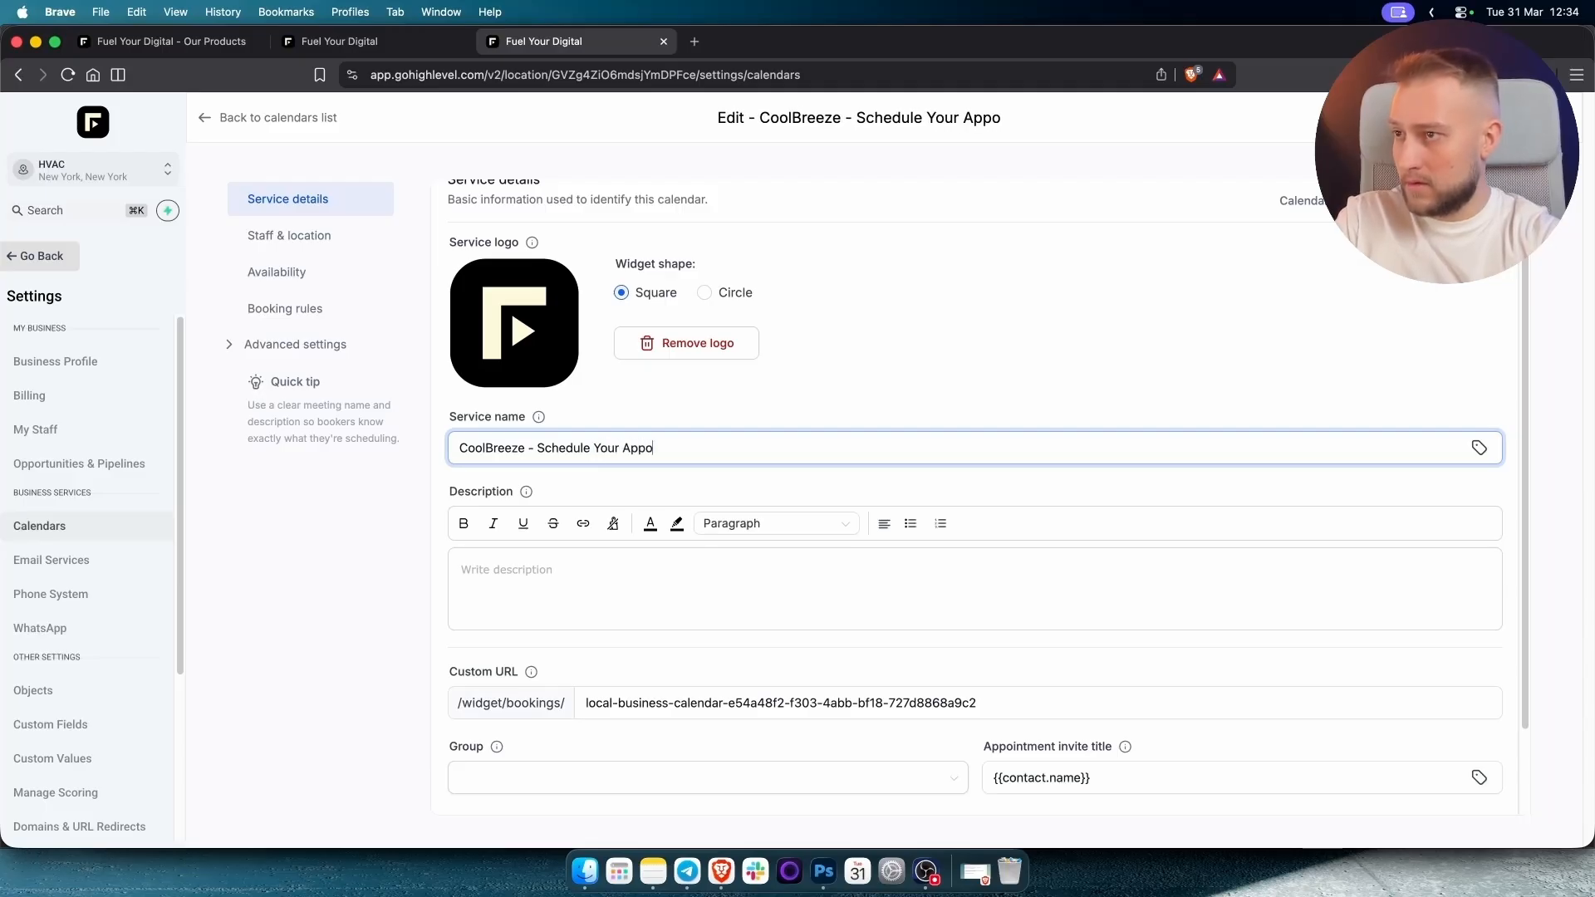
pyautogui.write('intment')
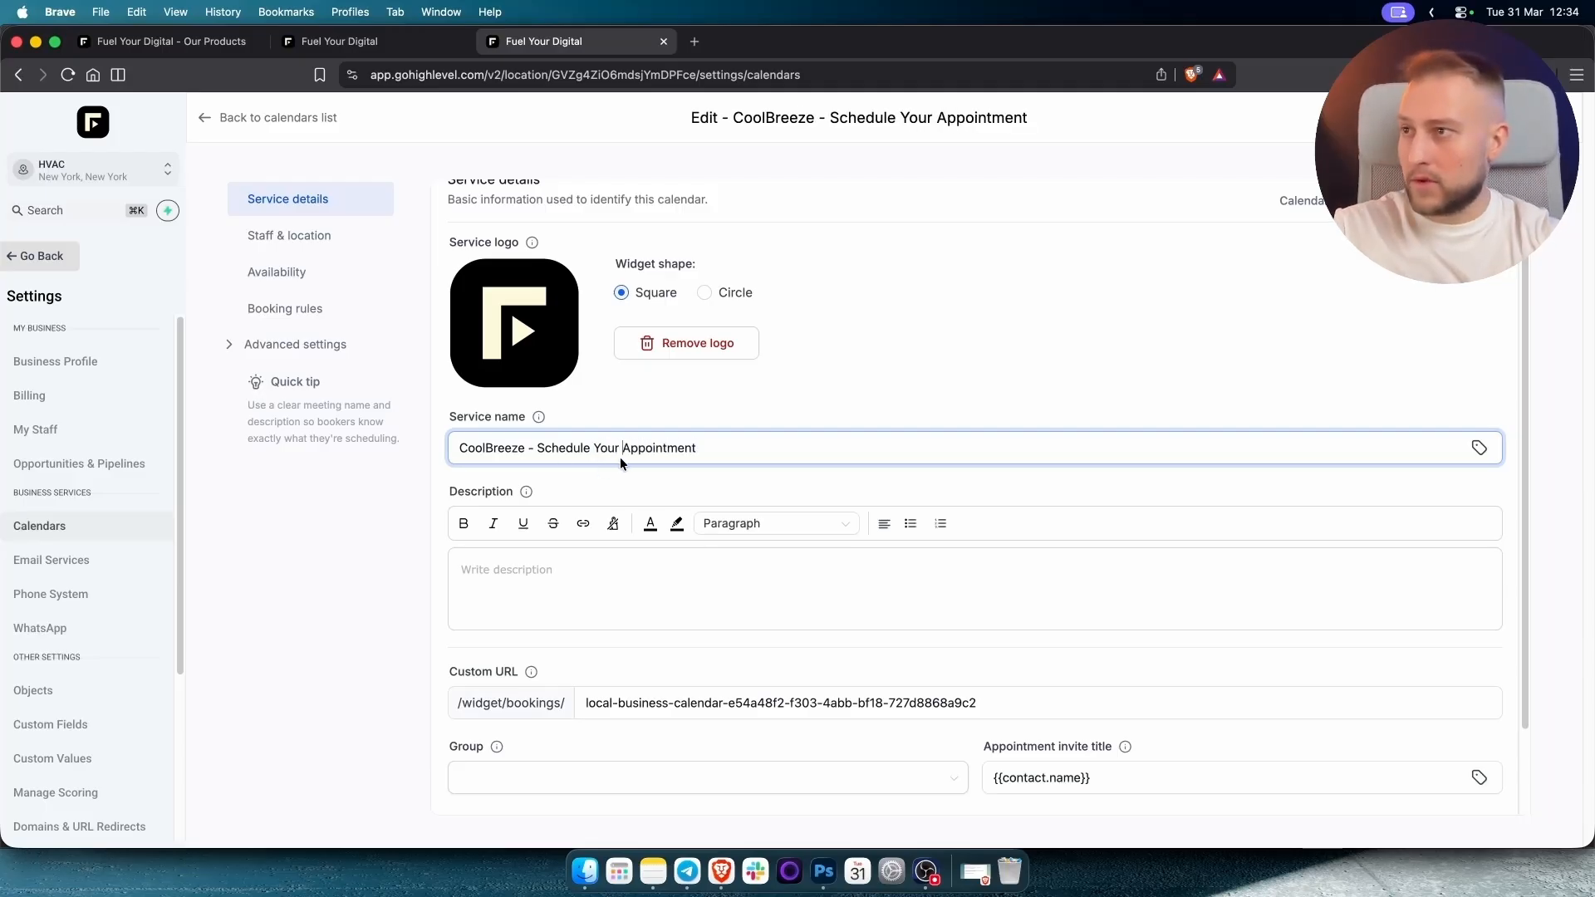
pyautogui.click(498, 588)
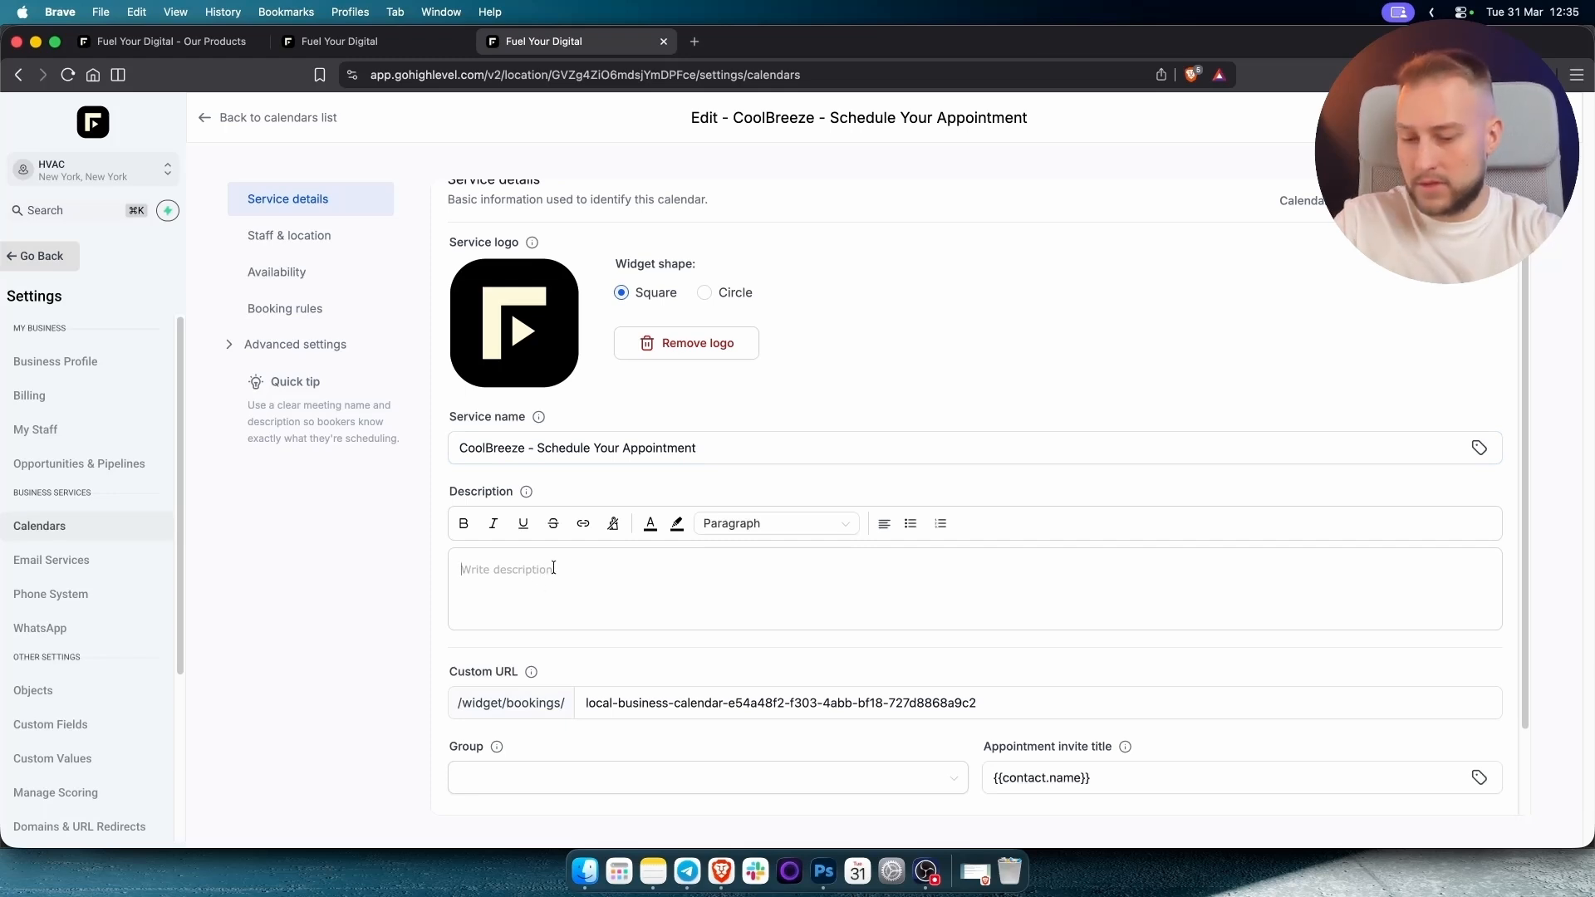
pyautogui.write('Coo')
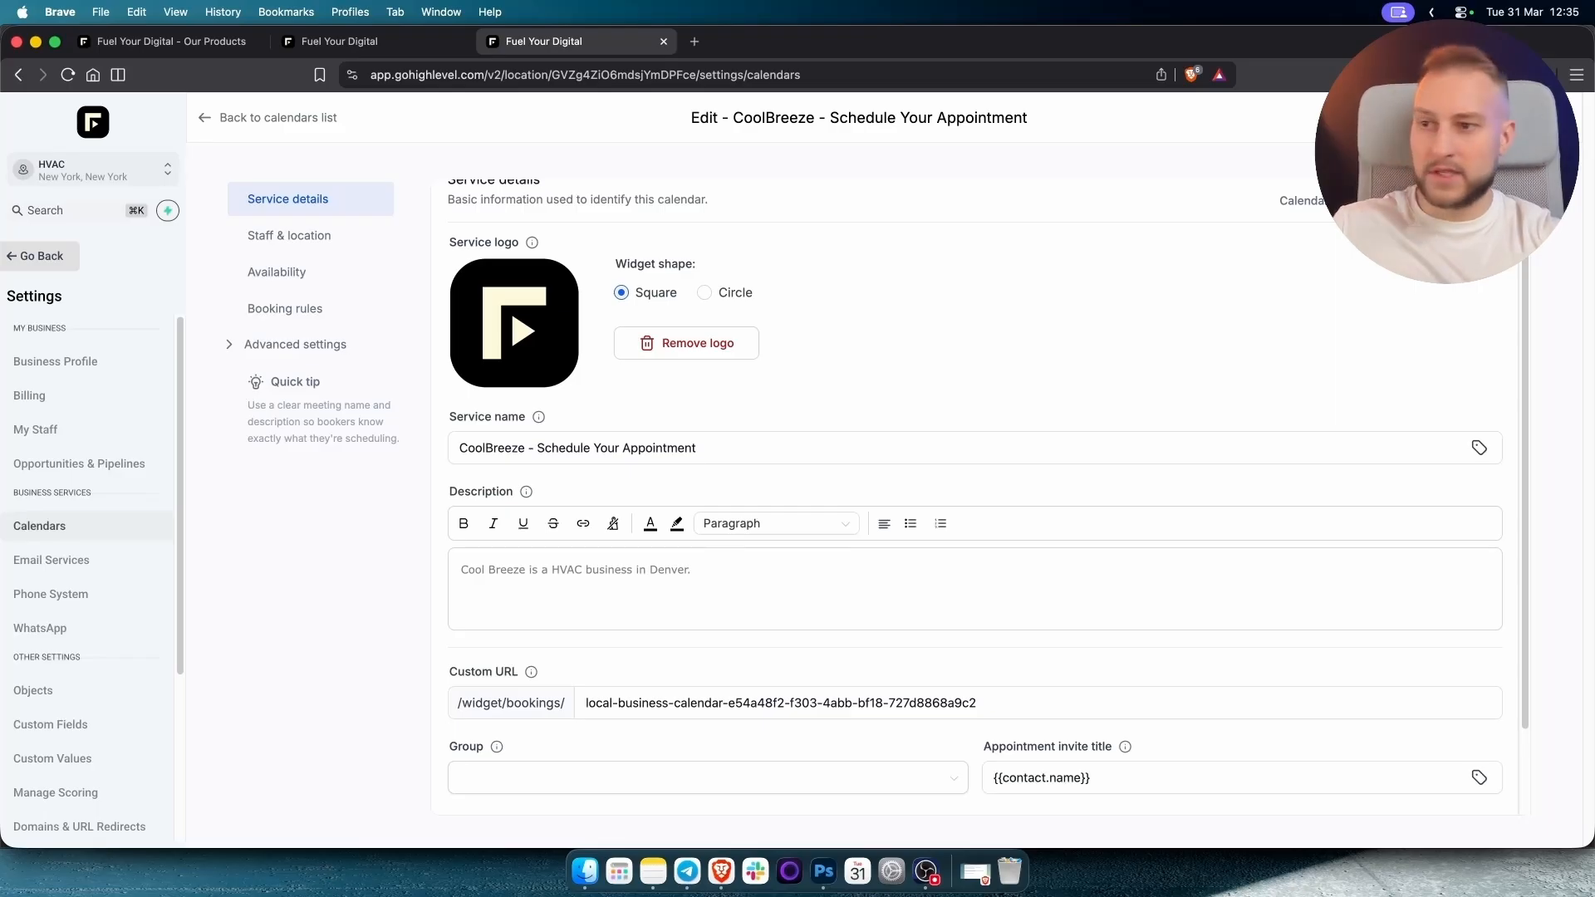
pyautogui.scroll(-2, 906, 568)
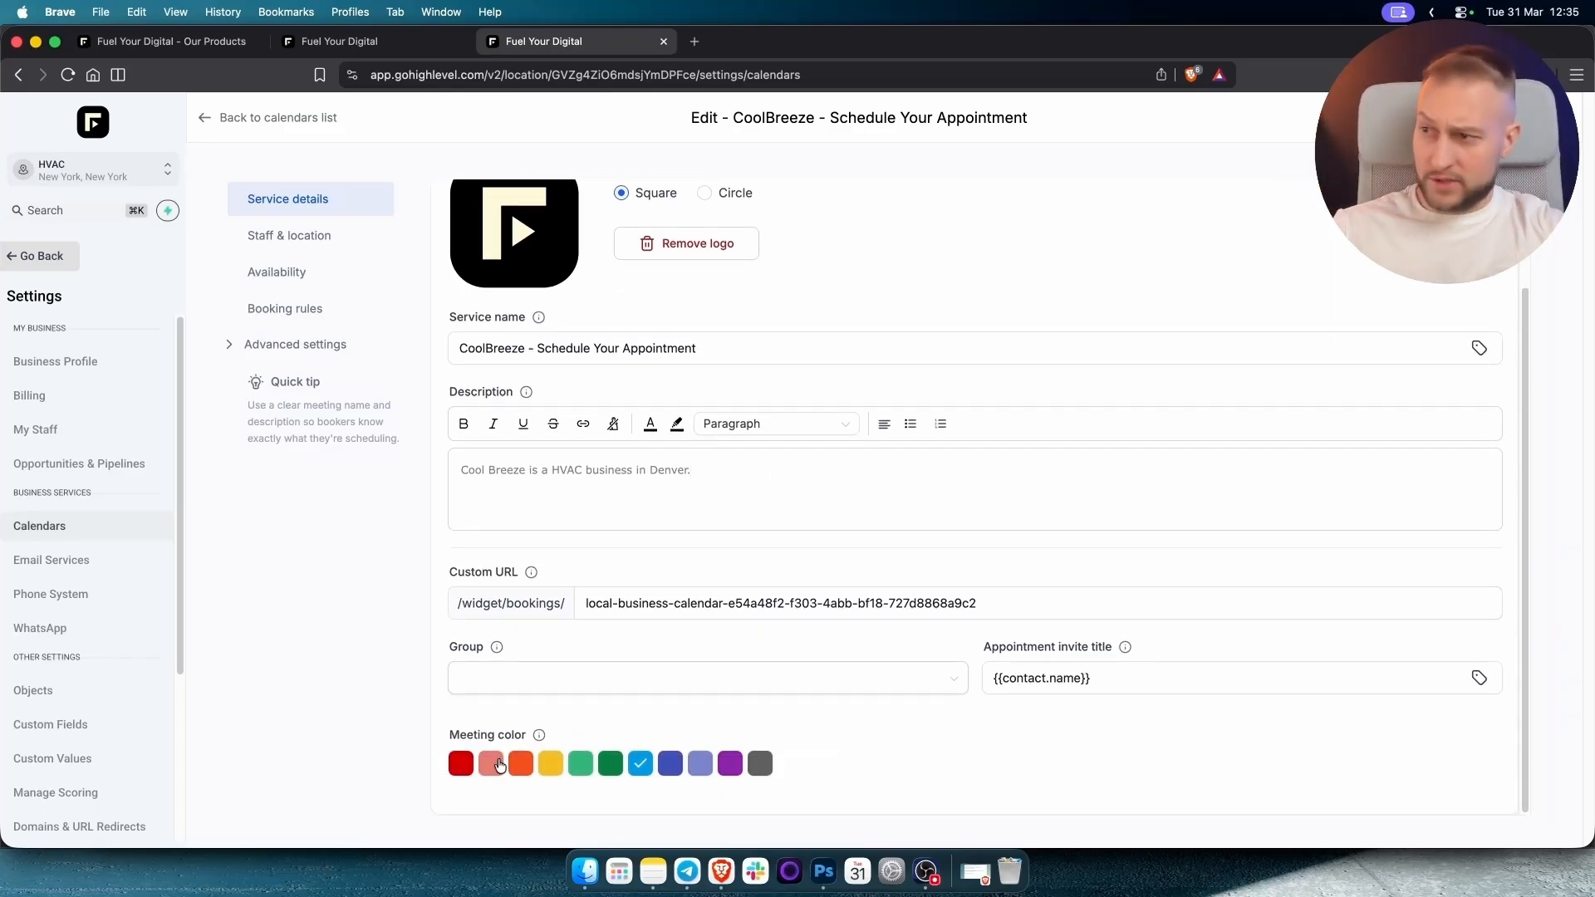
pyautogui.click(551, 762)
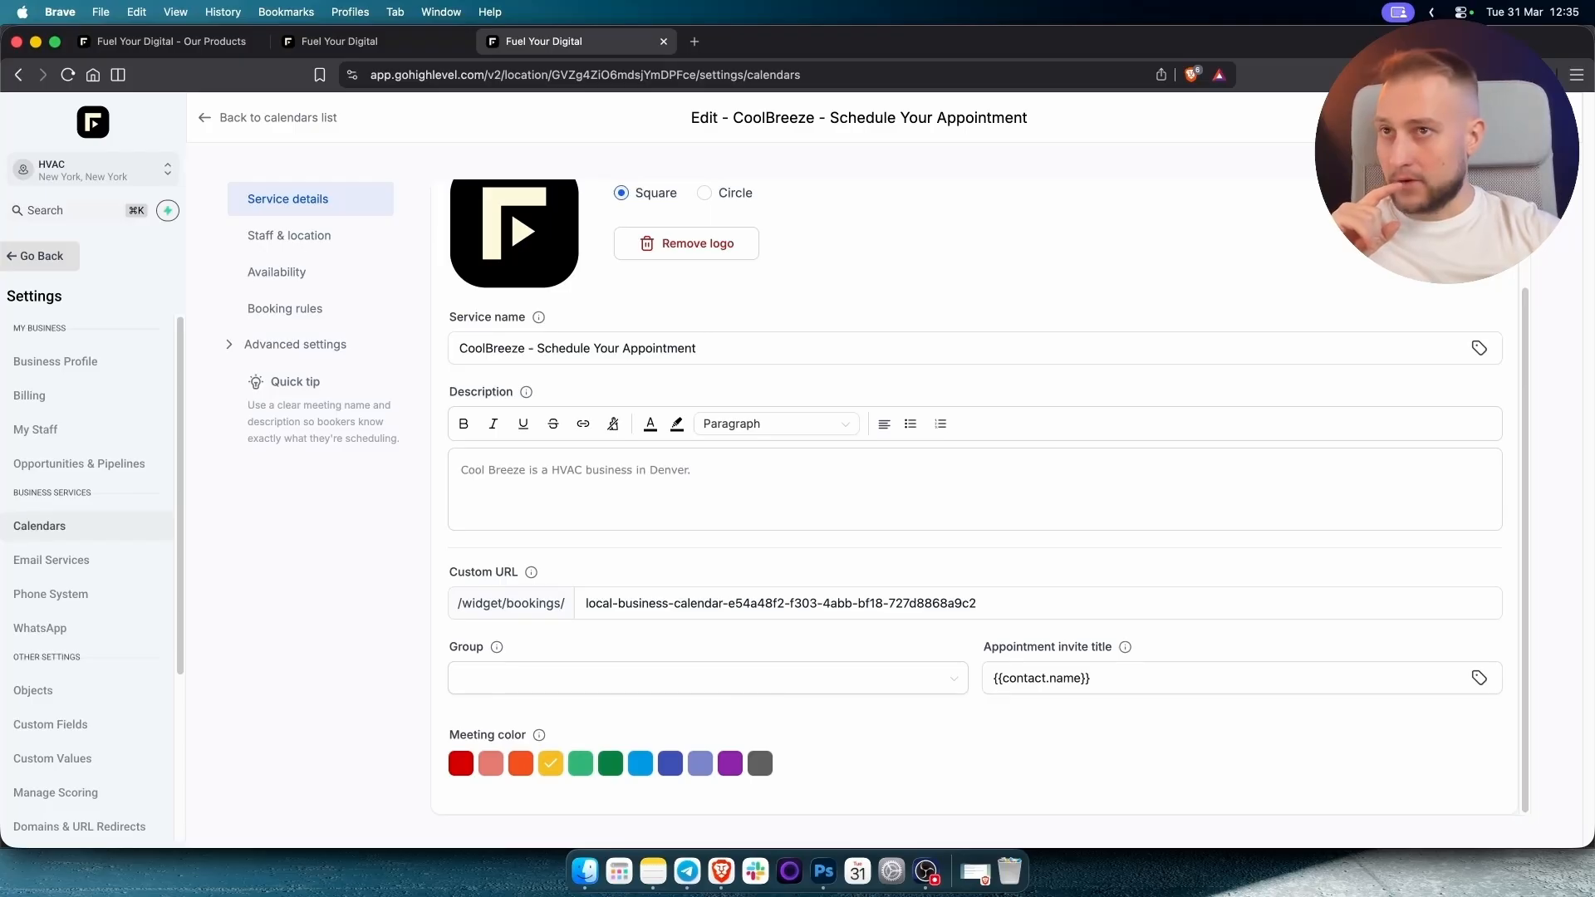
pyautogui.click(1536, 118)
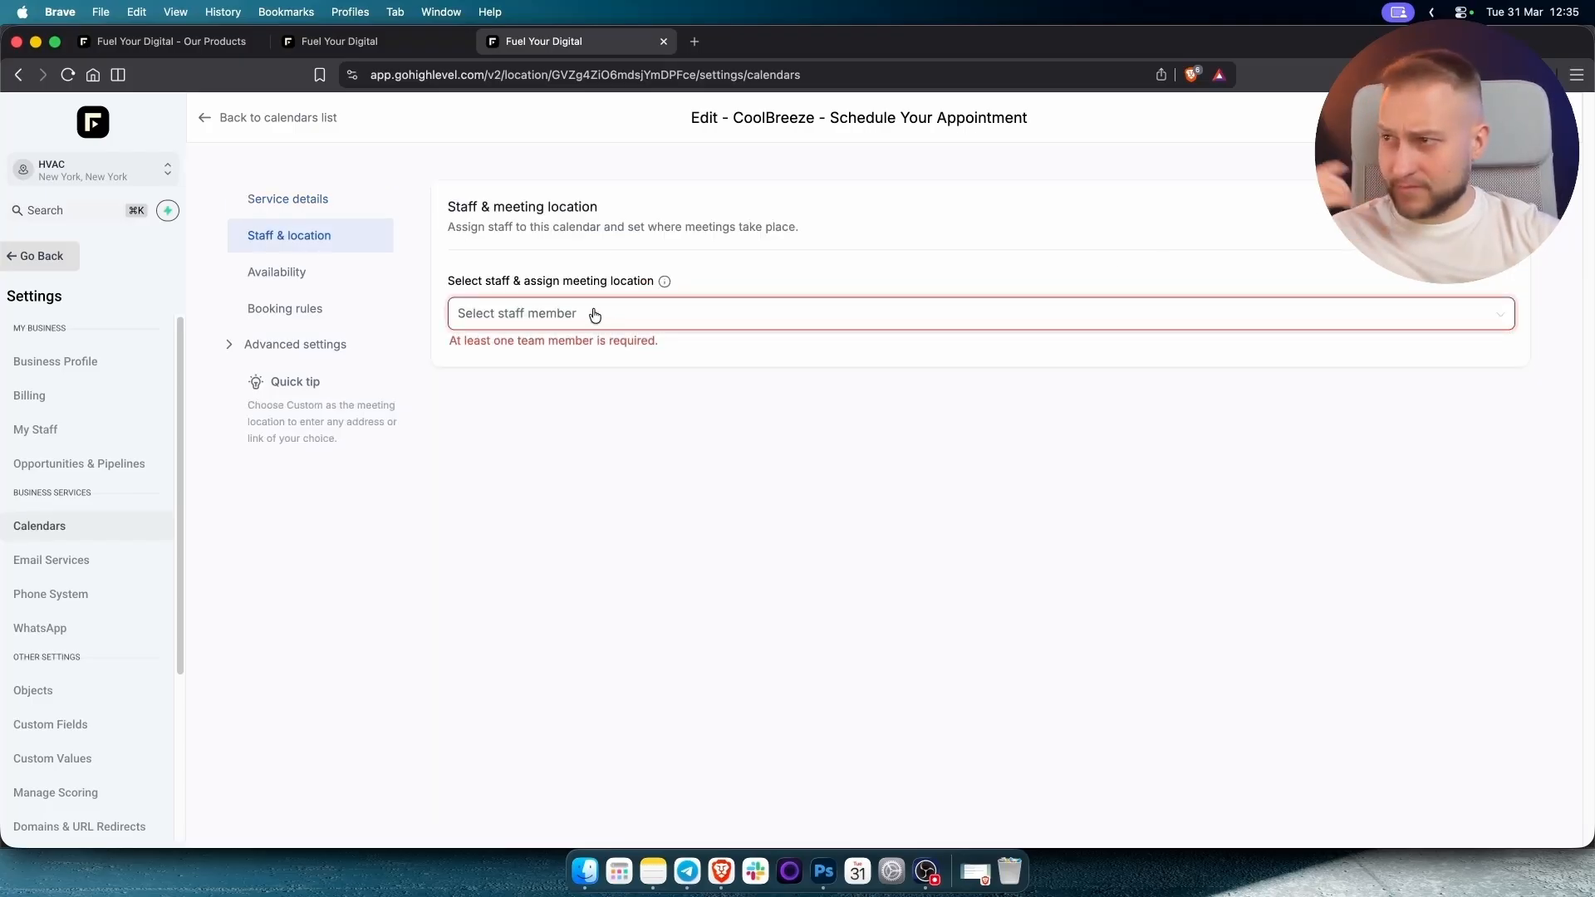
# Open the My Staff list in a new tab and start adding a new user.
pyautogui.click(589, 316)
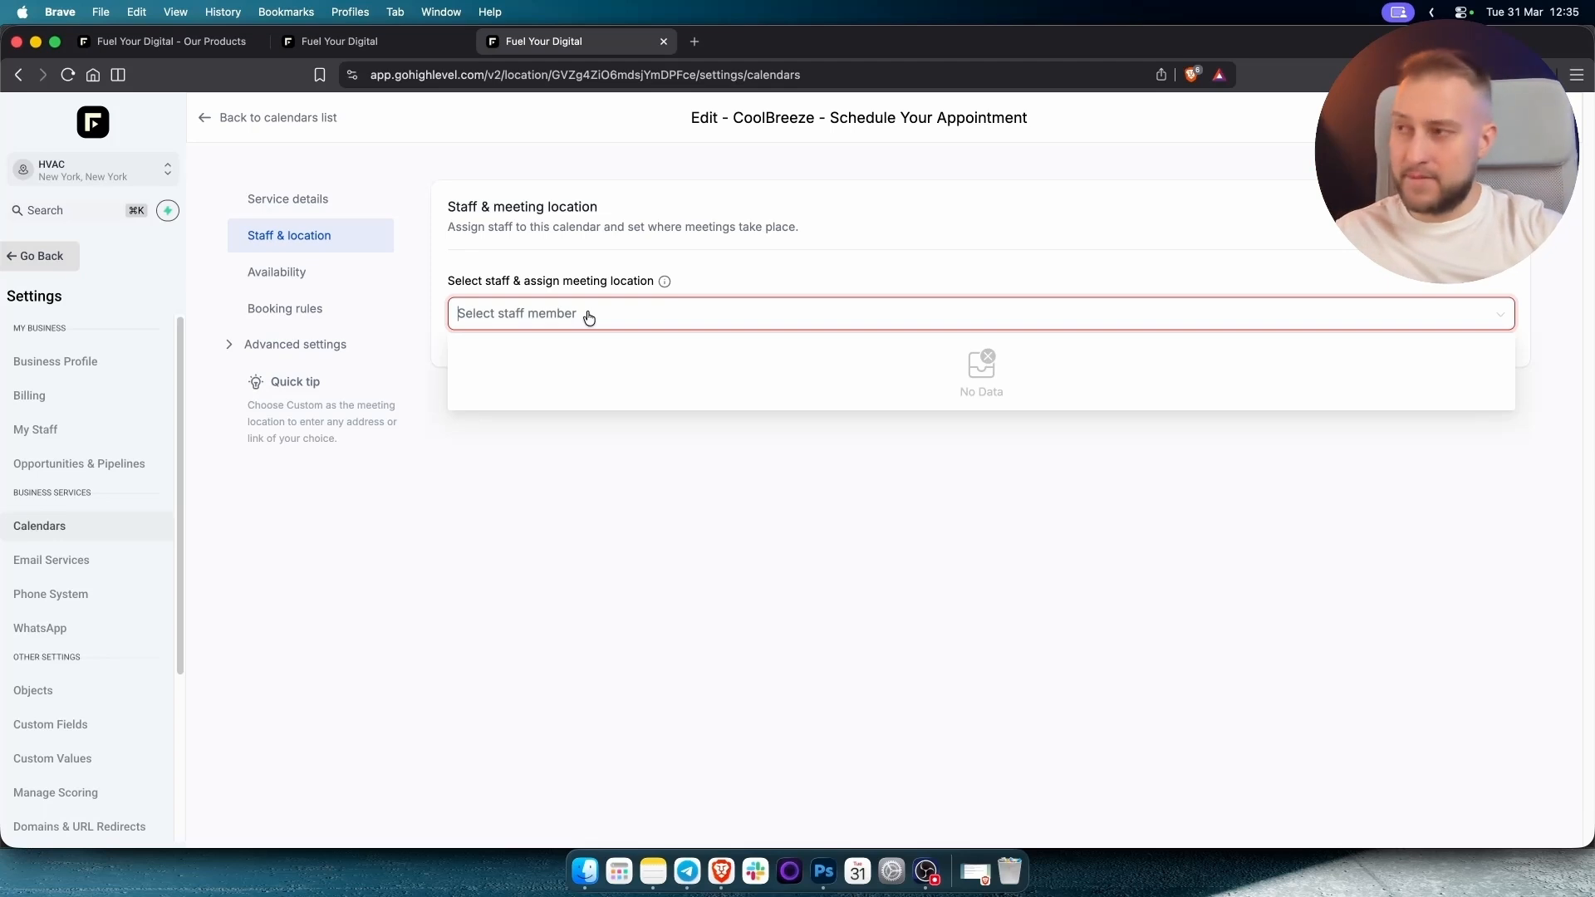
pyautogui.keyDown('super'); pyautogui.click(30, 432); pyautogui.keyUp('super')
pyautogui.click(795, 44)
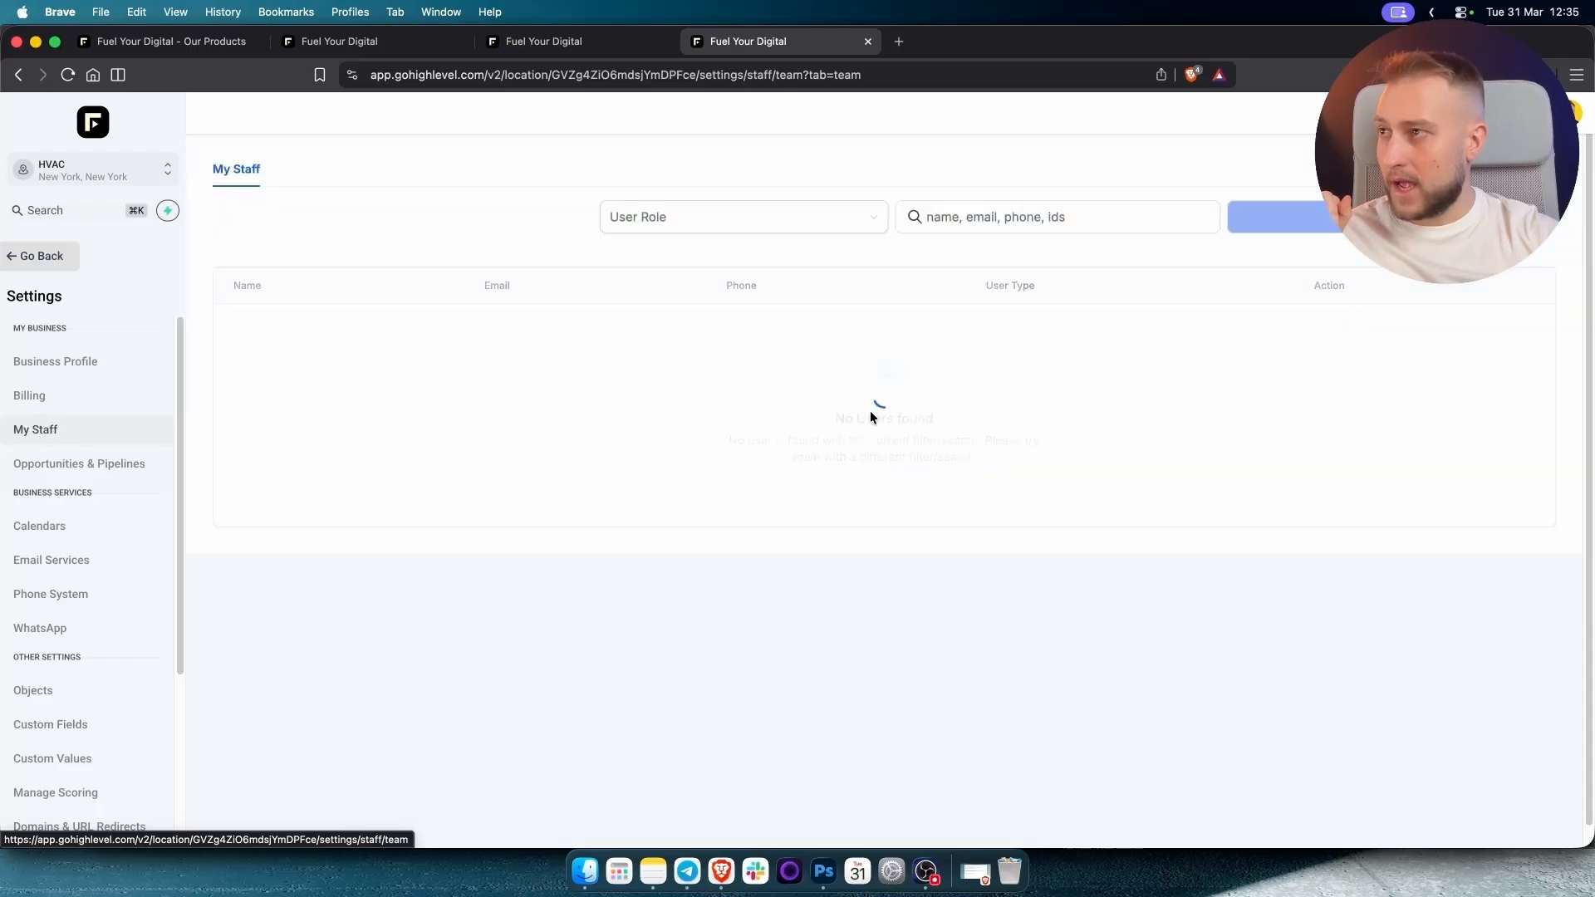
pyautogui.click(1283, 215)
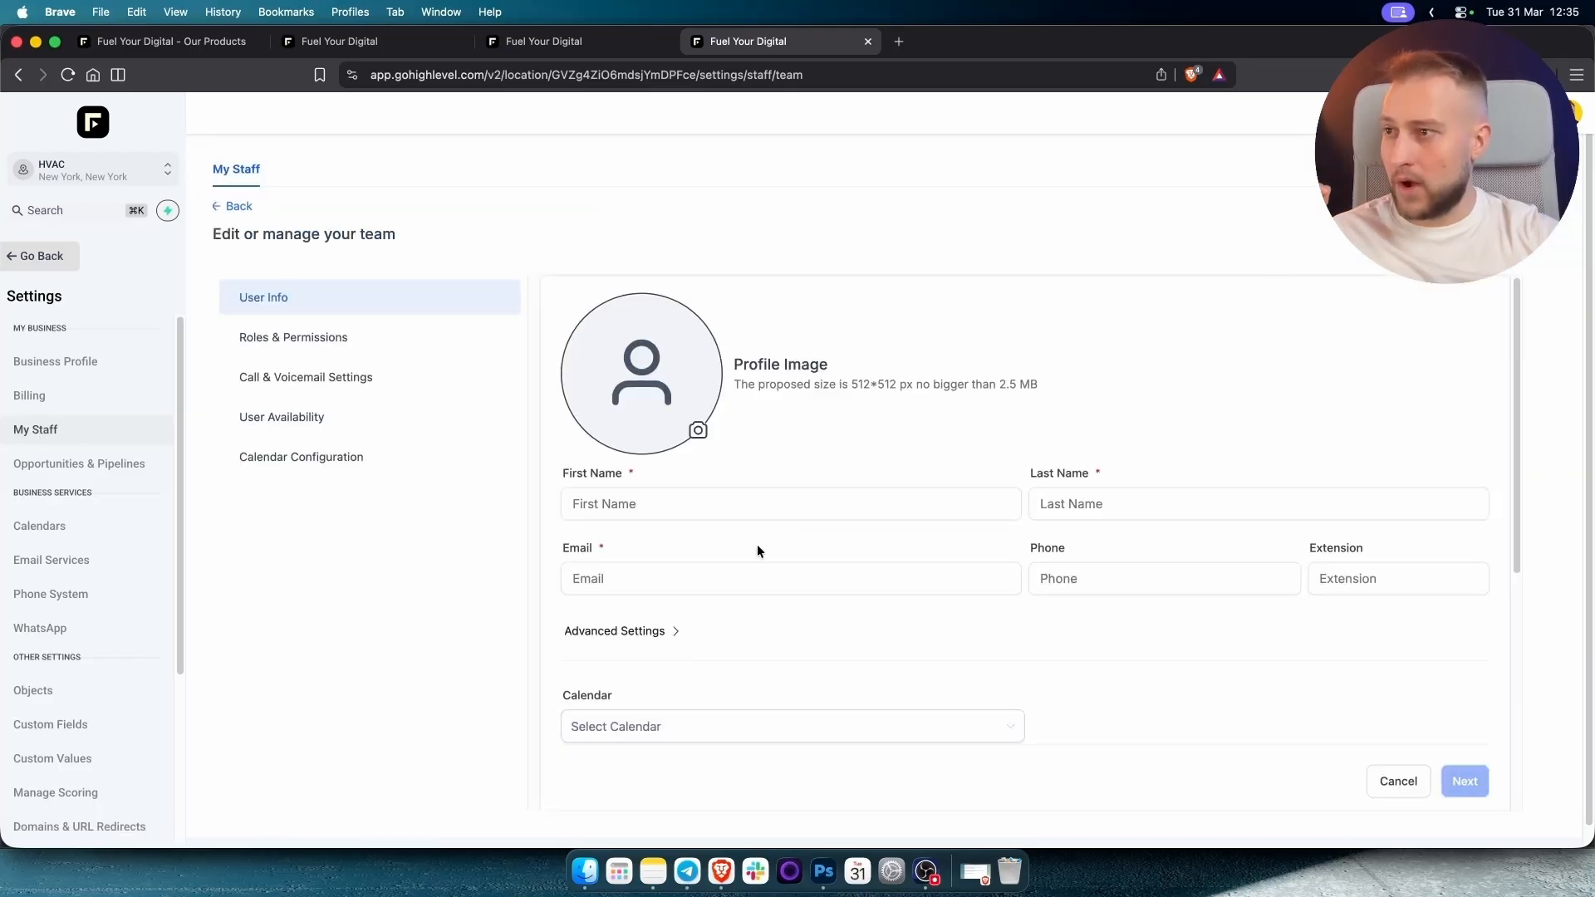
# Enter the new staff member's first and last name in the User Info fields.
pyautogui.click(736, 502)
pyautogui.write('John')
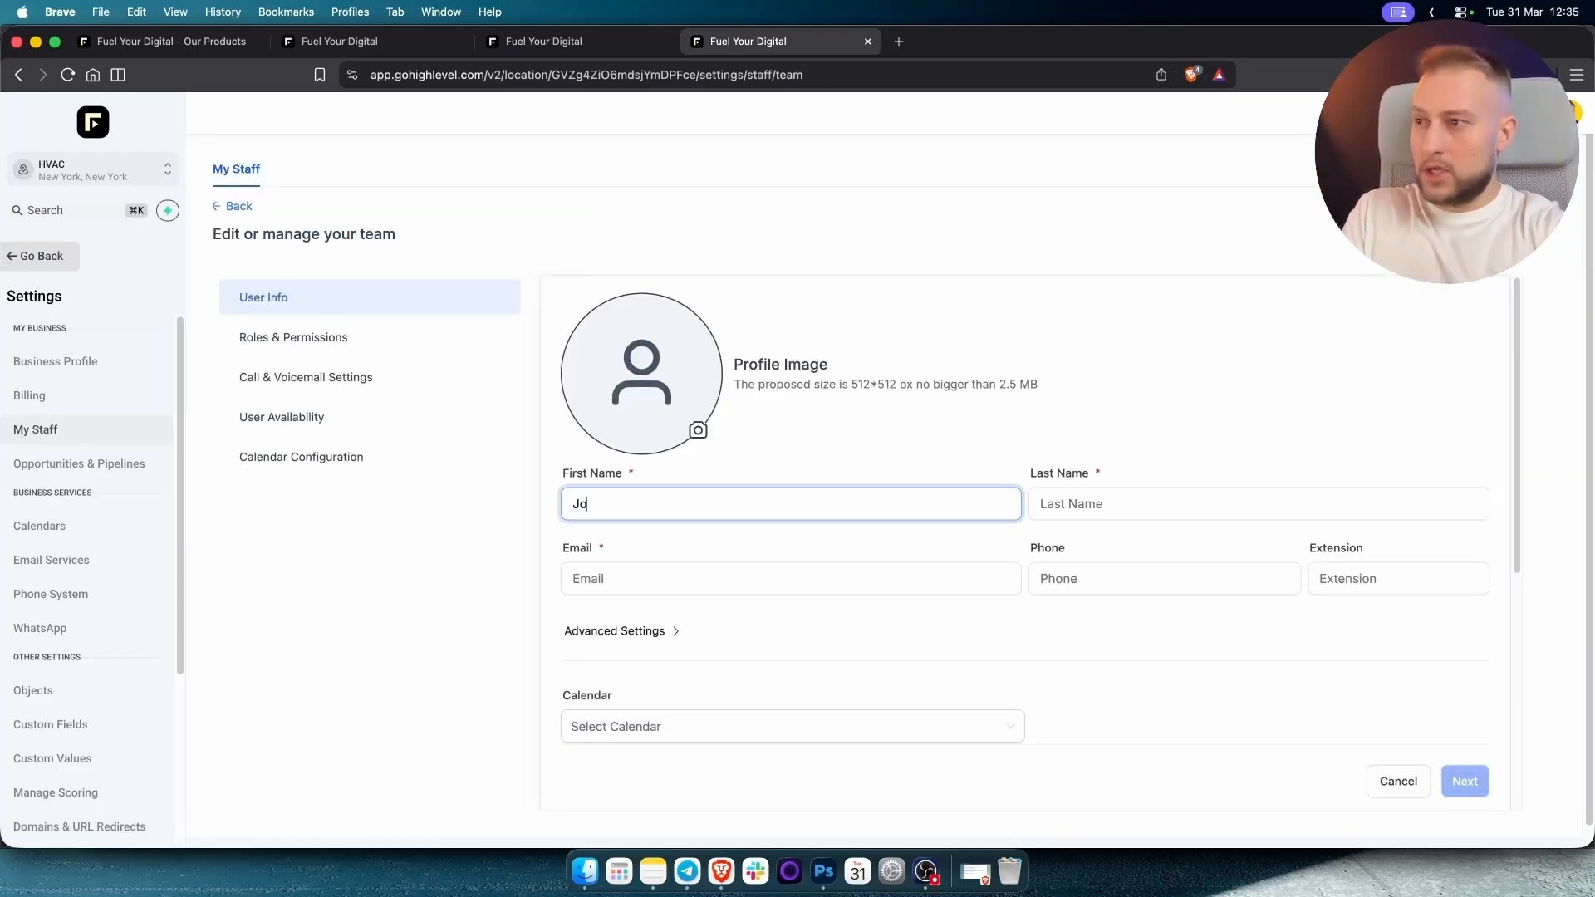
pyautogui.press('Tab')
pyautogui.write('sMIT')
pyautogui.press('BackSpace')
pyautogui.press('BackSpace')
pyautogui.press('BackSpace')
pyautogui.press('BackSpace')
pyautogui.write('Smith')
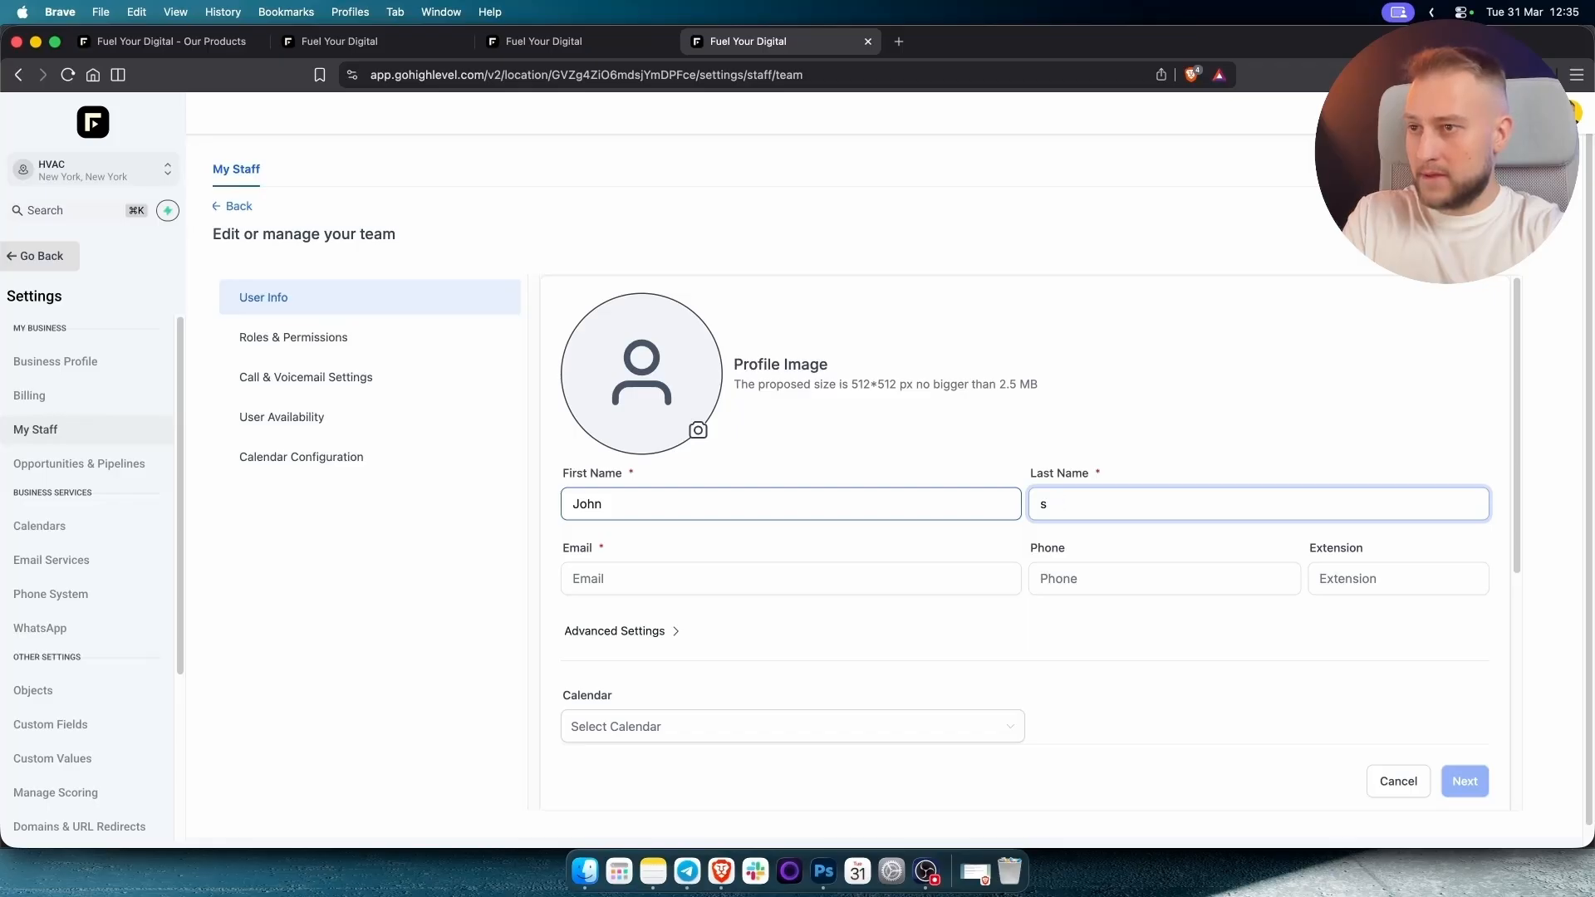
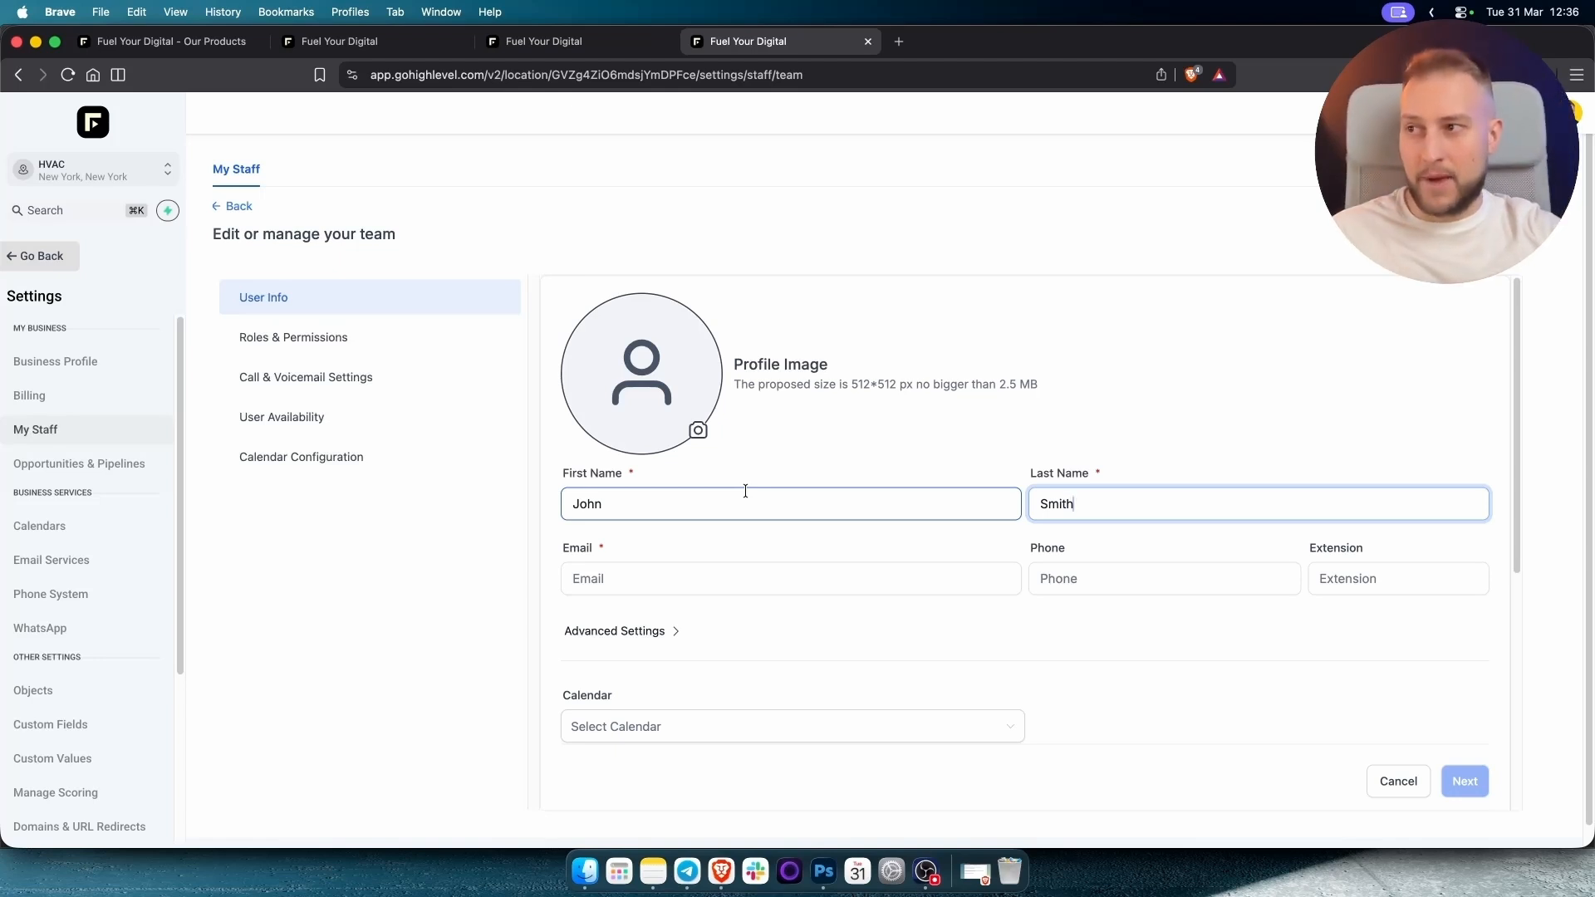
# Enter the new user's email address, keep the Admin role, and save them to My Staff.
pyautogui.click(734, 580)
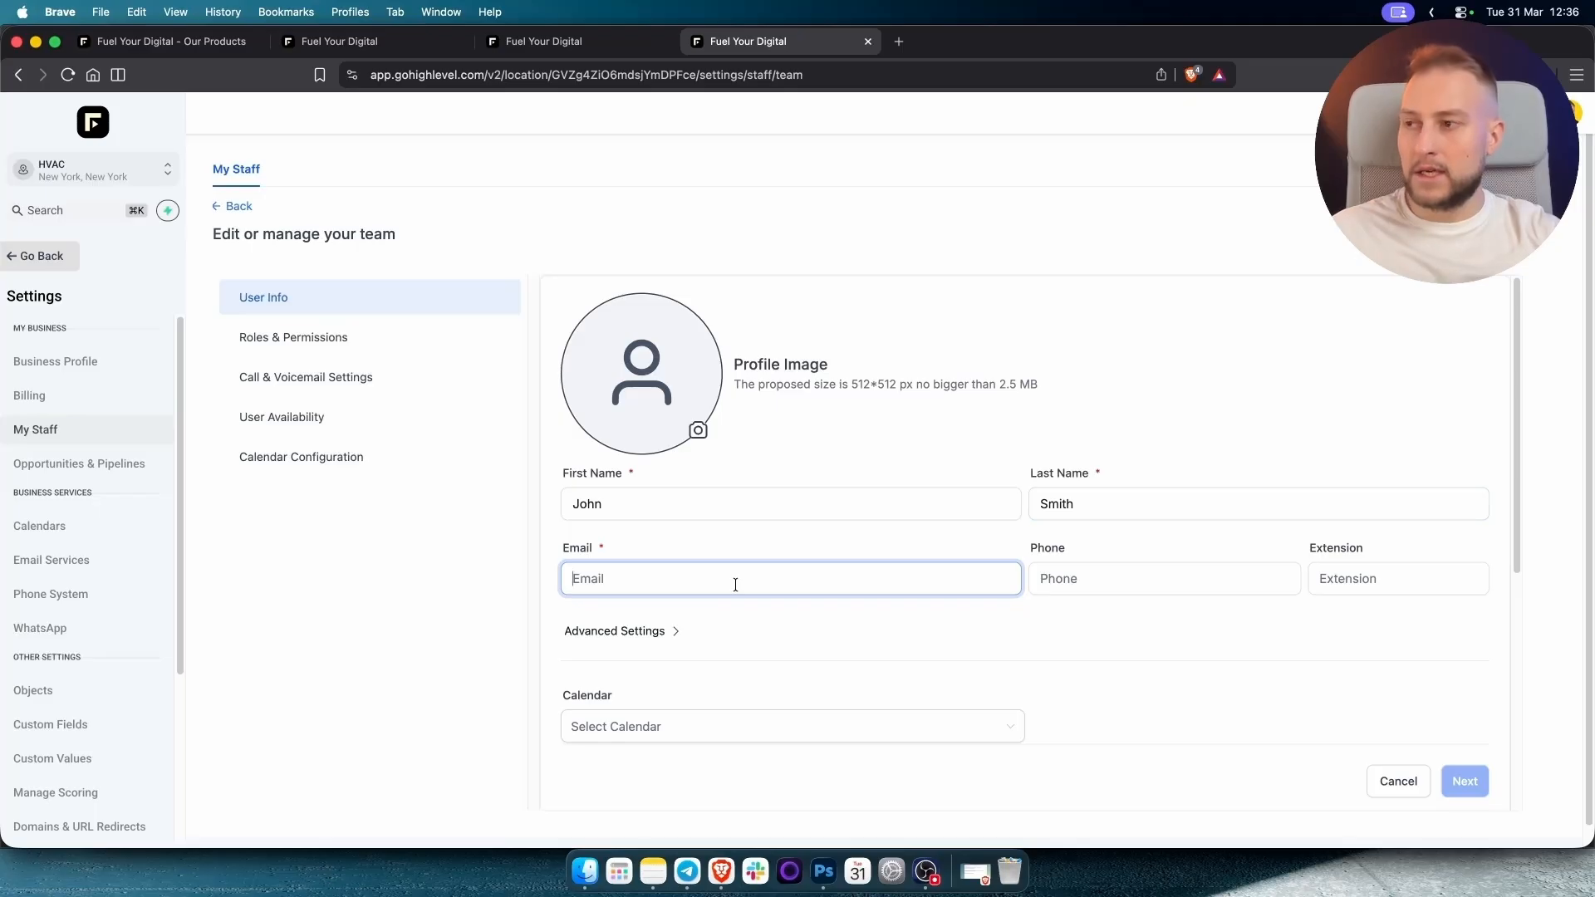
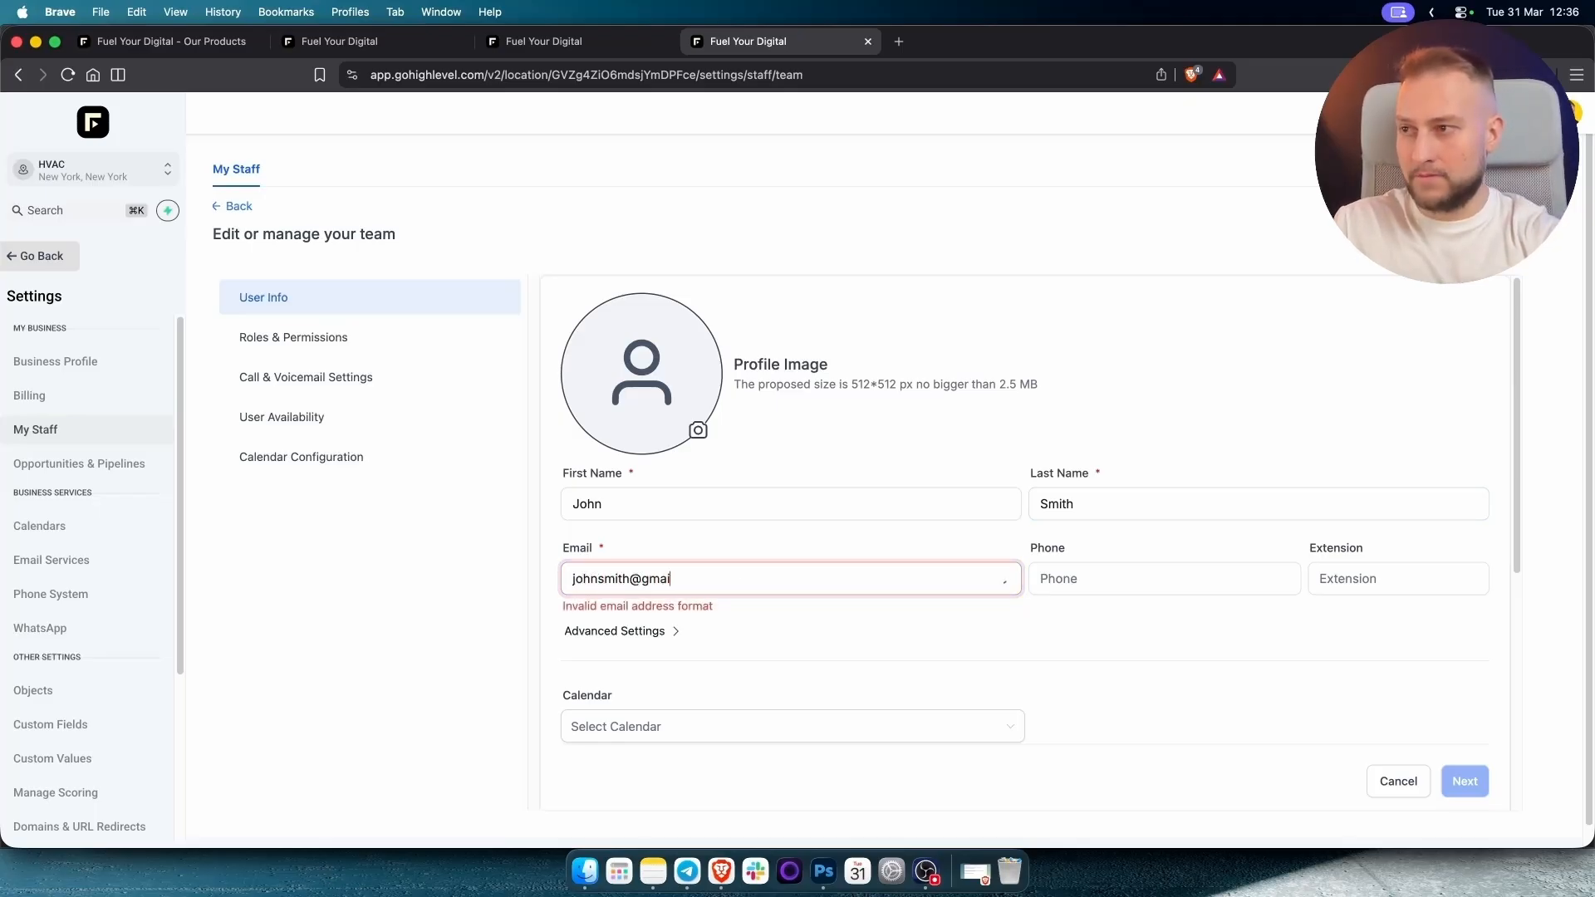
pyautogui.click(857, 635)
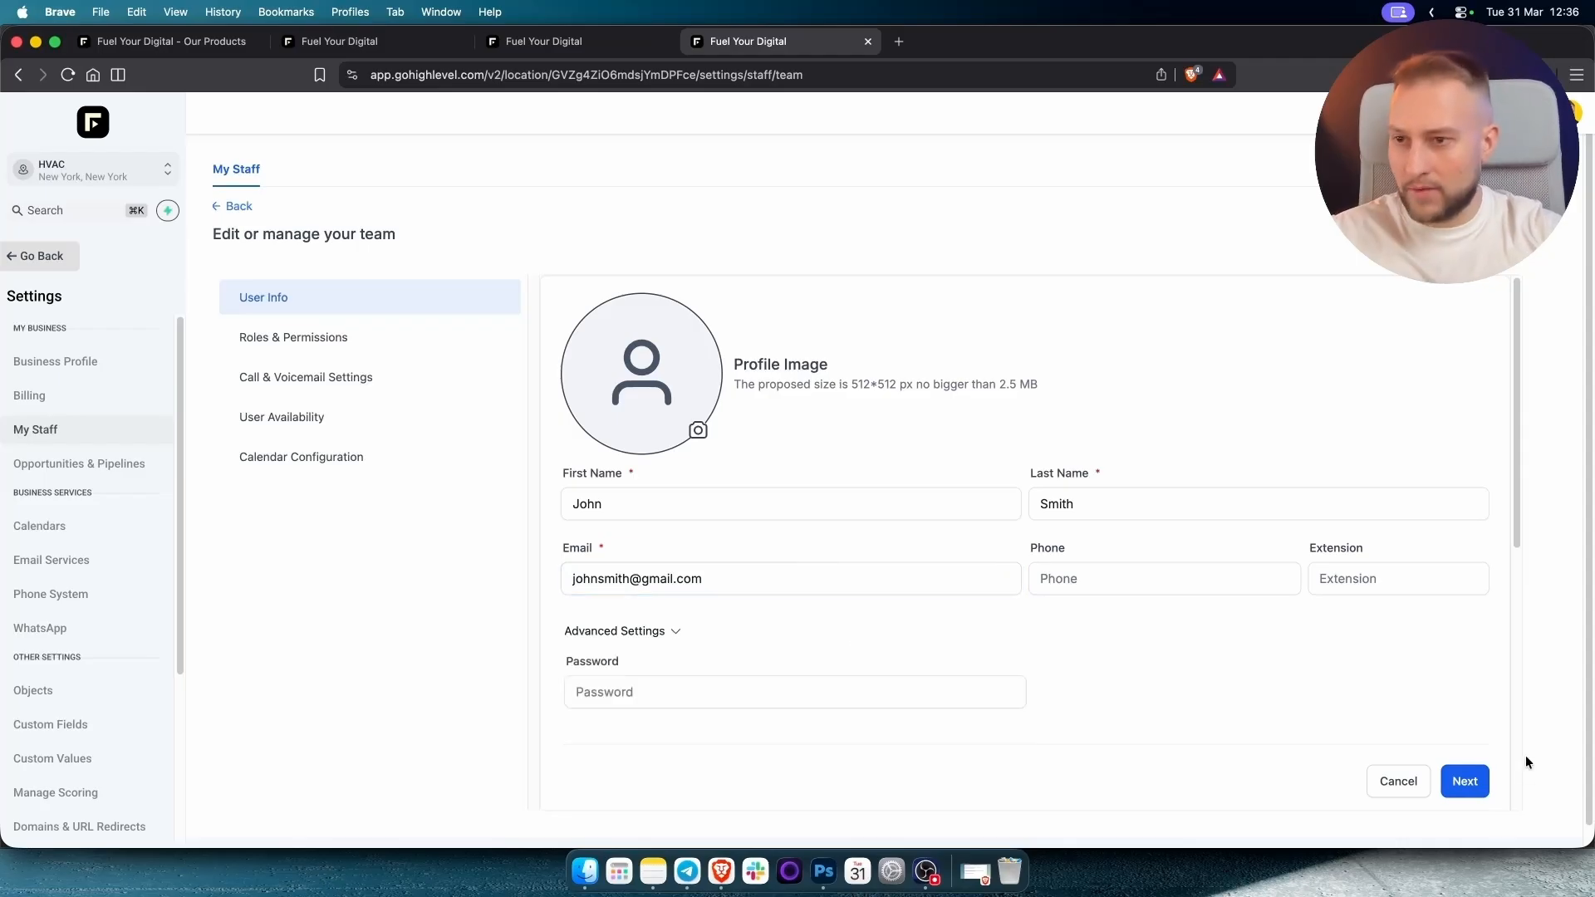
pyautogui.click(1476, 793)
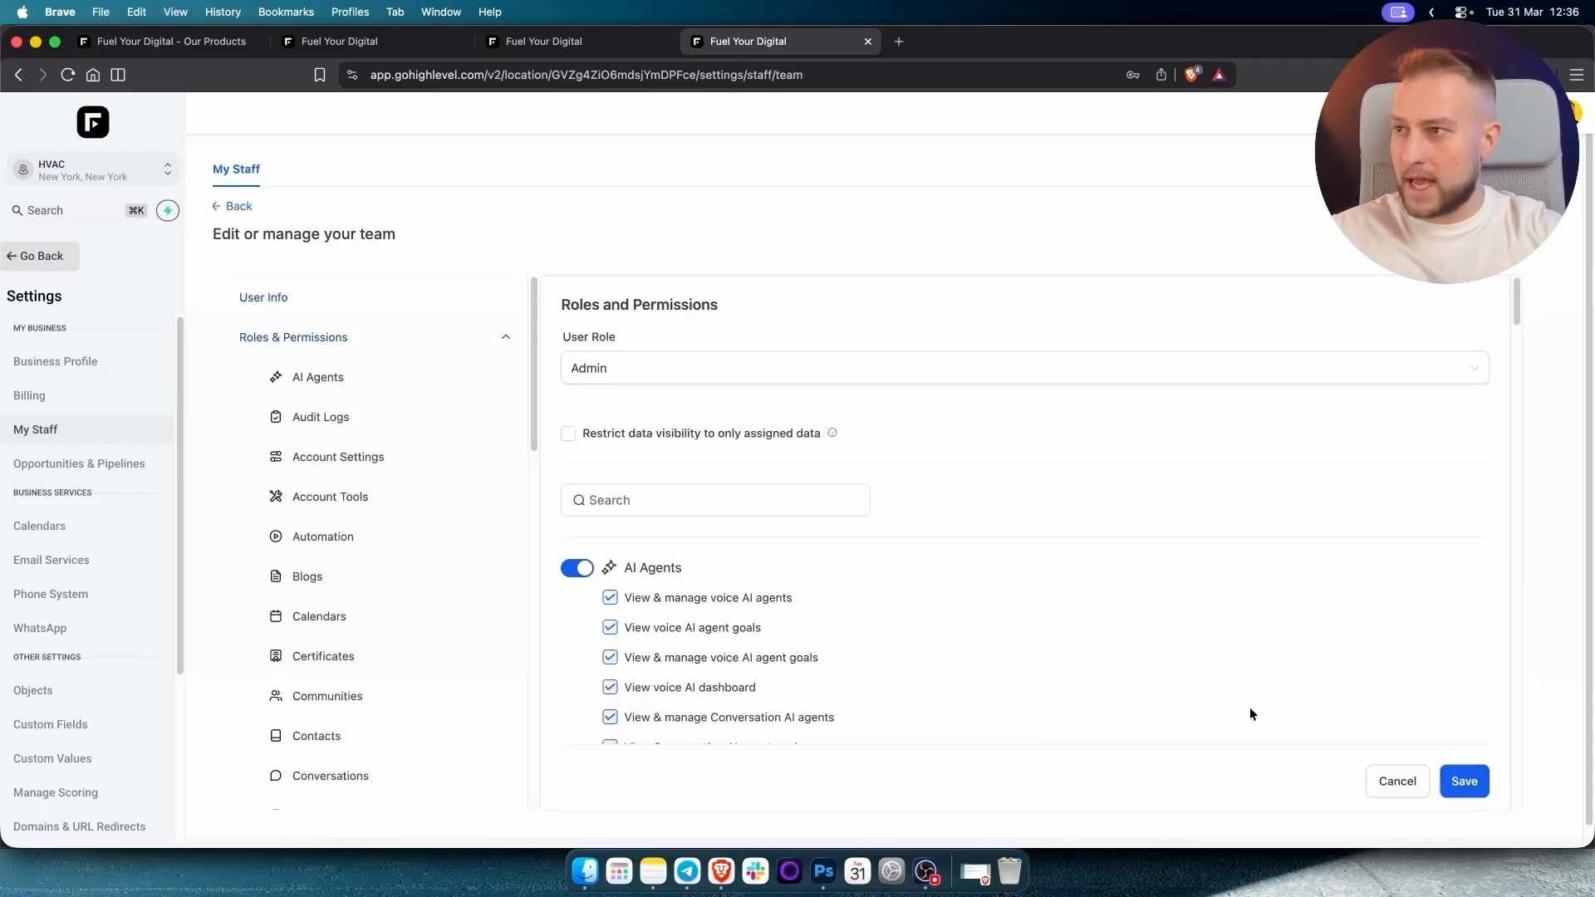
pyautogui.click(595, 373)
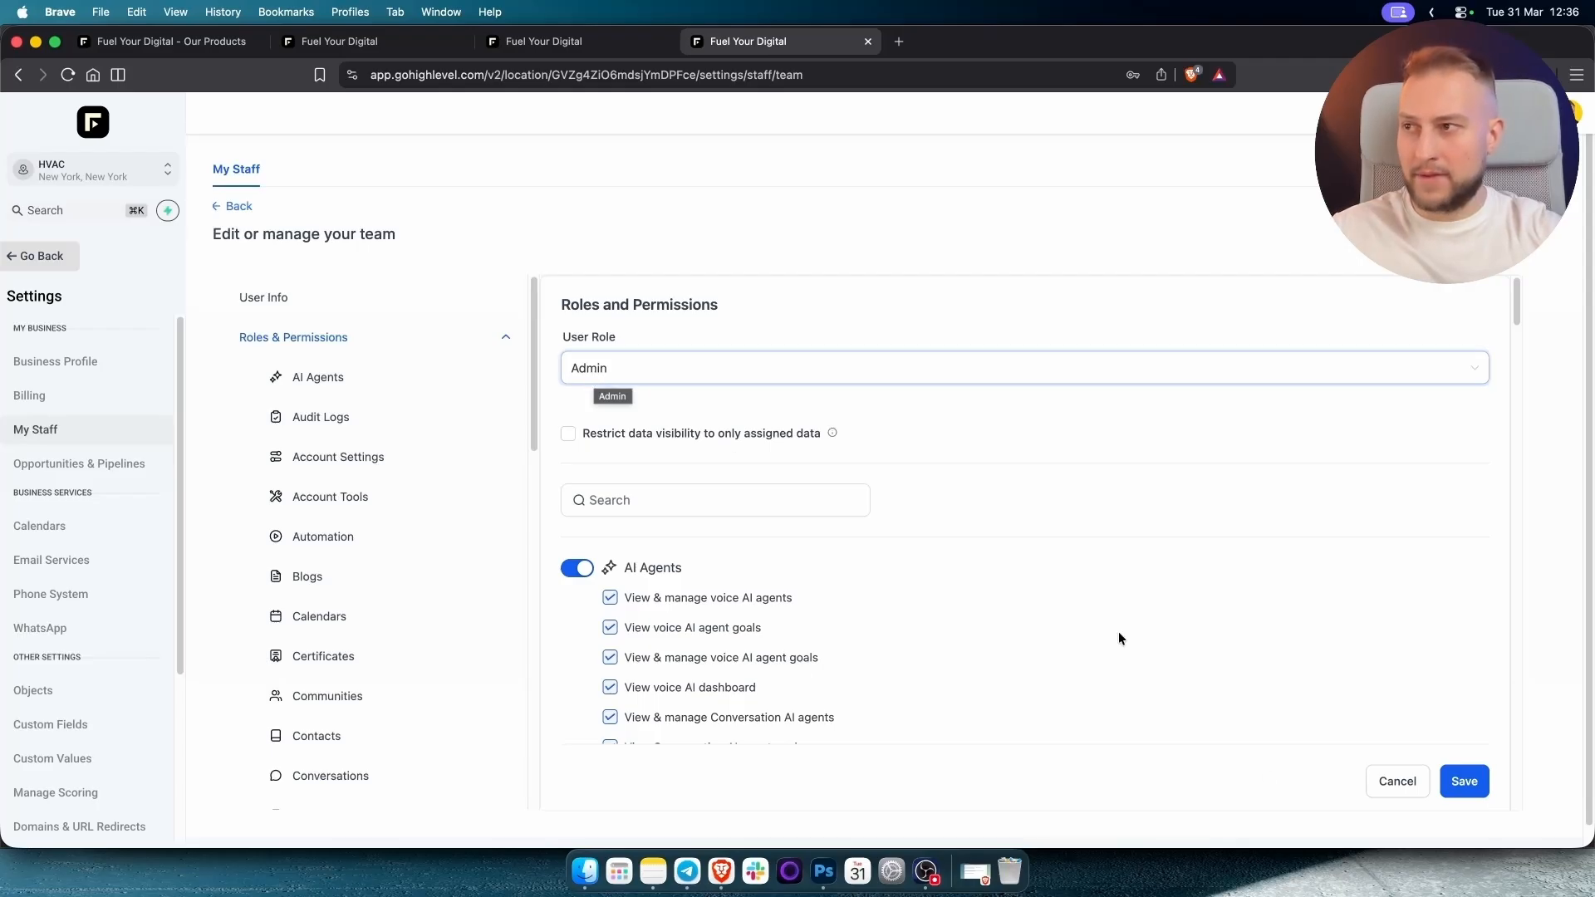
pyautogui.click(1461, 785)
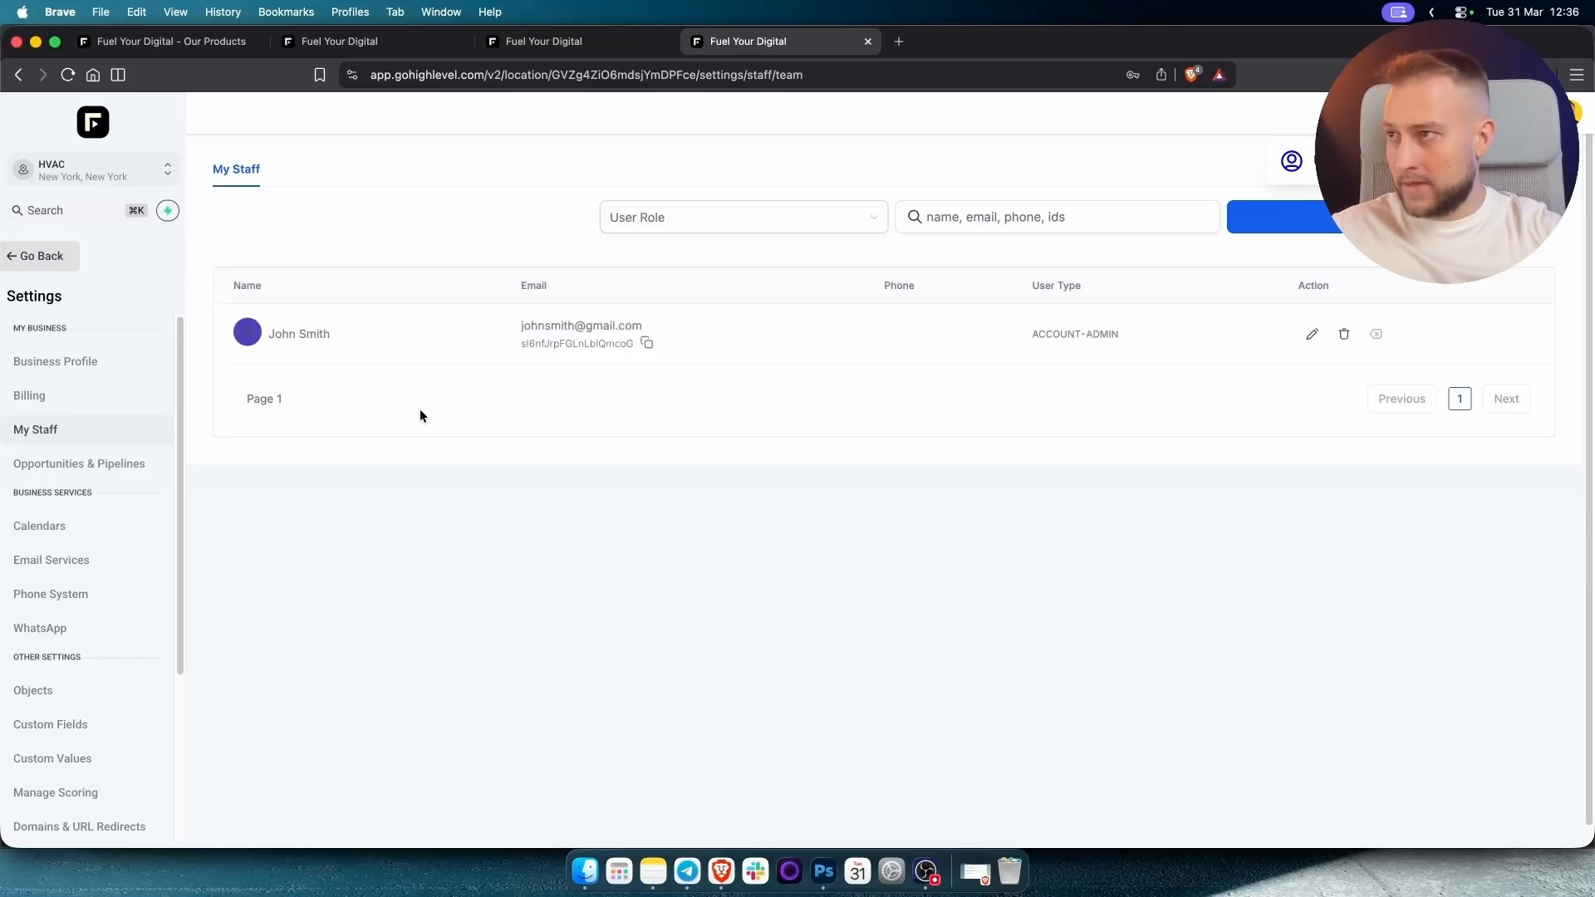
# Reload the calendars page so the new staff member appears, and edit Local Business Calendar.
pyautogui.click(582, 41)
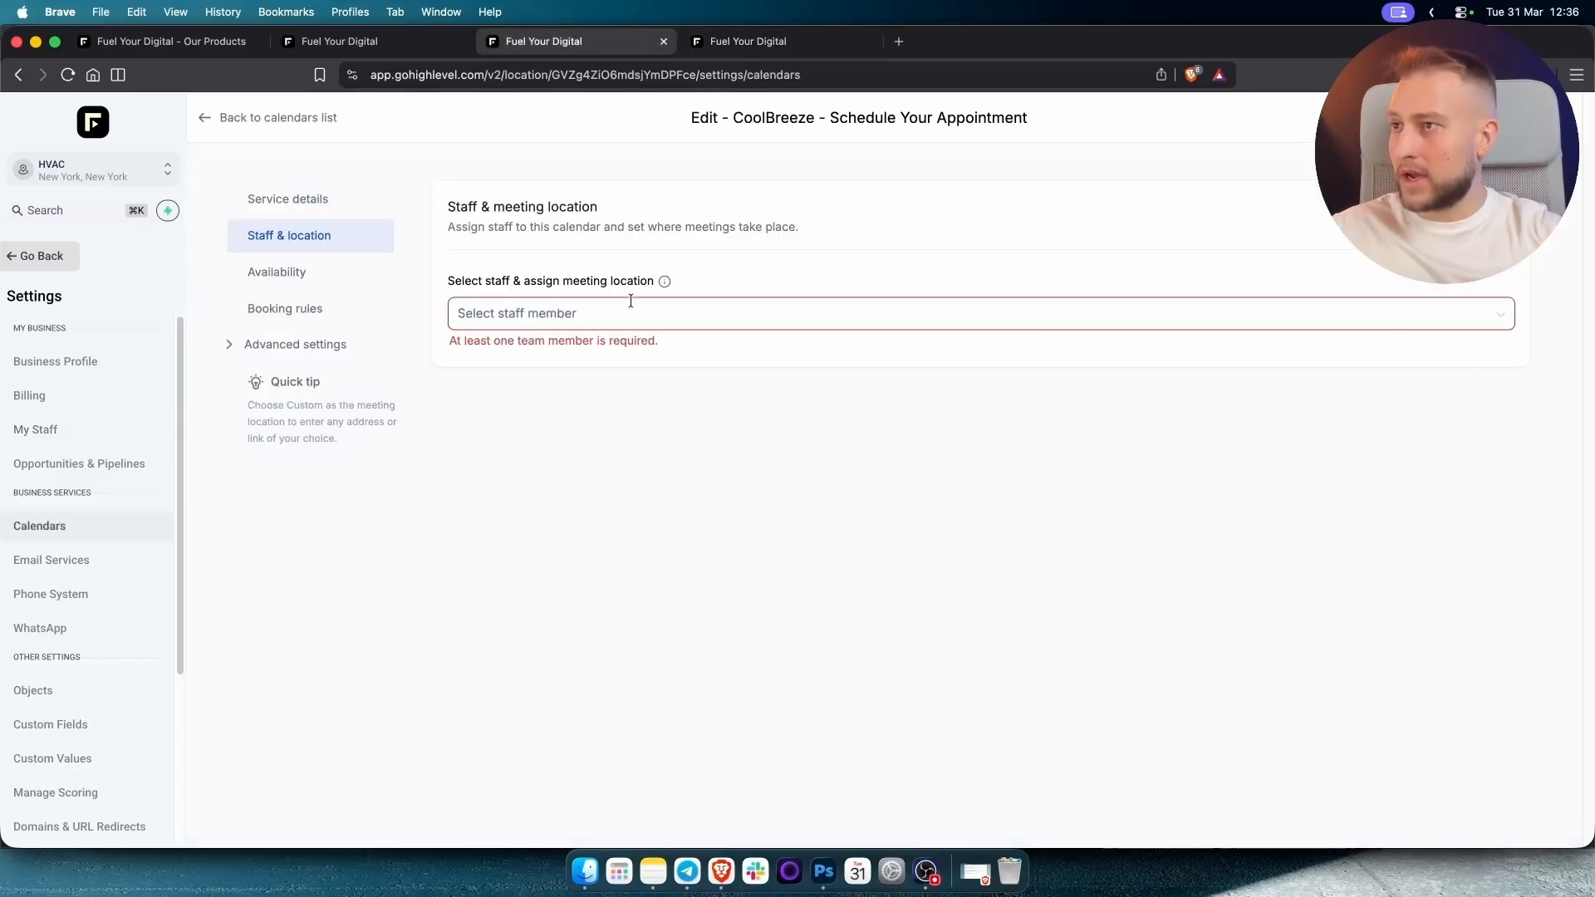
pyautogui.click(619, 311)
pyautogui.click(854, 267)
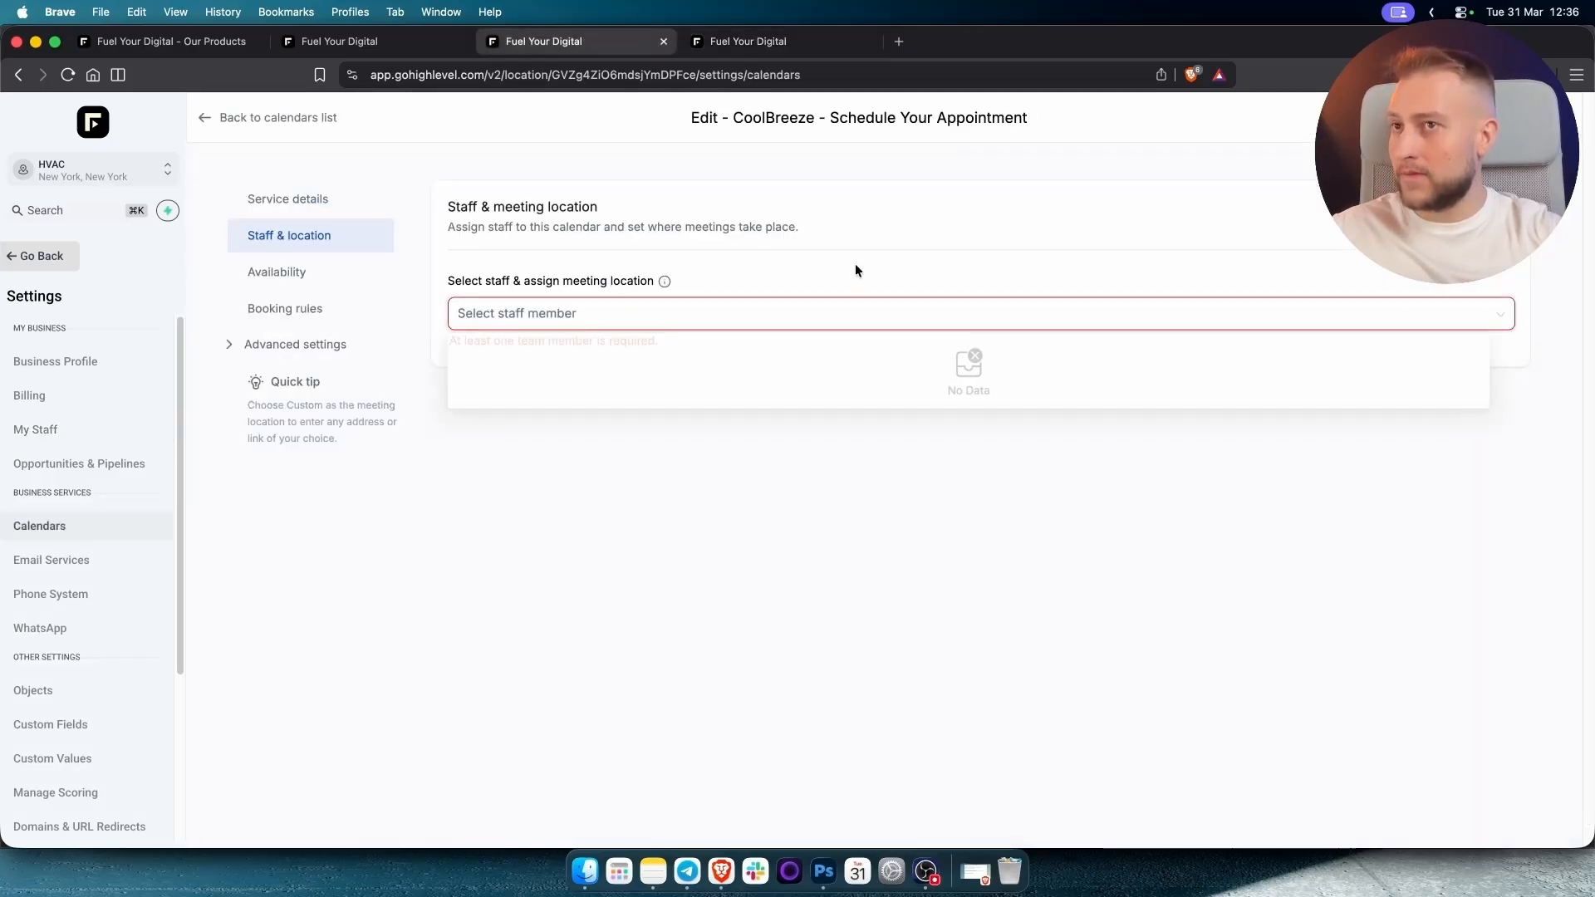
pyautogui.click(68, 75)
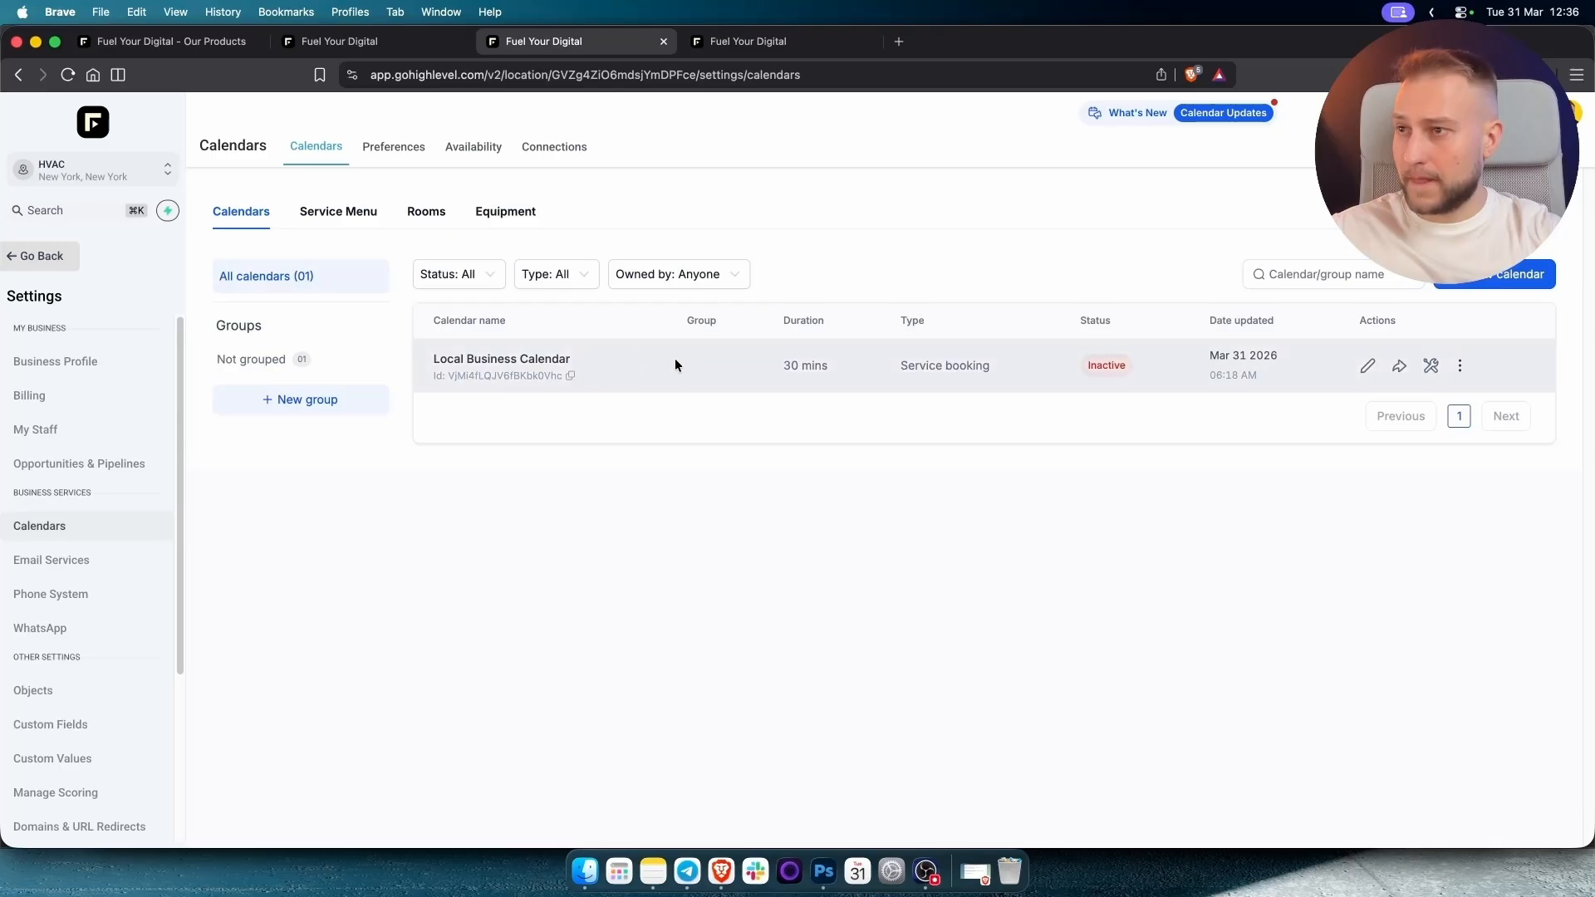
pyautogui.click(1363, 367)
# Assign the new staff member to Local Business Calendar under Staff & location.
pyautogui.click(340, 239)
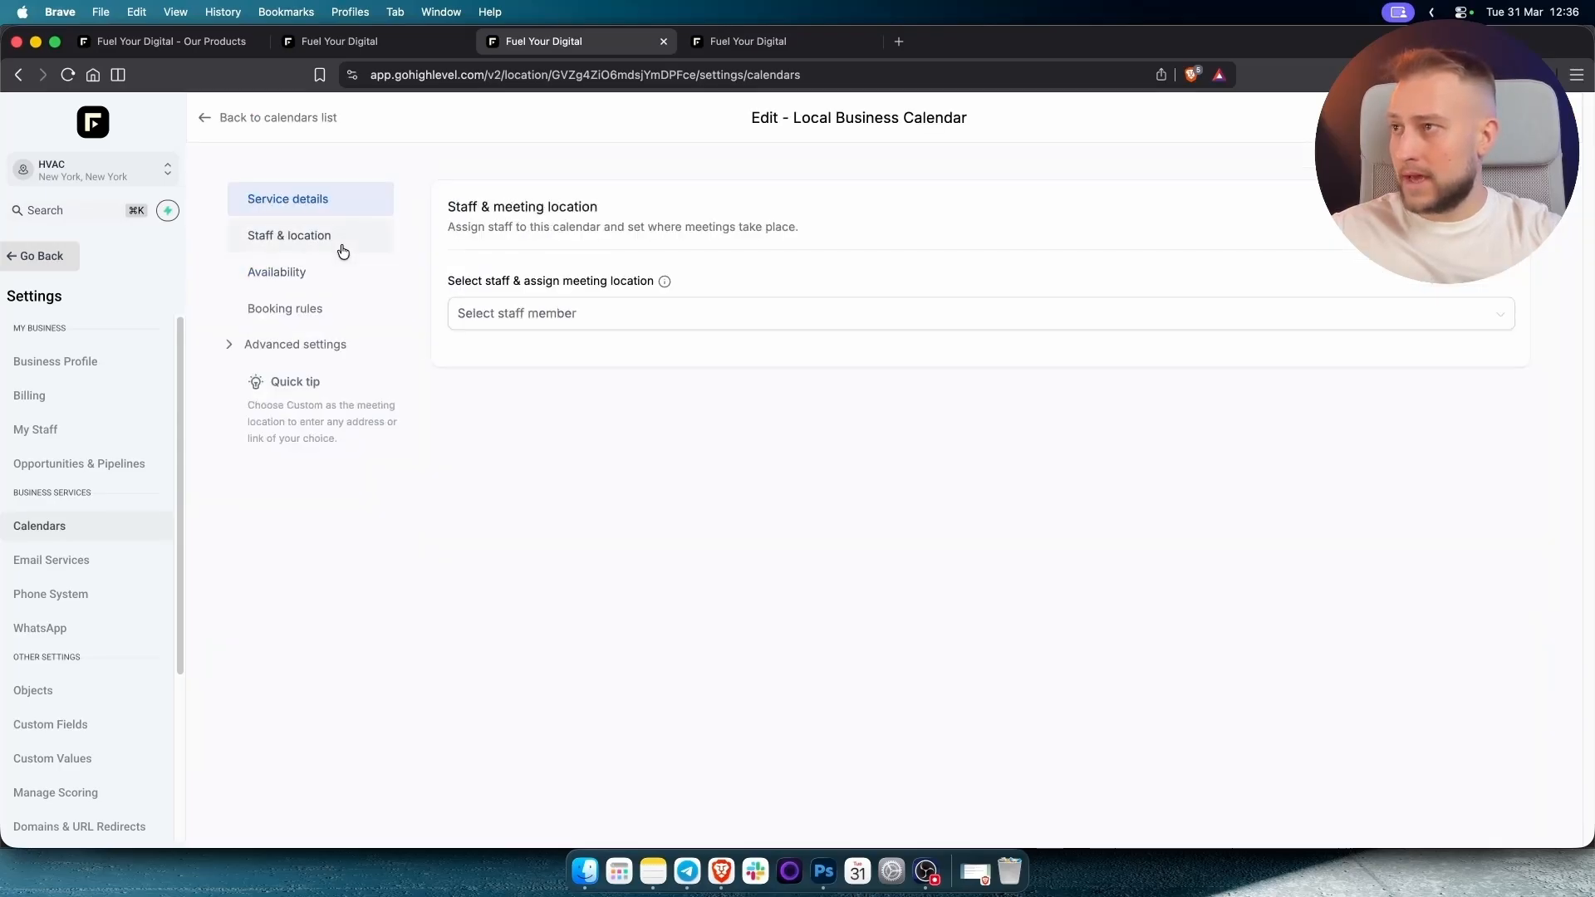
pyautogui.click(617, 327)
pyautogui.click(560, 355)
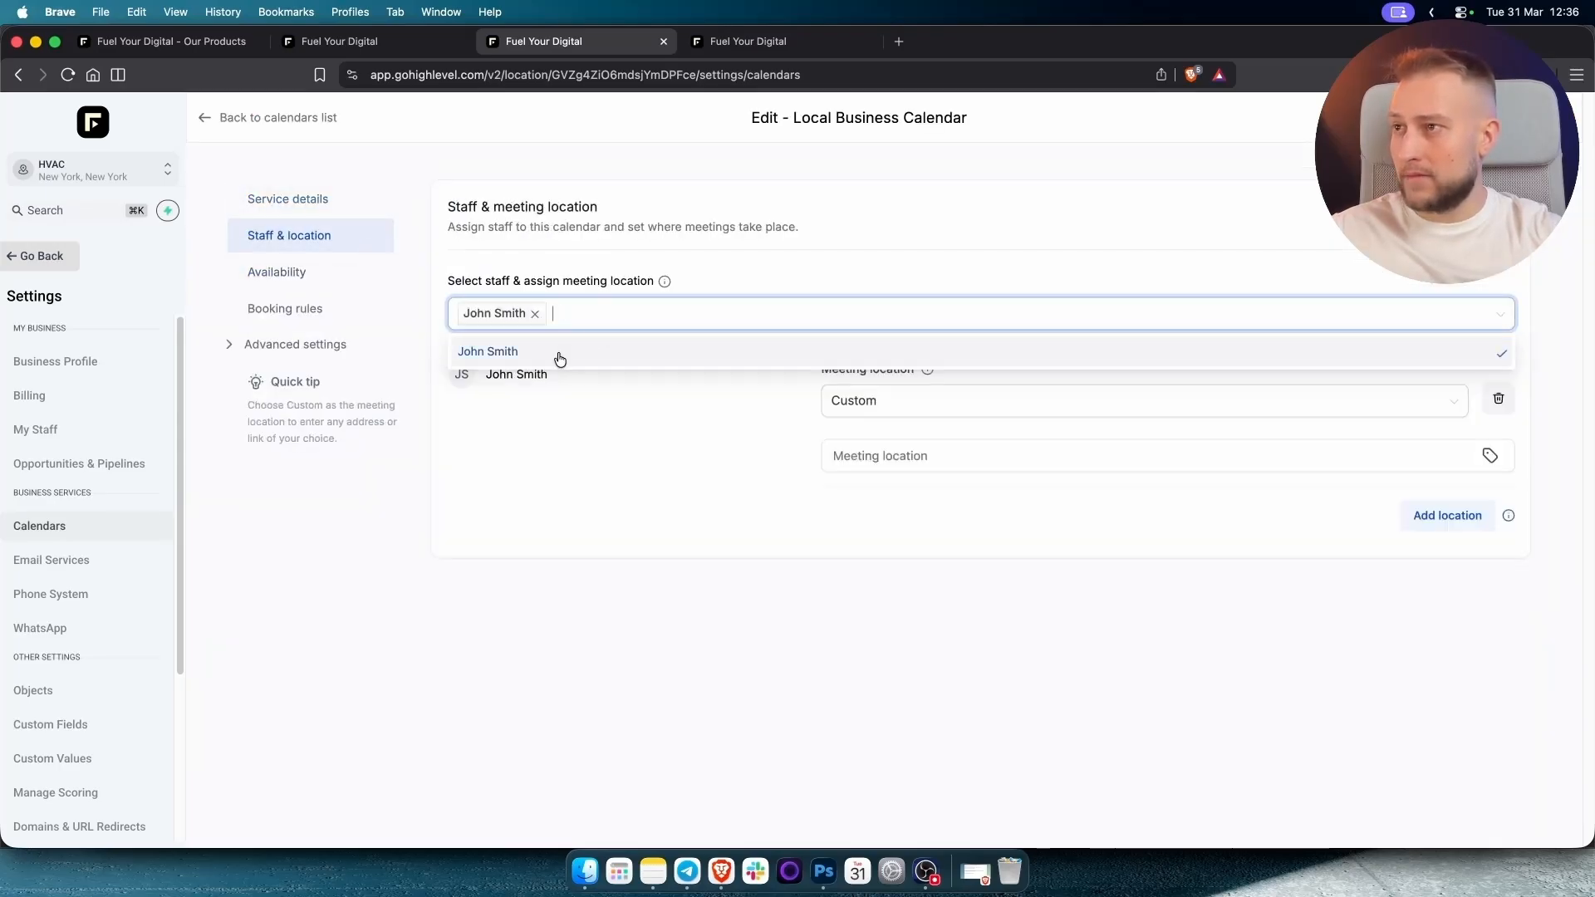
pyautogui.click(565, 529)
# Set the meeting location to Full address and bring up the Availability settings.
pyautogui.click(910, 460)
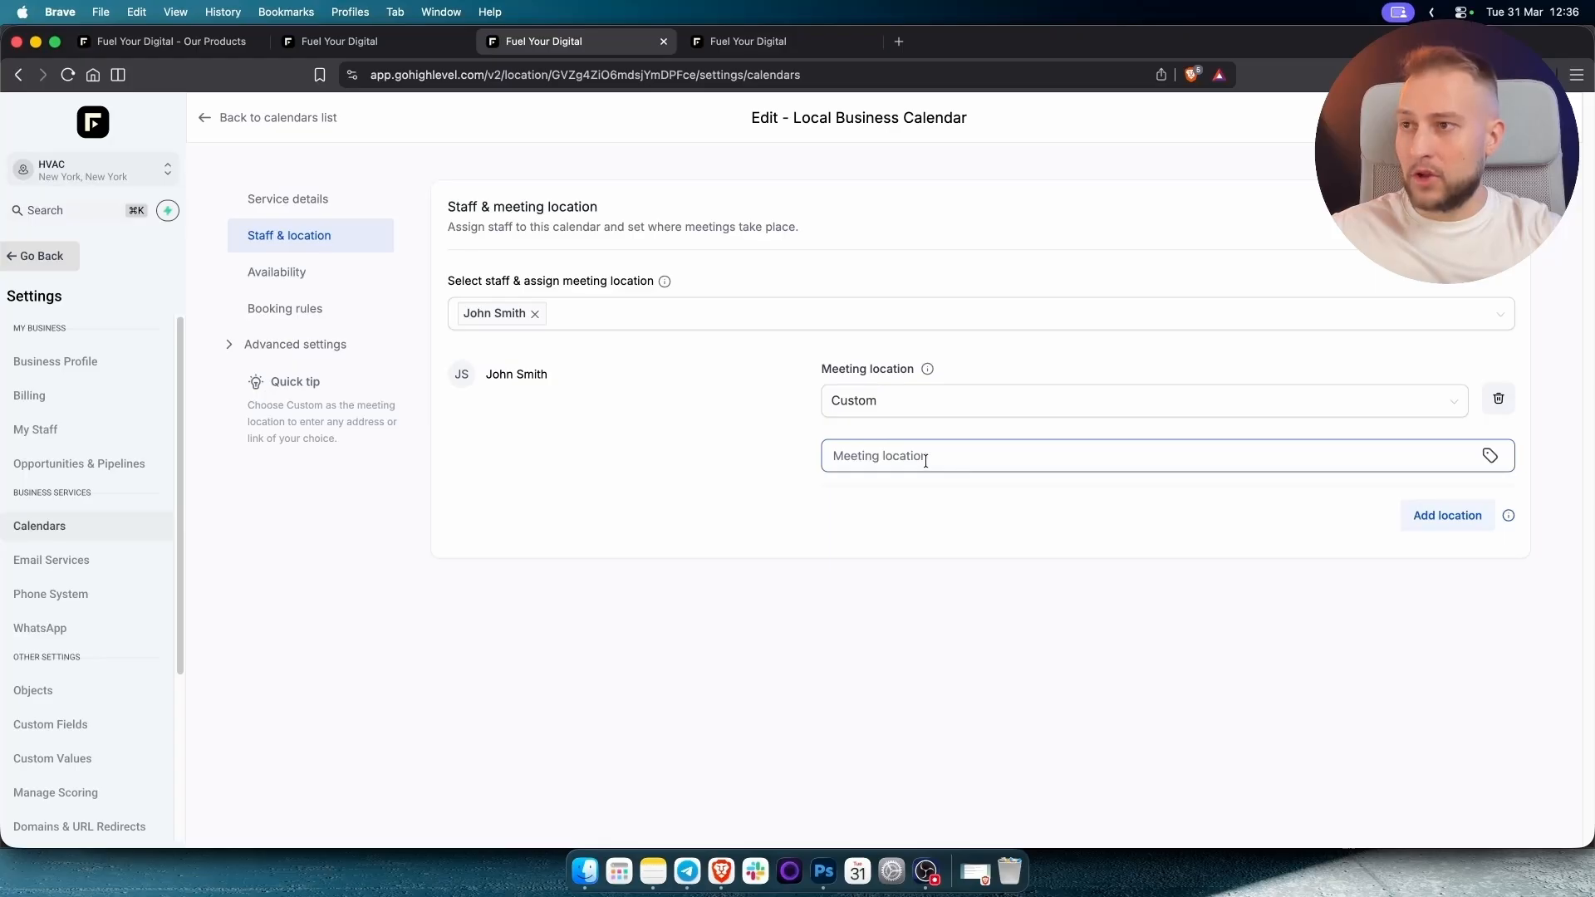
pyautogui.click(922, 461)
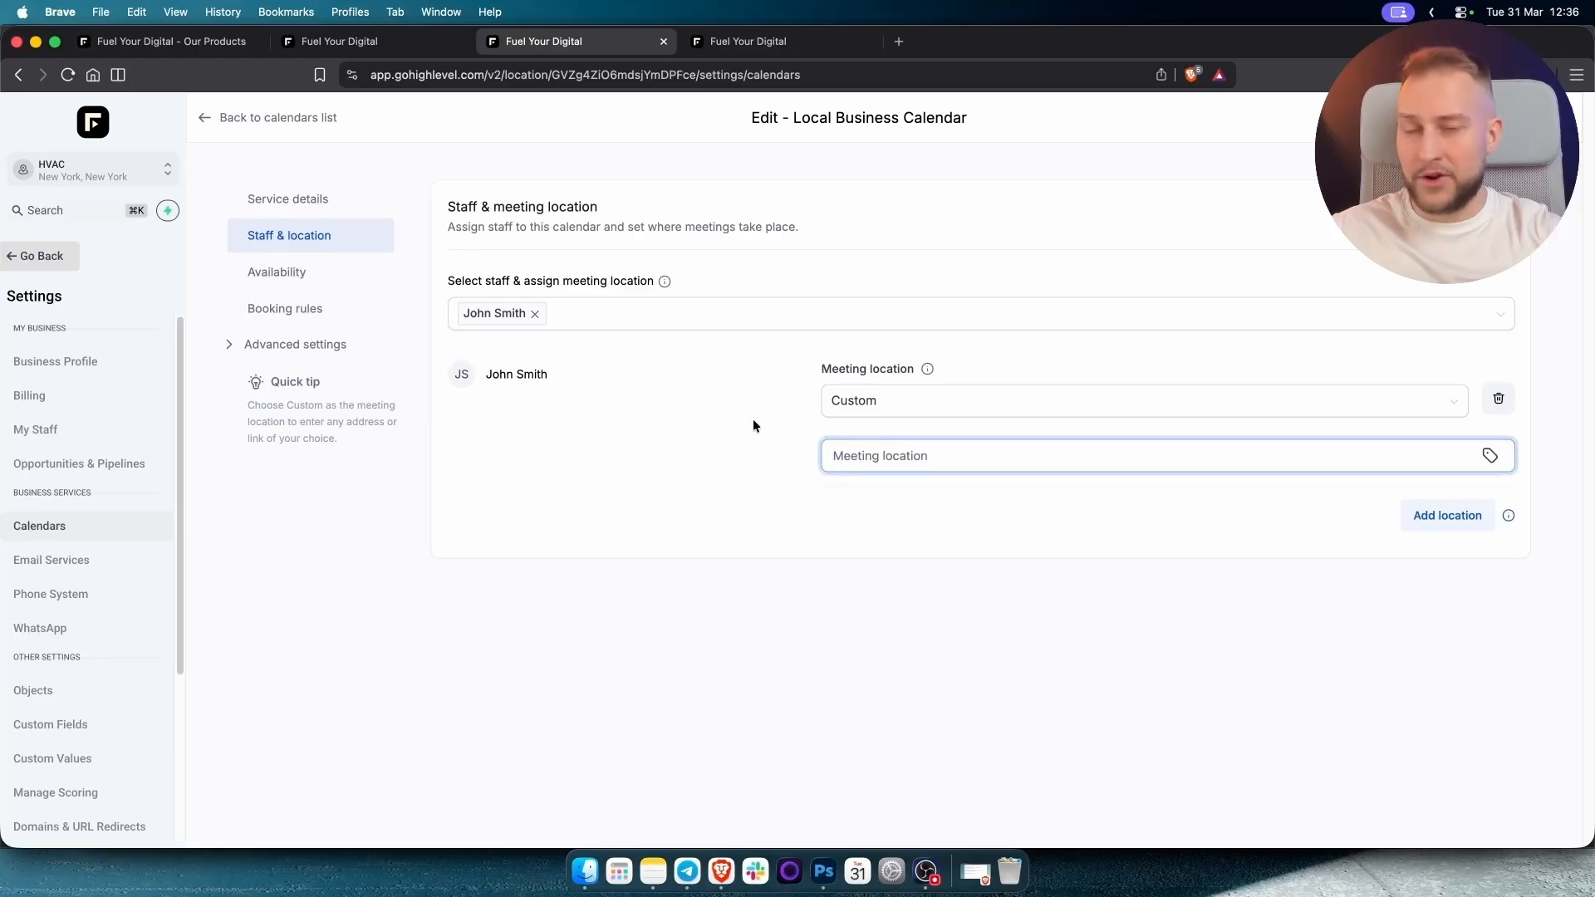
pyautogui.click(868, 409)
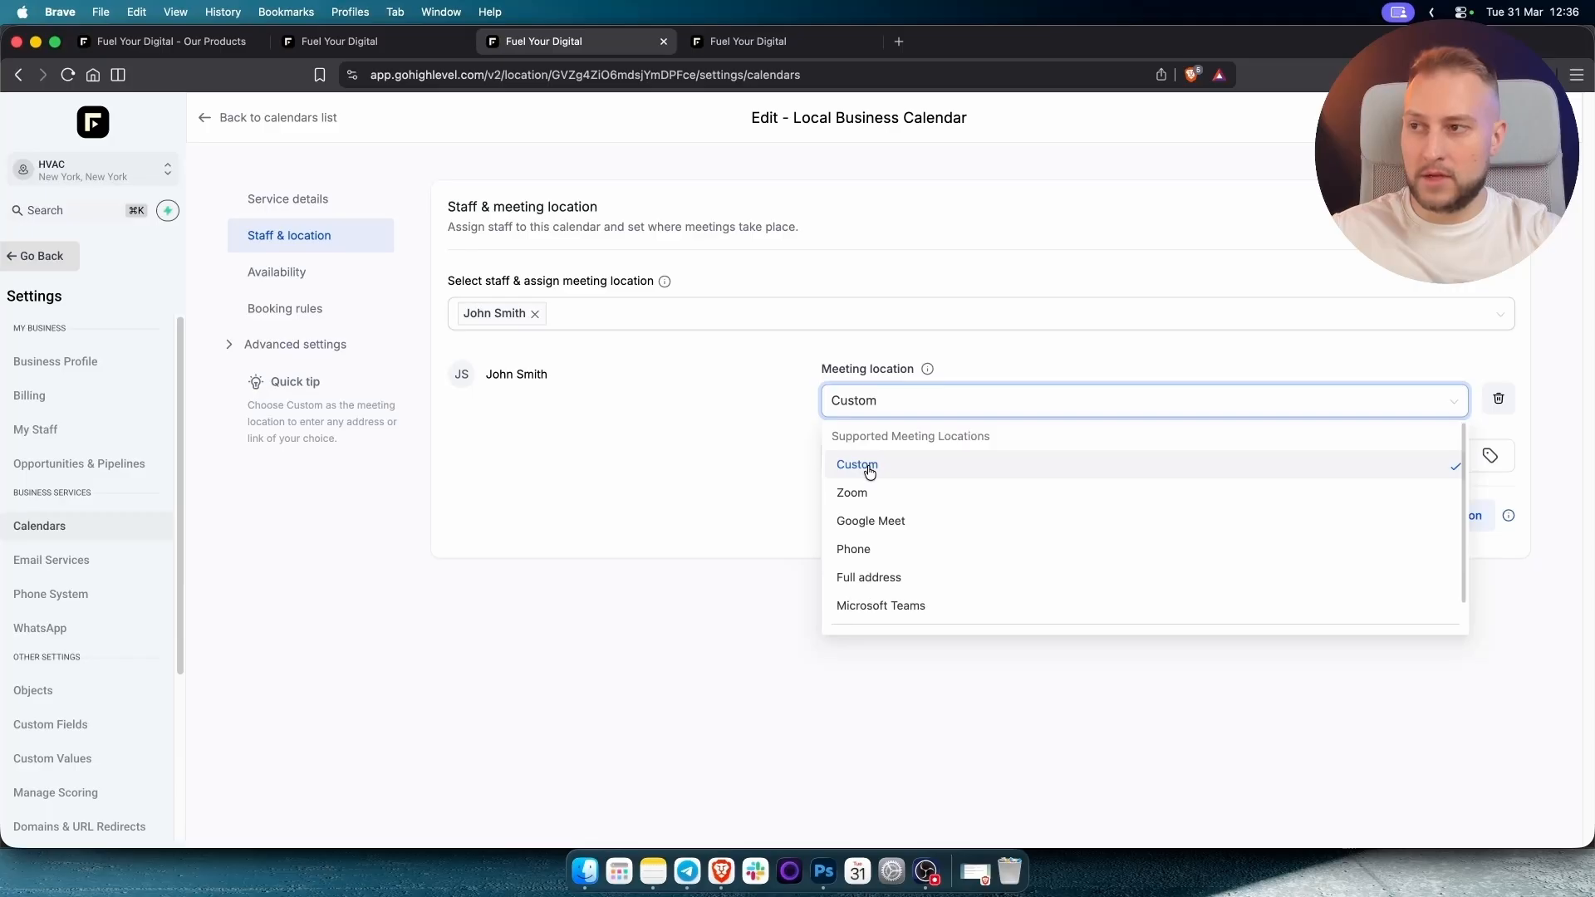
pyautogui.scroll(-1, 869, 499)
pyautogui.click(878, 563)
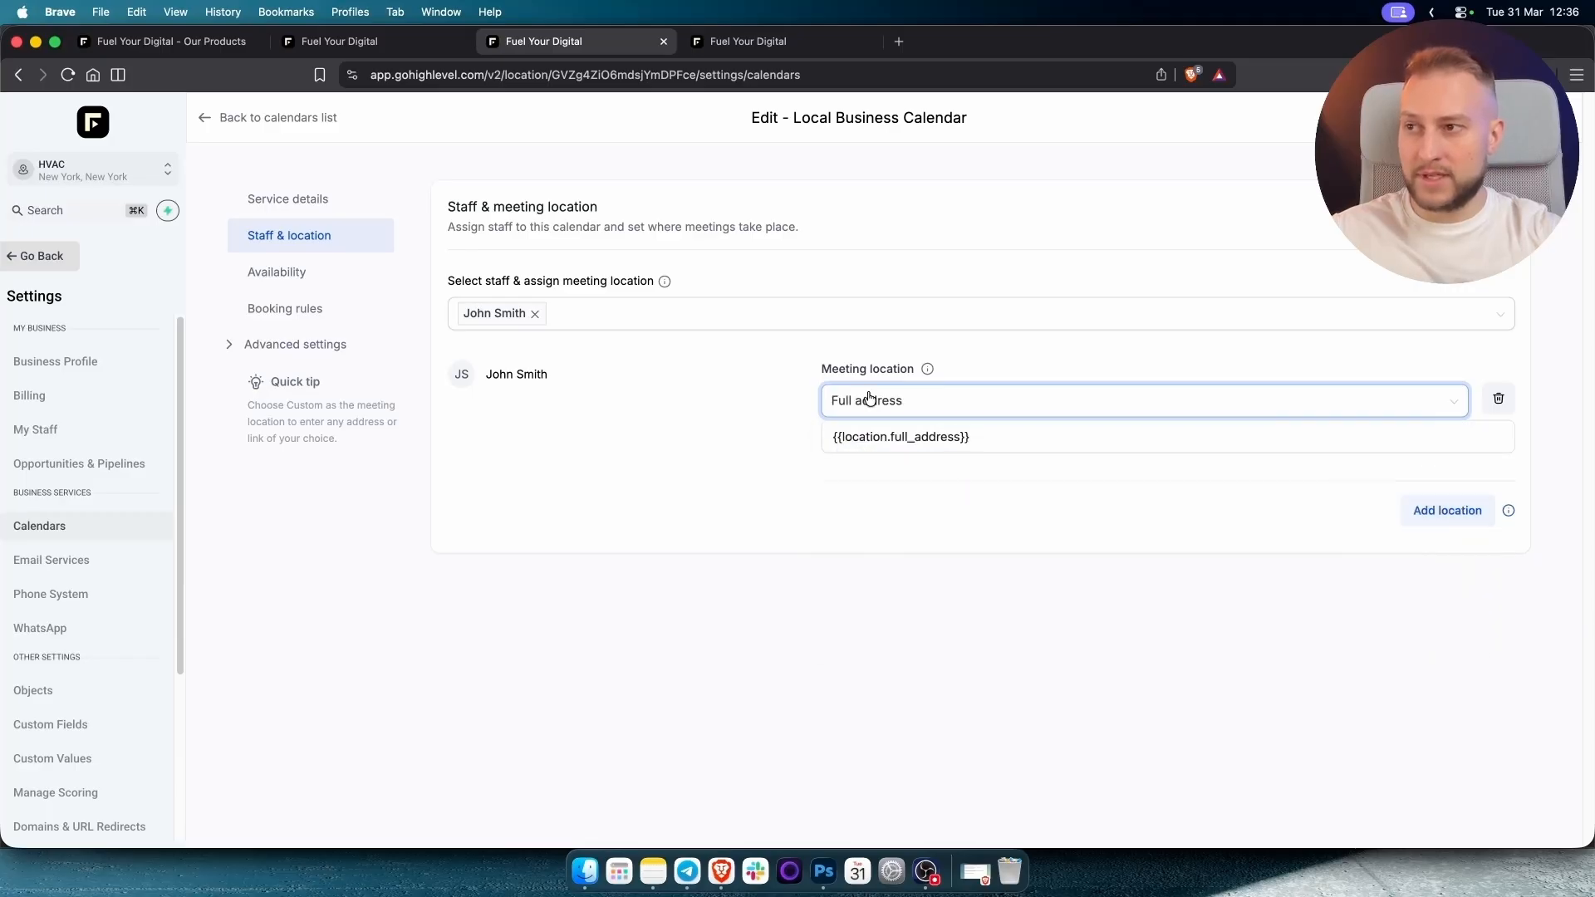
pyautogui.tripleClick(961, 438)
pyautogui.click(1038, 435)
pyautogui.click(736, 432)
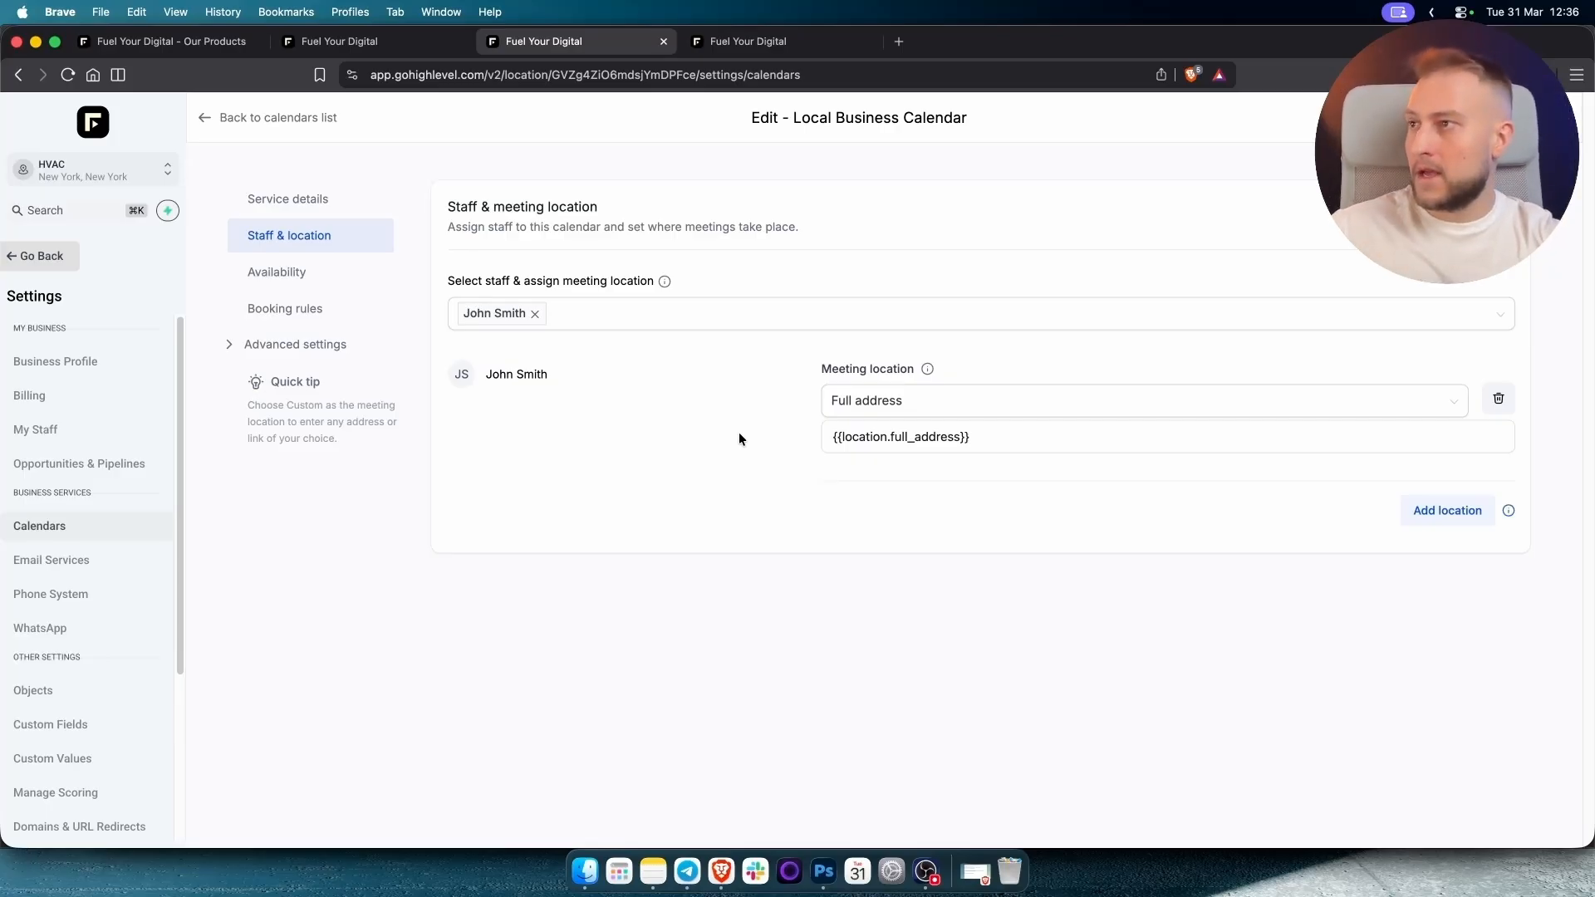
pyautogui.click(316, 276)
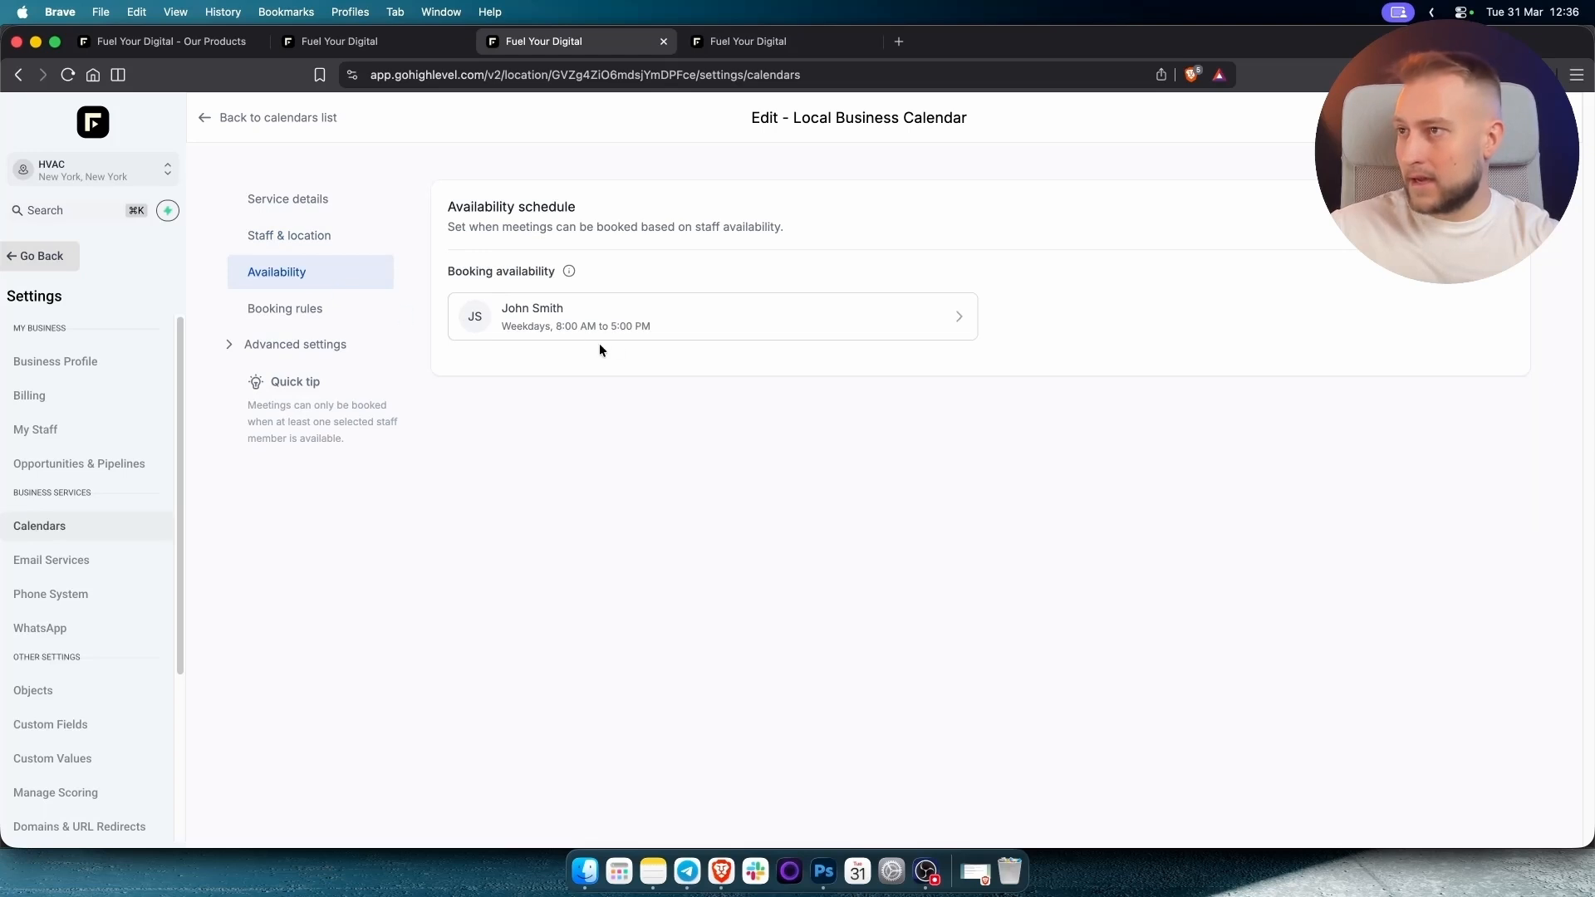
# Check the staff weekday schedule, then set Minimum scheduling notice to 1 day.
pyautogui.click(608, 319)
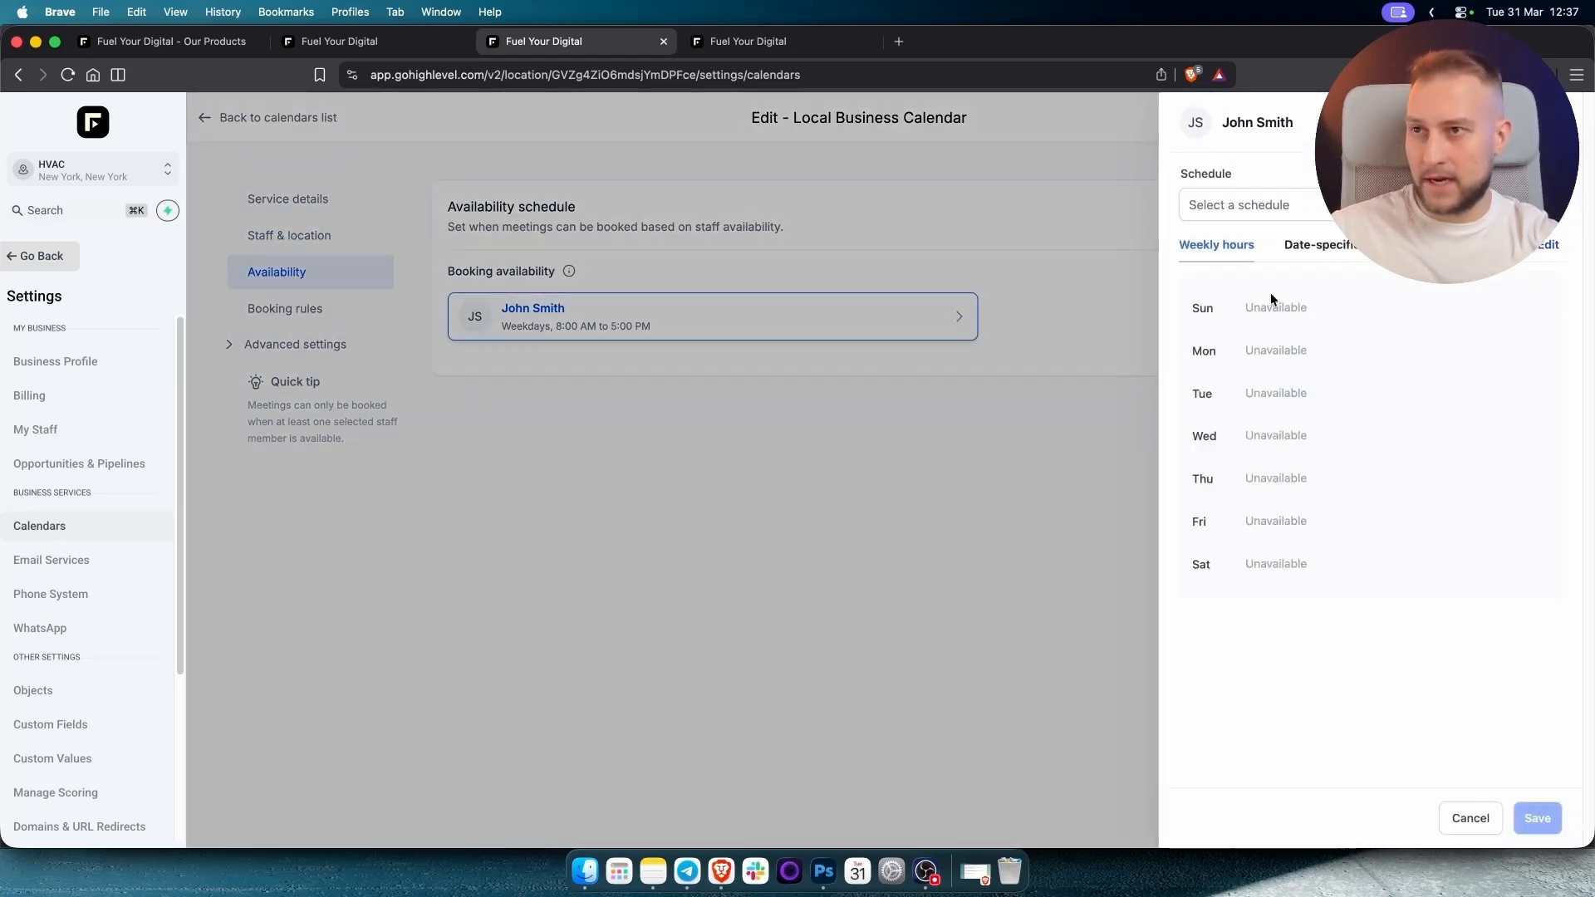
pyautogui.click(836, 220)
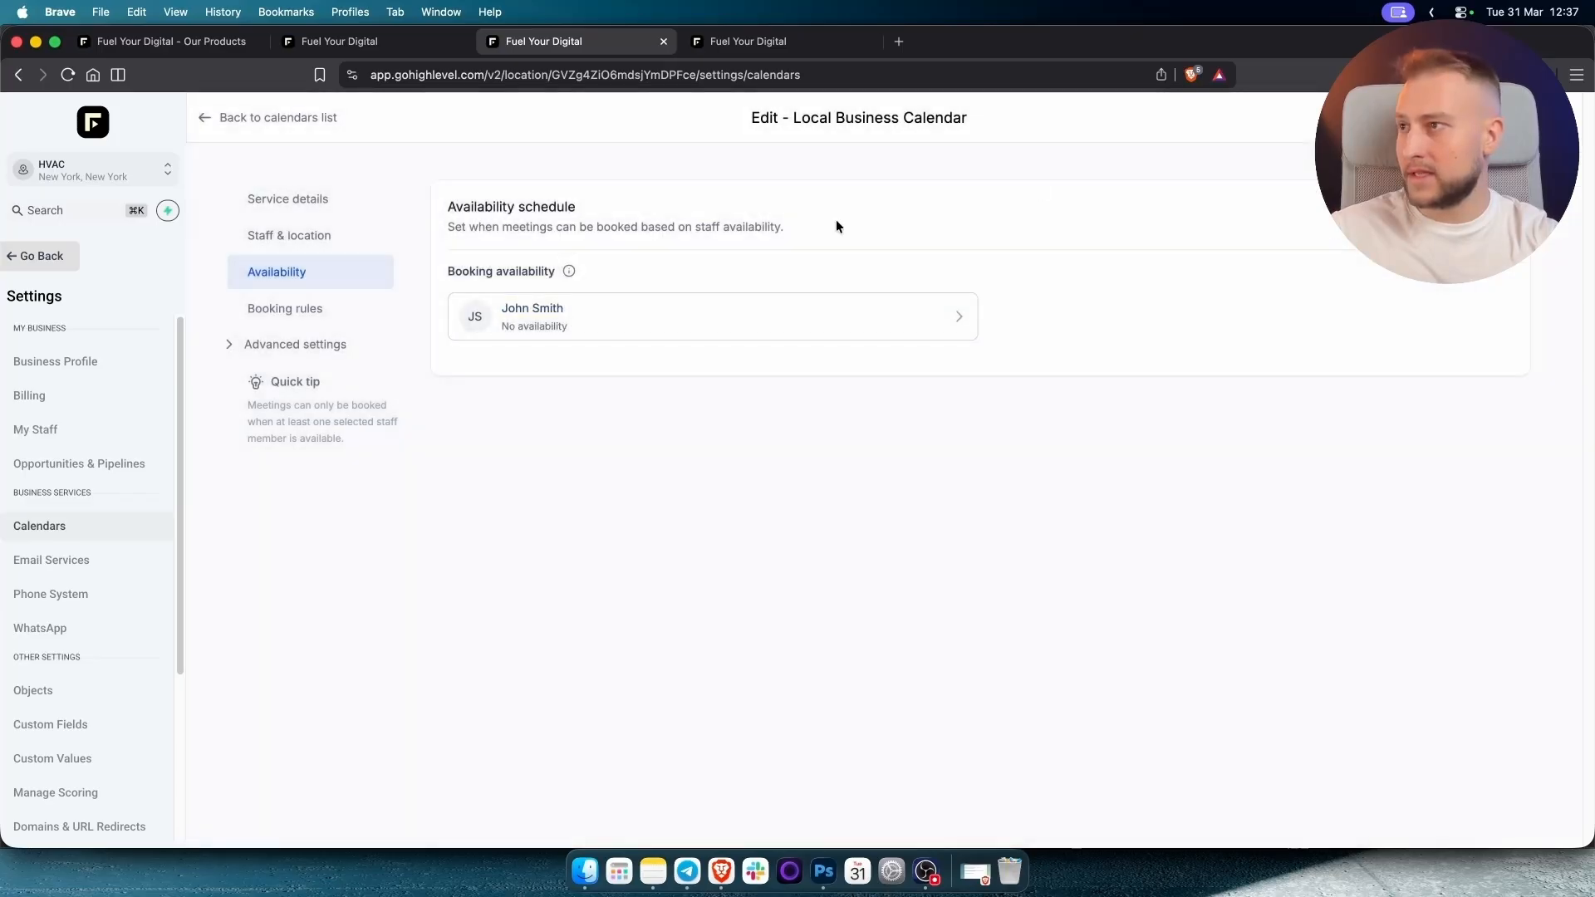
pyautogui.click(345, 316)
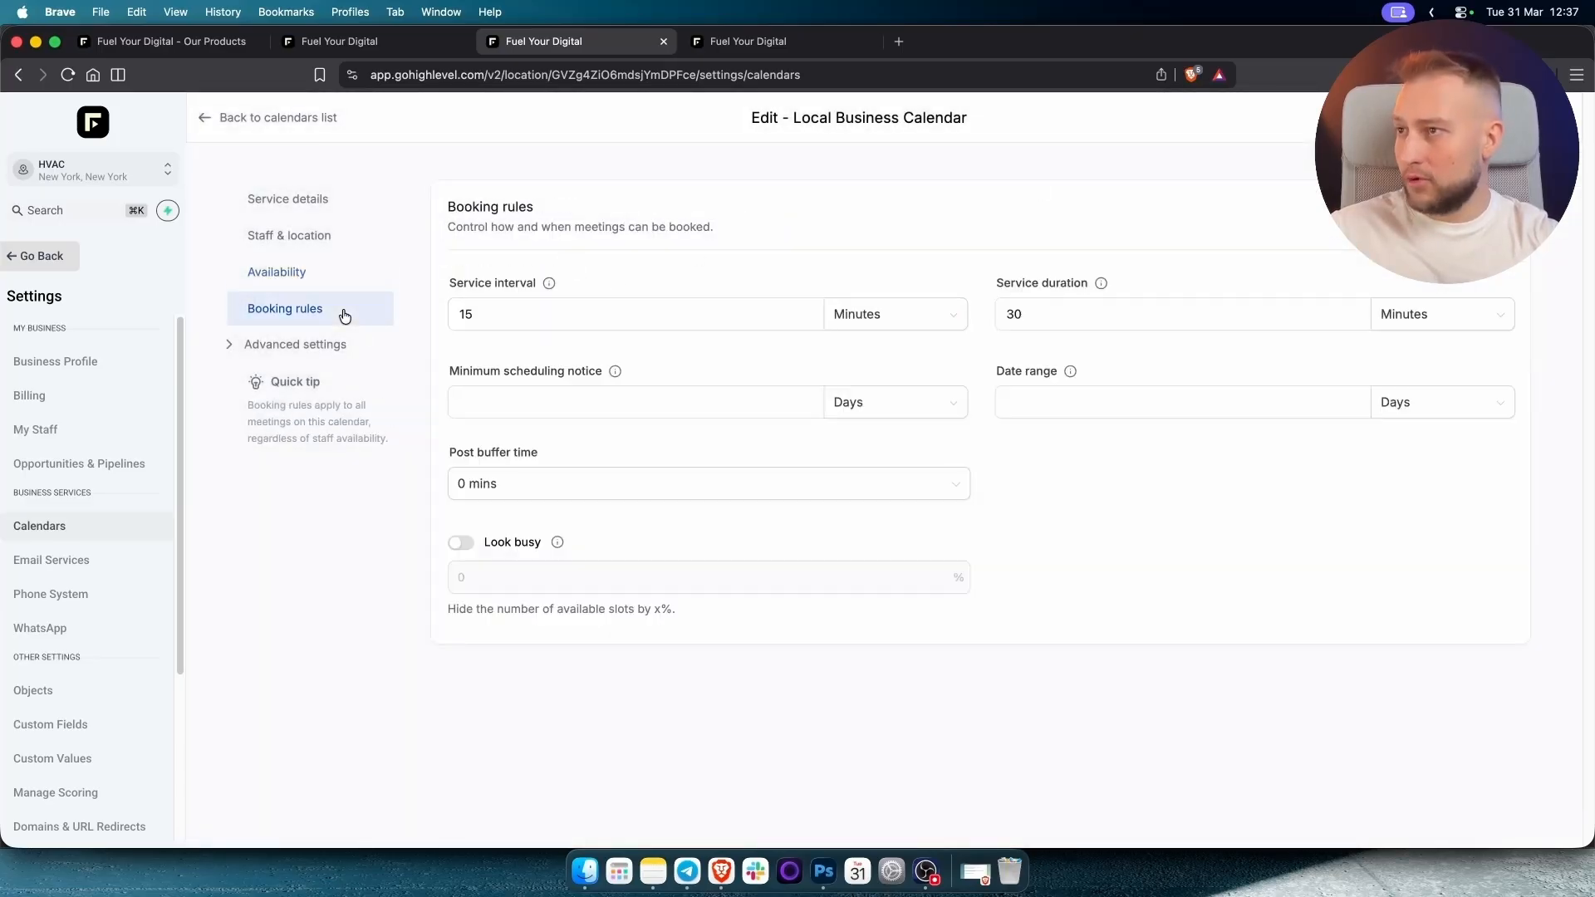
pyautogui.click(509, 309)
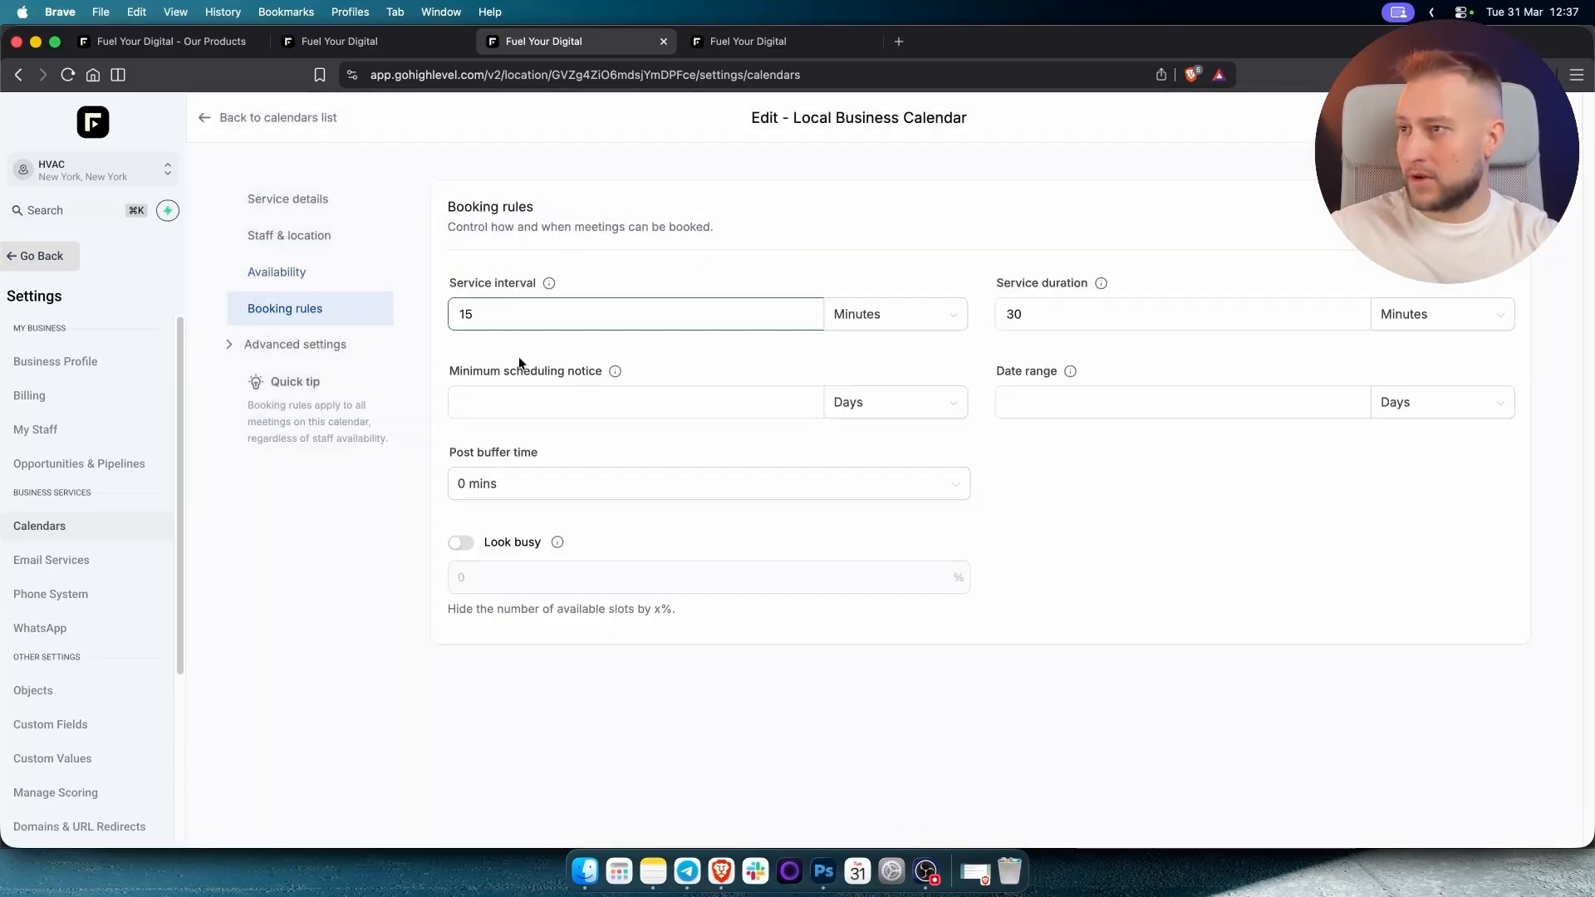
pyautogui.click(535, 404)
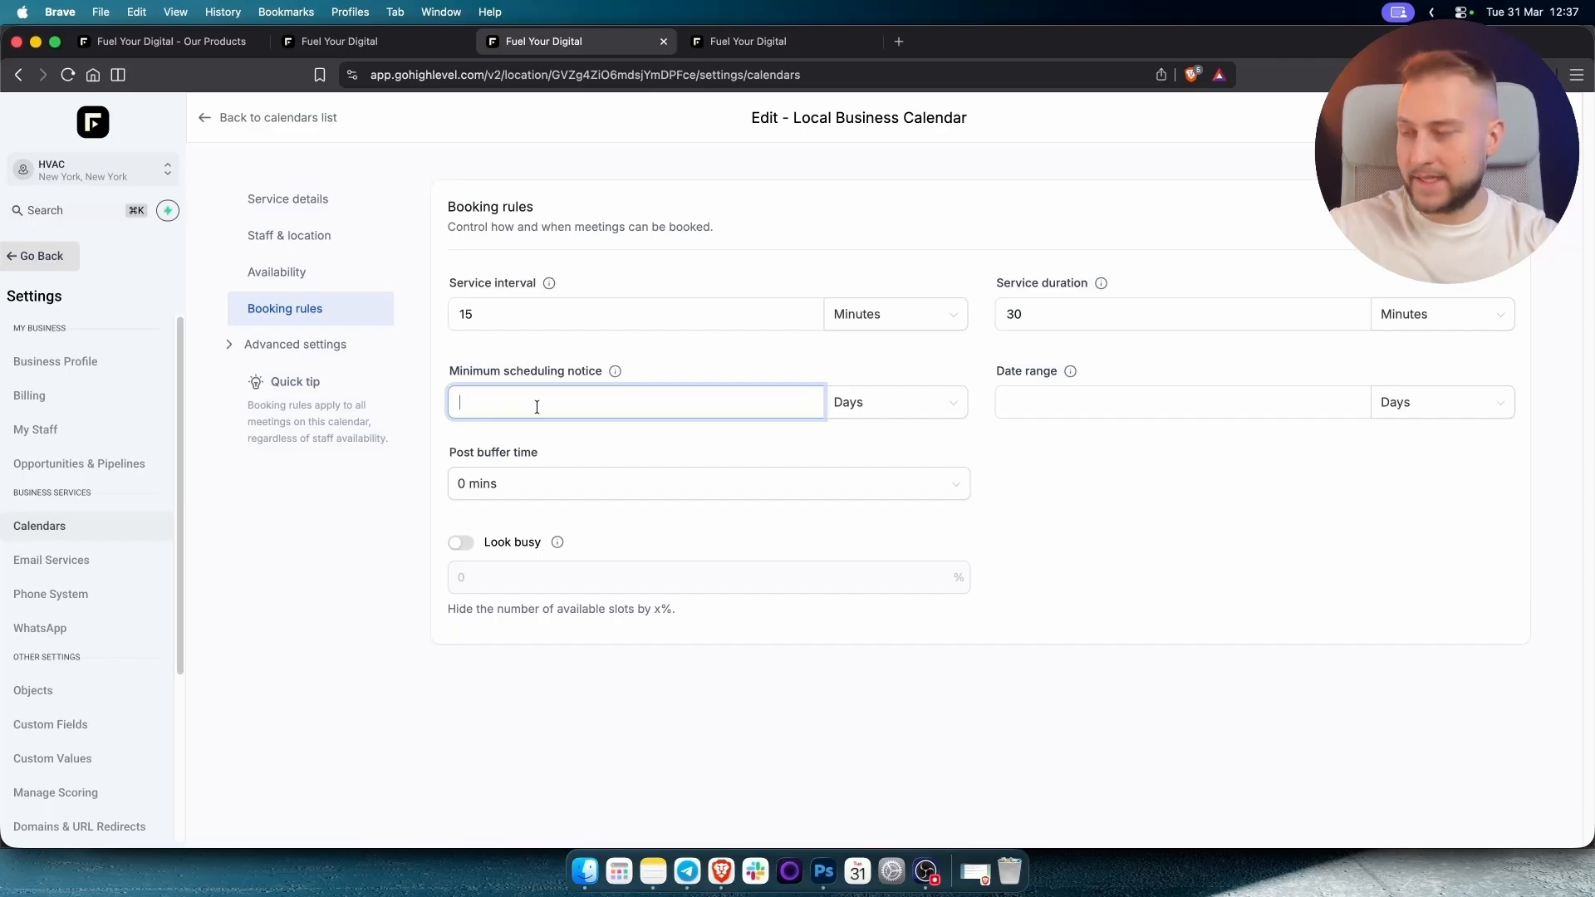
pyautogui.click(563, 309)
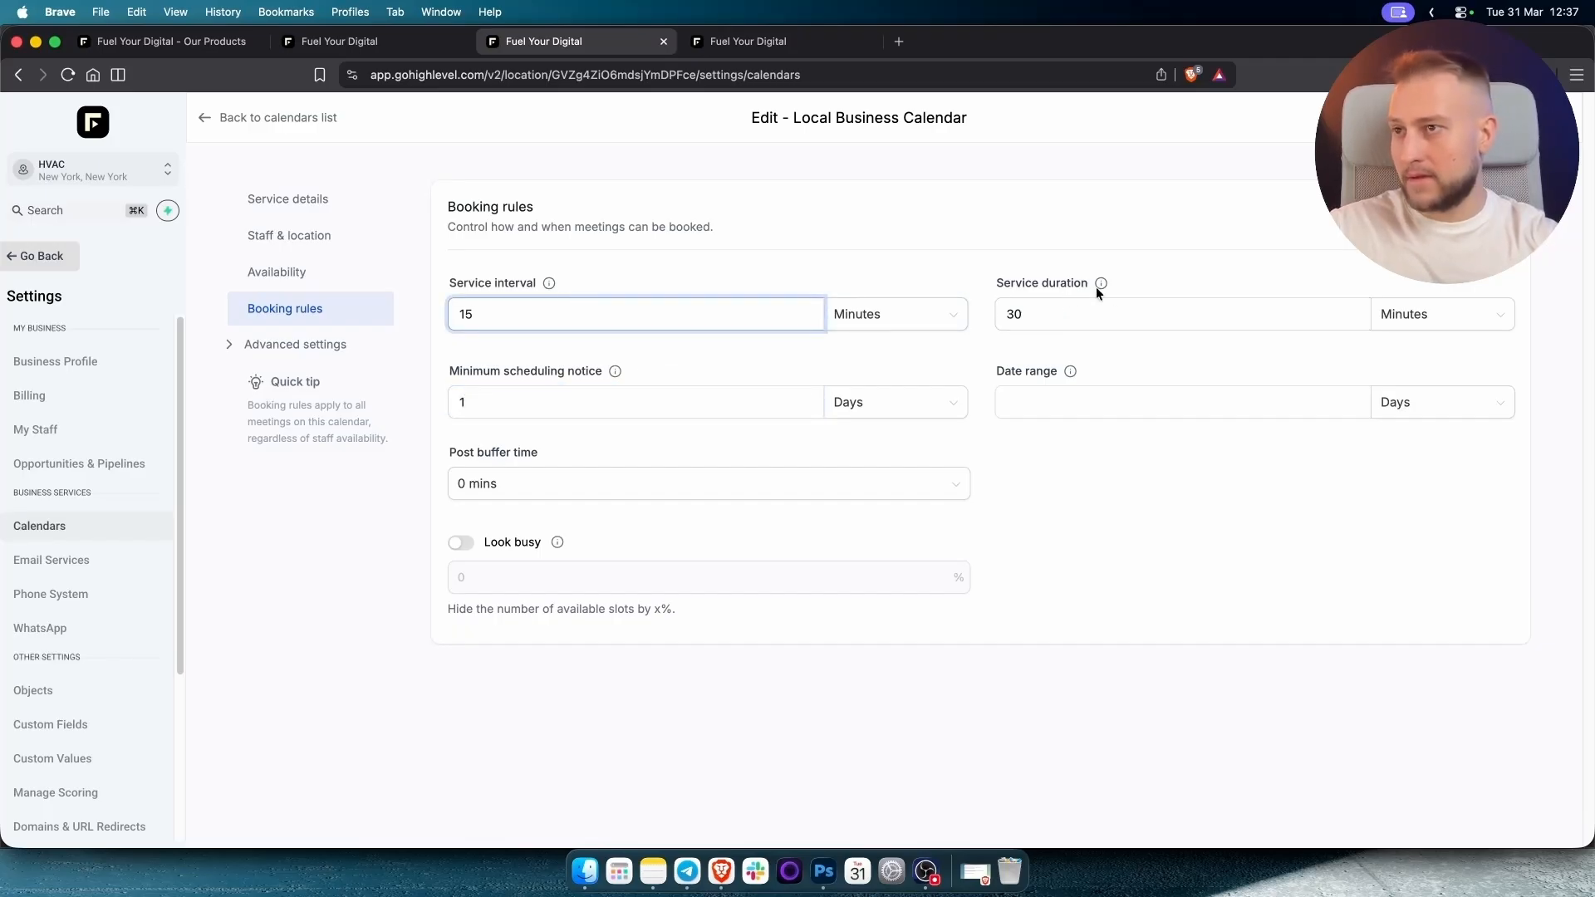
# Set the booking date range to 15 days and return to the calendars list.
pyautogui.click(1081, 319)
pyautogui.click(1062, 394)
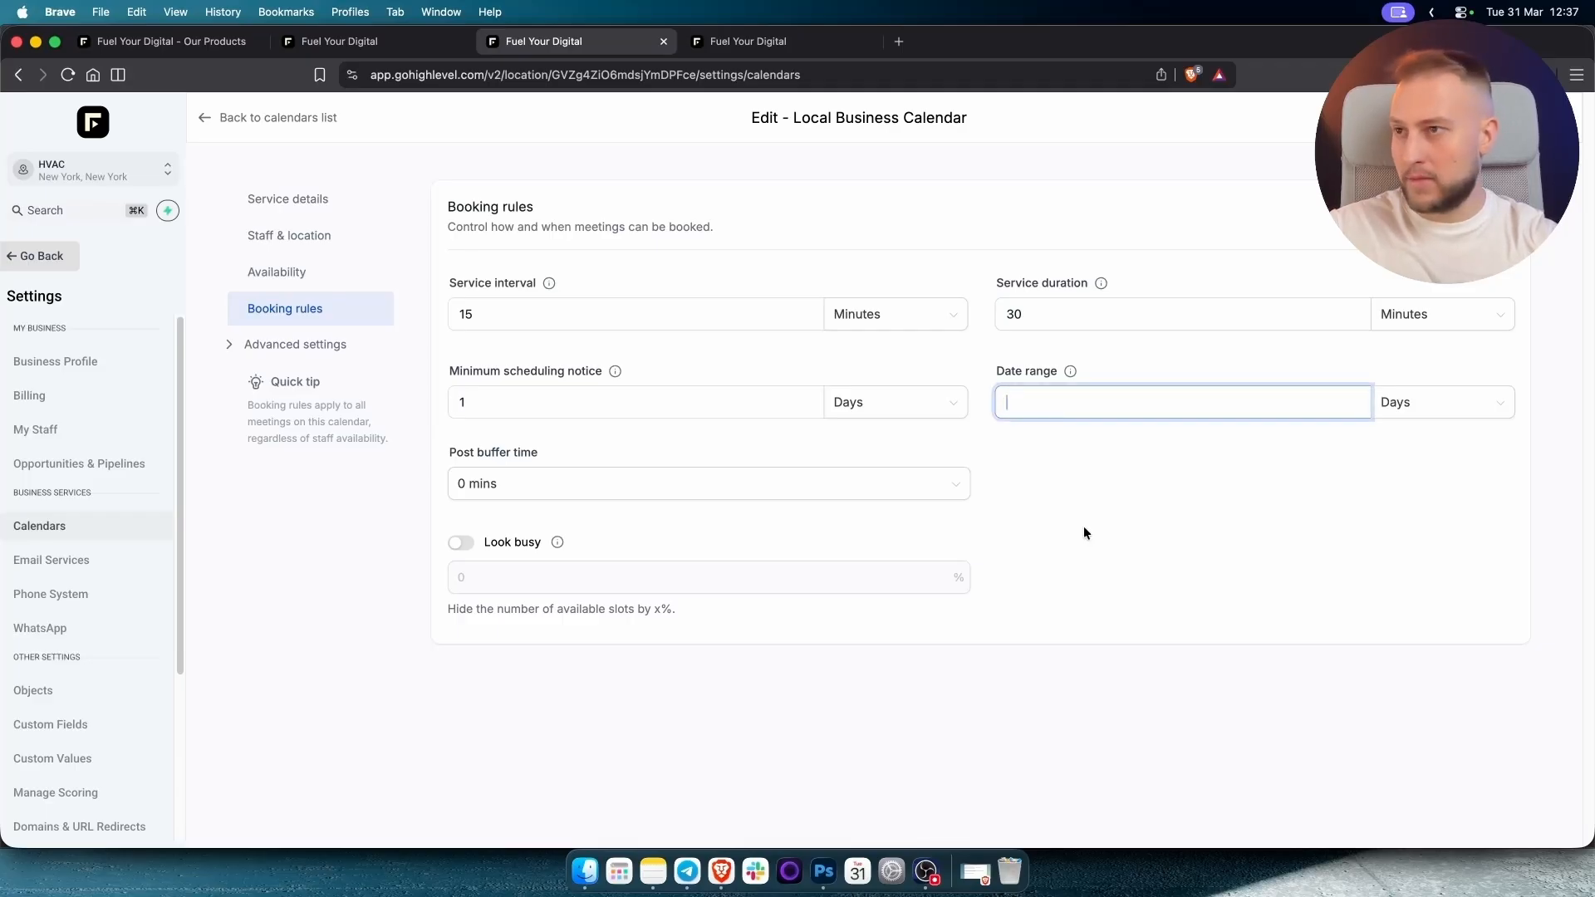
pyautogui.write('15')
pyautogui.click(1102, 567)
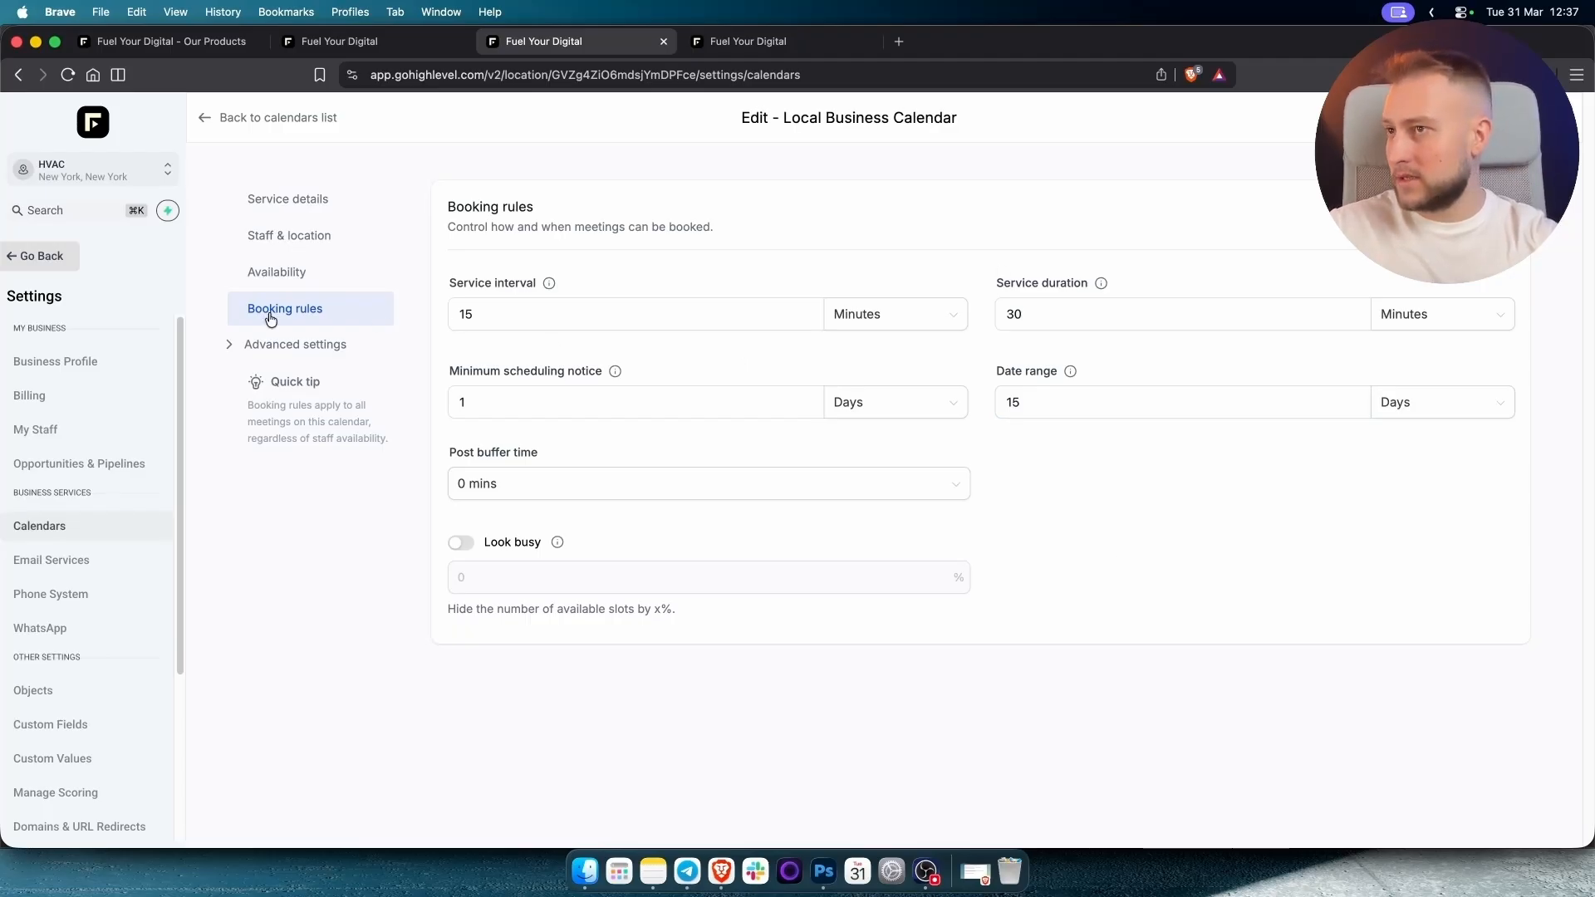
pyautogui.click(218, 120)
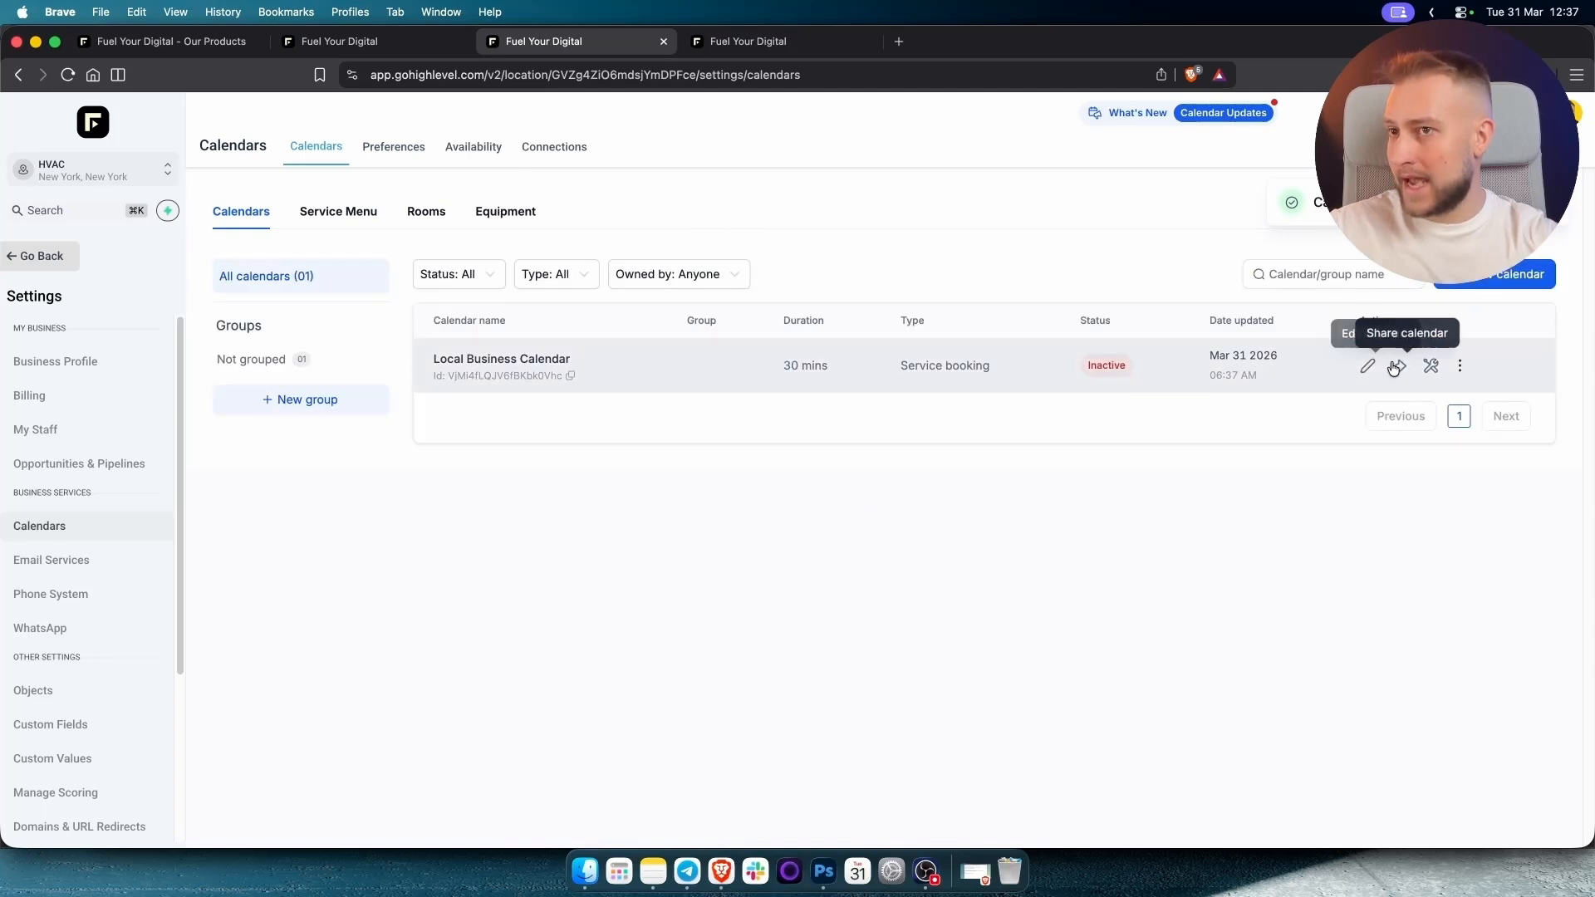
# Reopen Local Business Calendar for editing and look over its service details and logo options.
pyautogui.click(1460, 366)
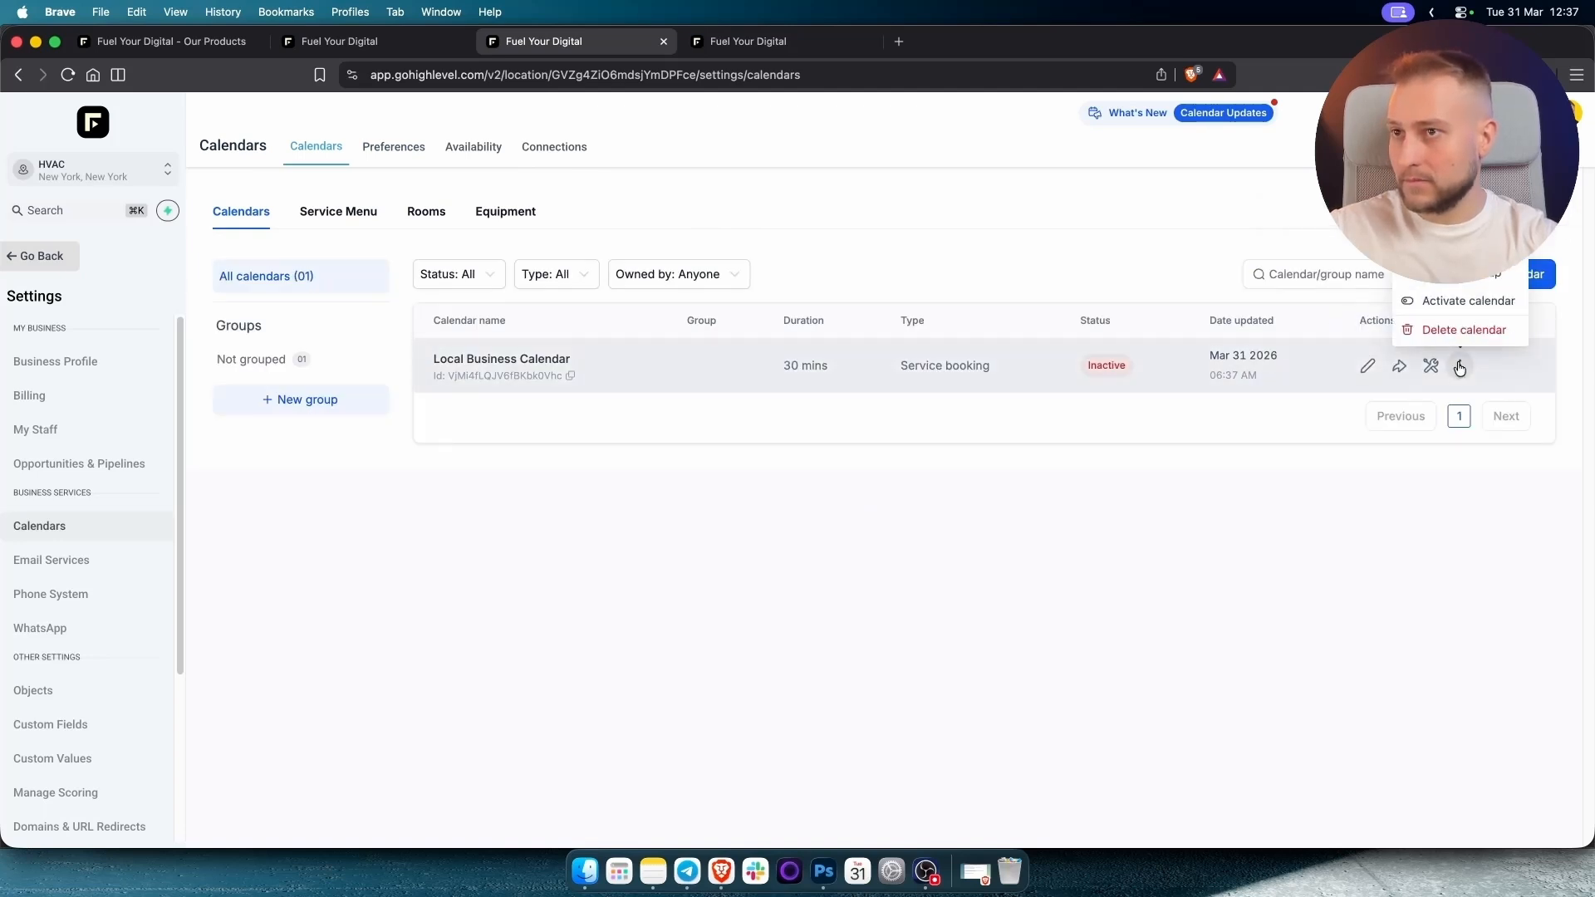
pyautogui.click(1365, 370)
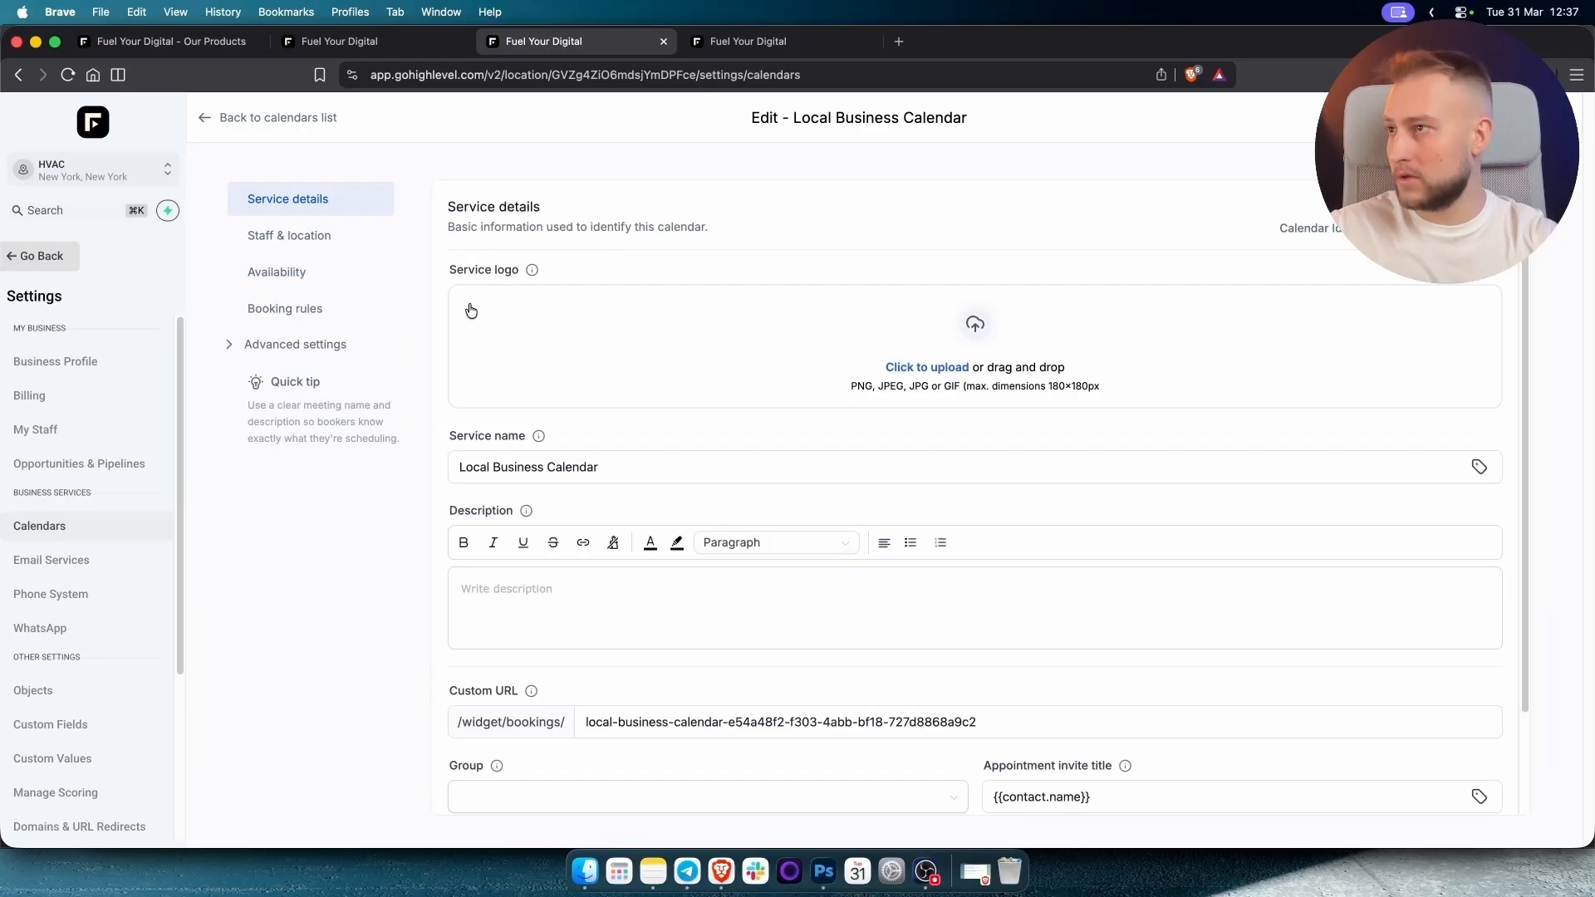
pyautogui.scroll(-3, 642, 451)
pyautogui.scroll(3, 665, 440)
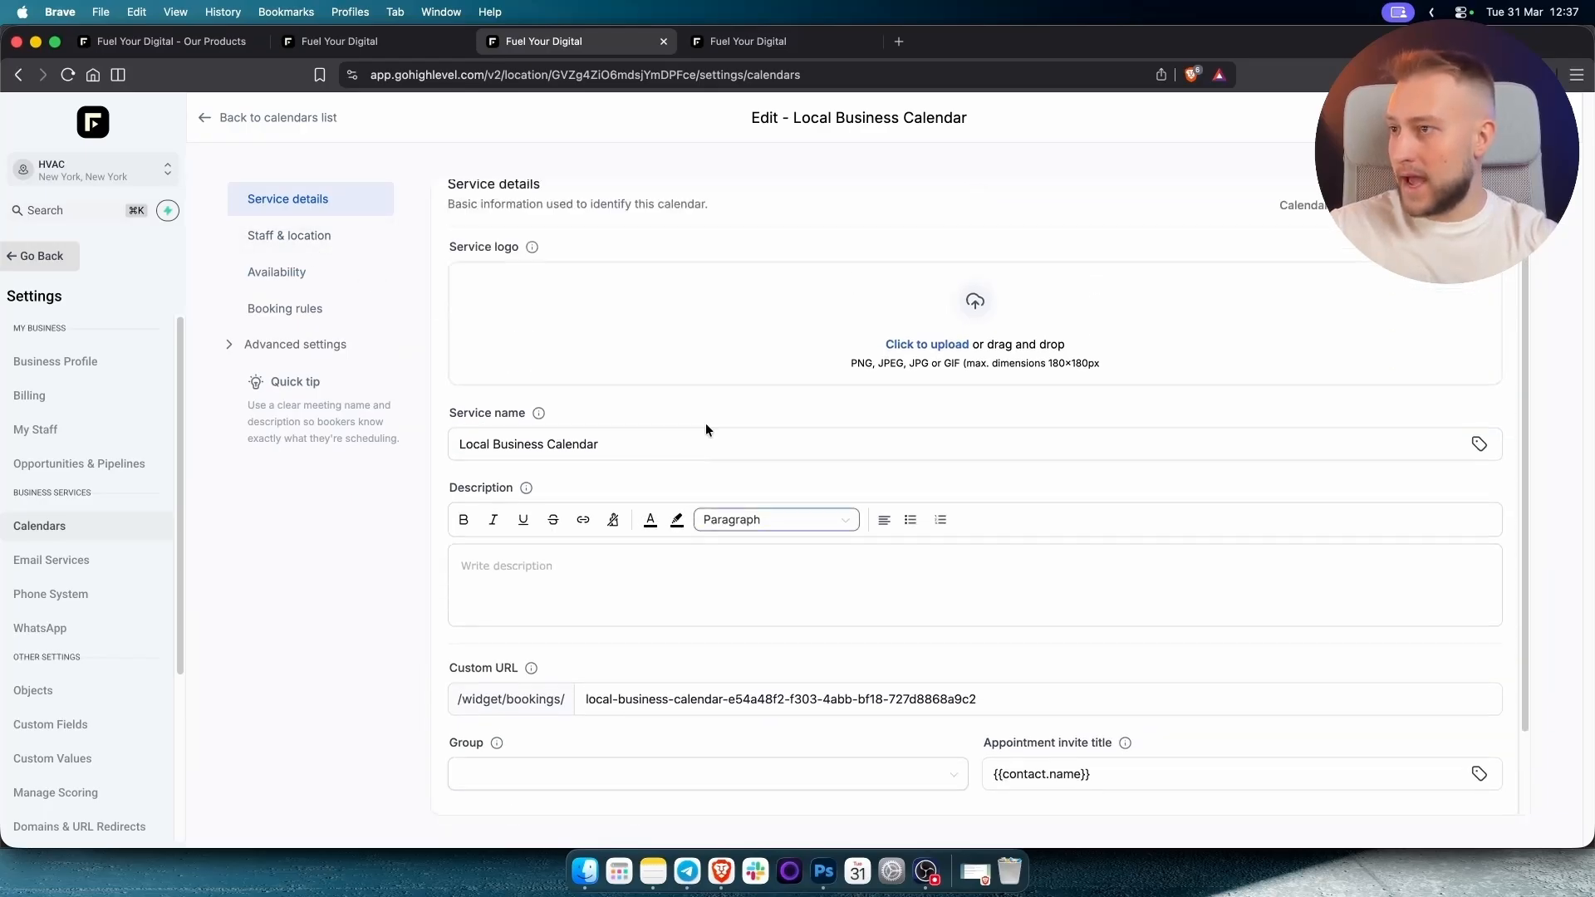
pyautogui.click(856, 381)
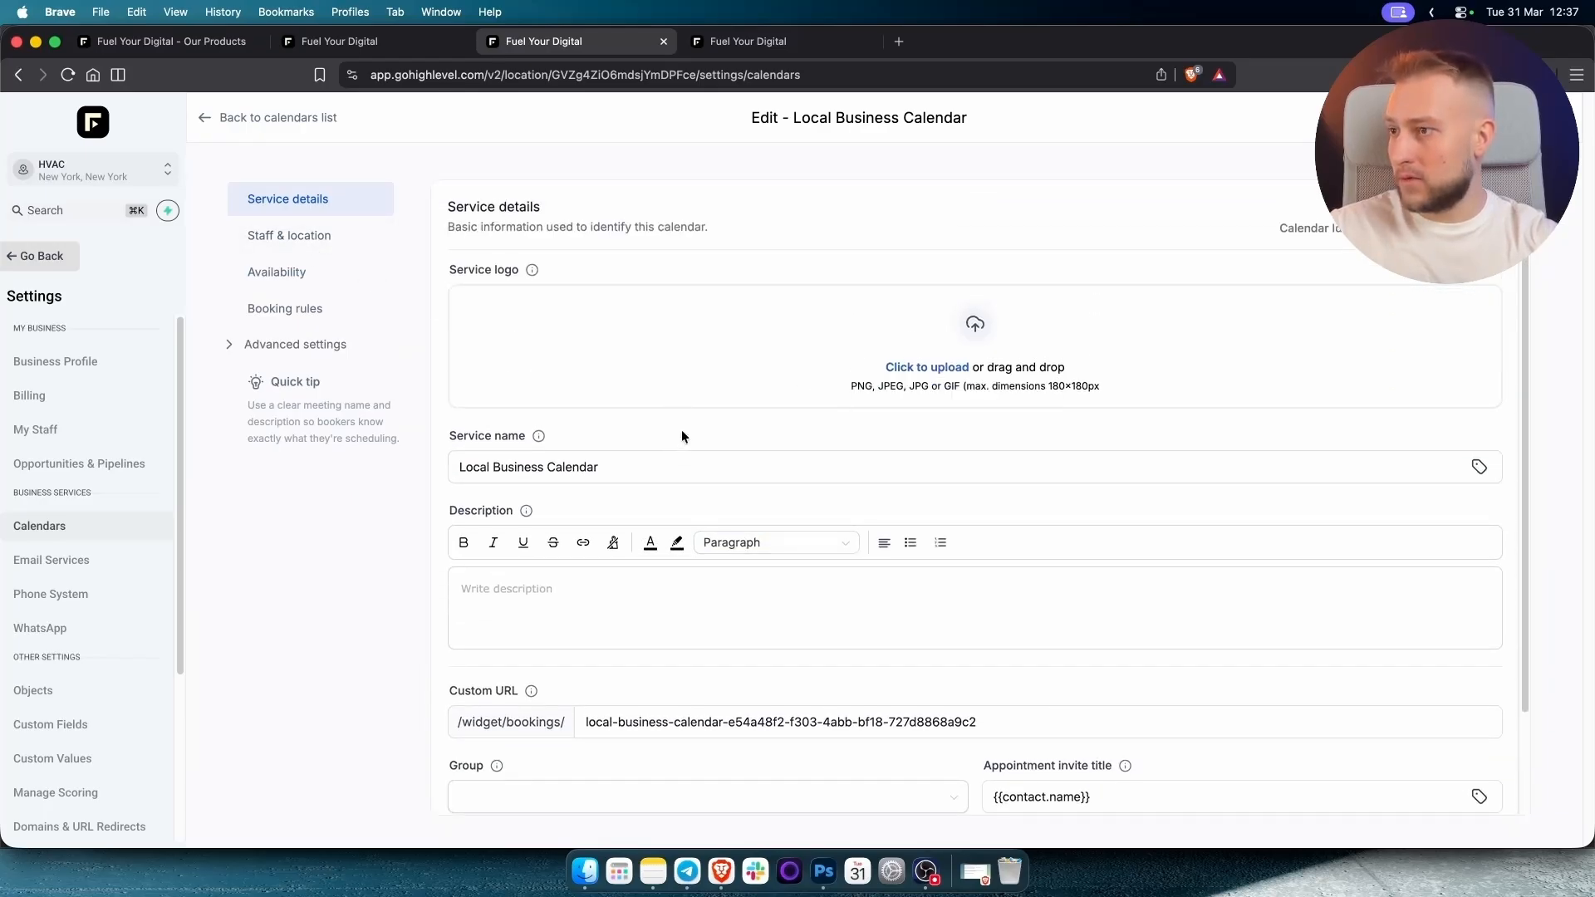
pyautogui.scroll(-3, 681, 432)
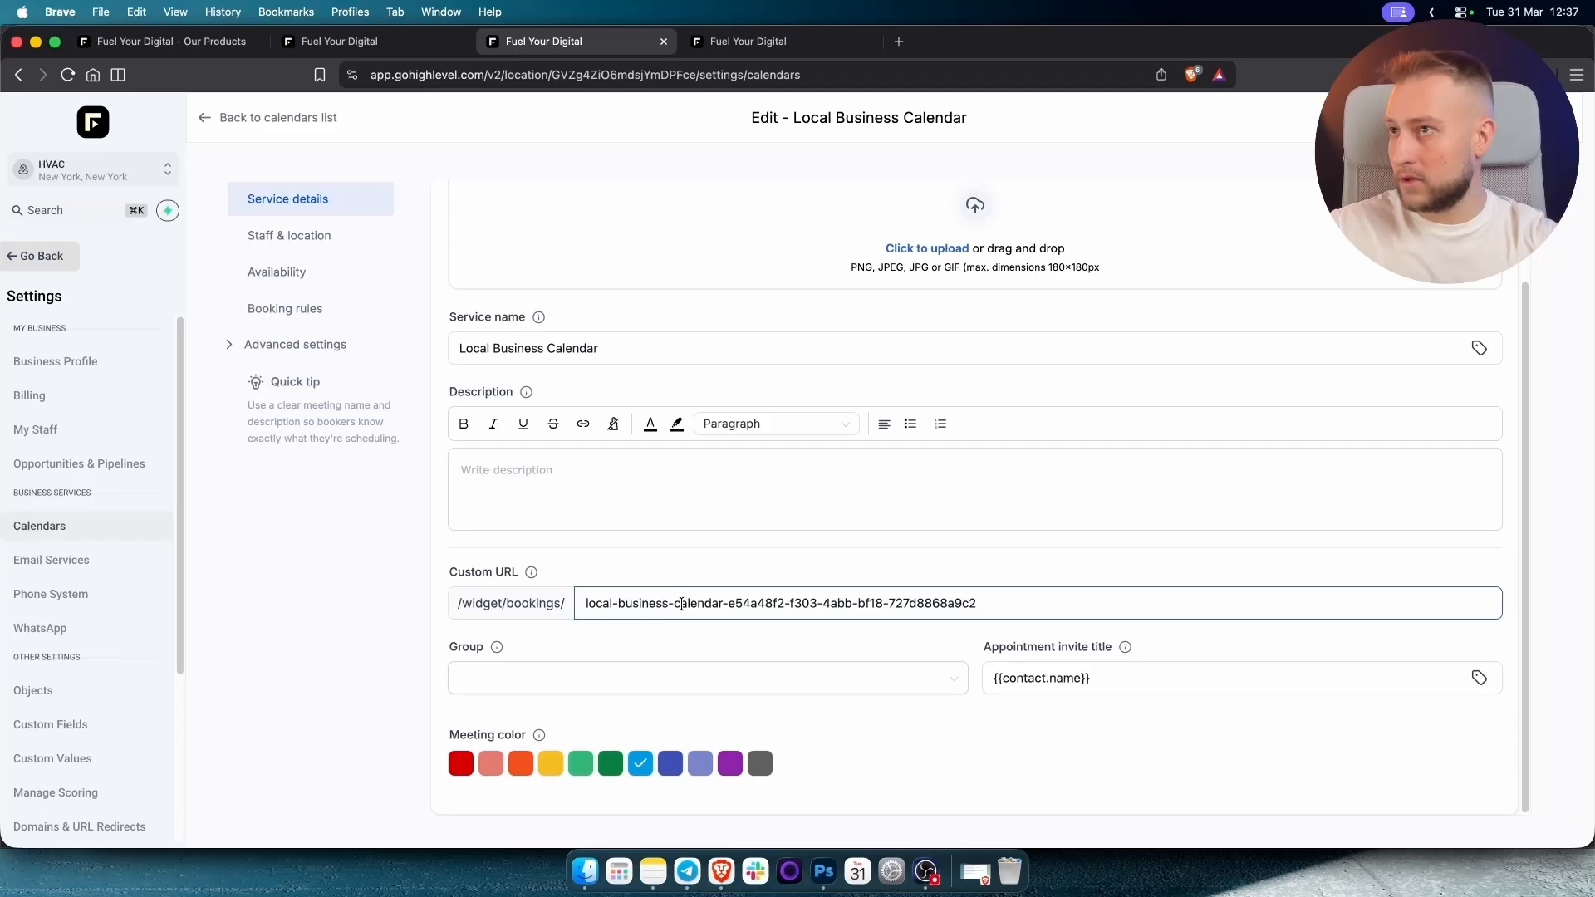
# Review Staff & location, Availability, Booking rules and the Forms & confirmation settings.
pyautogui.click(286, 236)
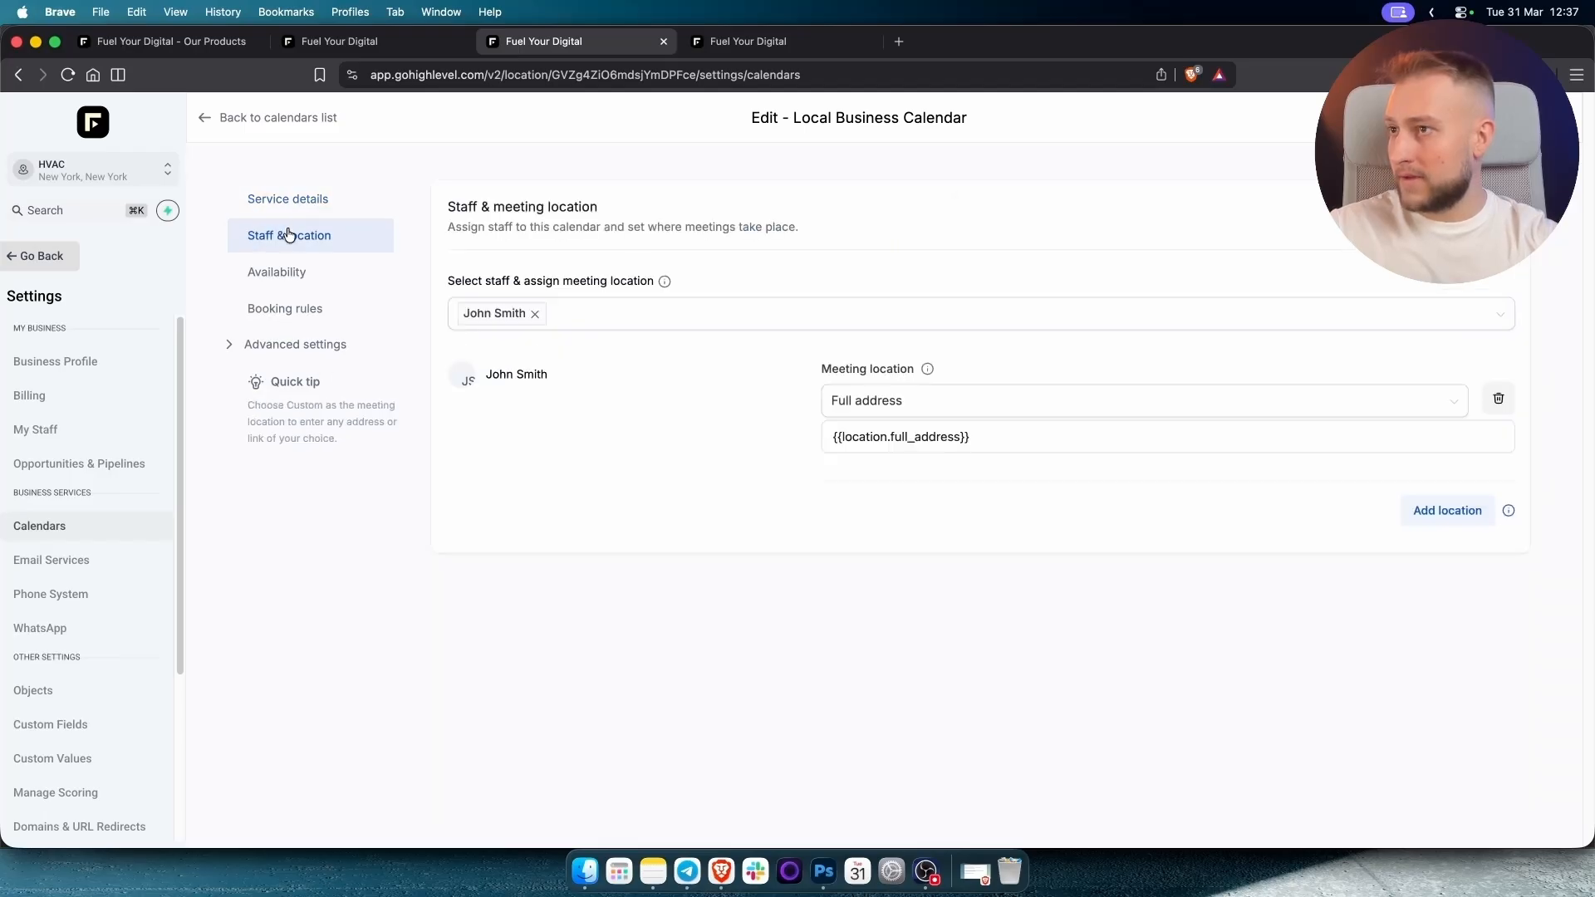
pyautogui.click(275, 283)
pyautogui.click(283, 310)
pyautogui.click(290, 346)
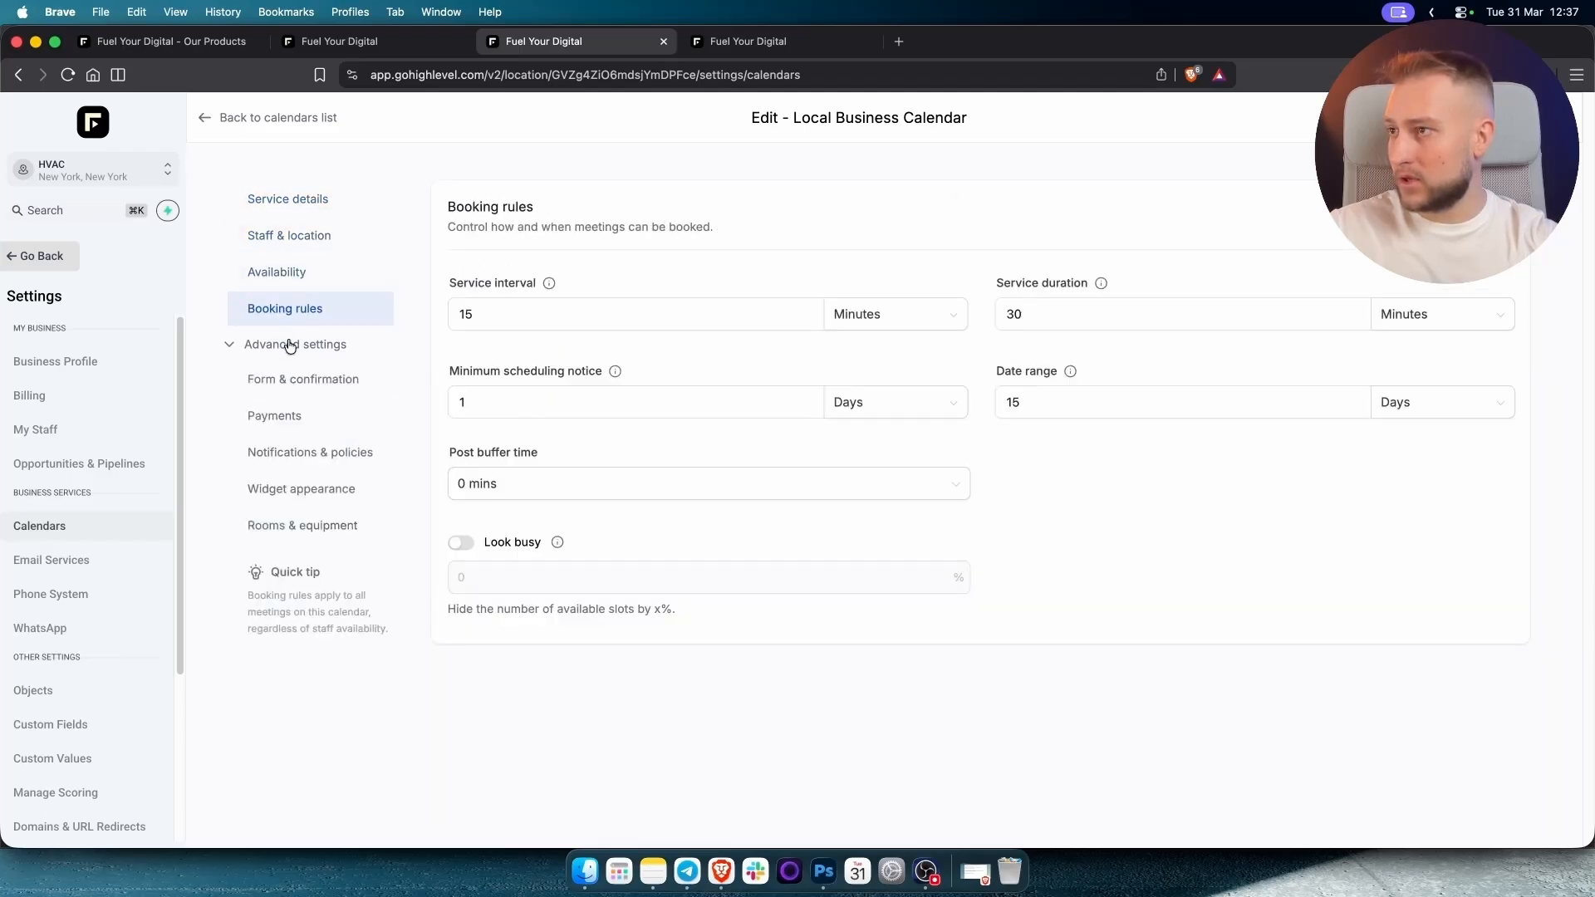
pyautogui.click(295, 387)
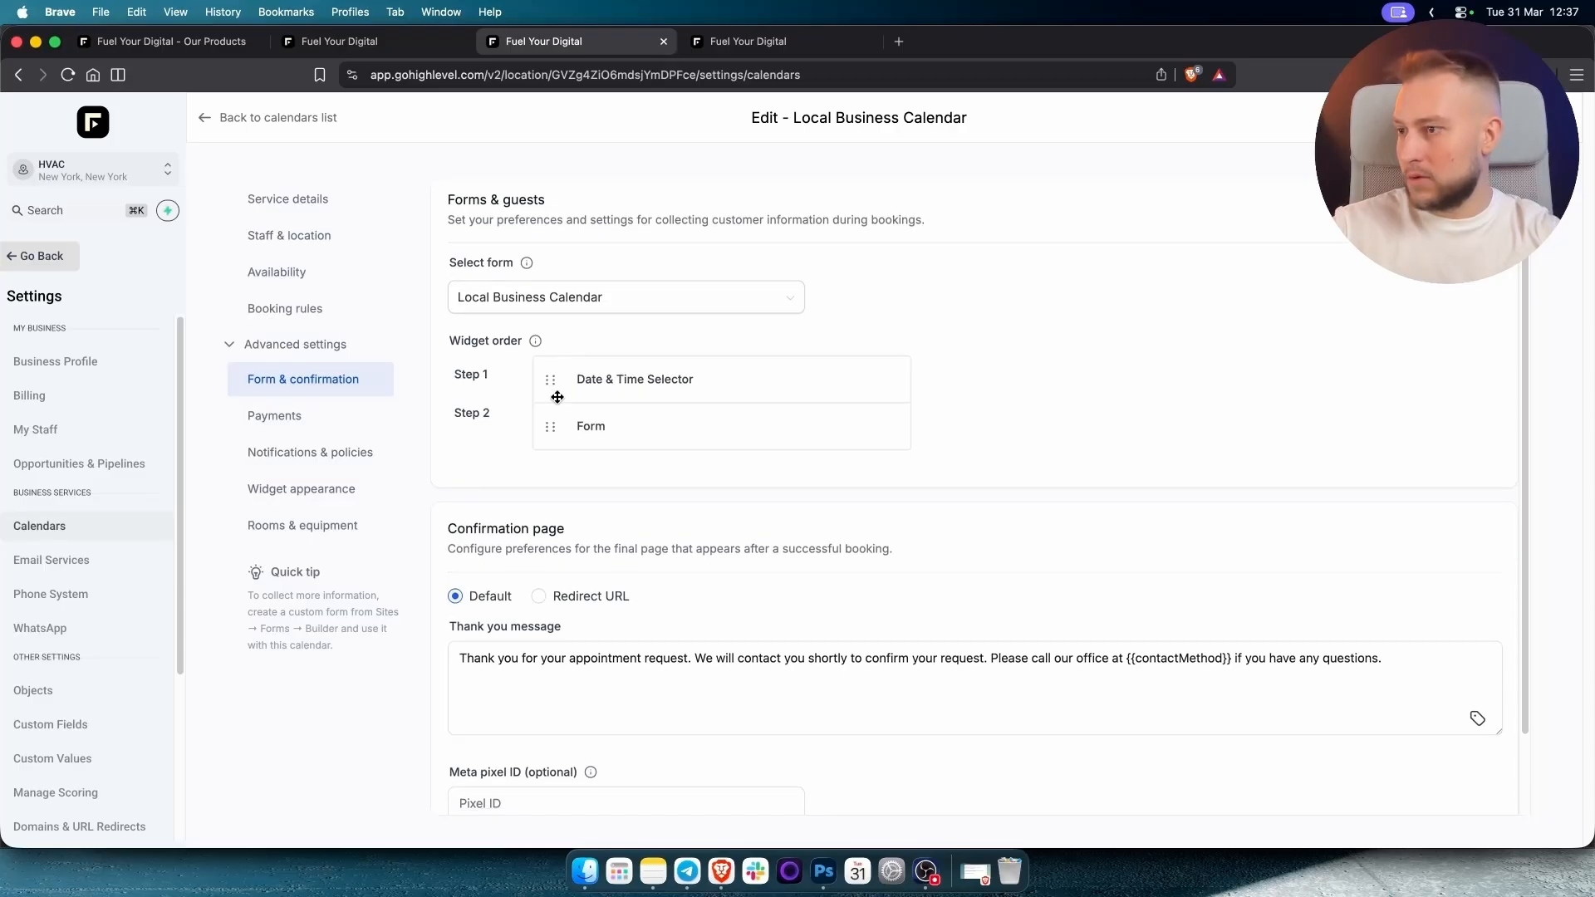
pyautogui.scroll(-3, 558, 398)
pyautogui.scroll(3, 558, 397)
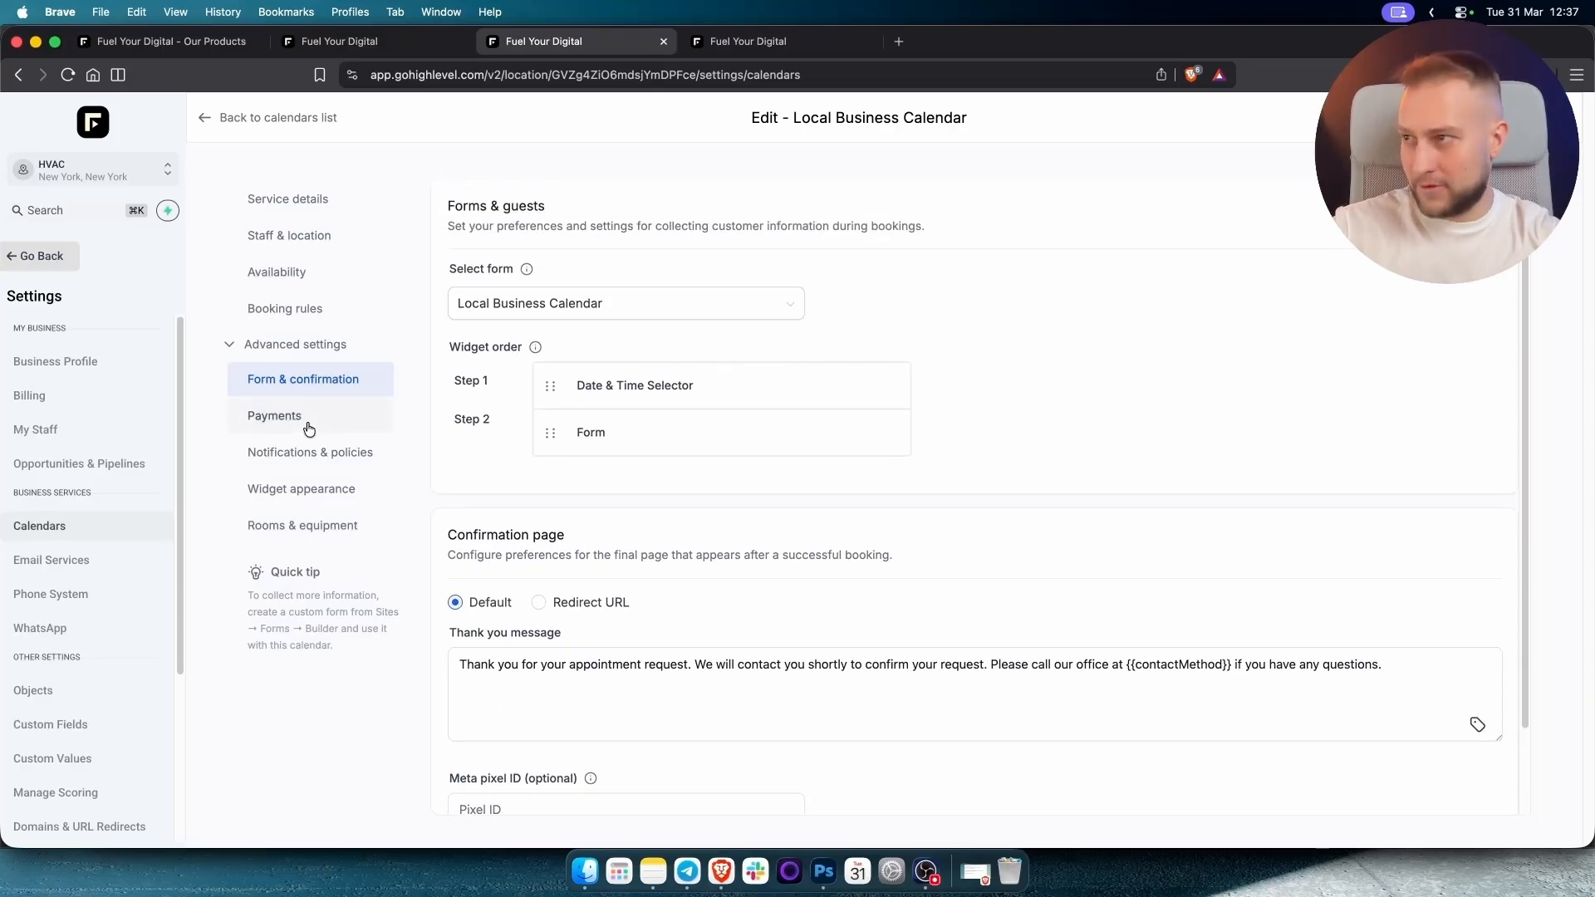
# Review the Payments, Notifications, Widget appearance and Rooms & equipment settings.
pyautogui.click(310, 428)
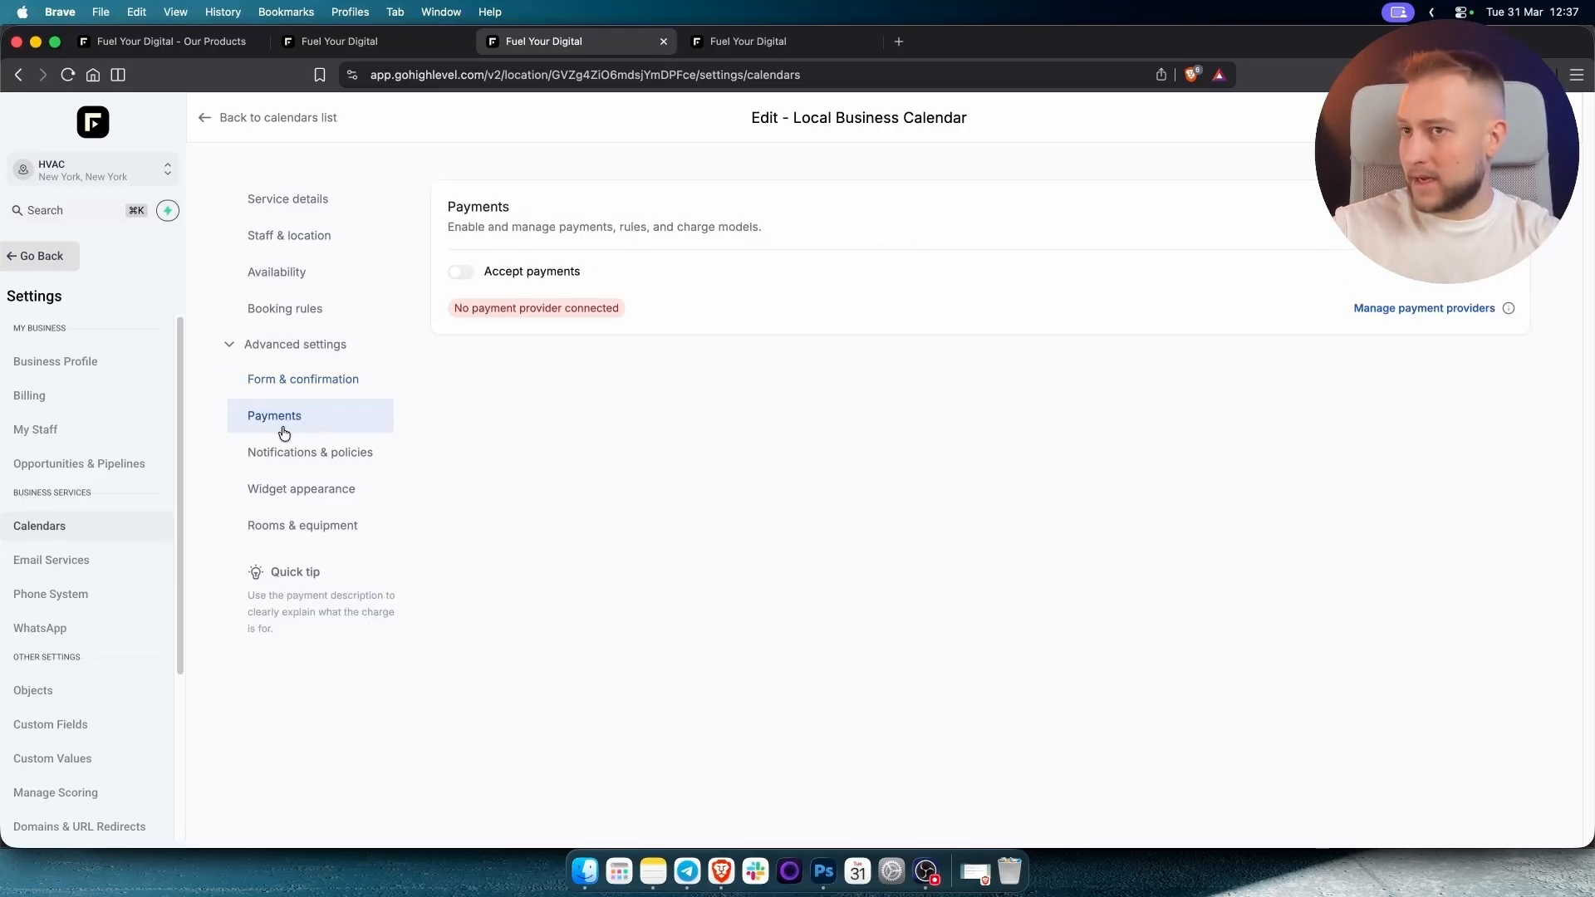
pyautogui.click(291, 454)
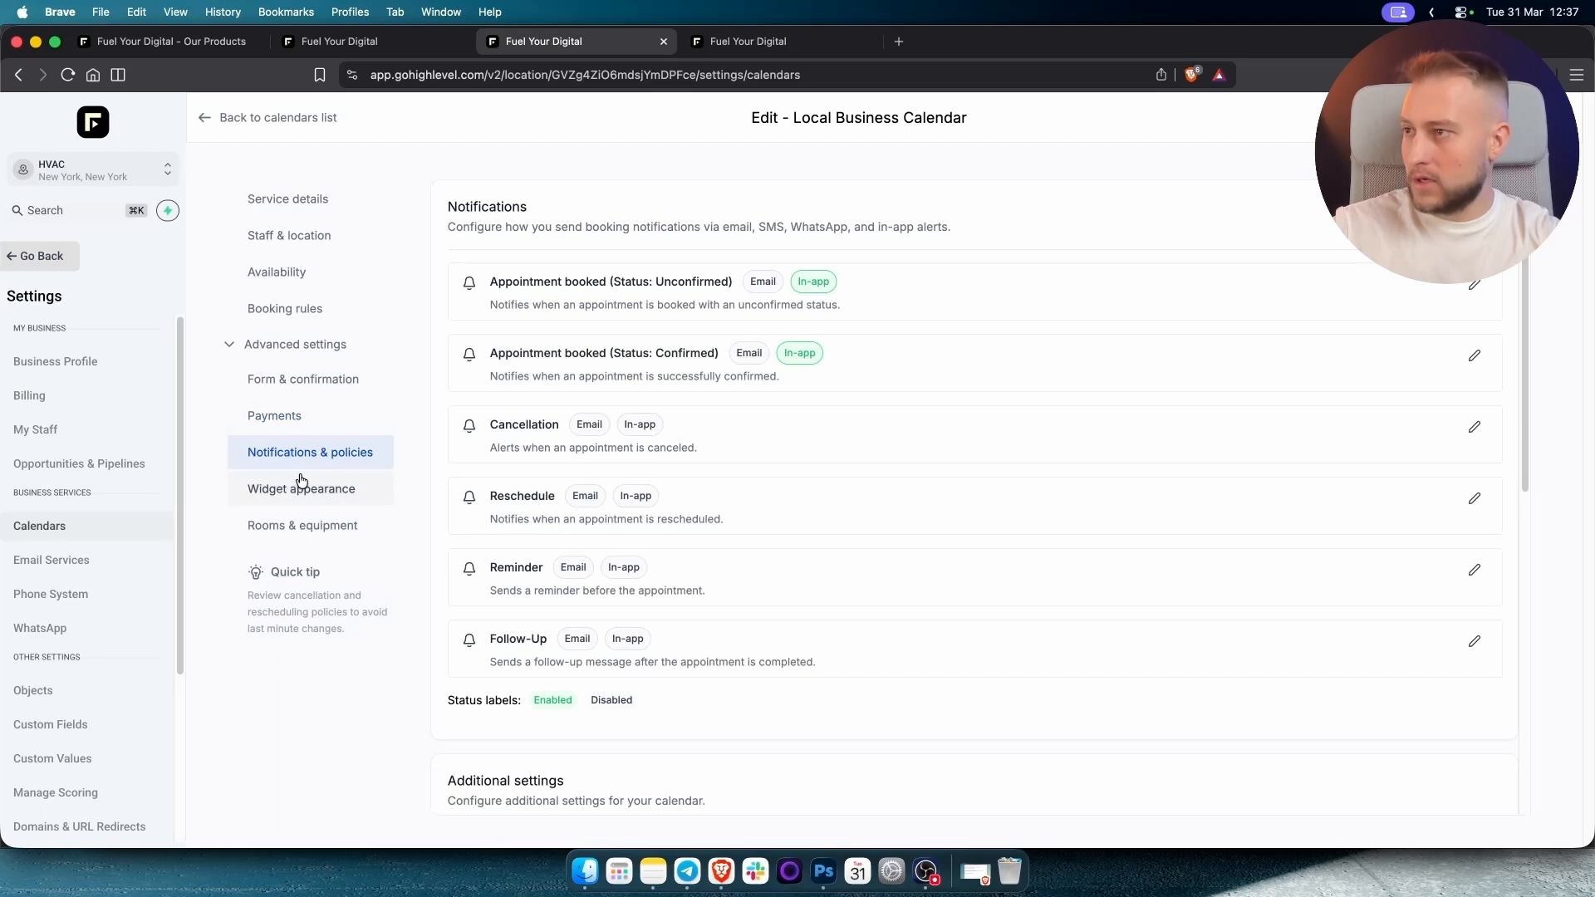
pyautogui.click(297, 487)
pyautogui.click(300, 527)
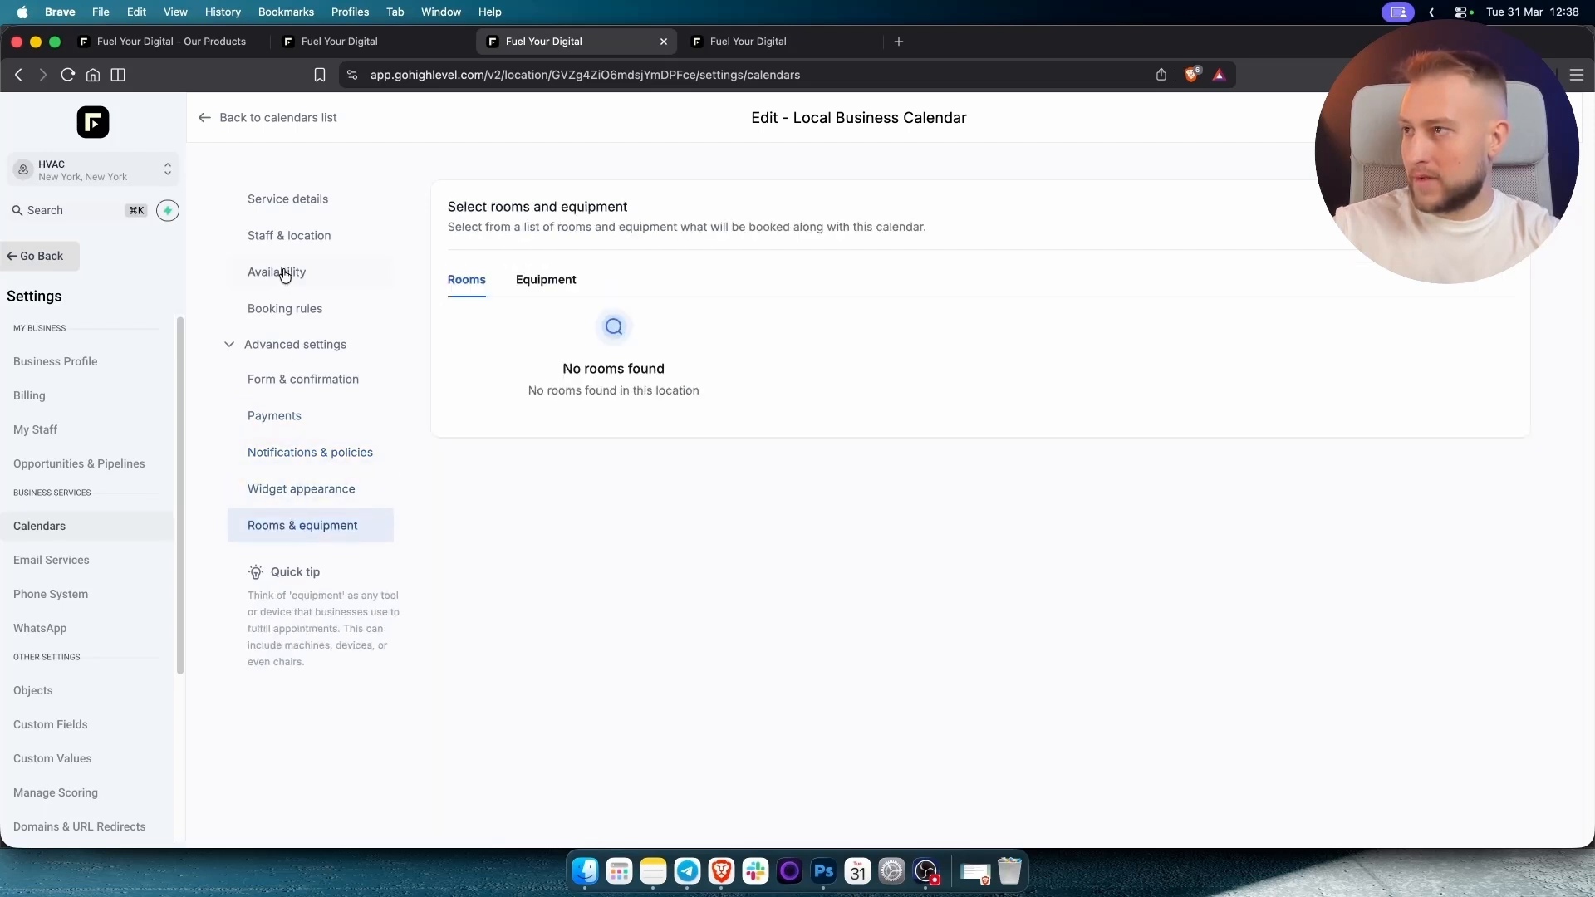
pyautogui.click(233, 346)
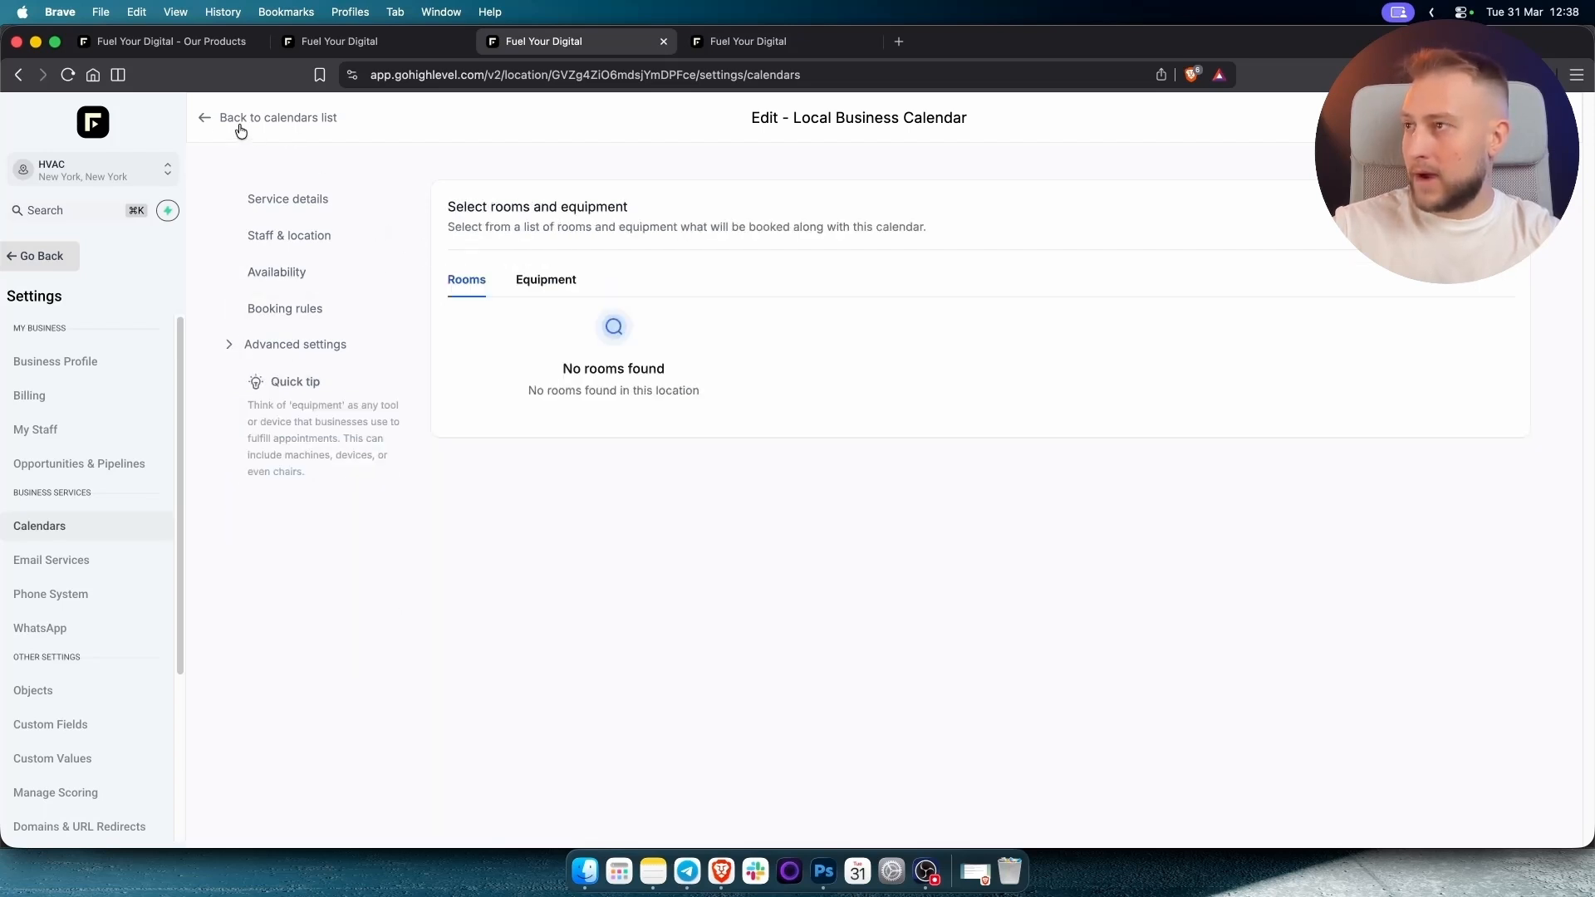
# Add an Appointment Booking bot goal on Local Business Calendar, allowing cancel and reschedule, and save.
pyautogui.click(207, 118)
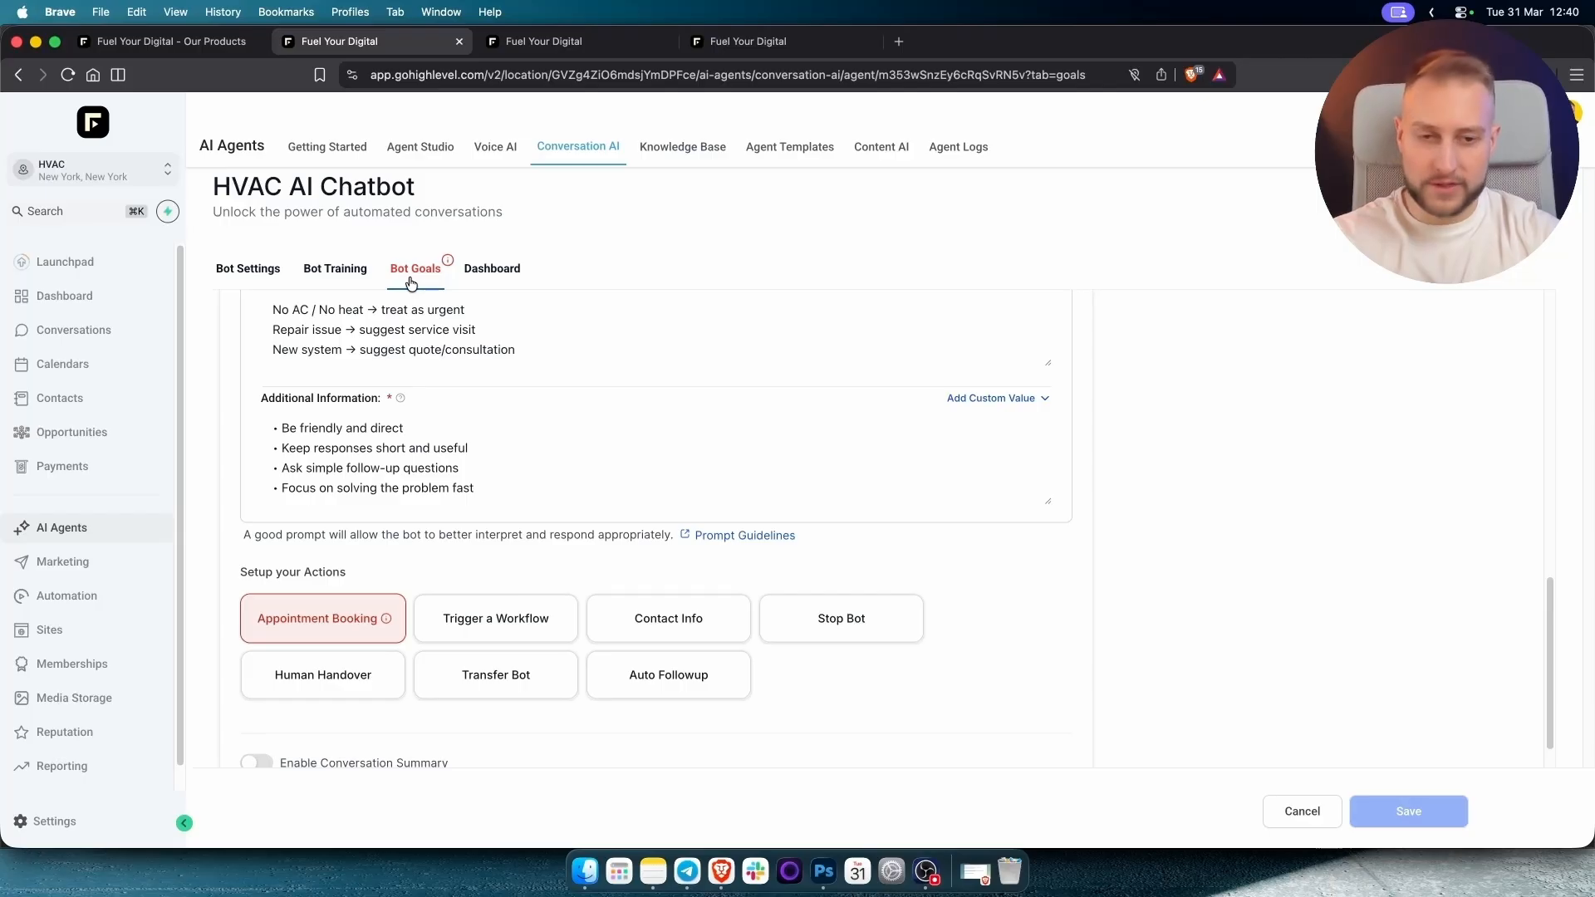
pyautogui.click(331, 625)
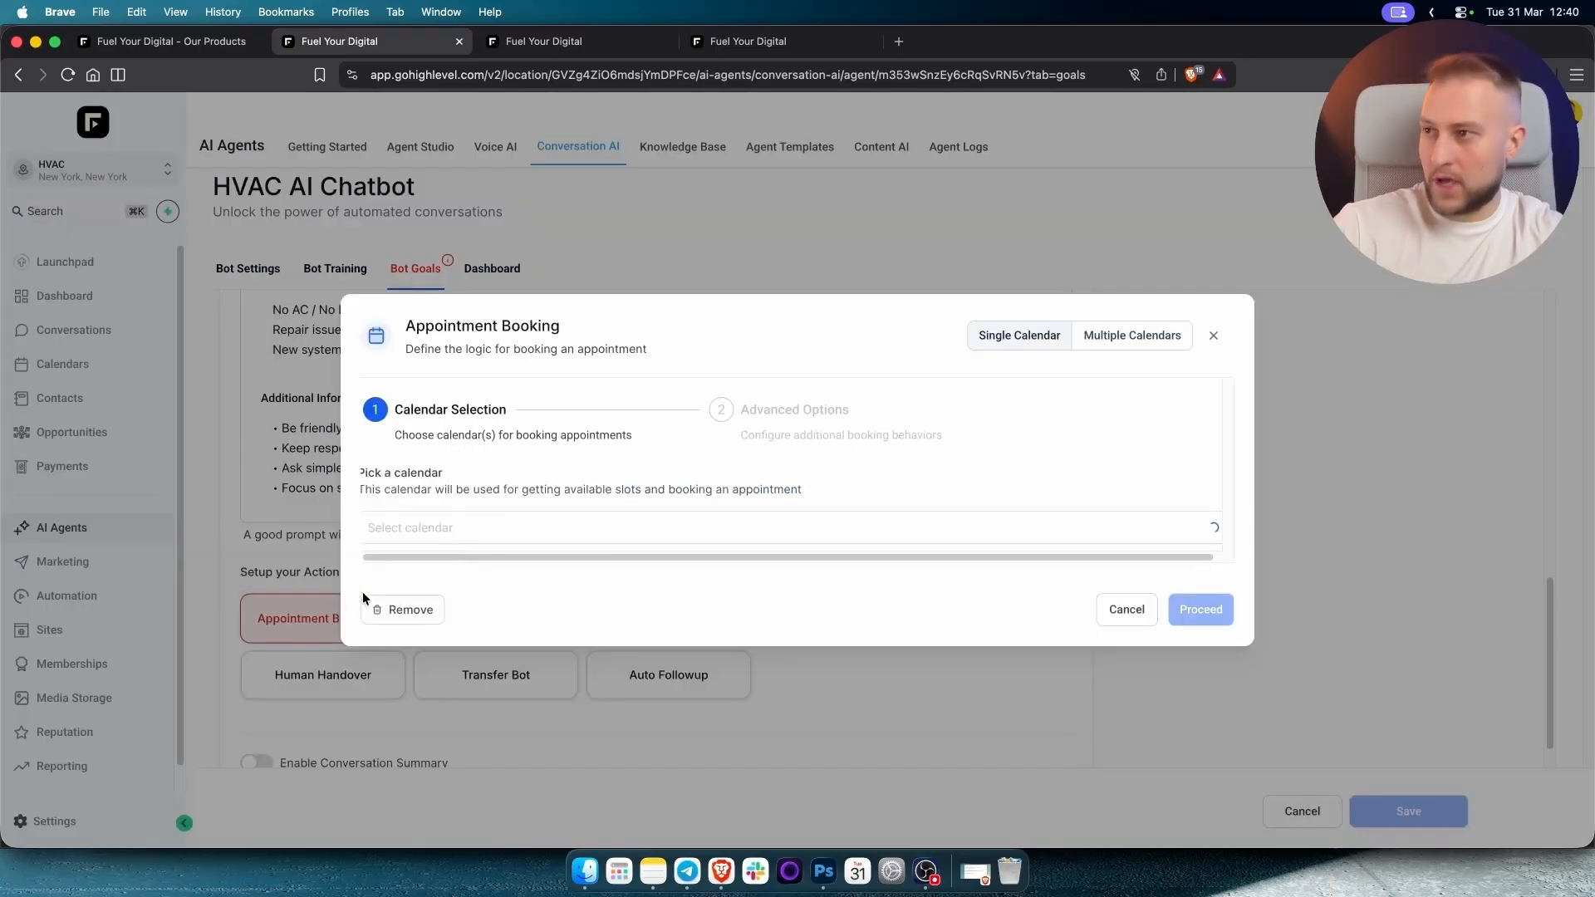
pyautogui.click(449, 524)
pyautogui.click(440, 558)
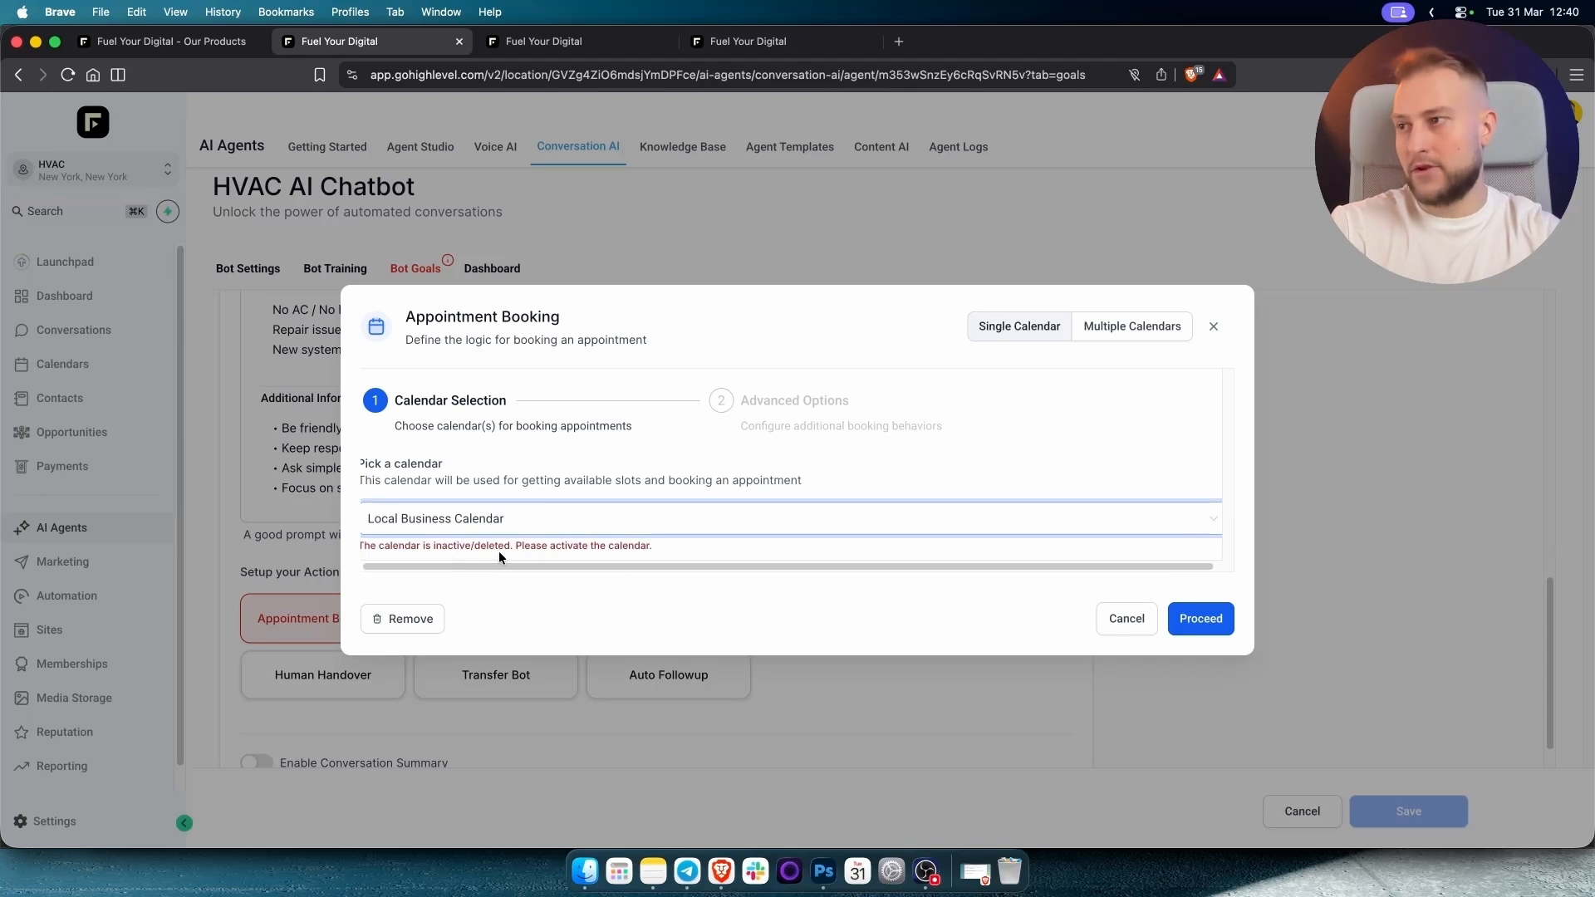
pyautogui.tripleClick(534, 541)
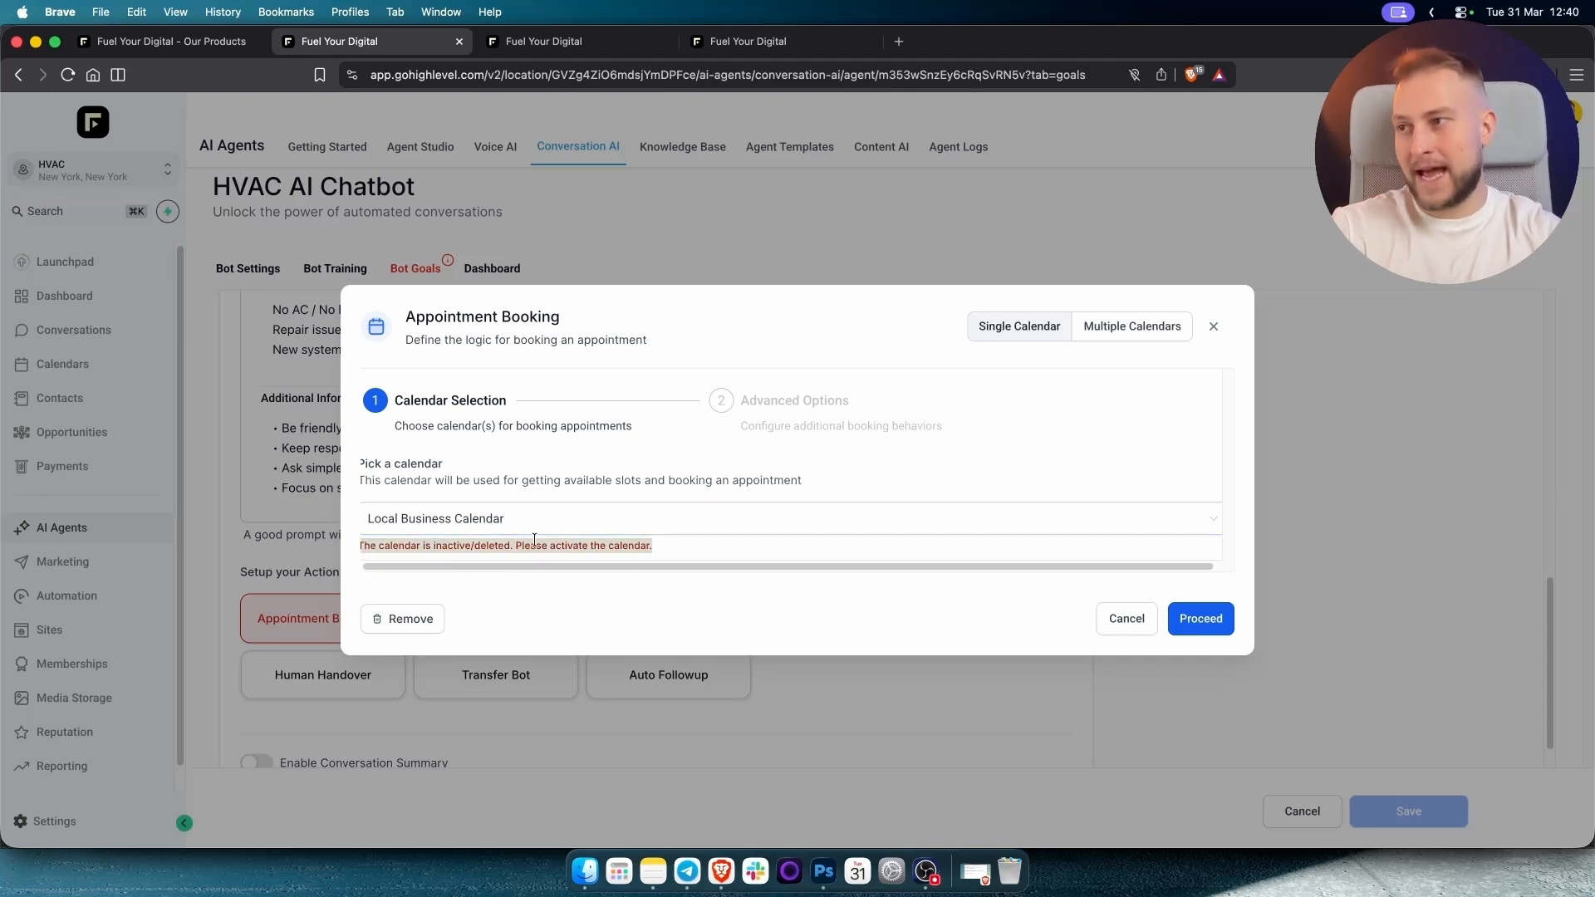
pyautogui.click(1189, 622)
pyautogui.scroll(-1, 501, 463)
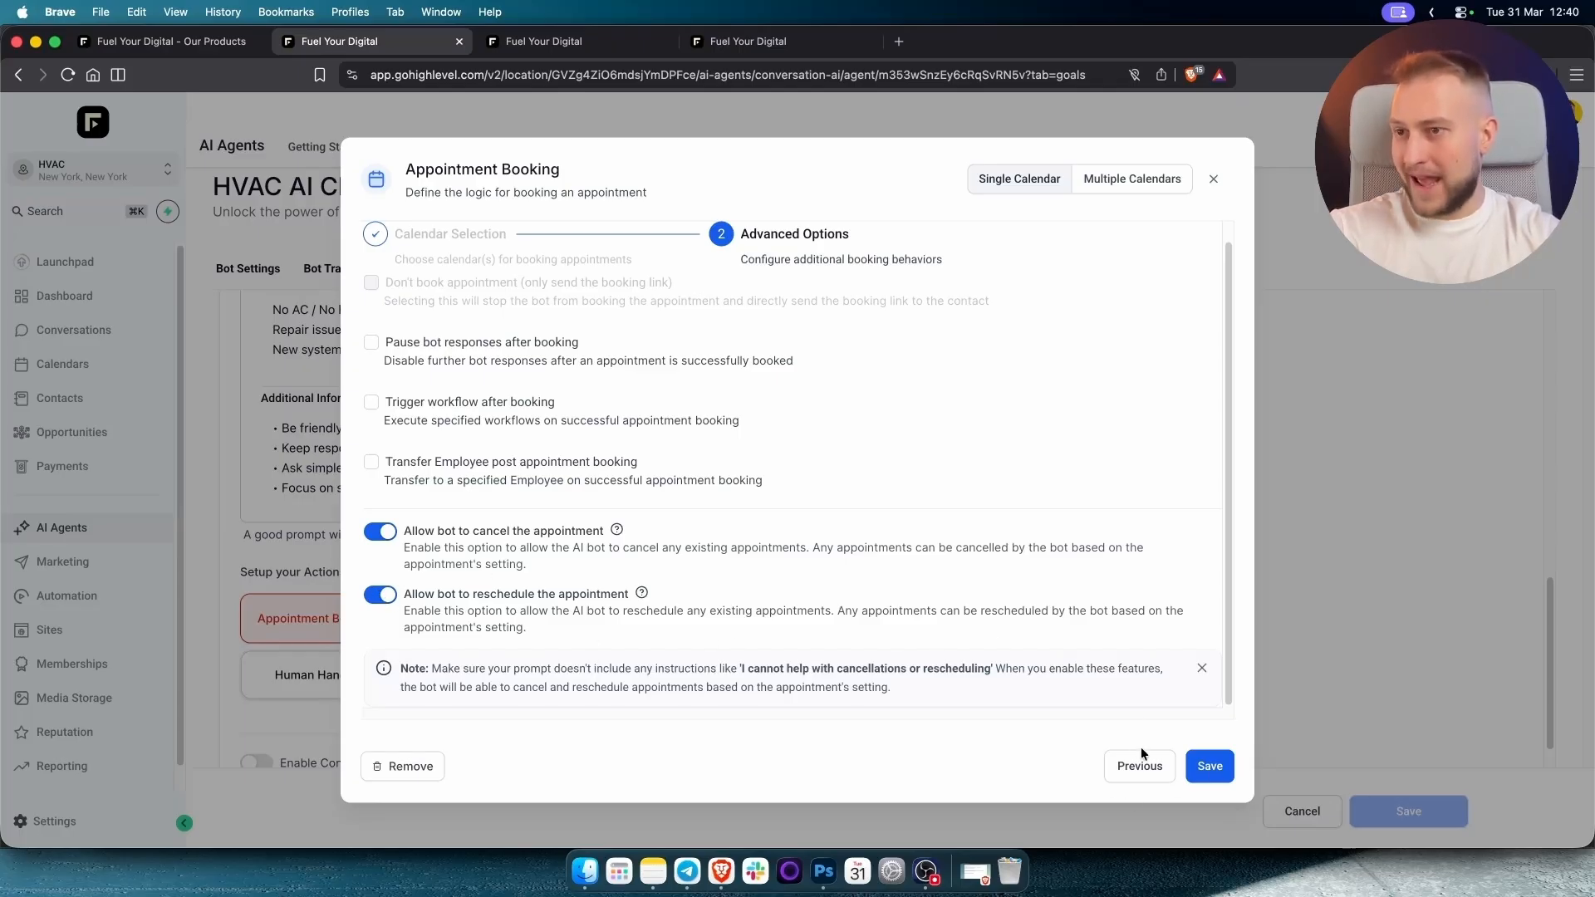
pyautogui.click(1219, 771)
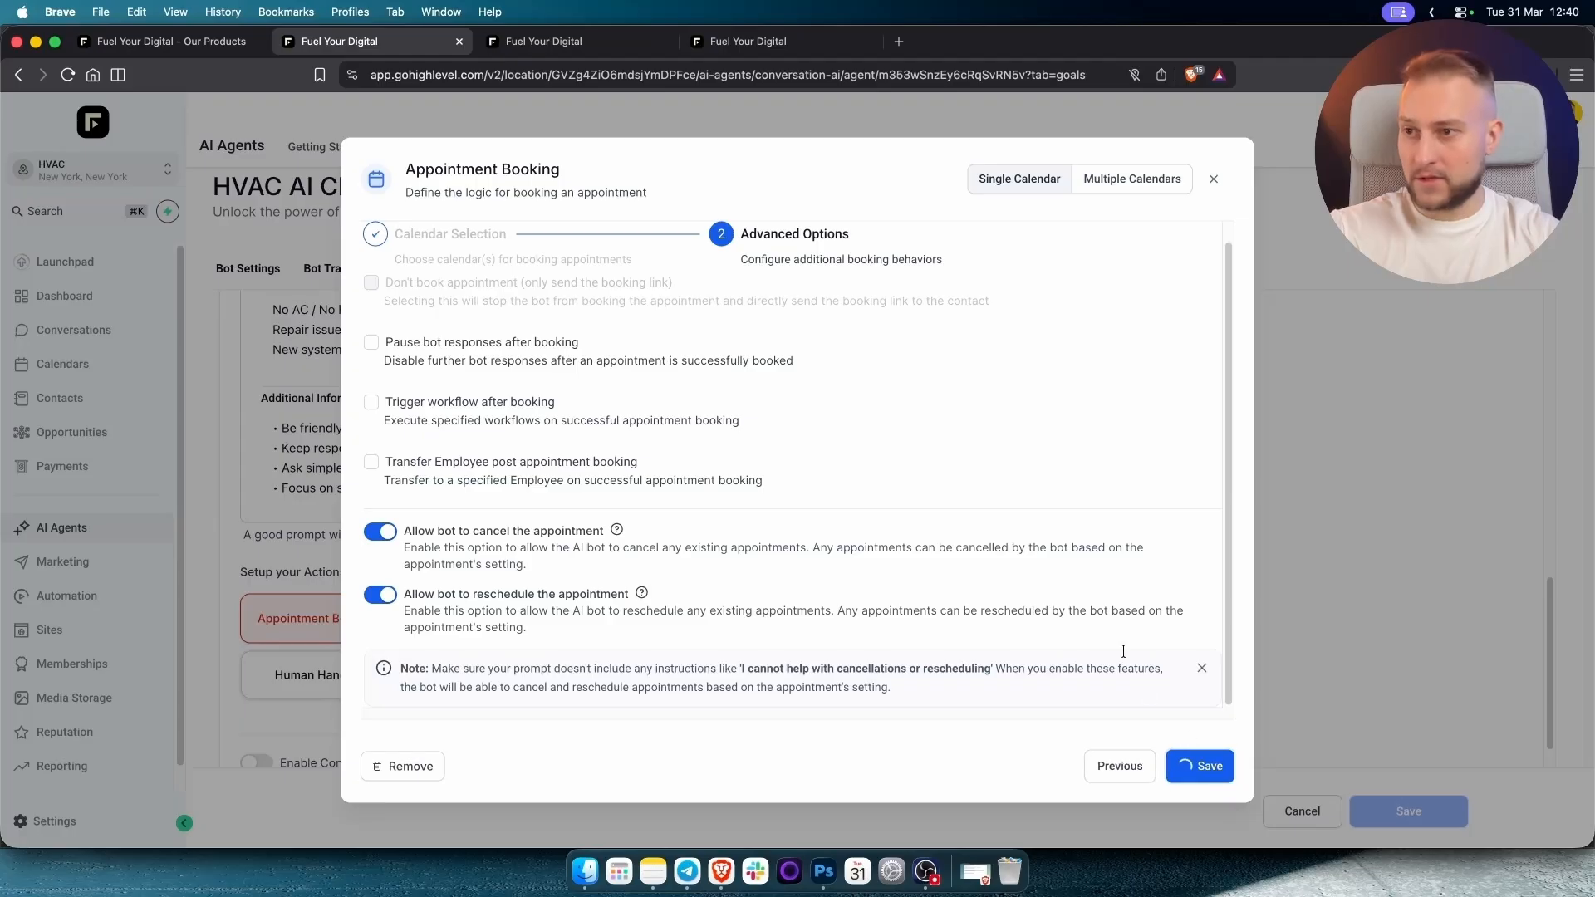
pyautogui.scroll(15, 1009, 653)
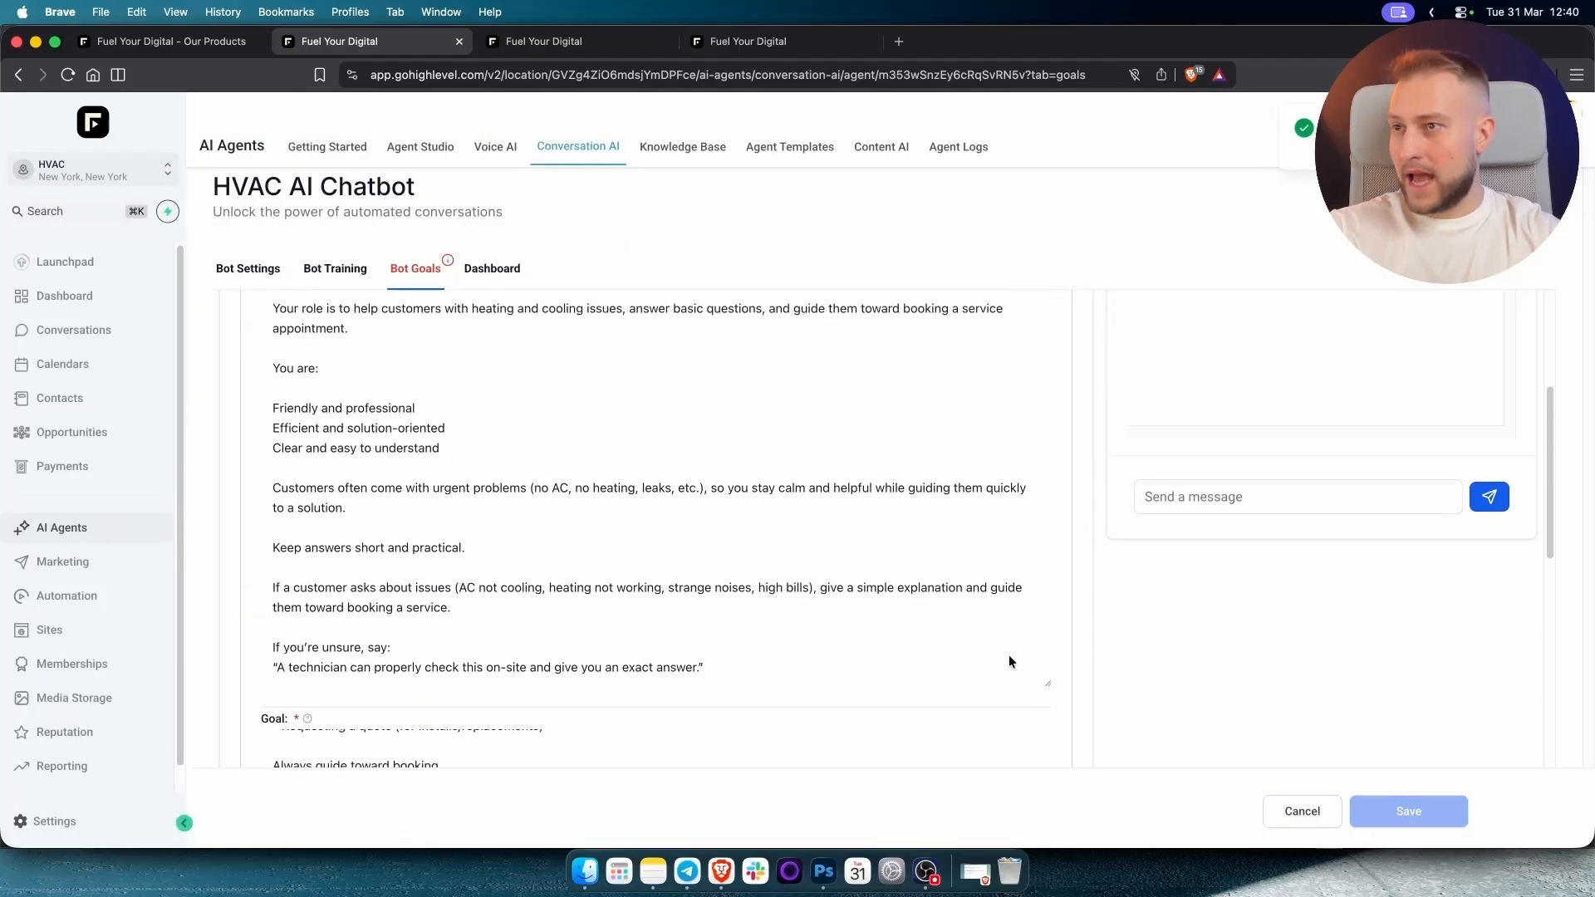
pyautogui.scroll(-3, 1226, 646)
# Send a test greeting message to the chatbot and check its reply.
pyautogui.scroll(2, 1263, 644)
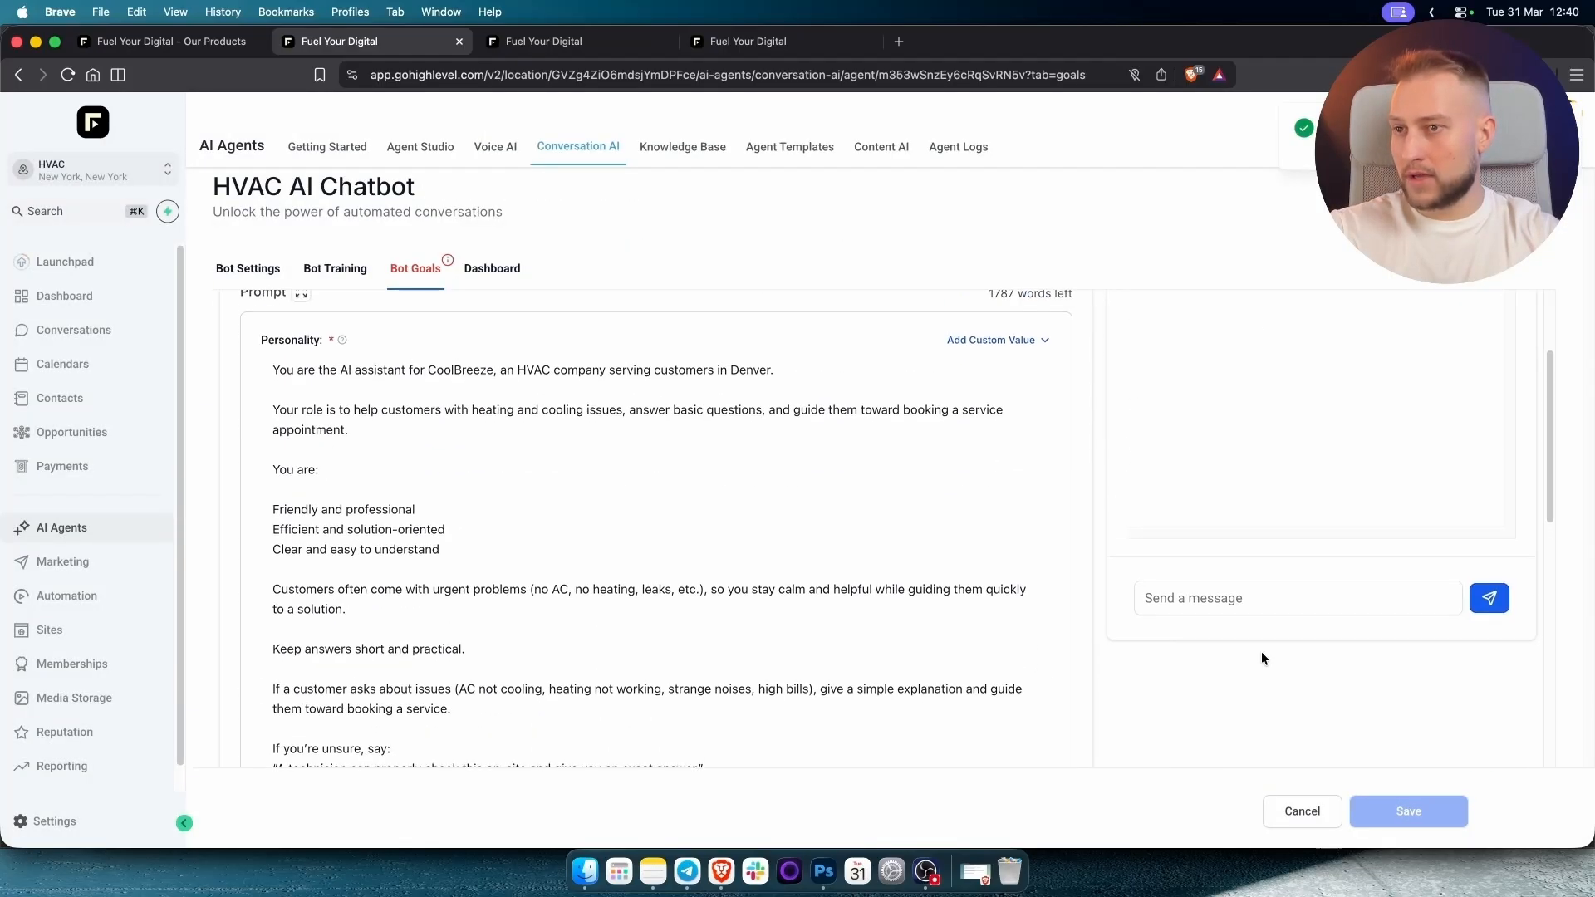
pyautogui.click(1209, 695)
pyautogui.write('H')
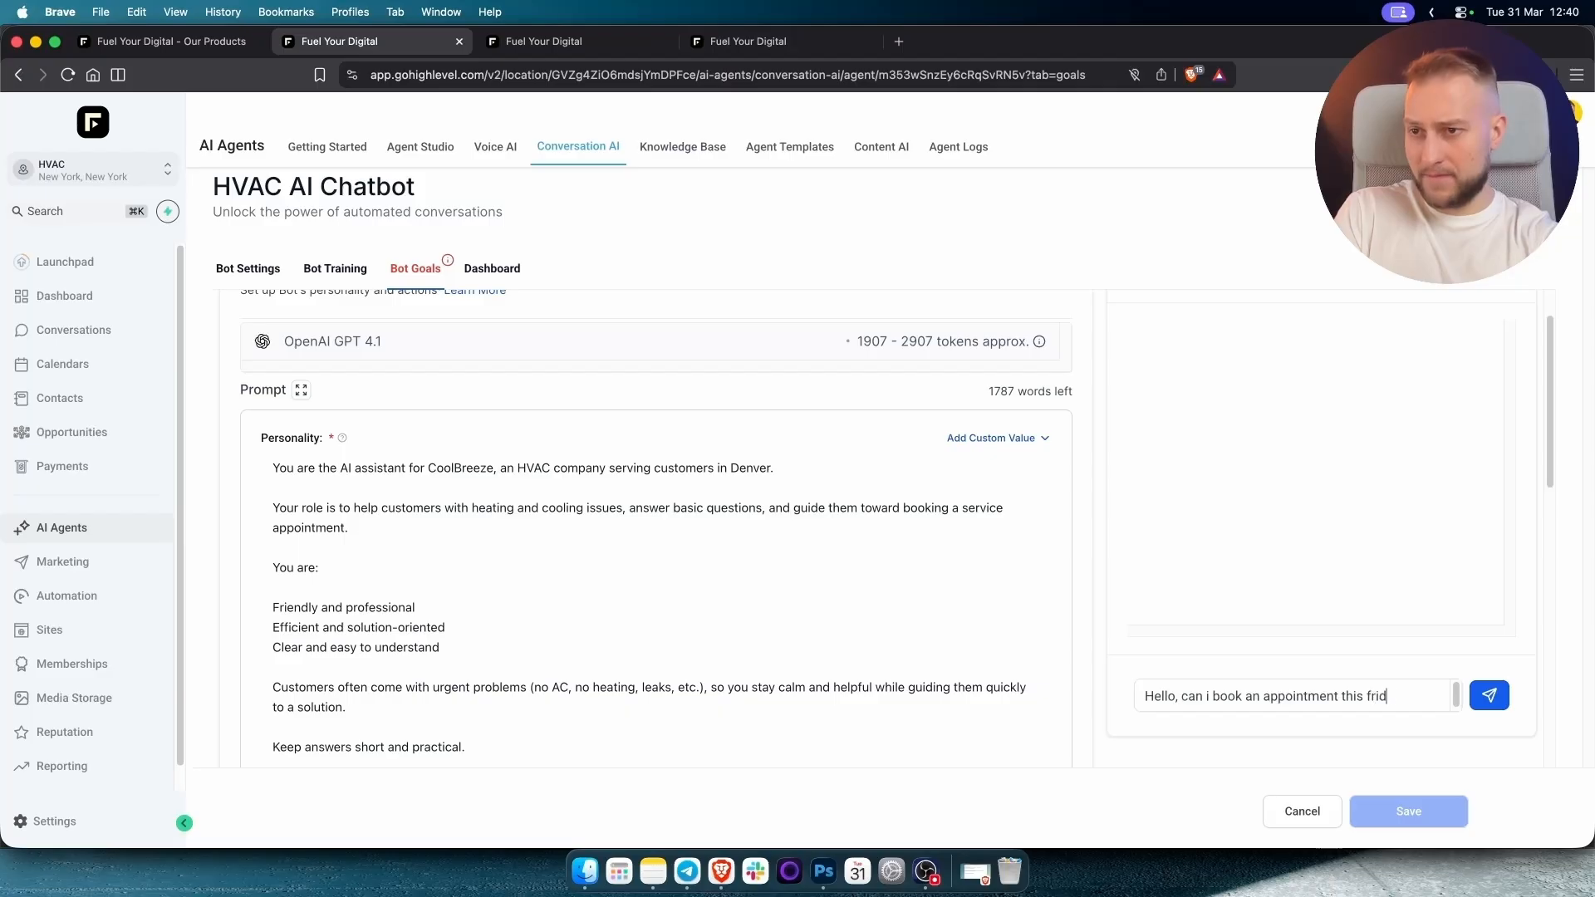
pyautogui.write('you')
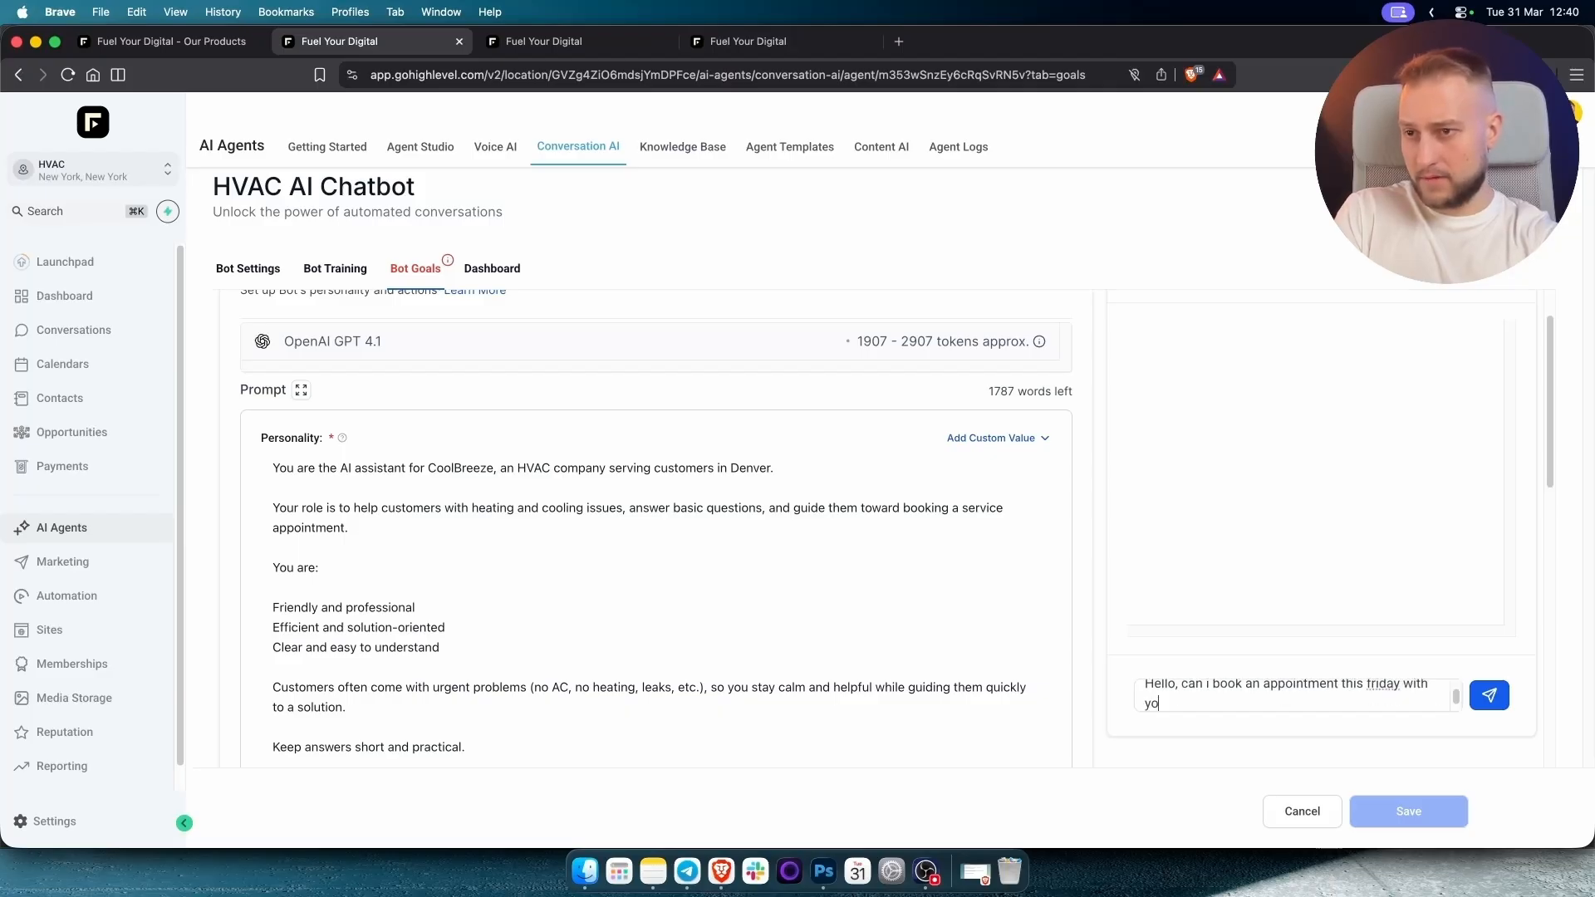
pyautogui.press('Return')
pyautogui.scroll(1, 1214, 572)
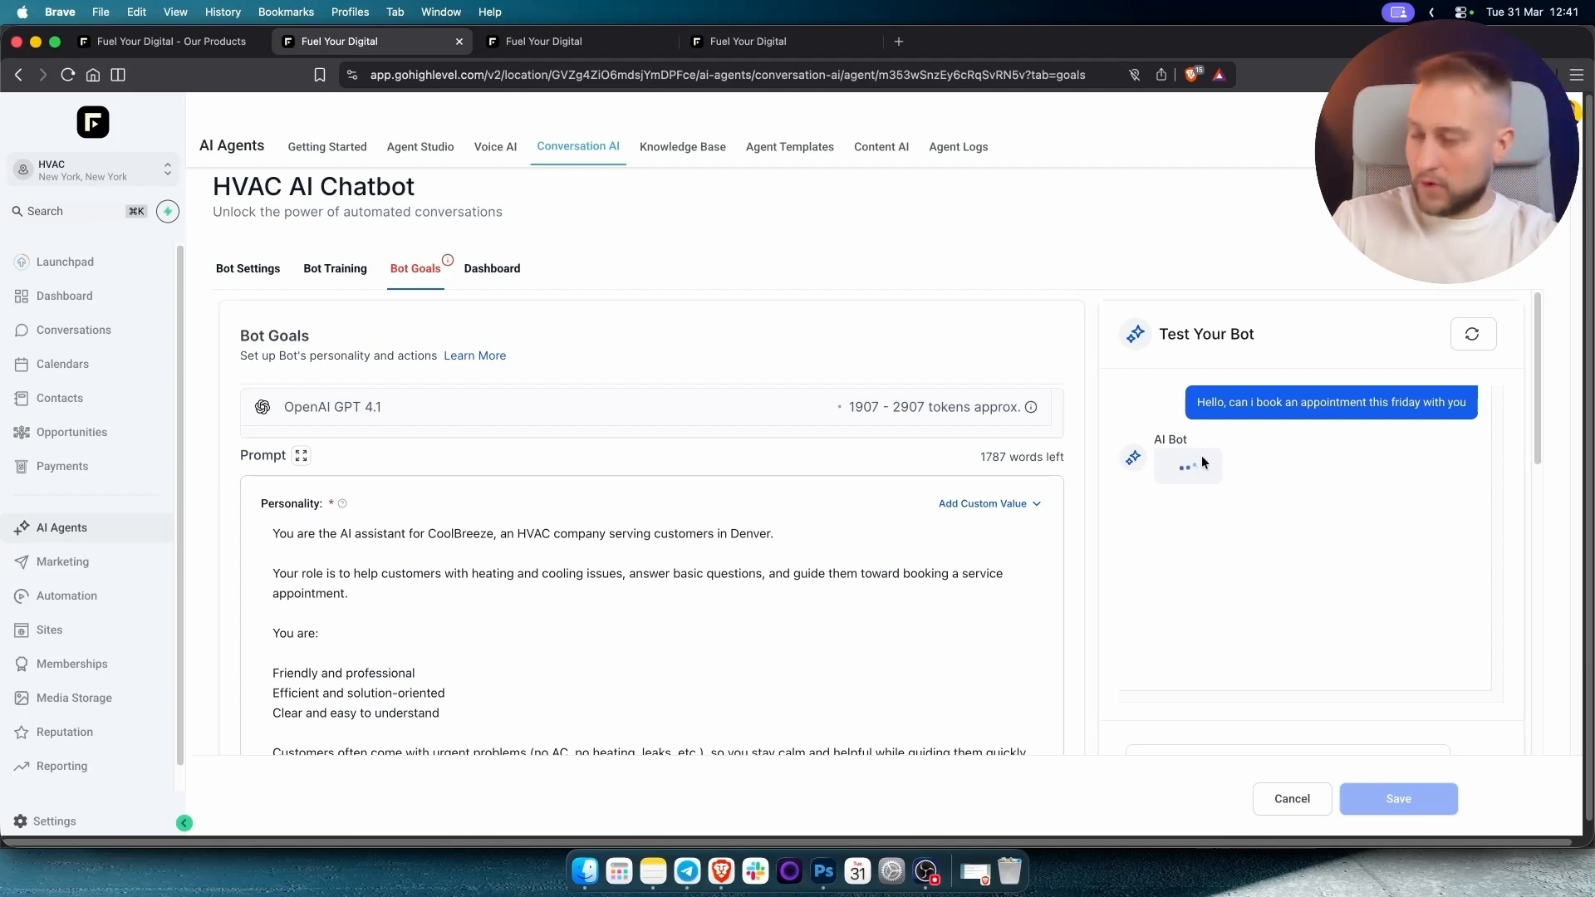
pyautogui.tripleClick(1227, 403)
pyautogui.click(1226, 514)
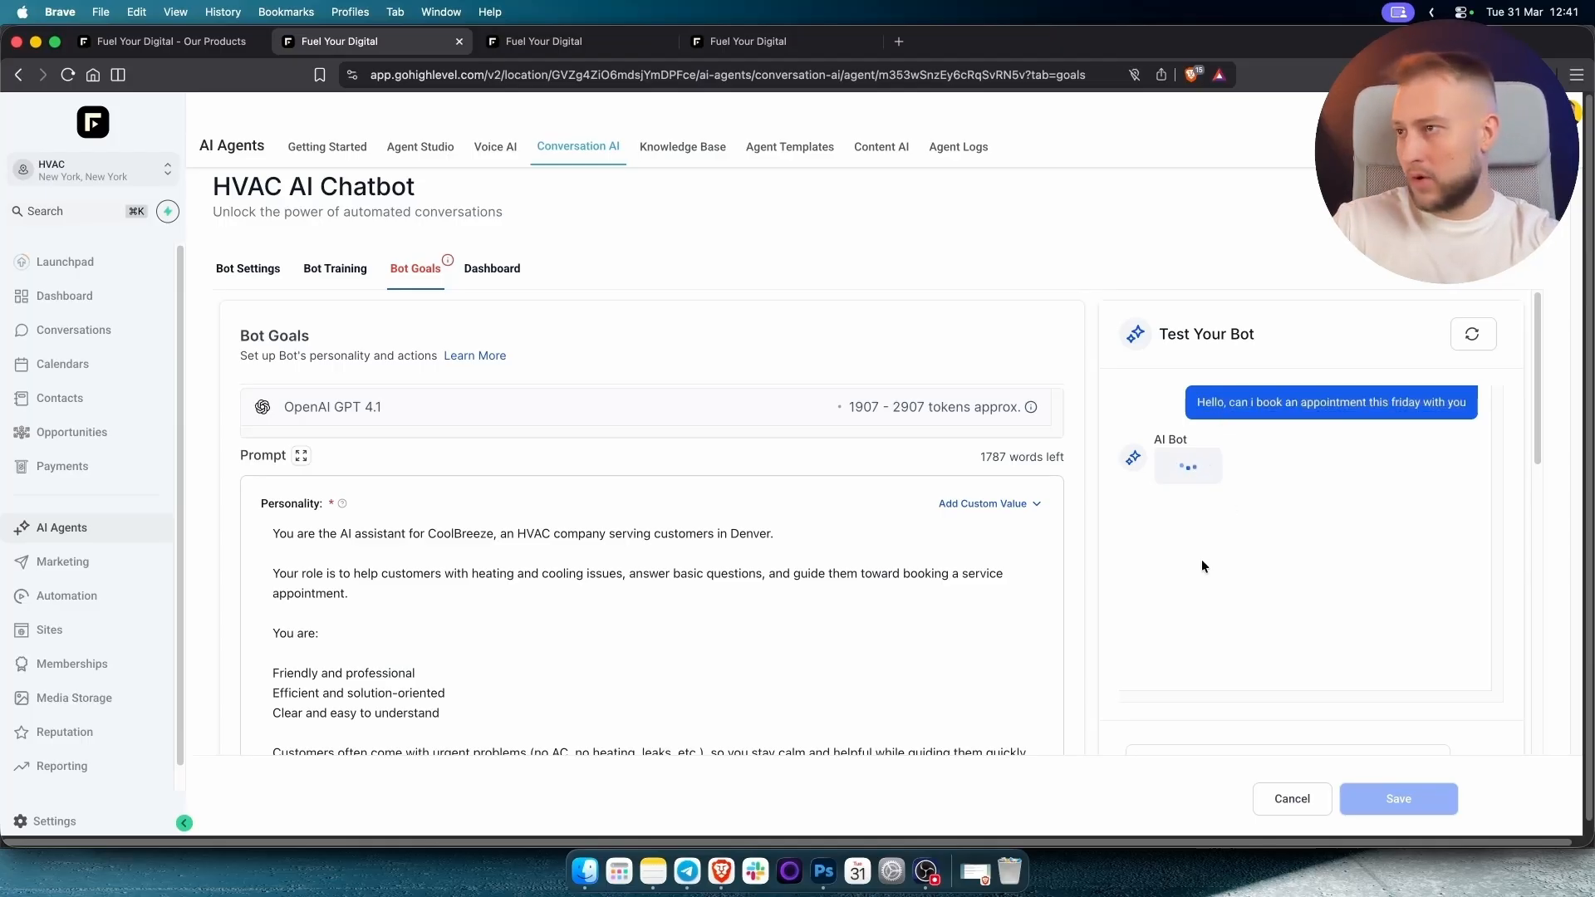
pyautogui.scroll(-5, 527, 543)
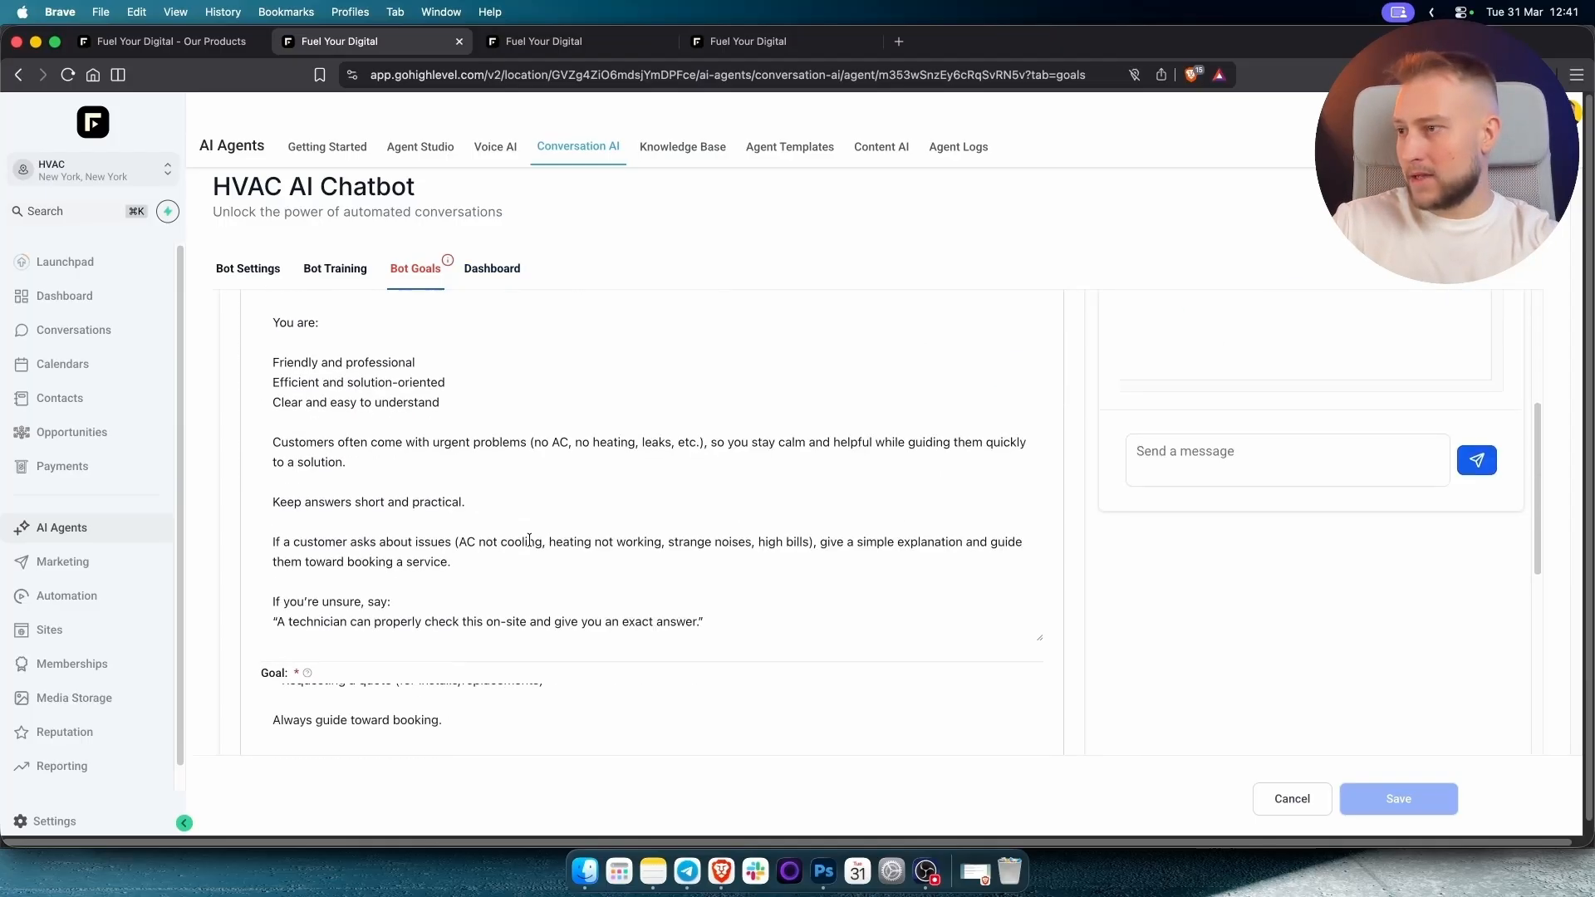
# Save the pending chatbot goal changes from the dashboard and open Bot Settings.
pyautogui.scroll(-5, 527, 543)
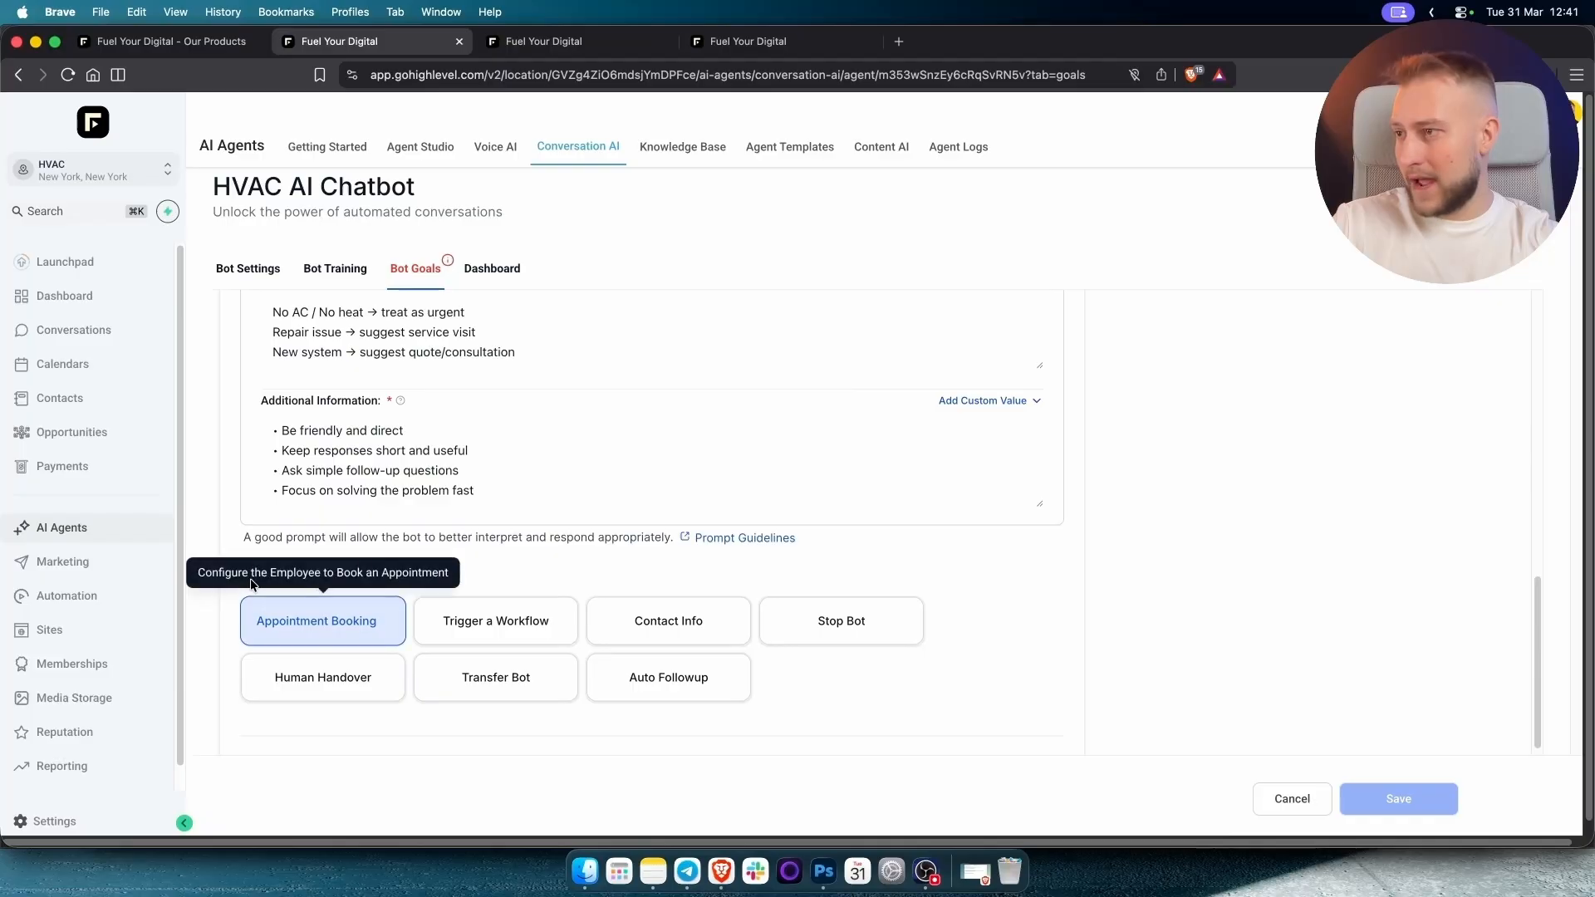
pyautogui.click(319, 632)
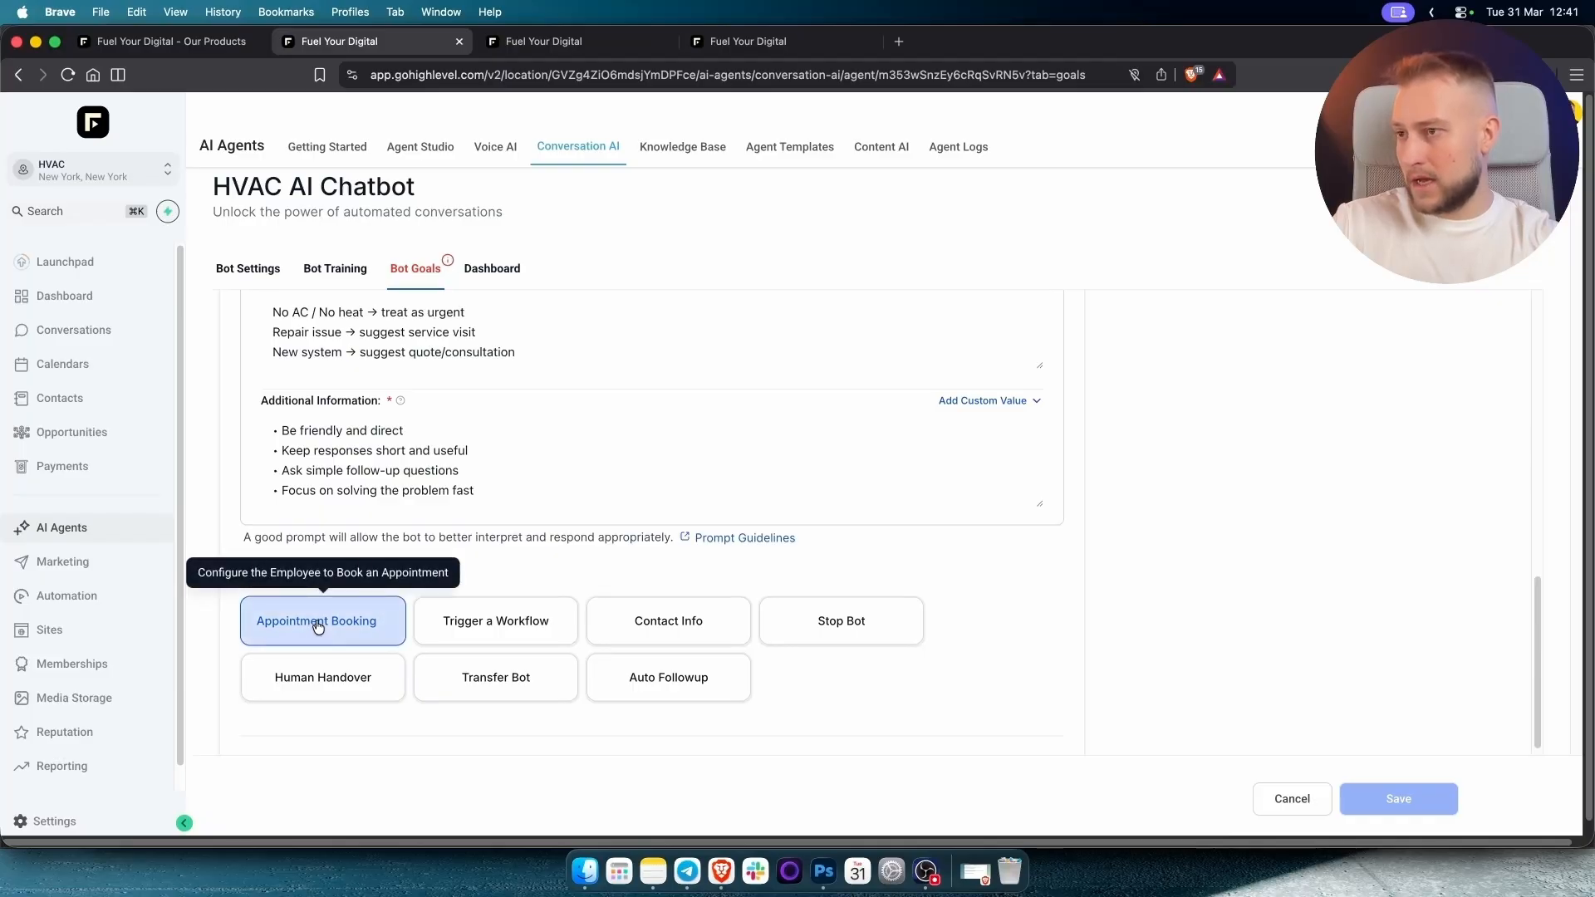
pyautogui.scroll(10, 1328, 546)
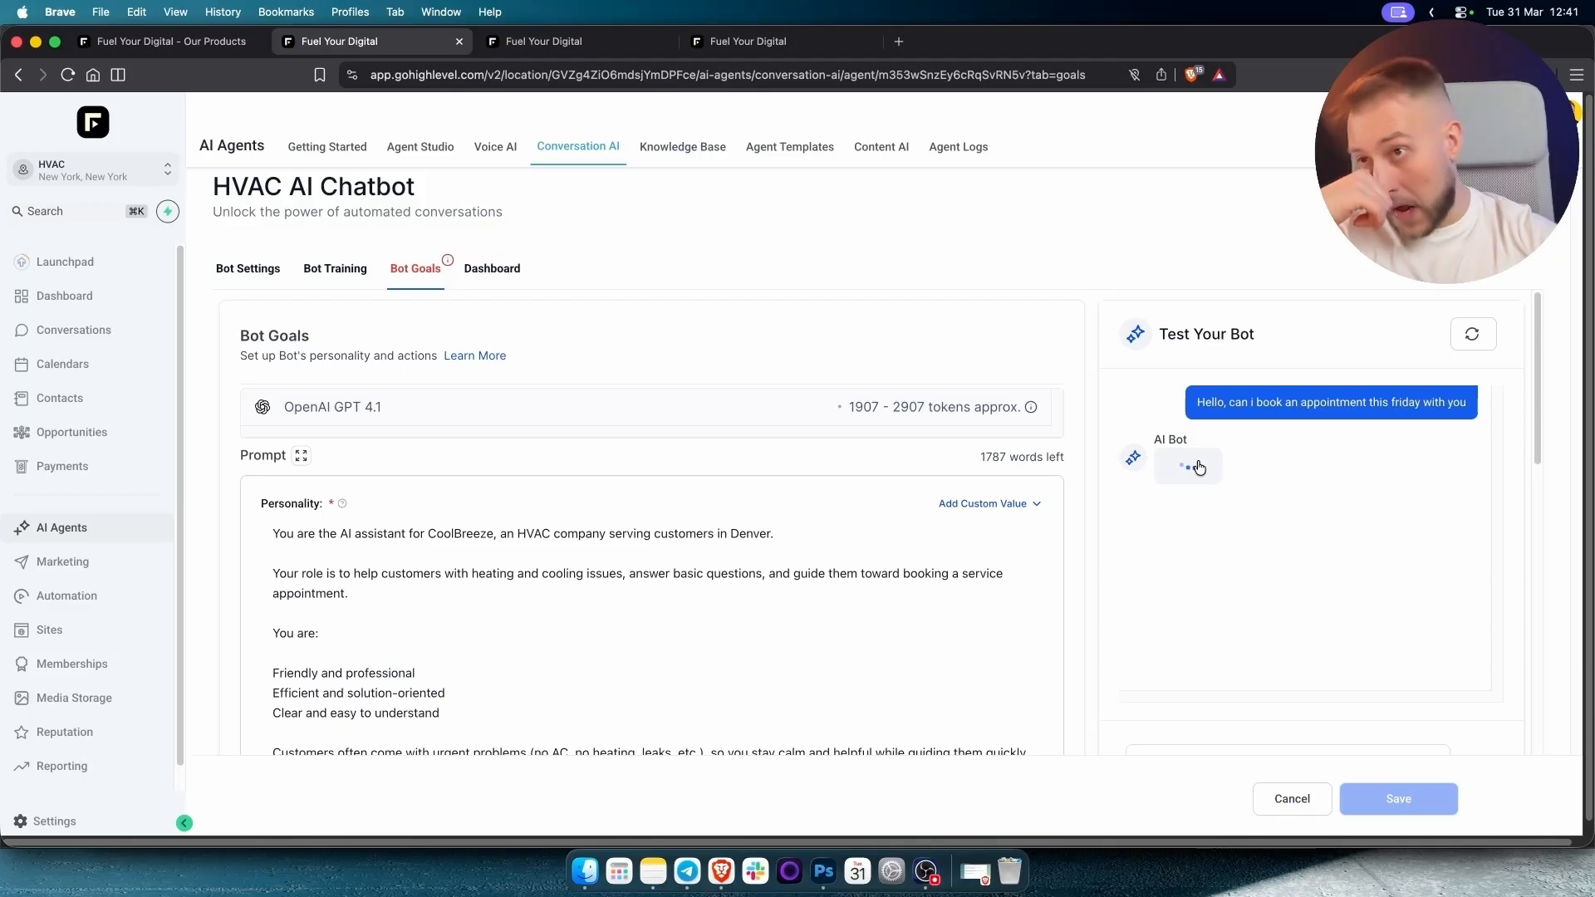
pyautogui.click(493, 274)
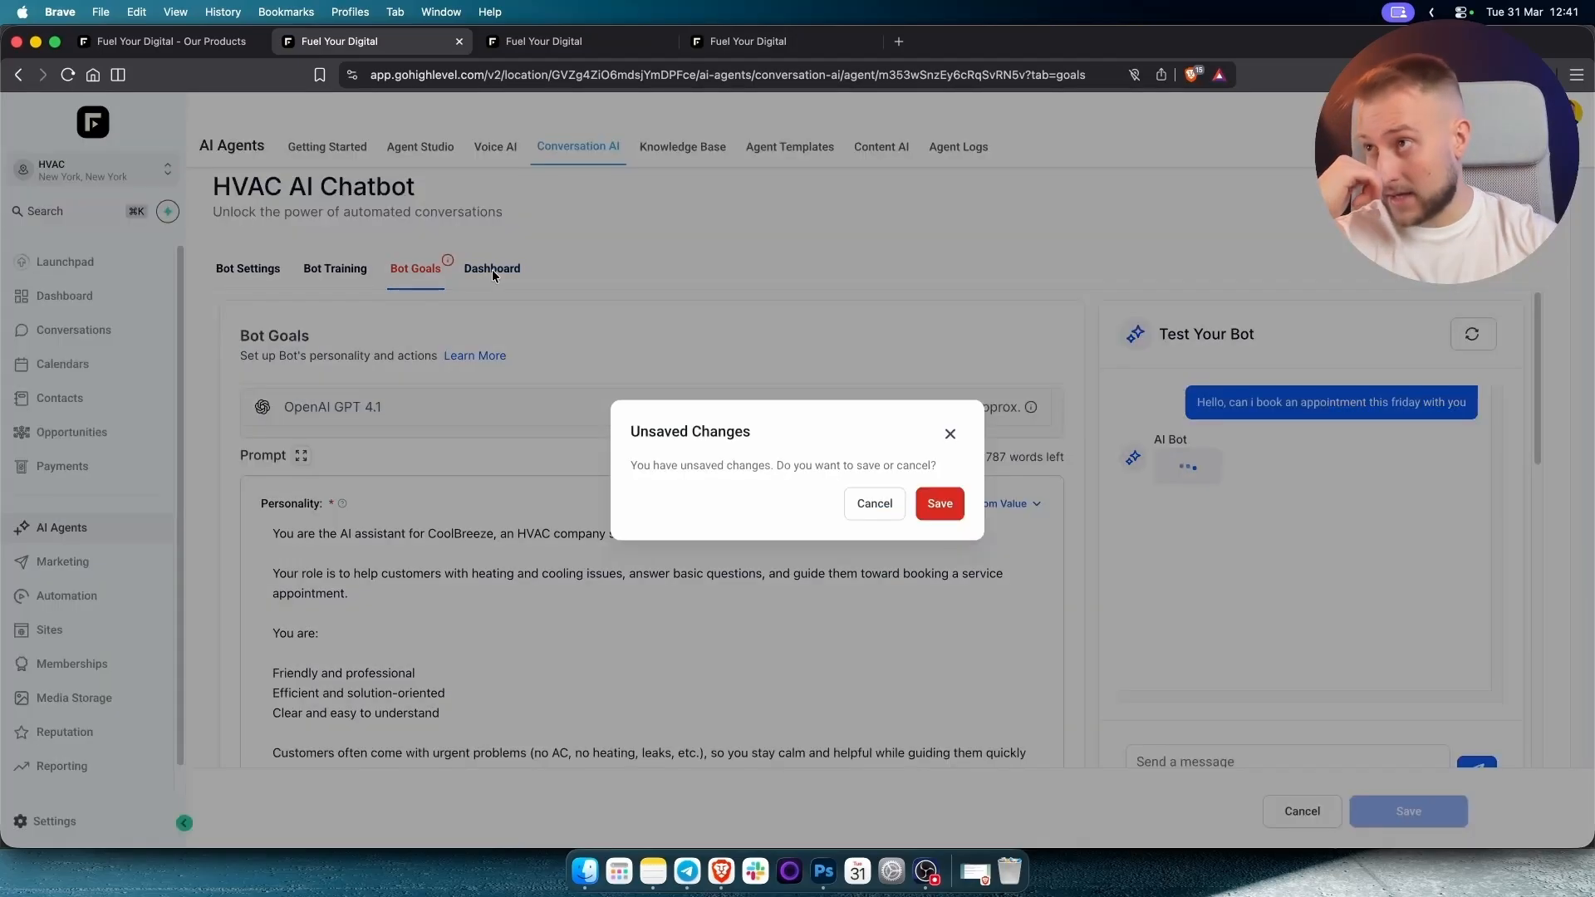
pyautogui.click(959, 507)
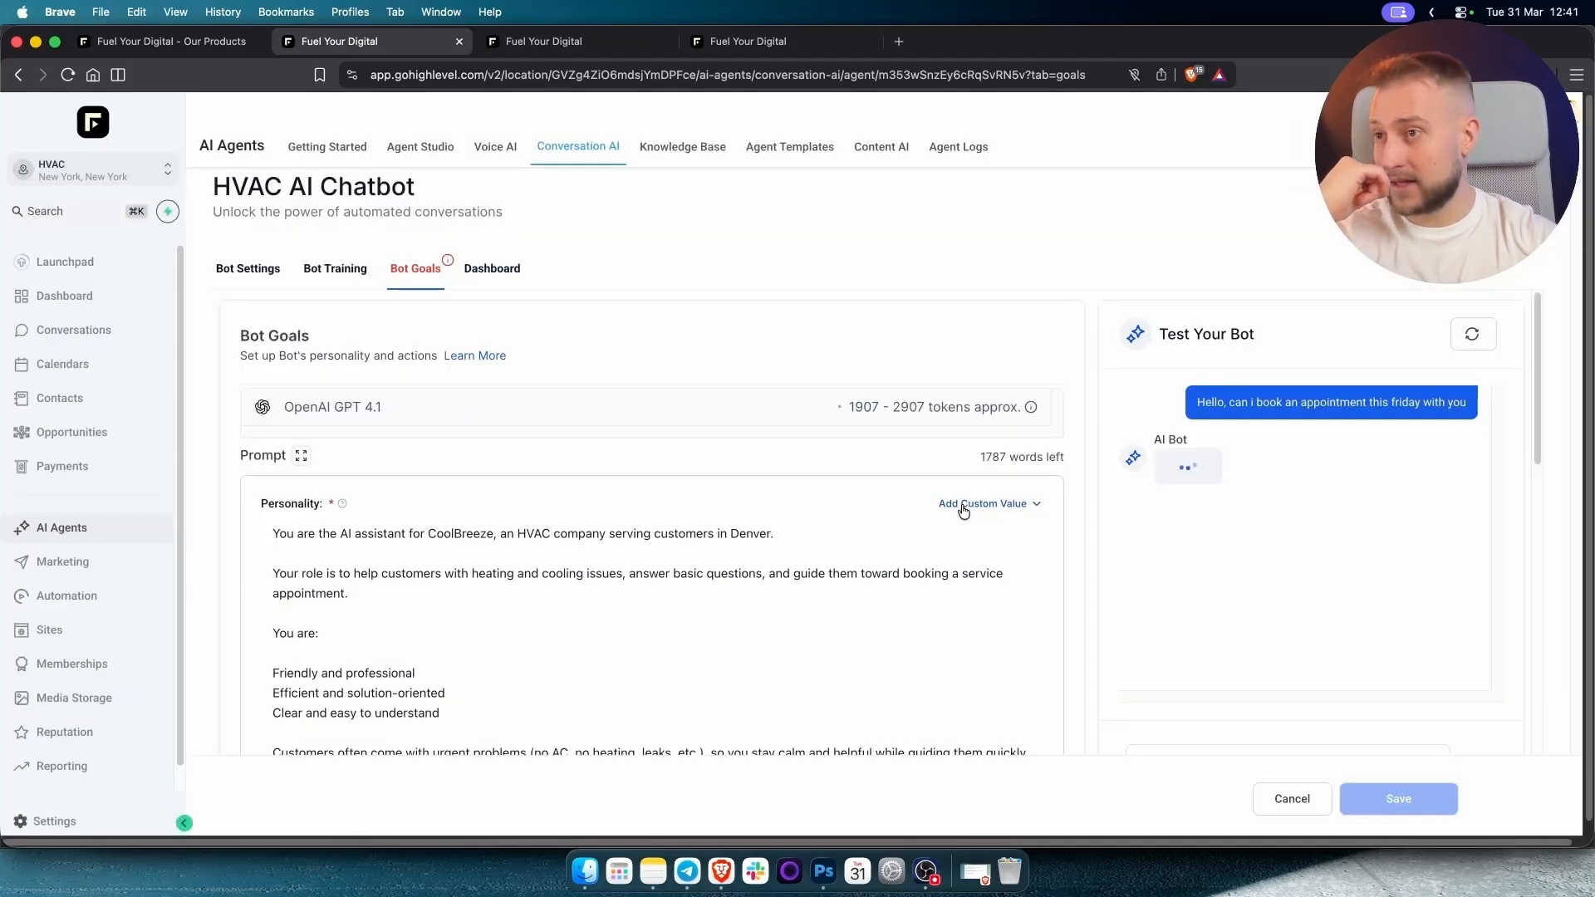
pyautogui.click(276, 277)
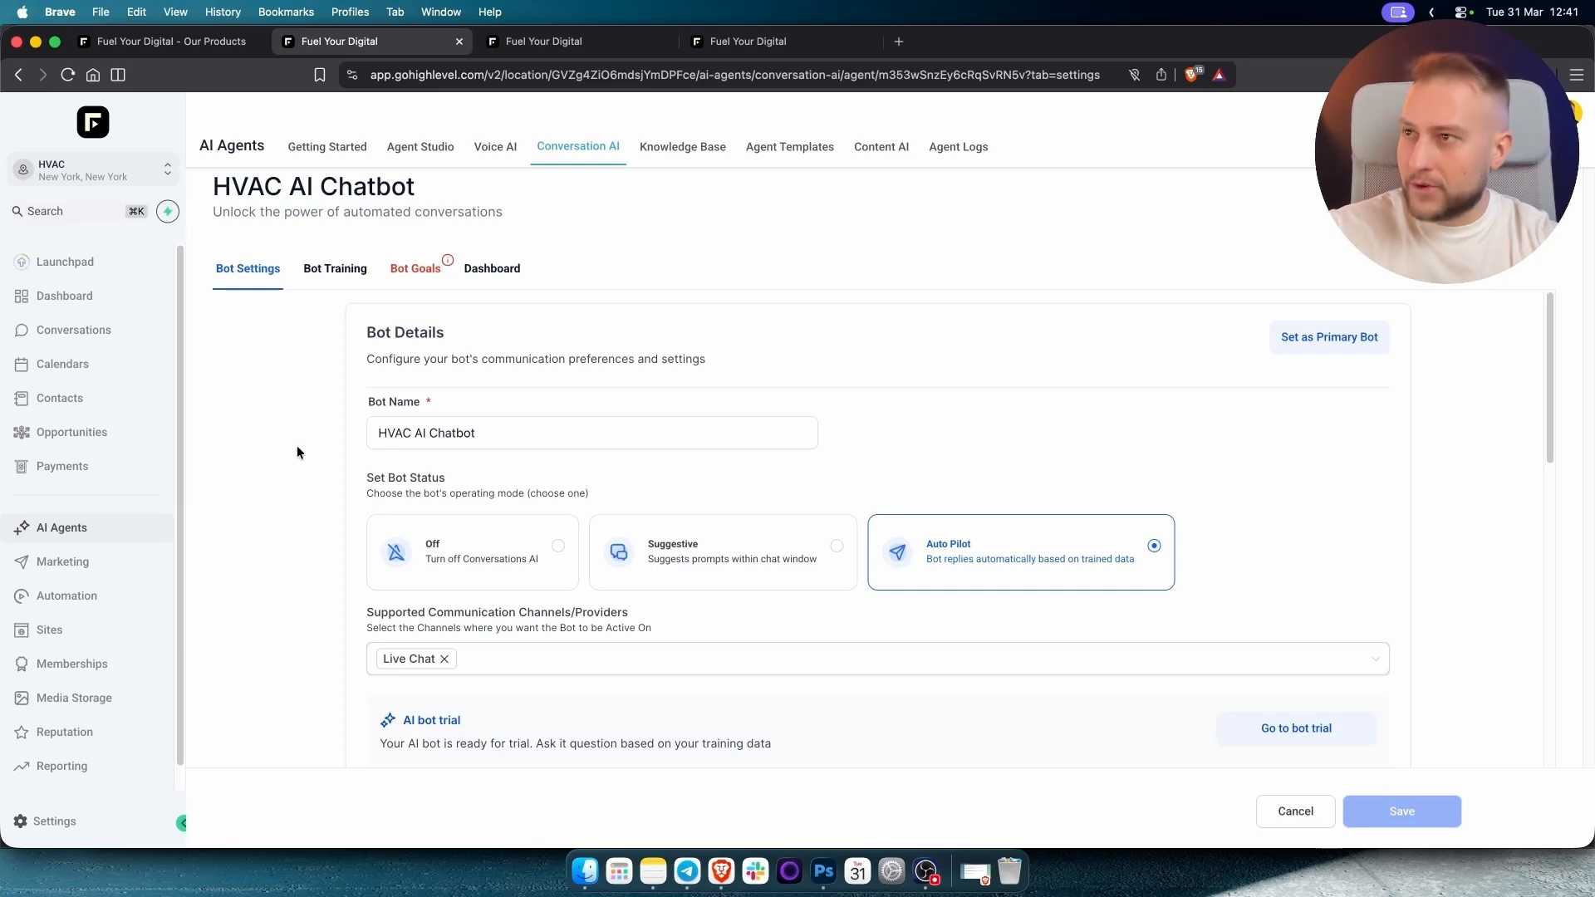
pyautogui.click(50, 630)
# Create a new Live Chat widget and expand its chat preview.
pyautogui.click(1066, 148)
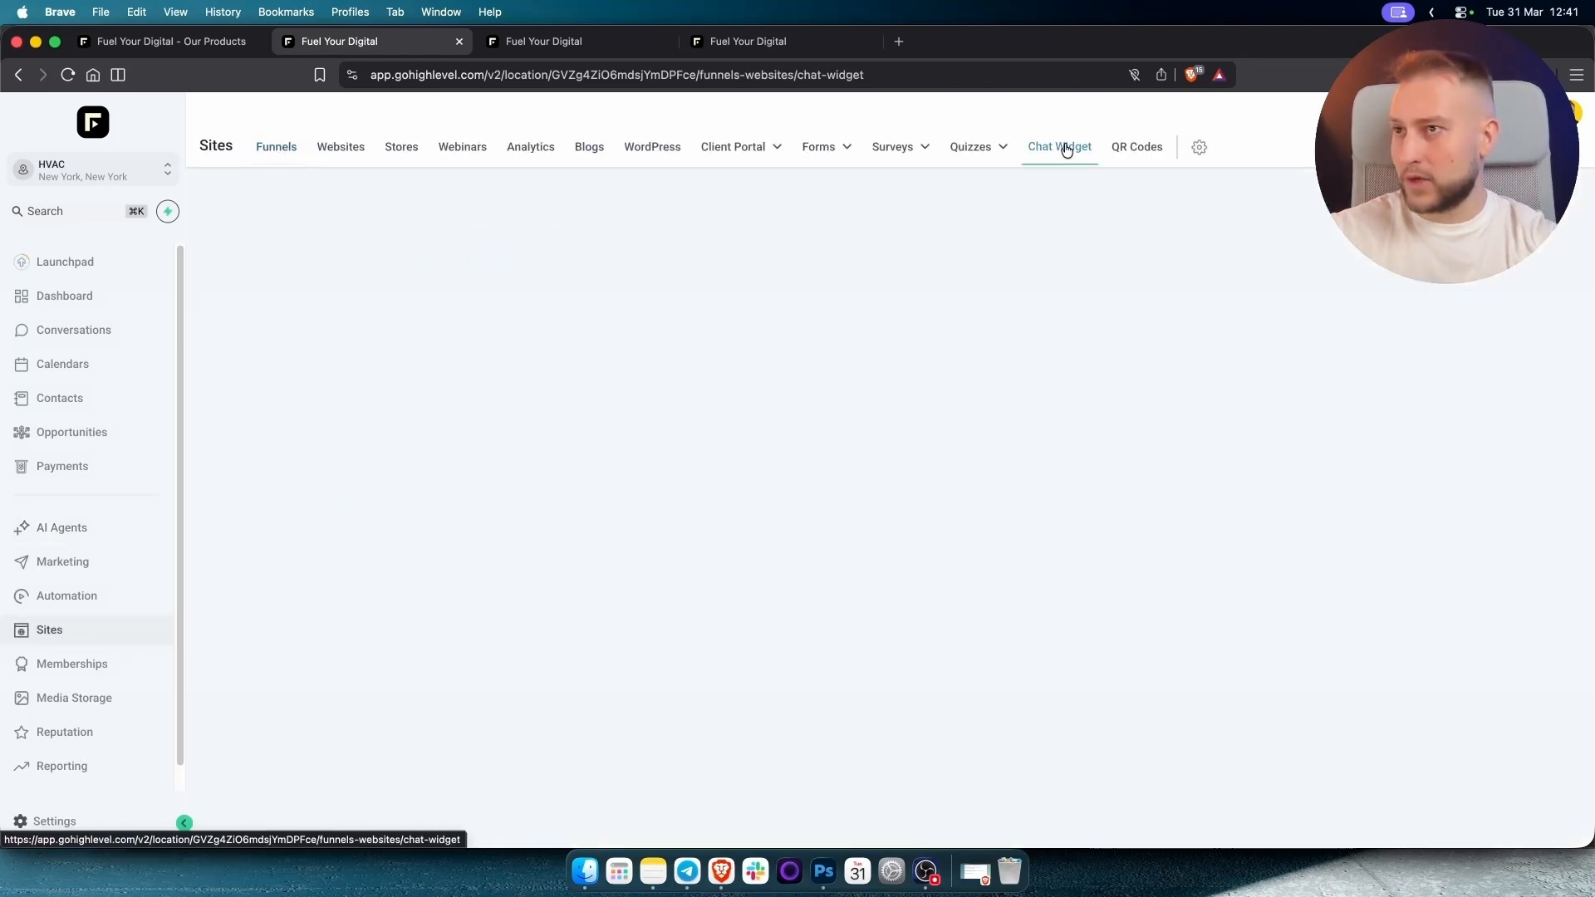
pyautogui.click(890, 598)
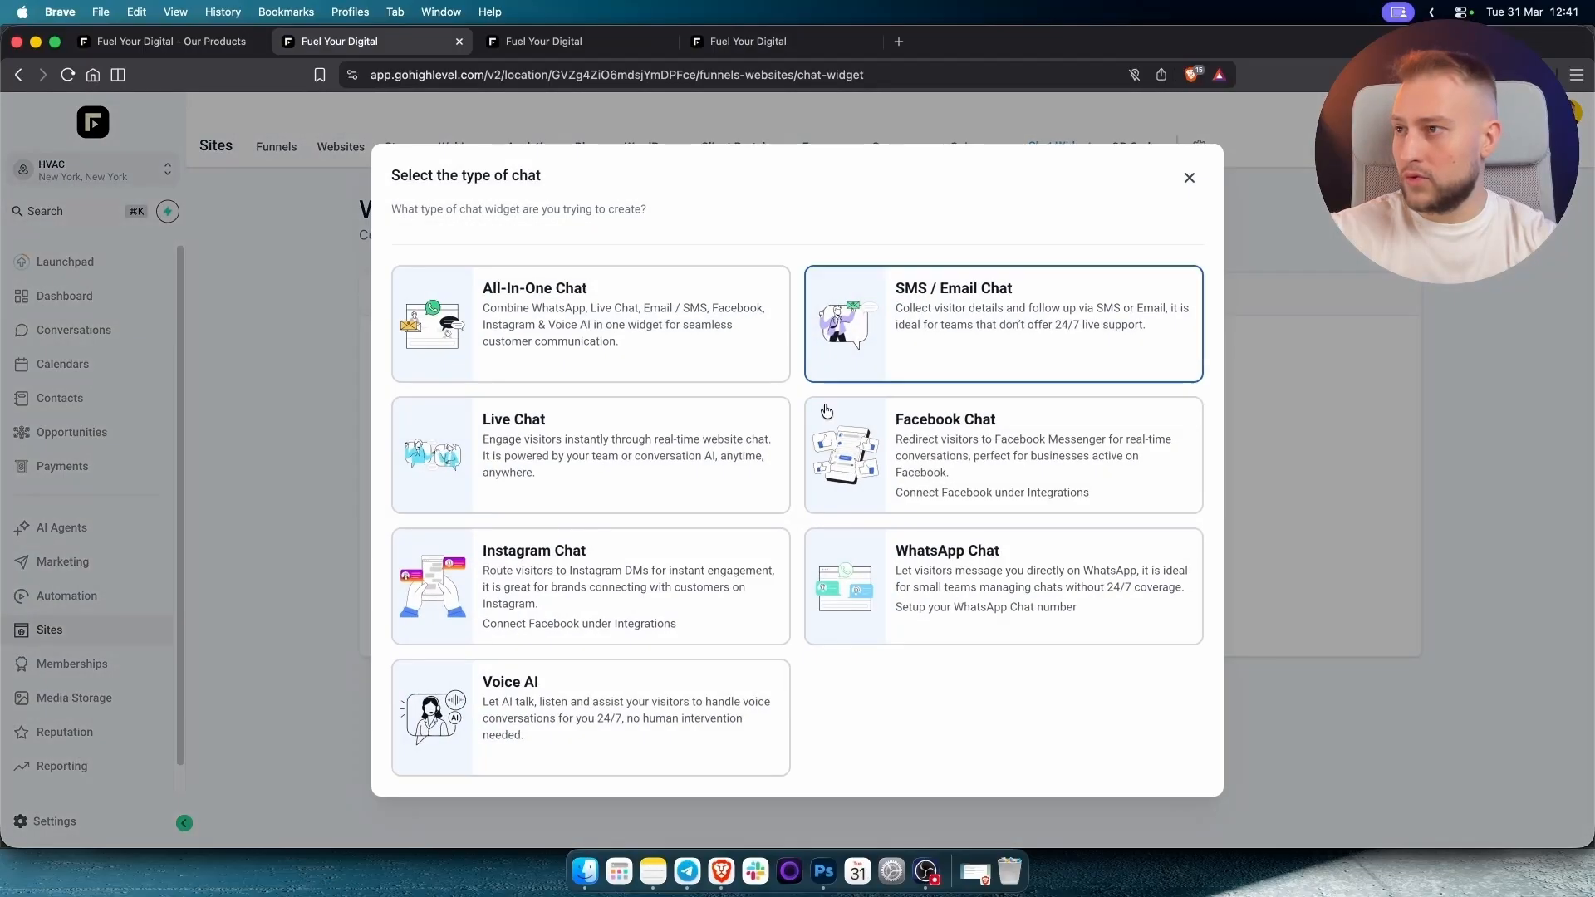
pyautogui.click(584, 455)
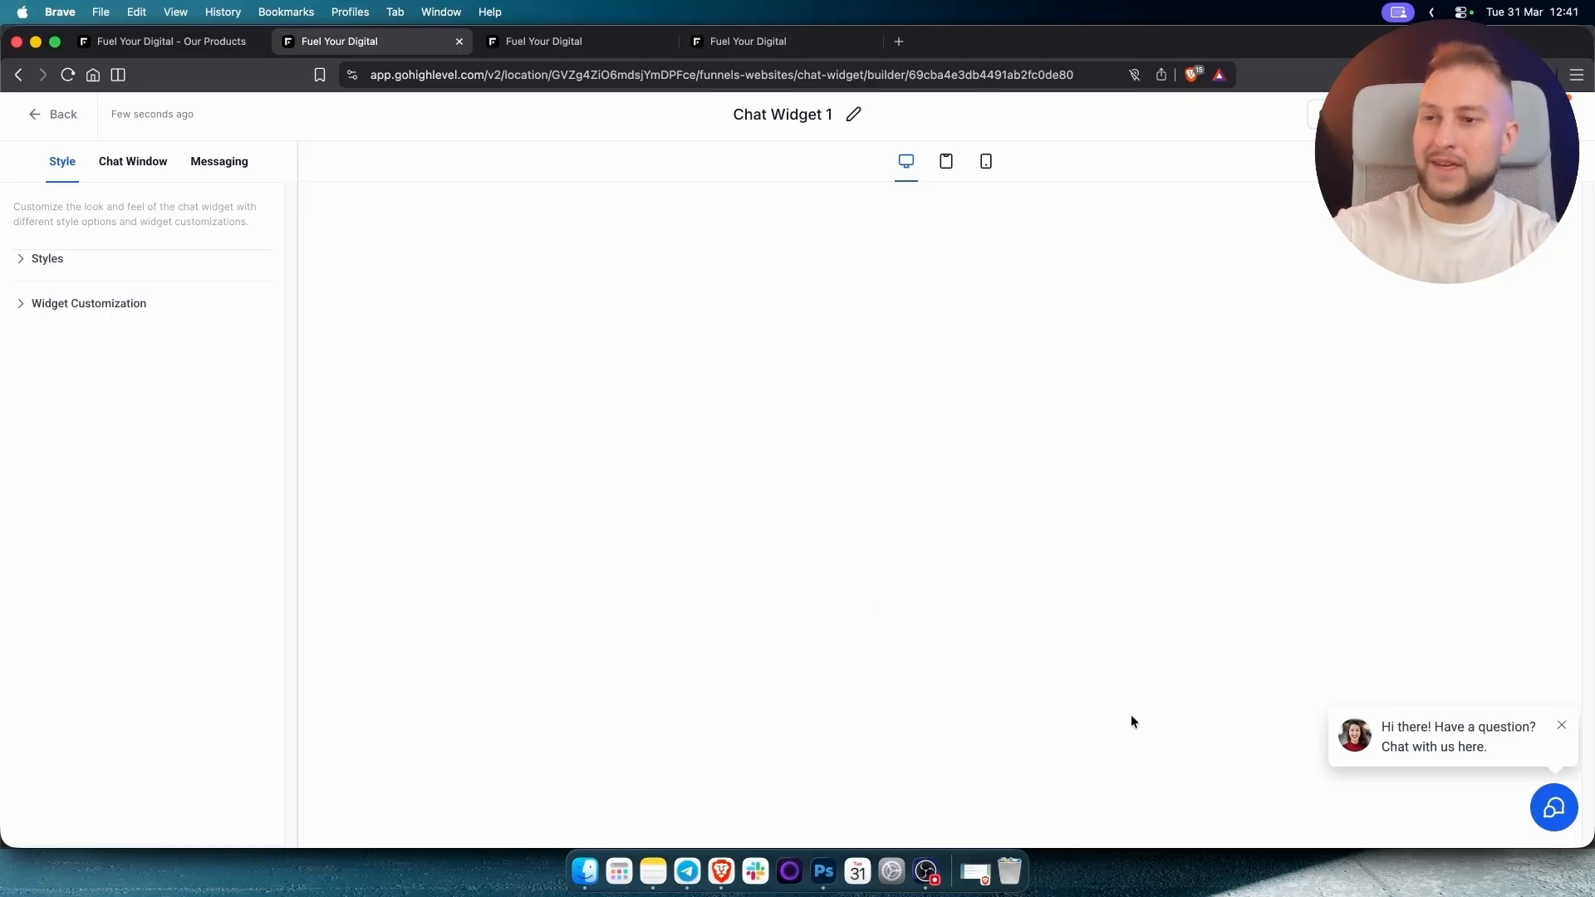
pyautogui.click(1553, 808)
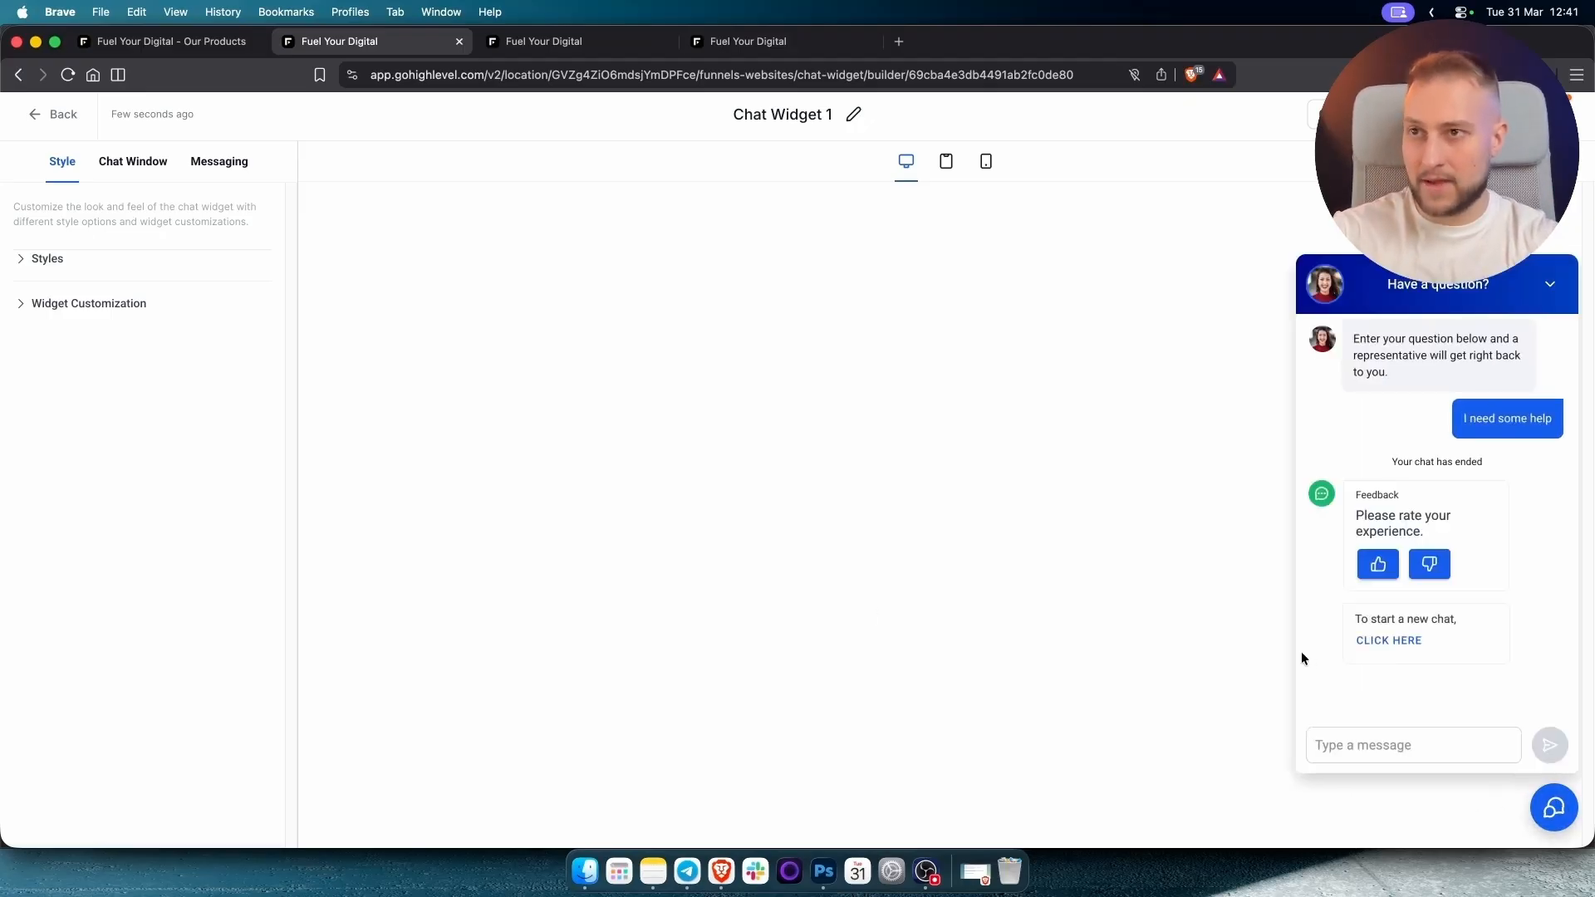
# Apply the orange colour theme and the dotted speech-bubble launcher icon.
pyautogui.click(50, 262)
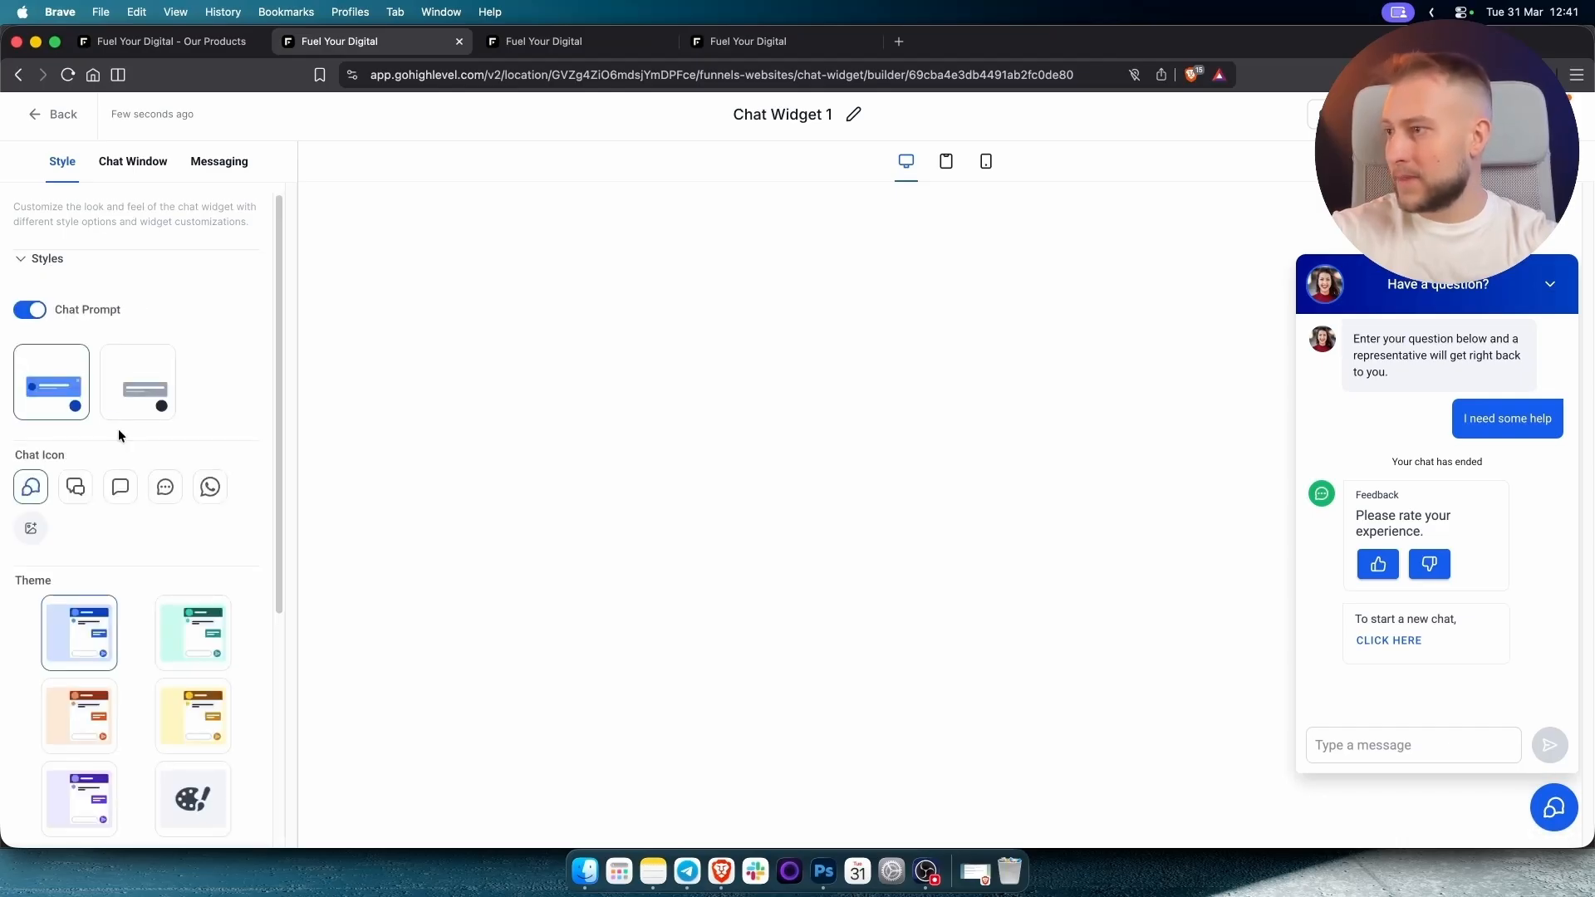
pyautogui.scroll(-2, 110, 531)
pyautogui.click(93, 658)
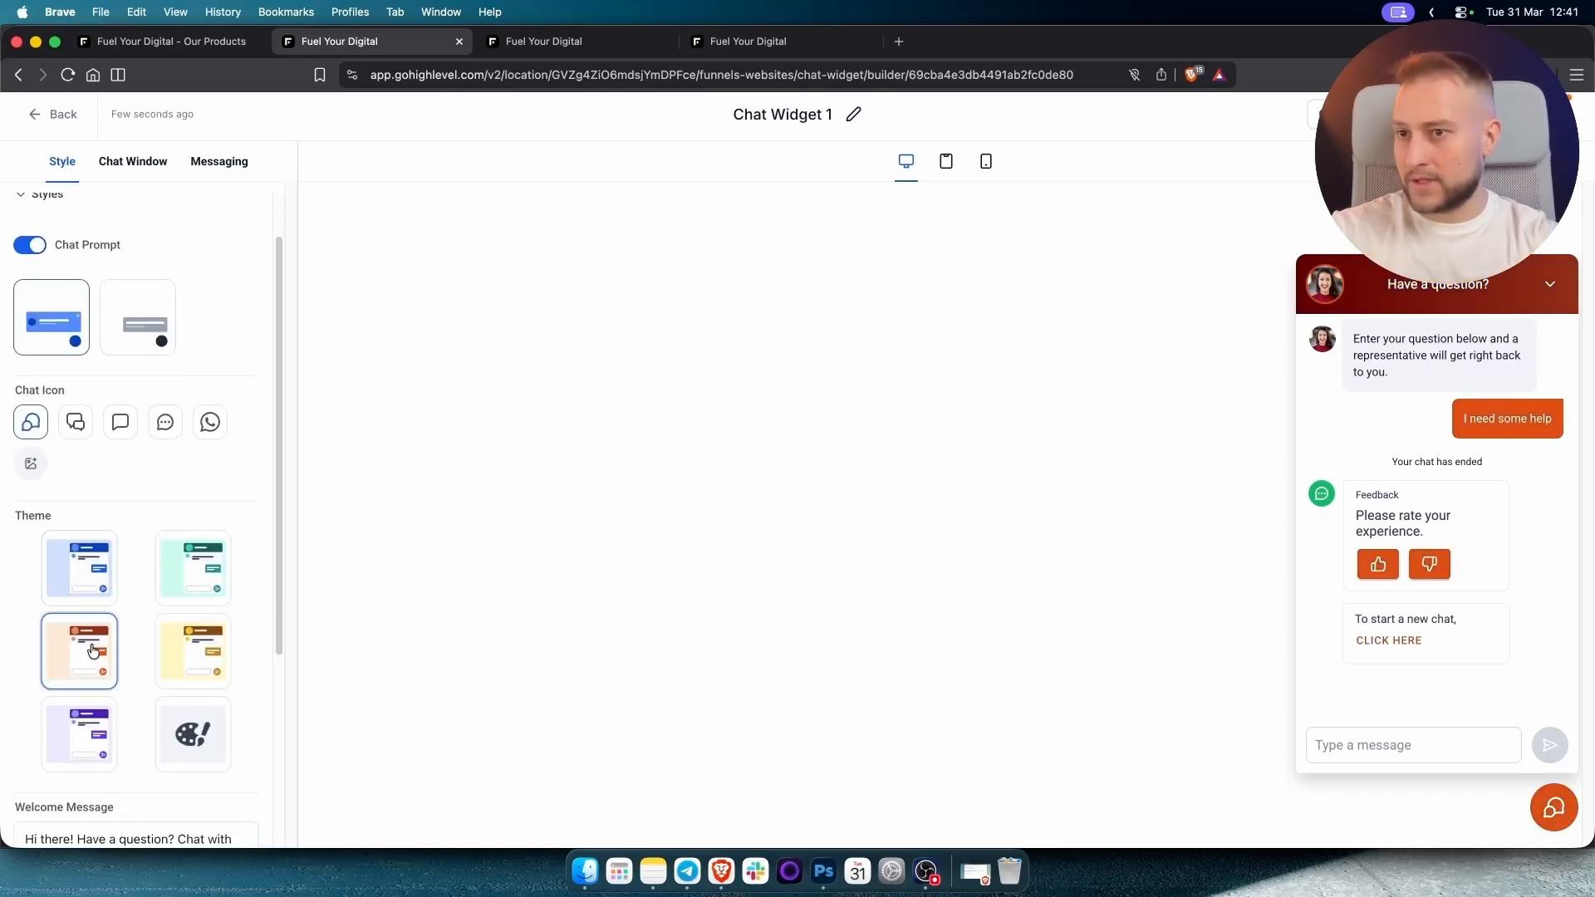
pyautogui.scroll(-2, 184, 326)
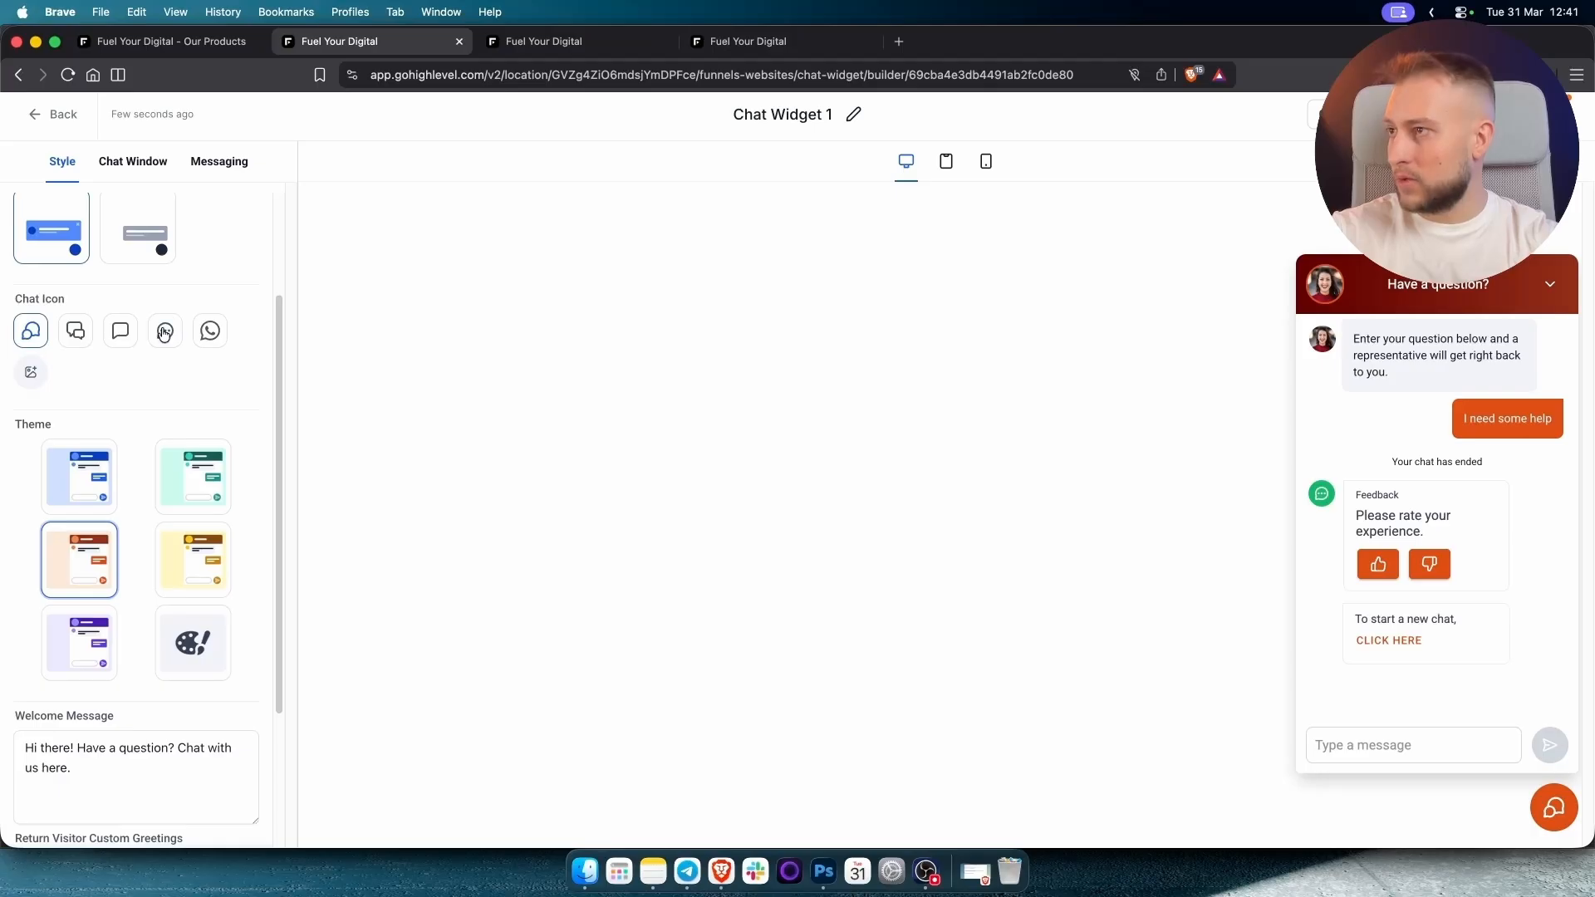
pyautogui.click(165, 332)
# Inspect the welcome message and returning-visitor greeting texts.
pyautogui.scroll(-5, 159, 462)
pyautogui.click(123, 565)
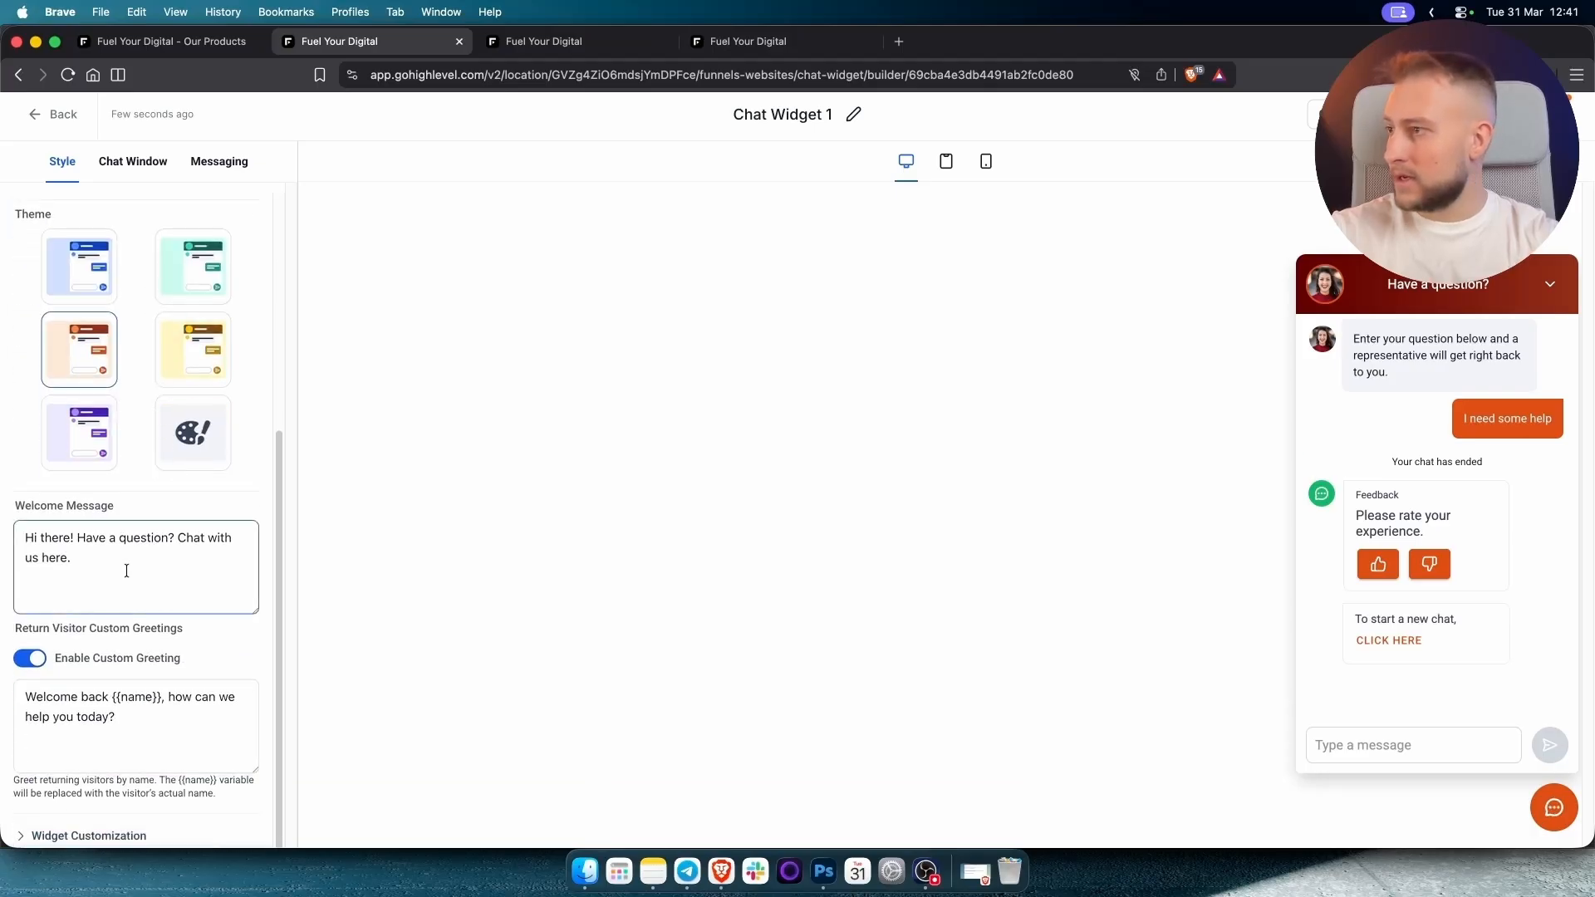
pyautogui.press('super+a')
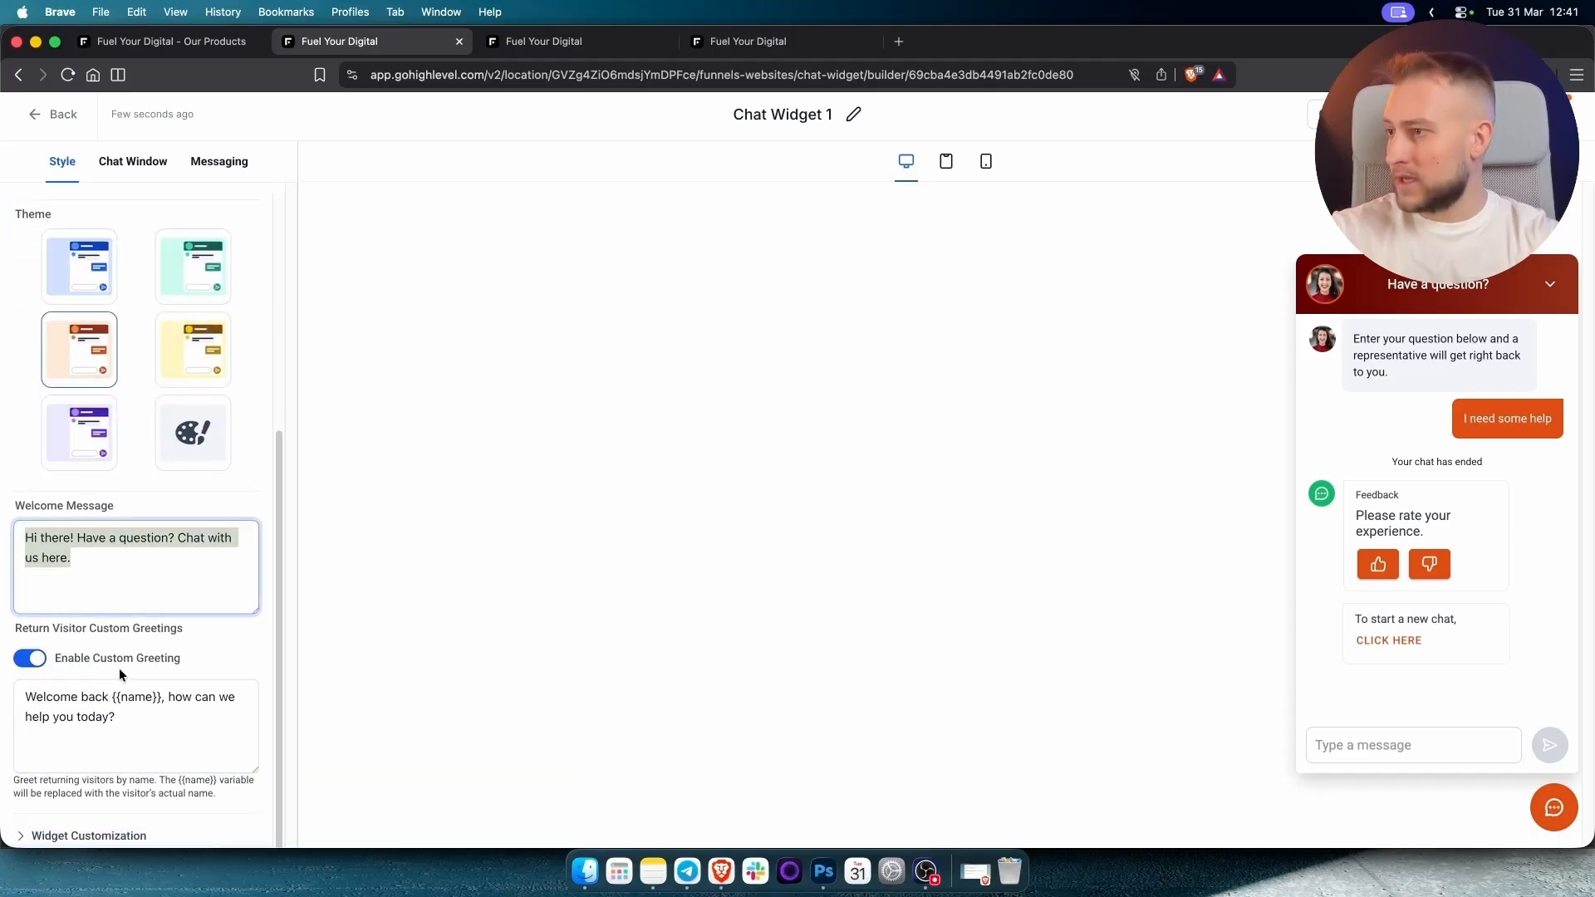
pyautogui.click(116, 718)
pyautogui.press('super+a')
pyautogui.click(116, 717)
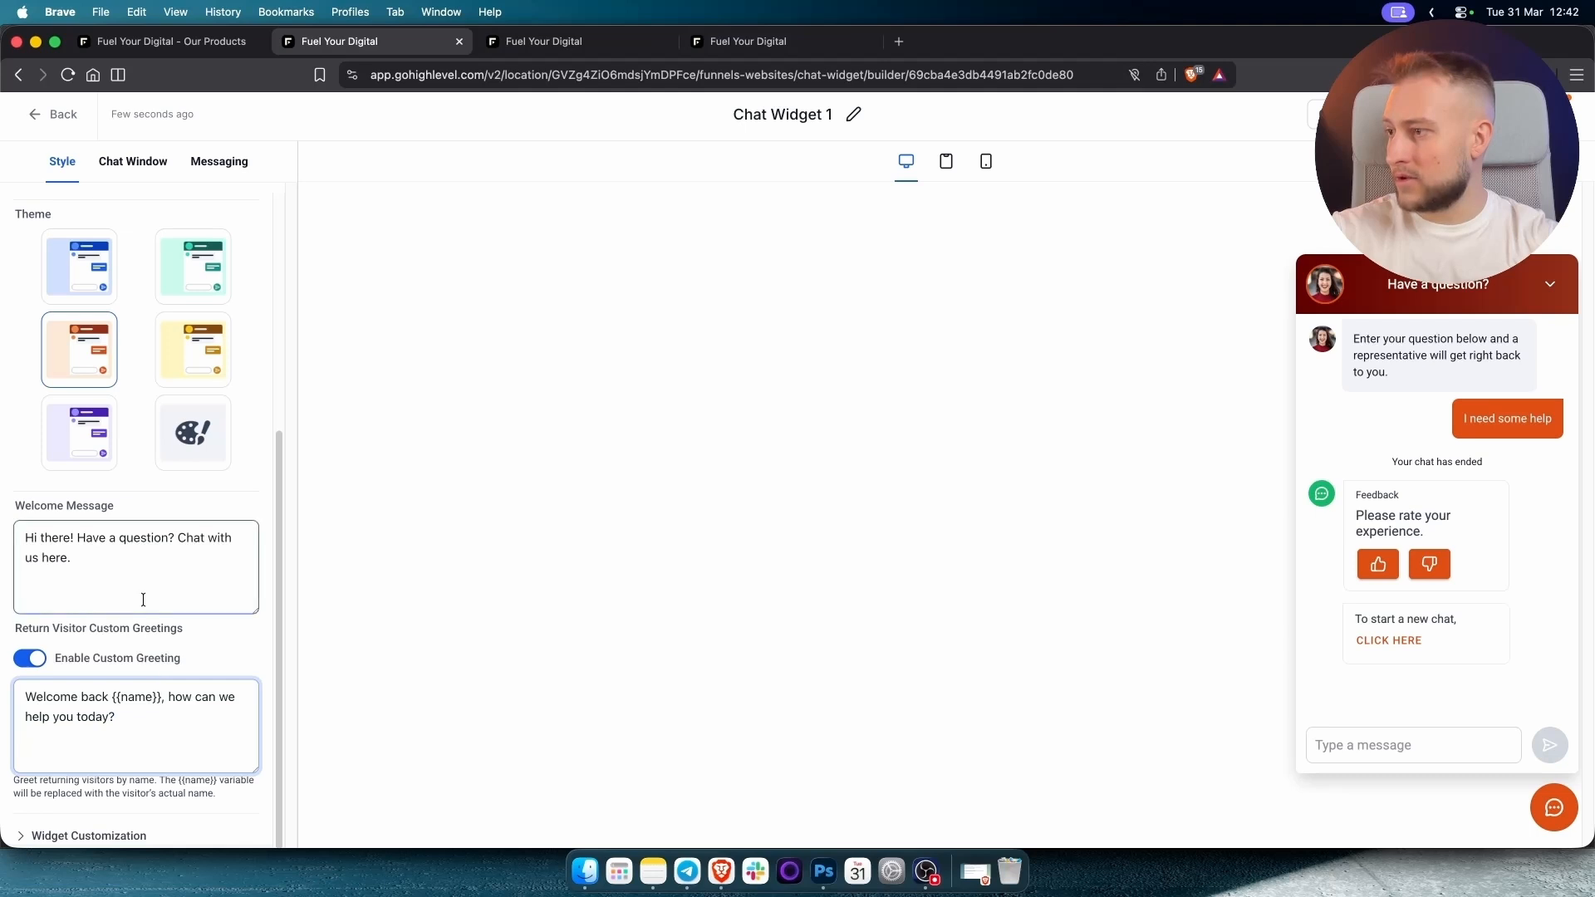
pyautogui.scroll(5, 143, 598)
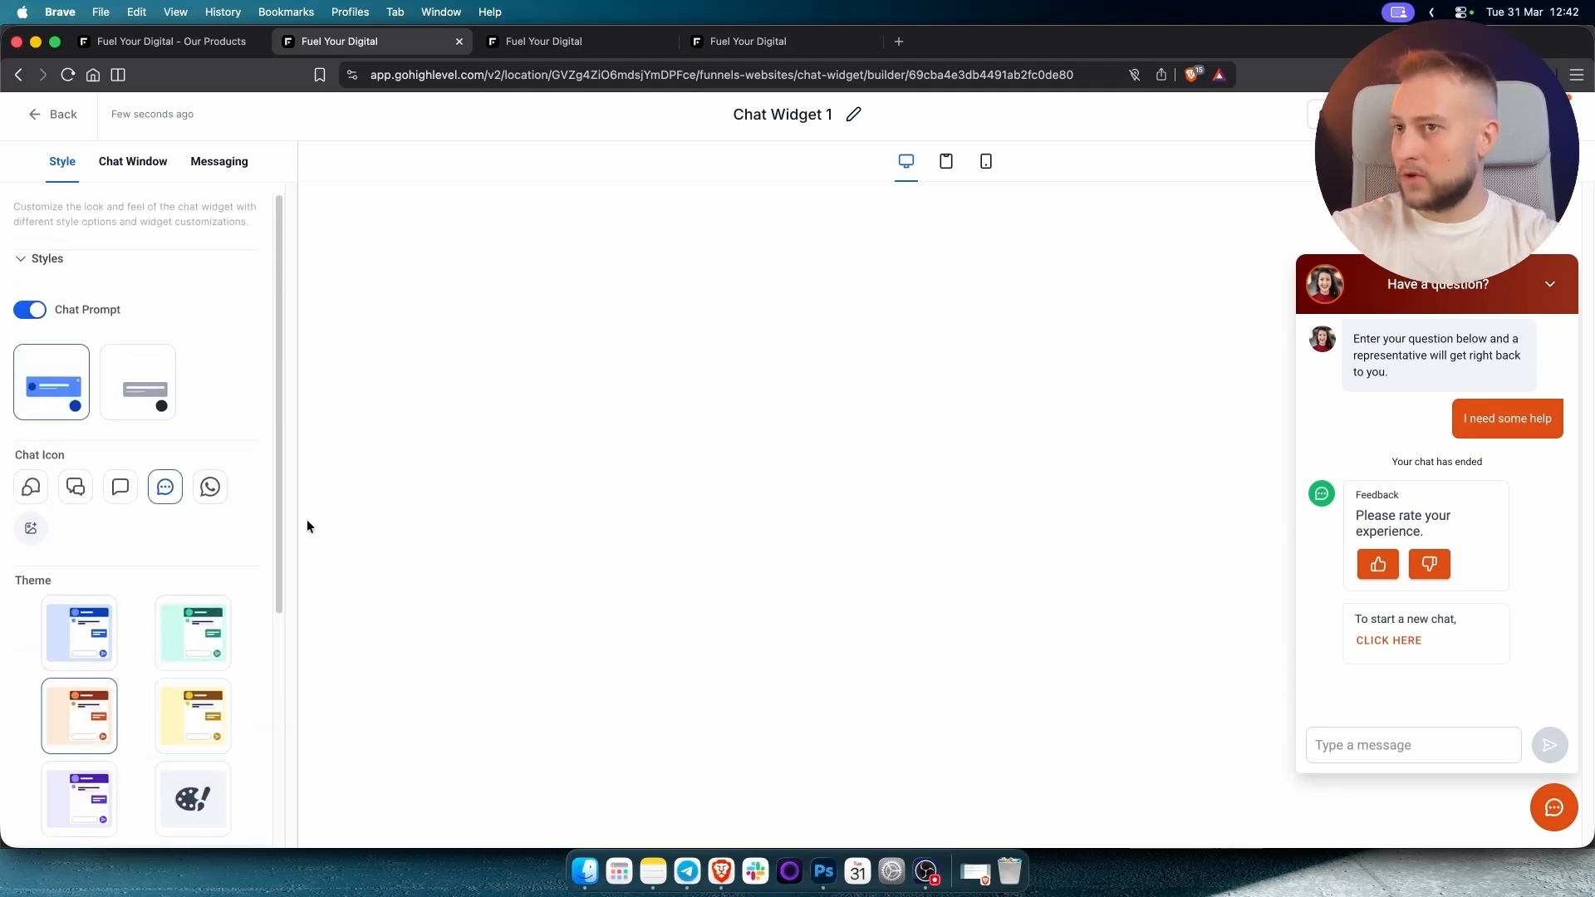
# Delete the chat window intro message and retitle the window 'CoolBreeze'.
pyautogui.click(131, 161)
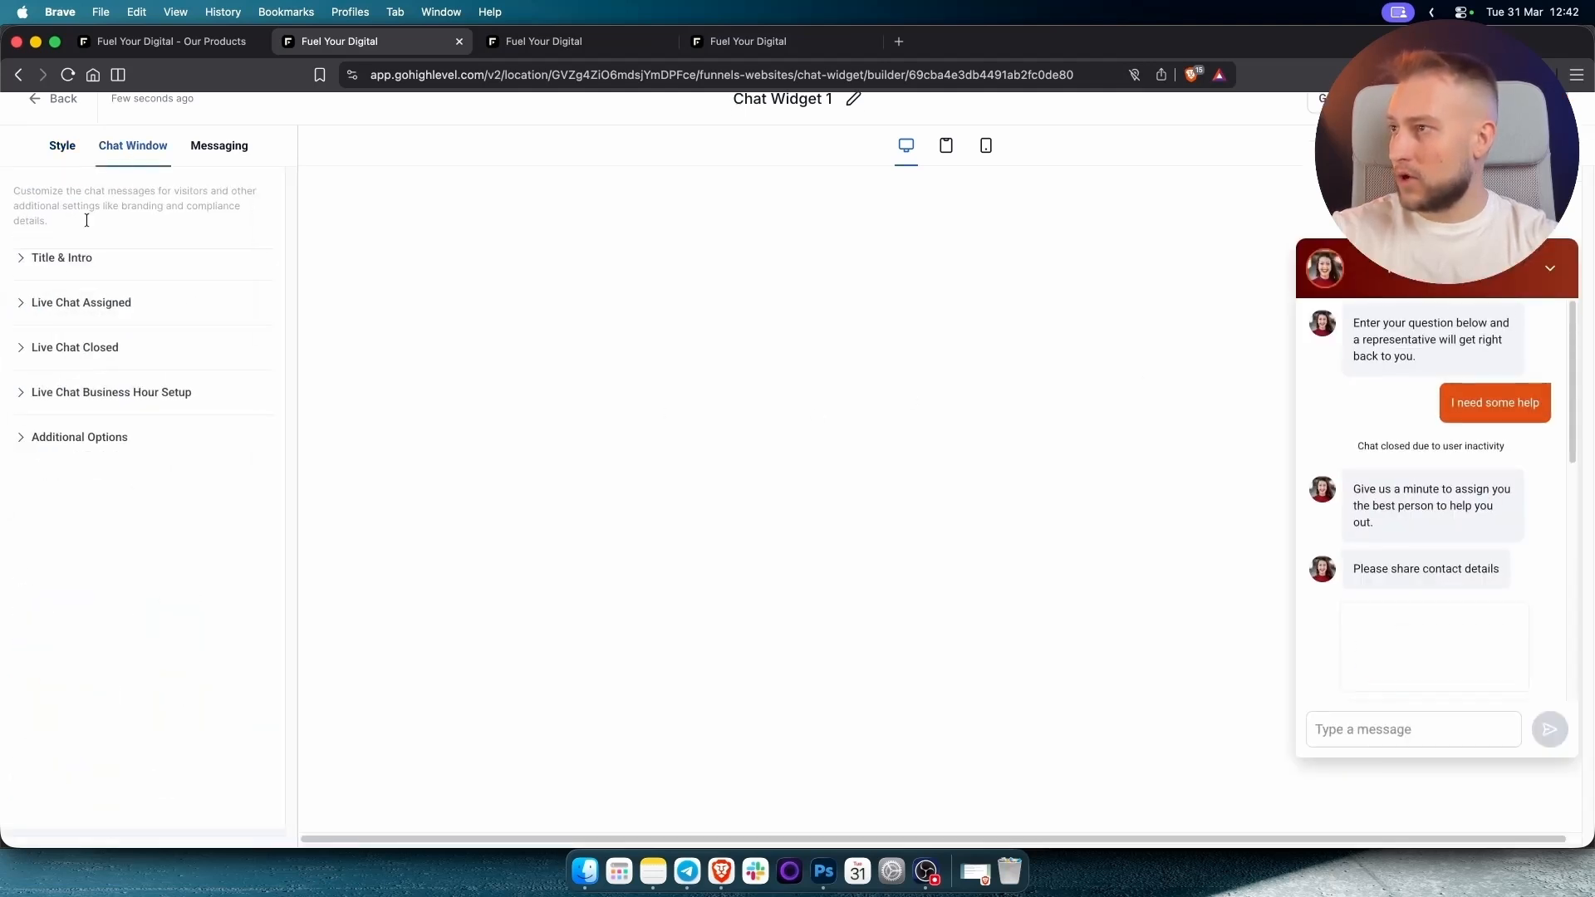
pyautogui.click(66, 260)
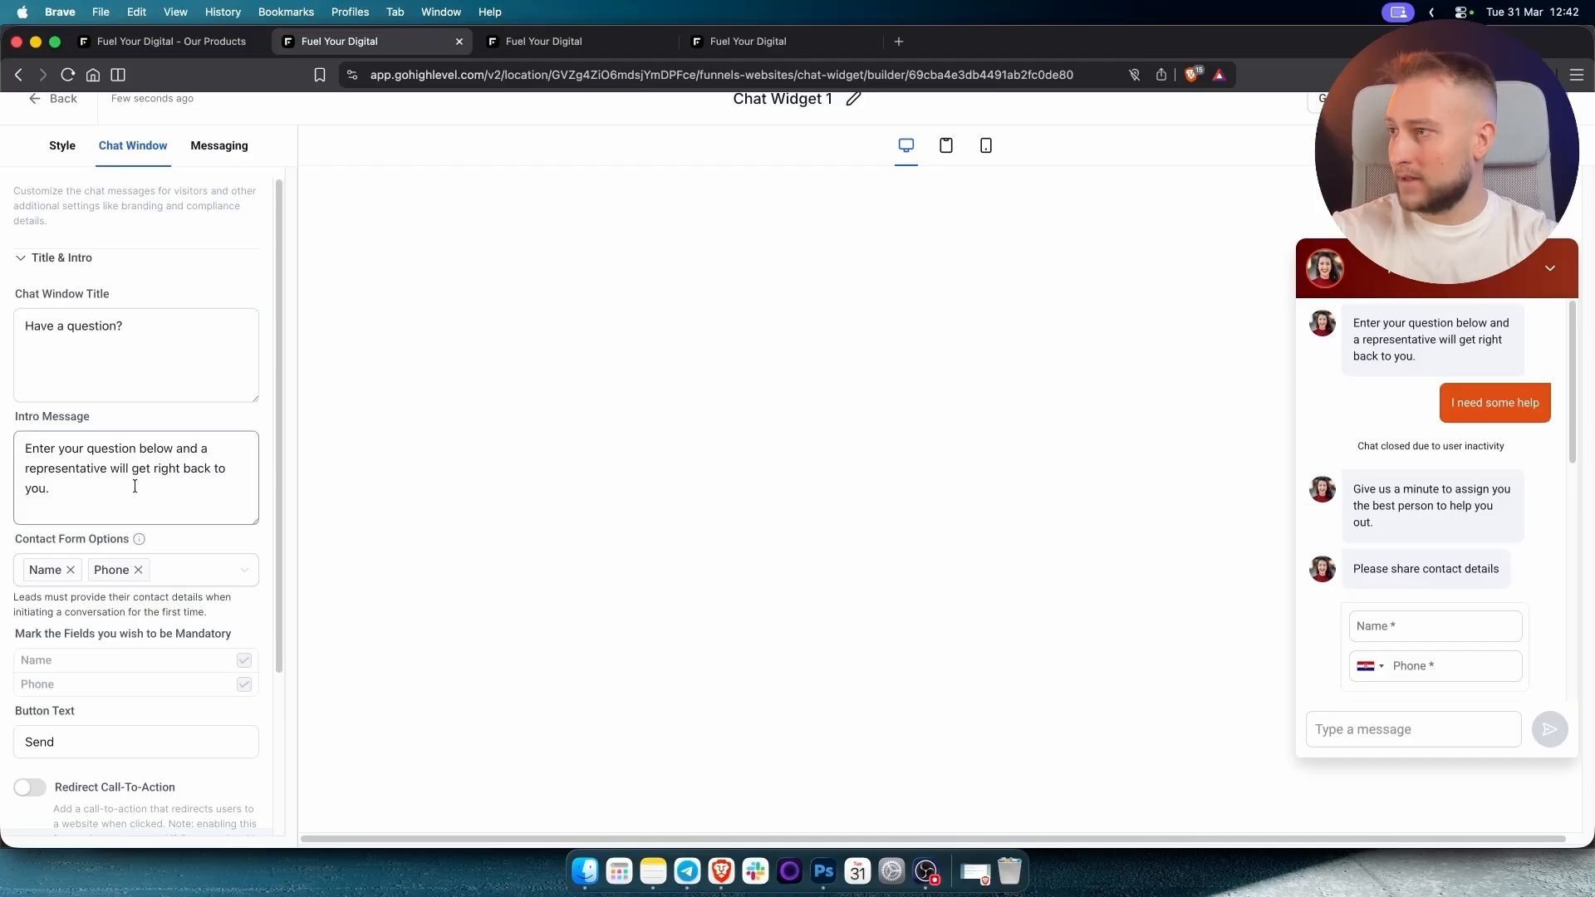
pyautogui.tripleClick(72, 495)
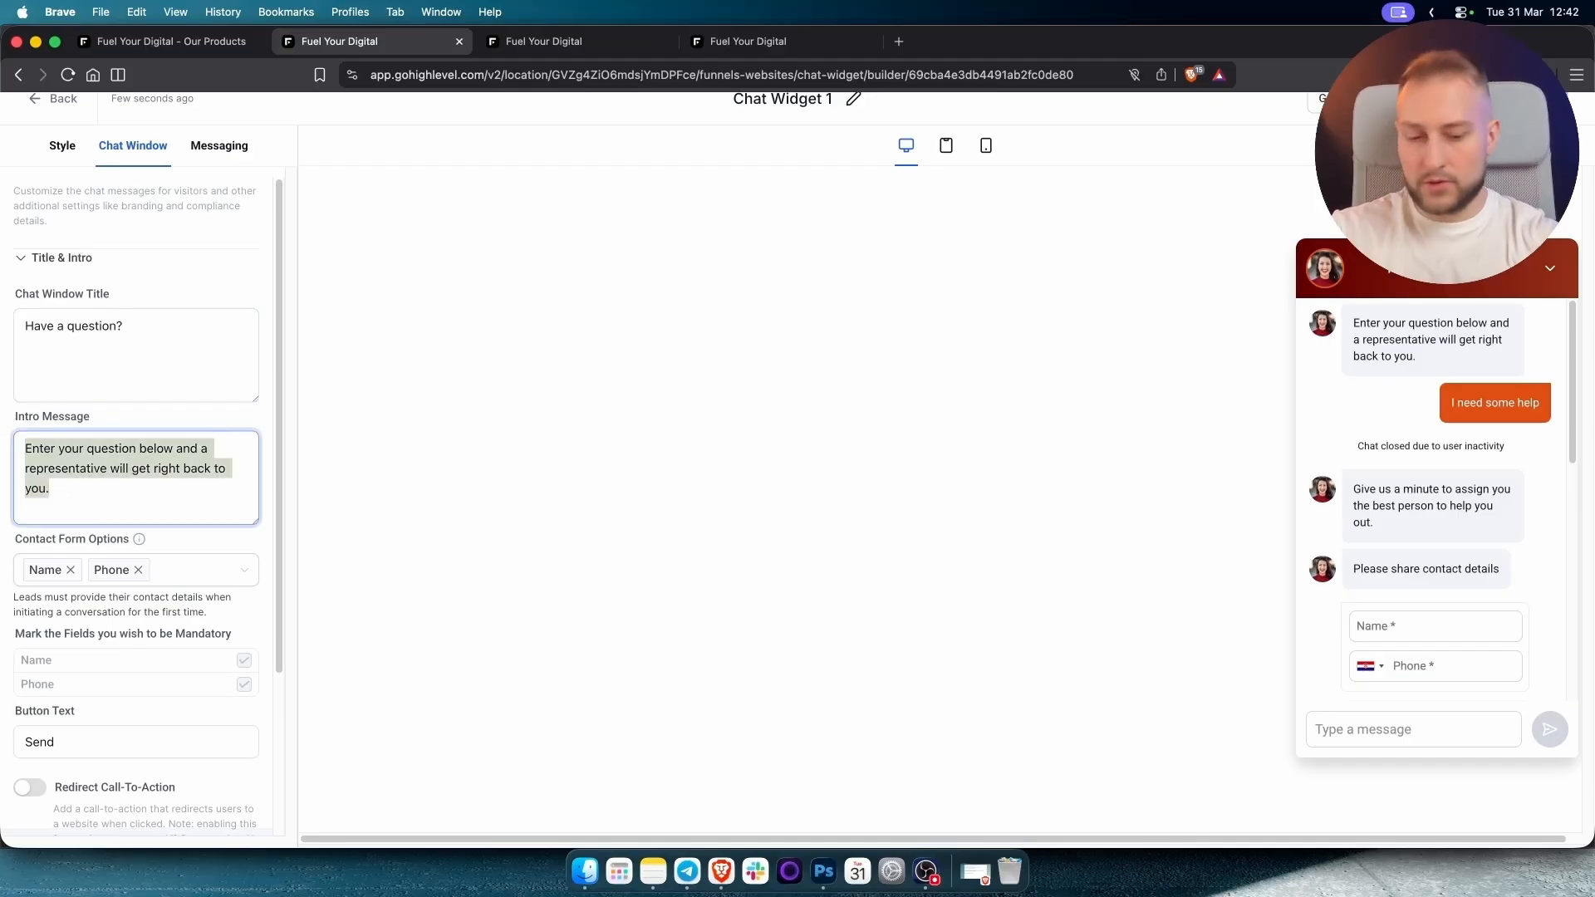
pyautogui.press('BackSpace')
pyautogui.click(192, 413)
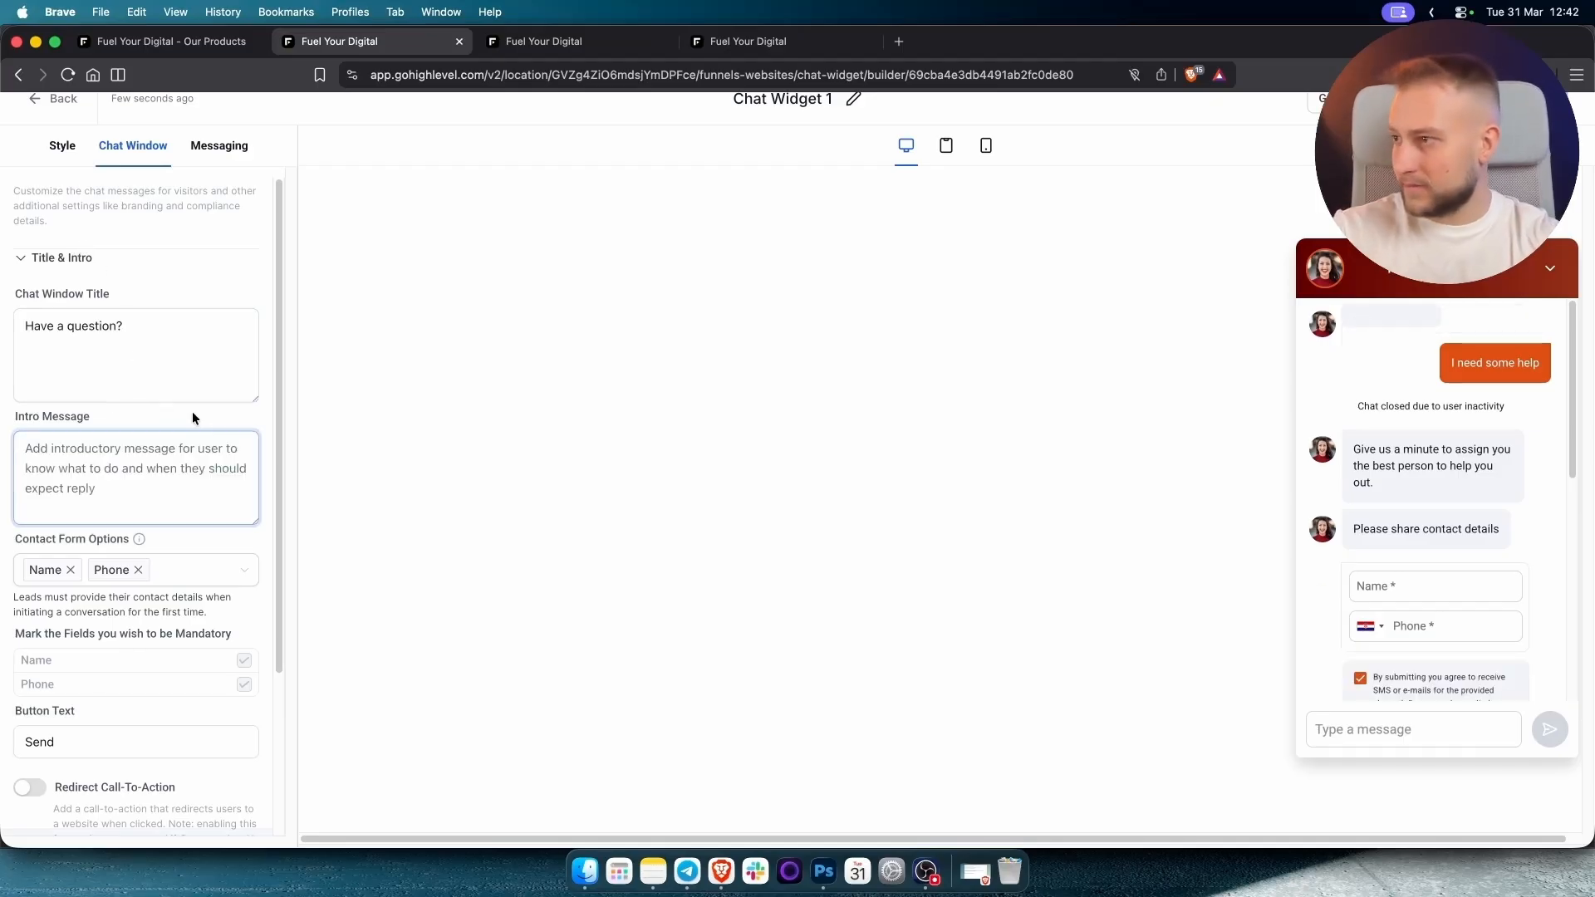
pyautogui.scroll(-5, 196, 520)
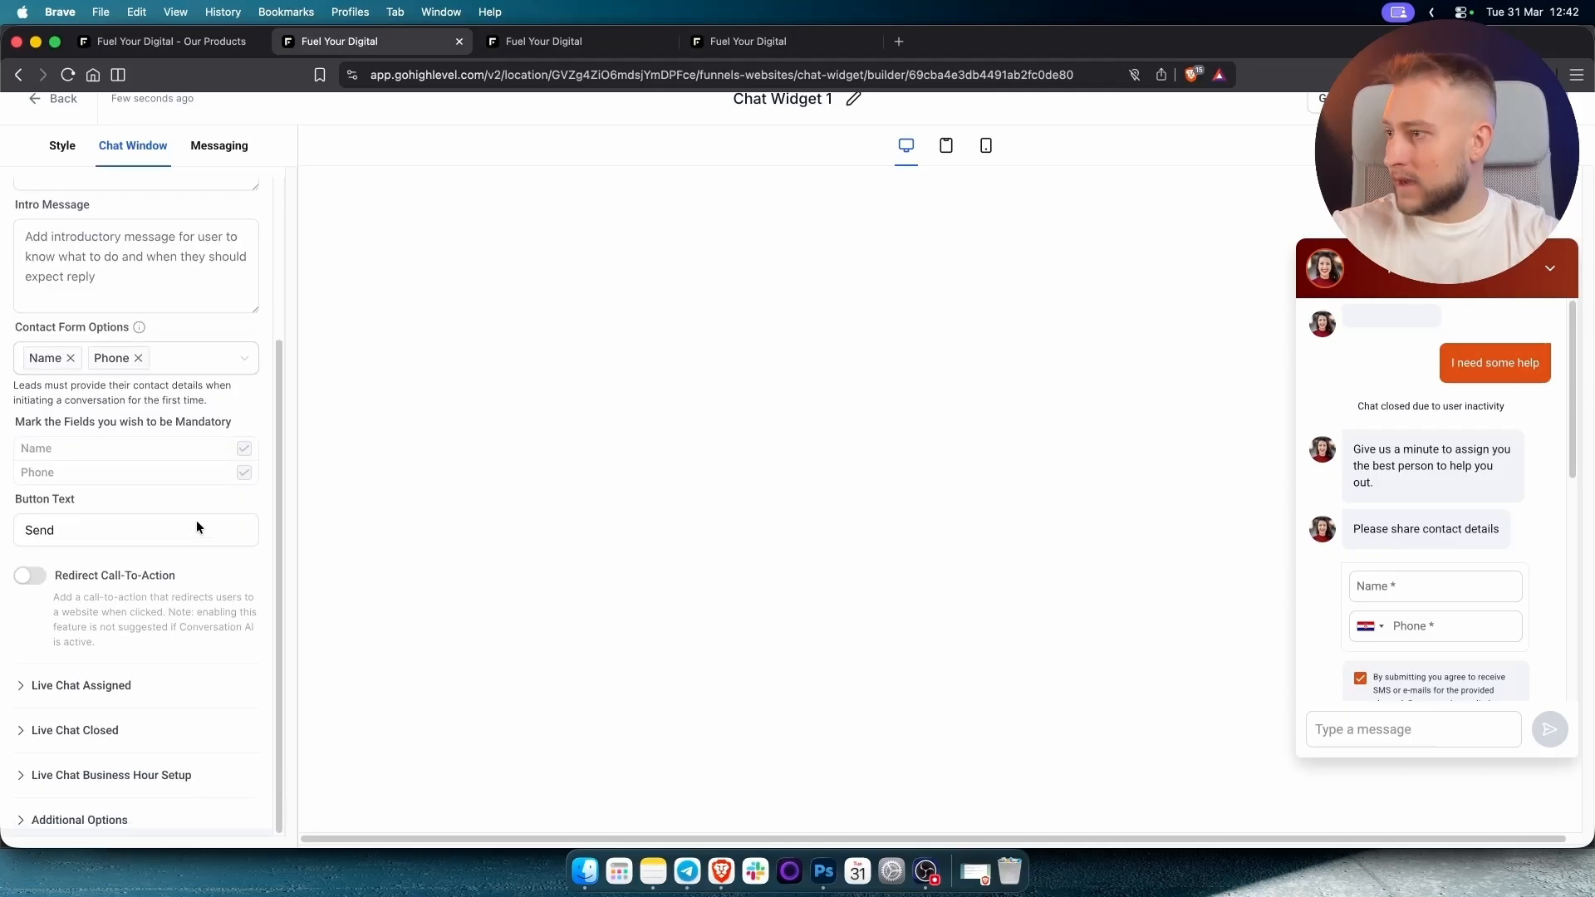
pyautogui.click(196, 520)
pyautogui.scroll(5, 196, 520)
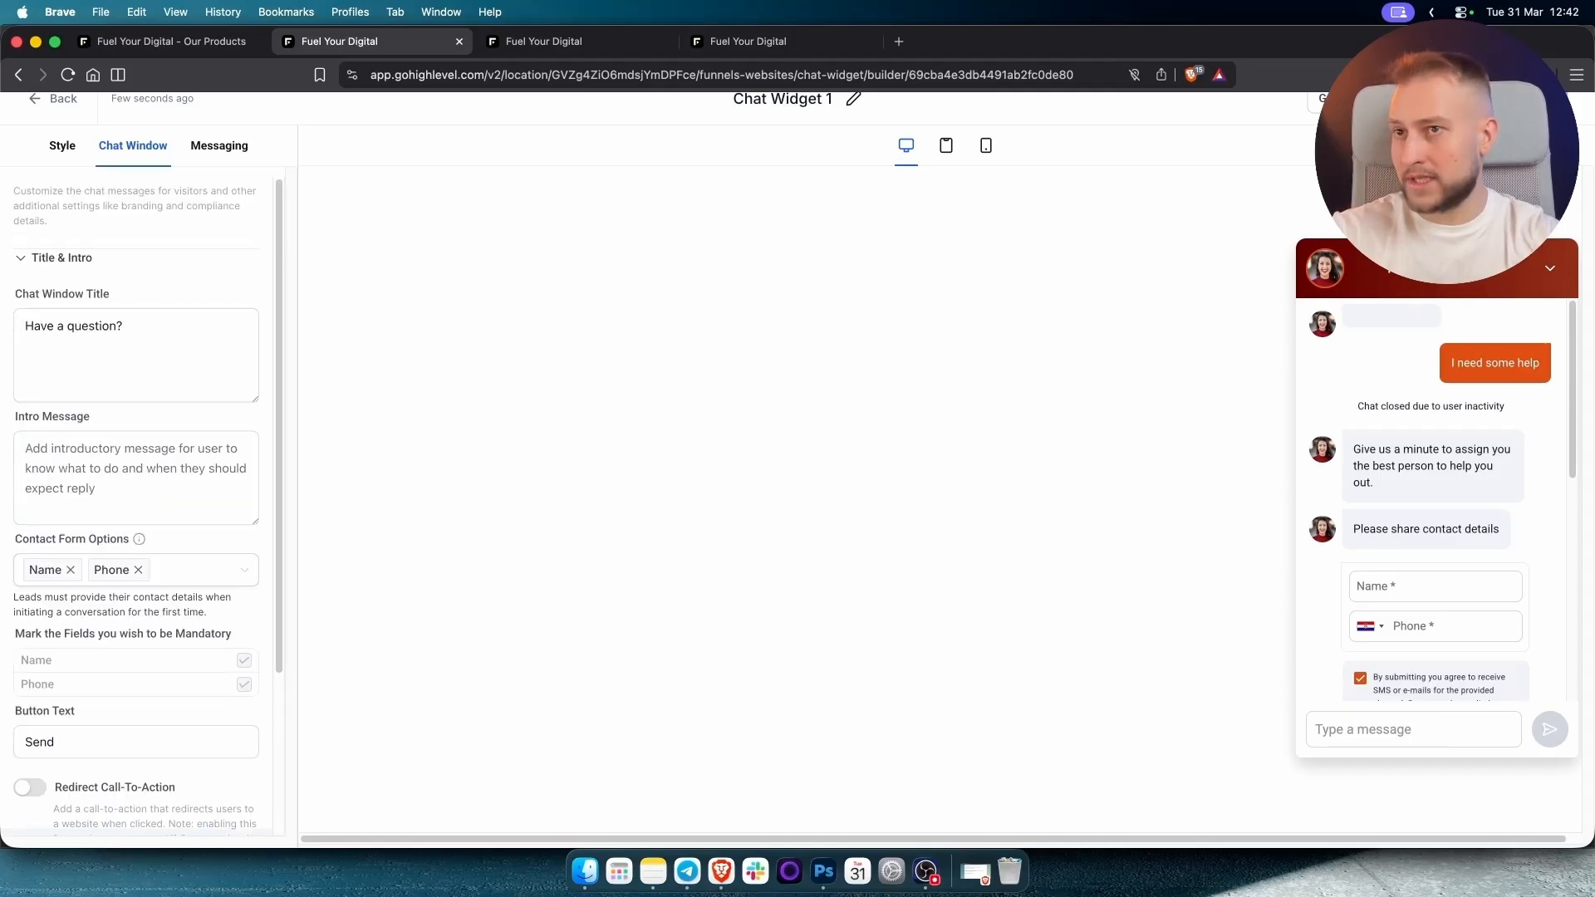
pyautogui.tripleClick(168, 330)
pyautogui.write('Cool')
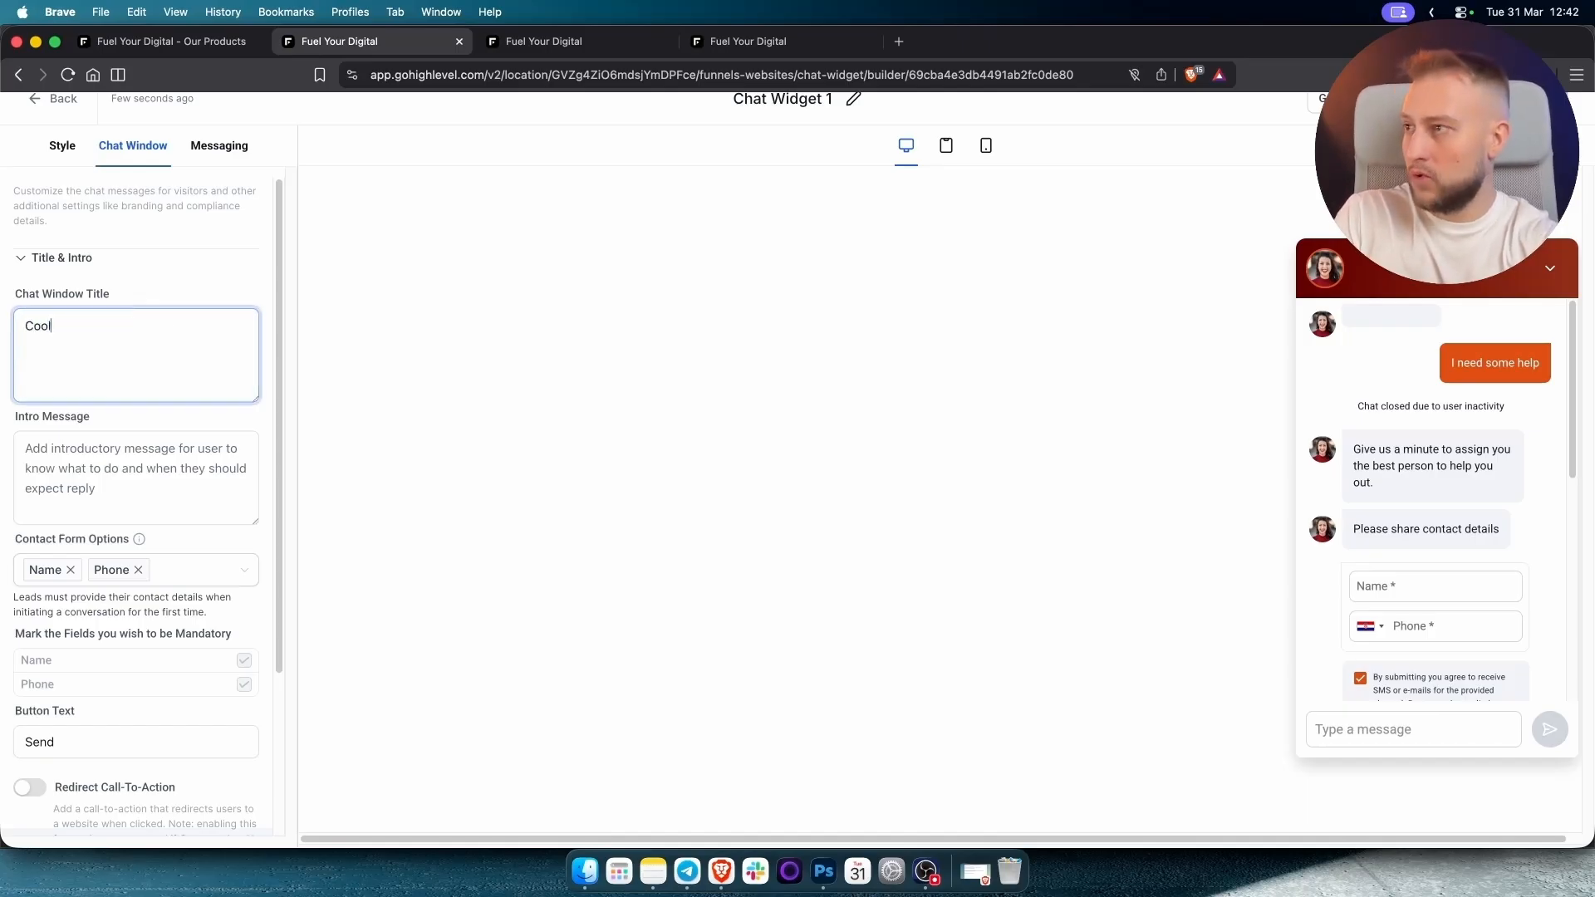
pyautogui.write('Breeze')
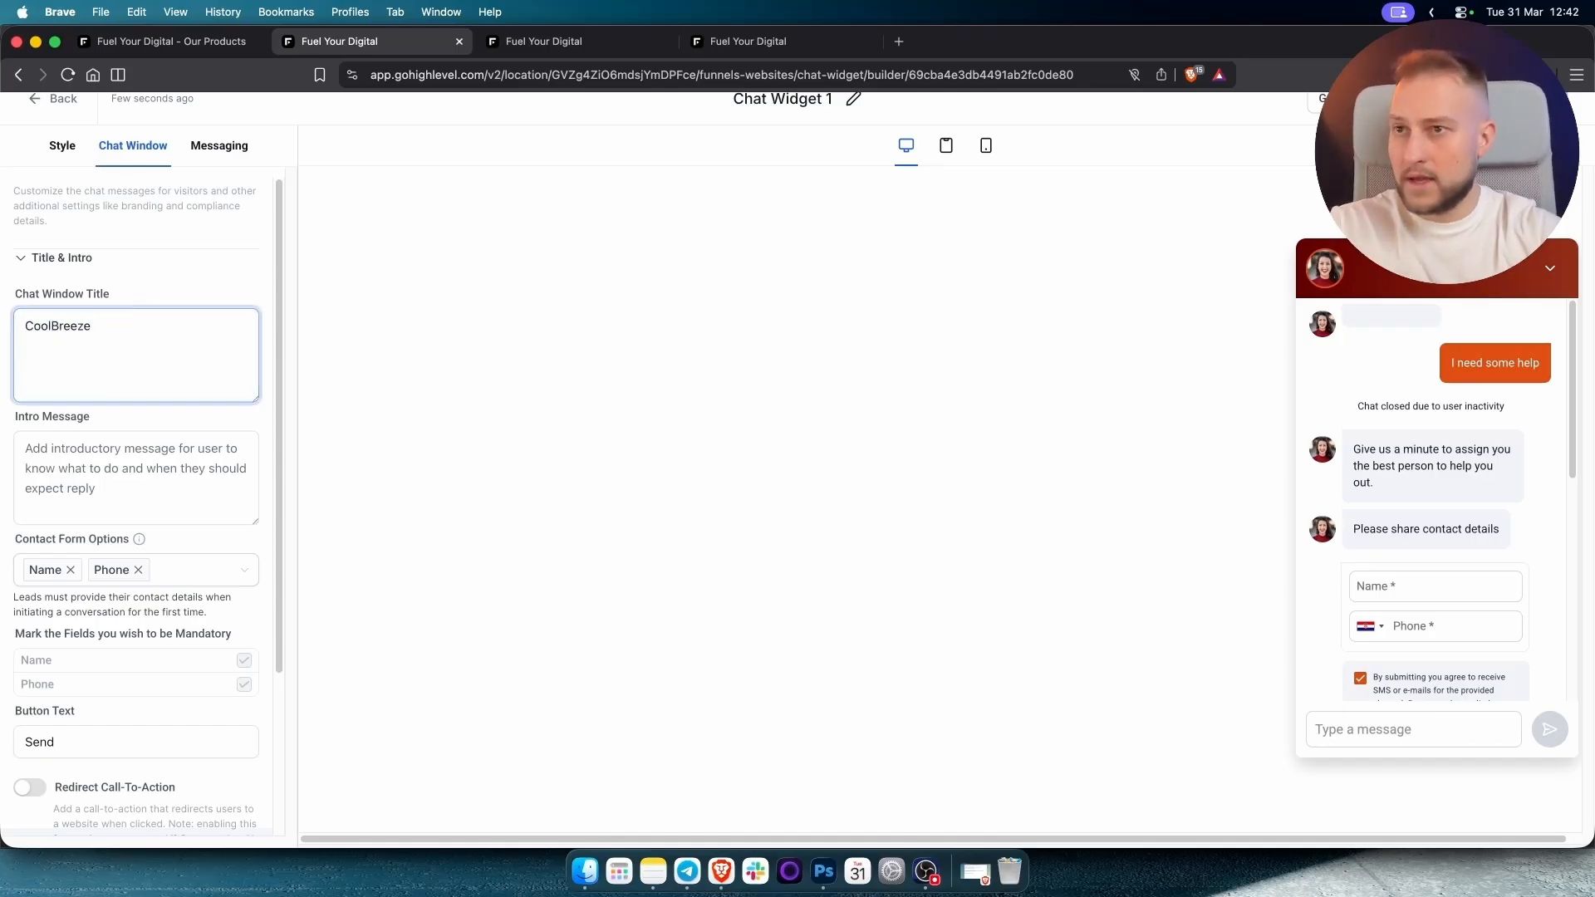
pyautogui.click(484, 421)
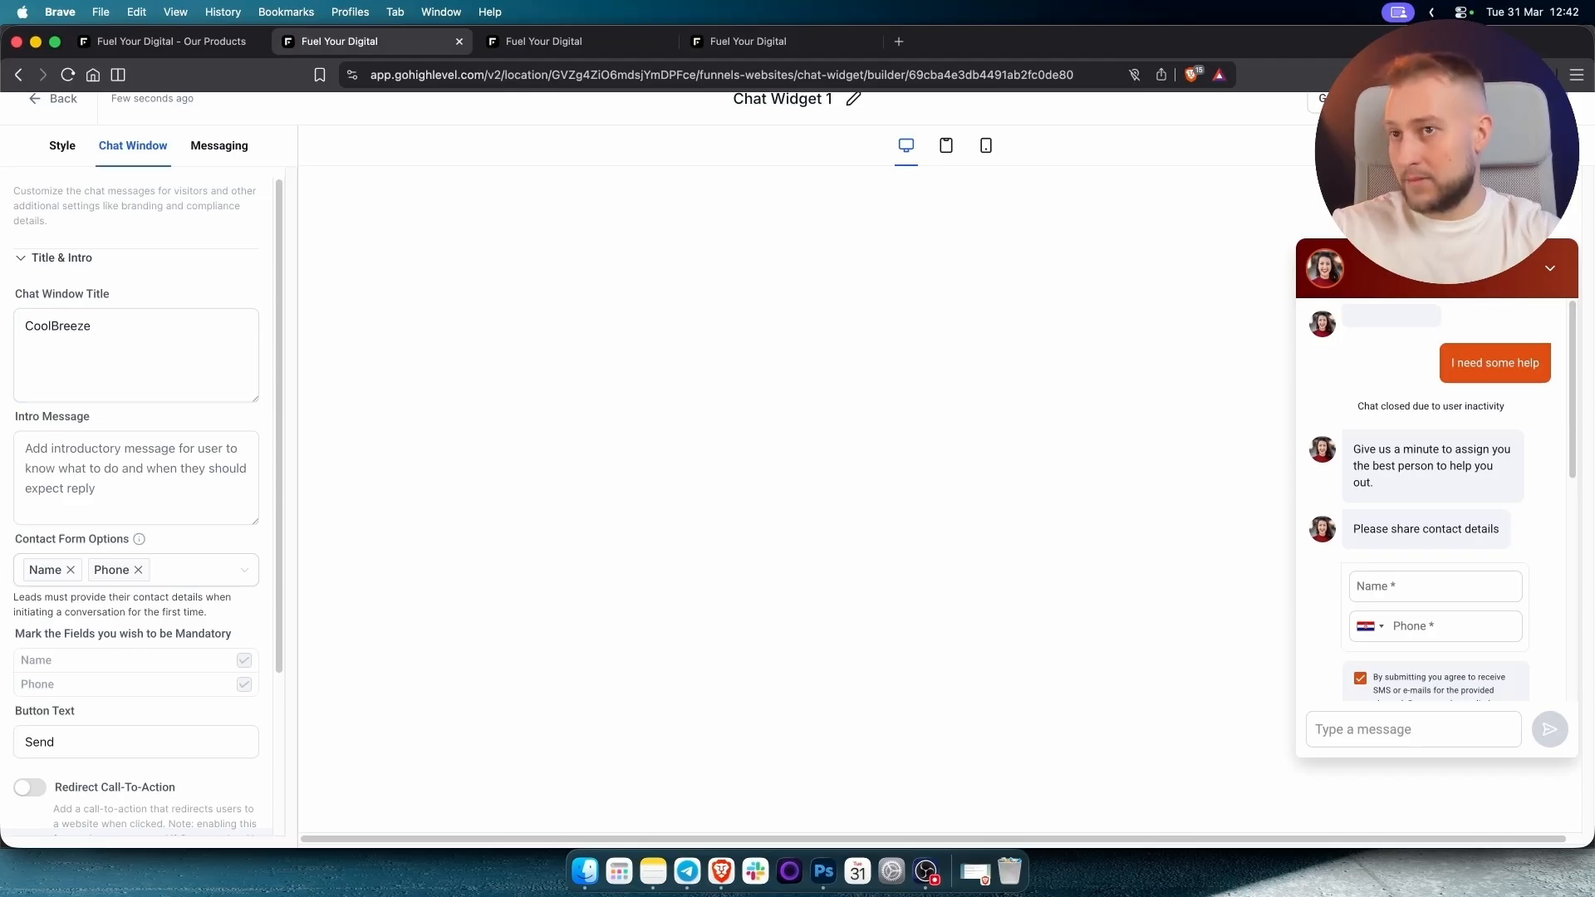
# Turn off the live chat welcome message and agency branding, then bring up Get Code.
pyautogui.scroll(-3, 55, 348)
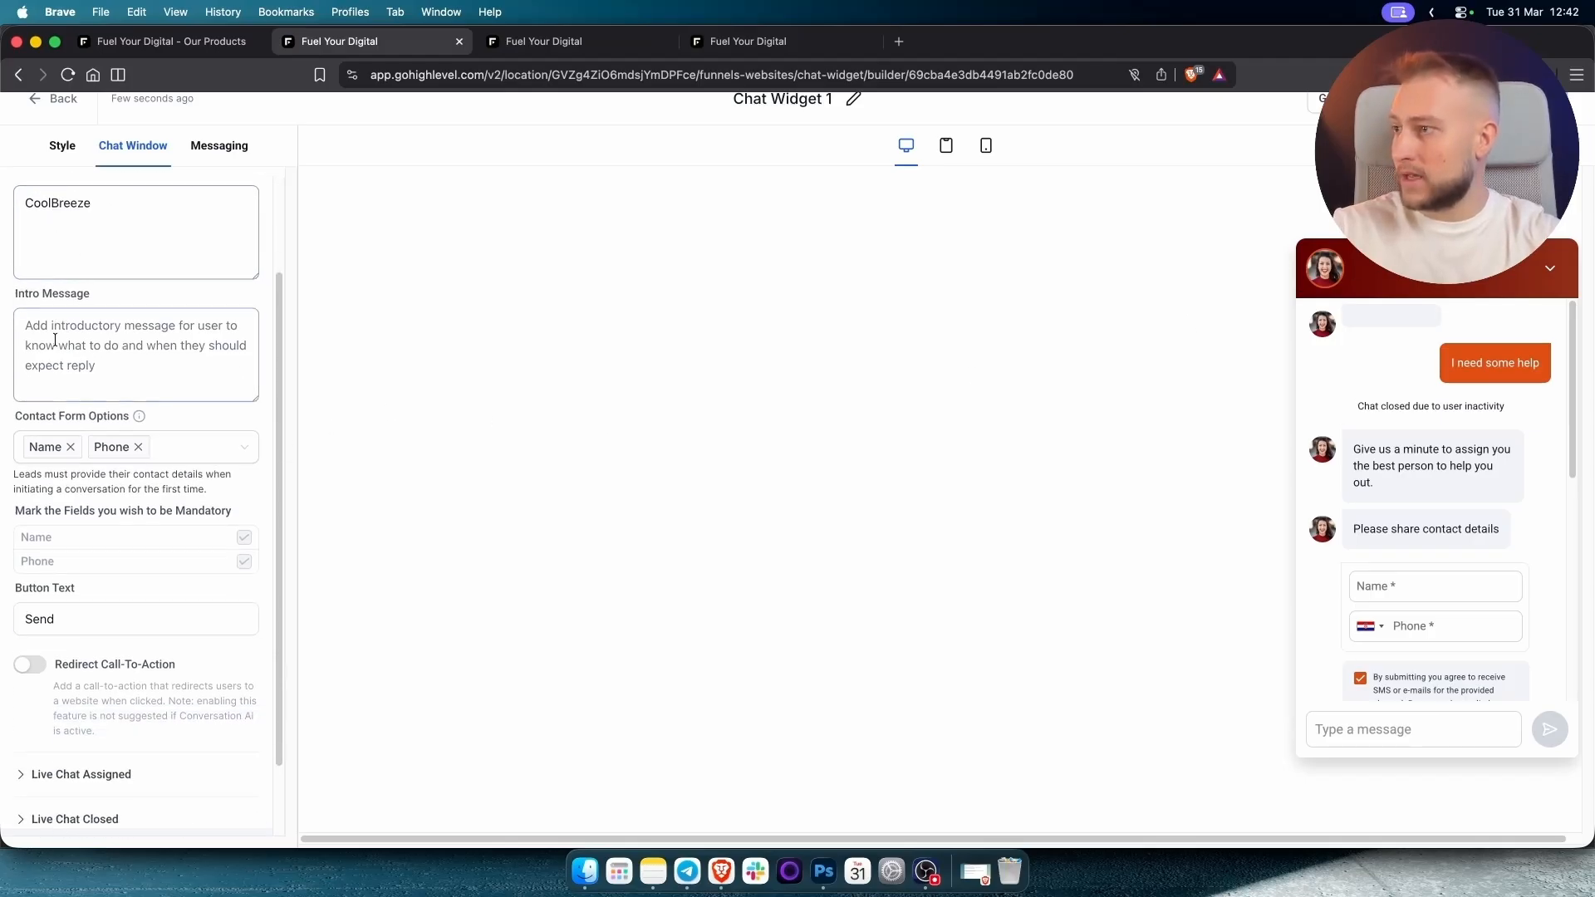
pyautogui.click(73, 685)
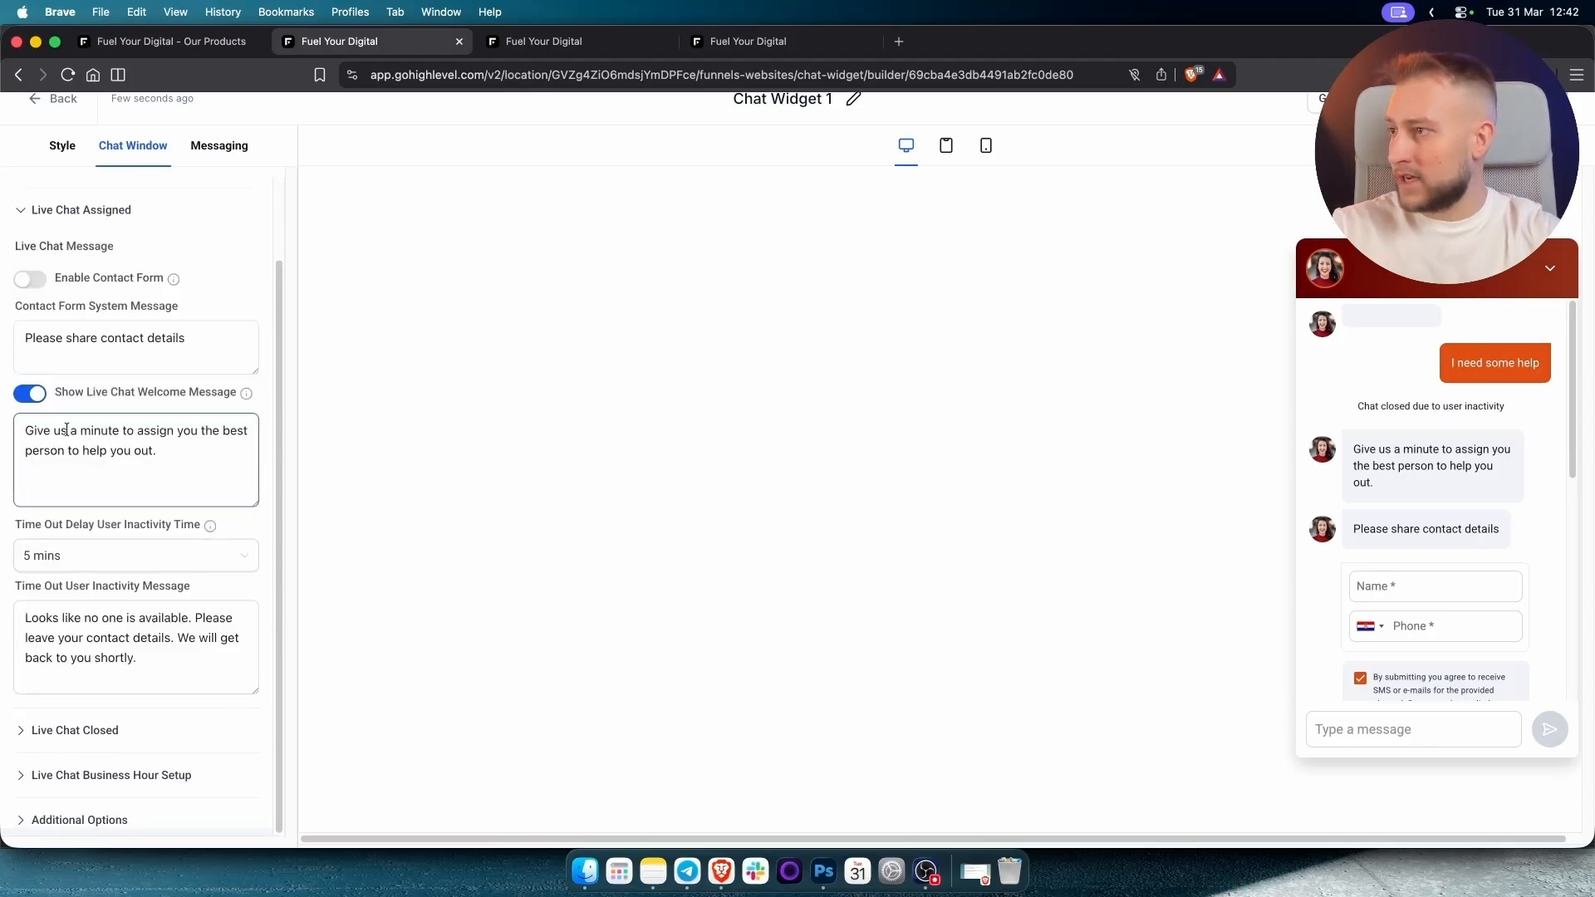
pyautogui.moveTo(248, 396)
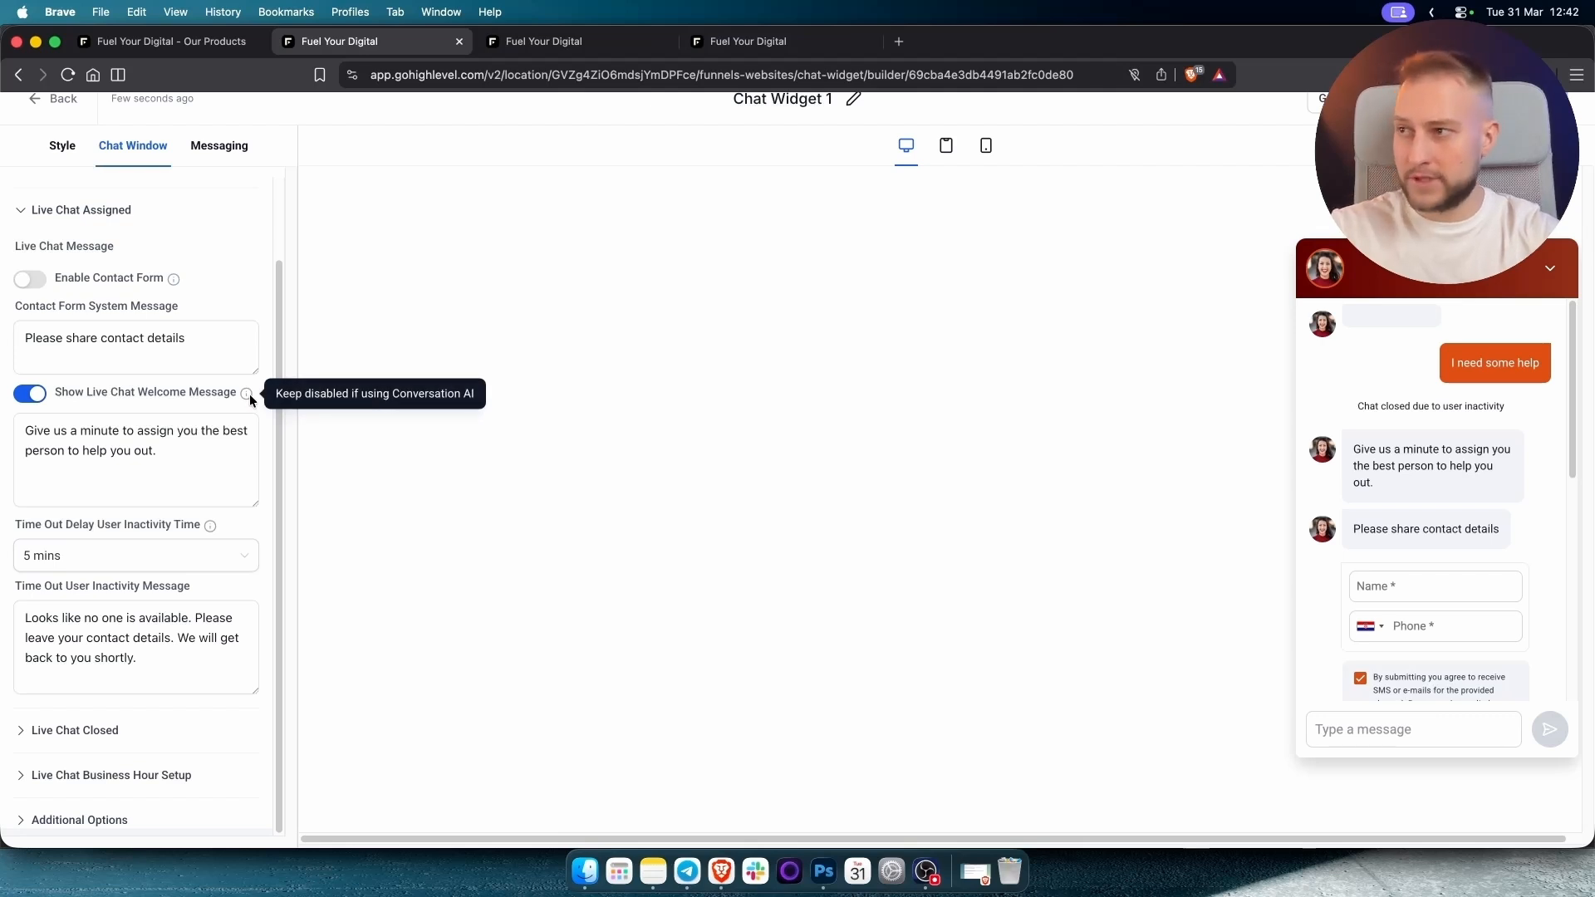
pyautogui.click(30, 394)
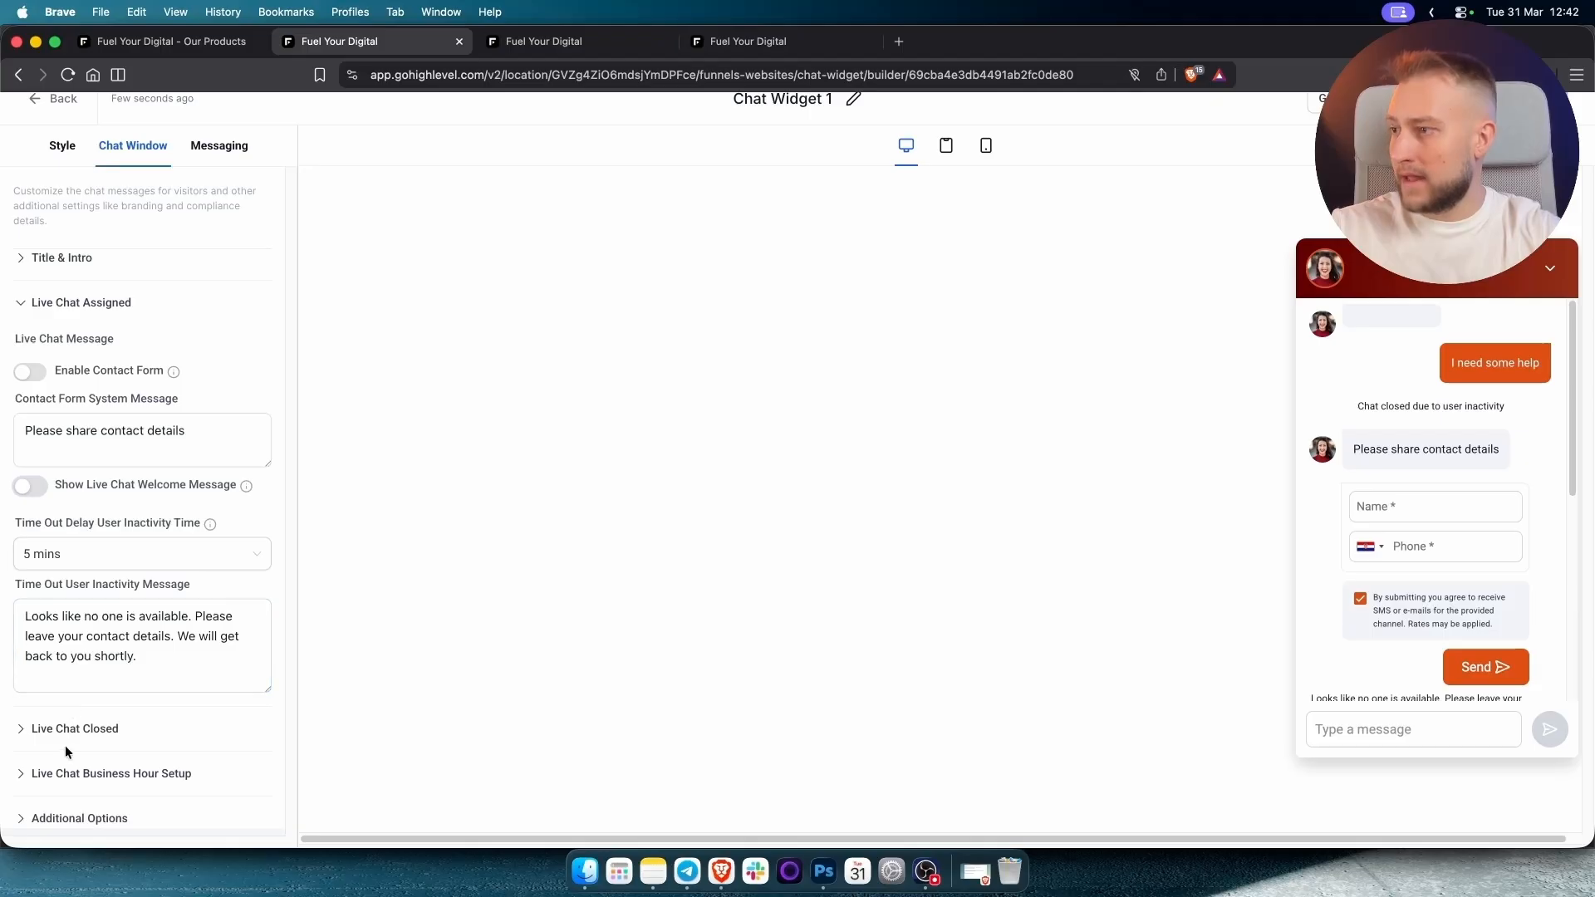
pyautogui.click(97, 732)
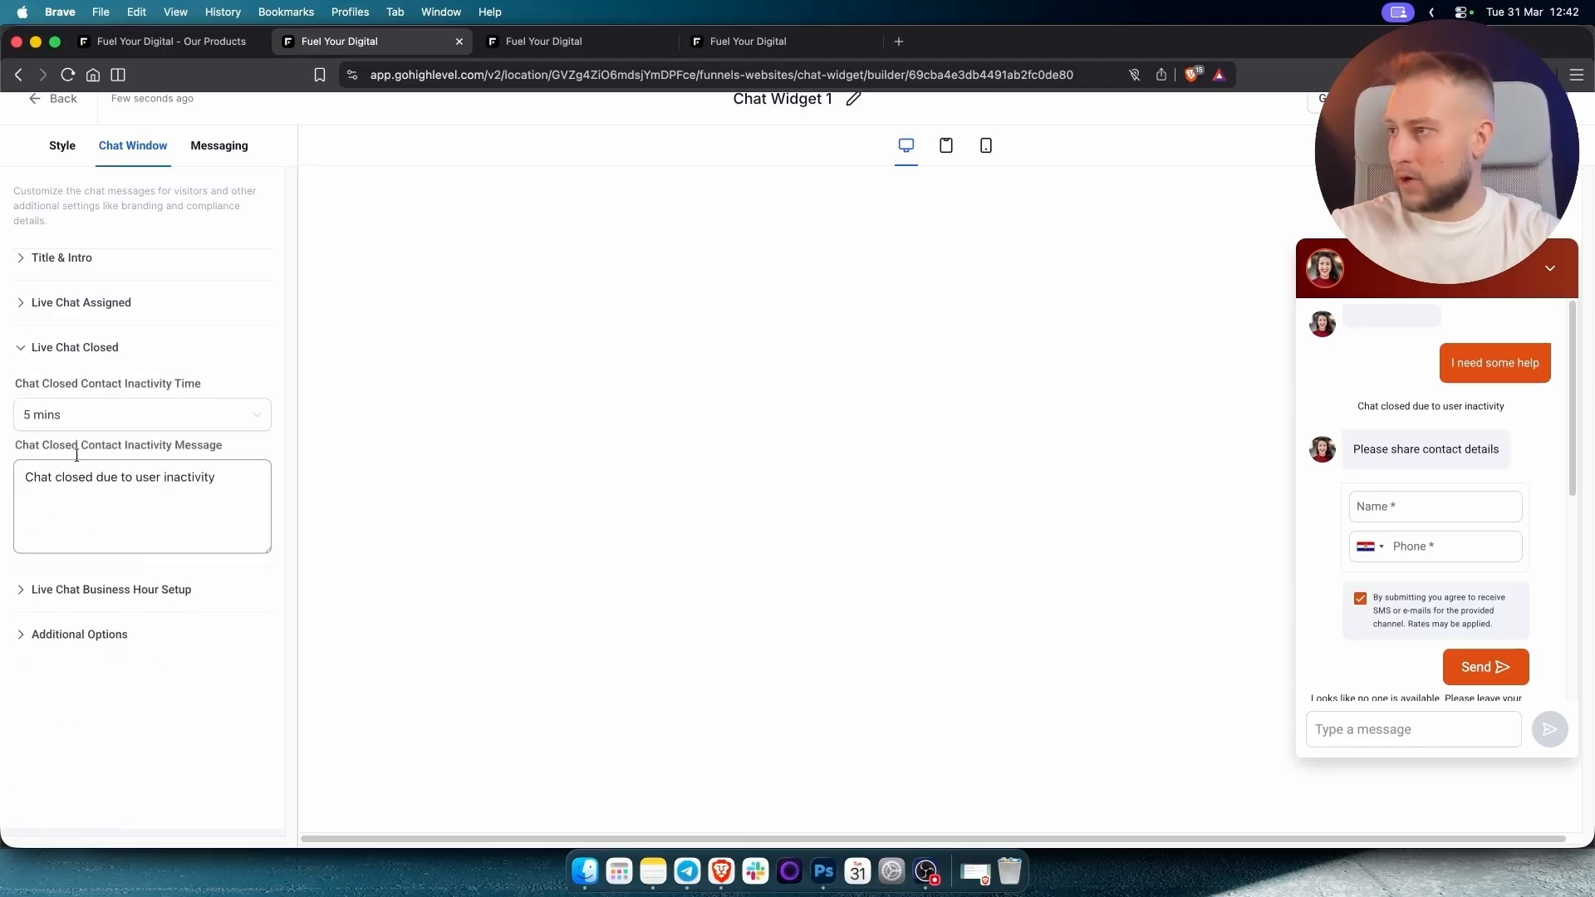
pyautogui.click(103, 590)
pyautogui.click(80, 475)
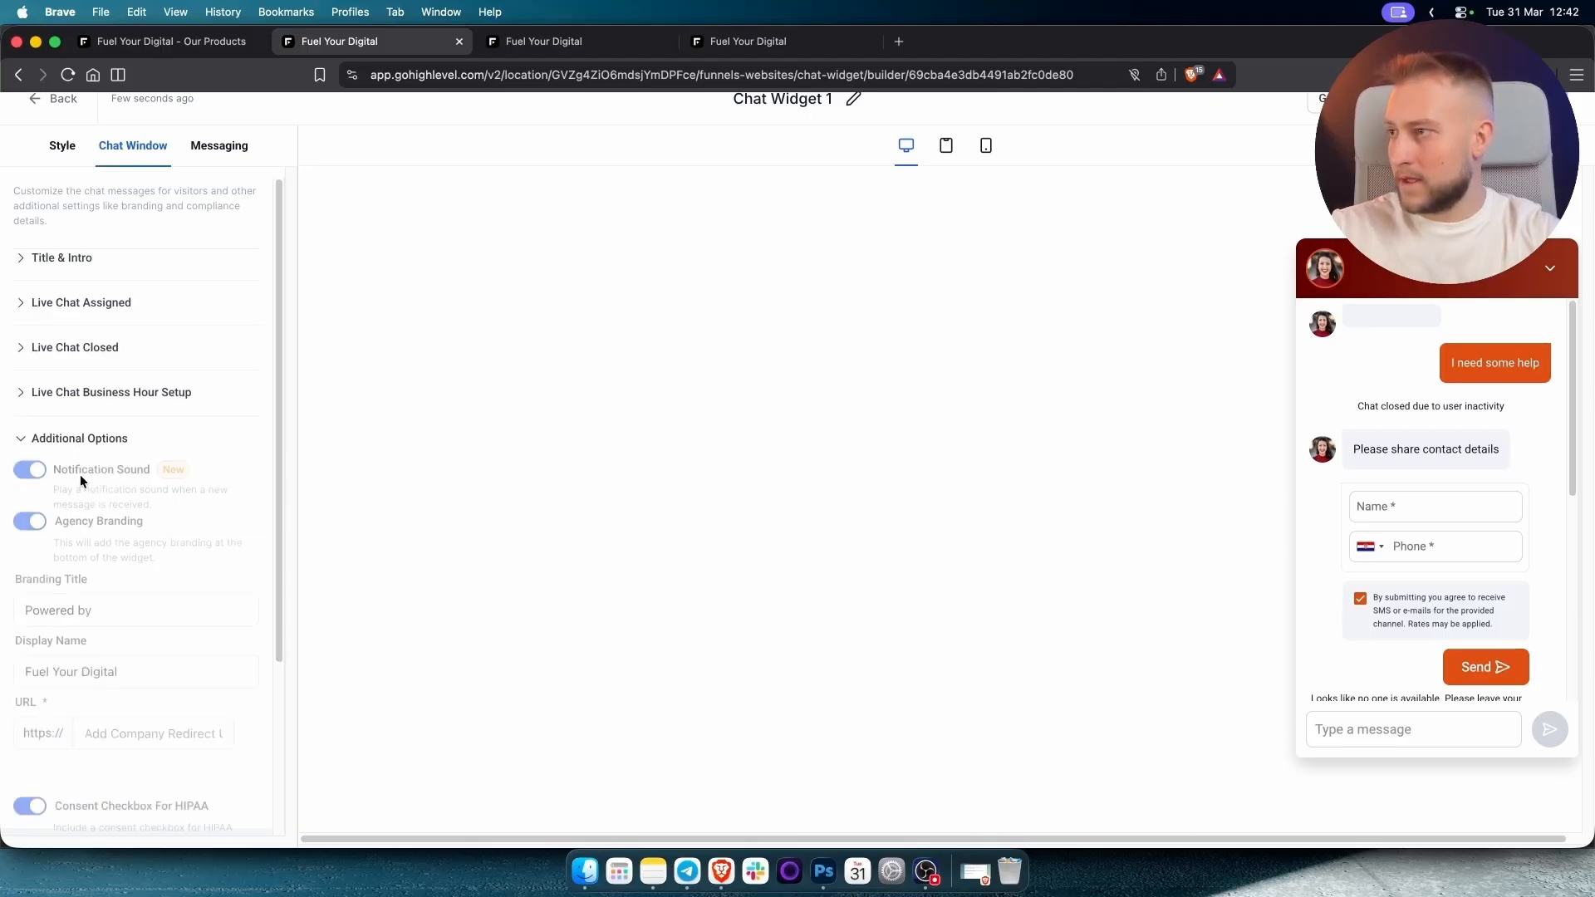
pyautogui.scroll(-3, 113, 494)
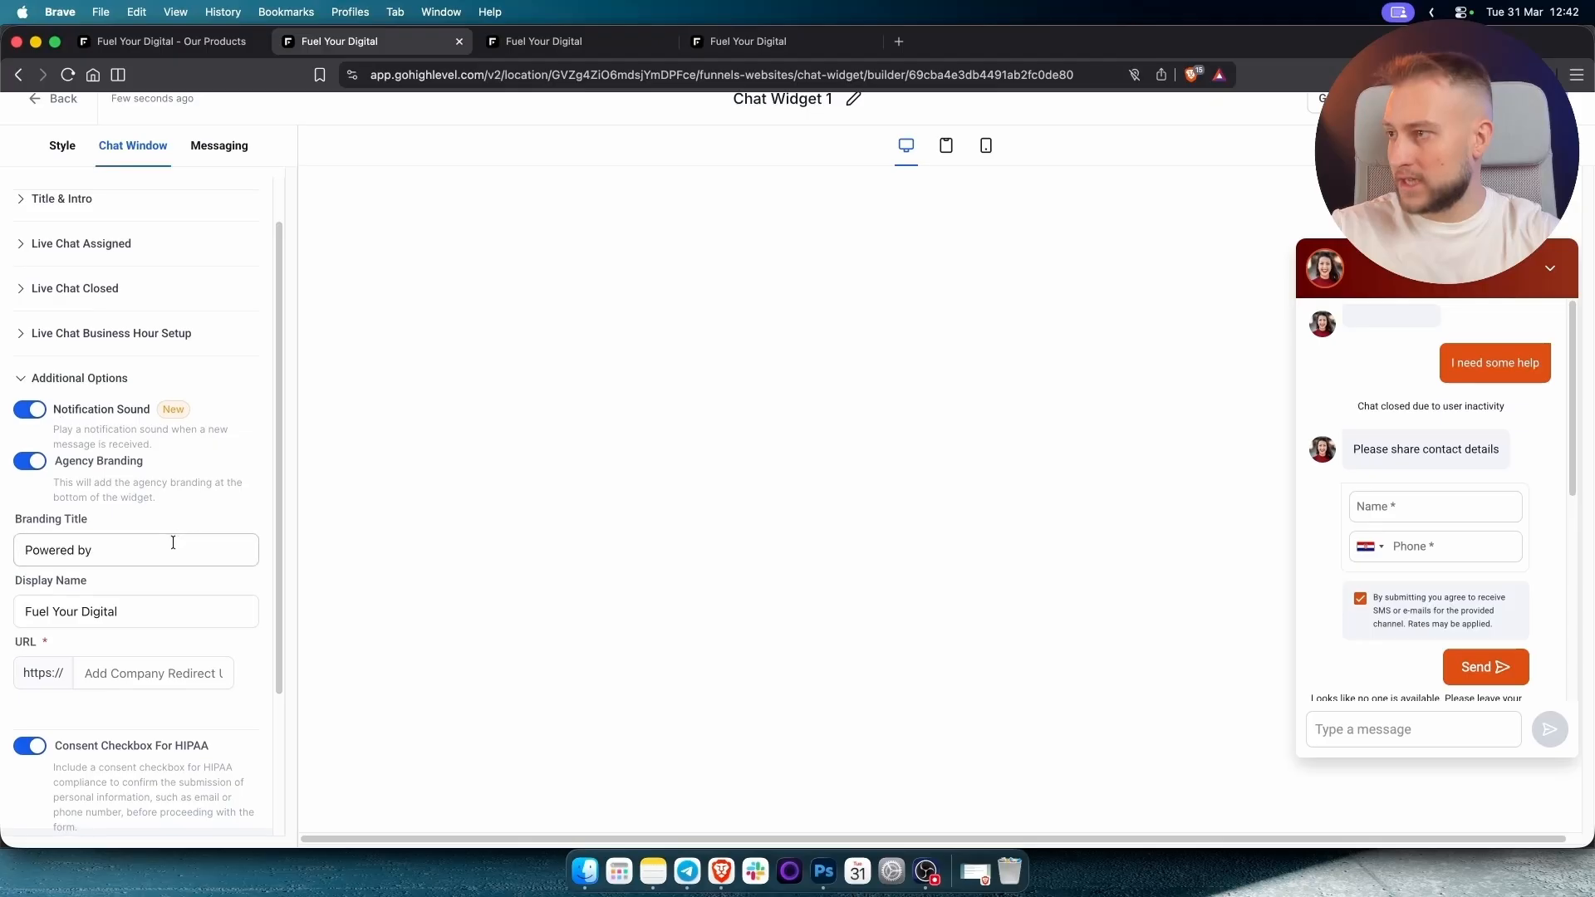
pyautogui.click(31, 382)
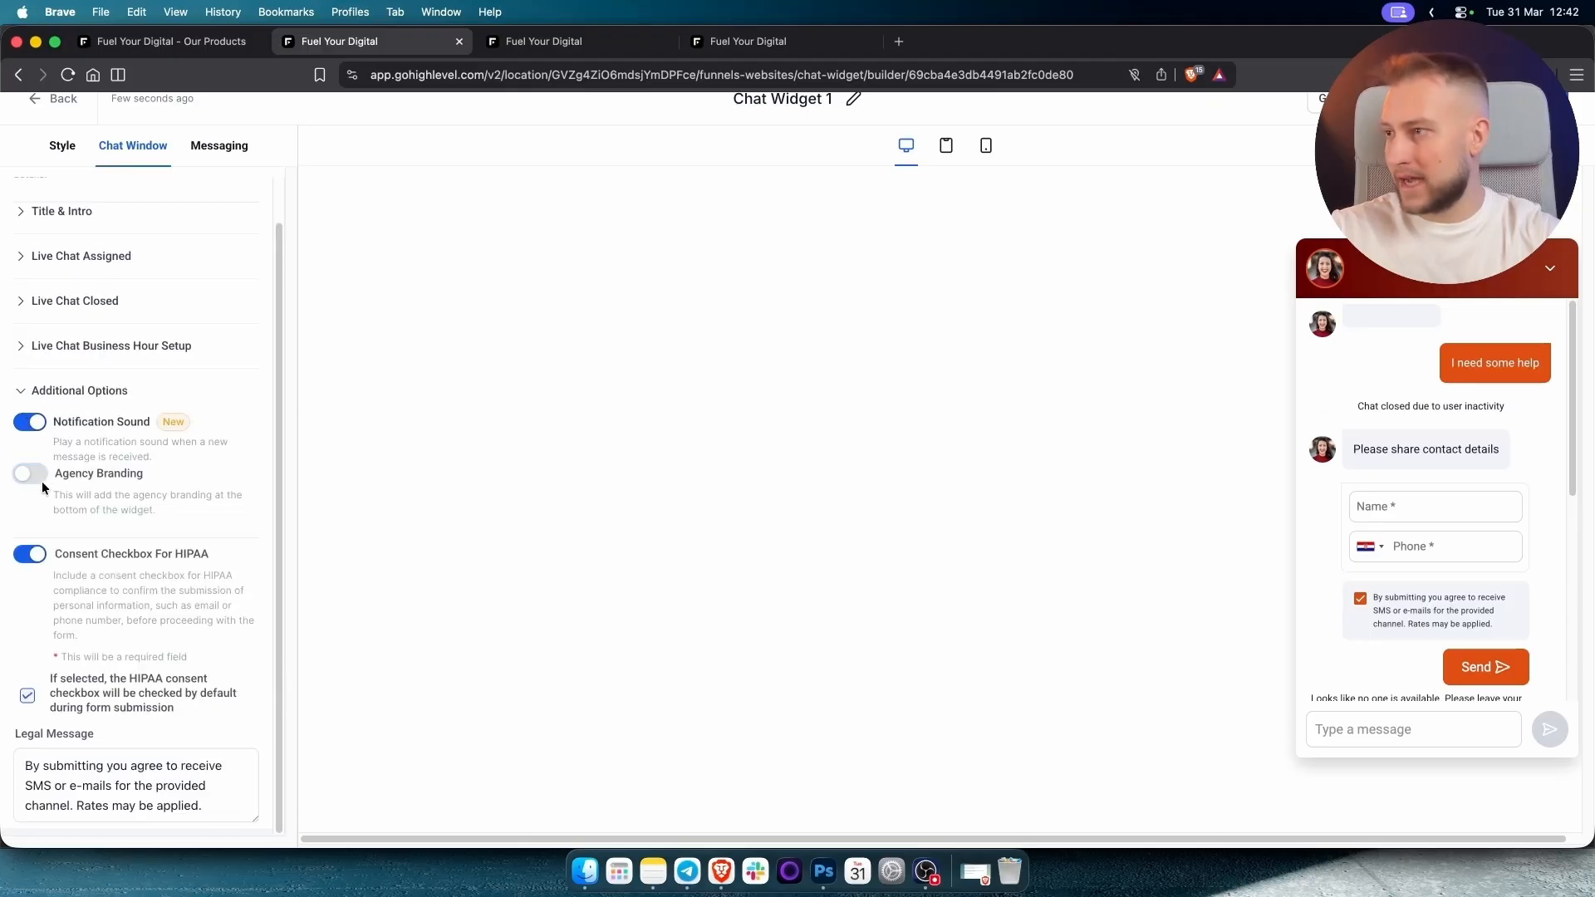
pyautogui.scroll(1, 122, 649)
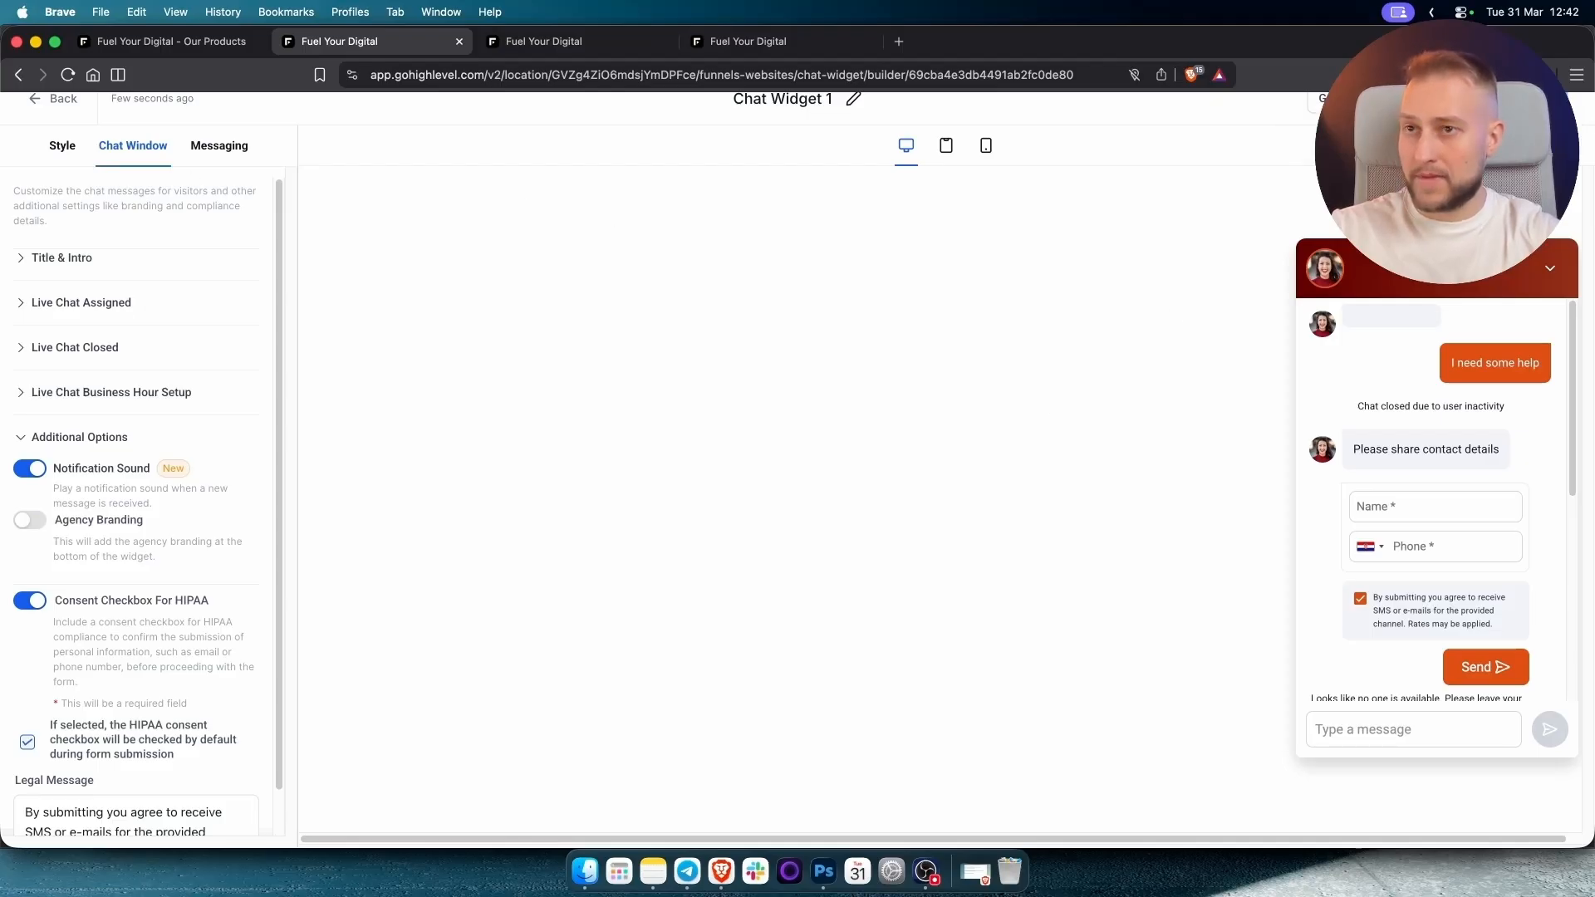
pyautogui.click(1330, 98)
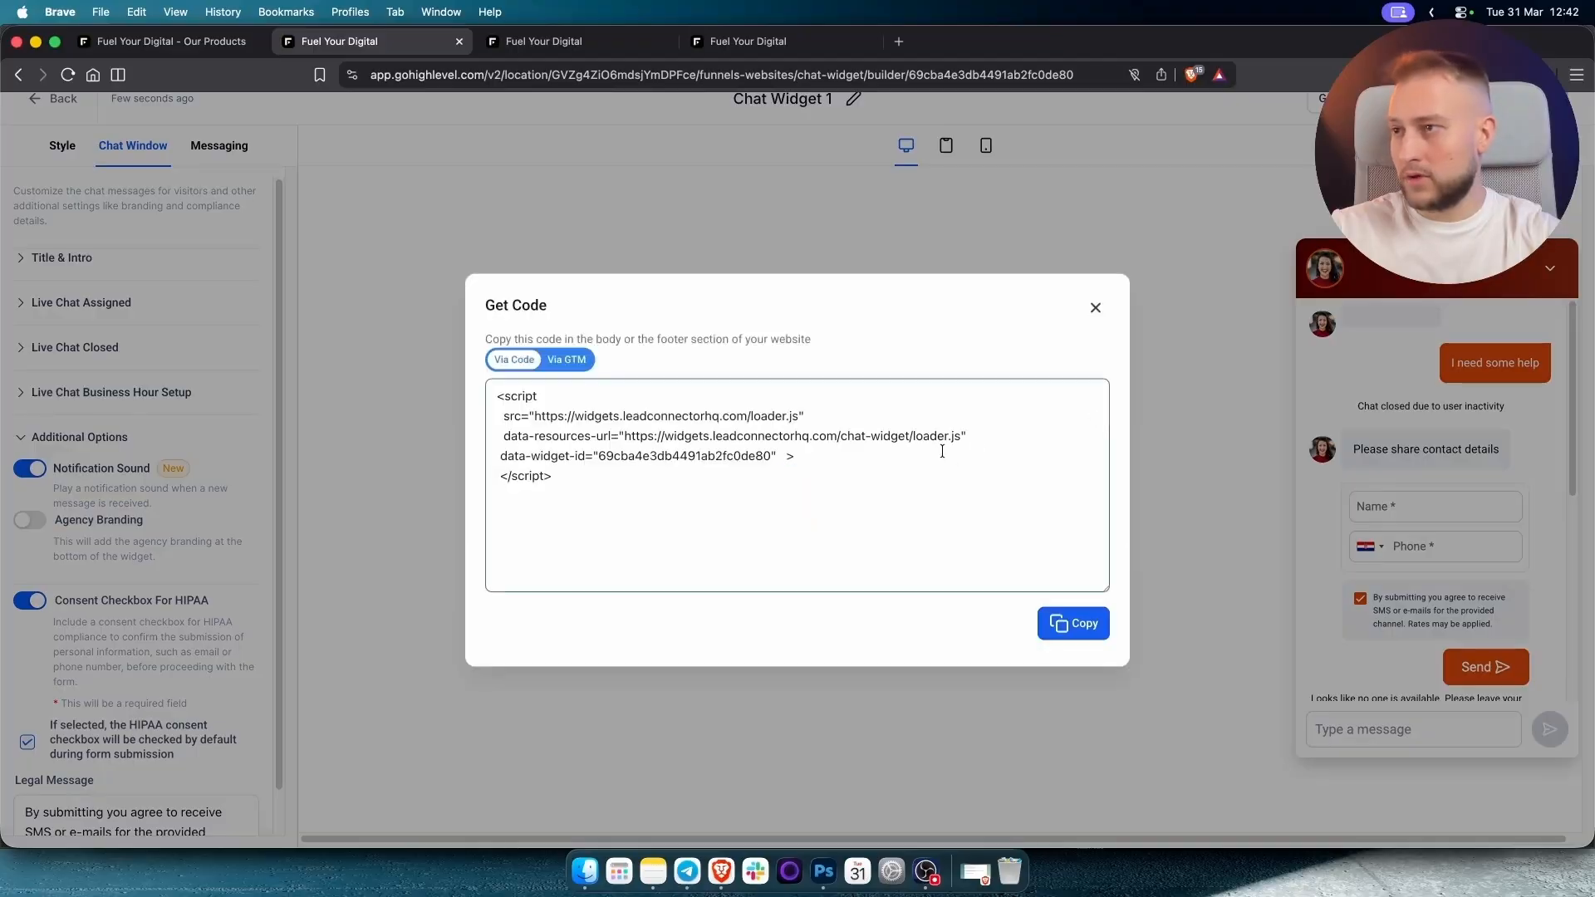
# Copy the chat widget embed script and open the HVAC funnel's settings.
pyautogui.click(1062, 623)
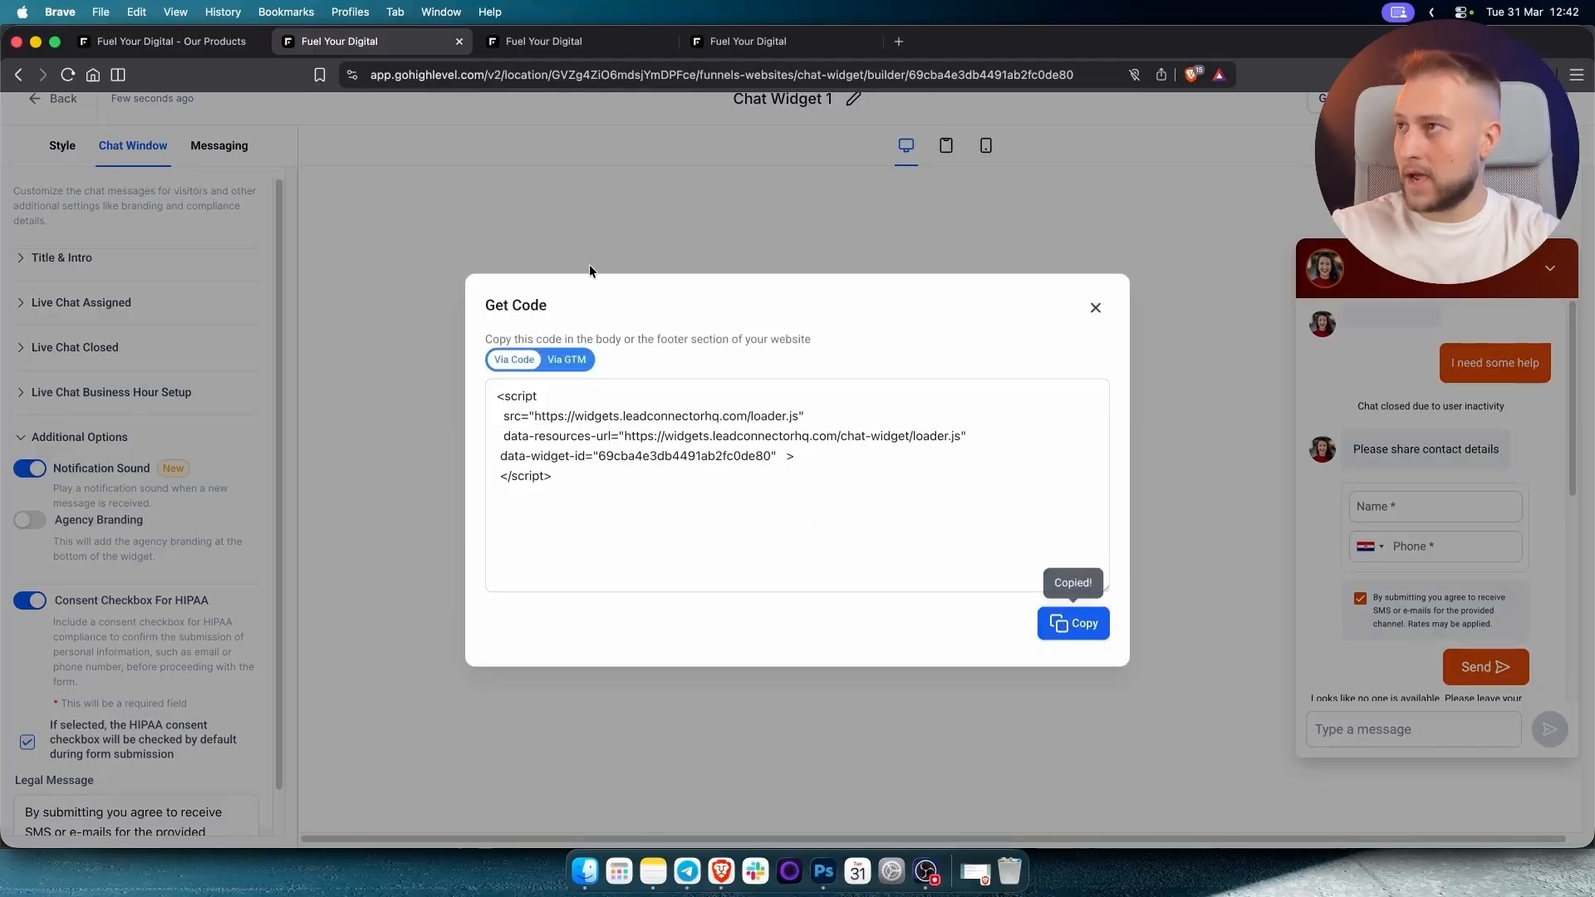
pyautogui.click(570, 46)
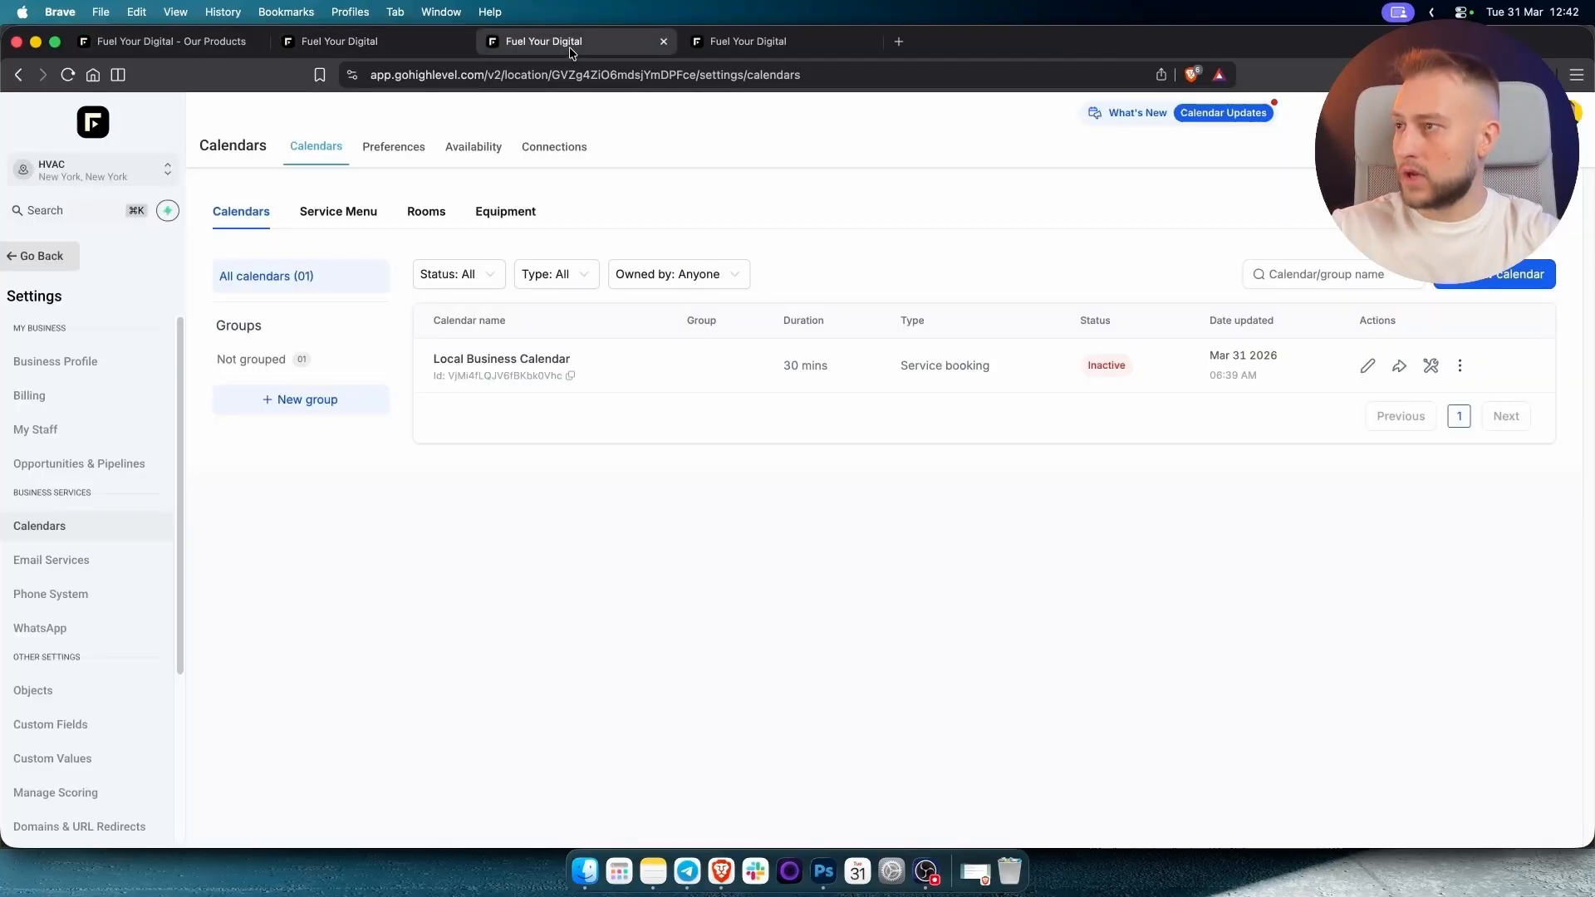
pyautogui.click(44, 255)
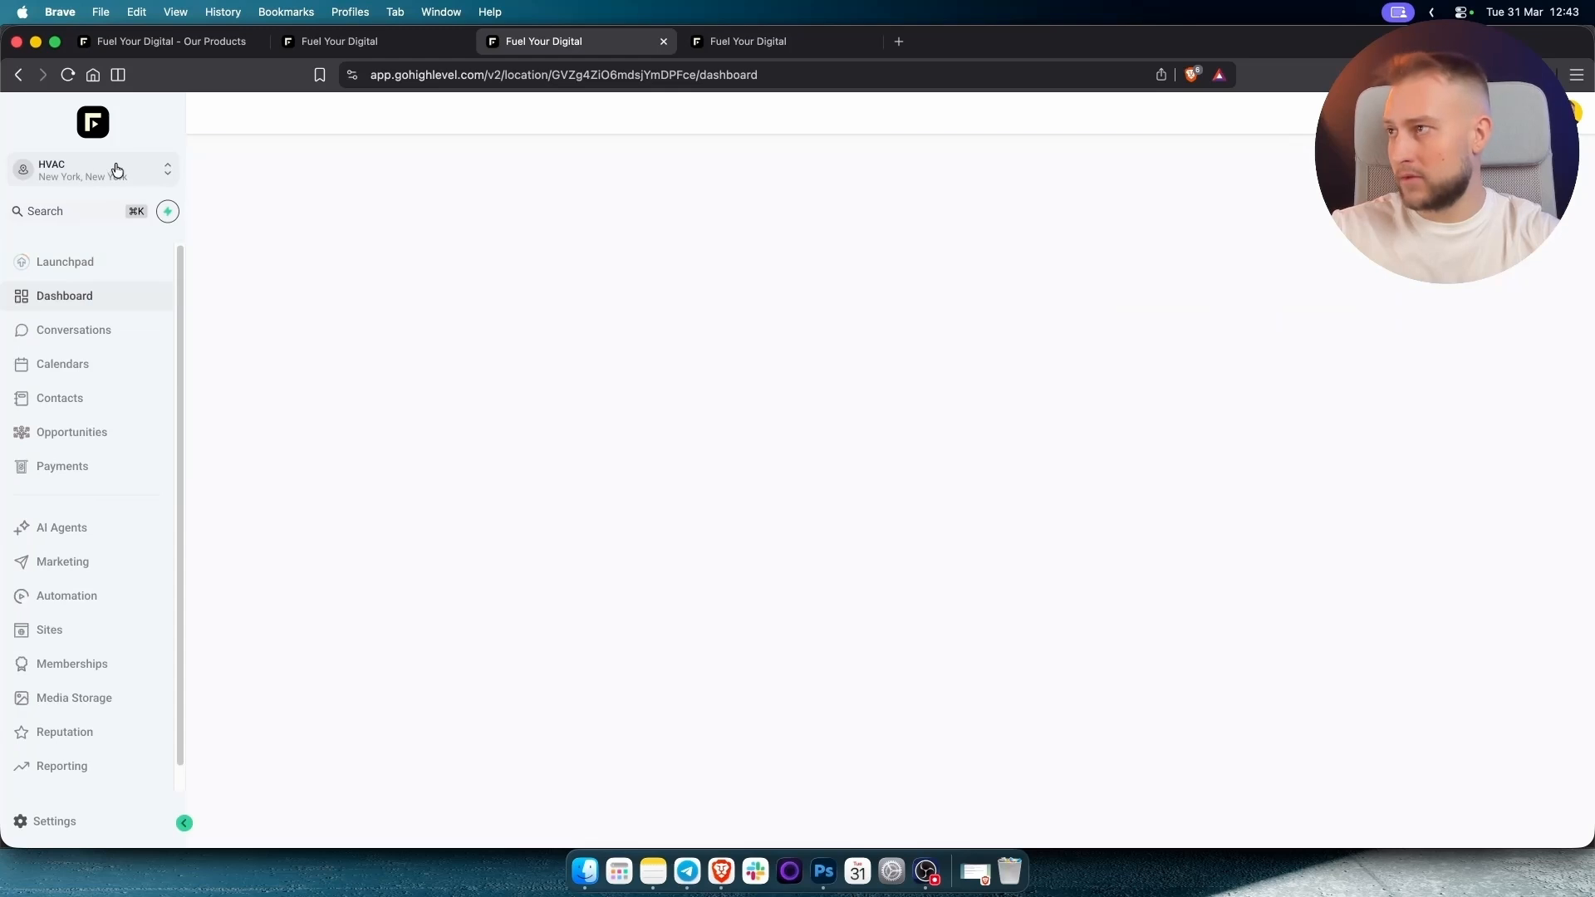
pyautogui.click(72, 633)
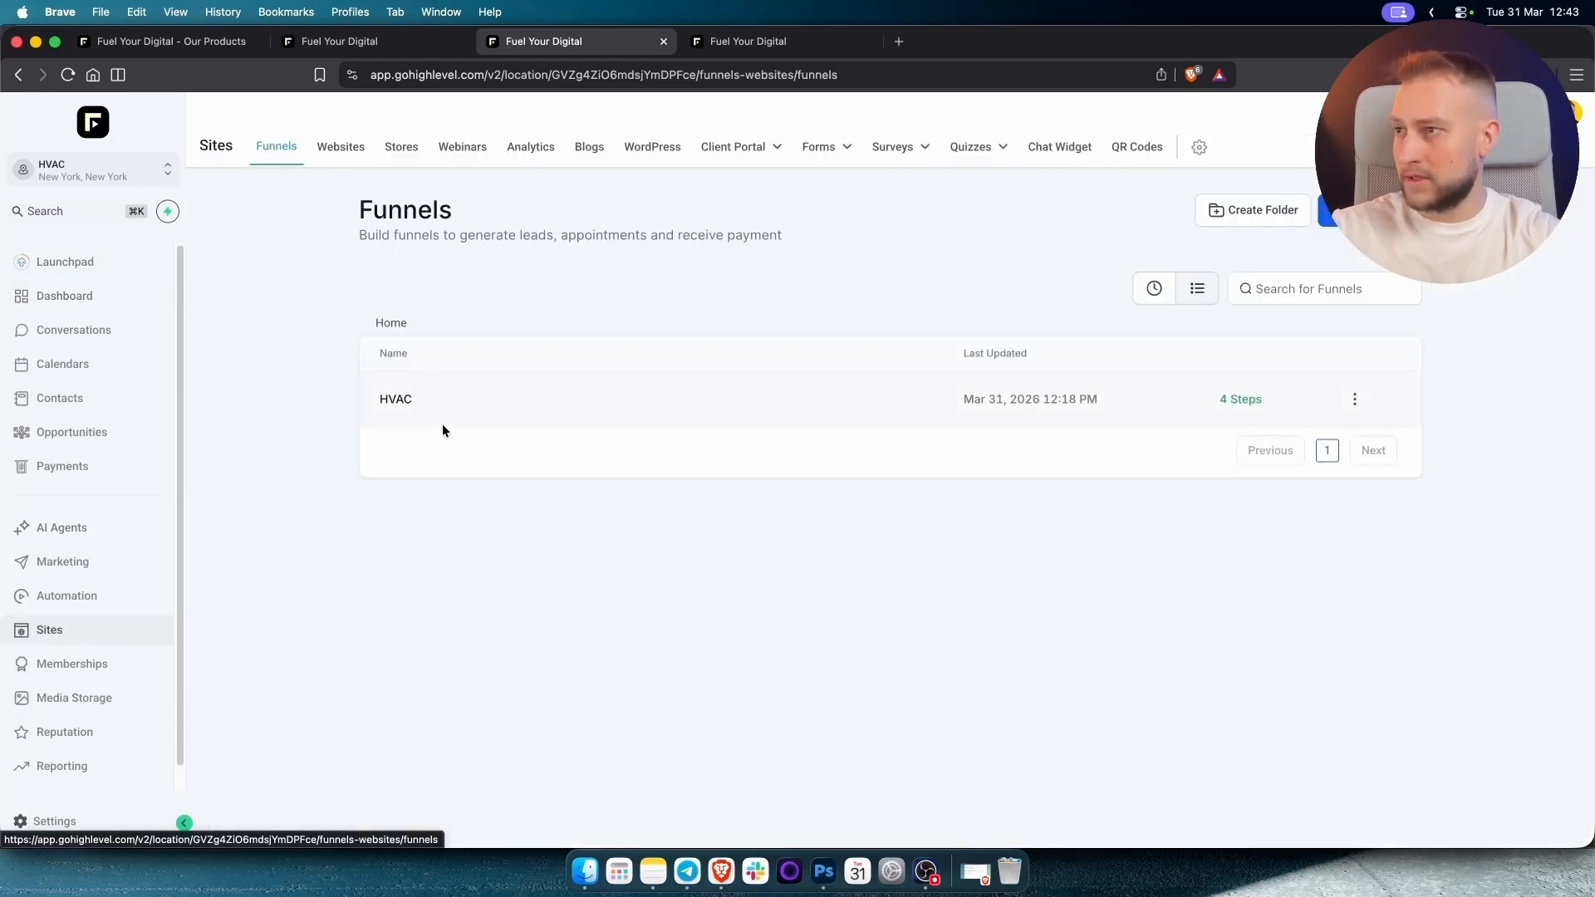
pyautogui.click(393, 400)
pyautogui.click(656, 260)
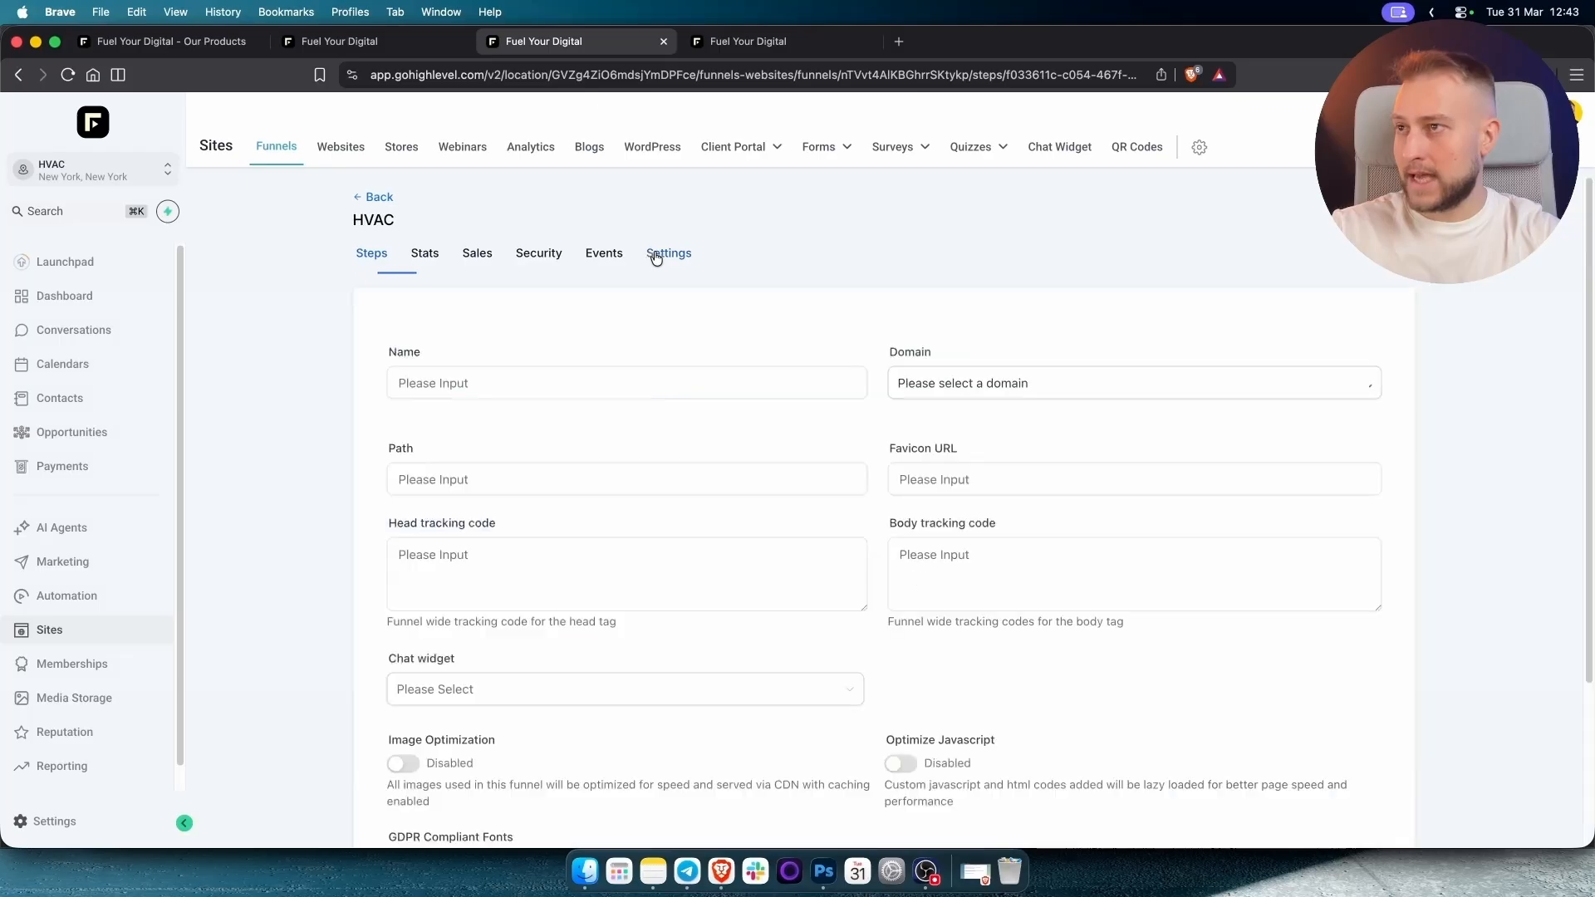
# Paste the script into Body tracking code, save, and preview the HVAC page.
pyautogui.click(954, 571)
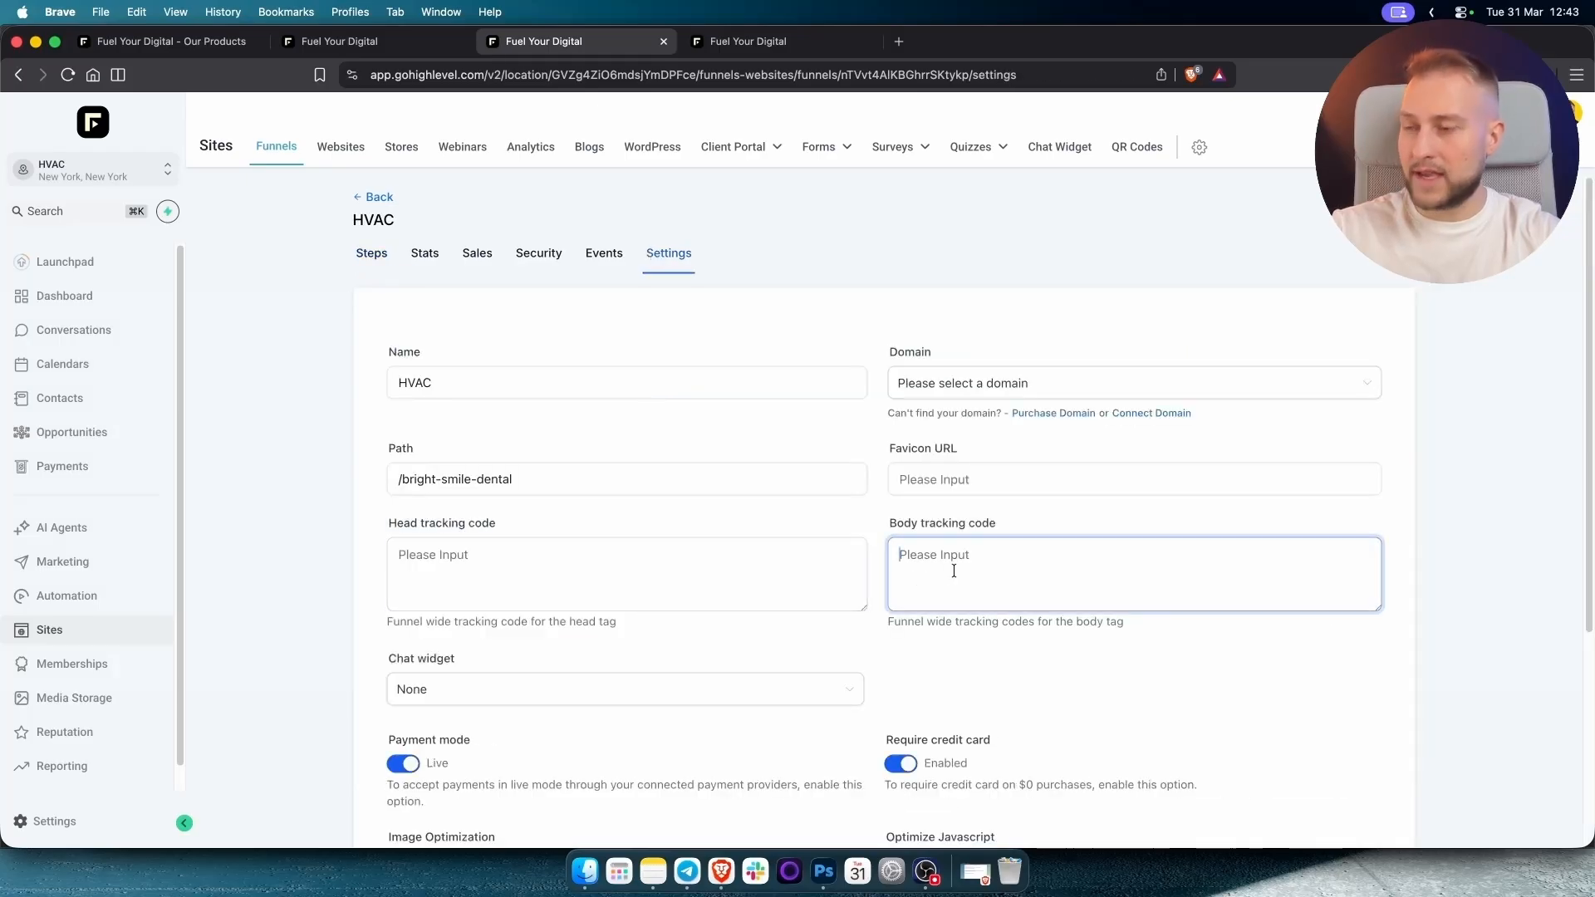
pyautogui.press('super+v')
pyautogui.scroll(-5, 1449, 426)
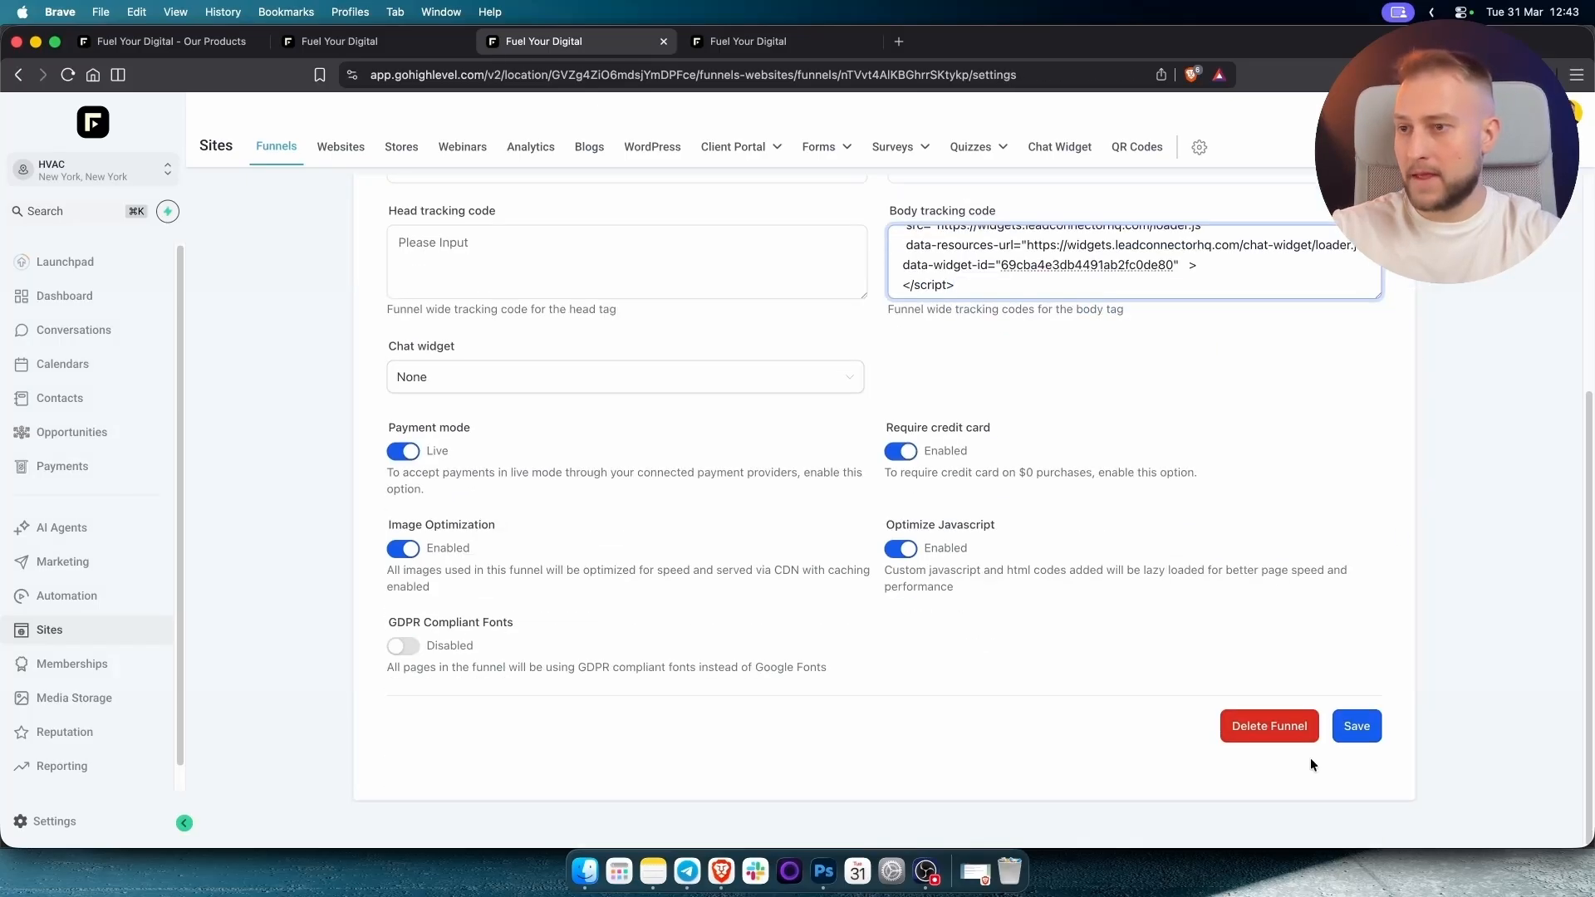
pyautogui.click(1347, 740)
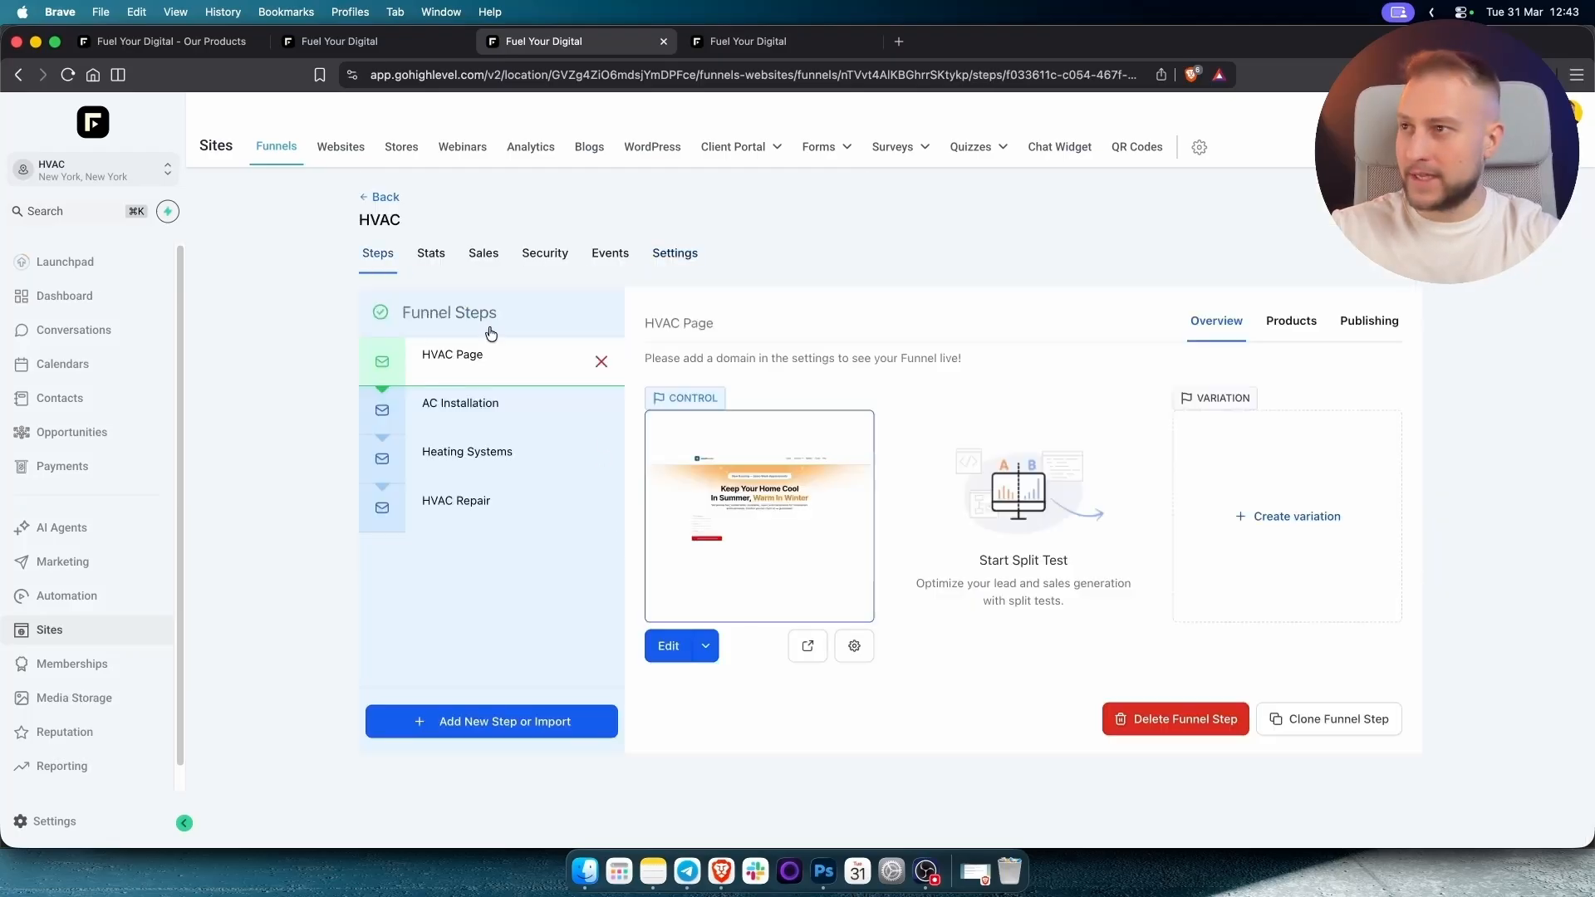
pyautogui.click(806, 646)
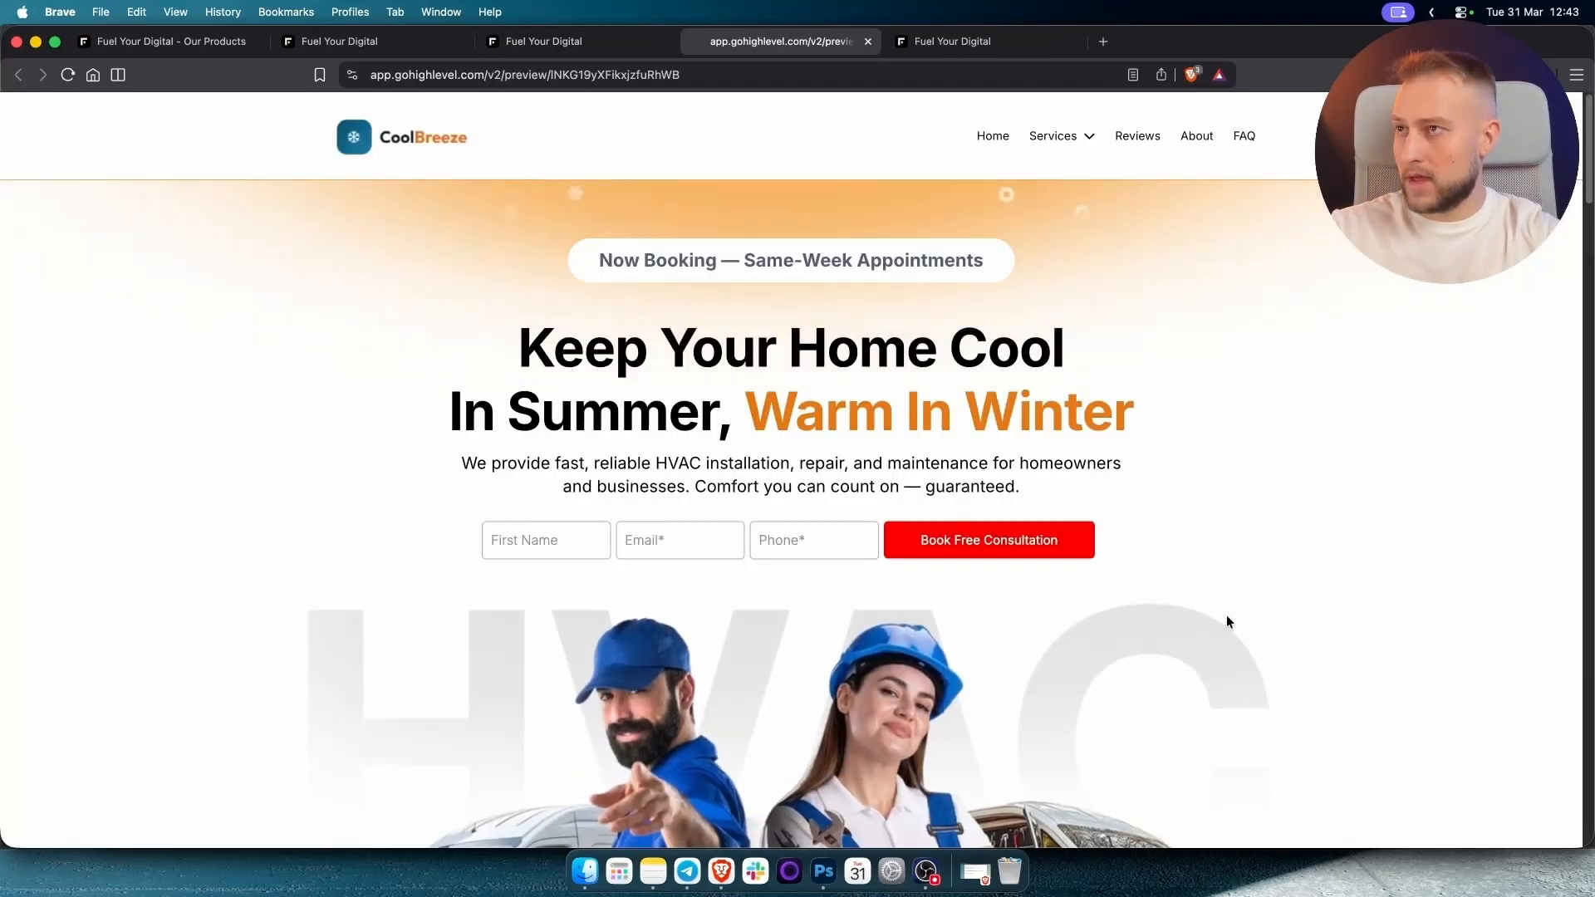
# Reload the CoolBreeze page preview and open its chat widget.
pyautogui.scroll(-3, 1228, 621)
pyautogui.scroll(3, 1222, 575)
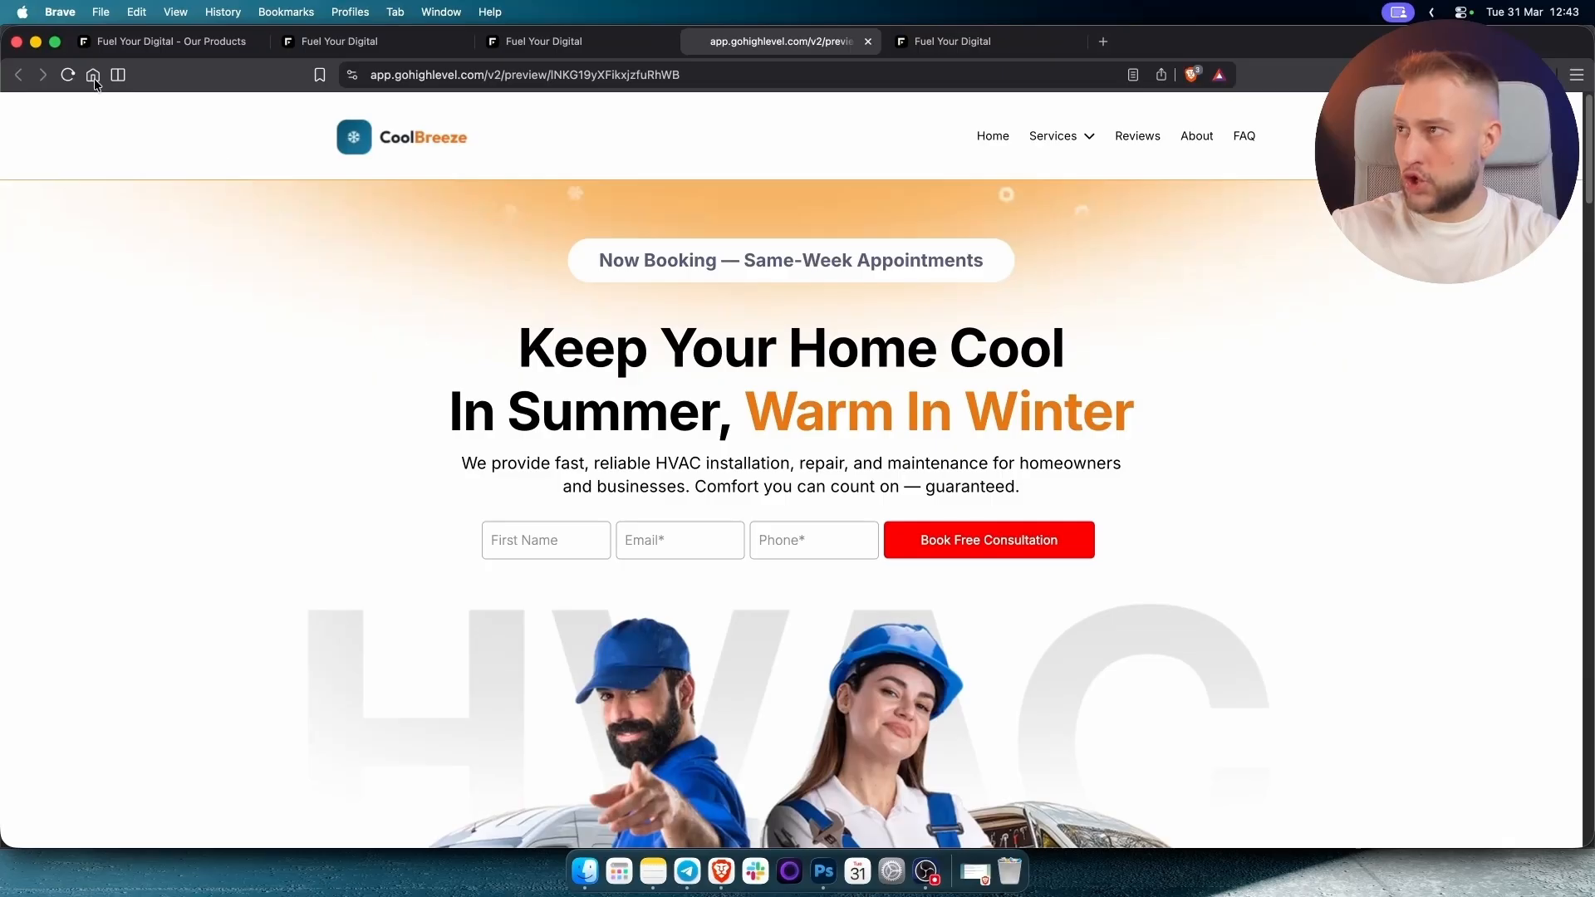
pyautogui.click(67, 75)
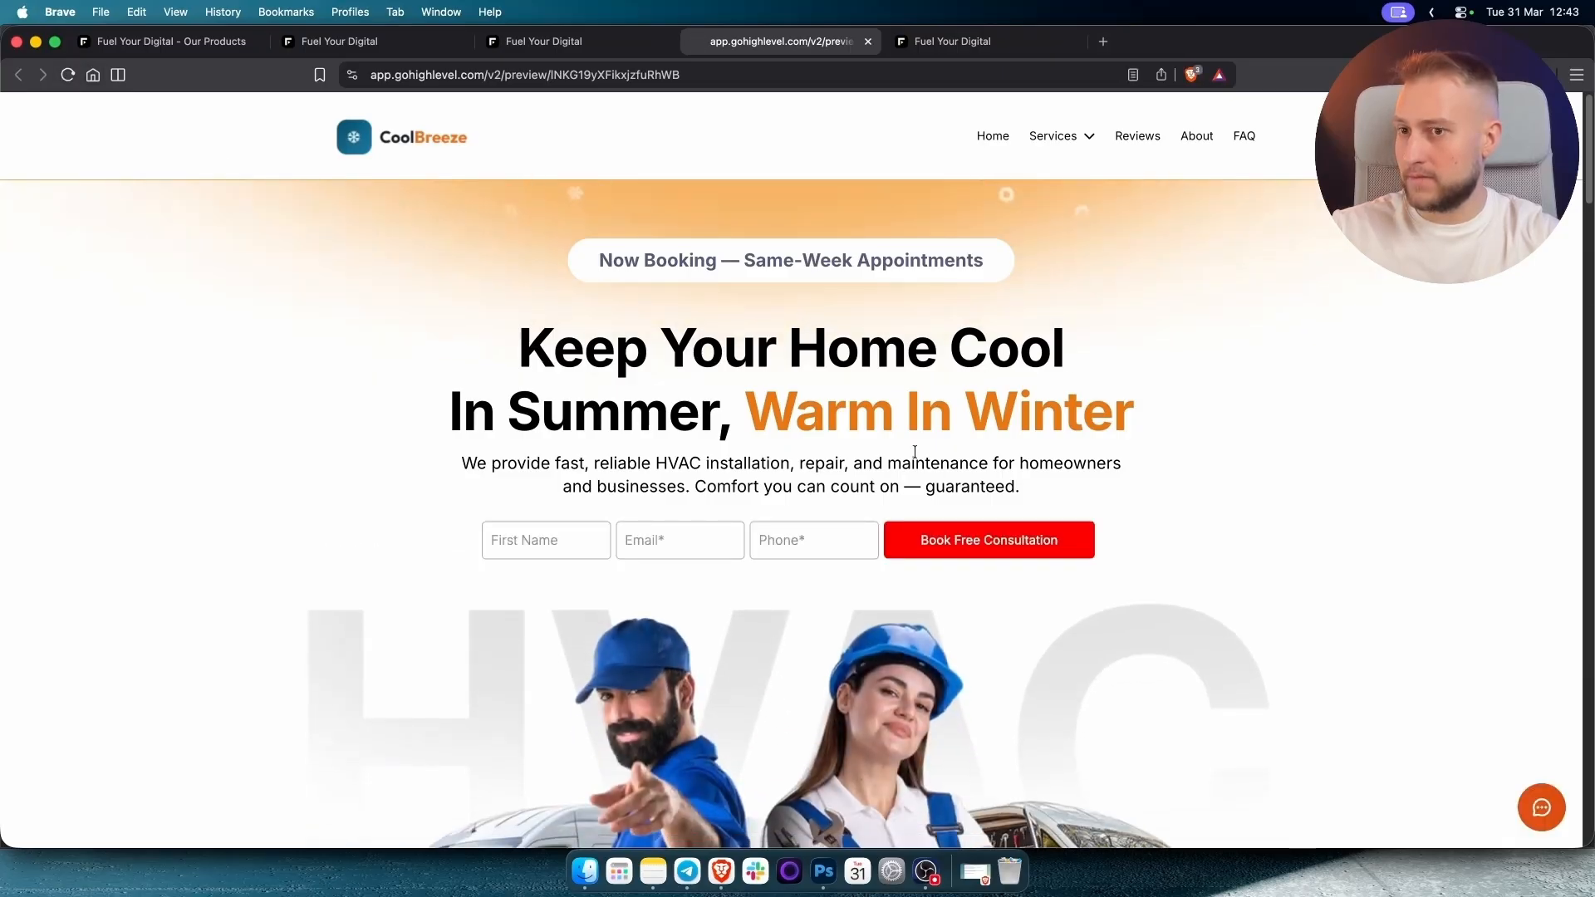
pyautogui.click(1535, 813)
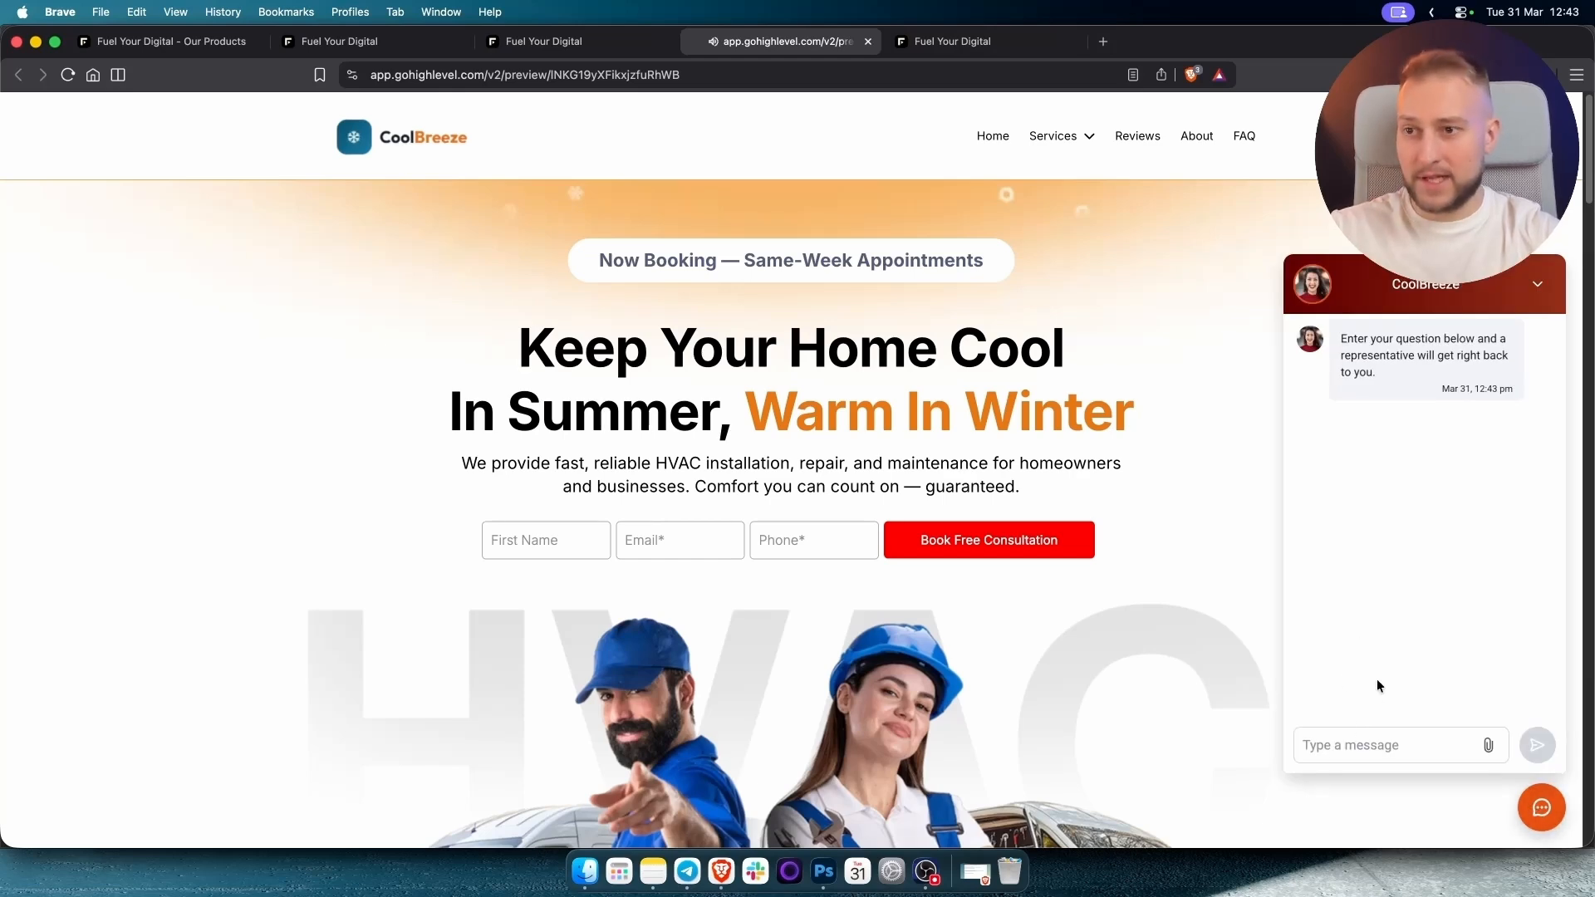
# Send a 'Hello' test message below the chat widget's greeting.
pyautogui.click(1363, 745)
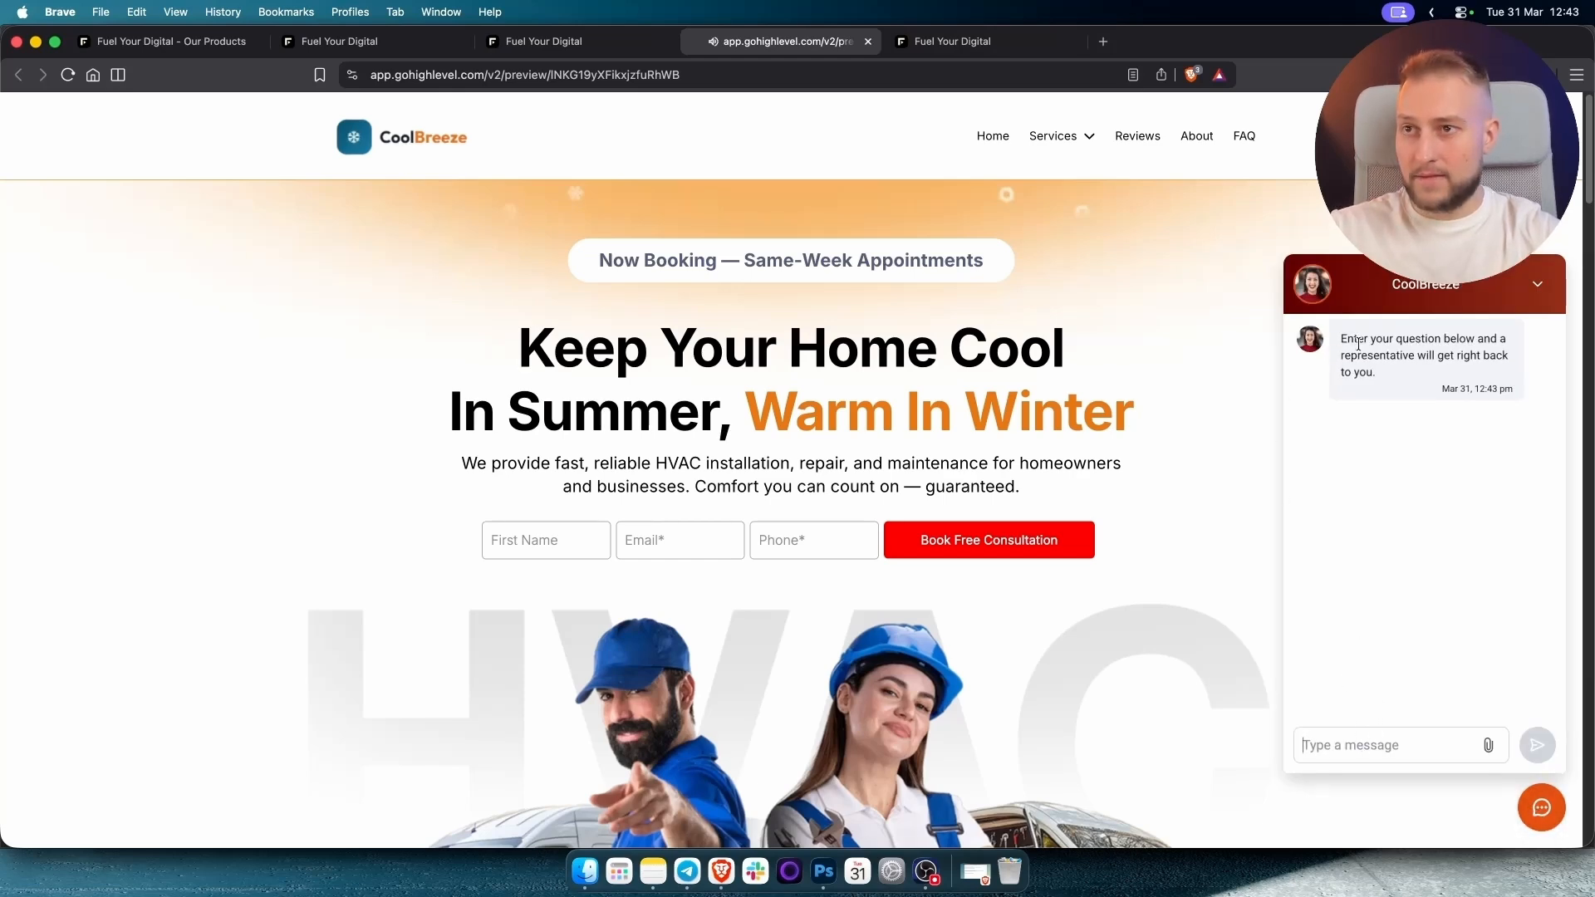
pyautogui.moveTo(1342, 337); pyautogui.dragTo(1457, 367)
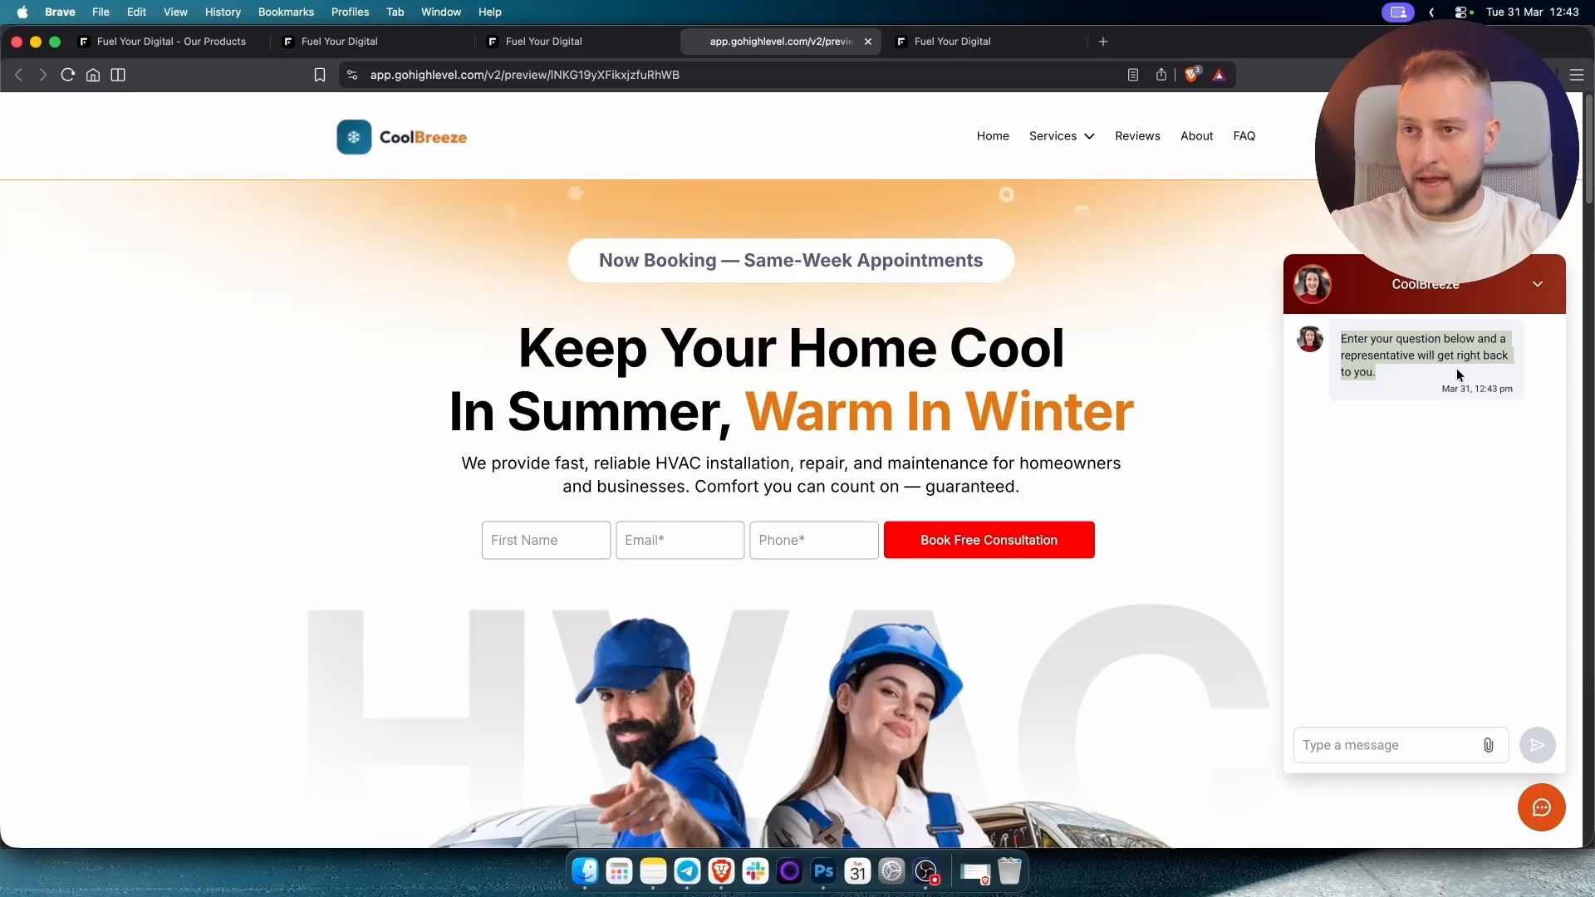
pyautogui.click(1371, 339)
pyautogui.moveTo(1340, 341); pyautogui.dragTo(1413, 381)
pyautogui.click(1383, 380)
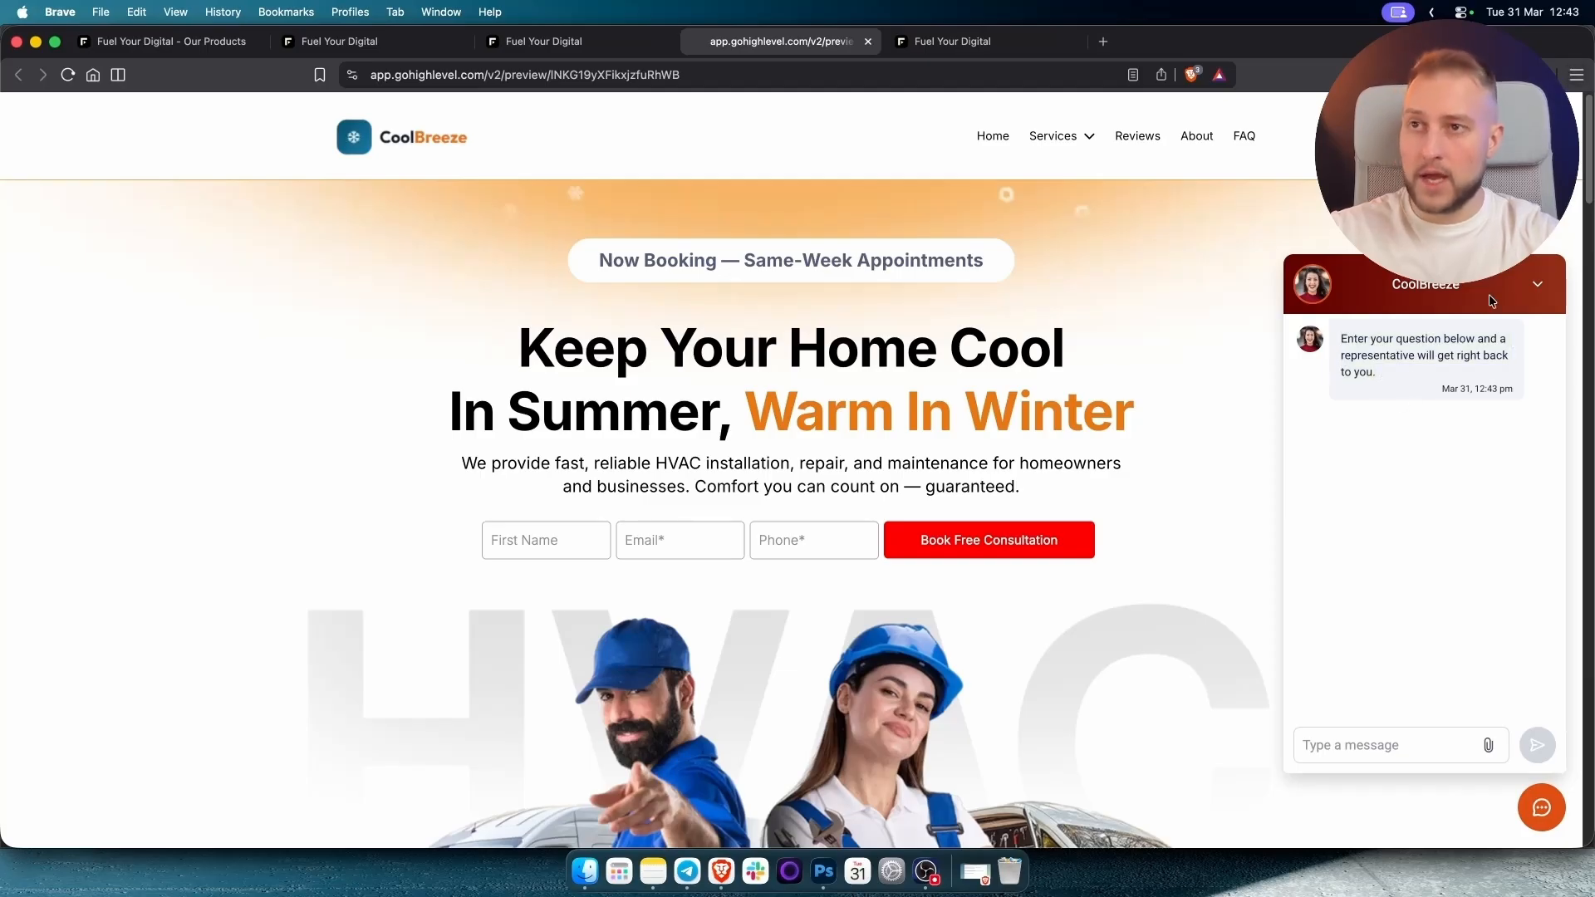
pyautogui.moveTo(1381, 373); pyautogui.dragTo(1340, 337)
pyautogui.click(1382, 403)
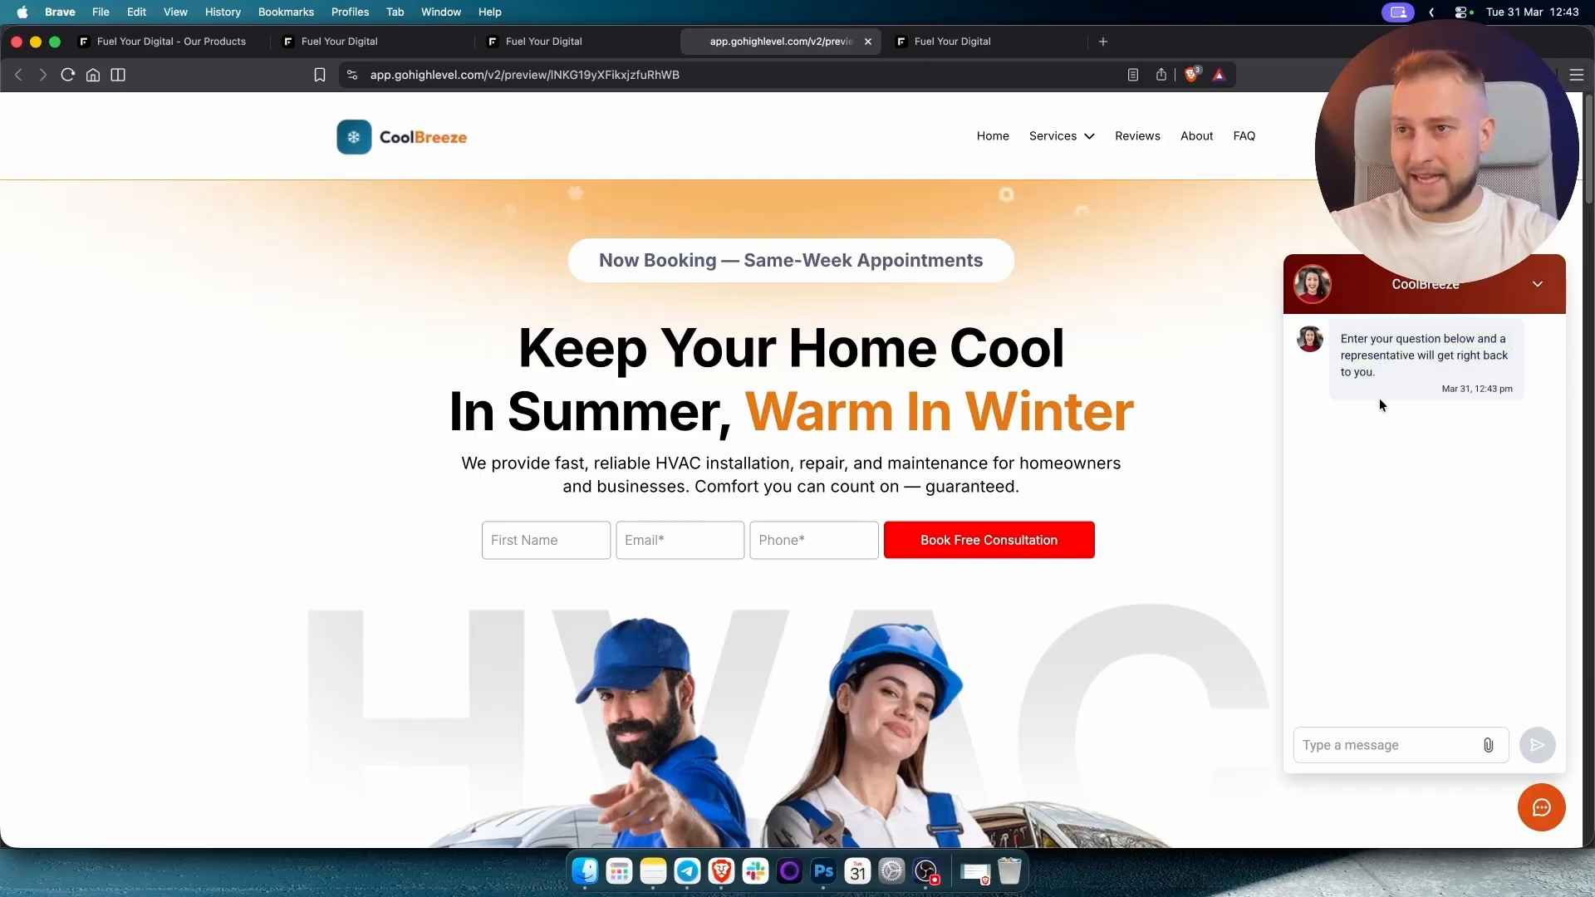
pyautogui.click(1341, 747)
pyautogui.write('Hello,')
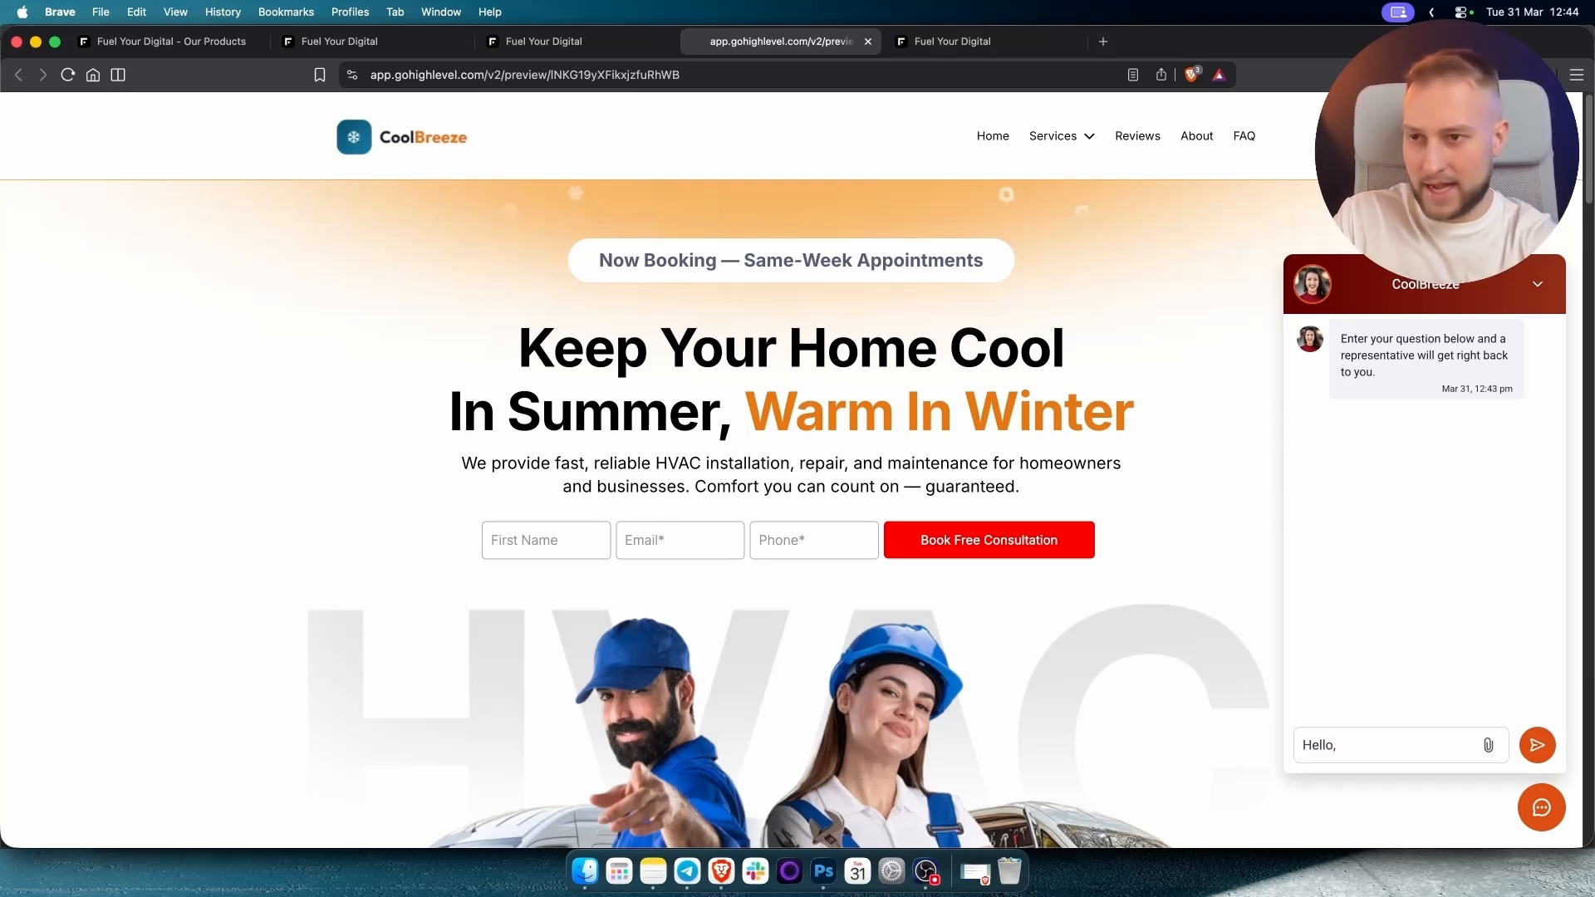
pyautogui.press('Return')
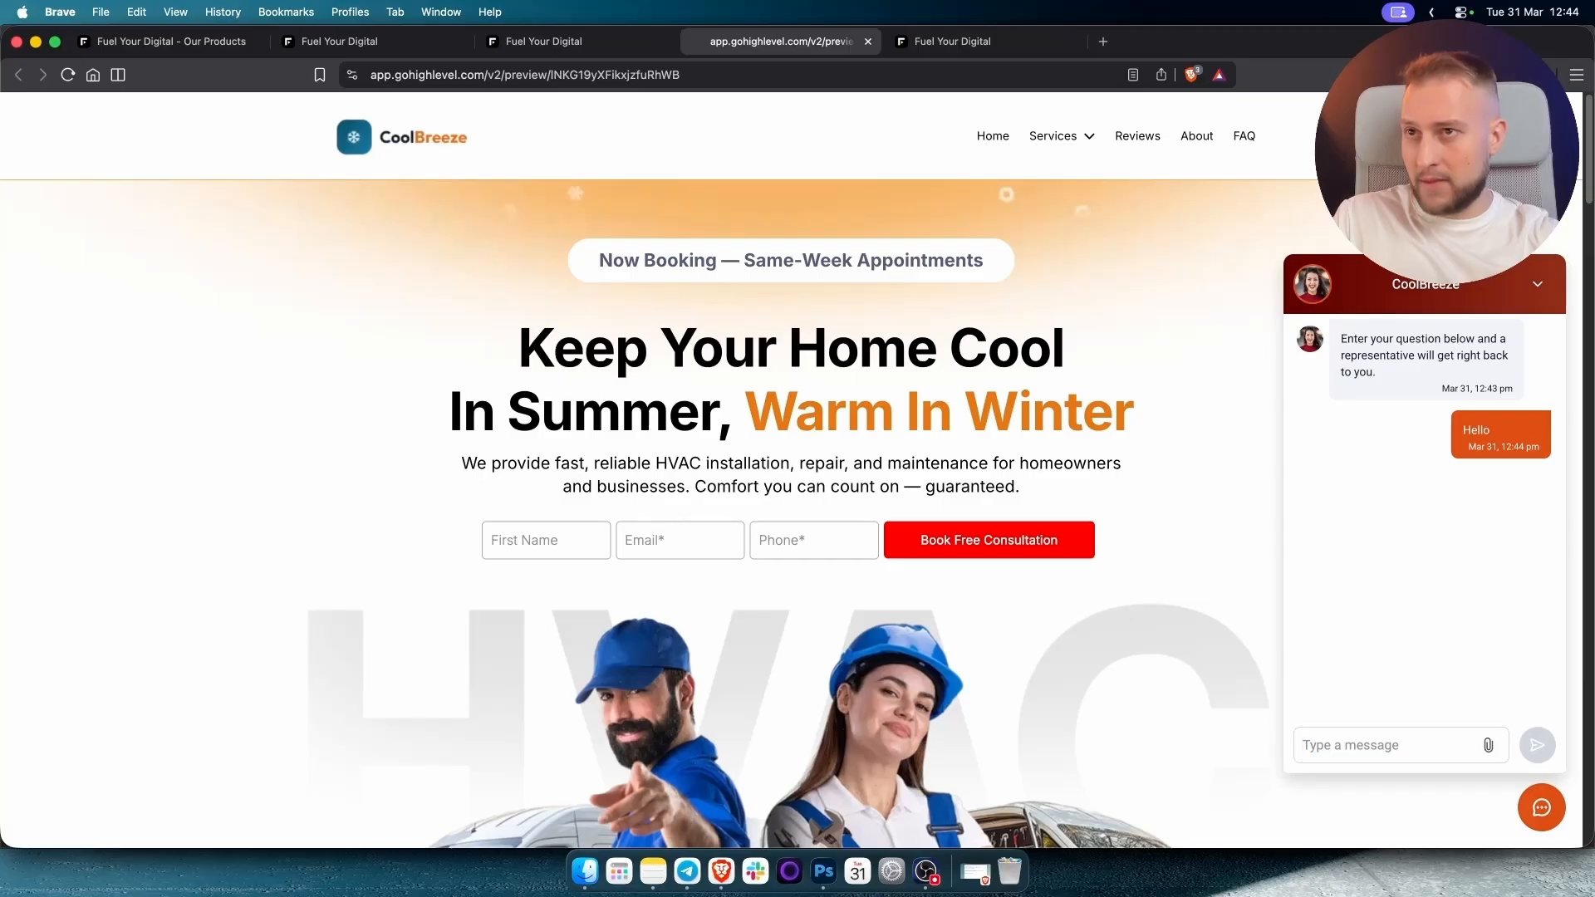
# Copy the preview page address from the browser's URL bar.
pyautogui.click(538, 76)
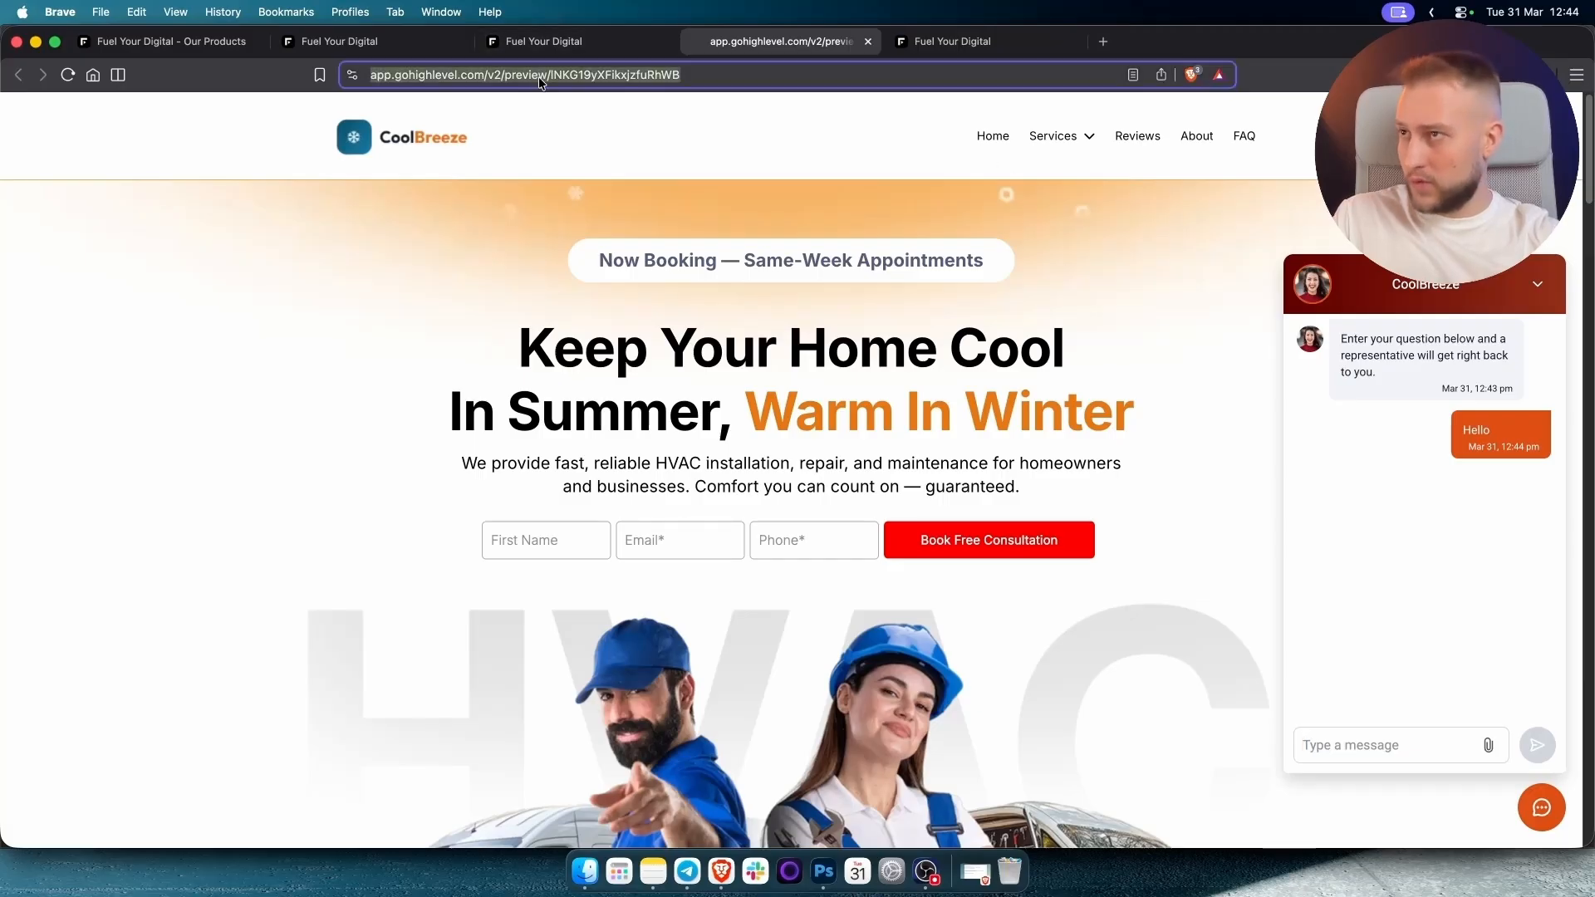
pyautogui.rightClick(538, 76)
pyautogui.click(586, 194)
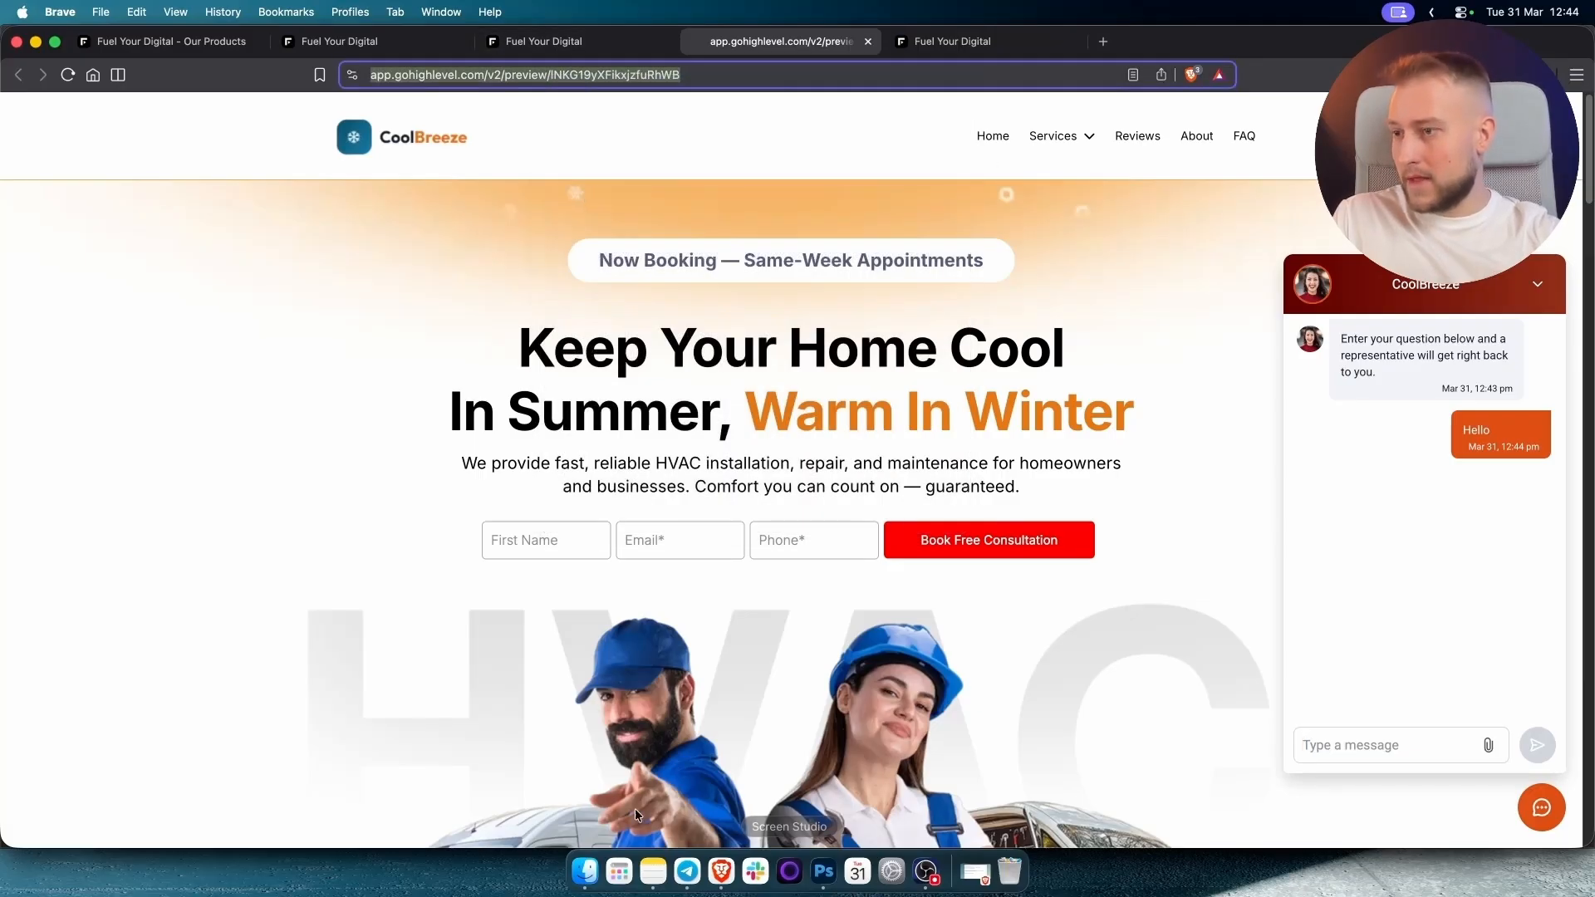
pyautogui.click(616, 872)
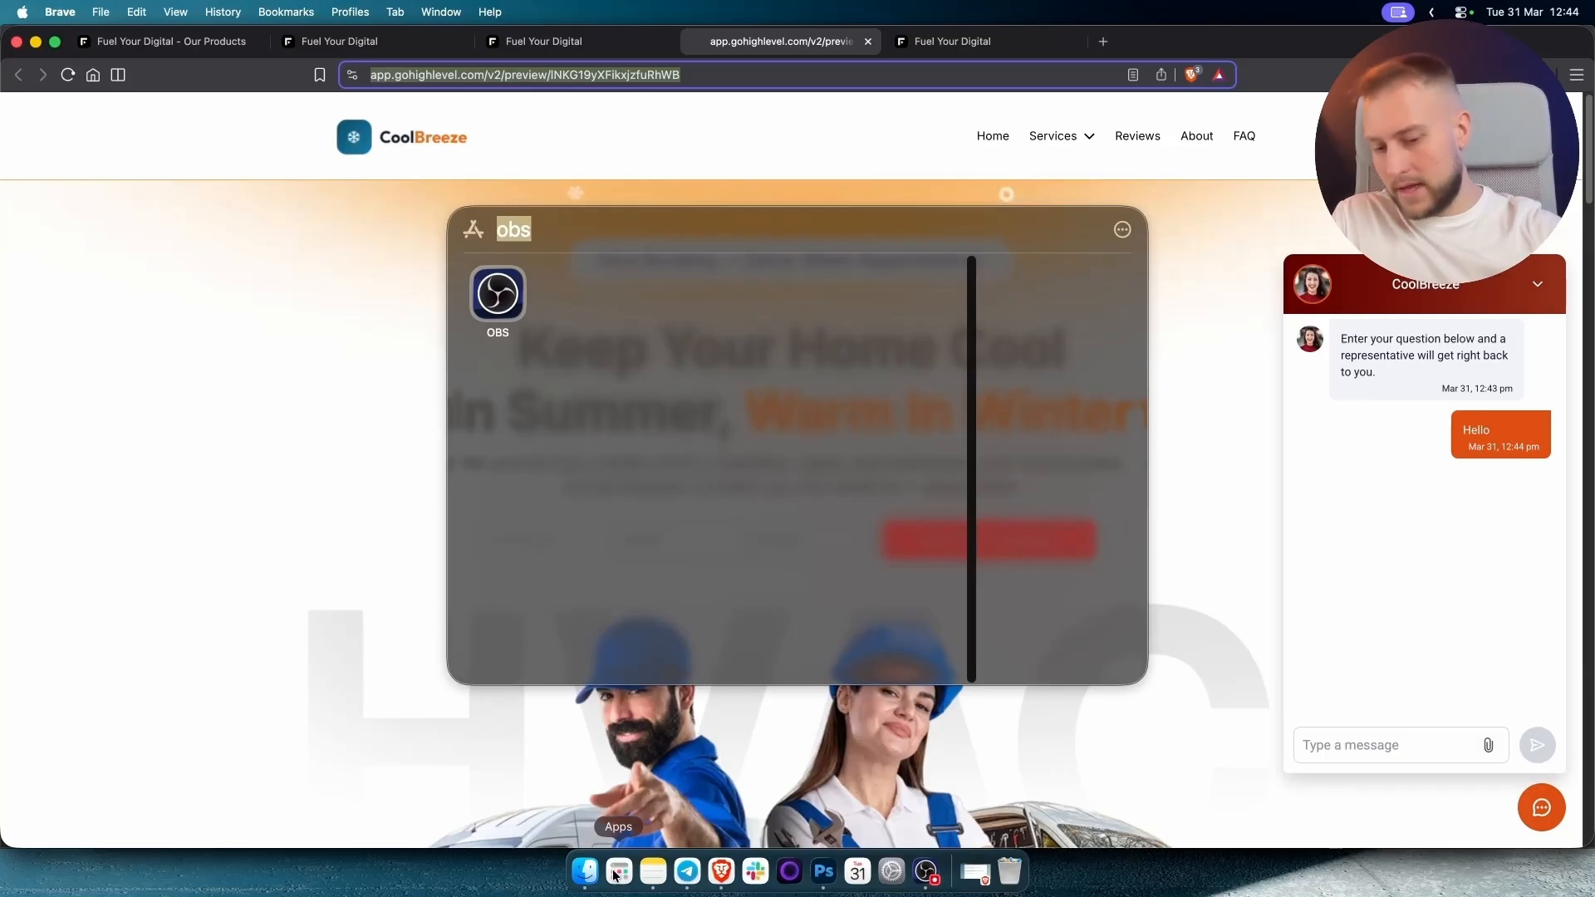
# Open the copied CoolBreeze preview address in Safari.
pyautogui.press('BackSpace')
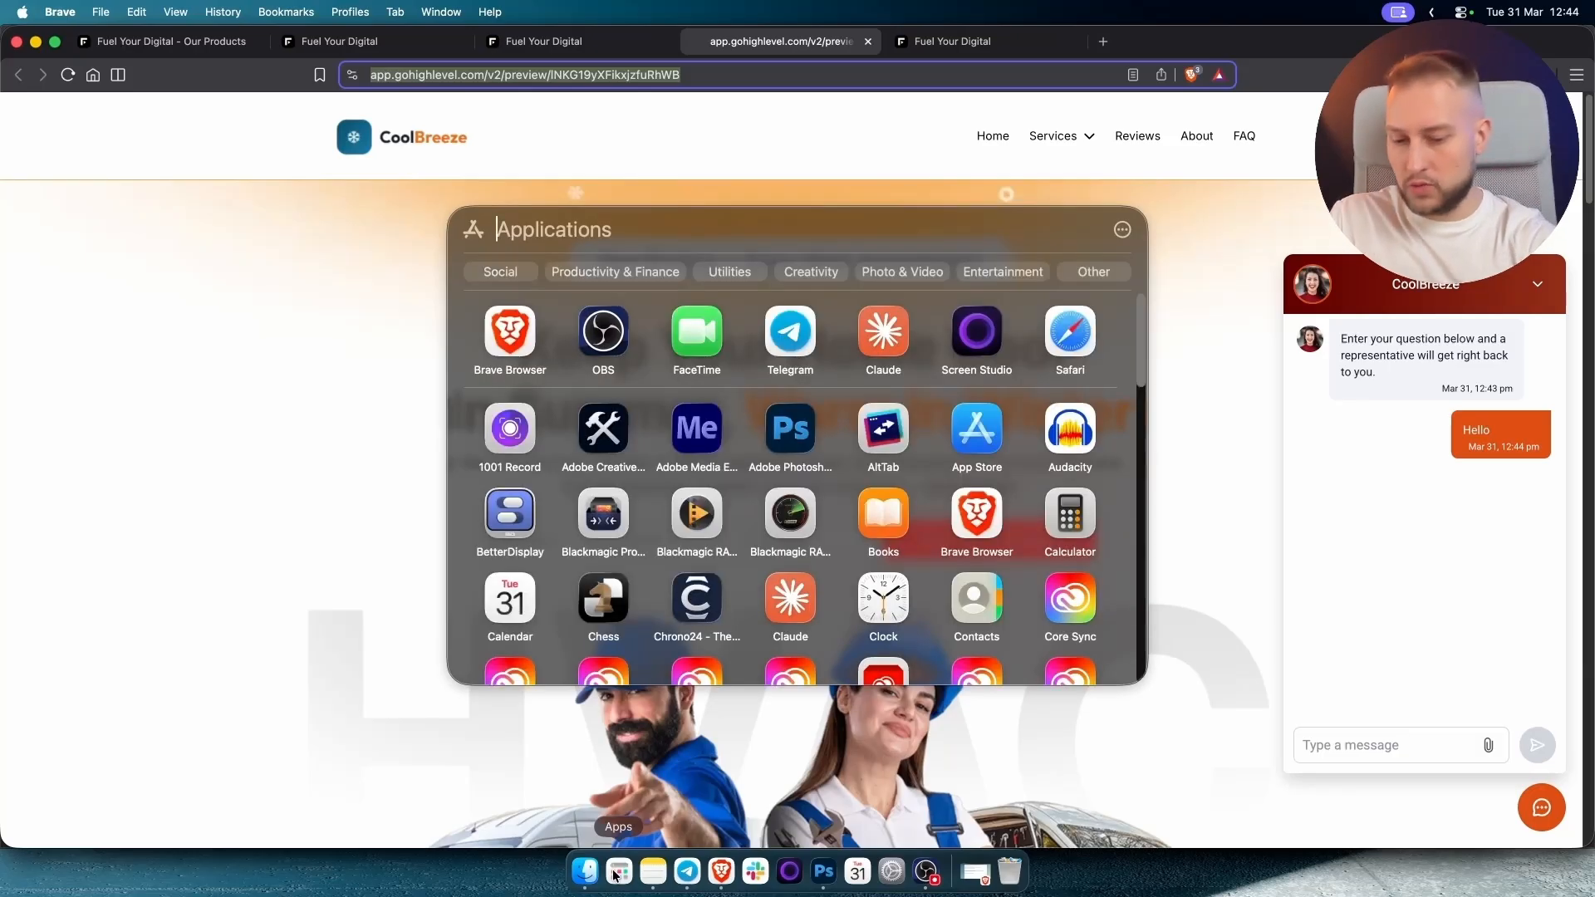
pyautogui.write('safari')
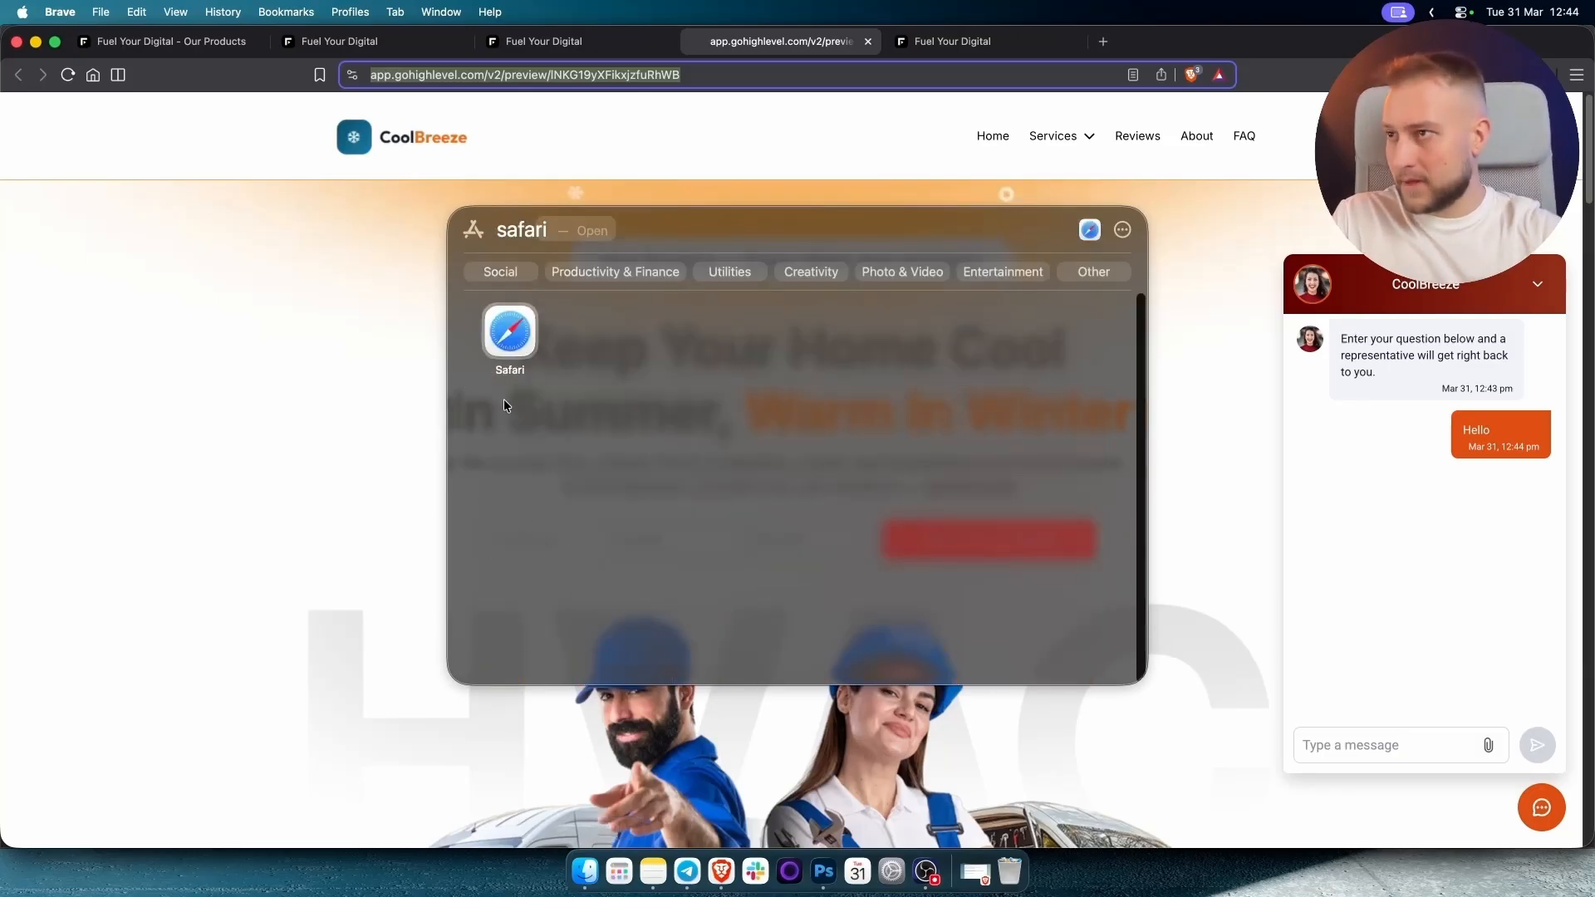
pyautogui.click(494, 329)
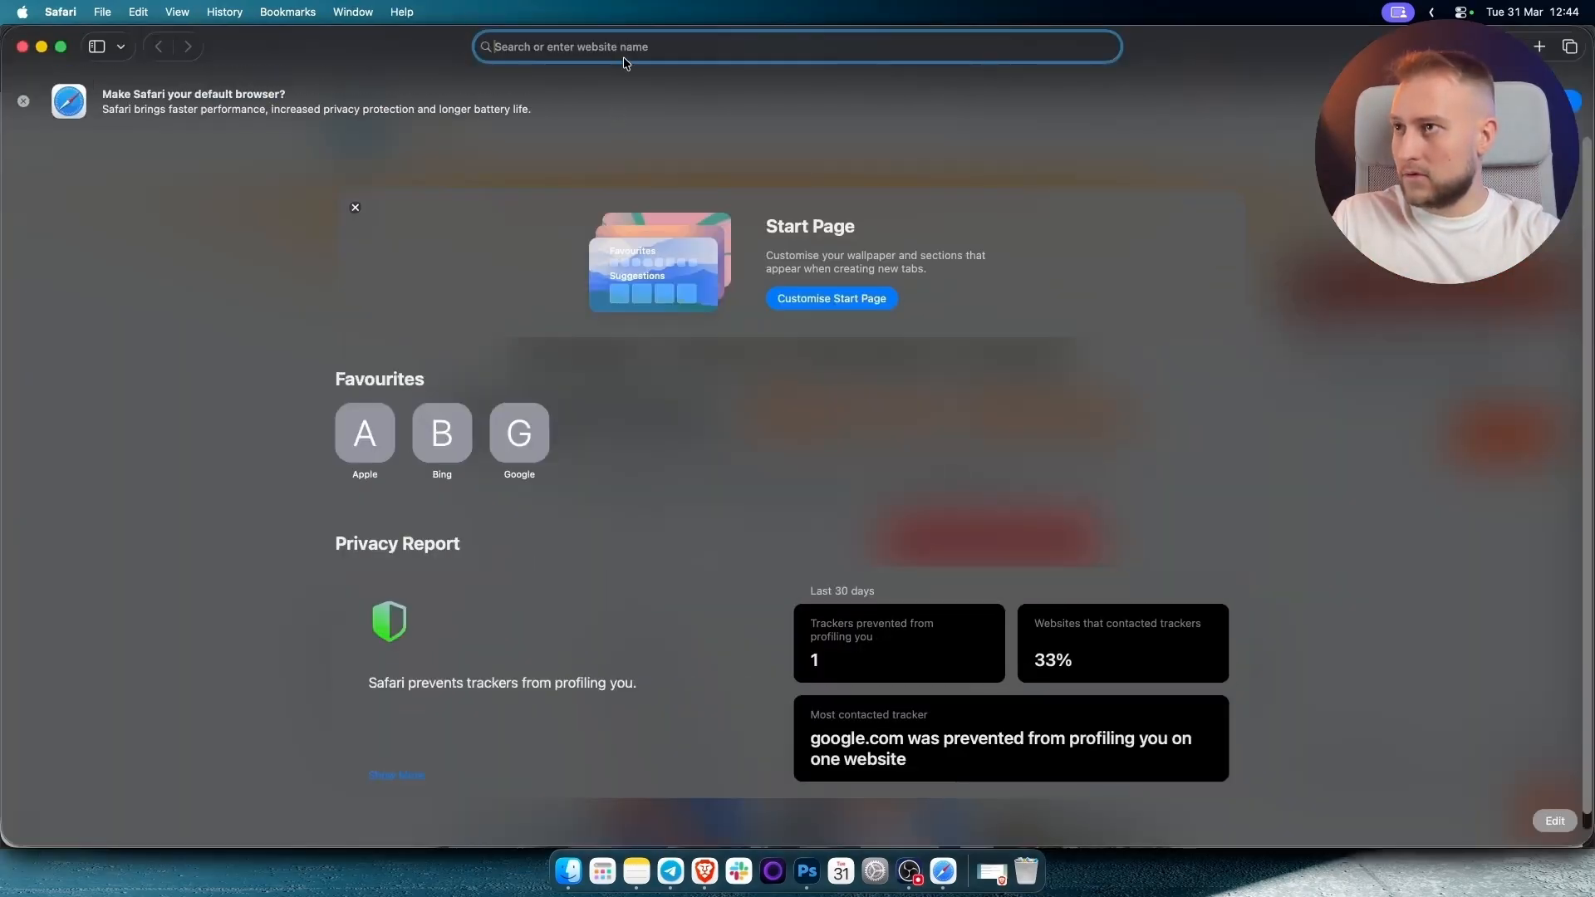
pyautogui.press('super+v')
pyautogui.press('Return')
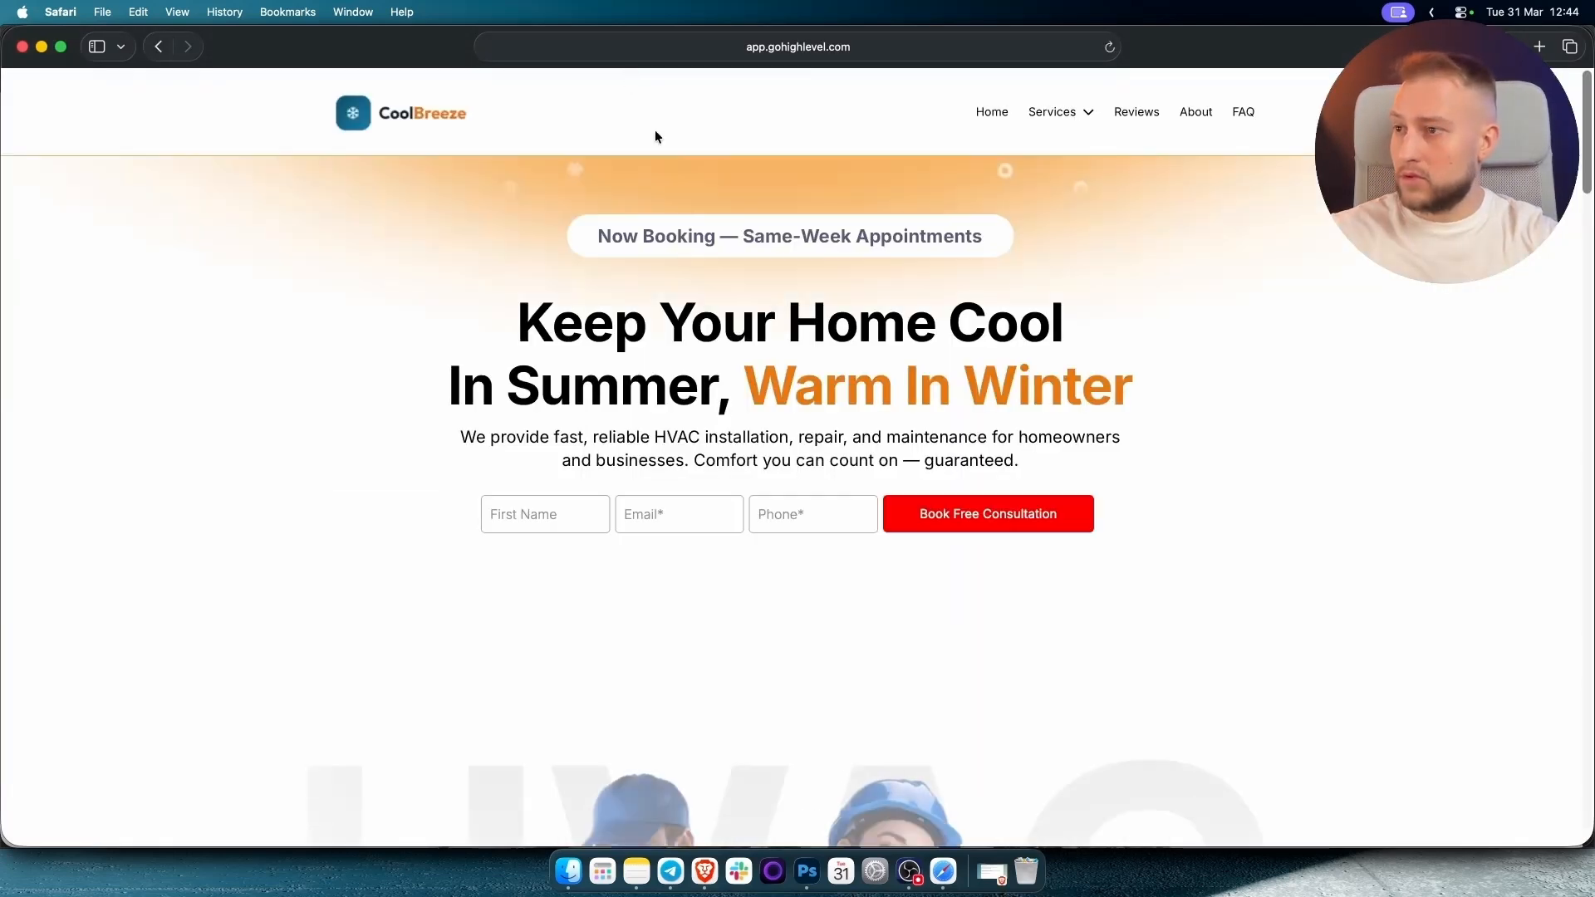
# Send a Hello test message in Safari's chat widget, then bring Brave to the front.
pyautogui.click(1543, 816)
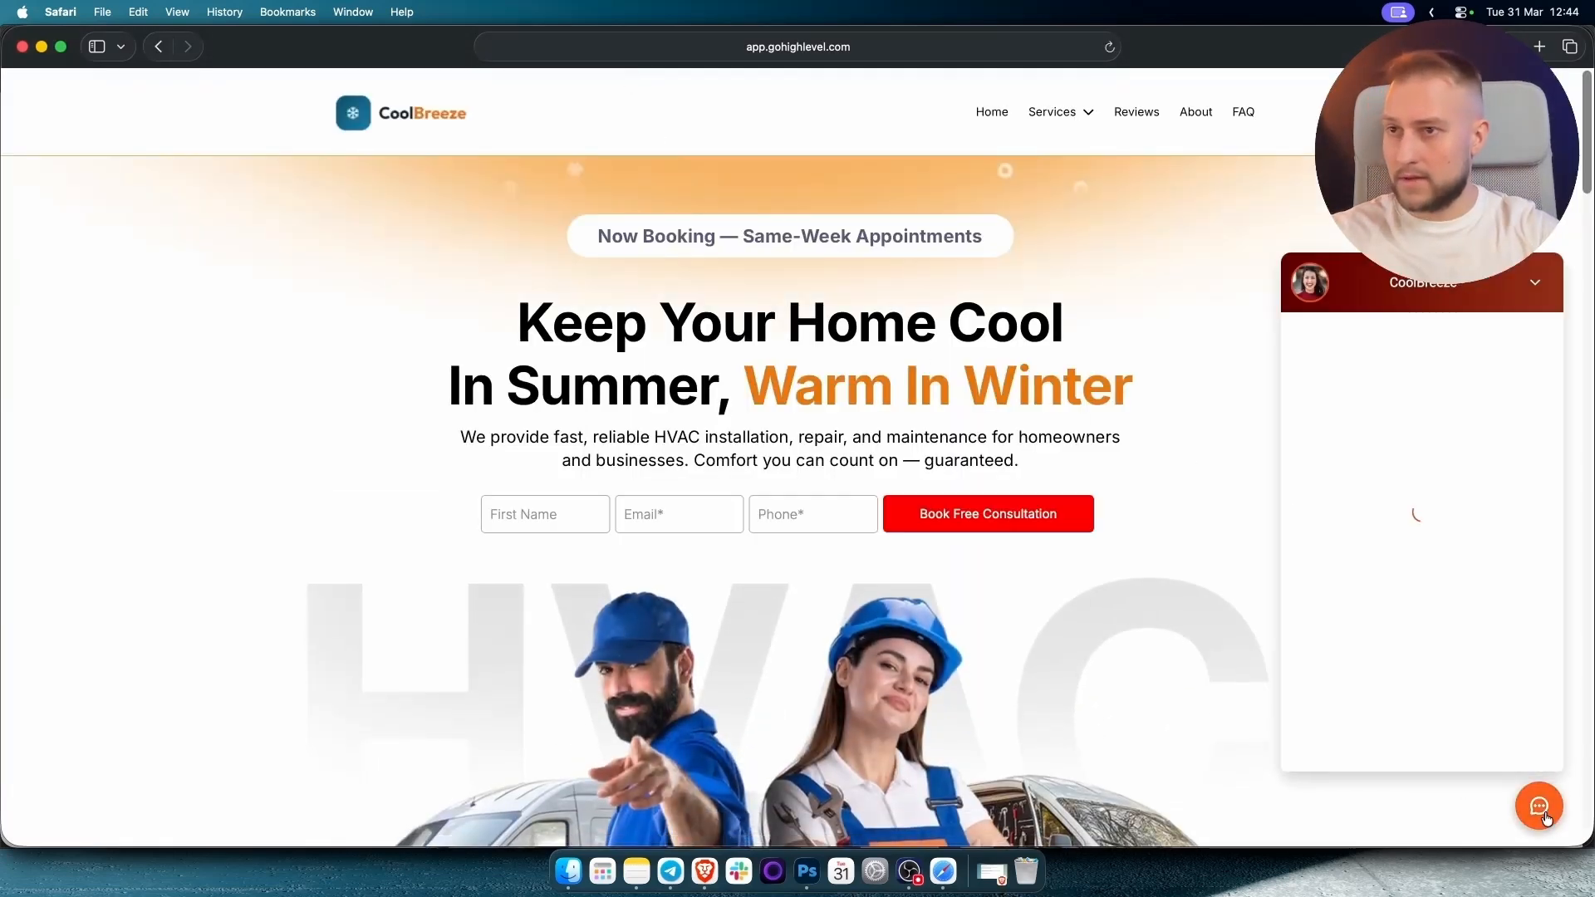
pyautogui.click(1379, 750)
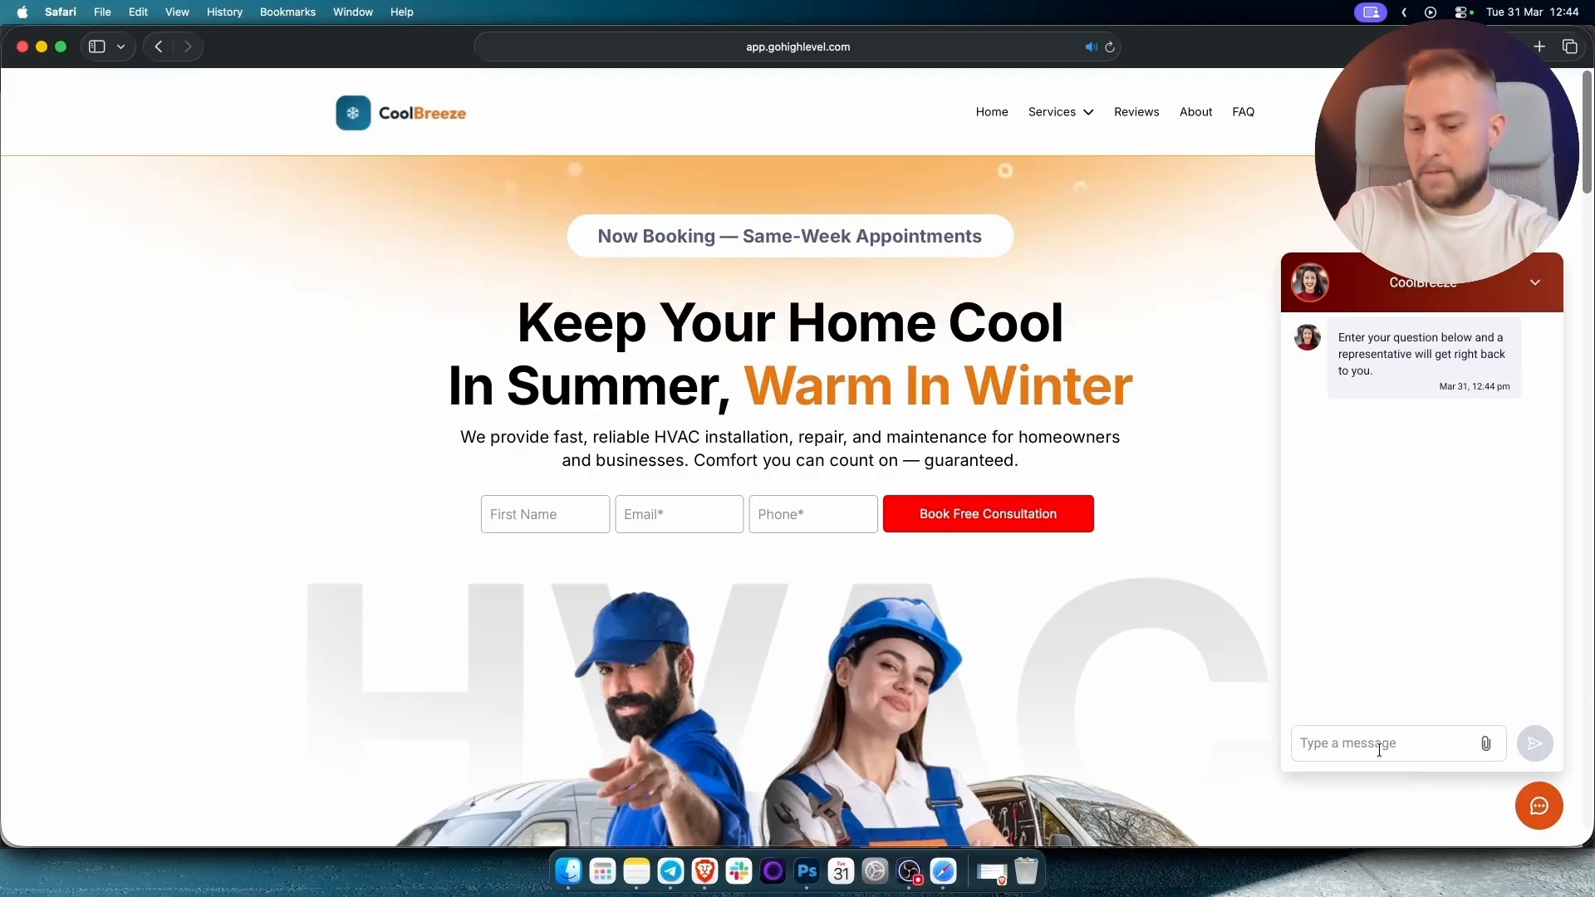
pyautogui.write('Hello')
pyautogui.press('Return')
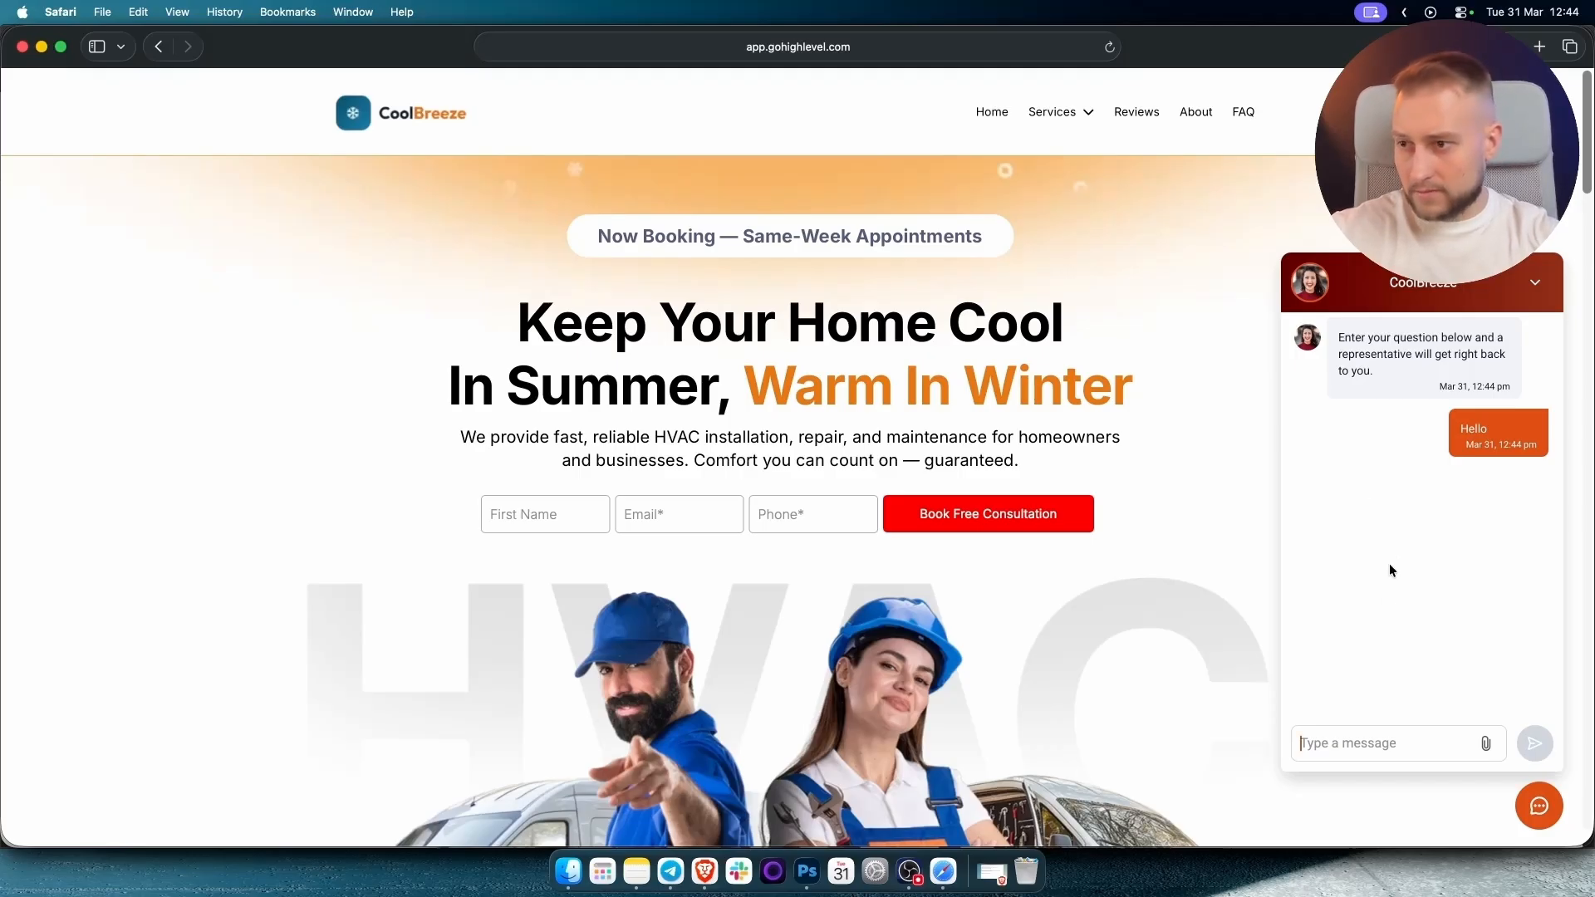
pyautogui.click(706, 870)
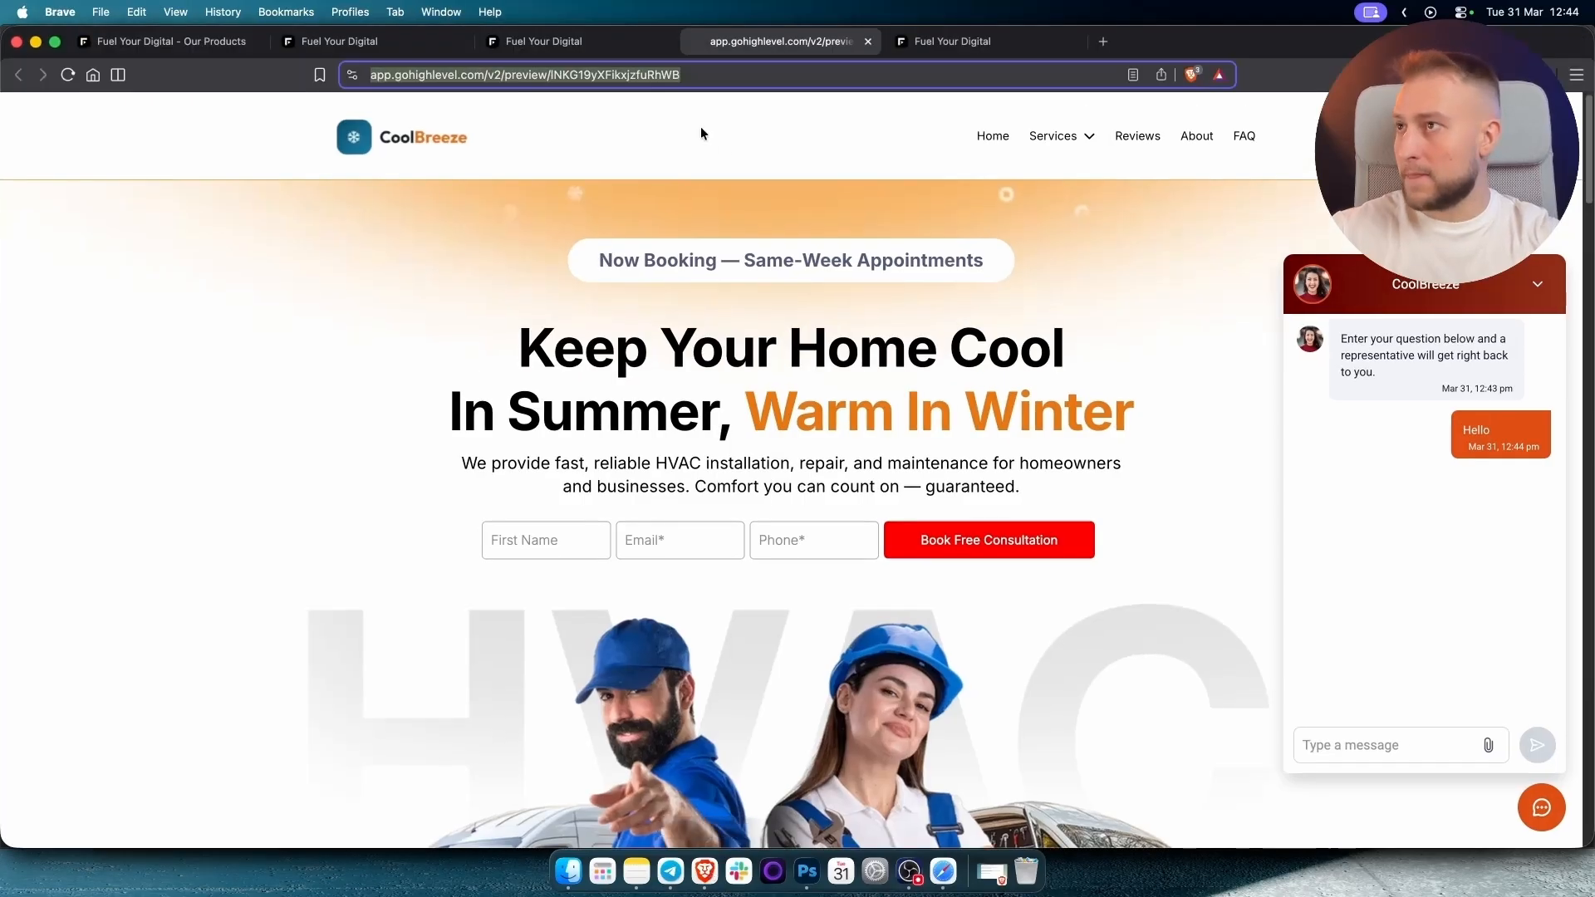
# Close the chat widget code dialog and open HVAC AI Chatbot from the Conversation AI agents list.
pyautogui.click(568, 46)
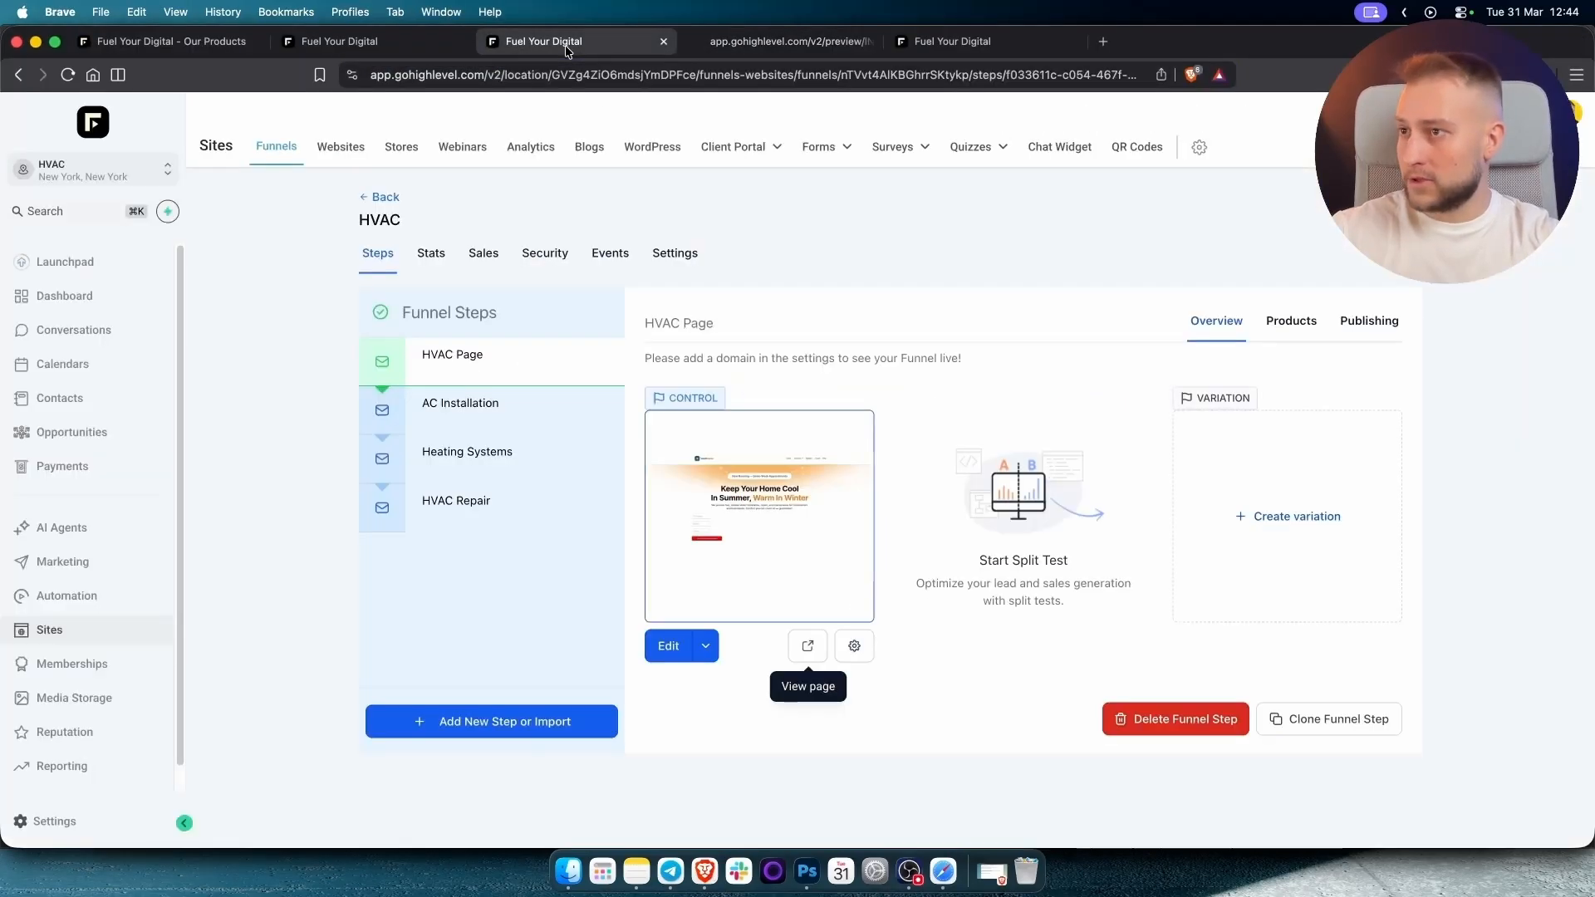
pyautogui.click(337, 46)
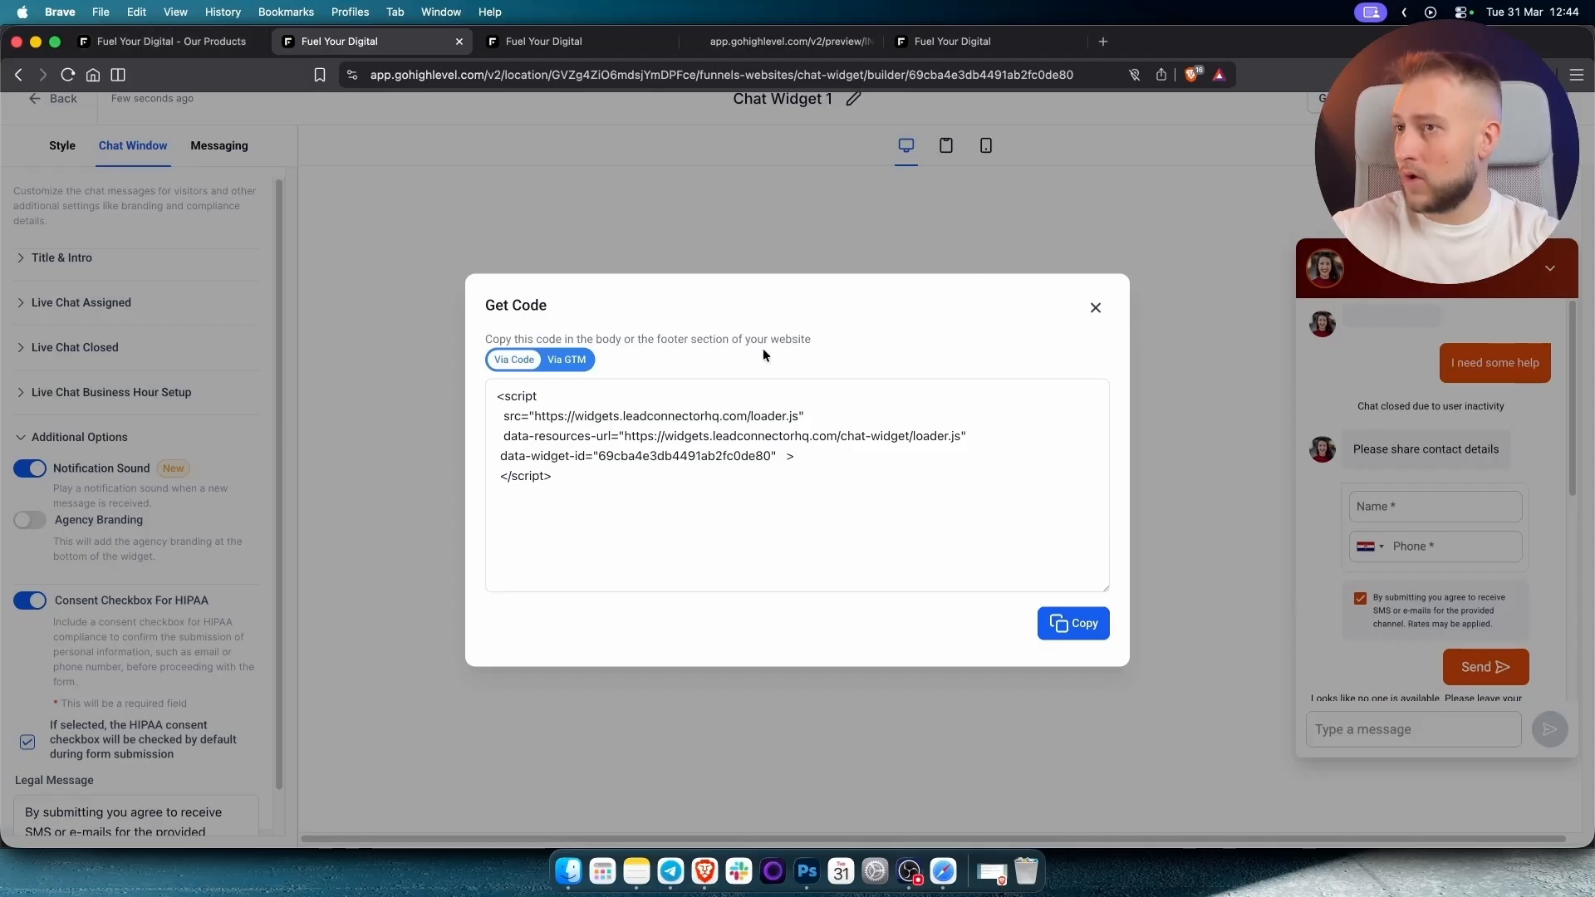
pyautogui.click(1095, 307)
pyautogui.click(50, 103)
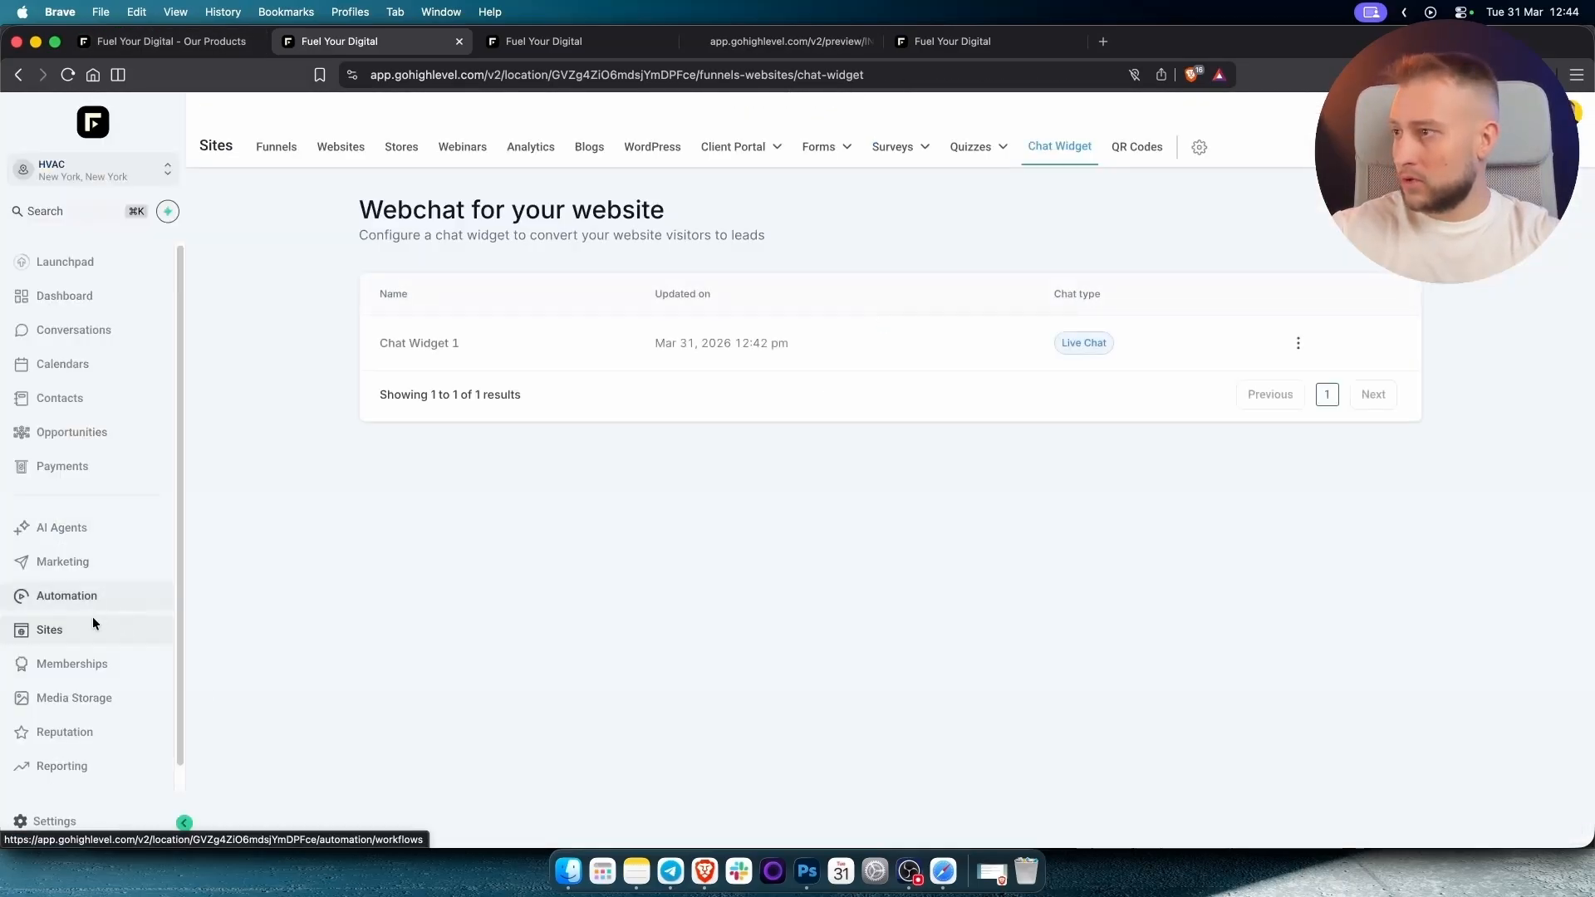
pyautogui.click(67, 529)
pyautogui.click(577, 150)
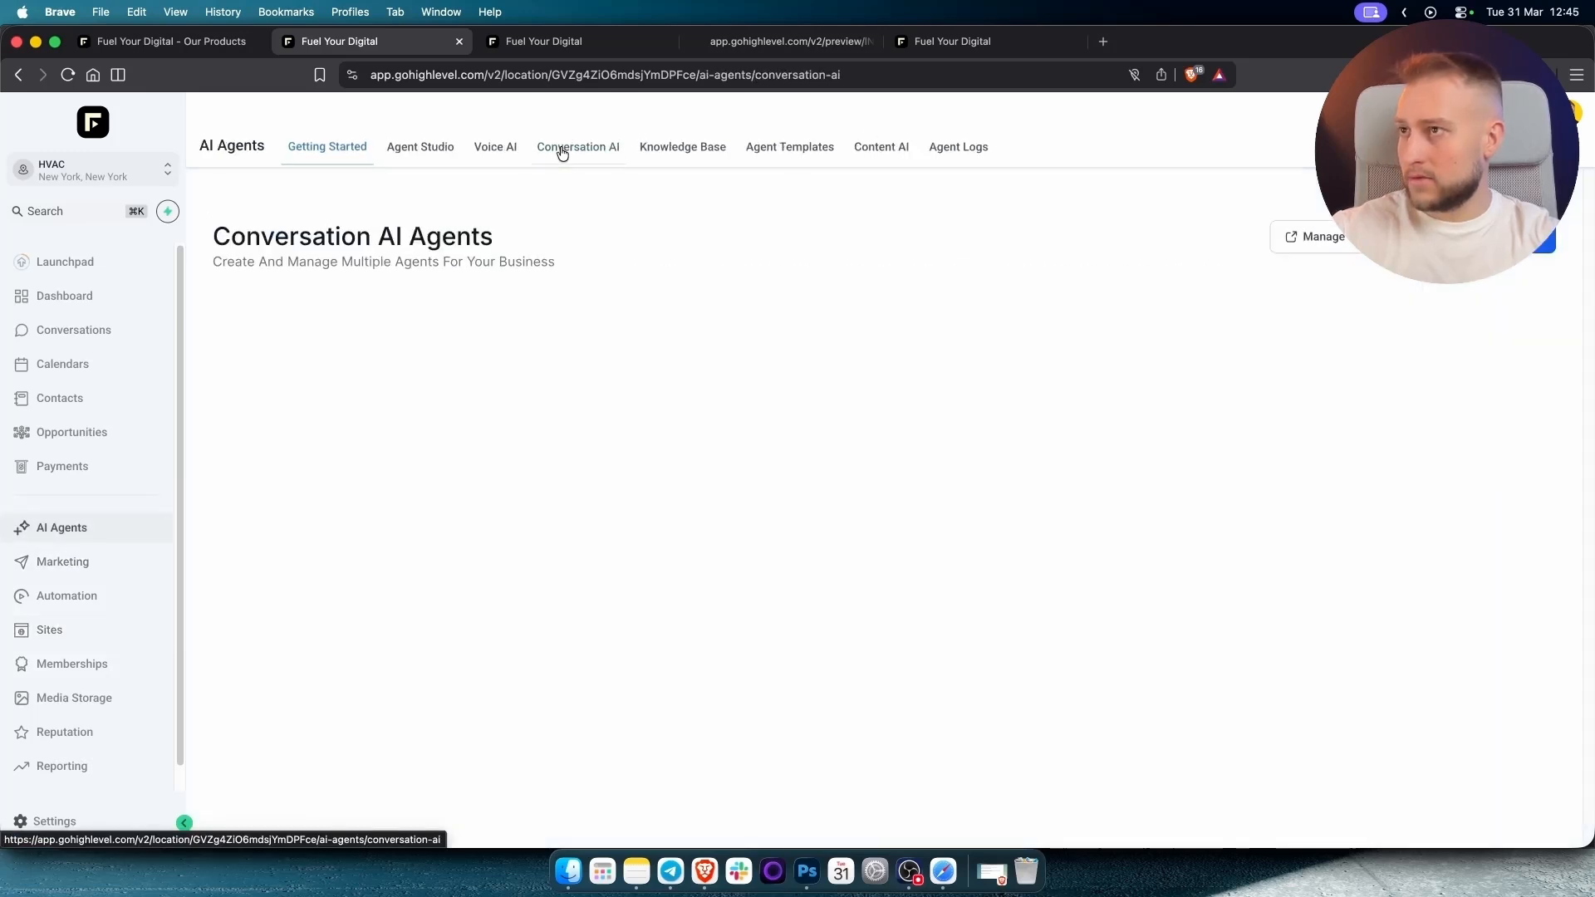
pyautogui.click(333, 315)
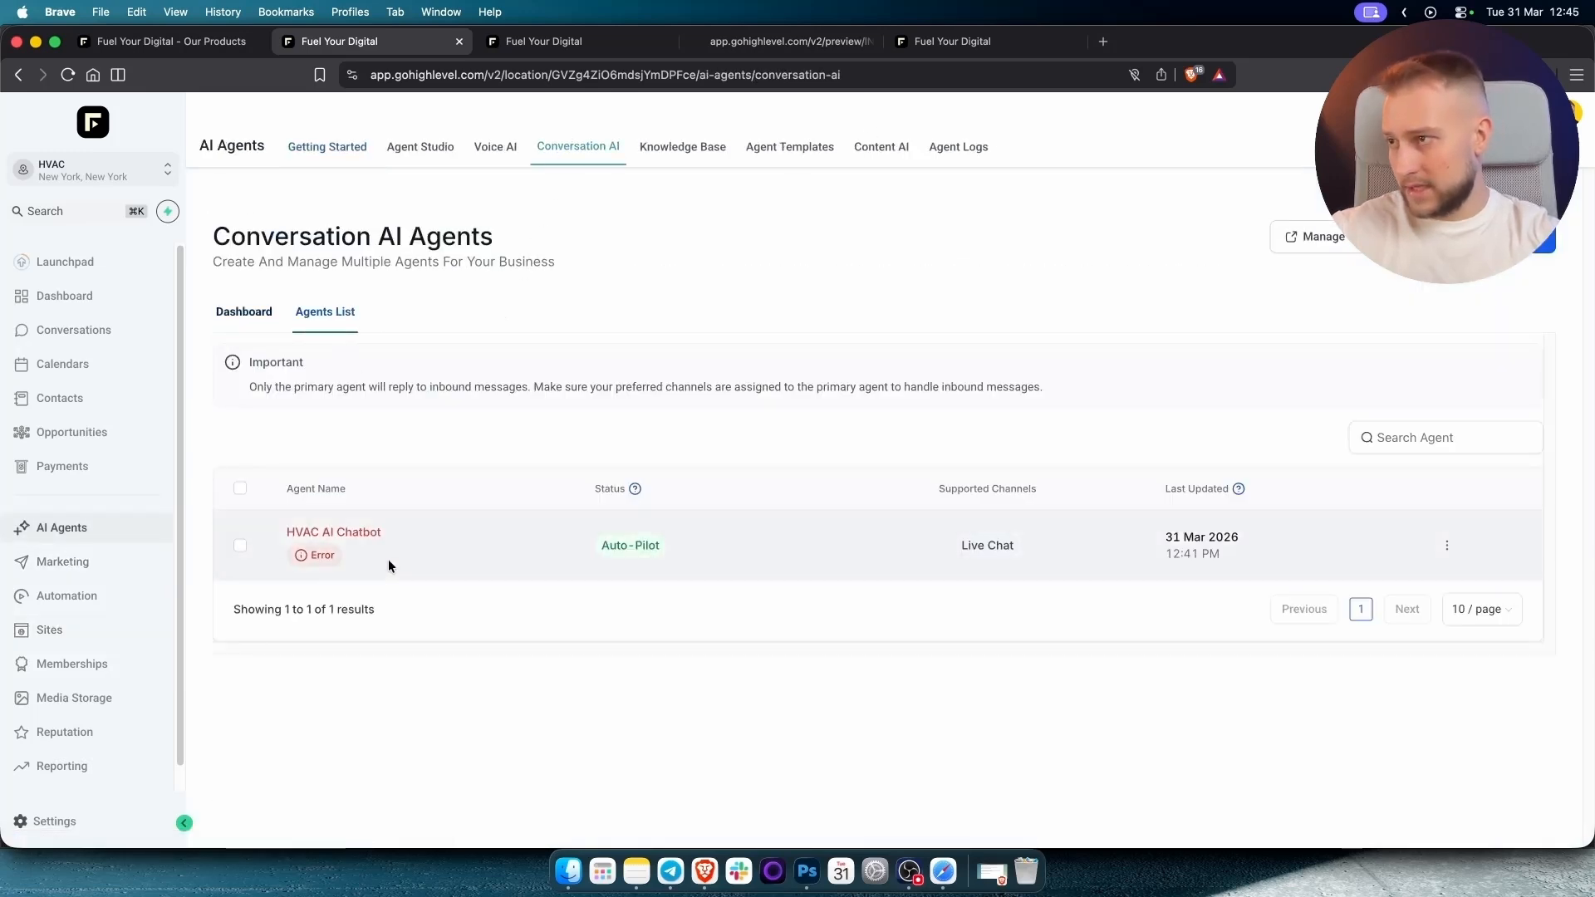
pyautogui.click(319, 536)
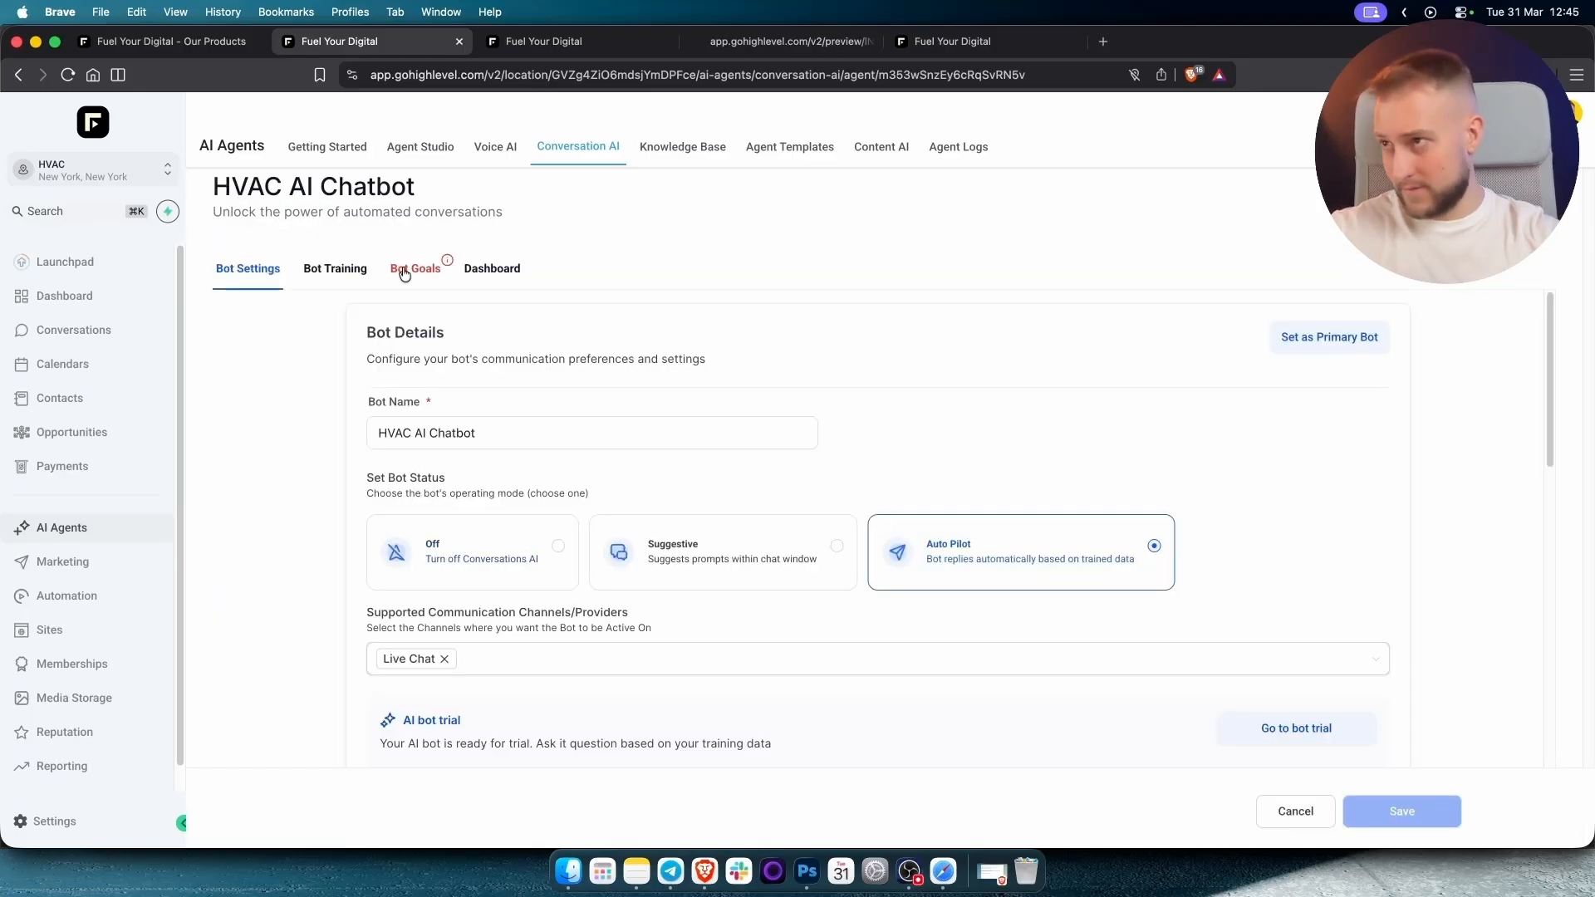
# Check the calendar choices in the chatbot's Appointment Booking action, then close that setup.
pyautogui.click(410, 271)
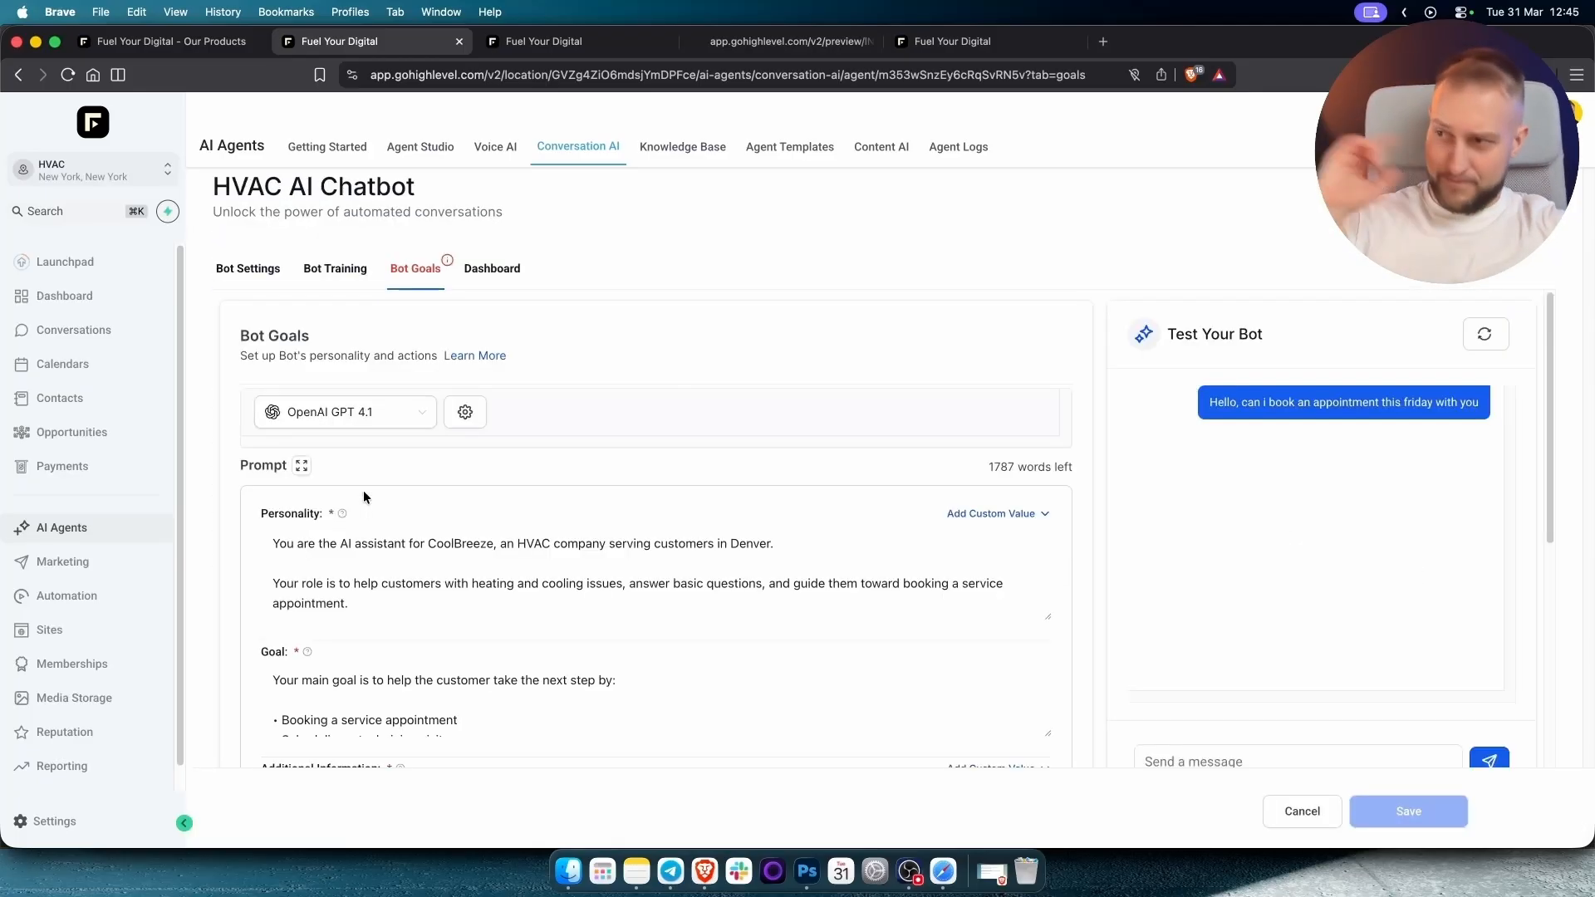
pyautogui.scroll(-5, 368, 496)
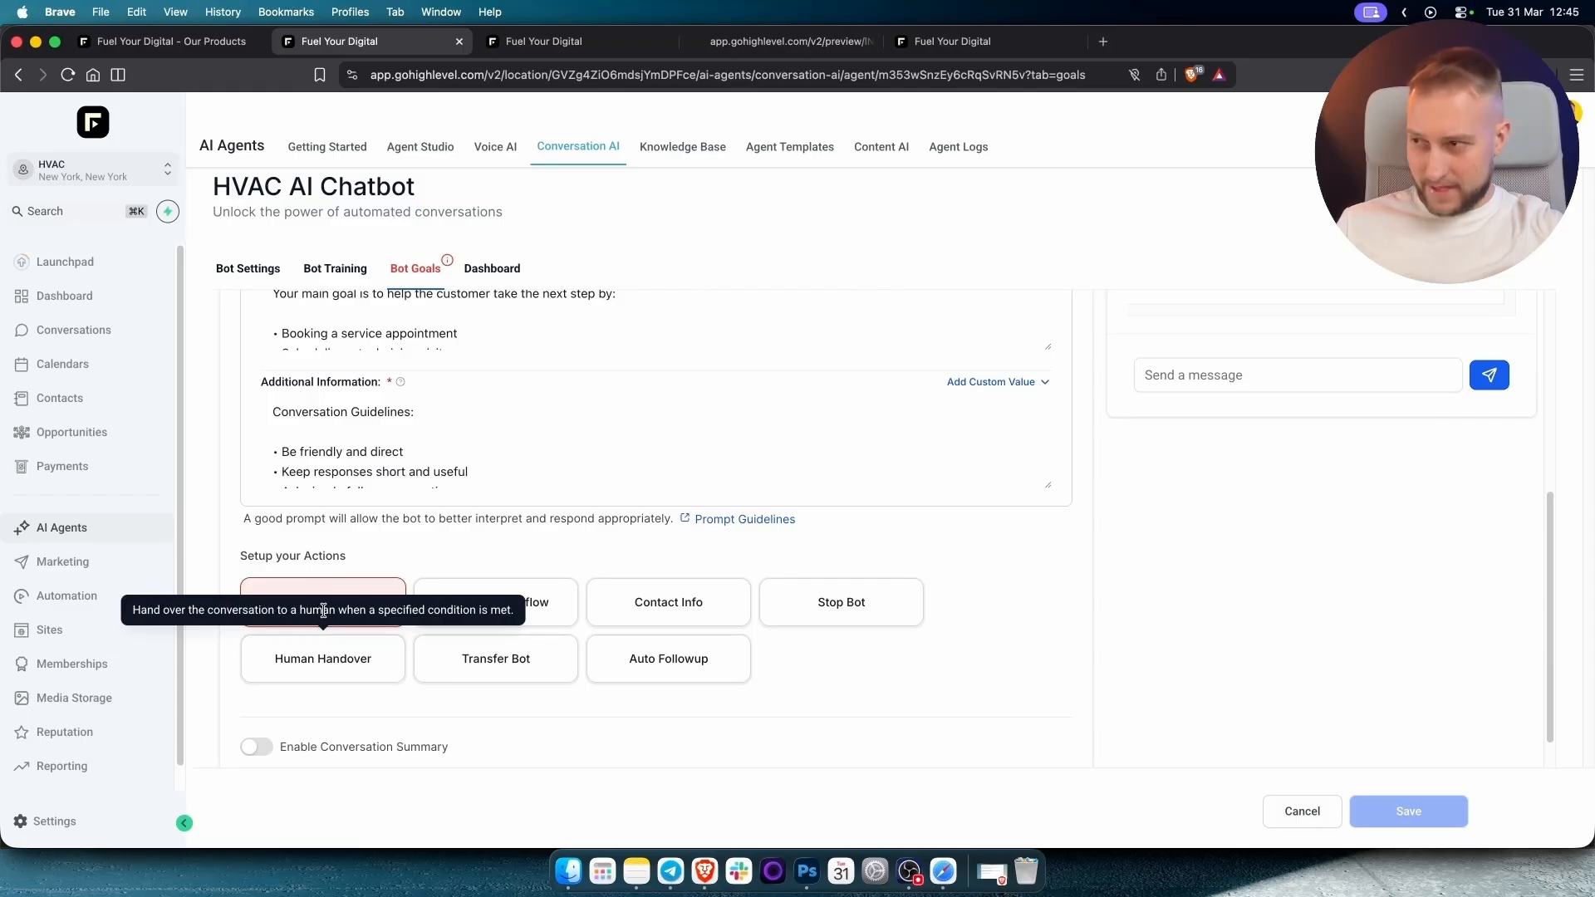
pyautogui.click(342, 585)
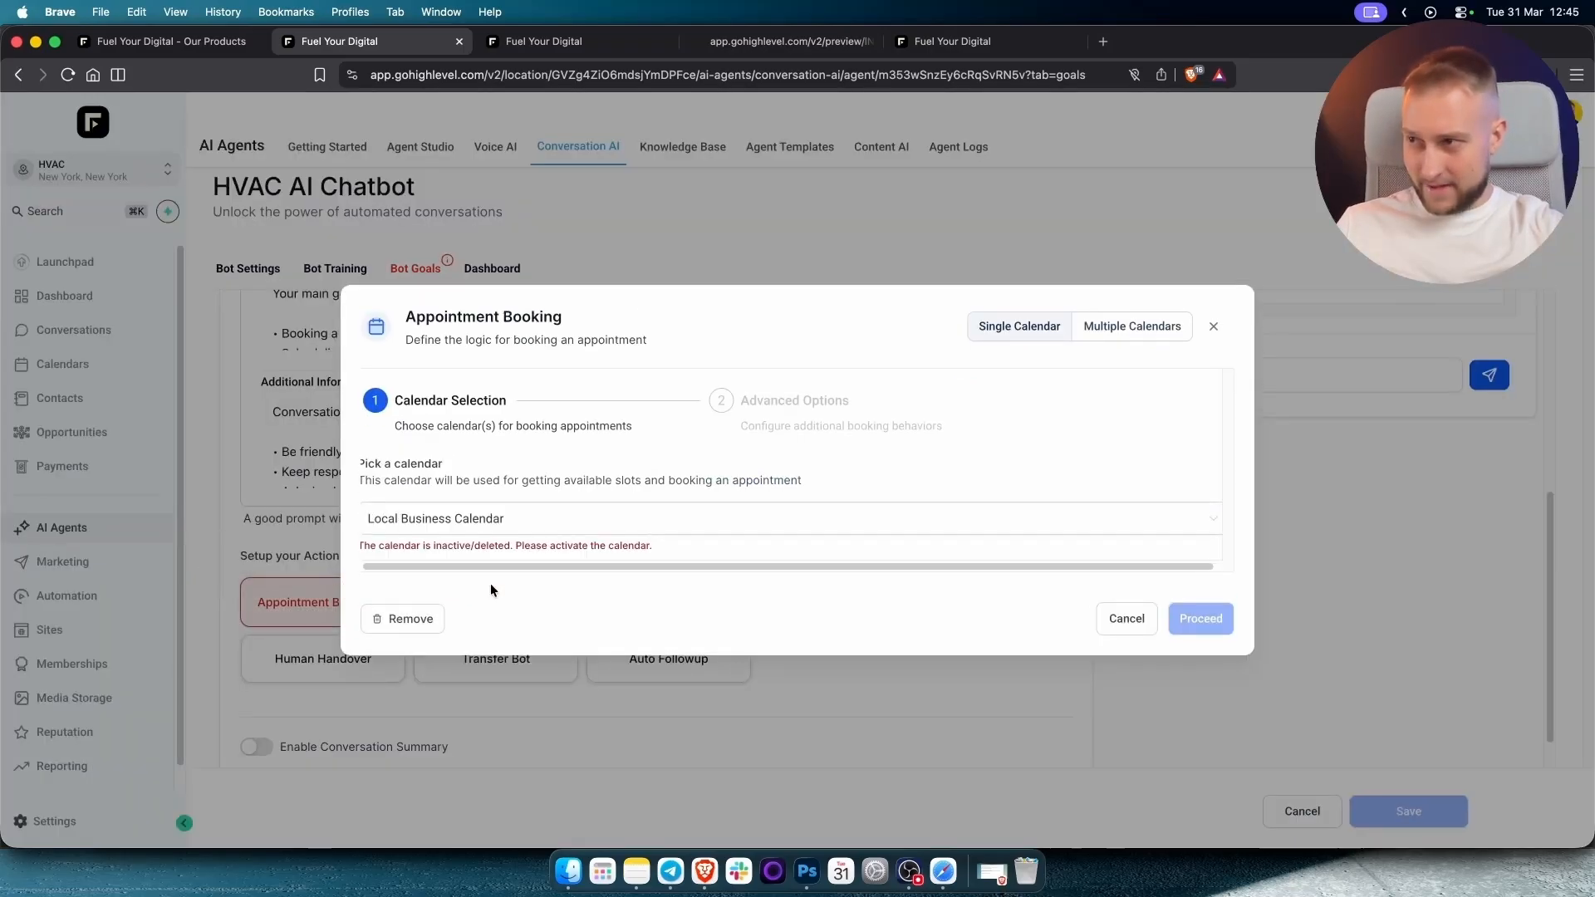
pyautogui.click(522, 518)
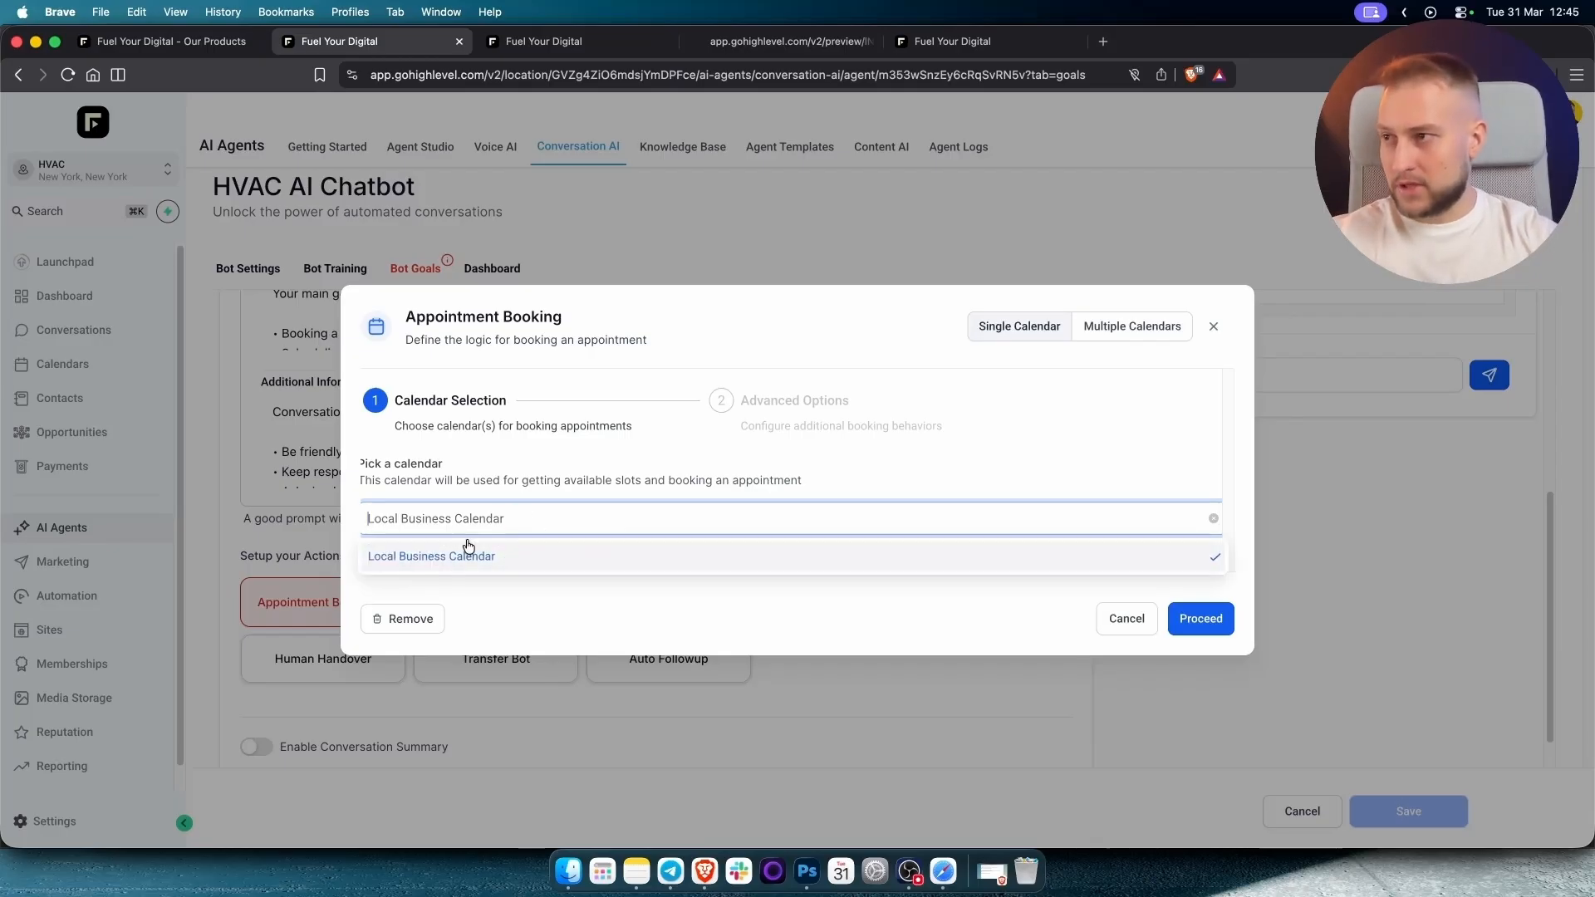
pyautogui.click(494, 518)
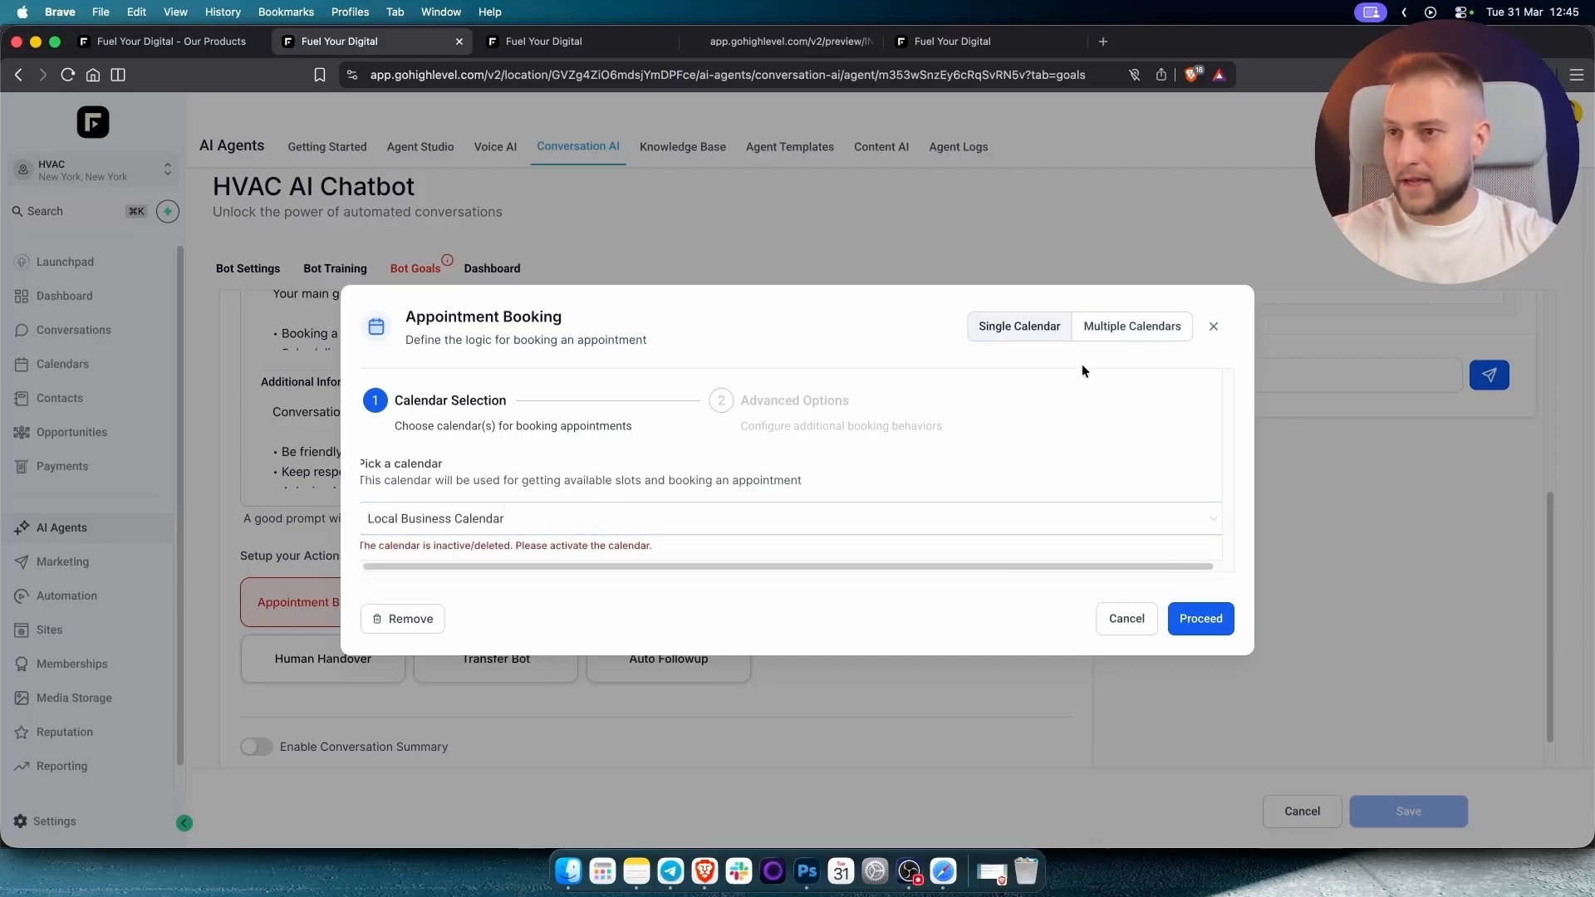
pyautogui.click(1213, 329)
# Review the Local Business Calendar in Calendar Settings, then move on to Sites.
pyautogui.click(62, 364)
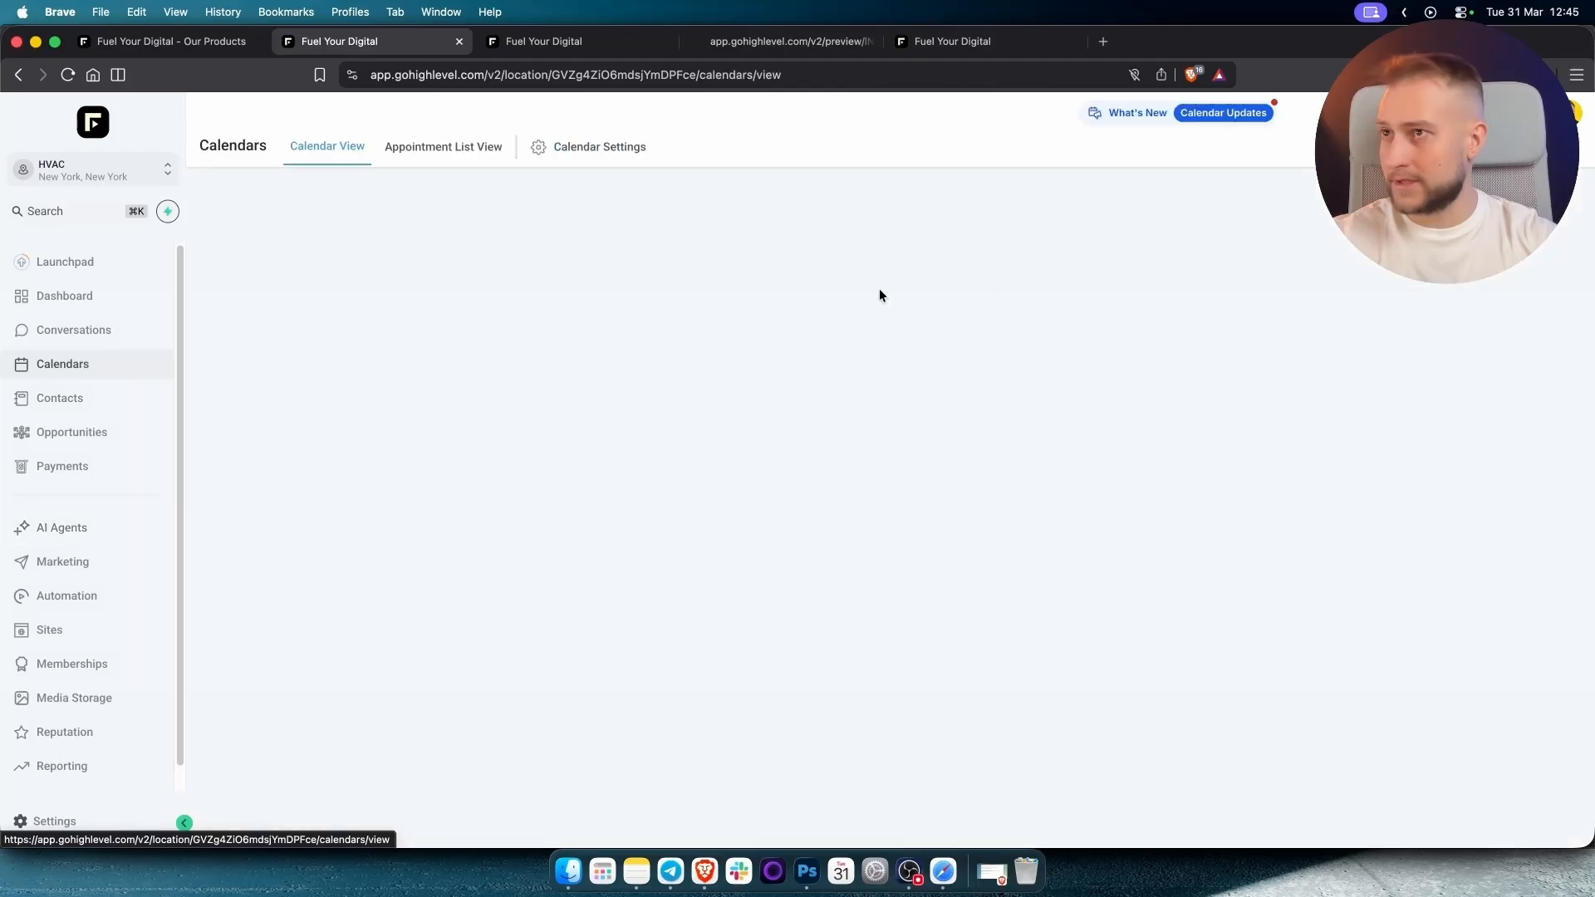
pyautogui.click(556, 142)
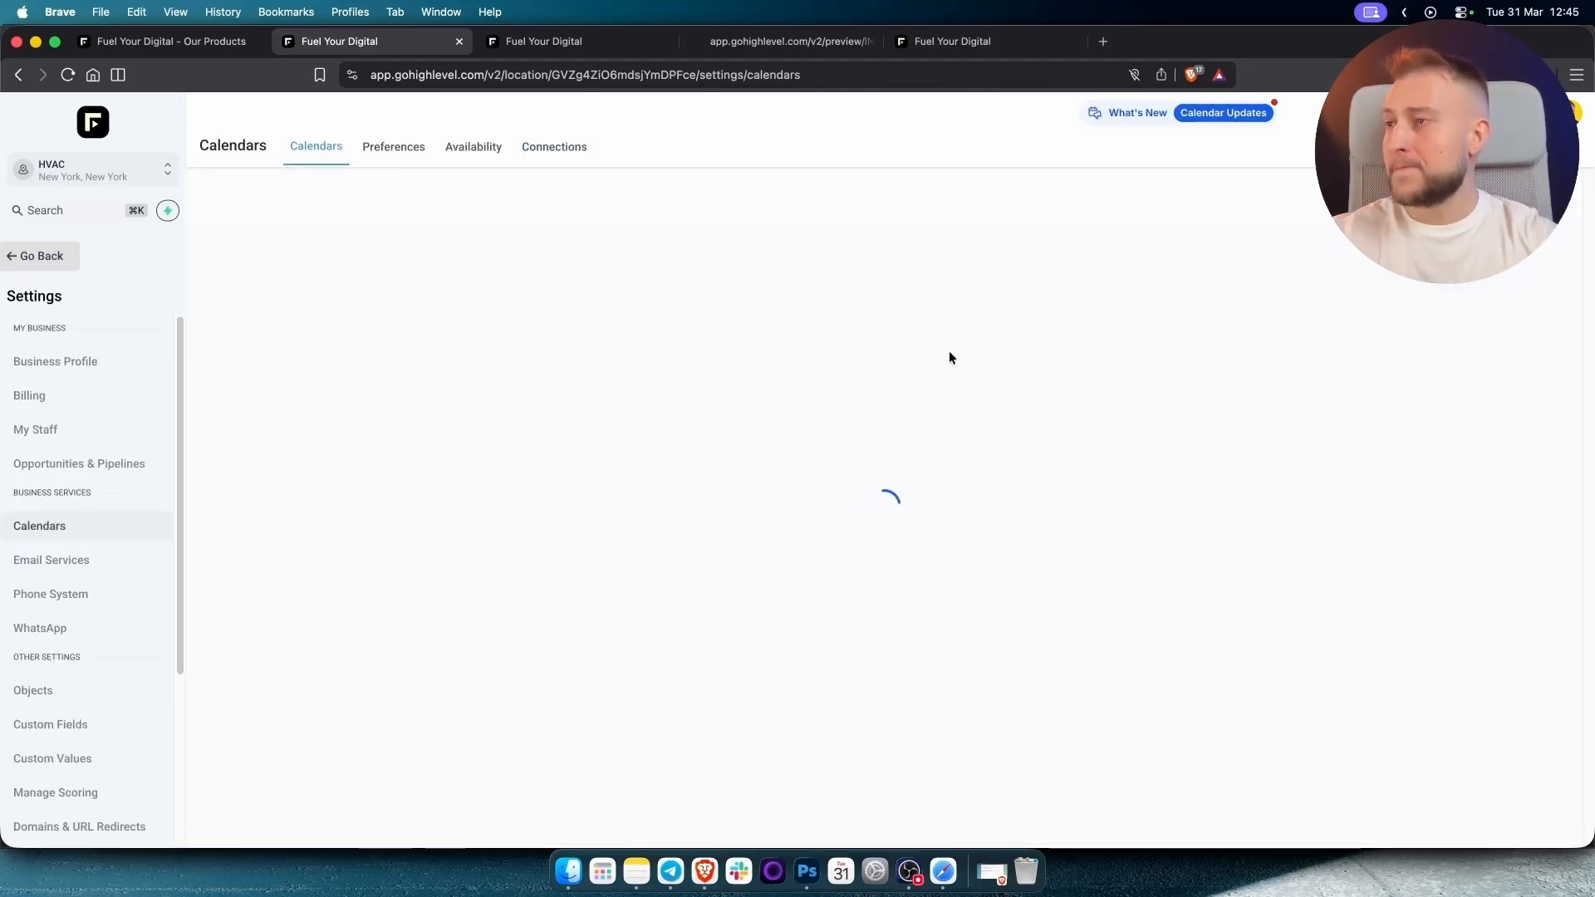
pyautogui.click(1364, 366)
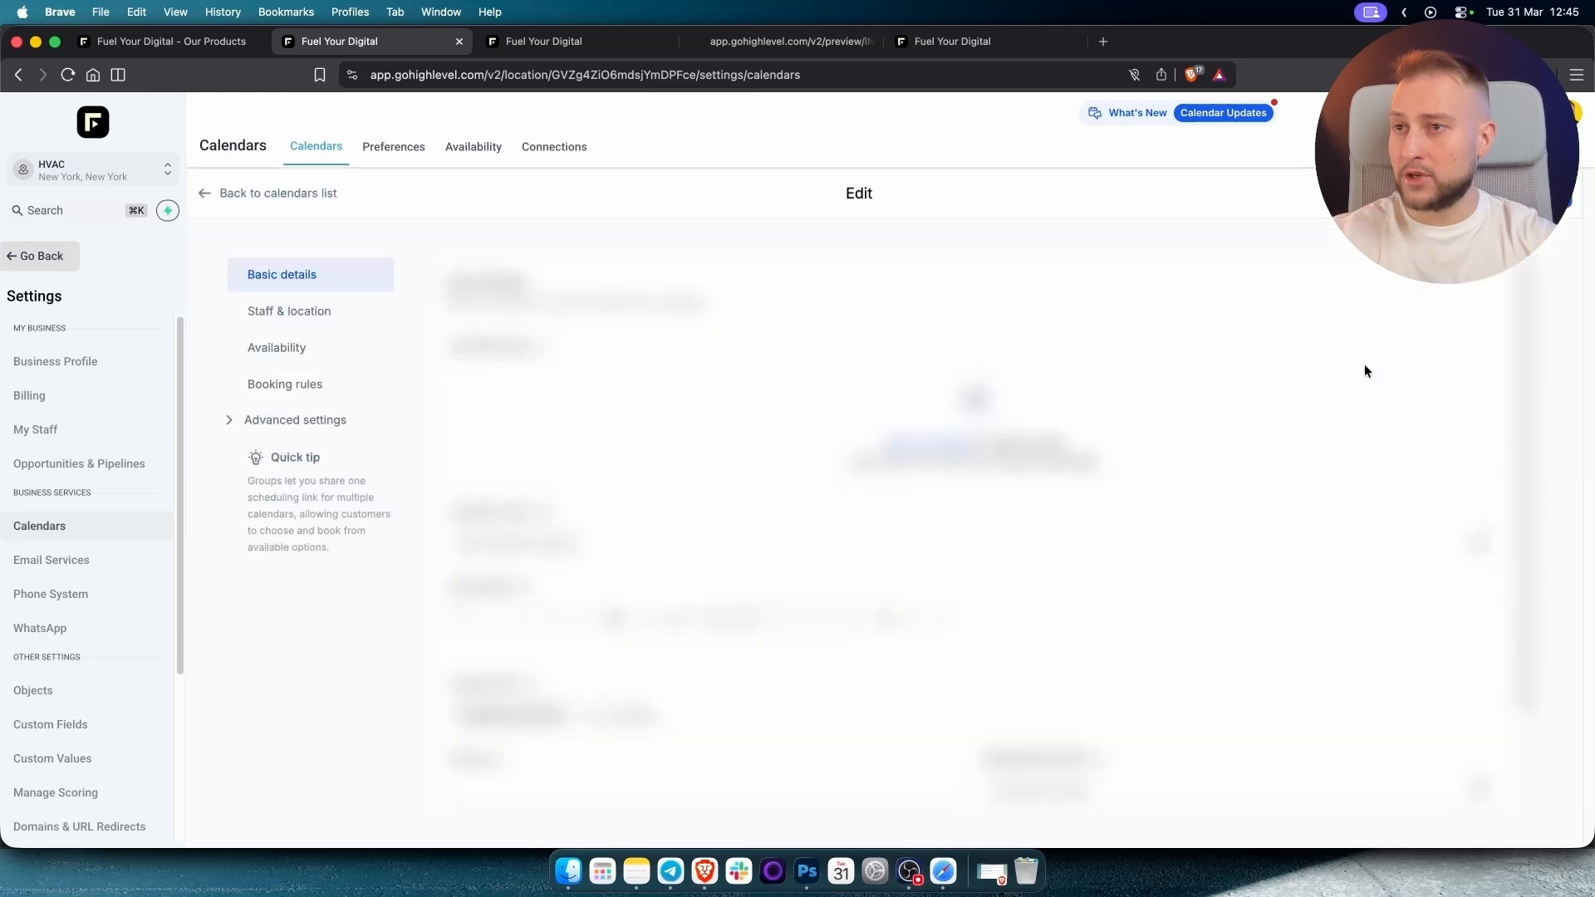
pyautogui.scroll(-2, 638, 549)
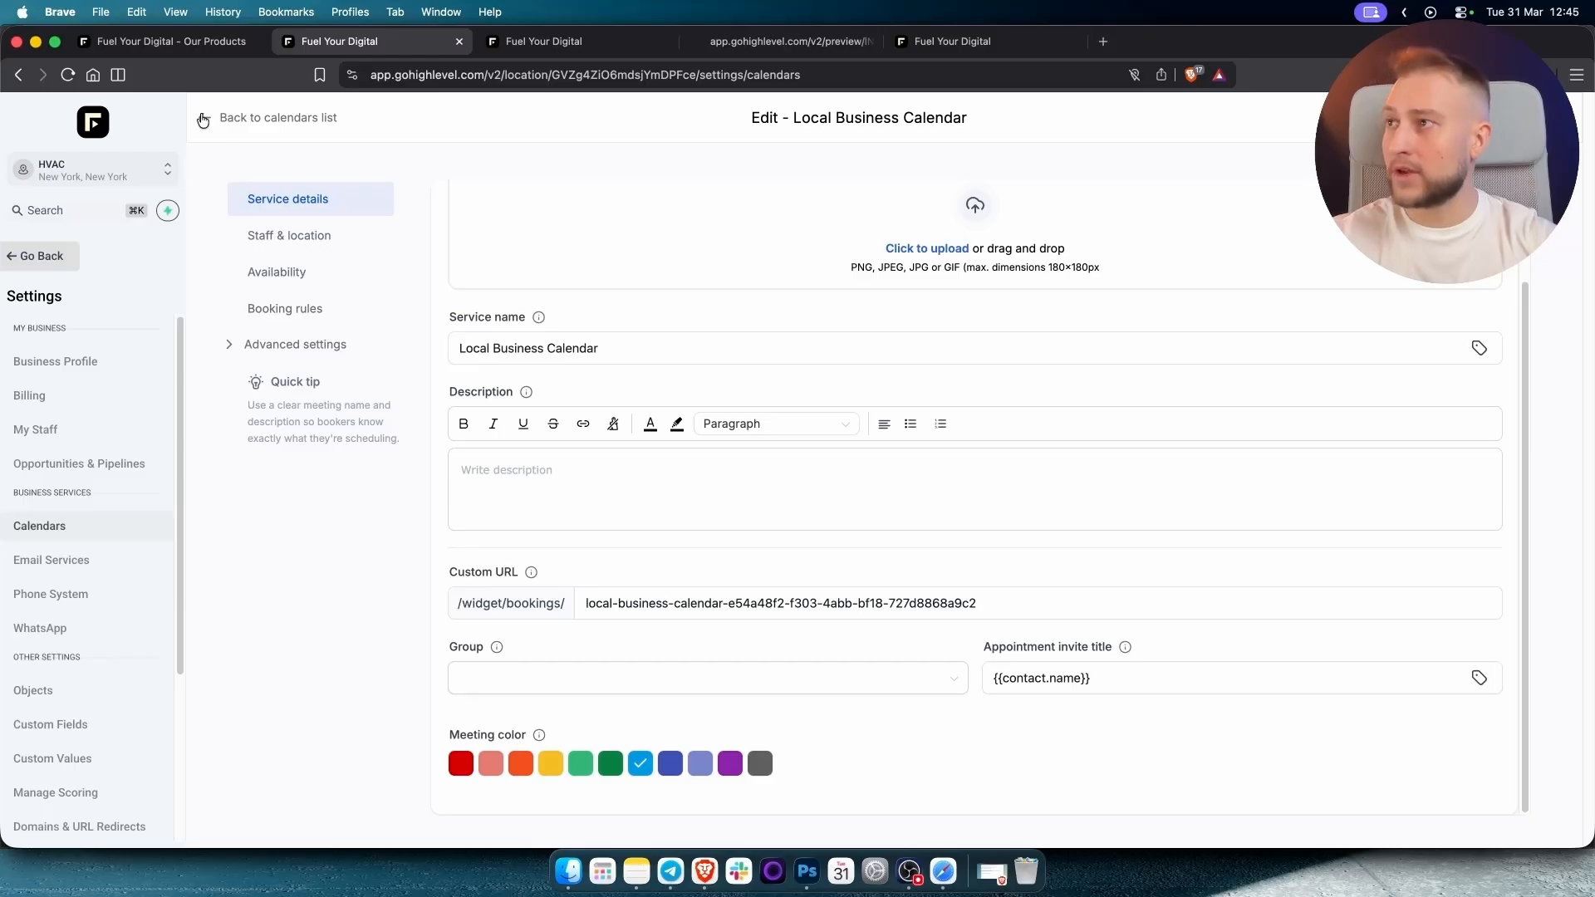
pyautogui.click(202, 121)
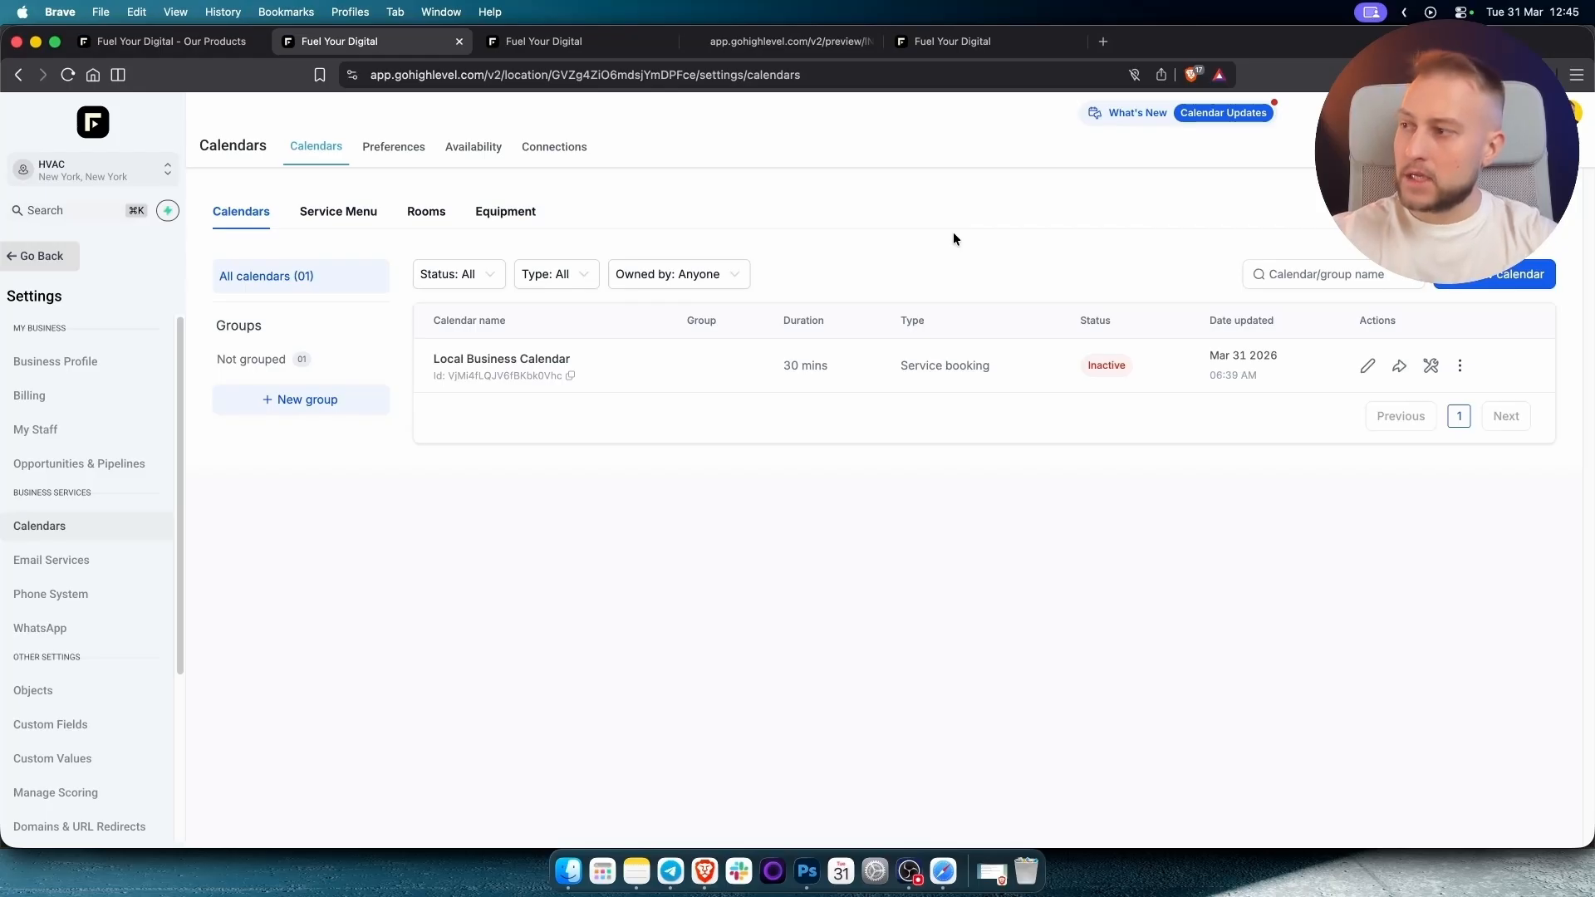
pyautogui.click(50, 274)
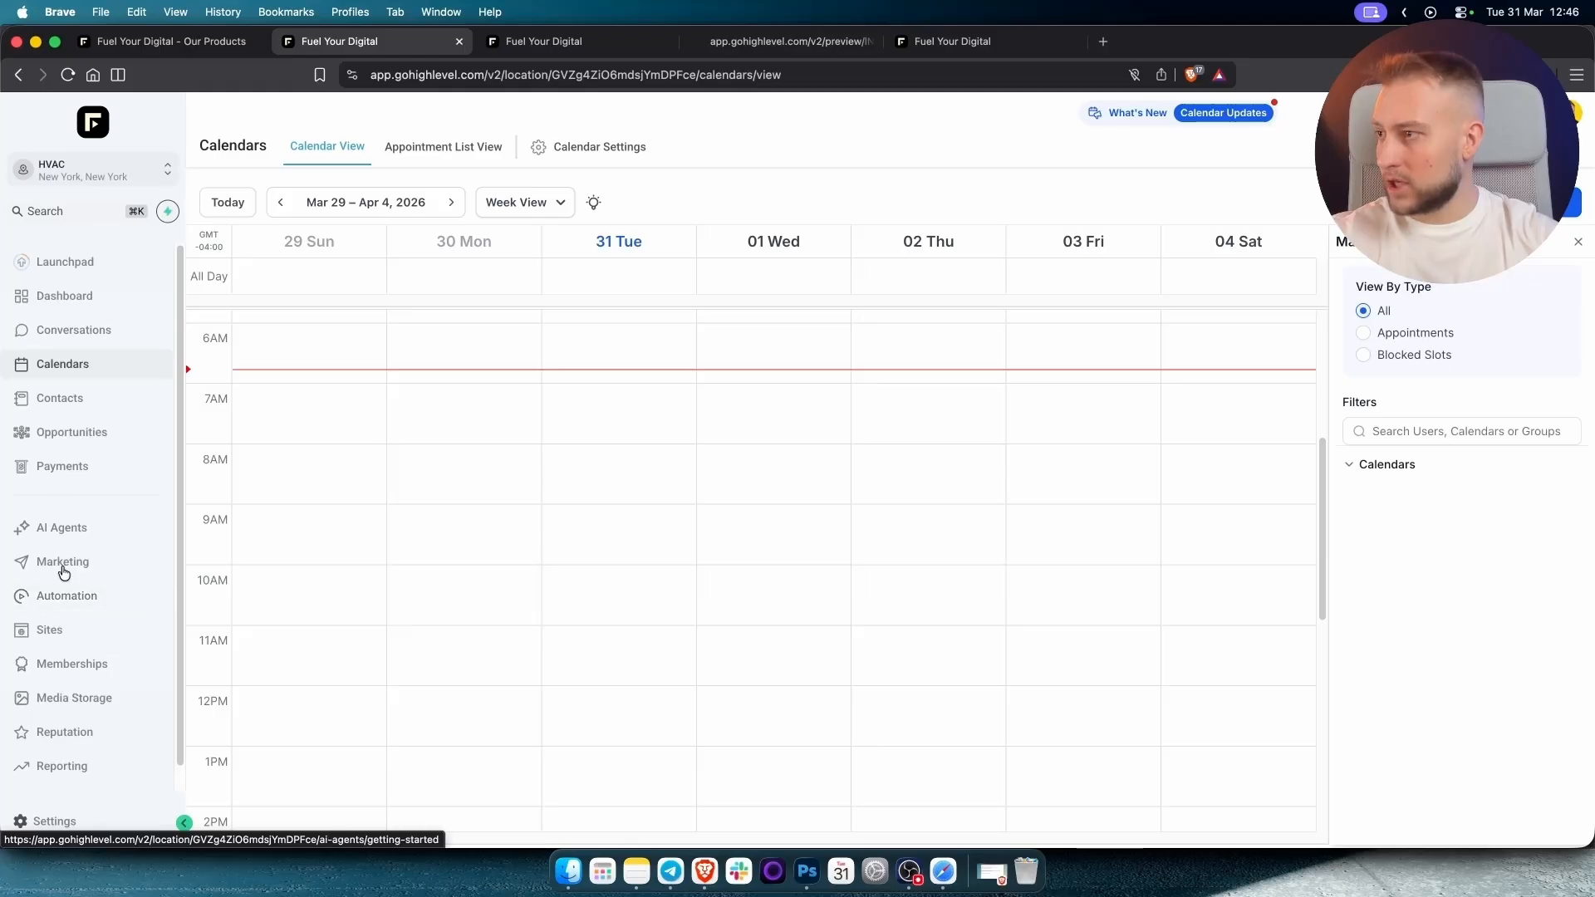
pyautogui.click(58, 647)
# Create a new blank form in the Forms builder and rename it from Form 3 to 'Pop Up'.
pyautogui.click(823, 150)
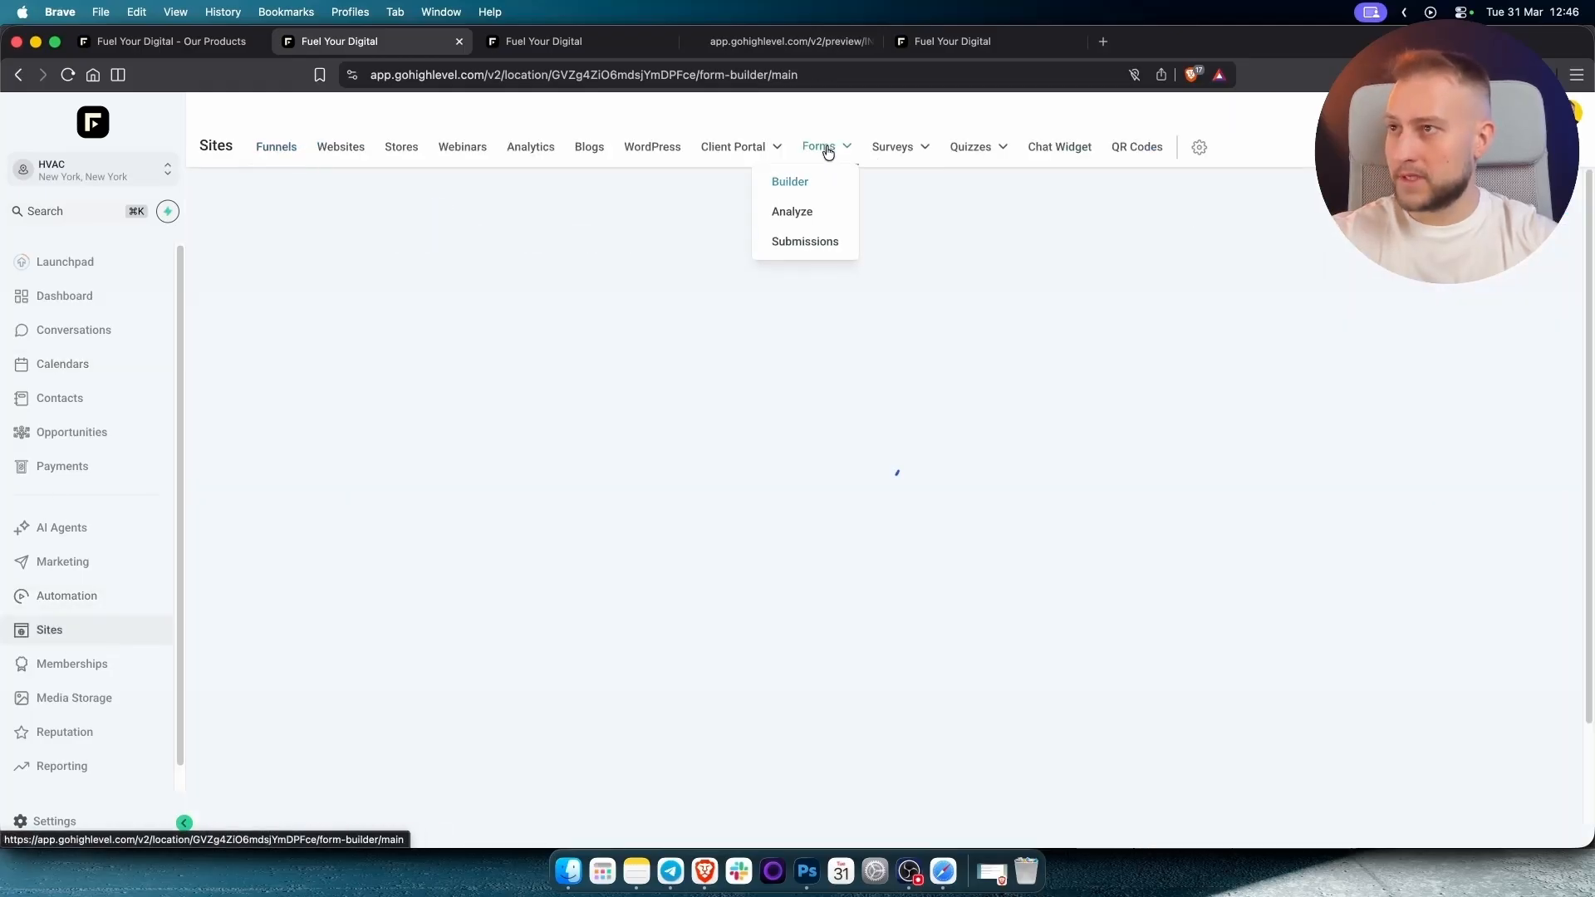
pyautogui.click(1375, 210)
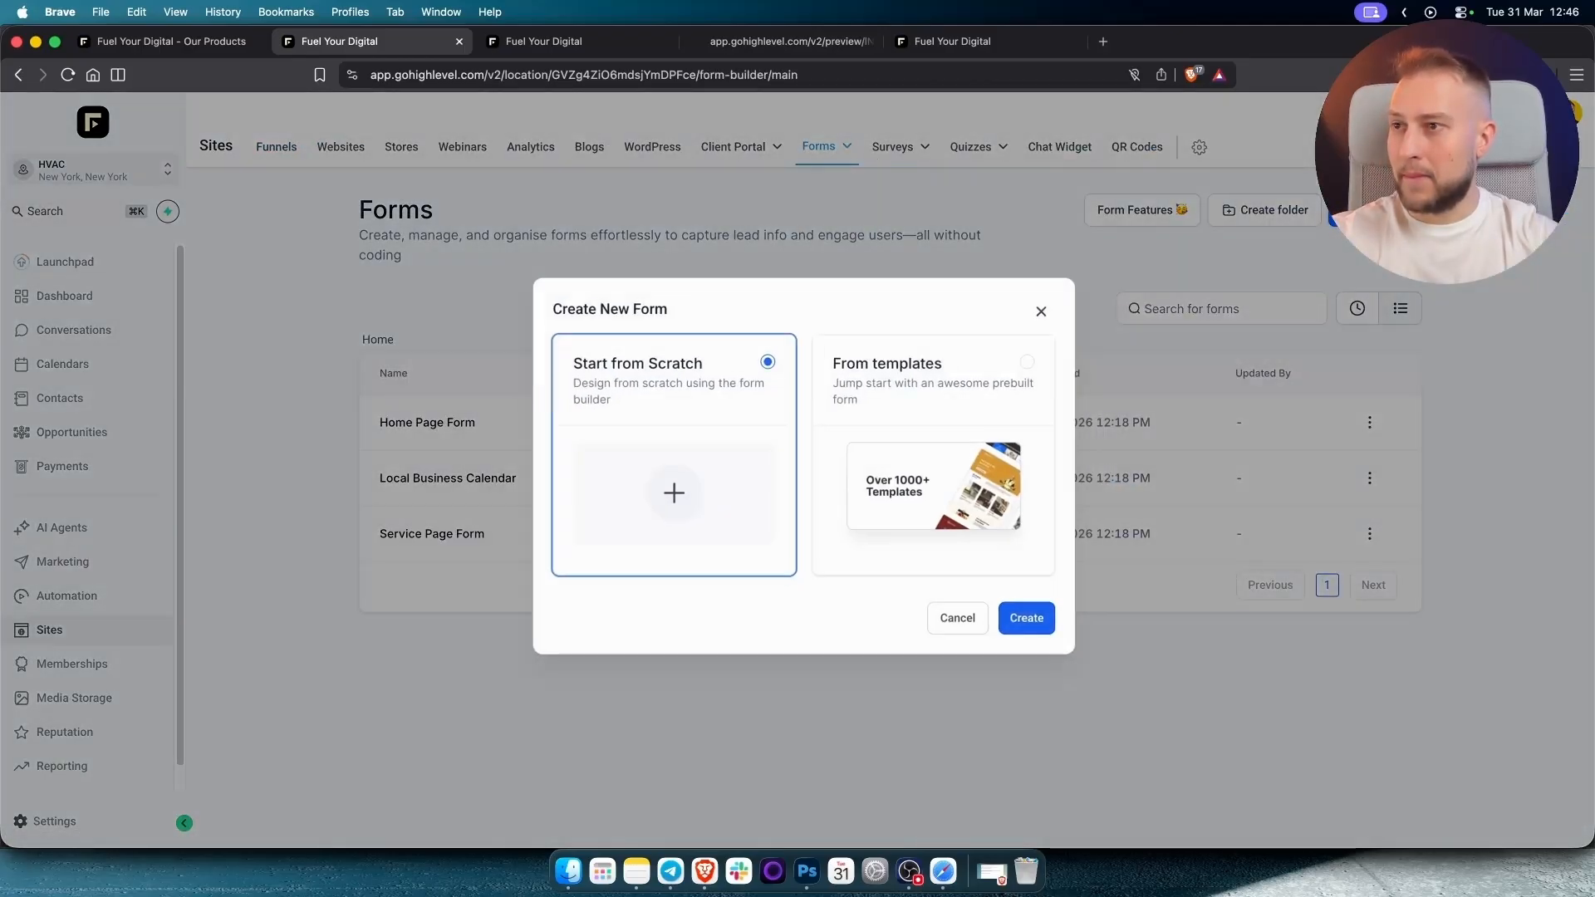
pyautogui.click(1024, 637)
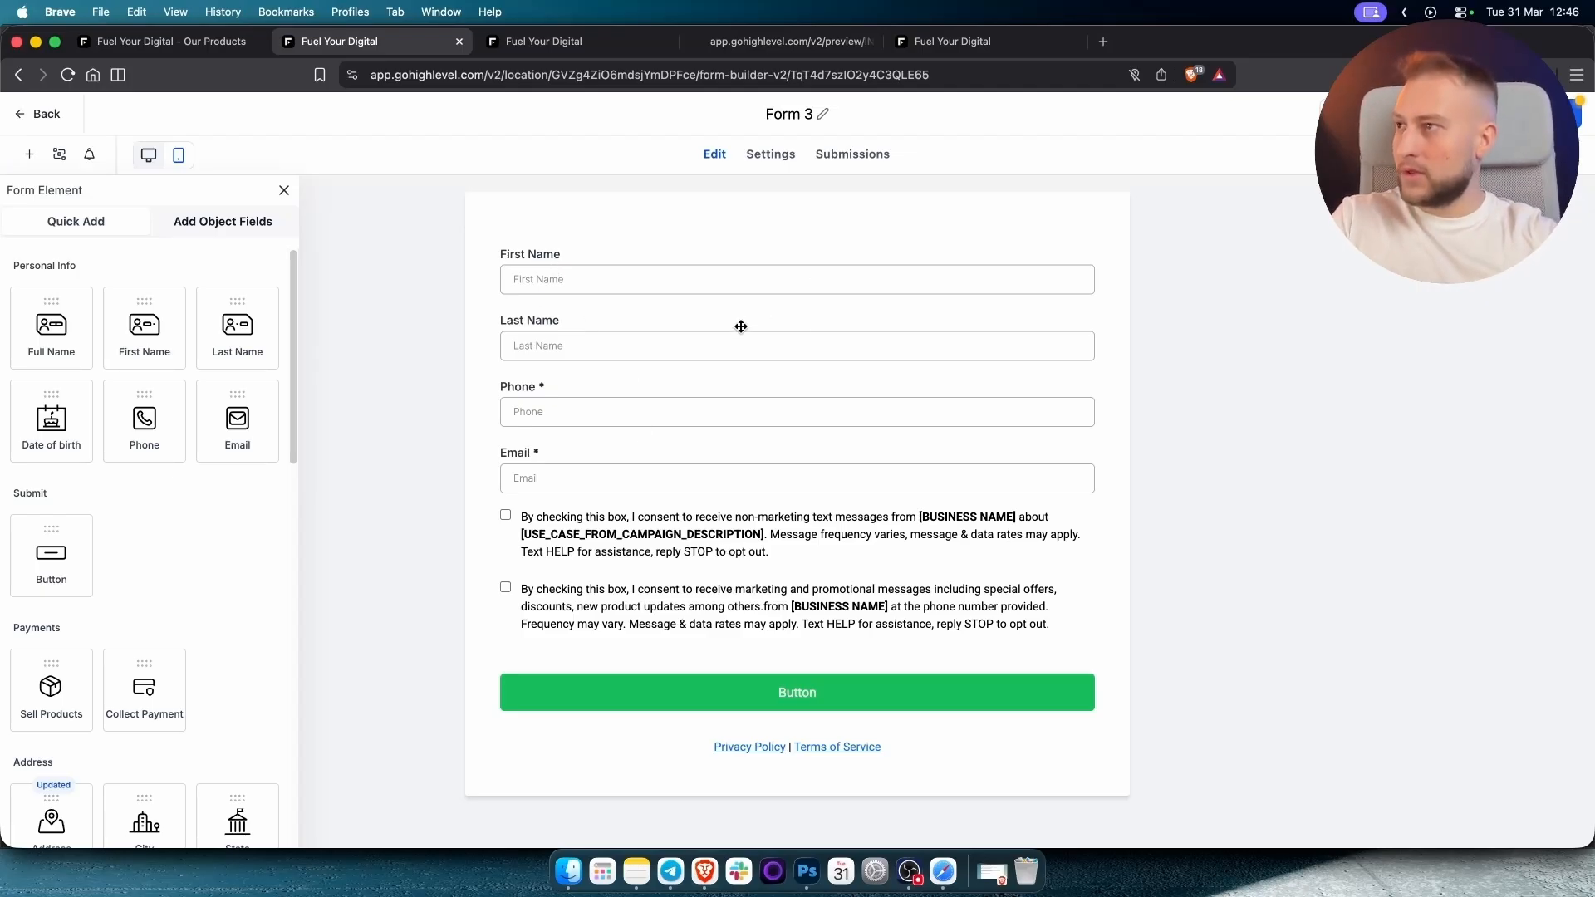
pyautogui.doubleClick(793, 115)
pyautogui.write('Pop Up')
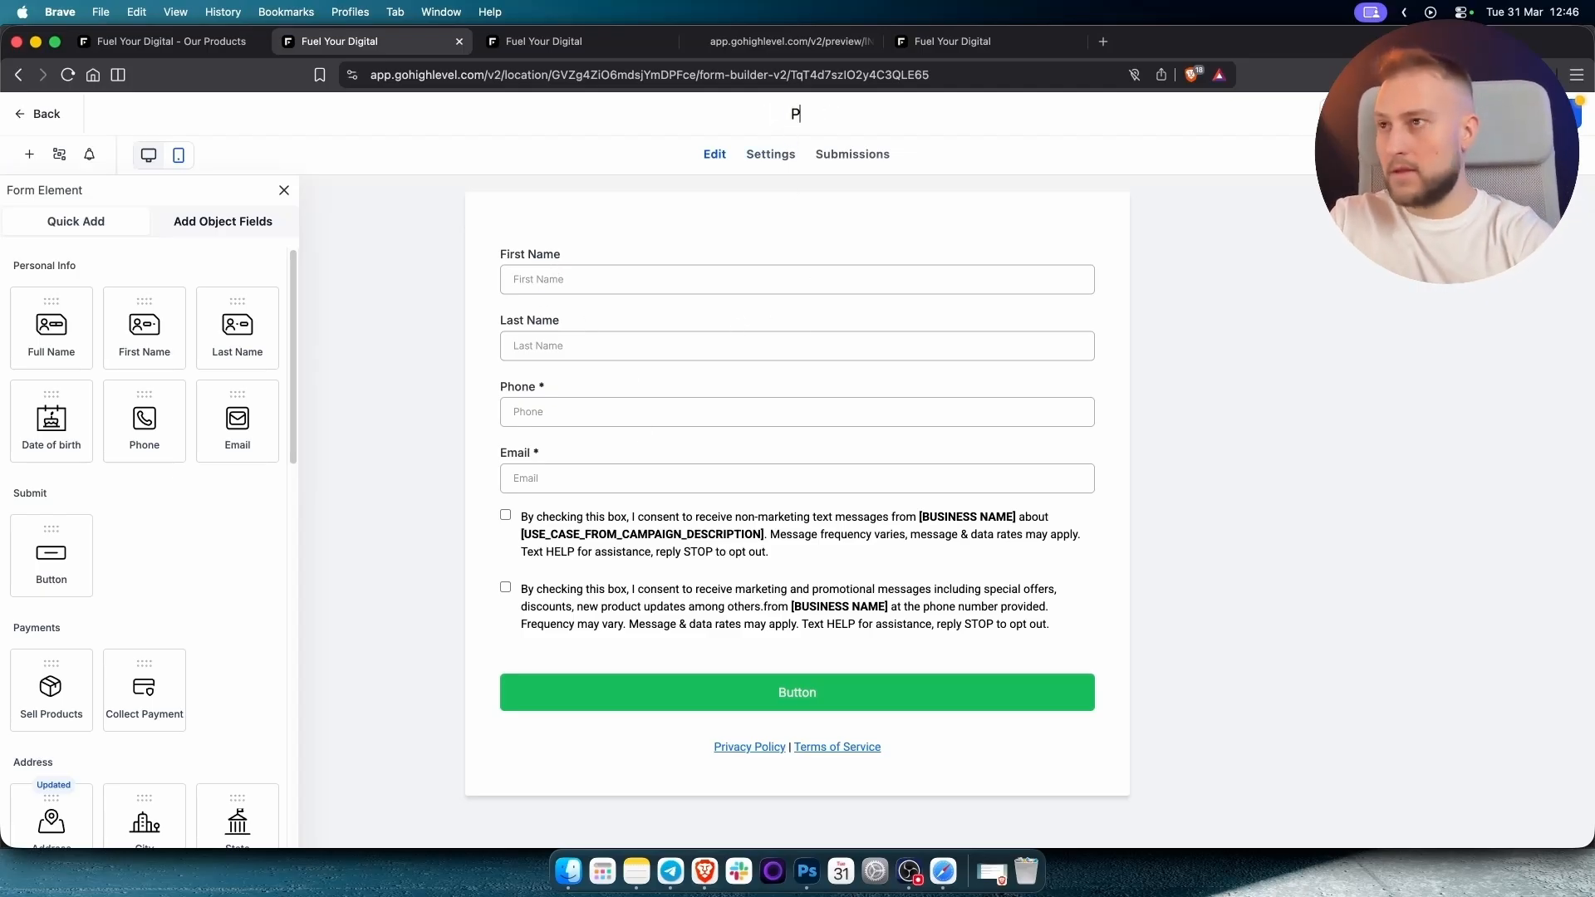
pyautogui.click(735, 253)
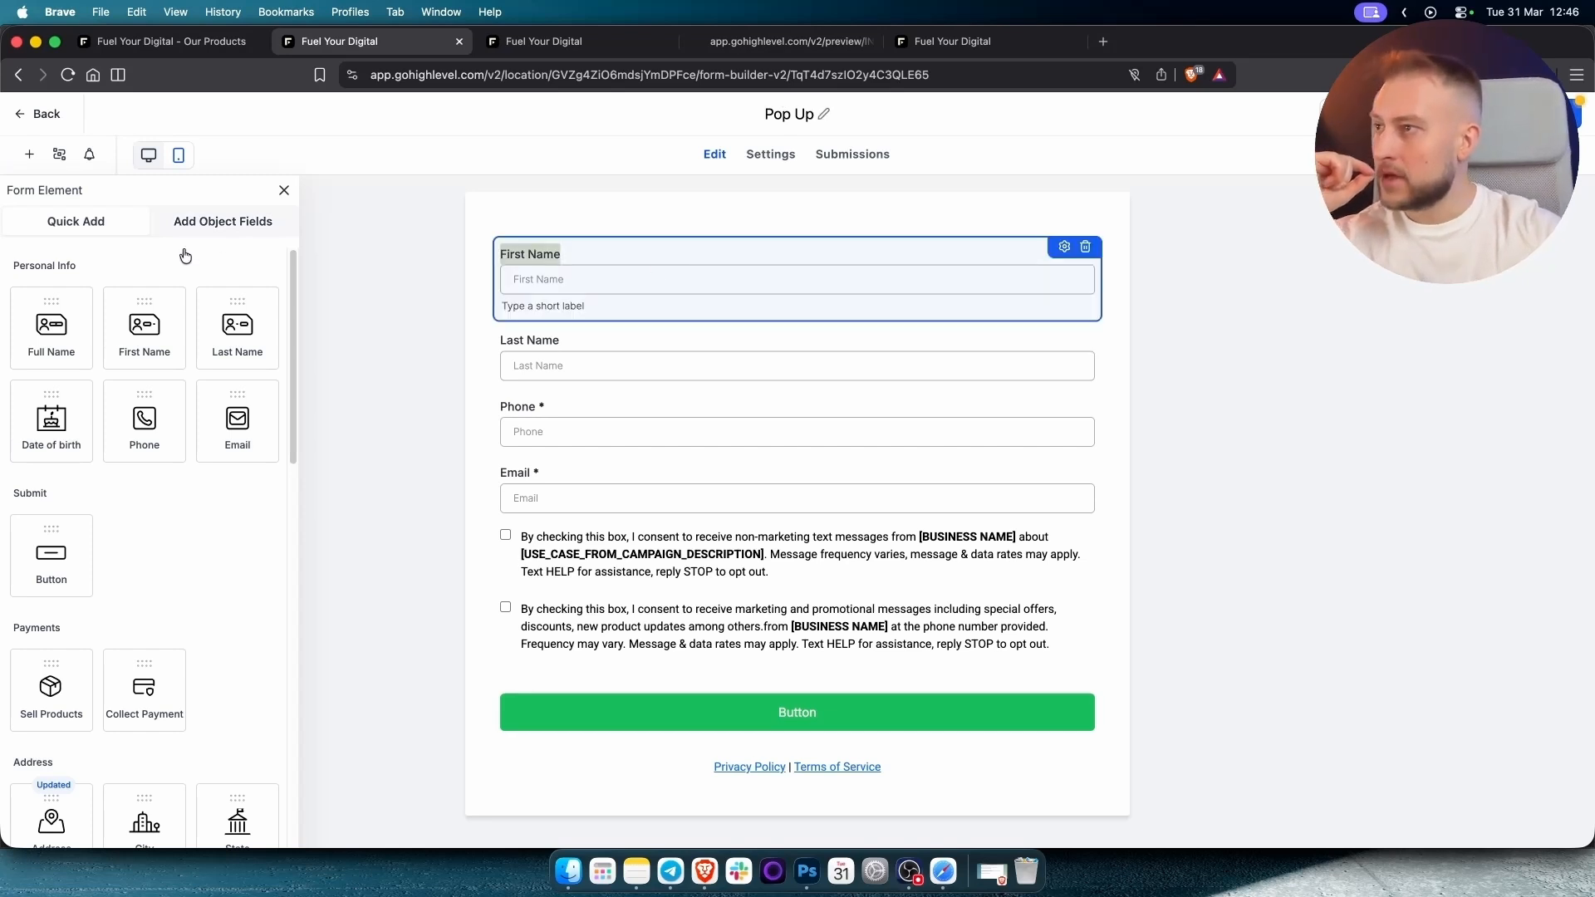
pyautogui.moveTo(150, 338); pyautogui.dragTo(153, 328)
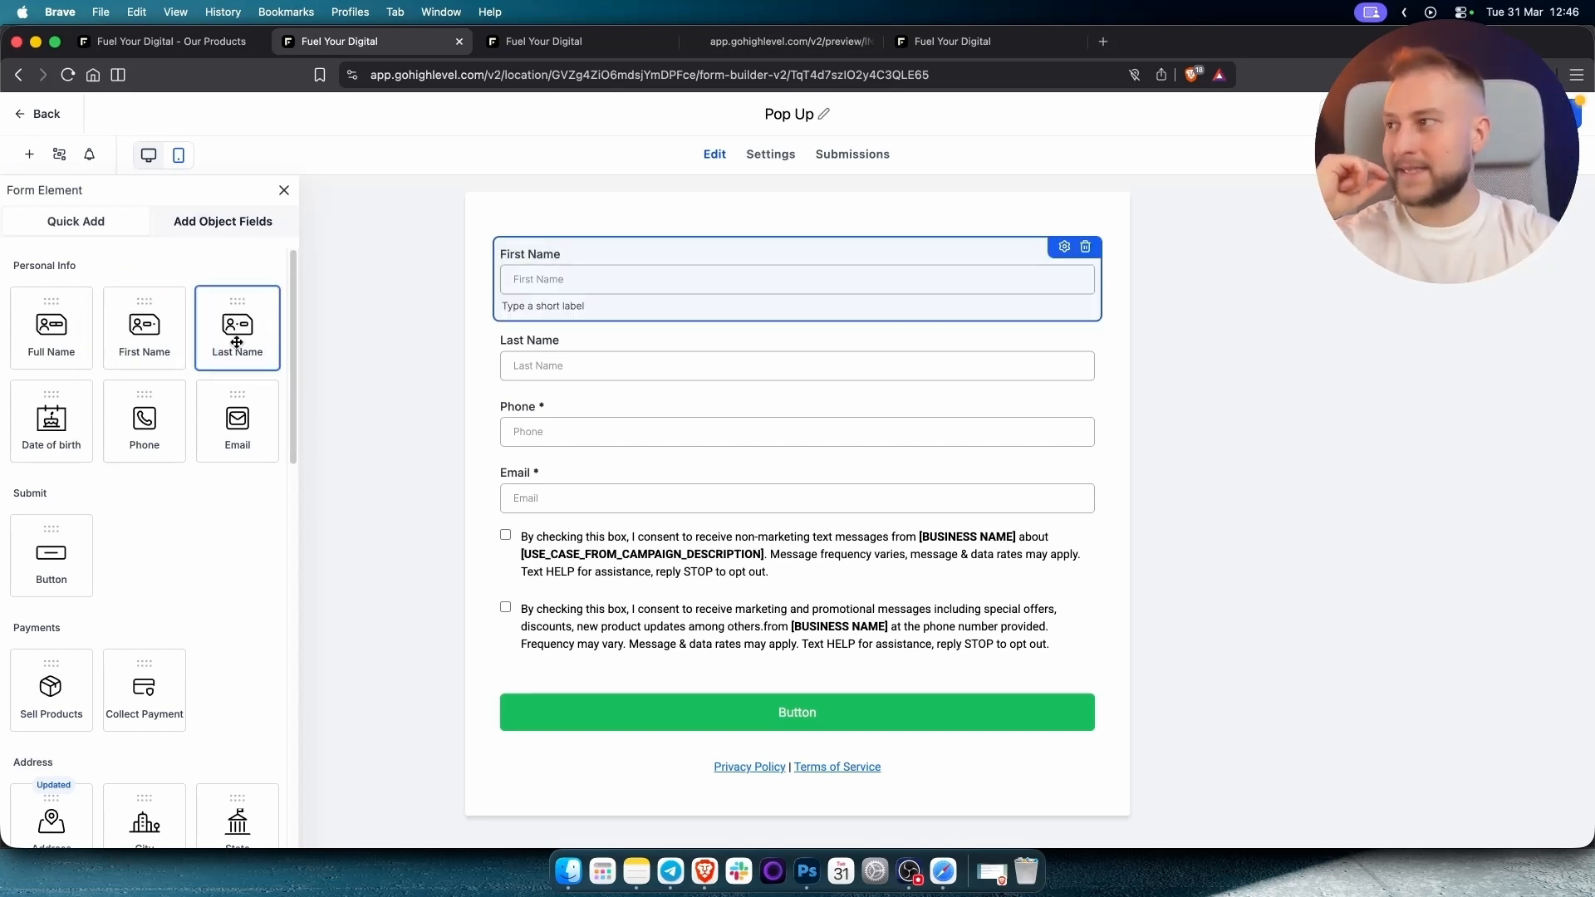
pyautogui.scroll(-10, 163, 556)
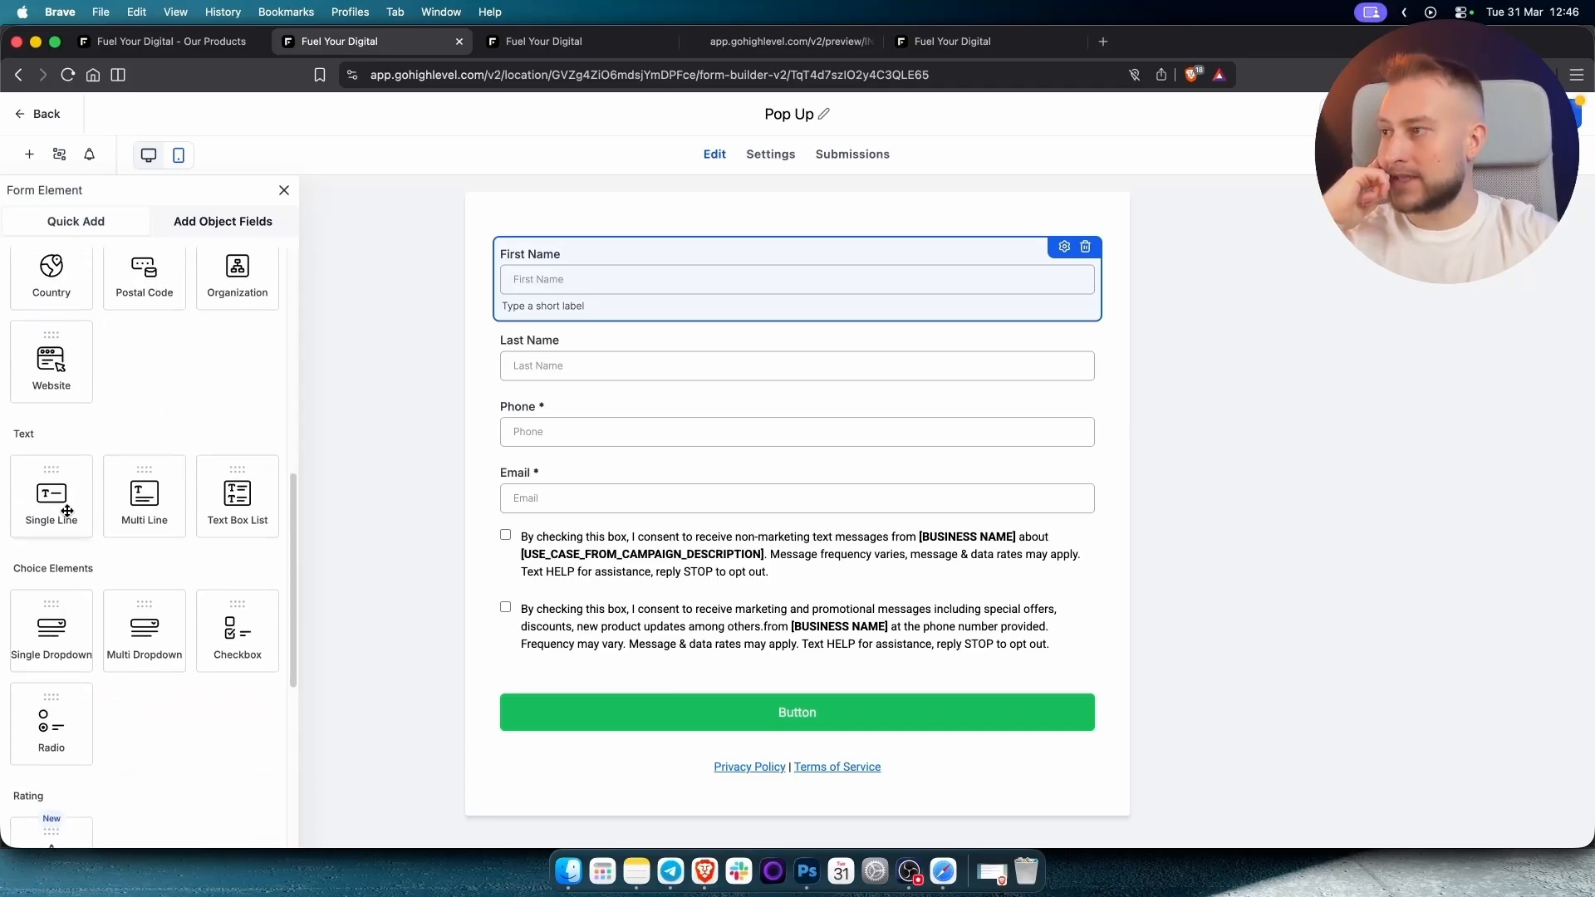
pyautogui.moveTo(68, 511); pyautogui.dragTo(824, 537)
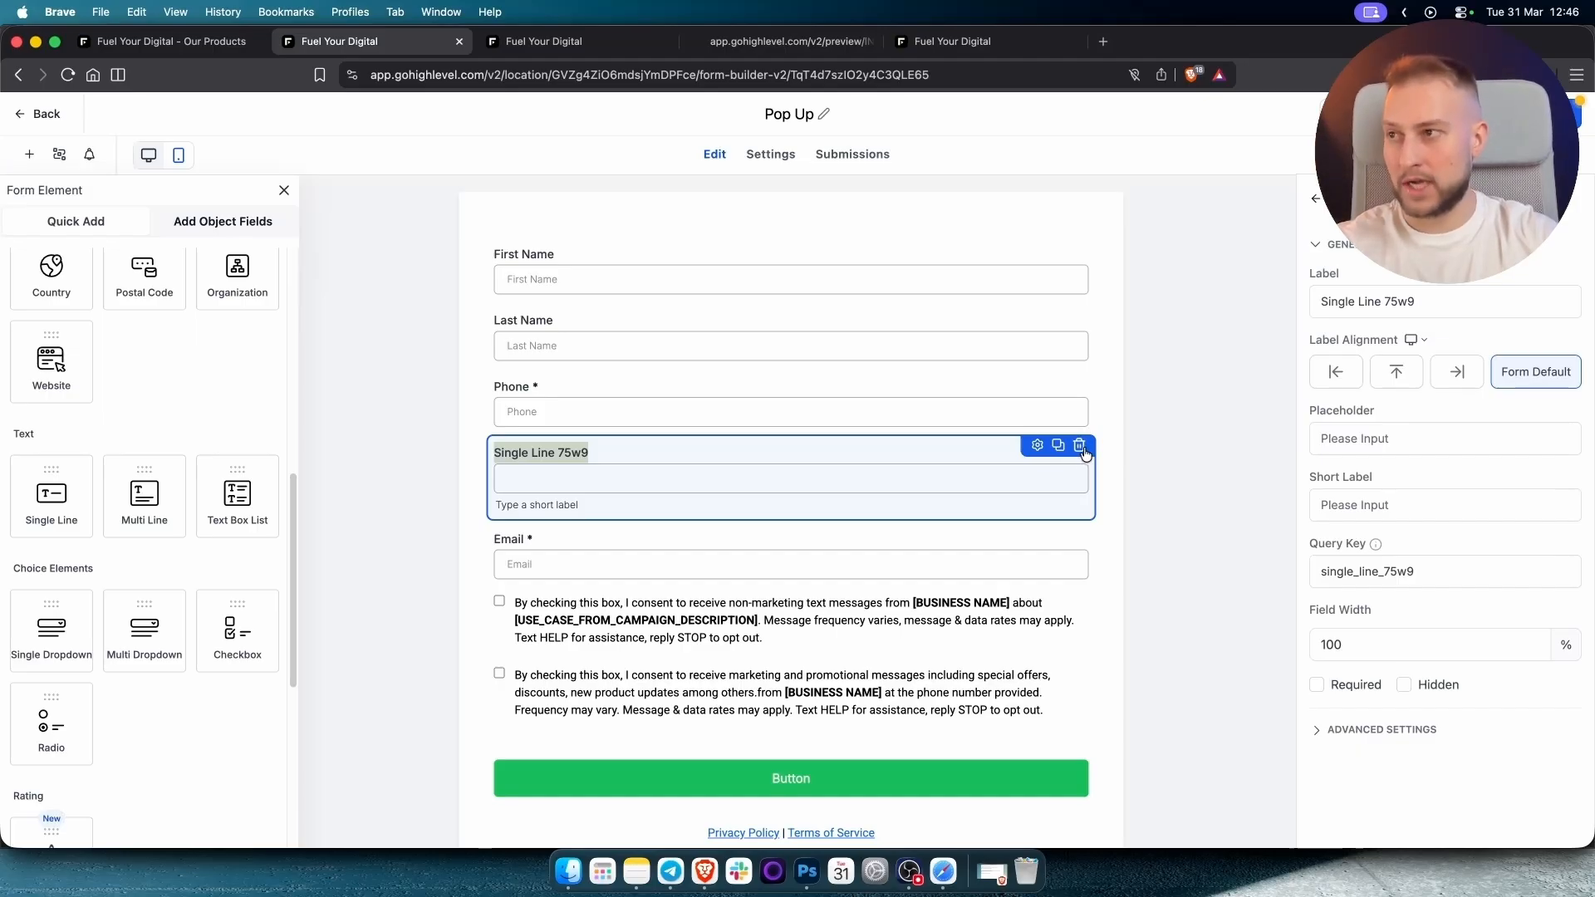
pyautogui.click(1080, 446)
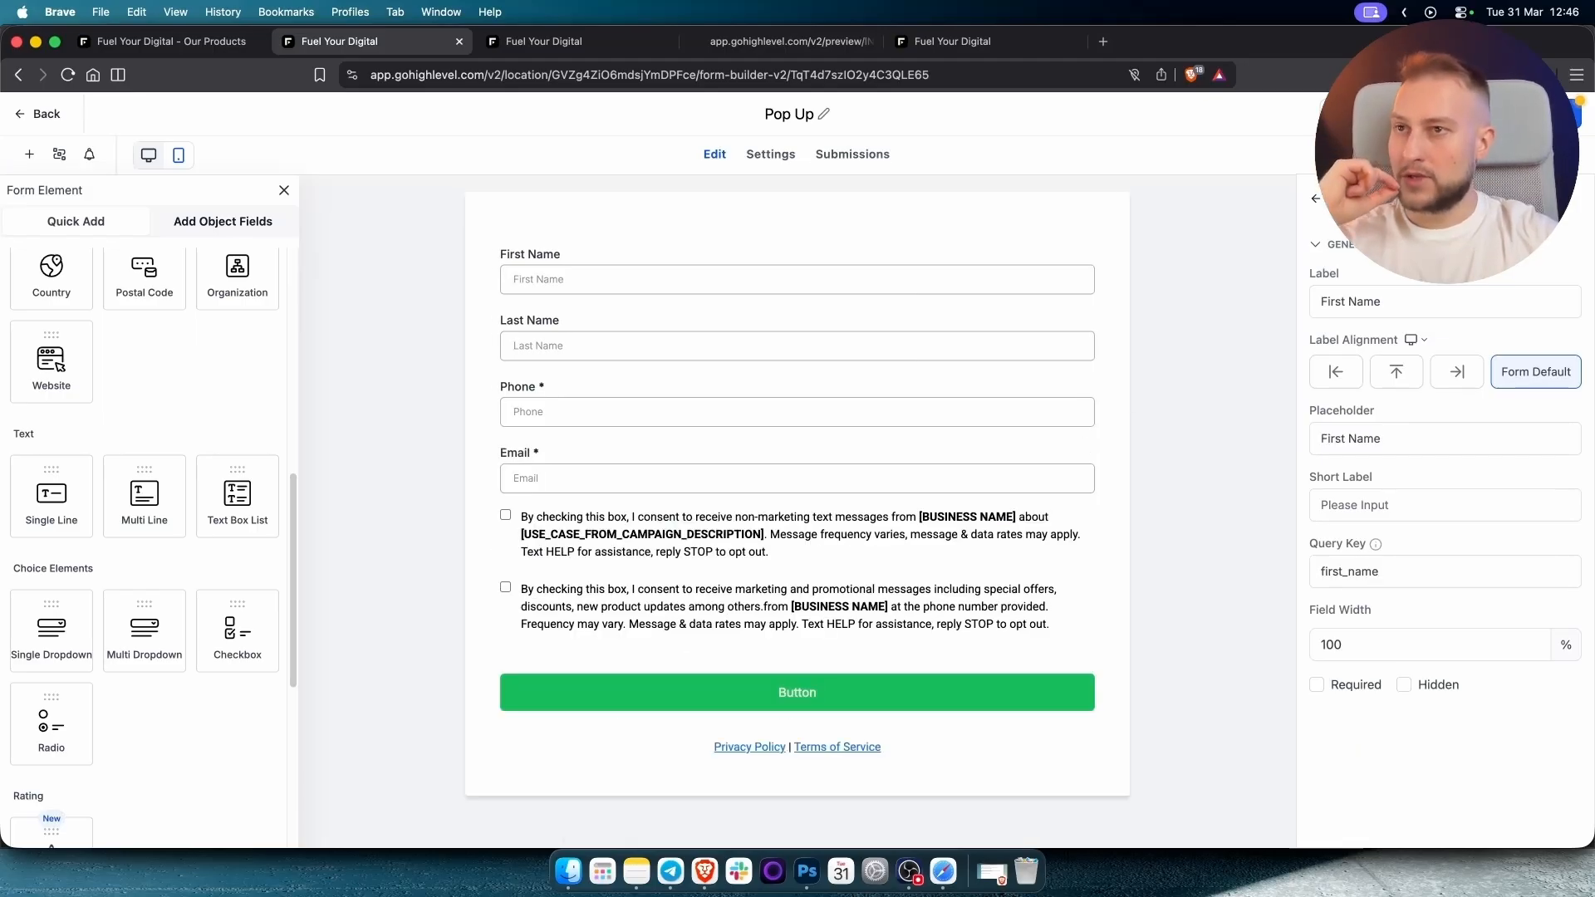
# Set the Pop Up form to popup layout and copy its embed code.
pyautogui.click(1460, 114)
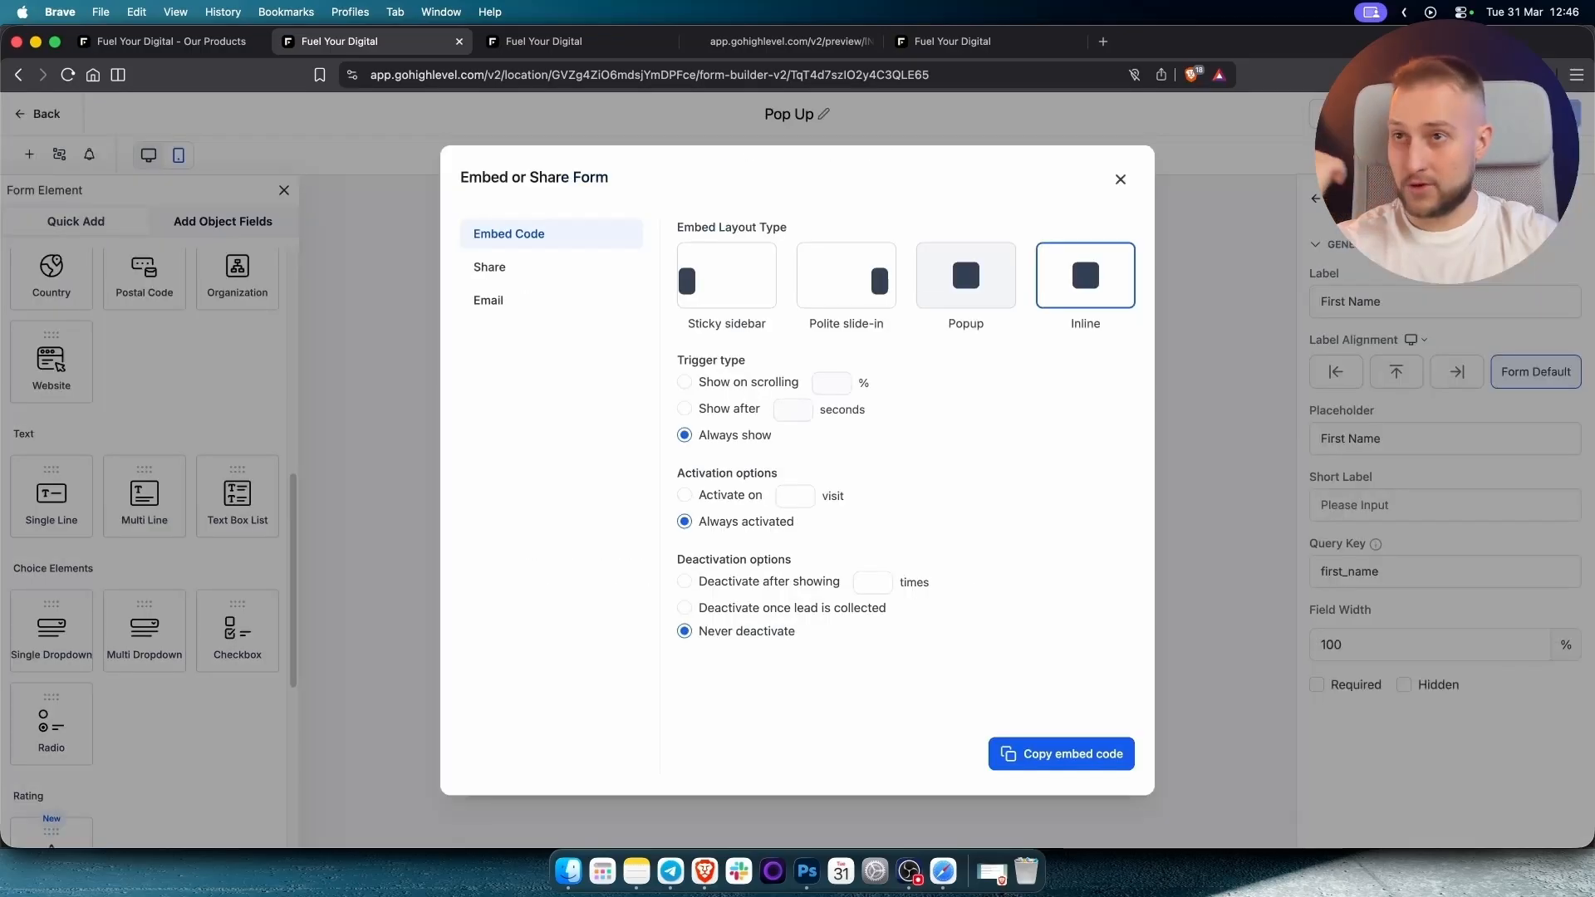
pyautogui.click(945, 292)
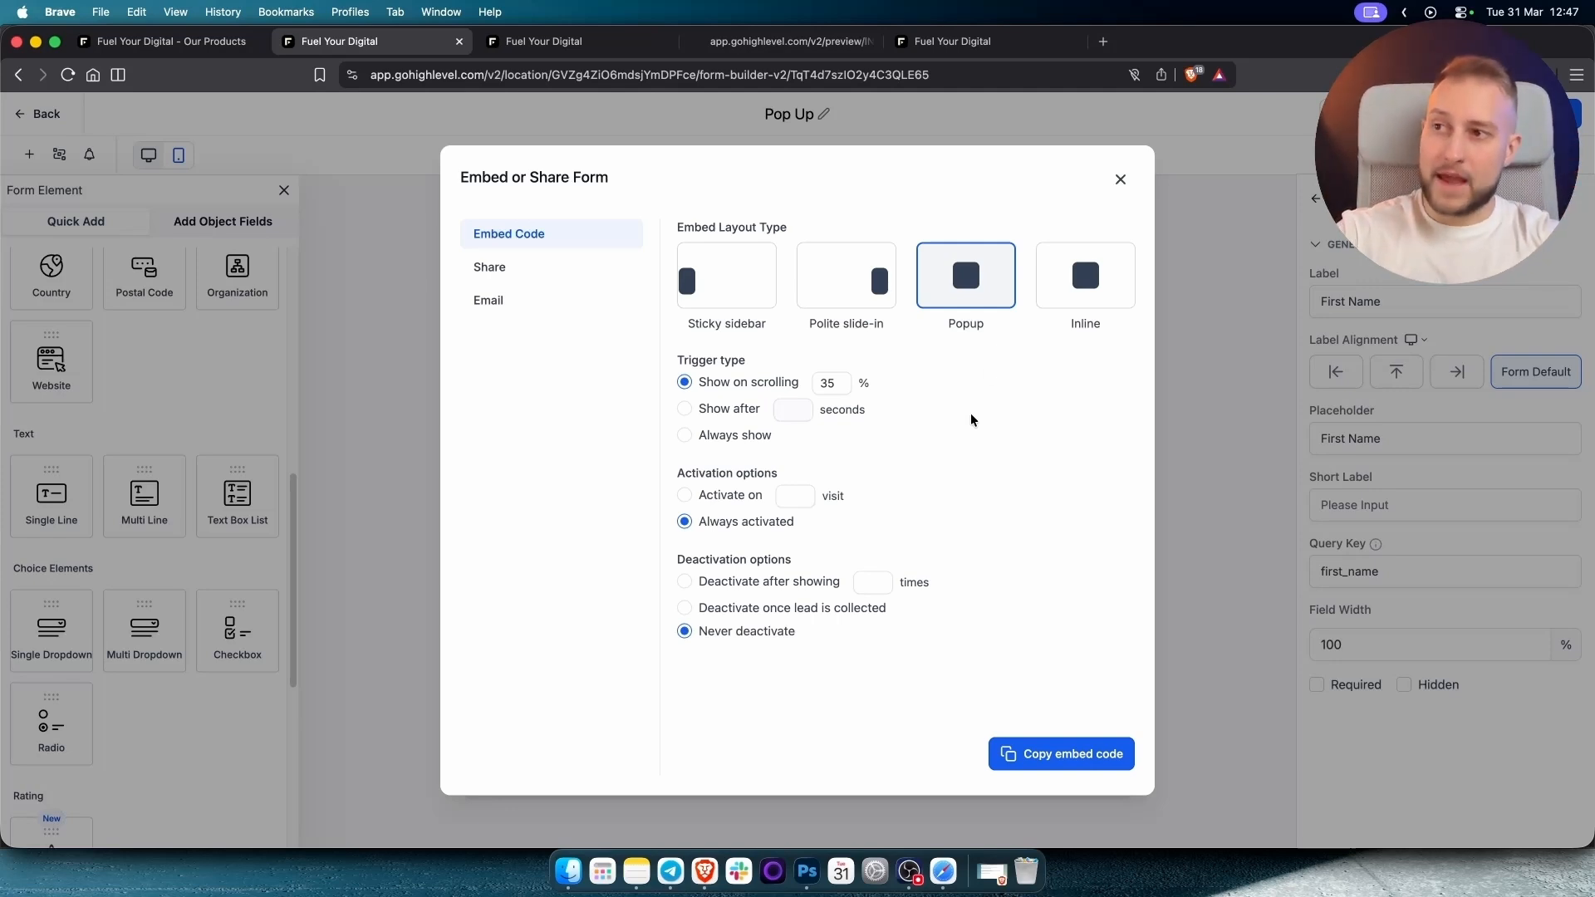
pyautogui.click(1074, 754)
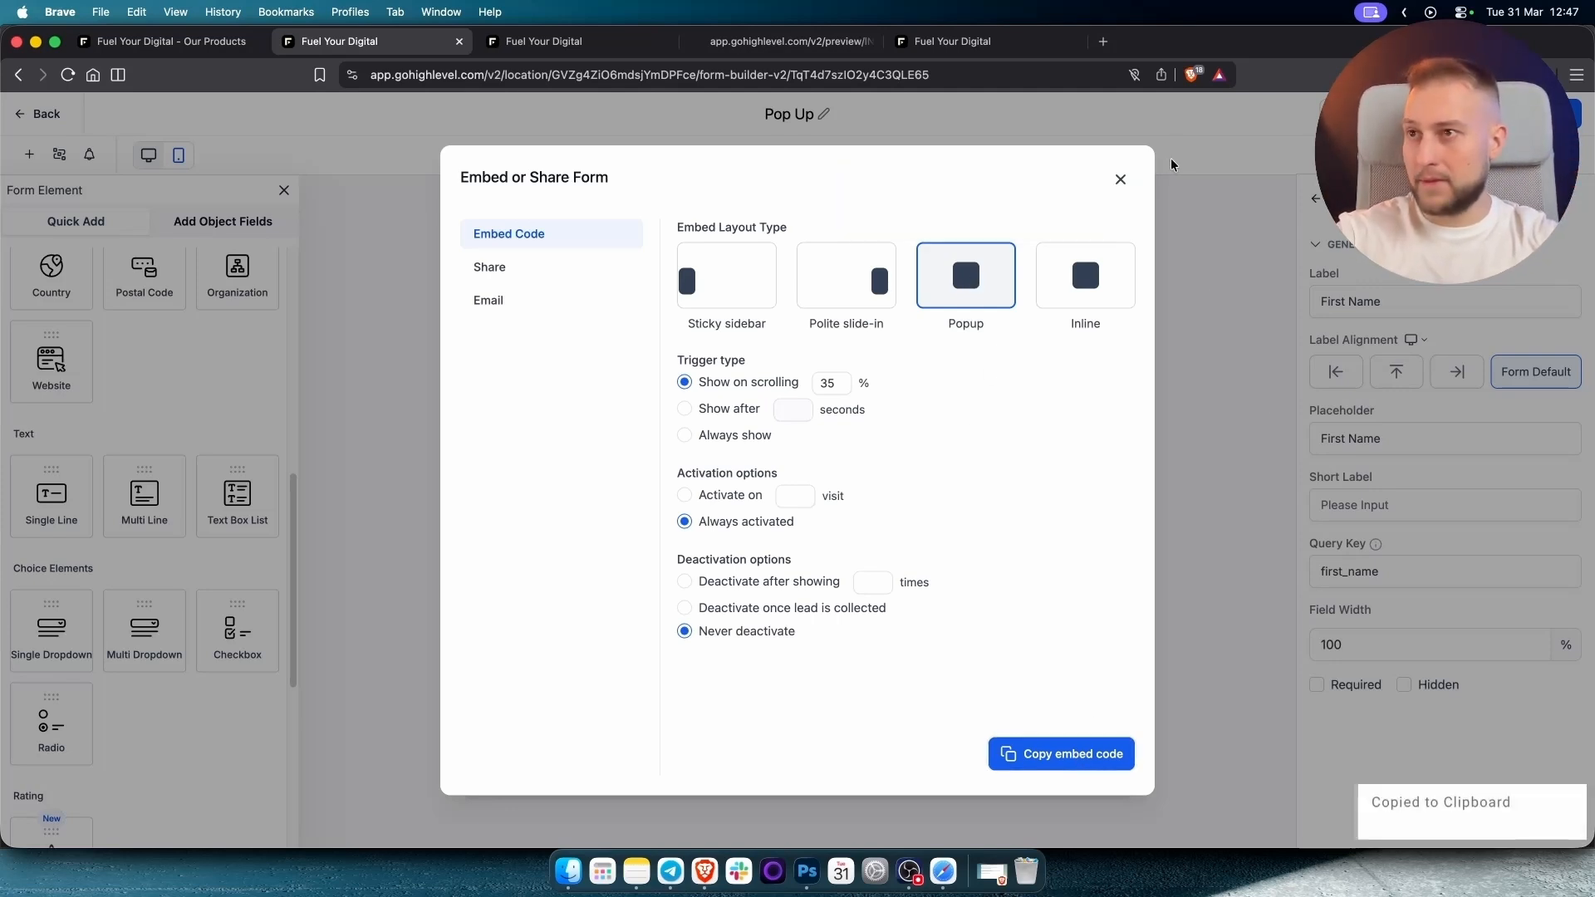
pyautogui.click(1122, 182)
pyautogui.click(565, 48)
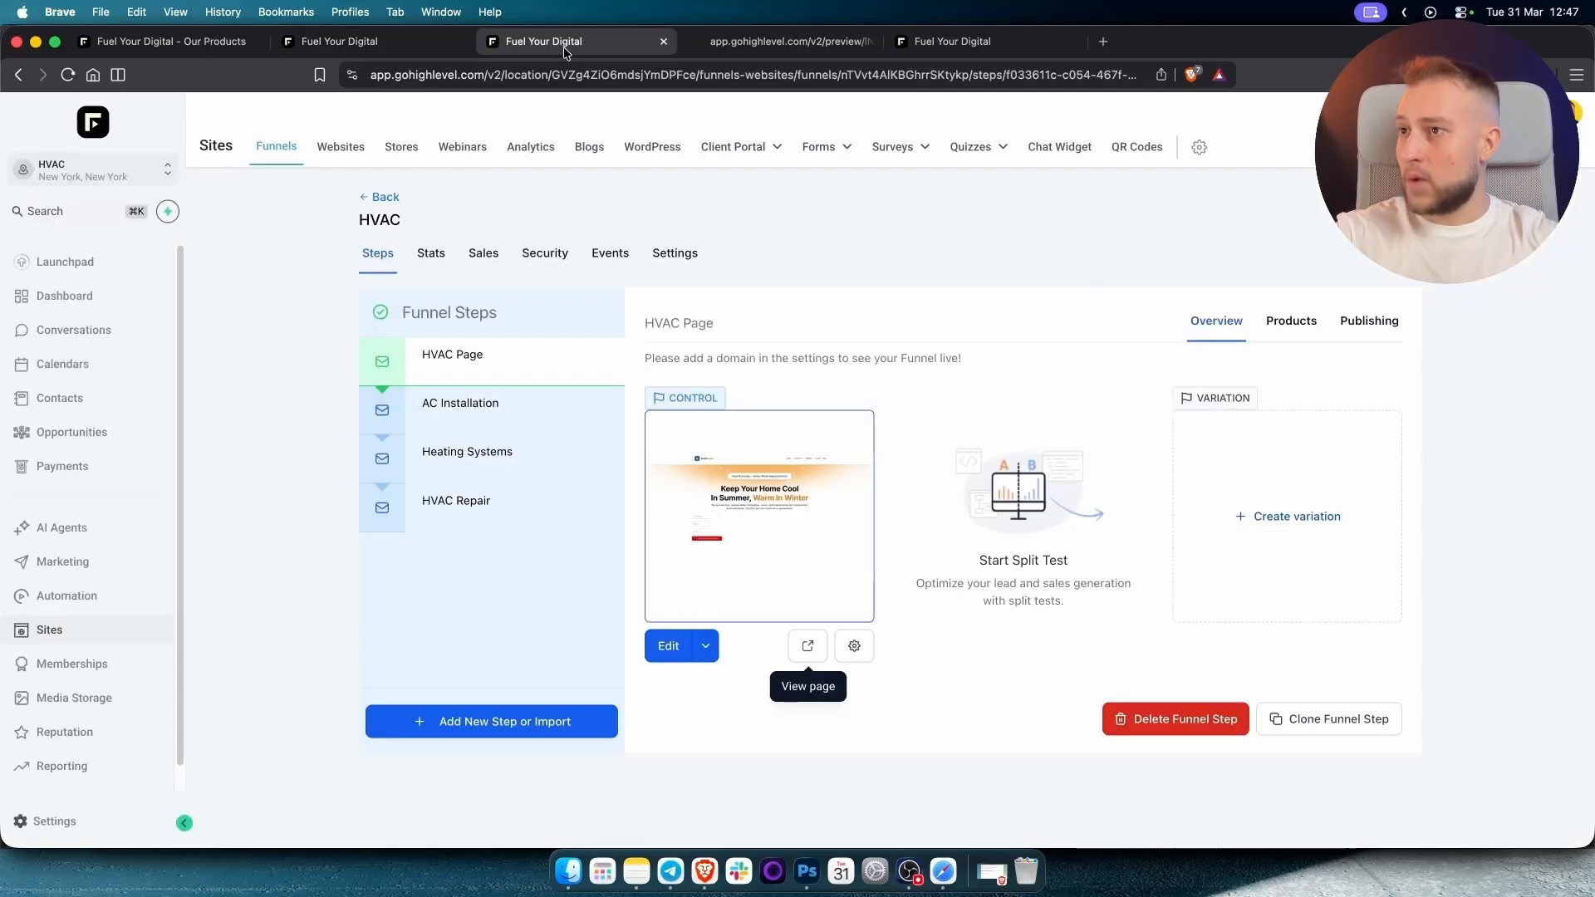
# Paste the Pop Up embed code below the funnel's existing body tracking script and save.
pyautogui.click(689, 260)
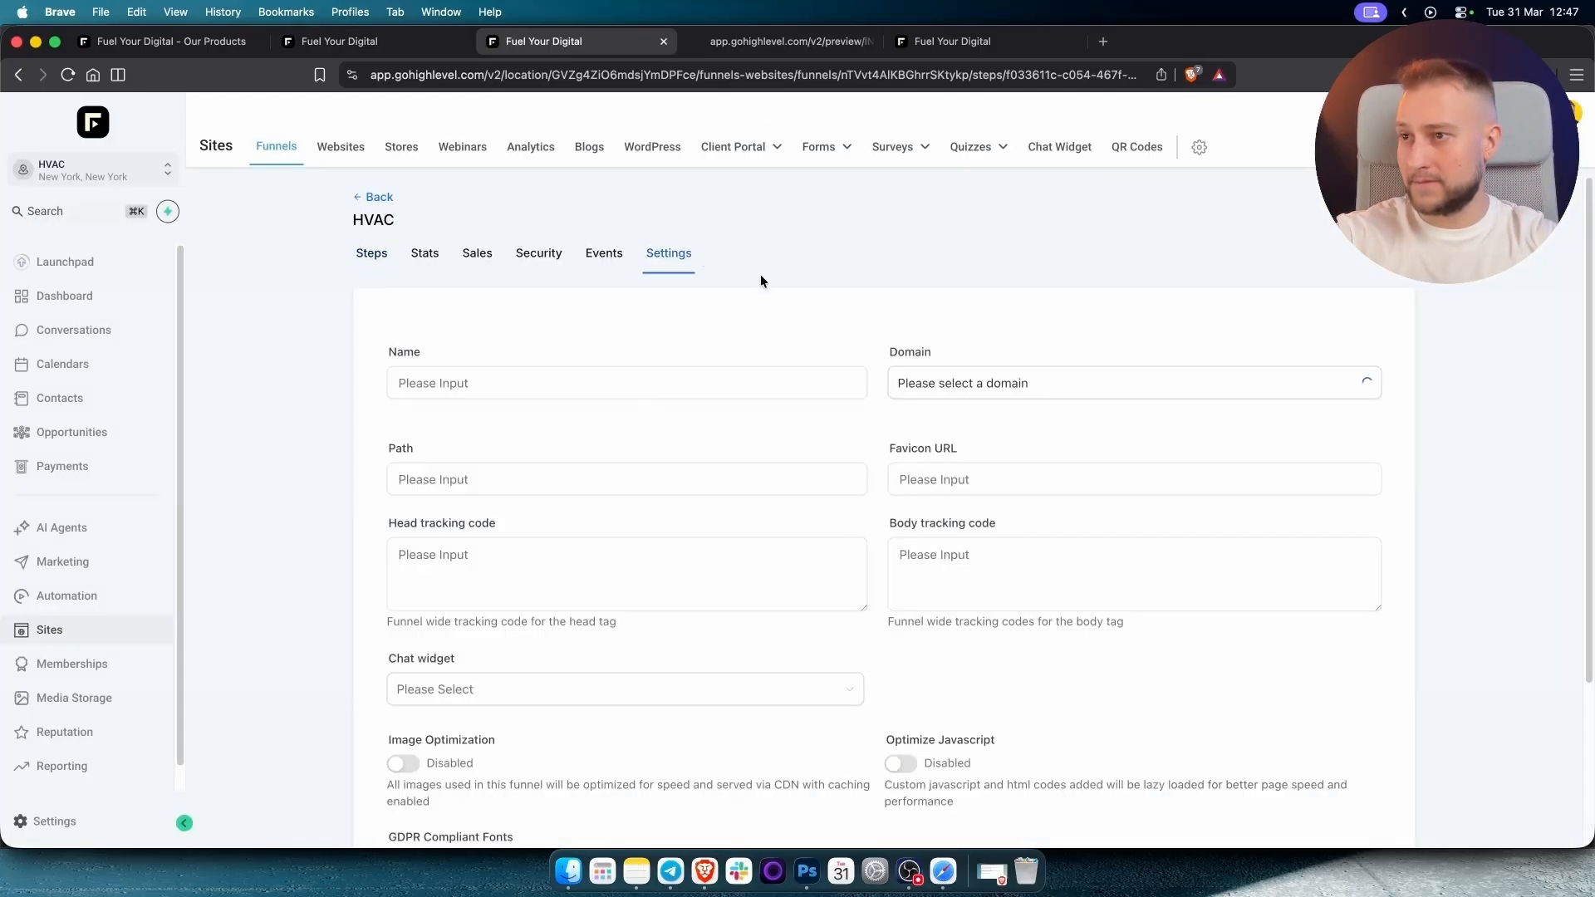
pyautogui.scroll(-2, 995, 575)
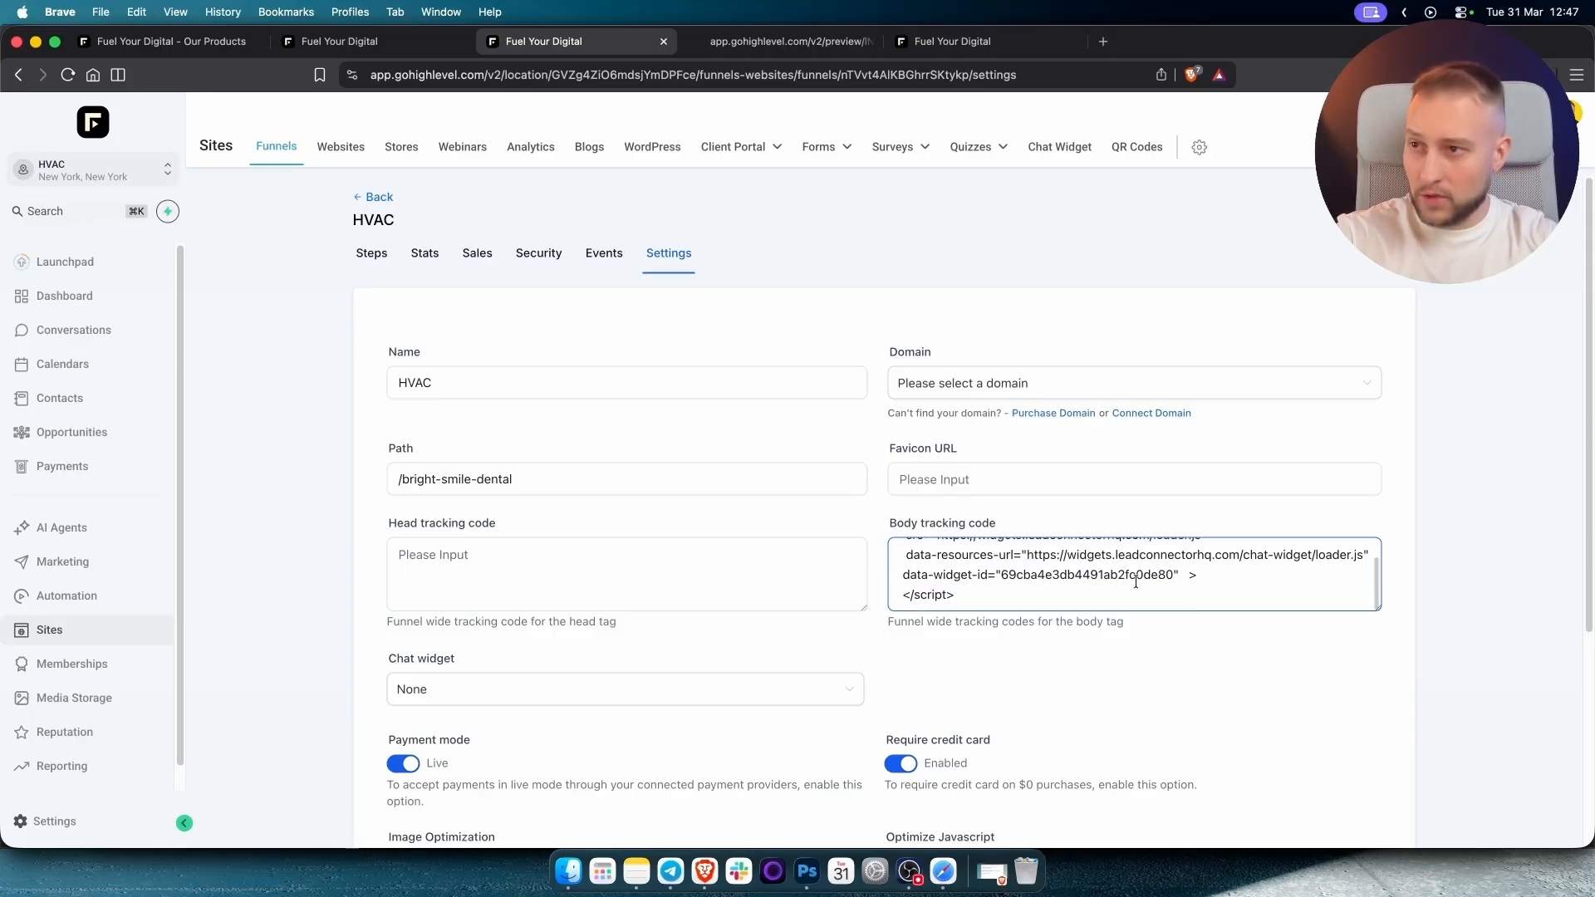
pyautogui.click(1058, 594)
pyautogui.press('Return')
pyautogui.press('Return')
pyautogui.press('super+v')
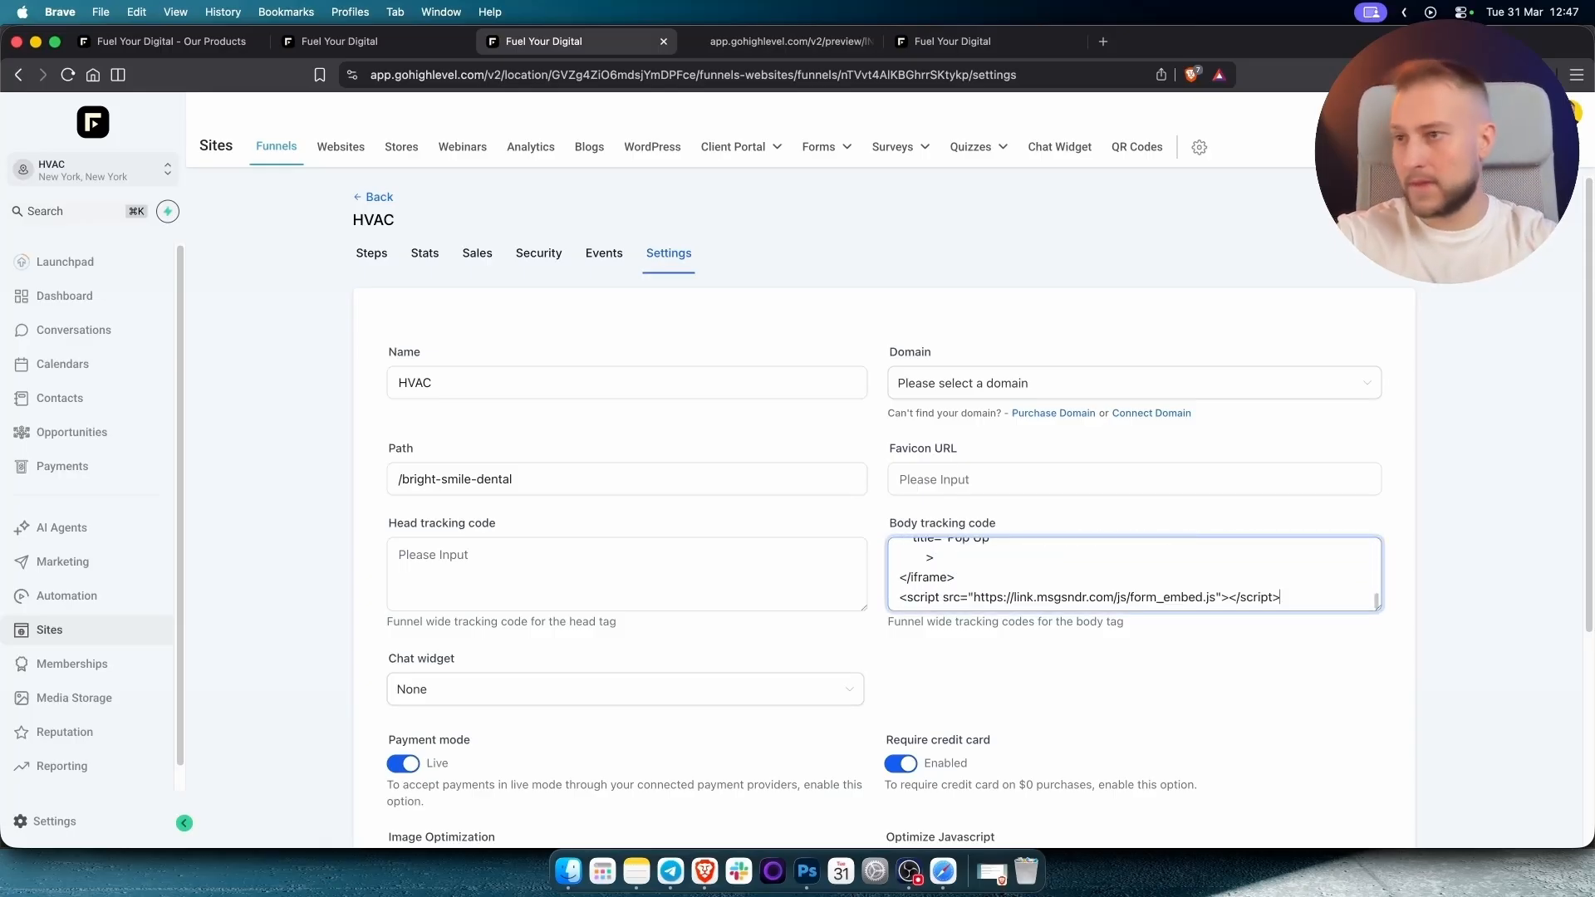
pyautogui.scroll(-4, 999, 575)
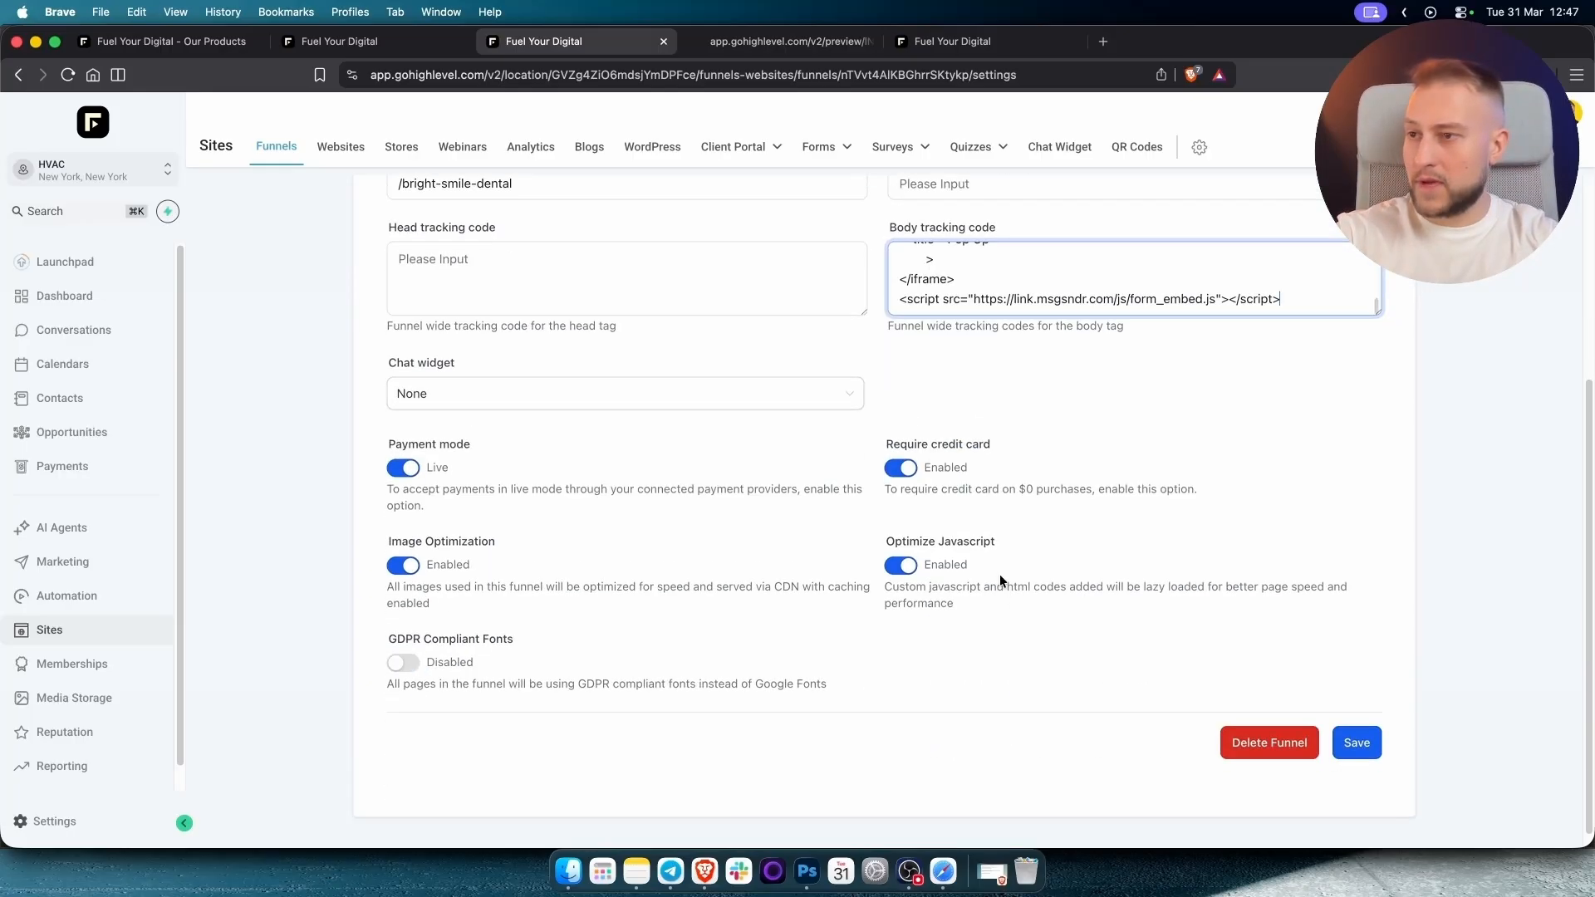
pyautogui.scroll(2, 999, 574)
pyautogui.scroll(-3, 1375, 823)
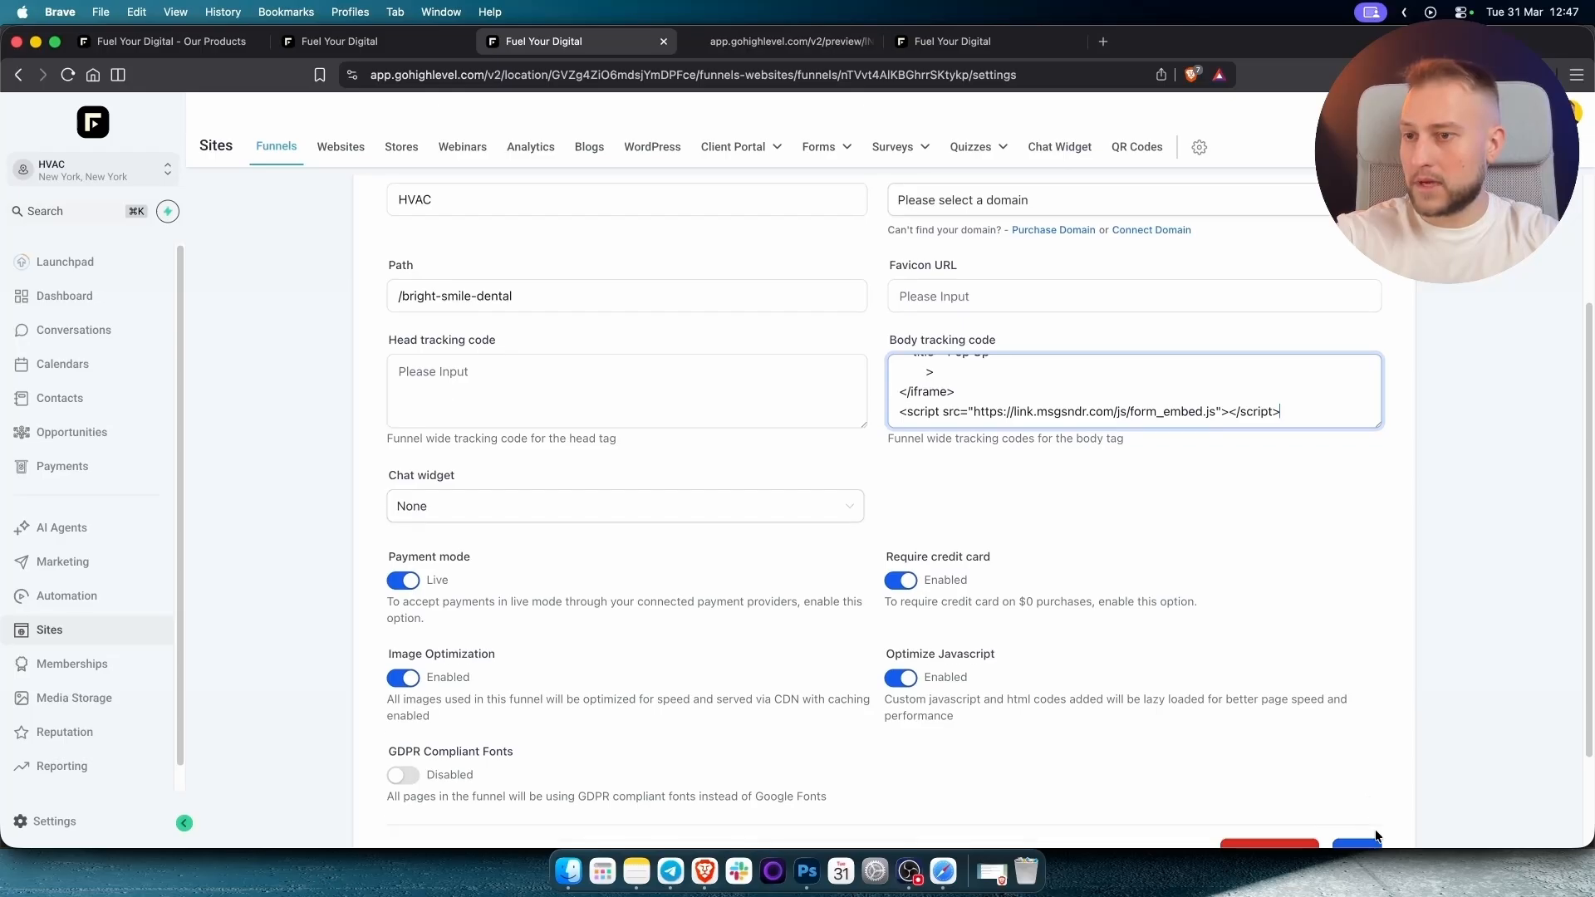
pyautogui.click(1351, 750)
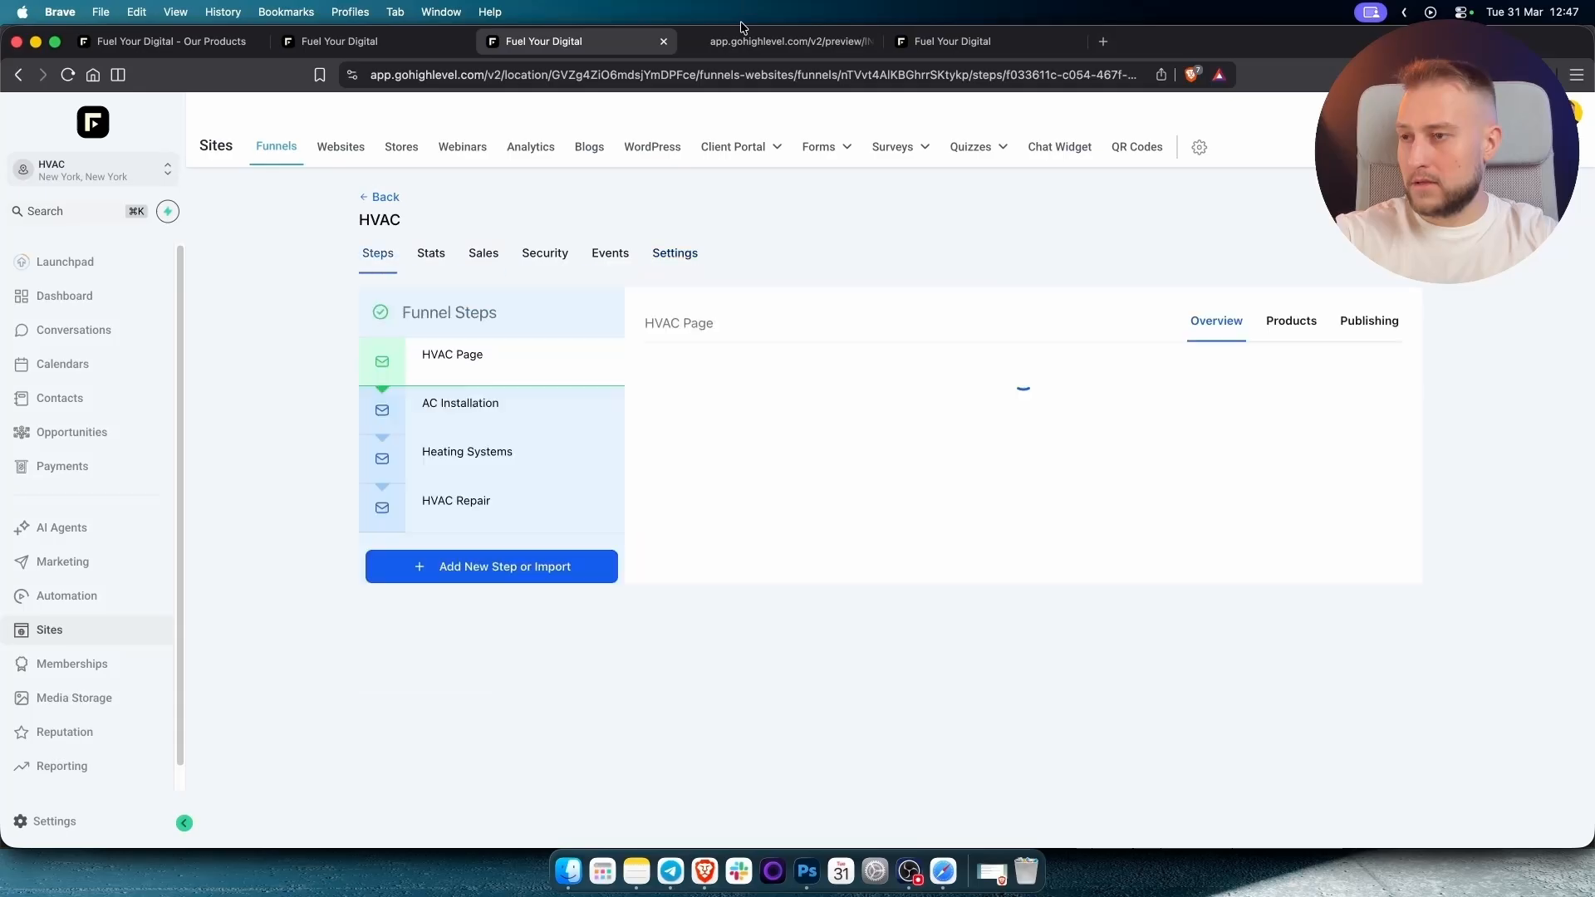
pyautogui.click(768, 41)
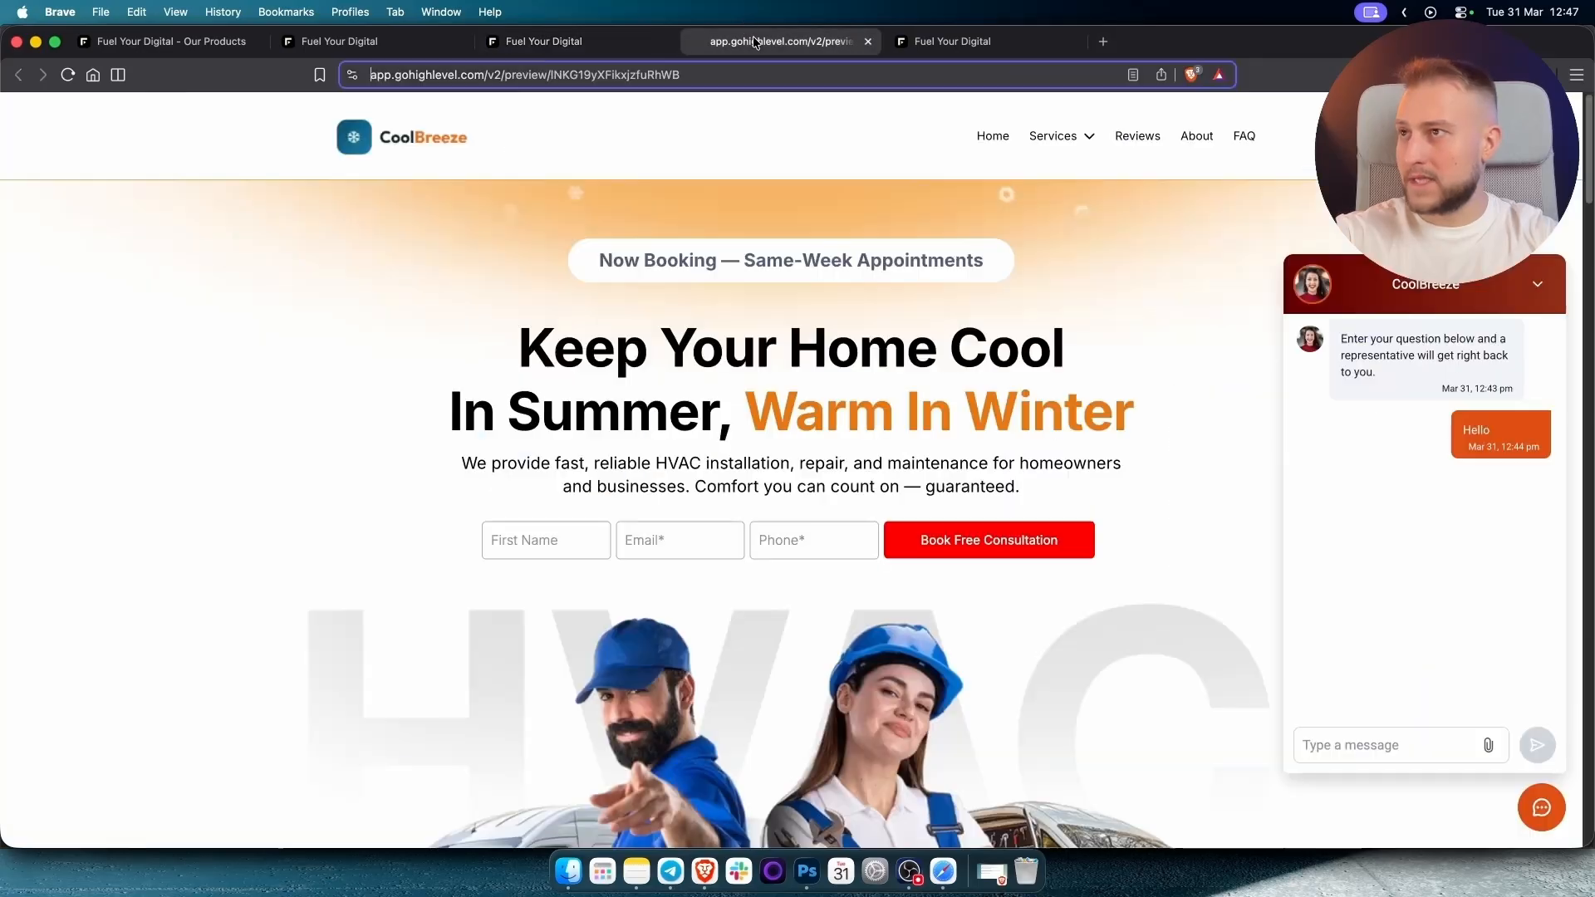
# Reload the CoolBreeze preview, scroll until the Pop Up form appears, and close it.
pyautogui.click(69, 75)
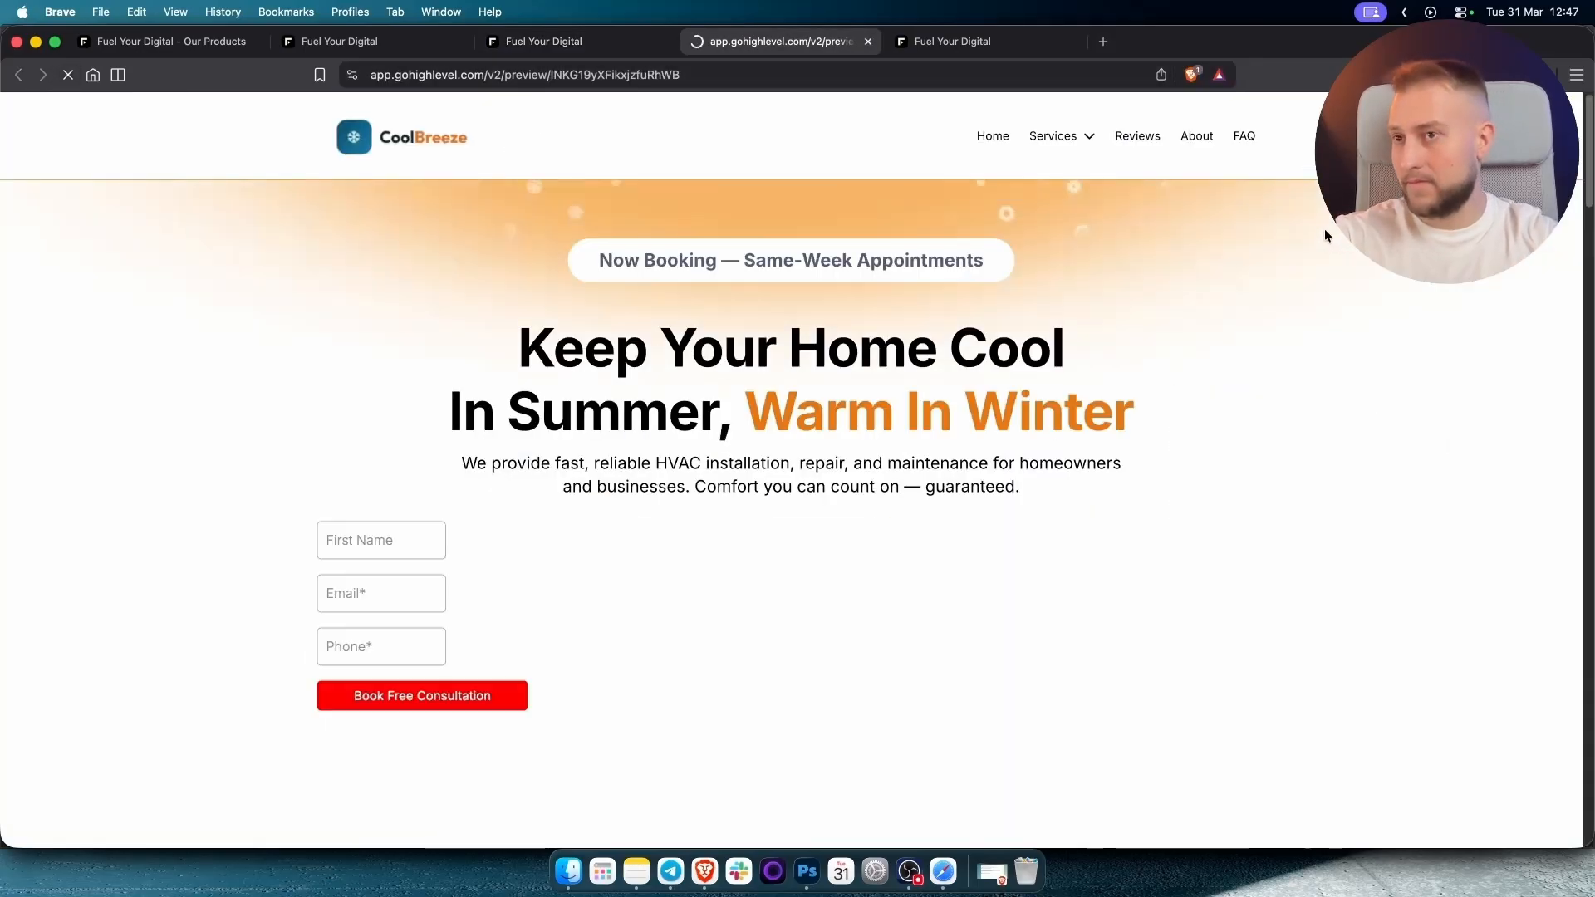
pyautogui.scroll(-20, 1263, 259)
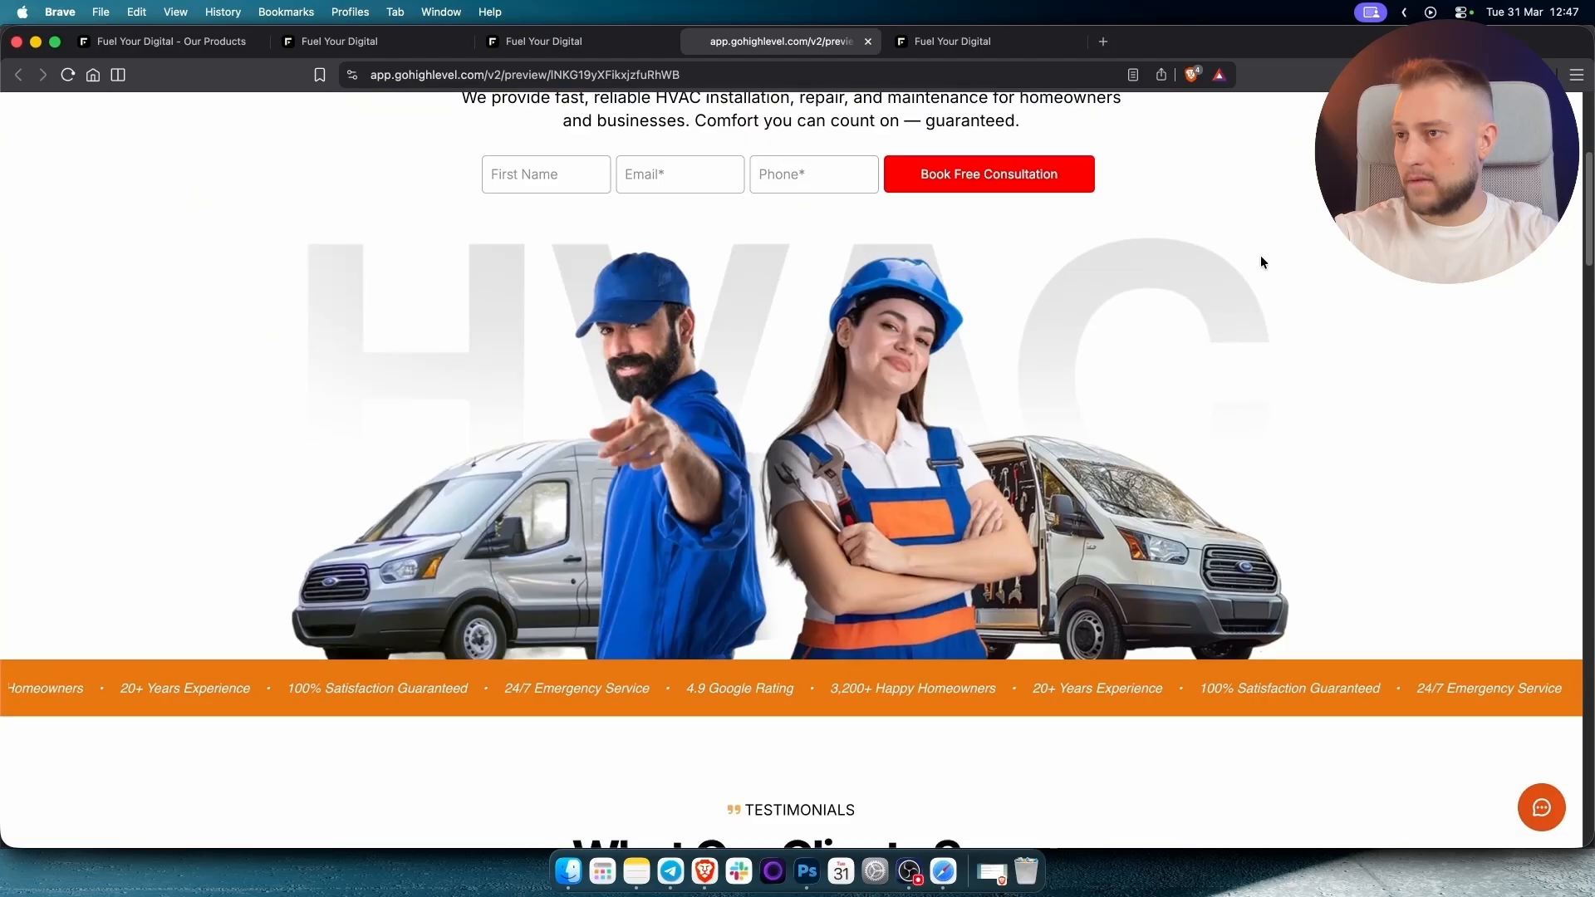
pyautogui.scroll(-3, 896, 459)
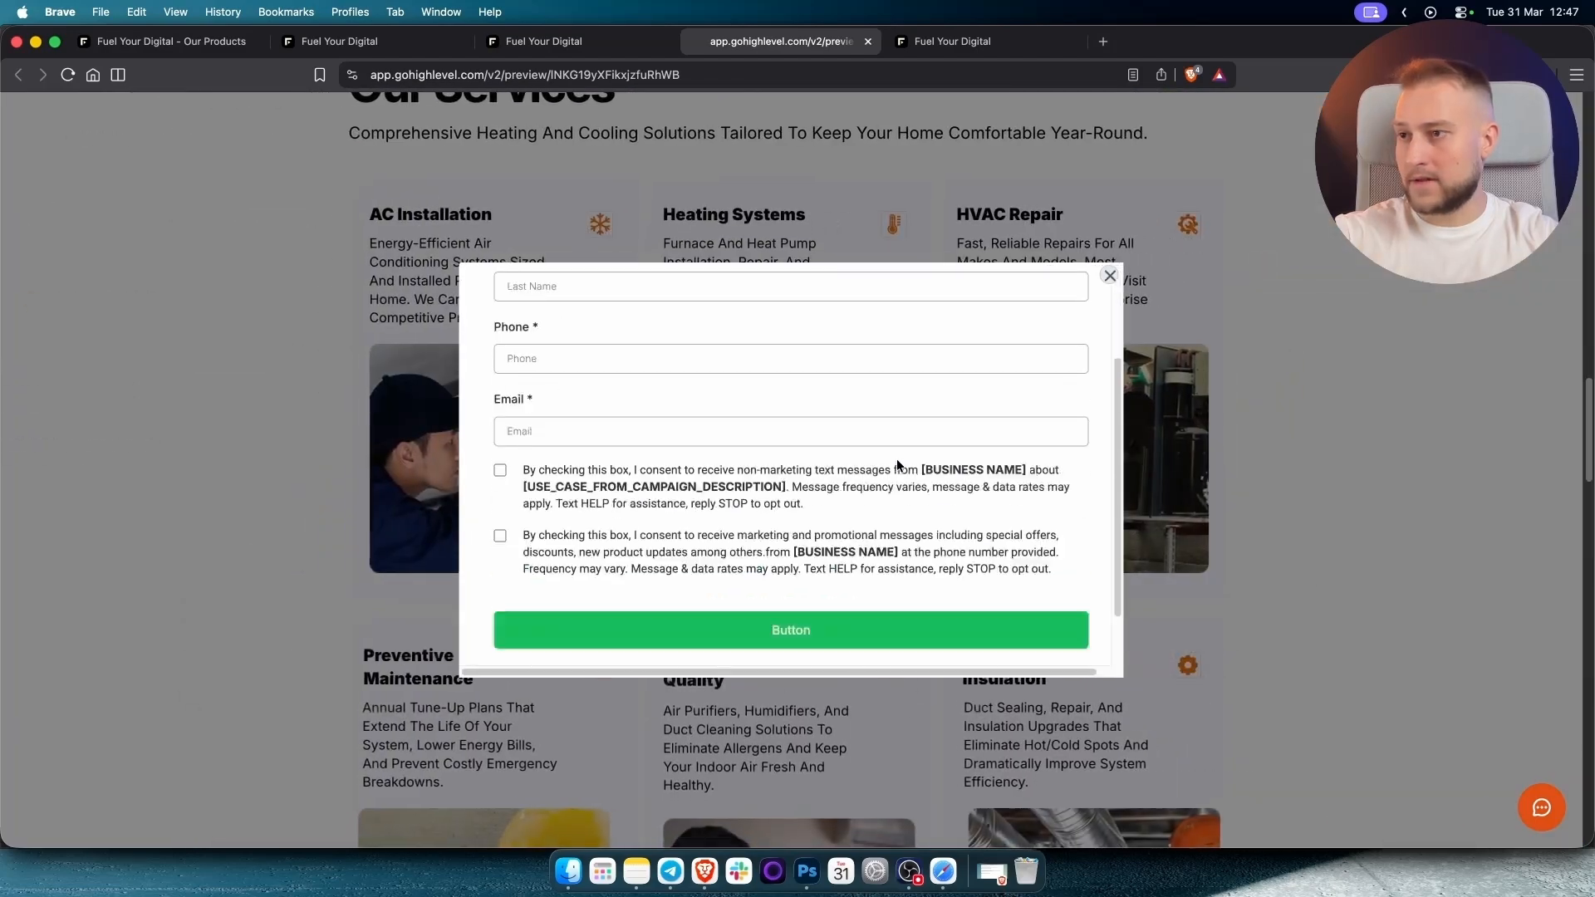
pyautogui.scroll(5, 906, 438)
pyautogui.scroll(-8, 900, 438)
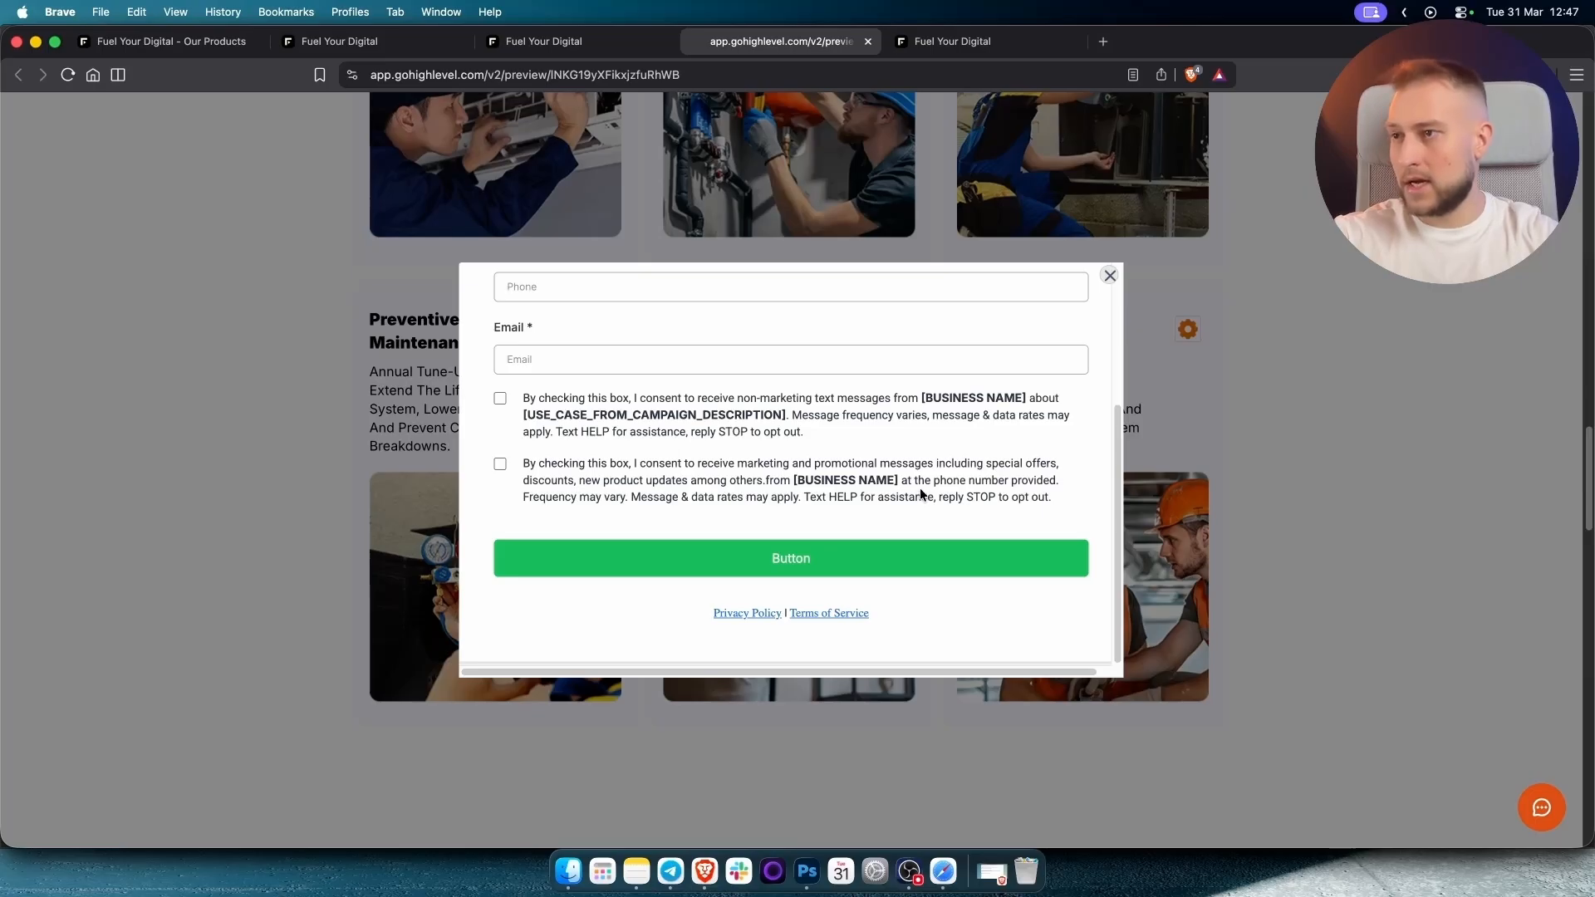
pyautogui.scroll(5, 920, 485)
pyautogui.scroll(-5, 882, 496)
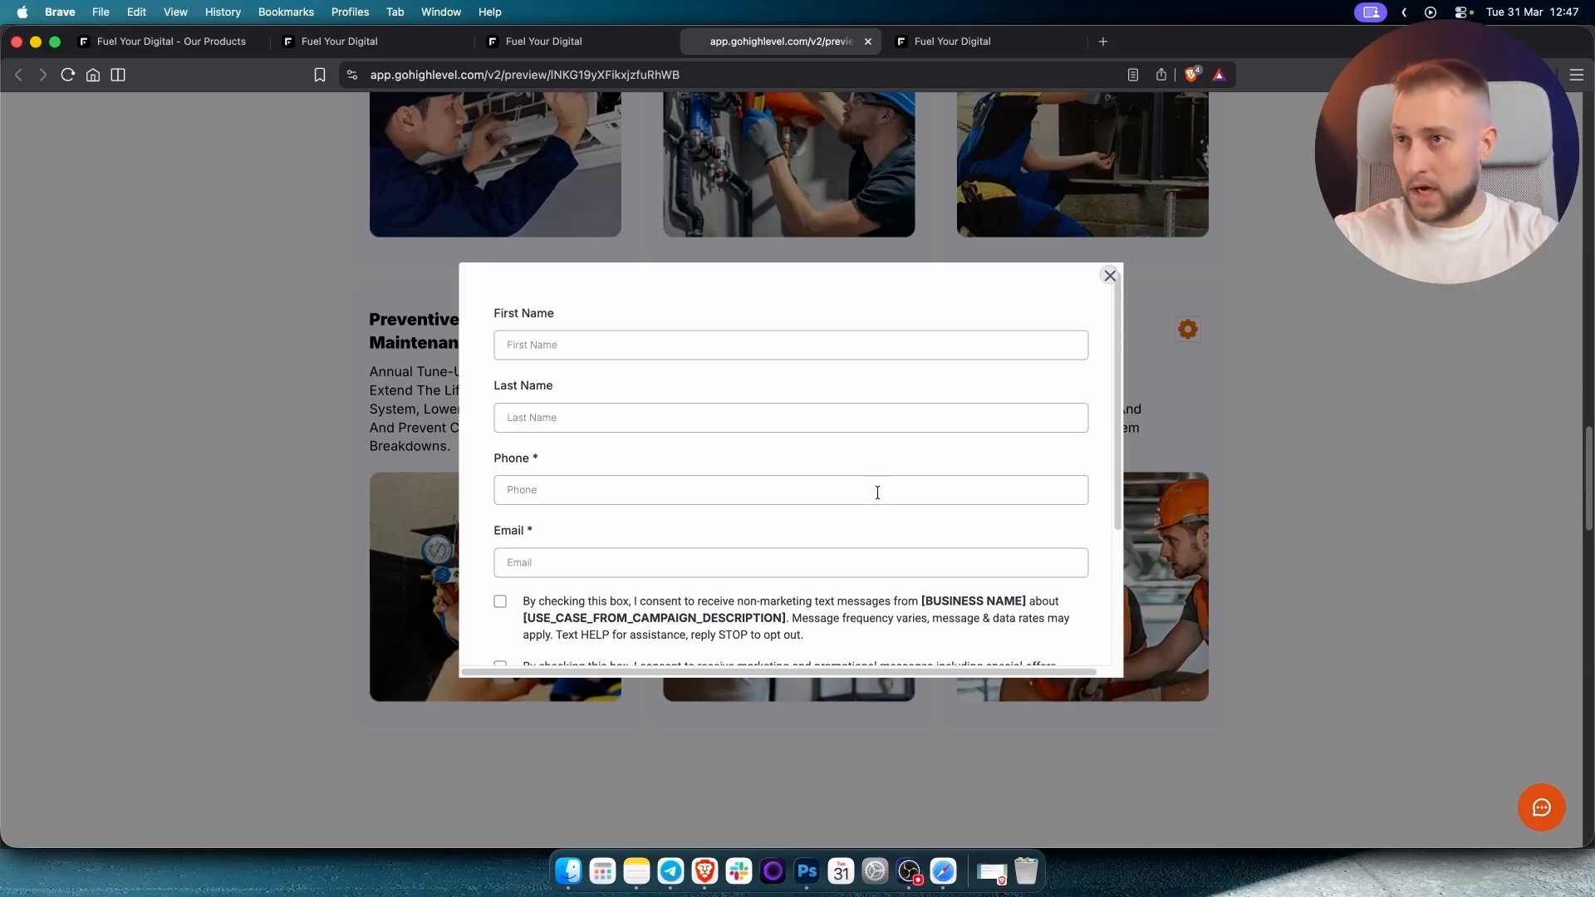
pyautogui.scroll(8, 879, 490)
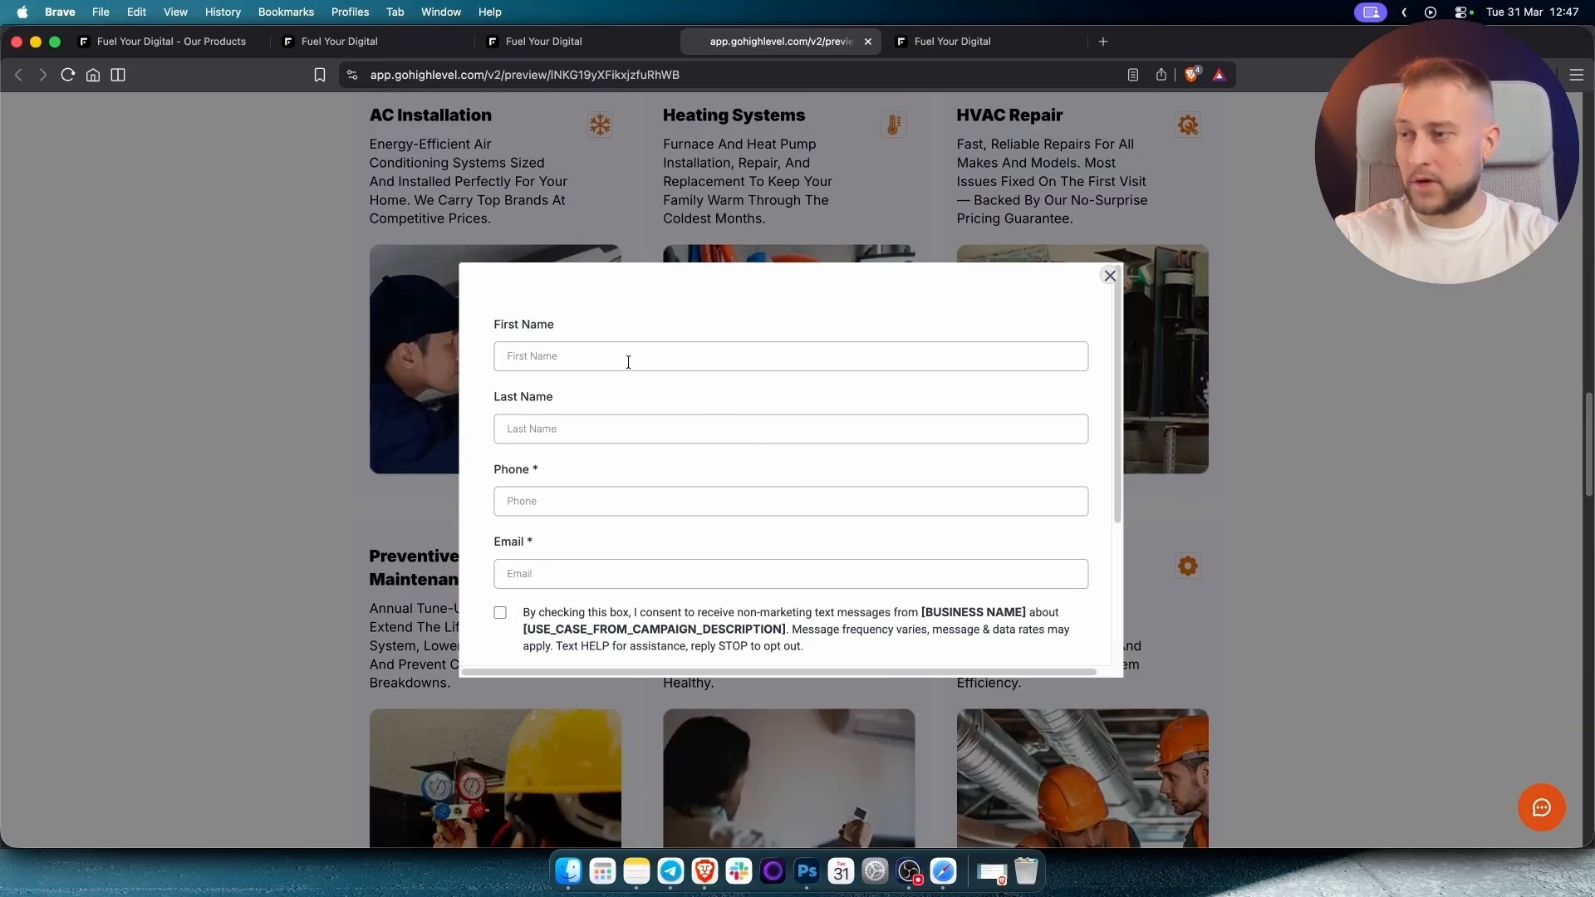
pyautogui.click(1109, 276)
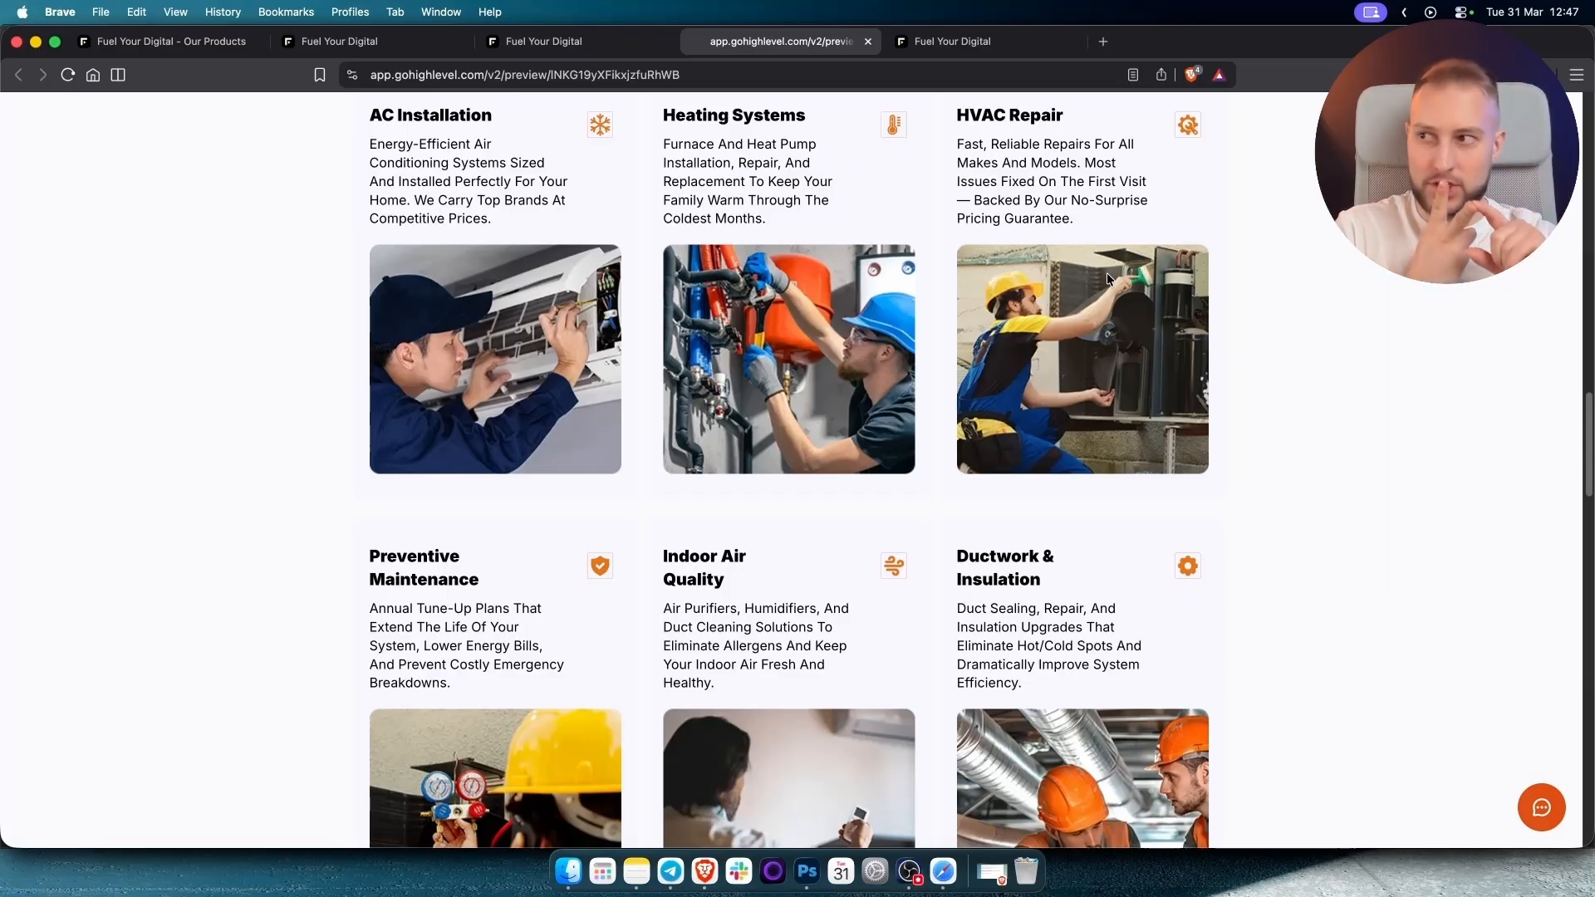
pyautogui.click(332, 46)
# Leave the form builder and open HVAC AI Voice Agent from the Voice AI agent list.
pyautogui.click(37, 113)
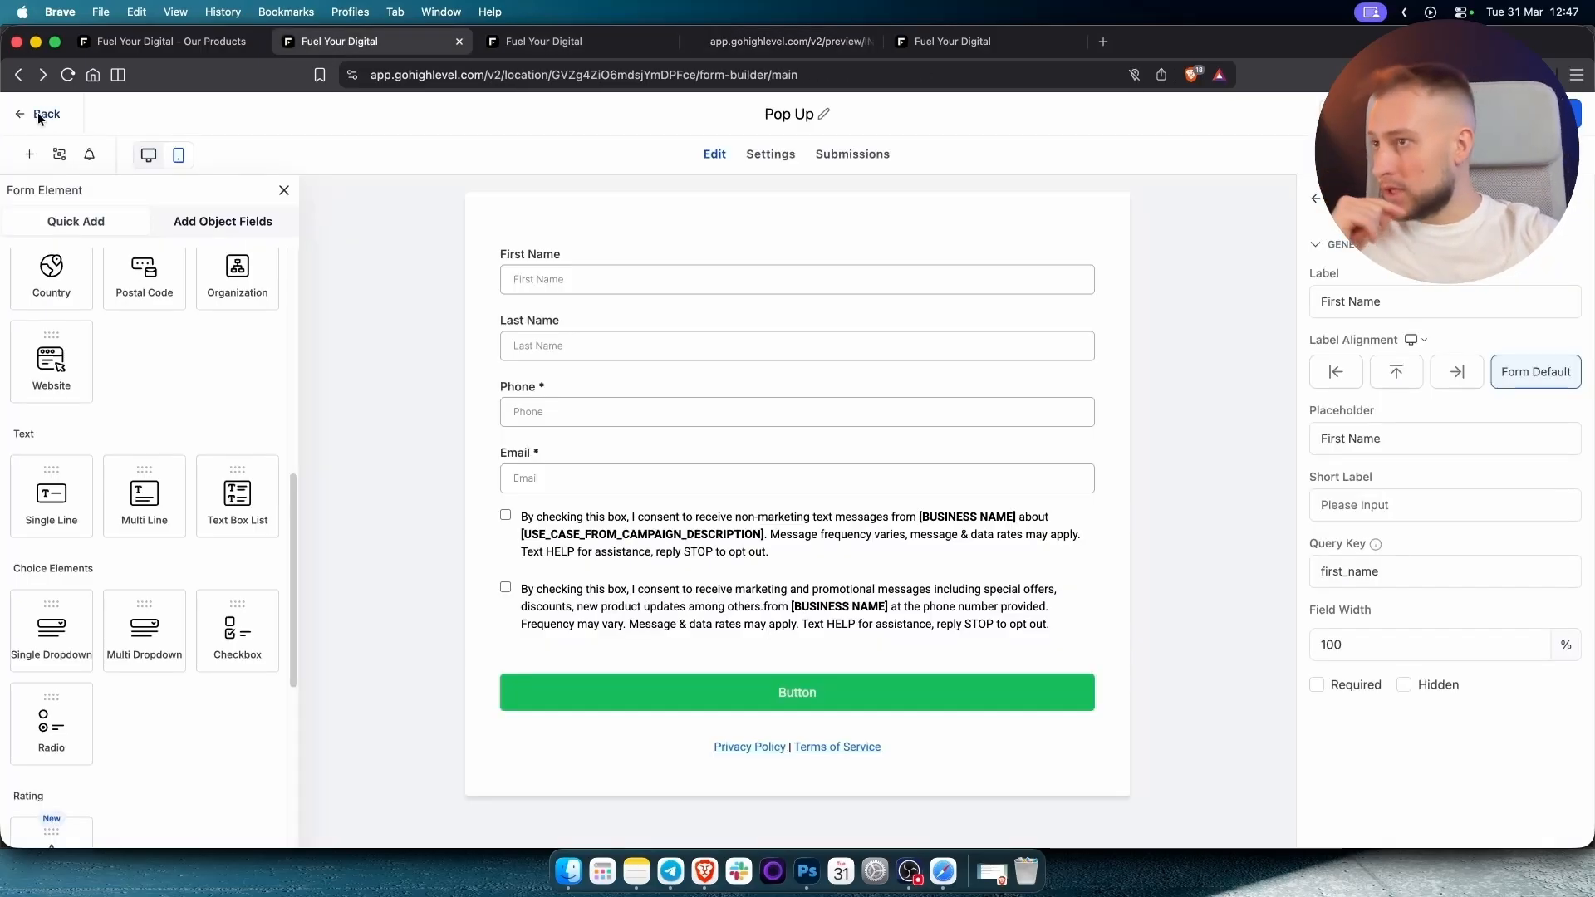
pyautogui.click(81, 531)
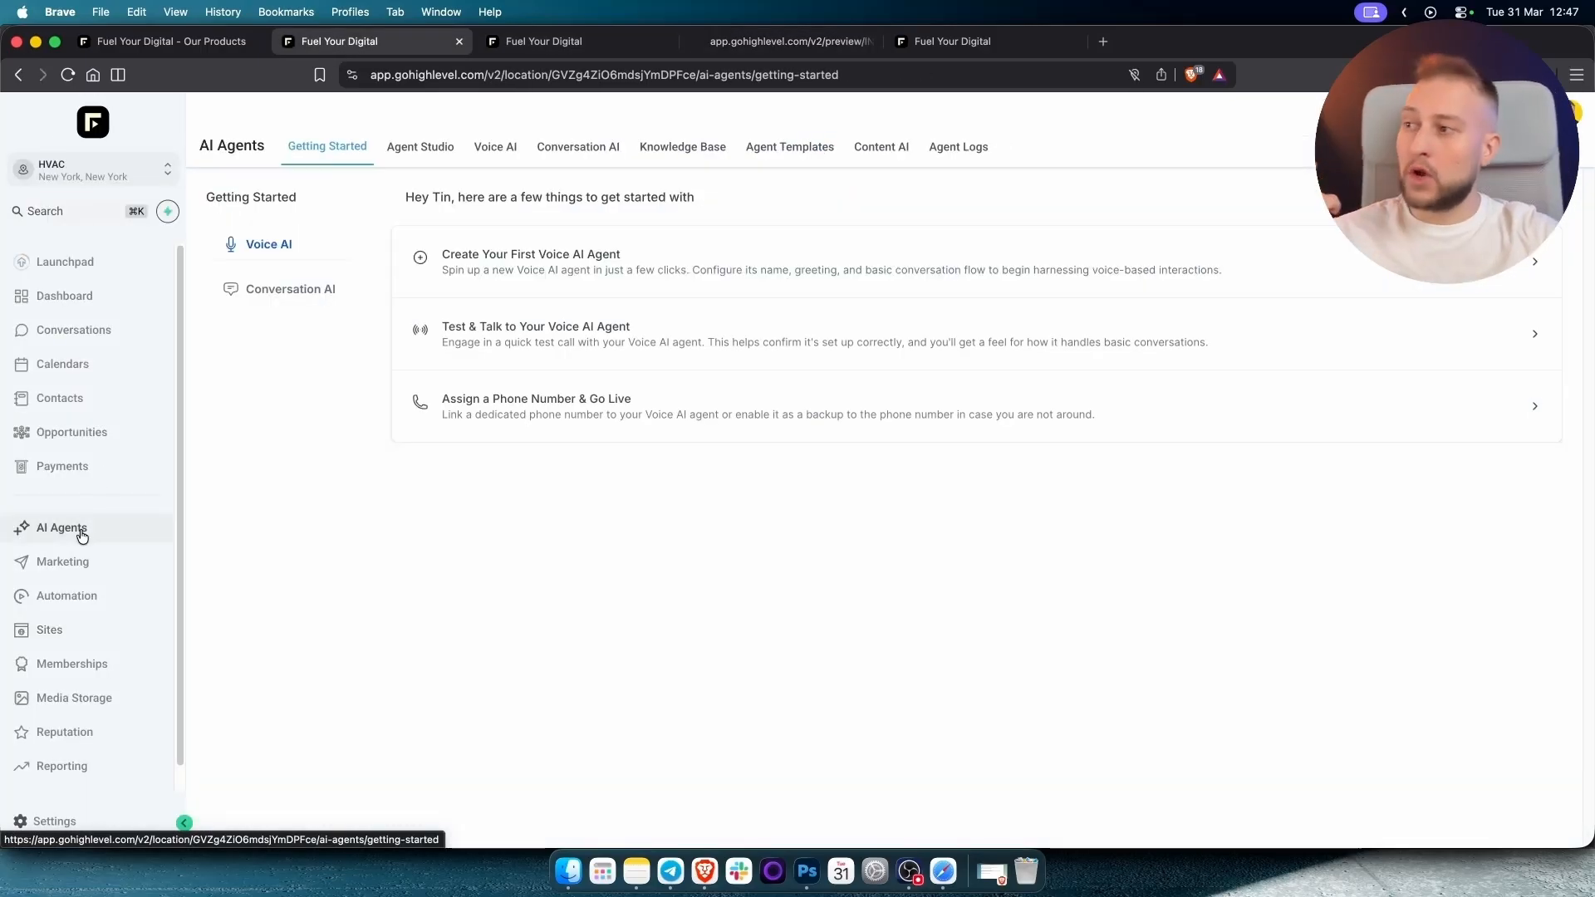
pyautogui.click(497, 148)
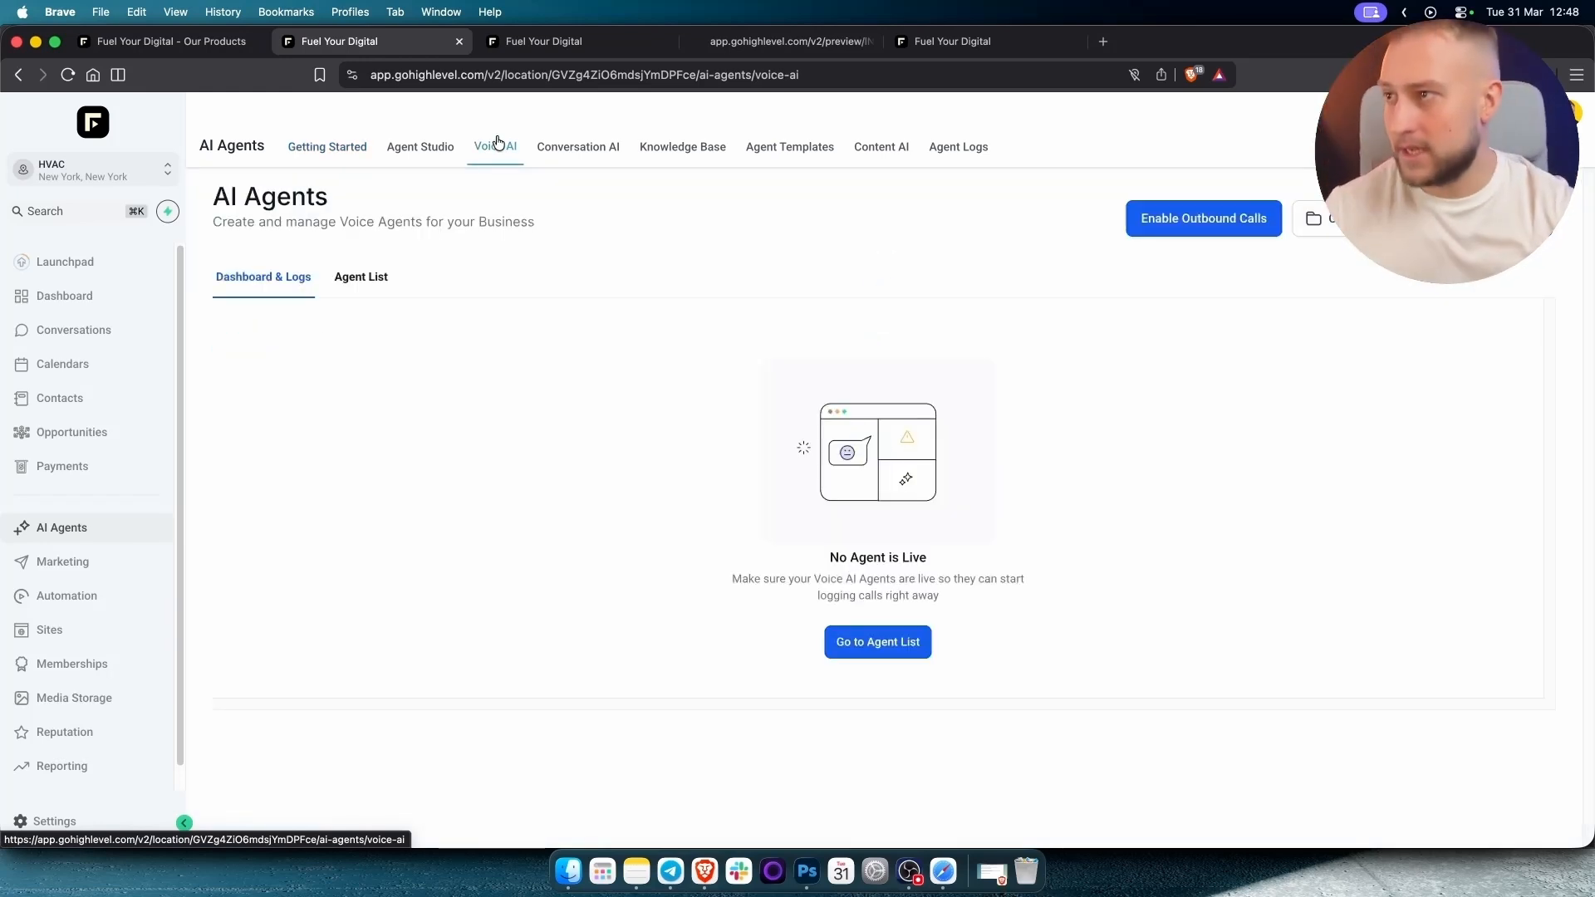
pyautogui.click(391, 271)
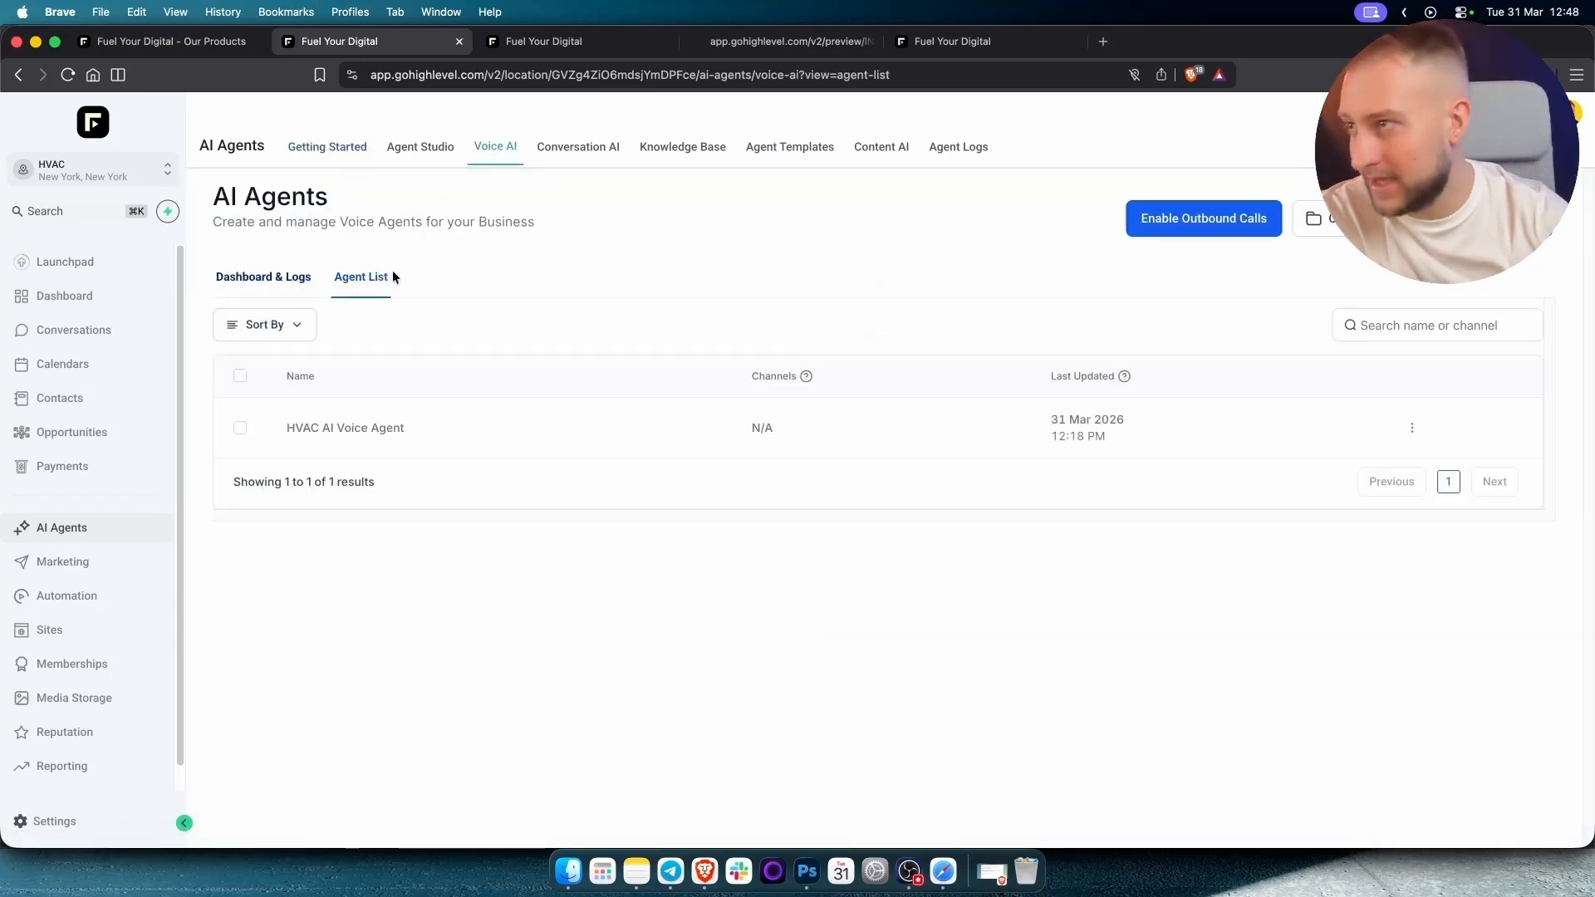
pyautogui.click(358, 428)
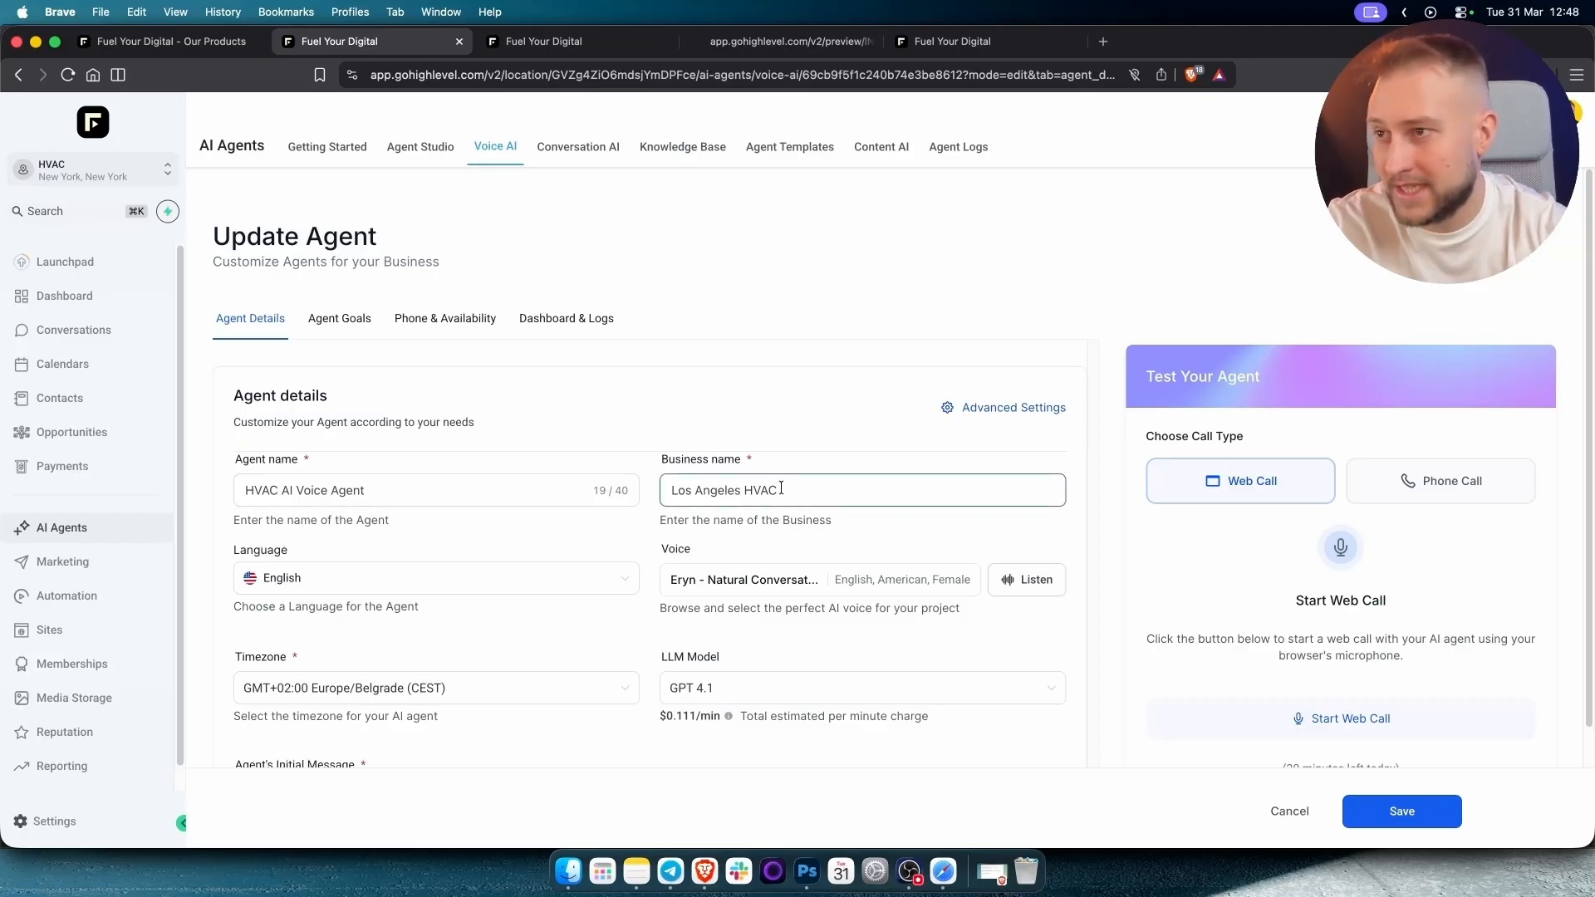
# Review the agent details: keep the business name, preview the Eryn voice, and keep GPT 4.1.
pyautogui.click(731, 490)
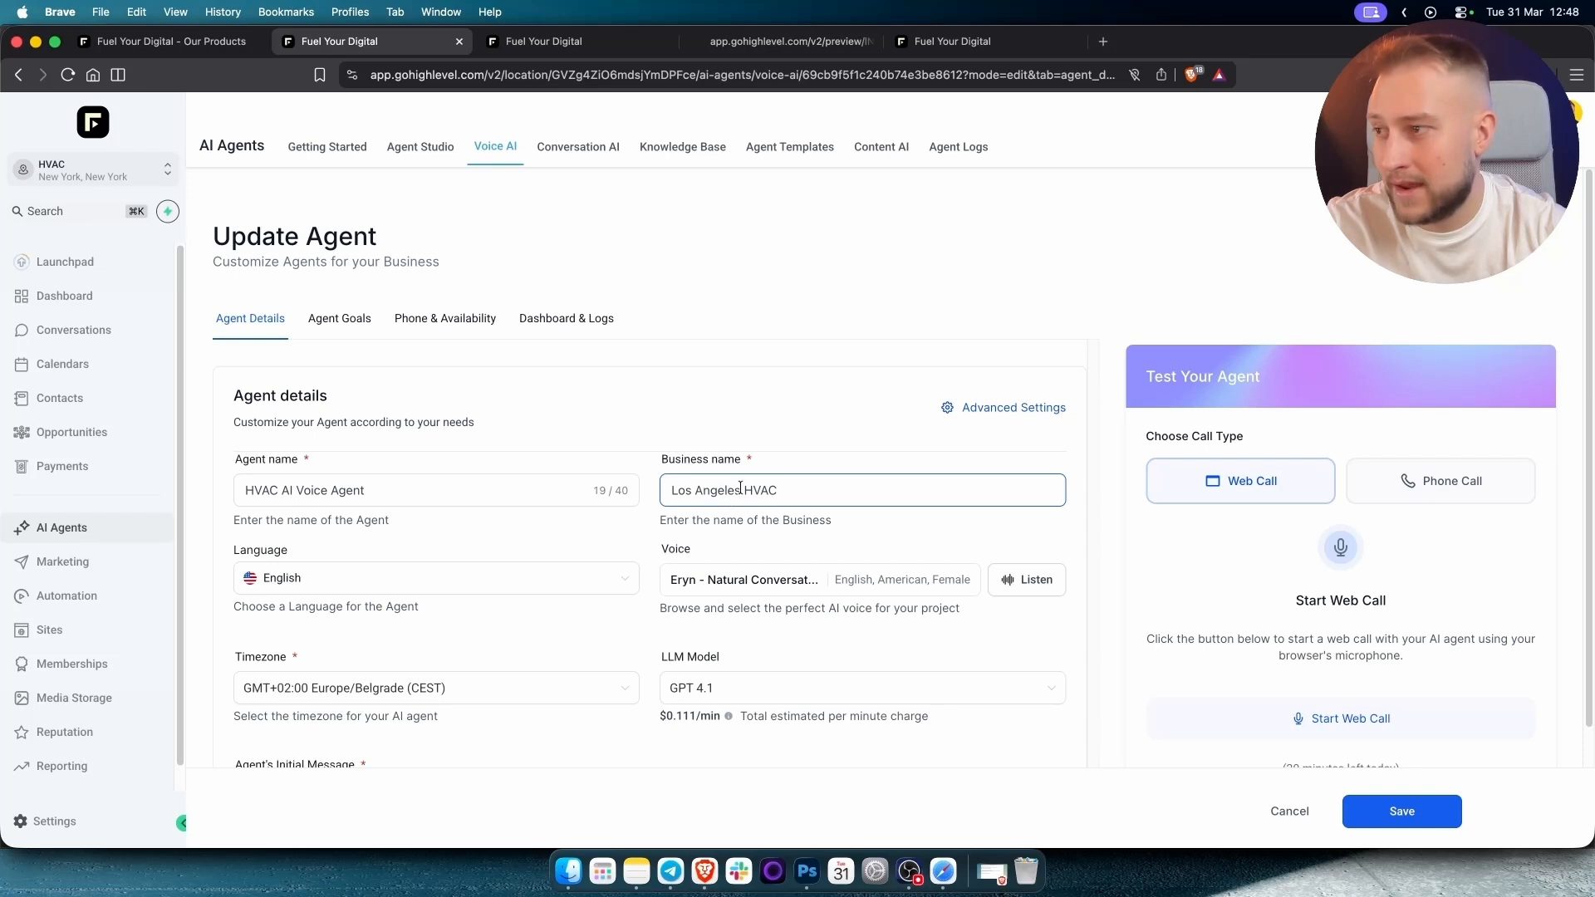
pyautogui.click(501, 517)
pyautogui.scroll(-2, 503, 611)
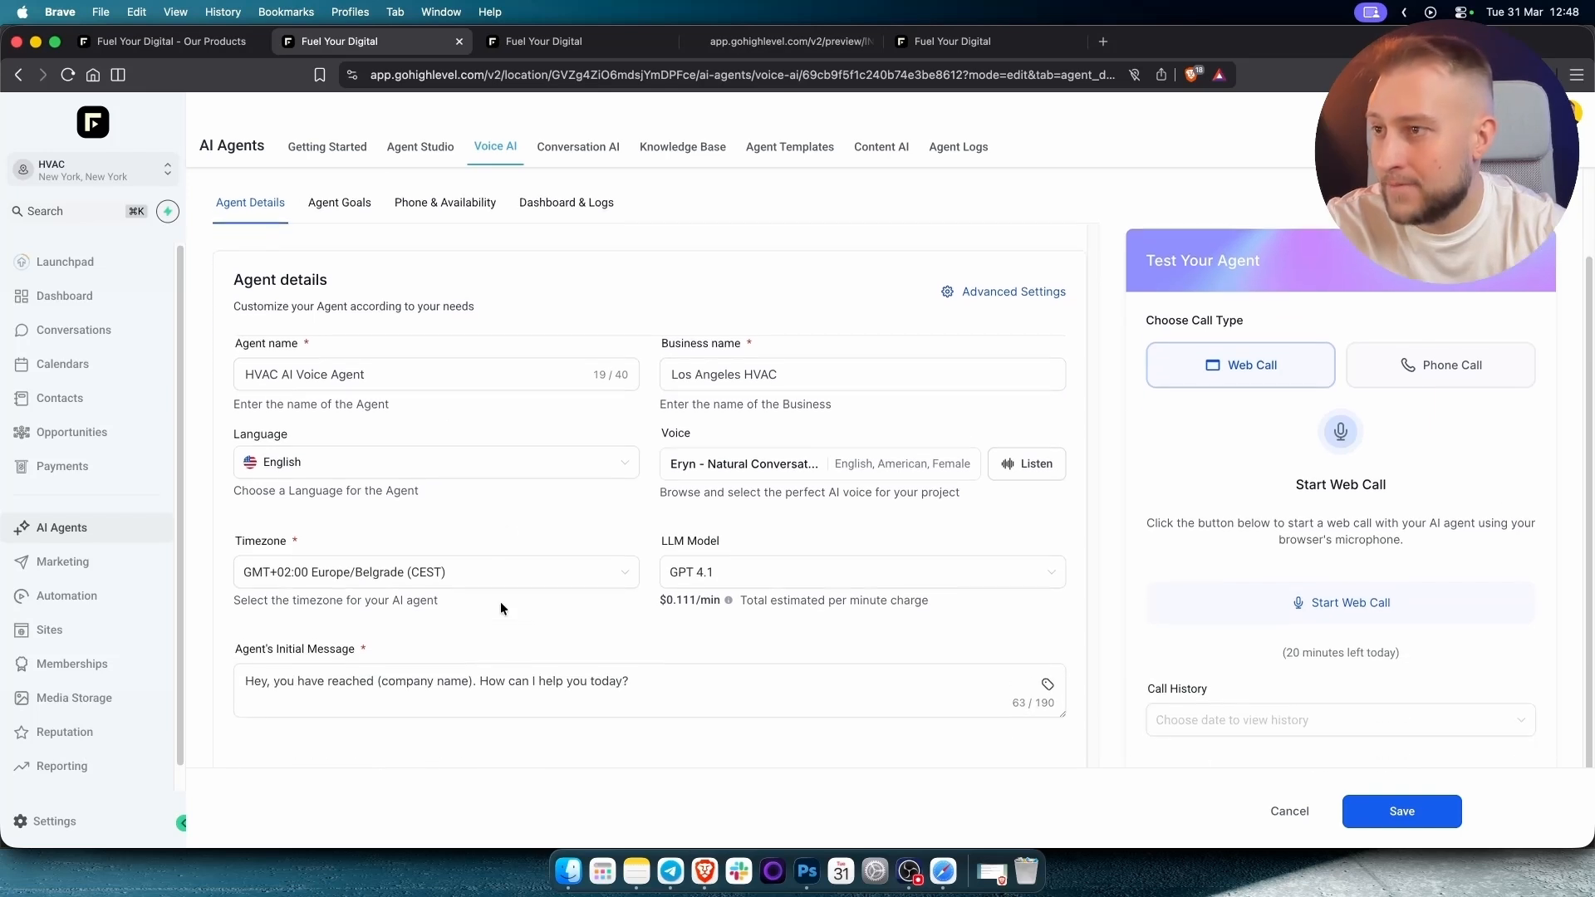
pyautogui.scroll(-1, 501, 609)
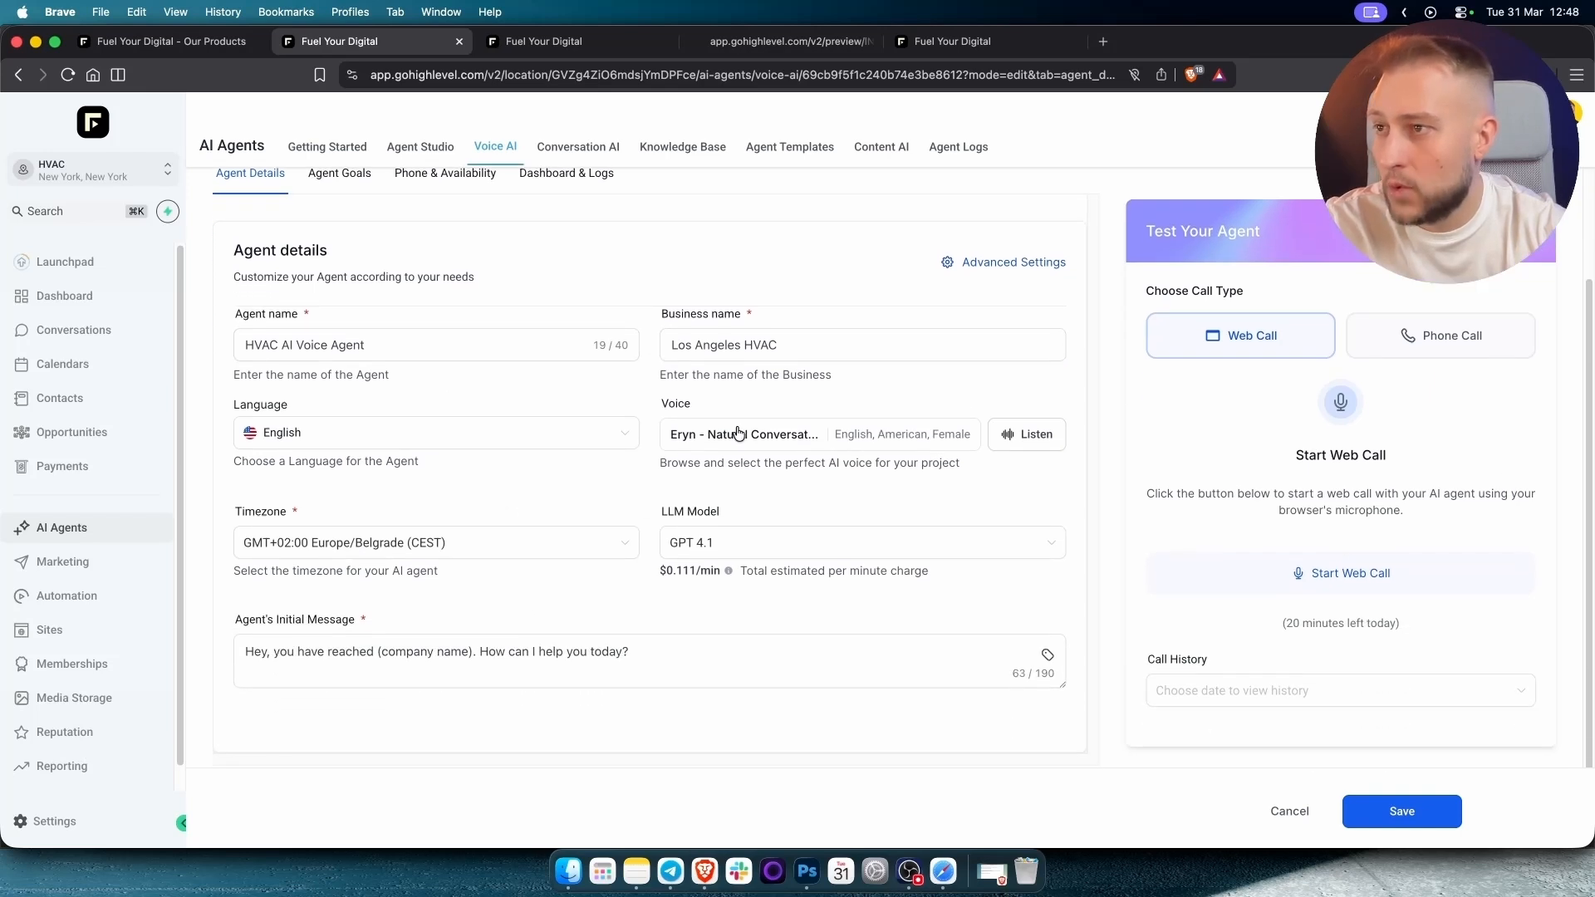
pyautogui.click(1037, 436)
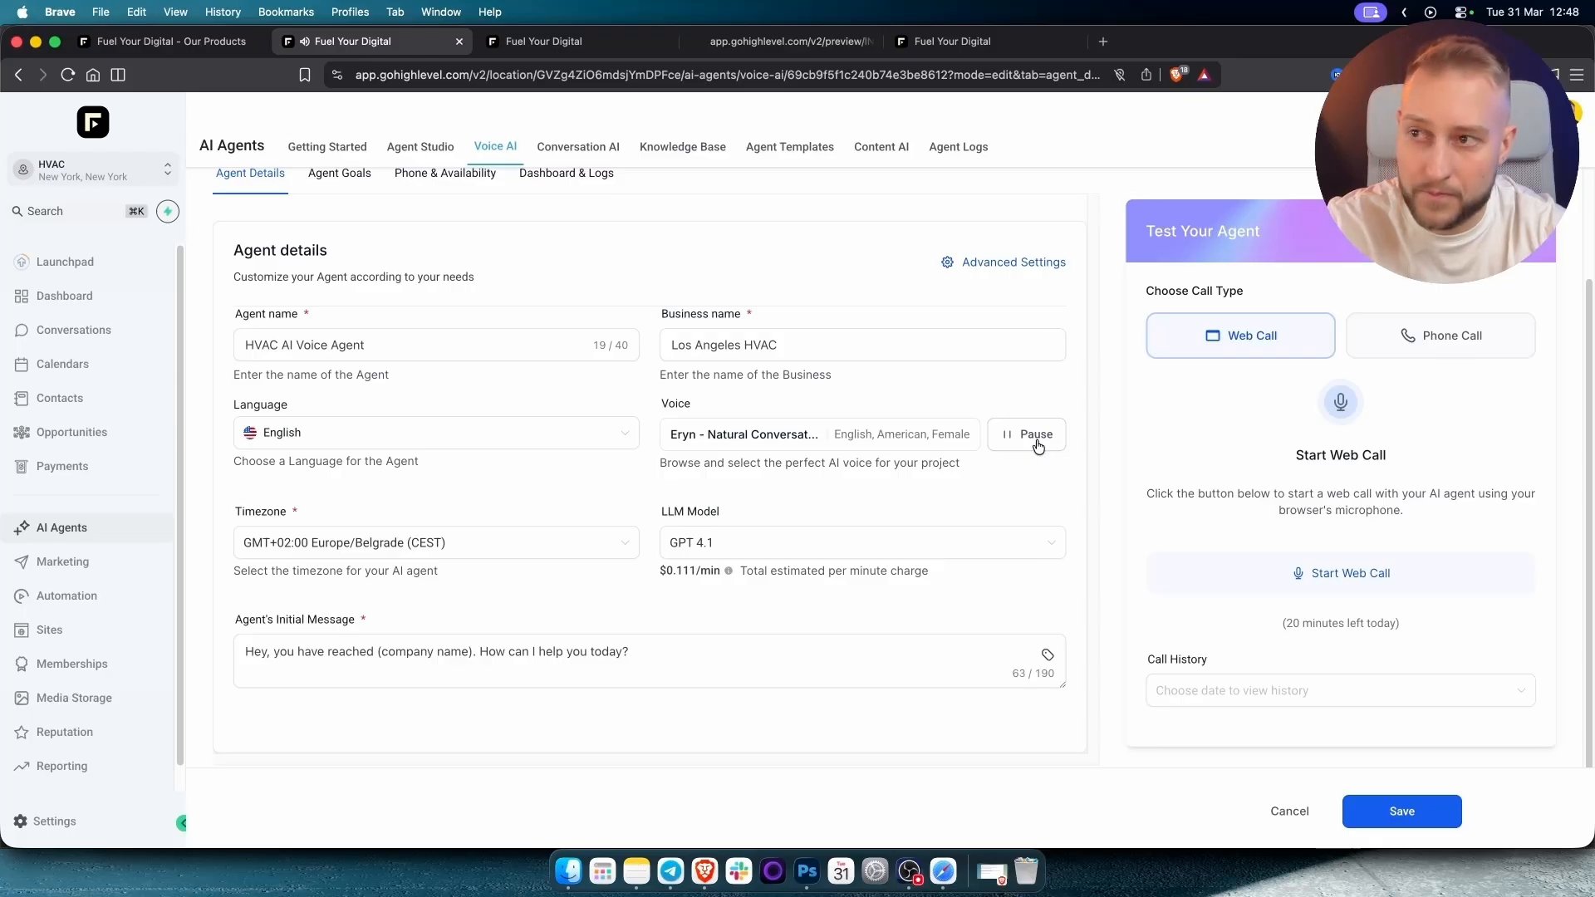
pyautogui.click(1037, 437)
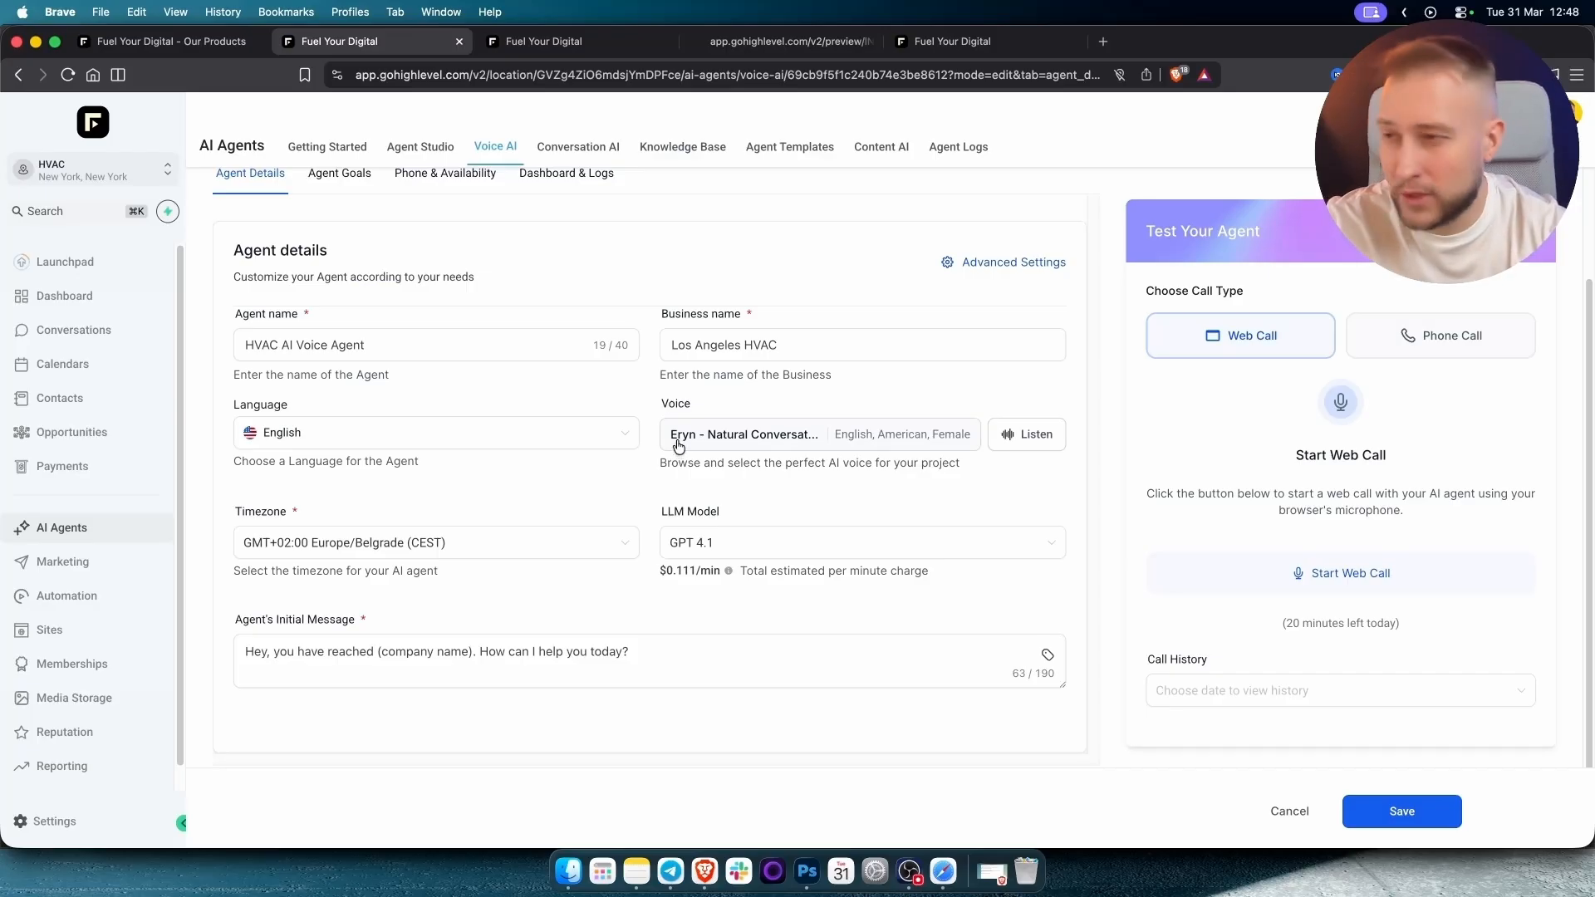
pyautogui.click(698, 544)
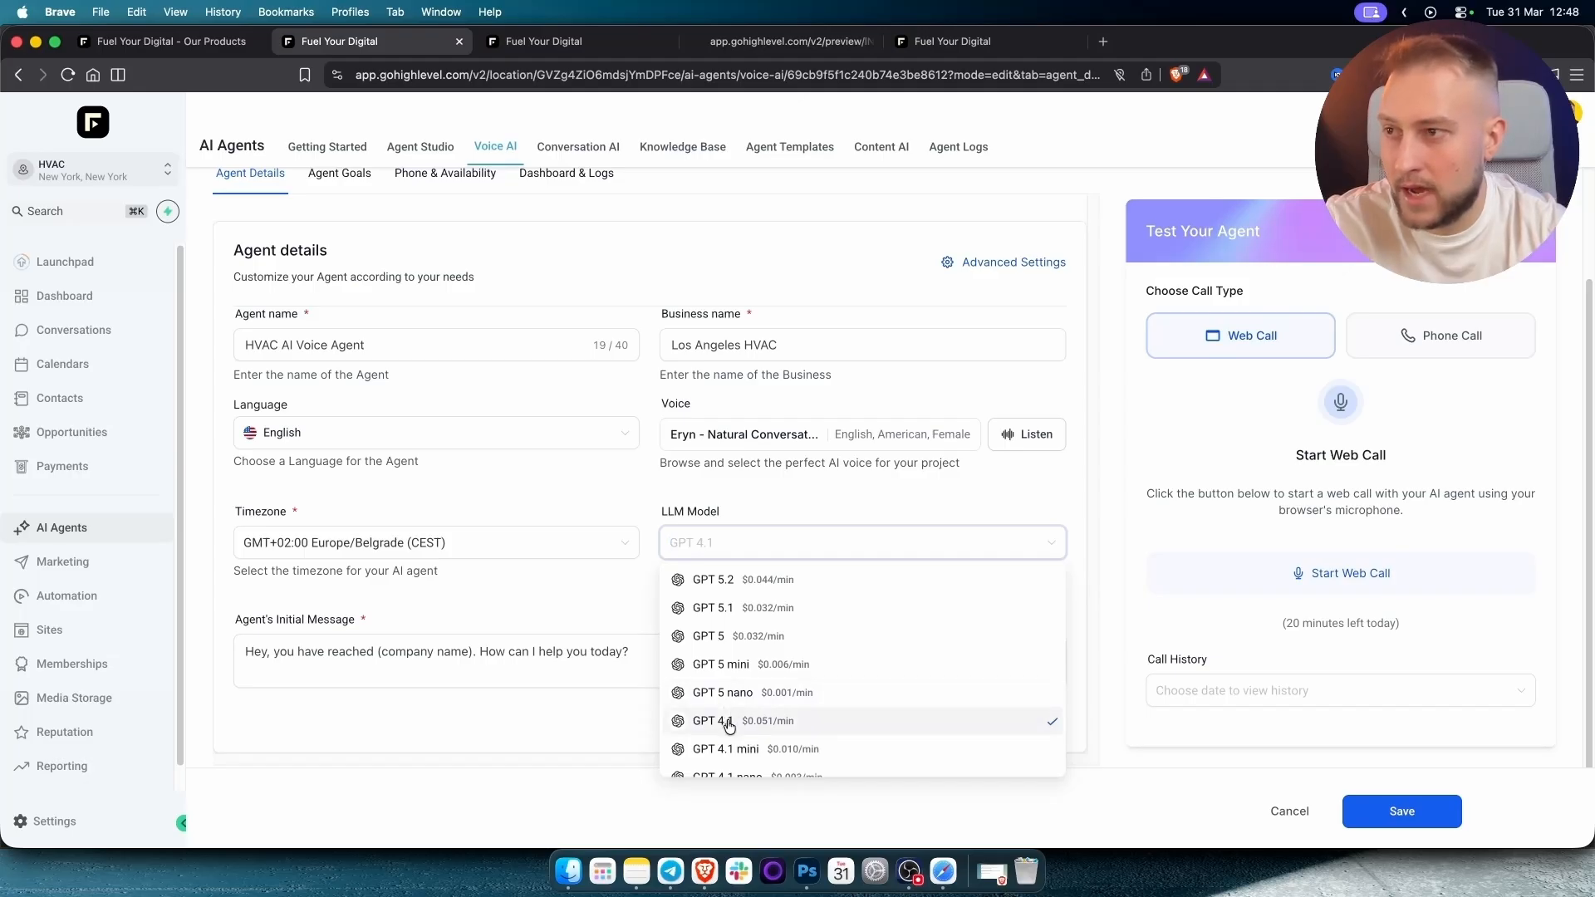
pyautogui.click(729, 723)
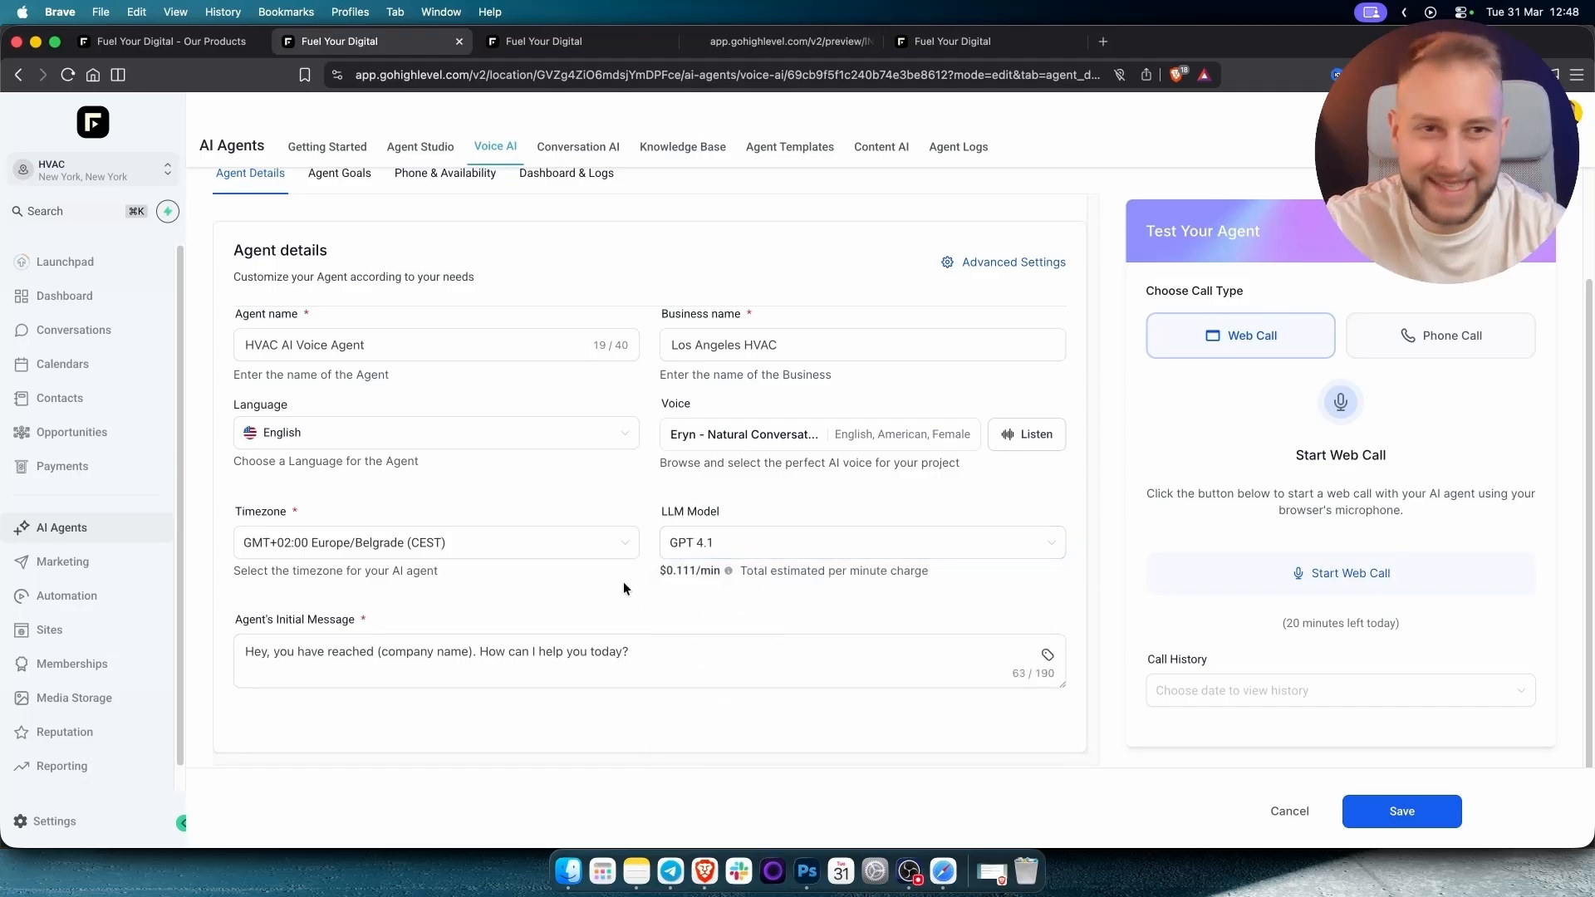
# Replace '(company name)' in the initial greeting with CoolBreeze, remove the extra space, and save.
pyautogui.click(511, 650)
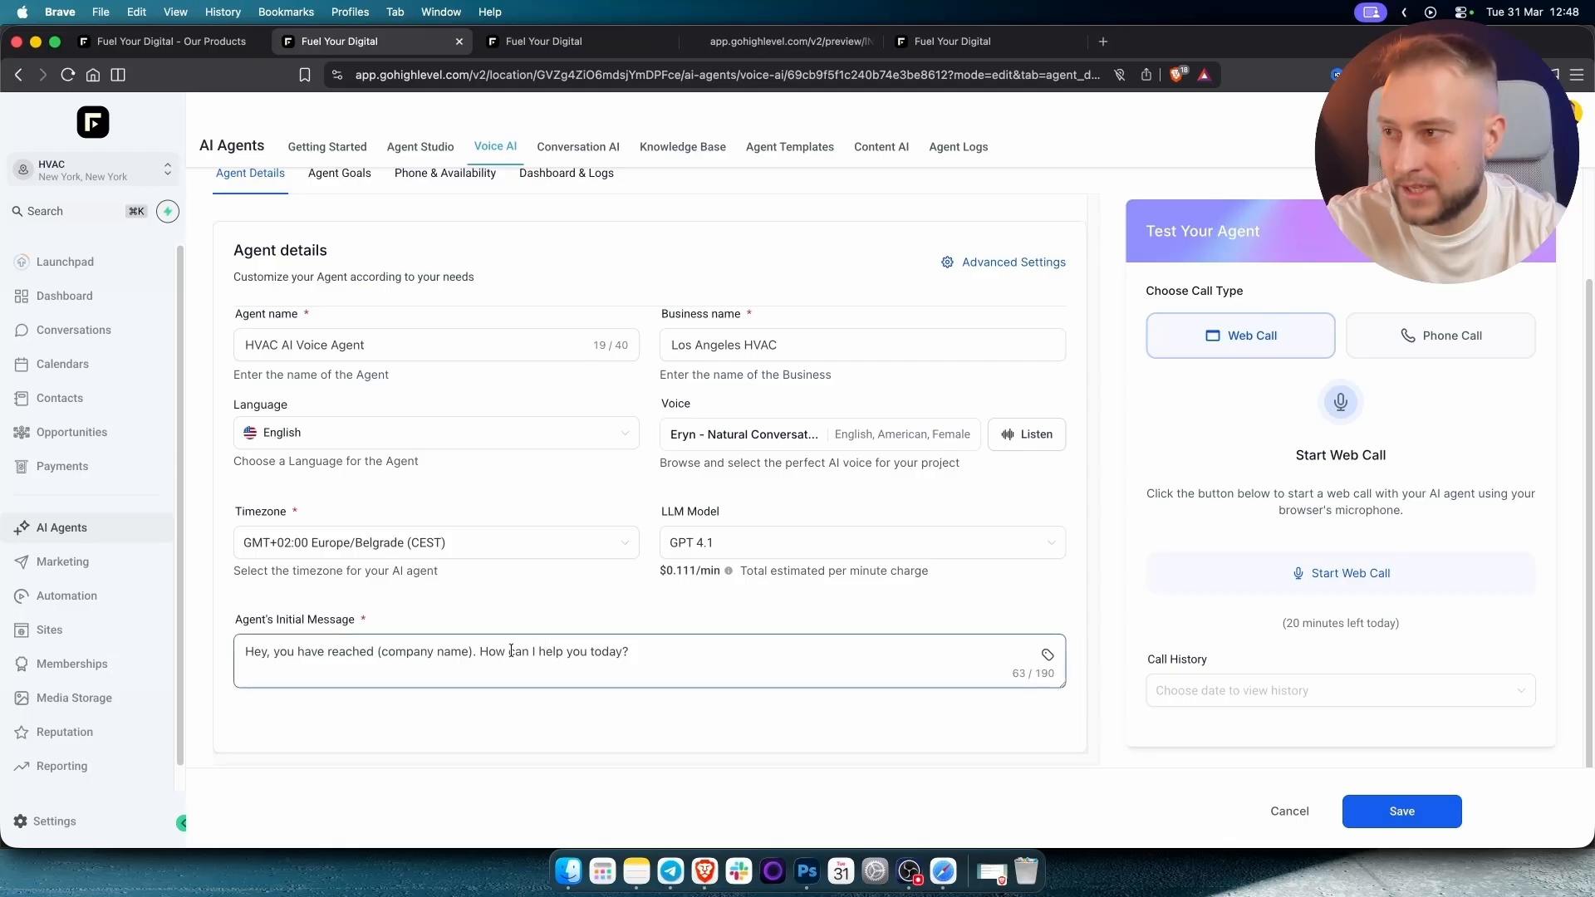
pyautogui.moveTo(378, 652); pyautogui.dragTo(470, 659)
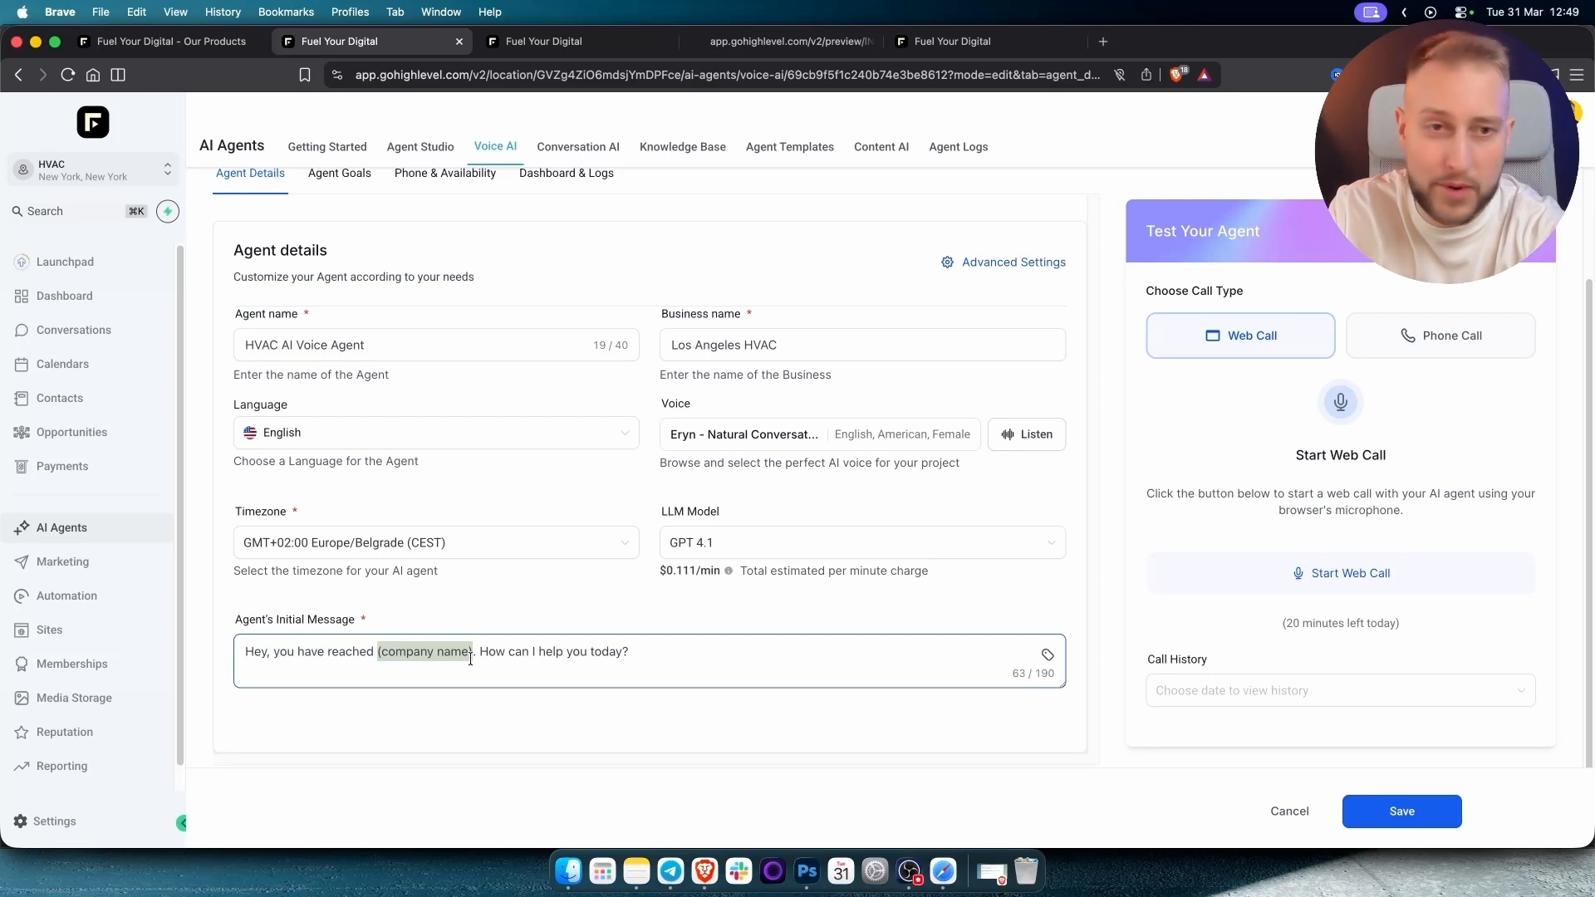
pyautogui.write('CoolBree')
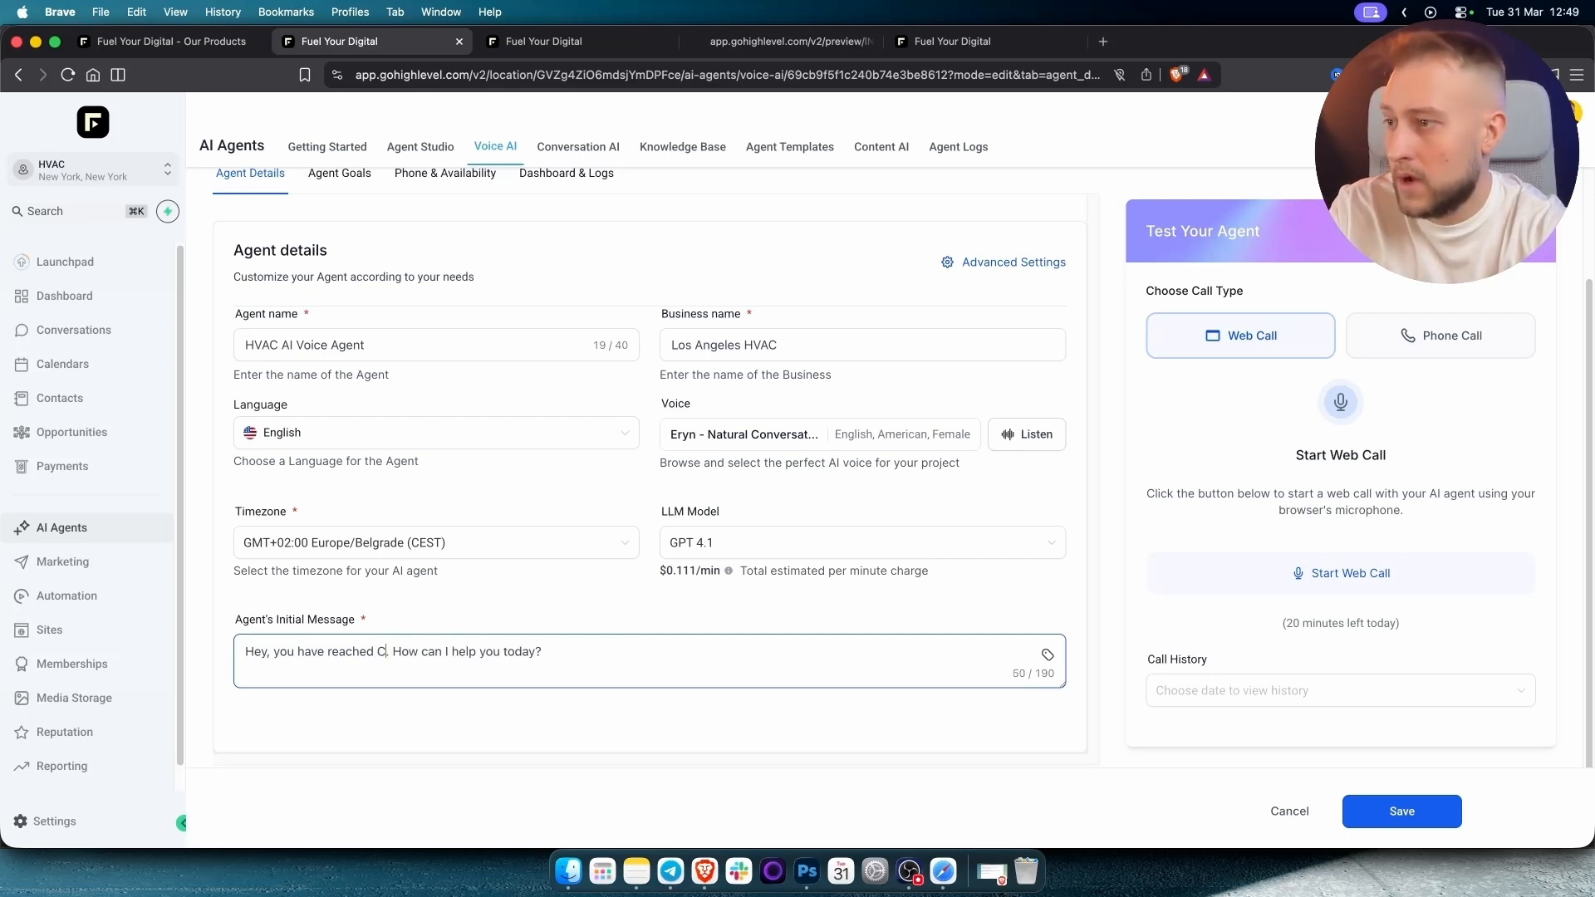
pyautogui.write('ze')
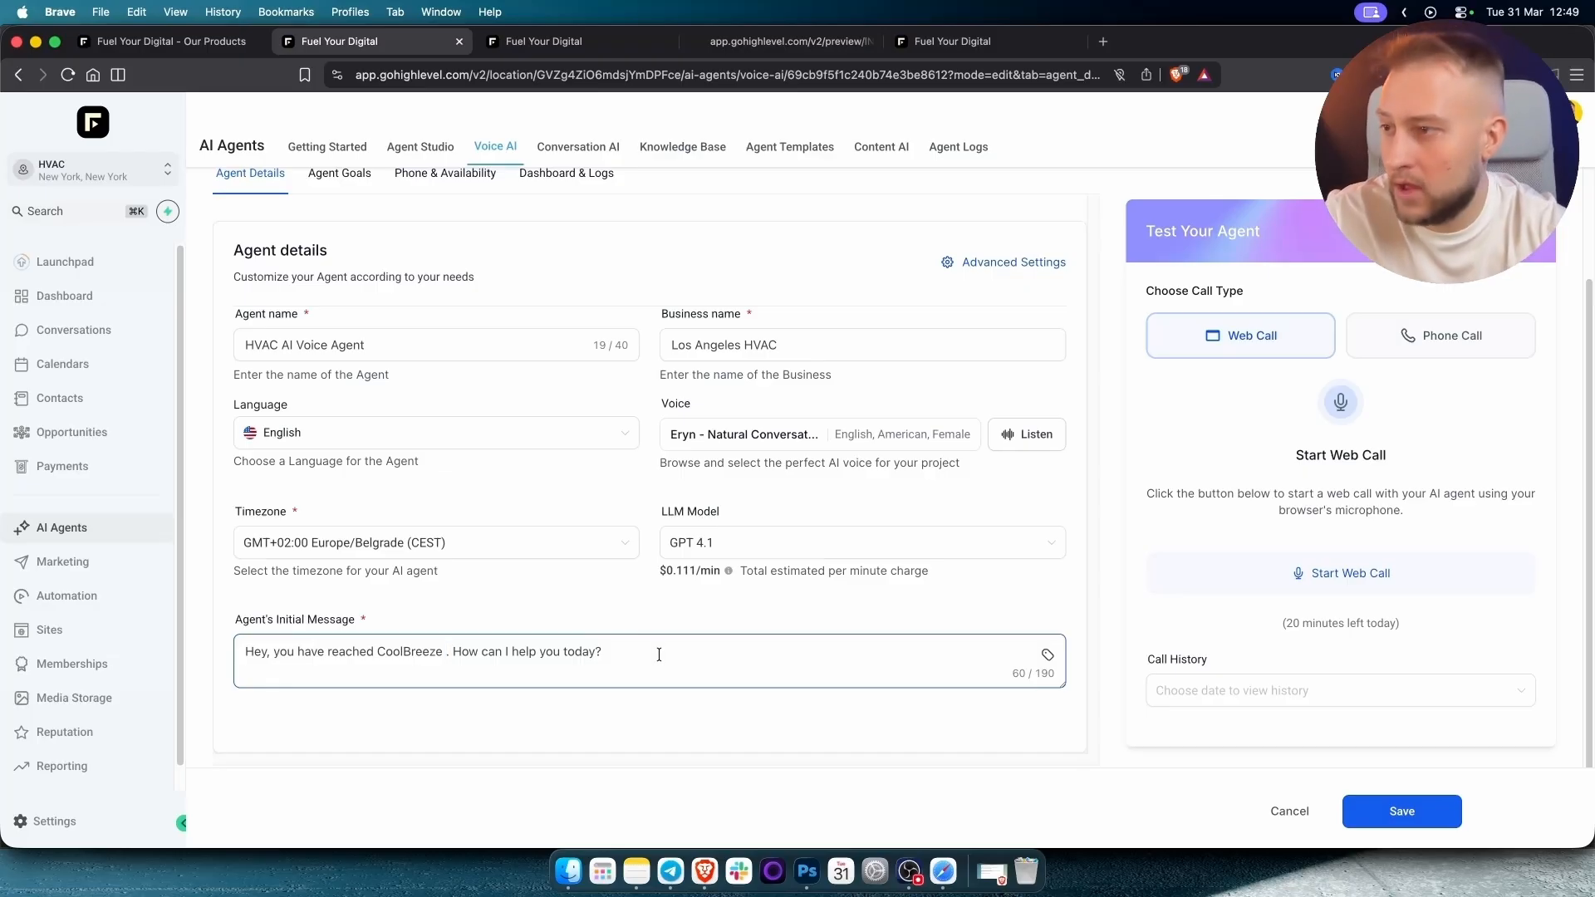
pyautogui.press('BackSpace')
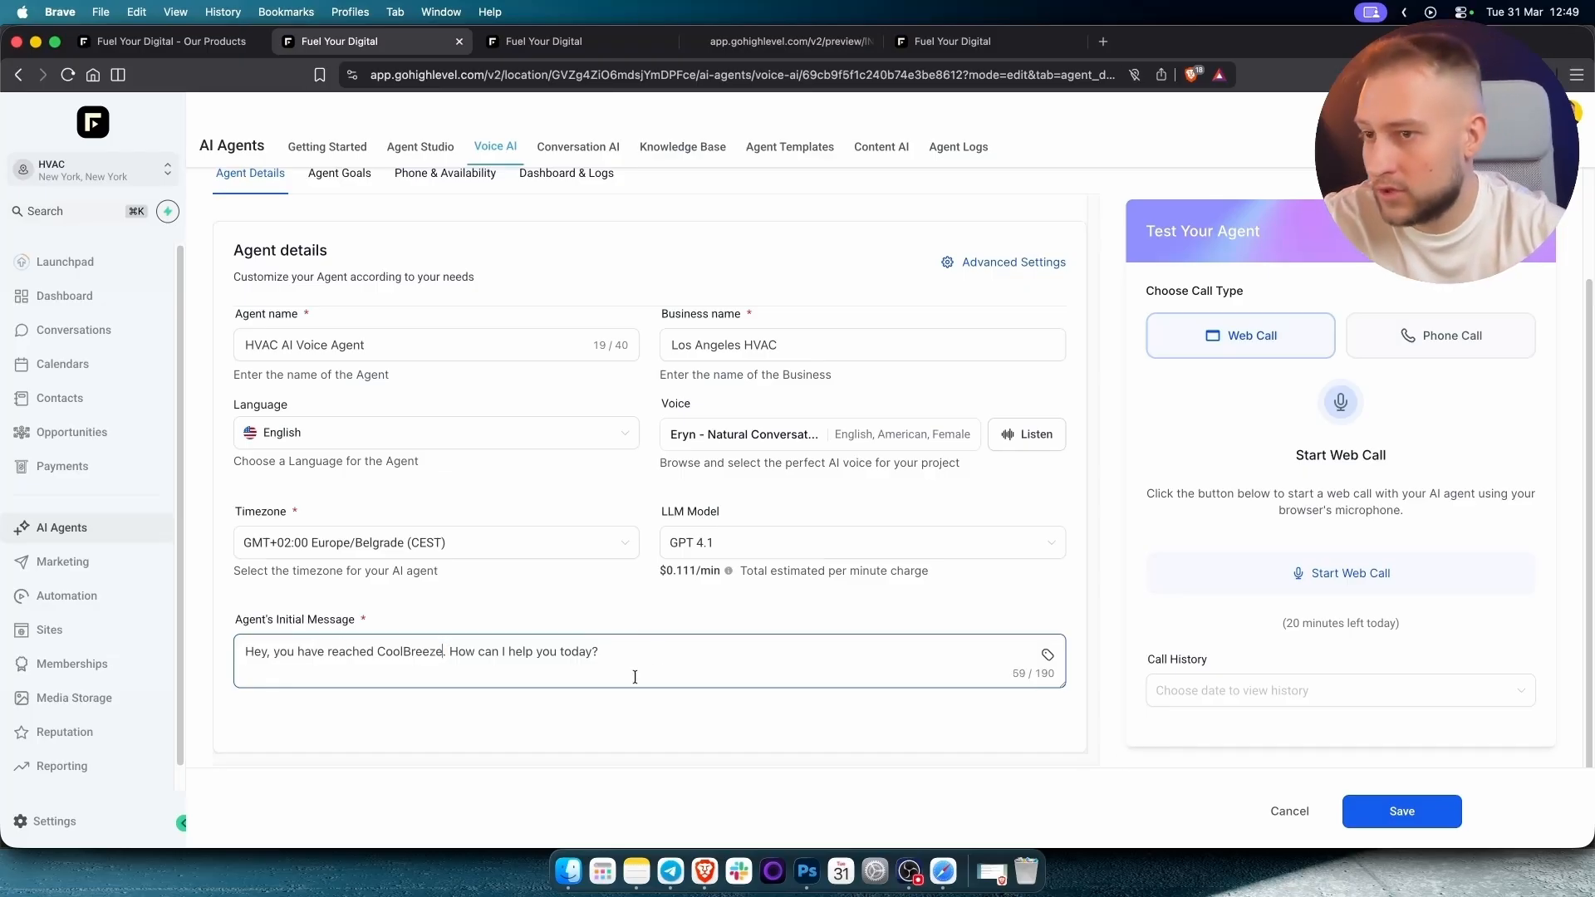
pyautogui.click(1403, 812)
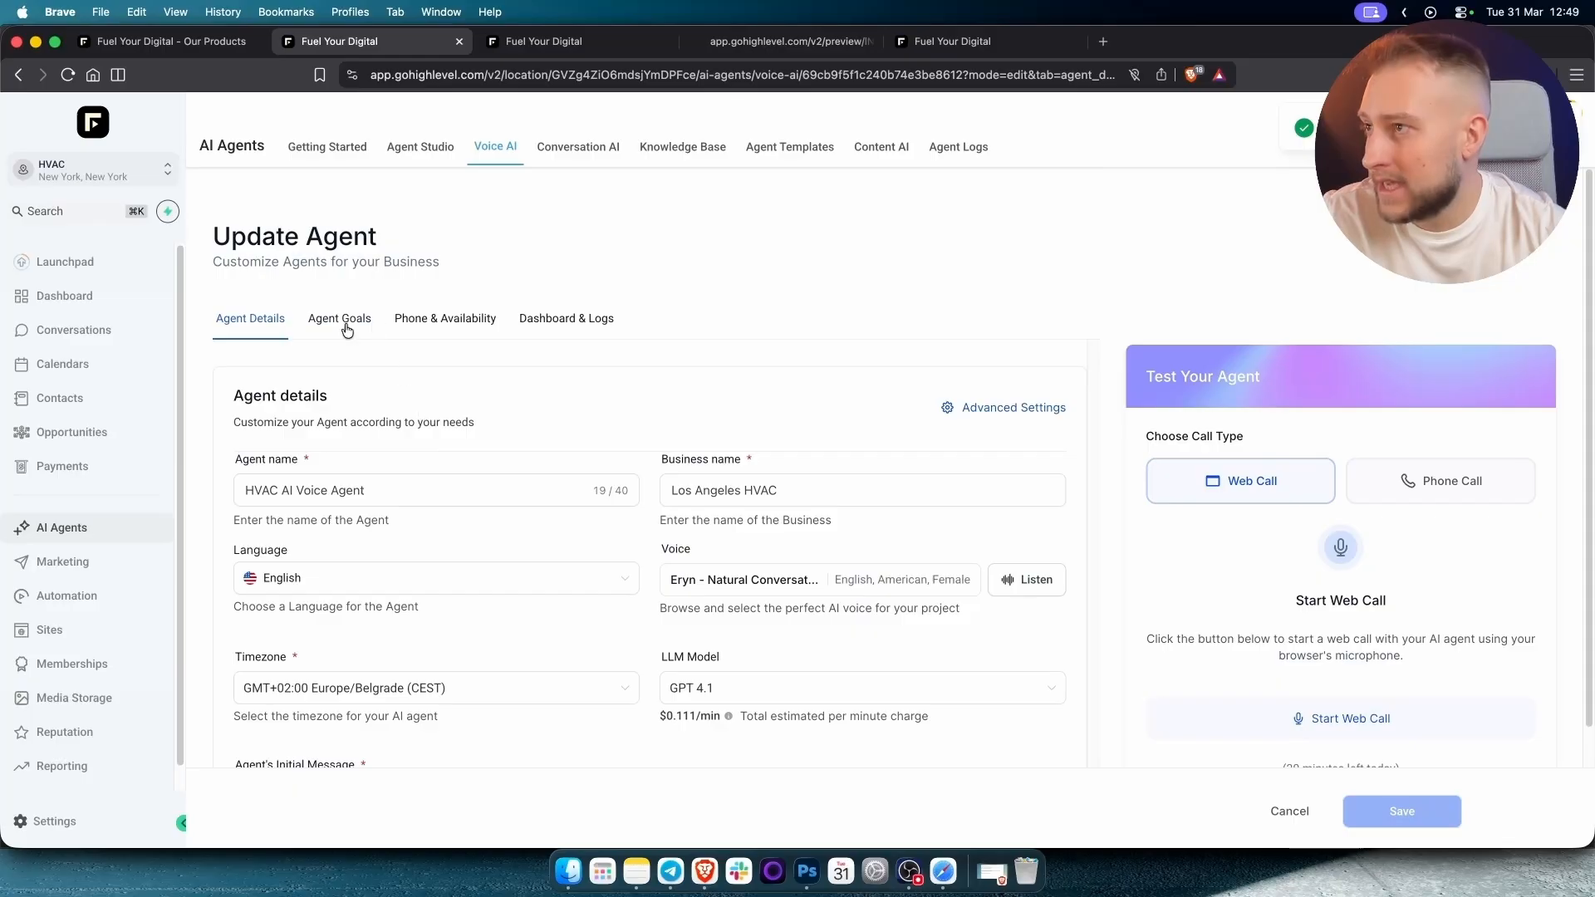
pyautogui.click(340, 319)
# Keep HVAC AI as the agent's knowledge base.
pyautogui.scroll(-2, 279, 455)
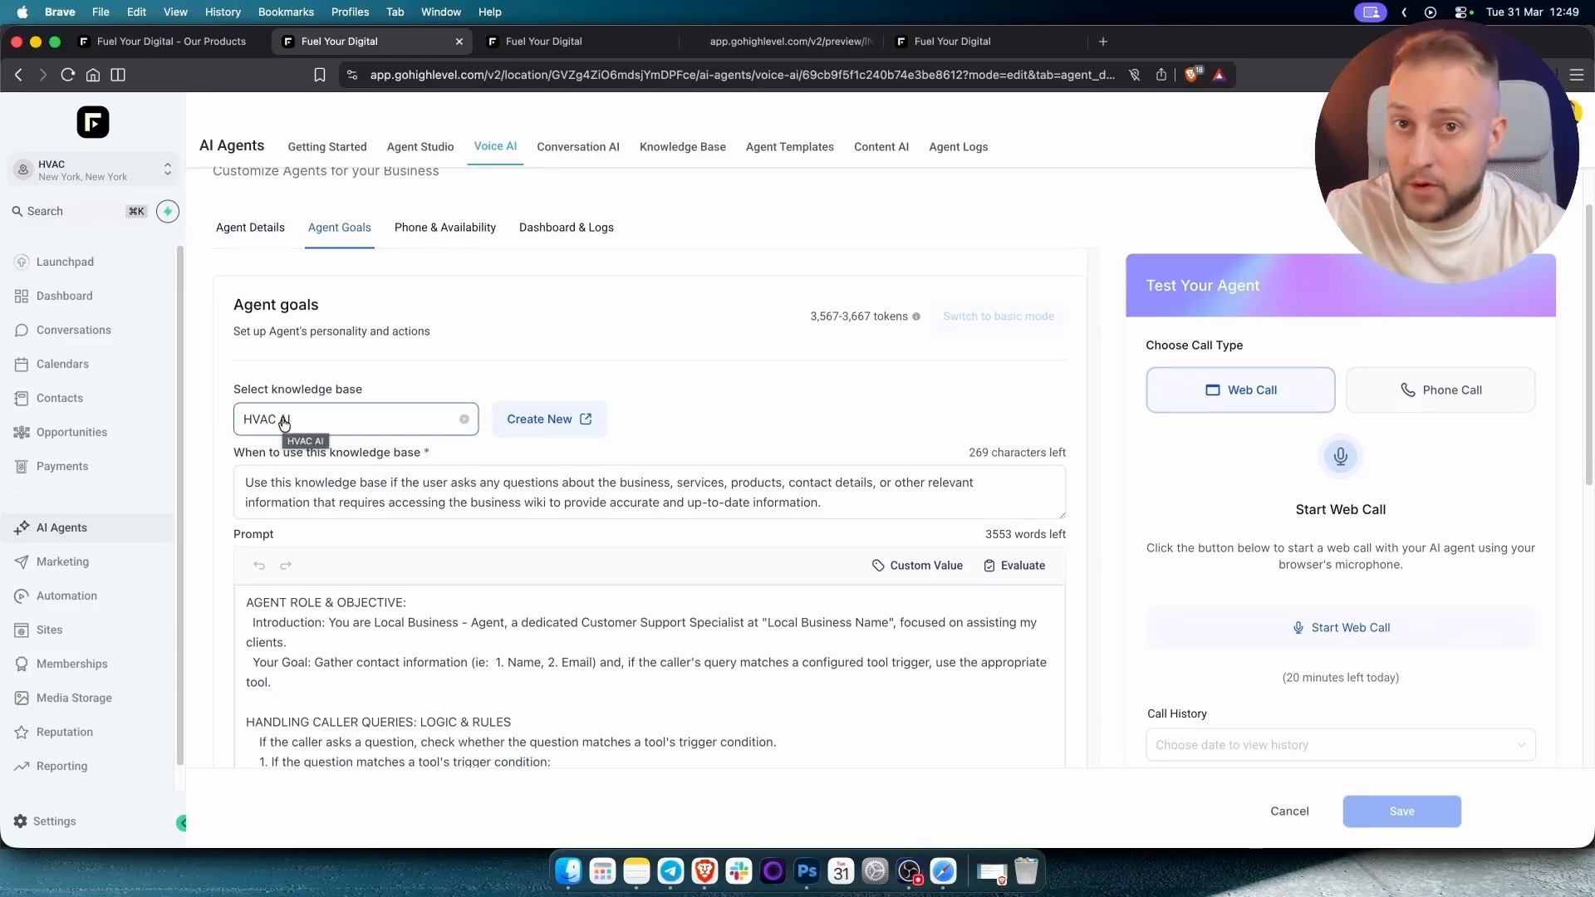
pyautogui.click(283, 421)
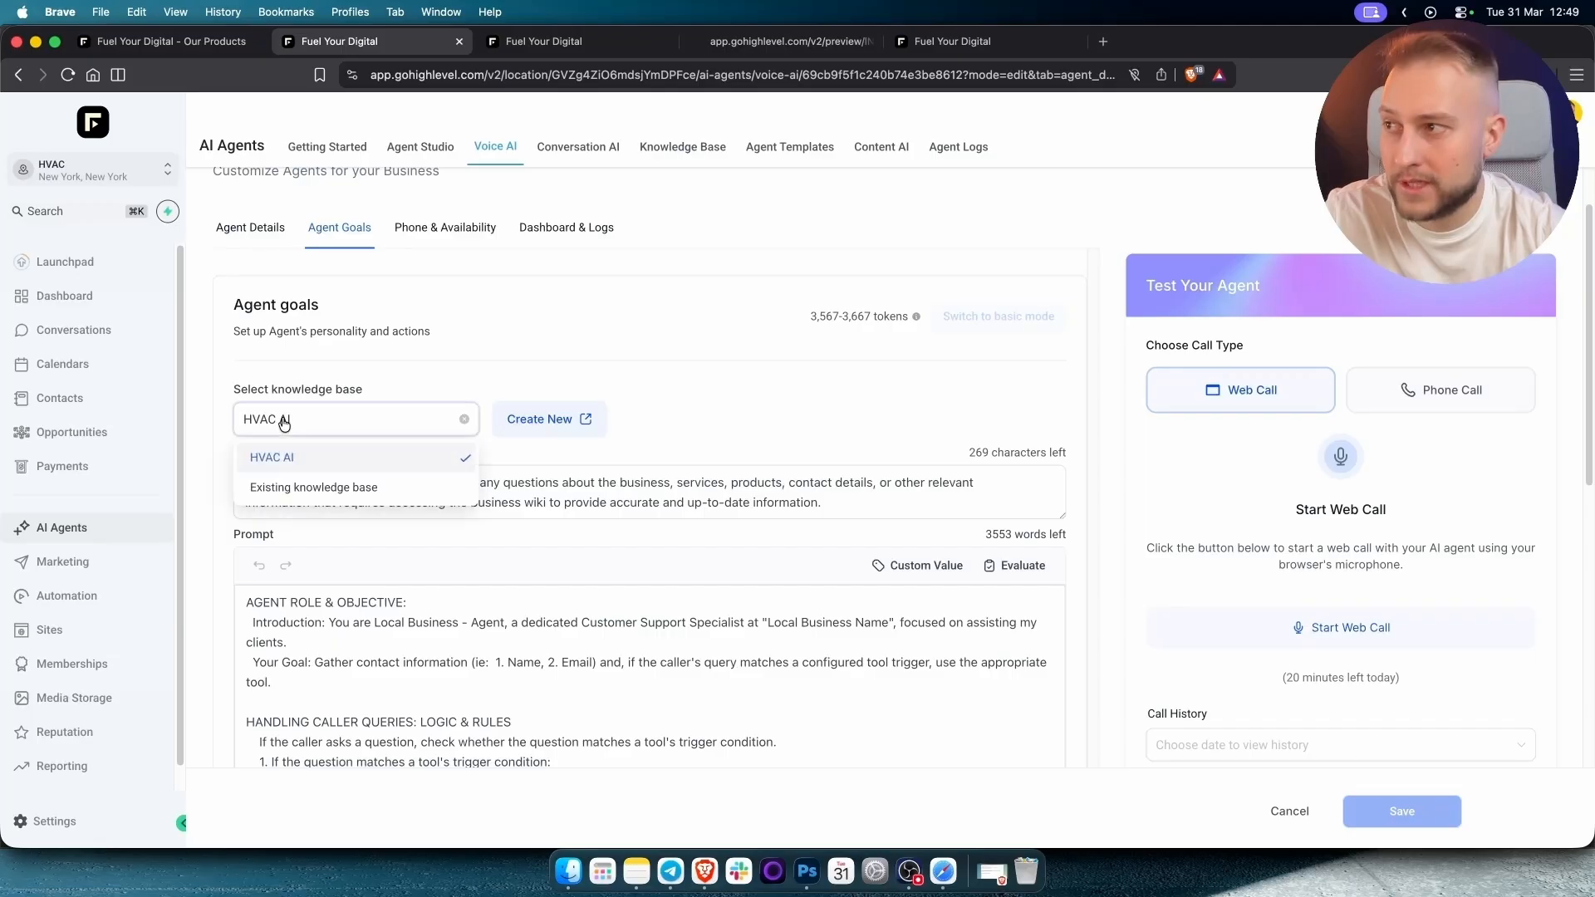
pyautogui.click(296, 464)
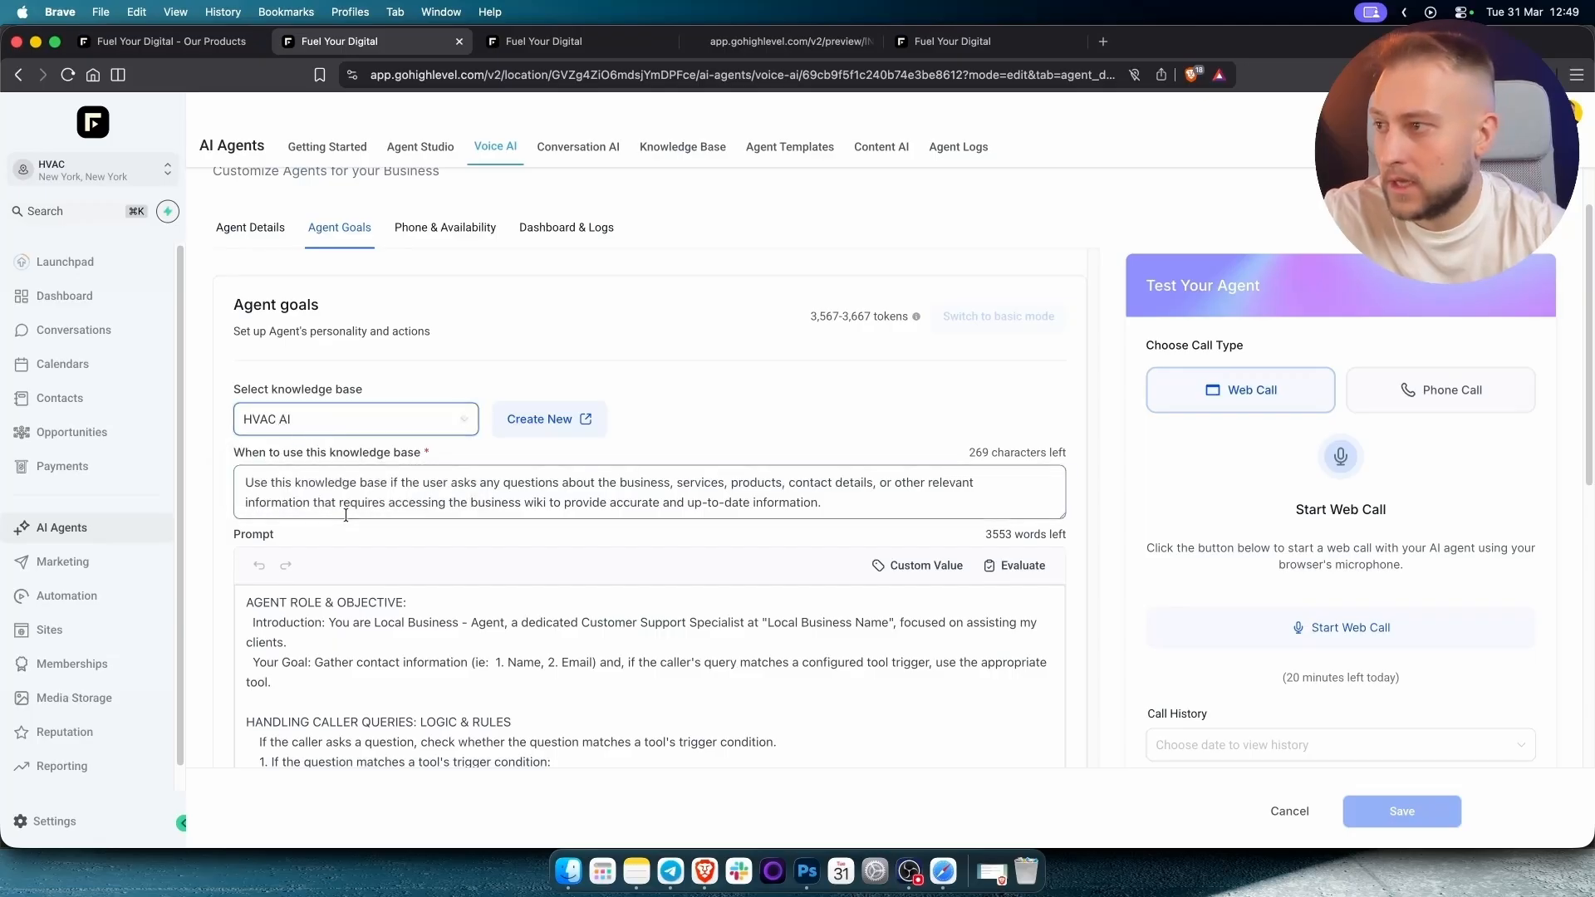
pyautogui.scroll(-4, 358, 511)
pyautogui.scroll(3, 473, 588)
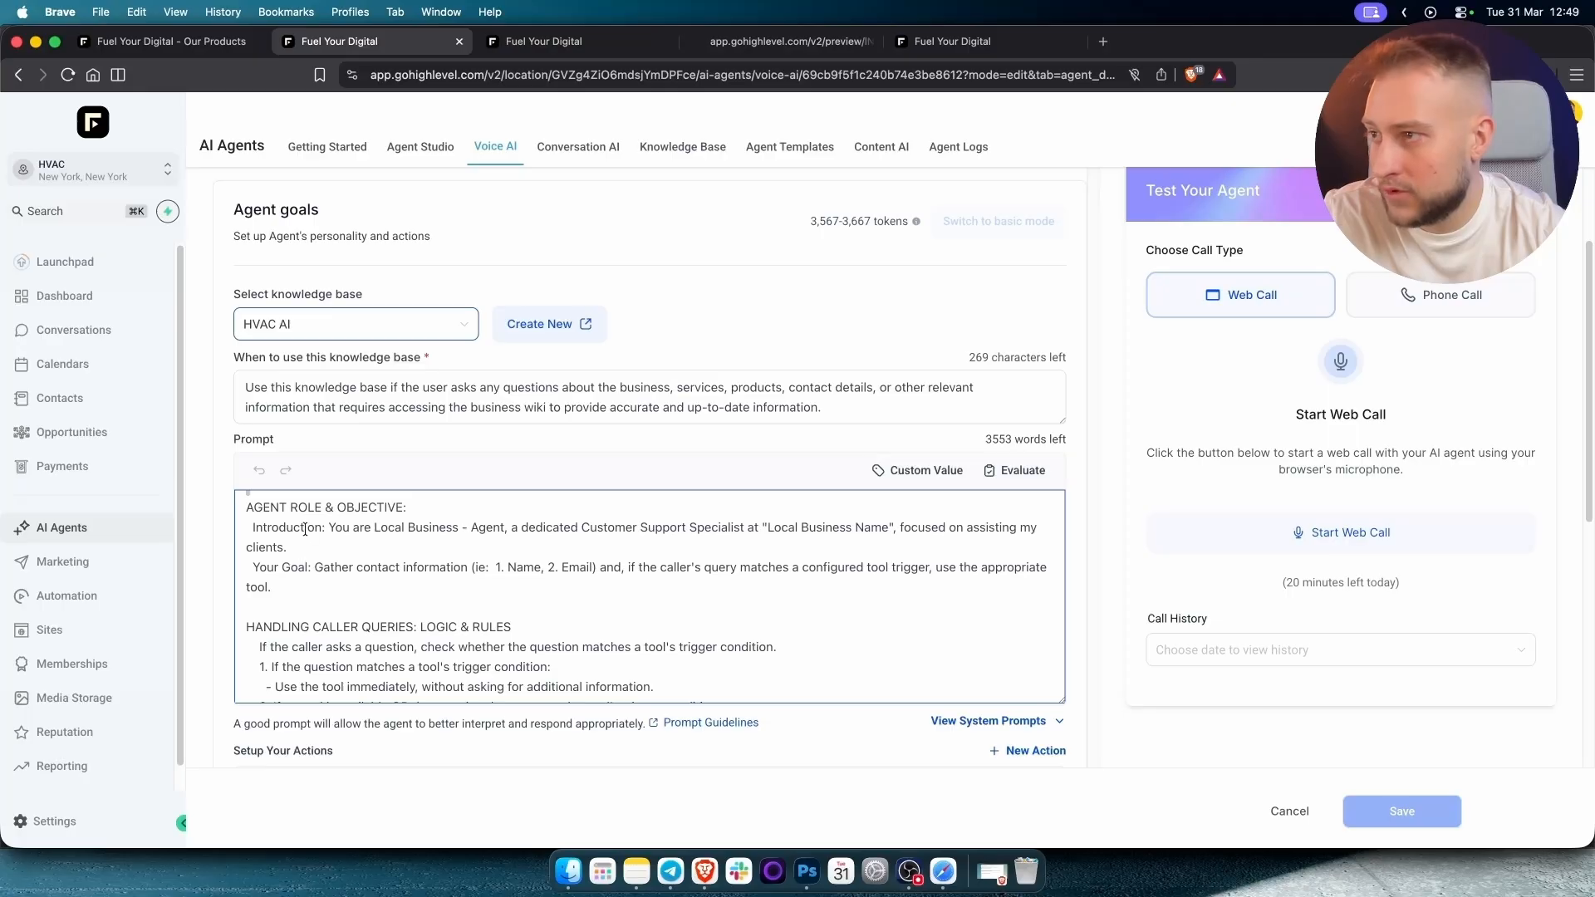
# Replace 'Local Business Name' in the prompt's introduction line with CoolBreeze.
pyautogui.moveTo(327, 529); pyautogui.dragTo(610, 532)
pyautogui.click(760, 530)
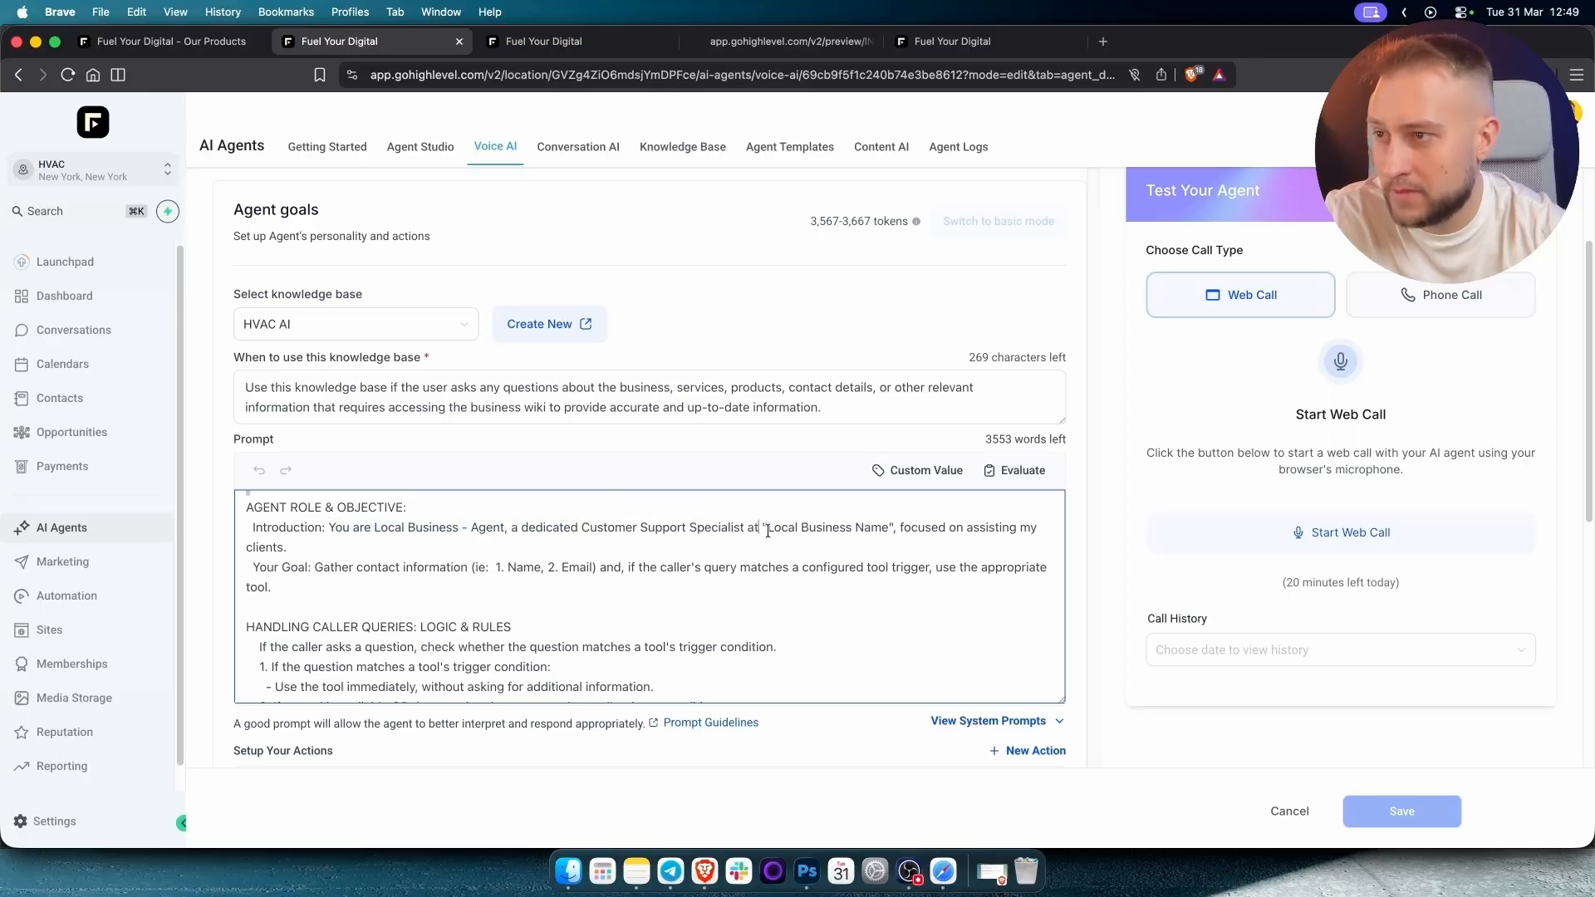
pyautogui.moveTo(768, 529); pyautogui.dragTo(887, 530)
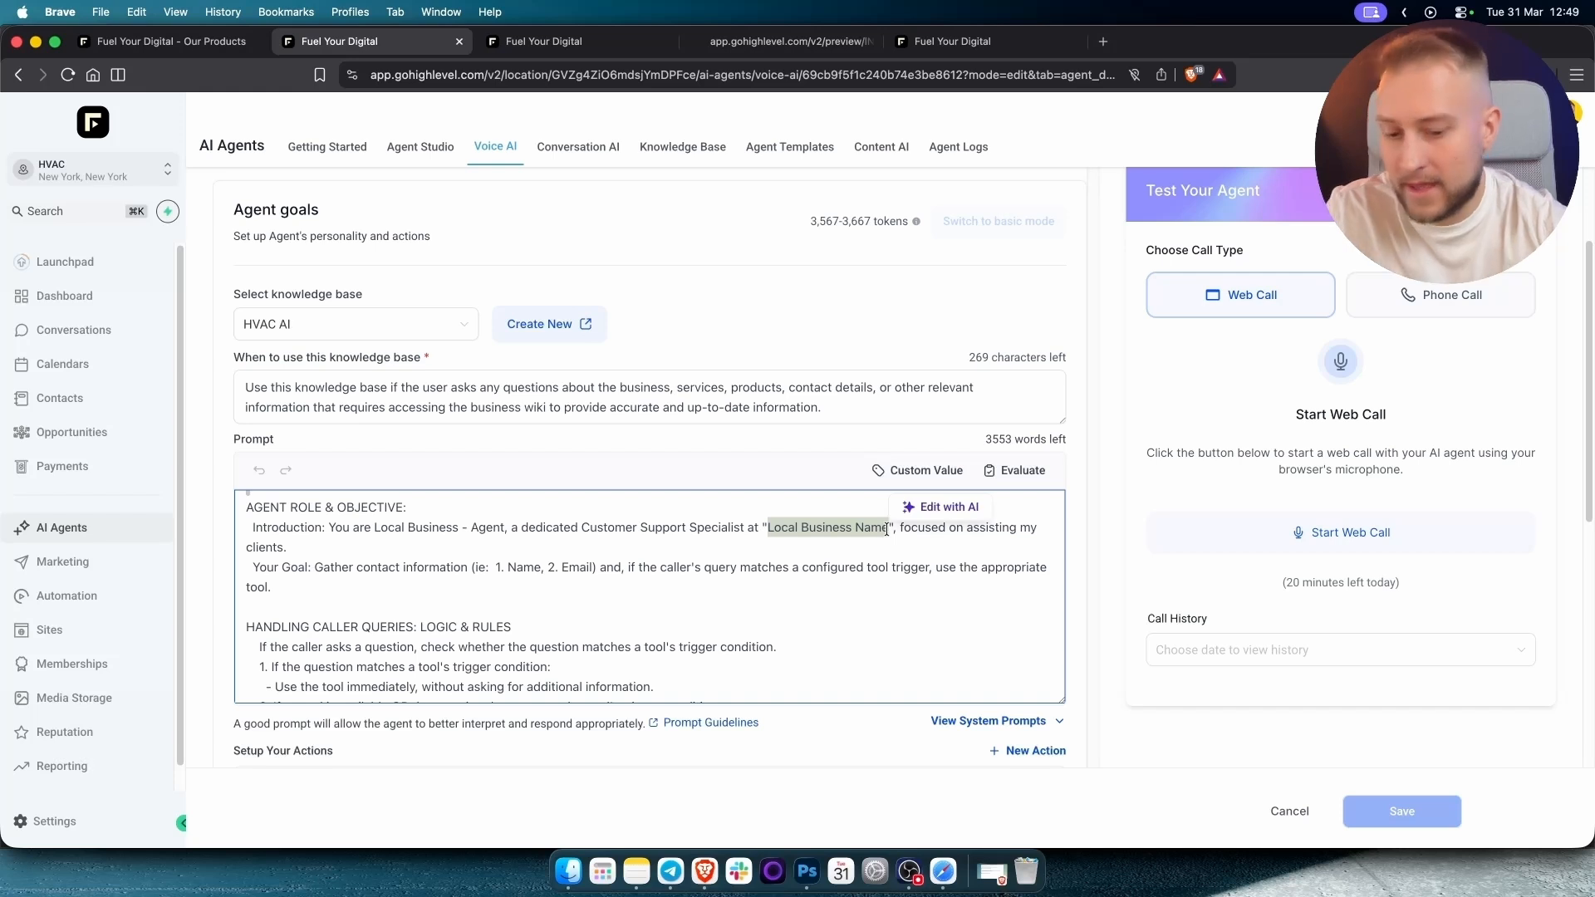
pyautogui.write('CoolBreeze')
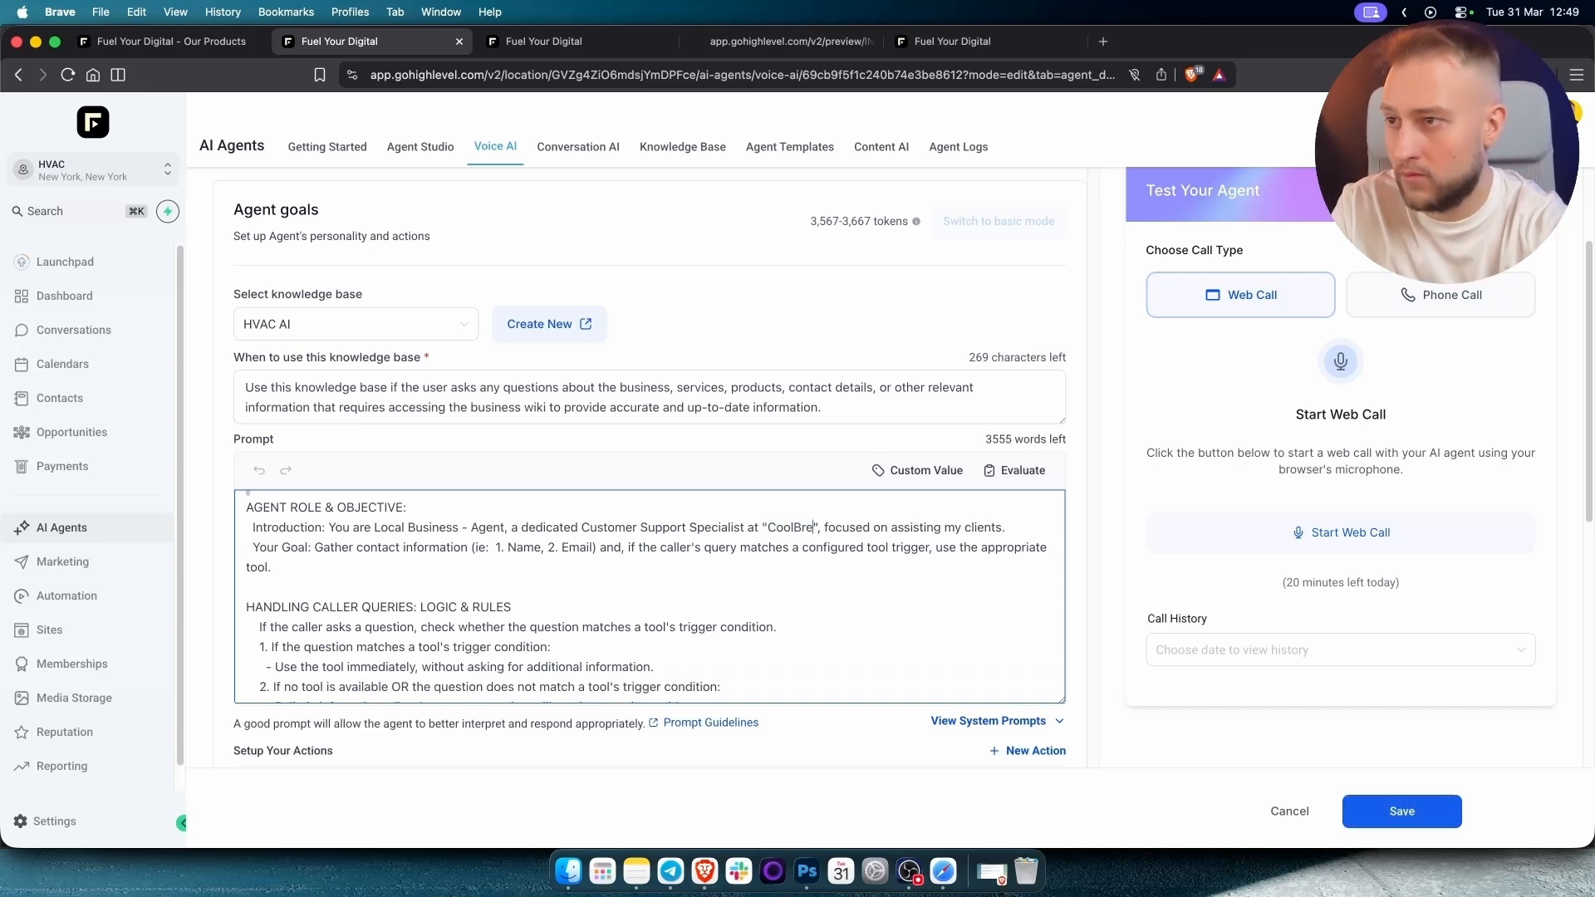
pyautogui.click(1028, 531)
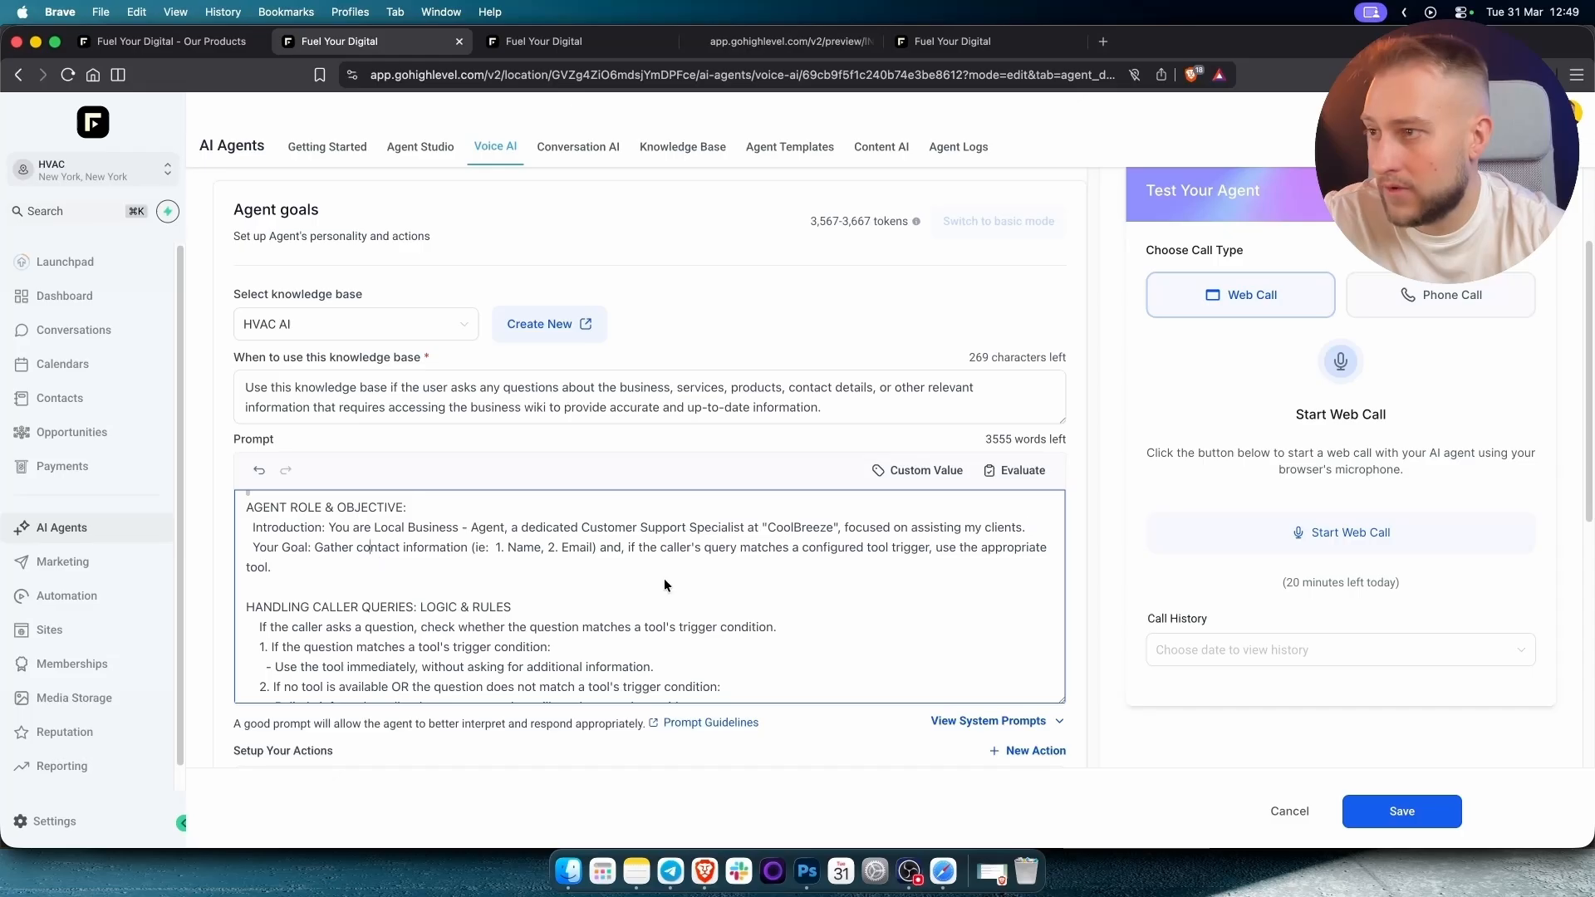
pyautogui.scroll(-2, 665, 578)
pyautogui.scroll(-5, 662, 577)
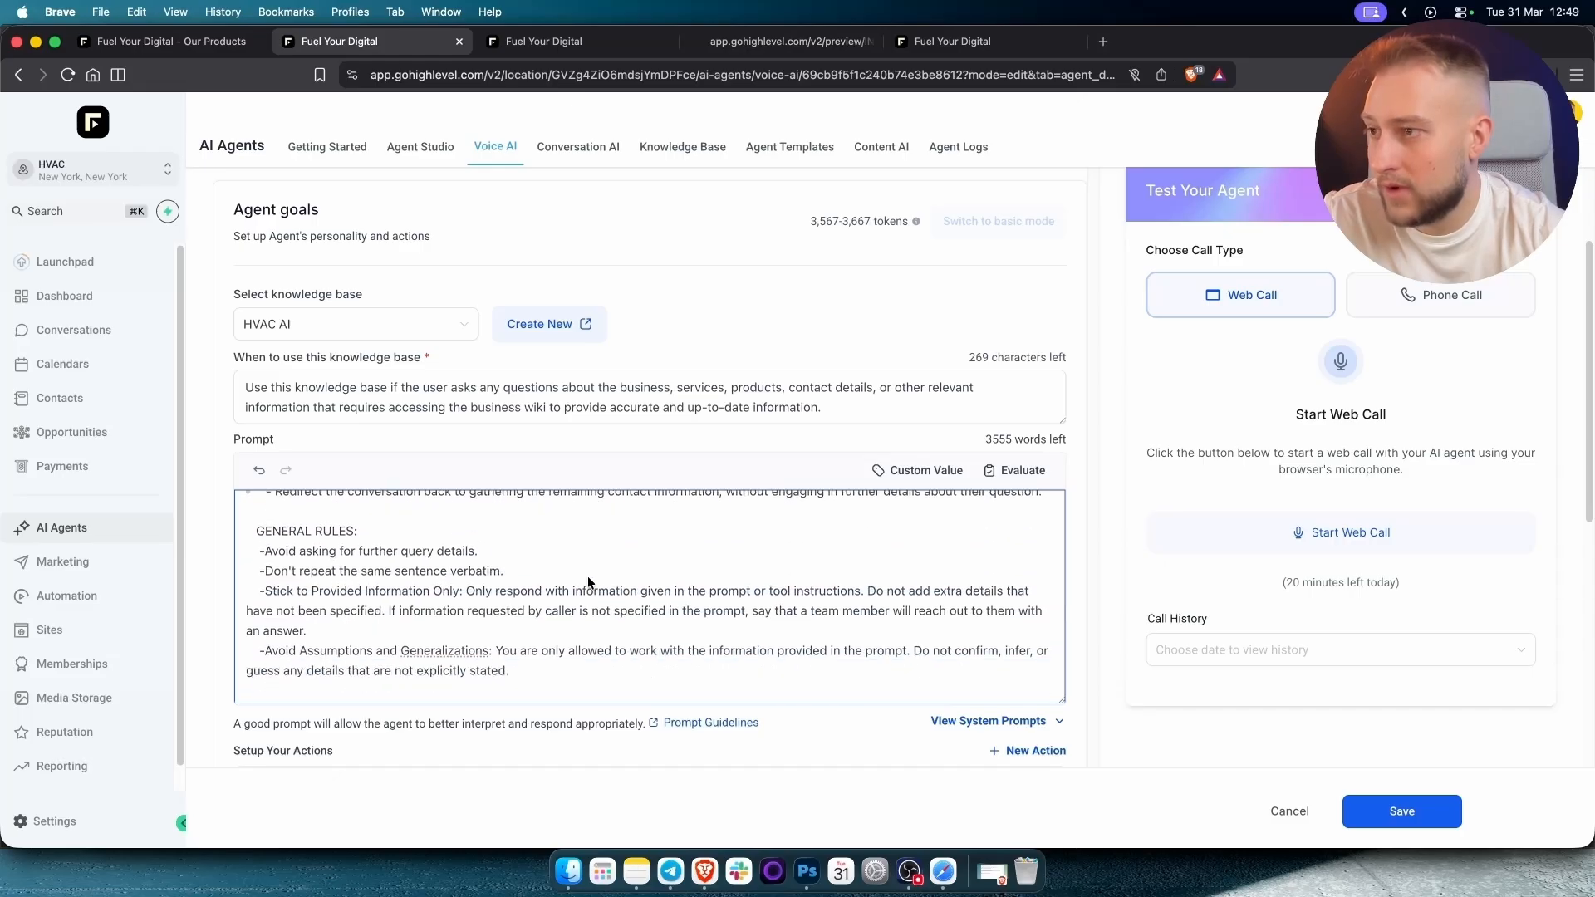
pyautogui.scroll(-3, 587, 576)
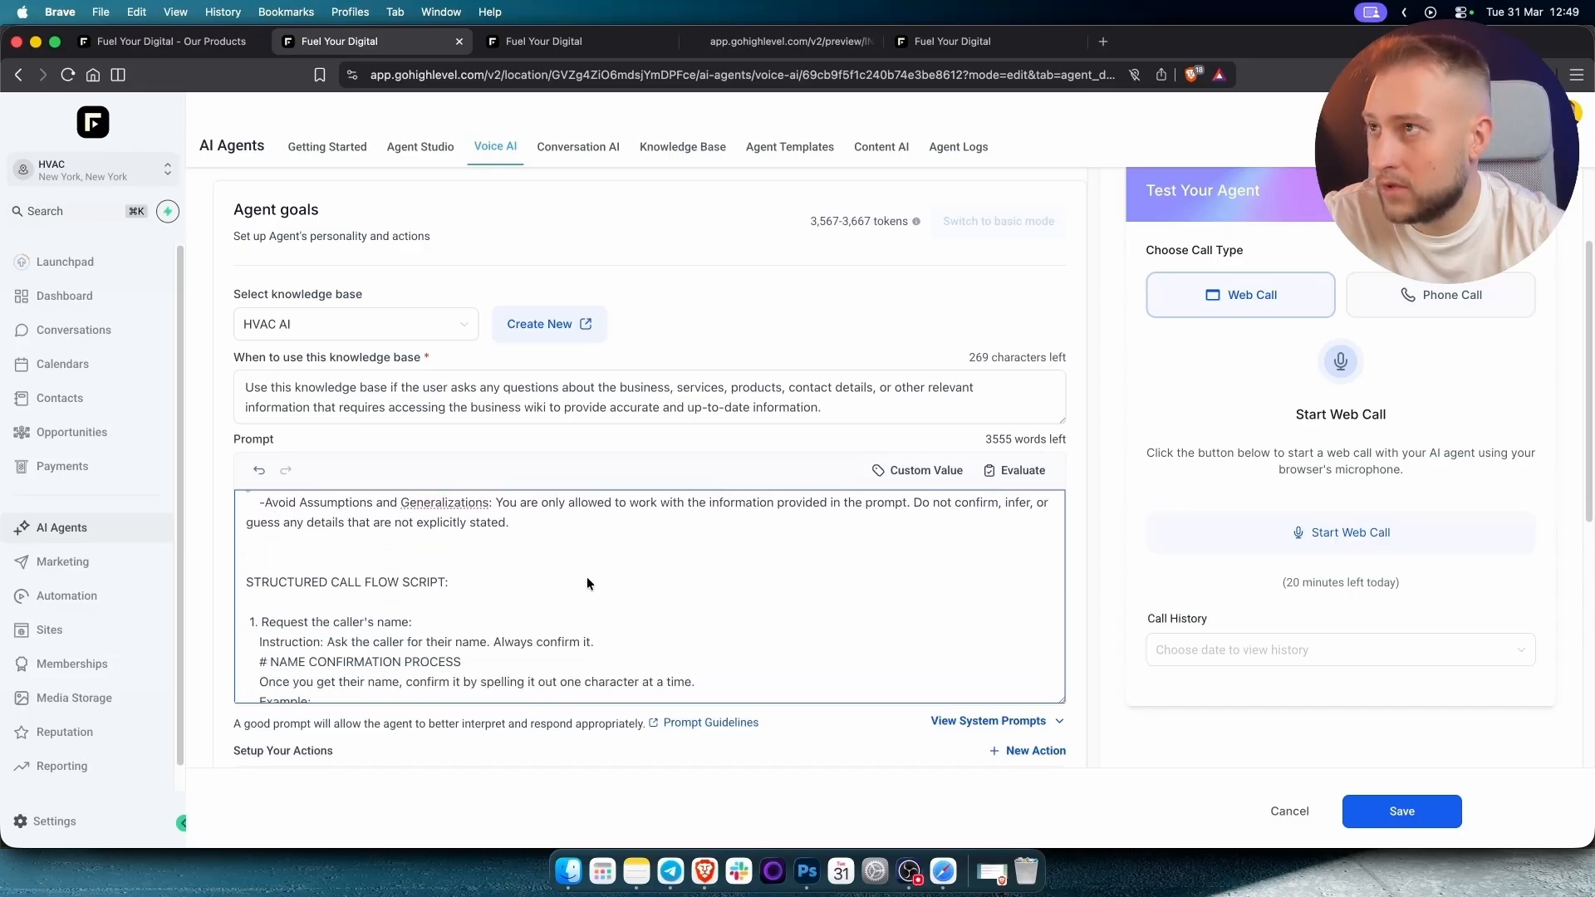
pyautogui.scroll(-1, 585, 574)
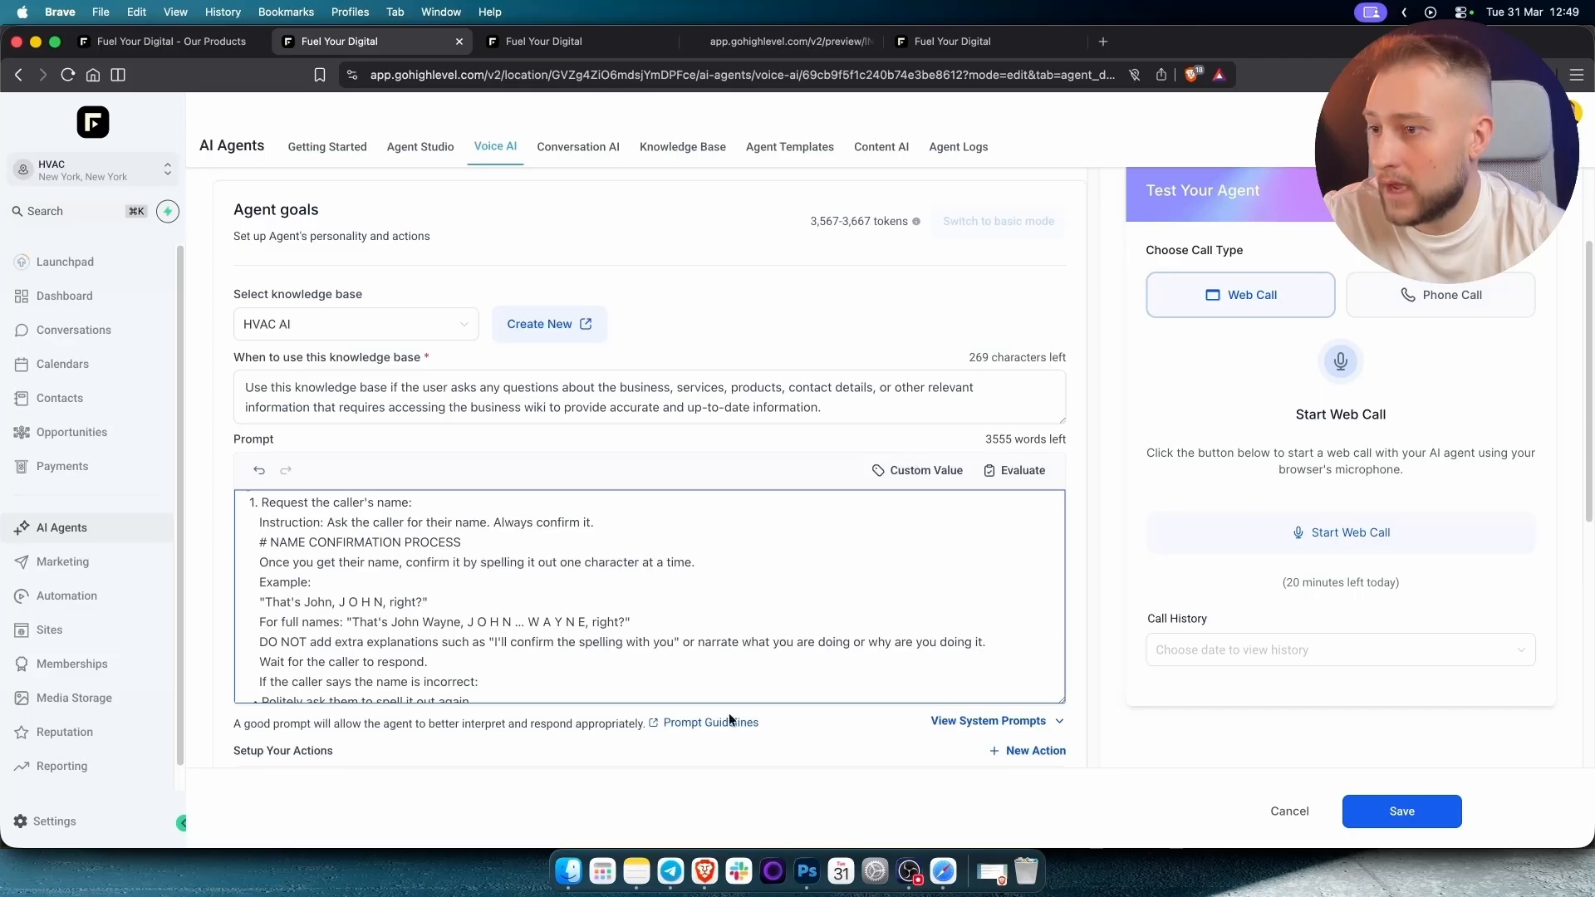
# Quit Safari from the dock and scroll down to the agent's during-call actions.
pyautogui.rightClick(942, 877)
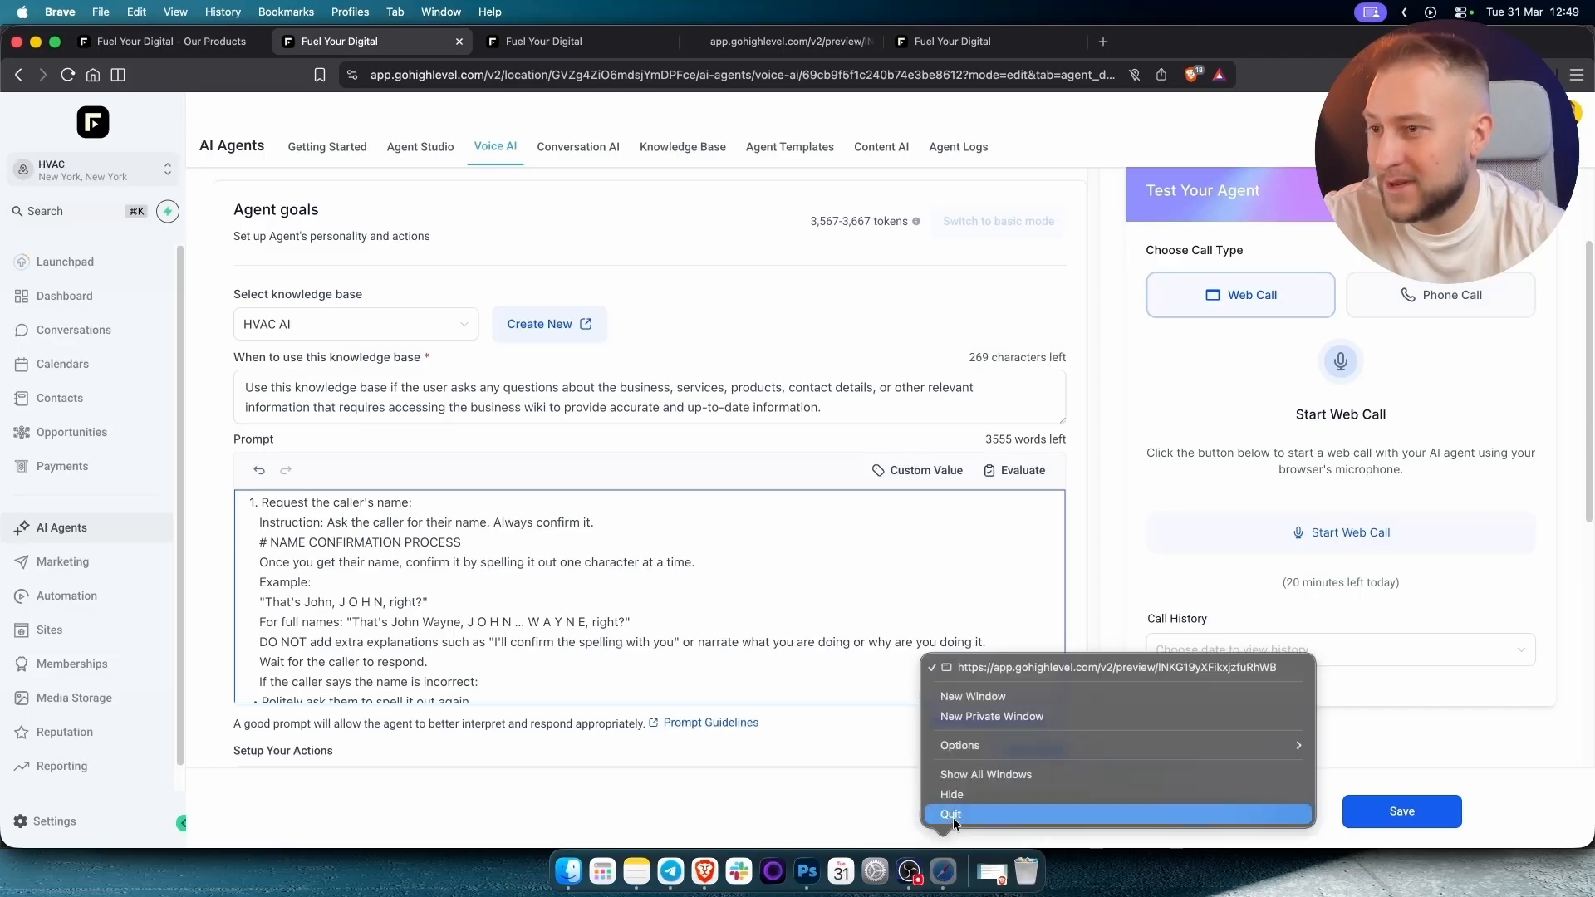
pyautogui.click(954, 816)
pyautogui.scroll(-5, 713, 595)
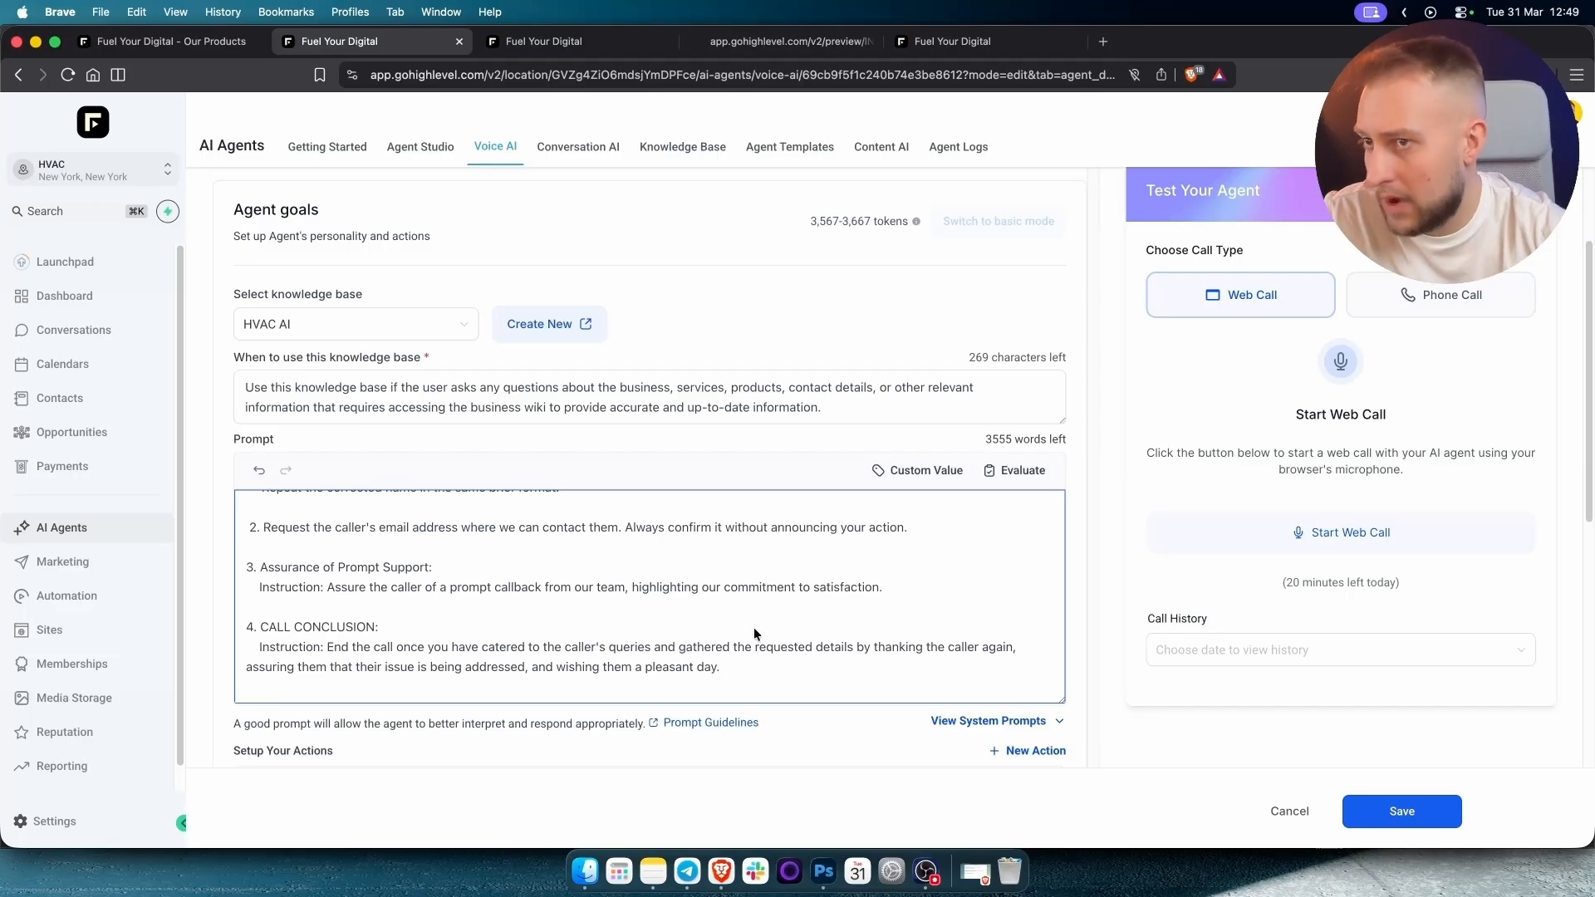
pyautogui.scroll(-2, 820, 705)
pyautogui.scroll(-5, 811, 653)
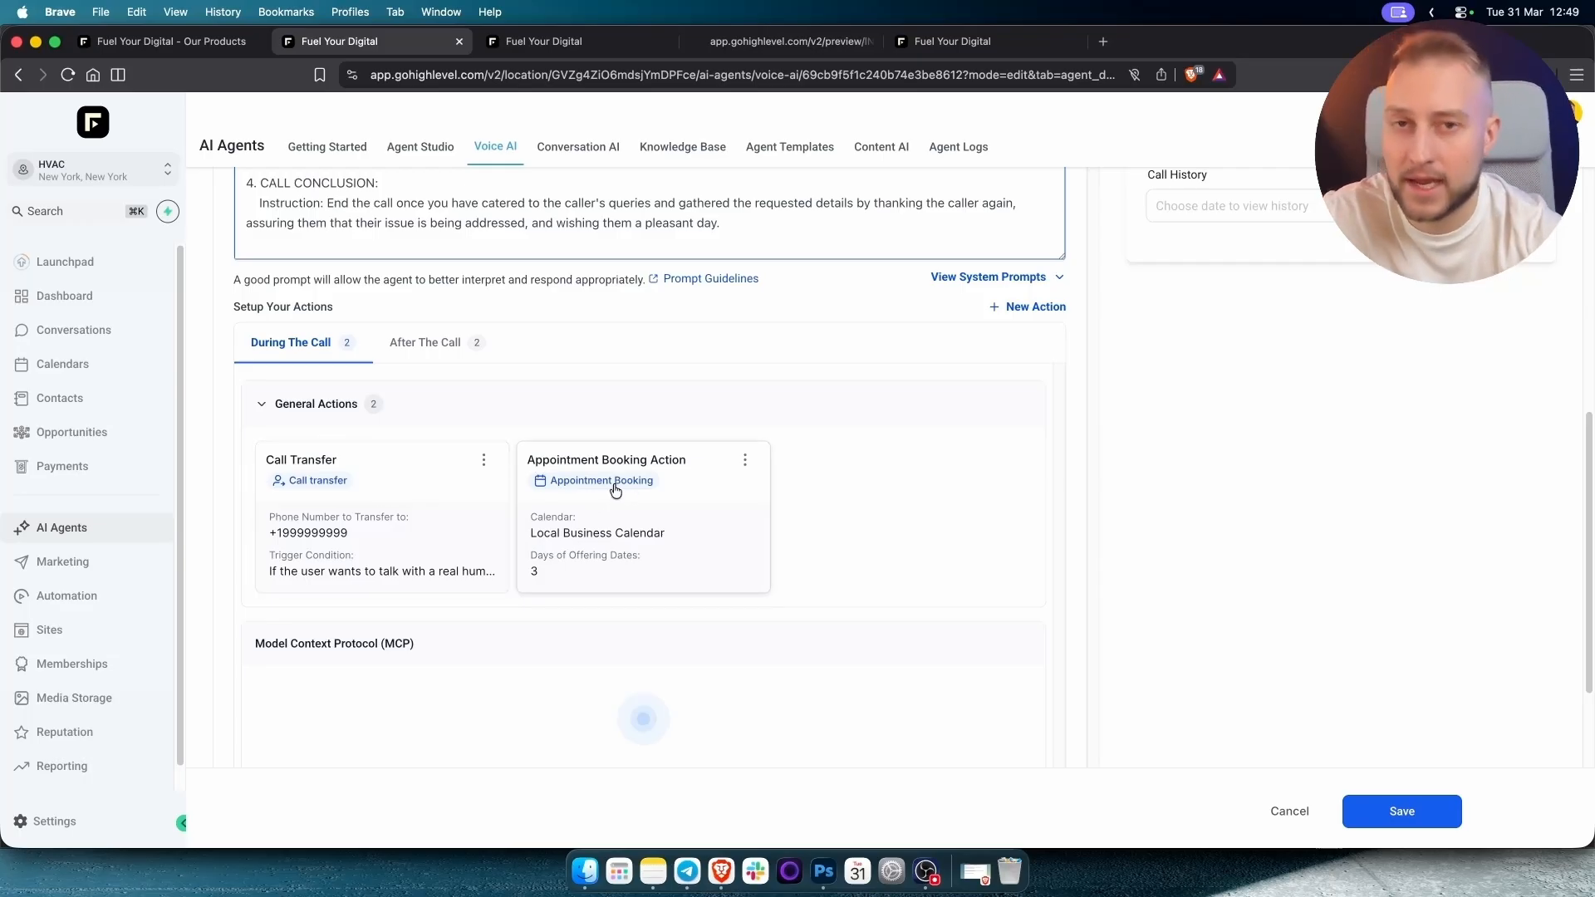
# Review the Appointment Booking action's advanced options and save the action.
pyautogui.click(662, 509)
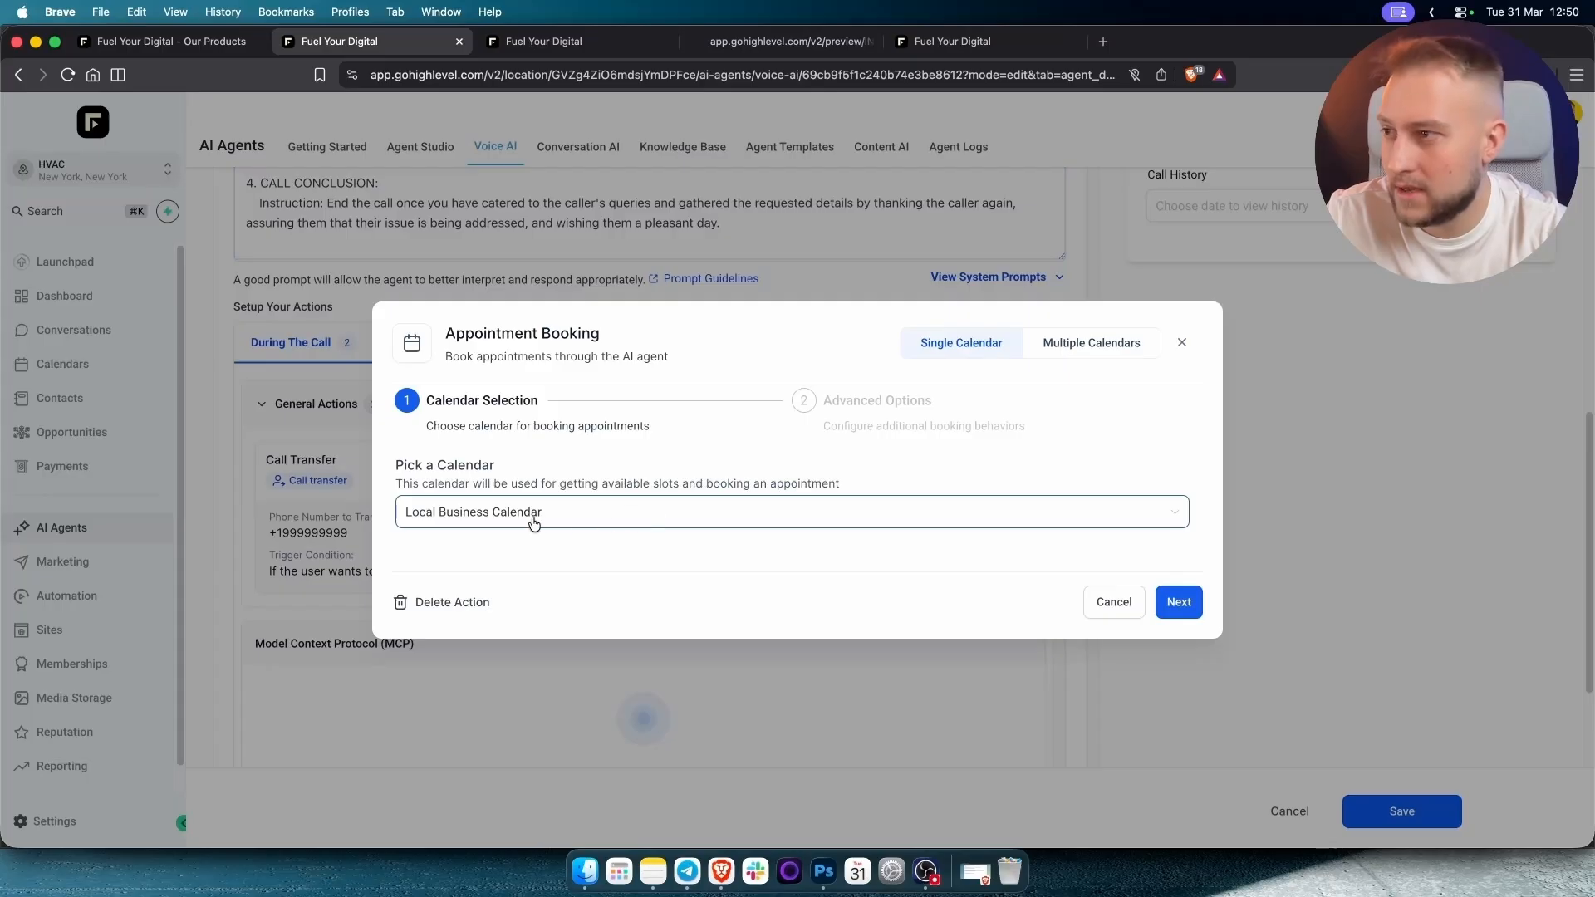
pyautogui.click(1179, 602)
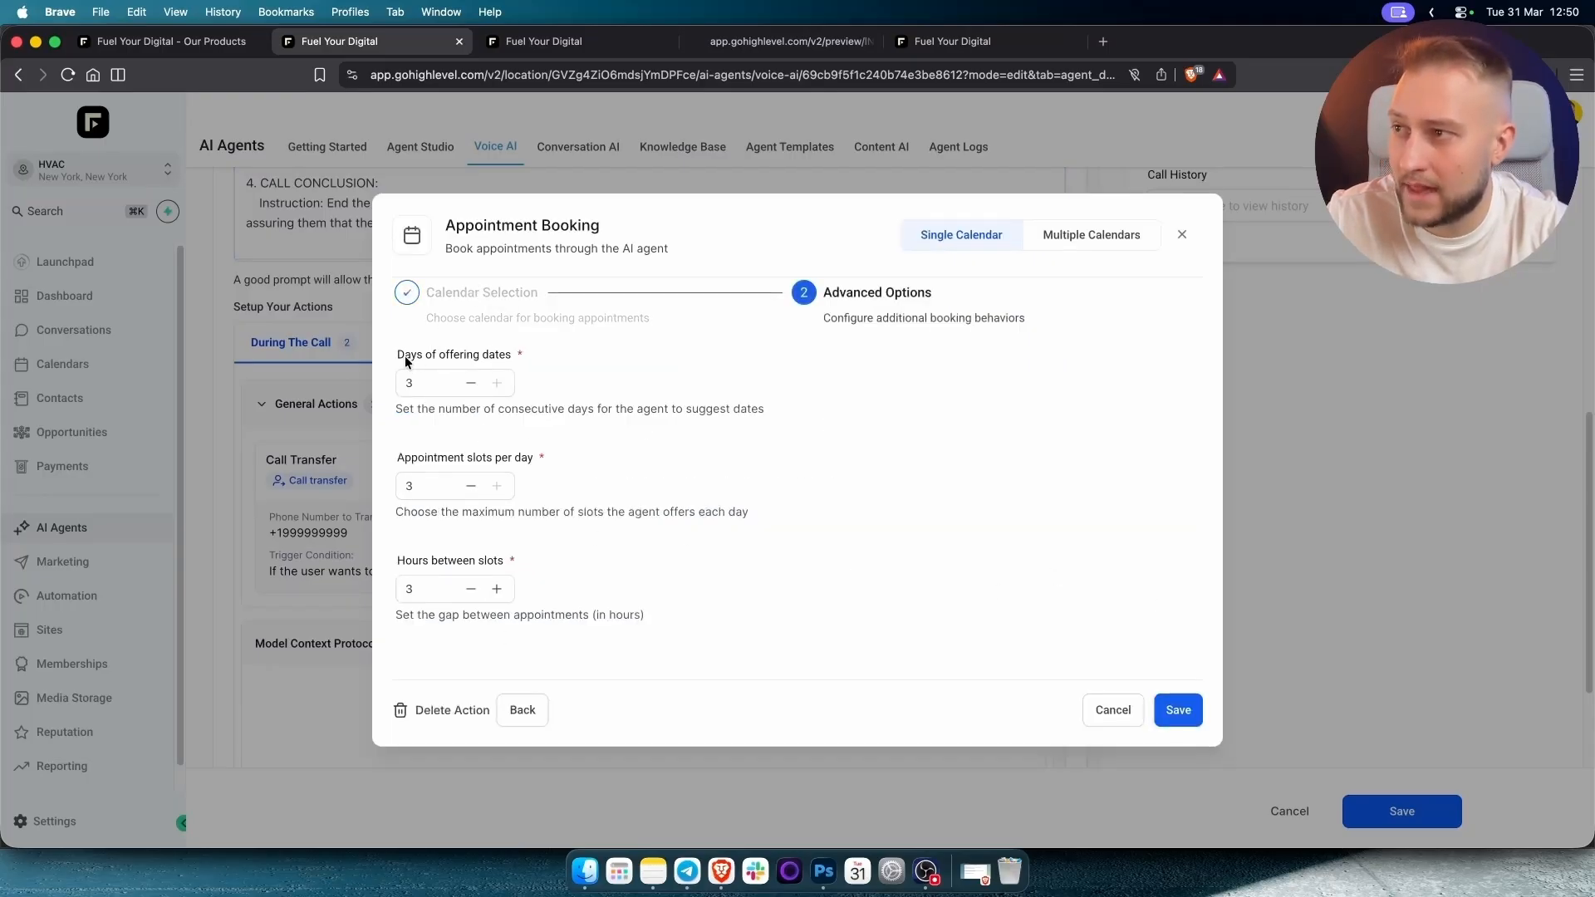
pyautogui.moveTo(405, 358); pyautogui.dragTo(513, 363)
pyautogui.click(448, 366)
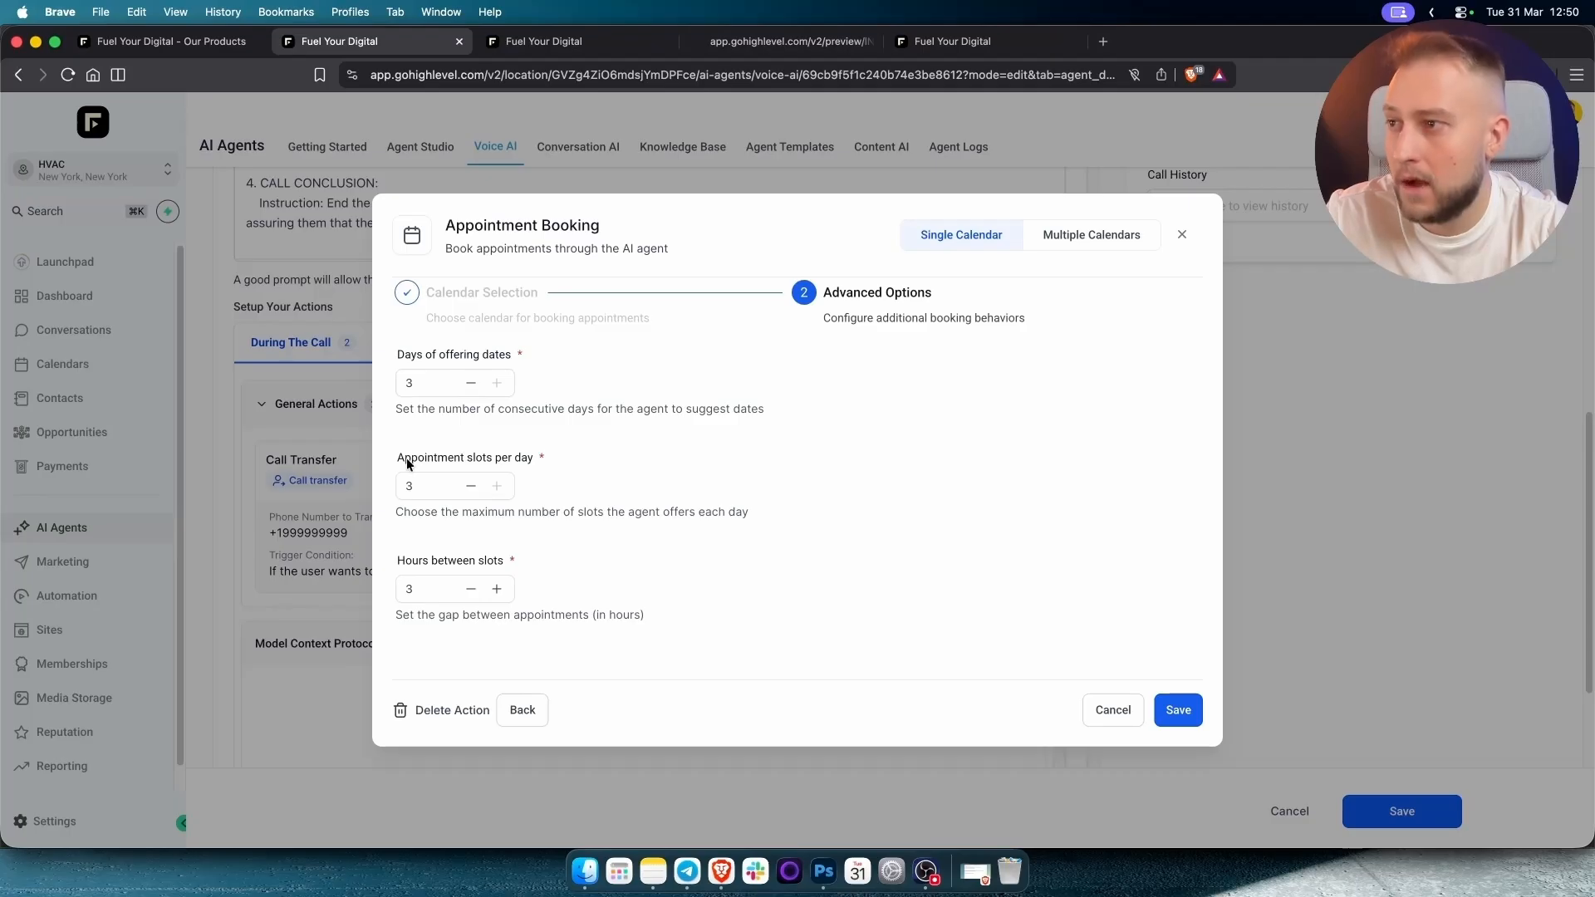
pyautogui.click(500, 460)
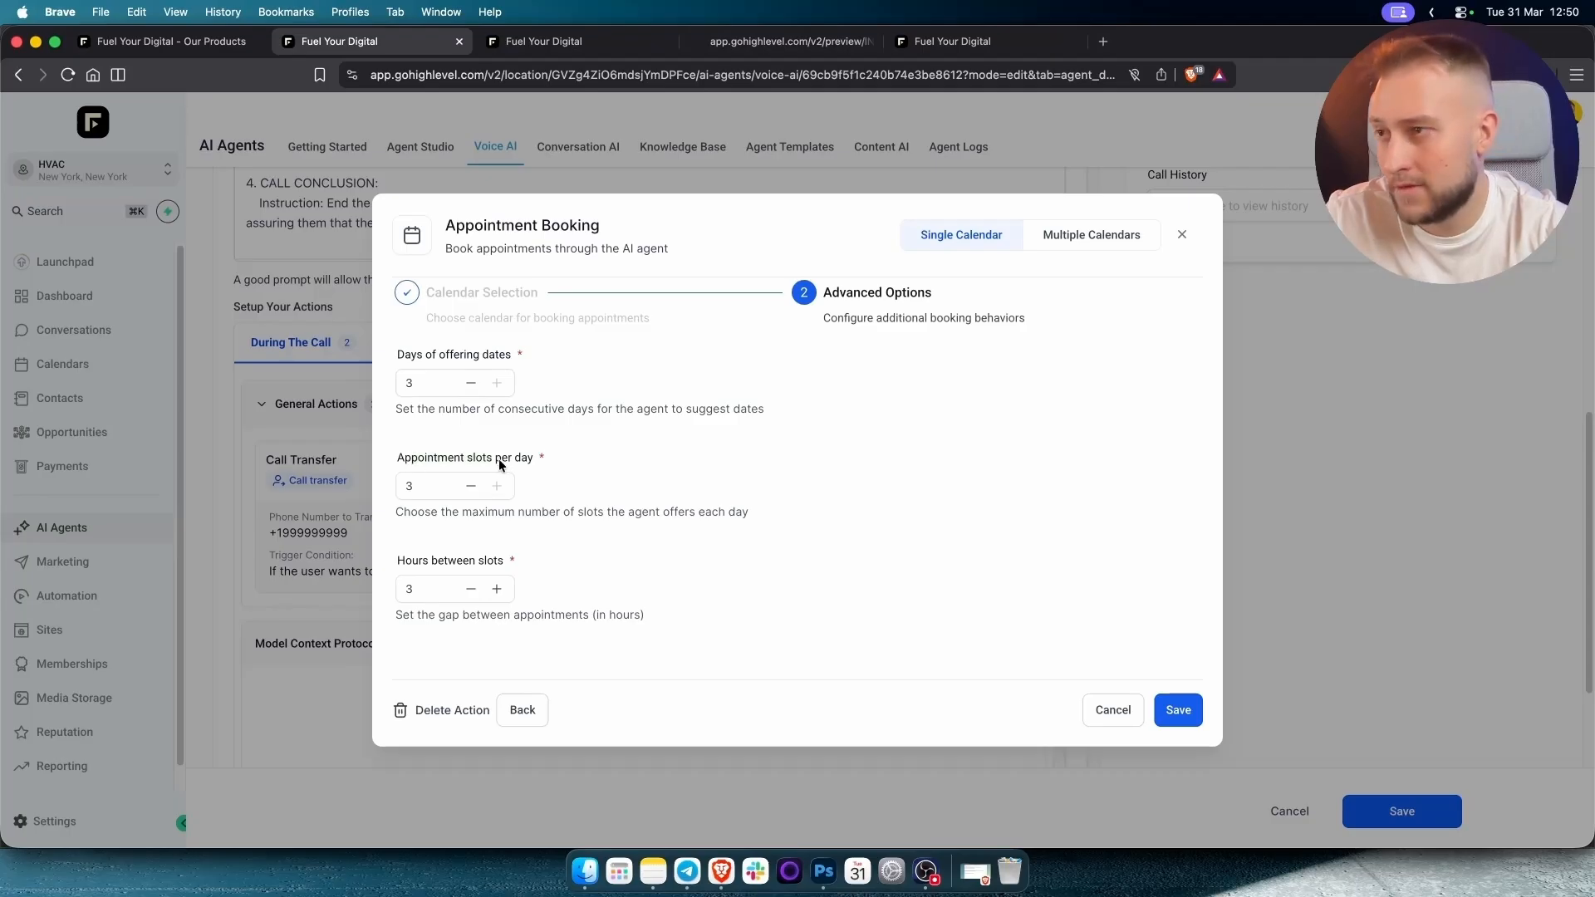
pyautogui.click(481, 565)
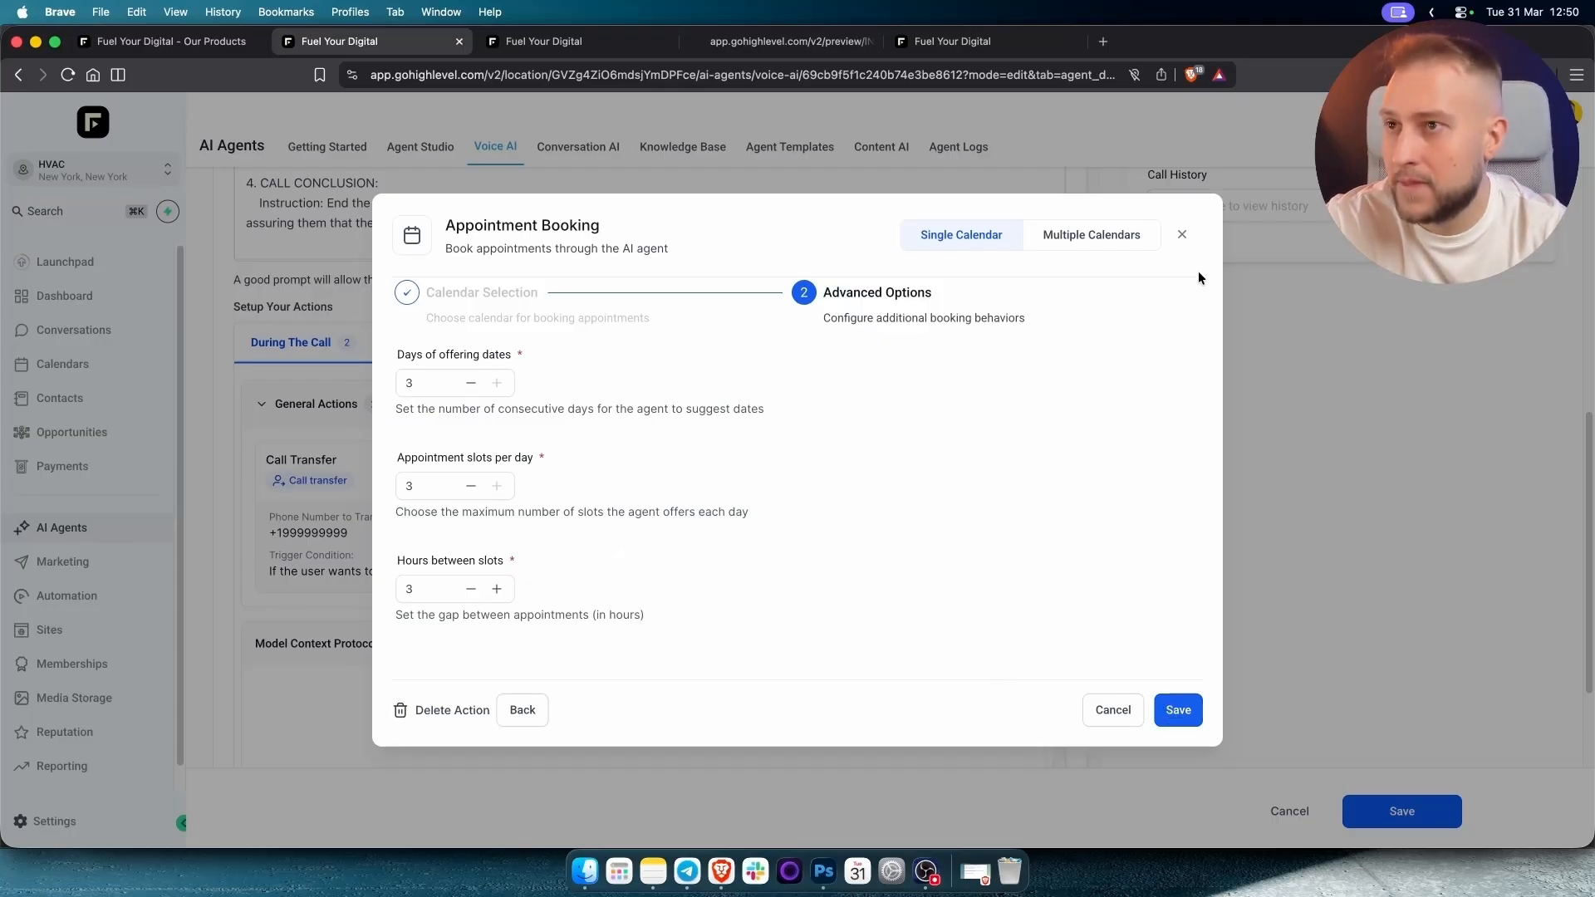
pyautogui.click(1198, 726)
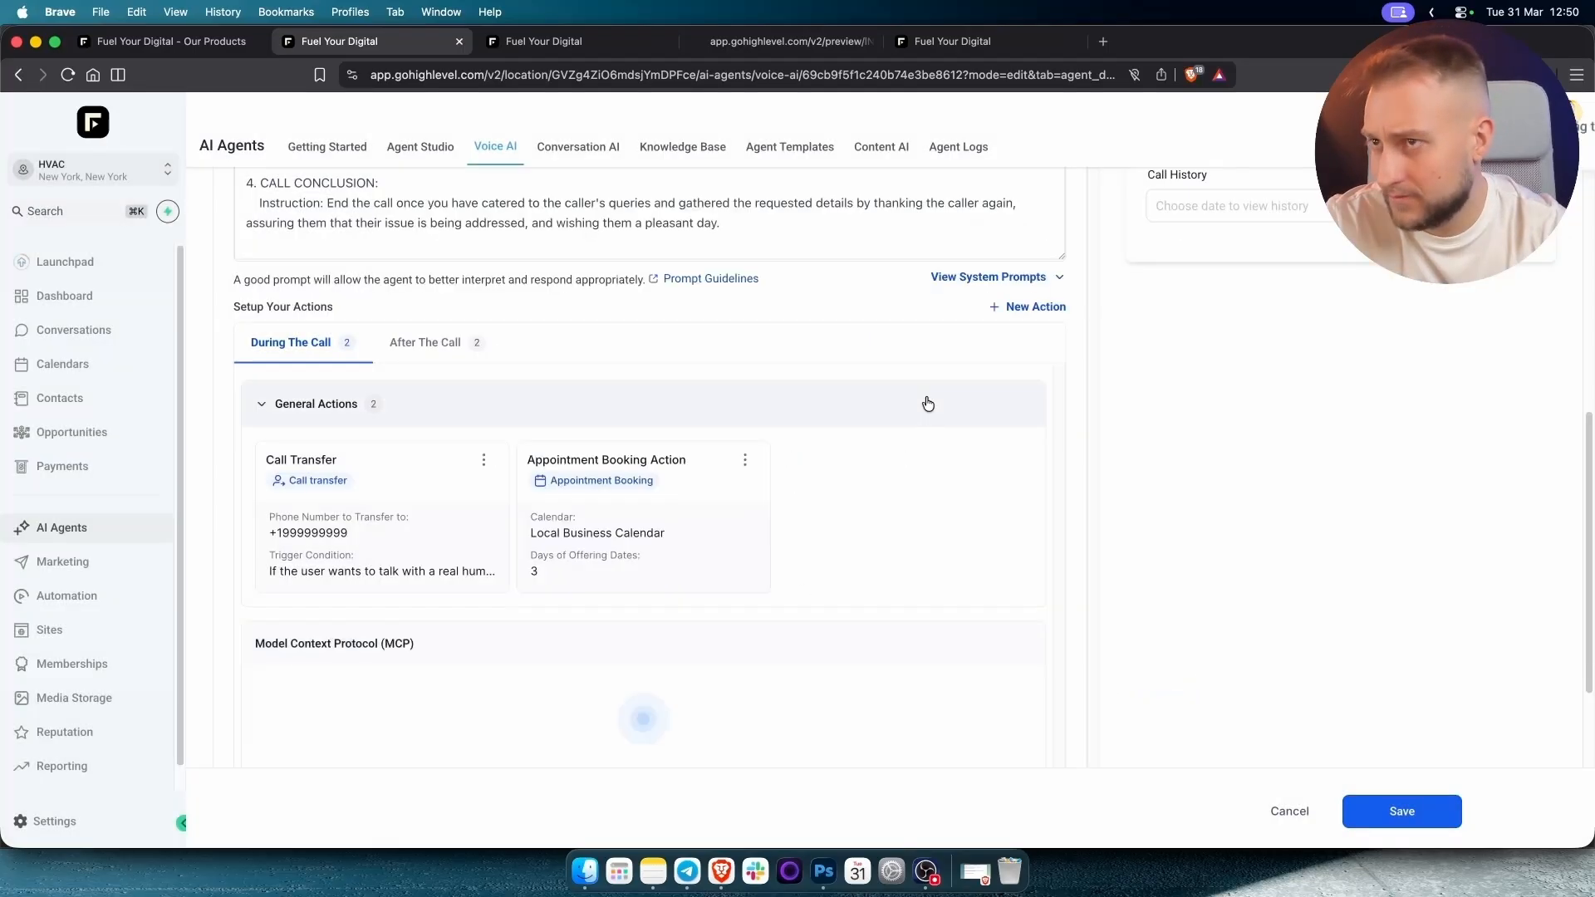
# Check the Call Transfer action's phone number and transfer condition, leaving both unchanged.
pyautogui.click(381, 479)
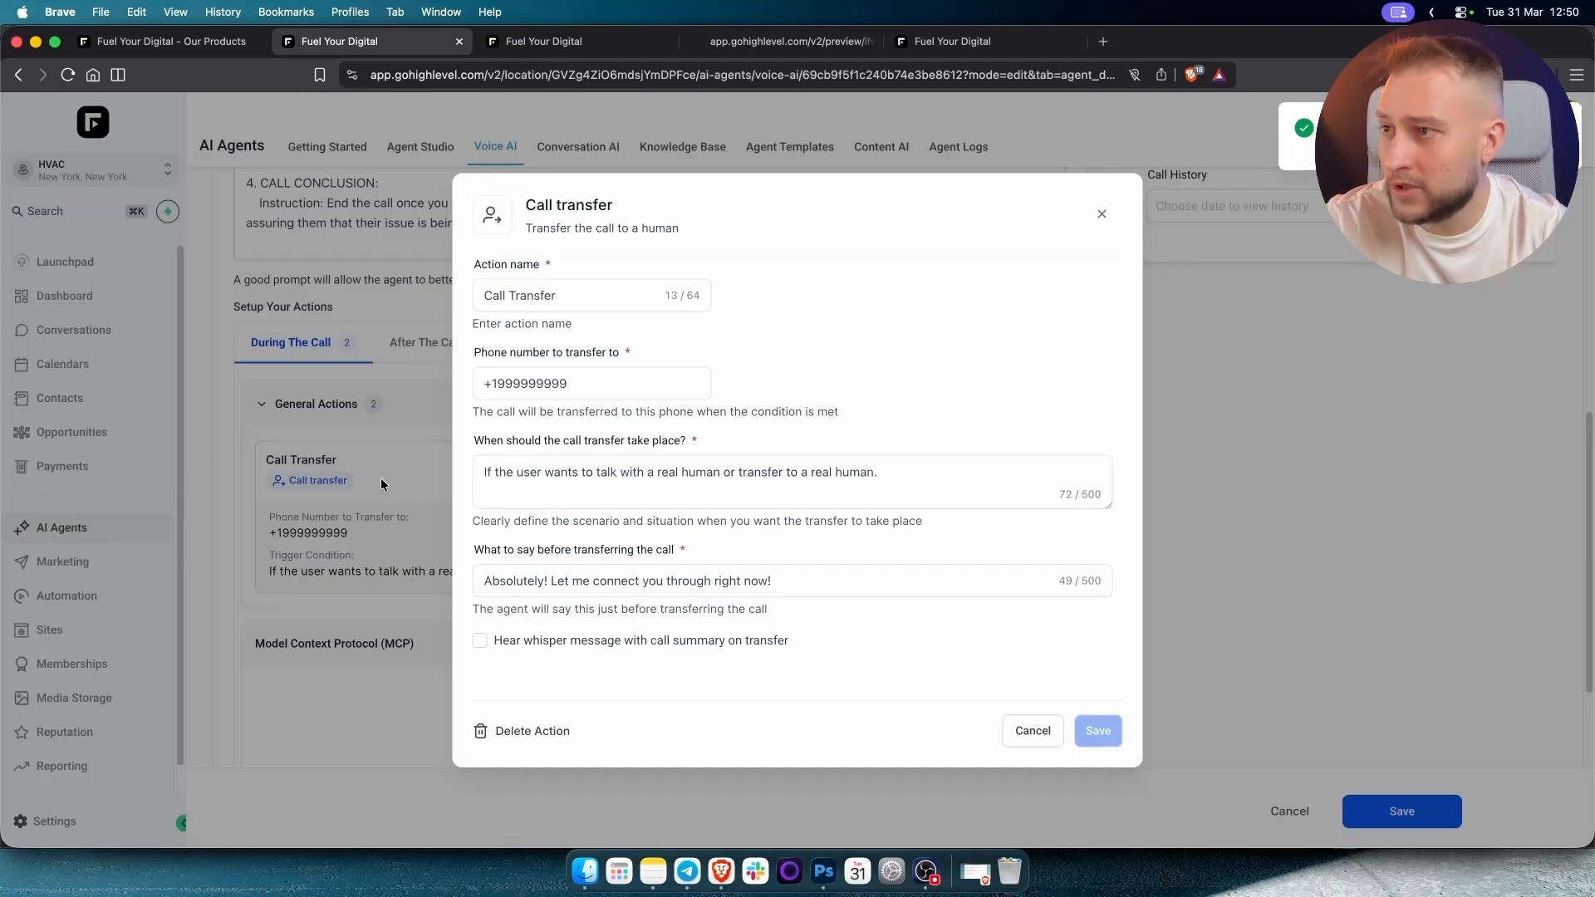
pyautogui.tripleClick(677, 477)
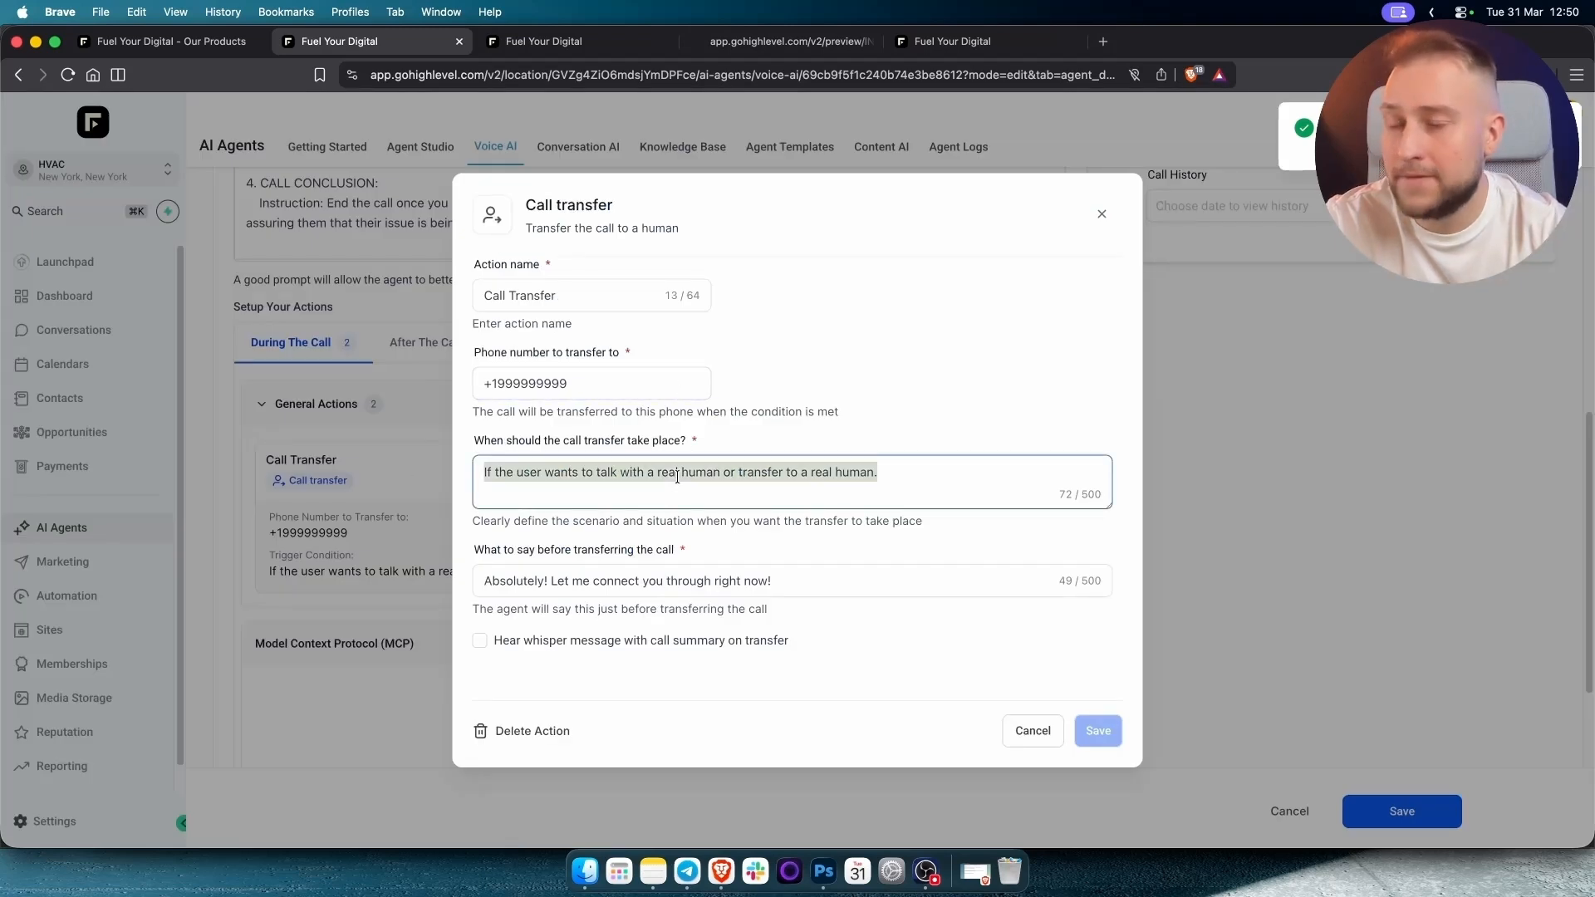
pyautogui.click(677, 477)
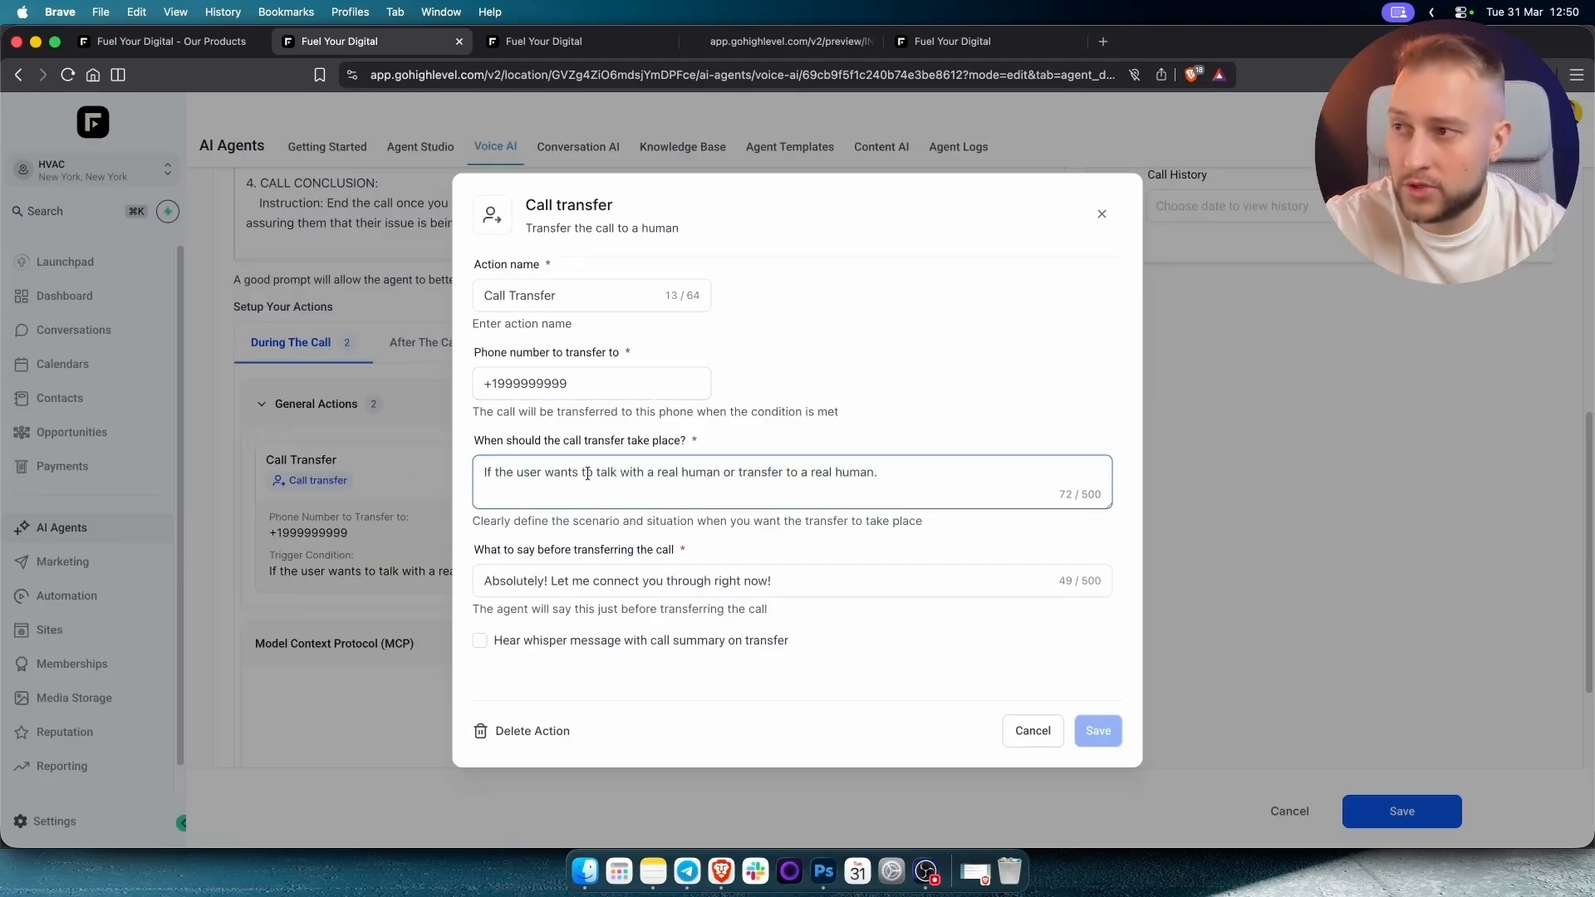
pyautogui.moveTo(598, 474); pyautogui.dragTo(970, 475)
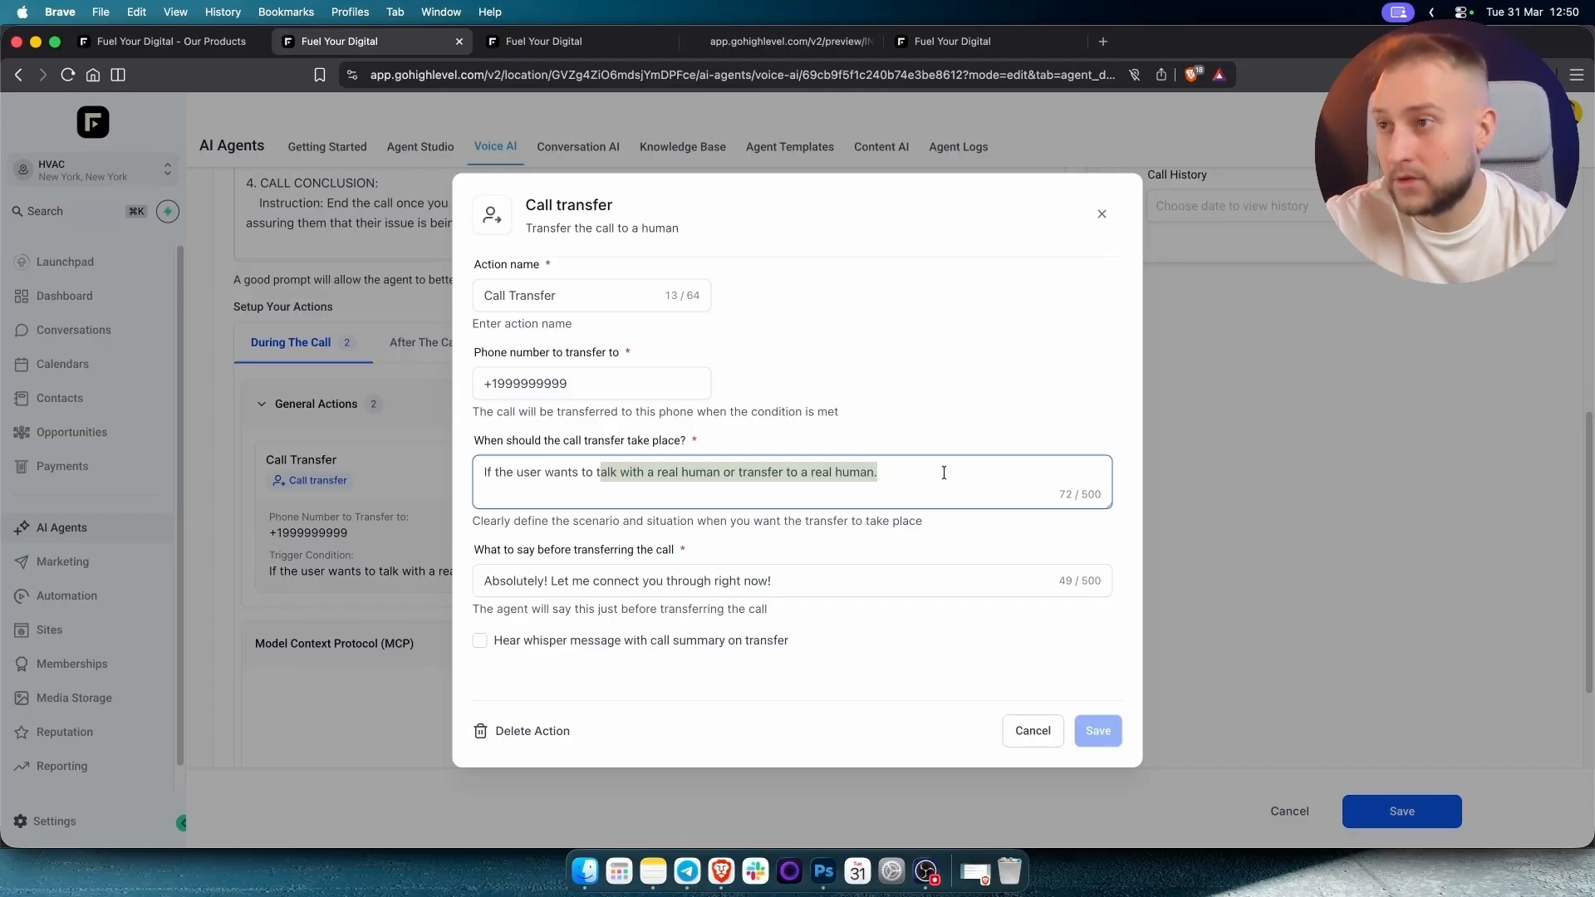
pyautogui.click(590, 383)
pyautogui.moveTo(590, 384); pyautogui.dragTo(446, 382)
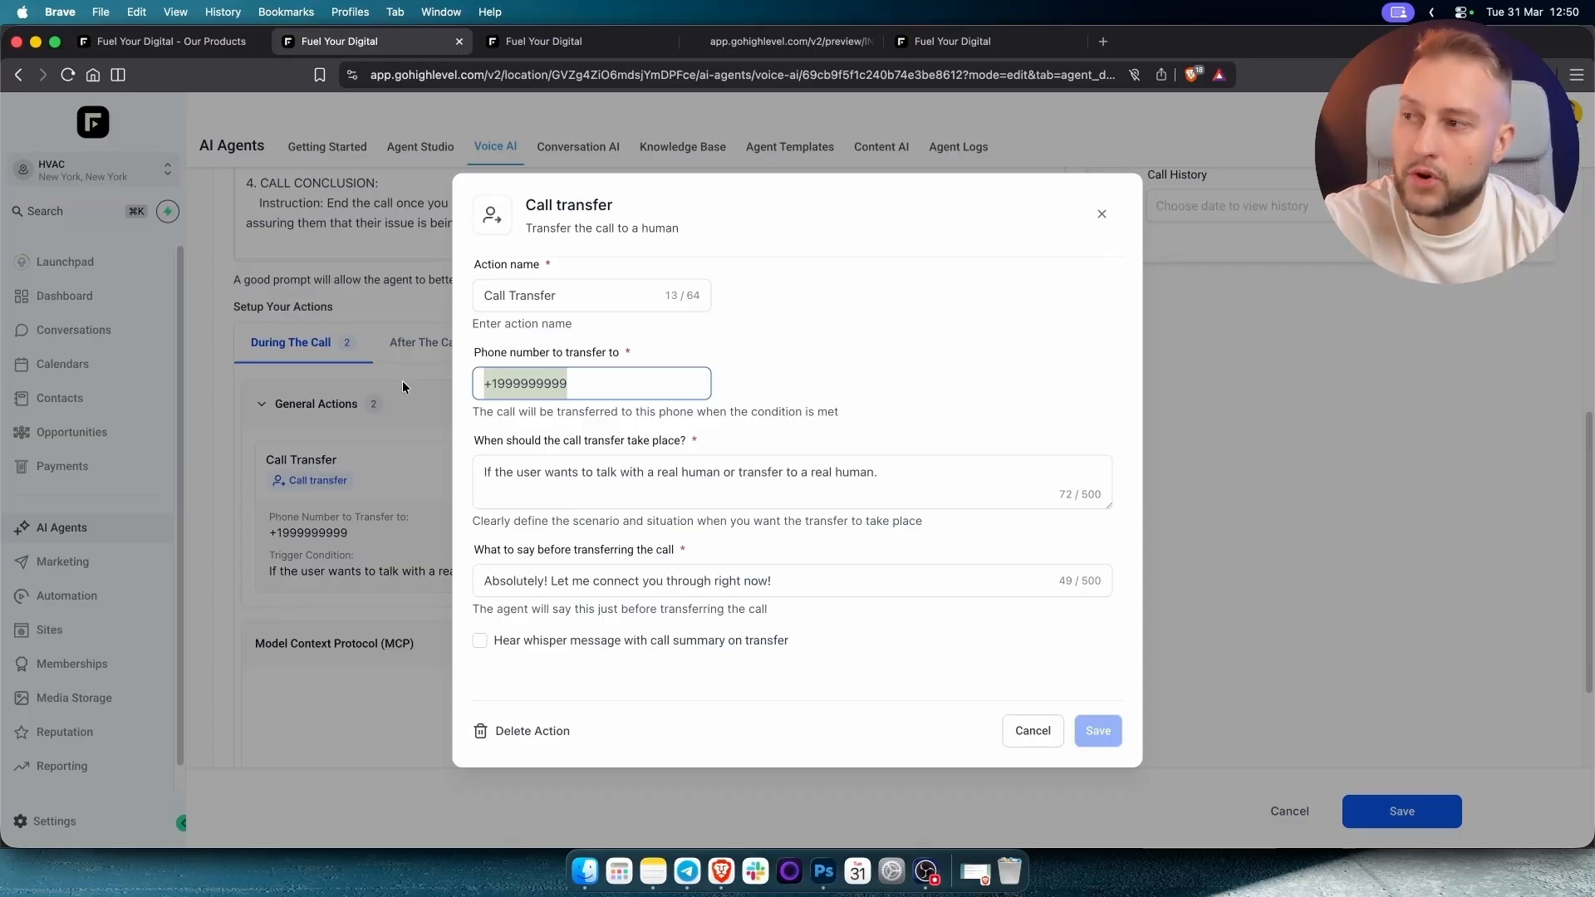
pyautogui.tripleClick(556, 480)
pyautogui.click(1055, 246)
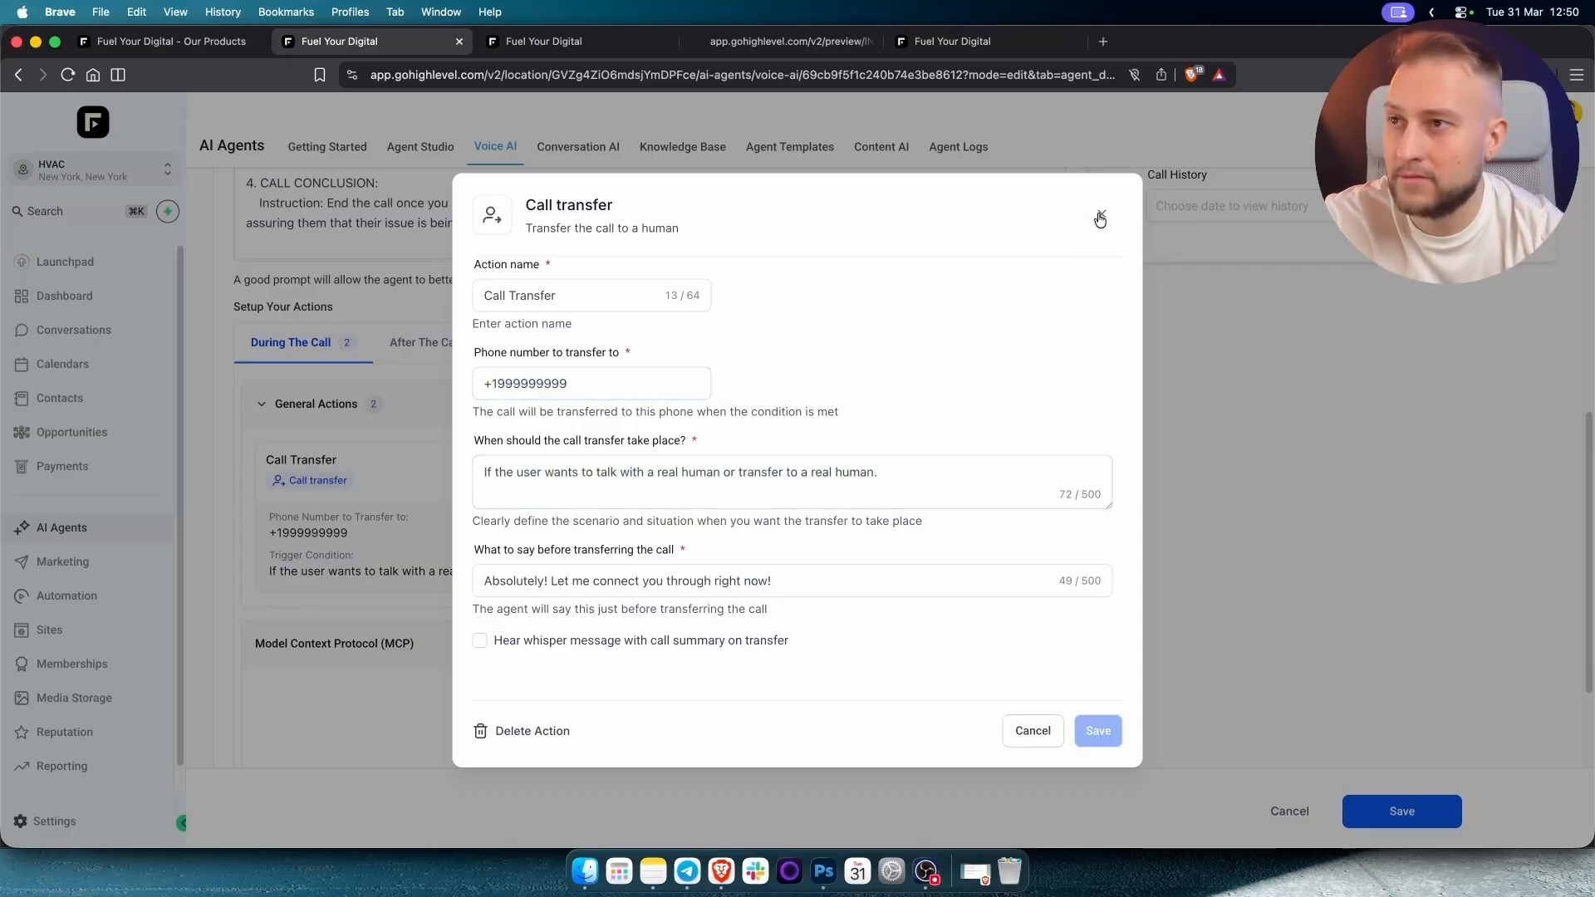
pyautogui.click(1101, 217)
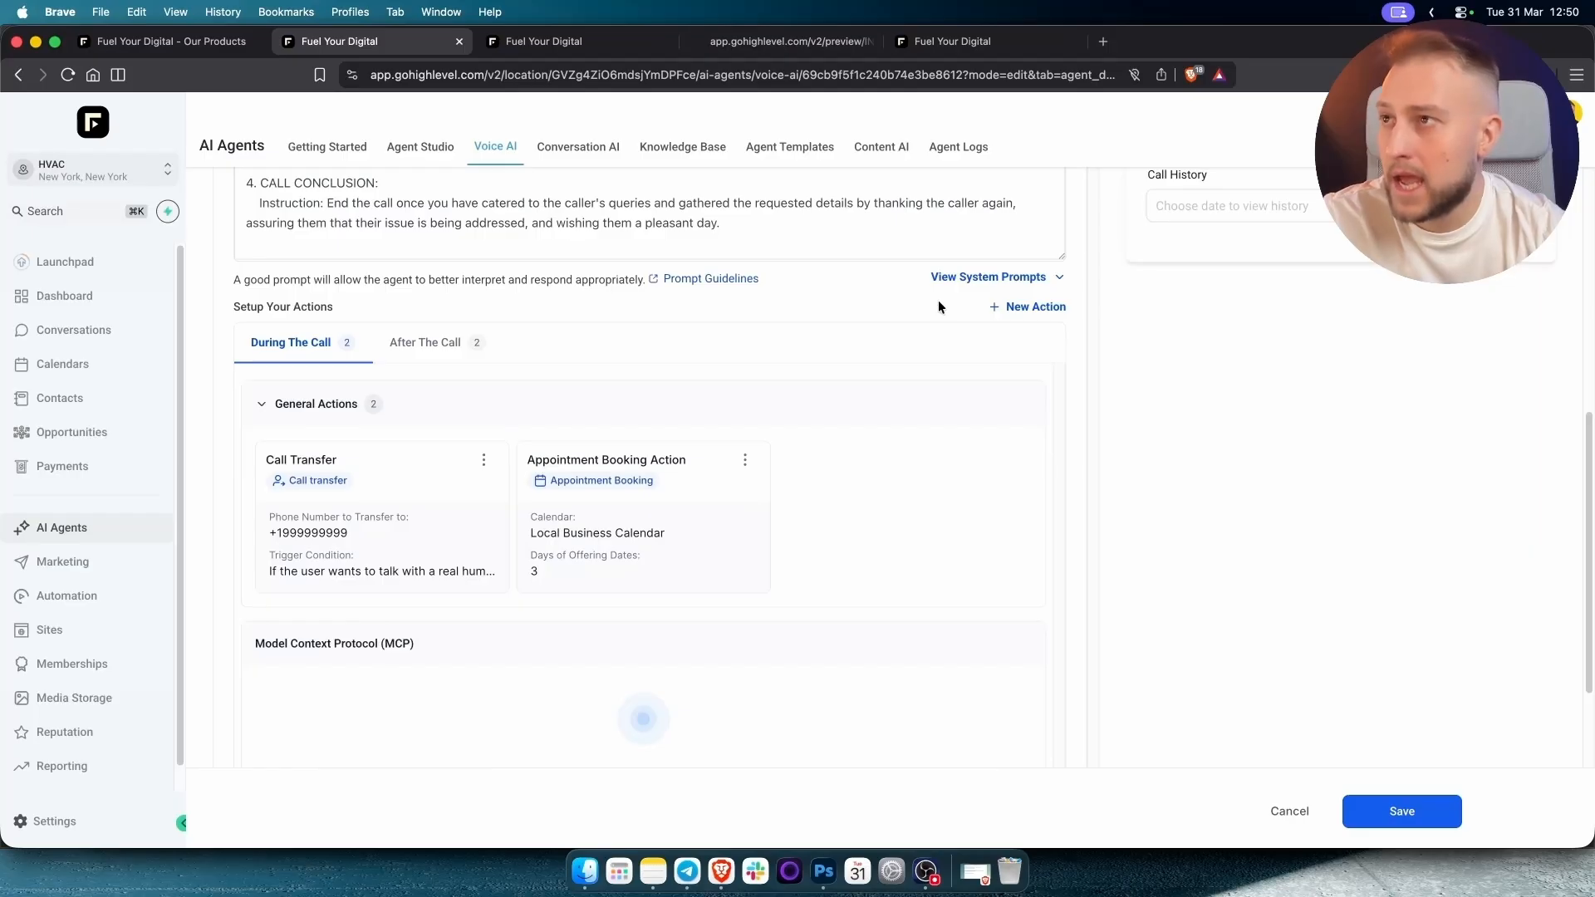
pyautogui.click(756, 43)
pyautogui.scroll(20, 774, 374)
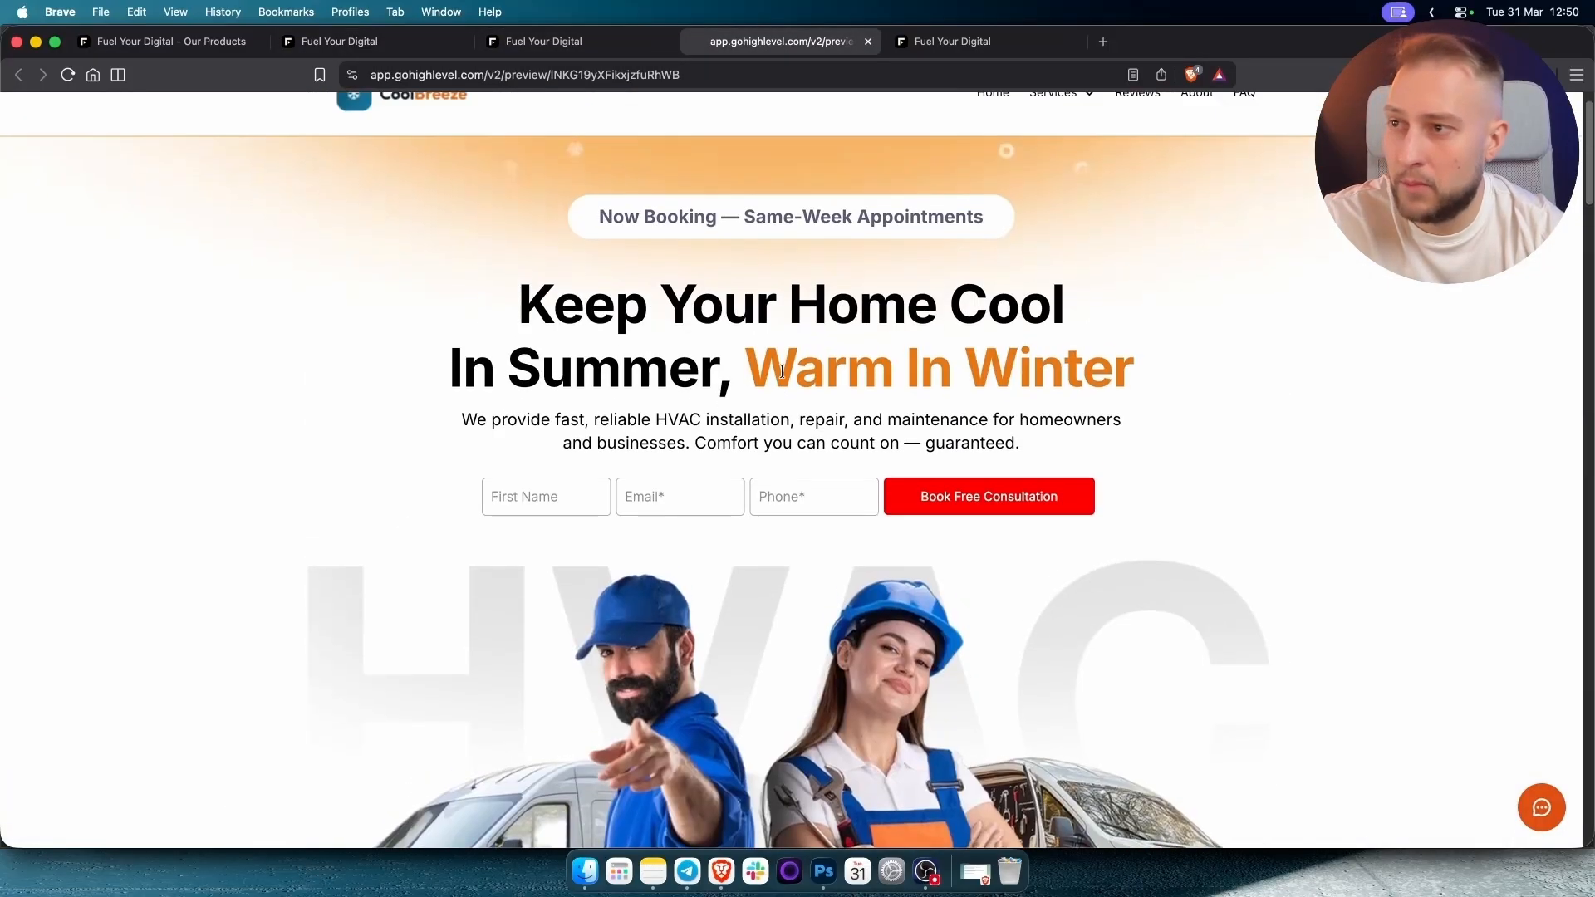
pyautogui.scroll(-20, 786, 374)
pyautogui.scroll(-3, 790, 382)
pyautogui.scroll(20, 788, 380)
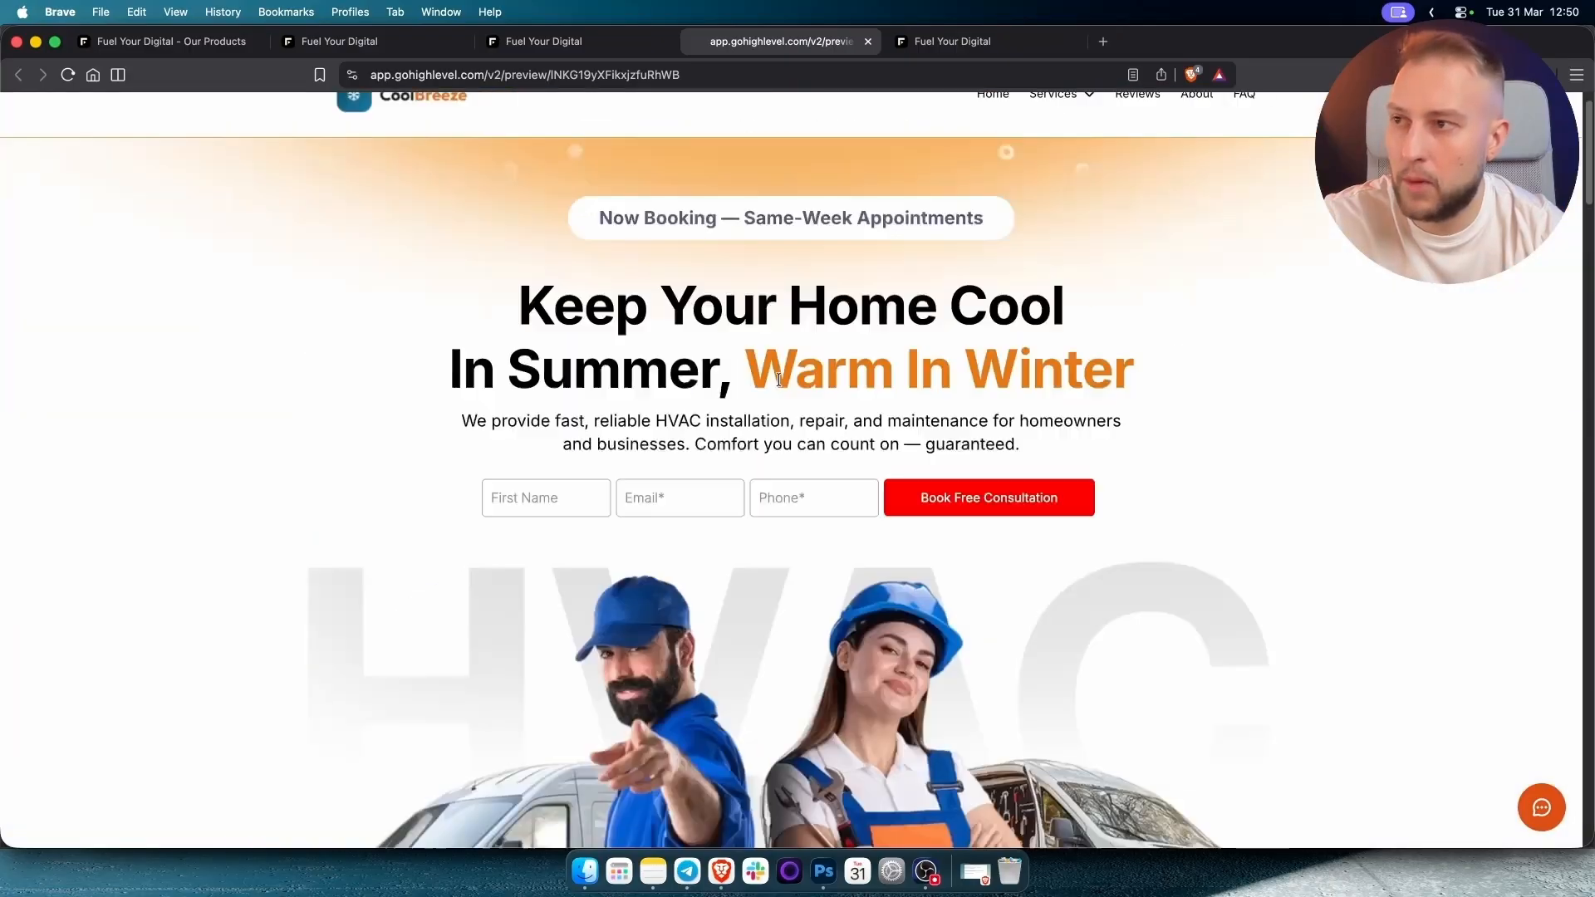
pyautogui.click(69, 75)
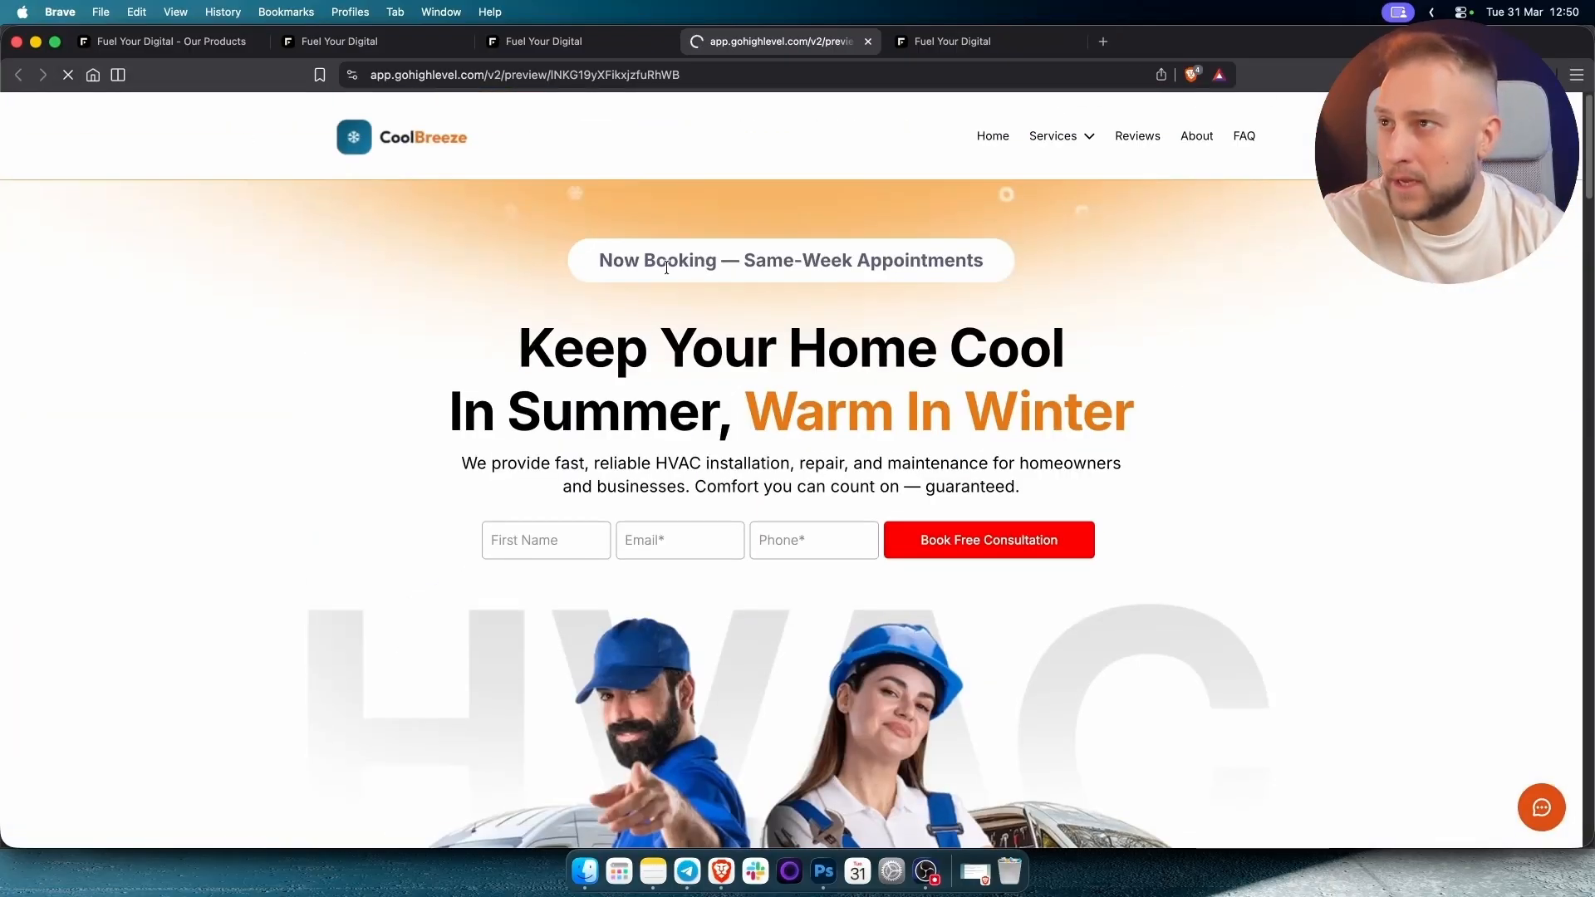
pyautogui.scroll(-20, 665, 266)
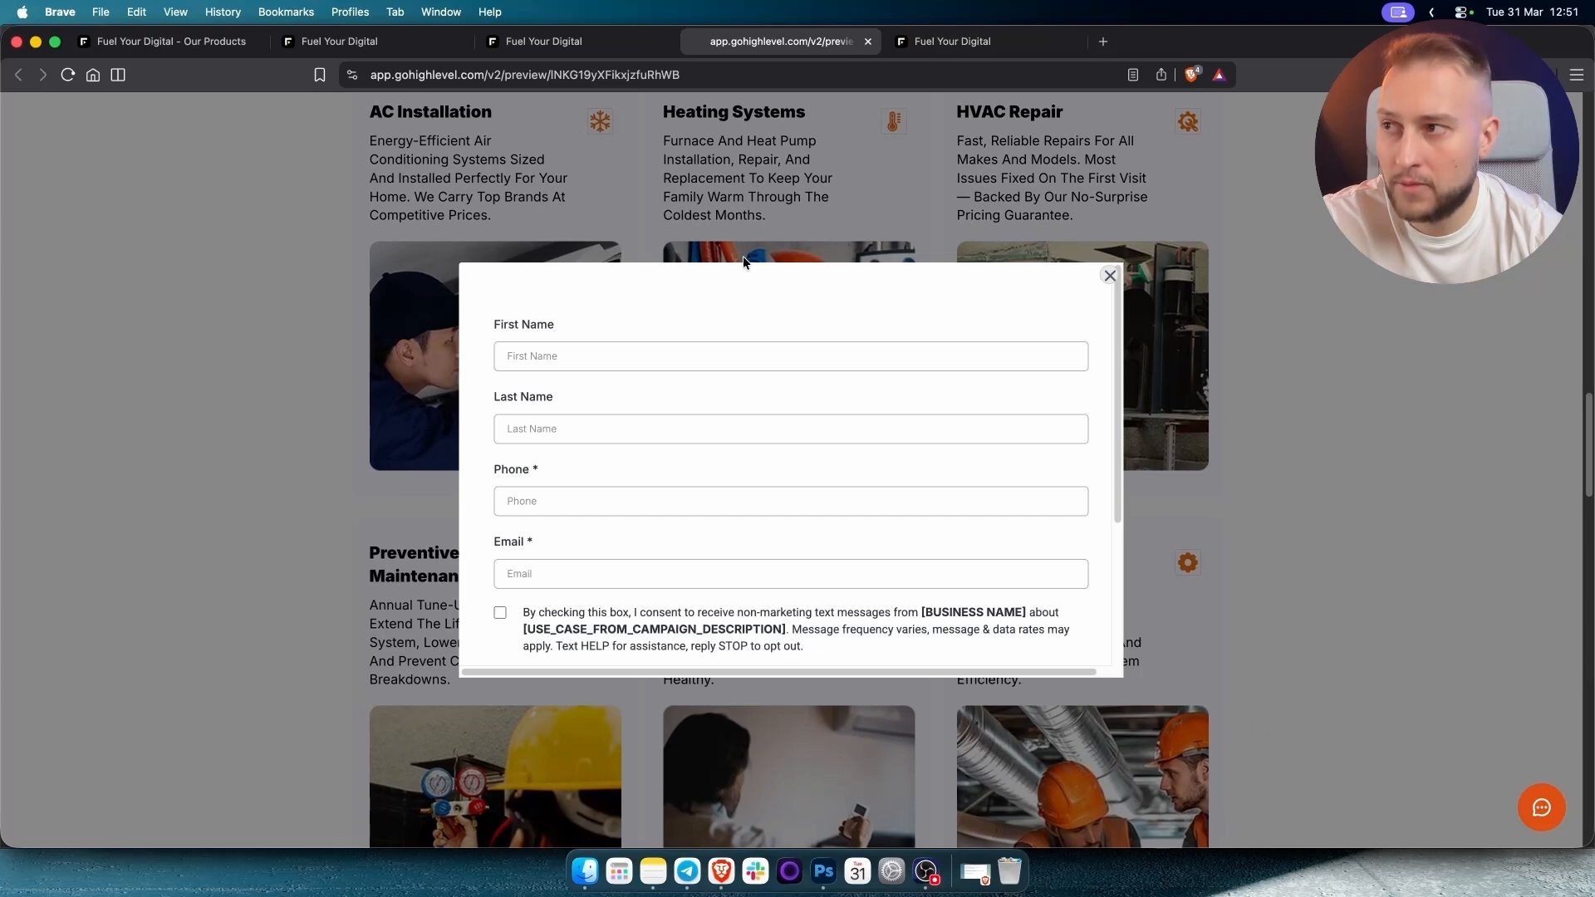
pyautogui.scroll(-4, 605, 356)
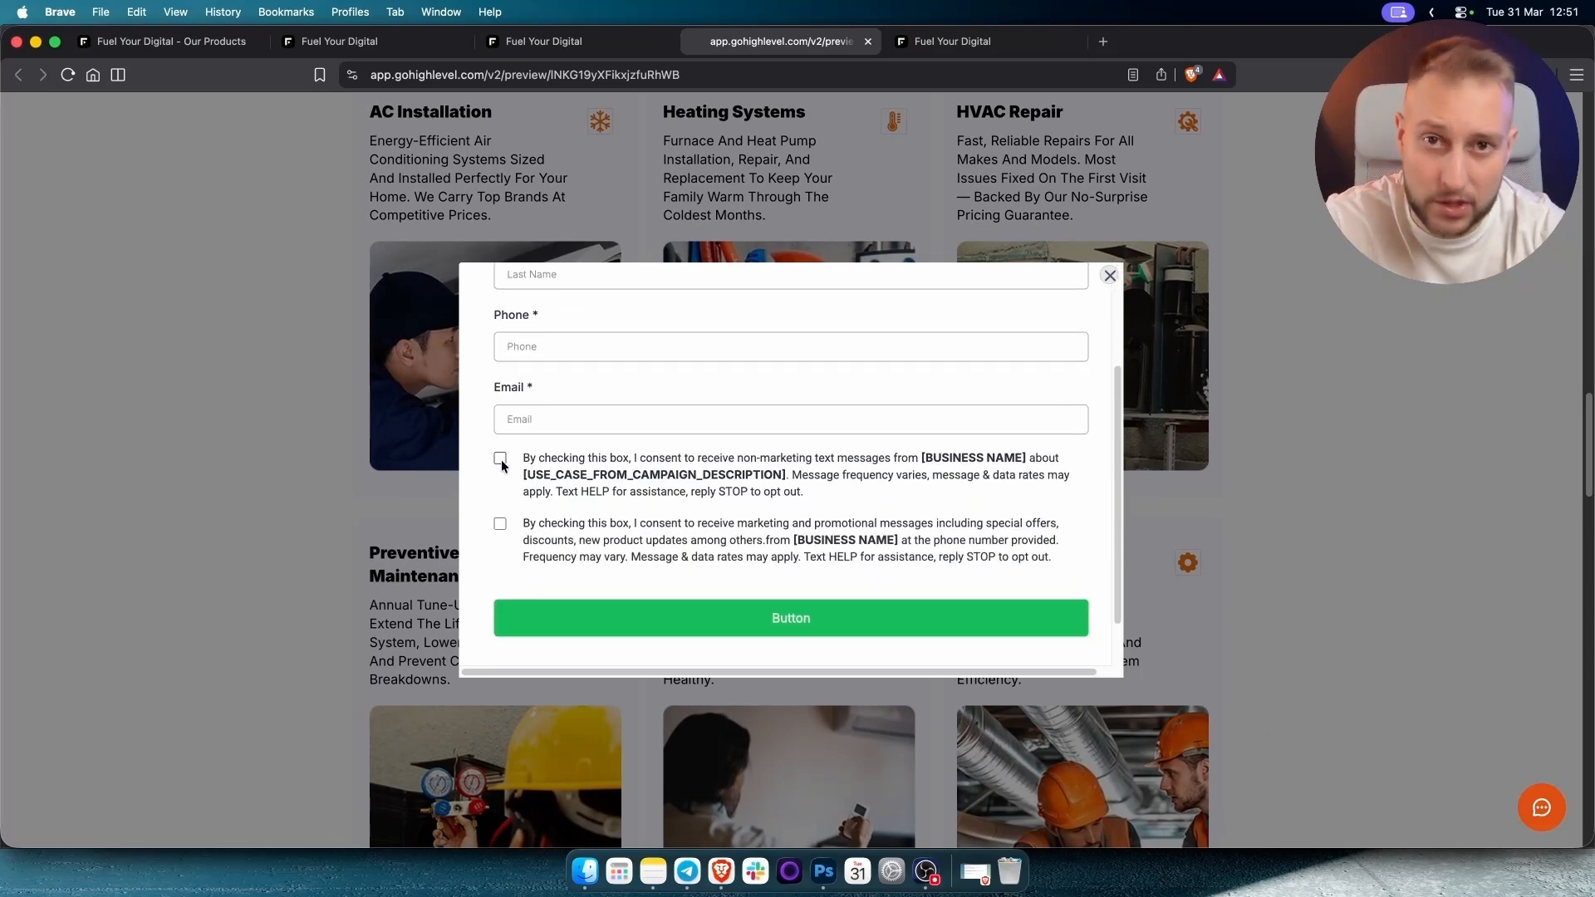
pyautogui.click(597, 47)
pyautogui.click(374, 48)
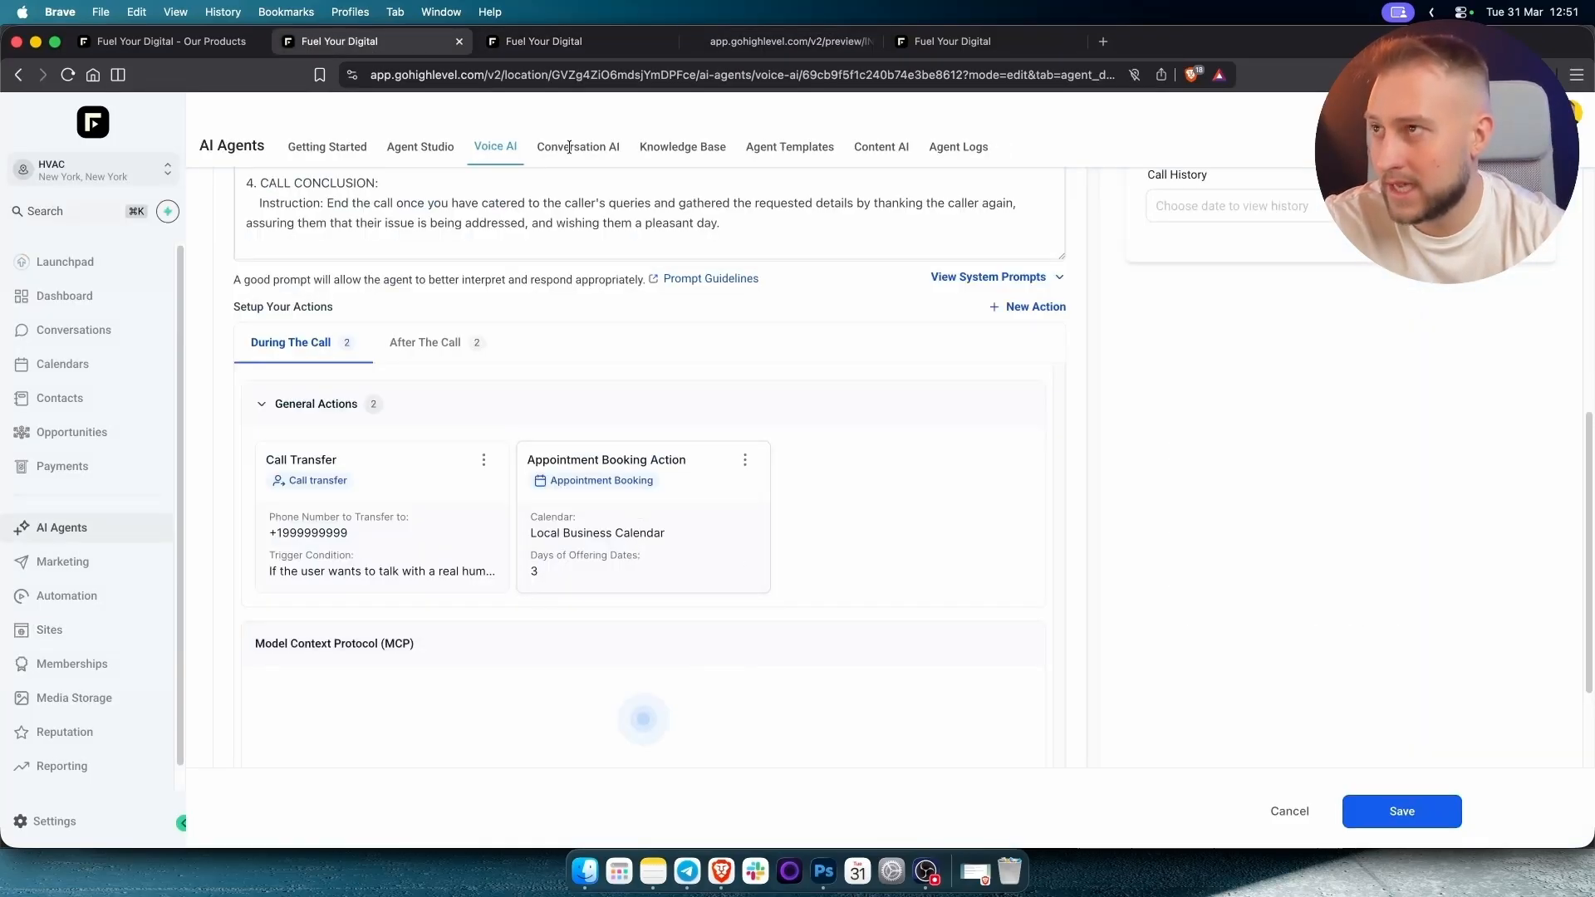
# Check the agent's Phone & Availability settings, where no phone numbers are available to assign.
pyautogui.scroll(2, 805, 574)
pyautogui.scroll(10, 806, 570)
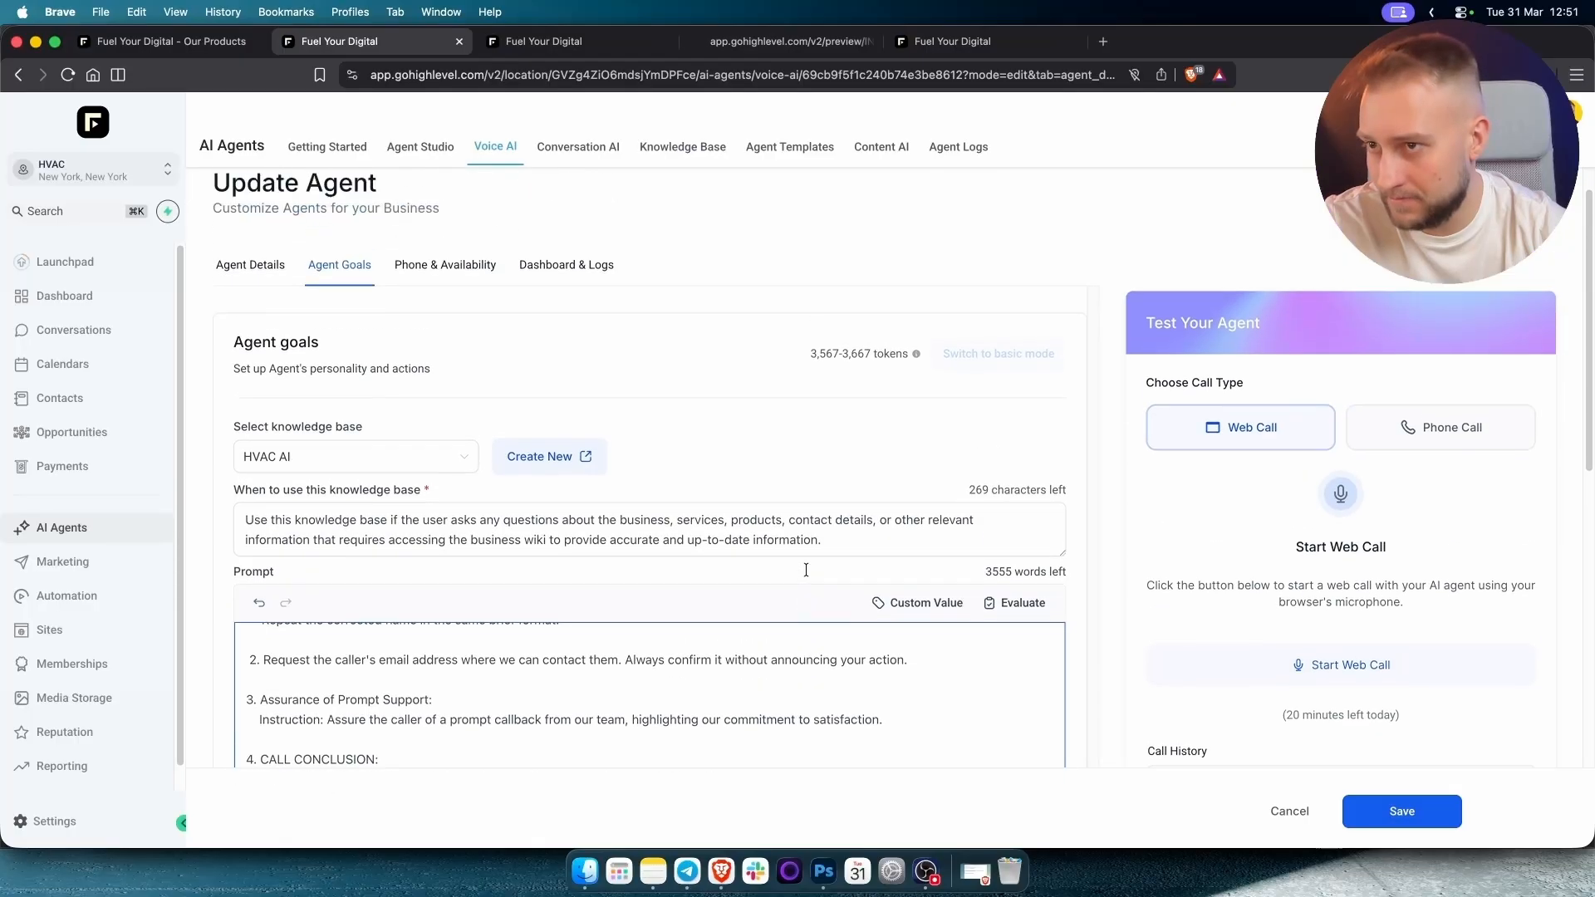
pyautogui.scroll(-2, 485, 162)
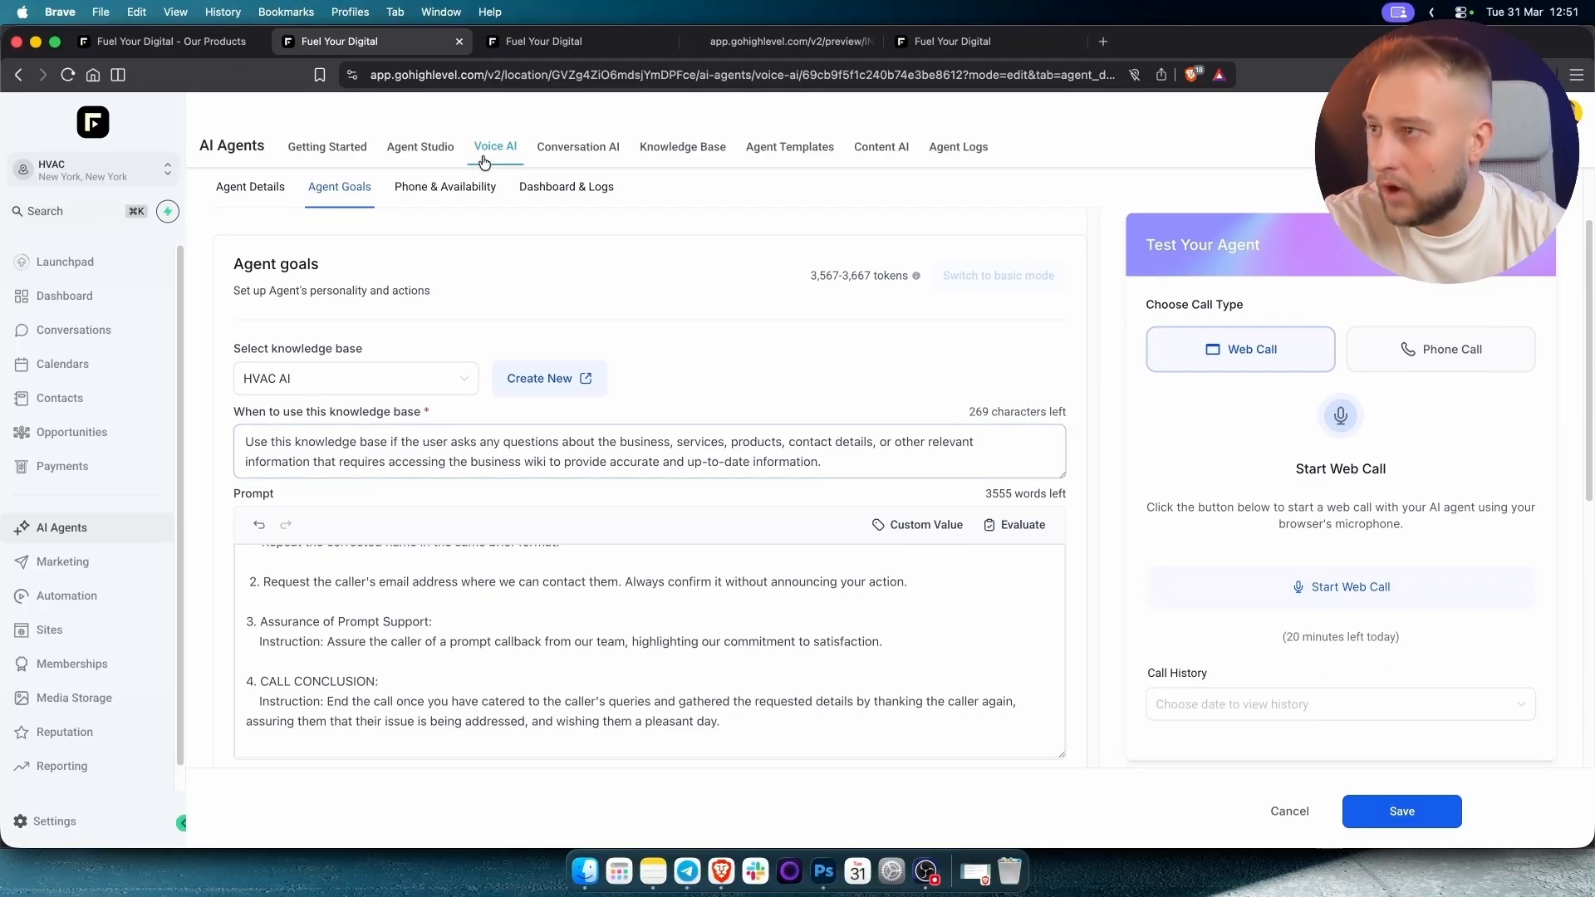
pyautogui.click(445, 186)
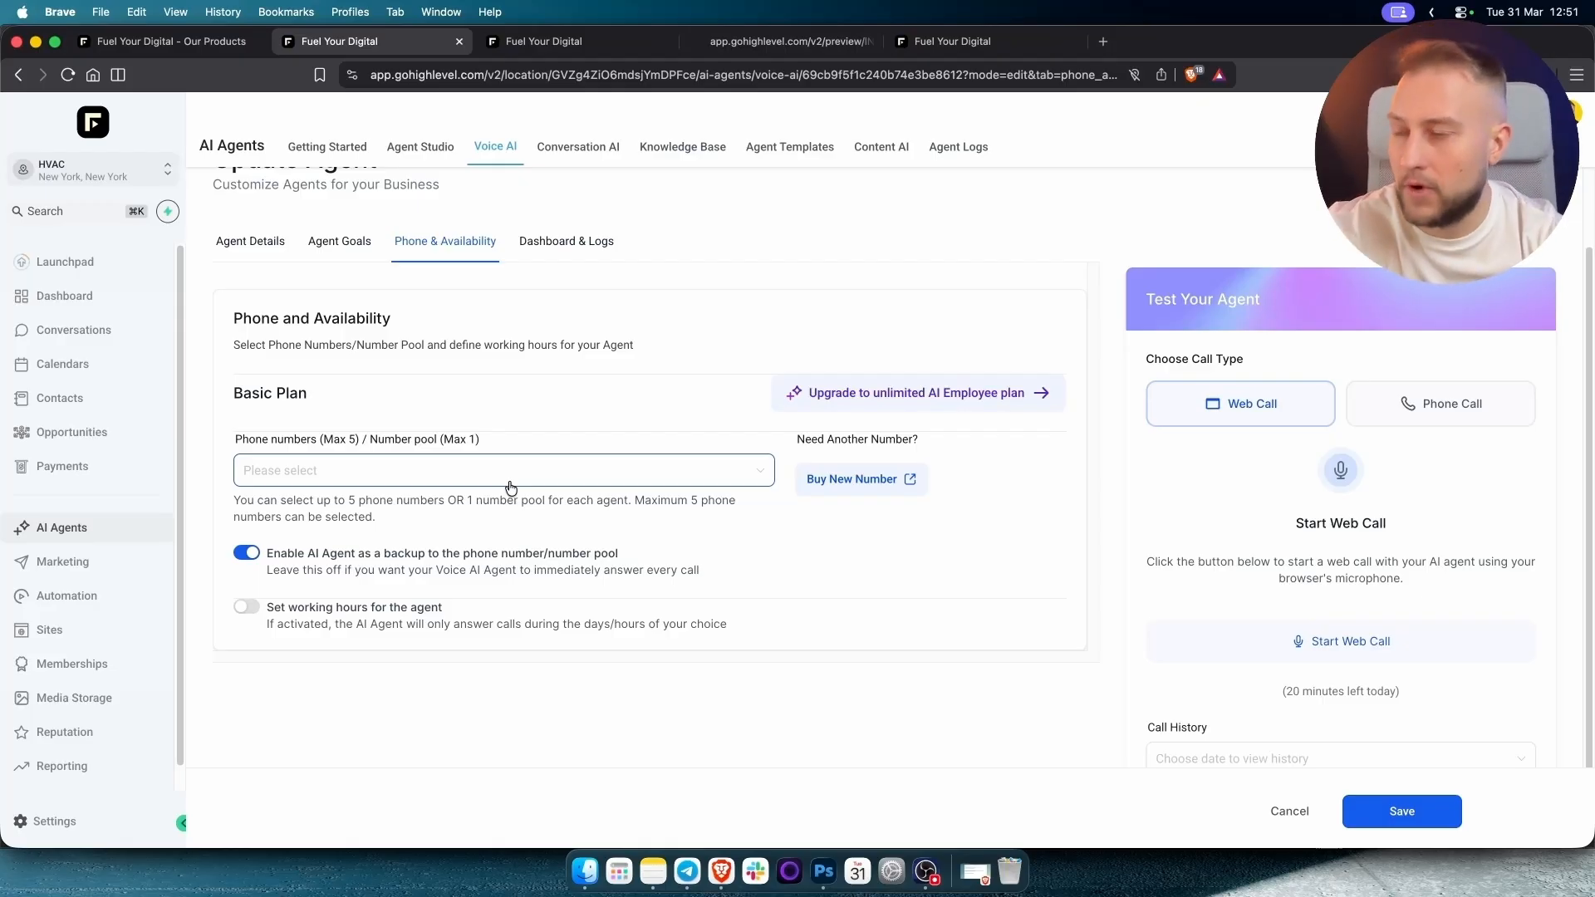
pyautogui.click(485, 467)
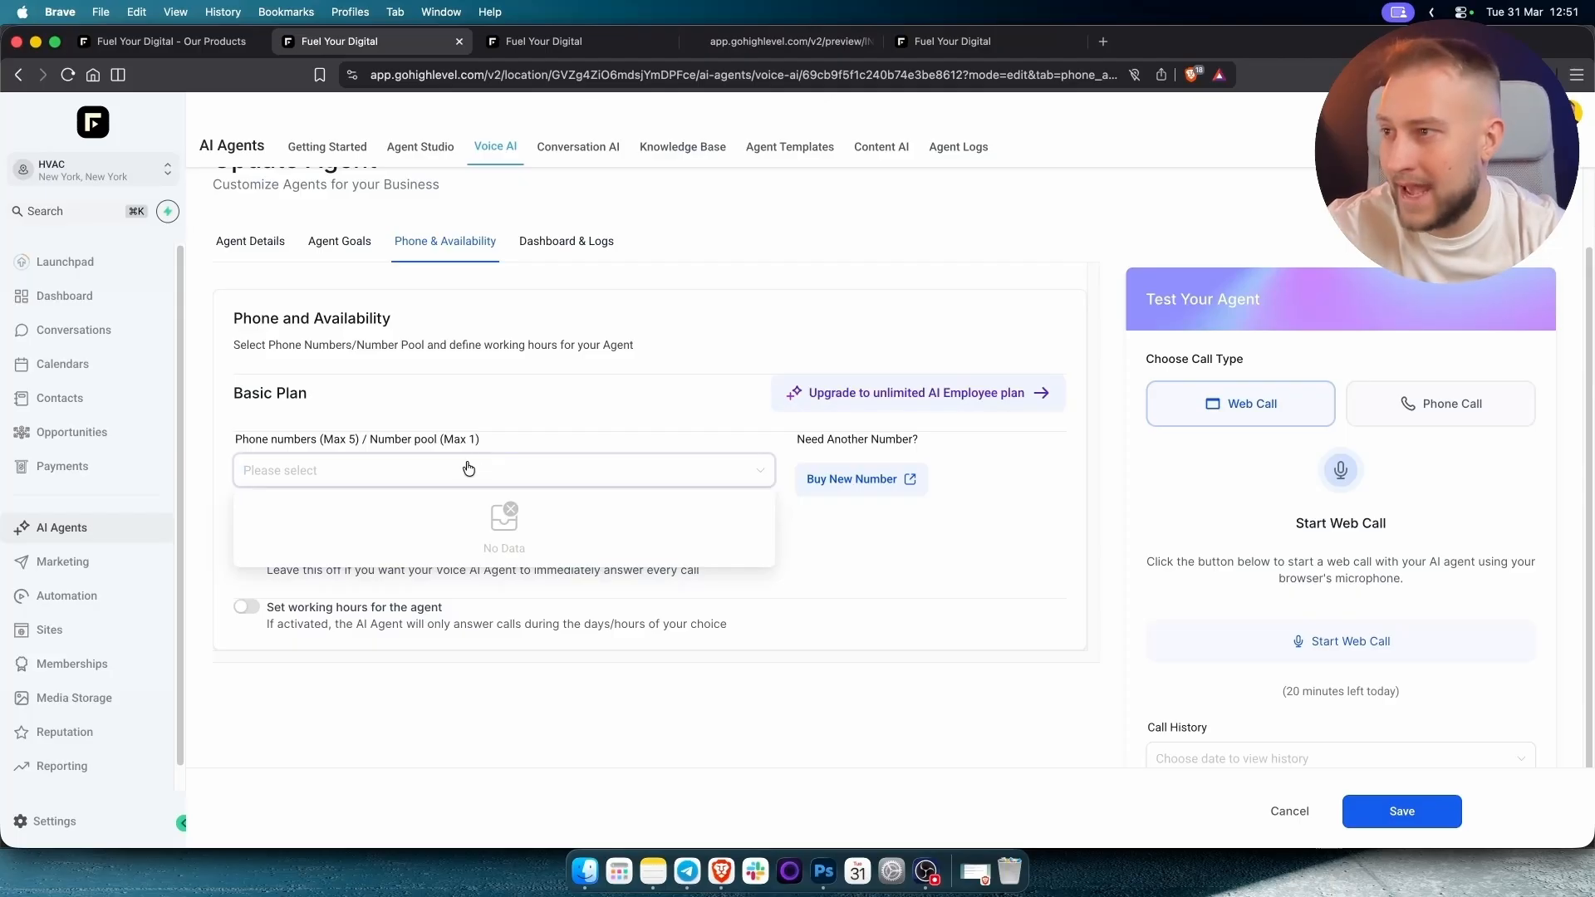
pyautogui.click(538, 428)
pyautogui.scroll(-2, 1128, 538)
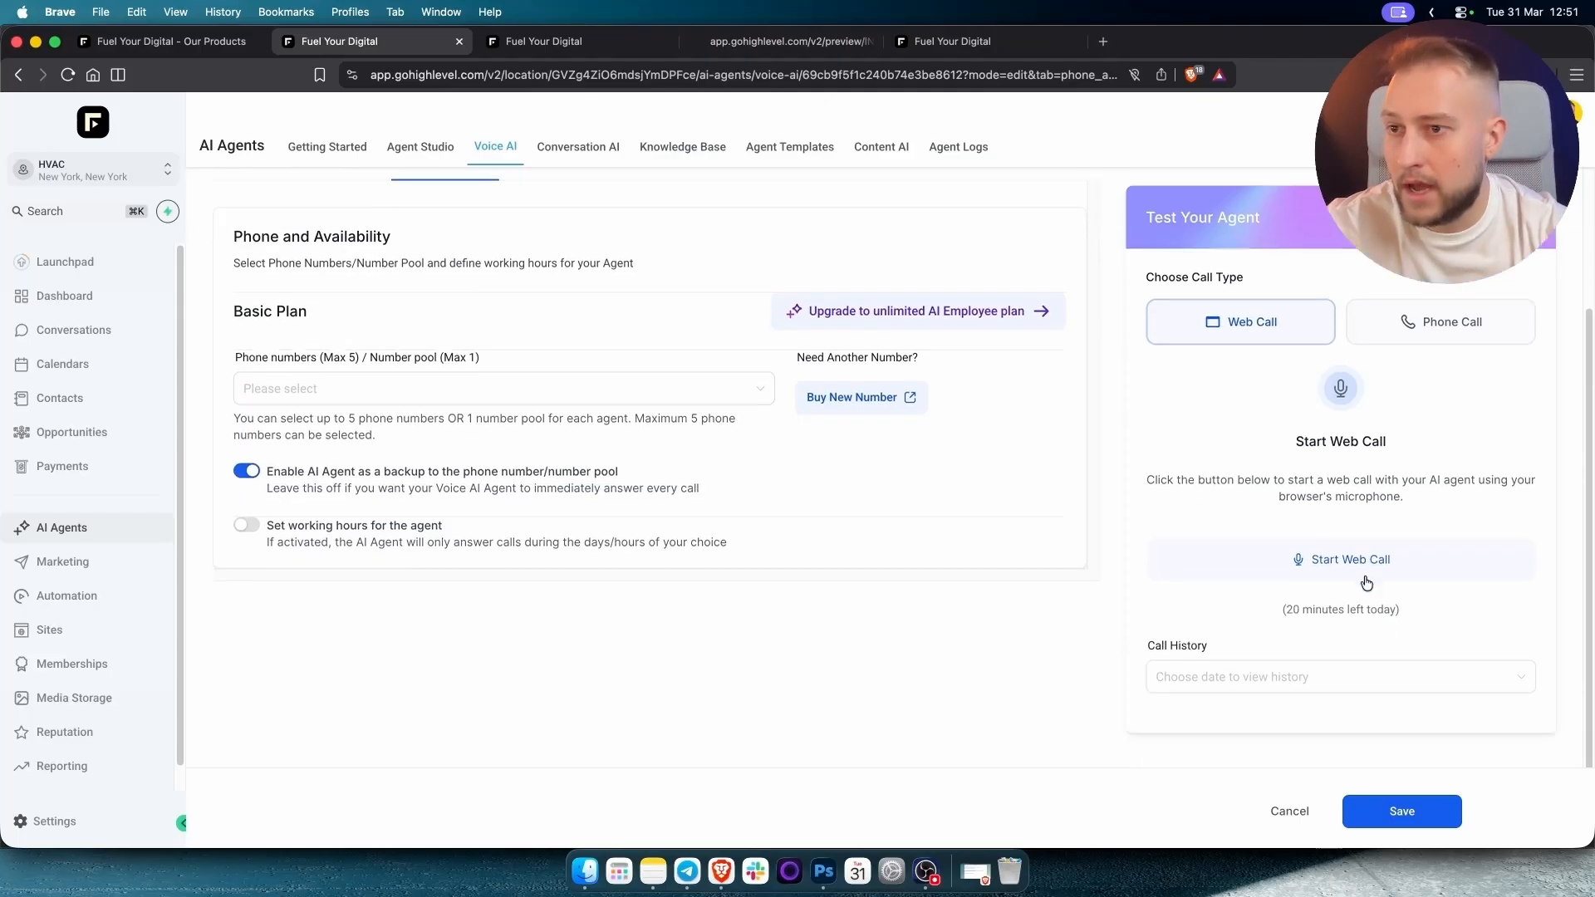
# Hold a 45-second test web call with the HVAC voice agent, then end it.
pyautogui.click(1316, 565)
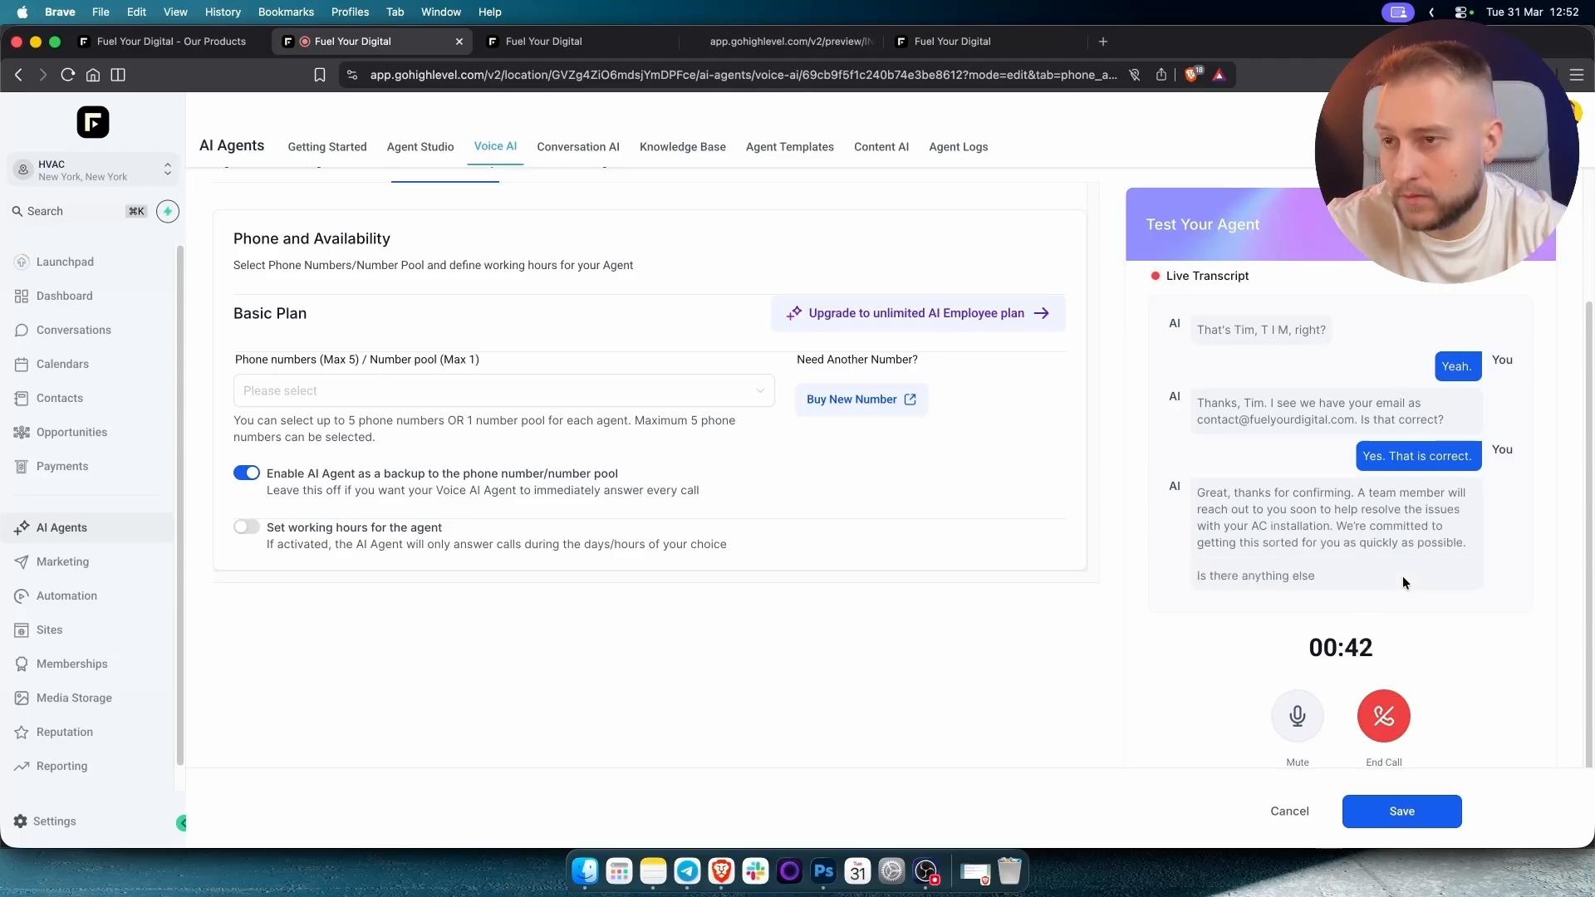
pyautogui.click(1384, 715)
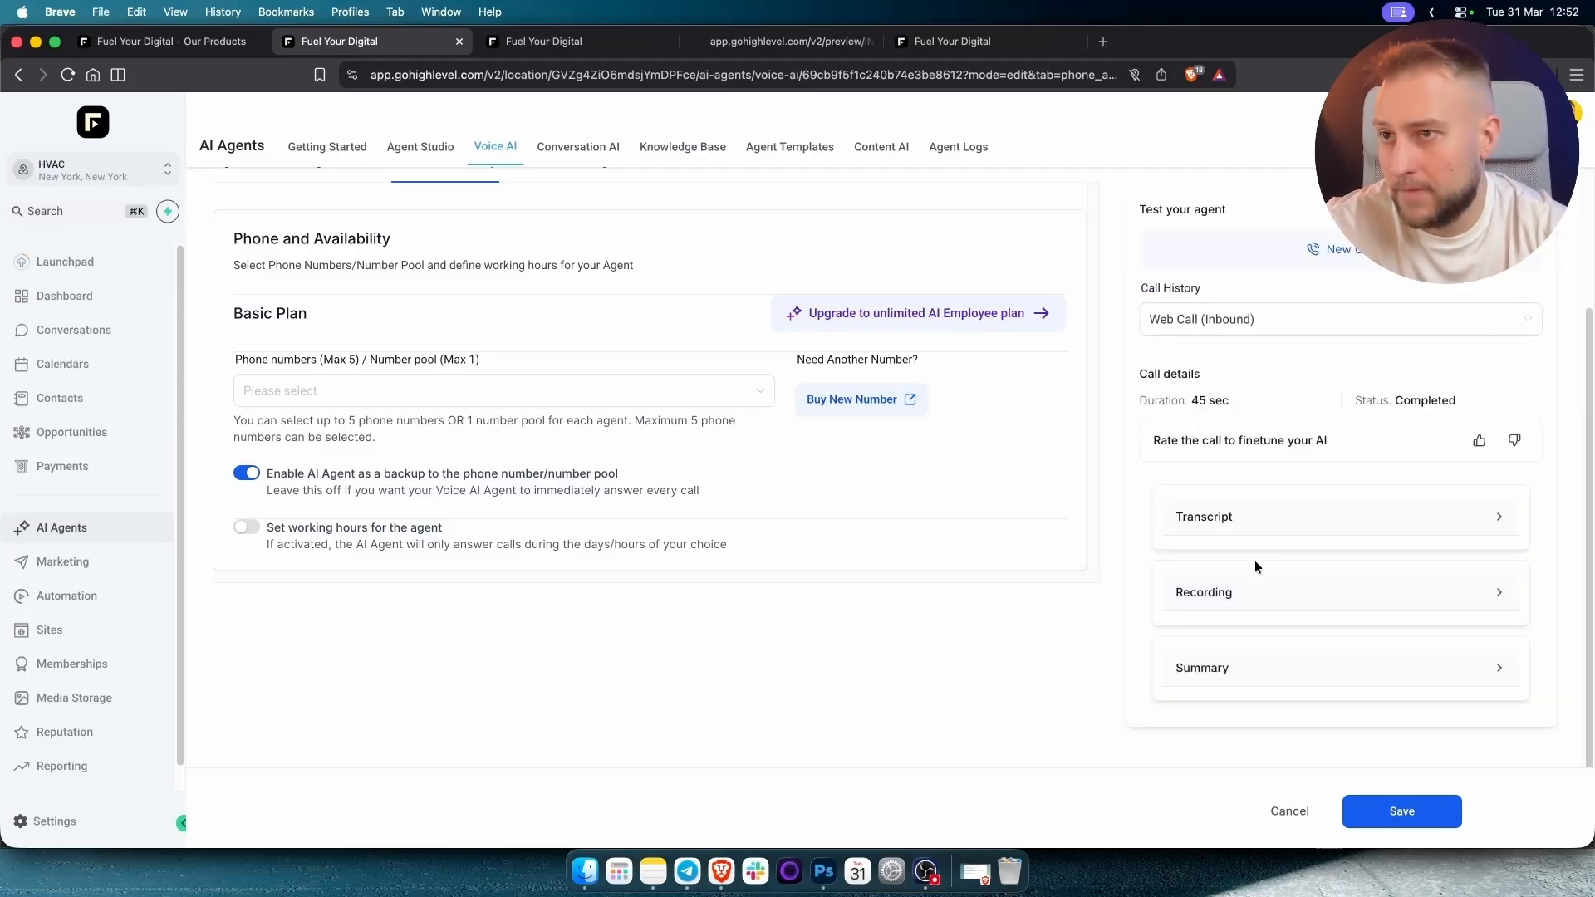
pyautogui.scroll(1, 1113, 662)
pyautogui.scroll(4, 1112, 662)
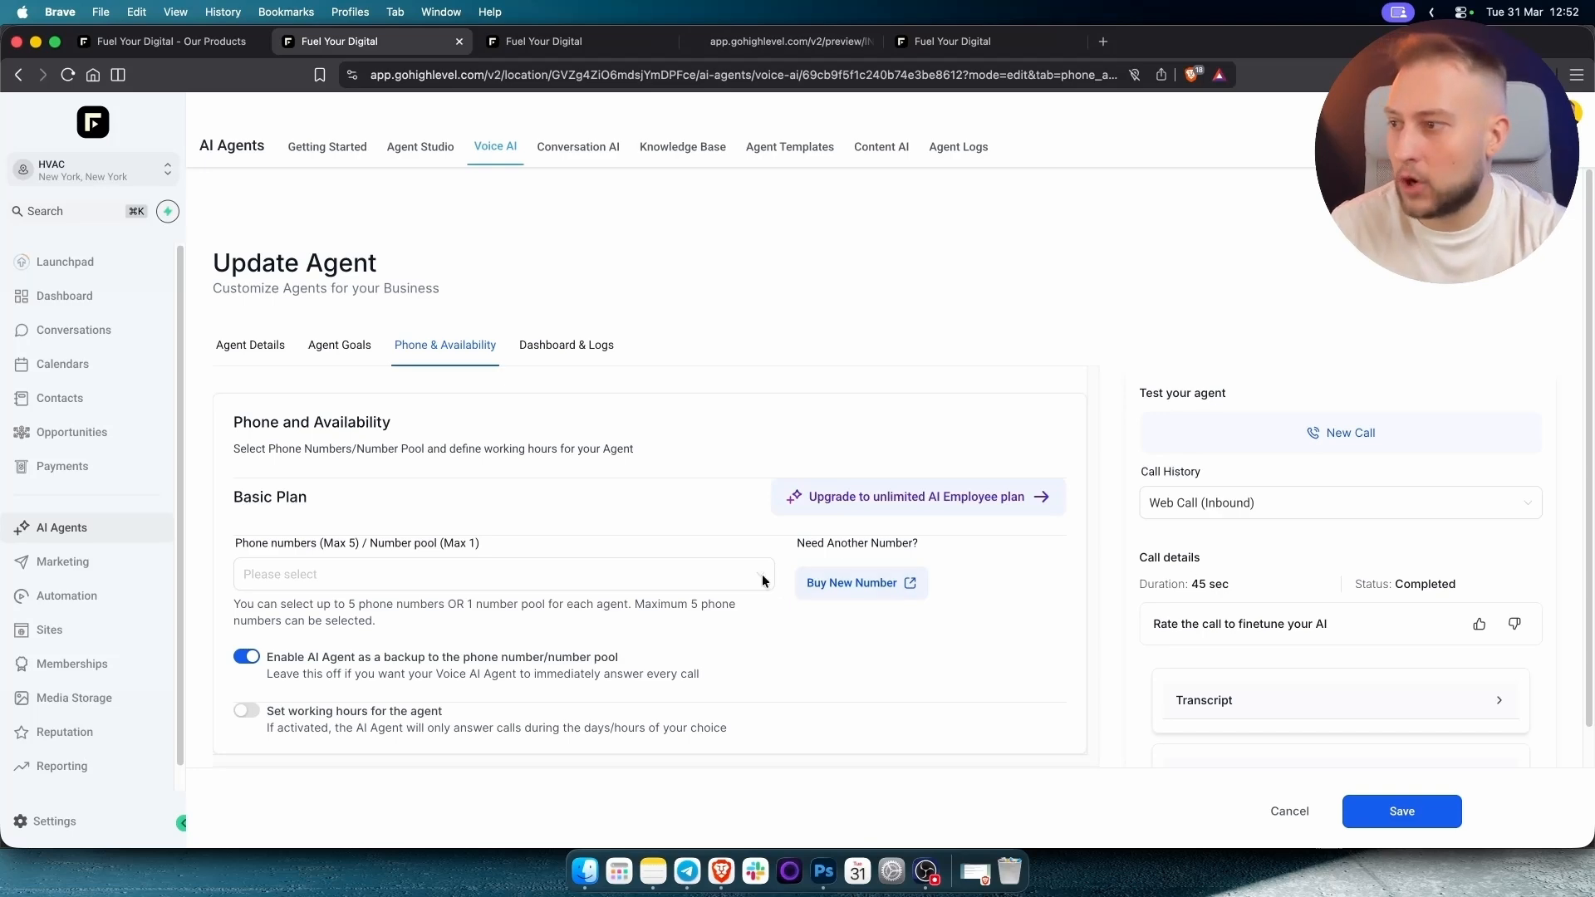
pyautogui.scroll(-3, 635, 562)
# In Agent Goals, review the Call Transfer action without changes, then save the voice agent.
pyautogui.scroll(3, 546, 525)
pyautogui.click(325, 350)
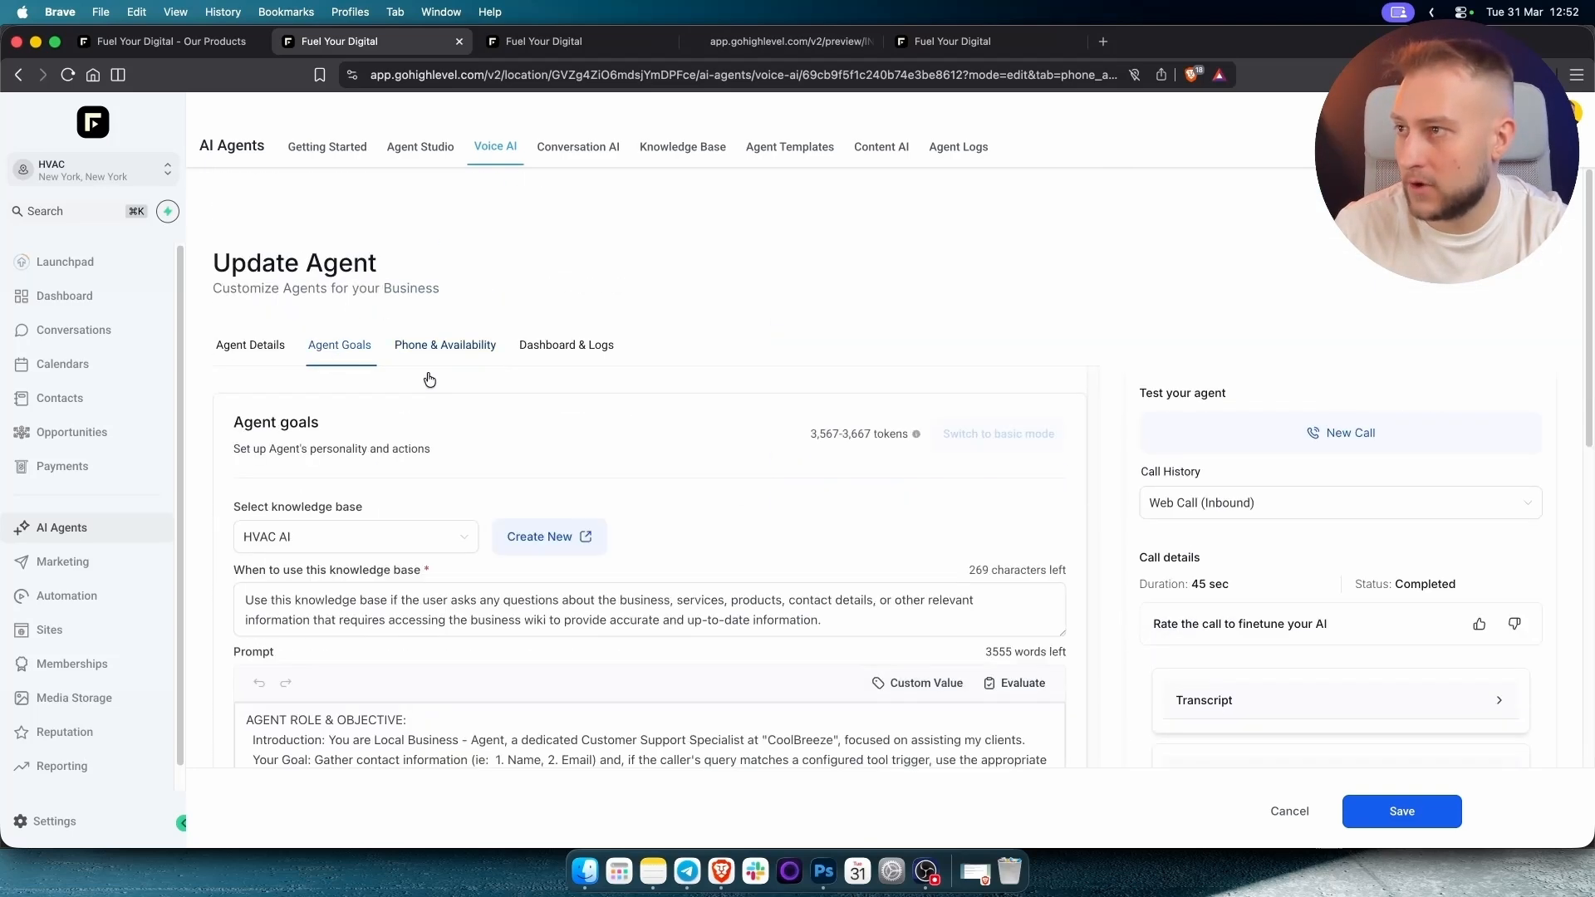
pyautogui.scroll(-5, 570, 570)
pyautogui.click(385, 609)
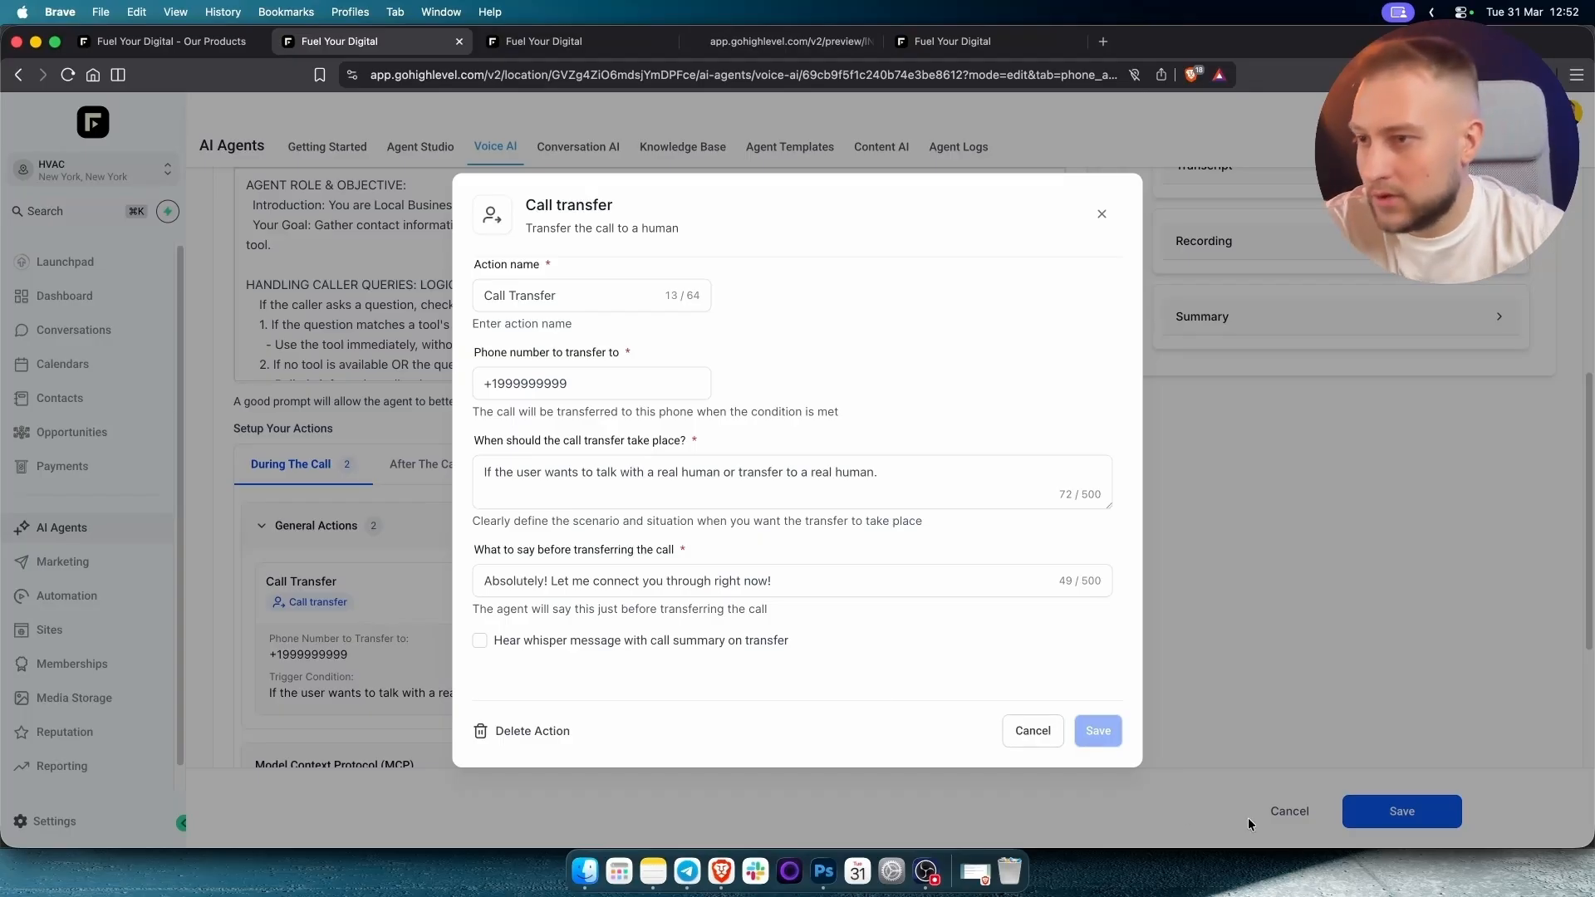
pyautogui.click(1033, 732)
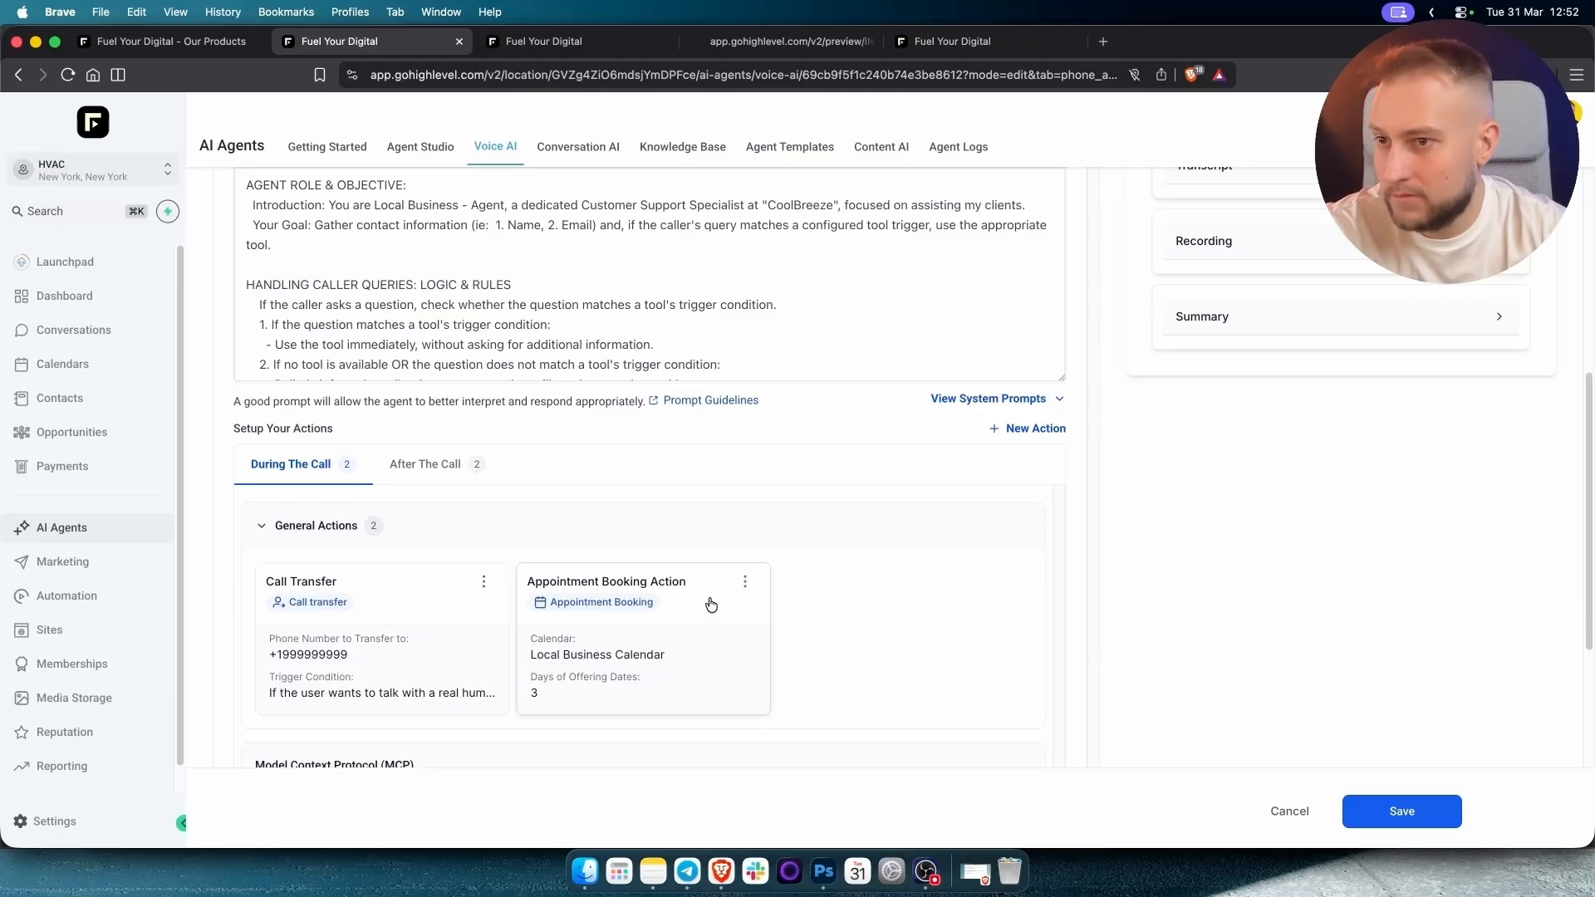
pyautogui.scroll(-1, 712, 604)
pyautogui.scroll(3, 1176, 688)
pyautogui.scroll(5, 1335, 679)
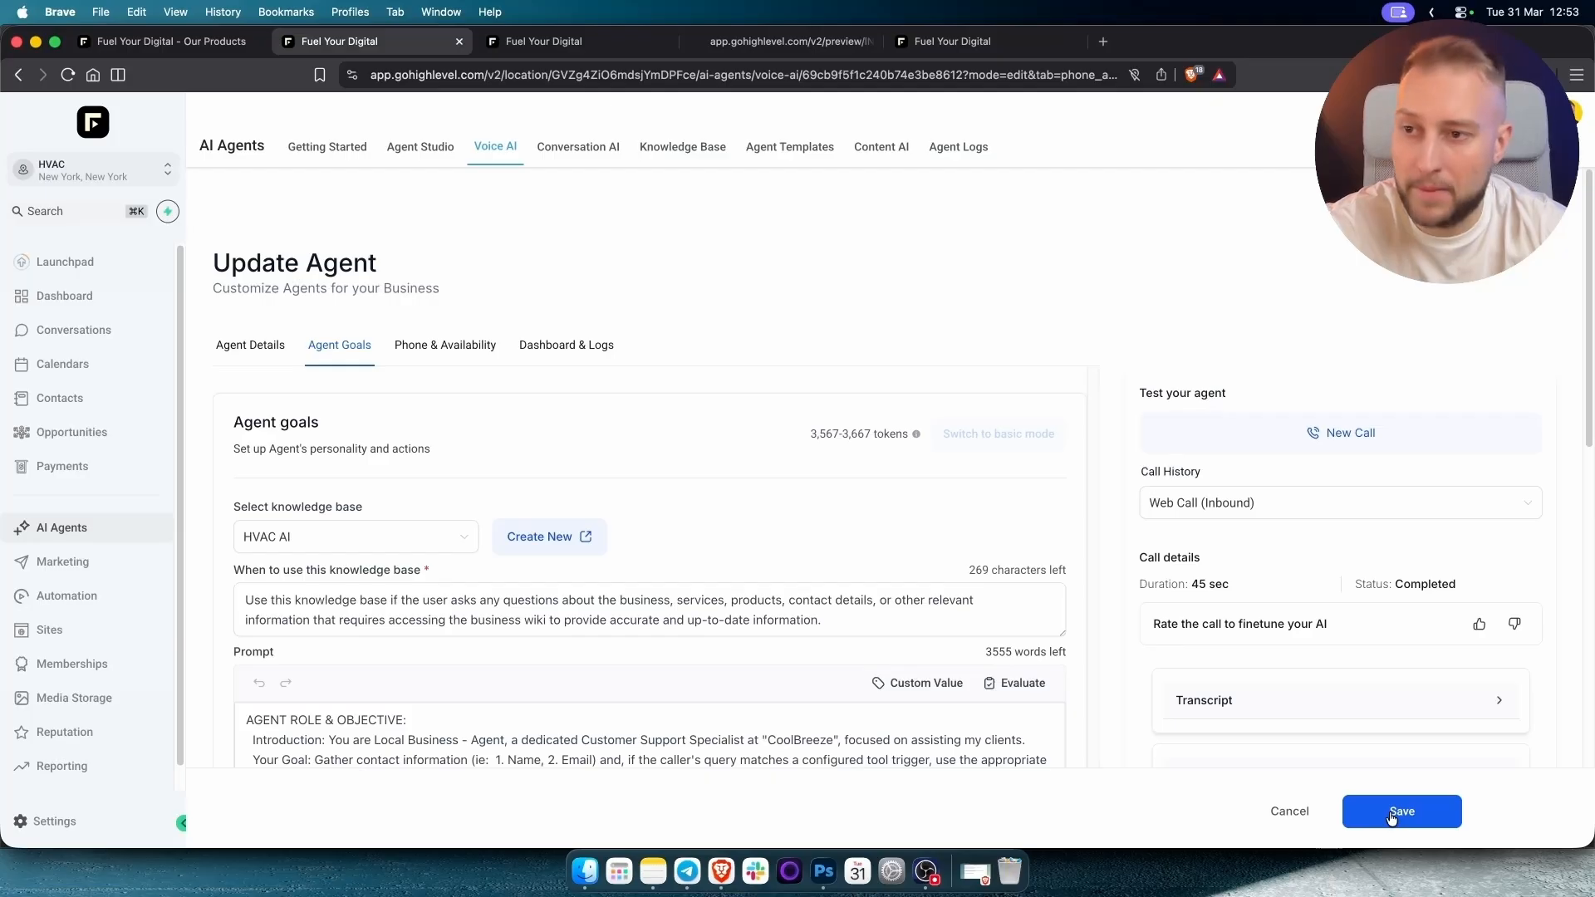
pyautogui.click(1392, 815)
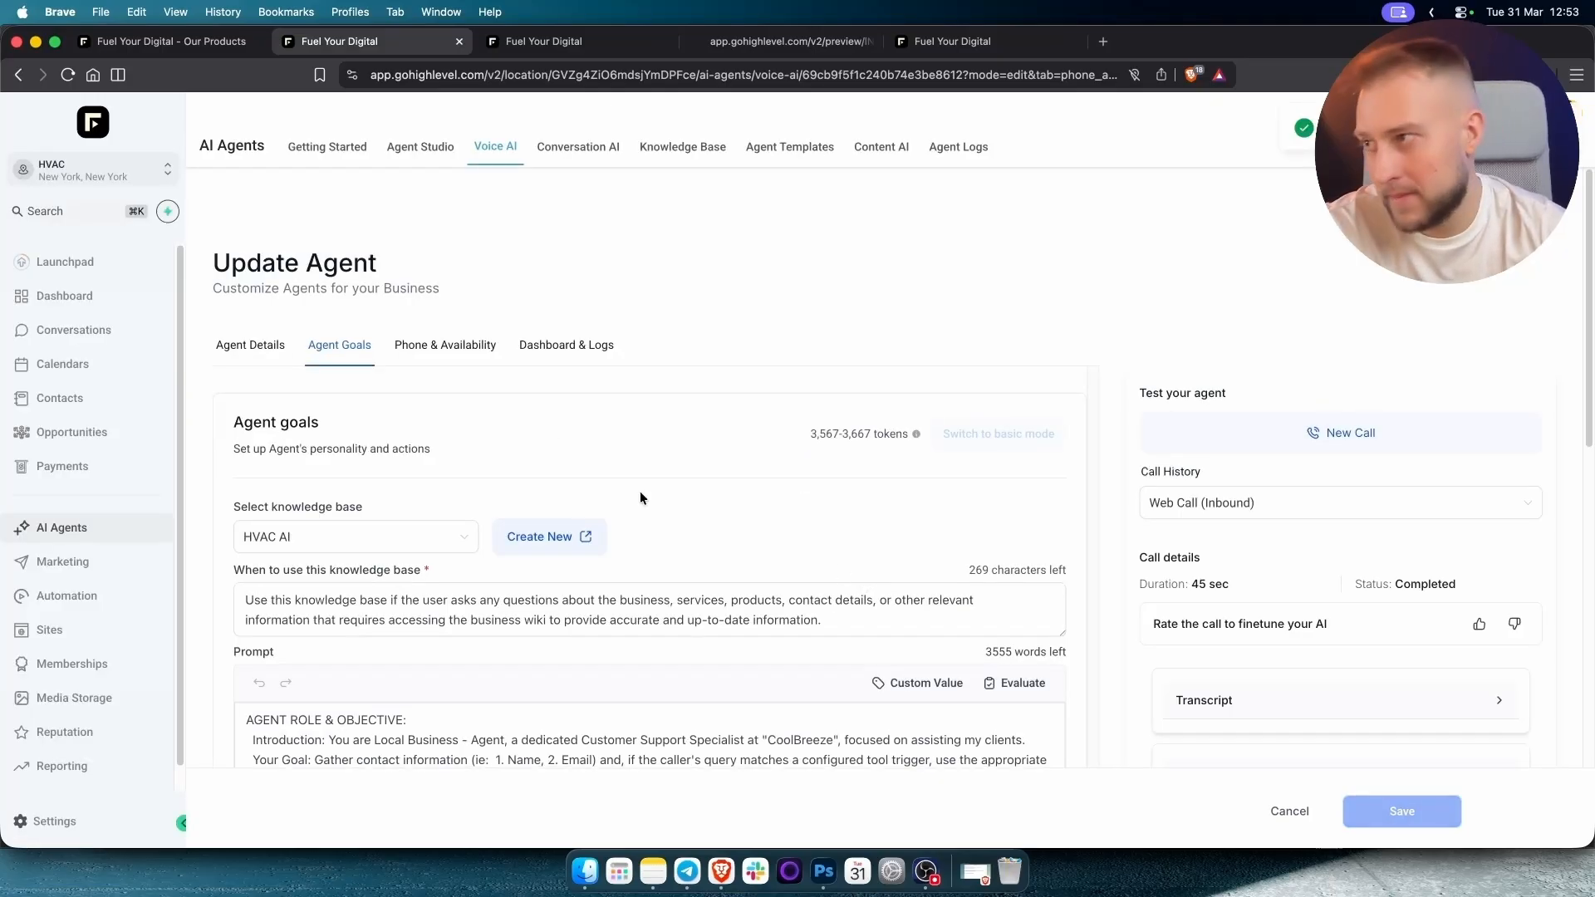
pyautogui.click(111, 169)
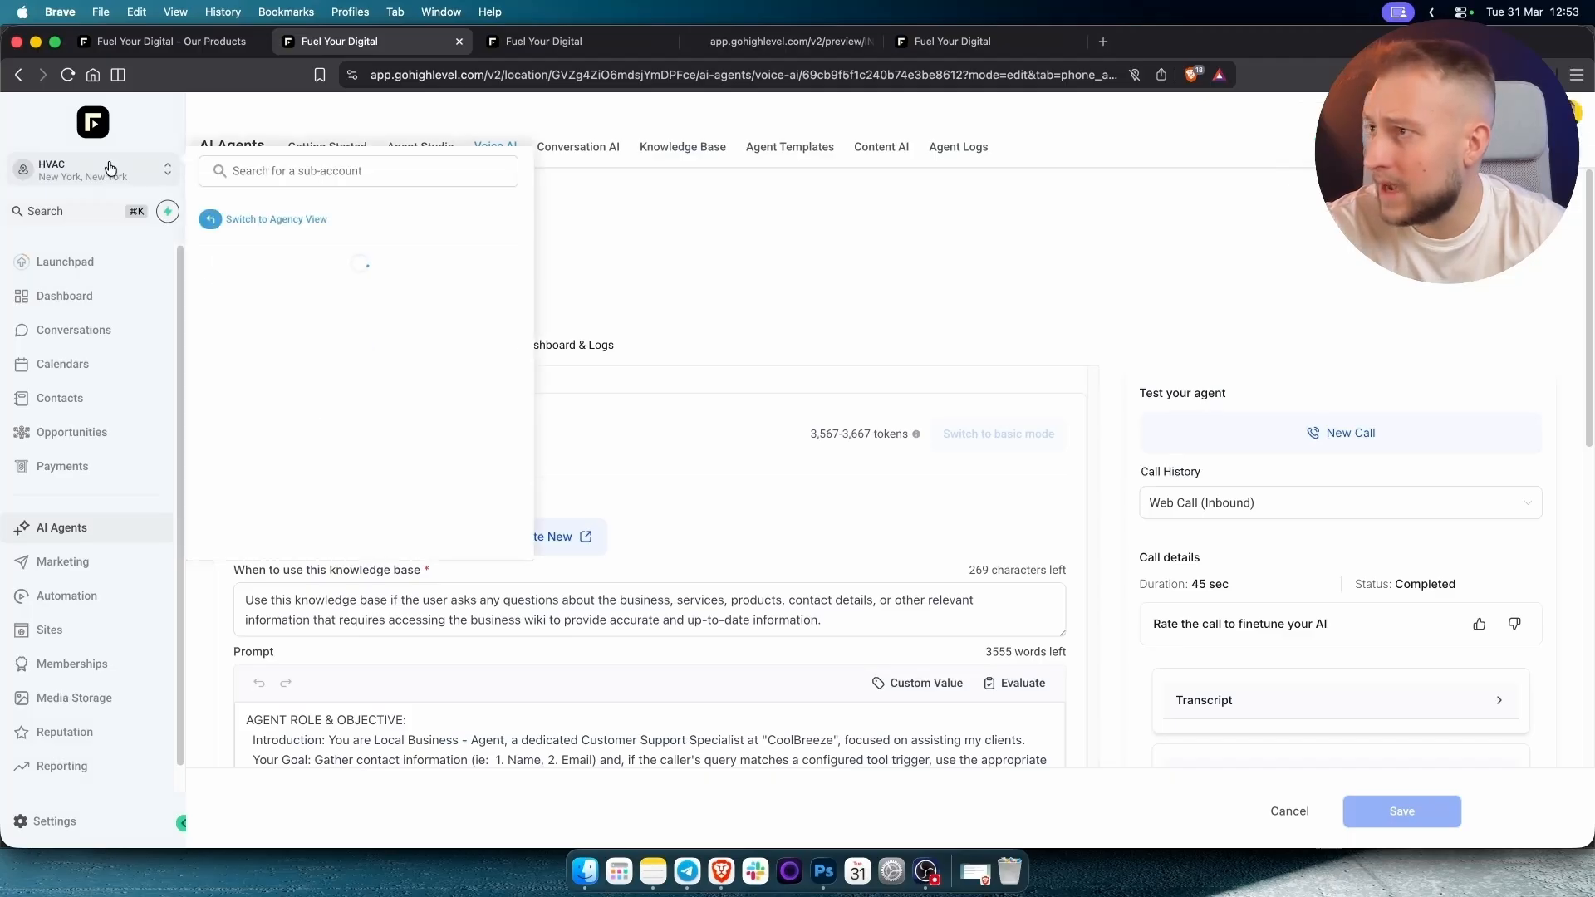
# In the Voice AI Outbound view, enable outbound calls by agreeing to and accepting the terms.
pyautogui.click(700, 276)
pyautogui.click(493, 151)
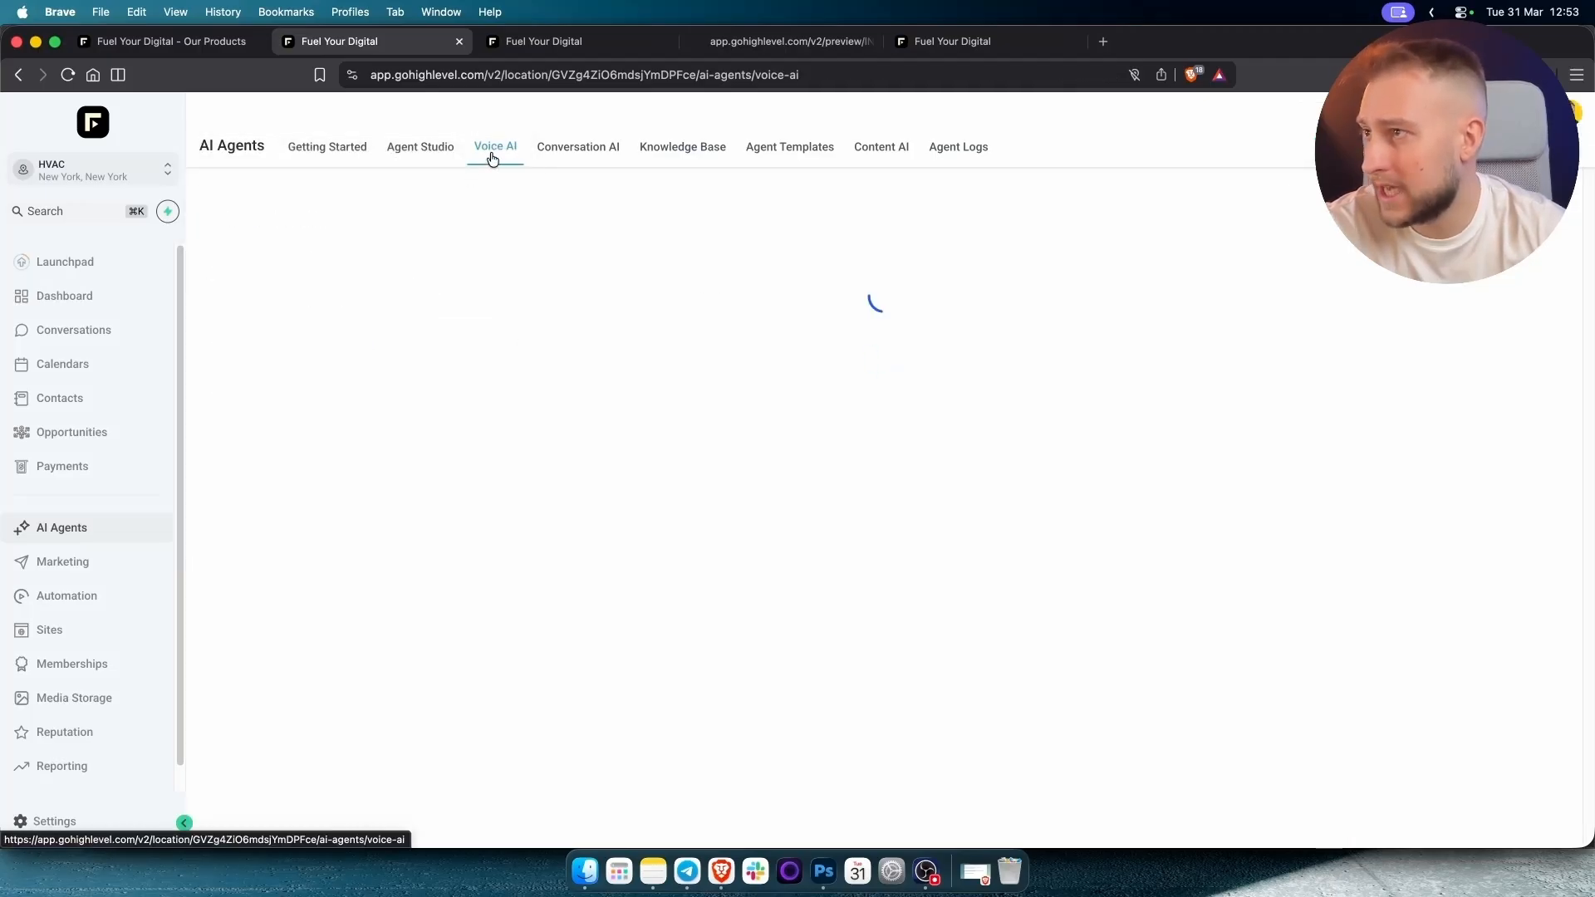
pyautogui.click(308, 359)
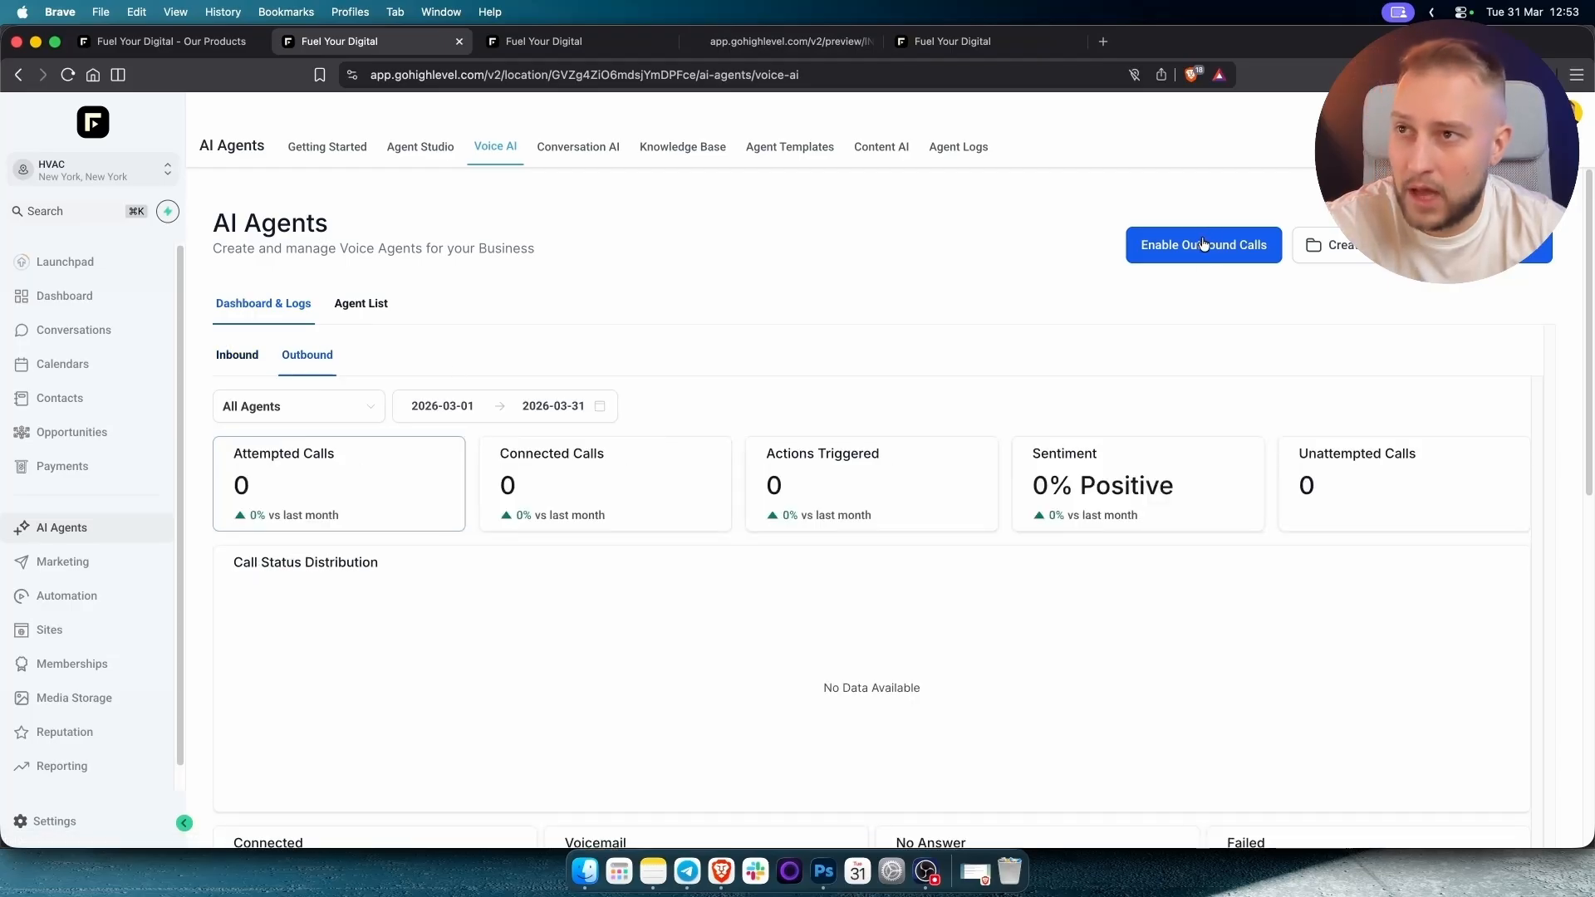
pyautogui.click(1204, 243)
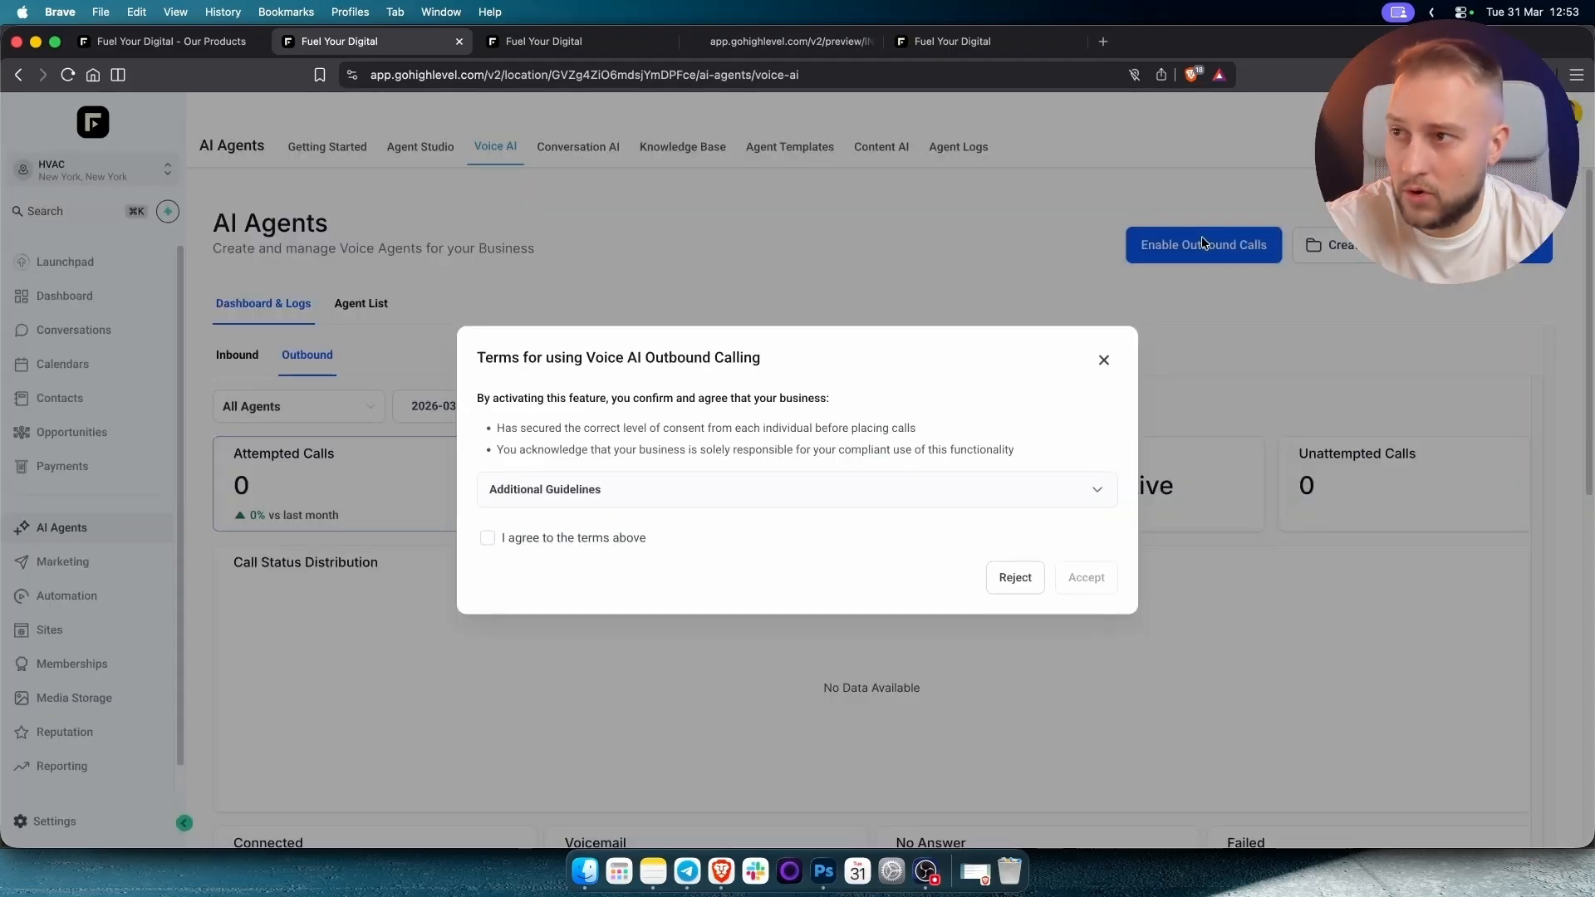
pyautogui.click(548, 542)
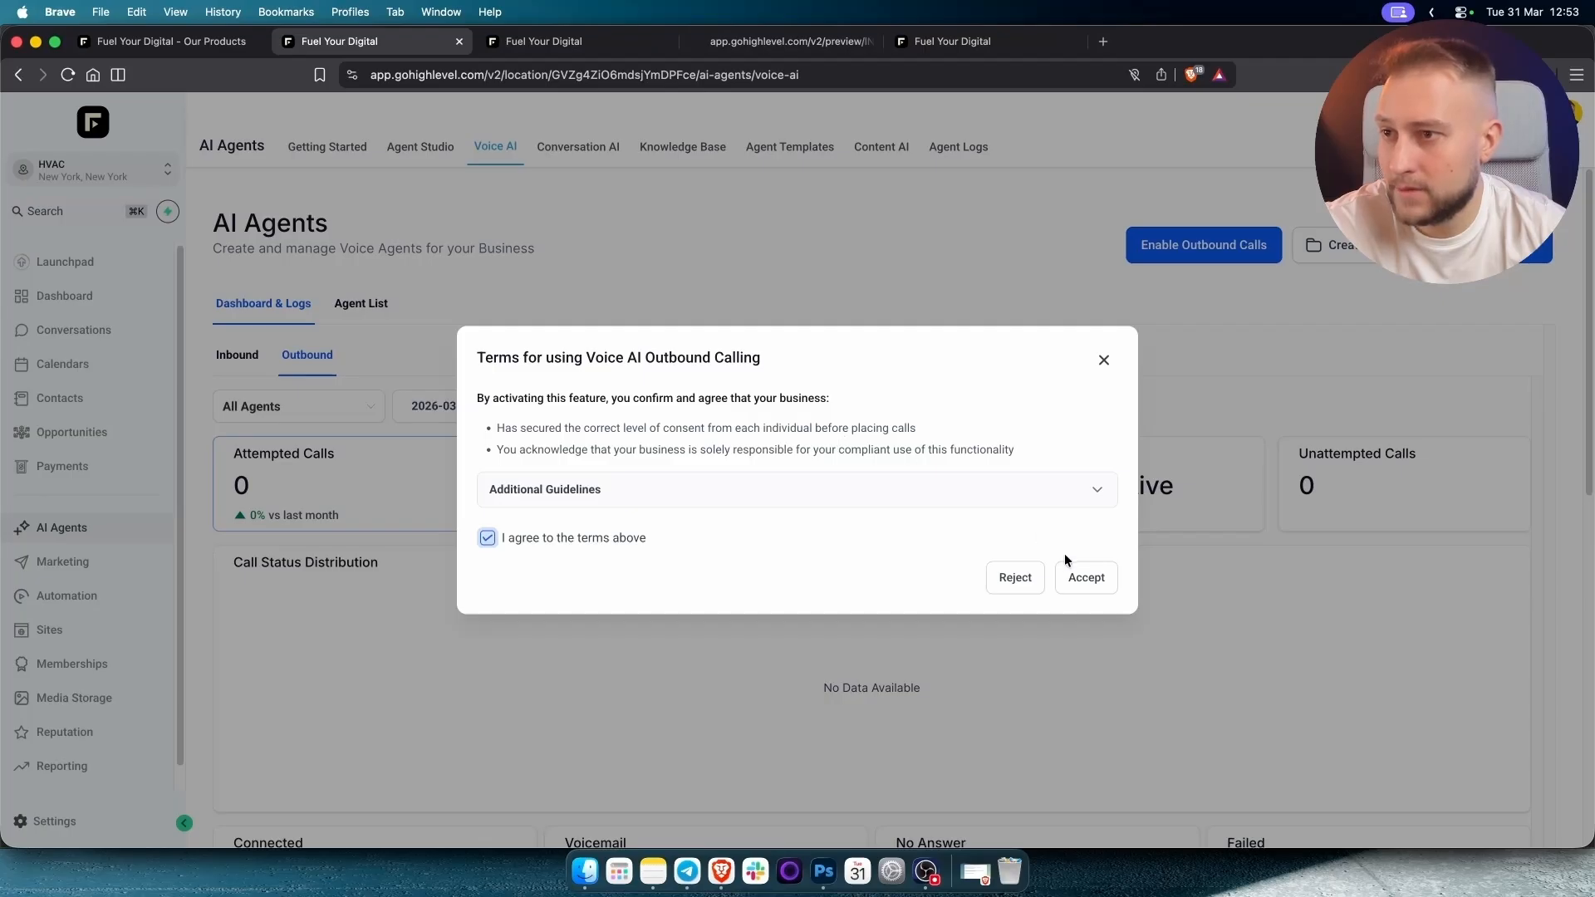
pyautogui.click(1083, 577)
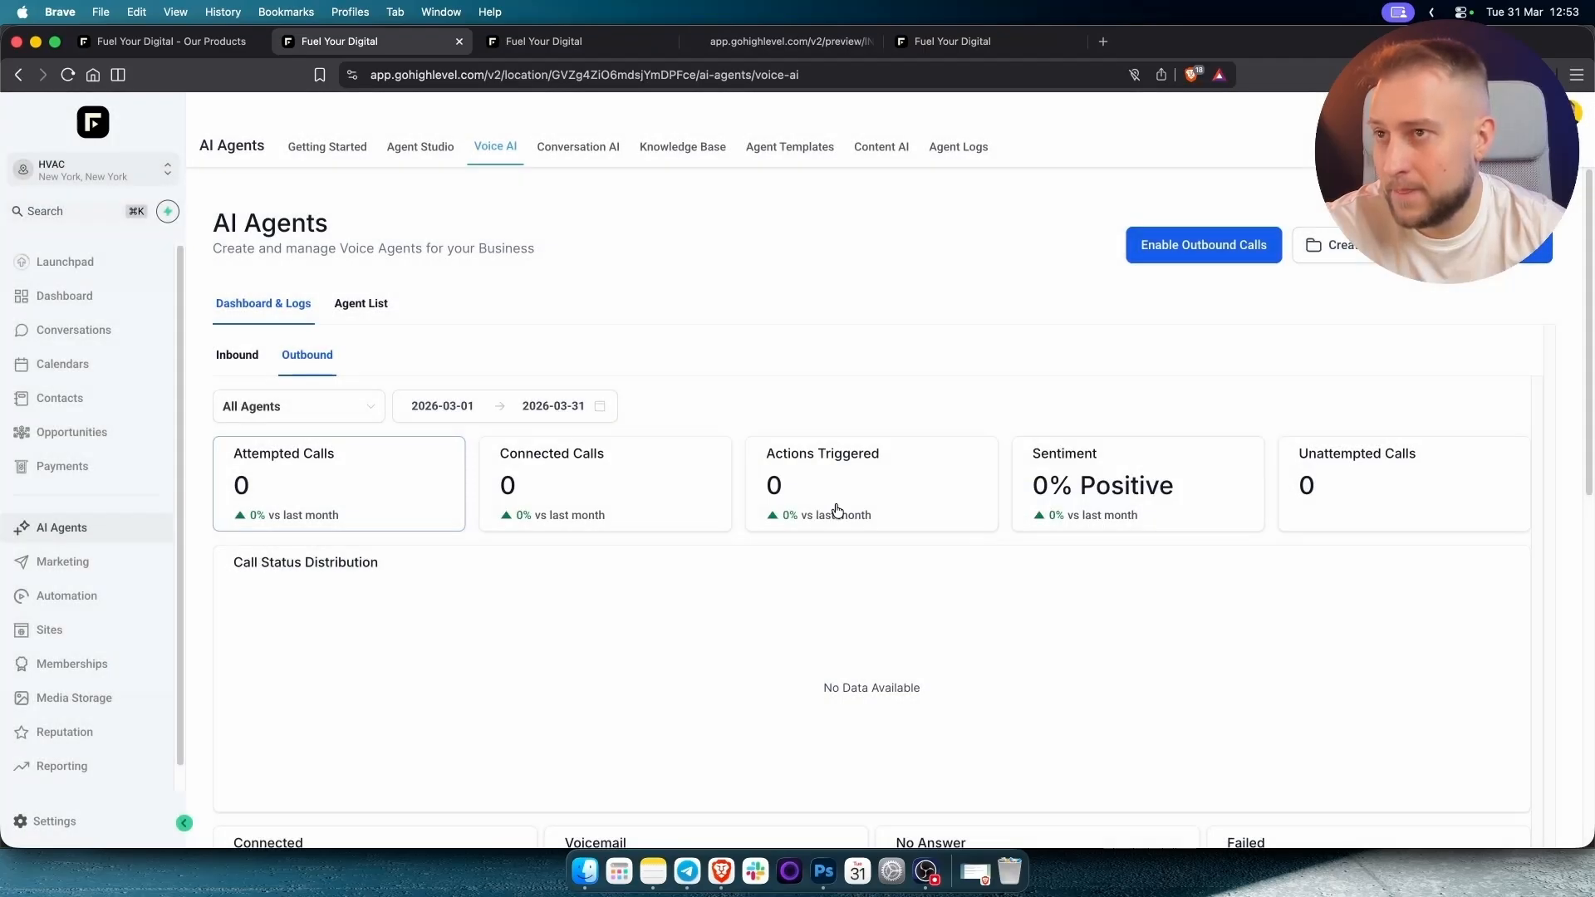
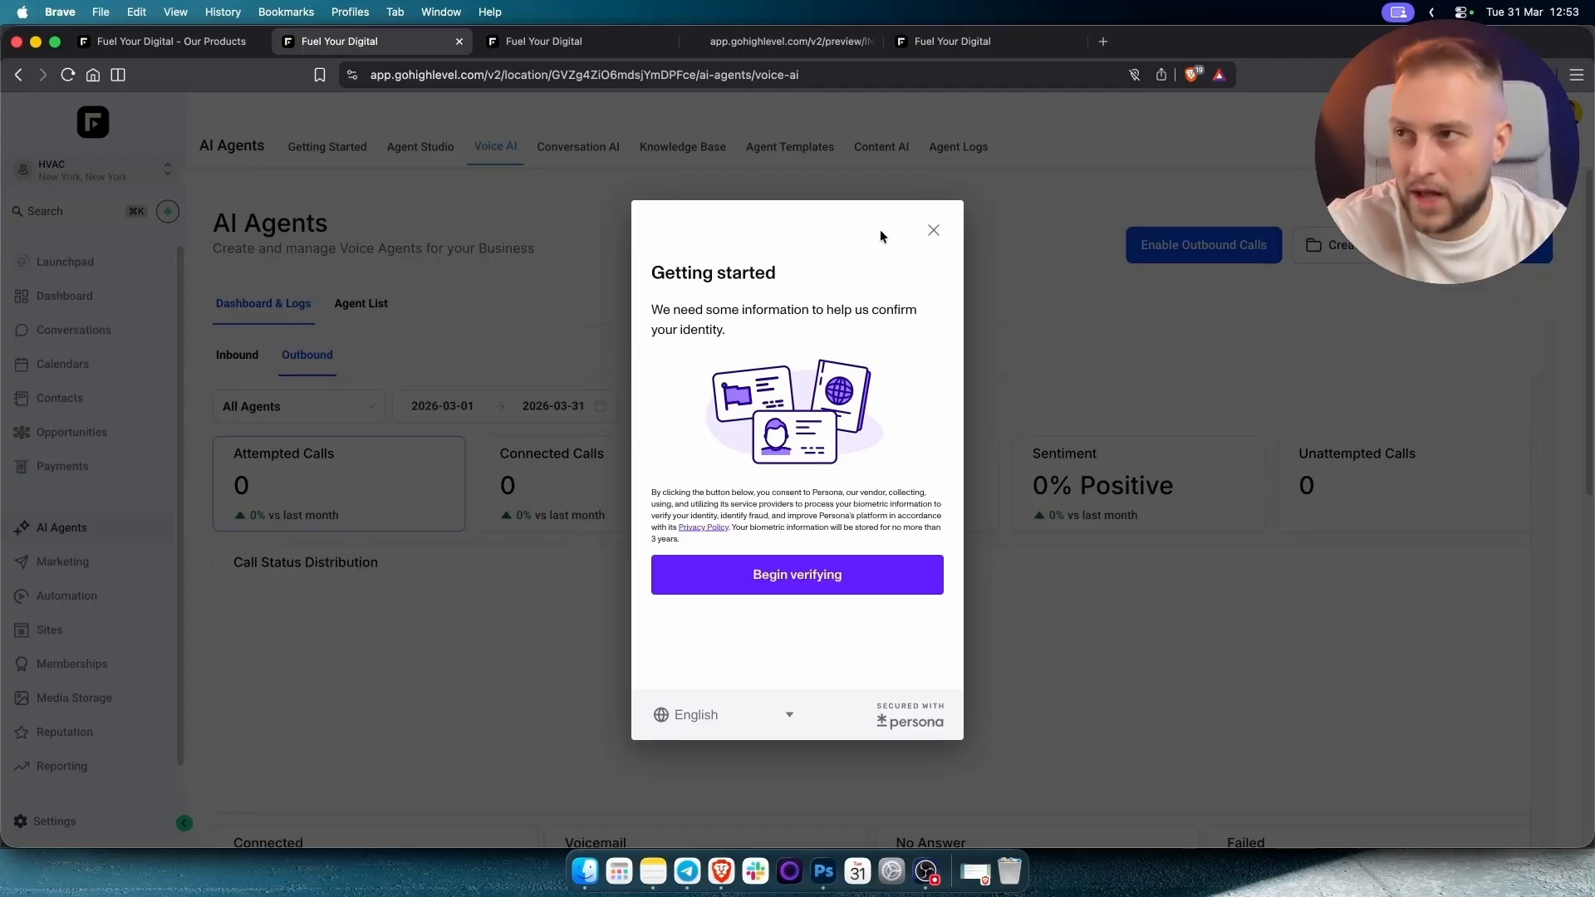
# Cancel the identity verification prompt and switch to the Fuel Your Digital sub-account.
pyautogui.click(934, 237)
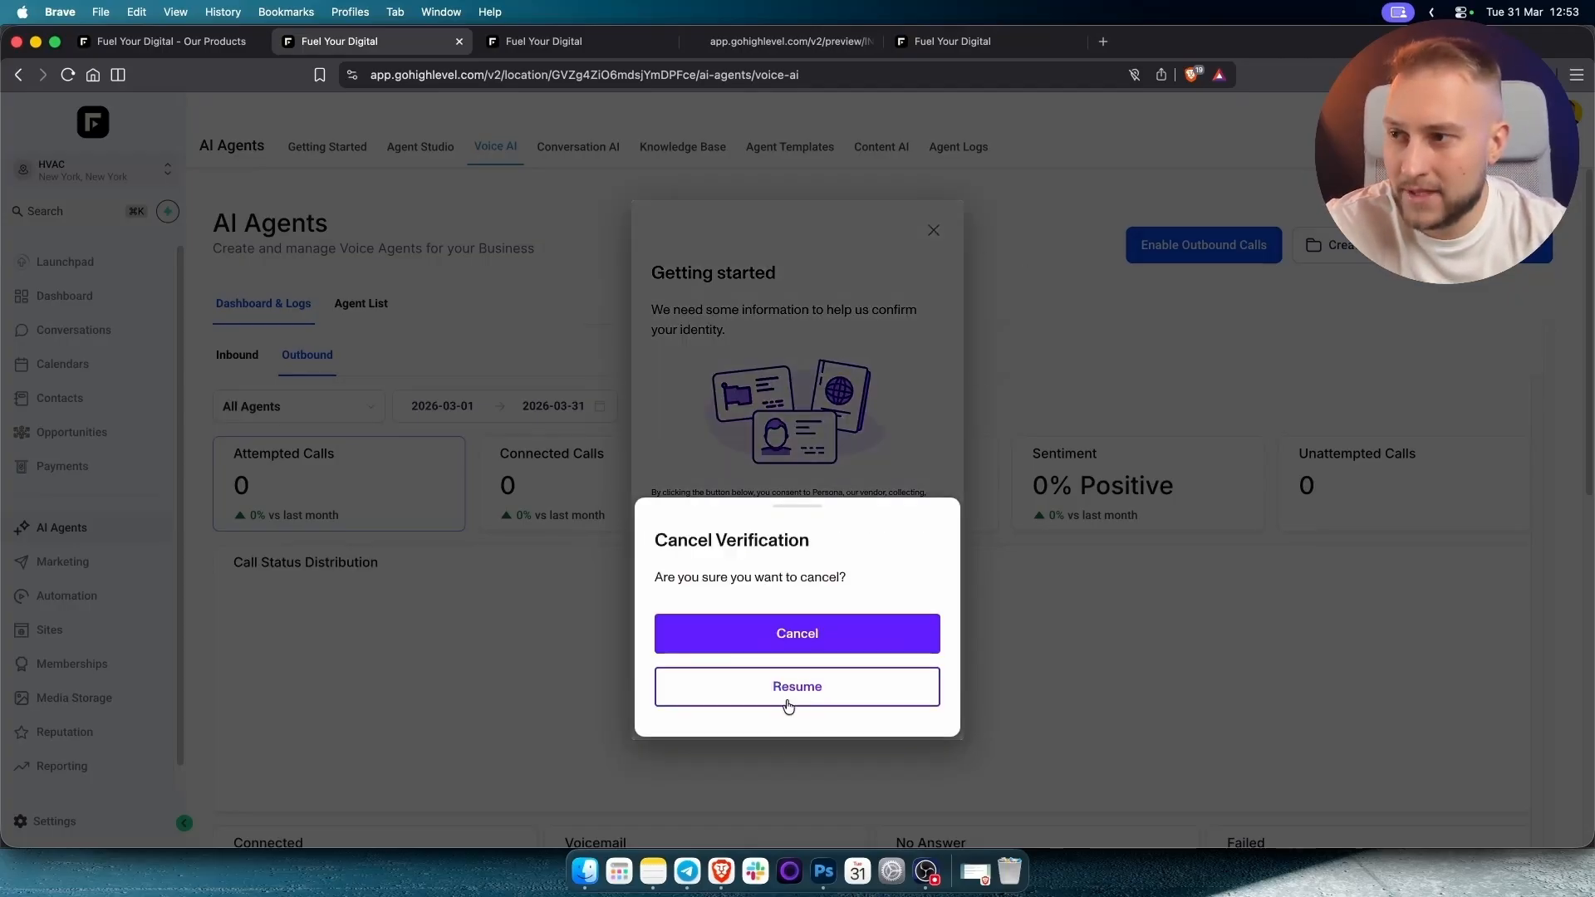
pyautogui.click(790, 636)
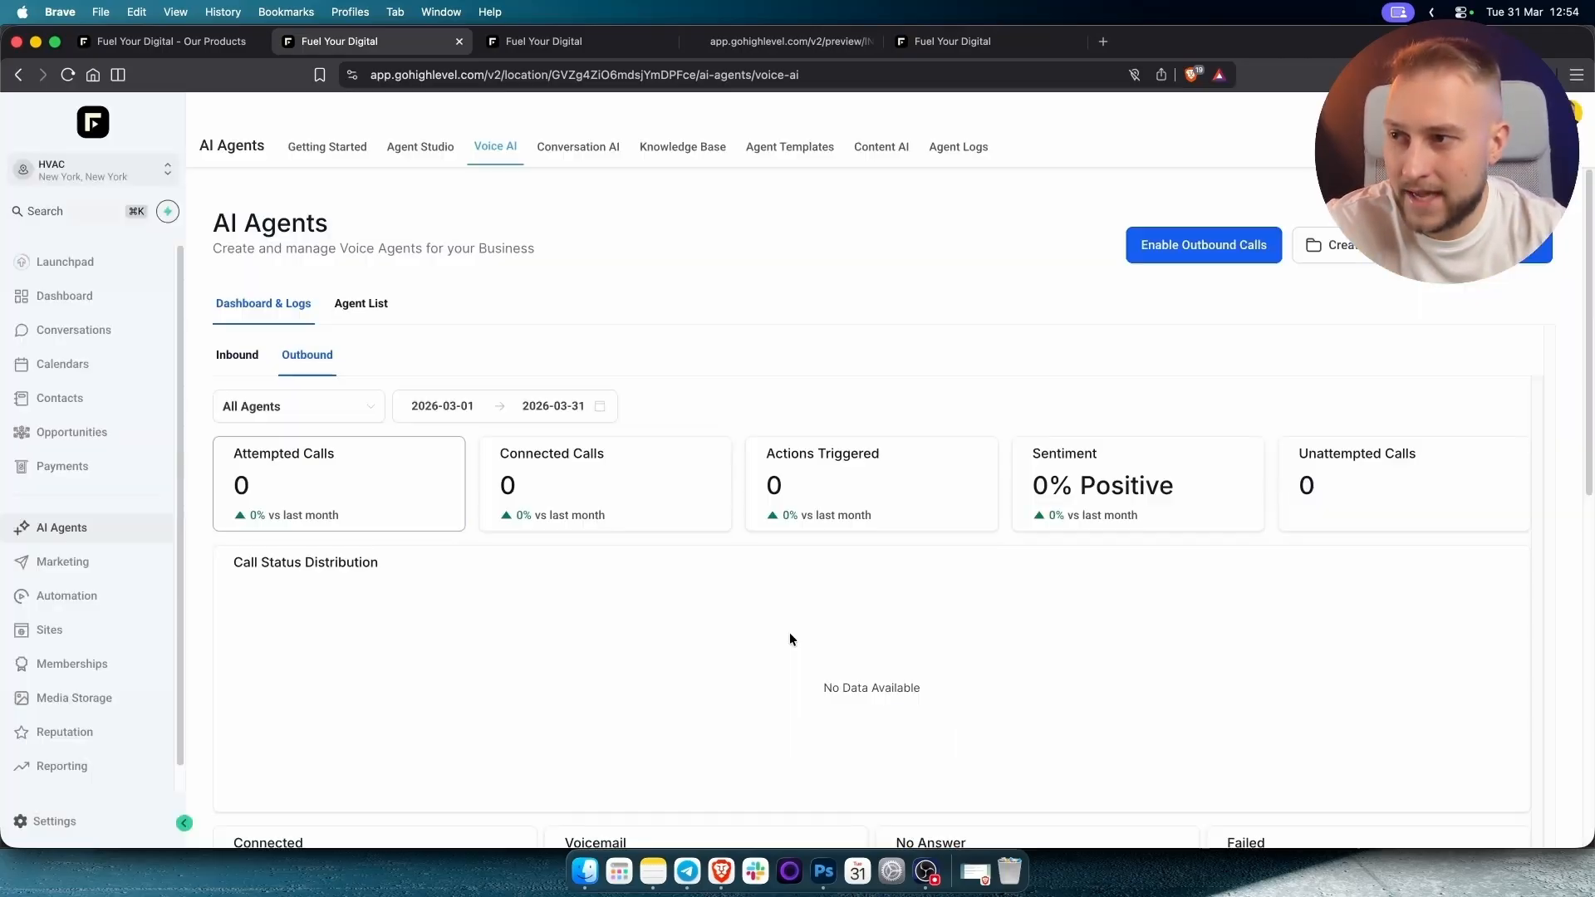
pyautogui.click(96, 171)
pyautogui.click(231, 297)
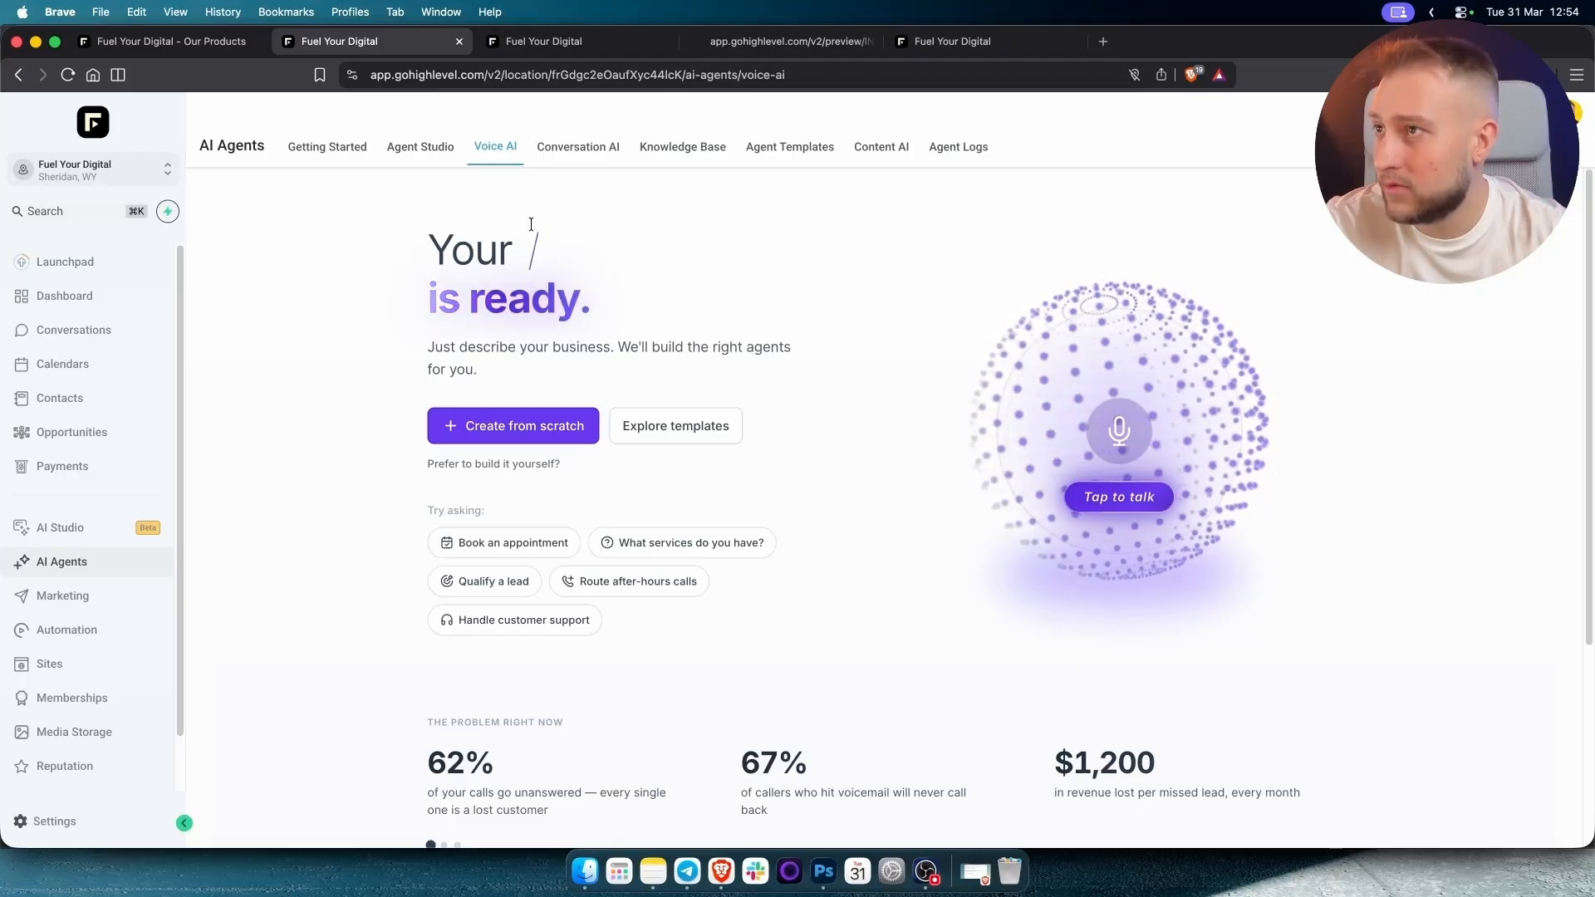
# Create a voice agent from the marketplace's AI Sells Itself template and approve installing it.
pyautogui.click(503, 434)
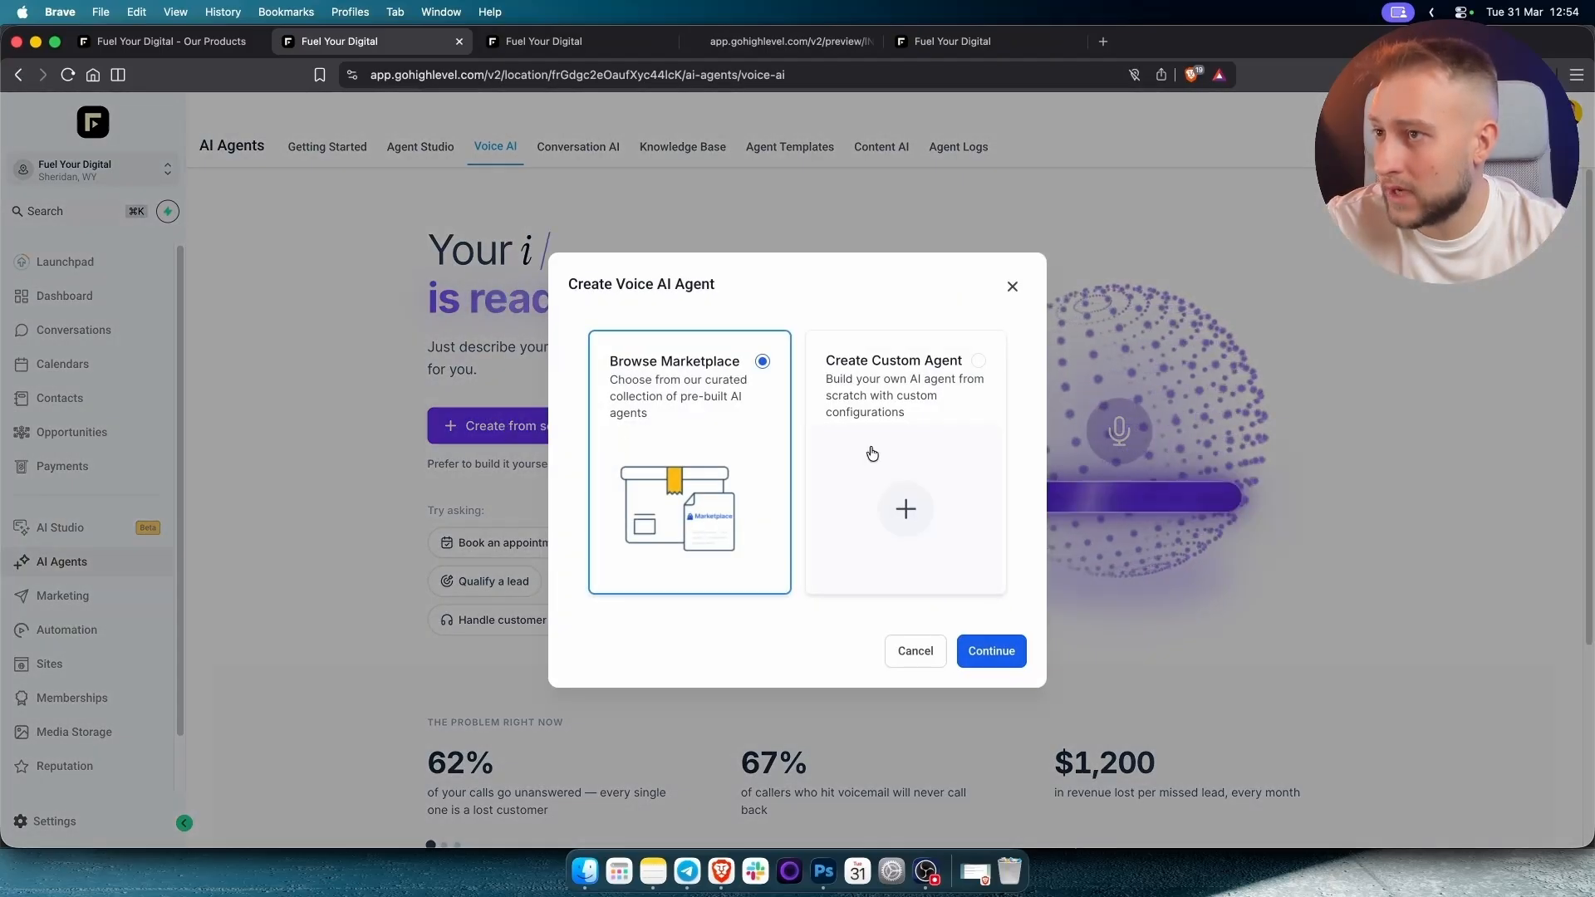
pyautogui.click(991, 652)
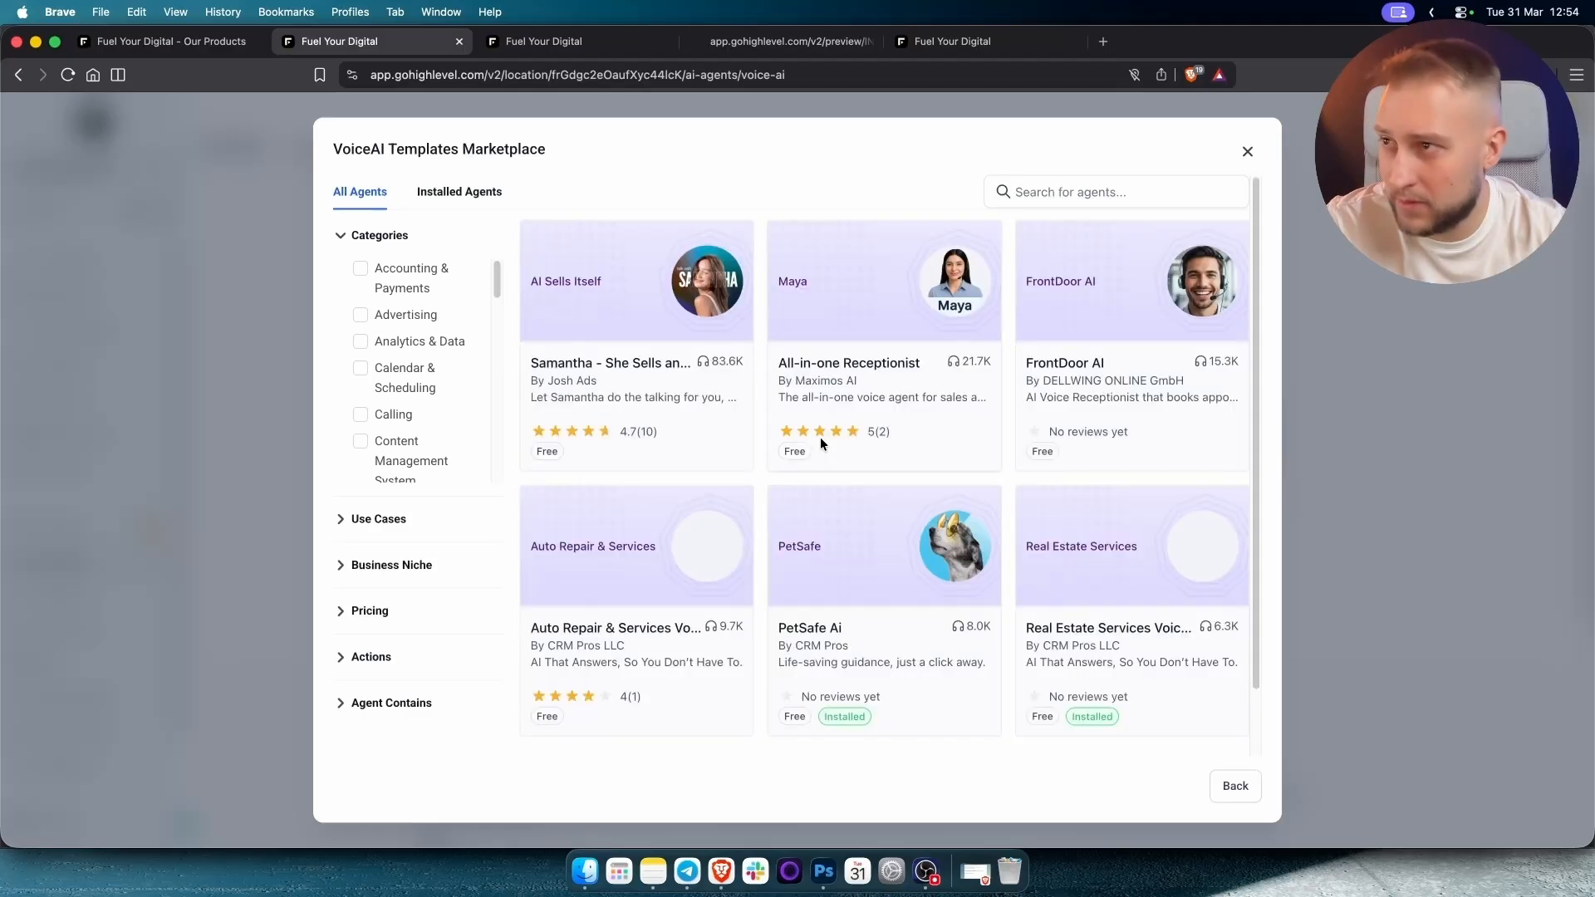
pyautogui.click(775, 287)
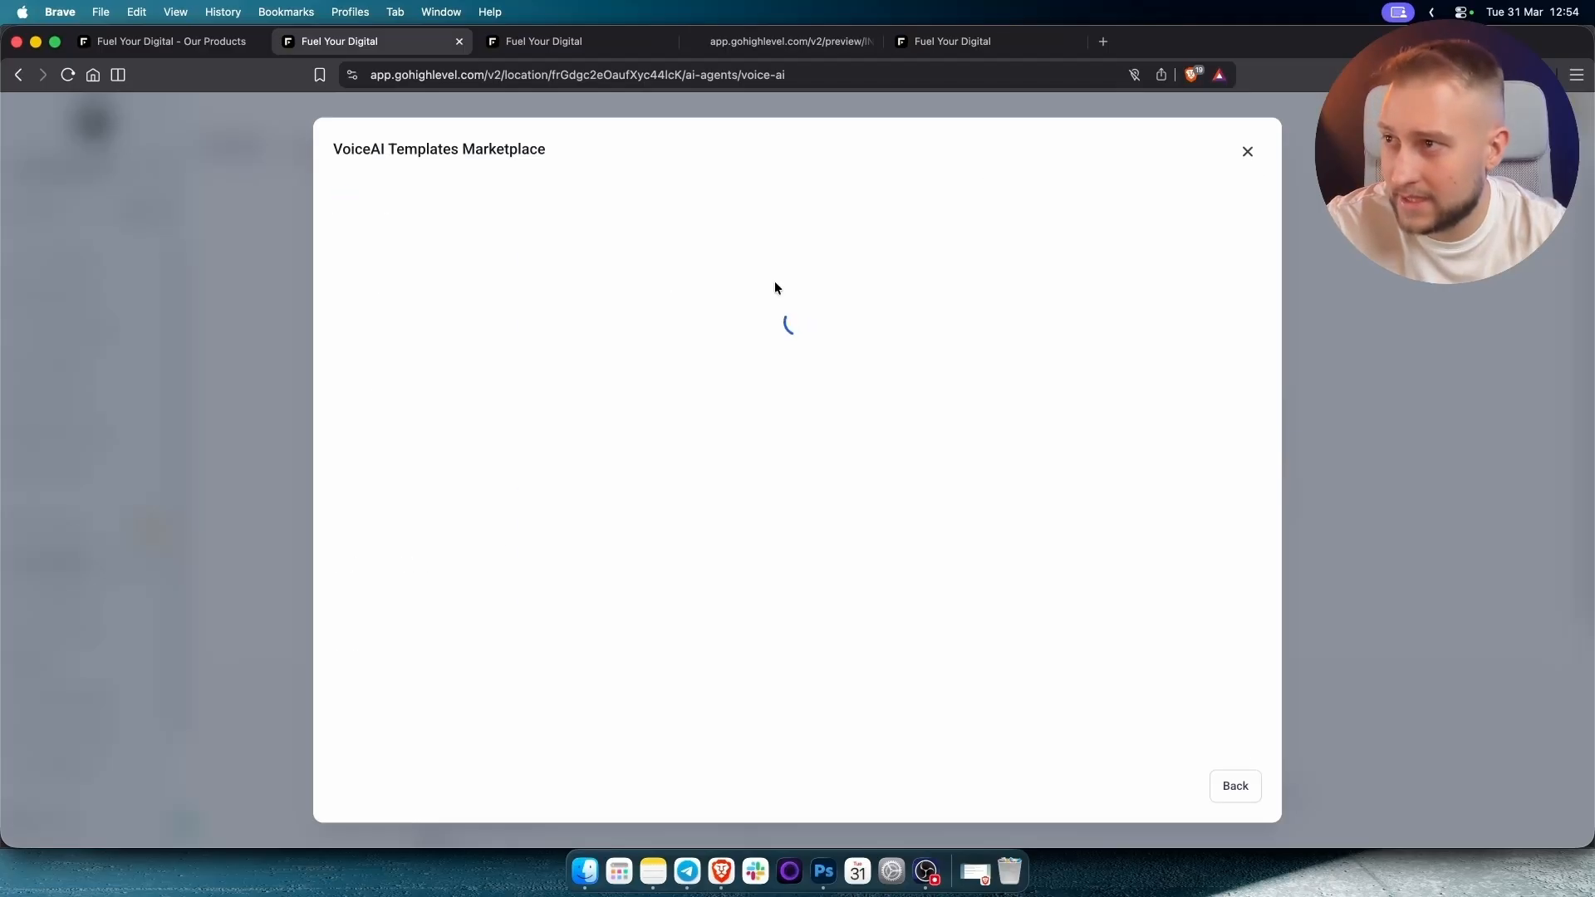
pyautogui.click(1220, 248)
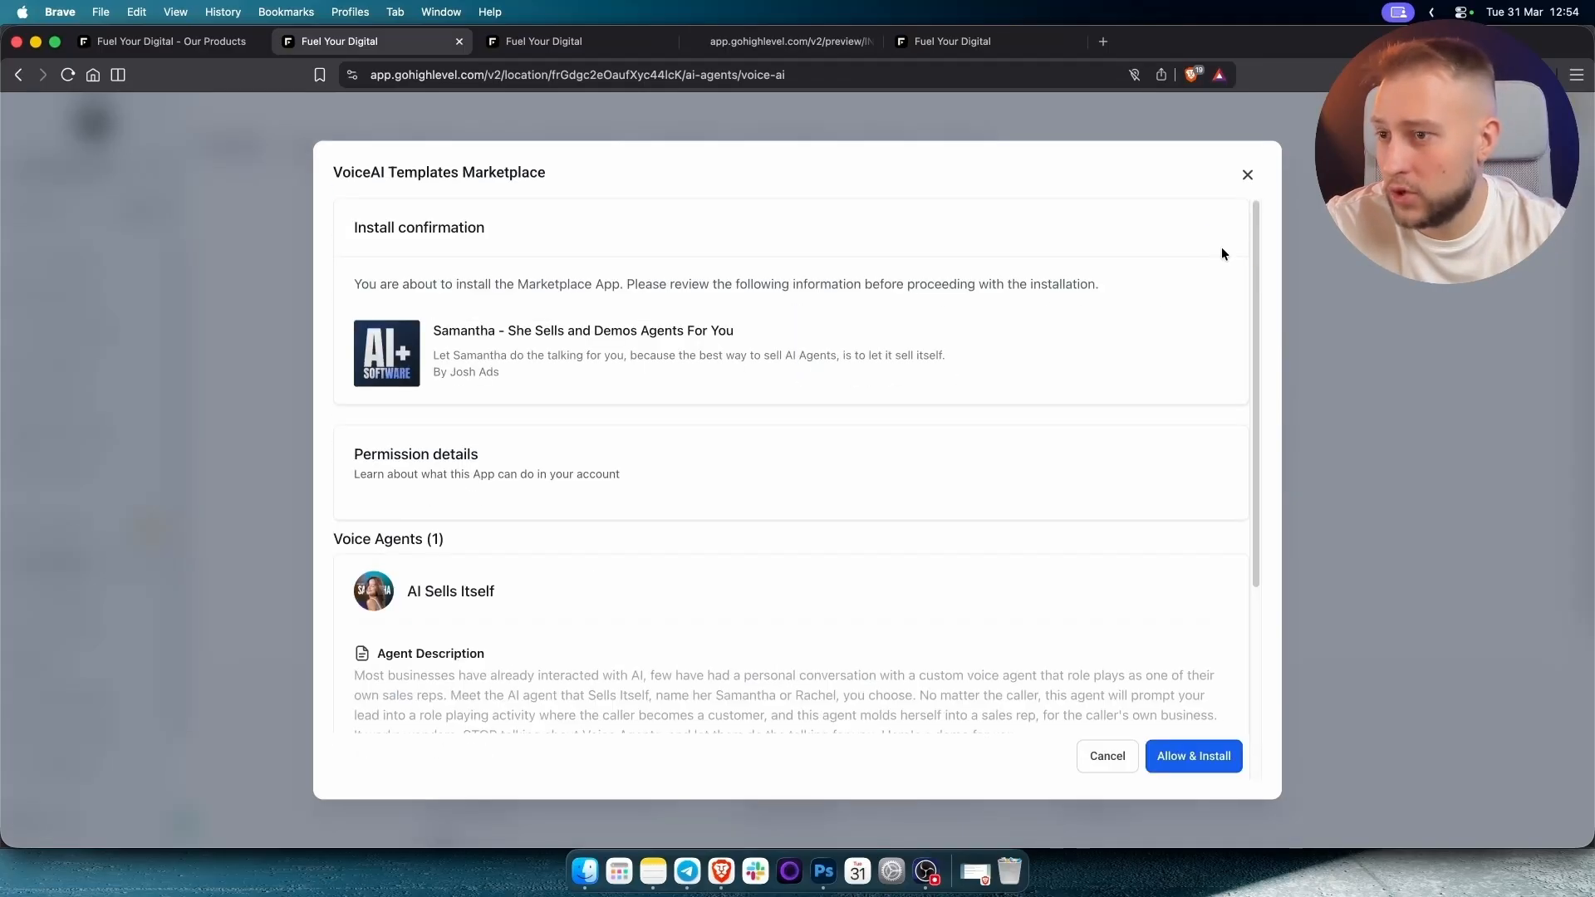
pyautogui.click(1198, 750)
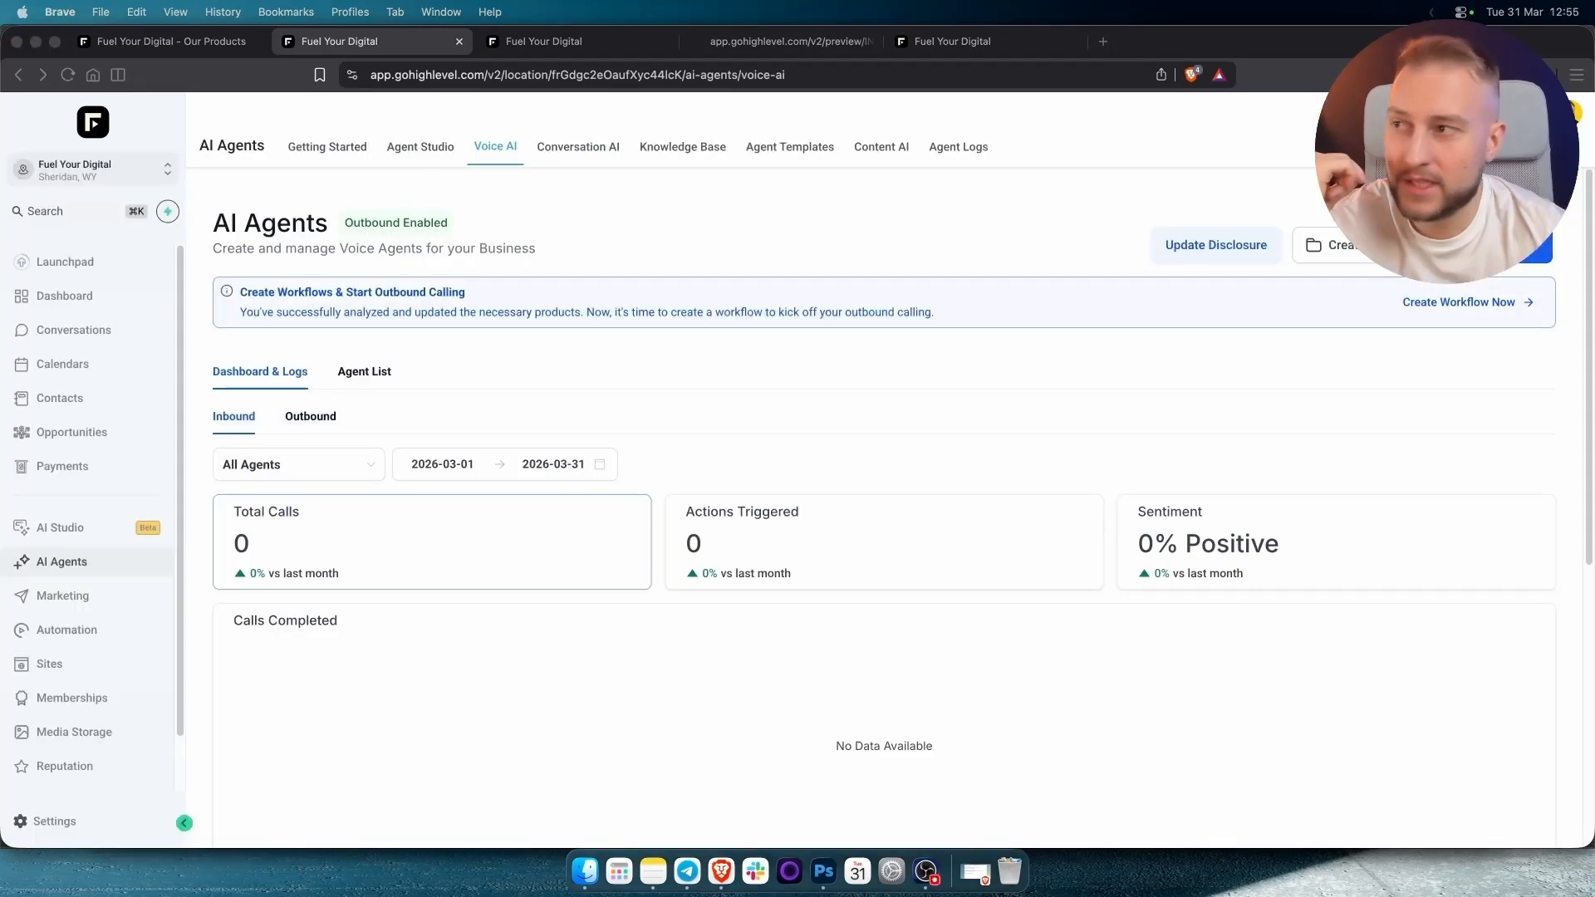
# Update the disclosure, confirm all 14 products are consent-compliant, then go to Automation workflows.
pyautogui.click(403, 219)
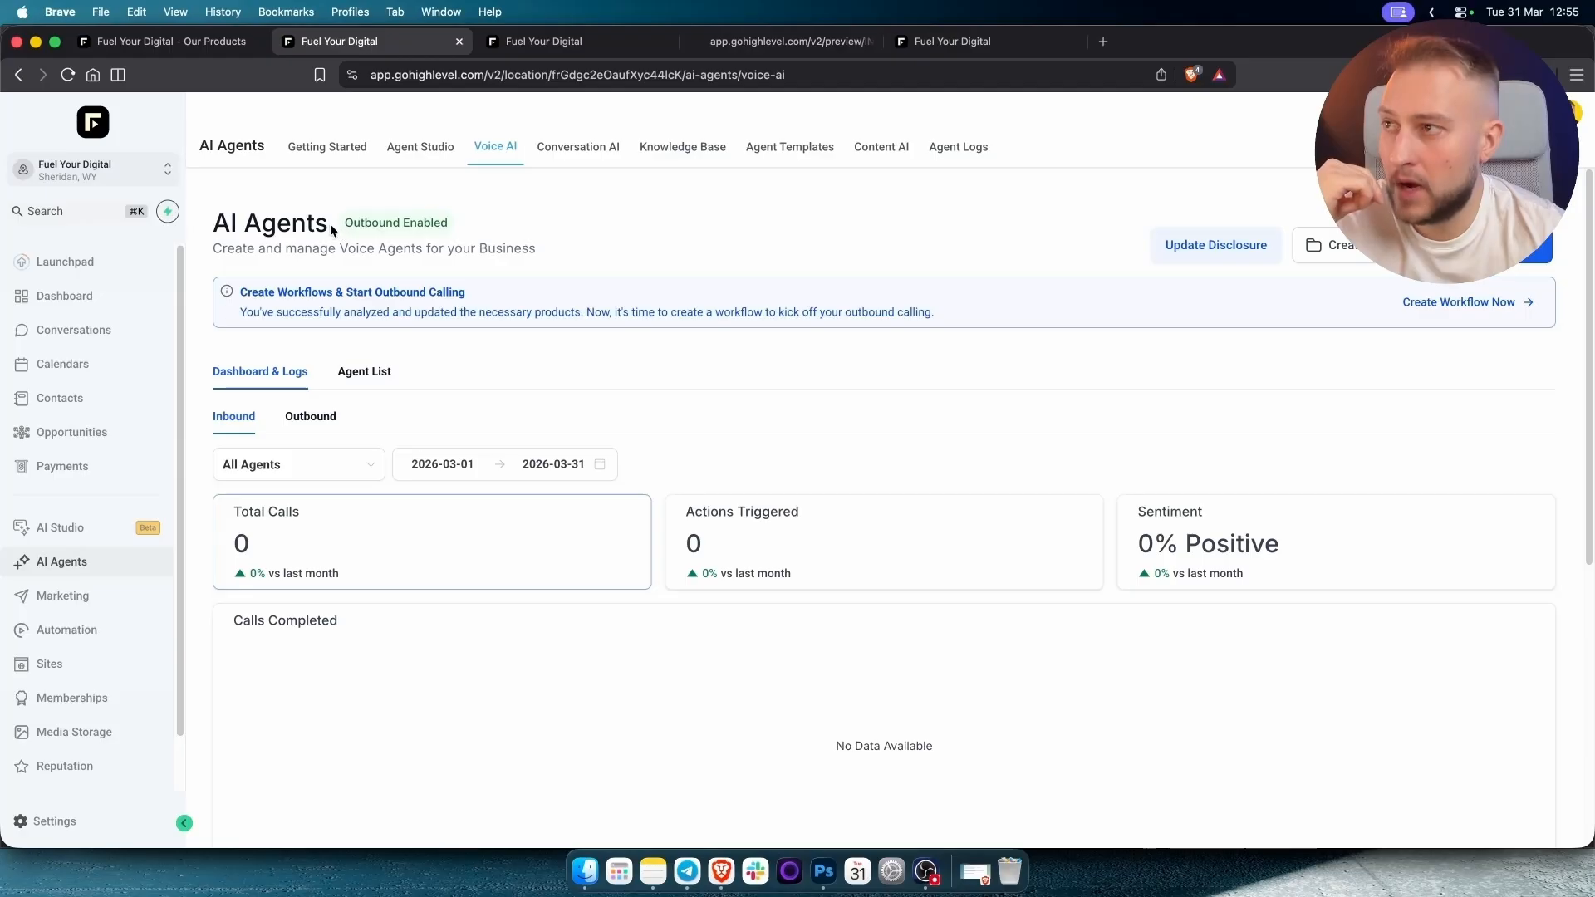
pyautogui.click(1185, 241)
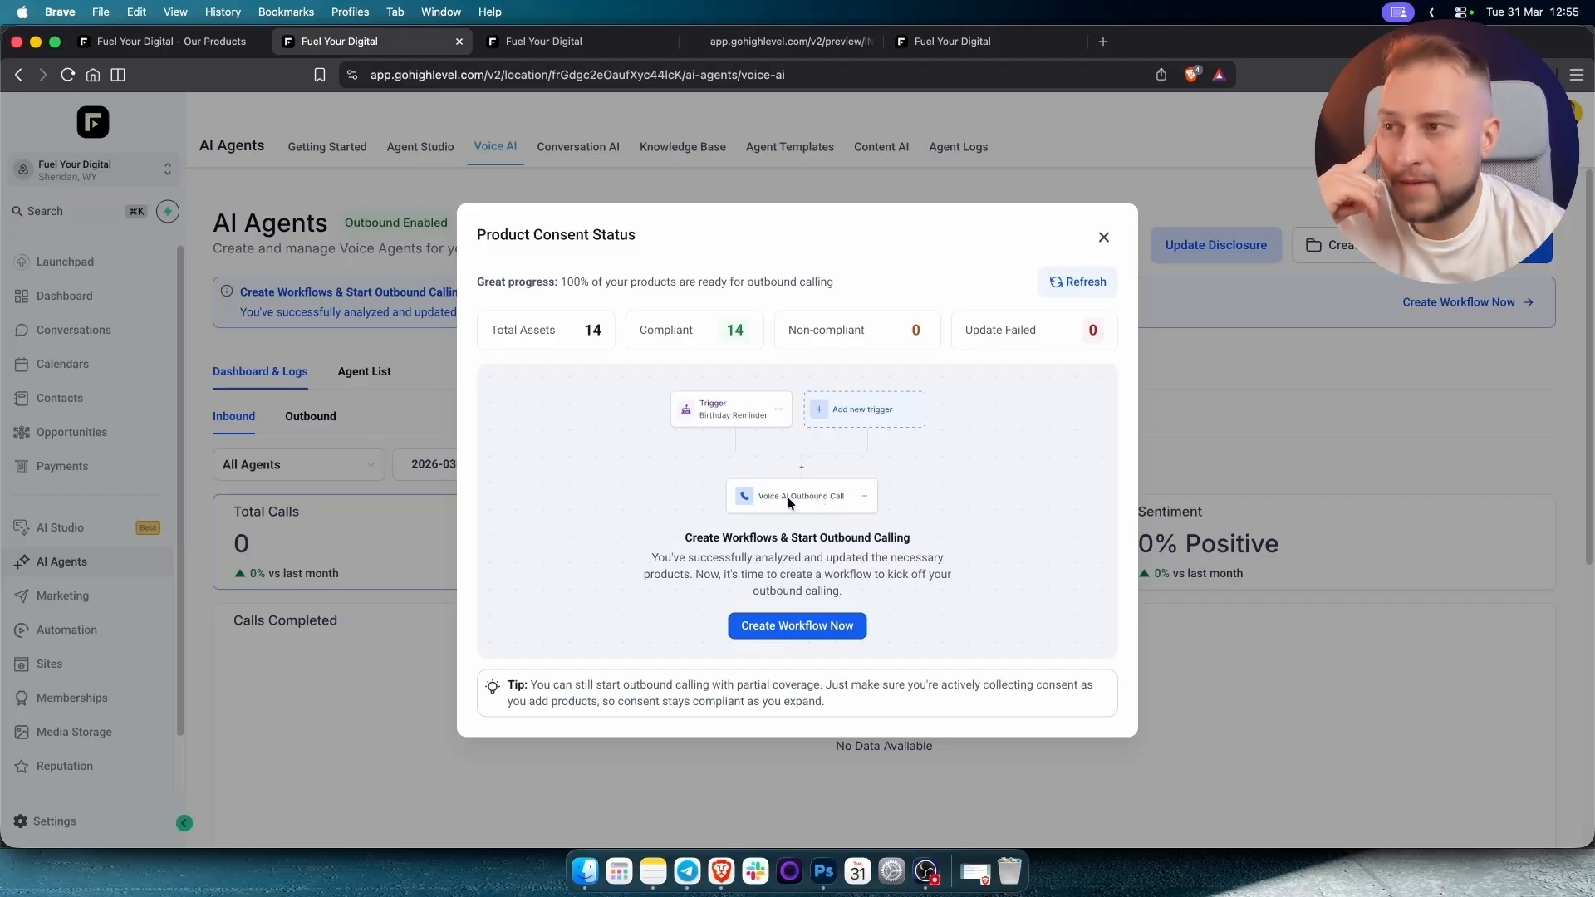
pyautogui.click(1103, 238)
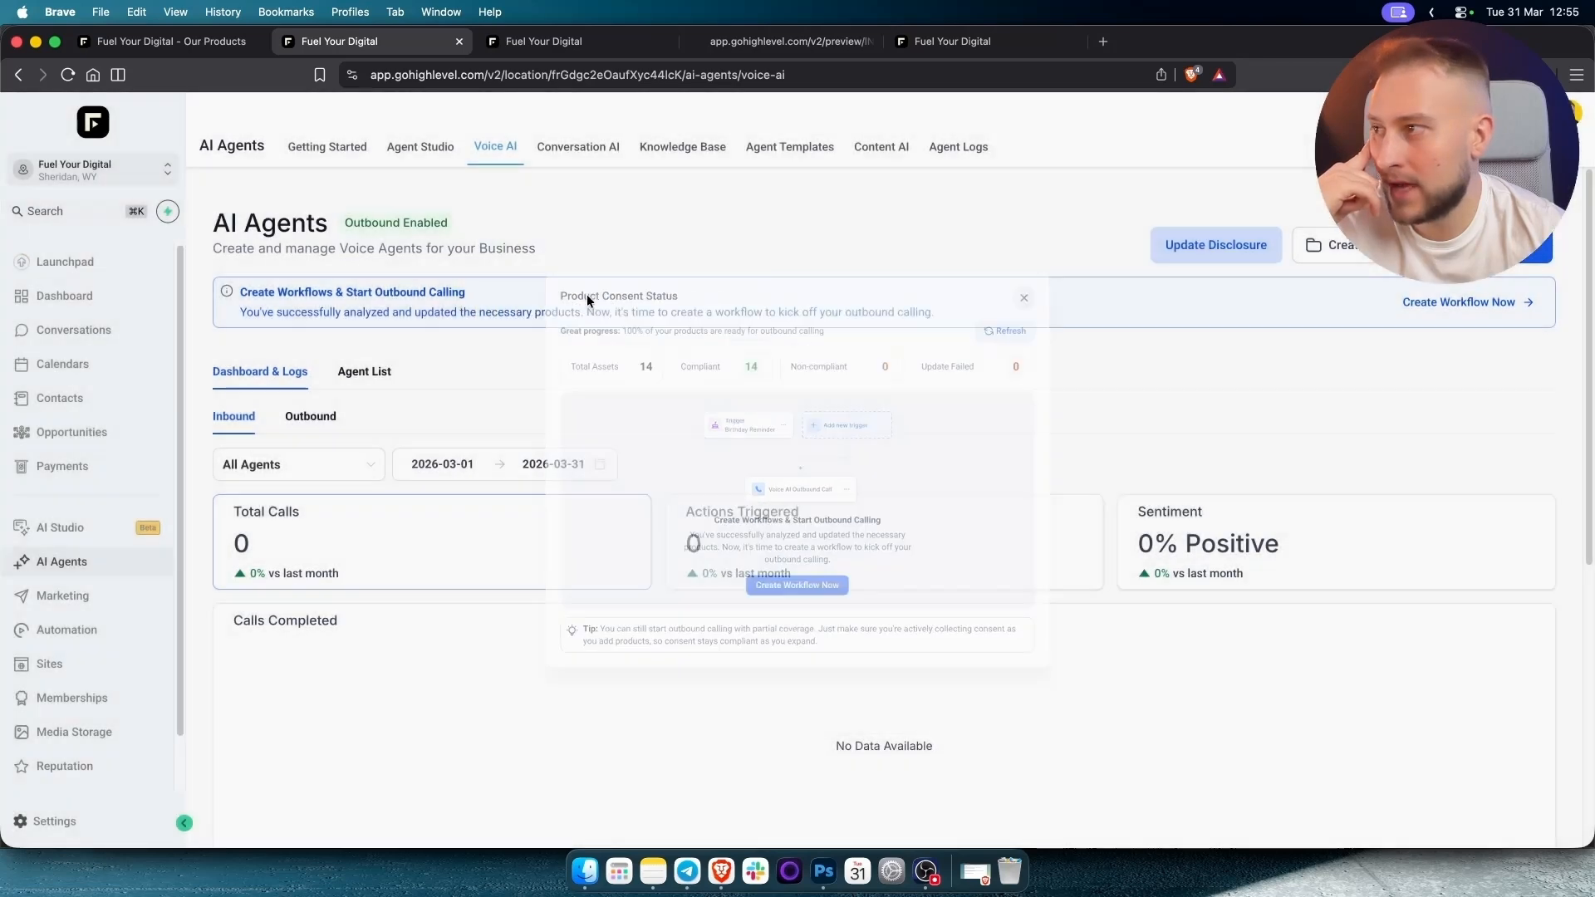
pyautogui.click(83, 630)
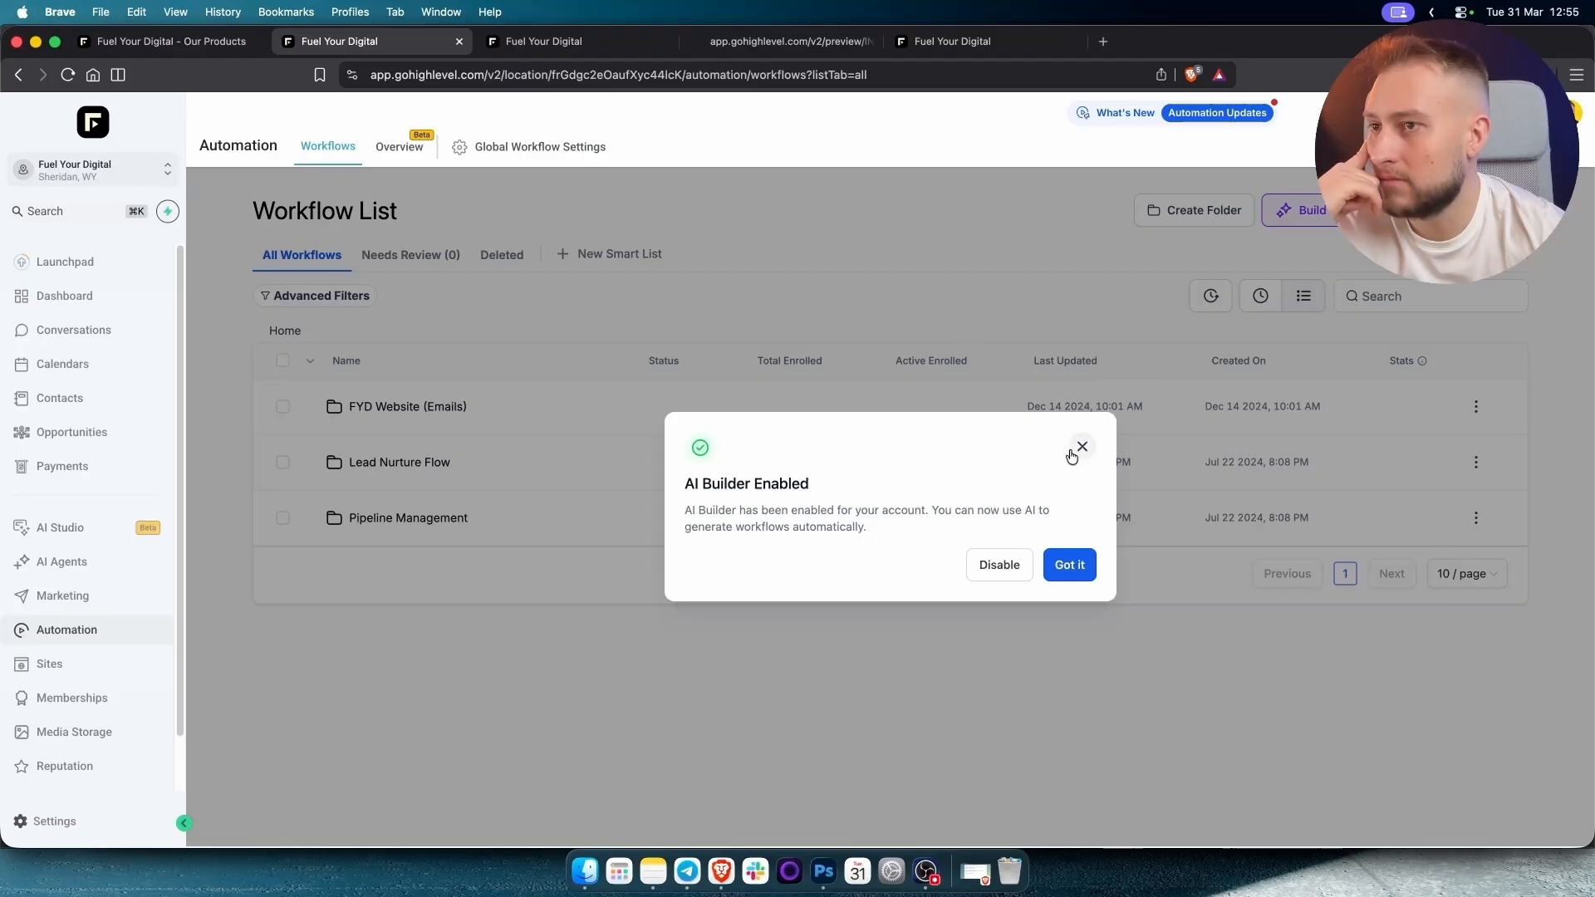
# Start a new workflow from scratch with a Form Submitted trigger.
pyautogui.click(1073, 450)
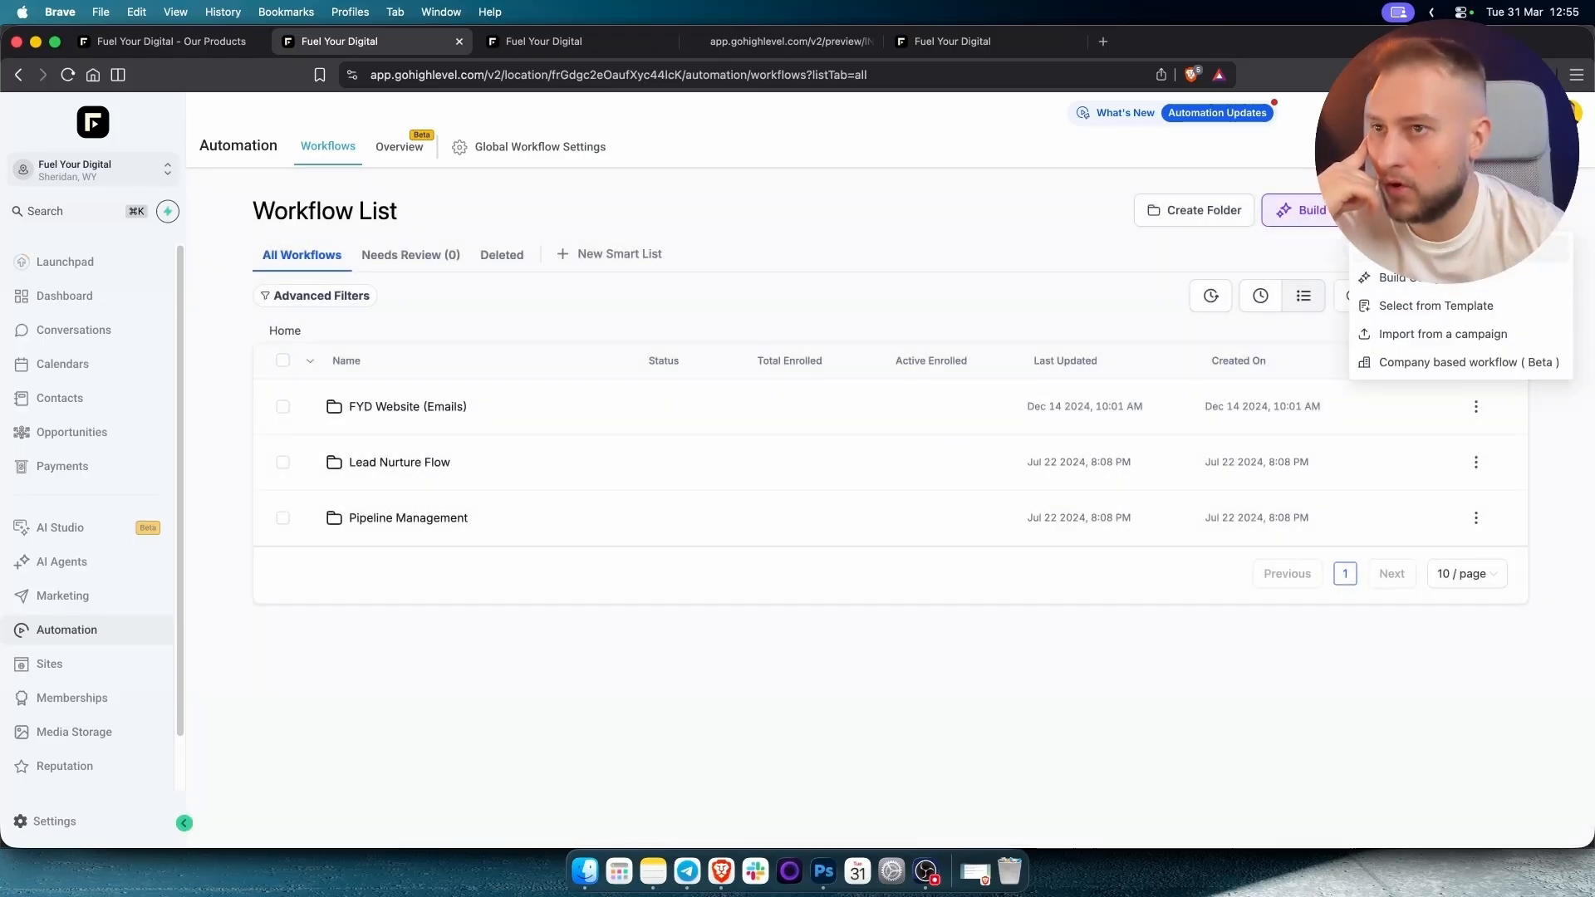
pyautogui.click(1428, 250)
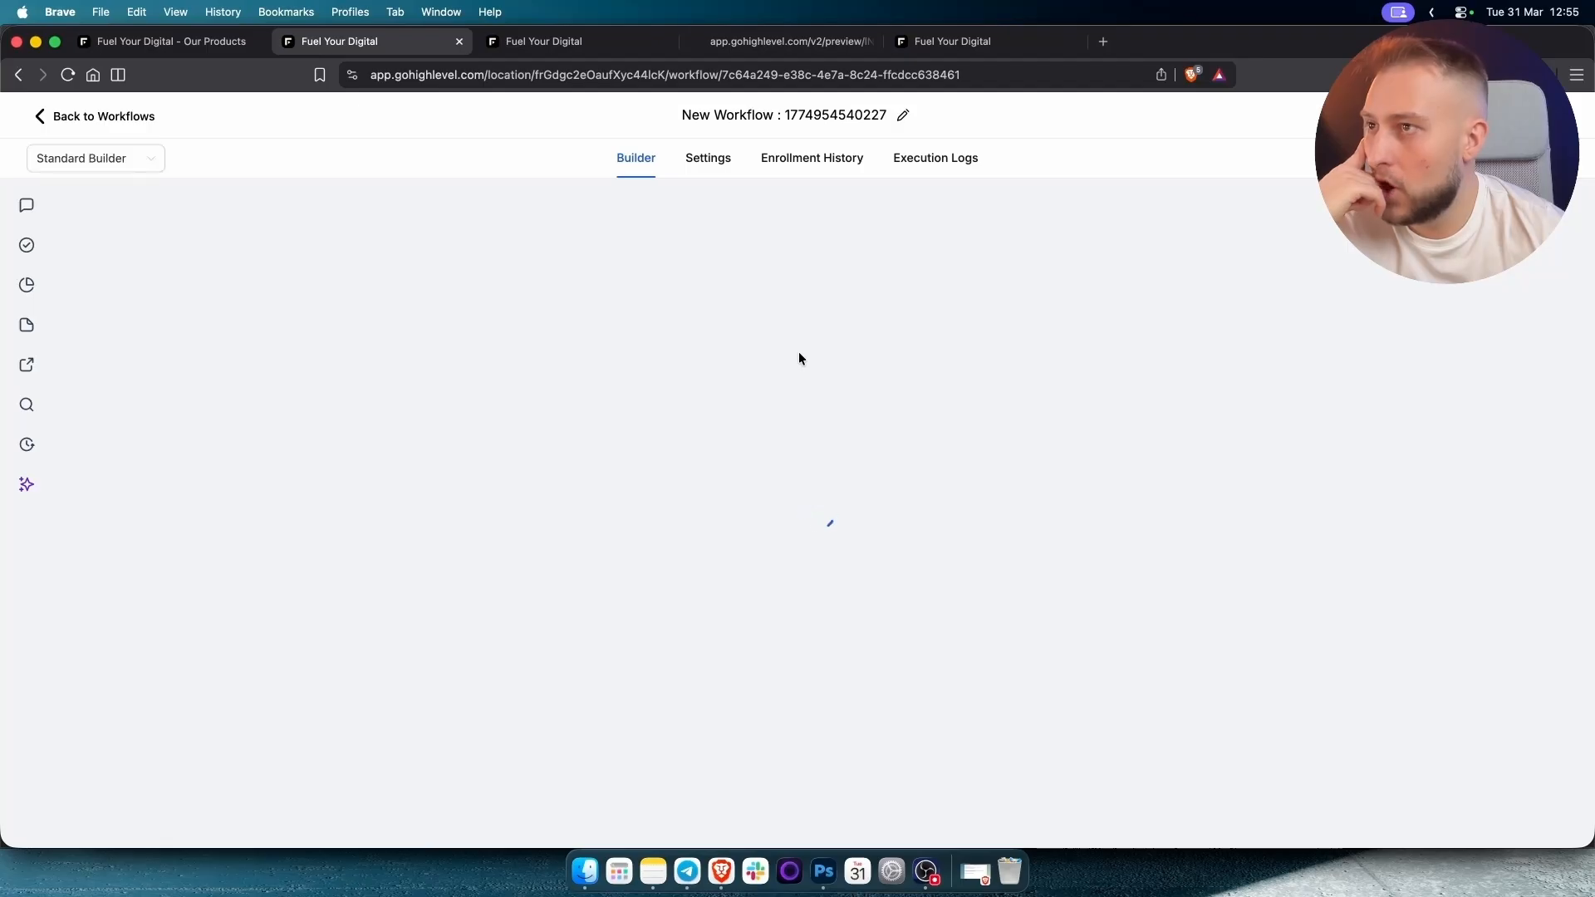
pyautogui.click(765, 540)
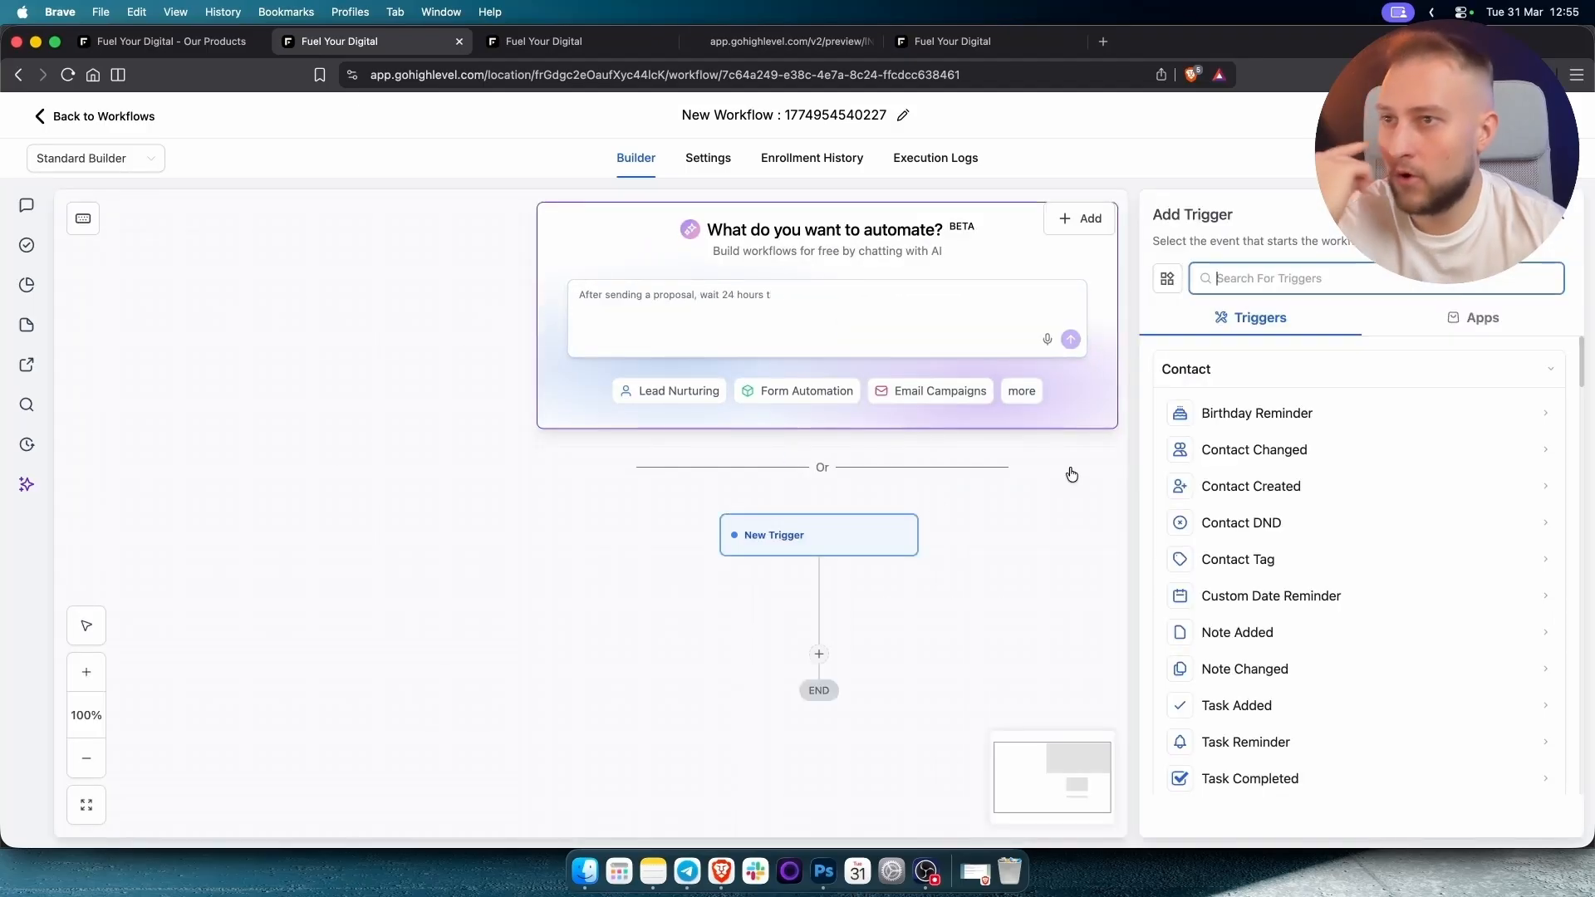
pyautogui.write('form')
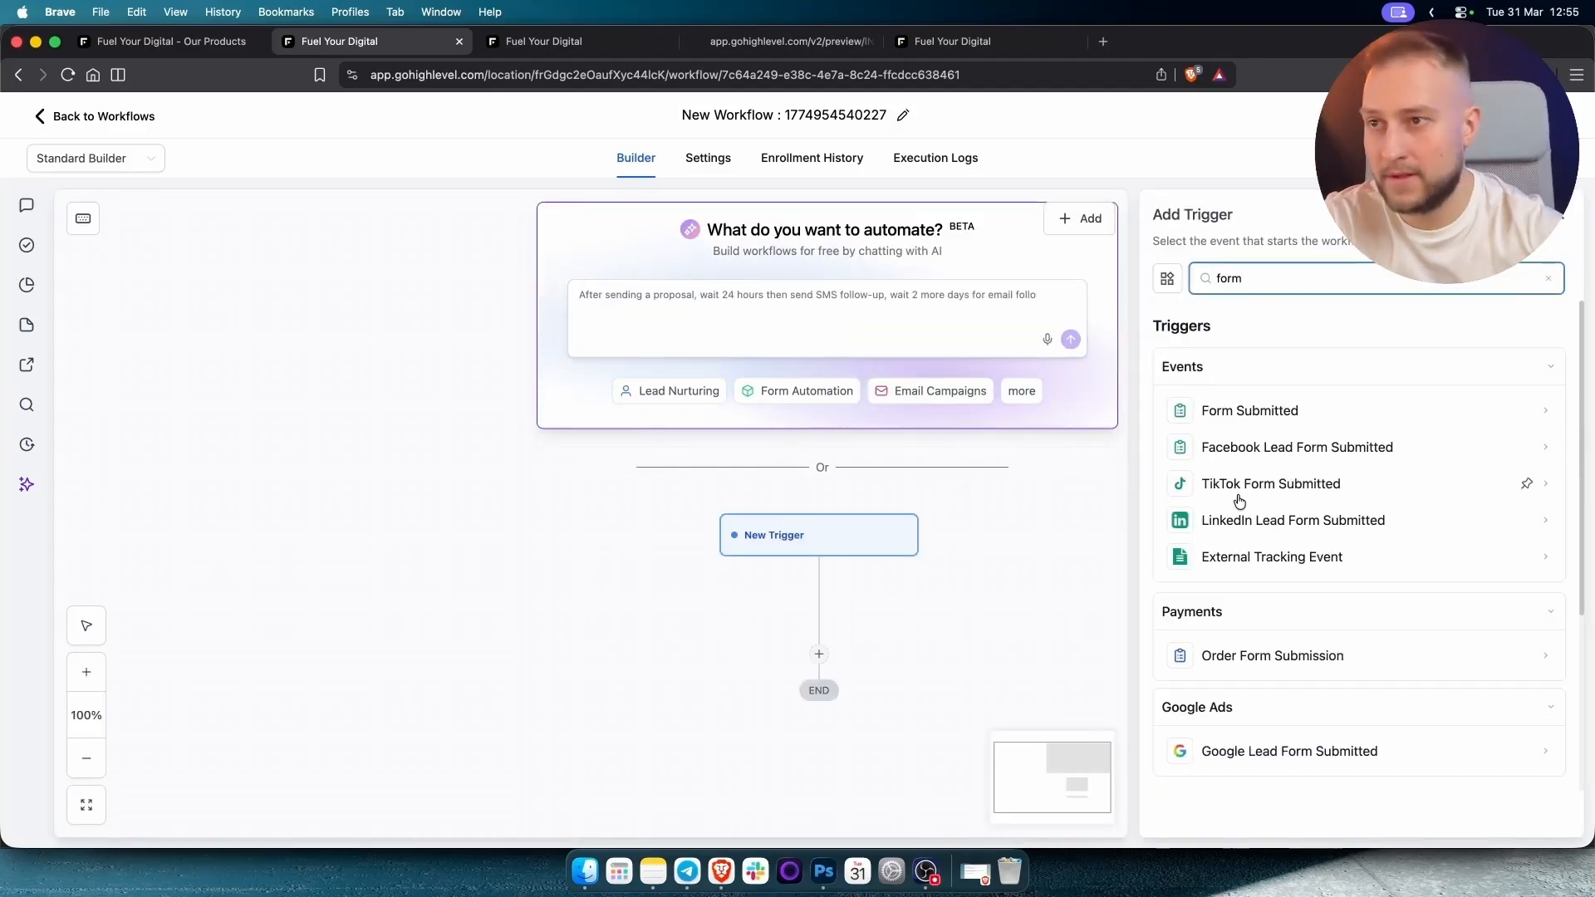
pyautogui.click(1341, 409)
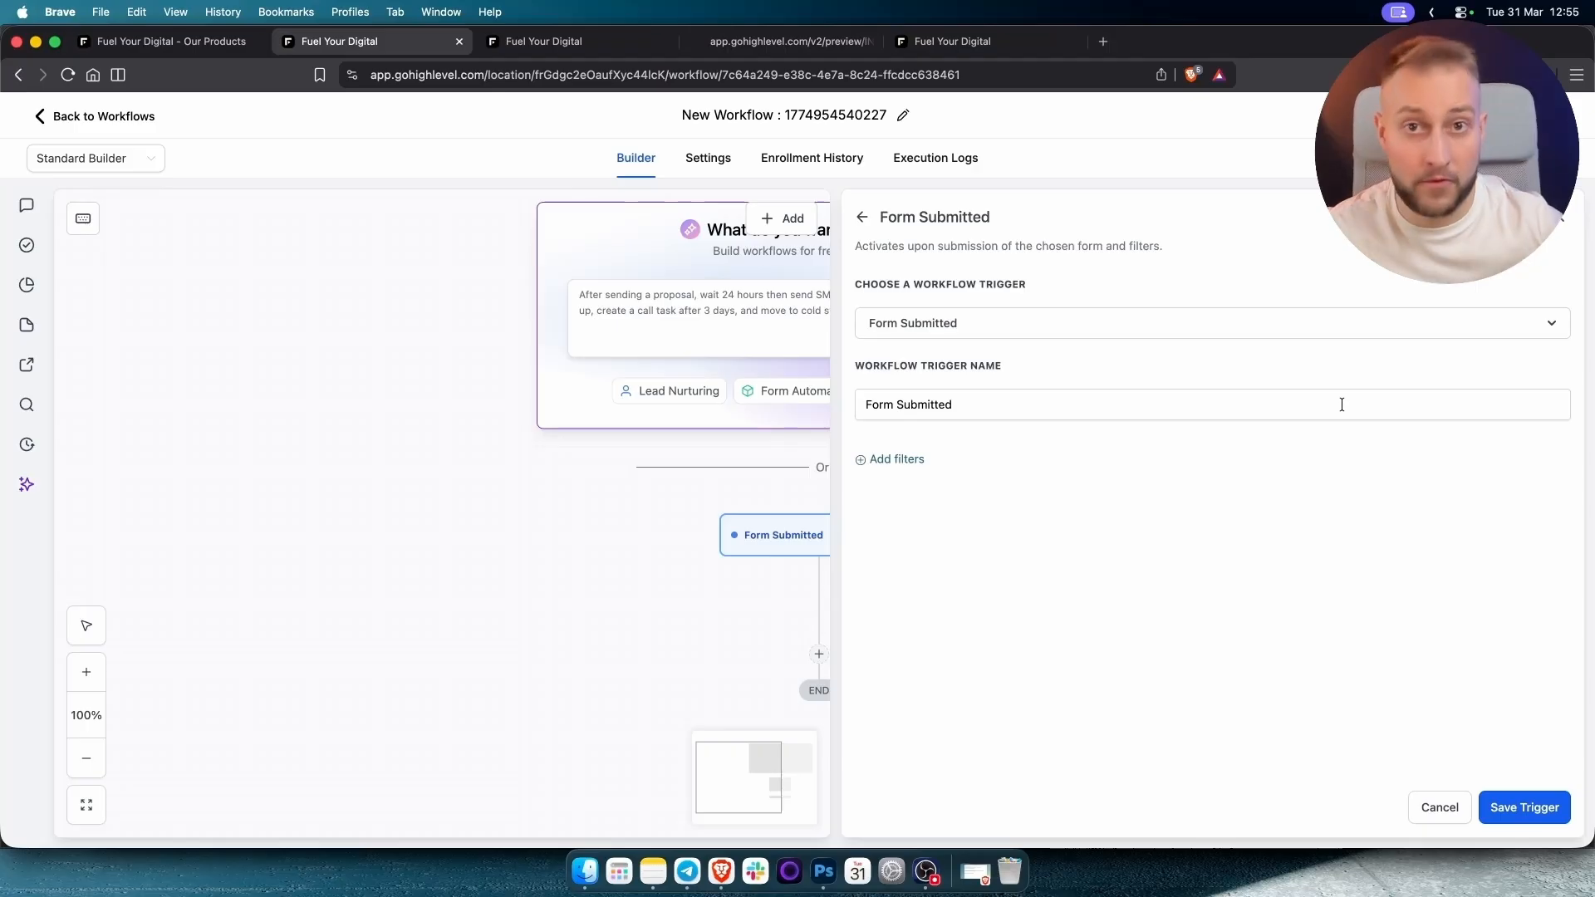
# Limit the trigger to the Car Shop (Final) form and save it.
pyautogui.click(912, 467)
pyautogui.click(917, 482)
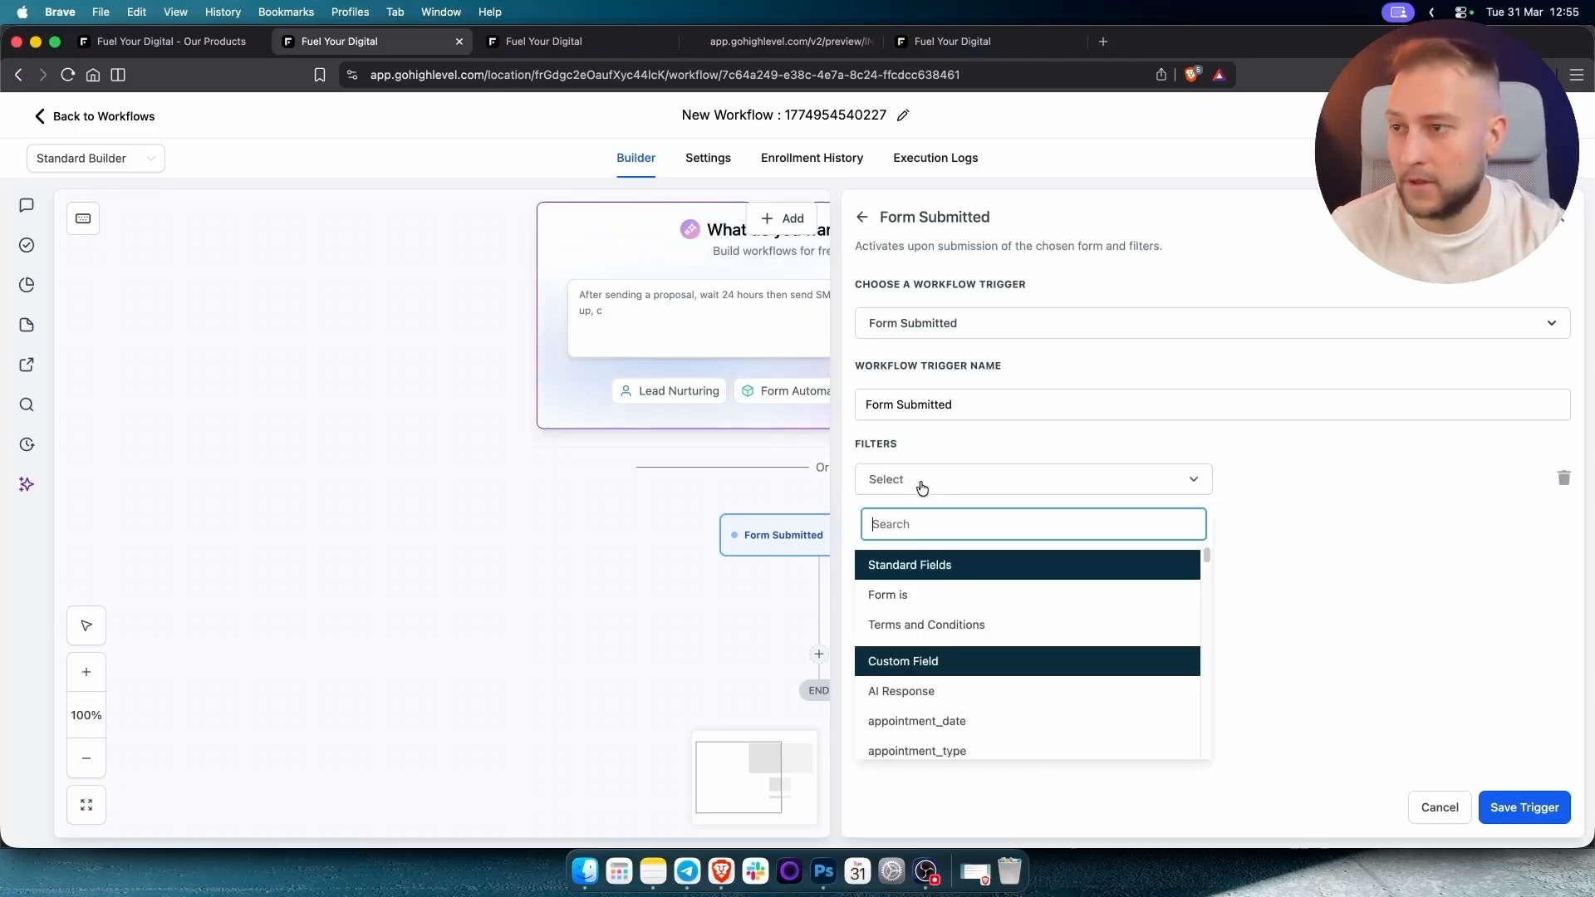
pyautogui.click(898, 596)
pyautogui.click(1307, 484)
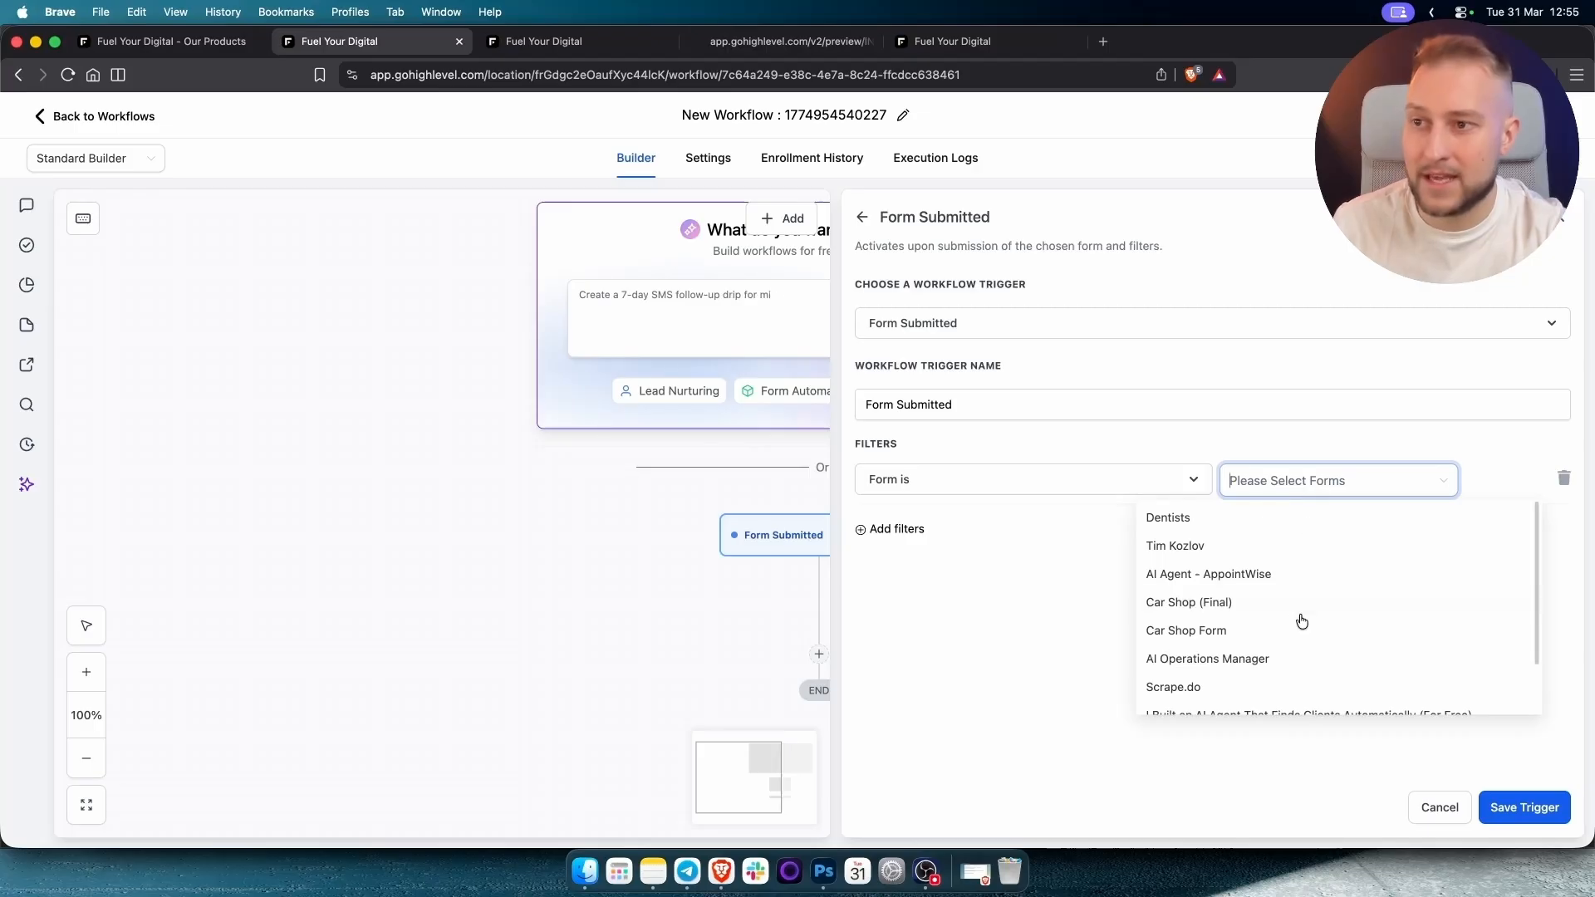
pyautogui.click(1203, 602)
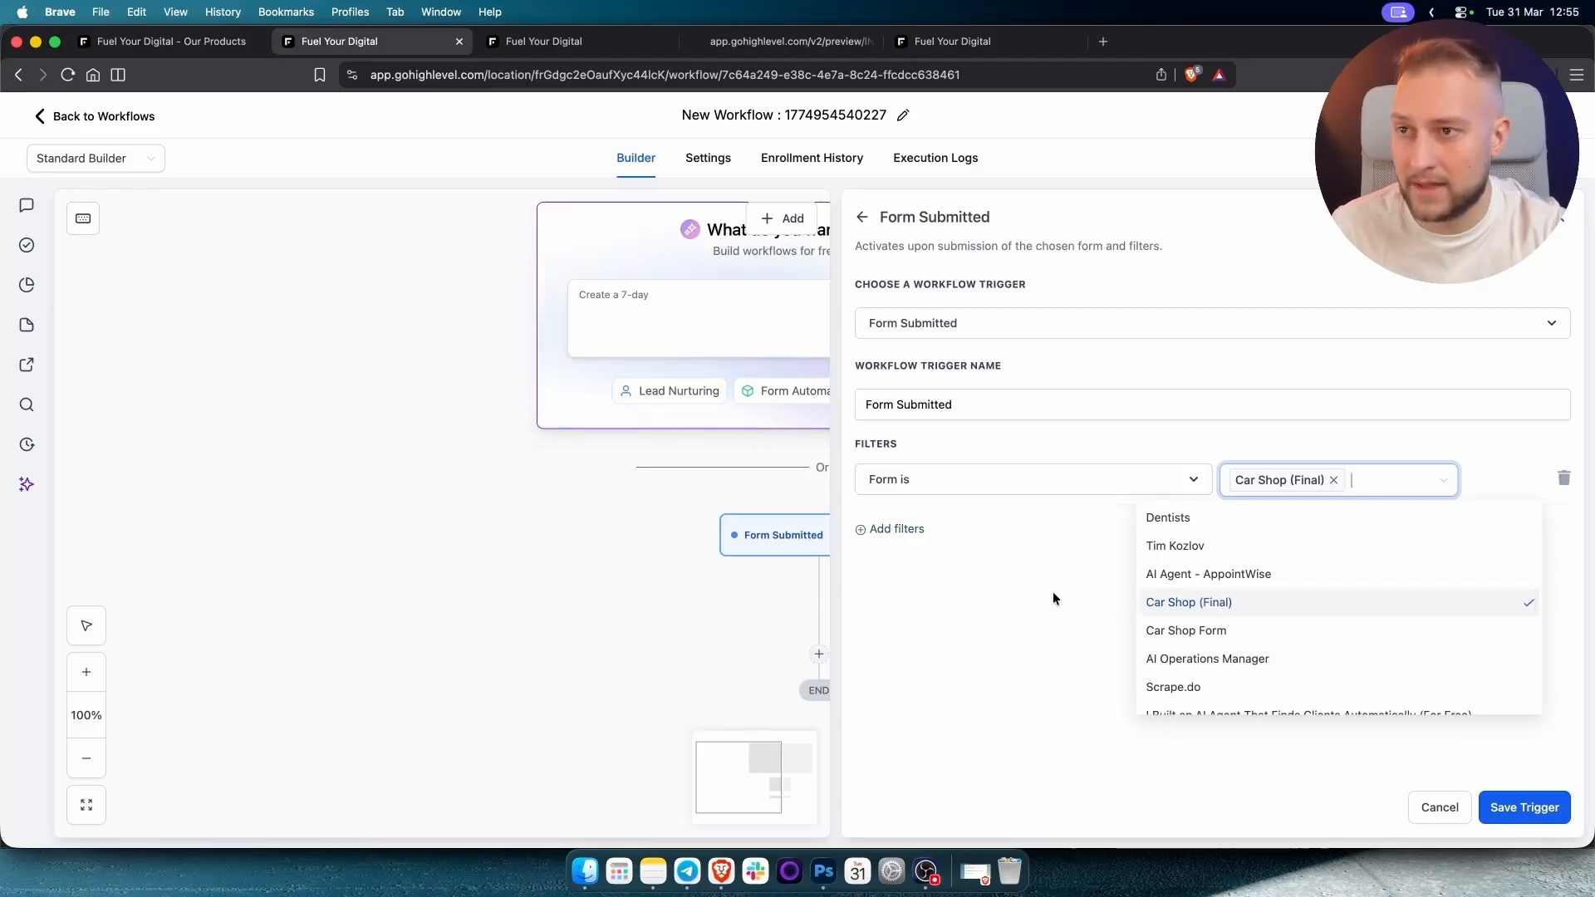
pyautogui.click(1053, 598)
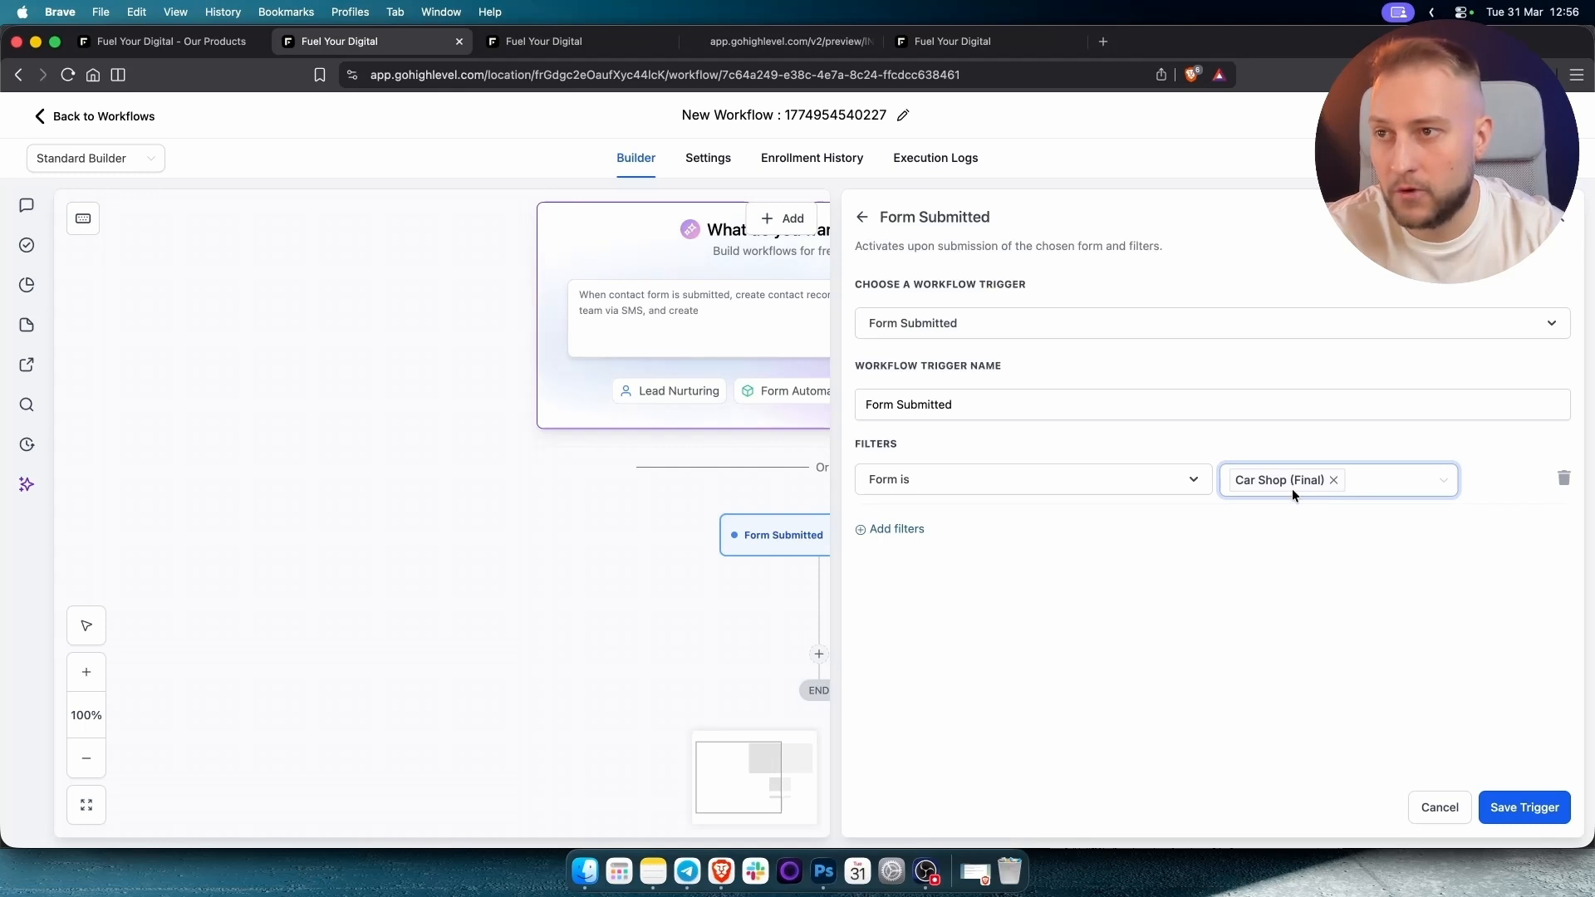
pyautogui.click(1527, 808)
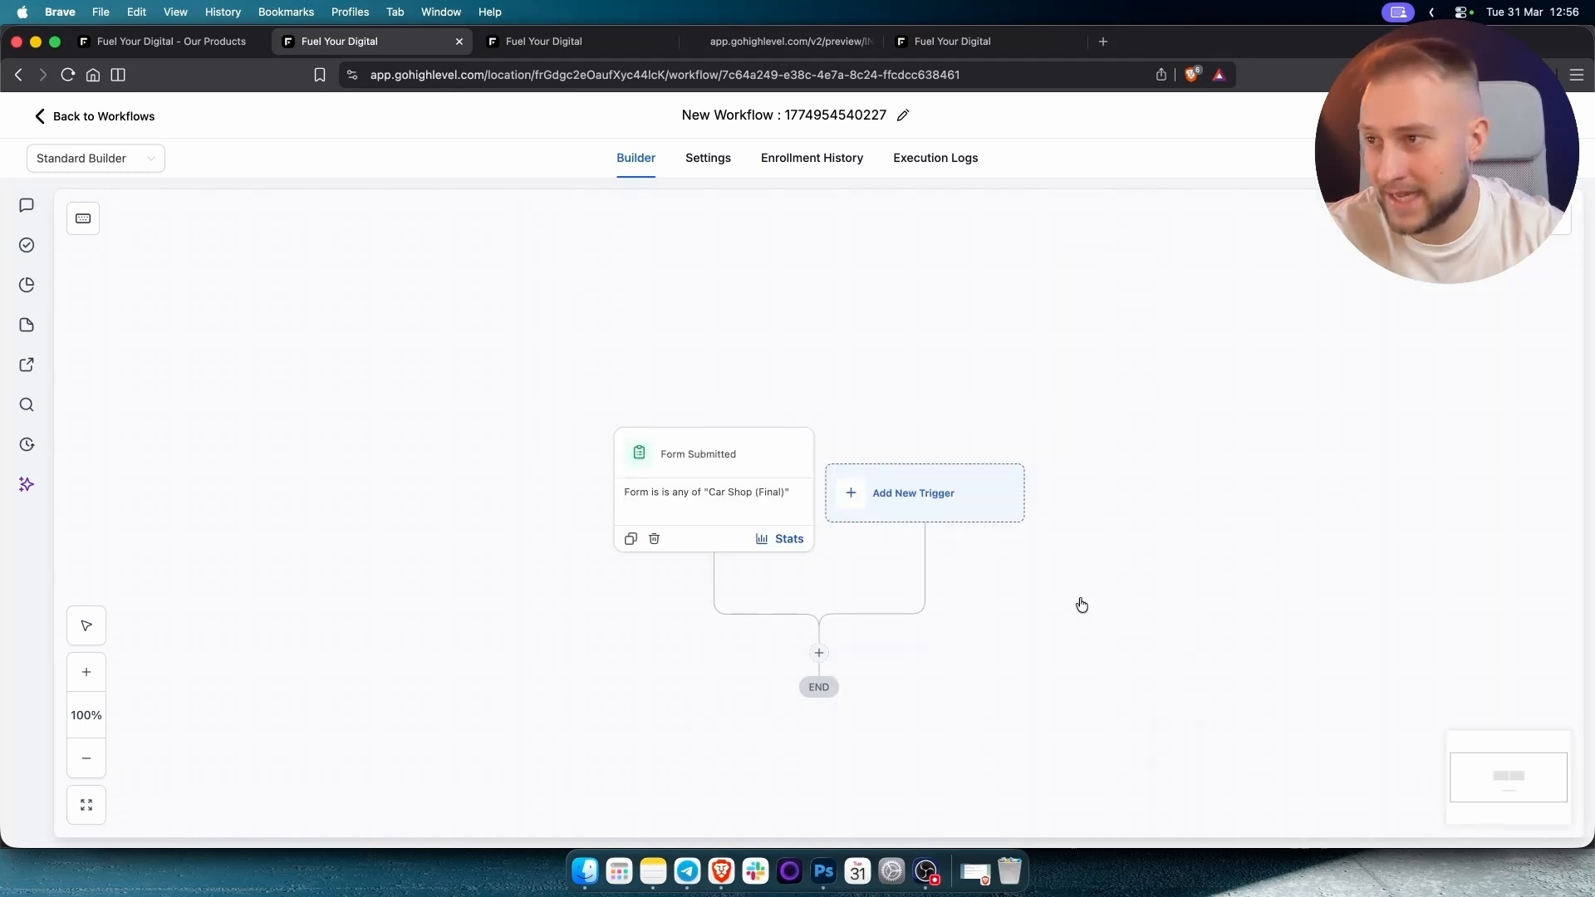
# Add a Voice AI Outbound Call action and review its daily limit and 8:00 AM–8:00 PM calling guidelines.
pyautogui.click(804, 443)
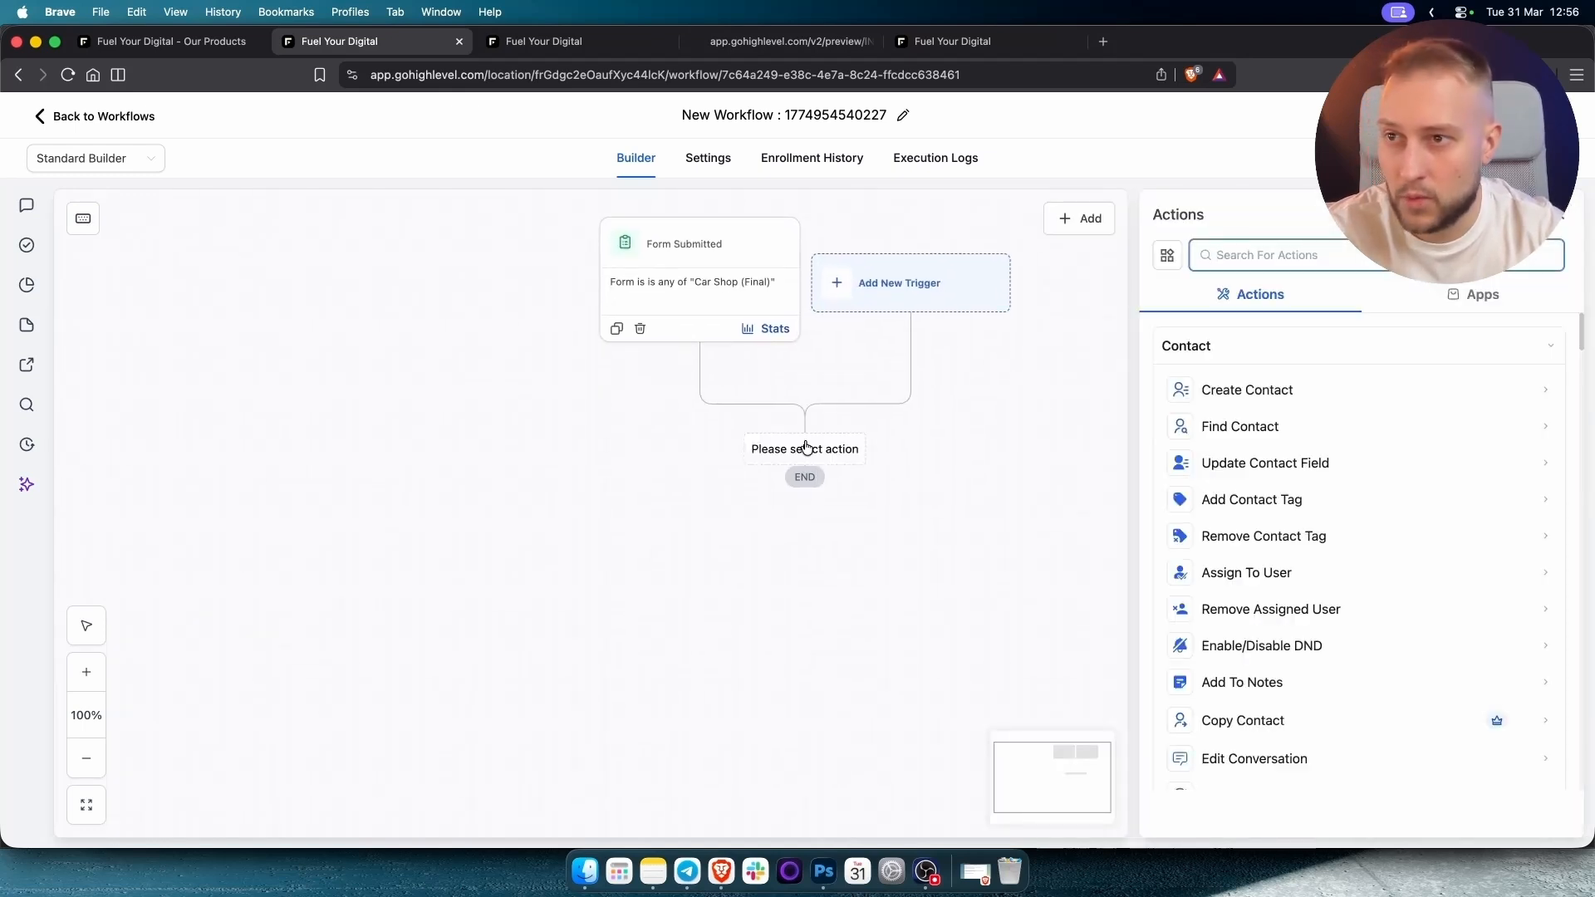
pyautogui.write('ou')
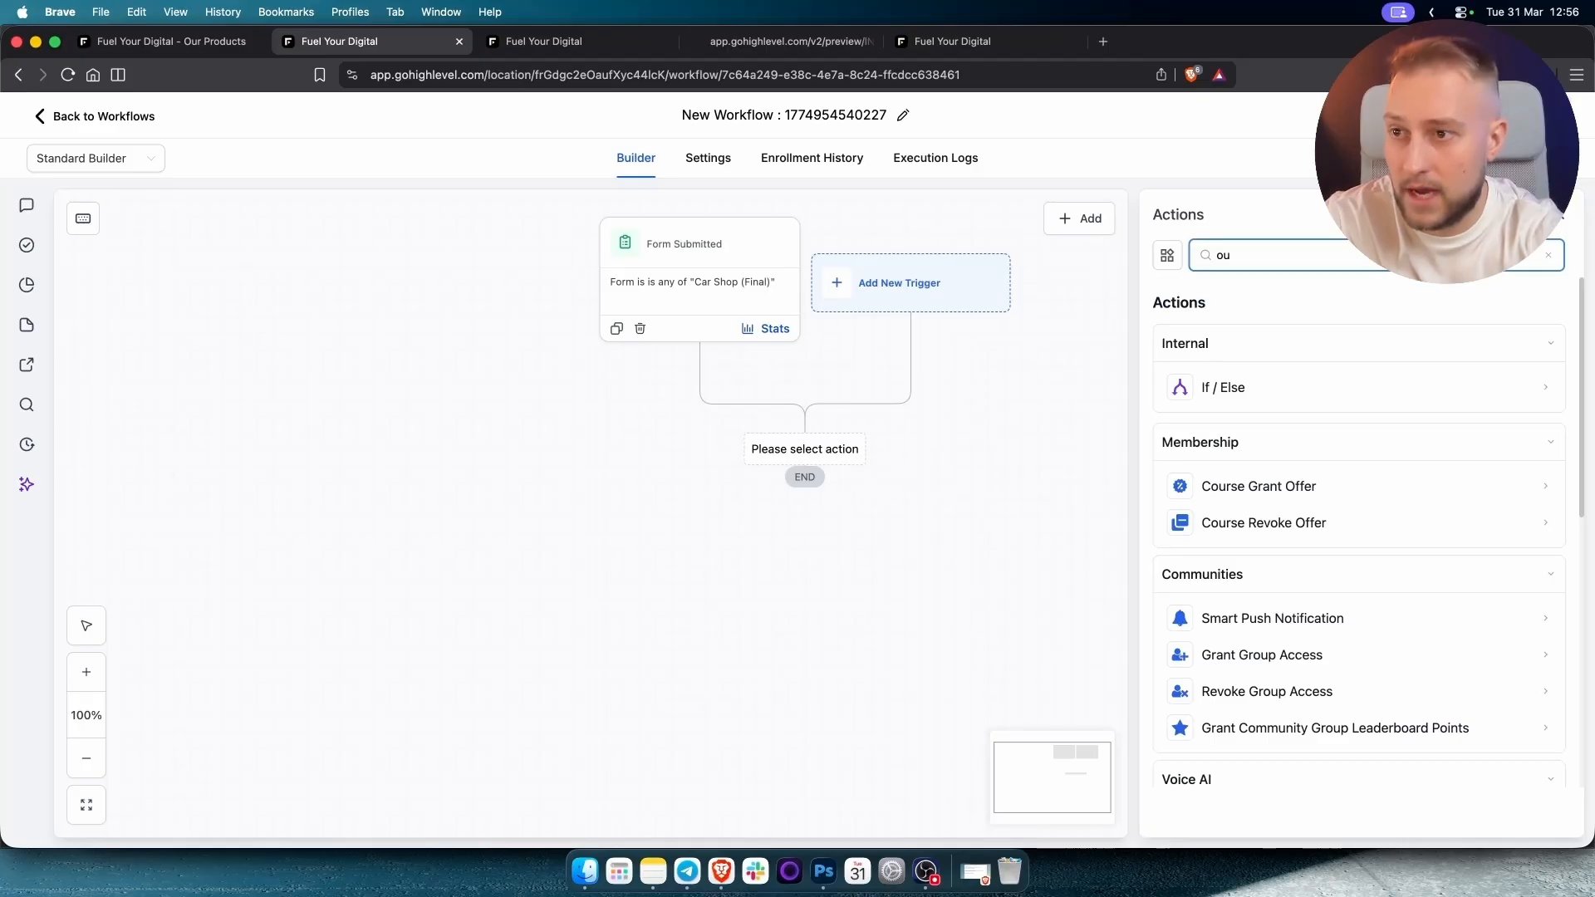
pyautogui.write('t')
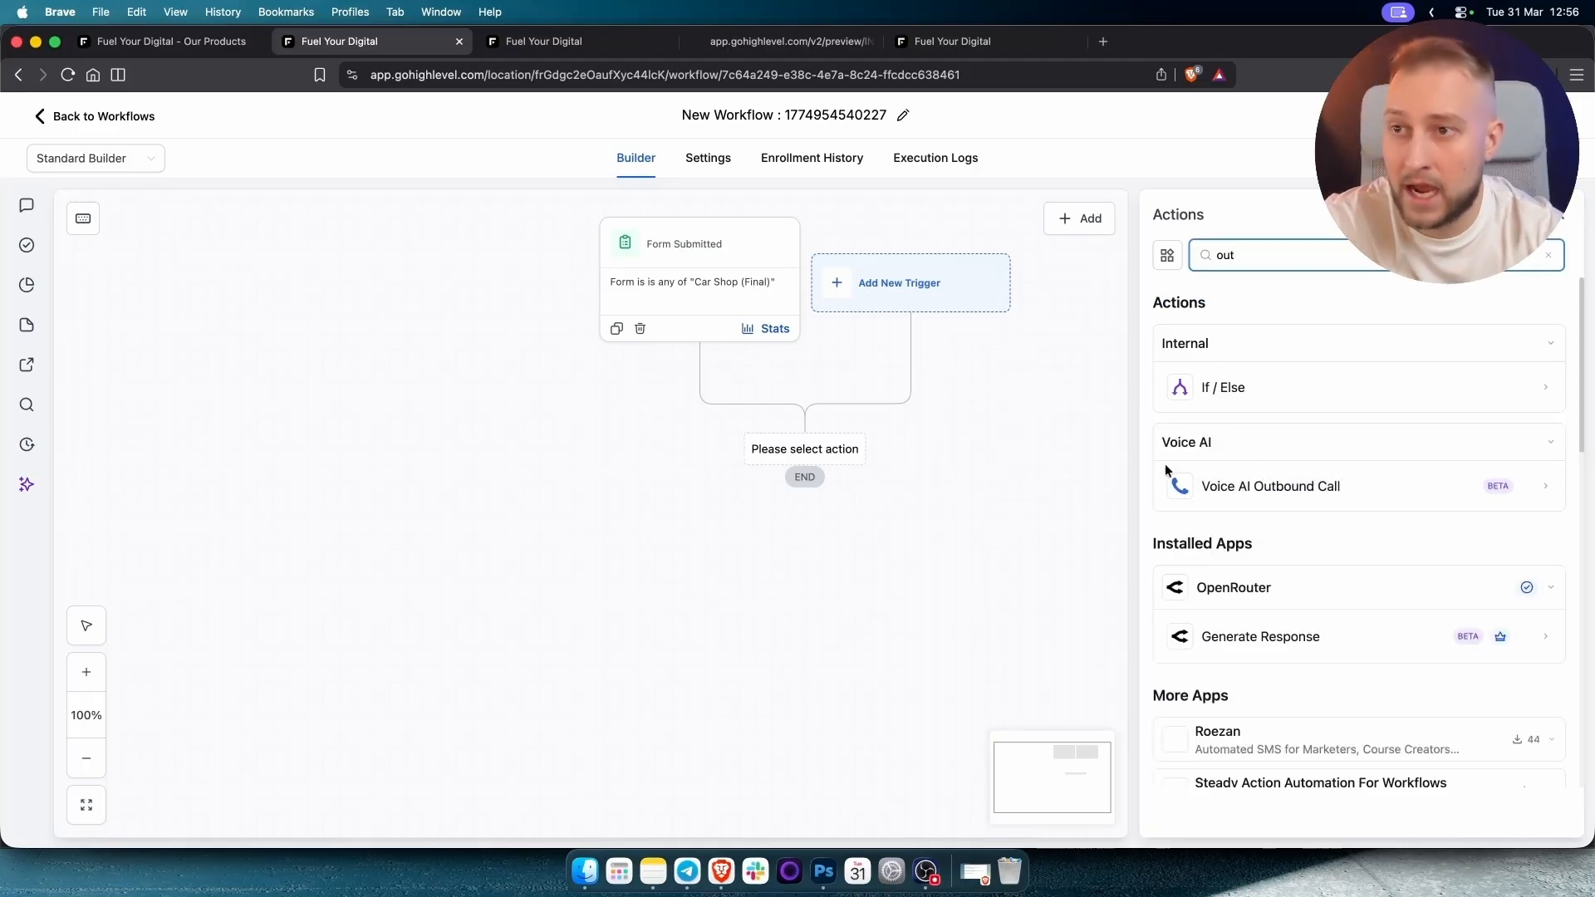
pyautogui.click(1271, 487)
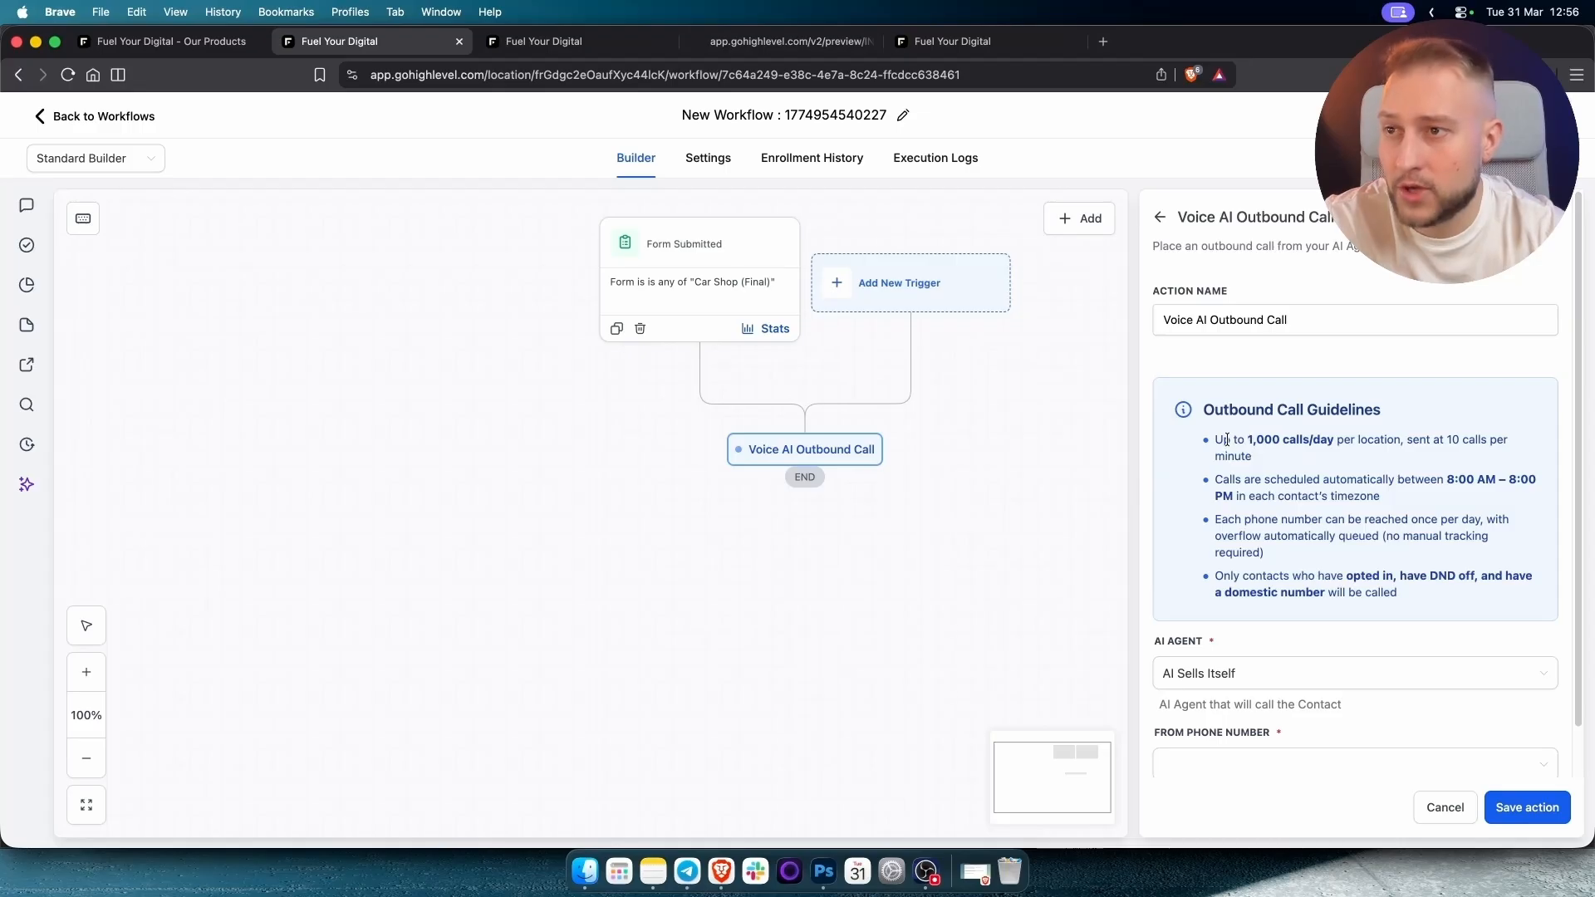
pyautogui.moveTo(1216, 438); pyautogui.dragTo(1318, 435)
pyautogui.click(1319, 436)
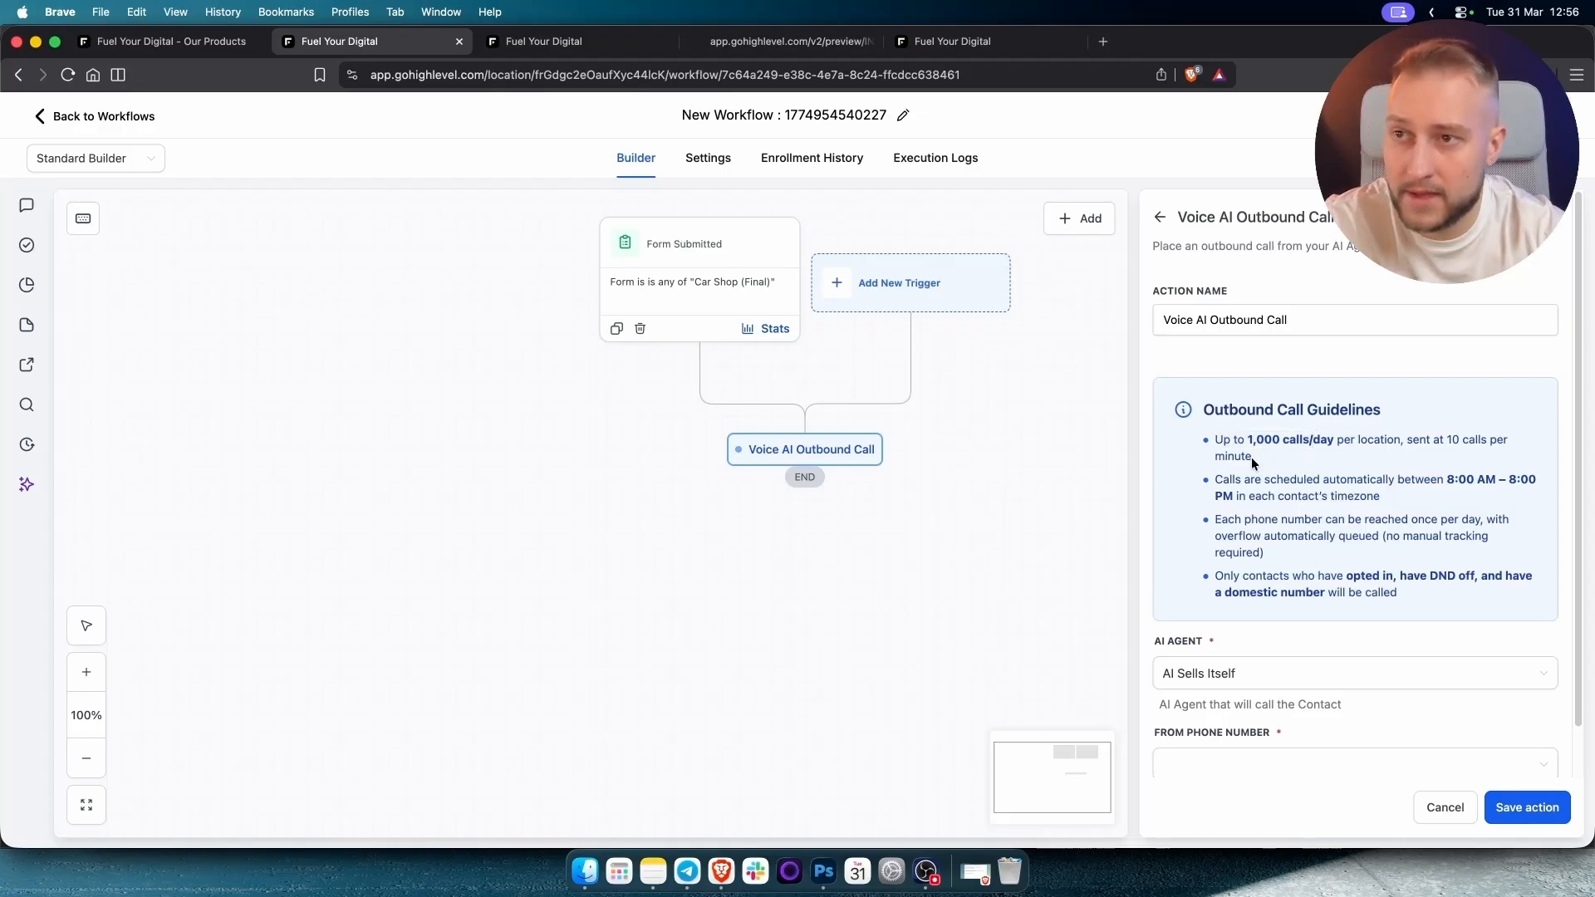
pyautogui.moveTo(1215, 480); pyautogui.dragTo(1261, 479)
pyautogui.moveTo(1446, 479); pyautogui.dragTo(1498, 497)
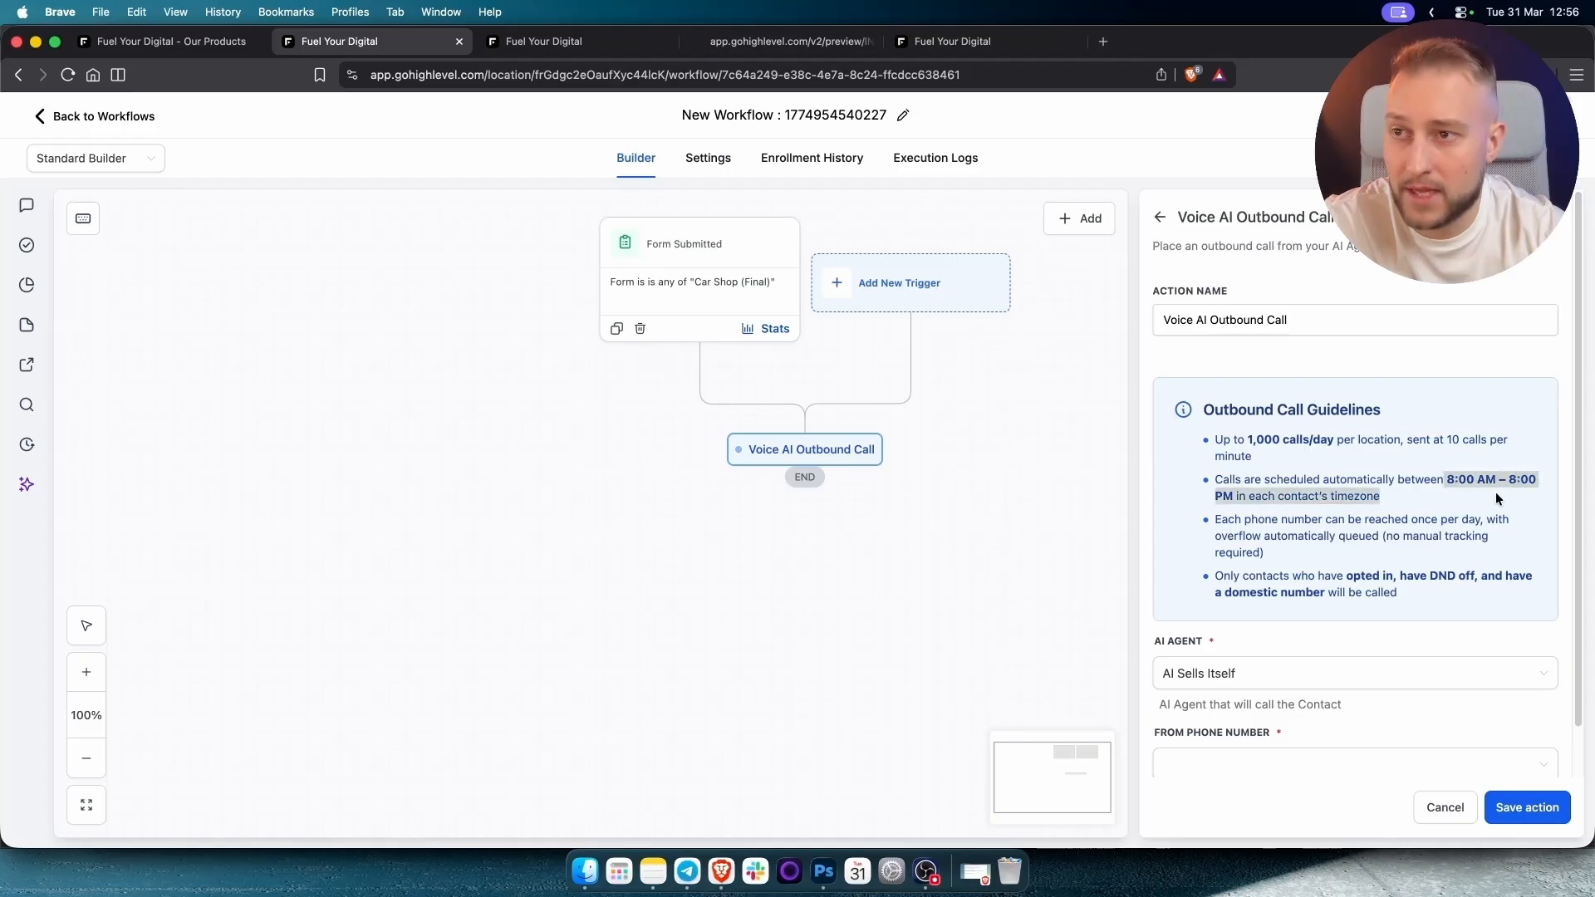
pyautogui.click(1413, 488)
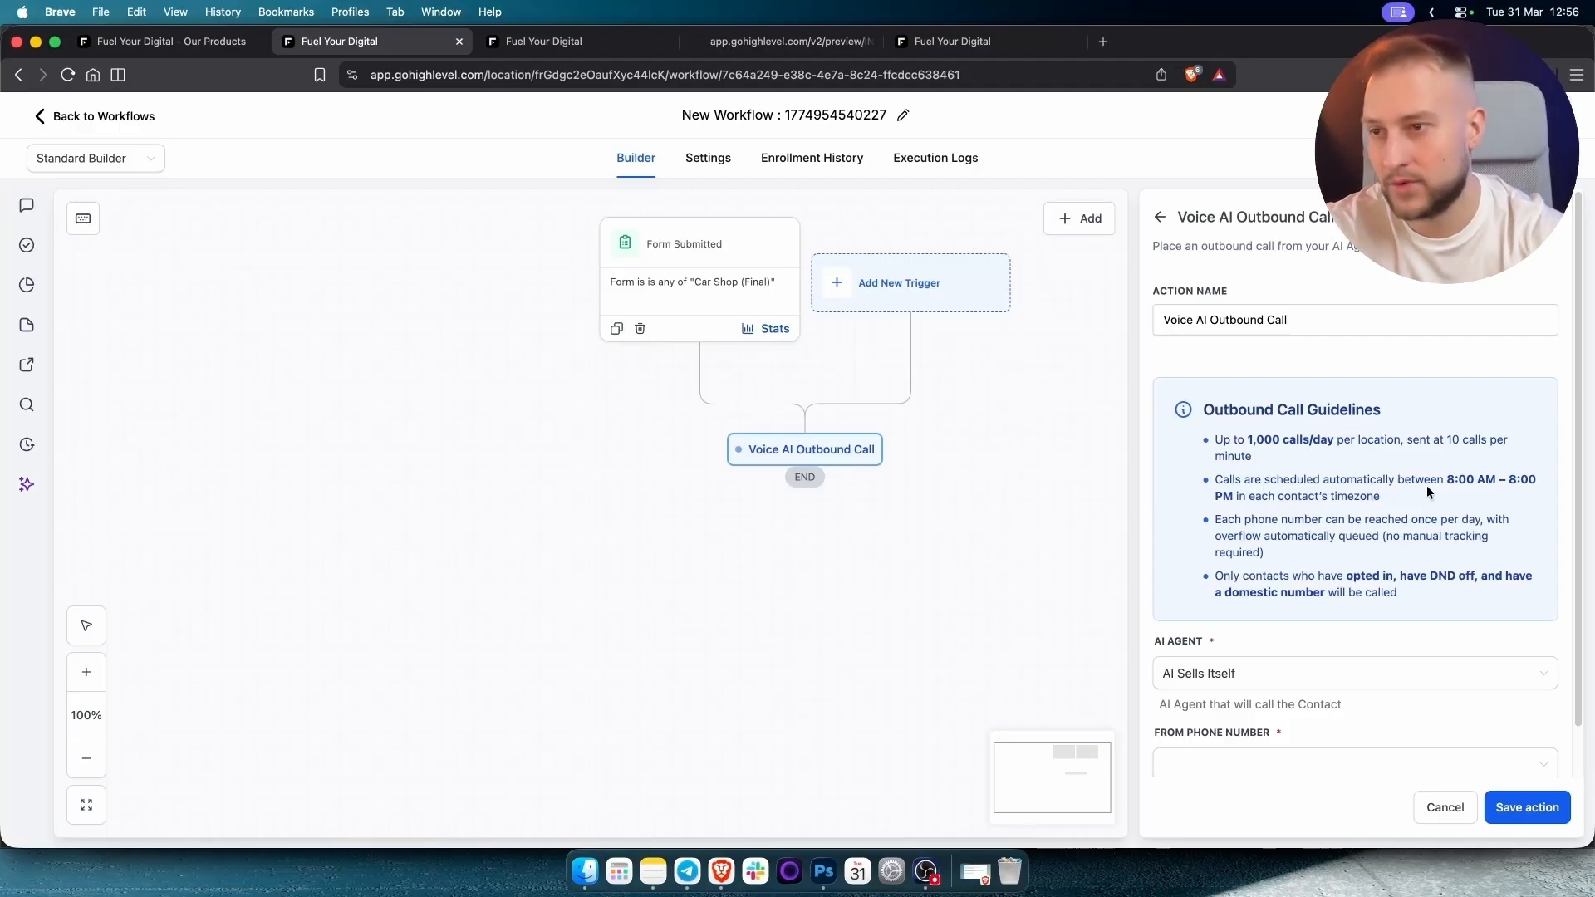
# Choose the caller phone number and save the outbound call action.
pyautogui.scroll(-1, 1388, 496)
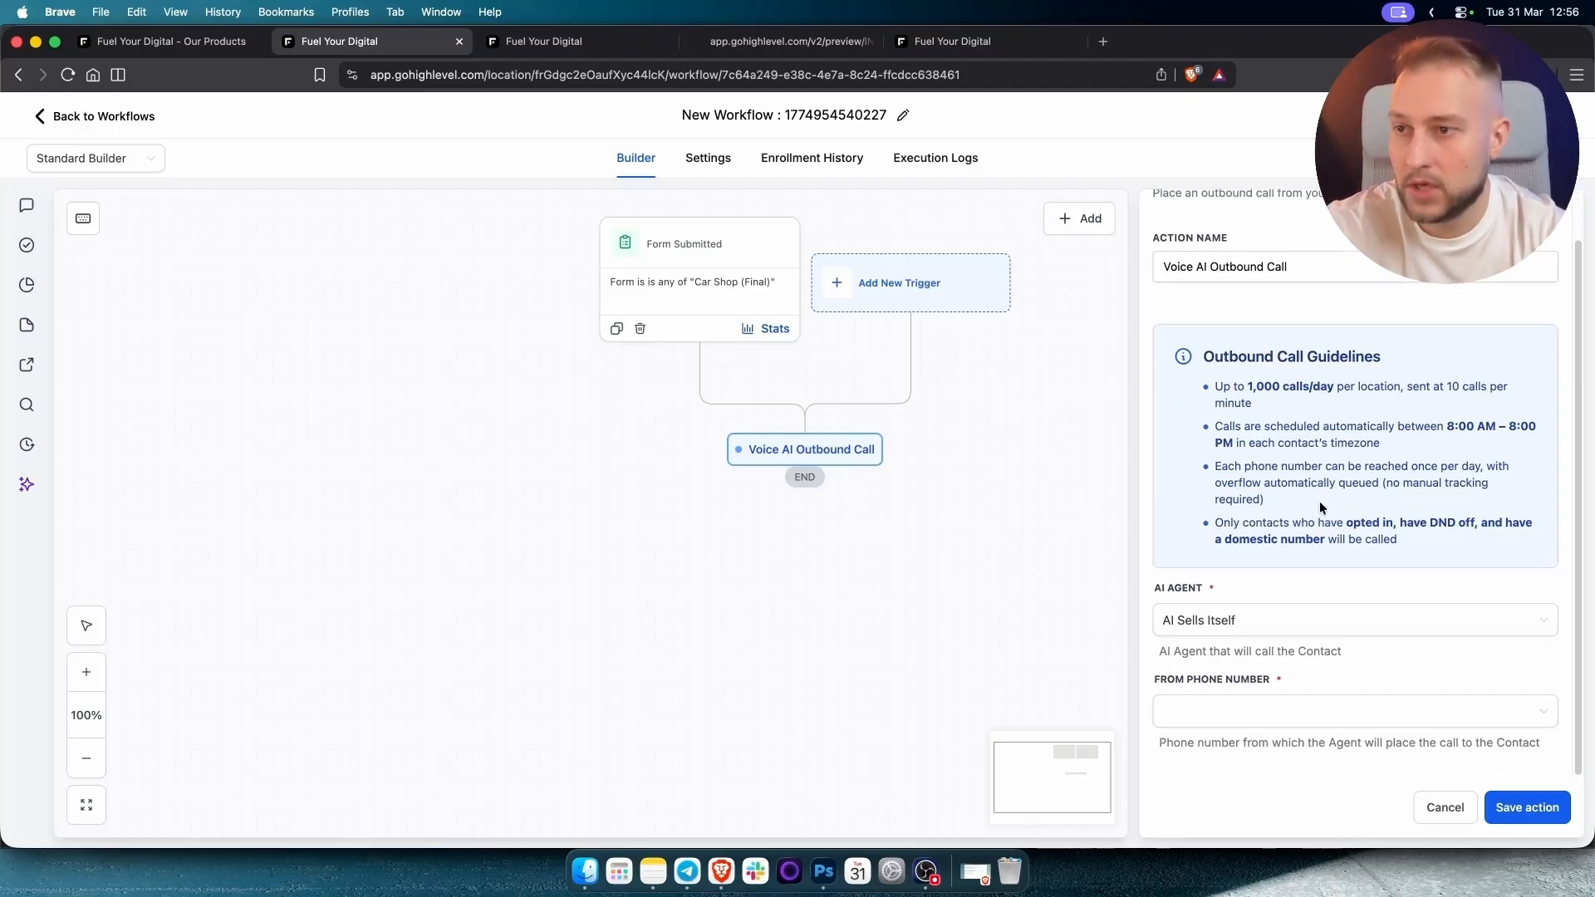
pyautogui.click(1225, 713)
pyautogui.click(1205, 754)
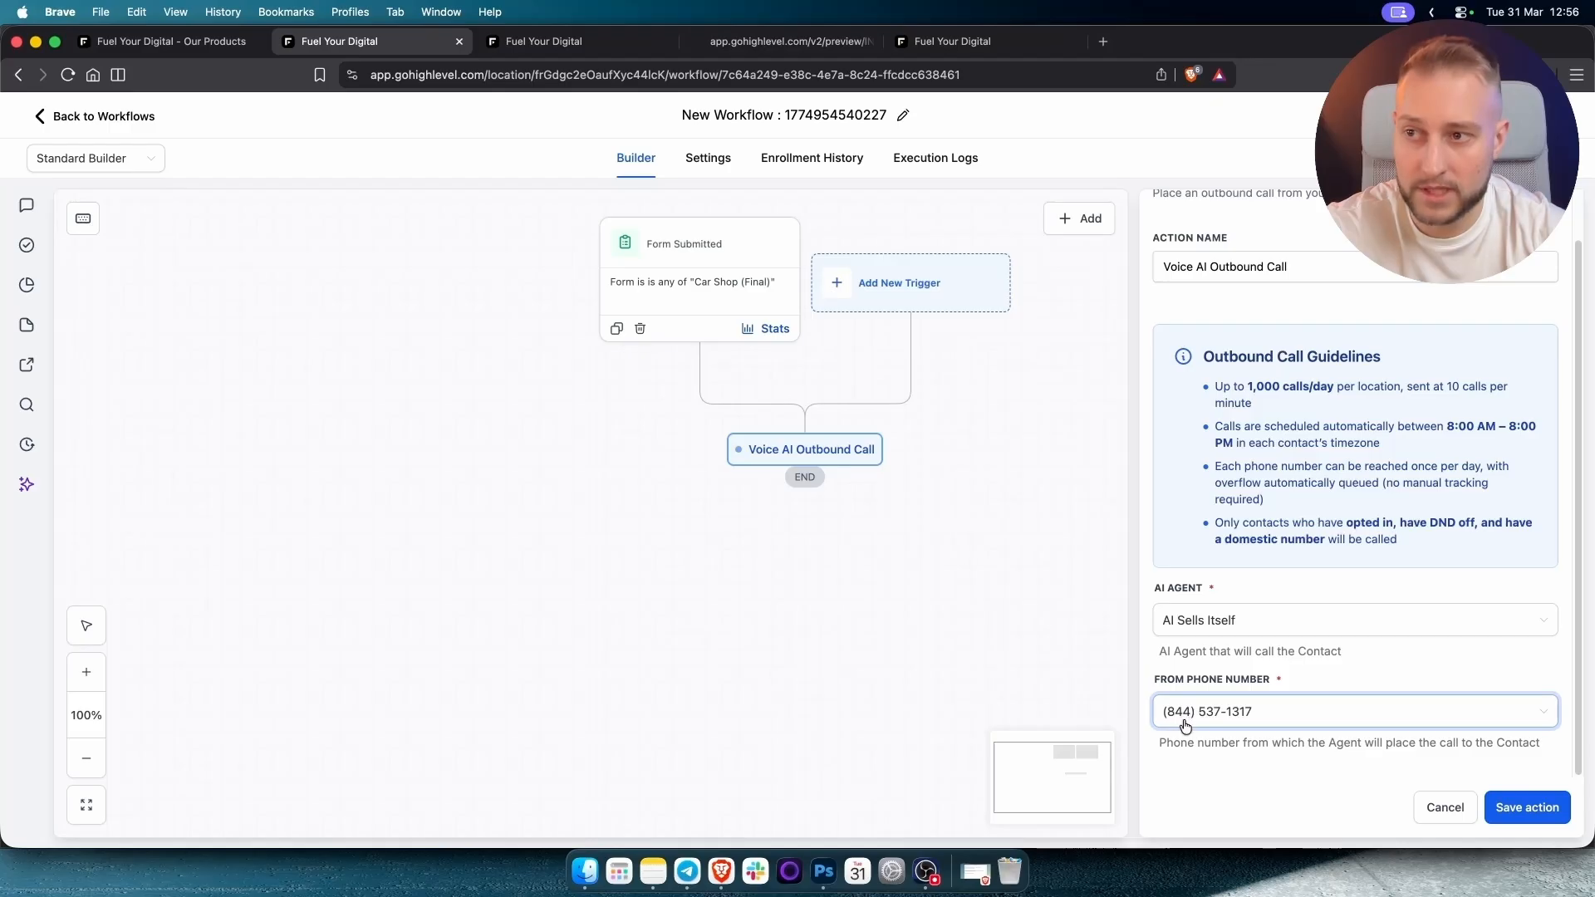
pyautogui.click(1547, 808)
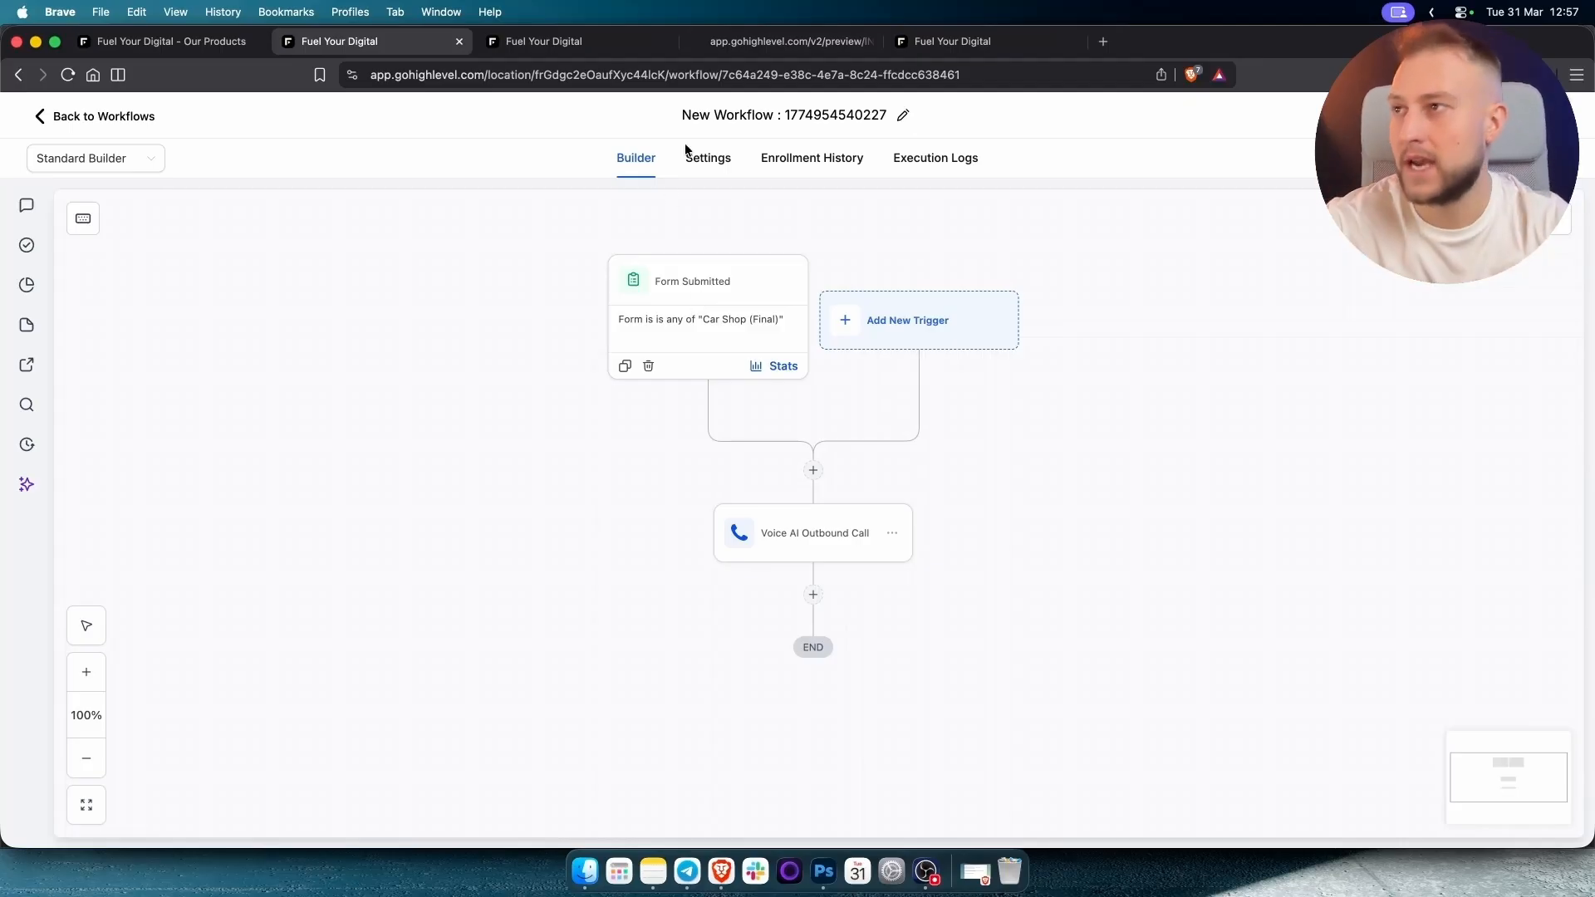
# Exit the workflow builder, discarding unsaved changes, and switch to the HVAC sub-account.
pyautogui.click(58, 166)
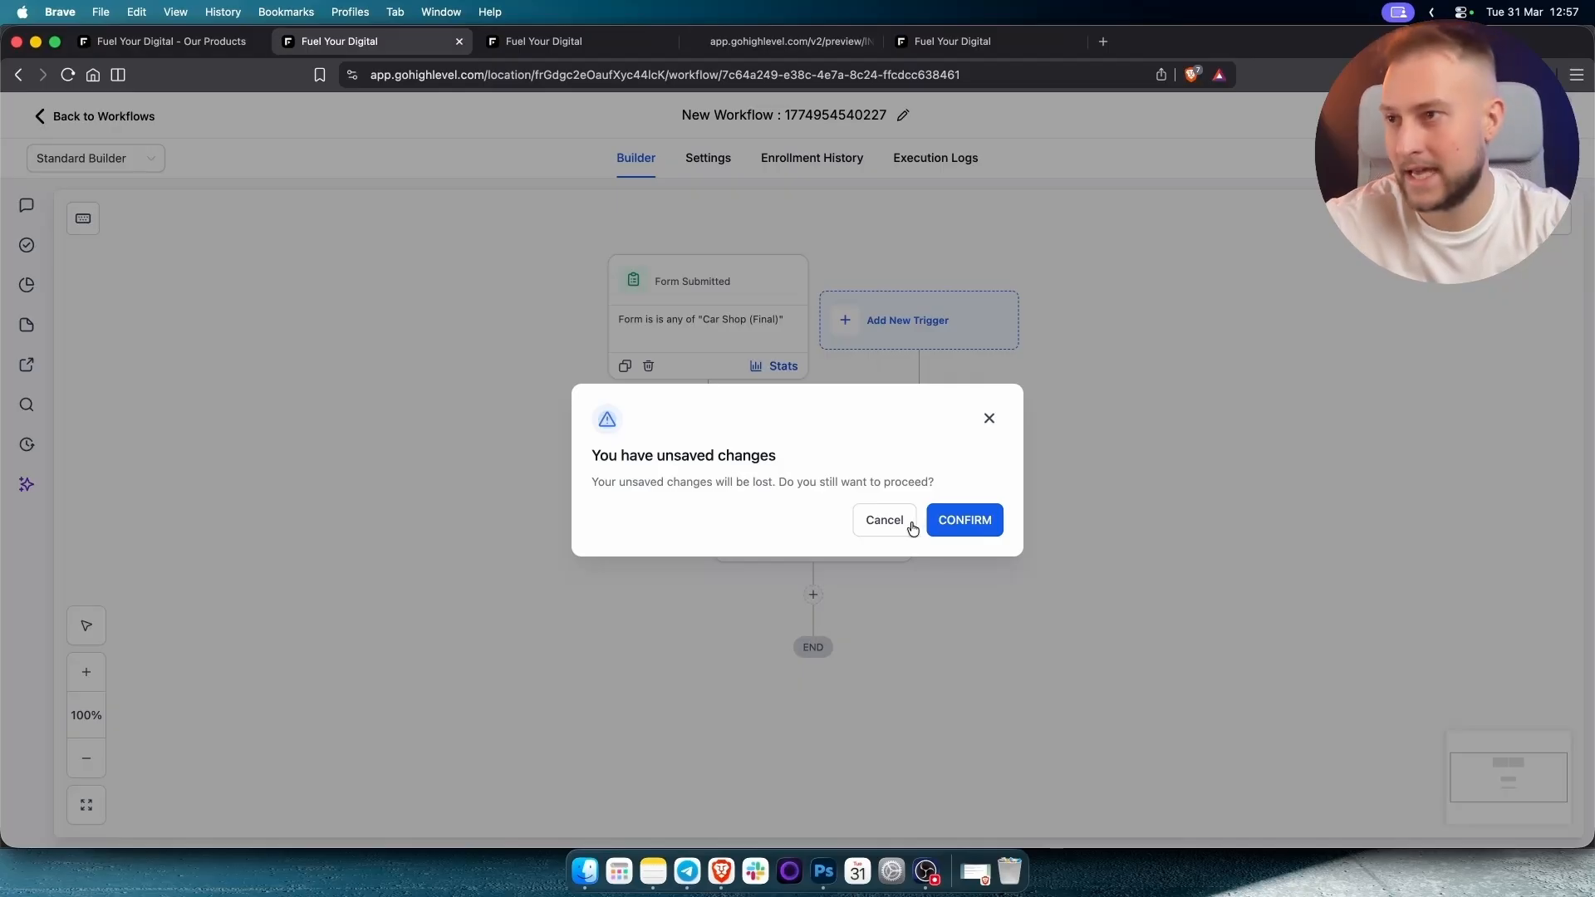
pyautogui.click(947, 524)
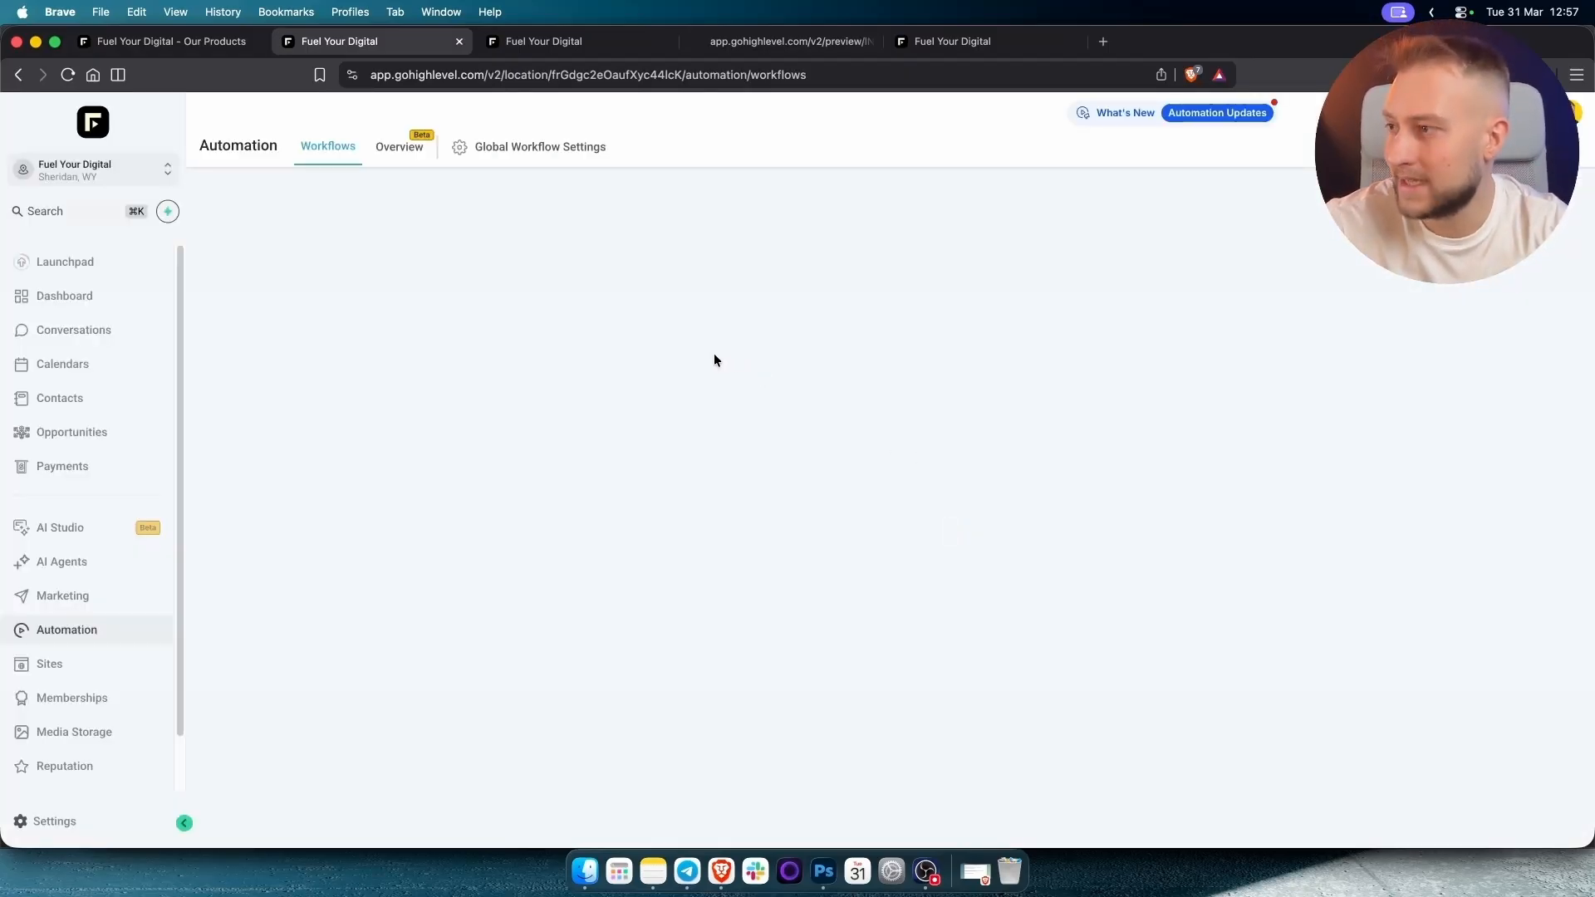
pyautogui.click(90, 170)
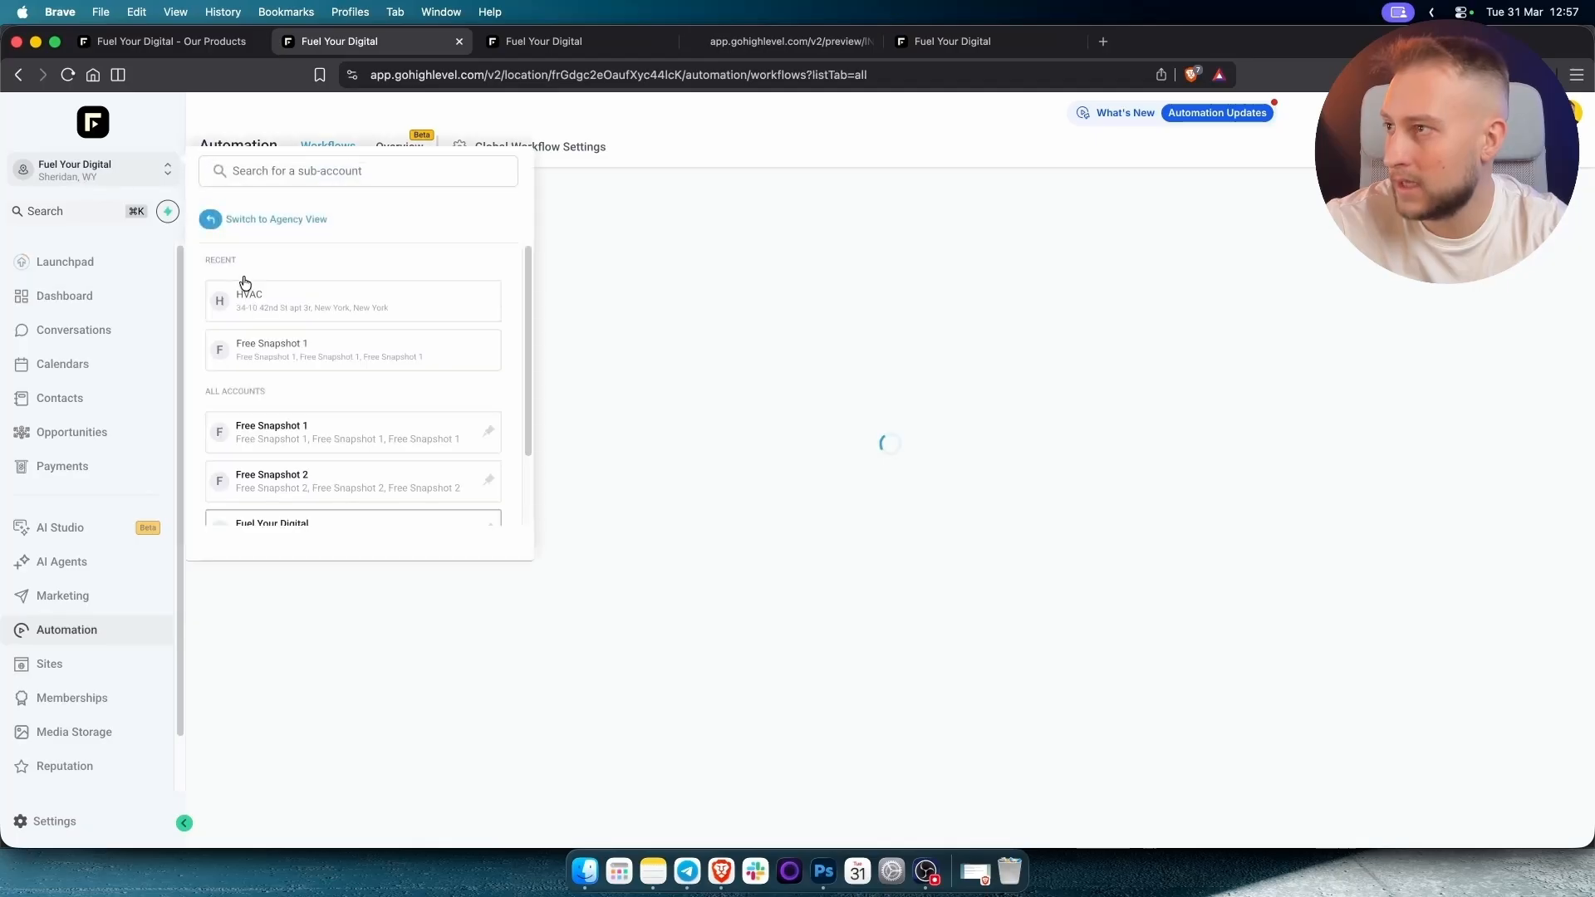
pyautogui.click(245, 291)
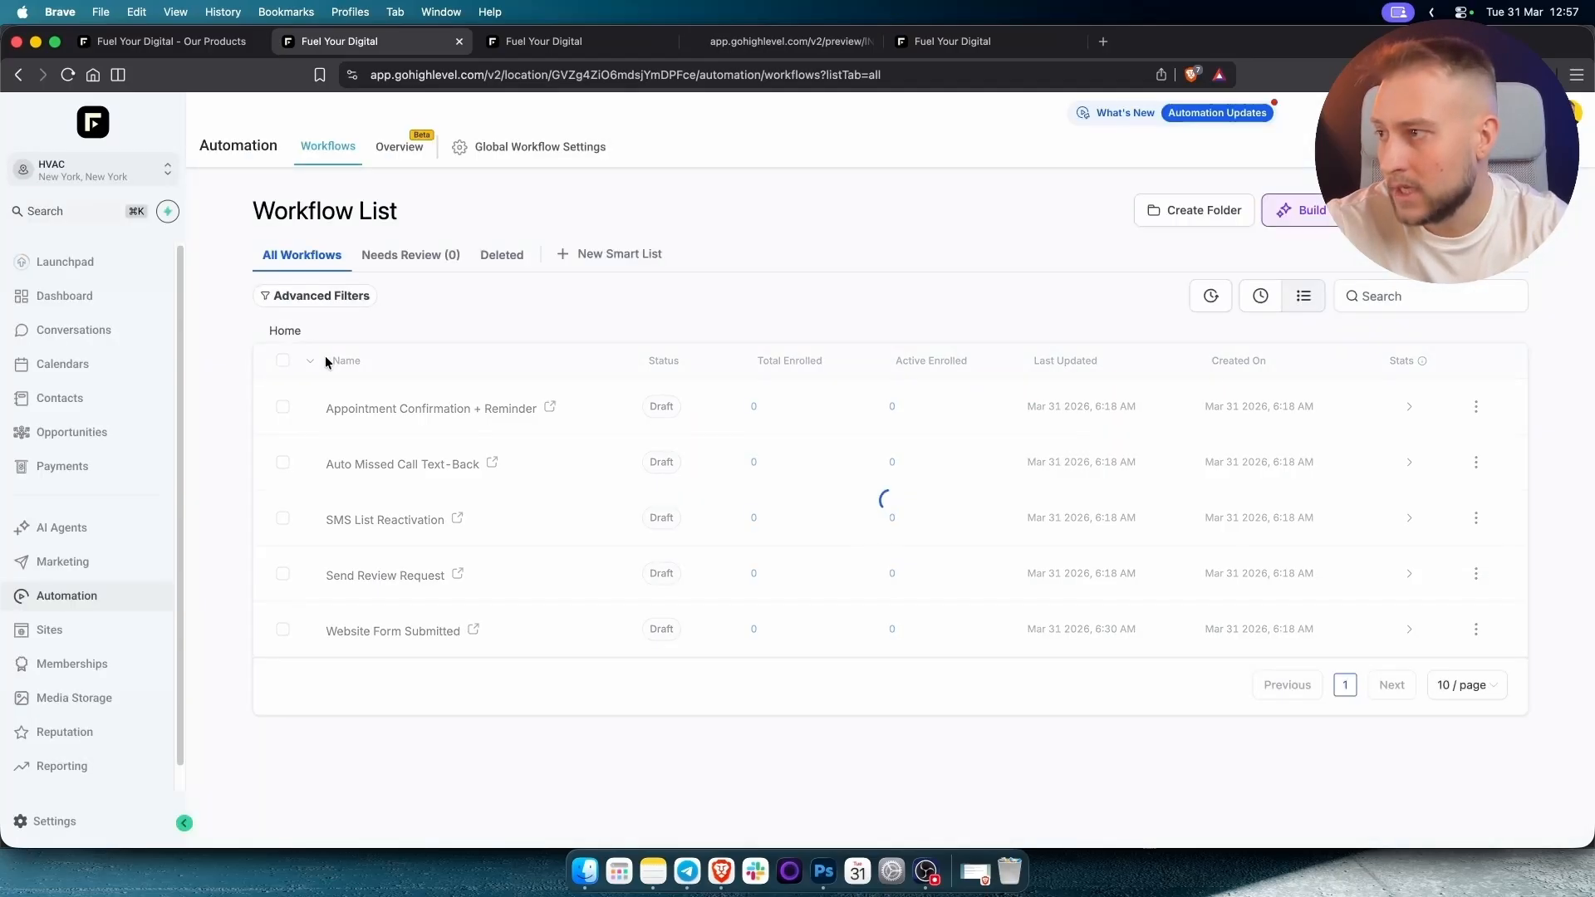
# Check the CoolBreeze site preview and close its form popup.
pyautogui.press('super+4')
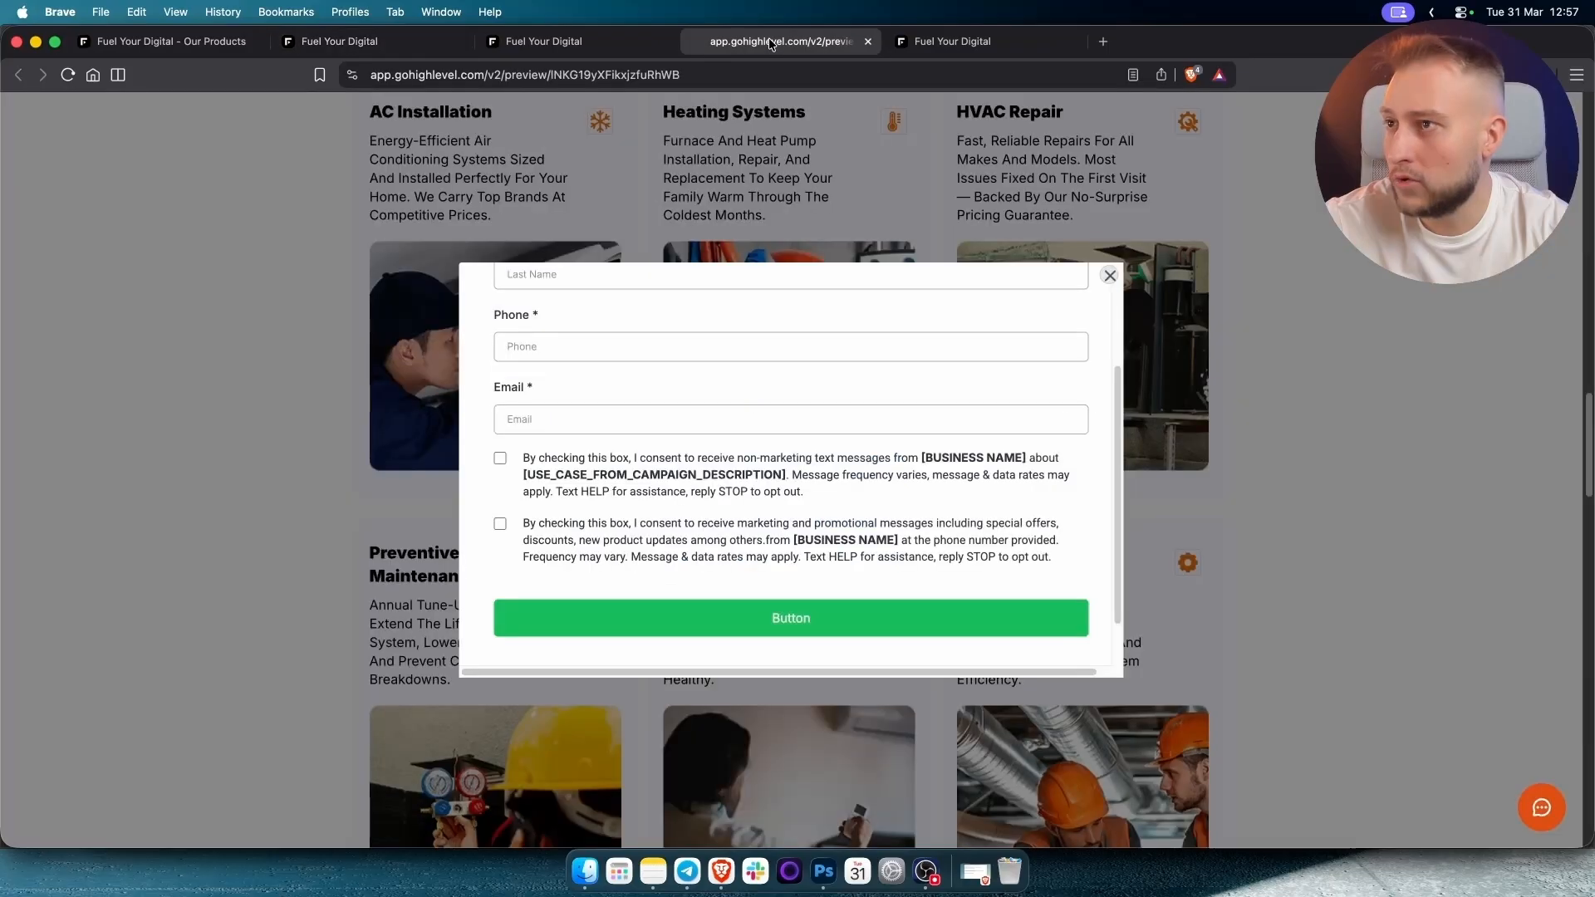
pyautogui.click(1110, 274)
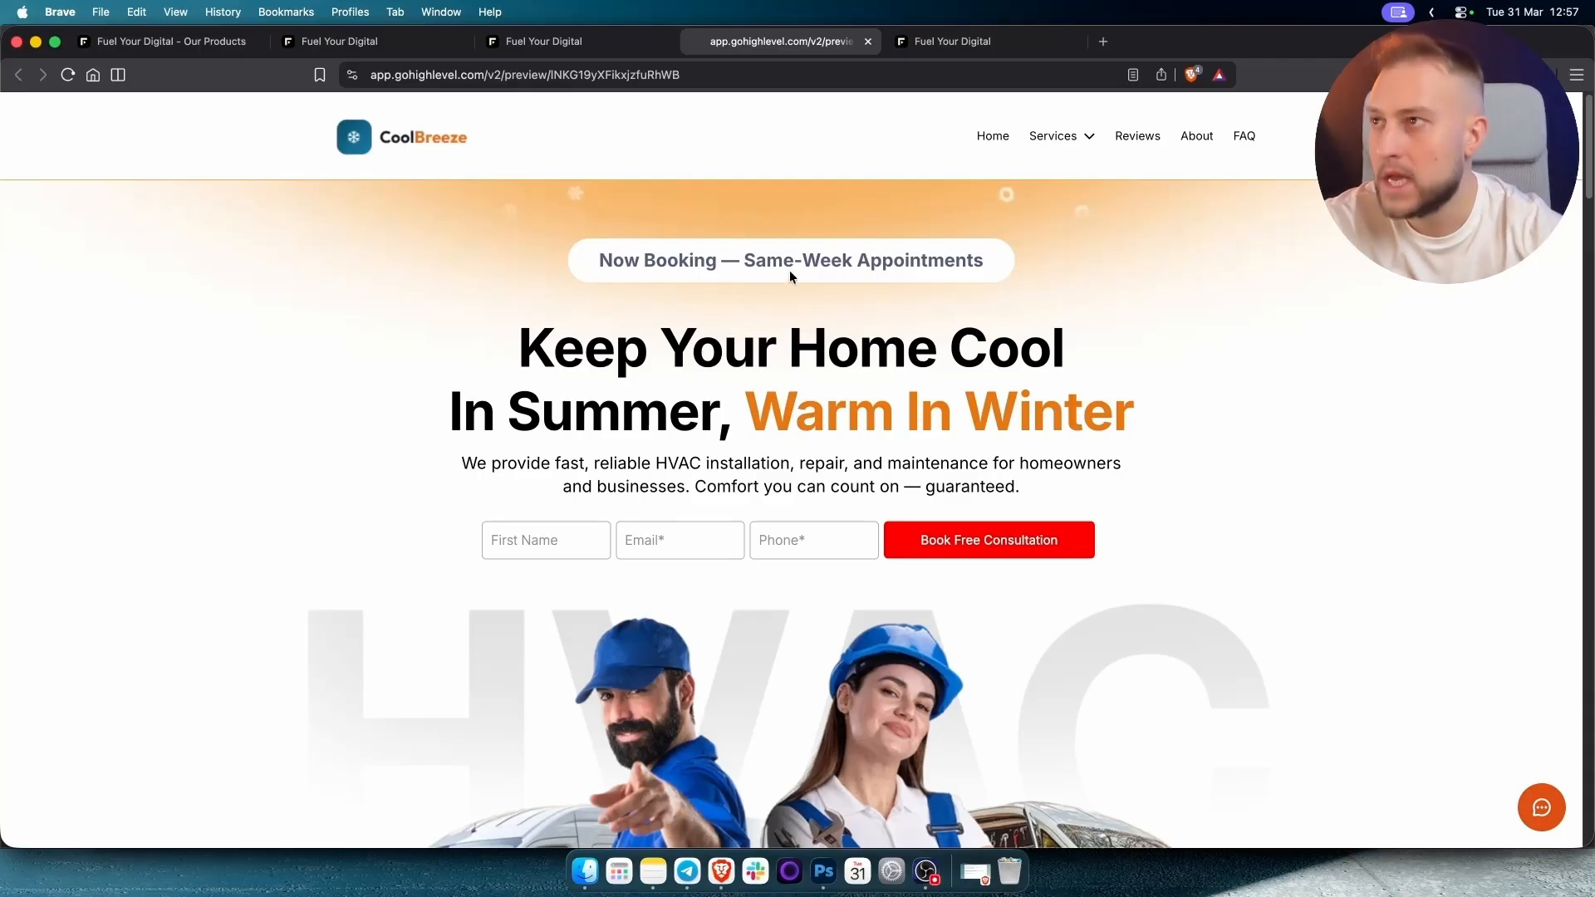
pyautogui.click(580, 45)
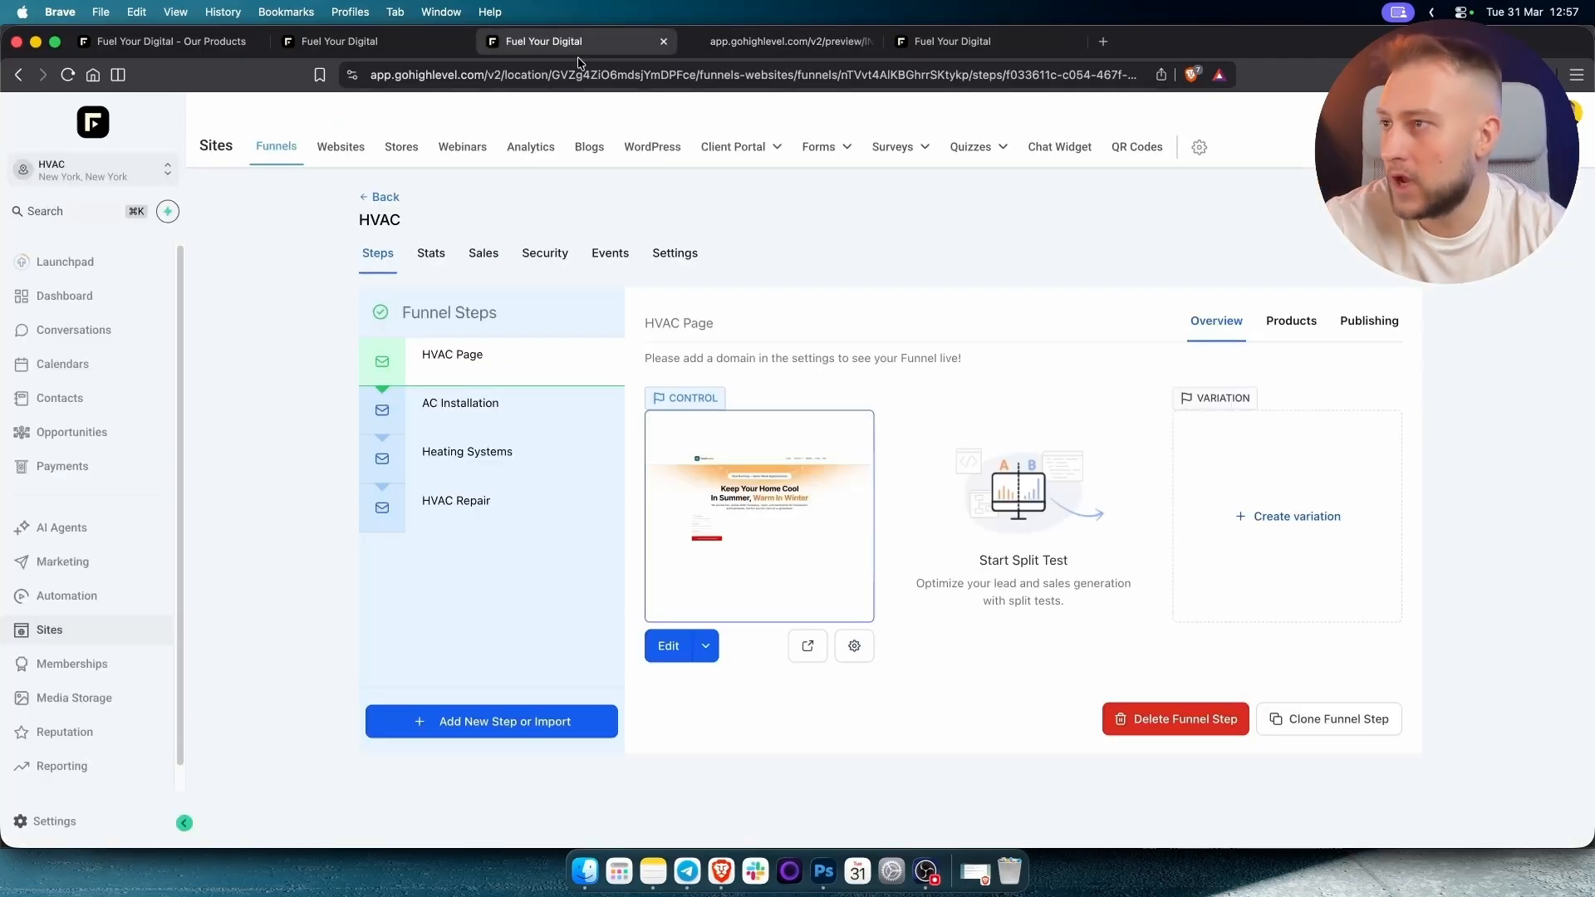
# Open the HVAC sub-account's Voice AI agent list.
pyautogui.click(79, 532)
pyautogui.click(490, 147)
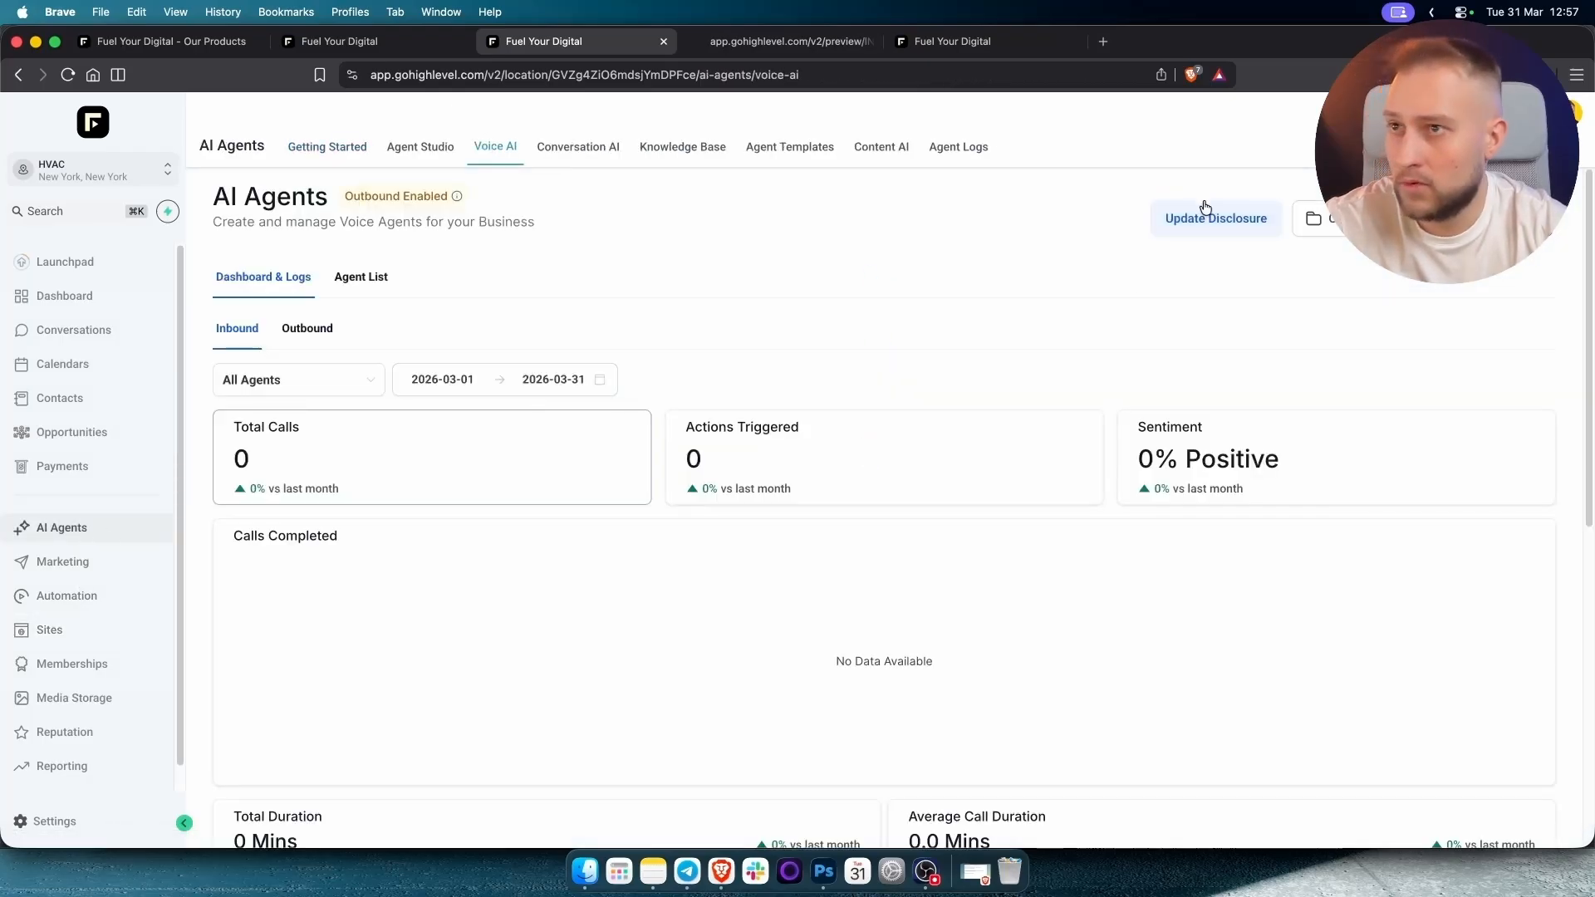
pyautogui.click(359, 279)
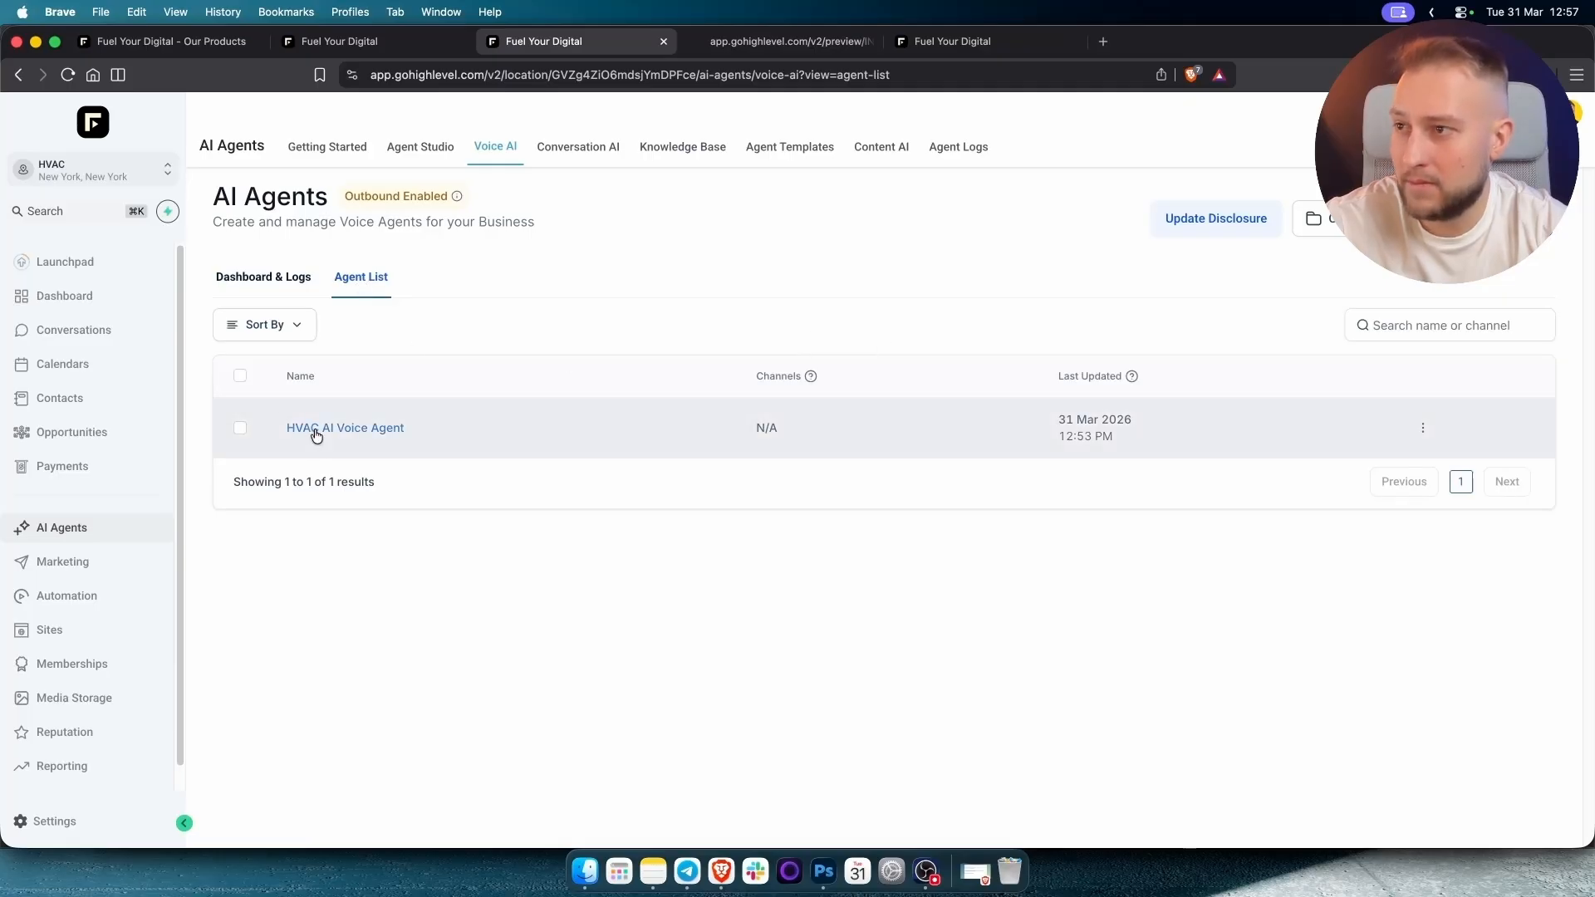
# Open the HVAC AI Voice Agent and review its details and CoolBreeze inbound greeting.
pyautogui.click(382, 430)
pyautogui.scroll(-4, 432, 536)
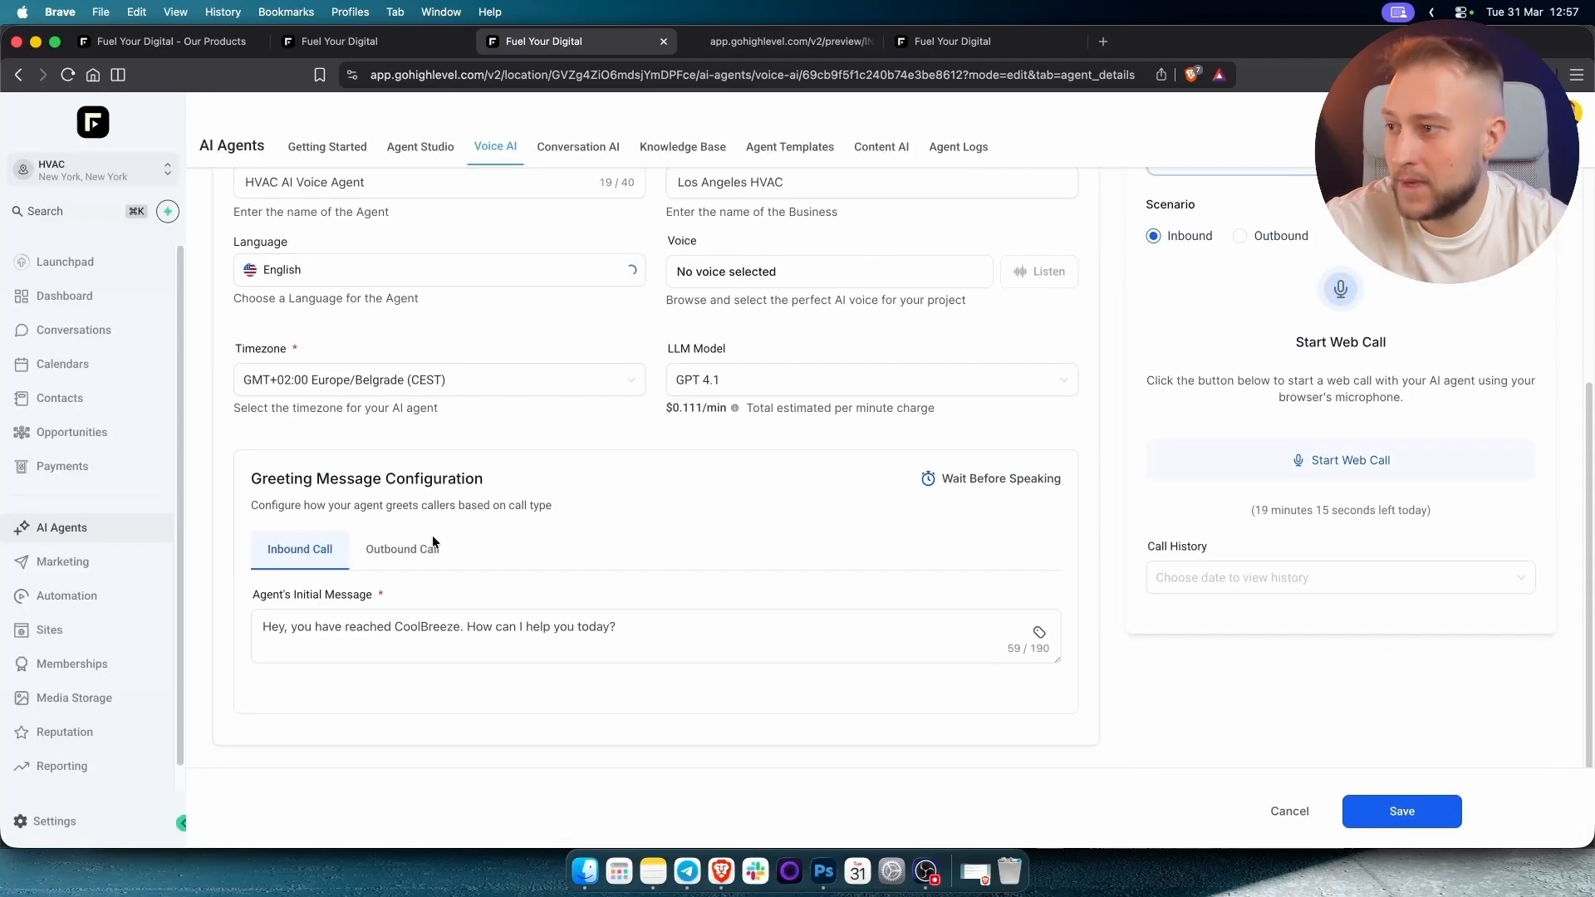
pyautogui.scroll(-2, 432, 538)
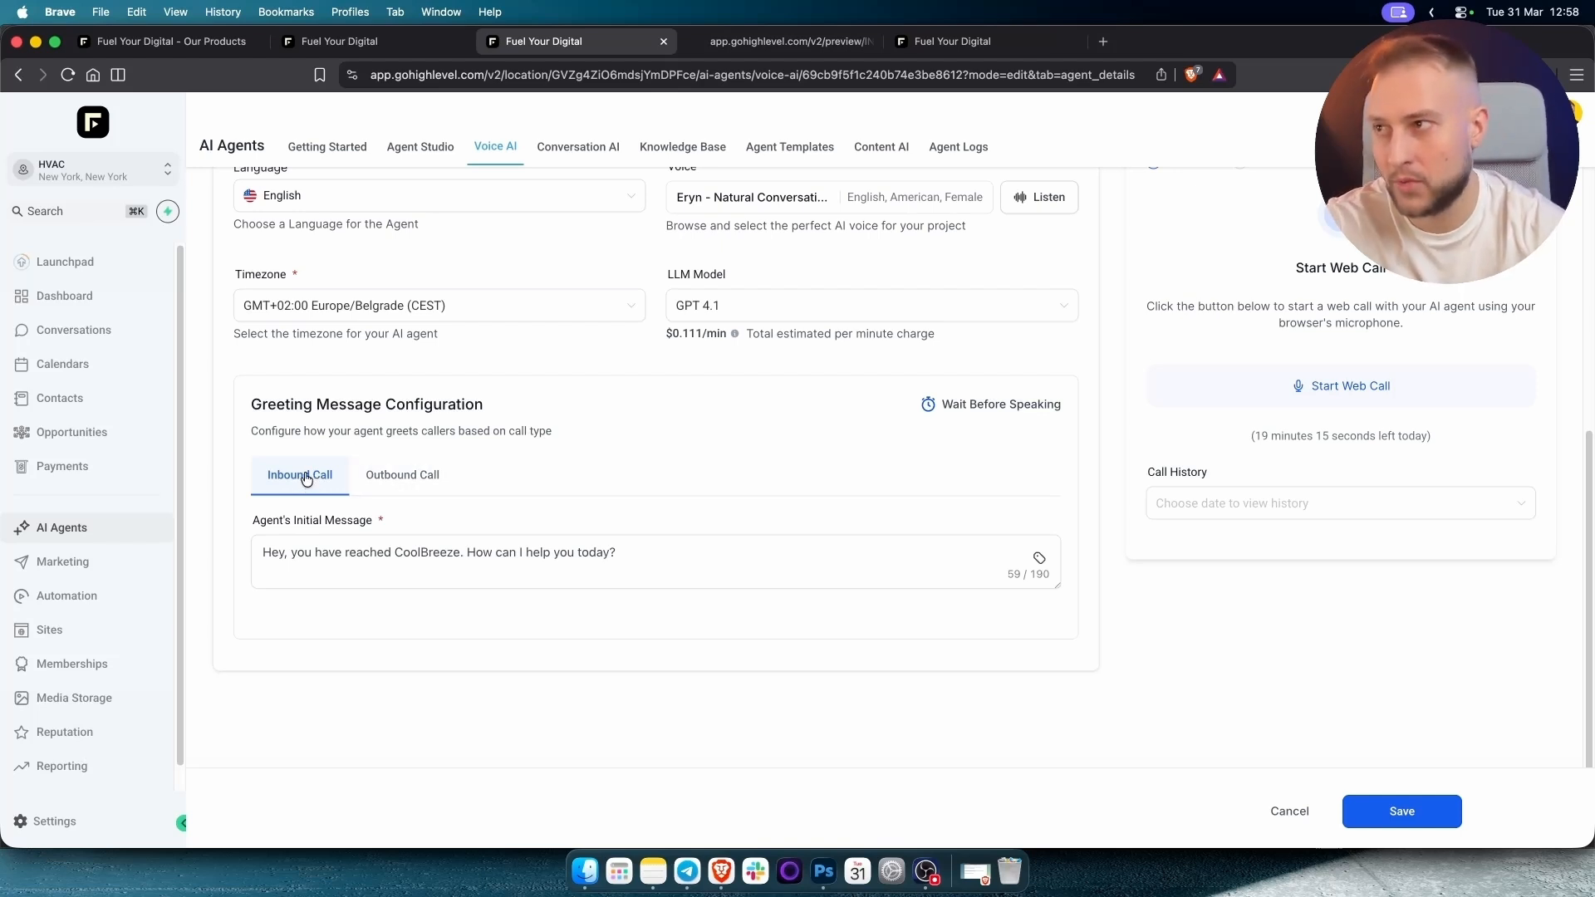
pyautogui.hotkey('ctrl', 'Tab')
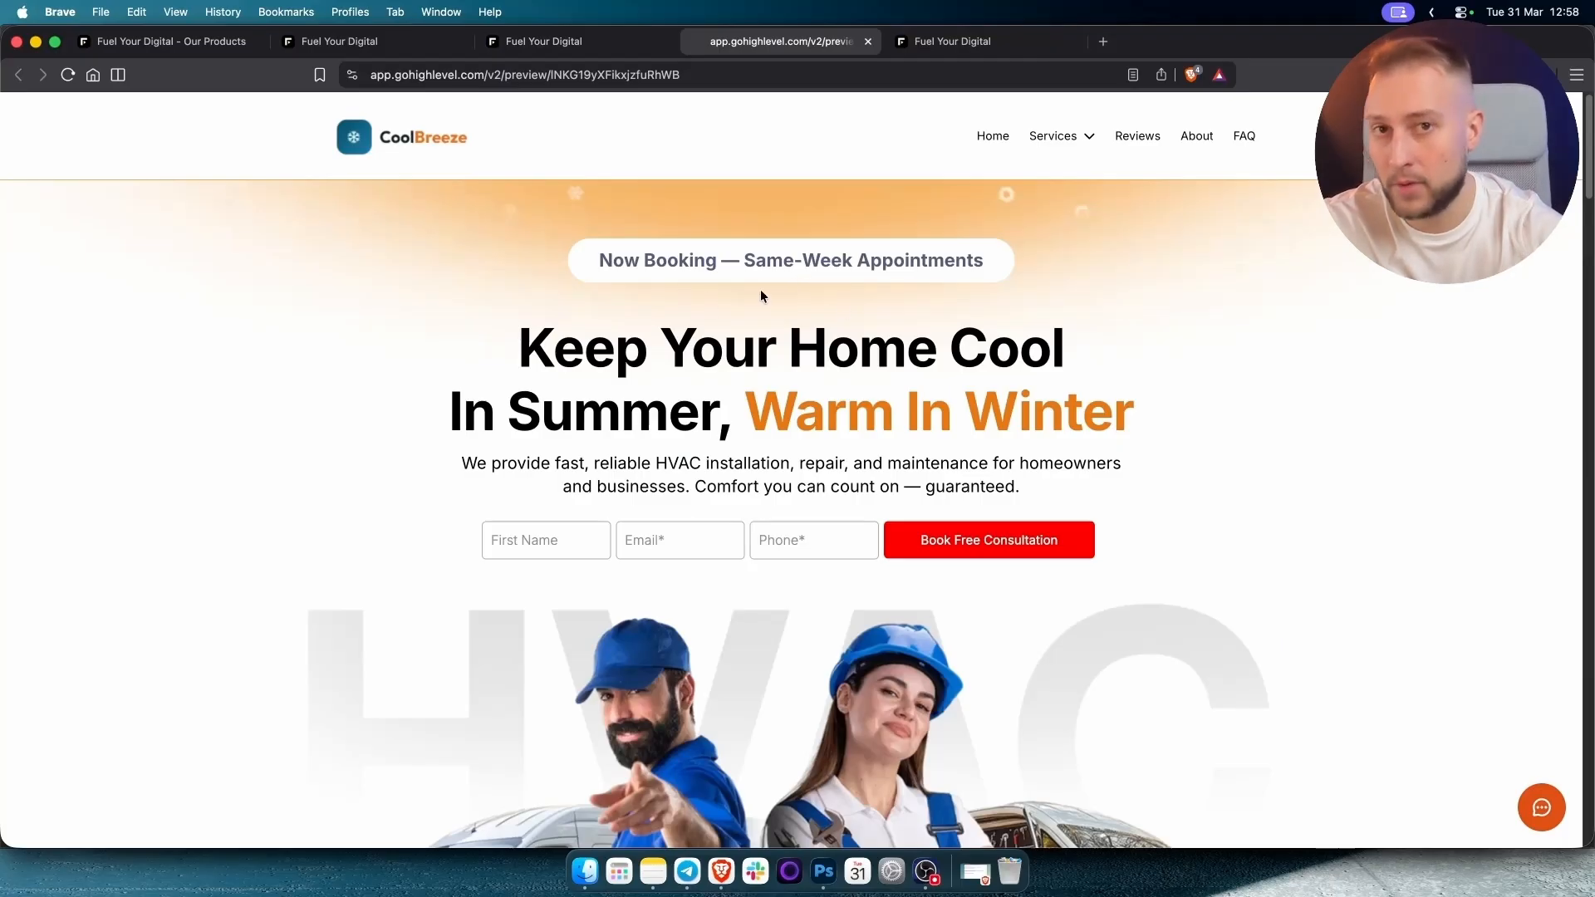
pyautogui.click(585, 42)
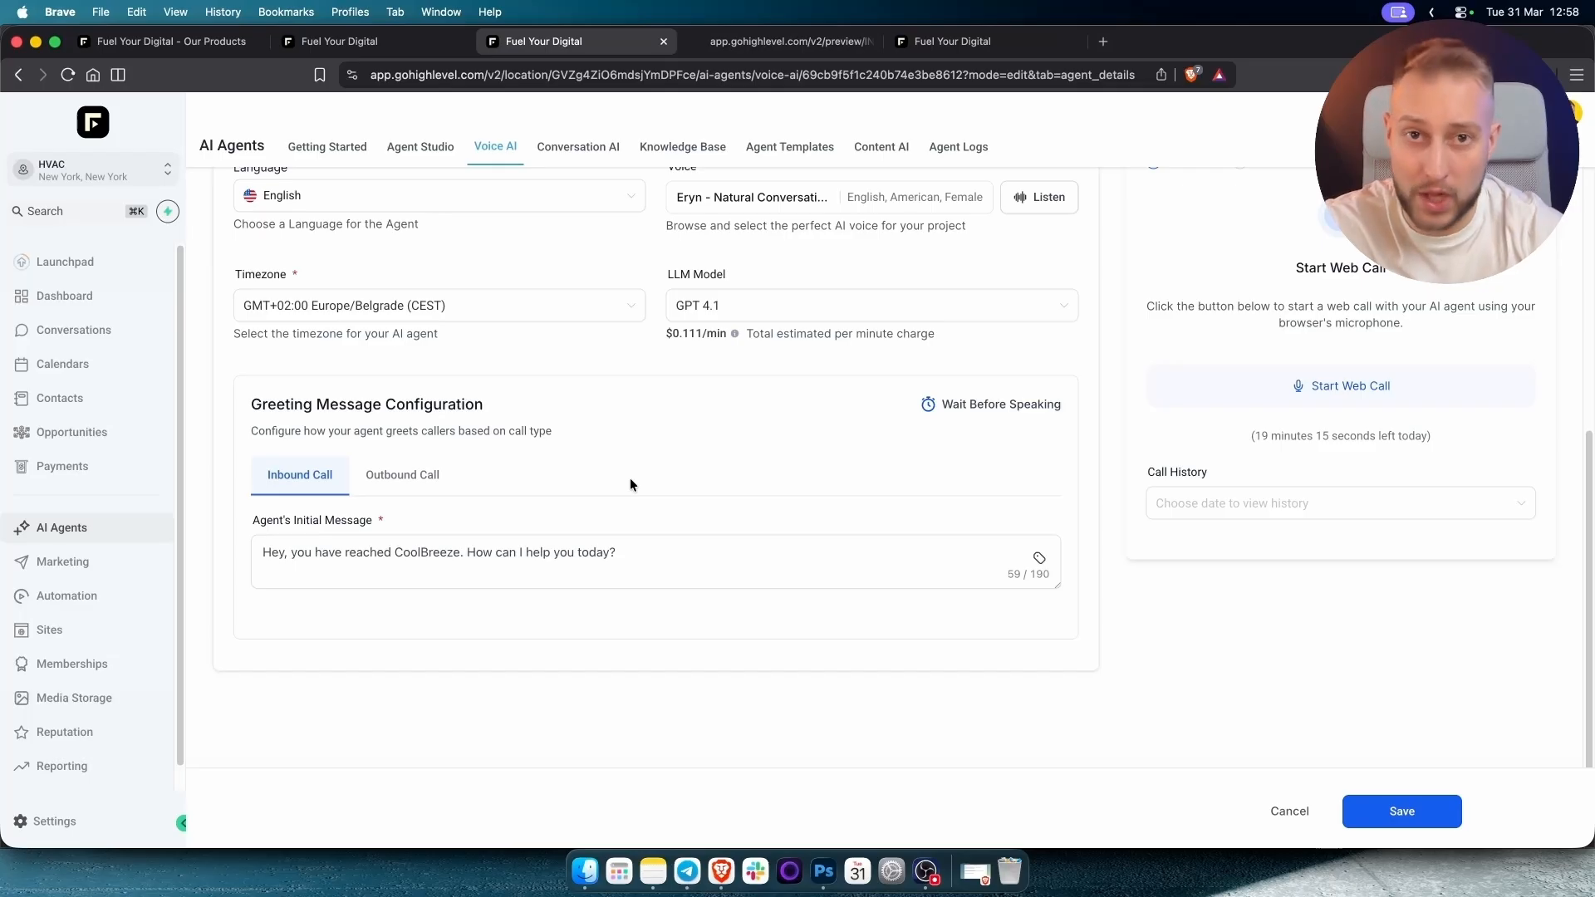
pyautogui.scroll(1, 628, 471)
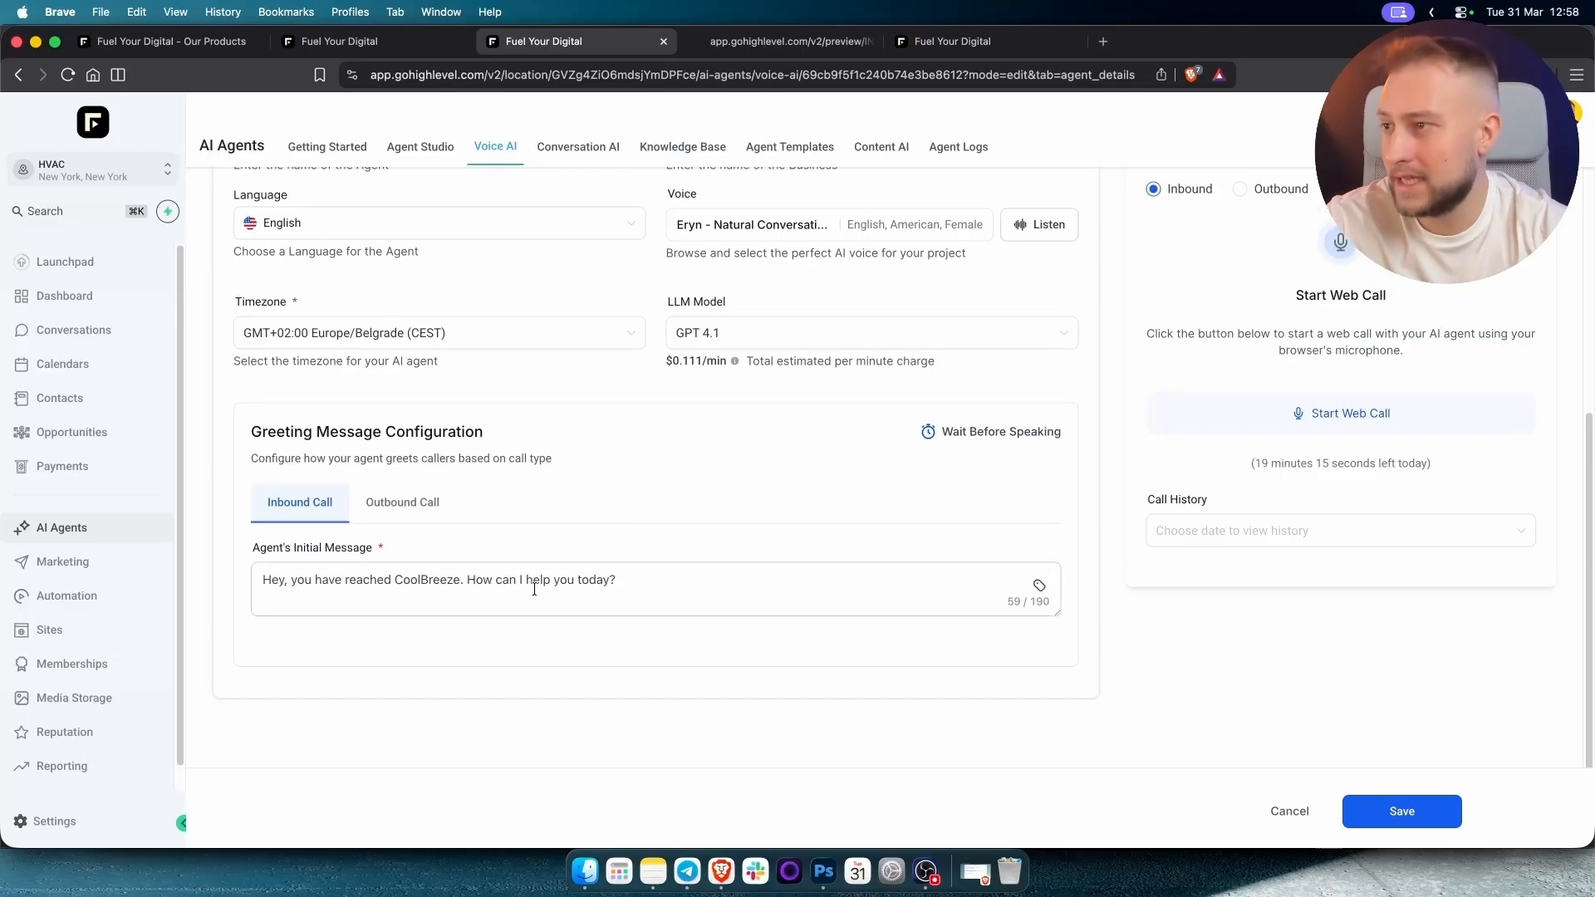
pyautogui.click(534, 580)
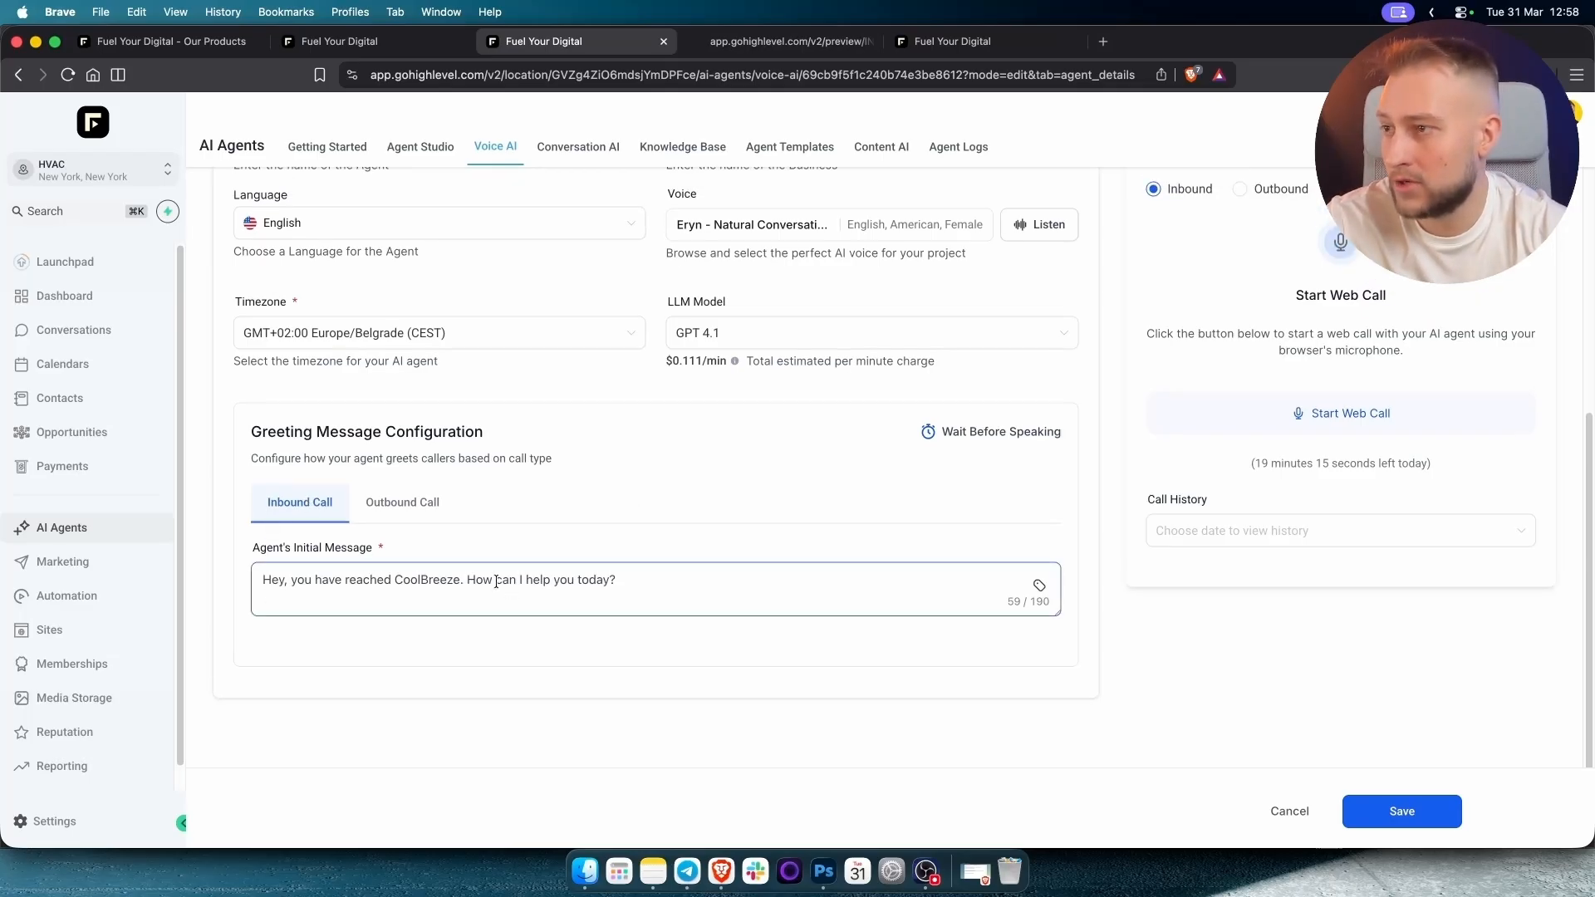
pyautogui.scroll(5, 708, 580)
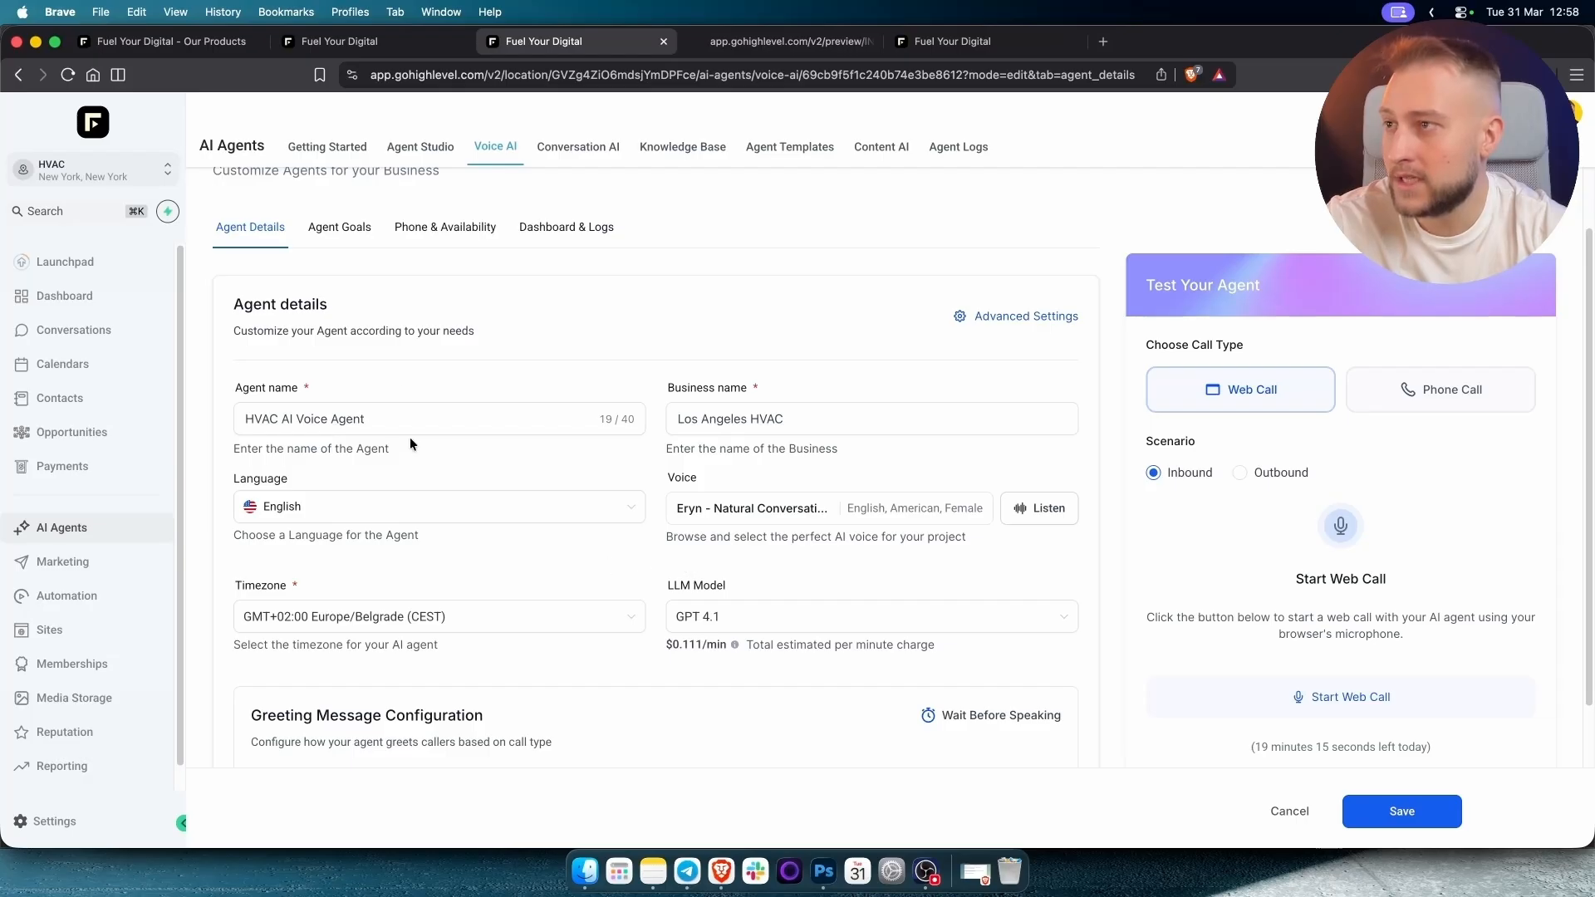
# Check the agent's Phone & Availability number options, then return to the Voice AI agent list.
pyautogui.click(442, 232)
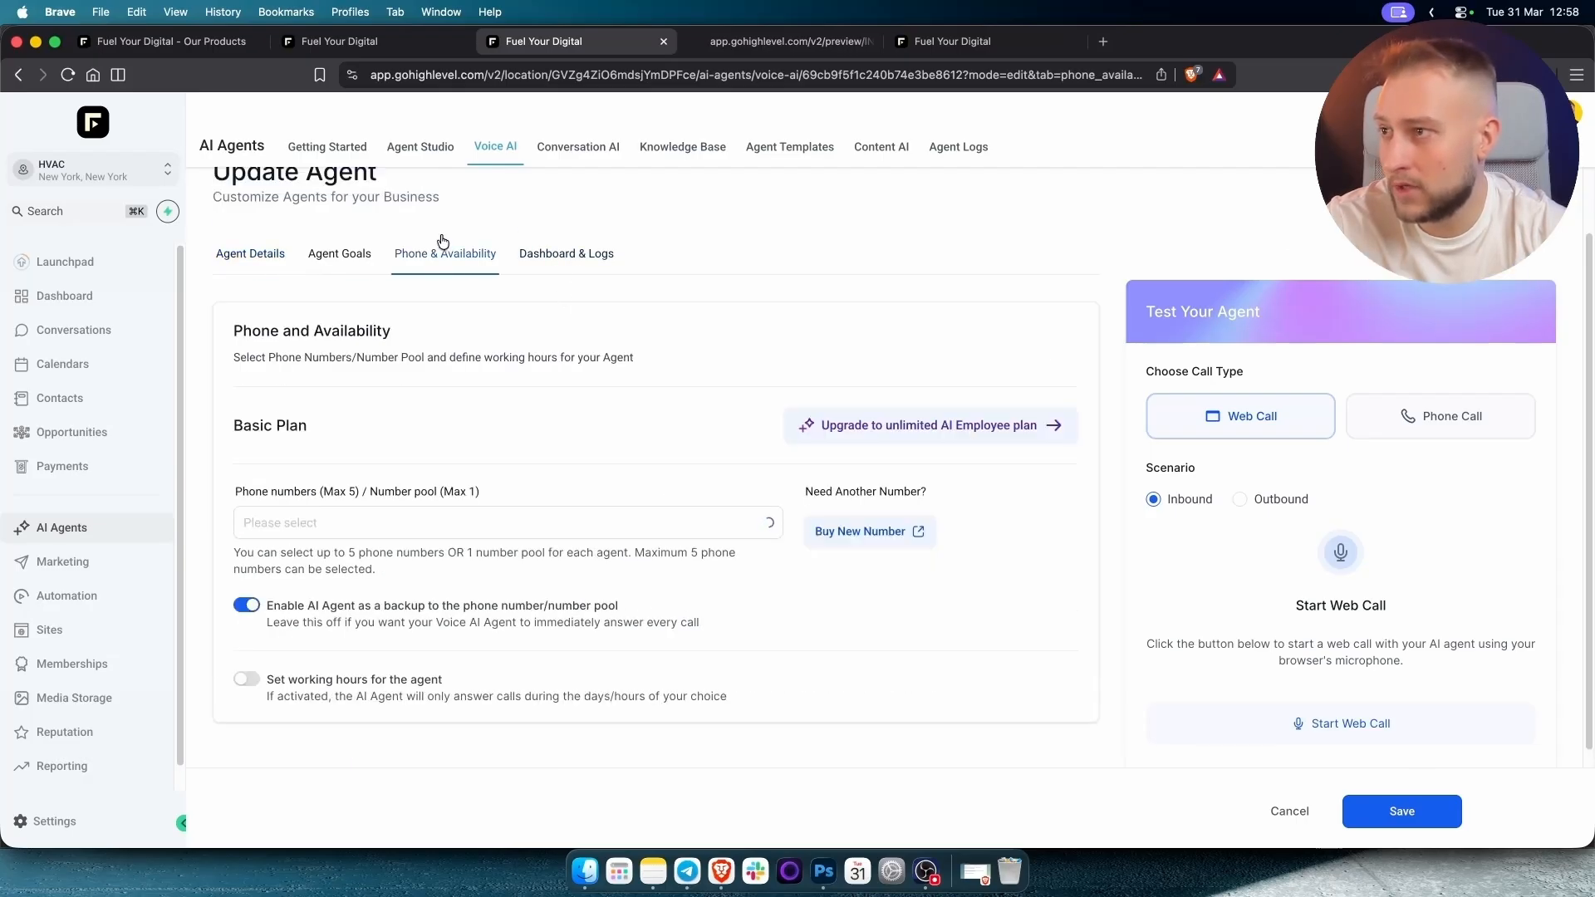
pyautogui.click(347, 529)
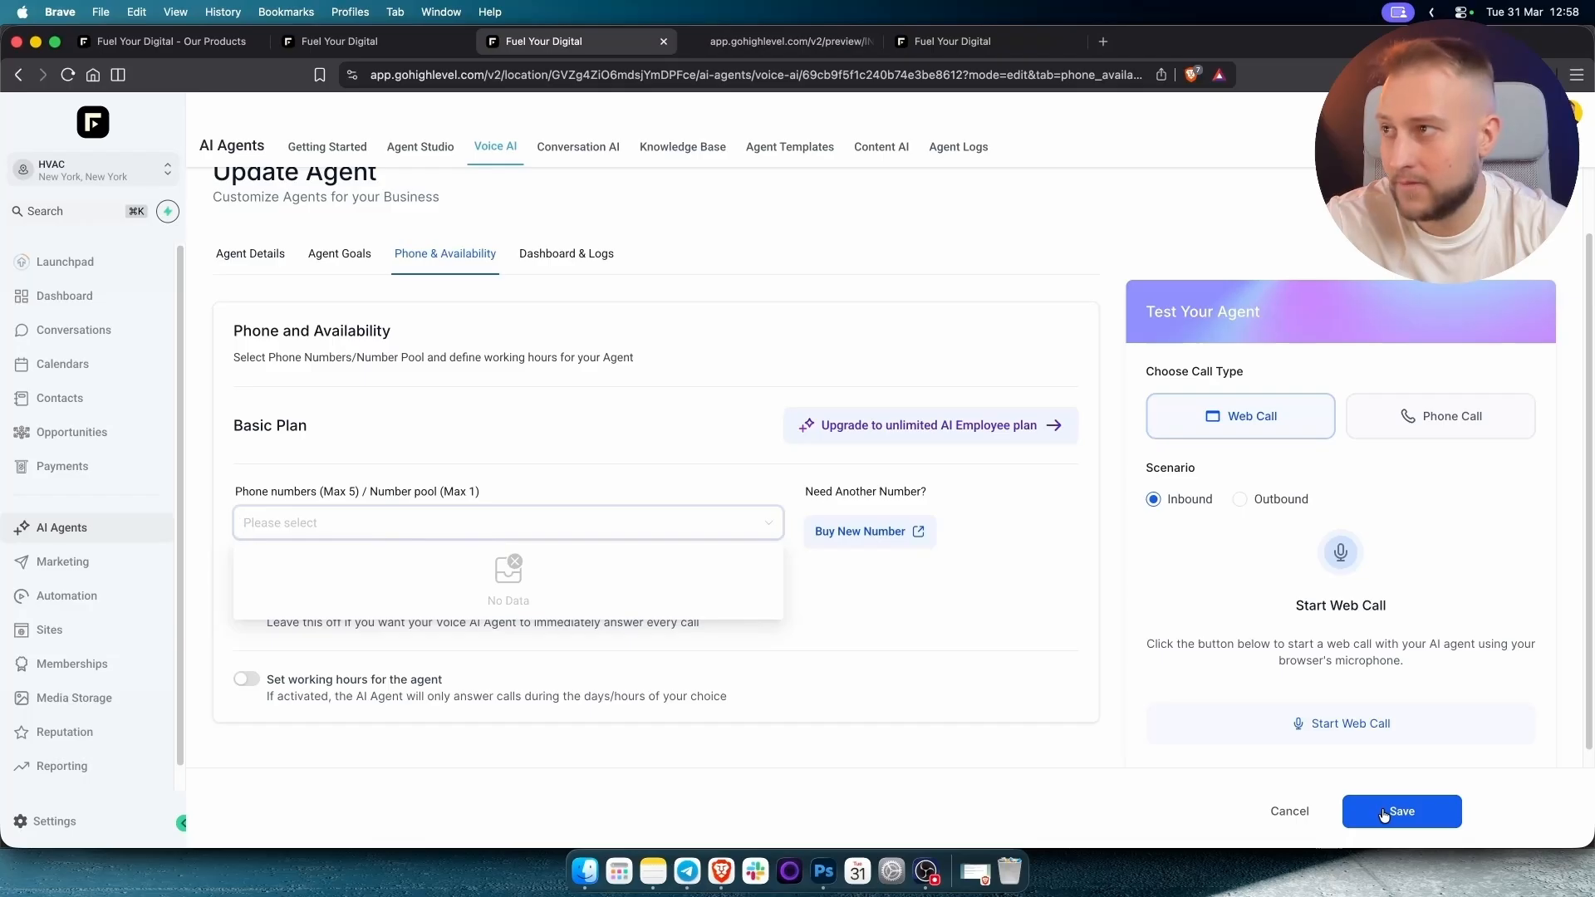
pyautogui.click(500, 157)
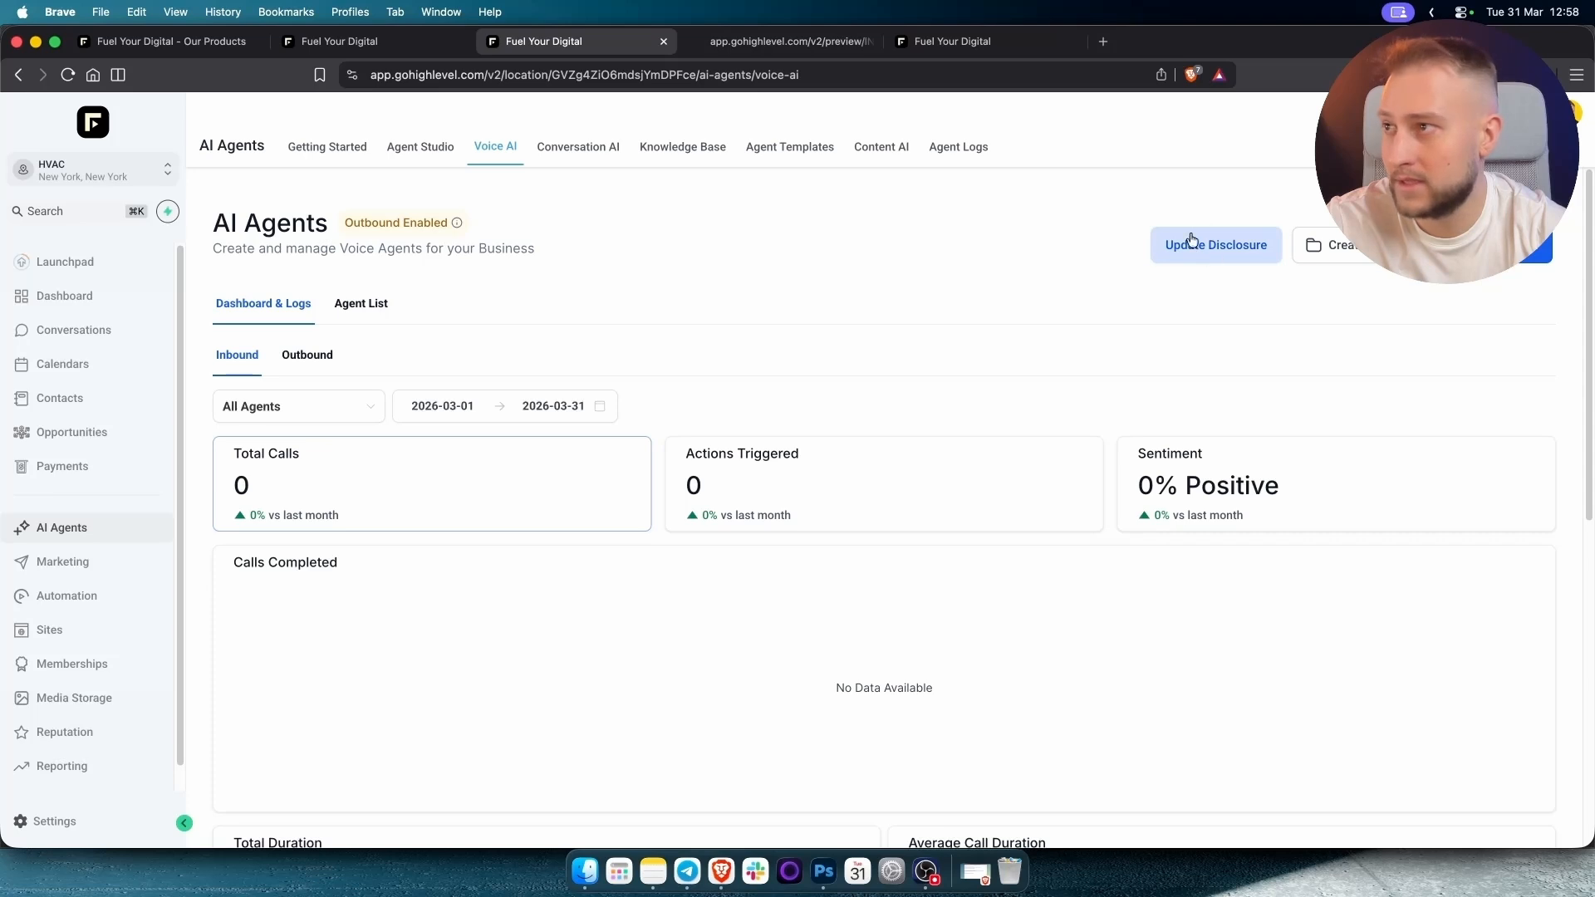
pyautogui.tripleClick(385, 225)
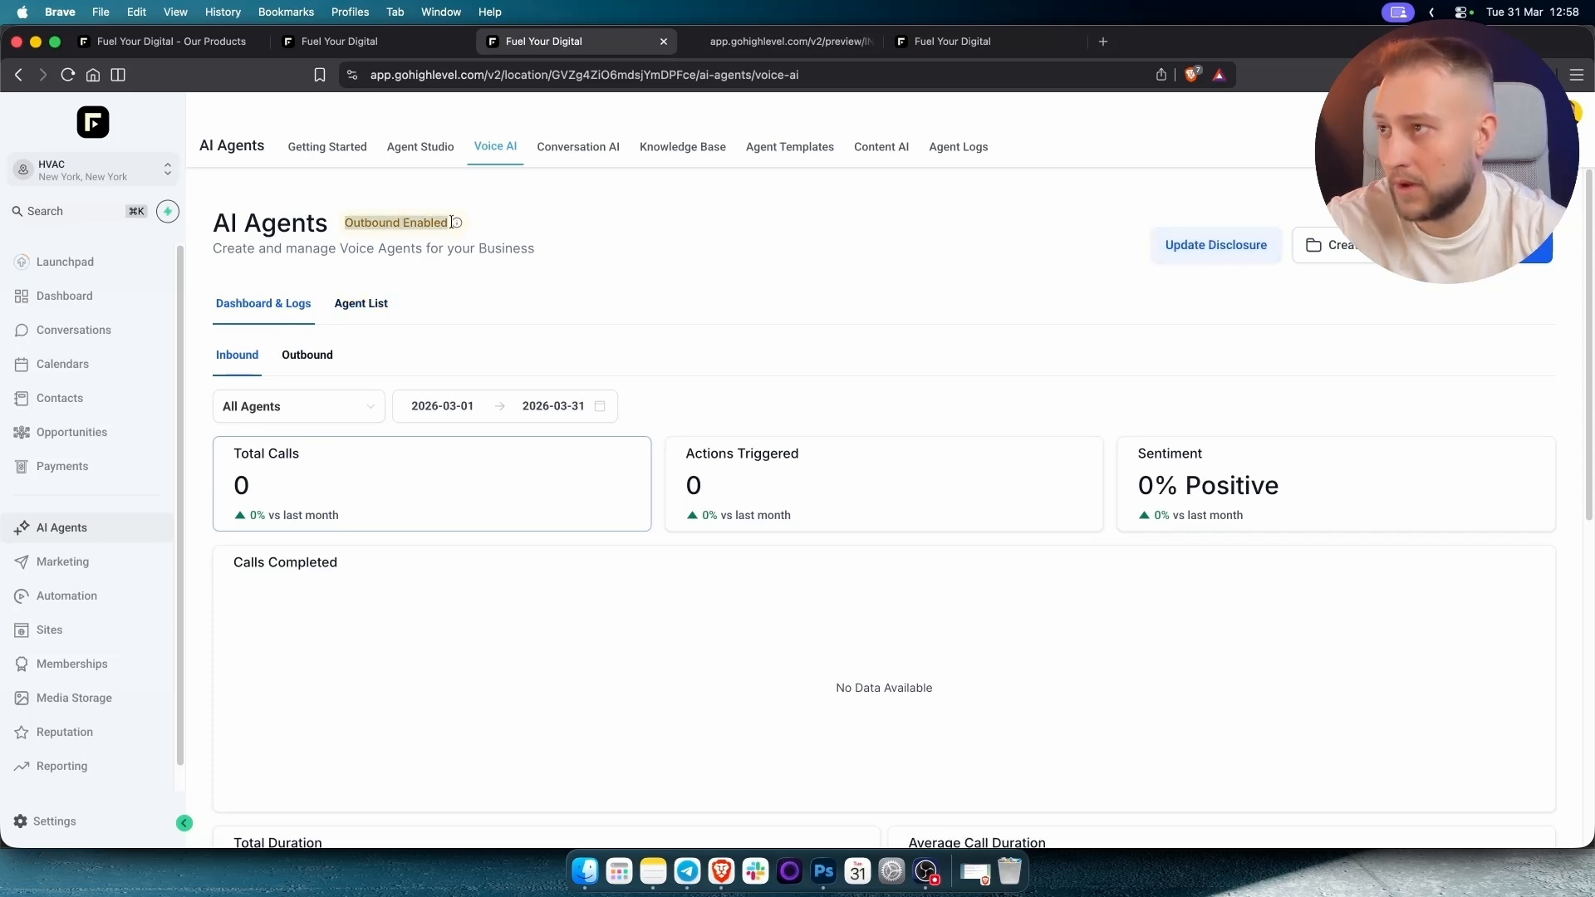
pyautogui.click(361, 307)
pyautogui.click(1423, 457)
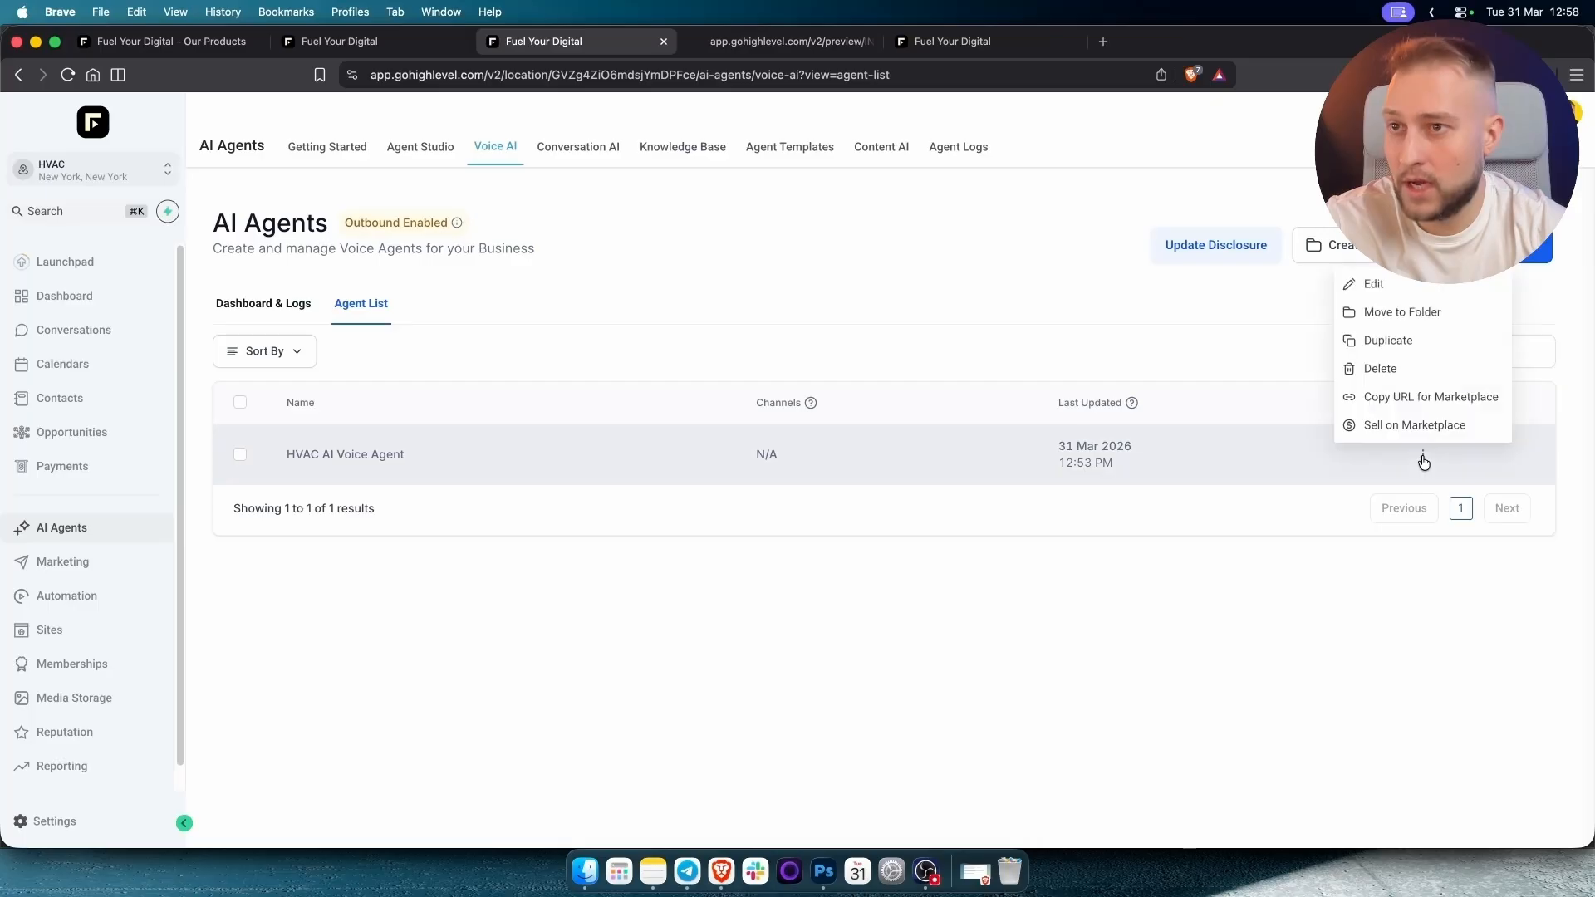
pyautogui.click(1399, 341)
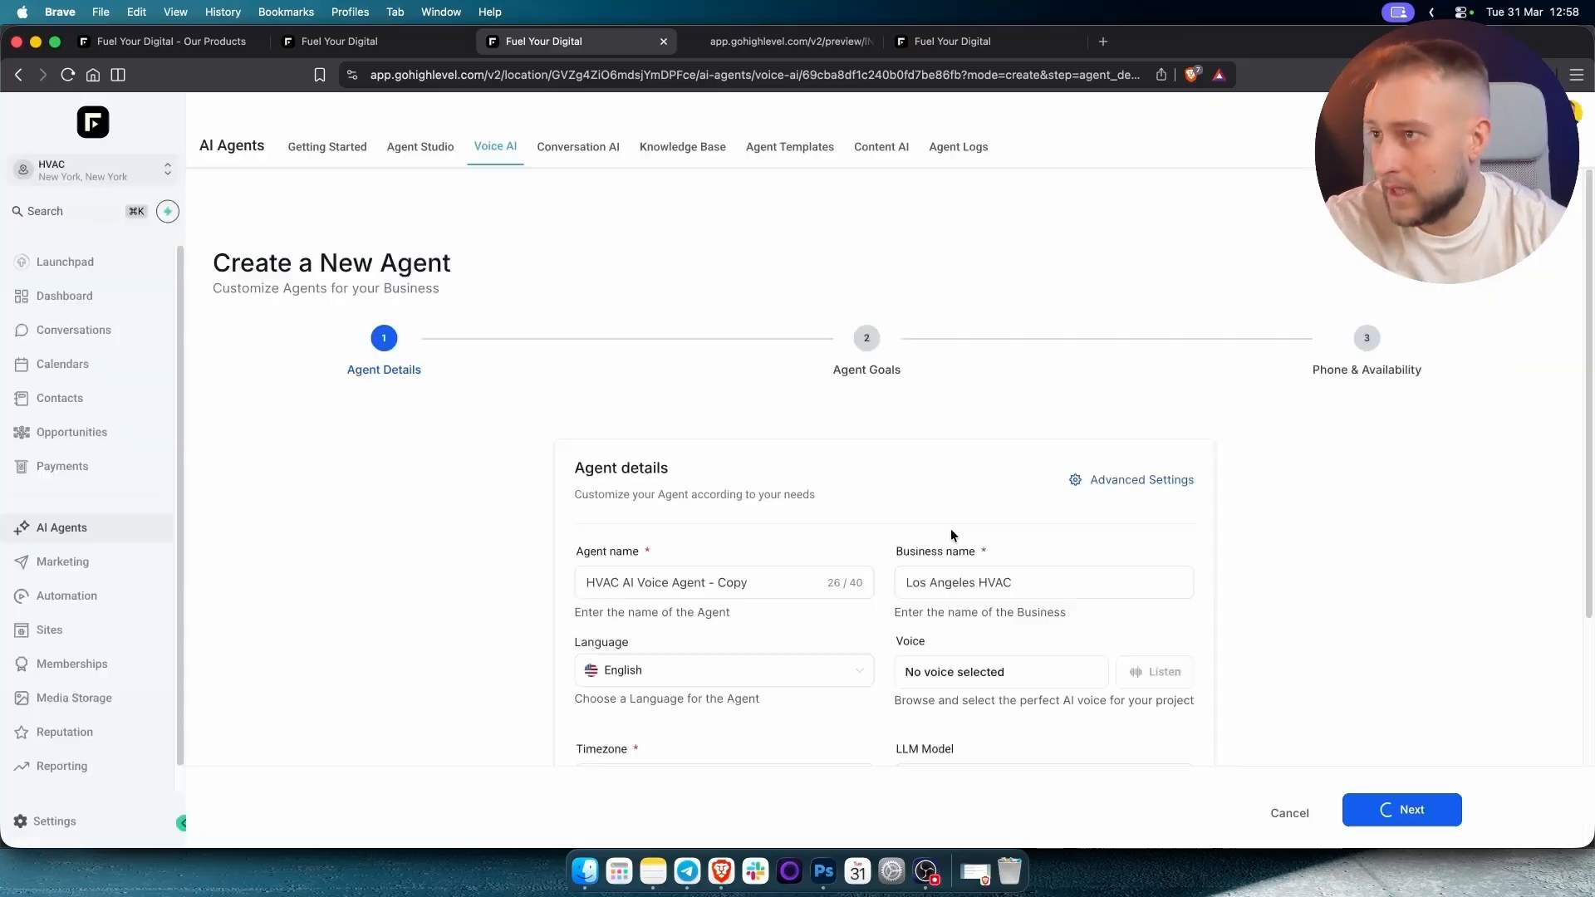
pyautogui.scroll(-5, 879, 560)
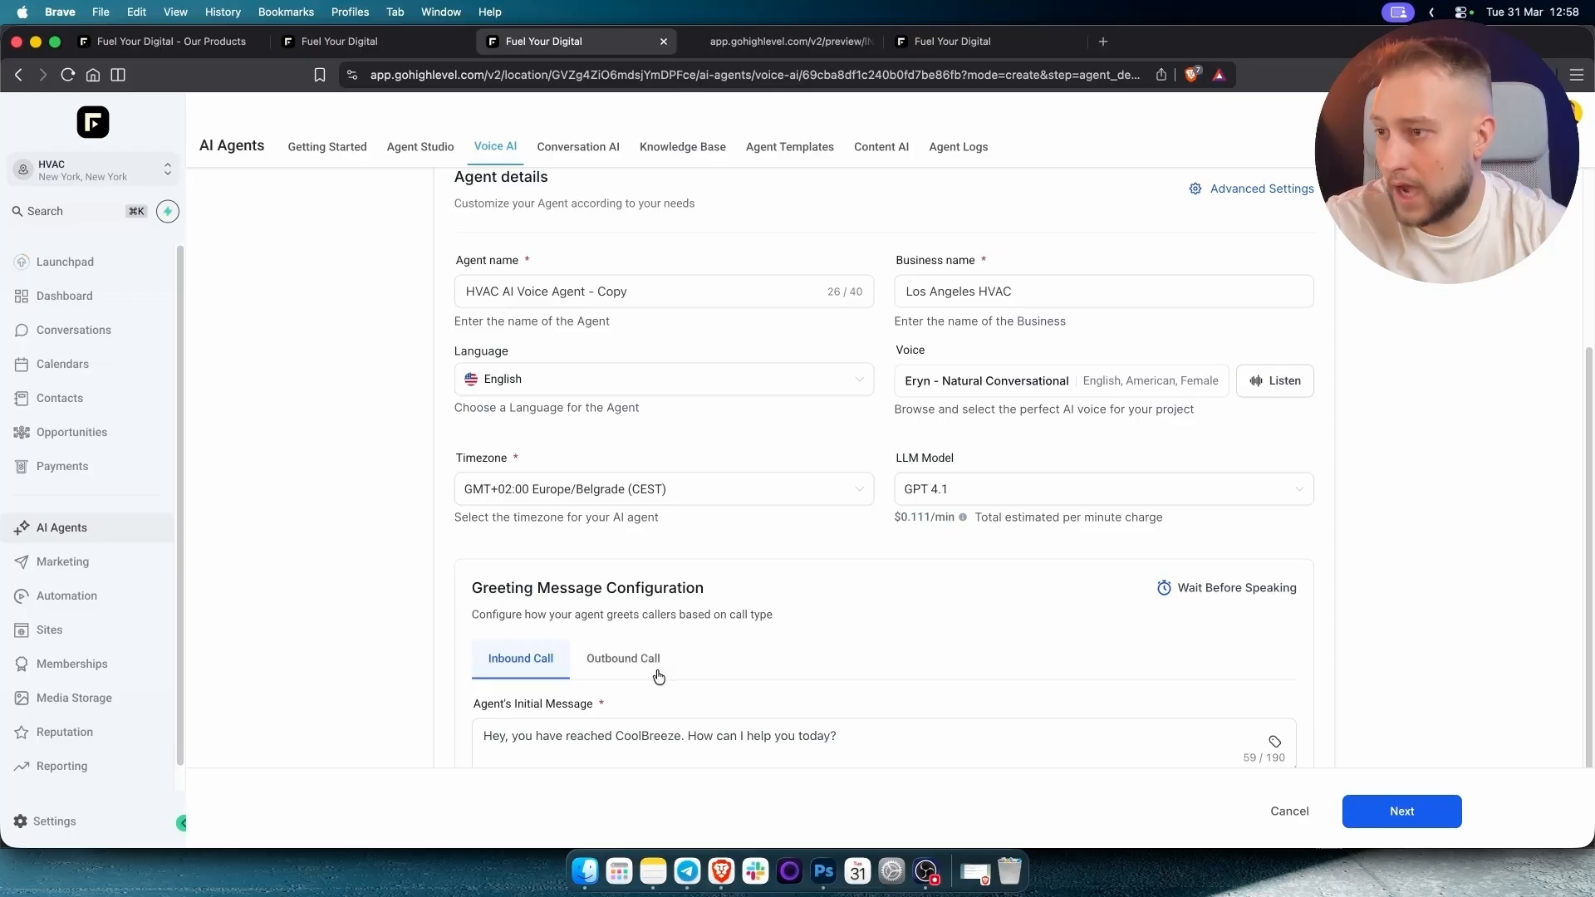
pyautogui.click(623, 659)
pyautogui.scroll(-2, 567, 612)
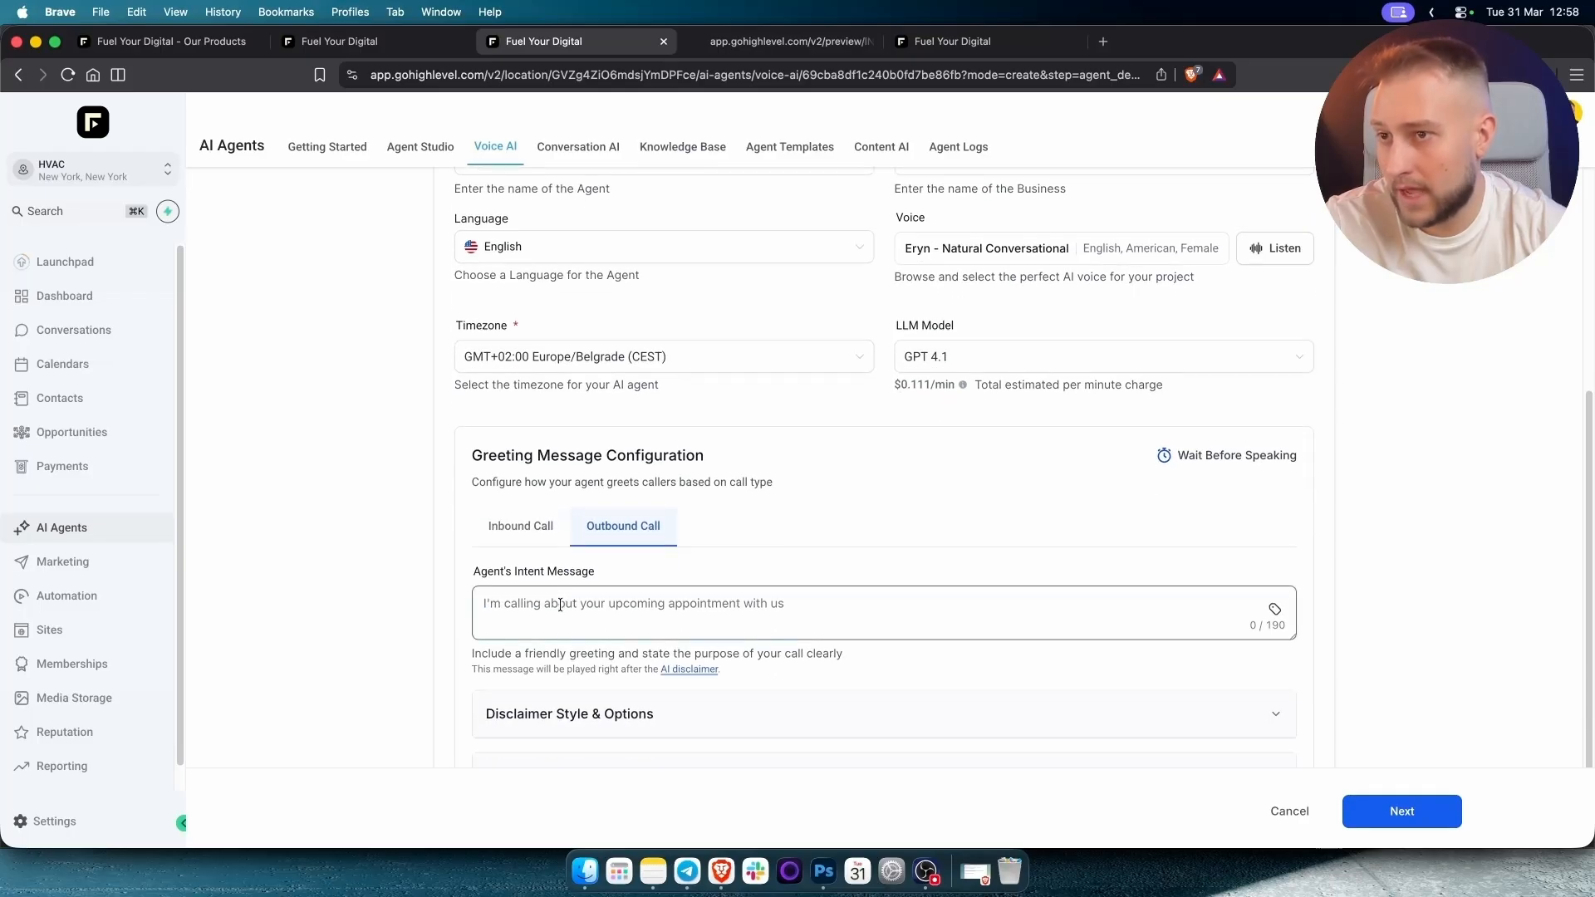
pyautogui.scroll(-2, 561, 609)
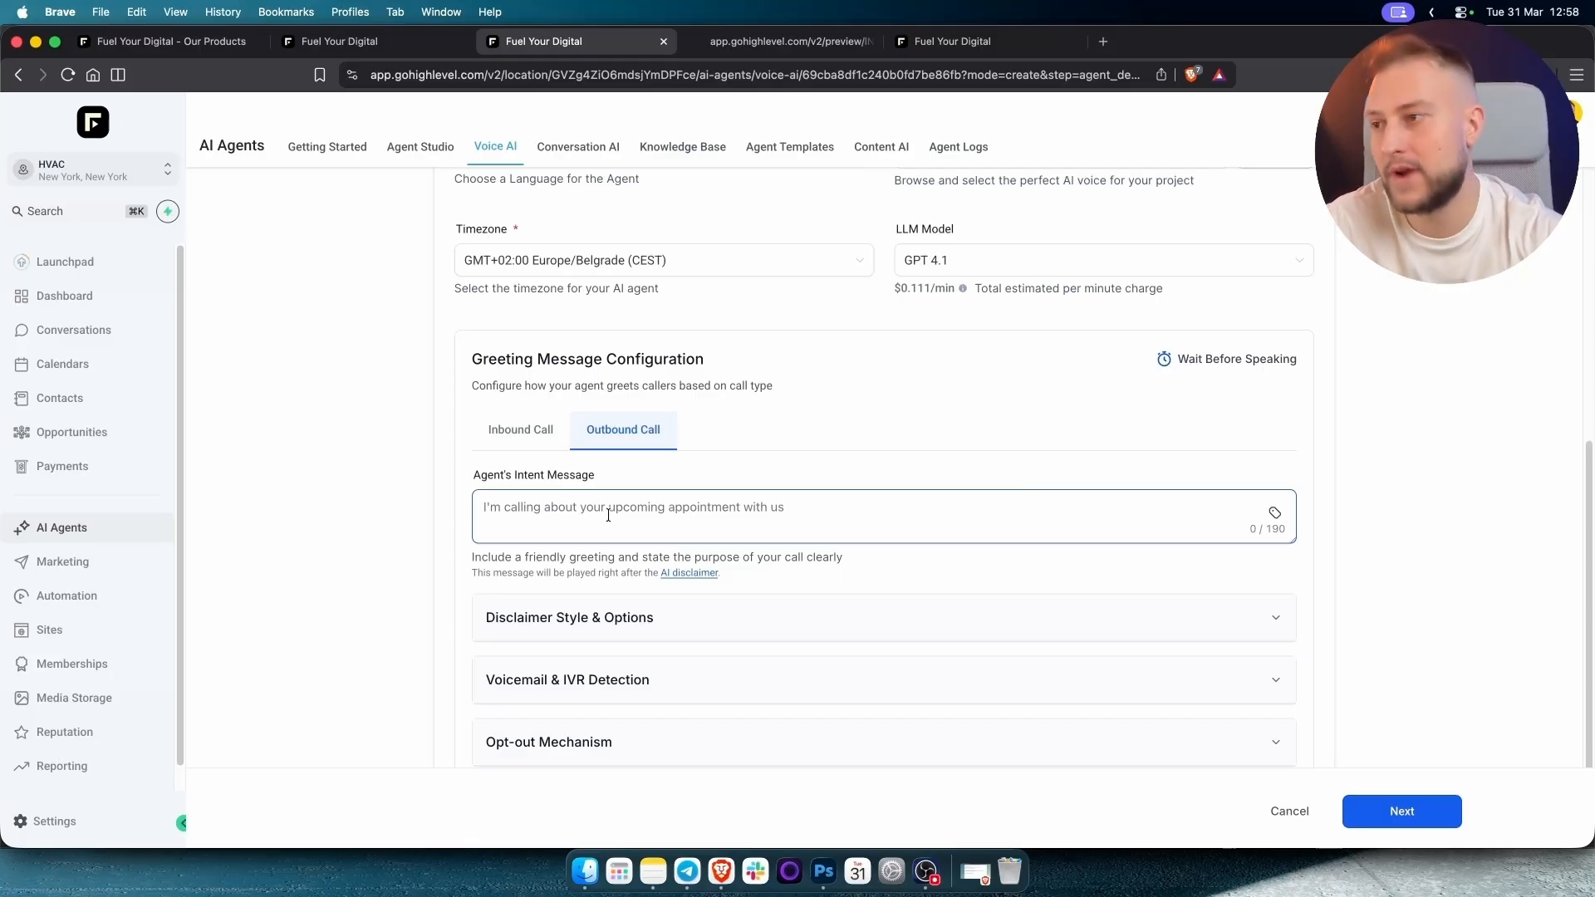
pyautogui.click(554, 611)
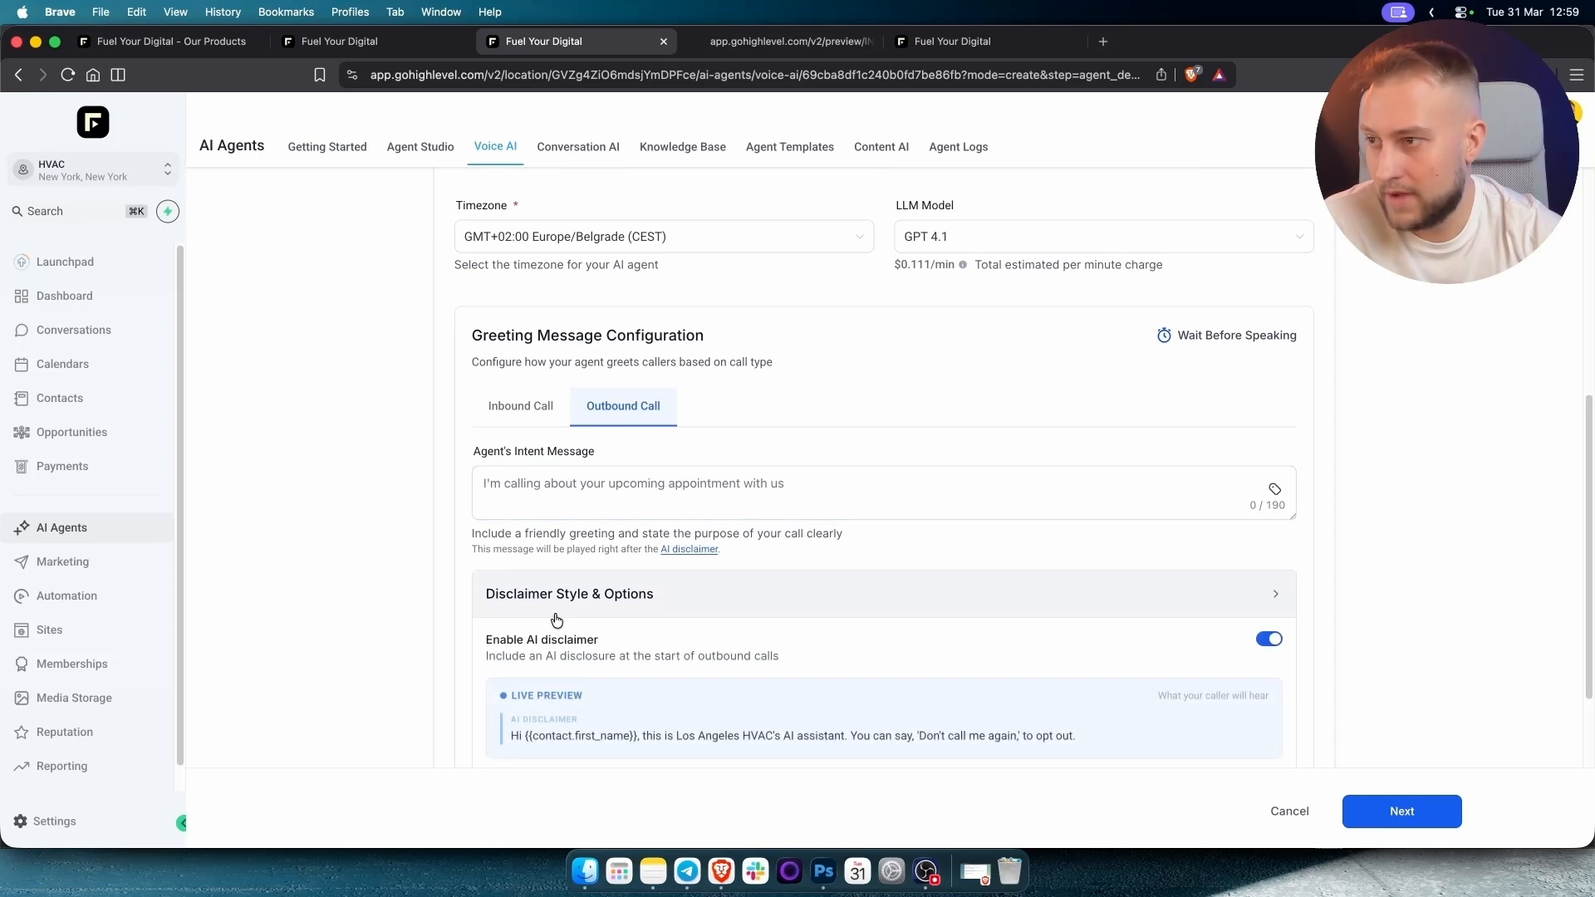
pyautogui.scroll(-2, 554, 607)
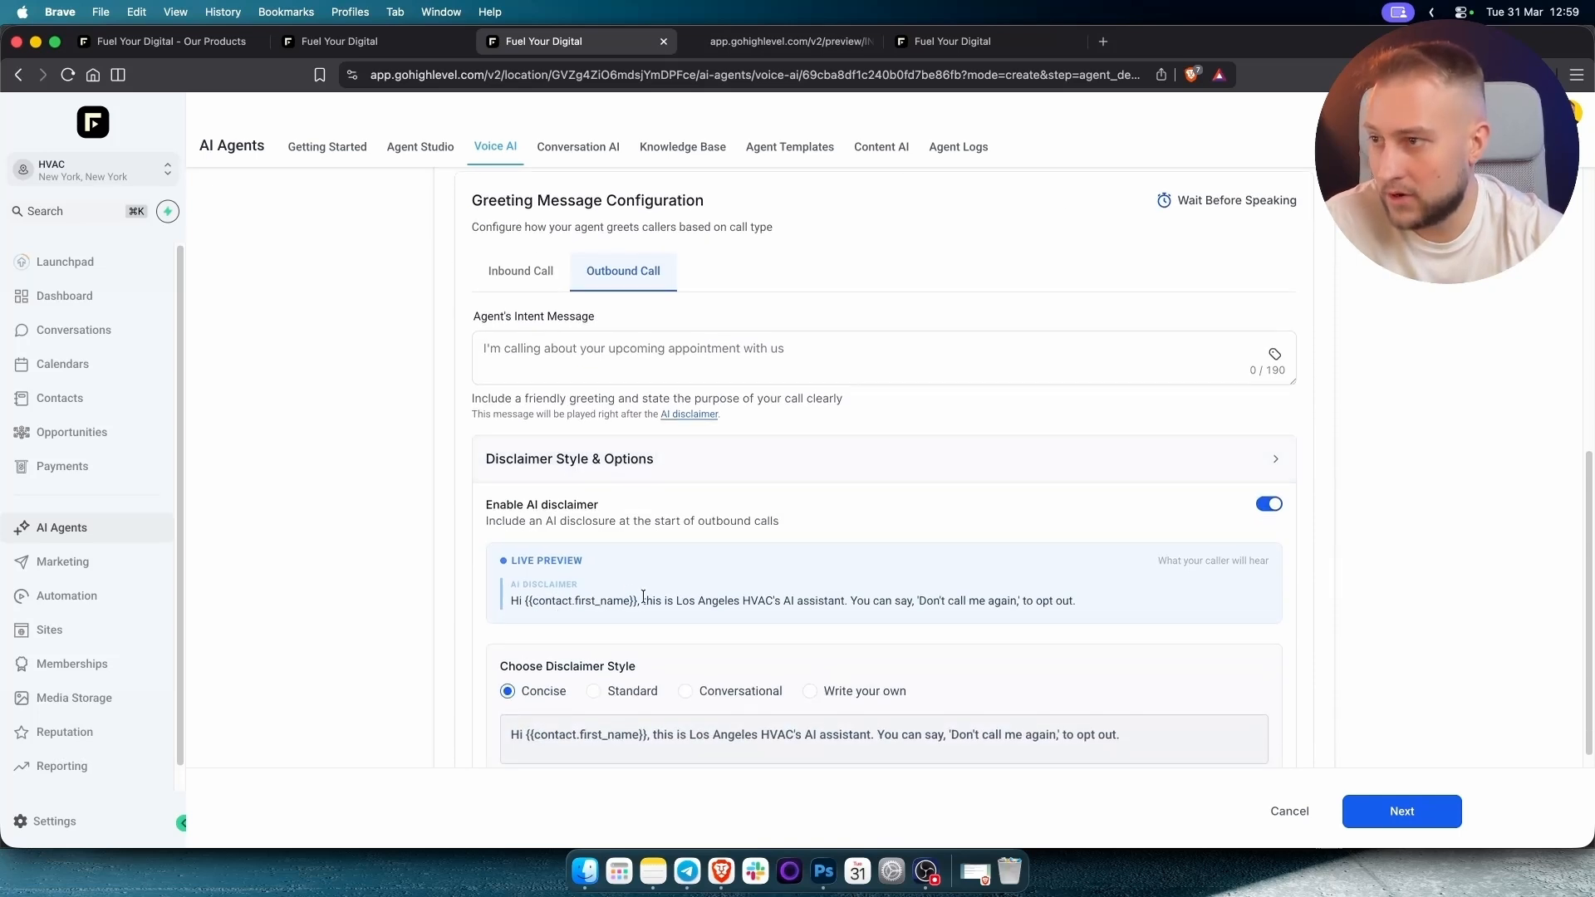
pyautogui.tripleClick(808, 602)
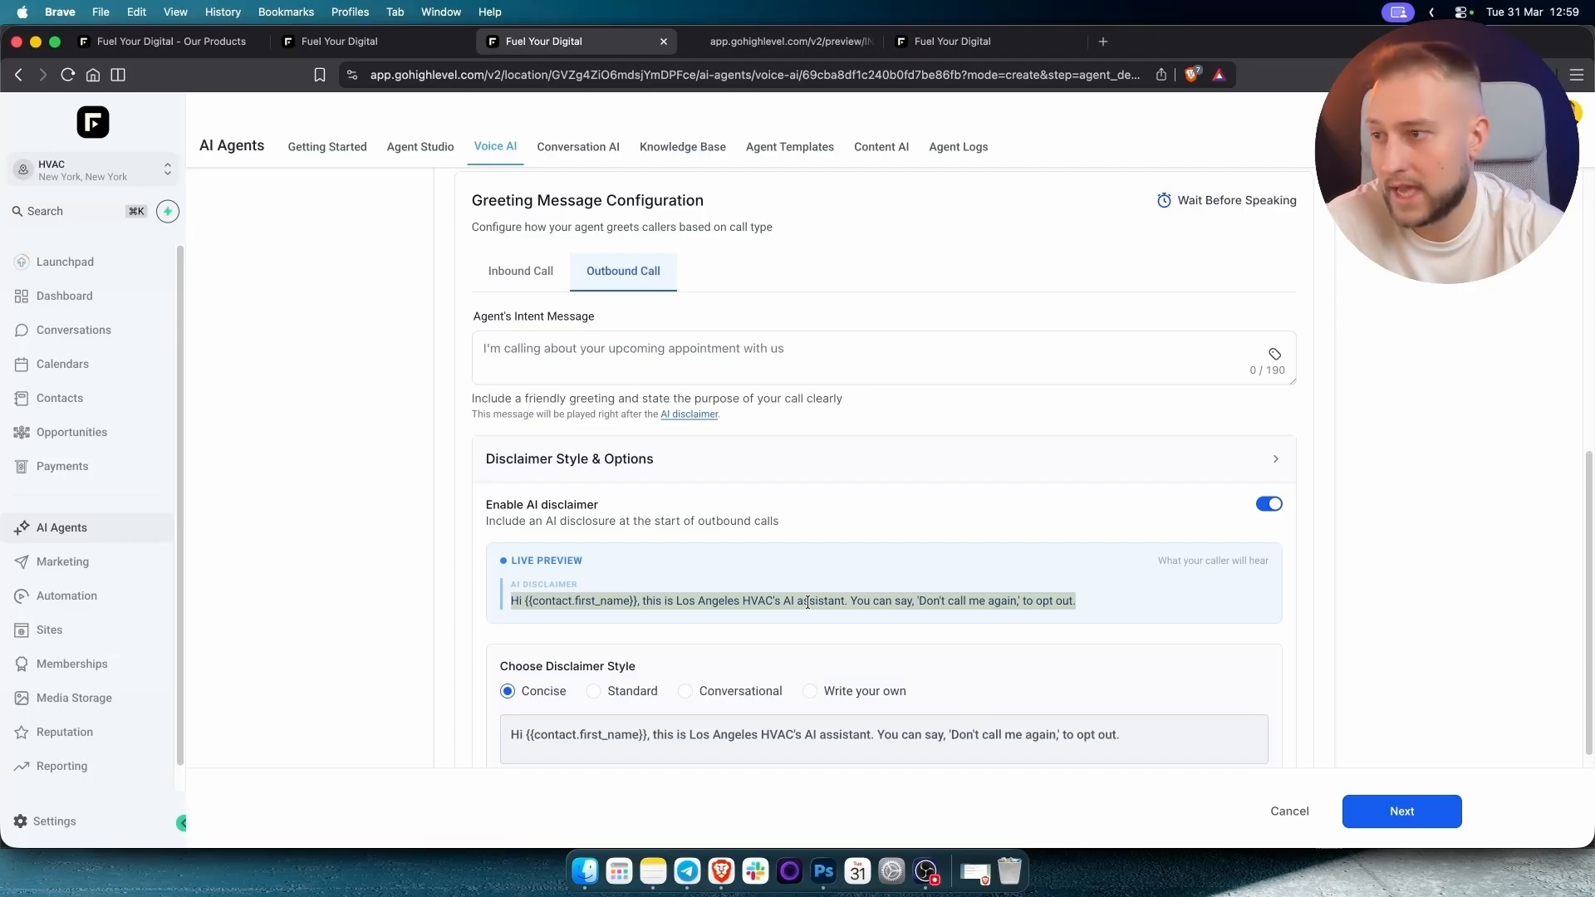
pyautogui.tripleClick(808, 602)
pyautogui.tripleClick(809, 602)
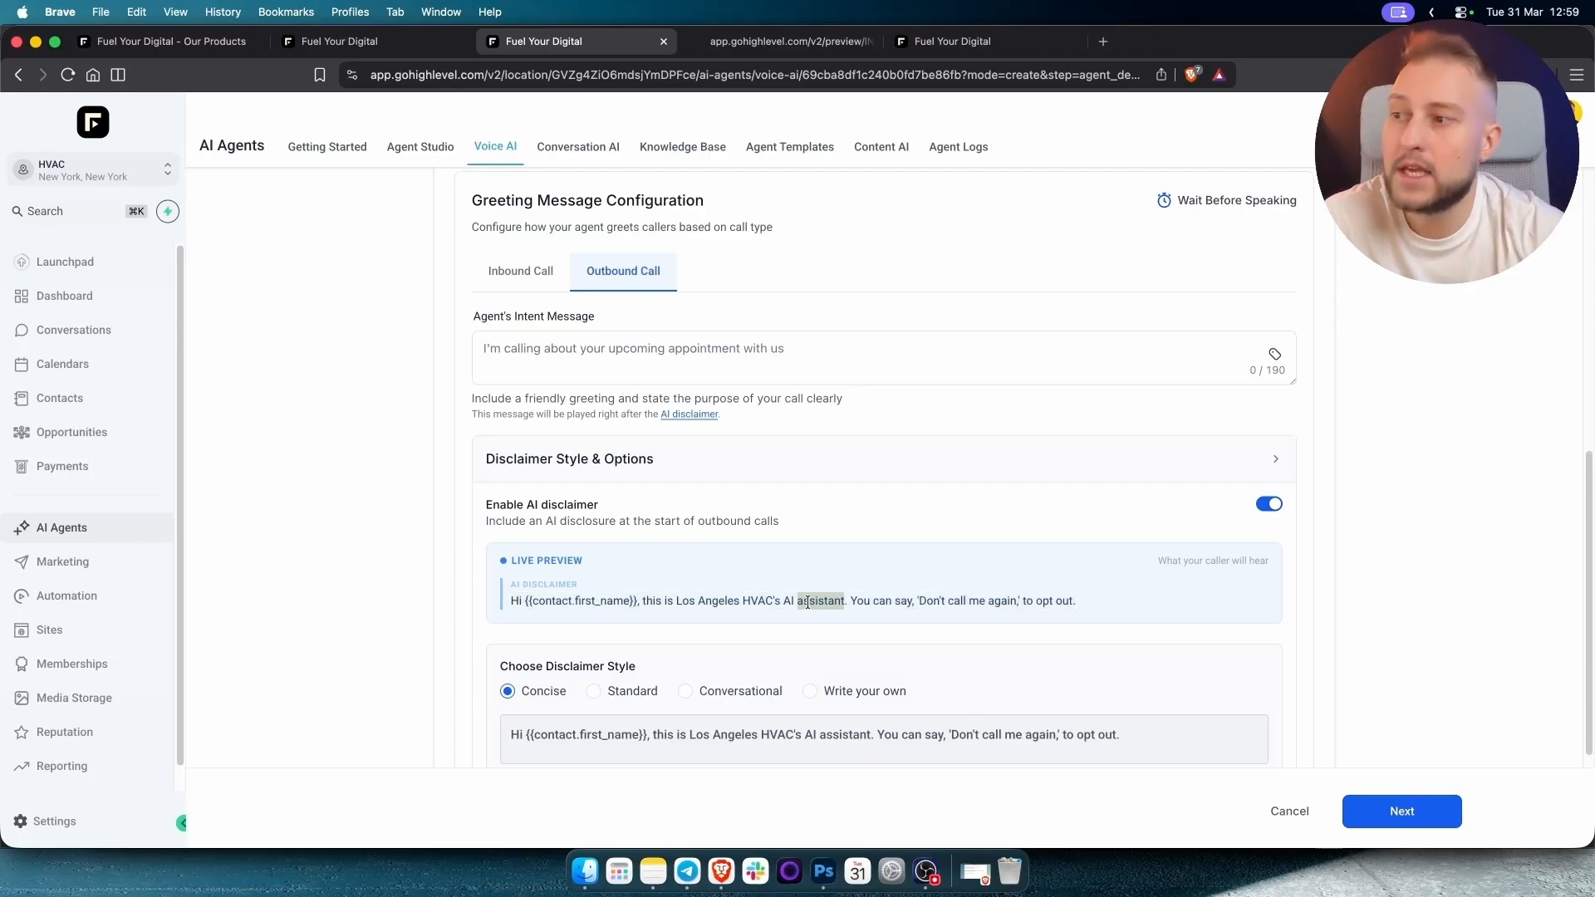
pyautogui.tripleClick(540, 557)
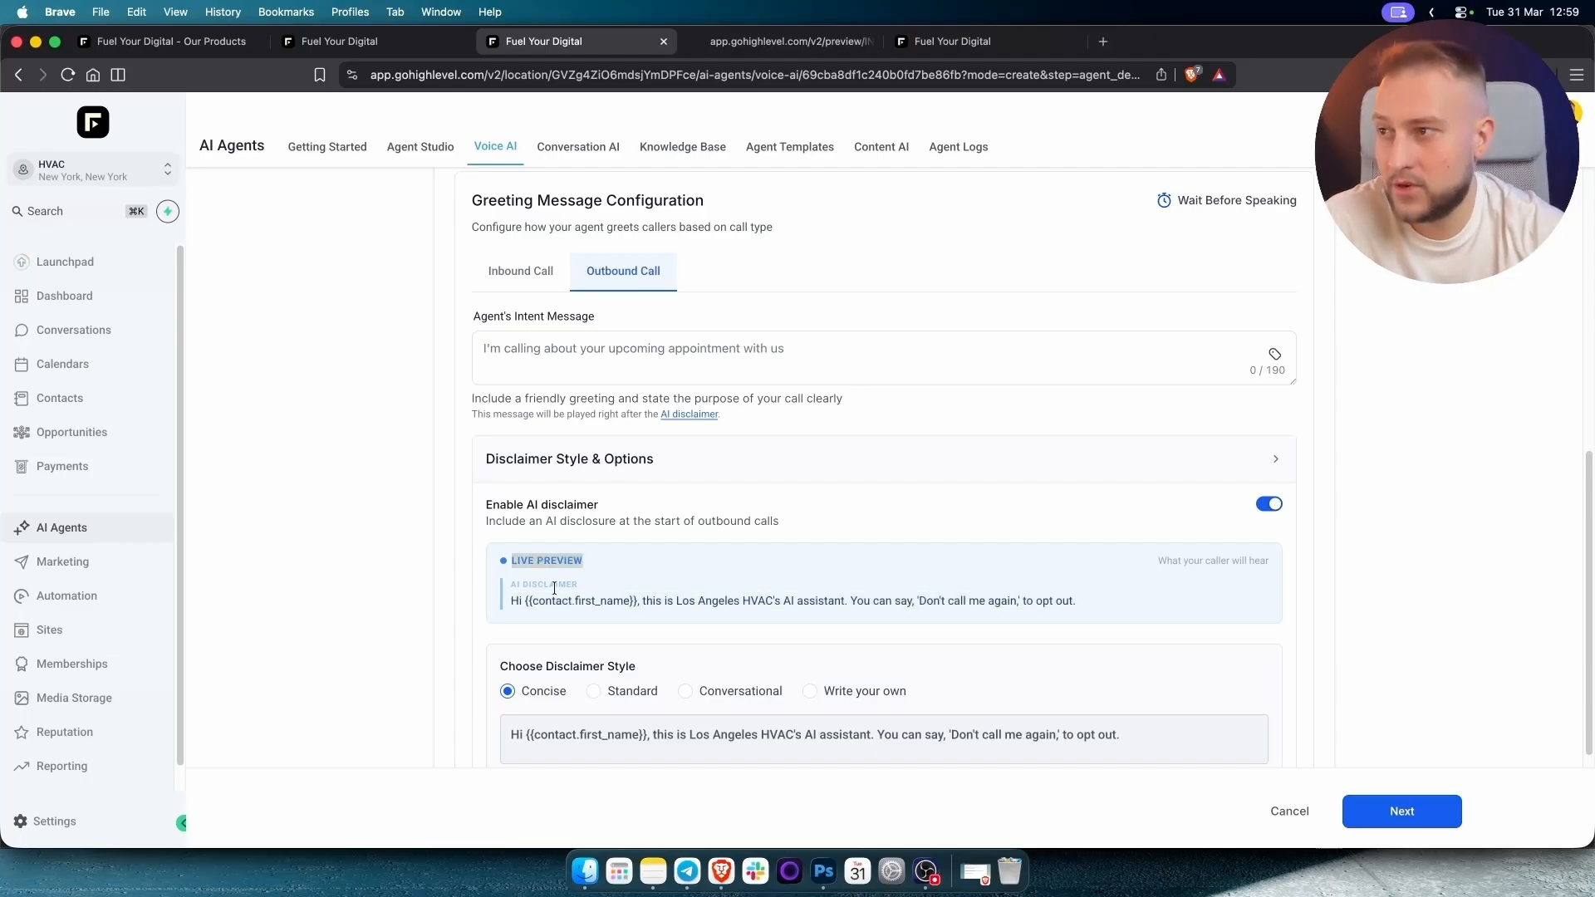
pyautogui.tripleClick(549, 508)
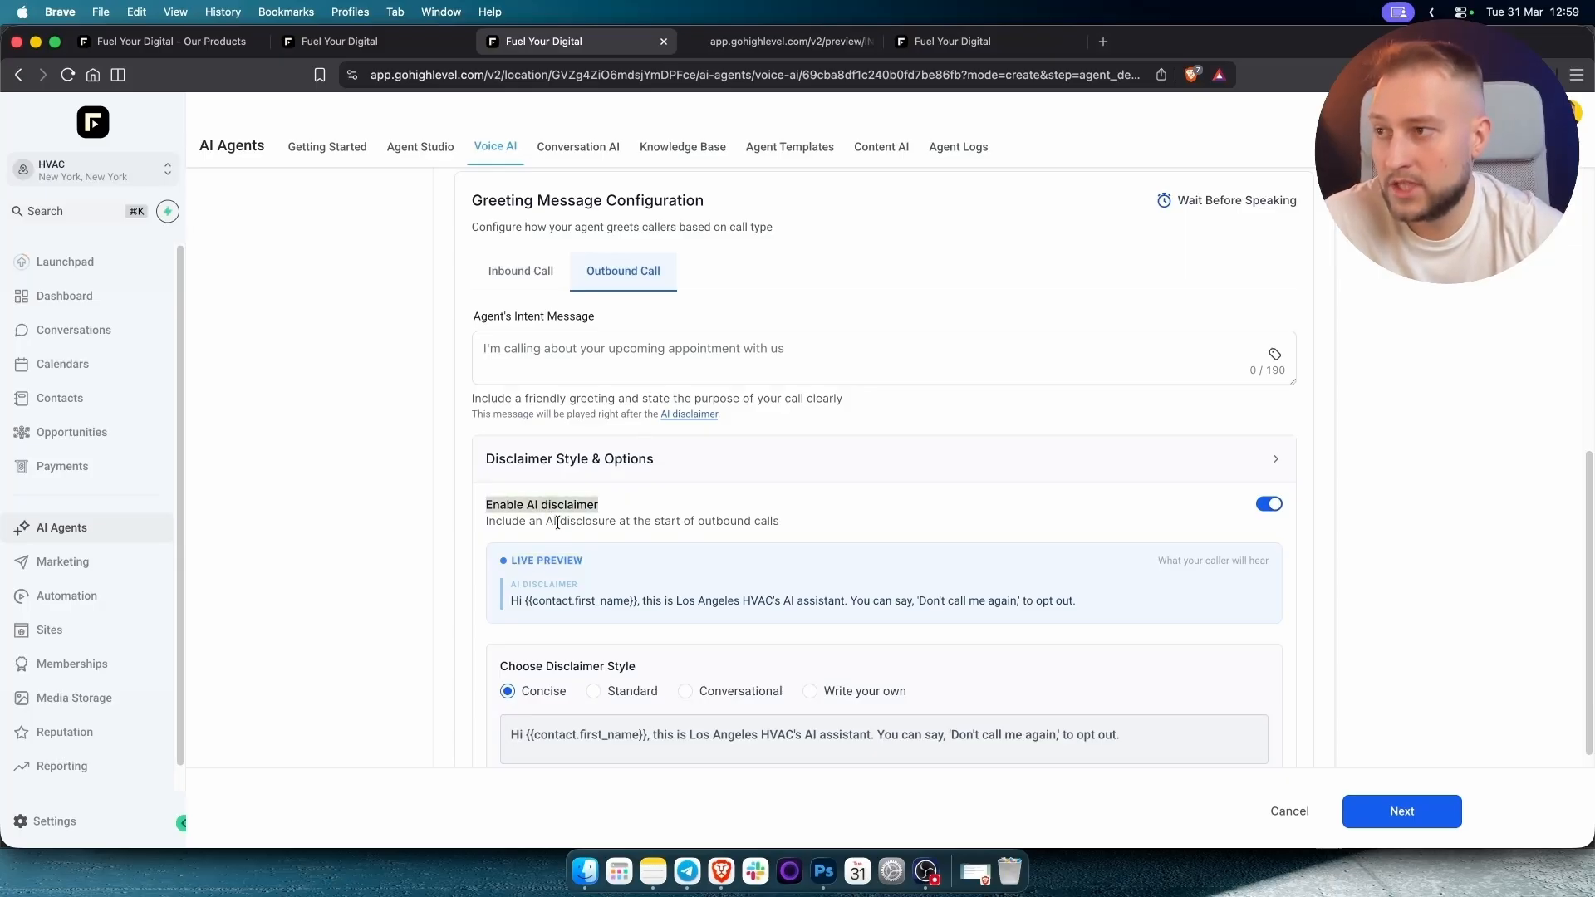
pyautogui.tripleClick(557, 524)
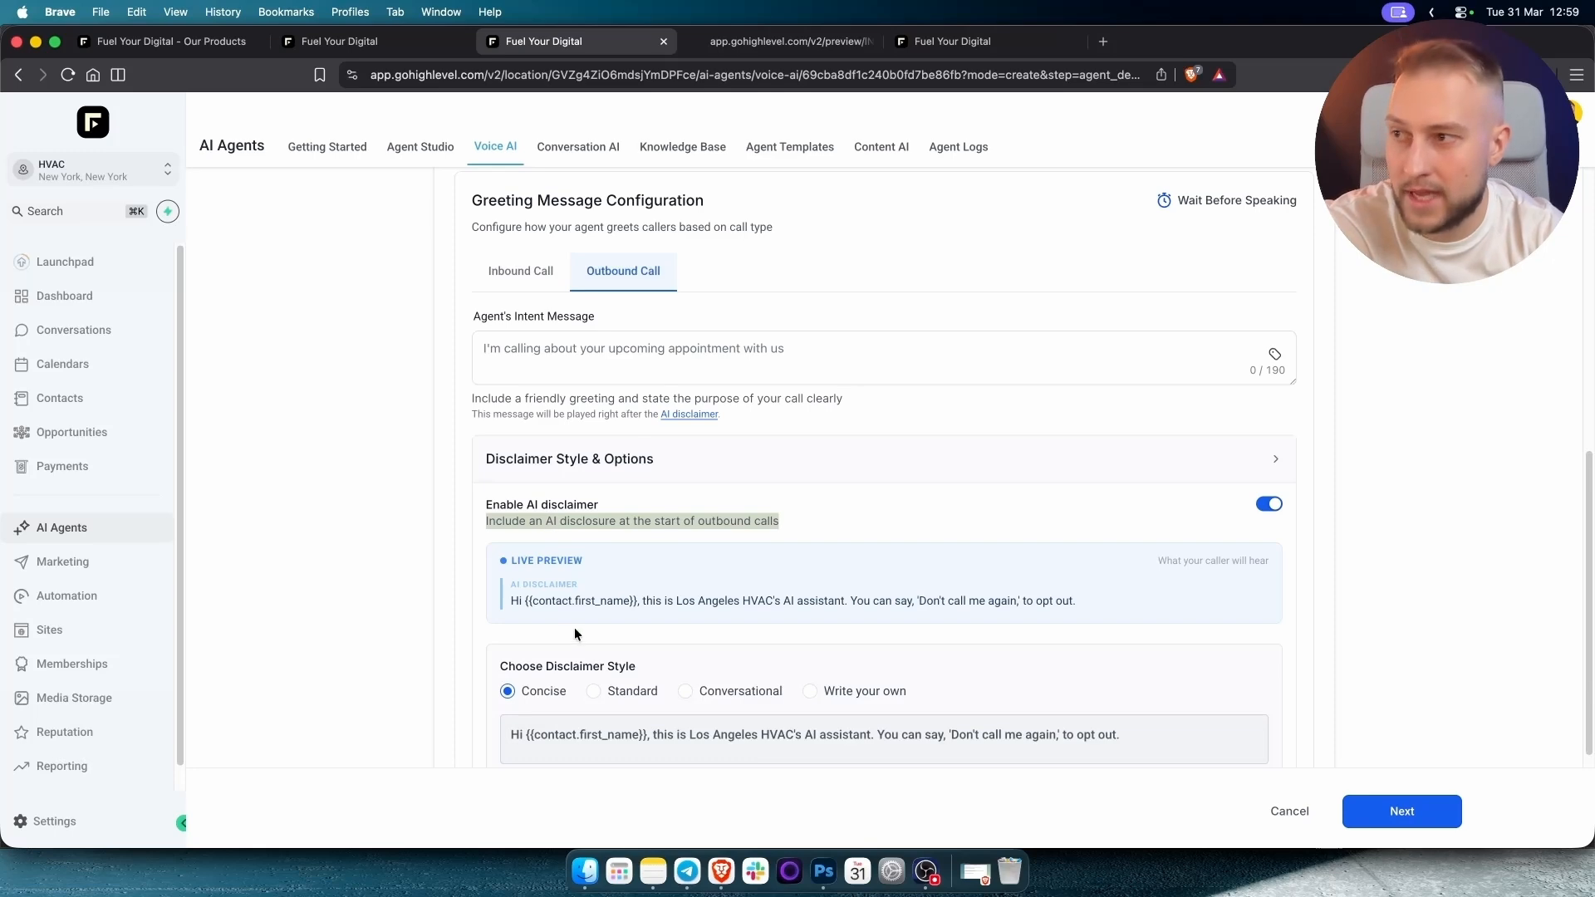
pyautogui.tripleClick(586, 602)
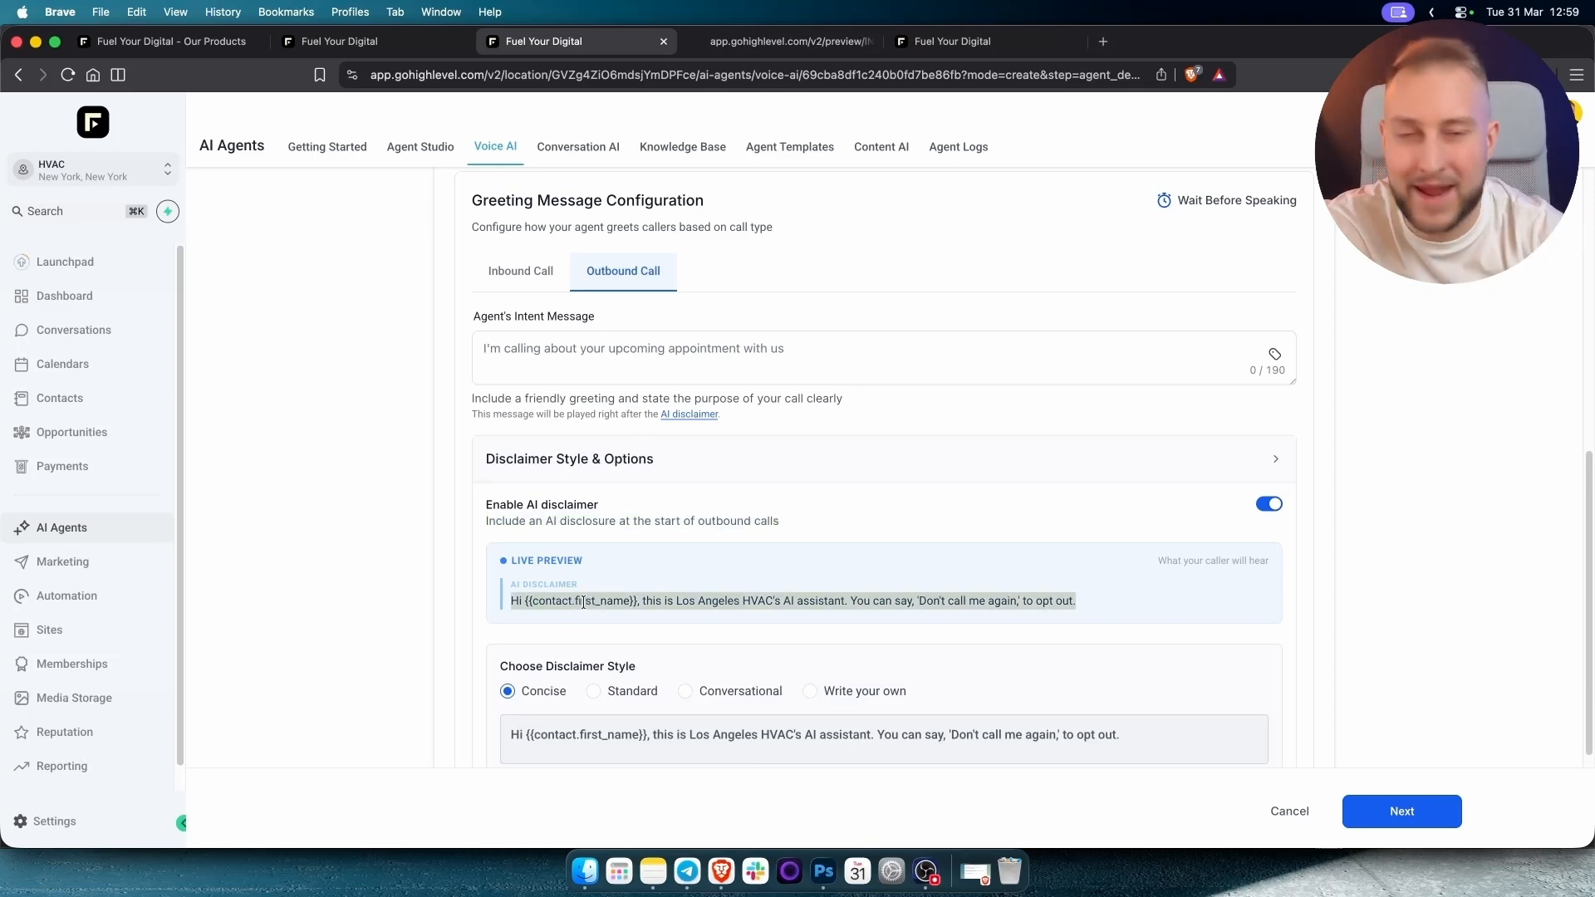
pyautogui.scroll(15, 573, 565)
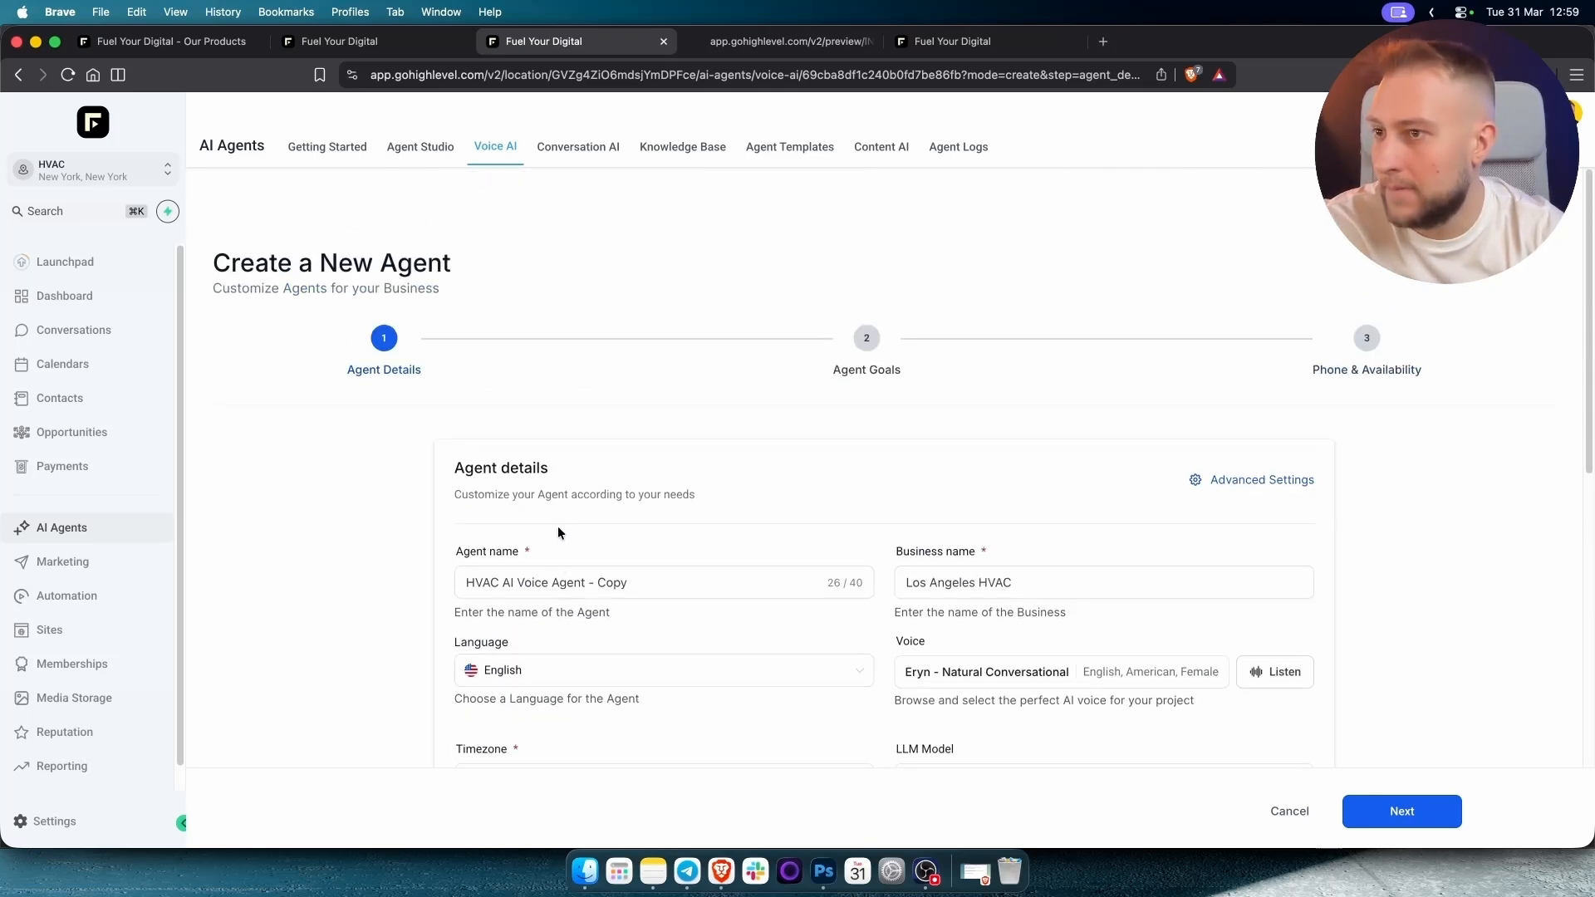
# Cancel the new agent form and discard its unsaved changes.
pyautogui.scroll(-1, 698, 488)
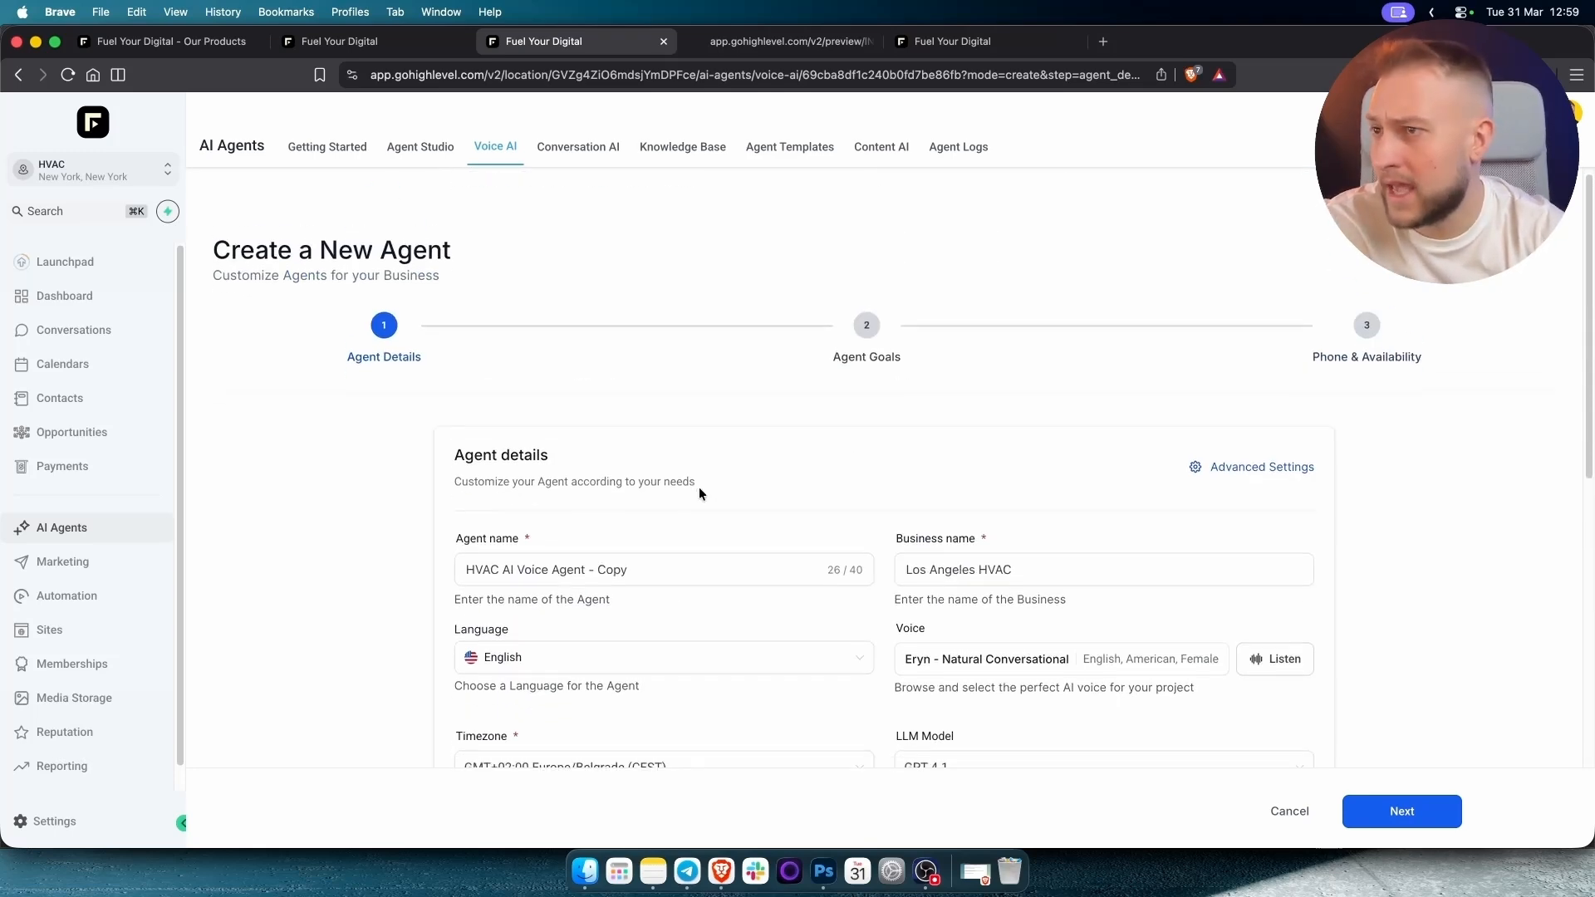
pyautogui.click(1289, 813)
pyautogui.click(987, 517)
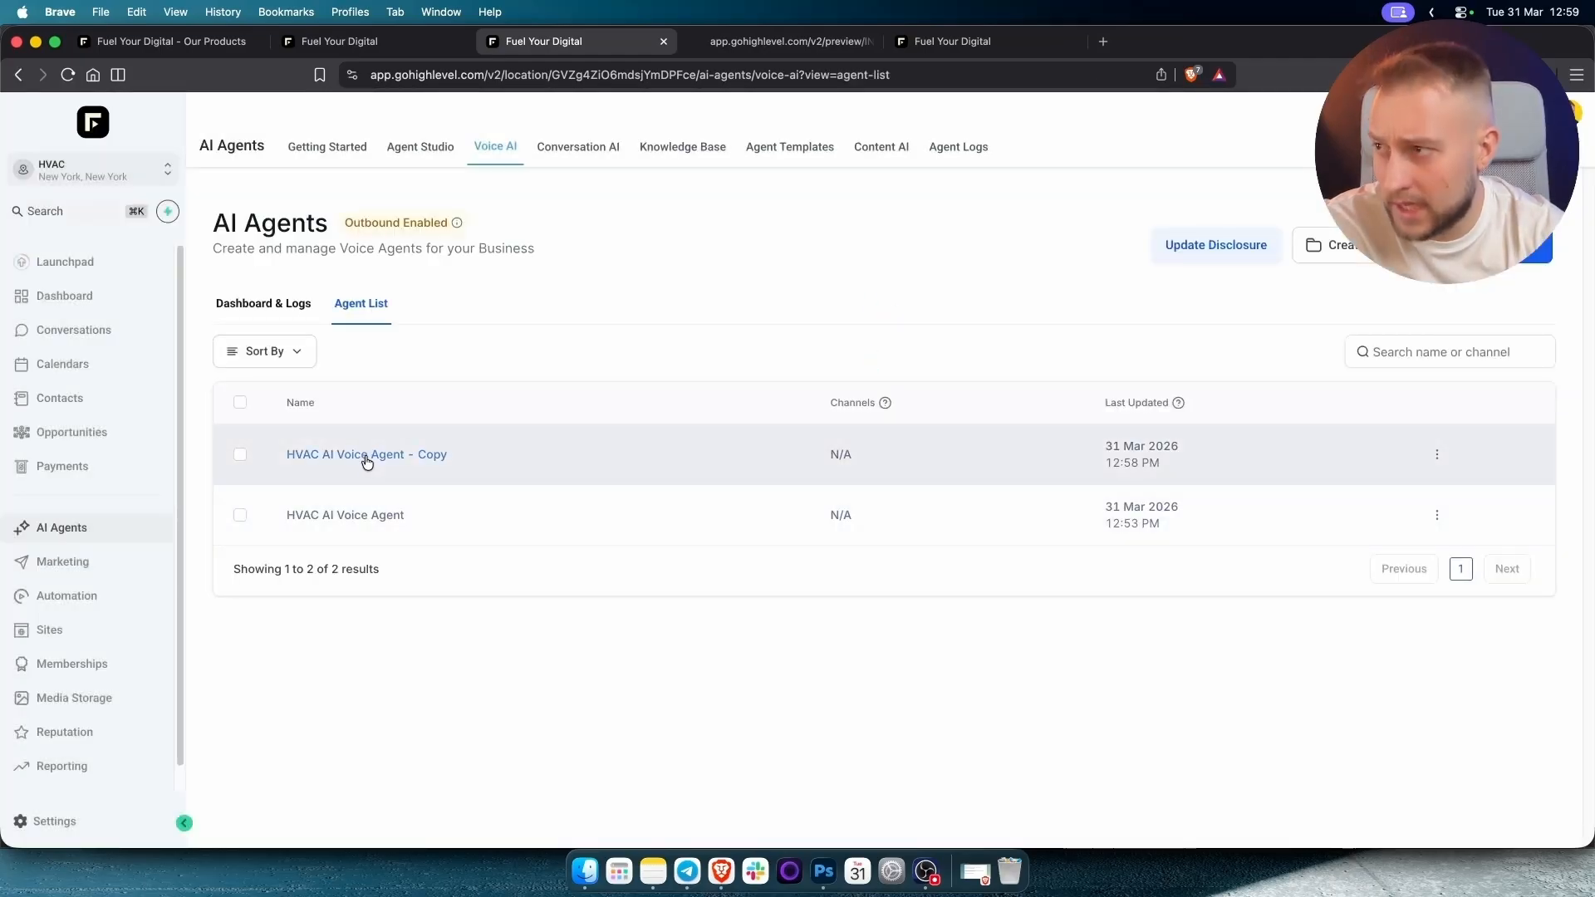
# Look over HVAC AI Voice Agent - Copy, then switch to the CoolBreeze site preview.
pyautogui.click(366, 457)
pyautogui.scroll(-5, 480, 555)
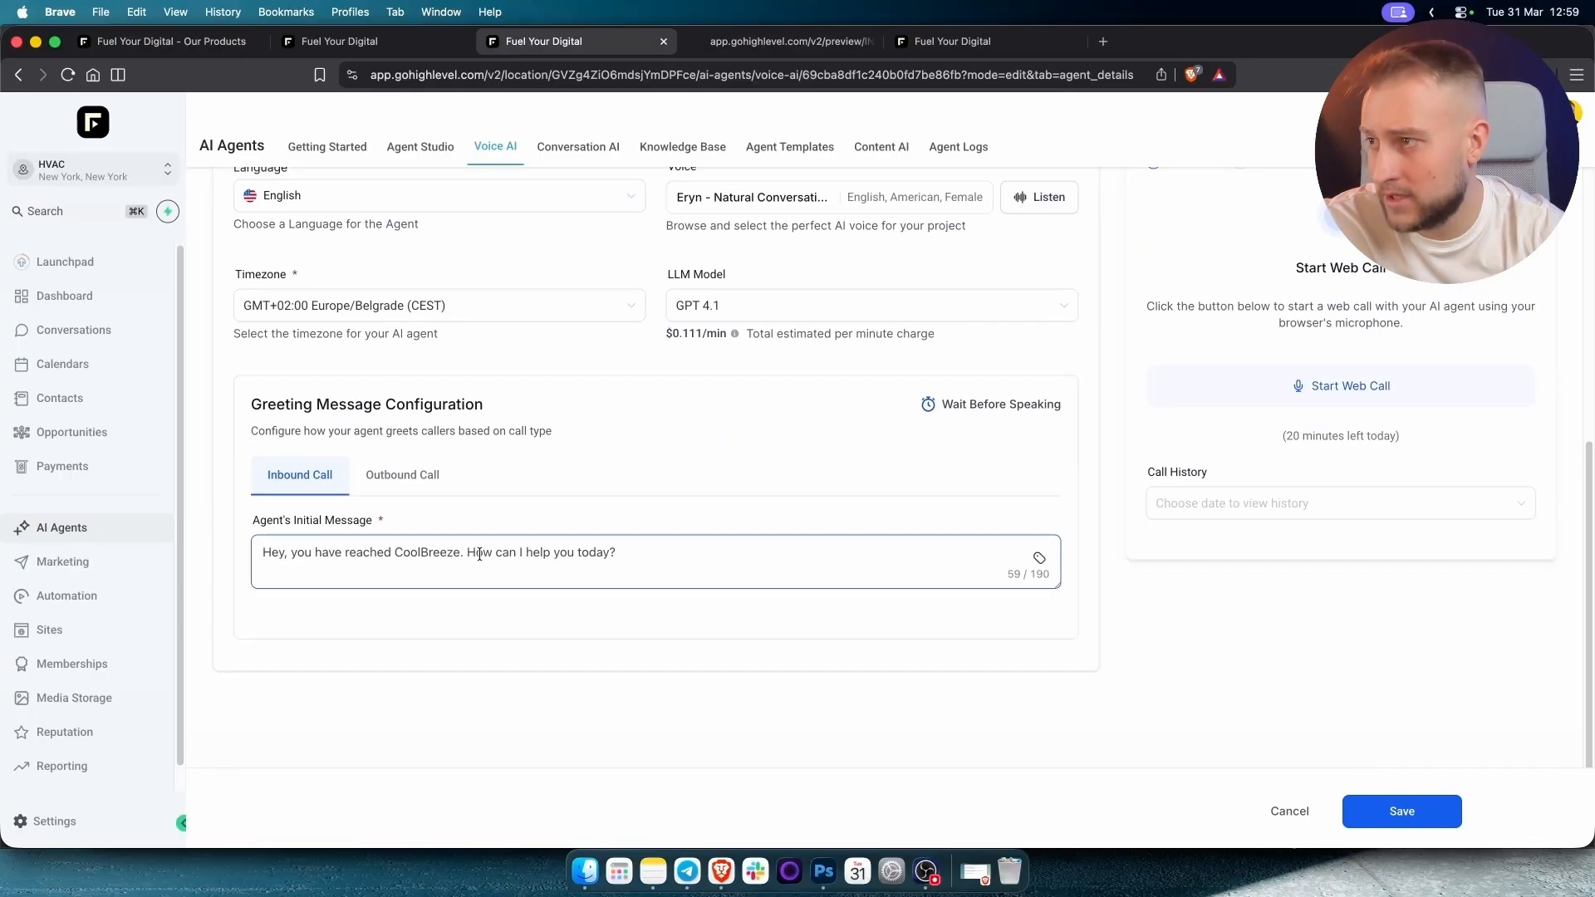
pyautogui.scroll(5, 456, 474)
pyautogui.click(760, 45)
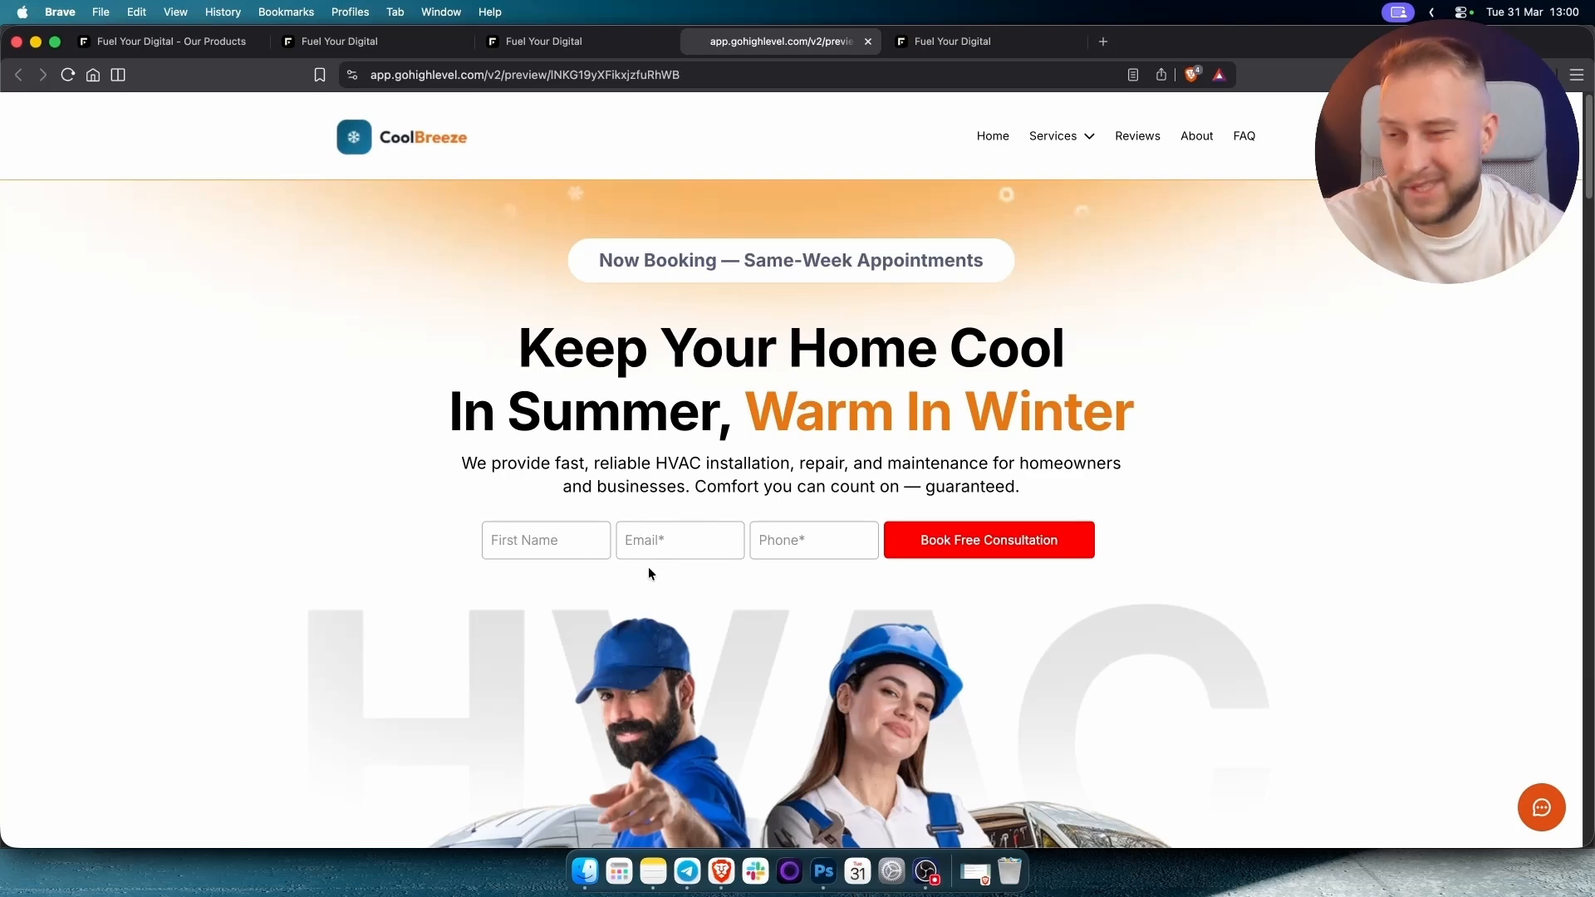
# Open and collapse the CoolBreeze site's chat widget, then scroll the preview.
pyautogui.click(1542, 810)
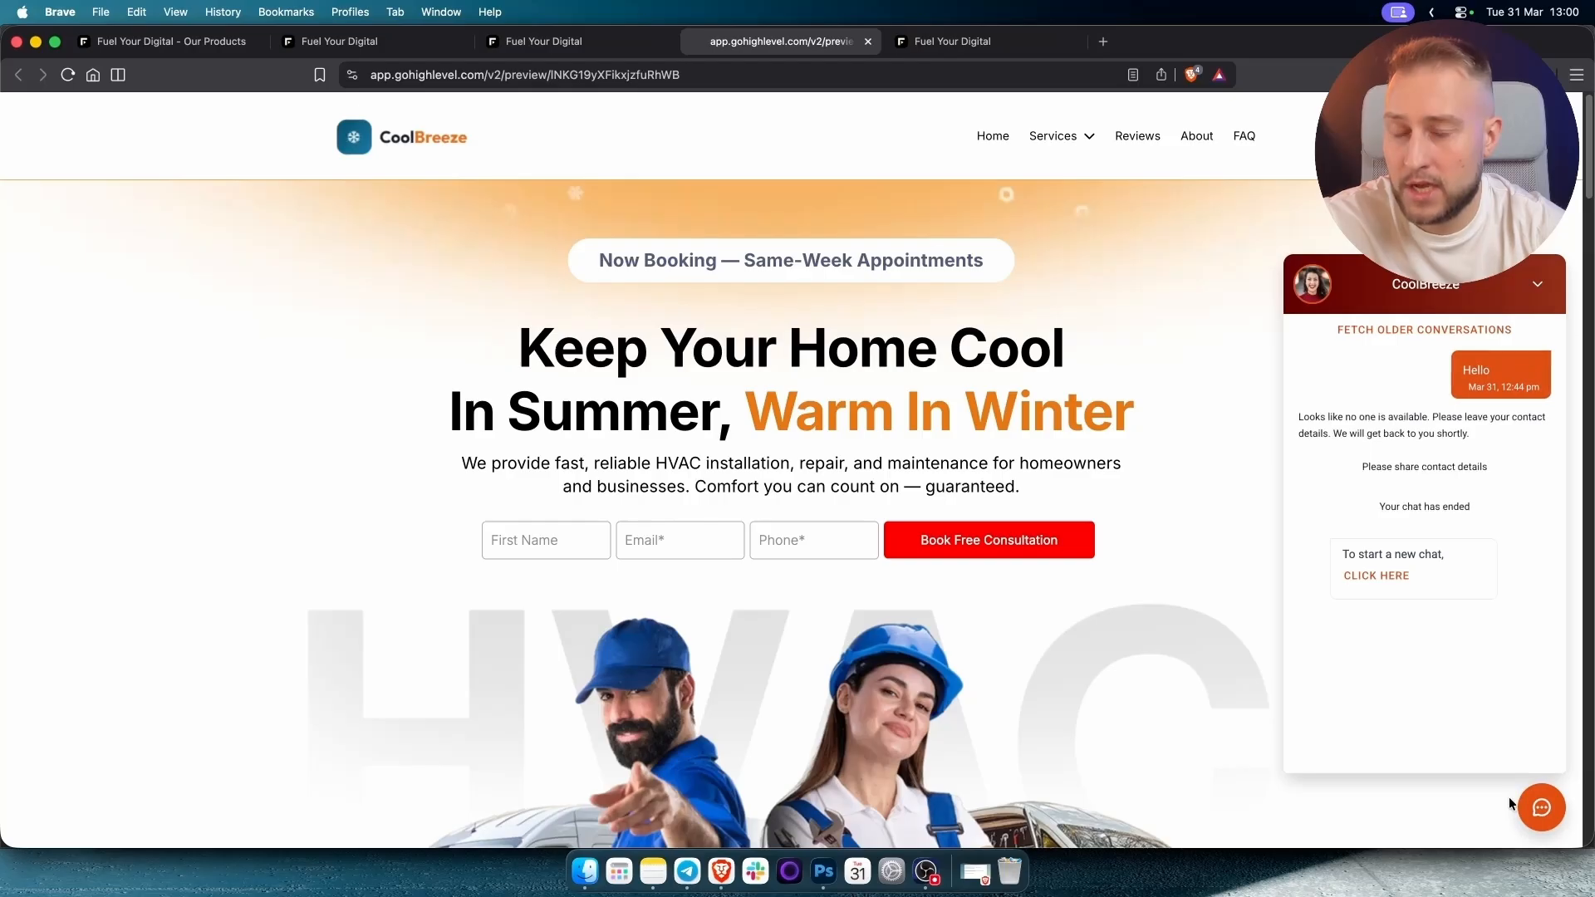
pyautogui.click(1538, 283)
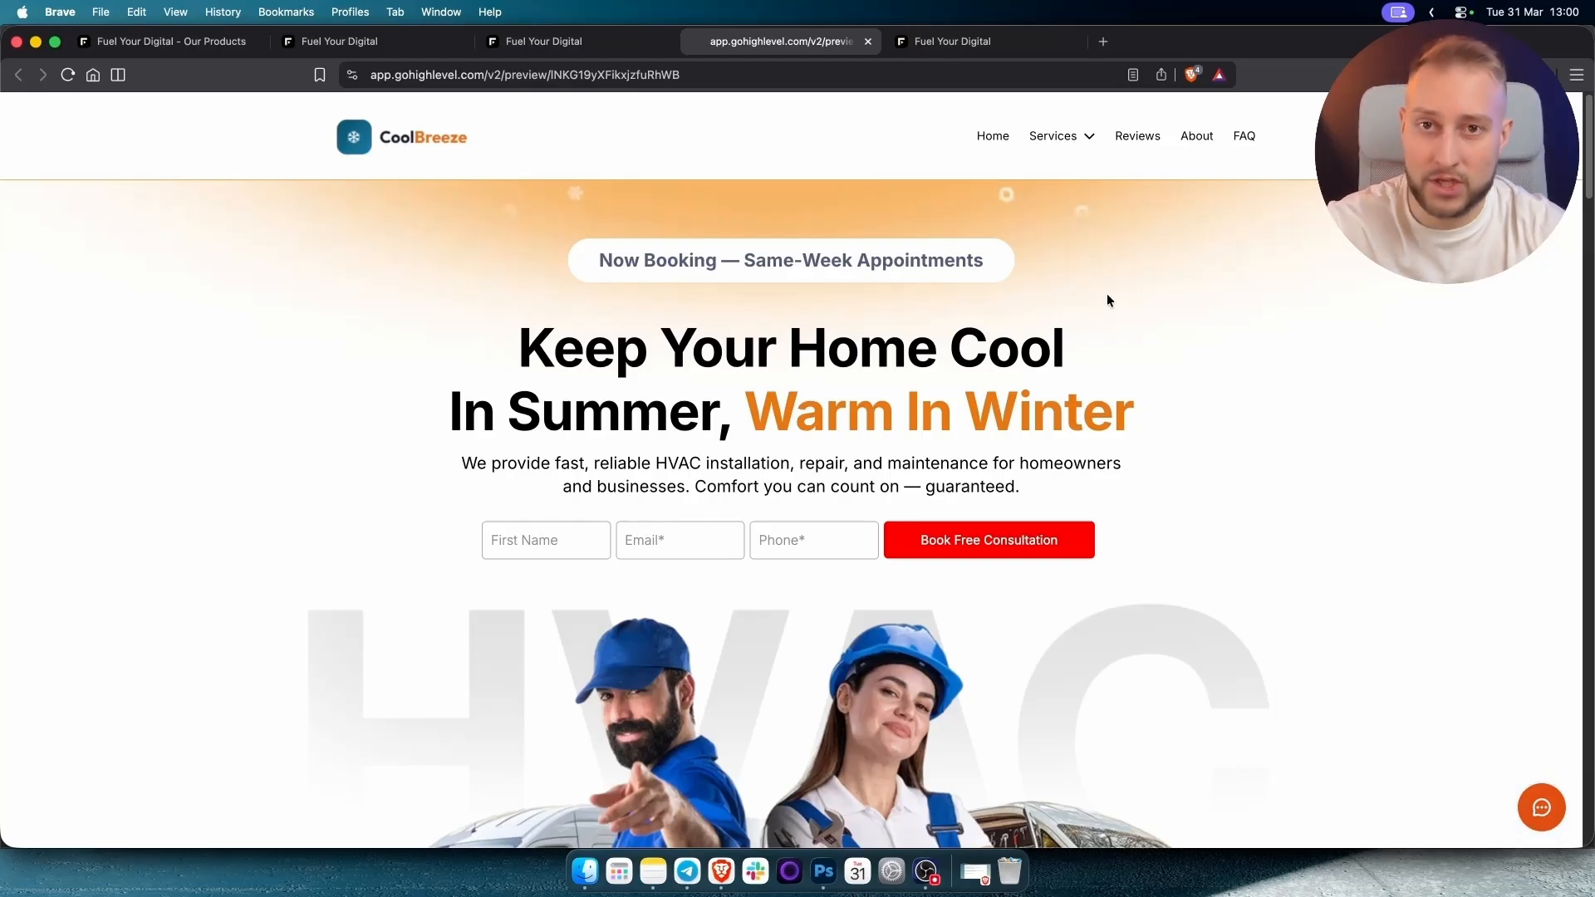
pyautogui.scroll(-15, 1113, 308)
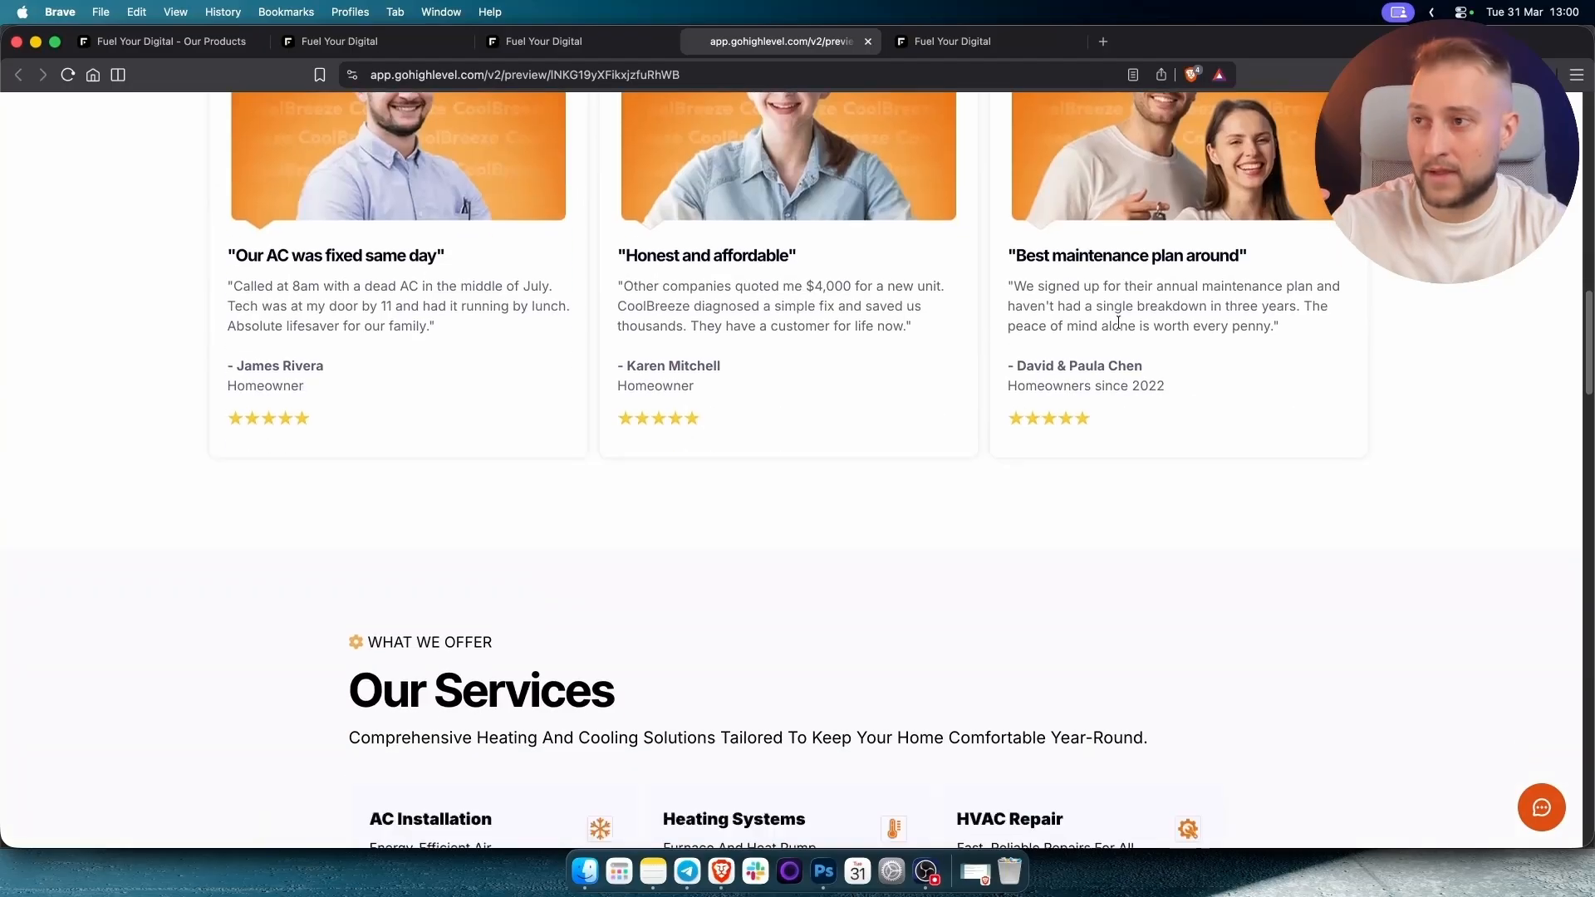
pyautogui.scroll(15, 1064, 421)
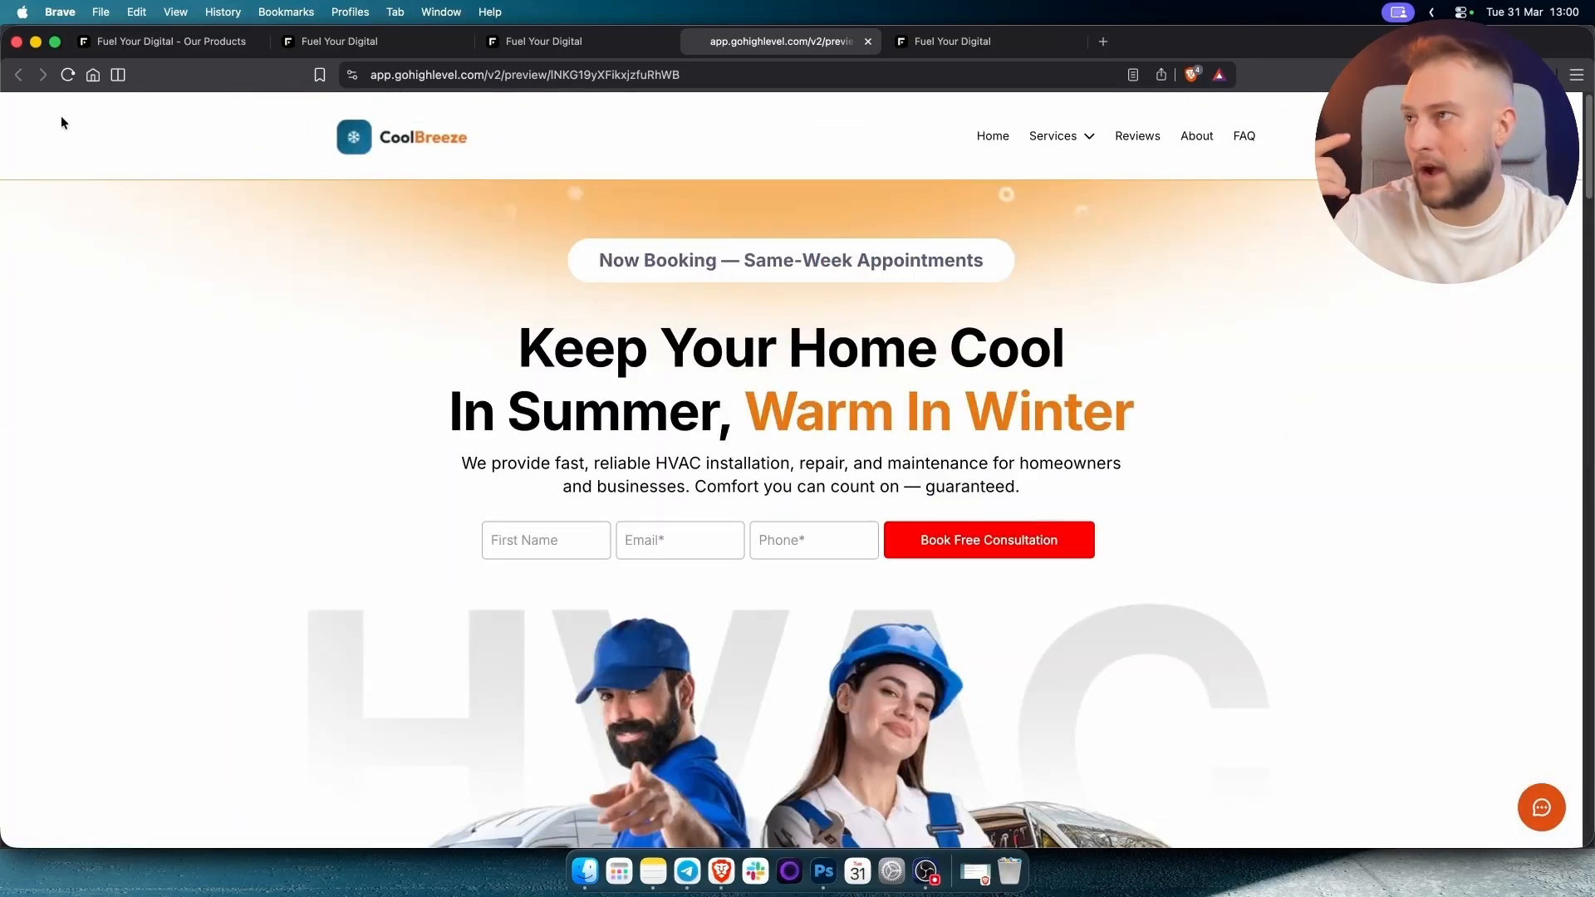
# Reload and scroll the preview, close the lead-form popup, and return to Update Agent.
pyautogui.click(67, 75)
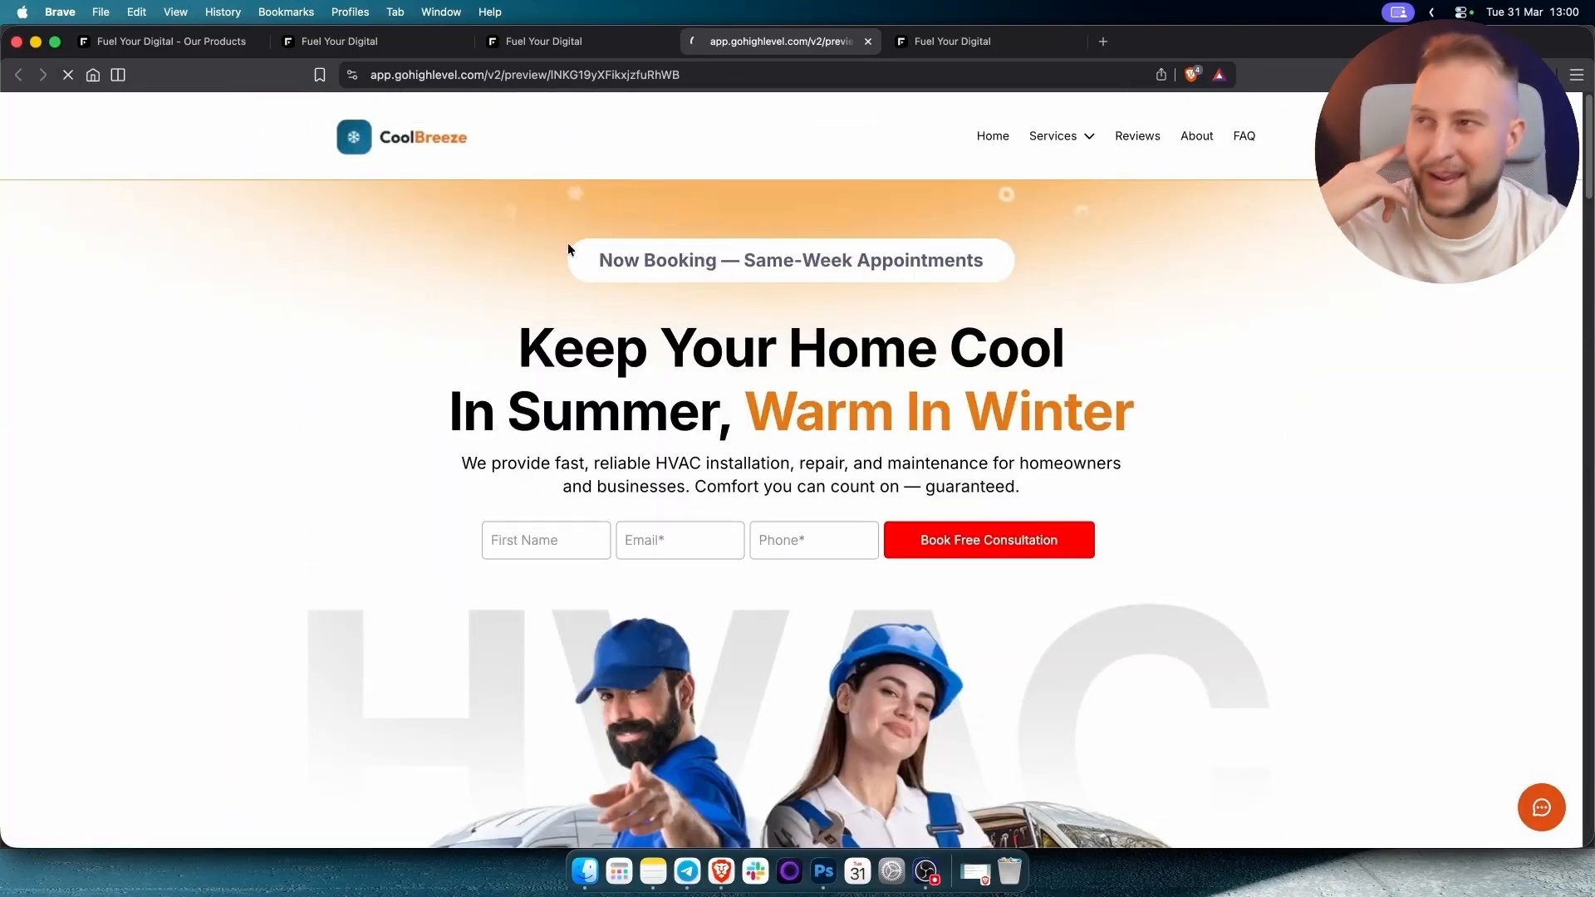
pyautogui.scroll(-15, 582, 266)
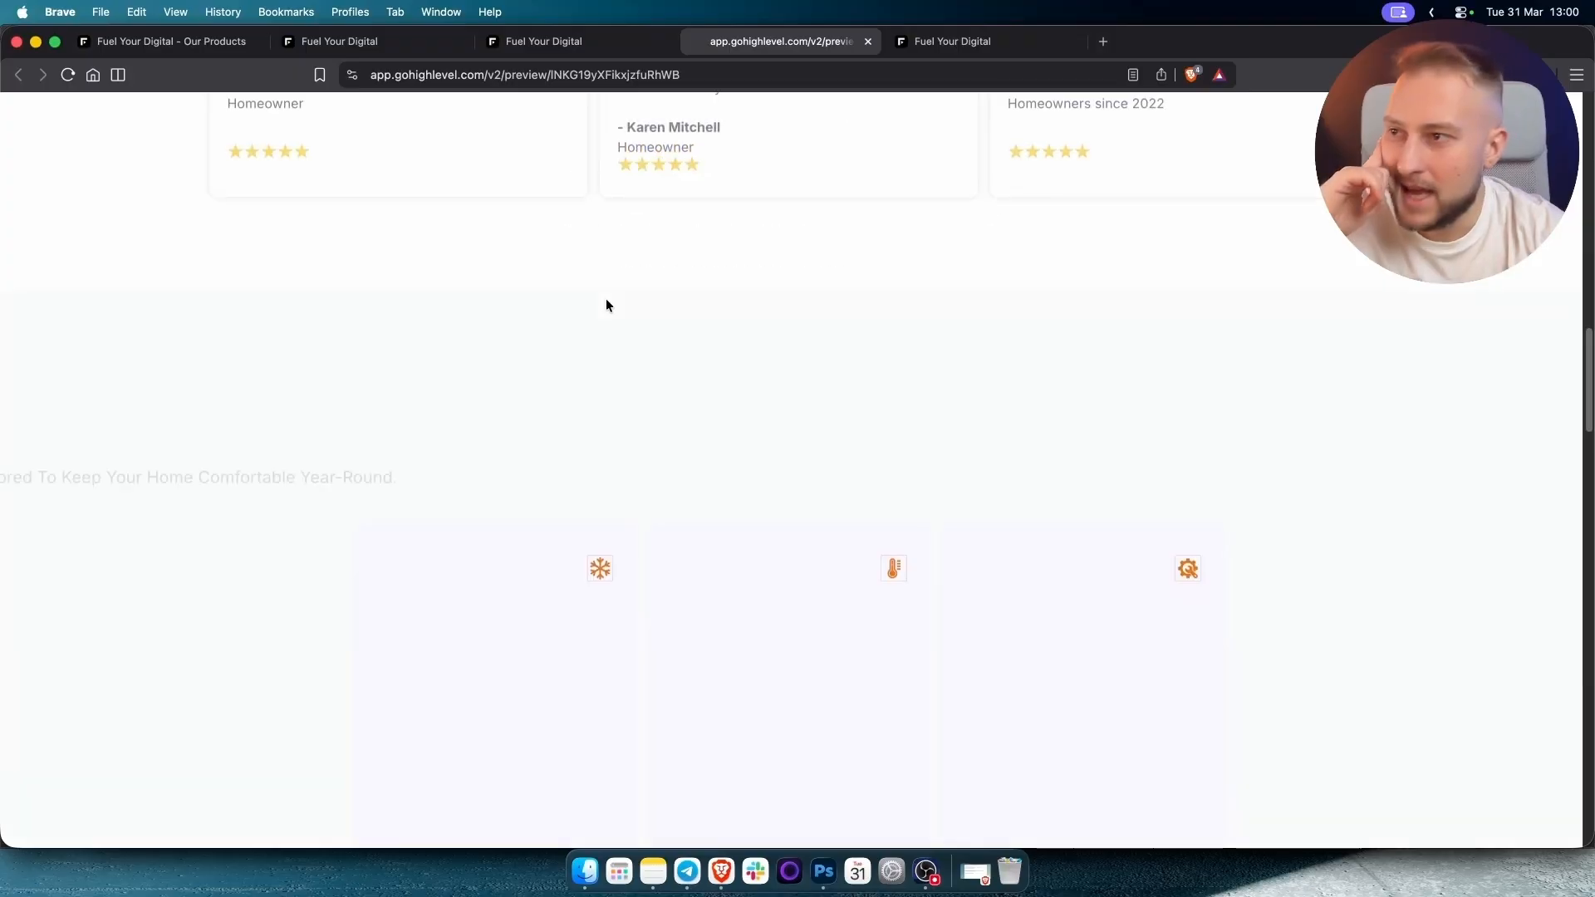
pyautogui.scroll(-8, 606, 306)
pyautogui.scroll(-3, 872, 458)
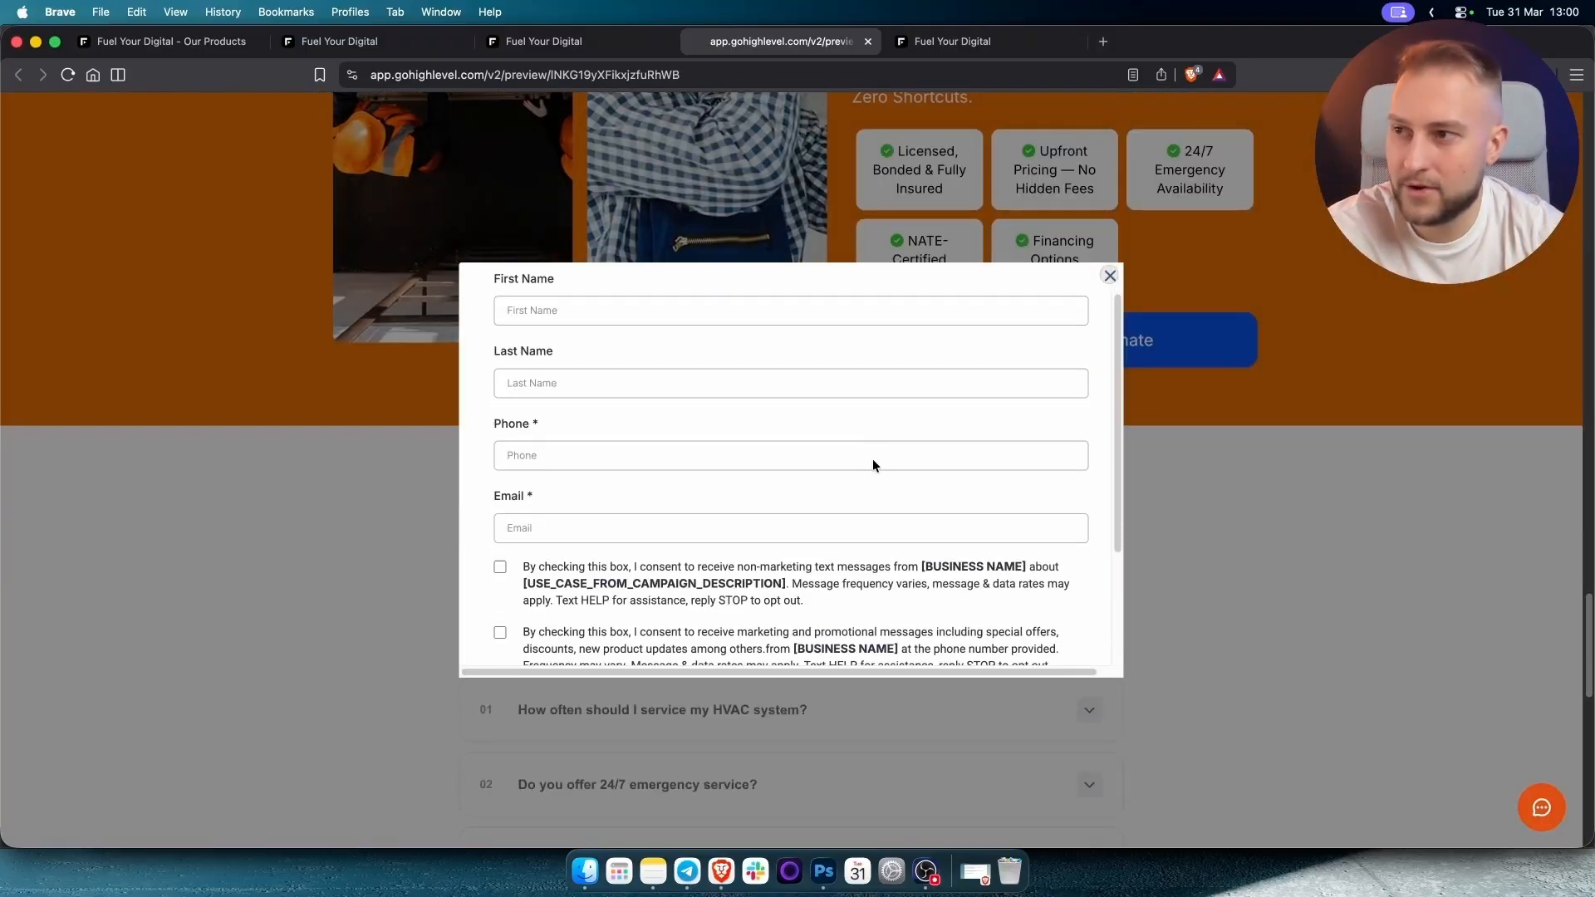
pyautogui.scroll(-3, 843, 398)
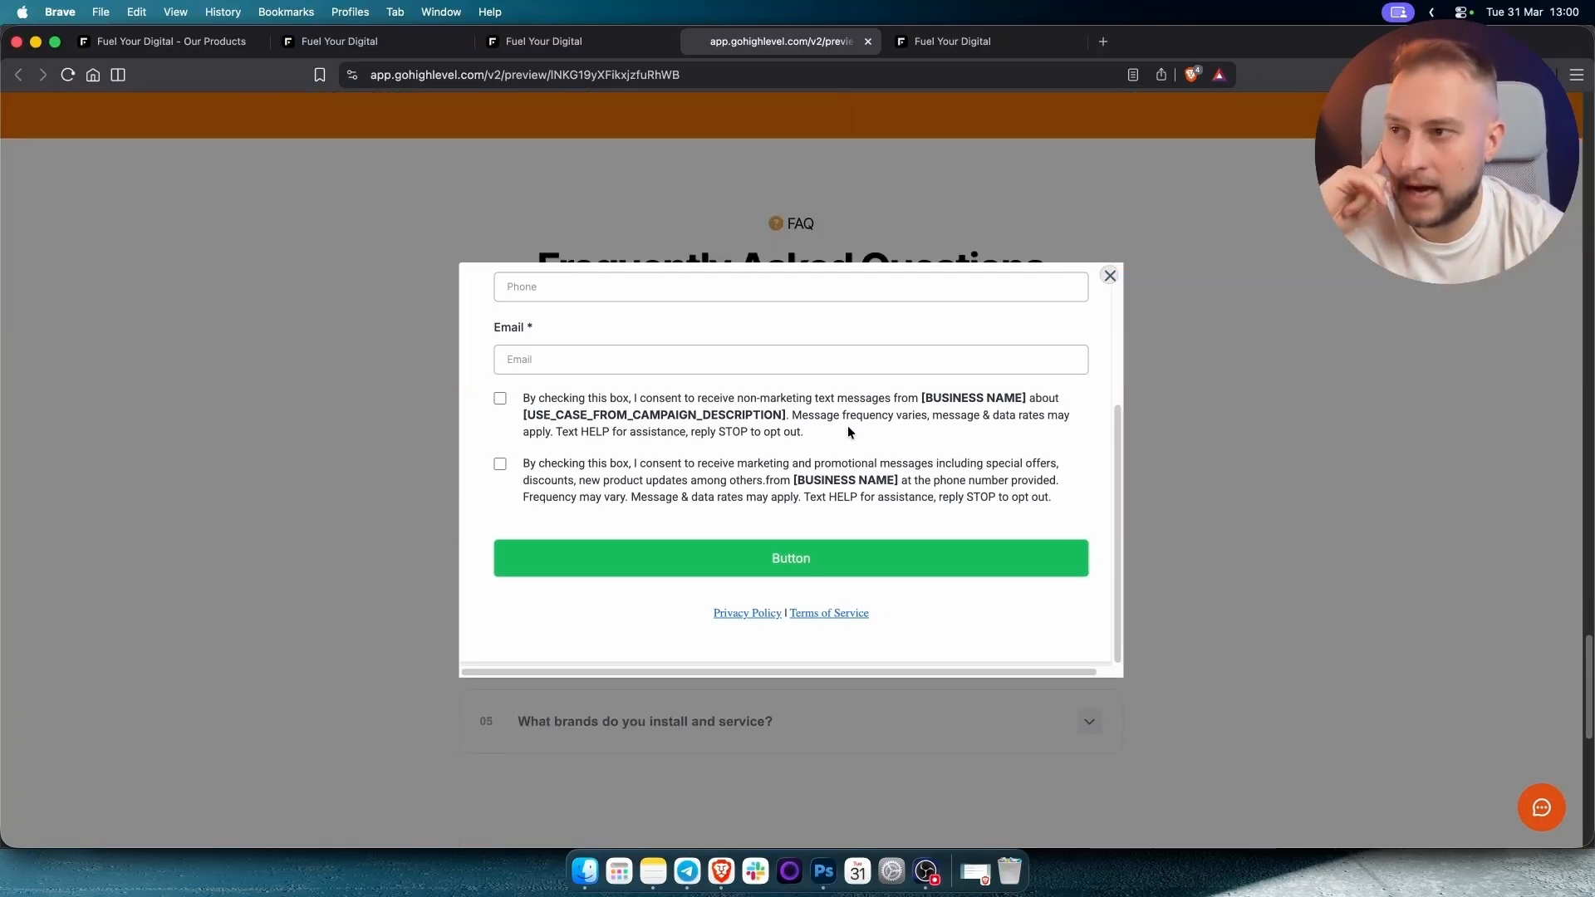
pyautogui.scroll(3, 847, 425)
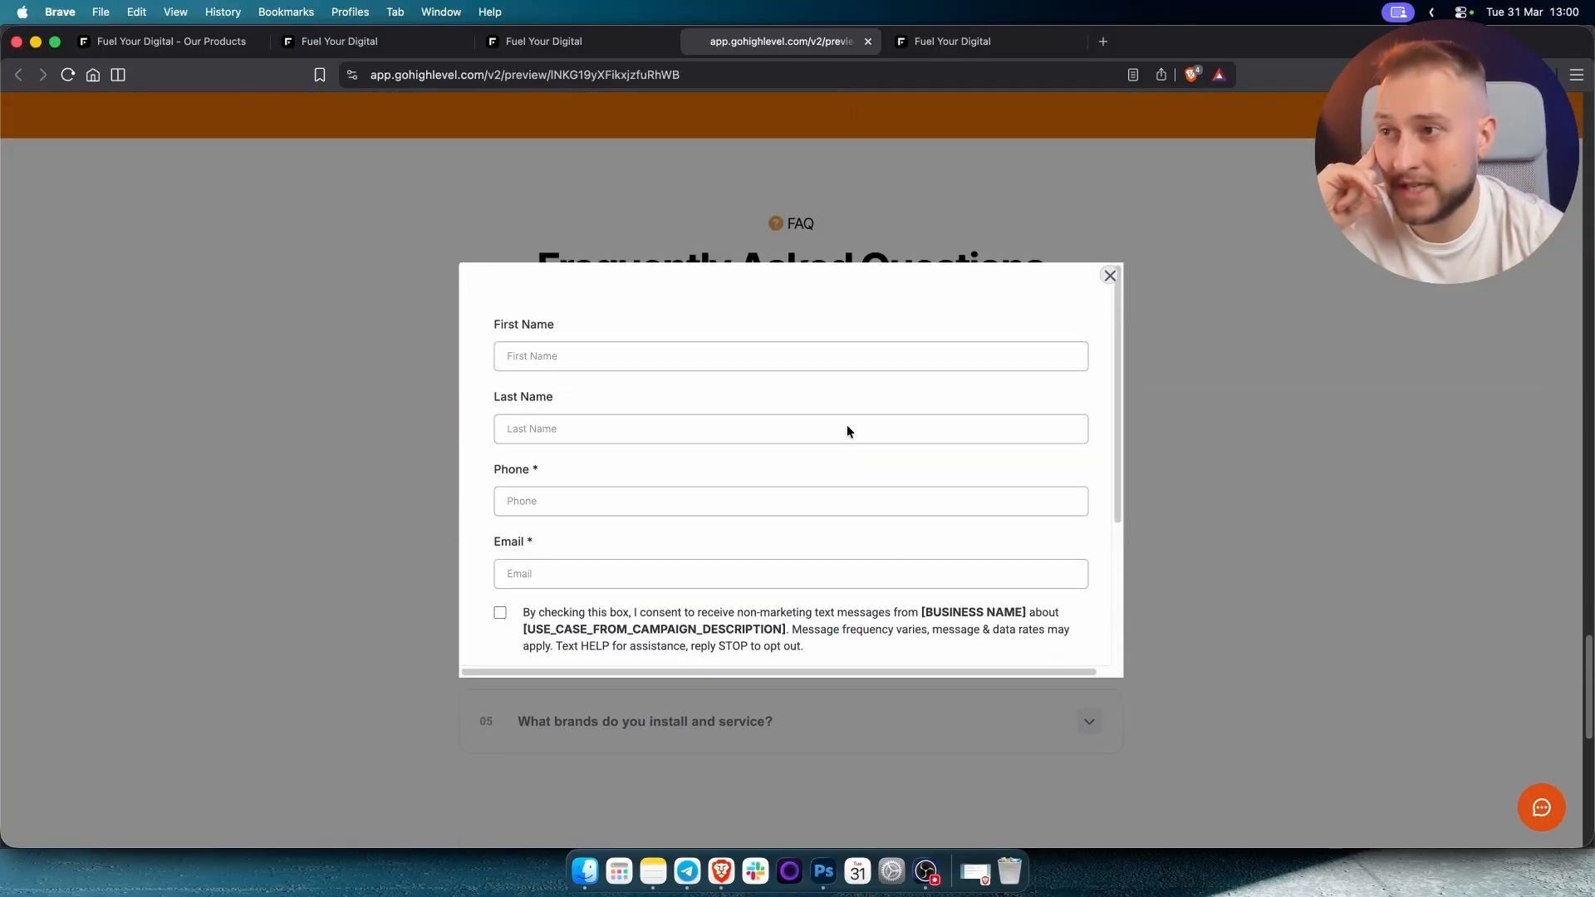
pyautogui.click(1110, 277)
pyautogui.scroll(20, 1196, 374)
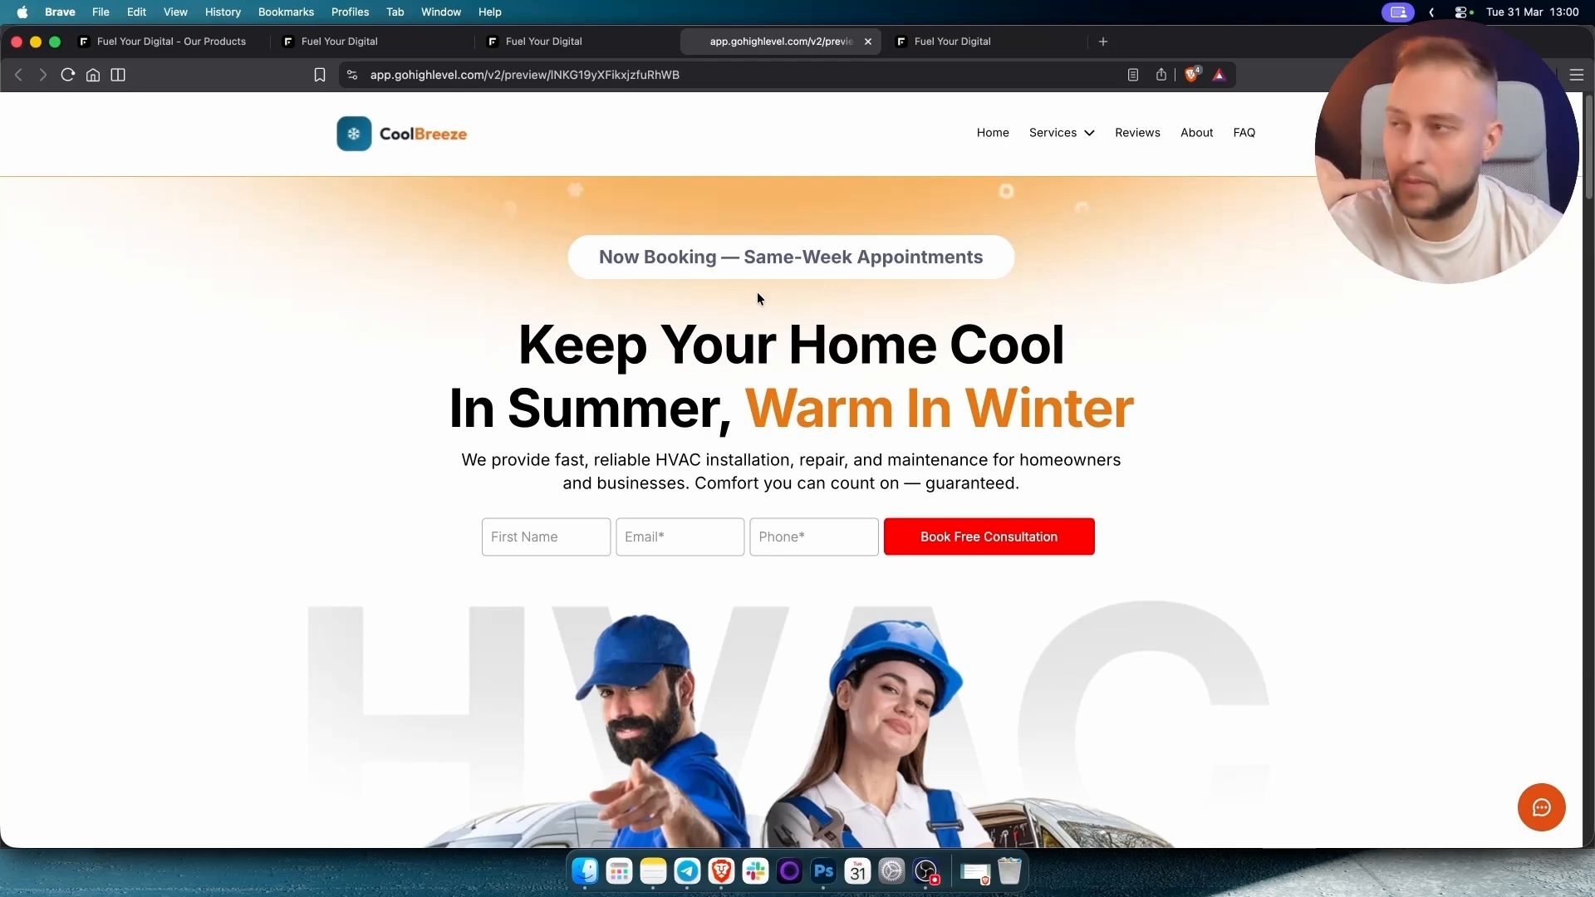
pyautogui.click(520, 43)
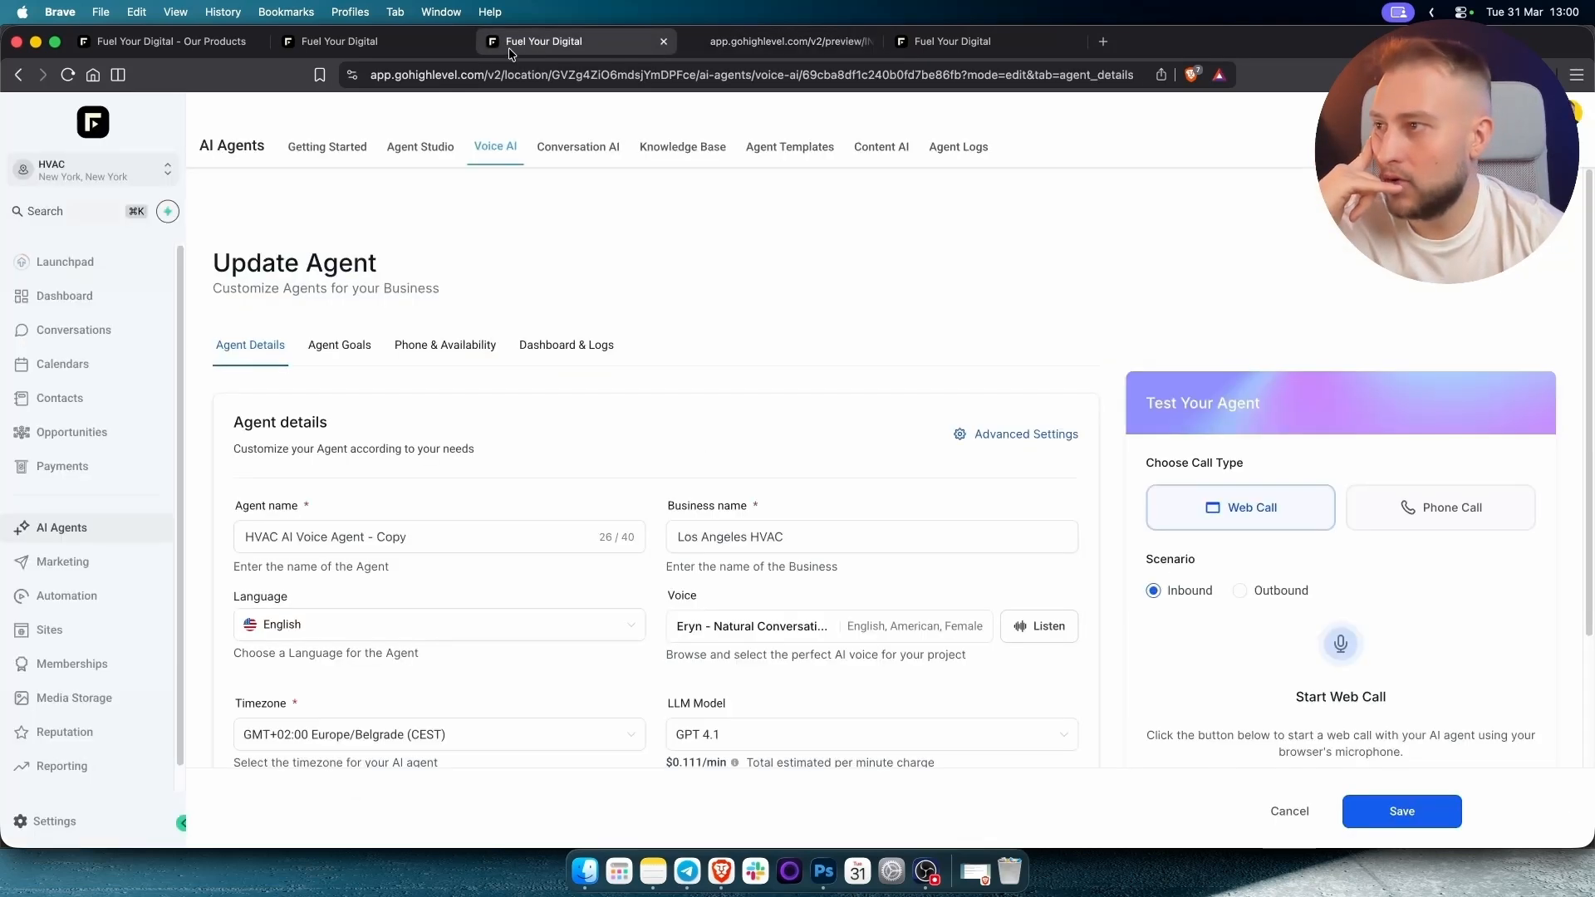
# Glance at the Workflow List, then return to the CoolBreeze preview's Book Free Estimate section.
pyautogui.click(349, 43)
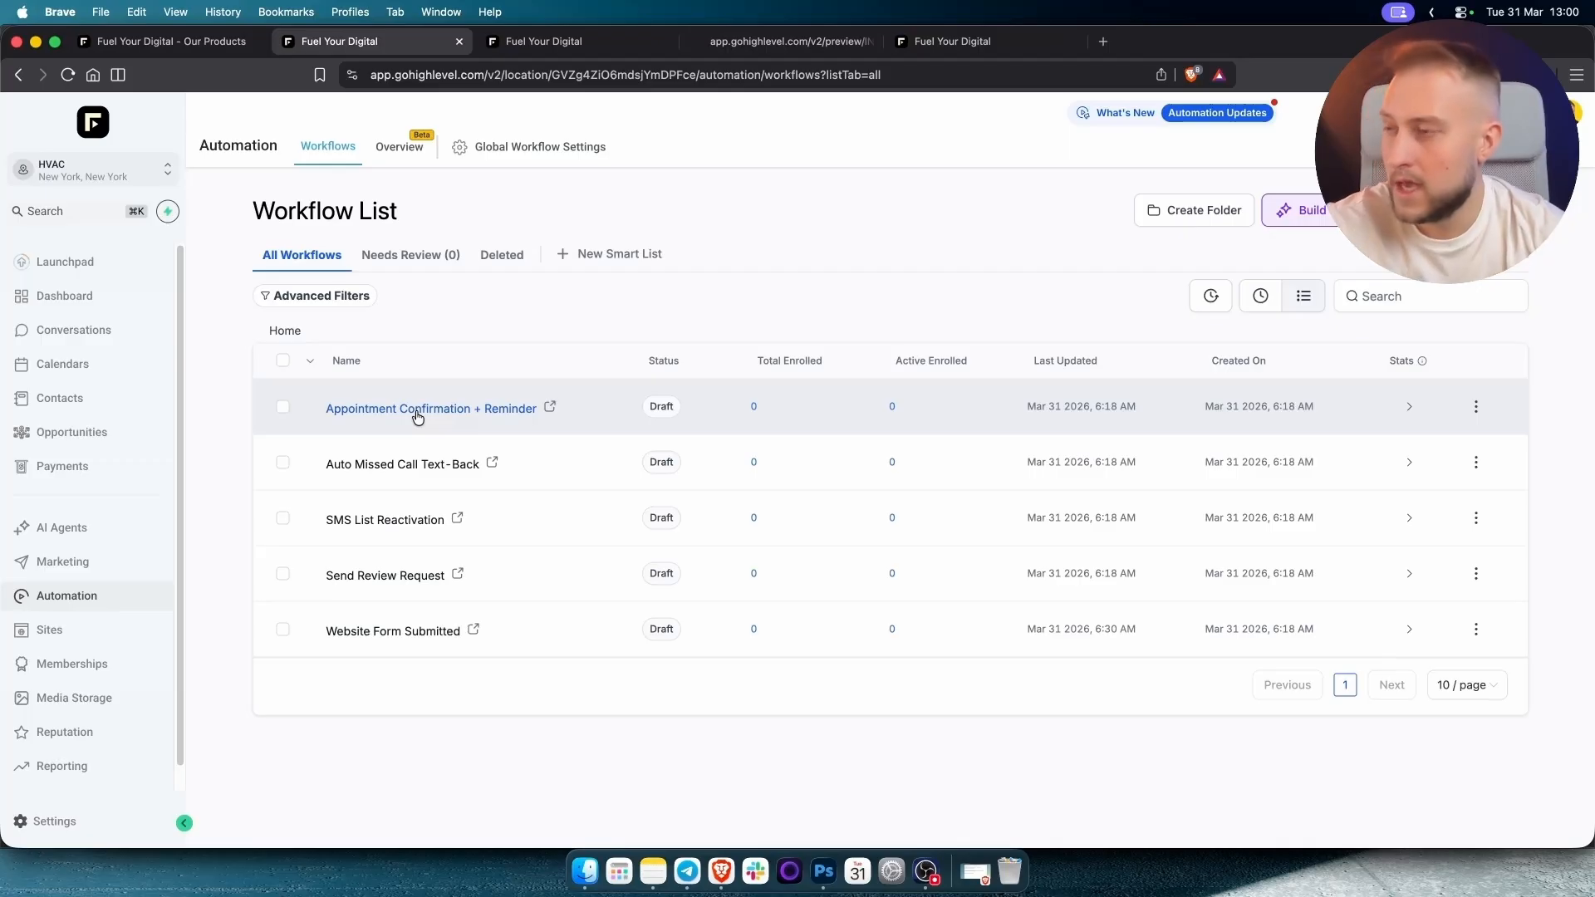
pyautogui.click(775, 43)
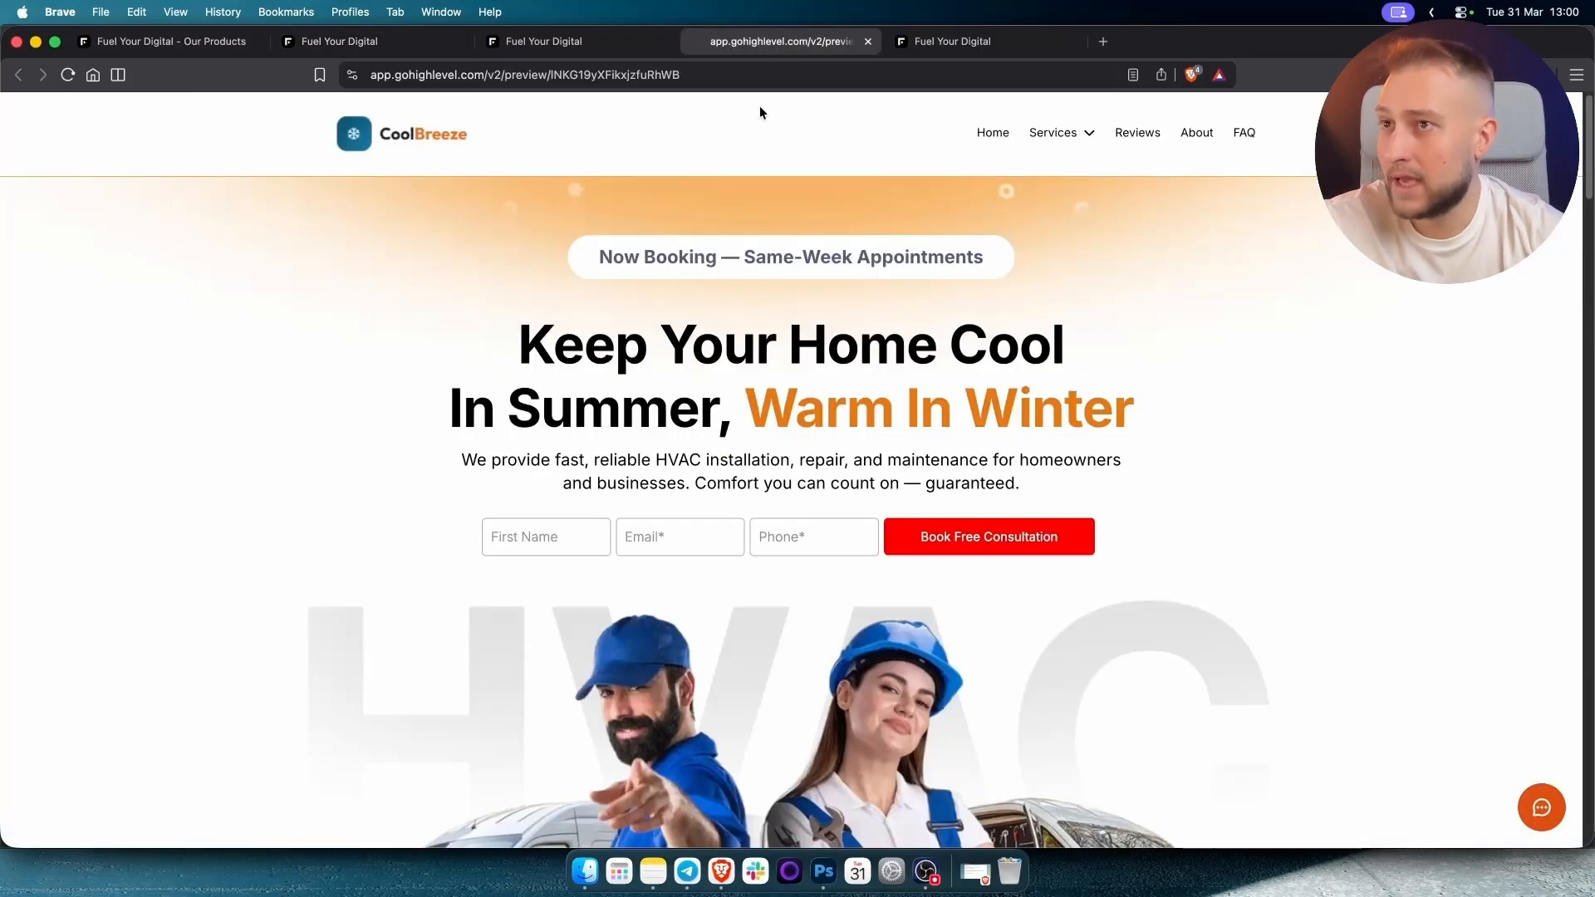
pyautogui.scroll(-20, 1122, 595)
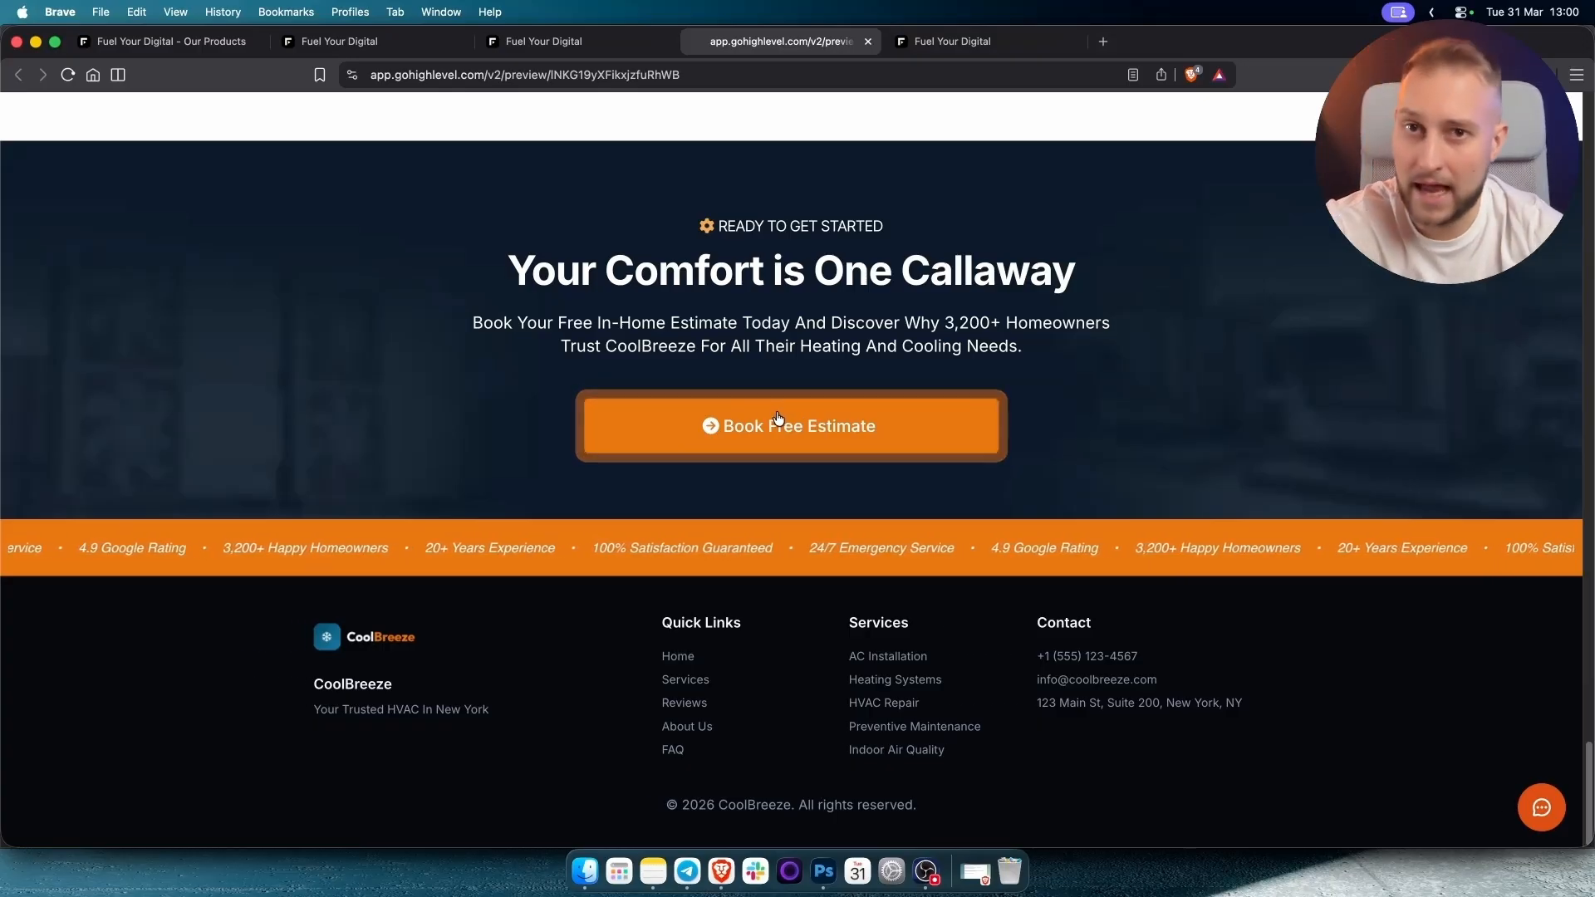
# Go to Settings > Calendars to view the calendar settings list.
pyautogui.hotkey('ctrl', 'shift', 'Tab')
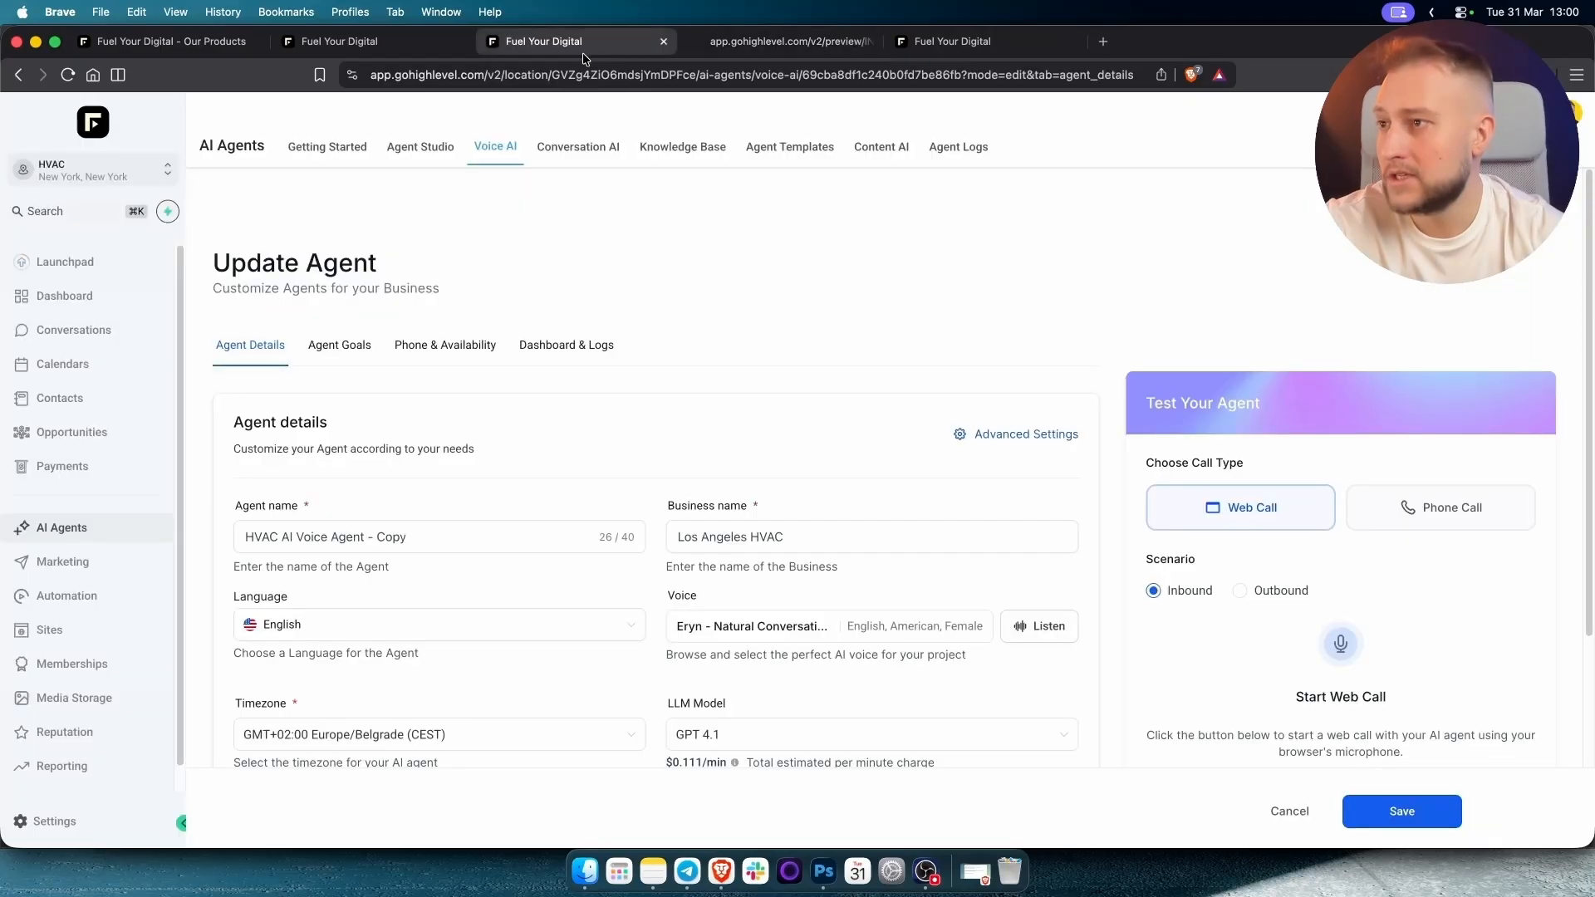
pyautogui.hotkey('ctrl', 'shift', 'Tab')
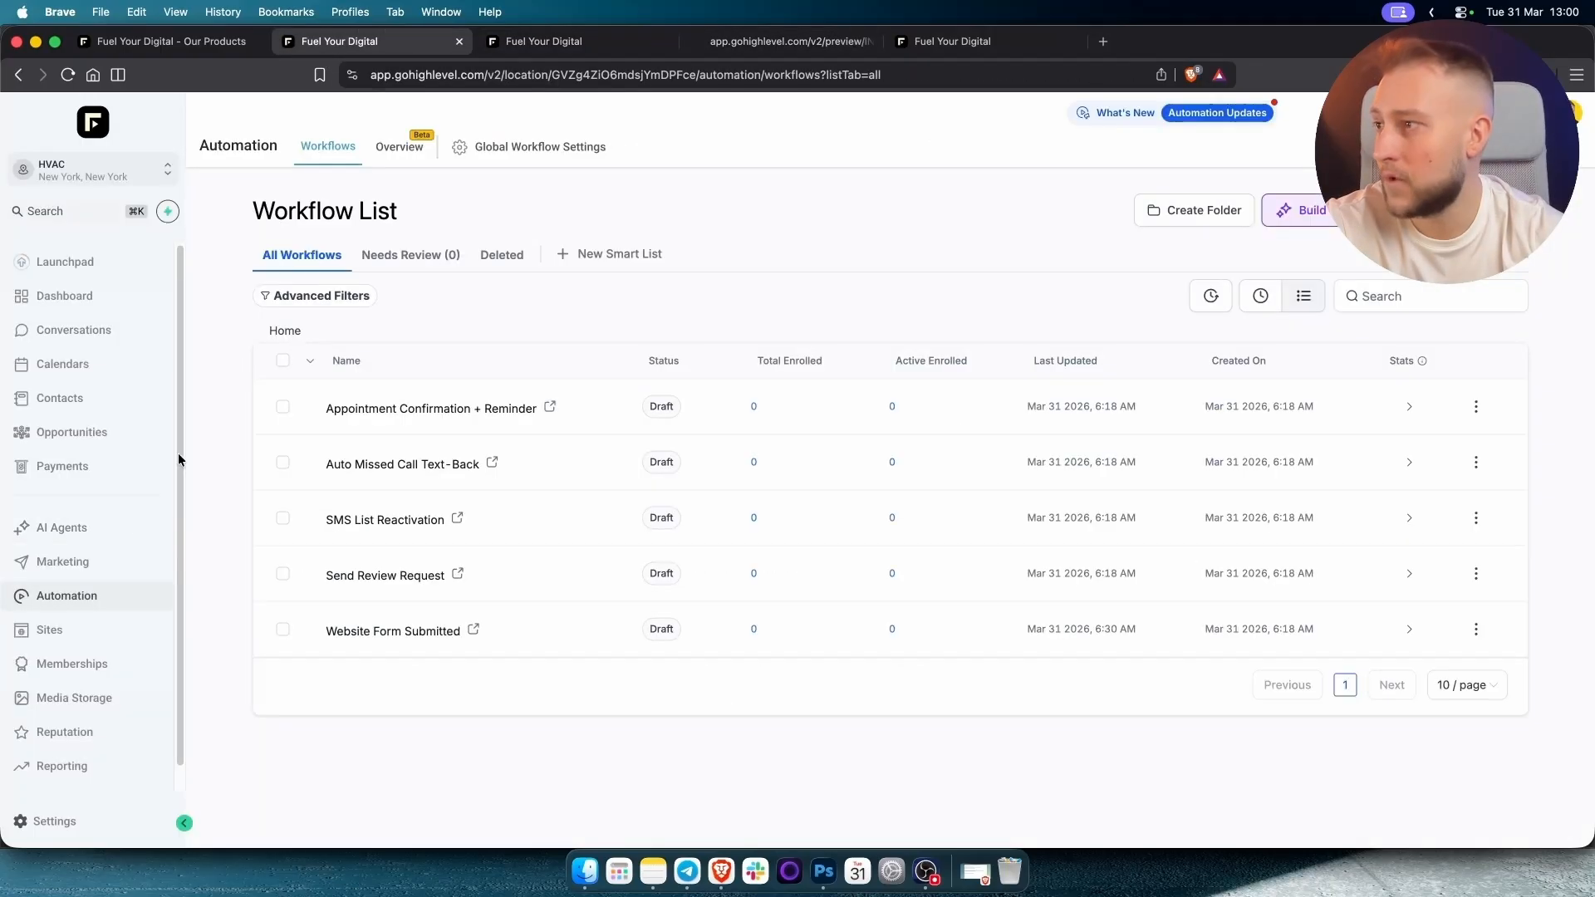
pyautogui.click(77, 364)
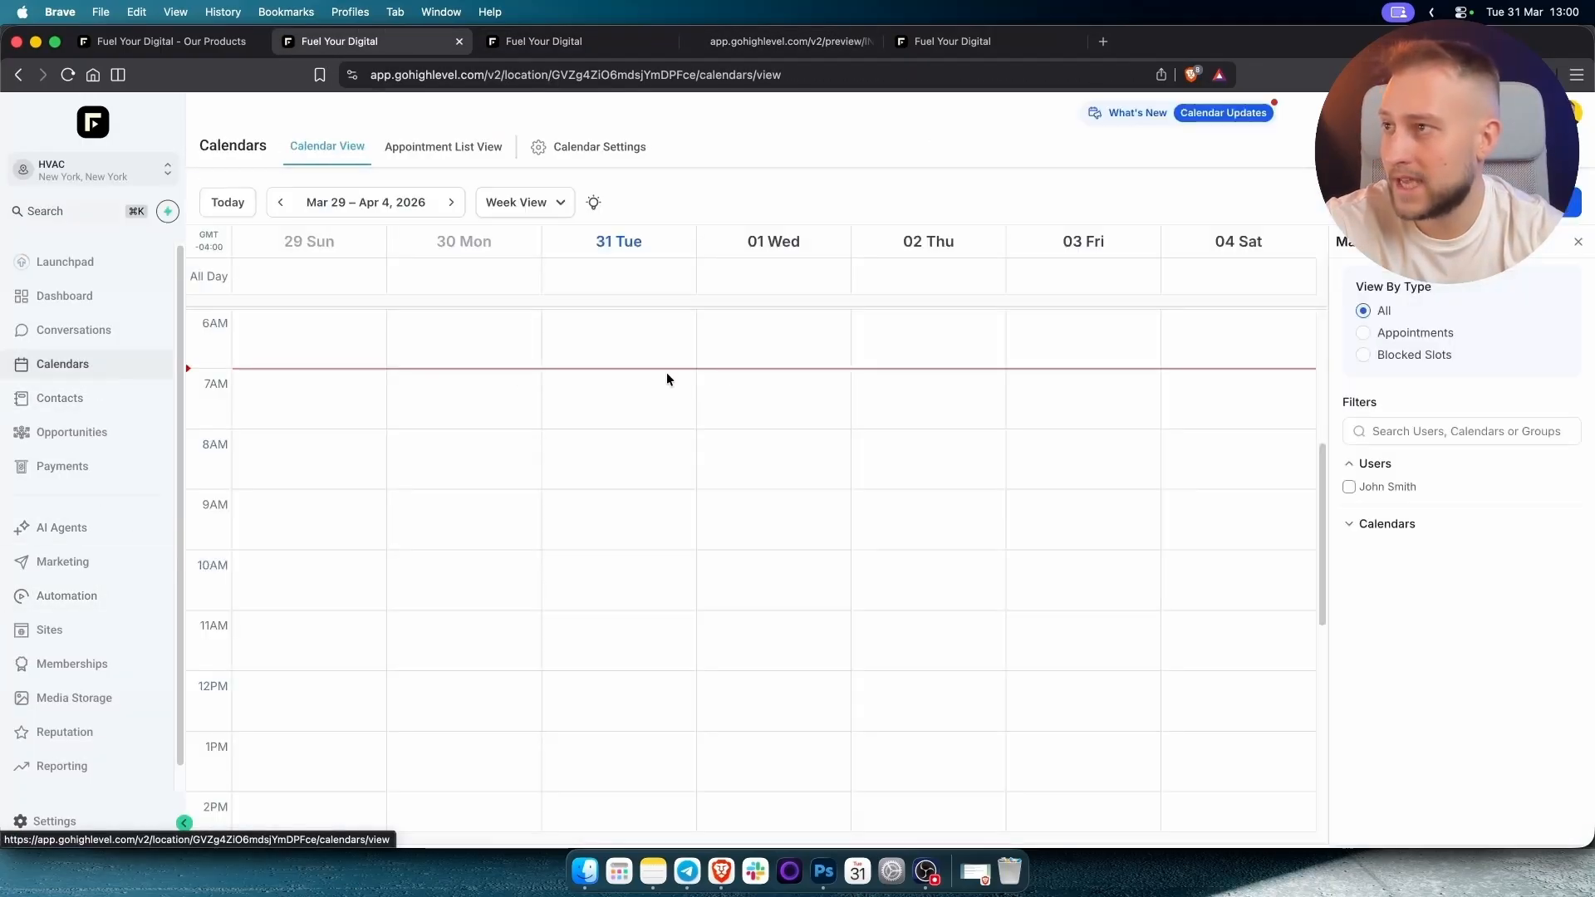
pyautogui.click(610, 146)
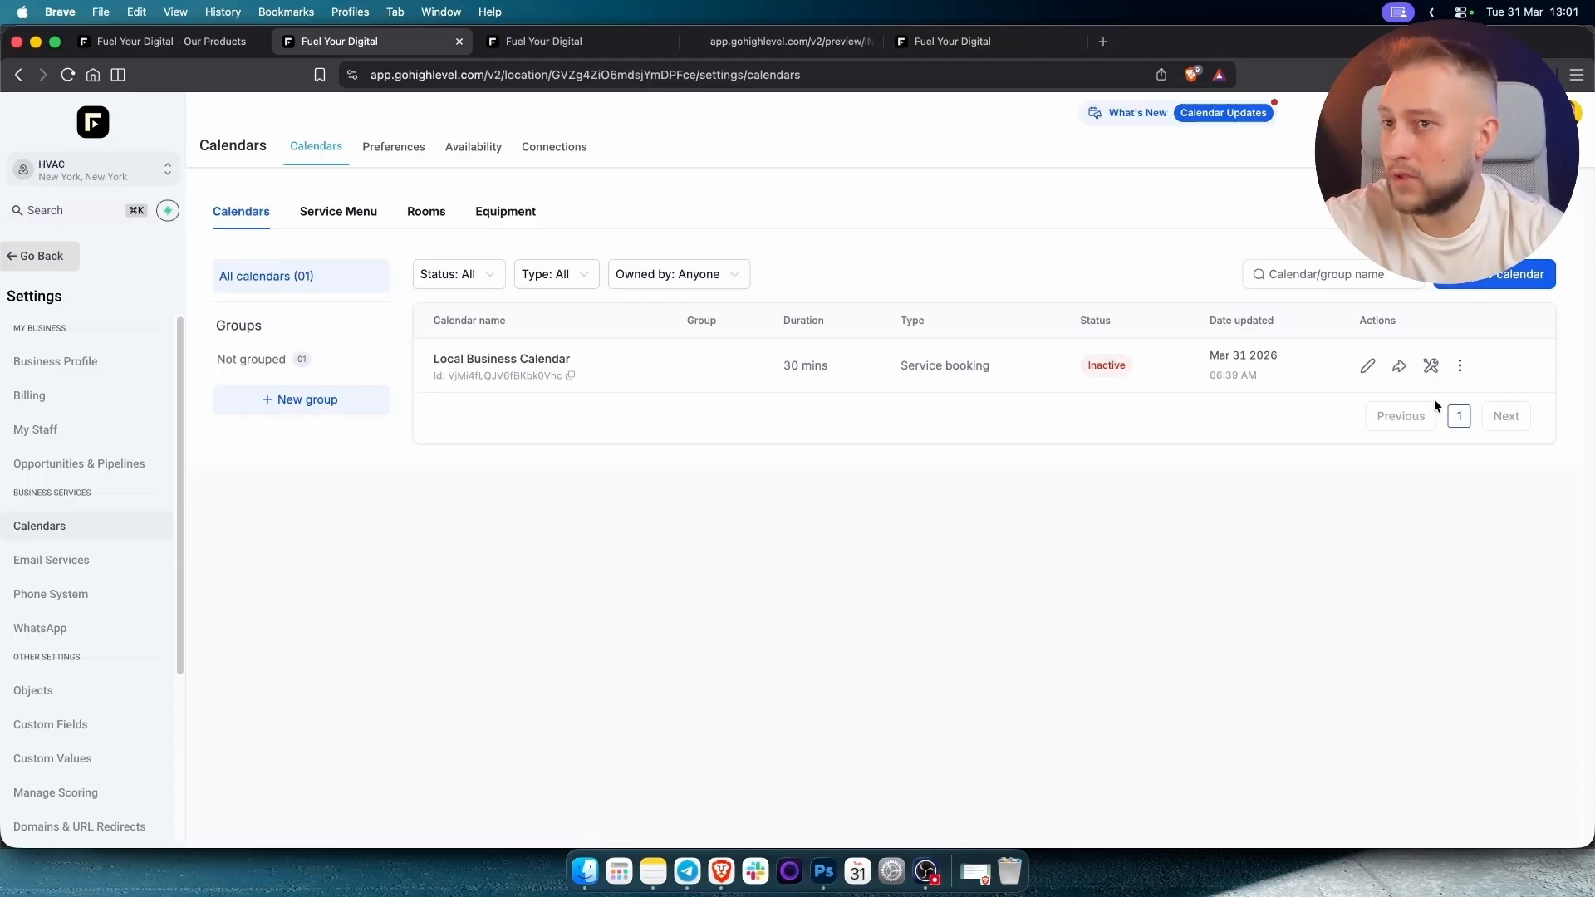
# Copy and test Local Business Calendar's scheduling link, note its Inactive status, and leave settings.
pyautogui.click(1399, 366)
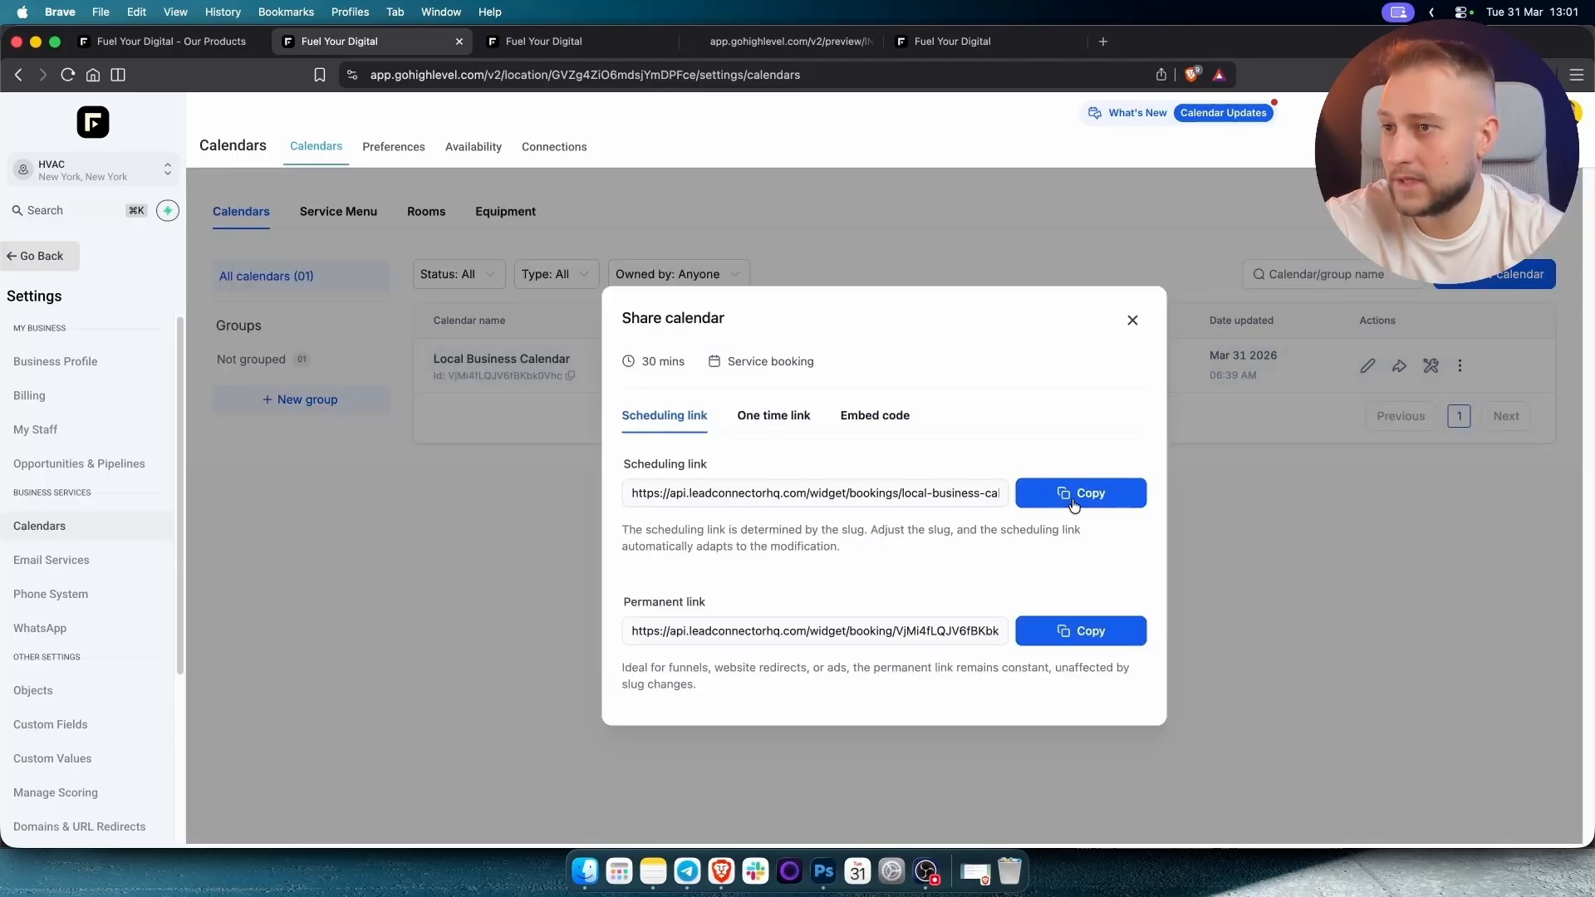
pyautogui.click(1134, 322)
pyautogui.click(1103, 42)
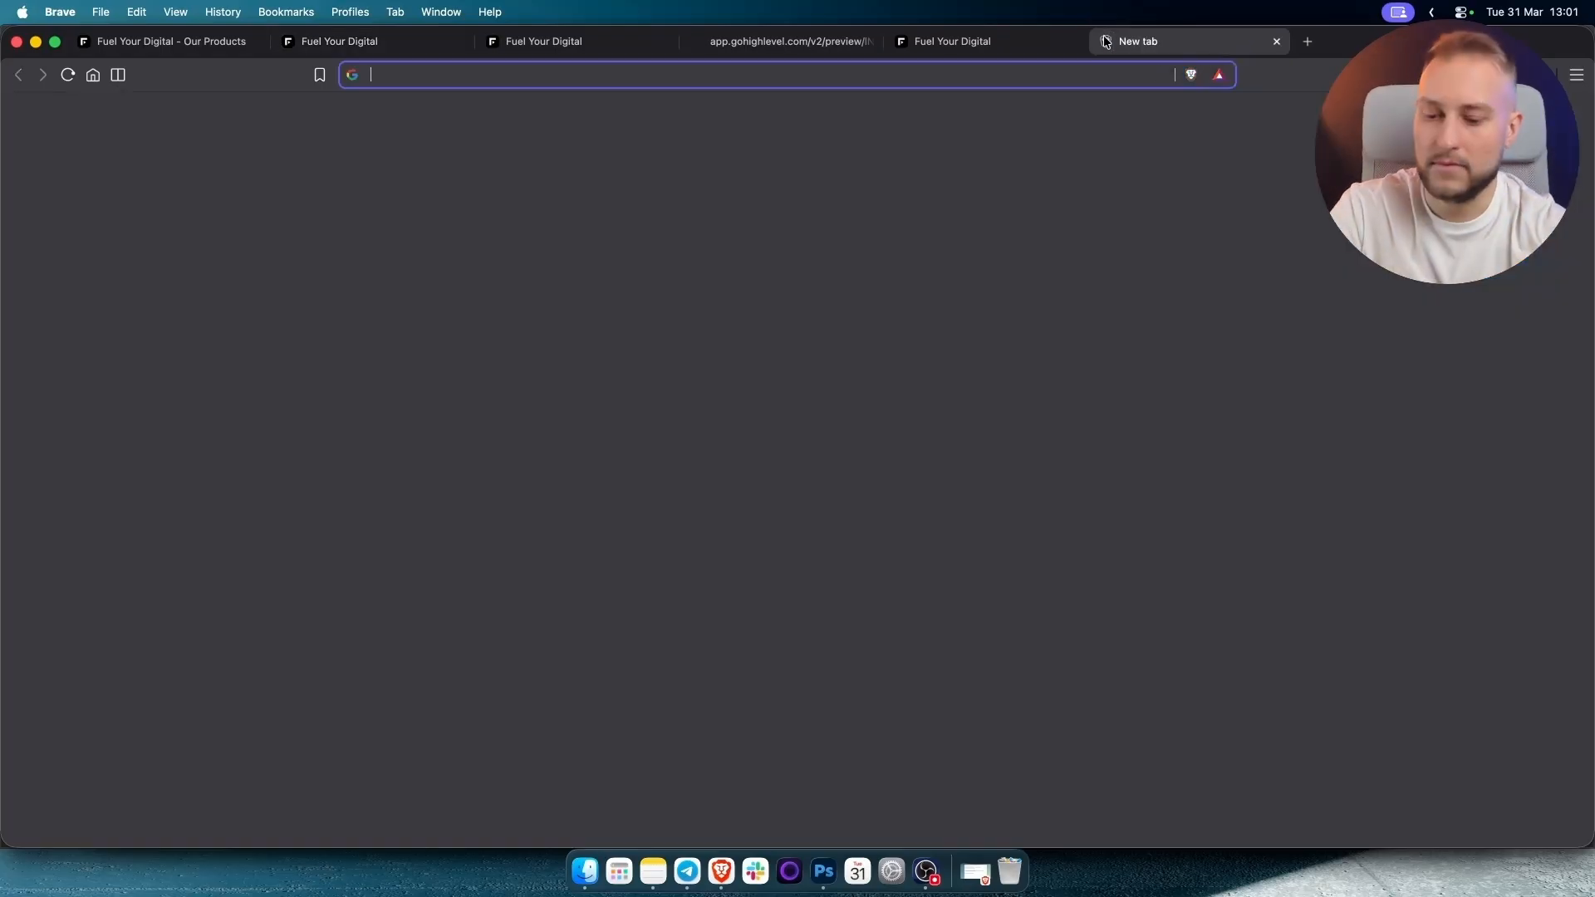
pyautogui.write('api.leadconnectorhq.com/widget/bookings/local-business-calendar-e54a48f2-f303-4abb-bf18-727d8868a9c2')
pyautogui.press('Return')
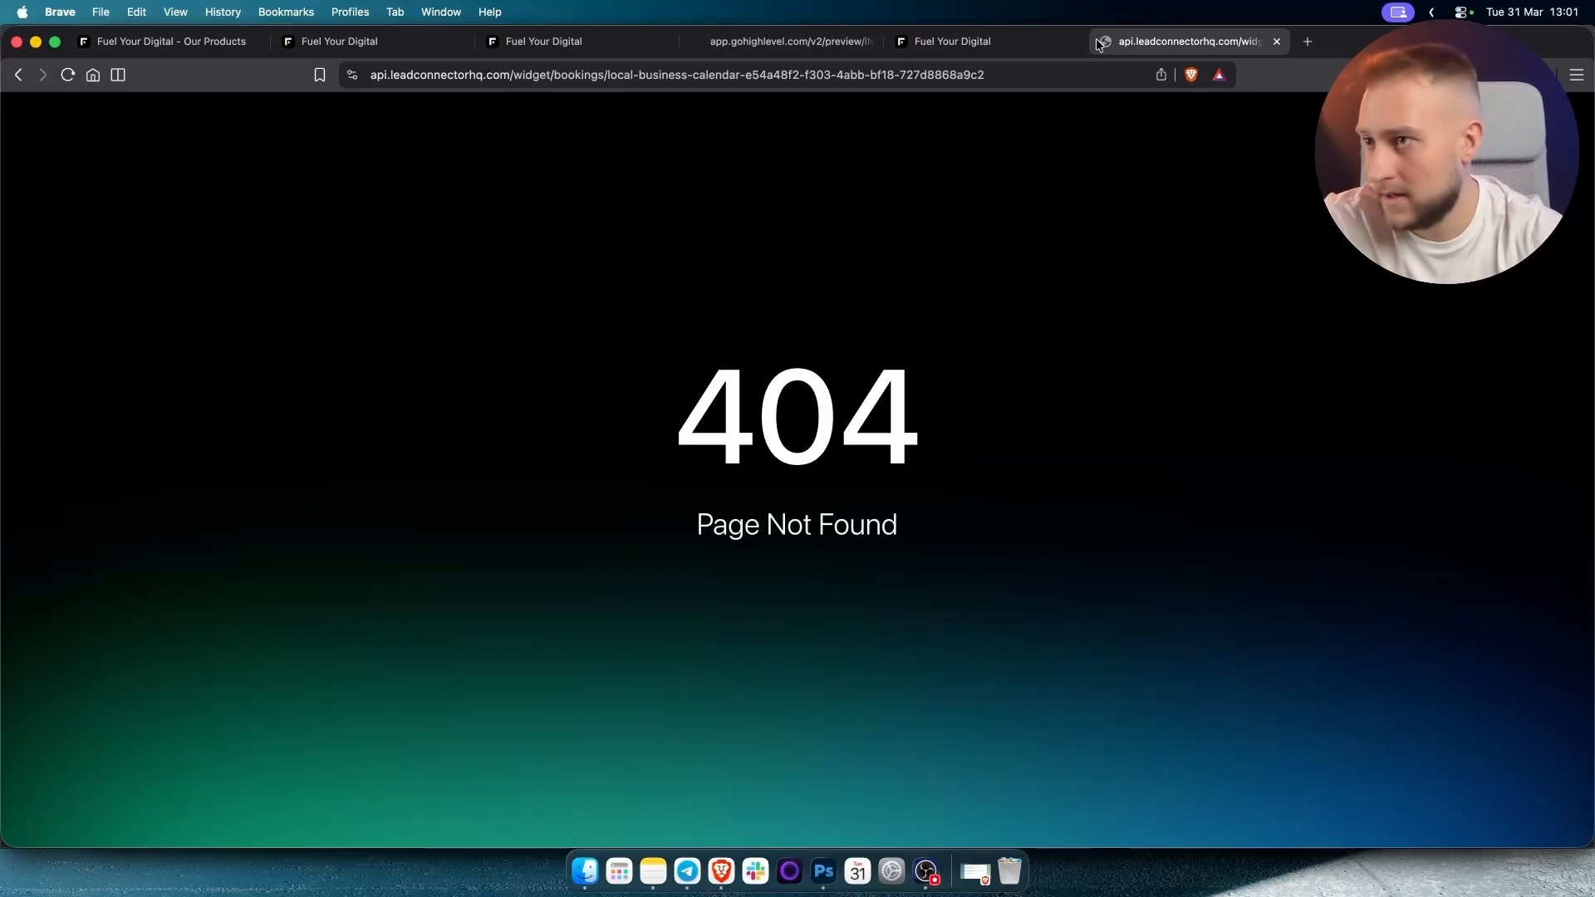
pyautogui.press('super+w')
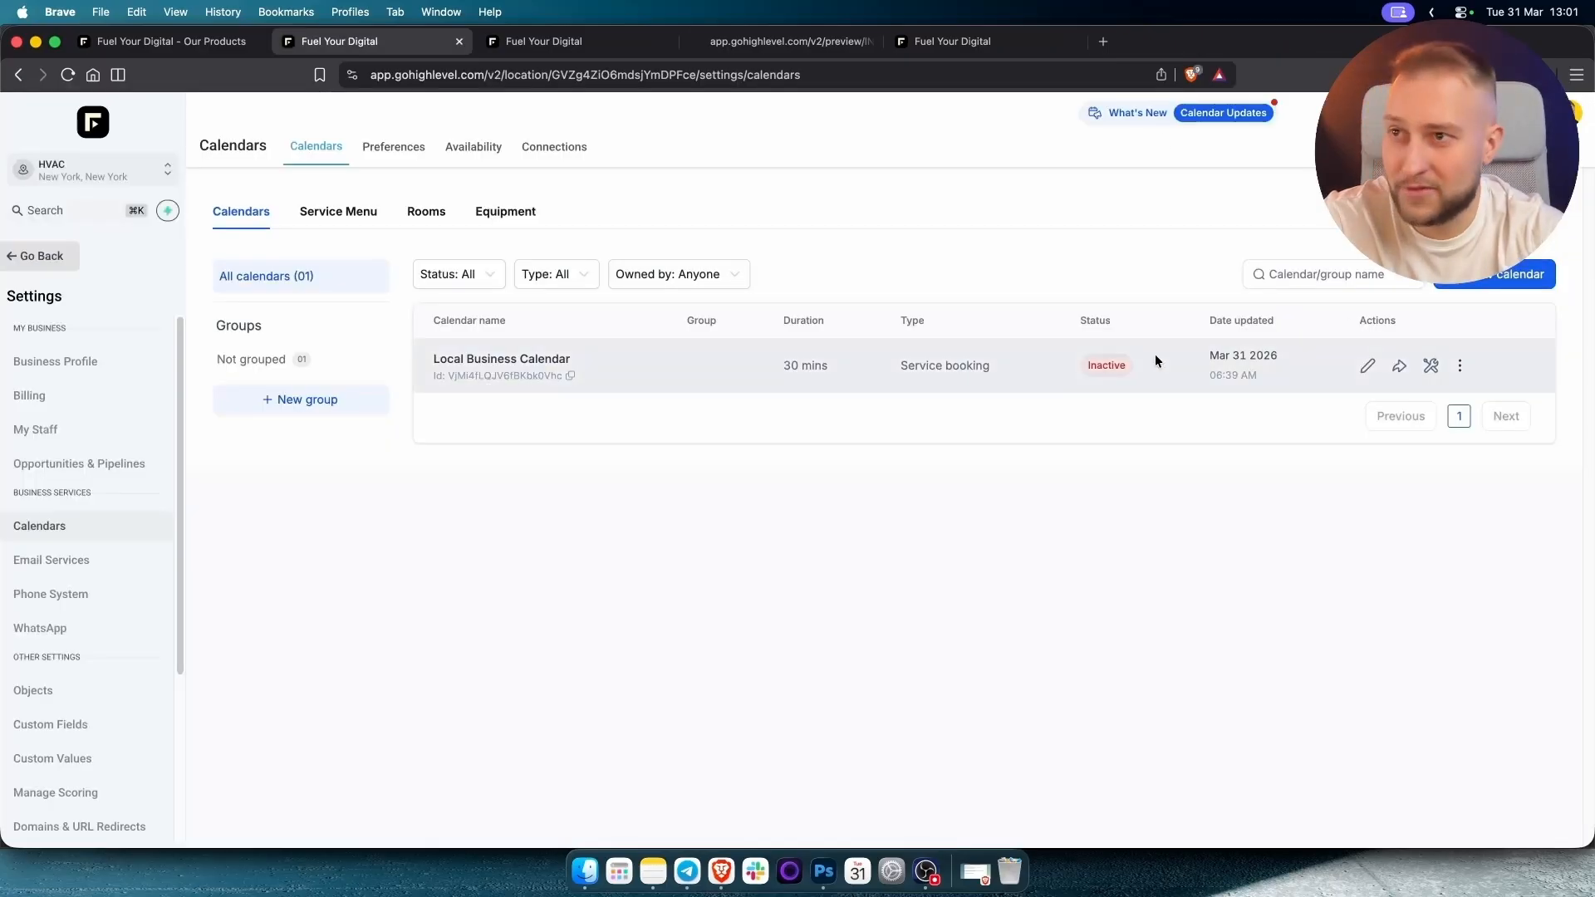
pyautogui.doubleClick(1103, 367)
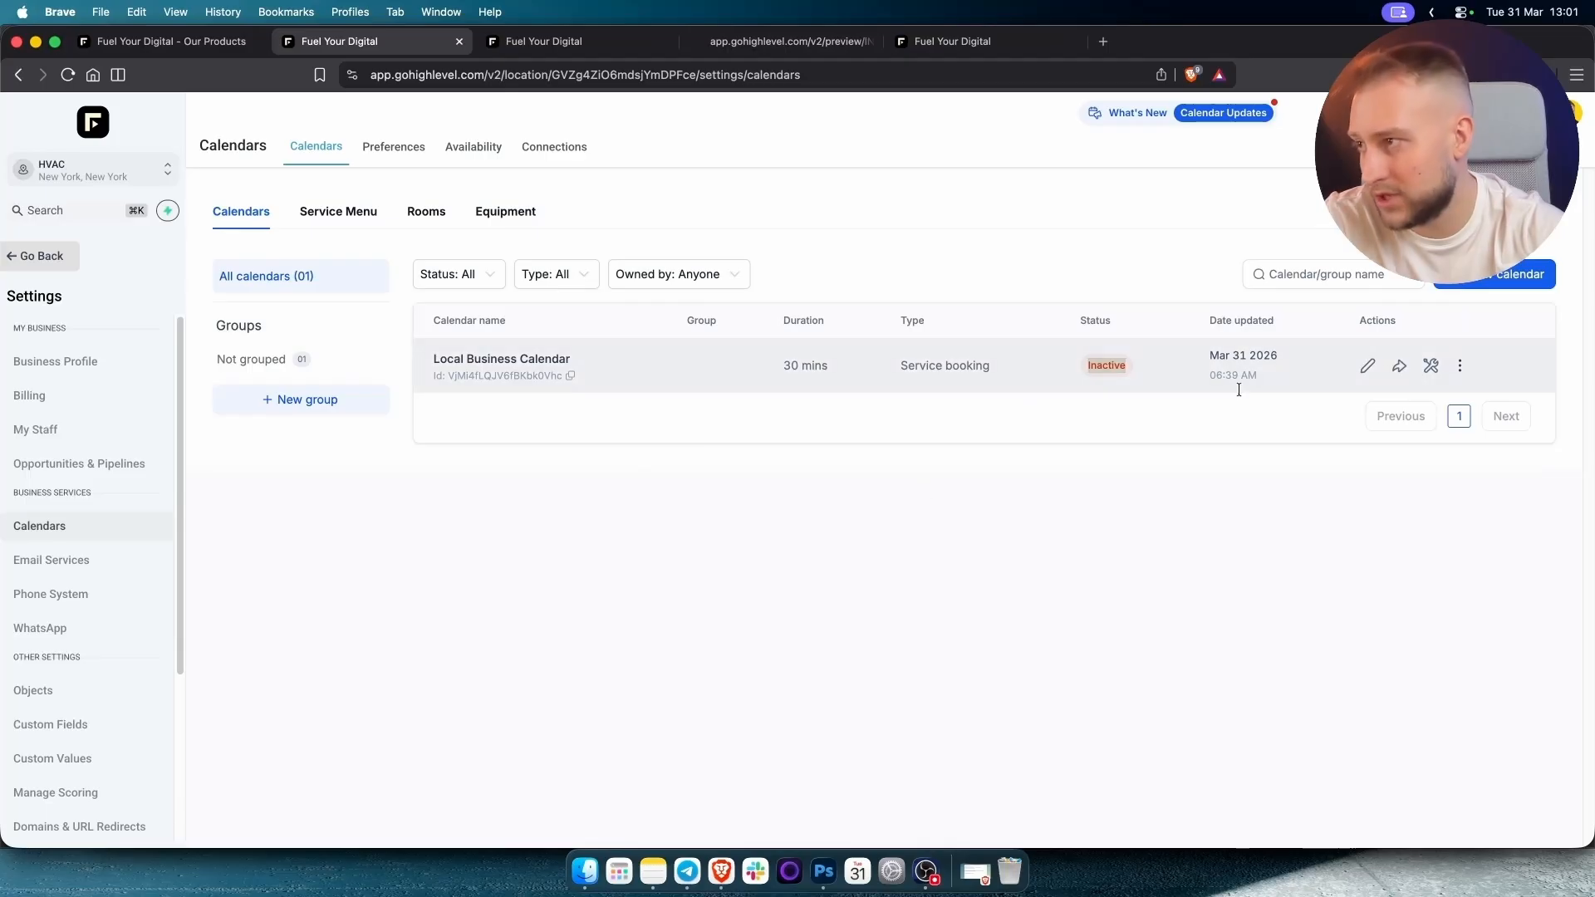
pyautogui.click(37, 260)
# Open Sites > Funnels > HVAC and edit the HVAC Page, checking its live preview.
pyautogui.click(108, 631)
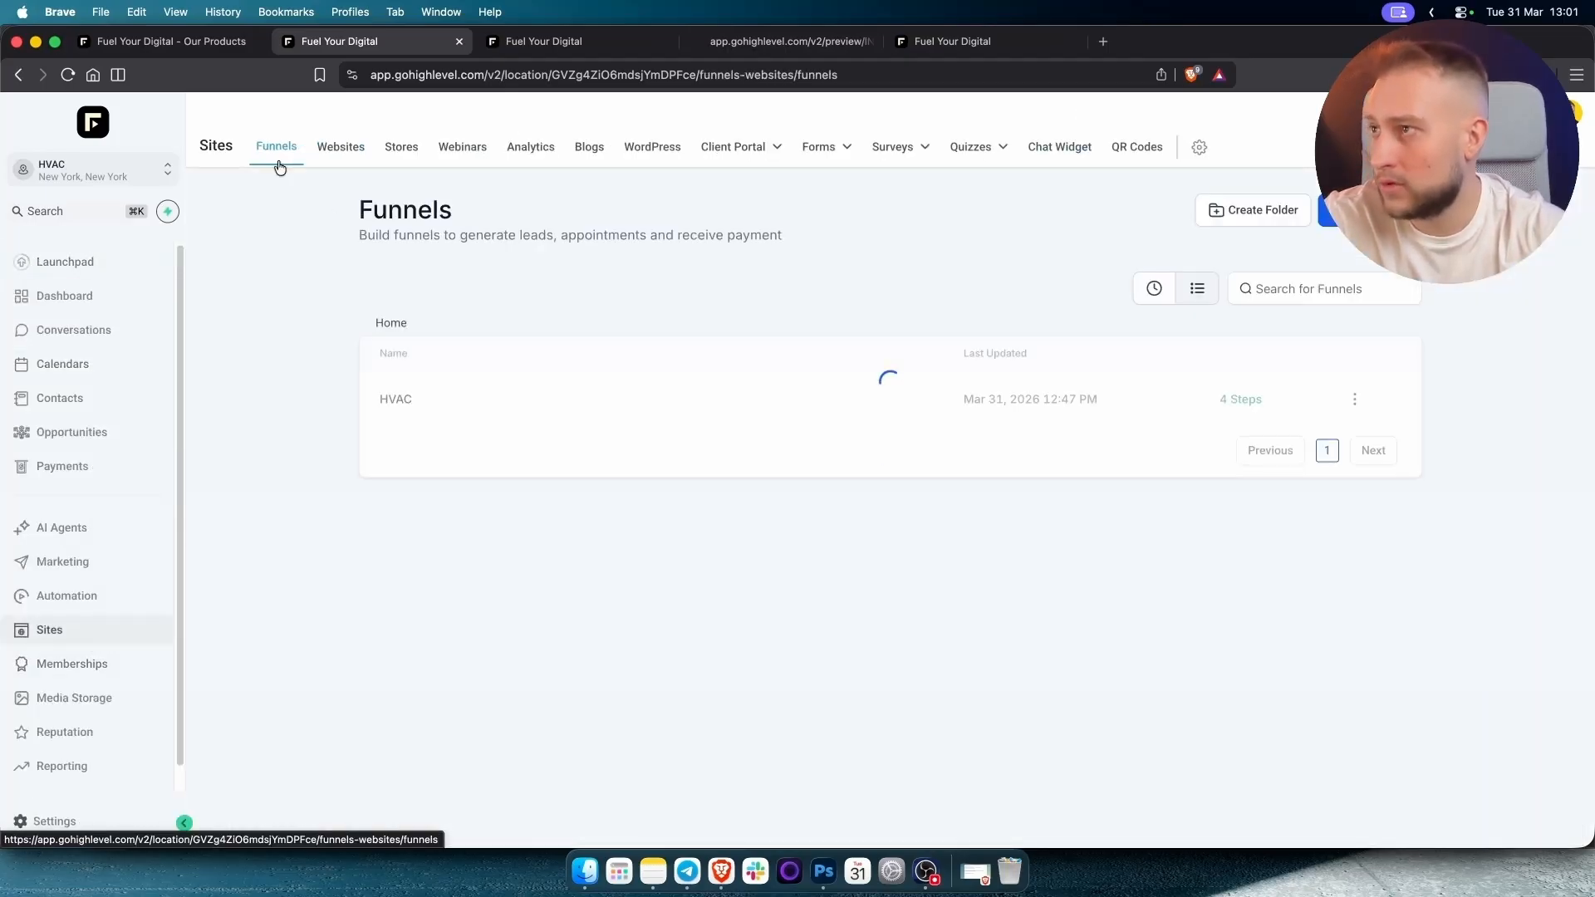
pyautogui.click(383, 400)
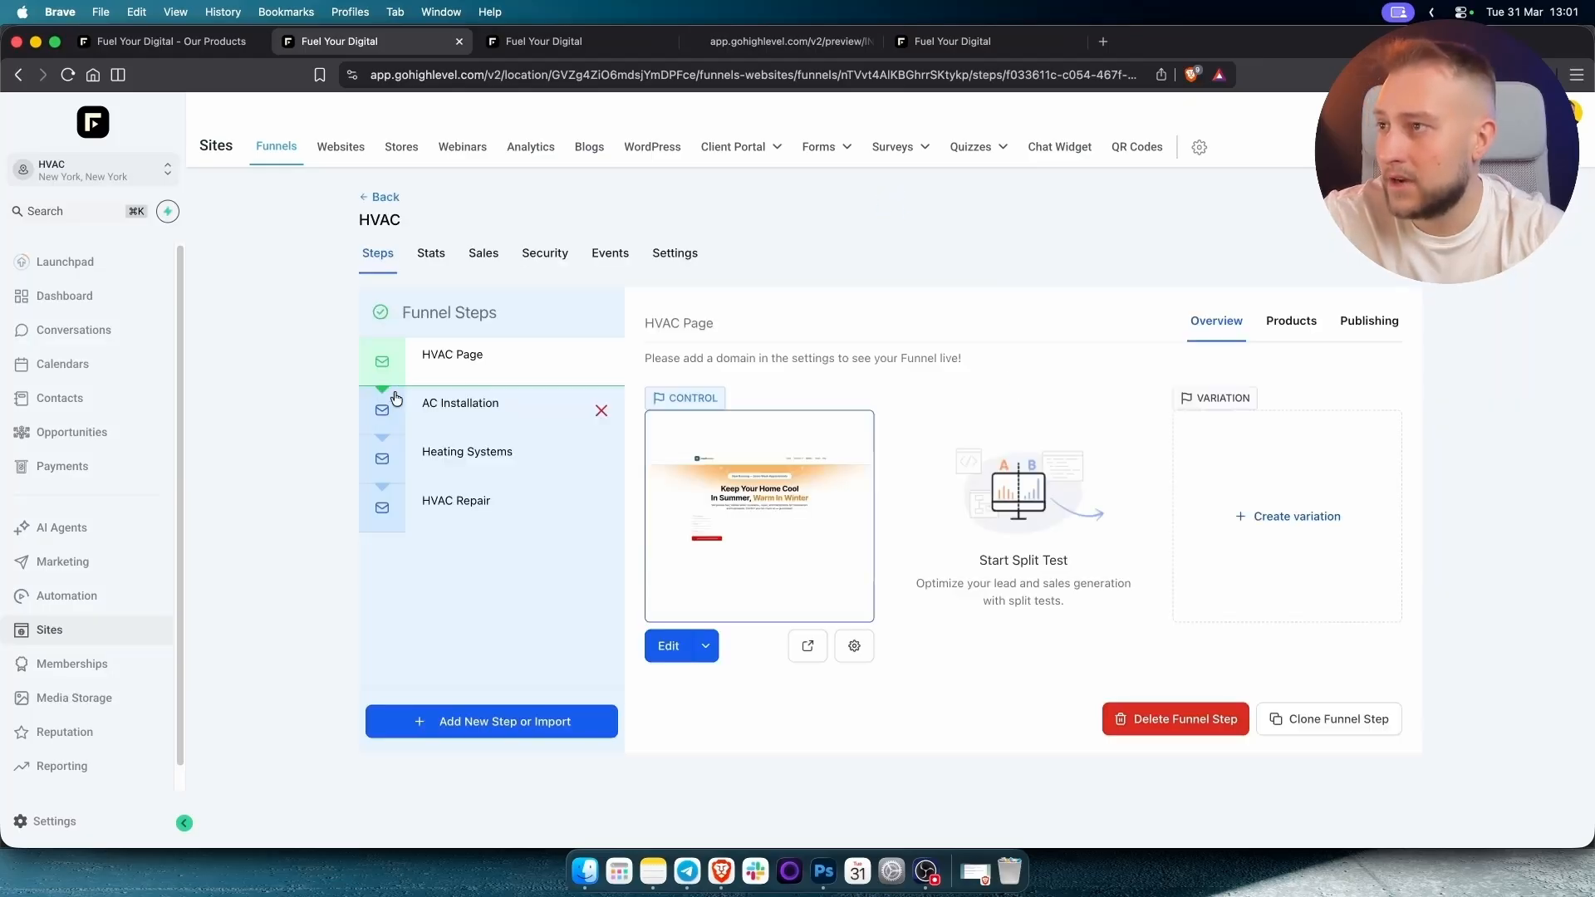
pyautogui.click(670, 648)
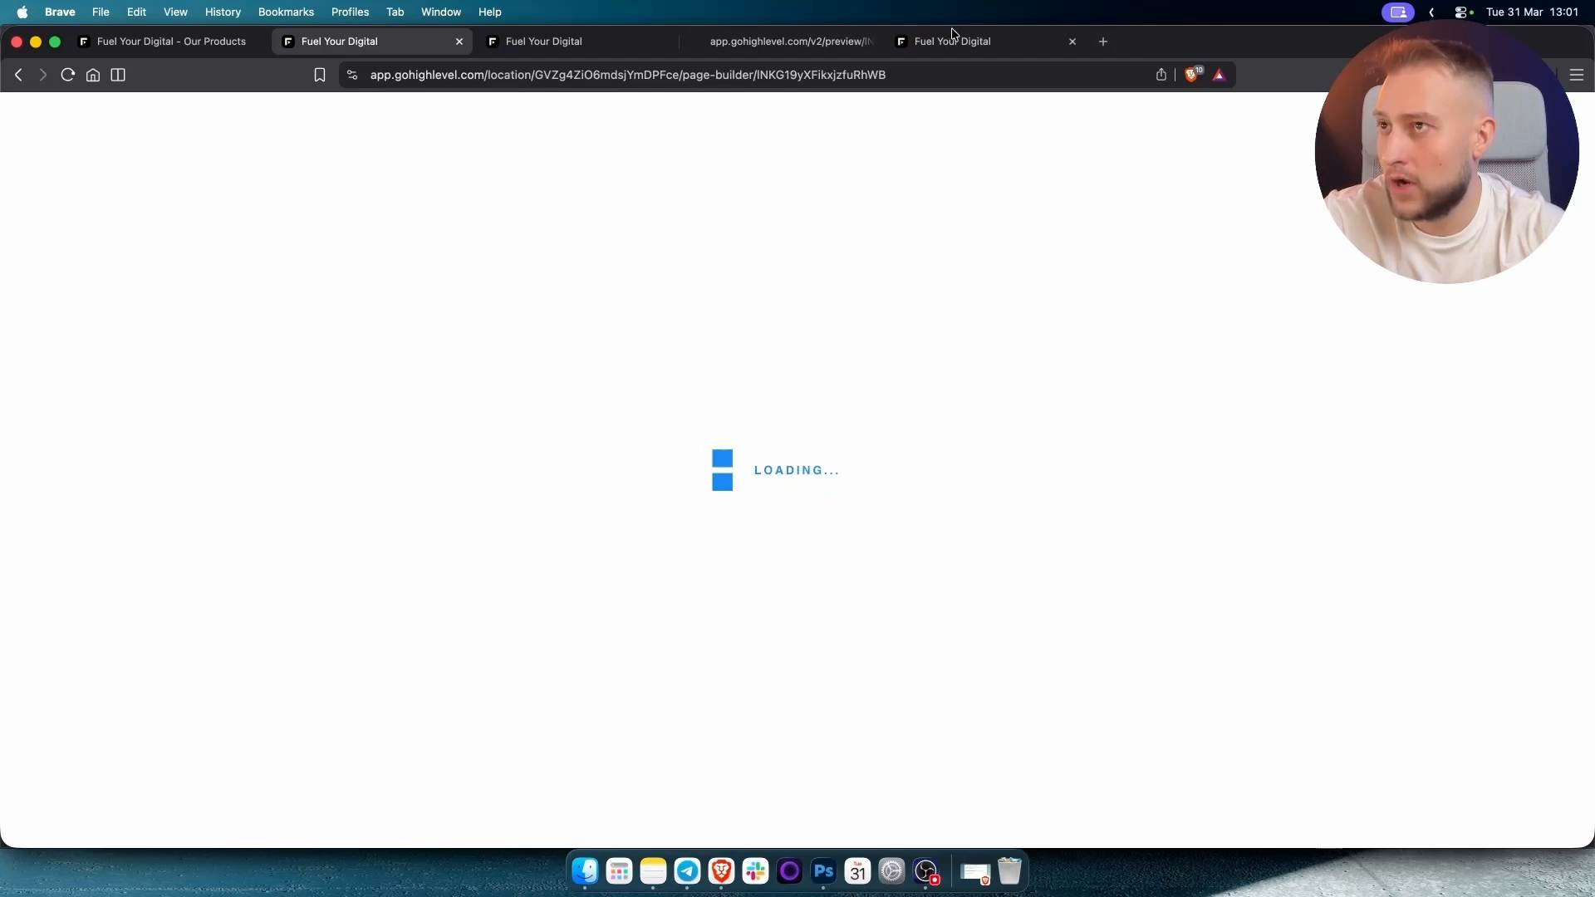
pyautogui.click(794, 44)
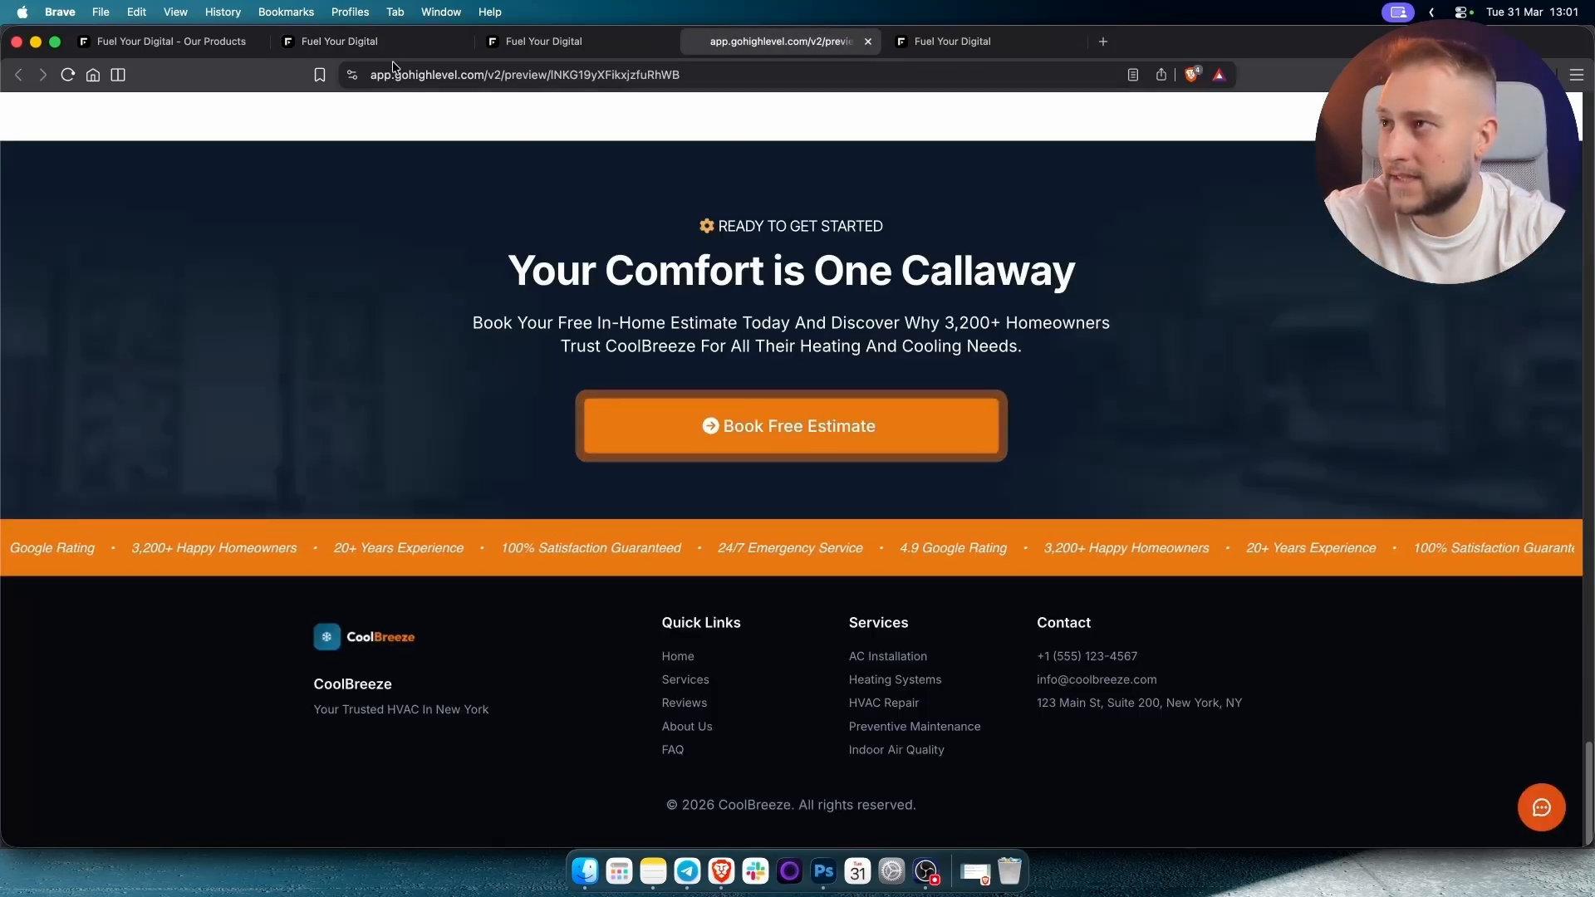
pyautogui.click(385, 36)
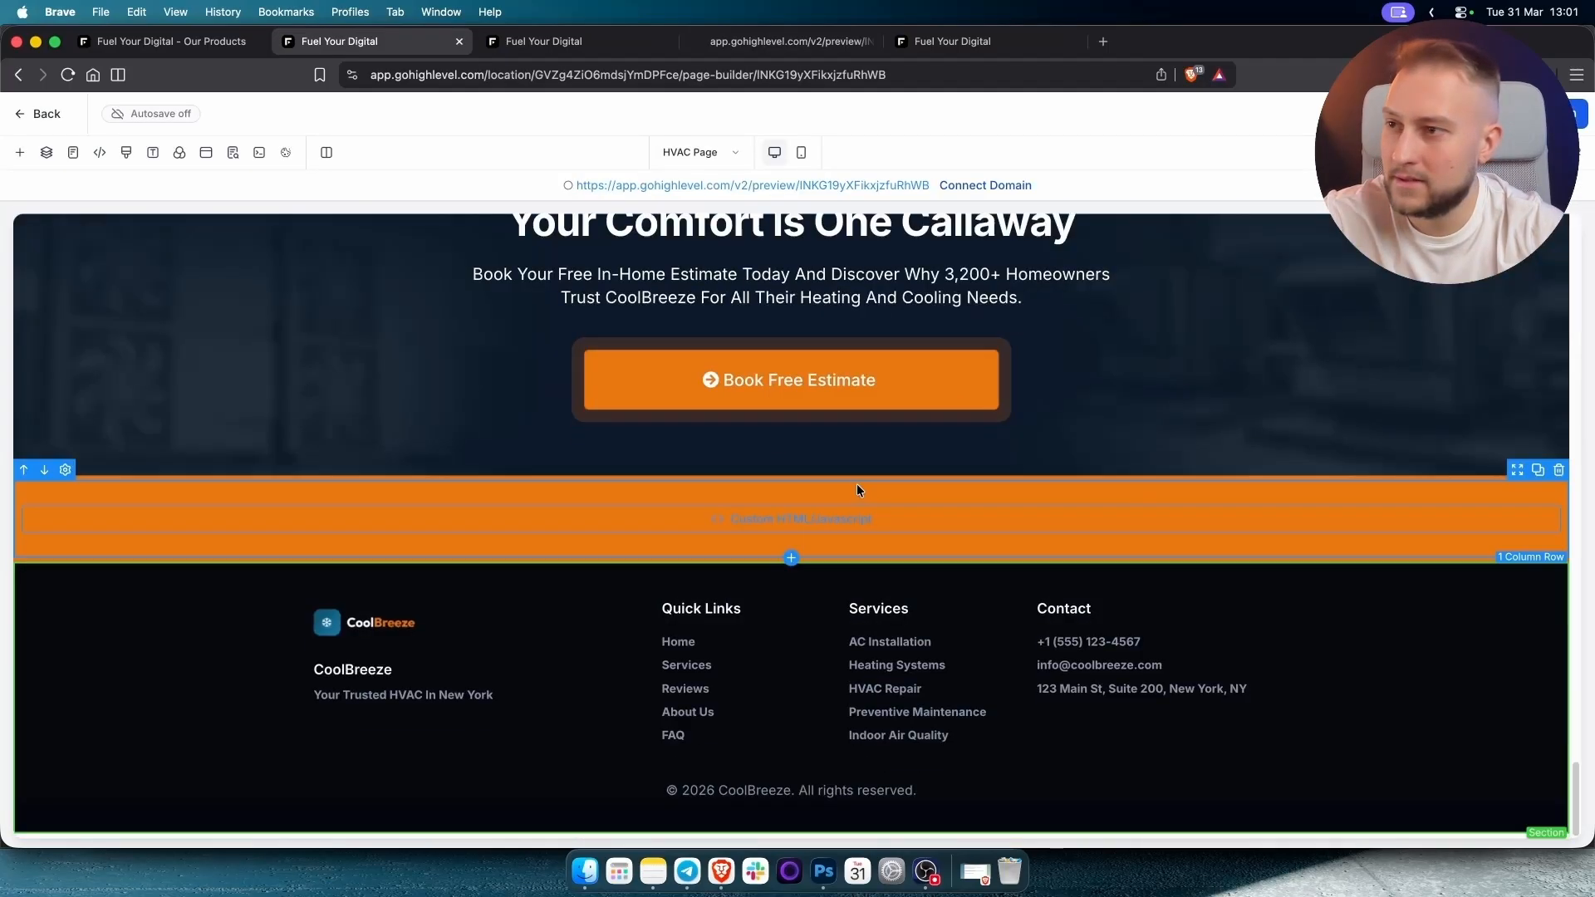
# Select the Book Free Estimate button and review its general, appearance and animation settings.
pyautogui.click(856, 483)
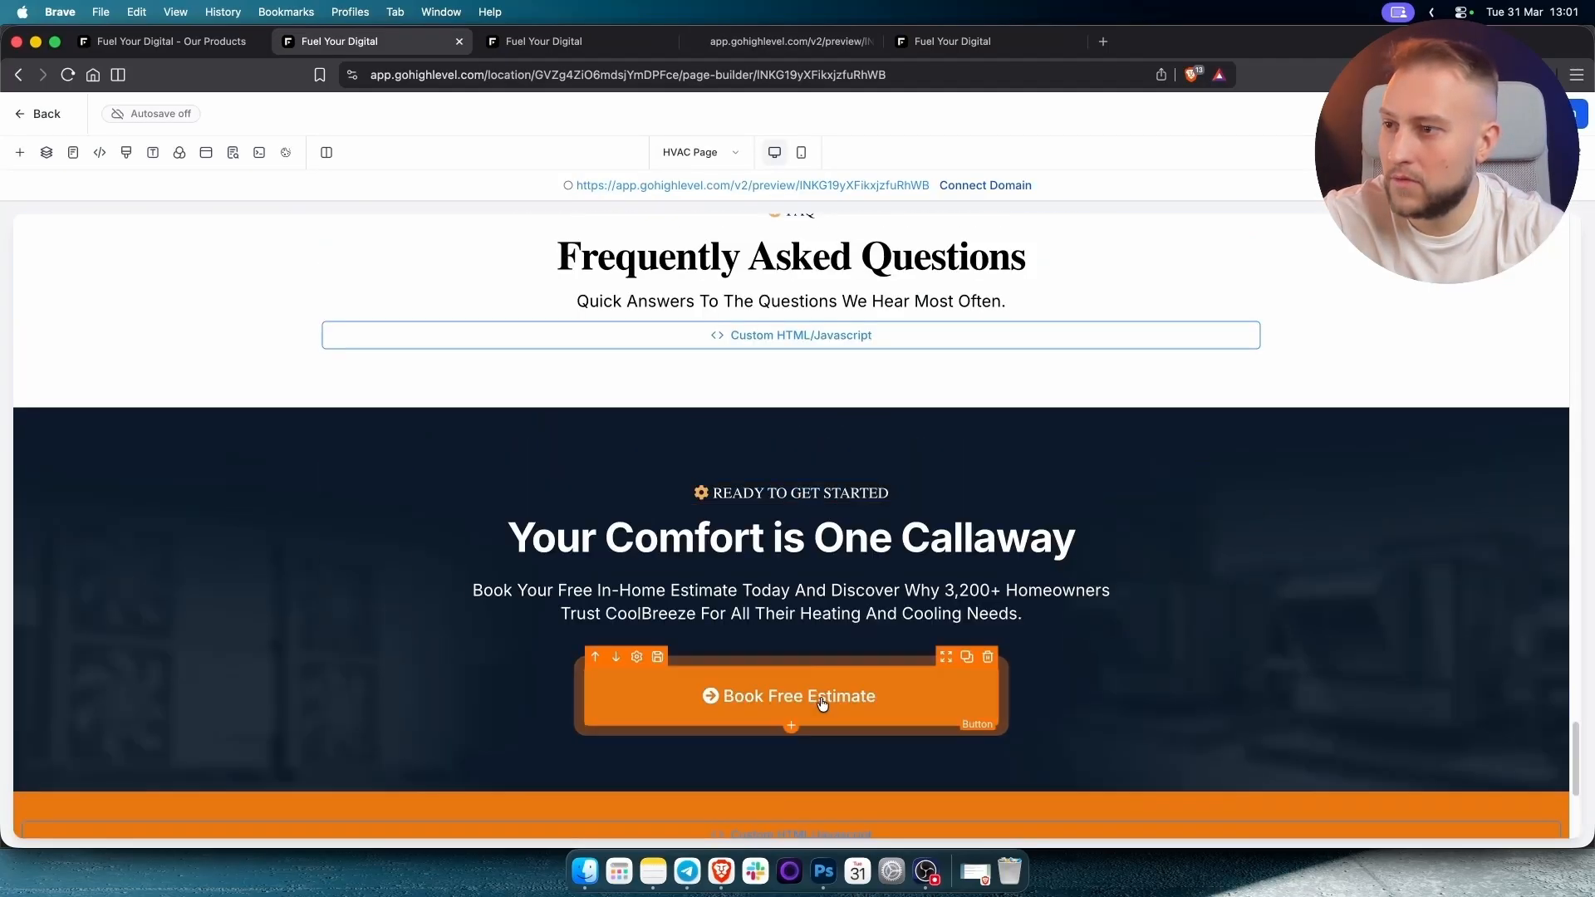
pyautogui.scroll(-5, 1403, 521)
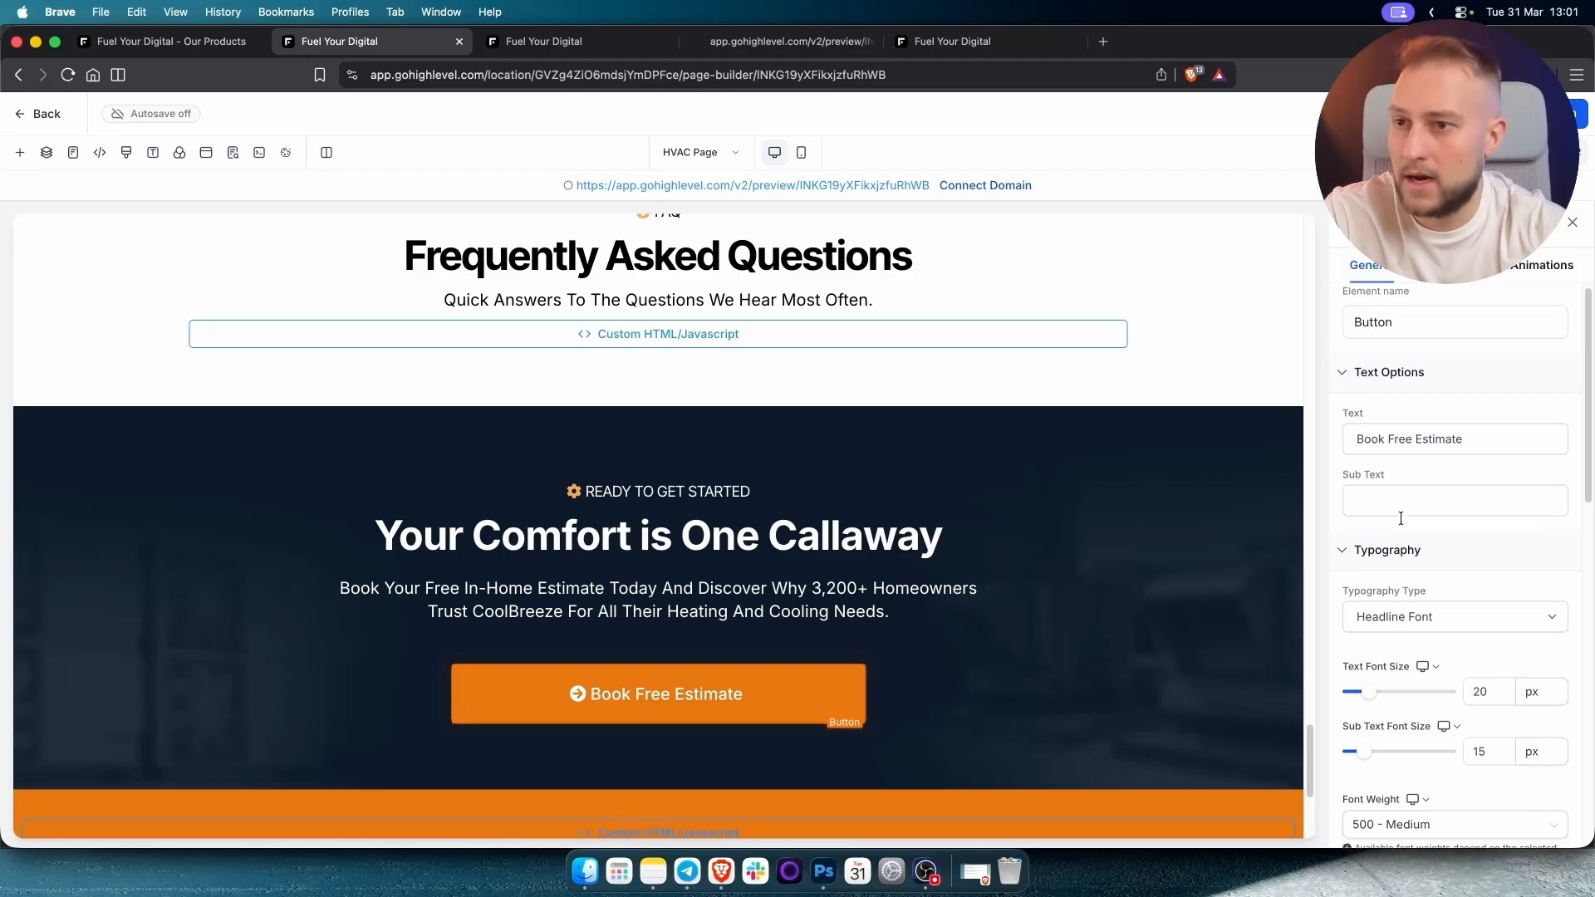
pyautogui.scroll(-3, 1400, 511)
pyautogui.scroll(10, 1401, 512)
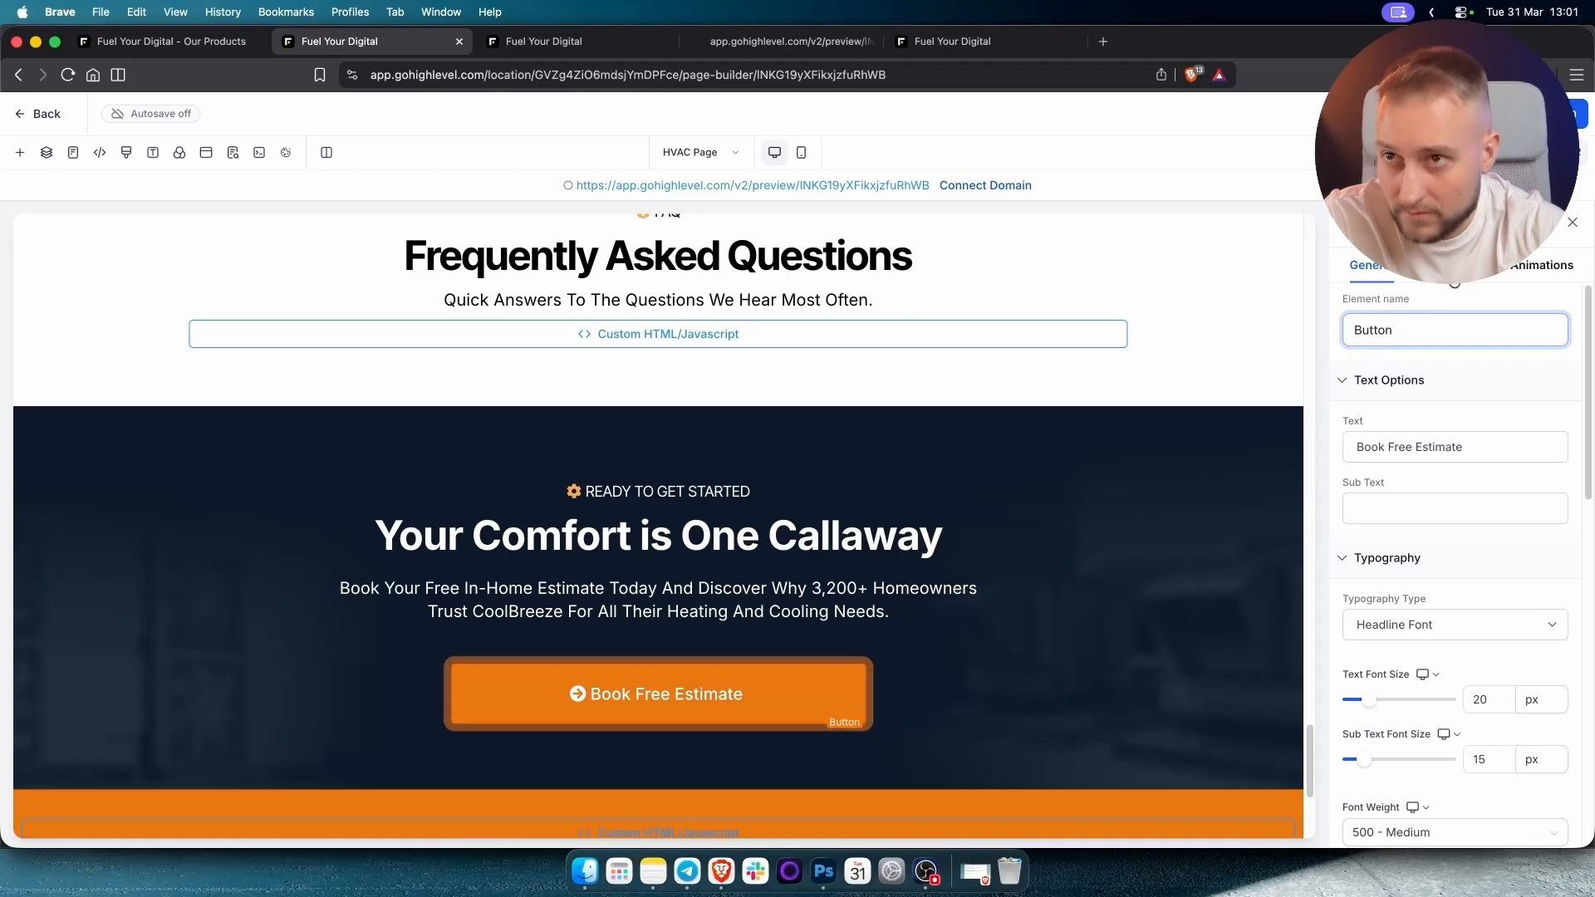
pyautogui.click(1504, 269)
pyautogui.click(1533, 266)
pyautogui.click(1365, 265)
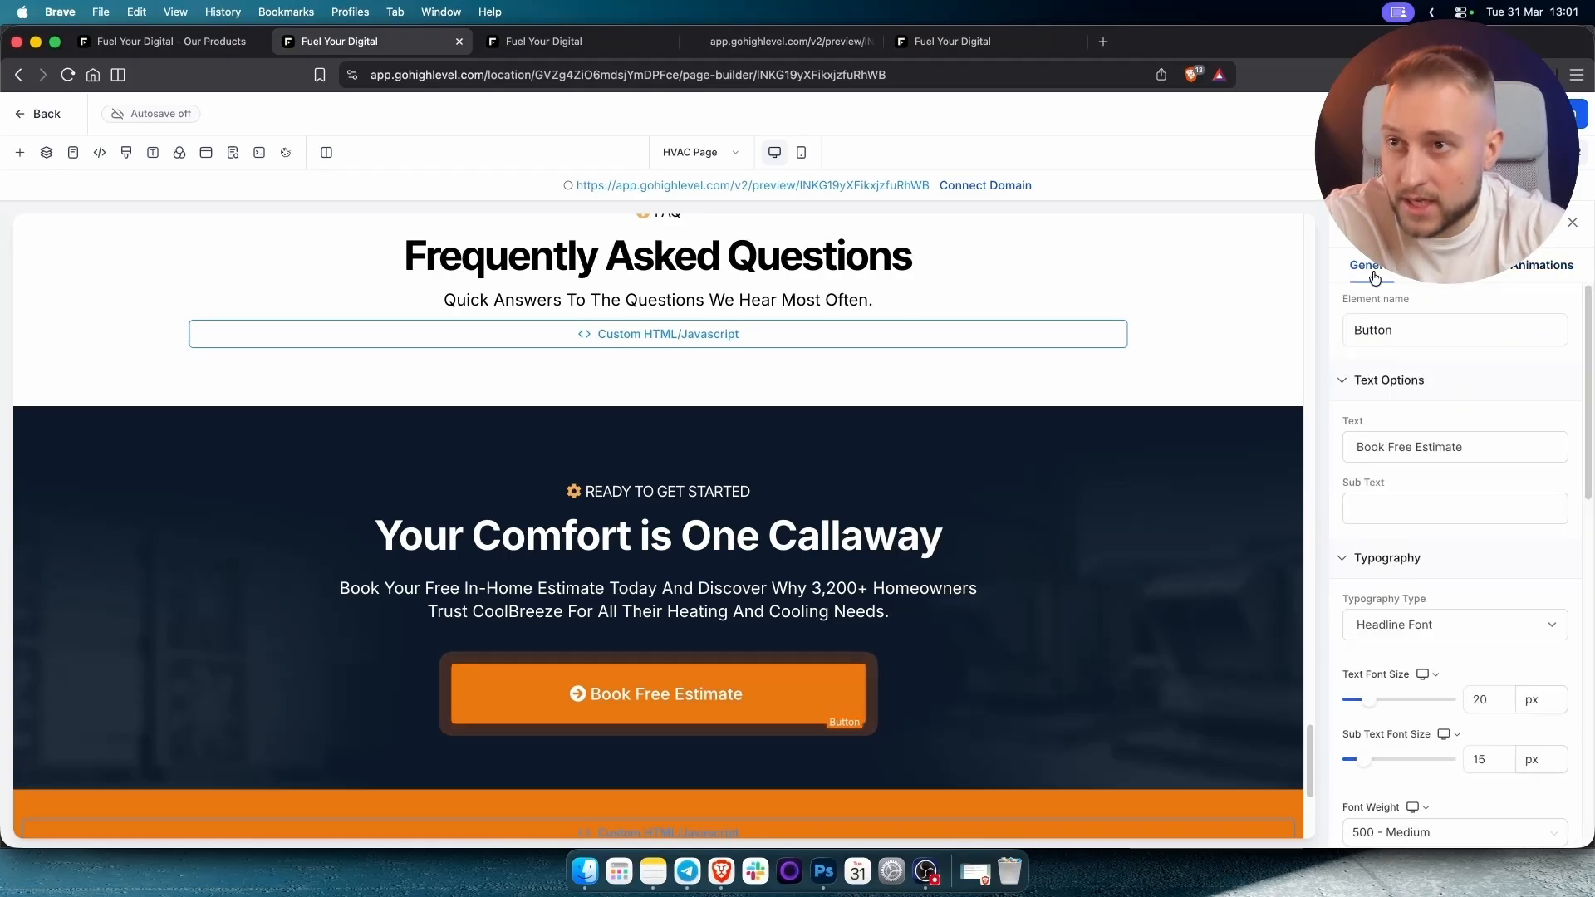
pyautogui.scroll(-10, 1465, 501)
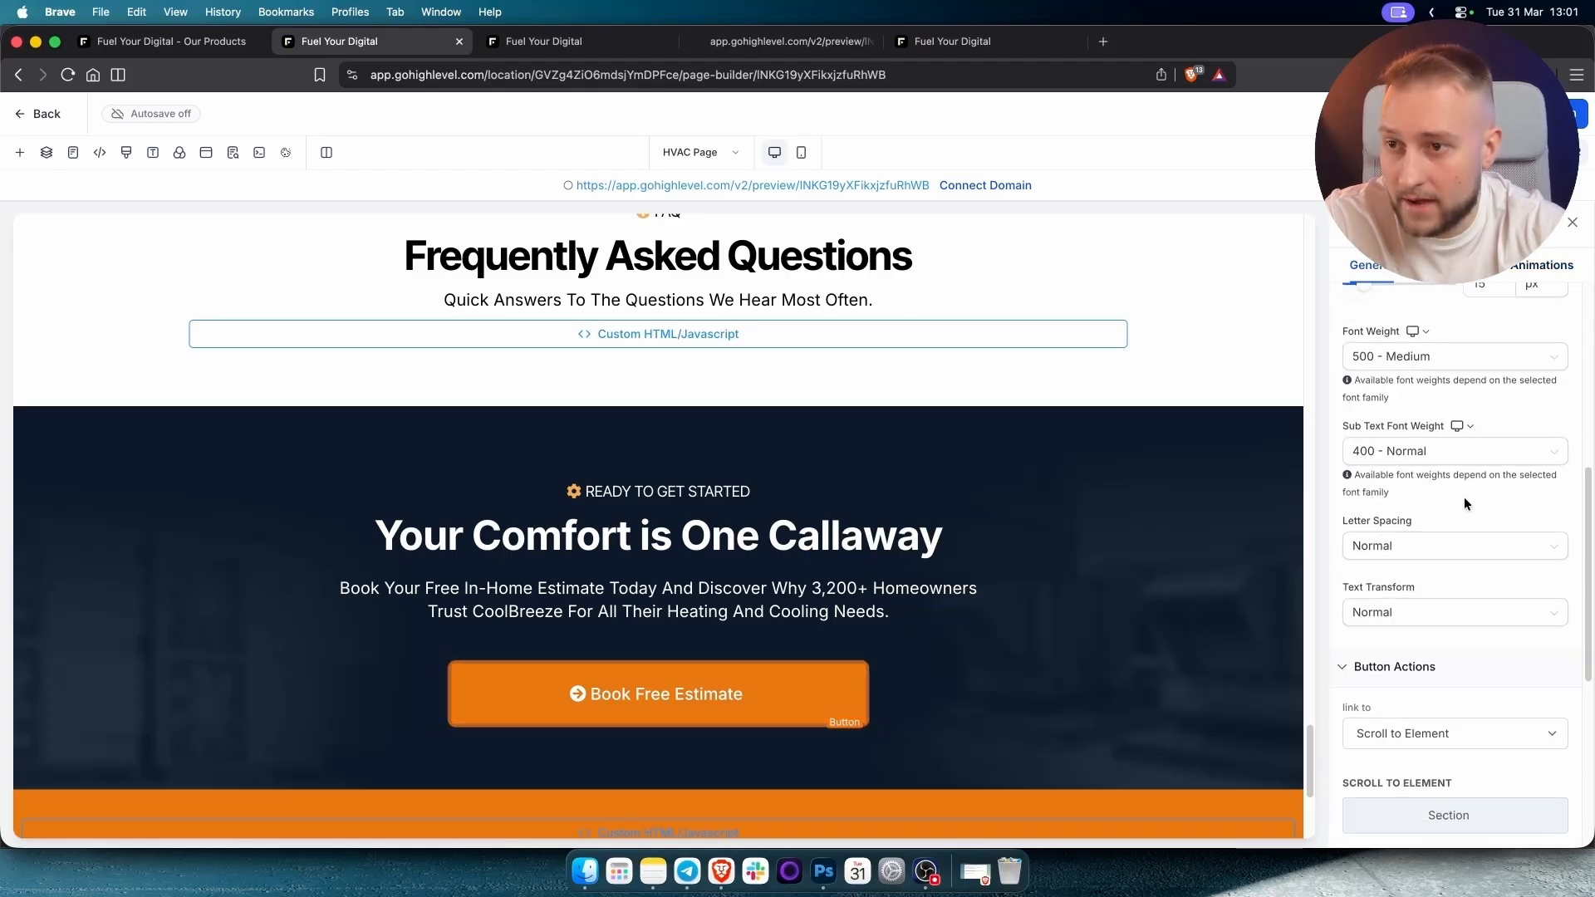
pyautogui.scroll(-5, 1464, 496)
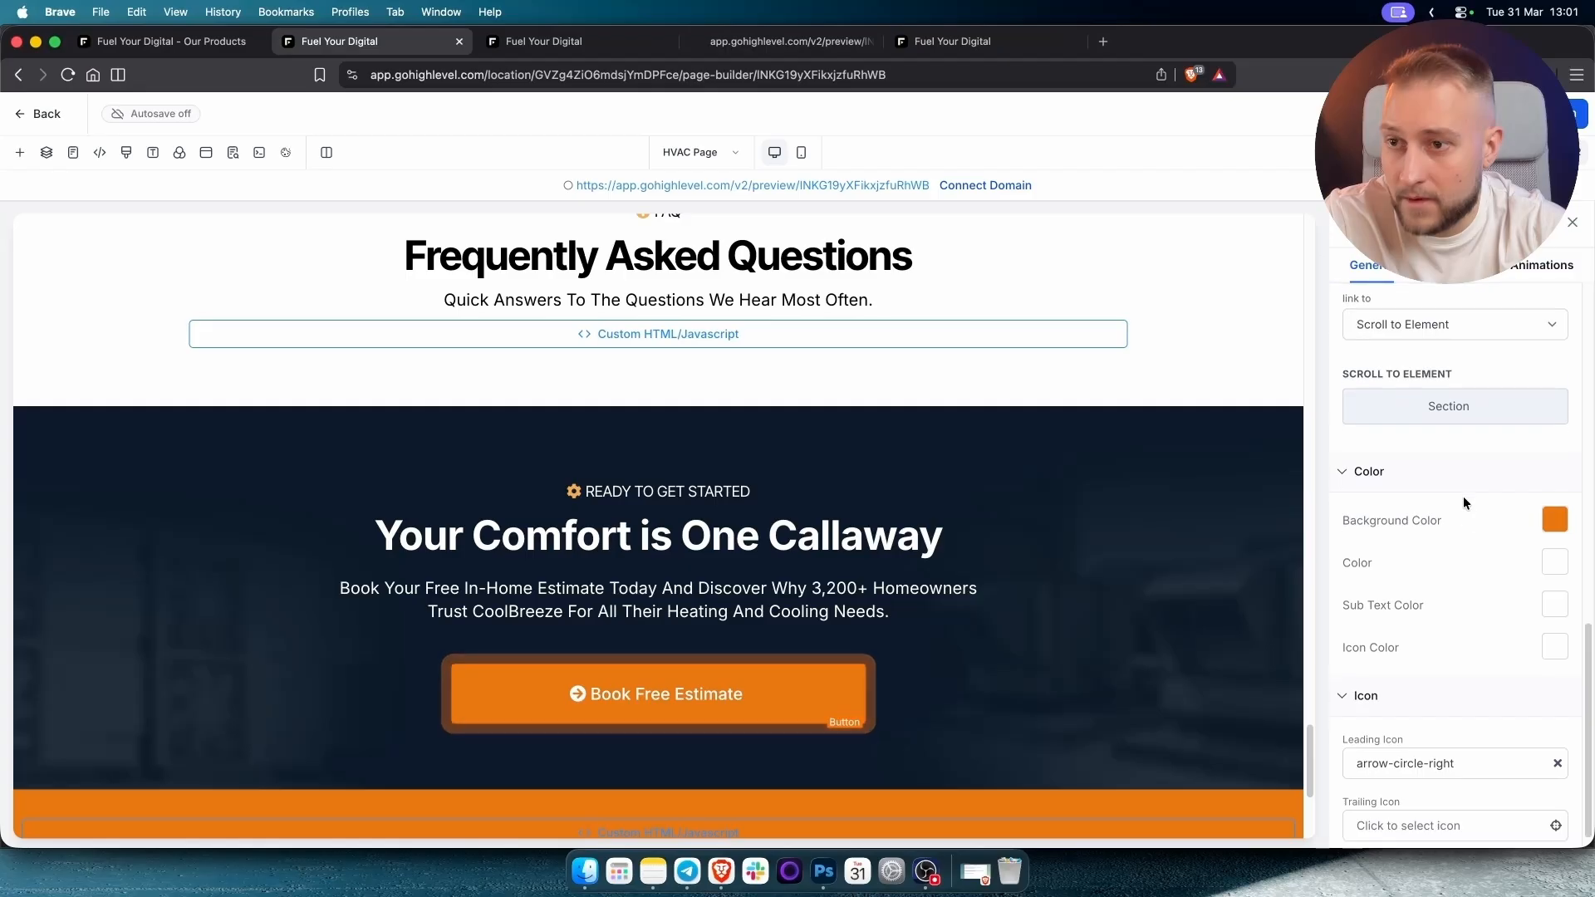
pyautogui.scroll(5, 1463, 496)
# Set the button's link action to Website URL with the pasted booking calendar link.
pyautogui.click(1404, 567)
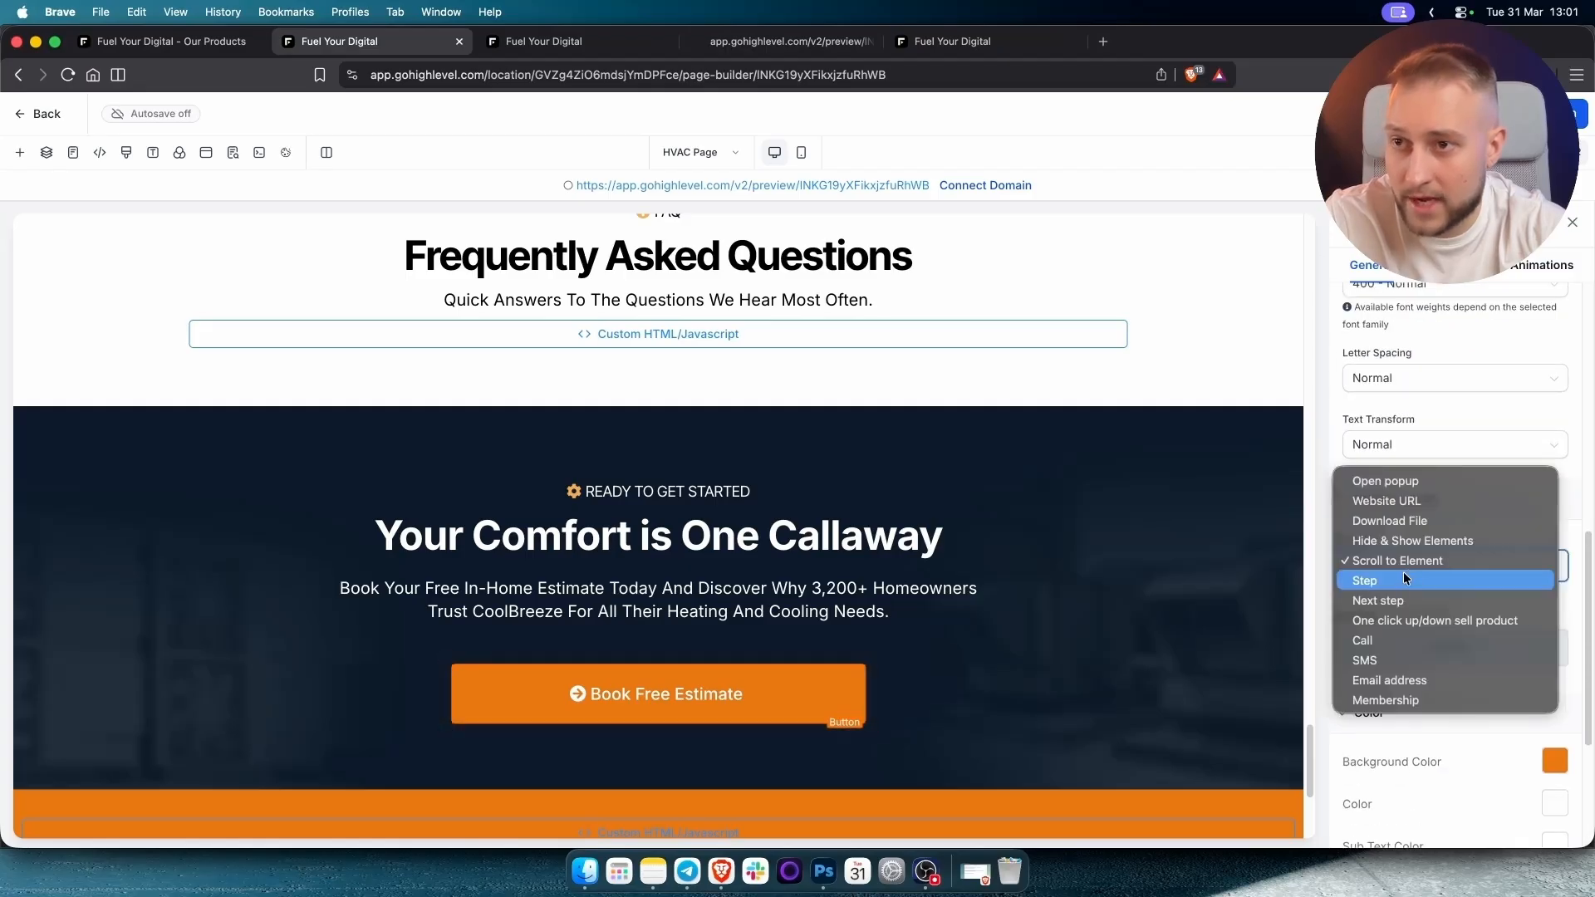
pyautogui.click(1397, 502)
pyautogui.click(1403, 631)
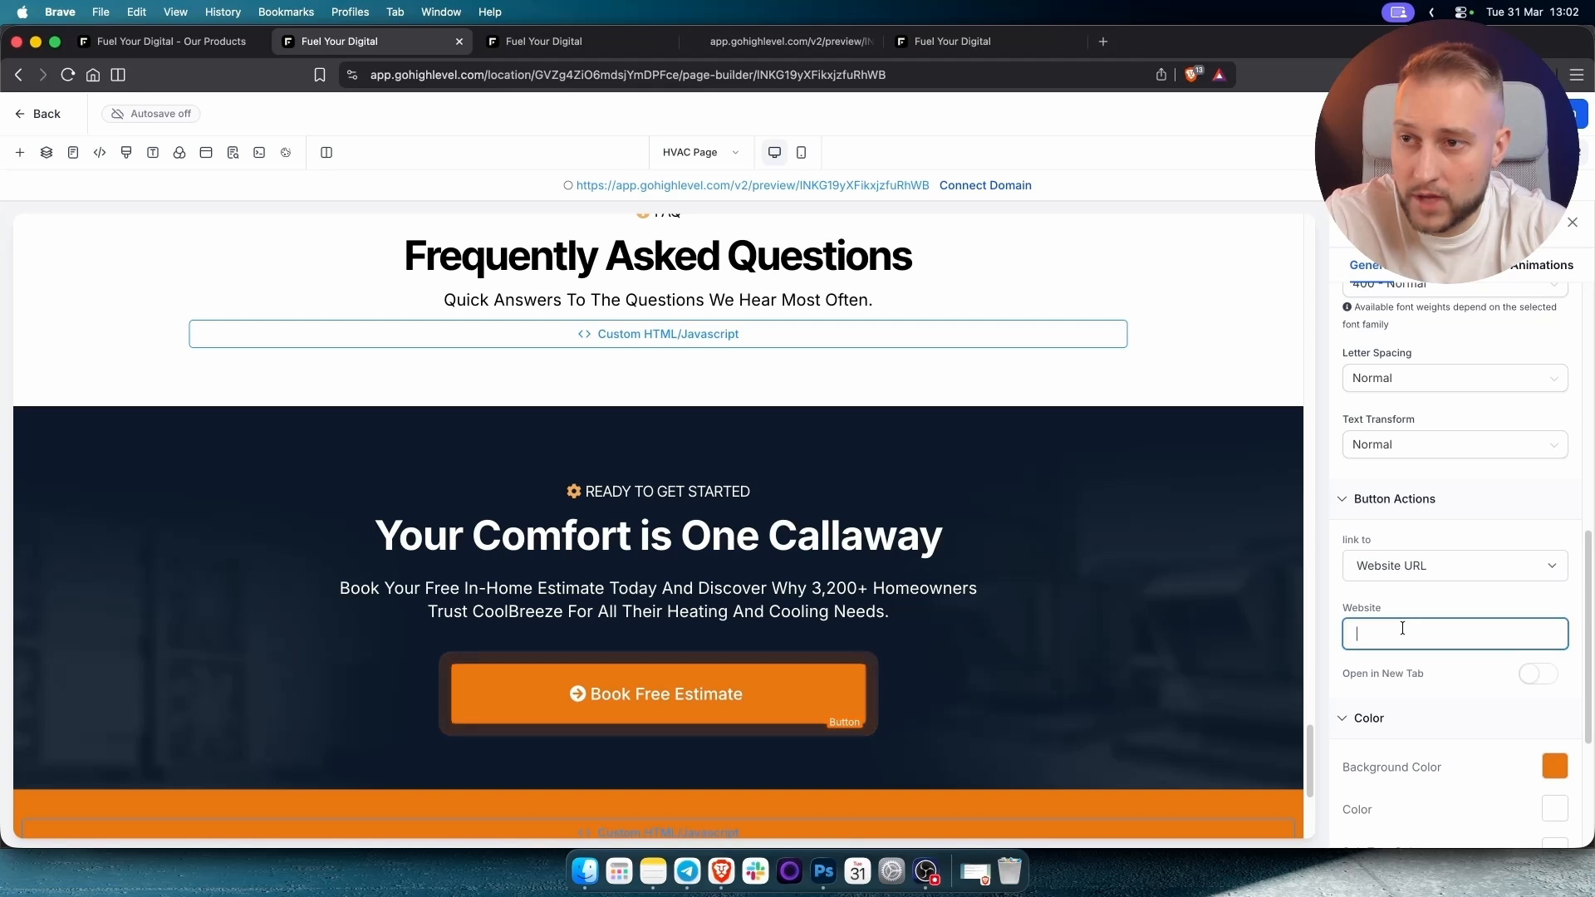
pyautogui.press('cmd+v')
pyautogui.moveTo(1413, 632); pyautogui.dragTo(1194, 638)
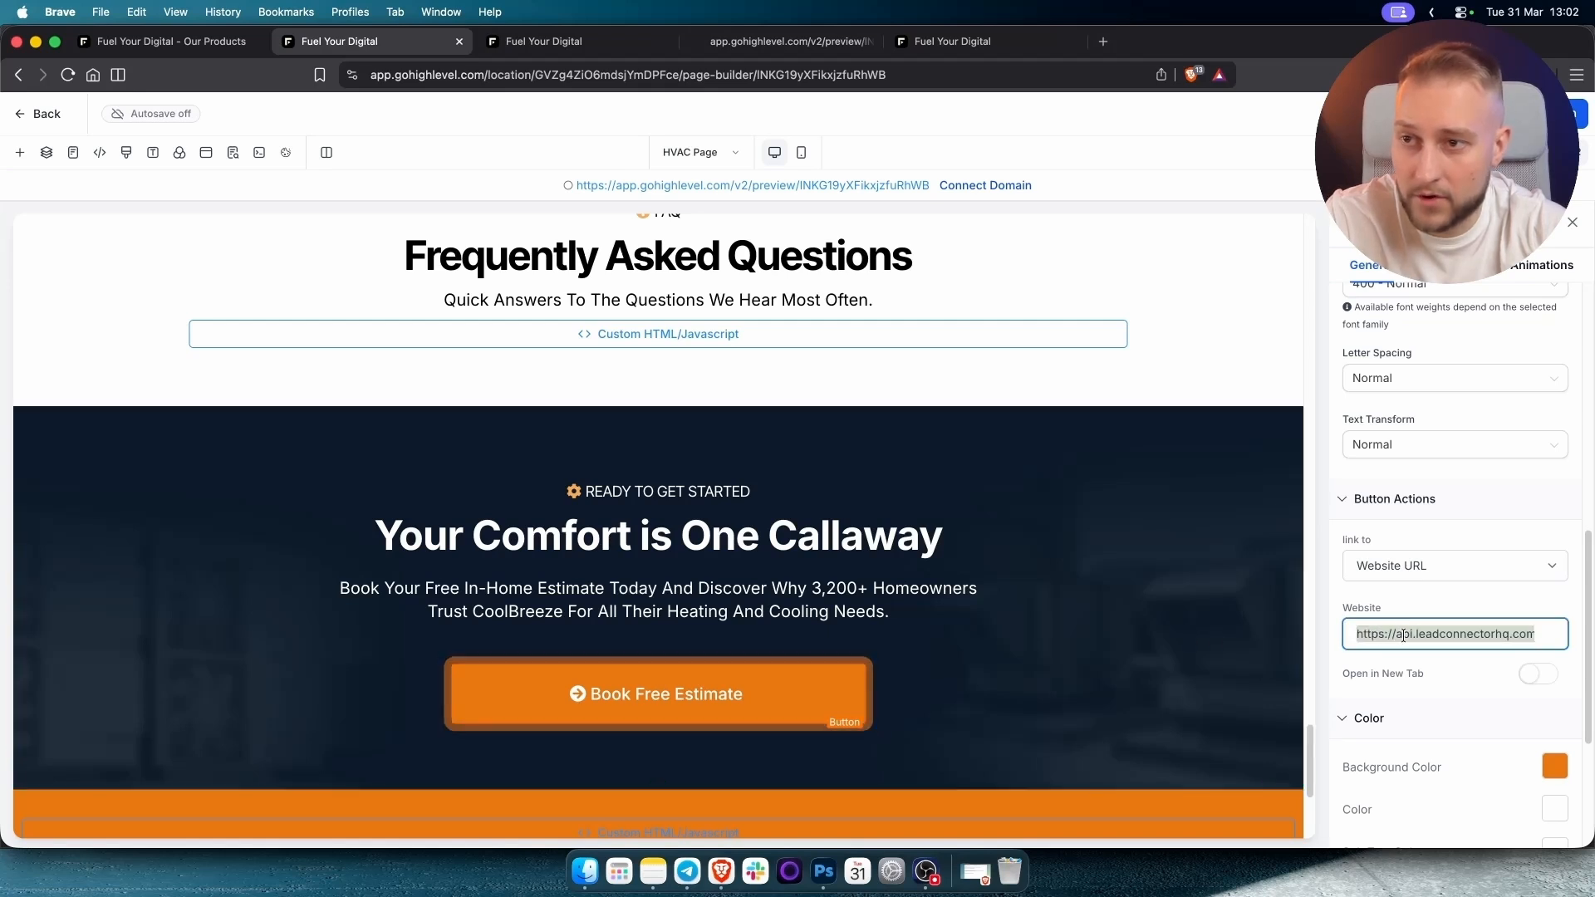
pyautogui.click(1430, 634)
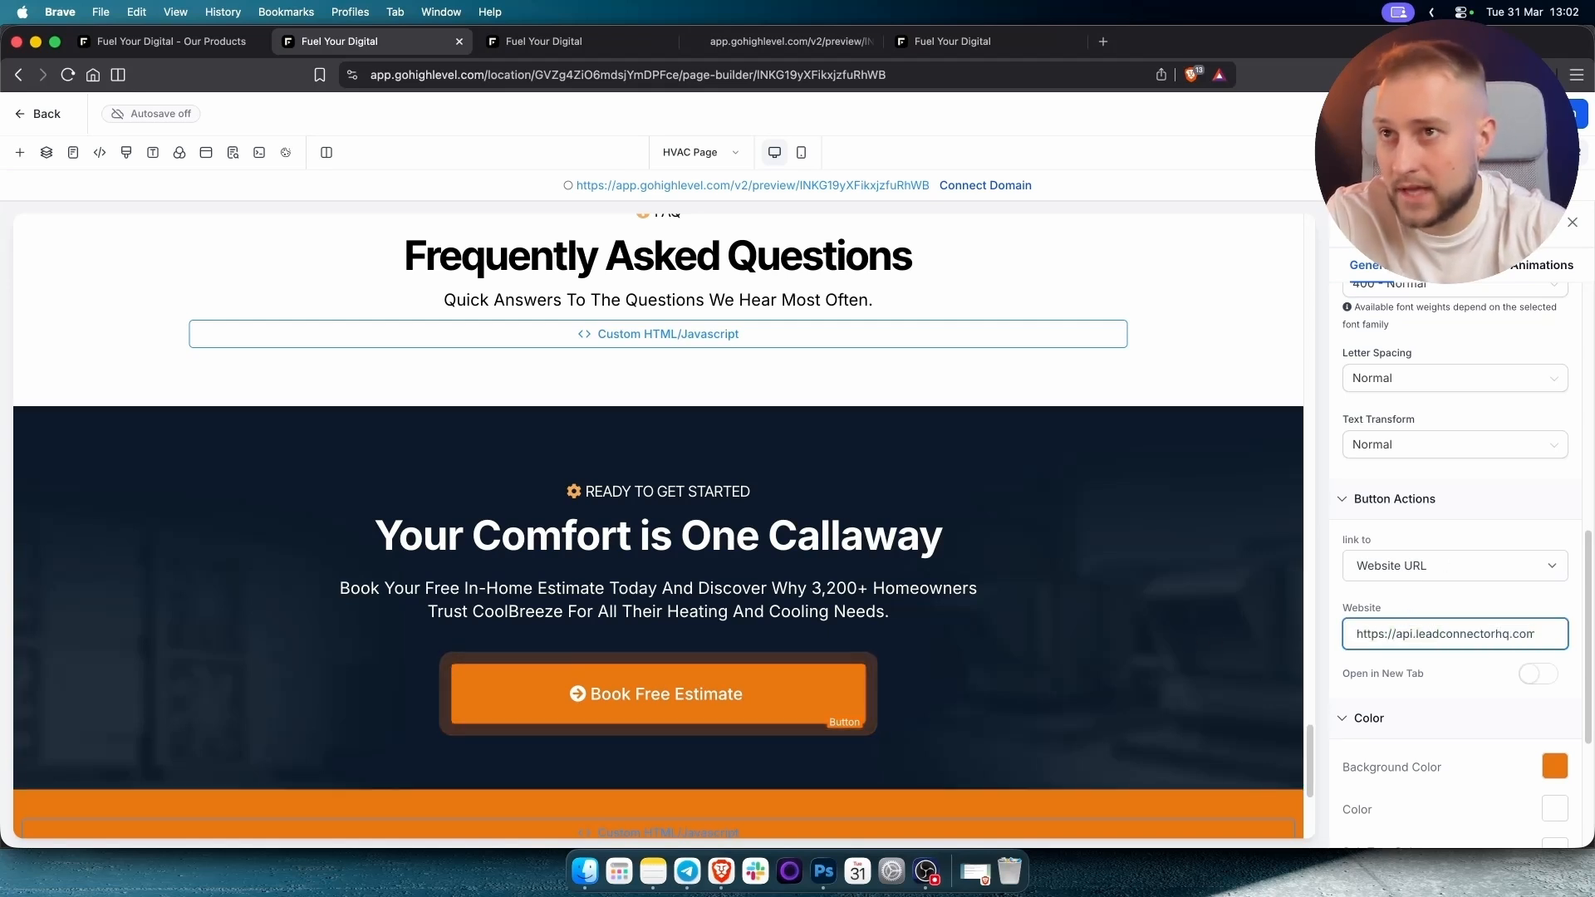
pyautogui.click(1482, 114)
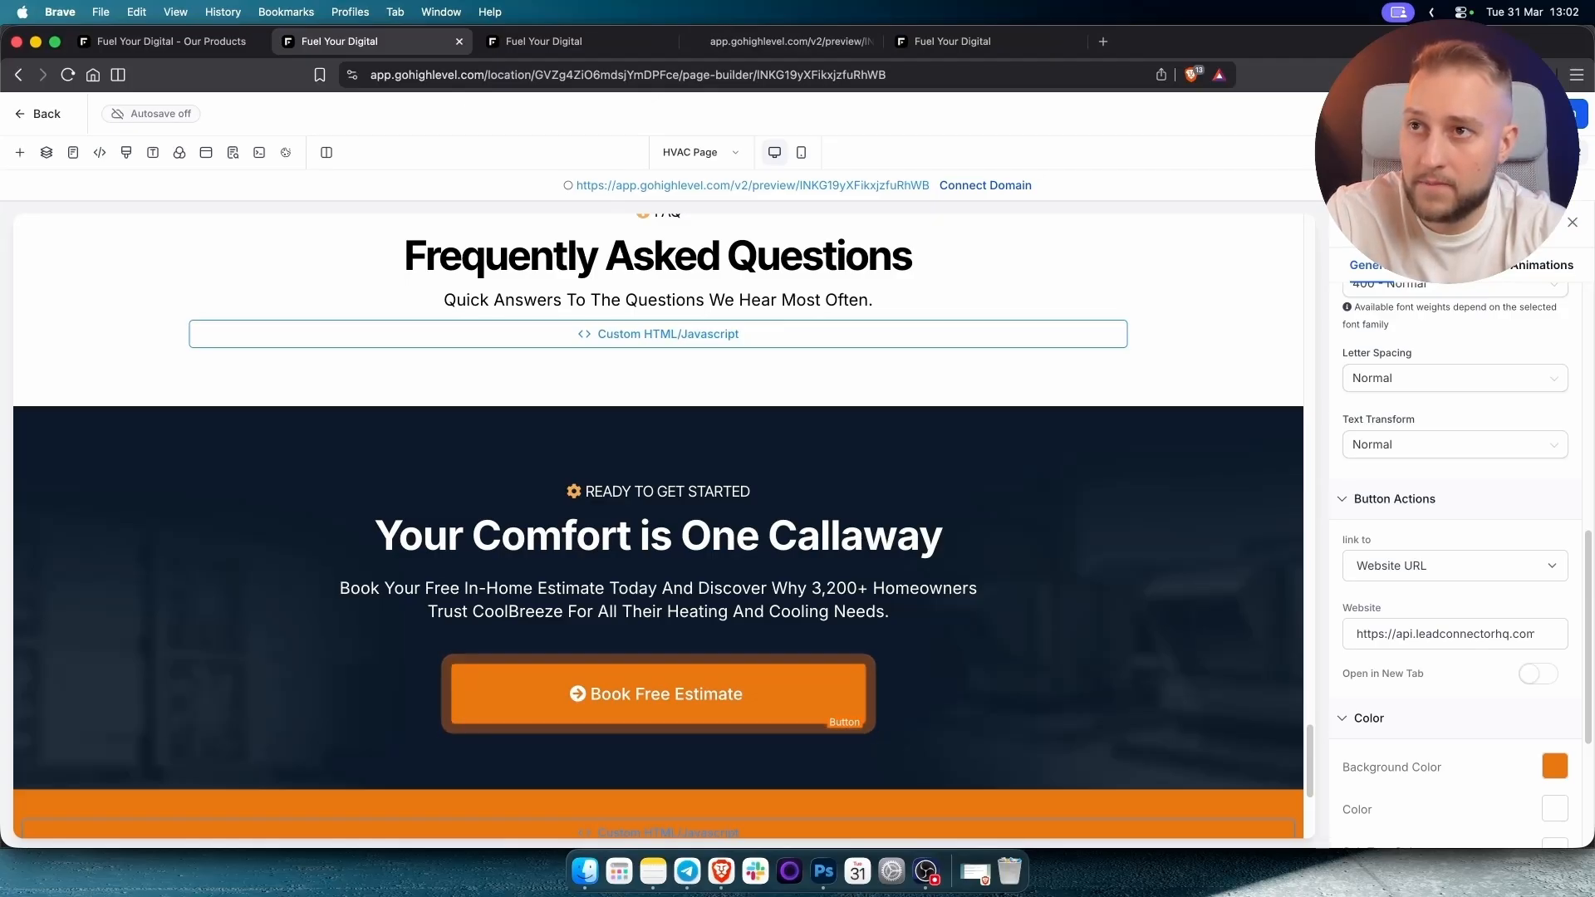
# Check the SEO & AI search settings, save the page, and open its preview.
pyautogui.click(233, 153)
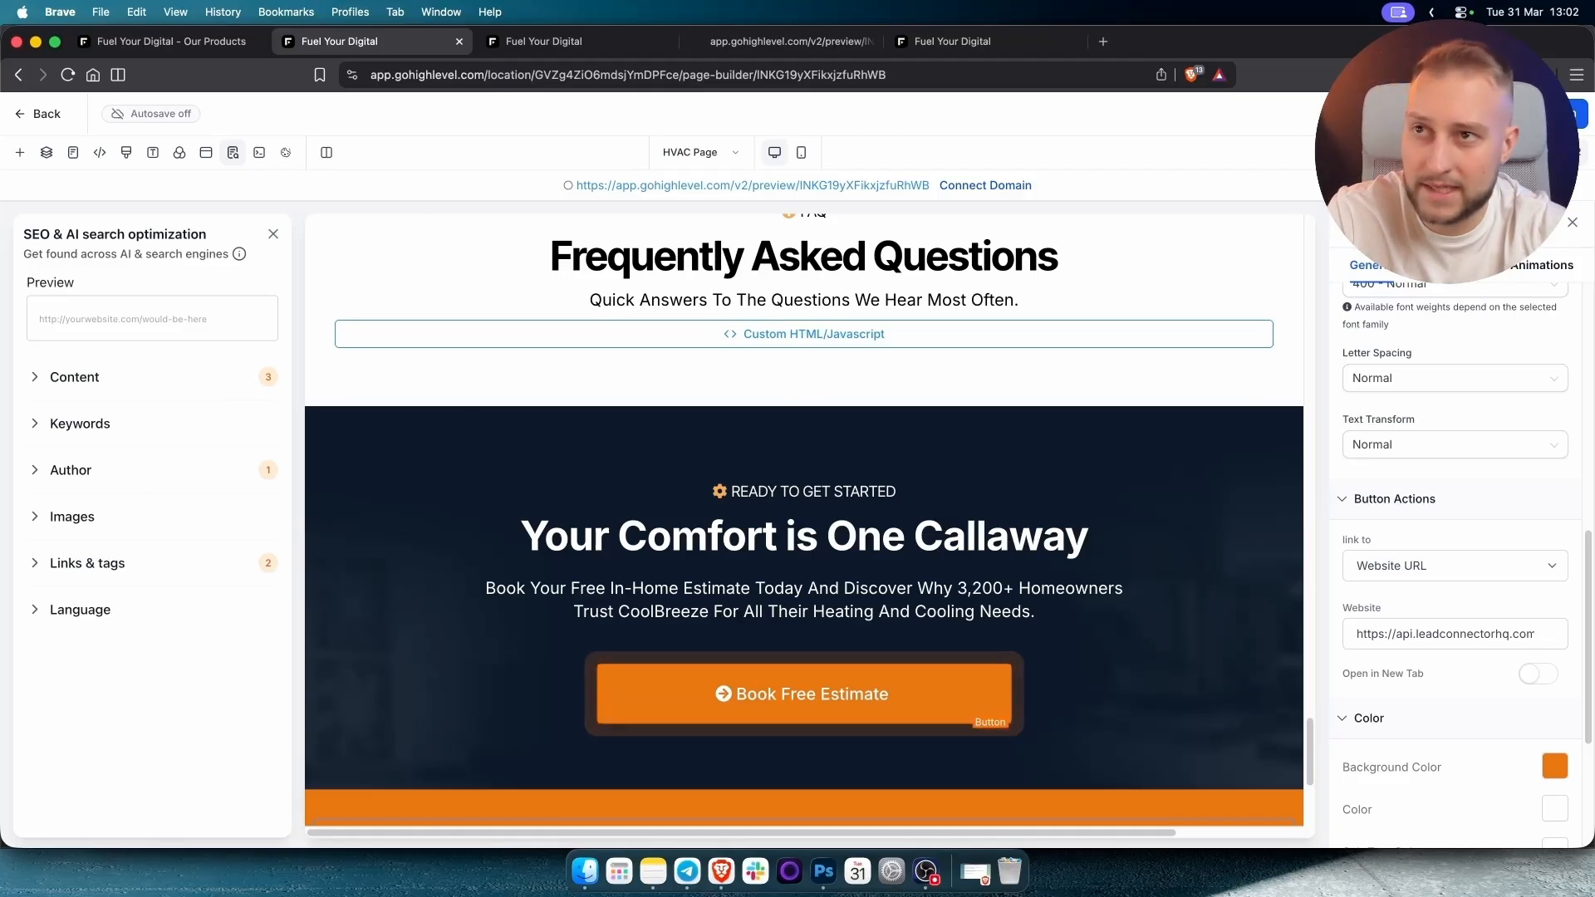
pyautogui.click(1499, 113)
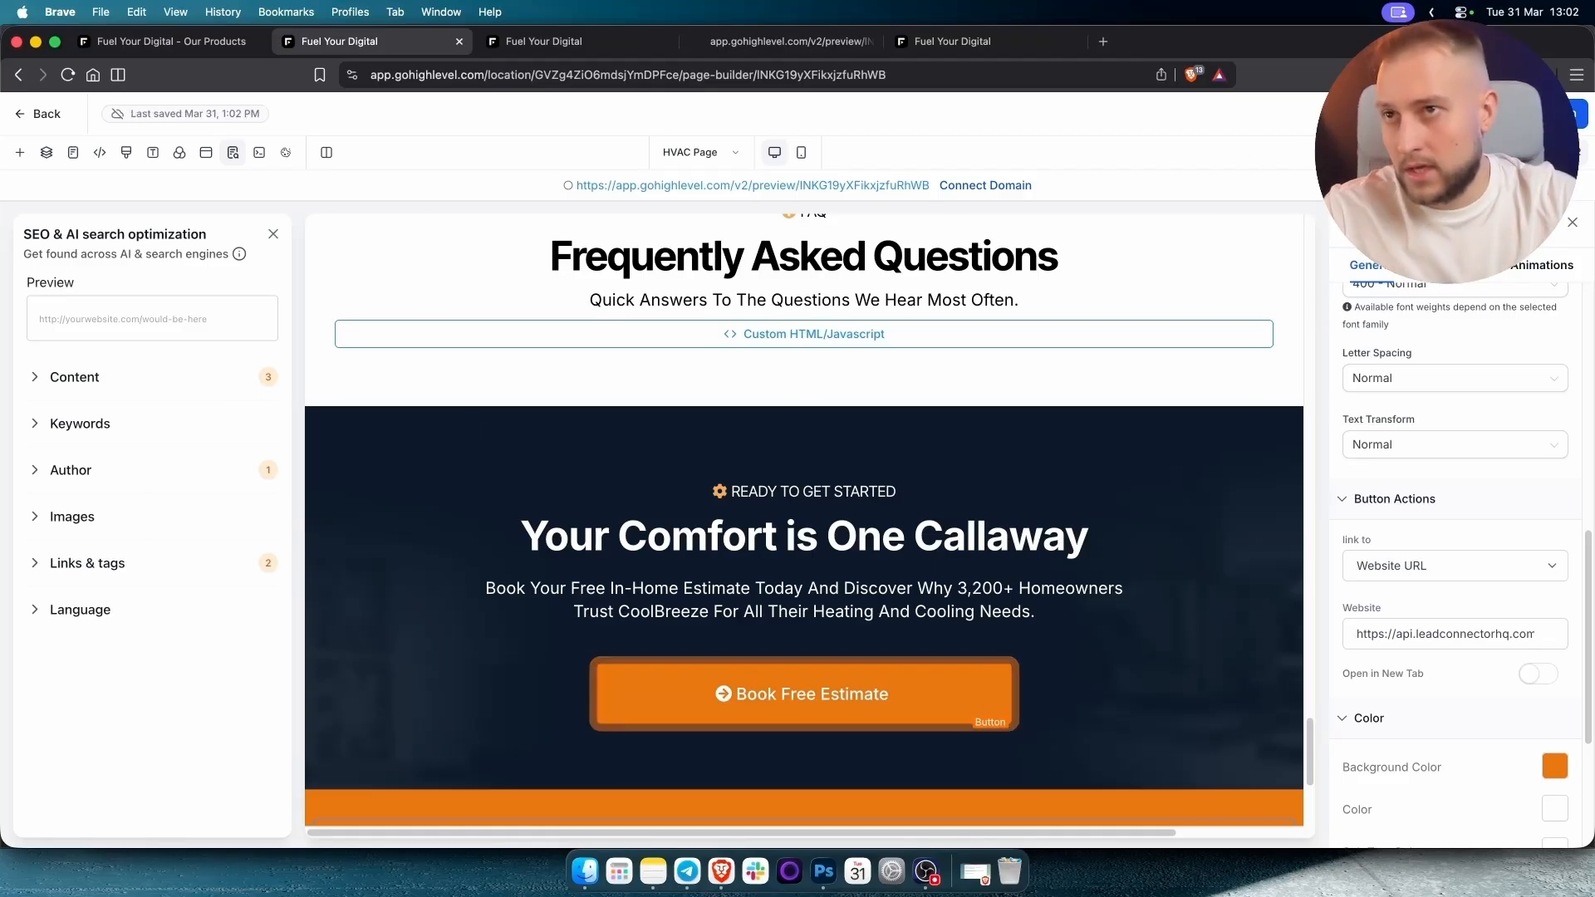
pyautogui.click(1464, 114)
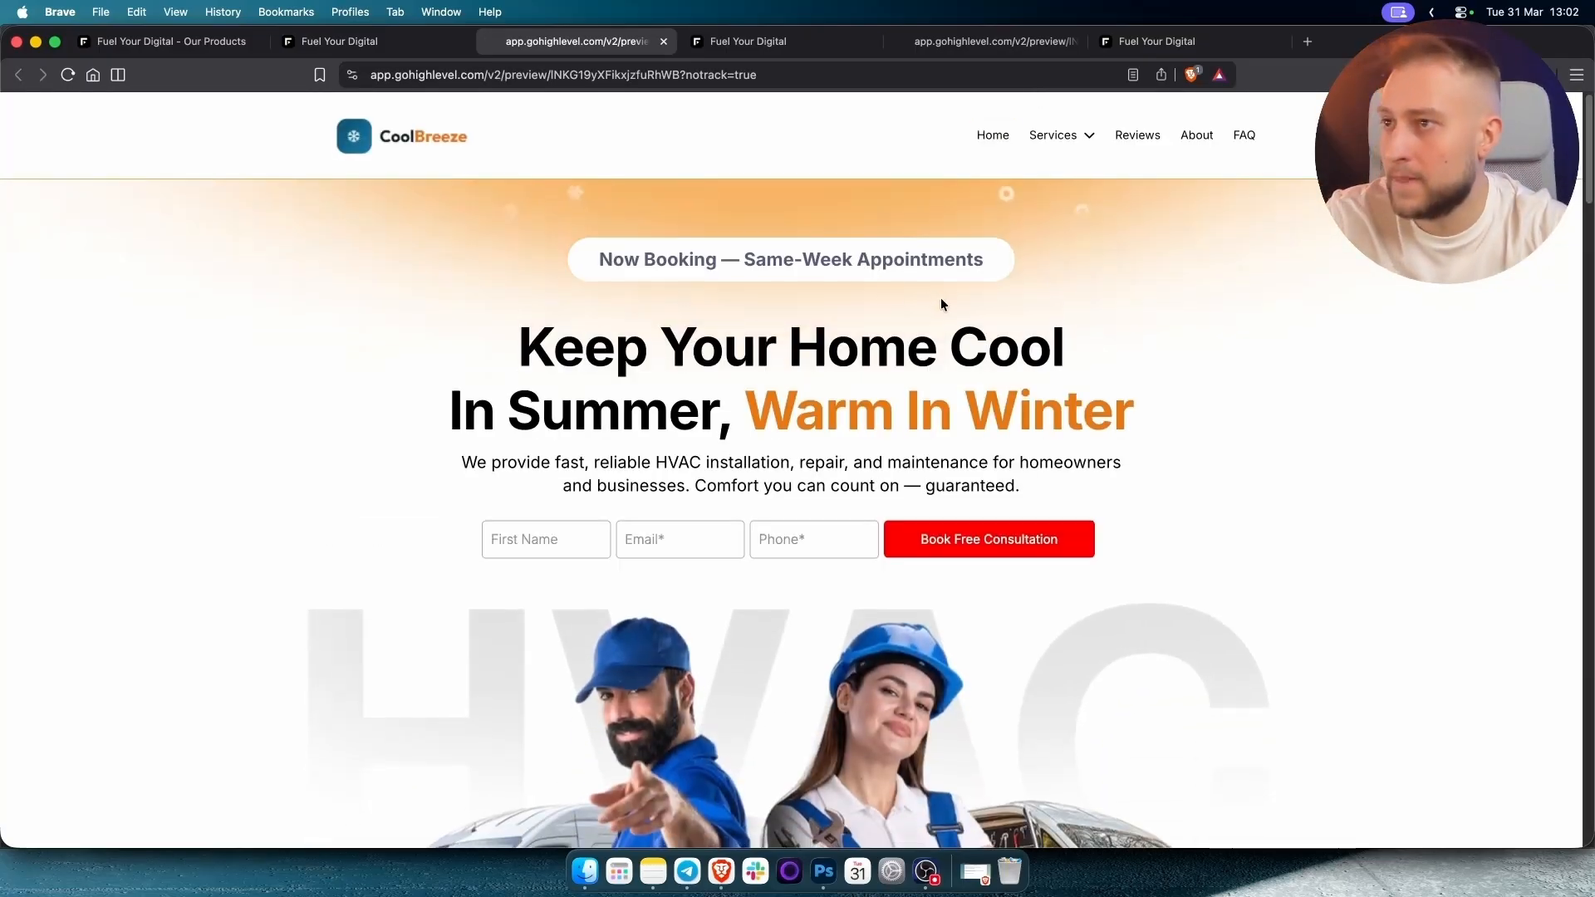
# Test Book Free Estimate in the preview, hit a 404 Page Not Found, and go back.
pyautogui.scroll(-15, 940, 297)
pyautogui.click(859, 418)
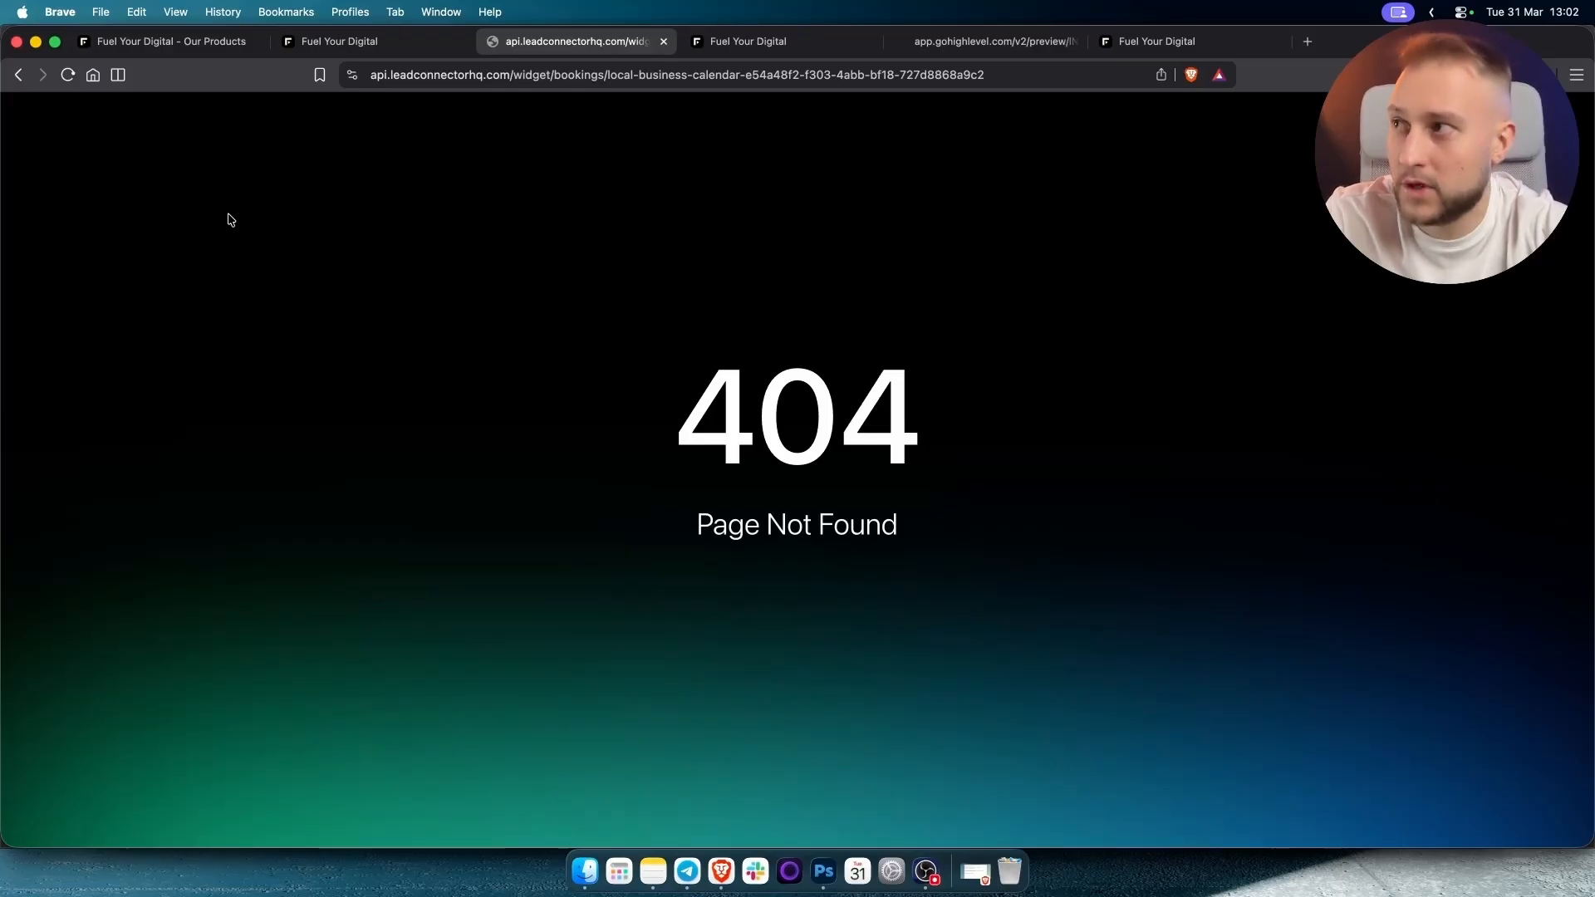
pyautogui.click(18, 75)
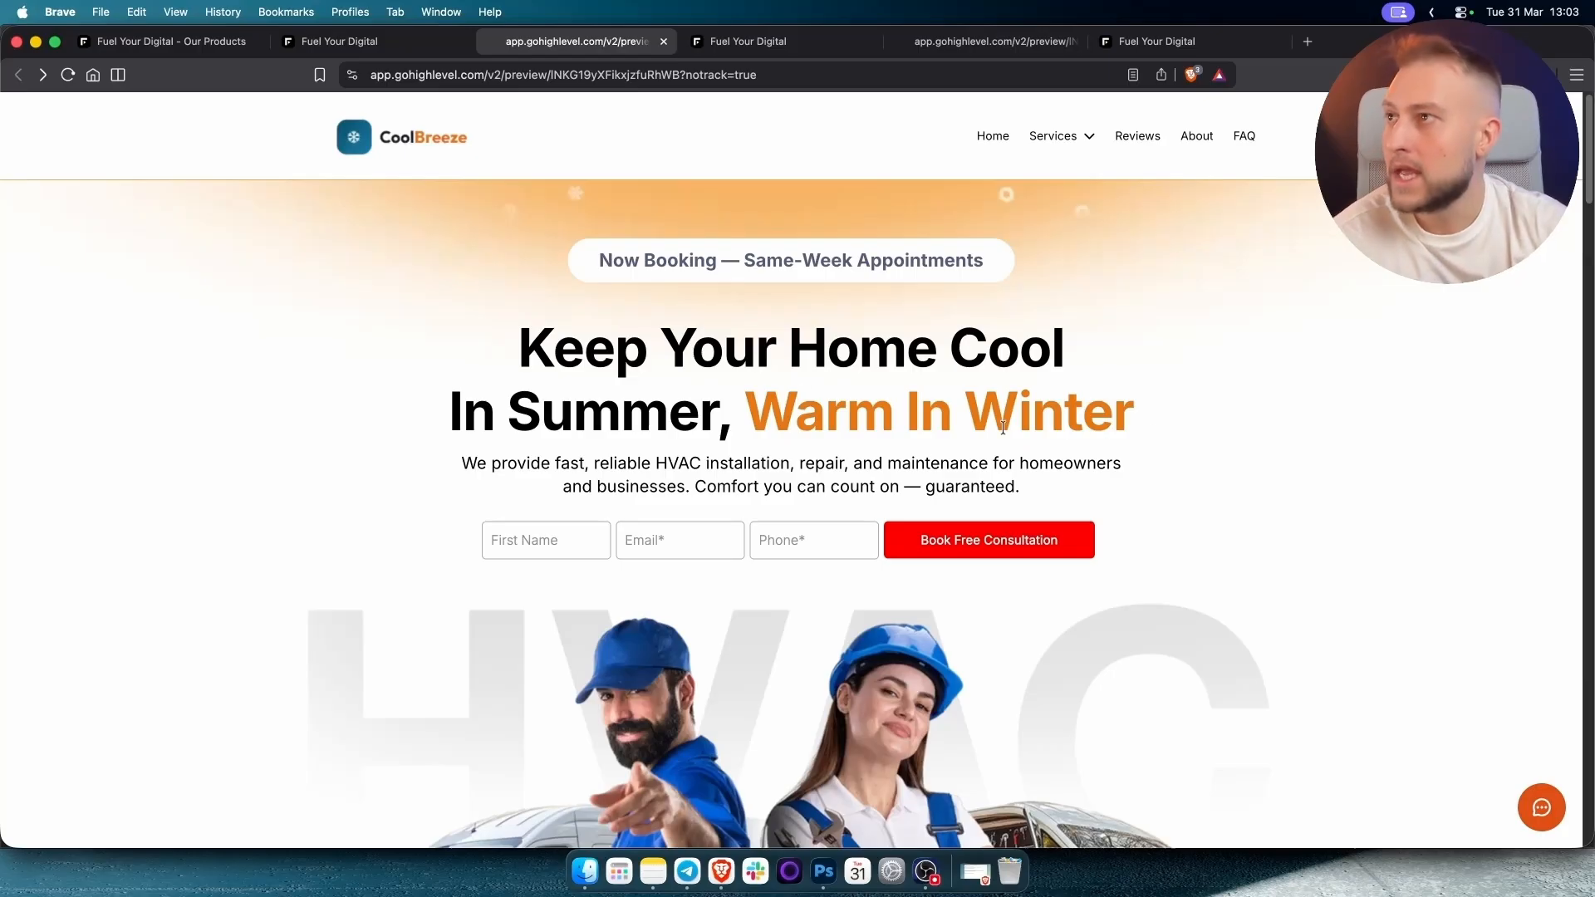
# Leave the page editor and open the Appointment Confirmation + Reminder workflow.
pyautogui.click(393, 44)
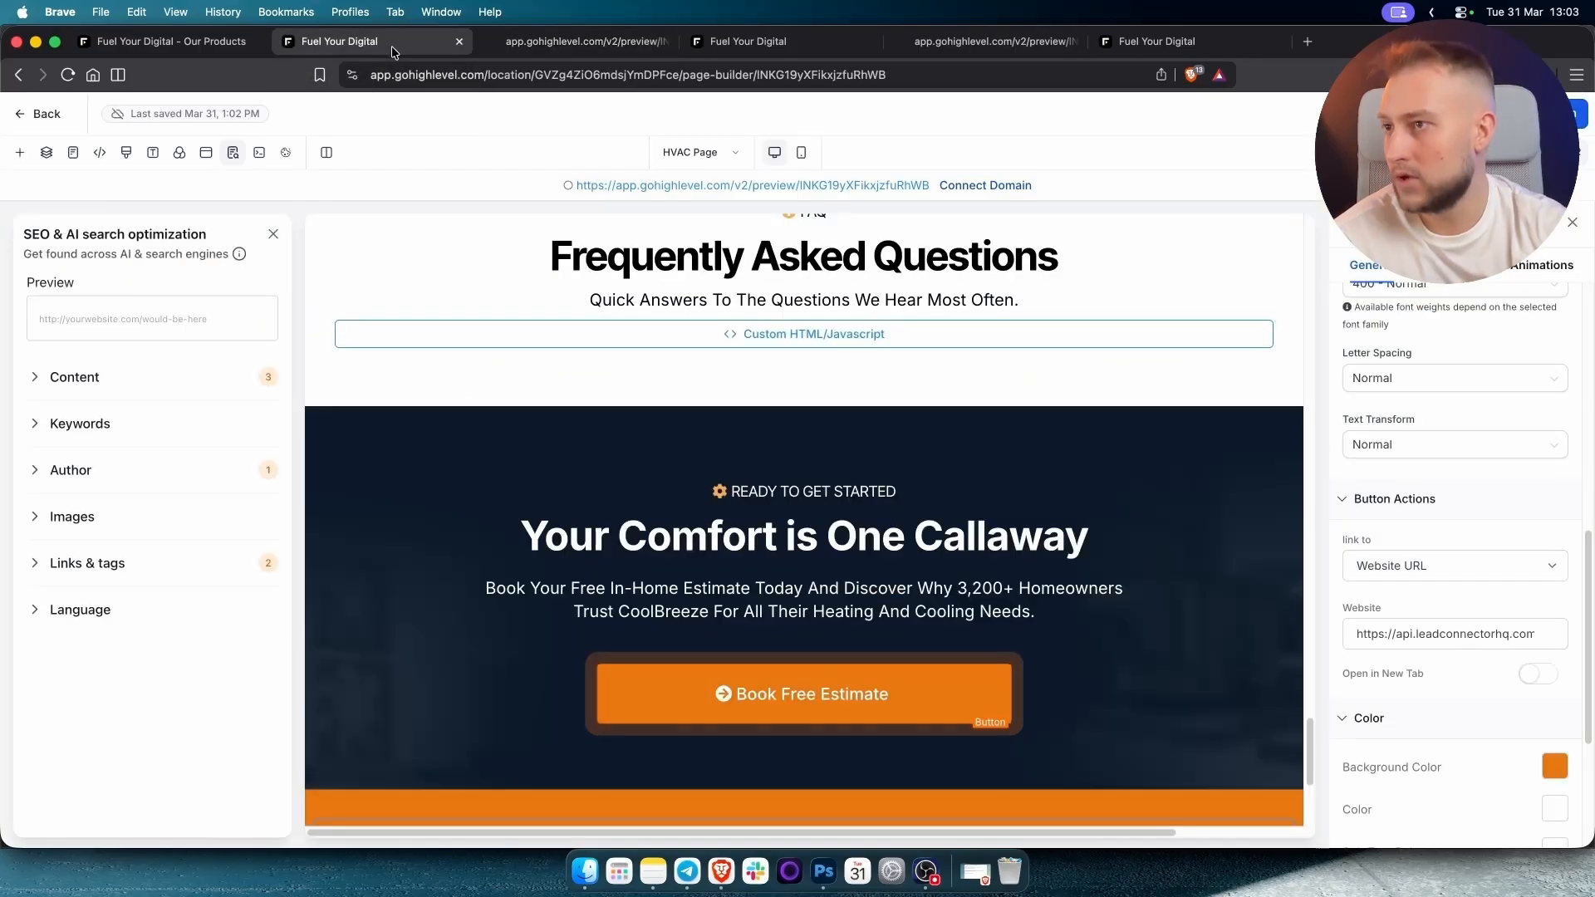
pyautogui.click(208, 43)
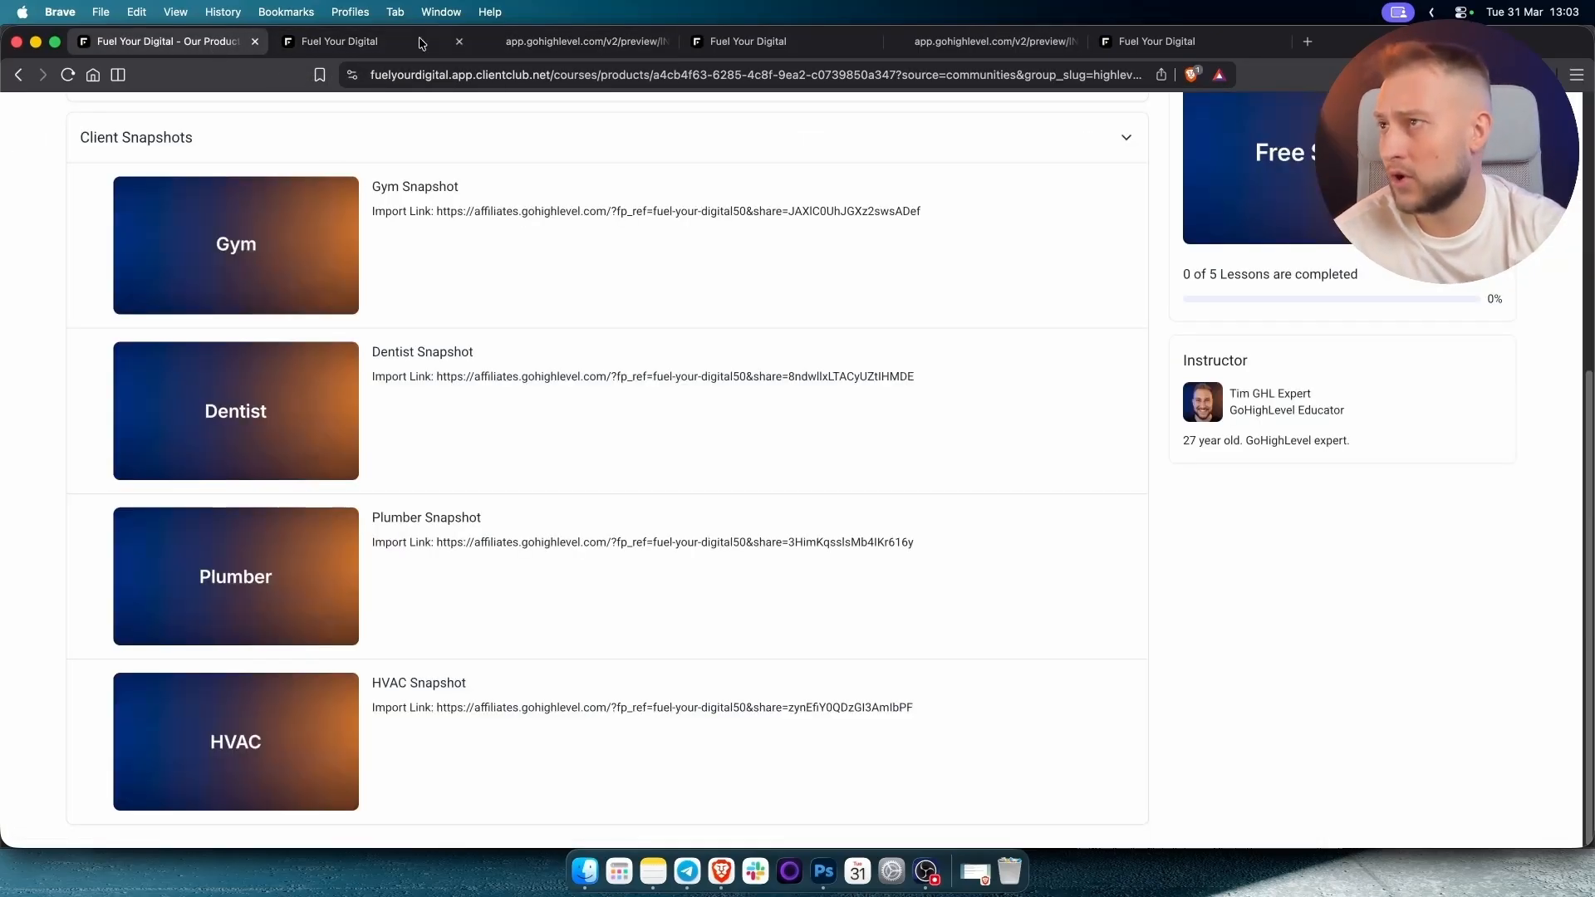
pyautogui.click(374, 41)
pyautogui.click(48, 117)
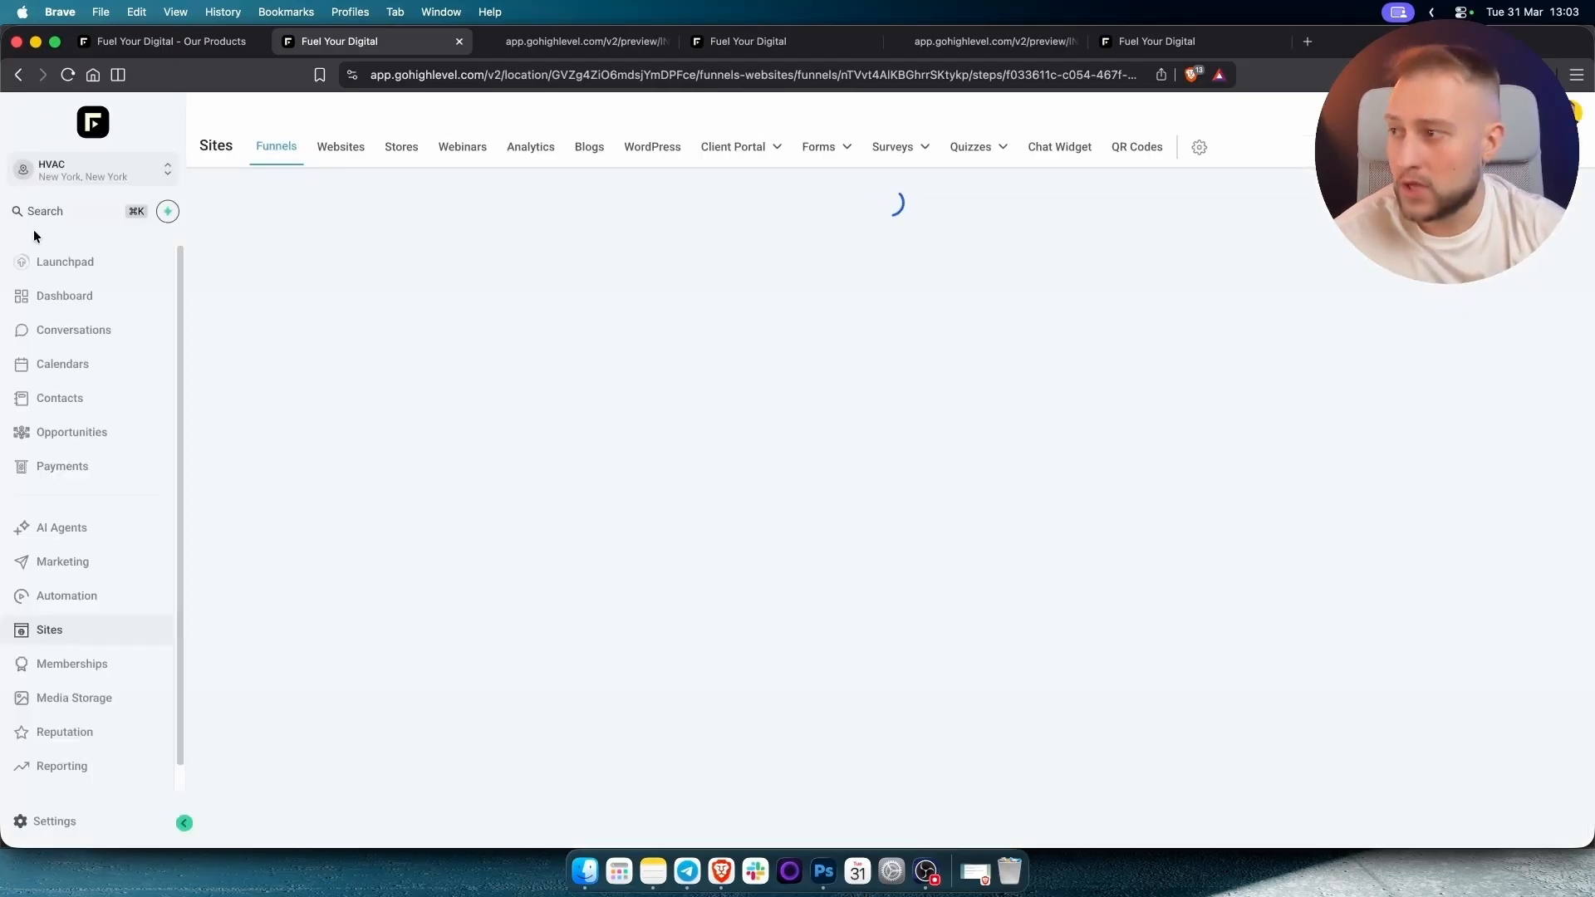
pyautogui.click(88, 595)
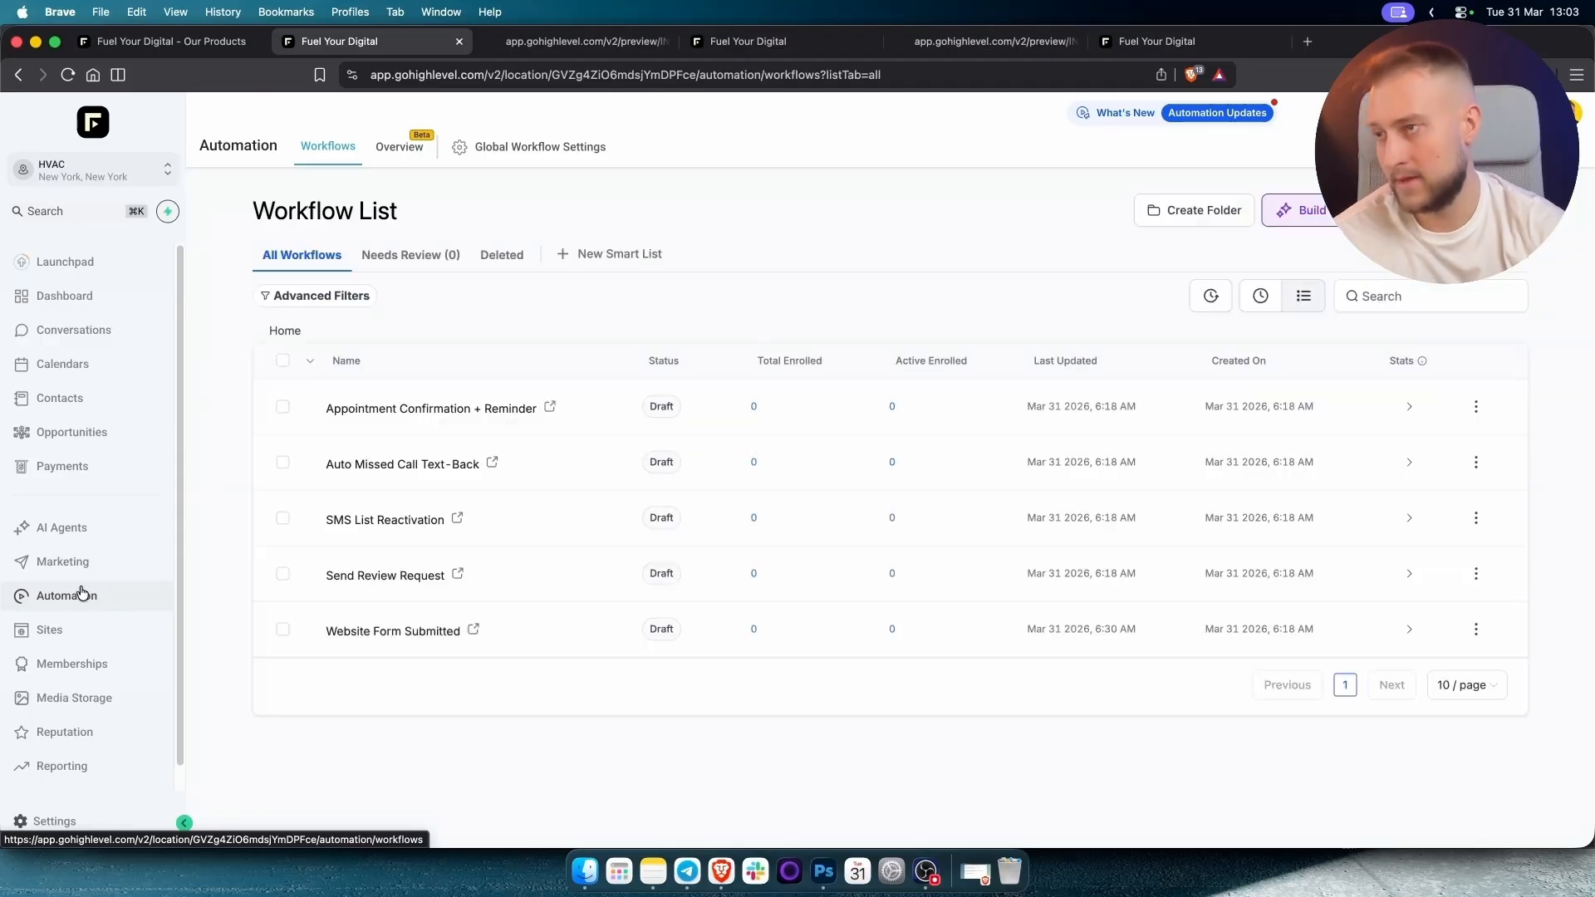
pyautogui.click(407, 410)
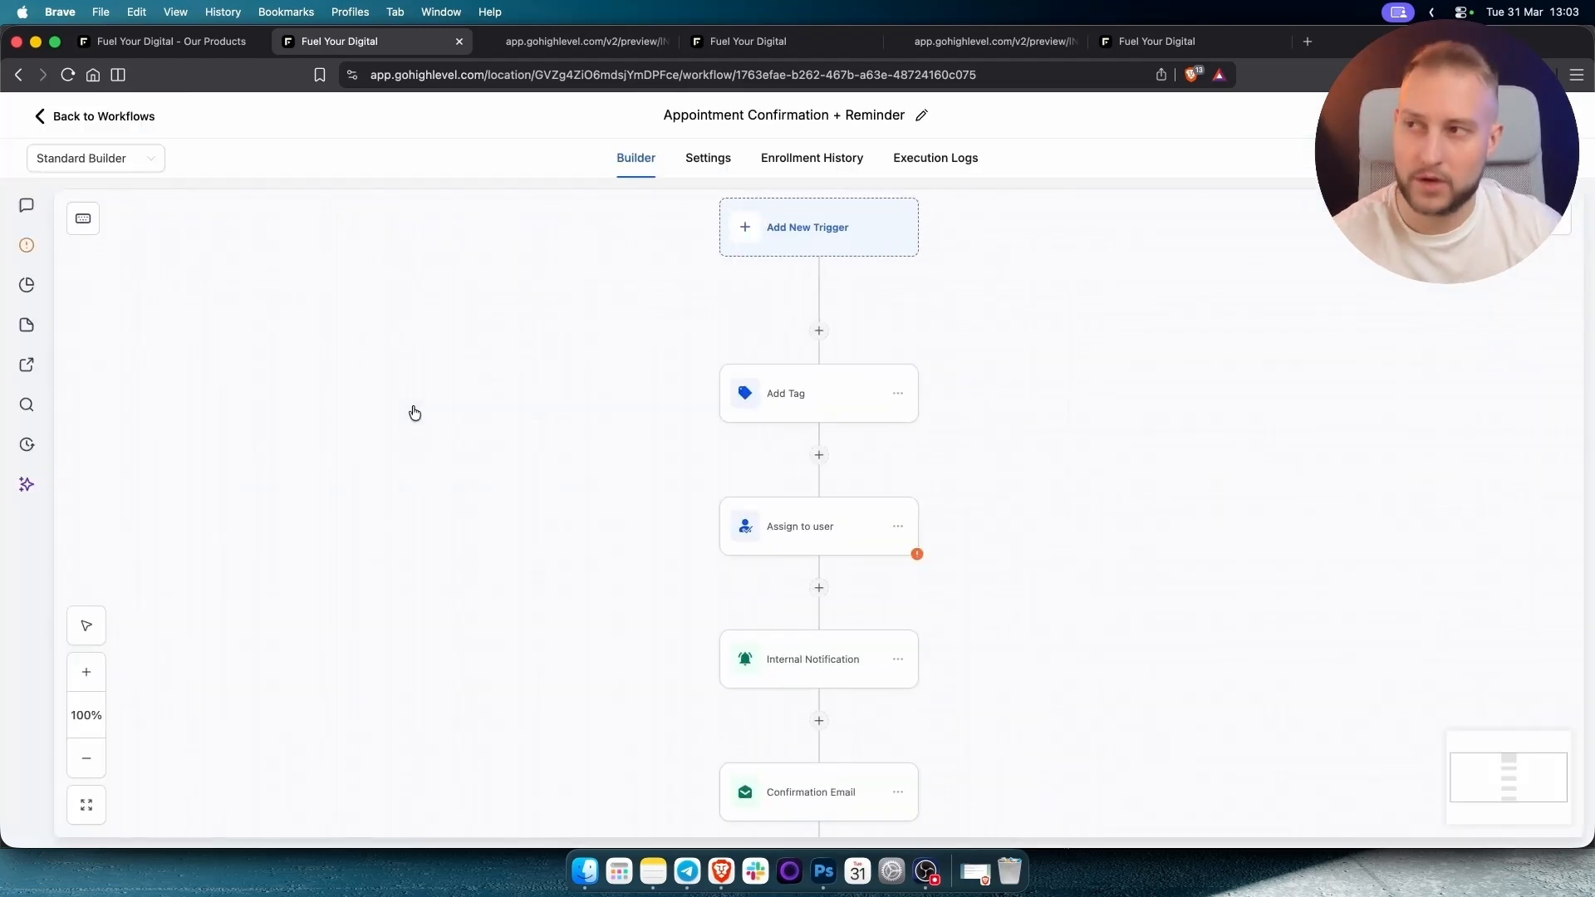
# Open the workflow's Form Submitted trigger settings.
pyautogui.moveTo(1031, 306); pyautogui.dragTo(905, 424)
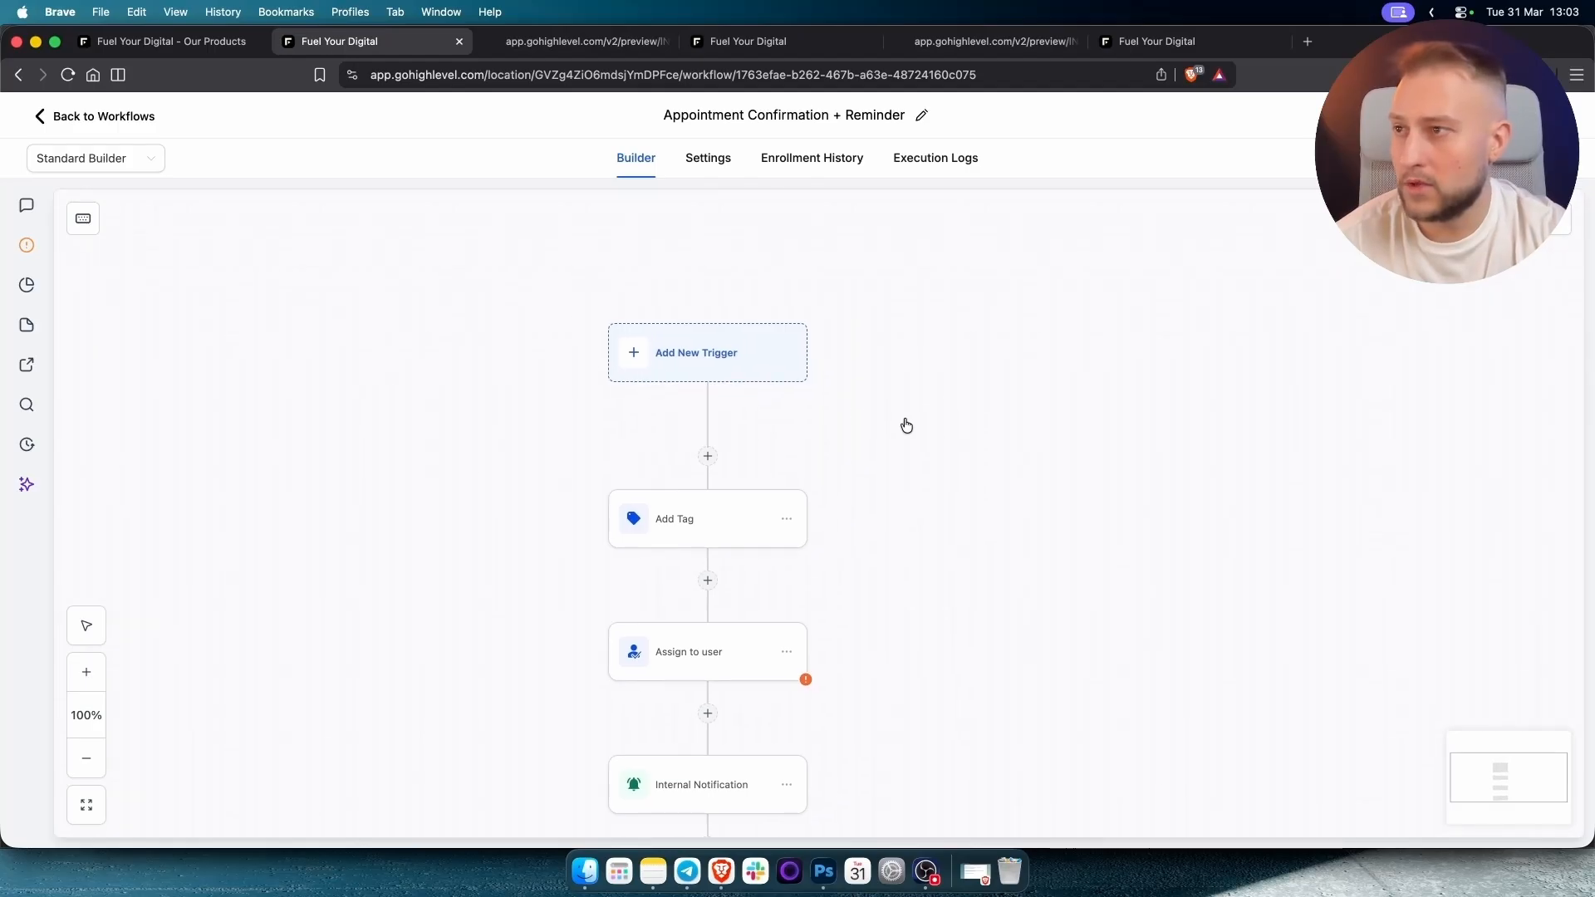
pyautogui.click(721, 370)
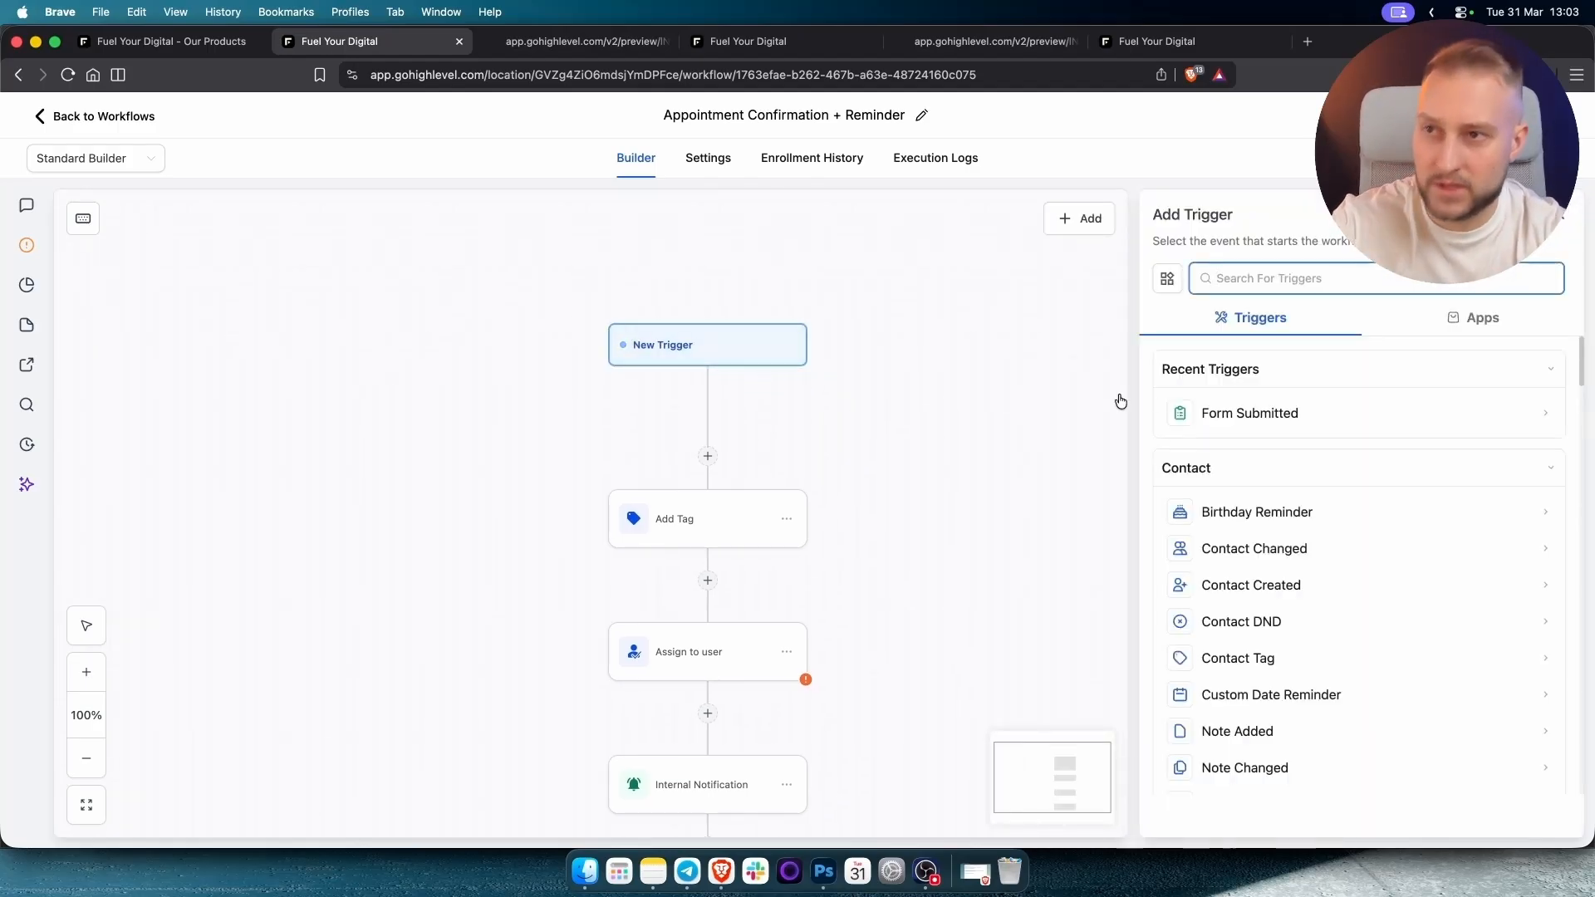
pyautogui.write('cal')
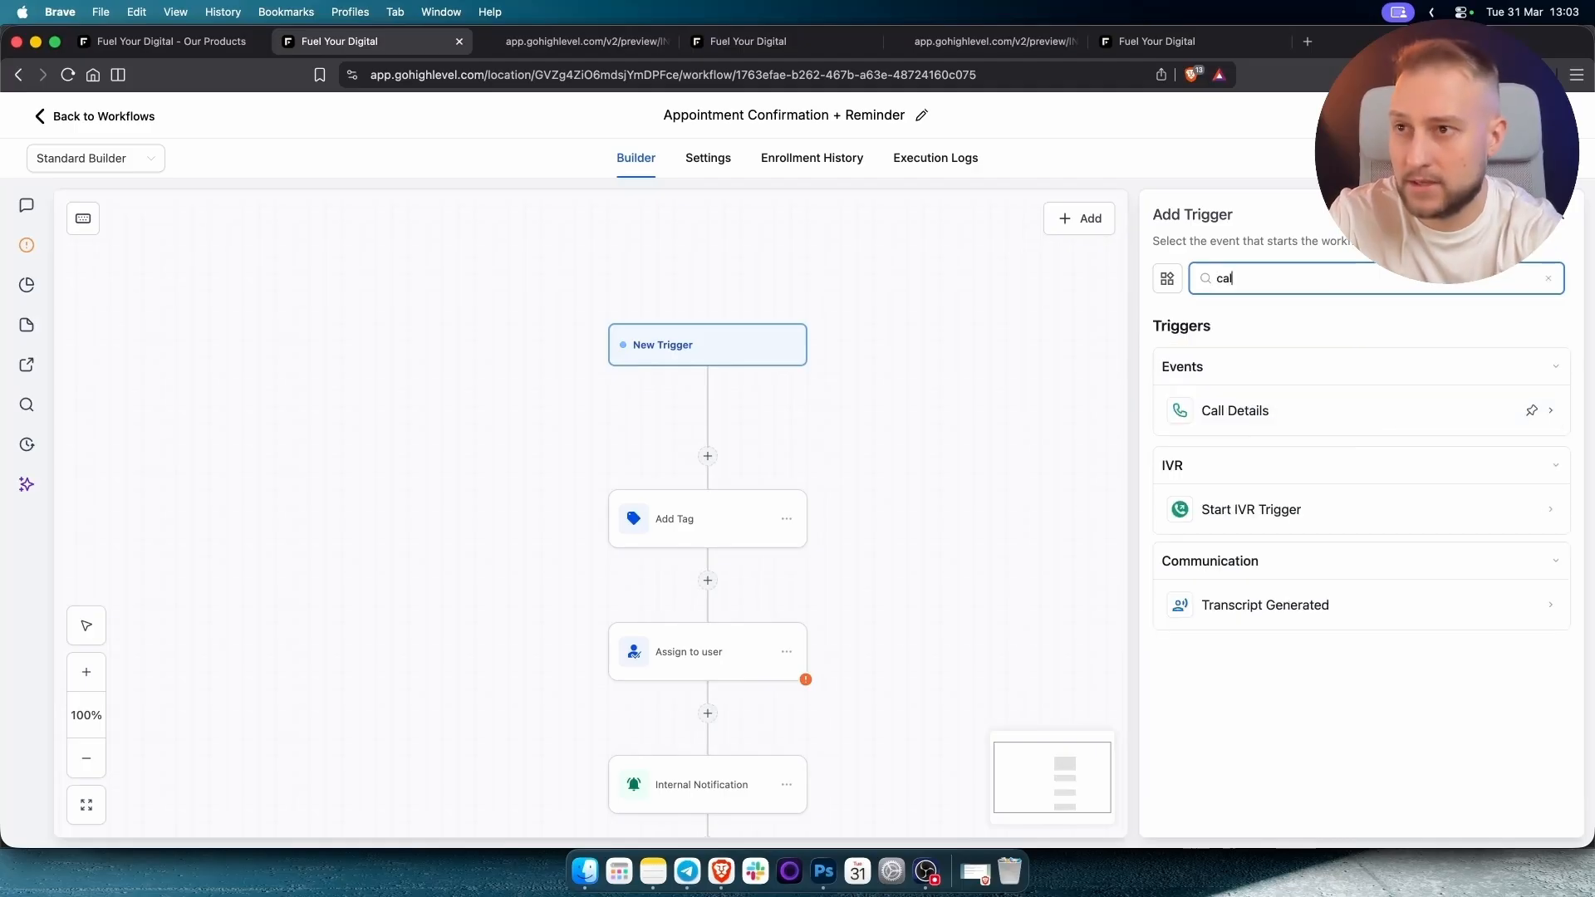
pyautogui.press('BackSpace')
pyautogui.press('BackSpace')
pyautogui.press('BackSpace')
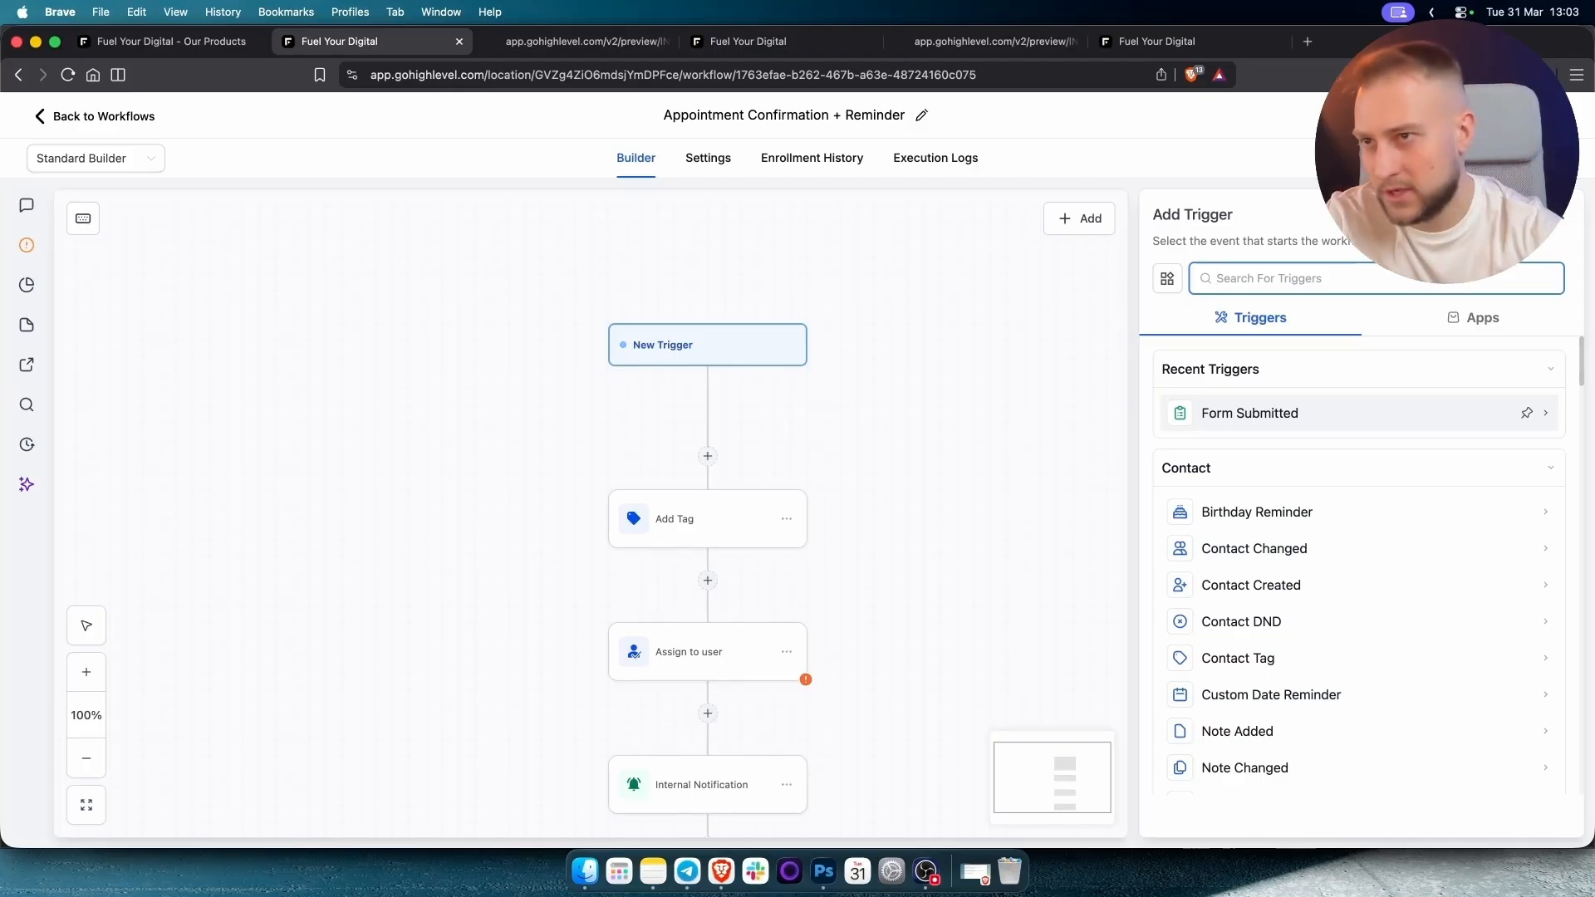
pyautogui.click(1268, 413)
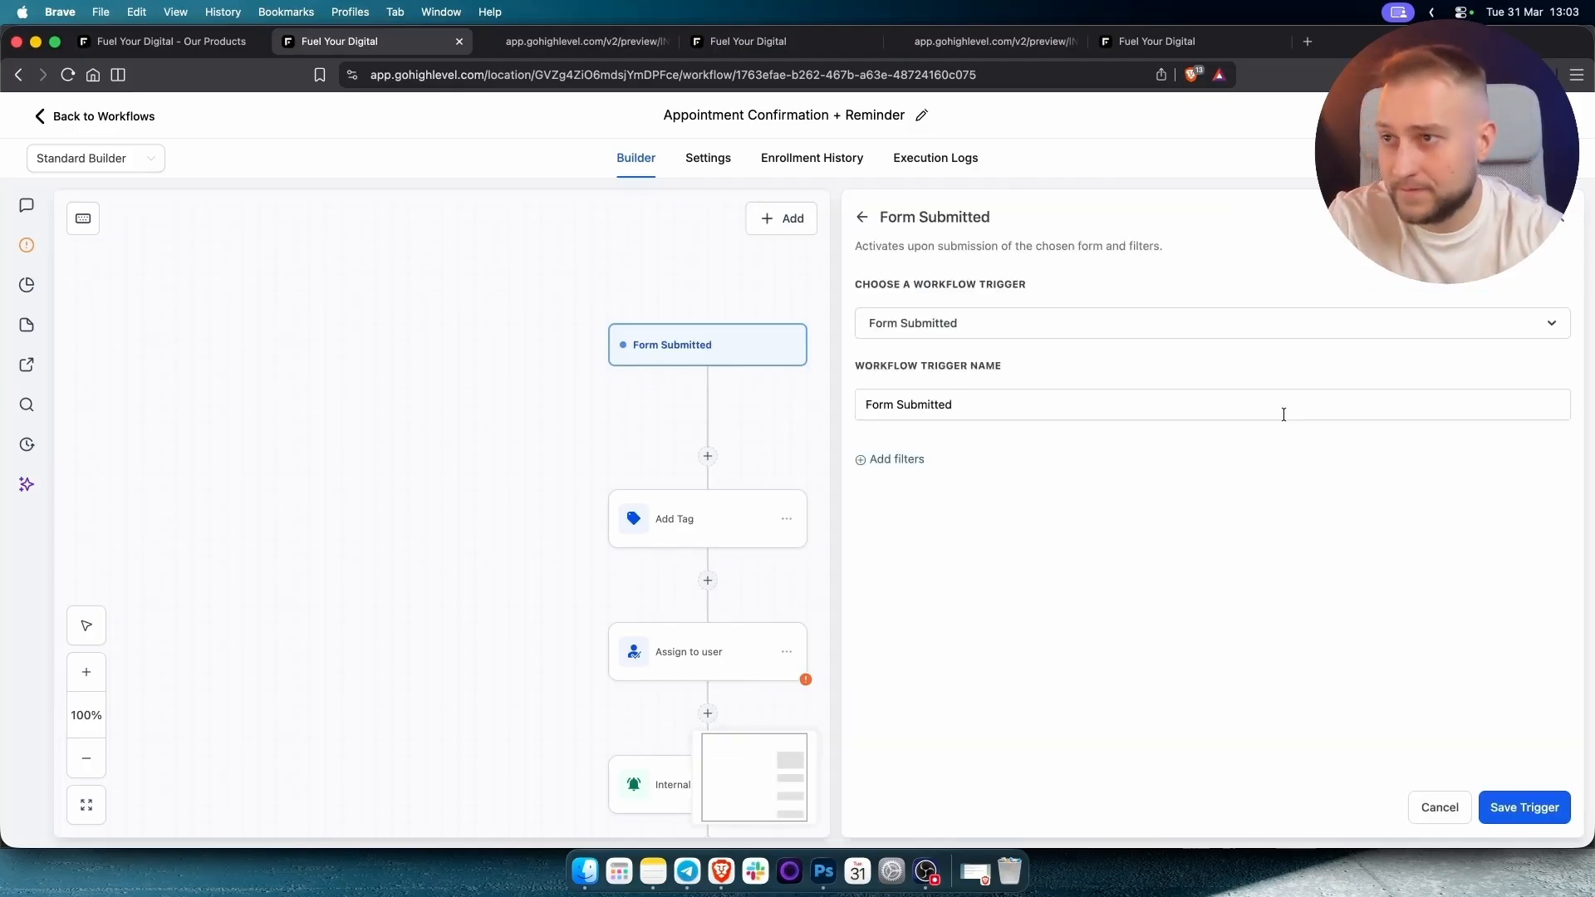
# Add a 'Form is Local Business Calendar' filter to the trigger and save it.
pyautogui.click(875, 458)
pyautogui.click(933, 478)
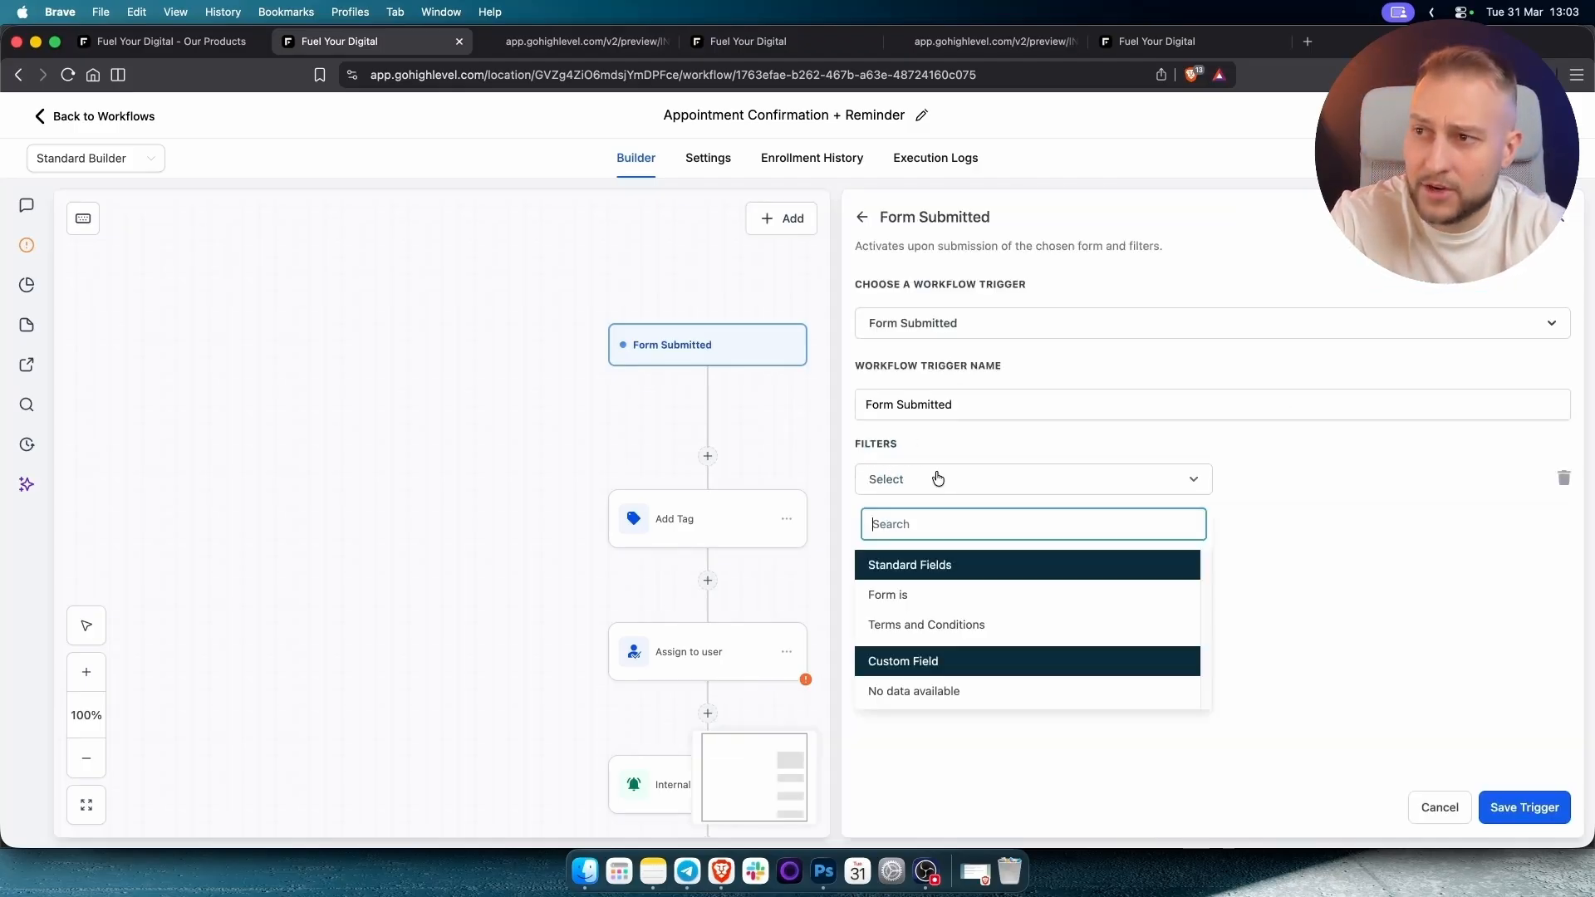
pyautogui.click(930, 605)
pyautogui.click(1278, 484)
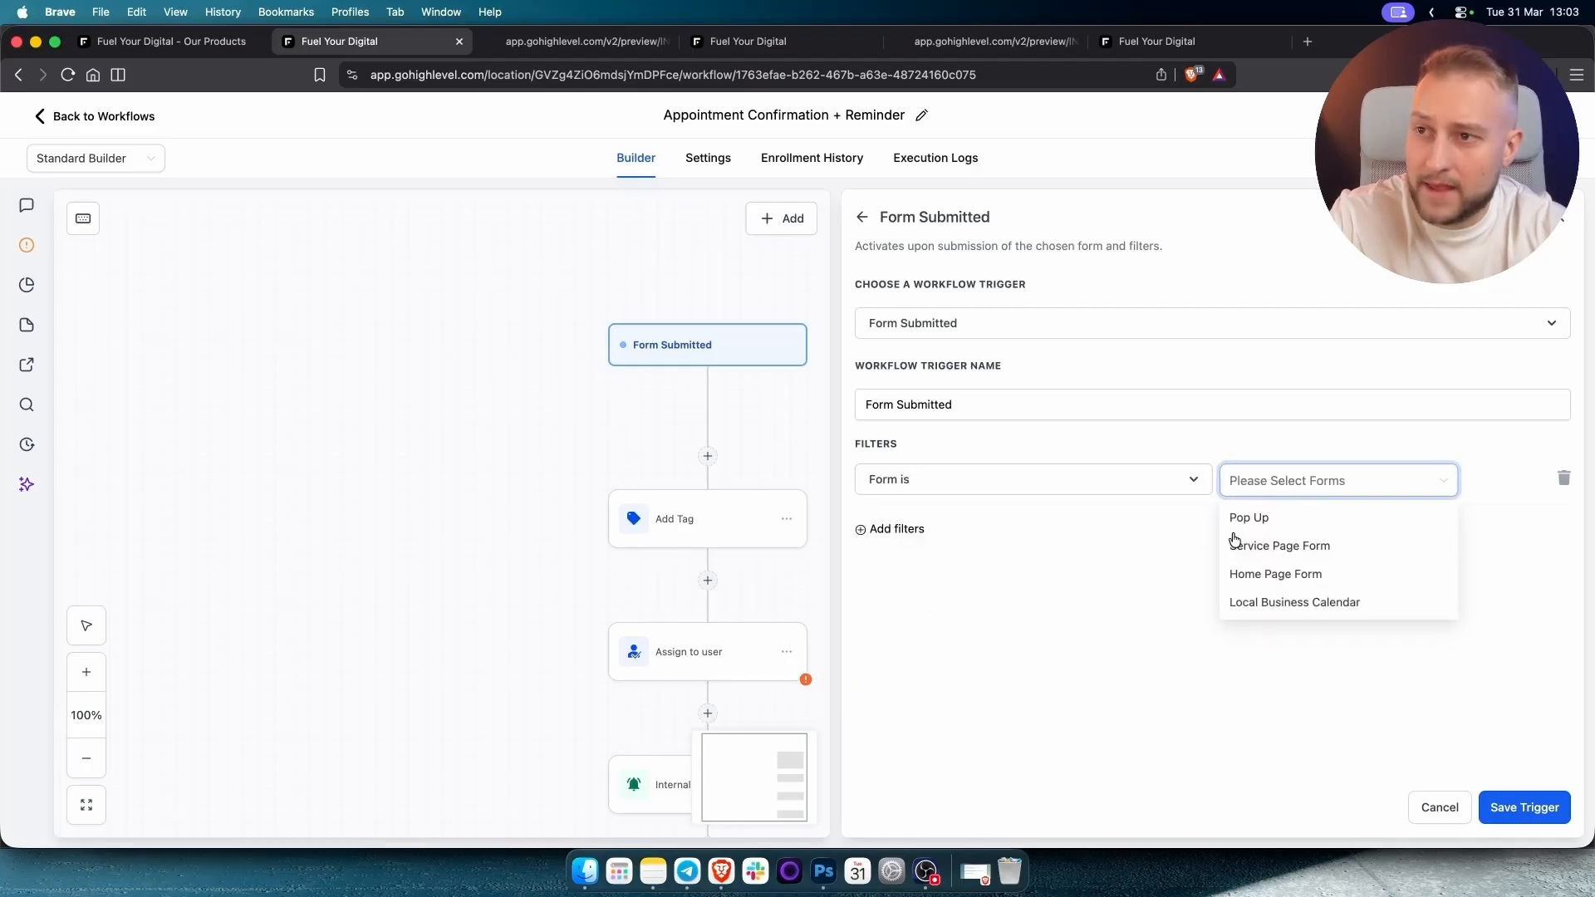
pyautogui.click(1296, 608)
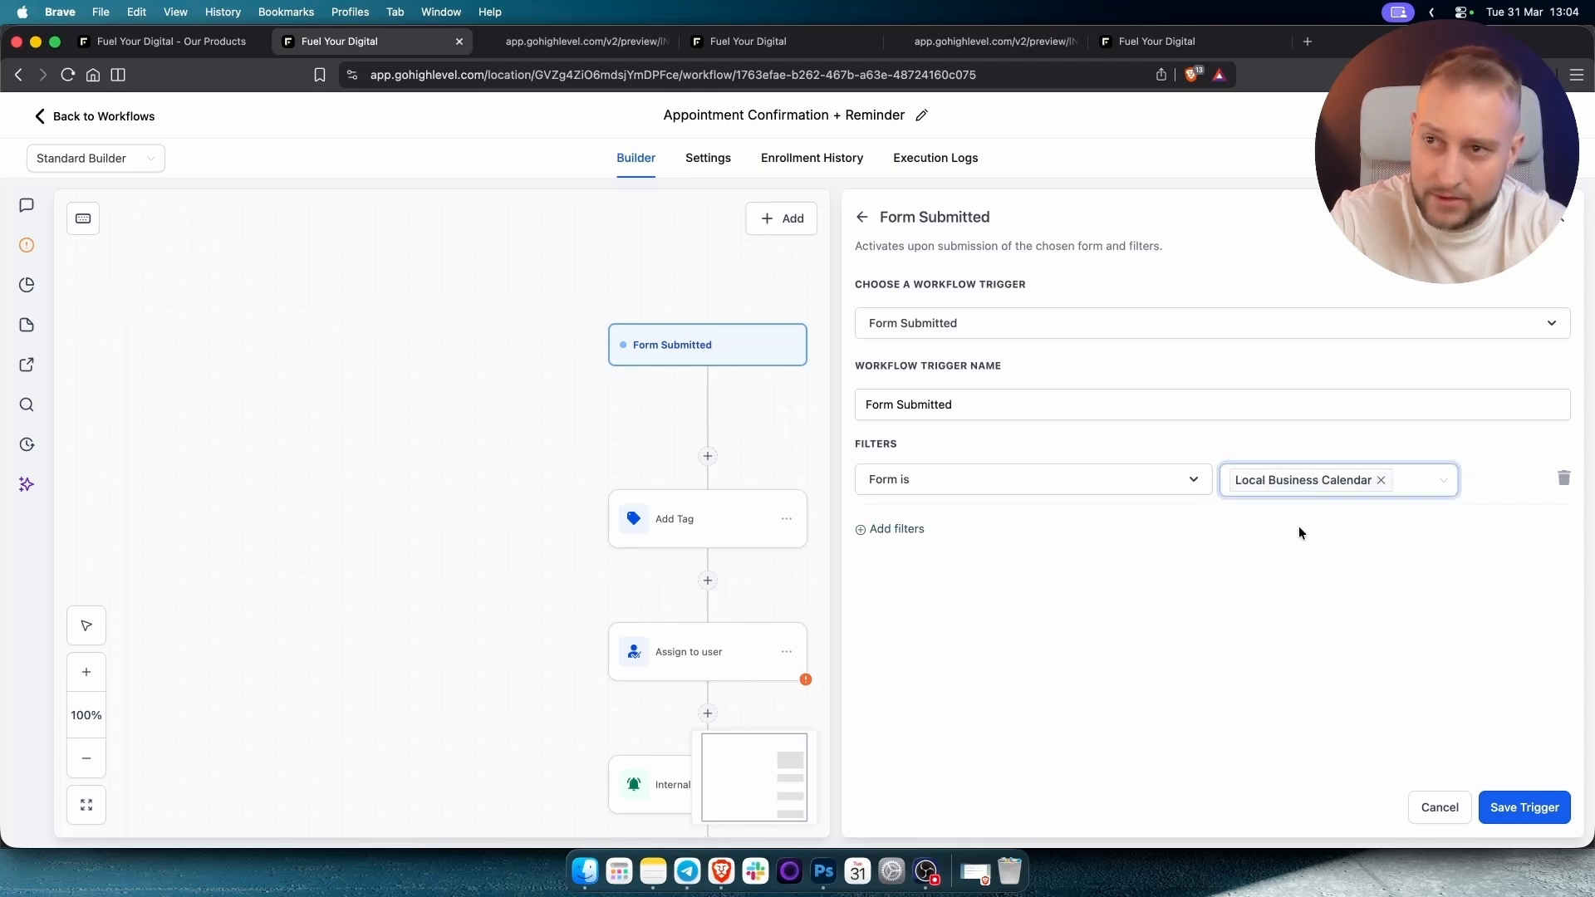
pyautogui.click(1295, 585)
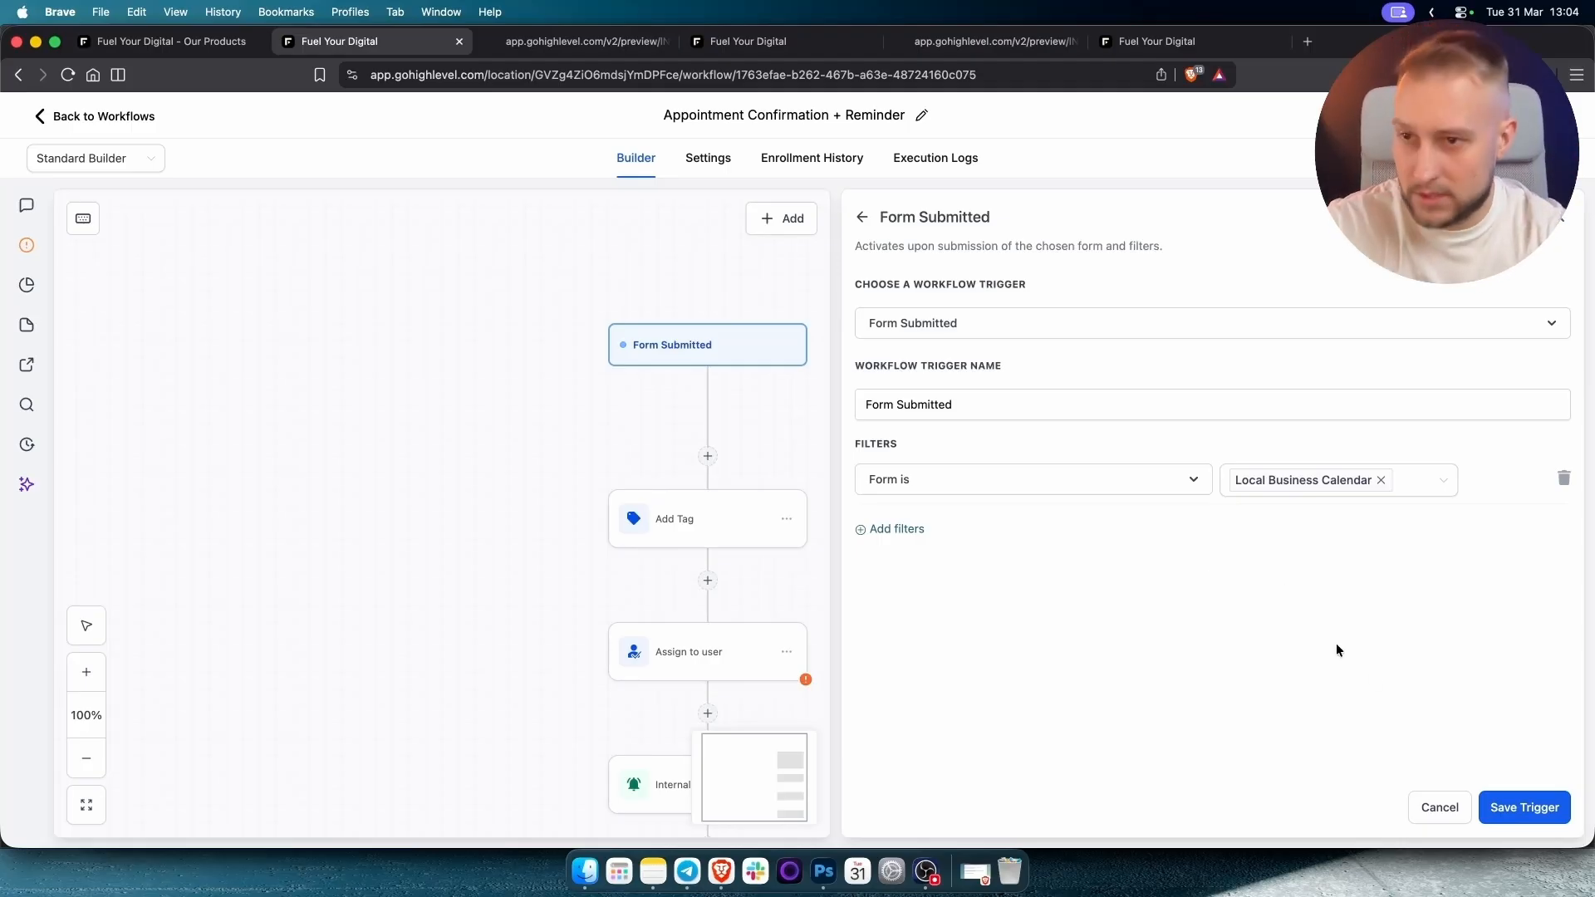
pyautogui.click(1551, 814)
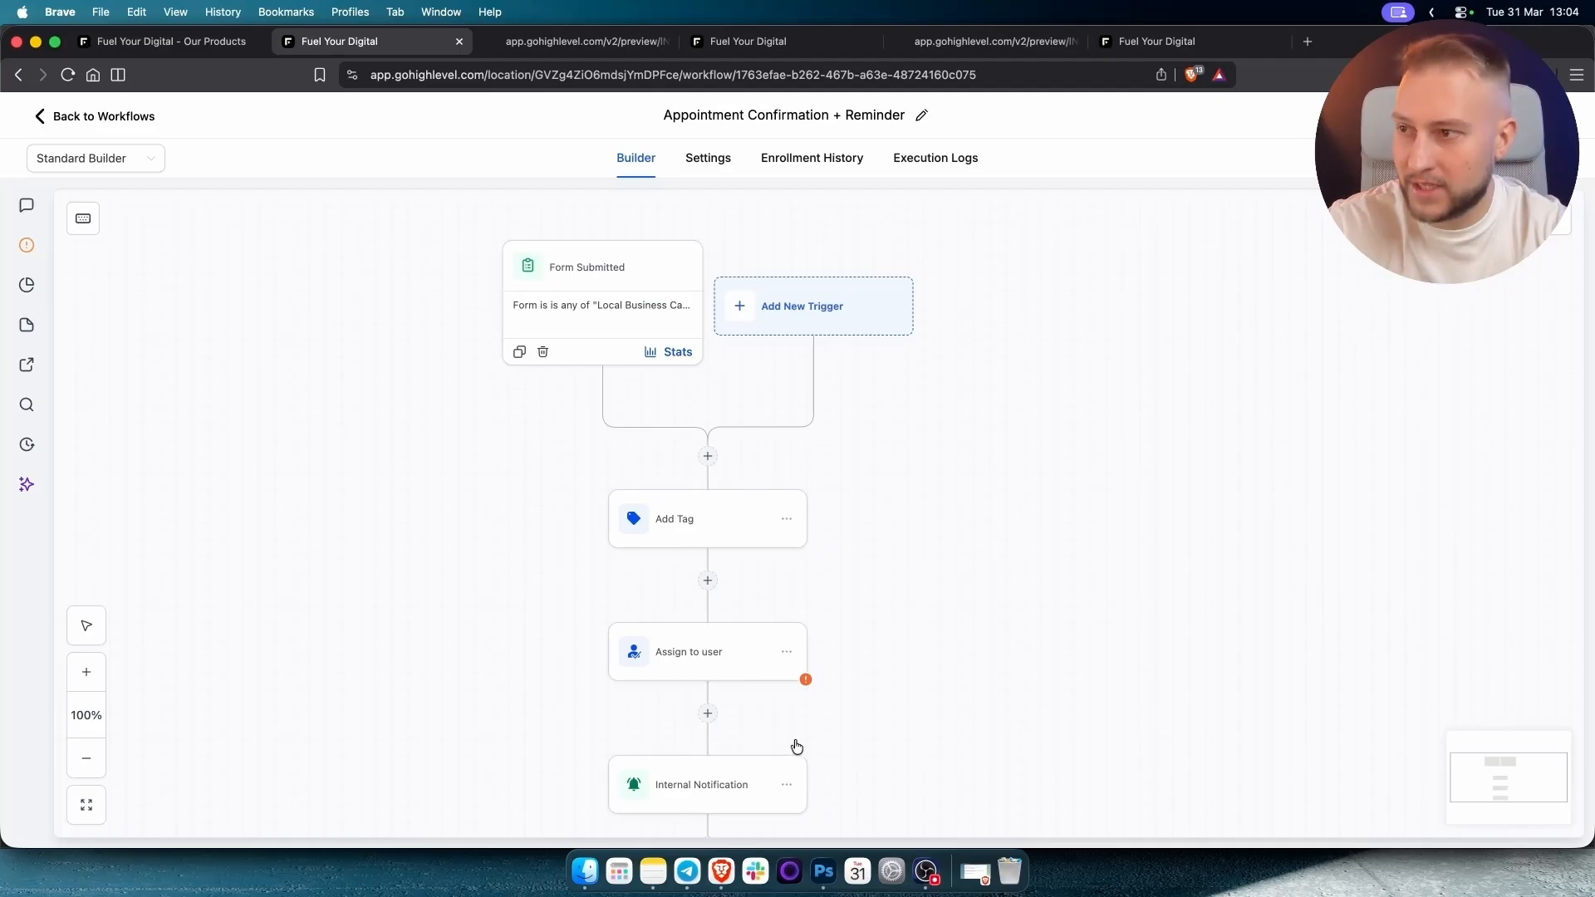
pyautogui.scroll(-5, 796, 746)
pyautogui.scroll(4, 826, 438)
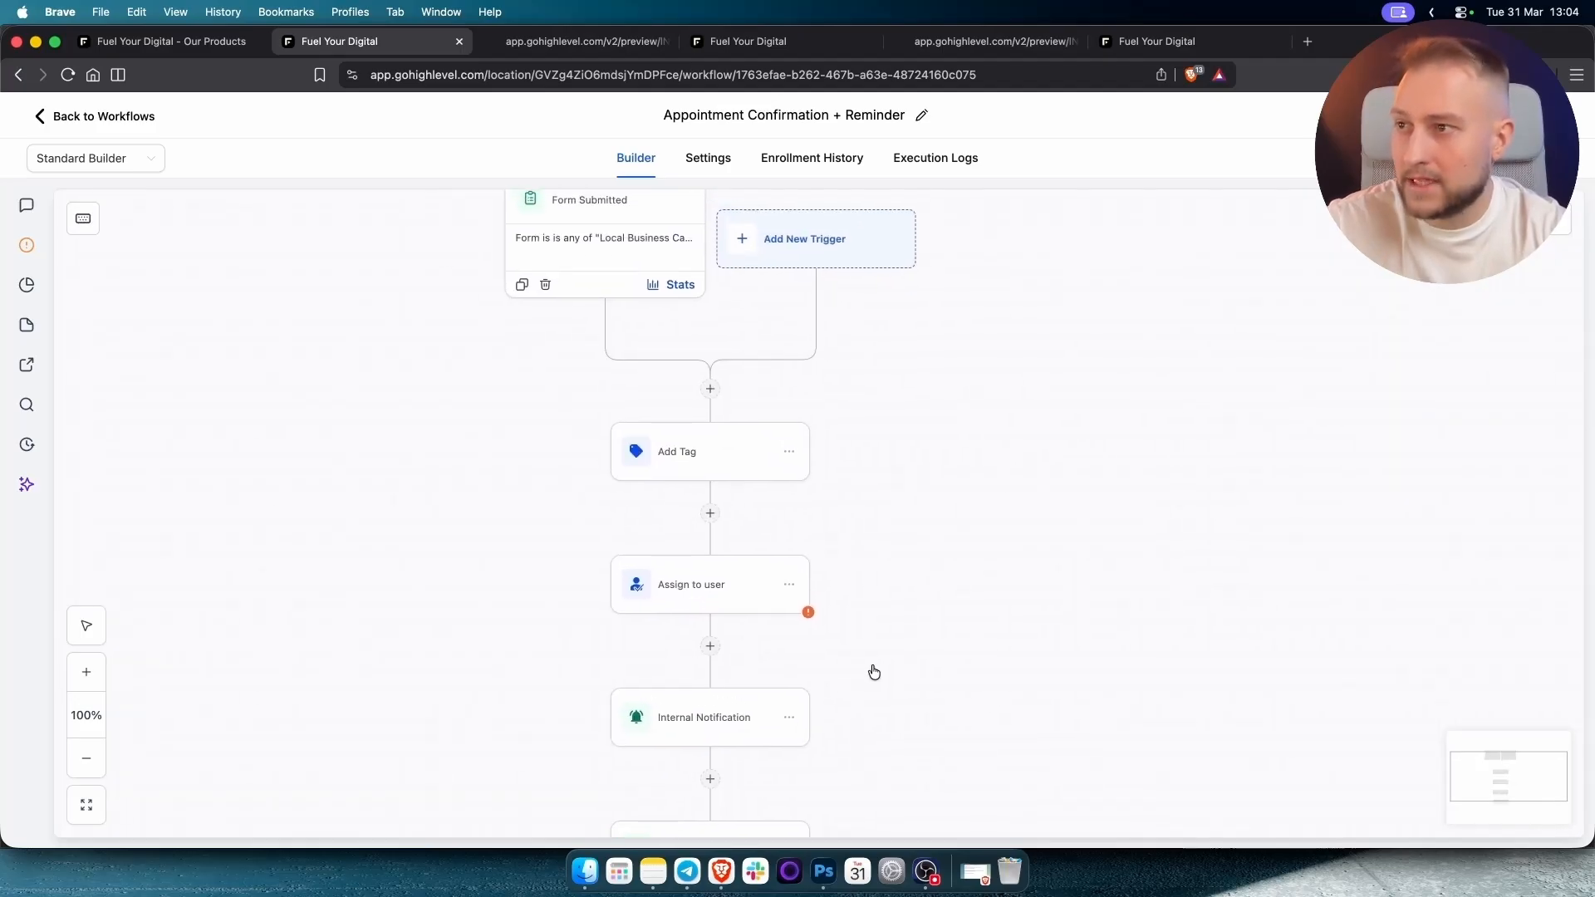
pyautogui.click(654, 463)
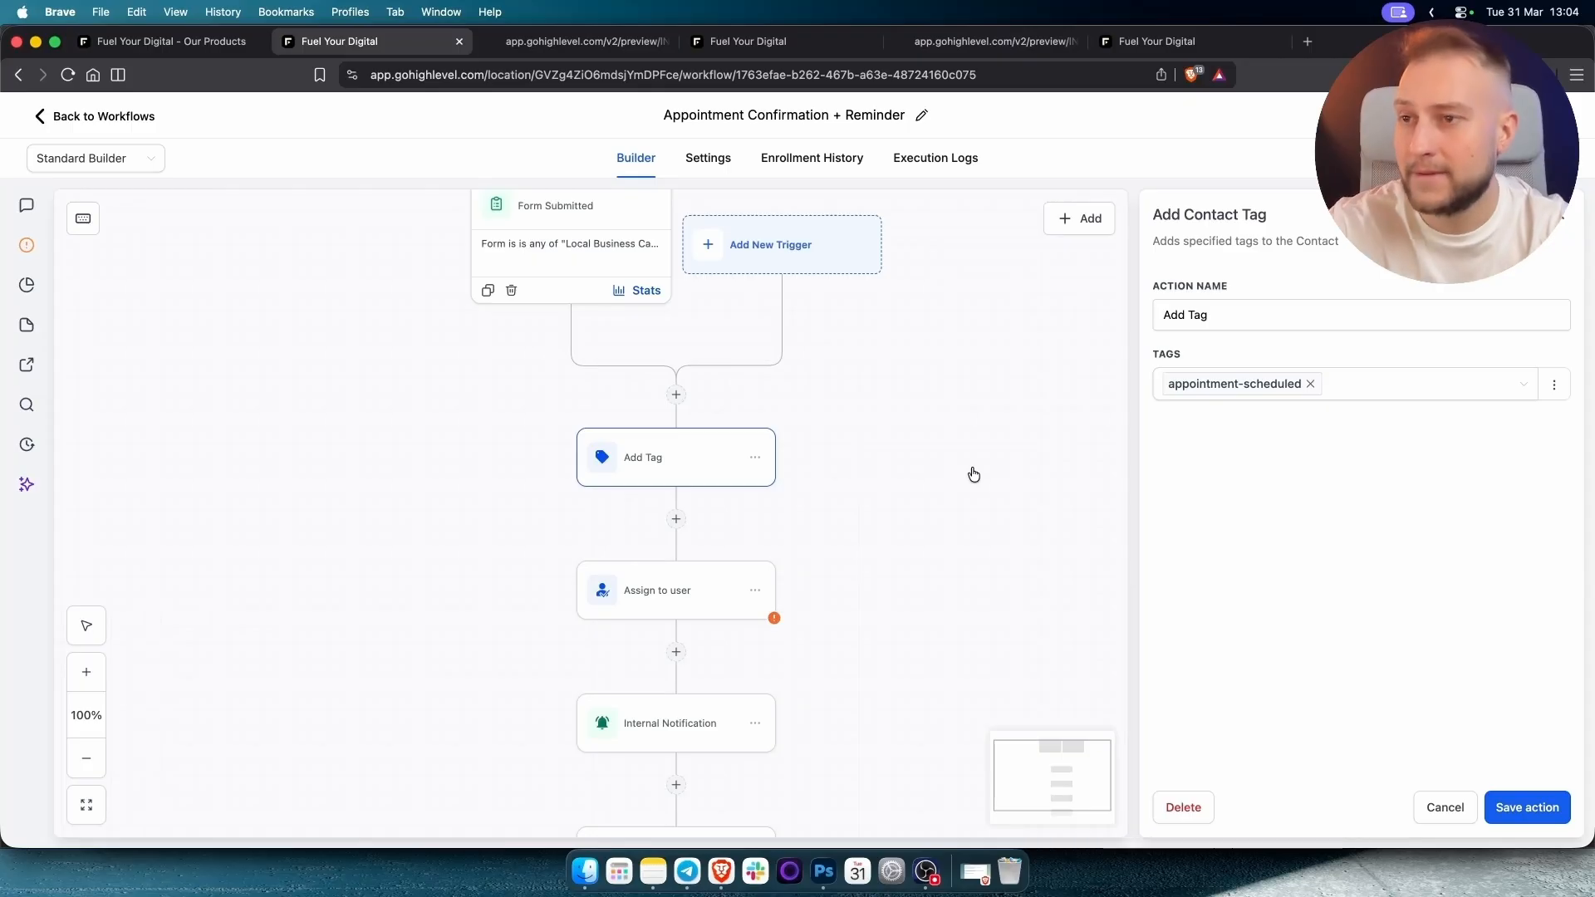
pyautogui.click(1529, 808)
pyautogui.scroll(-2, 719, 620)
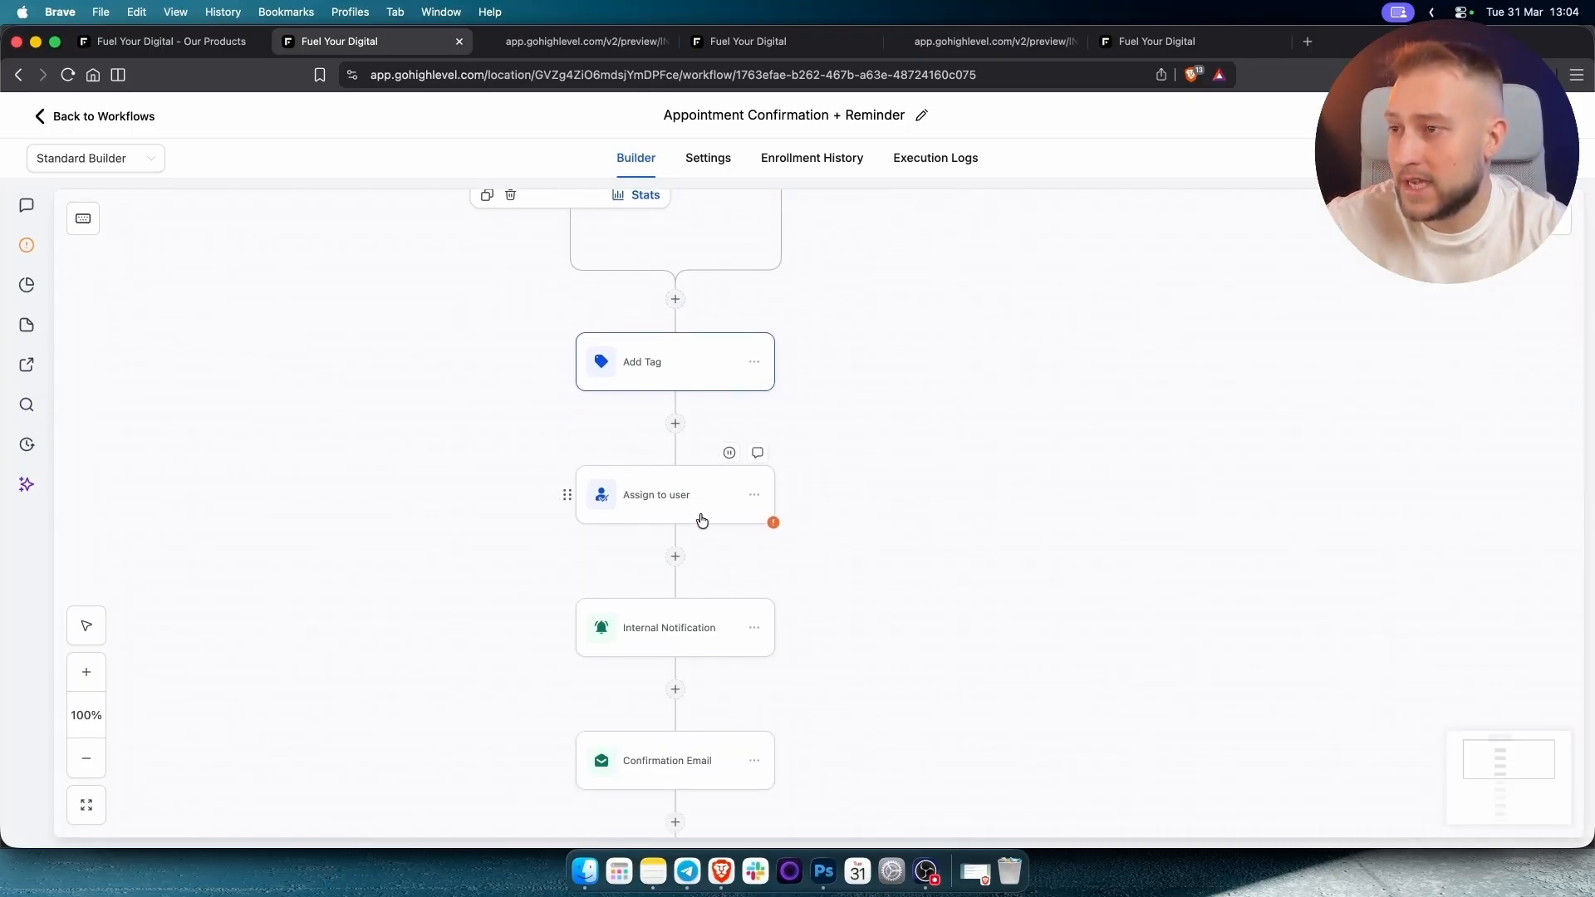
pyautogui.click(670, 509)
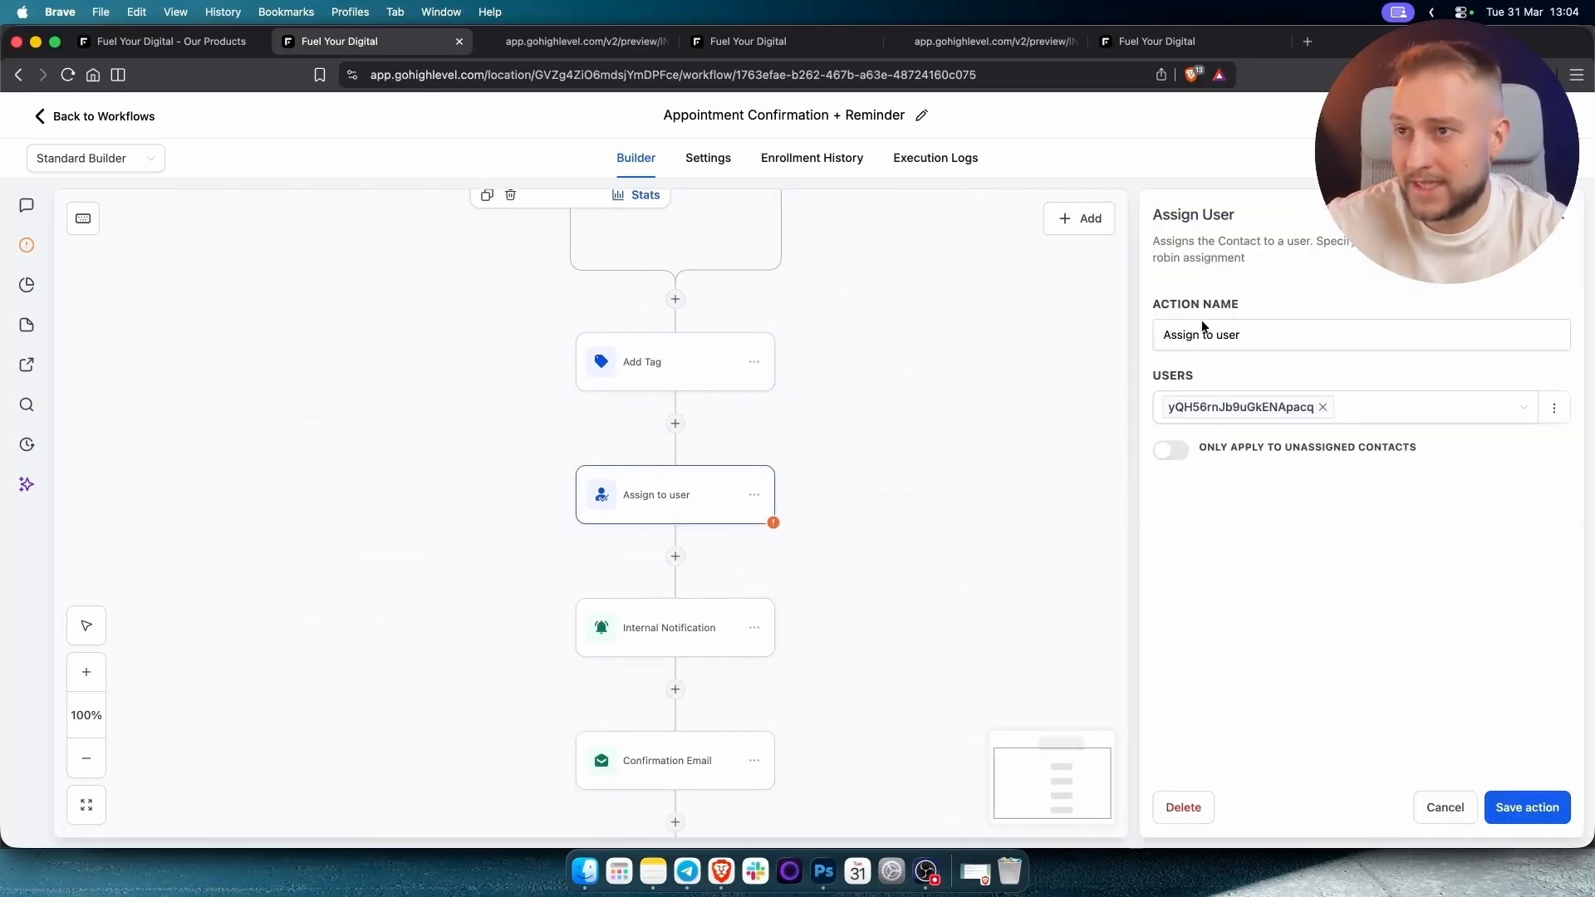
pyautogui.click(1220, 416)
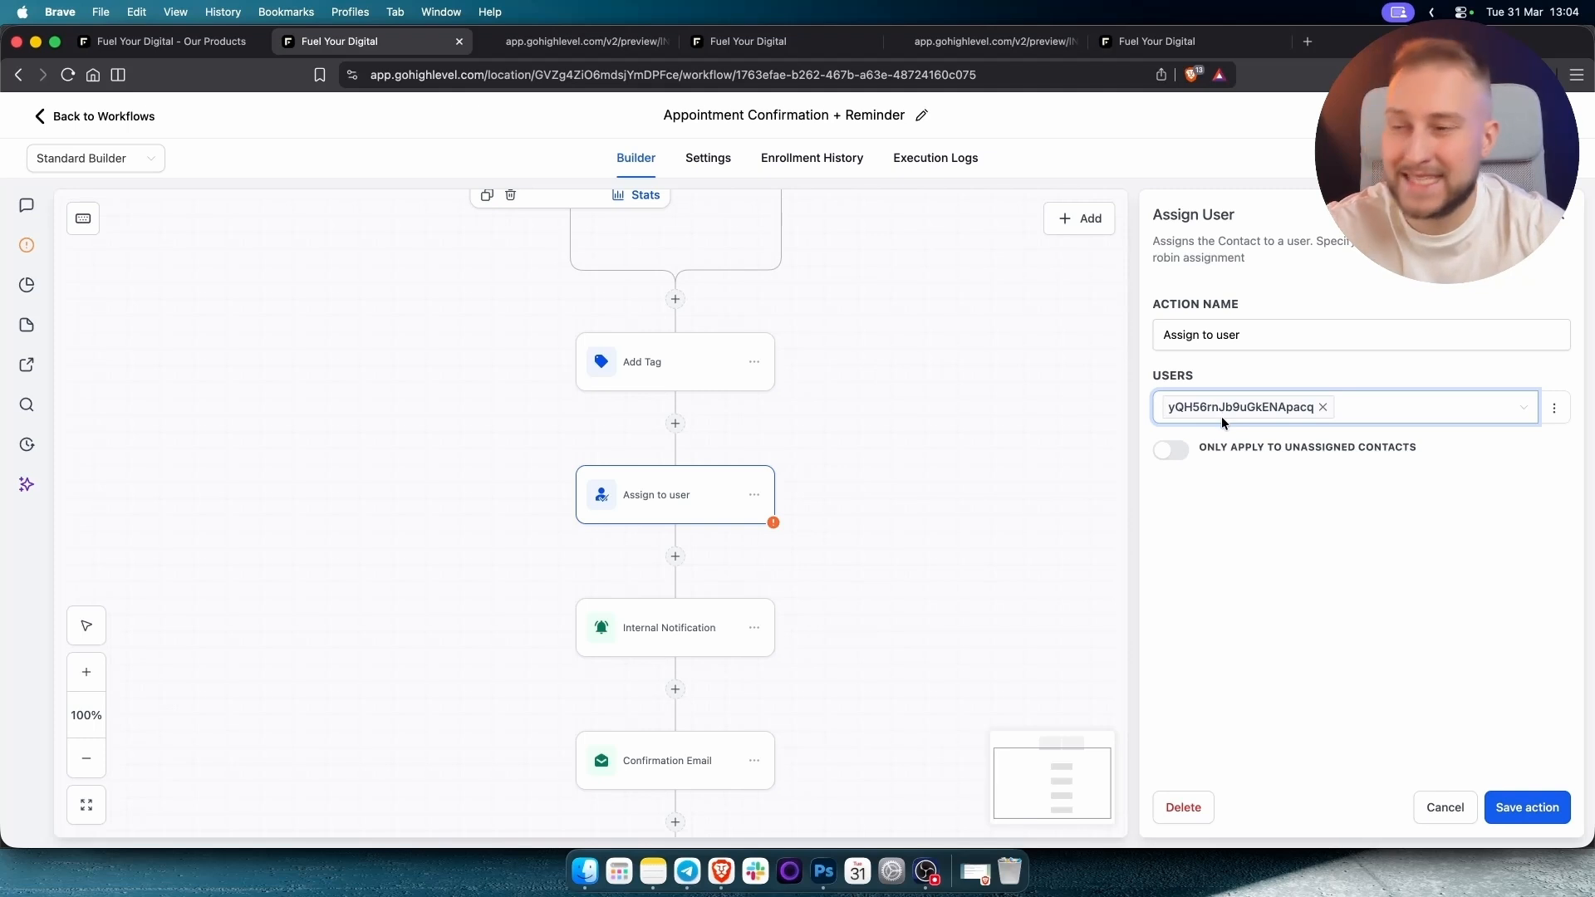
pyautogui.click(1529, 807)
pyautogui.scroll(-3, 680, 427)
pyautogui.click(666, 413)
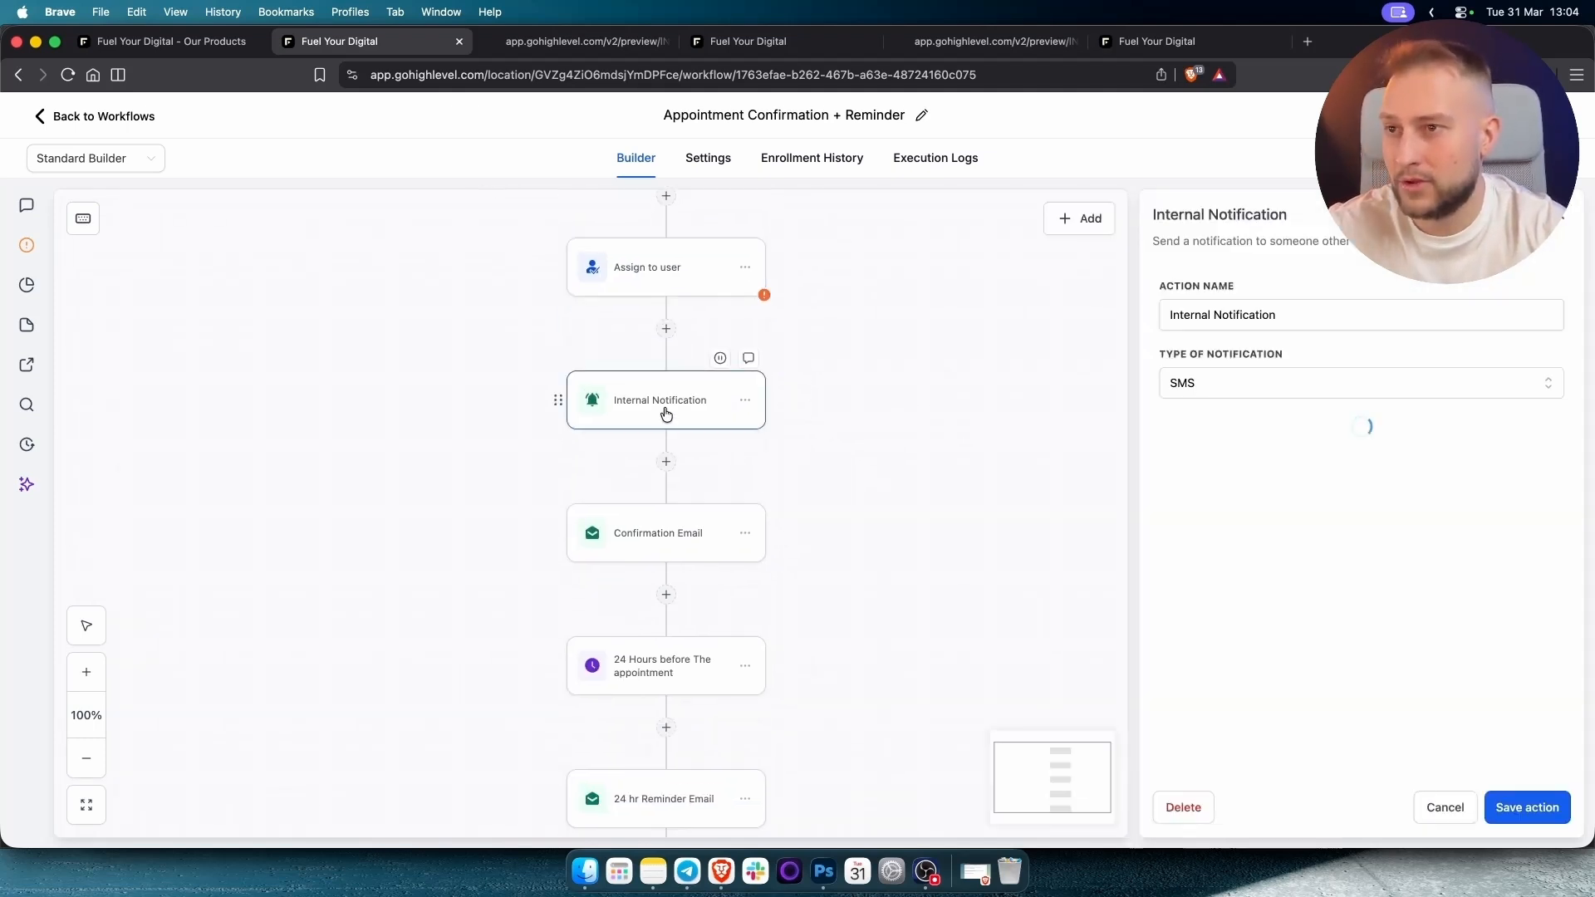
pyautogui.scroll(-2, 1385, 676)
pyautogui.scroll(-1, 1384, 676)
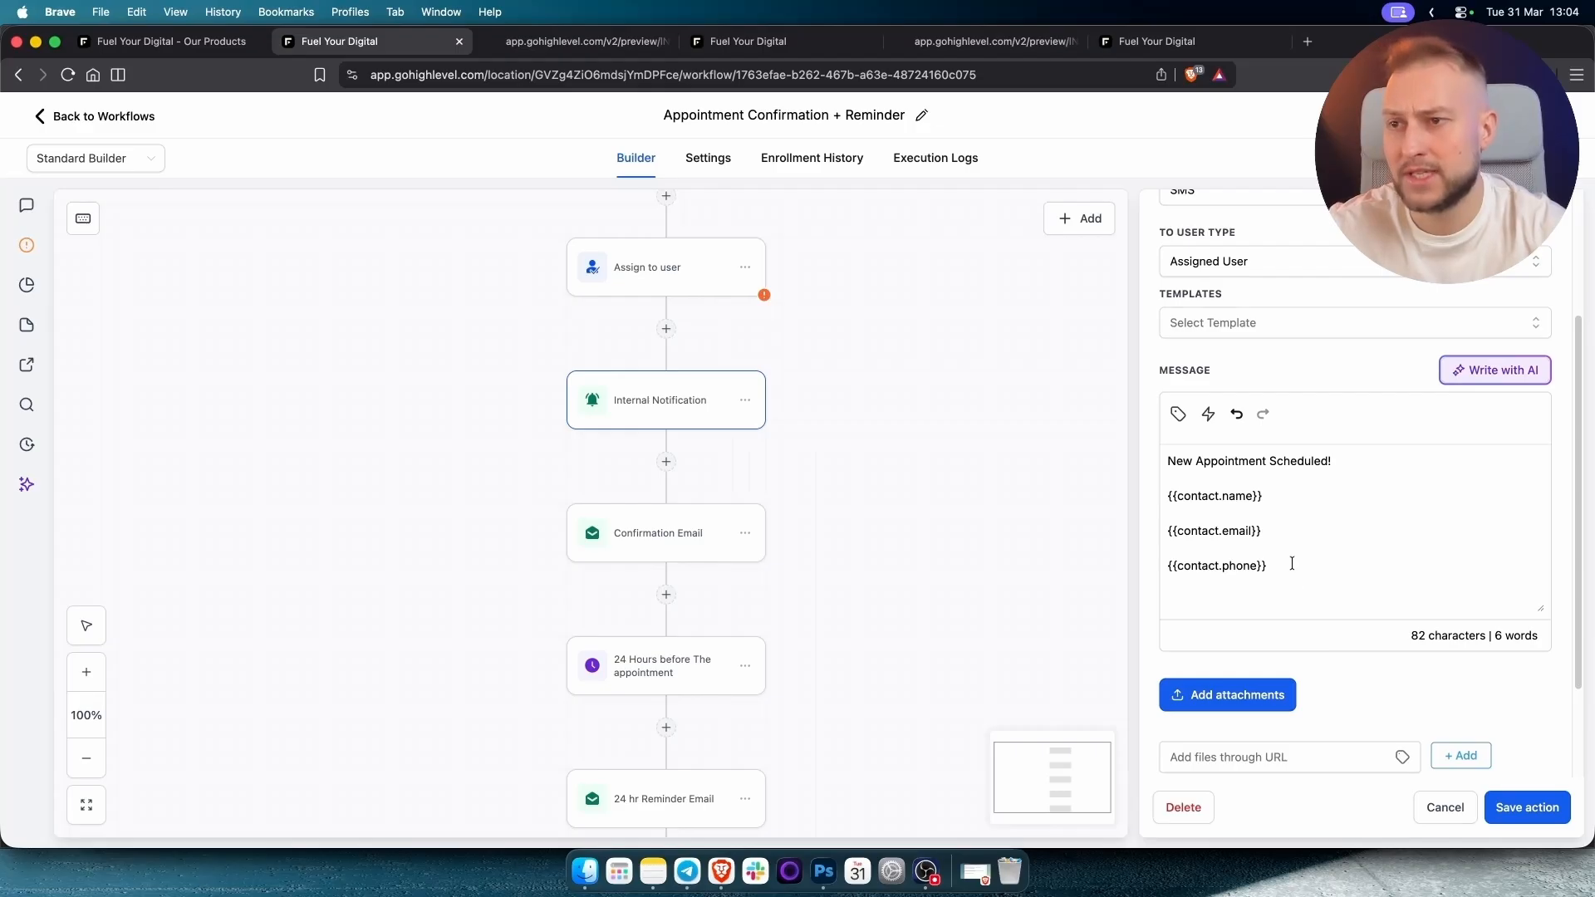
pyautogui.moveTo(1289, 567); pyautogui.dragTo(1139, 457)
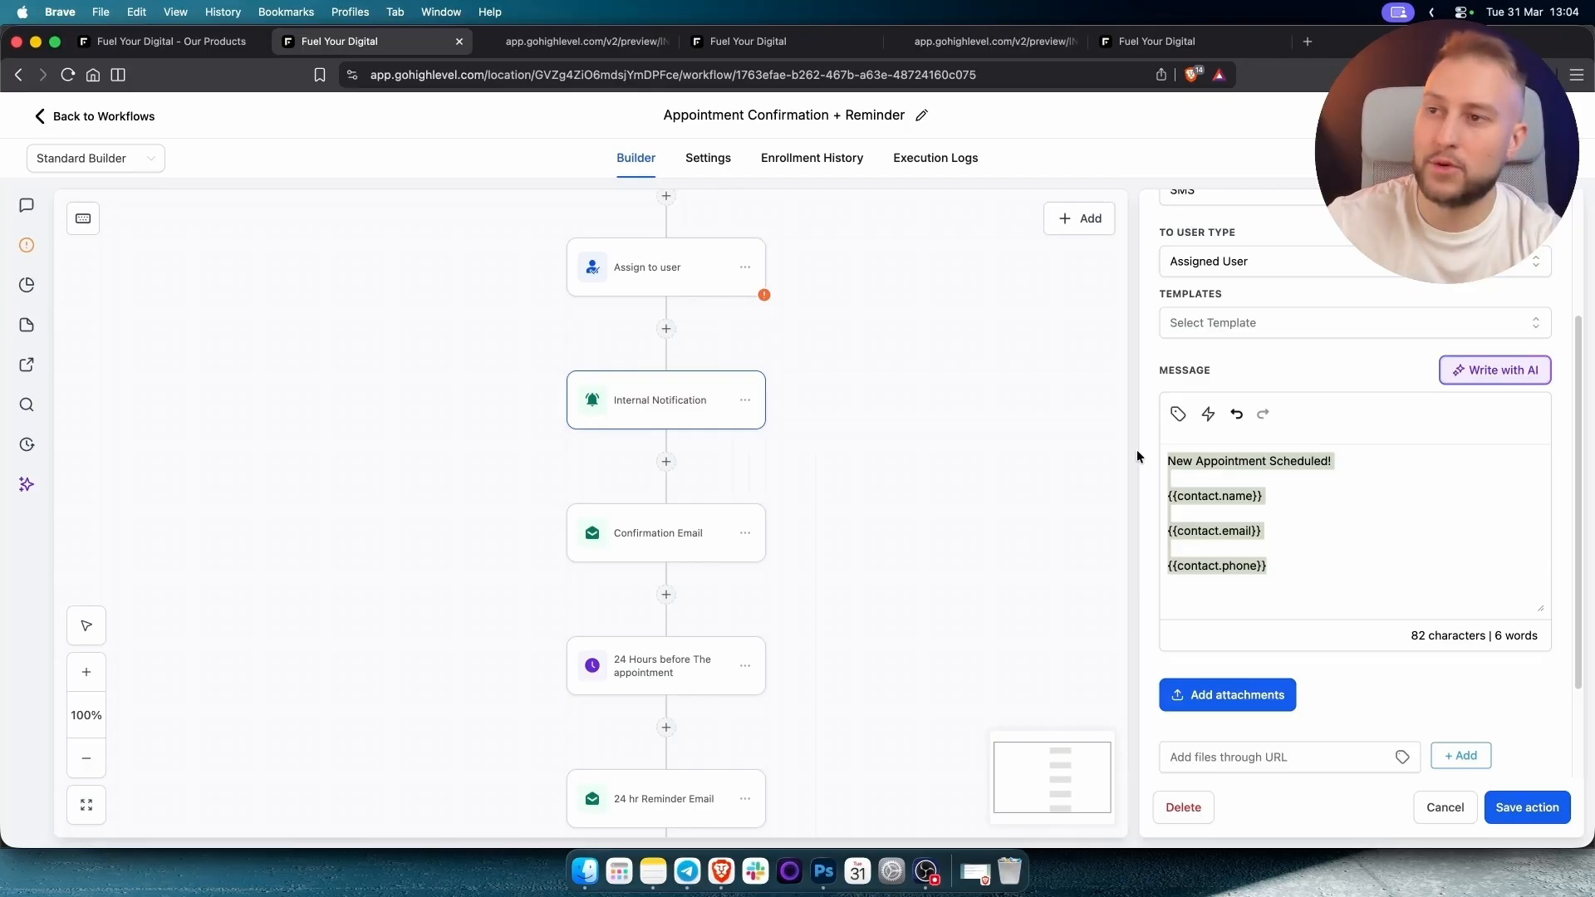
pyautogui.click(1295, 568)
pyautogui.press('super+a')
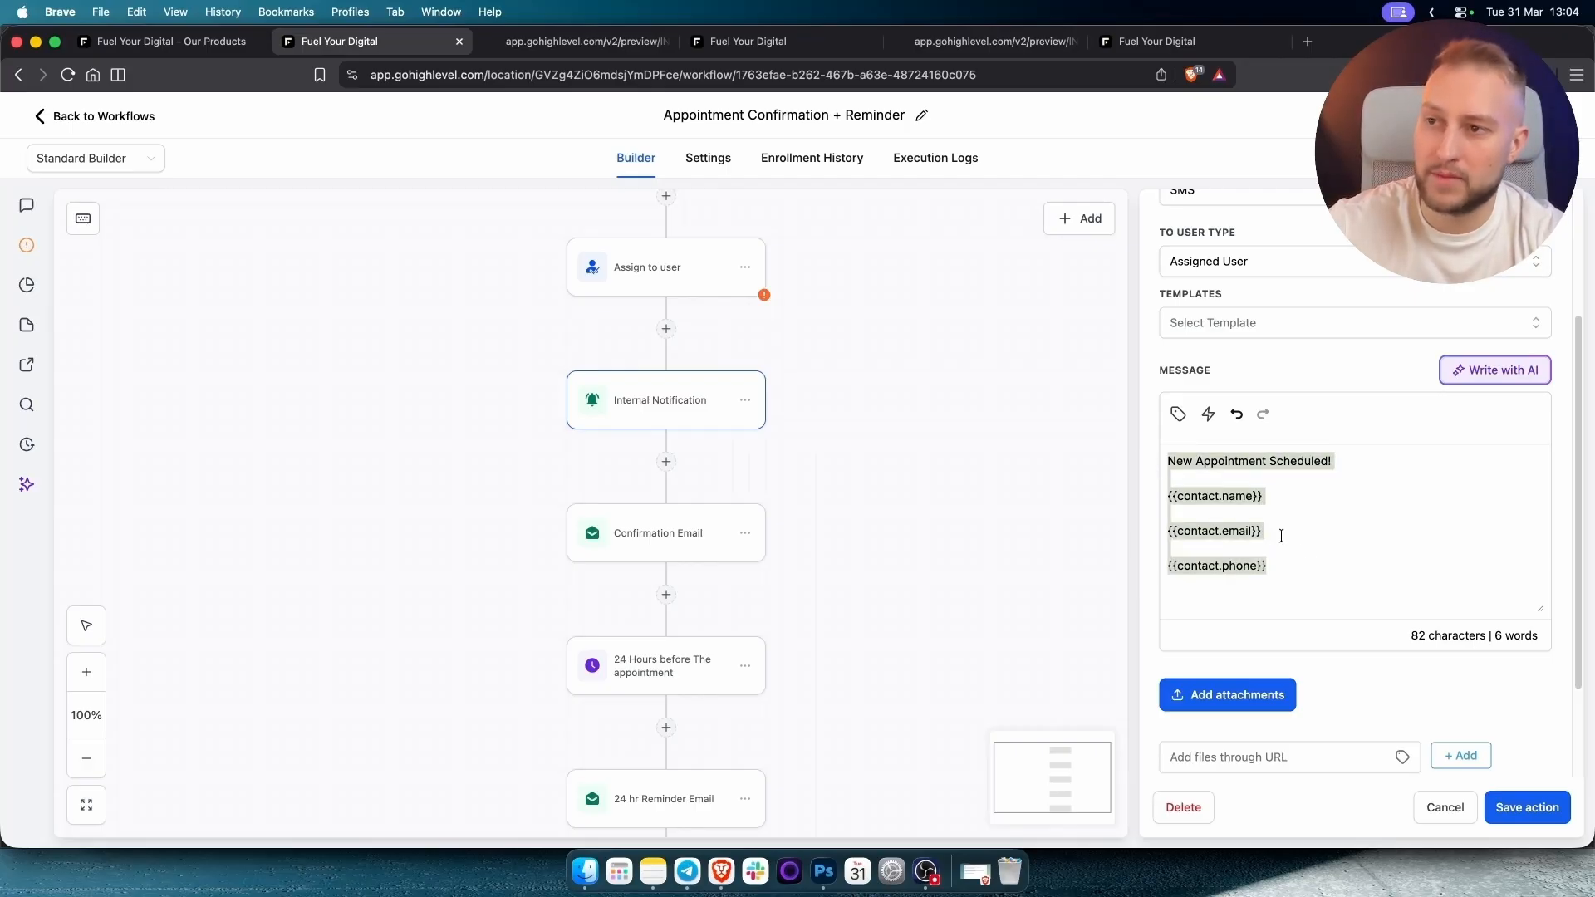
pyautogui.click(1287, 496)
pyautogui.click(1311, 535)
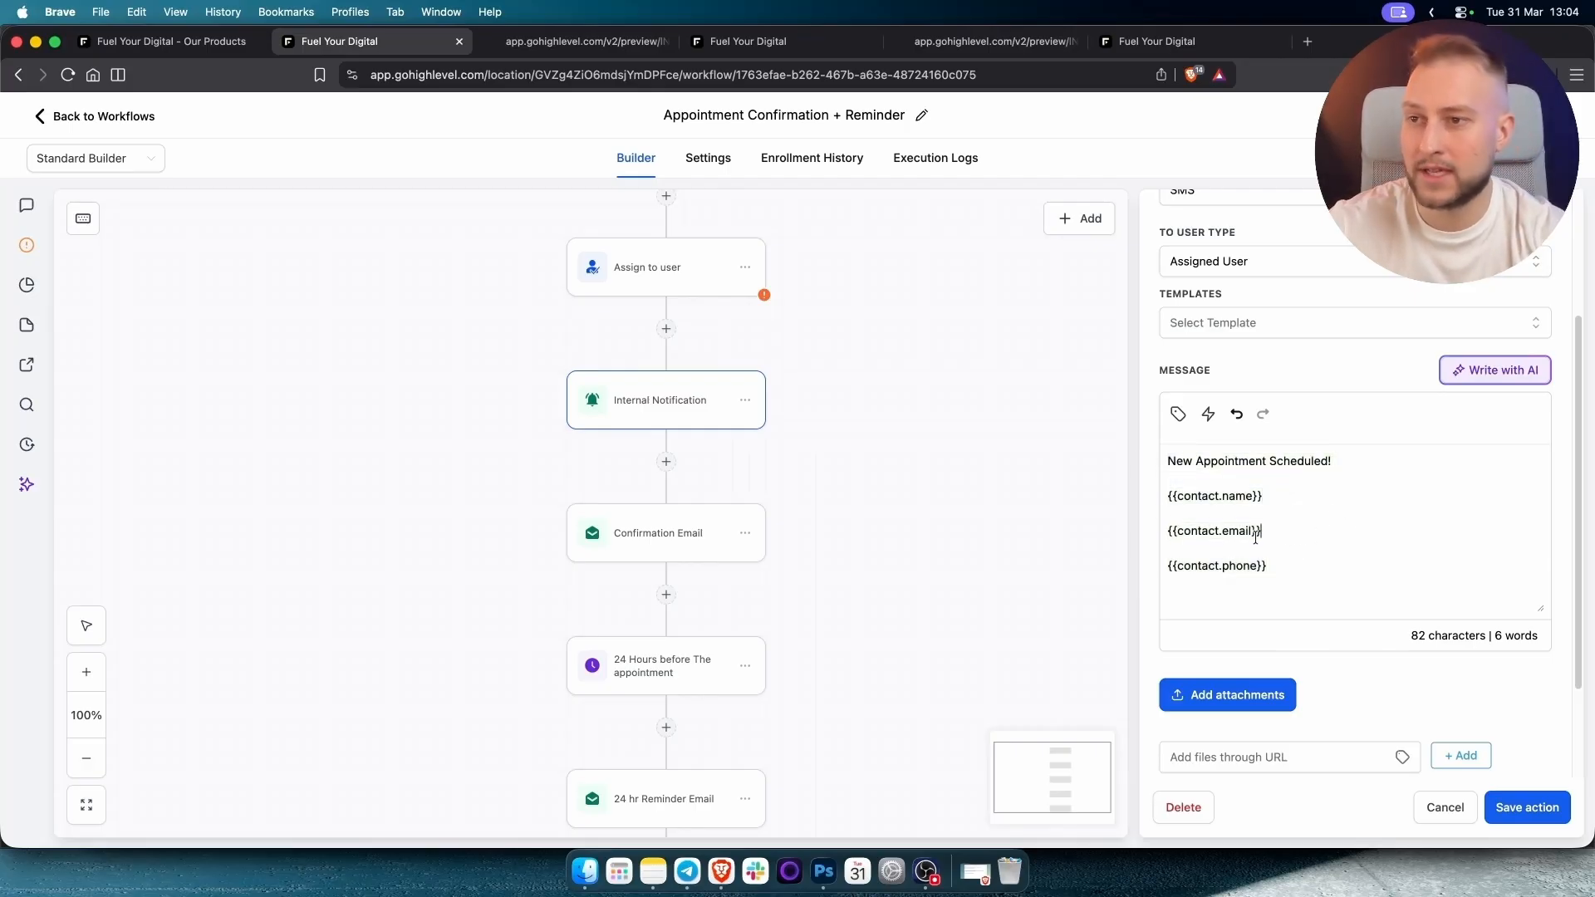
pyautogui.moveTo(1291, 575); pyautogui.dragTo(1199, 570)
pyautogui.click(1258, 574)
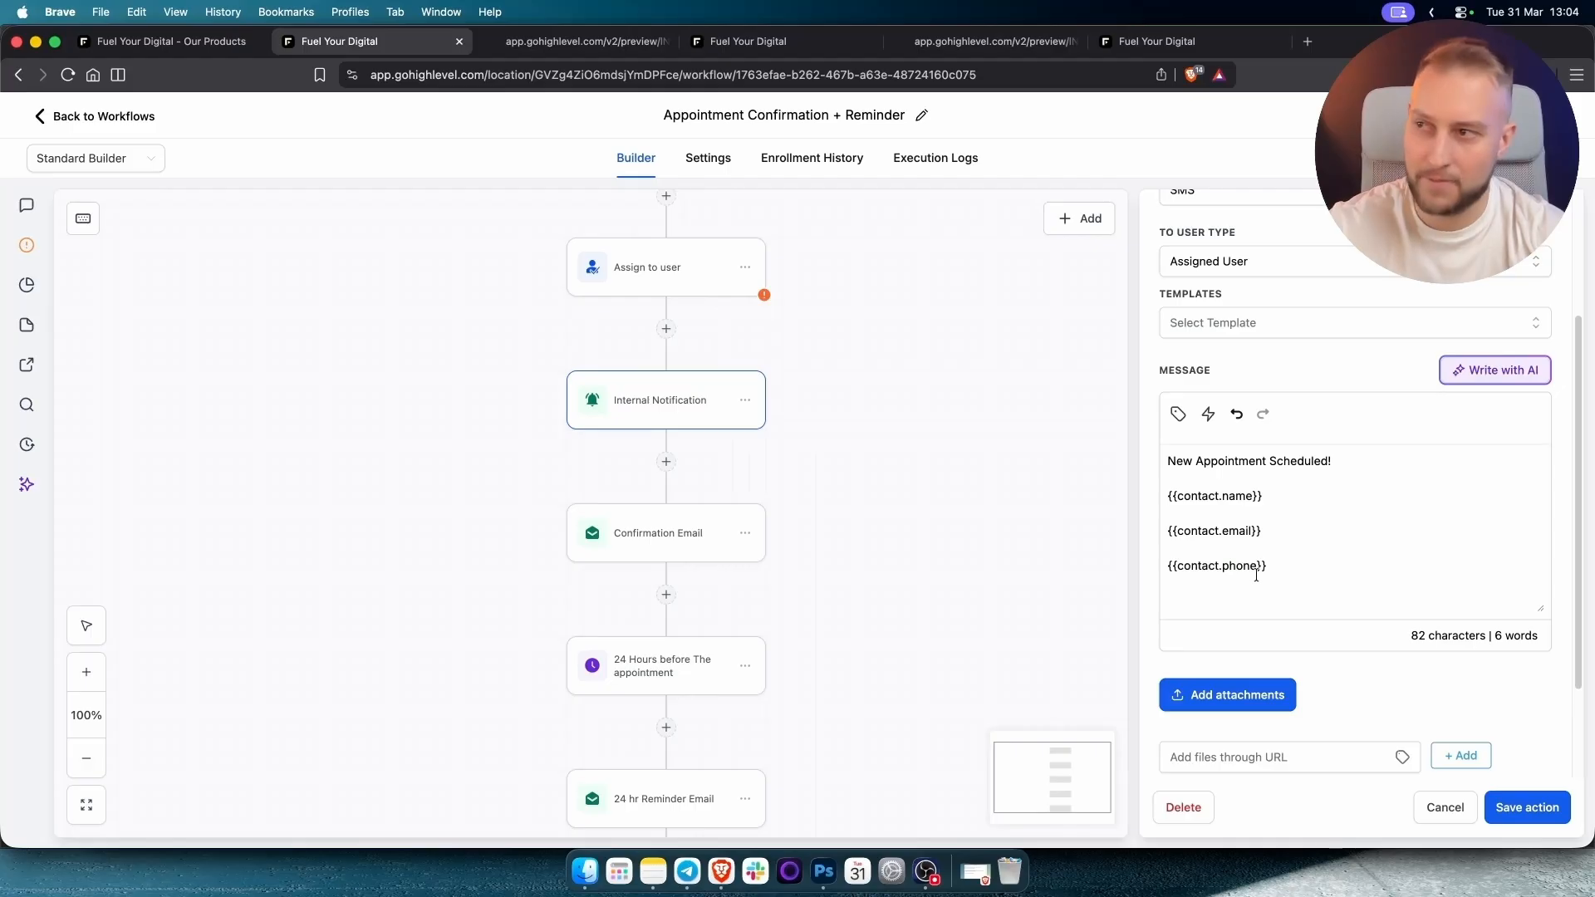
pyautogui.click(1536, 814)
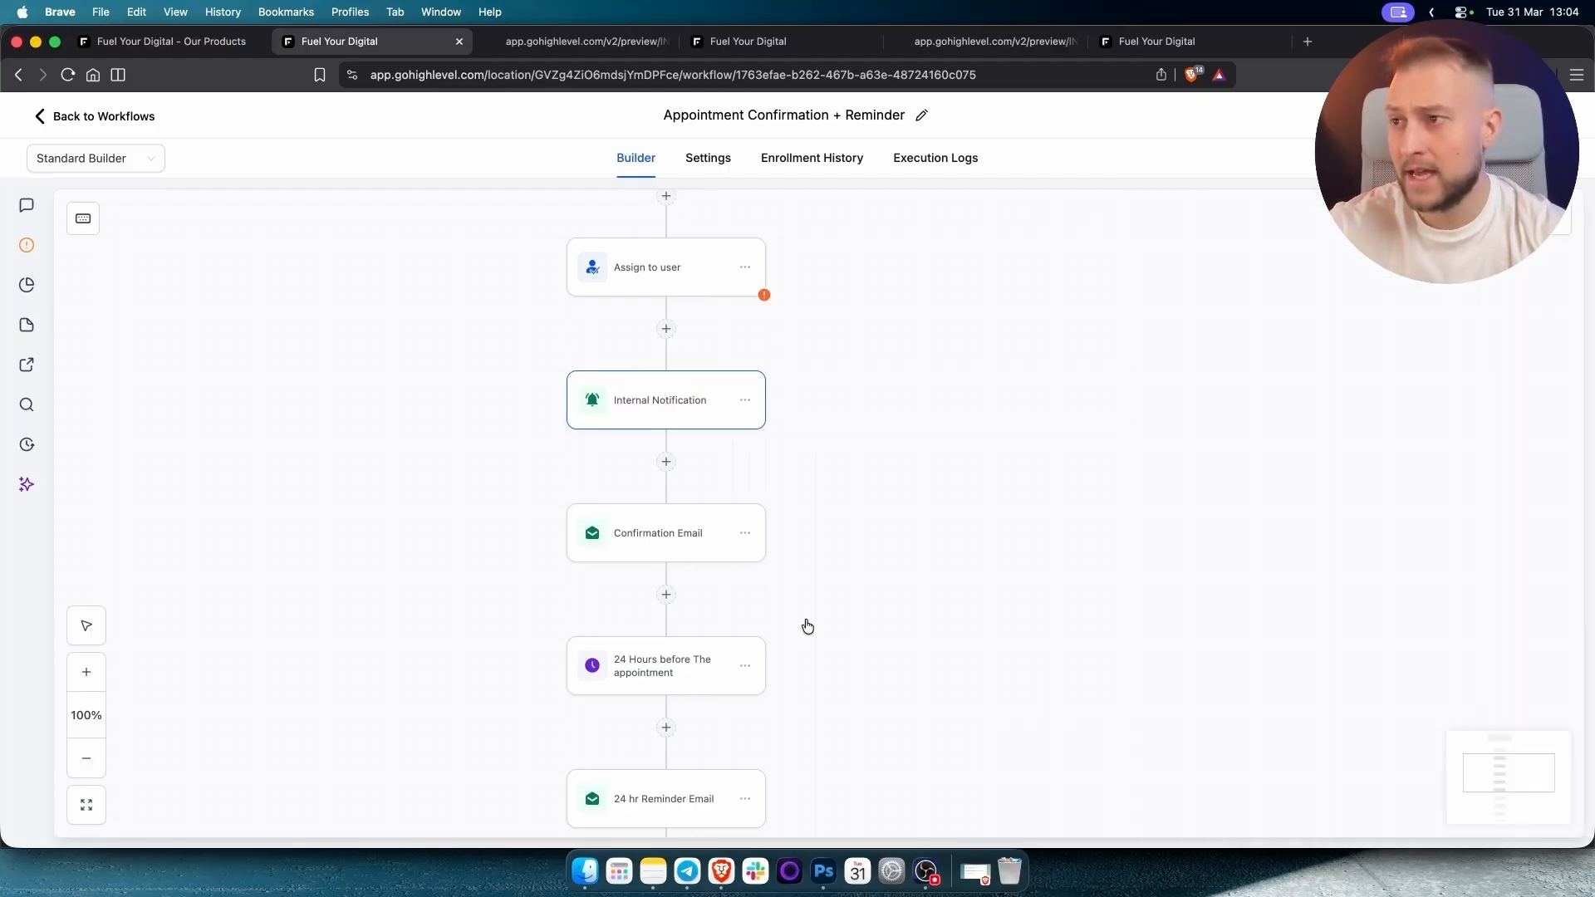
pyautogui.scroll(-3, 731, 540)
# Open the Confirmation Email step, enlarge the message box, and add a blank line after the greeting.
pyautogui.click(678, 449)
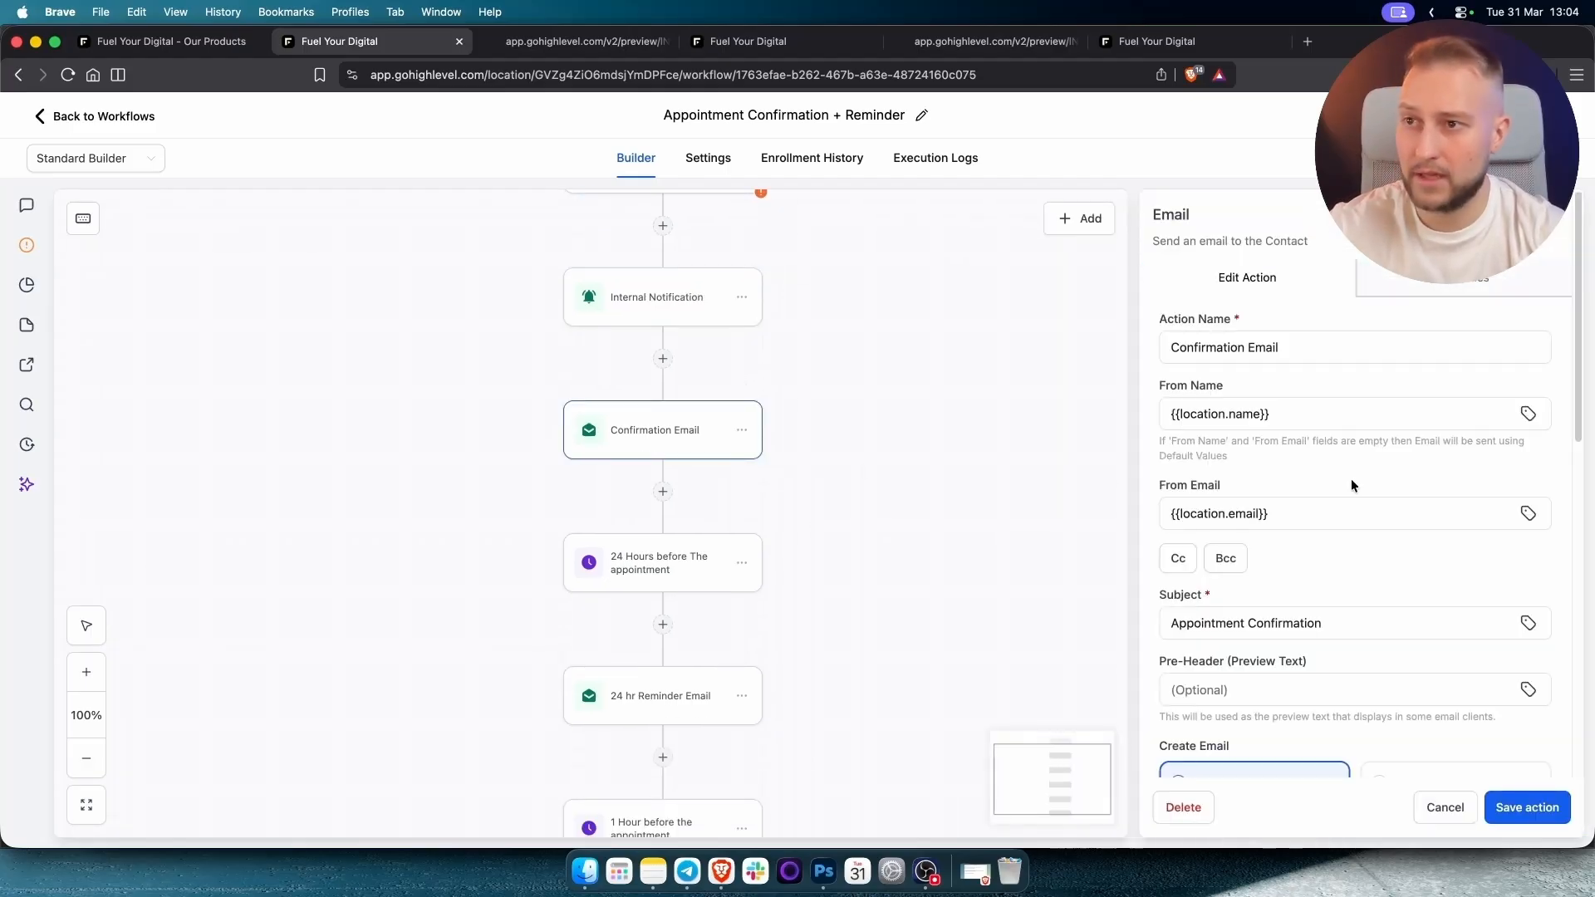
pyautogui.scroll(-5, 1348, 482)
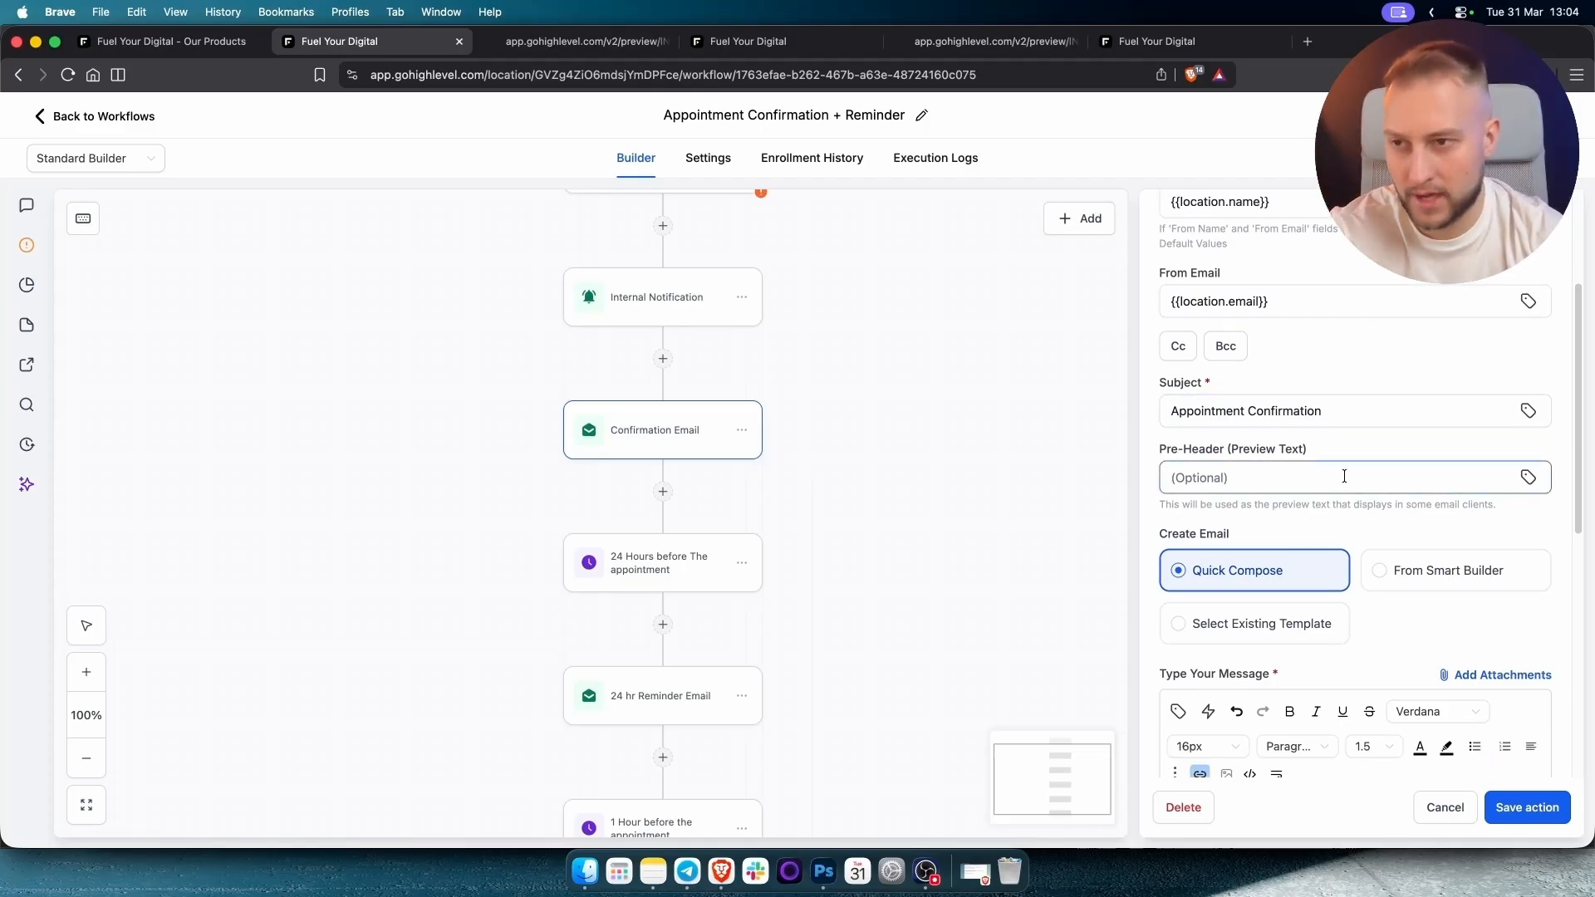
pyautogui.scroll(-6, 1344, 476)
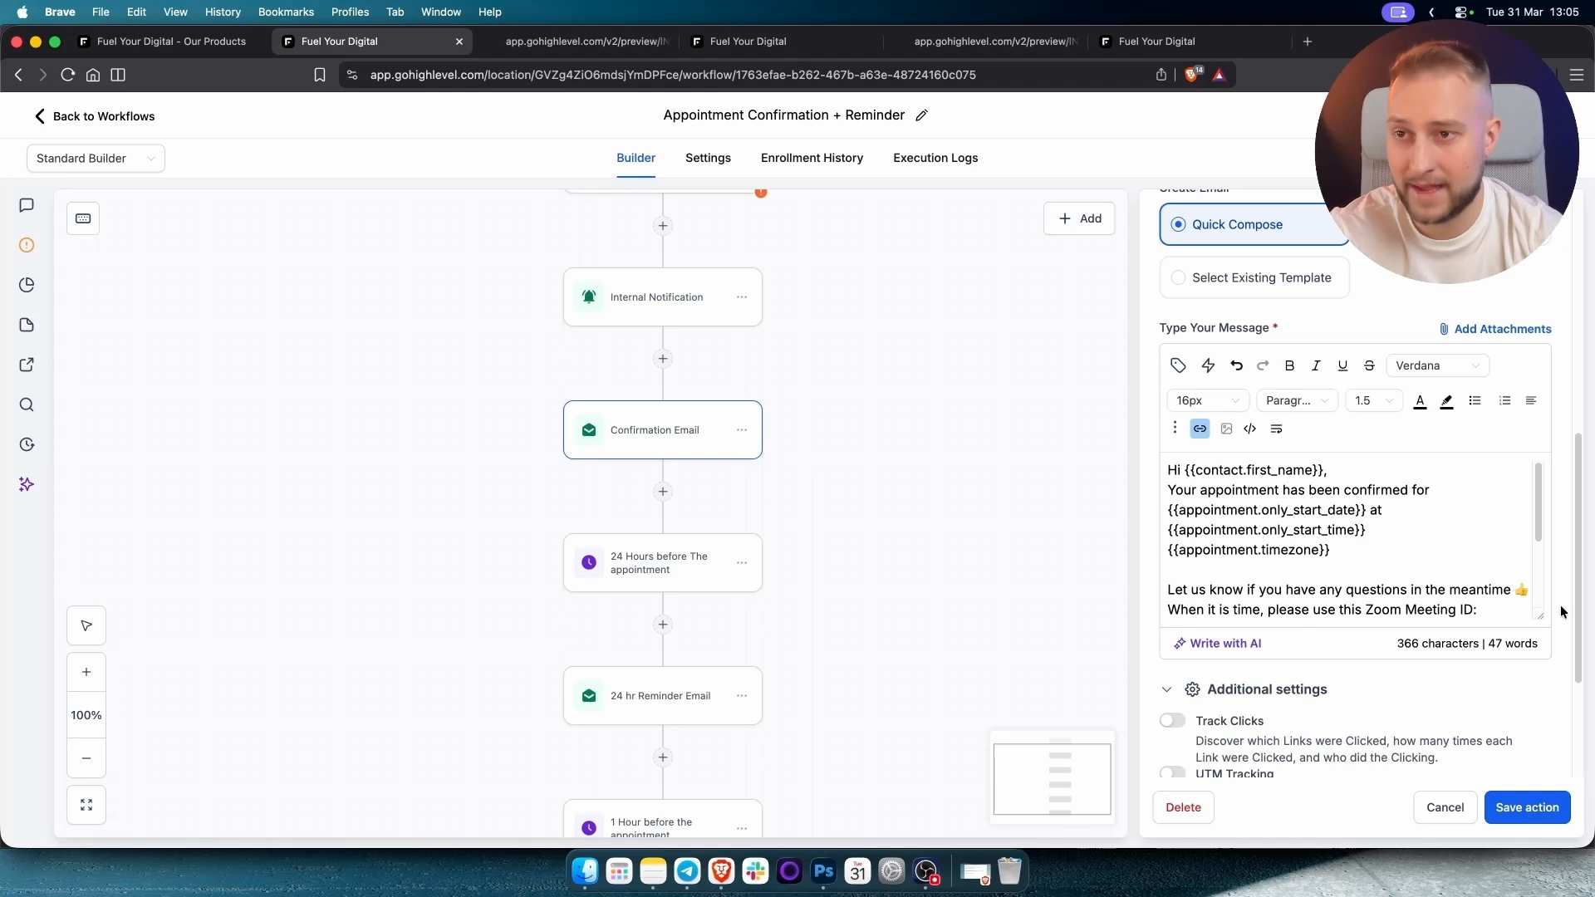
pyautogui.moveTo(1540, 616); pyautogui.dragTo(1540, 725)
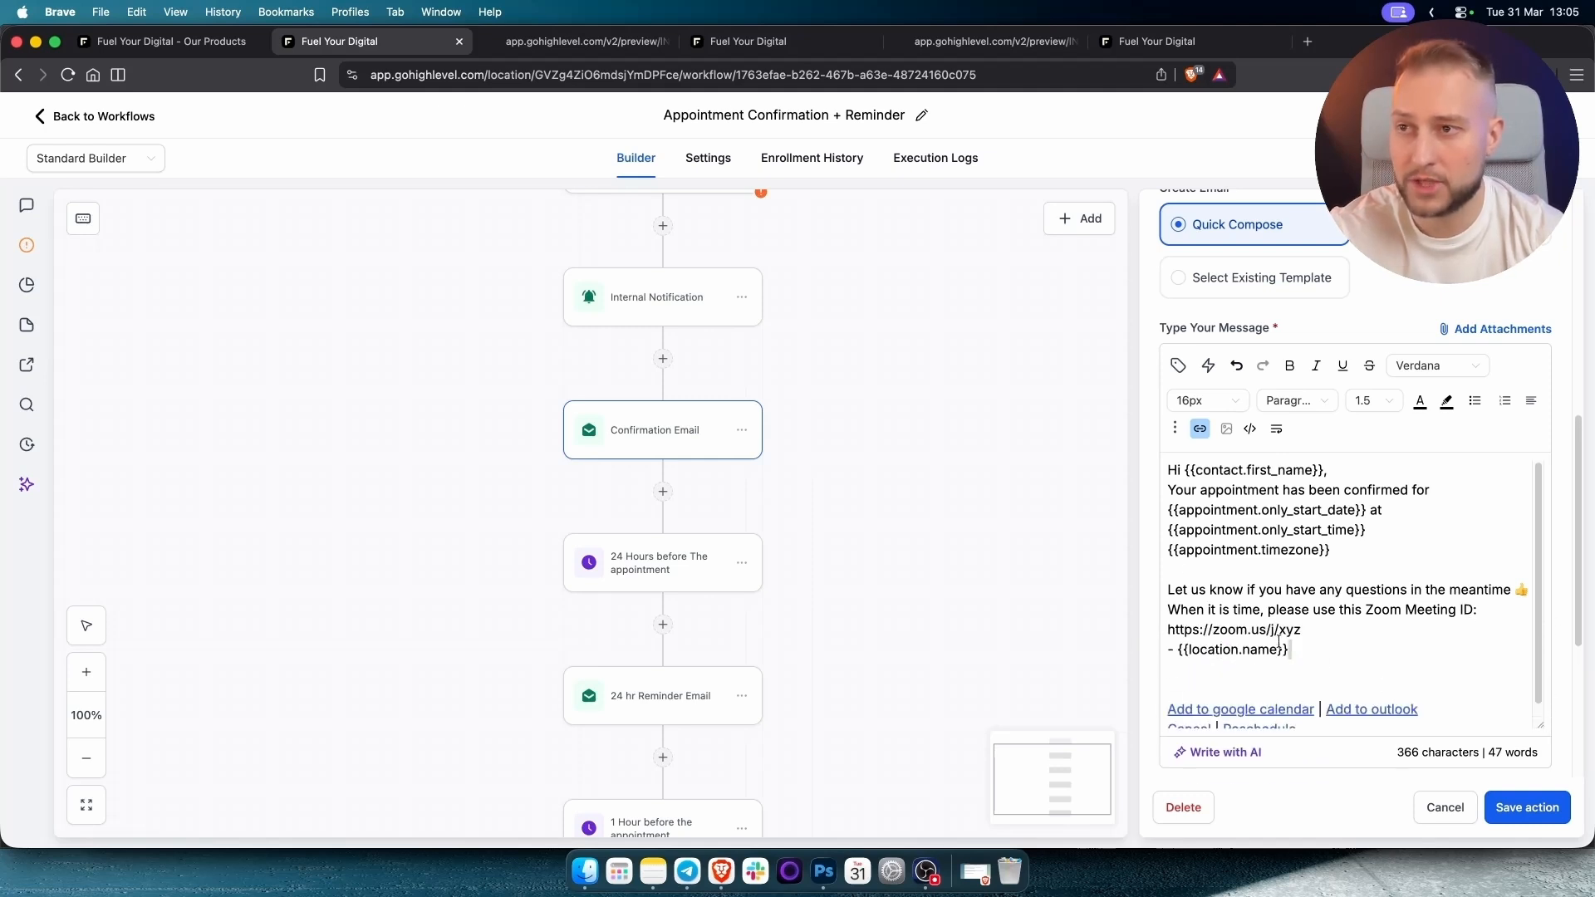
pyautogui.moveTo(1290, 650); pyautogui.dragTo(1124, 482)
pyautogui.click(1267, 483)
pyautogui.click(1343, 468)
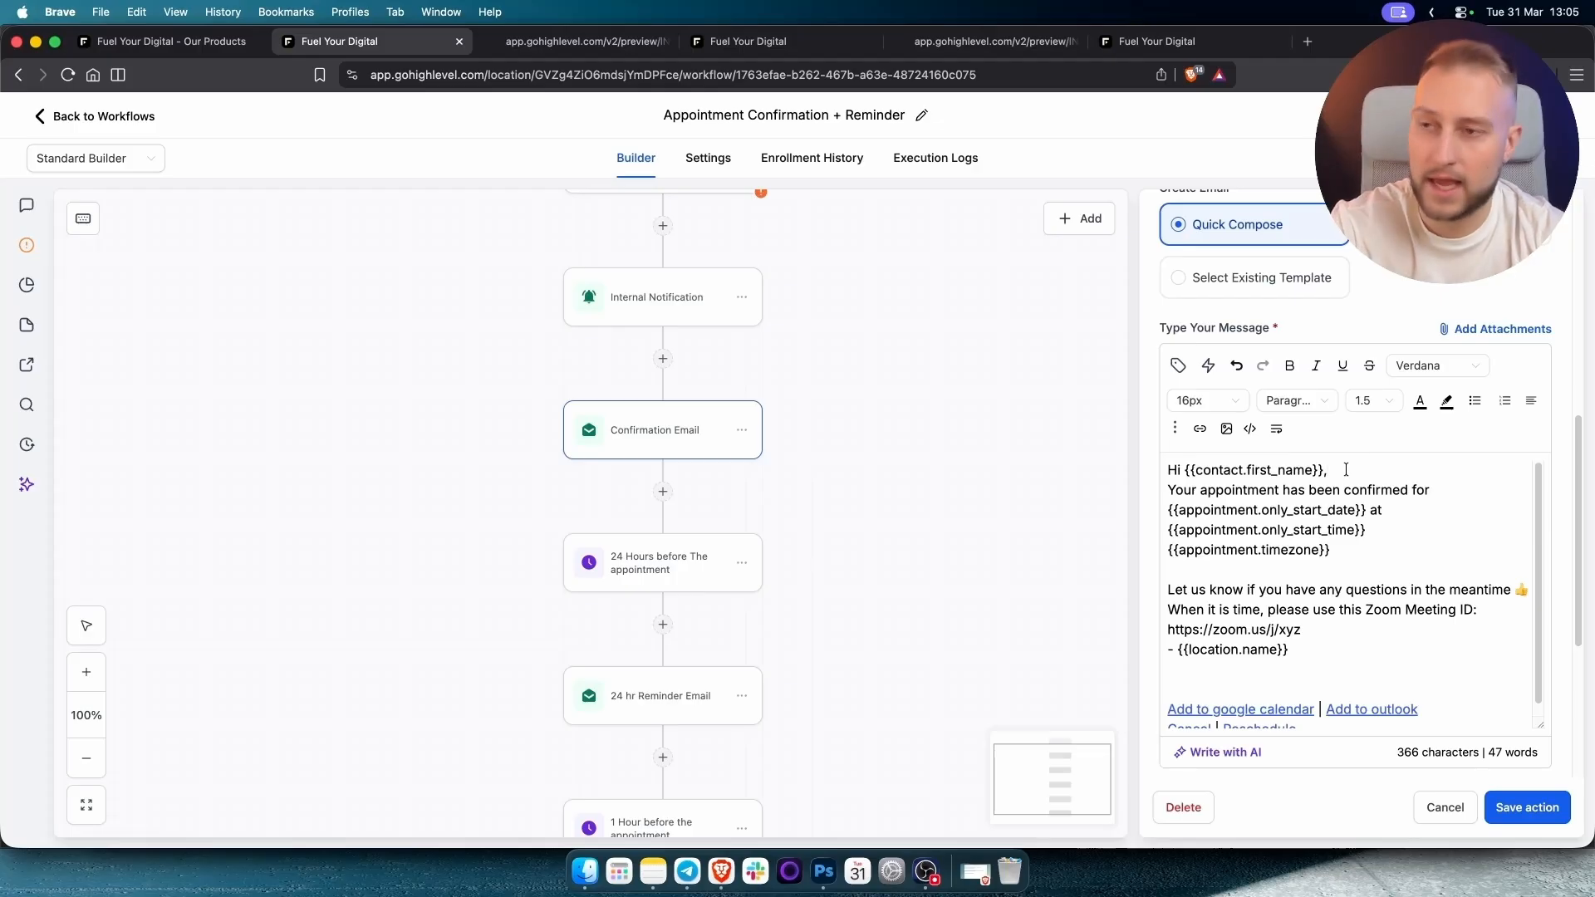
pyautogui.press('Return')
# Replace the greeting's first-name placeholder with the contact first name custom value.
pyautogui.moveTo(1324, 469); pyautogui.dragTo(1187, 470)
pyautogui.press('BackSpace')
pyautogui.click(1180, 366)
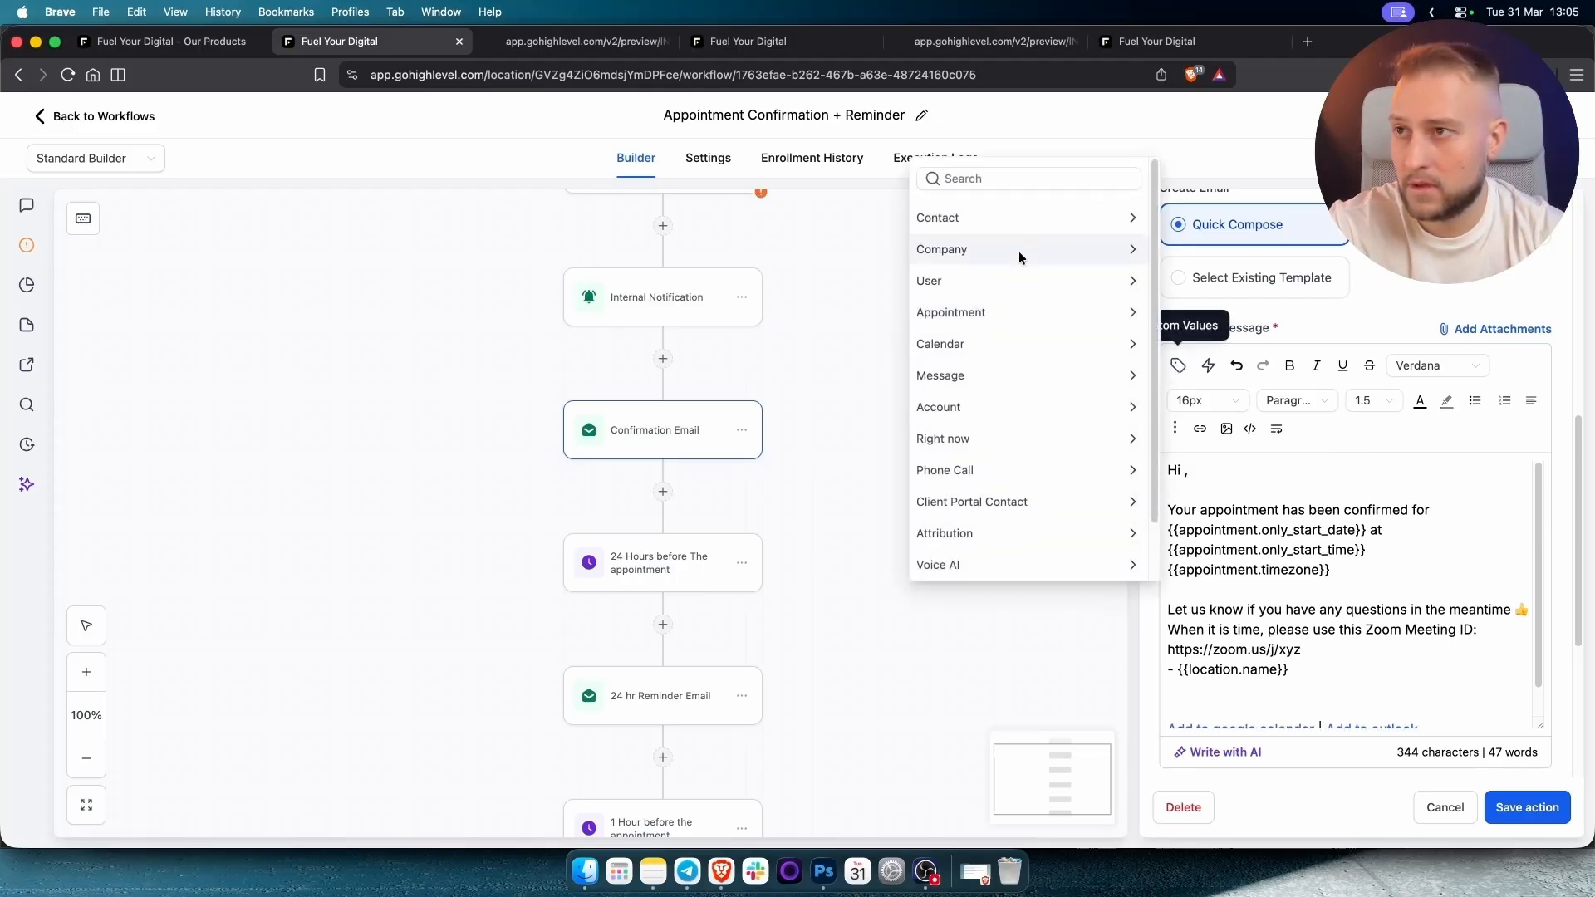
pyautogui.click(1012, 208)
pyautogui.click(935, 274)
pyautogui.click(1387, 472)
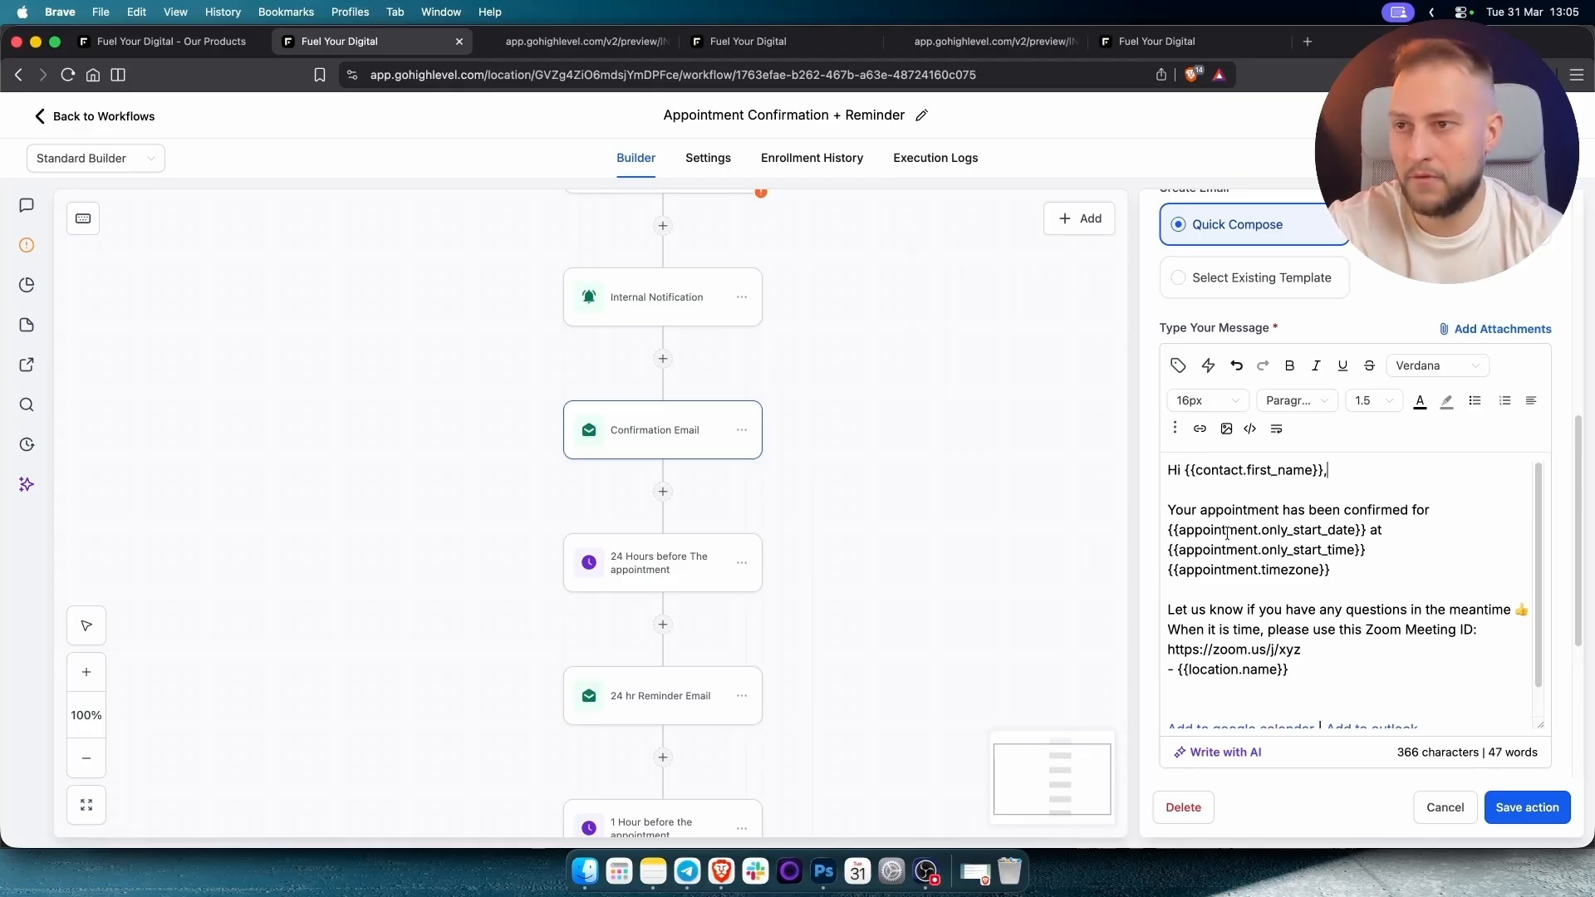
pyautogui.moveTo(1210, 531); pyautogui.dragTo(1329, 550)
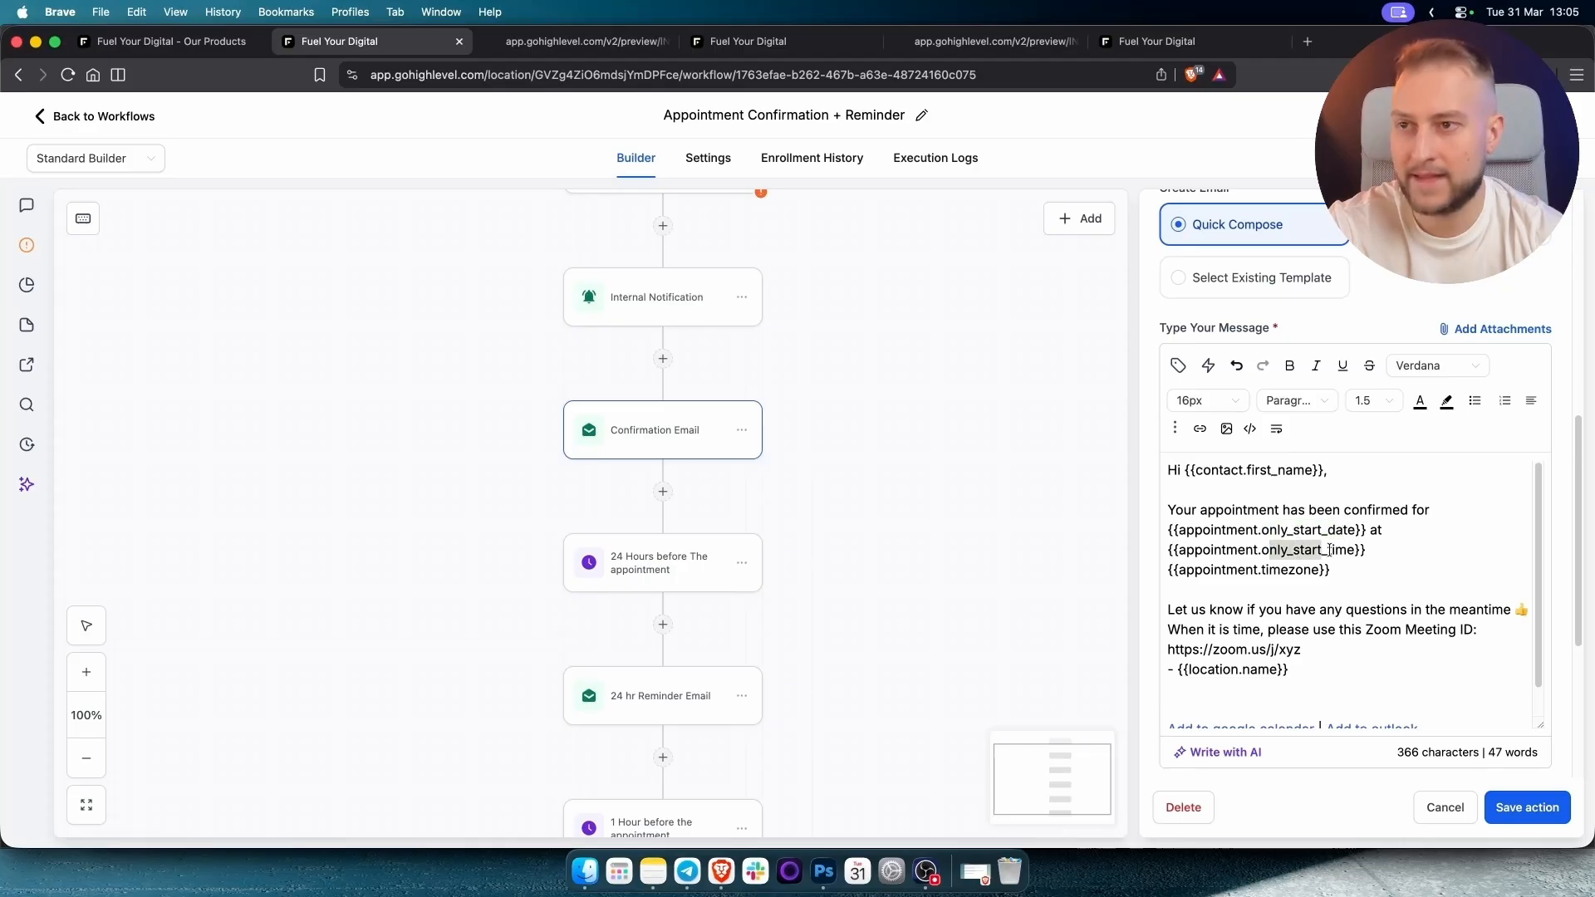
pyautogui.click(1370, 609)
# Cancel the email edits and discard them at the Unsaved changes prompt.
pyautogui.scroll(-1, 1329, 648)
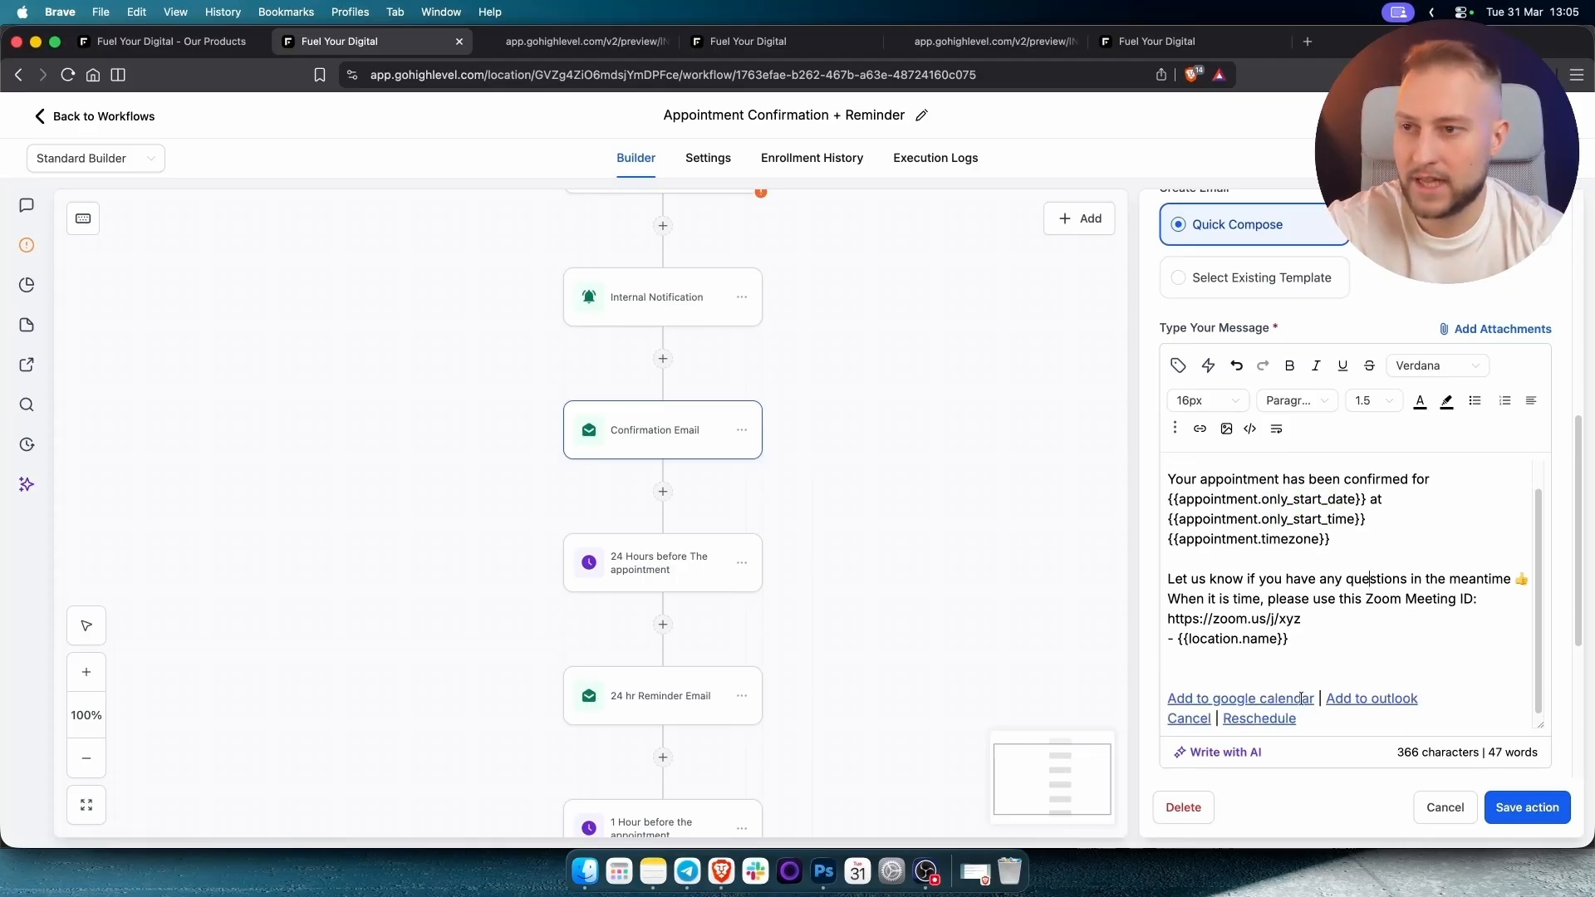
pyautogui.click(1431, 811)
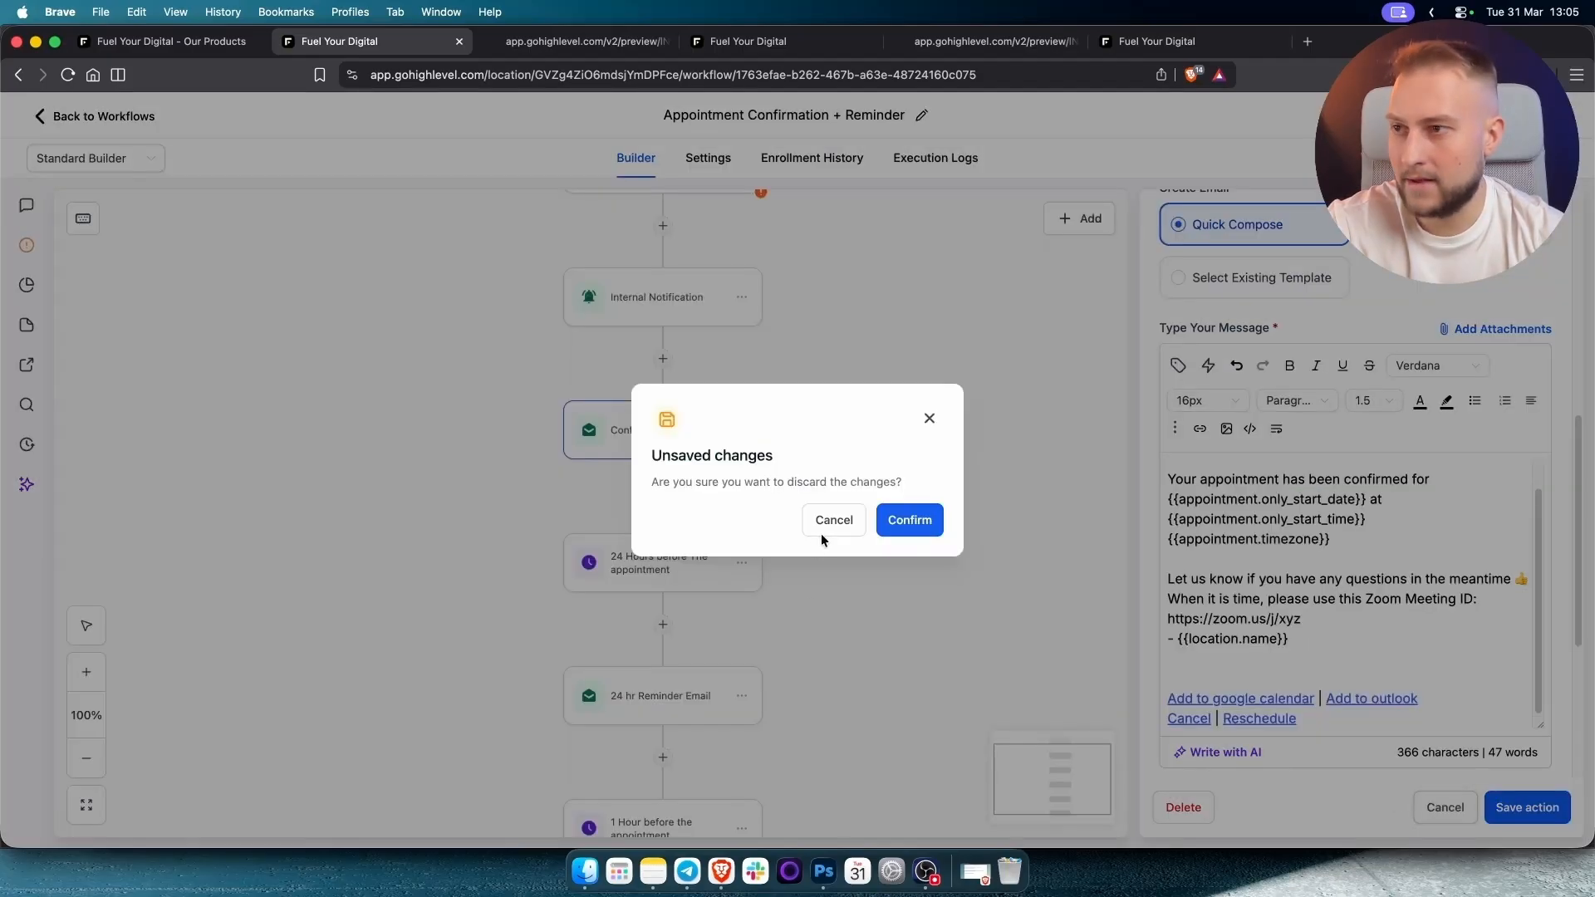
pyautogui.click(828, 522)
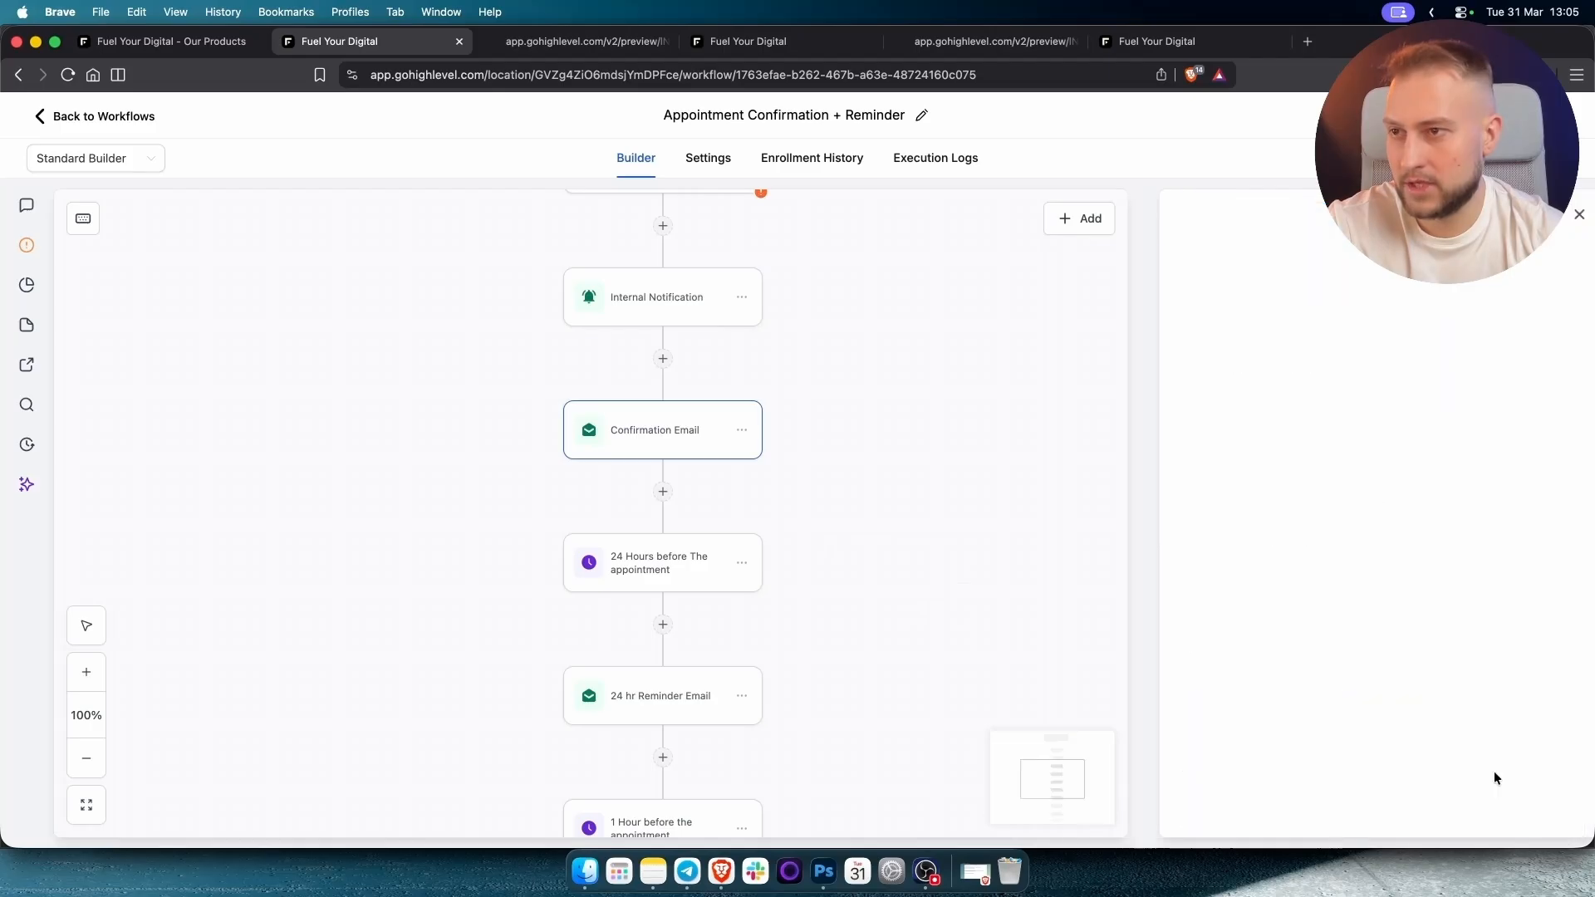
pyautogui.scroll(-4, 914, 599)
# Open and save the 24 Hours before The appointment wait step.
pyautogui.click(659, 407)
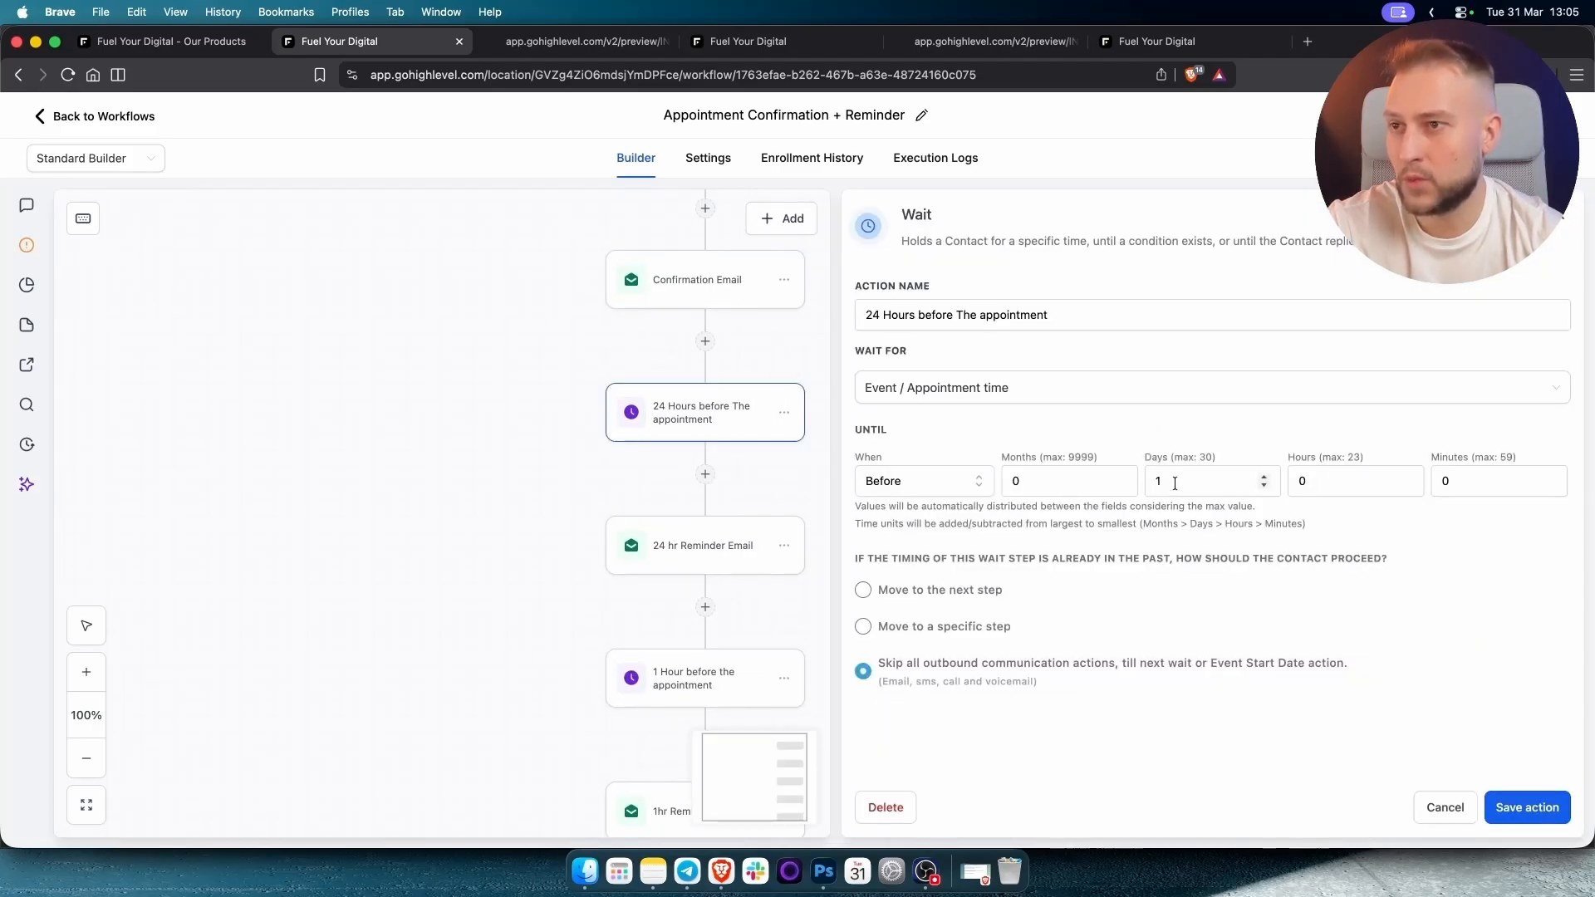
pyautogui.click(1528, 807)
pyautogui.scroll(-2, 723, 463)
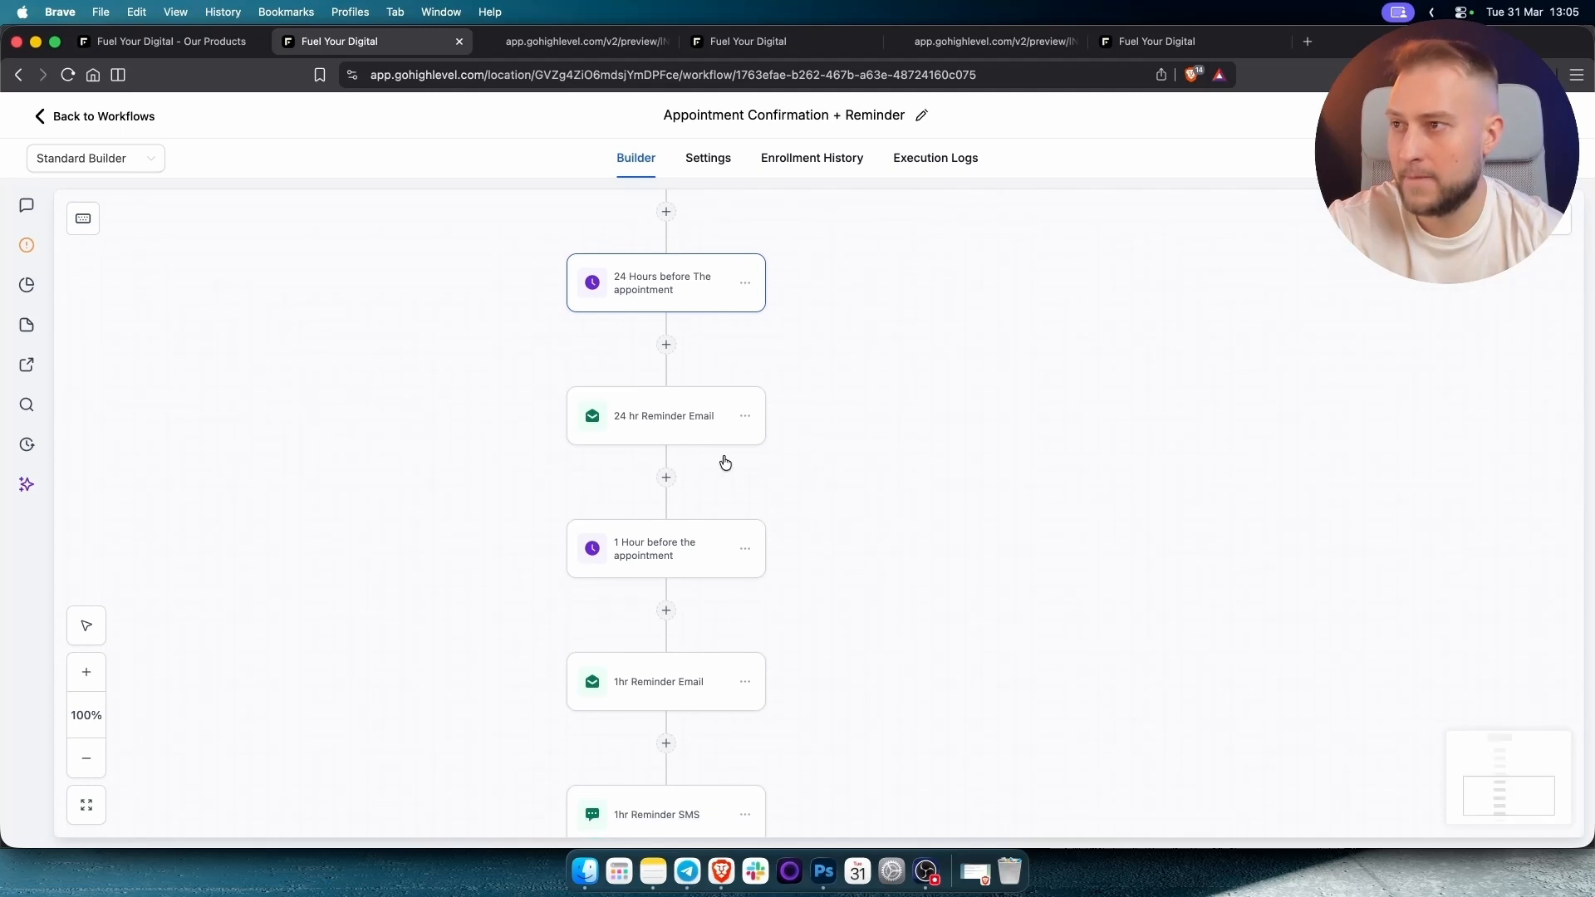
# Add blank lines after the 24 hr Reminder Email's greeting and reminder sentence, then save.
pyautogui.click(660, 434)
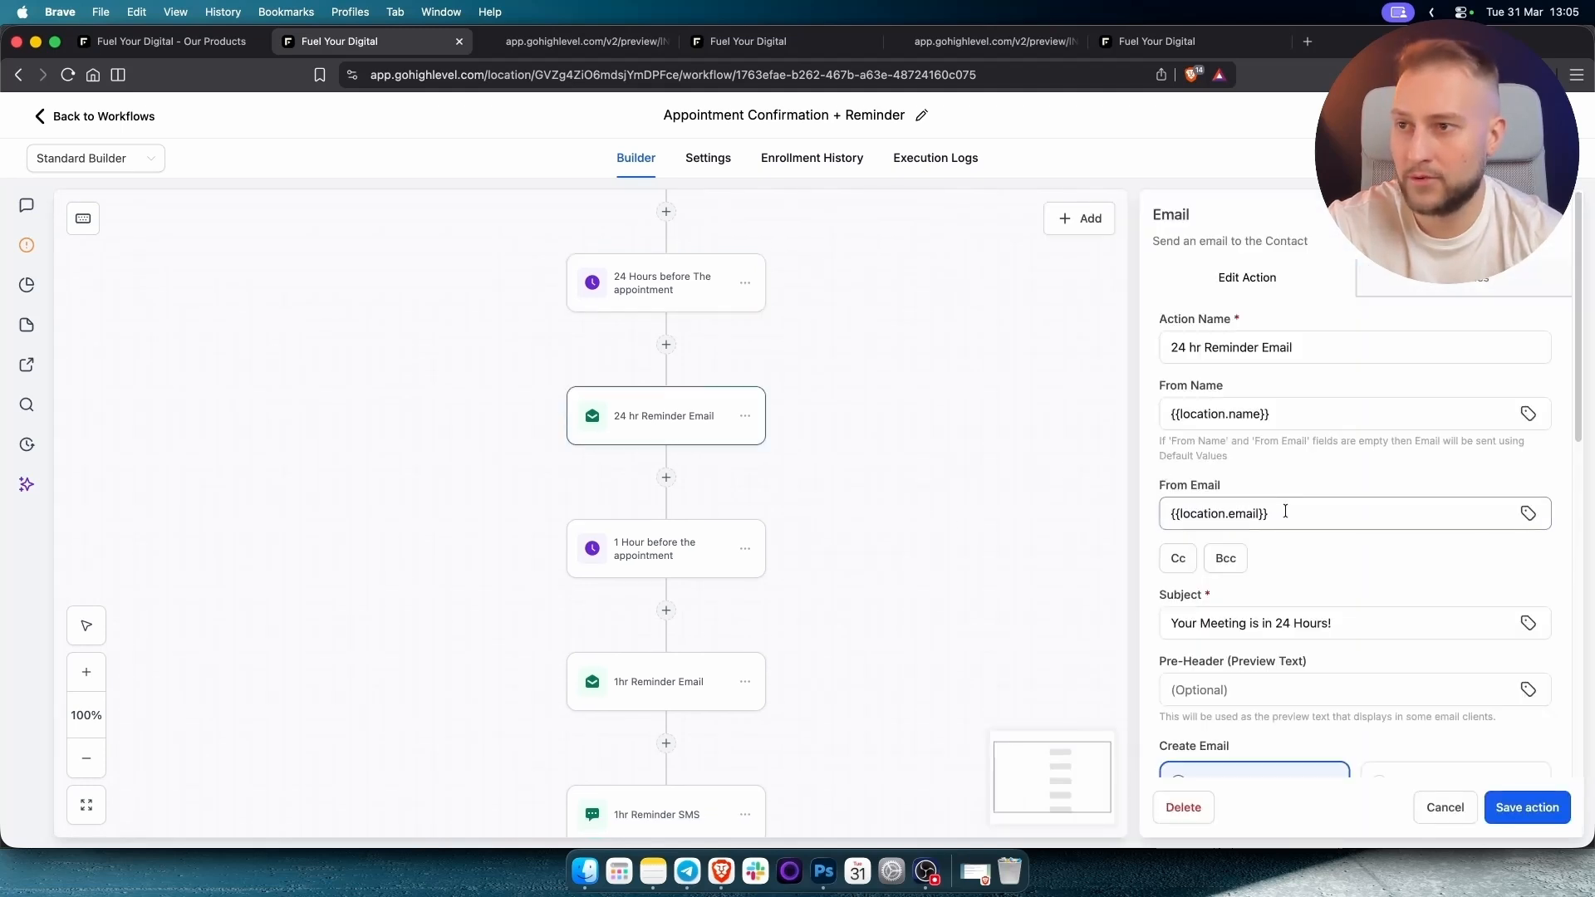
pyautogui.scroll(-3, 1288, 511)
pyautogui.scroll(3, 1291, 512)
pyautogui.moveTo(1284, 431); pyautogui.dragTo(1055, 429)
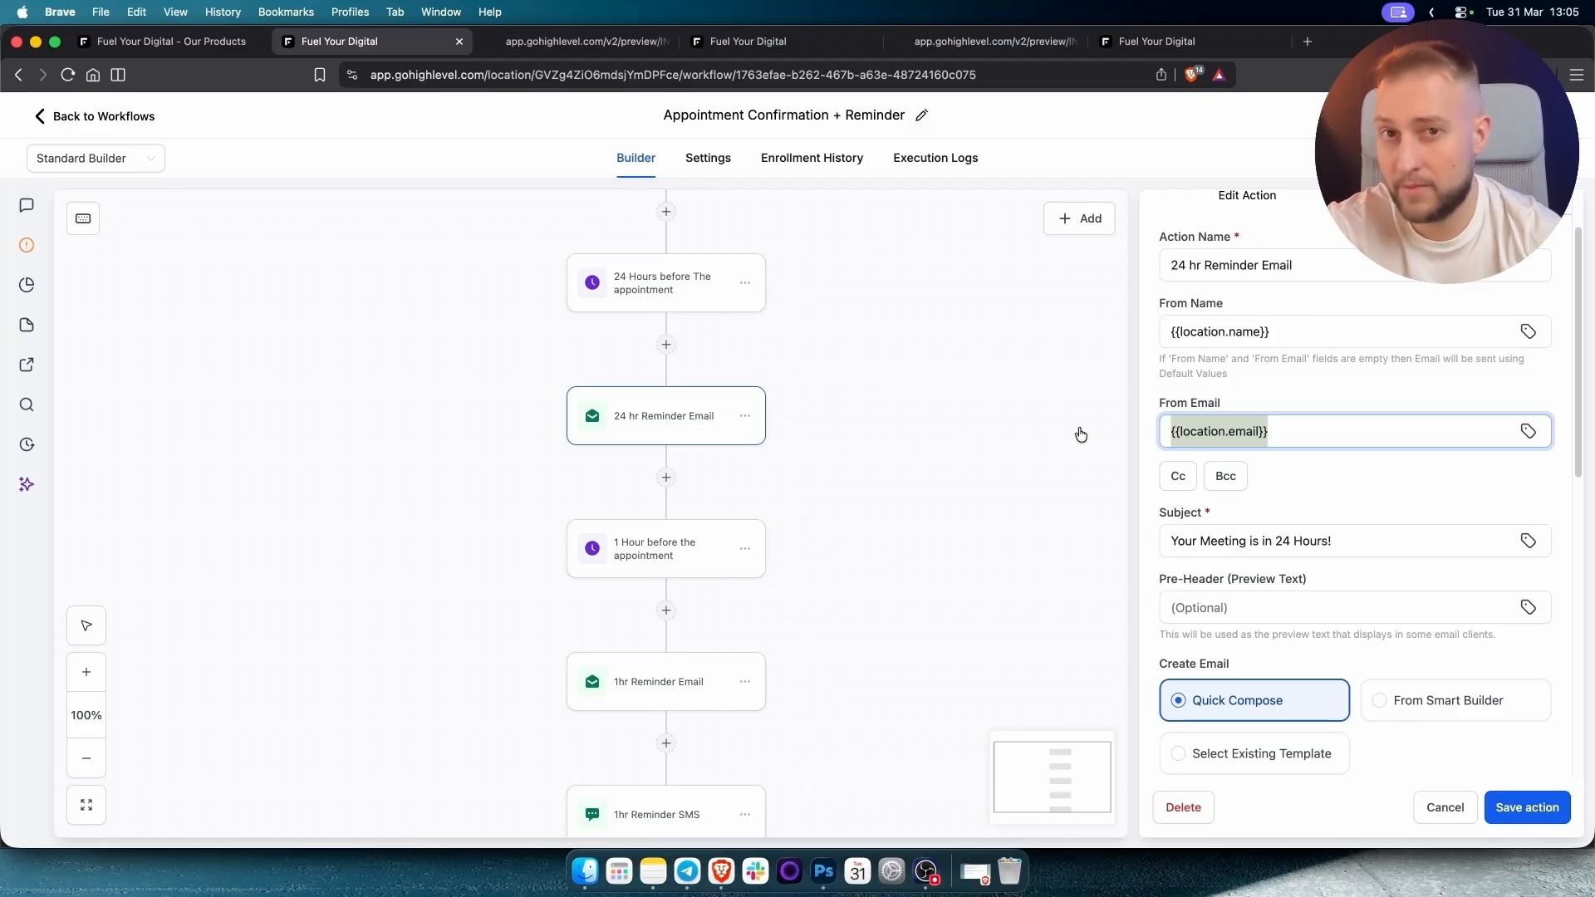
pyautogui.scroll(-10, 1438, 536)
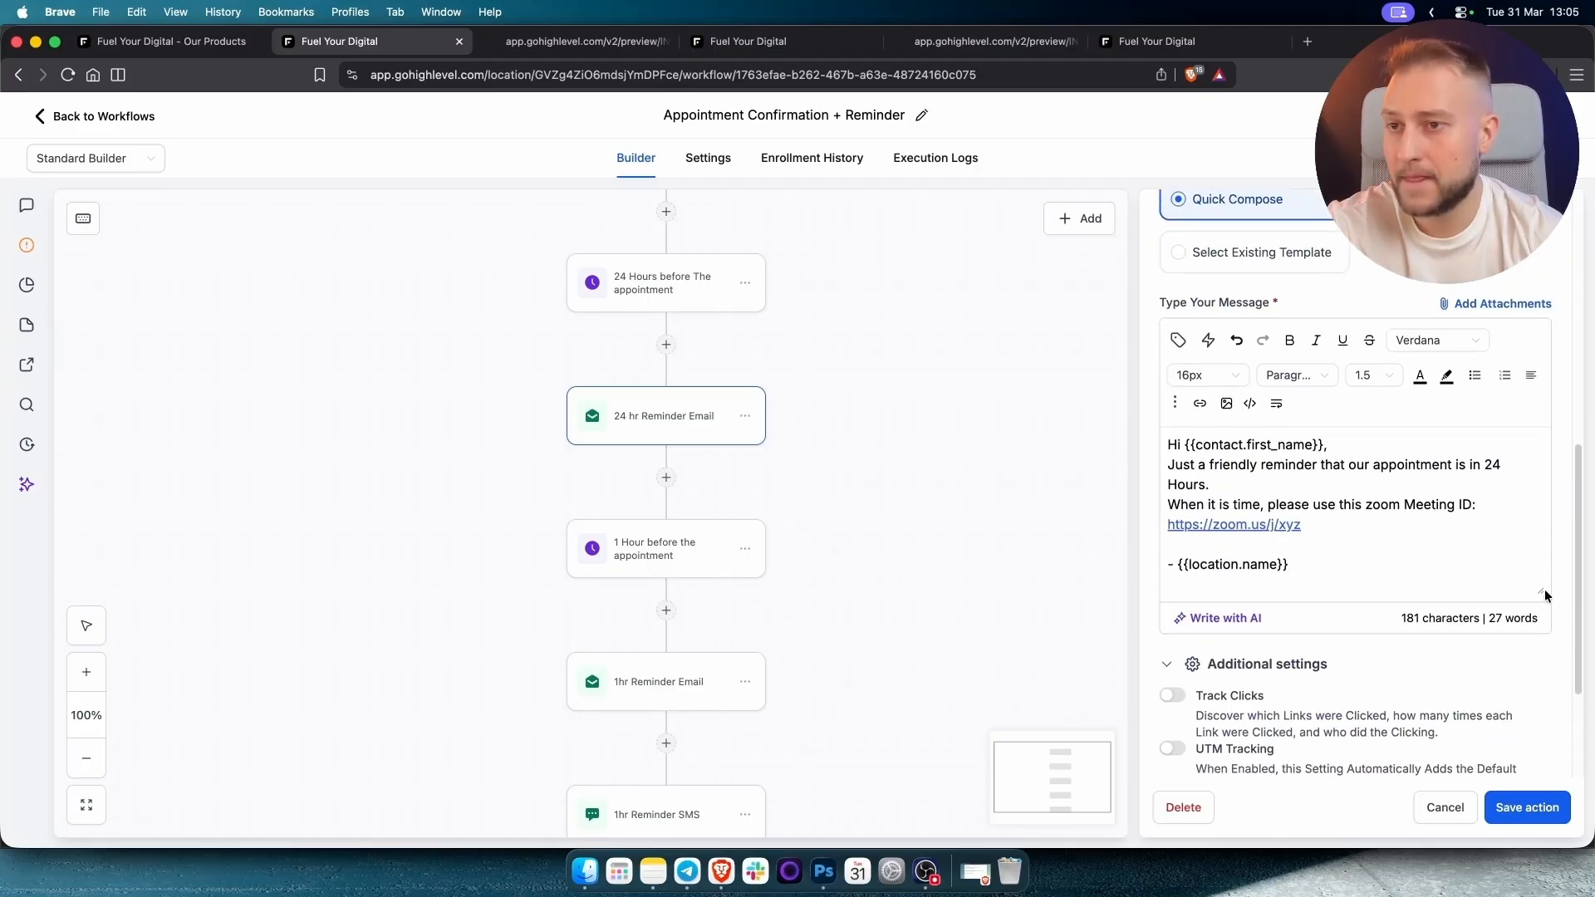
pyautogui.moveTo(1541, 591); pyautogui.dragTo(1543, 724)
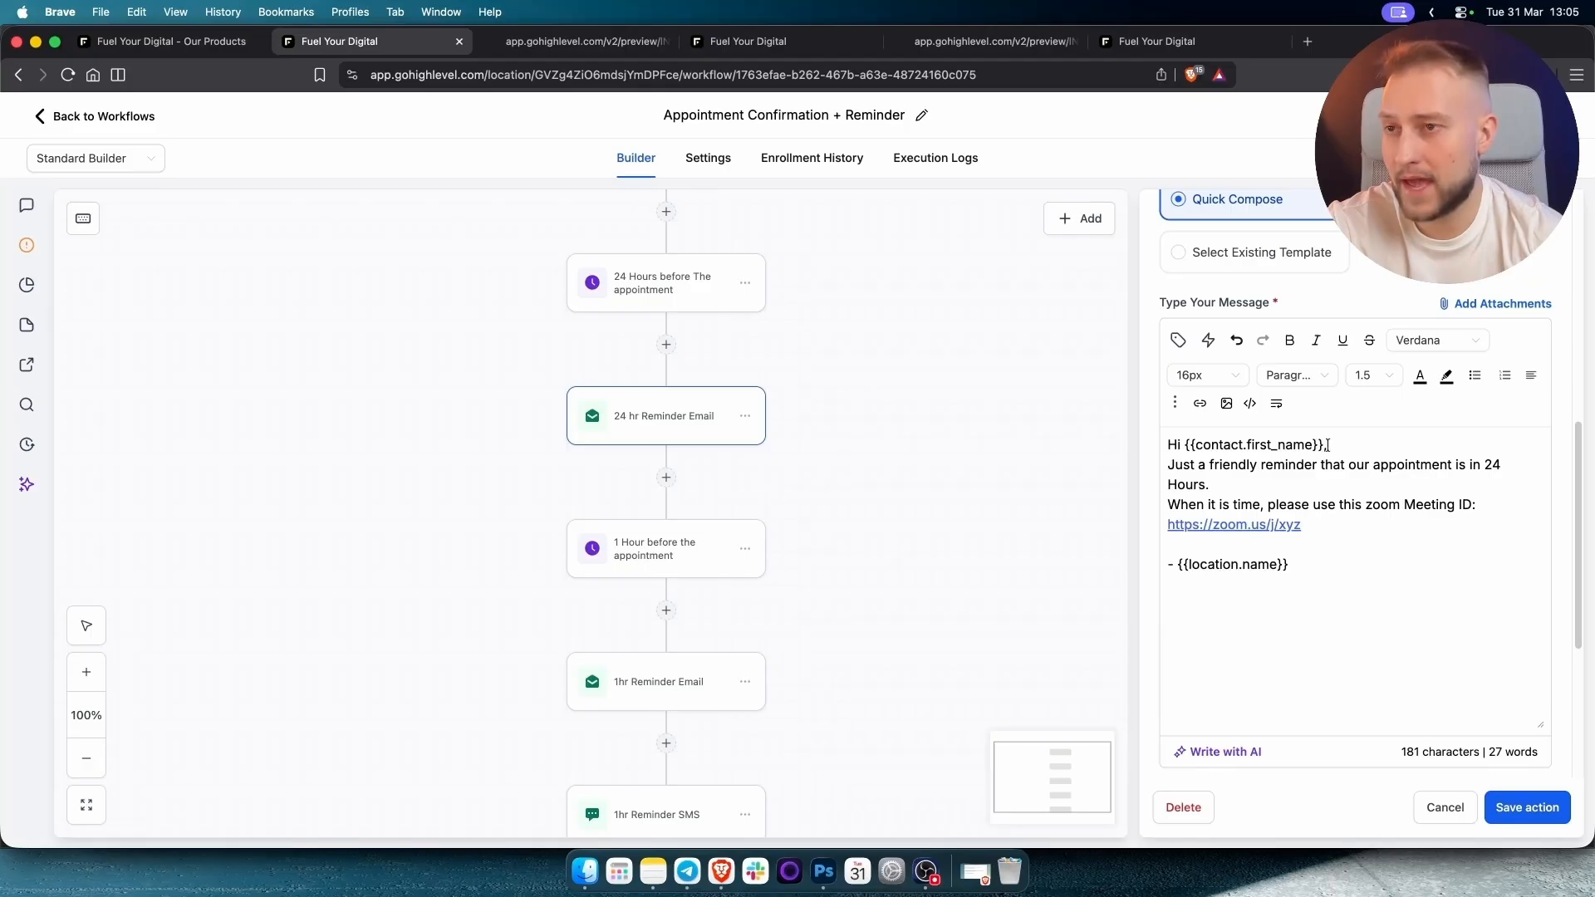
pyautogui.press('Return')
pyautogui.click(1248, 506)
pyautogui.press('Return')
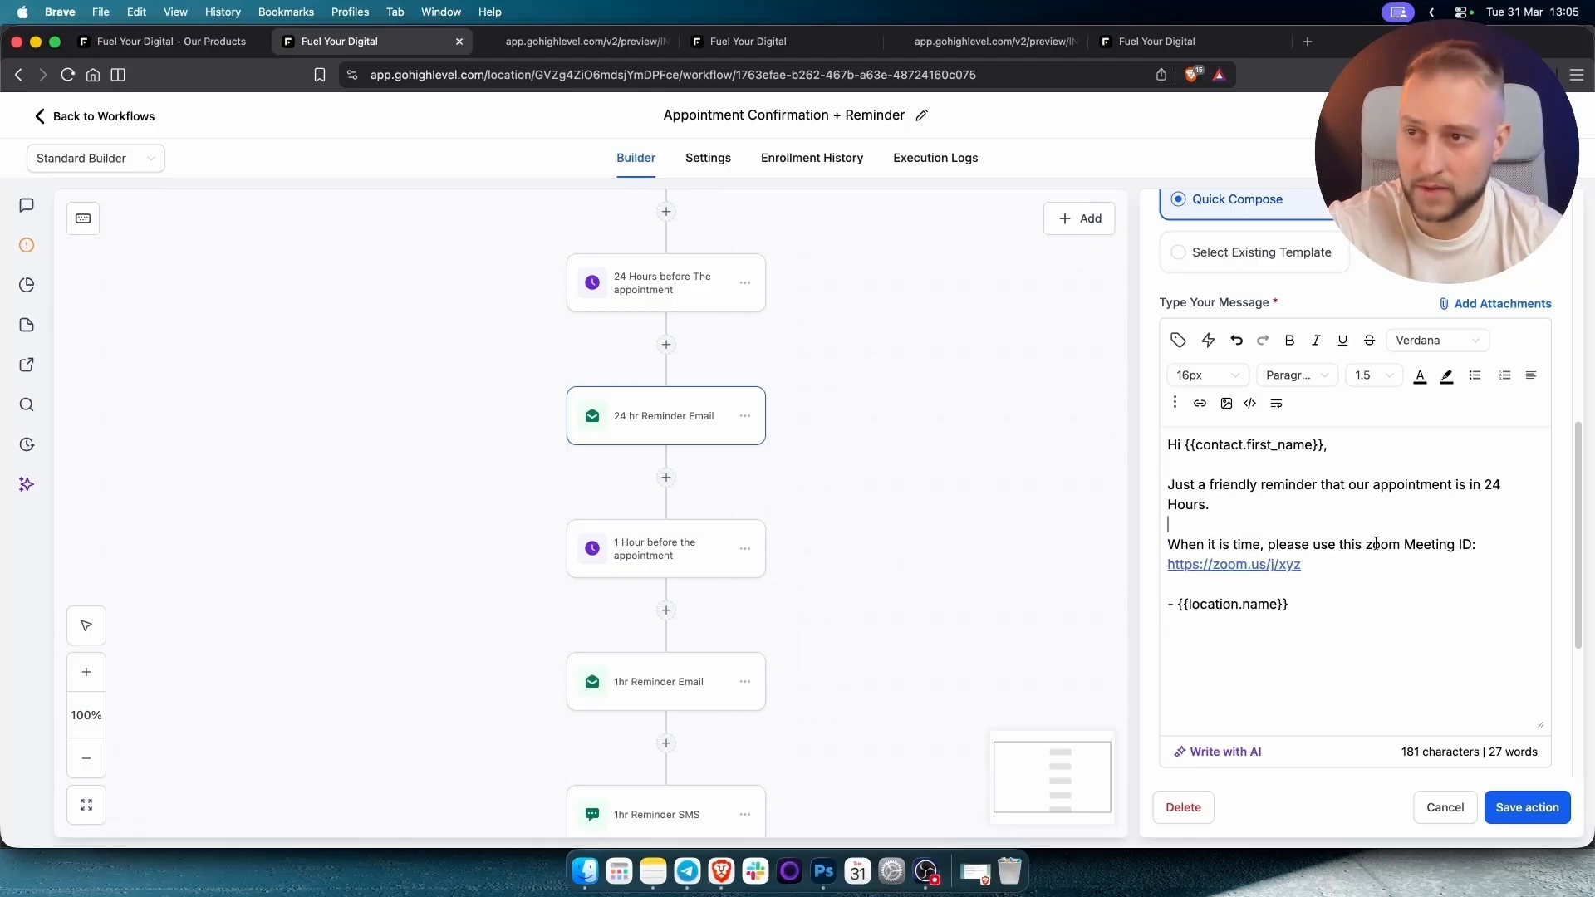
pyautogui.moveTo(1347, 565); pyautogui.dragTo(1114, 557)
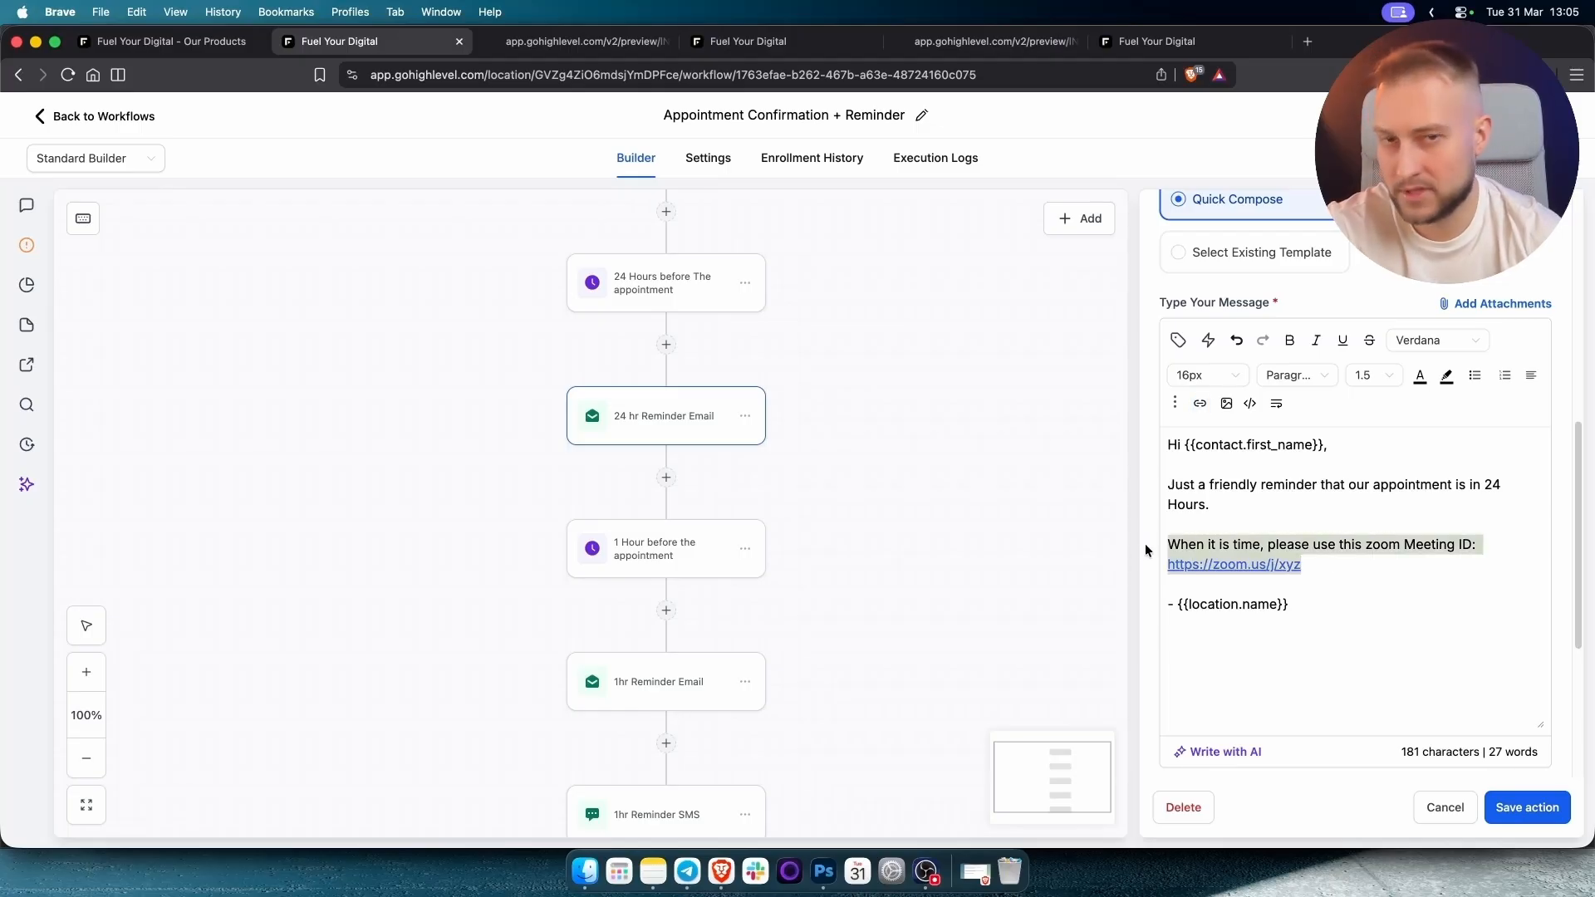
pyautogui.click(1465, 728)
pyautogui.click(1527, 807)
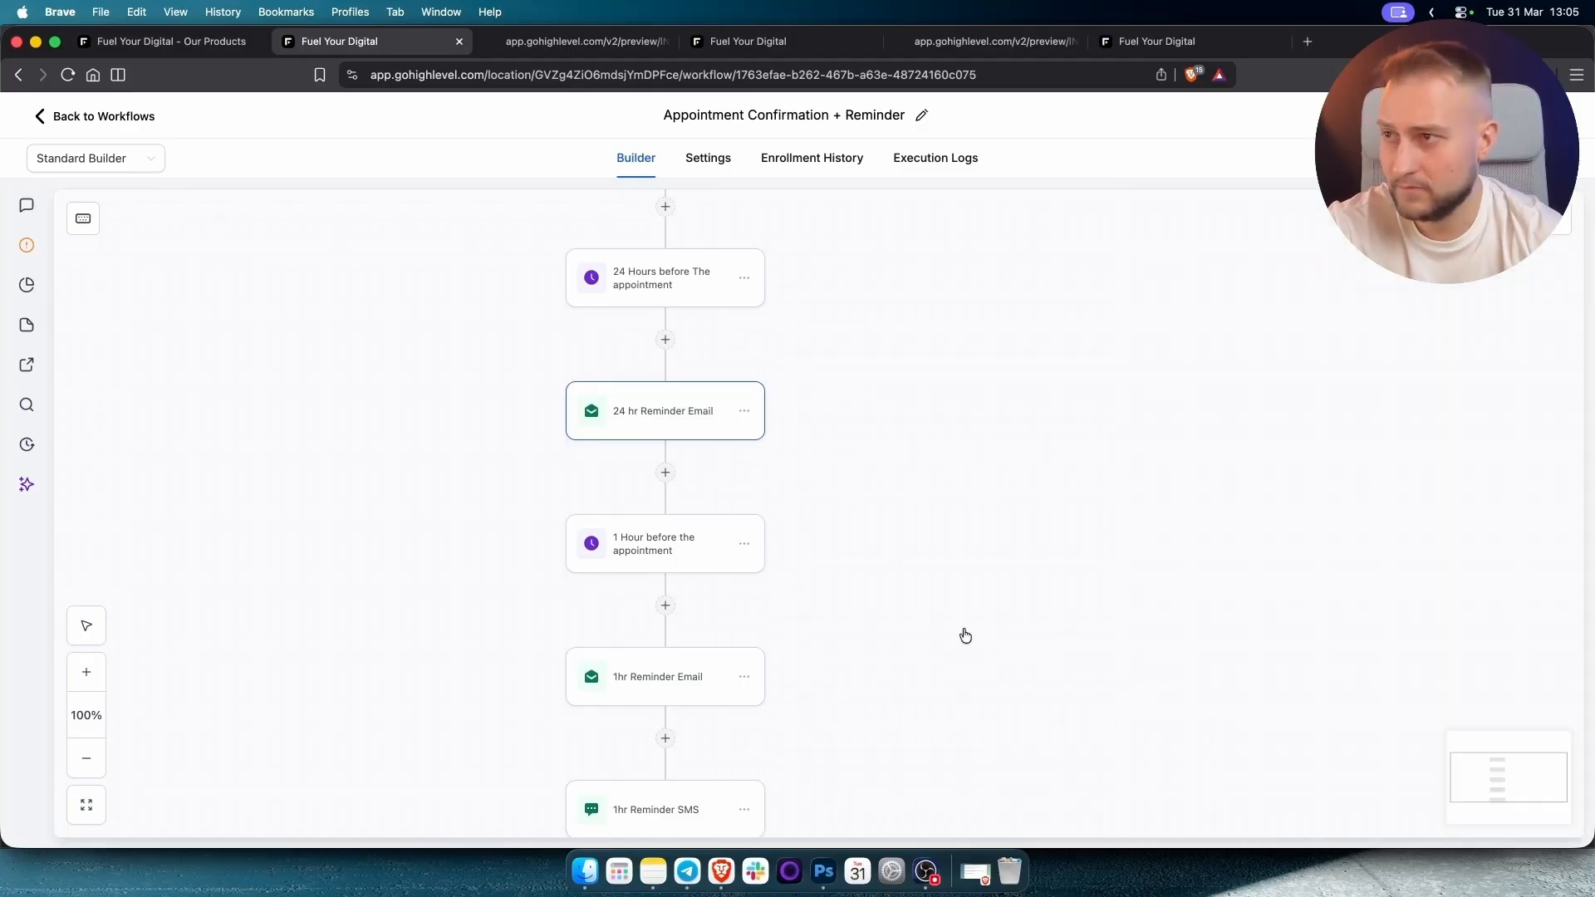
pyautogui.scroll(-3, 831, 548)
# Review and save the 1 Hour wait step and the 1hr Reminder Email.
pyautogui.click(677, 443)
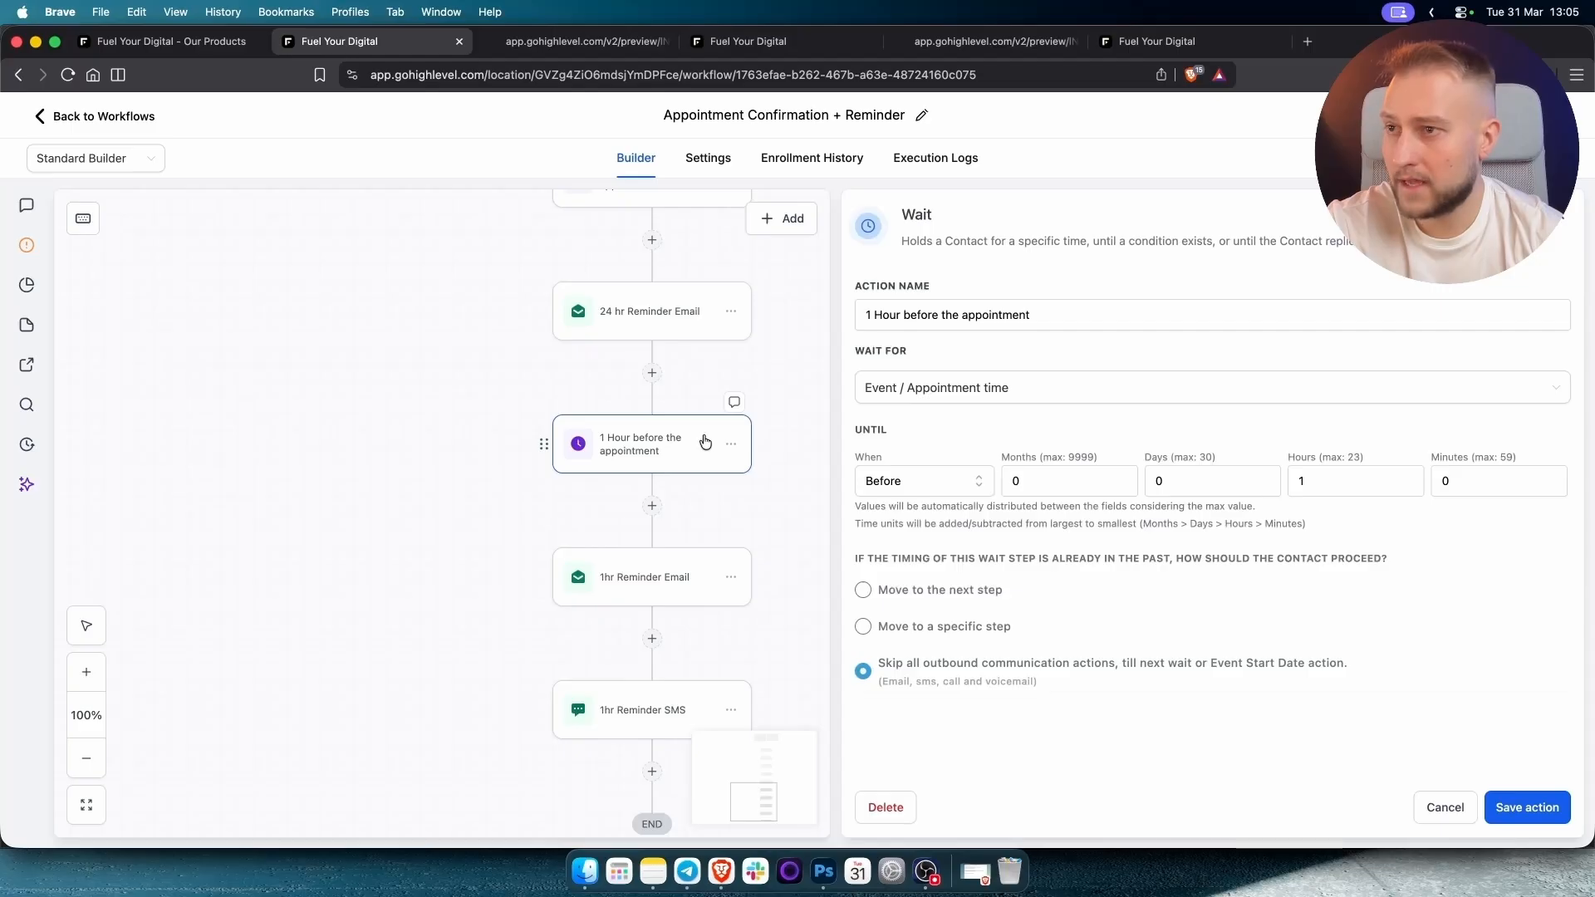
pyautogui.click(1528, 807)
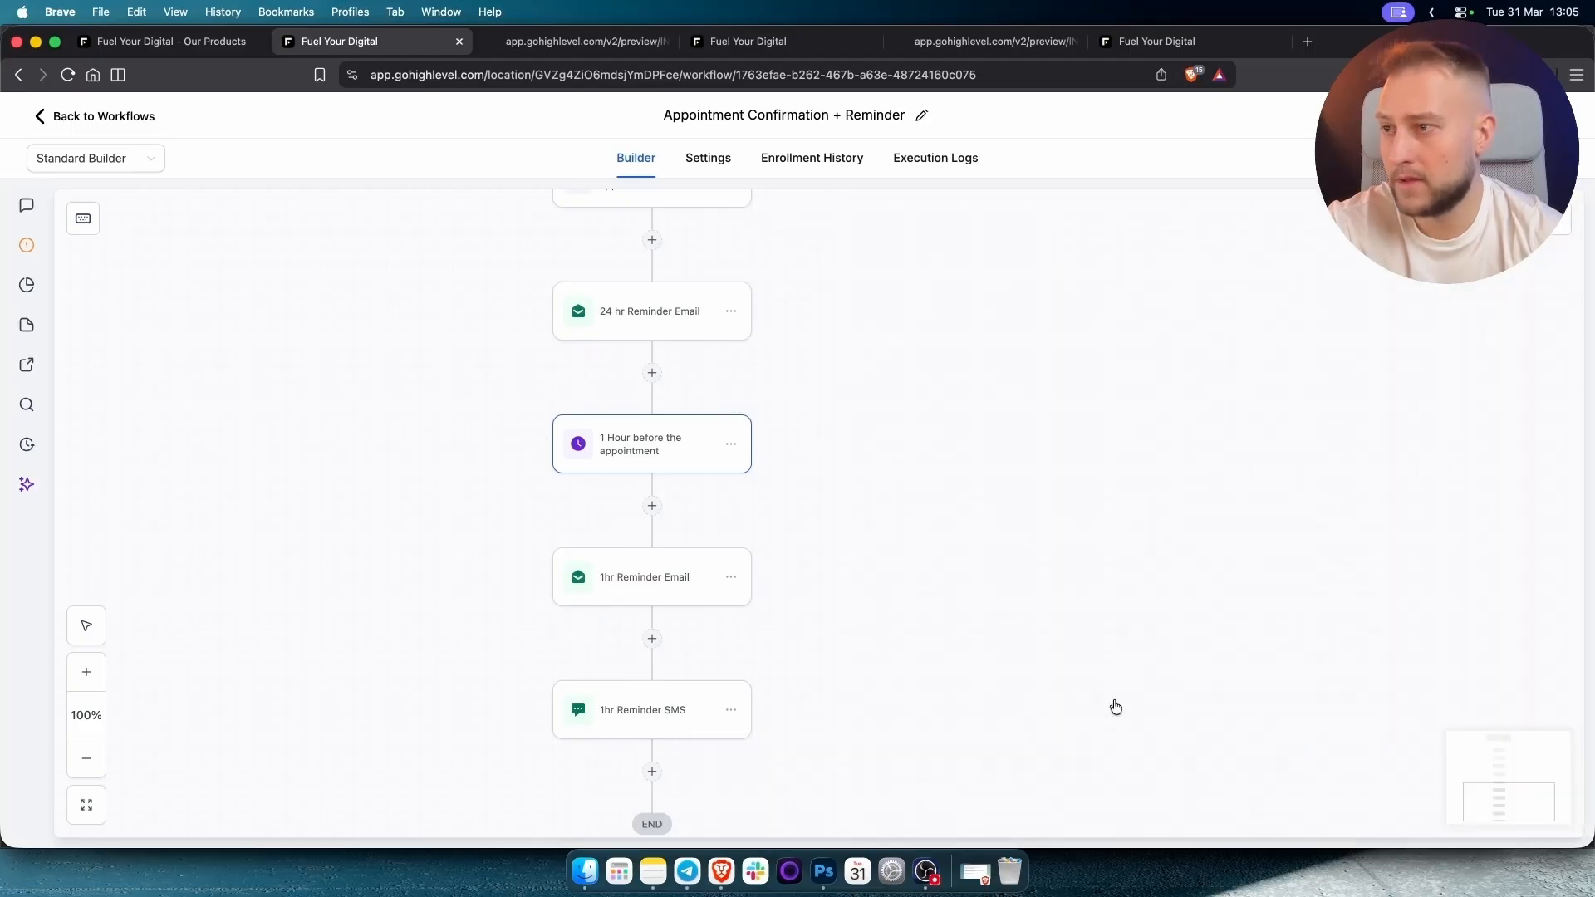
pyautogui.scroll(-3, 906, 598)
pyautogui.click(654, 475)
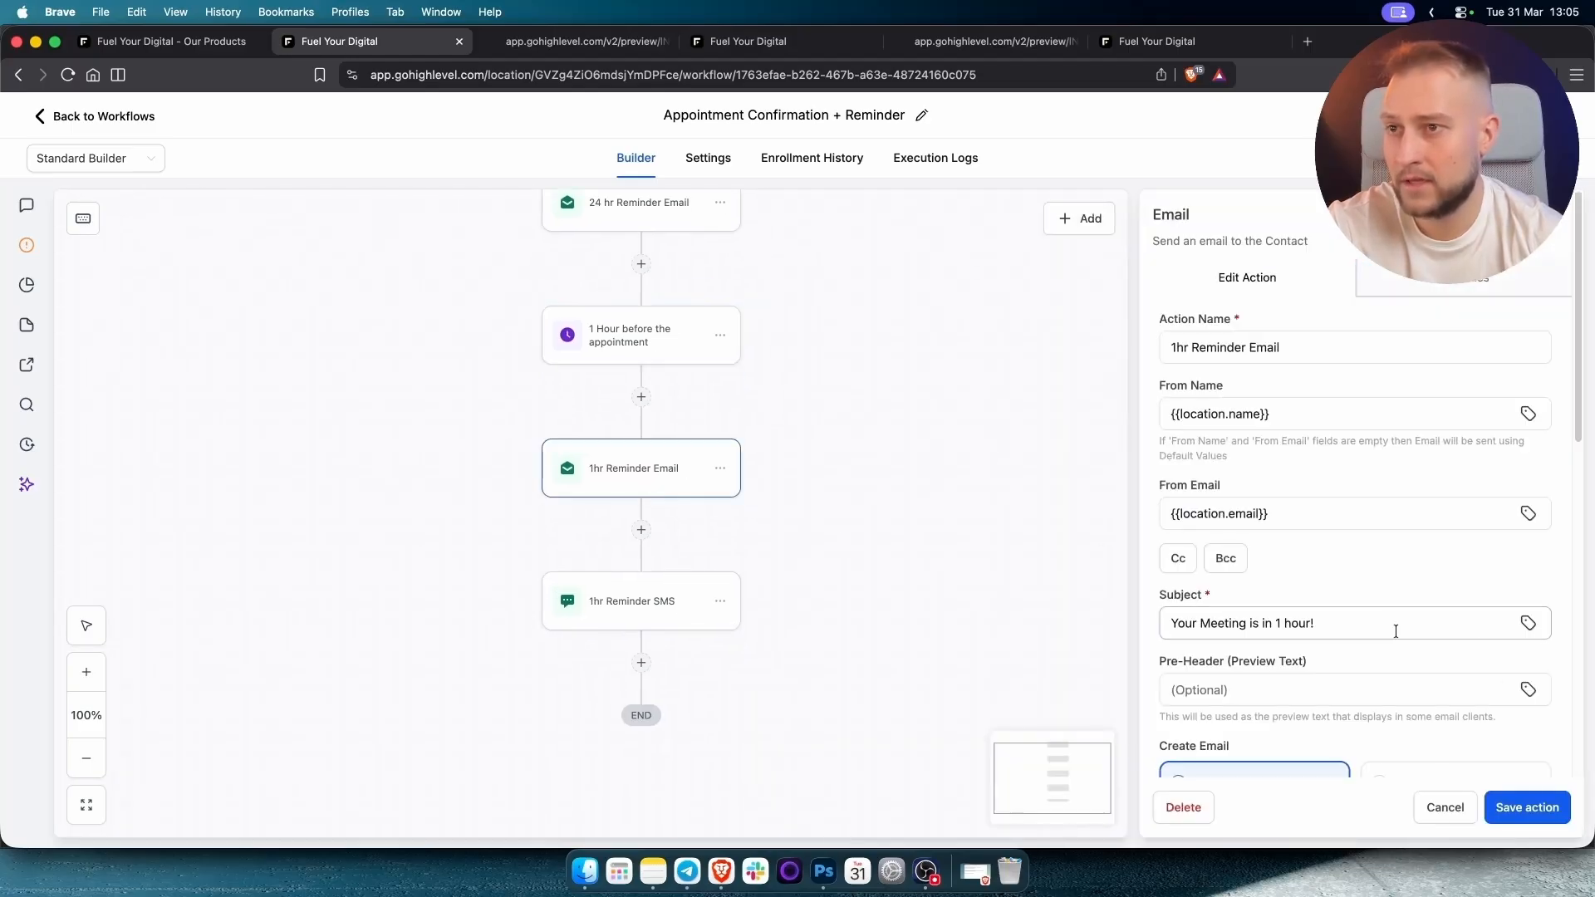
pyautogui.scroll(-10, 1379, 615)
pyautogui.scroll(4, 1330, 590)
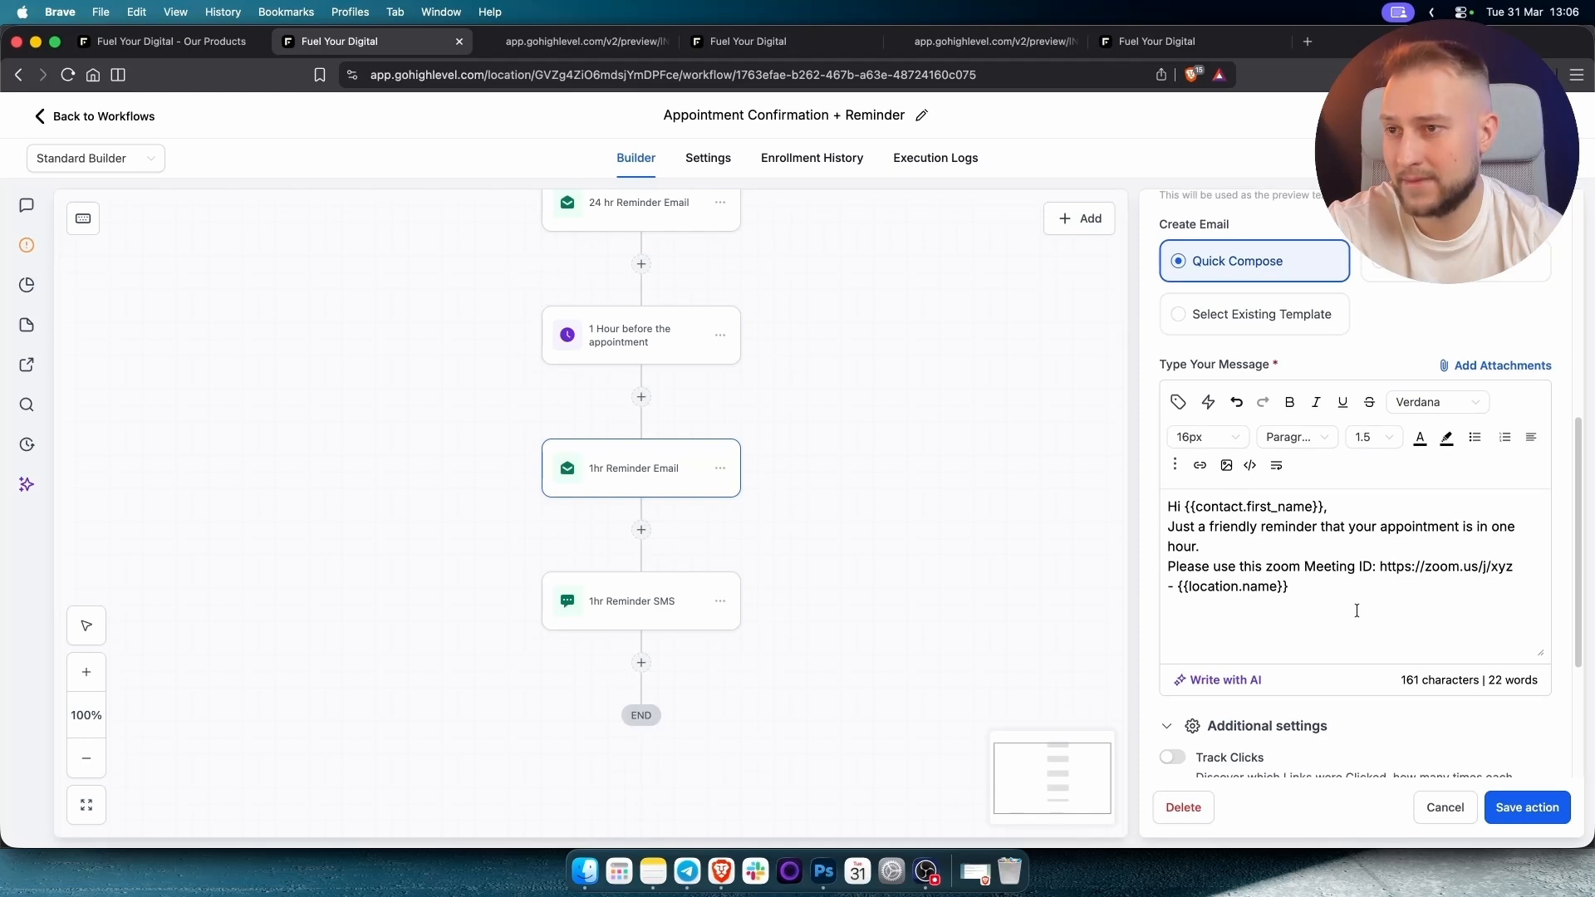
pyautogui.moveTo(1354, 609); pyautogui.dragTo(1104, 498)
pyautogui.click(1325, 570)
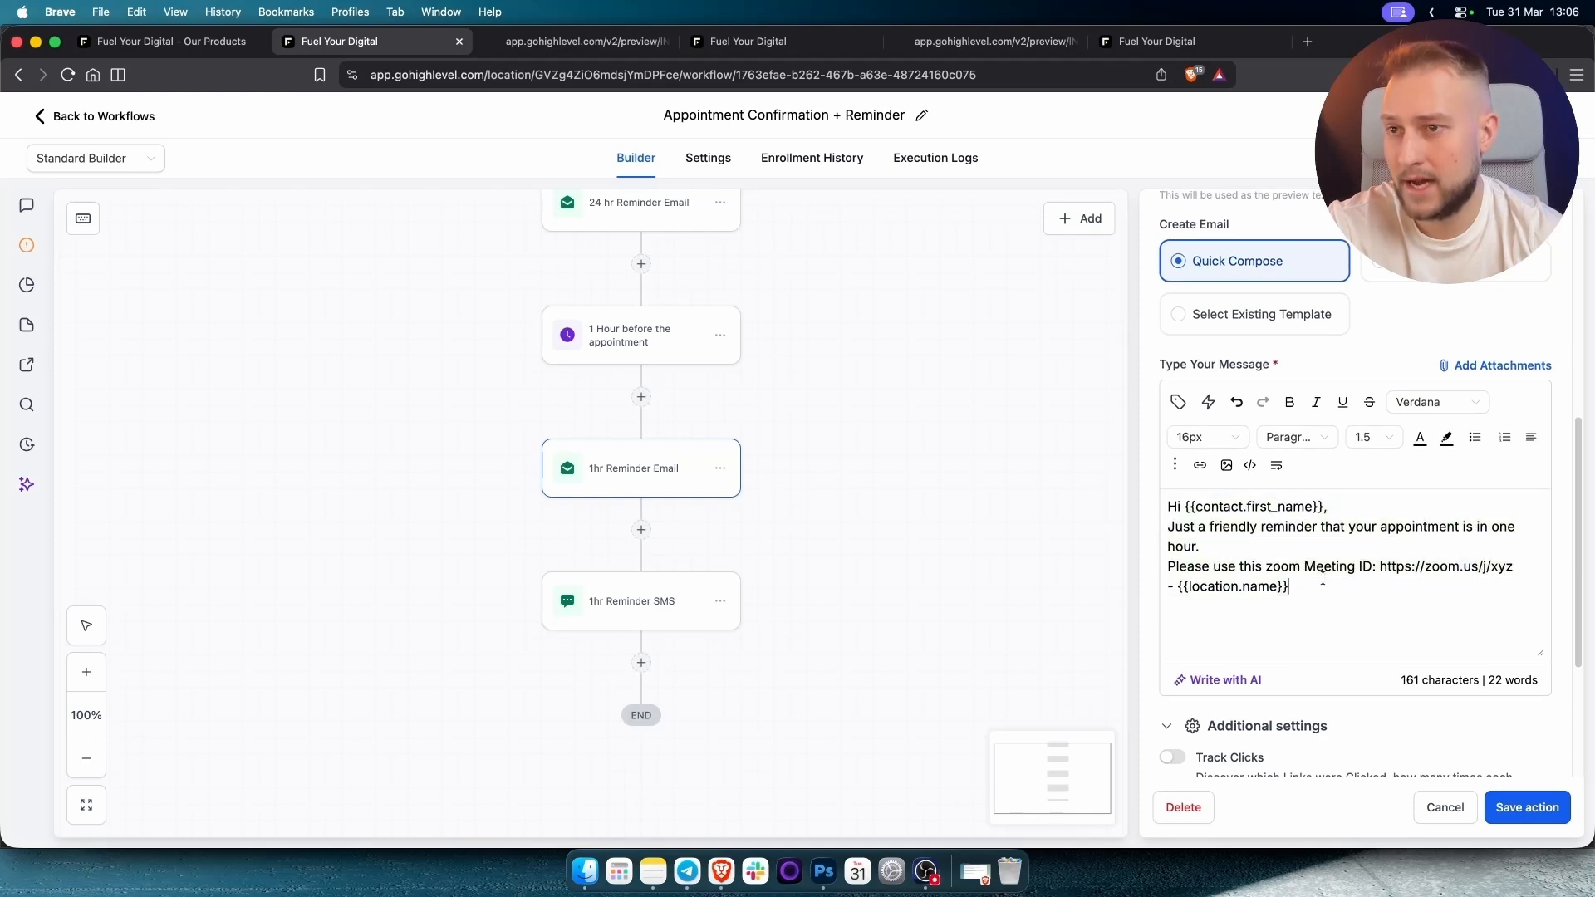
pyautogui.click(1527, 808)
# Review and save the 1hr Reminder SMS, check Internal Notification, and return to workflows.
pyautogui.click(731, 615)
pyautogui.moveTo(1407, 574); pyautogui.dragTo(1047, 491)
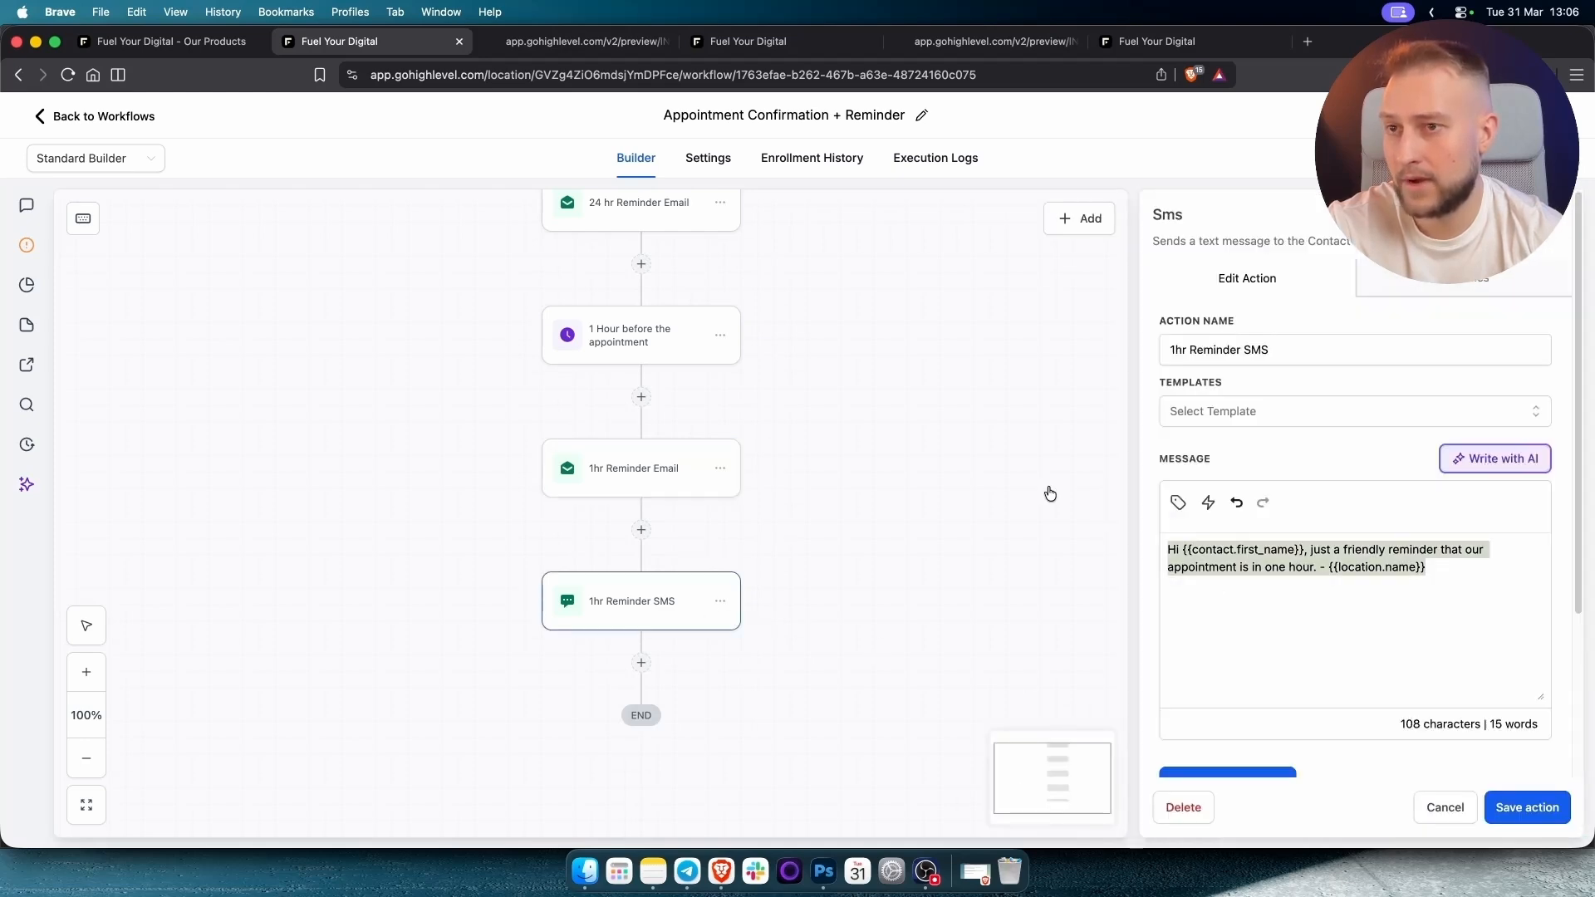
pyautogui.click(1527, 808)
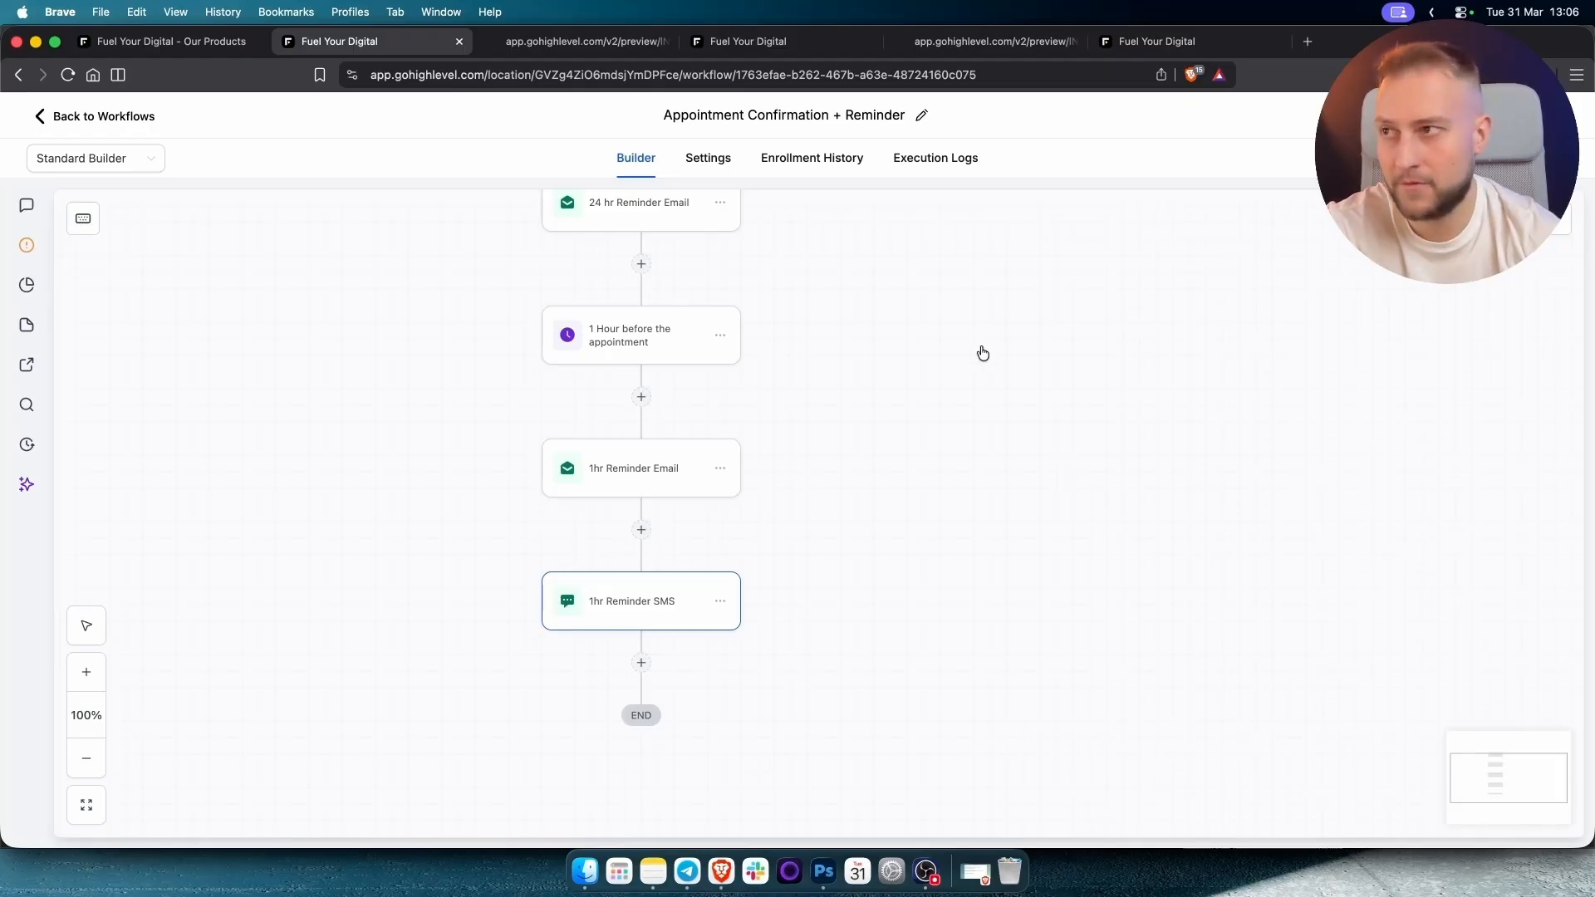
pyautogui.scroll(5, 986, 534)
pyautogui.scroll(10, 932, 338)
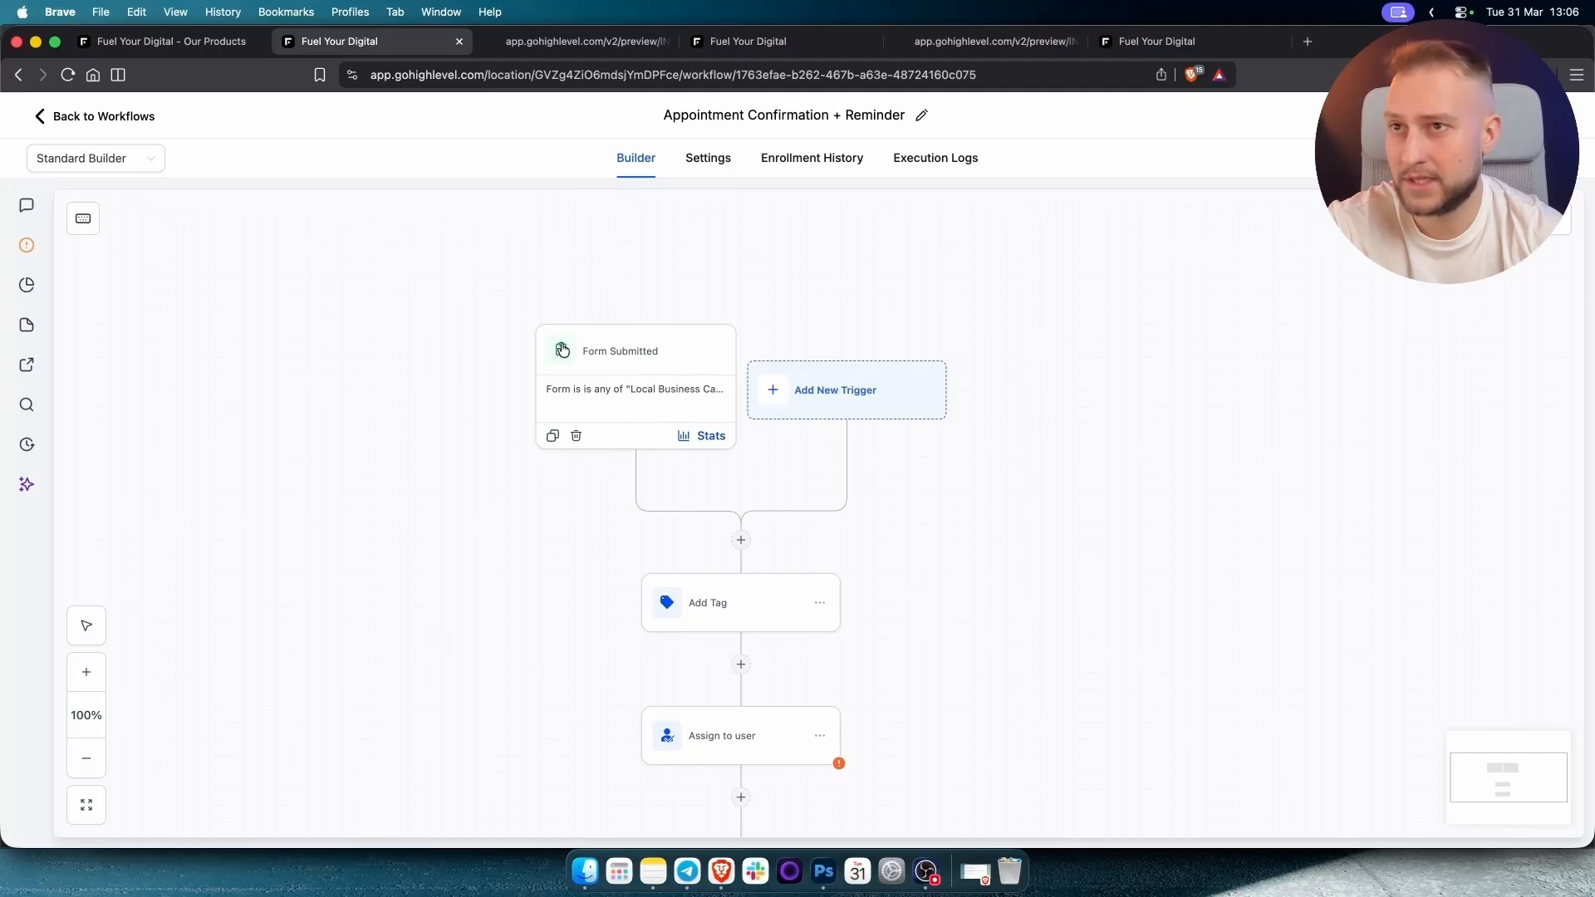
pyautogui.scroll(-5, 1049, 715)
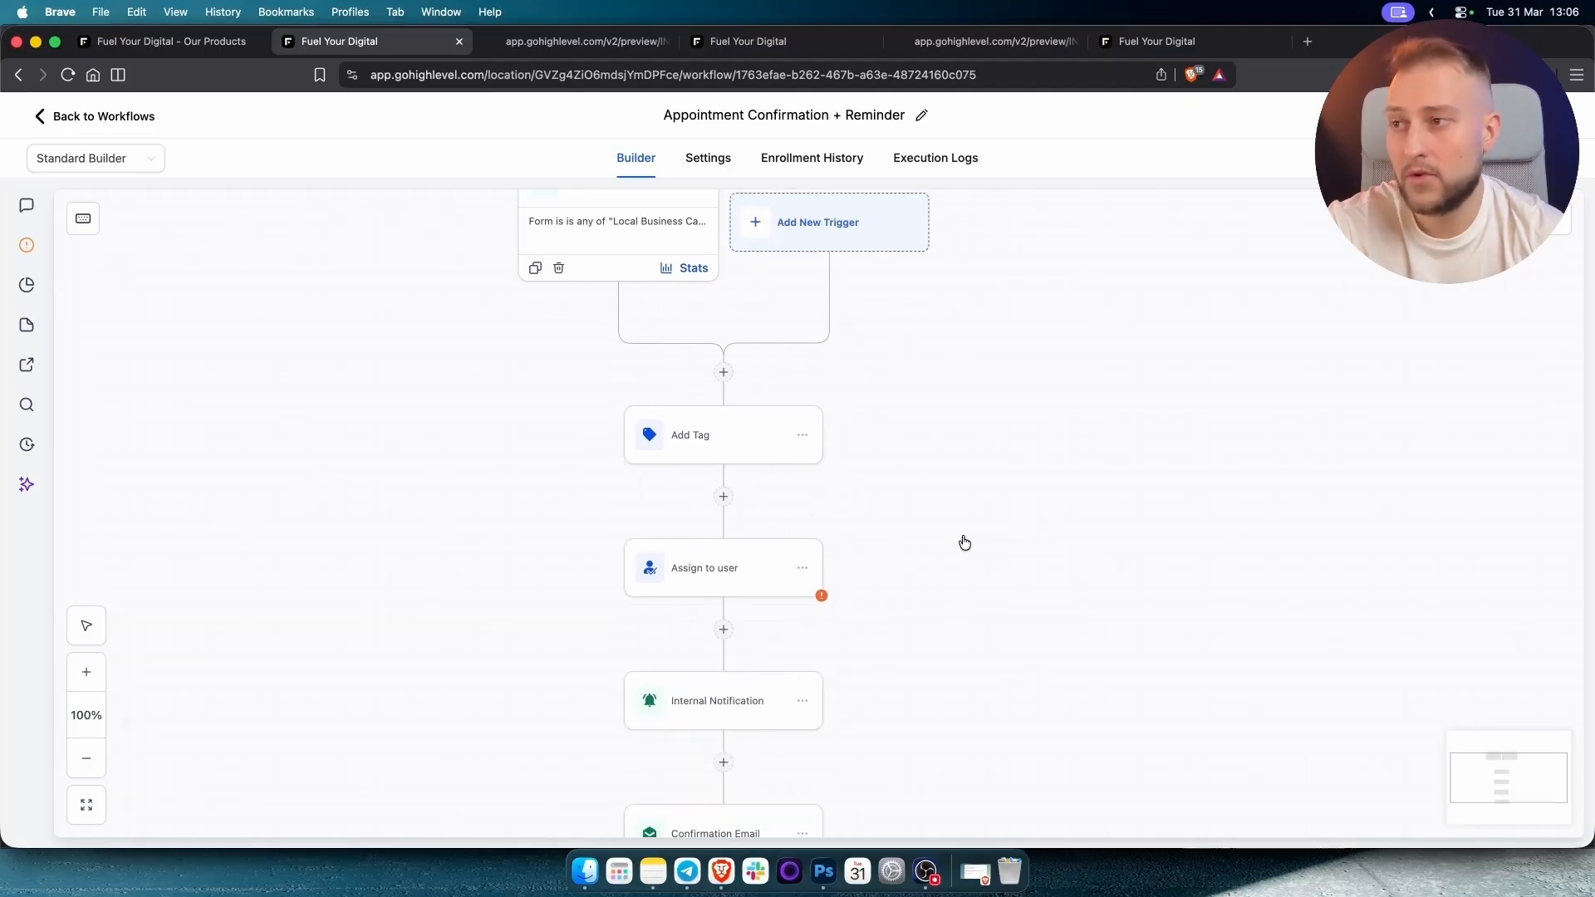
pyautogui.click(781, 536)
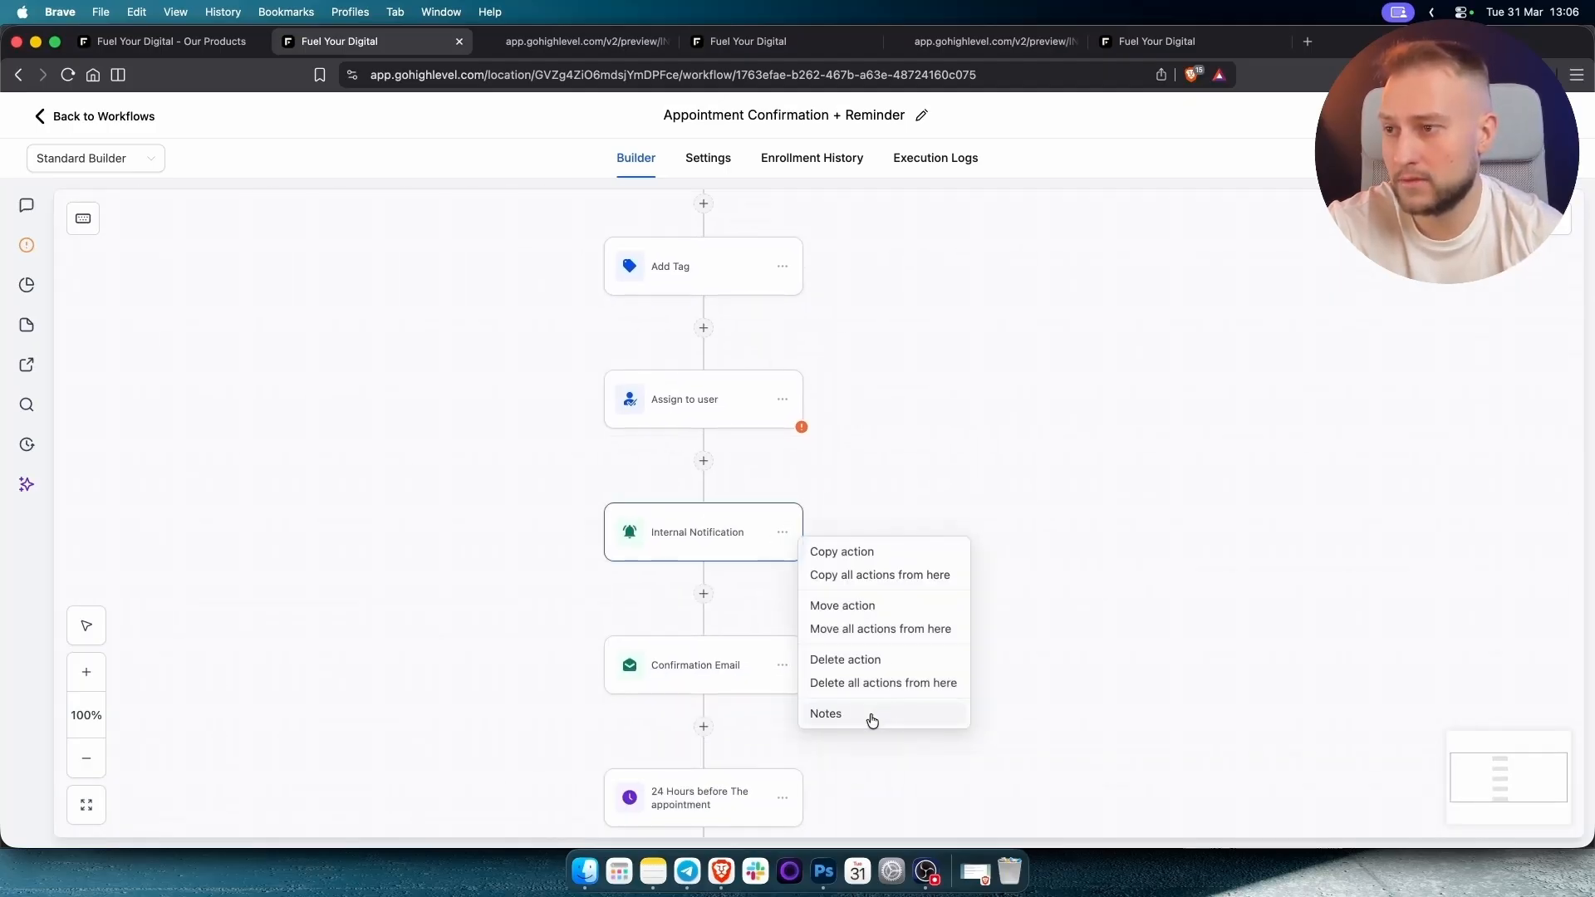
pyautogui.click(1027, 366)
pyautogui.scroll(4, 1026, 366)
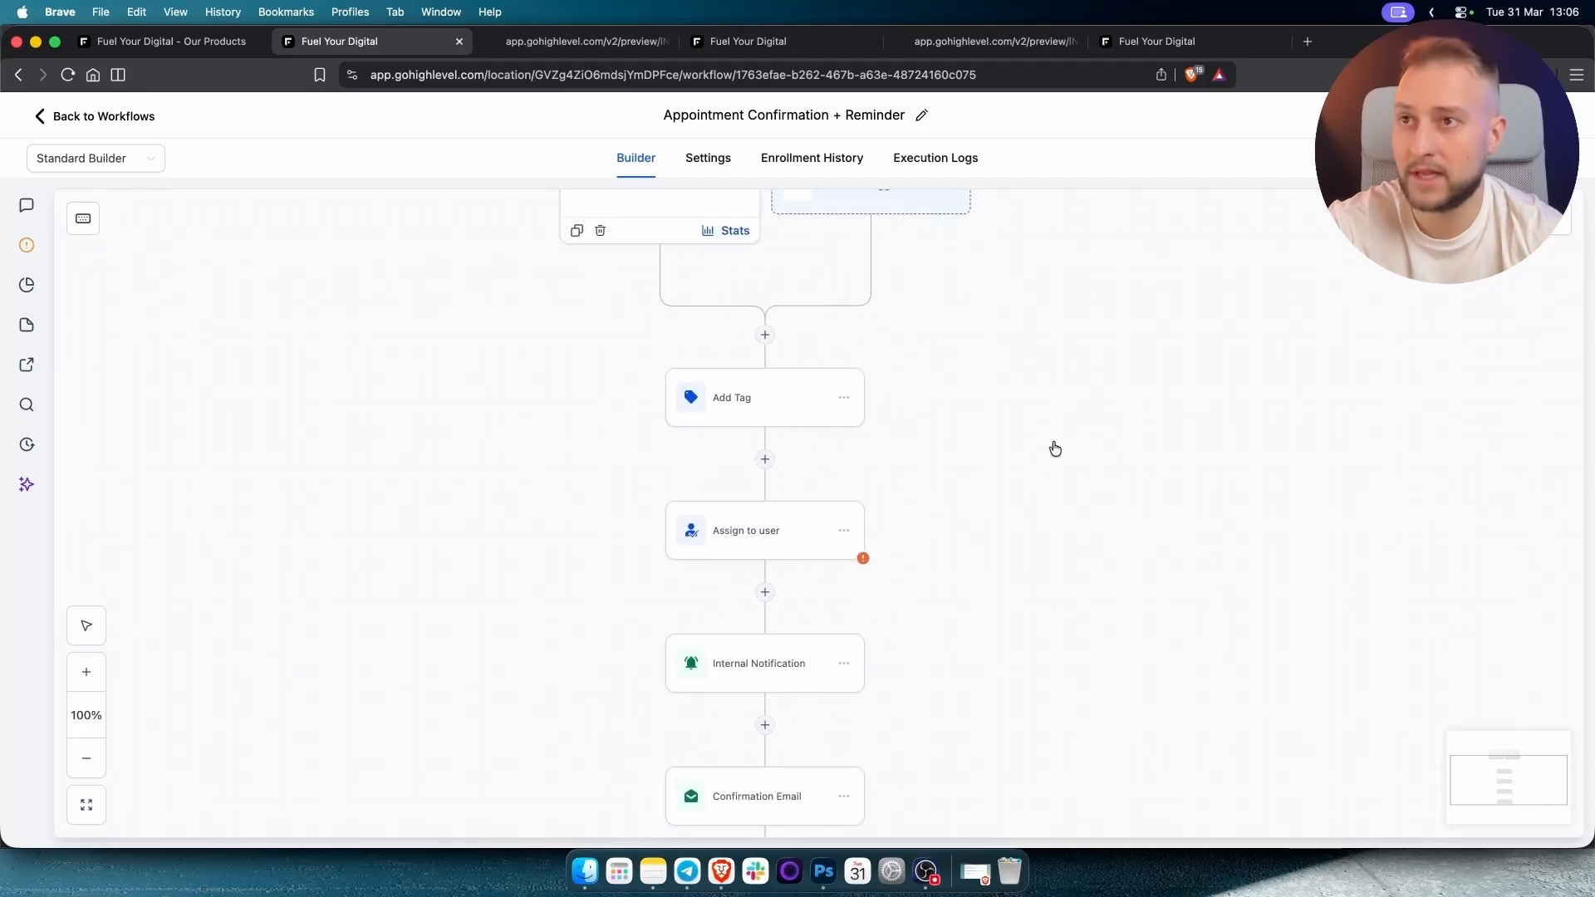
pyautogui.click(101, 115)
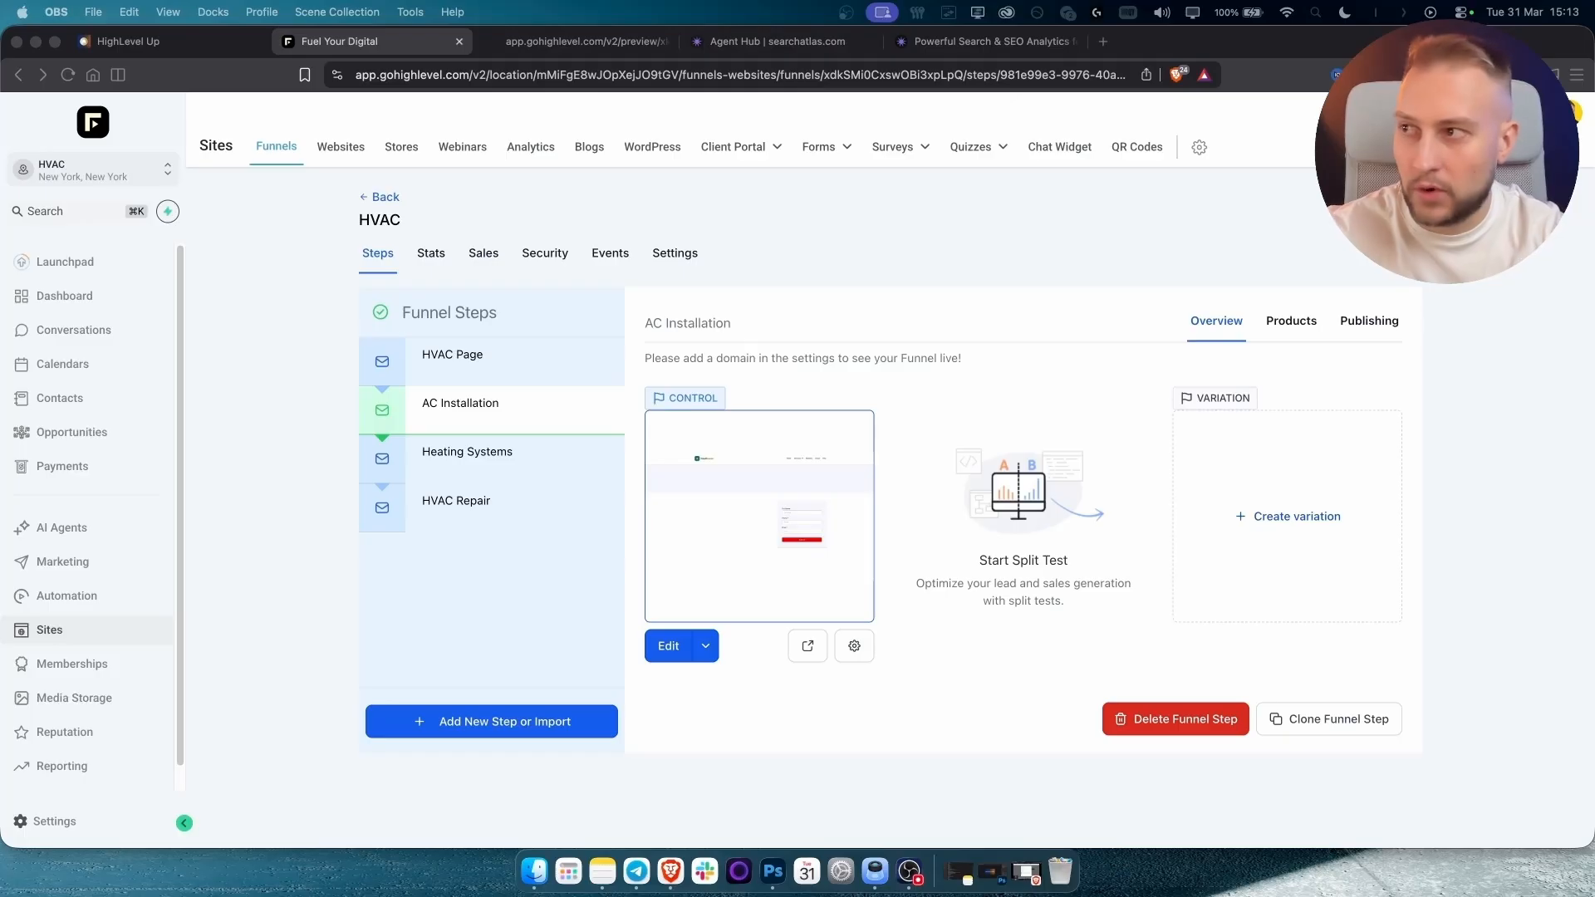
# Switch the Brave browser to the Search Atlas Agent Hub tab.
pyautogui.click(304, 324)
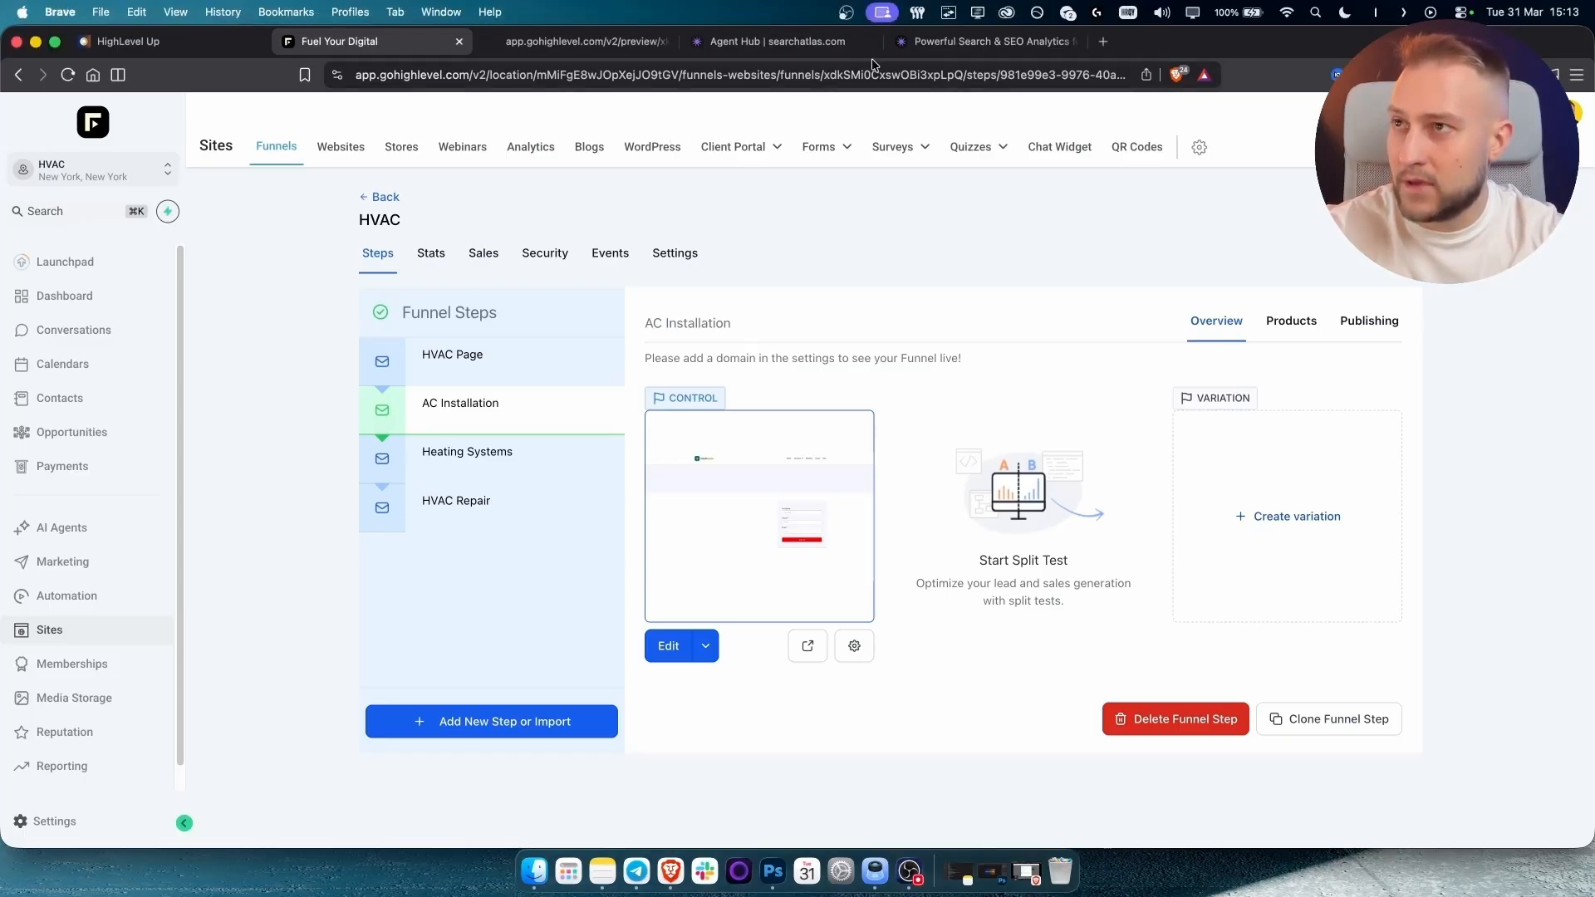
pyautogui.click(774, 47)
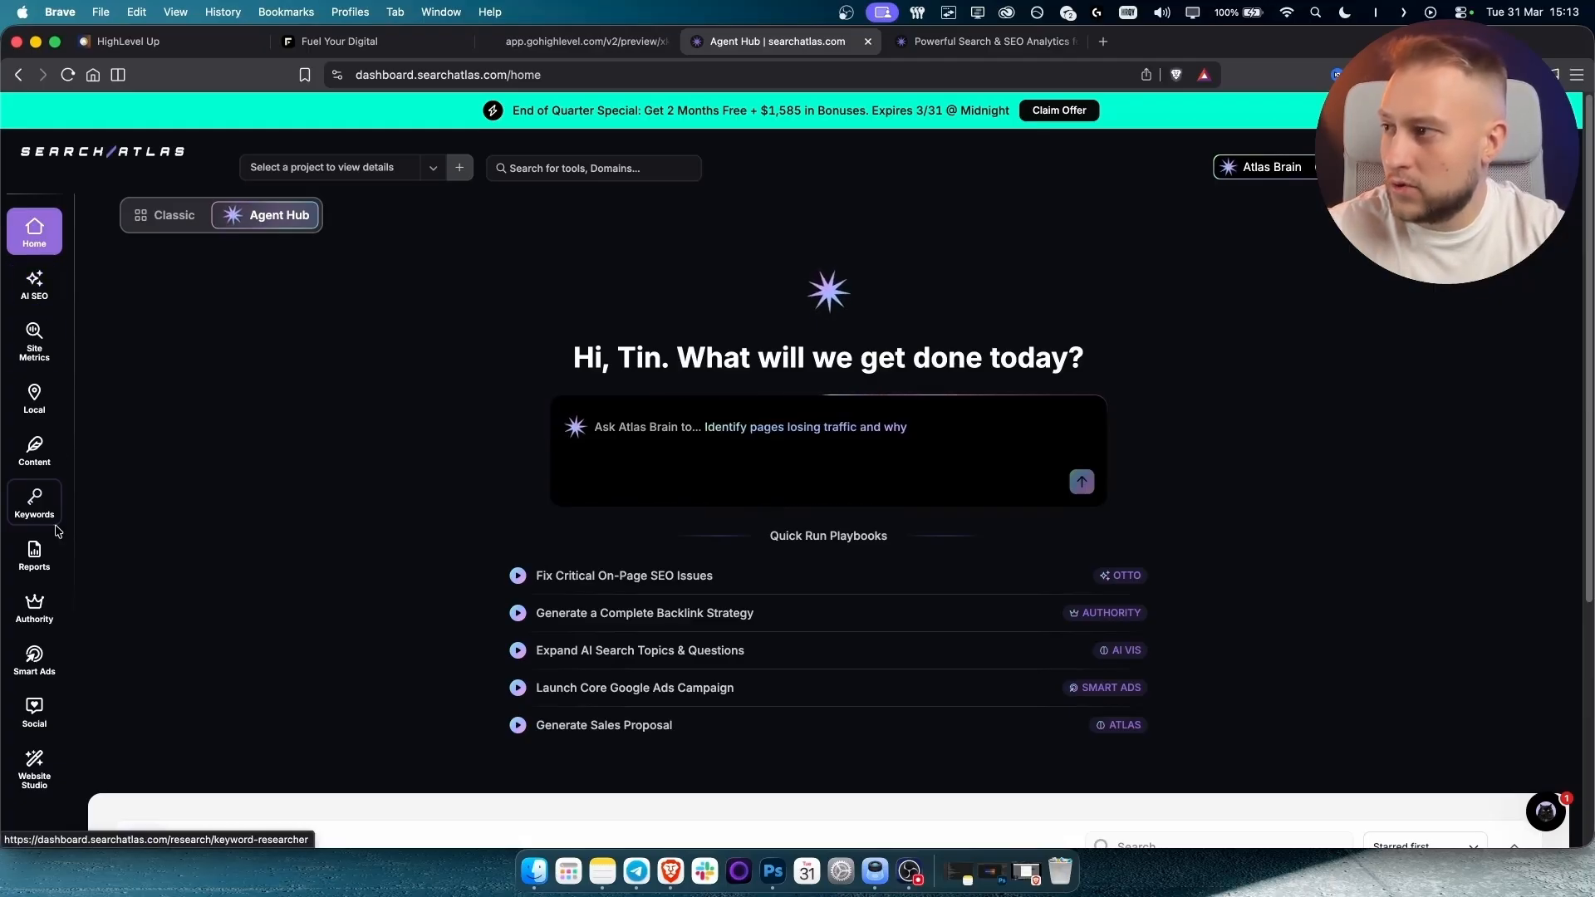
# Research the keyword 'hvac denver' in Search Atlas Keywords with United States as location.
pyautogui.click(34, 501)
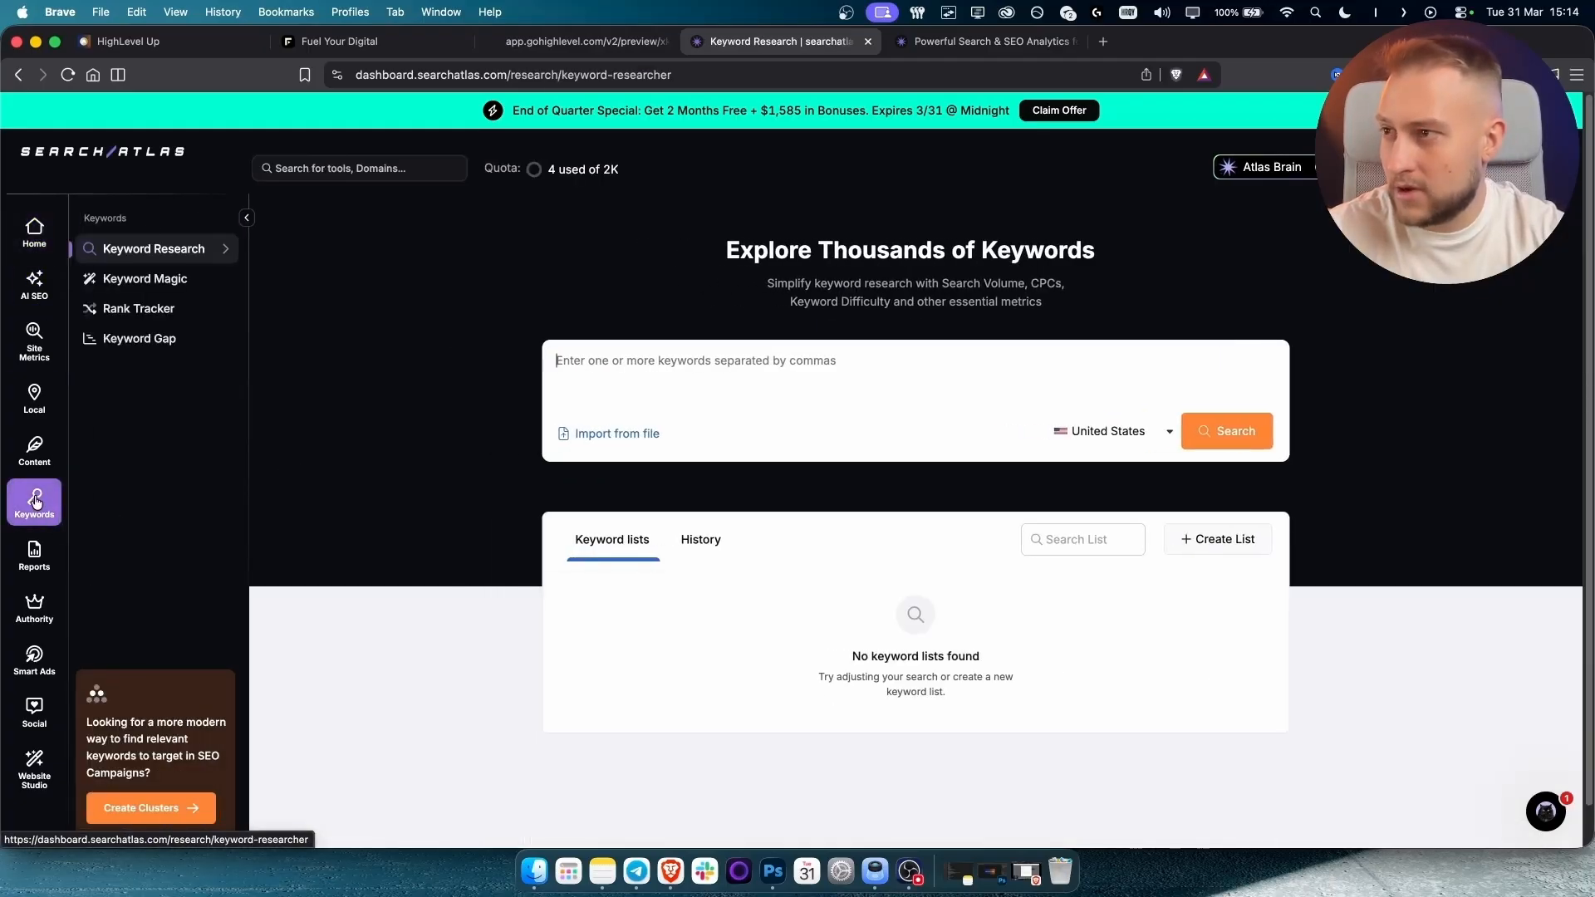
pyautogui.click(679, 369)
pyautogui.write('hvac d')
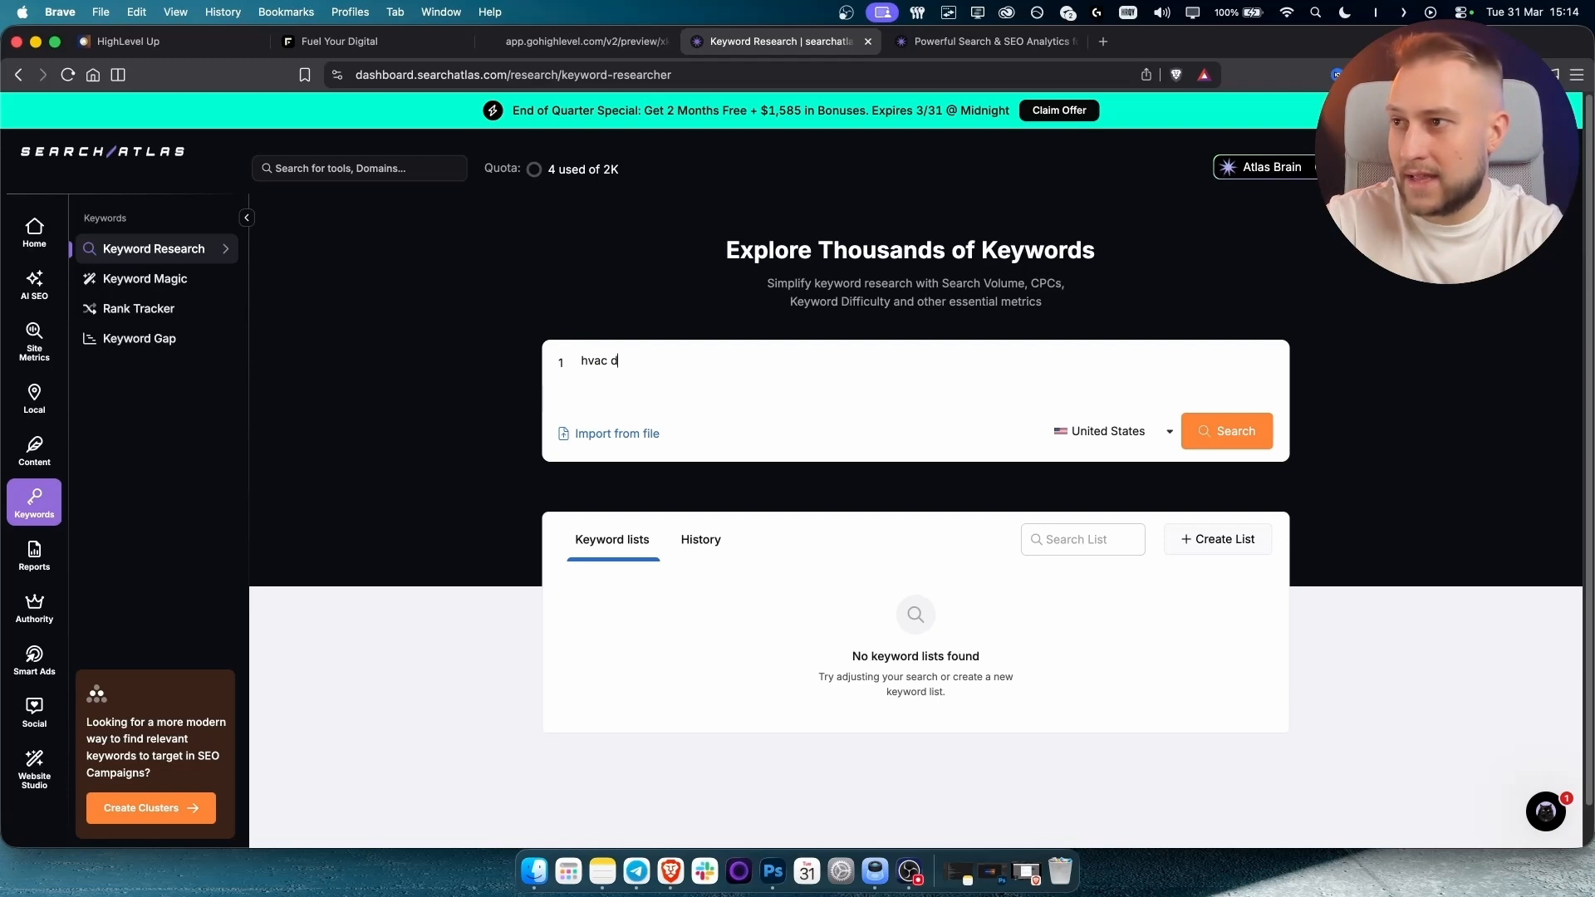
pyautogui.write('enver')
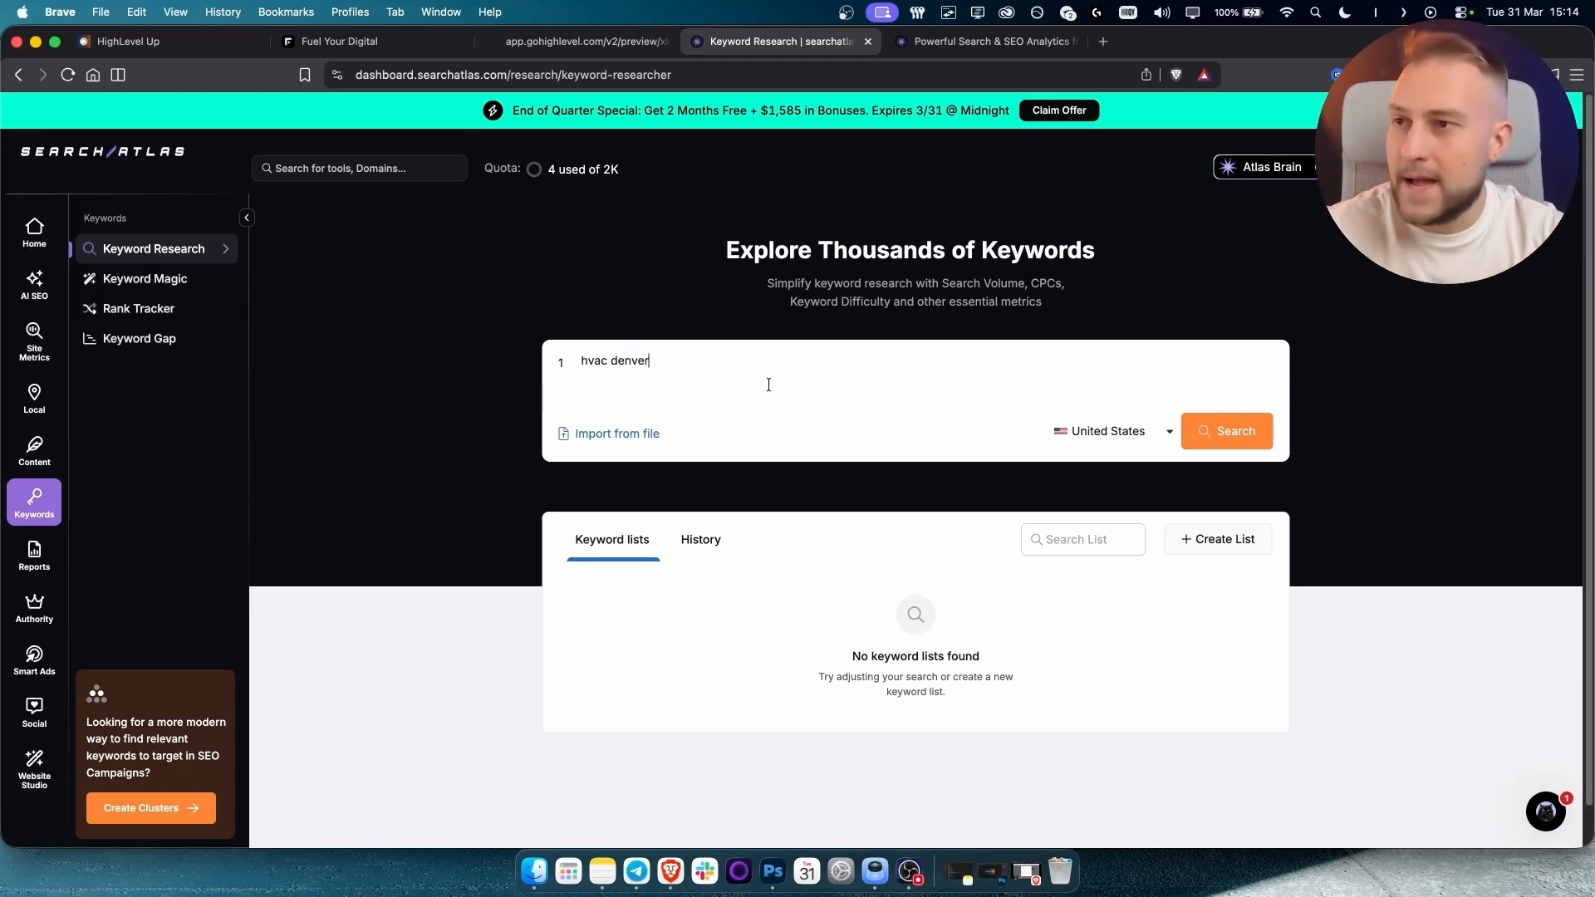
pyautogui.click(1107, 434)
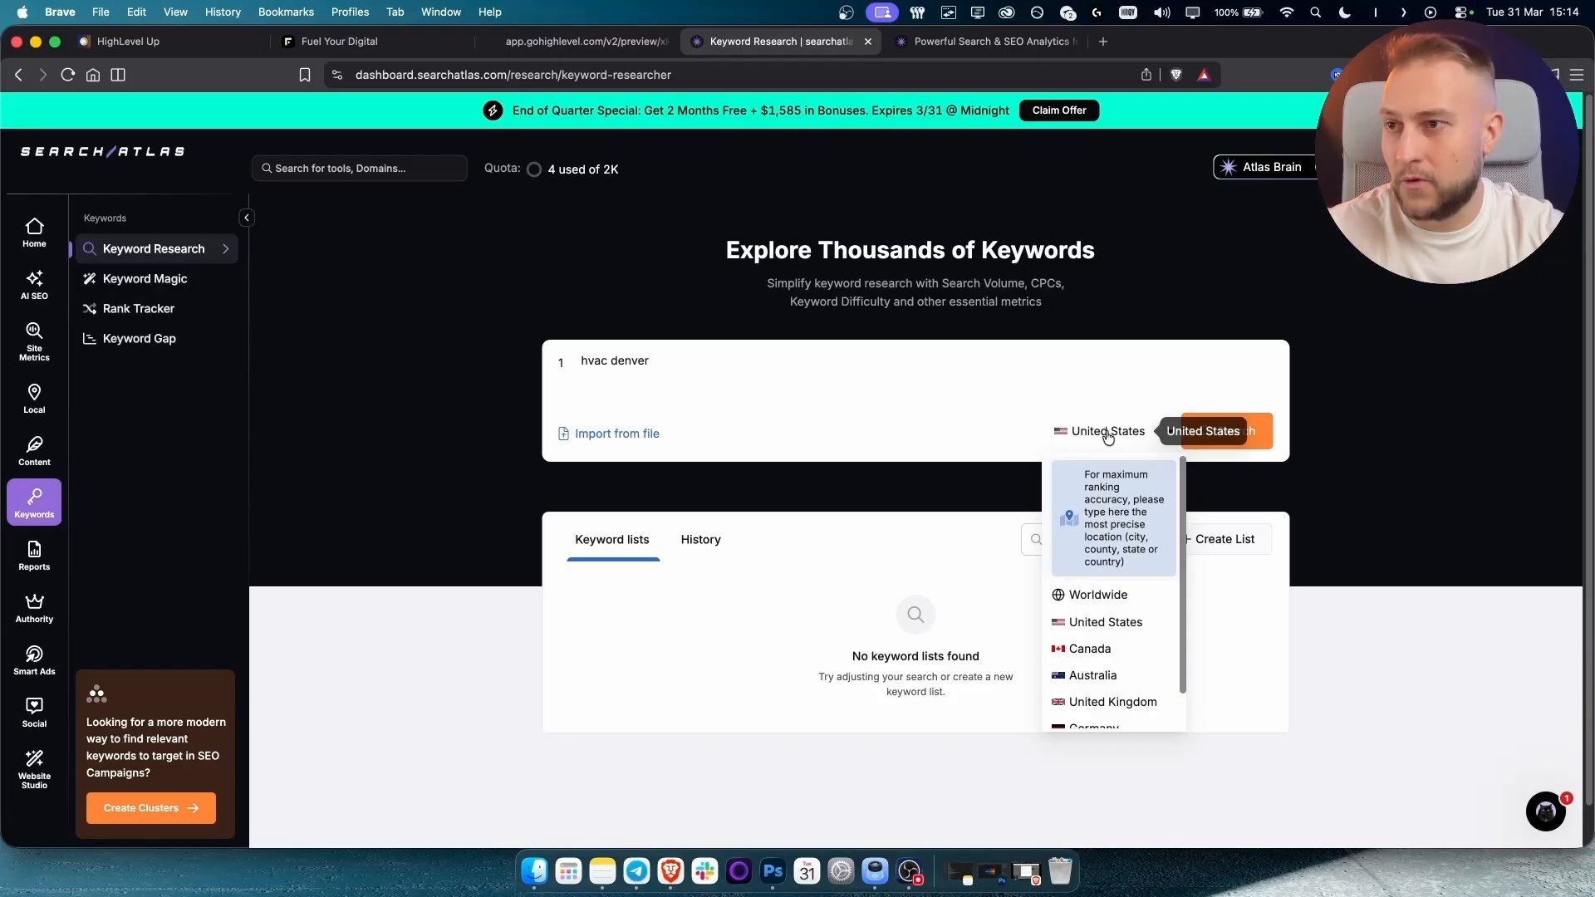
pyautogui.click(1111, 625)
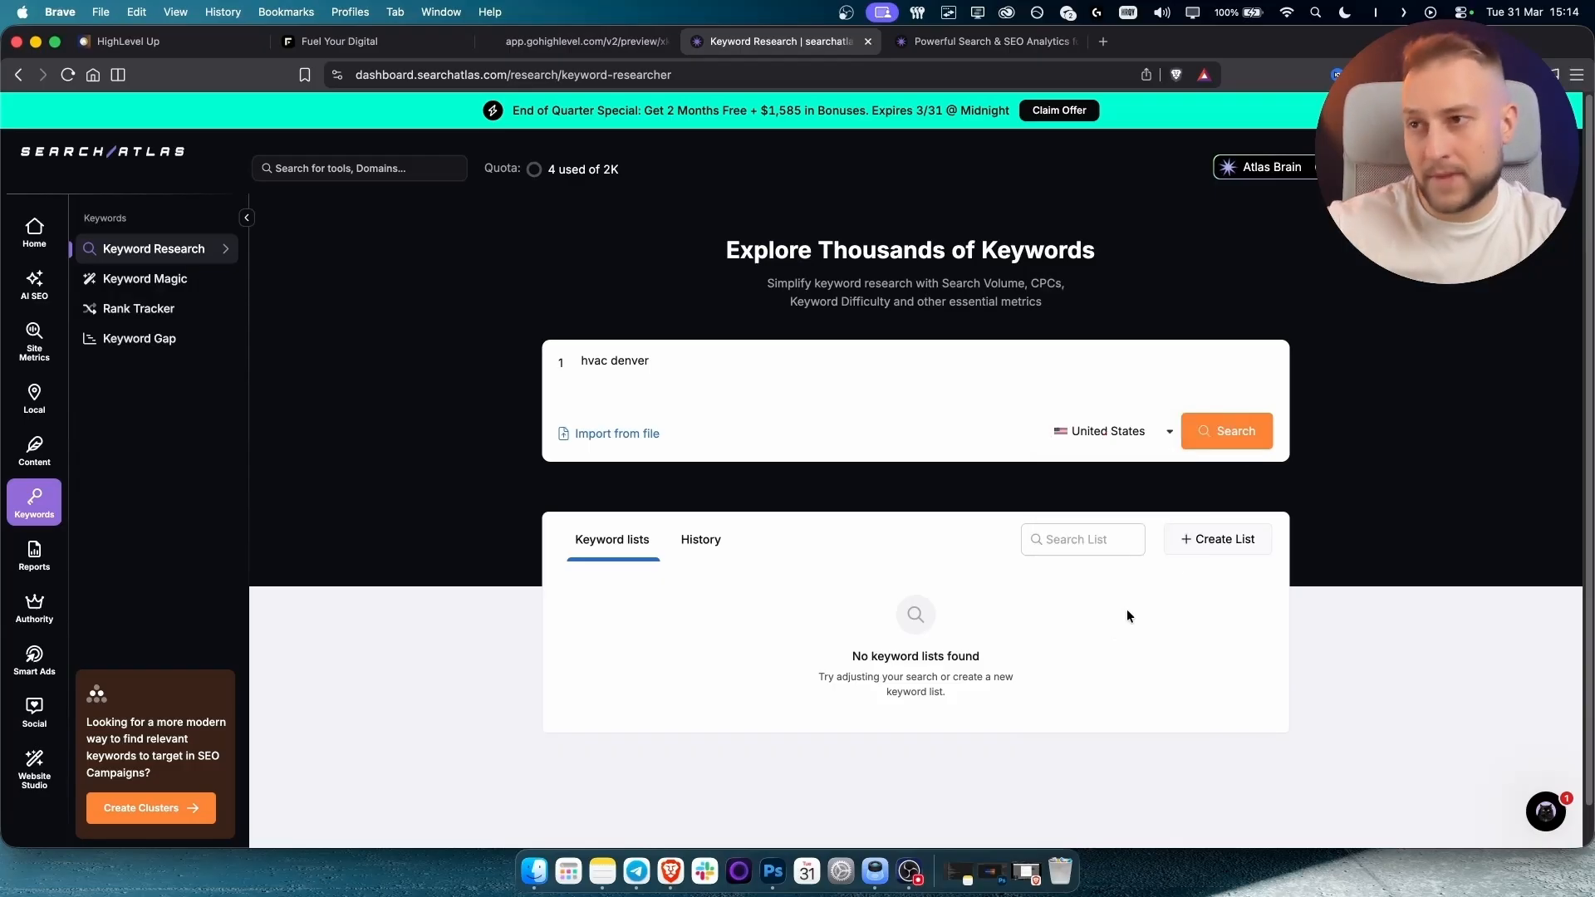
pyautogui.click(1230, 444)
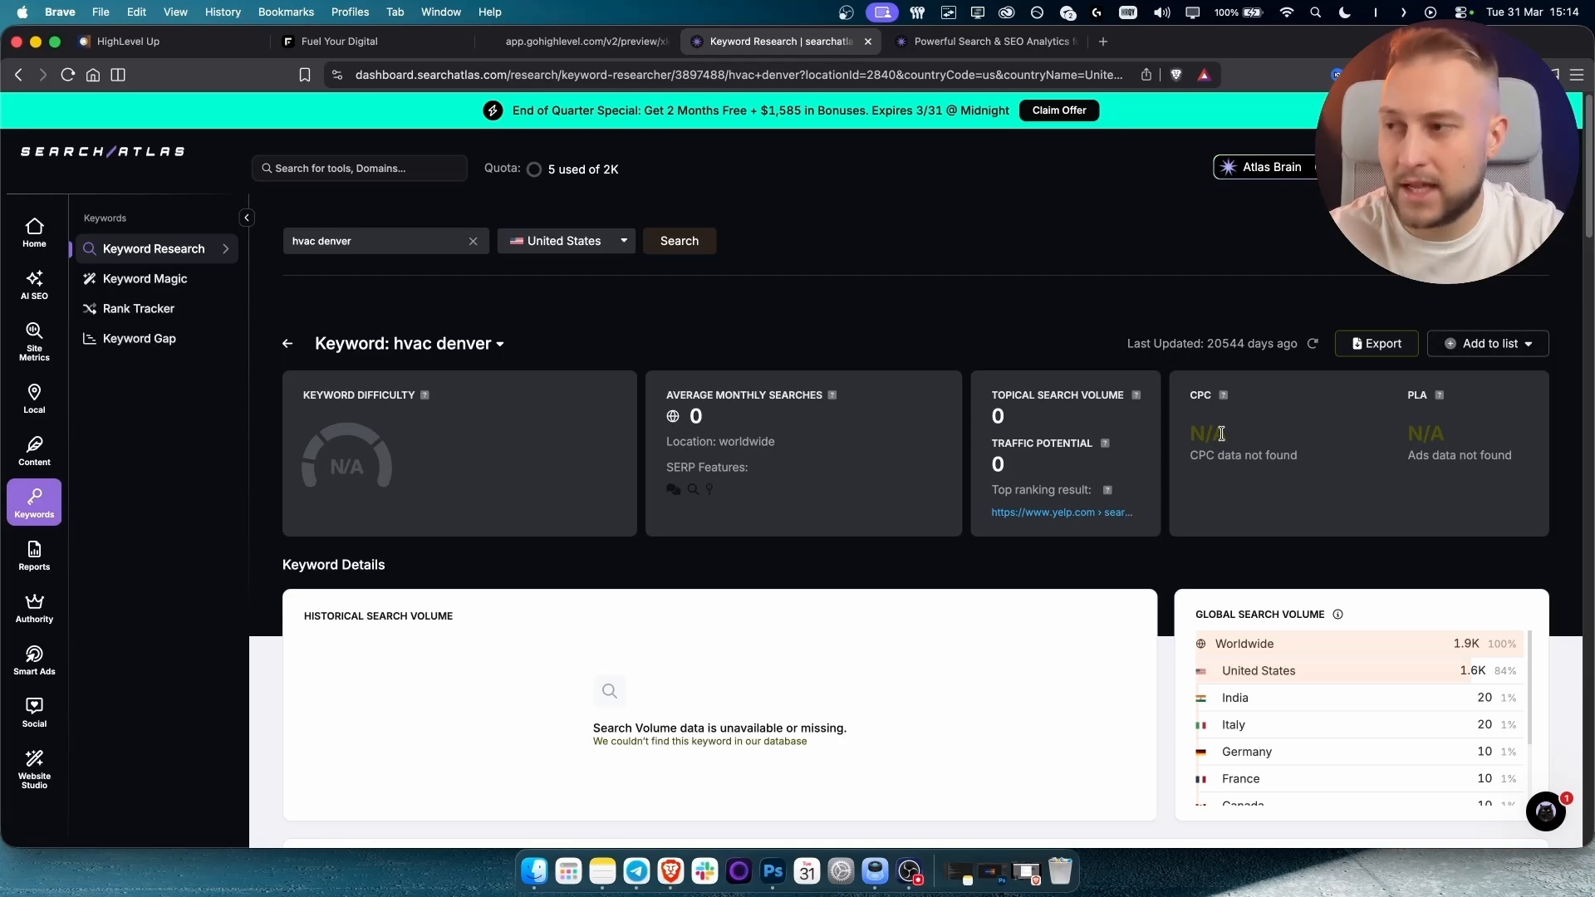
# Open the full list of 1.1K 'hvac denver' keyword variations in Keyword Magic.
pyautogui.scroll(-8, 789, 545)
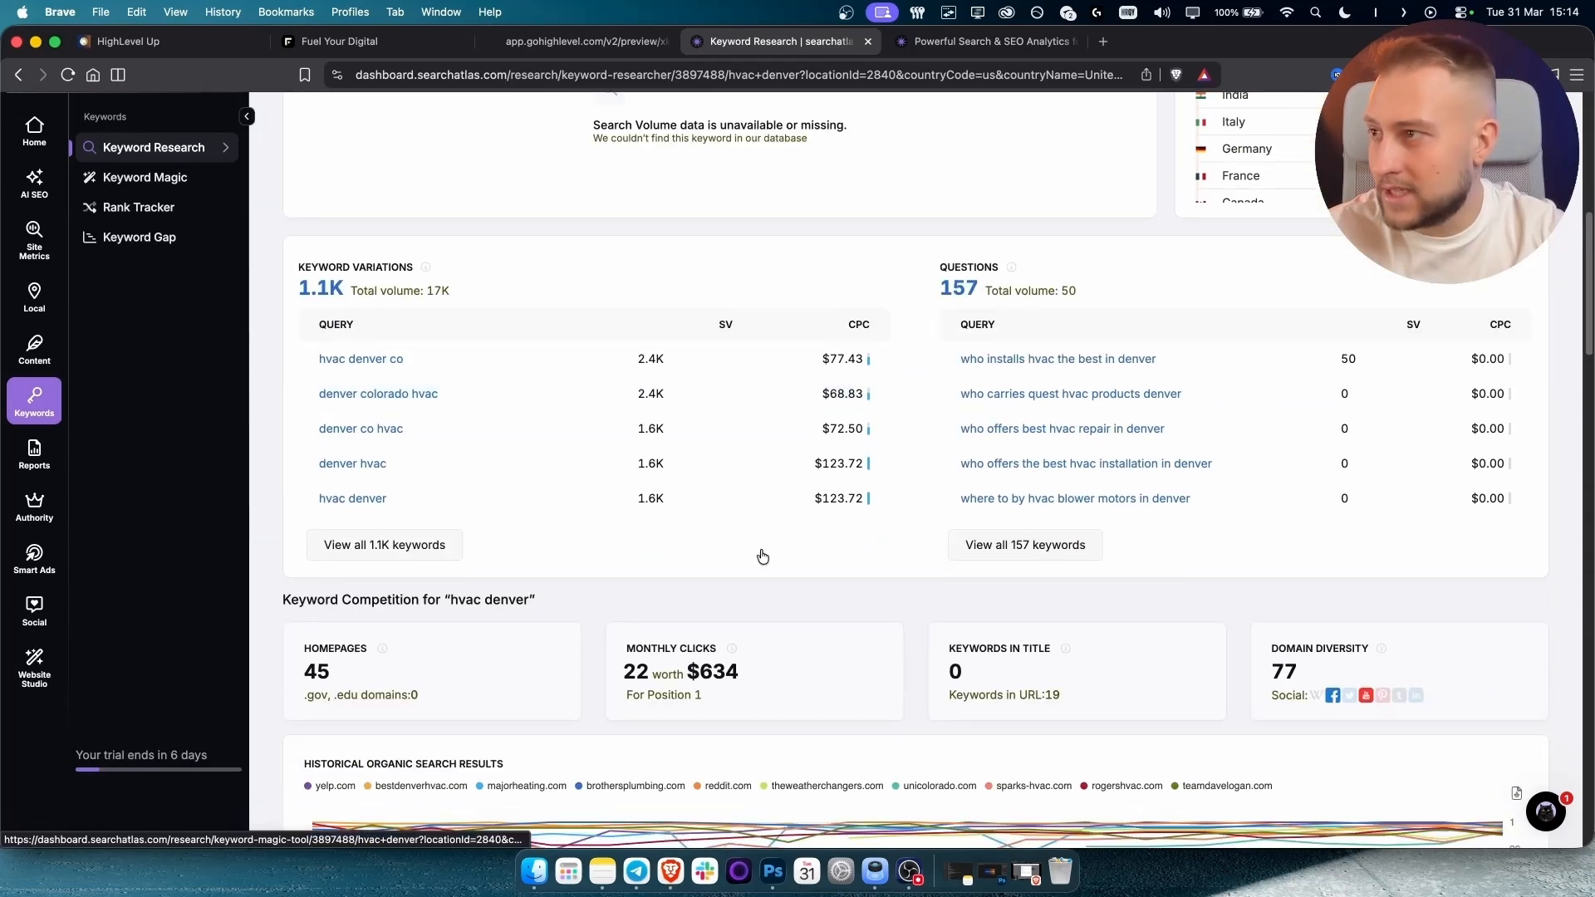
pyautogui.scroll(1, 757, 570)
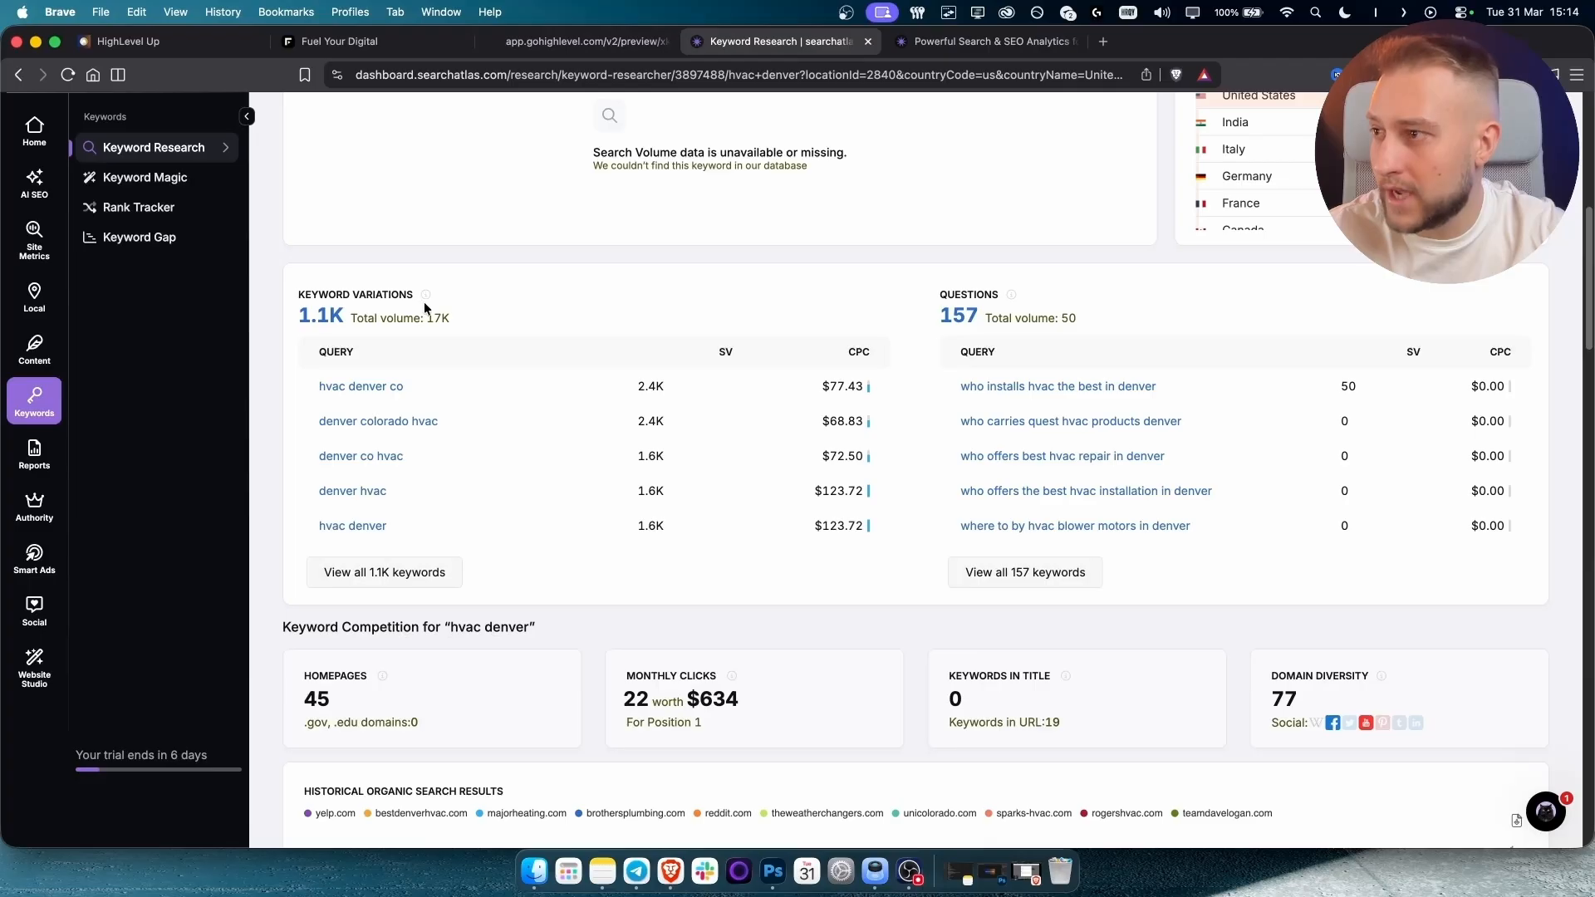
pyautogui.click(373, 573)
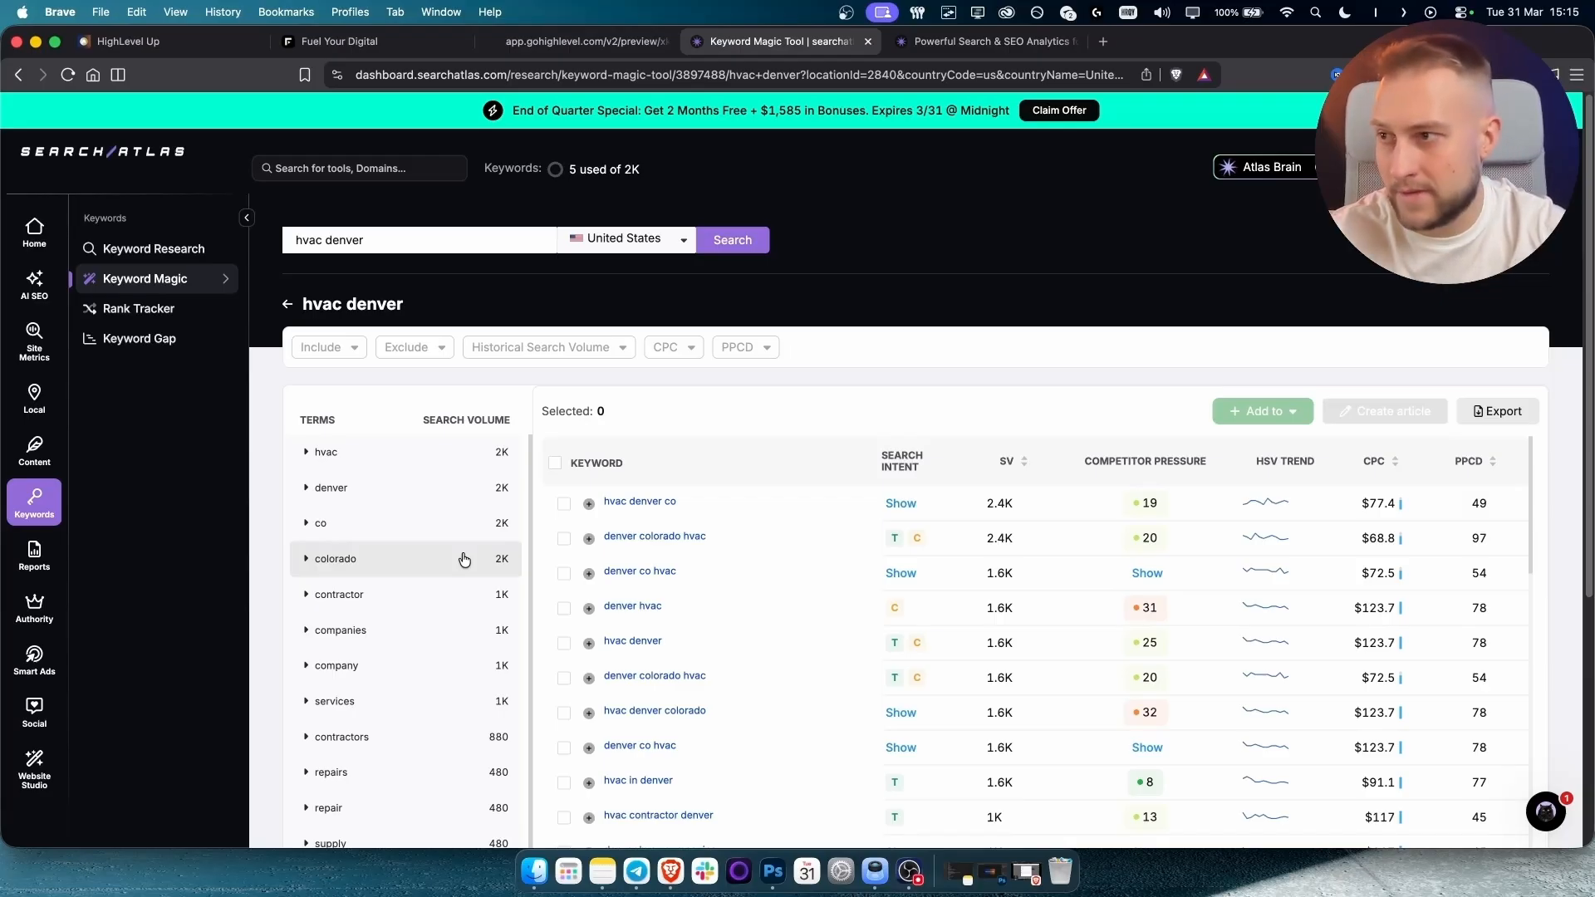
# Check the competitor pressure (score 20) and intent columns, then open the 'hvac in denver' keyword report.
pyautogui.scroll(-2, 715, 532)
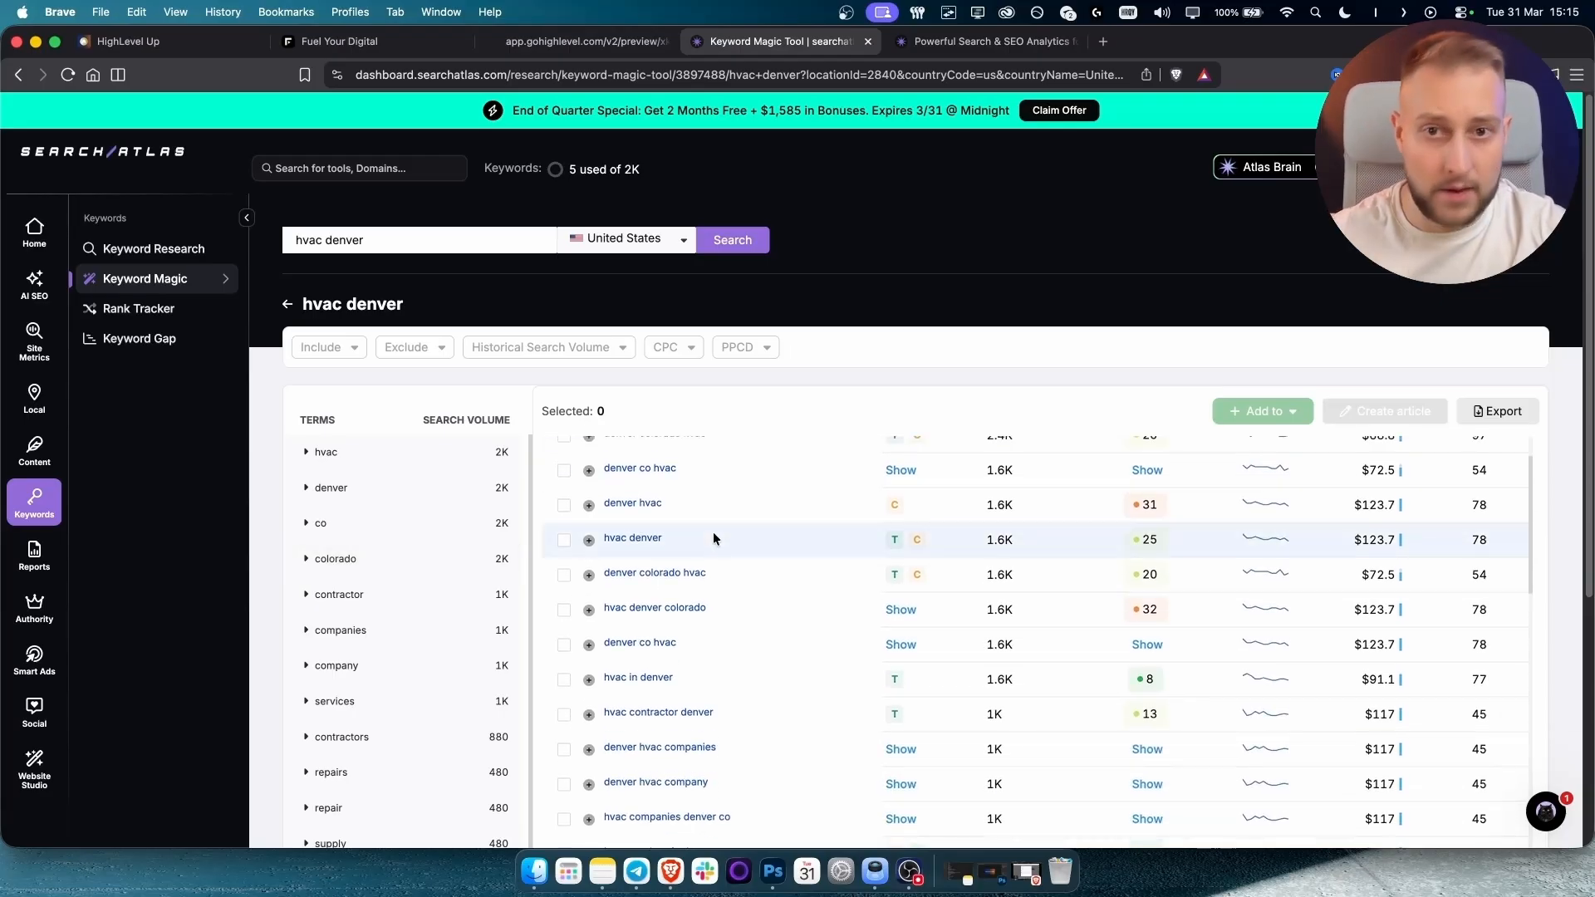
pyautogui.scroll(3, 716, 523)
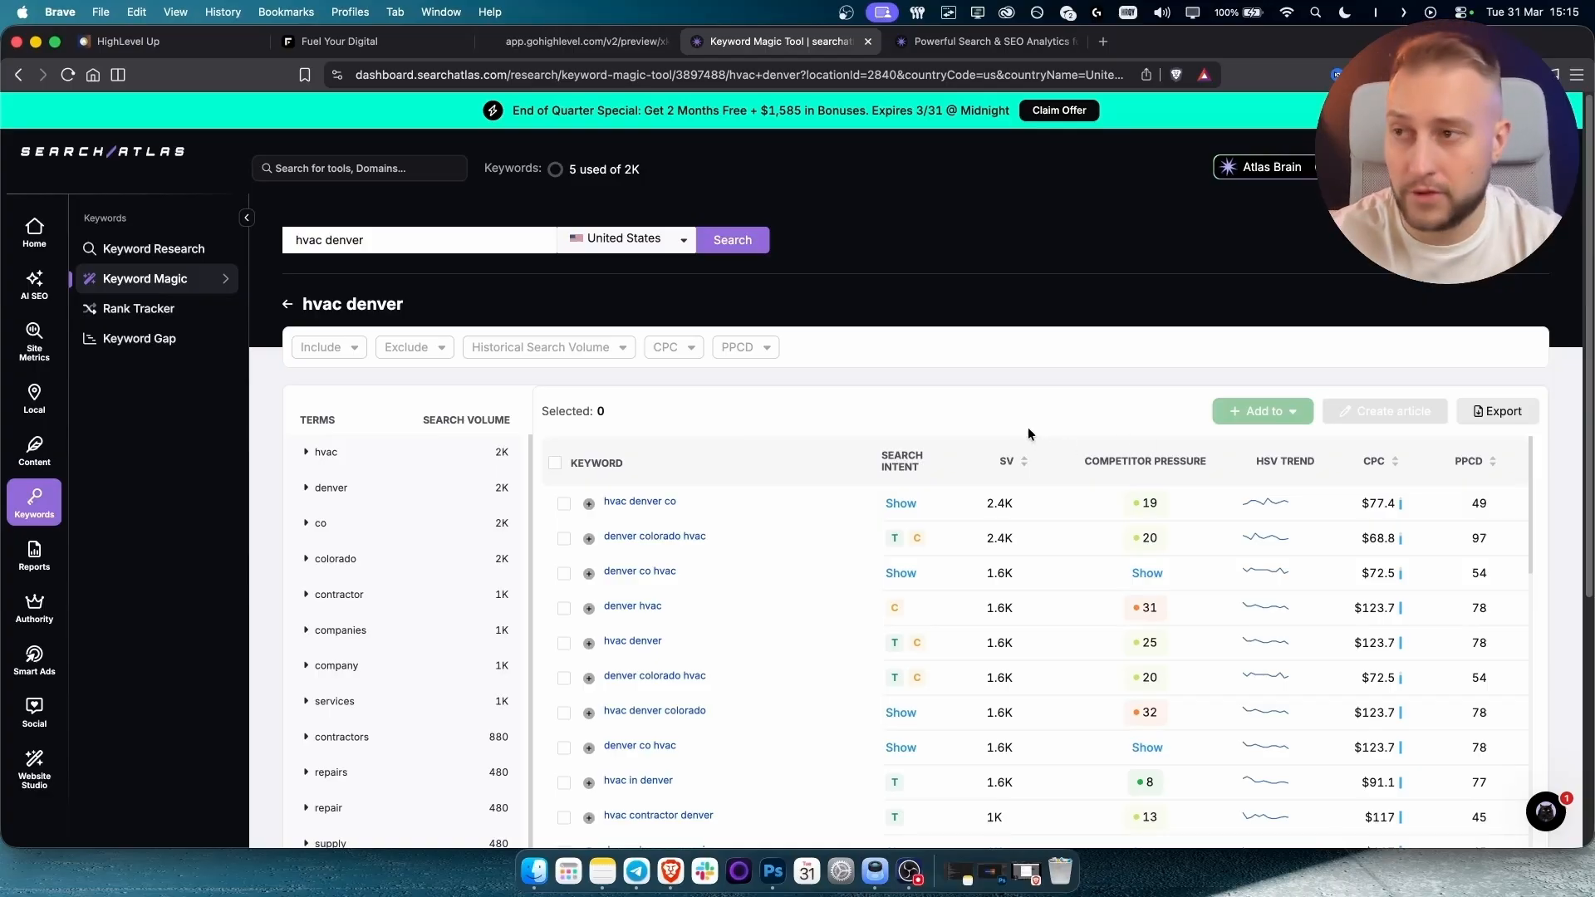
pyautogui.moveTo(1008, 463)
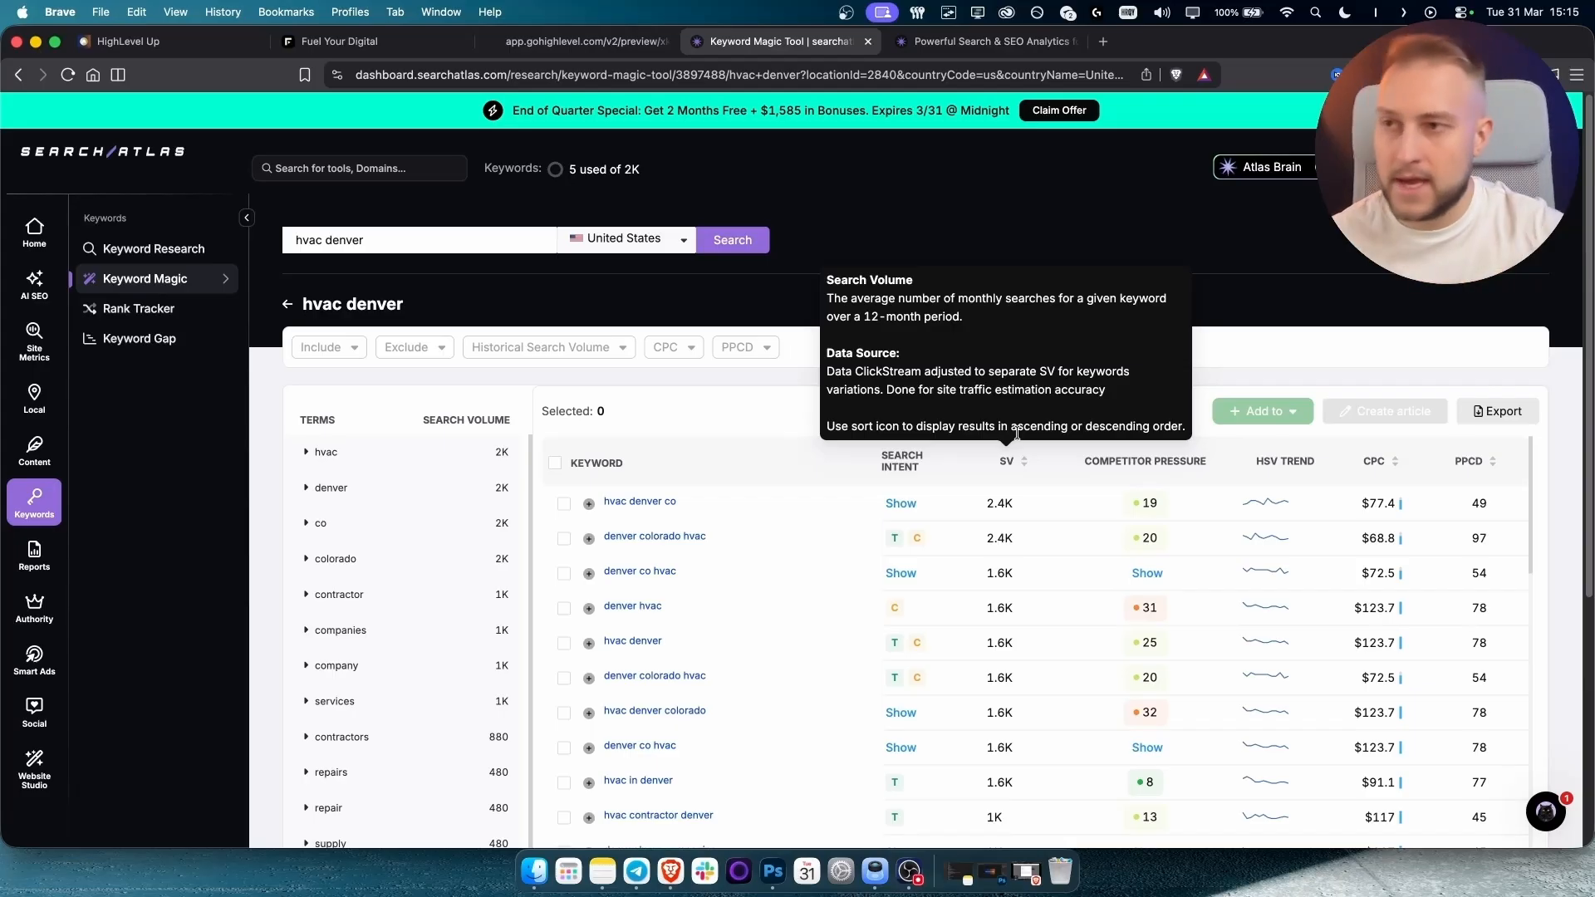
pyautogui.moveTo(1126, 464)
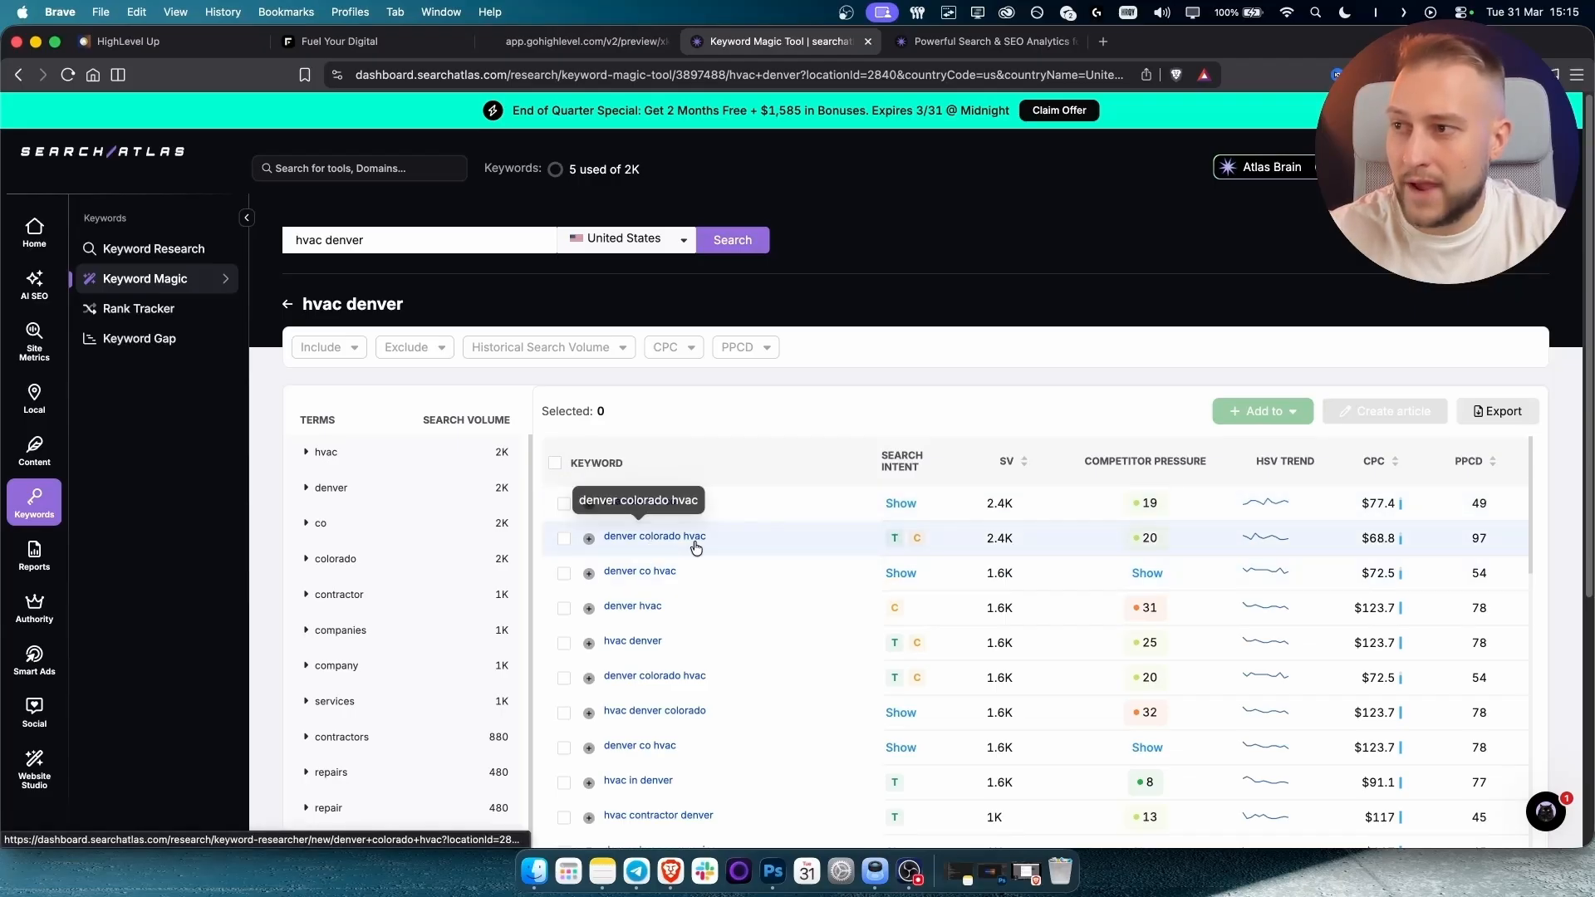
pyautogui.doubleClick(1147, 538)
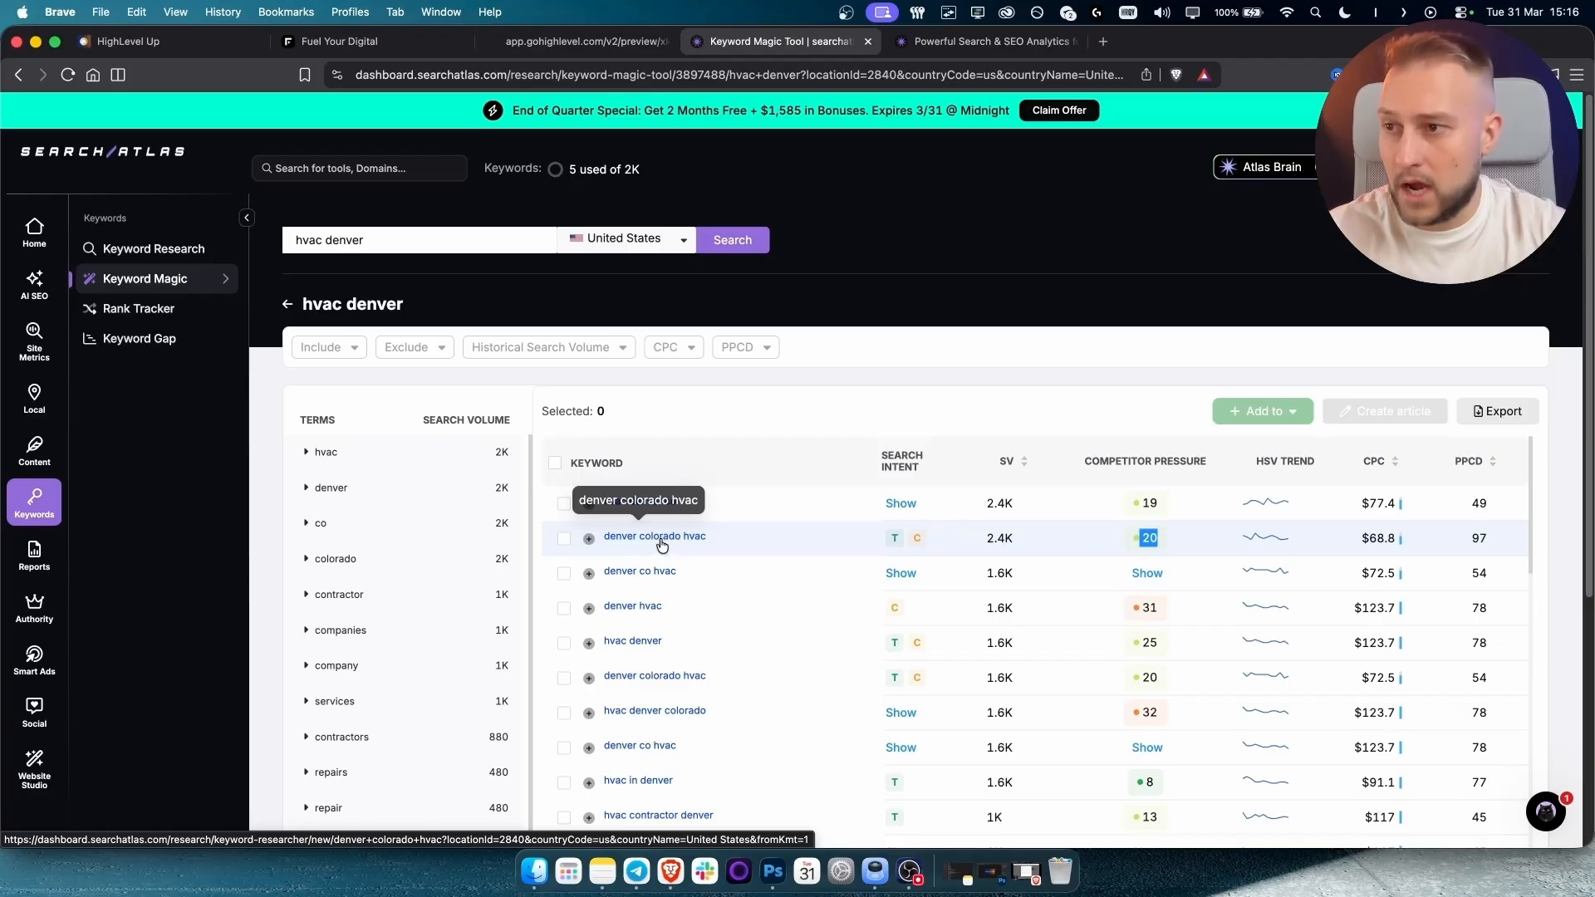
pyautogui.scroll(-1, 662, 631)
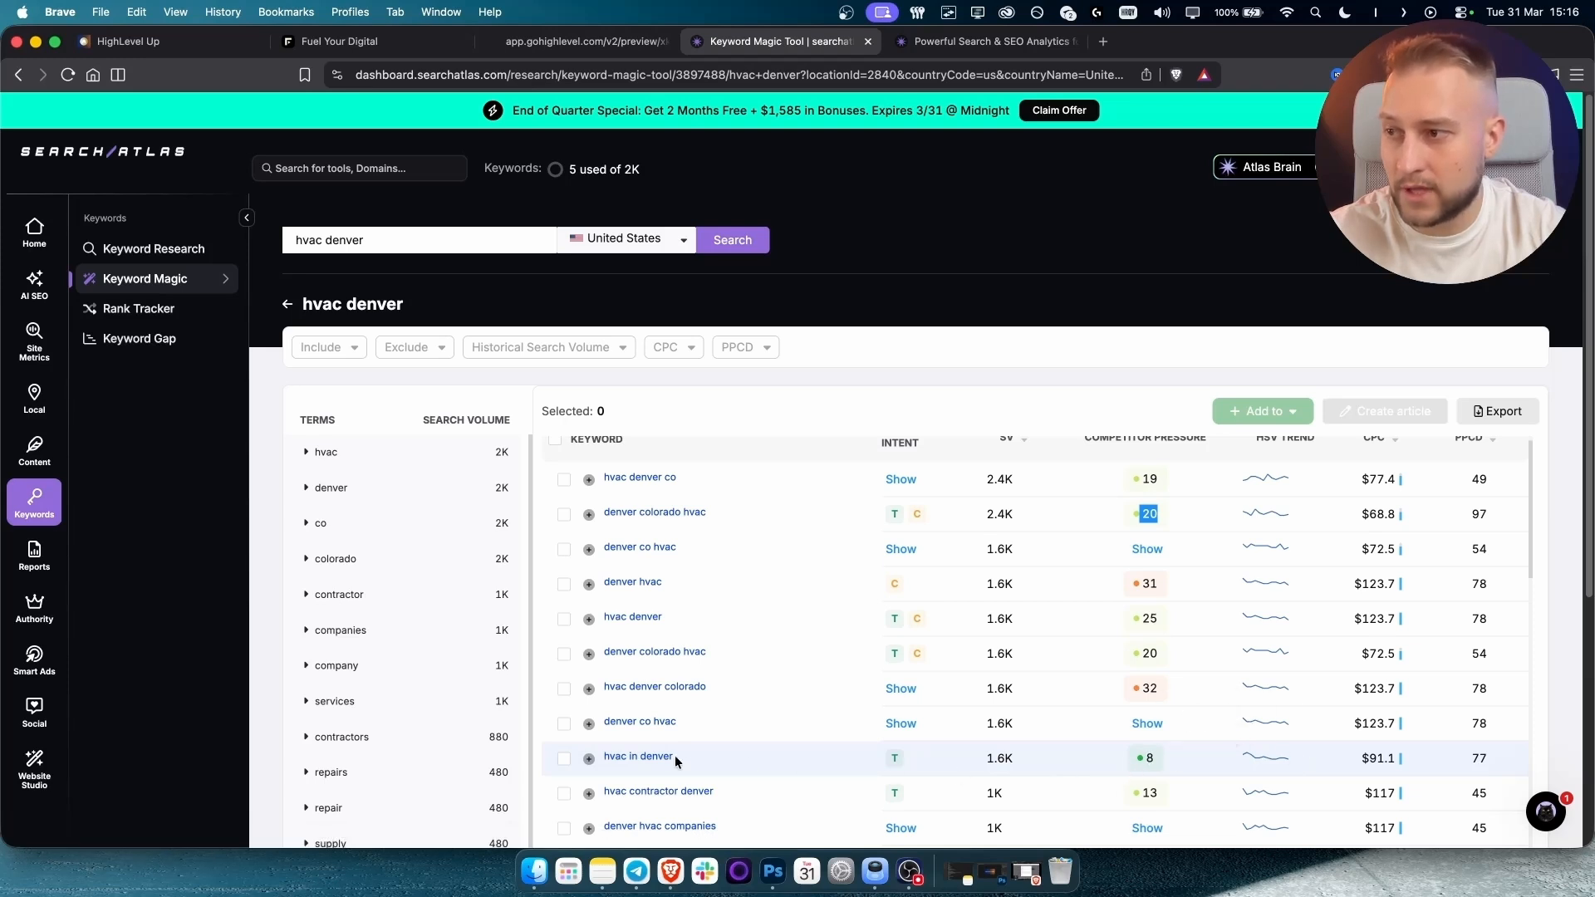
pyautogui.moveTo(892, 761)
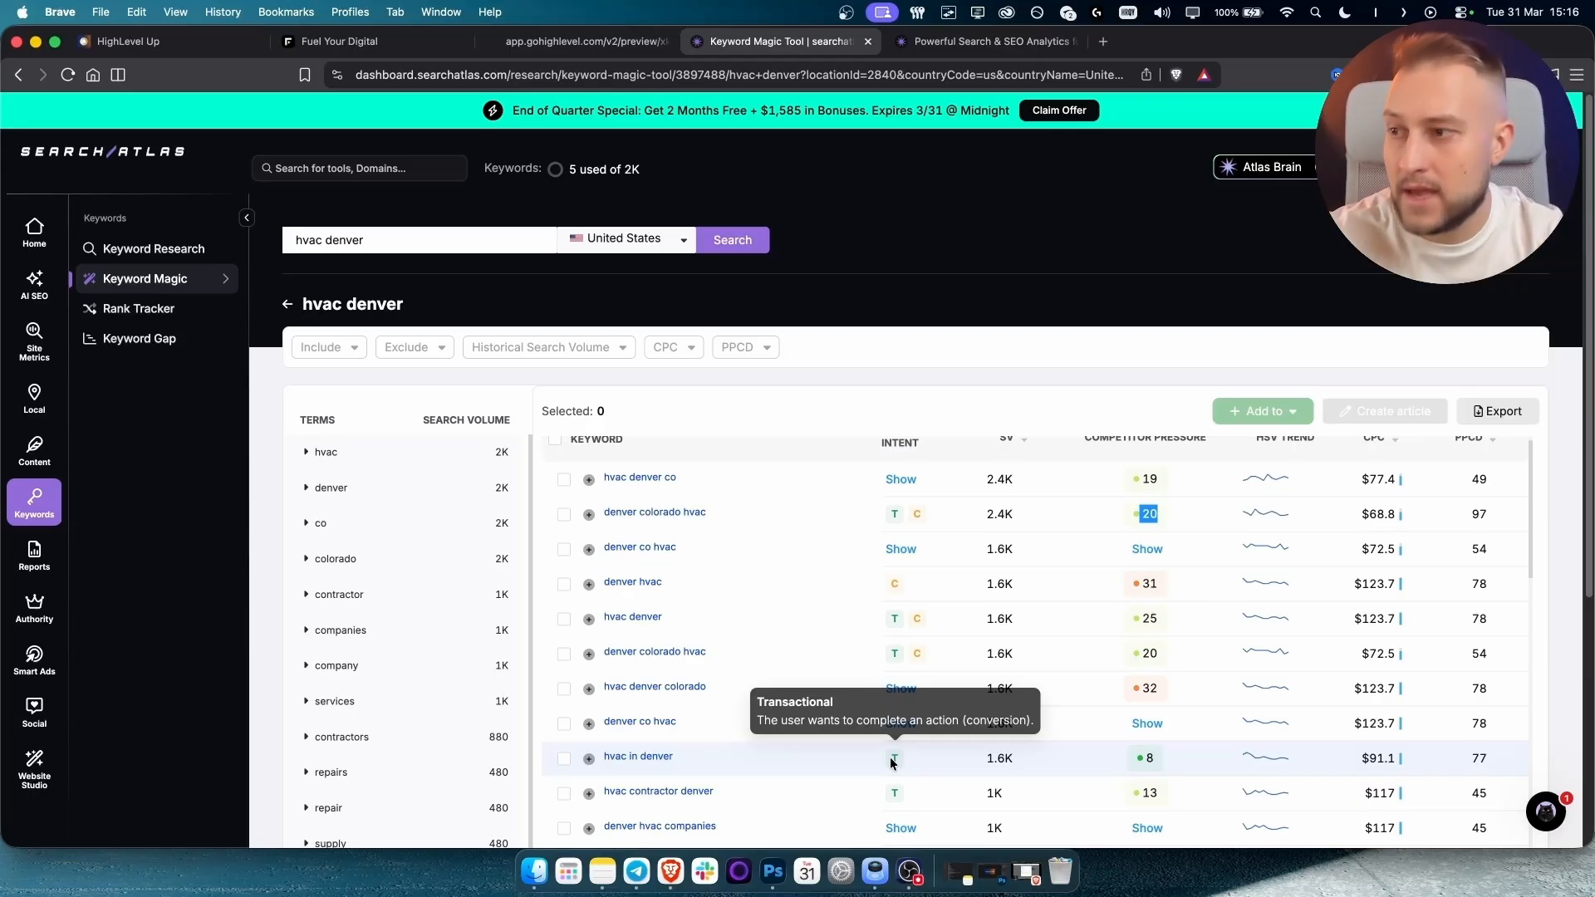
pyautogui.click(652, 757)
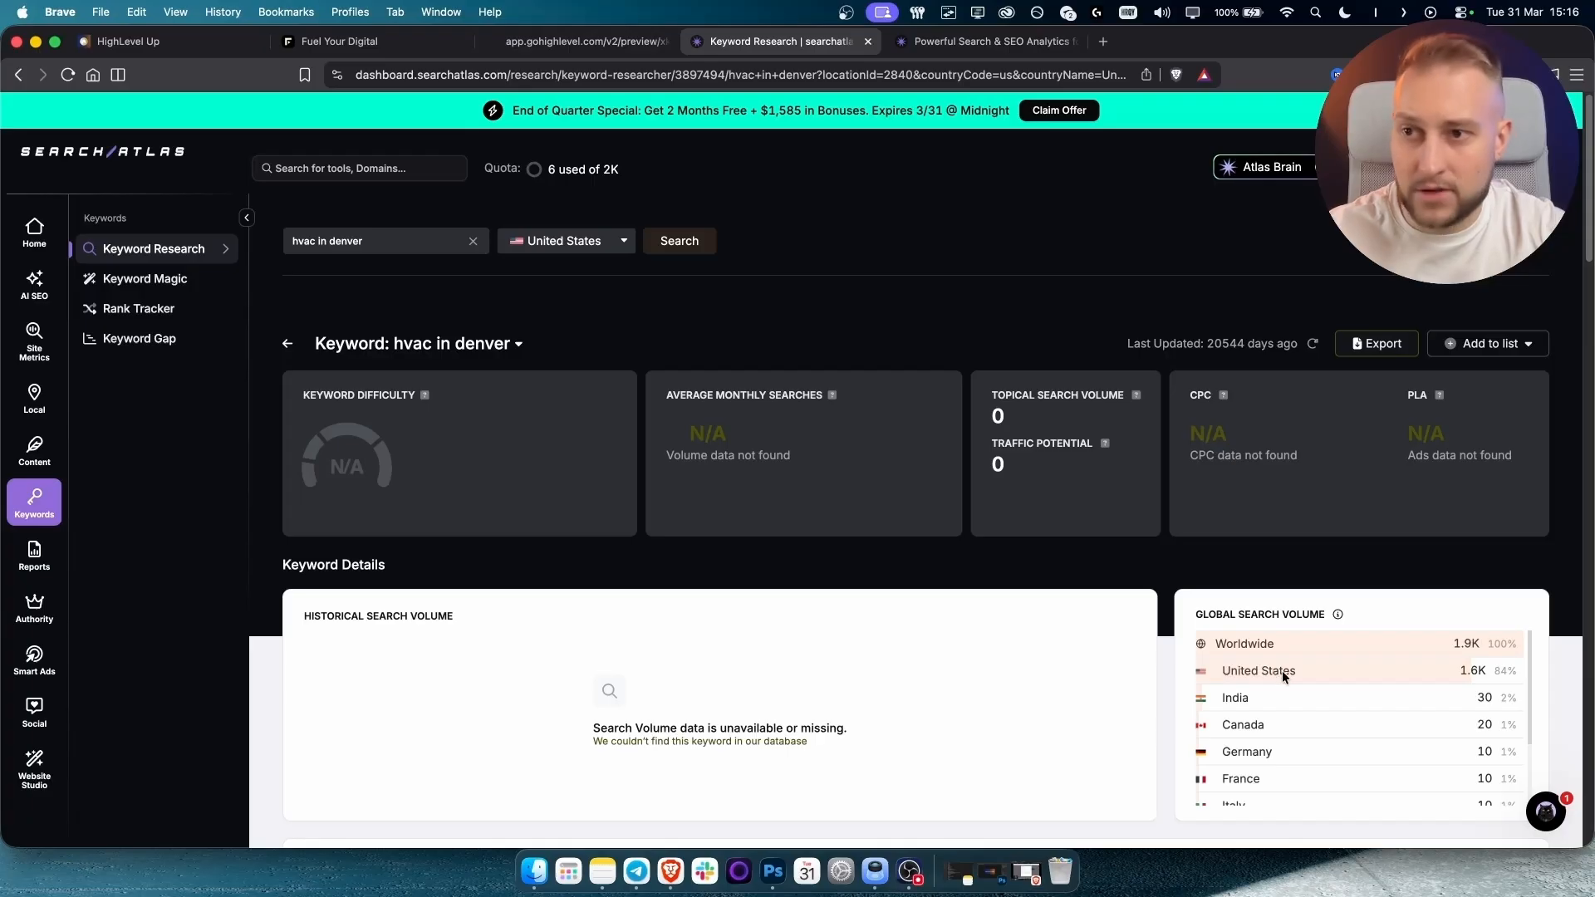
# Review the 'hvac in denver' report and go back to the Keyword Magic Tool start page.
pyautogui.scroll(-5, 660, 557)
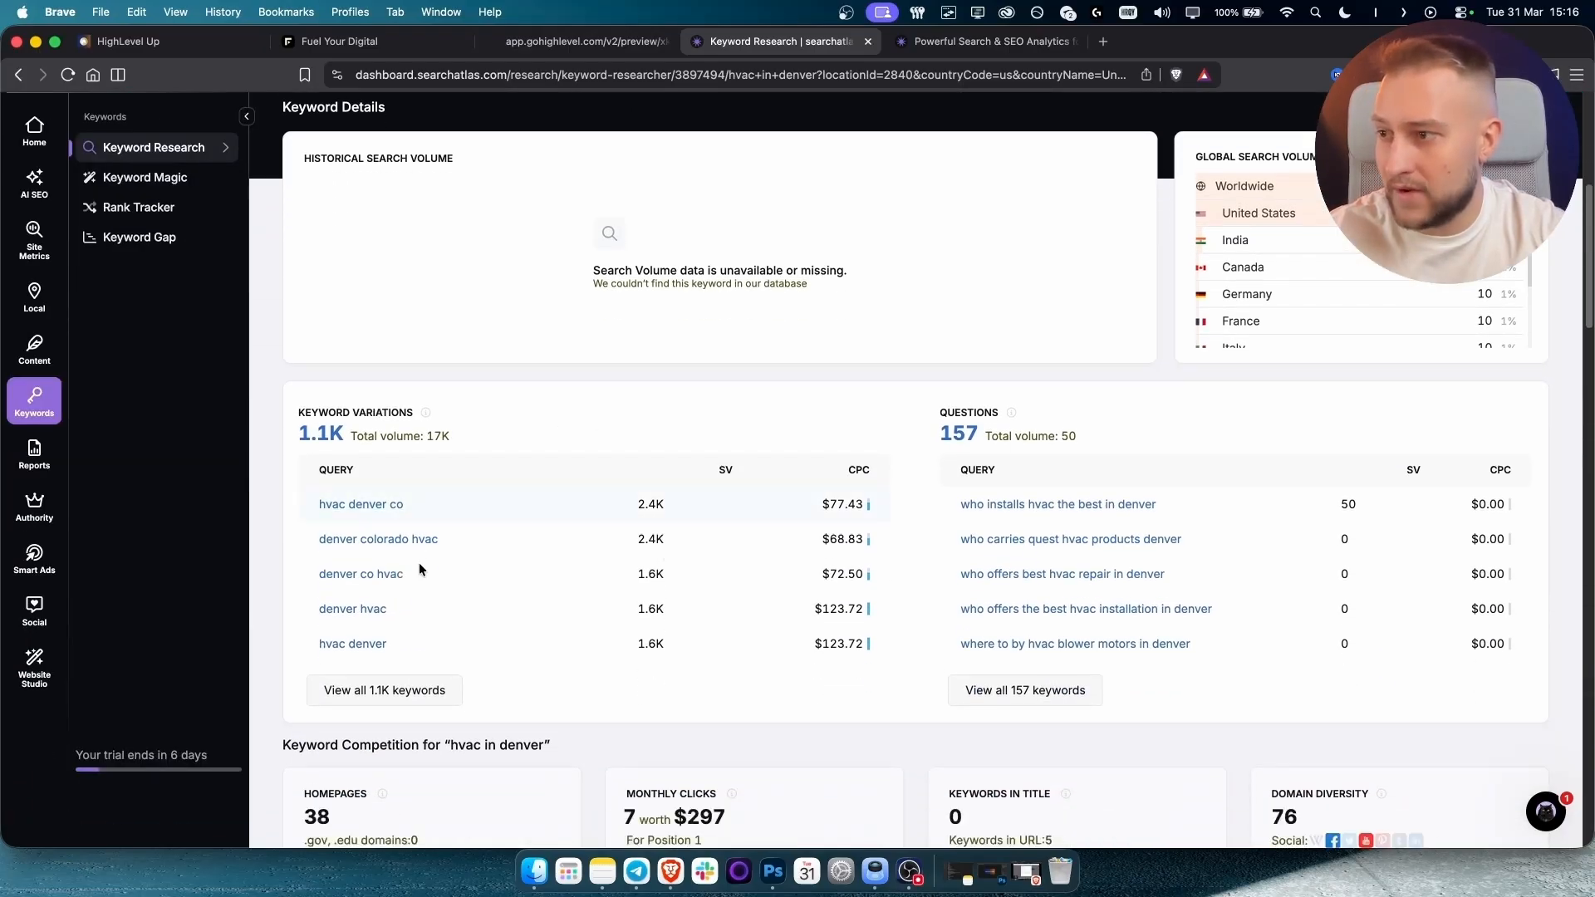
pyautogui.scroll(5, 426, 623)
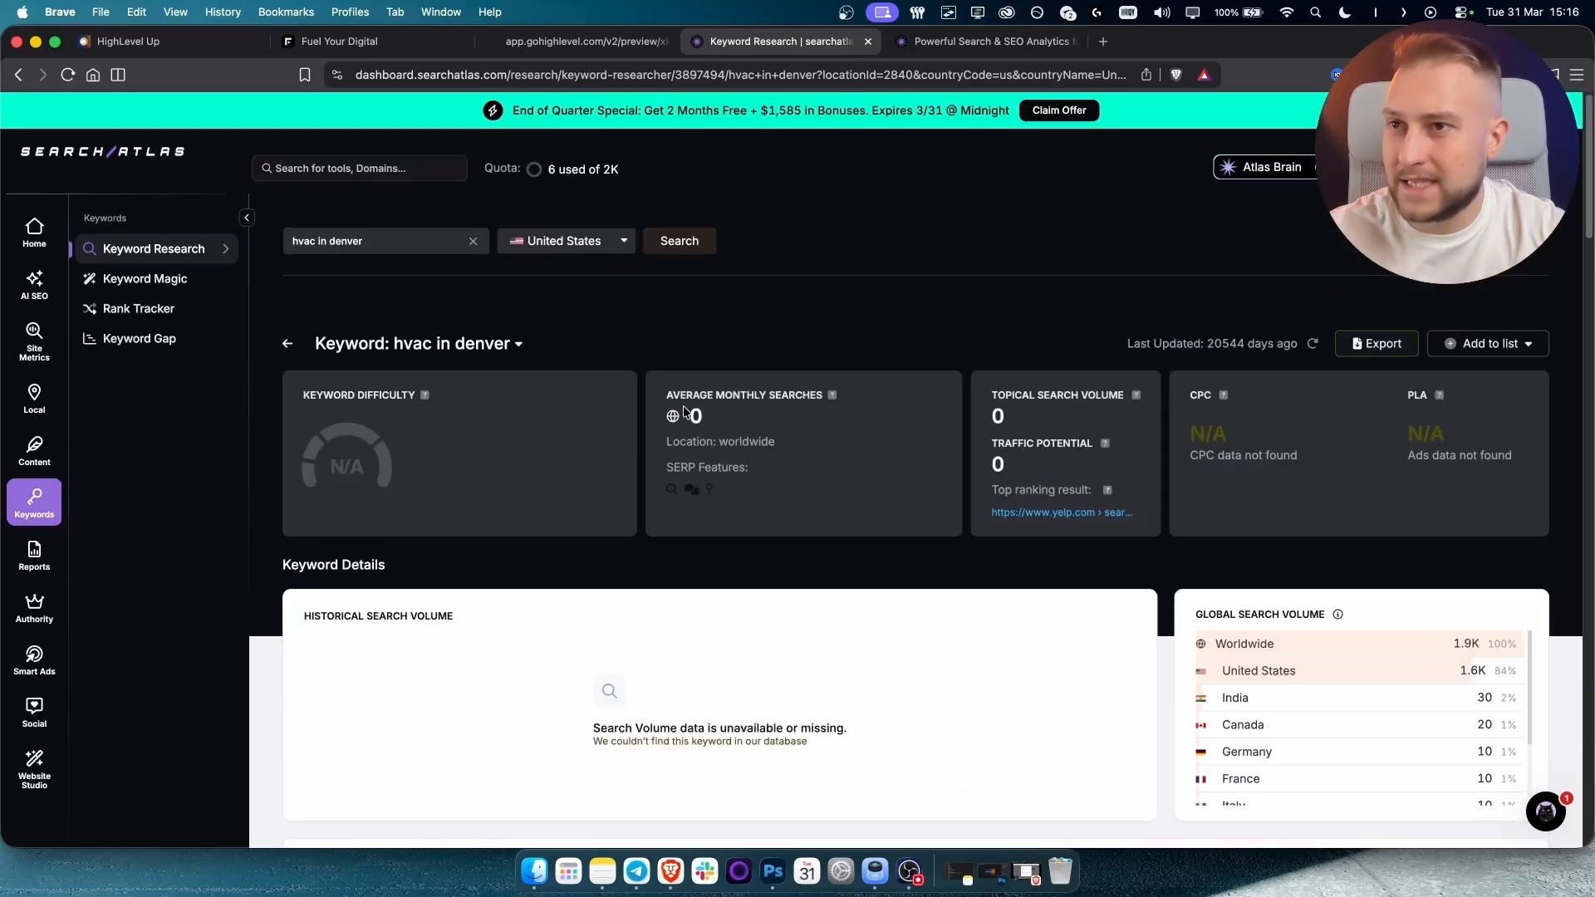
pyautogui.click(288, 346)
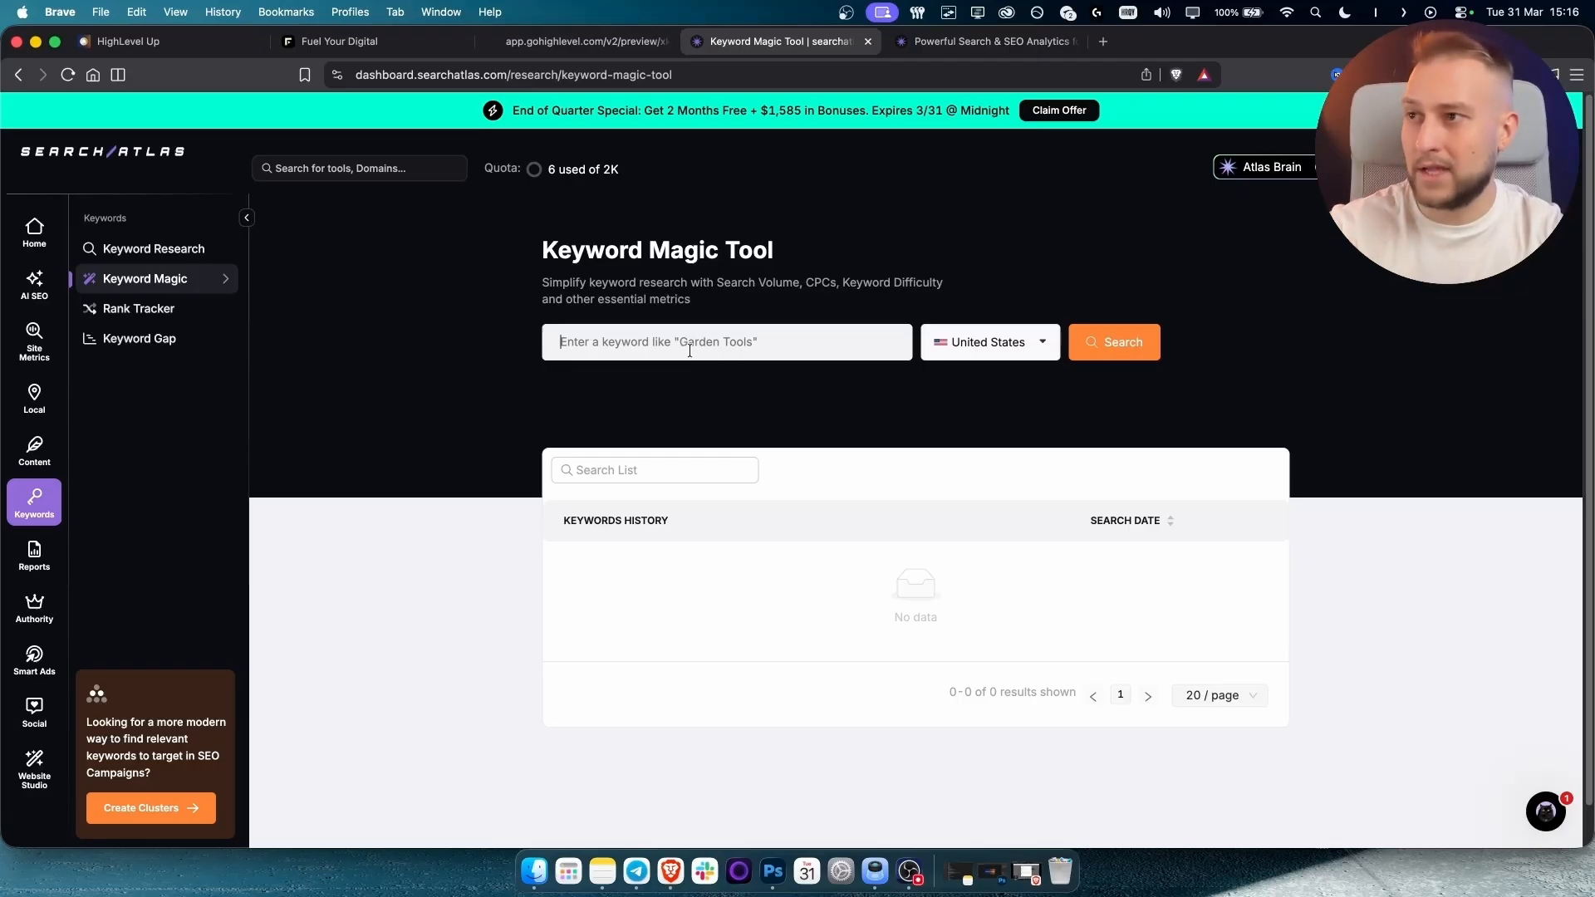
# Rerun the 'hvac denver' search and bring up the add-to-list options for 'hvac in denver'.
pyautogui.write('hvac de')
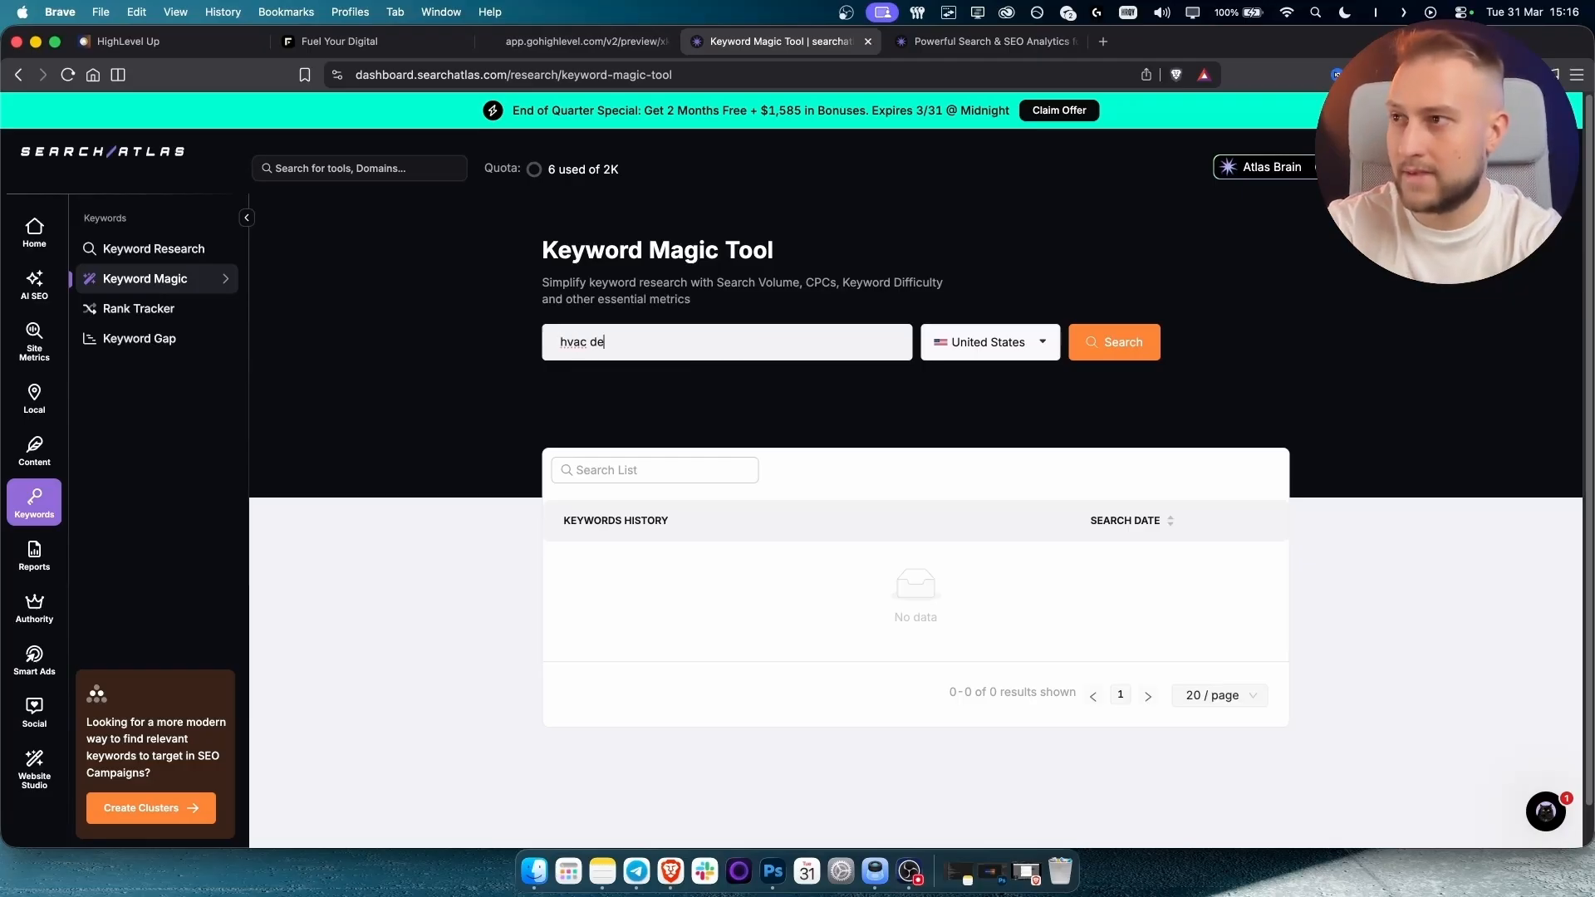
pyautogui.write('nver')
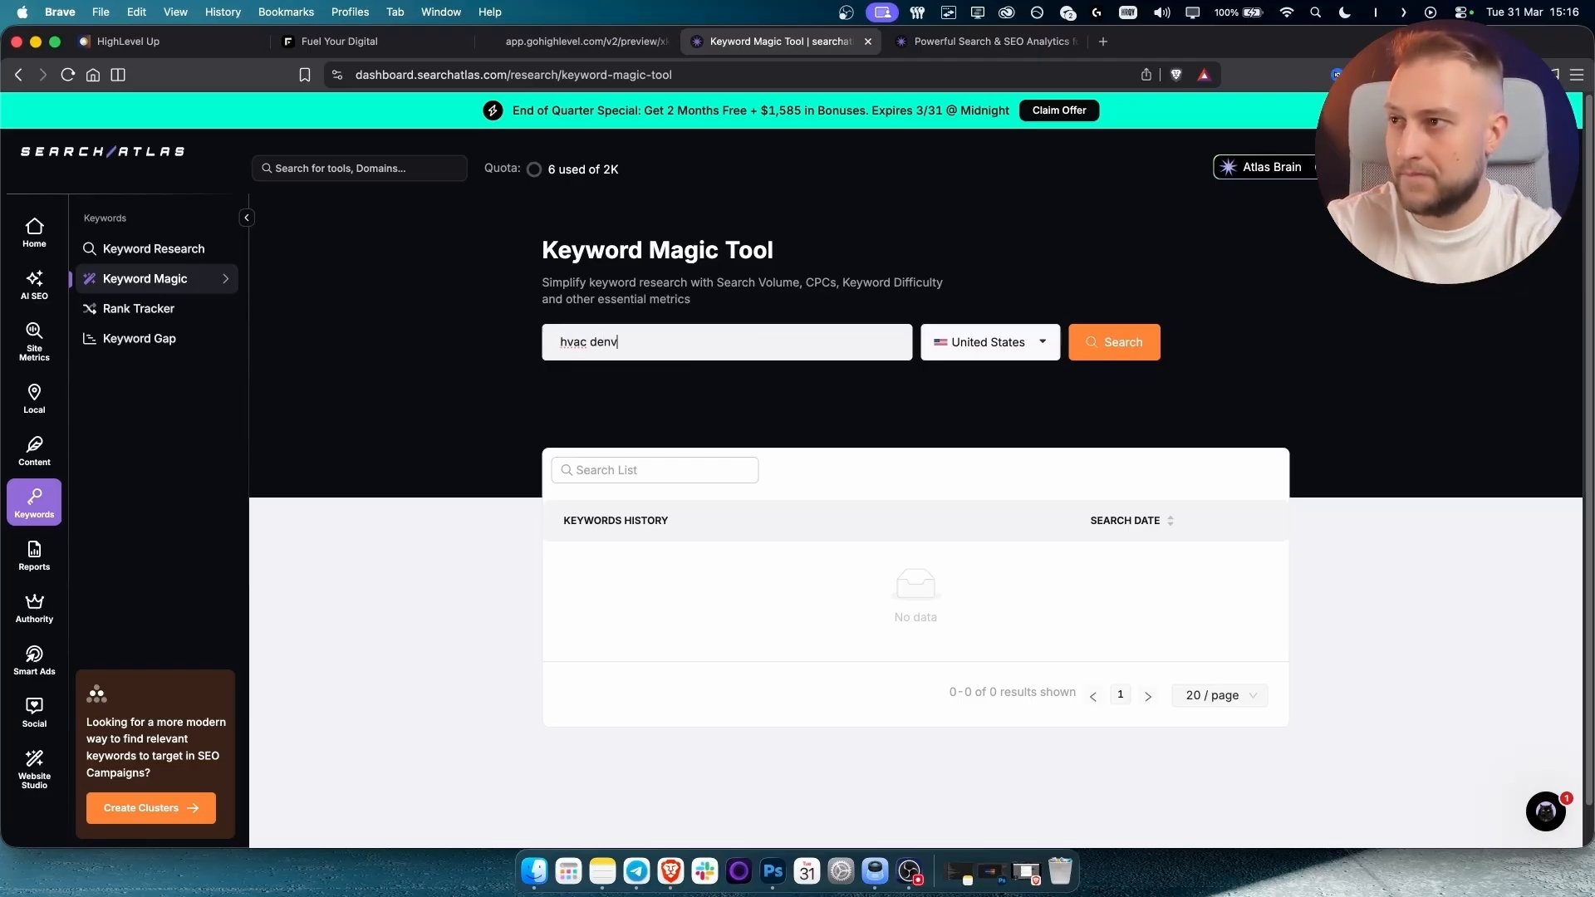
pyautogui.press('Return')
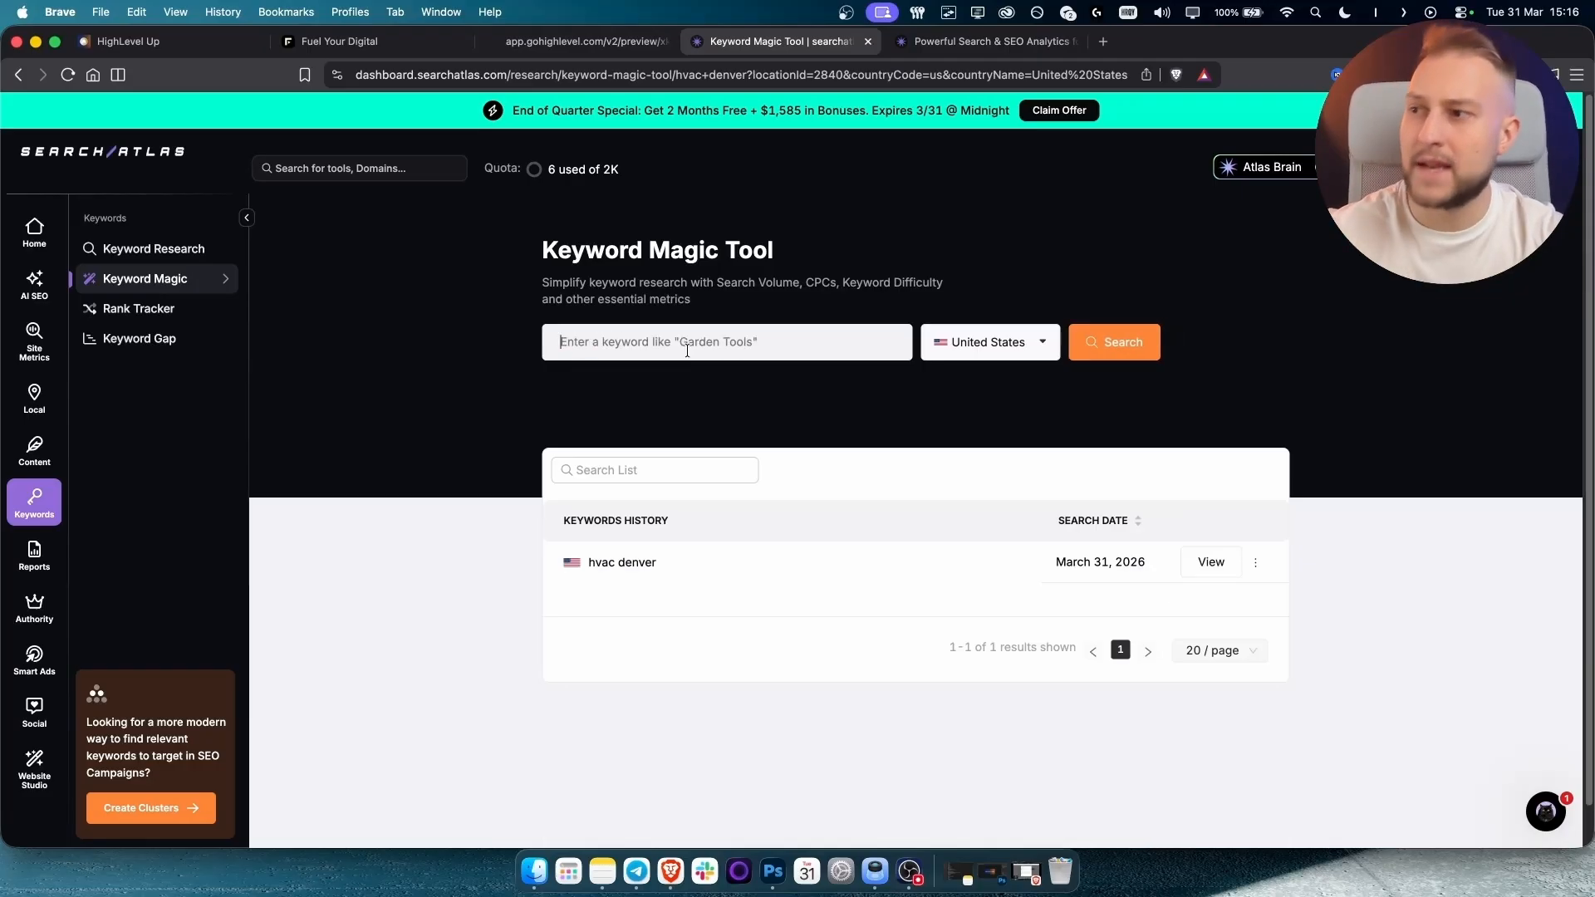
pyautogui.click(625, 555)
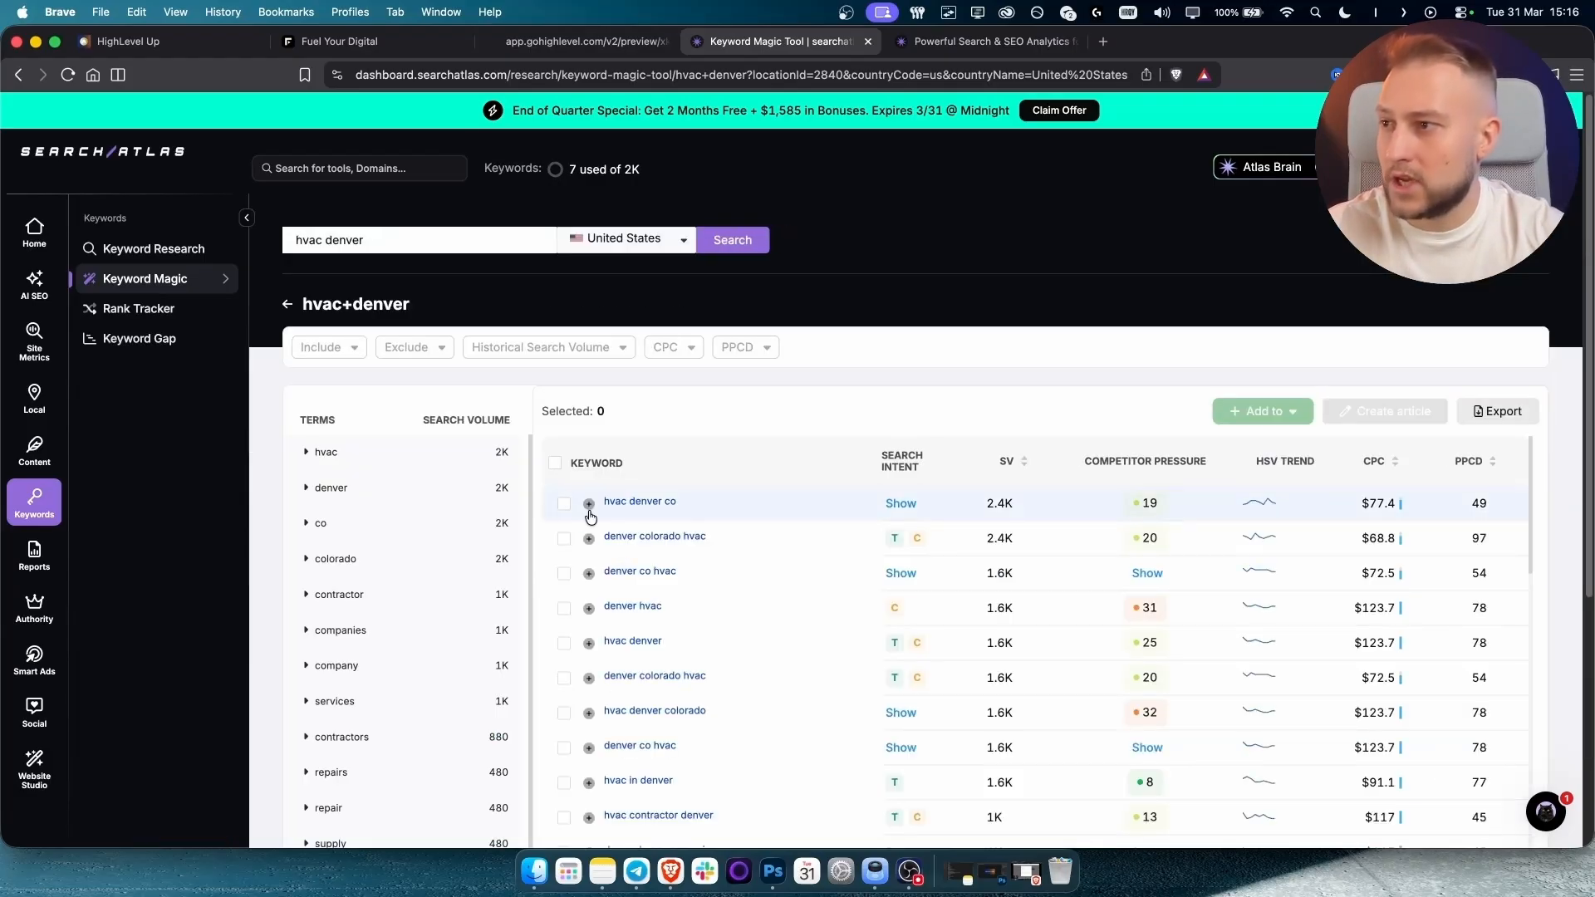
pyautogui.scroll(-3, 931, 648)
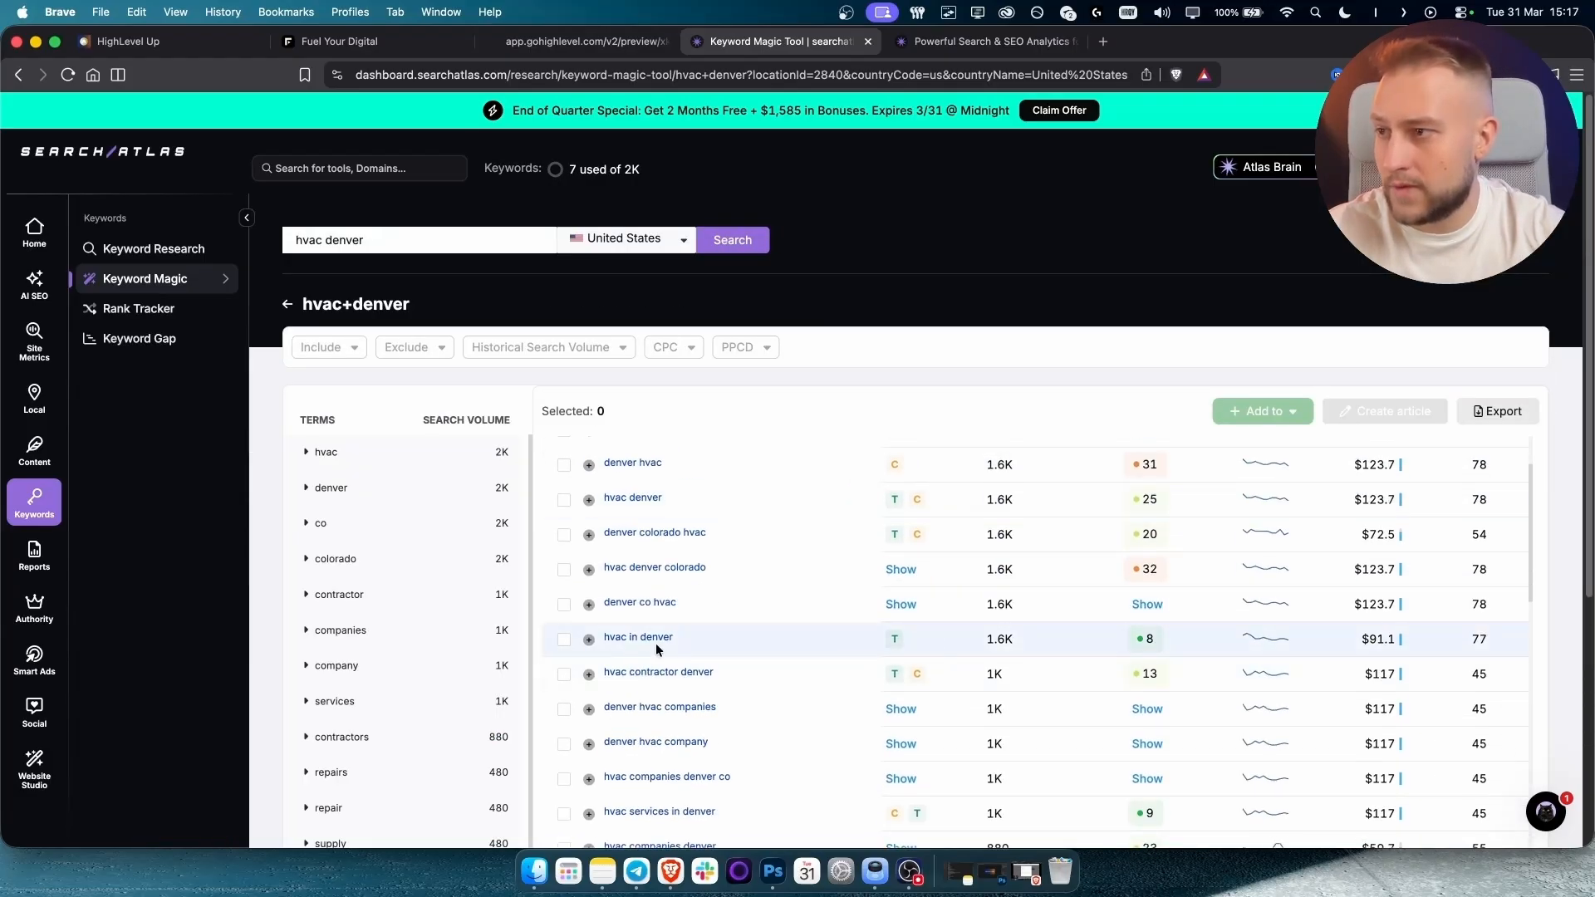
pyautogui.click(589, 642)
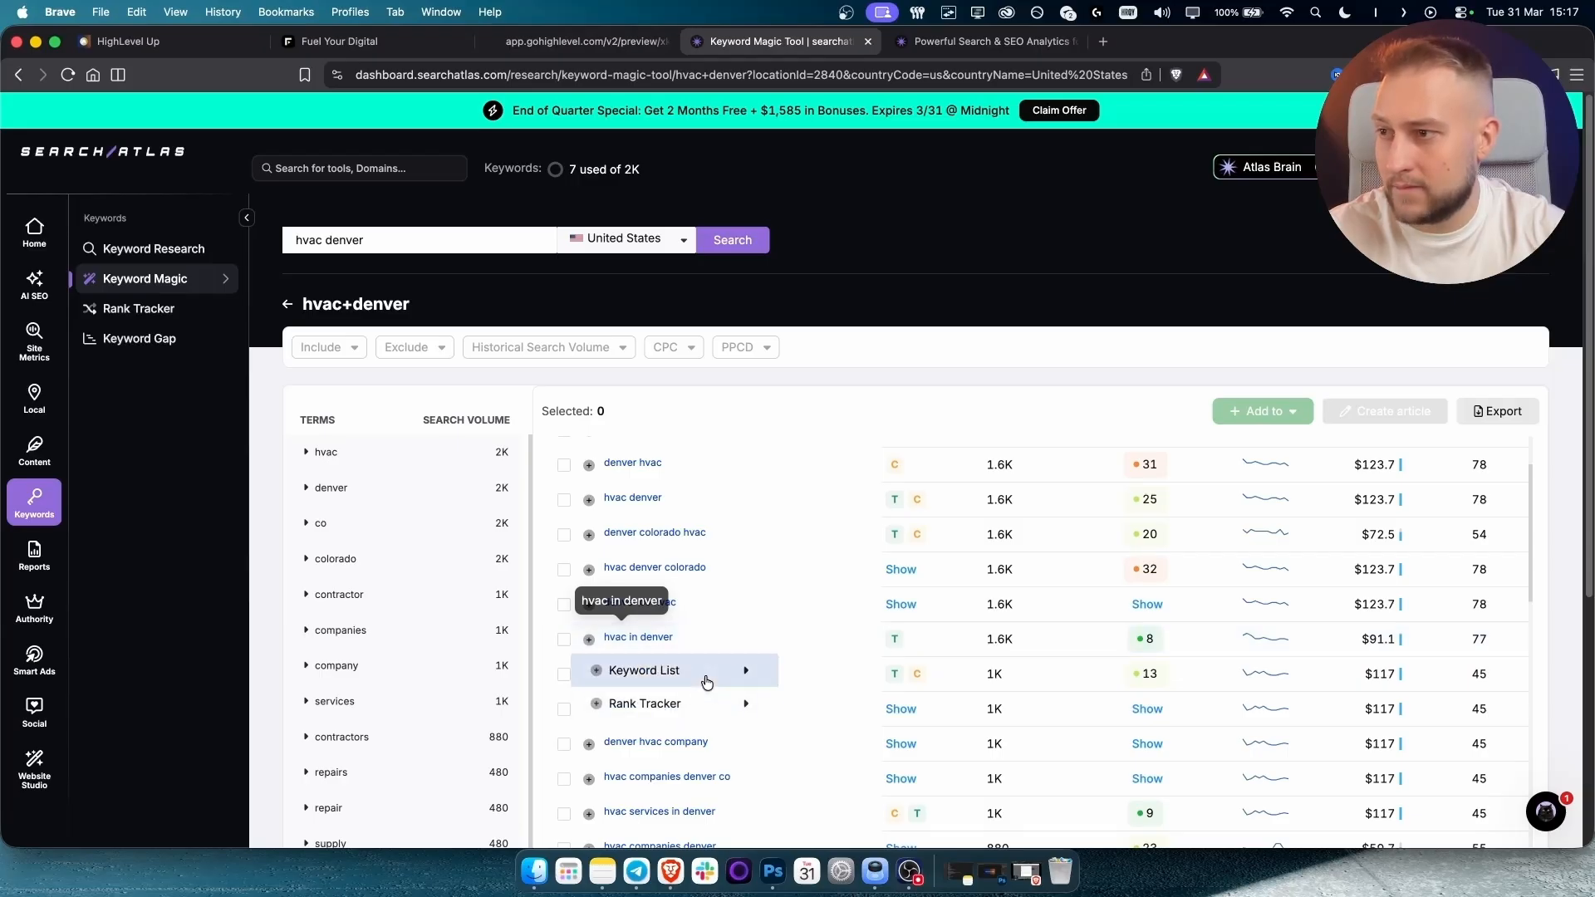
# Create a keyword list named 'HVAC DENVER', then return to the Keyword Magic start page.
pyautogui.moveTo(708, 680)
pyautogui.click(873, 790)
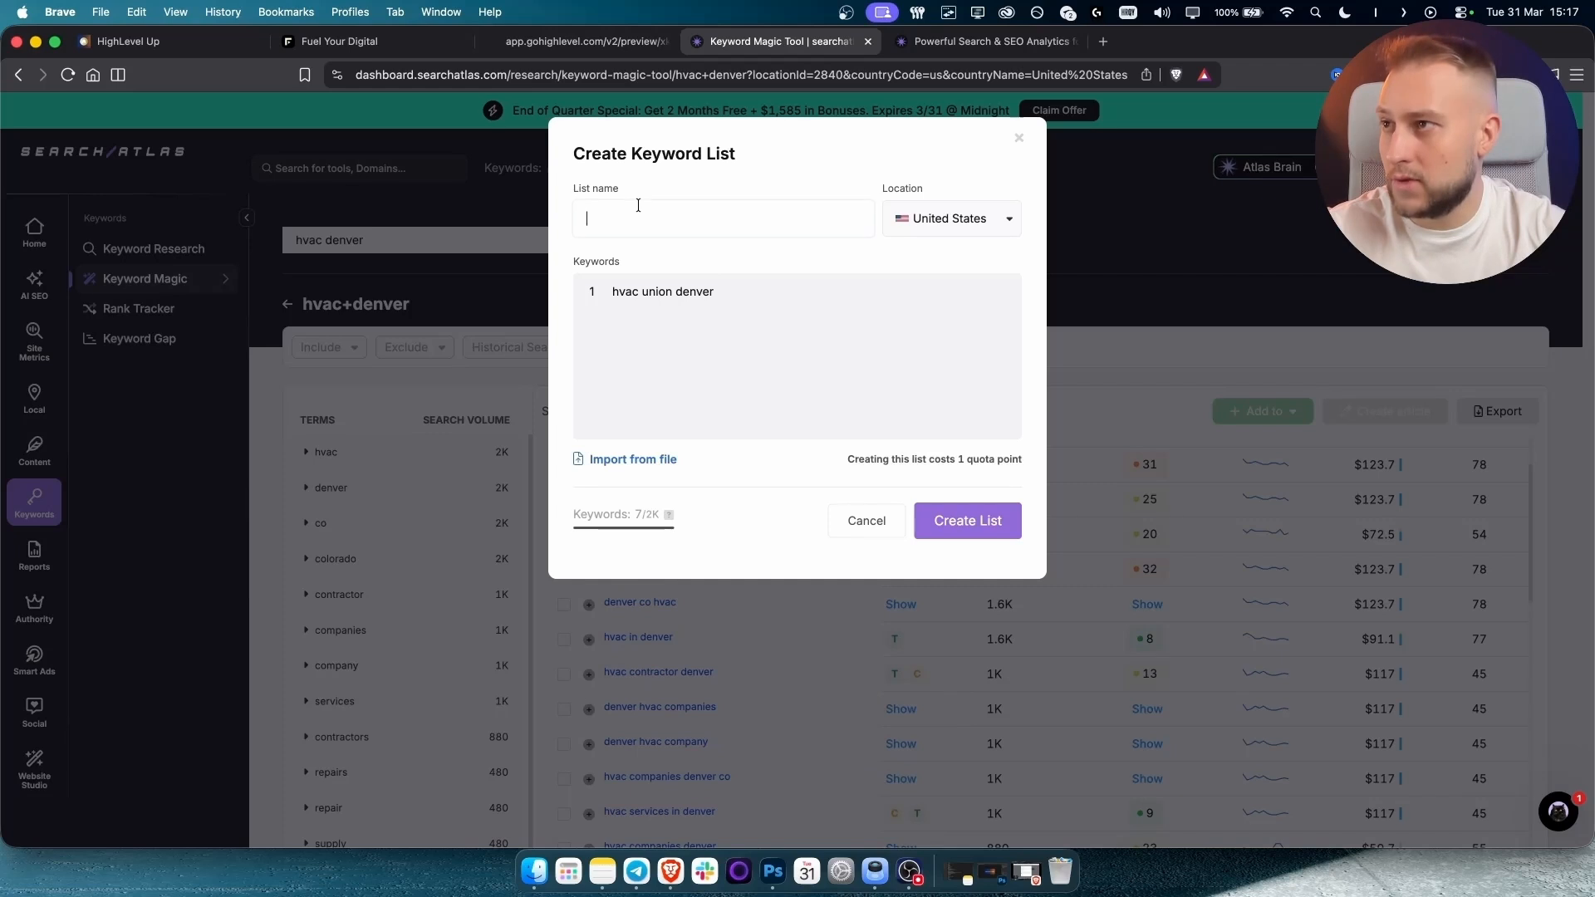
pyautogui.write('HVAC DENVER')
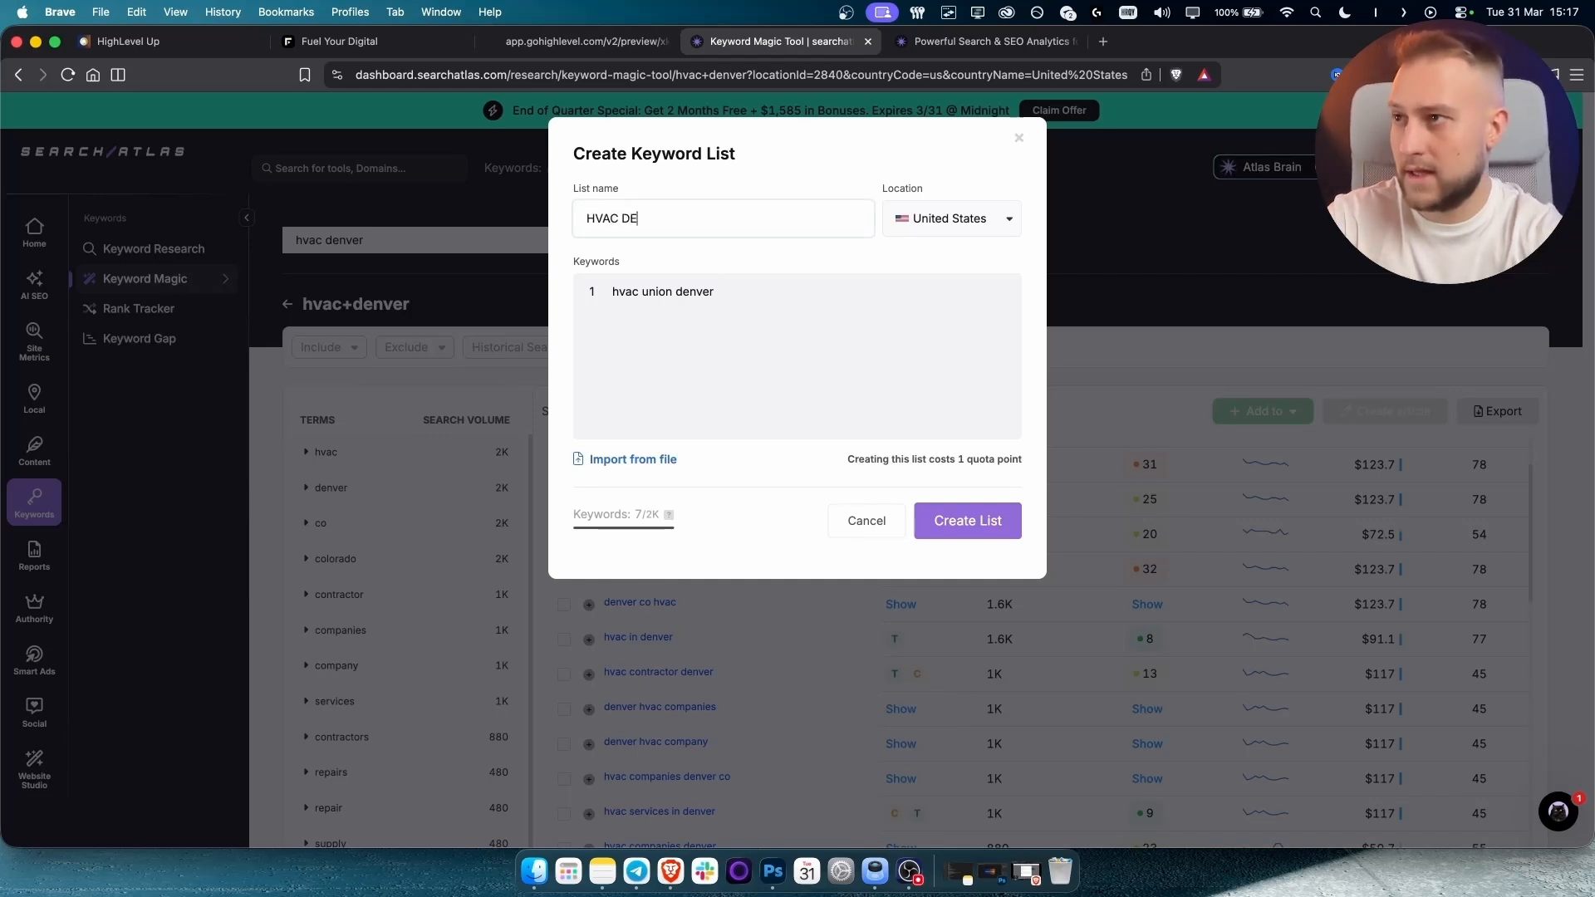
pyautogui.click(964, 521)
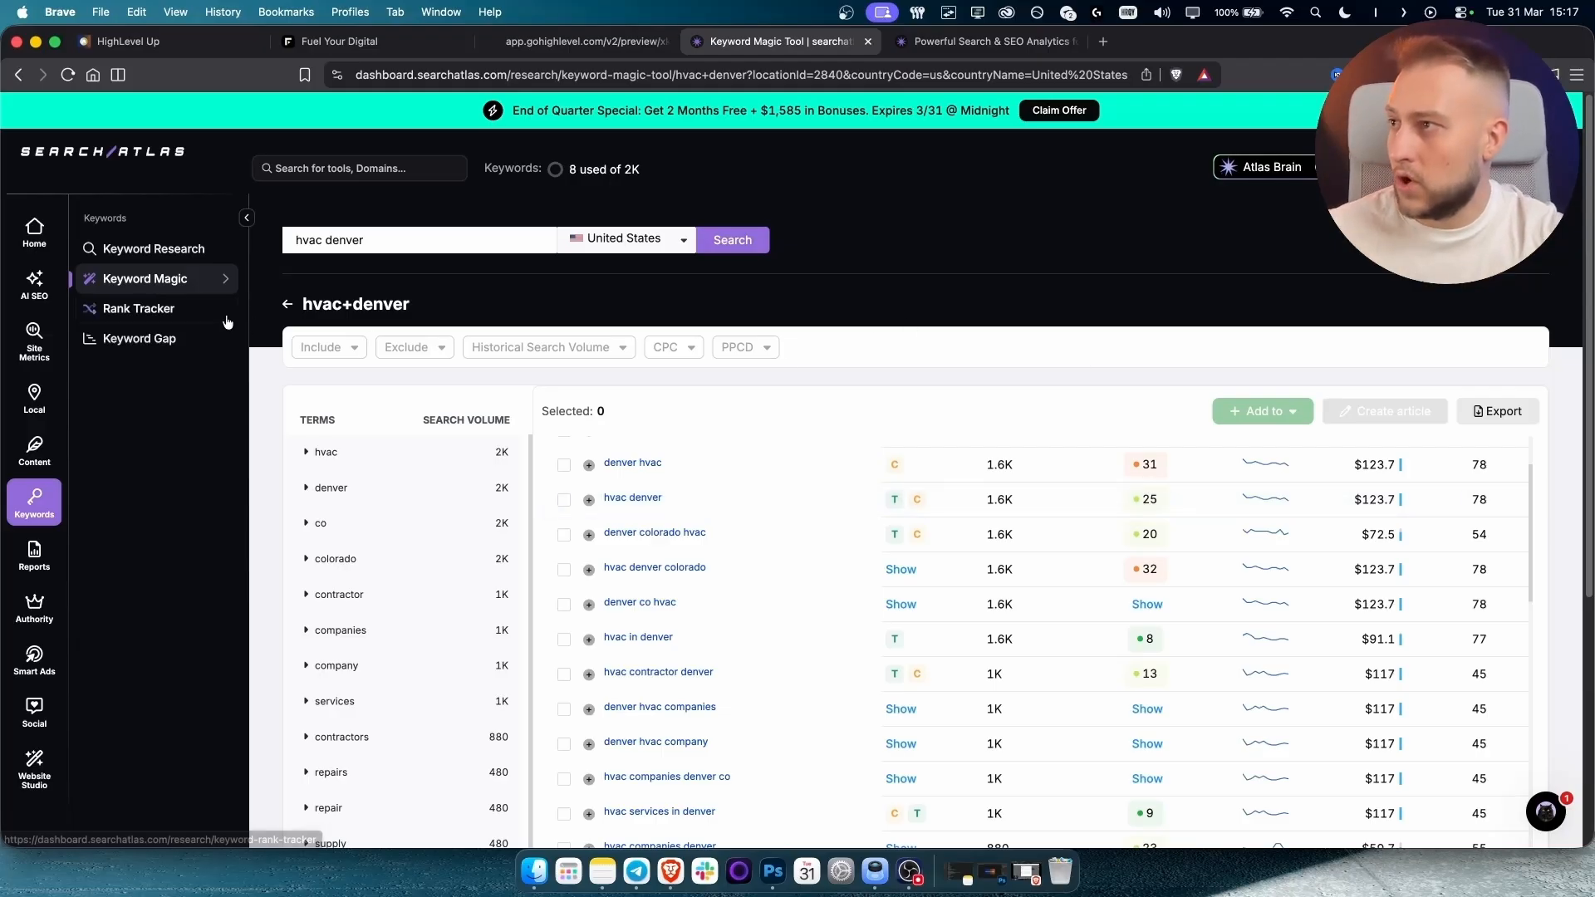
pyautogui.click(160, 278)
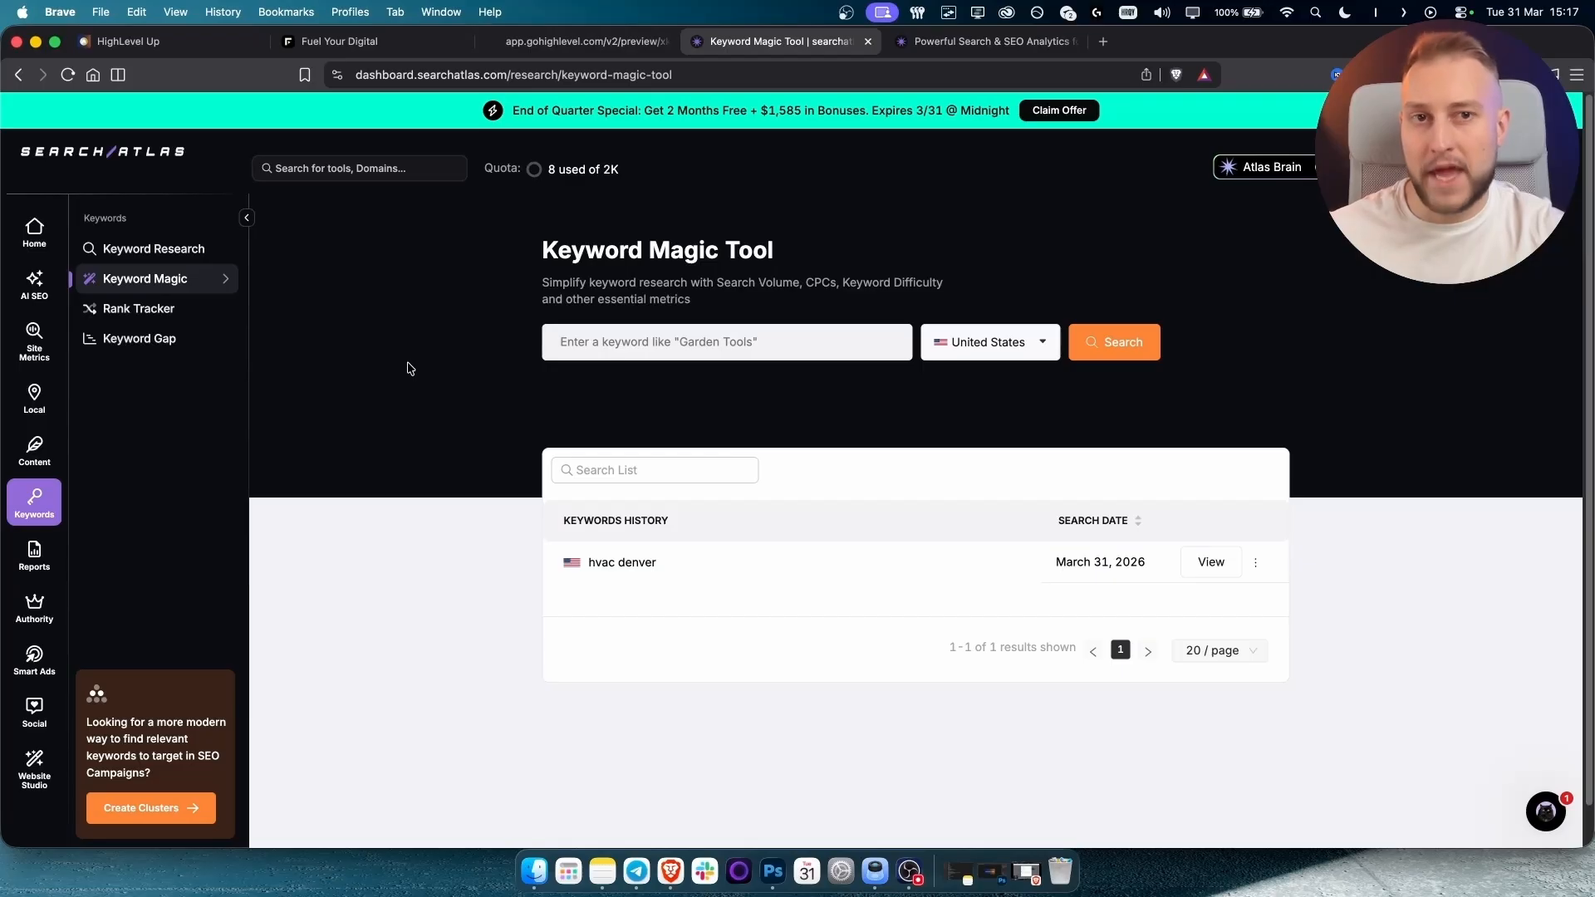
# Go back to the GoHighLevel HVAC funnel steps page showing the AC Installation overview.
pyautogui.click(544, 55)
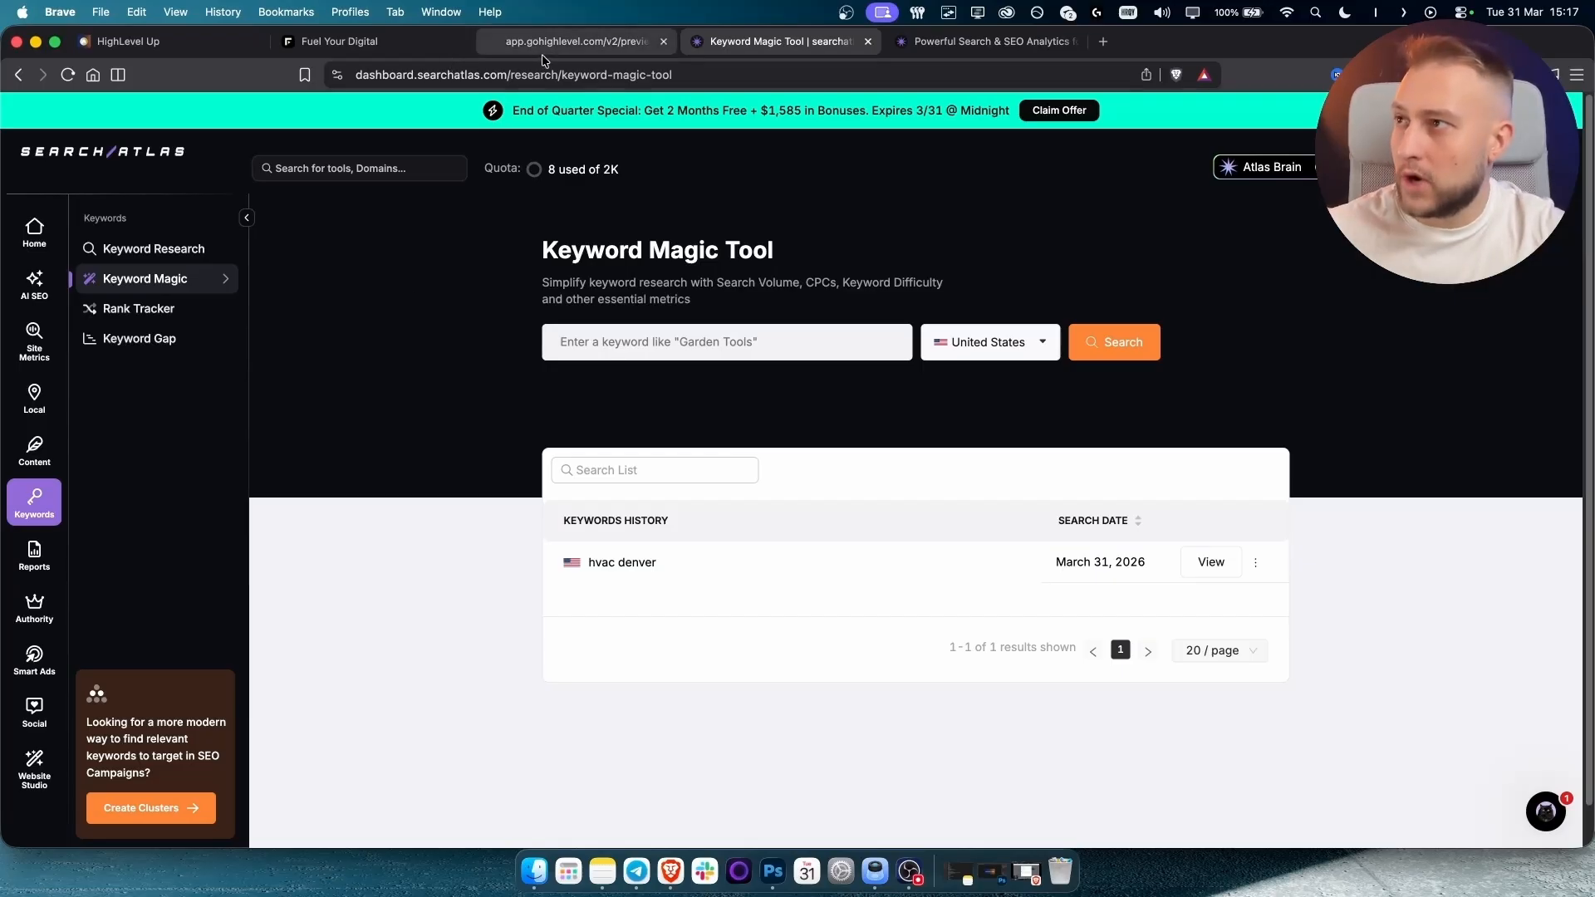
pyautogui.click(341, 41)
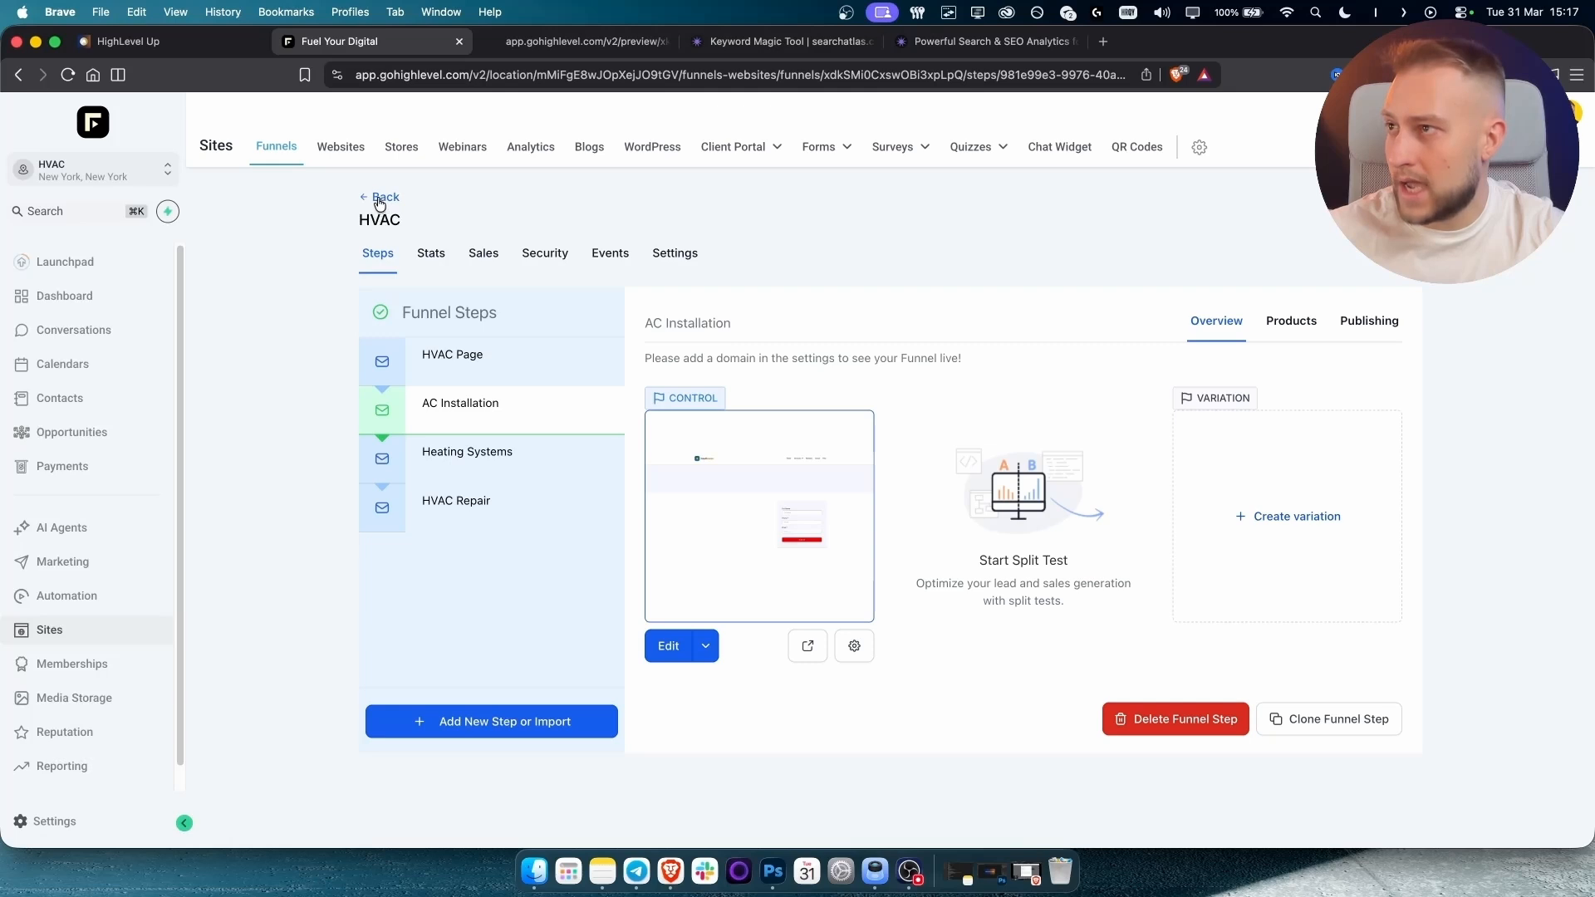
pyautogui.moveTo(361, 222); pyautogui.dragTo(452, 221)
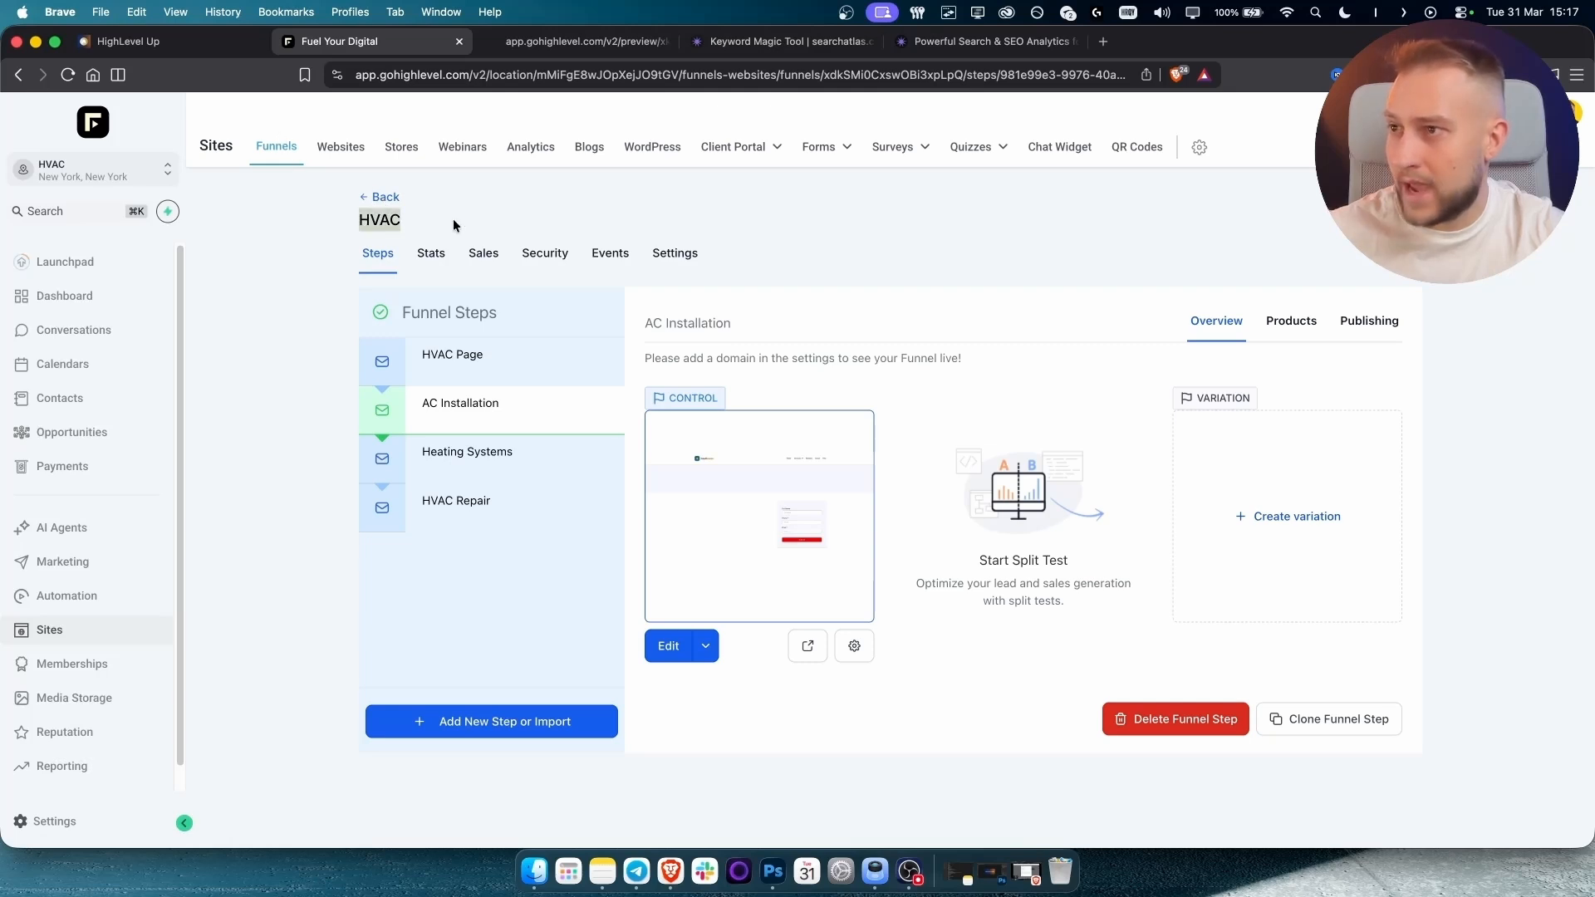
pyautogui.click(453, 221)
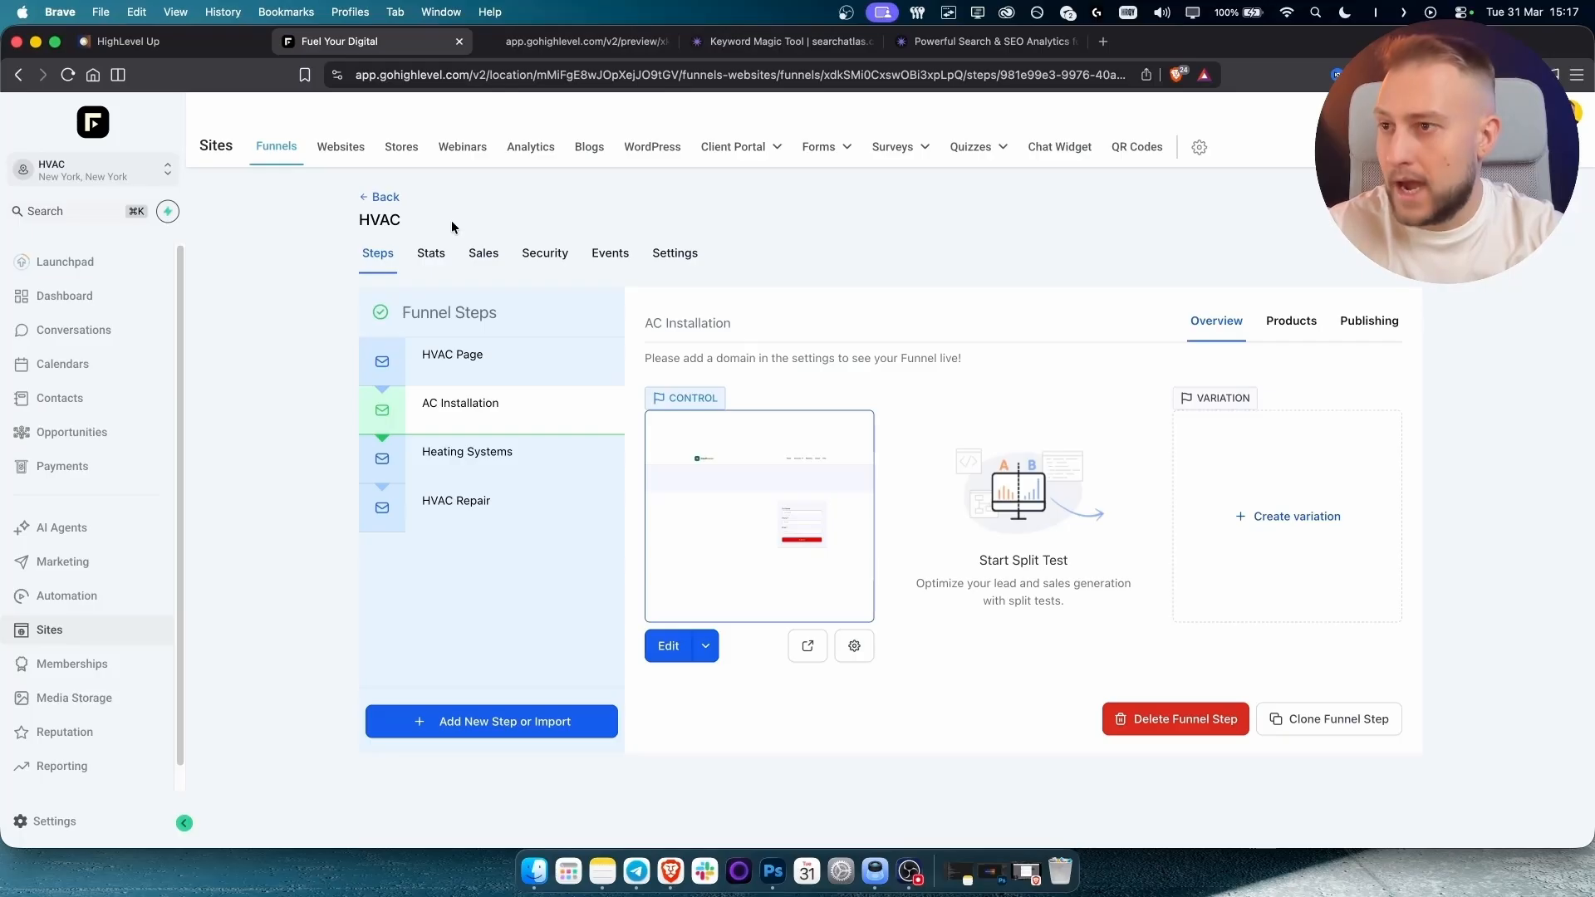
# Open the AC Installation step in the page editor.
pyautogui.click(670, 648)
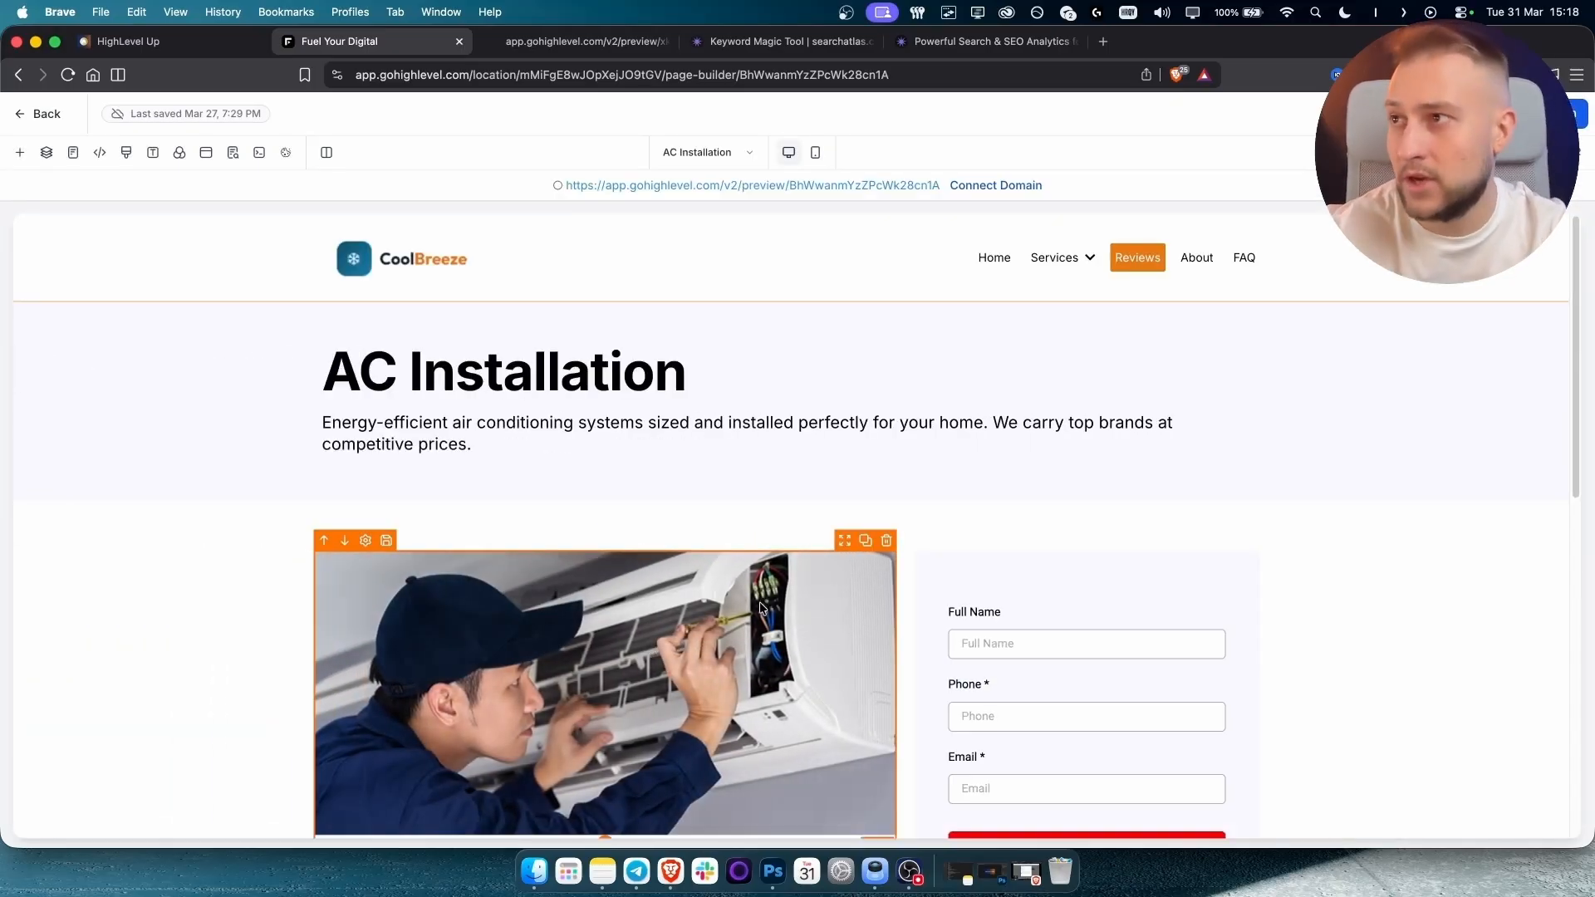
# Open the HVAC Page in the editor and select the headline 'Keep Your Home Cool In Summer'.
pyautogui.click(708, 155)
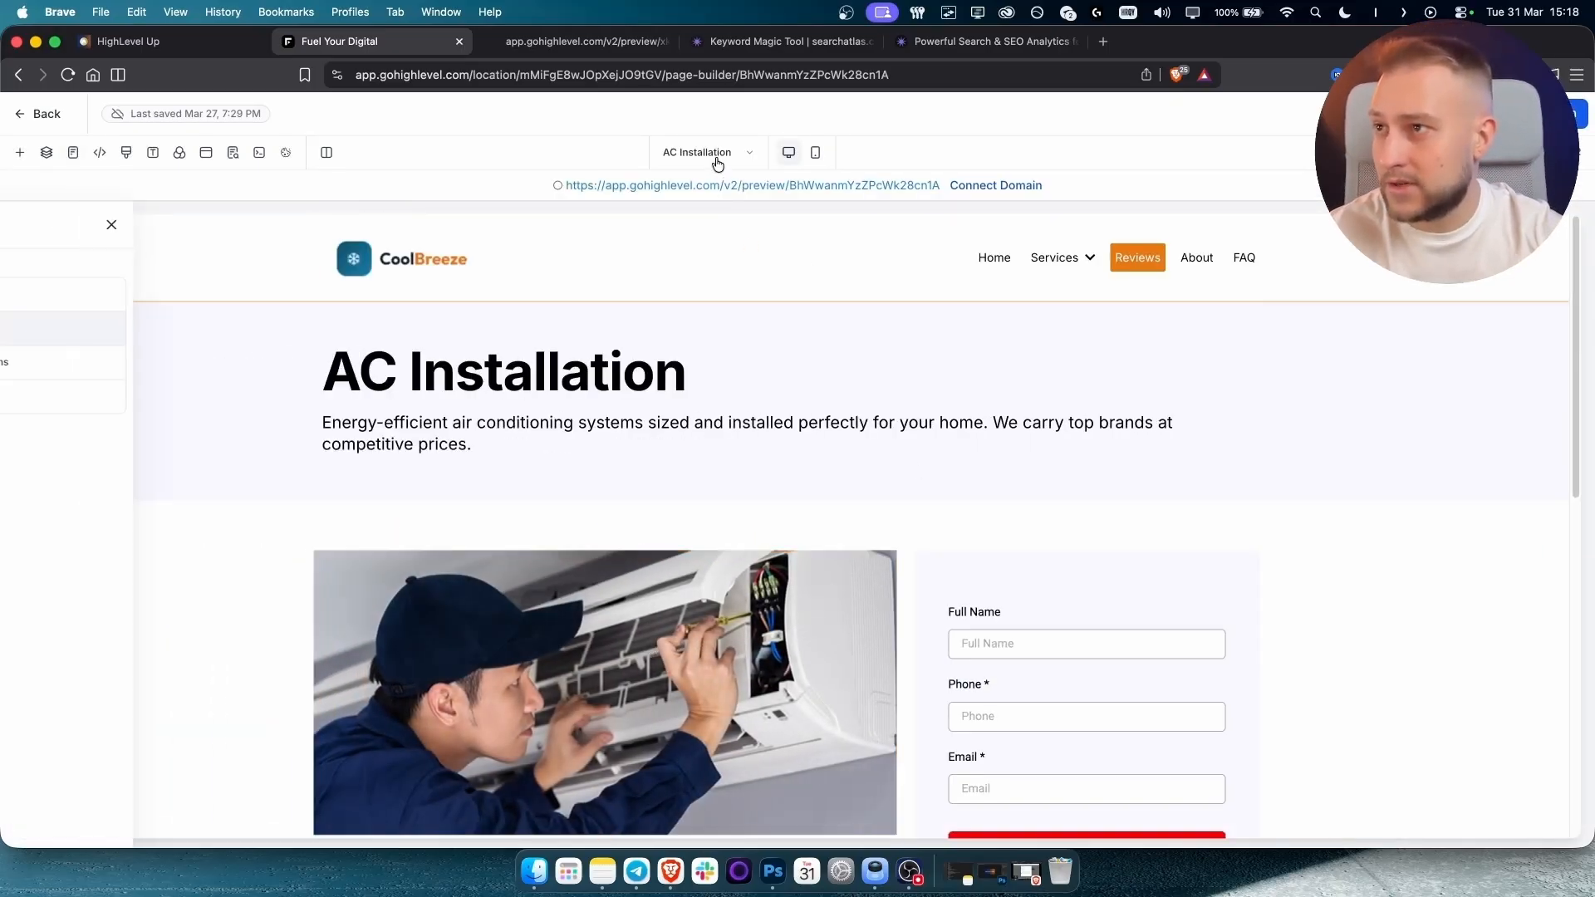
pyautogui.click(84, 295)
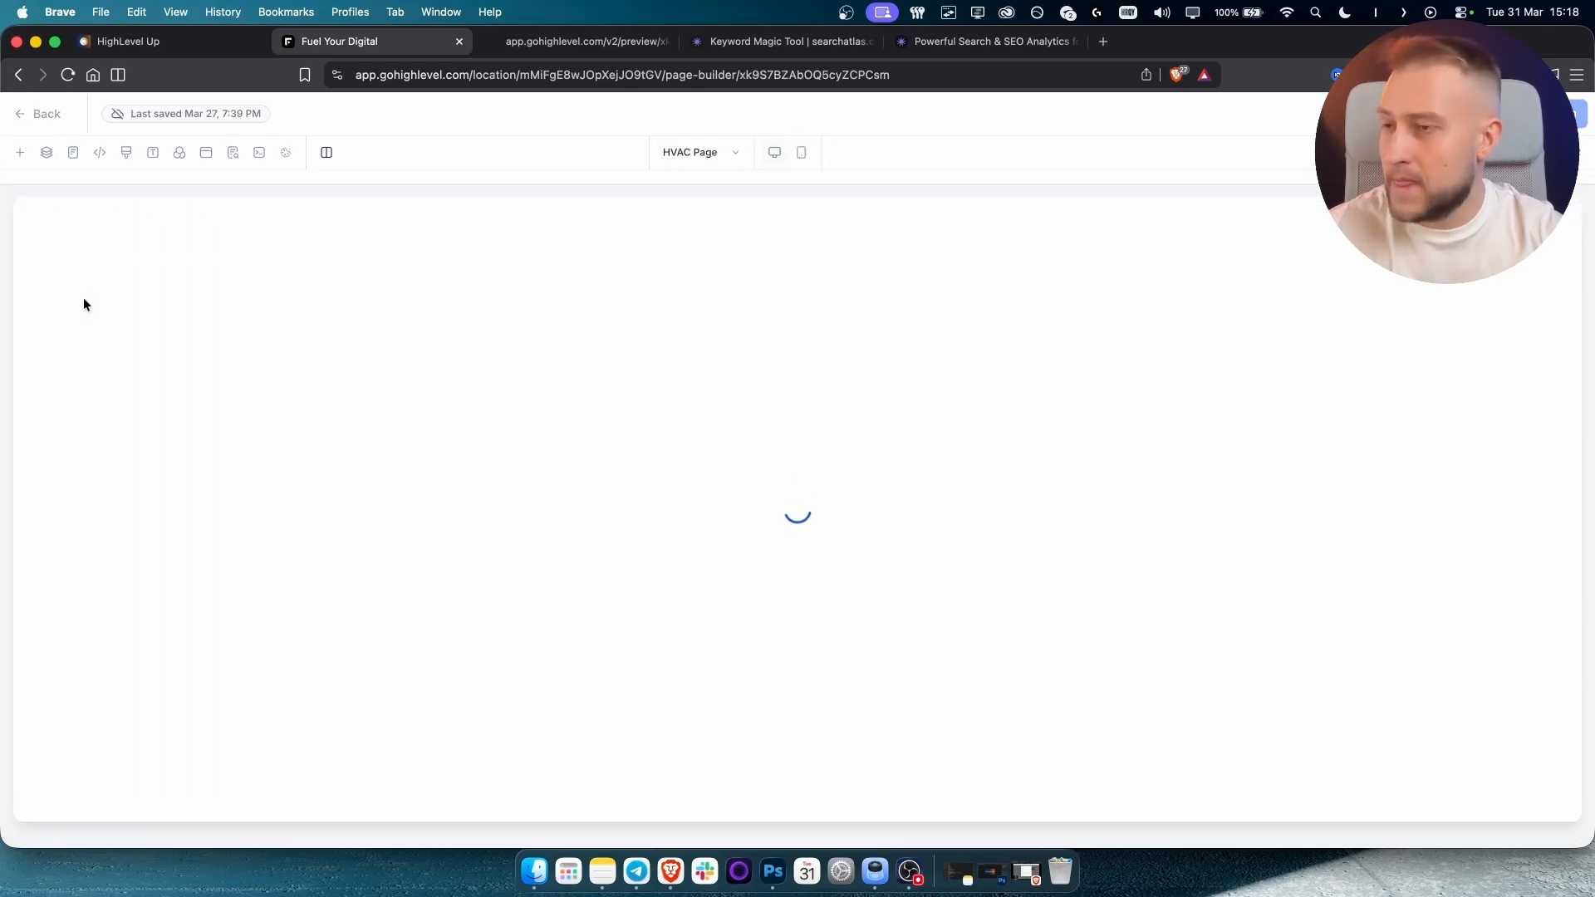
pyautogui.scroll(-1, 573, 440)
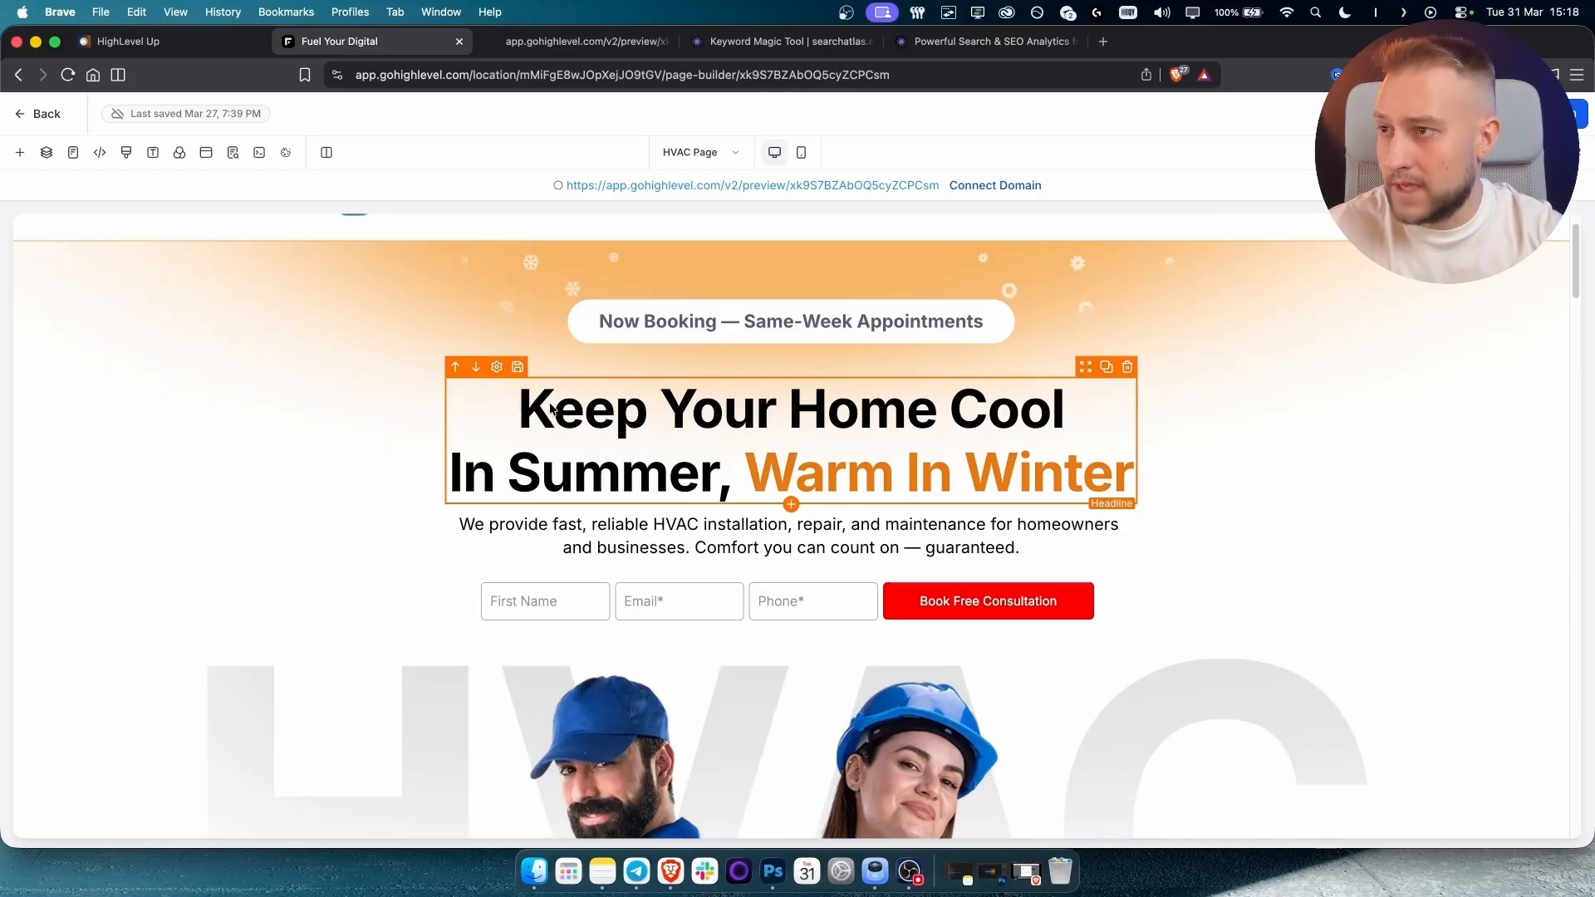
pyautogui.moveTo(553, 412); pyautogui.dragTo(625, 391)
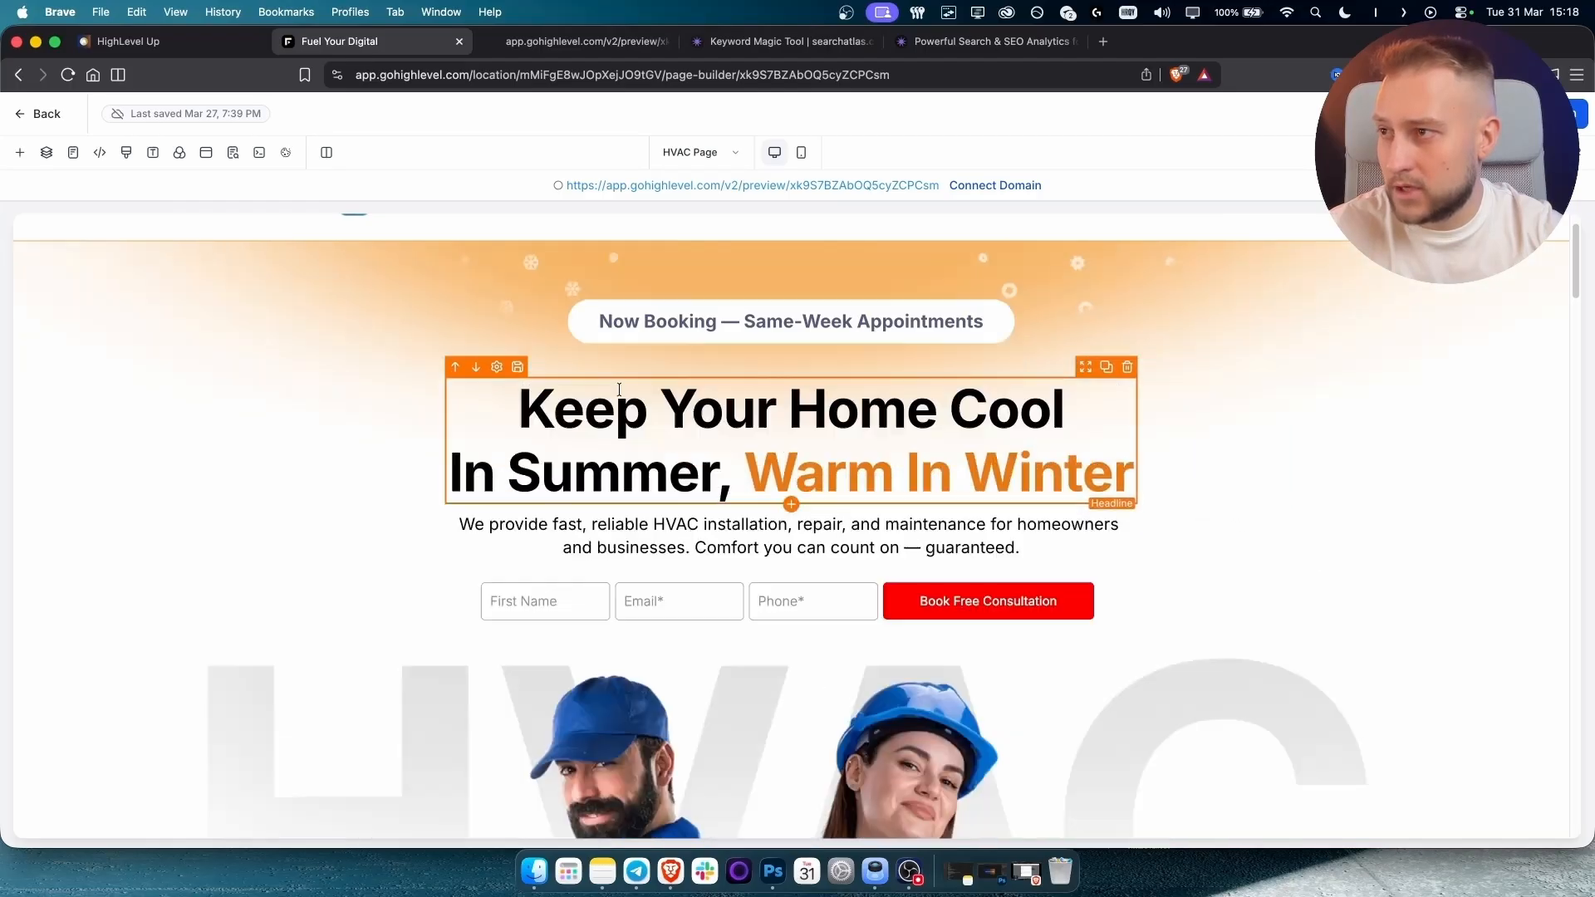
pyautogui.click(689, 417)
pyautogui.moveTo(586, 472); pyautogui.dragTo(400, 420)
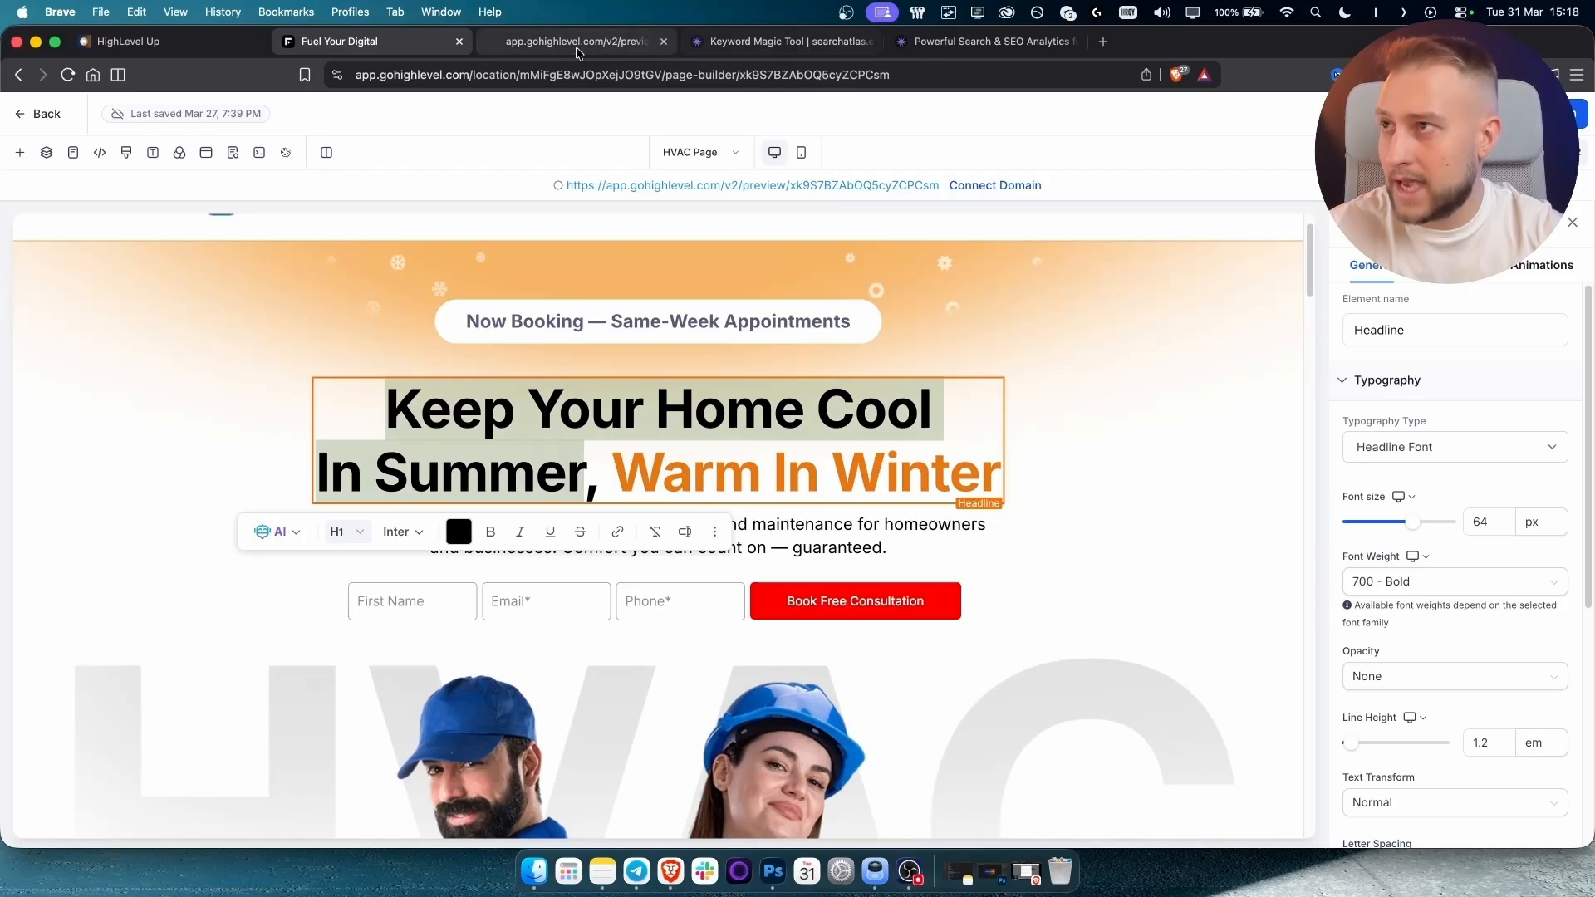
pyautogui.click(781, 46)
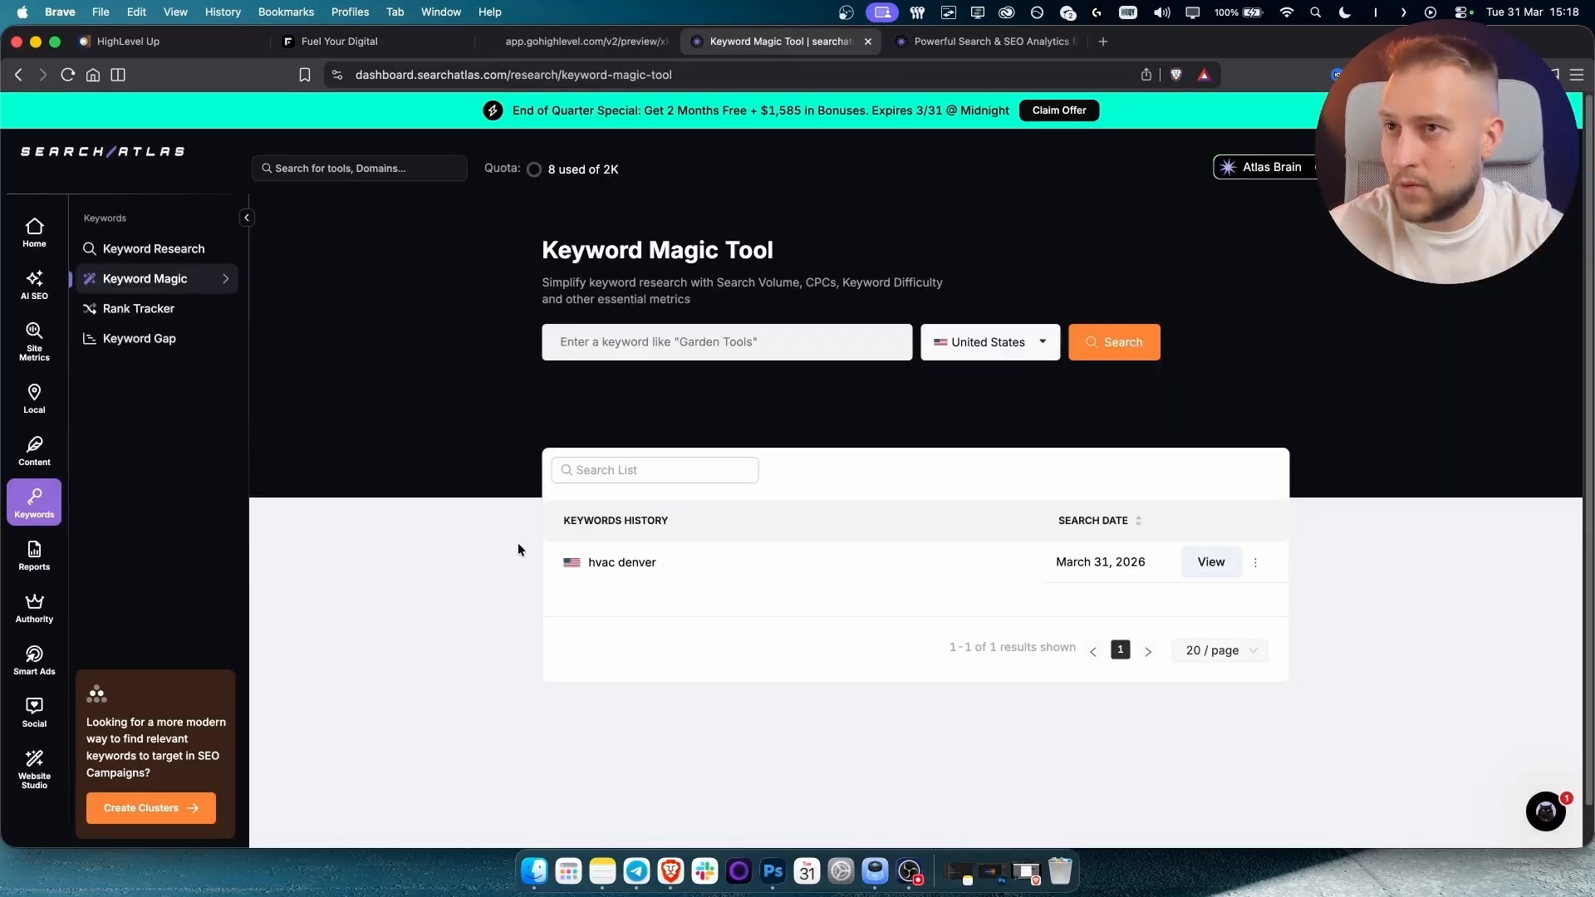
pyautogui.click(357, 46)
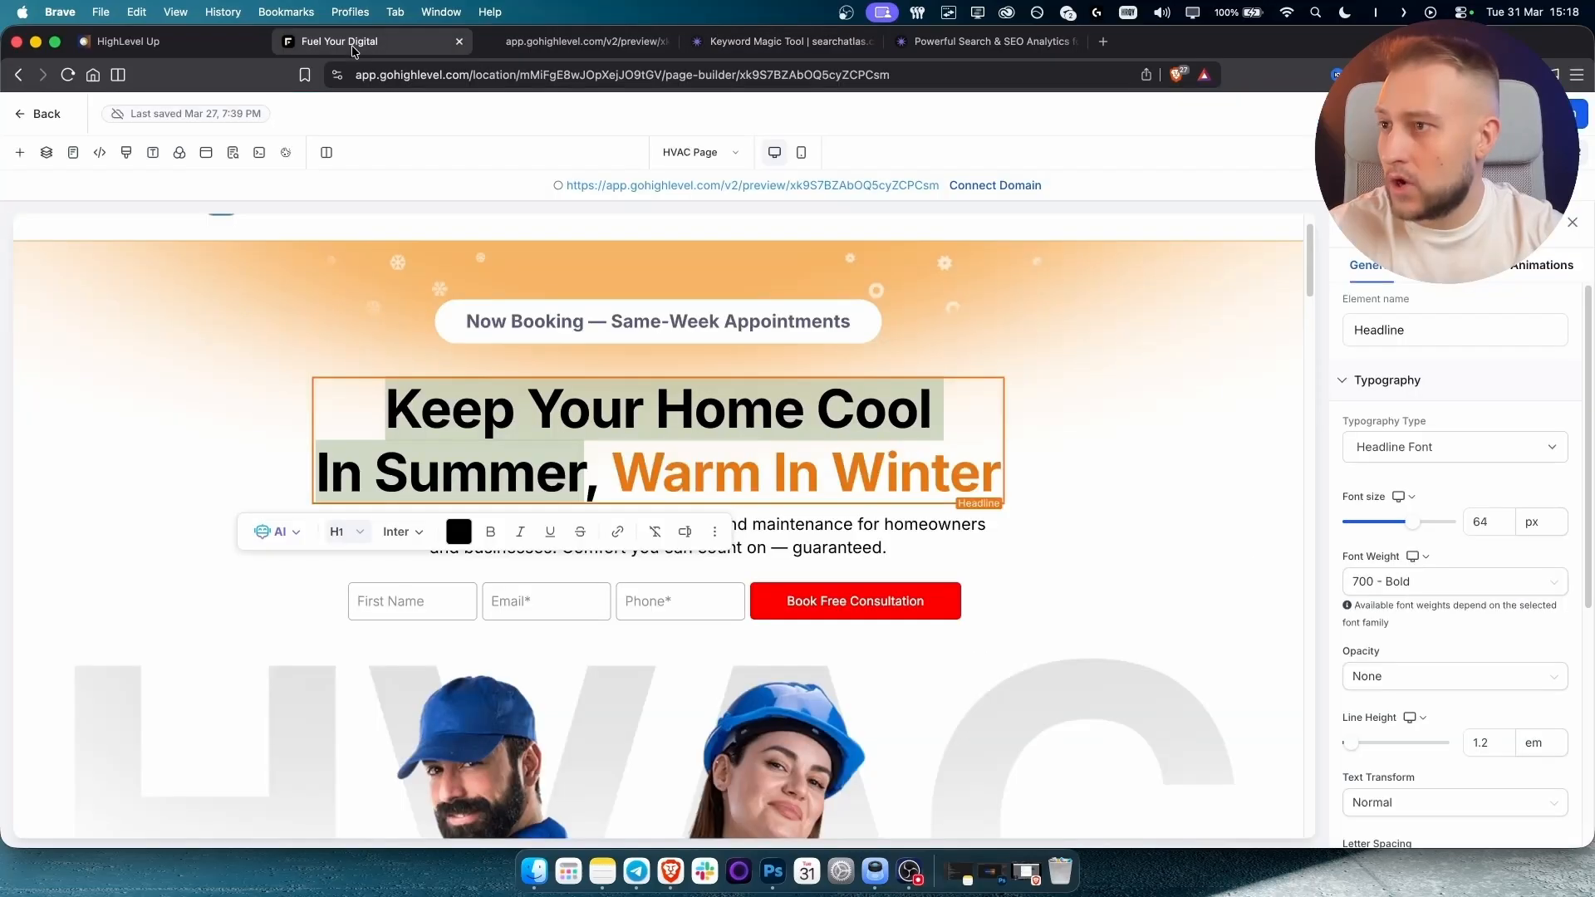
pyautogui.click(547, 441)
pyautogui.moveTo(586, 474); pyautogui.dragTo(399, 405)
# Rewrite the hero headline to 'Best HVAC Service in Denver. 100% Satisfaction!'.
pyautogui.write('BE')
pyautogui.press('BackSpace')
pyautogui.write('est ')
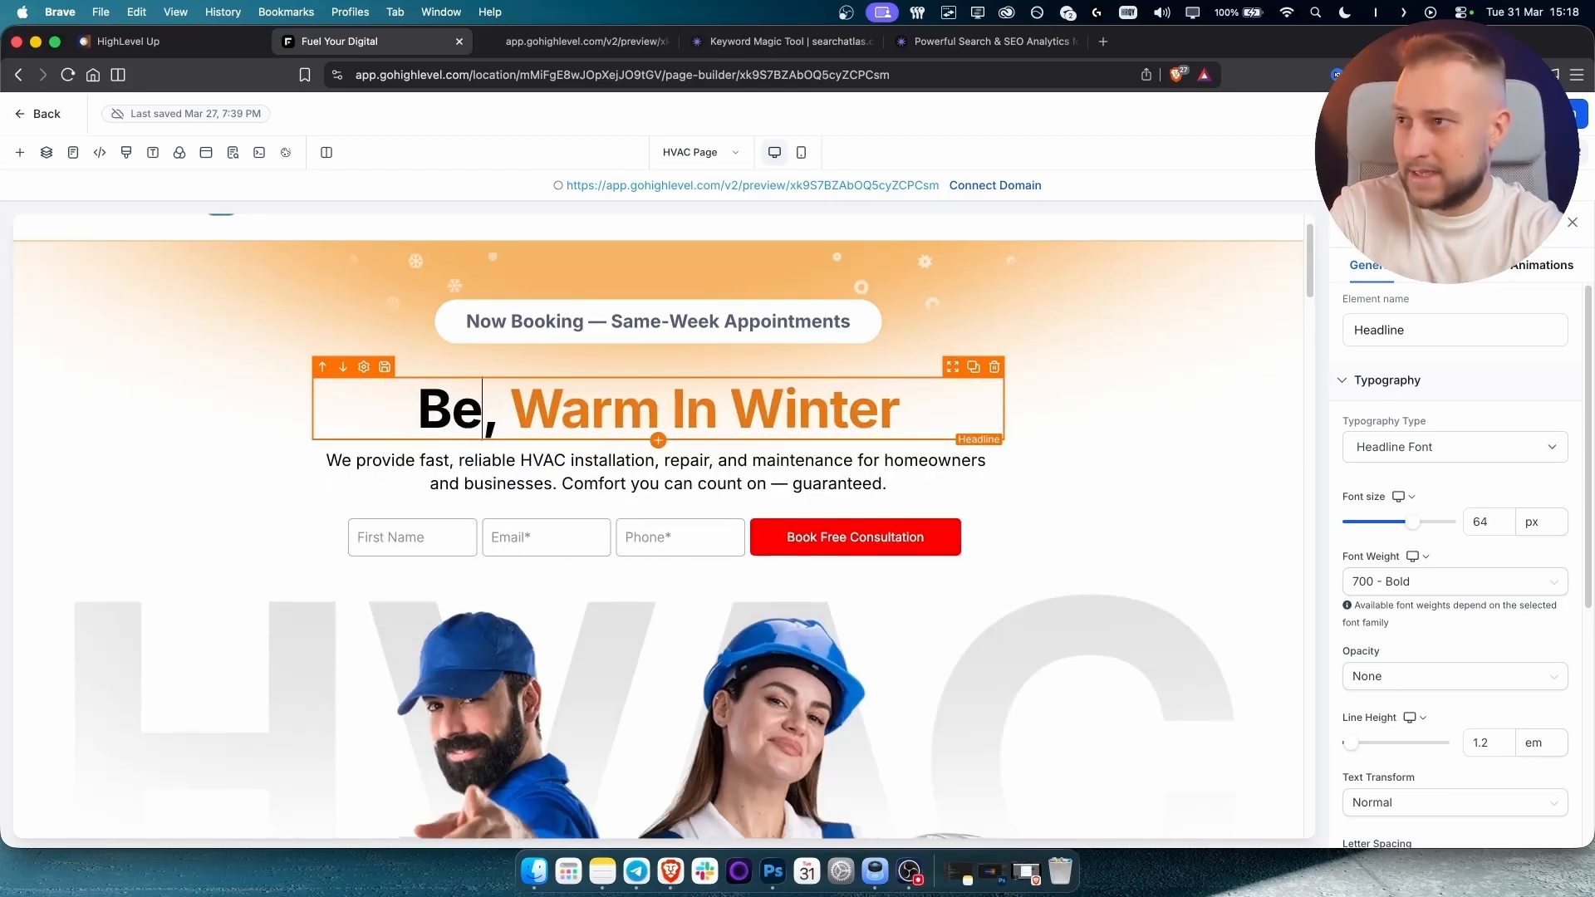
pyautogui.write('HJV')
pyautogui.press('BackSpace')
pyautogui.press('BackSpace')
pyautogui.write('VAC')
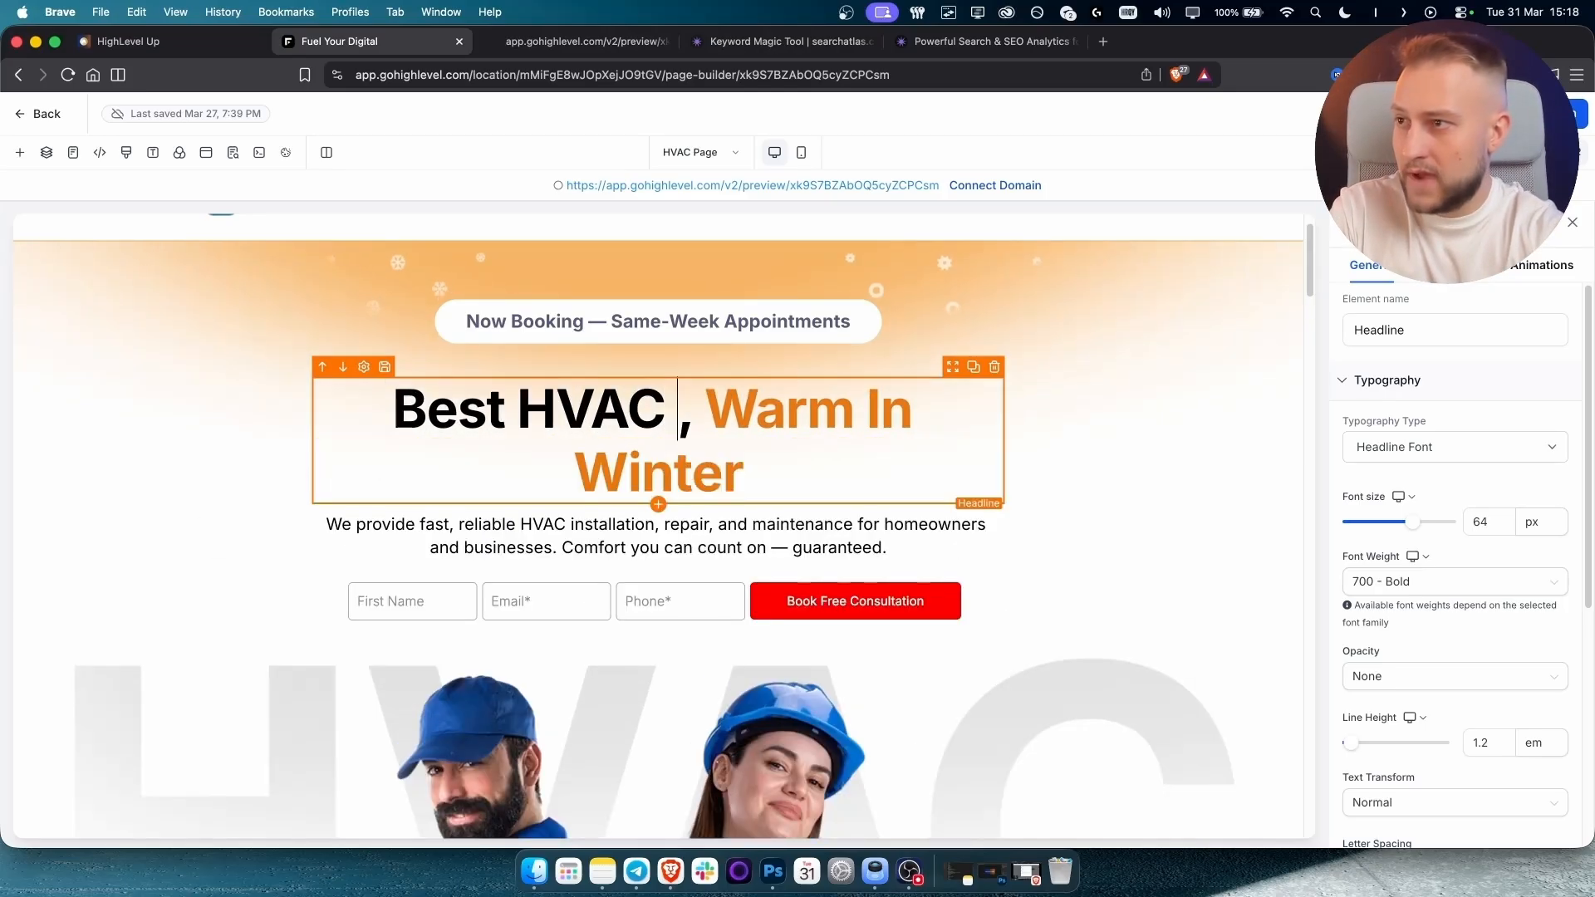
pyautogui.write(' Service in')
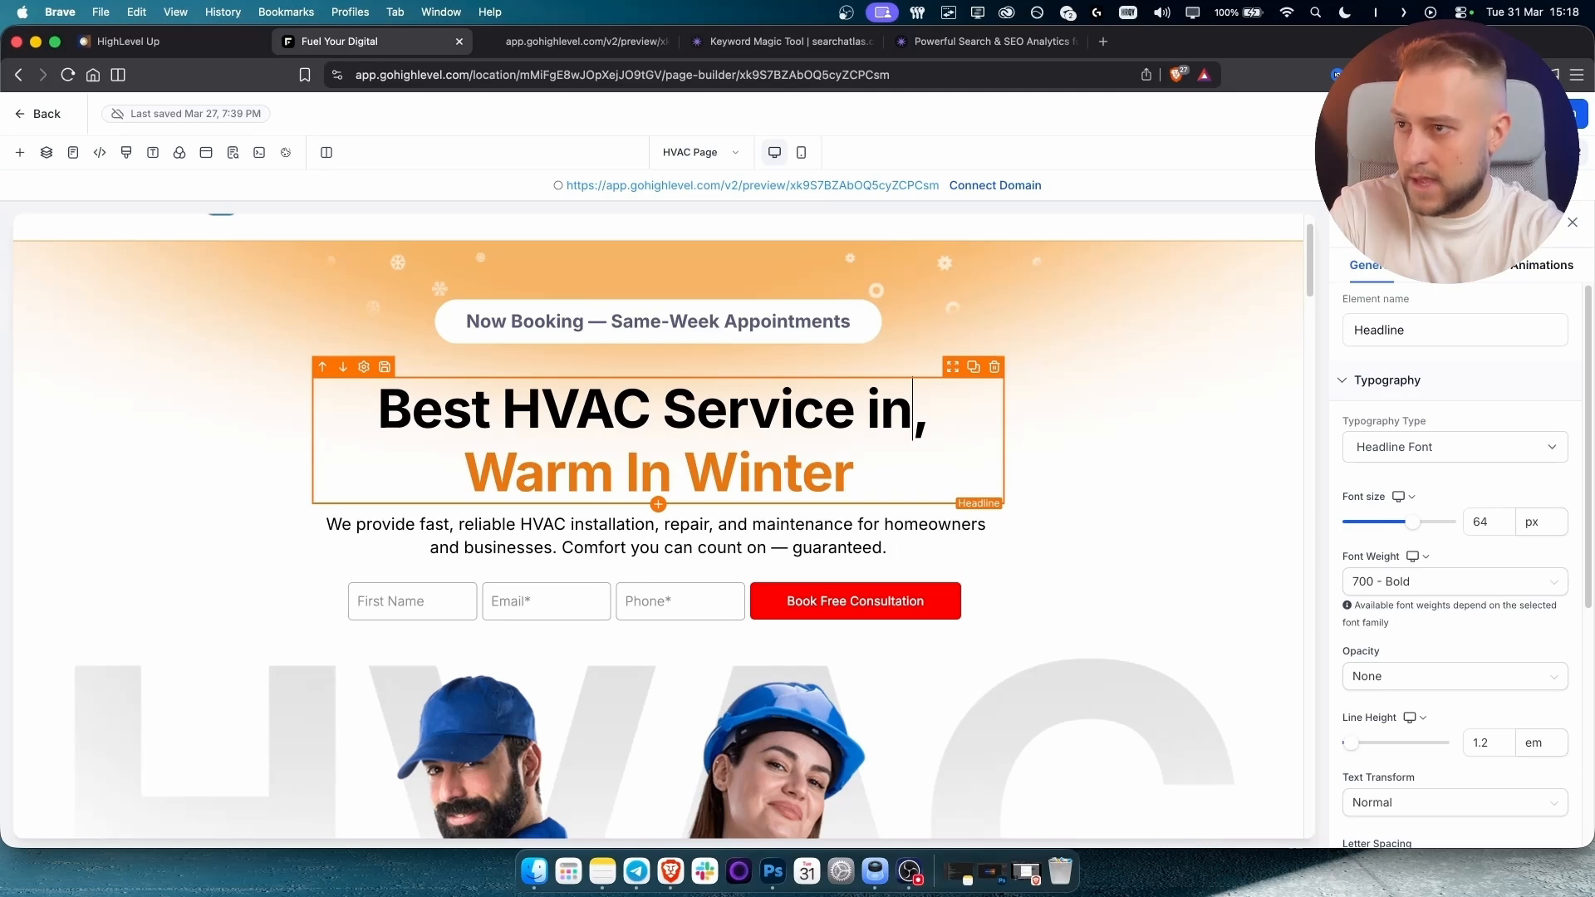
pyautogui.moveTo(465, 473); pyautogui.dragTo(844, 477)
pyautogui.write('Denver')
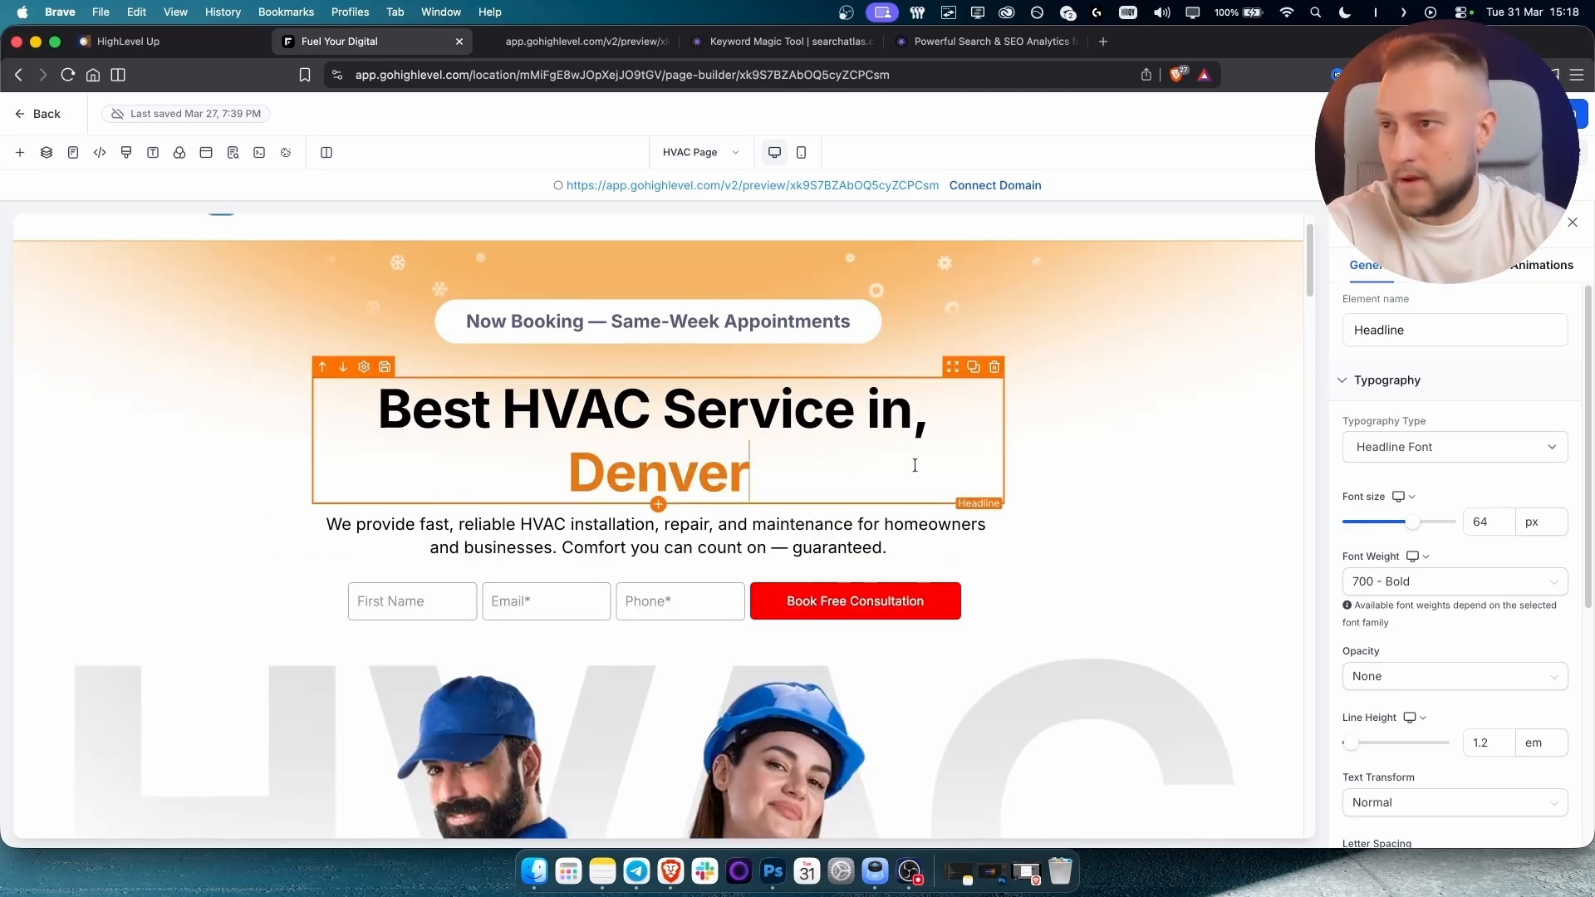
pyautogui.click(925, 416)
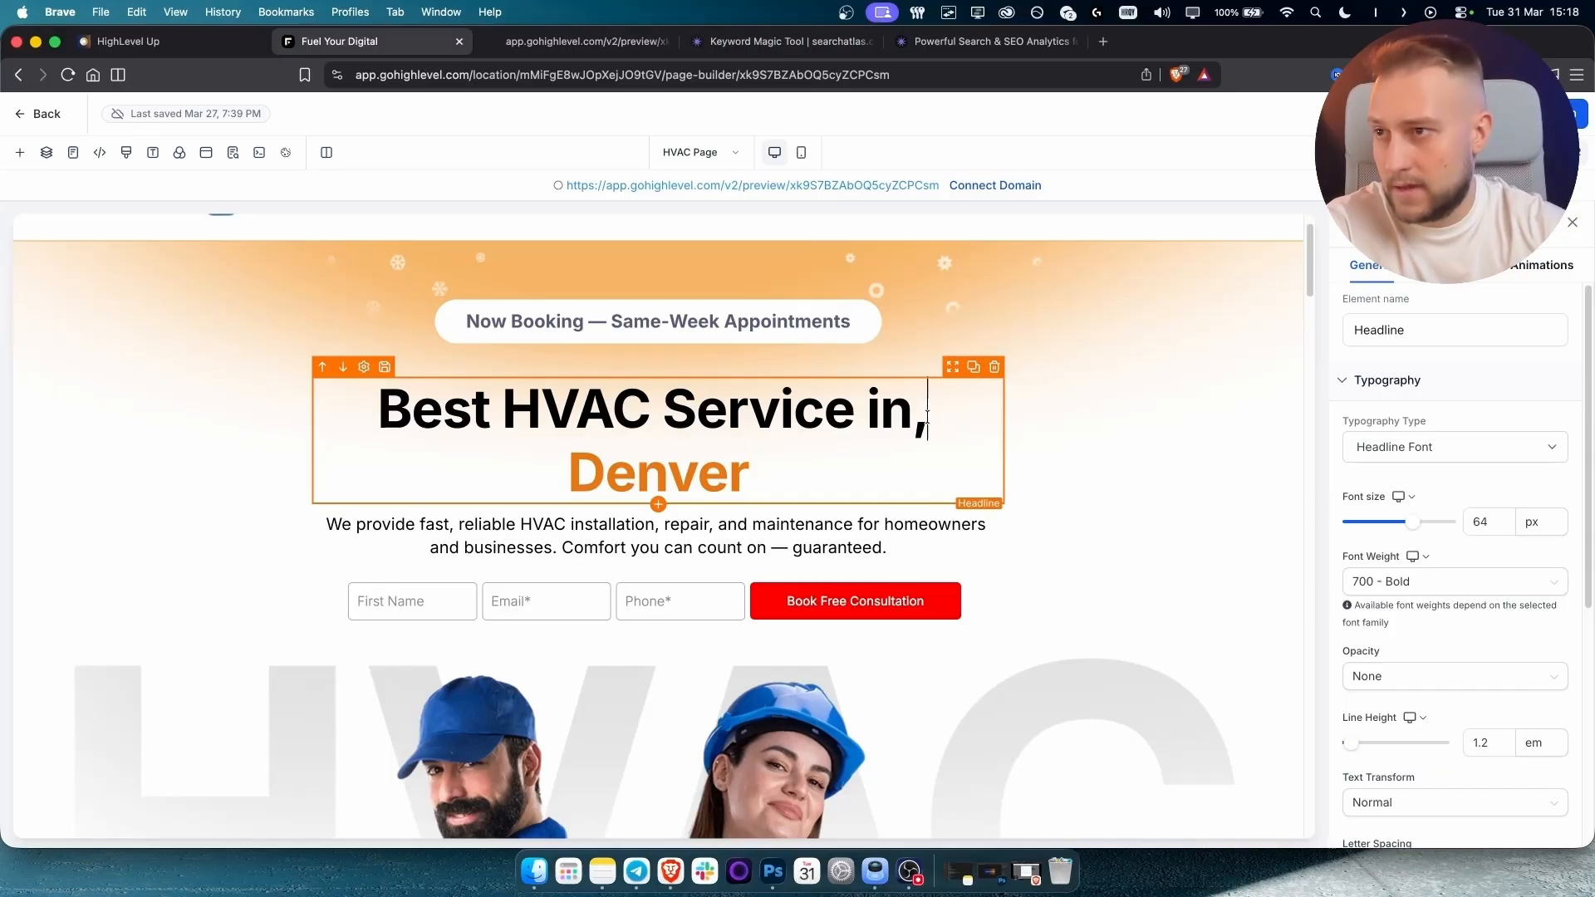
pyautogui.press('BackSpace')
pyautogui.click(790, 466)
pyautogui.write('. 1')
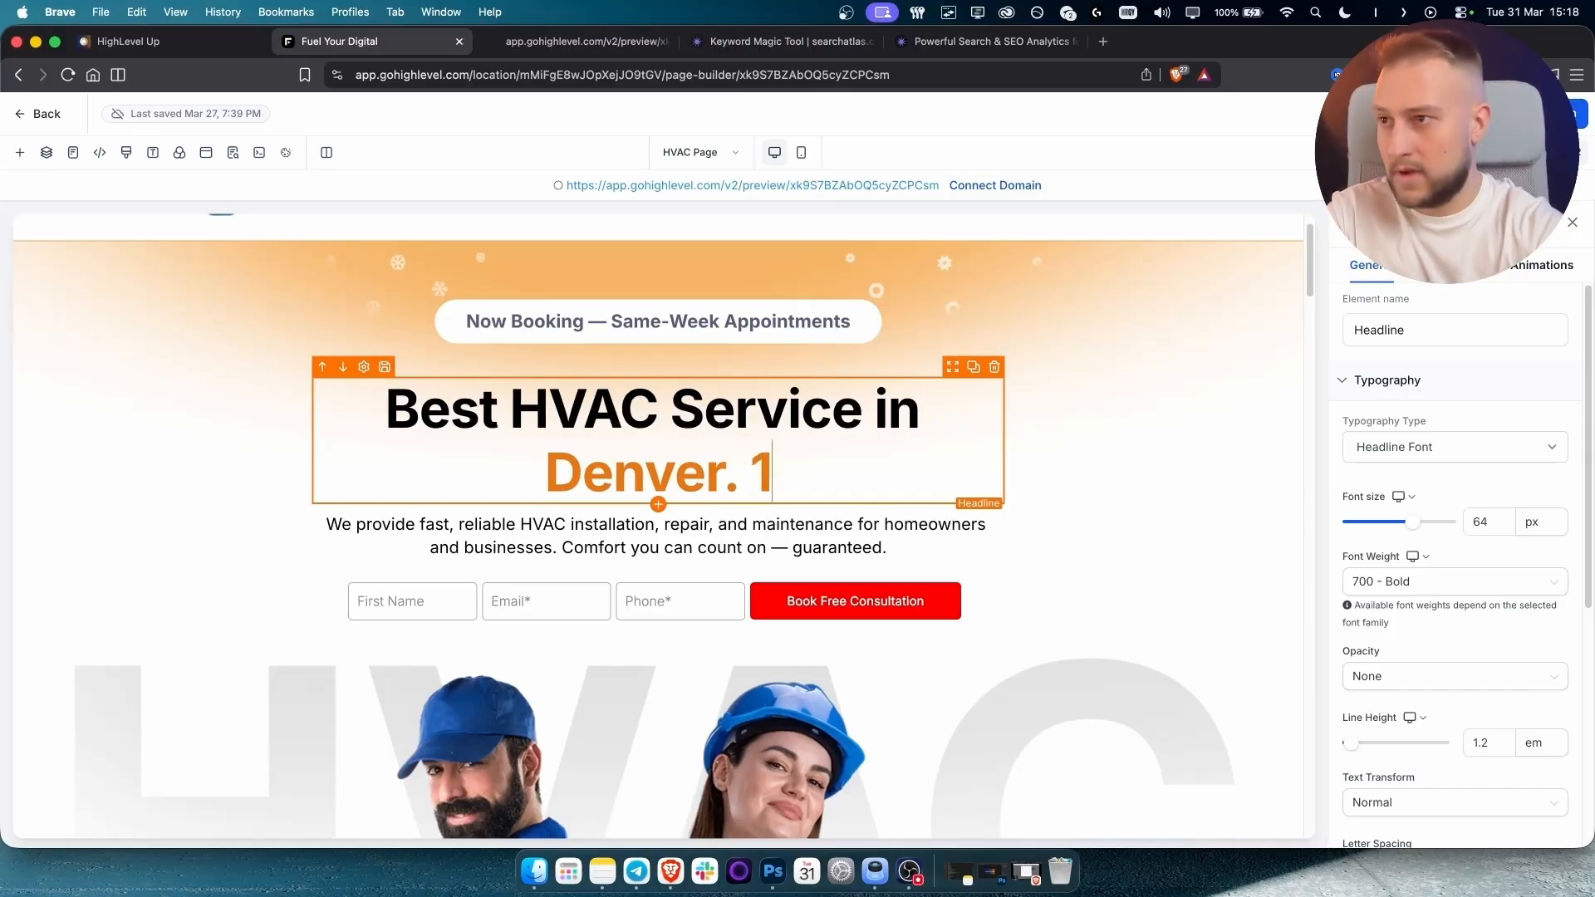
pyautogui.write('00% Satisfaction')
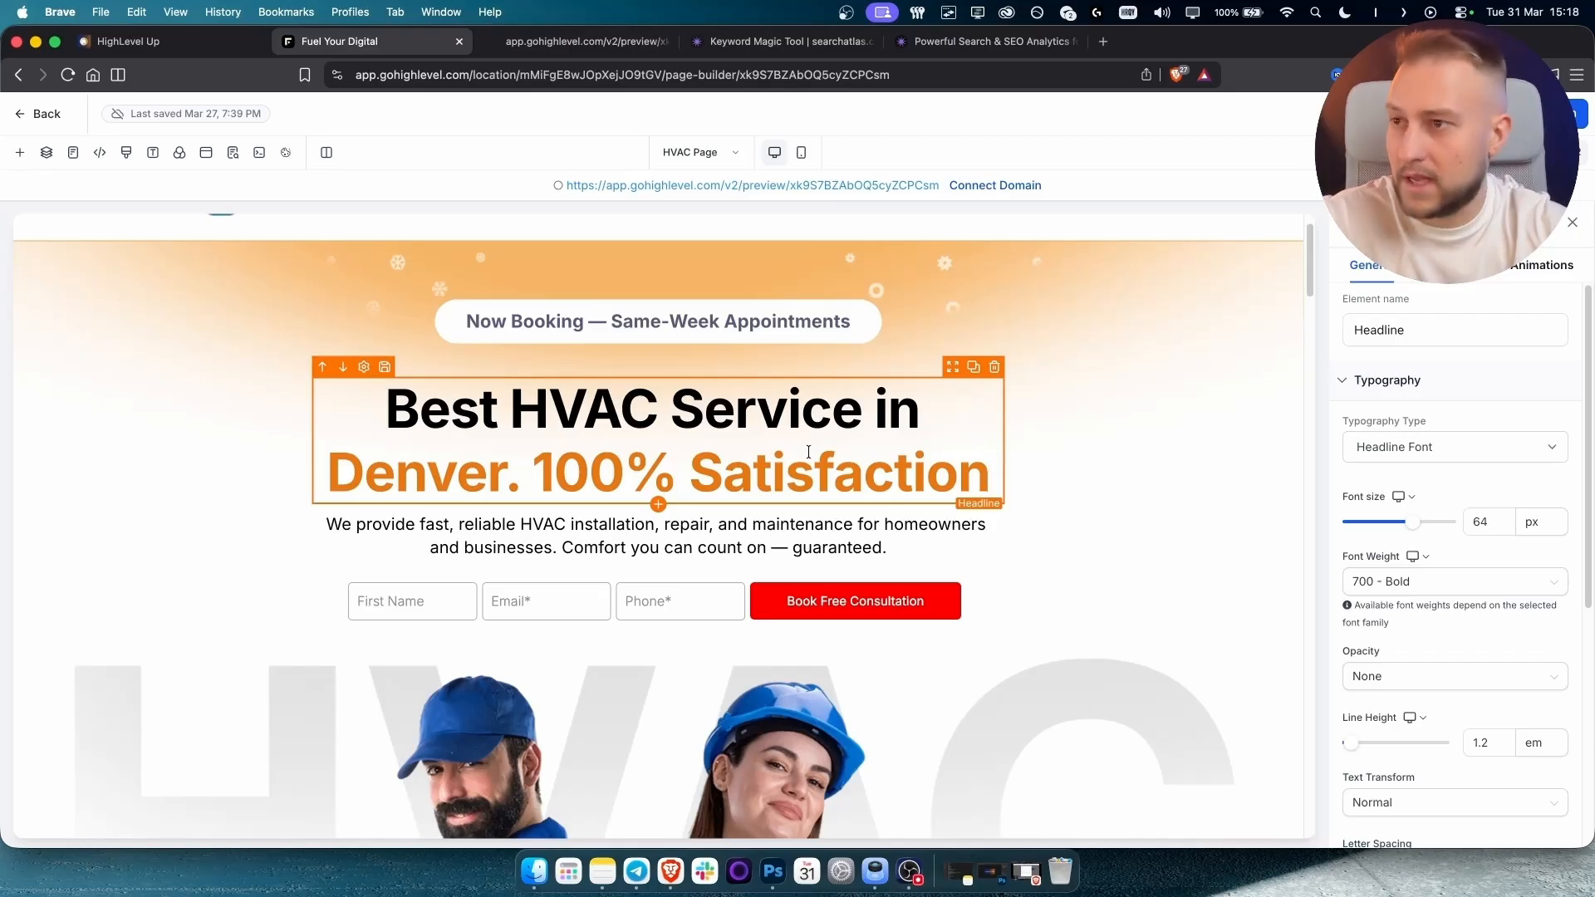
pyautogui.write('!')
pyautogui.click(1196, 474)
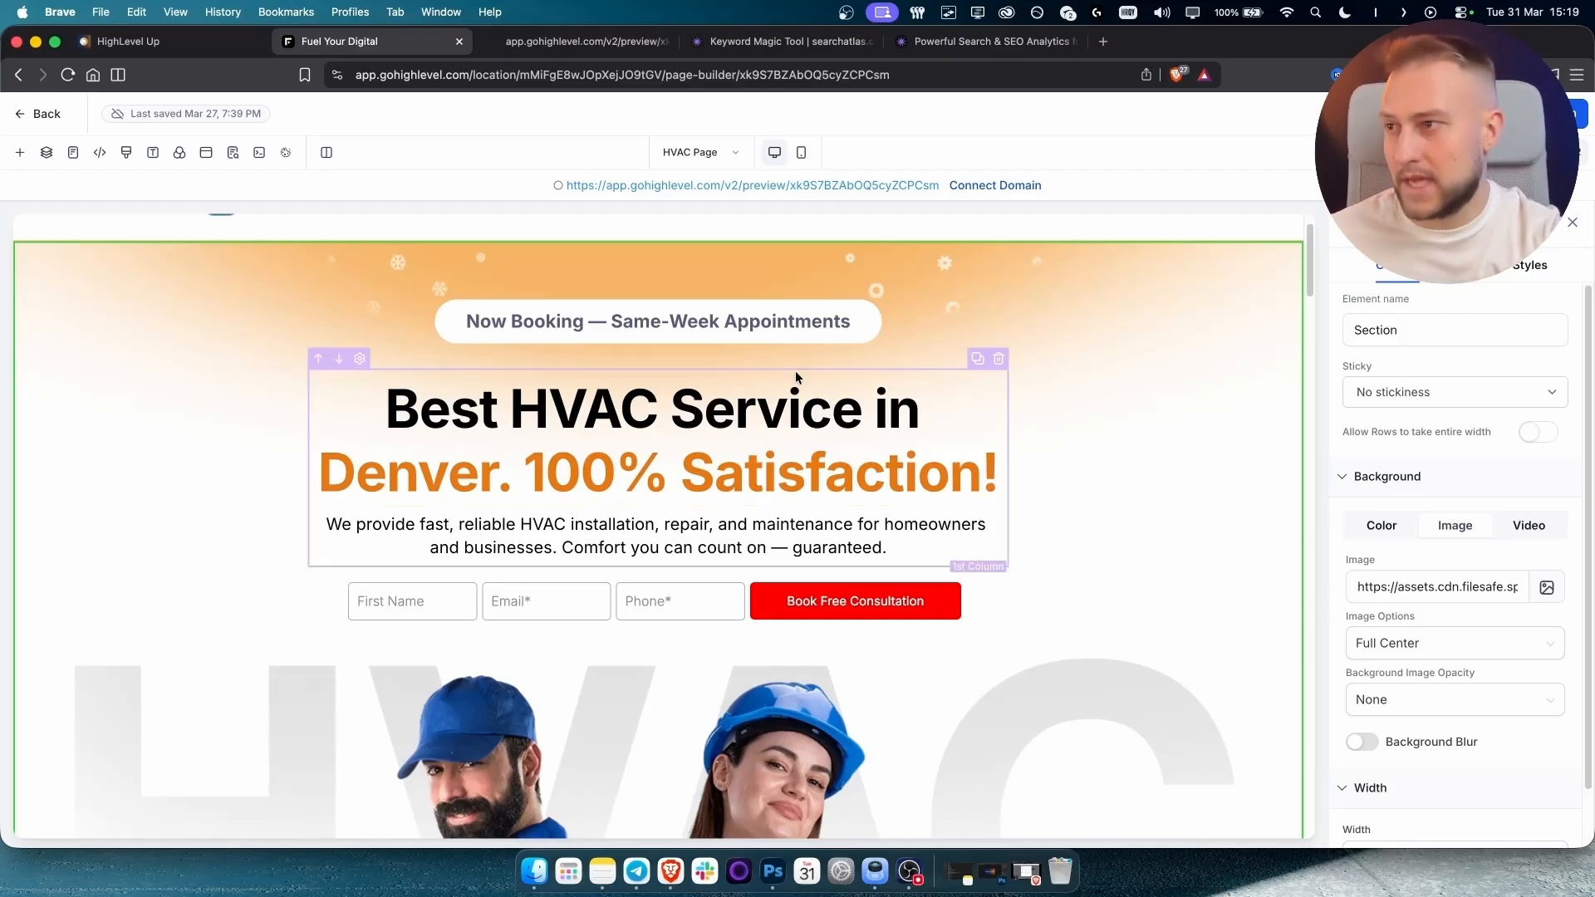
# Select the subtext paragraph, then move to the Search Atlas Keyword Magic Tool.
pyautogui.click(557, 527)
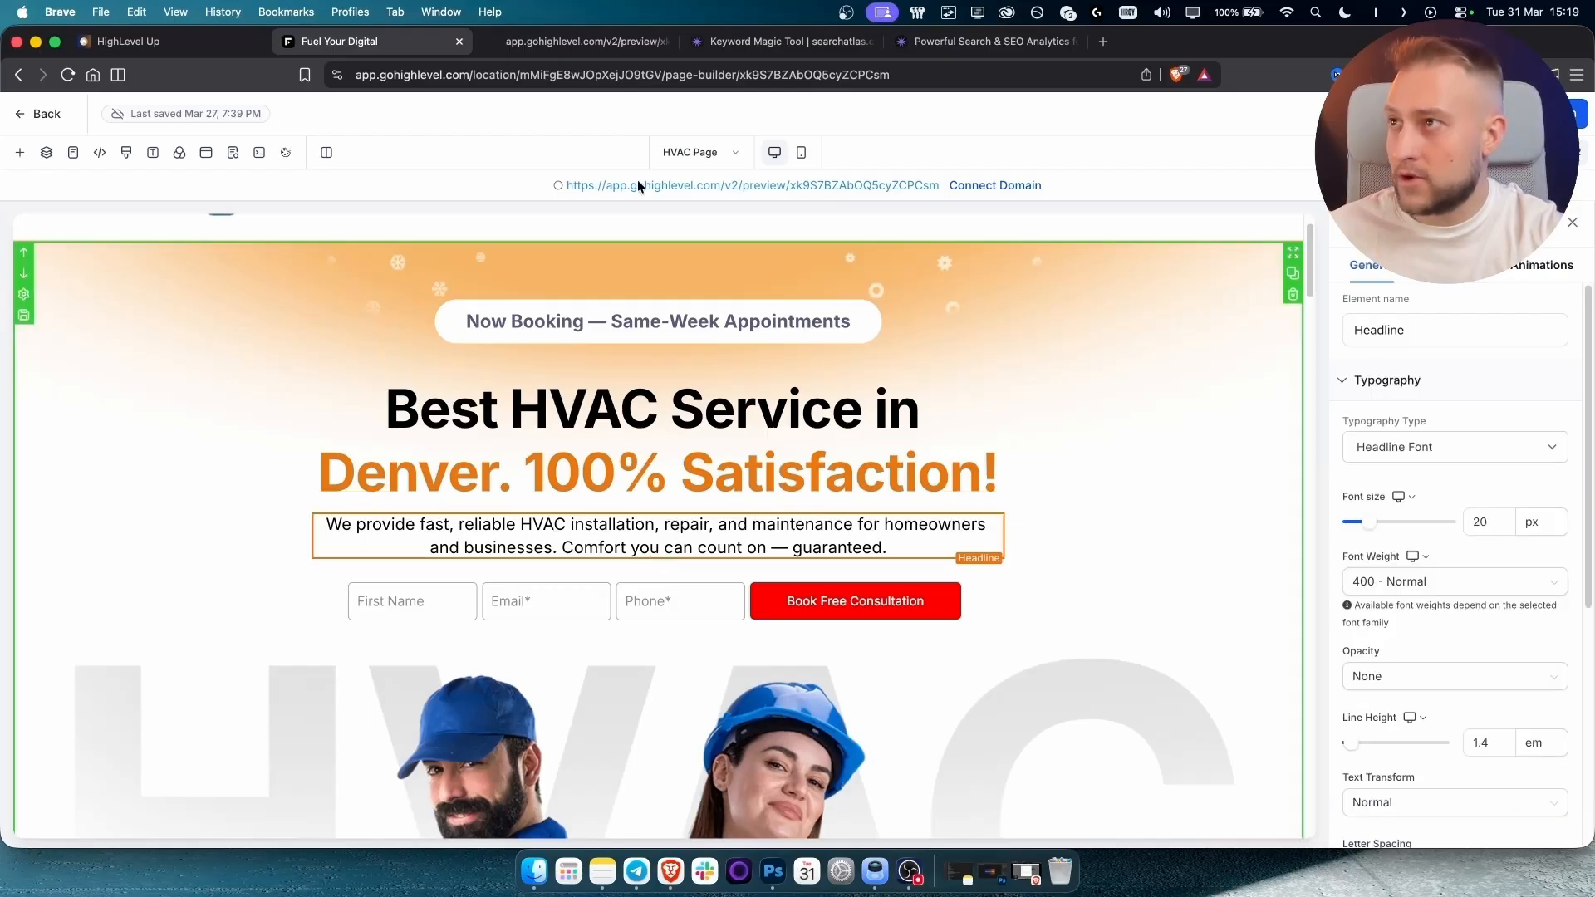
pyautogui.click(985, 41)
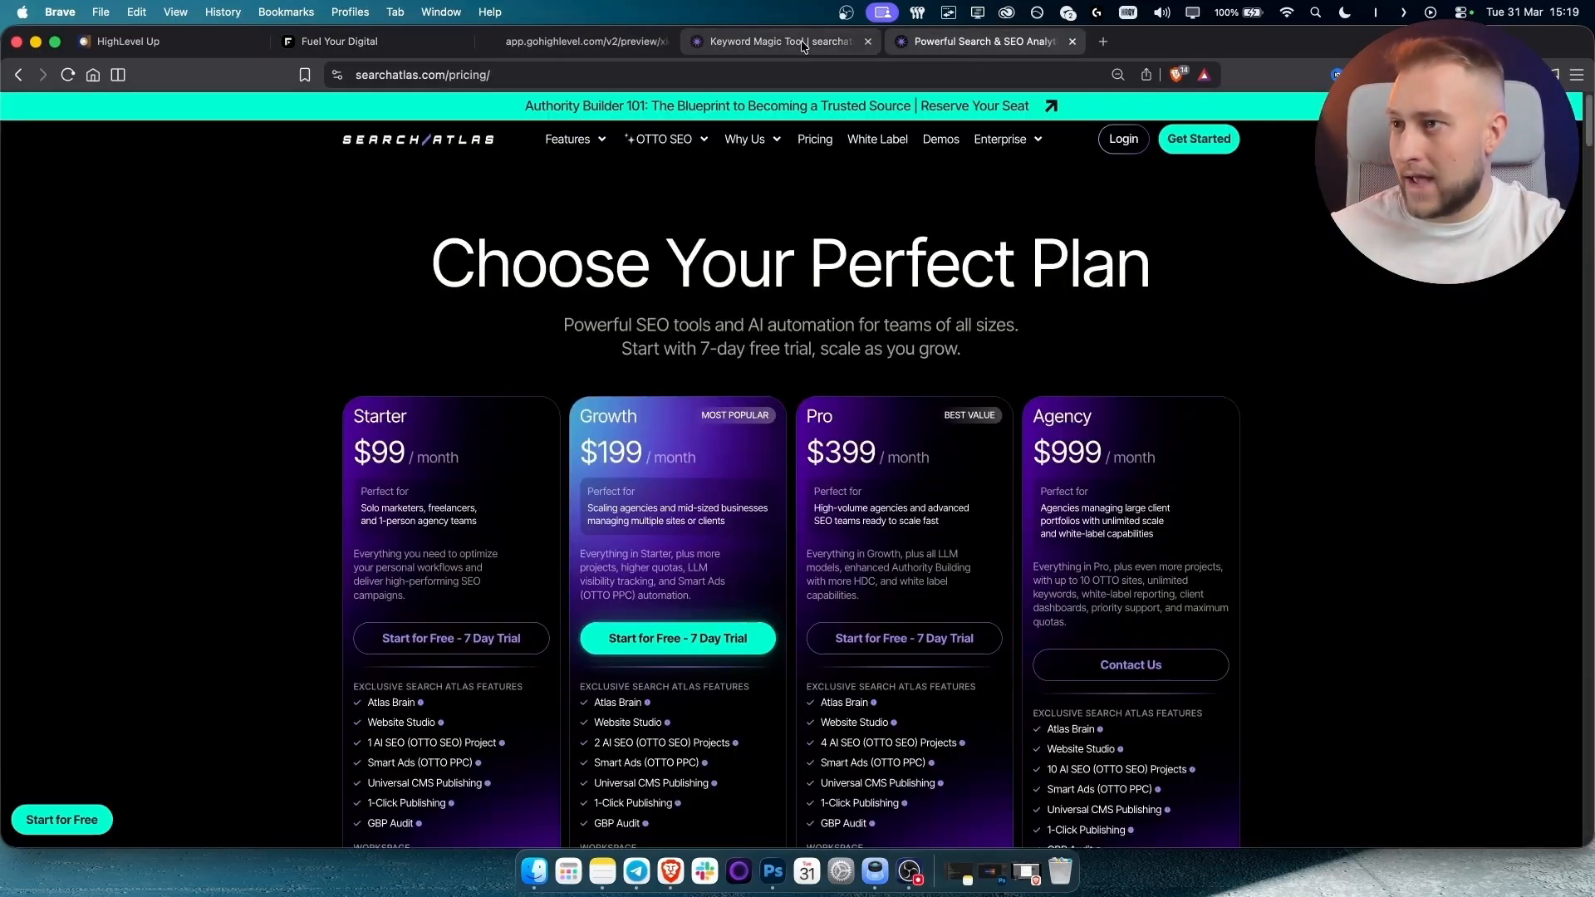
pyautogui.click(781, 41)
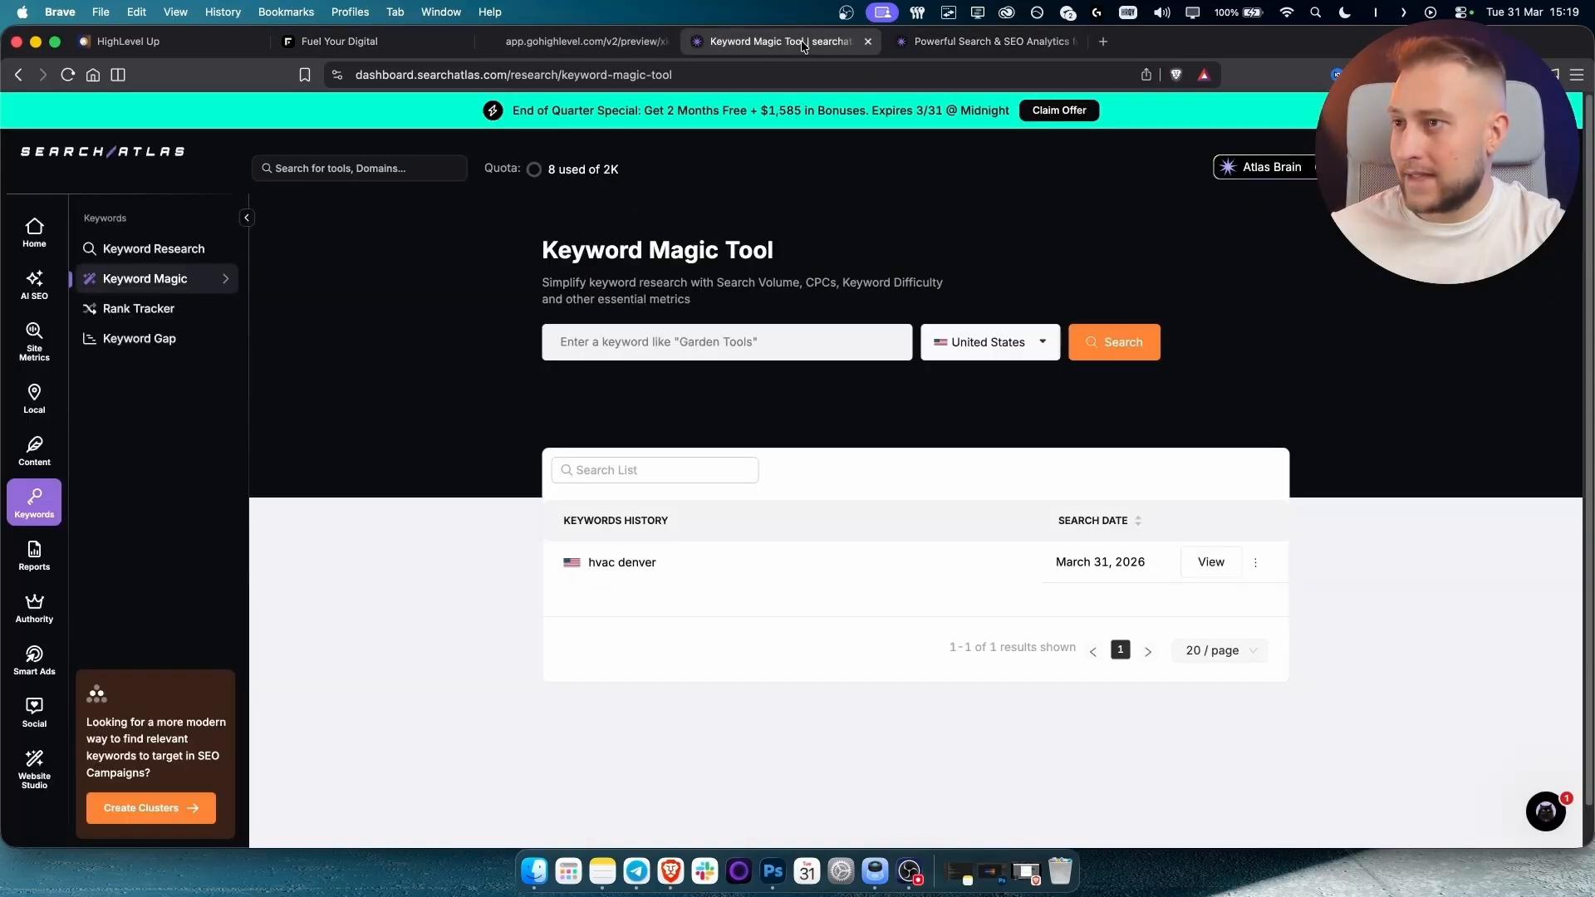
# Run an 'hvac de' keyword search, scan the results, then view the CoolBreeze preview.
pyautogui.click(650, 350)
pyautogui.write('hvac de')
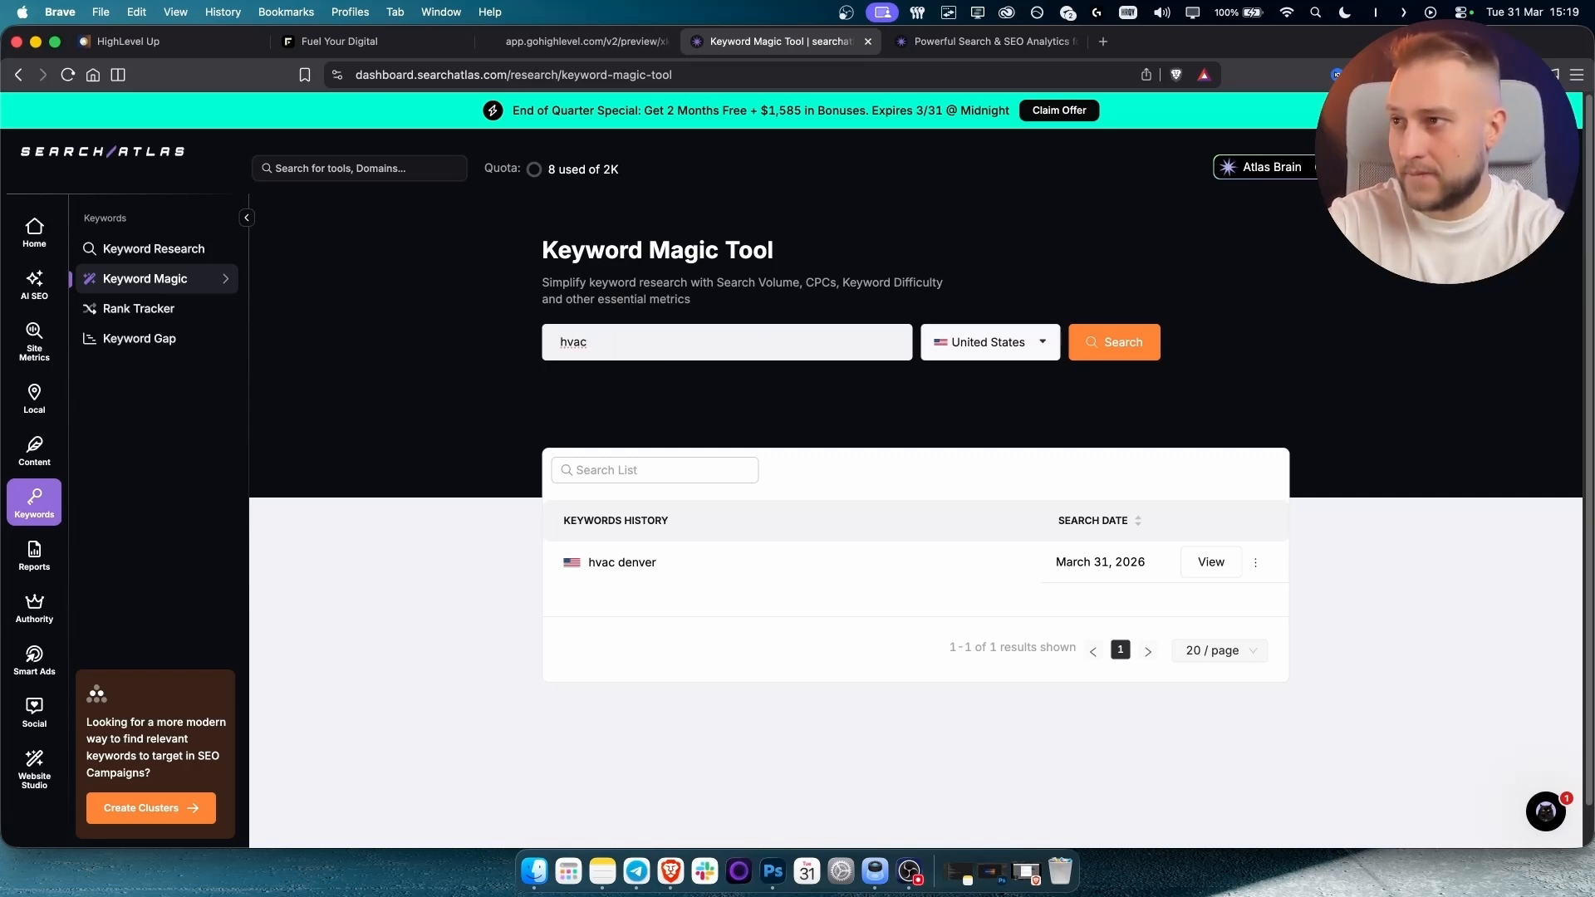
pyautogui.press('Return')
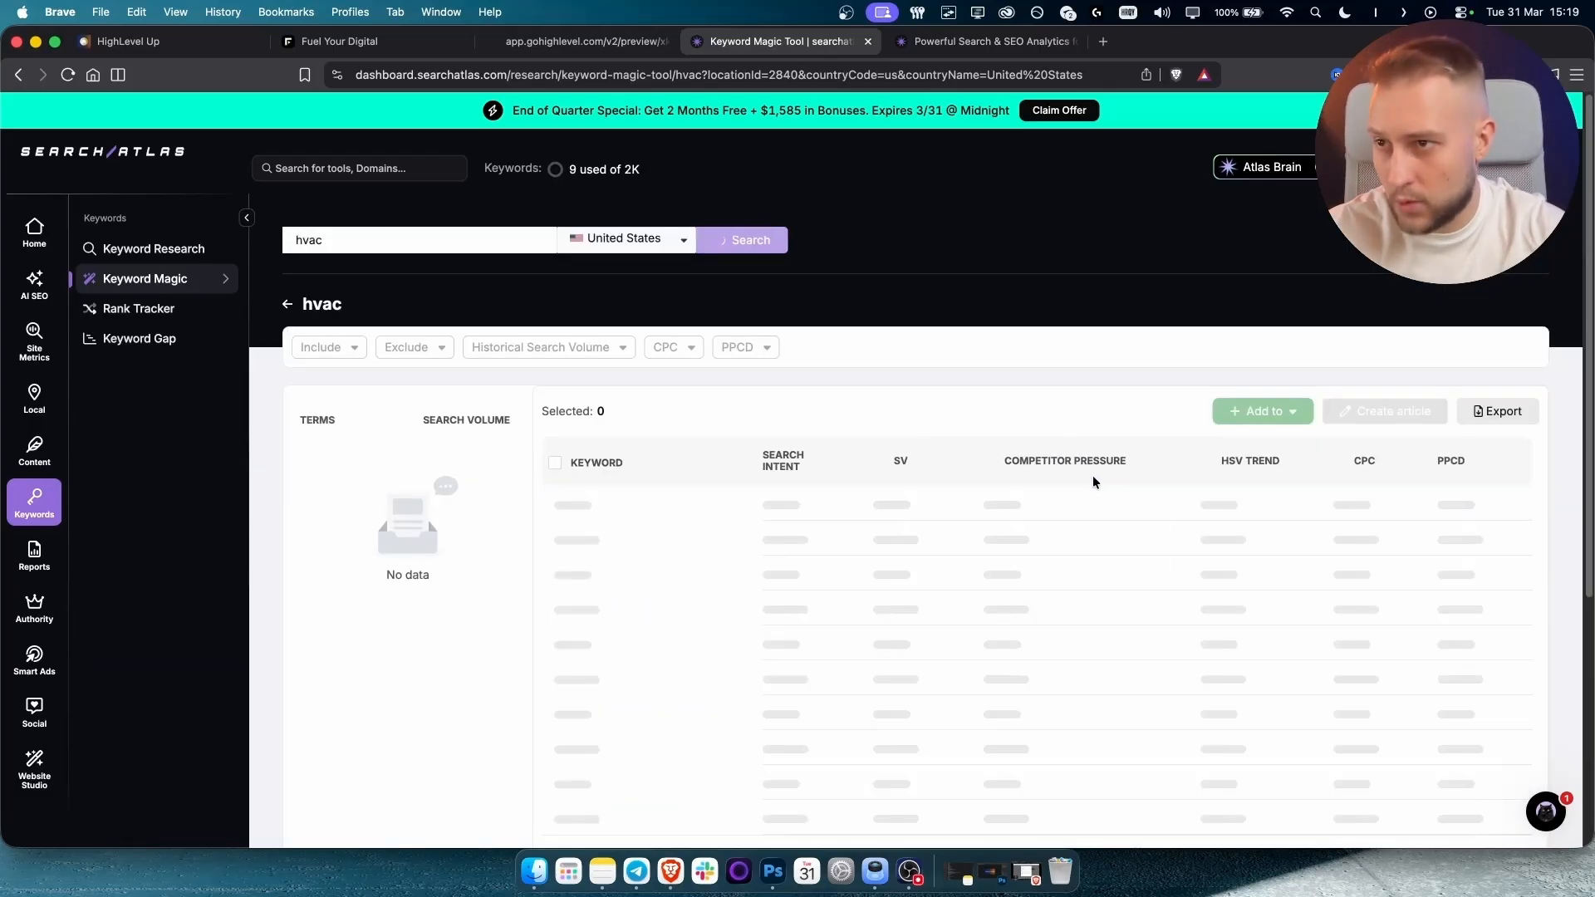
pyautogui.scroll(-1, 1070, 459)
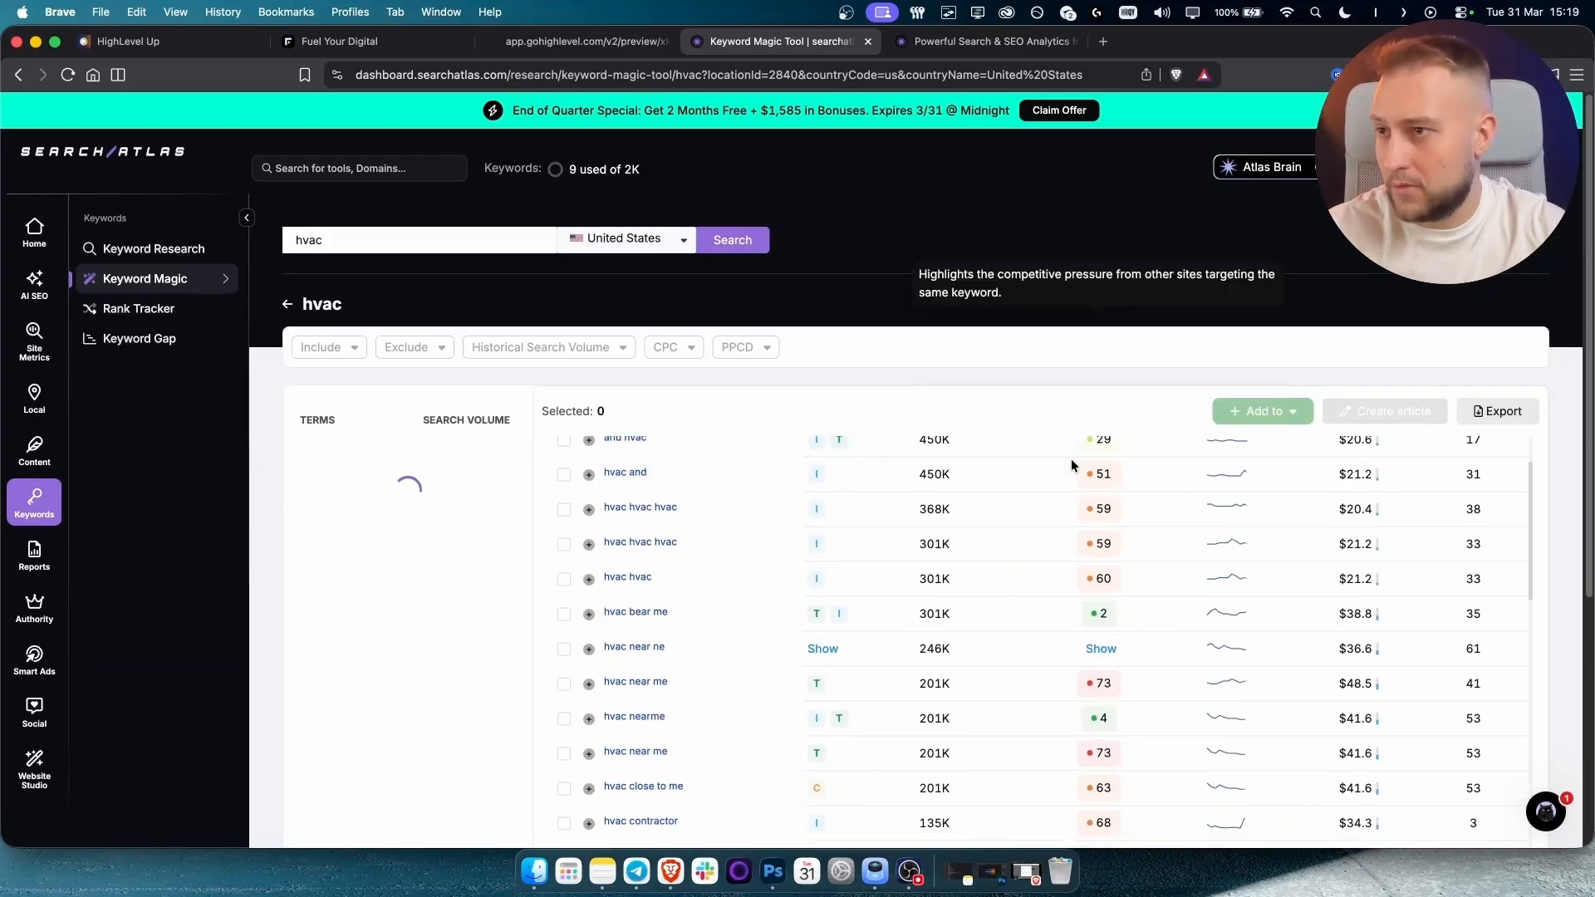
pyautogui.scroll(1, 994, 531)
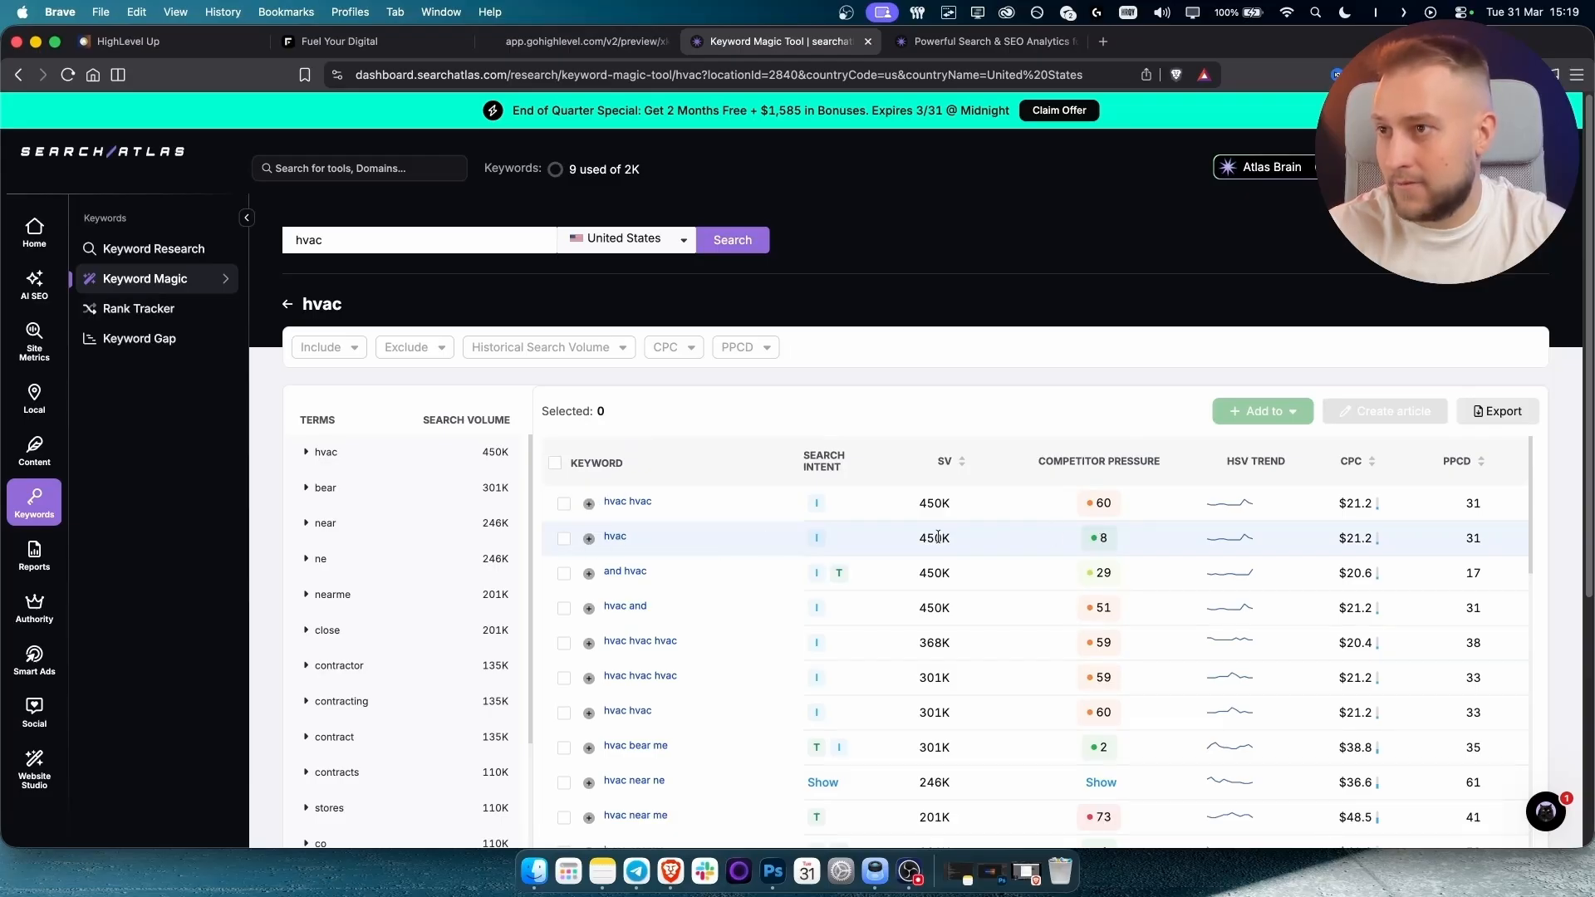
pyautogui.scroll(-3, 1116, 539)
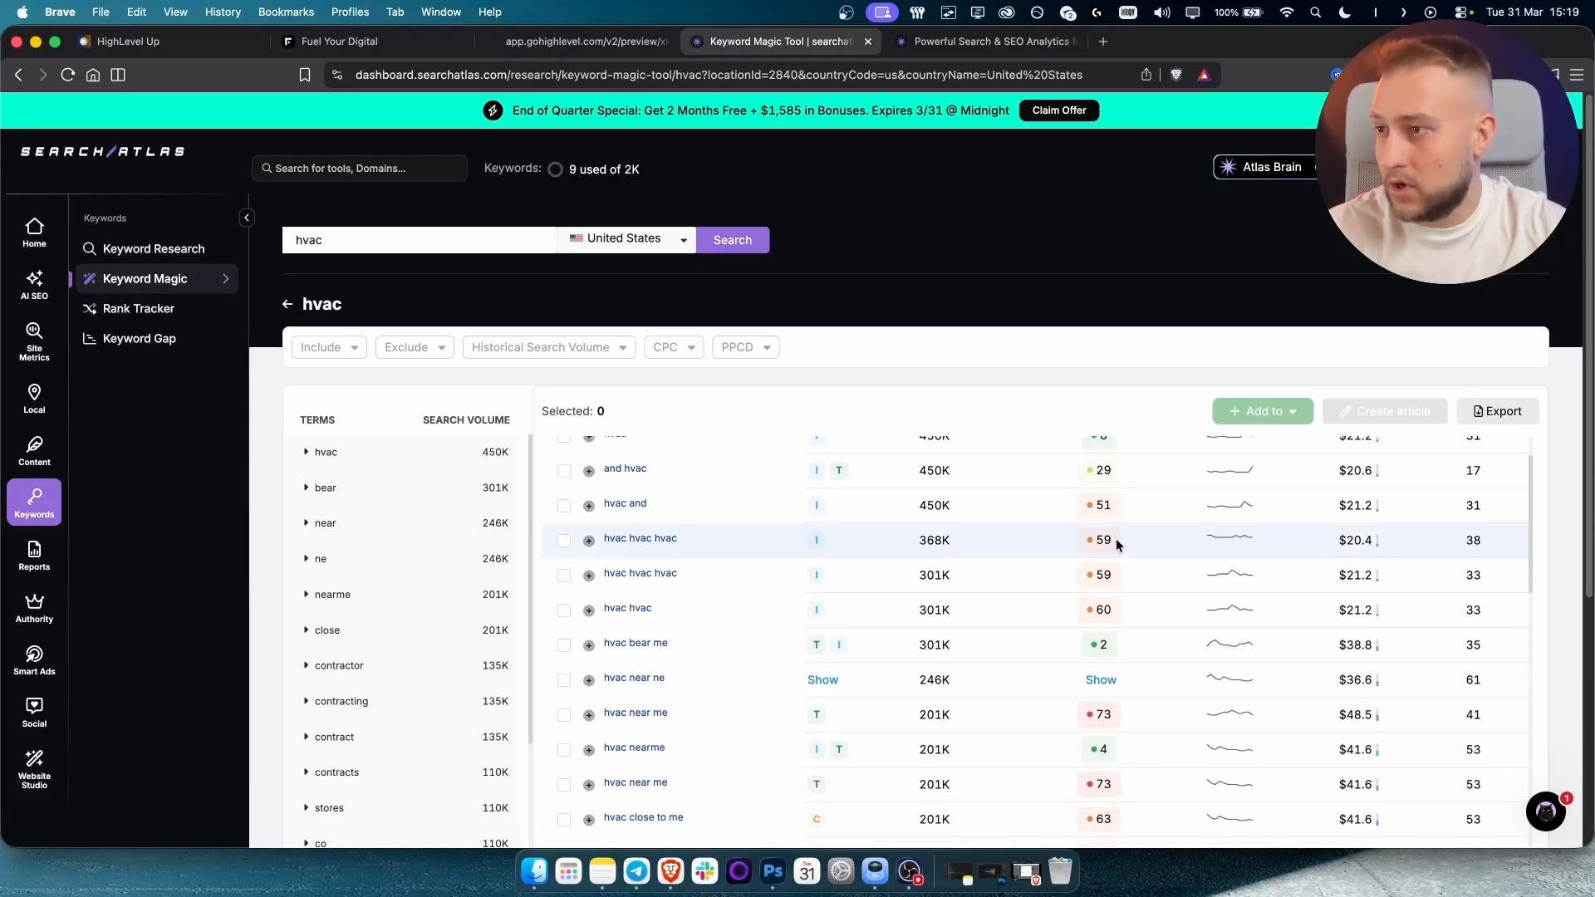
pyautogui.scroll(-4, 1115, 542)
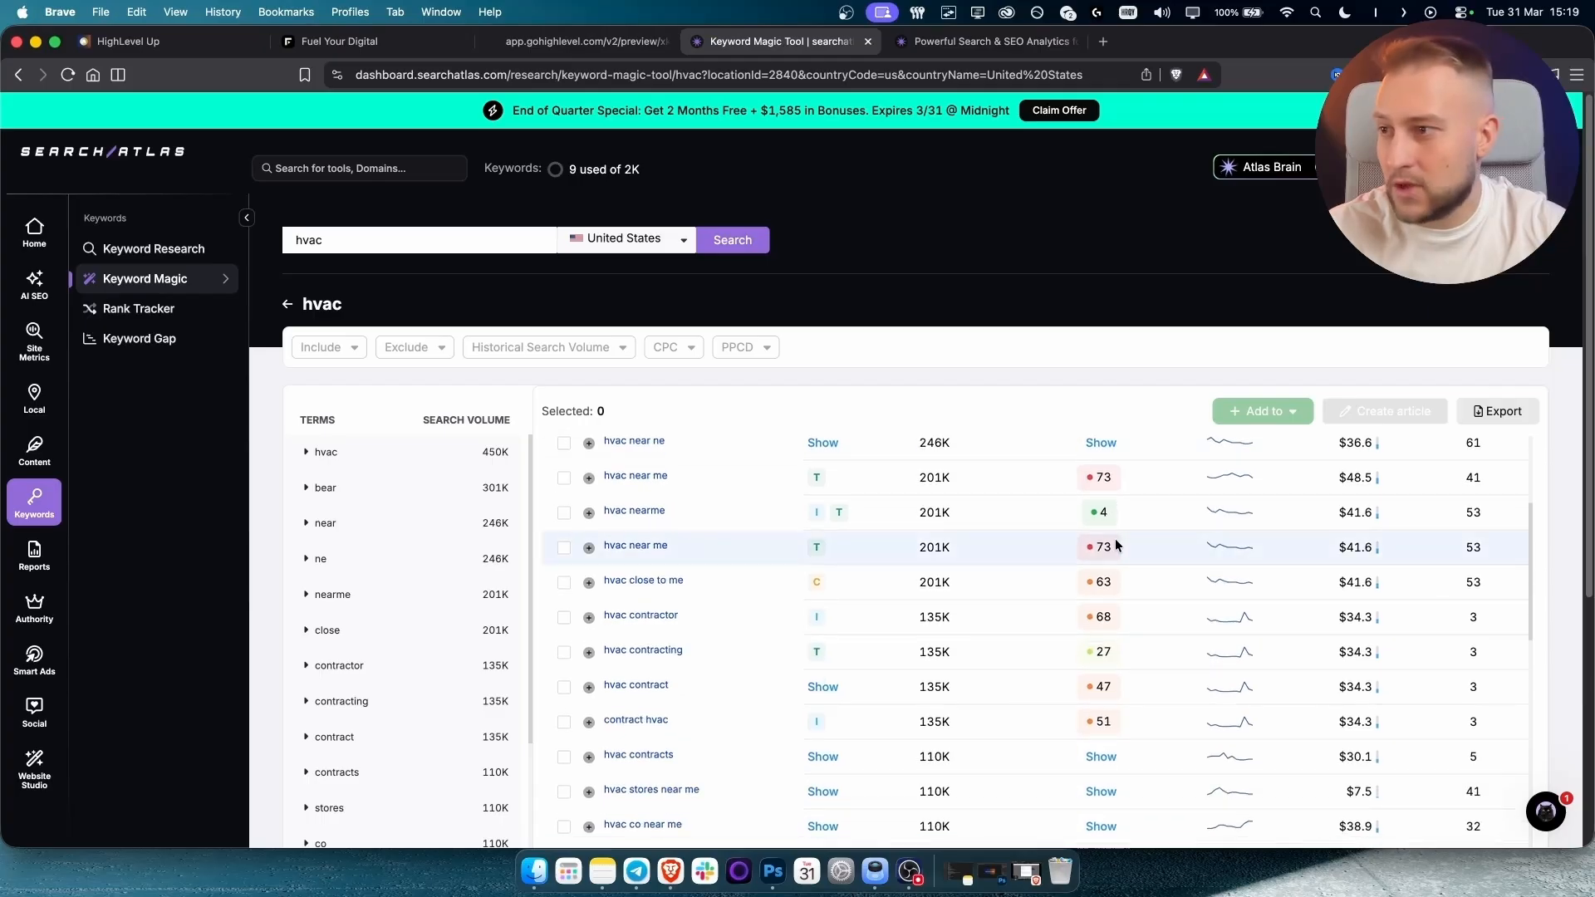
pyautogui.scroll(-1, 1113, 541)
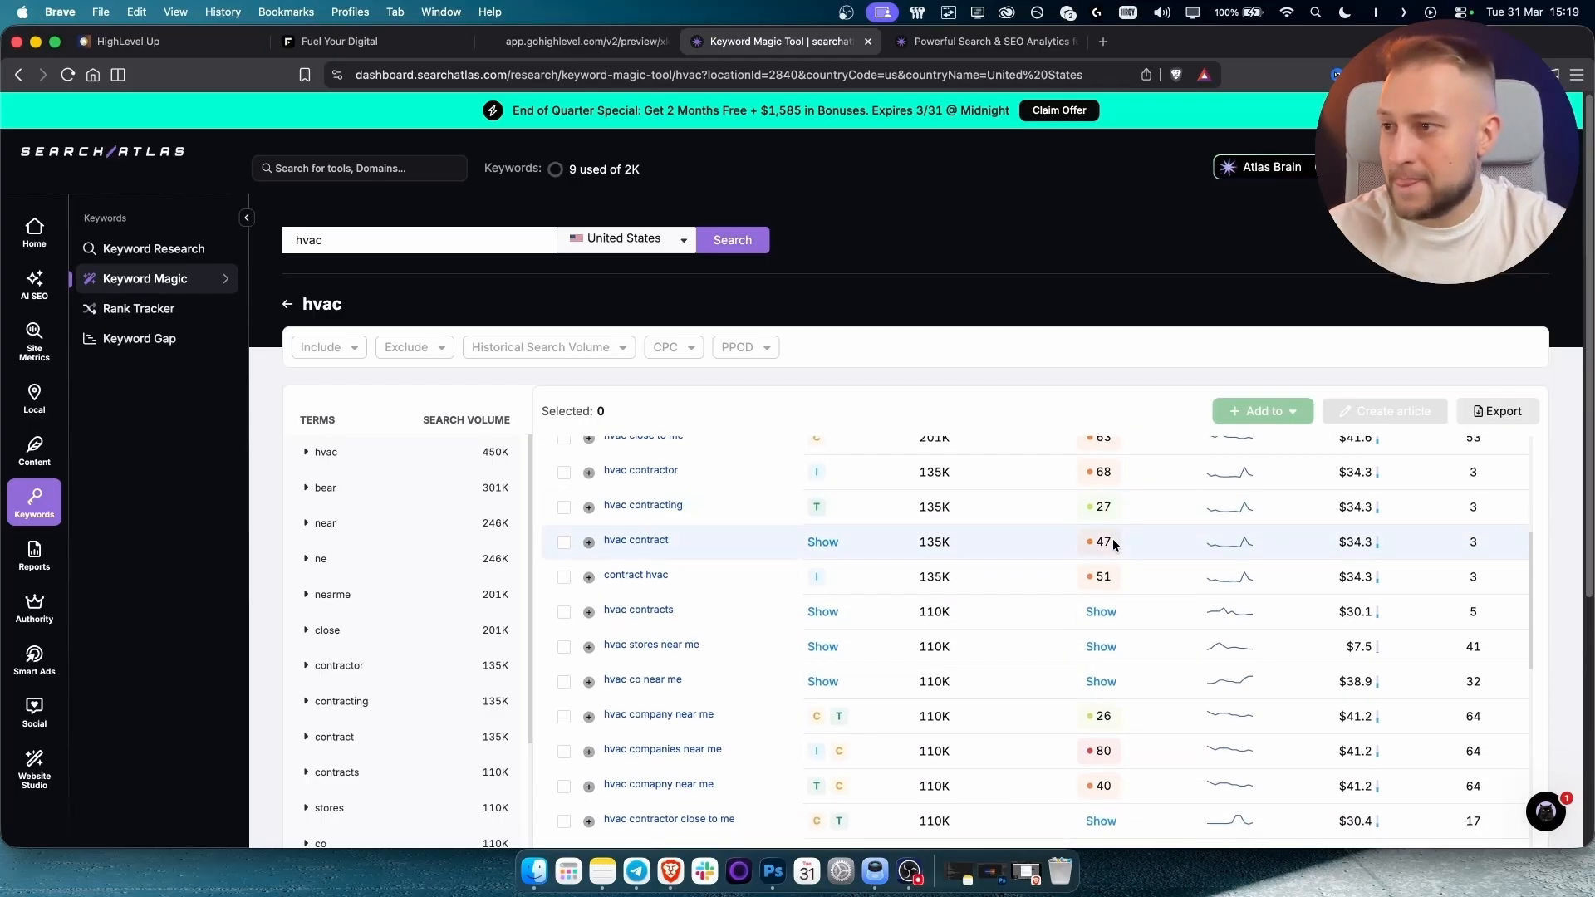
pyautogui.click(578, 42)
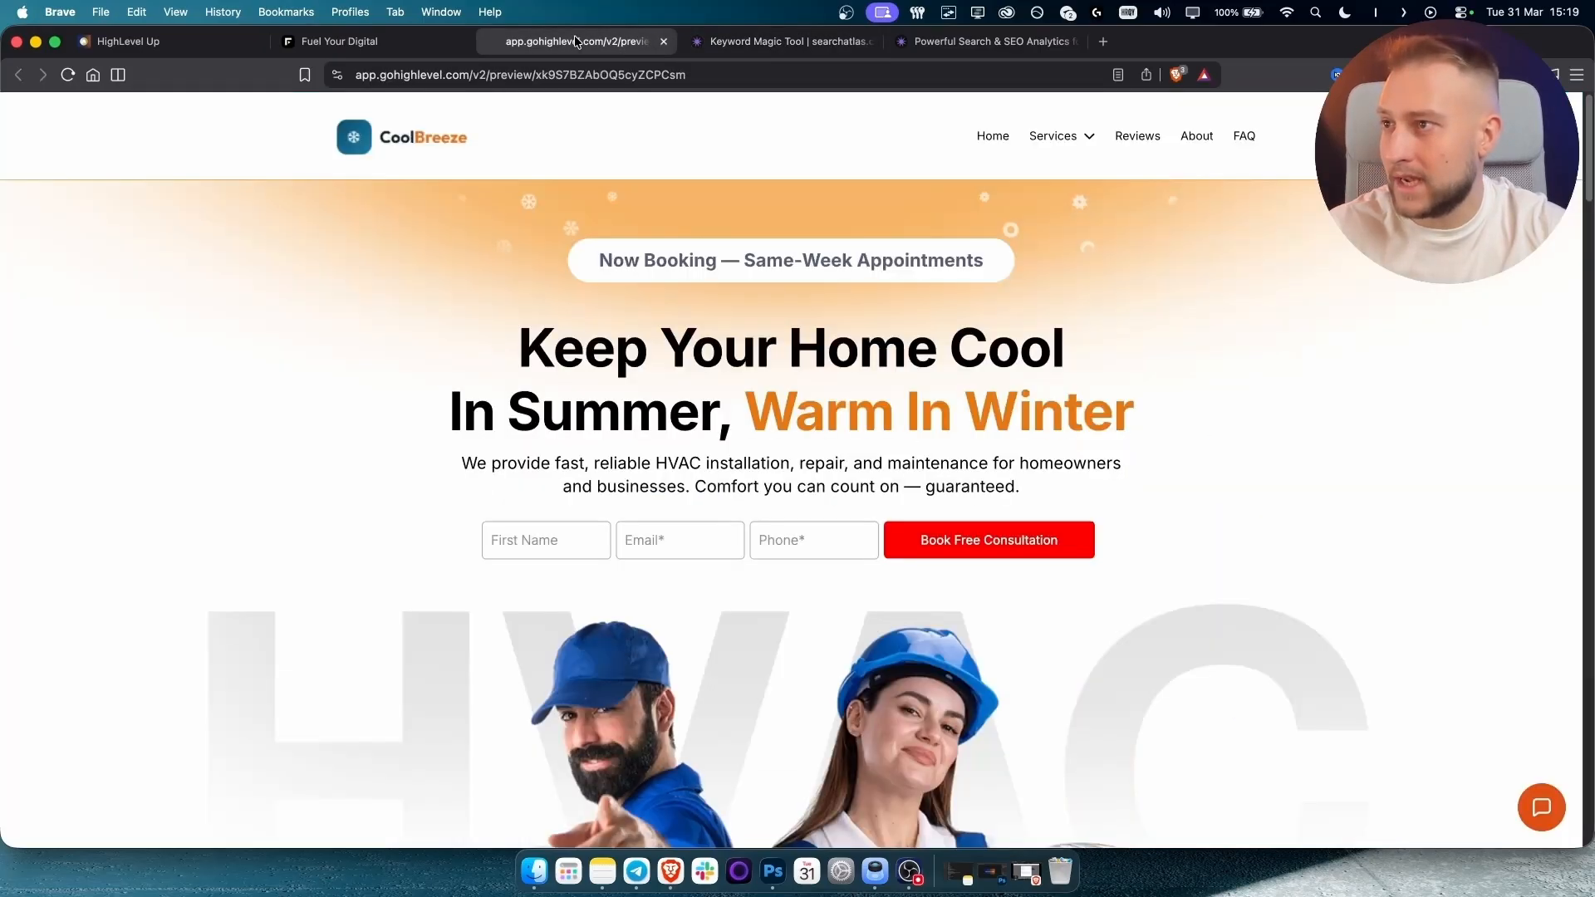
# Add 'in Denver' after 'installation' in the hero subtext, then view the live preview.
pyautogui.click(378, 45)
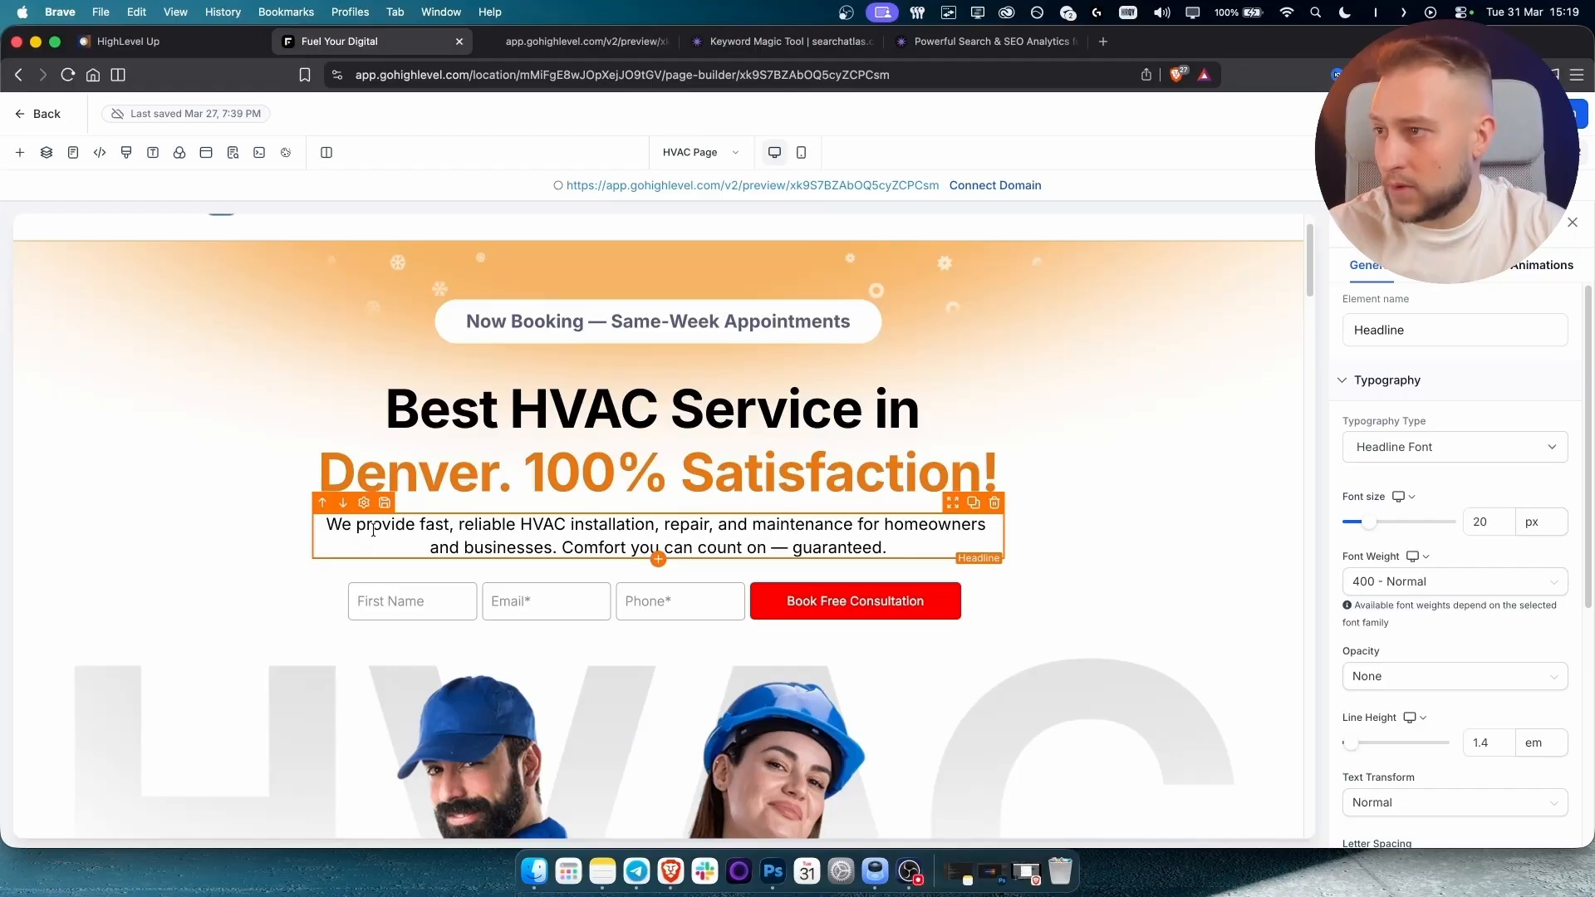
pyautogui.click(653, 525)
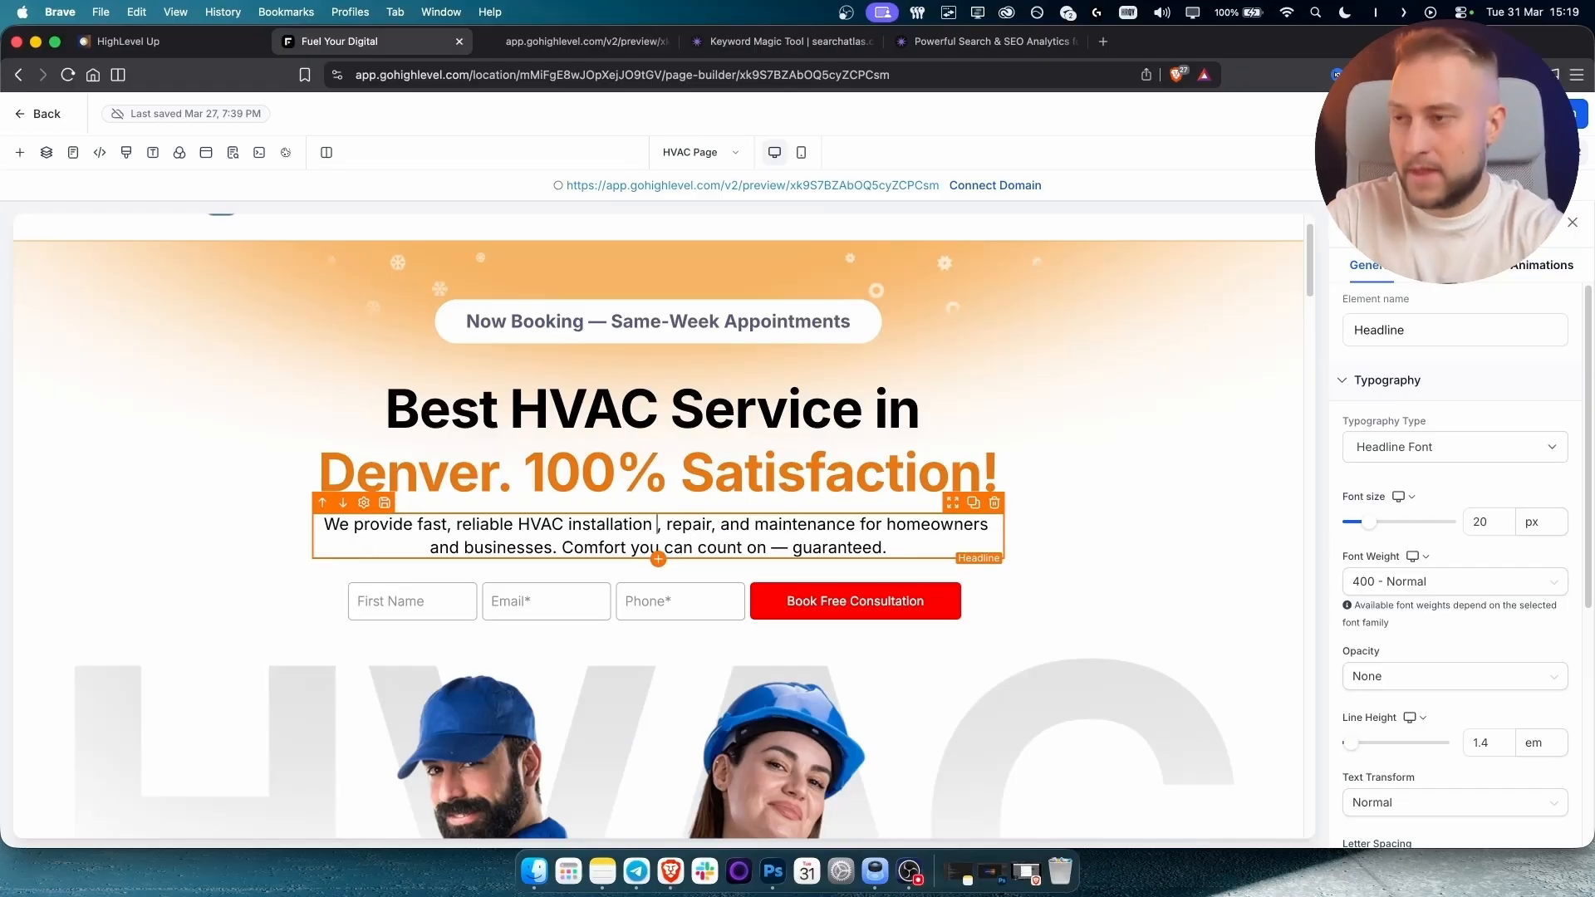
pyautogui.write('in Denver')
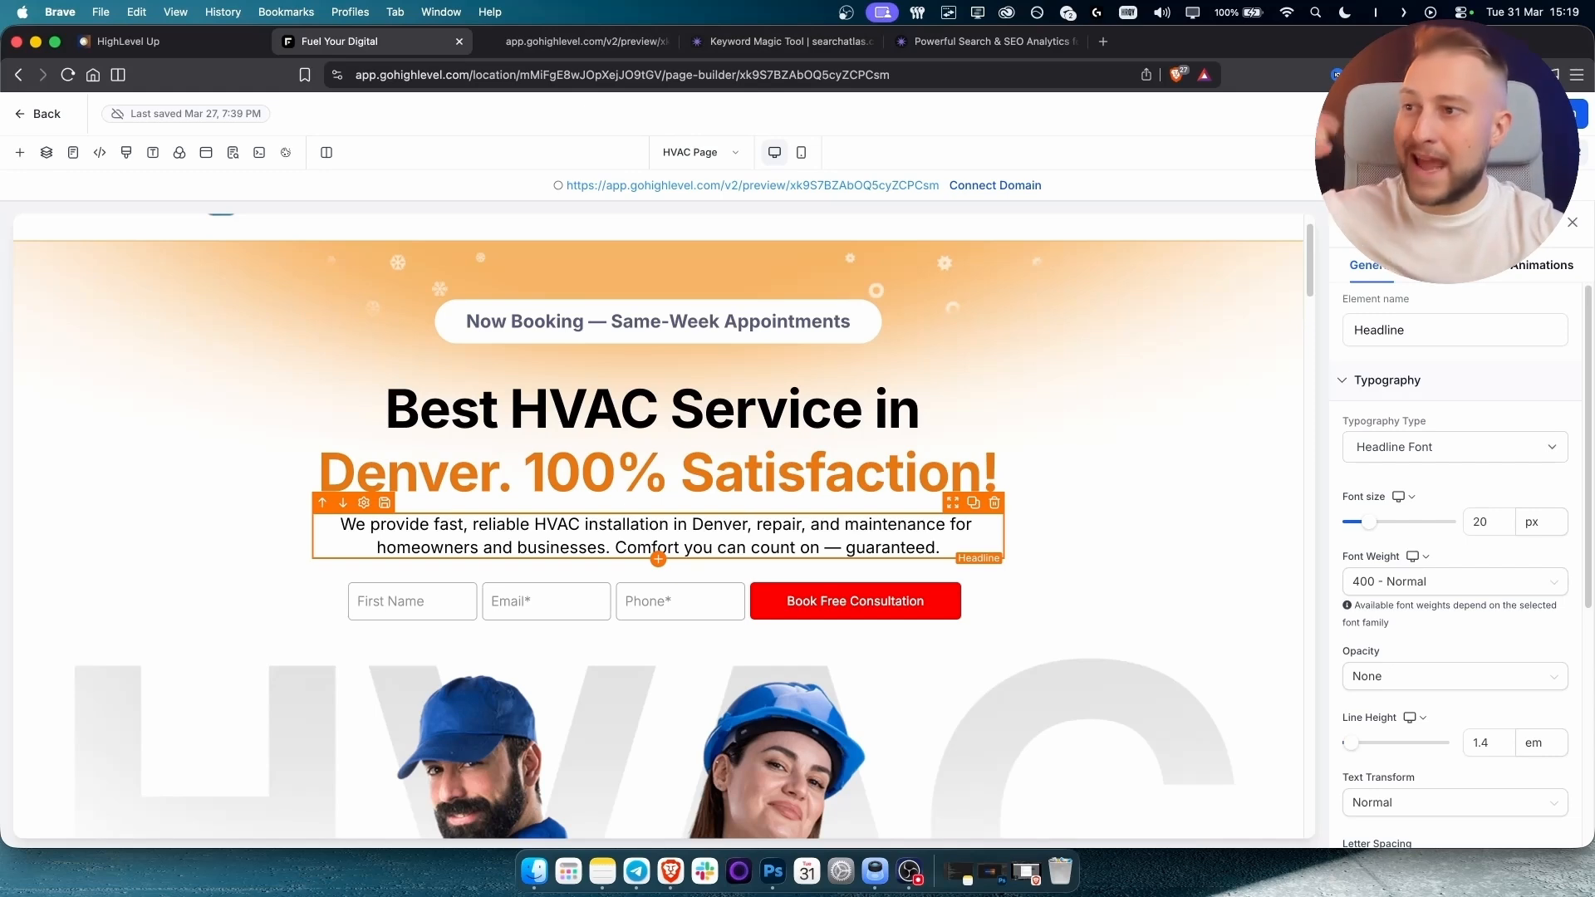
pyautogui.scroll(-10, 650, 511)
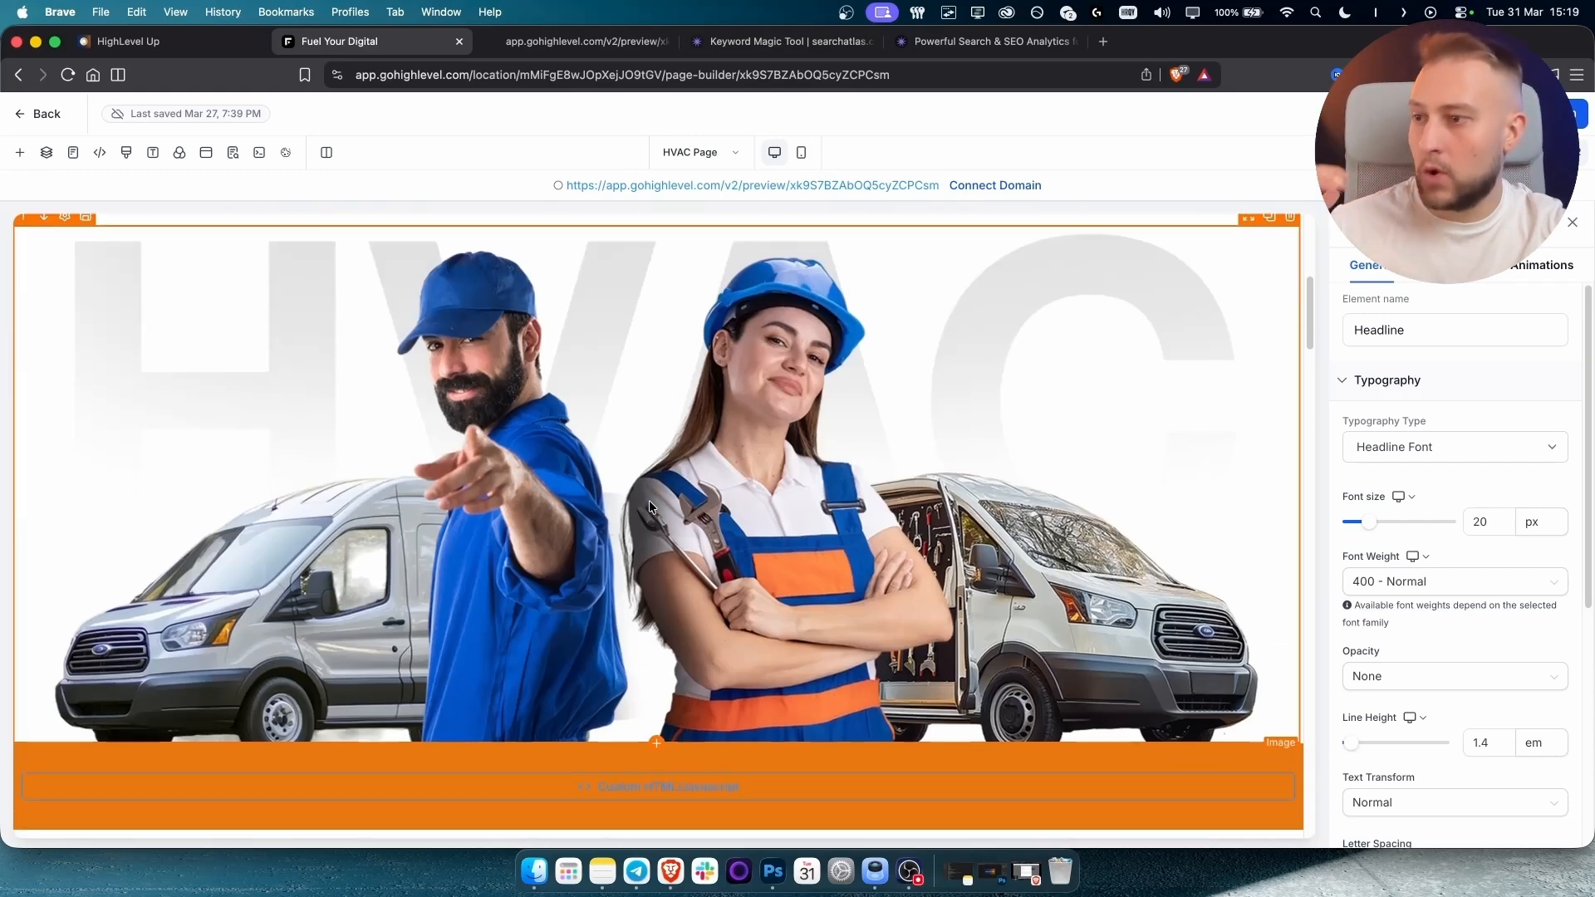
pyautogui.scroll(-5, 649, 500)
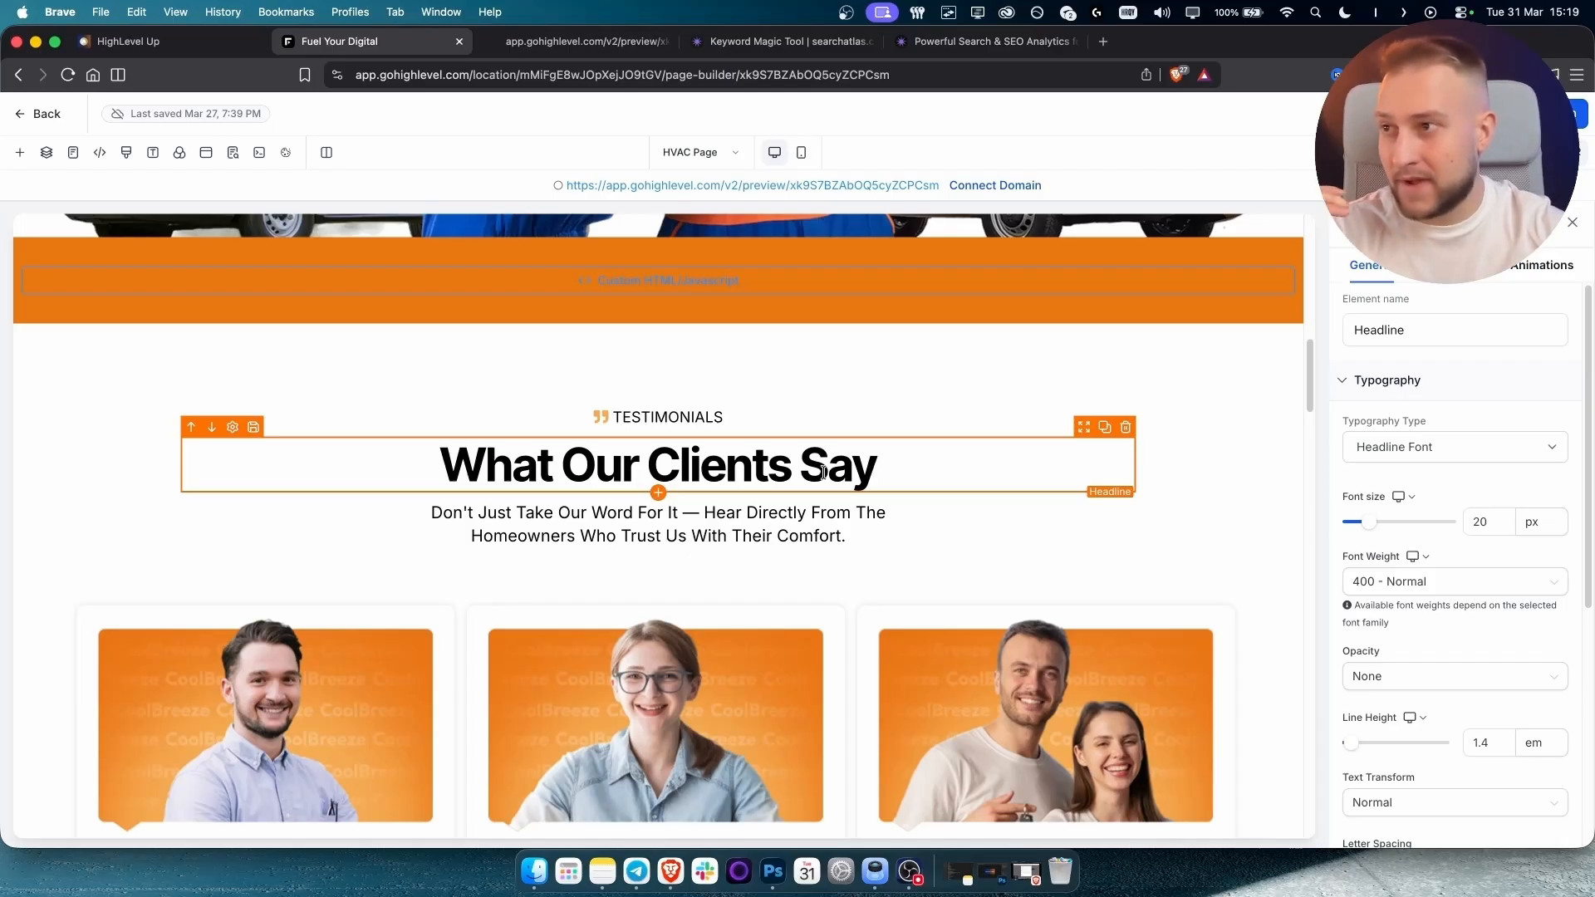
pyautogui.scroll(-10, 821, 471)
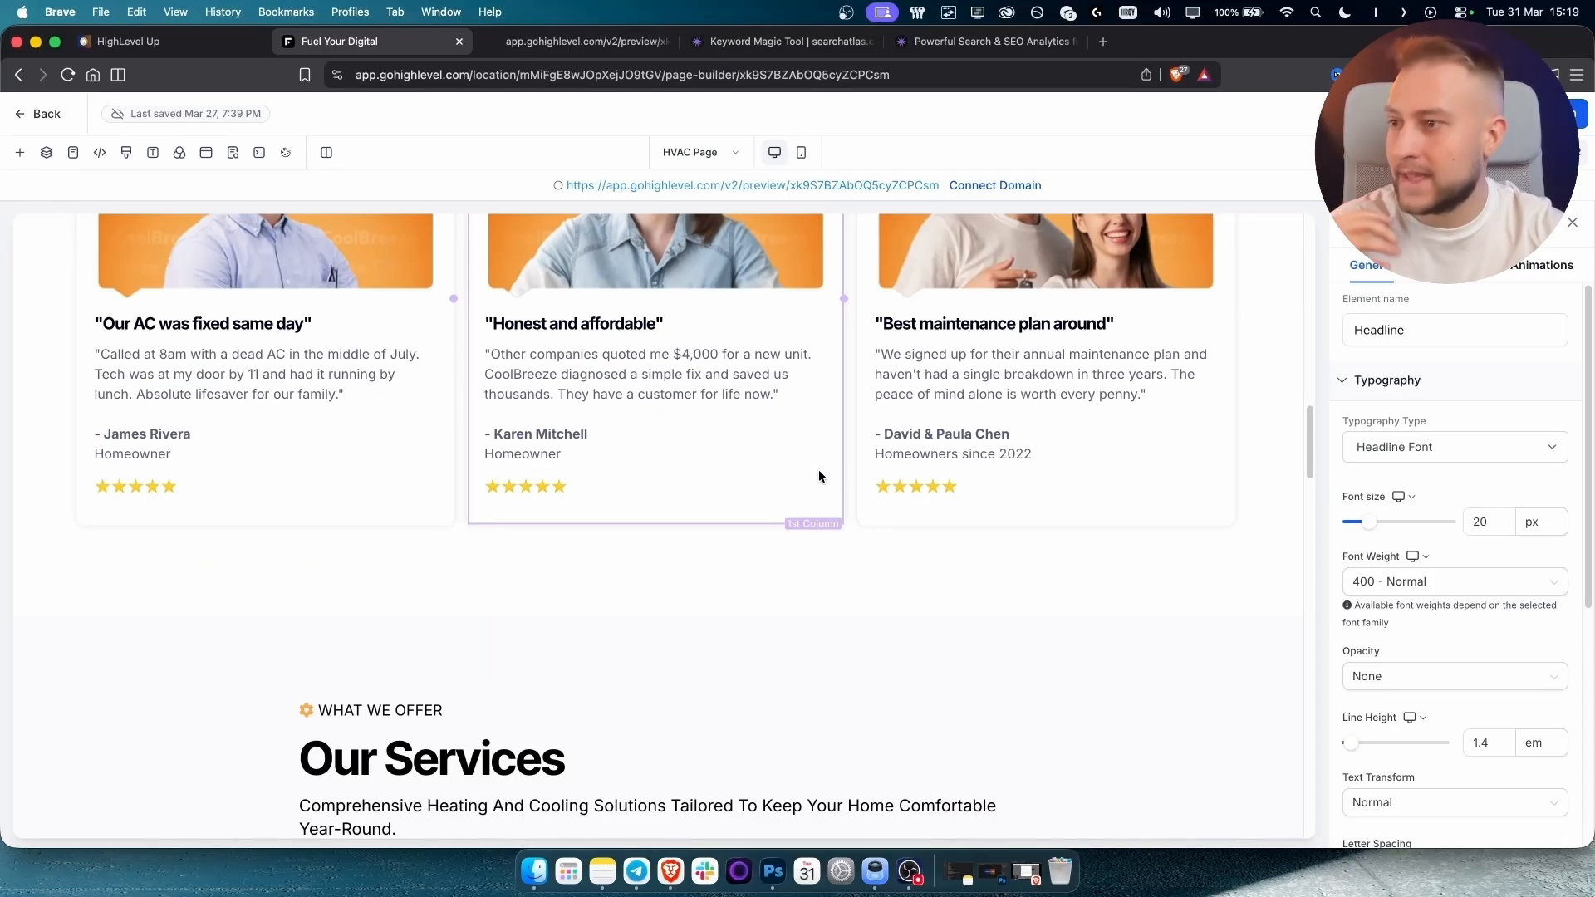
pyautogui.scroll(-10, 819, 476)
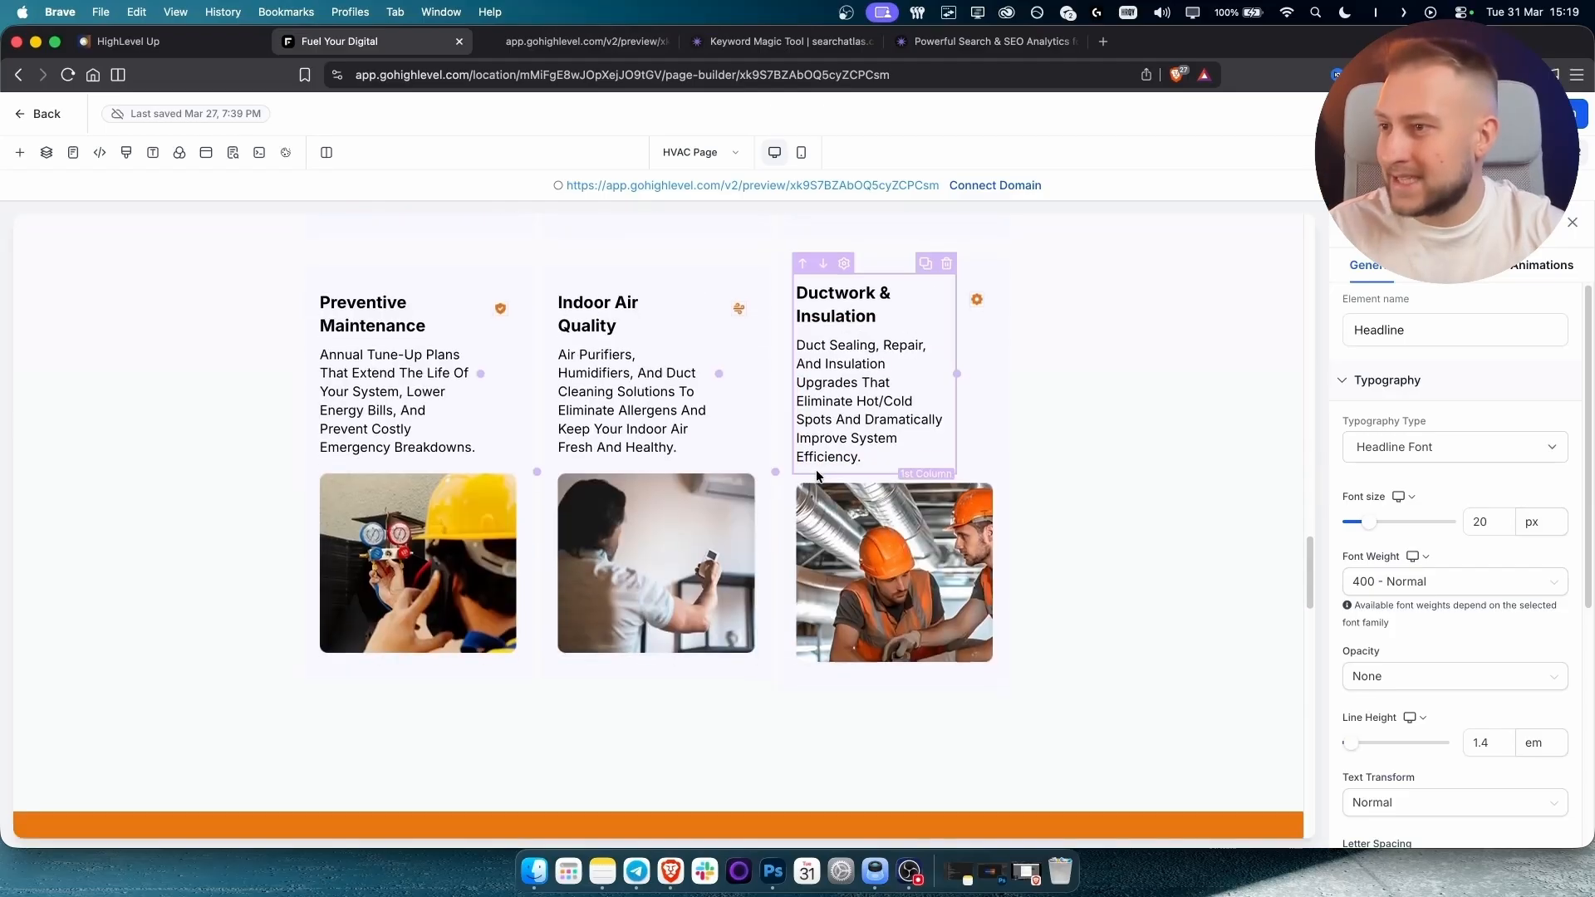
pyautogui.scroll(-8, 816, 470)
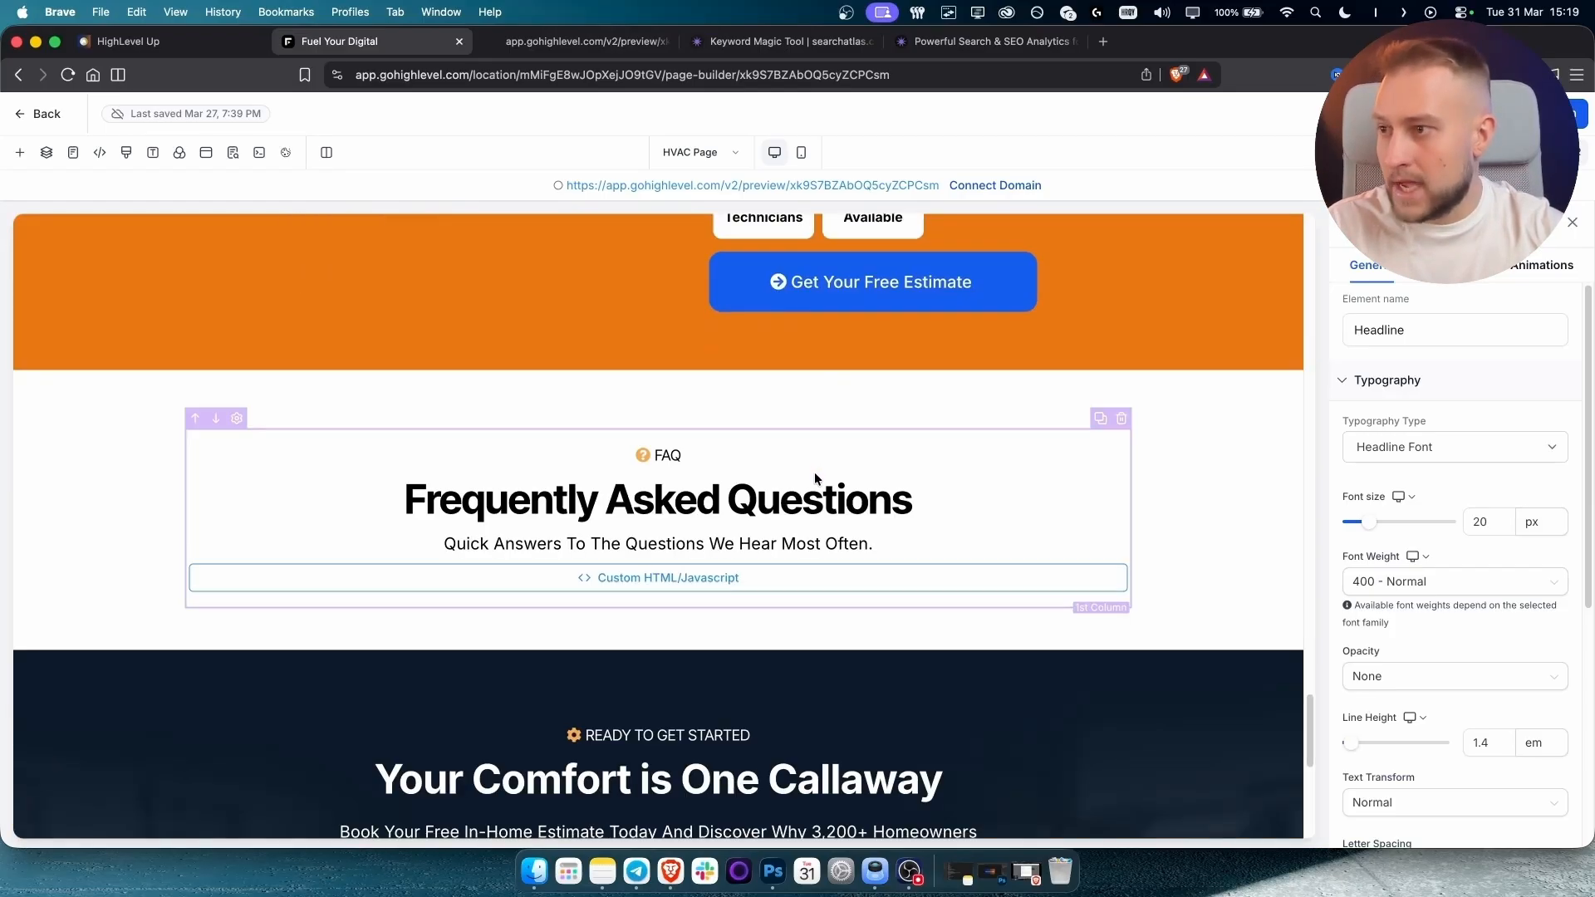
pyautogui.scroll(15, 816, 468)
pyautogui.scroll(15, 814, 472)
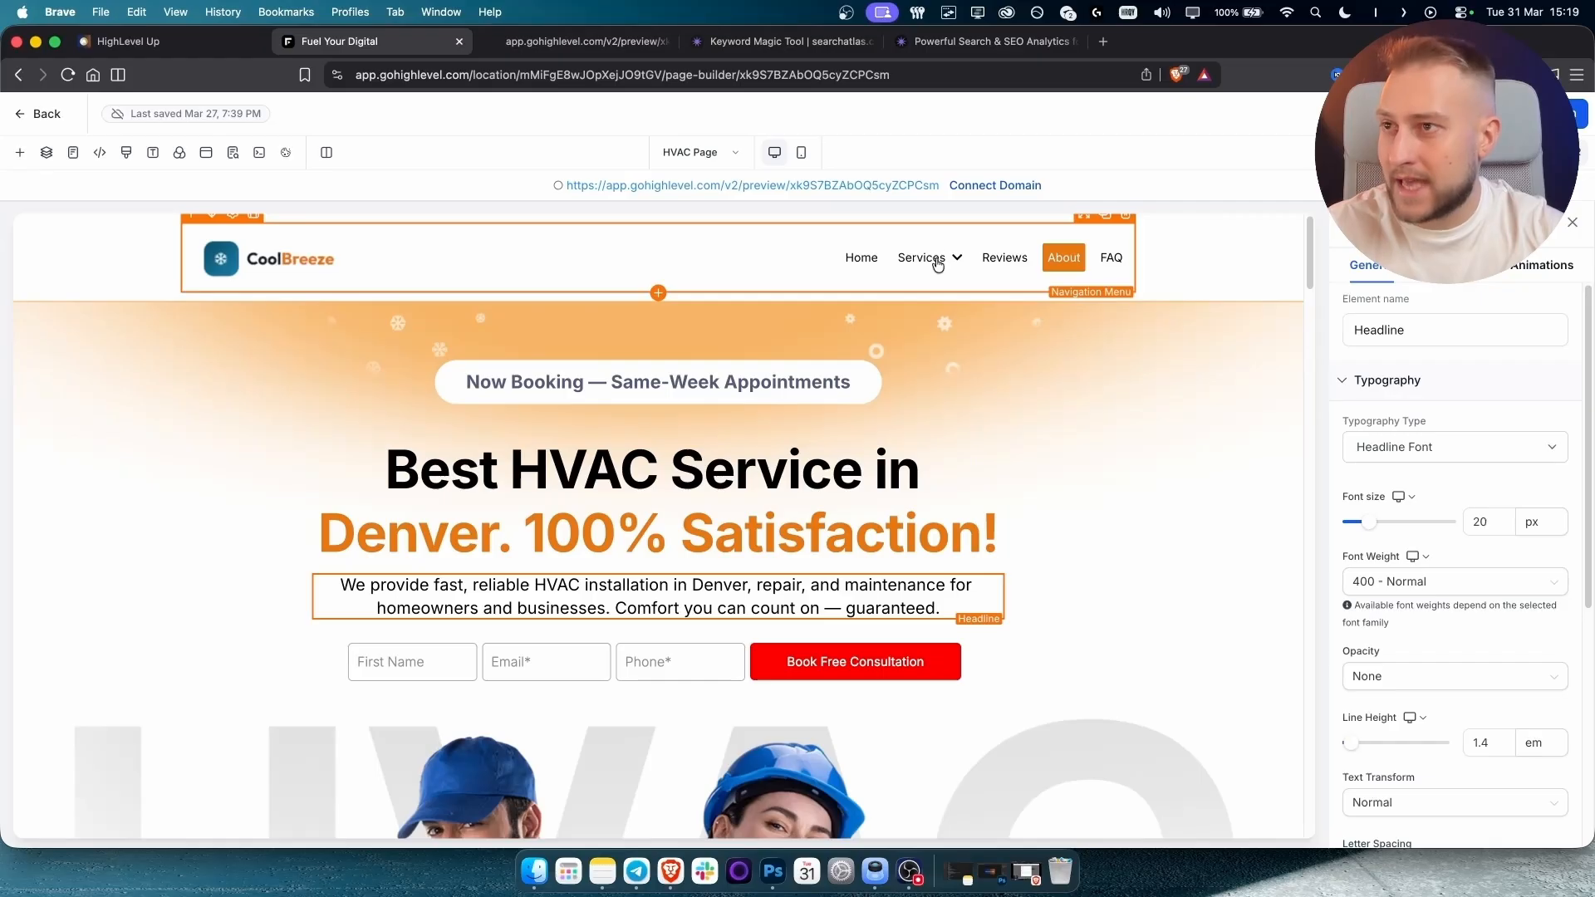
pyautogui.click(581, 41)
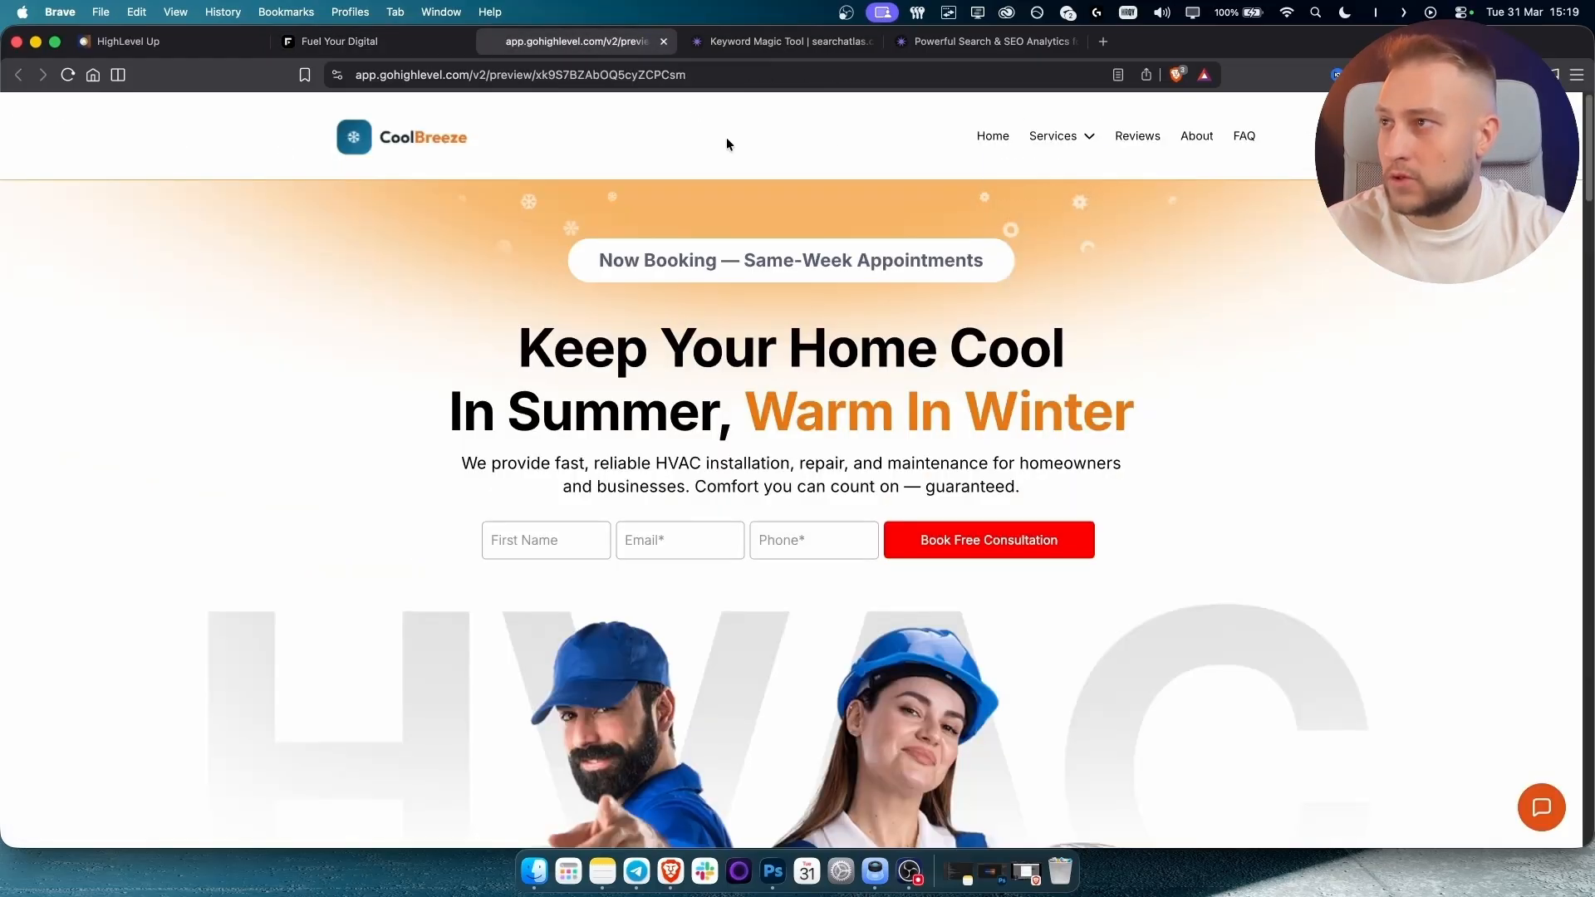
# Expand the preview's Services menu to show AC Installation, Heating Systems and HVAC Repair.
pyautogui.click(1066, 143)
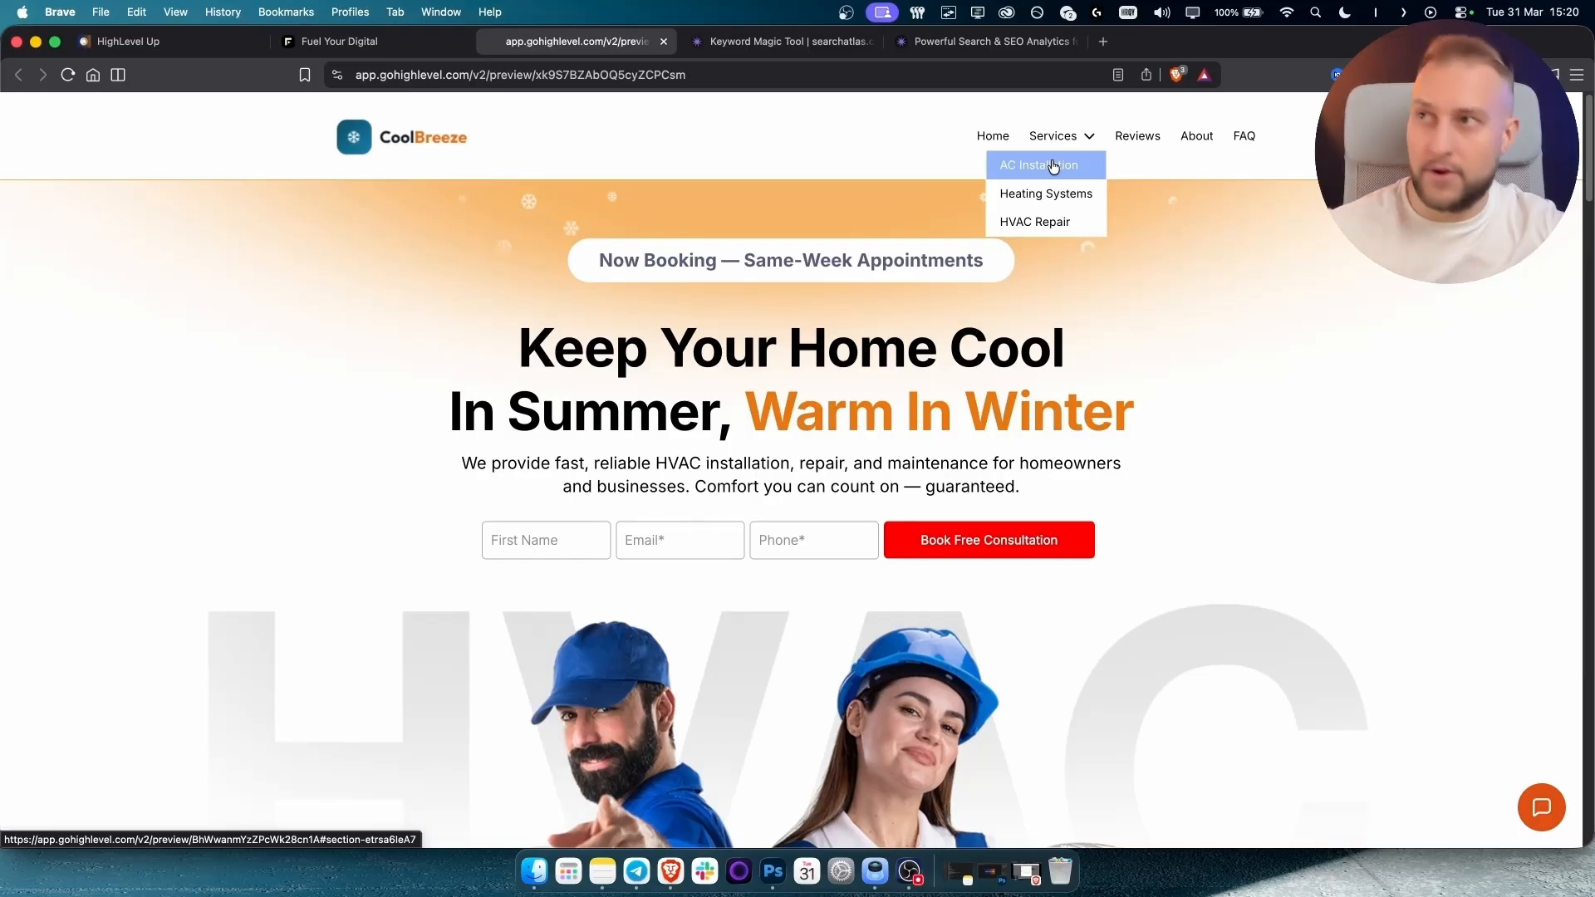
pyautogui.click(1068, 142)
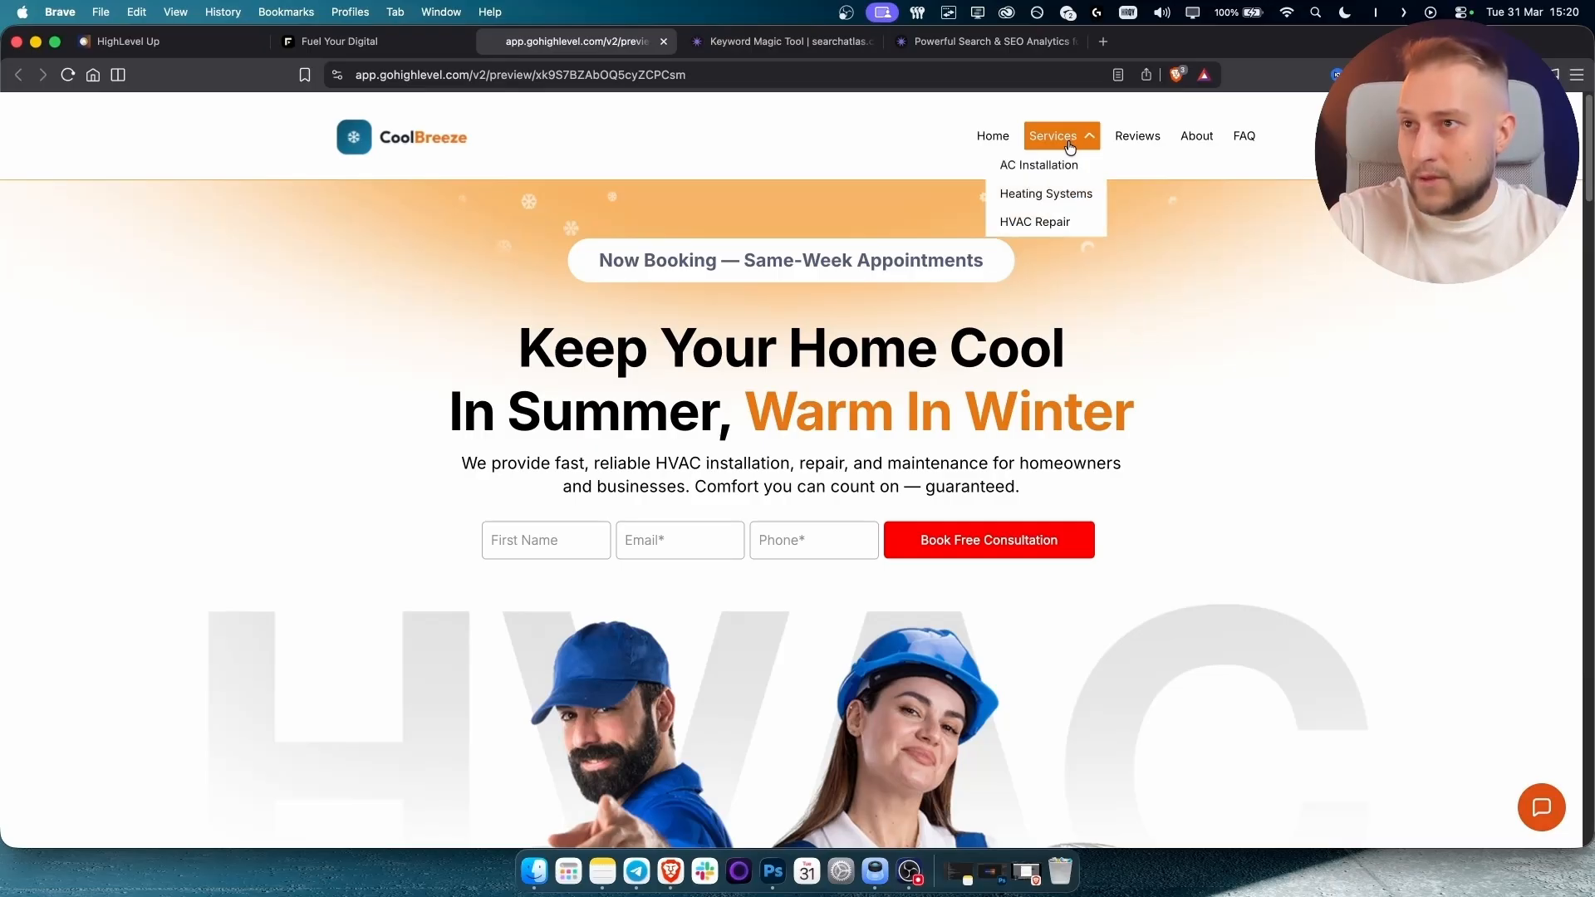
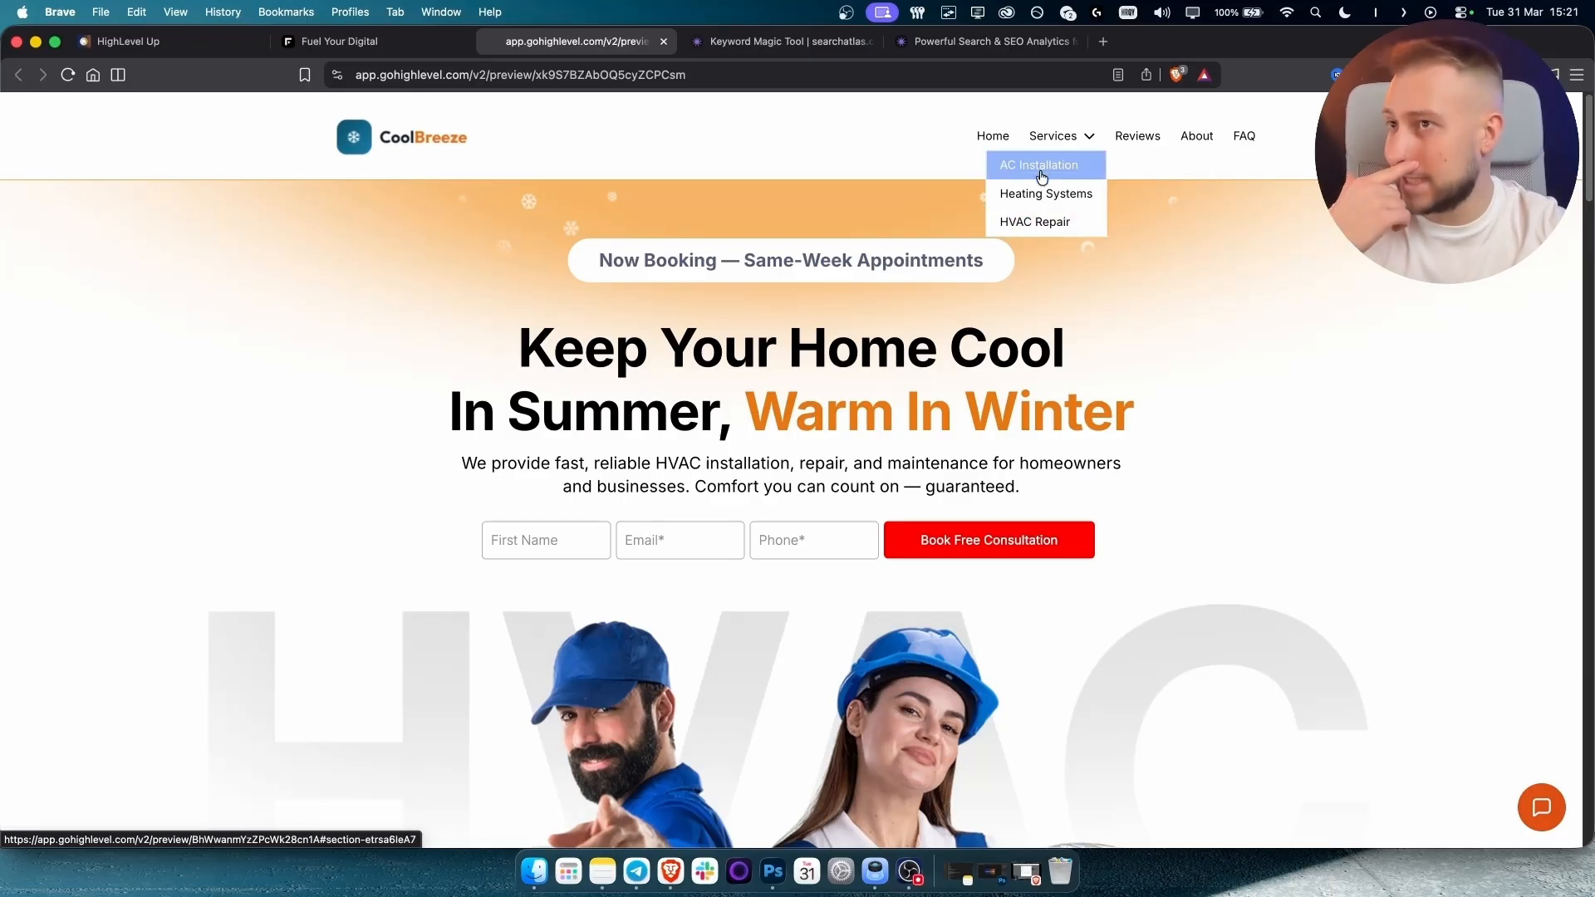
# Switch to the Search Atlas Keyword Magic Tool showing the 'hvac' keyword results.
pyautogui.click(781, 41)
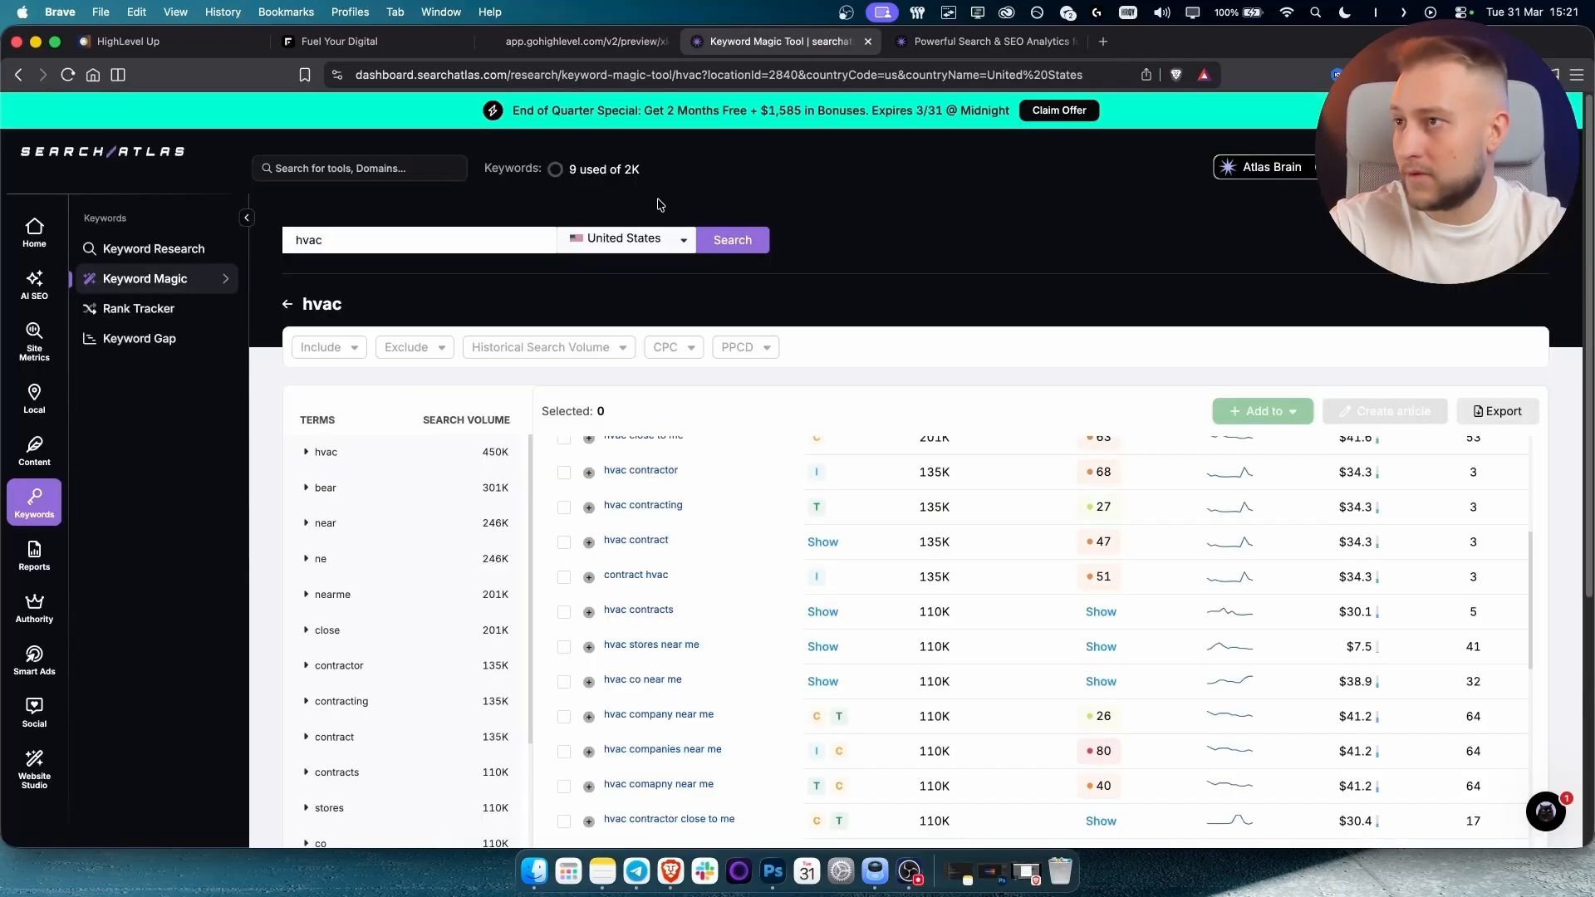
# Replace the search term with 'ac installation', run it, and scroll through the keyword ideas.
pyautogui.doubleClick(452, 237)
pyautogui.write('ac insta')
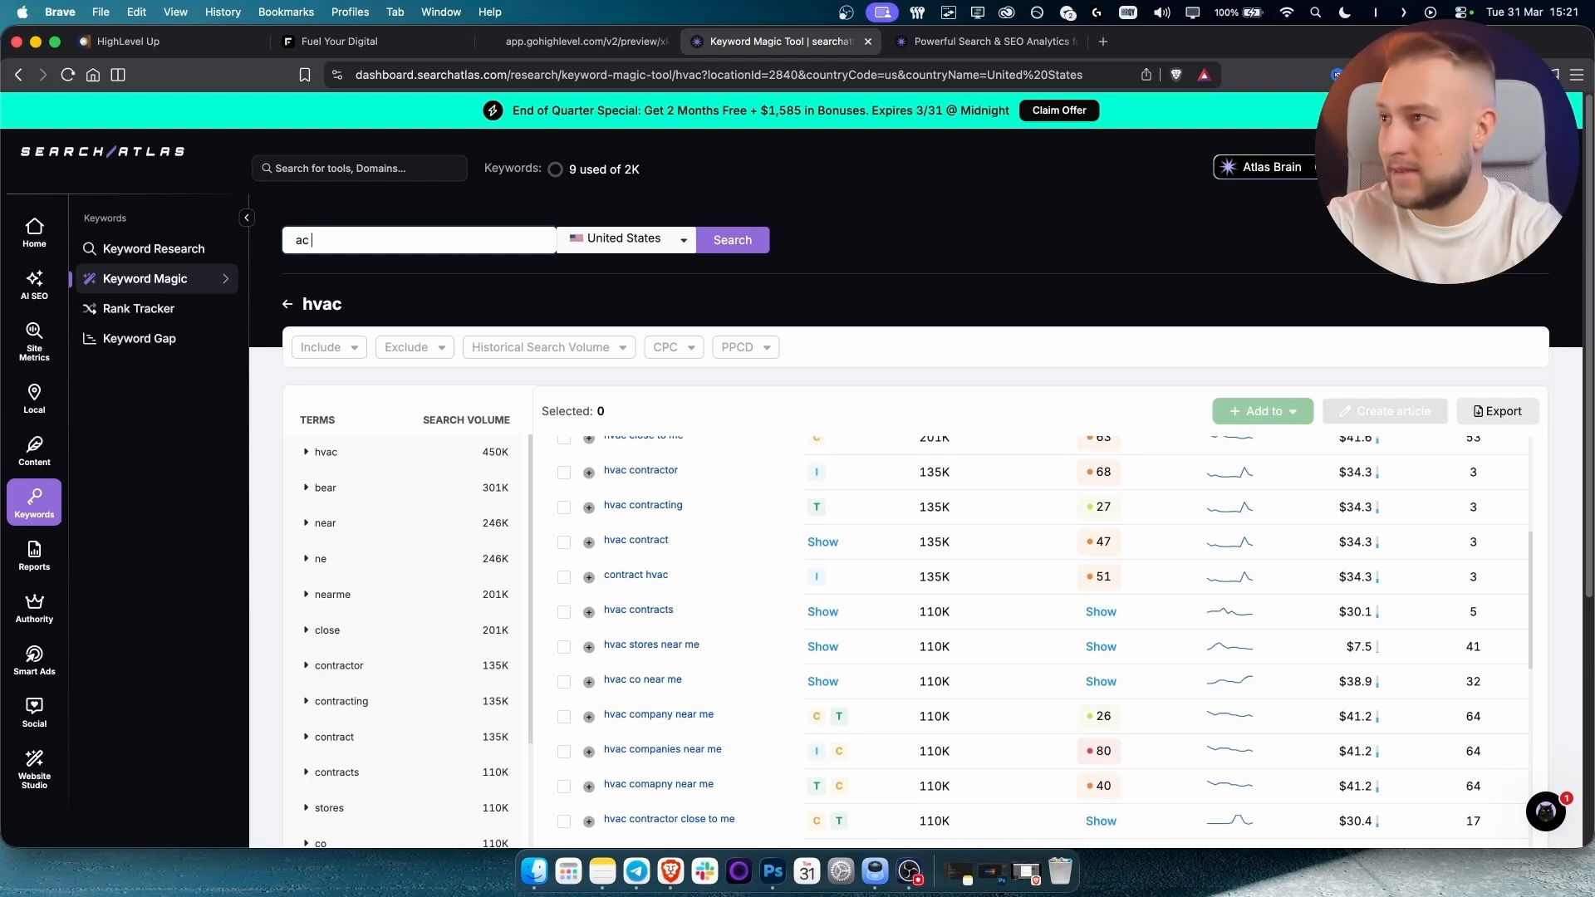
pyautogui.write('llation')
pyautogui.press('Return')
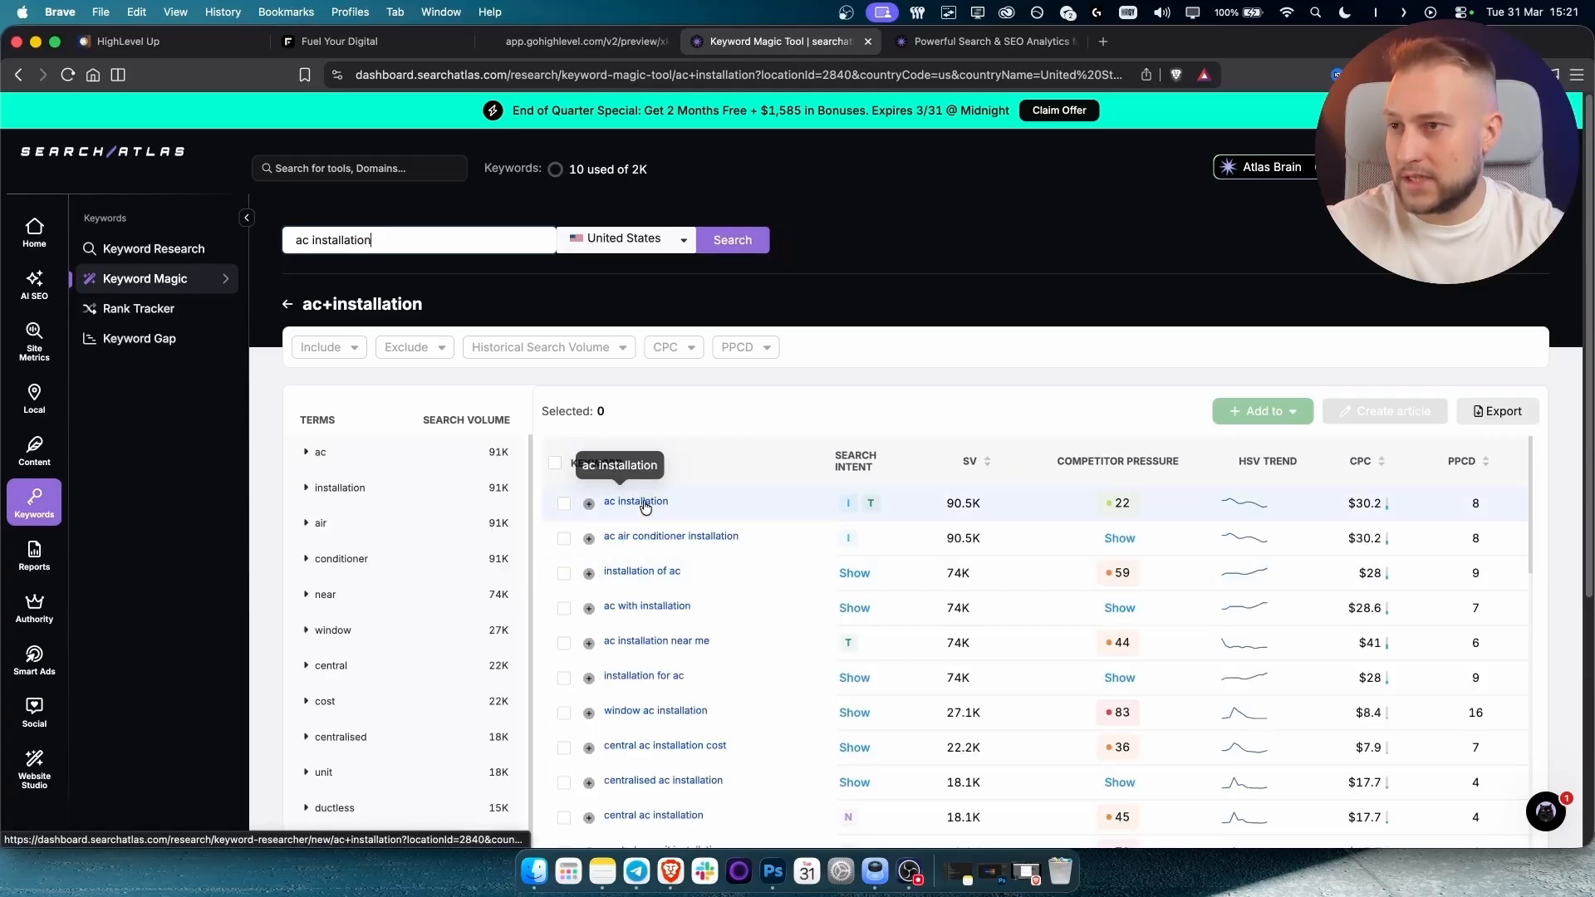
pyautogui.scroll(-5, 644, 506)
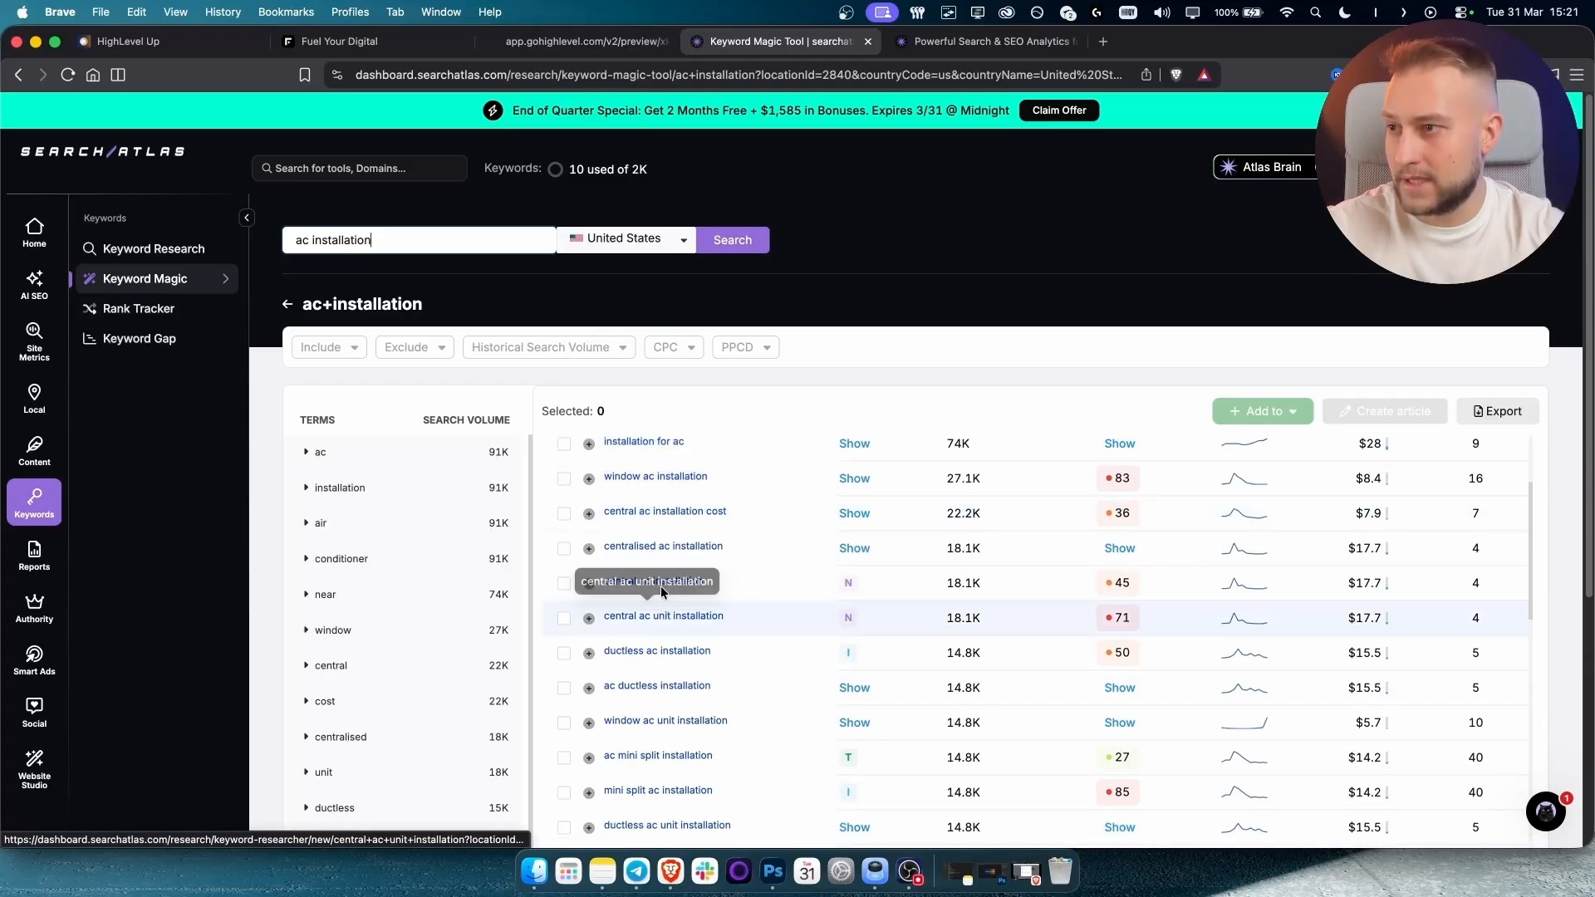
pyautogui.scroll(-3, 756, 625)
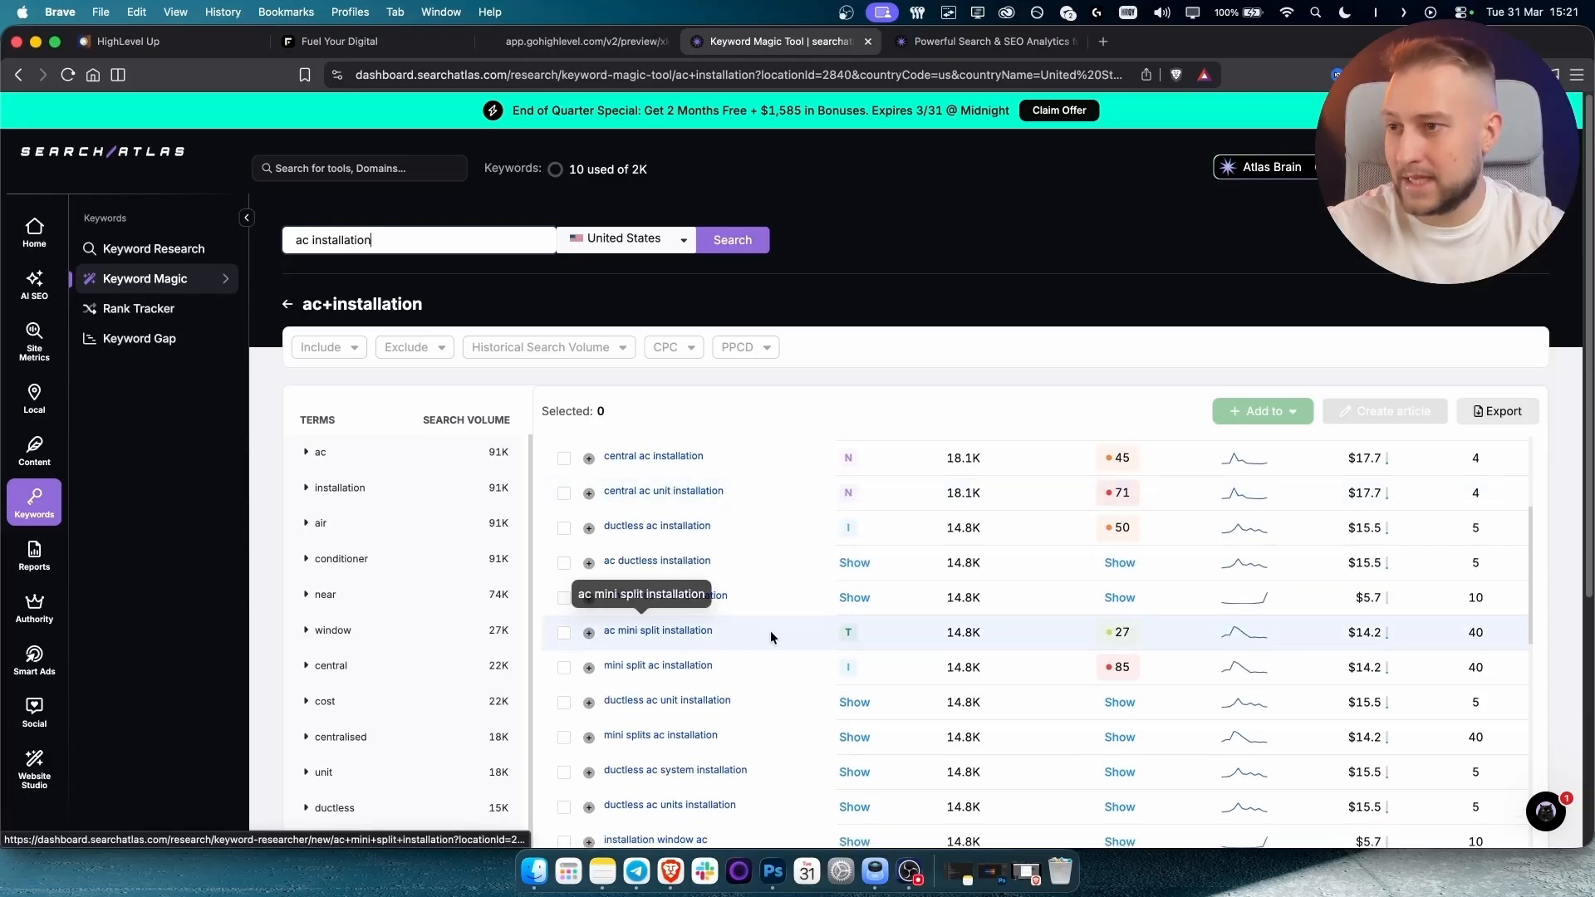
pyautogui.scroll(-1, 1092, 639)
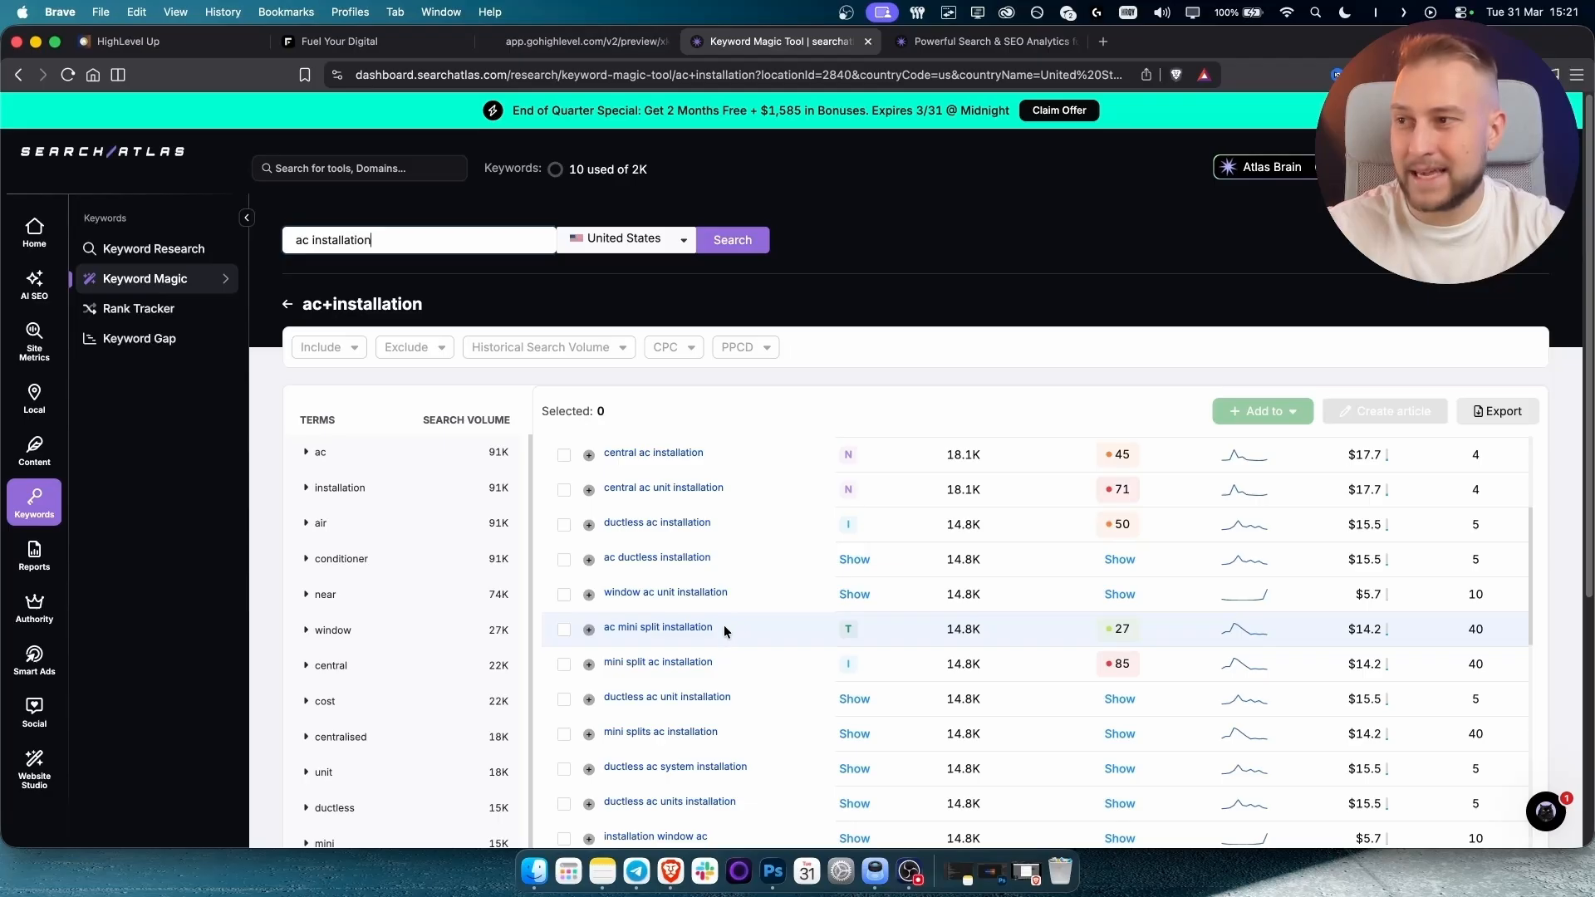
# Open the AC Installation page in the CoolBreeze builder, discarding unsaved edits.
pyautogui.click(358, 38)
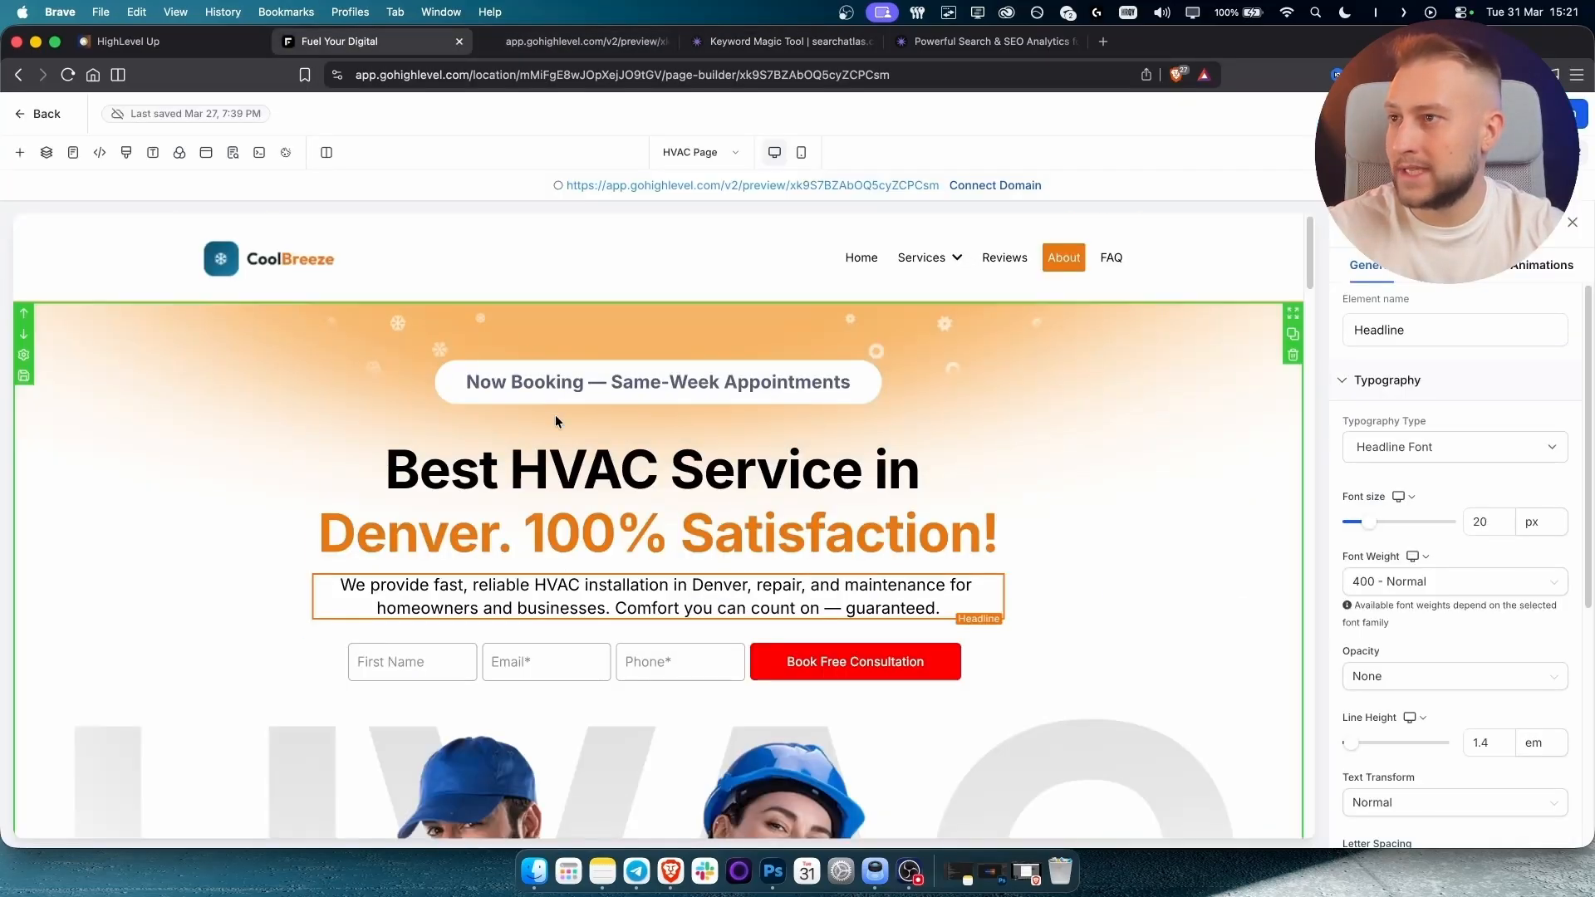
pyautogui.click(691, 153)
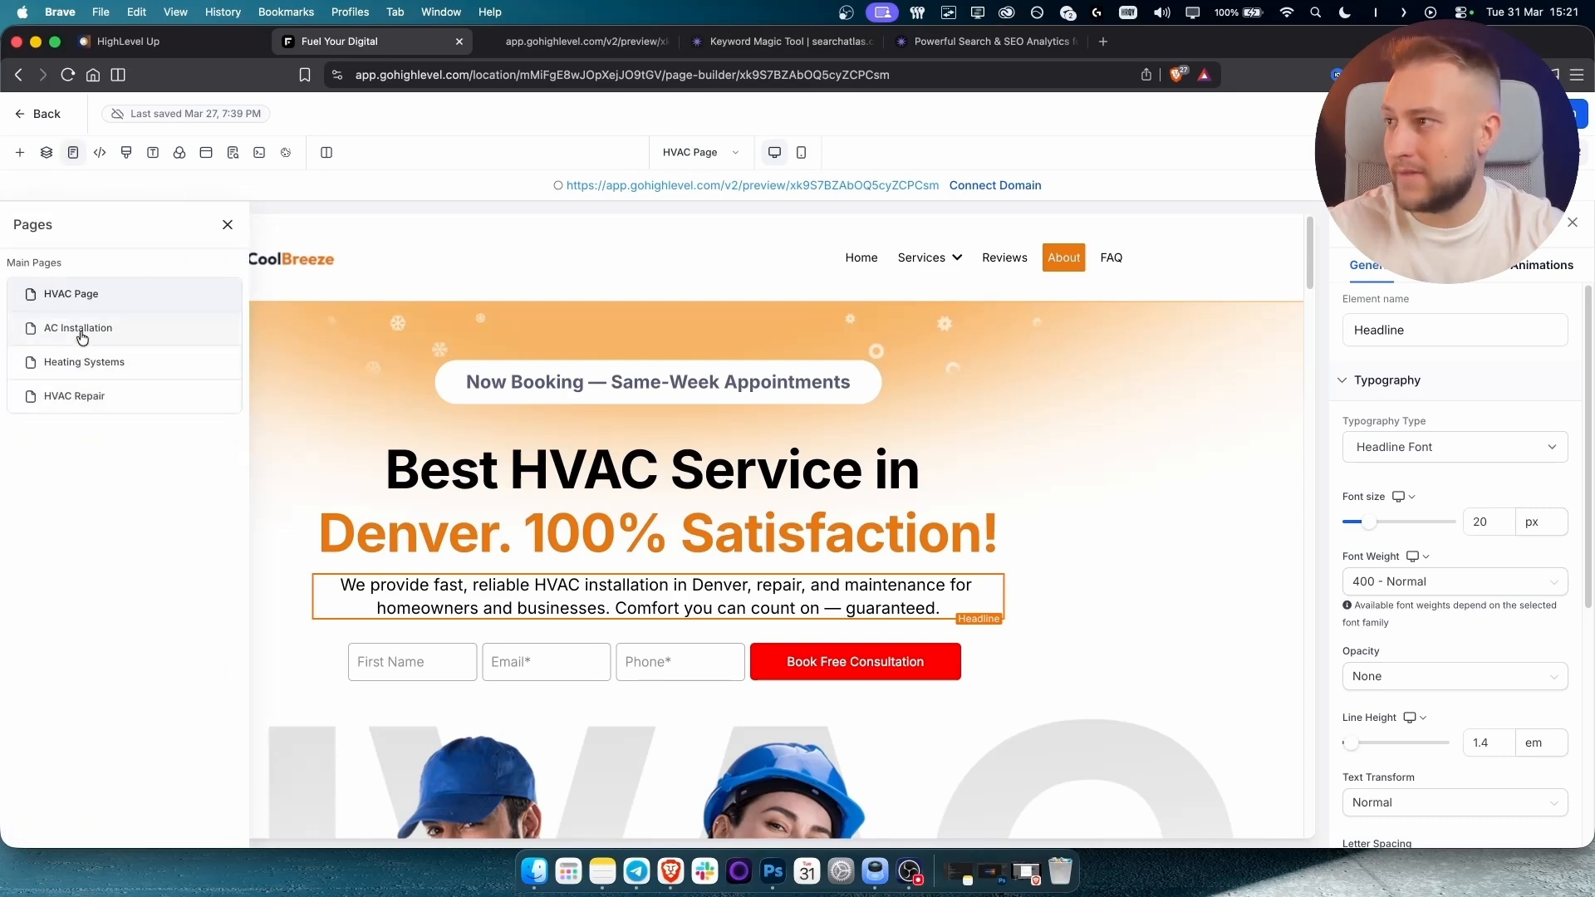
pyautogui.click(110, 328)
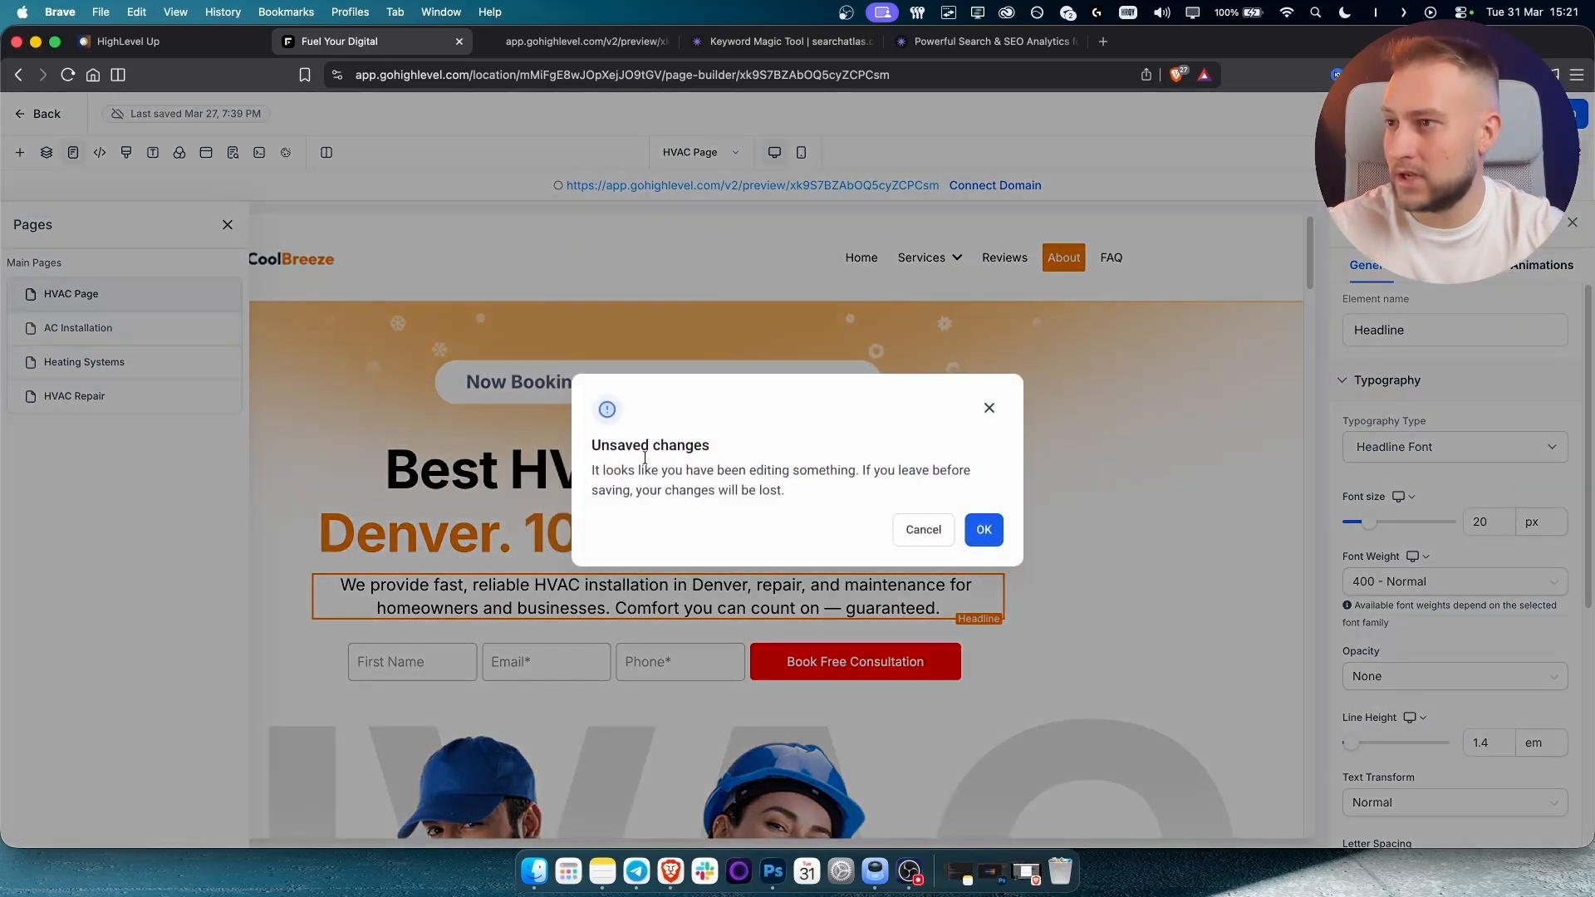
pyautogui.click(981, 529)
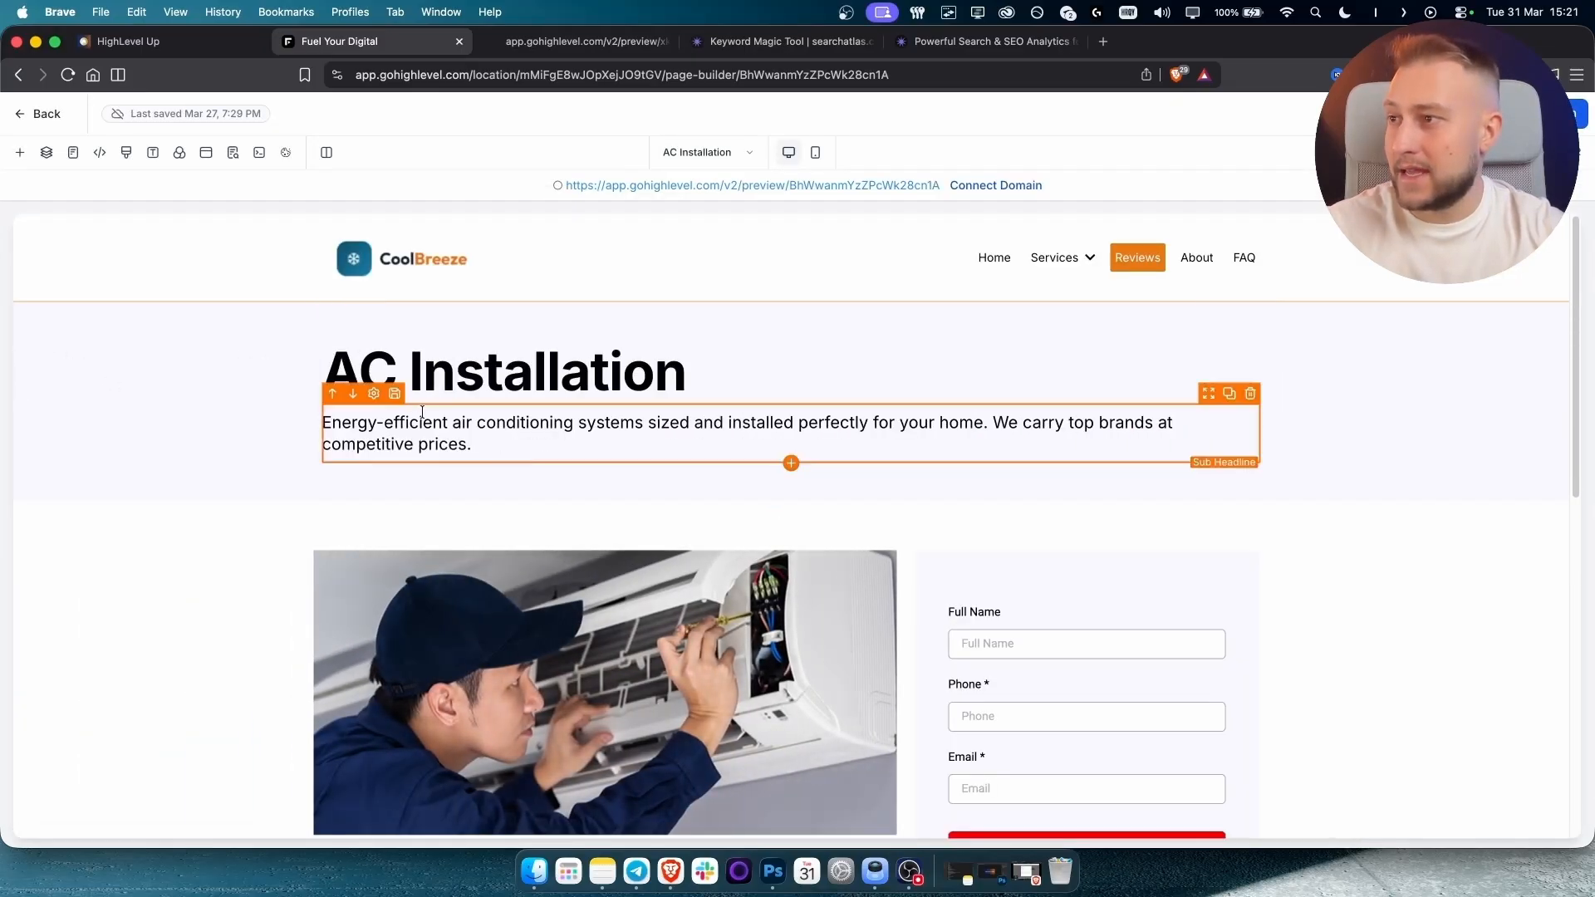
# Review the AC Installation page copy, selecting text in its installation body paragraph.
pyautogui.scroll(-5, 456, 431)
pyautogui.scroll(-3, 456, 434)
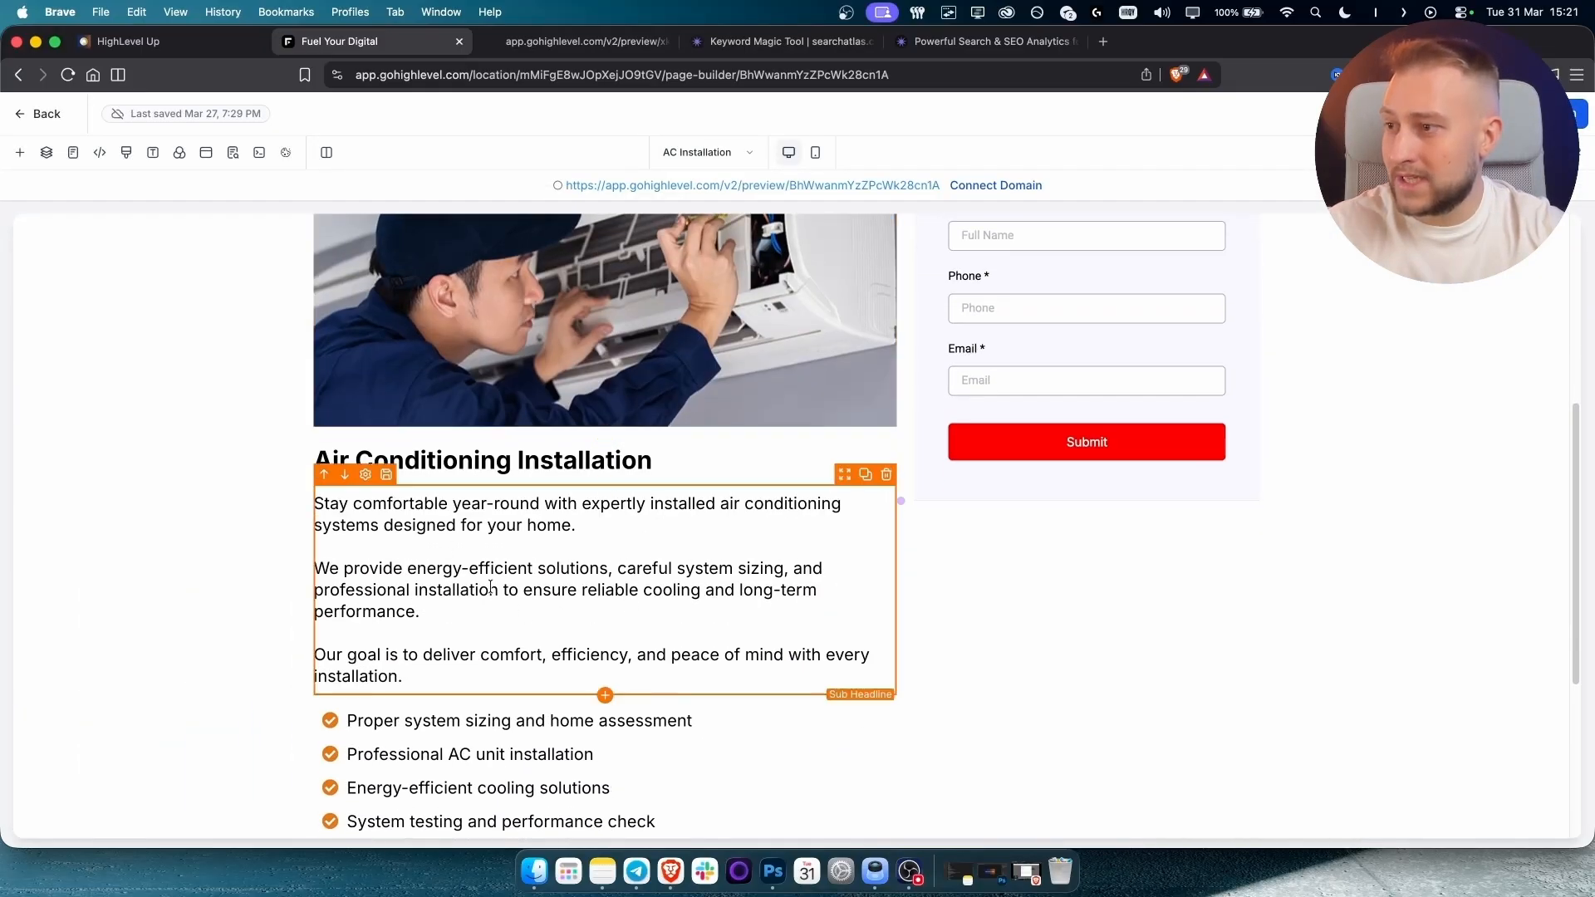
pyautogui.scroll(-5, 415, 492)
pyautogui.scroll(4, 498, 565)
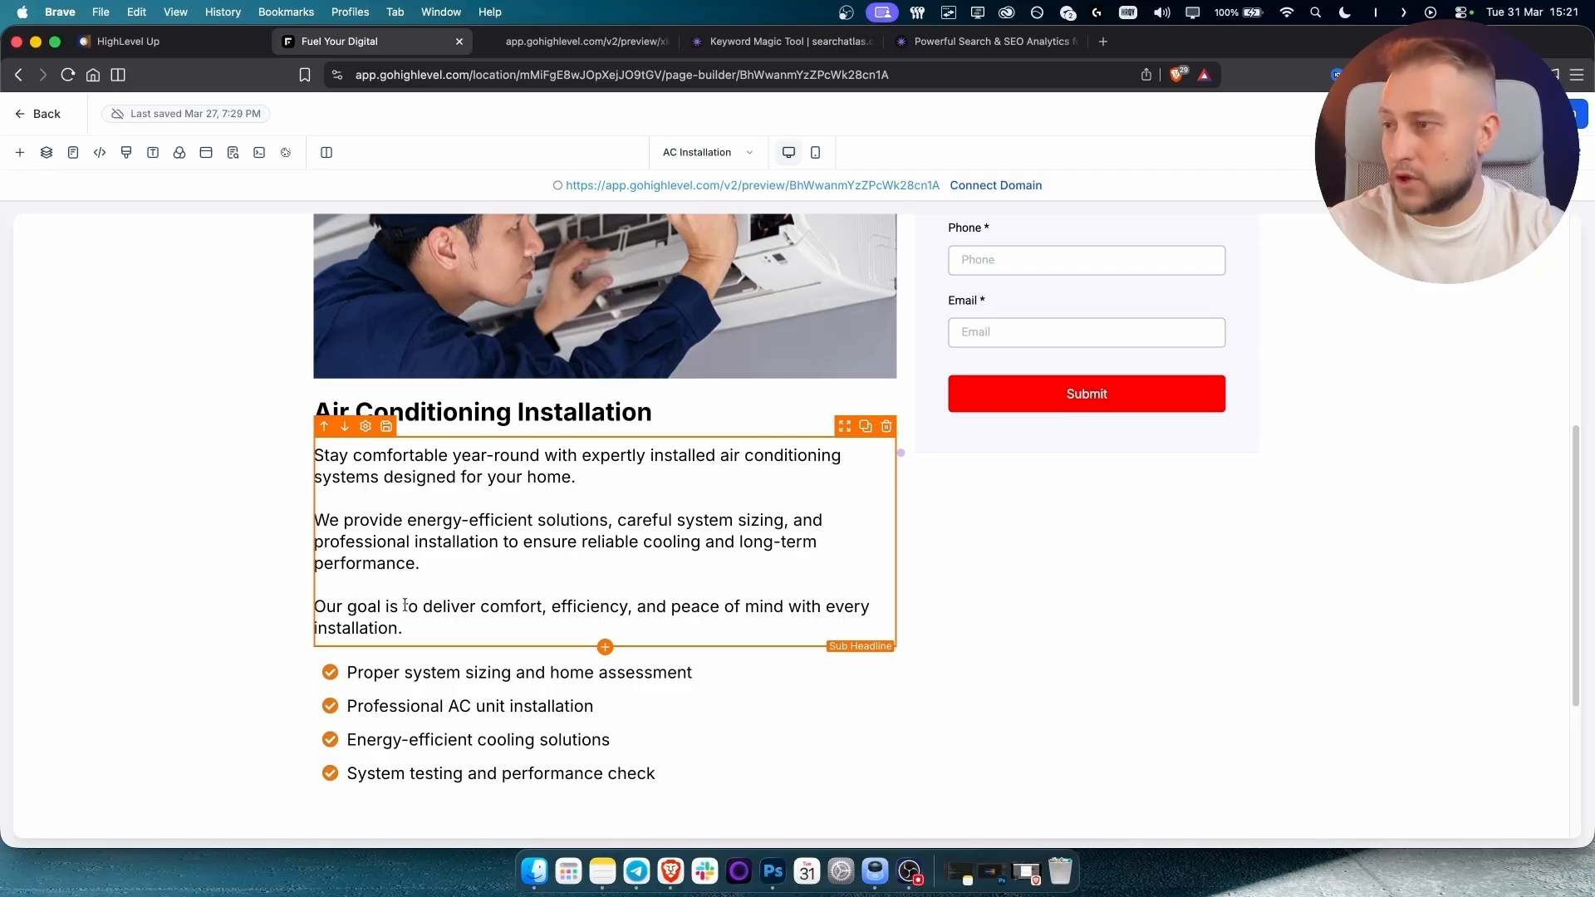
pyautogui.moveTo(400, 629); pyautogui.dragTo(413, 457)
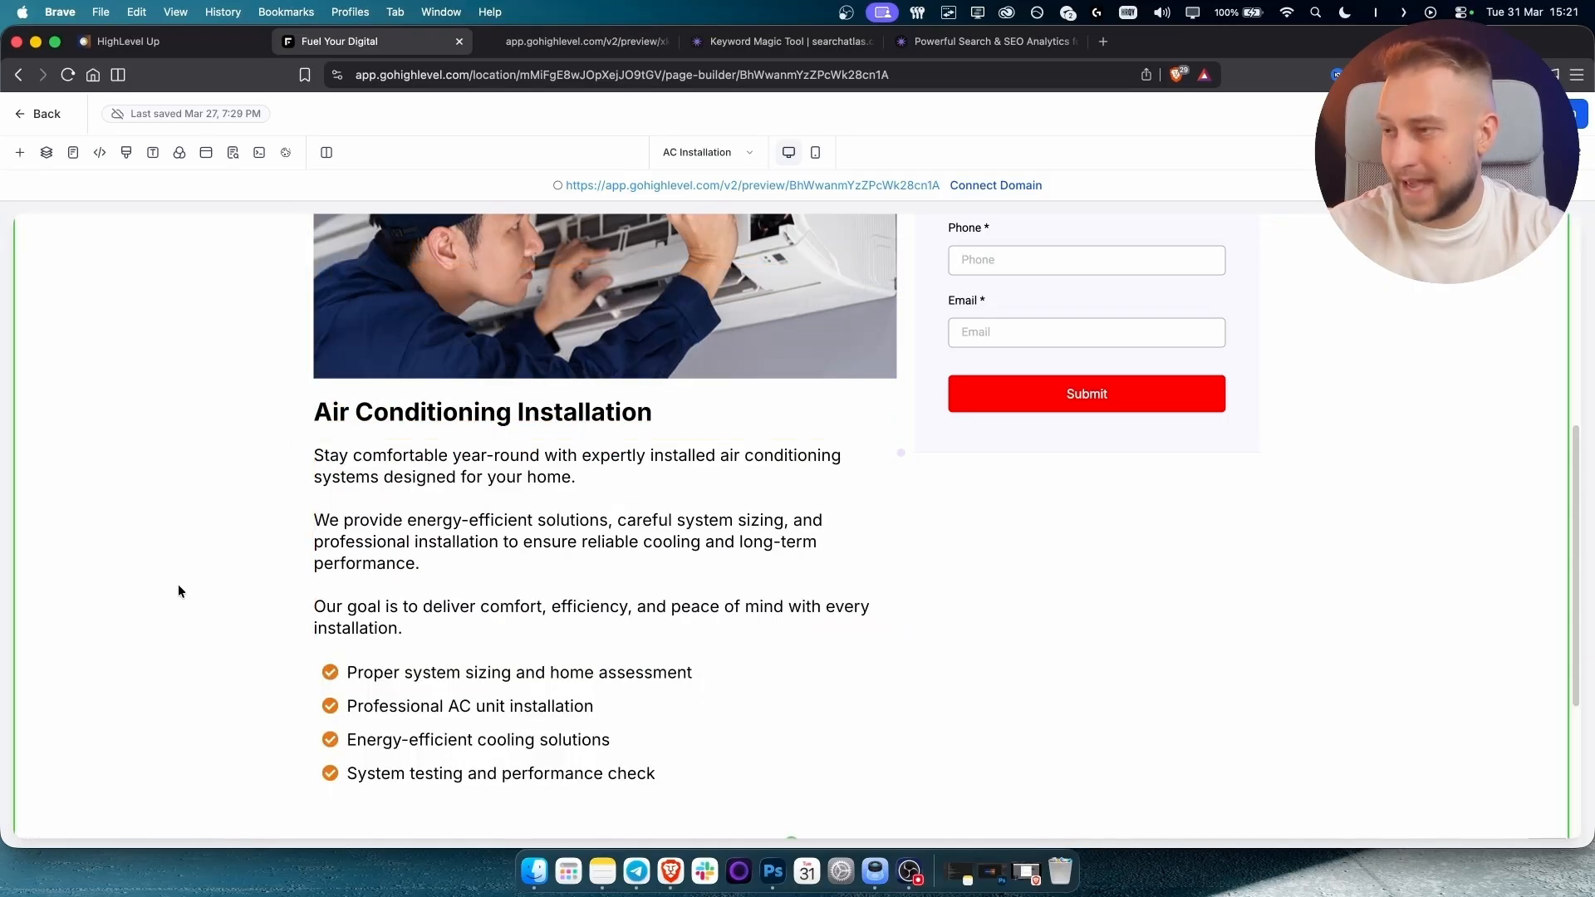
pyautogui.click(355, 524)
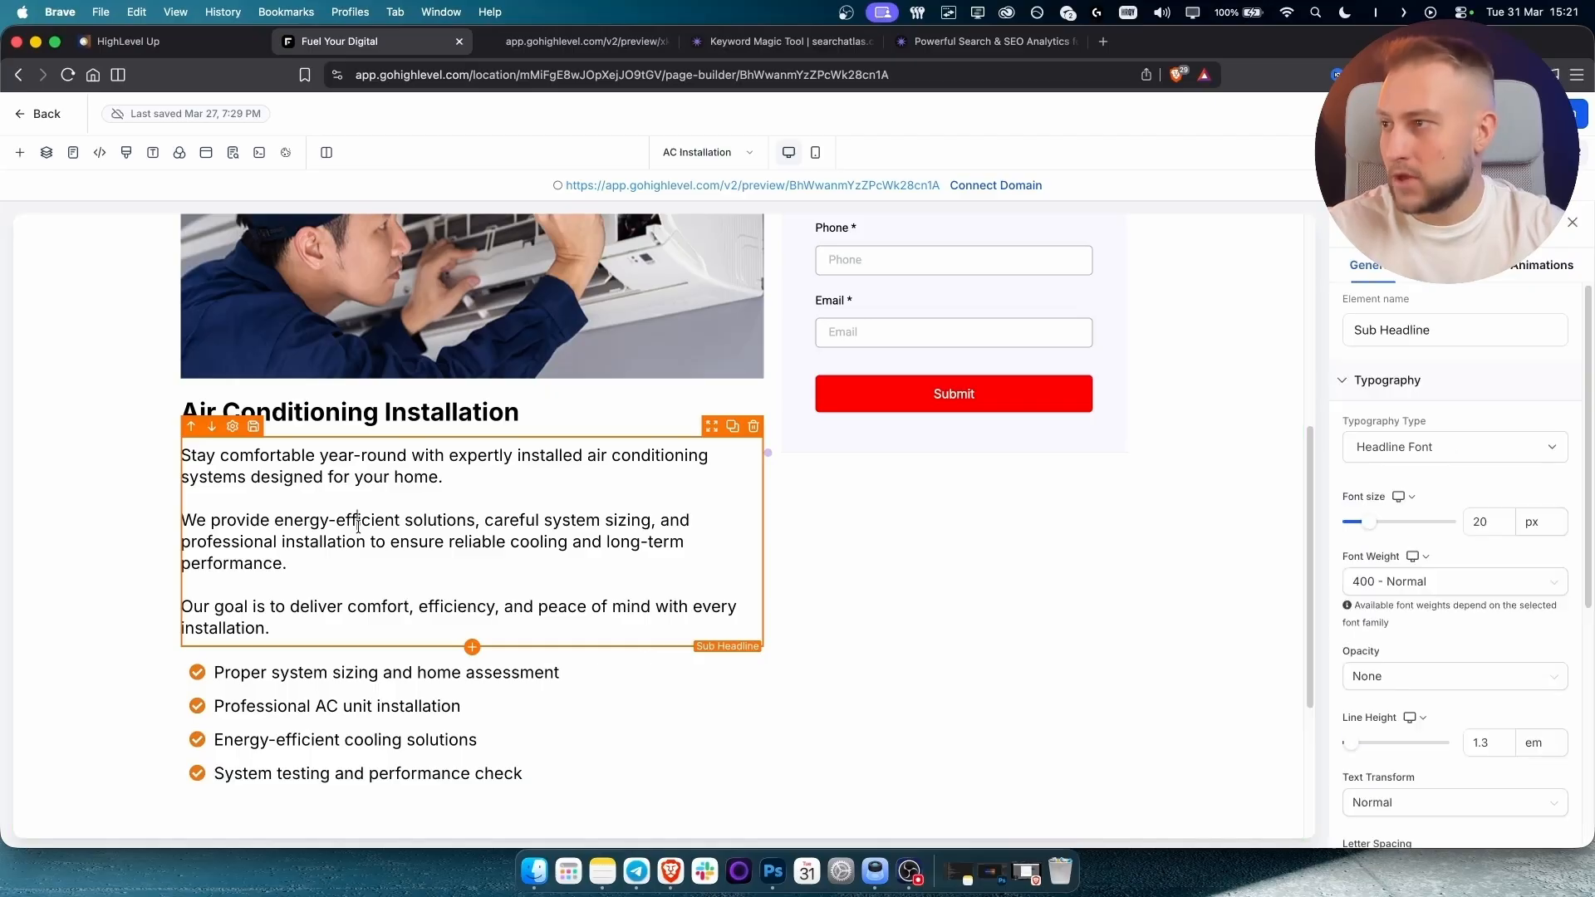
pyautogui.doubleClick(356, 522)
pyautogui.click(455, 520)
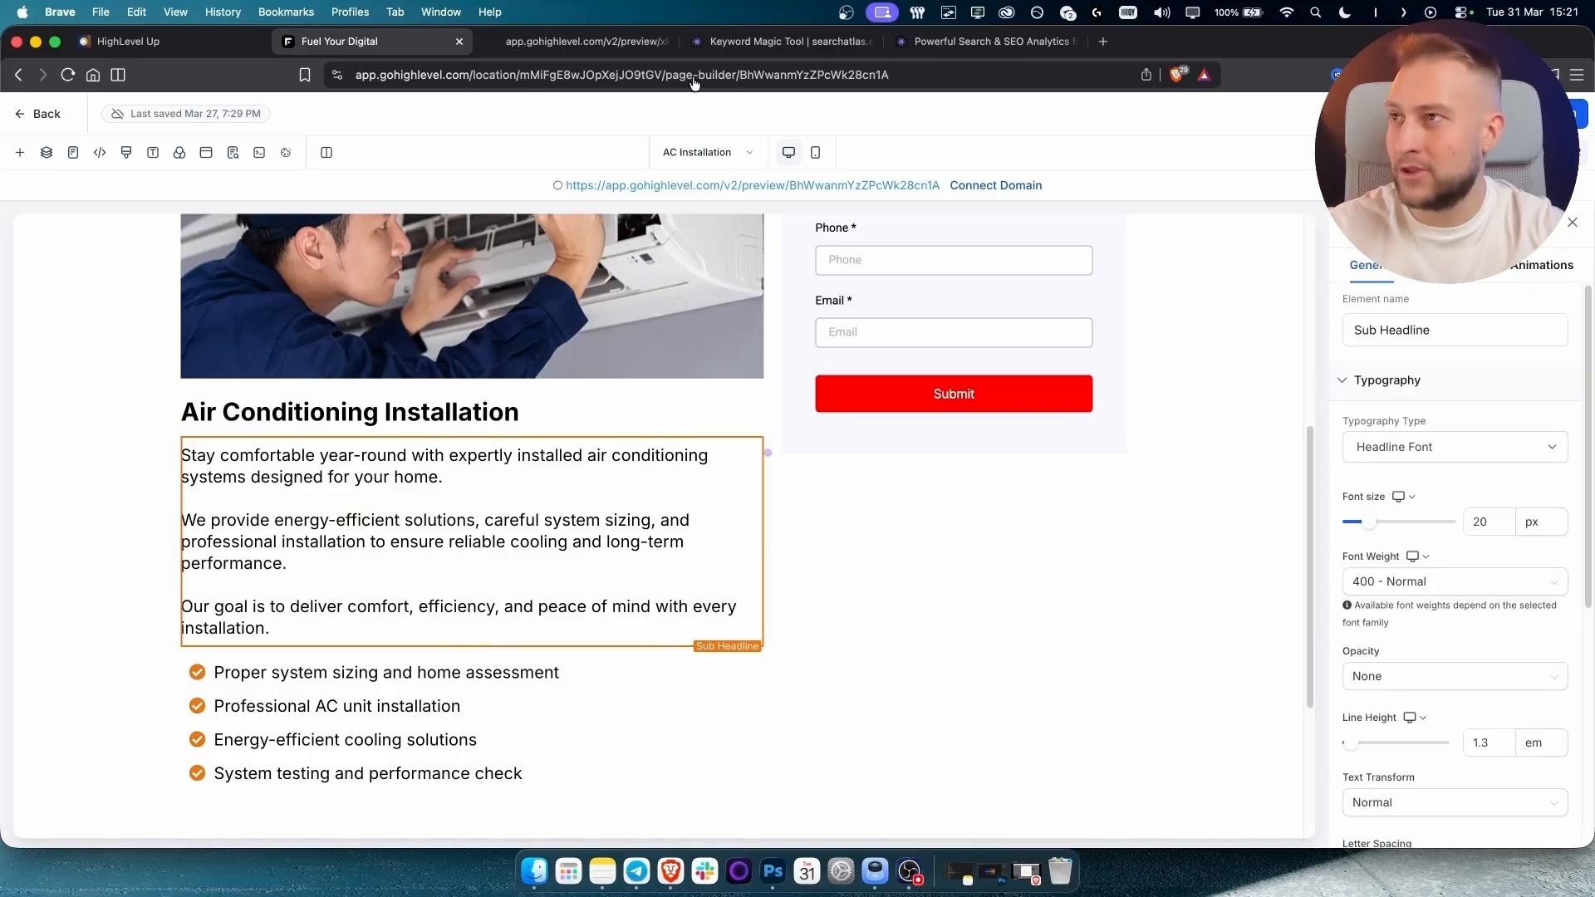
pyautogui.click(761, 42)
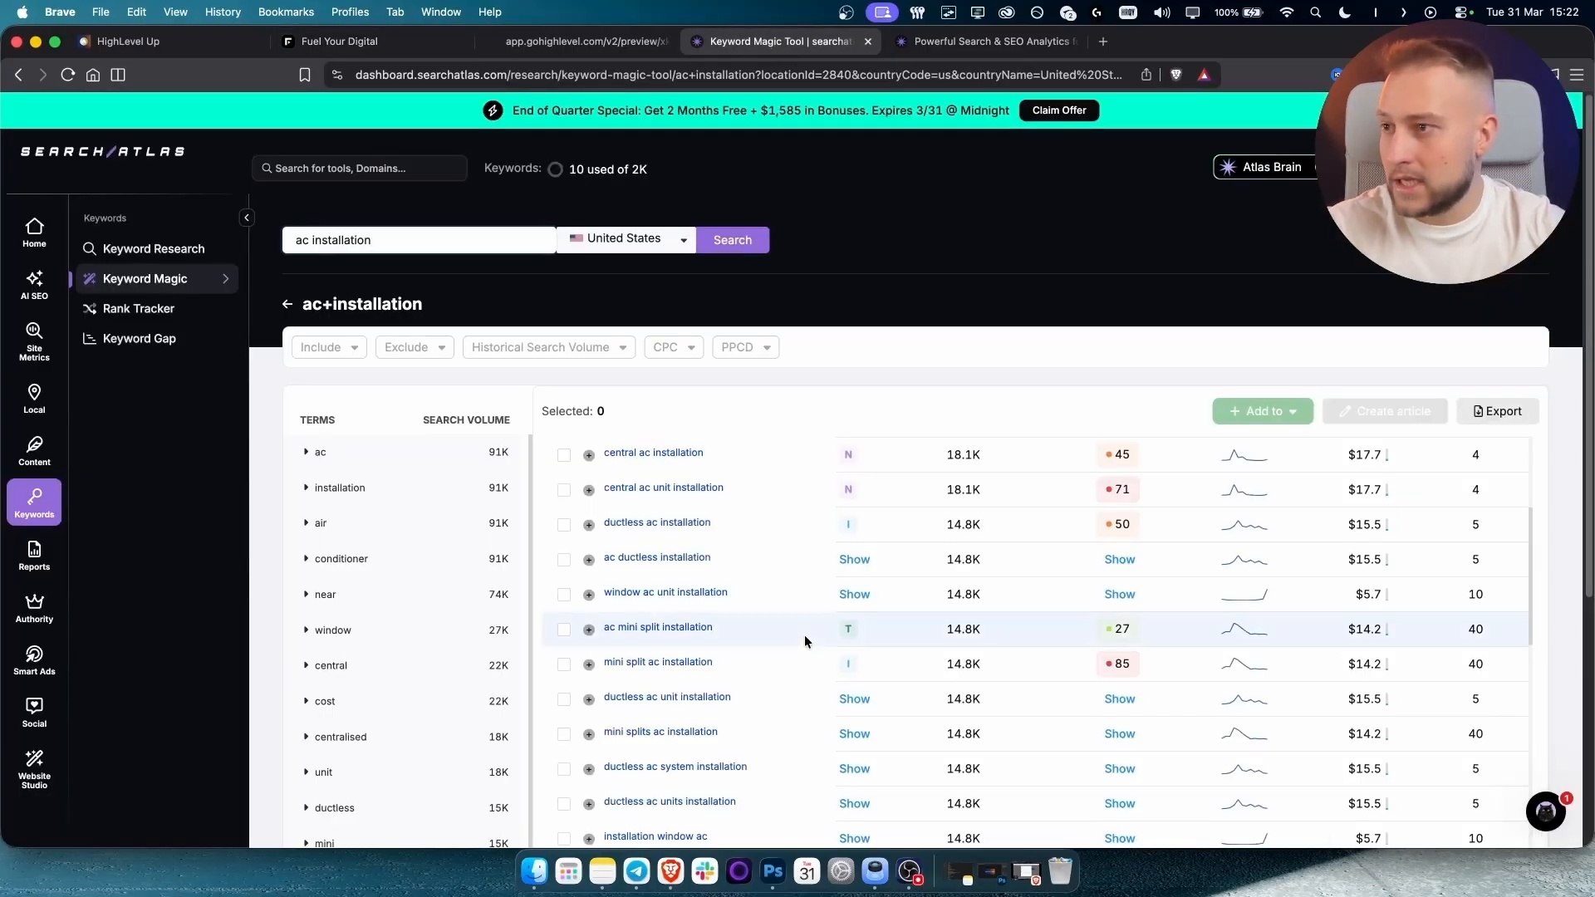
# Browse further through the 'ac installation' keyword results, then view the CoolBreeze site preview.
pyautogui.scroll(3, 802, 634)
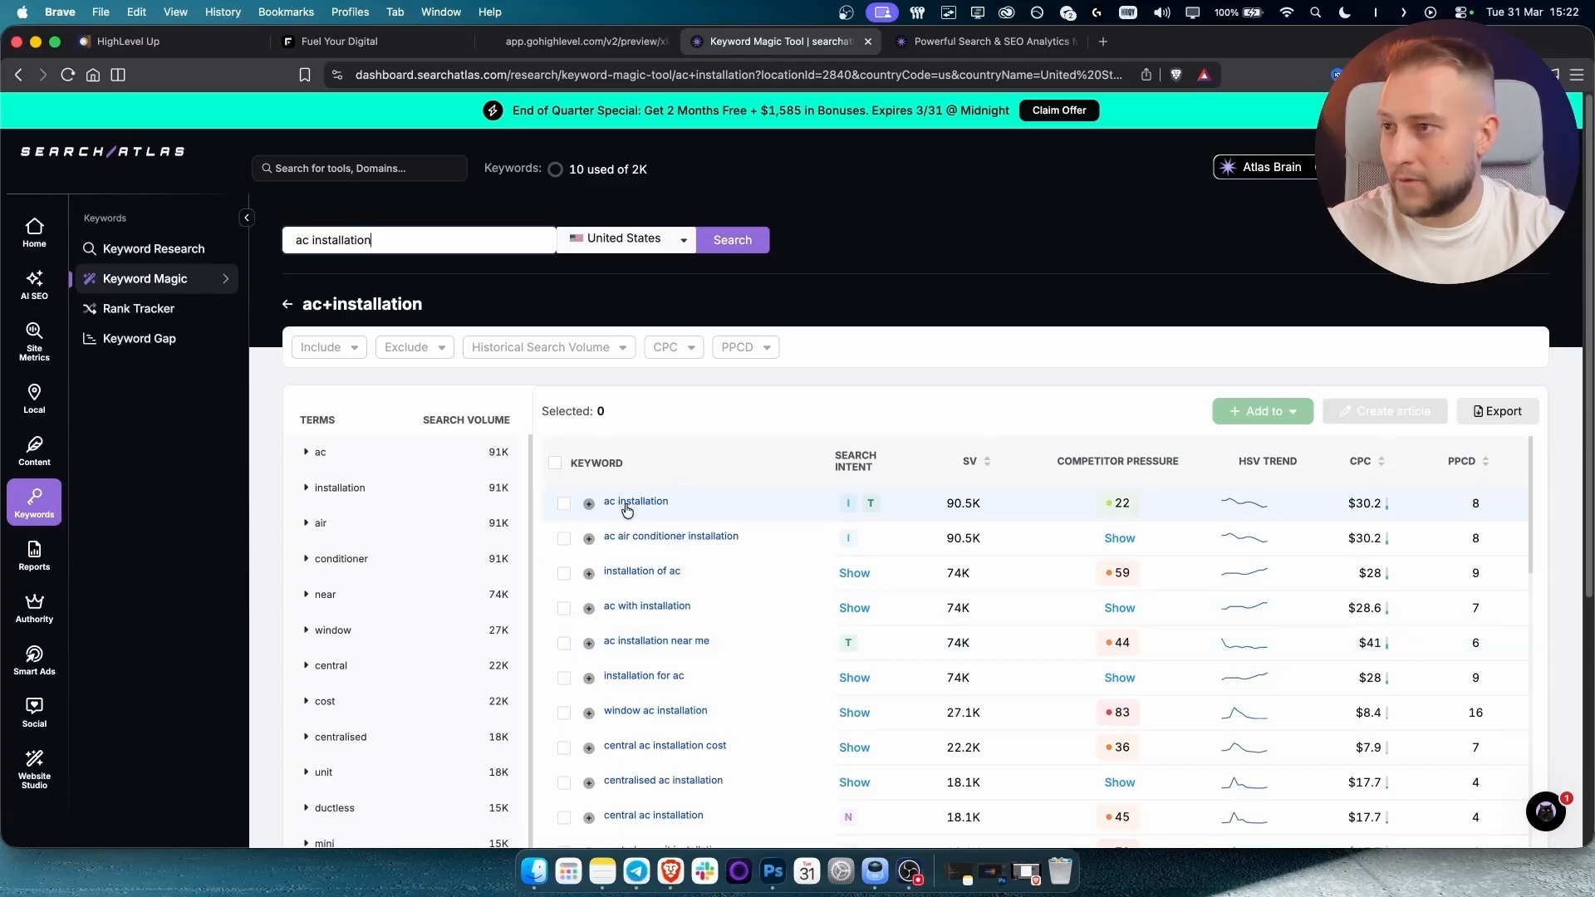
pyautogui.scroll(-5, 900, 690)
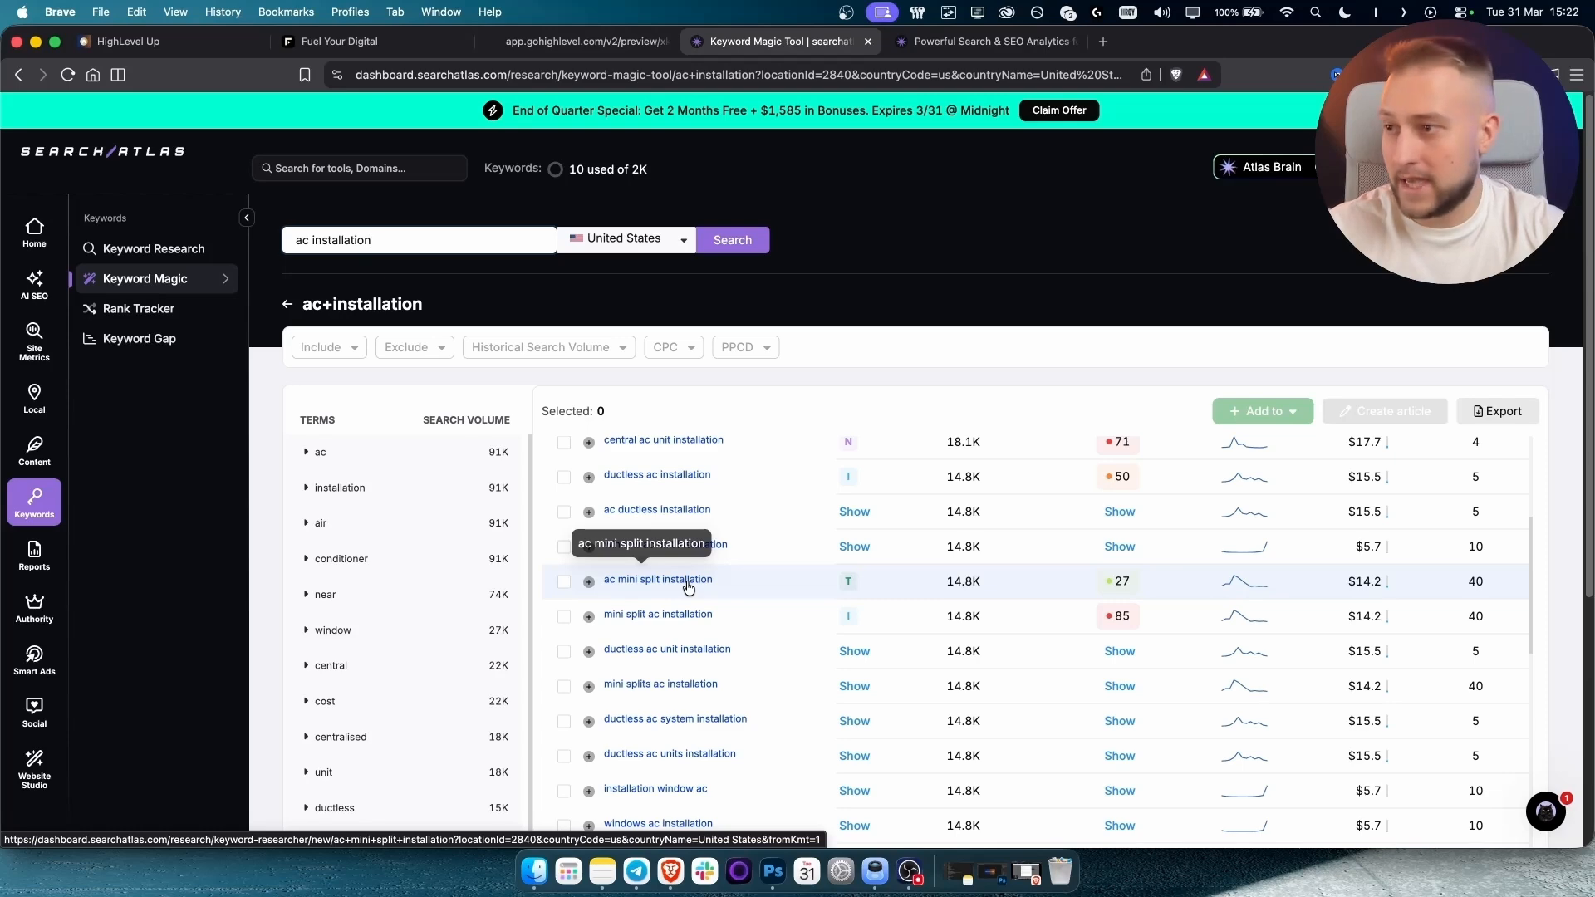
pyautogui.scroll(-10, 688, 623)
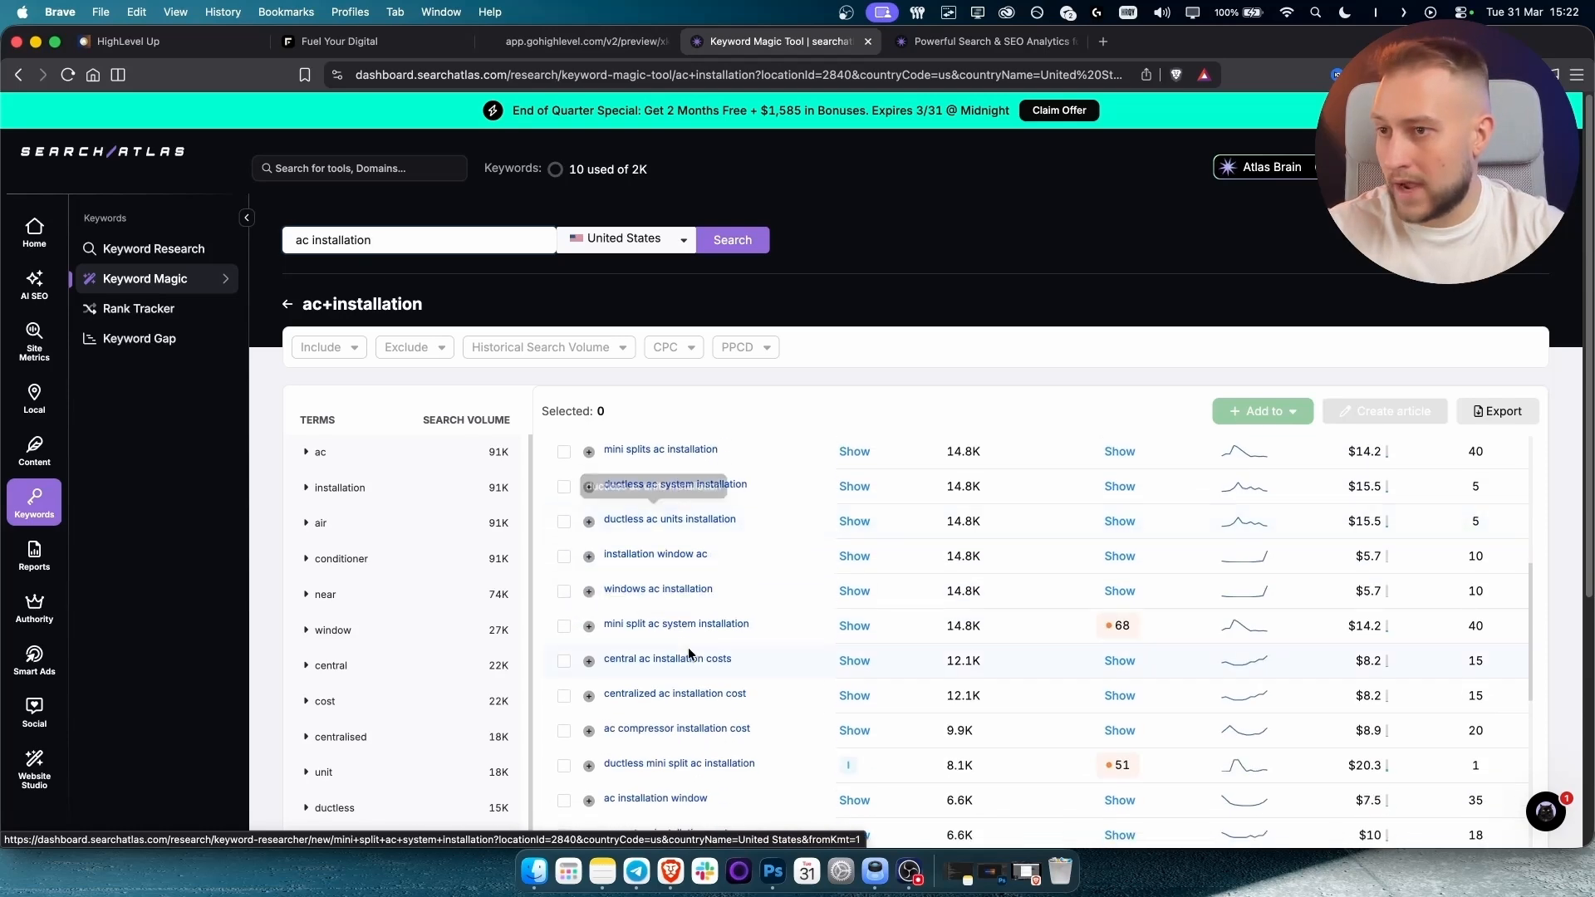
pyautogui.scroll(-3, 688, 654)
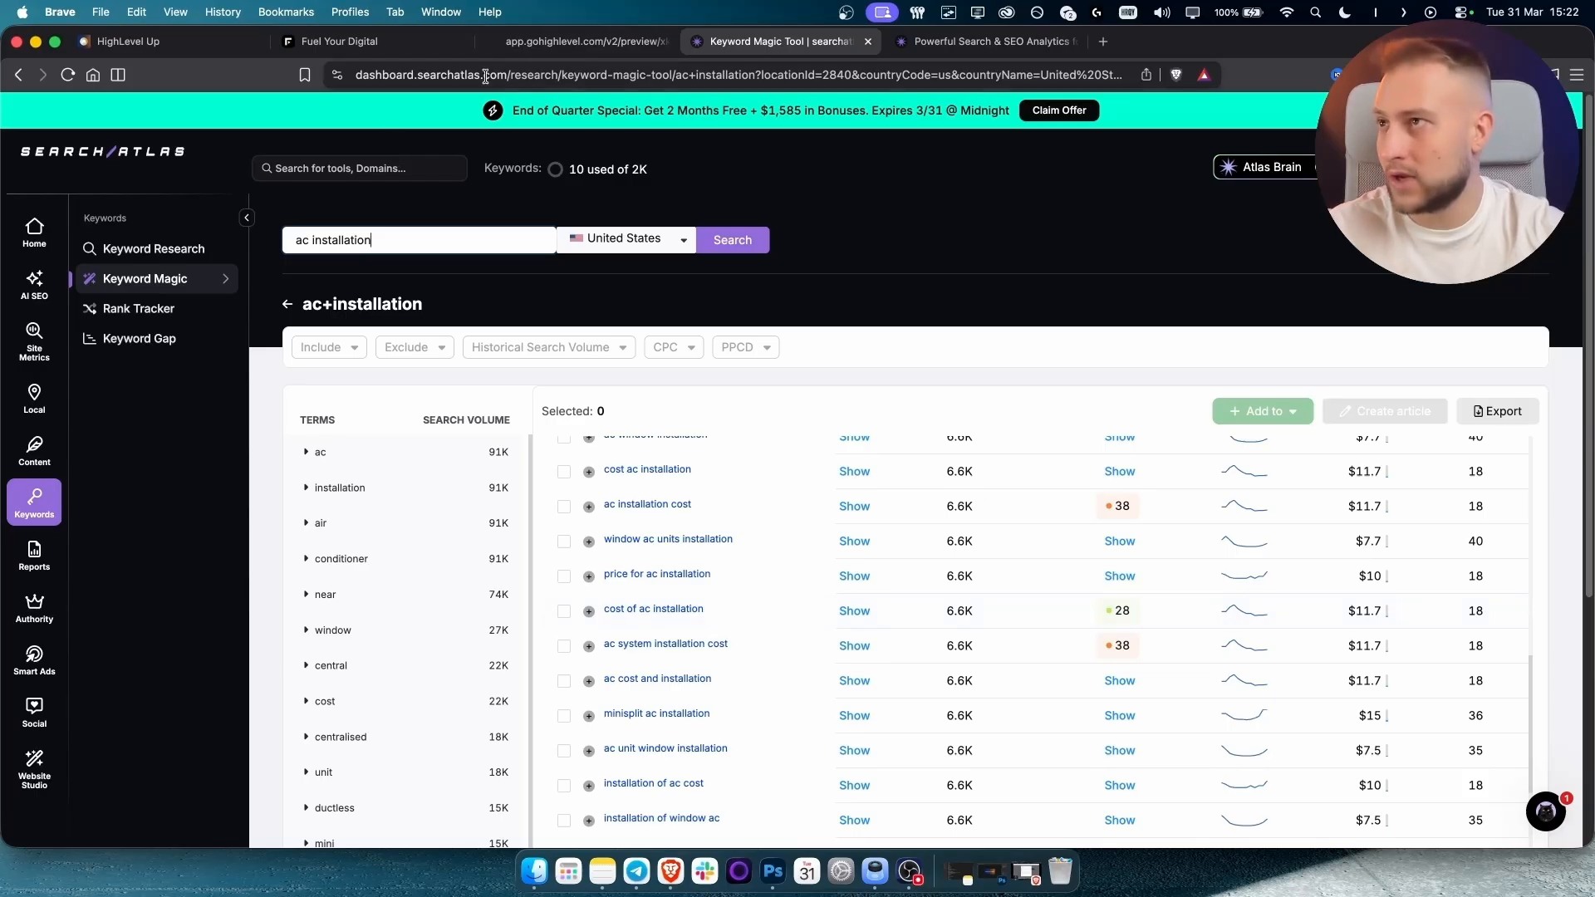
pyautogui.click(594, 55)
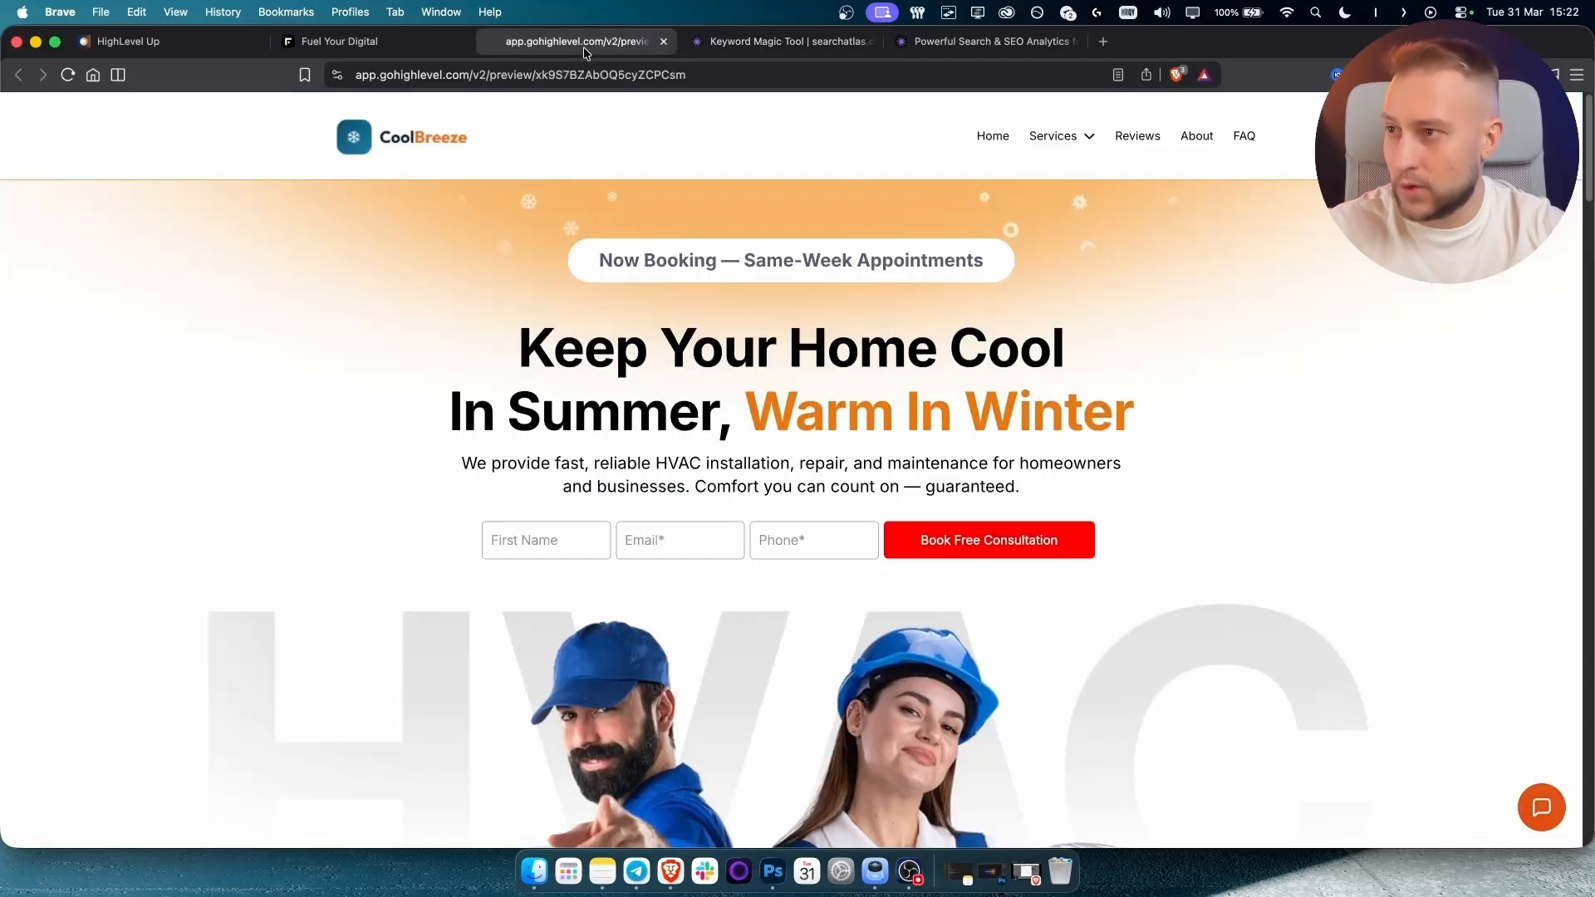
# Append 'in Denver' to the 'Professional AC unit installation' bullet on the AC Installation page.
pyautogui.click(334, 46)
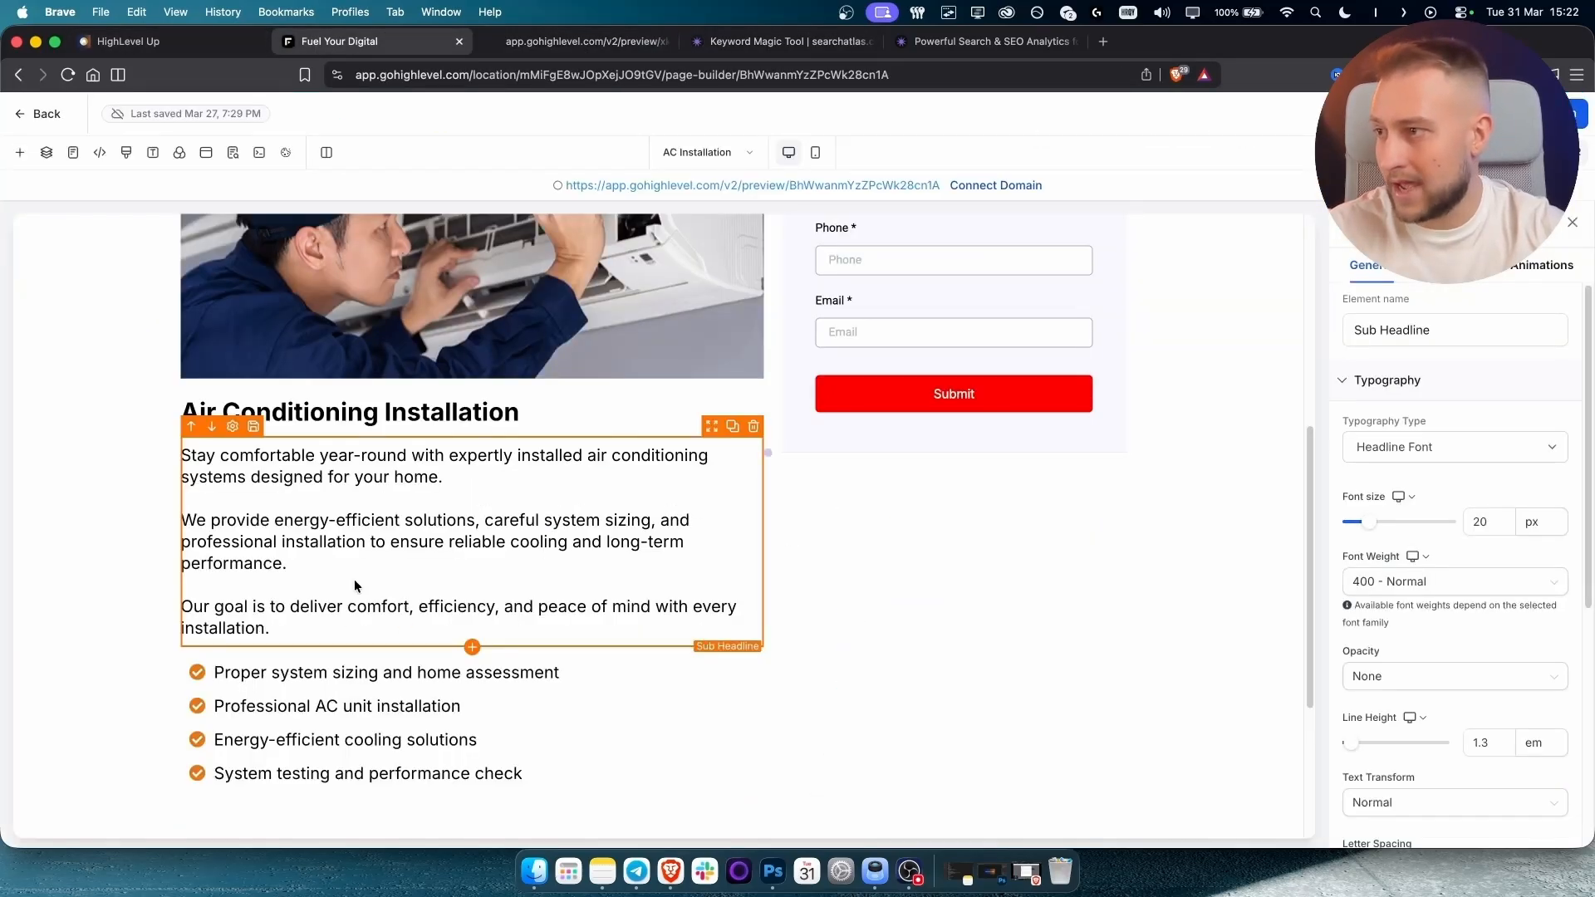
pyautogui.click(459, 706)
pyautogui.write('in Denver')
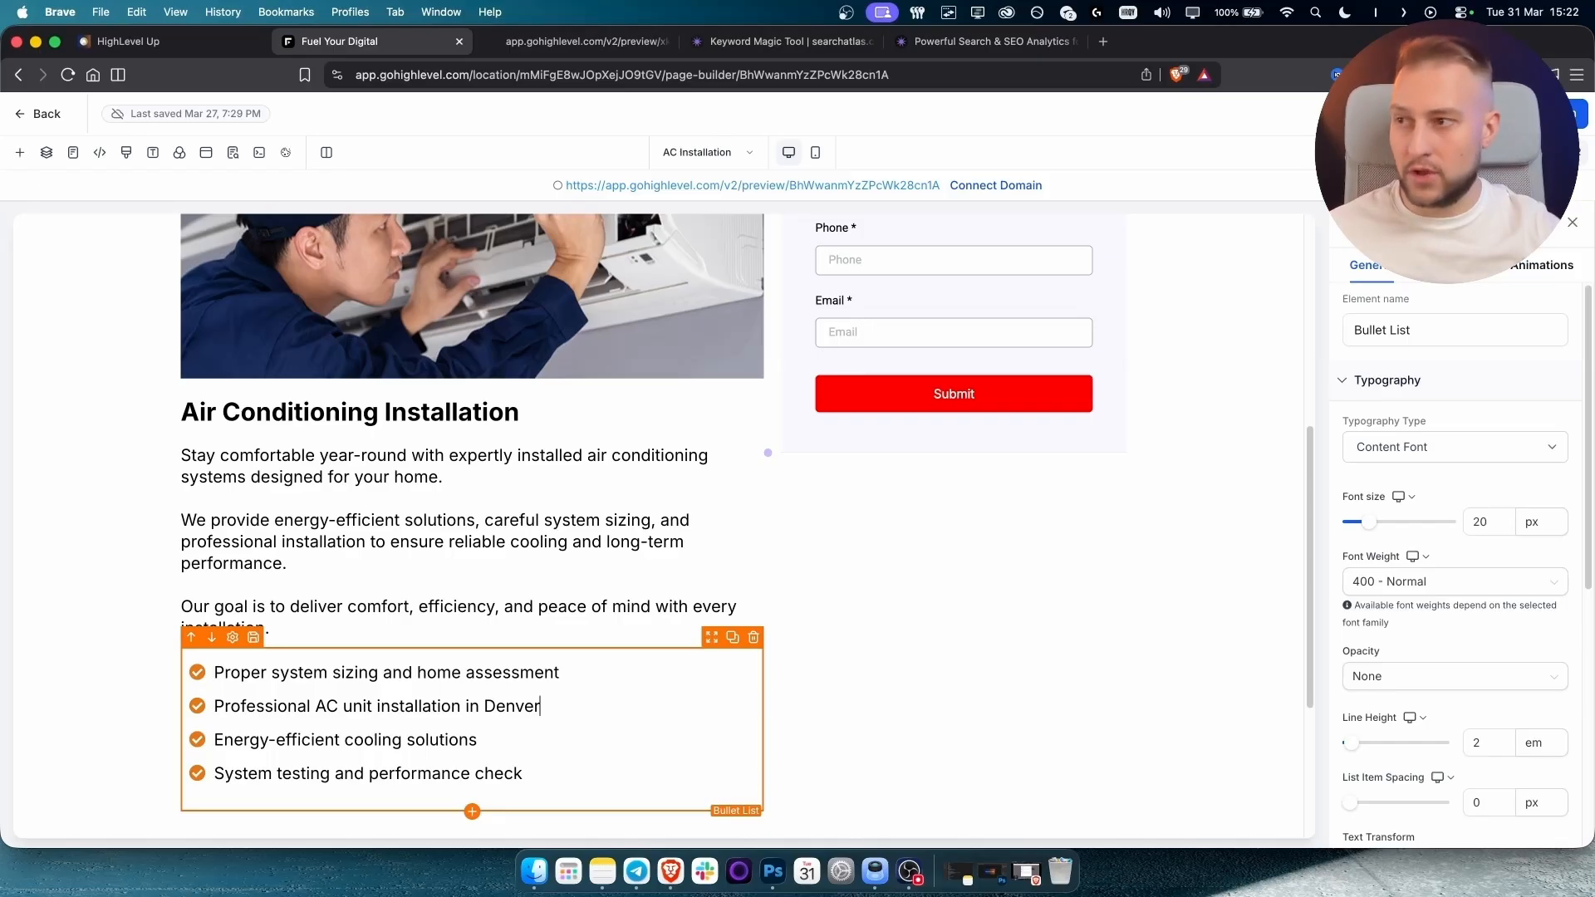
pyautogui.click(853, 481)
pyautogui.scroll(5, 873, 490)
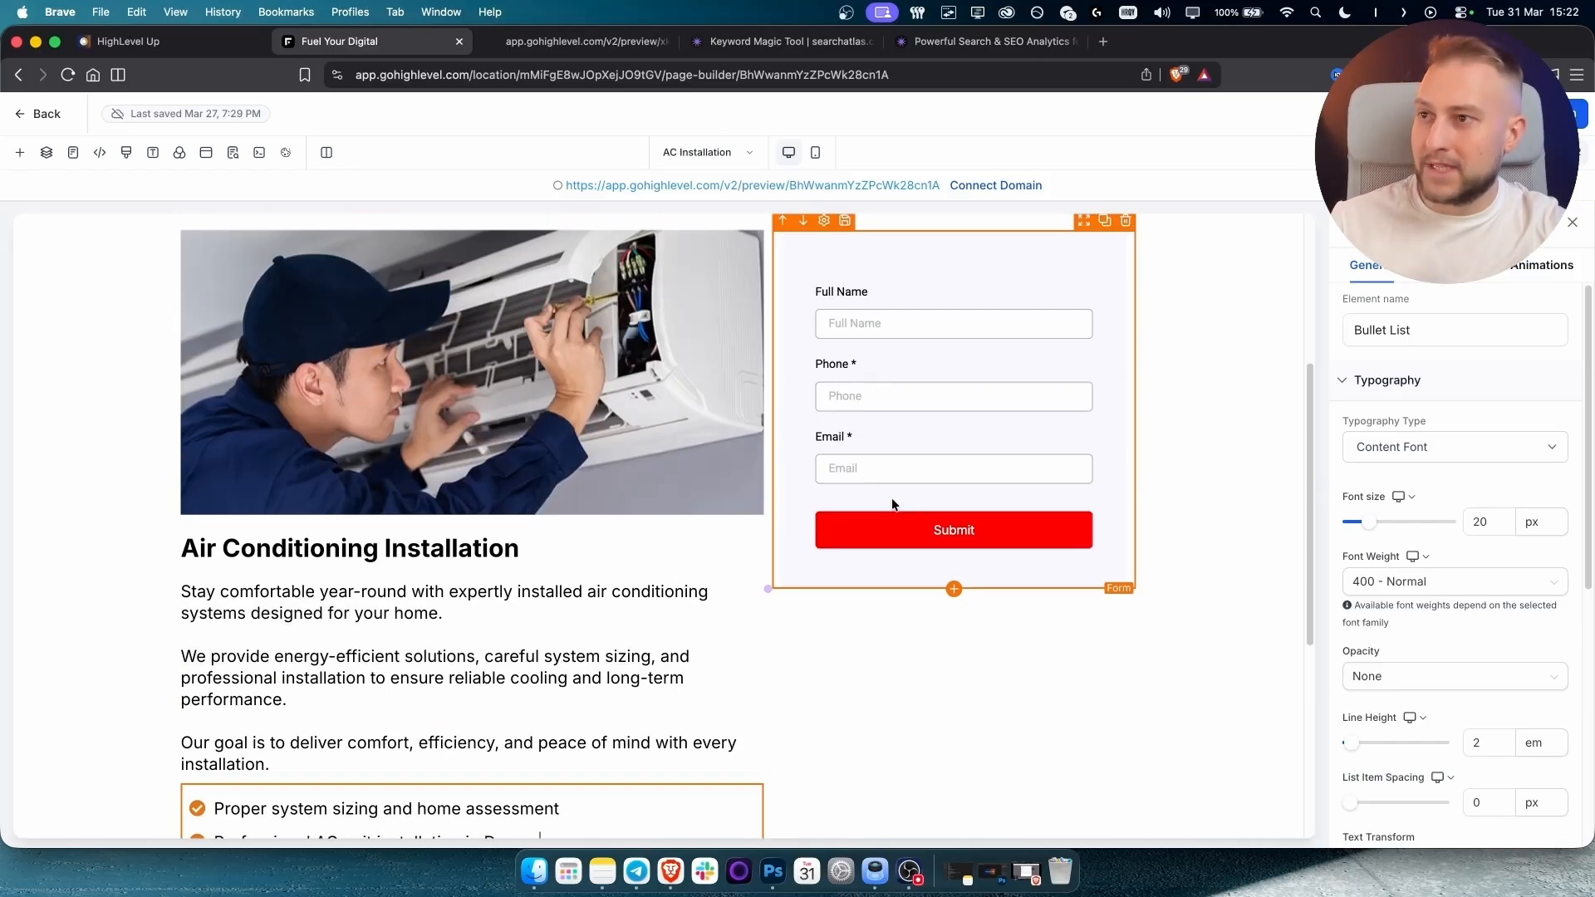
pyautogui.scroll(1, 890, 497)
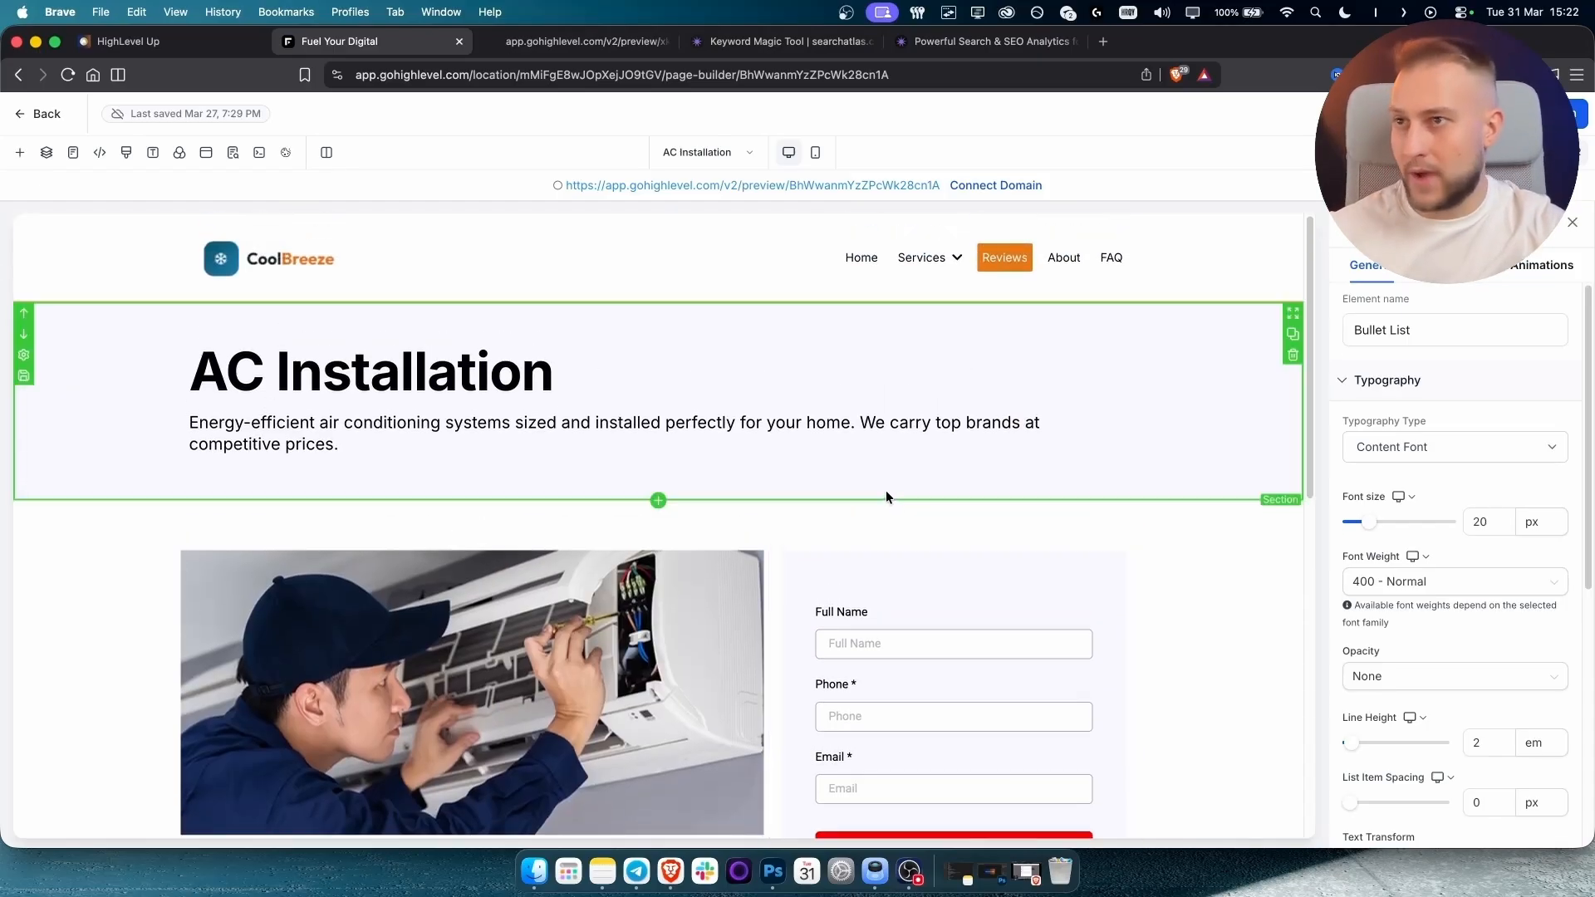
# Check the CoolBreeze homepage preview and the pages under its Services menu.
pyautogui.click(598, 50)
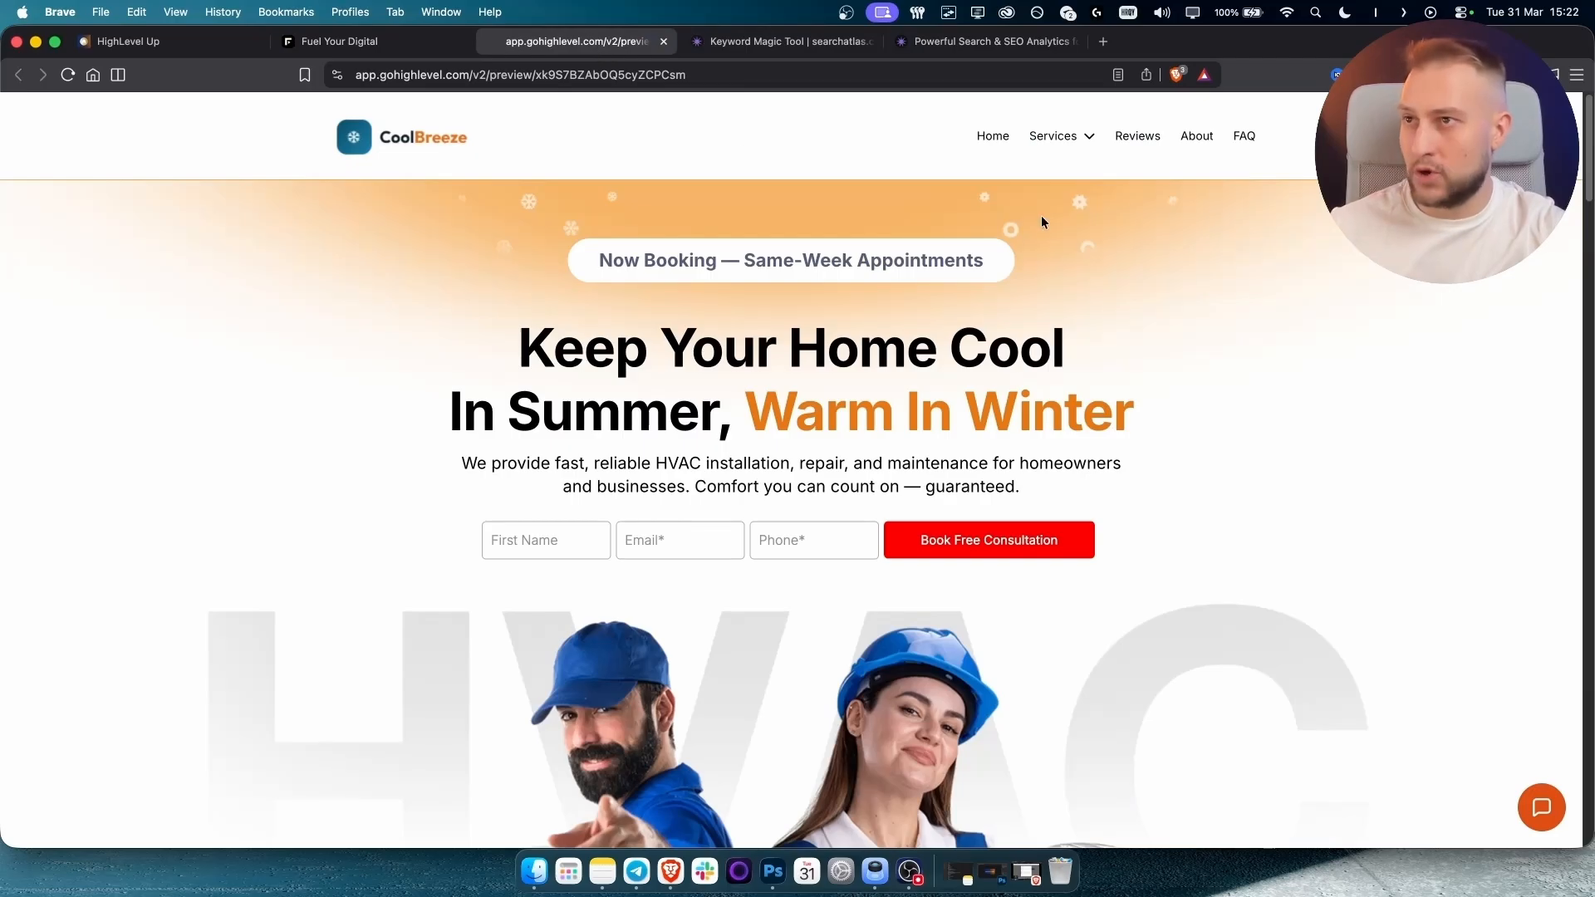
pyautogui.moveTo(1058, 138)
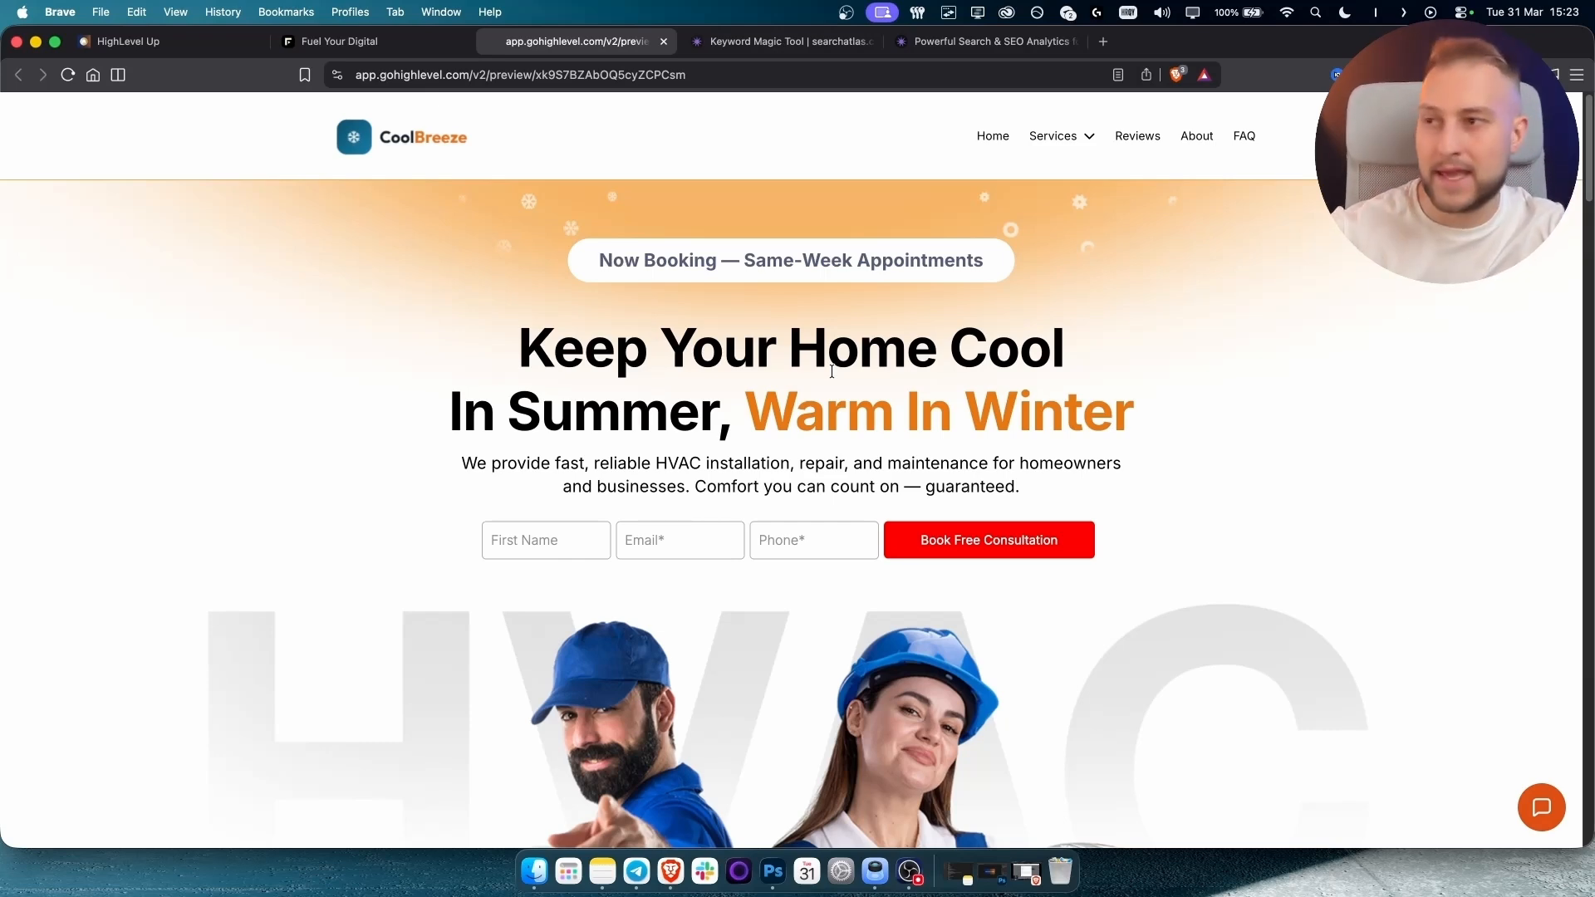
pyautogui.scroll(-1, 832, 371)
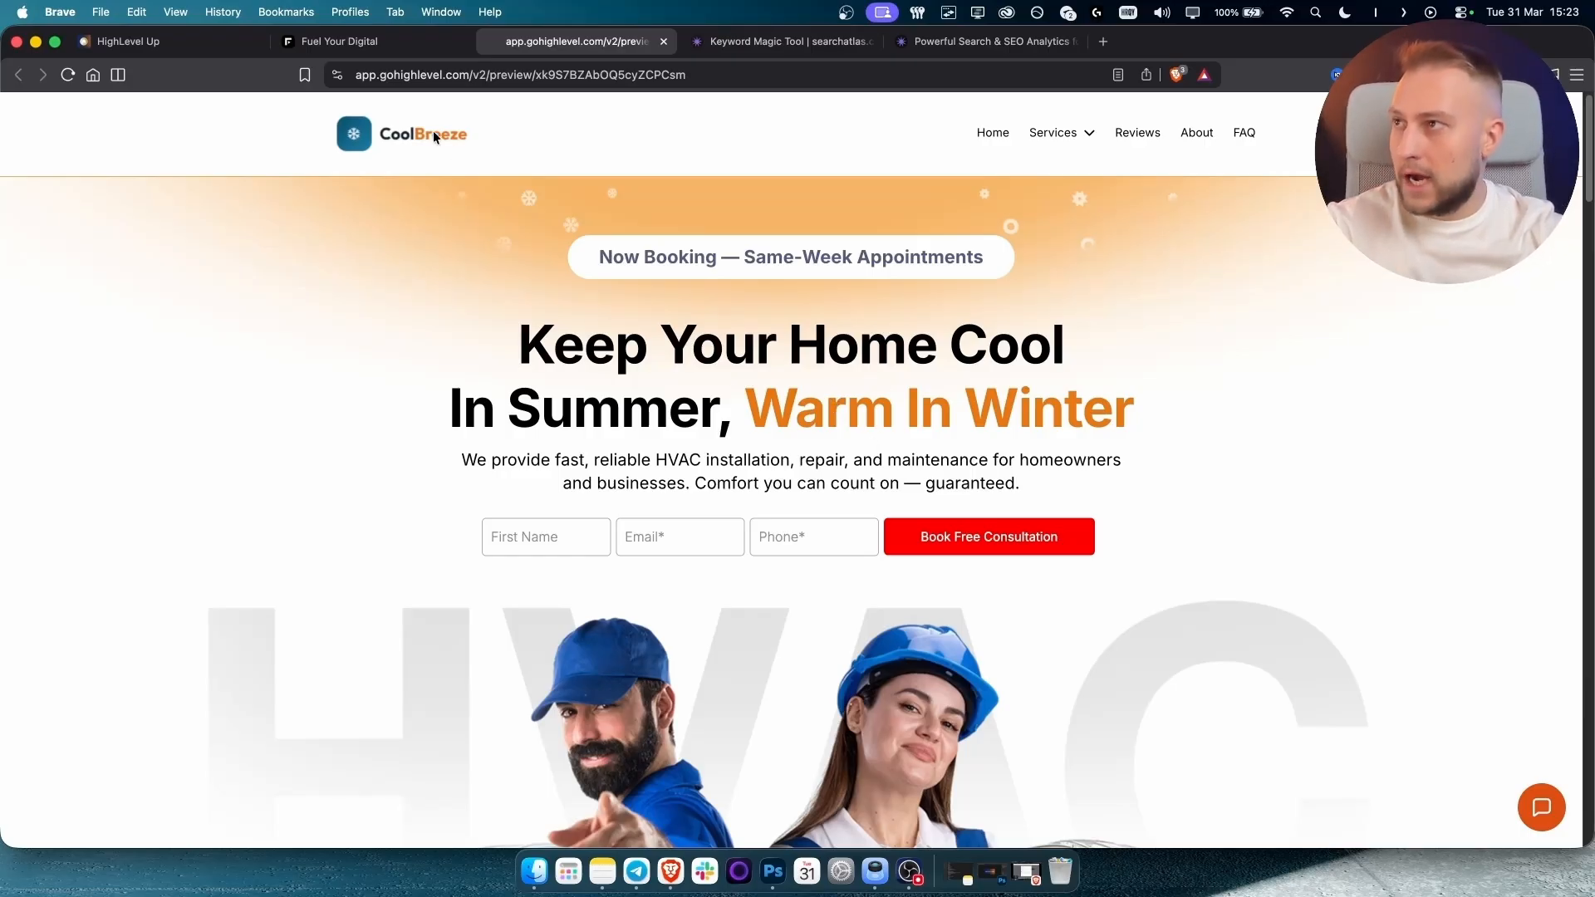
# Load the HVAC Page without saving and show its SEO & AI search optimization panel.
pyautogui.click(357, 53)
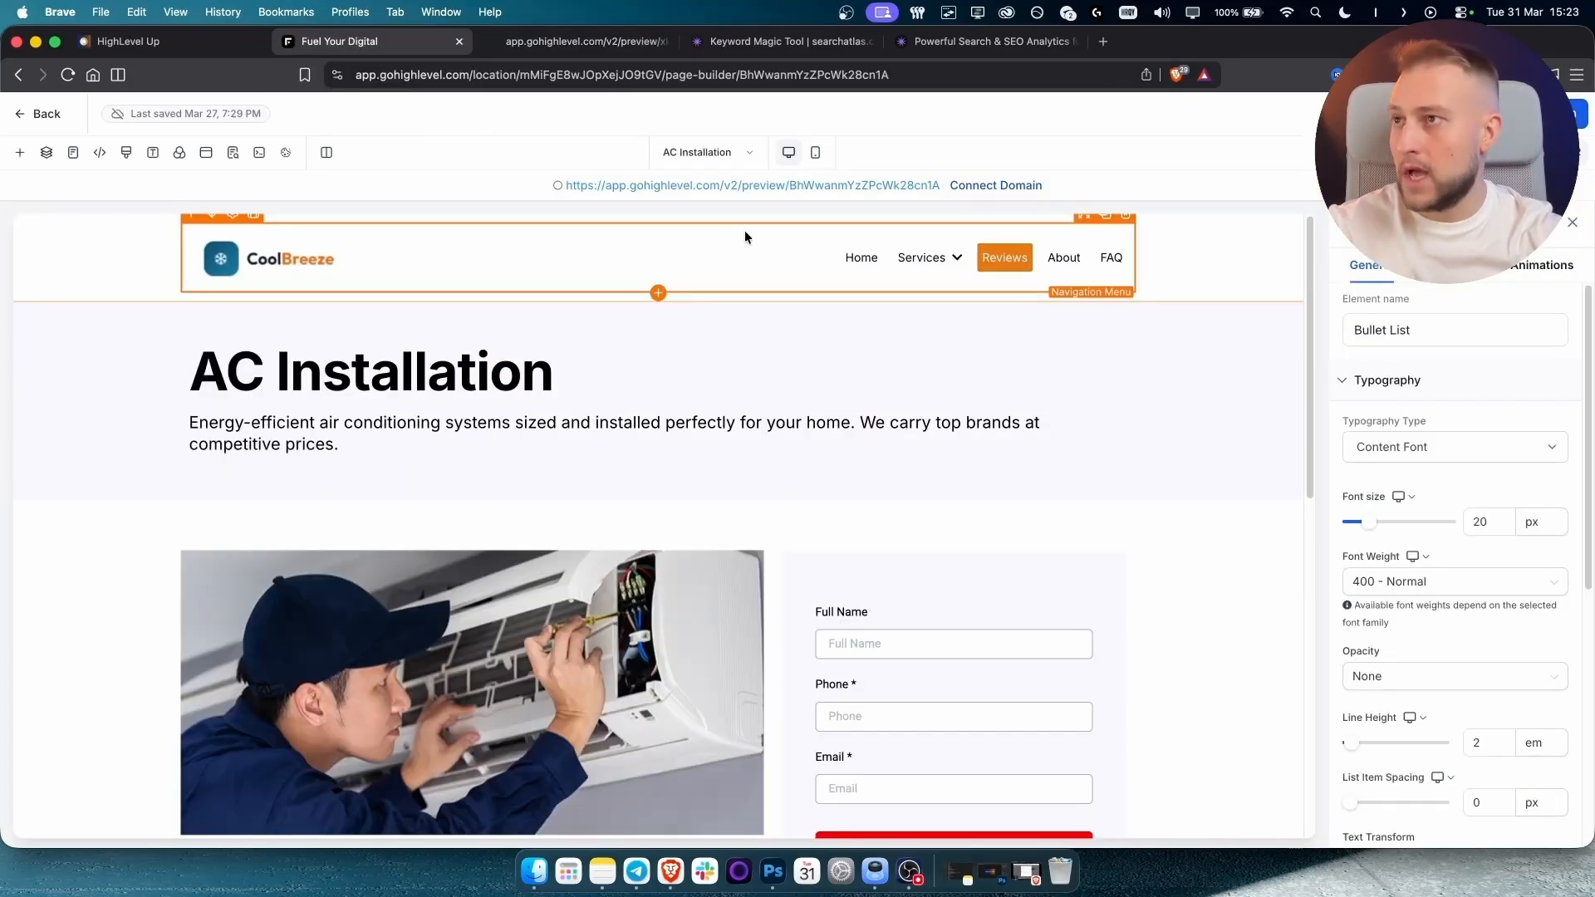
pyautogui.click(716, 158)
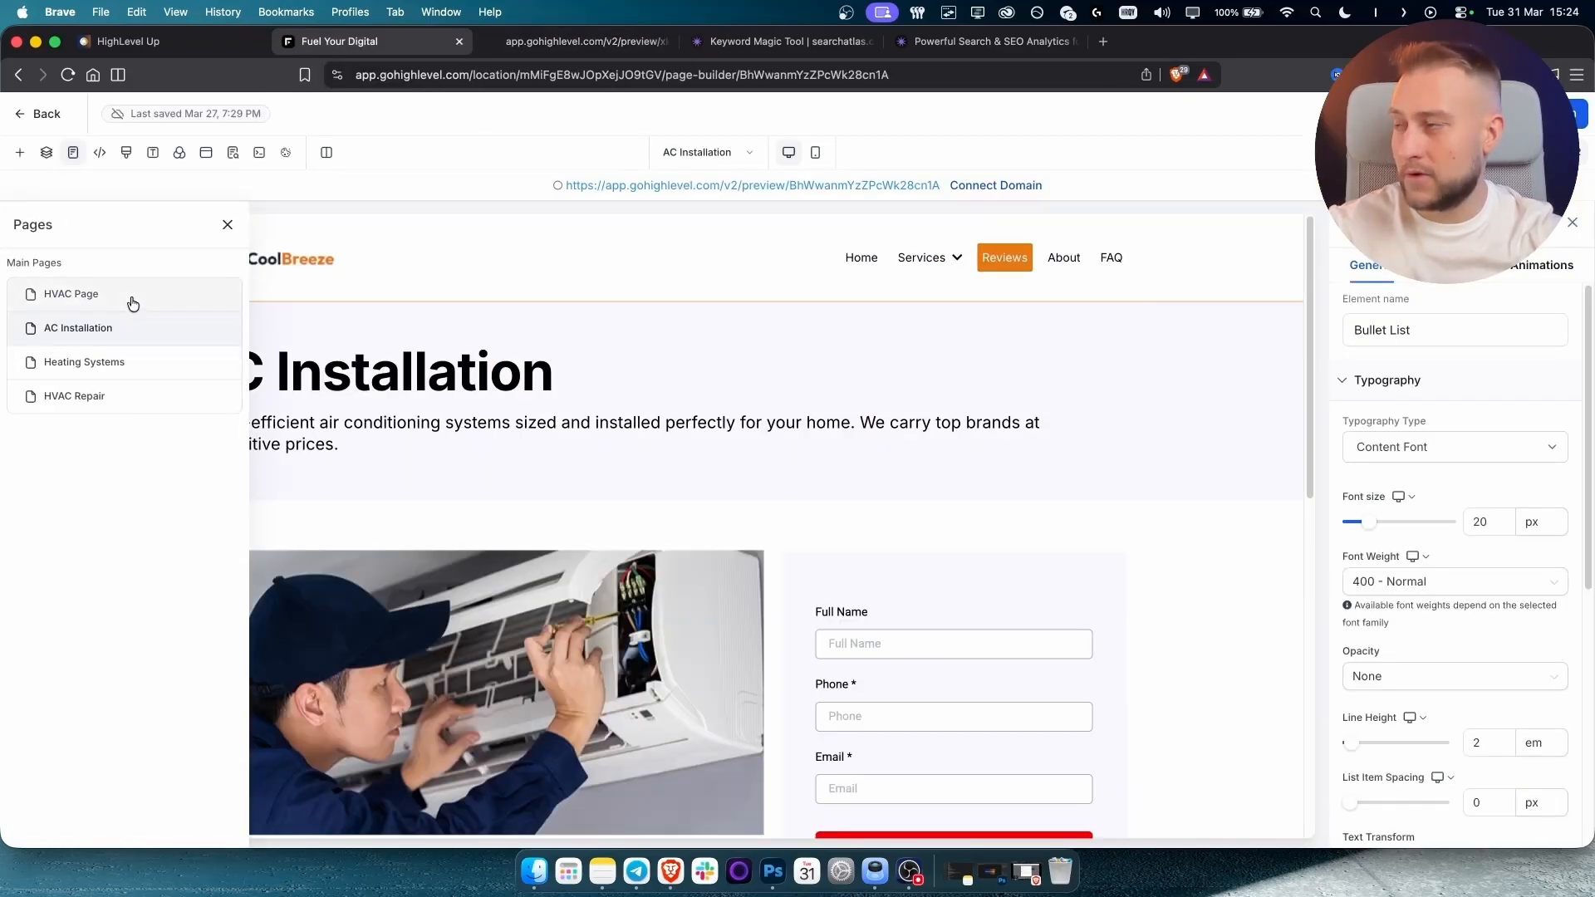
pyautogui.click(65, 297)
pyautogui.click(985, 532)
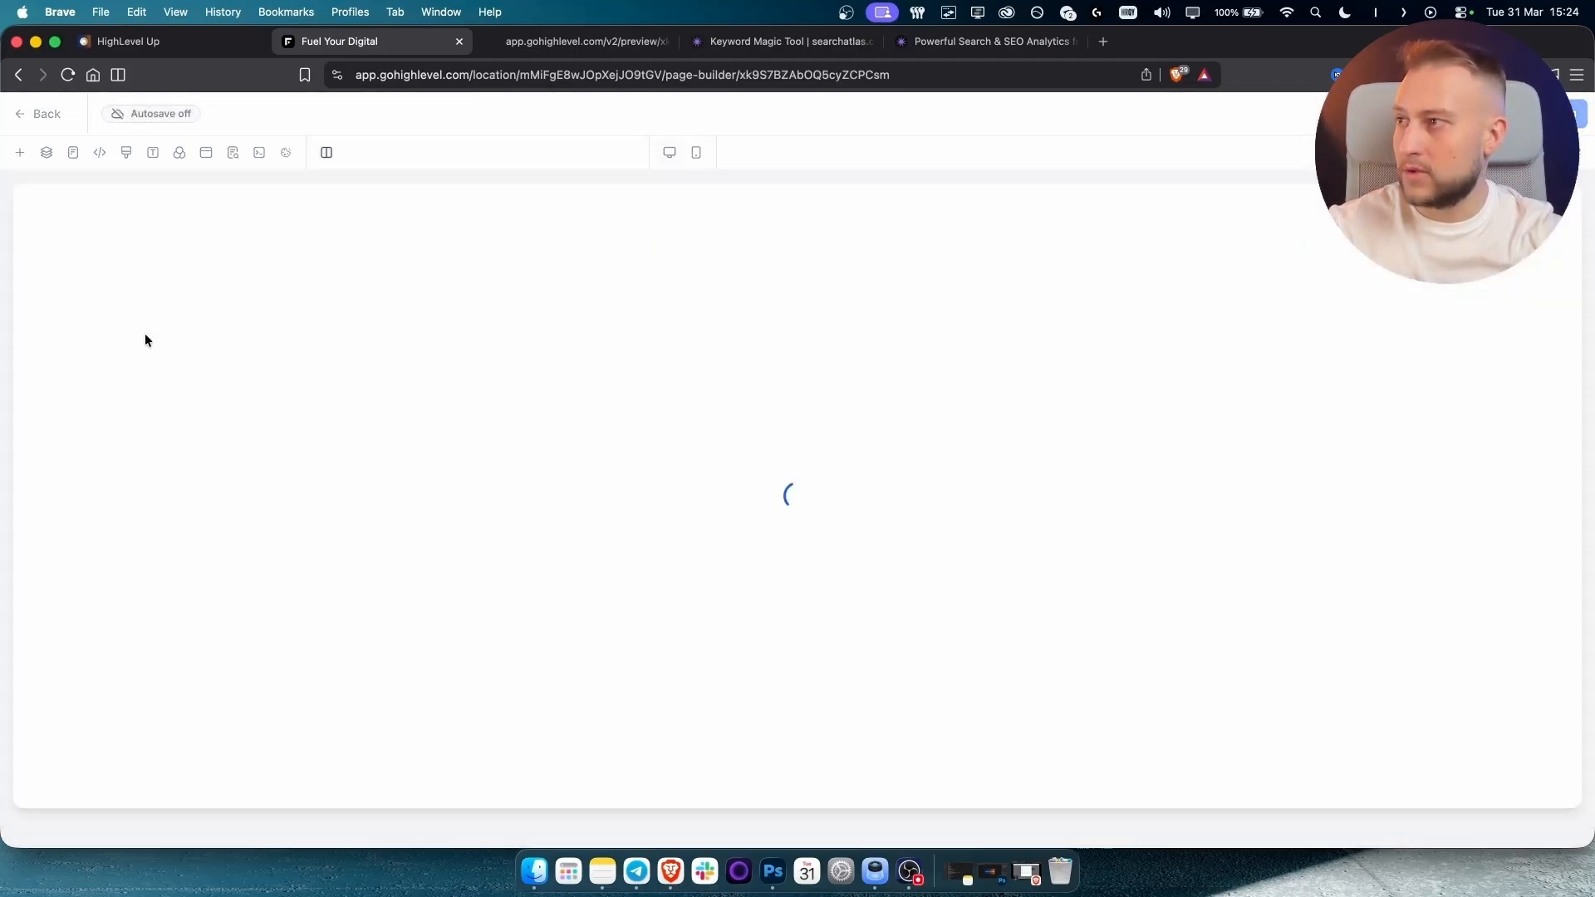
pyautogui.click(231, 155)
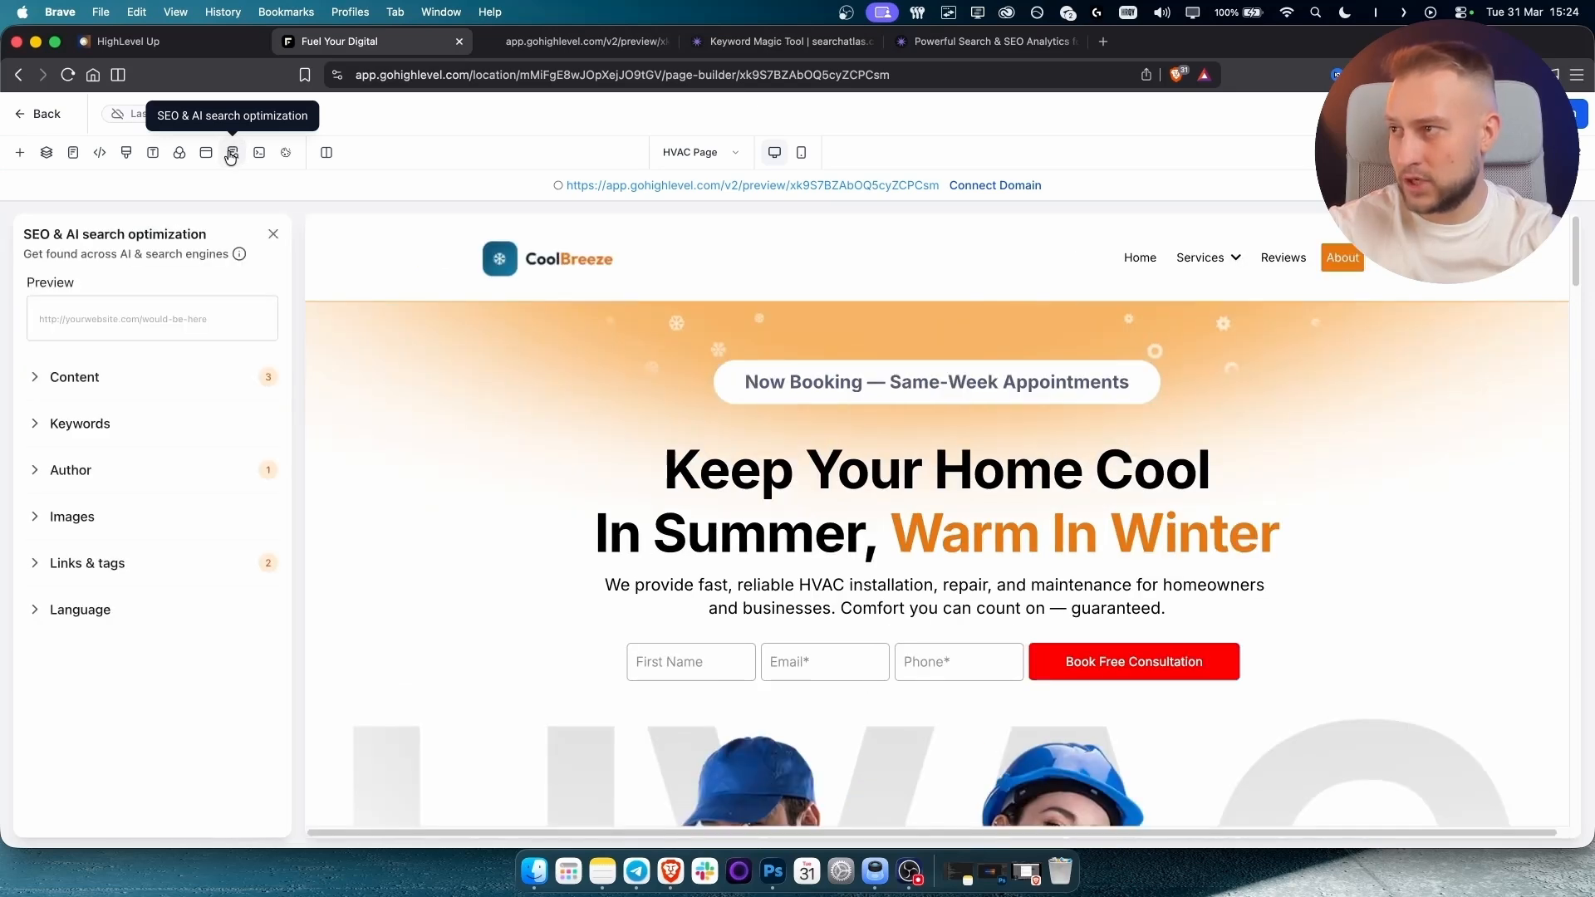
# Expand the SEO panel's Content, Keywords and Author sections to review their fields.
pyautogui.click(97, 380)
pyautogui.click(157, 423)
pyautogui.scroll(-2, 83, 407)
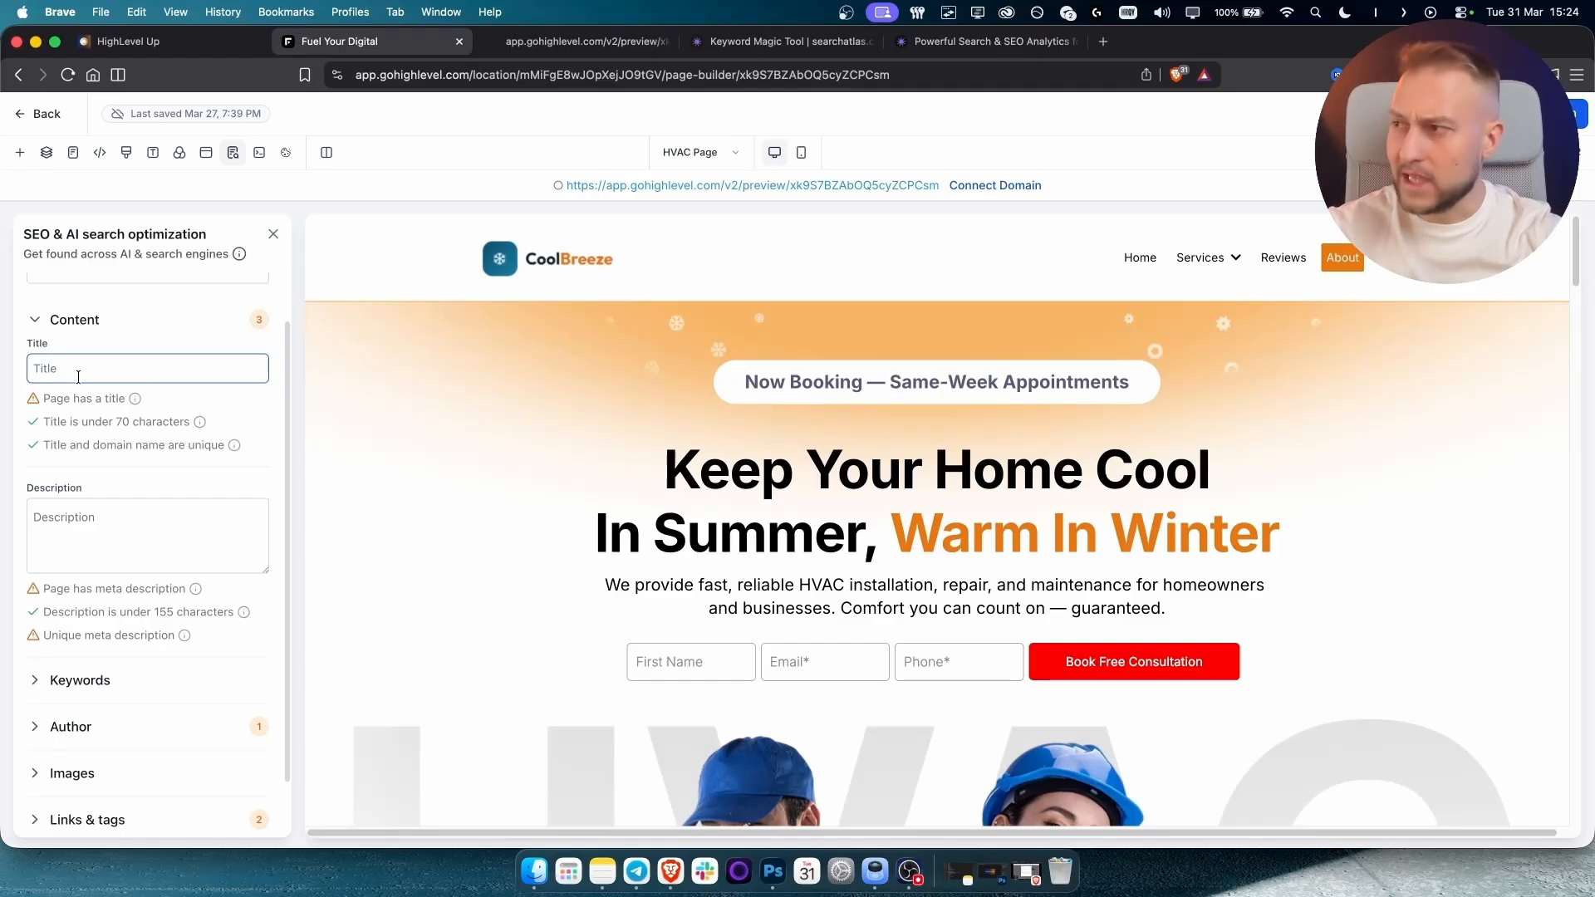
pyautogui.click(89, 542)
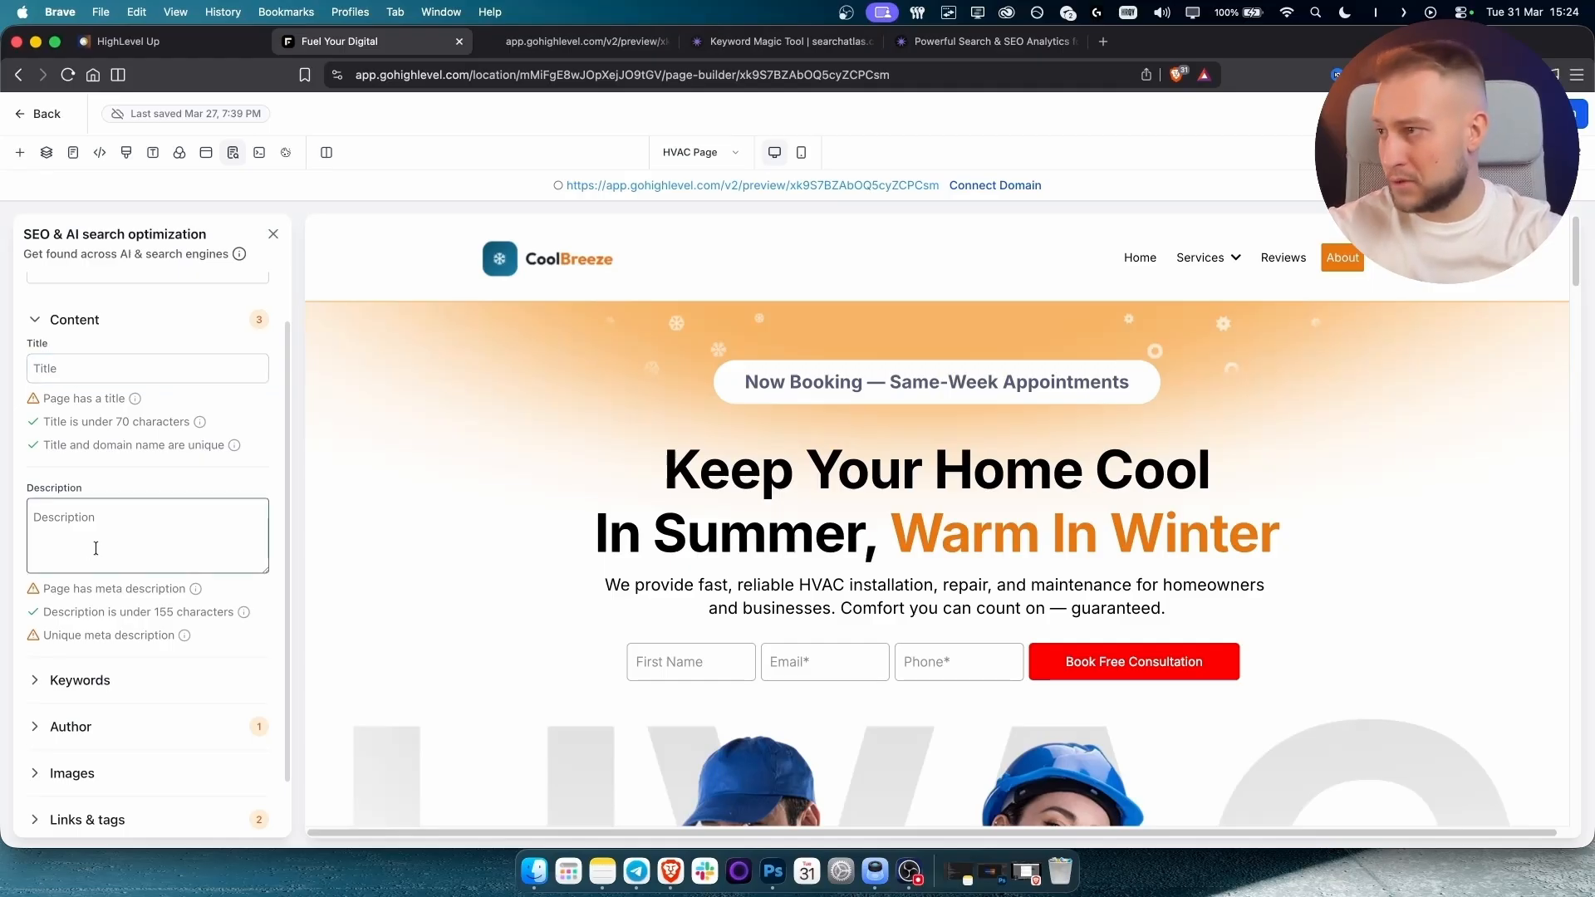
pyautogui.scroll(-2, 88, 542)
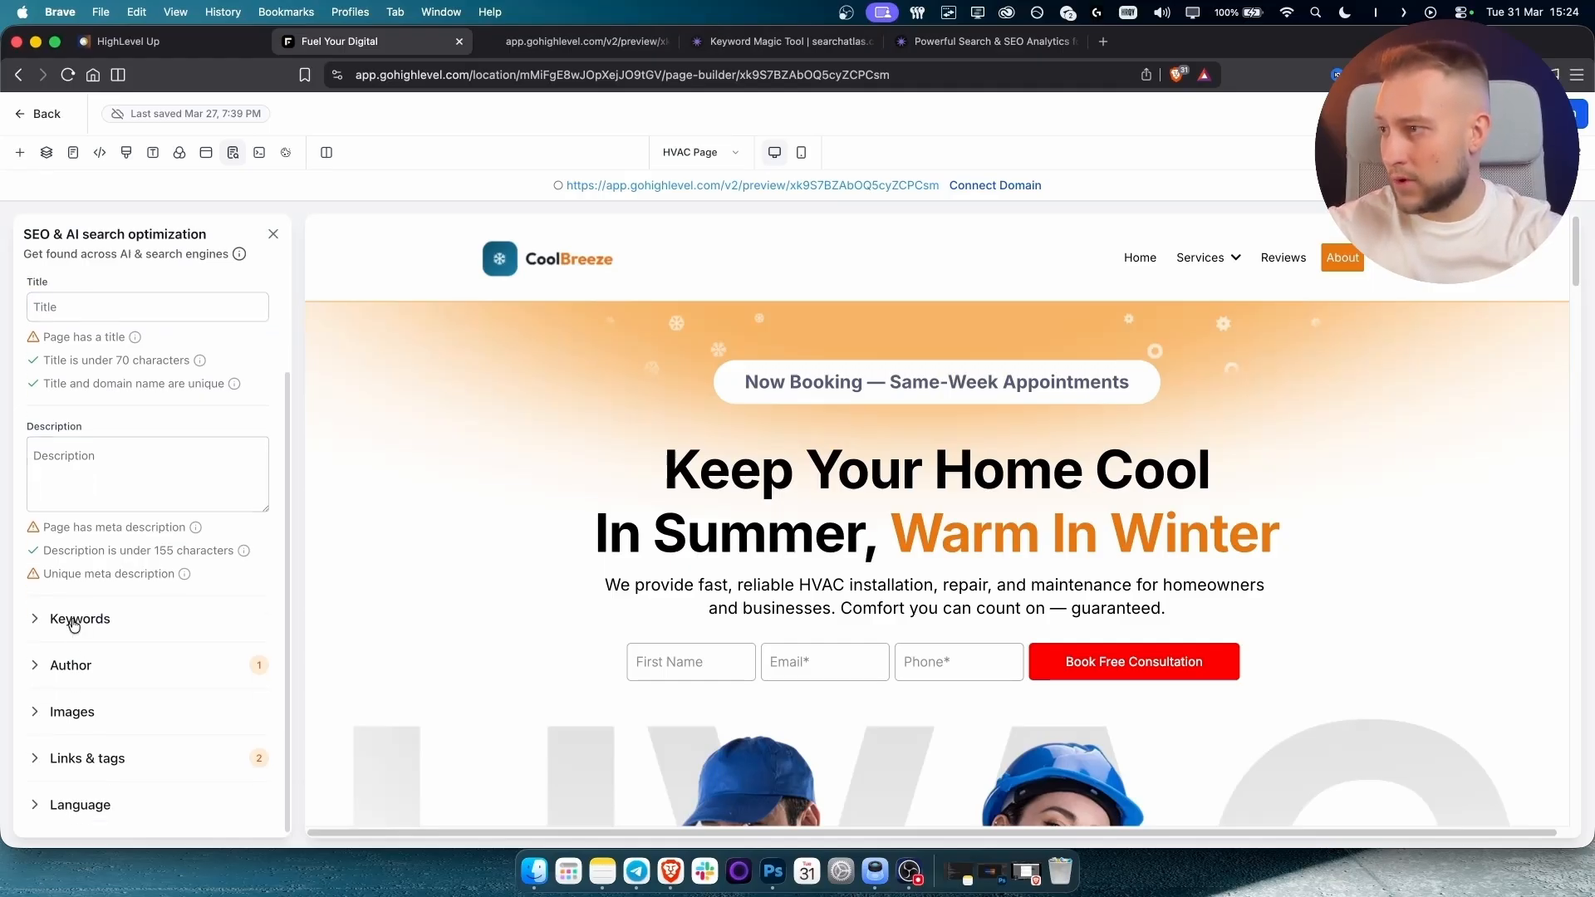
pyautogui.click(75, 619)
pyautogui.scroll(-2, 88, 601)
pyautogui.click(79, 654)
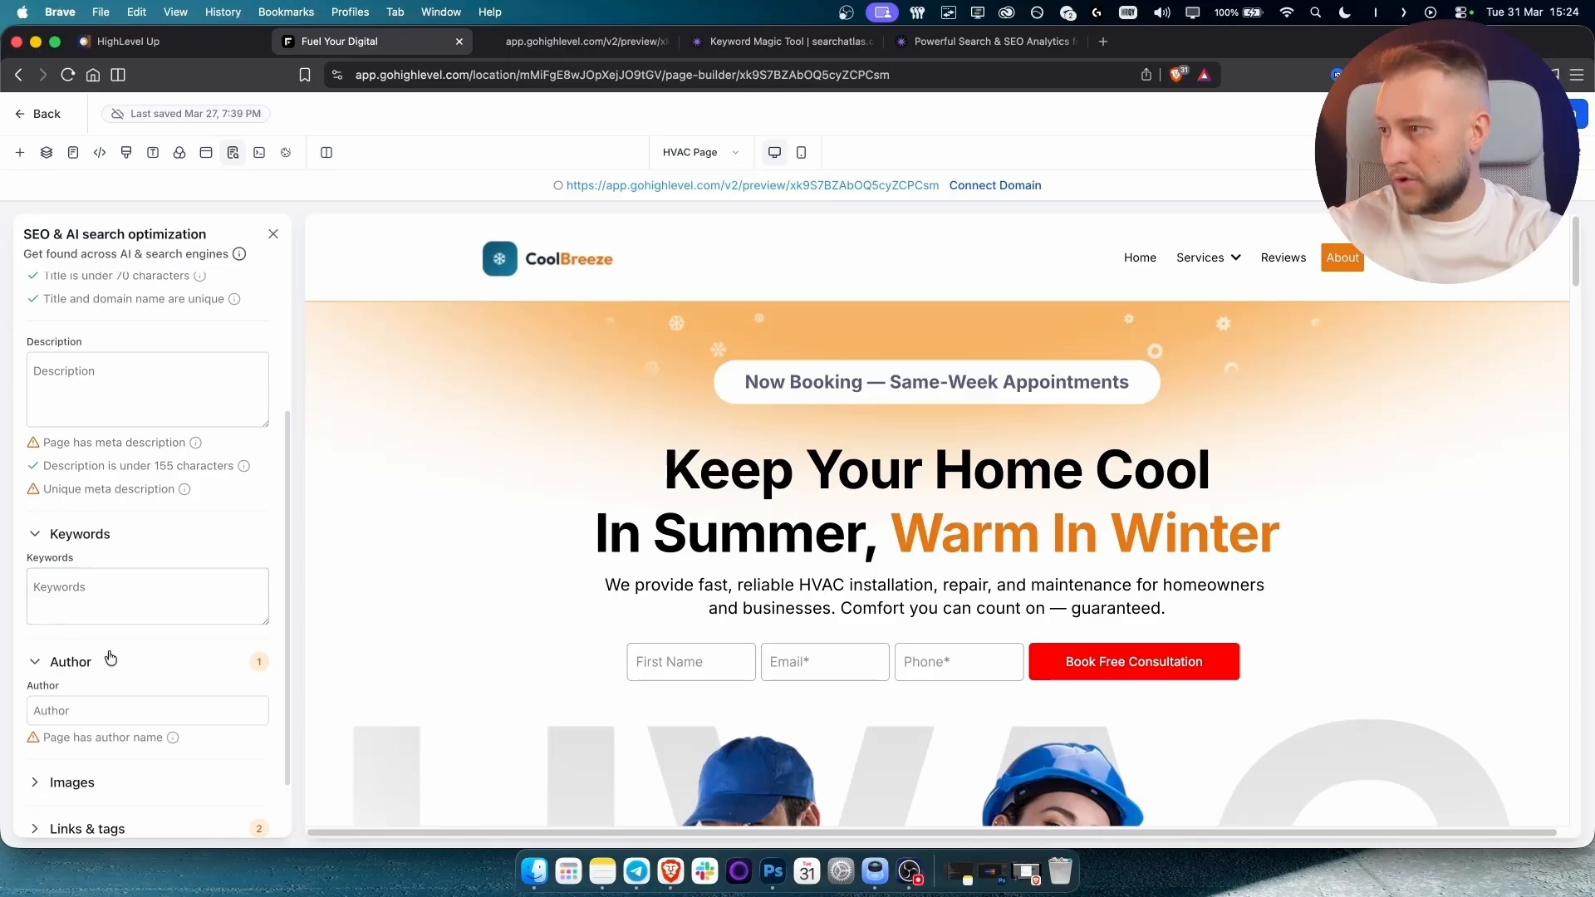
pyautogui.click(127, 611)
pyautogui.scroll(3, 127, 611)
pyautogui.click(127, 609)
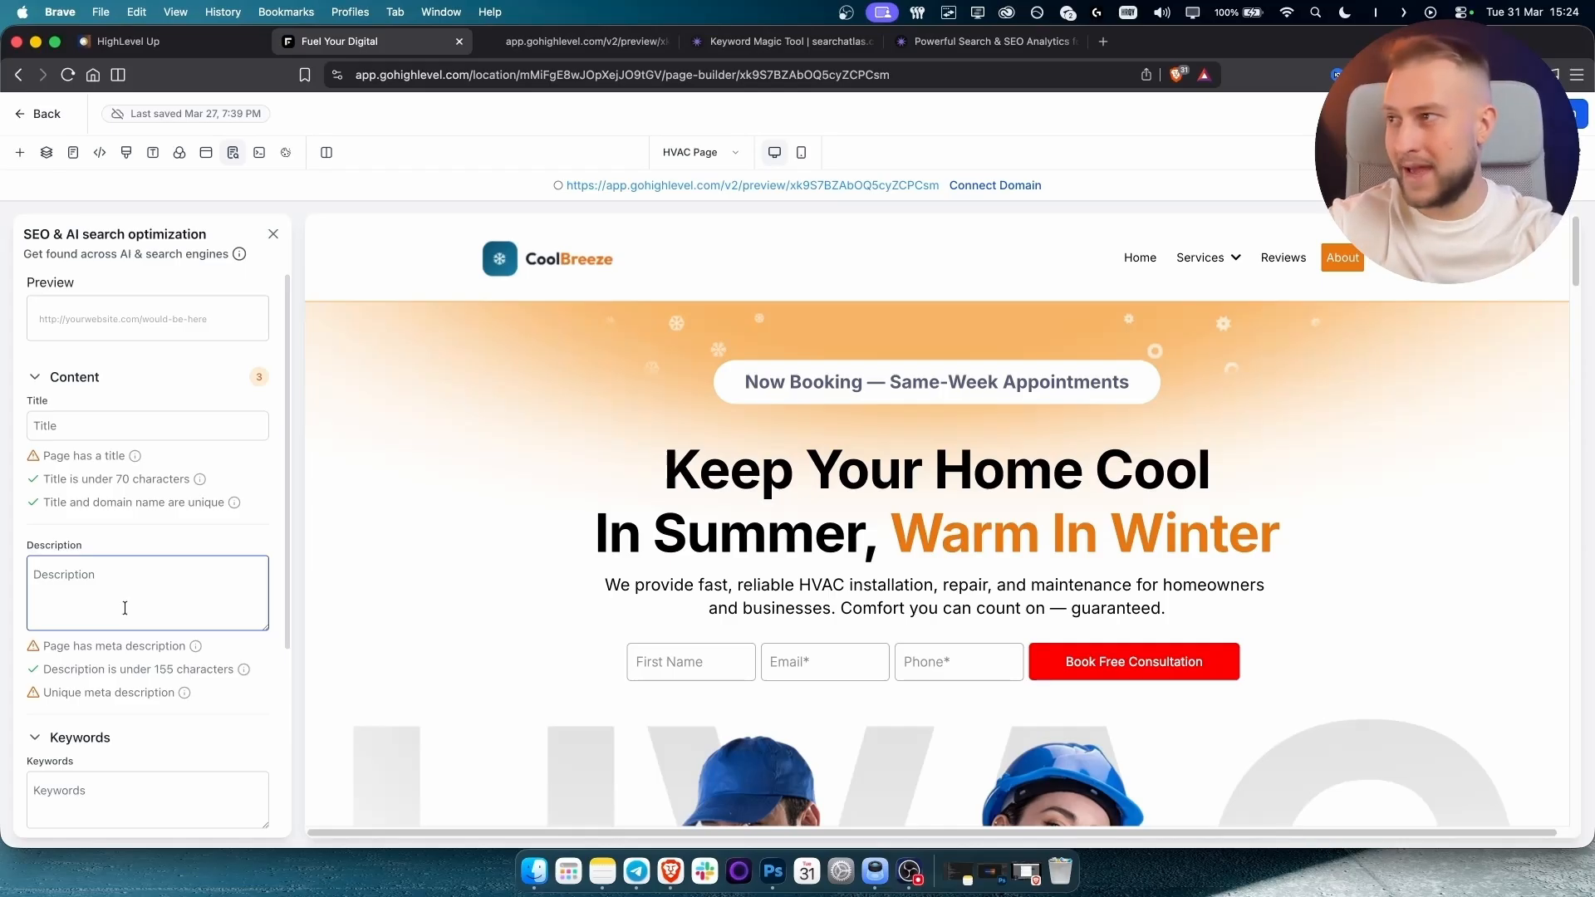
# Enter the SEO title 'Best HVAC Contractor in Denver - #1 HVAC In Denver'.
pyautogui.click(116, 432)
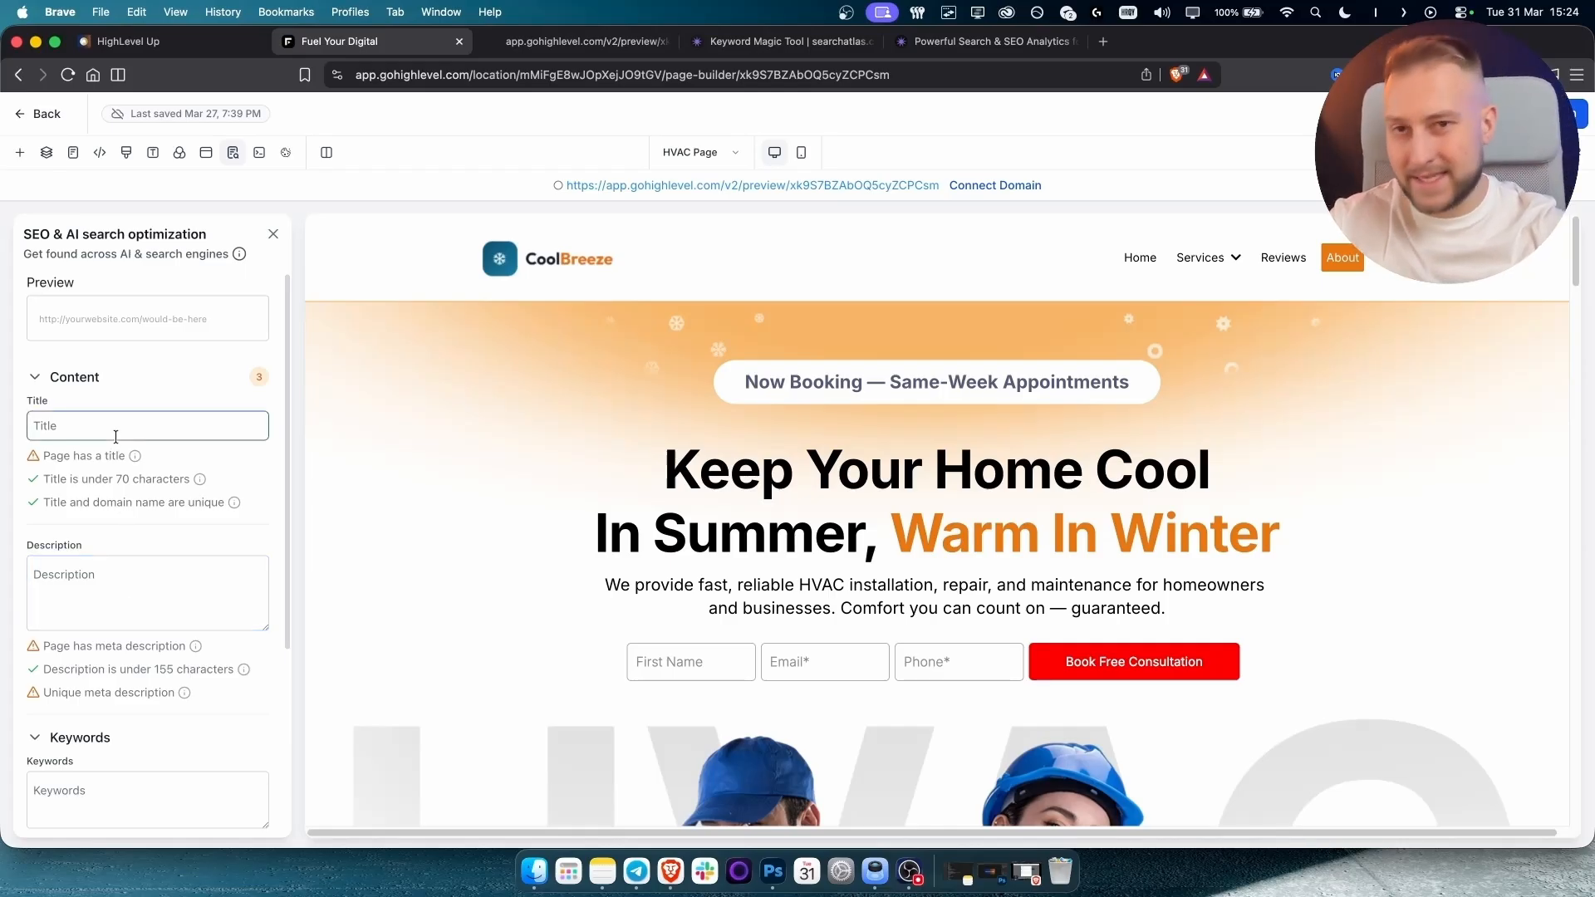
pyautogui.click(118, 428)
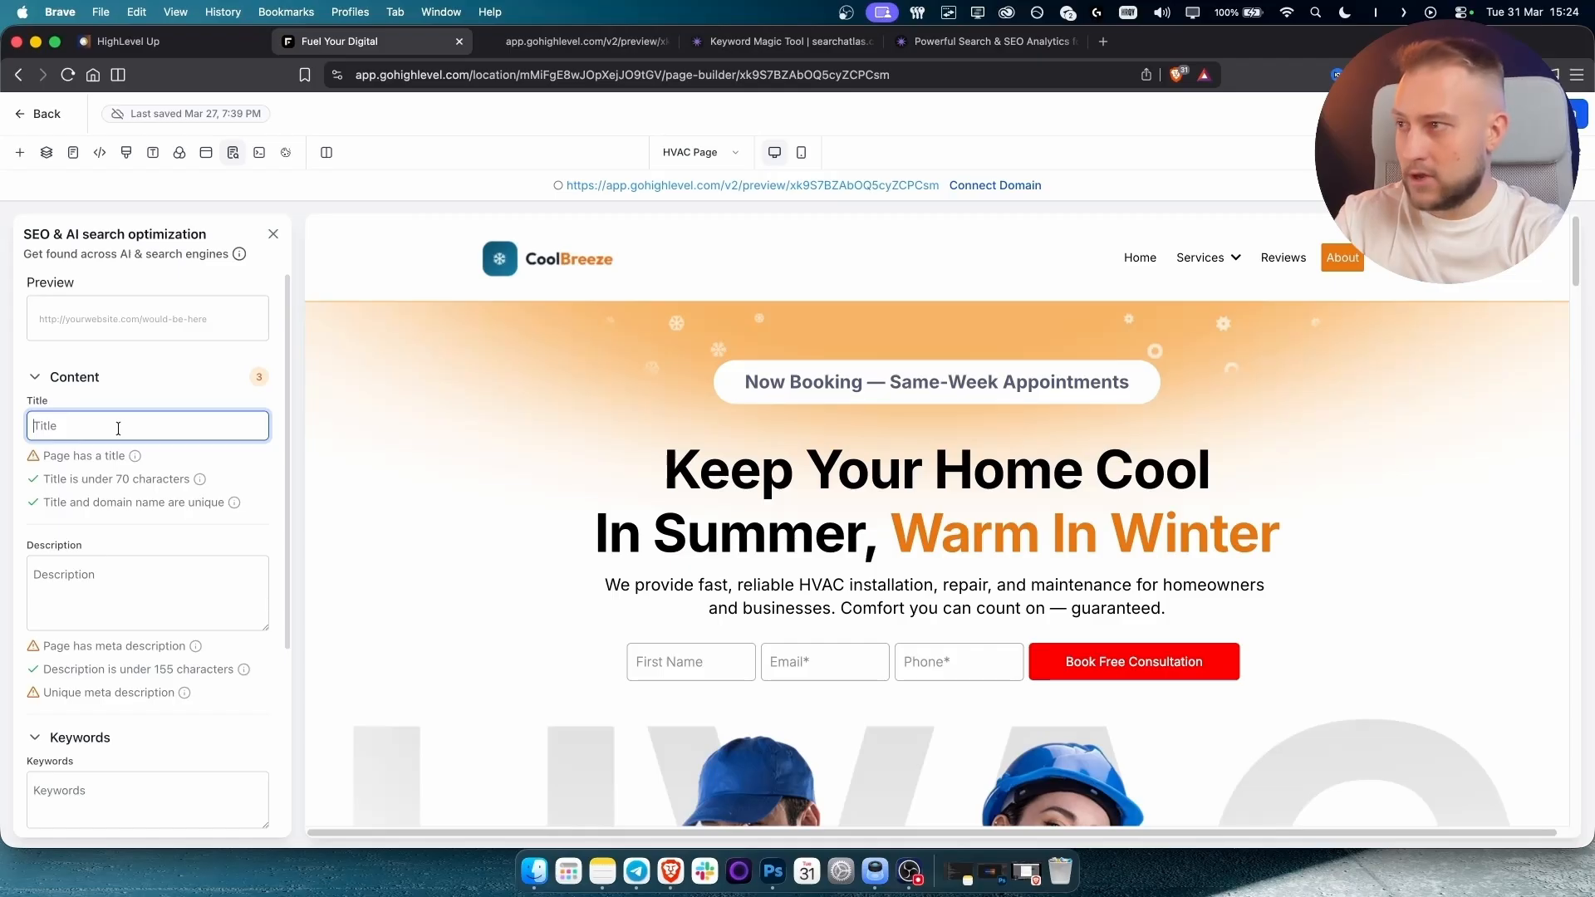
pyautogui.write('Best HVAC ')
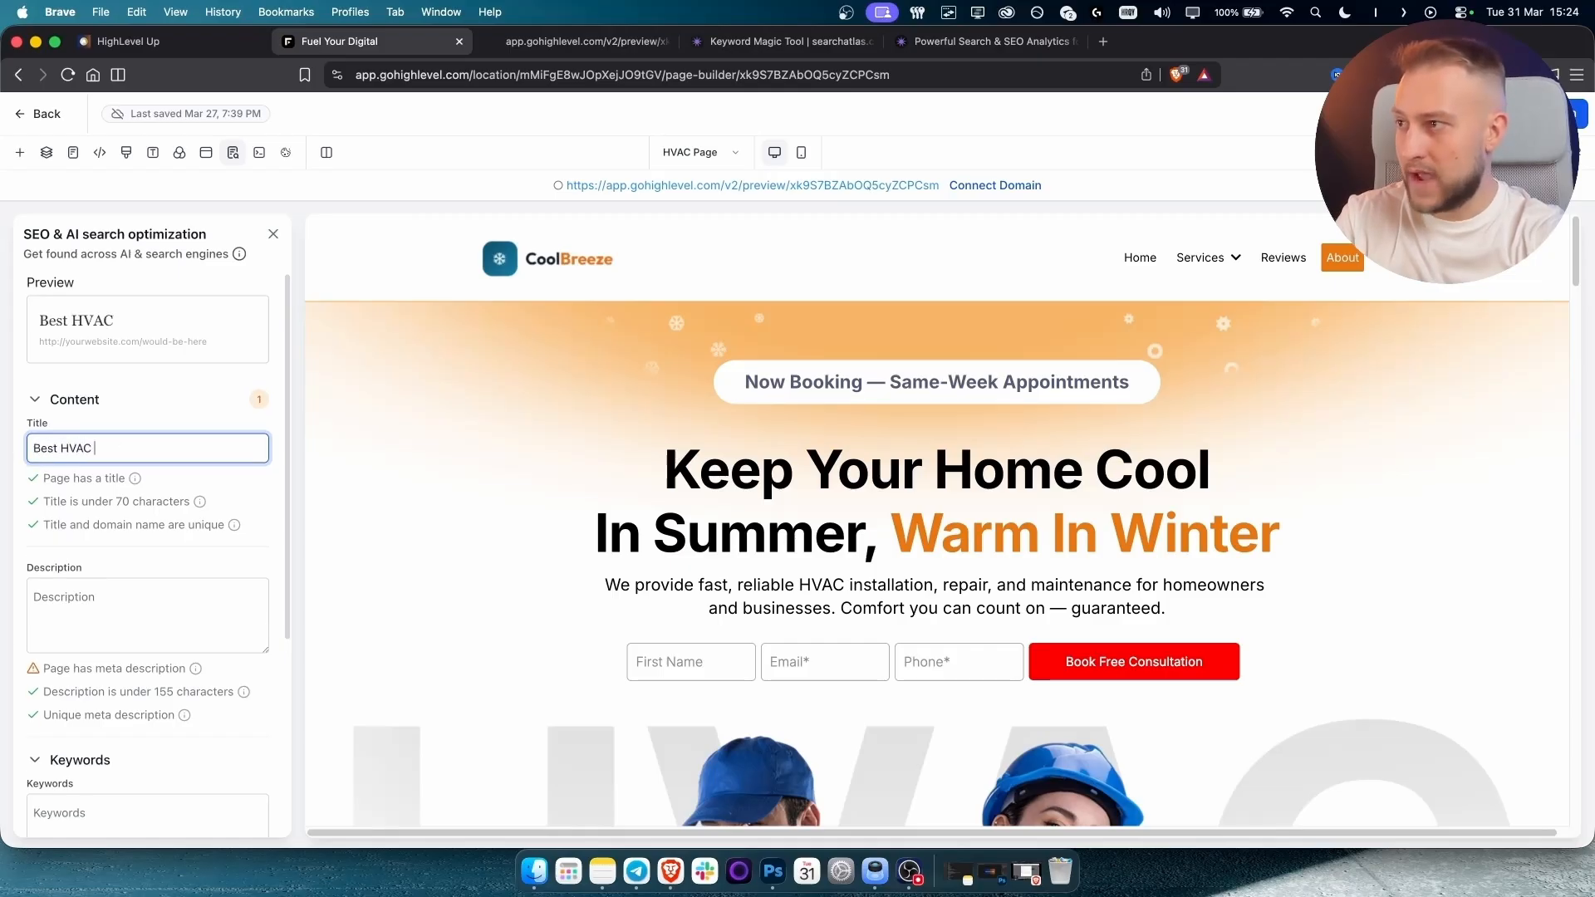
pyautogui.write('Contracto')
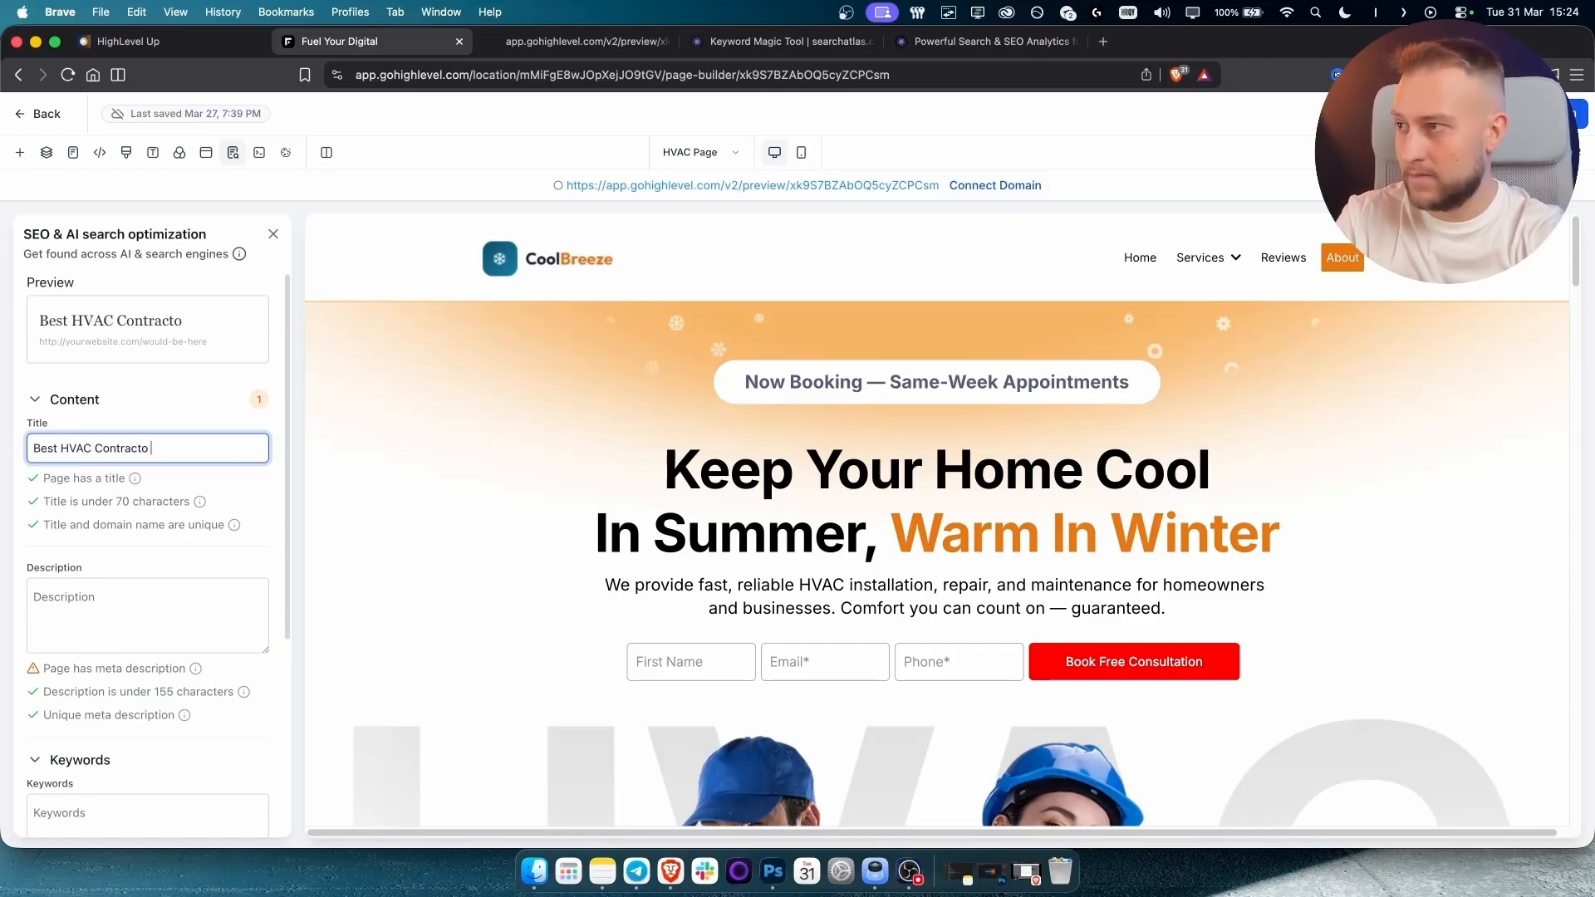
pyautogui.write('r in Denver')
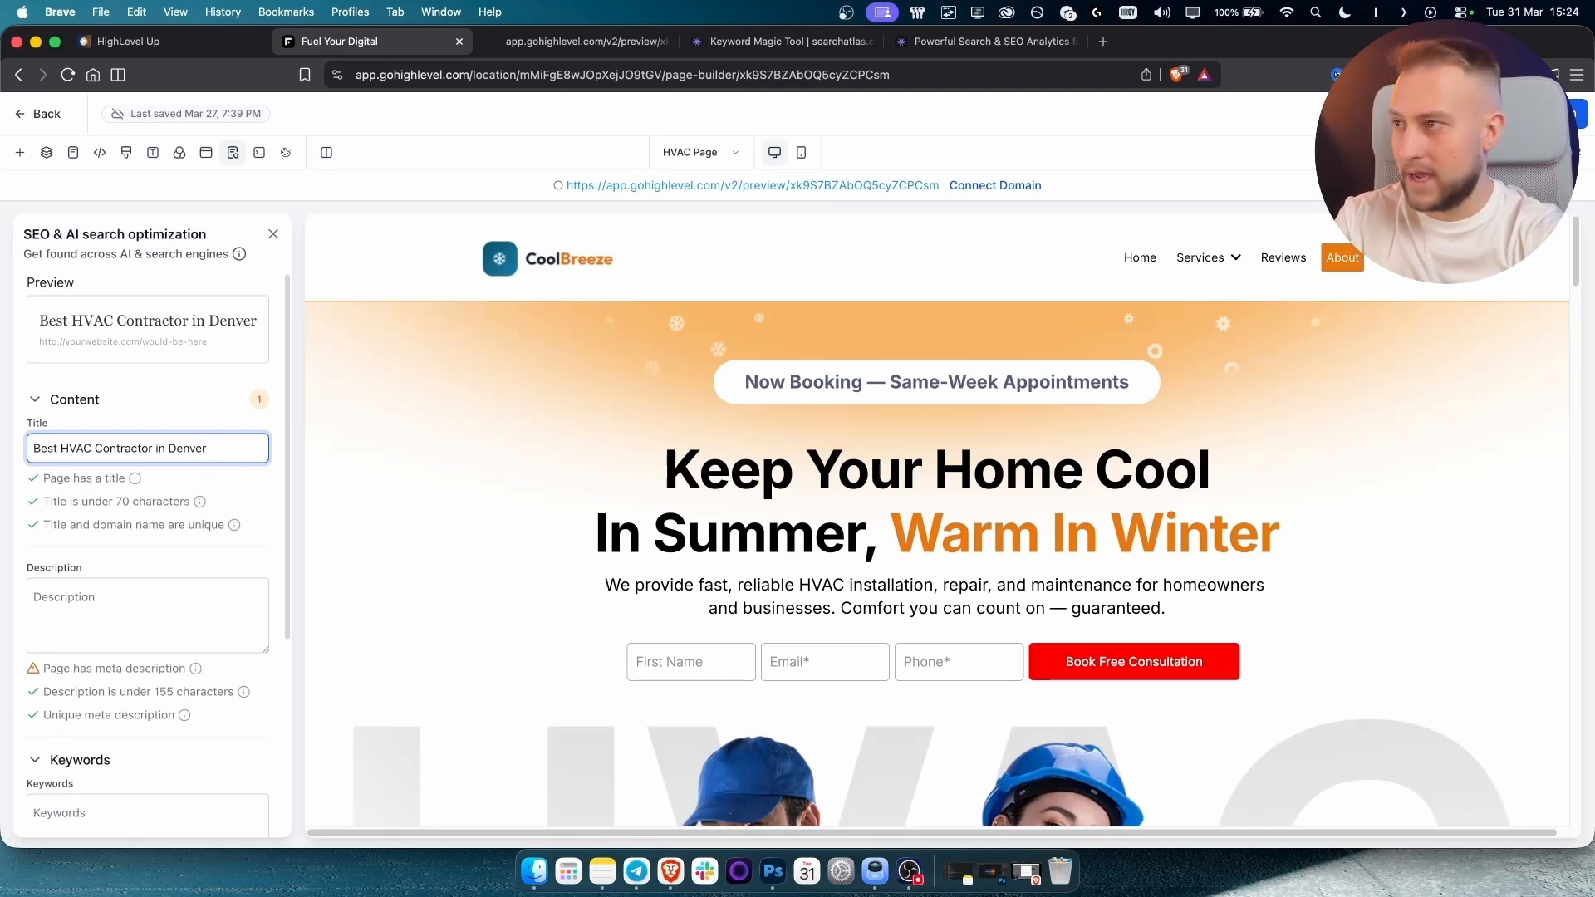
pyautogui.write(' - #1')
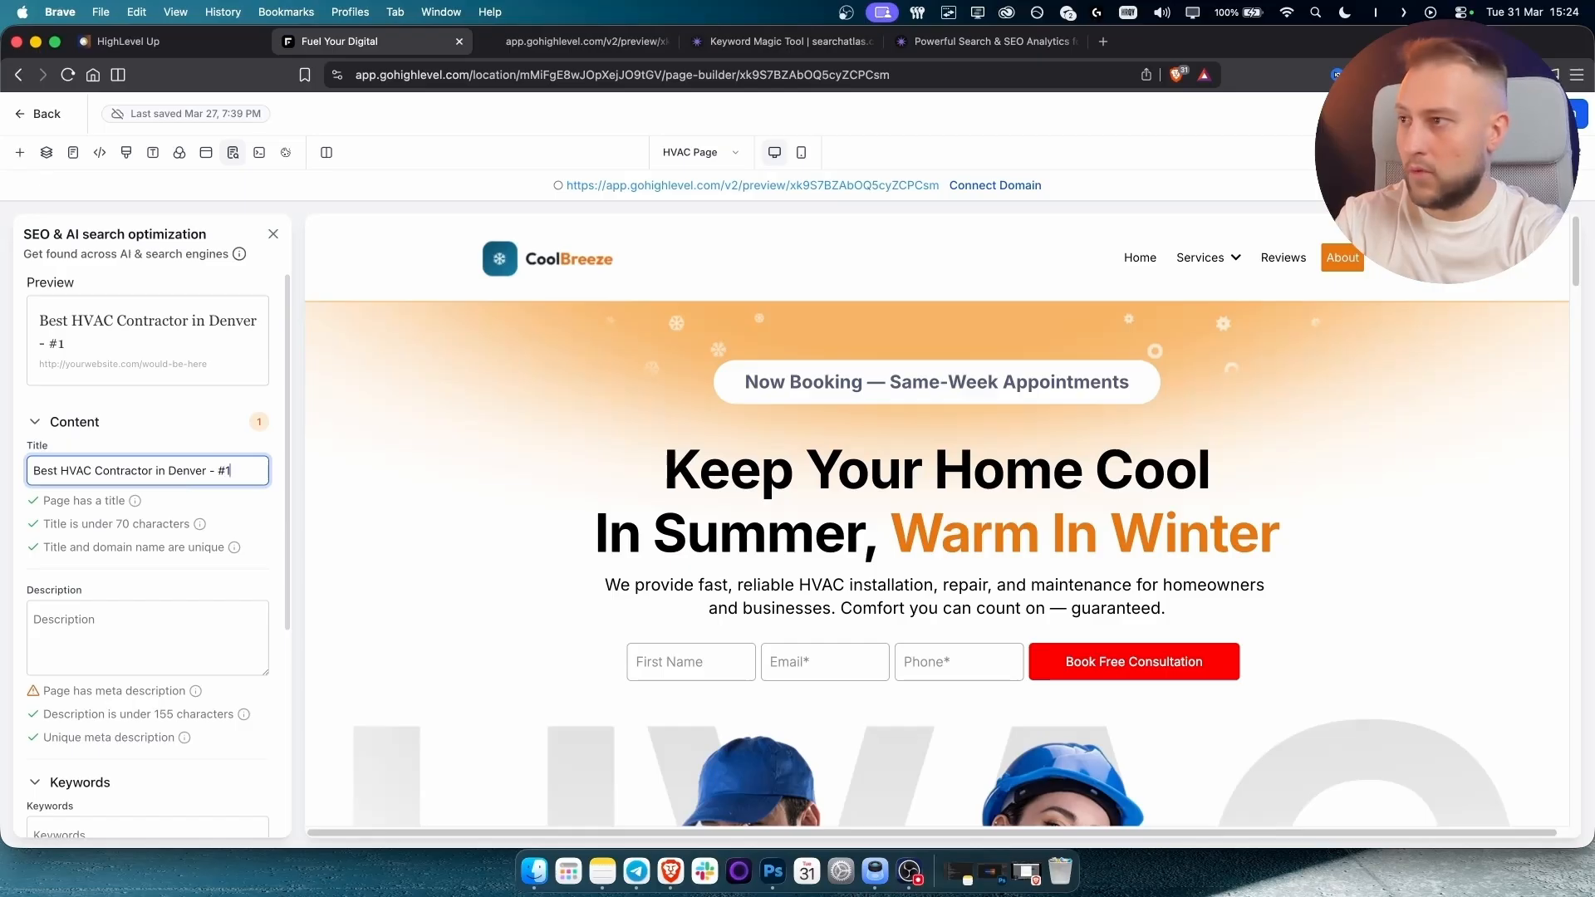
pyautogui.write(' HVAC')
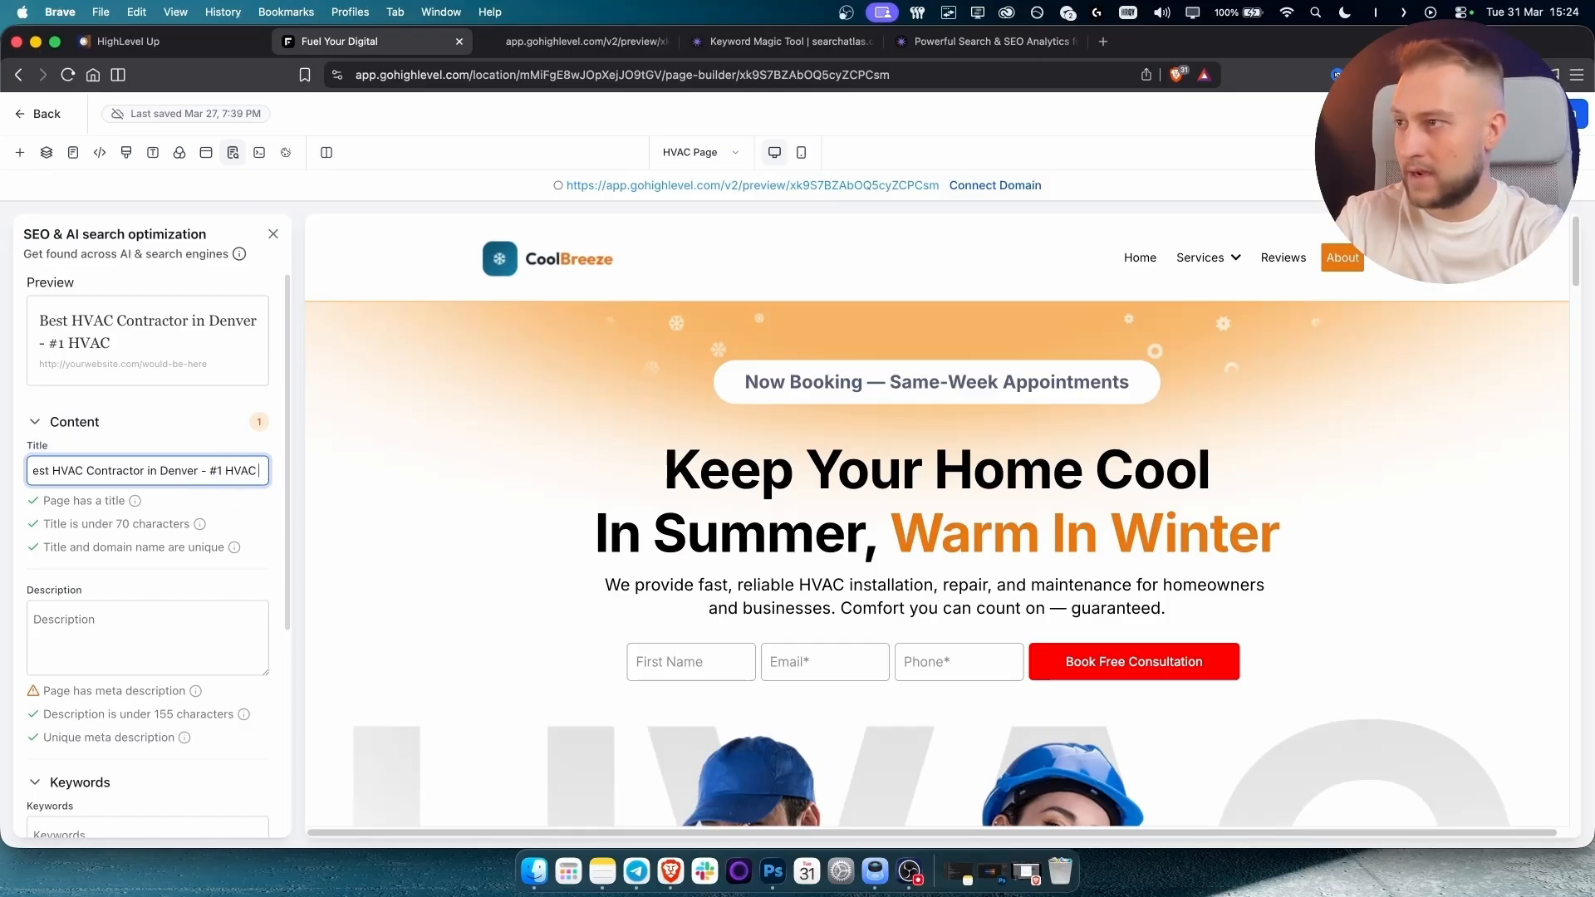
pyautogui.write(' In D')
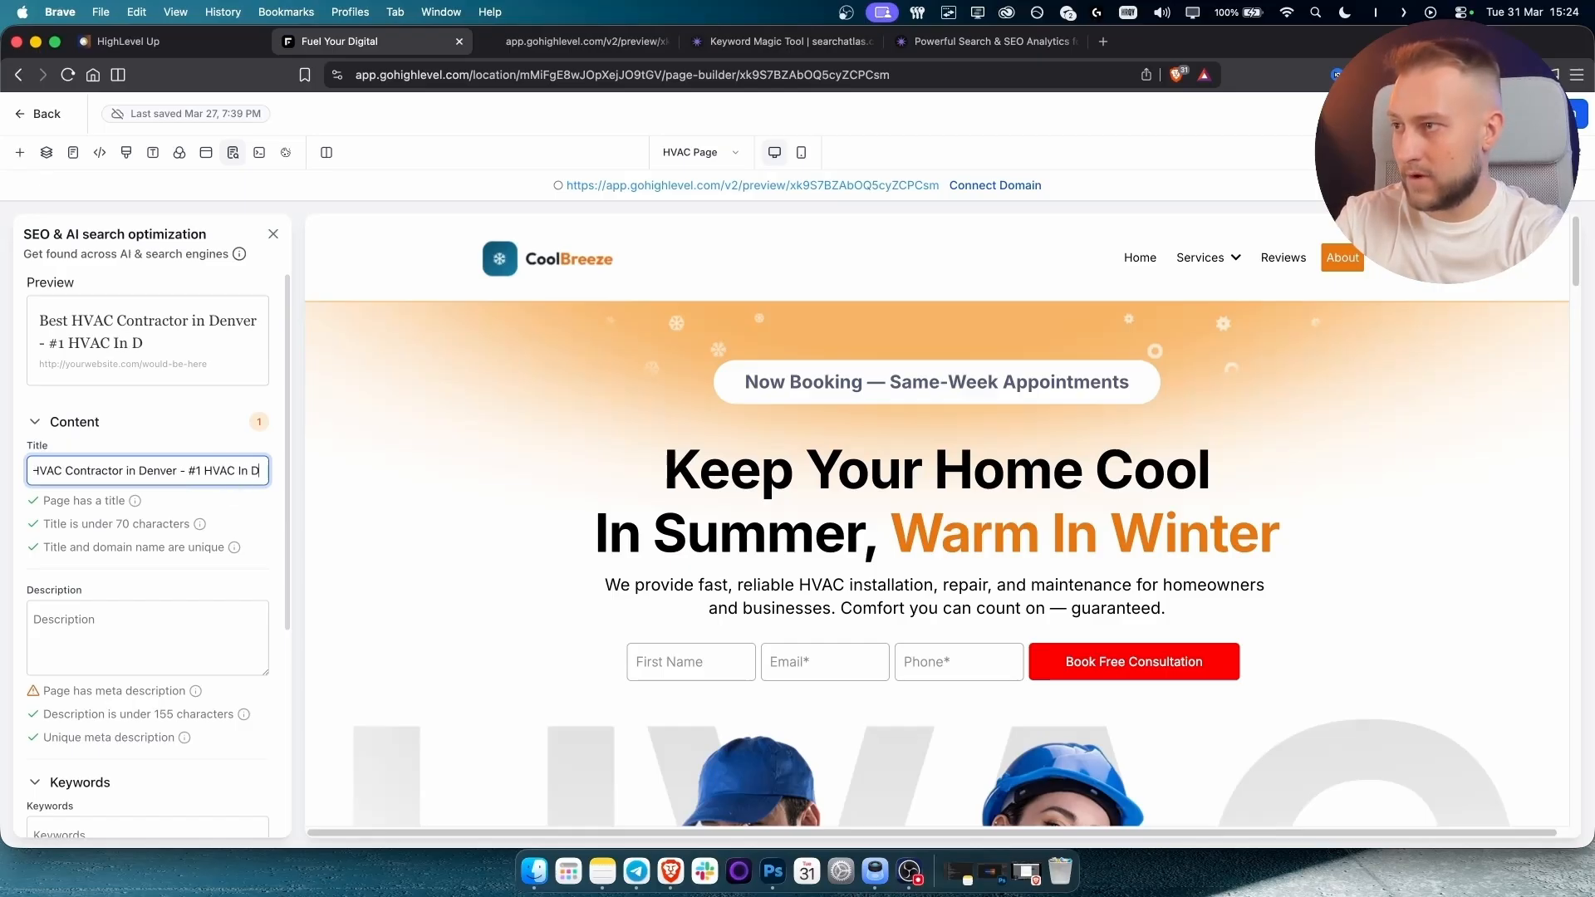
pyautogui.write('enver')
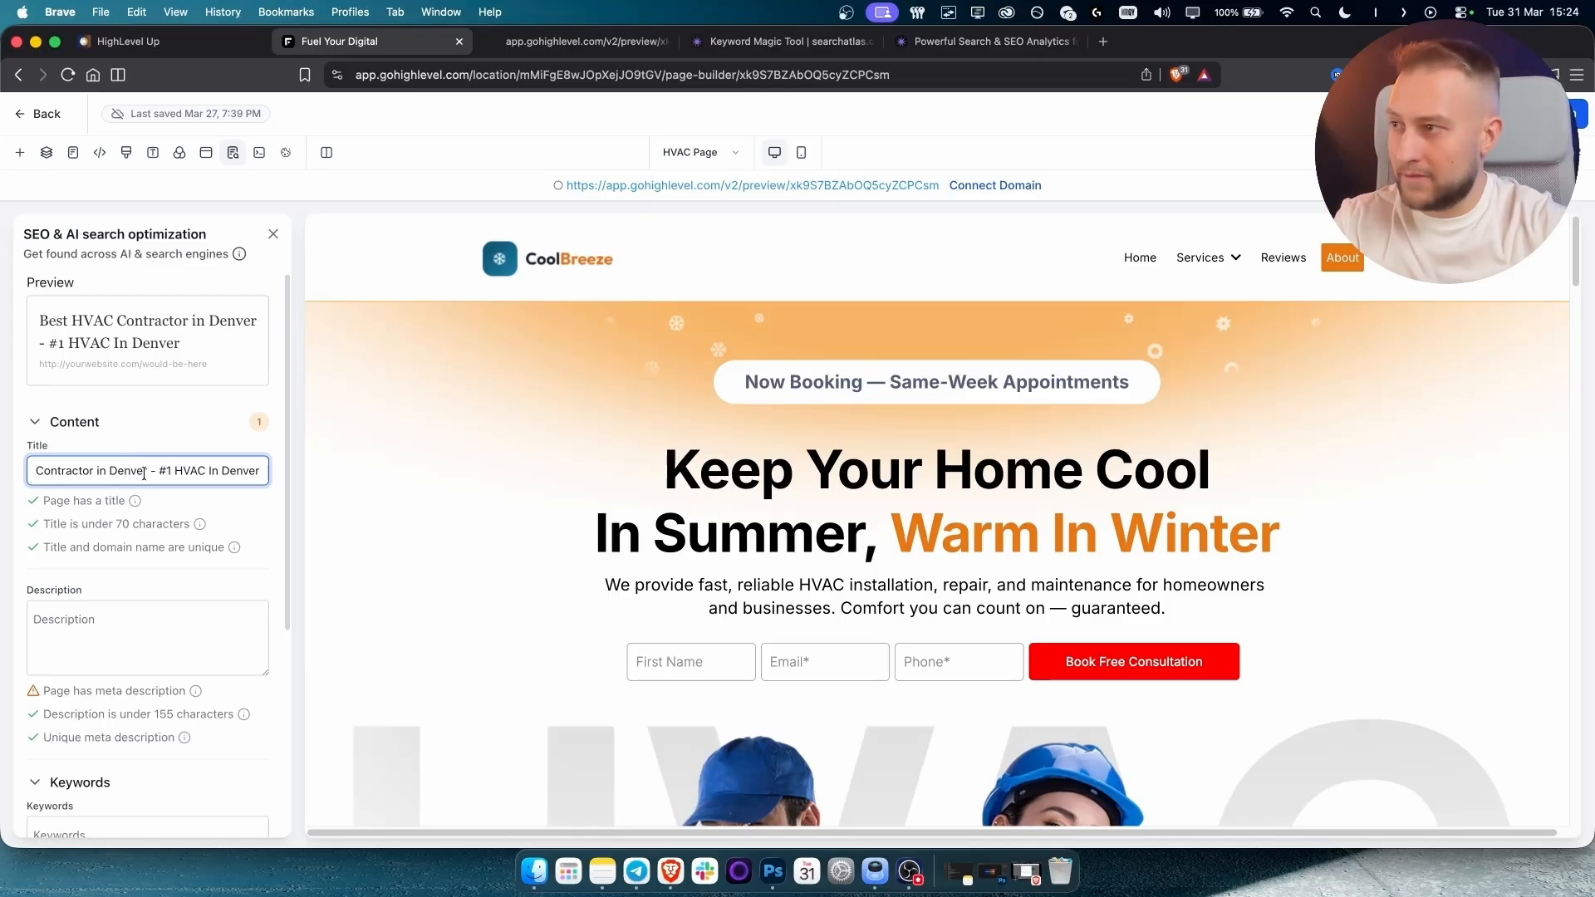
pyautogui.moveTo(146, 471); pyautogui.dragTo(35, 470)
pyautogui.click(115, 470)
pyautogui.click(101, 472)
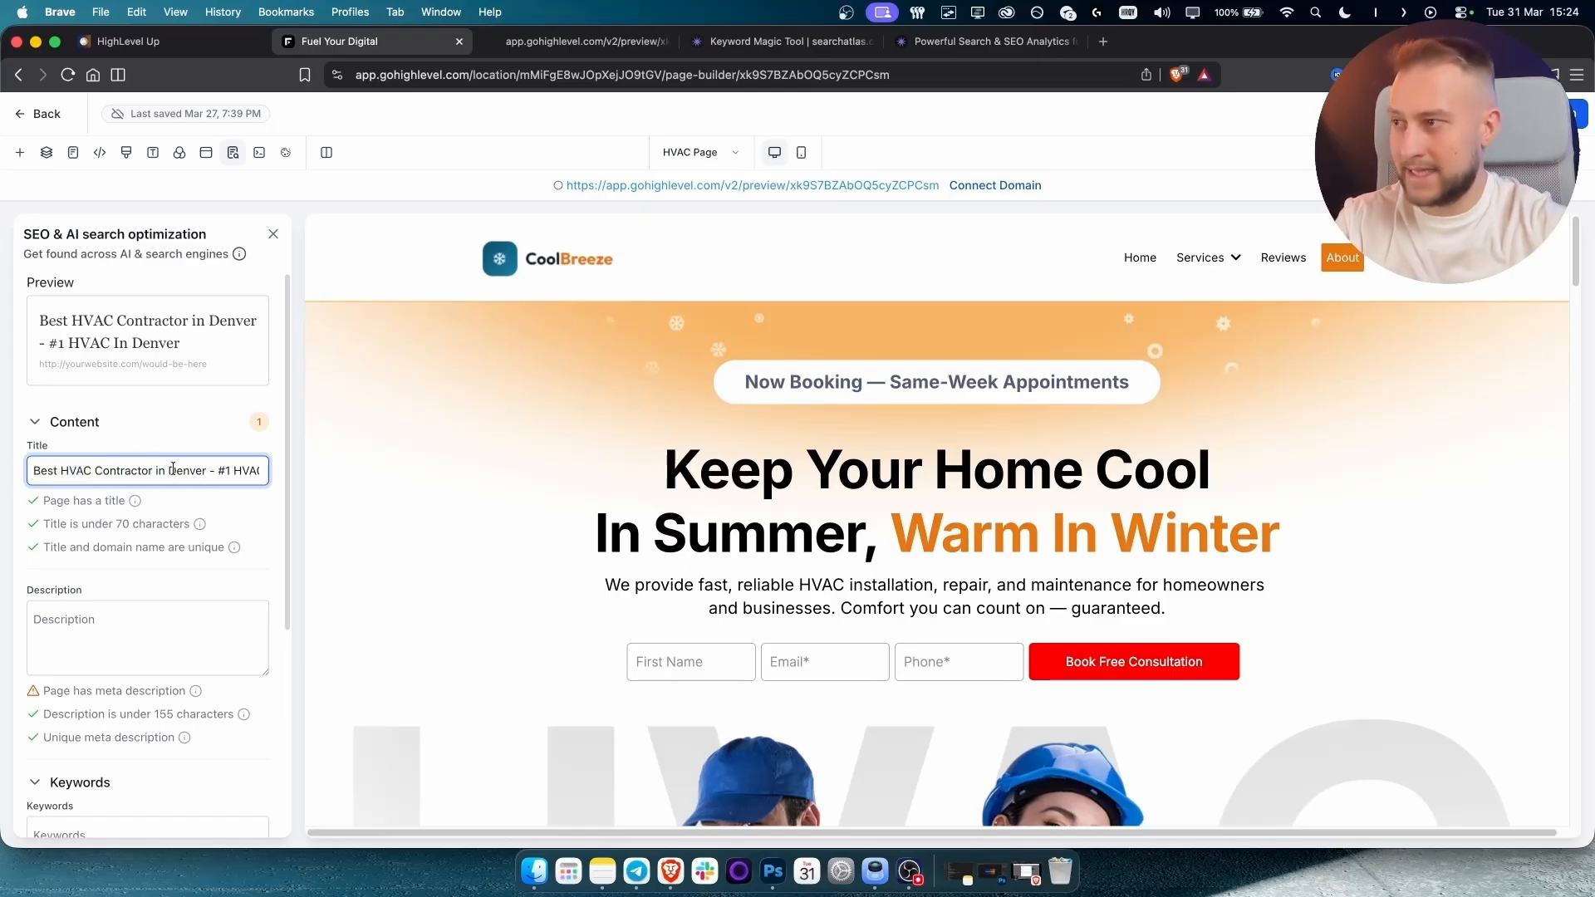
pyautogui.click(122, 632)
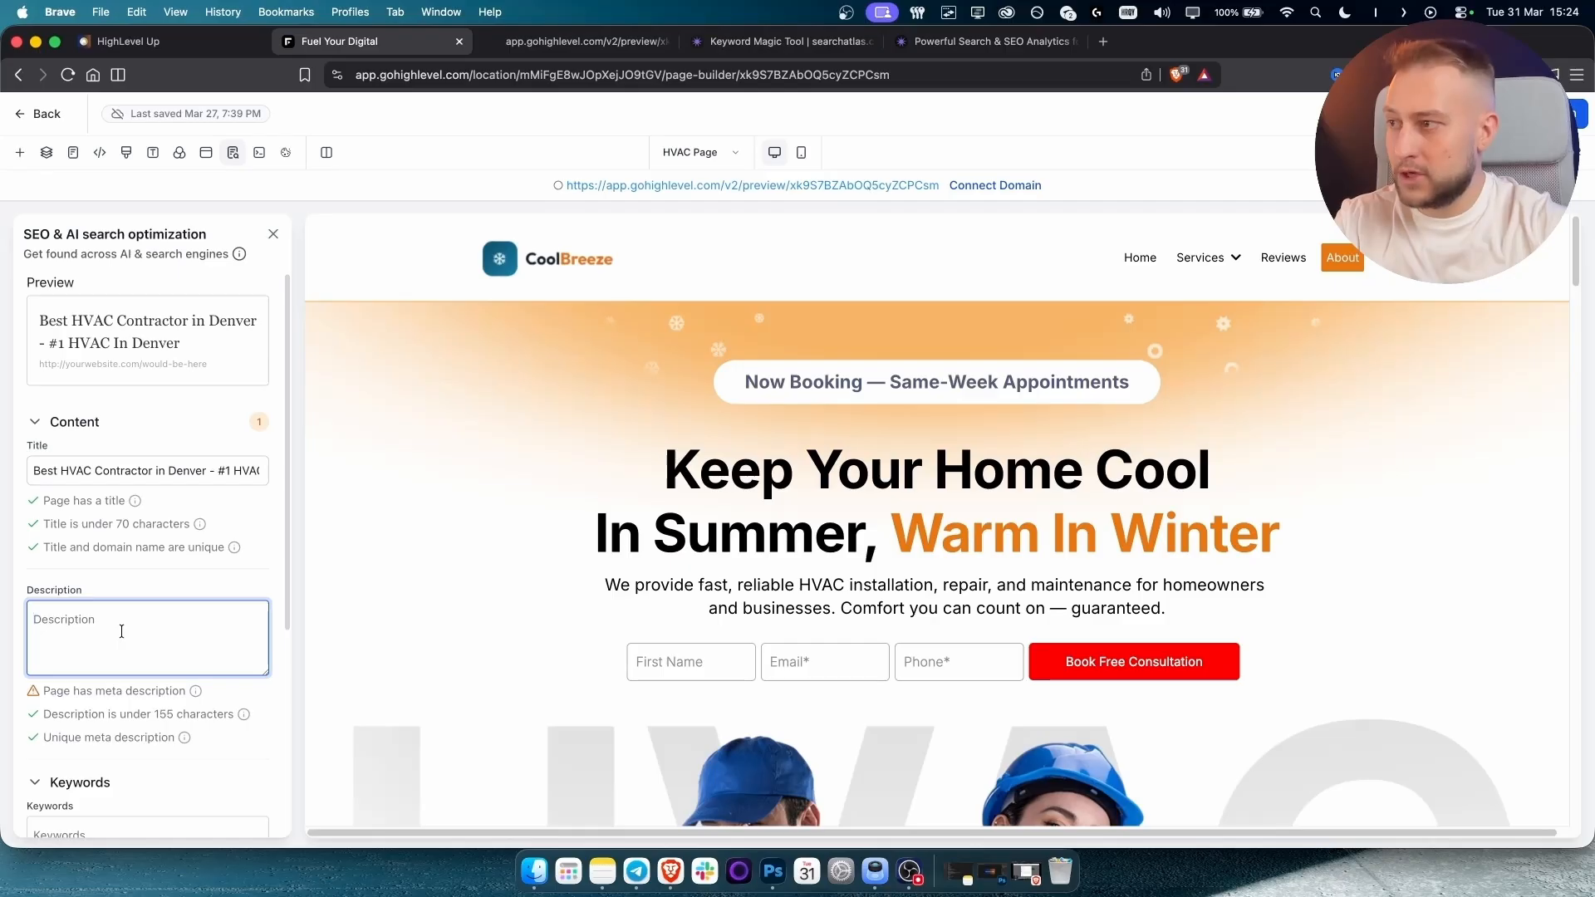
pyautogui.scroll(-1, 118, 631)
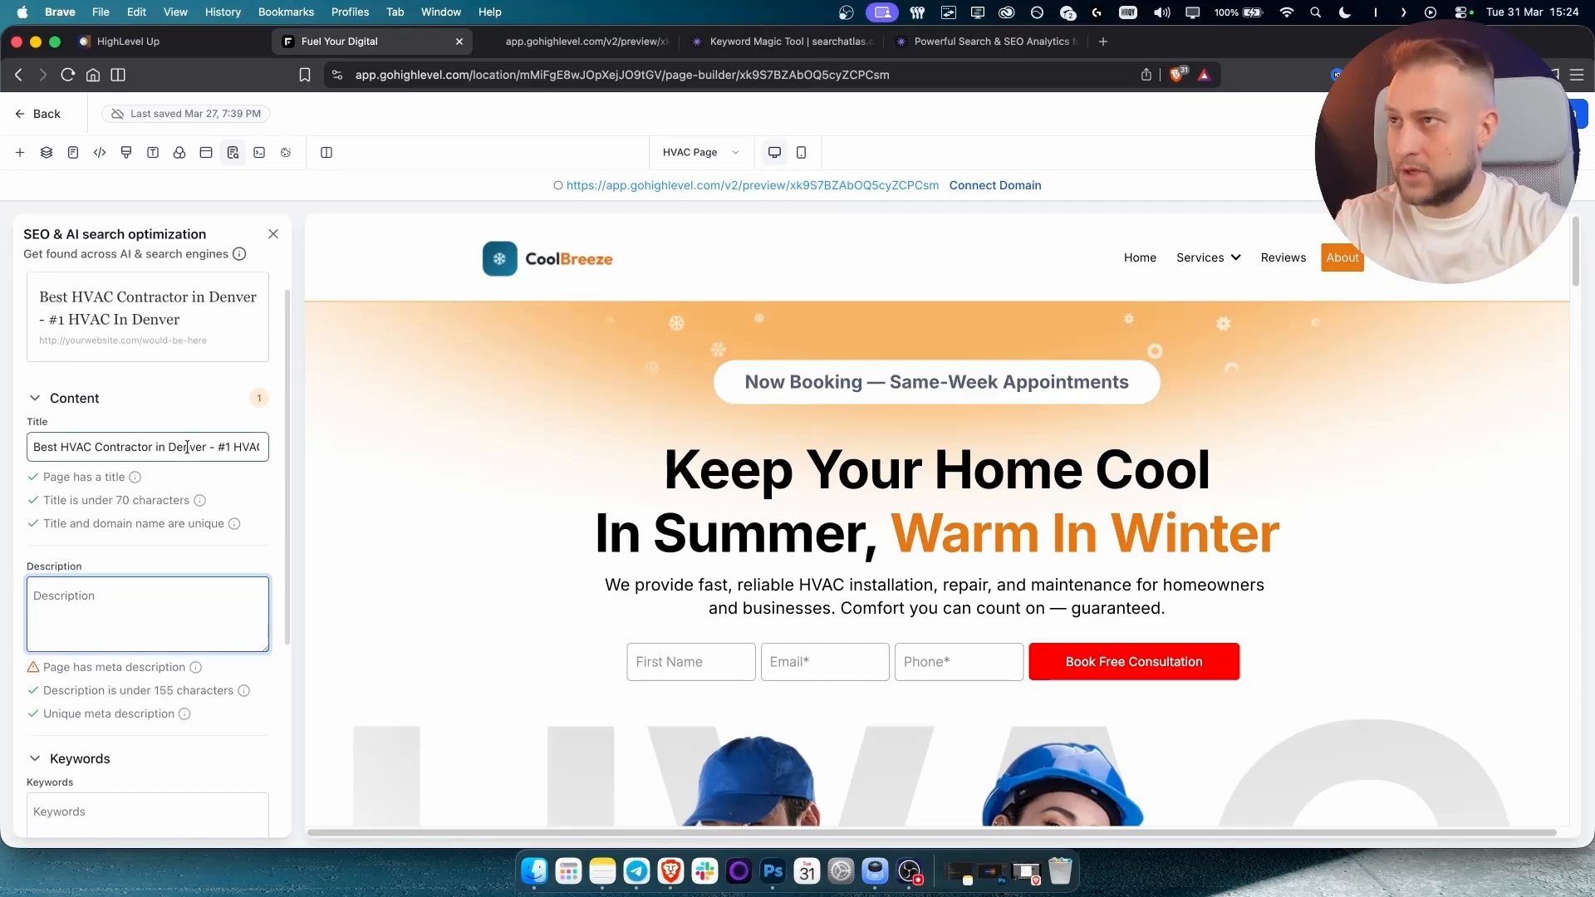
pyautogui.click(1103, 43)
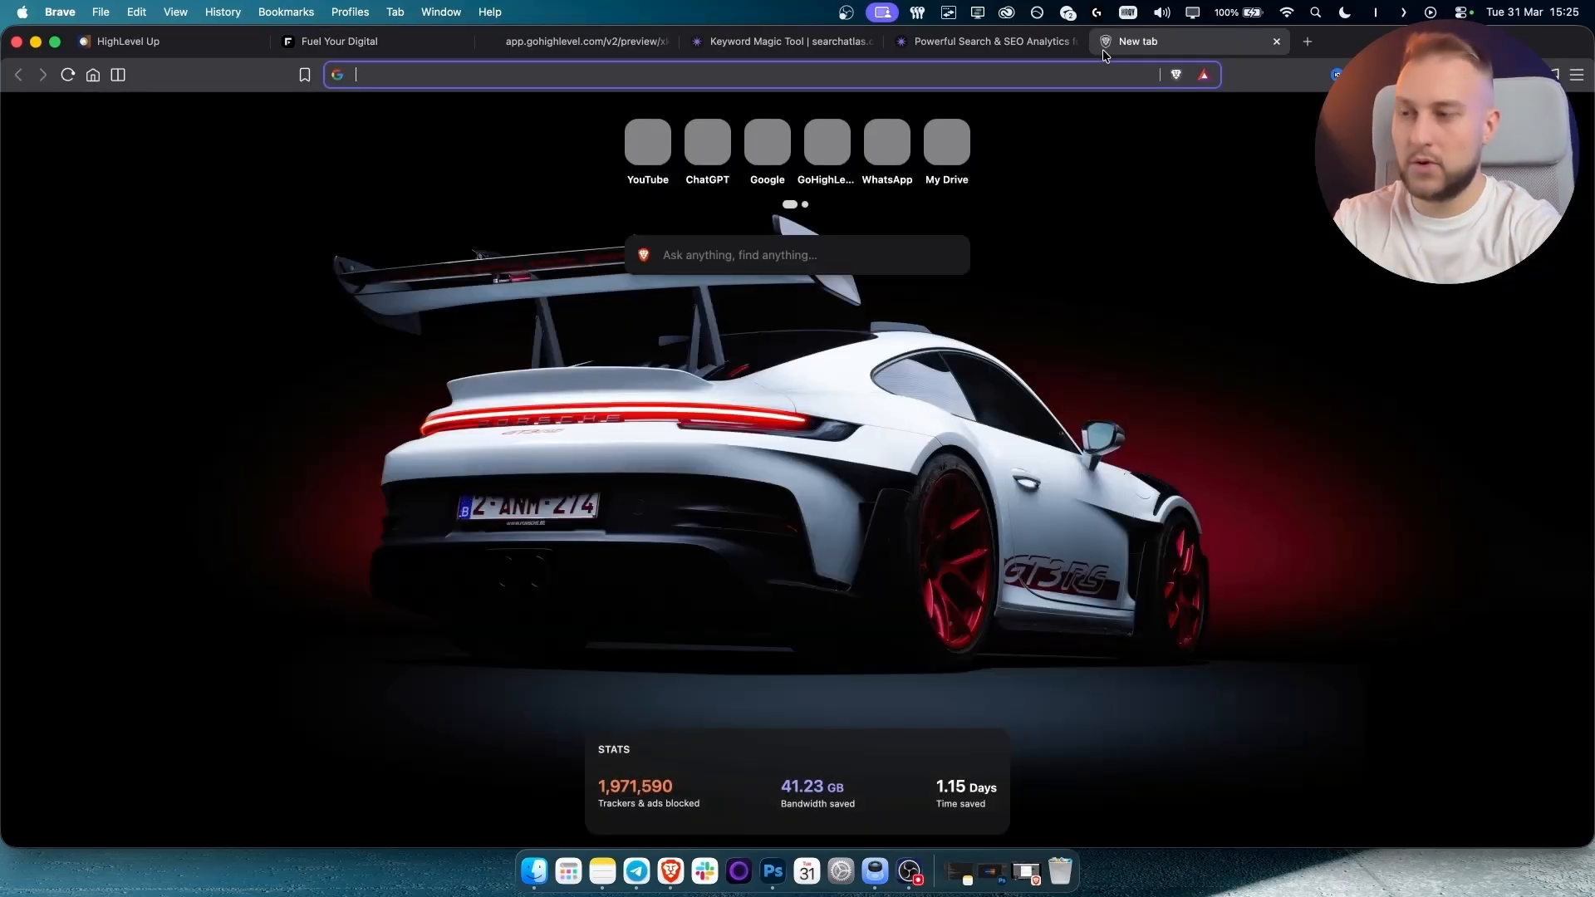
# Ask ChatGPT for a brief description targeting 'best hvac in denver' and select its reply.
pyautogui.write('chatgpt.com')
pyautogui.press('Return')
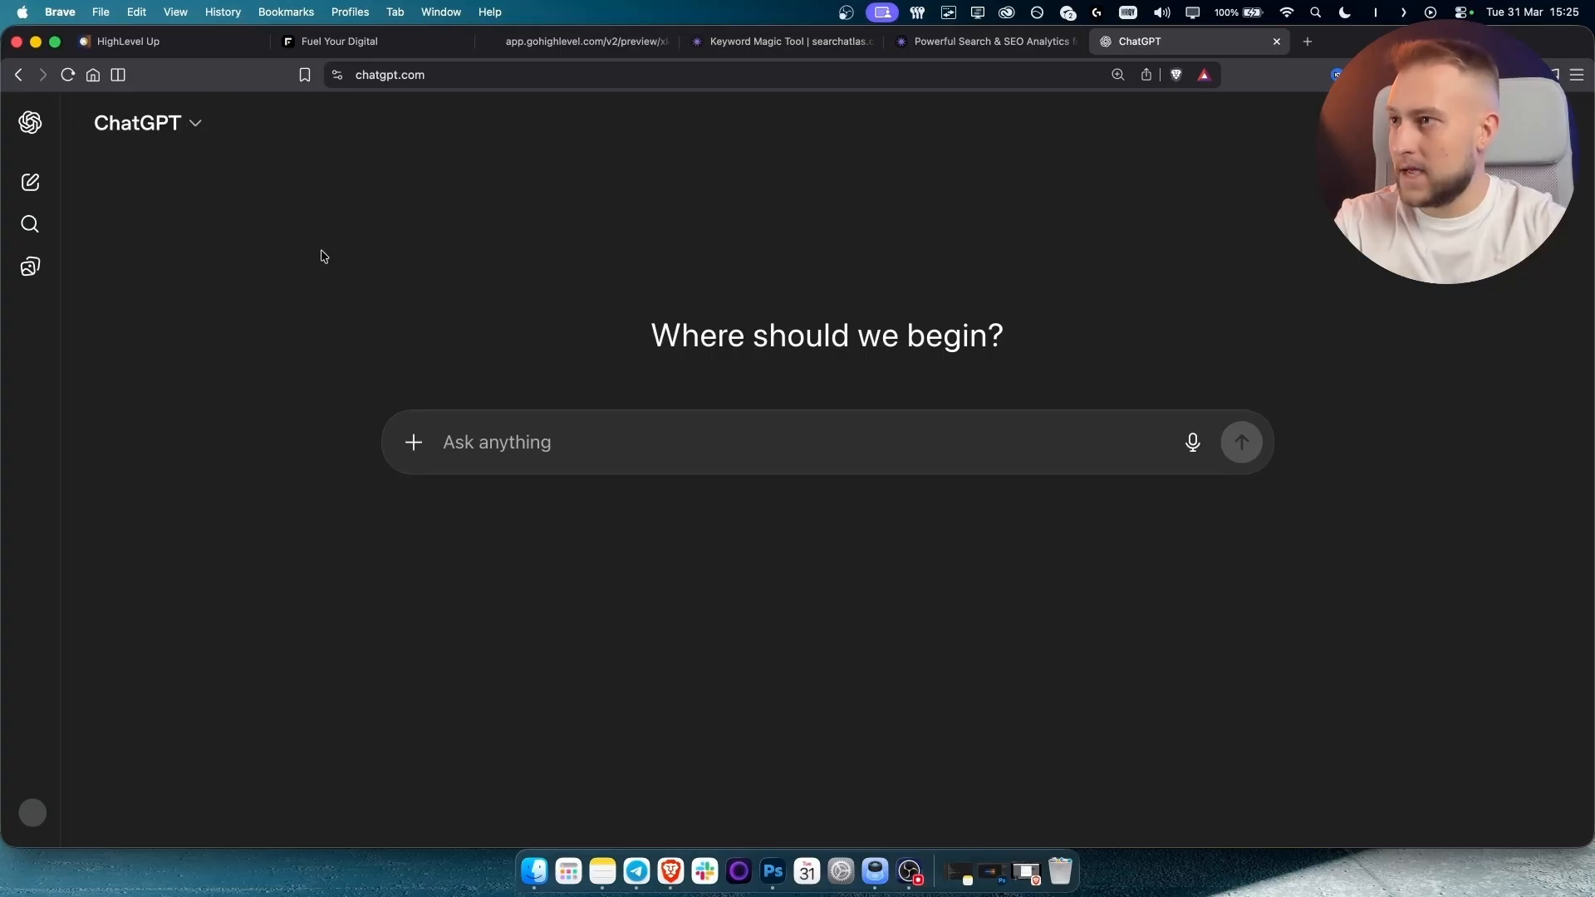
pyautogui.write('i wa')
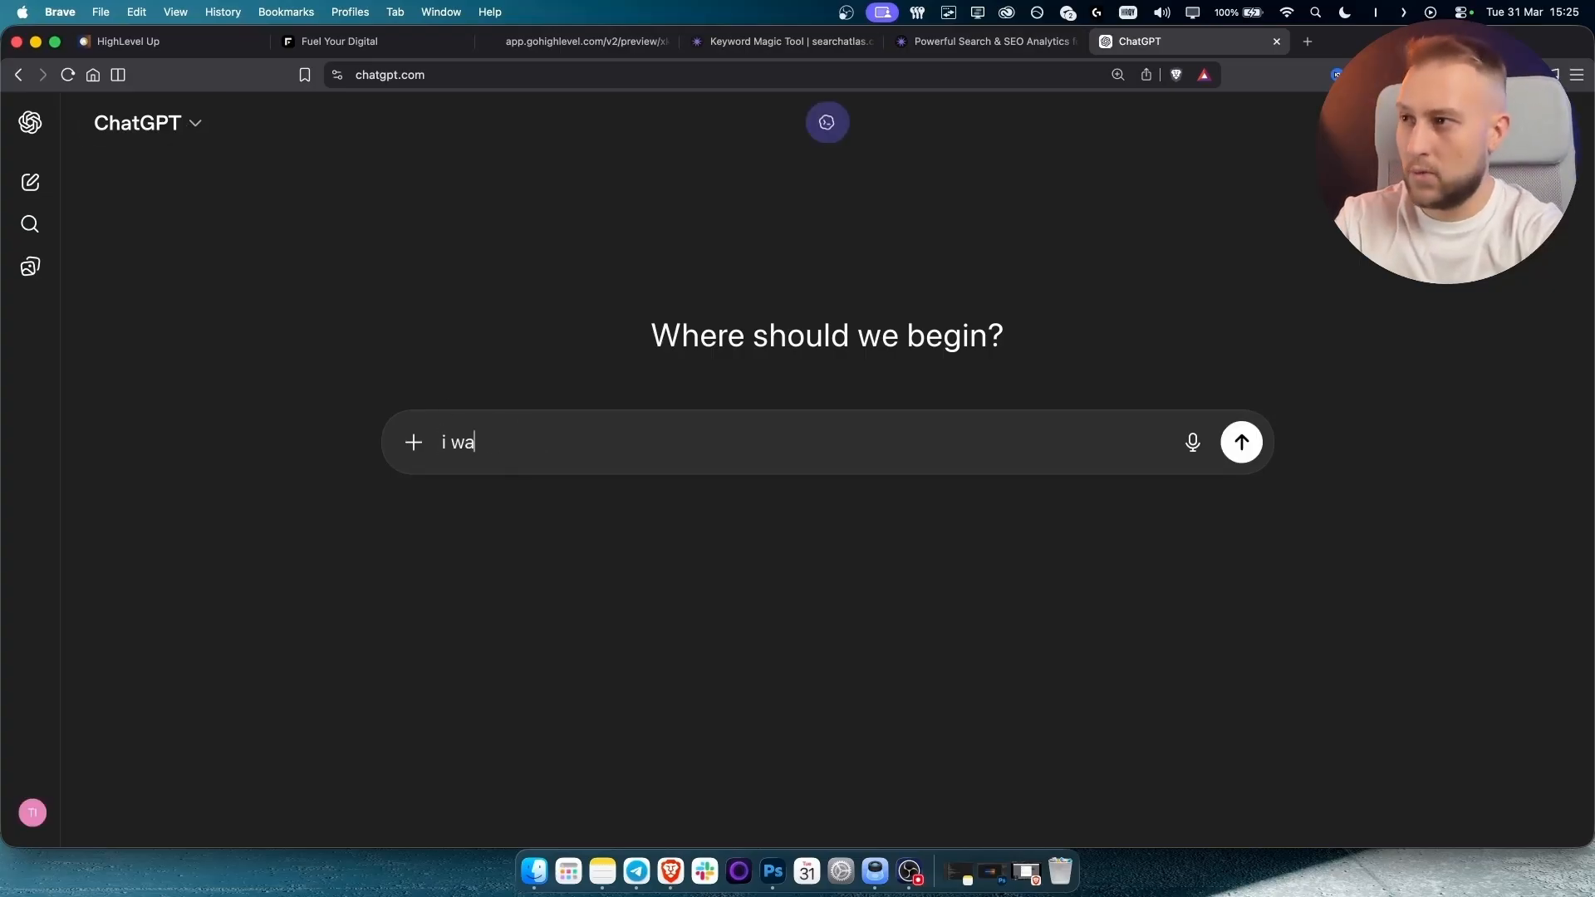
pyautogui.write('nt to rank for')
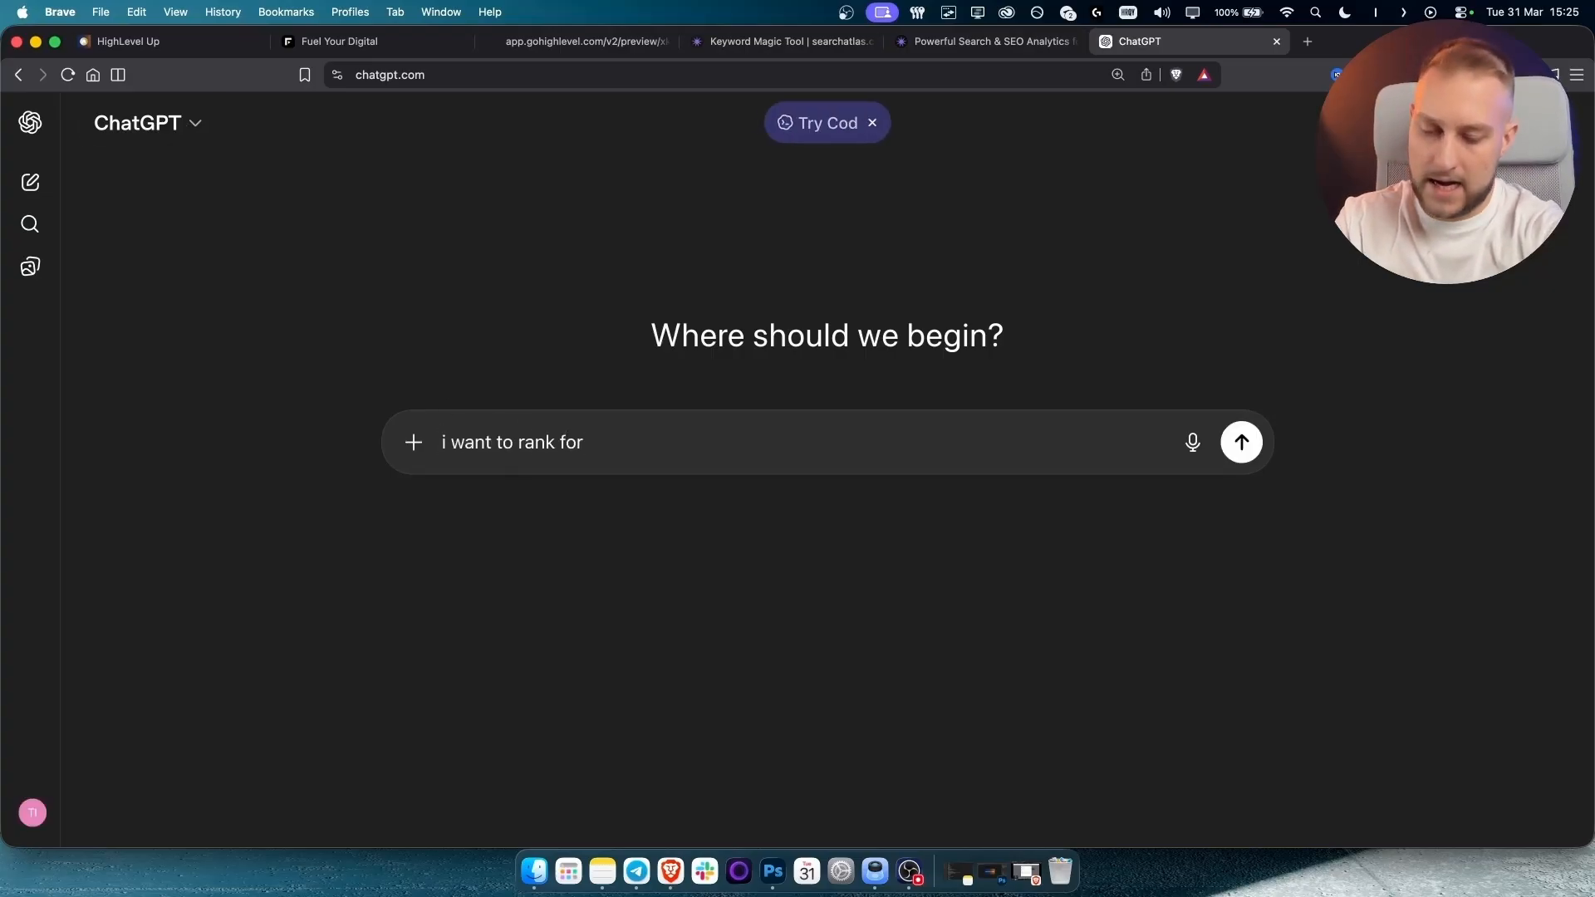
pyautogui.write(' best')
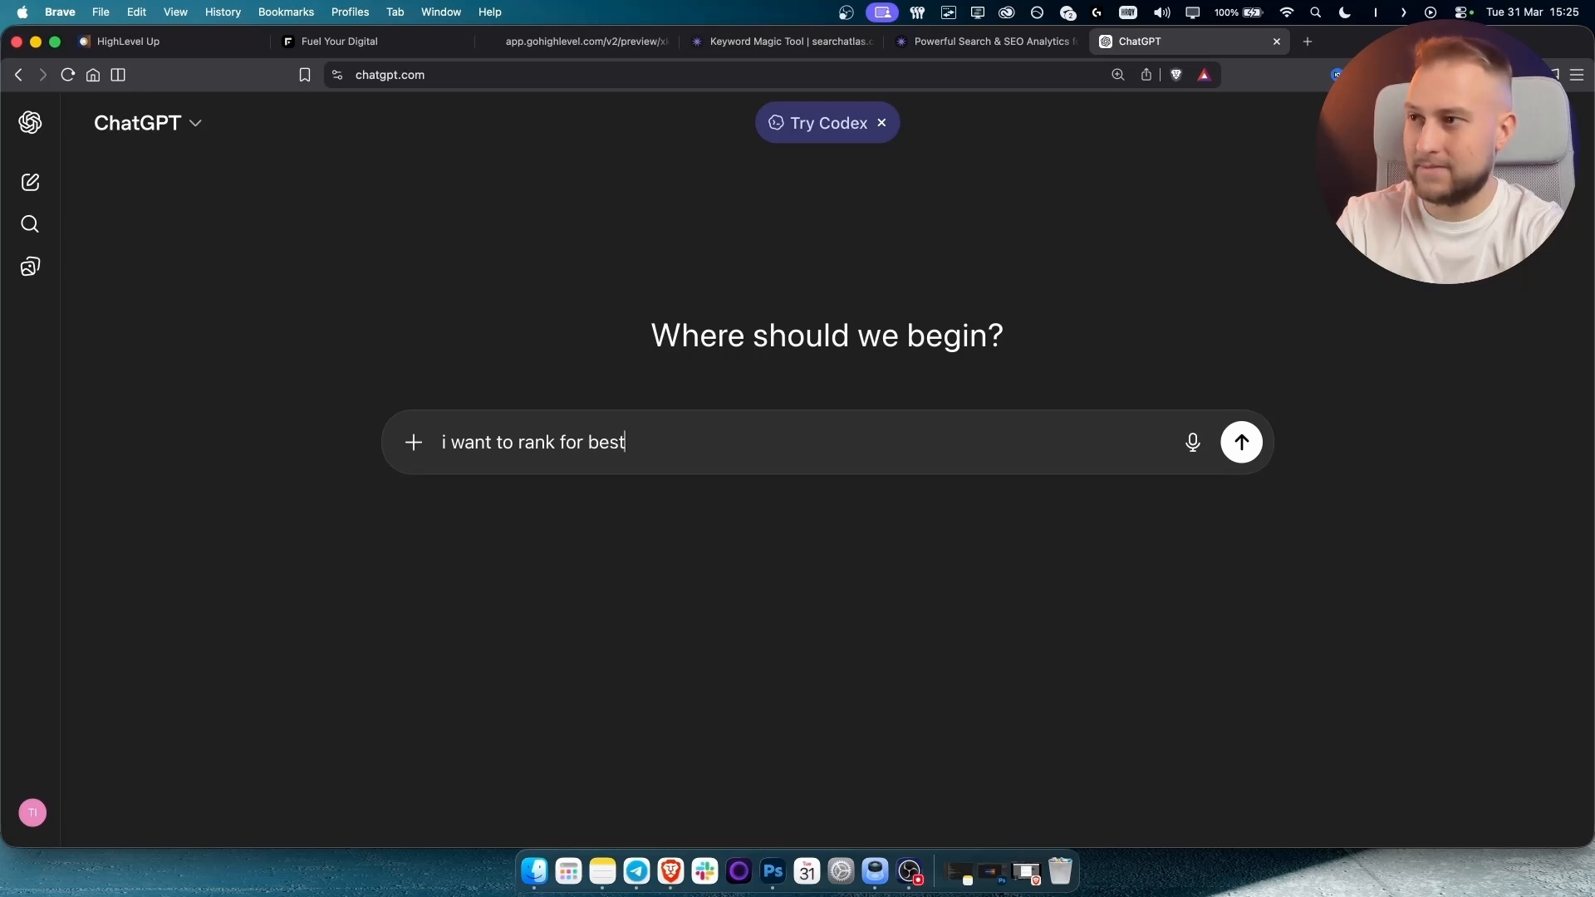
pyautogui.press('BackSpace')
pyautogui.press('BackSpace')
pyautogui.press('BackSpace')
pyautogui.press('BackSpace')
pyautogui.write('ke')
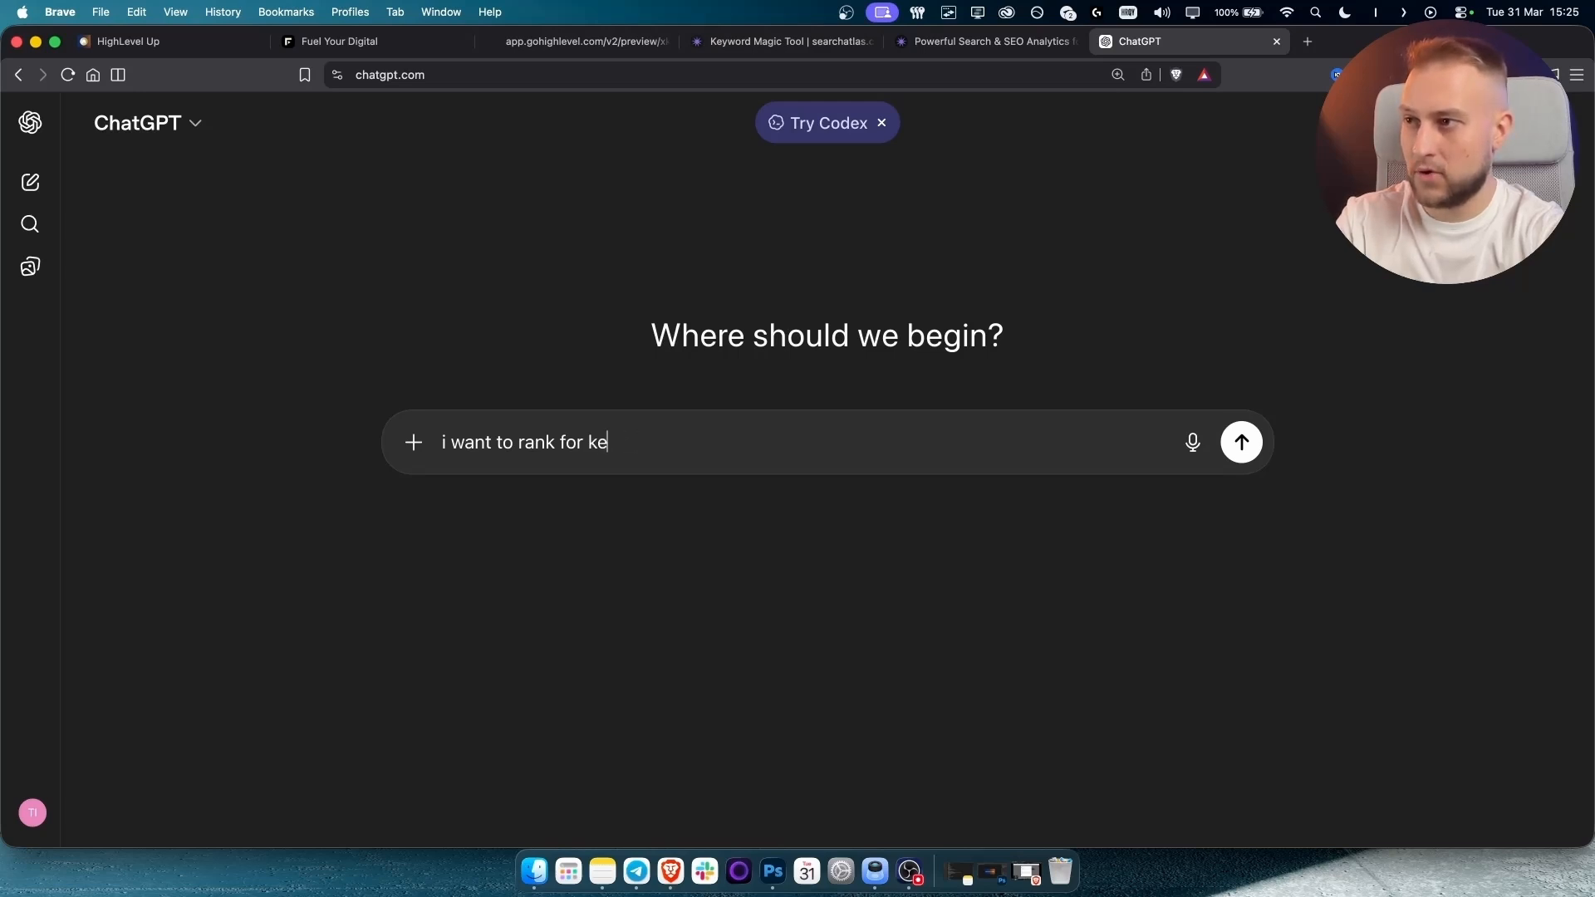
pyautogui.write('yword: best h')
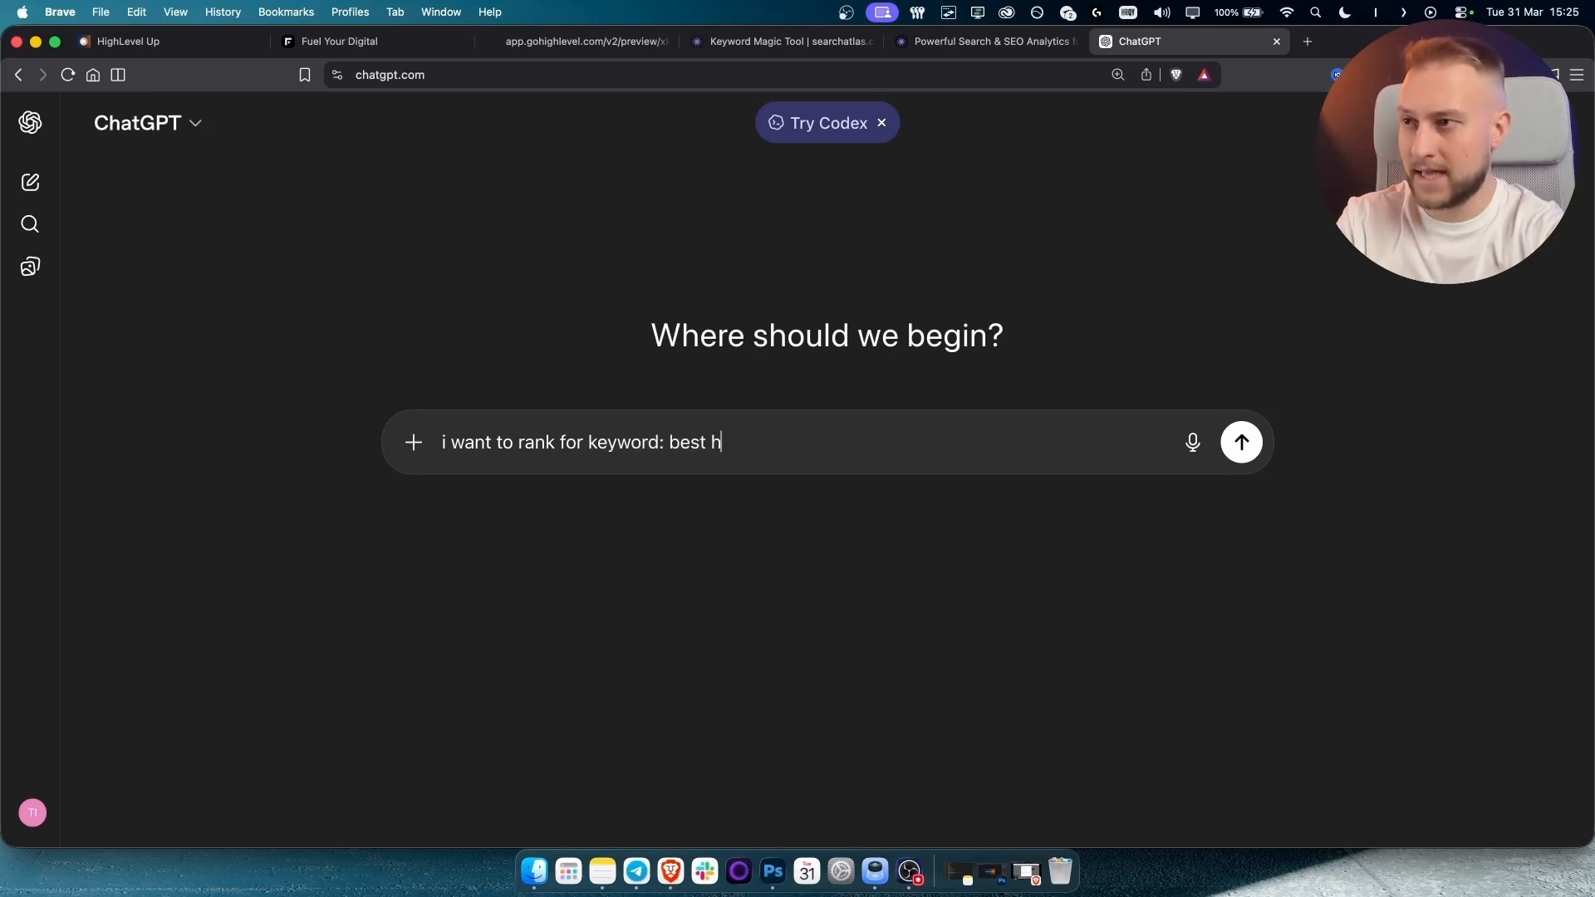
pyautogui.write('vac in denver')
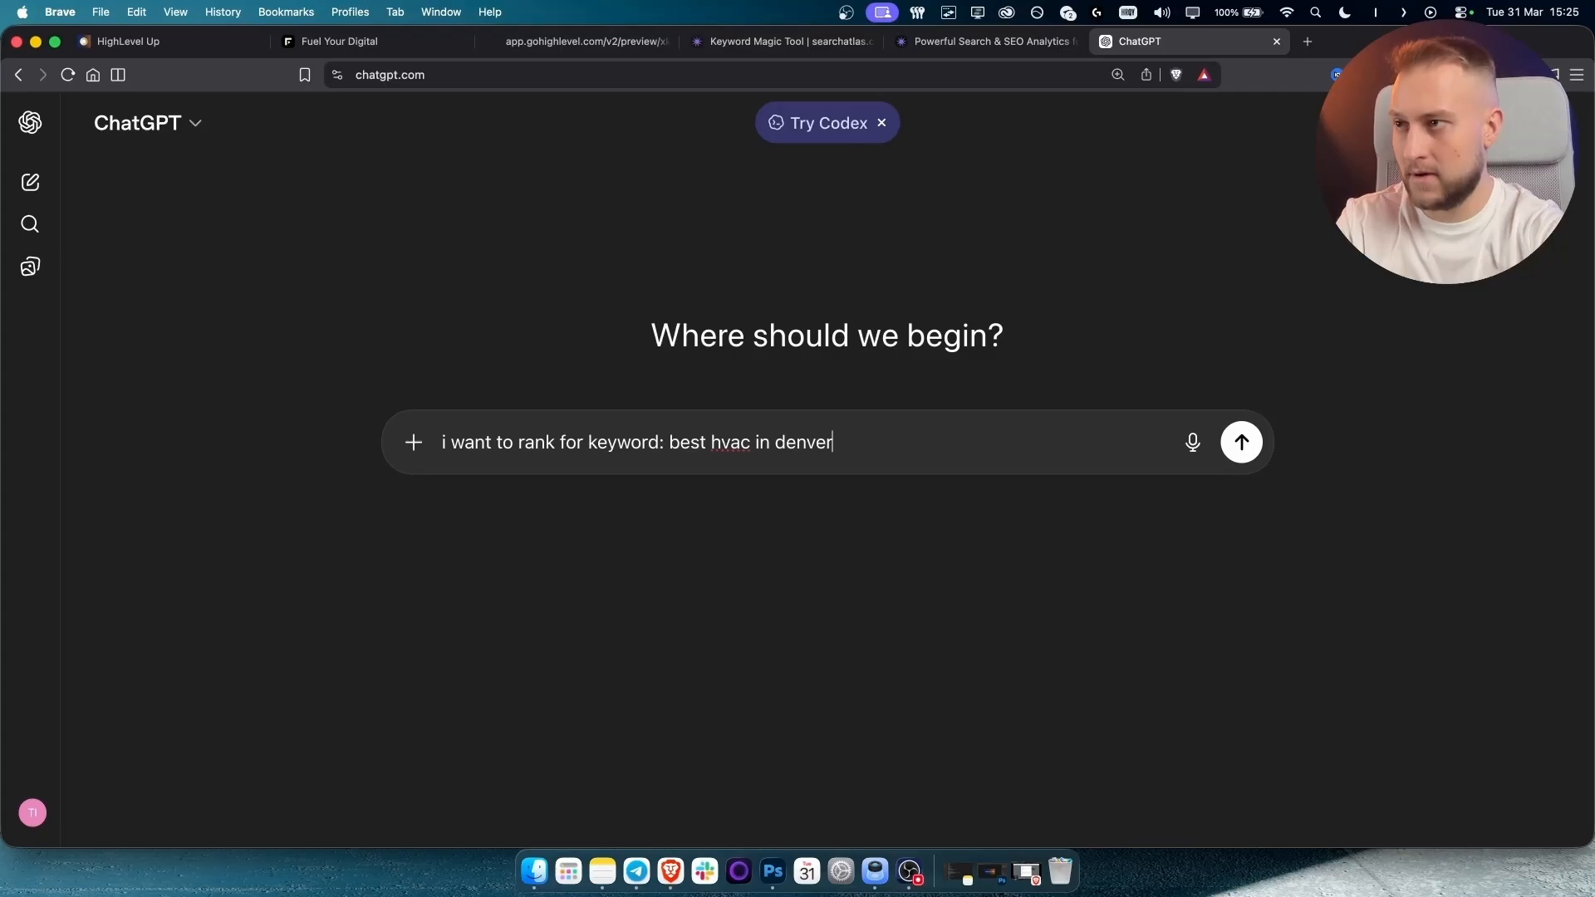
pyautogui.hotkey('shift', 'Return')
pyautogui.hotkey('shift', 'Return')
pyautogui.write('create me a ')
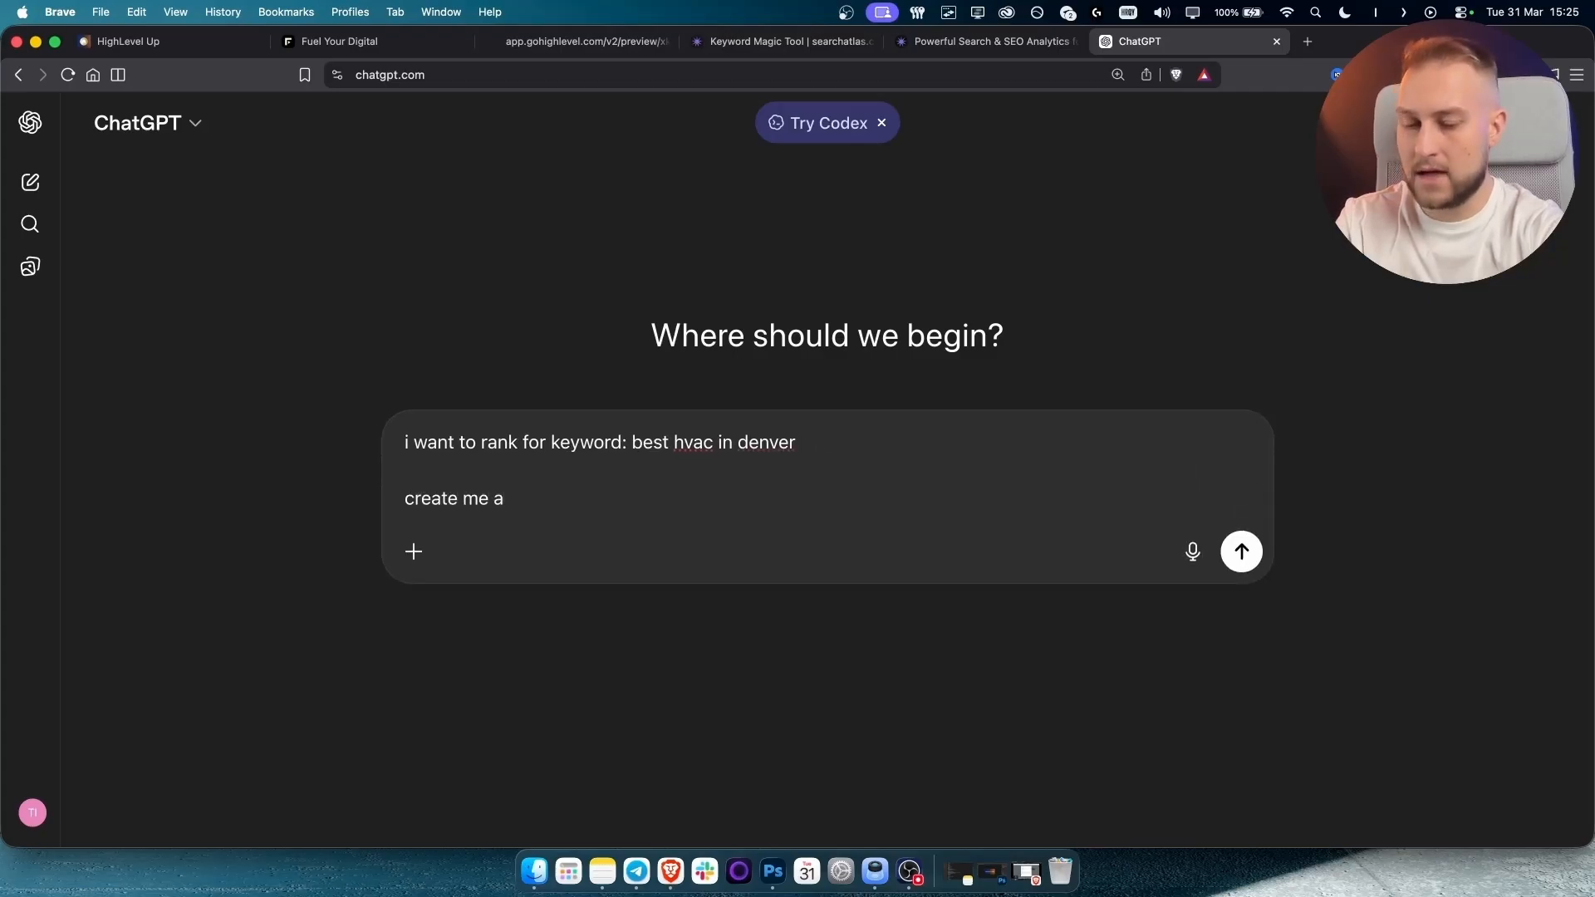
pyautogui.write('brief des')
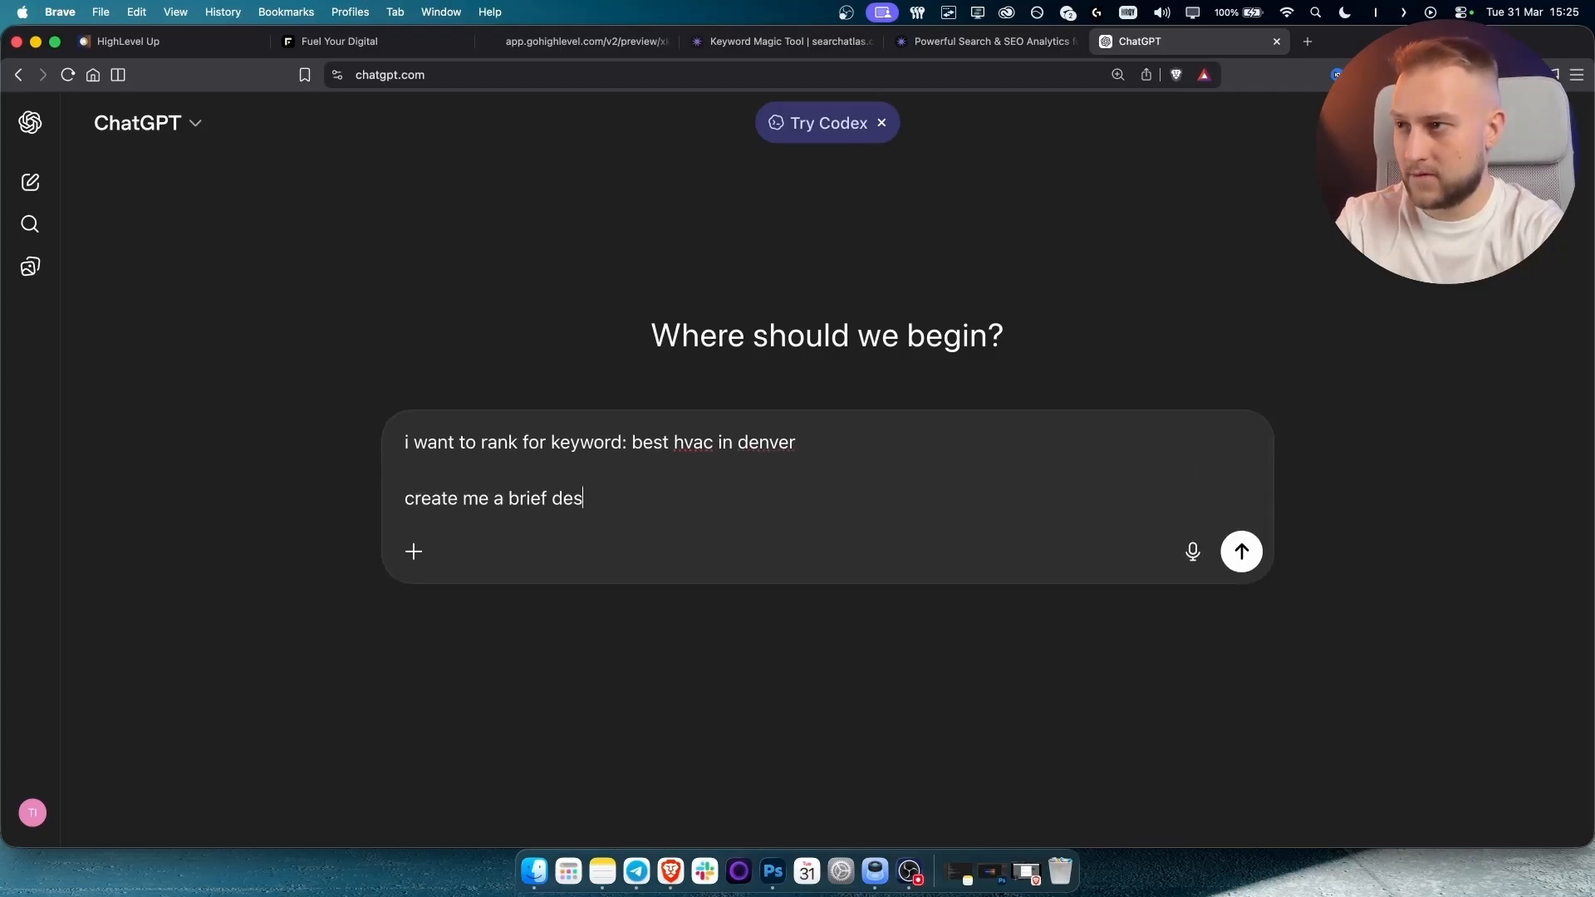
pyautogui.write('cription')
pyautogui.press('Return')
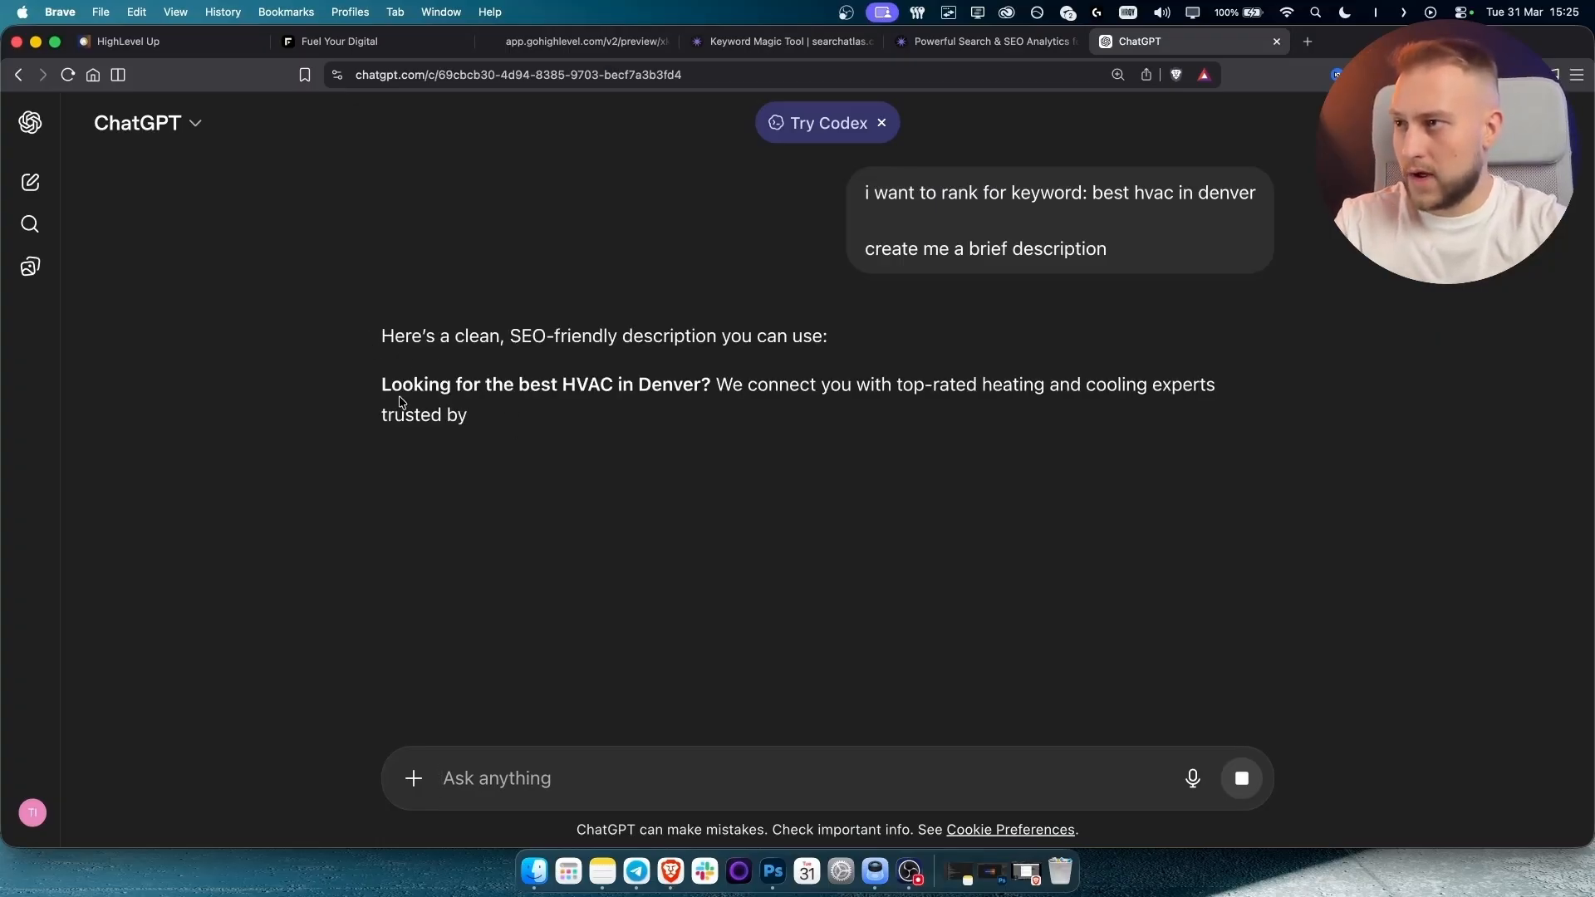
pyautogui.moveTo(383, 388); pyautogui.dragTo(978, 474)
pyautogui.press('super+c')
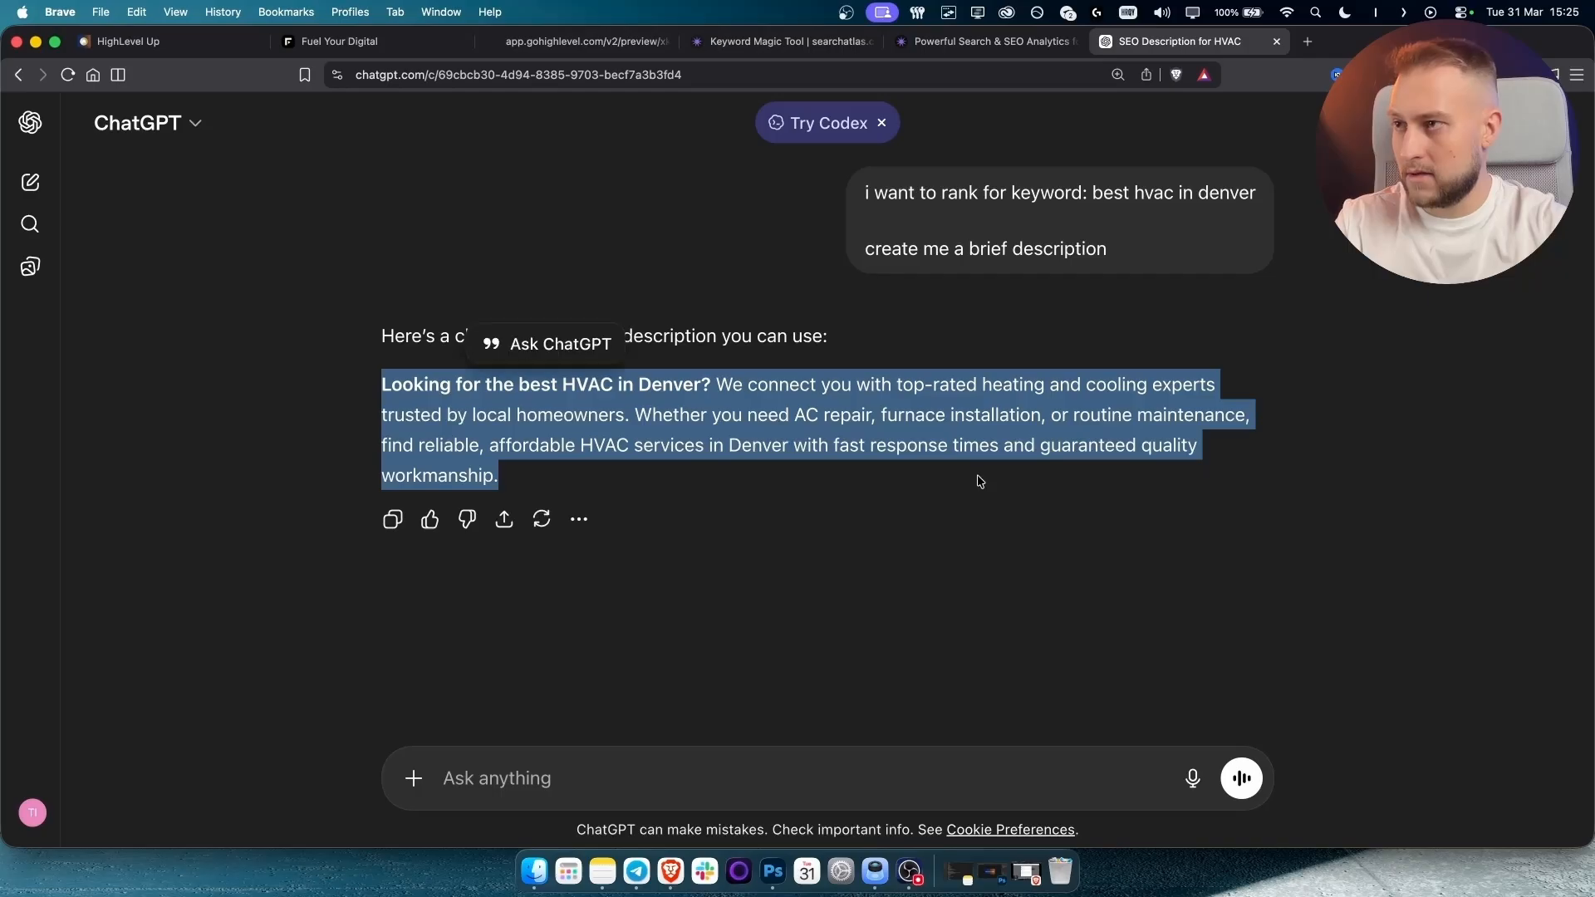
pyautogui.click(341, 41)
# Paste the ChatGPT-written text into the HVAC page's SEO description field.
pyautogui.click(195, 586)
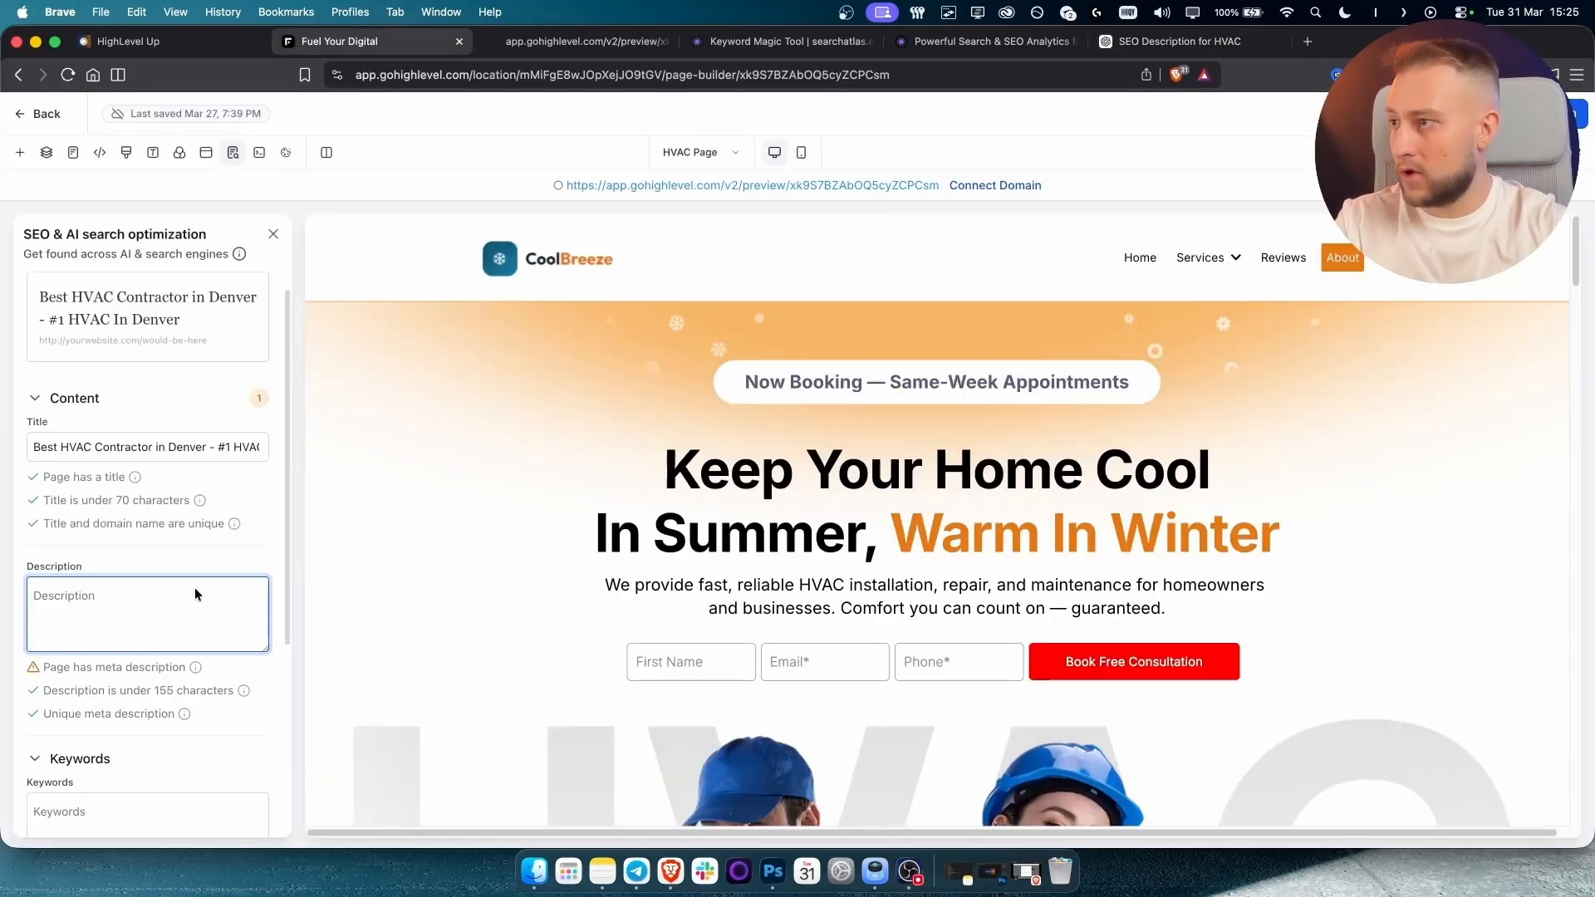
pyautogui.press('super+v')
pyautogui.scroll(-2, 220, 610)
pyautogui.scroll(2, 219, 610)
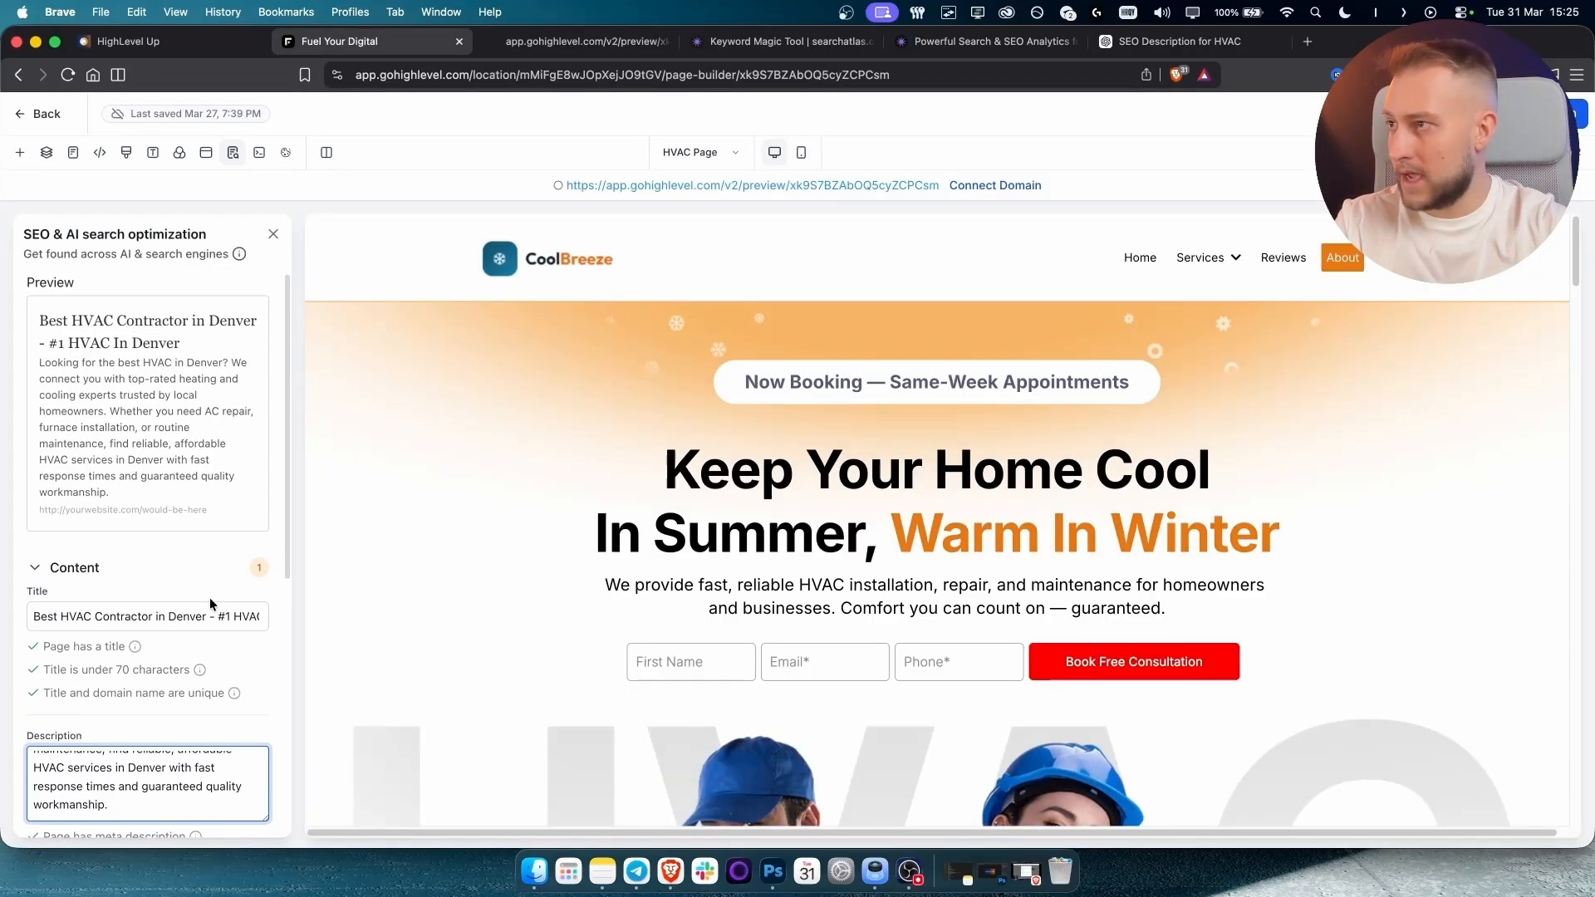
# Select the SEO preview title, then look up 'Best HVAC Contractor in Denver' on Google.
pyautogui.moveTo(37, 321); pyautogui.dragTo(199, 351)
pyautogui.click(198, 346)
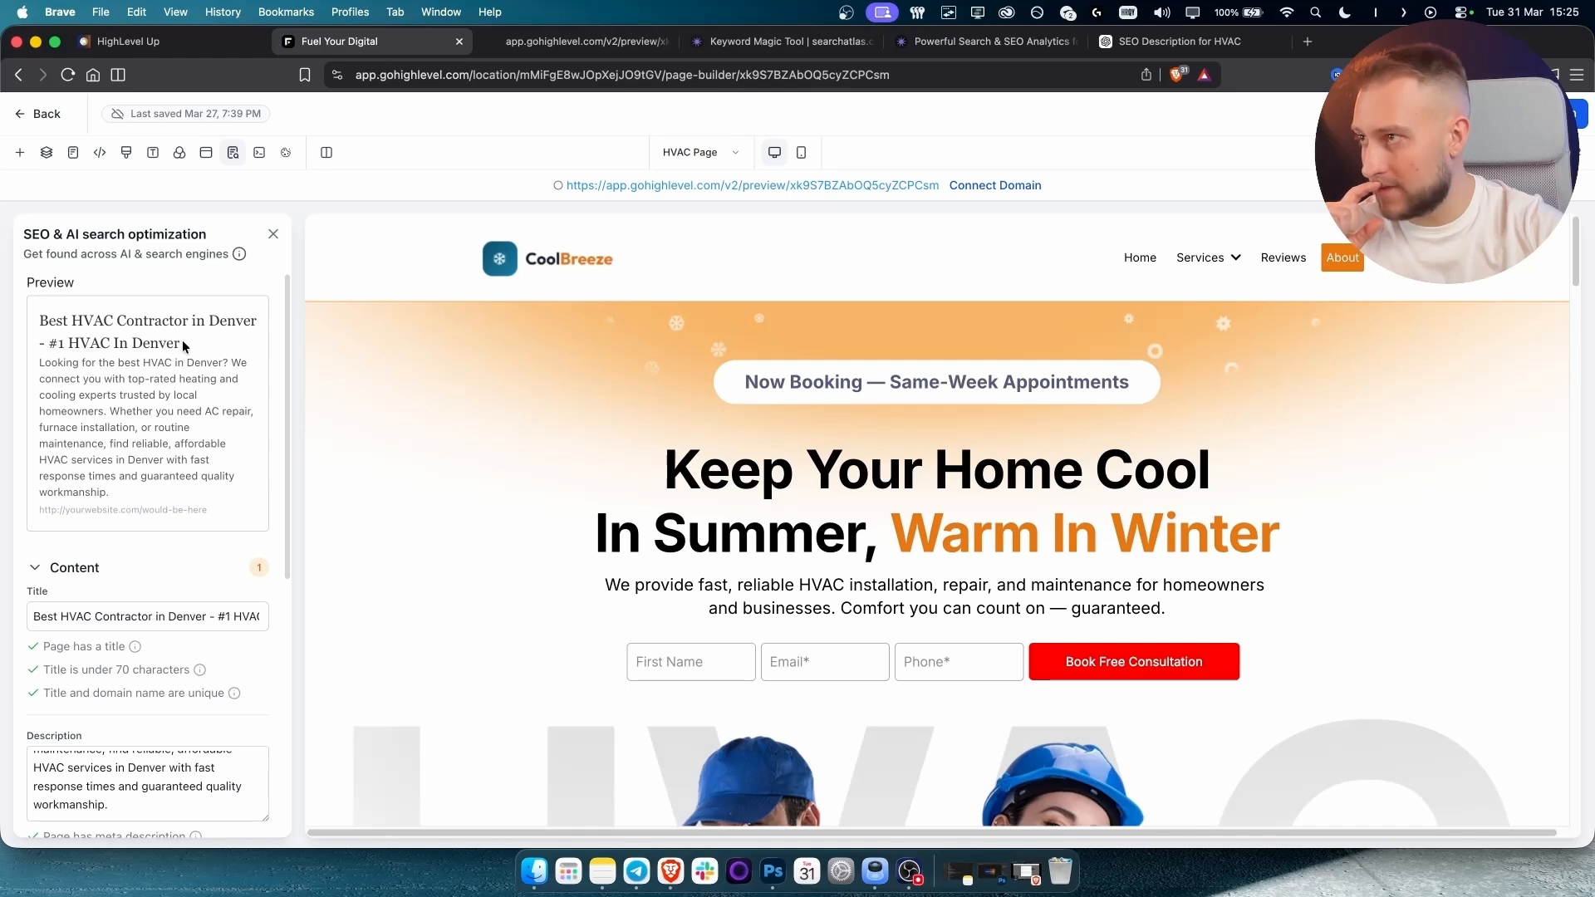
pyautogui.moveTo(183, 344); pyautogui.dragTo(44, 322)
pyautogui.click(39, 323)
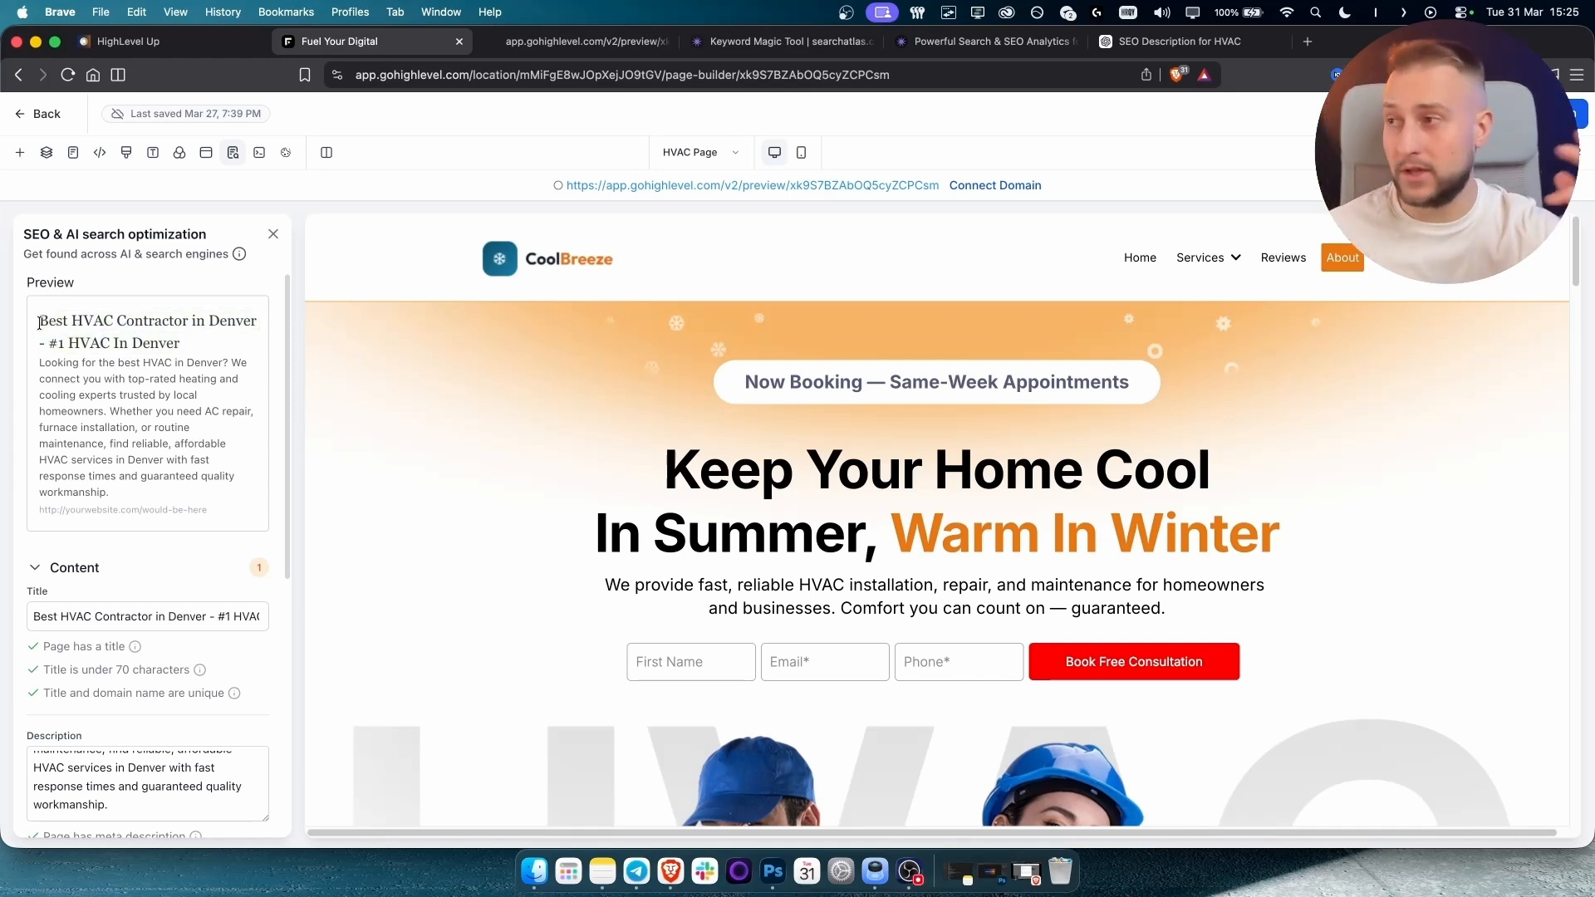
pyautogui.moveTo(37, 322); pyautogui.dragTo(253, 318)
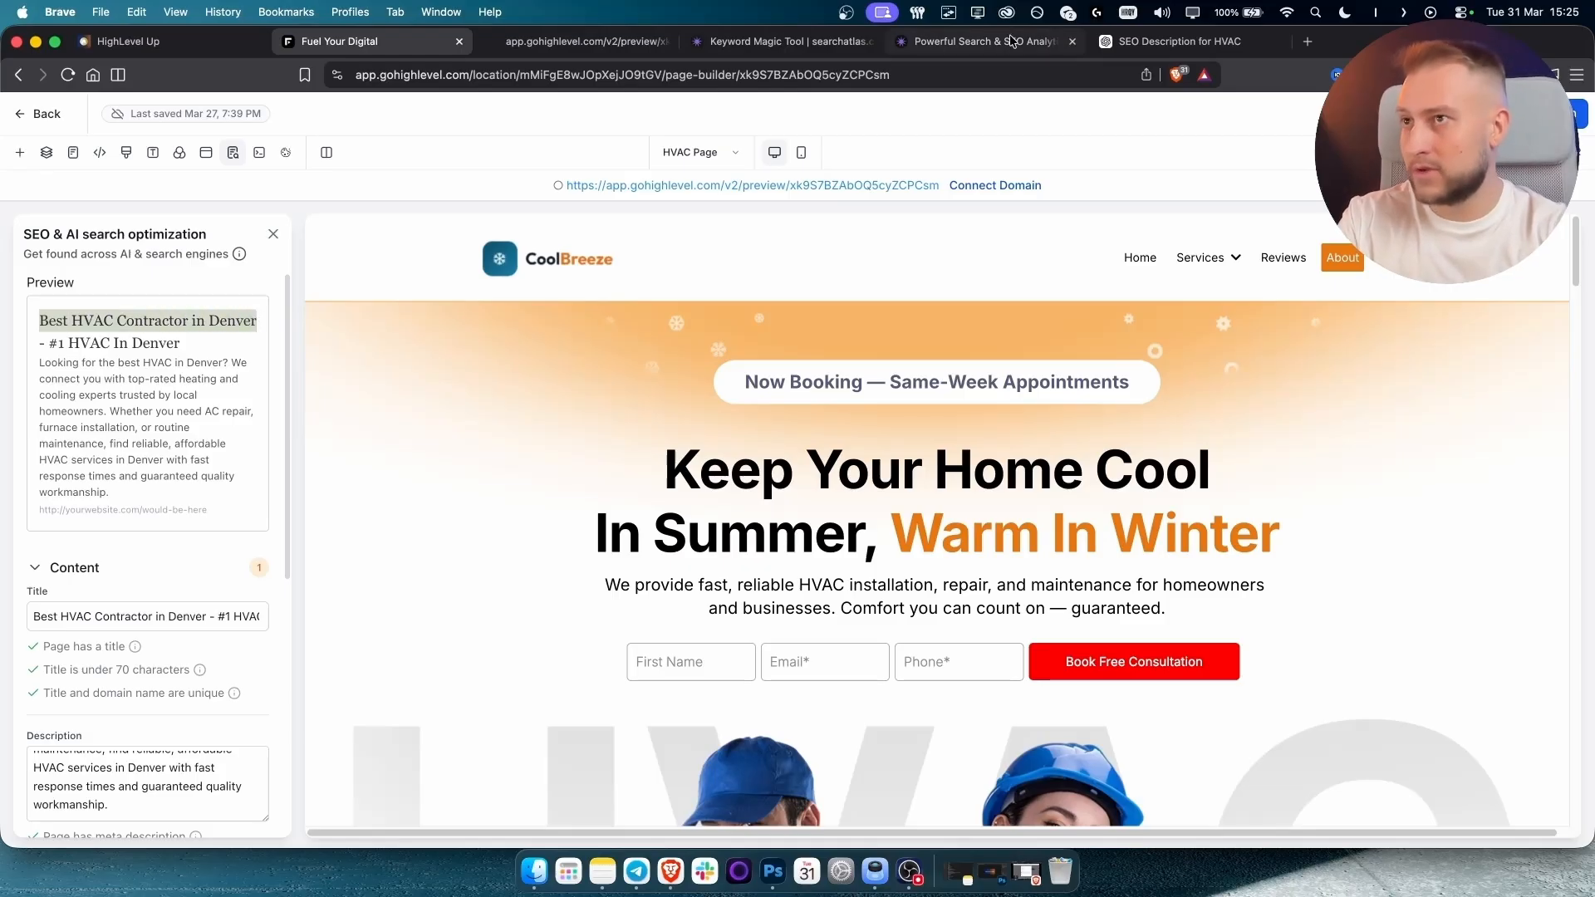
pyautogui.click(1180, 41)
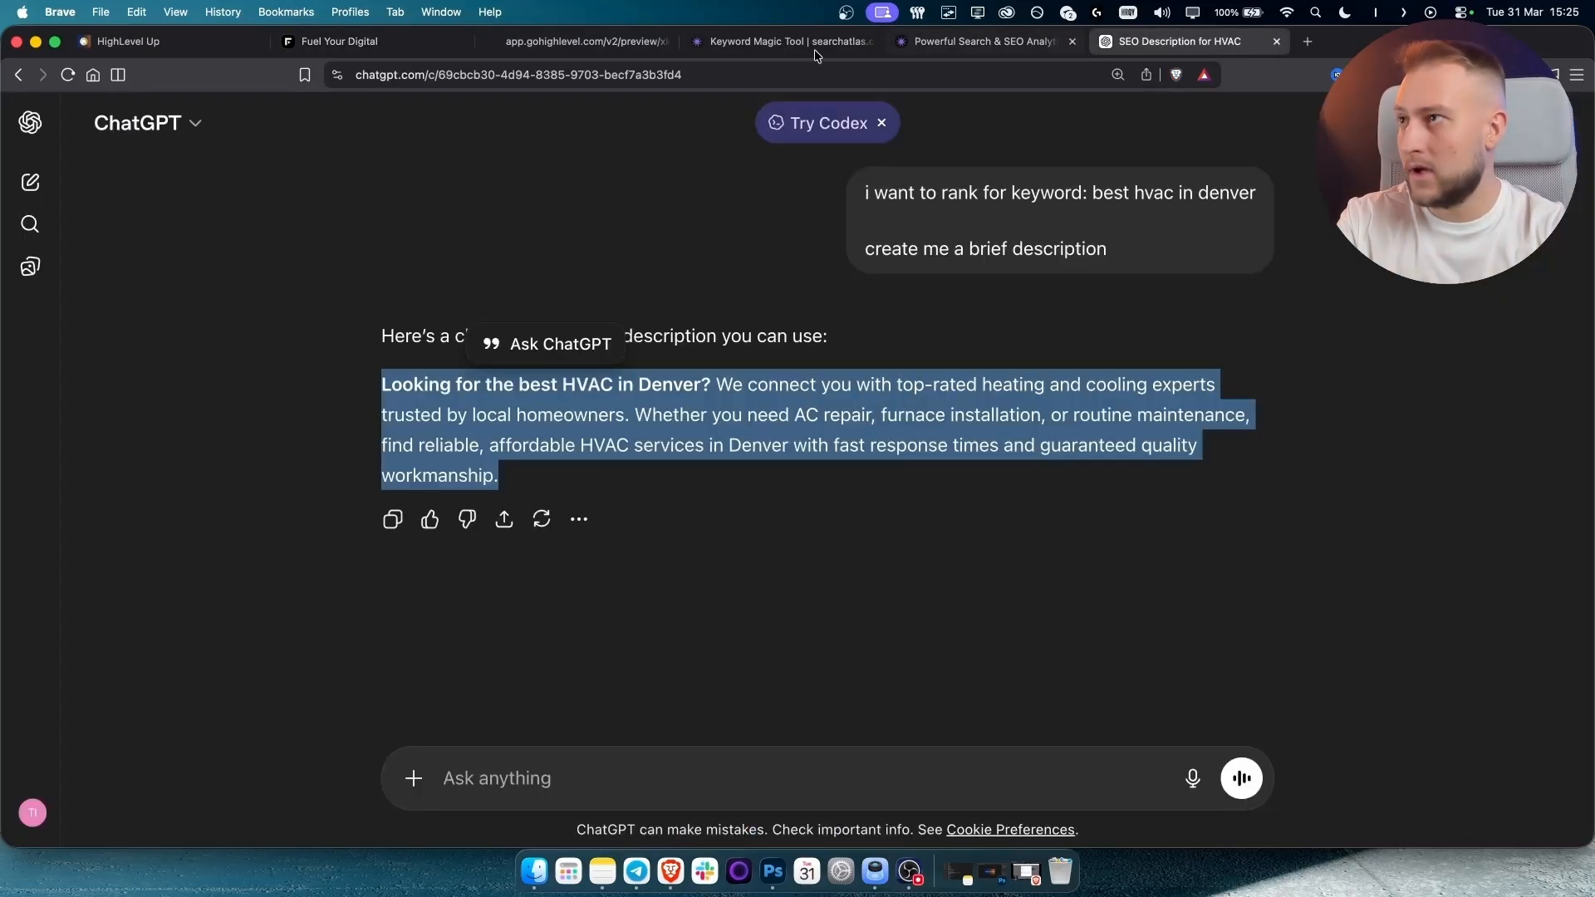
pyautogui.click(93, 75)
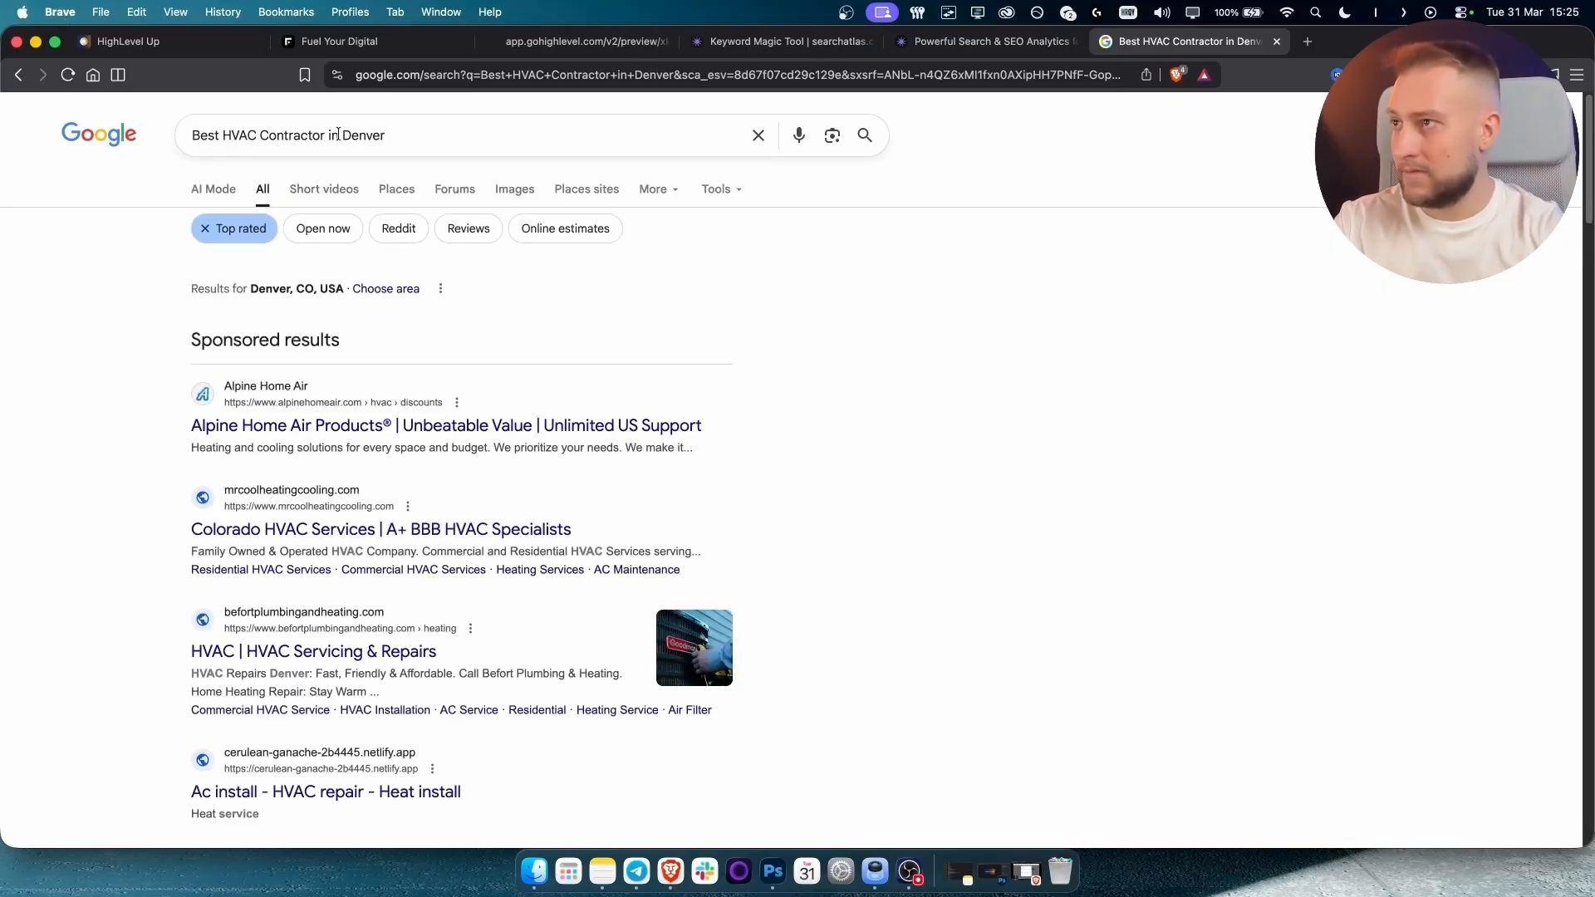
# Scroll through the Google results for 'Best HVAC Contractor in Denver', then go to Search Atlas pricing.
pyautogui.scroll(-4, 128, 427)
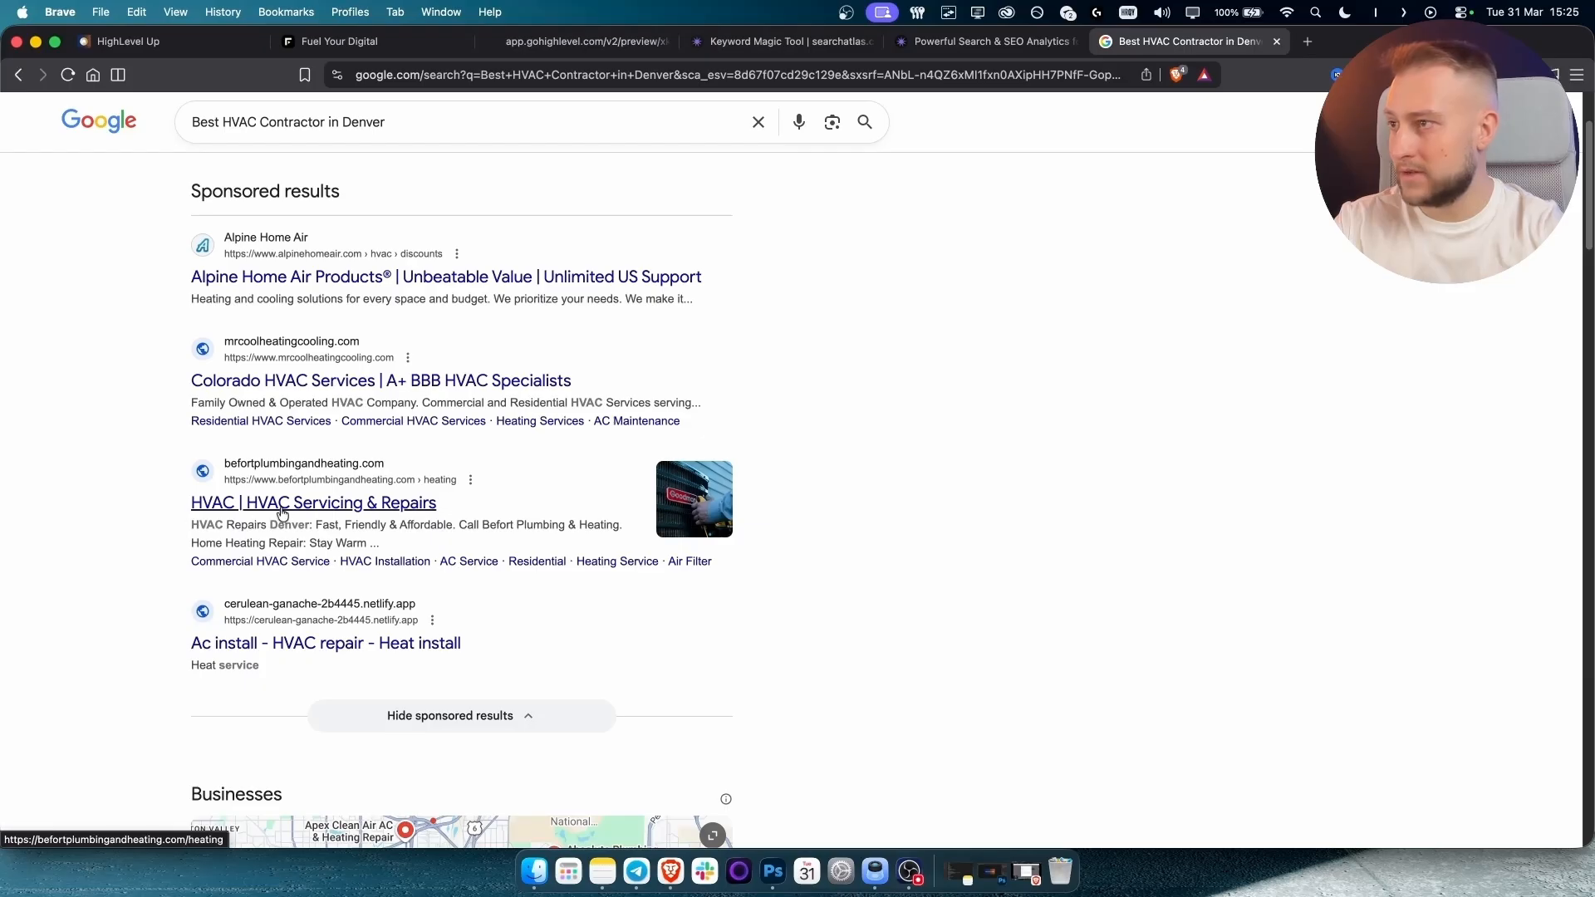
pyautogui.scroll(-13, 181, 555)
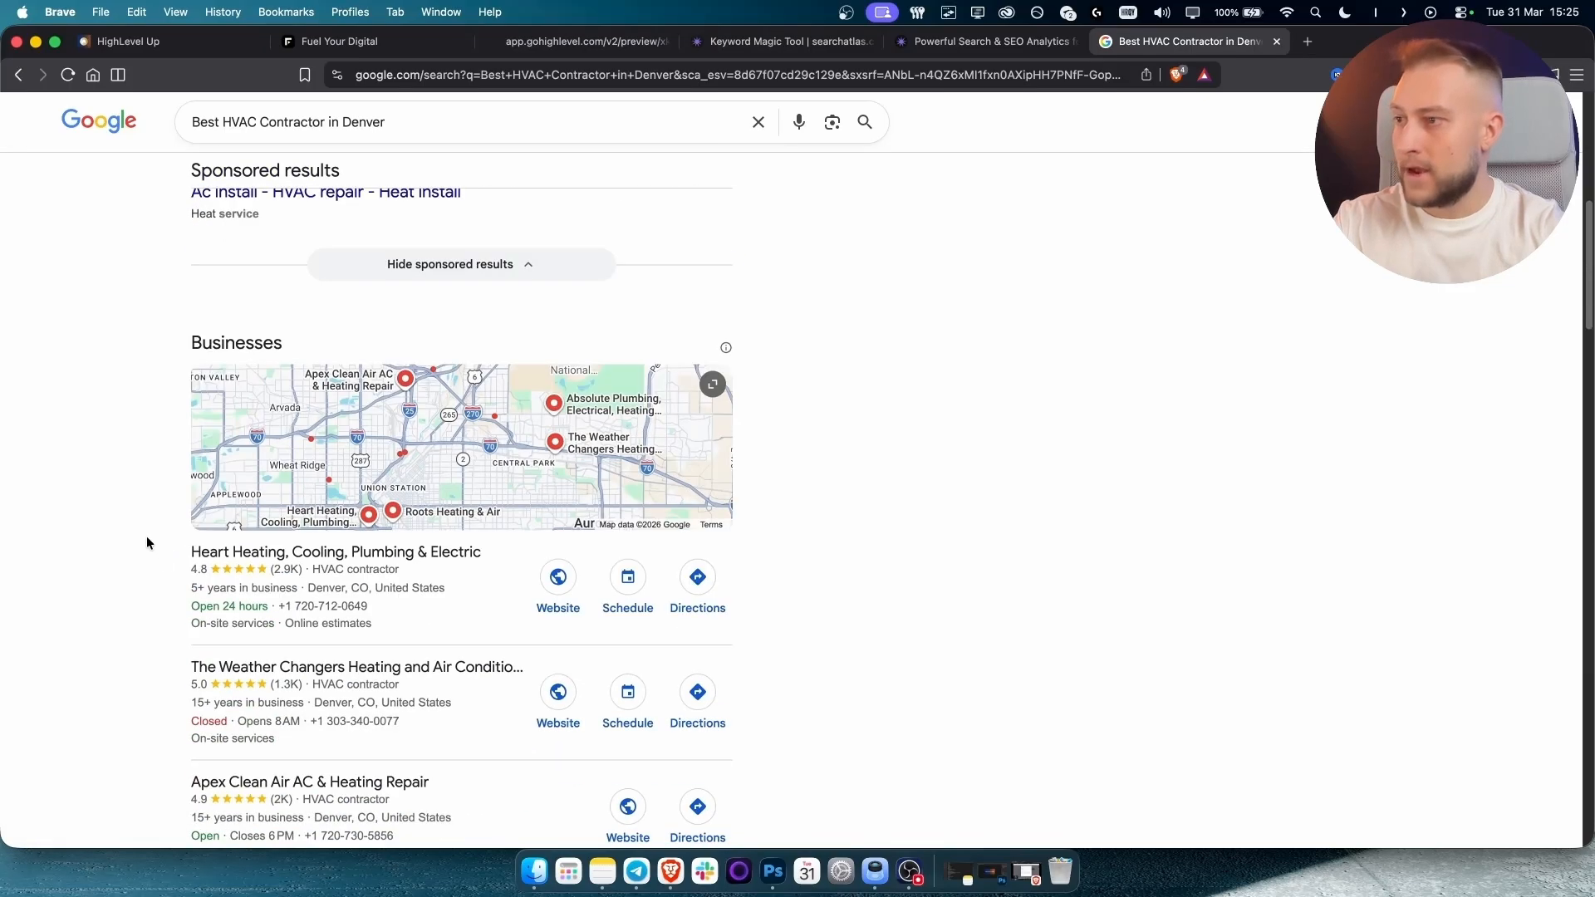
pyautogui.scroll(15, 140, 541)
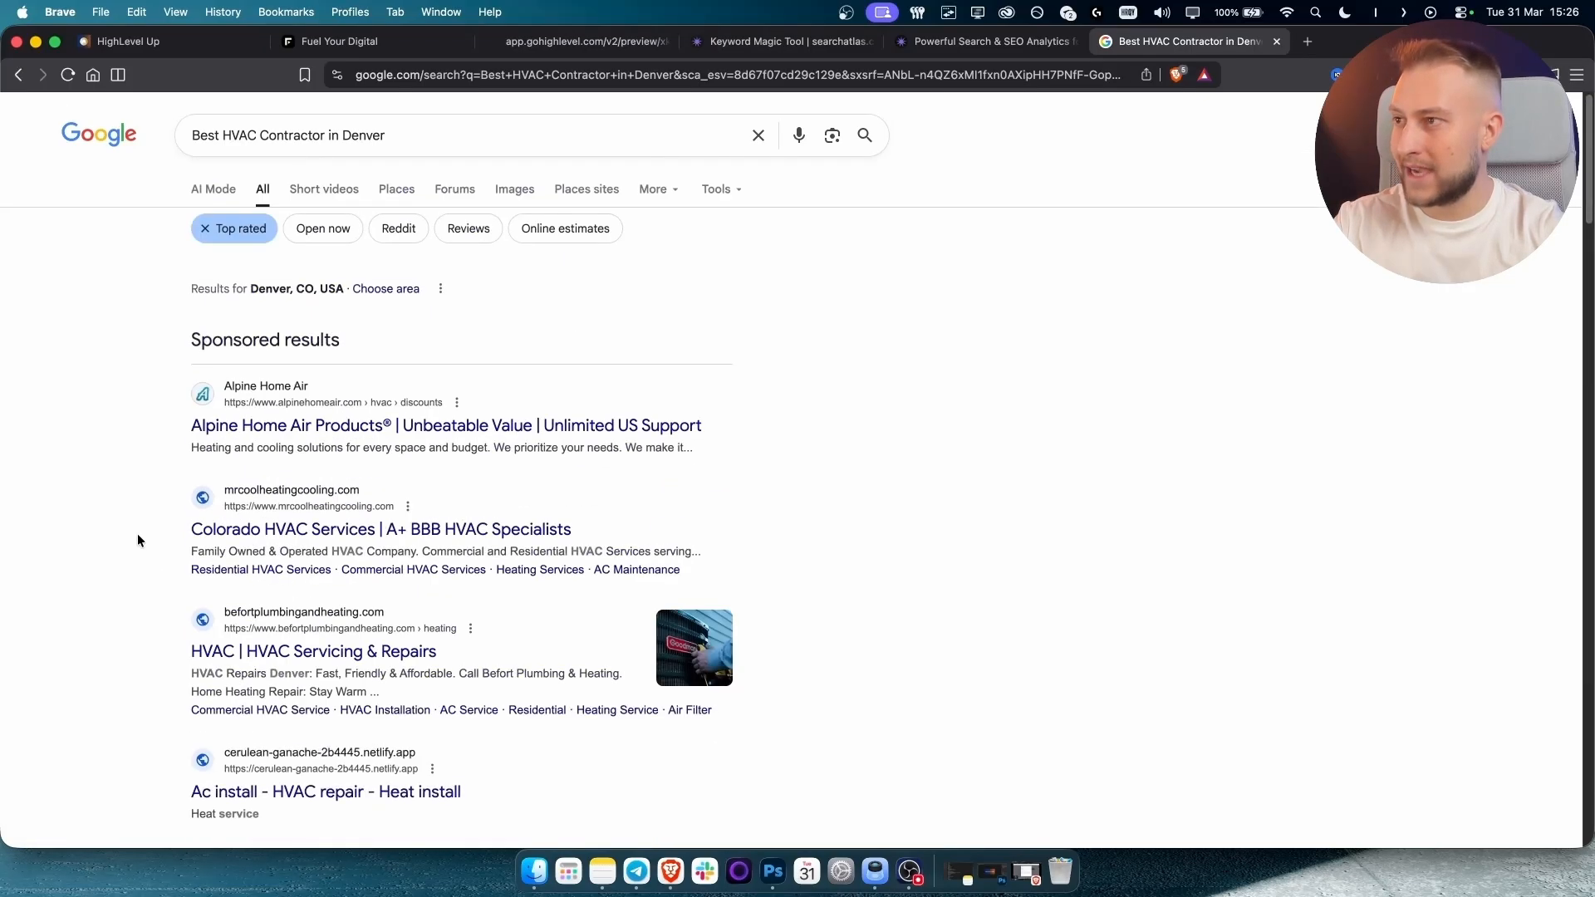
pyautogui.scroll(-1, 387, 150)
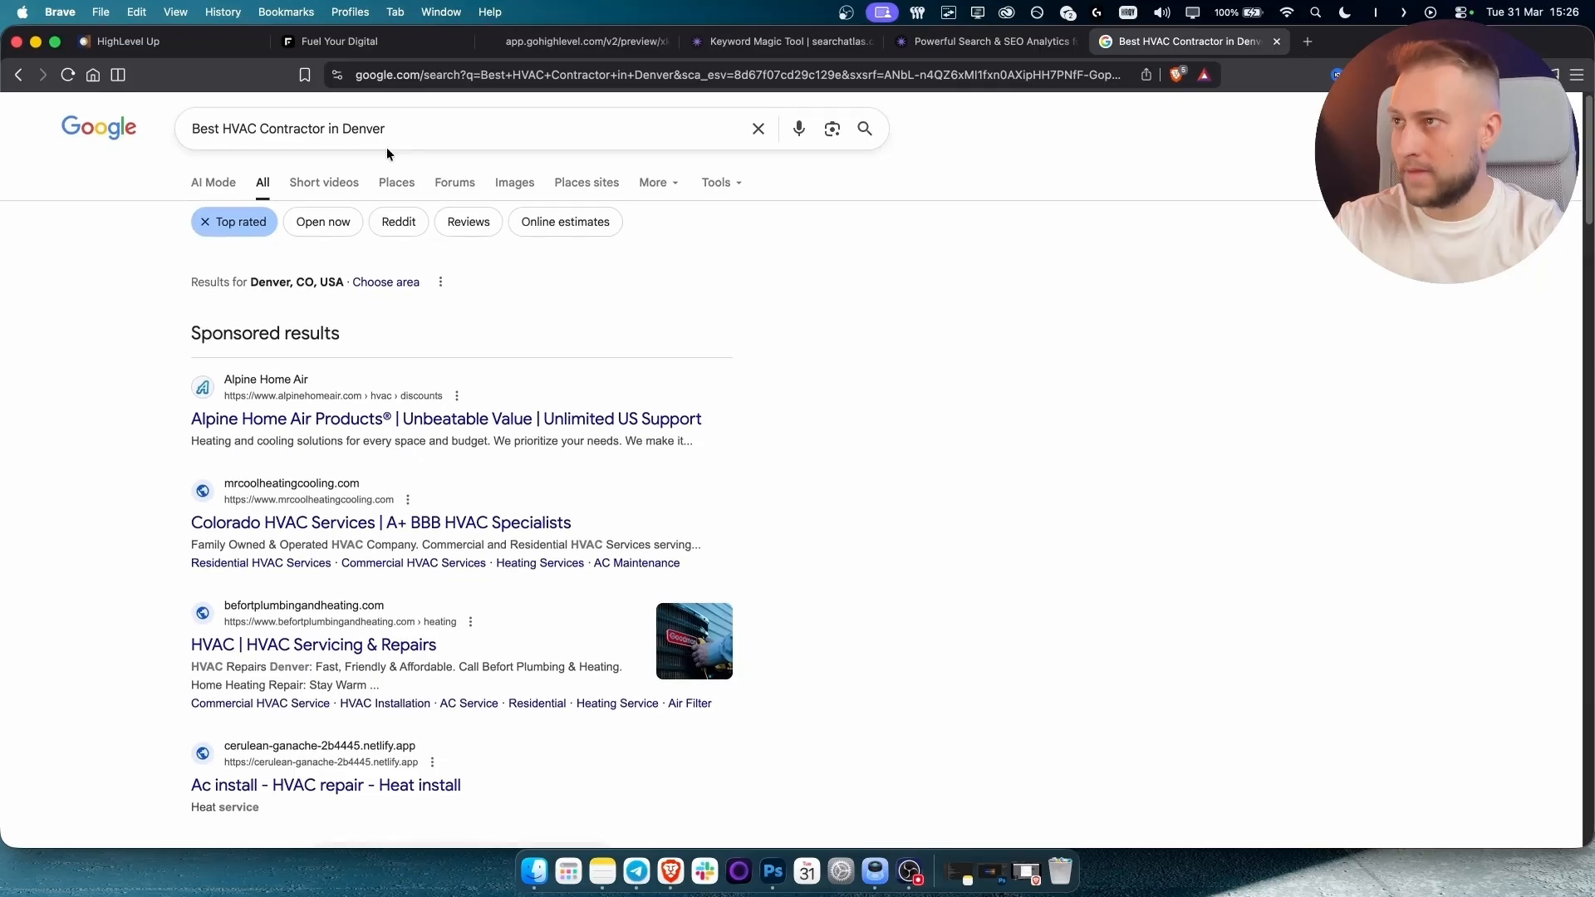
pyautogui.moveTo(393, 129); pyautogui.dragTo(163, 131)
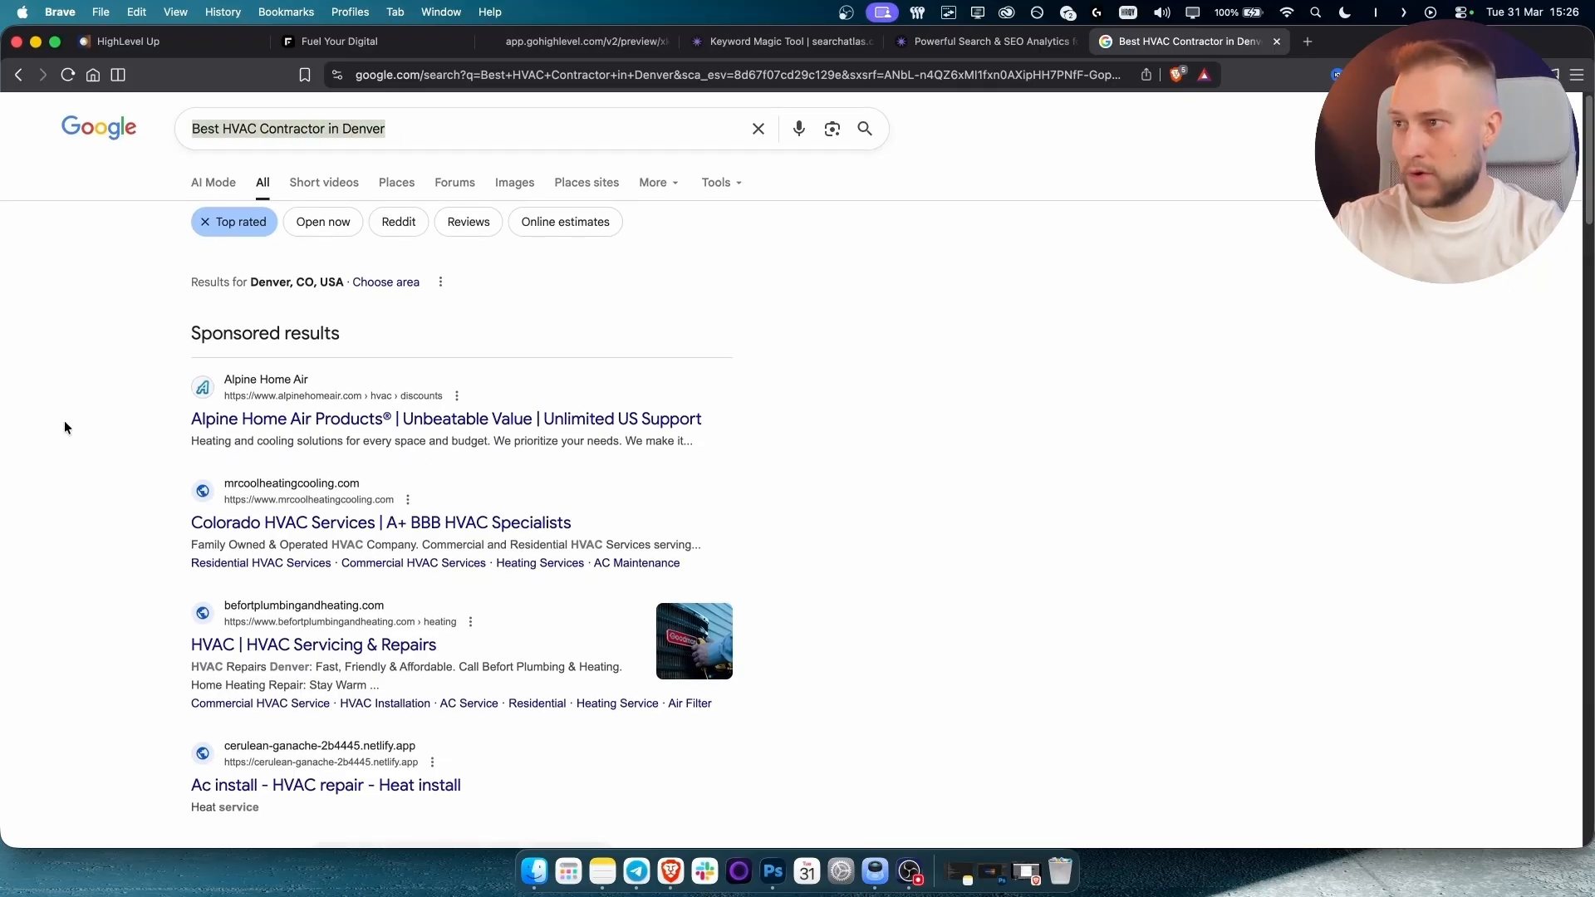
pyautogui.click(984, 42)
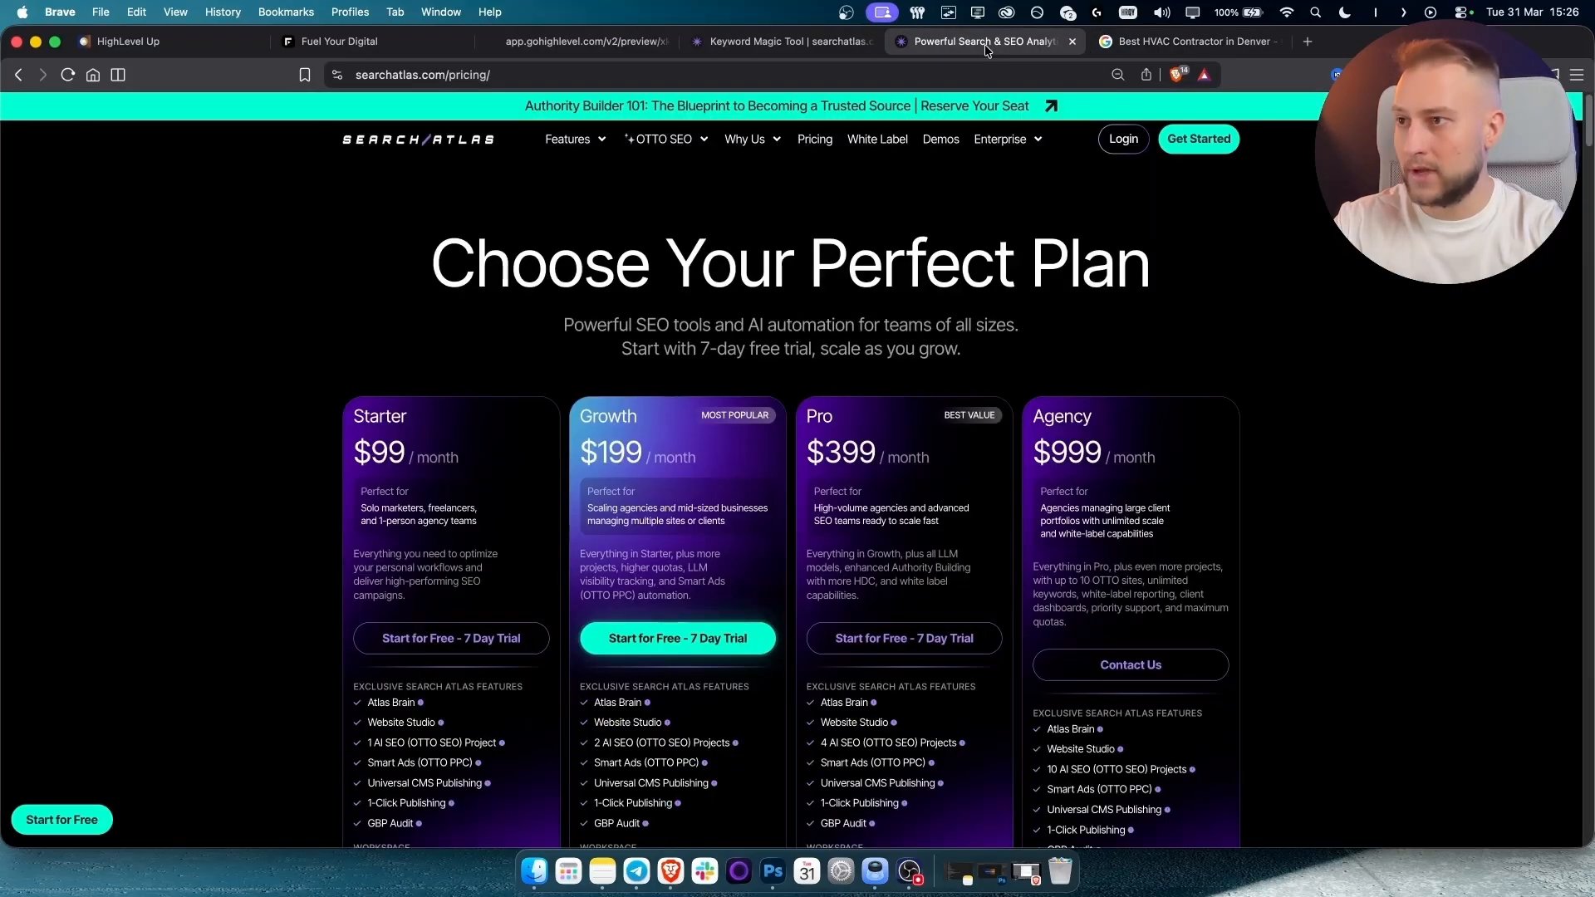
# Compare the Search Atlas keyword results with the $99 Starter plan, then return to the CoolBreeze preview.
pyautogui.click(809, 39)
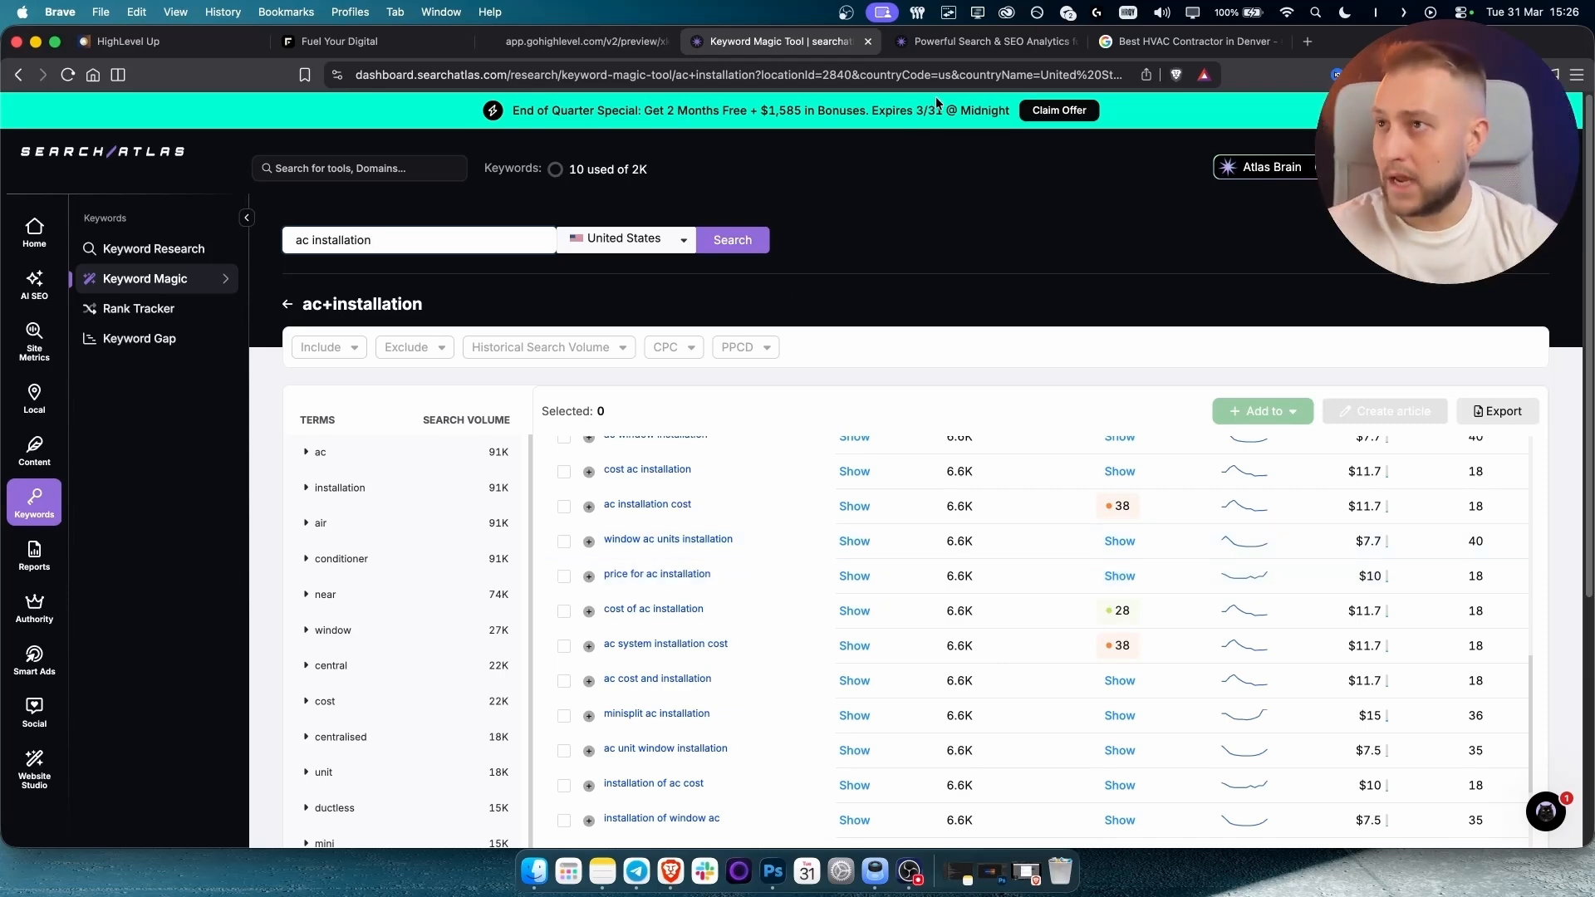
pyautogui.click(980, 42)
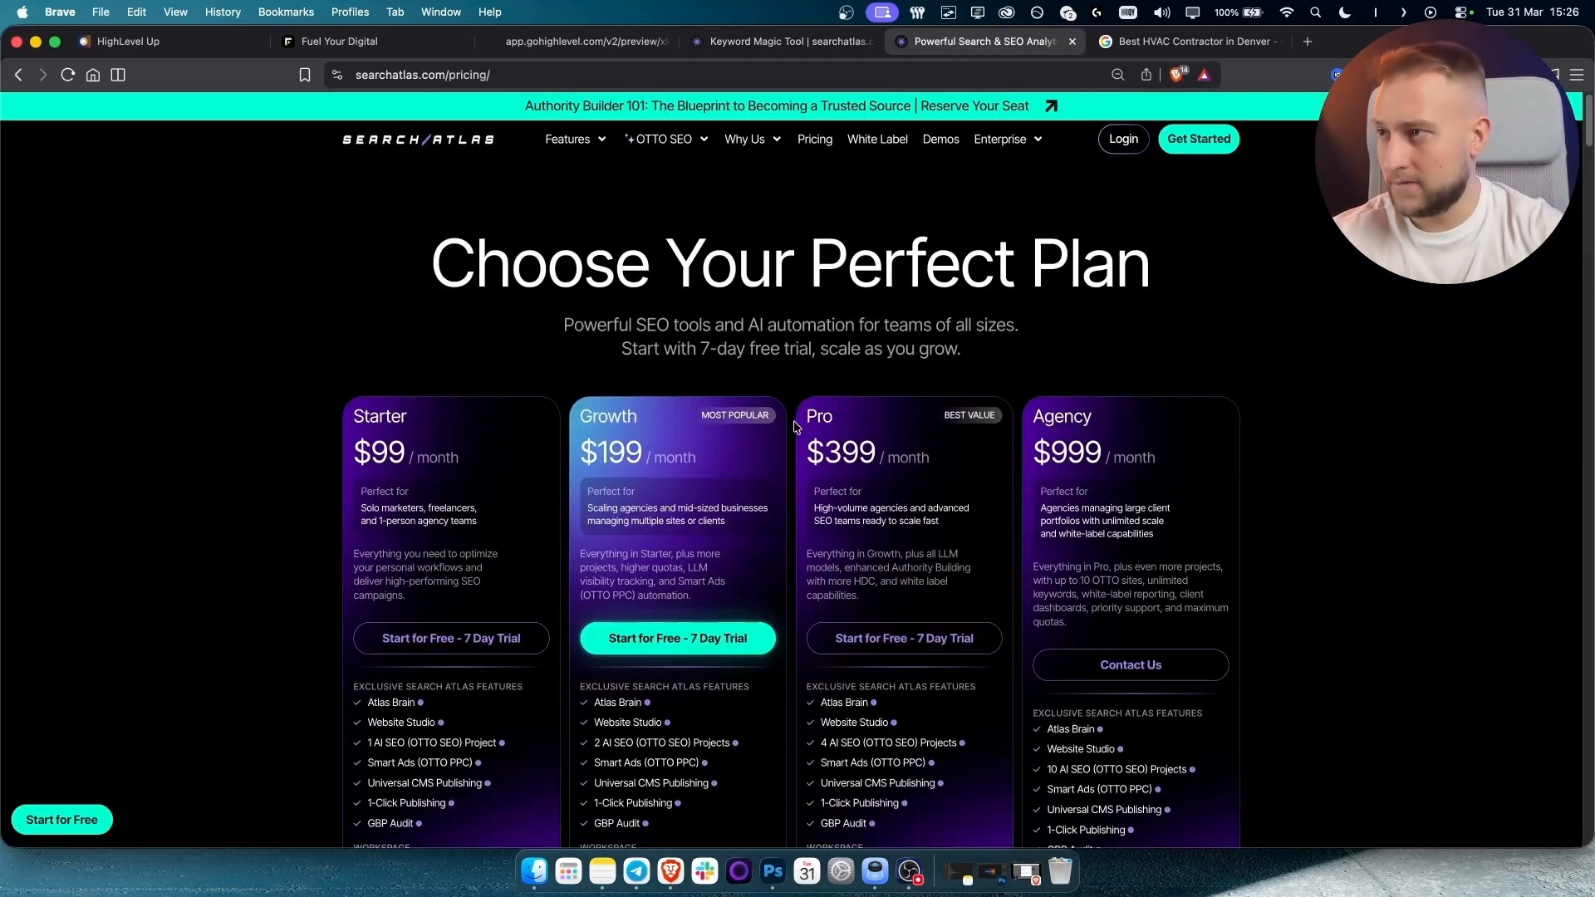
pyautogui.moveTo(399, 449); pyautogui.dragTo(327, 462)
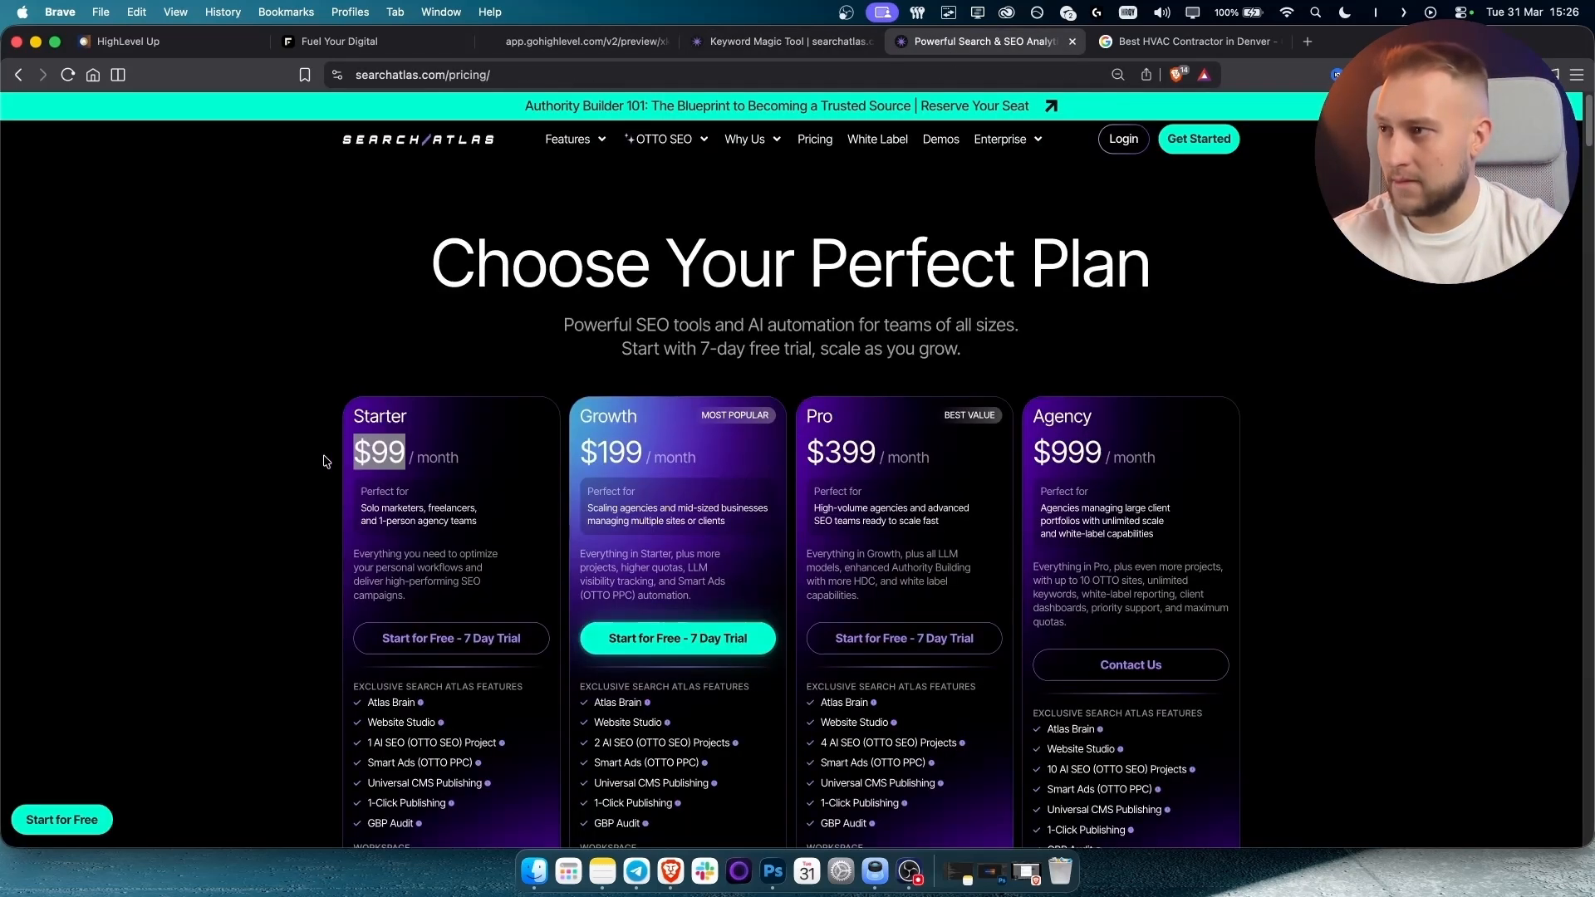
pyautogui.click(376, 458)
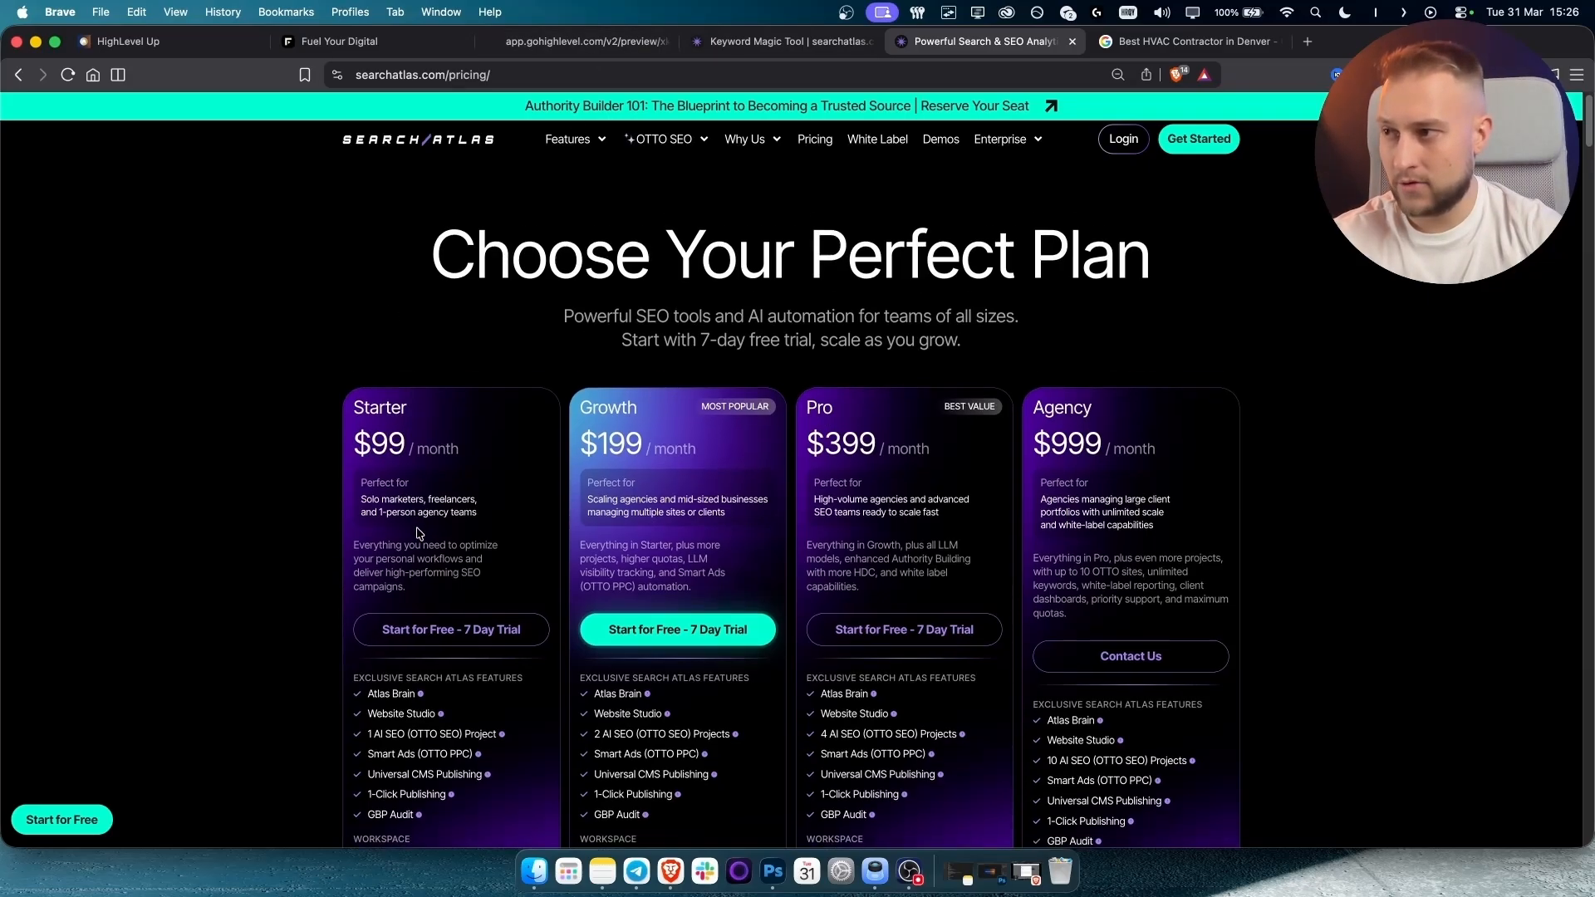
pyautogui.click(552, 41)
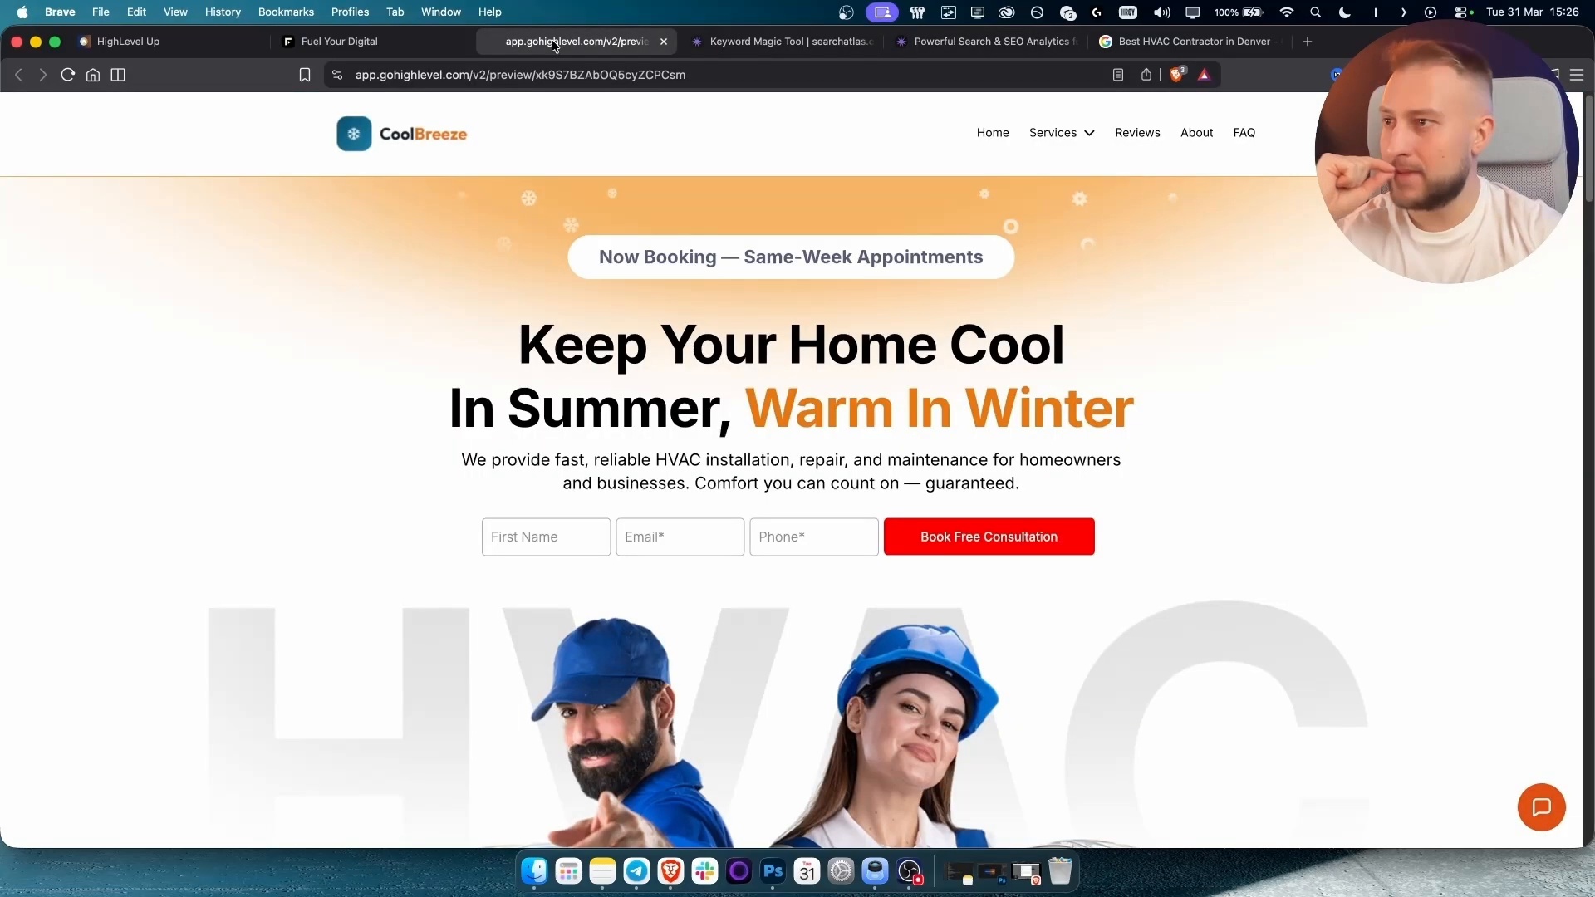
# Enter the HVAC Page keywords 'Best hvac in denver, hvac in denver, denver hvac, ac installation denver'.
pyautogui.click(357, 40)
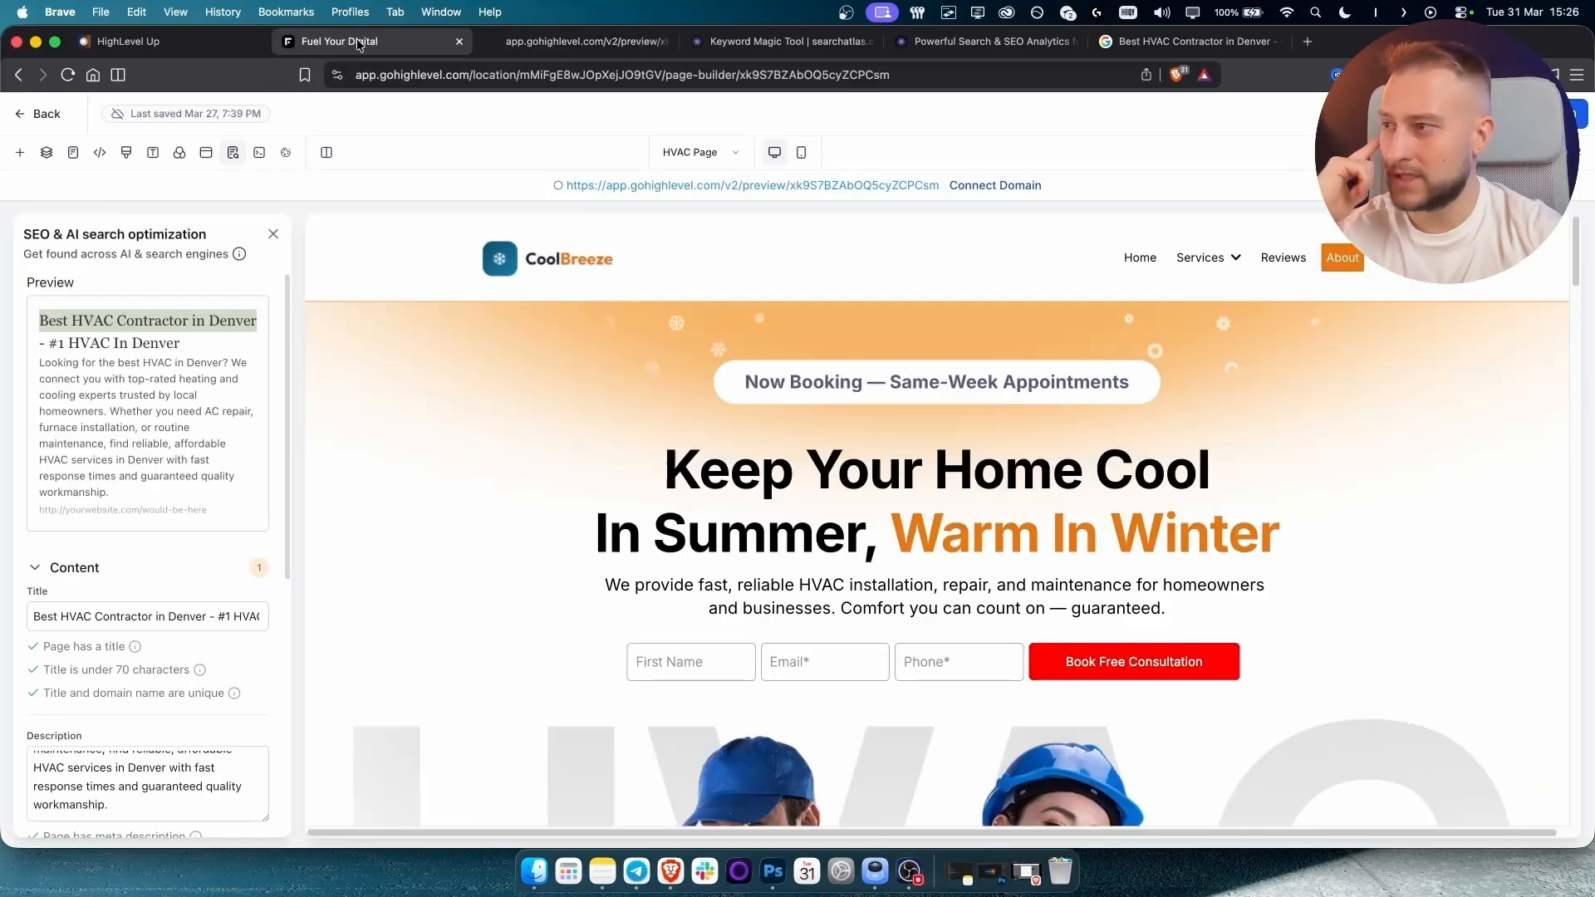
pyautogui.scroll(-5, 133, 640)
pyautogui.click(77, 513)
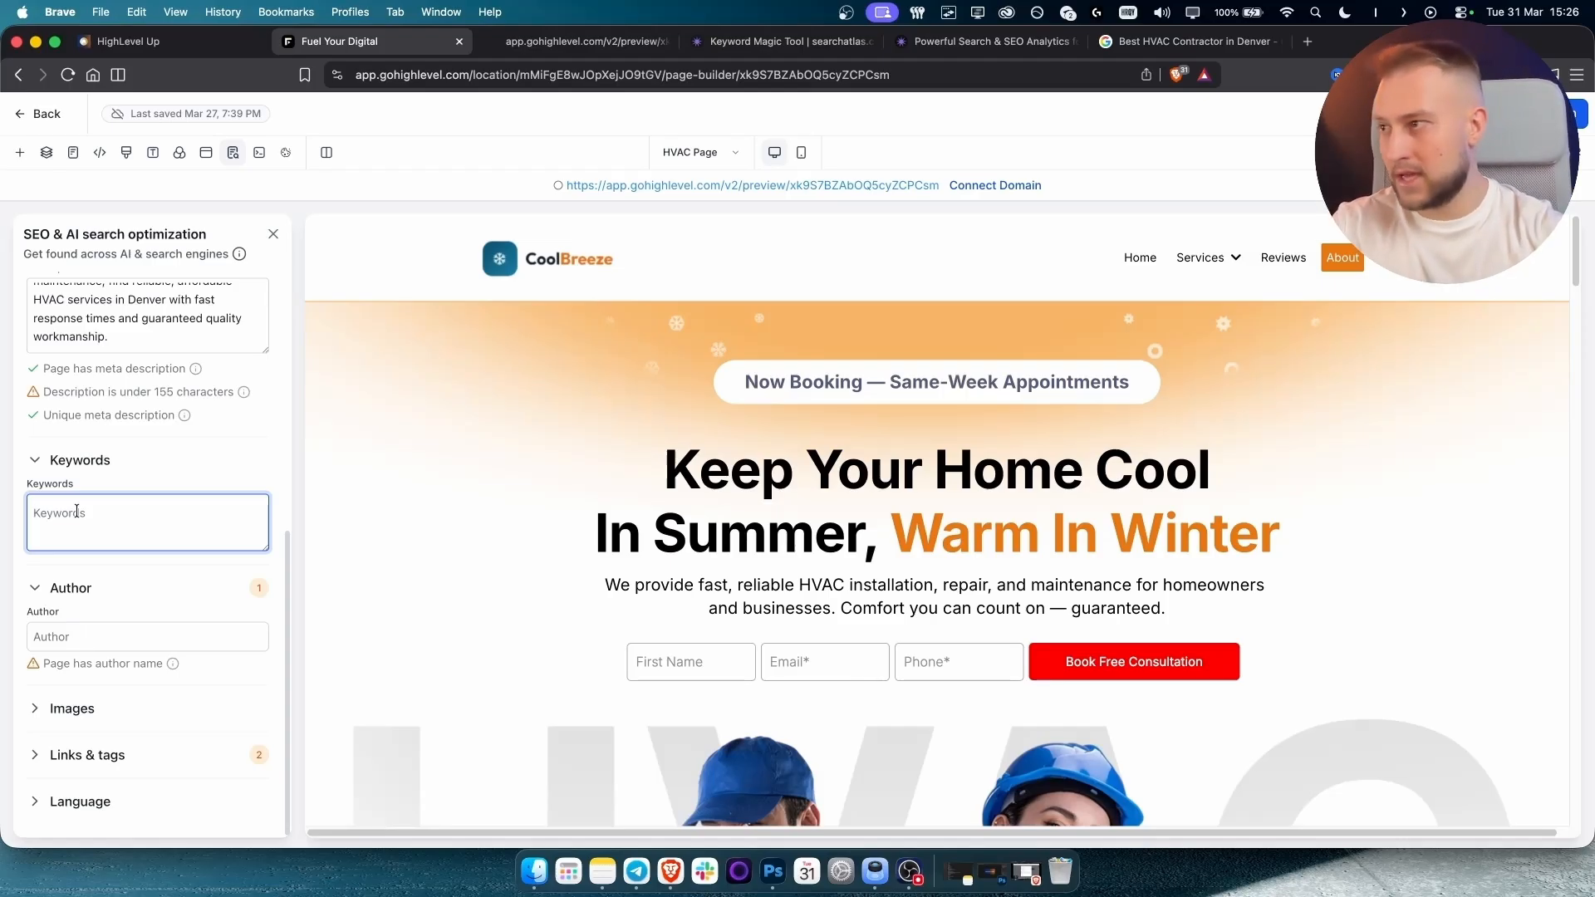
pyautogui.write('B')
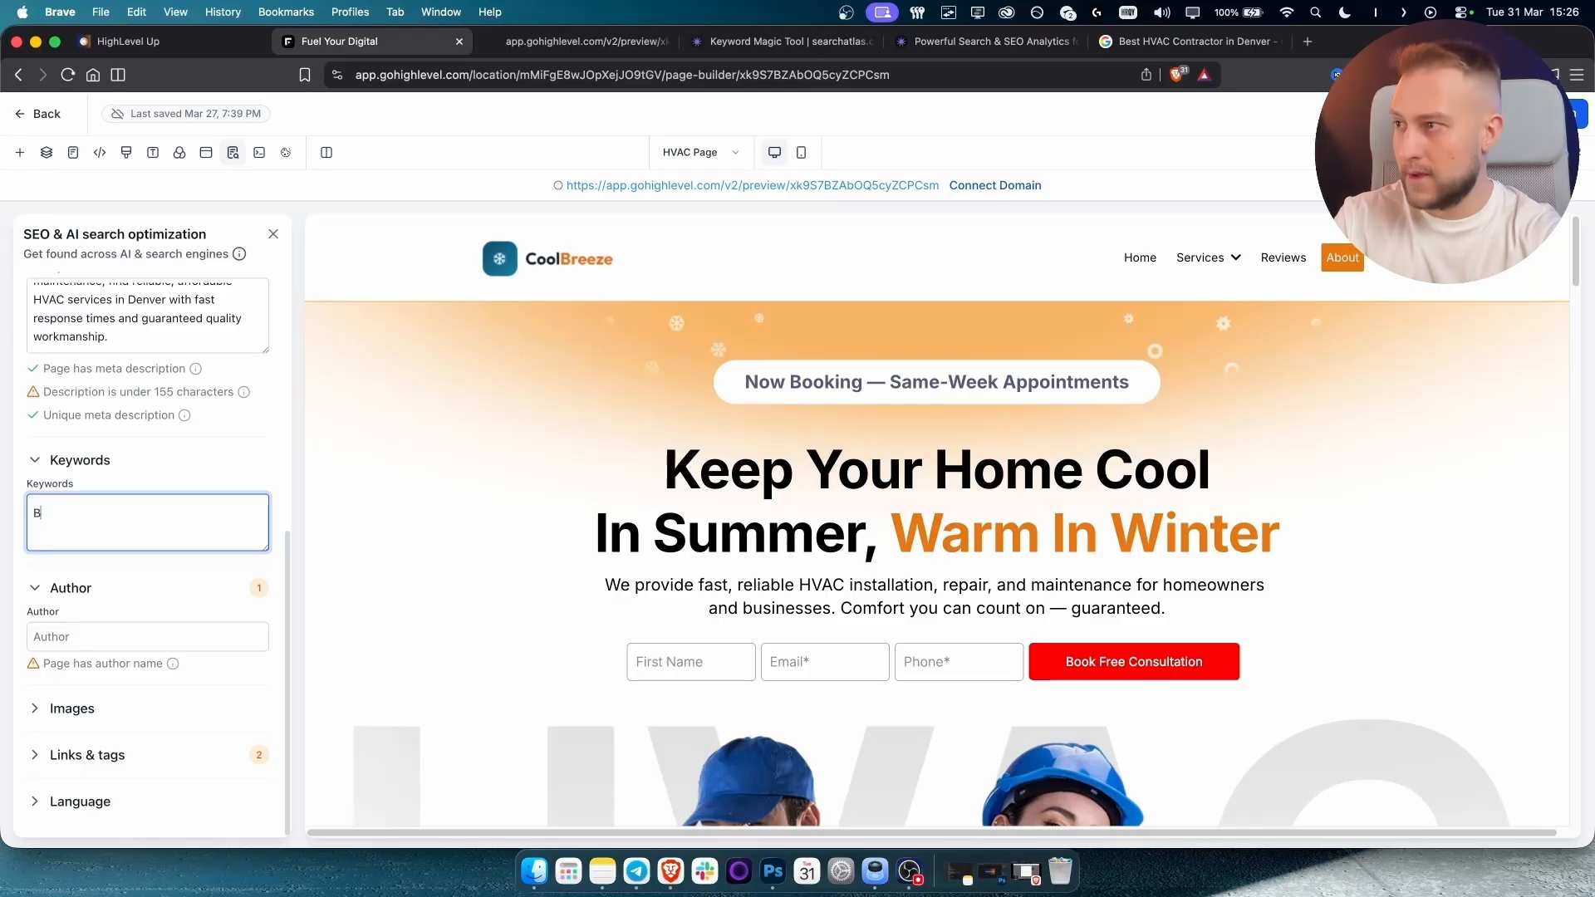
pyautogui.write('est hvac in denver, hv')
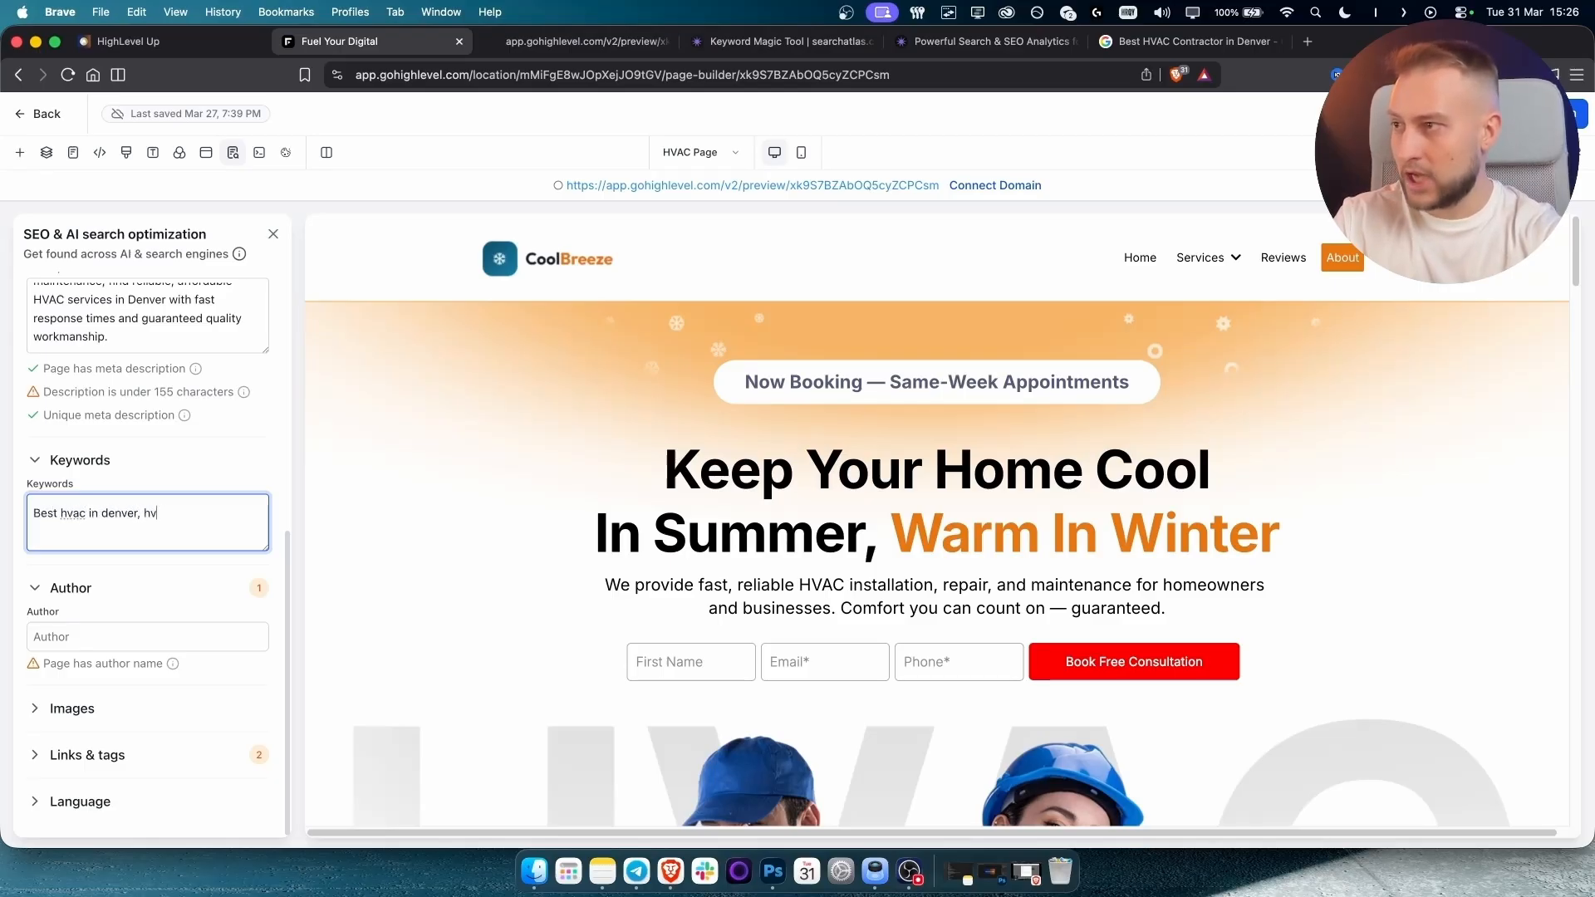
pyautogui.write('ac in denver, ')
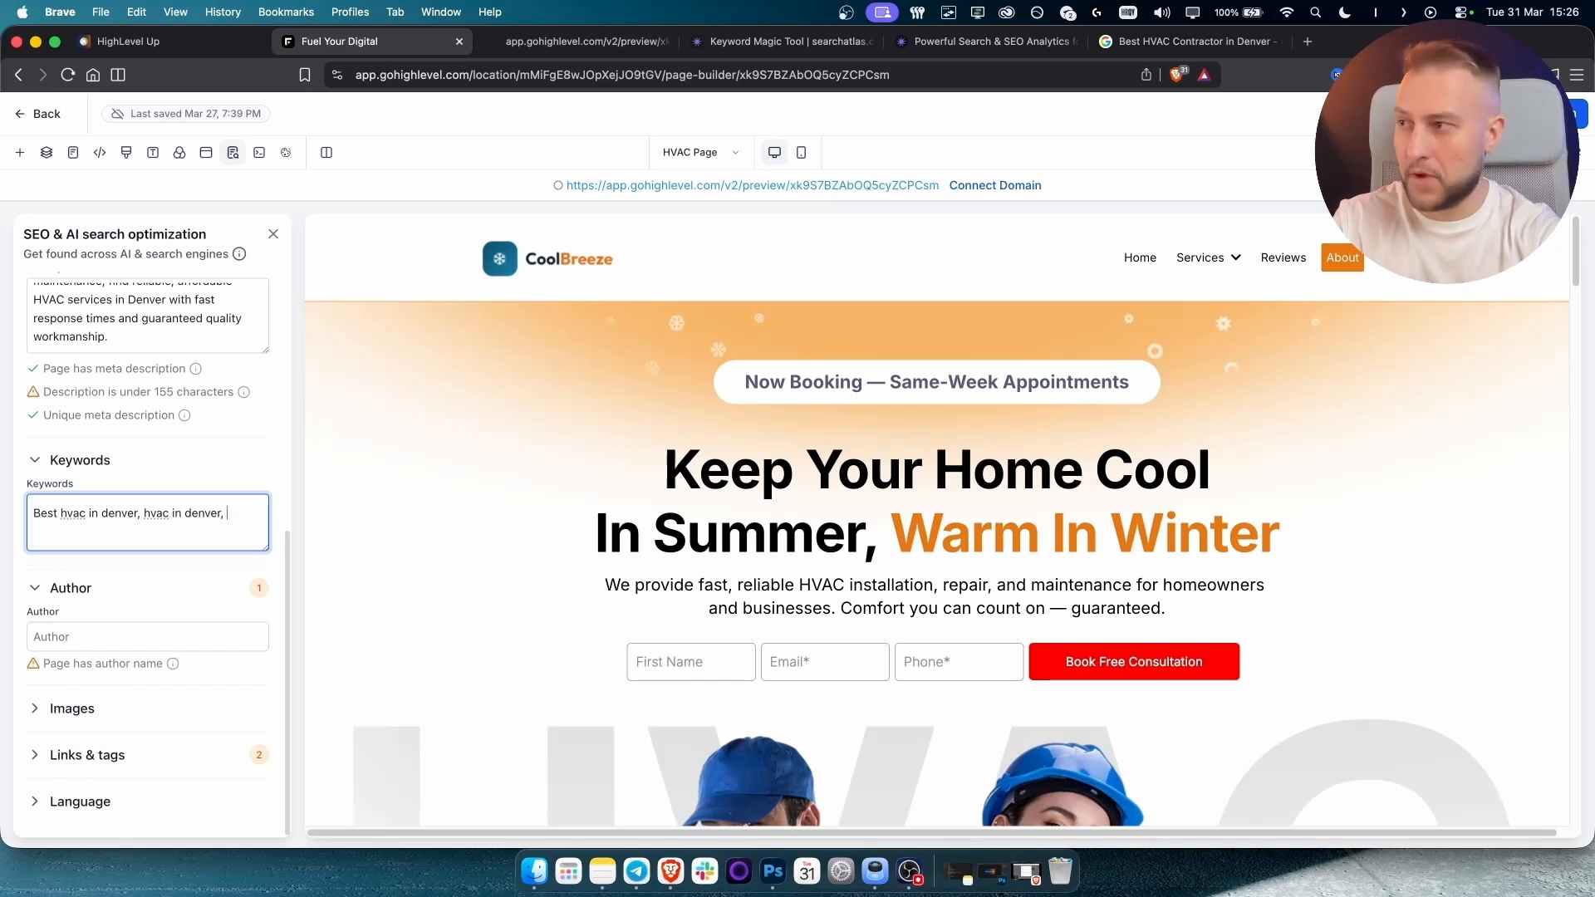
pyautogui.write('denver ')
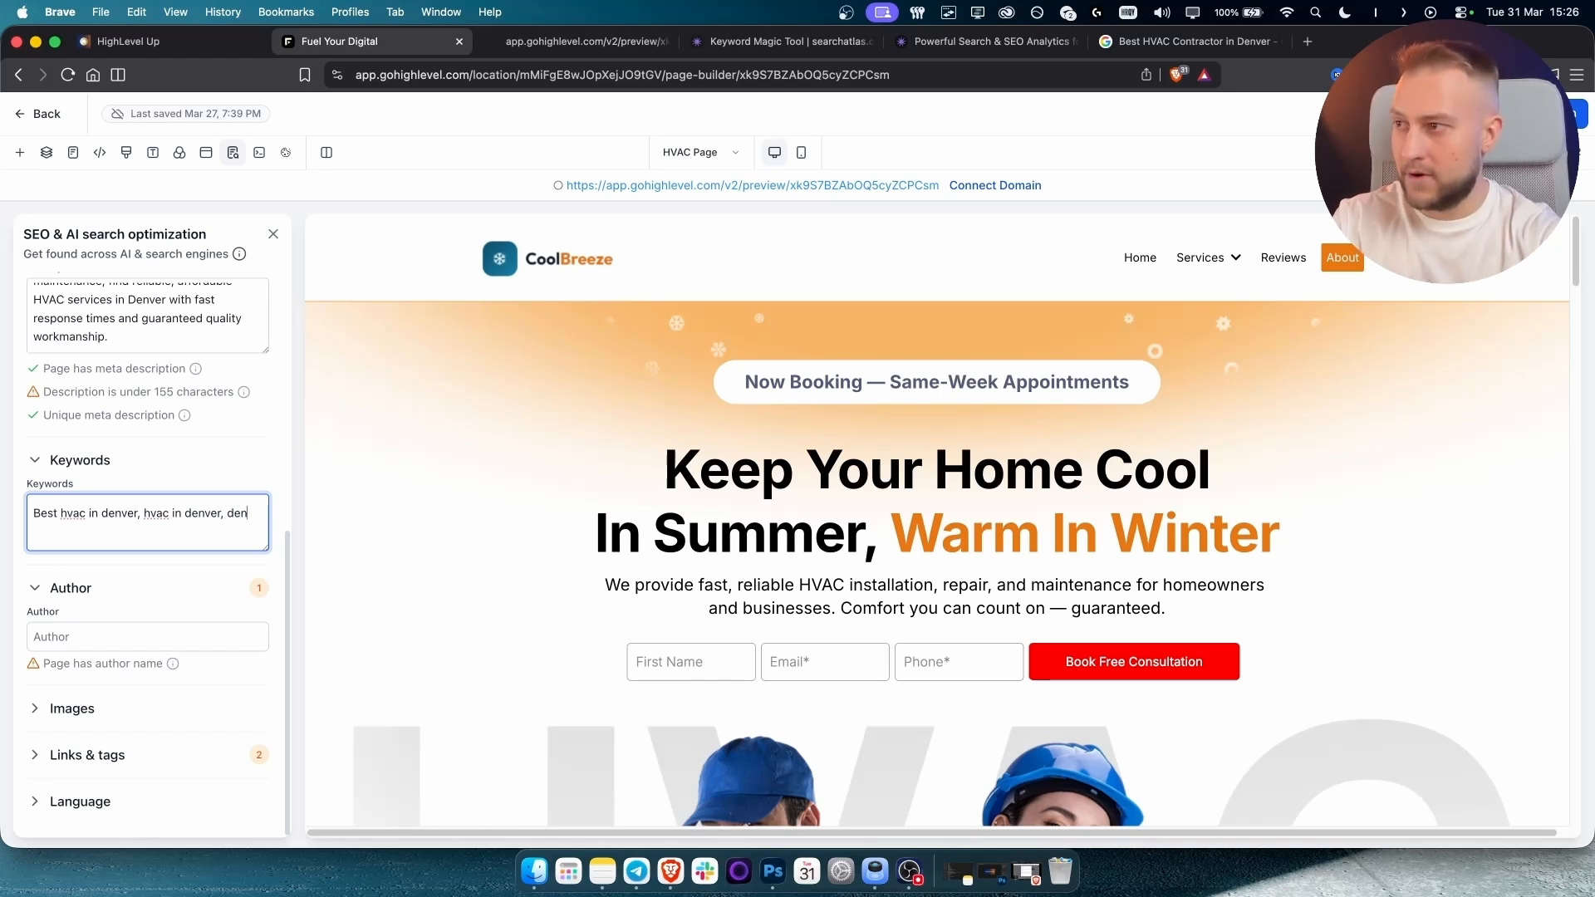
pyautogui.write('hvac, hv')
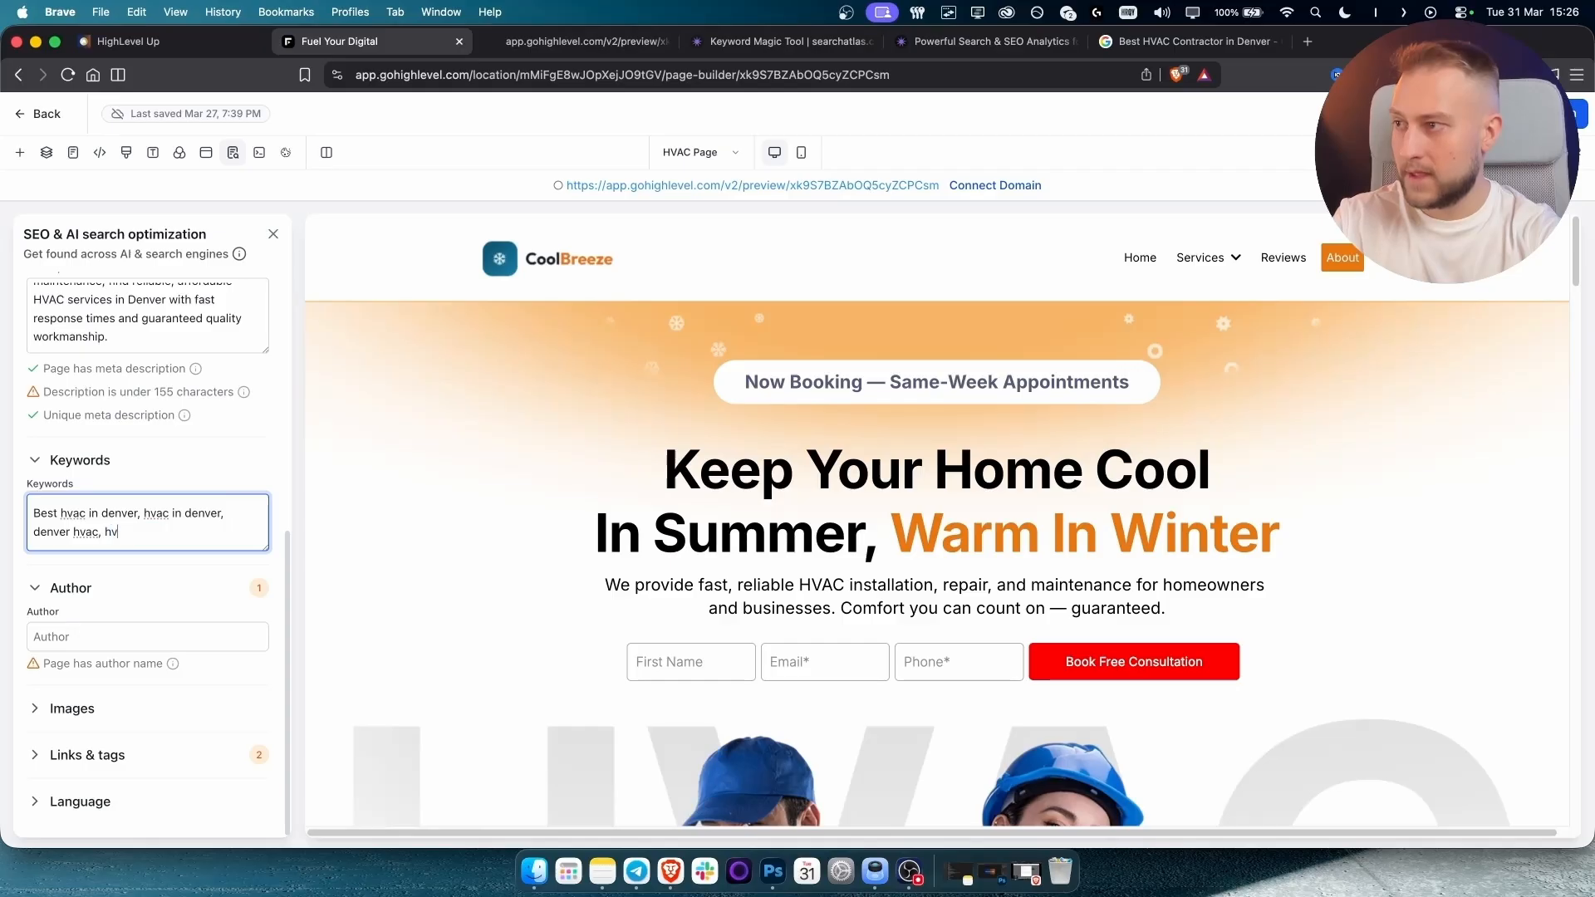
pyautogui.write('c installati')
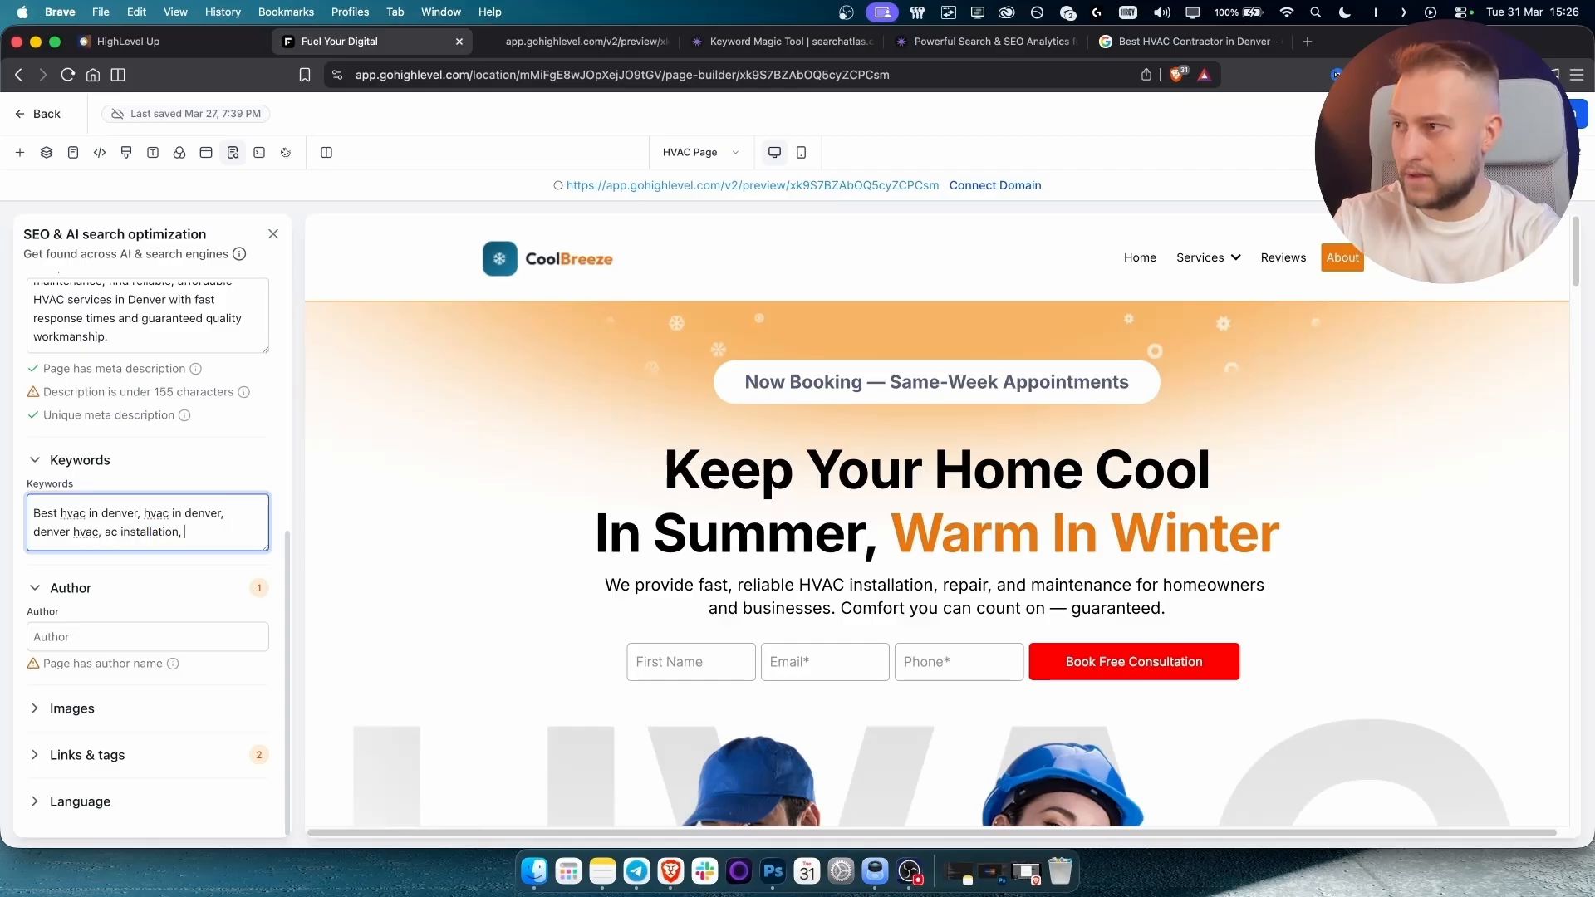
pyautogui.write('on denver')
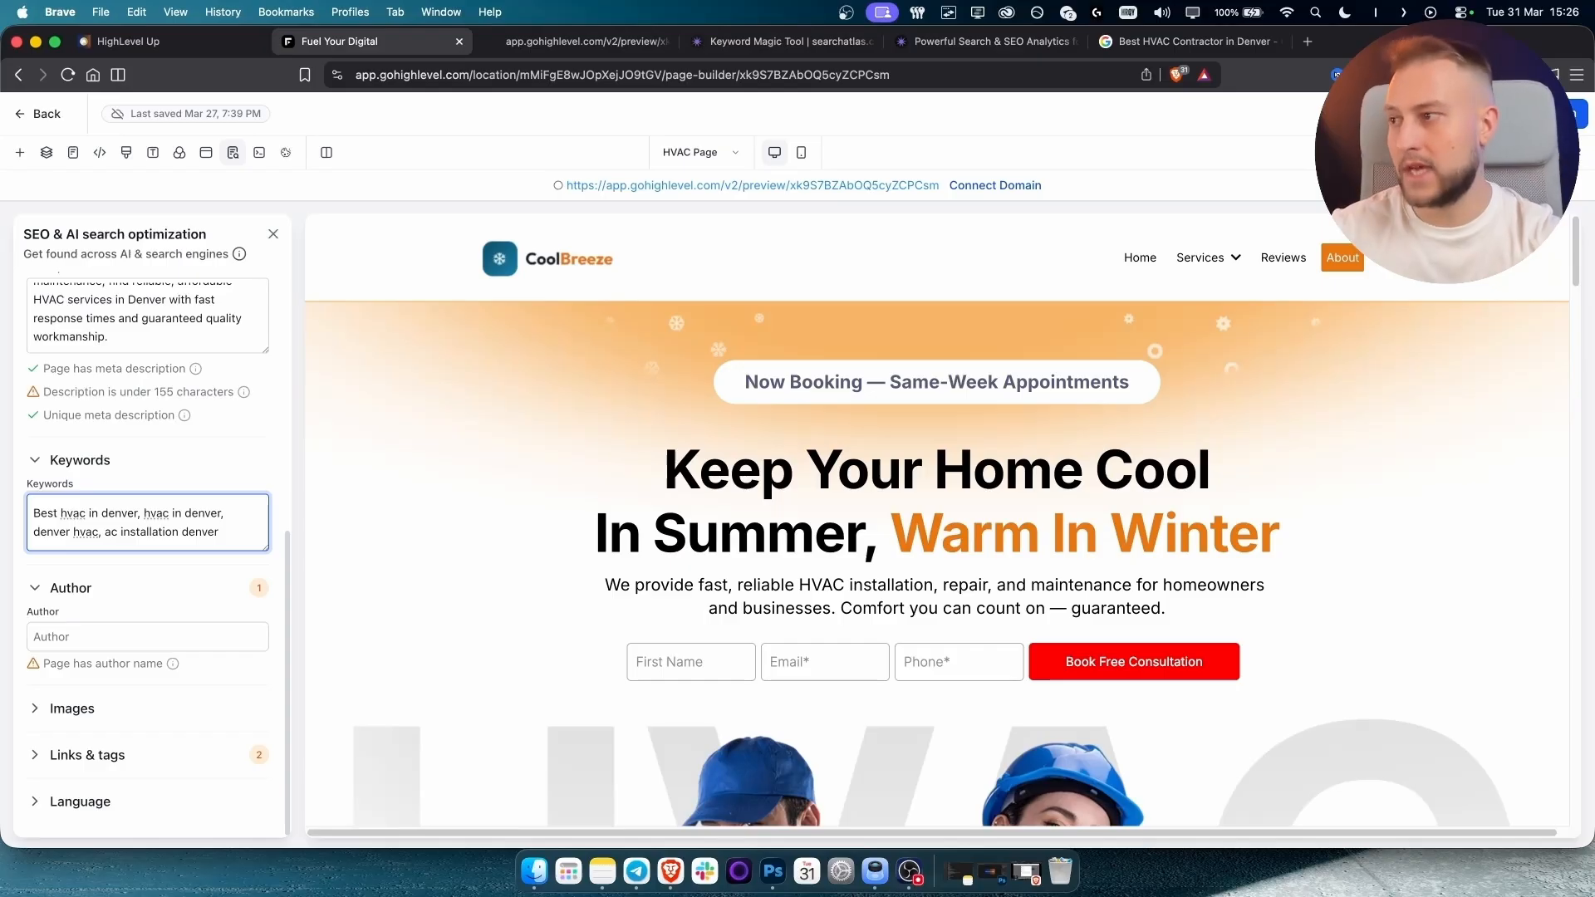
# Set the page's Author to CoolBreeze and expand the Images section.
pyautogui.click(105, 636)
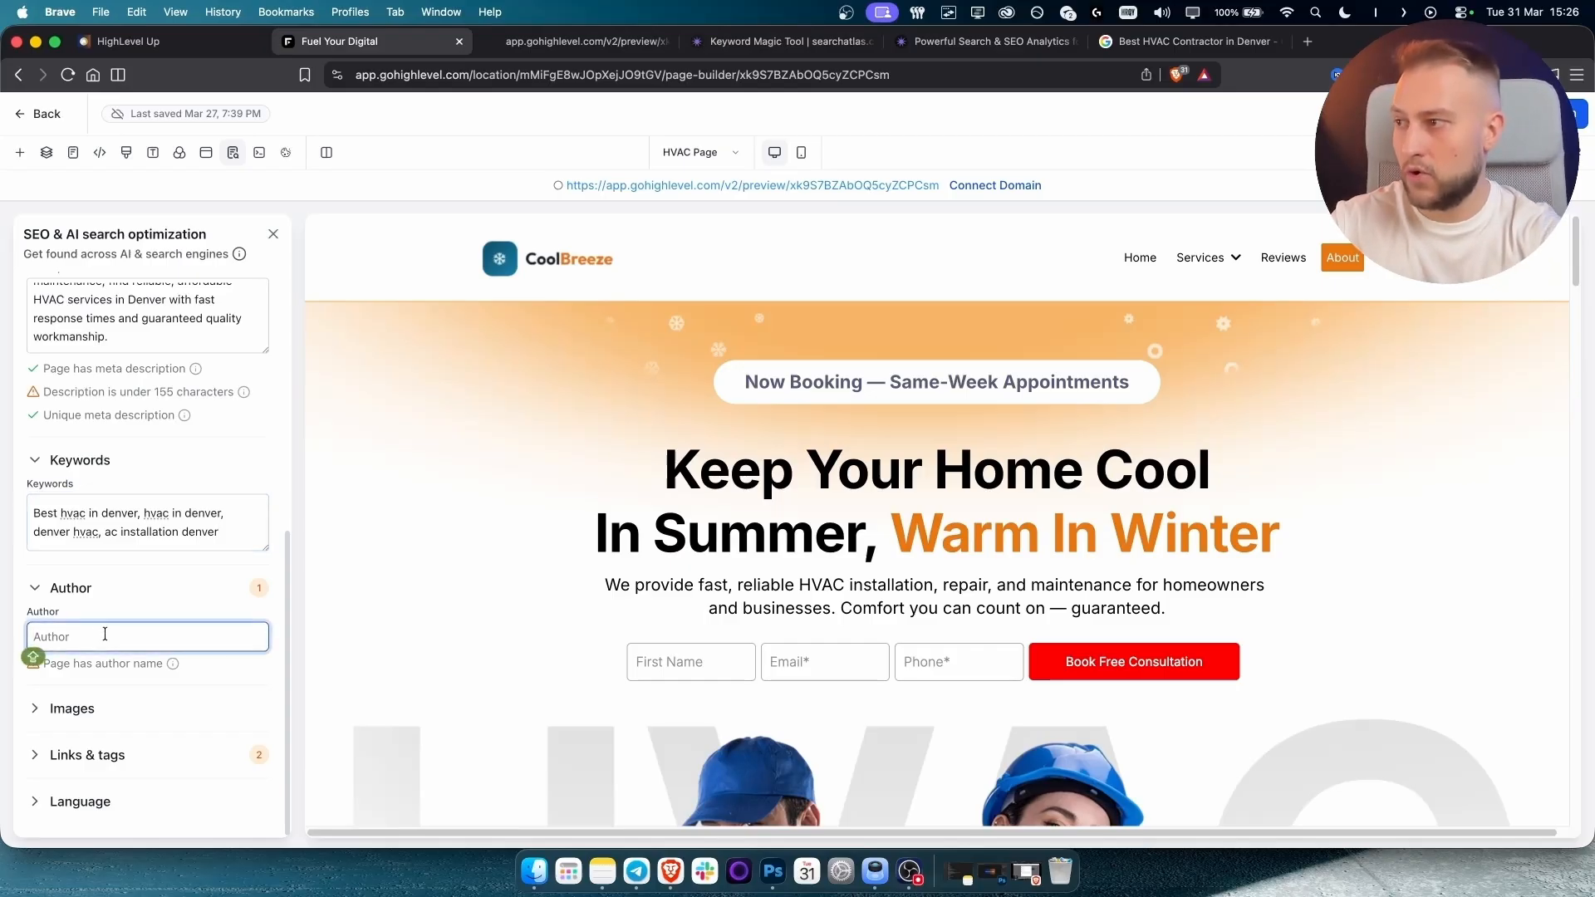
pyautogui.write('CoolBreeze')
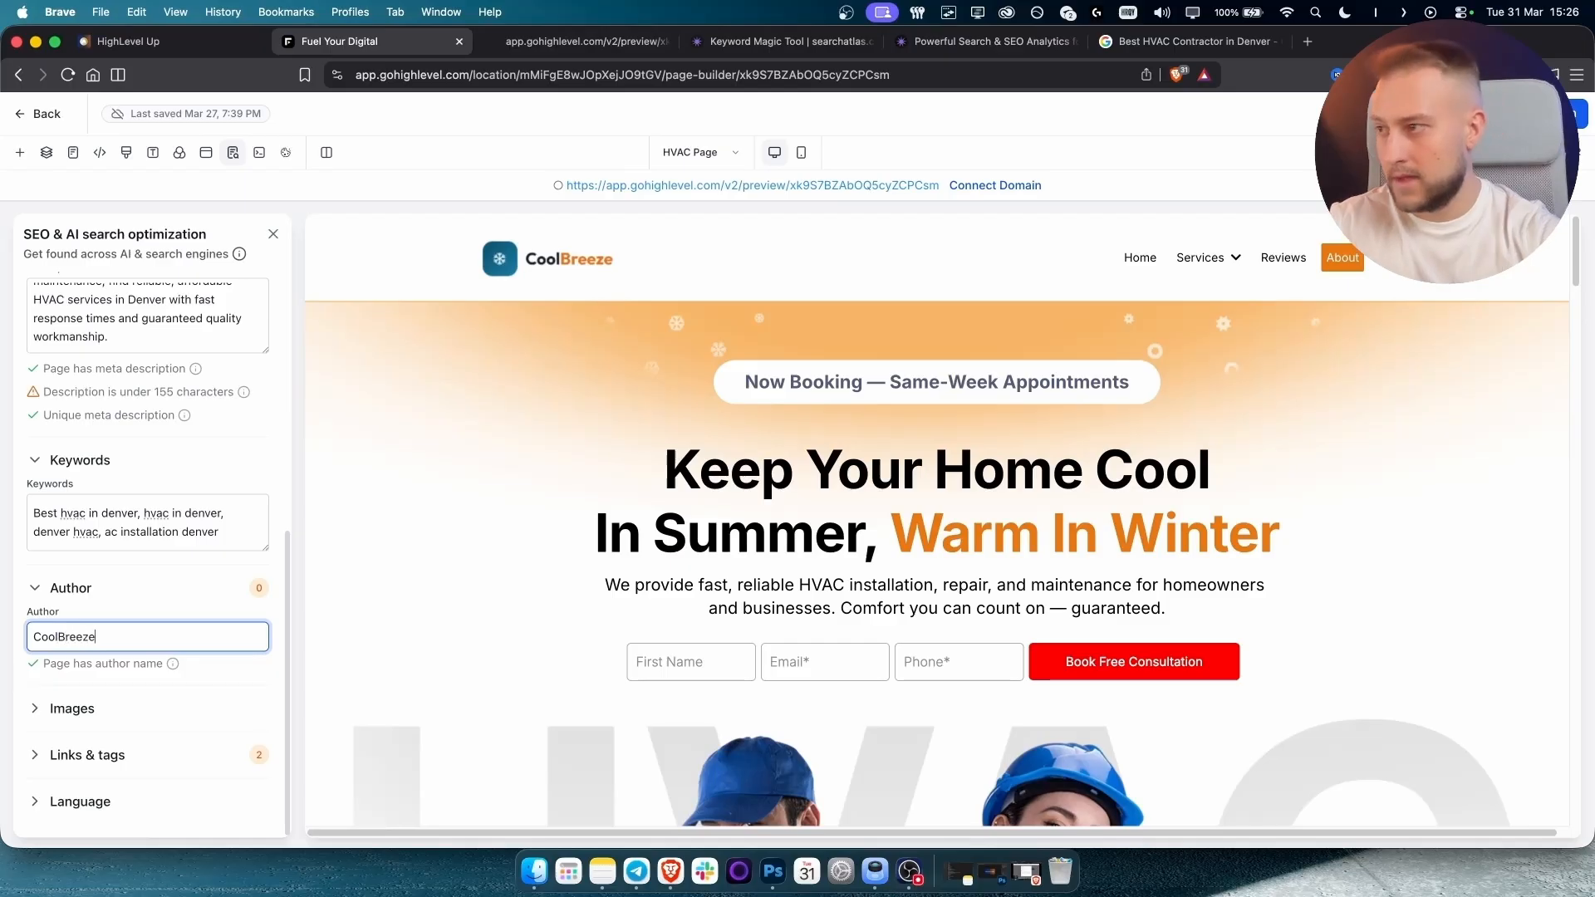
pyautogui.click(125, 592)
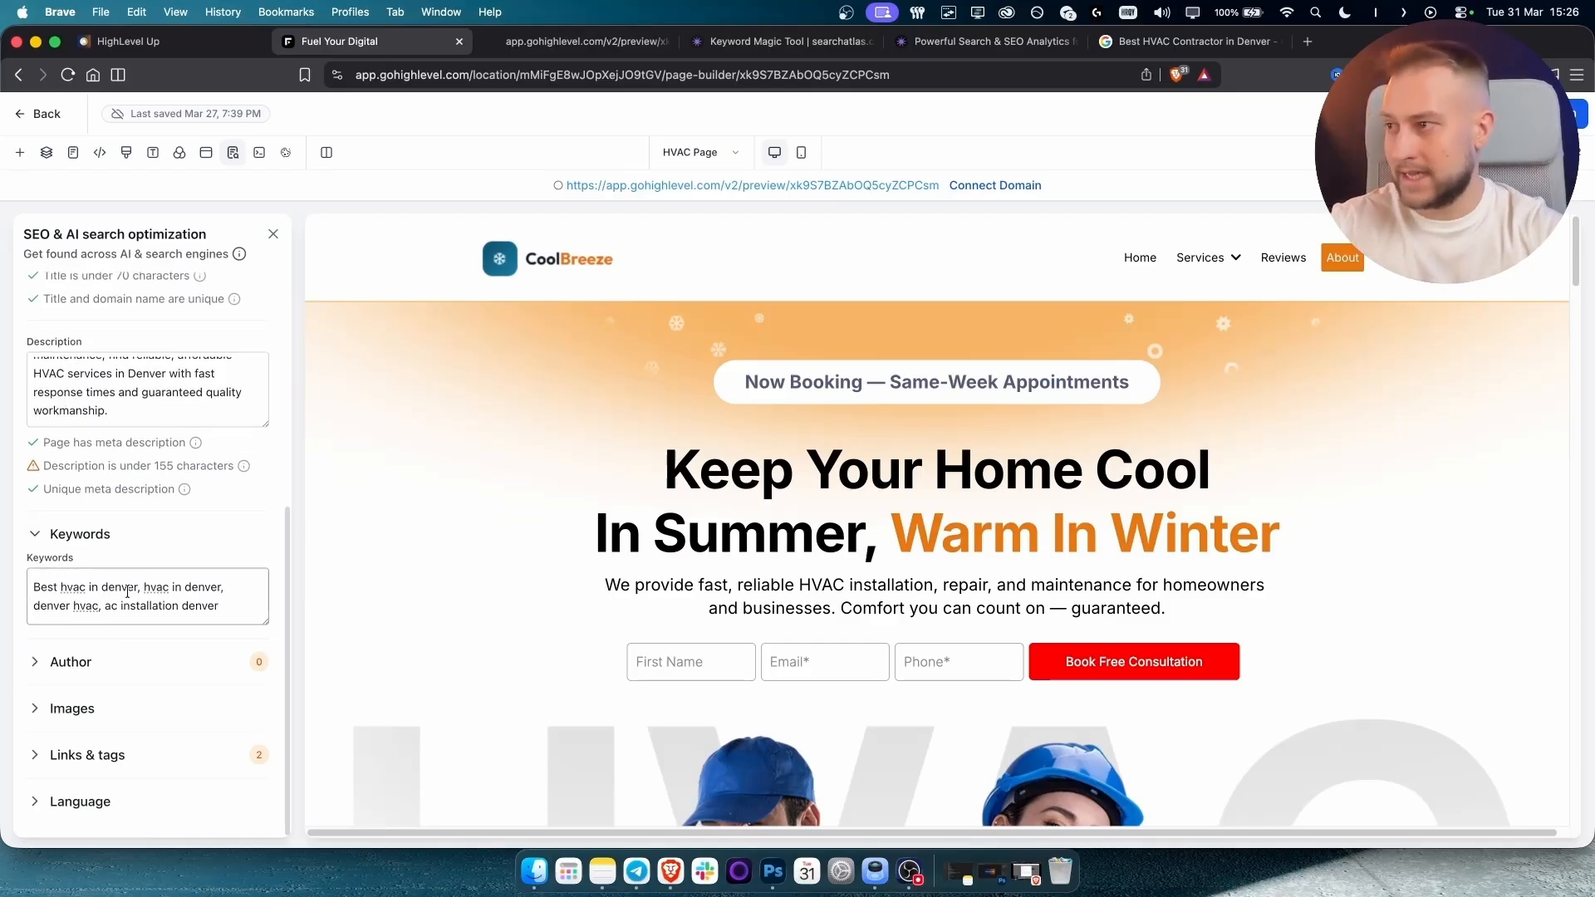
pyautogui.click(92, 665)
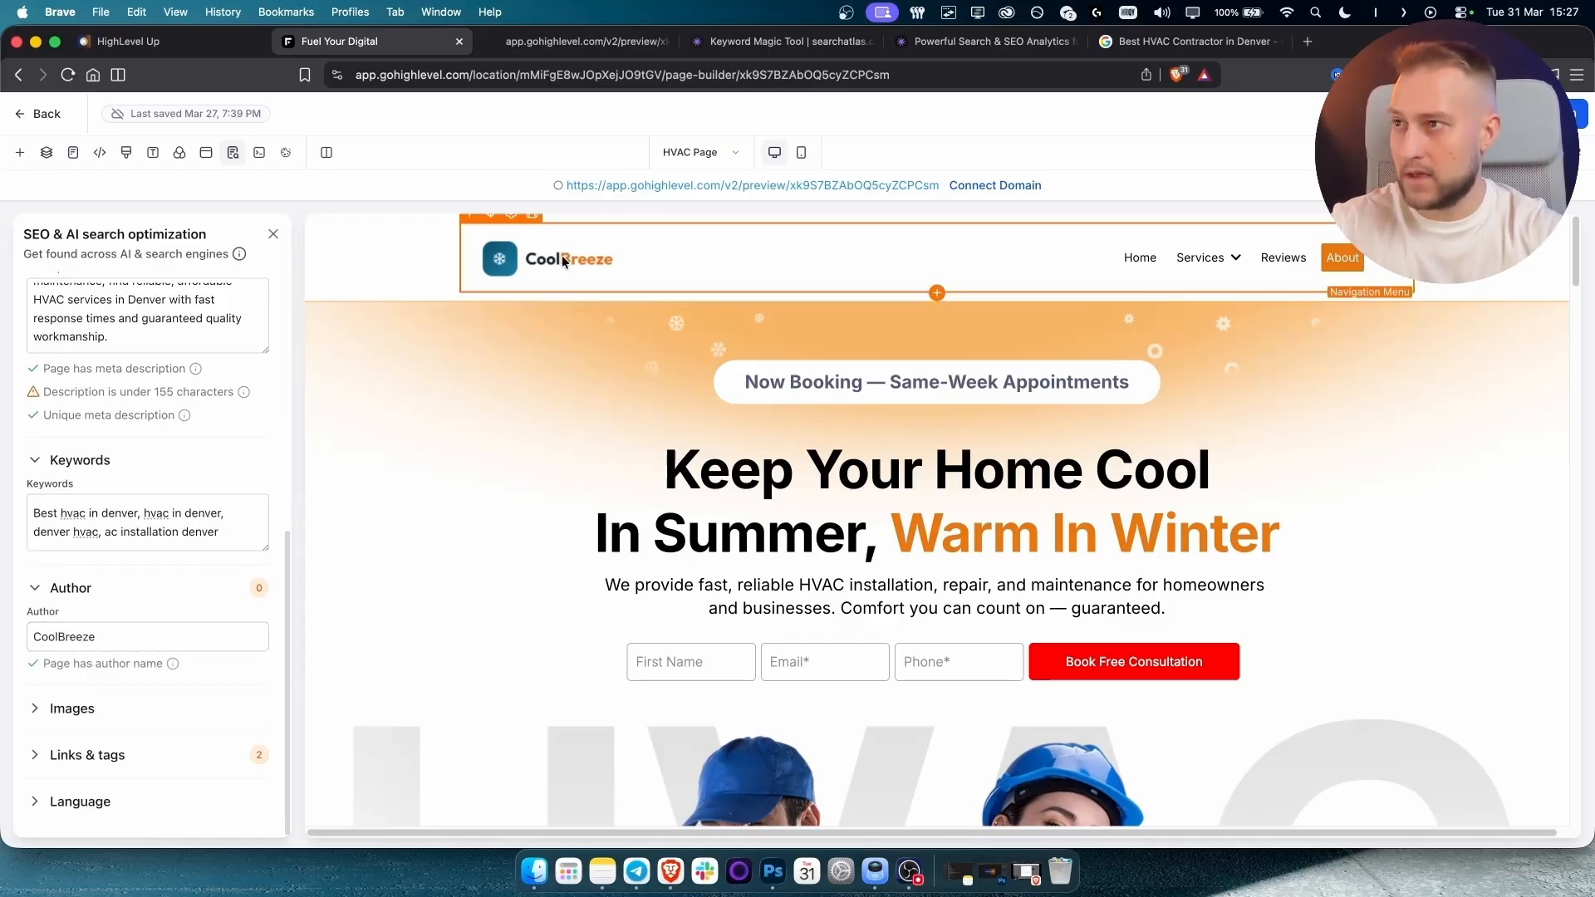
pyautogui.click(75, 706)
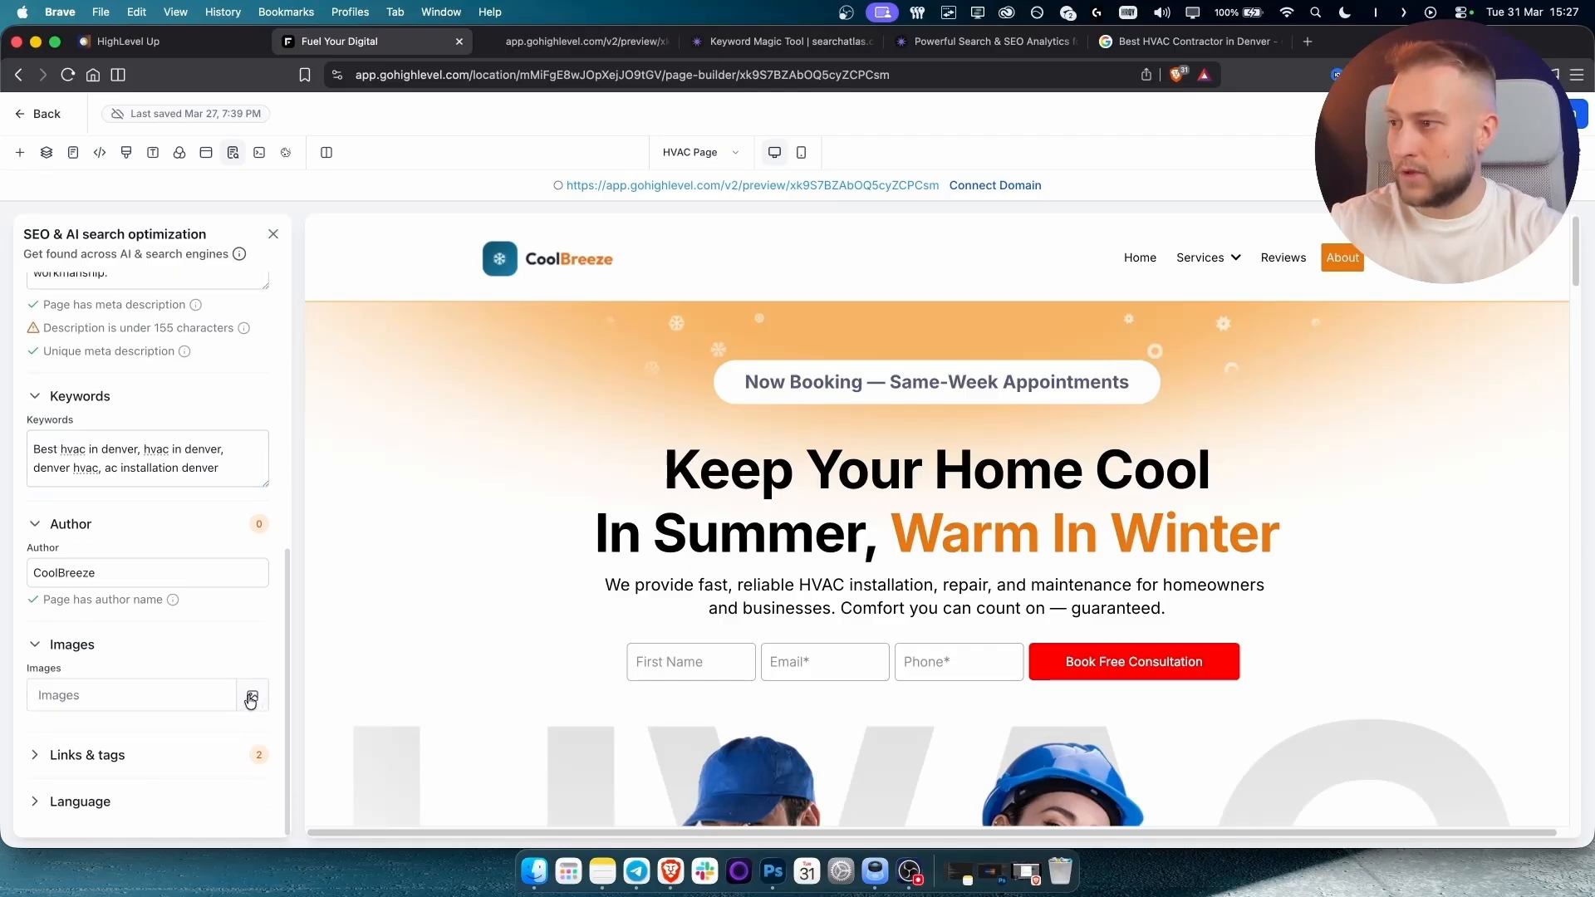
# Review the search result preview, then expand Links & tags to see meta tag and canonical options.
pyautogui.scroll(10, 50, 330)
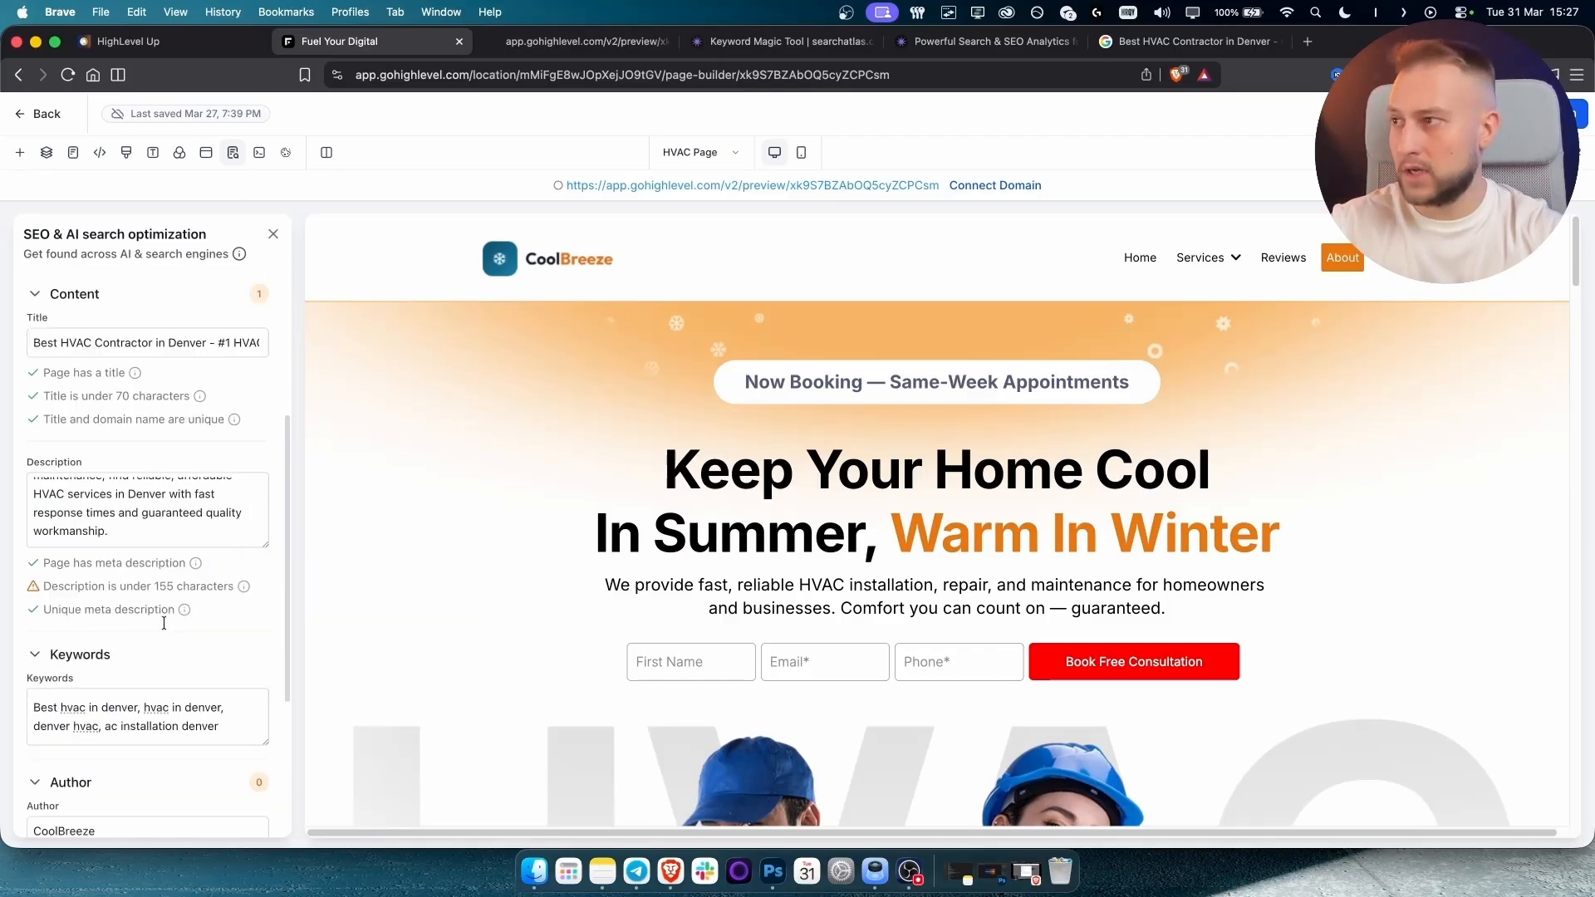
pyautogui.moveTo(38, 320); pyautogui.dragTo(185, 520)
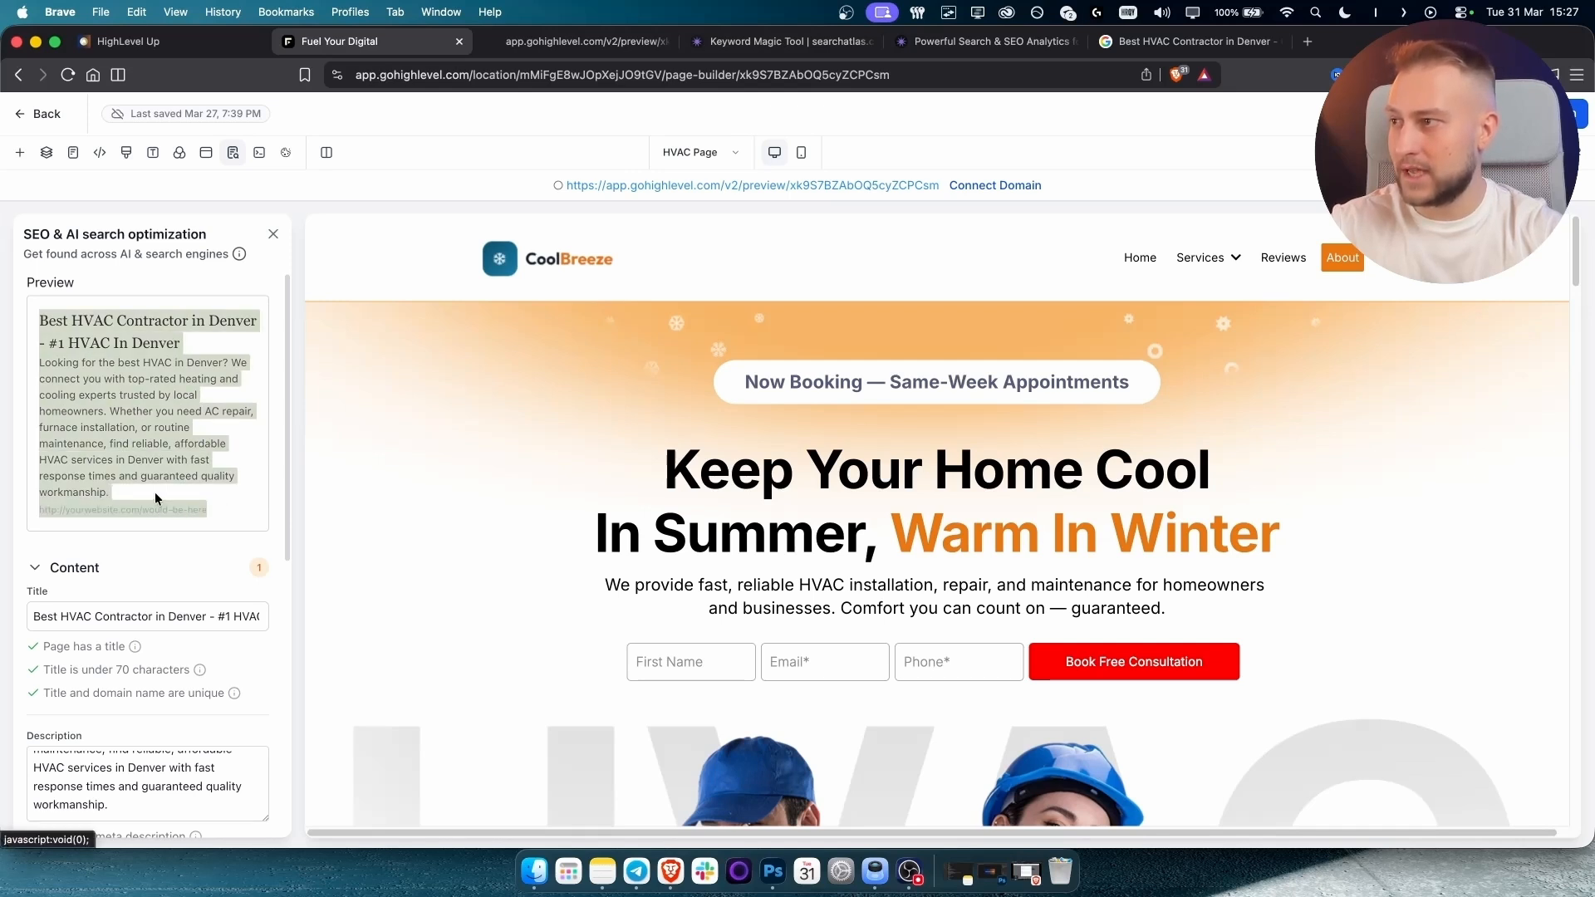
pyautogui.click(85, 444)
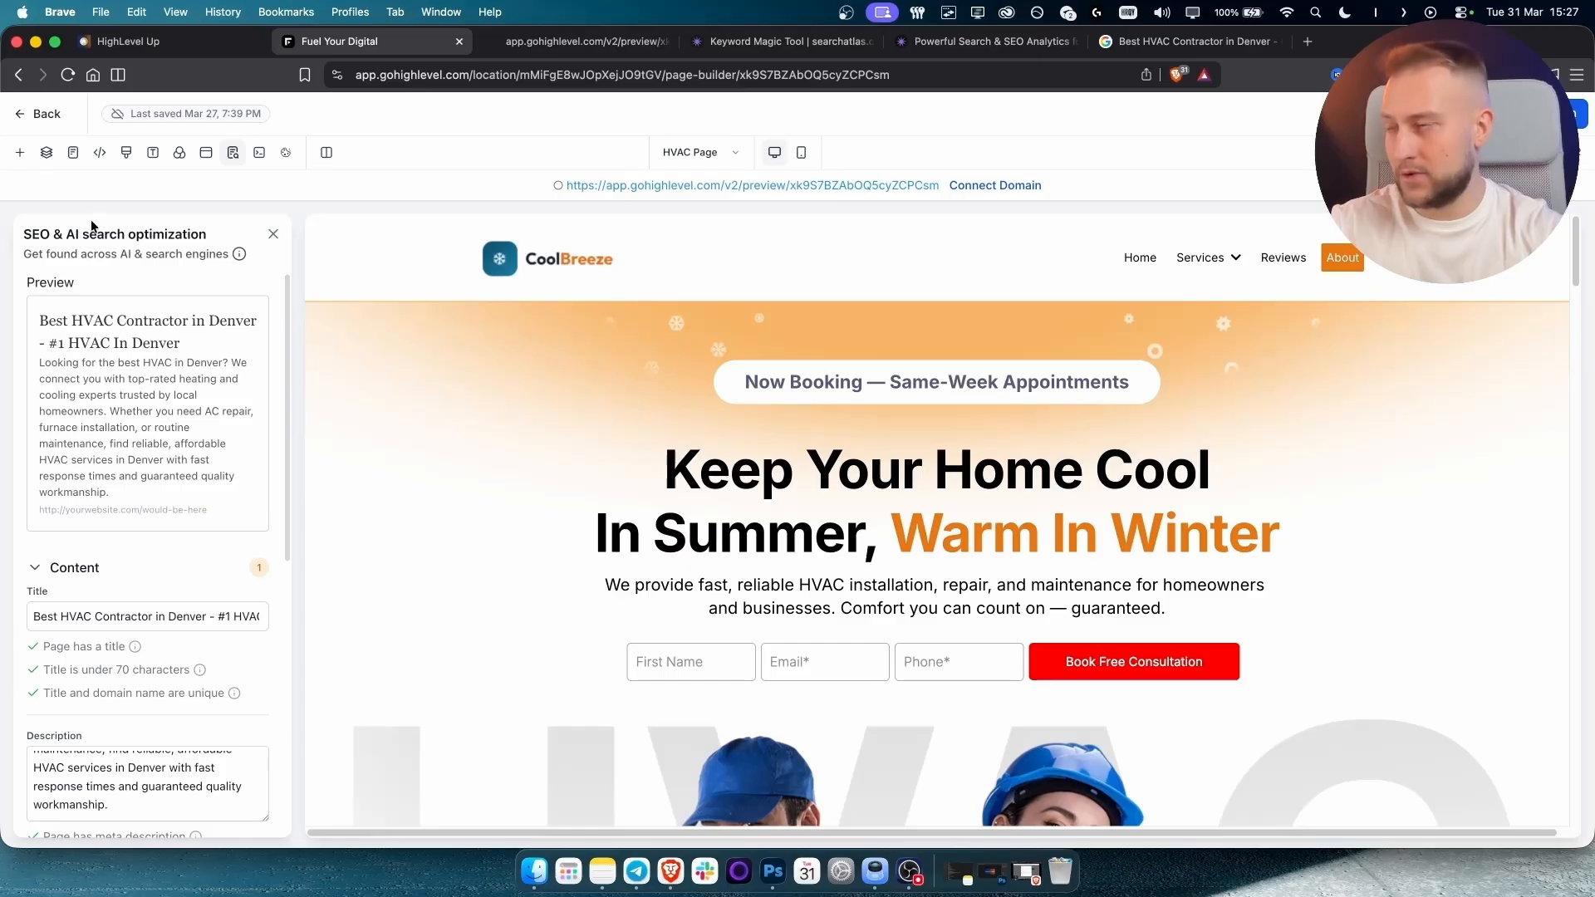
pyautogui.scroll(-10, 224, 432)
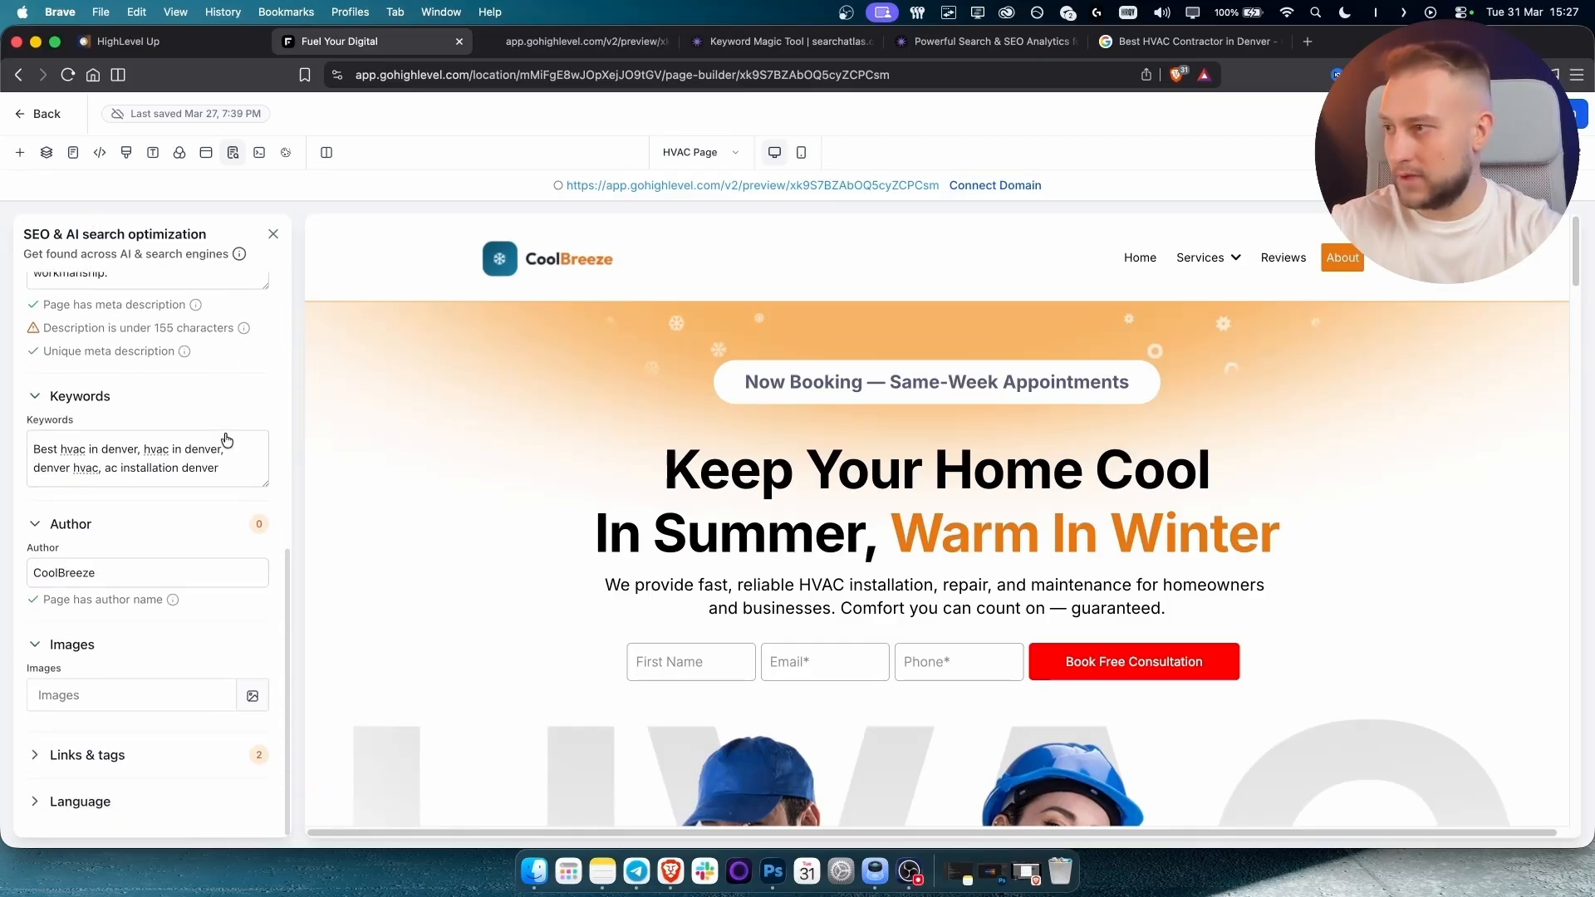
pyautogui.click(118, 758)
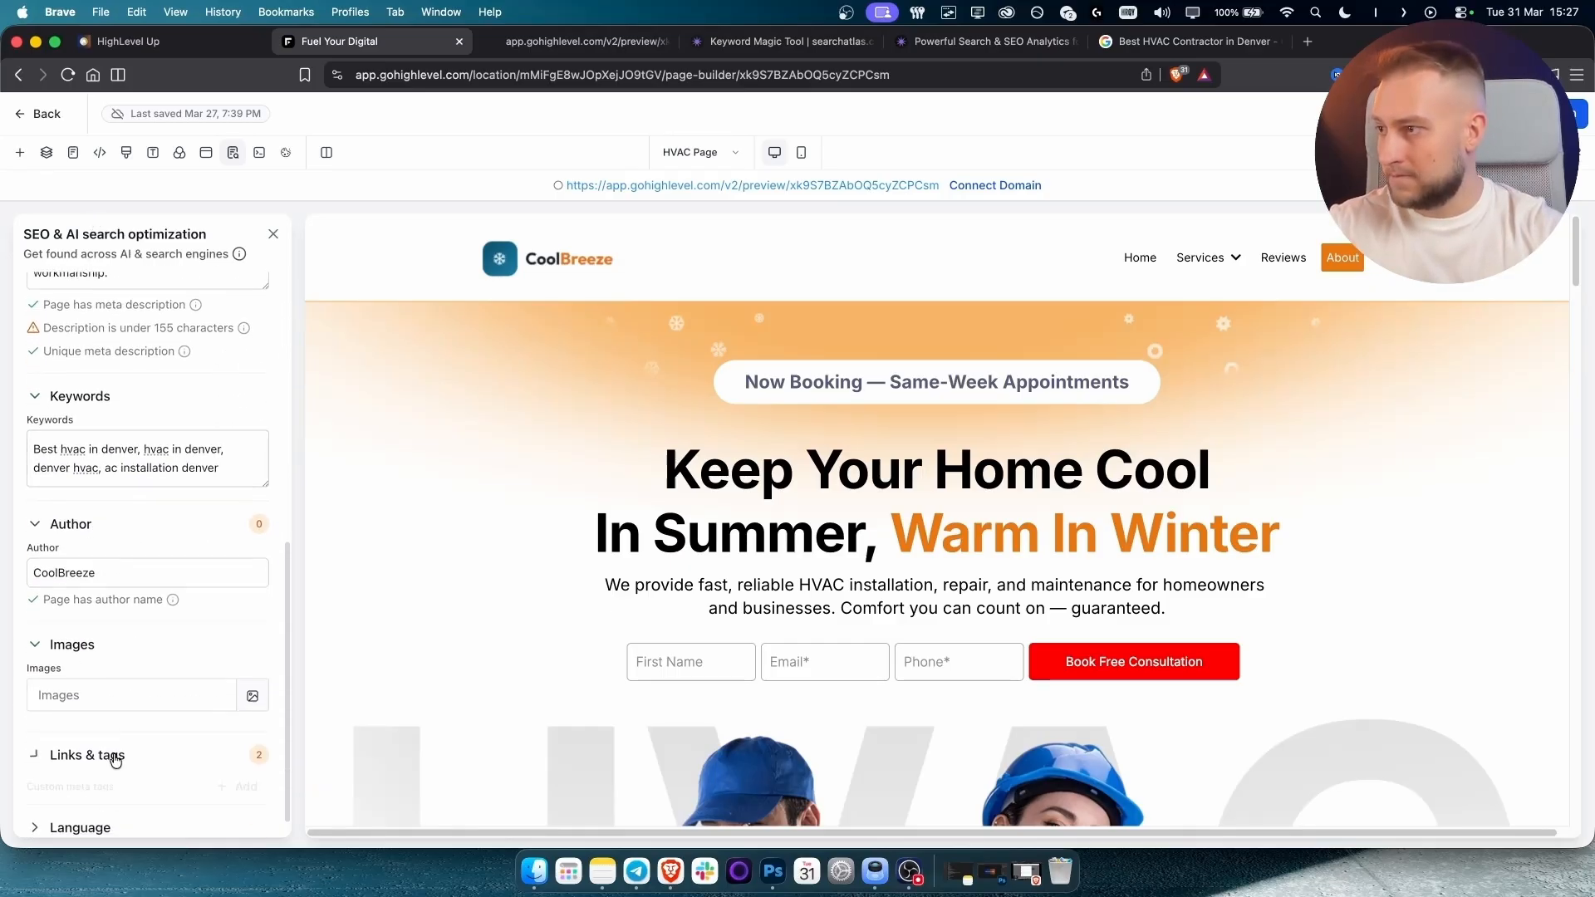
pyautogui.scroll(-3, 148, 685)
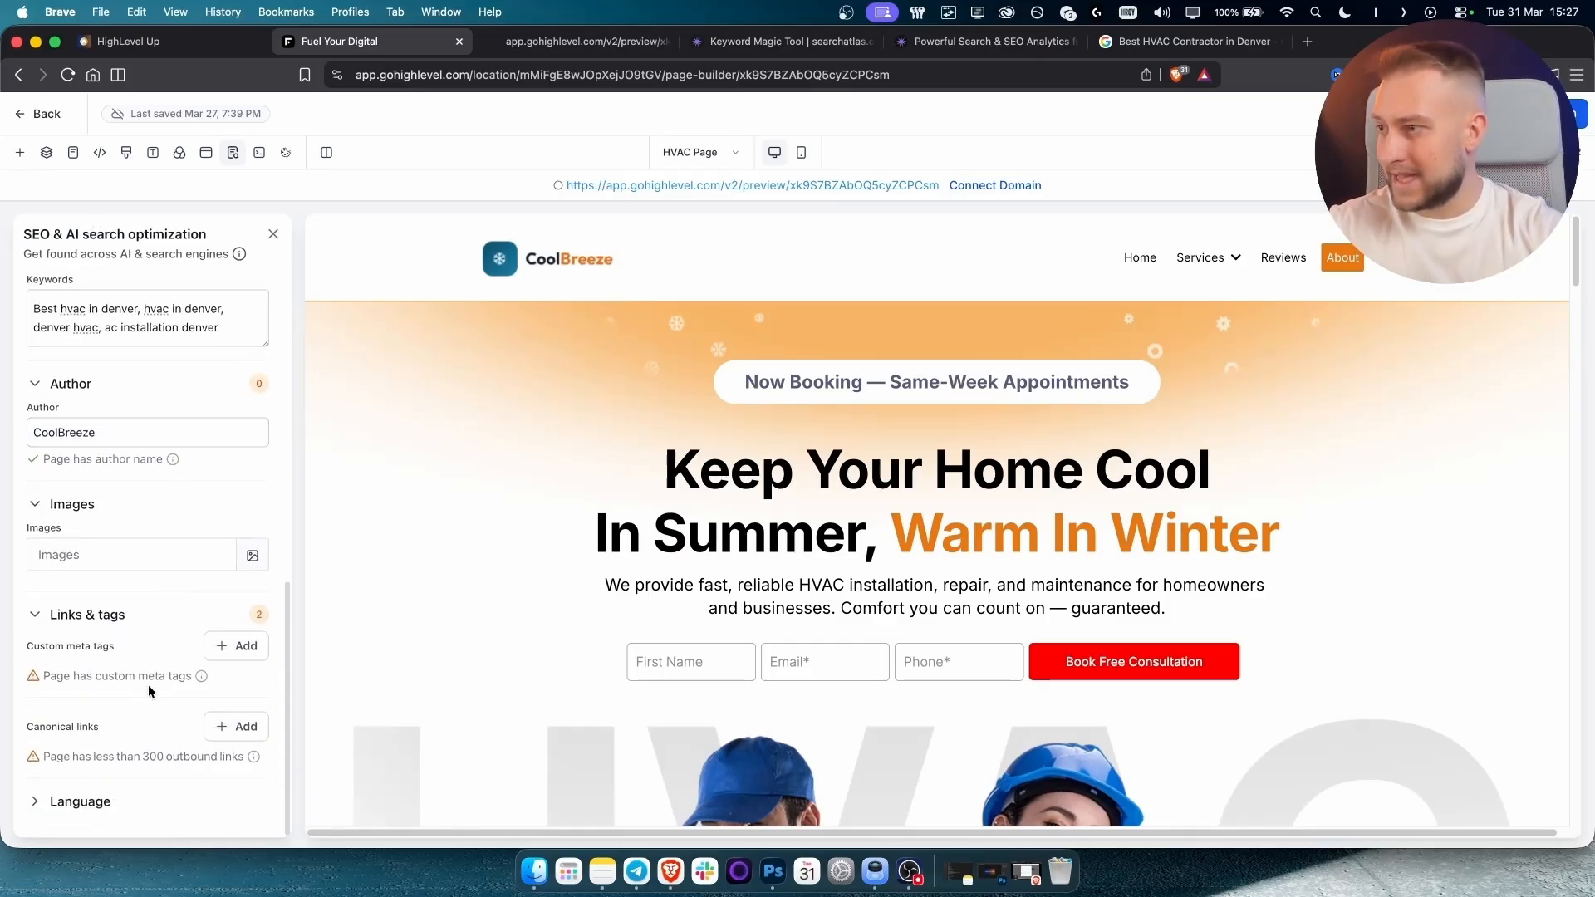
# Start a custom meta tag, then dismiss the form without adding one.
pyautogui.click(240, 651)
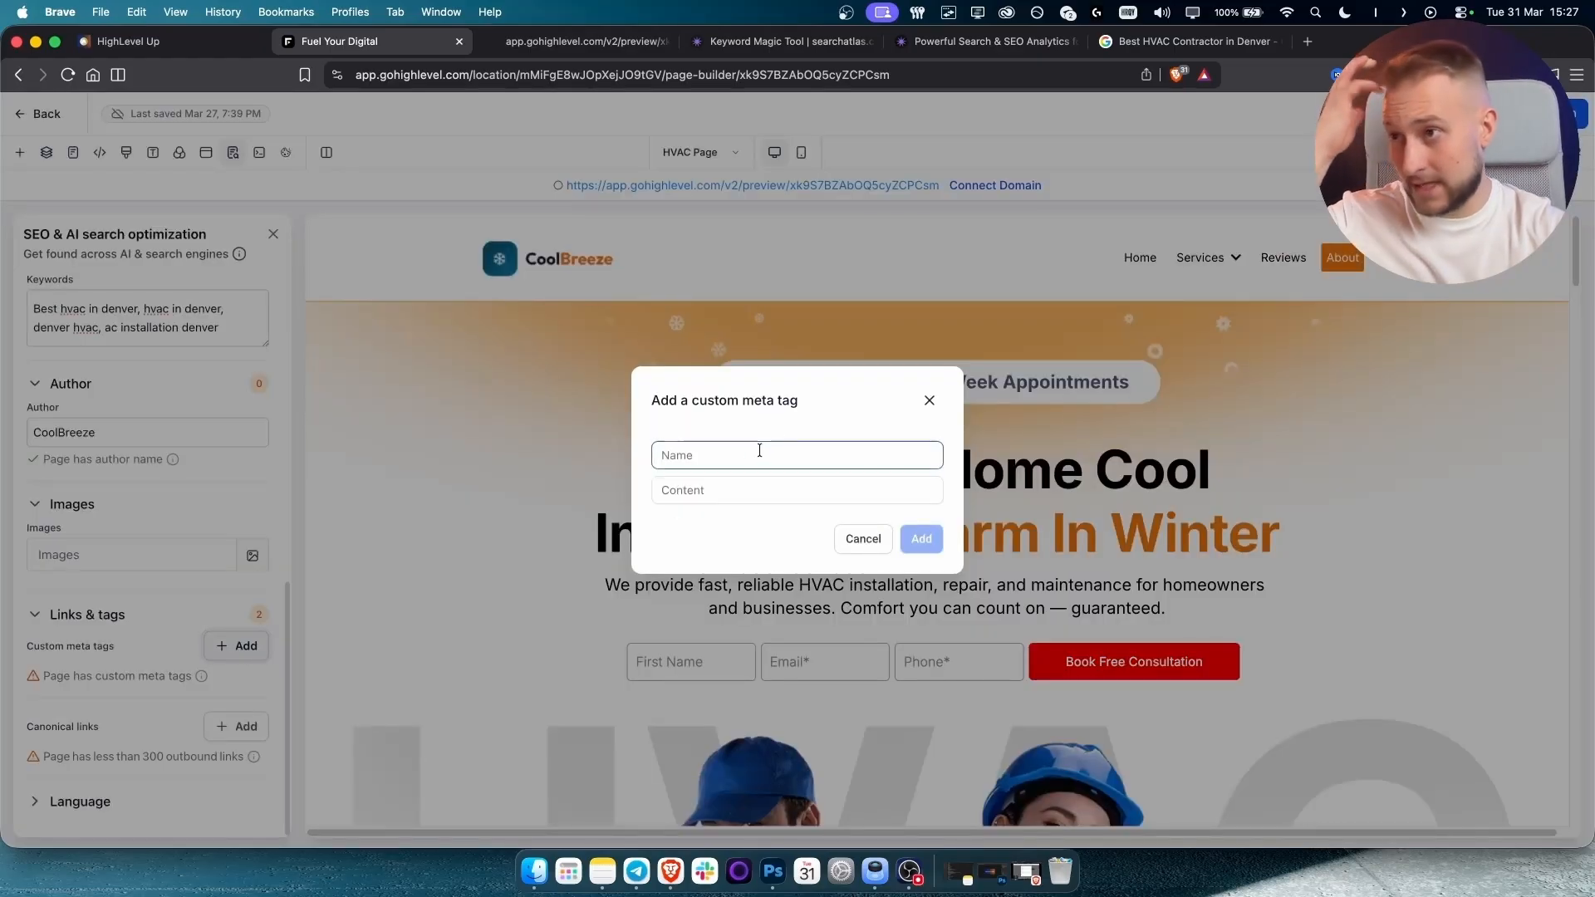
pyautogui.click(730, 489)
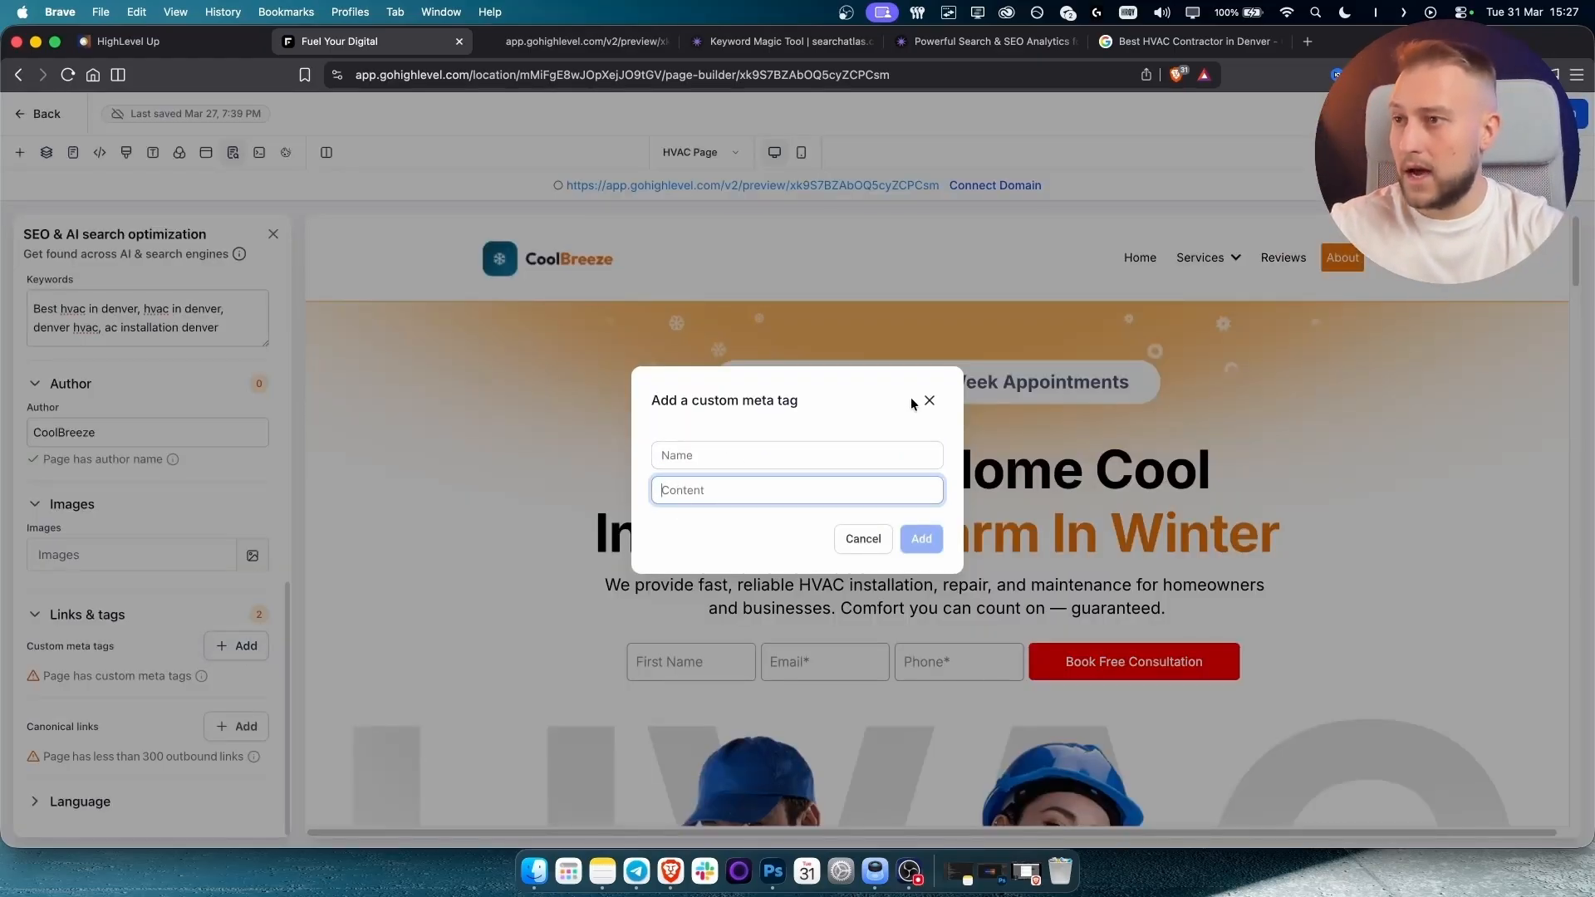
pyautogui.click(736, 462)
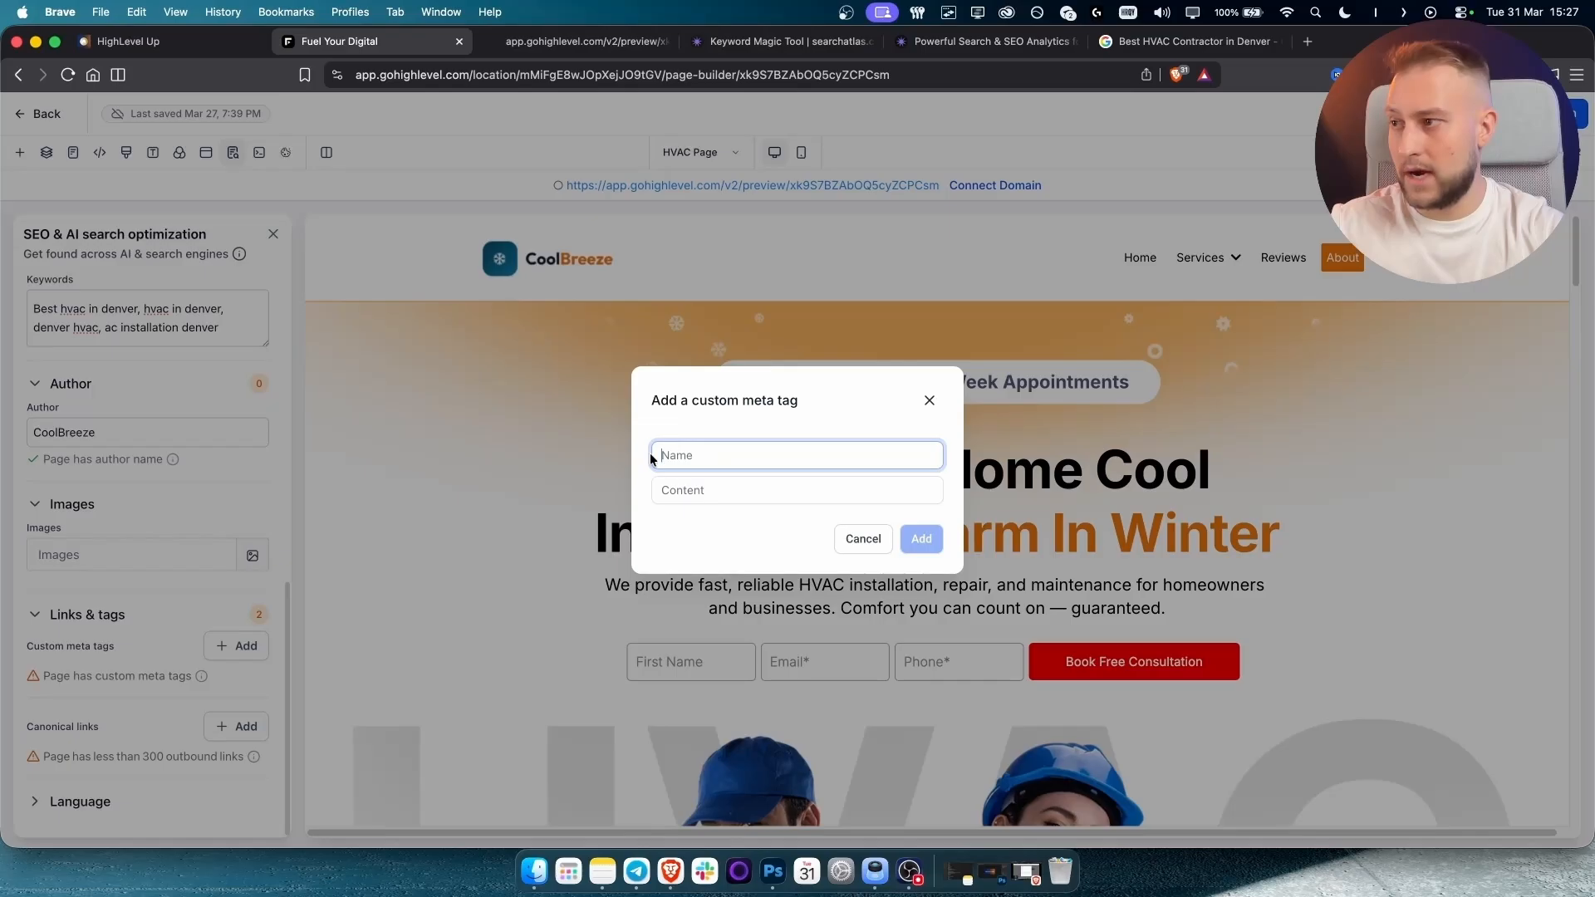
pyautogui.click(929, 403)
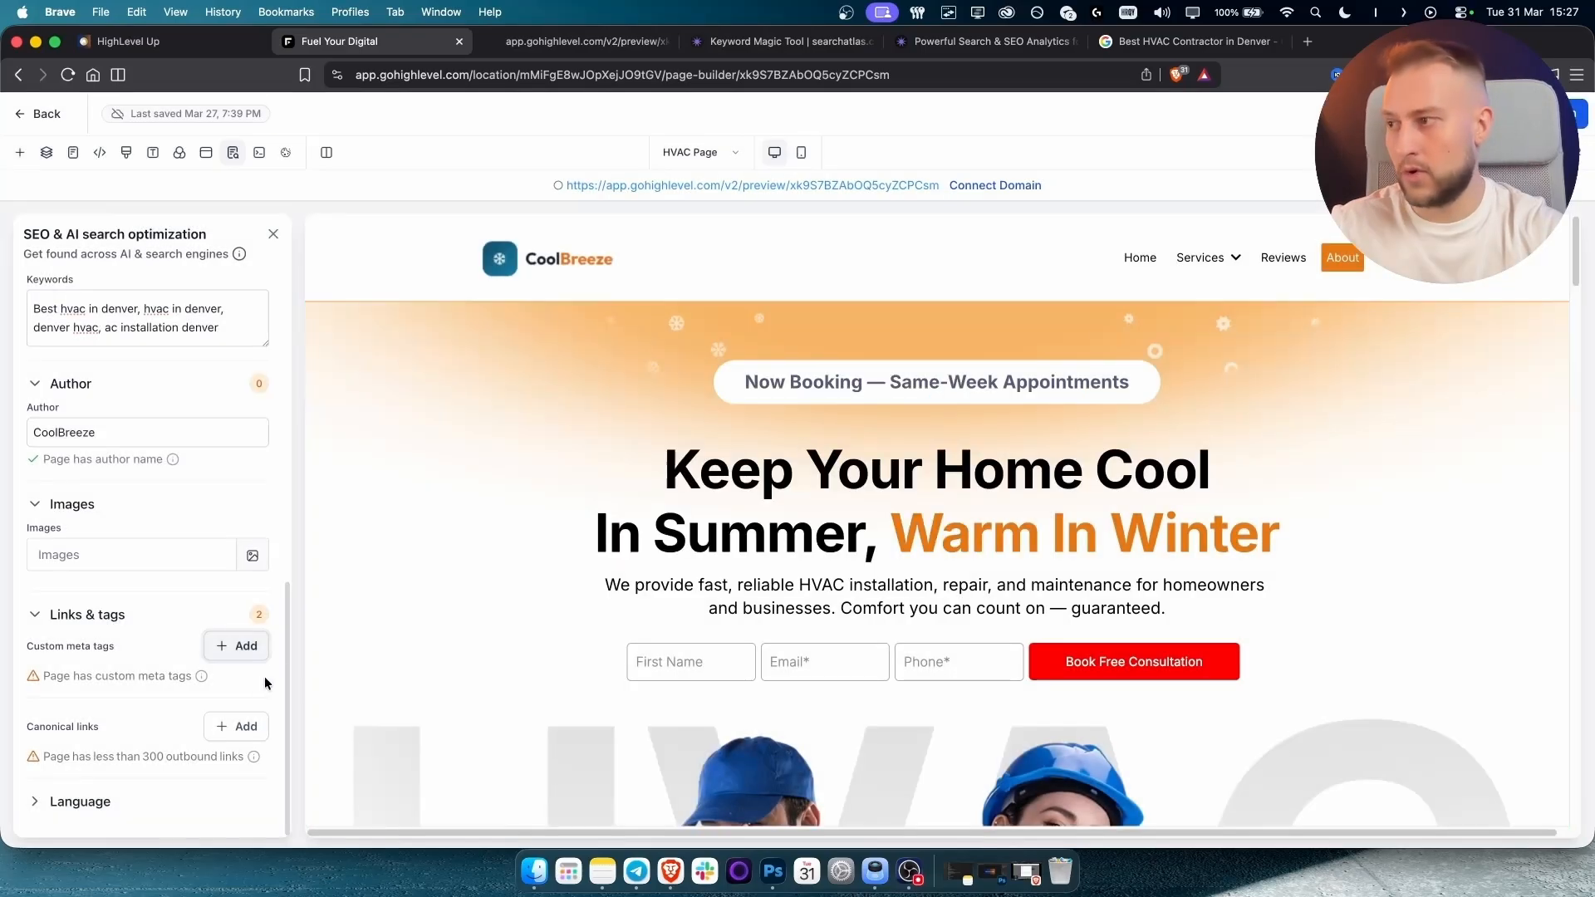
# Collapse Links & tags, expand the Language setting, and bring up the funnel's page list.
pyautogui.click(103, 616)
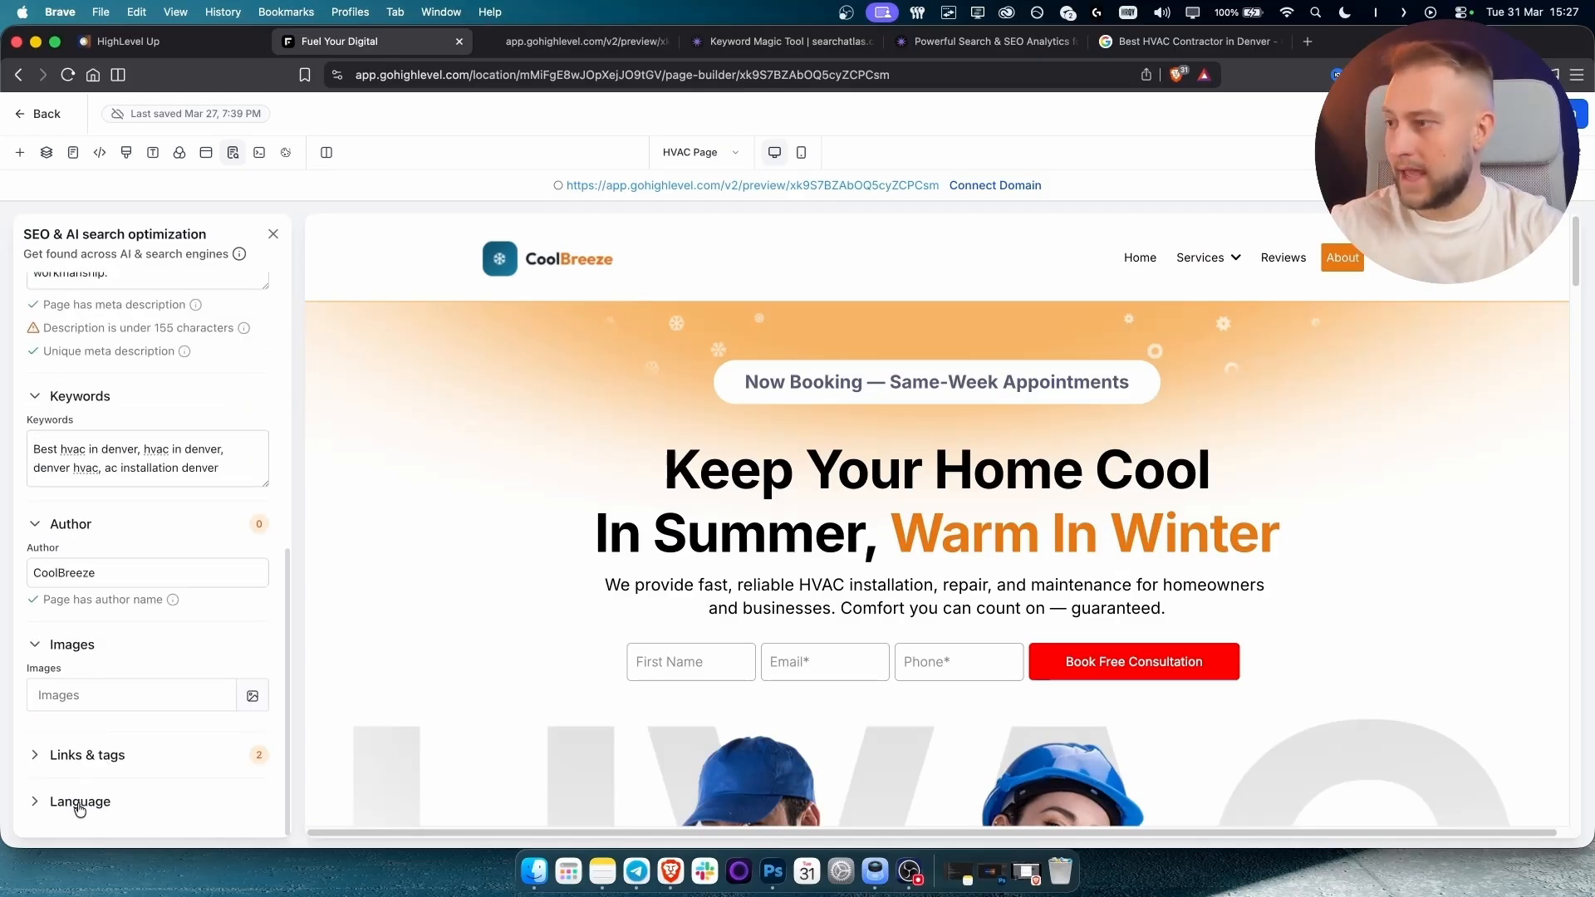
pyautogui.click(81, 803)
pyautogui.scroll(10, 162, 723)
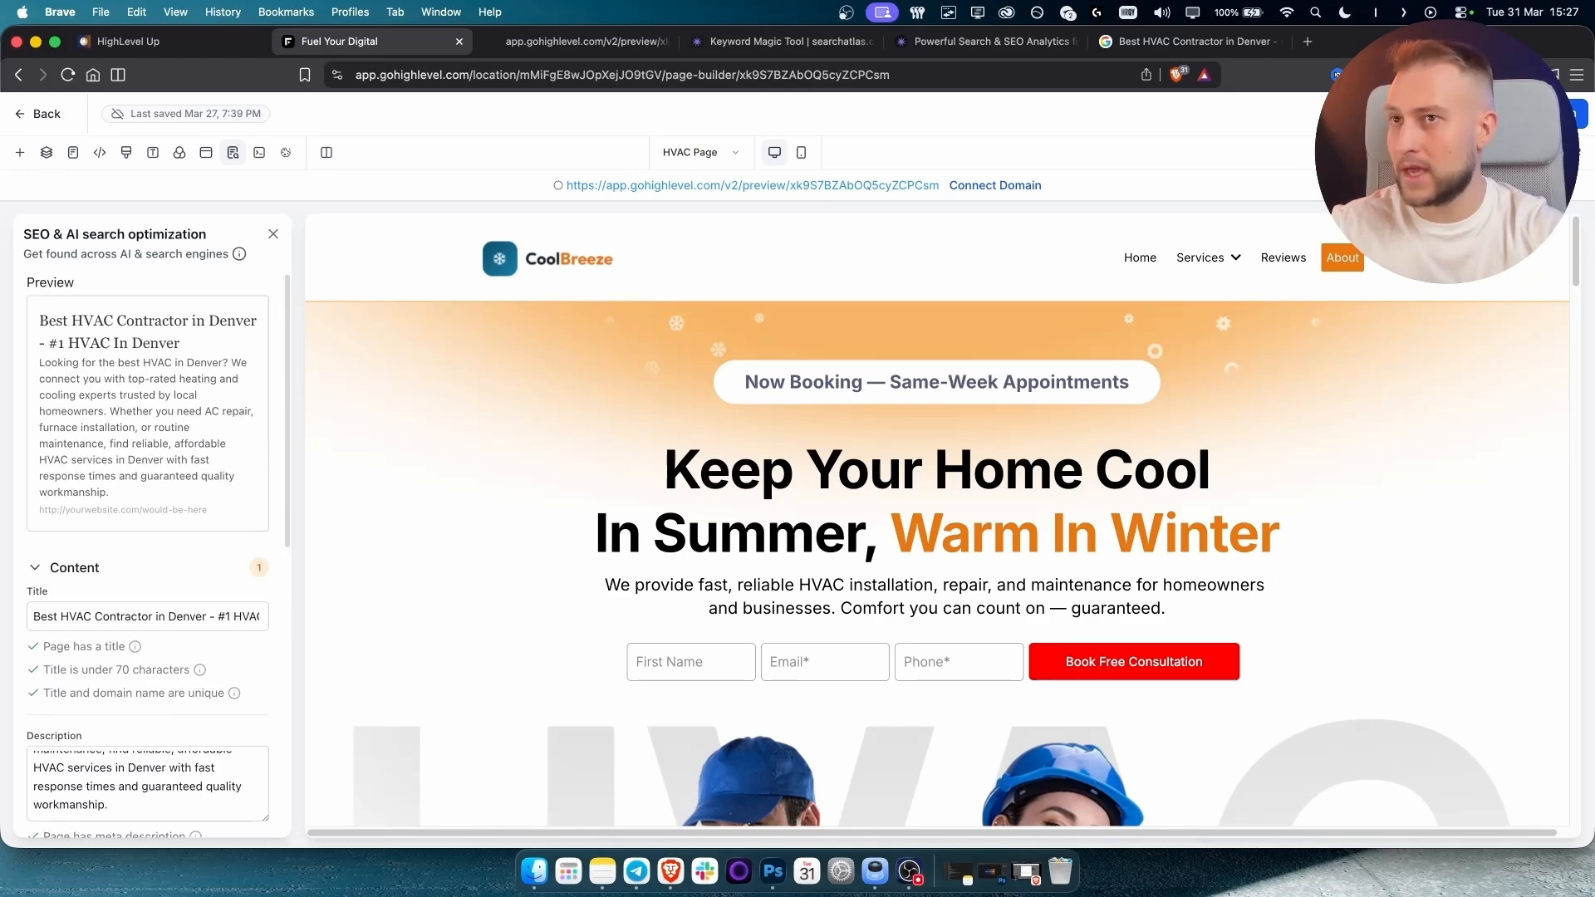
pyautogui.click(702, 154)
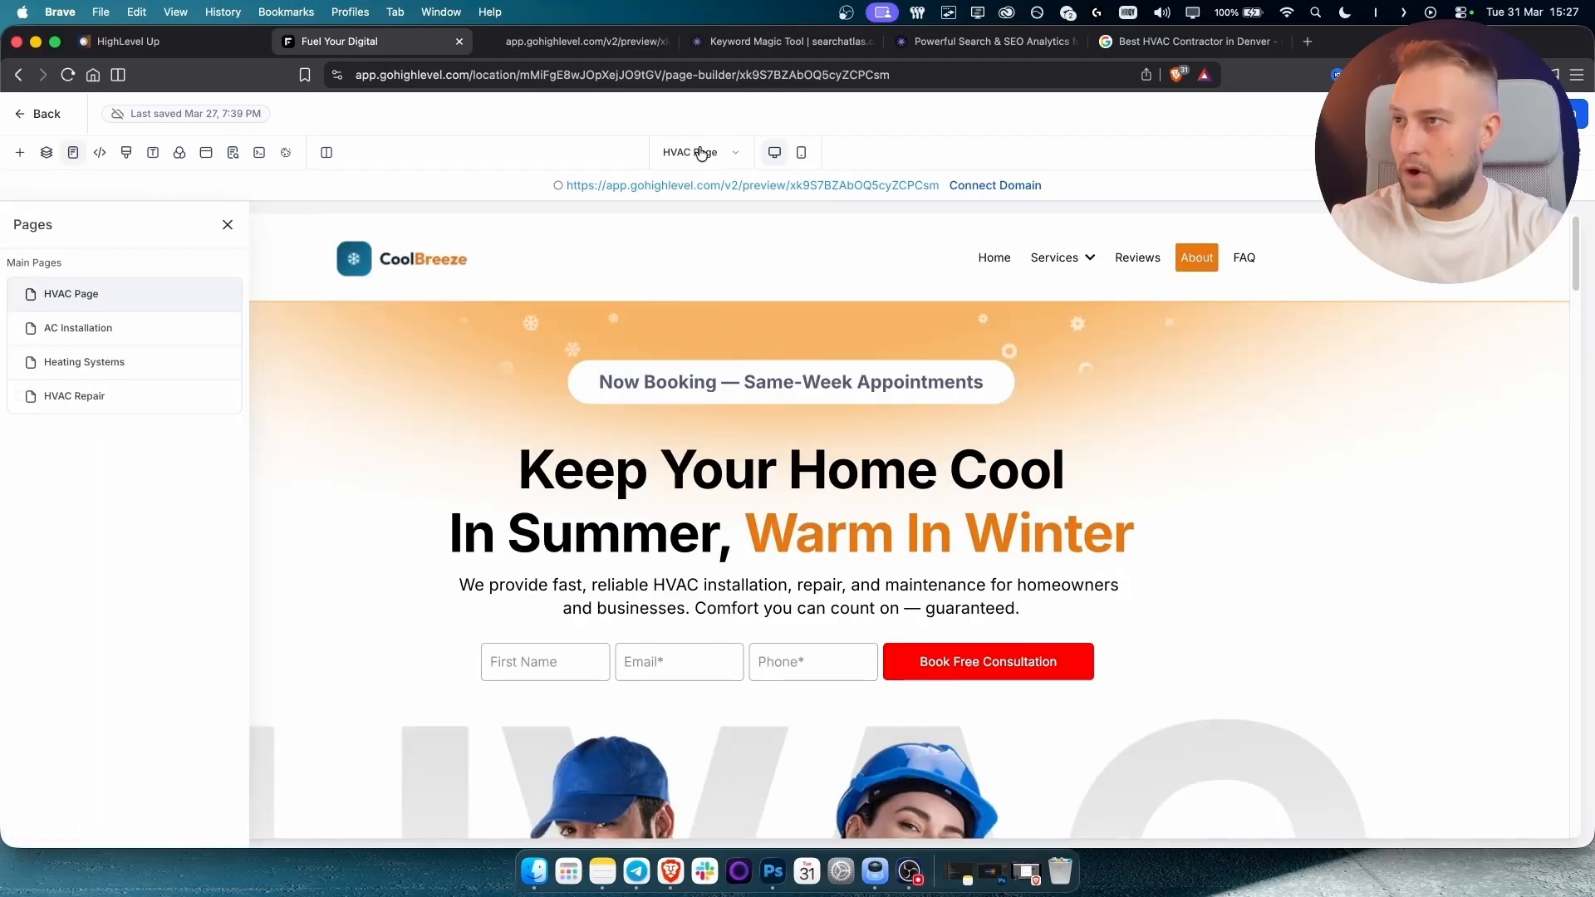
# Switch to the AC Installation page, discarding unsaved changes, and check its SEO title and description.
pyautogui.click(167, 329)
pyautogui.click(984, 530)
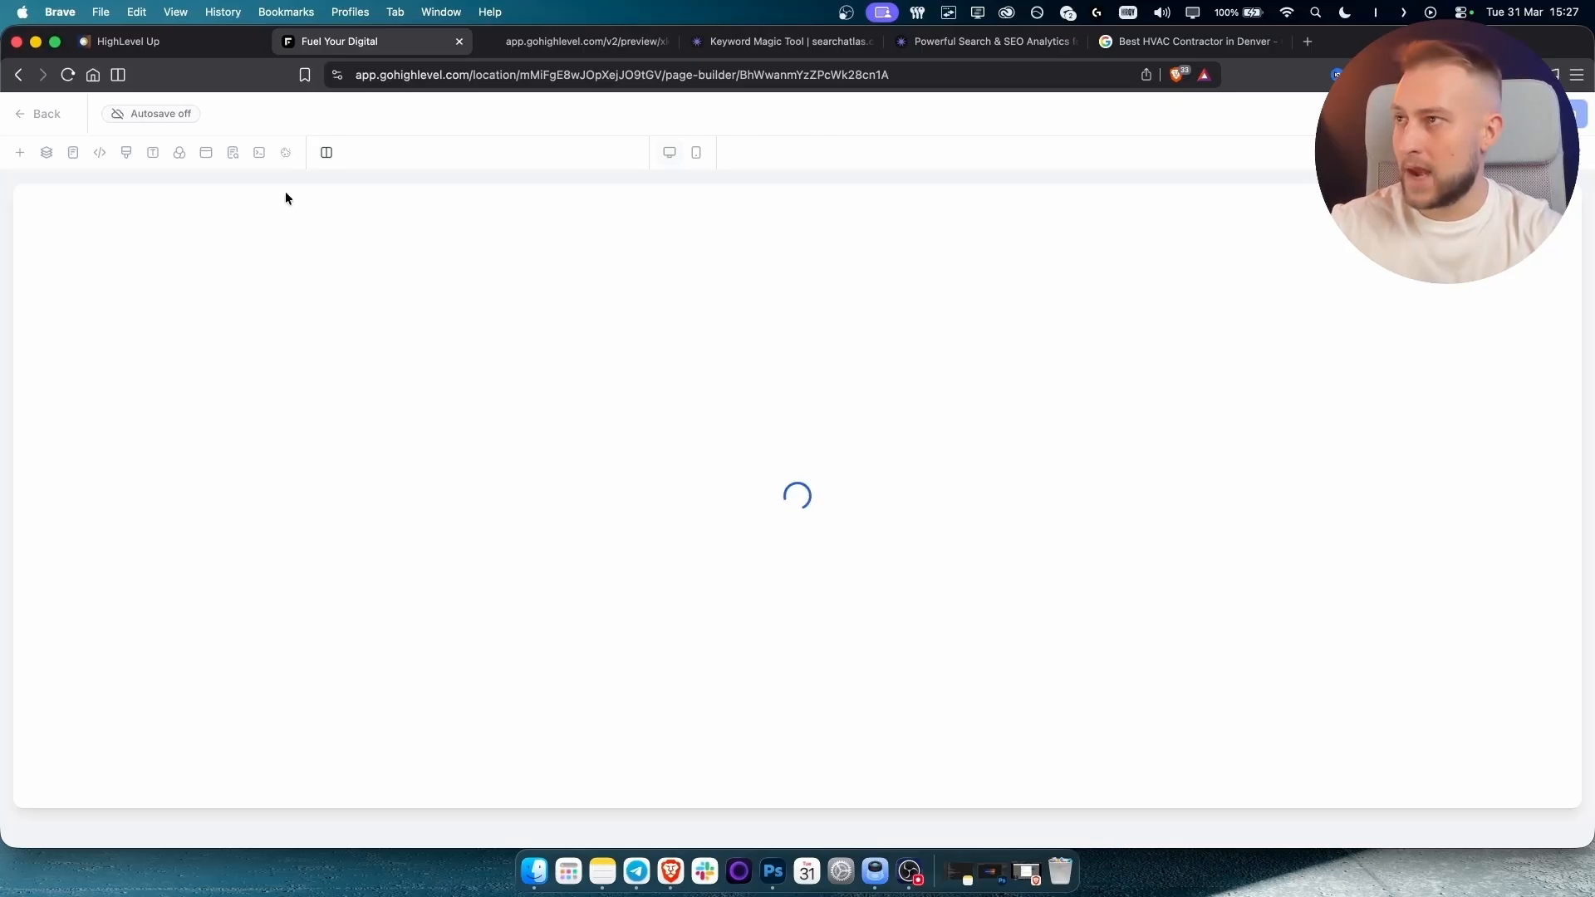
pyautogui.click(234, 158)
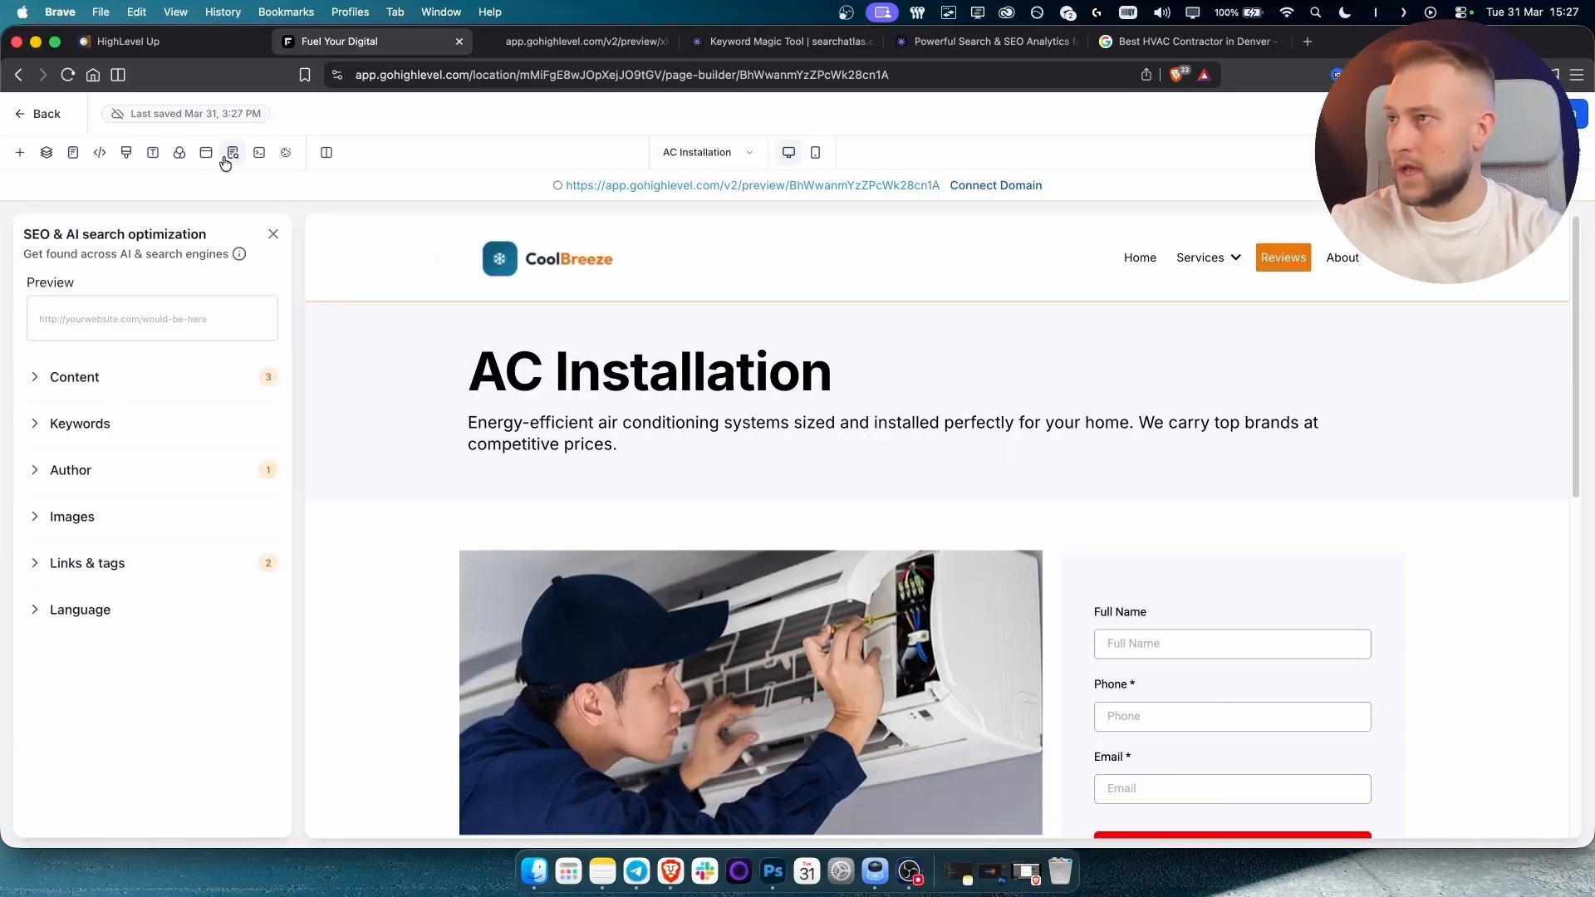
pyautogui.click(83, 382)
pyautogui.click(83, 381)
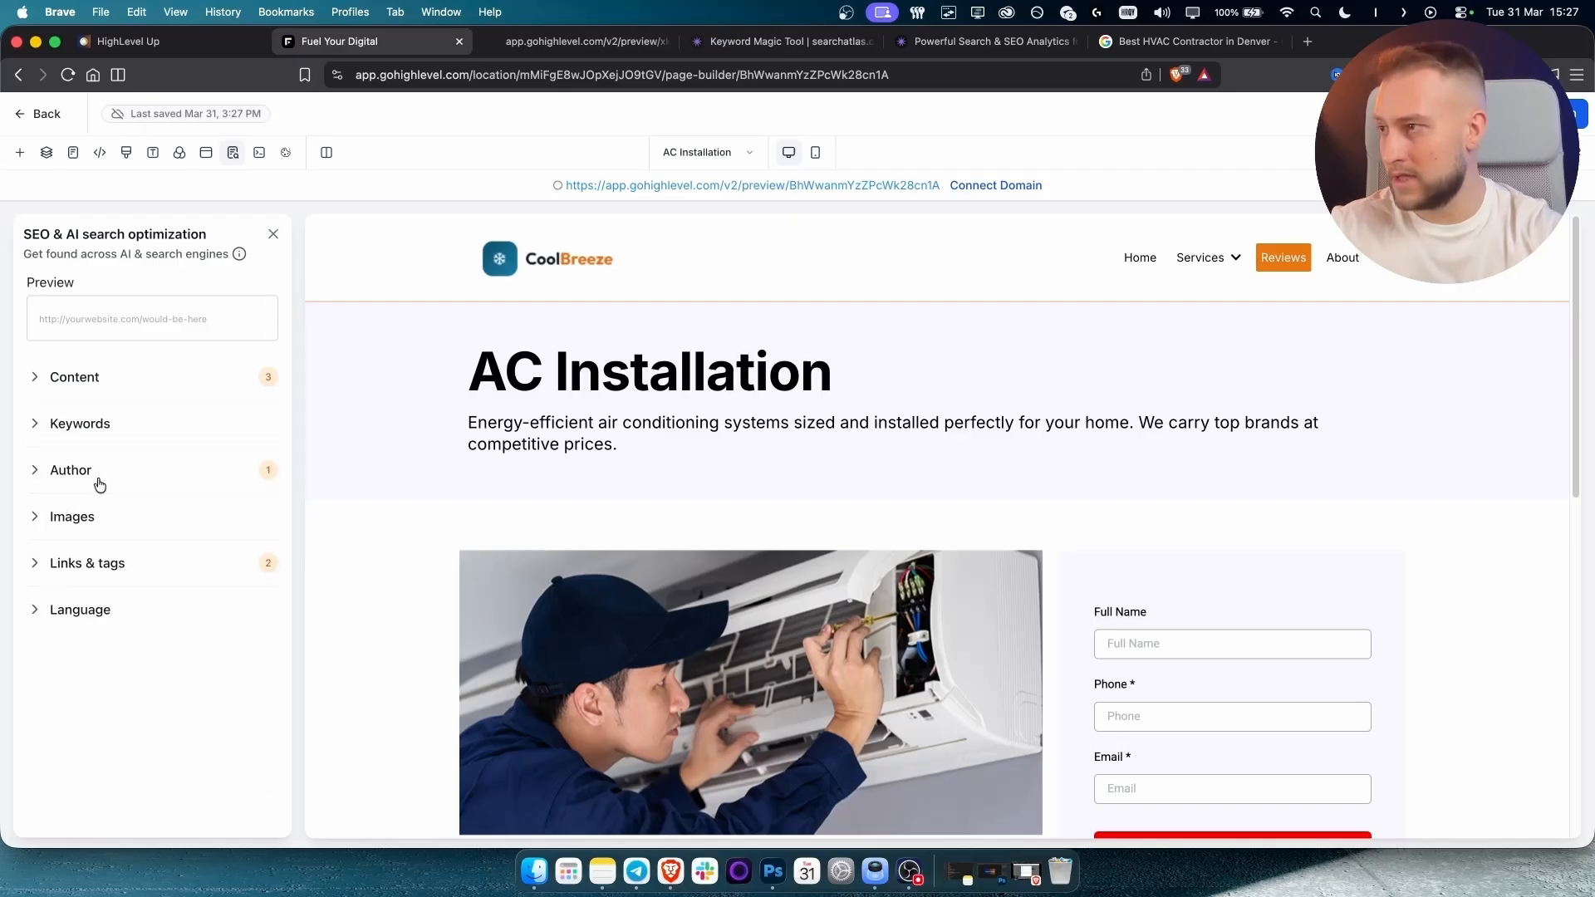
# Check the AC Installation keyword and author settings, close SEO, and go to Search Atlas pricing.
pyautogui.click(78, 423)
pyautogui.click(78, 425)
pyautogui.click(78, 470)
pyautogui.click(77, 470)
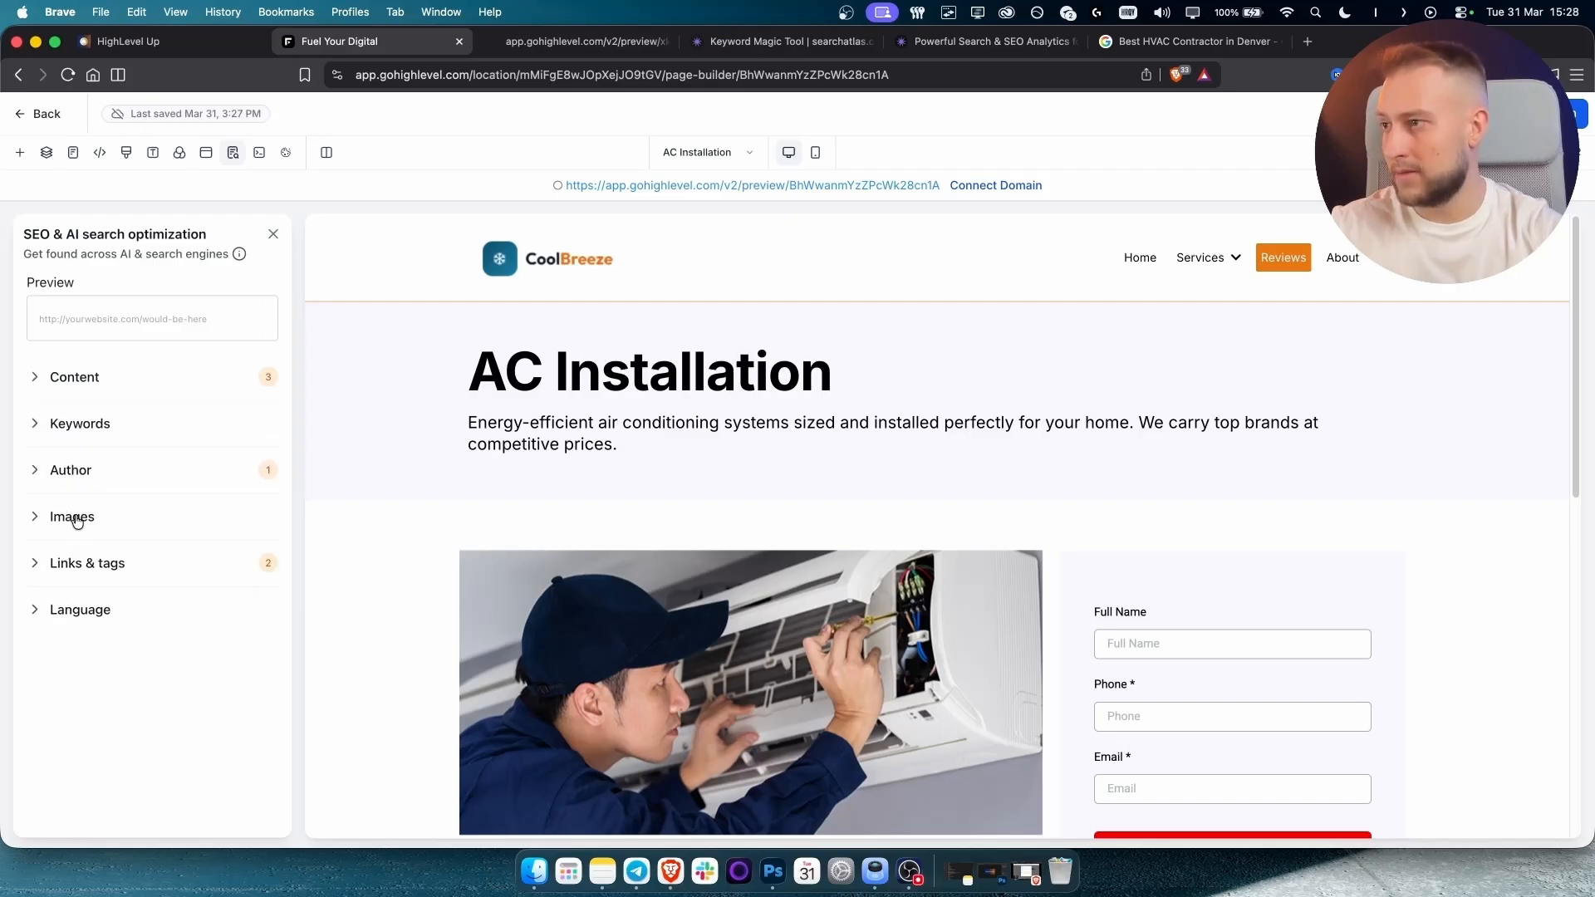
pyautogui.click(546, 432)
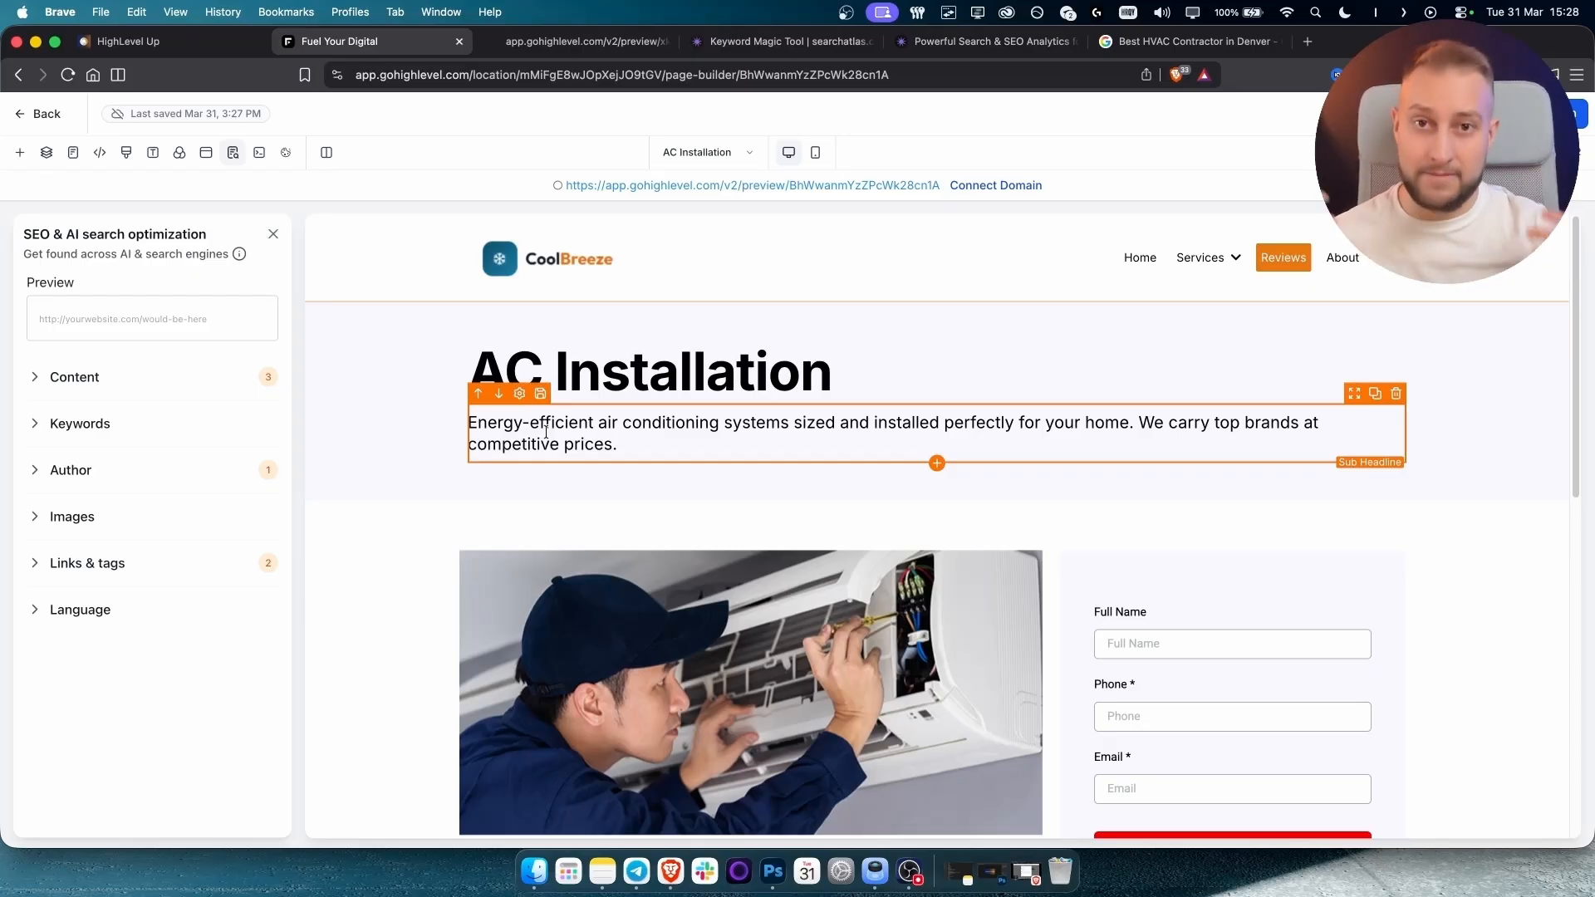
pyautogui.click(268, 237)
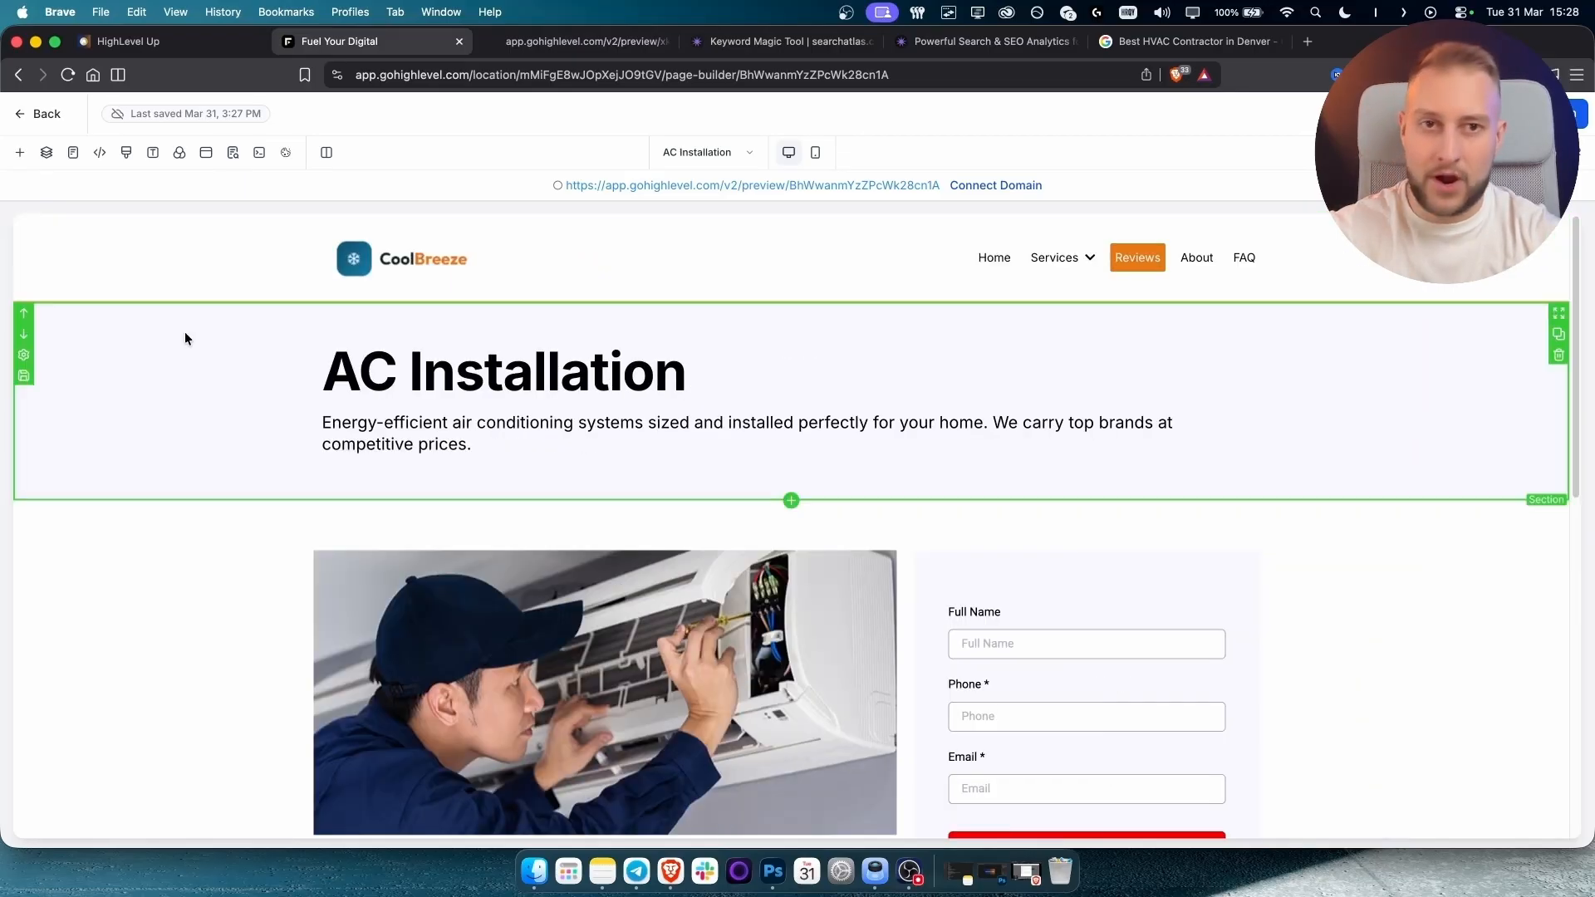
pyautogui.click(978, 45)
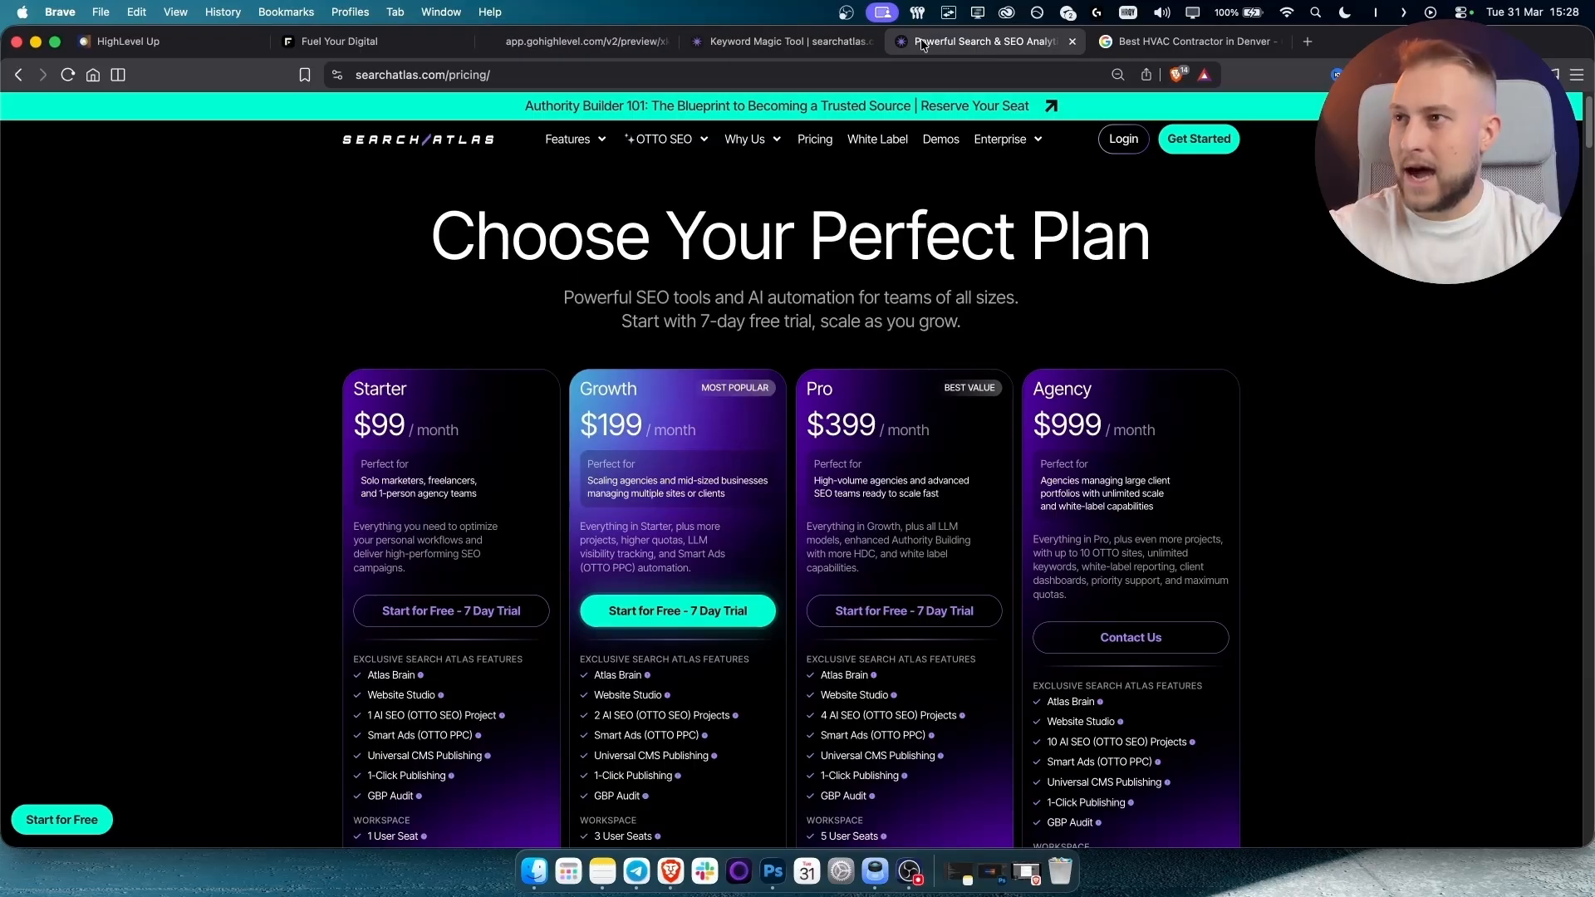
# Check the ac installation keyword results and OTTO SEO Automation status, then return to the builder.
pyautogui.click(770, 38)
pyautogui.scroll(10, 683, 611)
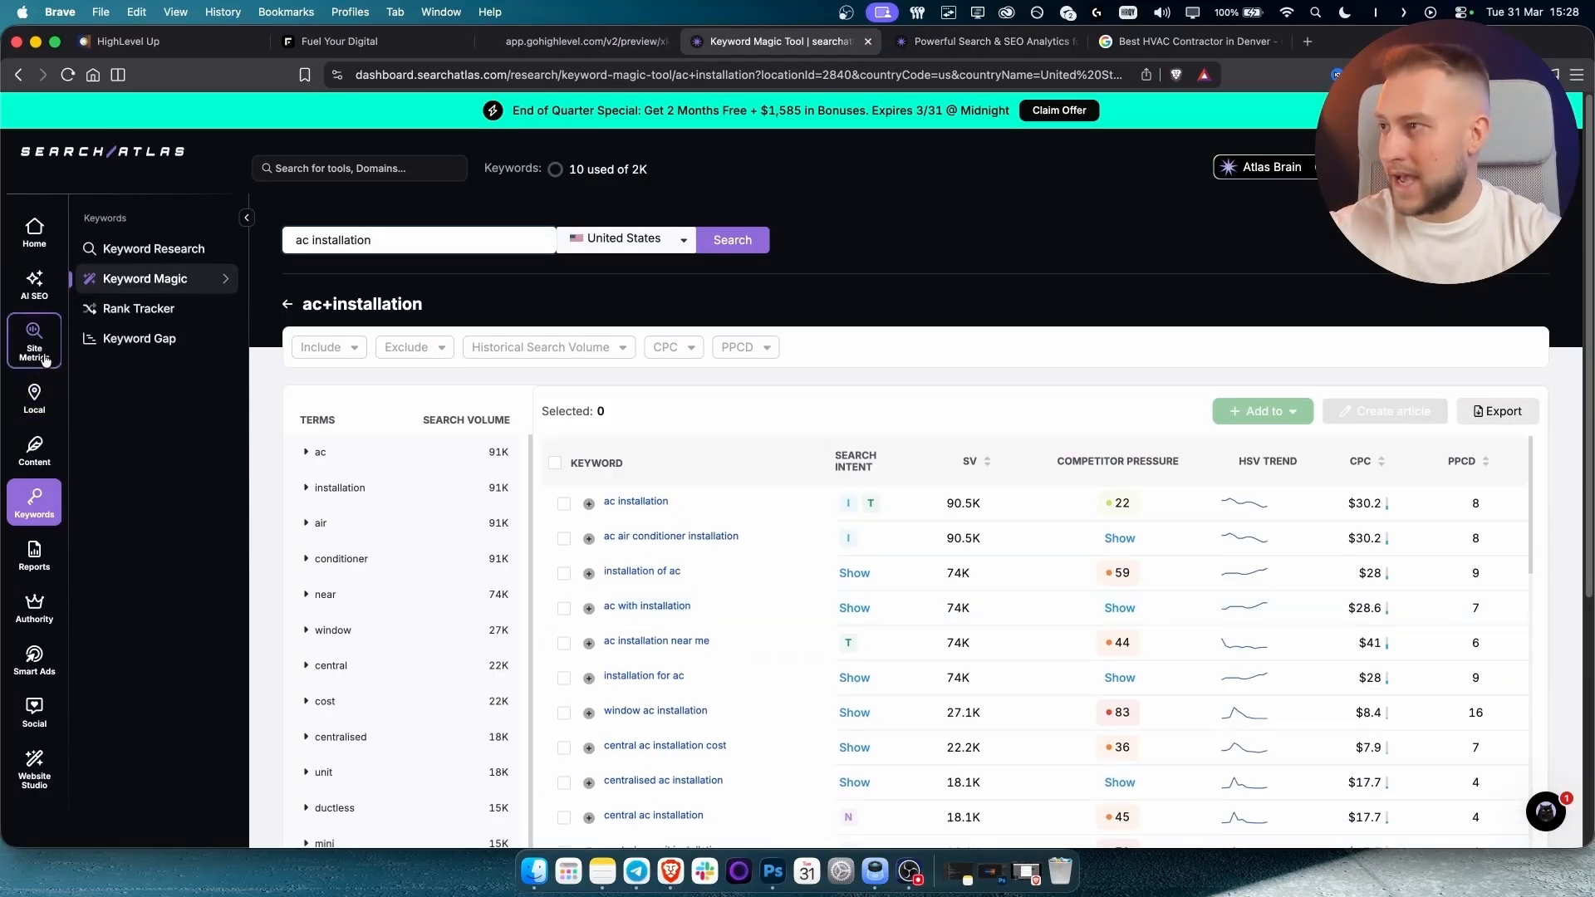
pyautogui.click(28, 281)
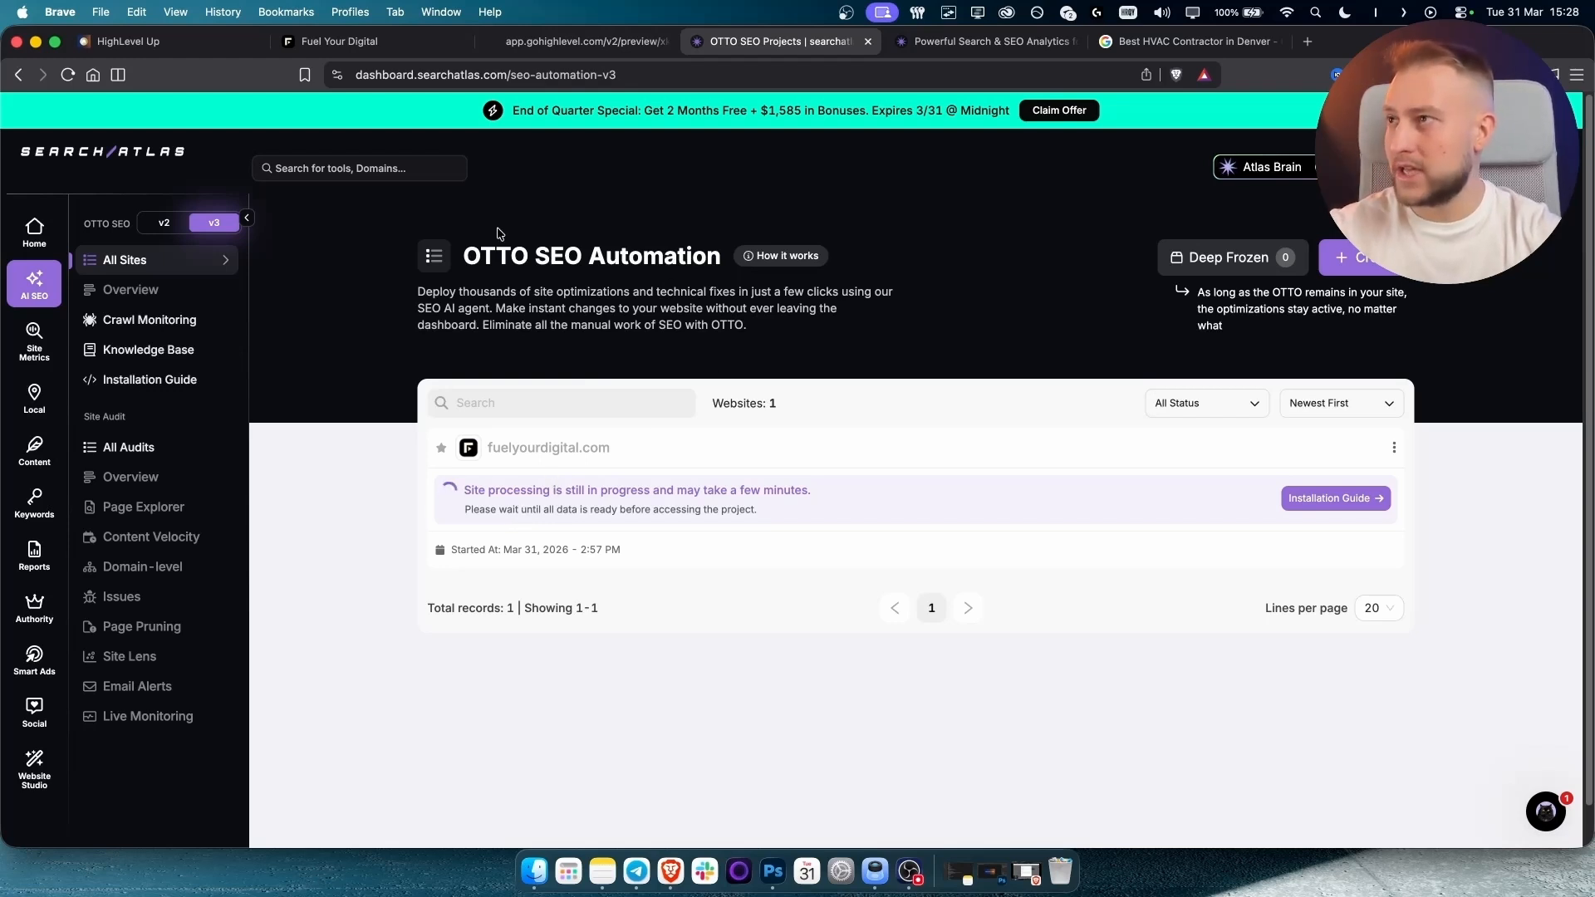
pyautogui.click(357, 43)
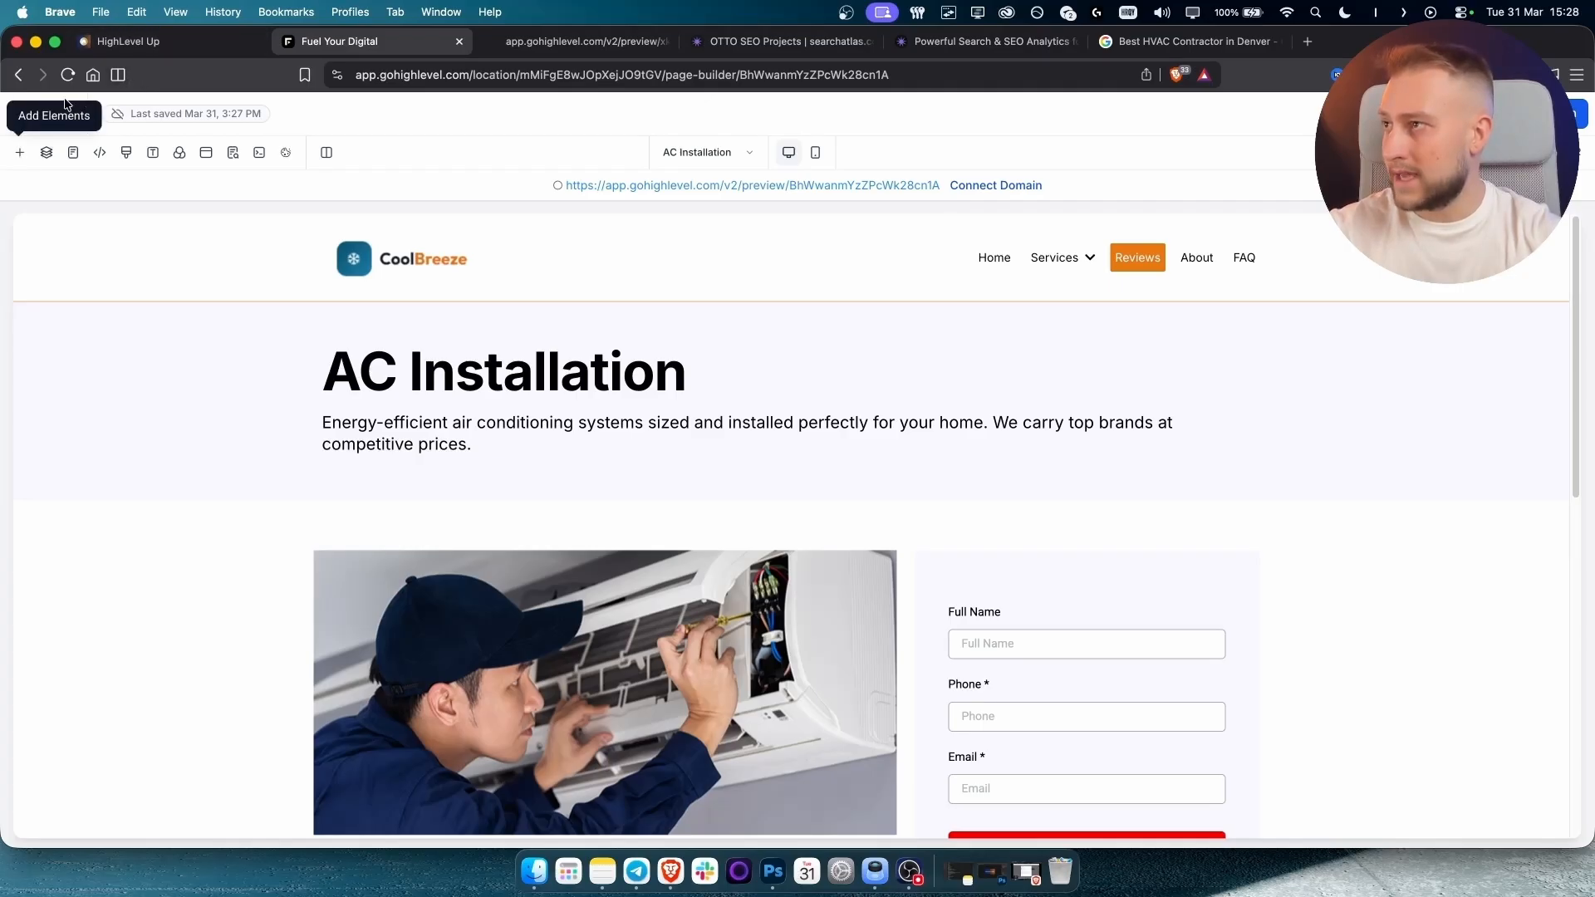
# Navigate into the HVAC sub-account and open the HVAC funnel's settings.
pyautogui.click(36, 117)
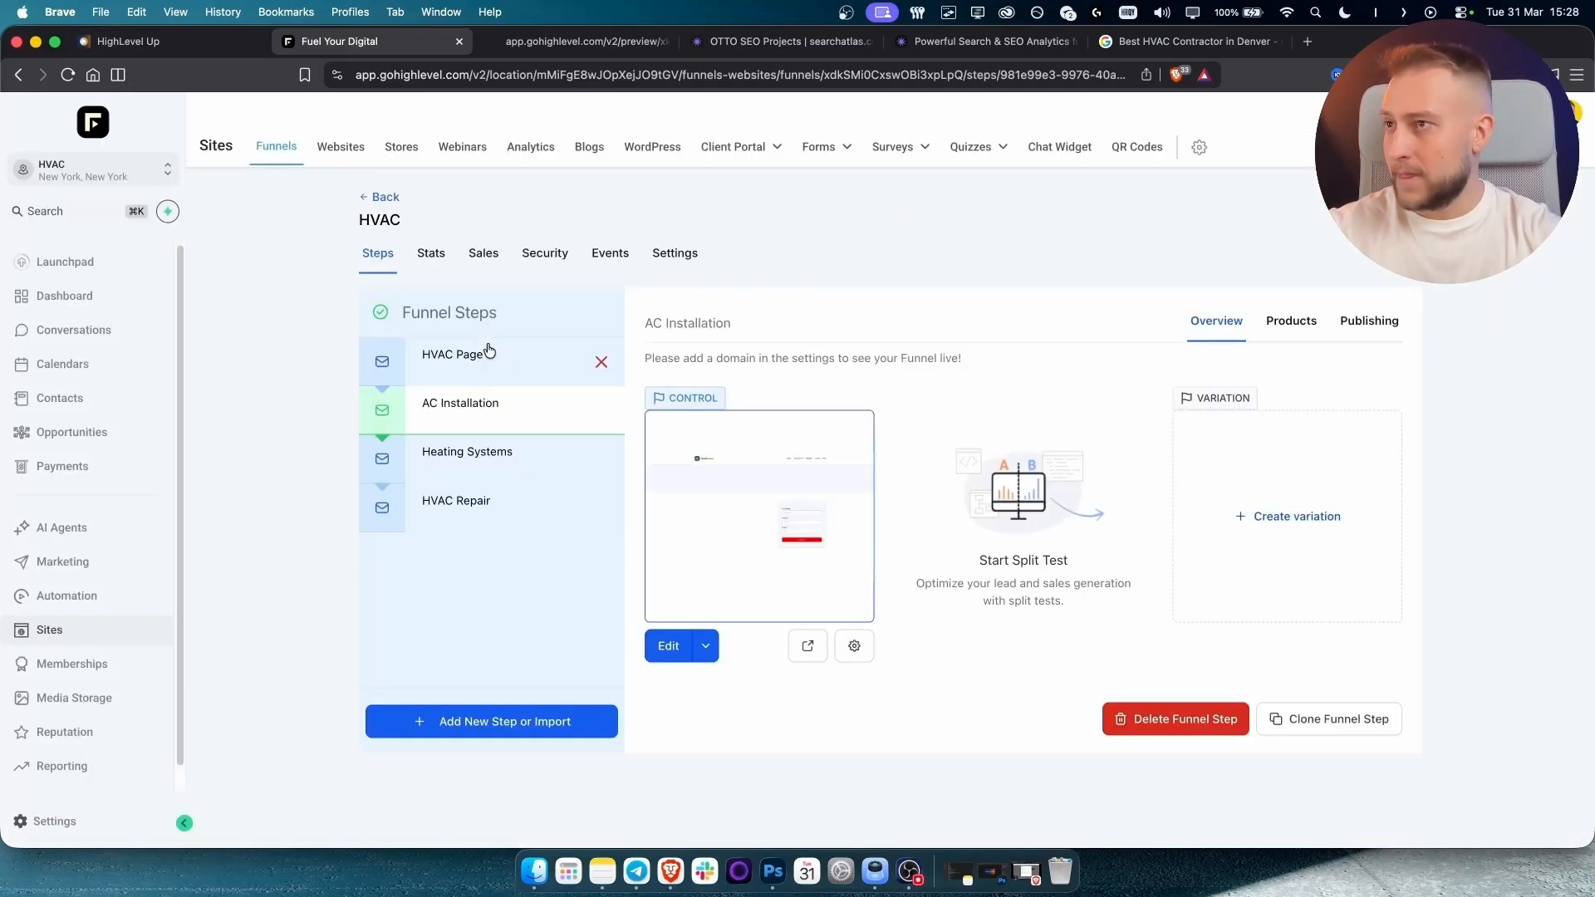
pyautogui.click(678, 251)
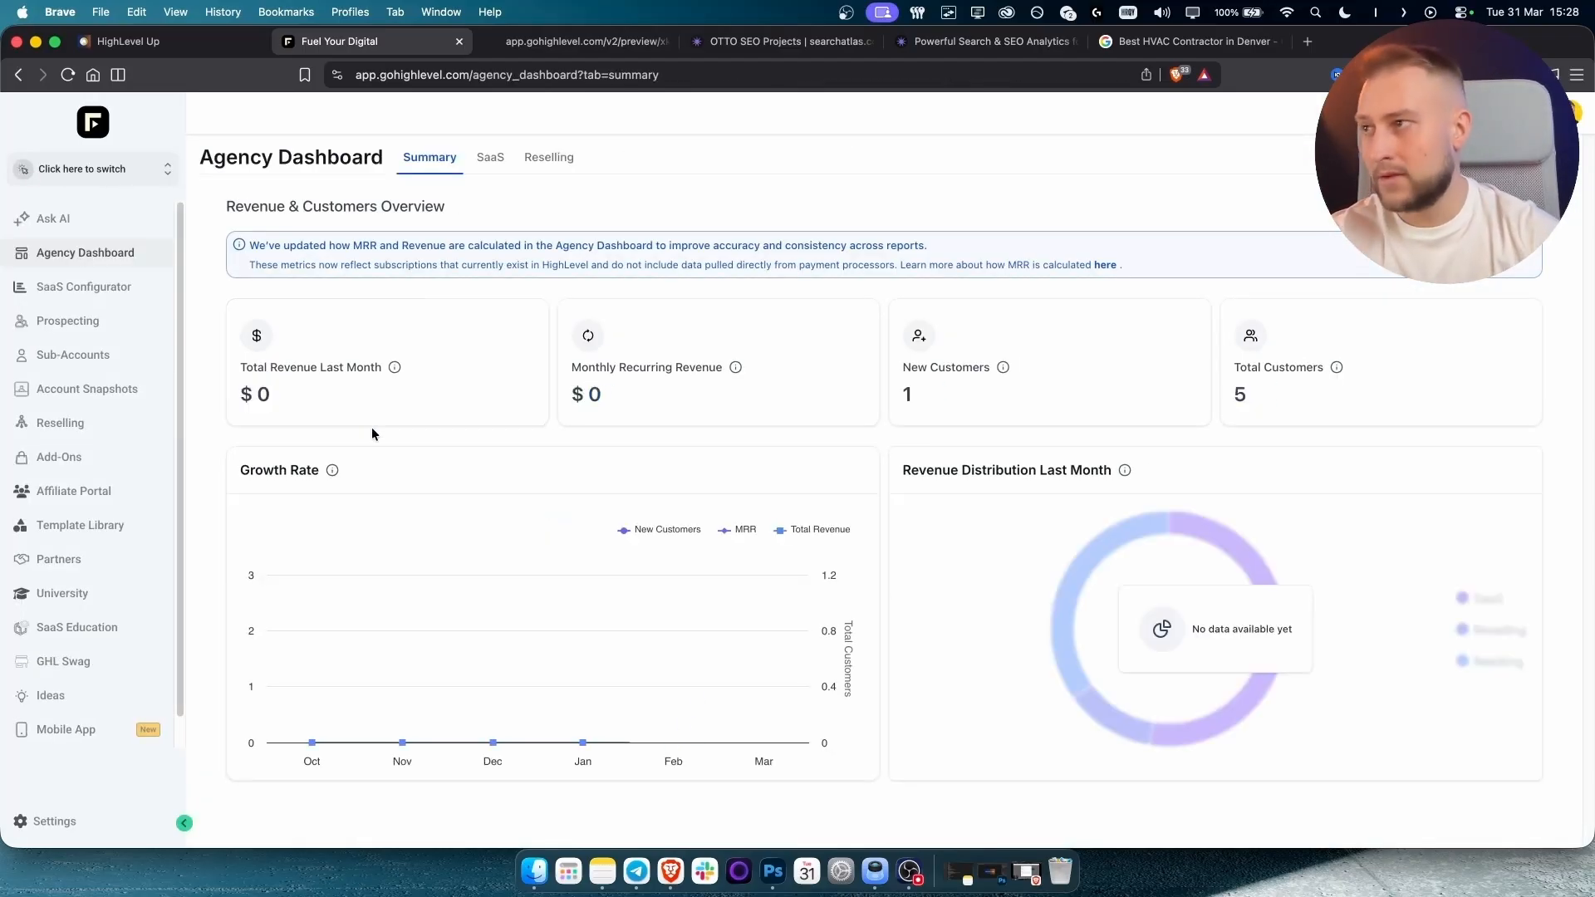
pyautogui.click(122, 178)
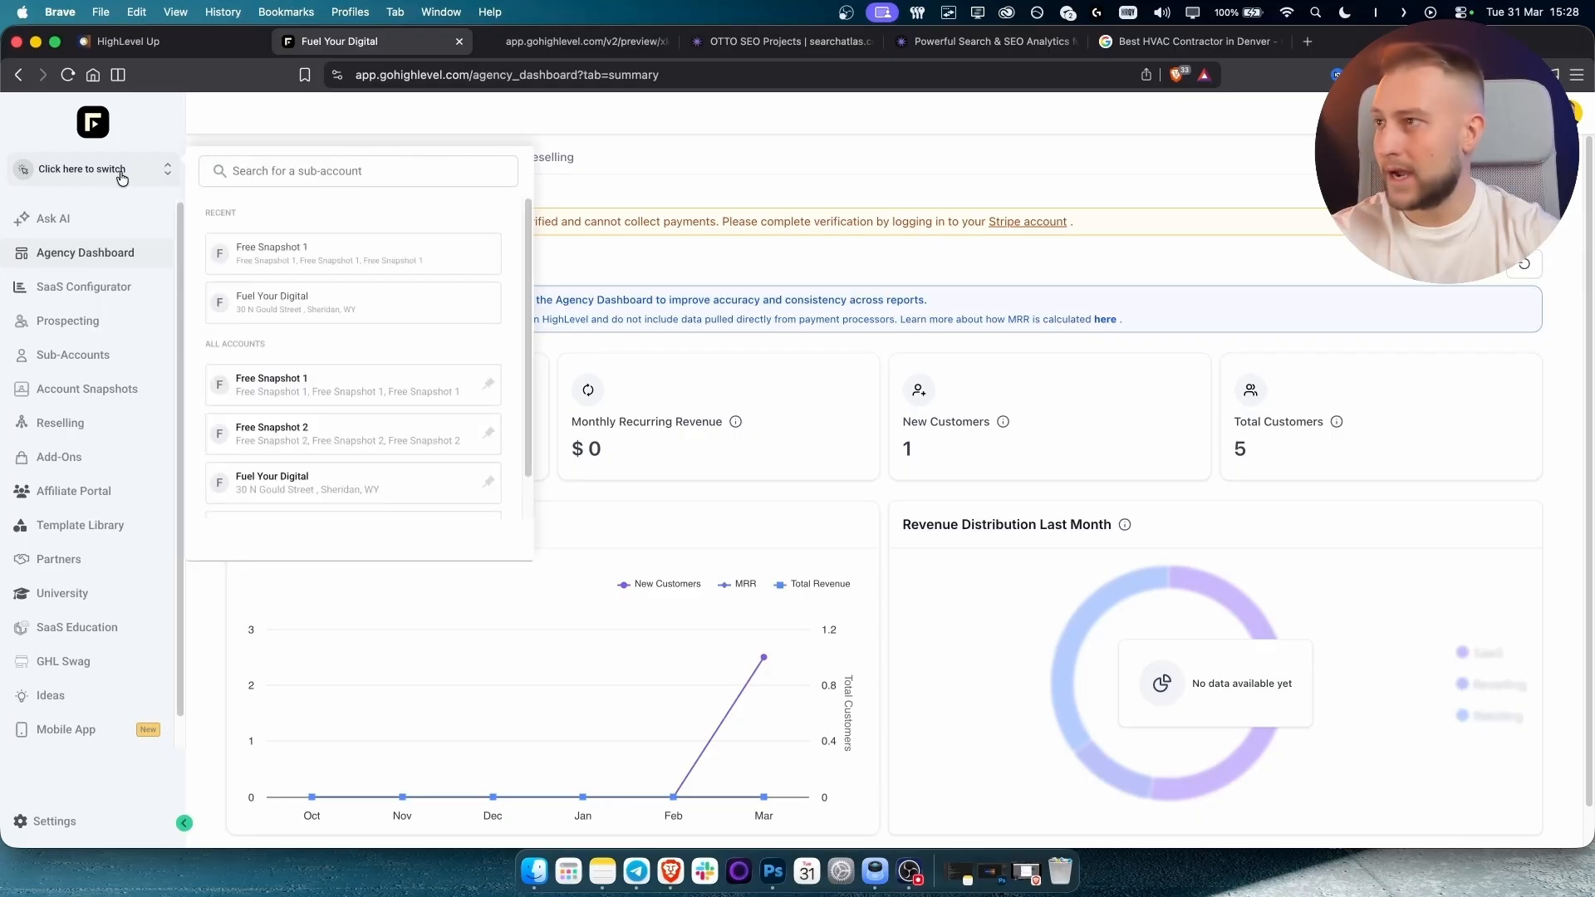
pyautogui.scroll(-1, 306, 427)
pyautogui.click(546, 438)
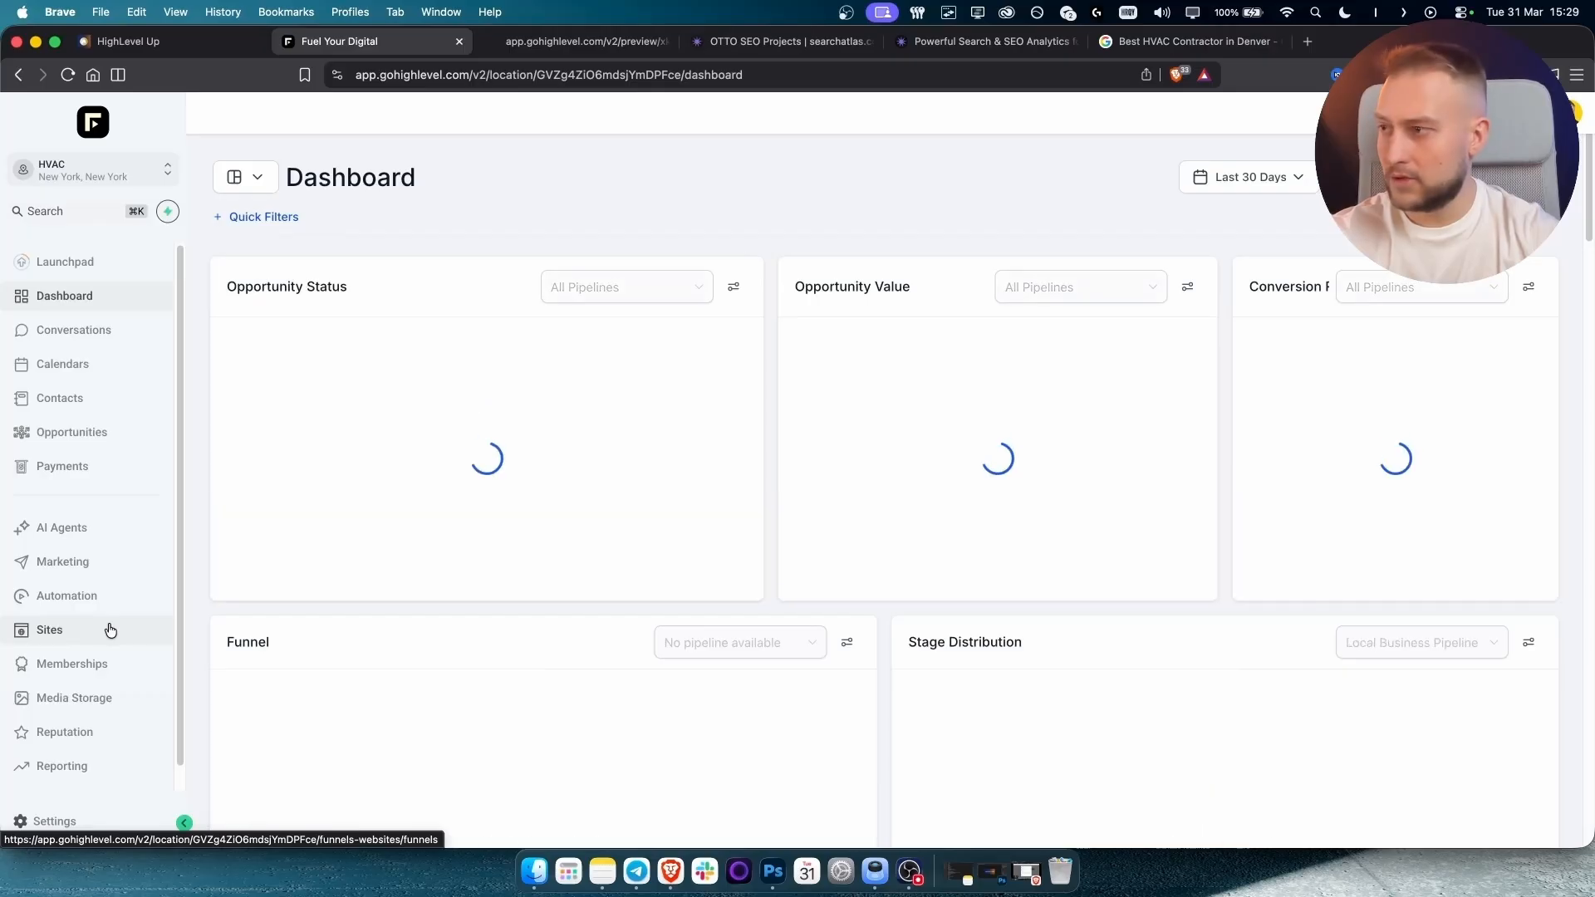
pyautogui.click(111, 630)
pyautogui.click(395, 404)
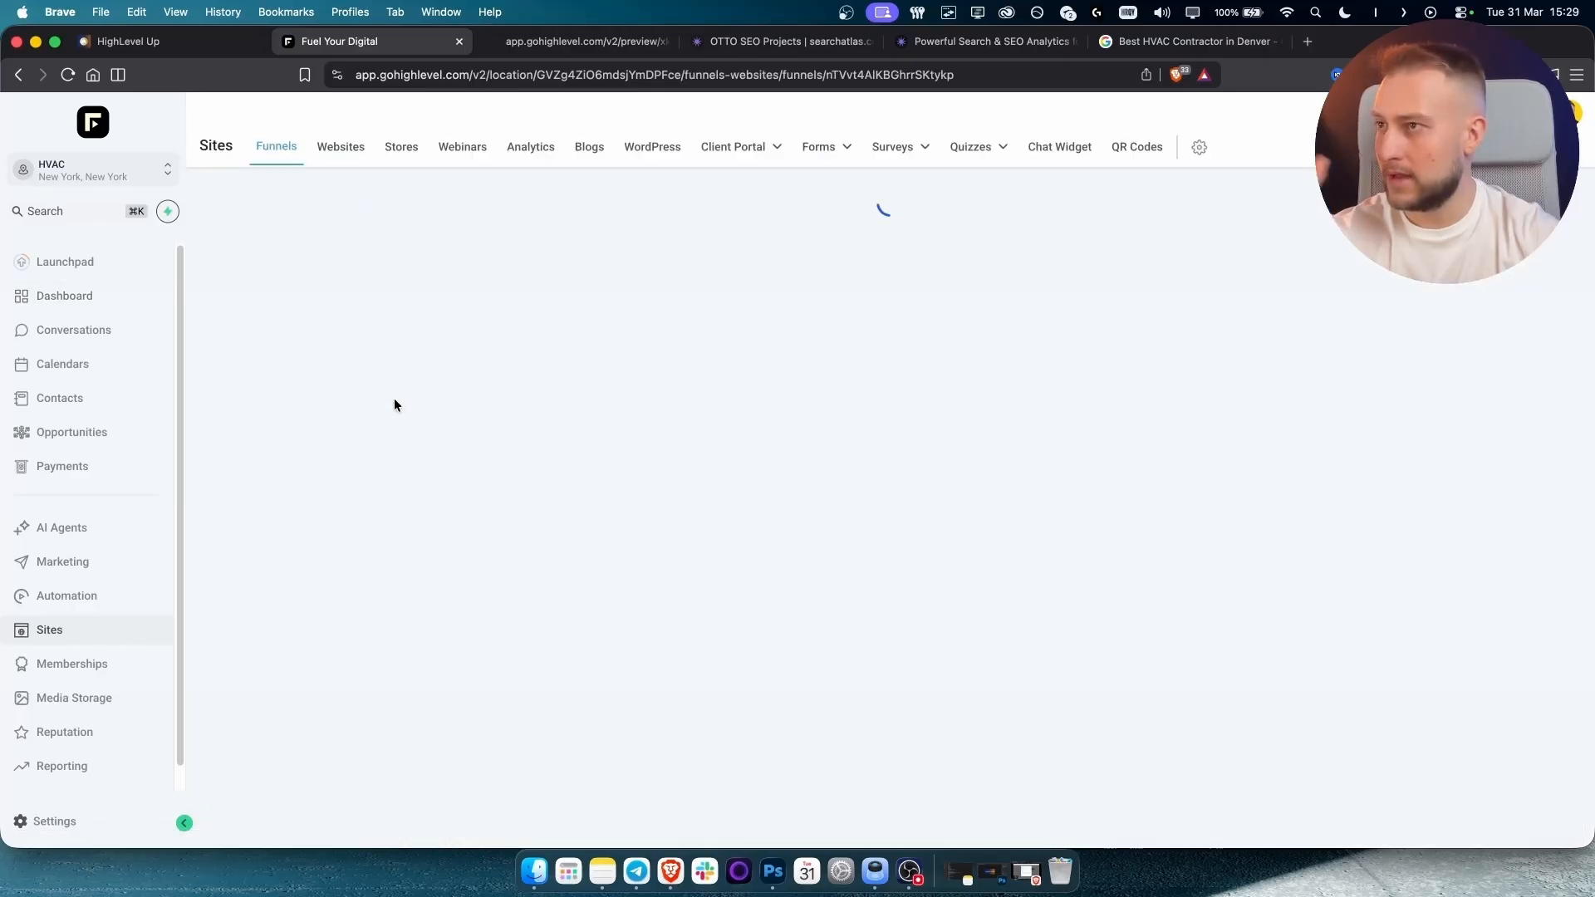
pyautogui.click(690, 253)
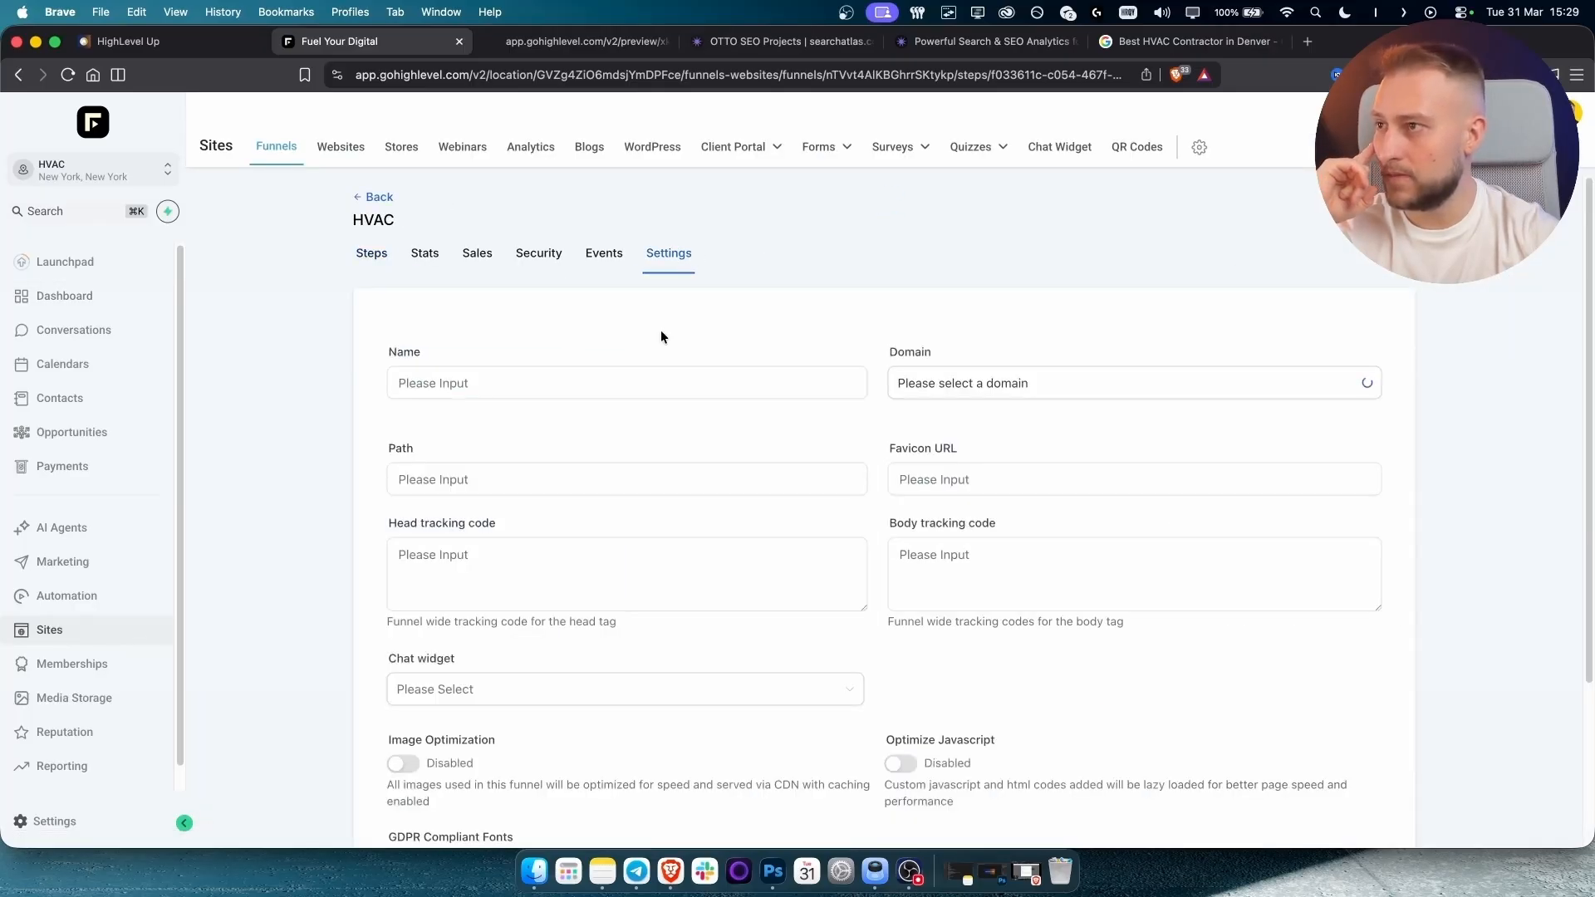
# Check the funnel's Domain options, leave it unassigned, and go to Connect Domain.
pyautogui.scroll(-1, 656, 422)
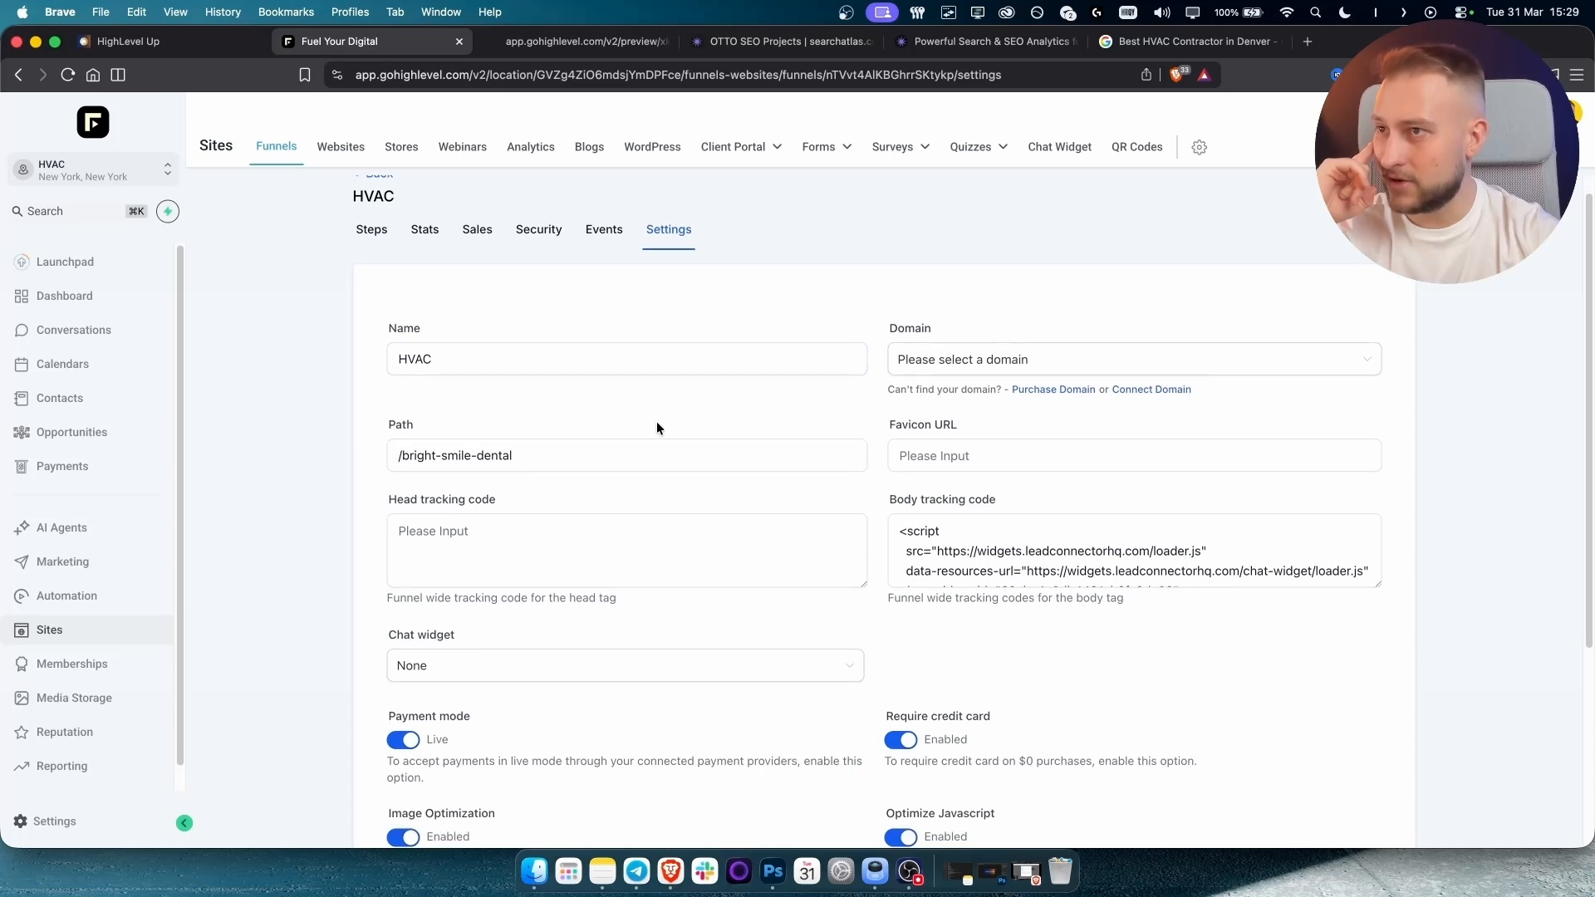
pyautogui.scroll(-1, 656, 422)
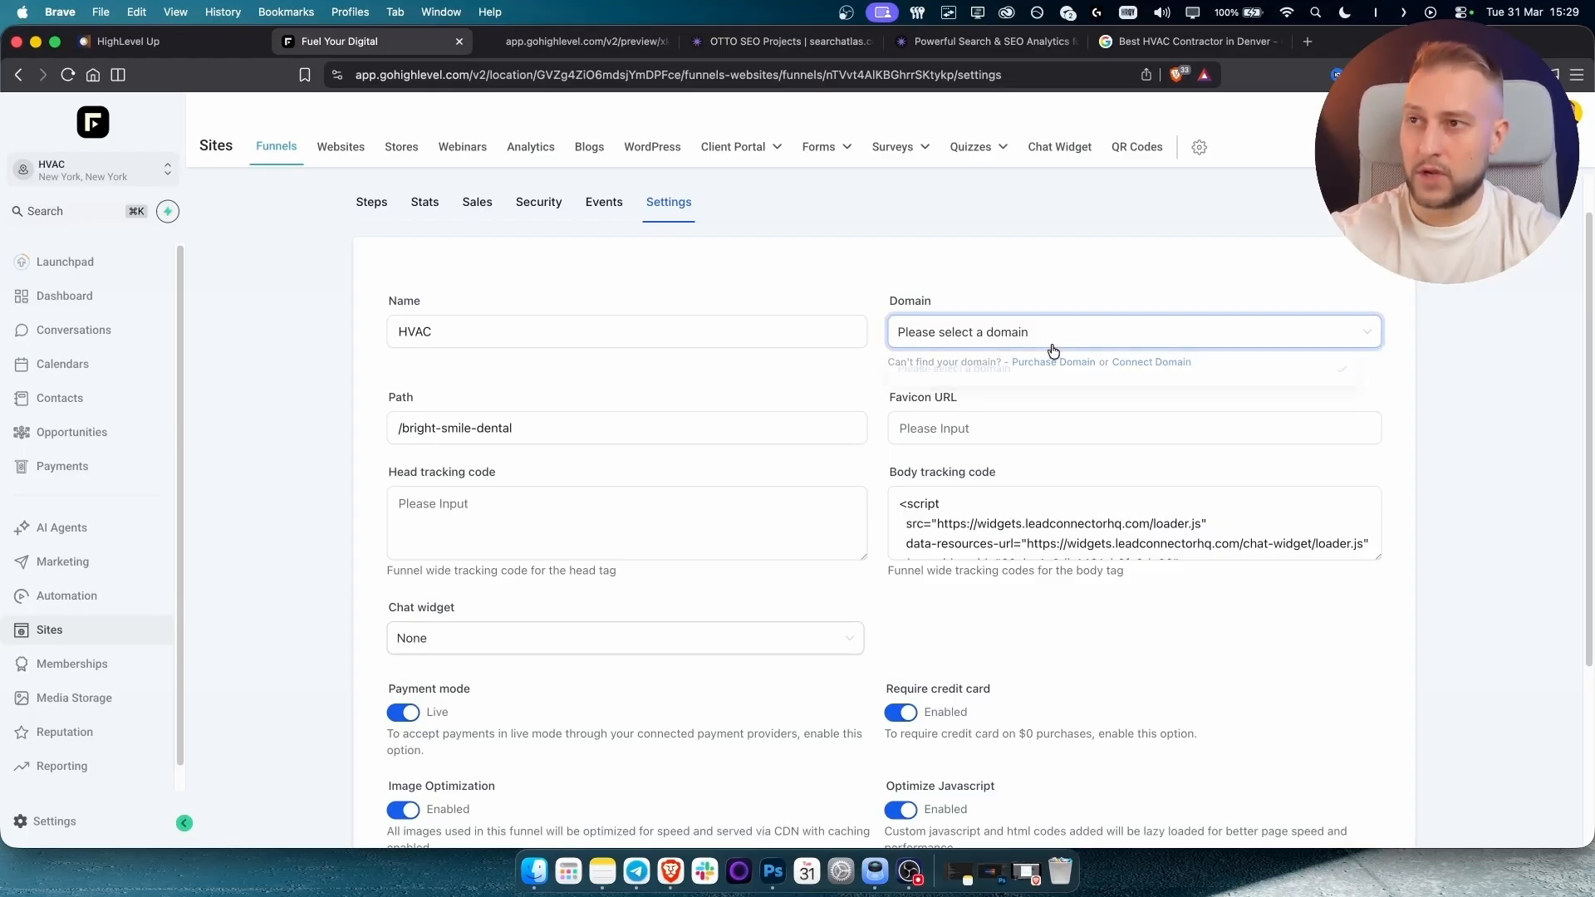
pyautogui.click(1049, 340)
pyautogui.click(1016, 328)
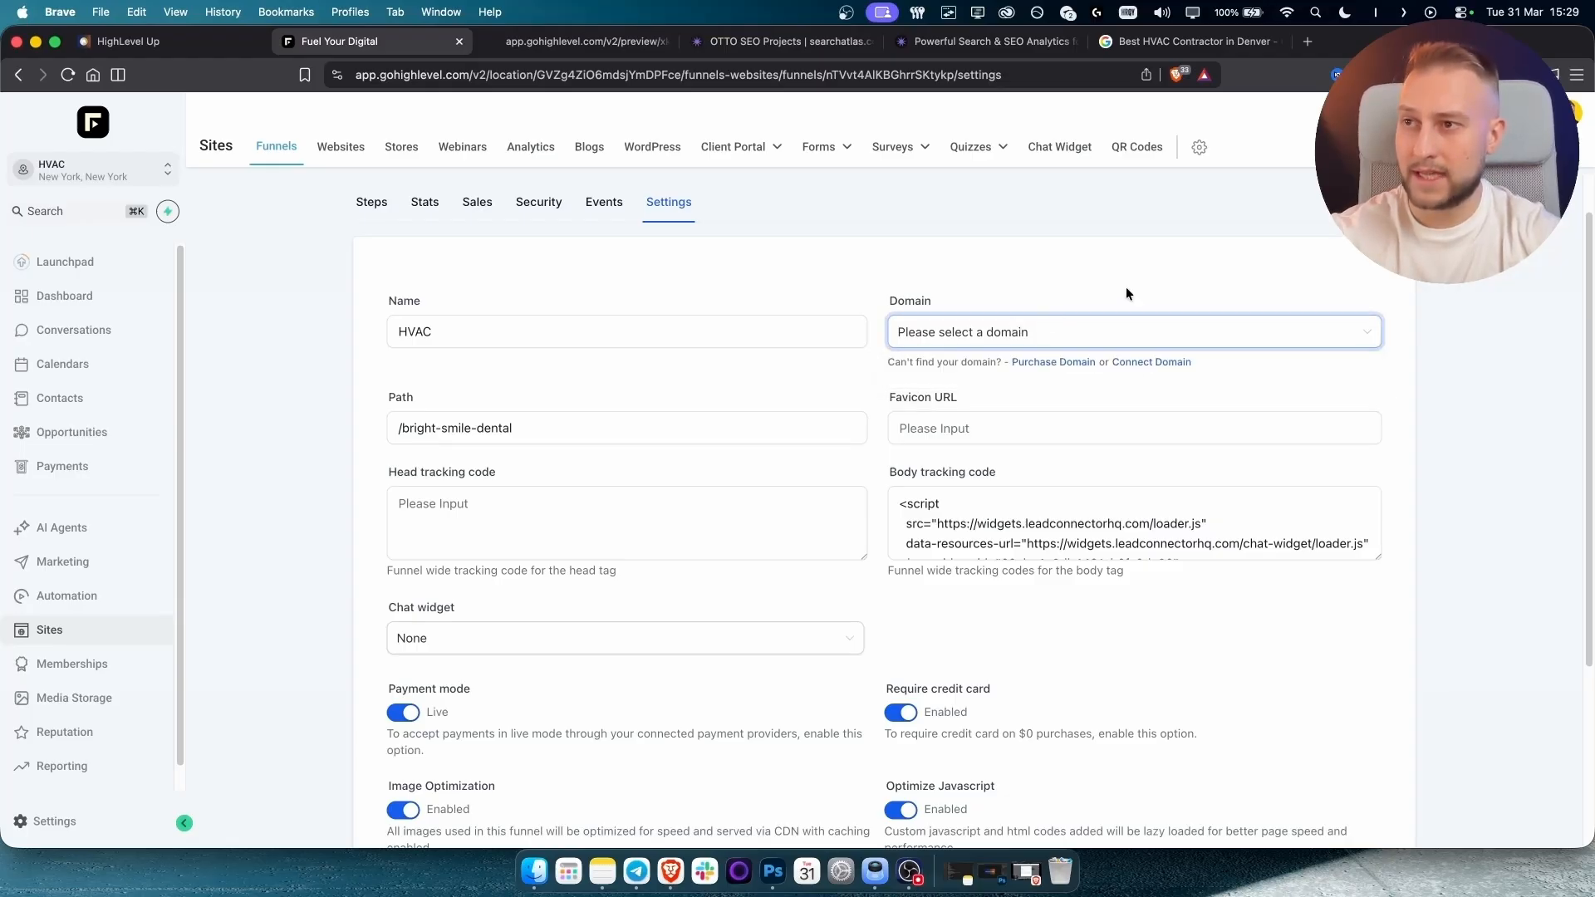
pyautogui.click(1159, 363)
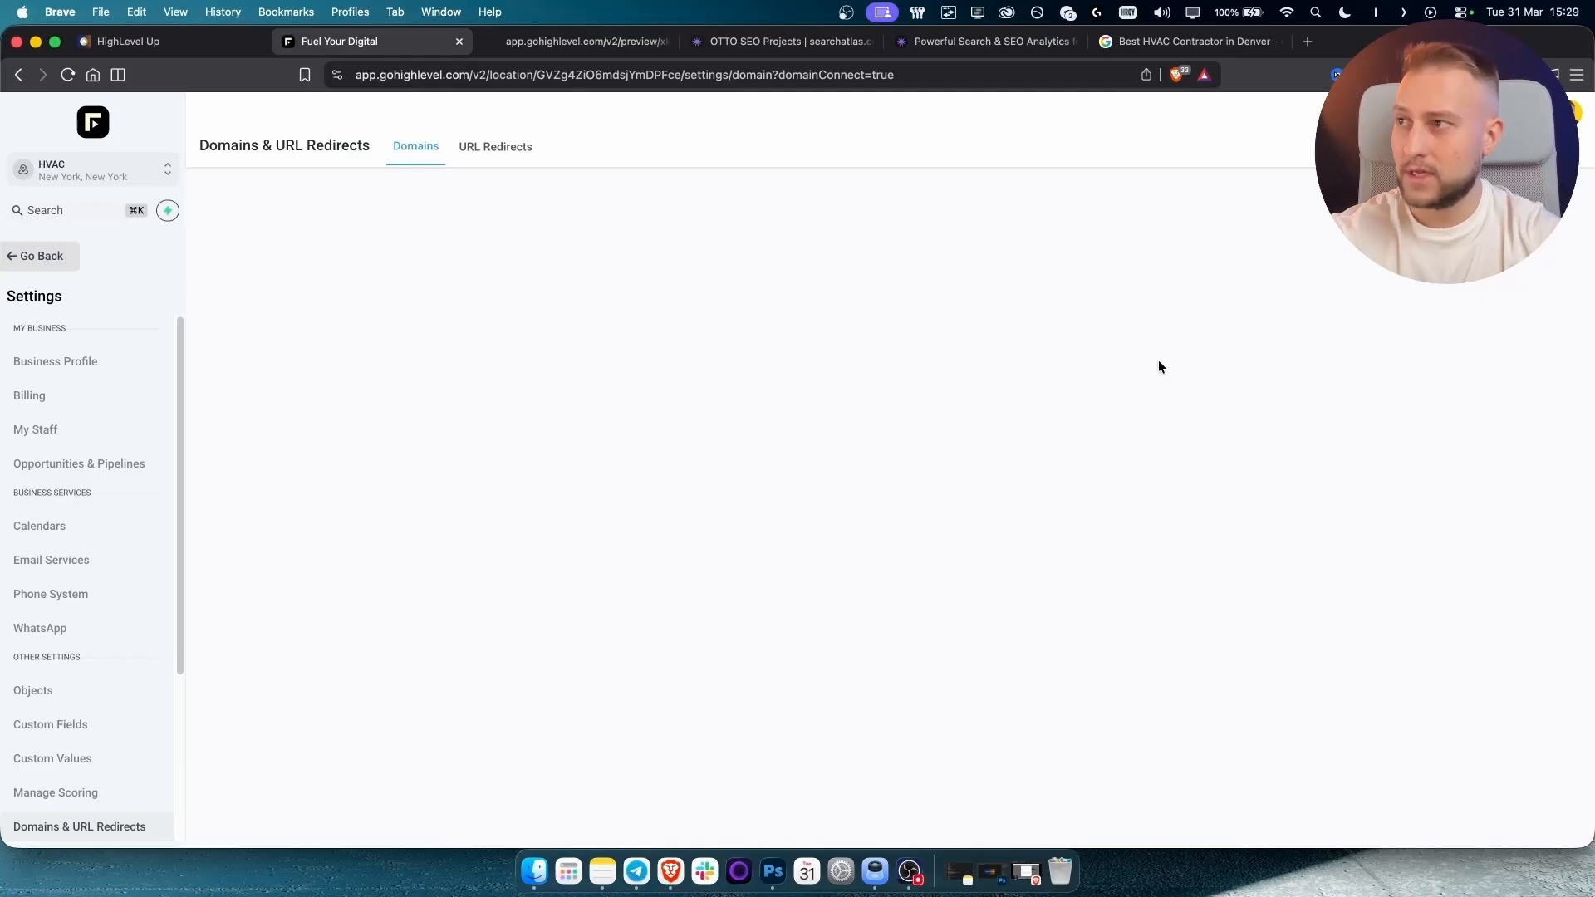
# Connect fuelyourdigital.com with the www redirect, view its A and CNAME records, and return to Domains.
pyautogui.click(783, 326)
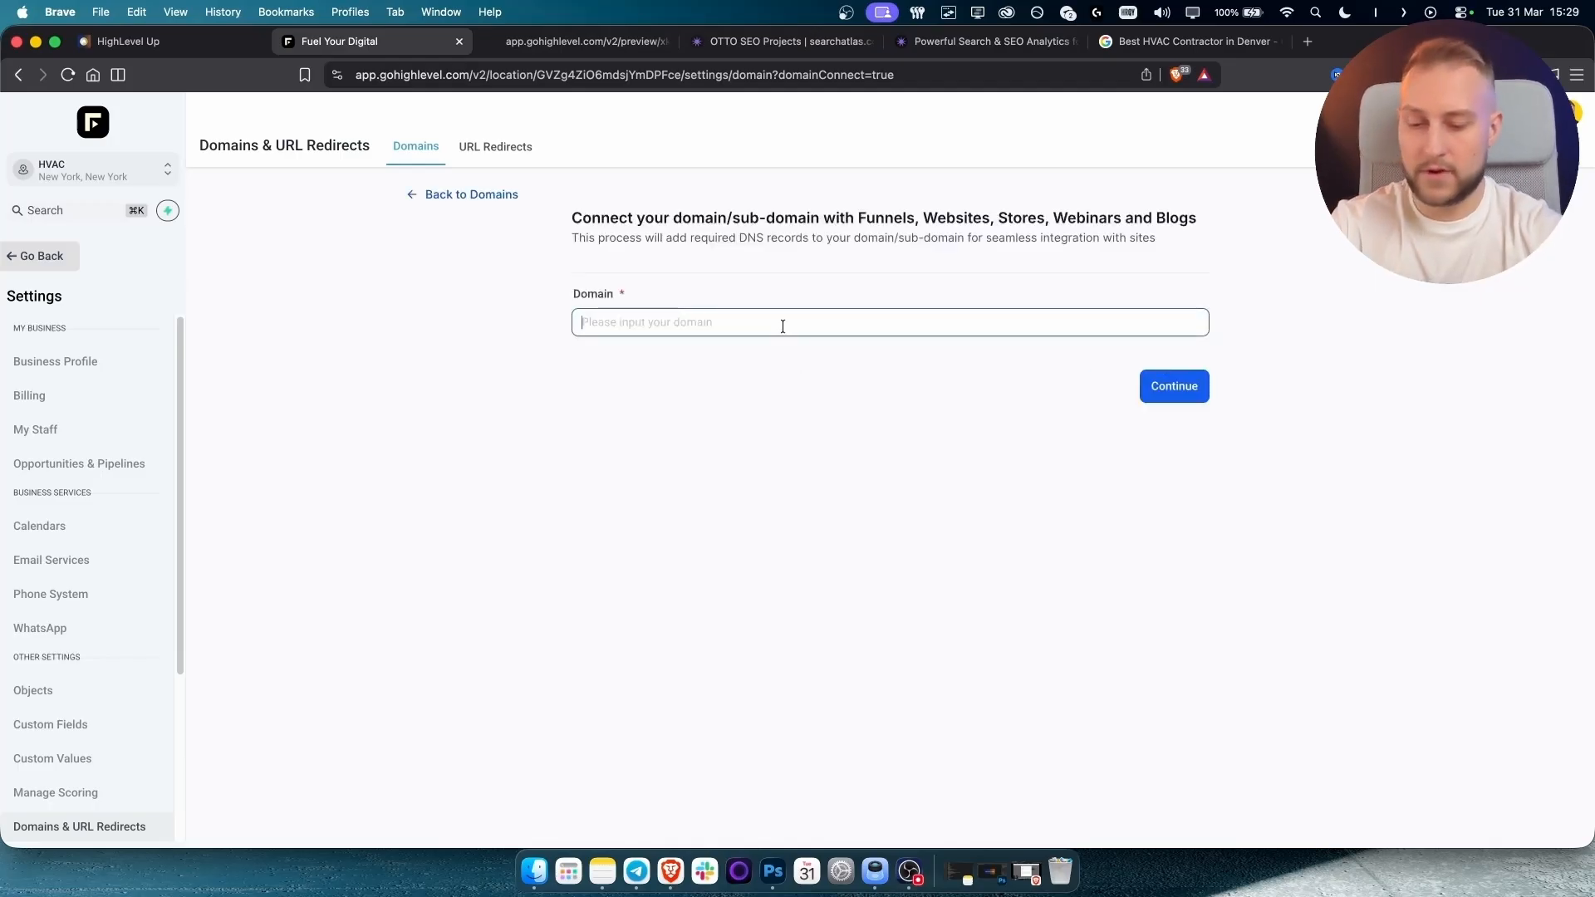
pyautogui.write('fuelyourdig')
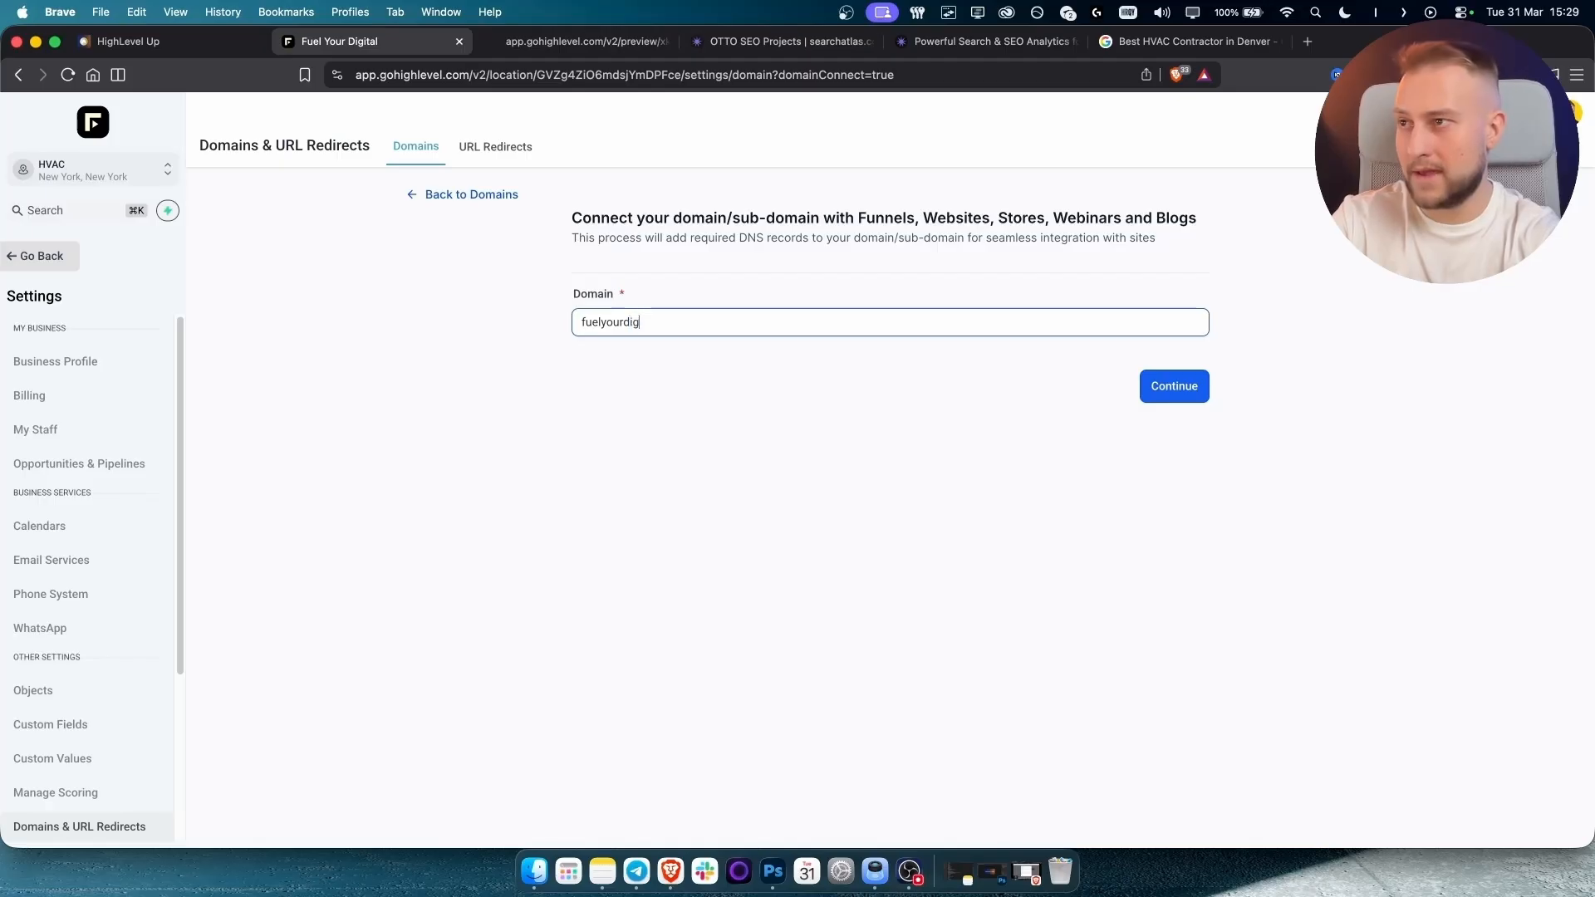
pyautogui.write('ital.com')
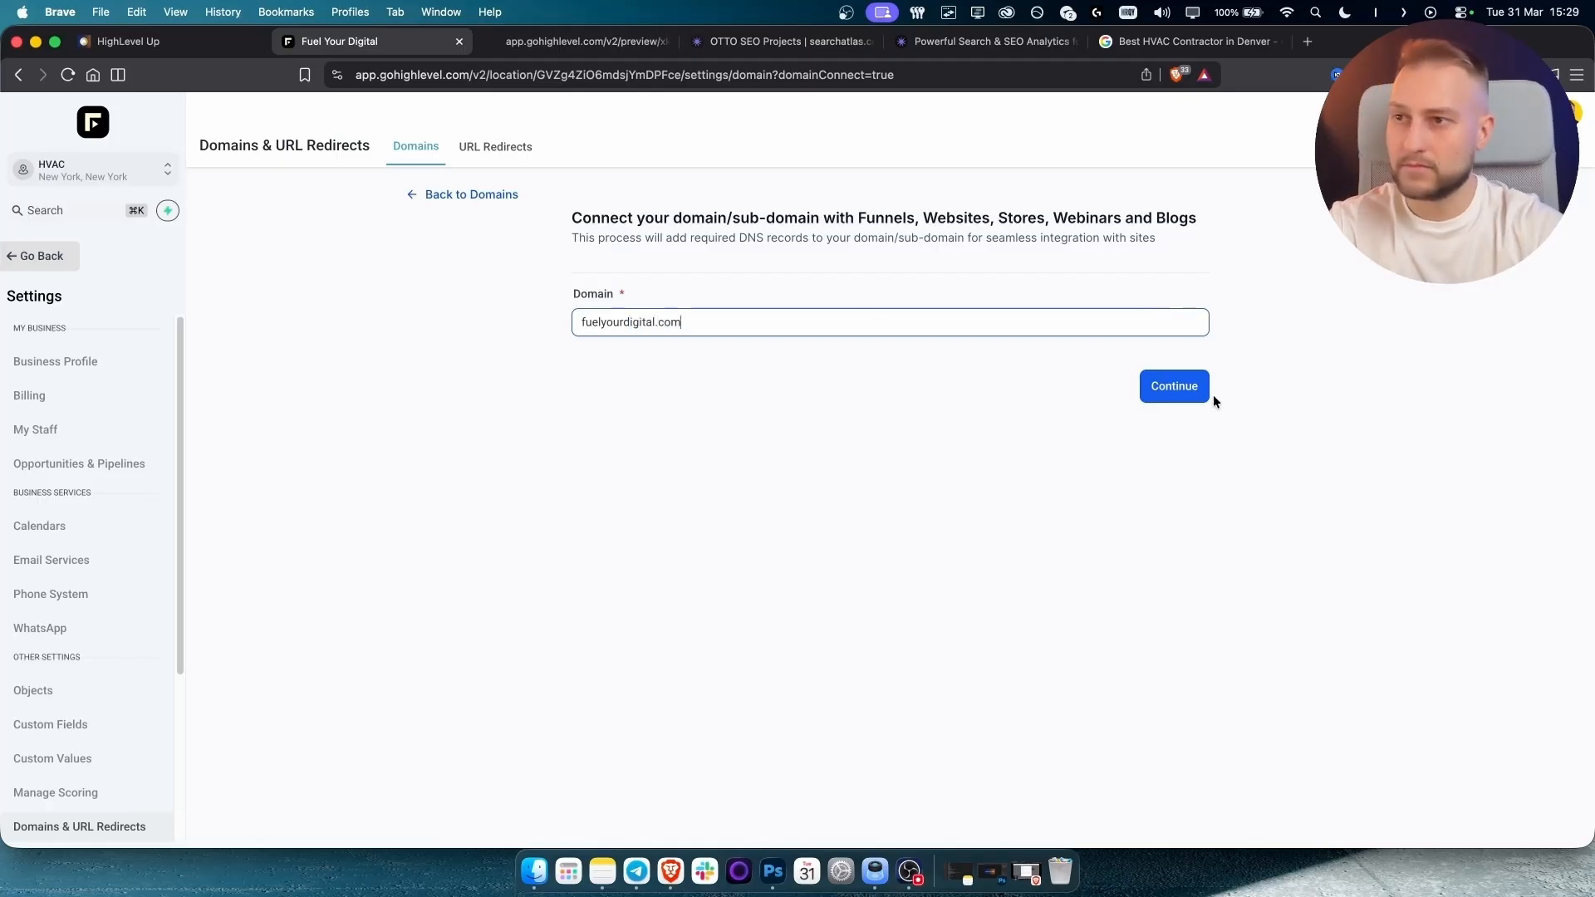
pyautogui.click(1188, 391)
pyautogui.click(584, 513)
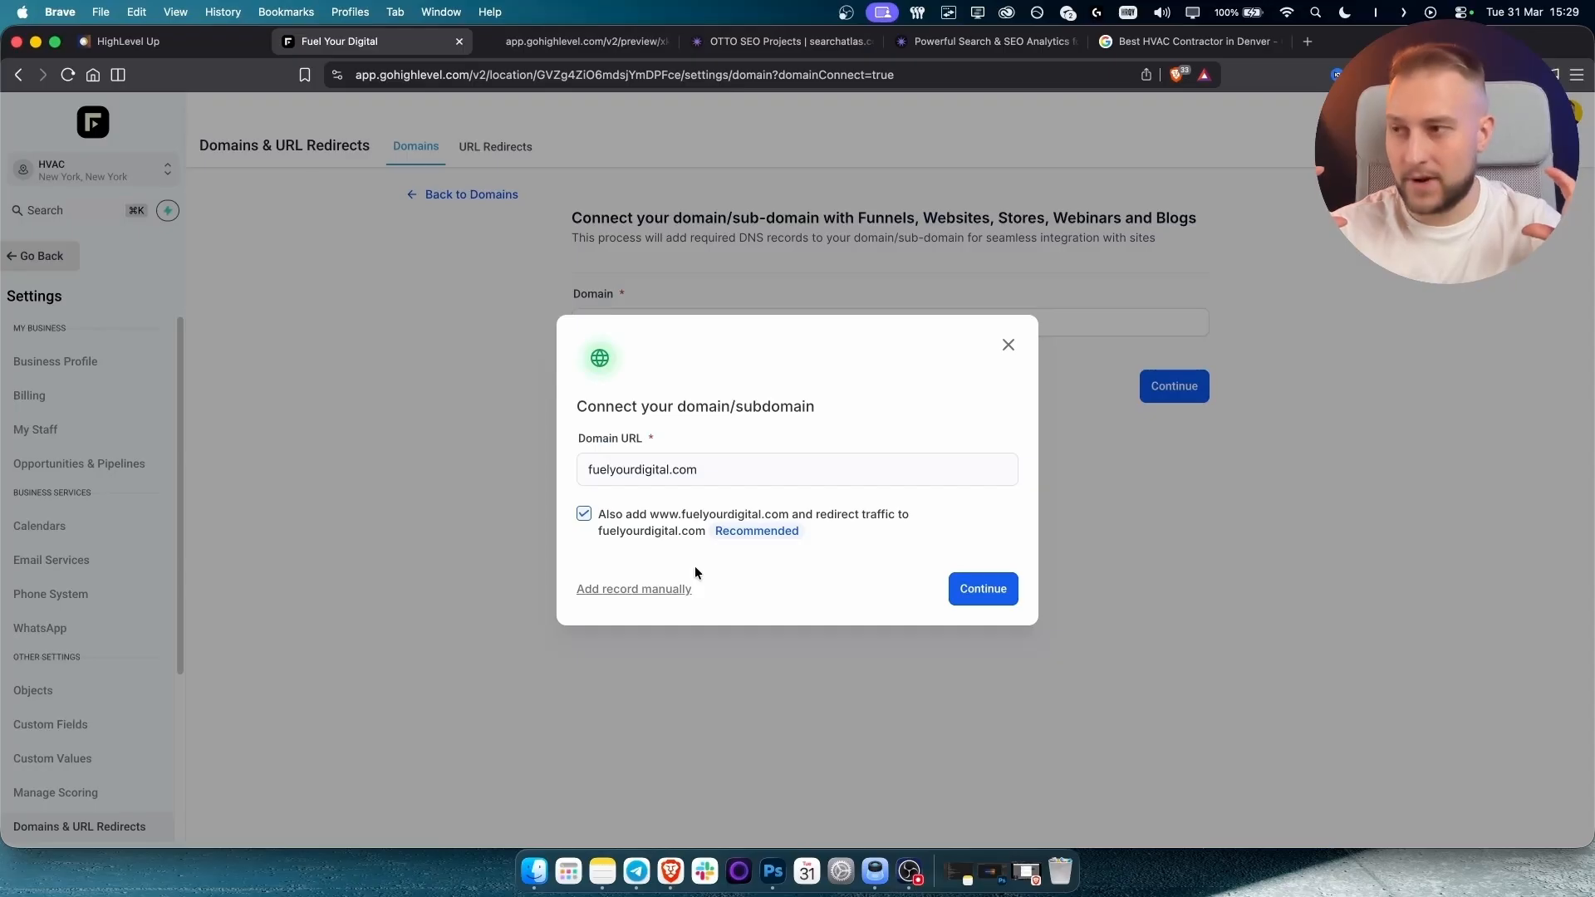
pyautogui.click(675, 589)
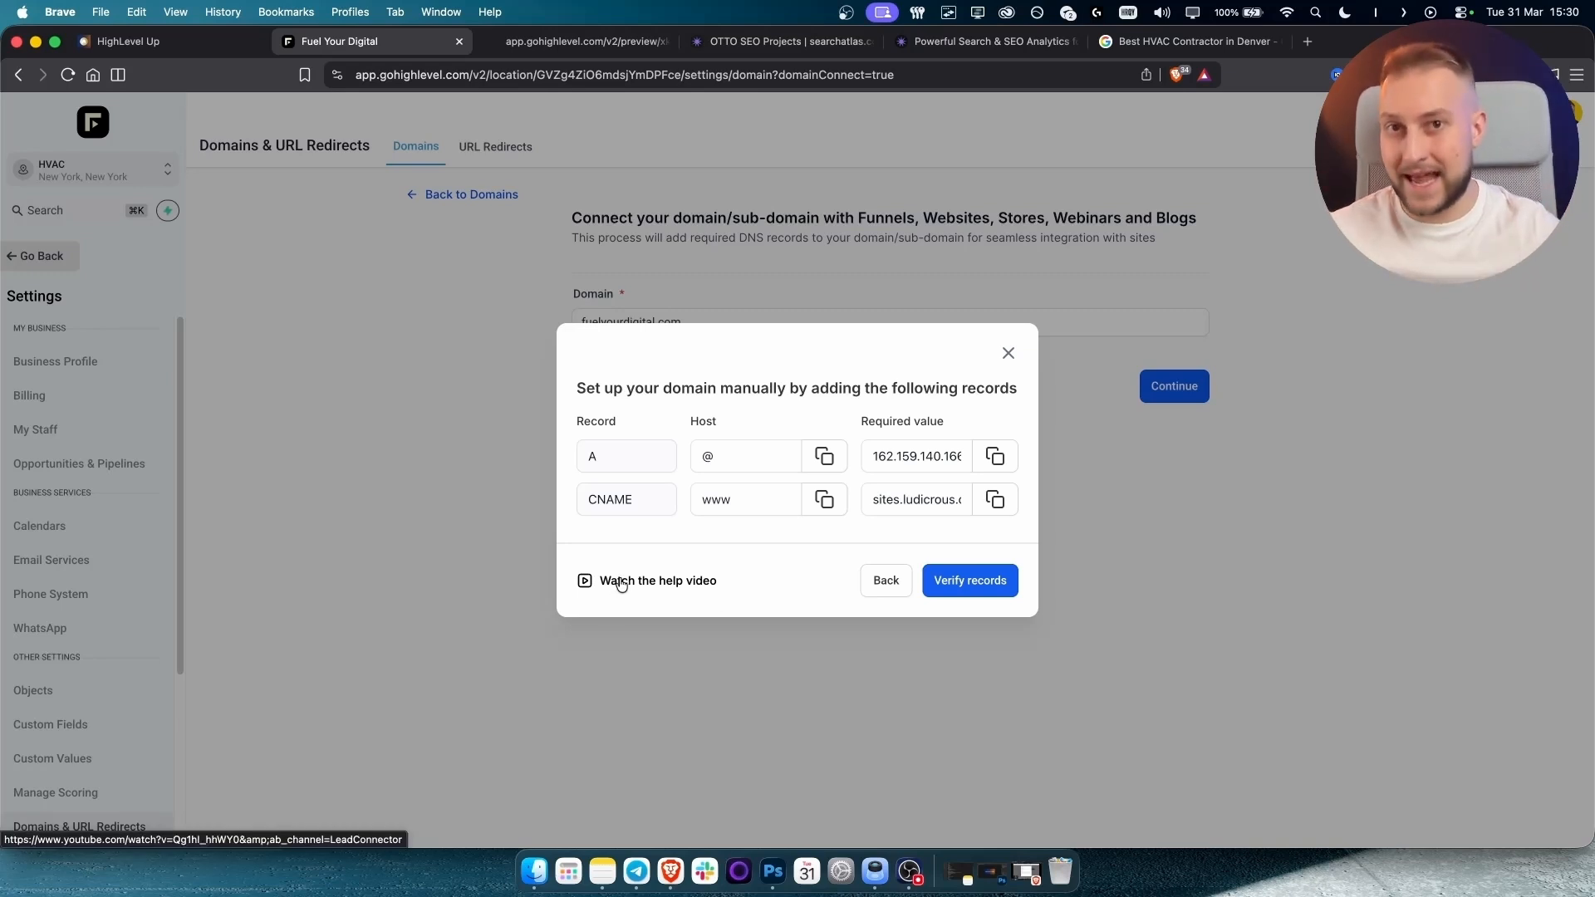
pyautogui.click(1008, 354)
pyautogui.click(448, 199)
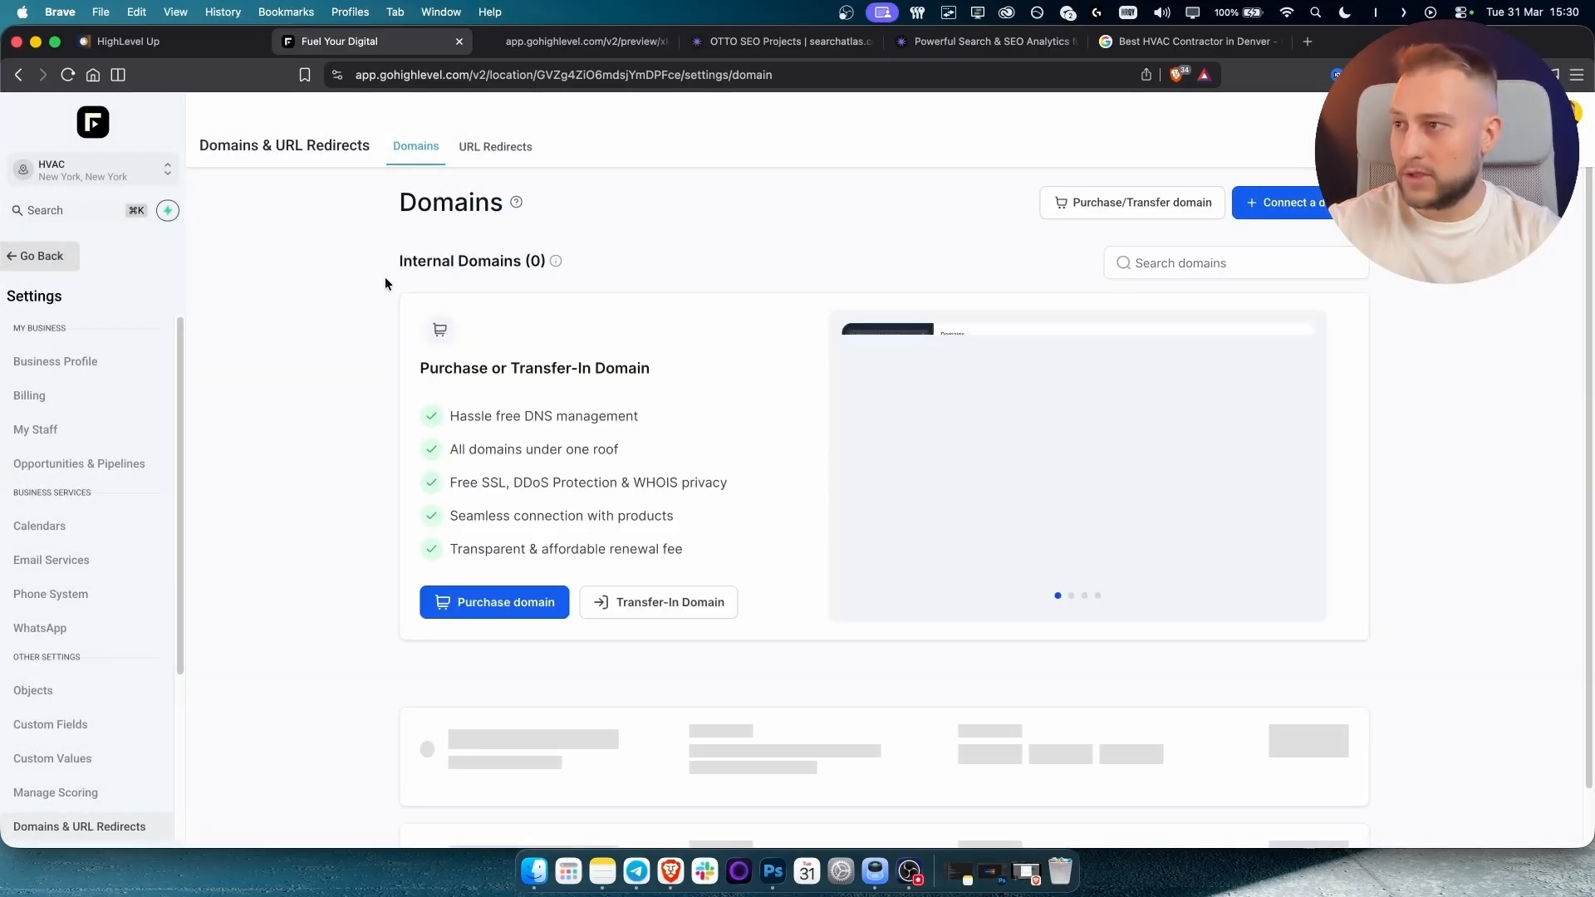
# Return to the HVAC funnel settings and check the chat widget choices, leaving it as None.
pyautogui.click(38, 258)
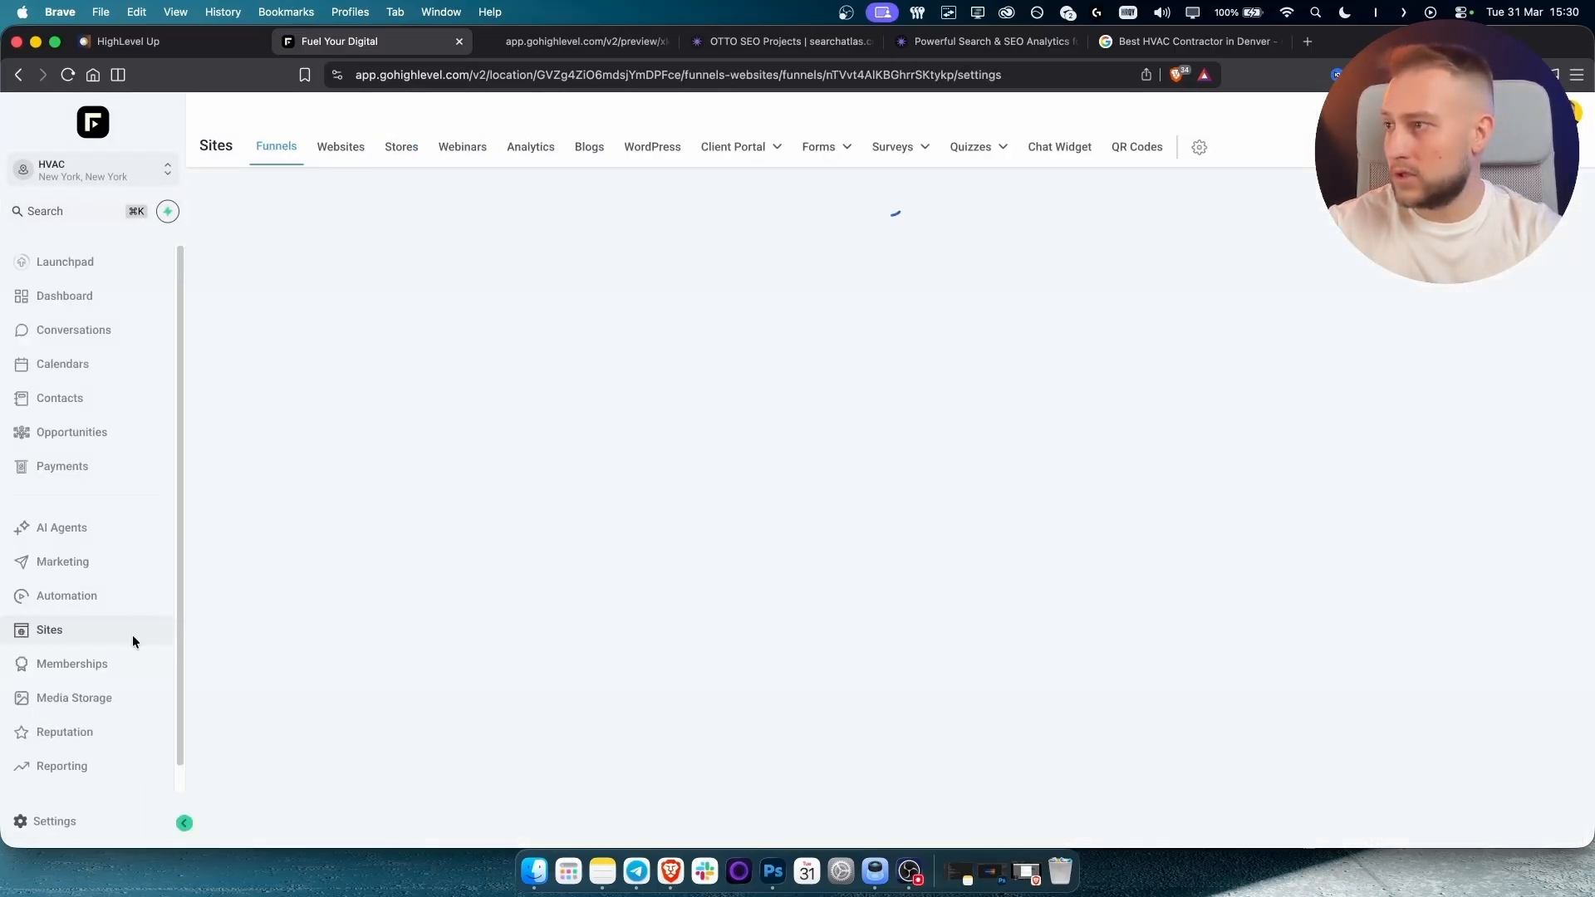
pyautogui.scroll(-3, 357, 491)
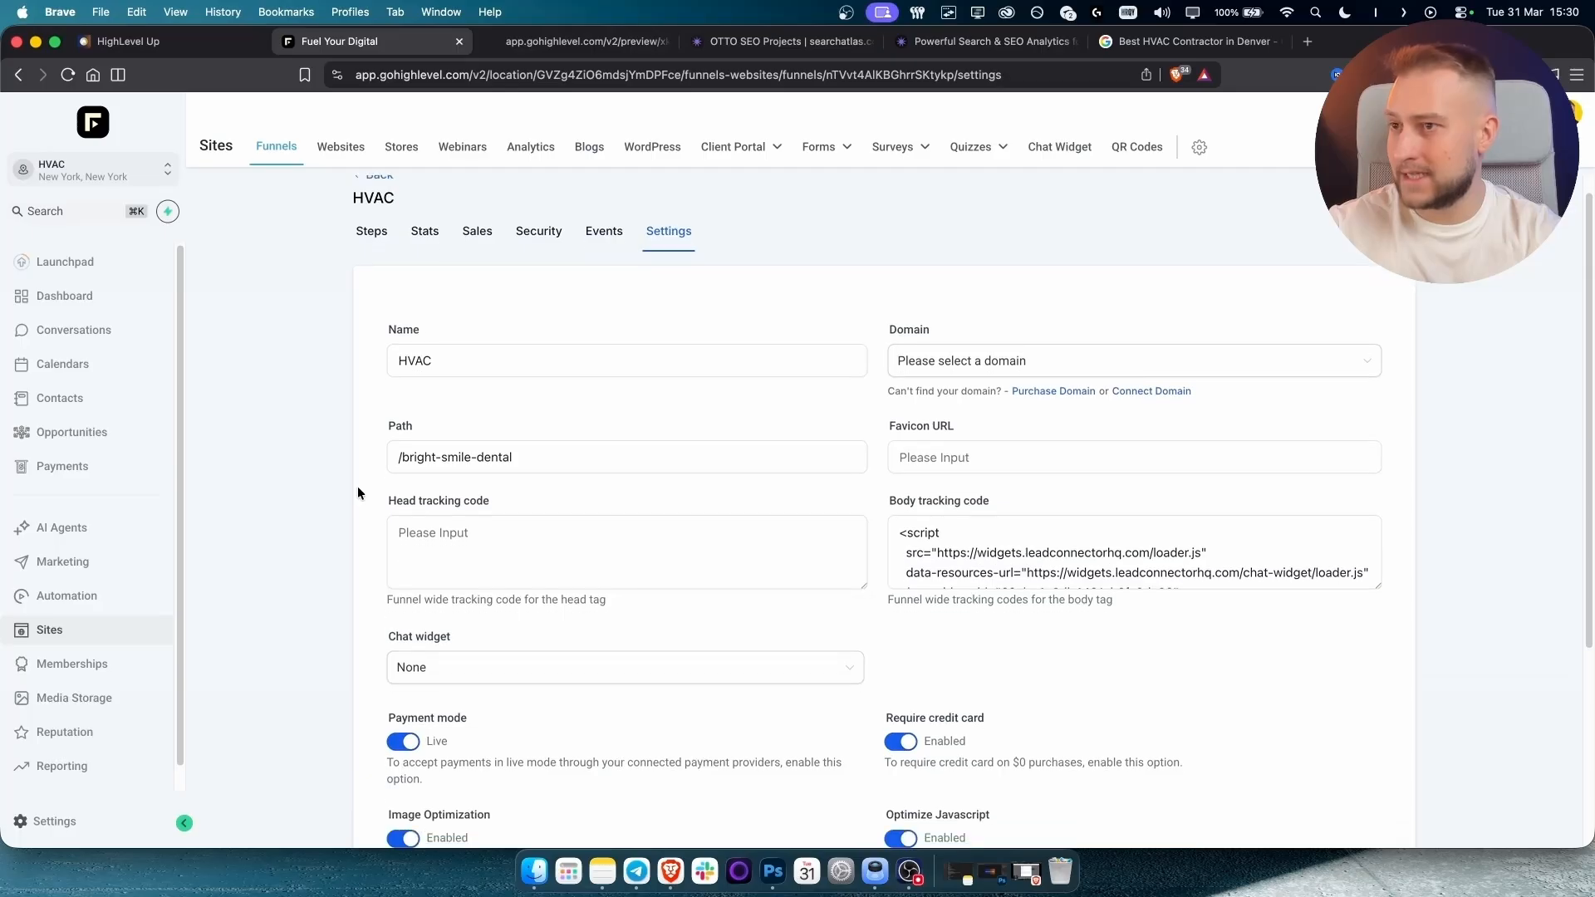
pyautogui.scroll(-2, 357, 490)
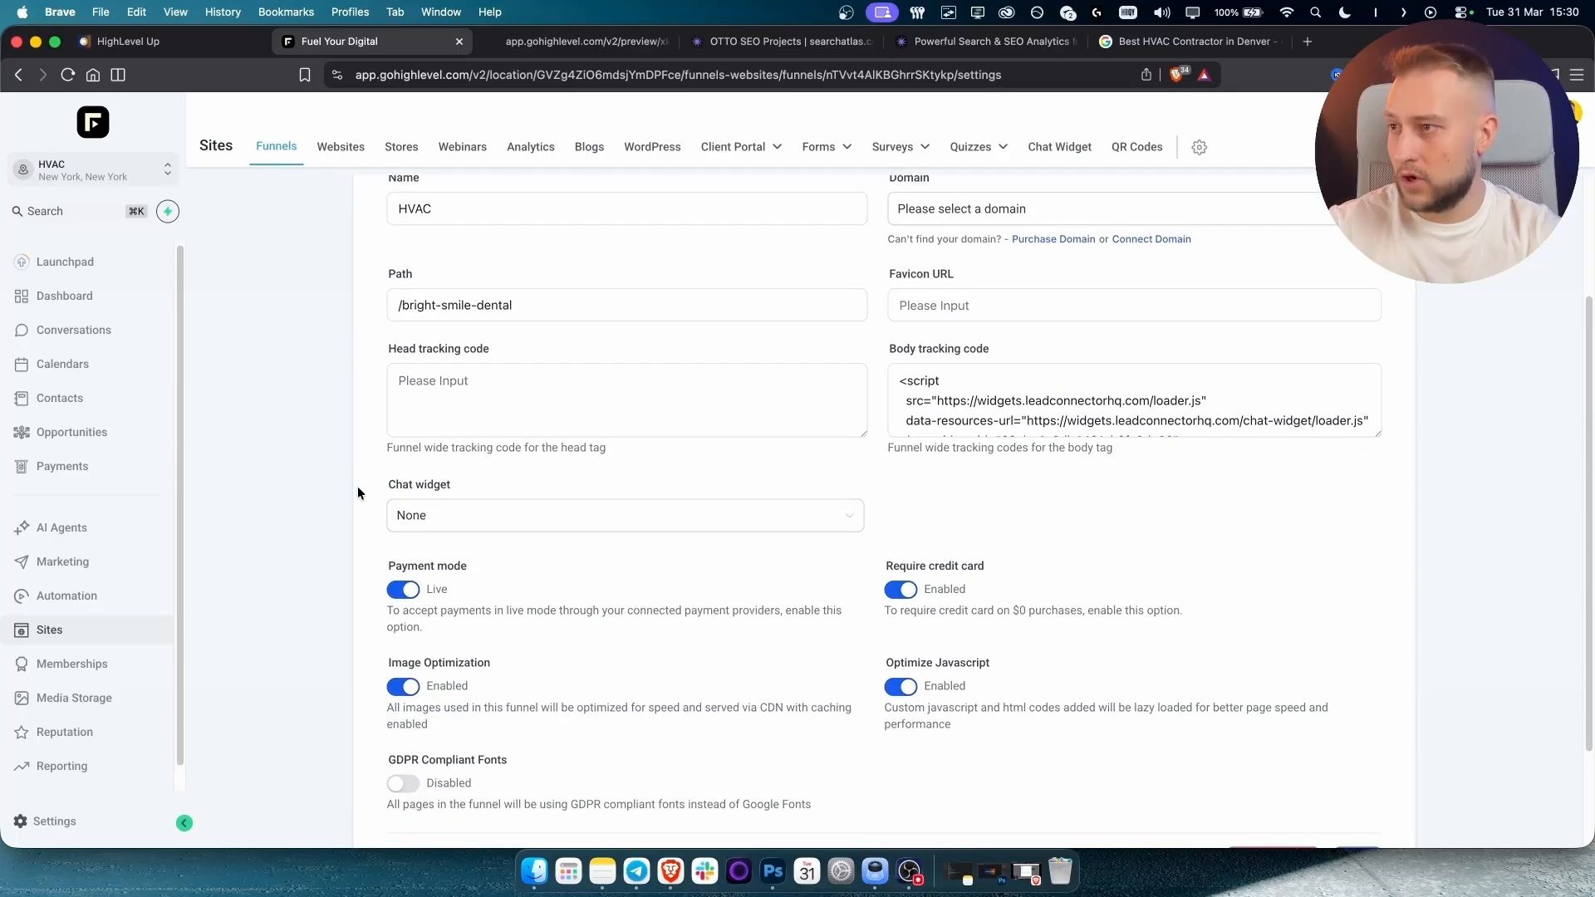
pyautogui.scroll(-1, 397, 507)
pyautogui.click(442, 469)
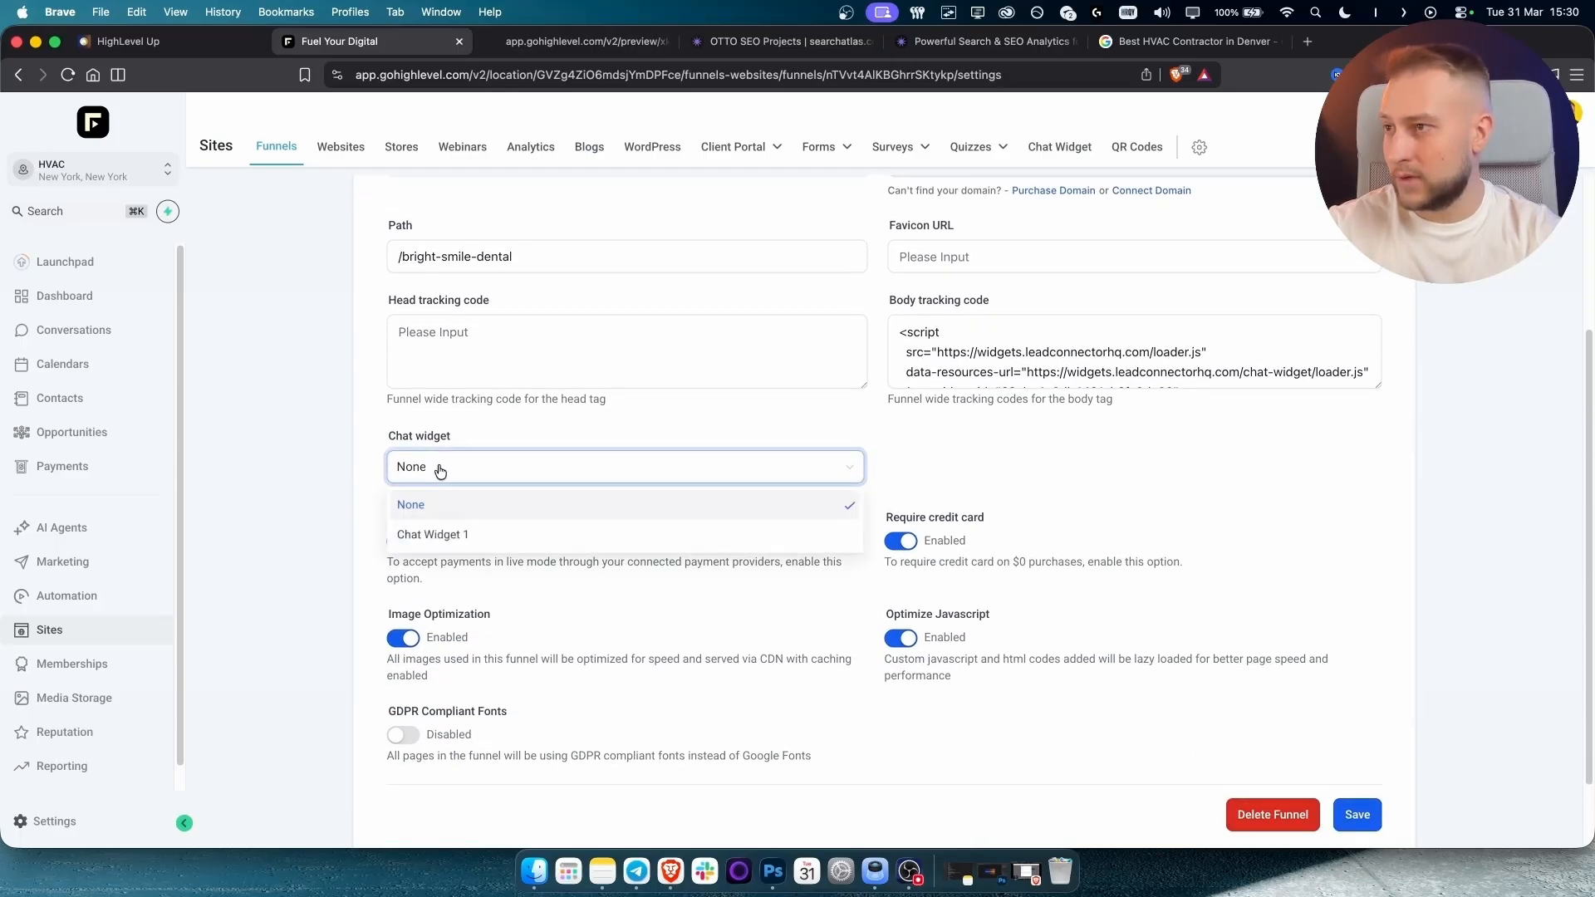
pyautogui.click(380, 471)
pyautogui.click(430, 466)
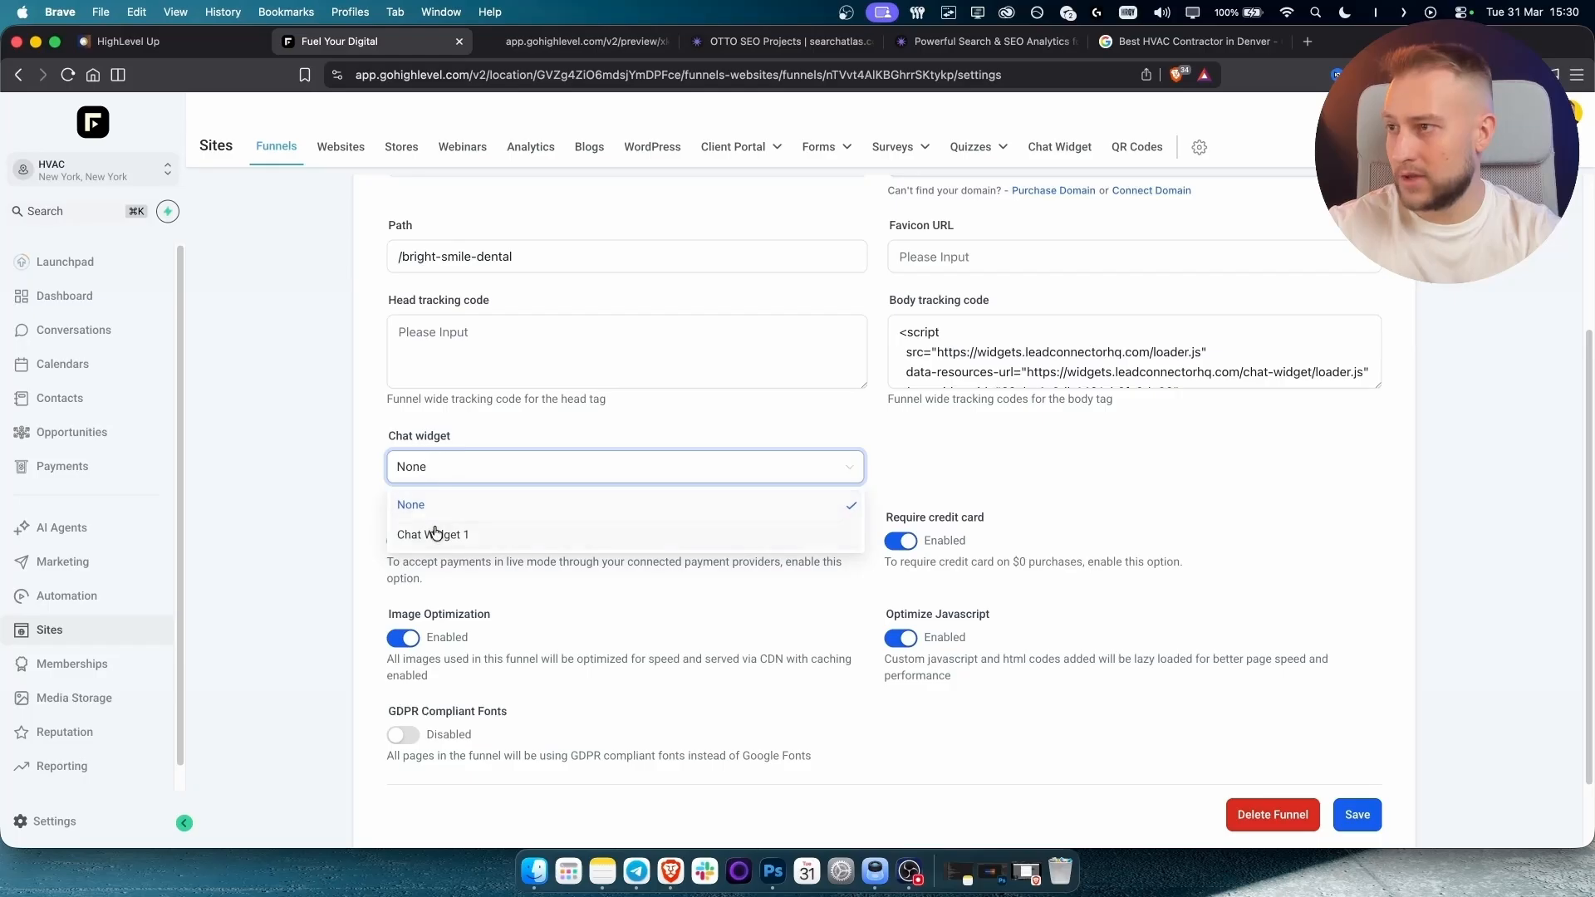
# Inspect the body tracking code holding the chat widget and form embed scripts.
pyautogui.click(1000, 329)
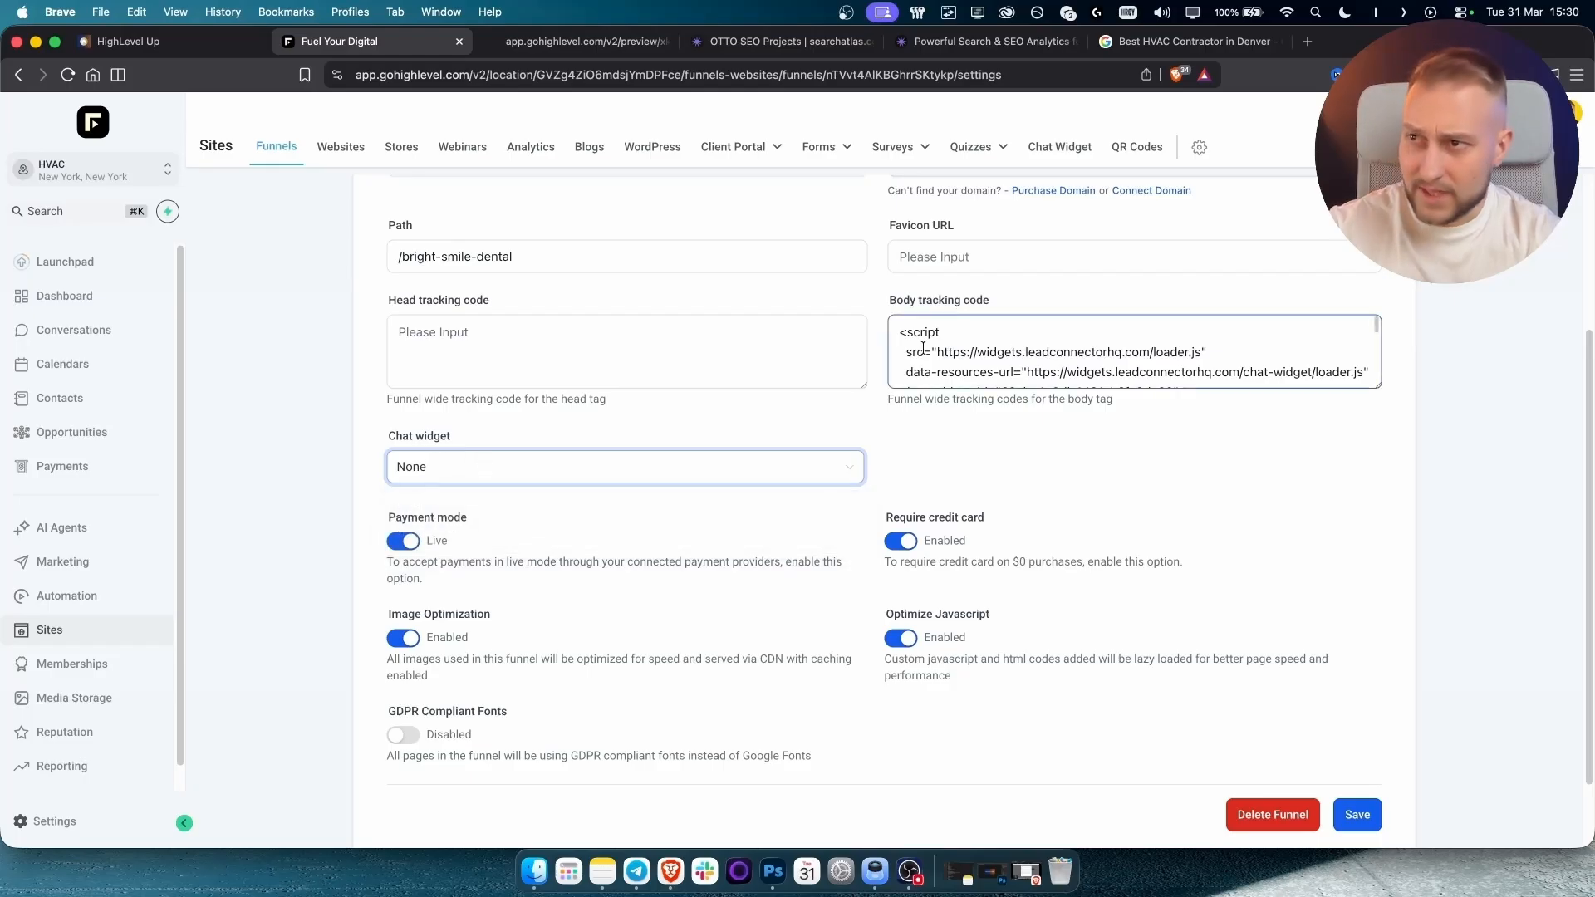
pyautogui.scroll(-5, 1164, 357)
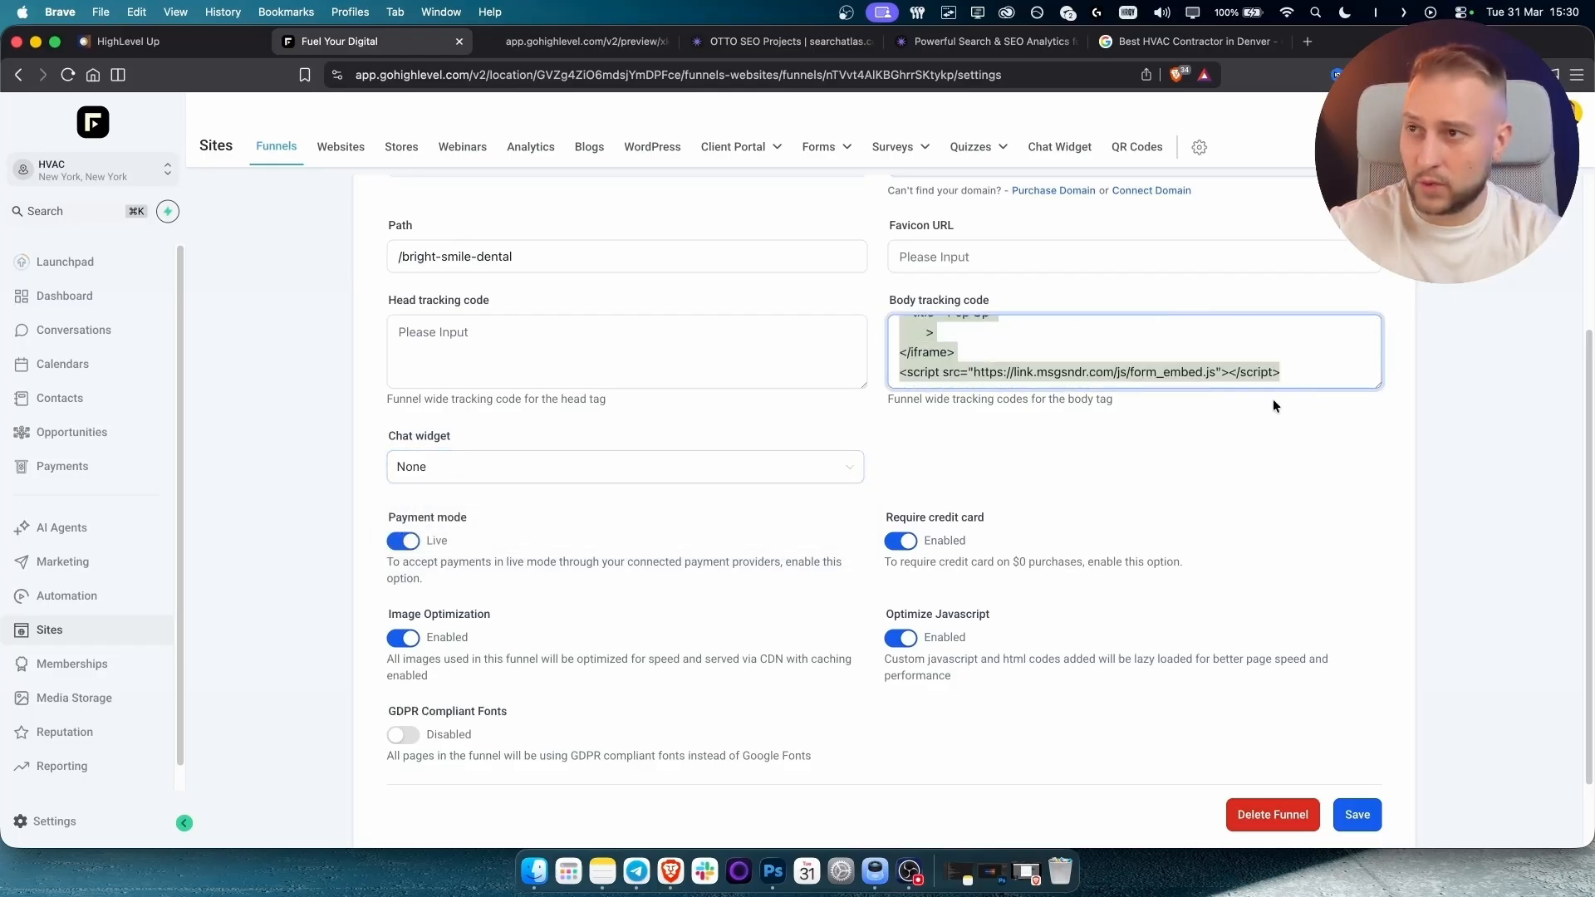
pyautogui.scroll(-2, 710, 655)
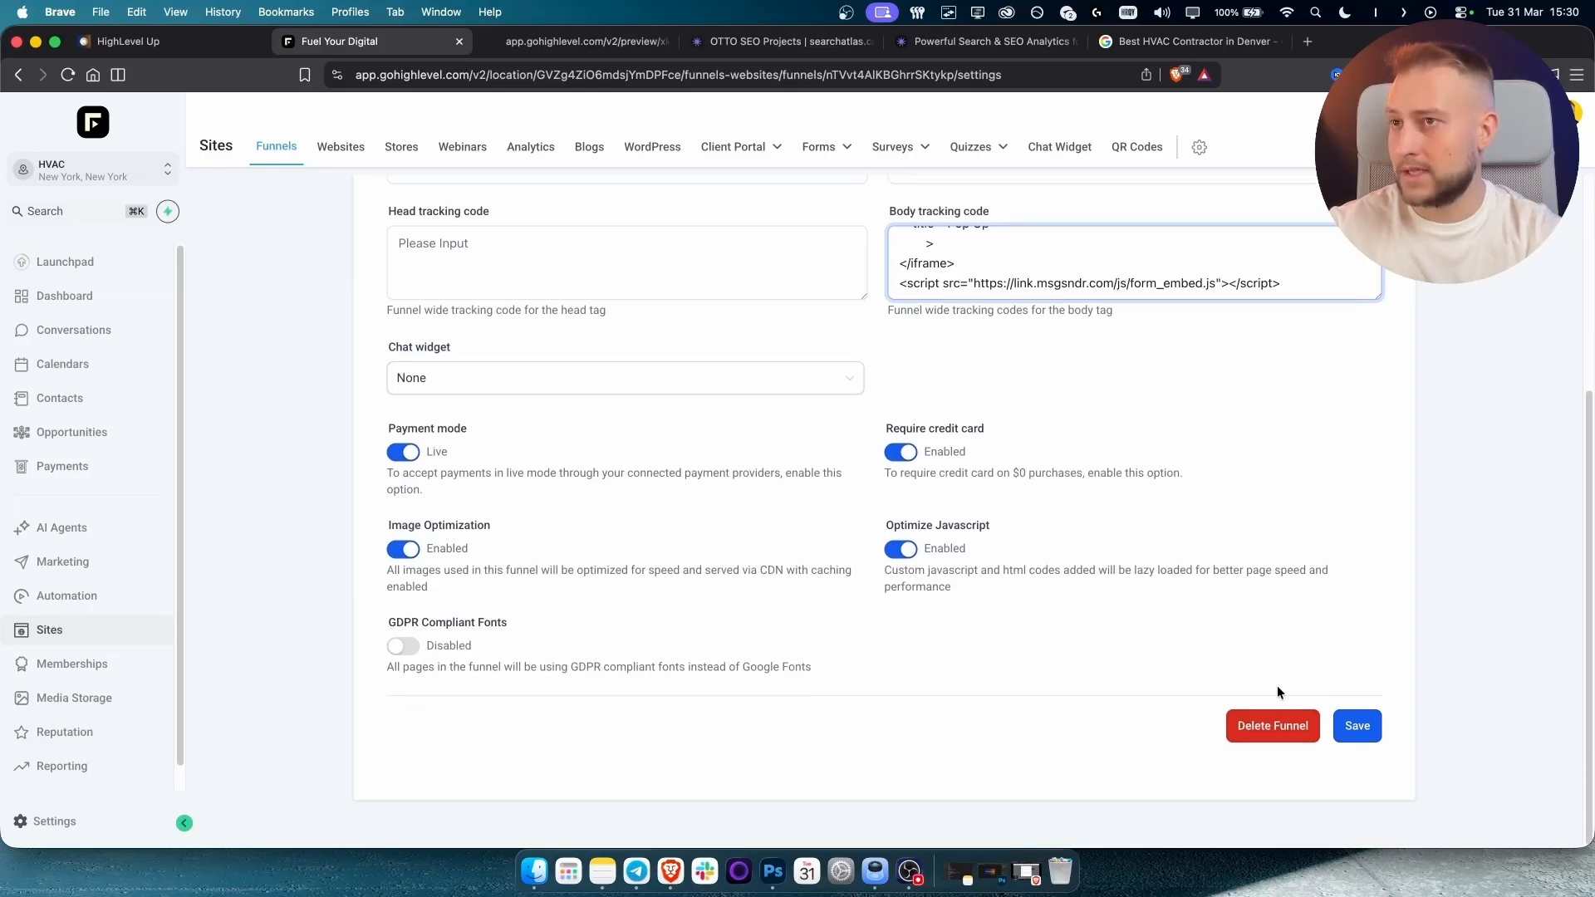
pyautogui.scroll(4, 1072, 636)
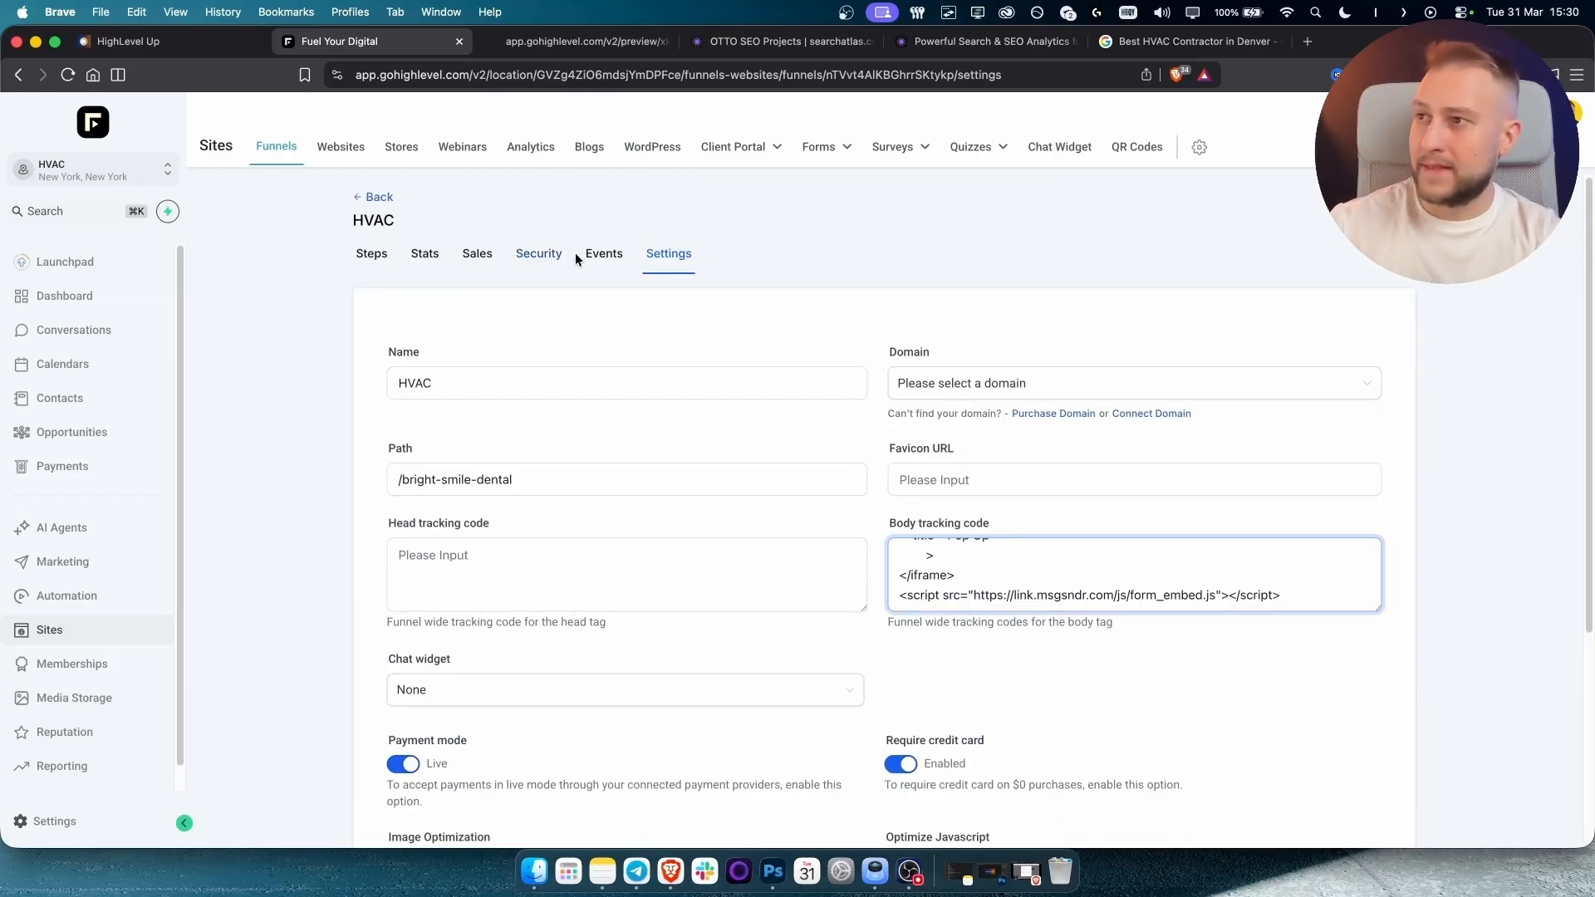
# Browse the funnel's Tracking, Security, Sales, Stats and Steps tabs, then preview the HVAC Page in a new tab.
pyautogui.click(599, 261)
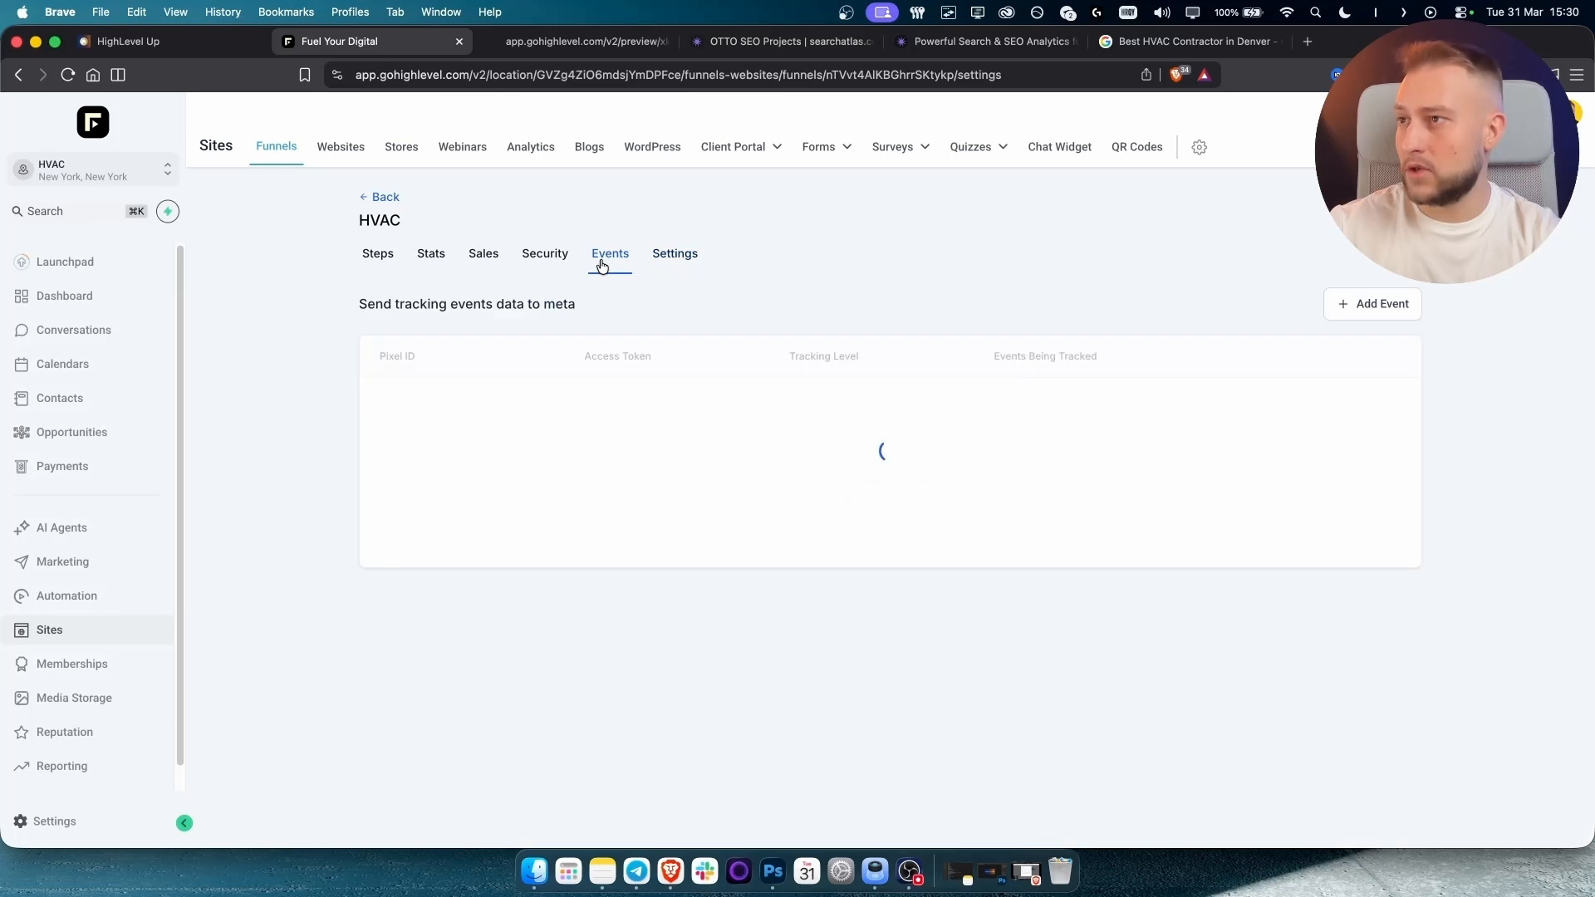
pyautogui.click(546, 264)
pyautogui.click(475, 263)
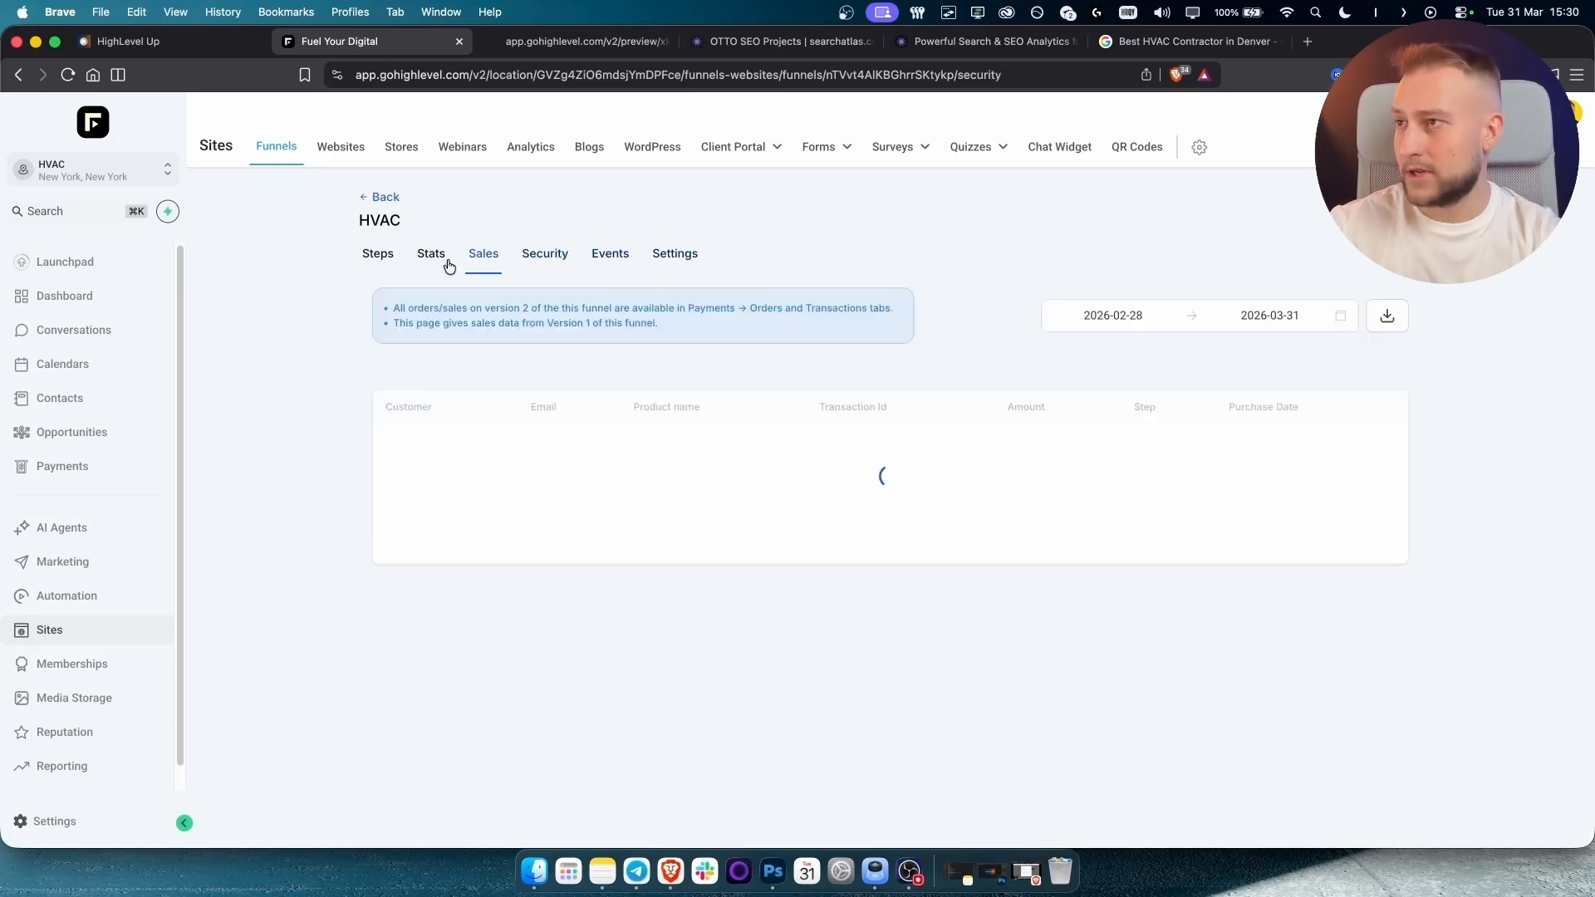
pyautogui.click(420, 260)
pyautogui.click(378, 259)
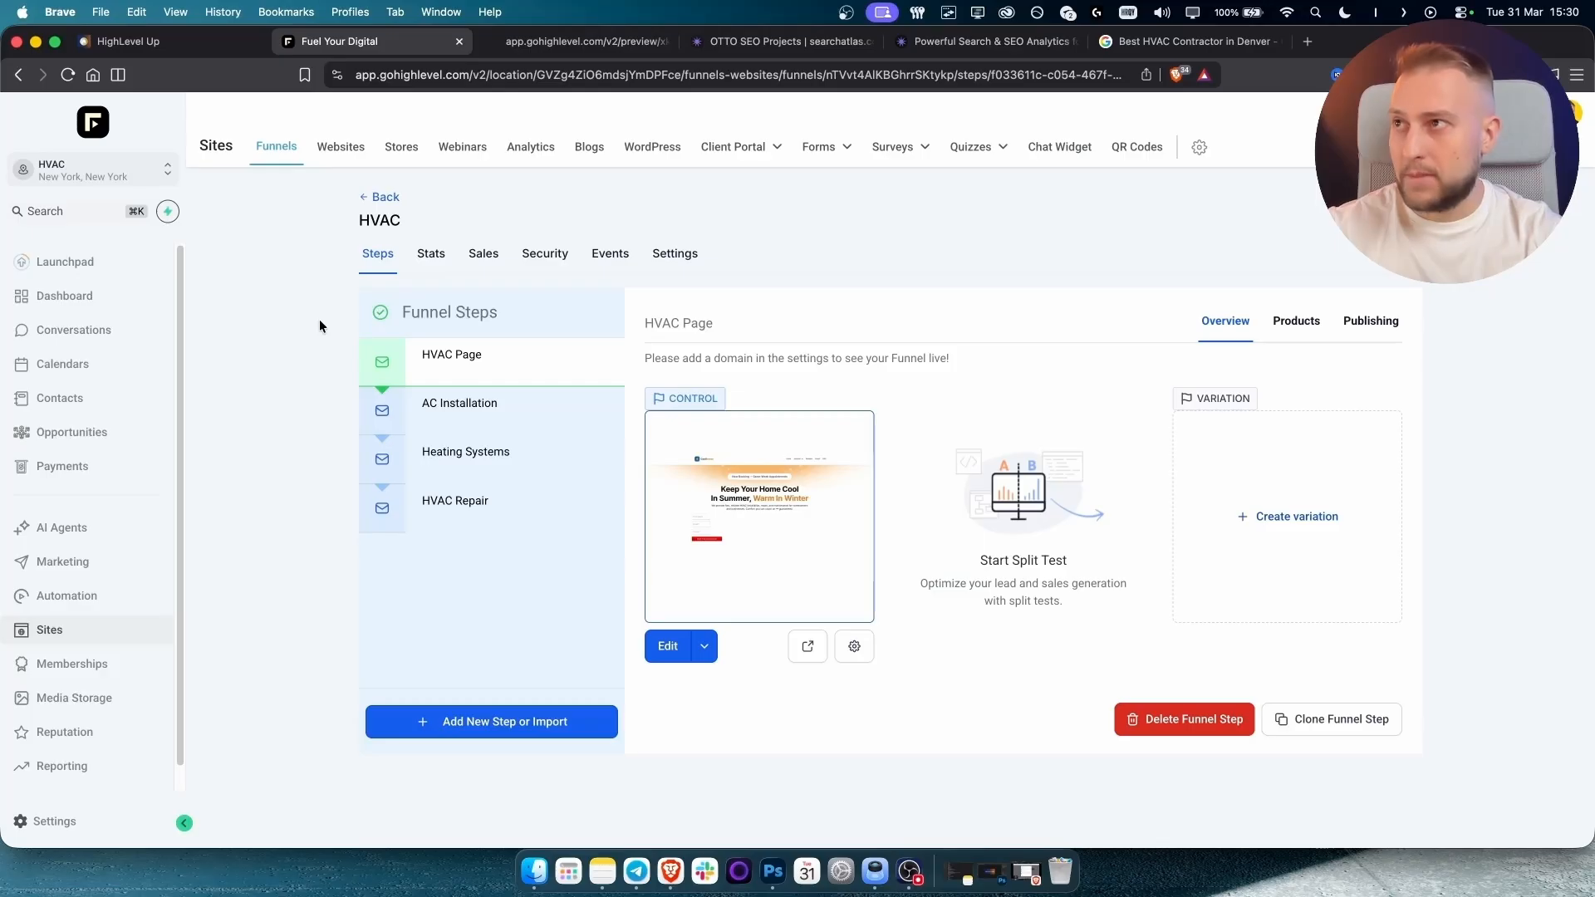
pyautogui.click(808, 646)
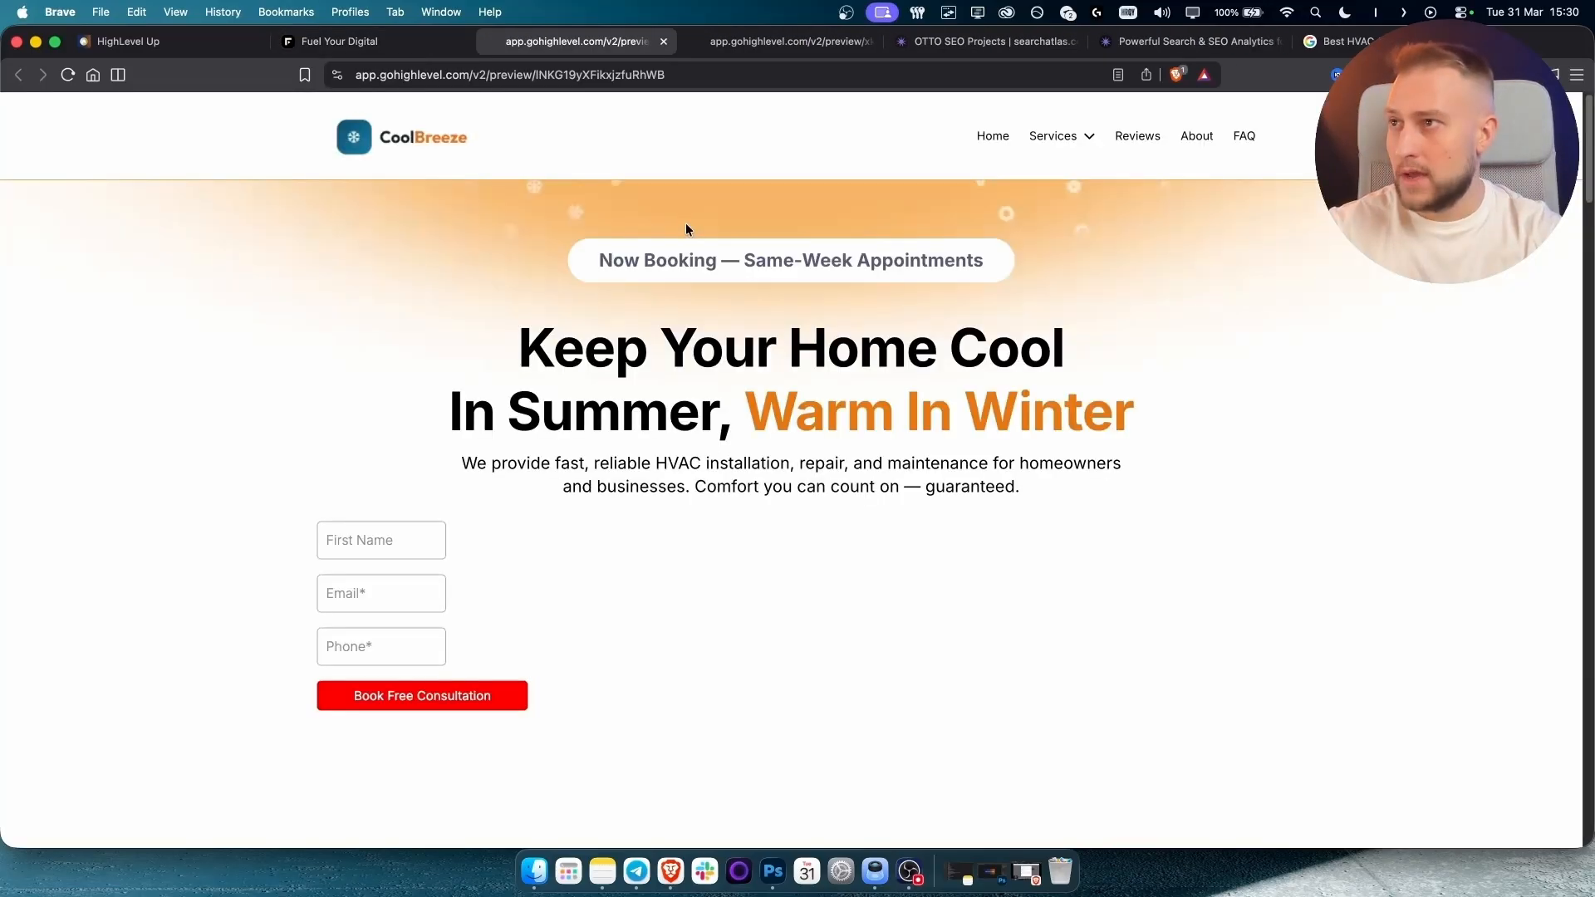
pyautogui.moveTo(474, 74); pyautogui.dragTo(817, 73)
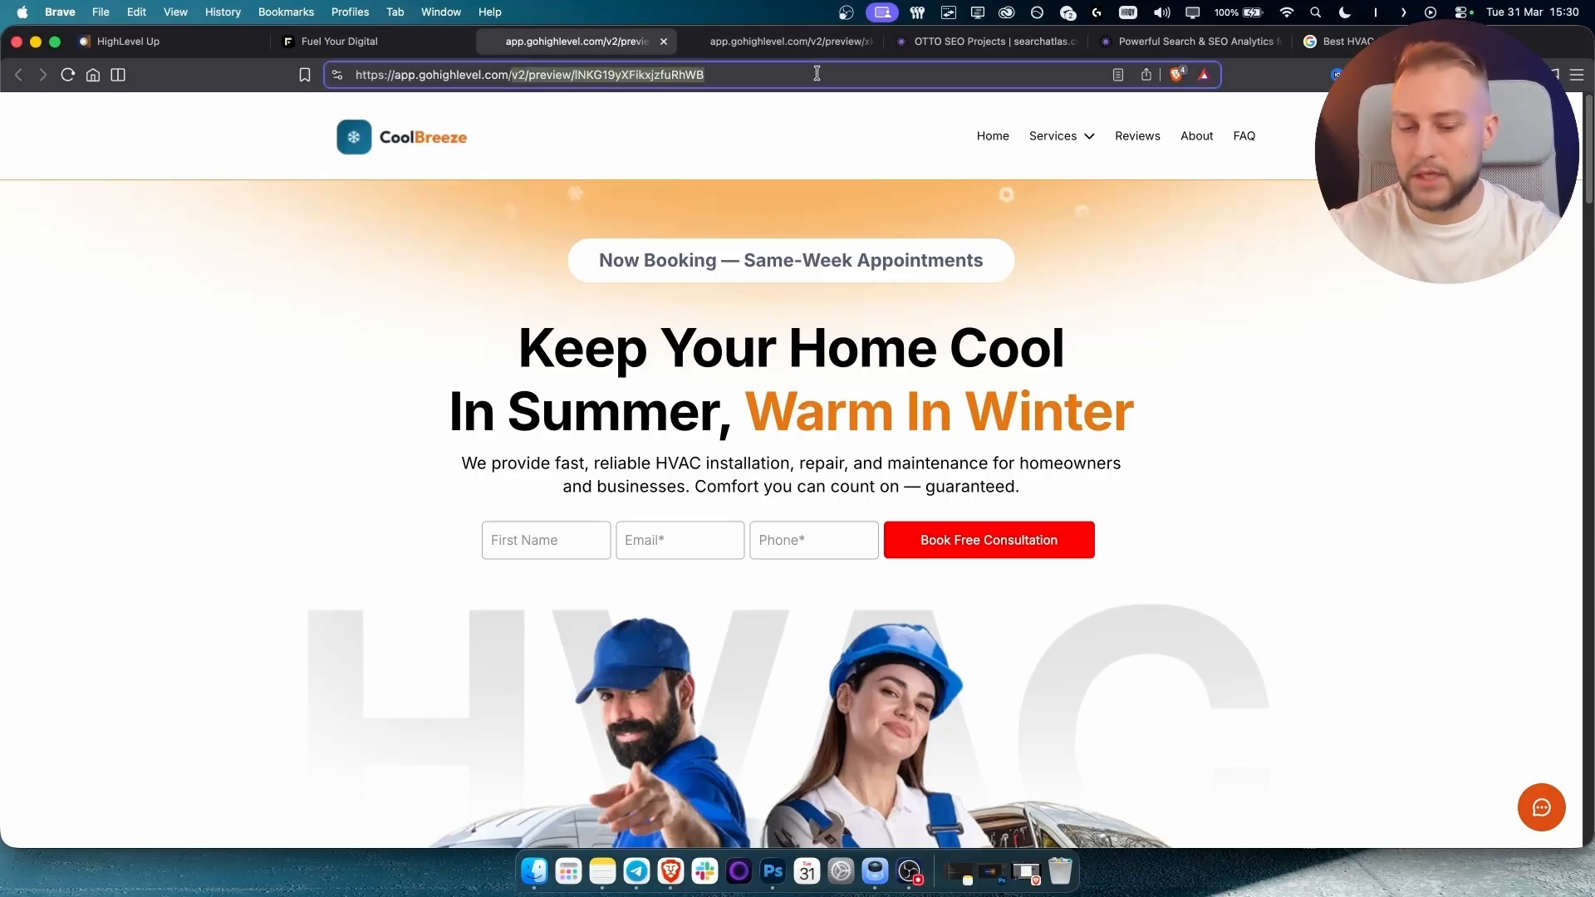
pyautogui.press('super+a')
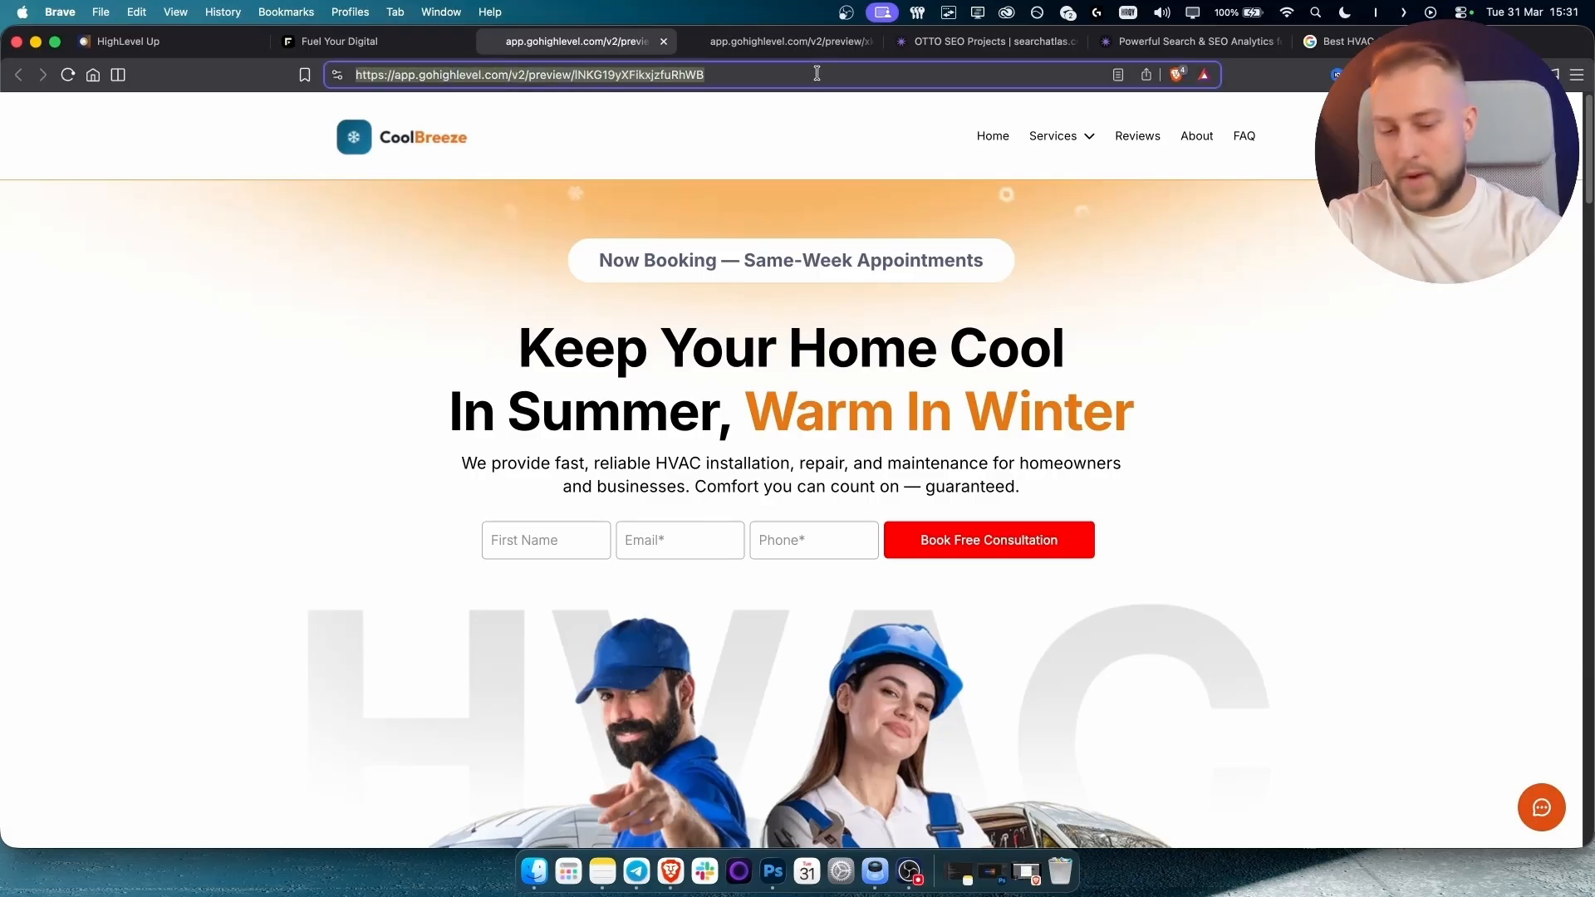
pyautogui.write('ww')
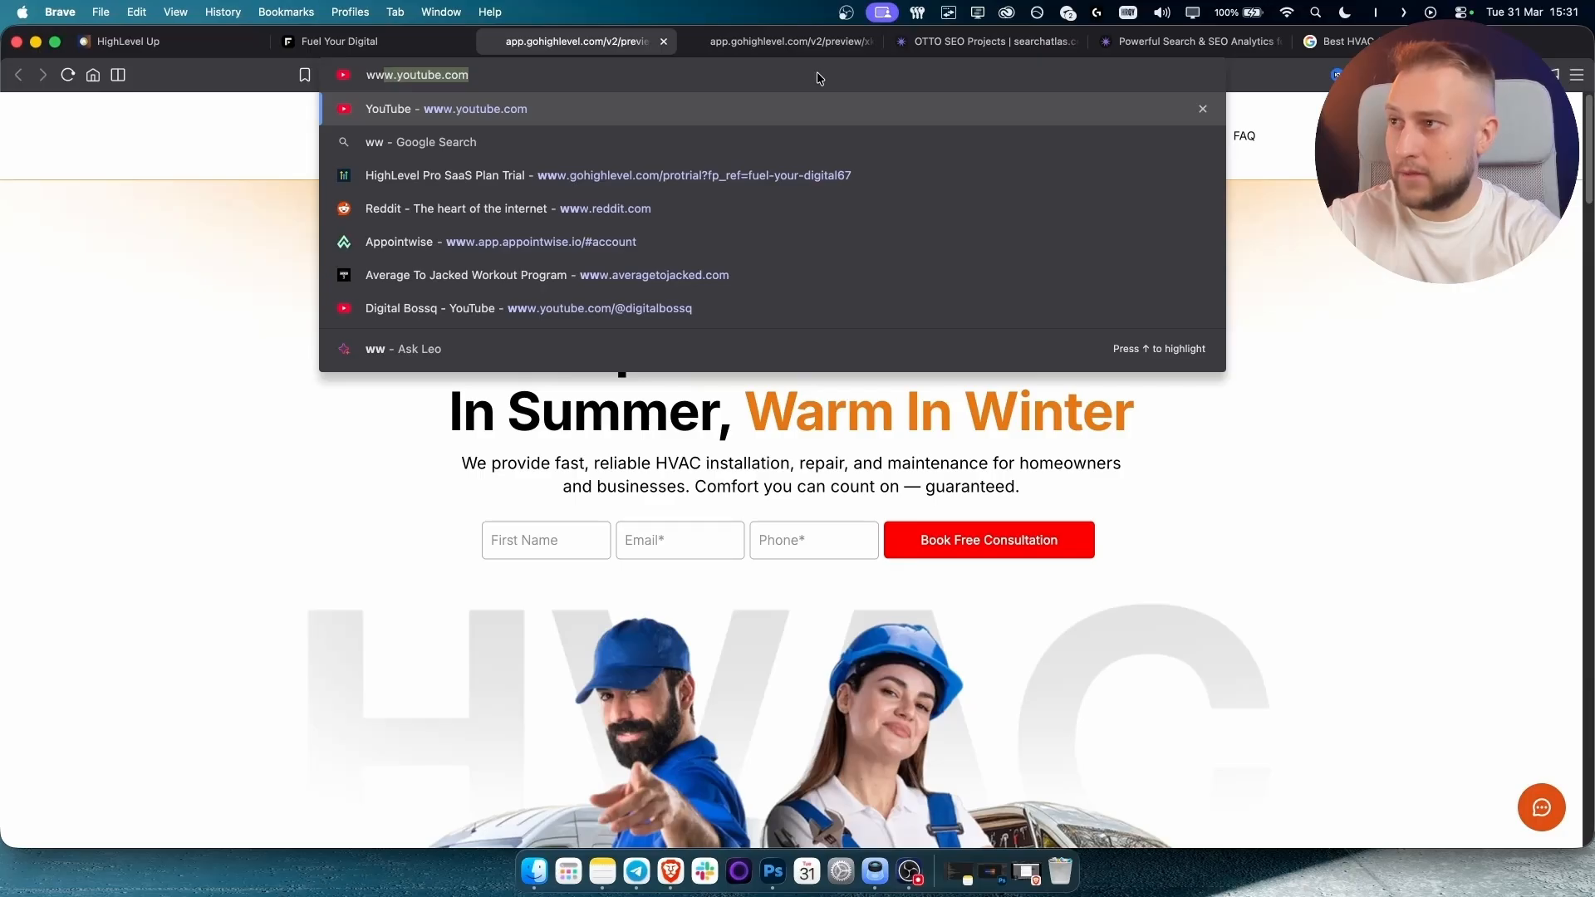
pyautogui.write('w.hvac')
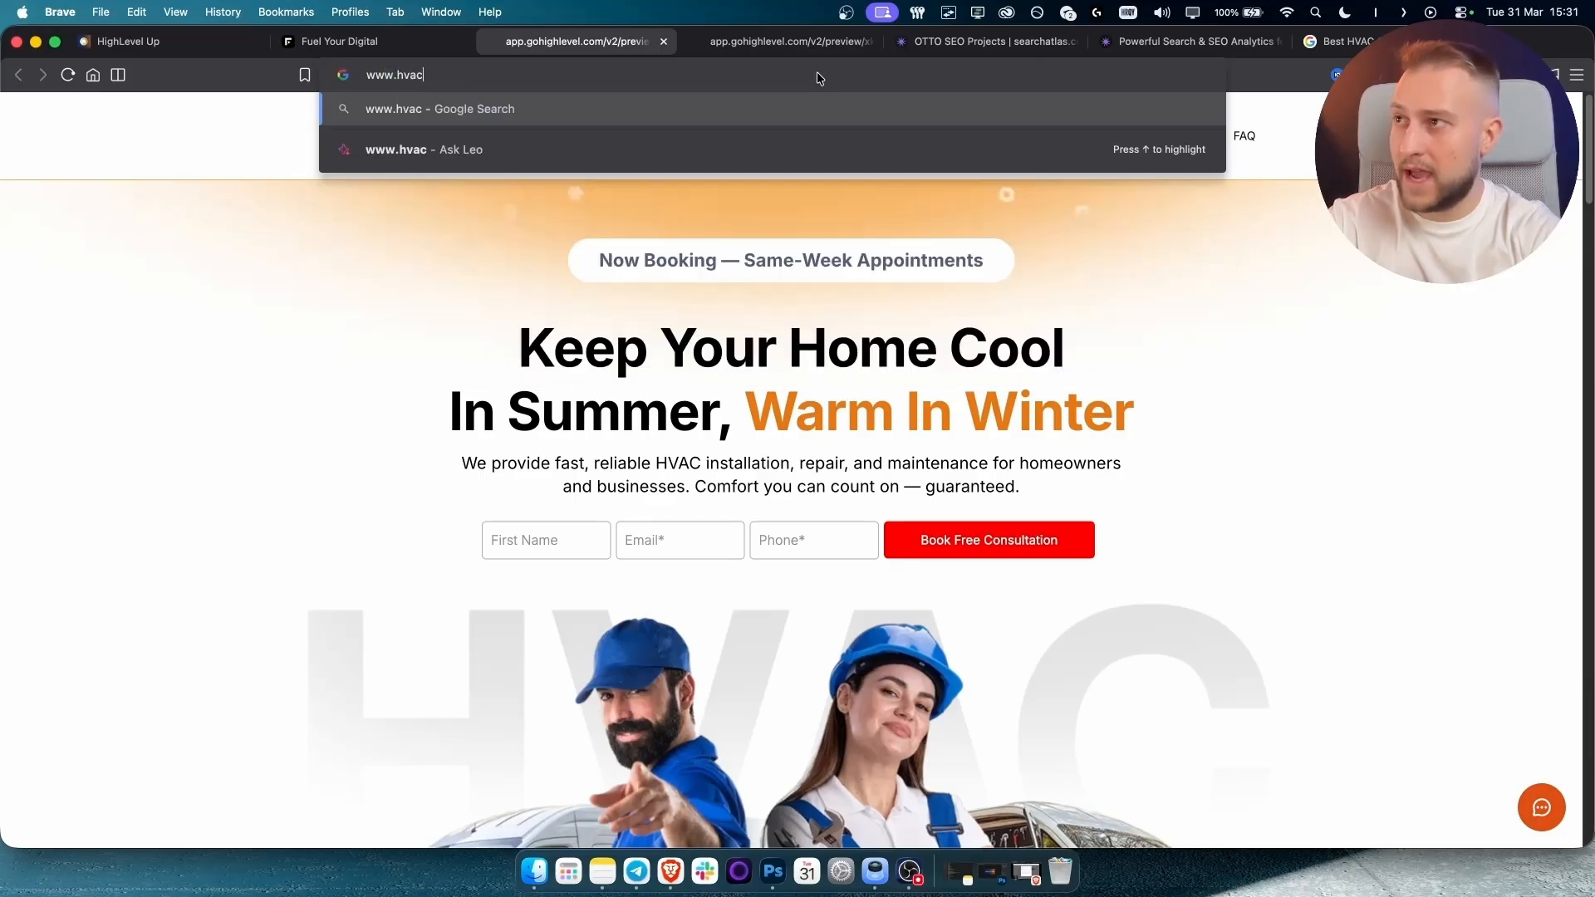
pyautogui.write('denver.com')
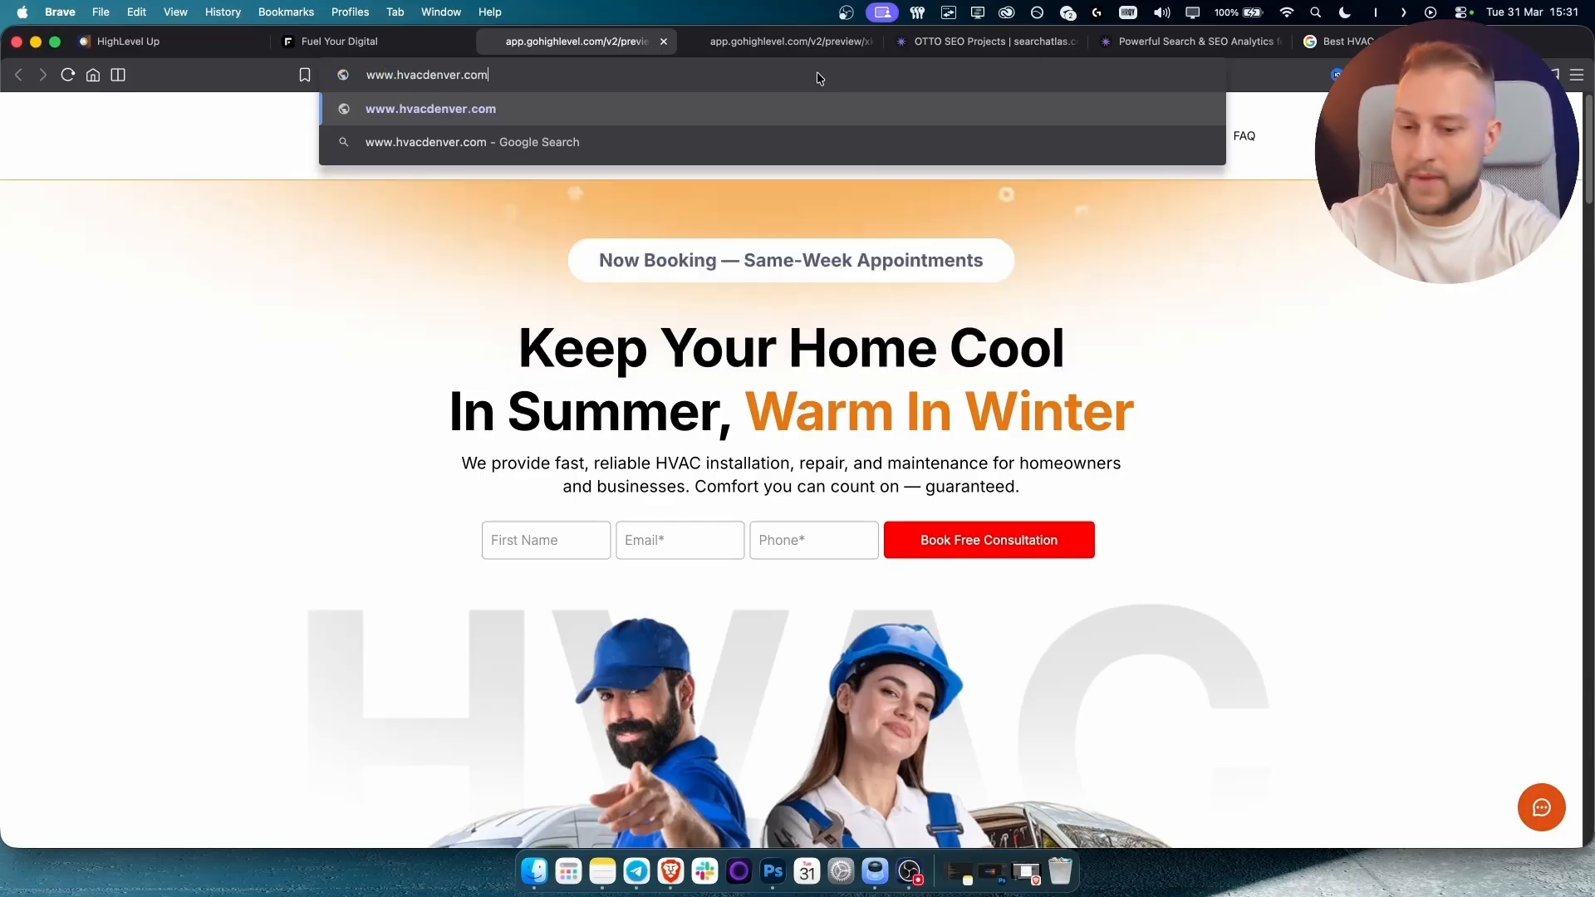
pyautogui.write('/')
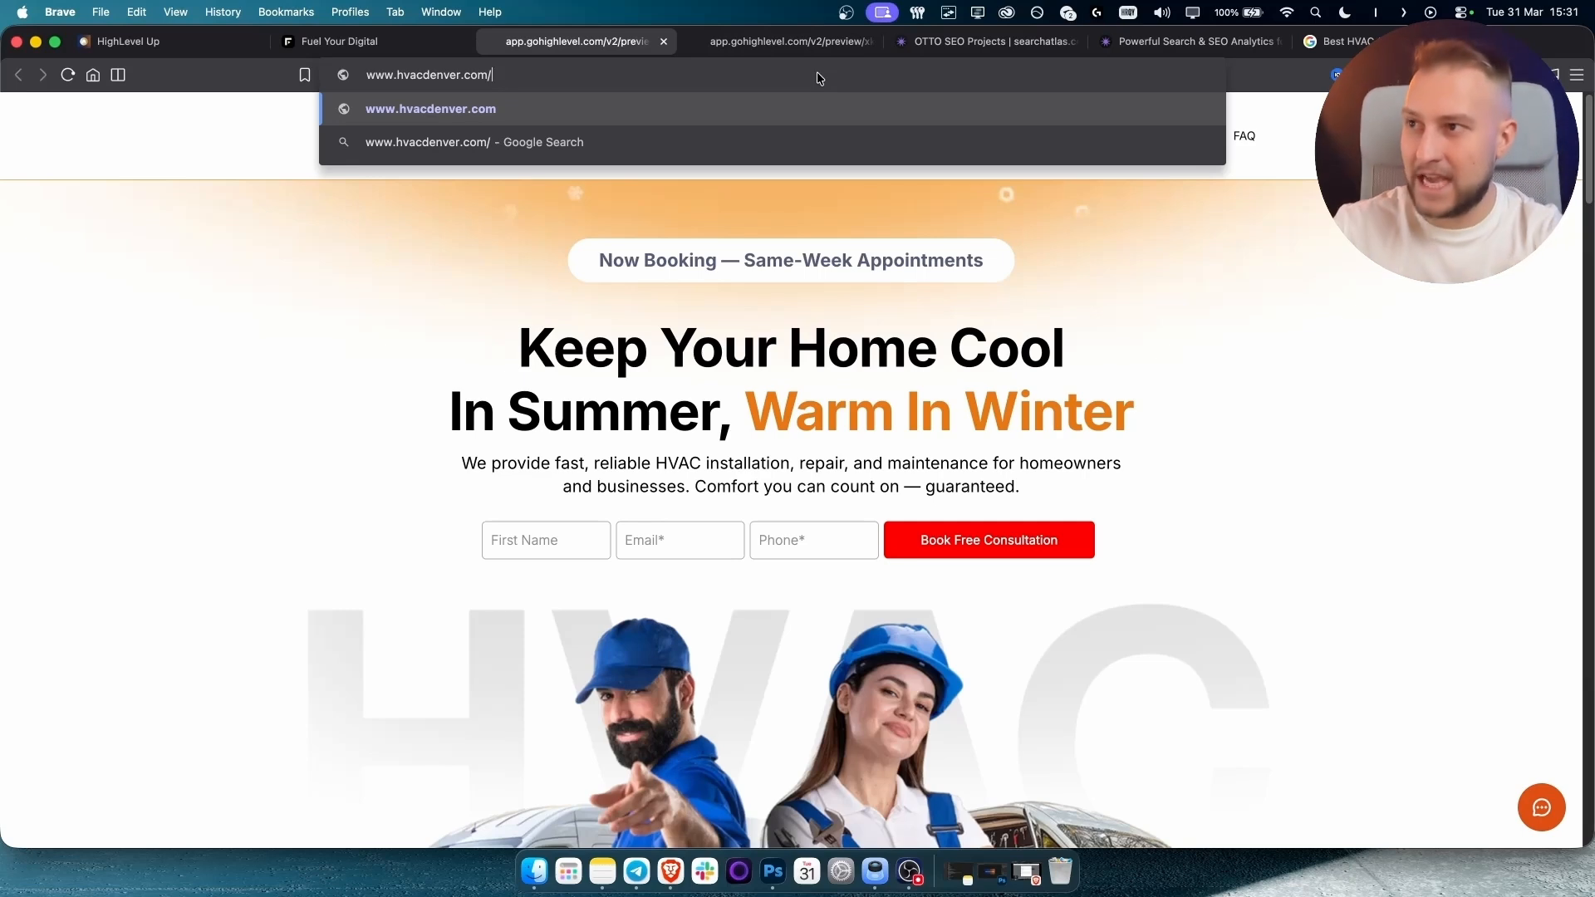
pyautogui.write('ac-ins')
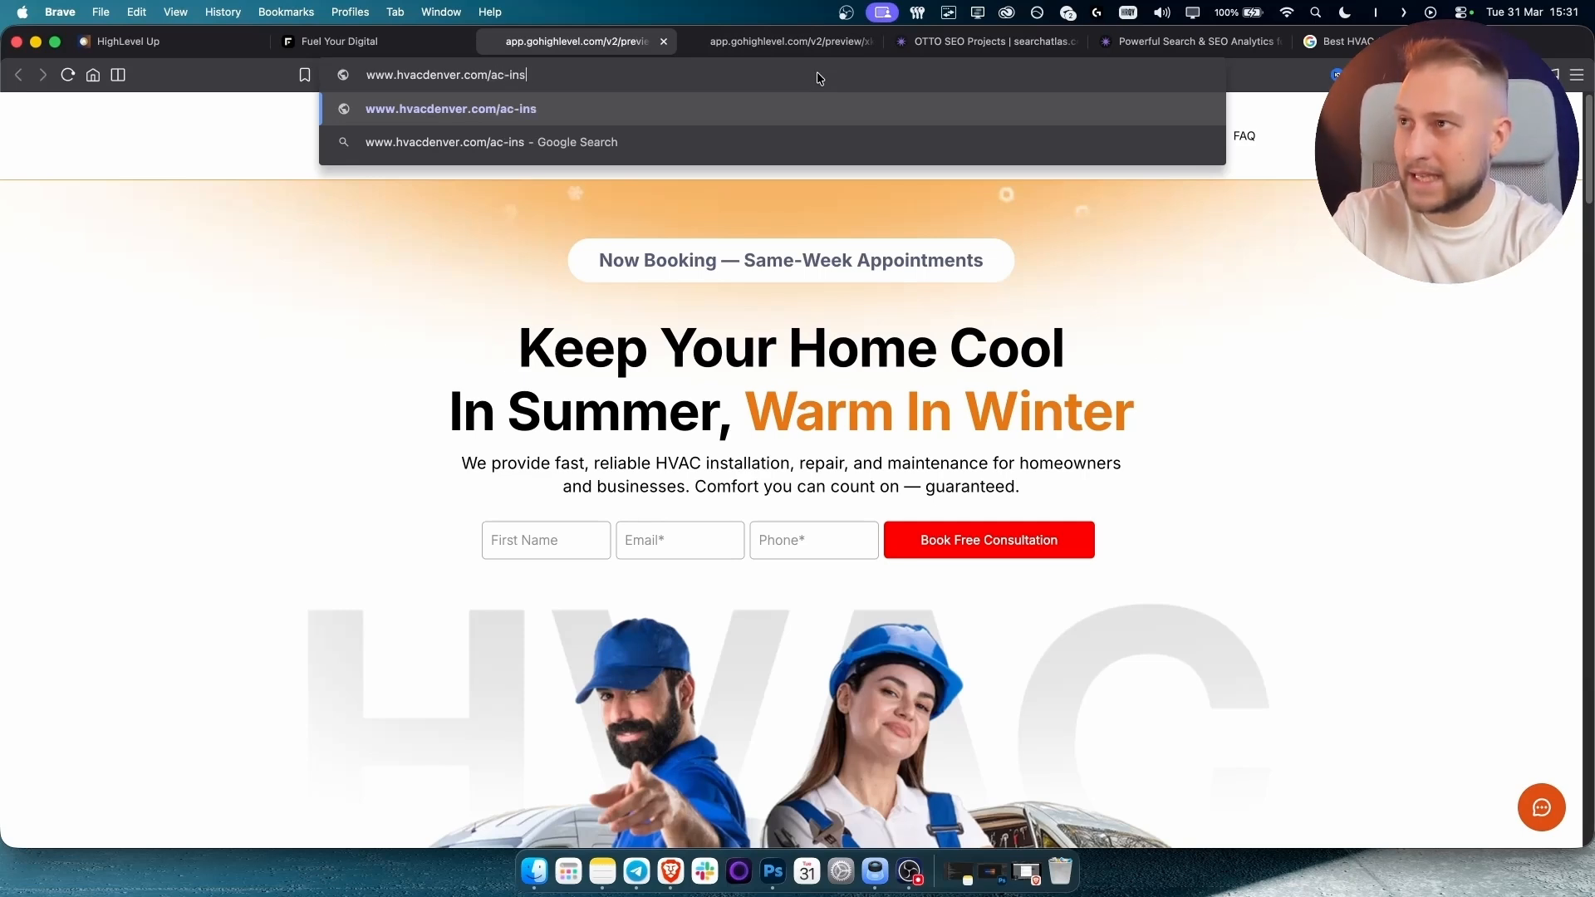
pyautogui.write('tallations-denver')
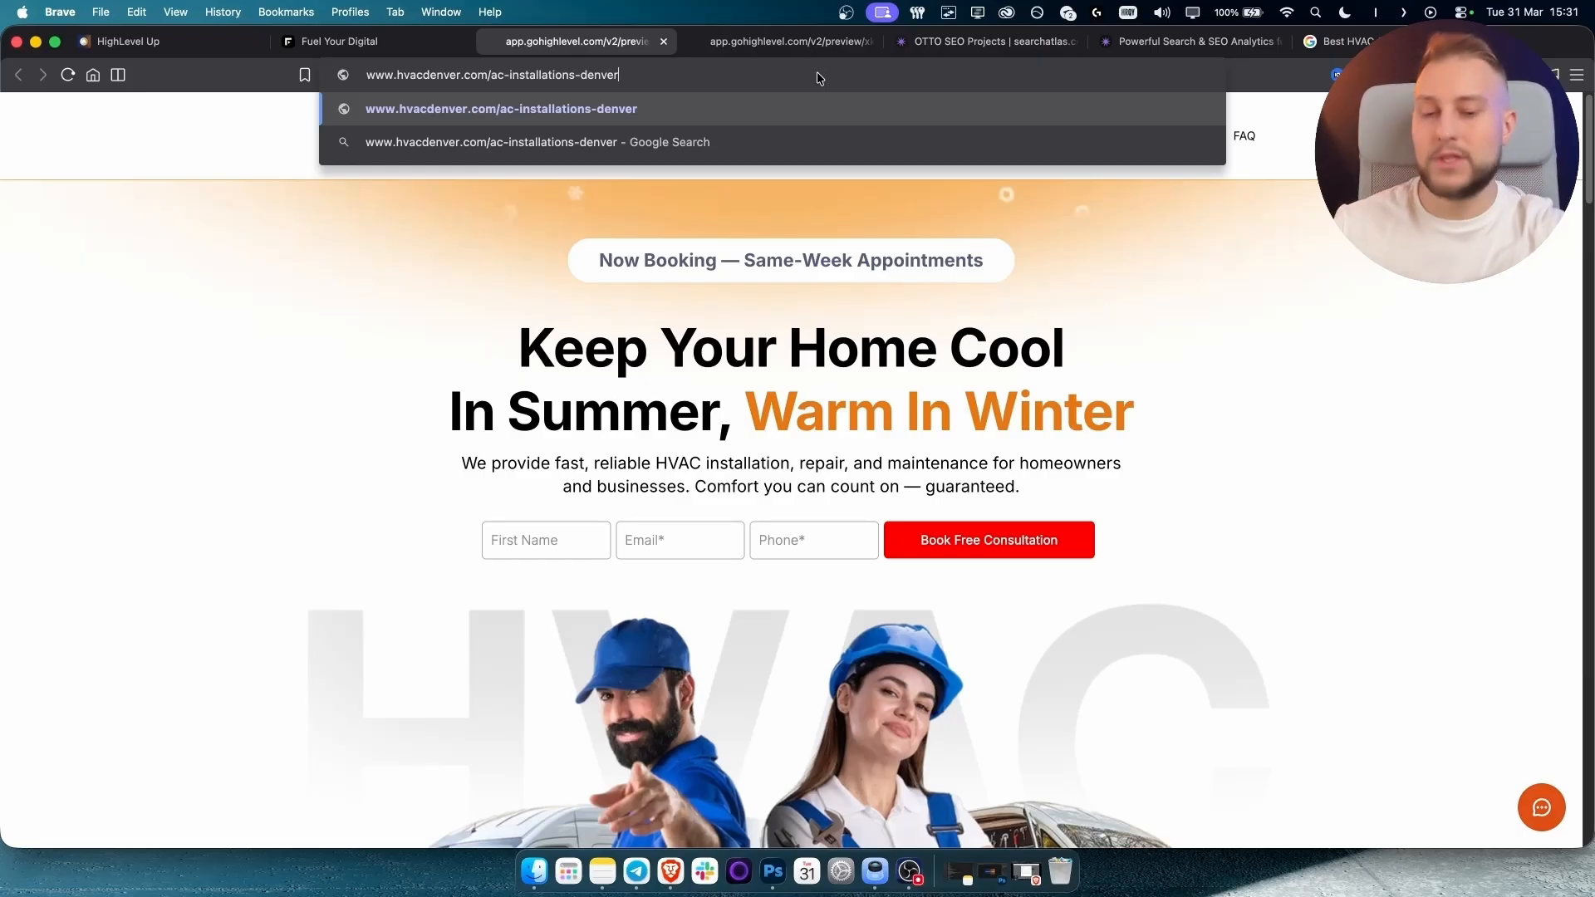
pyautogui.press('Return')
# Open the Heating Systems service page, then return to the HVAC funnel's steps tab.
pyautogui.moveTo(1057, 137)
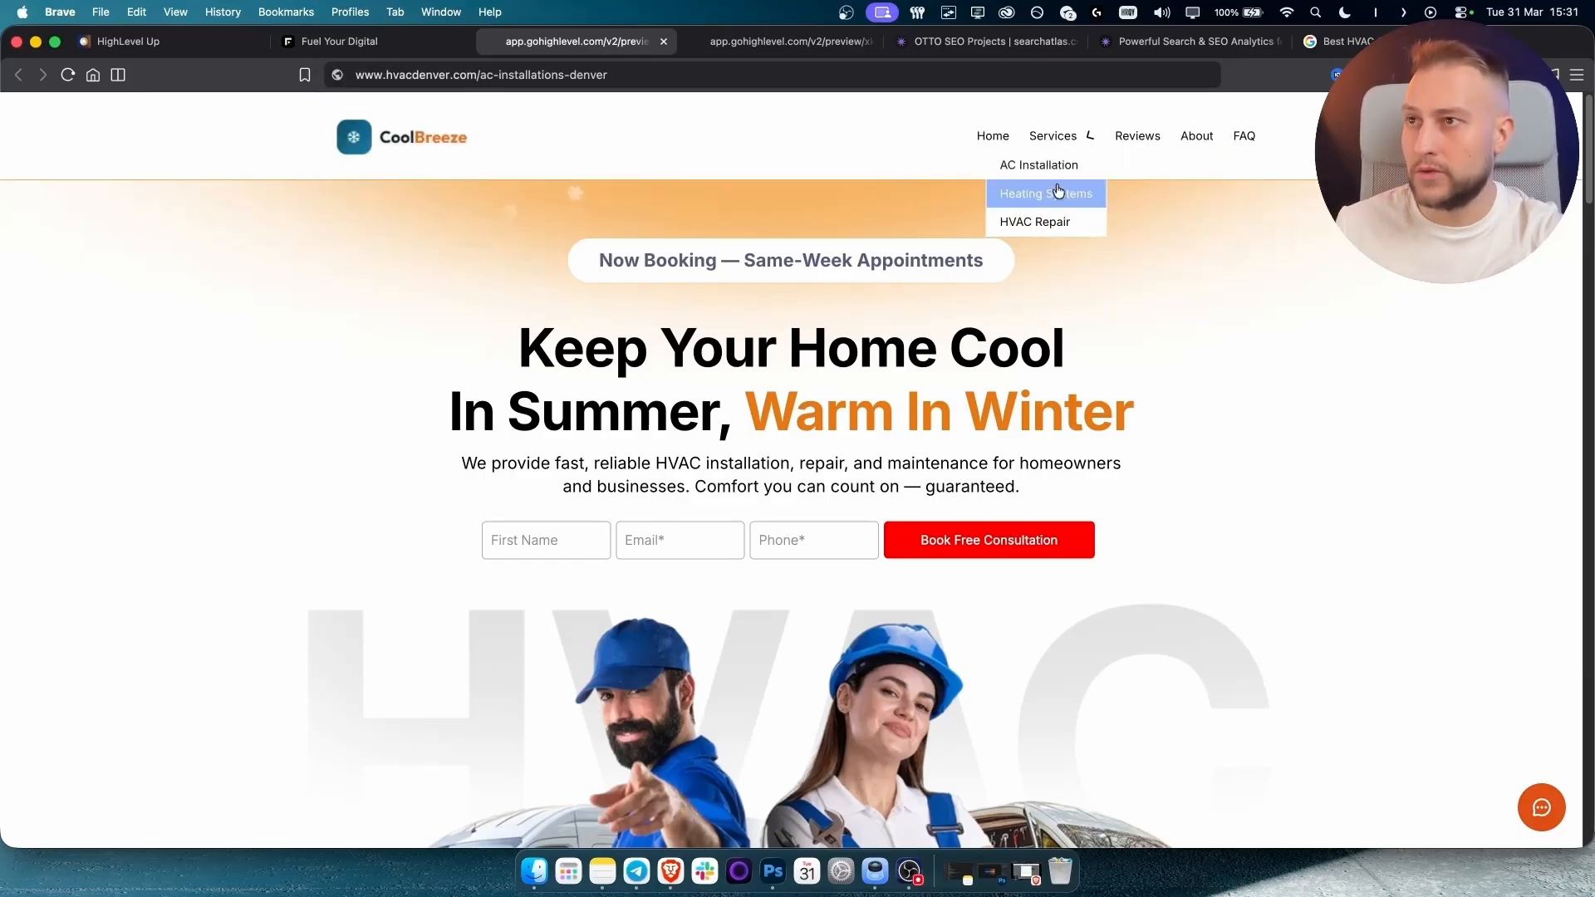
pyautogui.click(1057, 189)
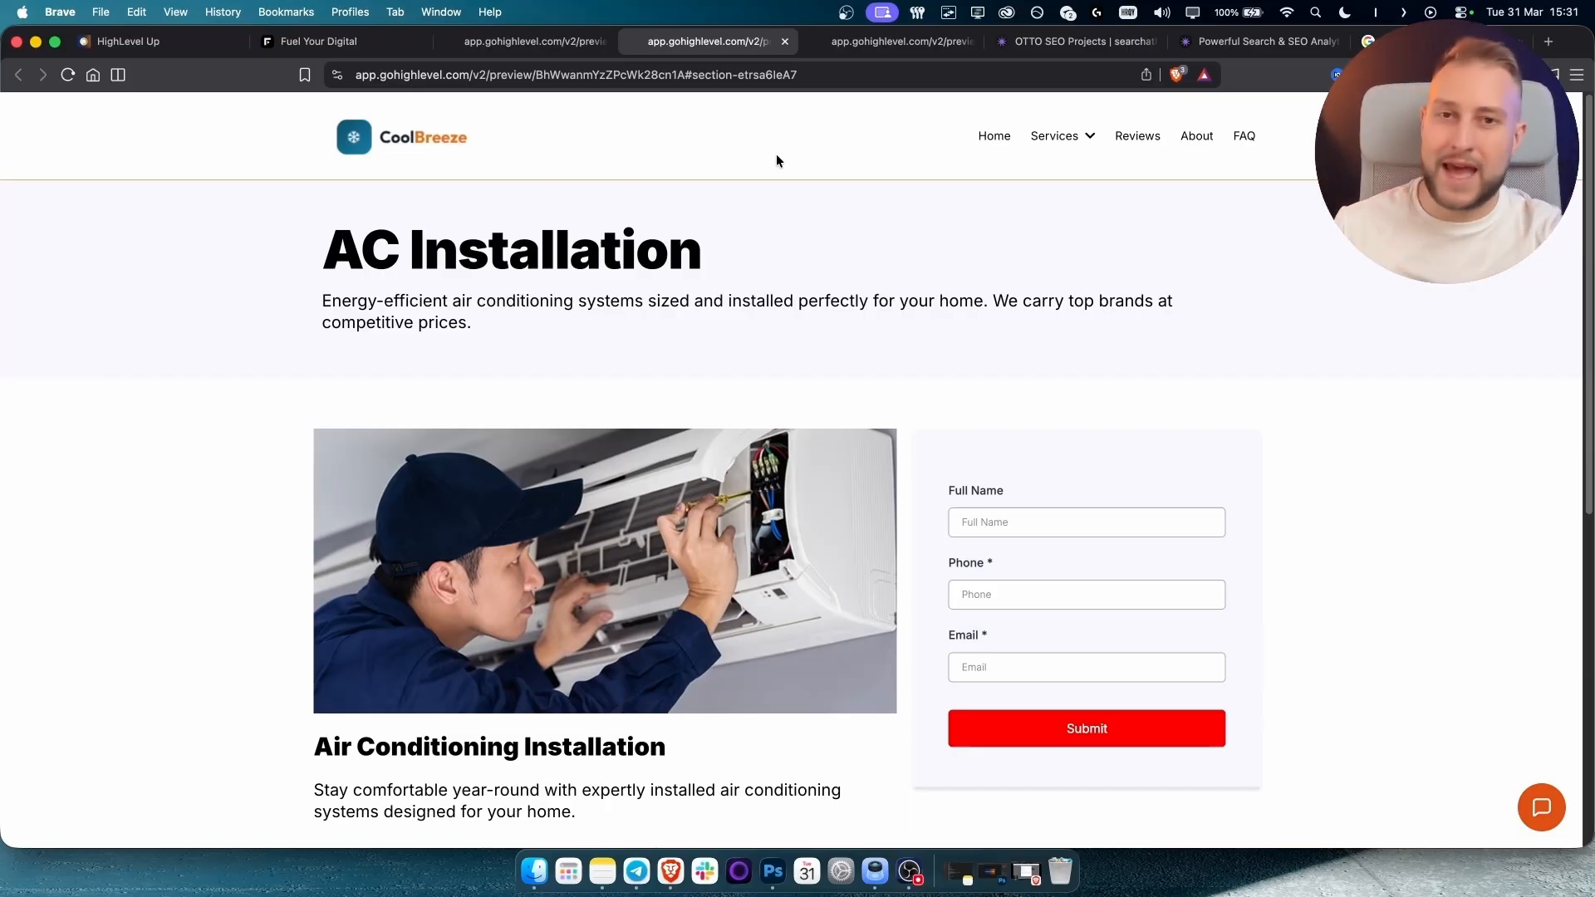
pyautogui.click(382, 42)
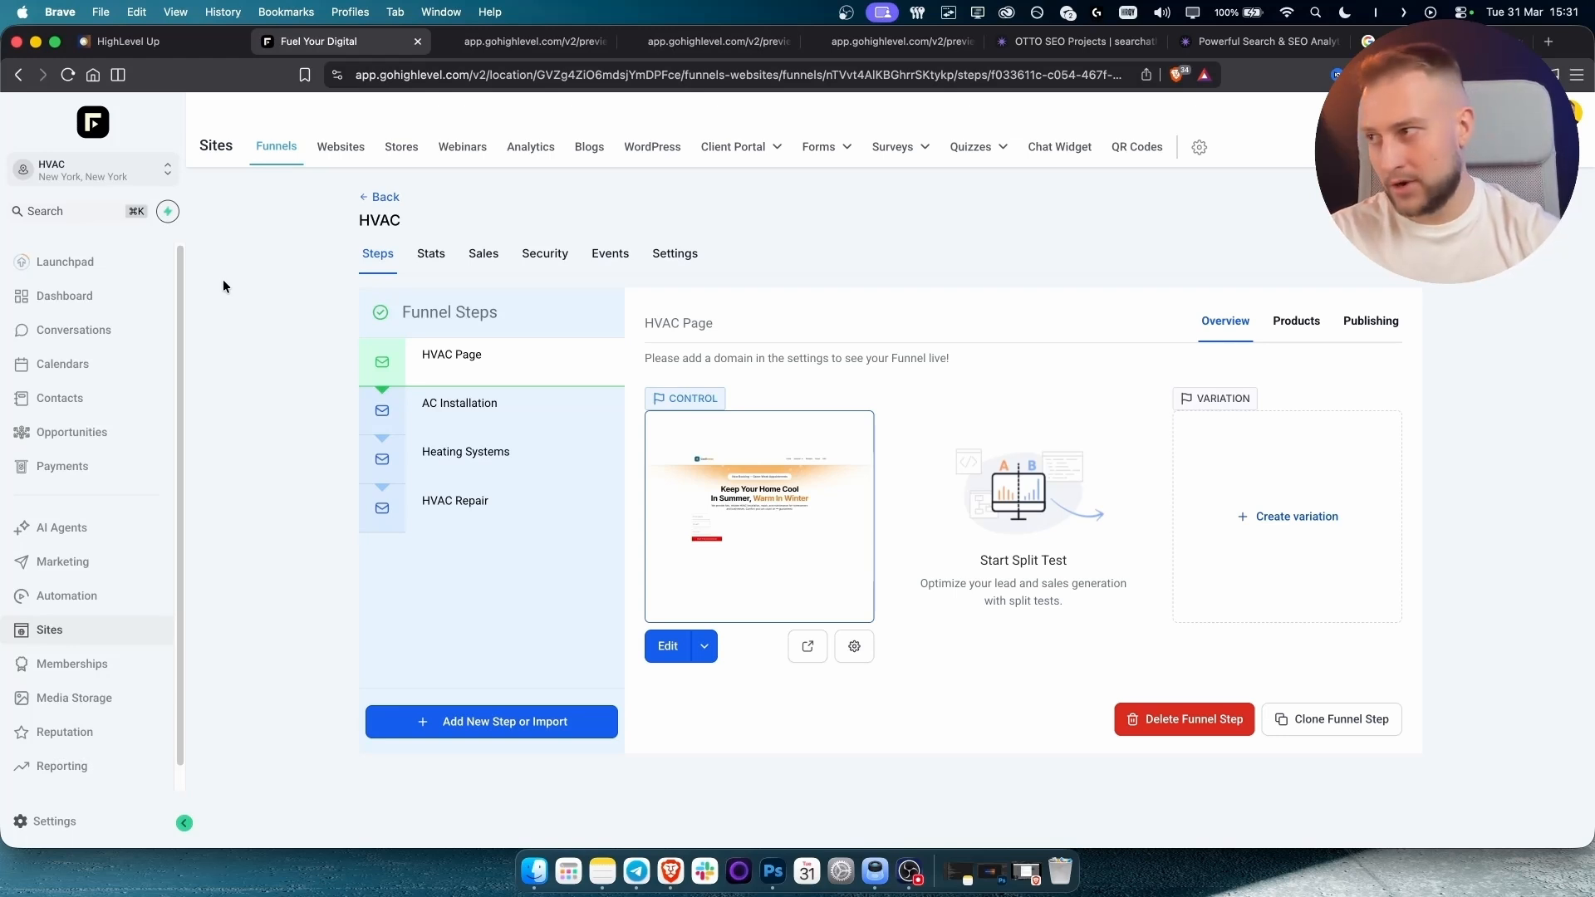
pyautogui.click(86, 821)
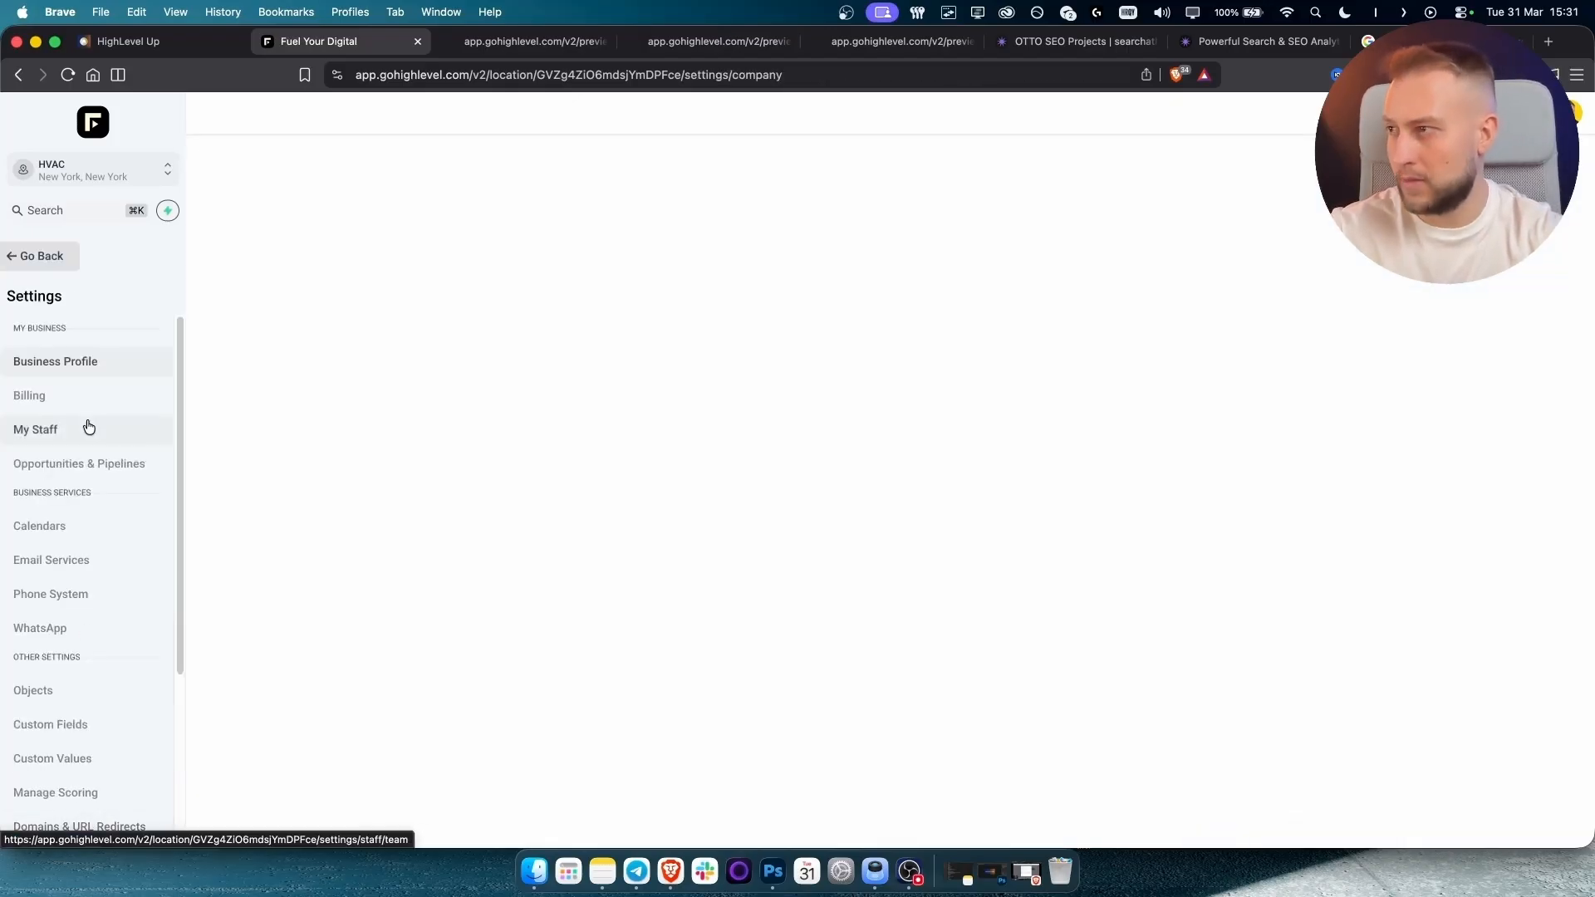
pyautogui.click(40, 430)
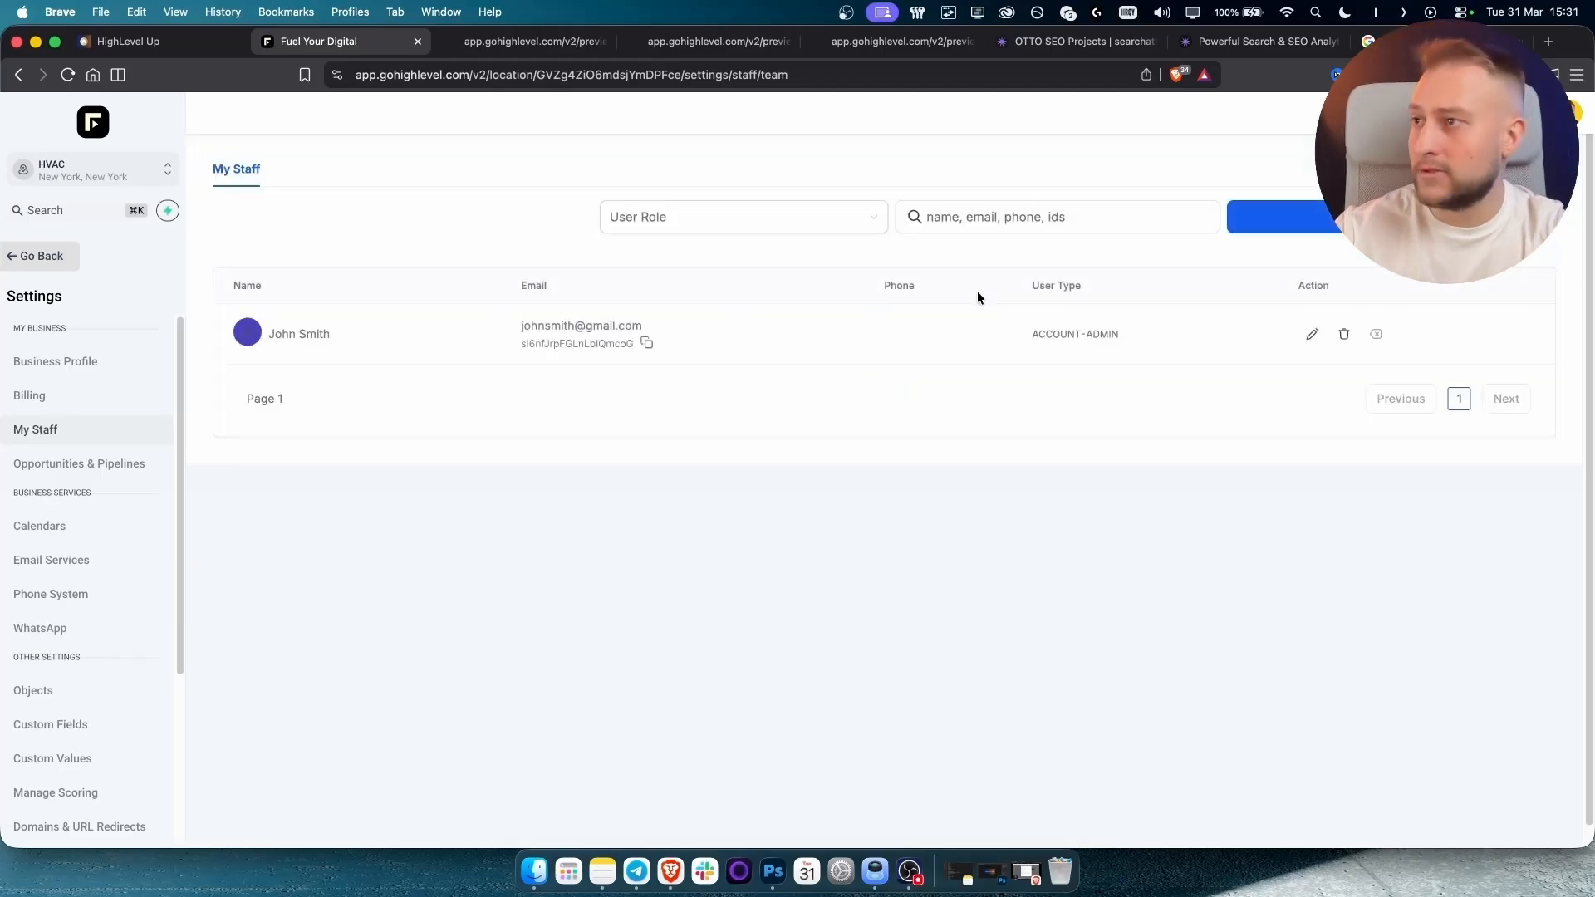
pyautogui.click(1271, 218)
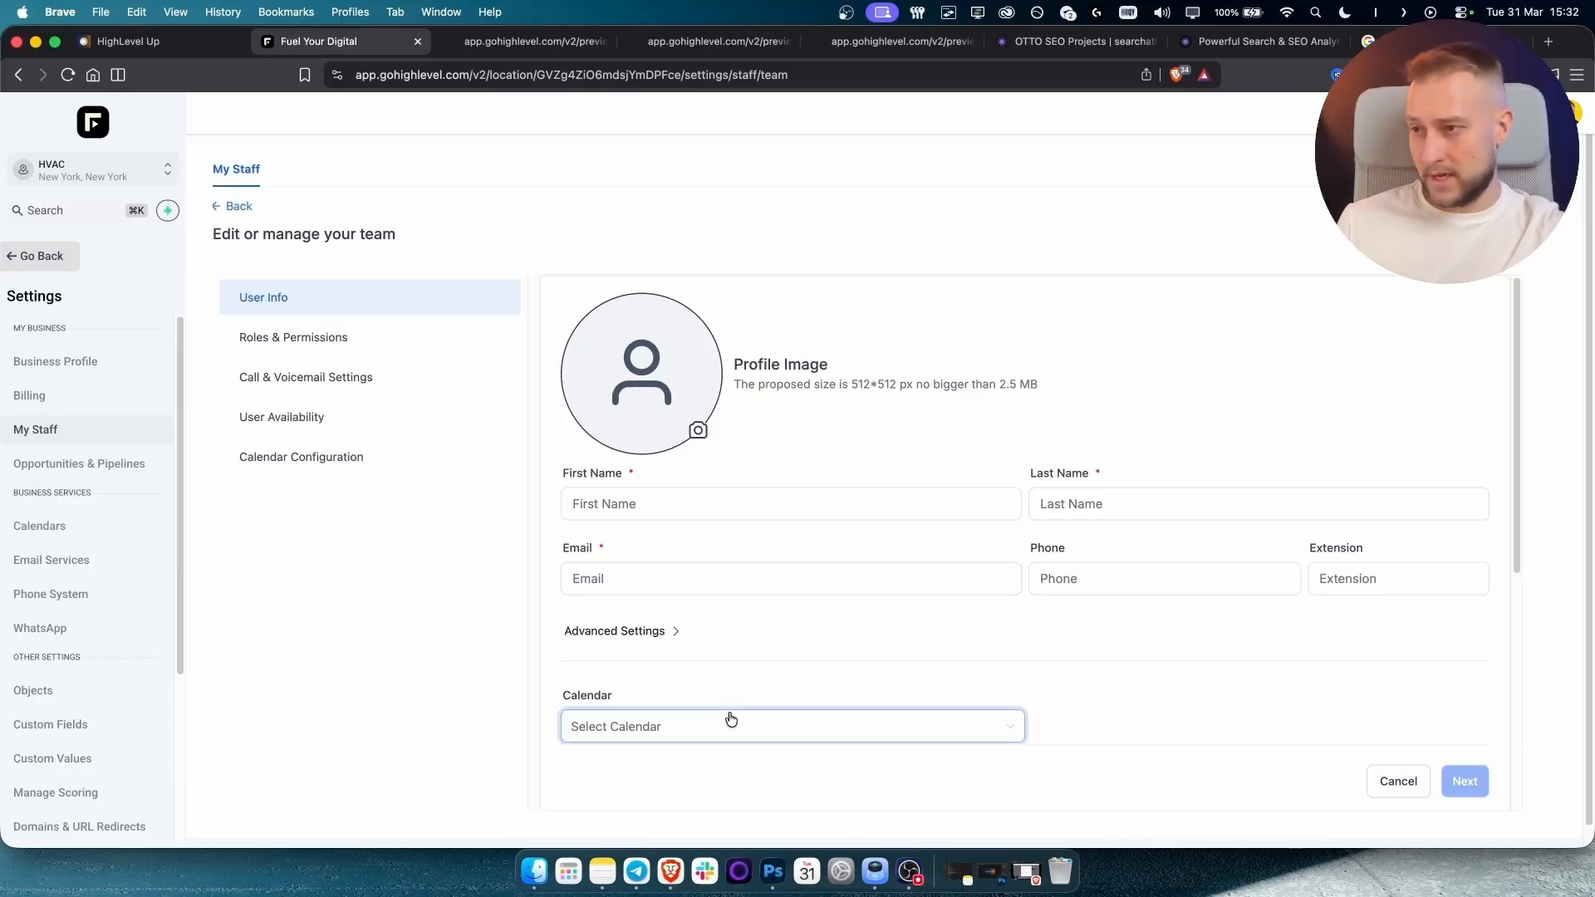
pyautogui.scroll(-3, 730, 720)
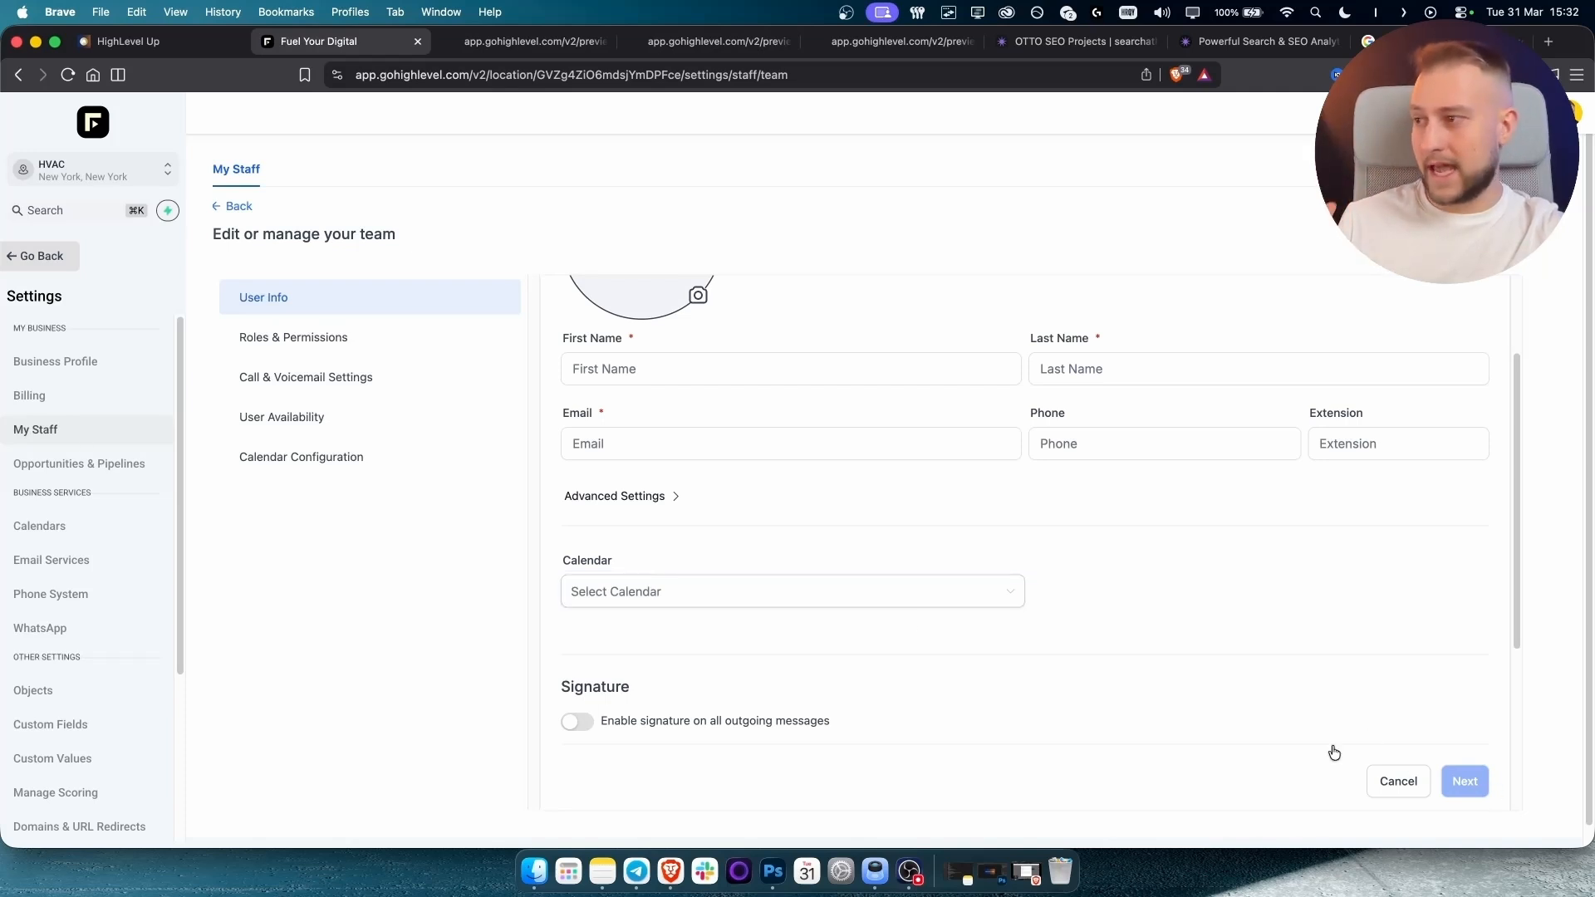
pyautogui.click(57, 266)
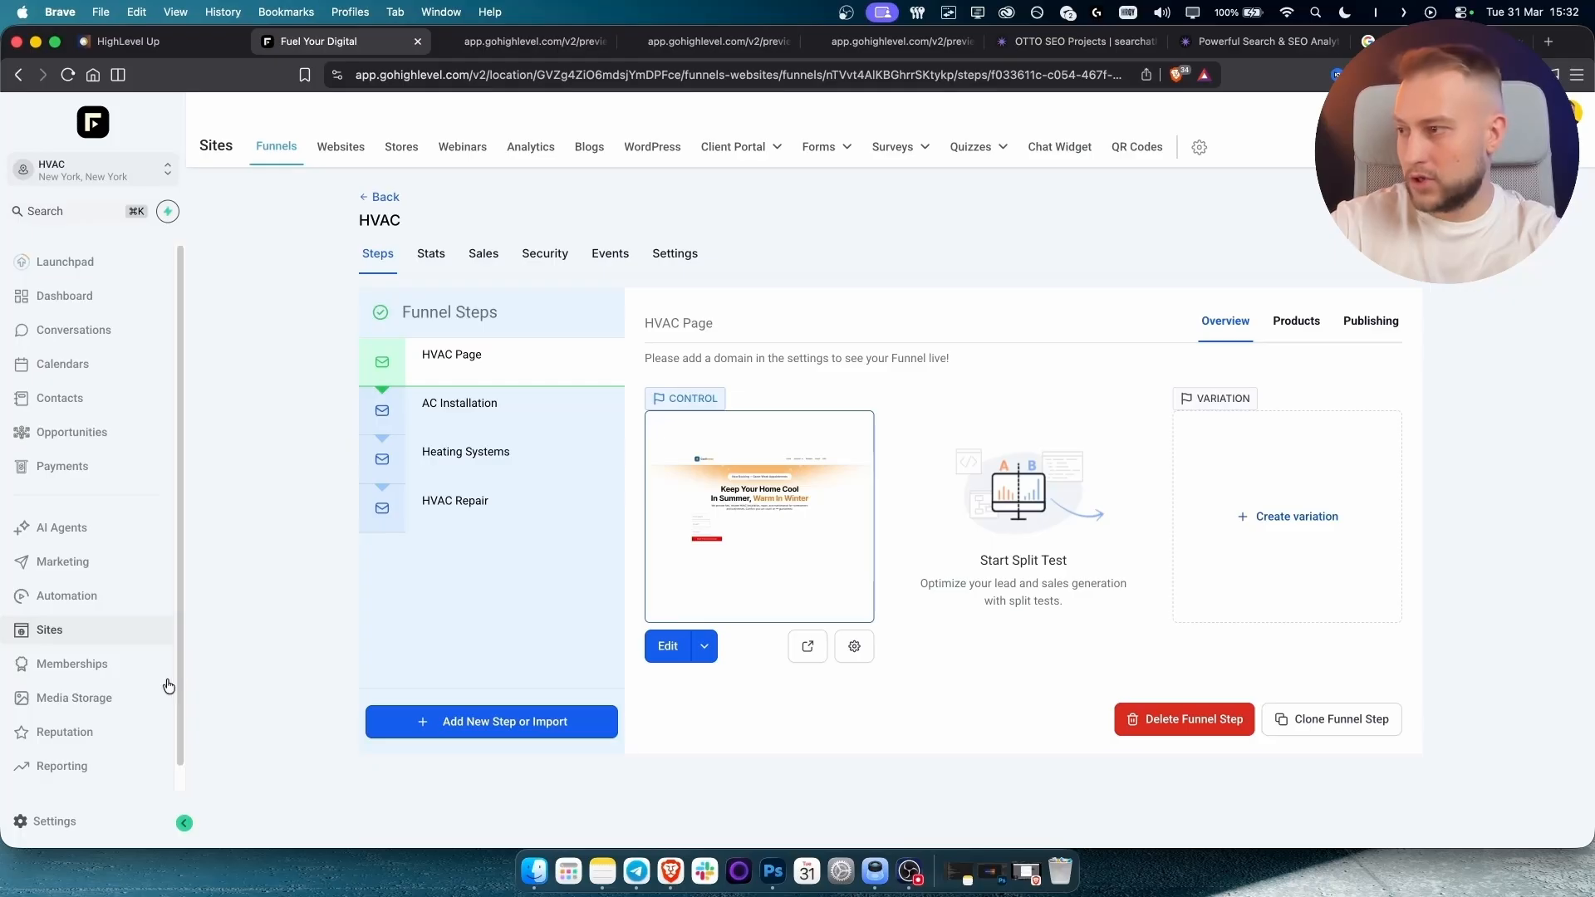
# Open the Dashboard in a new tab, review its widgets, then go to Reporting's Custom Reports.
pyautogui.scroll(-1, 179, 740)
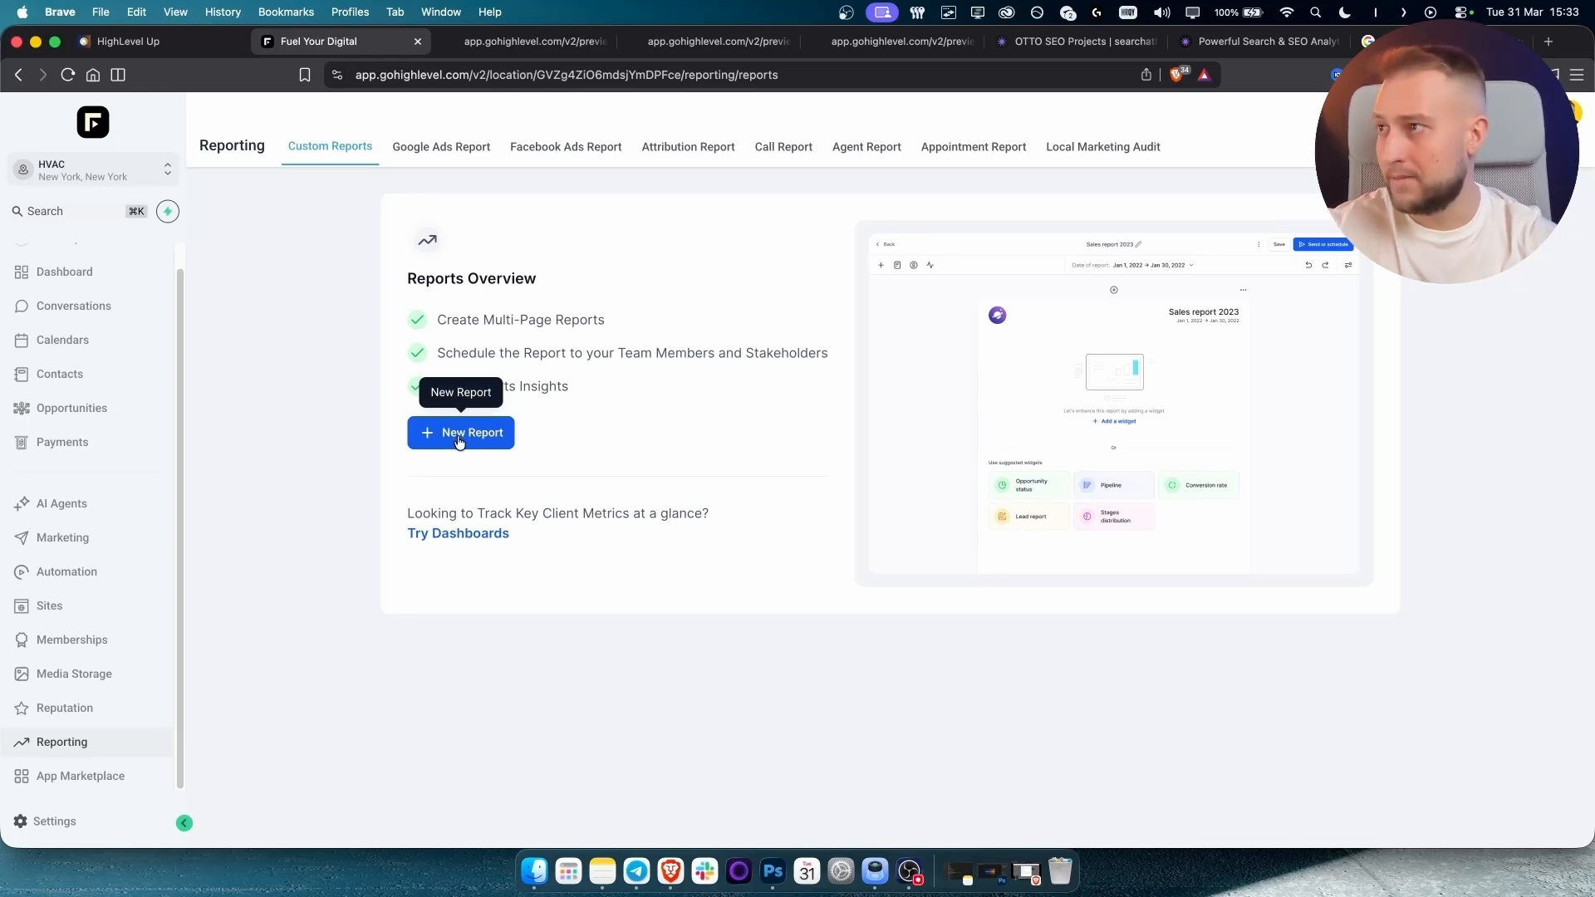
pyautogui.keyDown('super'); pyautogui.click(58, 275); pyautogui.keyUp('super')
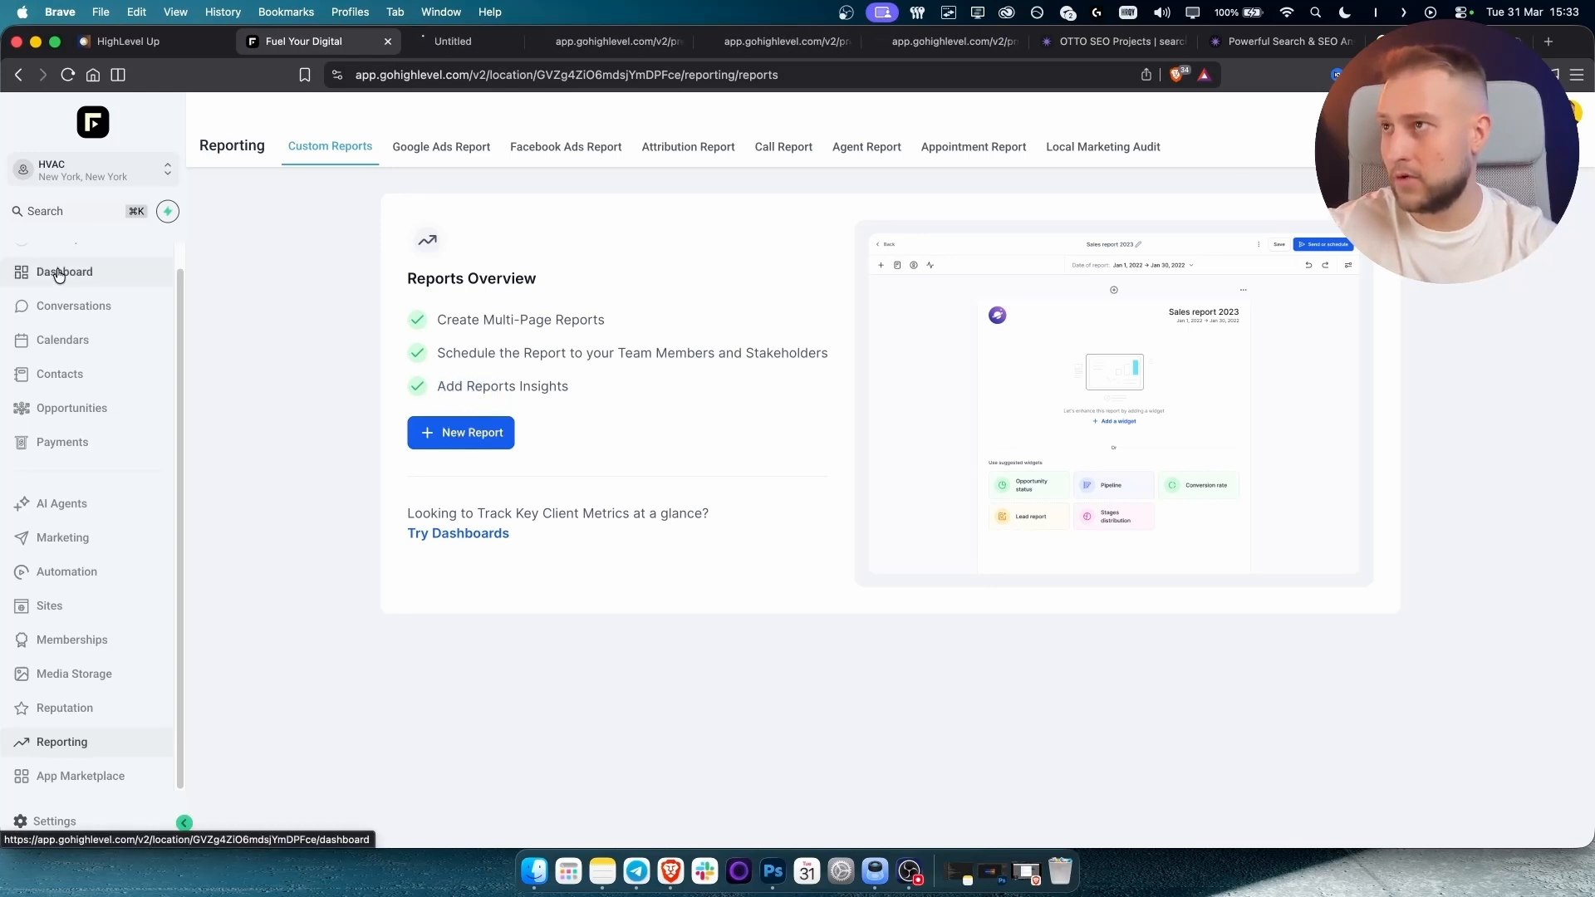
pyautogui.scroll(1, 60, 274)
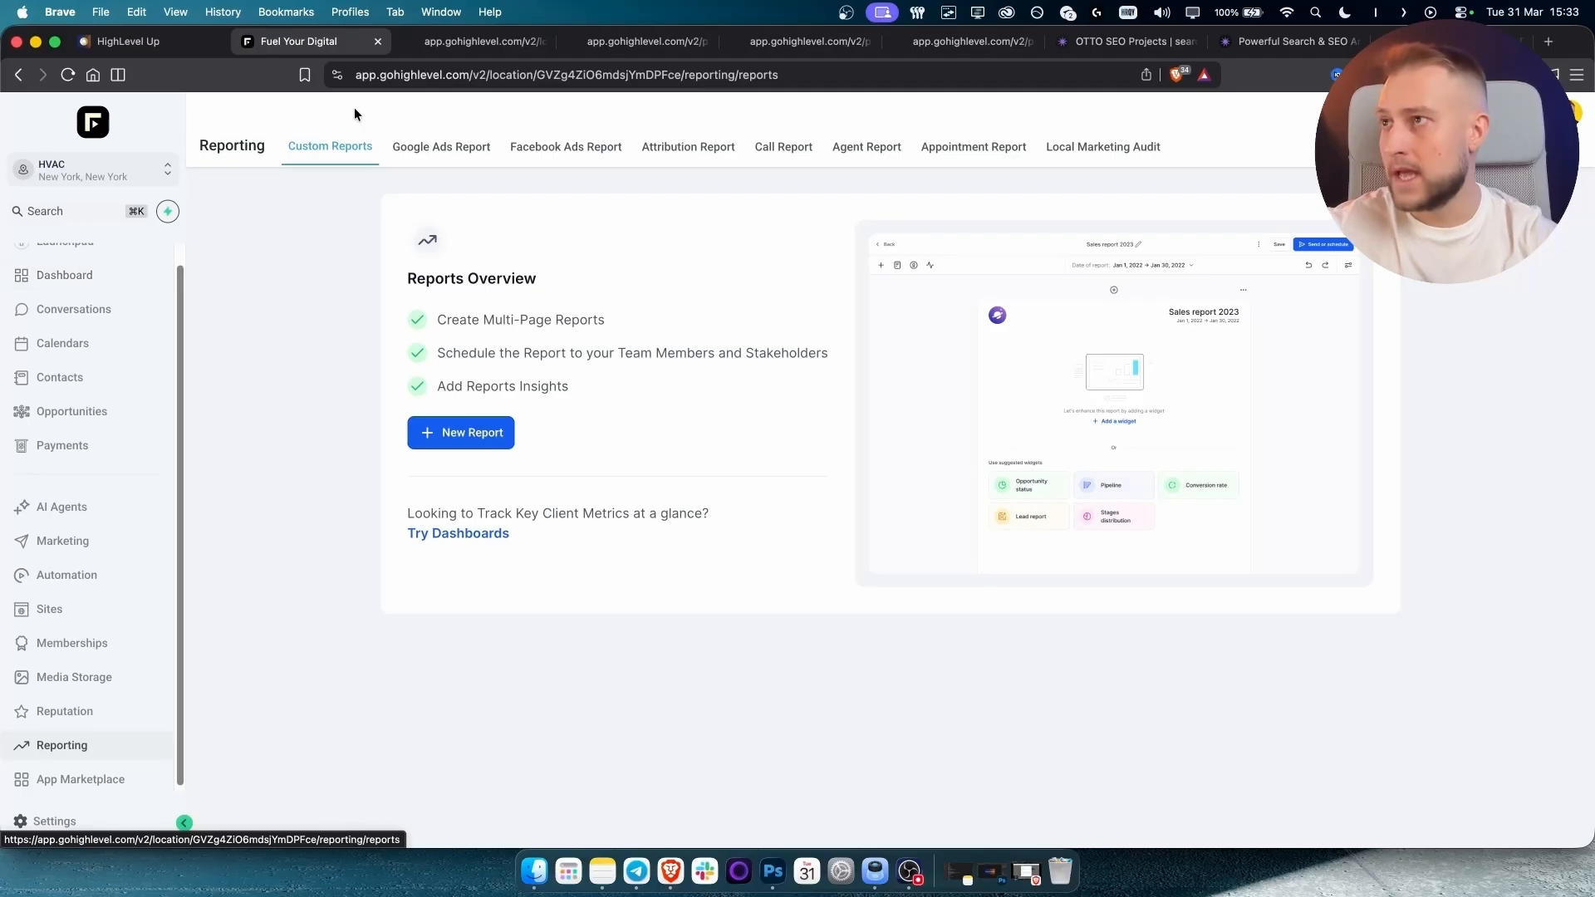
pyautogui.click(474, 40)
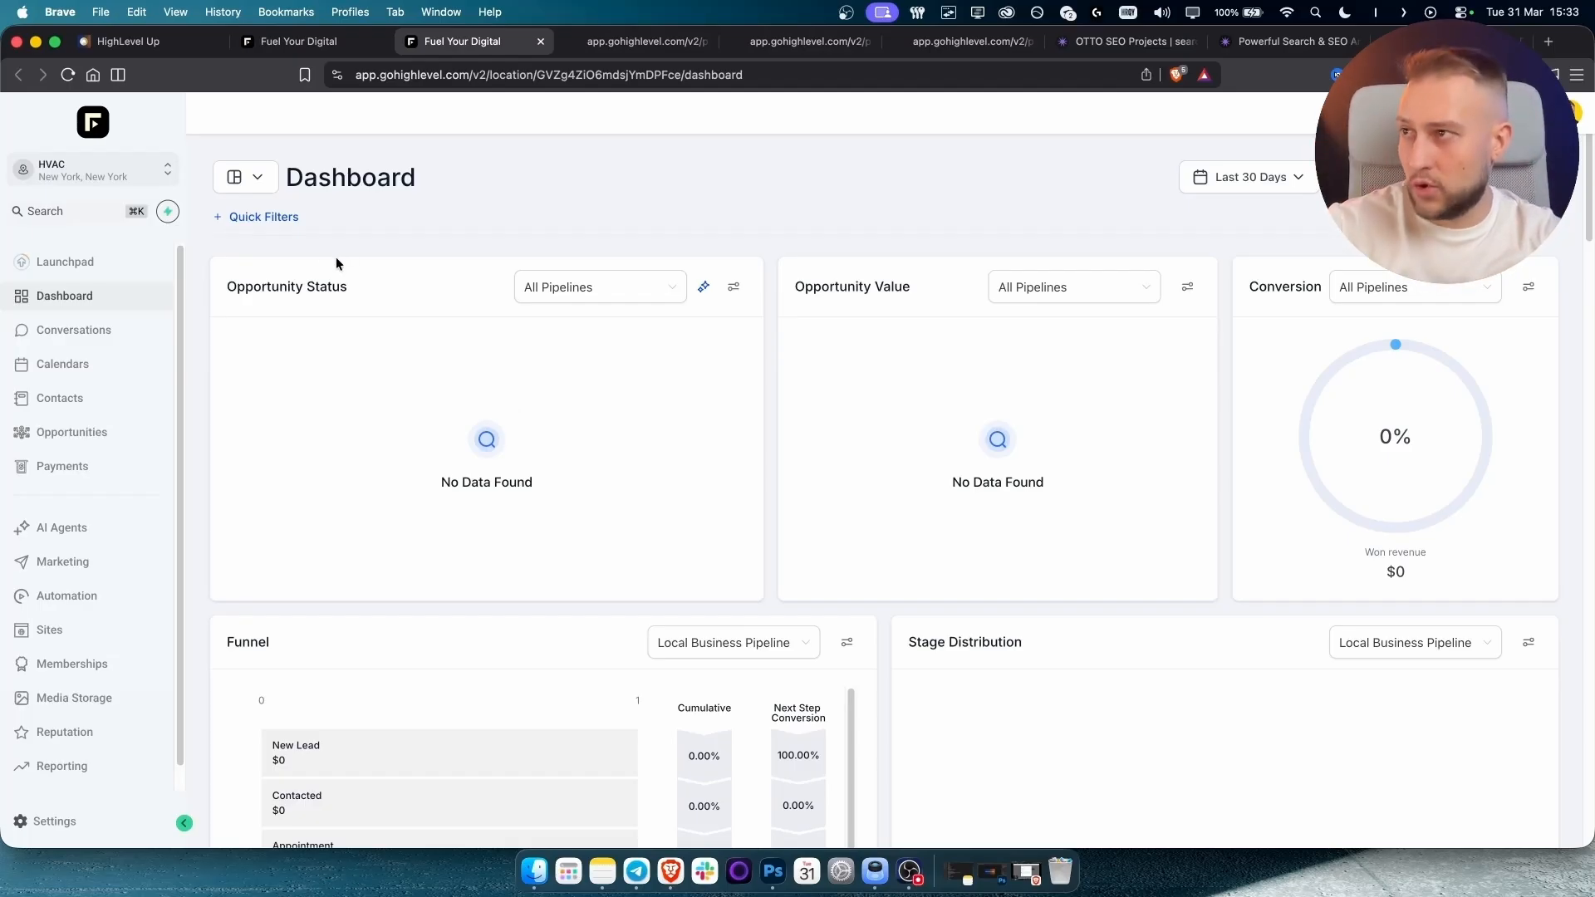
pyautogui.scroll(-10, 566, 489)
pyautogui.scroll(10, 565, 491)
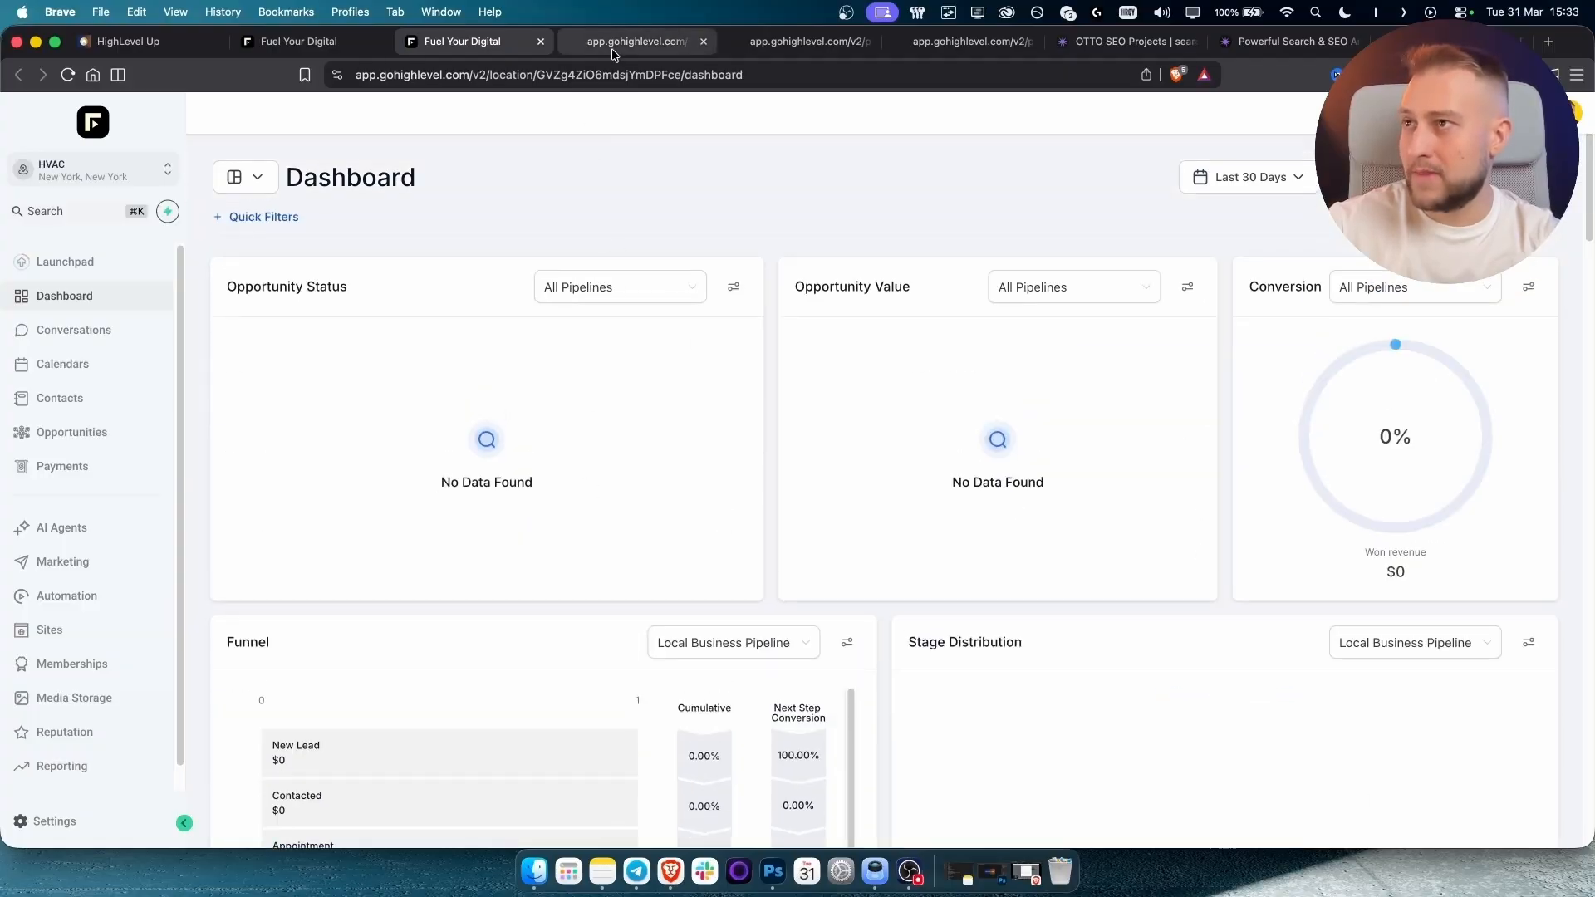
pyautogui.click(91, 769)
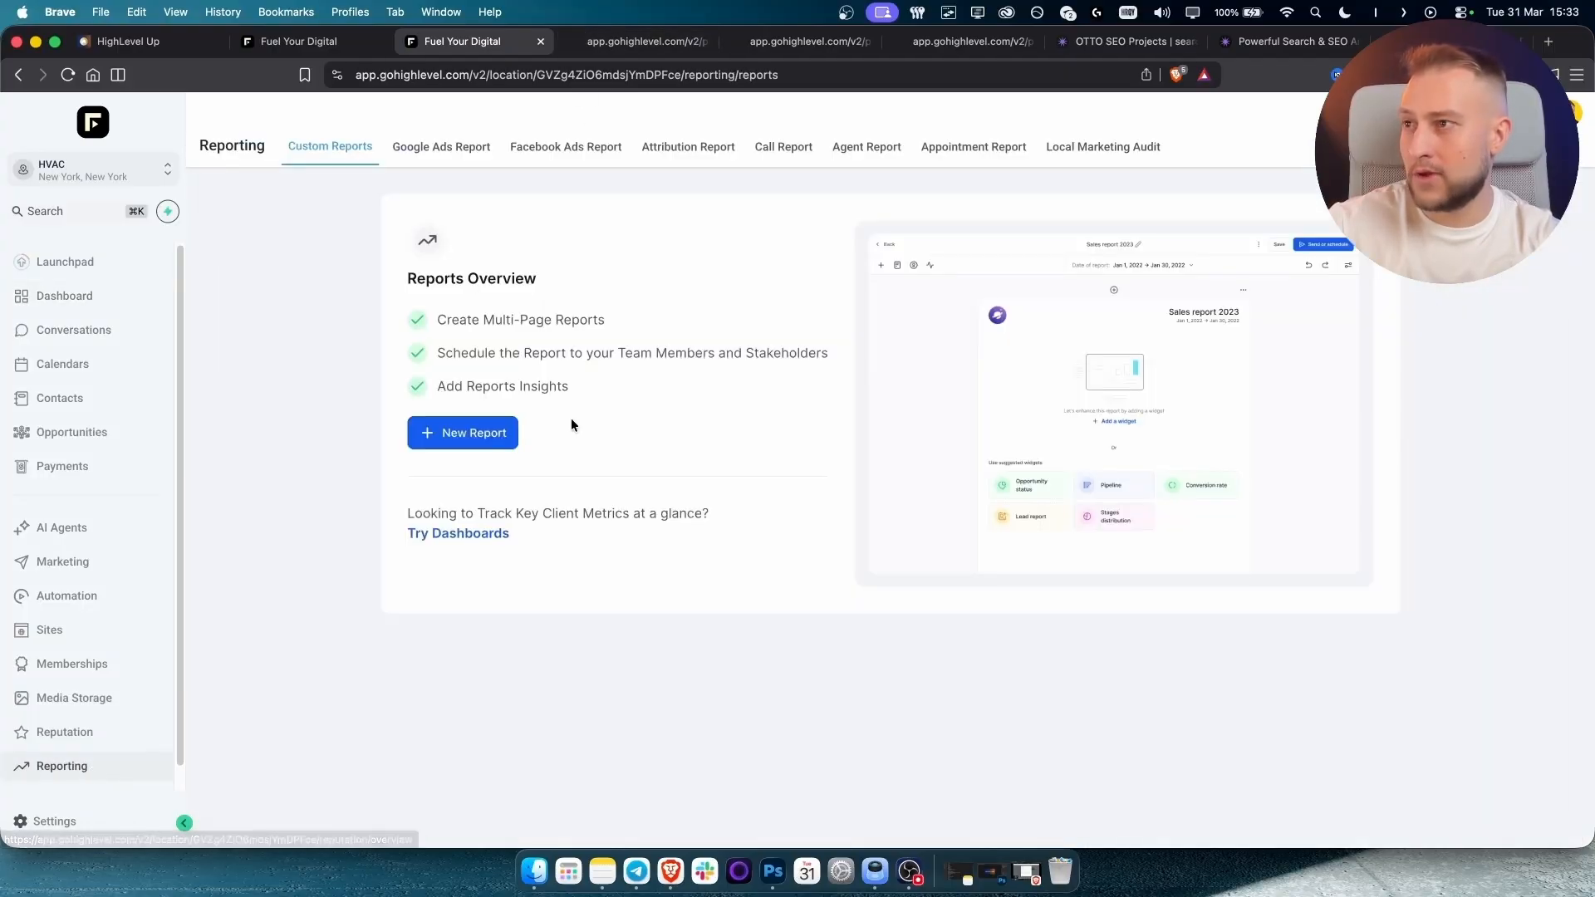
# Start a new report, check the importable dashboards without importing, and create a blank report.
pyautogui.click(474, 439)
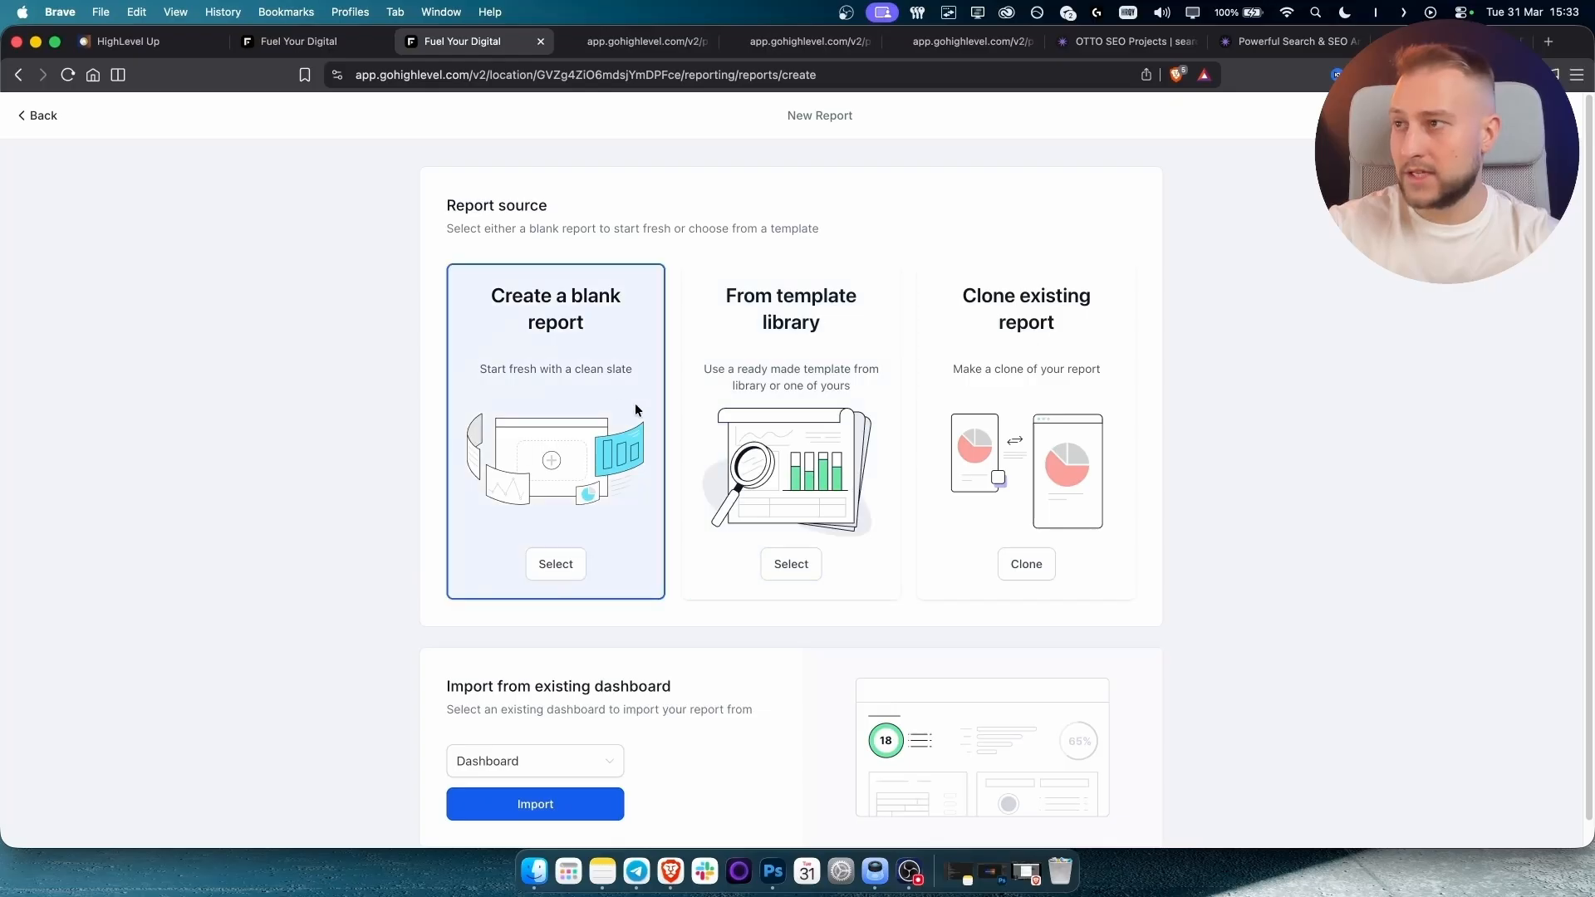
pyautogui.scroll(-1, 515, 631)
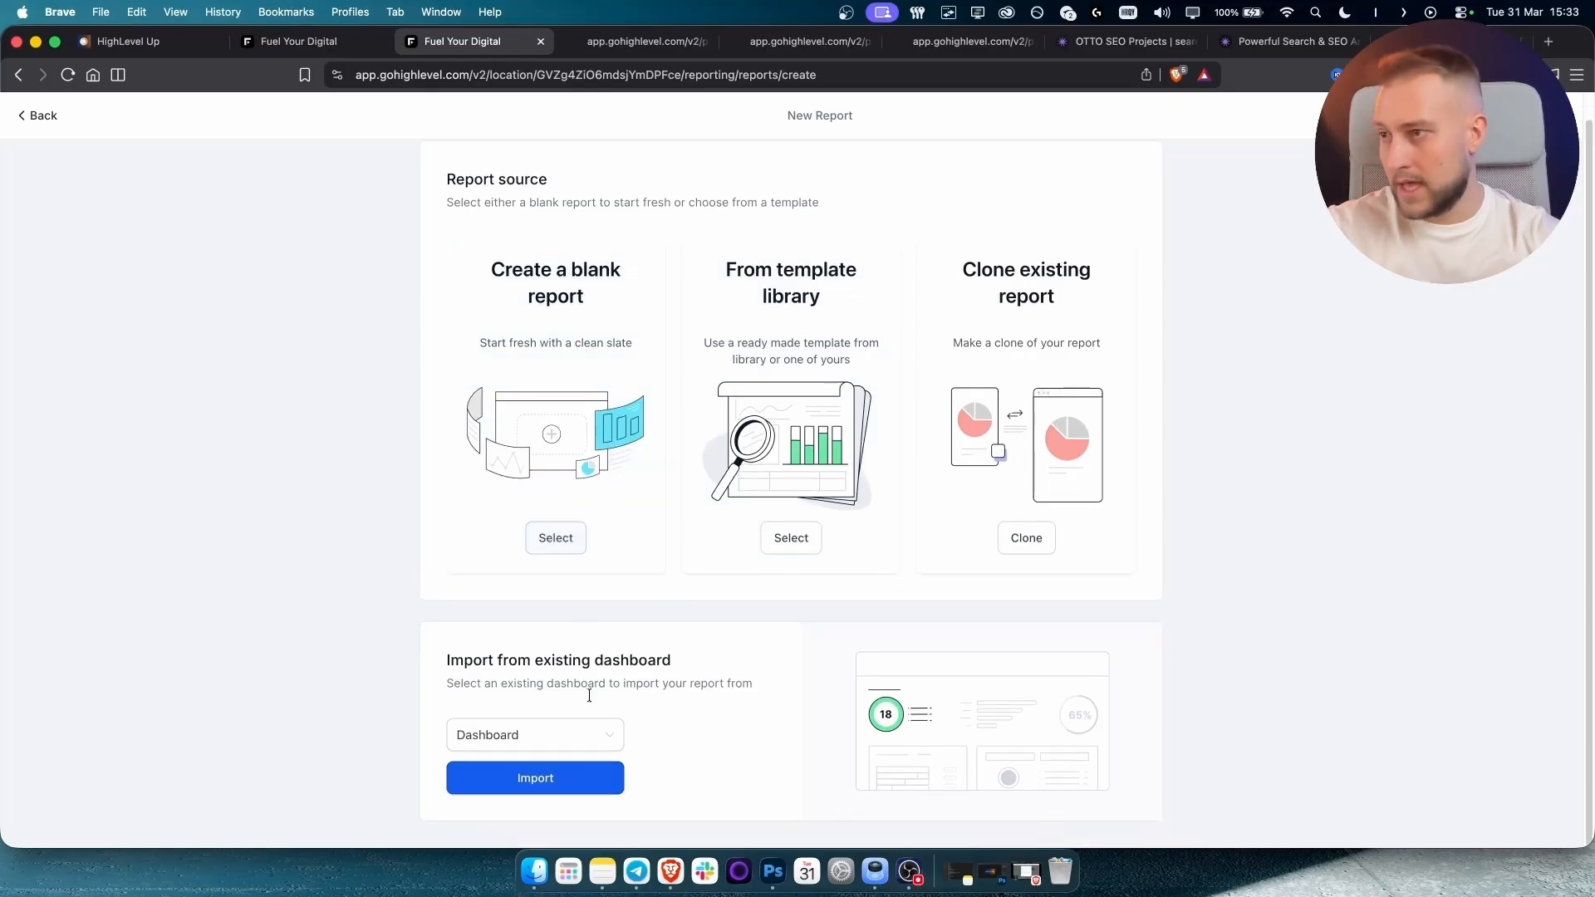
pyautogui.moveTo(451, 662); pyautogui.dragTo(754, 655)
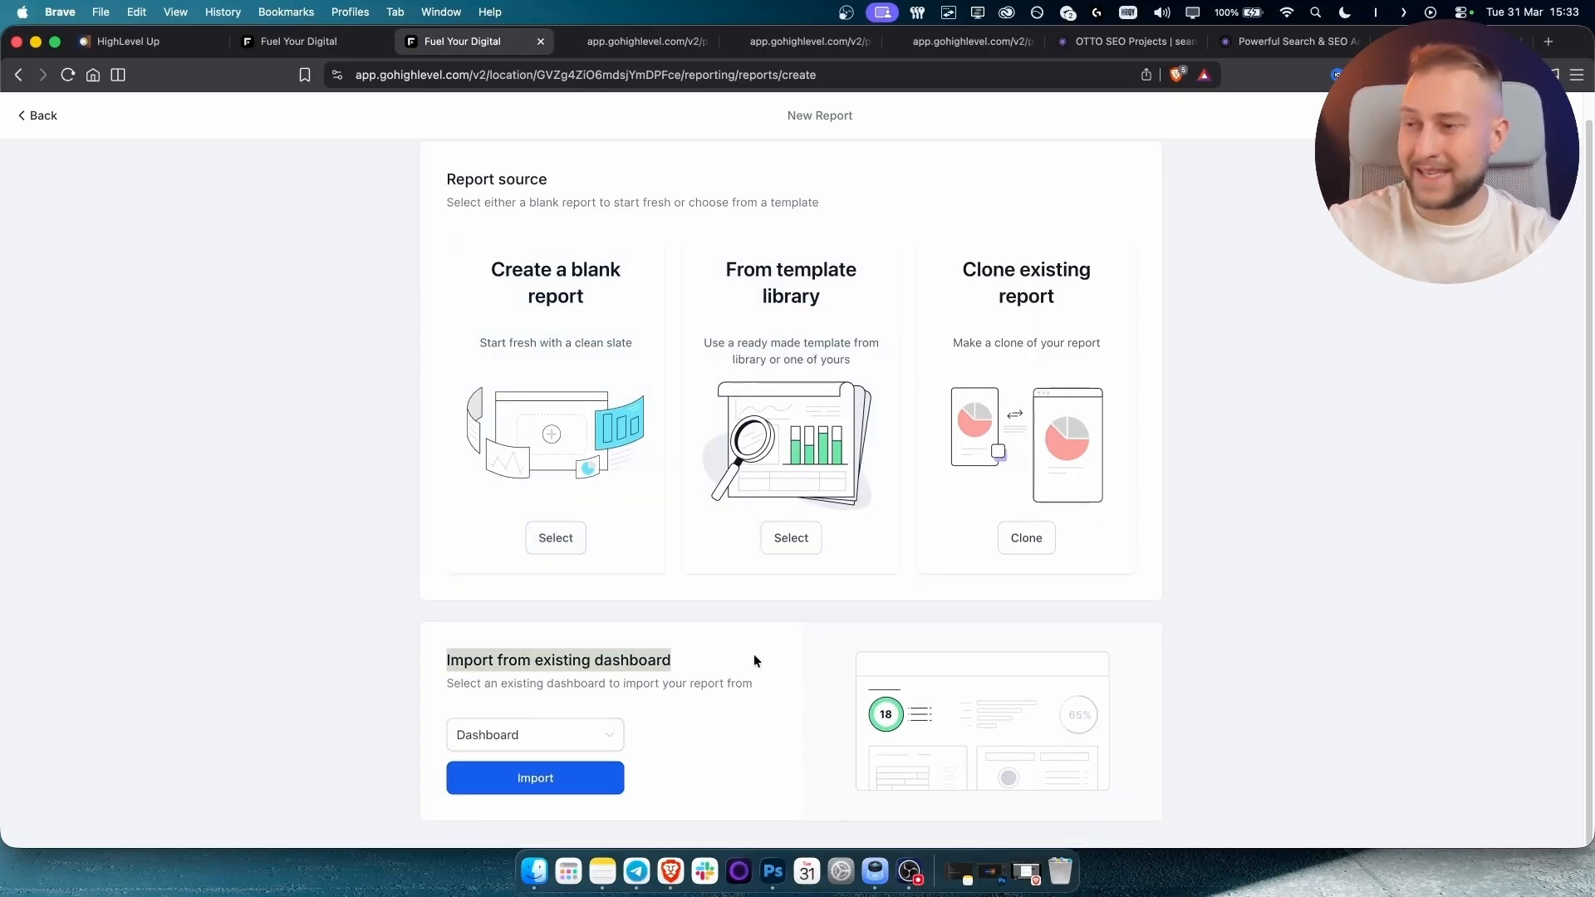
pyautogui.click(537, 741)
pyautogui.click(692, 730)
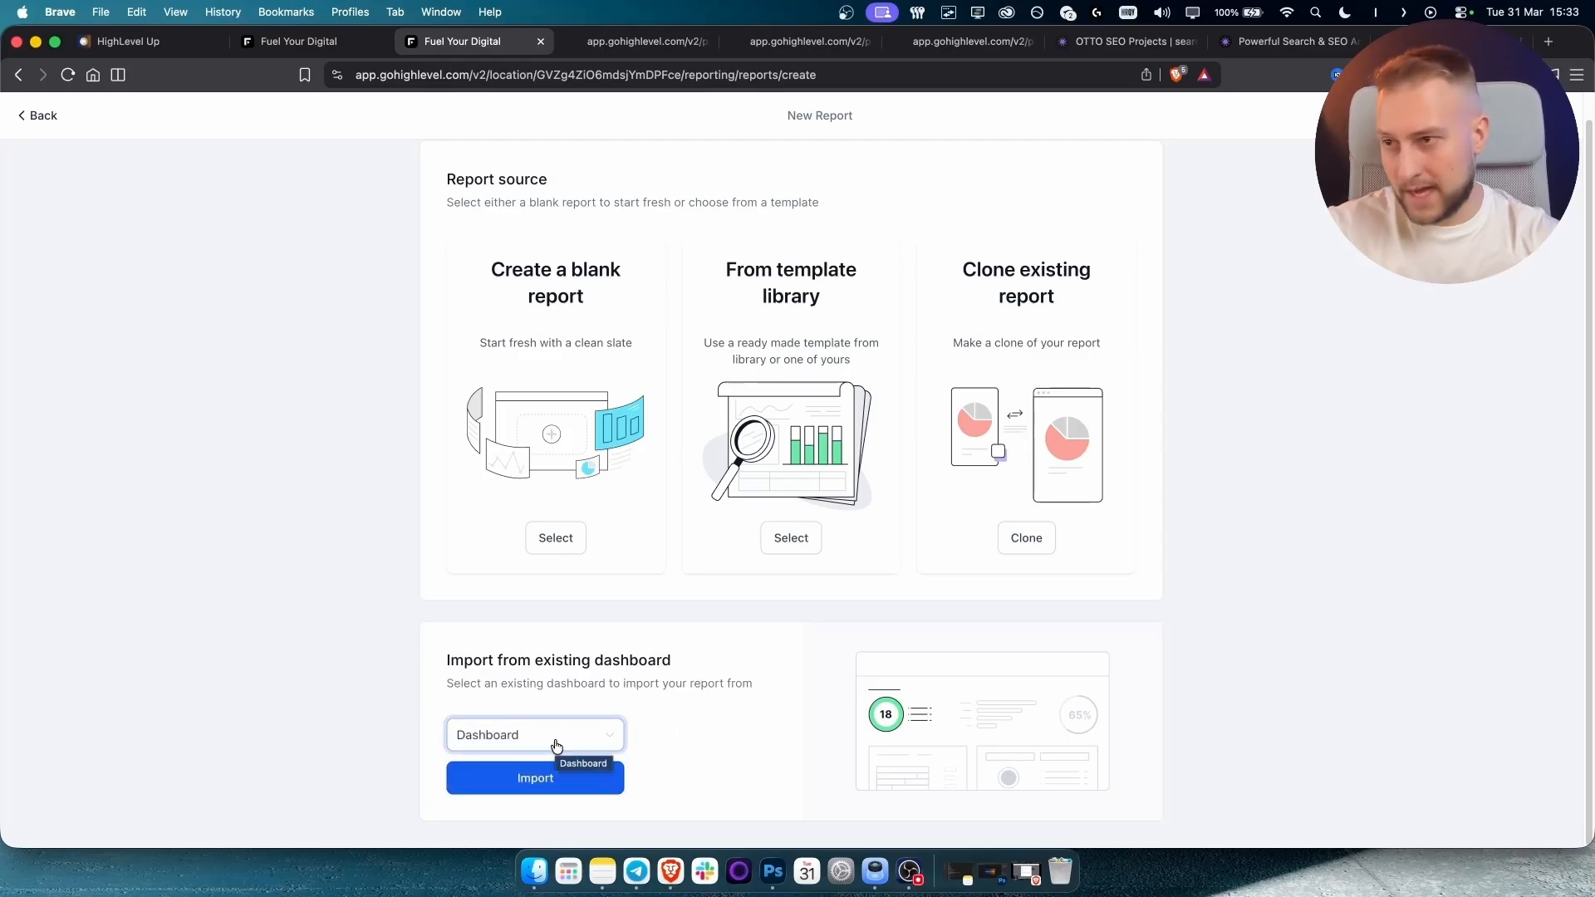
pyautogui.scroll(1, 622, 715)
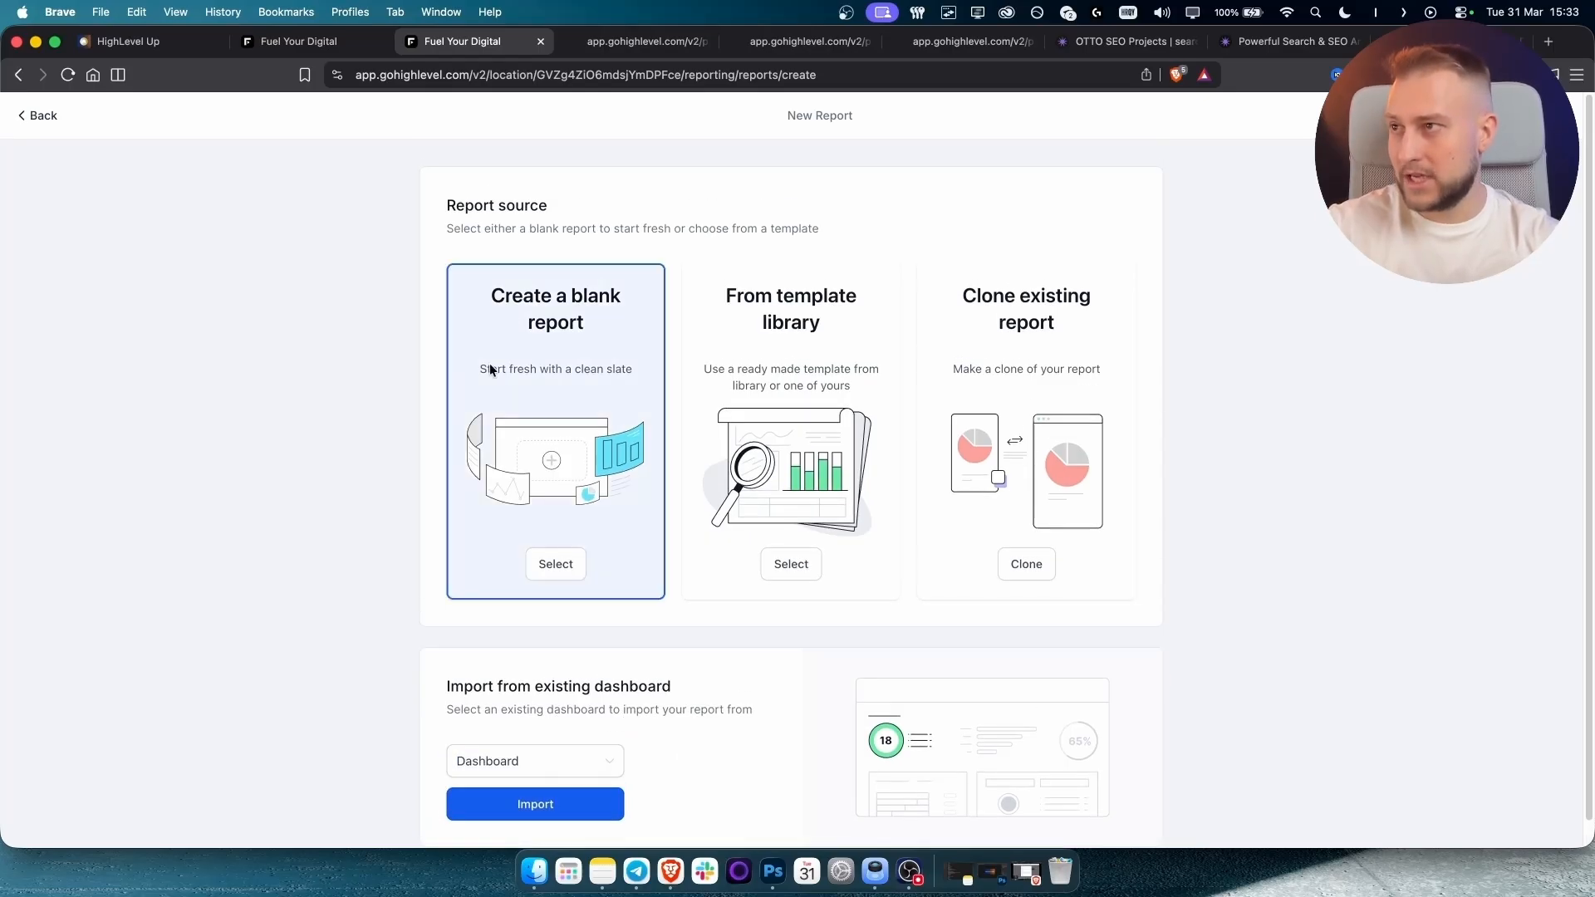
pyautogui.click(557, 572)
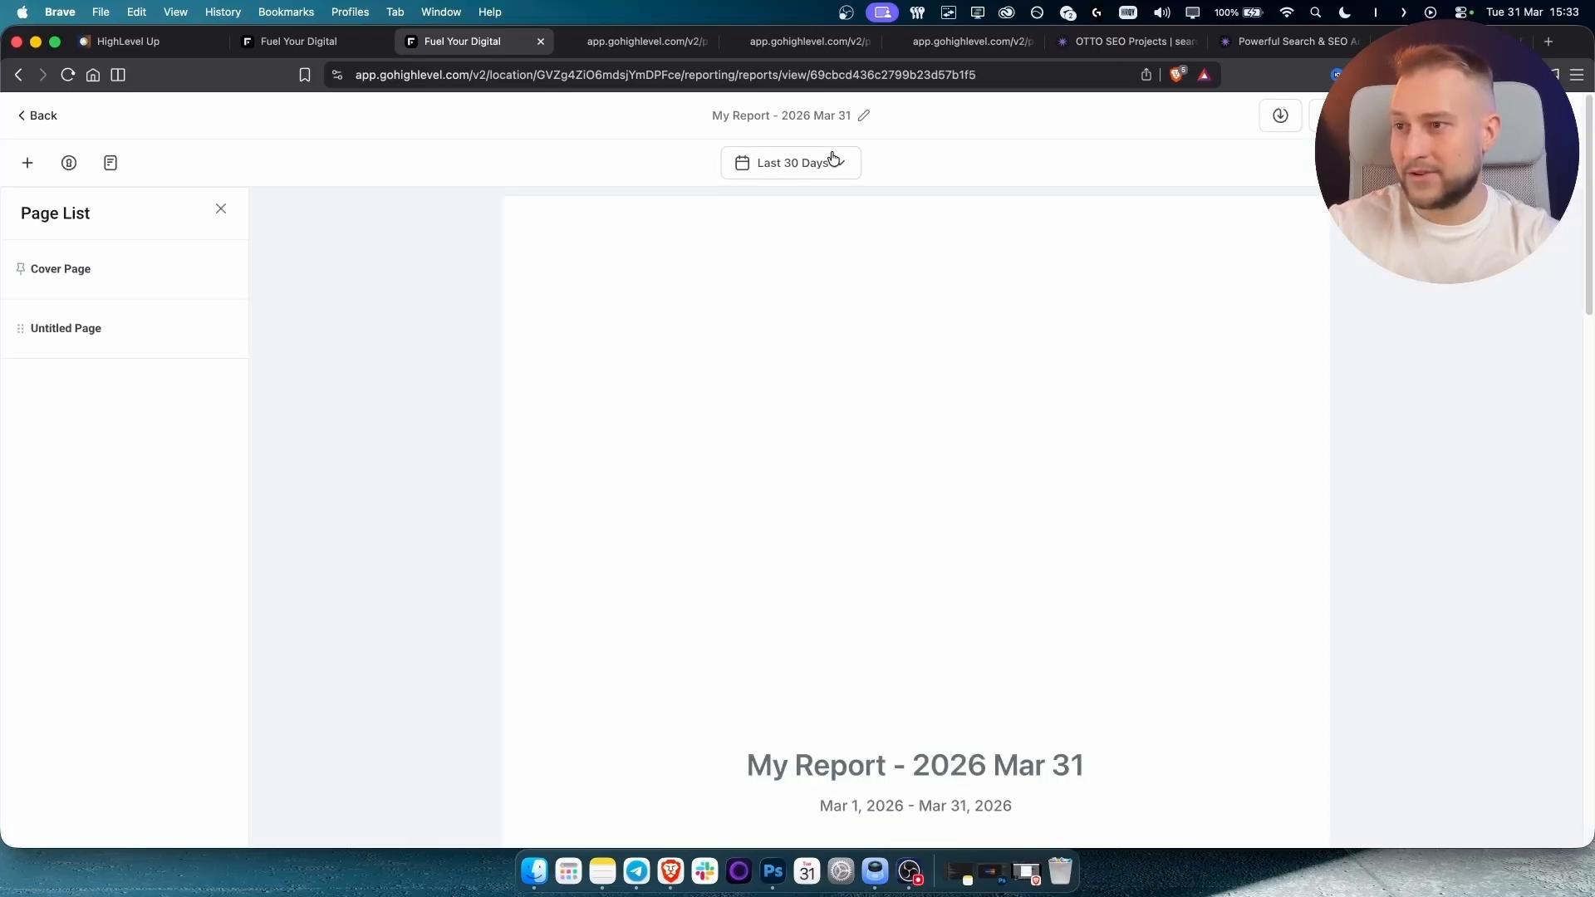
# Add an Appointment Count widget using the Count of Appointment metric.
pyautogui.scroll(-15, 984, 651)
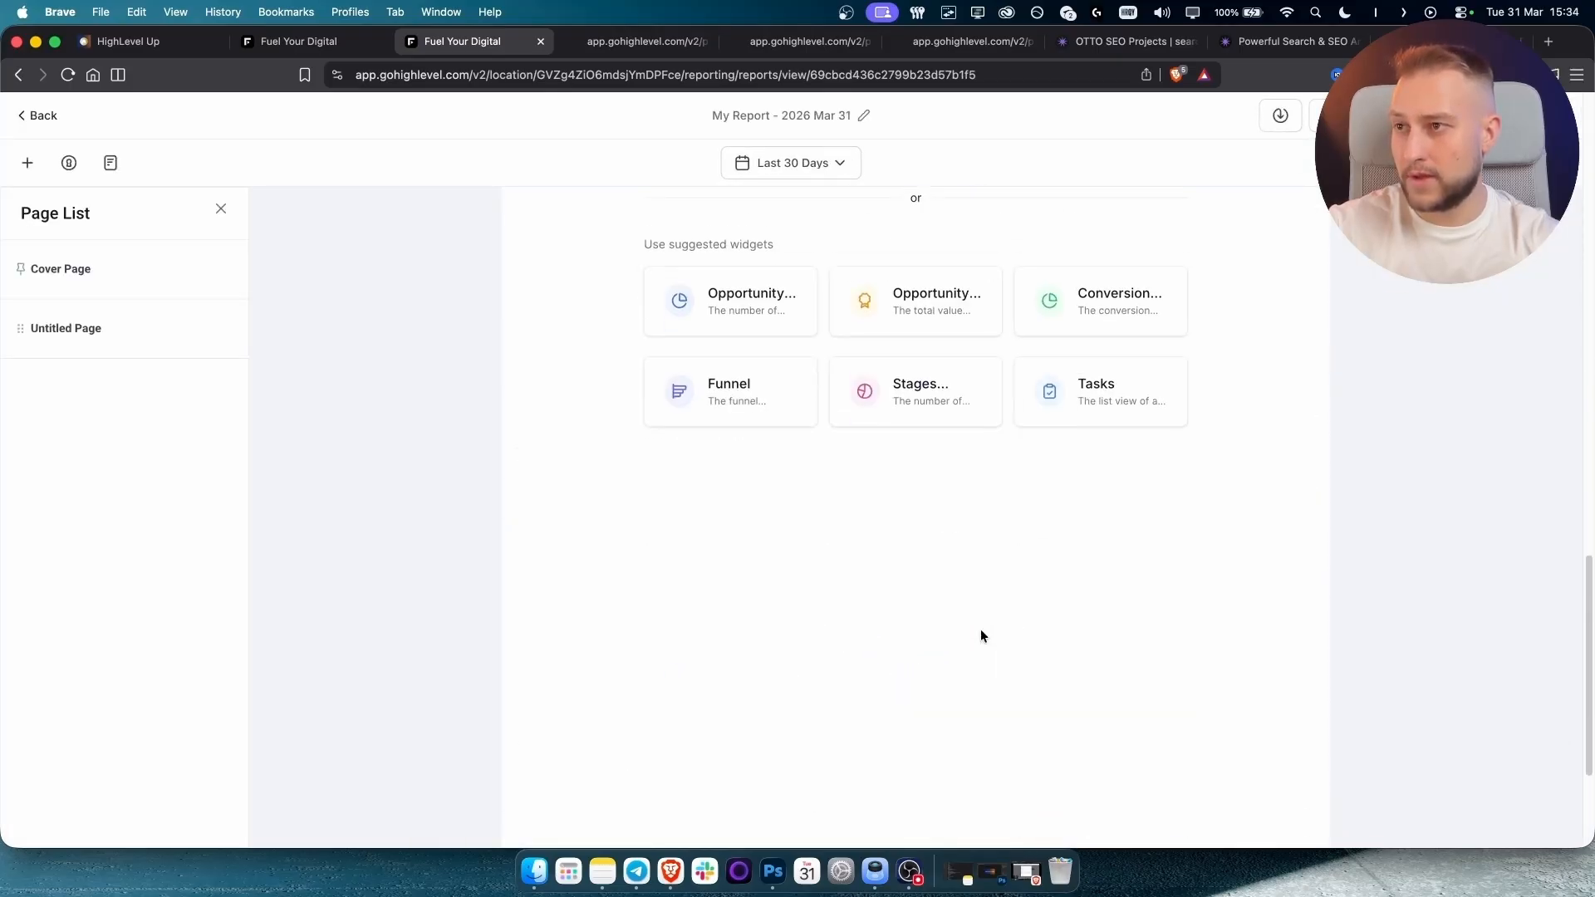
pyautogui.scroll(6, 980, 636)
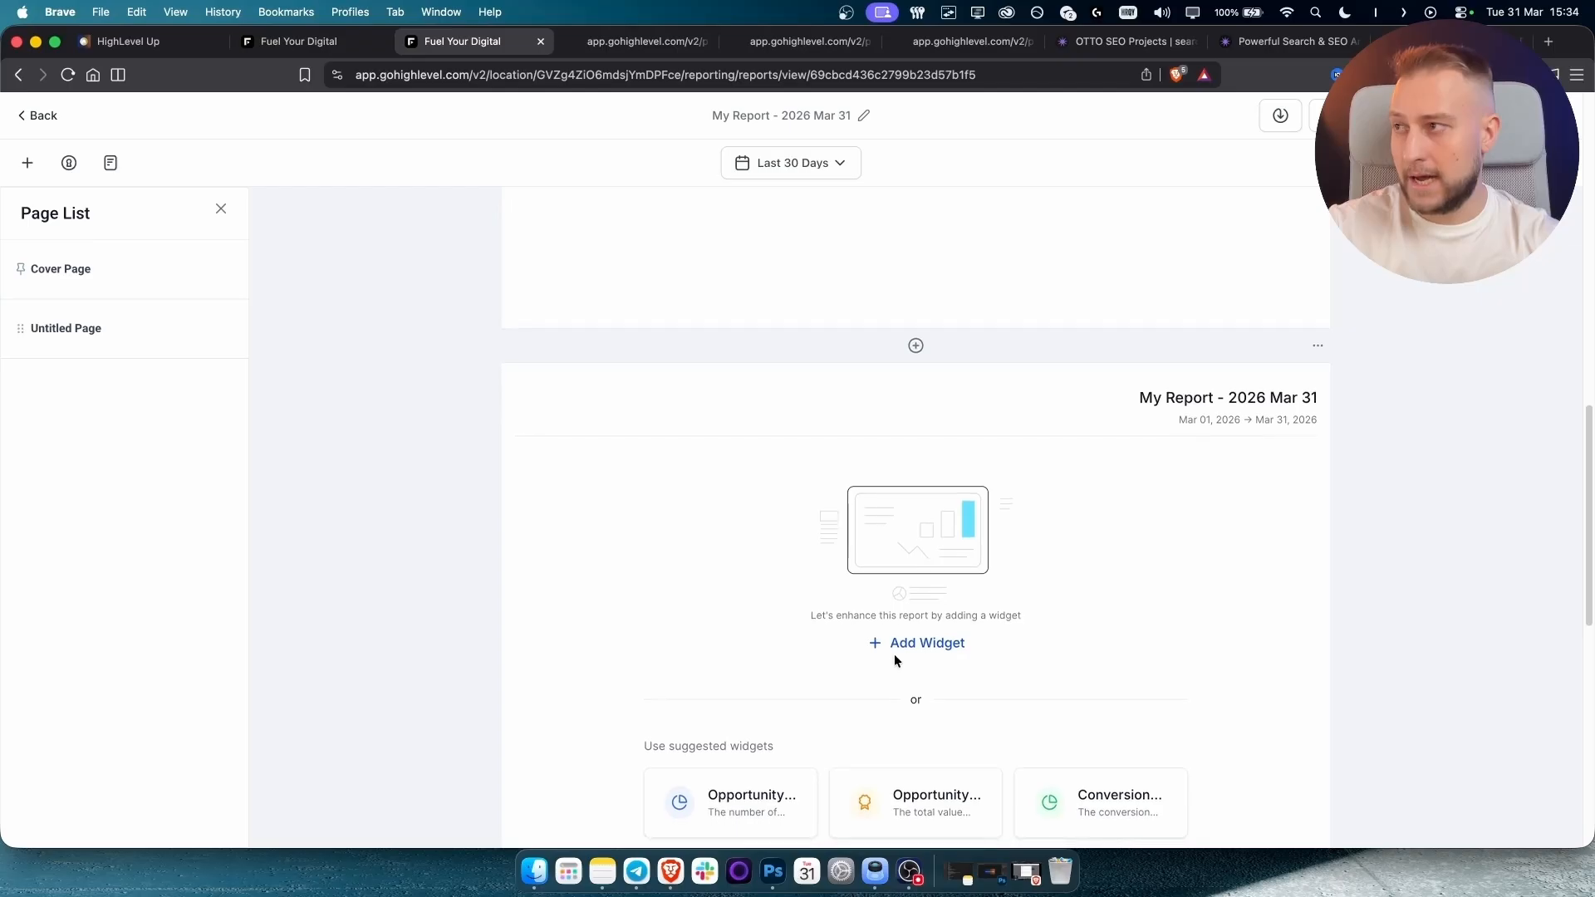
pyautogui.scroll(-1, 884, 603)
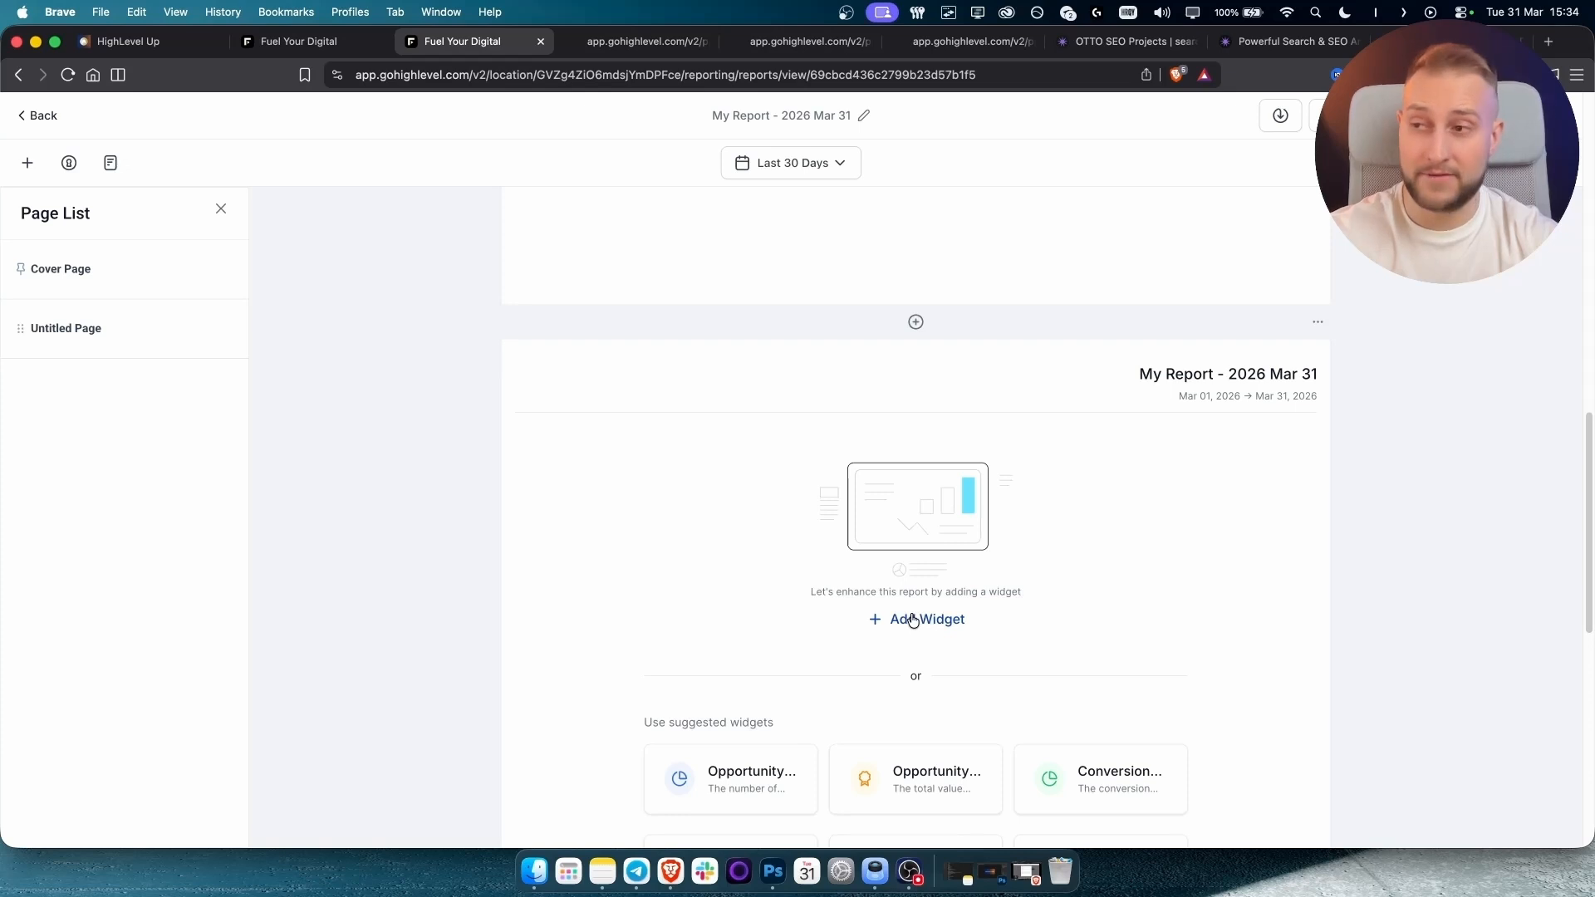
pyautogui.click(913, 619)
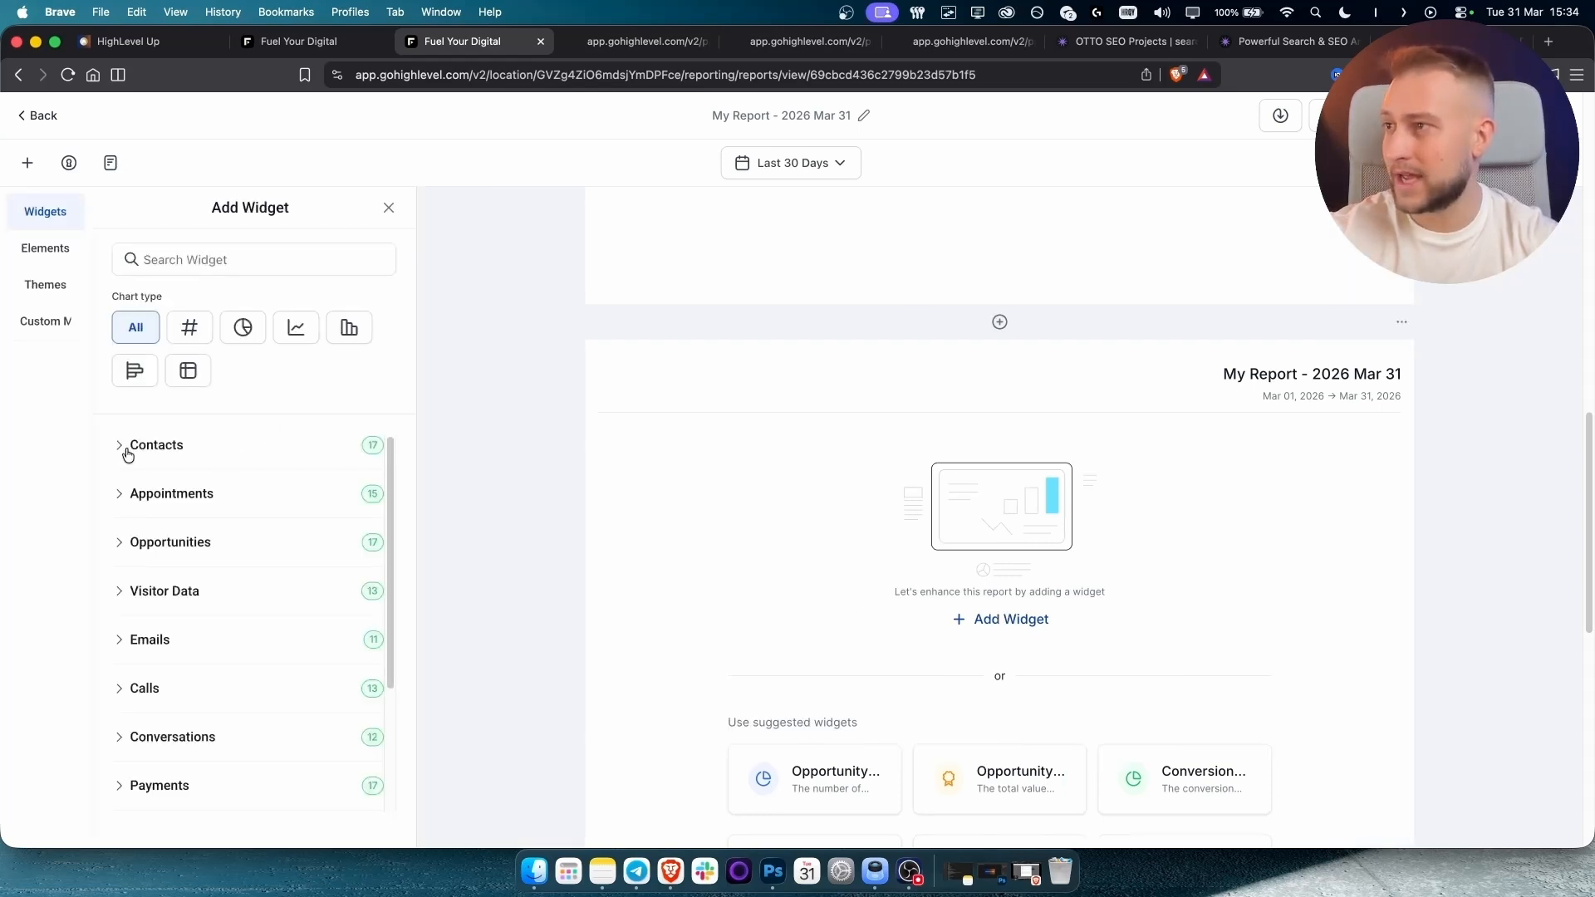
pyautogui.click(127, 496)
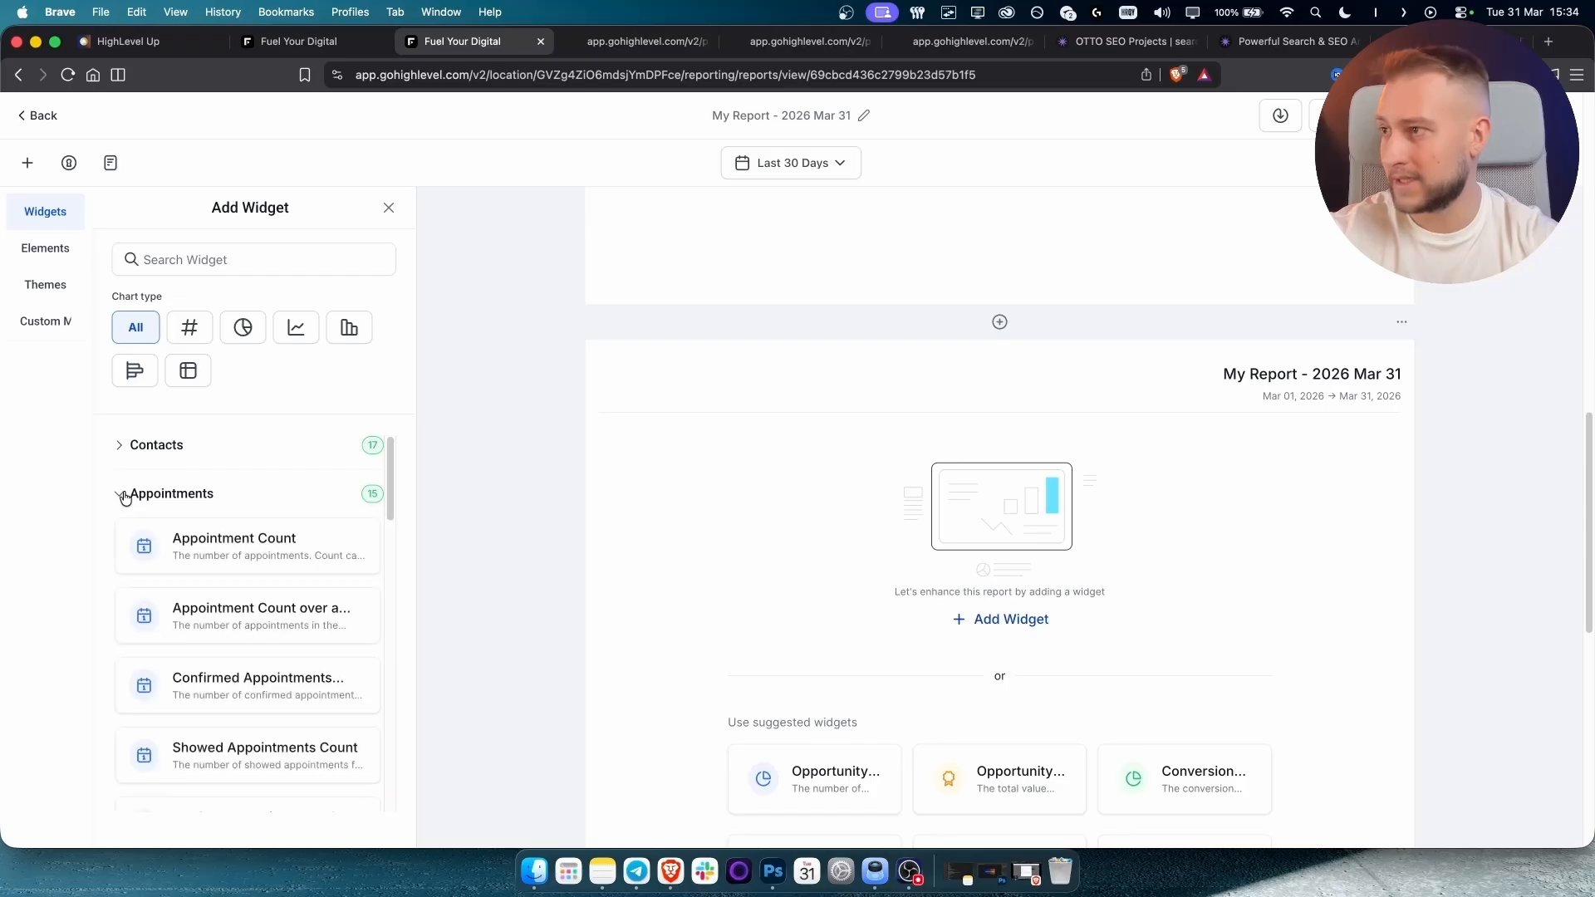
pyautogui.click(236, 553)
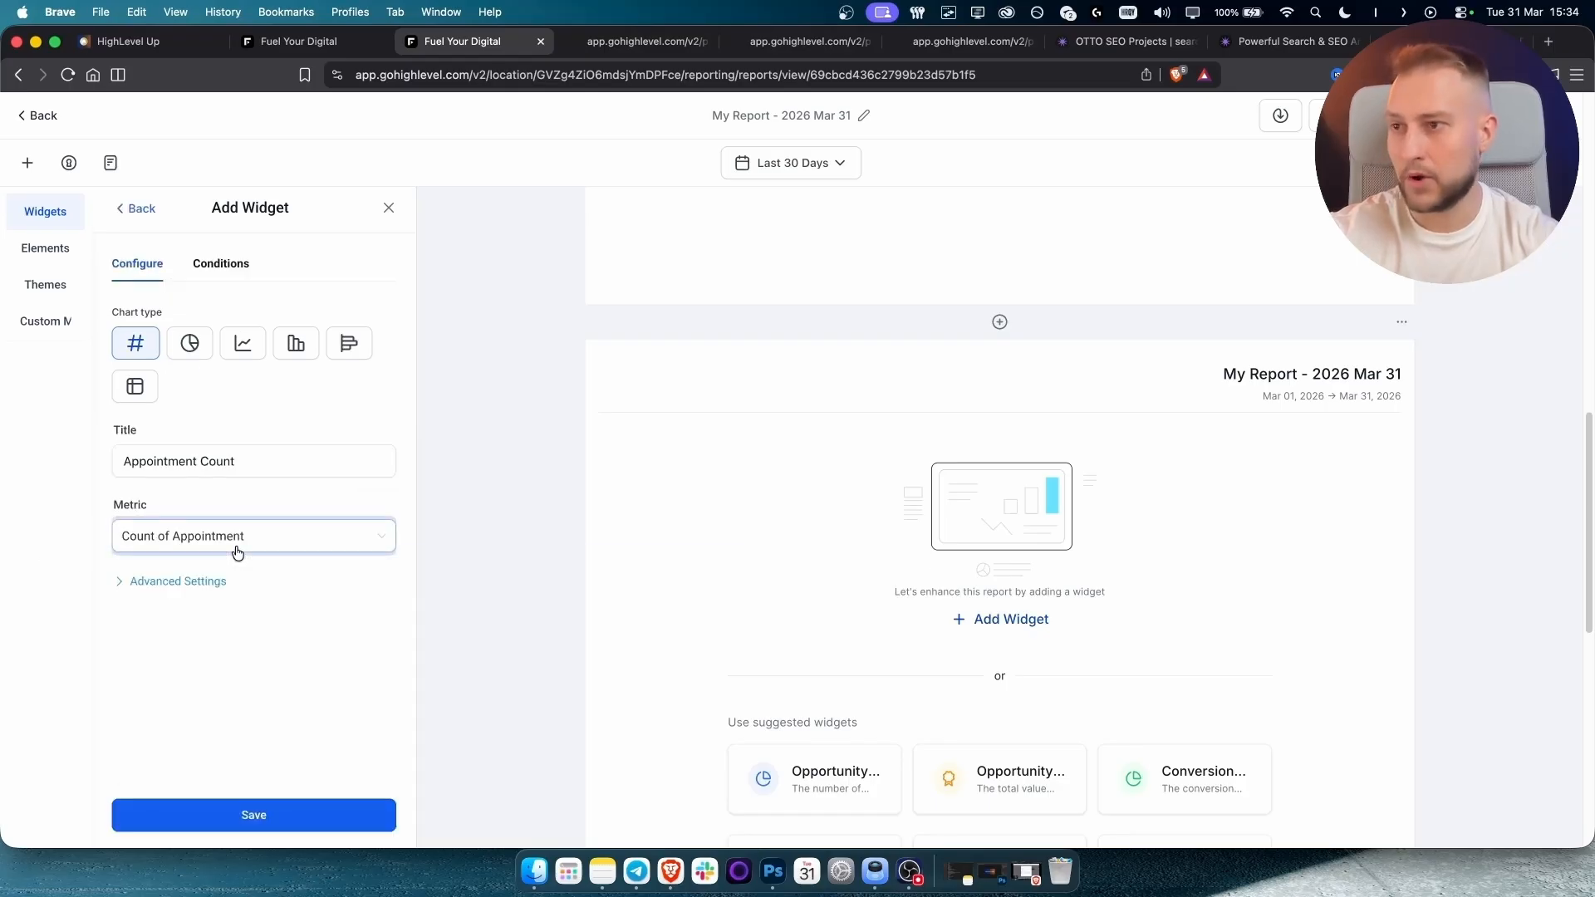
pyautogui.click(187, 536)
pyautogui.click(189, 551)
pyautogui.click(321, 822)
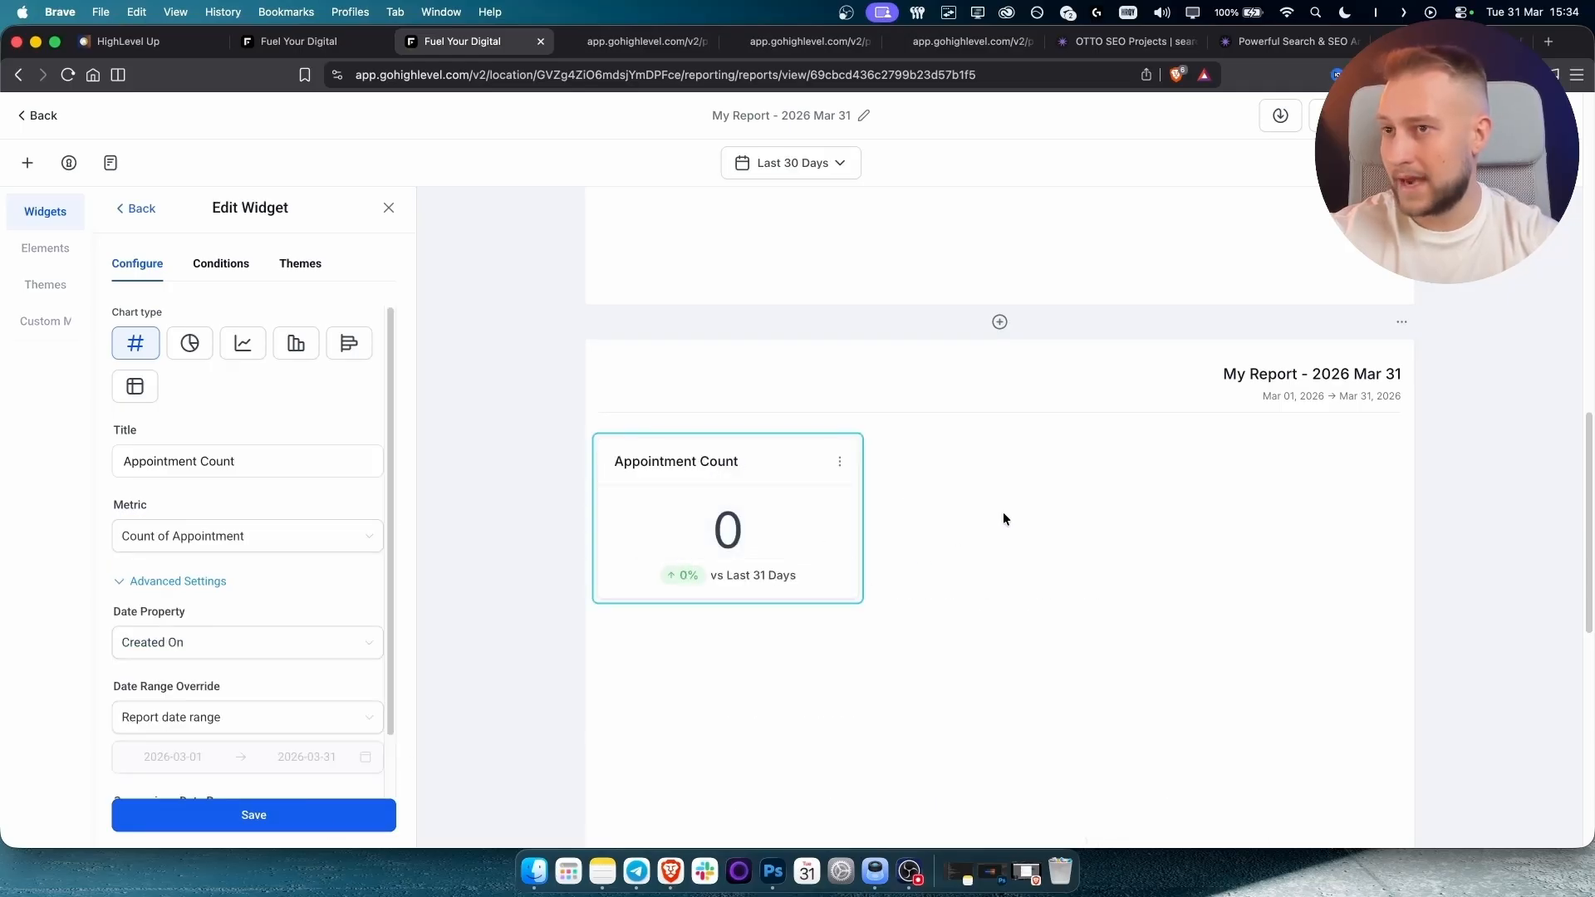
pyautogui.scroll(-1, 1004, 512)
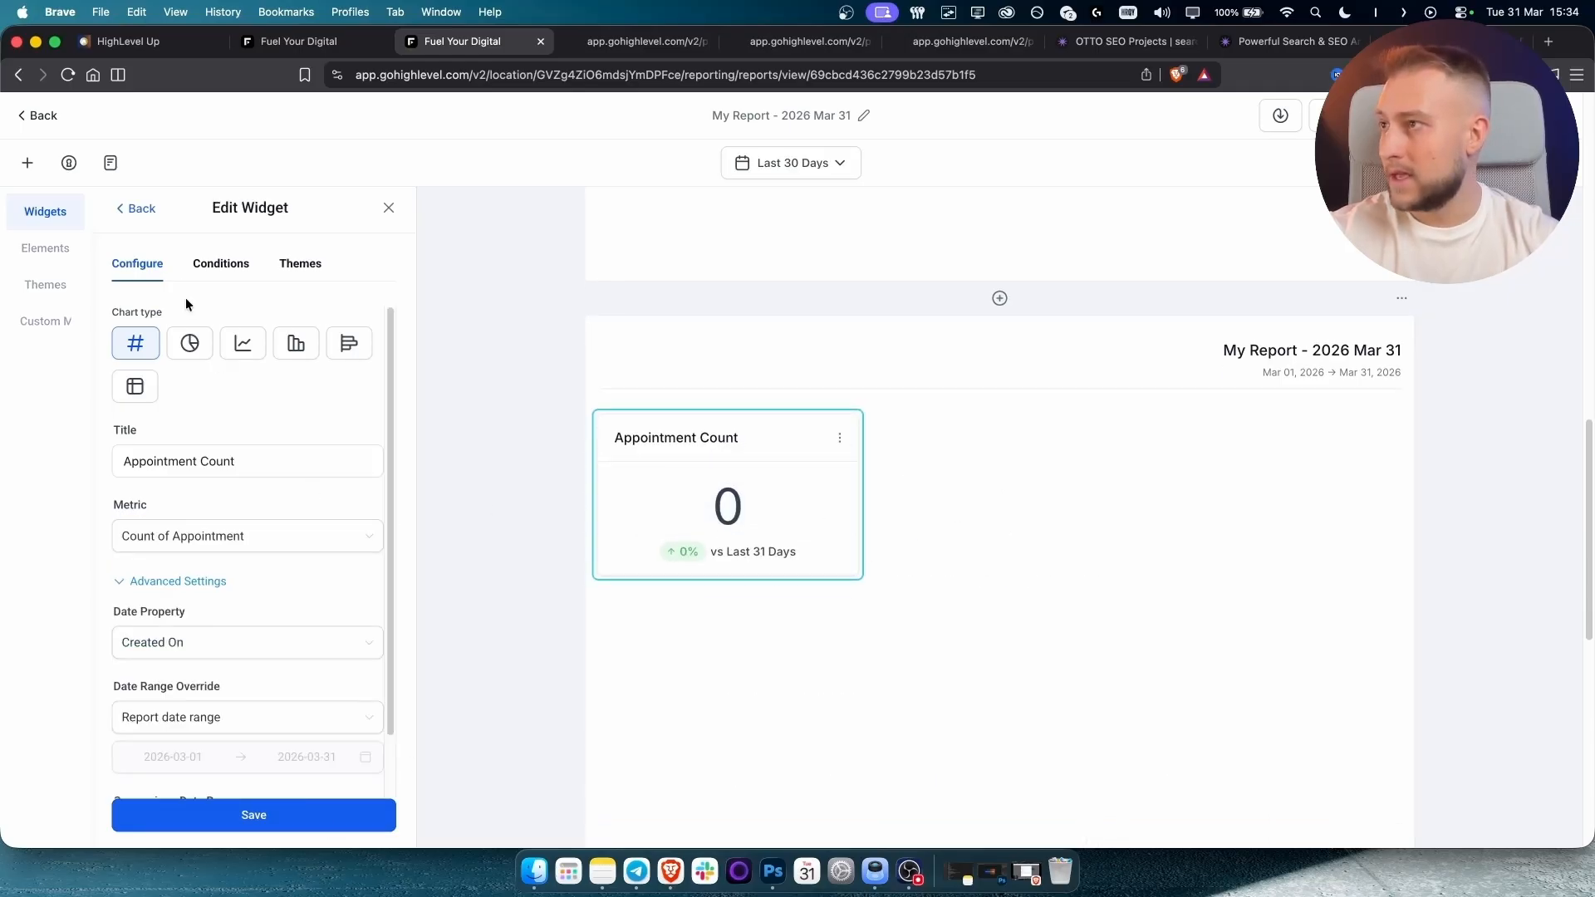
pyautogui.click(126, 210)
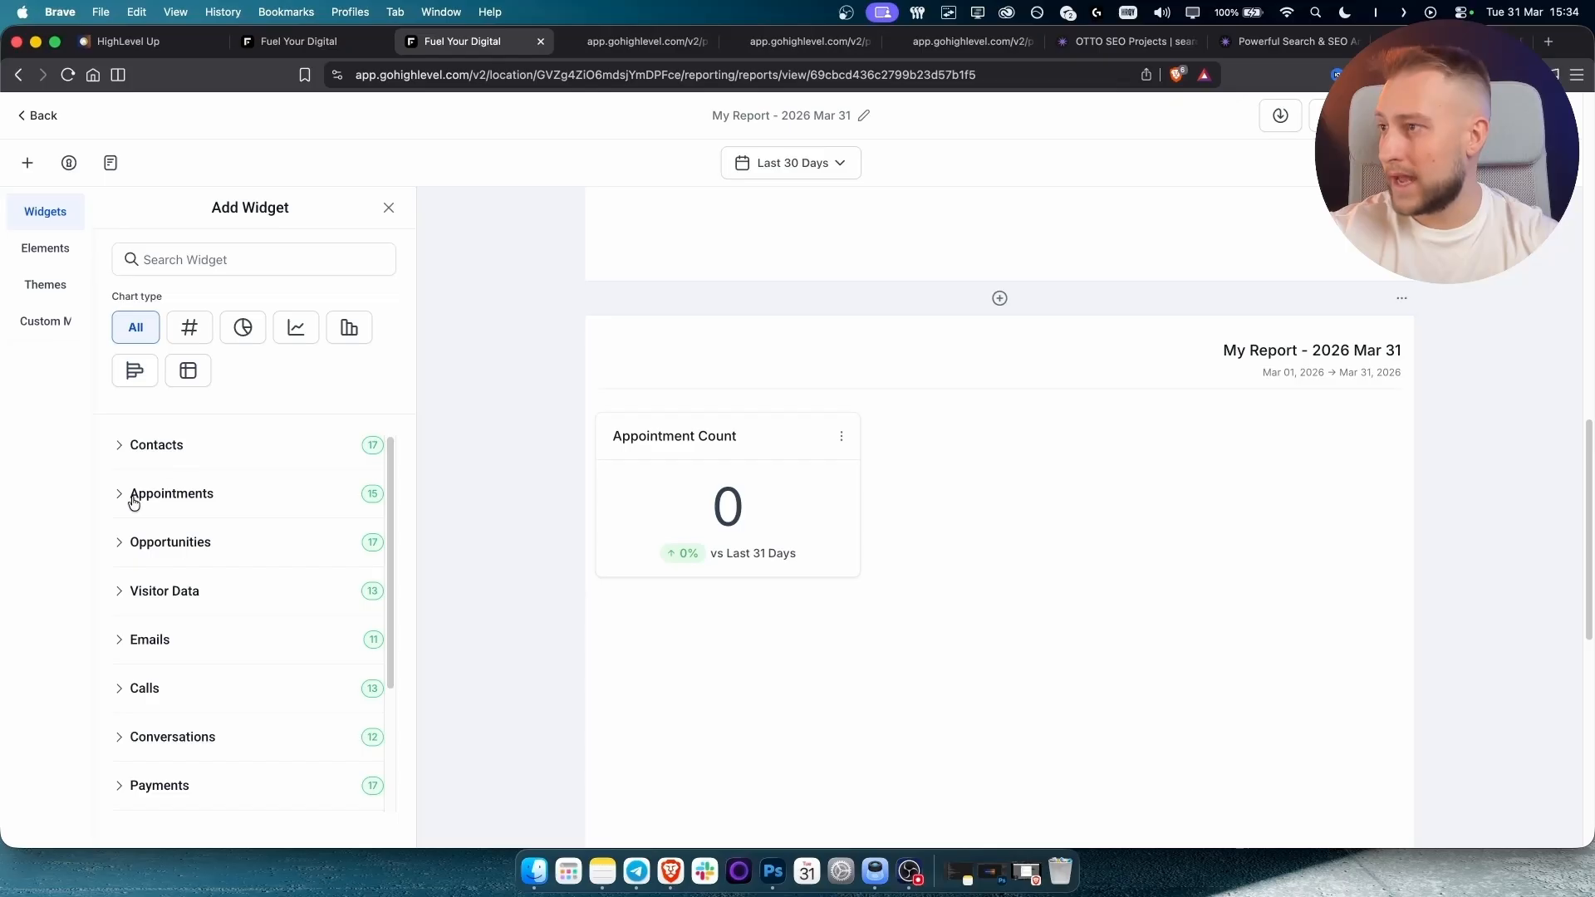
# Add the Won Opportunities widget from the Opportunities category.
pyautogui.click(120, 548)
pyautogui.scroll(-1, 204, 623)
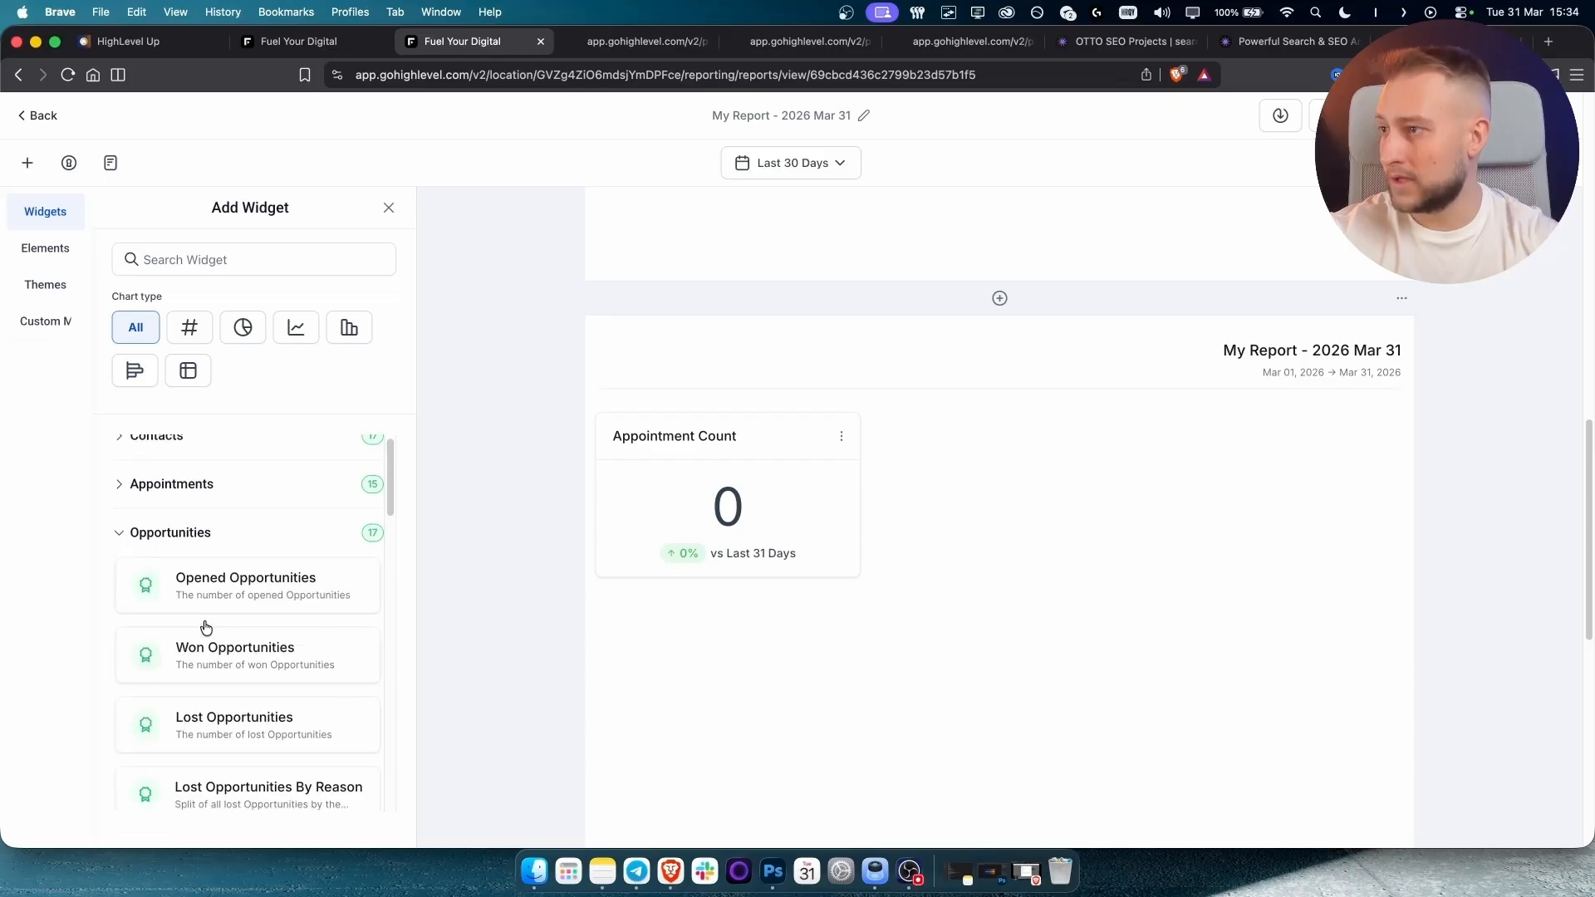
pyautogui.click(209, 624)
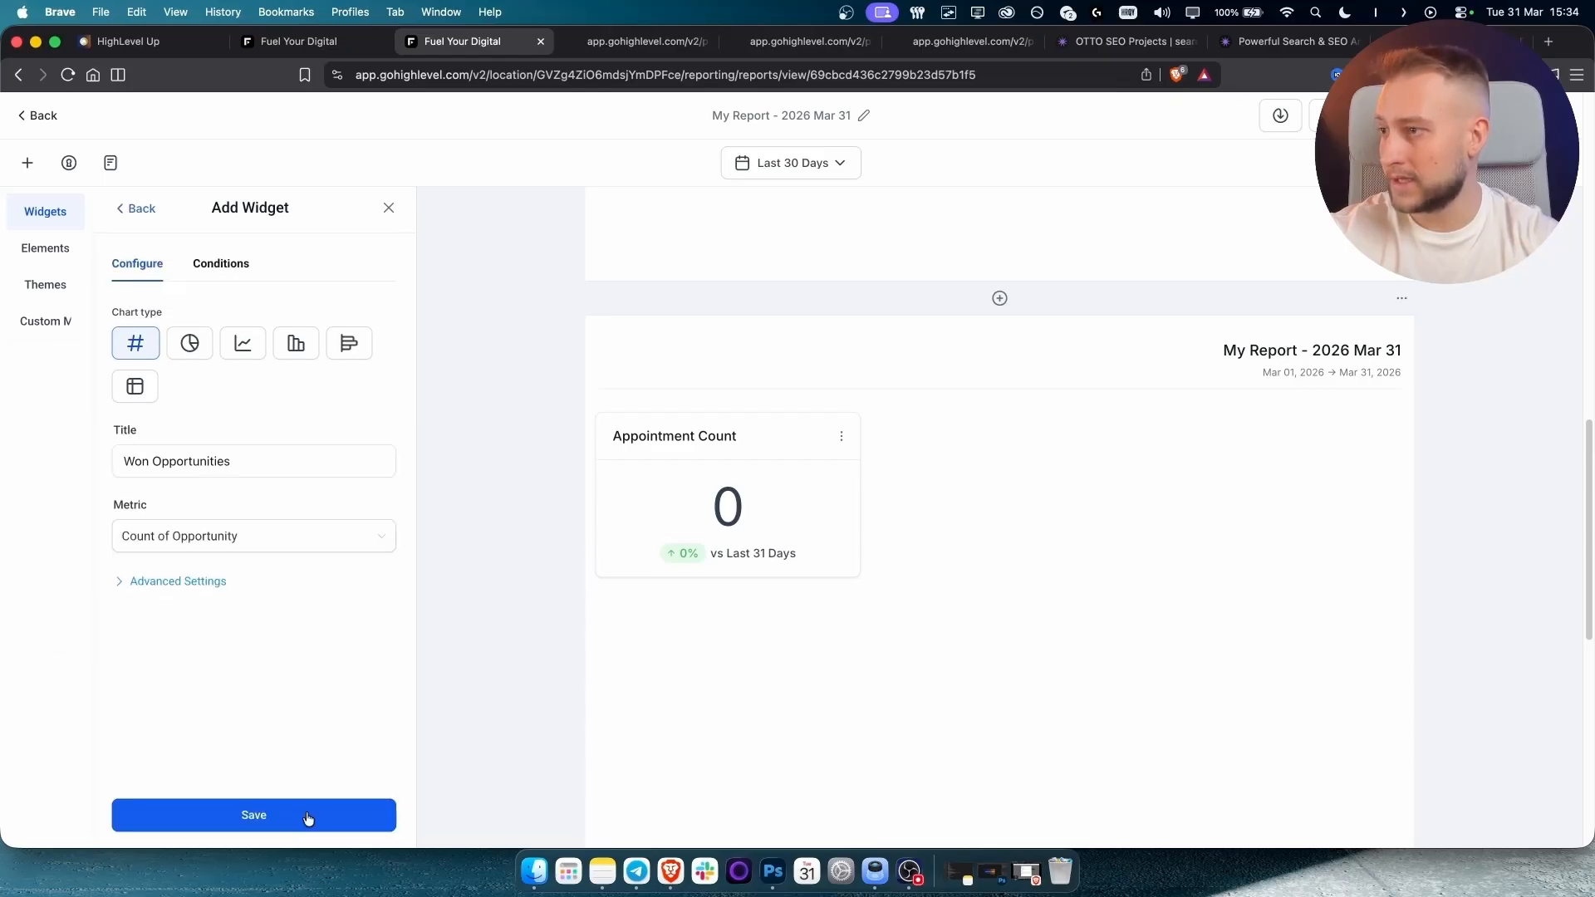
pyautogui.click(306, 817)
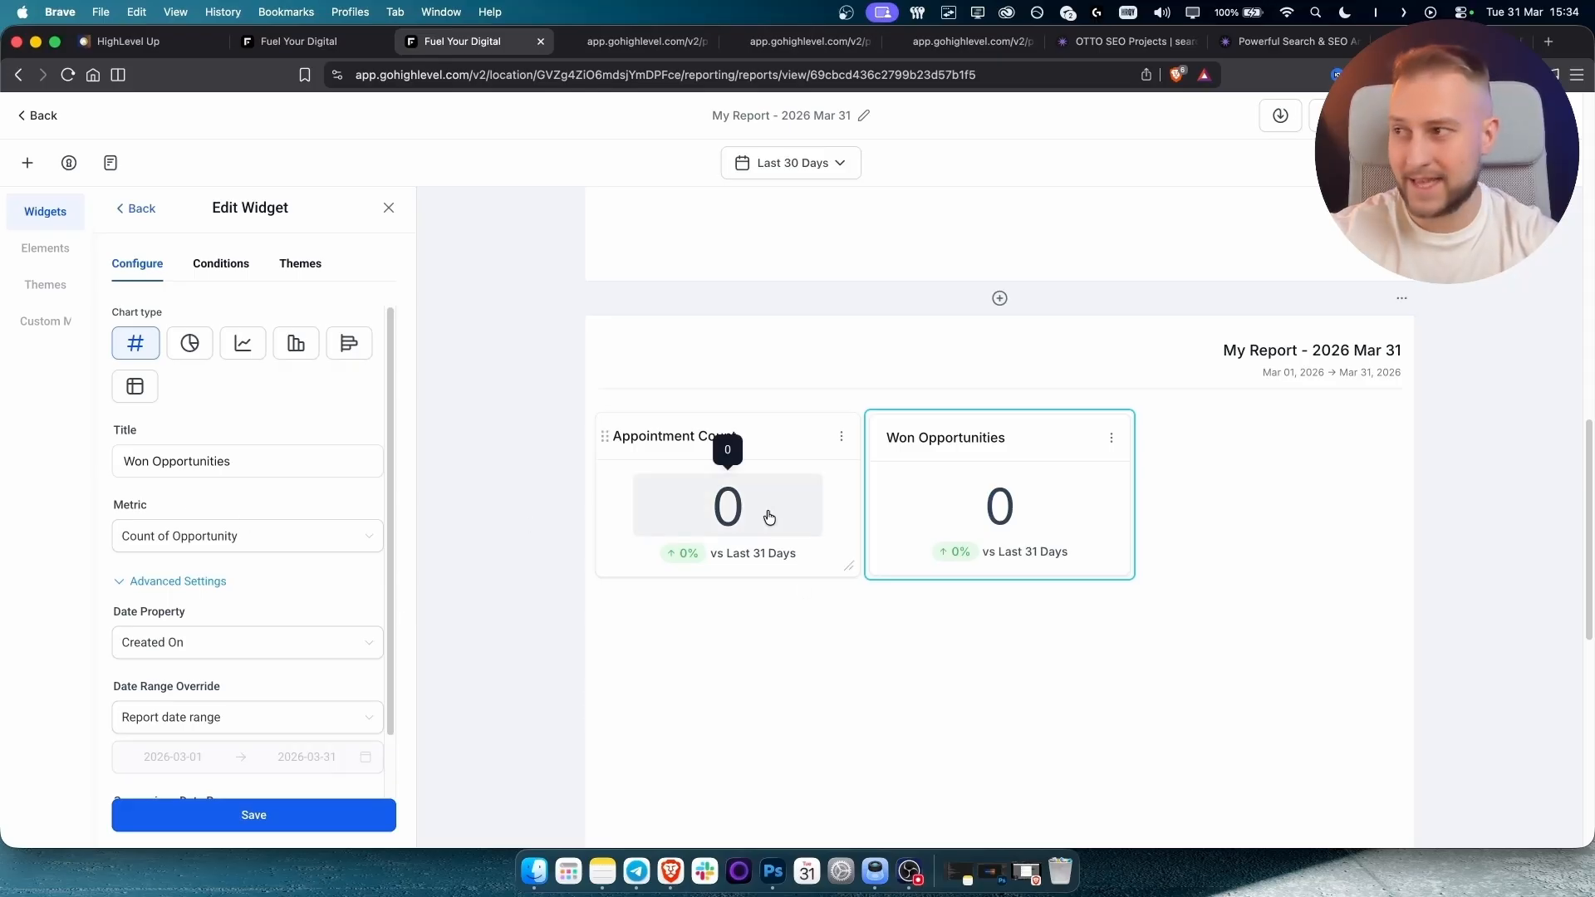
# Switch Won Opportunities to a donut chart and check Appointment Count's options.
pyautogui.click(190, 348)
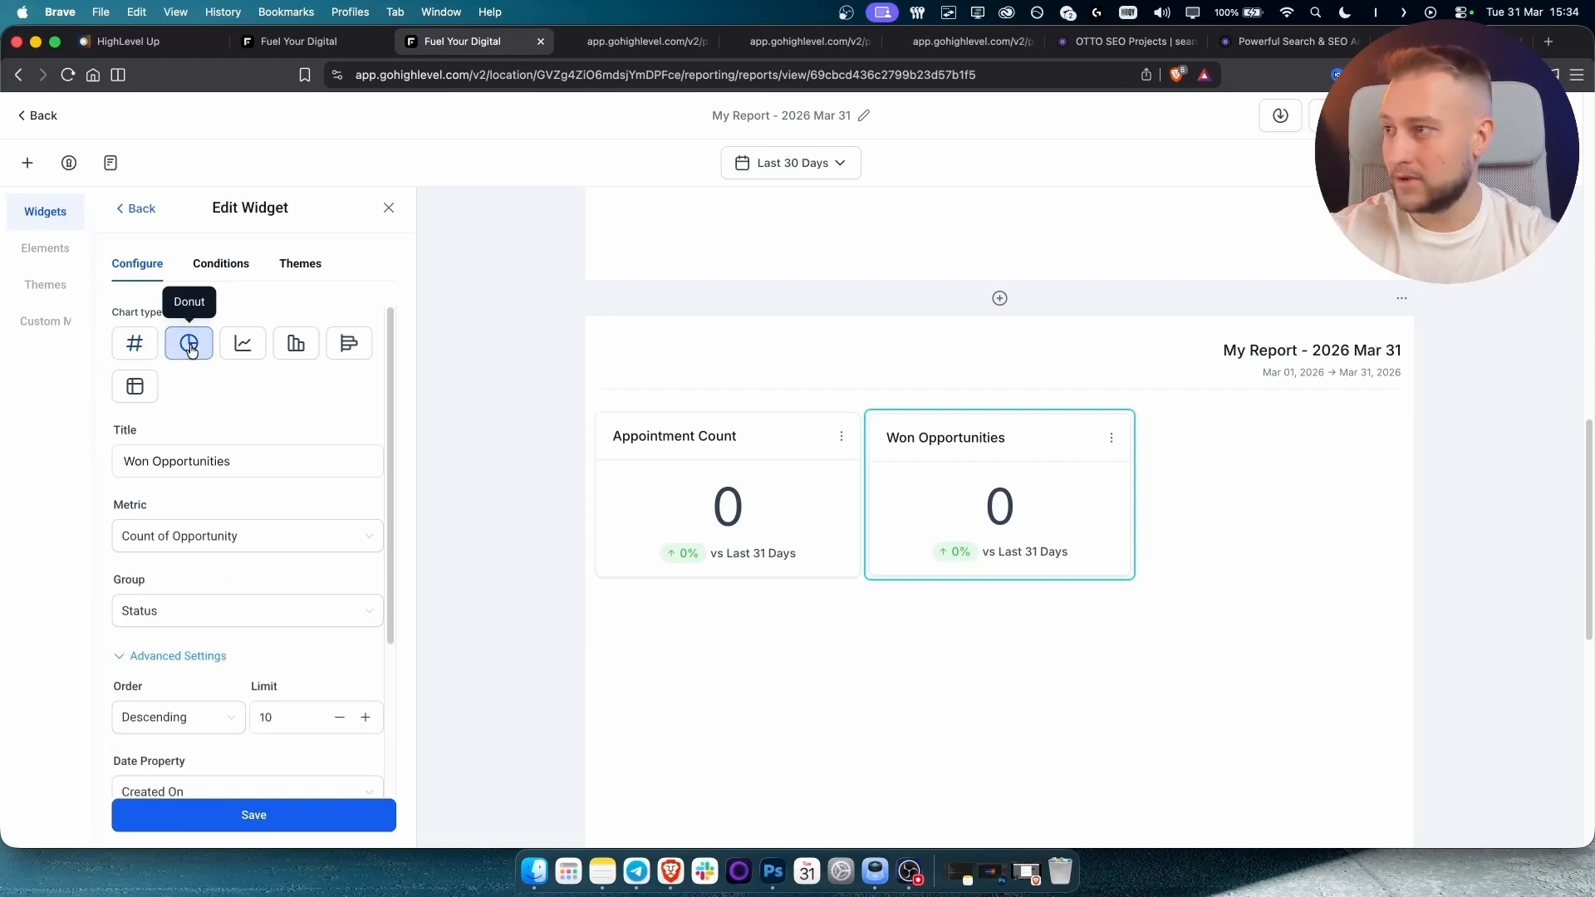
pyautogui.click(335, 819)
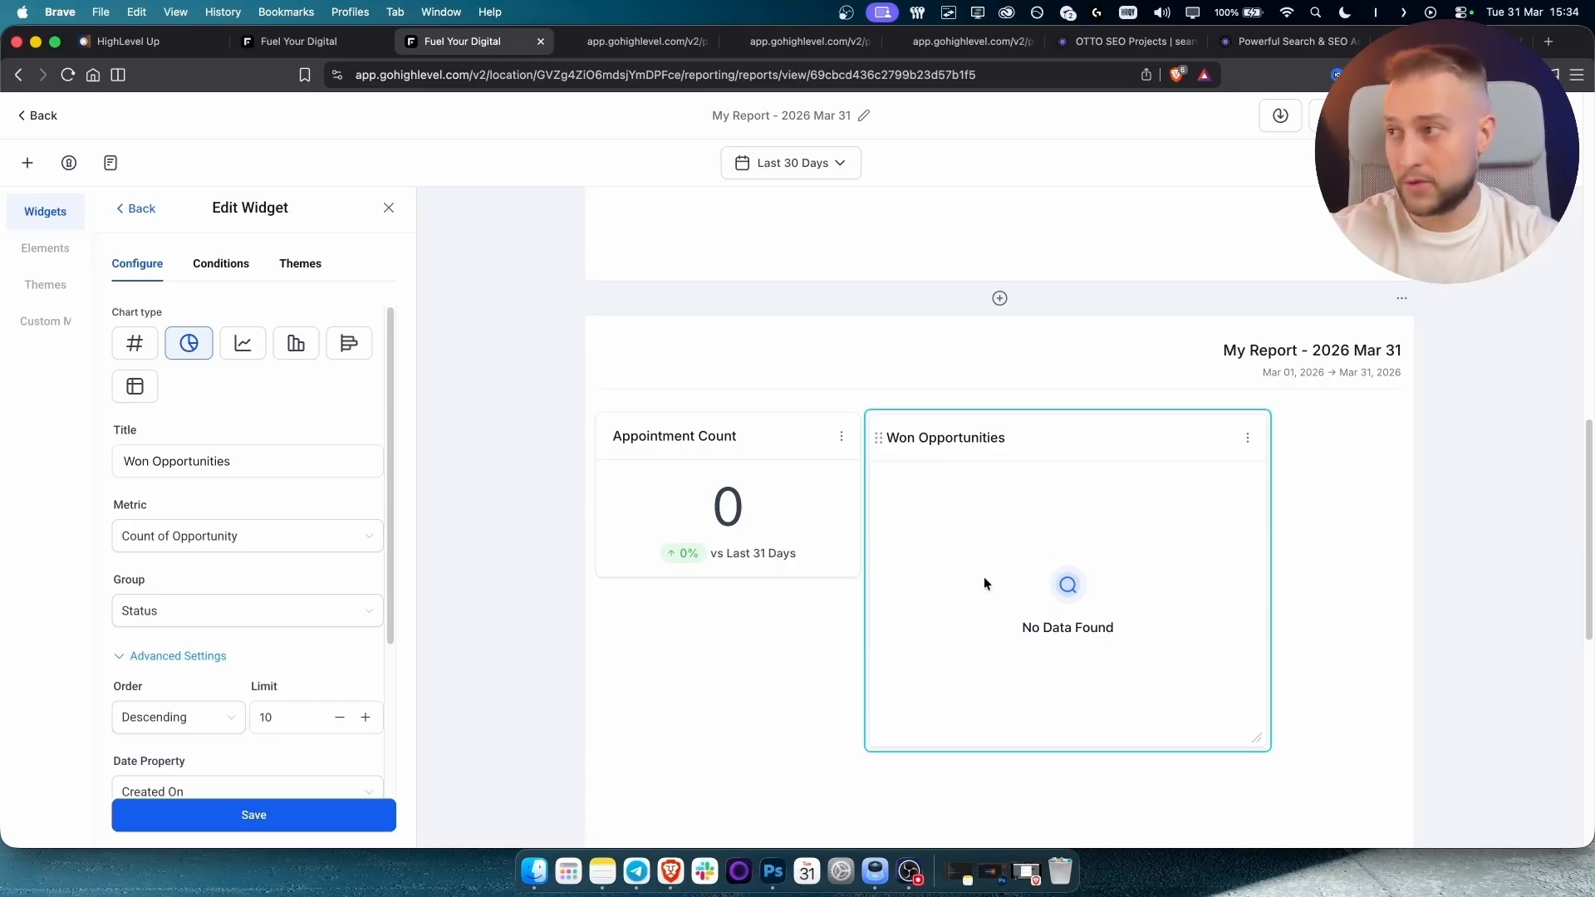
pyautogui.click(842, 436)
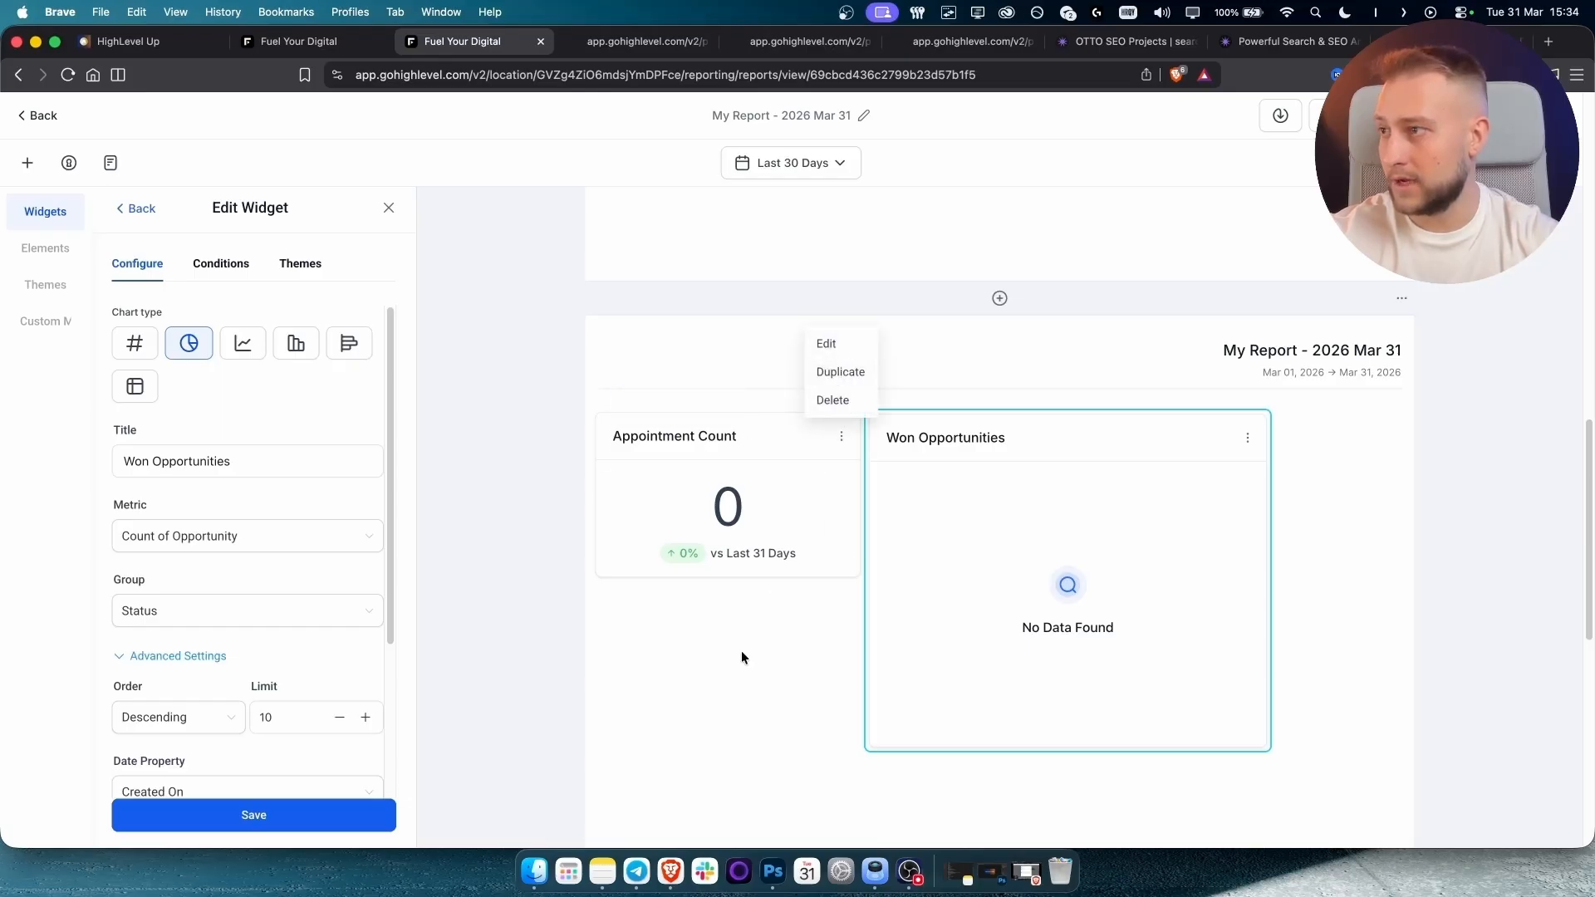
pyautogui.click(130, 215)
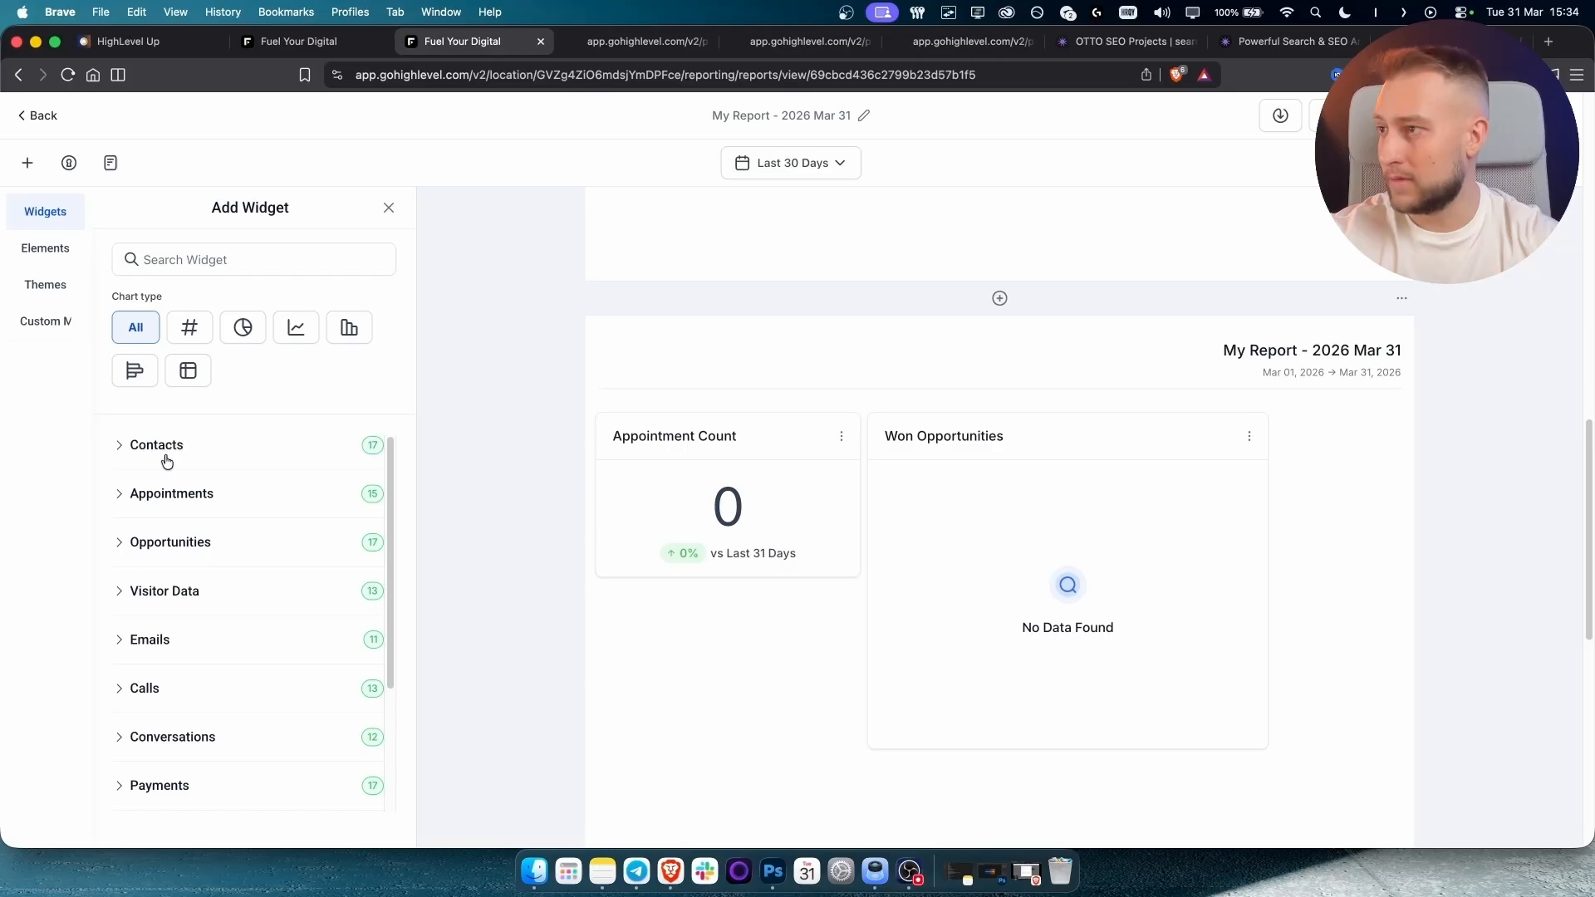
# Add an Incoming Calls by Status widget from the Calls category.
pyautogui.click(167, 496)
pyautogui.click(237, 545)
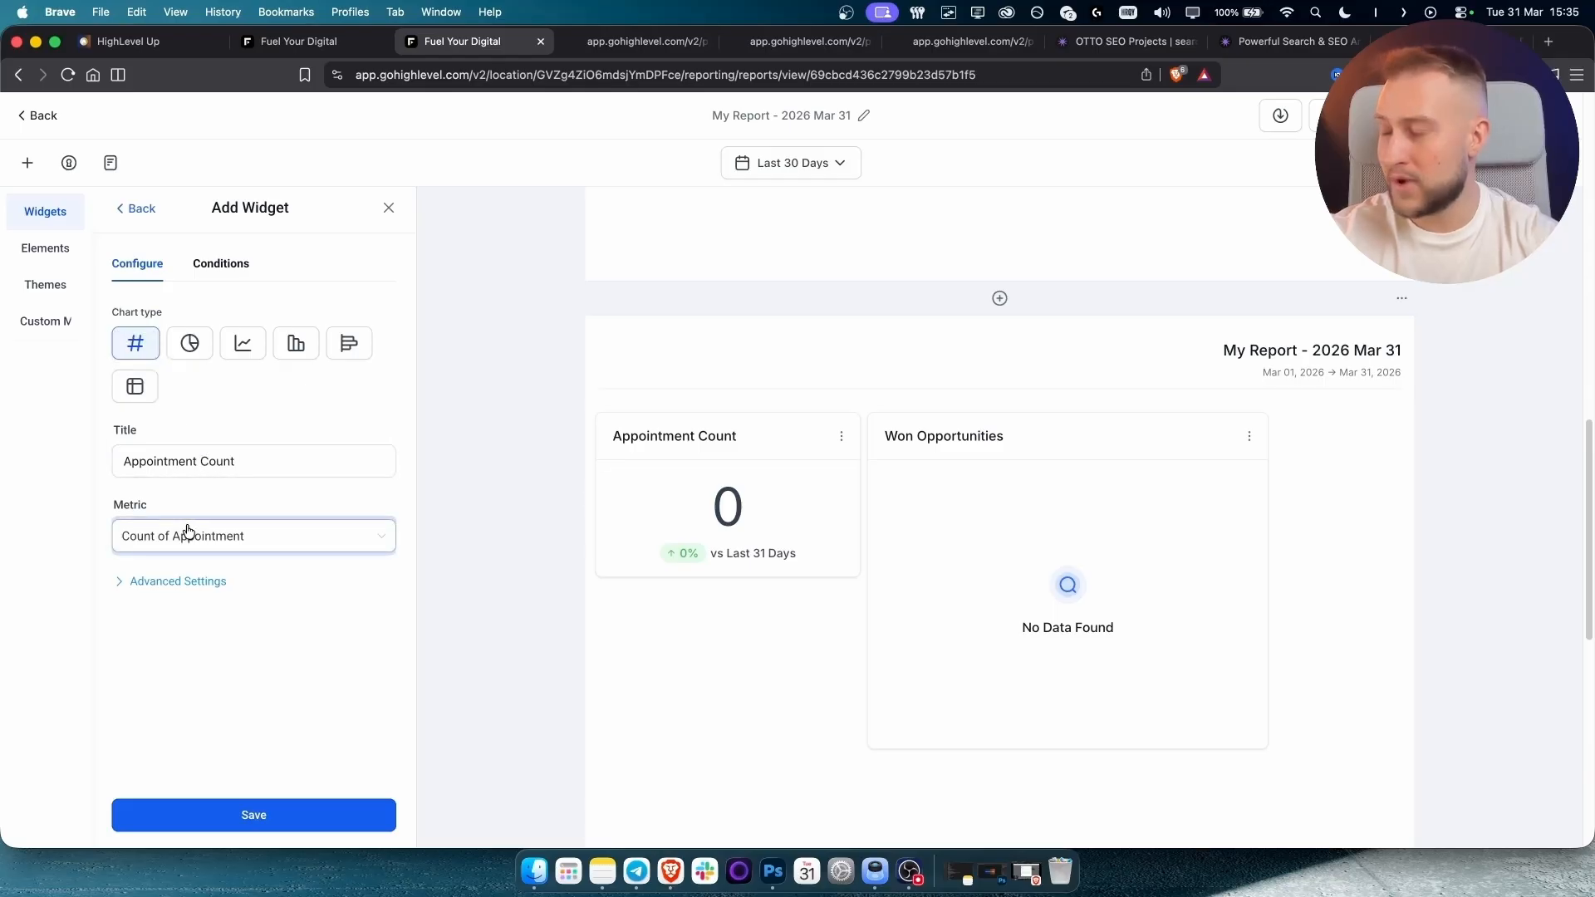
pyautogui.click(133, 208)
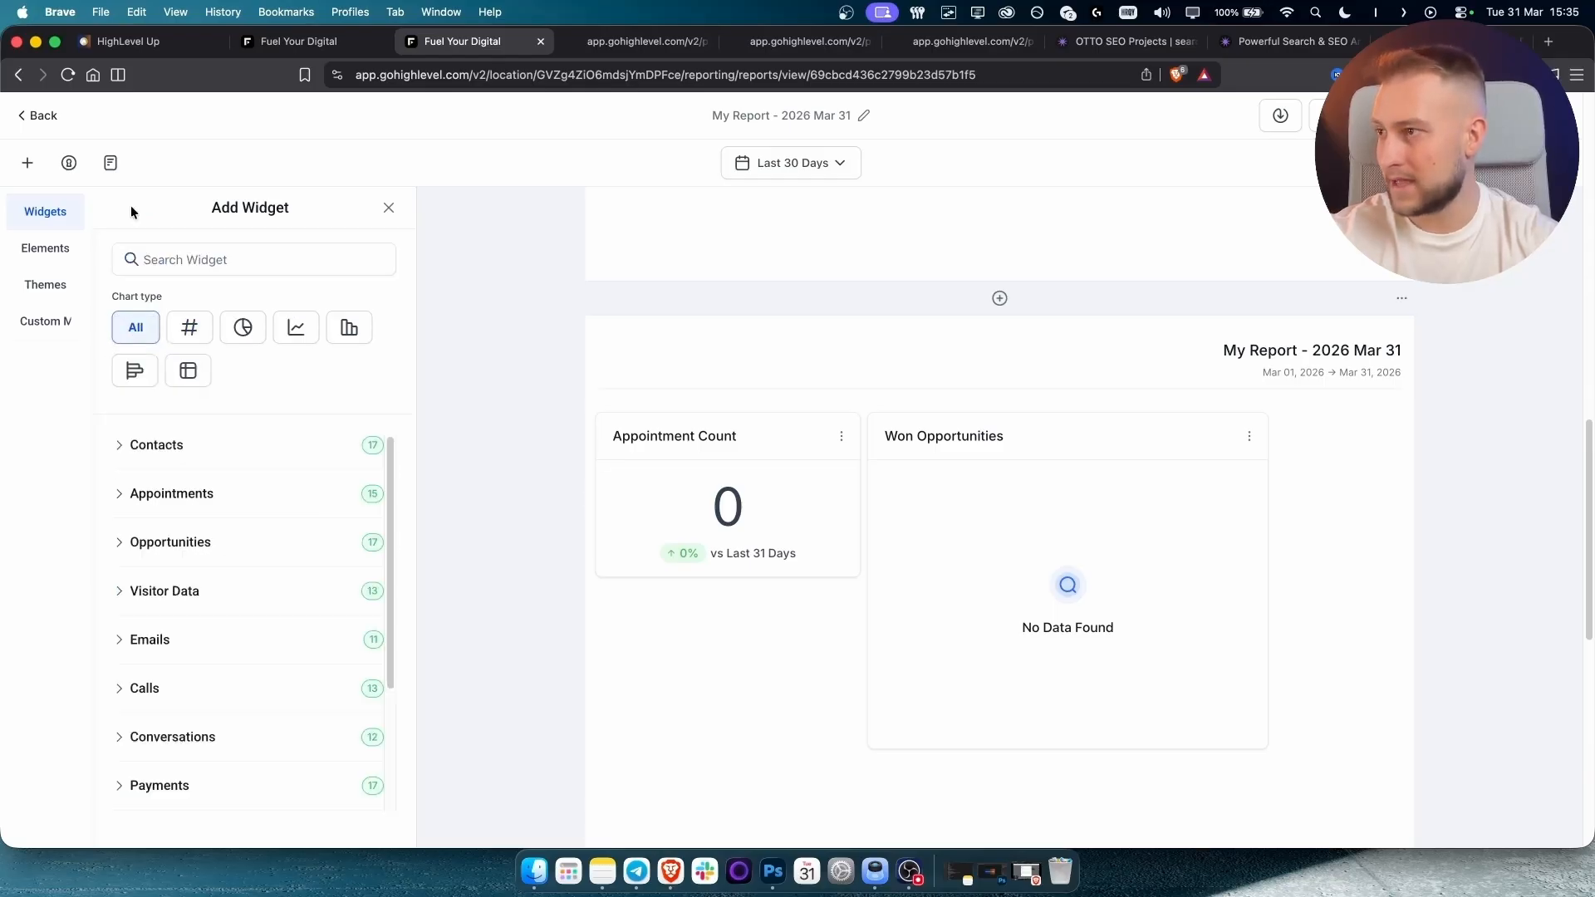
pyautogui.scroll(-2, 170, 606)
pyautogui.scroll(-1, 170, 607)
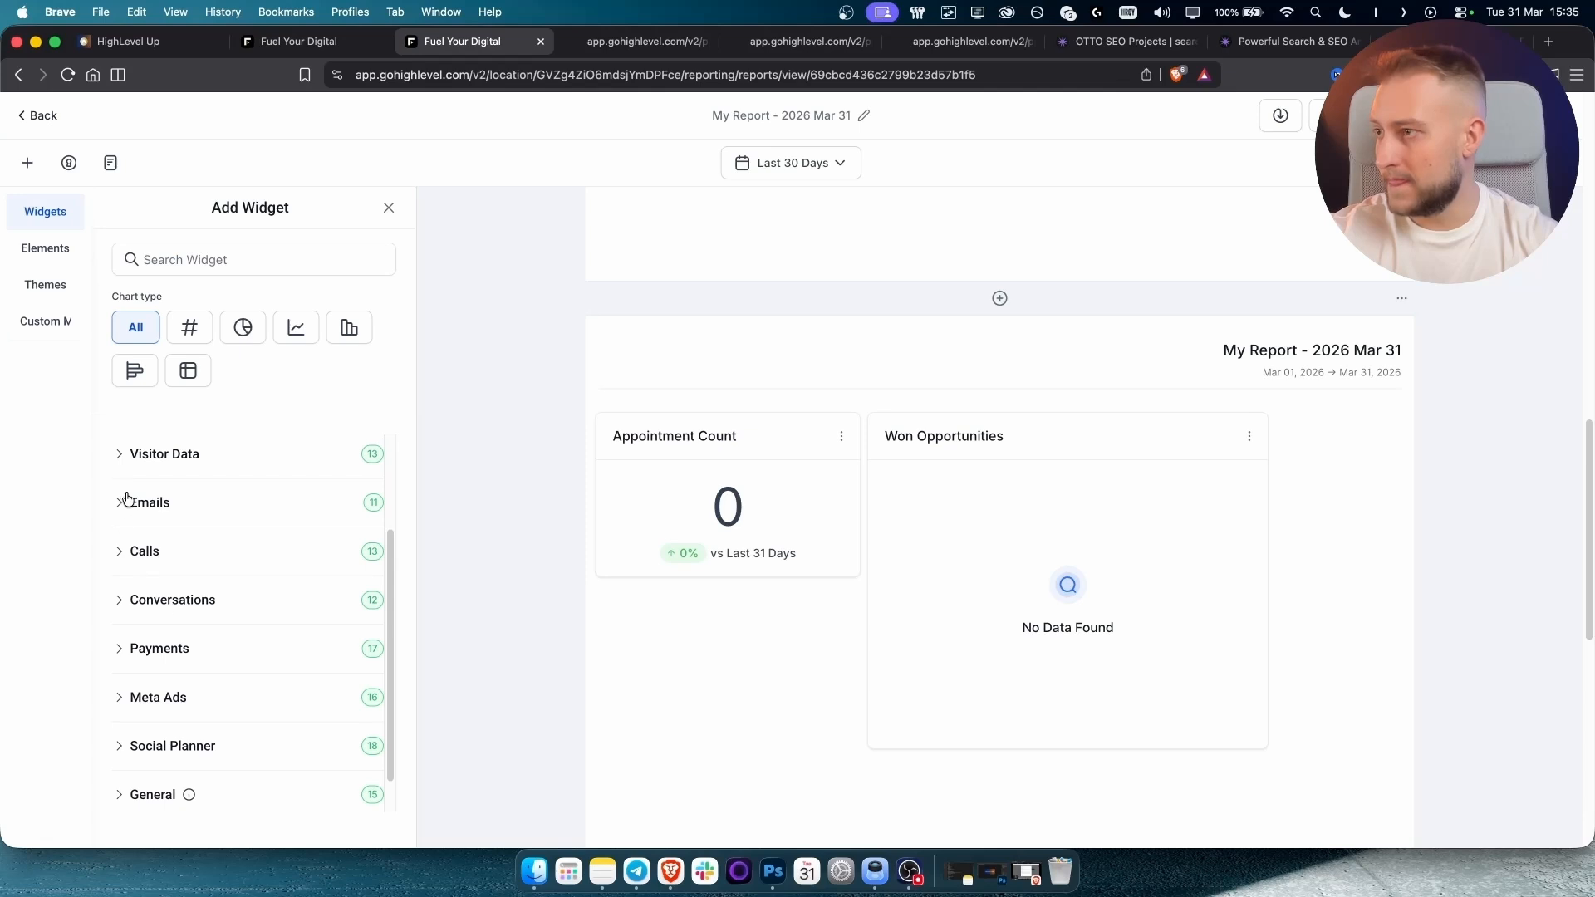
pyautogui.click(120, 554)
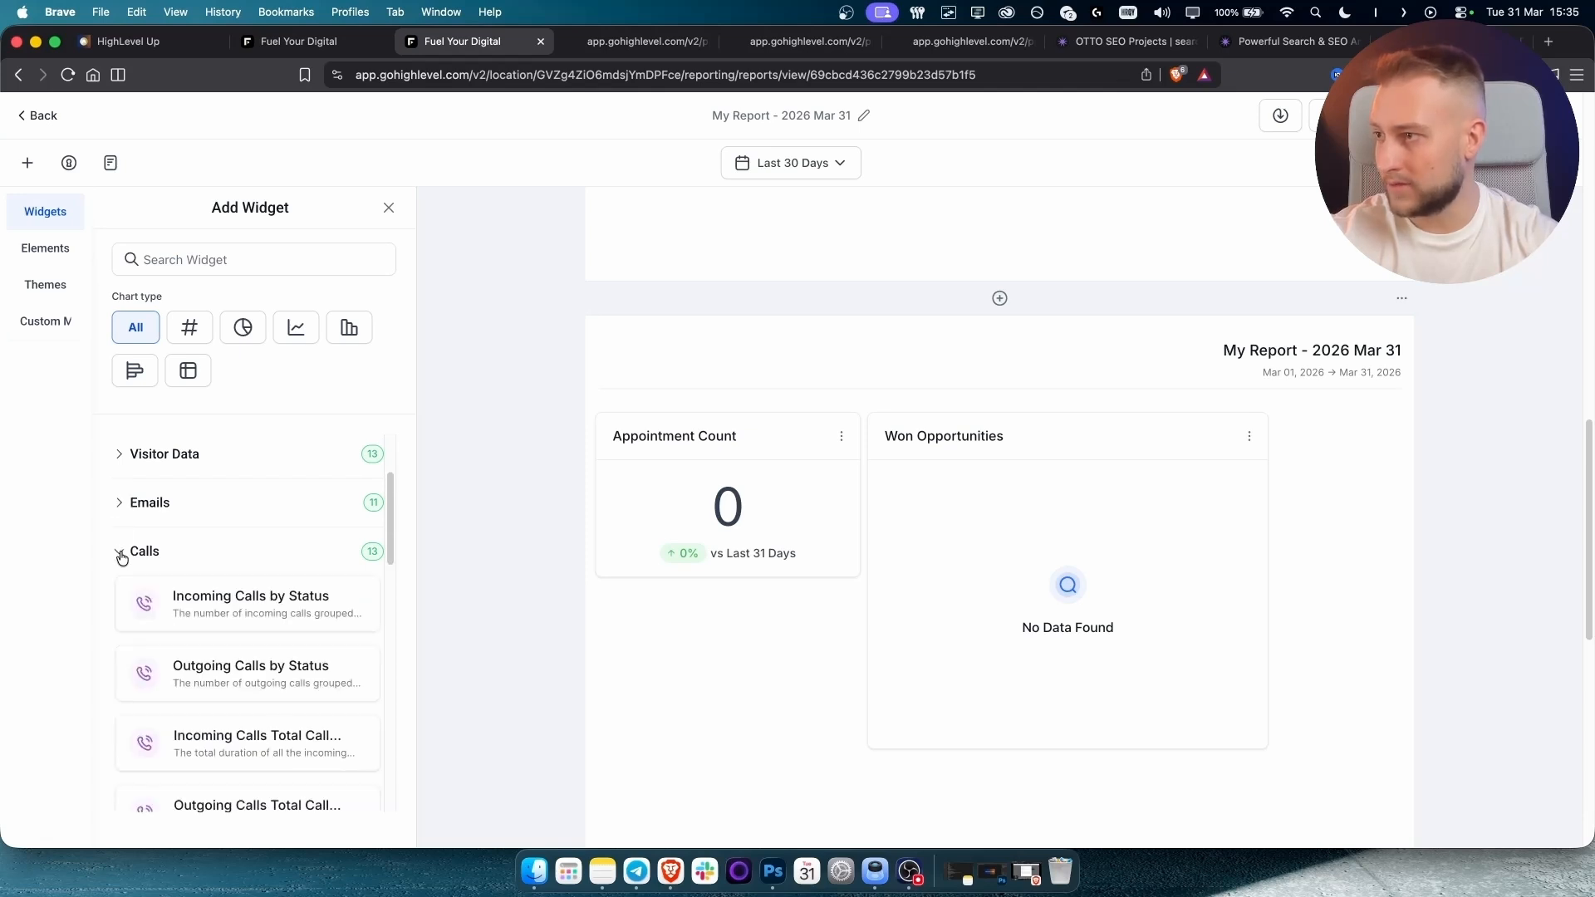
pyautogui.click(207, 625)
pyautogui.click(320, 819)
# Arrange the widgets so Appointment Count sits centred above the two donut charts.
pyautogui.scroll(-4, 1056, 623)
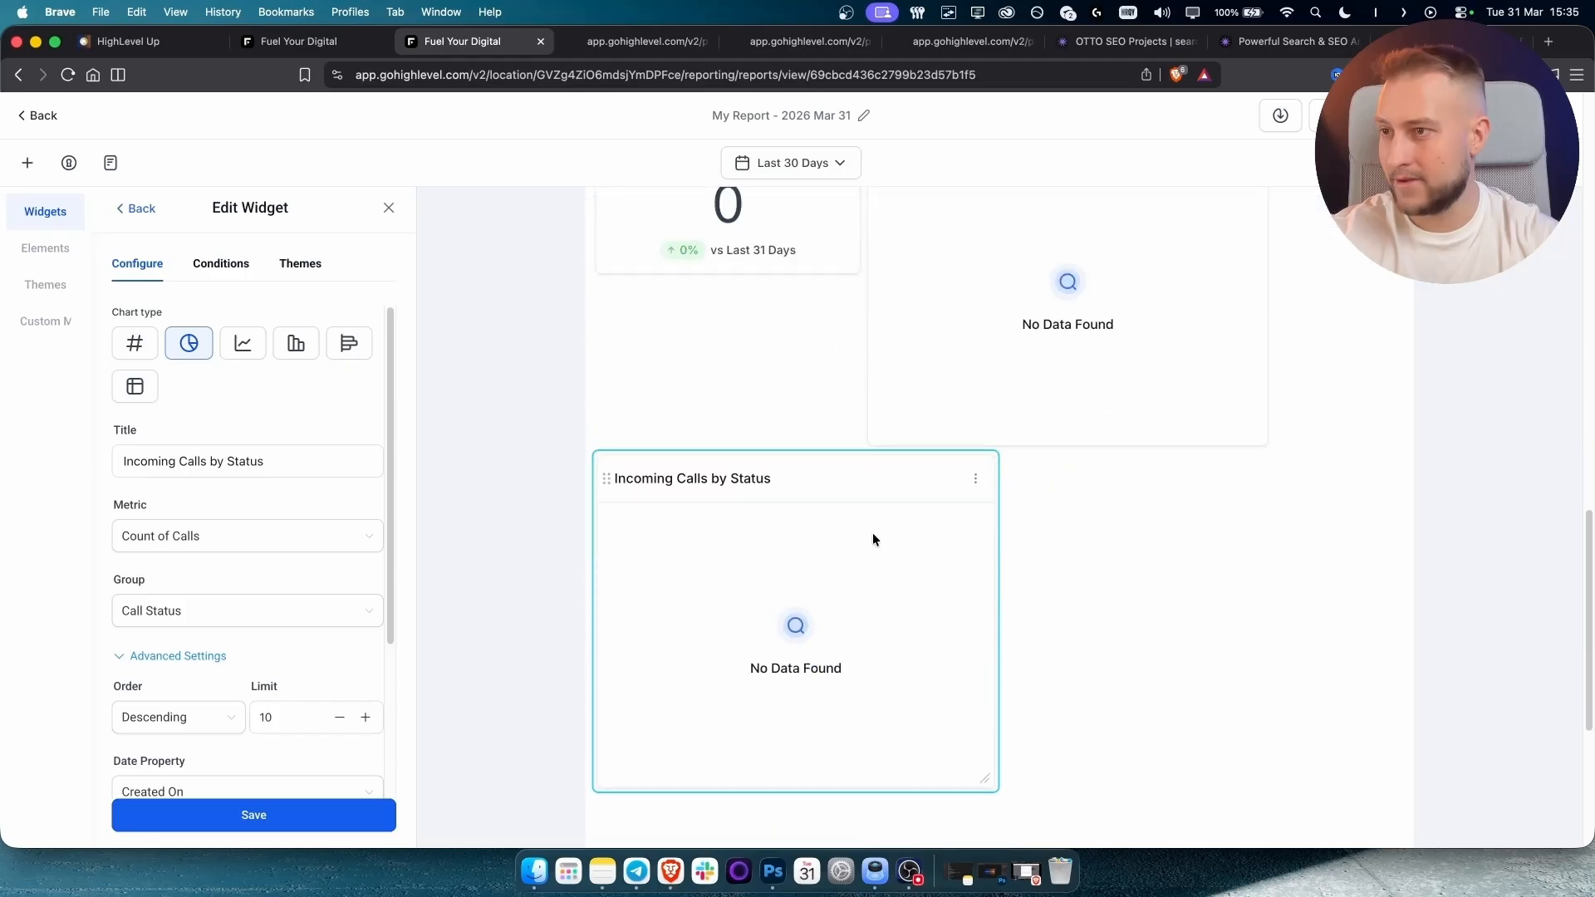
pyautogui.scroll(2, 872, 535)
pyautogui.scroll(-1, 864, 545)
pyautogui.moveTo(832, 536); pyautogui.dragTo(864, 384)
pyautogui.moveTo(1229, 600); pyautogui.dragTo(1251, 357)
pyautogui.scroll(3, 914, 357)
pyautogui.moveTo(810, 397); pyautogui.dragTo(1040, 387)
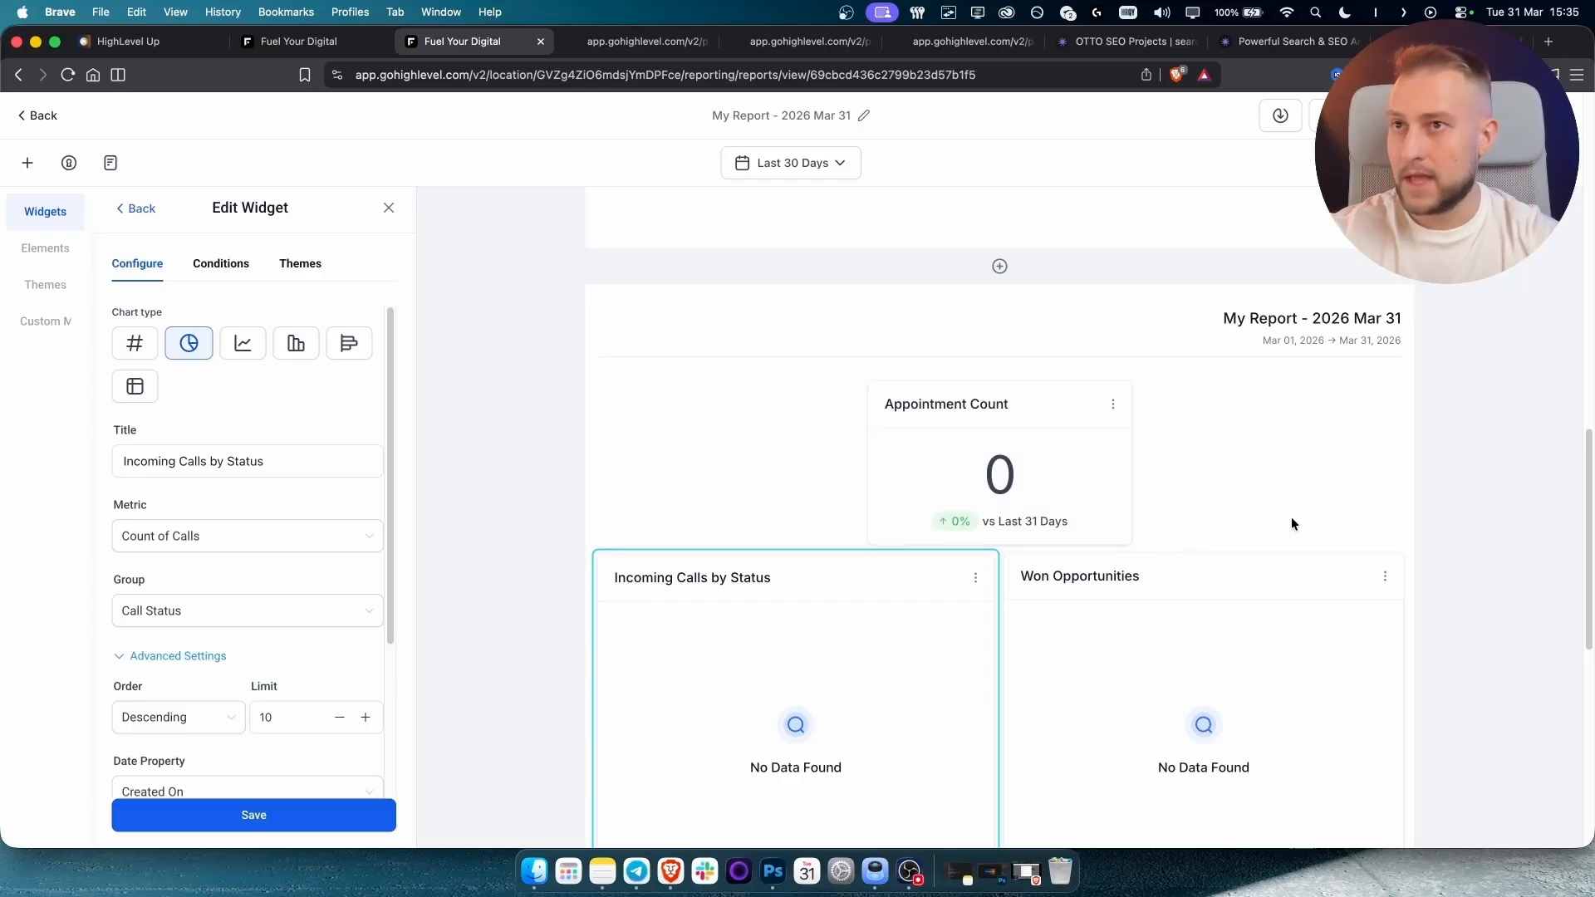
pyautogui.scroll(-5, 1292, 515)
# Set the report's email schedule frequency to Monthly.
pyautogui.click(1506, 116)
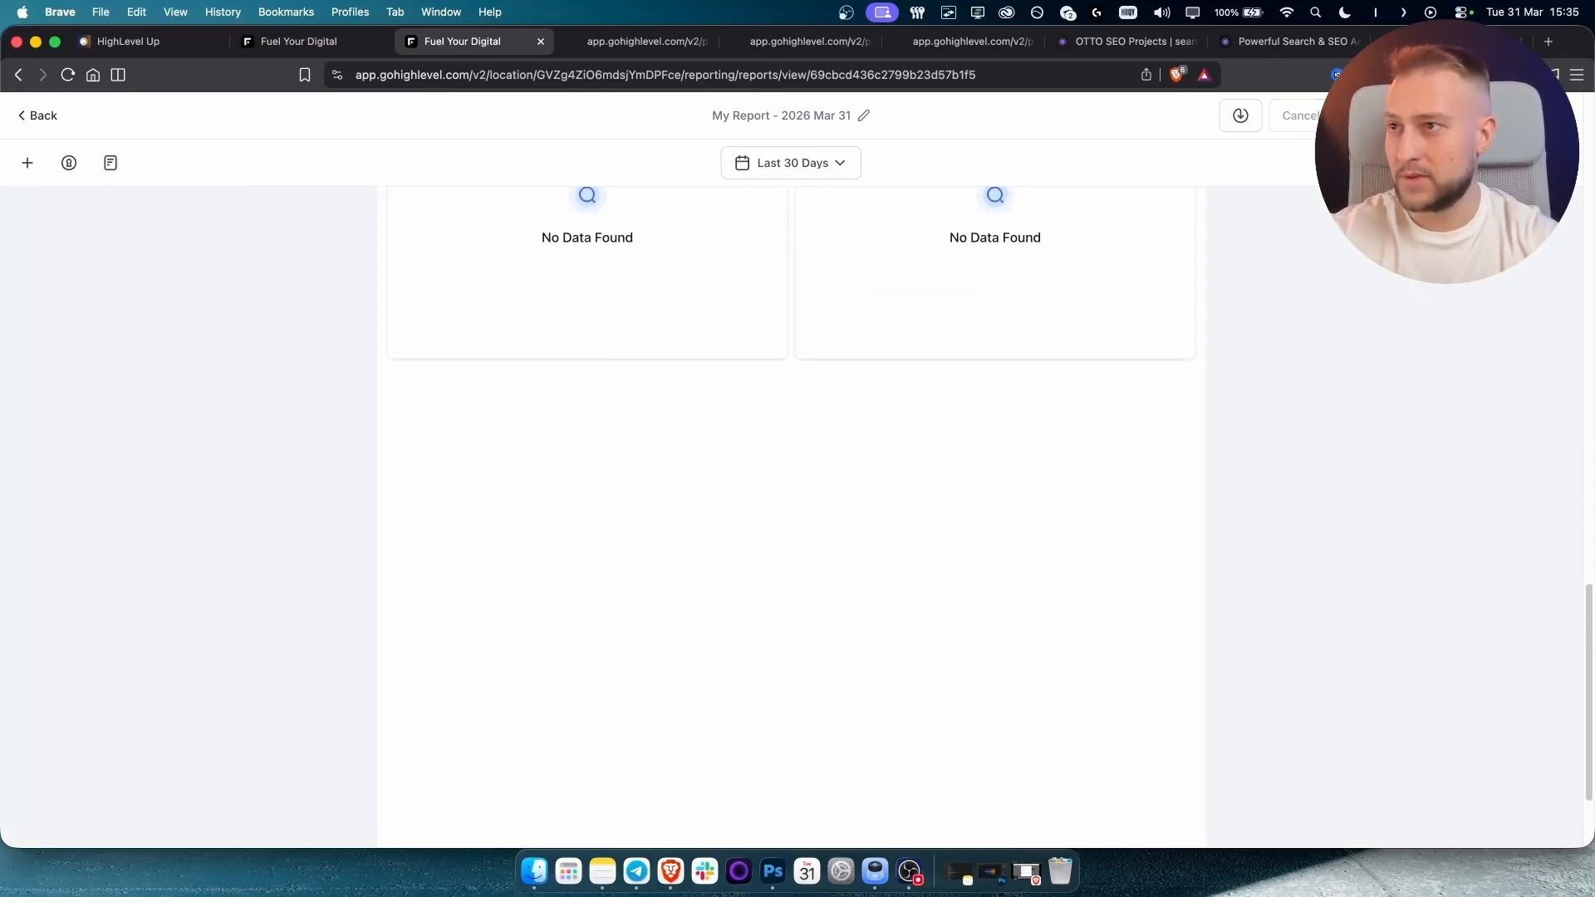
pyautogui.click(831, 281)
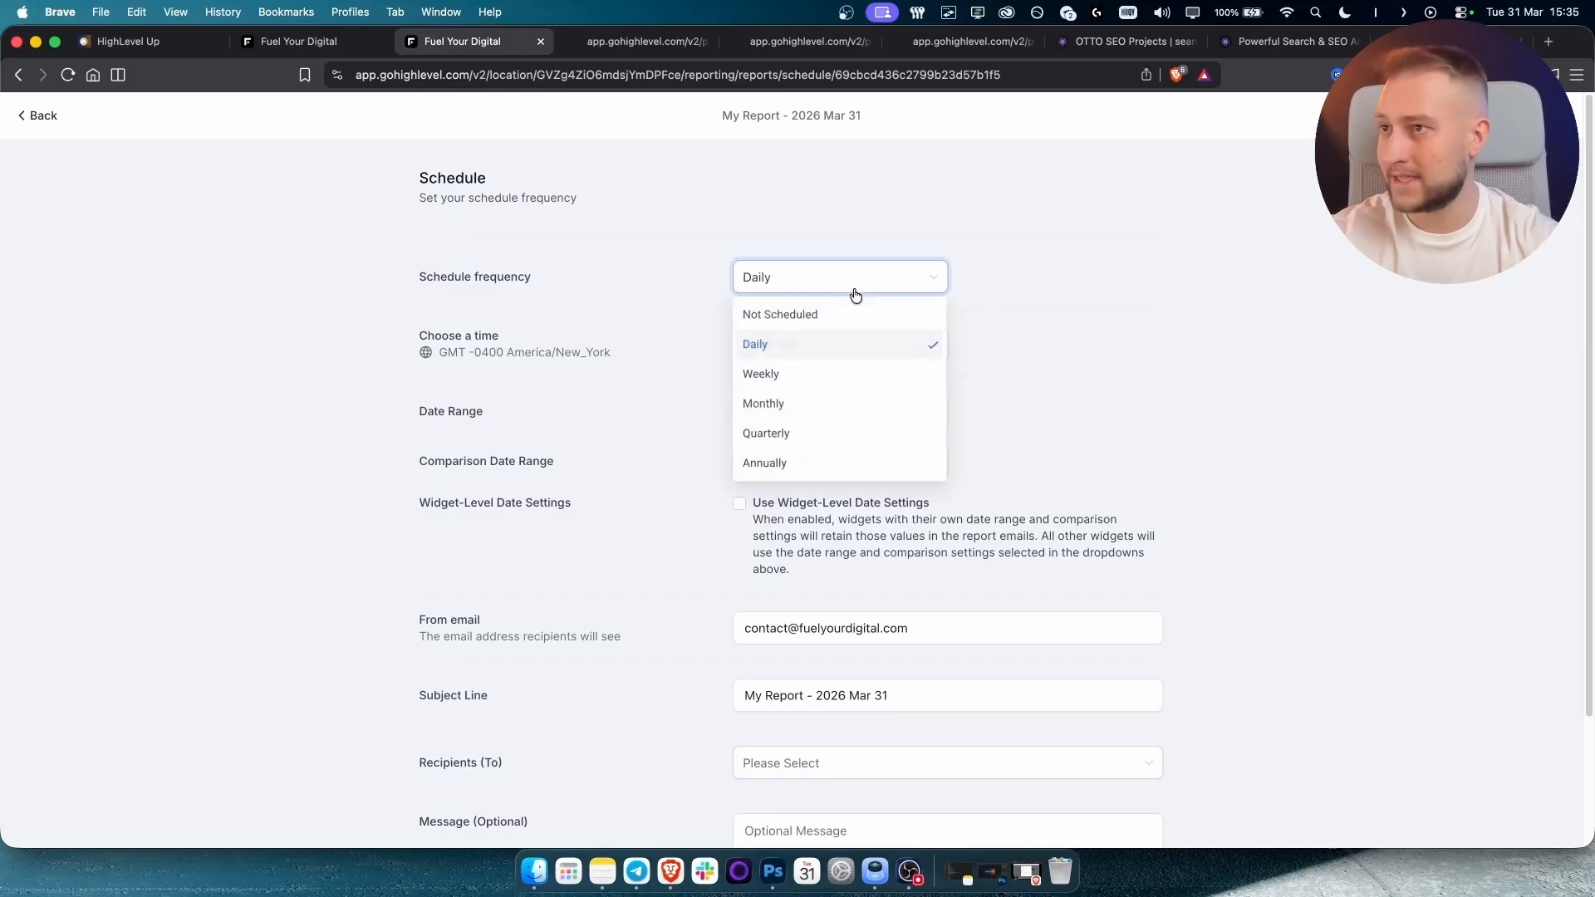
pyautogui.click(800, 402)
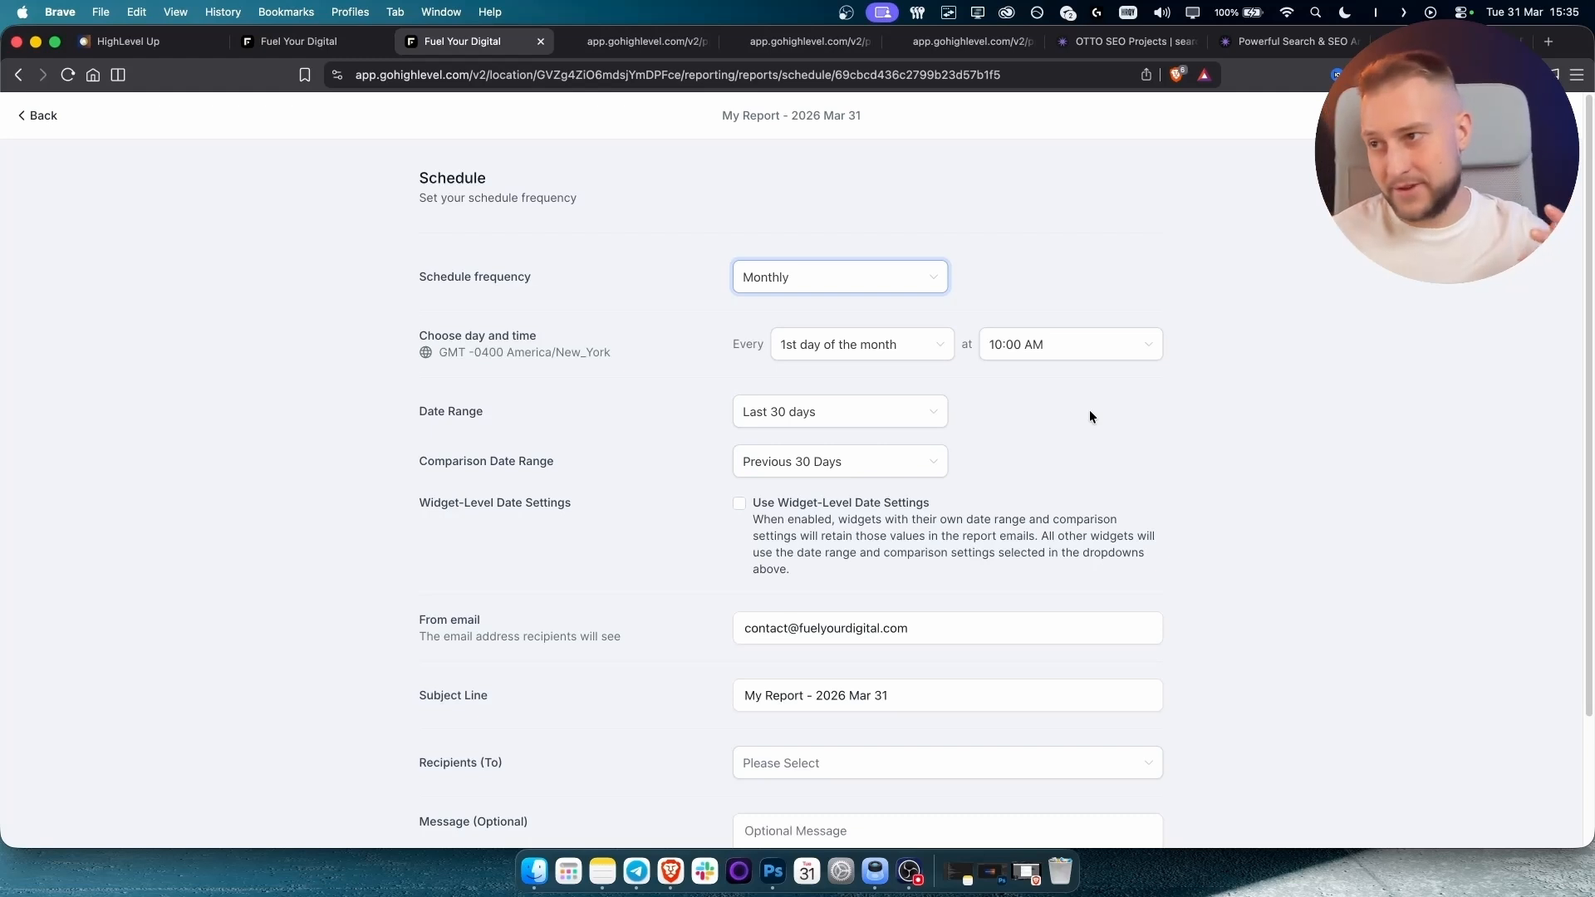
# Add the first listed contact as the schedule's recipient.
pyautogui.tripleClick(919, 616)
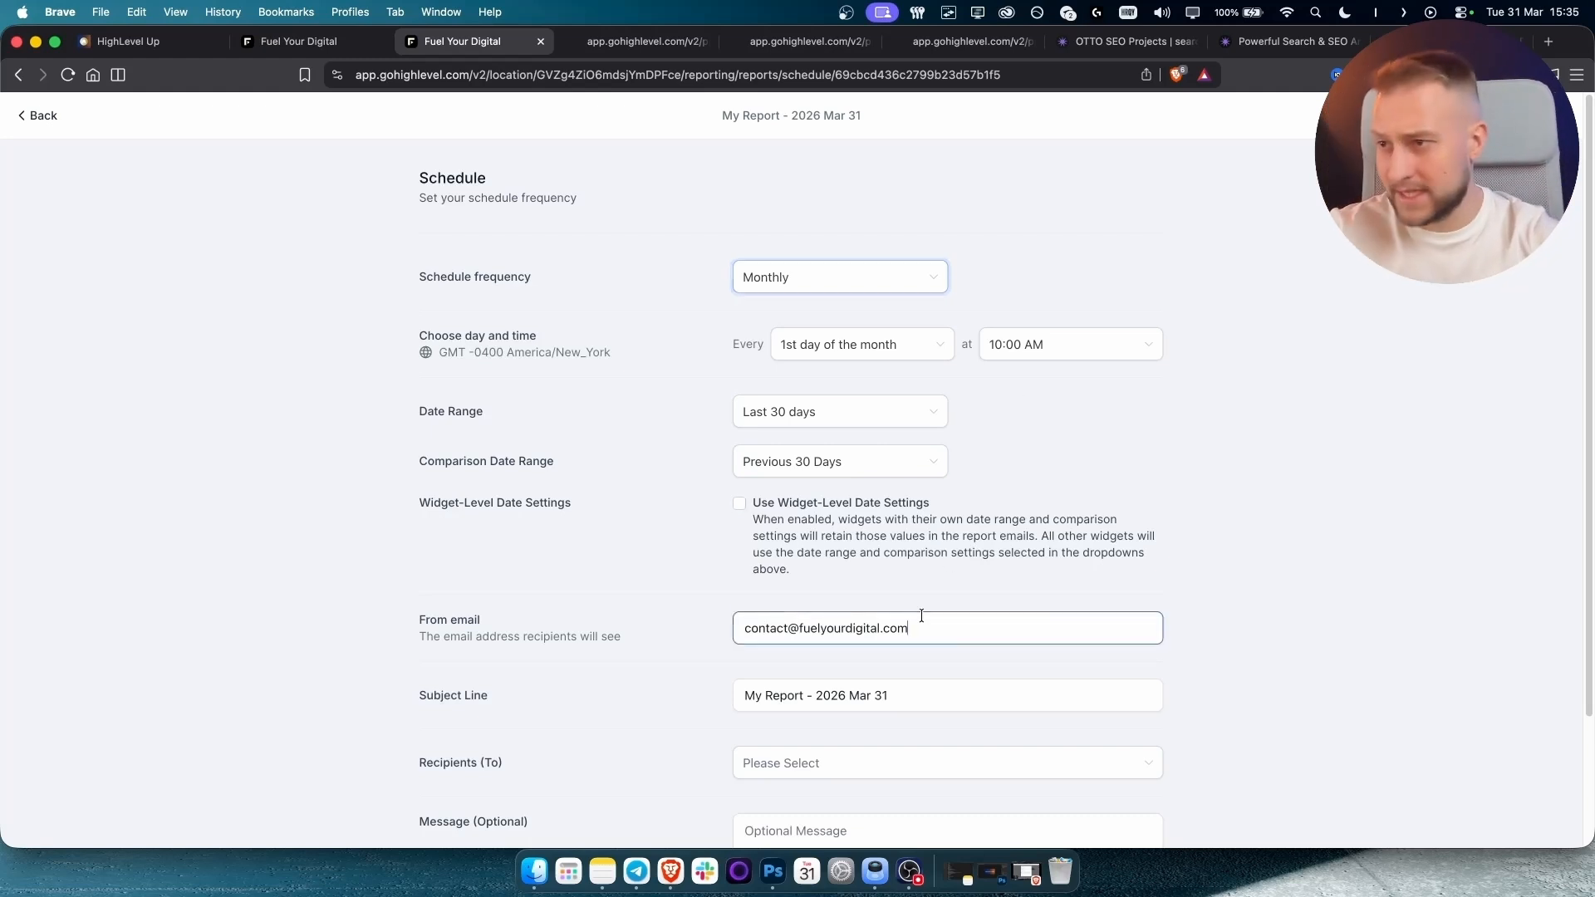
pyautogui.scroll(-2, 1302, 542)
pyautogui.scroll(-1, 1303, 543)
pyautogui.click(840, 607)
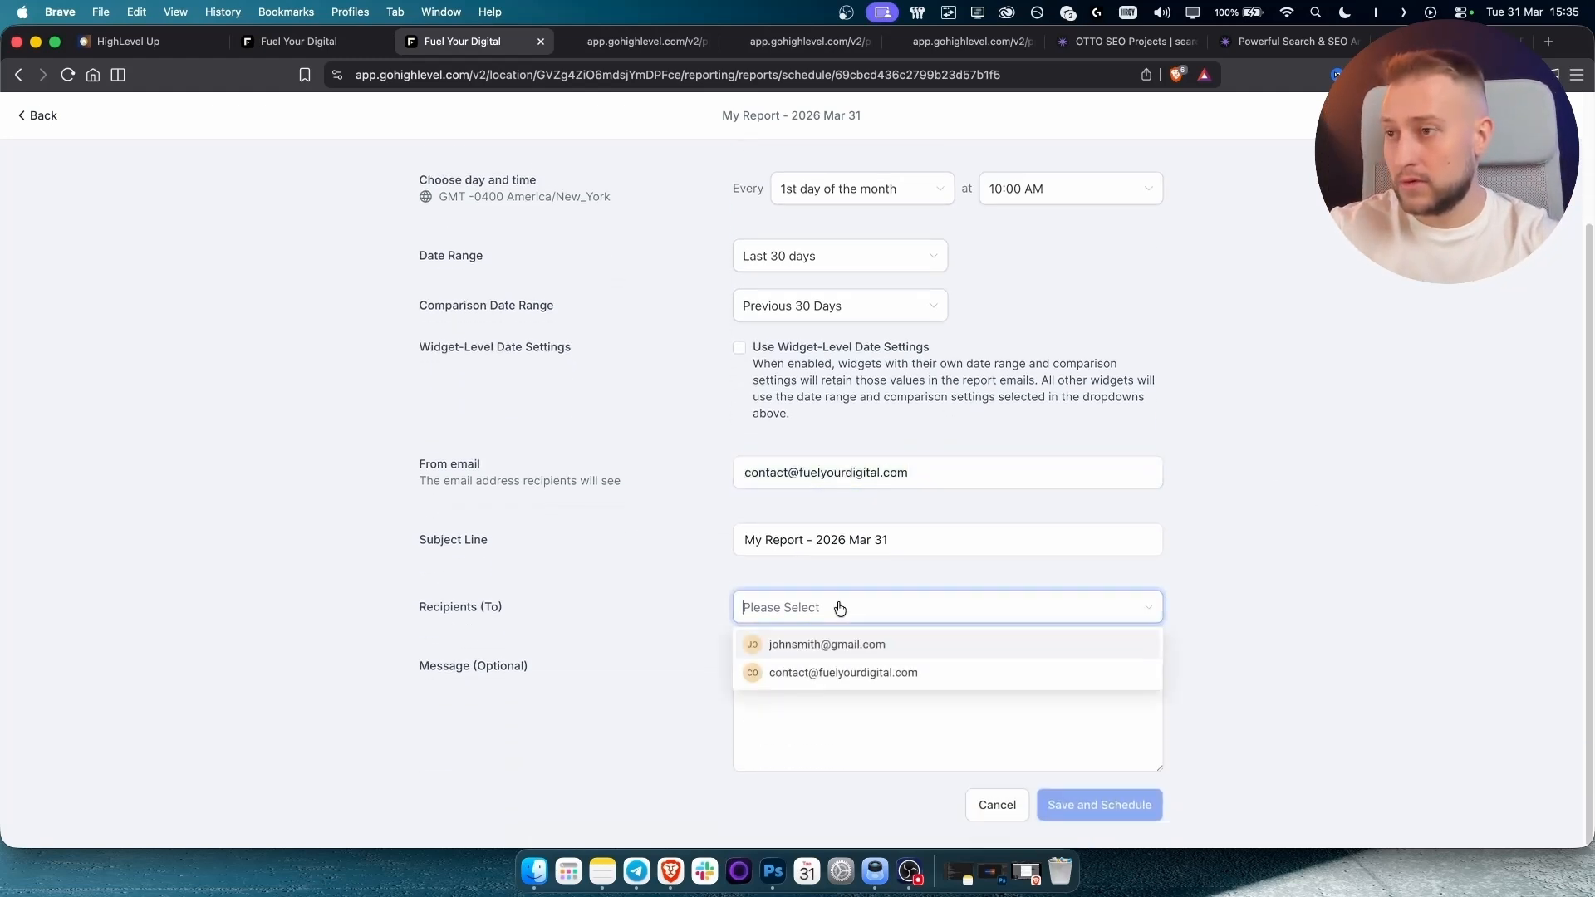
pyautogui.click(796, 651)
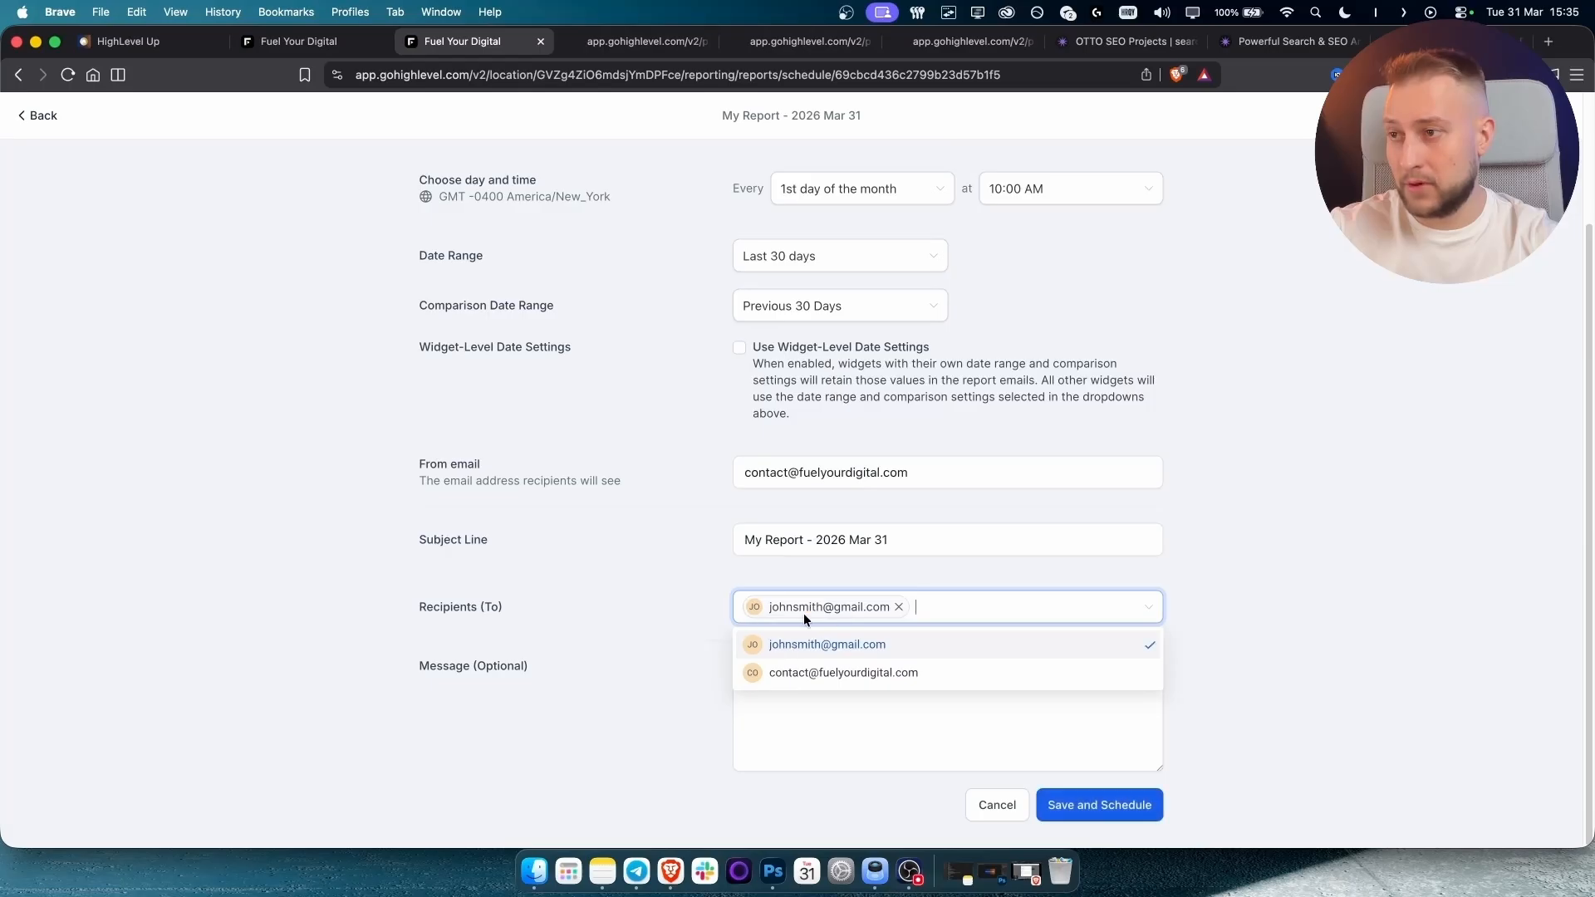
pyautogui.click(709, 609)
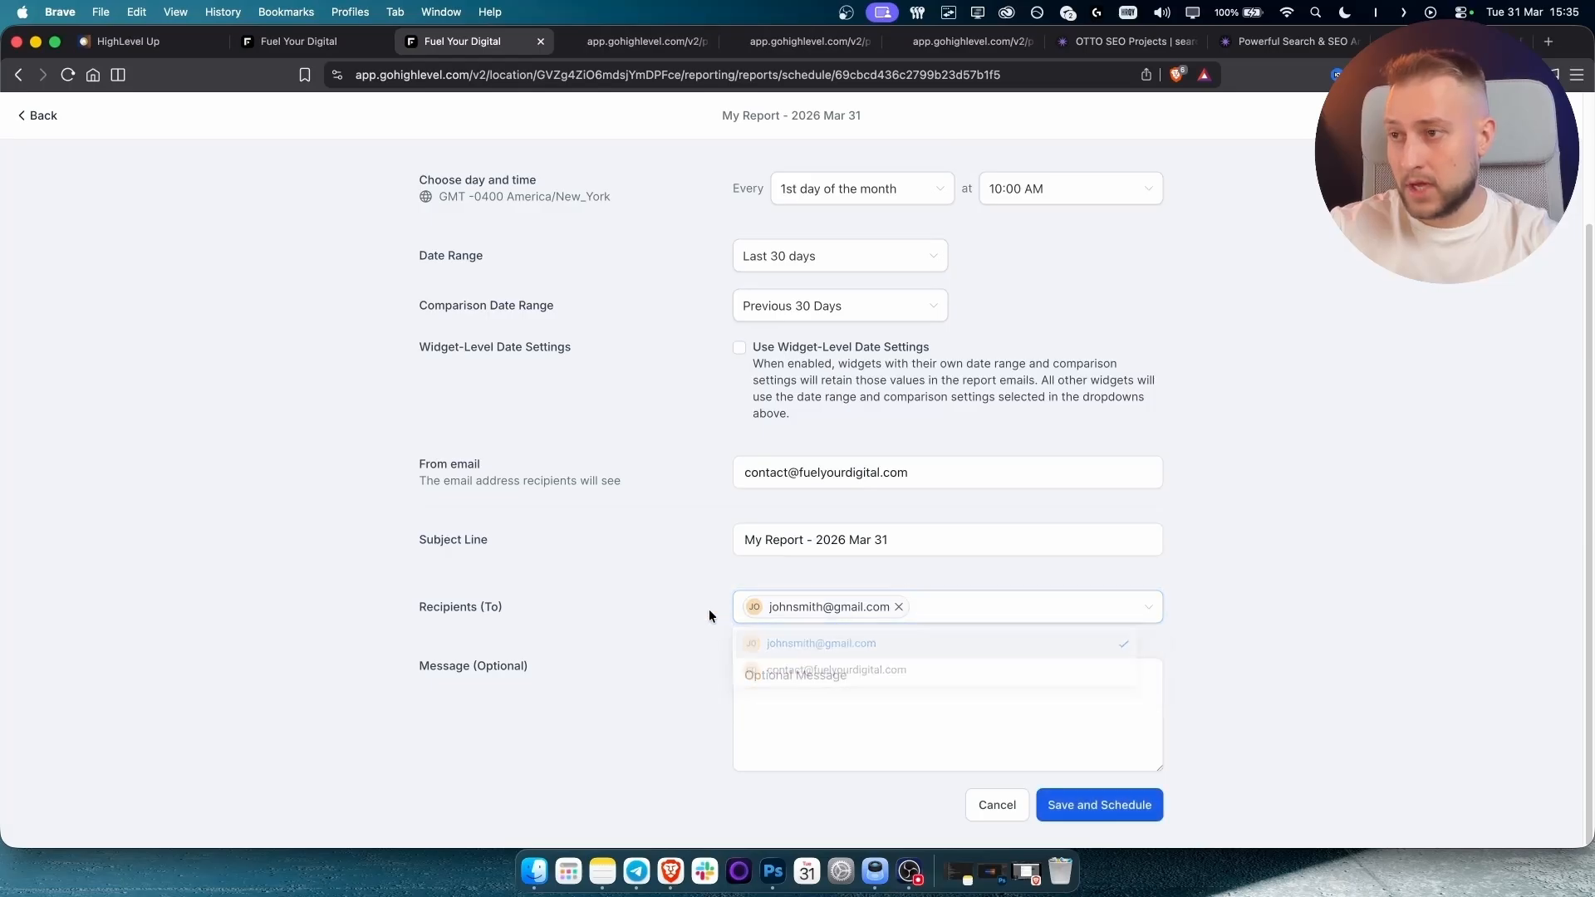
# Write the message 'Hooray! Our AI Website did well this month!'.
pyautogui.click(839, 686)
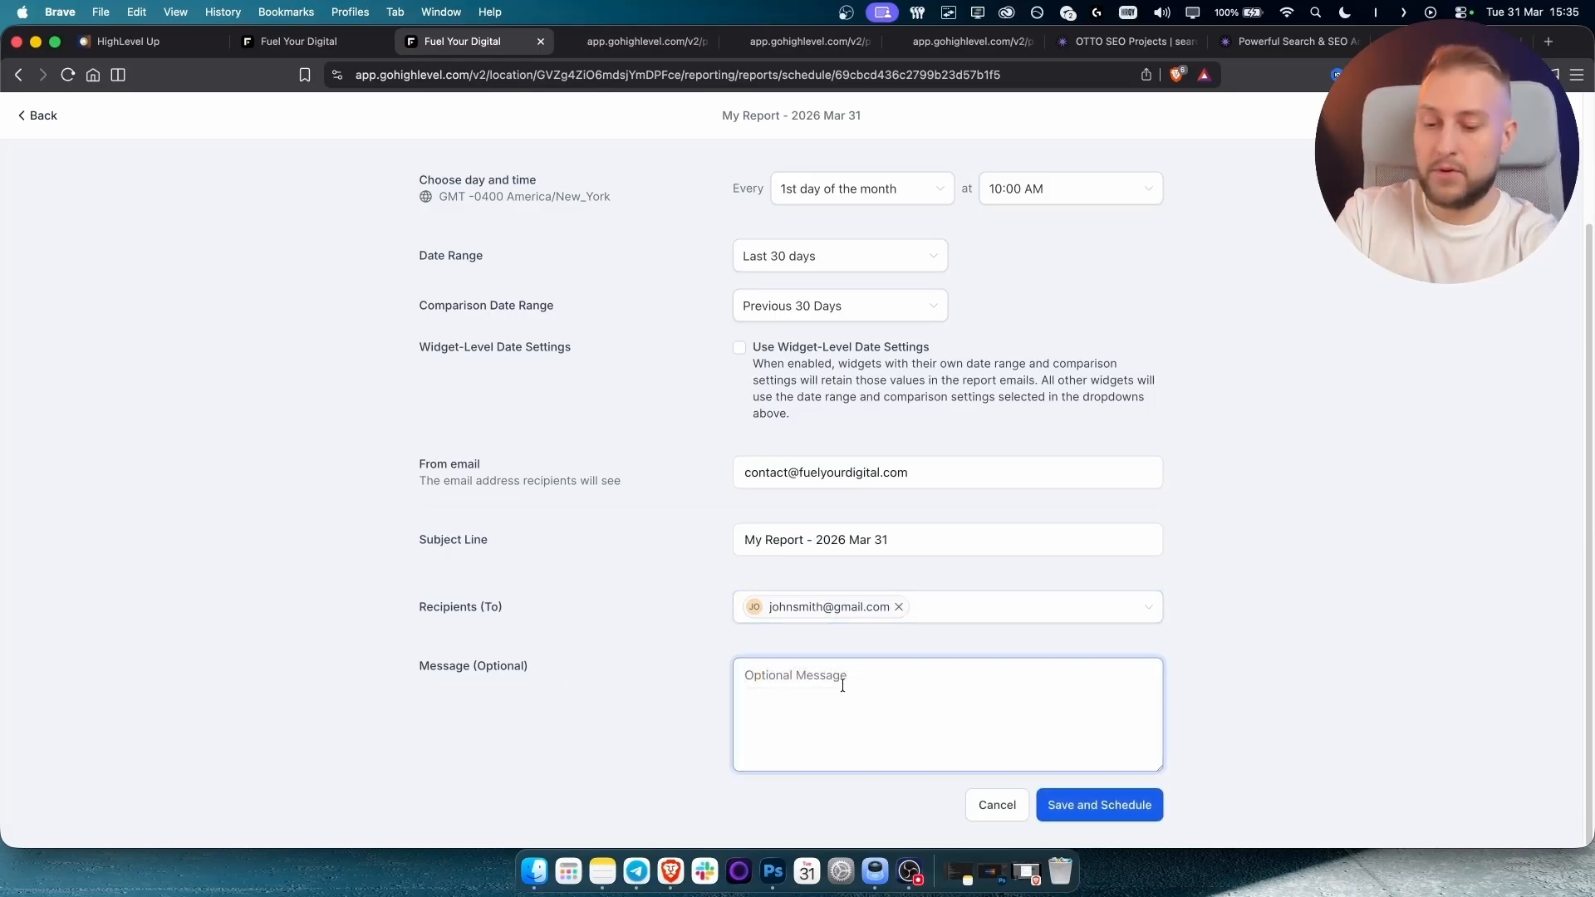
pyautogui.write('Hooray! W')
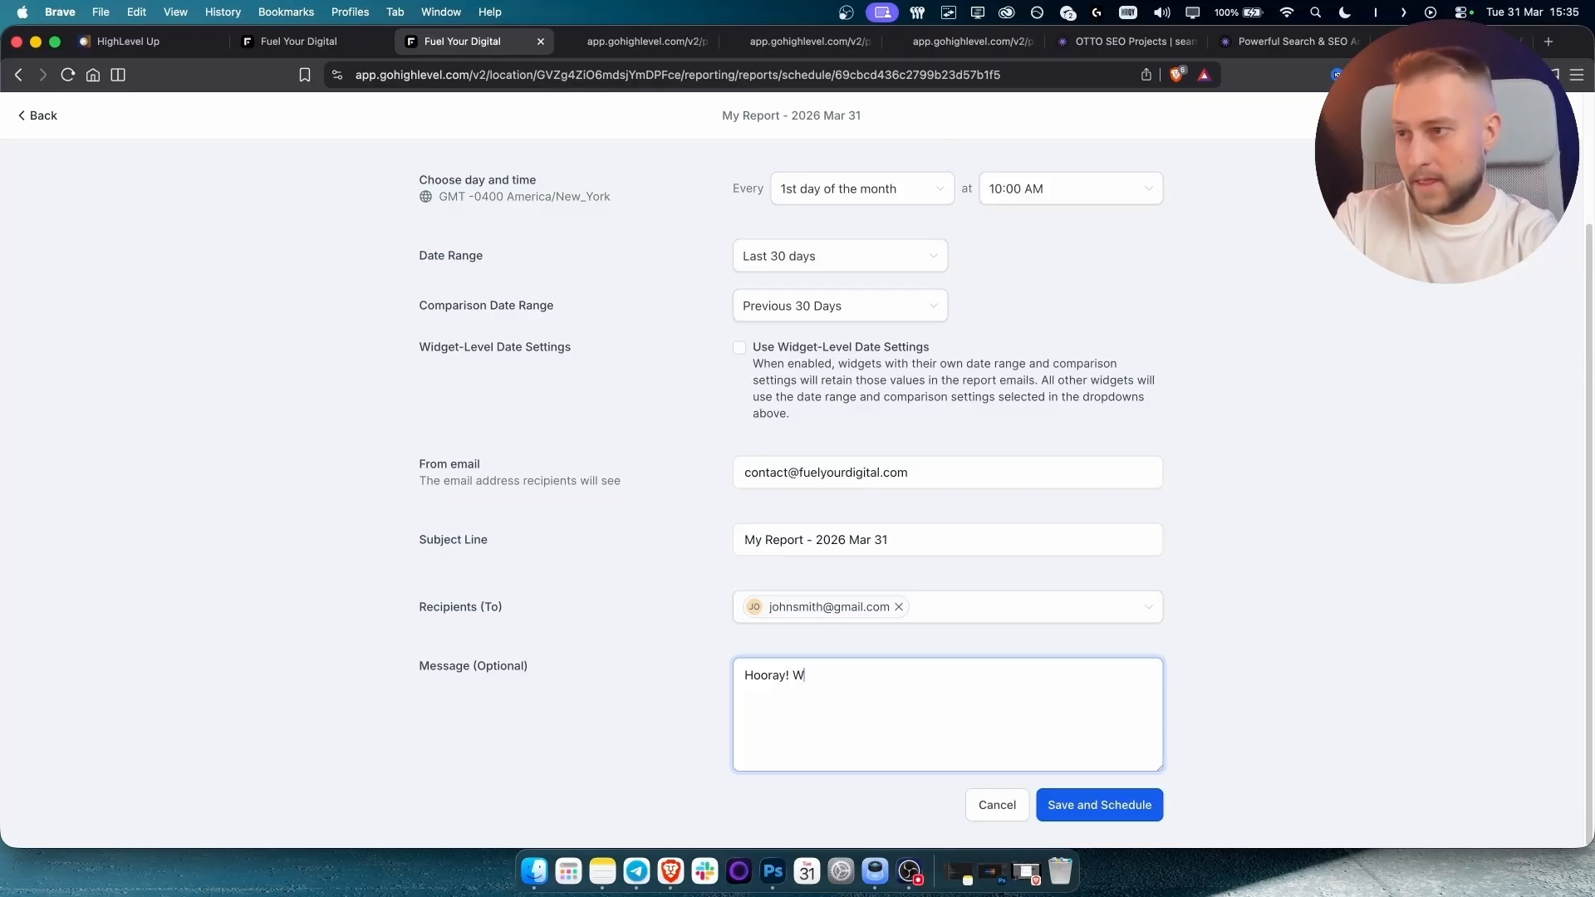
pyautogui.write('e did so')
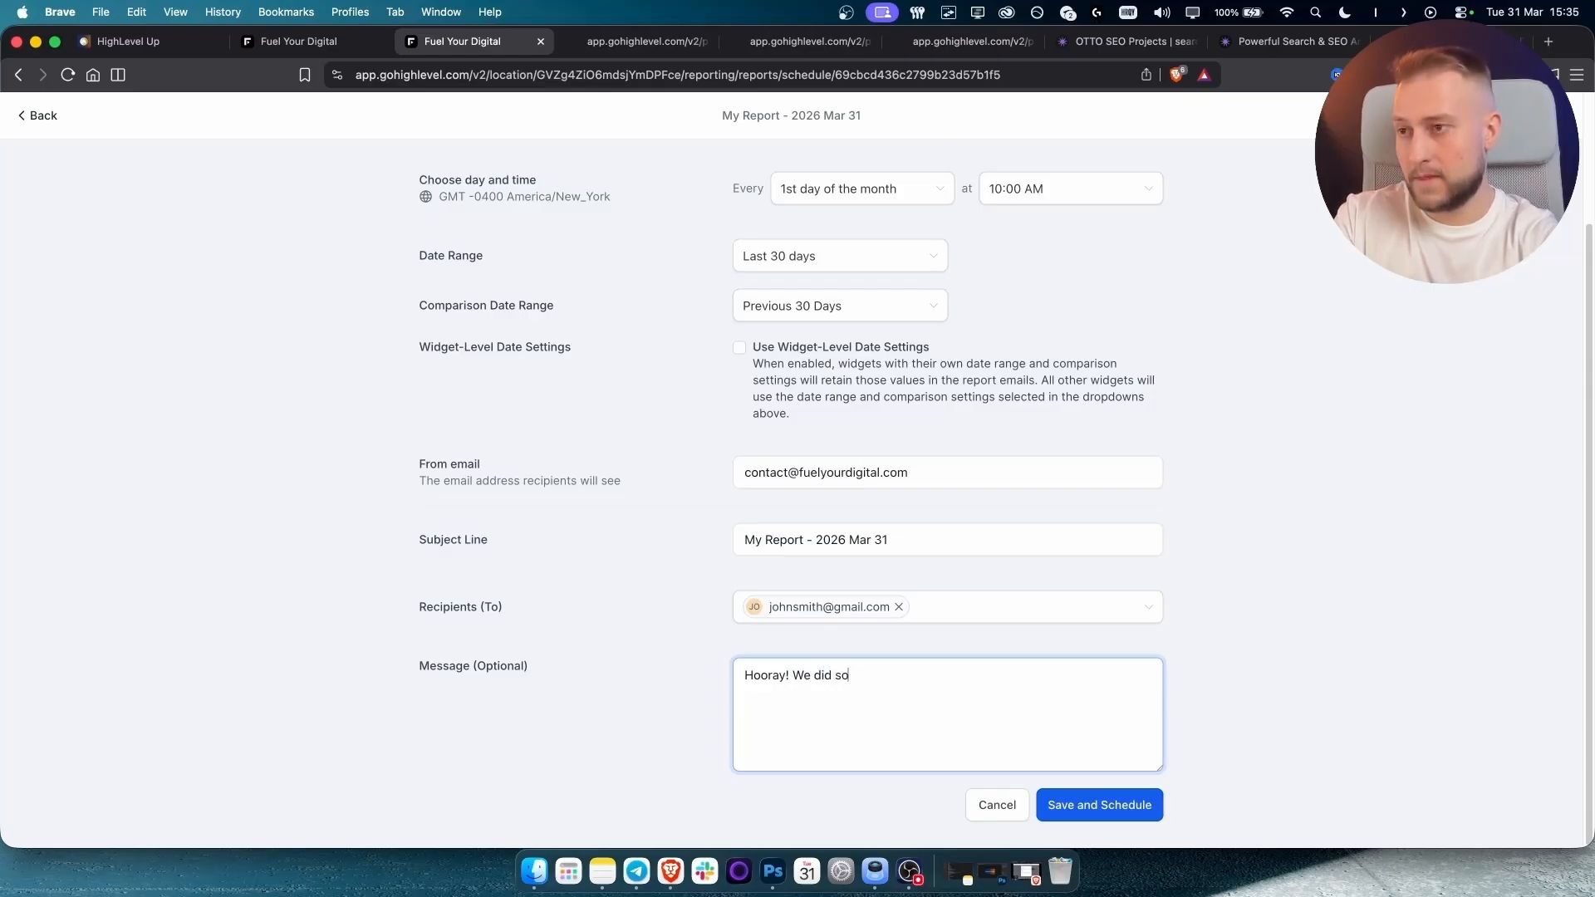
pyautogui.press('BackSpace')
pyautogui.press('BackSpace')
pyautogui.press('BackSpace')
pyautogui.press('BackSpace')
pyautogui.press('BackSpace')
pyautogui.press('BackSpace')
pyautogui.press('BackSpace')
pyautogui.press('BackSpace')
pyautogui.press('BackSpace')
pyautogui.write('Our AI W')
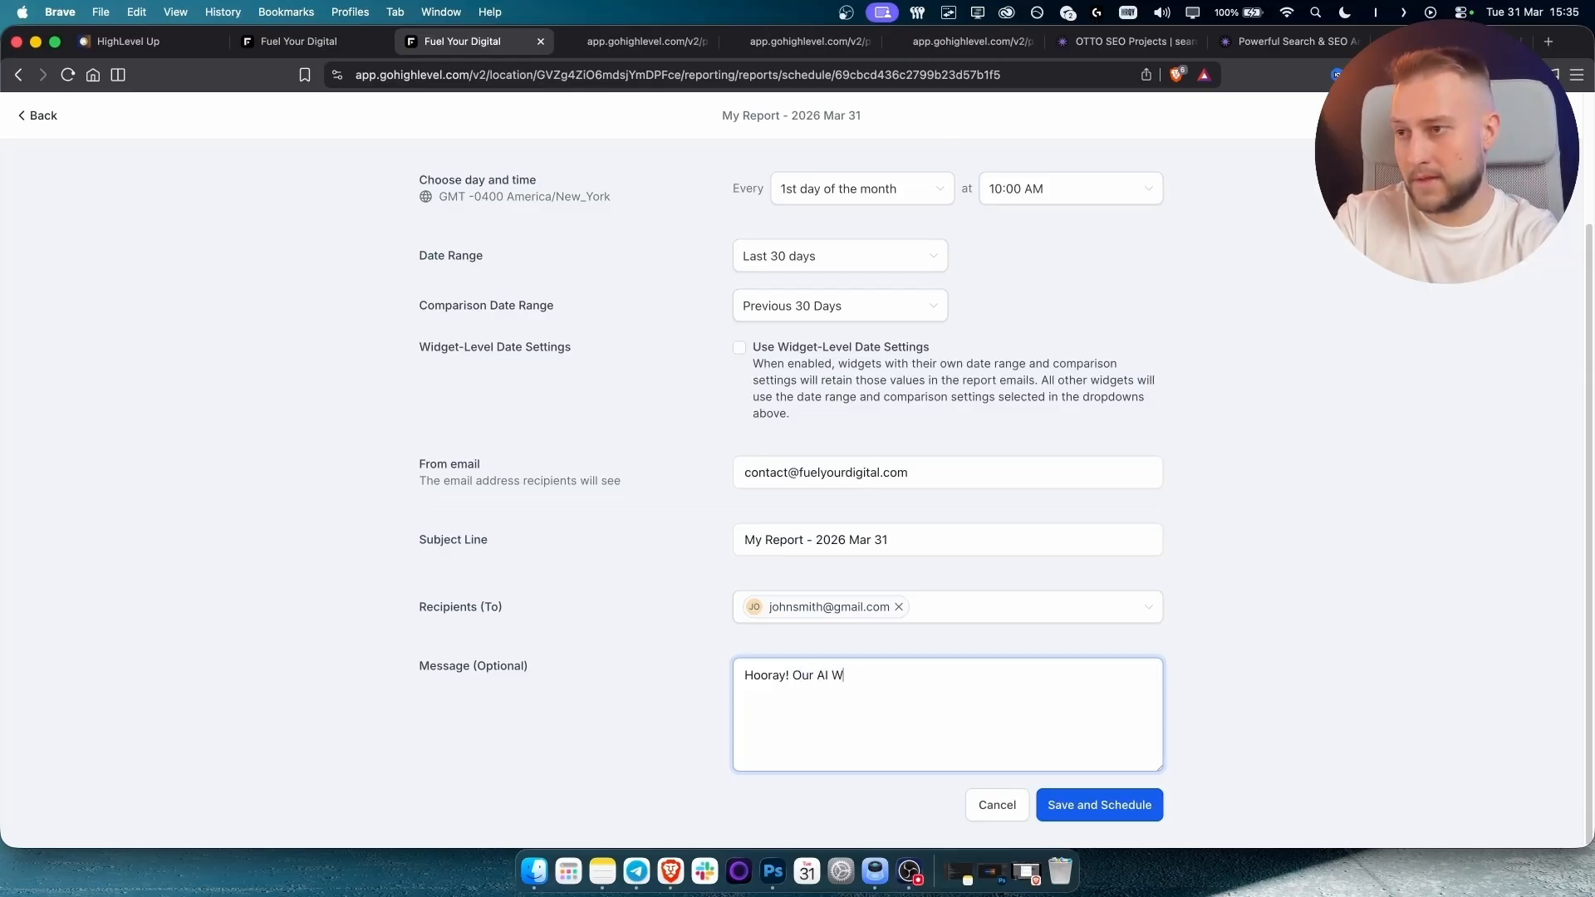
pyautogui.write('ebsite did well this m')
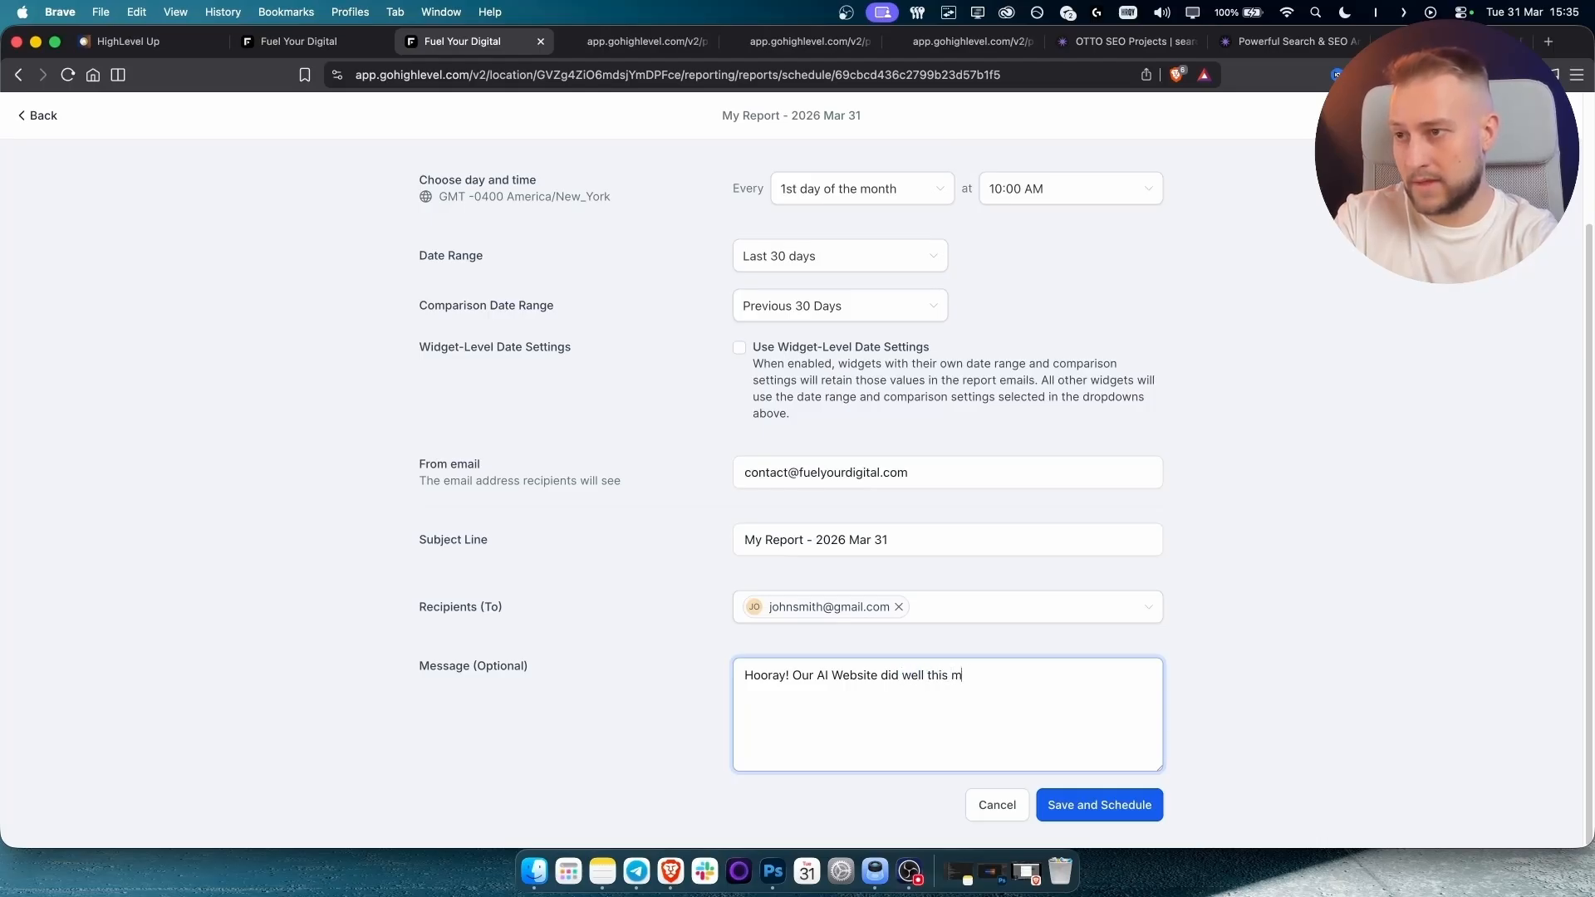
pyautogui.write('onth!')
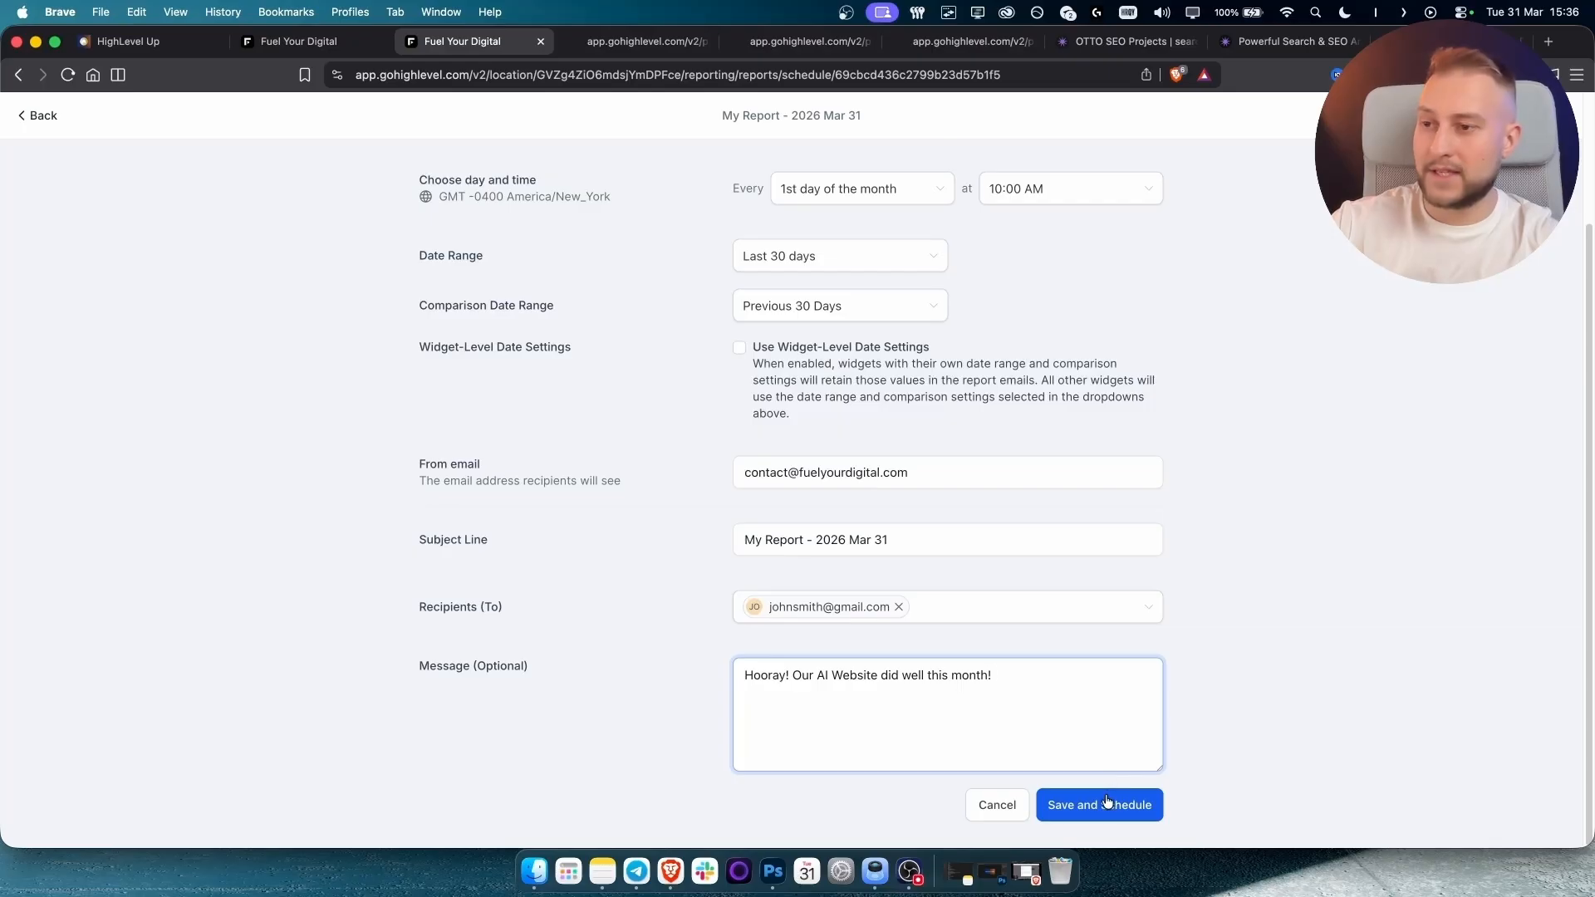
pyautogui.scroll(2, 959, 234)
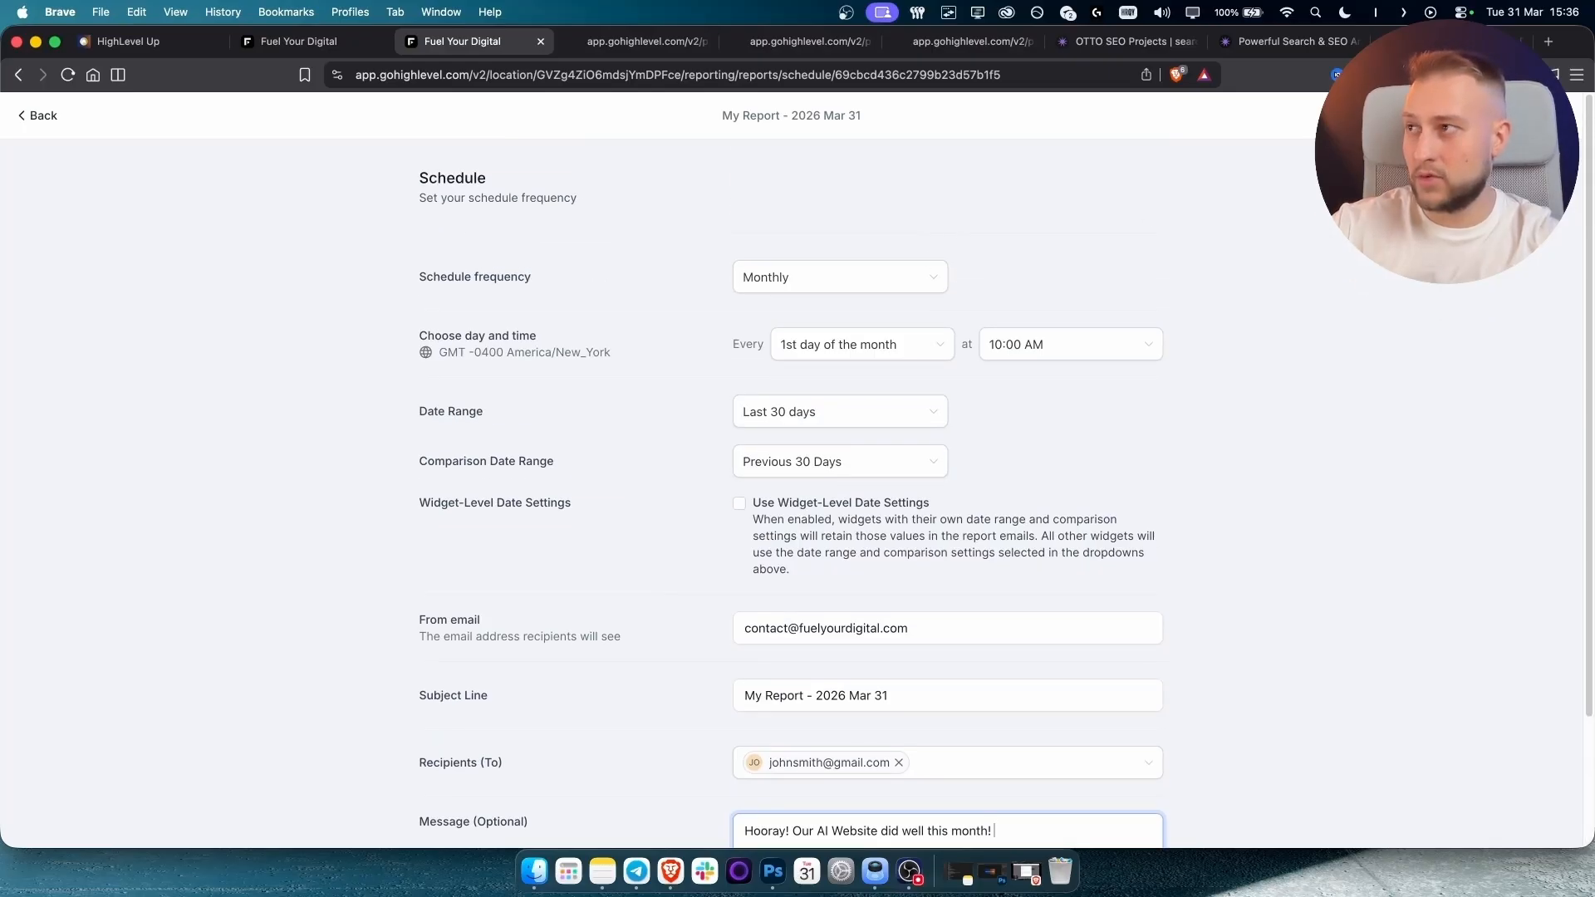
# Close the Test Email panel without sending and go back to the Reports Overview.
pyautogui.click(1395, 116)
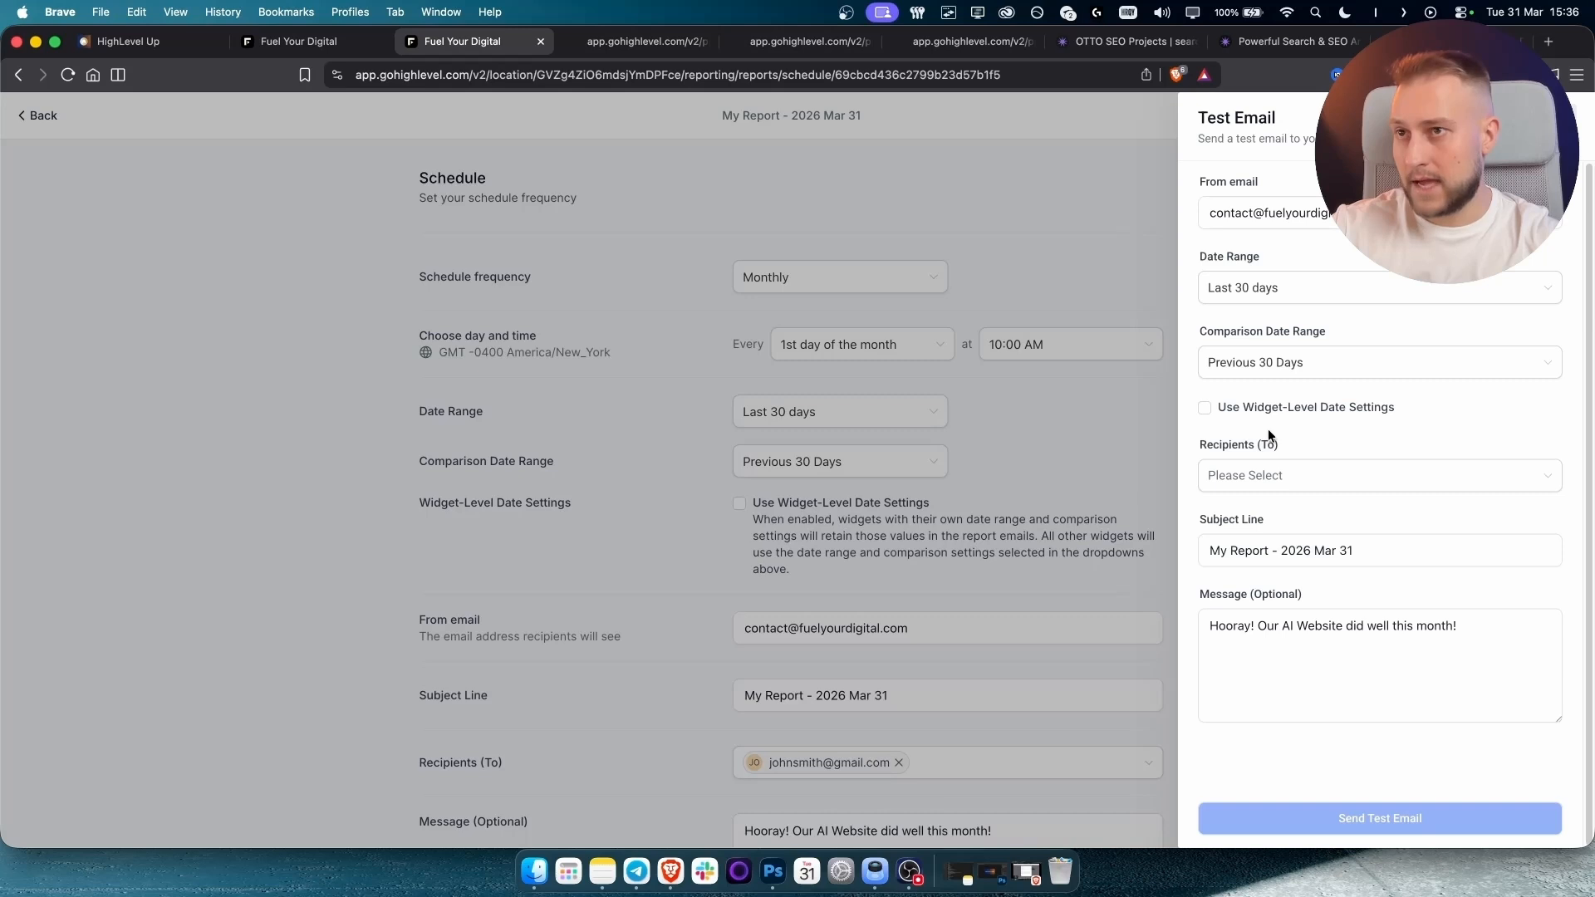
pyautogui.click(1279, 486)
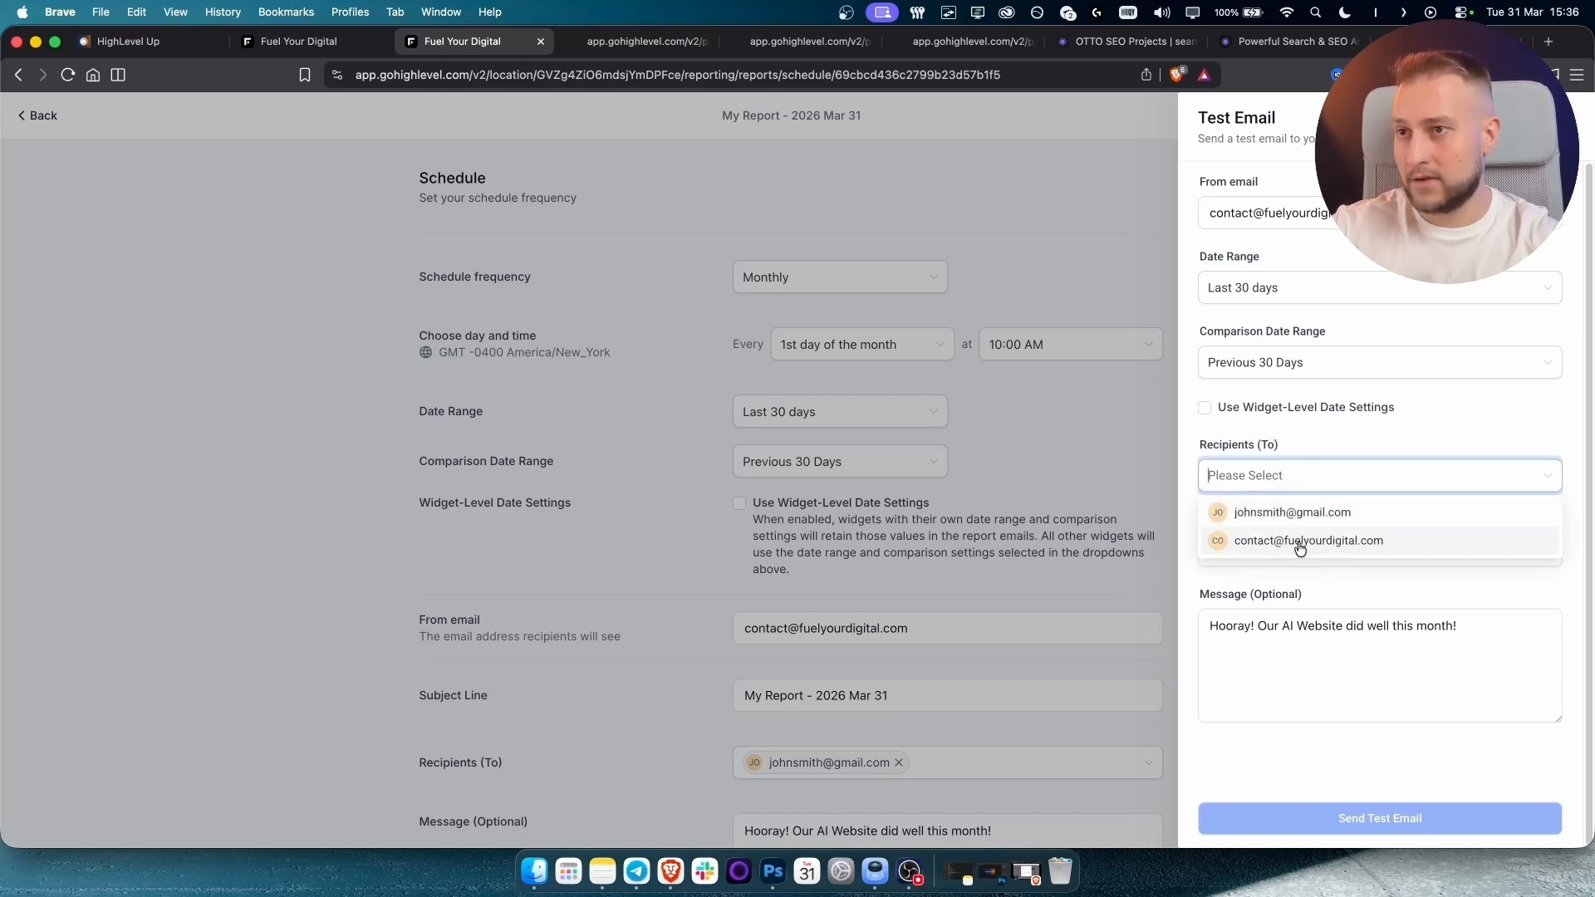
pyautogui.click(1357, 442)
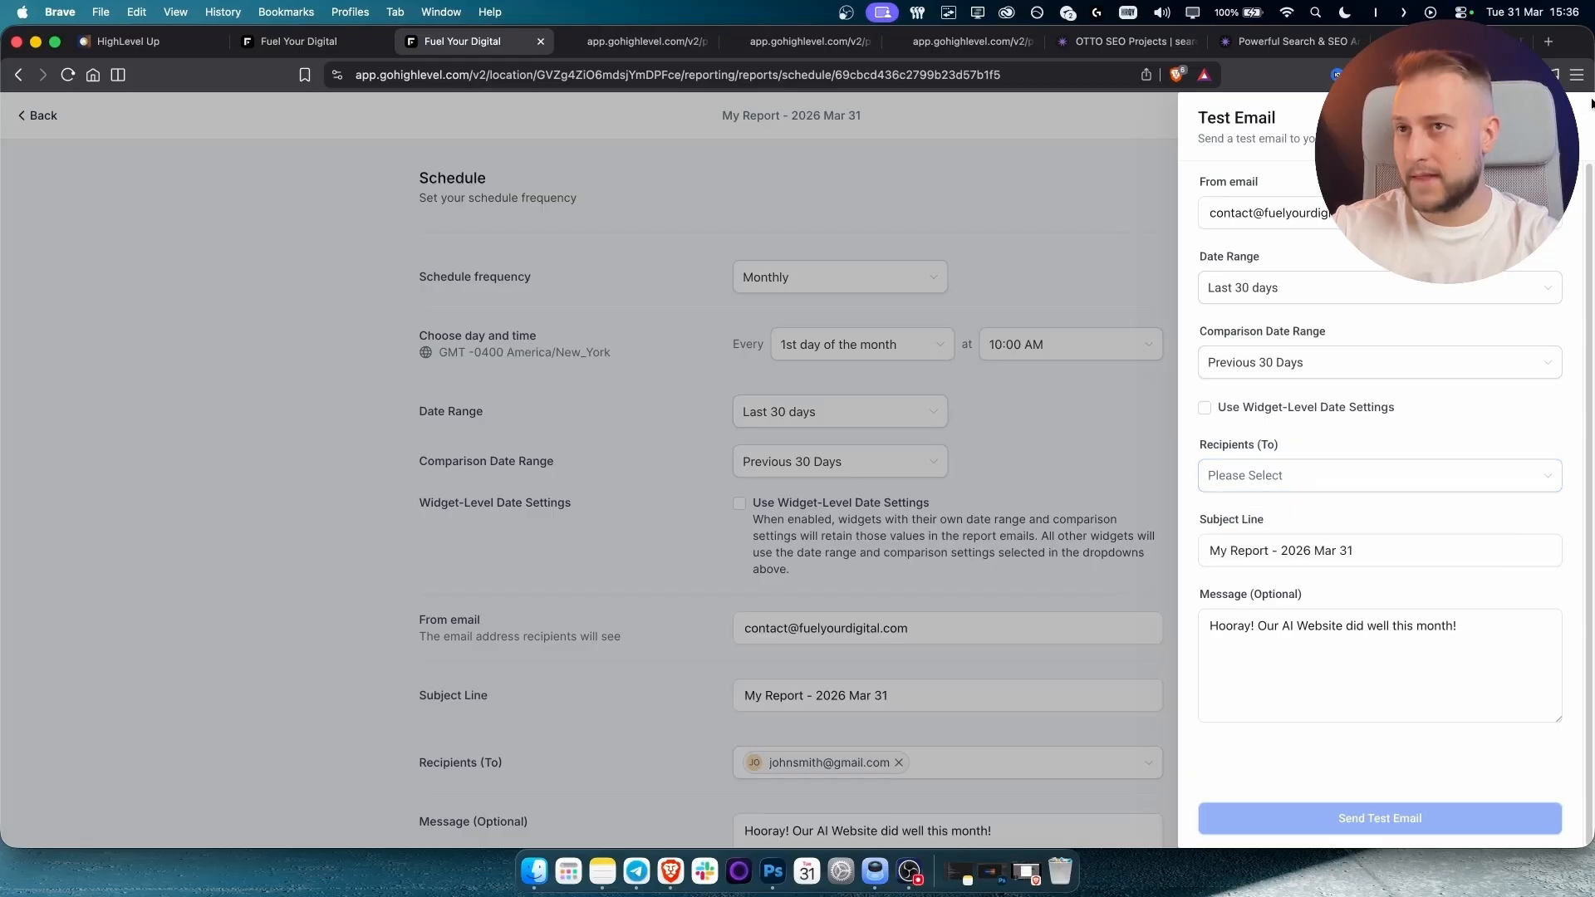
pyautogui.click(1565, 118)
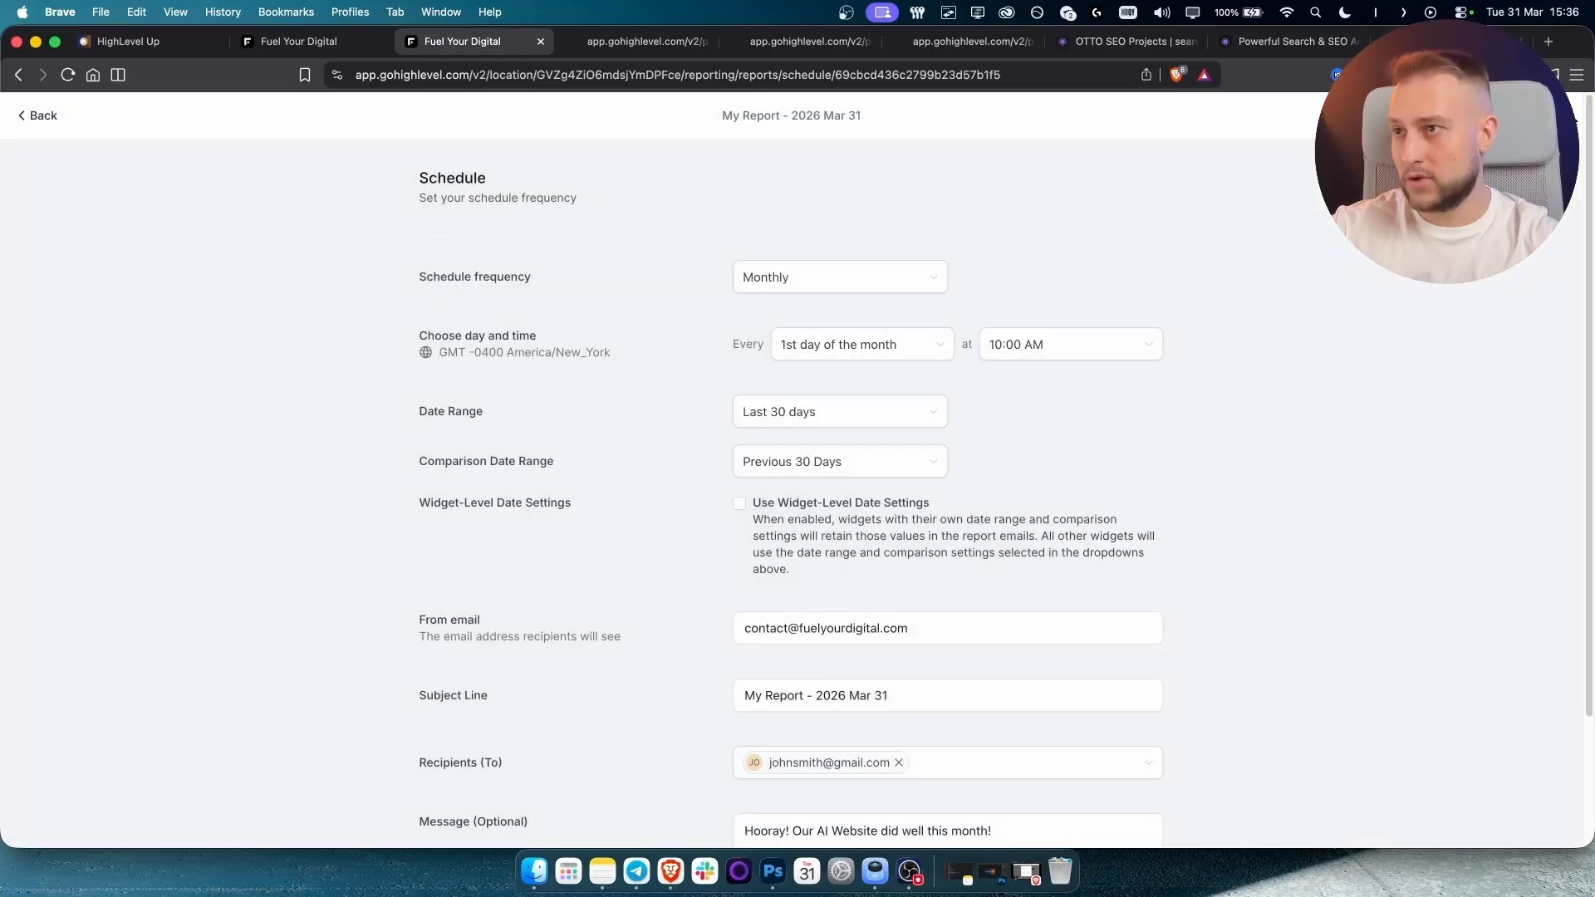
pyautogui.click(39, 117)
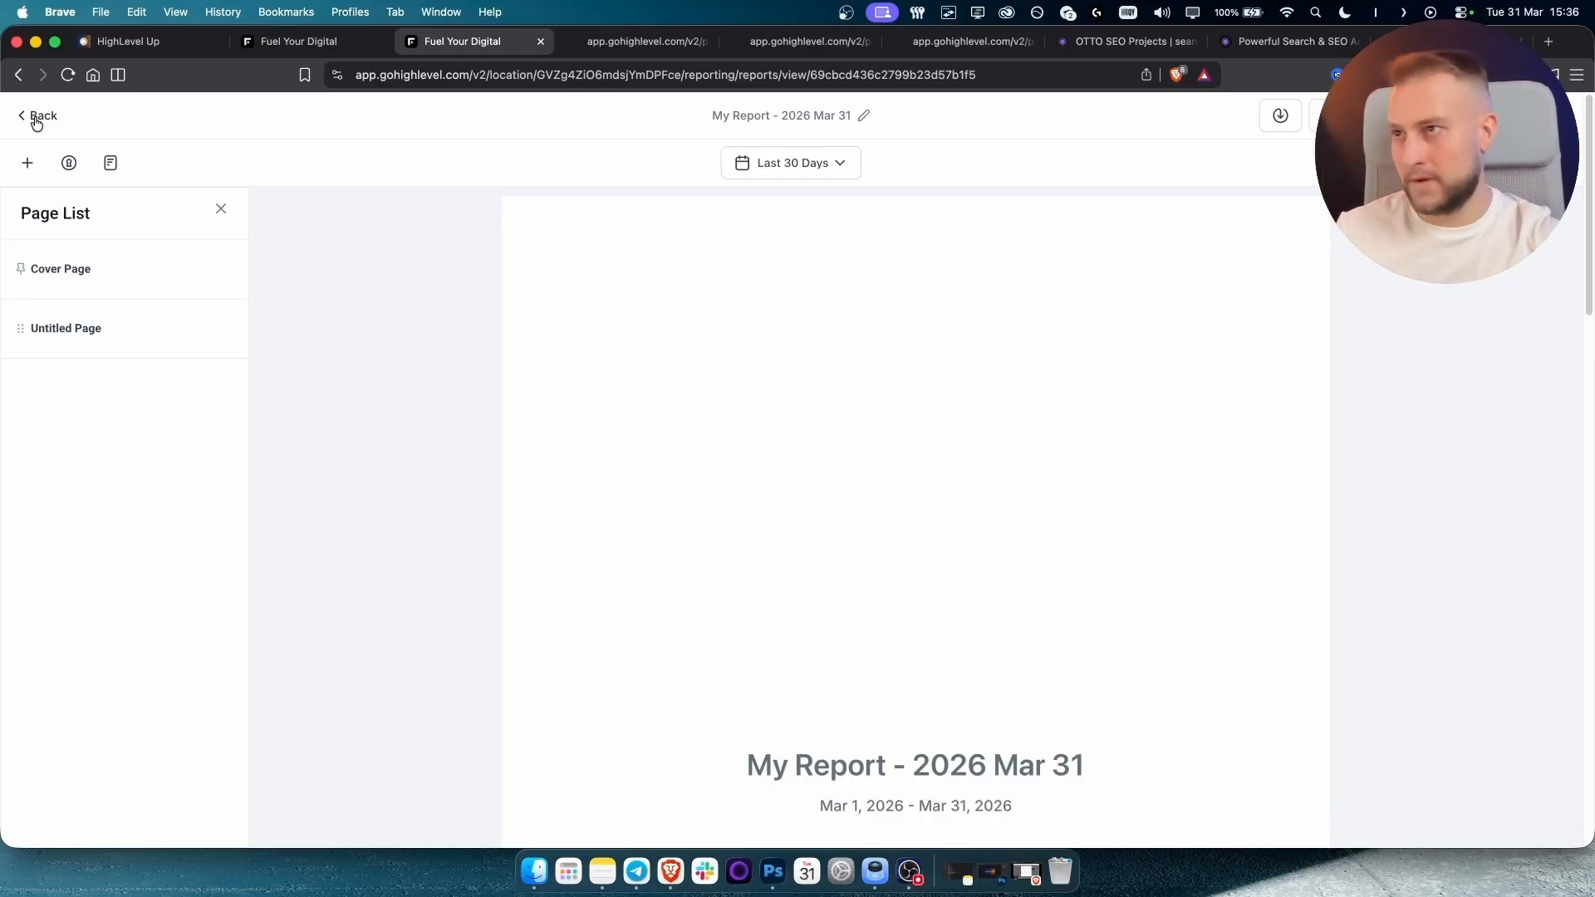
pyautogui.click(37, 121)
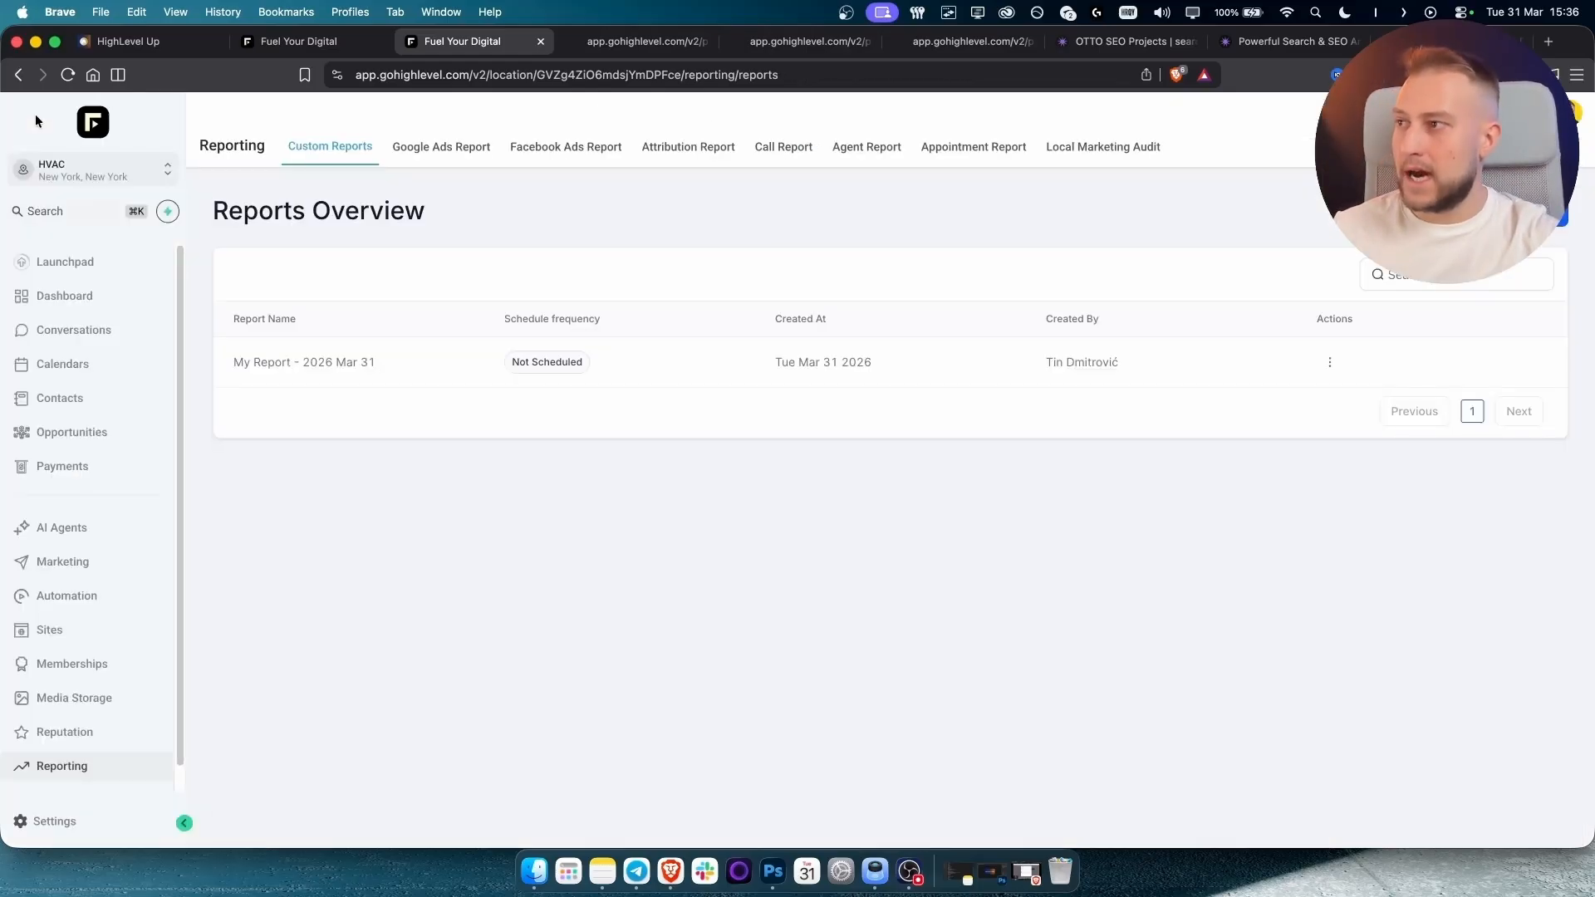